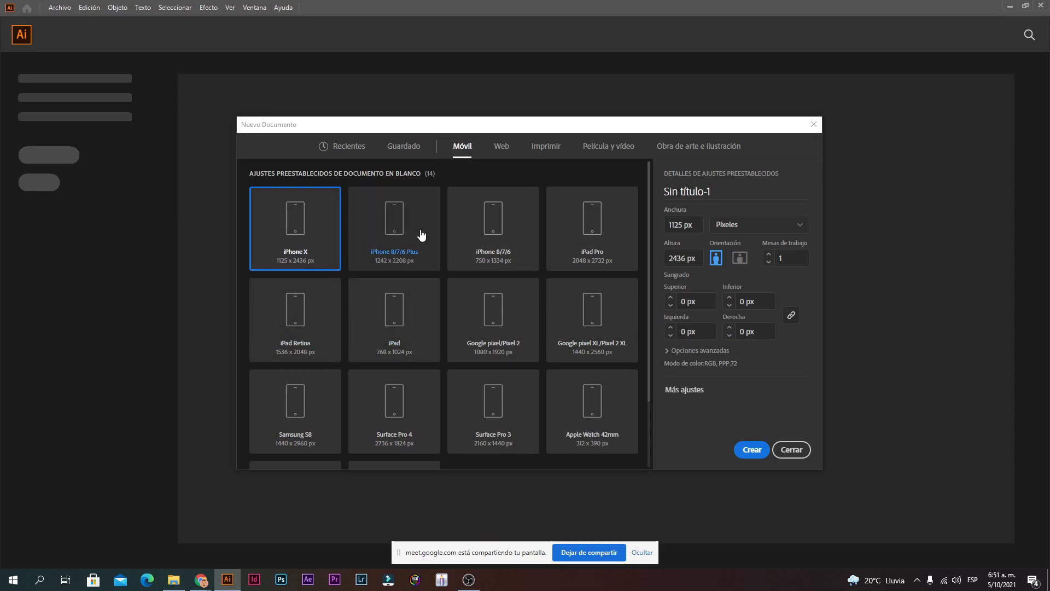
Step: Browse the Móvil presets: iPhone 8/7/6 Plus, iPhone 8/7/6, iPad Pro, Apple Watch, Nexus 7
{"action": "scroll", "coordinate": [448, 291], "scroll_direction": "down", "scroll_amount": 2}
{"action": "scroll", "coordinate": [360, 252], "scroll_direction": "up", "scroll_amount": 2}
{"action": "left_click", "coordinate": [403, 242]}
{"action": "left_click", "coordinate": [510, 250]}
{"action": "left_click", "coordinate": [563, 263]}
{"action": "scroll", "coordinate": [547, 290], "scroll_direction": "down", "scroll_amount": 2}
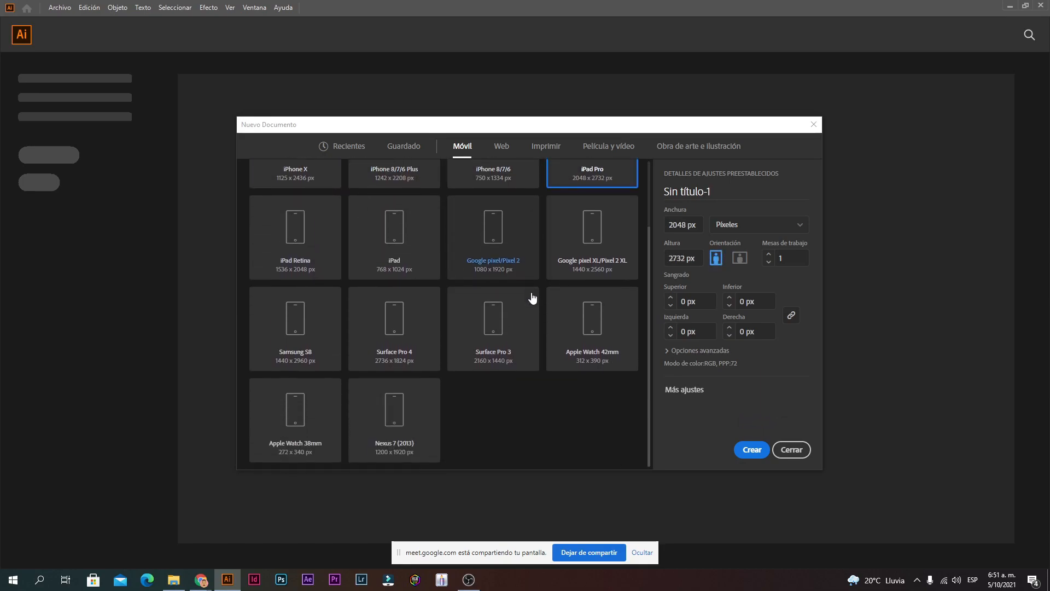
{"action": "left_click", "coordinate": [590, 344]}
{"action": "left_click", "coordinate": [391, 414]}
{"action": "left_click", "coordinate": [317, 405]}
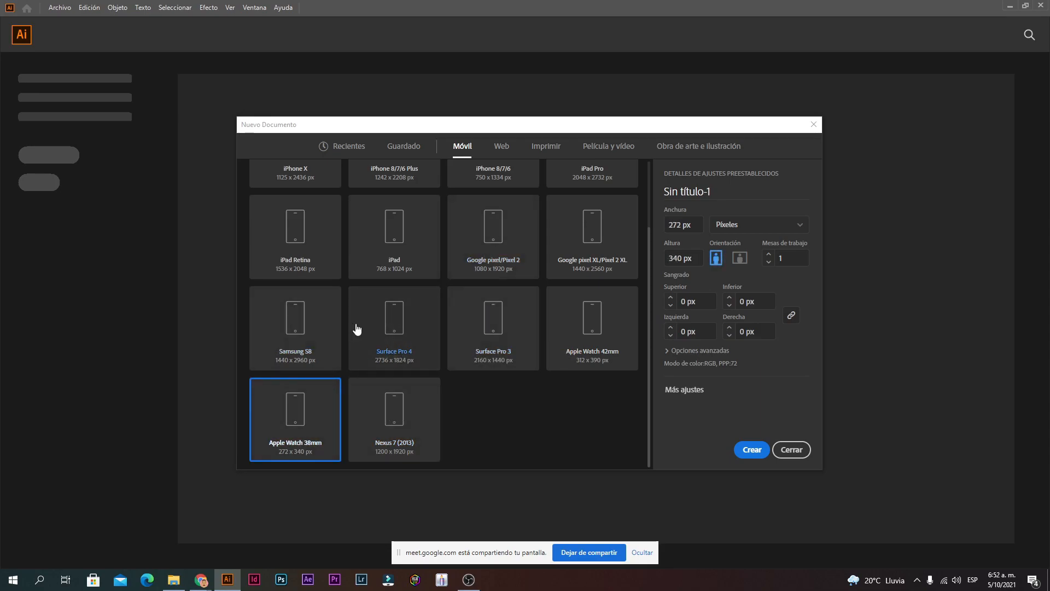
Step: Select iPhone X, then iPhone 8/7/6 Plus, and move to the Web presets (Común 1366 x 768 px)
{"action": "scroll", "coordinate": [356, 332], "scroll_direction": "up", "scroll_amount": 2}
{"action": "left_click", "coordinate": [313, 266]}
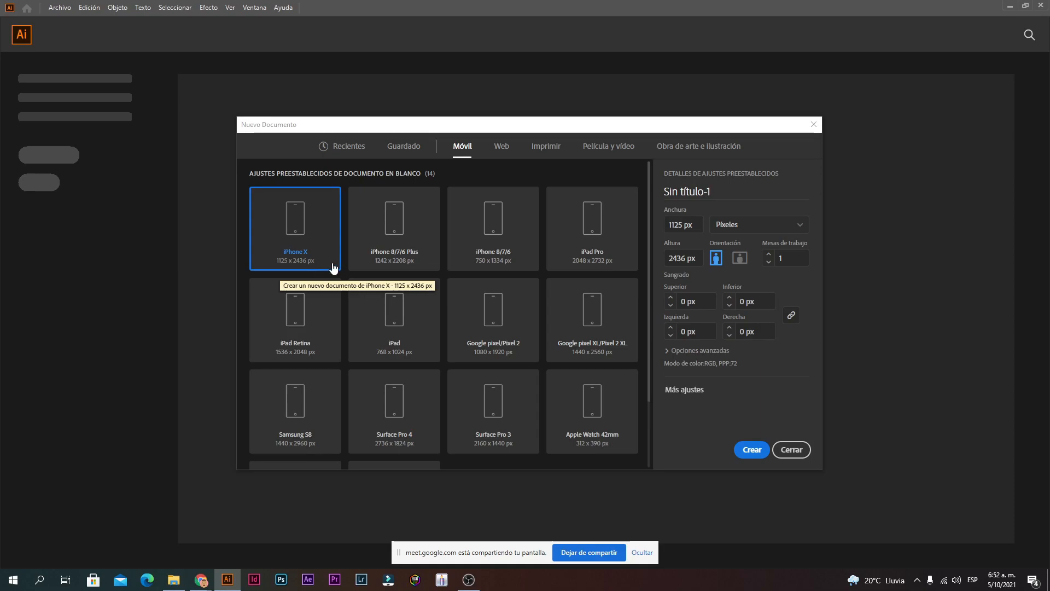
{"action": "left_click", "coordinate": [376, 265]}
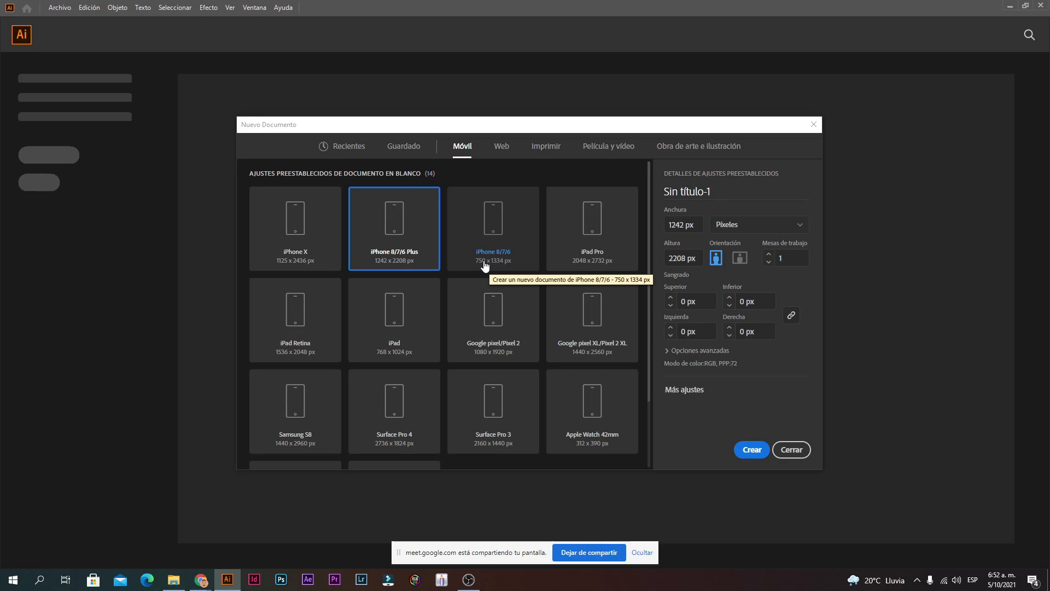
{"action": "left_click", "coordinate": [500, 146]}
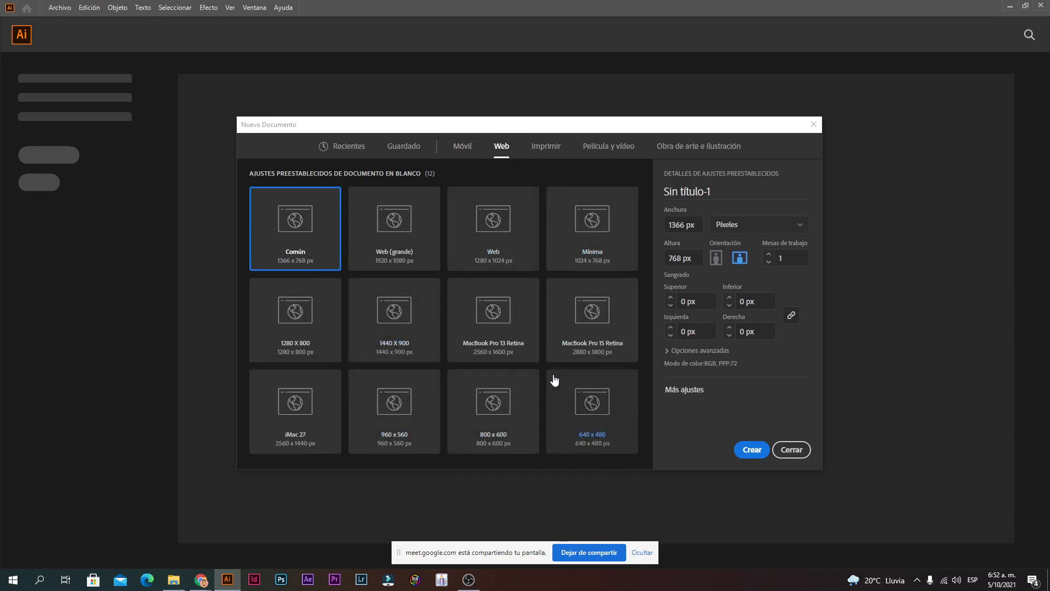
Step: Step through the Web presets, trying 960 x 560 and 800 x 600, and settle on 640 x 480
{"action": "key", "text": "Right"}
{"action": "key", "text": "Right"}
{"action": "key", "text": "Right"}
{"action": "key", "text": "Right"}
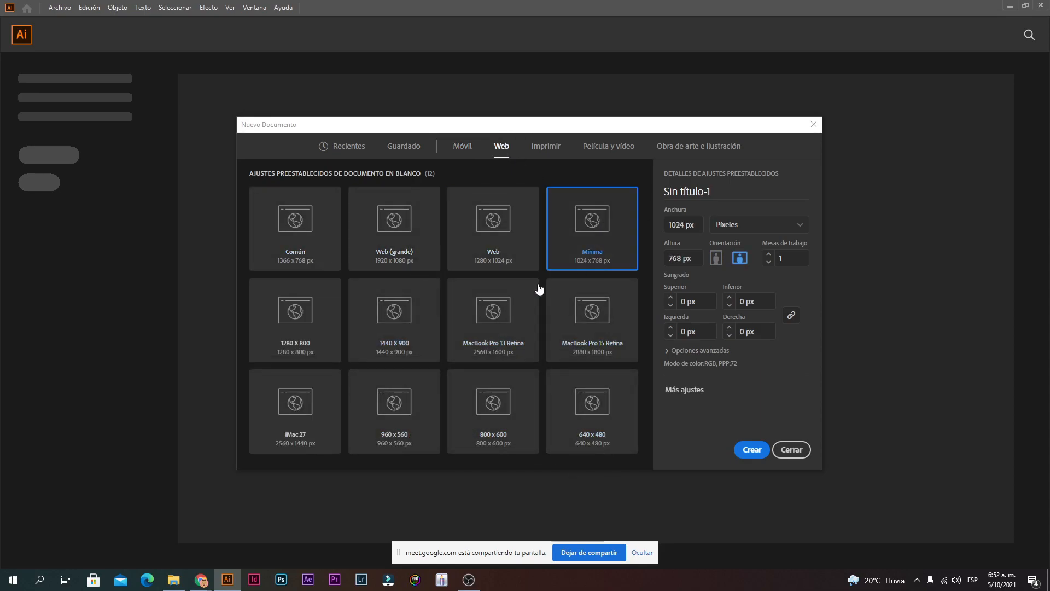
{"action": "key", "text": "Right"}
{"action": "key", "text": "Right"}
{"action": "key", "text": "Right"}
{"action": "key", "text": "Right"}
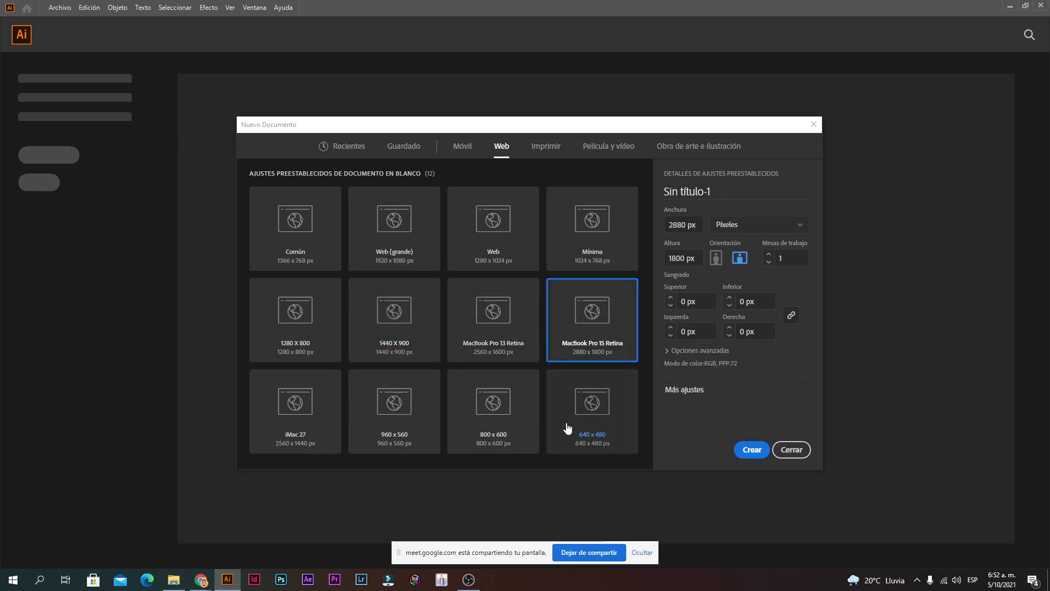
{"action": "left_click", "coordinate": [394, 425]}
{"action": "left_click", "coordinate": [476, 429]}
{"action": "left_click", "coordinate": [596, 429]}
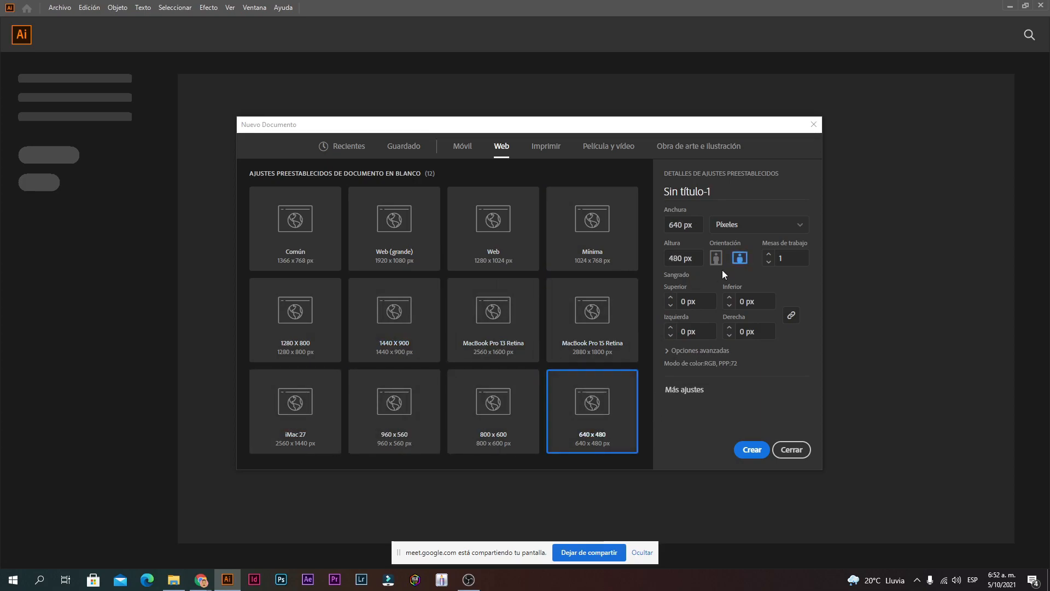
Step: Change the document height to 1080 px
{"action": "left_click", "coordinate": [663, 228]}
{"action": "left_click", "coordinate": [679, 257]}
{"action": "double_click", "coordinate": [679, 257]}
{"action": "double_click", "coordinate": [665, 229]}
{"action": "left_click", "coordinate": [680, 225]}
{"action": "double_click", "coordinate": [682, 258]}
{"action": "type", "text": "1080"}
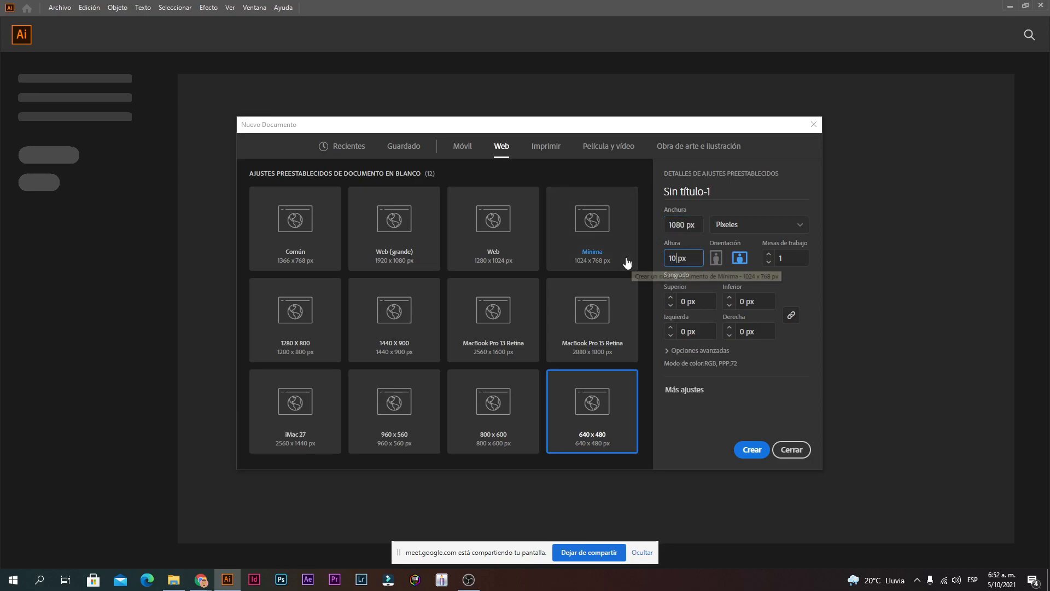
Step: Check the units dropdown and leave it on Píxeles
{"action": "left_click", "coordinate": [757, 224]}
{"action": "left_click", "coordinate": [754, 224]}
{"action": "left_click", "coordinate": [754, 224]}
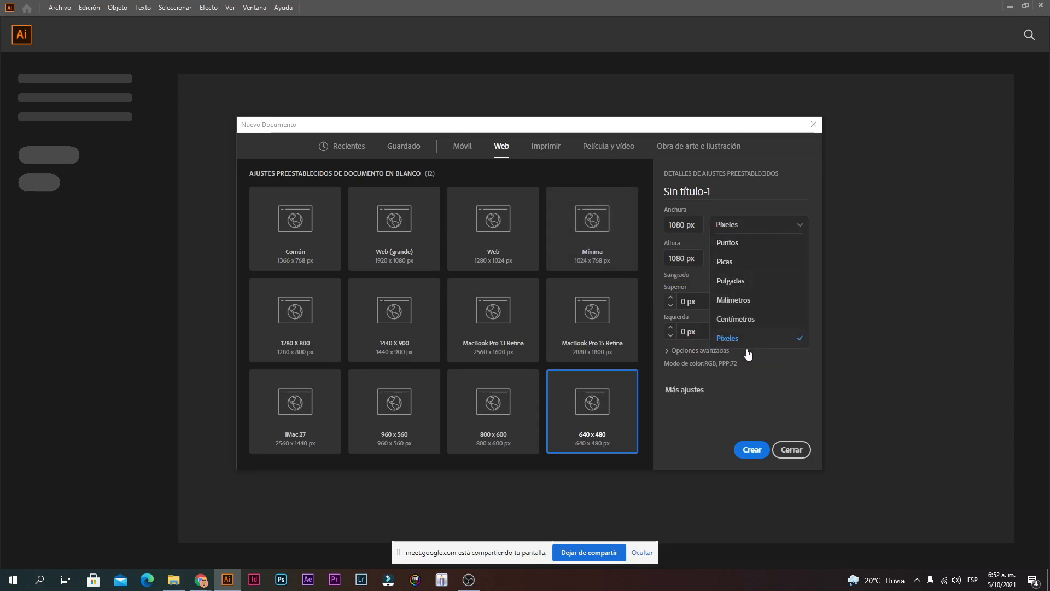
{"action": "left_click", "coordinate": [741, 343]}
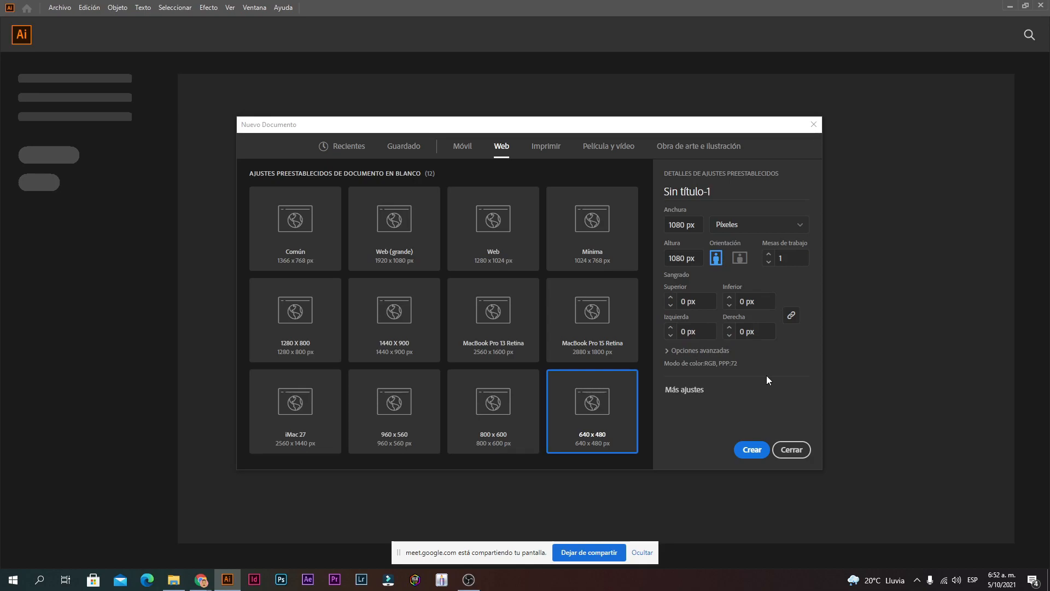
{"action": "left_click", "coordinate": [732, 229]}
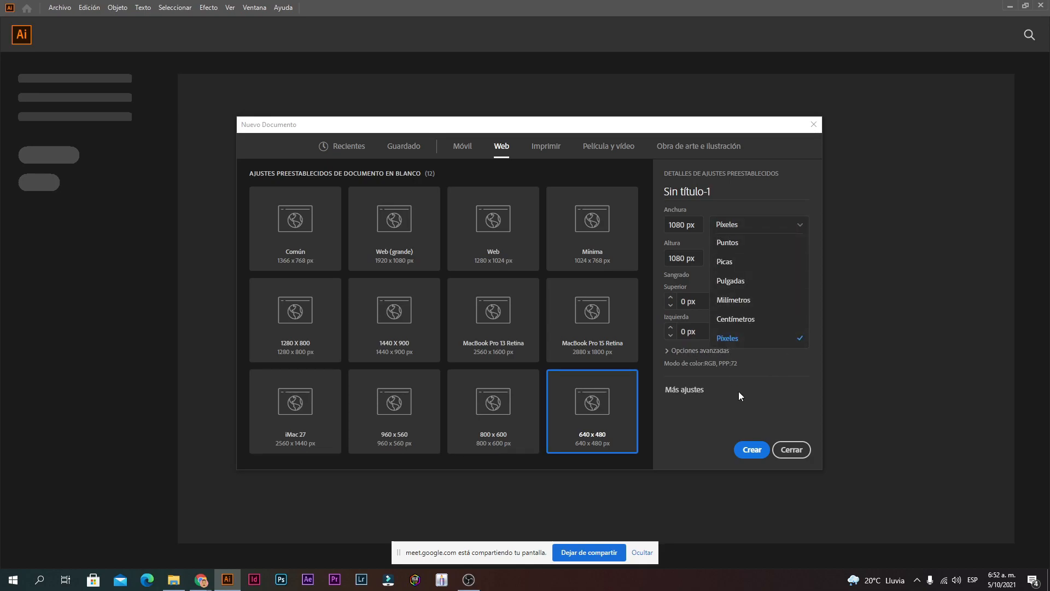
{"action": "left_click", "coordinate": [730, 336]}
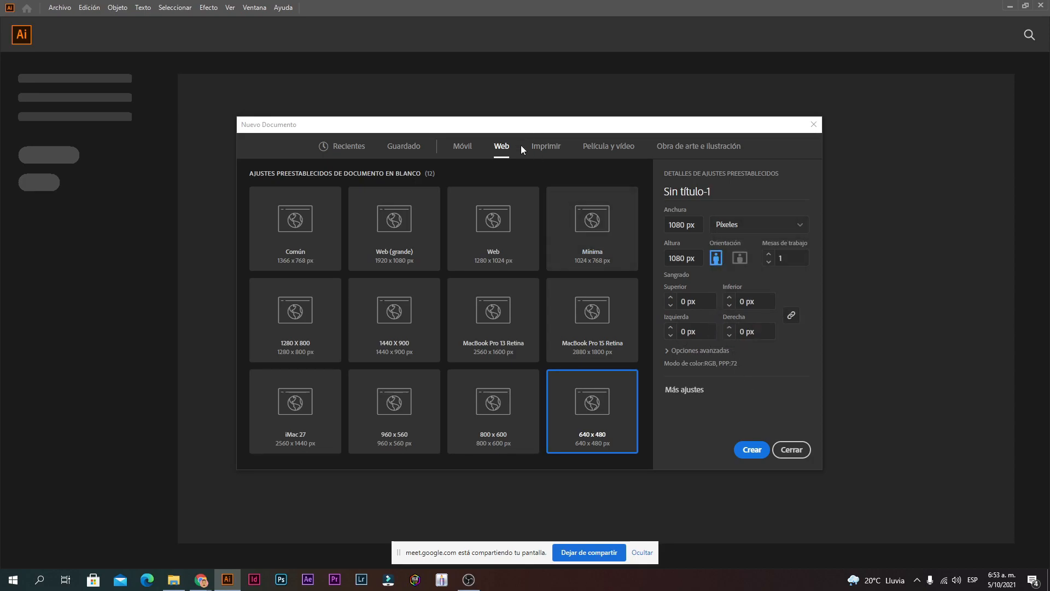
Step: Switch to the Imprimir presets and try the A4, Legal and Tabloide page sizes in millimetres
{"action": "left_click", "coordinate": [538, 148]}
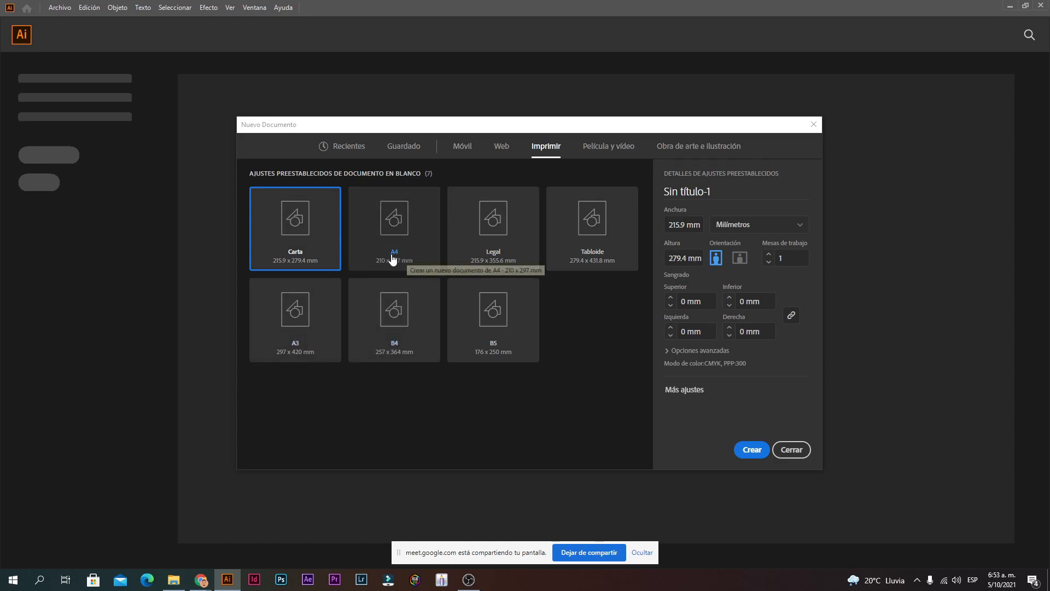
{"action": "left_click", "coordinate": [765, 224]}
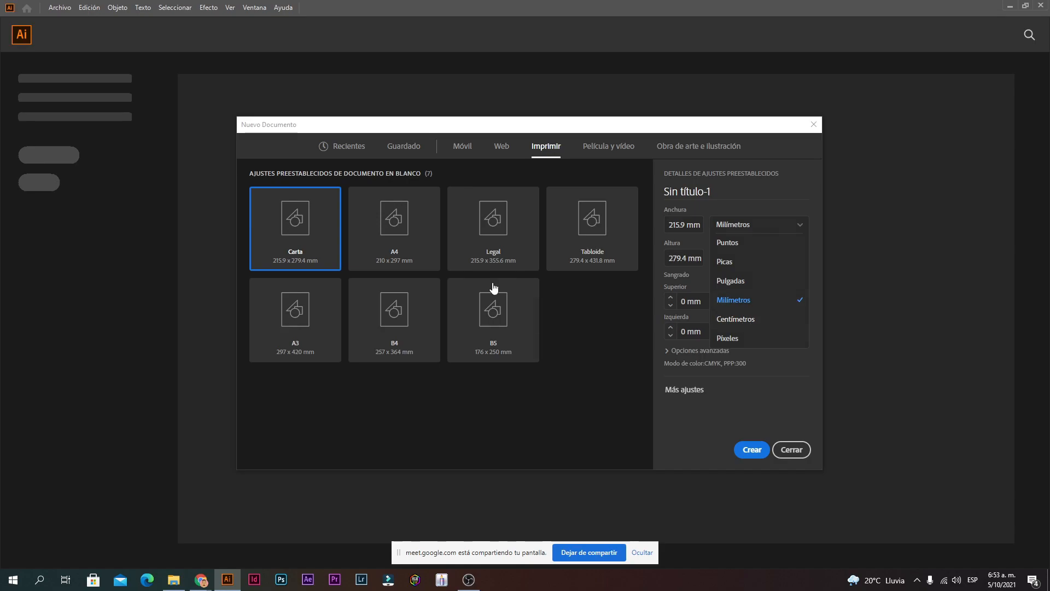
{"action": "left_click", "coordinate": [343, 235]}
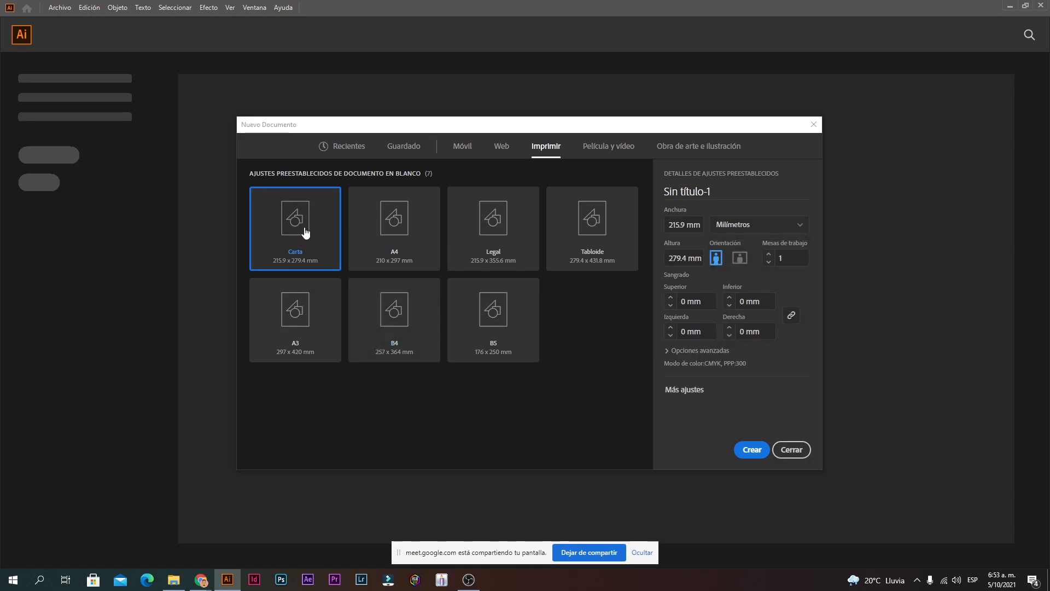
{"action": "left_click", "coordinate": [377, 228]}
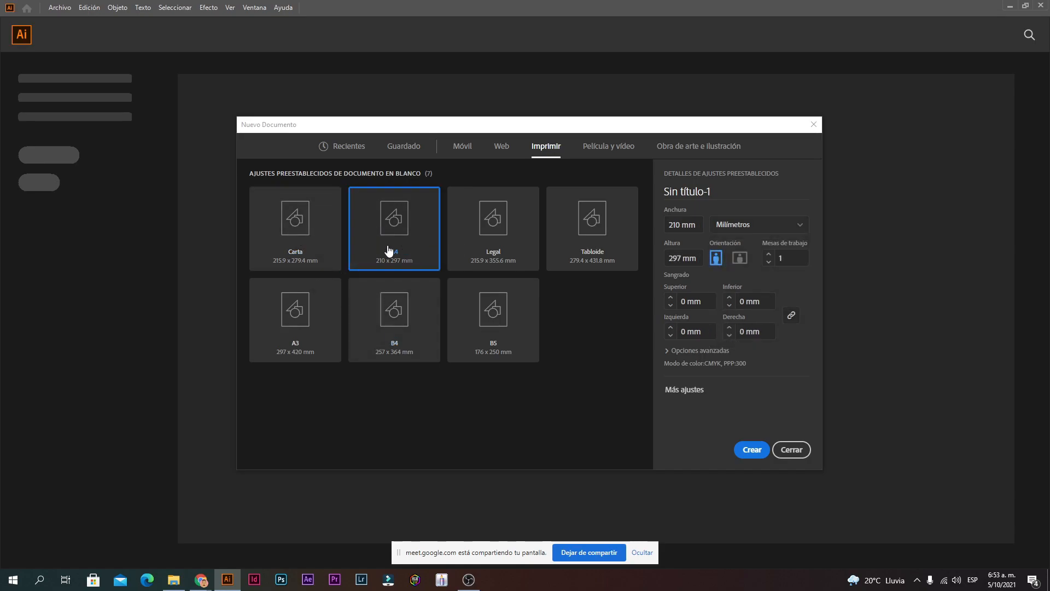
{"action": "left_click", "coordinate": [522, 249]}
{"action": "left_click", "coordinate": [601, 261]}
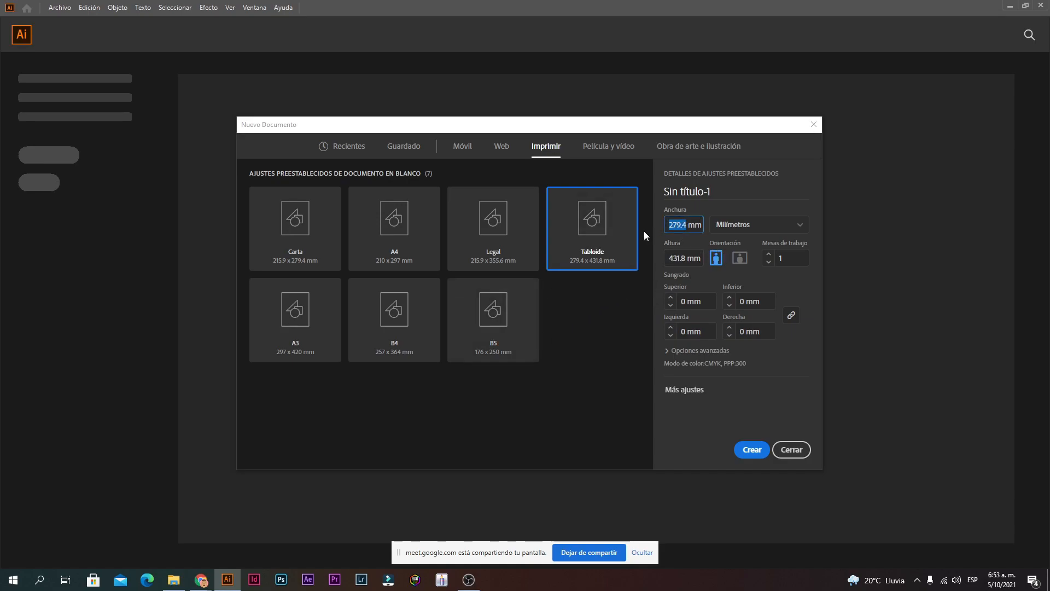
Step: Change the units to Centímetros and enter 60 cm sizes, then show the Película y vídeo presets
{"action": "left_click", "coordinate": [753, 226]}
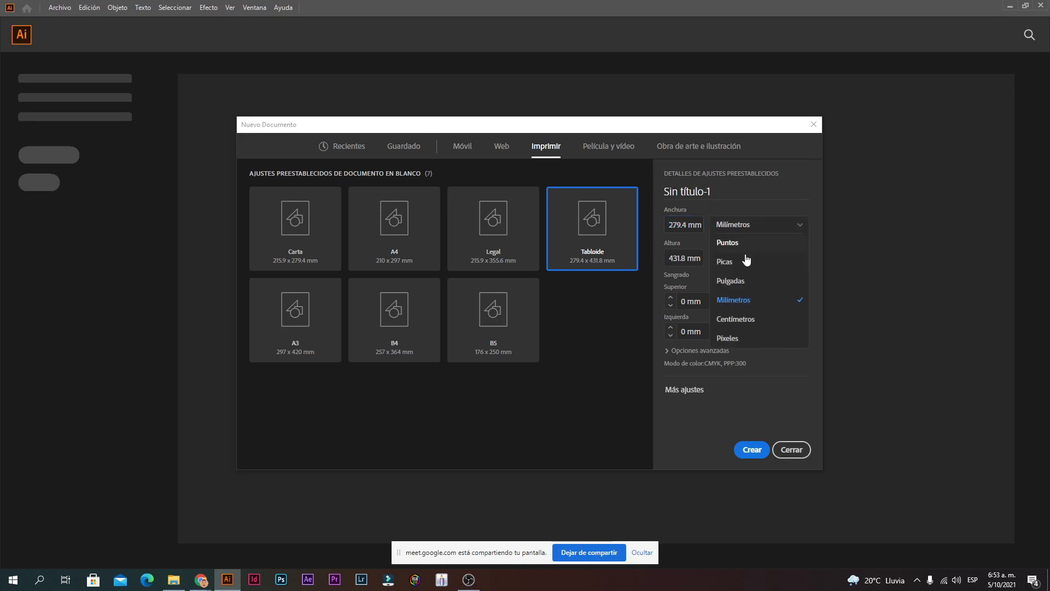
{"action": "left_click", "coordinate": [752, 323]}
{"action": "double_click", "coordinate": [689, 227]}
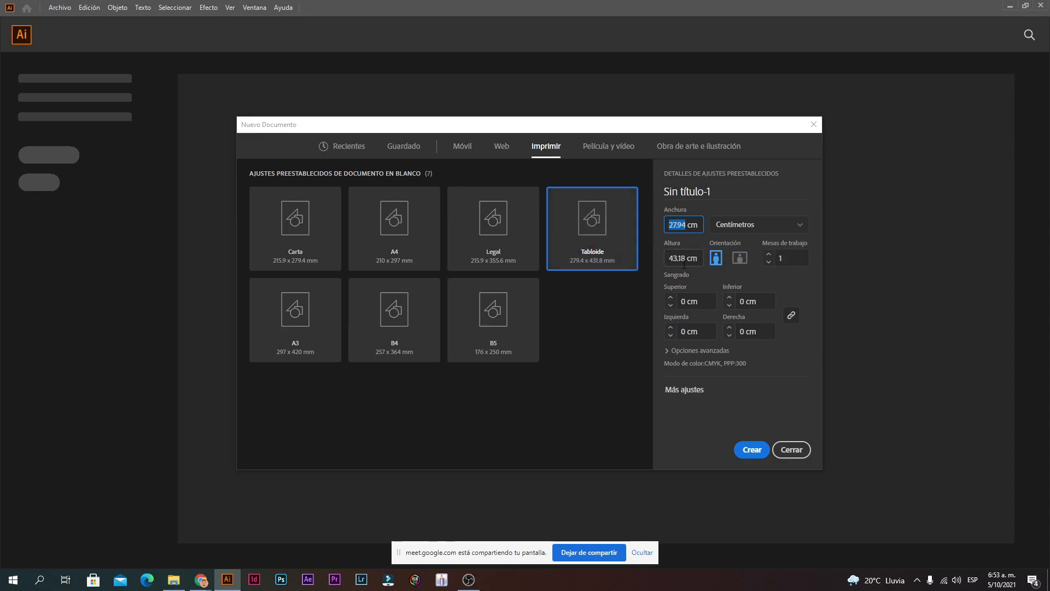
{"action": "type", "text": "0"}
{"action": "key", "text": "Tab"}
{"action": "type", "text": "60"}
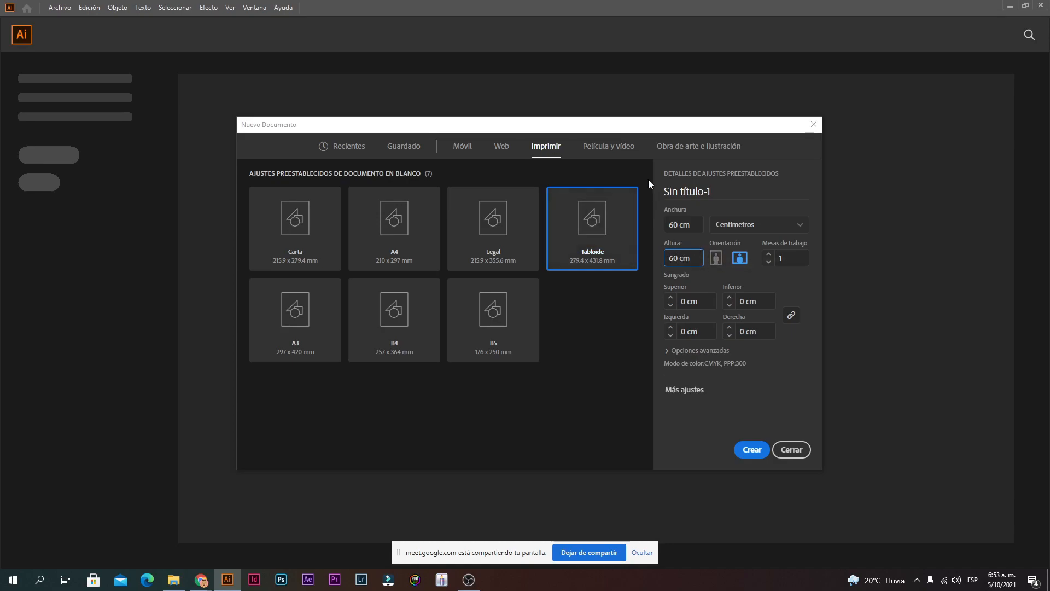
{"action": "left_click", "coordinate": [608, 149]}
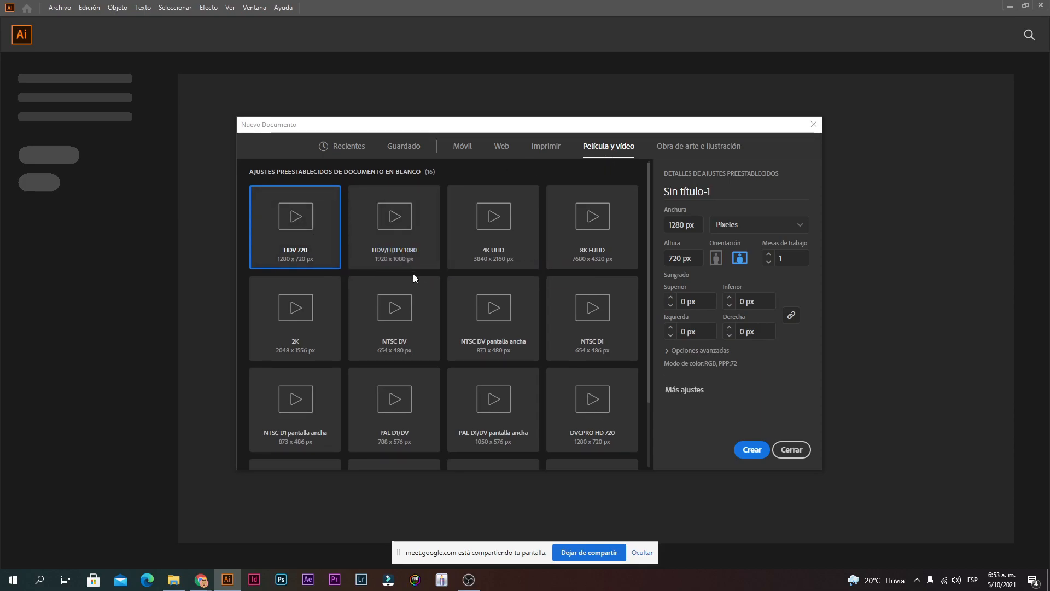
Step: Try HDV/HDTV 1080, expand the advanced options, and return to Imprimir with Carta at 215.9 x 279.4 mm
{"action": "scroll", "coordinate": [419, 274], "scroll_direction": "down", "scroll_amount": 2}
{"action": "scroll", "coordinate": [441, 306], "scroll_direction": "up", "scroll_amount": 2}
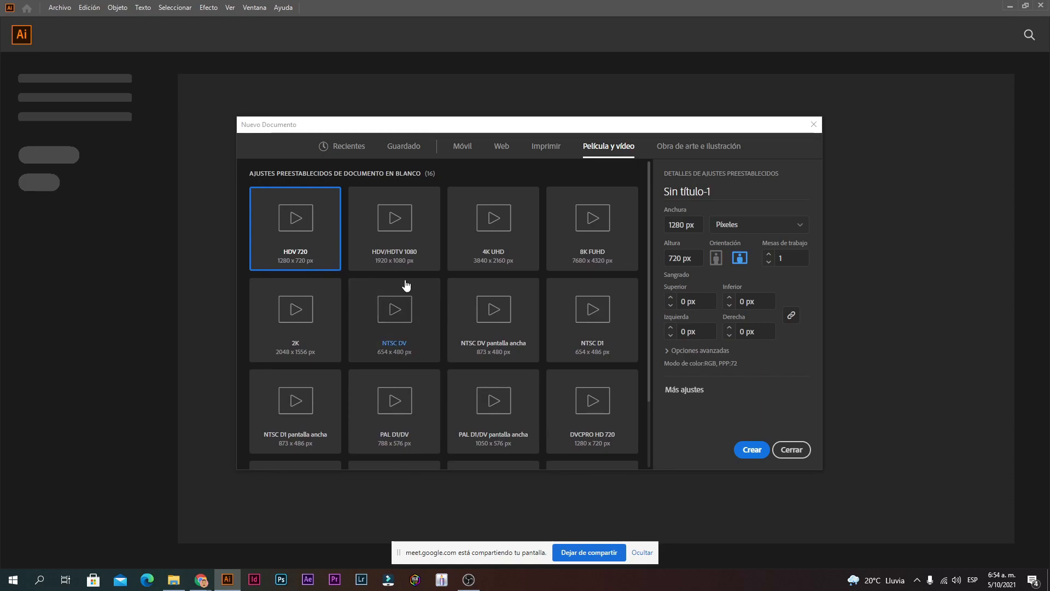
{"action": "left_click", "coordinate": [390, 246]}
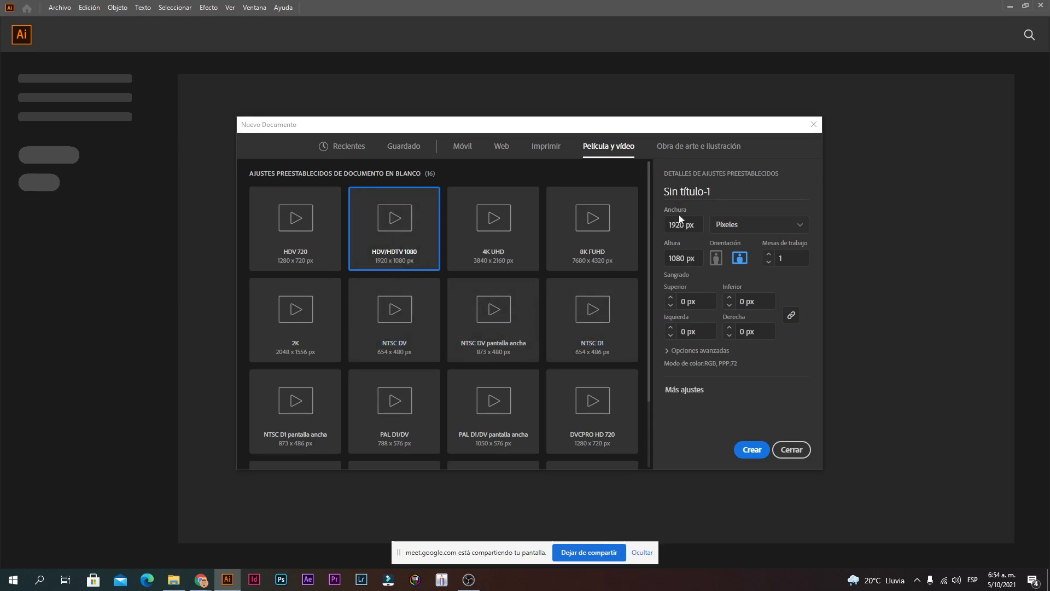
{"action": "double_click", "coordinate": [693, 225]}
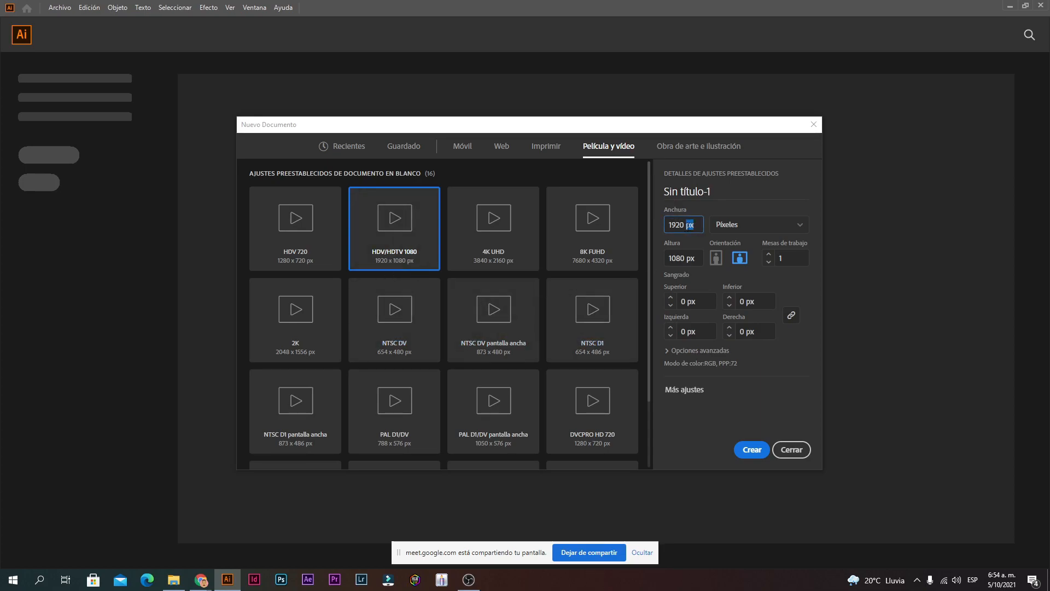
{"action": "left_click", "coordinate": [705, 351]}
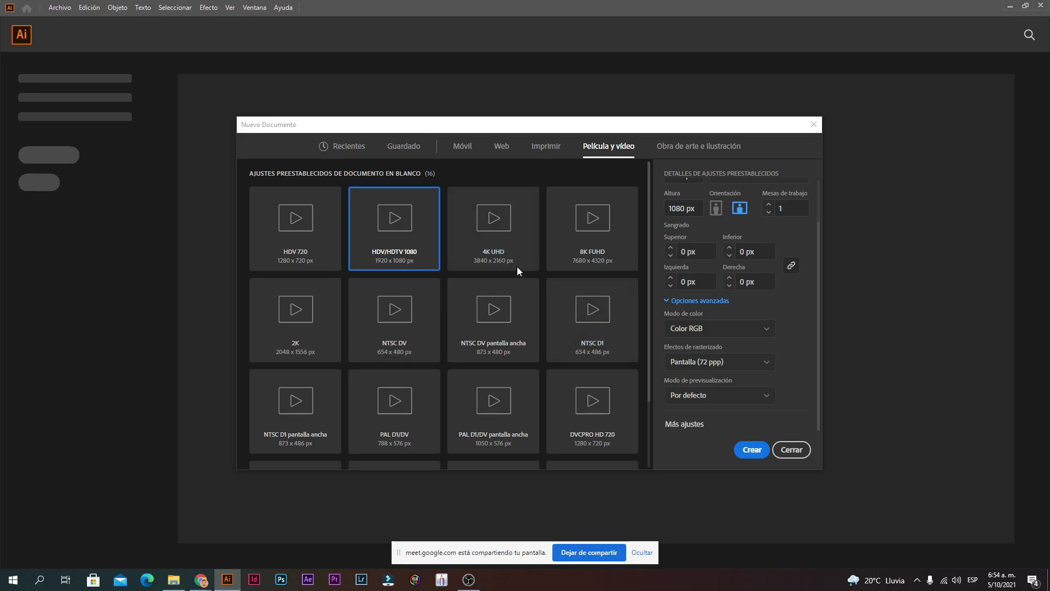
{"action": "left_click", "coordinate": [555, 154]}
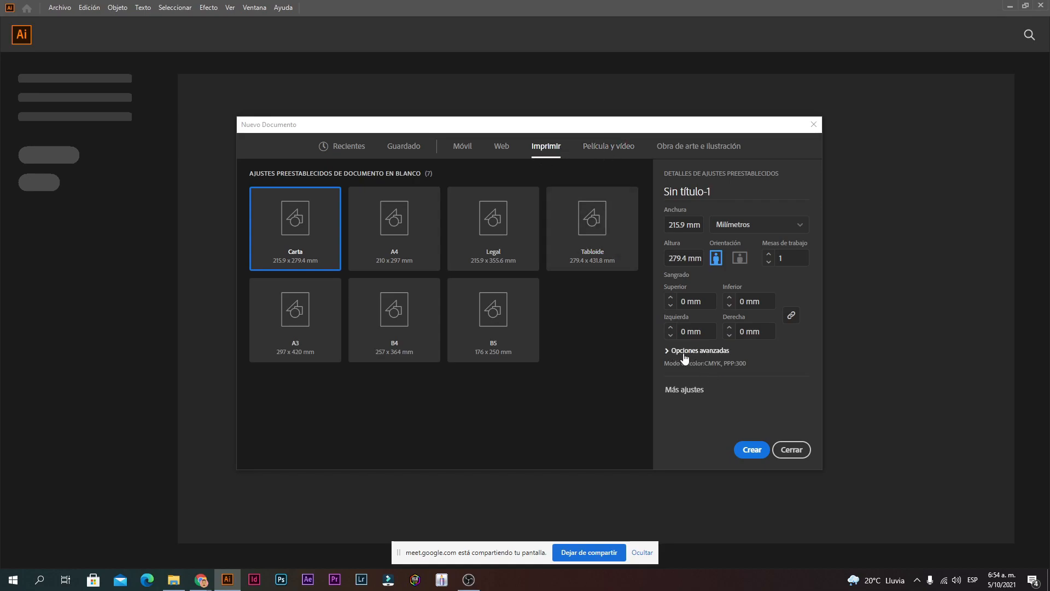
Step: Switch Modo de color between CMYK and RGB, leaving the Carta document in Color RGB
{"action": "left_click", "coordinate": [668, 352]}
{"action": "left_click", "coordinate": [698, 330]}
{"action": "left_click", "coordinate": [701, 352]}
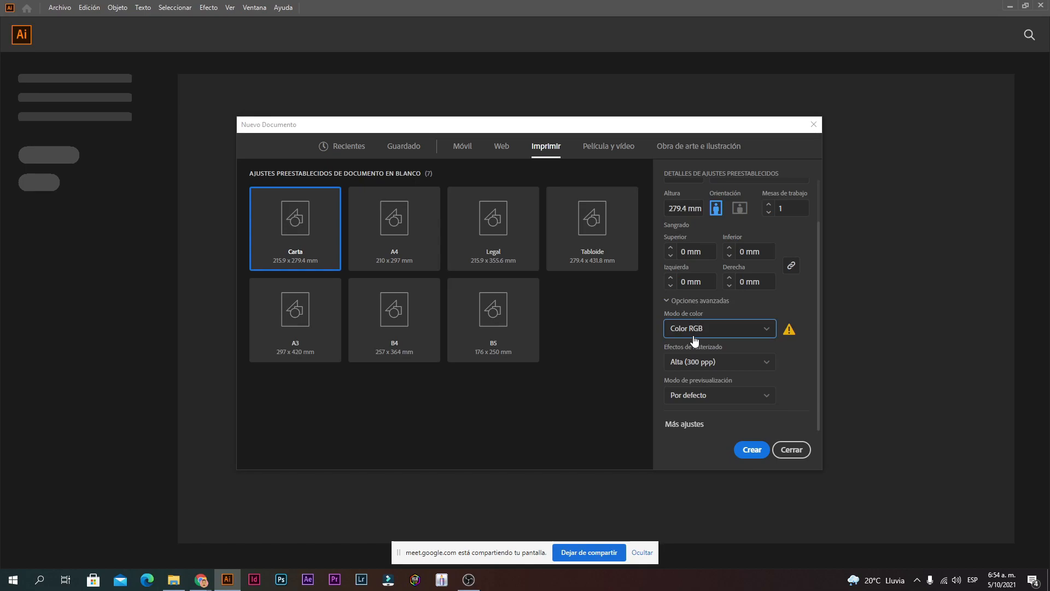
{"action": "left_click", "coordinate": [696, 338]}
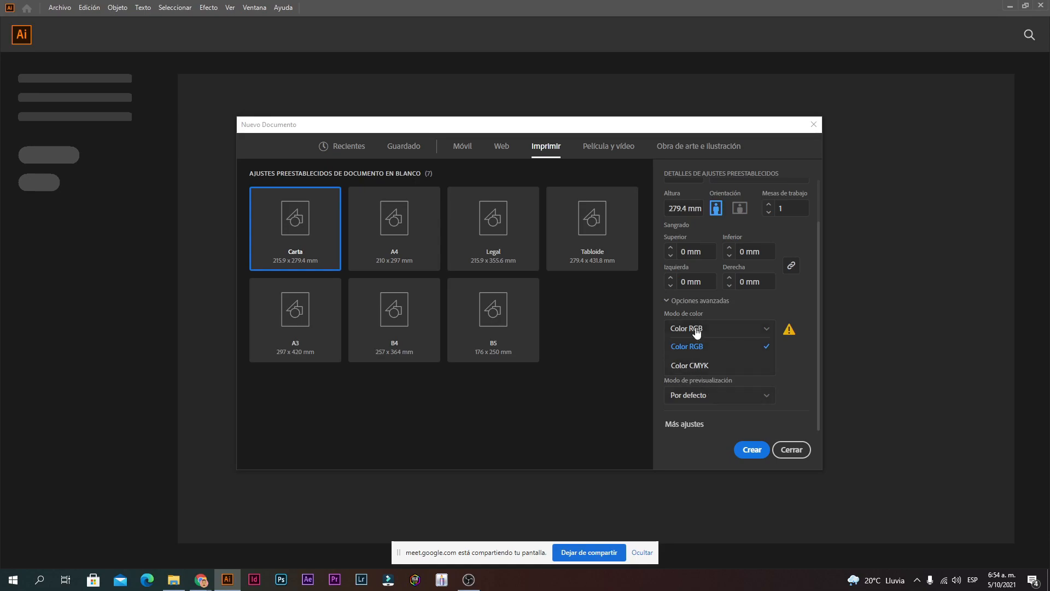
{"action": "left_click", "coordinate": [702, 372]}
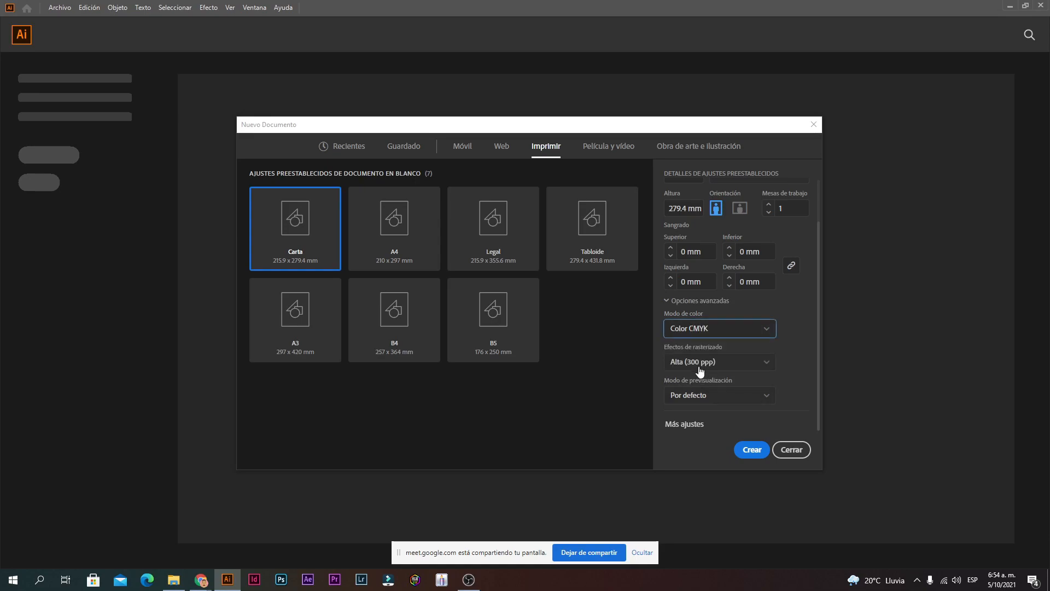
{"action": "left_click", "coordinate": [688, 333]}
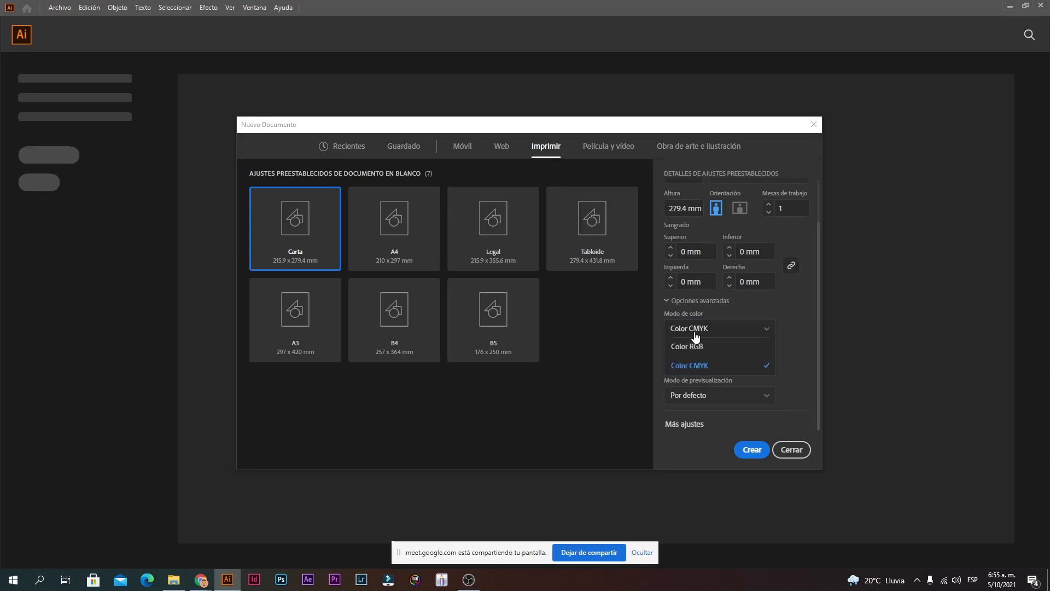
{"action": "left_click", "coordinate": [698, 347]}
{"action": "left_click", "coordinate": [696, 346]}
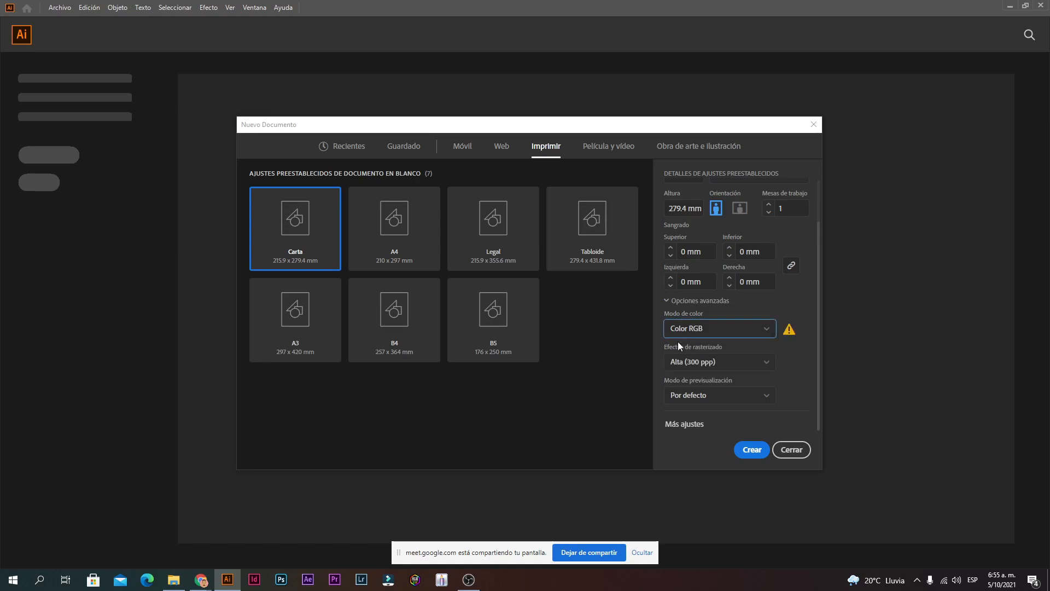
{"action": "left_click", "coordinate": [700, 330]}
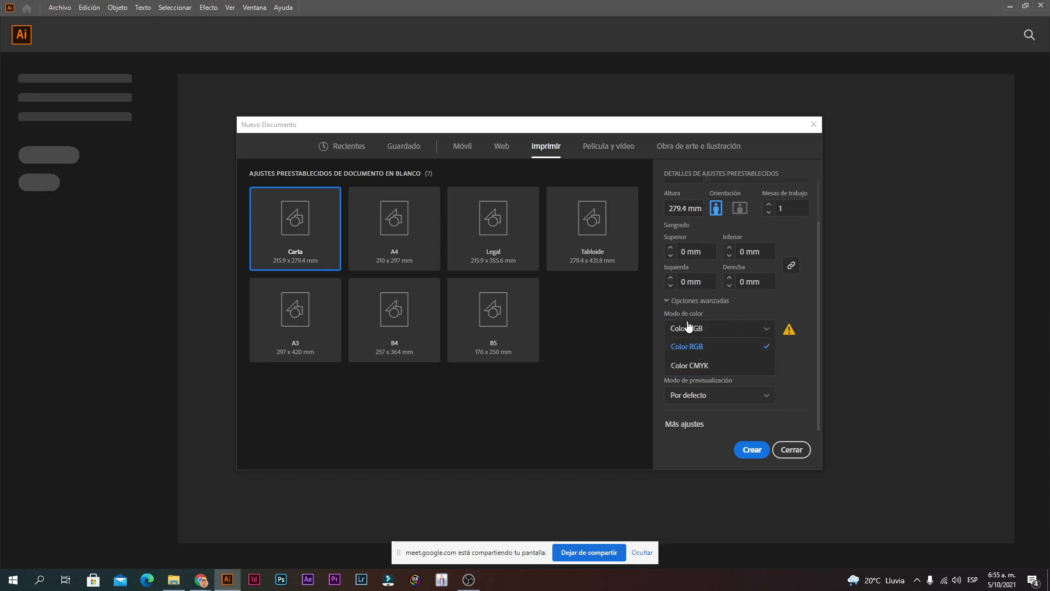
{"action": "left_click", "coordinate": [697, 346]}
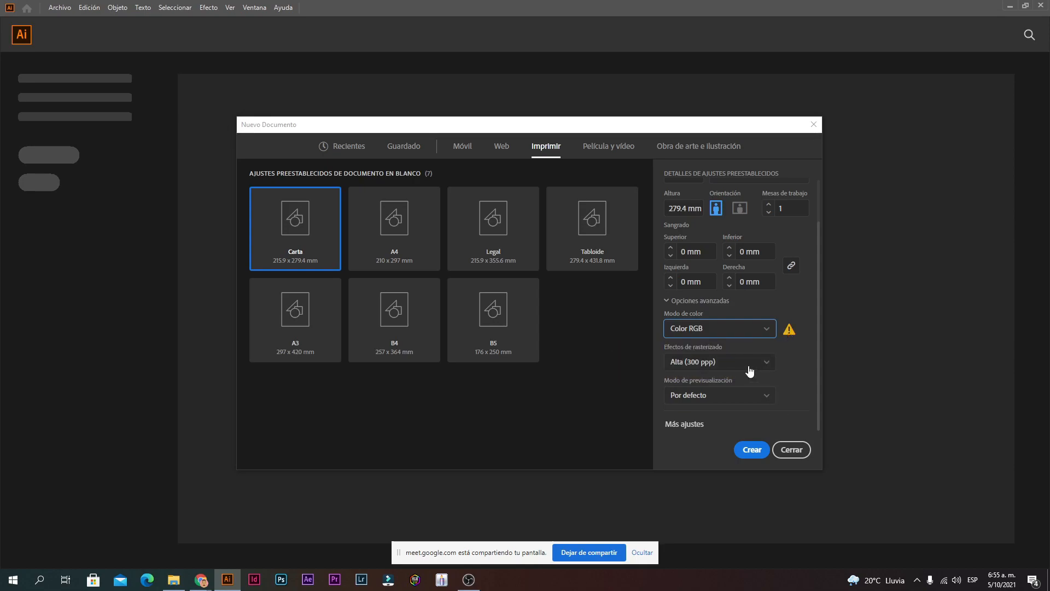
Step: Check the units list, keeping millimetres
{"action": "scroll", "coordinate": [750, 371], "scroll_direction": "up", "scroll_amount": 3}
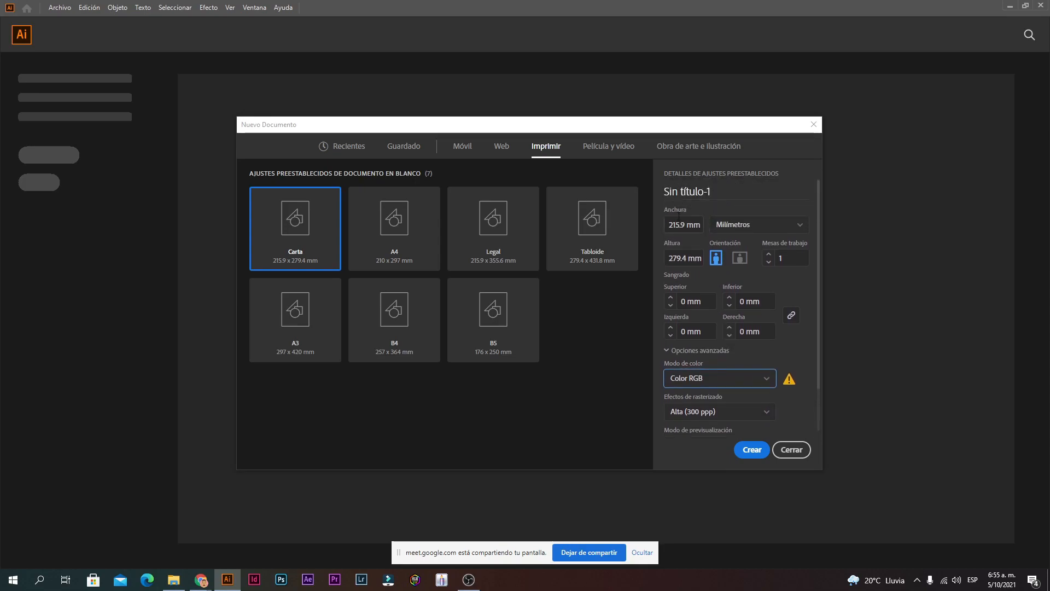
{"action": "left_click", "coordinate": [734, 225]}
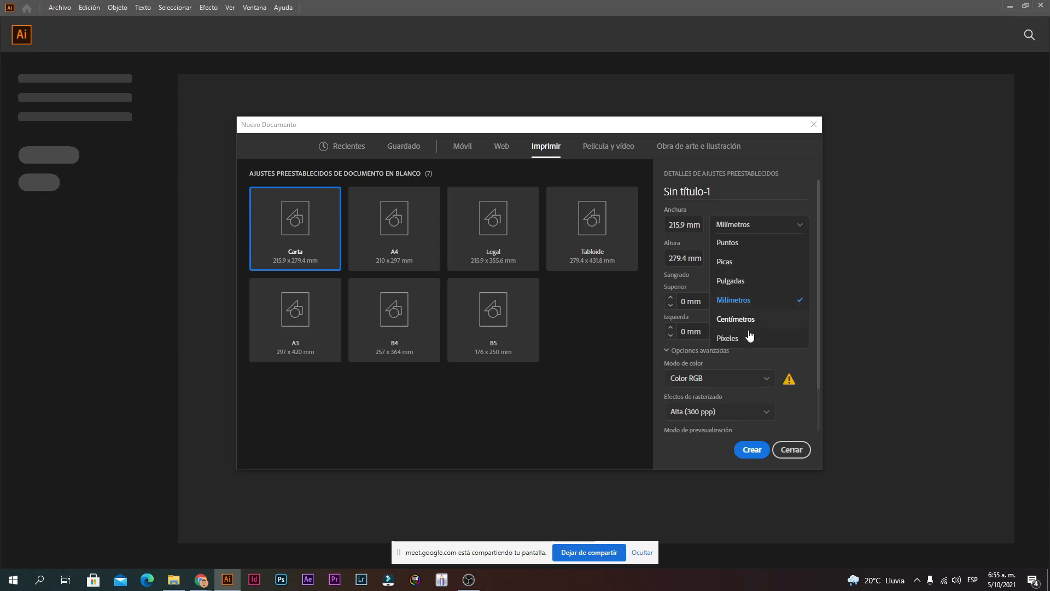
{"action": "left_click", "coordinate": [731, 228]}
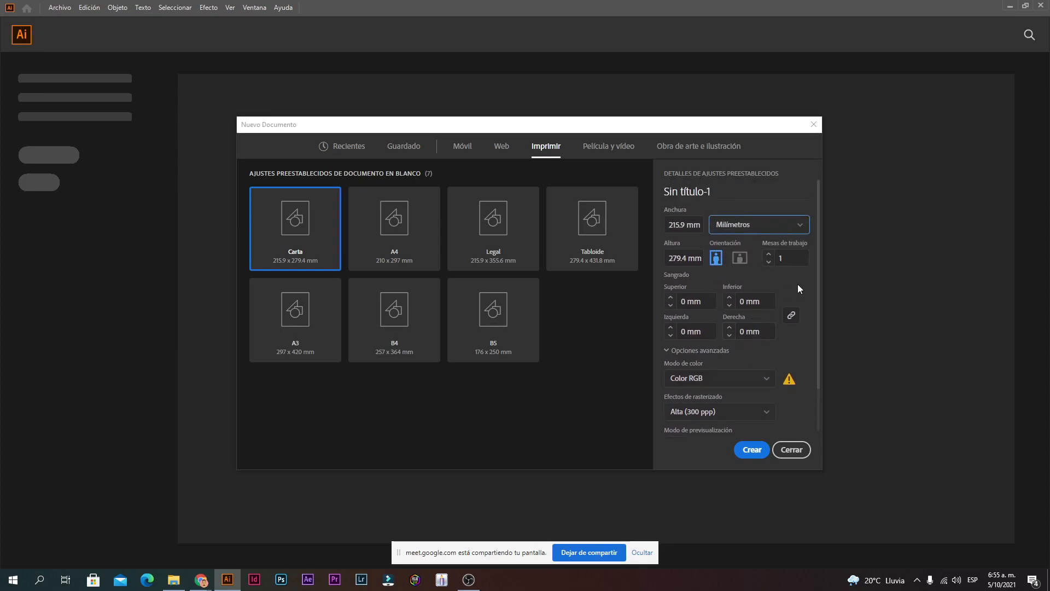
Step: Set the colour mode back to Color CMYK and bring up the Curso folder in File Explorer
{"action": "scroll", "coordinate": [758, 314], "scroll_direction": "down", "scroll_amount": 2}
{"action": "left_click", "coordinate": [711, 328]}
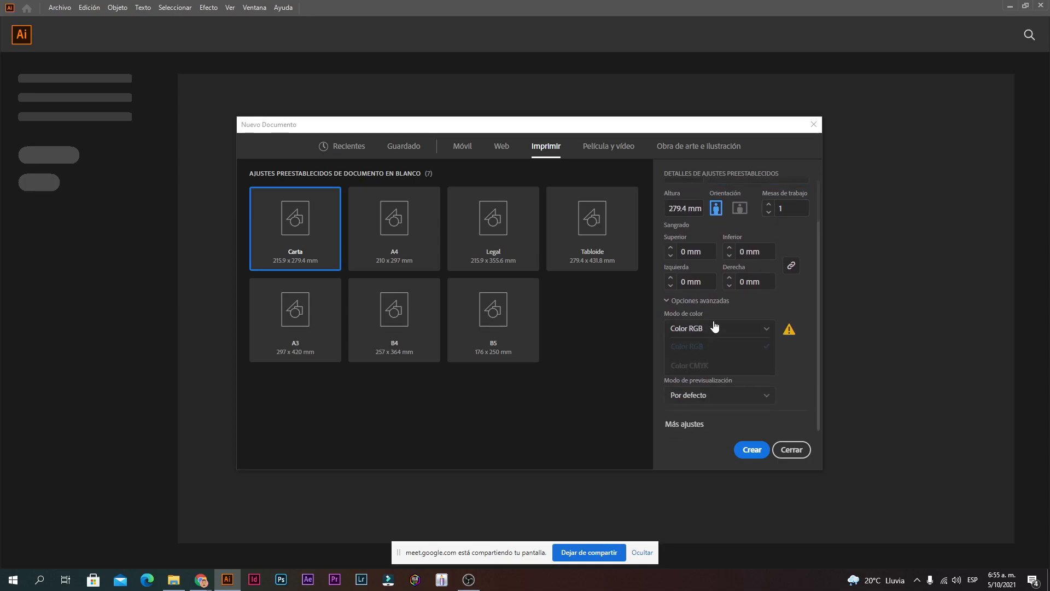
{"action": "left_click", "coordinate": [709, 368]}
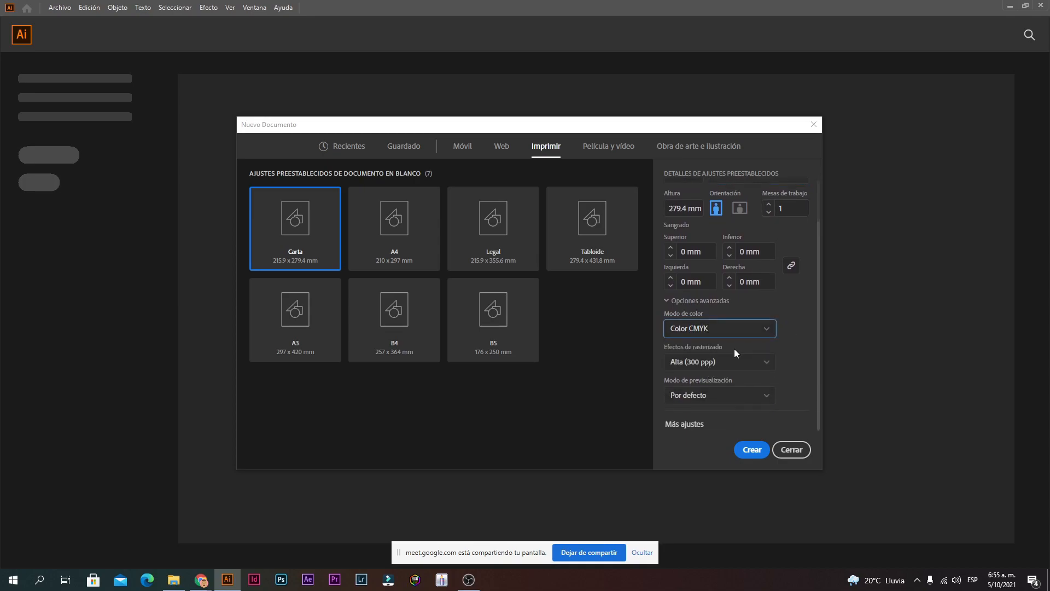
{"action": "left_click", "coordinate": [179, 583]}
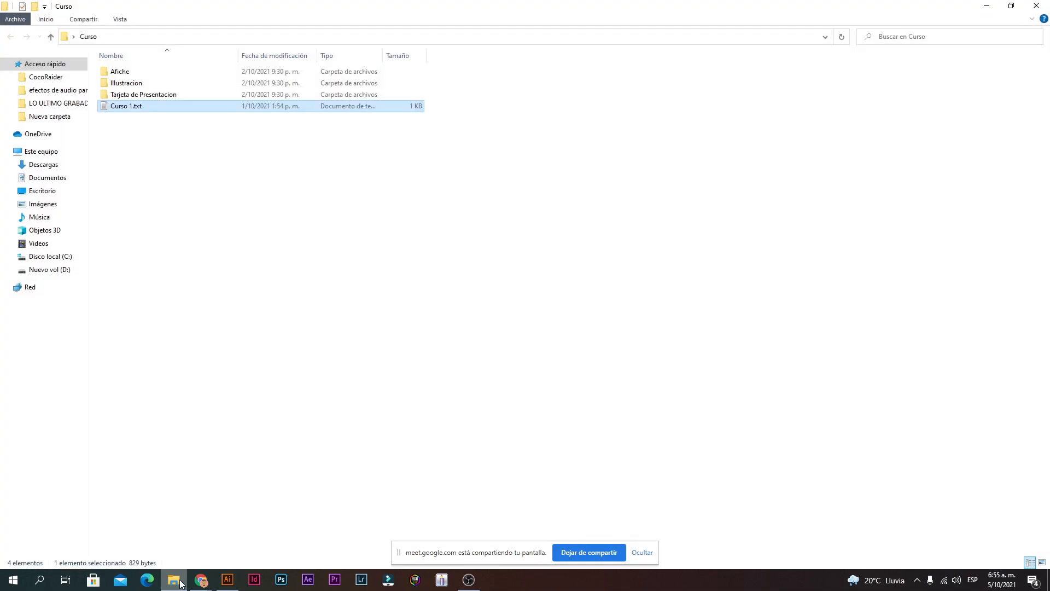
{"action": "left_click", "coordinate": [179, 584]}
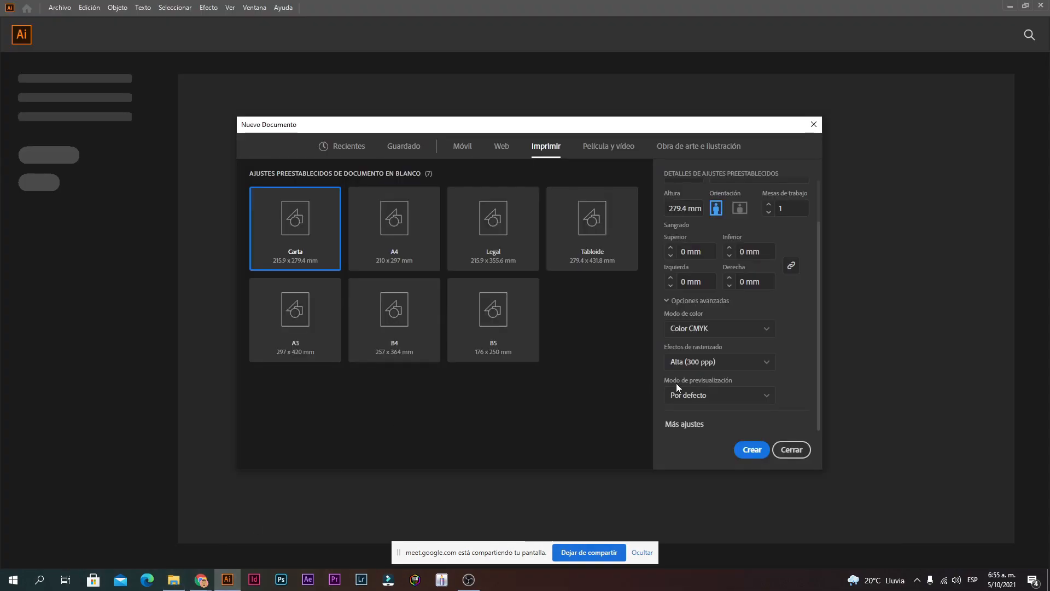
{"action": "left_click", "coordinate": [697, 331]}
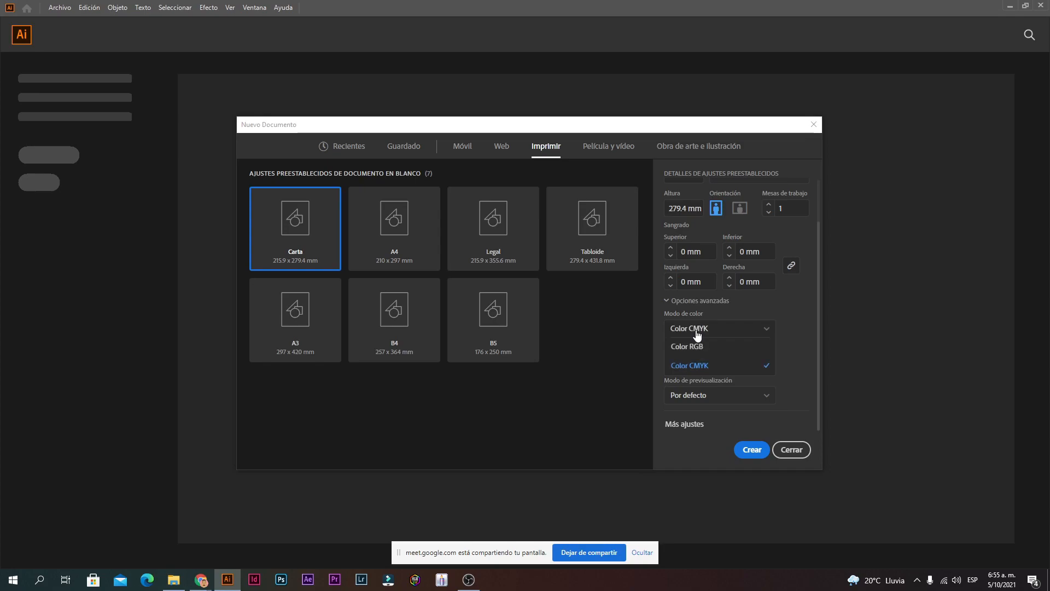
{"action": "left_click", "coordinate": [697, 372]}
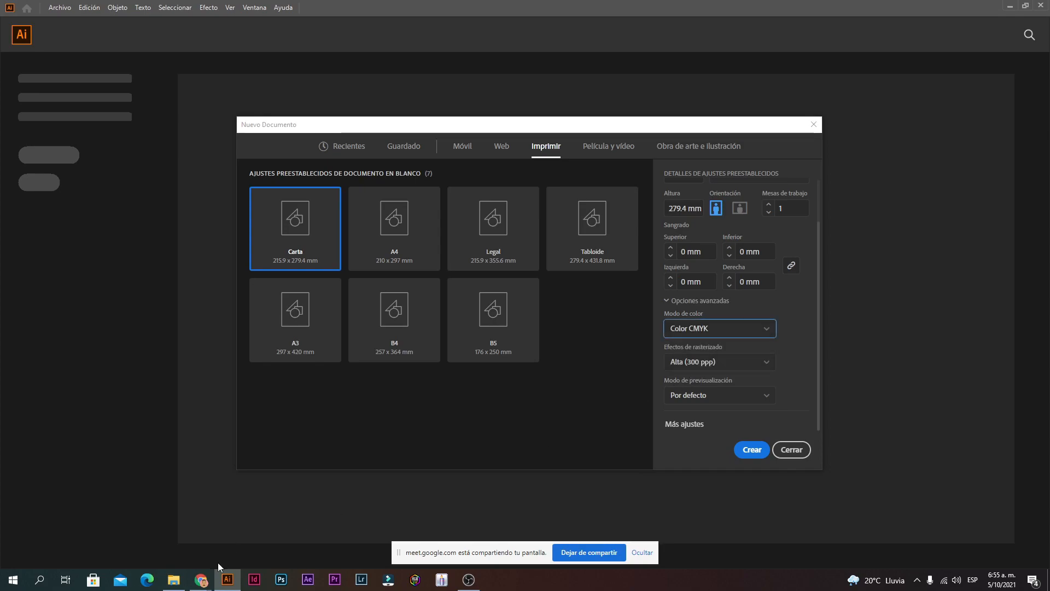
{"action": "left_click", "coordinate": [182, 581]}
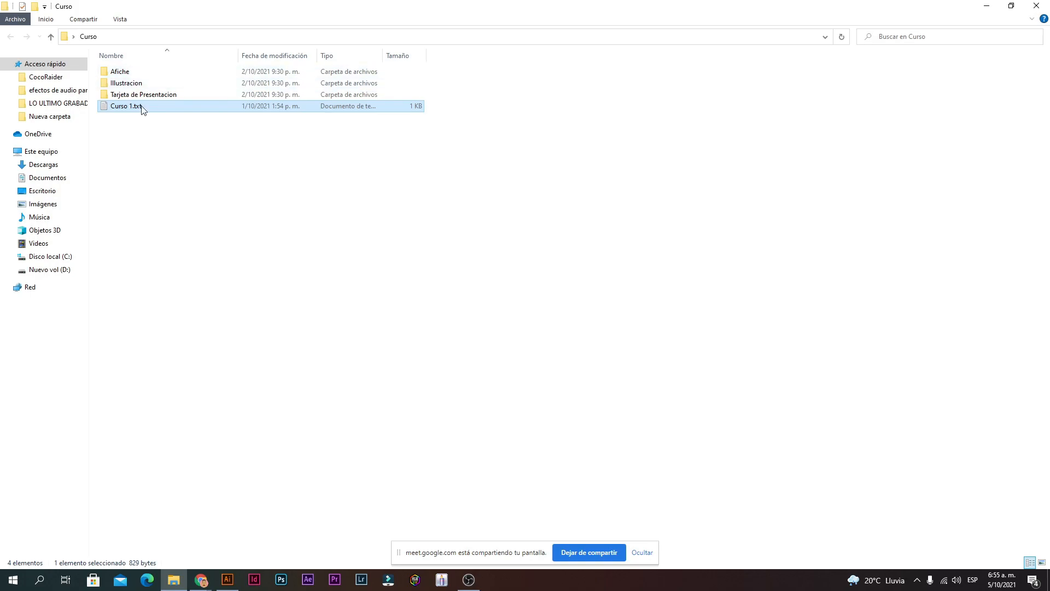
{"action": "key", "text": "alt+Tab"}
Step: Try Color RGB then revert to CMYK, and set raster effects to Pantalla (72 ppp)
{"action": "left_click", "coordinate": [703, 331]}
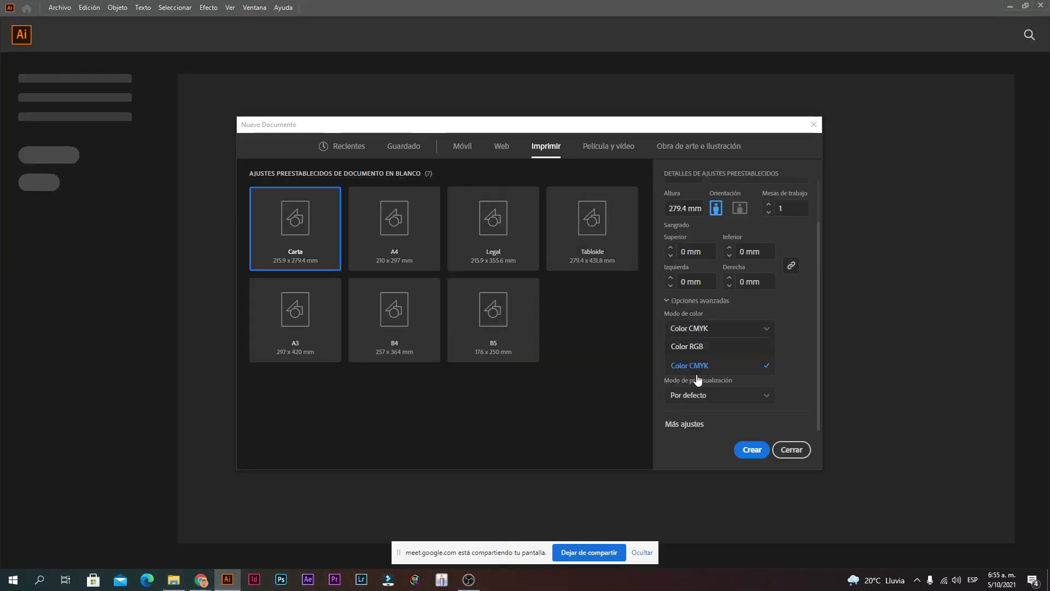
{"action": "left_click", "coordinate": [694, 348]}
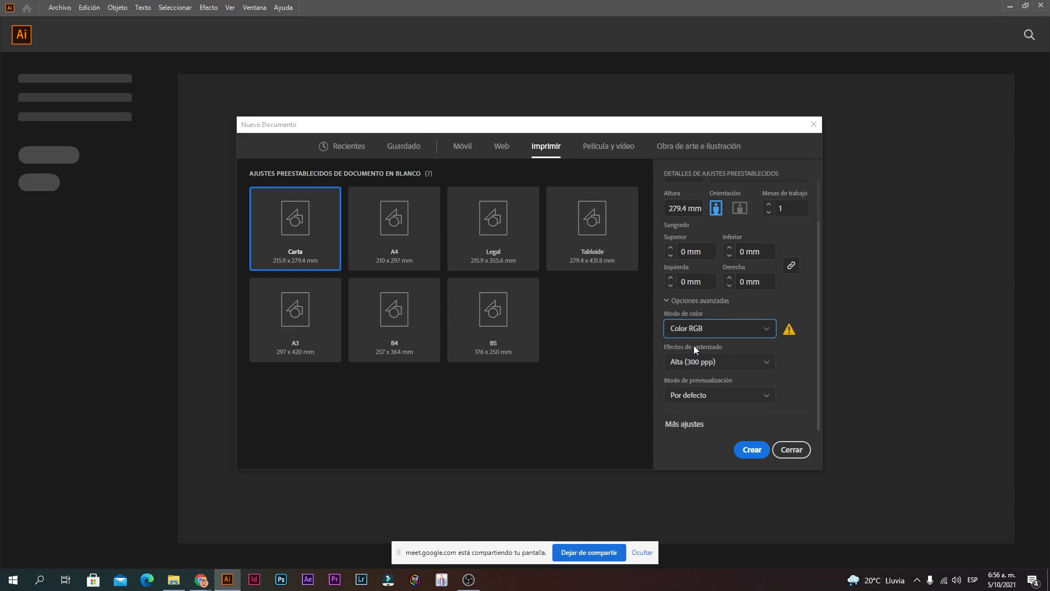
{"action": "left_click", "coordinate": [695, 335]}
{"action": "left_click", "coordinate": [717, 365]}
{"action": "left_click", "coordinate": [702, 360]}
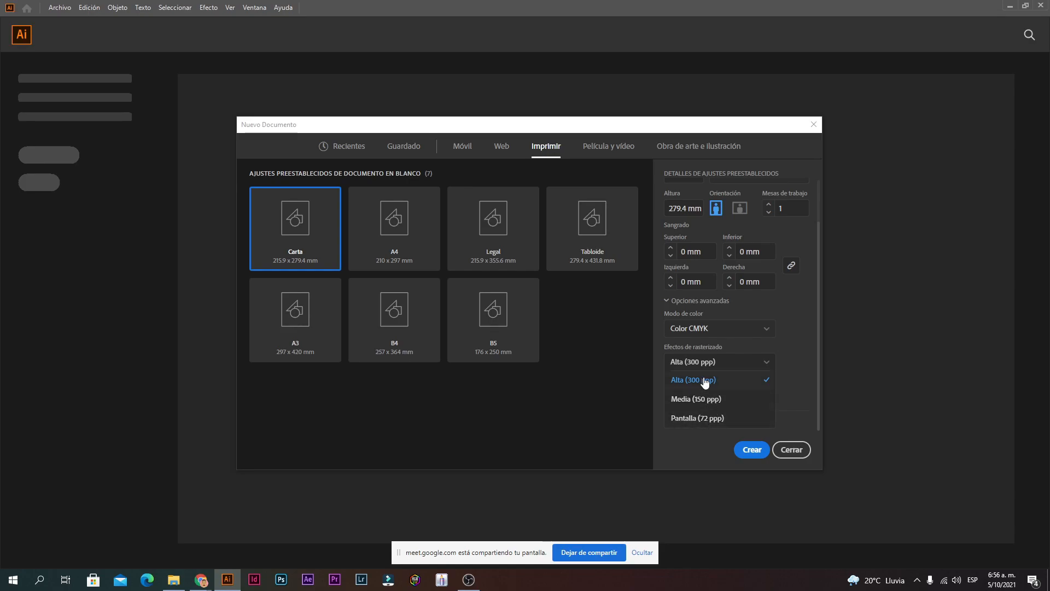
{"action": "left_click", "coordinate": [710, 419]}
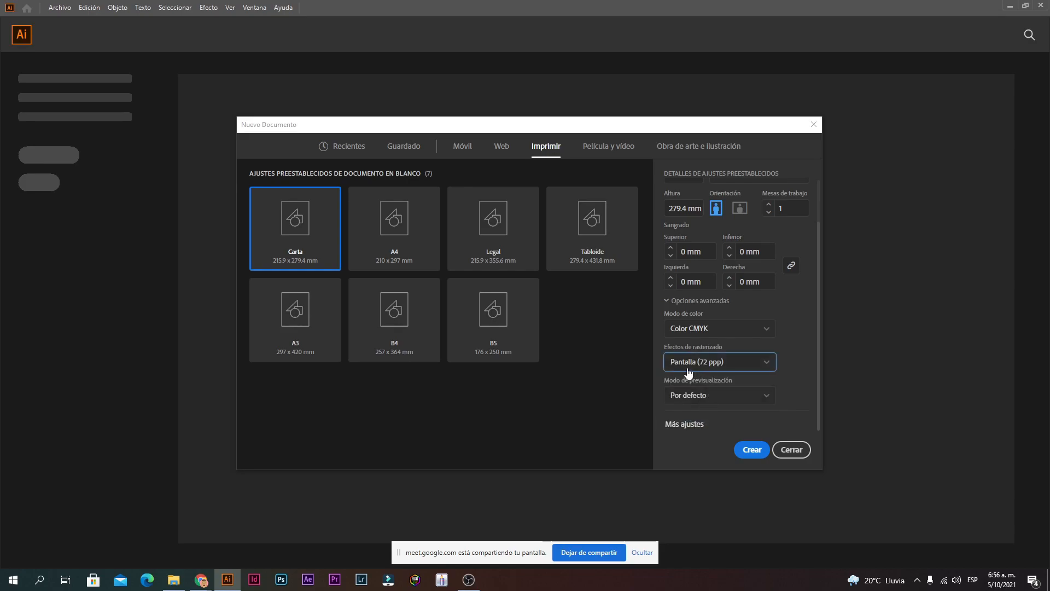
{"action": "left_click", "coordinate": [719, 357]}
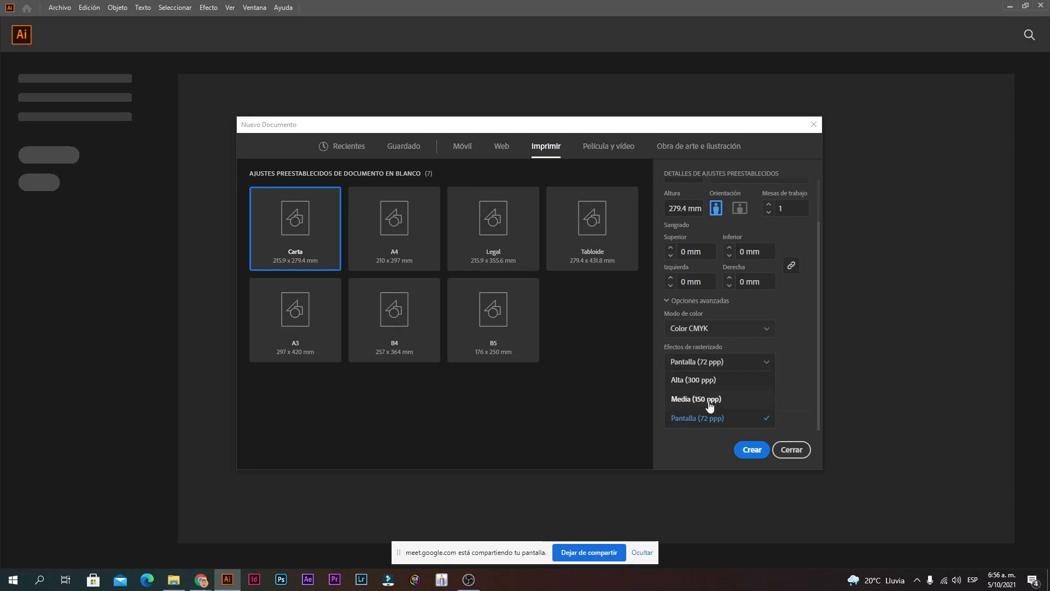
{"action": "left_click", "coordinate": [705, 363]}
{"action": "left_click", "coordinate": [714, 366]}
{"action": "left_click", "coordinate": [715, 419]}
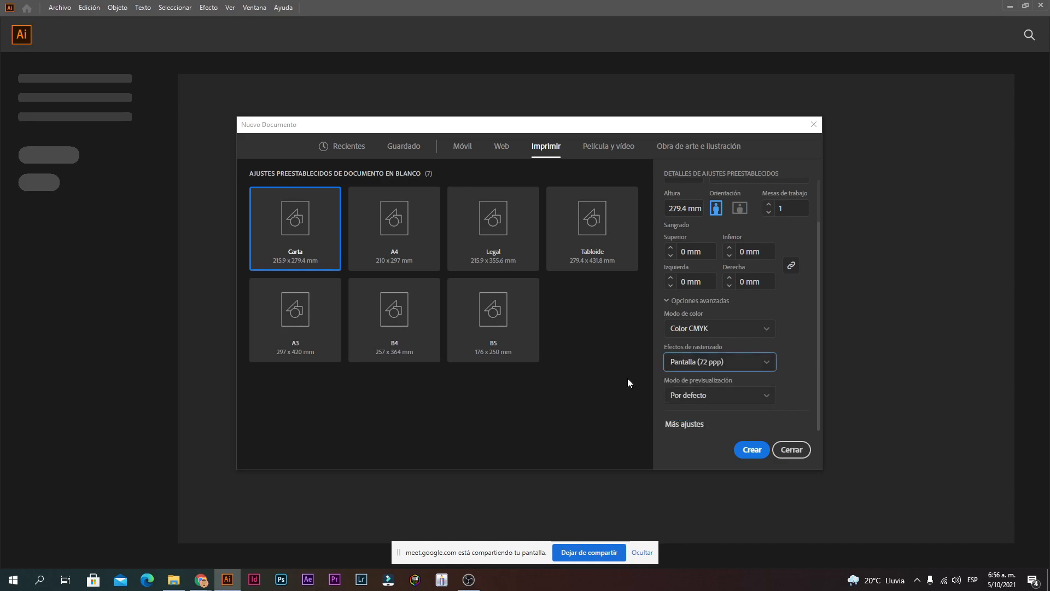
Step: Set the colour mode to Color RGB and raster effects to Pantalla (72 ppp), then check preview mode
{"action": "left_click", "coordinate": [710, 334]}
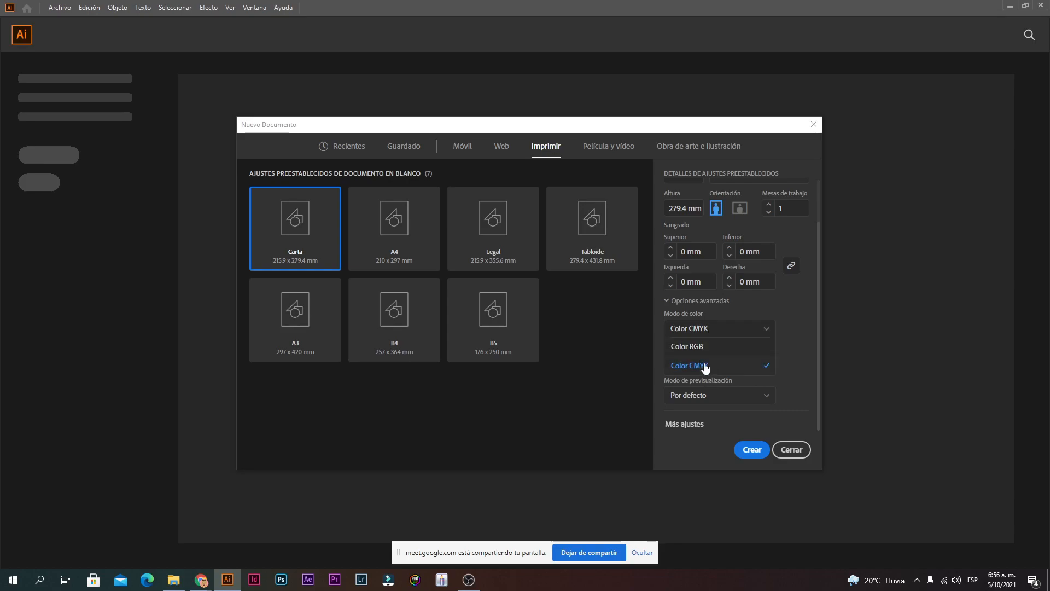
{"action": "left_click", "coordinate": [702, 350]}
{"action": "left_click", "coordinate": [706, 365]}
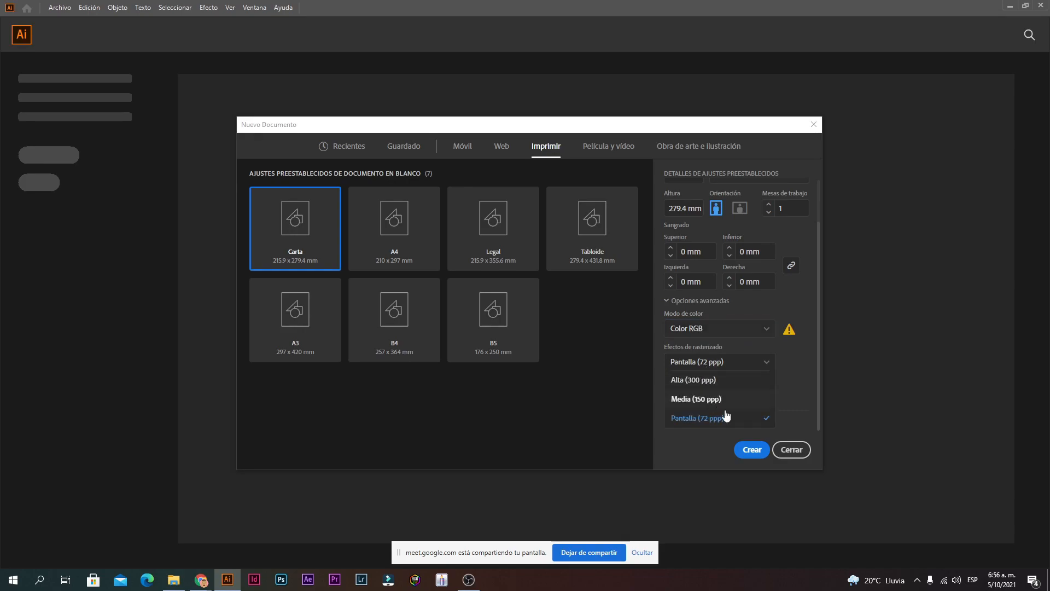
{"action": "left_click", "coordinate": [704, 379]}
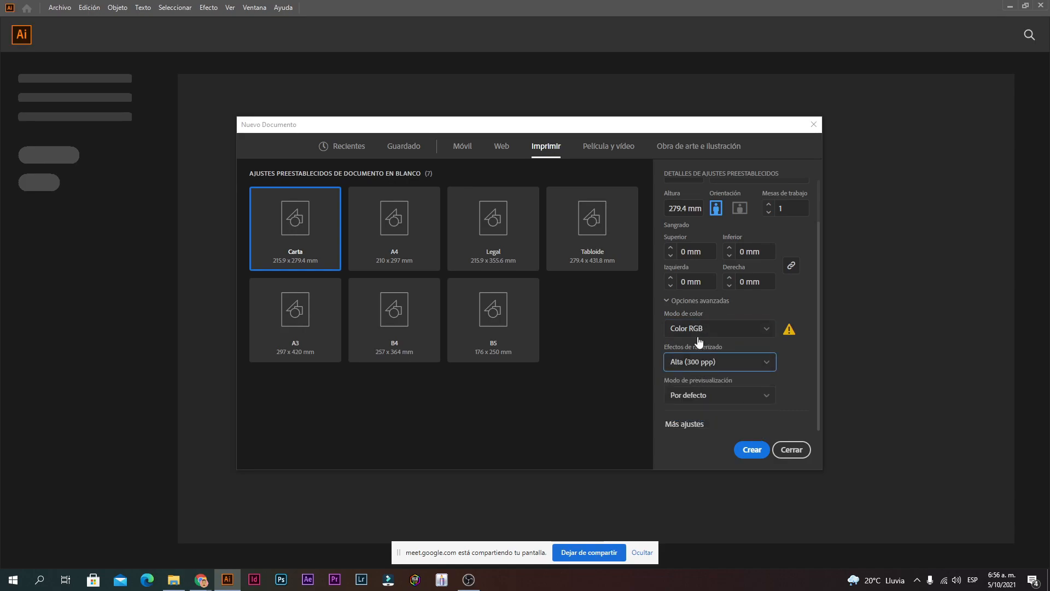
{"action": "left_click", "coordinate": [700, 362]}
{"action": "left_click", "coordinate": [711, 422]}
{"action": "left_click", "coordinate": [707, 397]}
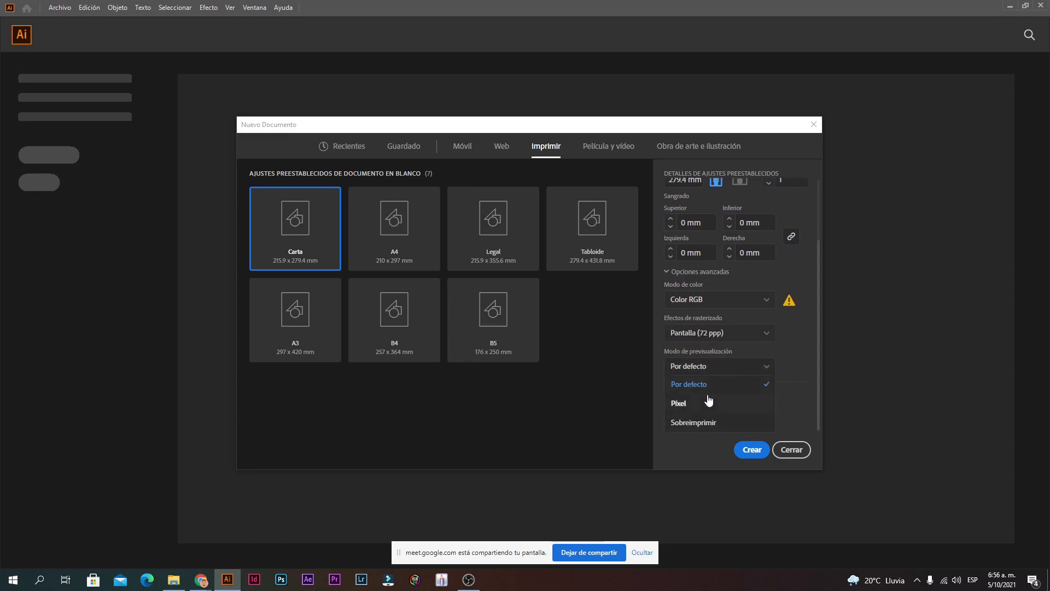
{"action": "scroll", "coordinate": [714, 368], "scroll_direction": "up", "scroll_amount": 3}
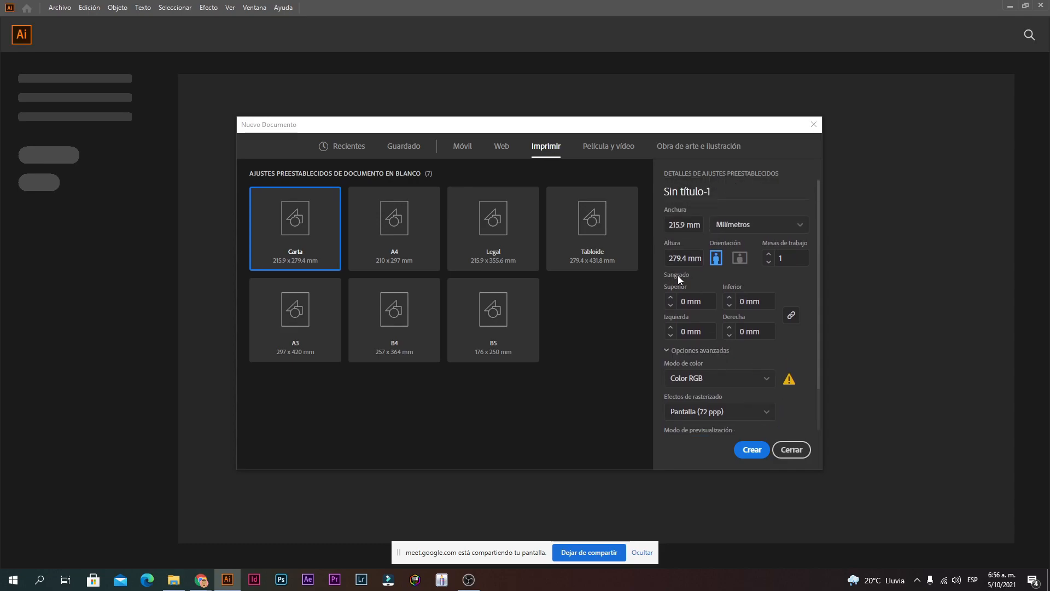
Step: Switch the colour mode back to Color CMYK
{"action": "left_click", "coordinate": [710, 374]}
{"action": "left_click", "coordinate": [692, 370]}
{"action": "scroll", "coordinate": [707, 331], "scroll_direction": "up", "scroll_amount": 1}
Step: Set a linked 5 mm bleed on every side
{"action": "left_click", "coordinate": [685, 301]}
{"action": "double_click", "coordinate": [685, 302]}
{"action": "left_click", "coordinate": [290, 204]}
{"action": "left_click", "coordinate": [684, 301]}
{"action": "key", "text": "BackSpace"}
{"action": "type", "text": "5"}
{"action": "left_click", "coordinate": [742, 302]}
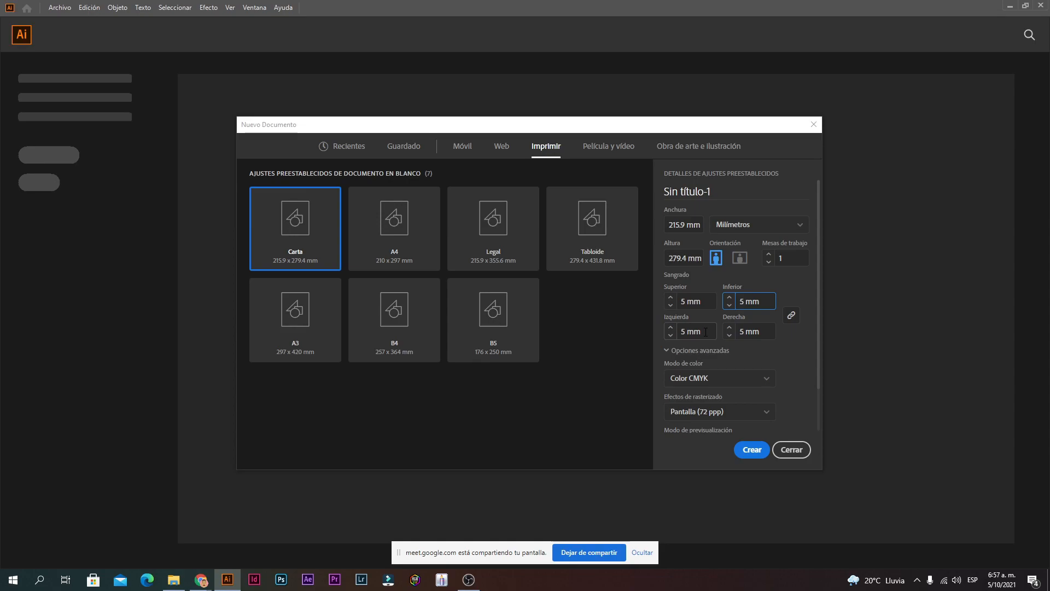
Step: Nudge the linked bleed up and down with the spinners, bringing it back to 0 mm
{"action": "left_click", "coordinate": [729, 298]}
{"action": "left_click", "coordinate": [730, 297]}
{"action": "left_click", "coordinate": [730, 298]}
{"action": "left_click", "coordinate": [729, 298]}
{"action": "left_click", "coordinate": [729, 297]}
{"action": "left_click", "coordinate": [729, 305]}
{"action": "left_click", "coordinate": [729, 306]}
{"action": "left_click", "coordinate": [730, 305]}
{"action": "left_click", "coordinate": [729, 306]}
{"action": "left_click", "coordinate": [730, 305]}
{"action": "left_click", "coordinate": [729, 306]}
{"action": "left_click", "coordinate": [730, 306]}
{"action": "left_click", "coordinate": [730, 306]}
{"action": "left_click", "coordinate": [659, 280]}
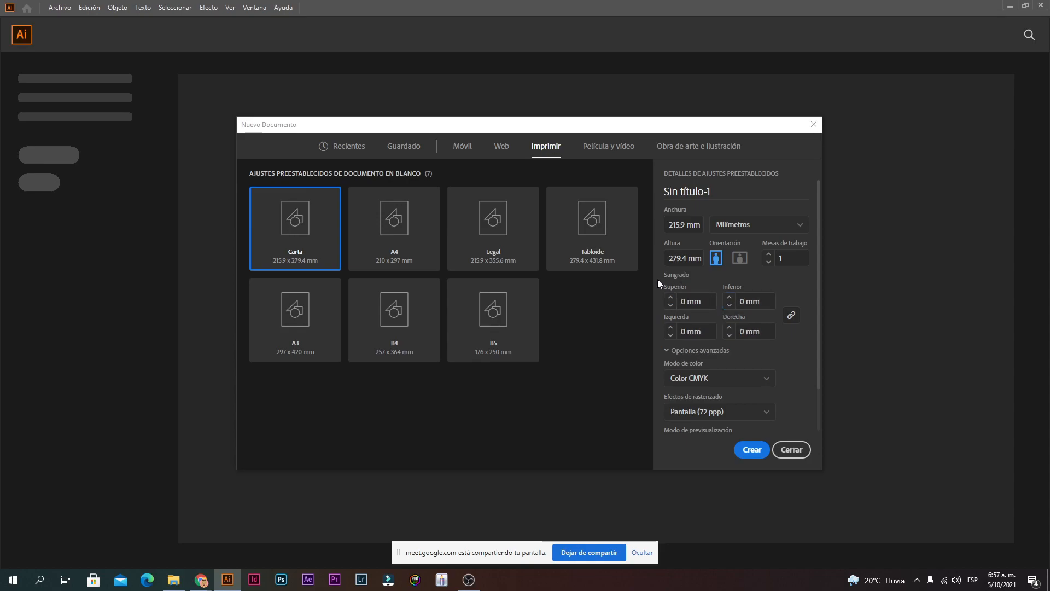
Step: Edit the Mesas de trabajo count, trying values like 85 and 10, ending with one artboard
{"action": "left_click", "coordinate": [805, 262]}
{"action": "left_click_drag", "start_coordinate": [792, 261], "coordinate": [775, 265]}
{"action": "type", "text": "85"}
{"action": "left_click_drag", "start_coordinate": [789, 260], "coordinate": [775, 262]}
{"action": "type", "text": "10"}
{"action": "type", "text": "0"}
Step: Replace the document title with a person's name
{"action": "left_click", "coordinate": [723, 191]}
Step: Finish entering the person's name as the title and switch units to centimetres
{"action": "left_click", "coordinate": [751, 226]}
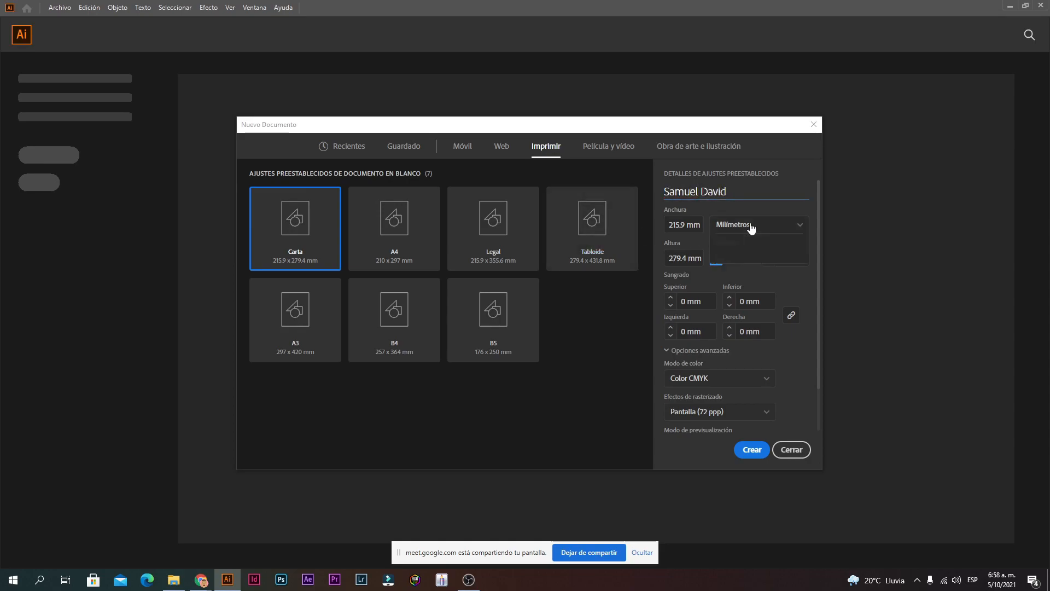
{"action": "left_click", "coordinate": [754, 327]}
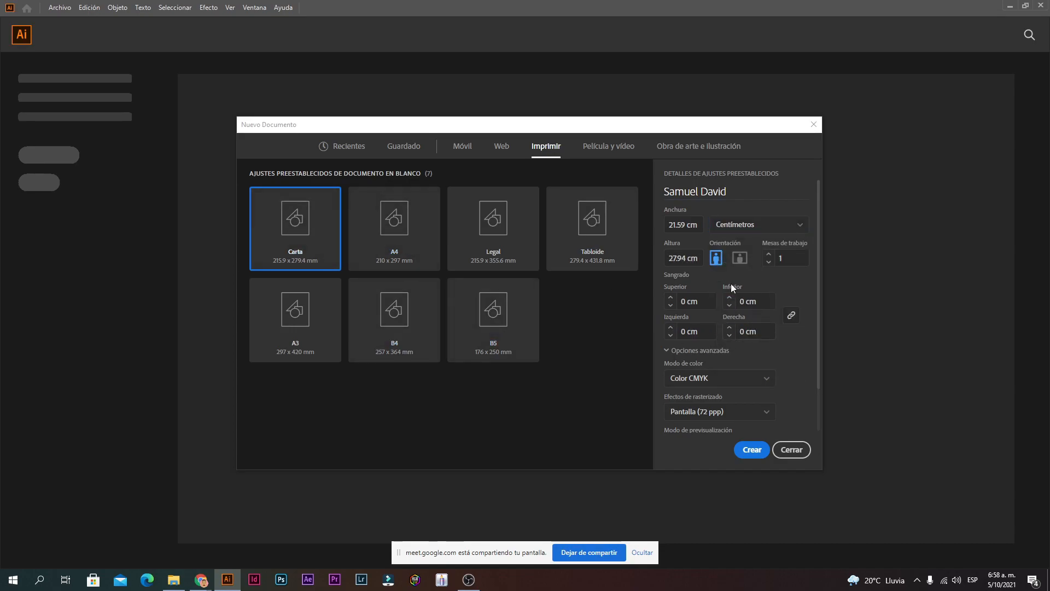
{"action": "scroll", "coordinate": [720, 313], "scroll_direction": "down", "scroll_amount": 1}
Step: Keep CMYK colour and 72 ppi raster effects, then create the 21.59 × 27.94 cm Carta document
{"action": "left_click", "coordinate": [705, 379]}
{"action": "scroll", "coordinate": [707, 380], "scroll_direction": "down", "scroll_amount": 1}
{"action": "left_click", "coordinate": [711, 369]}
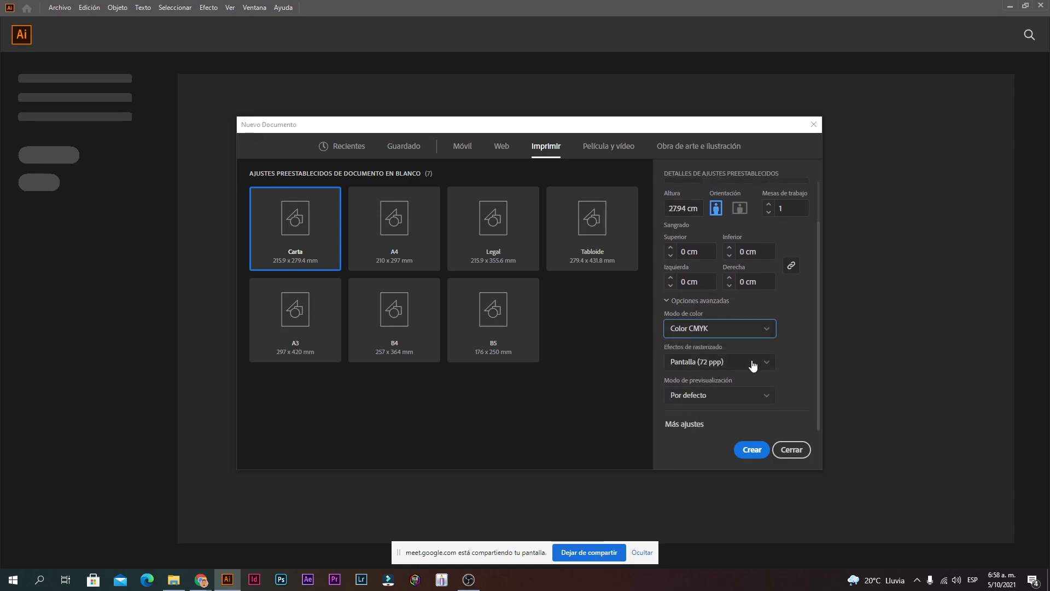
{"action": "left_click", "coordinate": [703, 370]}
{"action": "left_click", "coordinate": [702, 366]}
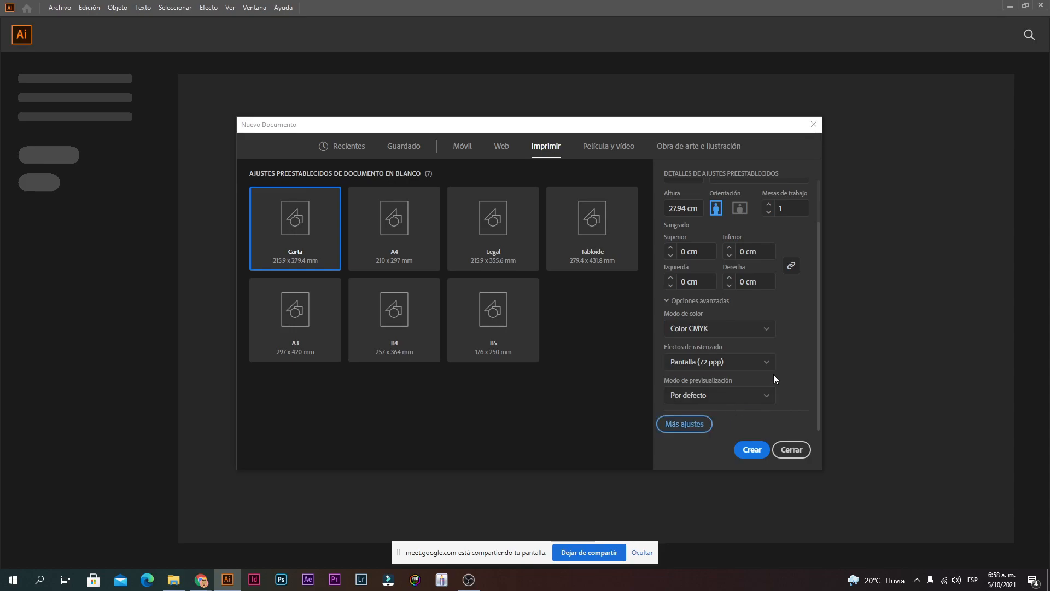
{"action": "left_click", "coordinate": [685, 424]}
{"action": "left_click", "coordinate": [654, 404]}
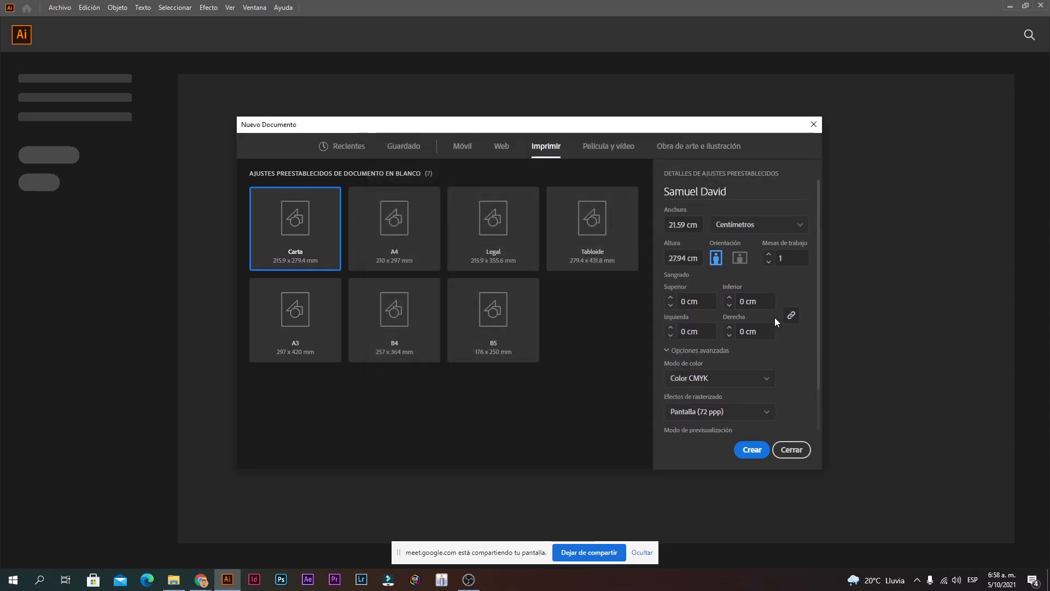
{"action": "left_click", "coordinate": [757, 456]}
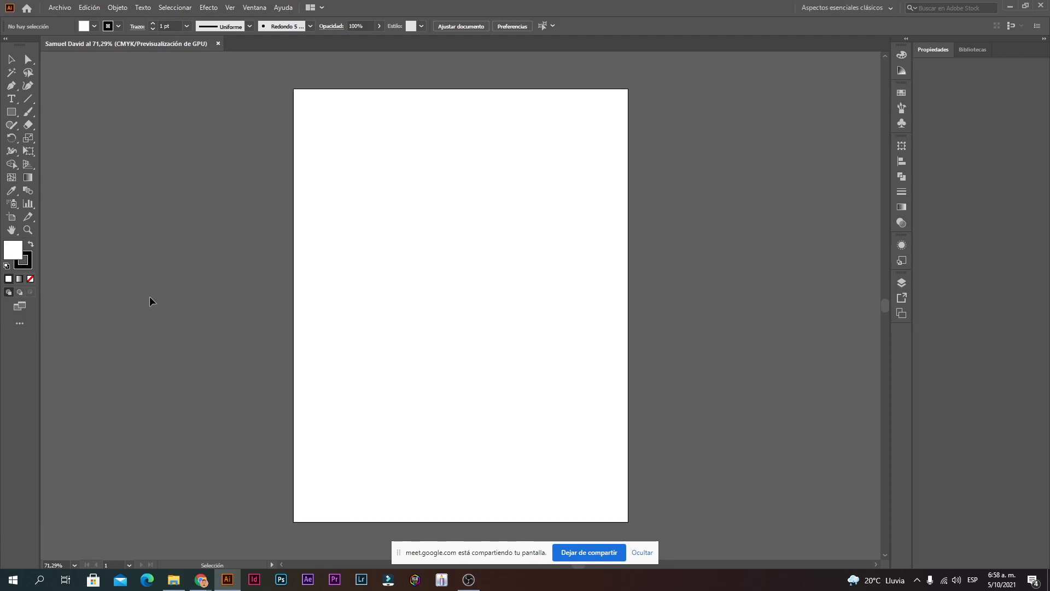
Step: Zoom and pan to centre the empty Carta artboard, then open the Archivo menu
{"action": "scroll", "coordinate": [310, 249], "scroll_direction": "up", "scroll_amount": 1}
{"action": "scroll", "coordinate": [310, 249], "scroll_direction": "down", "scroll_amount": 2}
{"action": "left_click", "coordinate": [407, 261], "text": "alt"}
{"action": "left_click_drag", "start_coordinate": [474, 312], "coordinate": [480, 247]}
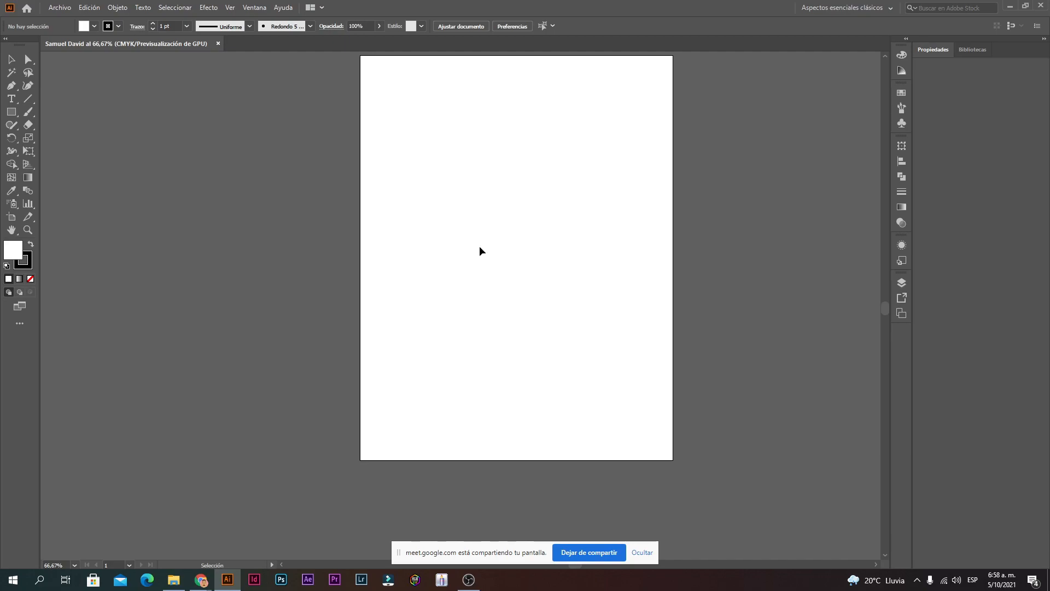
{"action": "scroll", "coordinate": [419, 163], "scroll_direction": "up", "scroll_amount": 1}
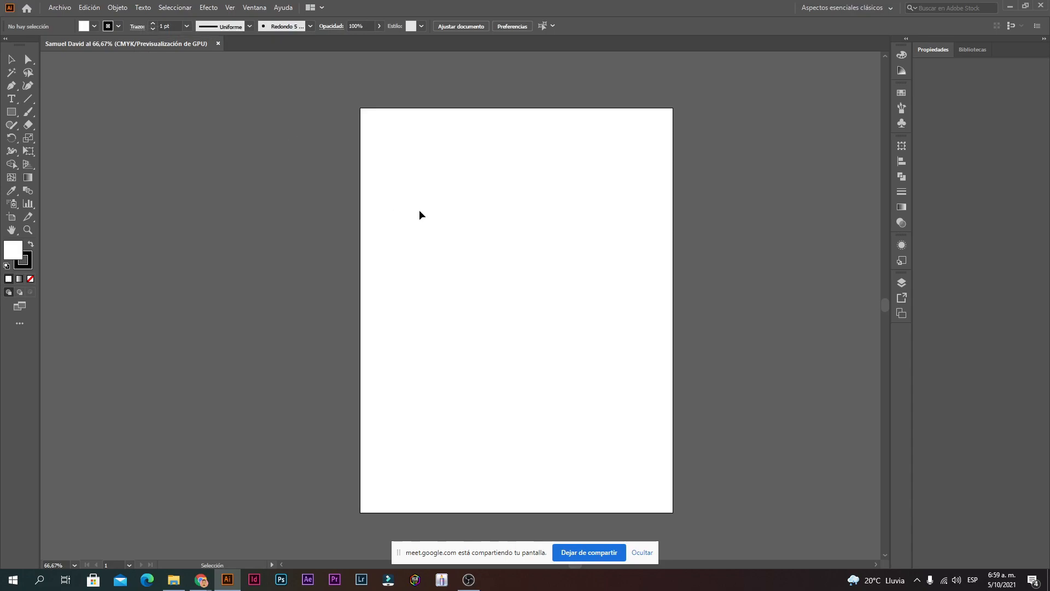
{"action": "left_click_drag", "start_coordinate": [410, 328], "coordinate": [597, 201]}
{"action": "left_click", "coordinate": [60, 9]}
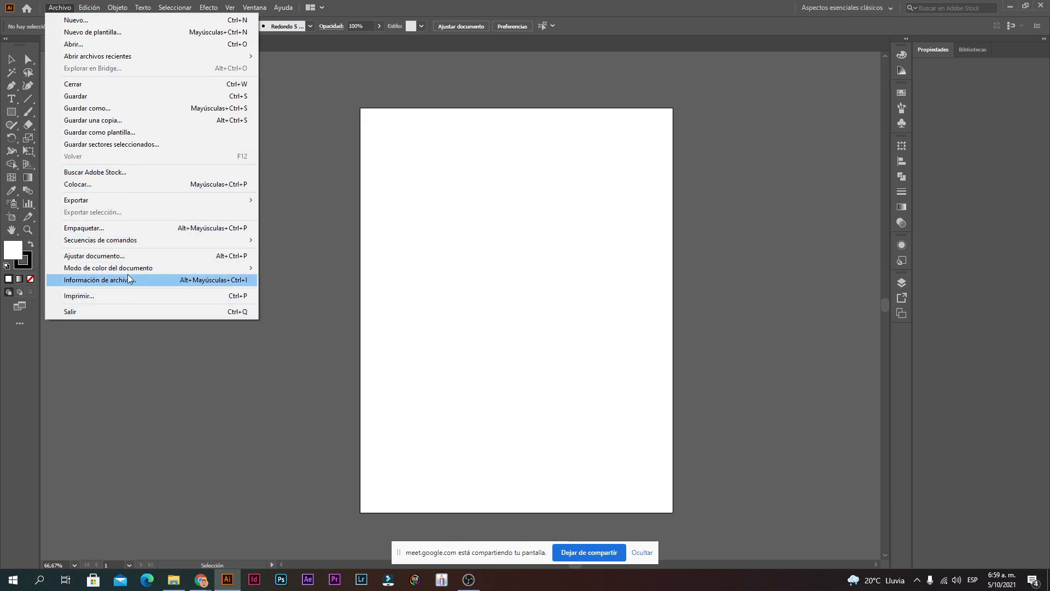
{"action": "mouse_move", "coordinate": [118, 269]}
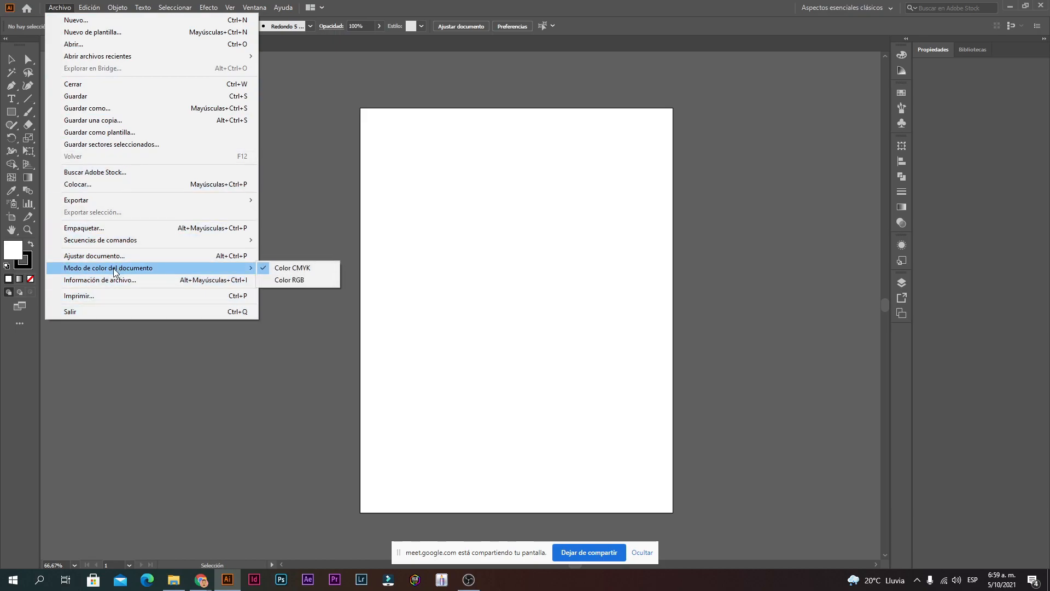
{"action": "left_click", "coordinate": [287, 280]}
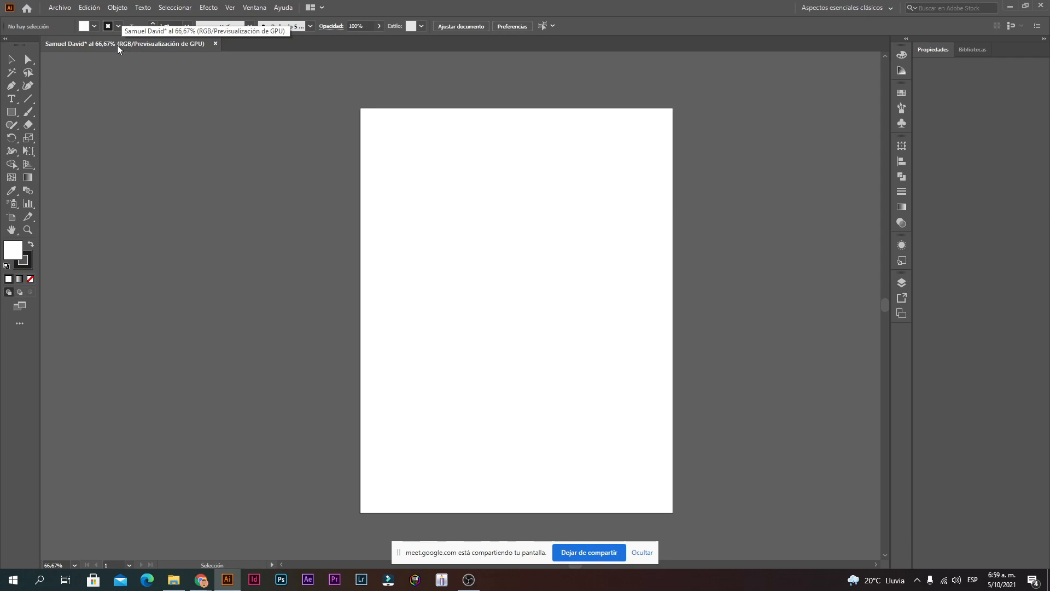
{"action": "left_click", "coordinate": [58, 11]}
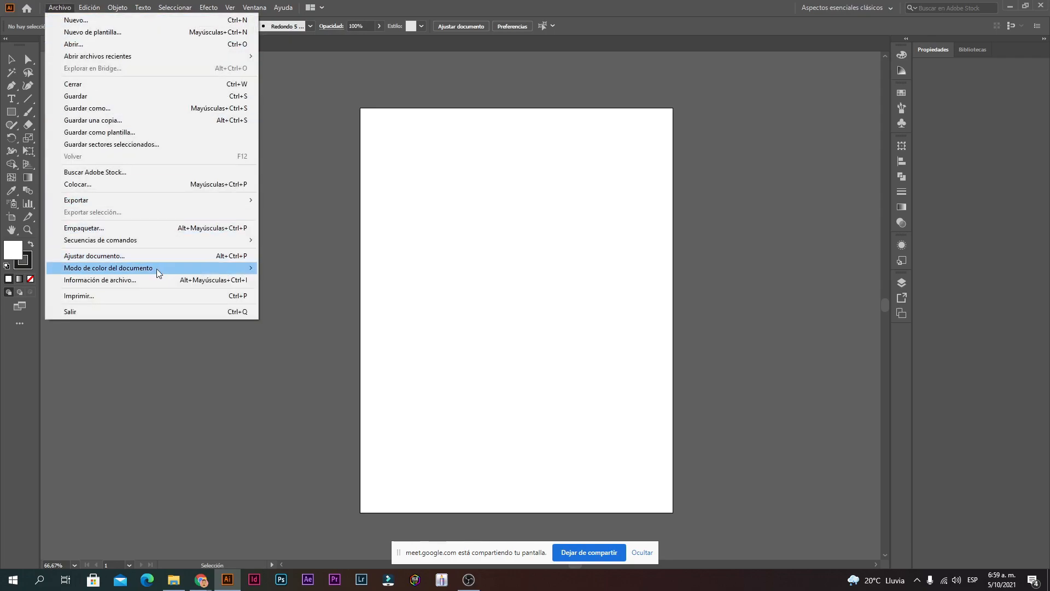
{"action": "mouse_move", "coordinate": [186, 268]}
{"action": "left_click", "coordinate": [294, 267]}
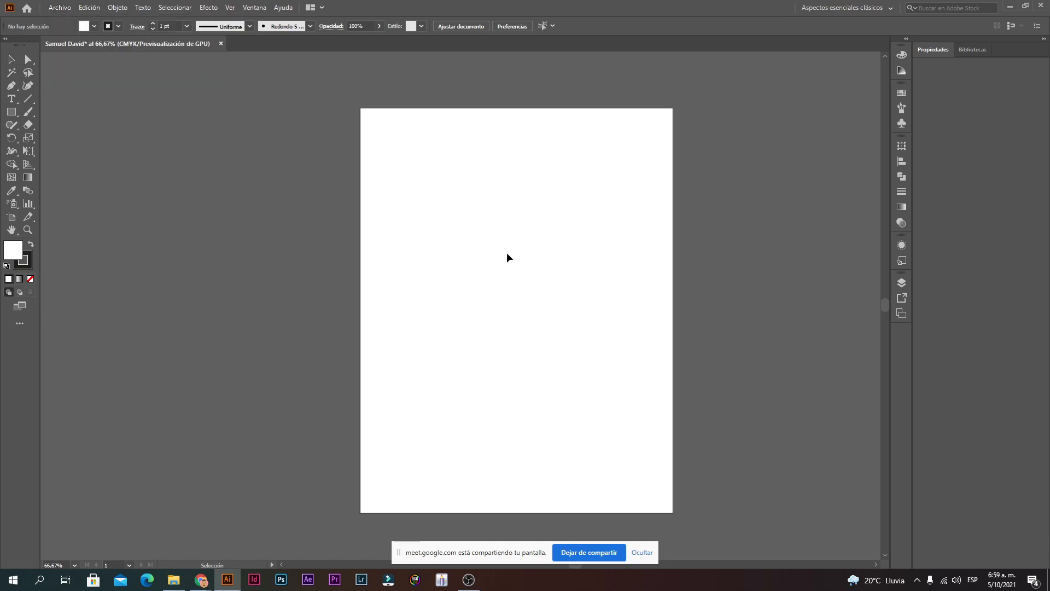
{"action": "left_click", "coordinate": [60, 10]}
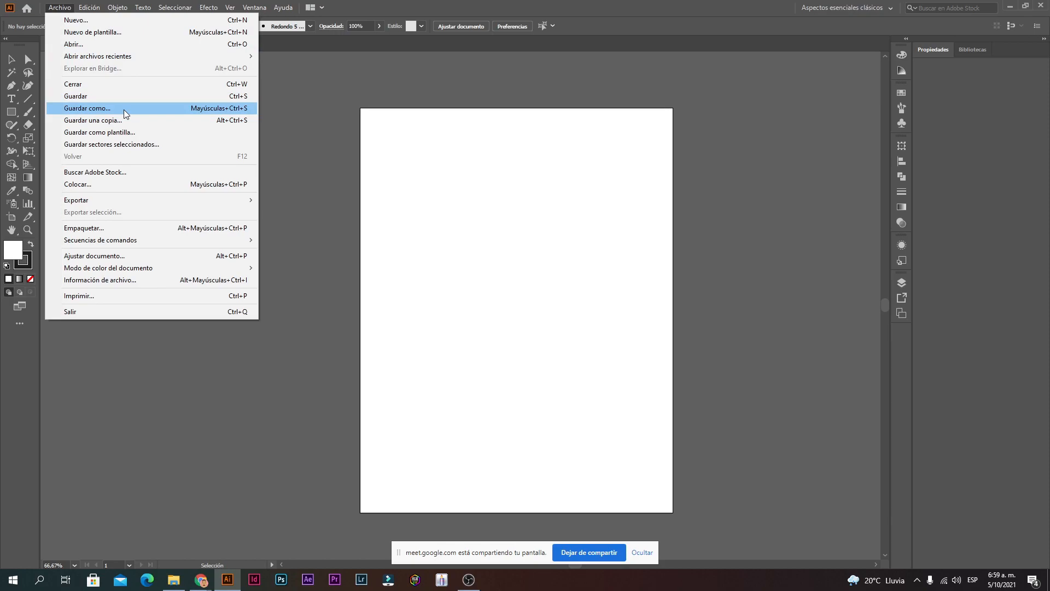
Step: Save the document with Save As as an .ai file in the Desktop's Curso folder, keeping default Illustrator options
{"action": "left_click", "coordinate": [540, 329]}
{"action": "key", "text": "space"}
{"action": "left_click_drag", "start_coordinate": [546, 331], "coordinate": [498, 311]}
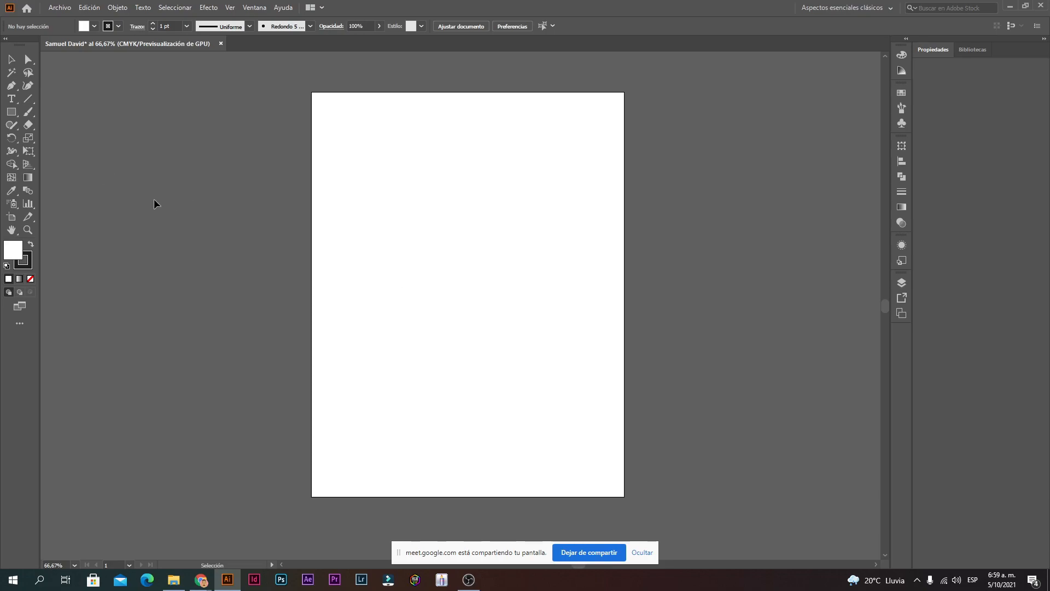
{"action": "left_click", "coordinate": [60, 8]}
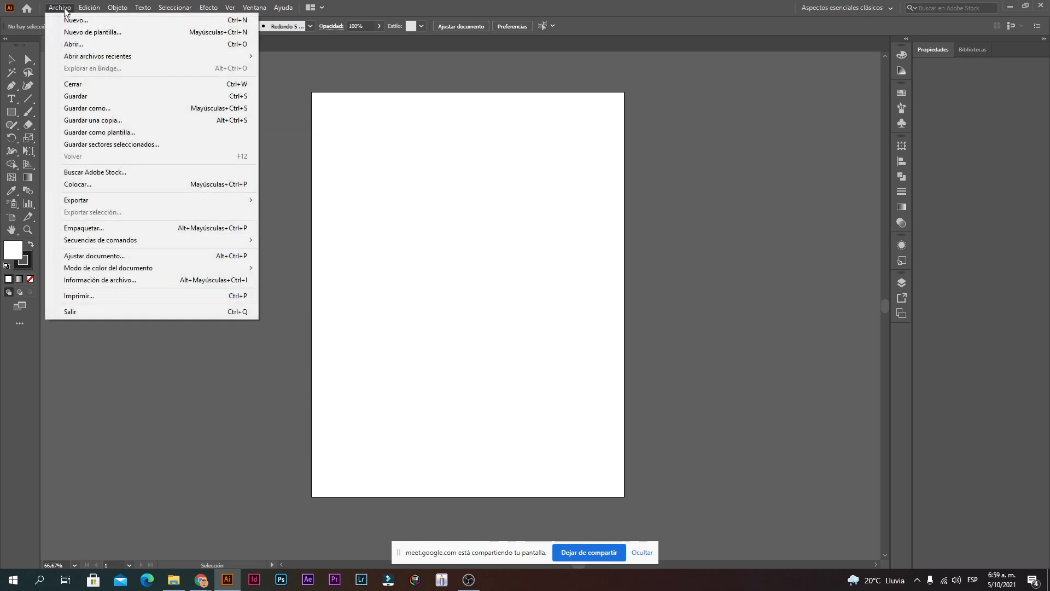
{"action": "left_click", "coordinate": [92, 110]}
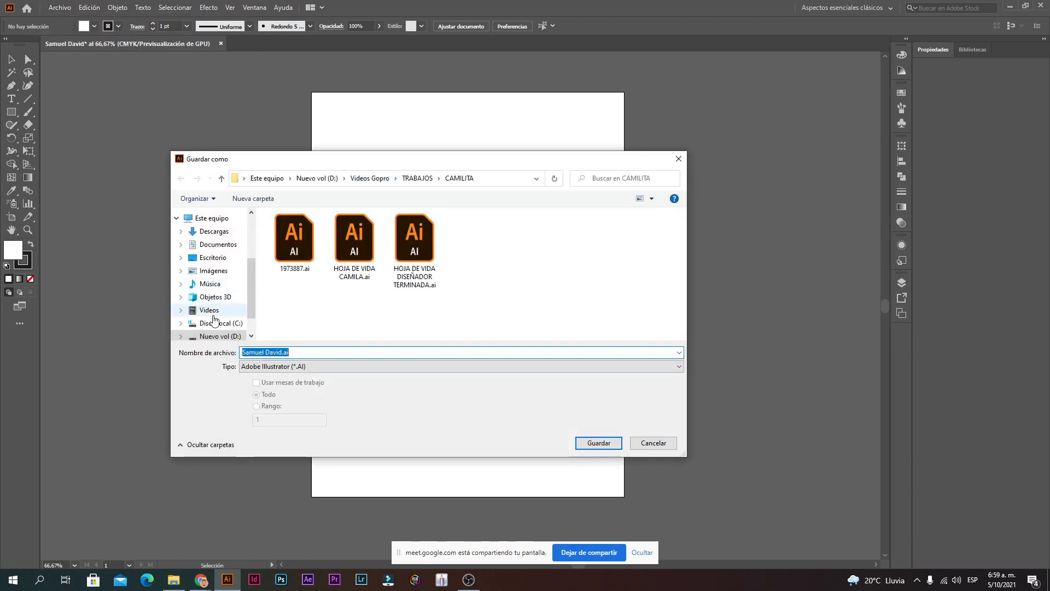
{"action": "left_click", "coordinate": [212, 257]}
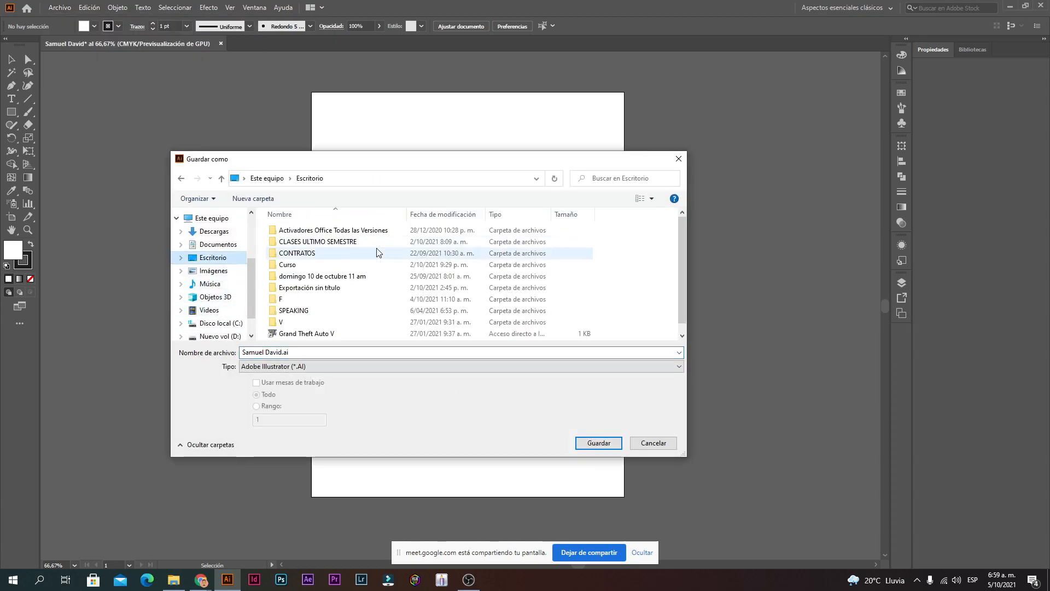
{"action": "double_click", "coordinate": [290, 264]}
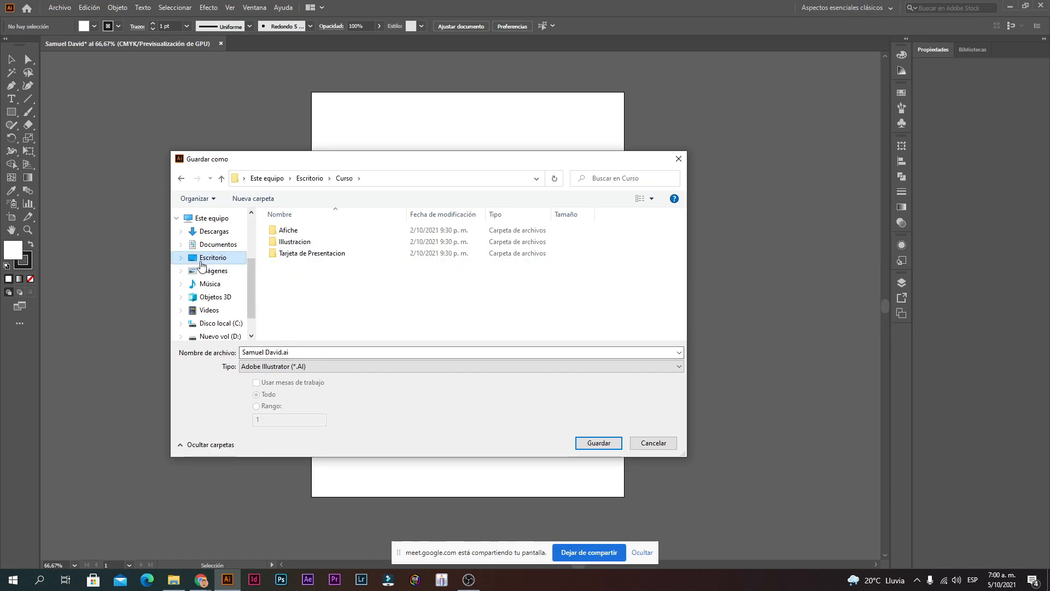
{"action": "left_click", "coordinate": [597, 443]}
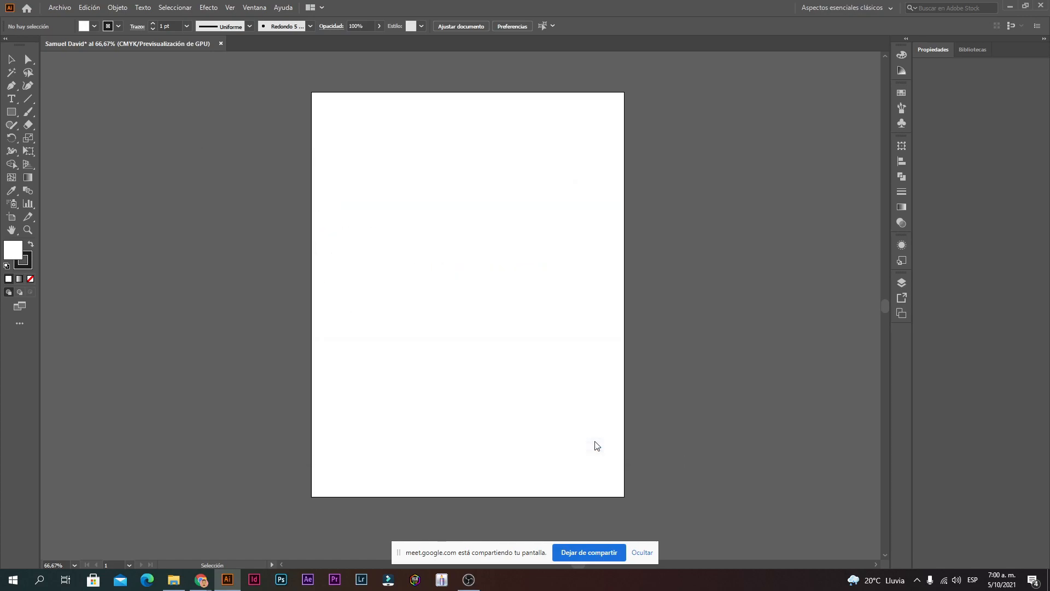
{"action": "left_click", "coordinate": [646, 443]}
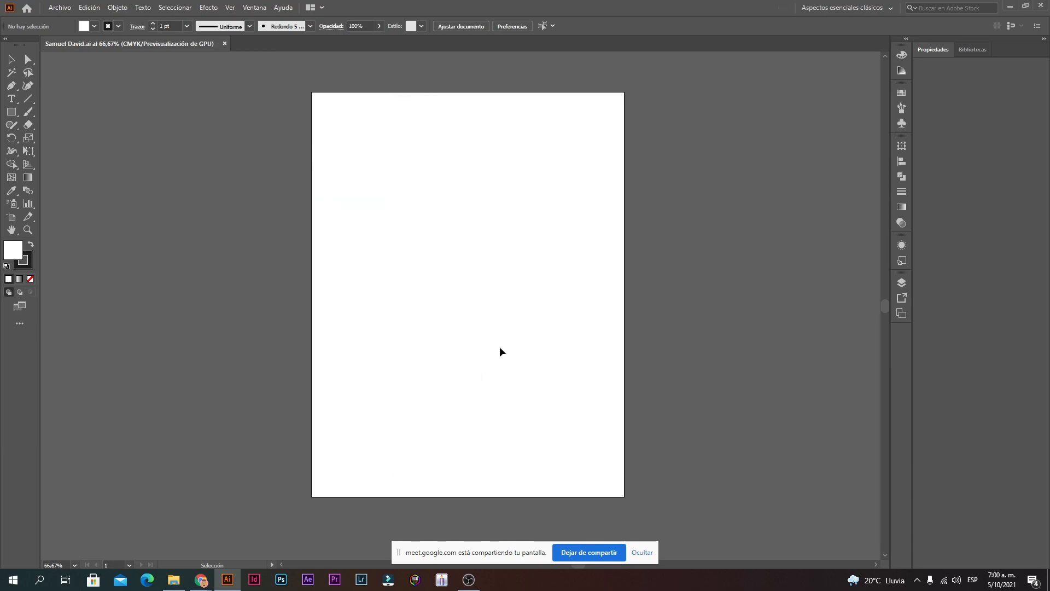
{"action": "left_click", "coordinate": [481, 373], "text": "ctrl+alt"}
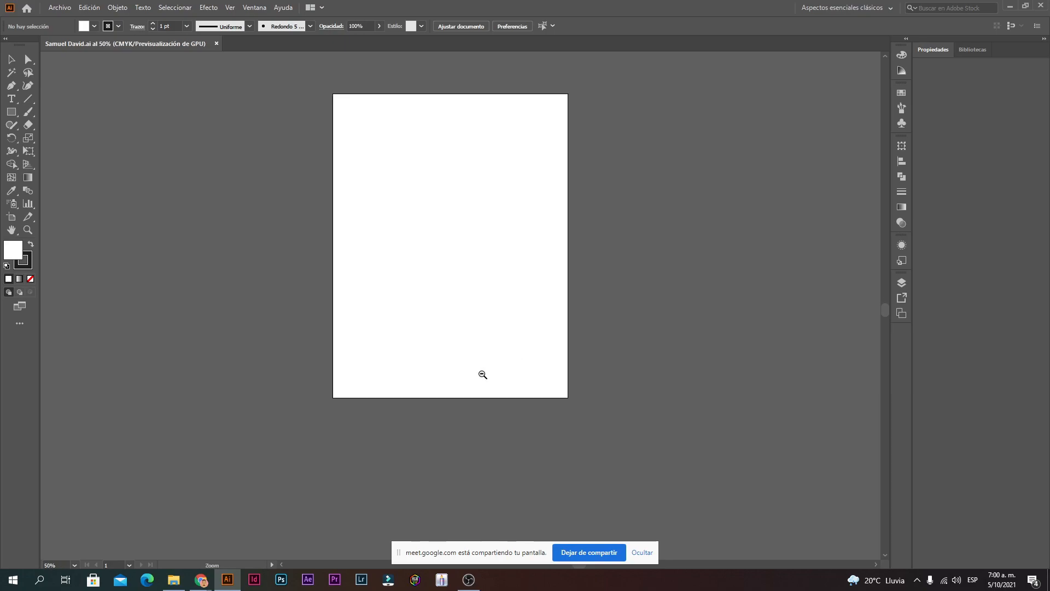
{"action": "left_click", "coordinate": [457, 213], "text": "ctrl"}
{"action": "left_click_drag", "start_coordinate": [494, 355], "coordinate": [495, 287]}
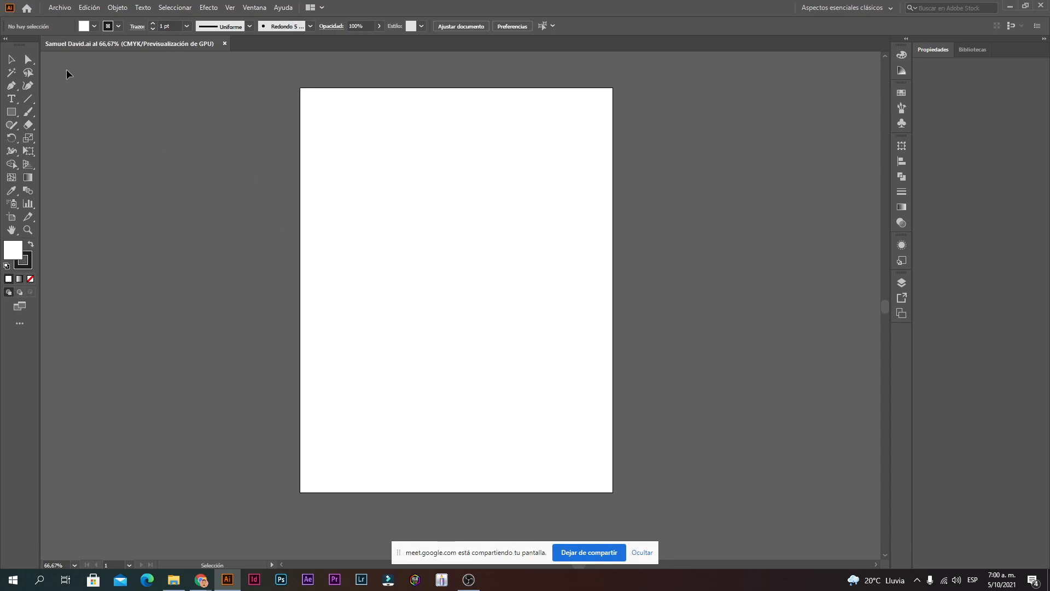
{"action": "left_click", "coordinate": [58, 9]}
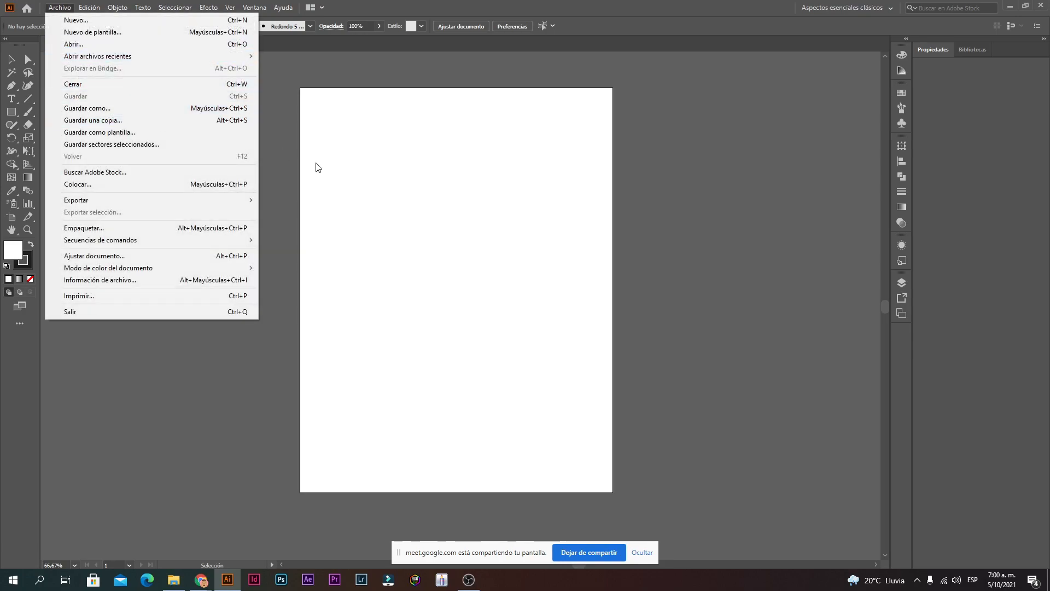
{"action": "left_click", "coordinate": [358, 184]}
{"action": "left_click", "coordinate": [59, 7]}
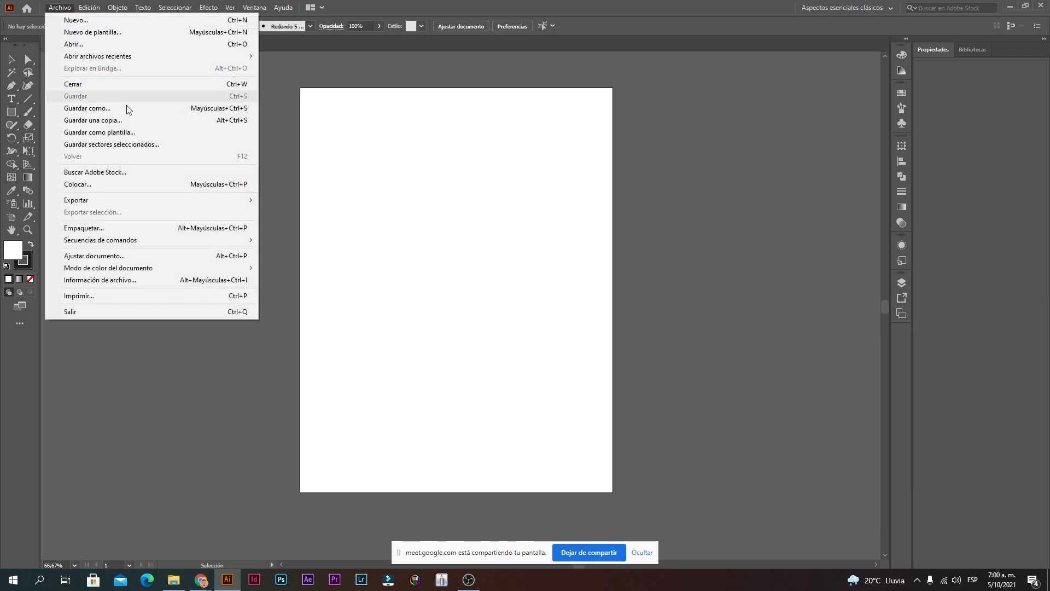
{"action": "left_click", "coordinate": [458, 236]}
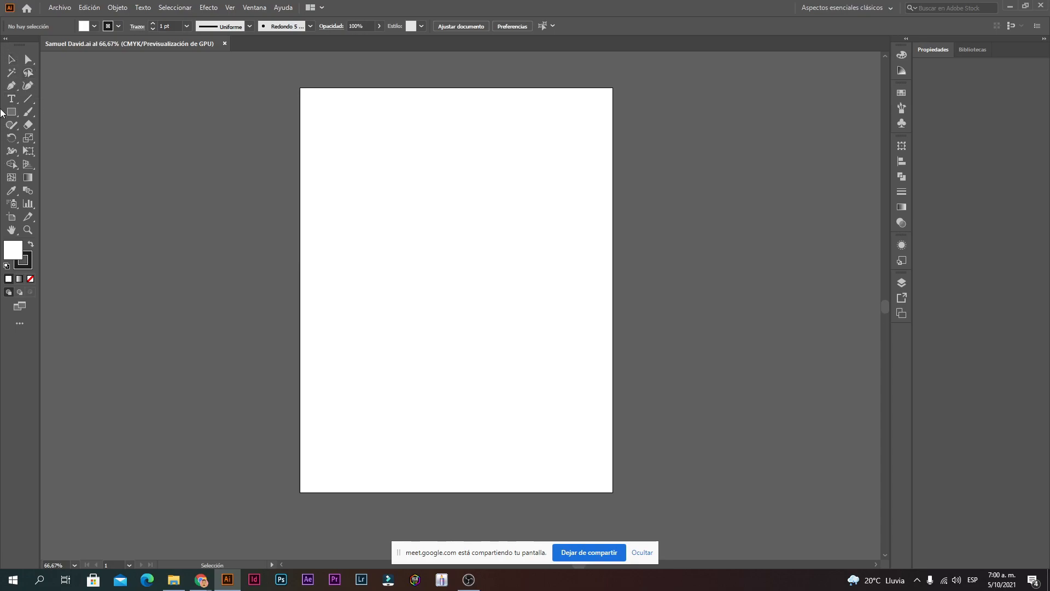
Step: Compare the Selection and Direct Selection tools and view the hidden tools in two tool groups
{"action": "left_click", "coordinate": [11, 59]}
{"action": "right_click", "coordinate": [26, 168]}
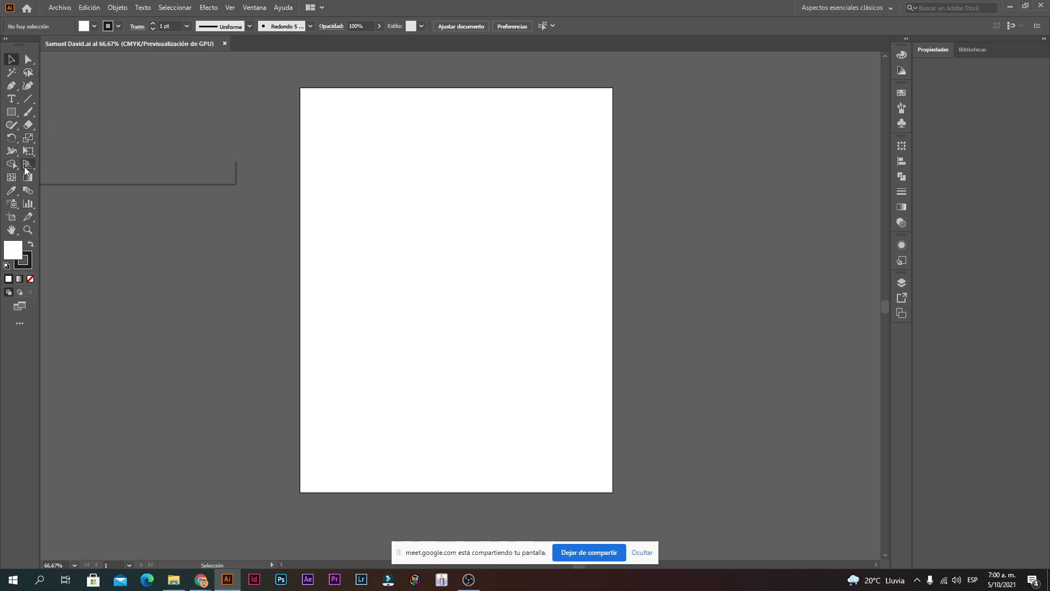
{"action": "right_click", "coordinate": [16, 168]}
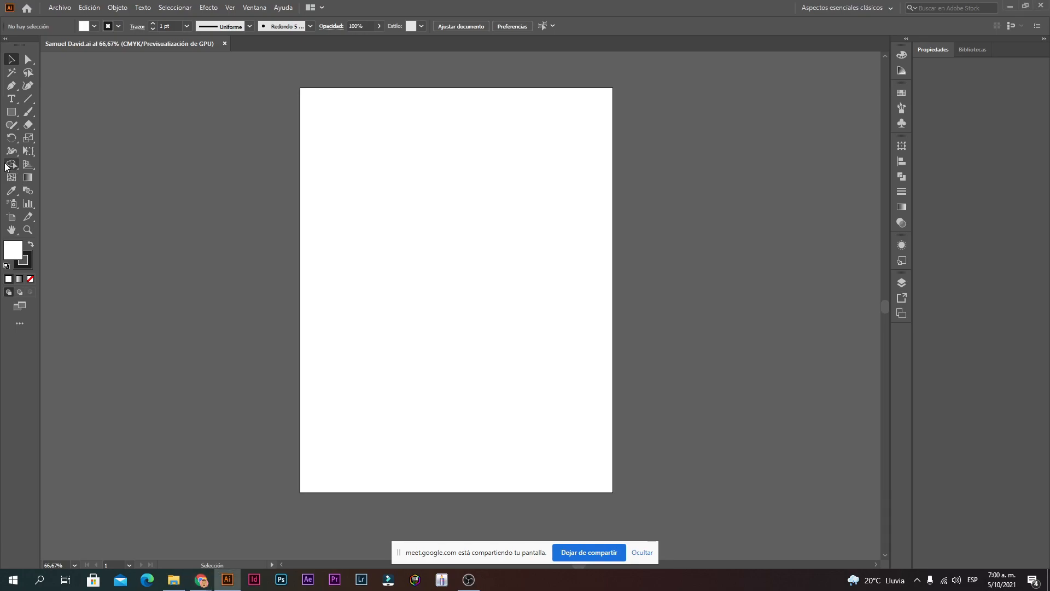
{"action": "left_click", "coordinate": [28, 60]}
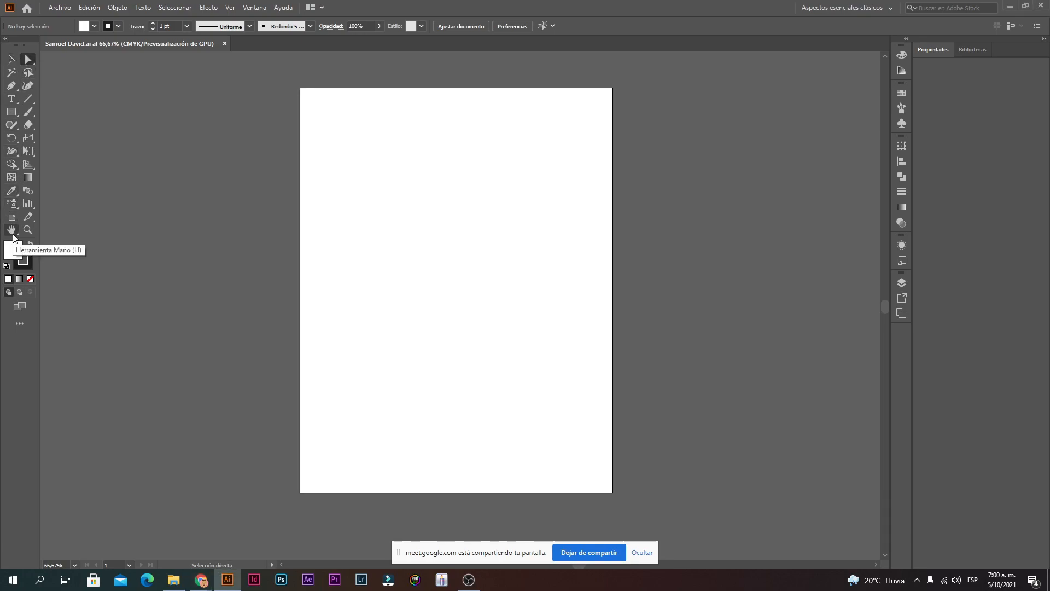
{"action": "left_click", "coordinate": [13, 65]}
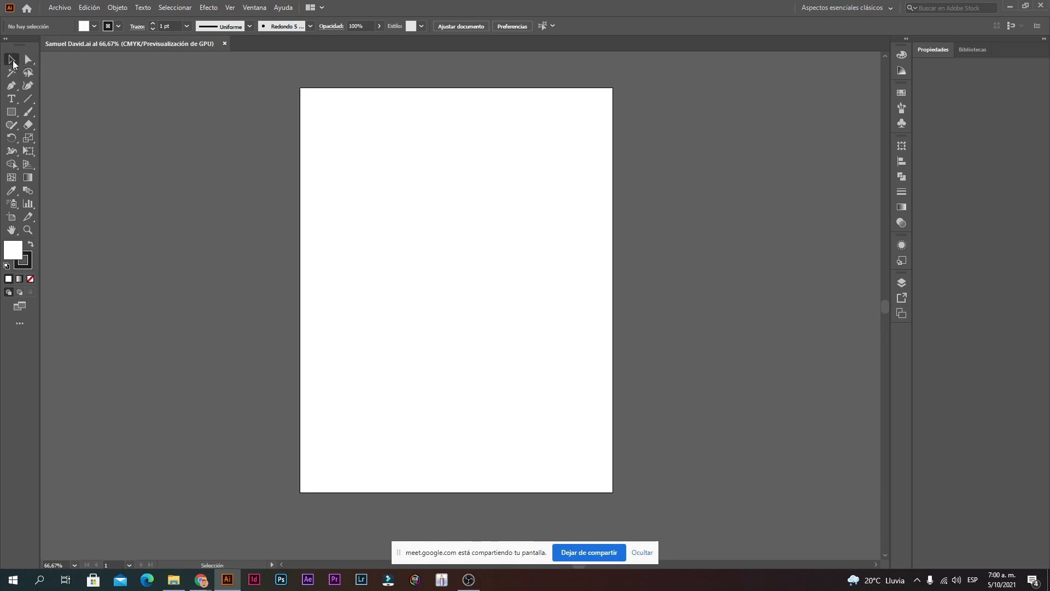
Step: Drag three test selection boxes on the empty artboard, then pick the Rectangle tool
{"action": "left_click_drag", "start_coordinate": [219, 141], "coordinate": [461, 261]}
{"action": "left_click_drag", "start_coordinate": [345, 173], "coordinate": [463, 232]}
{"action": "left_click_drag", "start_coordinate": [561, 136], "coordinate": [410, 301]}
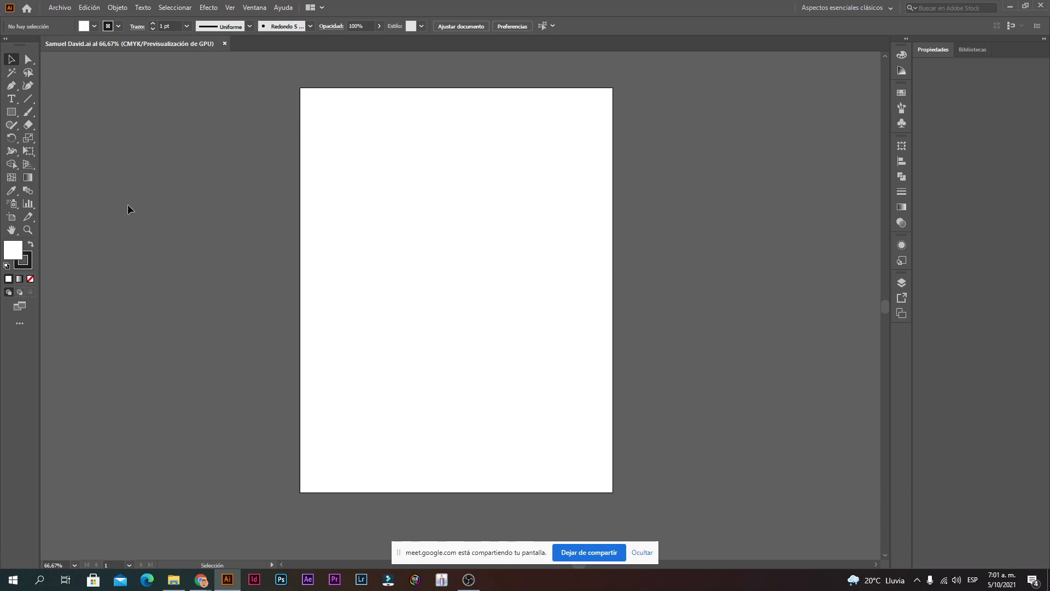
{"action": "left_click", "coordinate": [12, 113]}
Step: Draw an outlined rectangle about 13.92 × 7.77 cm and select it with the Selection tool
{"action": "left_click_drag", "start_coordinate": [355, 310], "coordinate": [557, 197]}
{"action": "key", "text": "v"}
{"action": "left_click", "coordinate": [550, 375]}
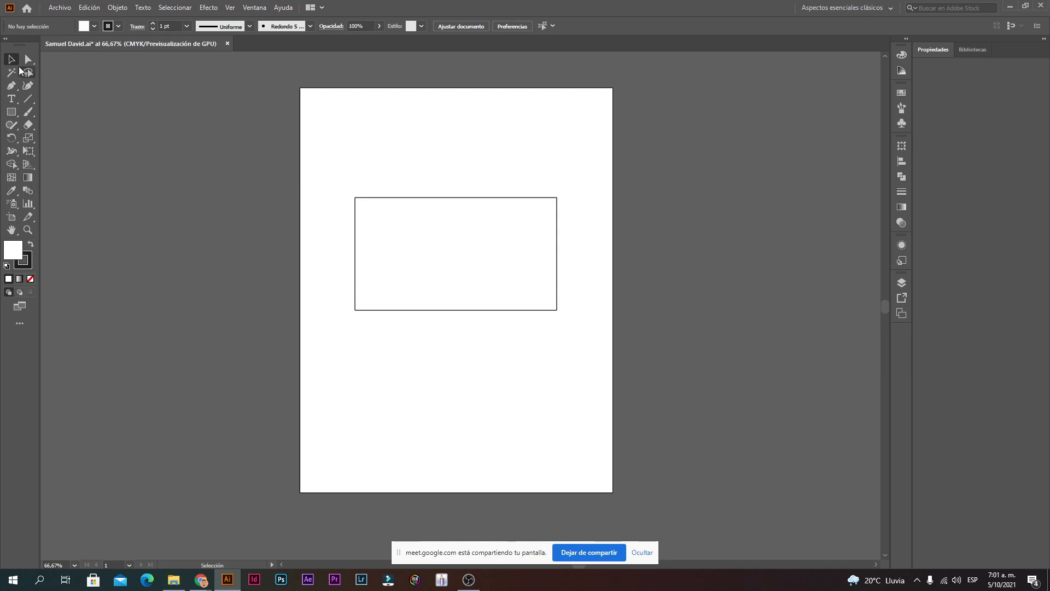
{"action": "left_click_drag", "start_coordinate": [280, 182], "coordinate": [335, 188]}
{"action": "left_click_drag", "start_coordinate": [307, 146], "coordinate": [591, 360]}
Step: Reposition the rectangle until it sits in the upper half of the artboard
{"action": "left_click_drag", "start_coordinate": [513, 312], "coordinate": [513, 282]}
{"action": "left_click", "coordinate": [595, 152]}
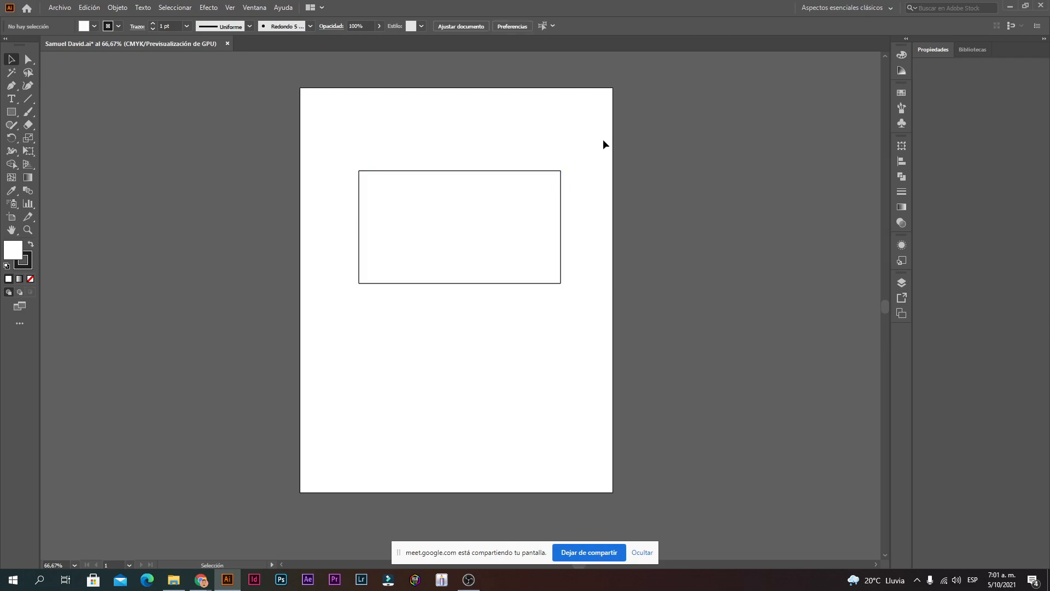
{"action": "left_click_drag", "start_coordinate": [606, 133], "coordinate": [313, 320]}
{"action": "left_click_drag", "start_coordinate": [499, 281], "coordinate": [429, 368]}
{"action": "left_click_drag", "start_coordinate": [493, 298], "coordinate": [515, 338]}
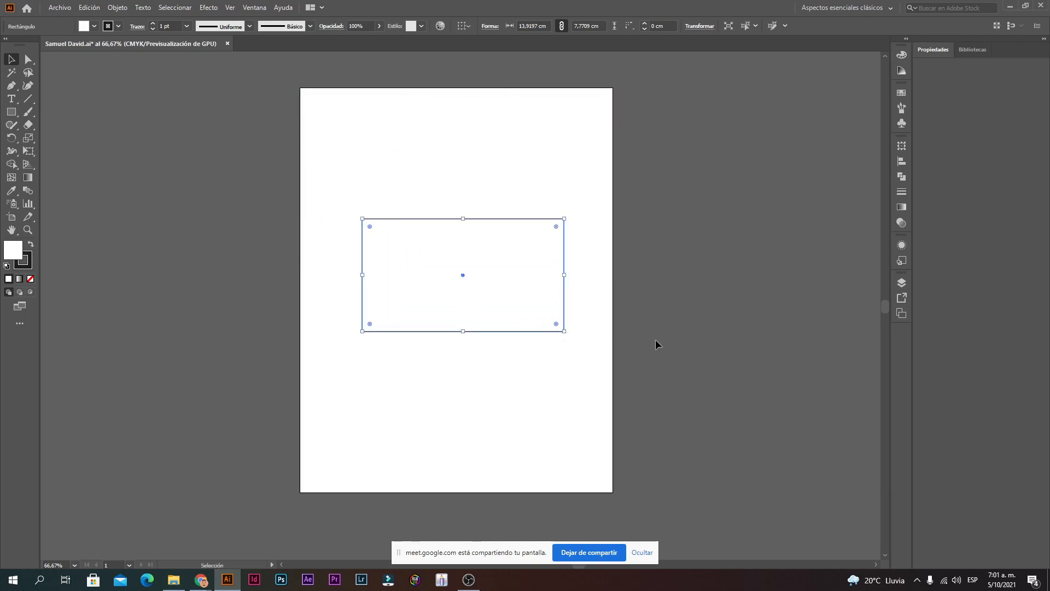
{"action": "left_click", "coordinate": [649, 177]}
{"action": "left_click", "coordinate": [500, 262]}
{"action": "left_click_drag", "start_coordinate": [511, 217], "coordinate": [506, 161]}
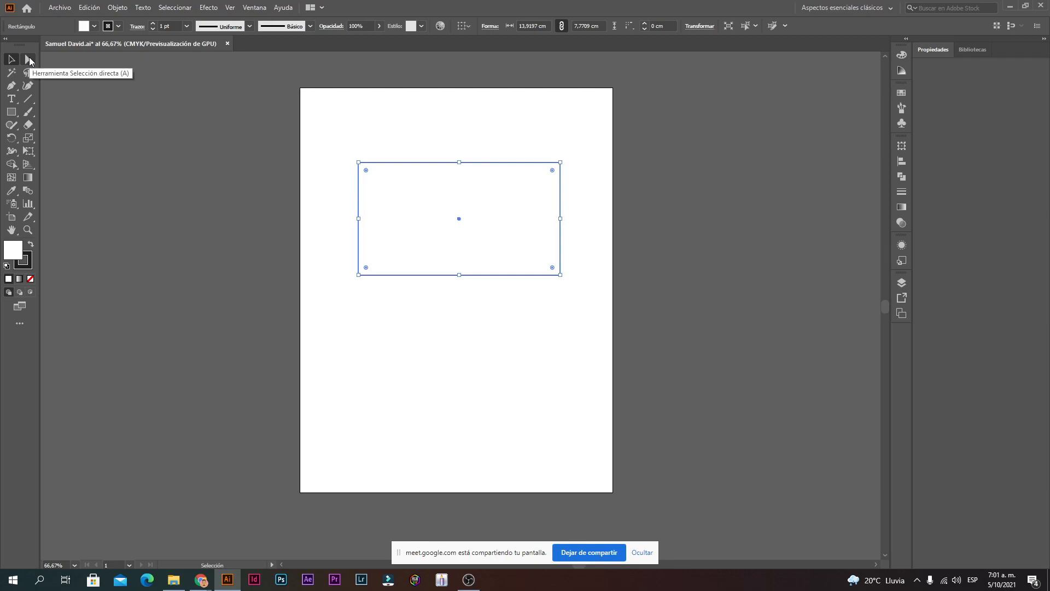
{"action": "left_click", "coordinate": [29, 60]}
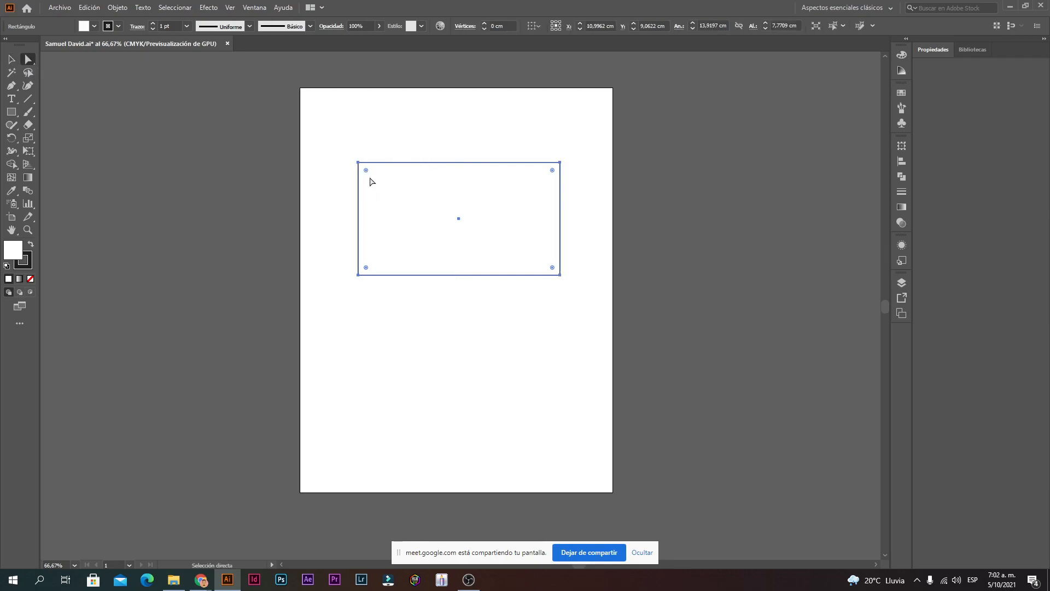
{"action": "left_click", "coordinate": [425, 158]}
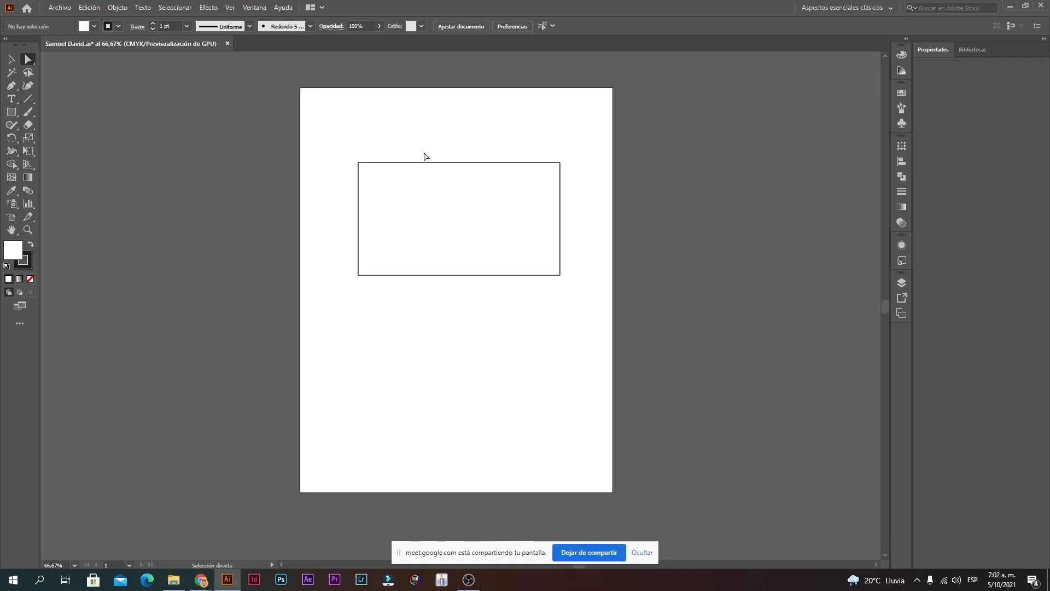
{"action": "left_click", "coordinate": [359, 164]}
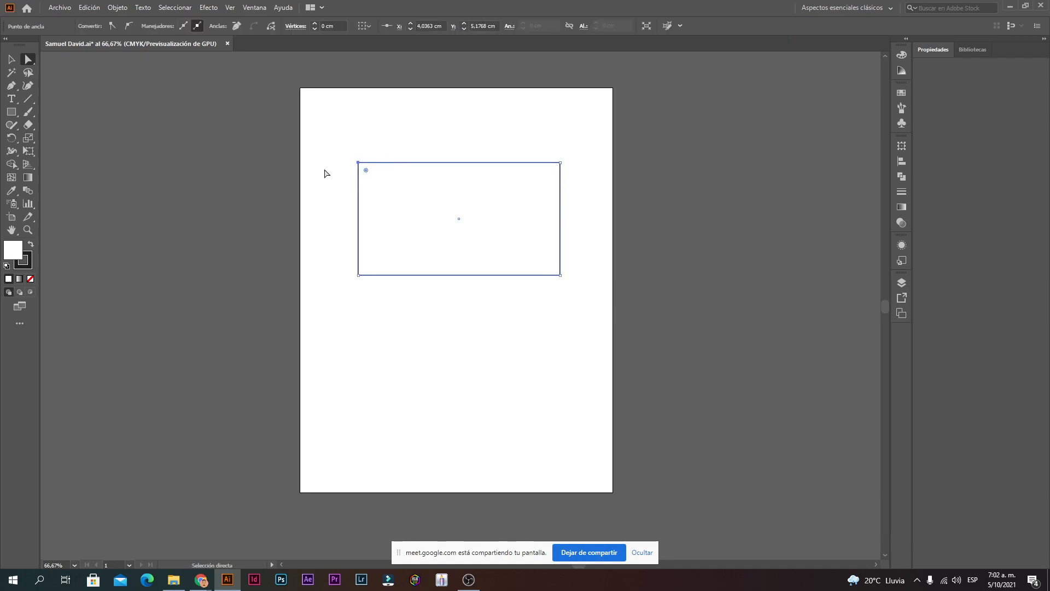
{"action": "left_click", "coordinate": [329, 153]}
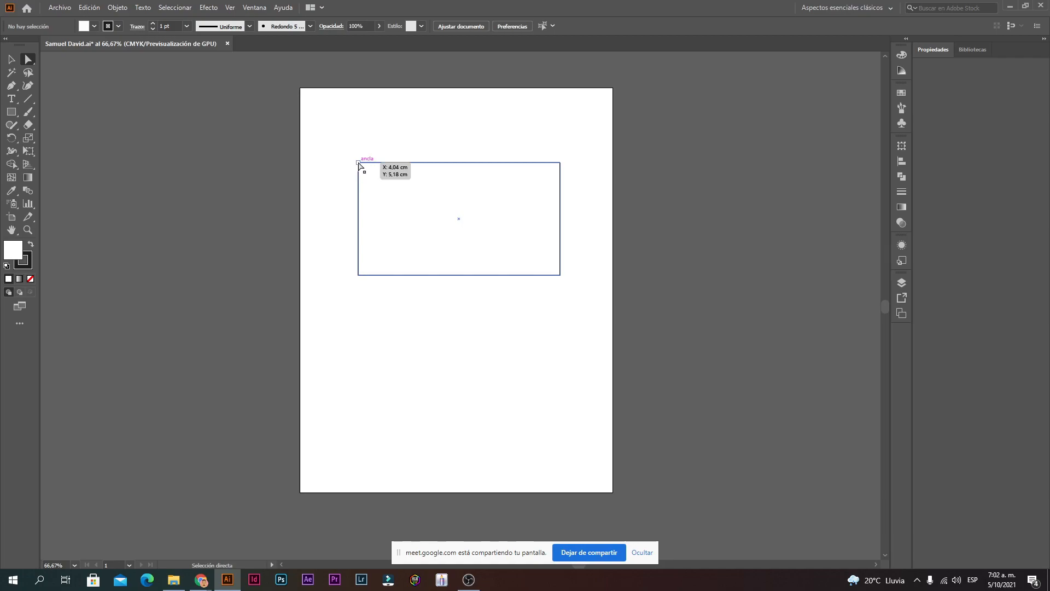
{"action": "left_click", "coordinate": [359, 163]}
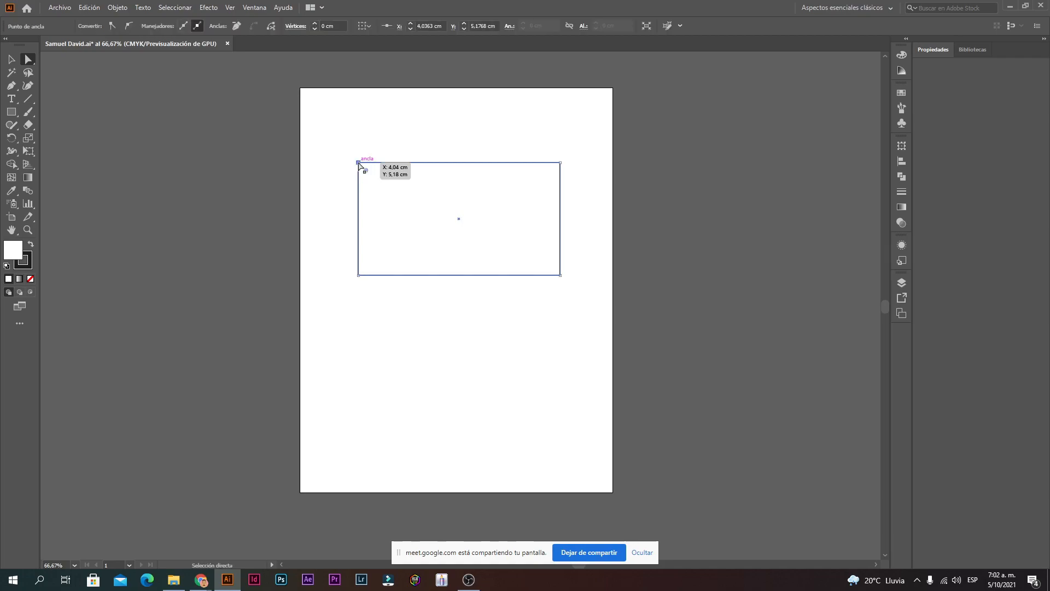
{"action": "left_click_drag", "start_coordinate": [359, 164], "coordinate": [441, 229]}
{"action": "left_click", "coordinate": [617, 186]}
{"action": "left_click_drag", "start_coordinate": [618, 145], "coordinate": [698, 170]}
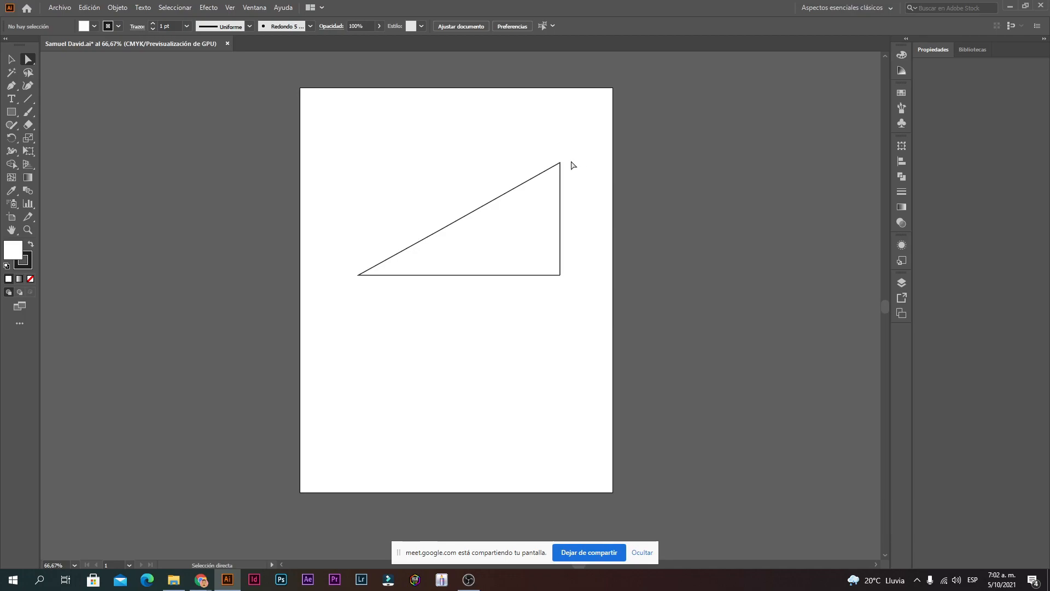
{"action": "left_click_drag", "start_coordinate": [560, 163], "coordinate": [466, 153]}
{"action": "left_click_drag", "start_coordinate": [441, 230], "coordinate": [387, 227]}
{"action": "left_click_drag", "start_coordinate": [465, 152], "coordinate": [456, 141]}
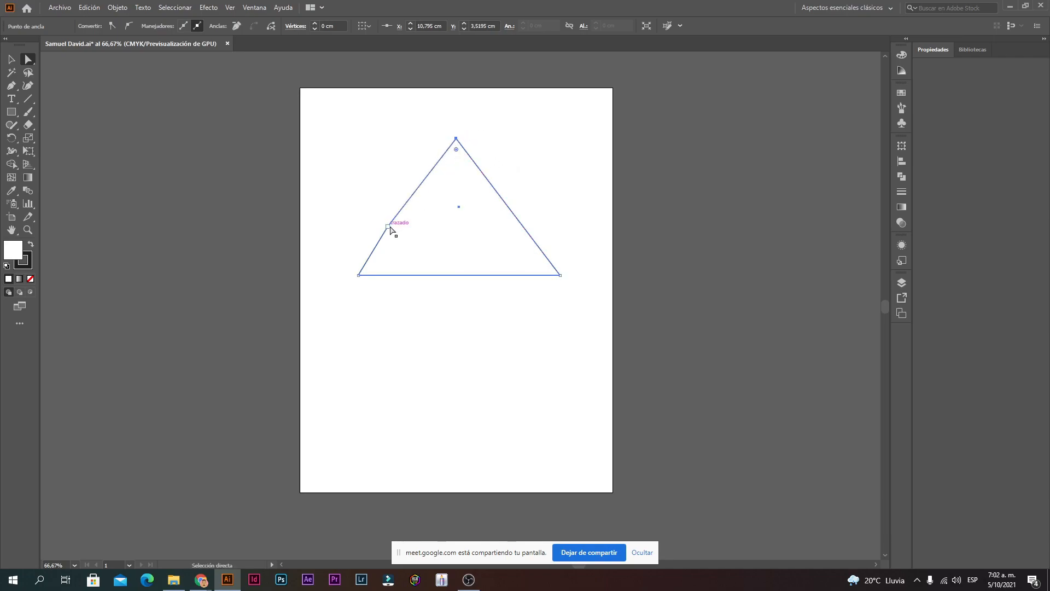
{"action": "left_click_drag", "start_coordinate": [391, 229], "coordinate": [394, 232]}
{"action": "mouse_move", "coordinate": [457, 139]}
{"action": "left_mouse_down"}
{"action": "mouse_move", "coordinate": [482, 141]}
{"action": "mouse_move", "coordinate": [457, 146]}
{"action": "left_mouse_up"}
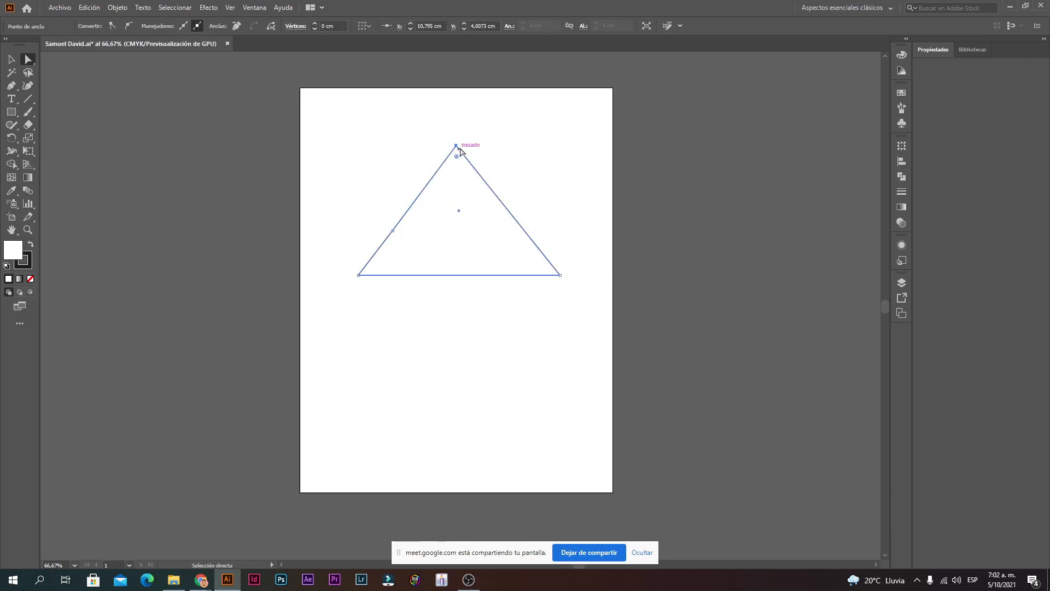
{"action": "left_click_drag", "start_coordinate": [561, 275], "coordinate": [513, 480]}
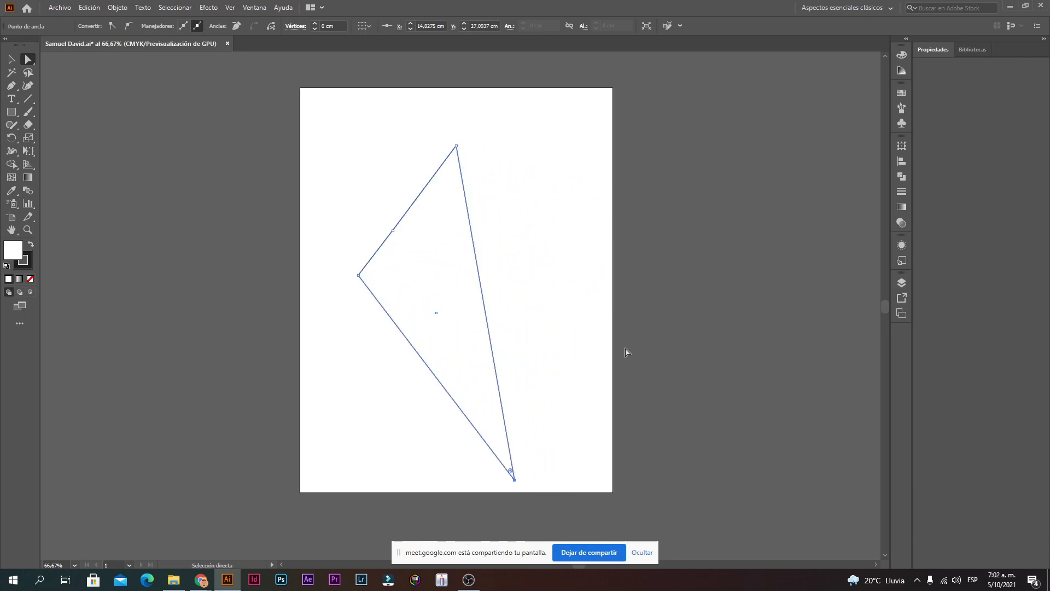
{"action": "left_click", "coordinate": [626, 352]}
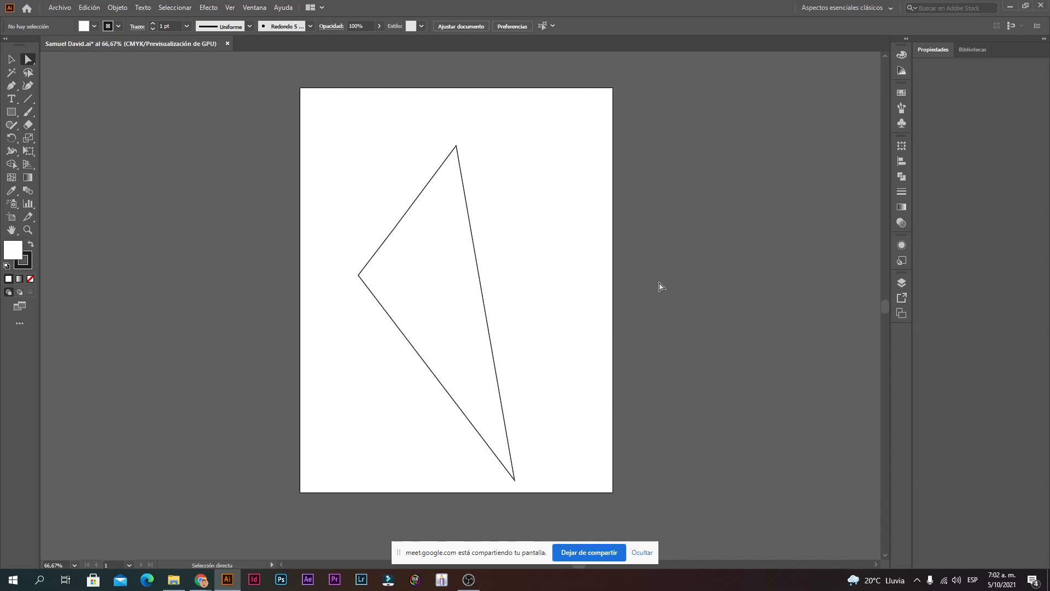
{"action": "key", "text": "ctrl+z"}
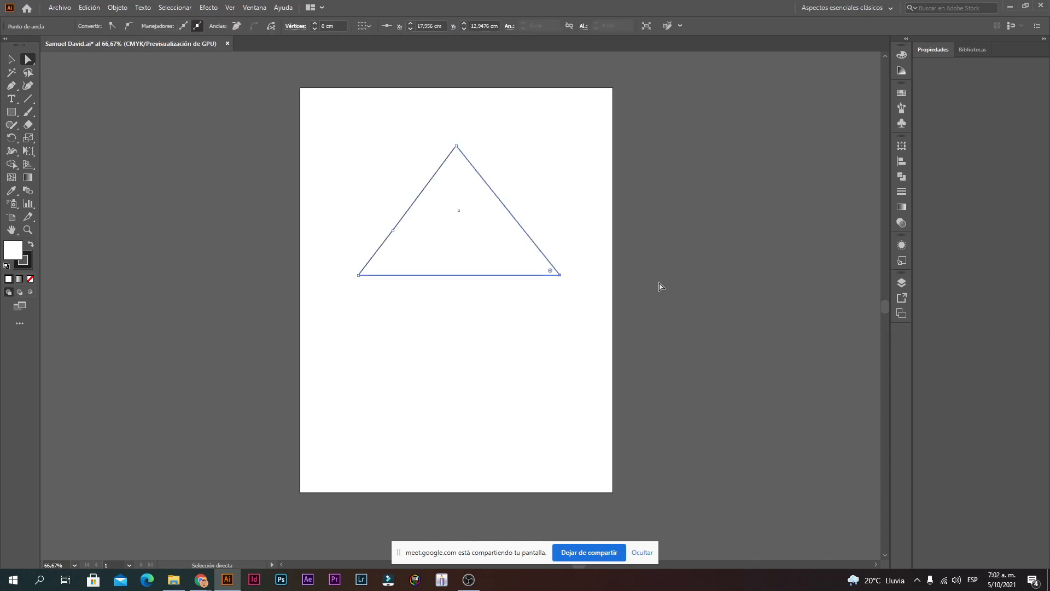
{"action": "key", "text": "ctrl+z"}
{"action": "key", "text": "ctrl+z"}
{"action": "key", "text": "ctrl+z"}
{"action": "key", "text": "ctrl+z"}
{"action": "key", "text": "ctrl+z"}
{"action": "key", "text": "ctrl+z"}
{"action": "key", "text": "ctrl+z"}
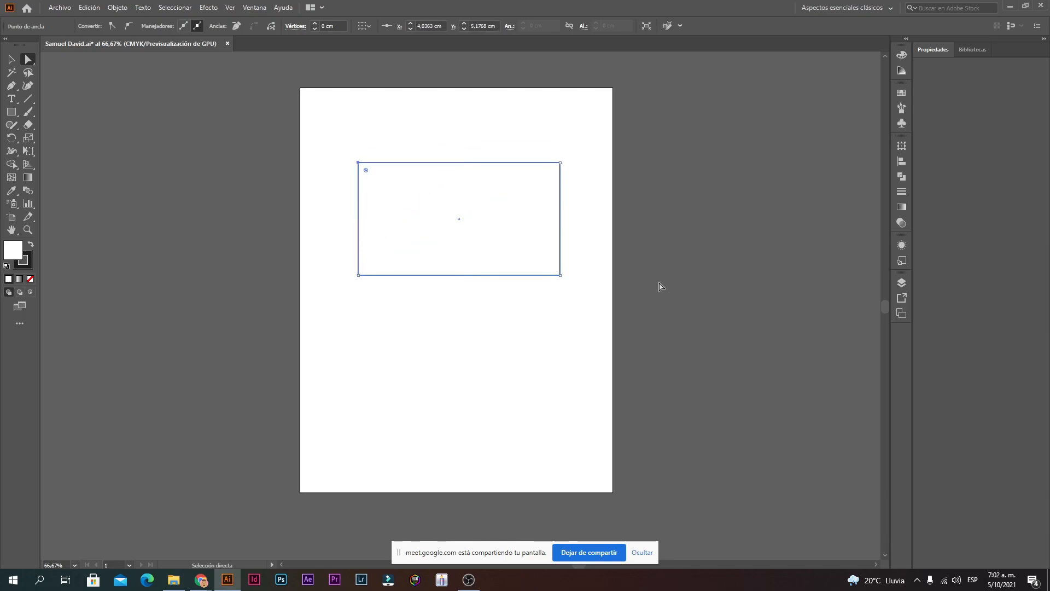
{"action": "left_click", "coordinate": [660, 286]}
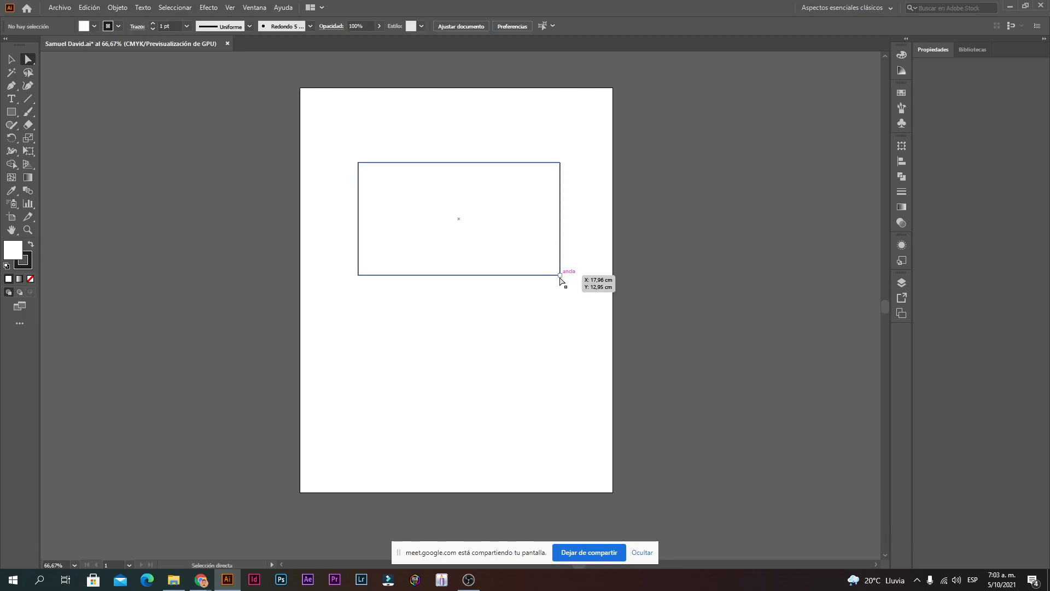
{"action": "left_click", "coordinate": [359, 163]}
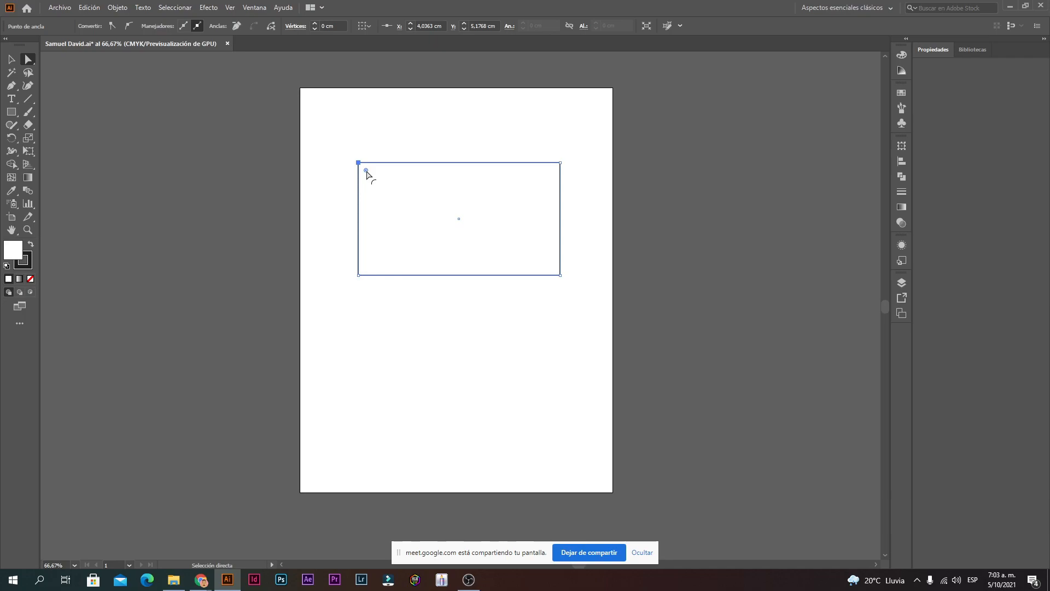
{"action": "left_click_drag", "start_coordinate": [366, 170], "coordinate": [482, 241]}
{"action": "left_click", "coordinate": [583, 138]}
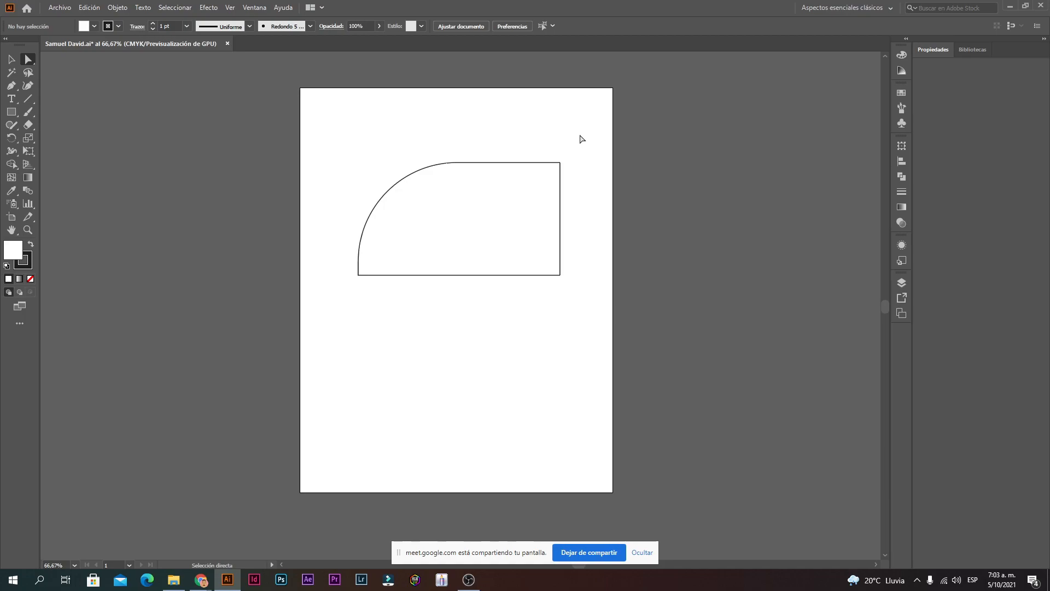
{"action": "left_click", "coordinate": [561, 163]}
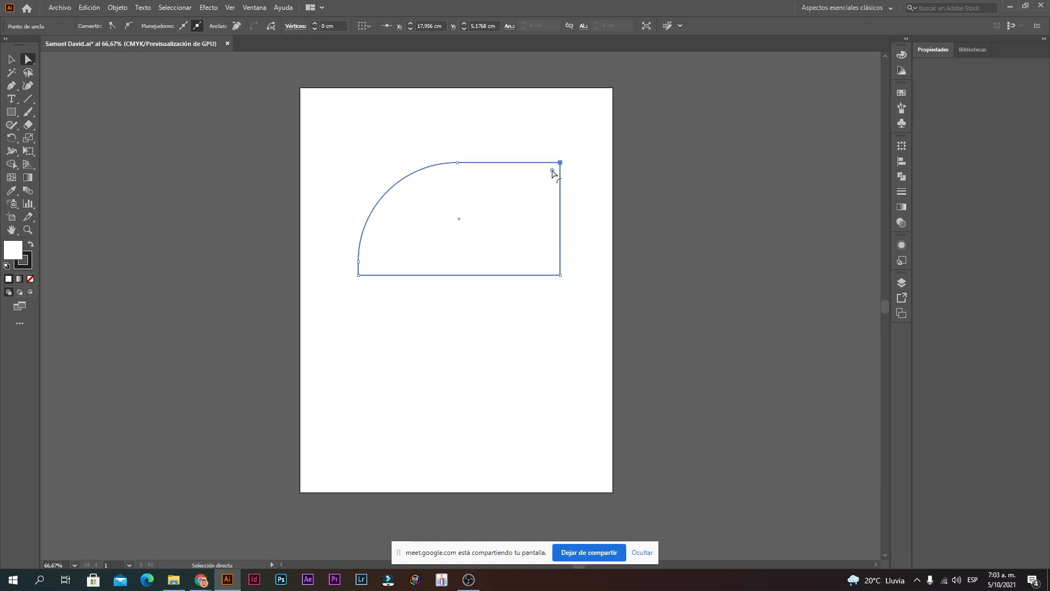
{"action": "left_click_drag", "start_coordinate": [552, 171], "coordinate": [441, 250]}
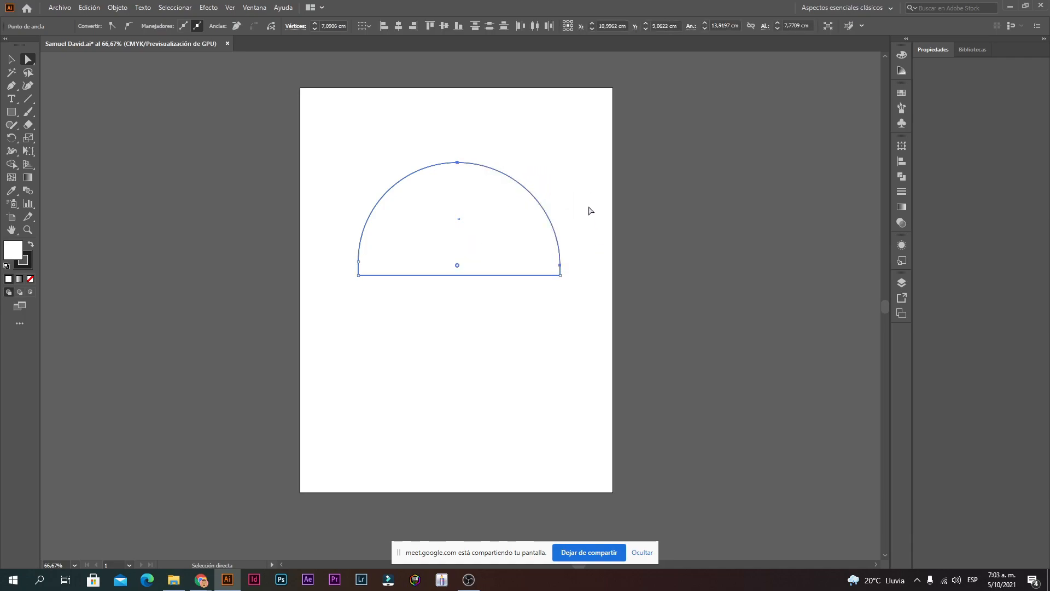
{"action": "left_click", "coordinate": [613, 162]}
{"action": "left_click_drag", "start_coordinate": [631, 110], "coordinate": [592, 73]}
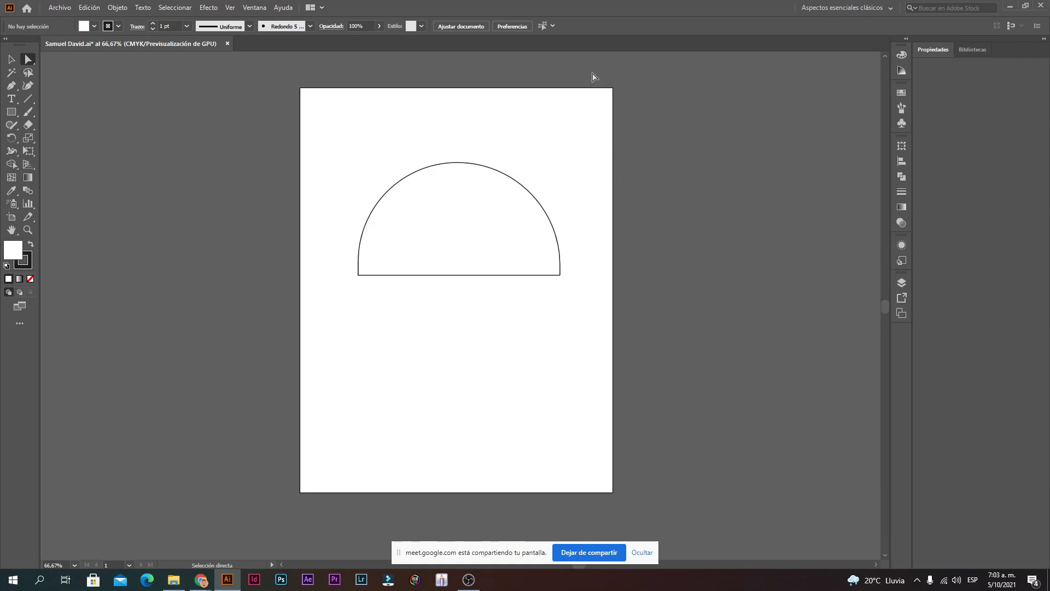
{"action": "key", "text": "ctrl+z"}
{"action": "key", "text": "ctrl+z"}
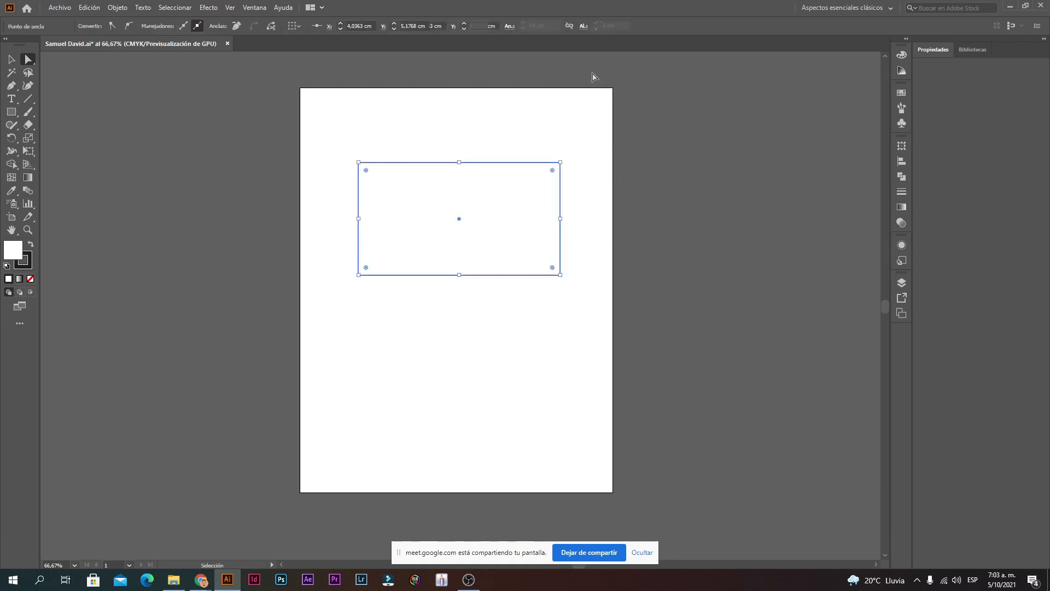
Step: Round all four rectangle corners with the corner widget, then undo it with Ctrl+Z
{"action": "left_click", "coordinate": [657, 262]}
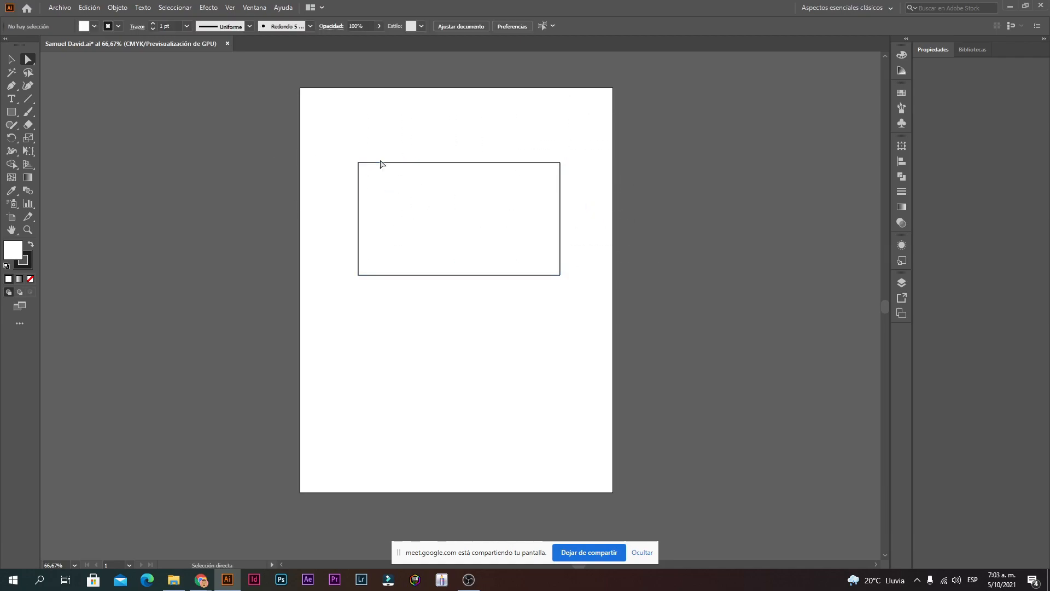
{"action": "left_click", "coordinate": [363, 164]}
{"action": "left_click_drag", "start_coordinate": [330, 296], "coordinate": [628, 136]}
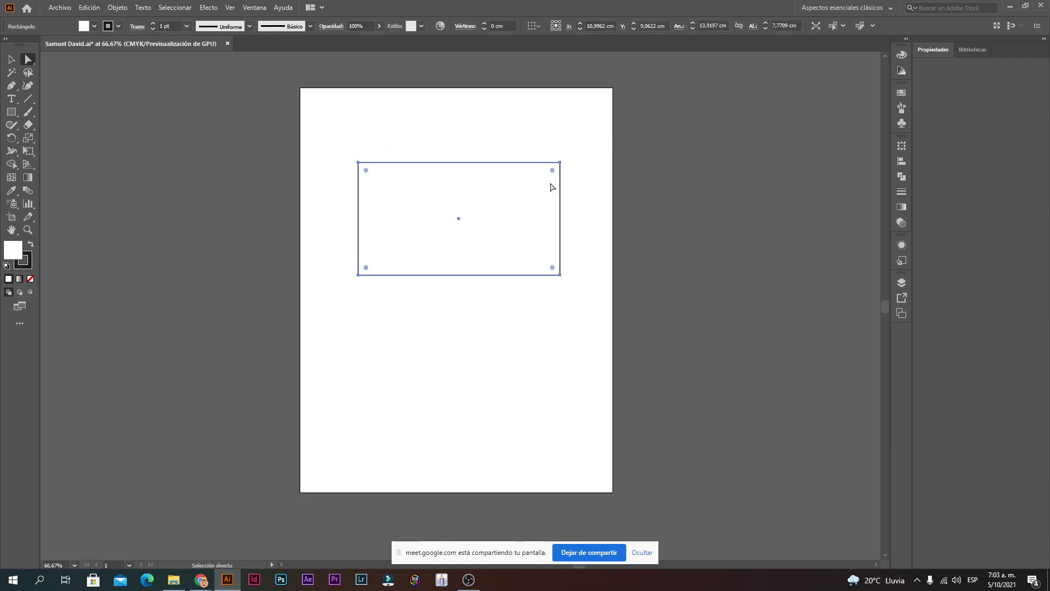
{"action": "left_click", "coordinate": [318, 323]}
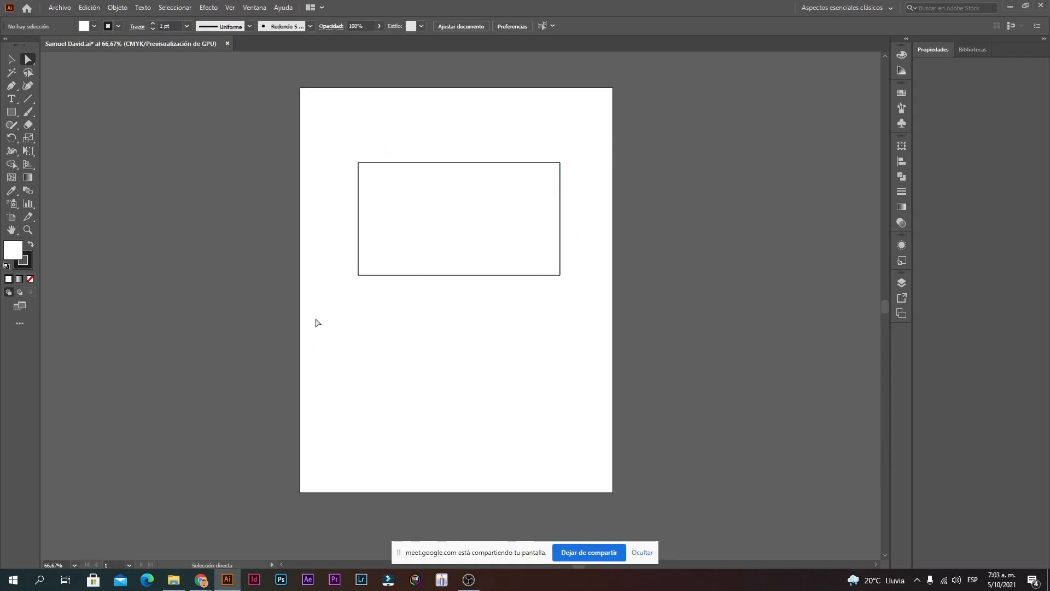
{"action": "left_click_drag", "start_coordinate": [317, 323], "coordinate": [598, 143]}
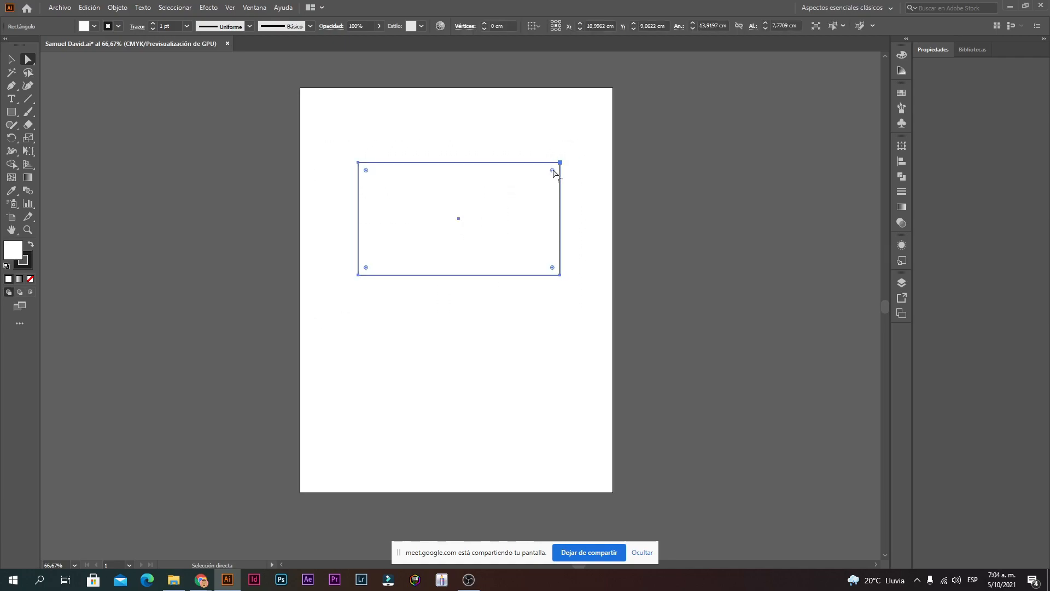
{"action": "left_click_drag", "start_coordinate": [554, 173], "coordinate": [520, 195]}
{"action": "left_click", "coordinate": [650, 197]}
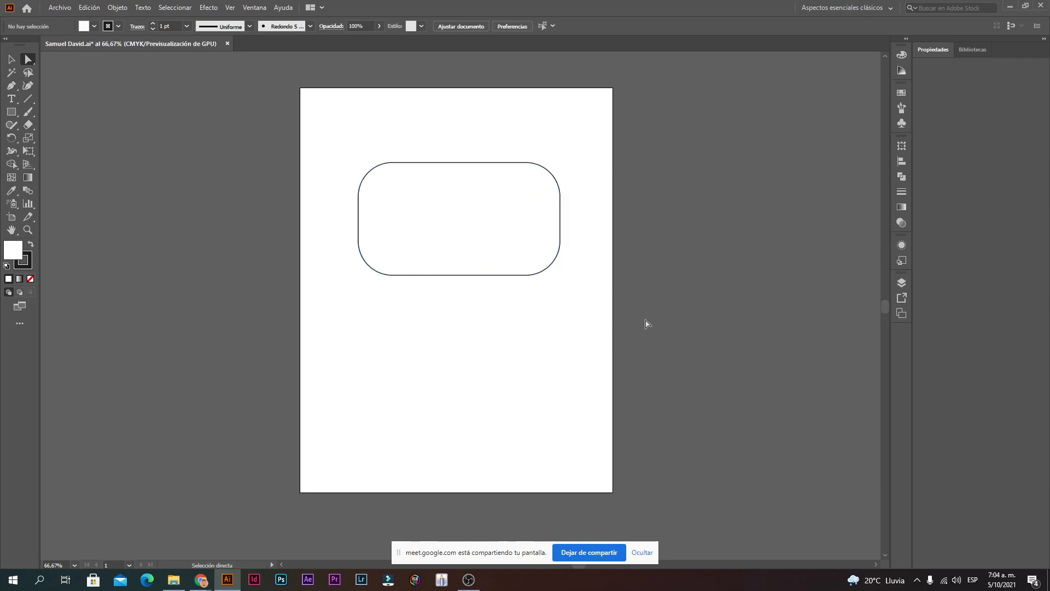
{"action": "key", "text": "ctrl+z"}
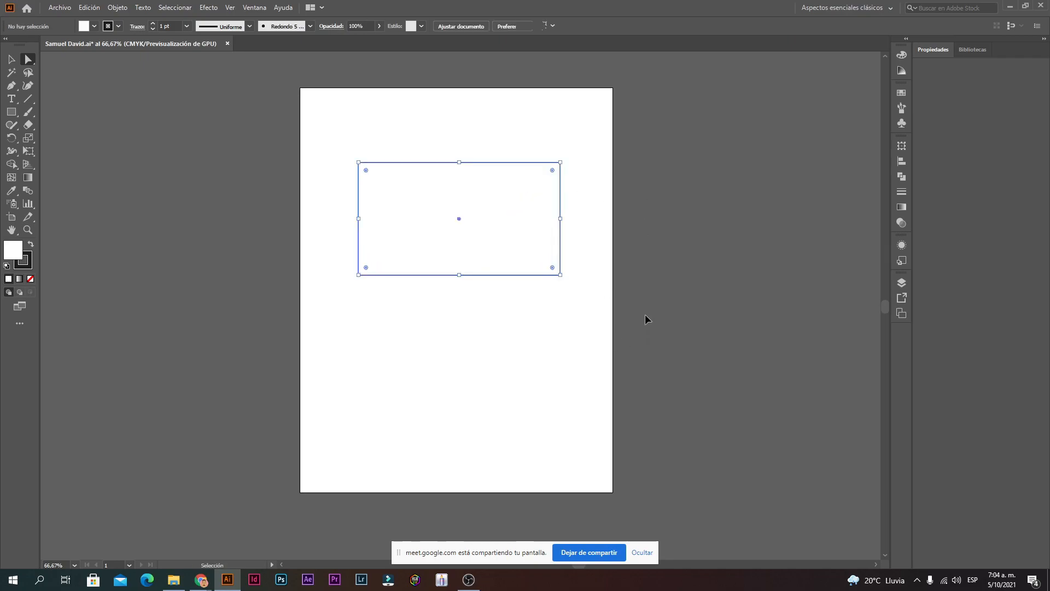
Step: Draw a second rectangle, about 13.92 × 9.24 cm, below the first one
{"action": "left_click", "coordinate": [12, 112]}
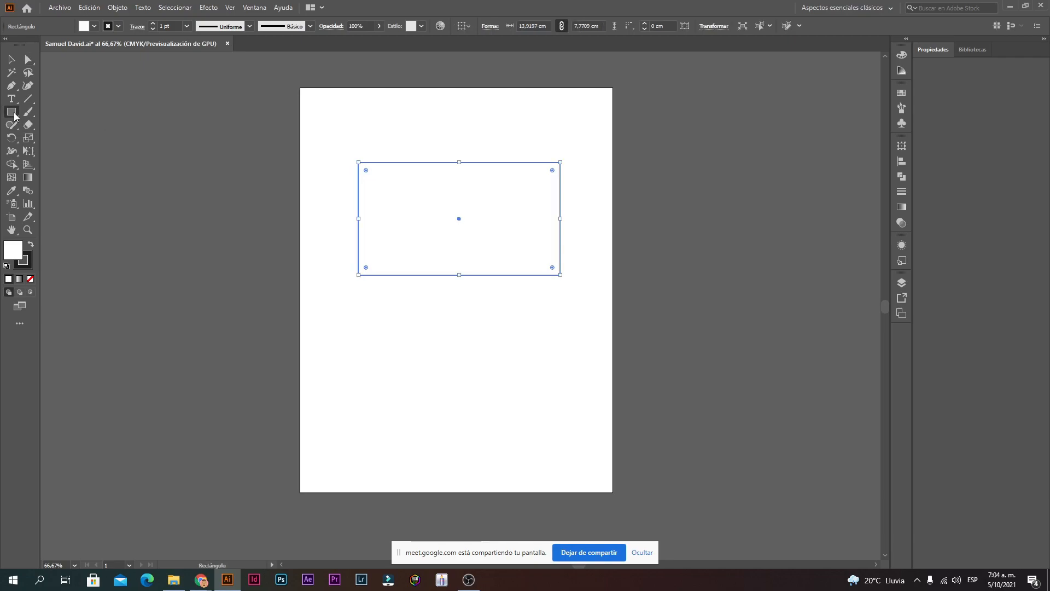
{"action": "left_click_drag", "start_coordinate": [358, 439], "coordinate": [560, 305]}
{"action": "left_click", "coordinate": [12, 59]}
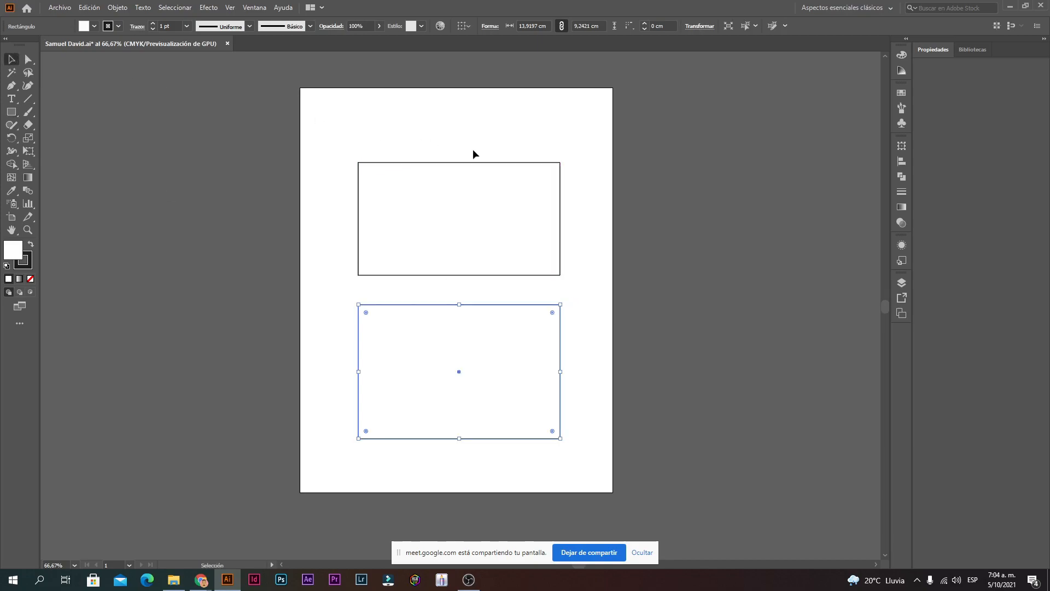
{"action": "left_click", "coordinate": [612, 330]}
{"action": "left_click_drag", "start_coordinate": [637, 350], "coordinate": [653, 389]}
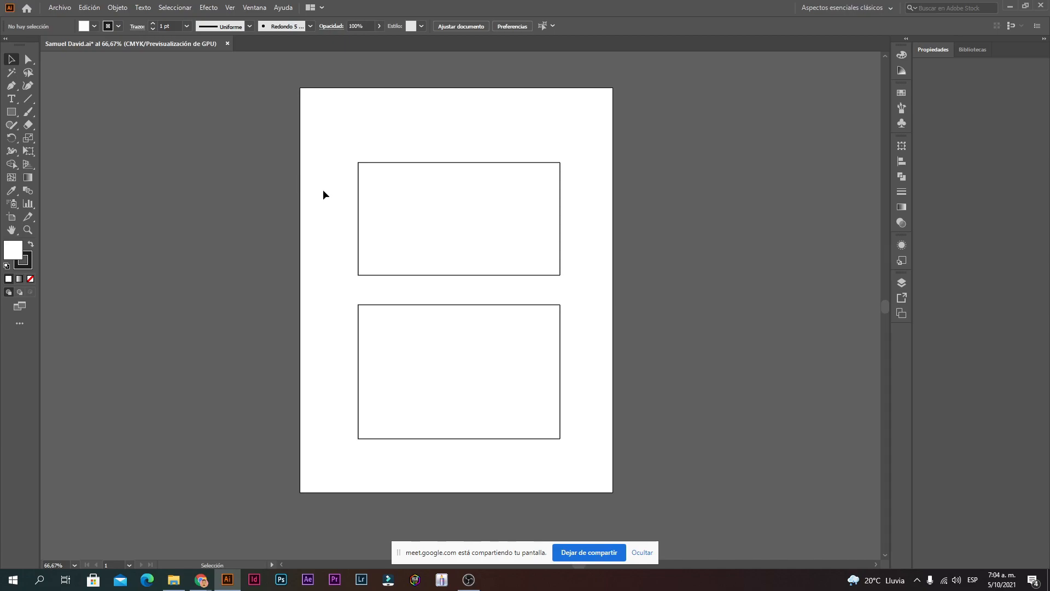
Step: Toggle repeatedly between the Selection (V) and Direct Selection (A) tools
{"action": "left_click", "coordinate": [28, 59]}
{"action": "key", "text": "v"}
{"action": "key", "text": "a"}
{"action": "key", "text": "v"}
{"action": "key", "text": "a"}
{"action": "key", "text": "v"}
{"action": "key", "text": "a"}
{"action": "key", "text": "v"}
{"action": "key", "text": "a"}
{"action": "key", "text": "v"}
{"action": "key", "text": "a"}
{"action": "key", "text": "v"}
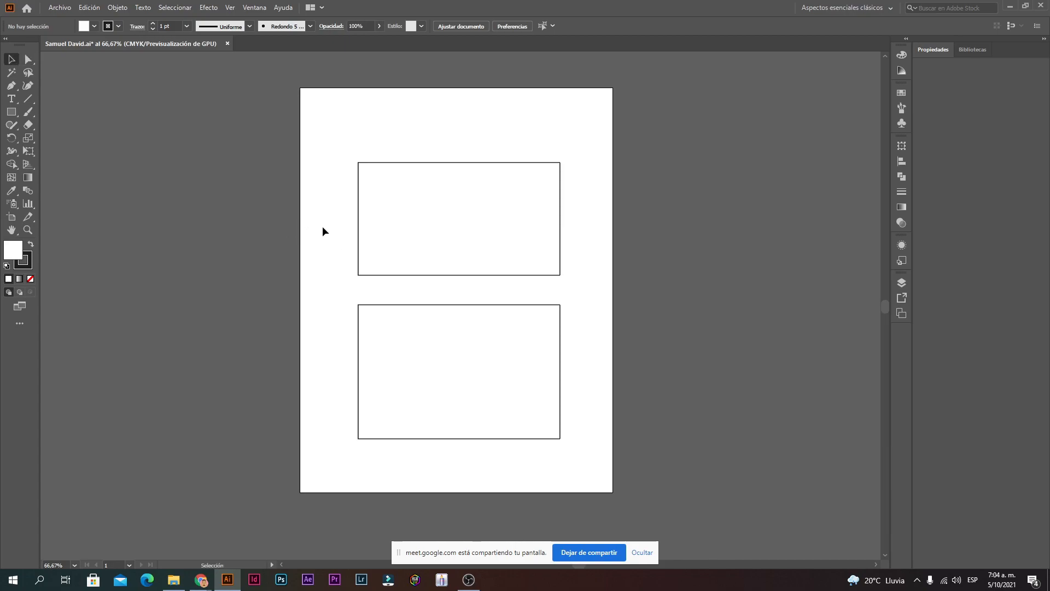
Step: Select both rectangles by their shared fill with the Magic Wand, repeating after deselecting twice
{"action": "left_click", "coordinate": [16, 76]}
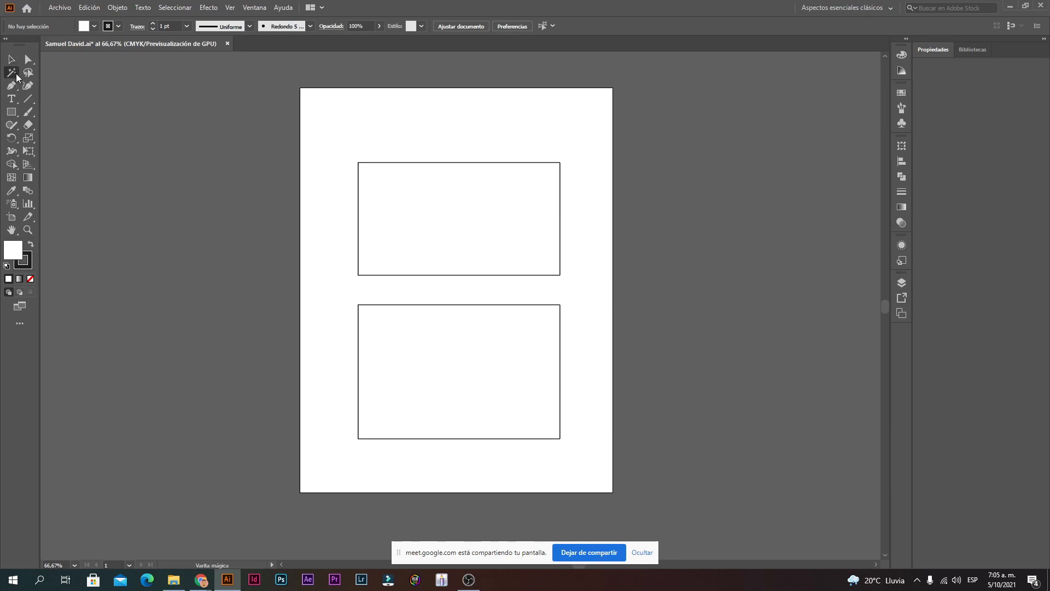
{"action": "left_click", "coordinate": [381, 189]}
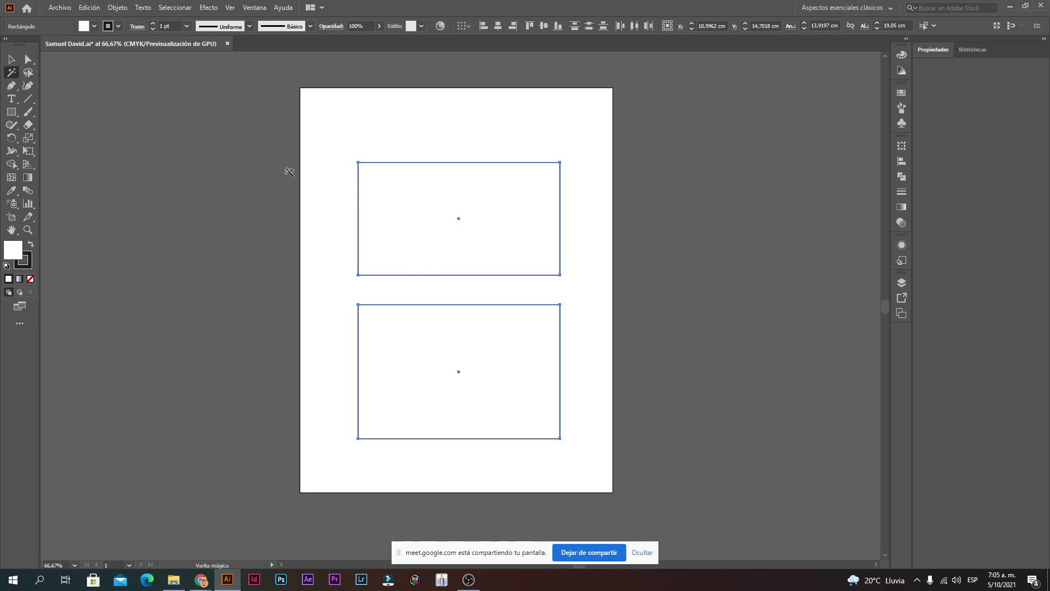
{"action": "key", "text": "v"}
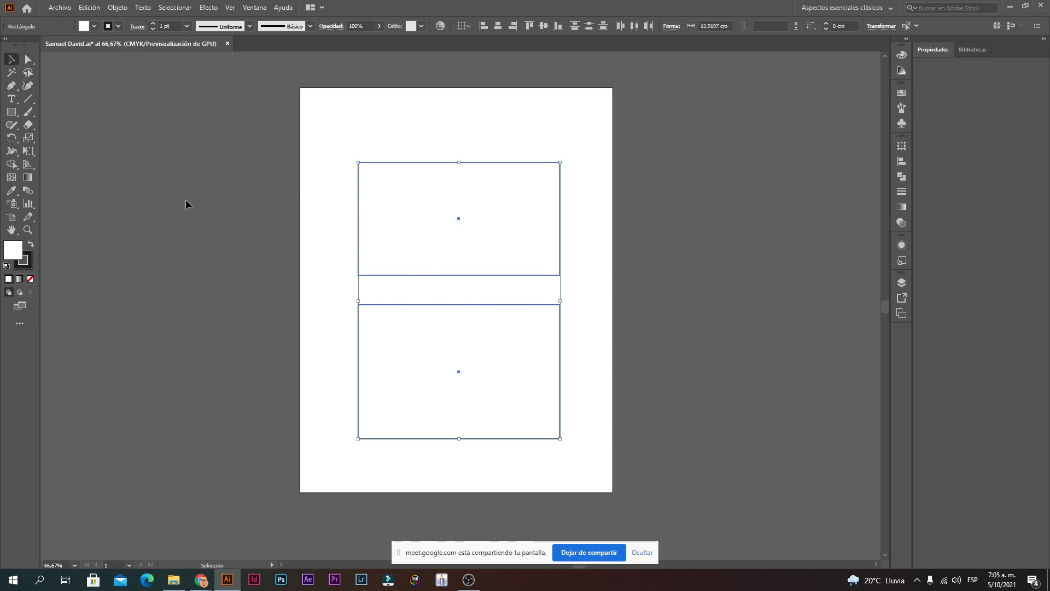
{"action": "left_click", "coordinate": [186, 204]}
{"action": "left_click", "coordinate": [11, 73]}
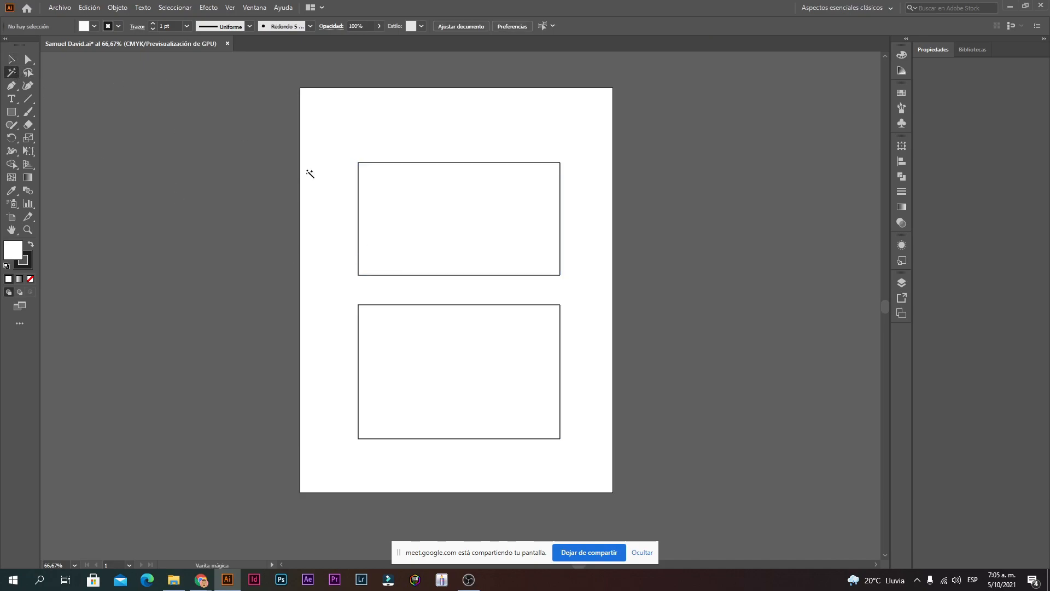
{"action": "left_click", "coordinate": [422, 264]}
{"action": "left_click", "coordinate": [11, 60]}
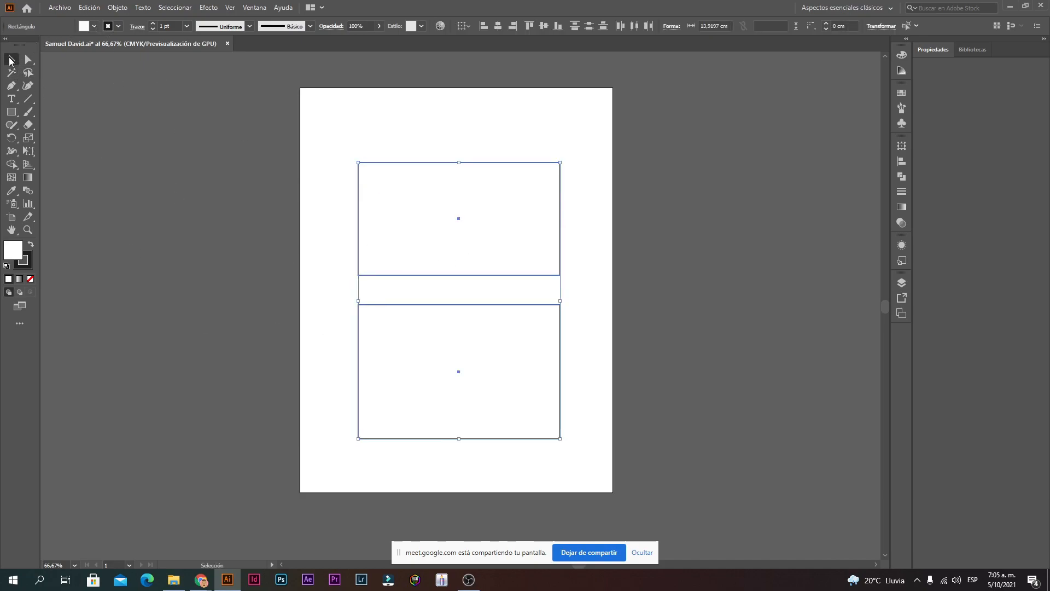
{"action": "left_click", "coordinate": [219, 228]}
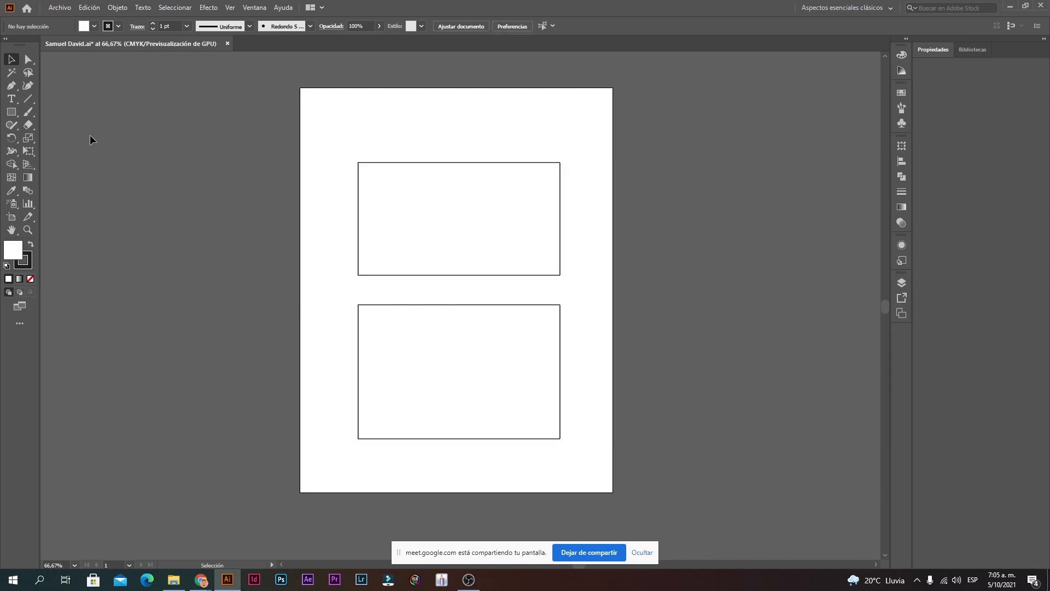
{"action": "left_click", "coordinate": [11, 72]}
{"action": "left_click", "coordinate": [385, 227]}
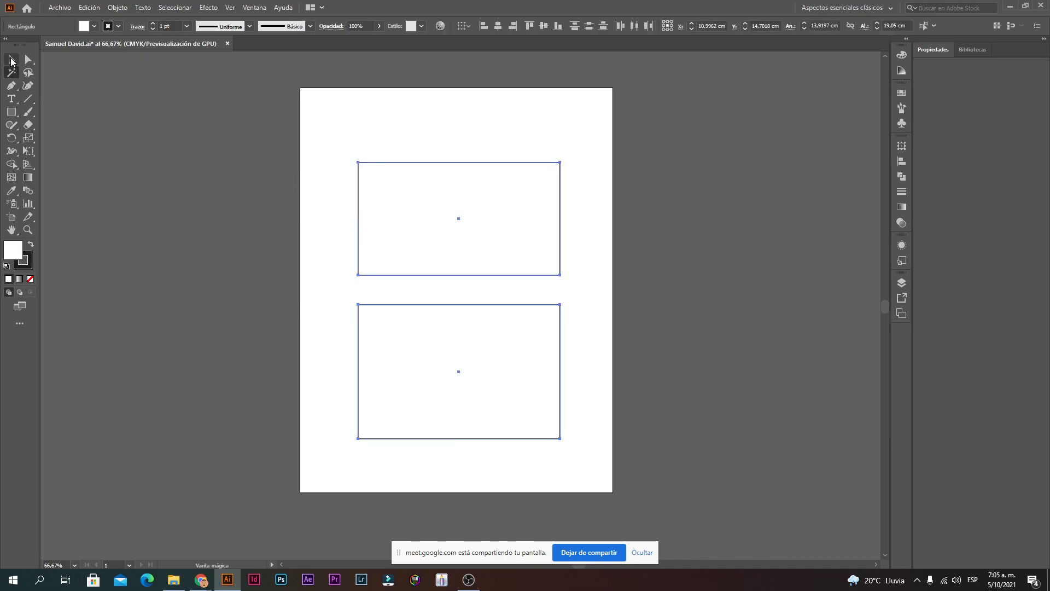
Step: Draw a third rectangle straddling the artboard's right edge
{"action": "left_click", "coordinate": [11, 59]}
{"action": "left_click", "coordinate": [11, 112]}
{"action": "left_click_drag", "start_coordinate": [583, 321], "coordinate": [709, 232]}
Step: Box-select the two left rectangles, move them toward the top-left, and nudge the right one up-left
{"action": "left_click", "coordinate": [11, 59]}
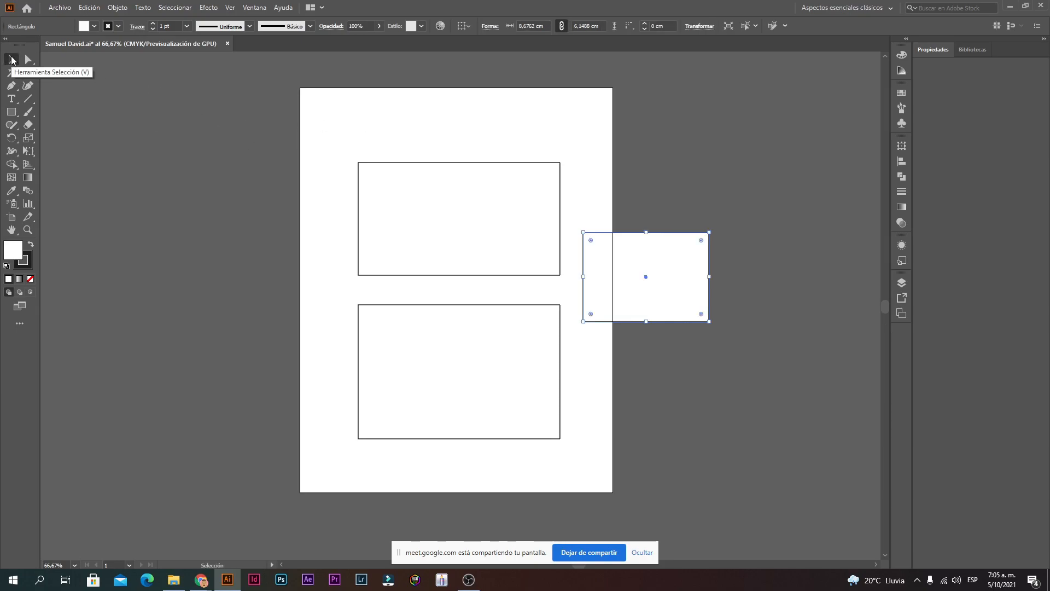
{"action": "left_click_drag", "start_coordinate": [320, 121], "coordinate": [571, 289]}
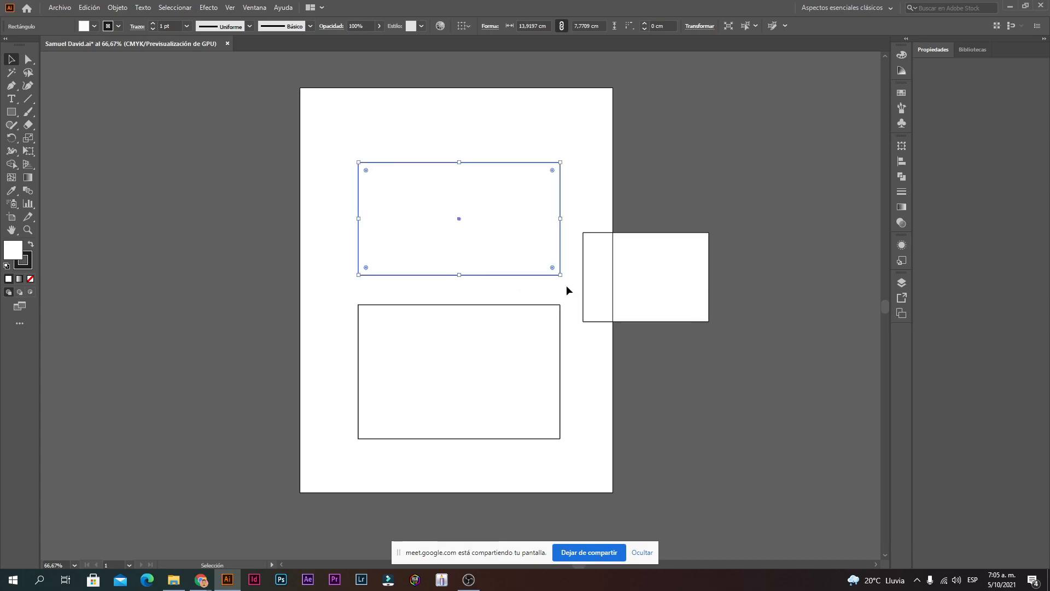
{"action": "left_click_drag", "start_coordinate": [581, 484], "coordinate": [329, 123]}
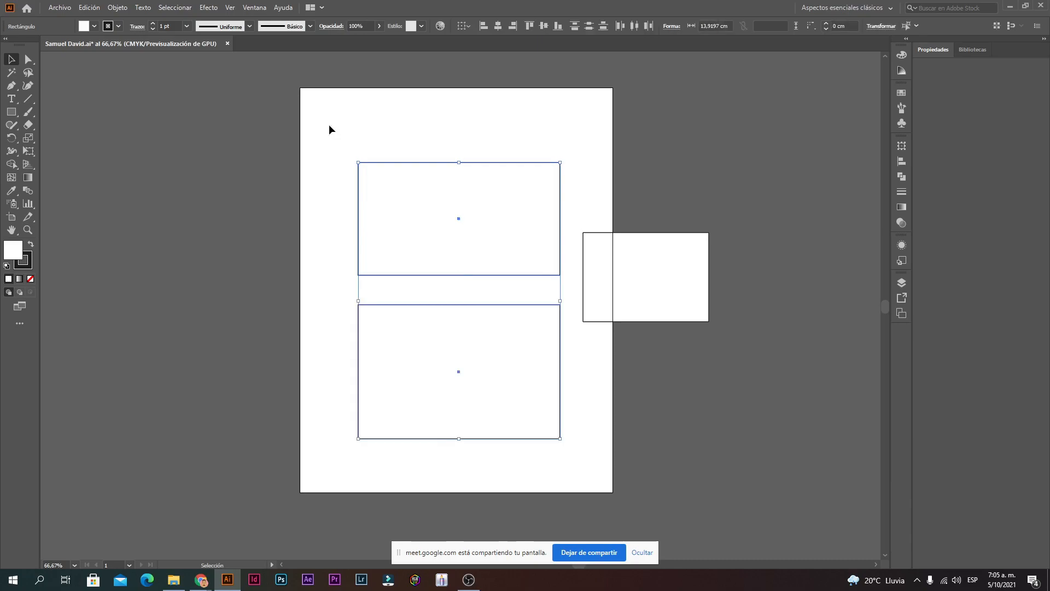
{"action": "left_click_drag", "start_coordinate": [461, 233], "coordinate": [413, 176]}
{"action": "left_click_drag", "start_coordinate": [652, 280], "coordinate": [589, 235]}
{"action": "left_click", "coordinate": [724, 244]}
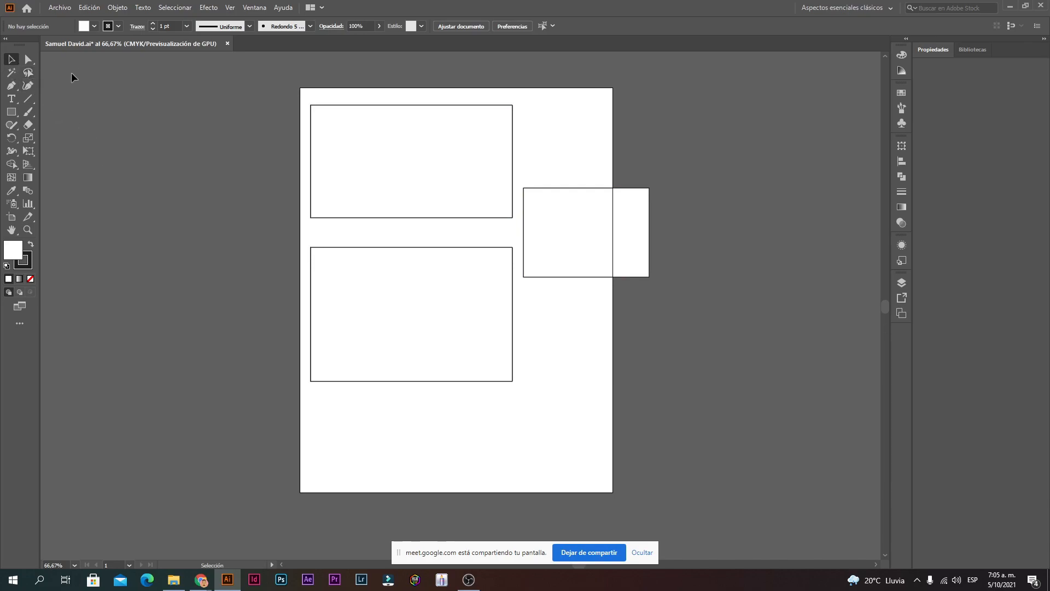
Step: Lasso-select the right rectangle, then clear the selection
{"action": "left_click", "coordinate": [28, 72]}
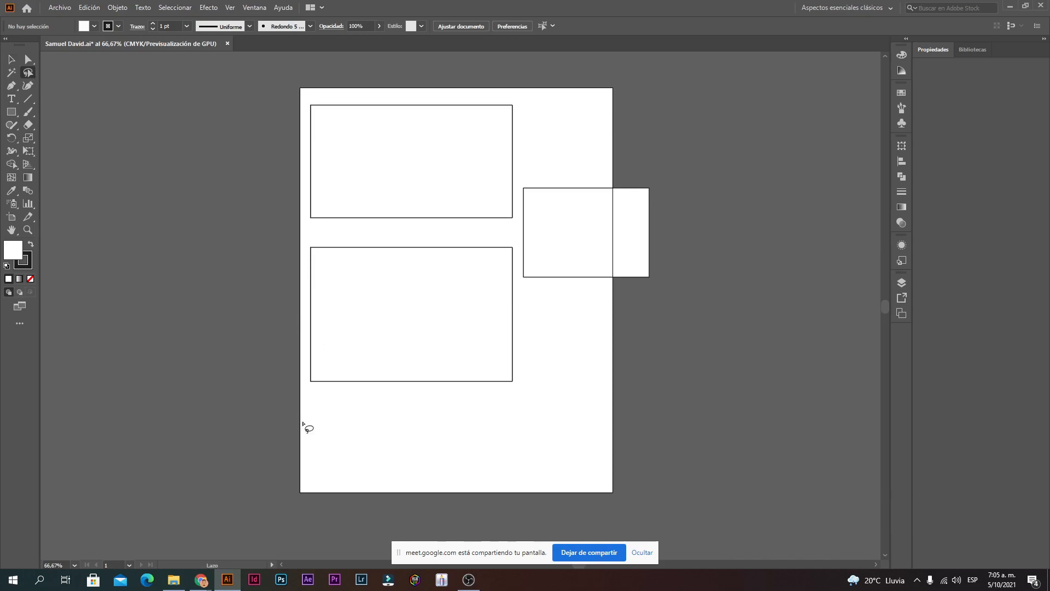
{"action": "mouse_move", "coordinate": [412, 457]}
{"action": "left_mouse_down"}
{"action": "mouse_move", "coordinate": [440, 352]}
{"action": "mouse_move", "coordinate": [544, 279]}
{"action": "mouse_move", "coordinate": [591, 200]}
{"action": "mouse_move", "coordinate": [627, 167]}
{"action": "left_mouse_up"}
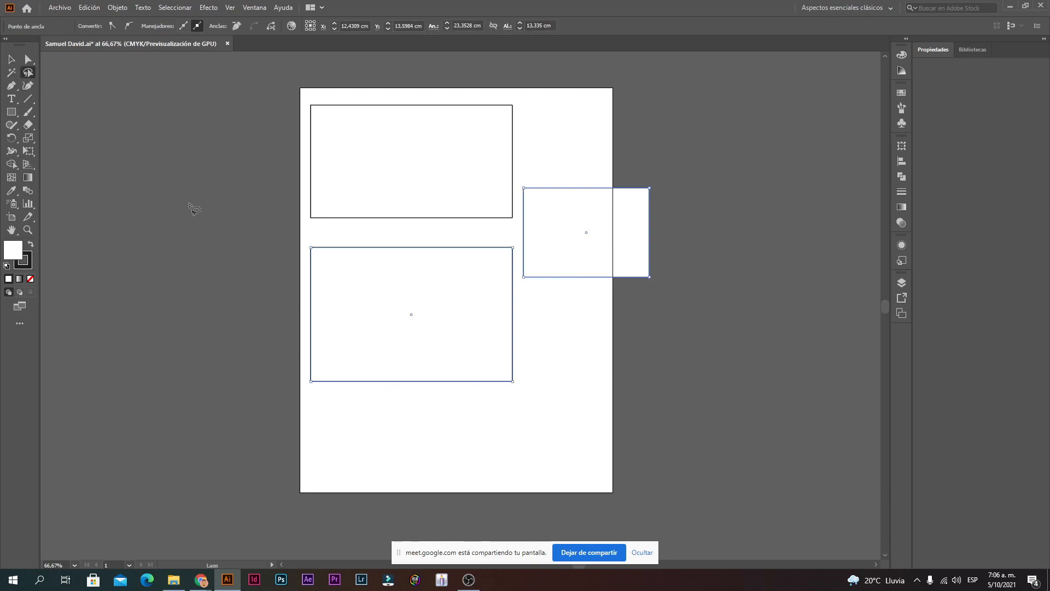
{"action": "left_click", "coordinate": [11, 59]}
{"action": "left_click", "coordinate": [110, 139]}
Step: Lasso-select the lower rectangle, then loop around both left rectangles to select them together
{"action": "left_click", "coordinate": [31, 73]}
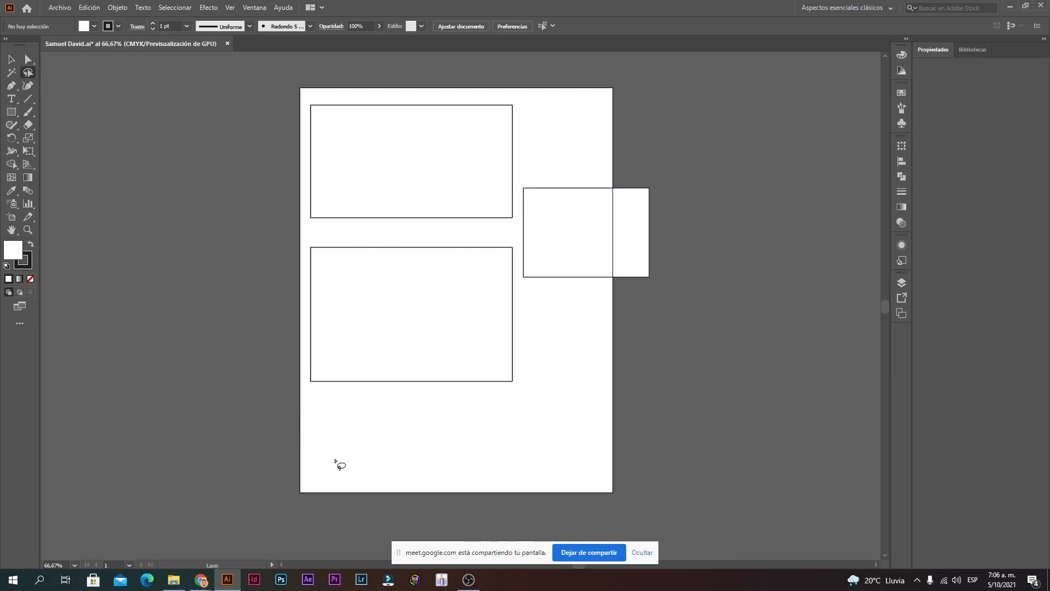
{"action": "mouse_move", "coordinate": [329, 464]}
{"action": "left_mouse_down"}
{"action": "mouse_move", "coordinate": [478, 444]}
{"action": "mouse_move", "coordinate": [511, 426]}
{"action": "mouse_move", "coordinate": [510, 415]}
{"action": "mouse_move", "coordinate": [442, 383]}
{"action": "mouse_move", "coordinate": [420, 290]}
{"action": "left_mouse_up"}
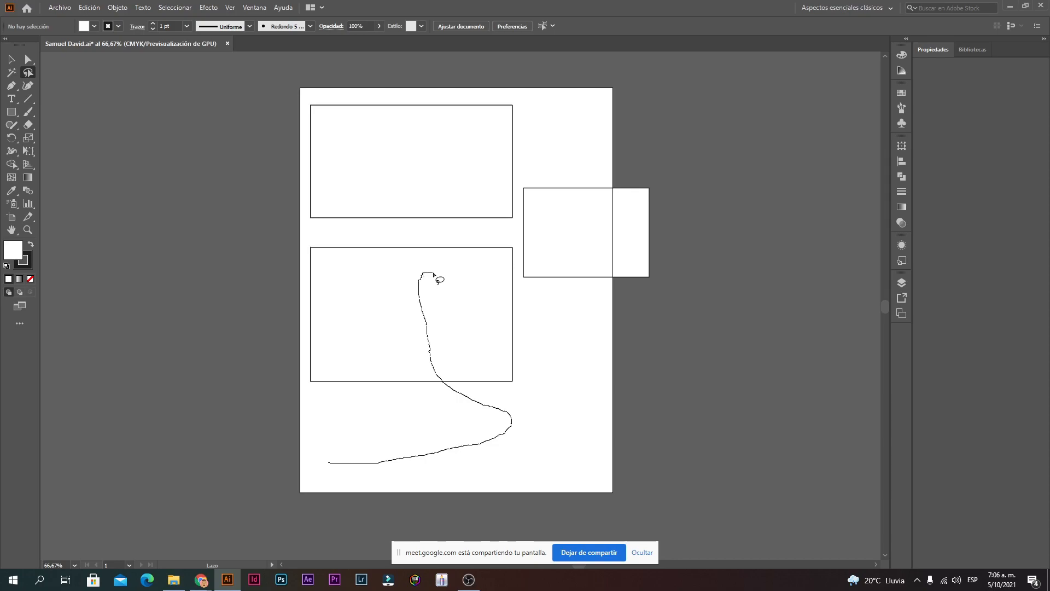
{"action": "left_click_drag", "start_coordinate": [434, 273], "coordinate": [456, 308]}
{"action": "left_click", "coordinate": [521, 424]}
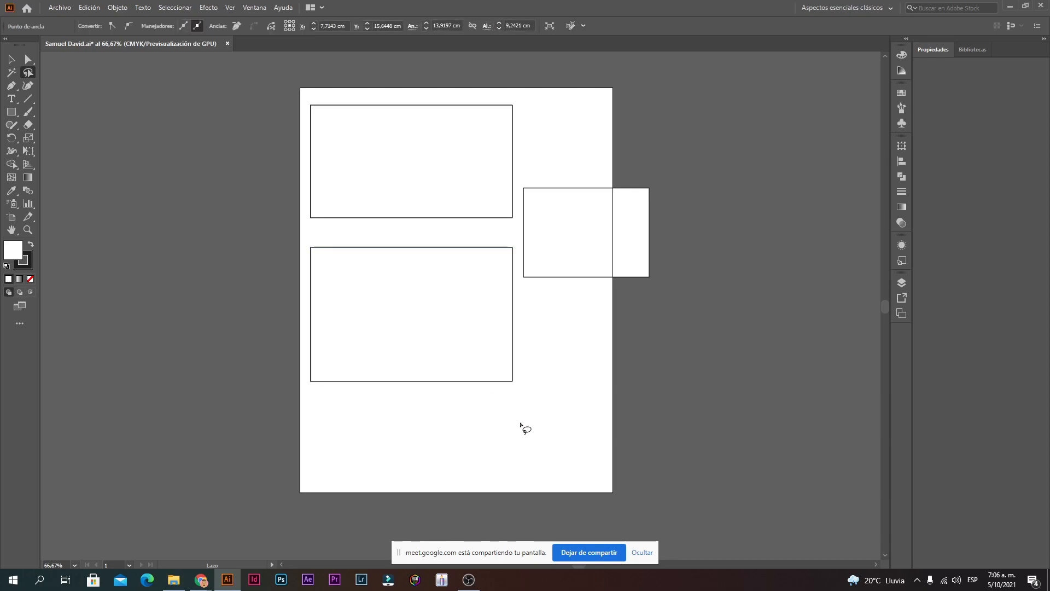
{"action": "mouse_move", "coordinate": [507, 425]}
{"action": "left_mouse_down"}
{"action": "mouse_move", "coordinate": [510, 391]}
{"action": "mouse_move", "coordinate": [463, 241]}
{"action": "mouse_move", "coordinate": [465, 101]}
{"action": "left_mouse_up"}
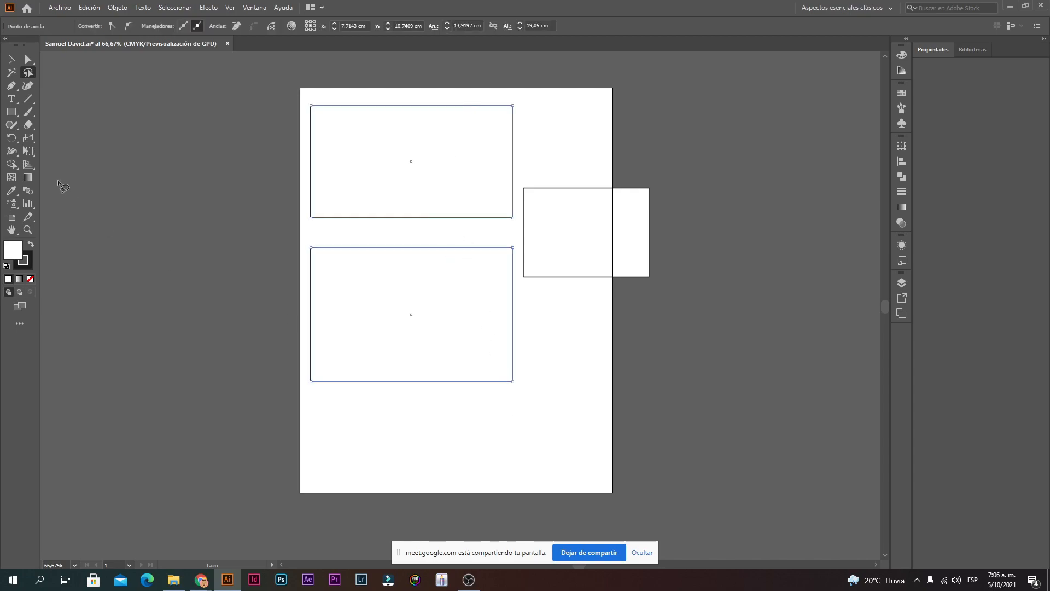
Step: Round the top rectangle into a pill and give the bottom rectangle rounded corners
{"action": "left_click", "coordinate": [12, 60]}
{"action": "left_click", "coordinate": [484, 217]}
{"action": "left_click_drag", "start_coordinate": [504, 210], "coordinate": [458, 165]}
{"action": "left_click_drag", "start_coordinate": [571, 238], "coordinate": [558, 230]}
{"action": "left_click", "coordinate": [490, 279]}
{"action": "left_click_drag", "start_coordinate": [503, 256], "coordinate": [468, 293]}
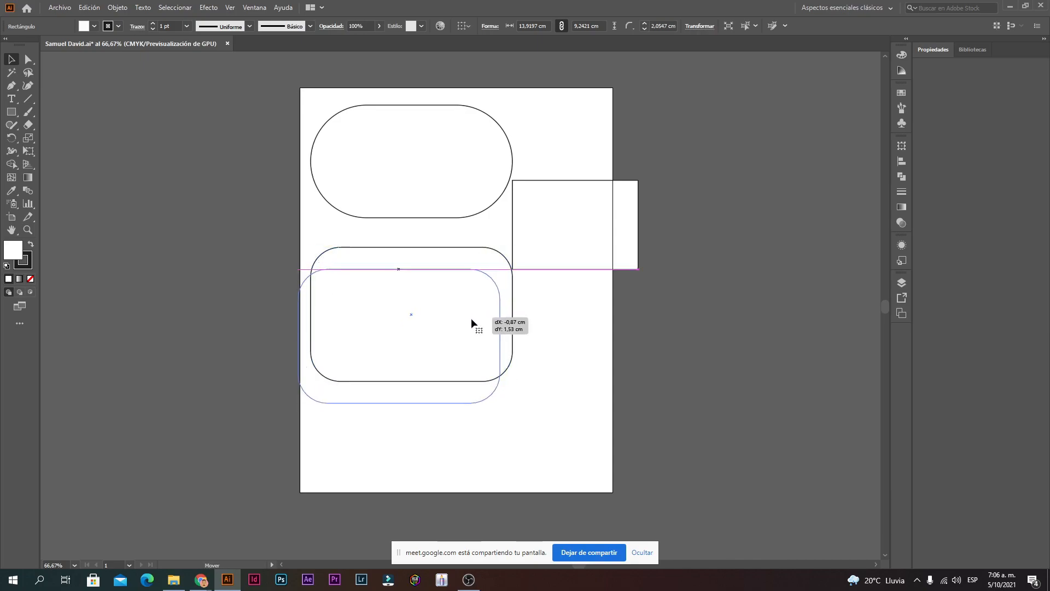
{"action": "left_click", "coordinate": [619, 310]}
Step: Alt-drag a copy of the rounded rectangle to the lower right, then lasso-select three shapes
{"action": "left_click_drag", "start_coordinate": [476, 344], "coordinate": [683, 405]}
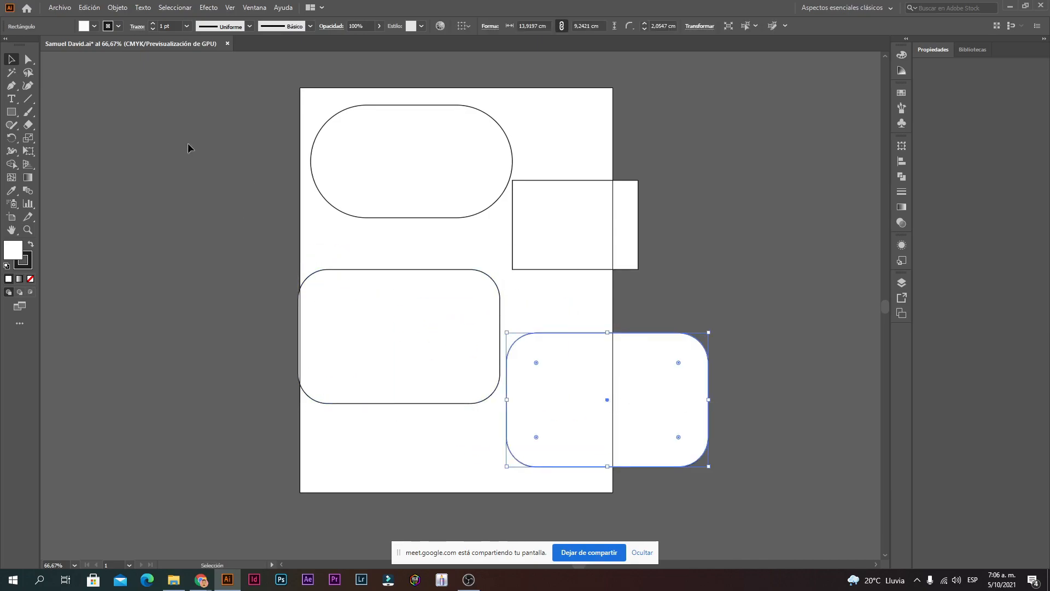
{"action": "left_click", "coordinate": [28, 72]}
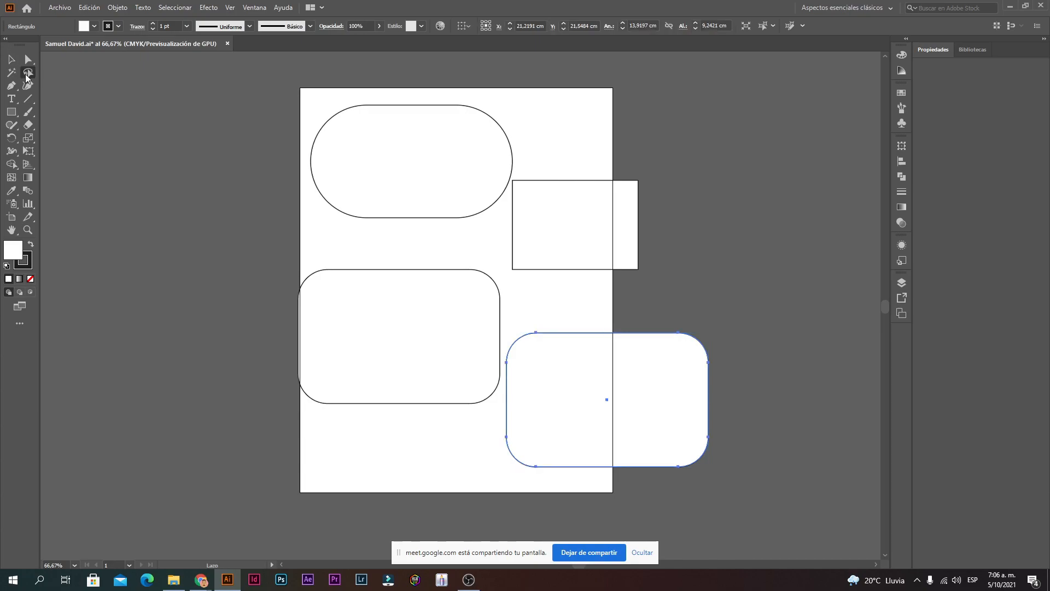
{"action": "left_click", "coordinate": [405, 463]}
{"action": "mouse_move", "coordinate": [474, 454]}
{"action": "left_mouse_down"}
{"action": "mouse_move", "coordinate": [503, 393]}
{"action": "mouse_move", "coordinate": [531, 236]}
{"action": "mouse_move", "coordinate": [519, 211]}
{"action": "mouse_move", "coordinate": [445, 179]}
{"action": "left_mouse_up"}
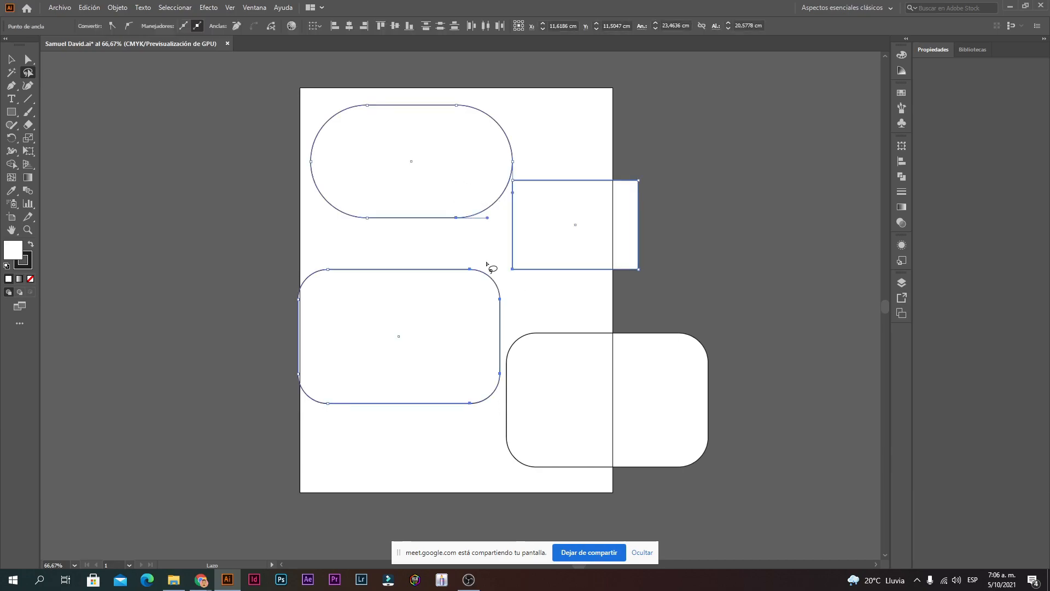
{"action": "left_click", "coordinate": [11, 59]}
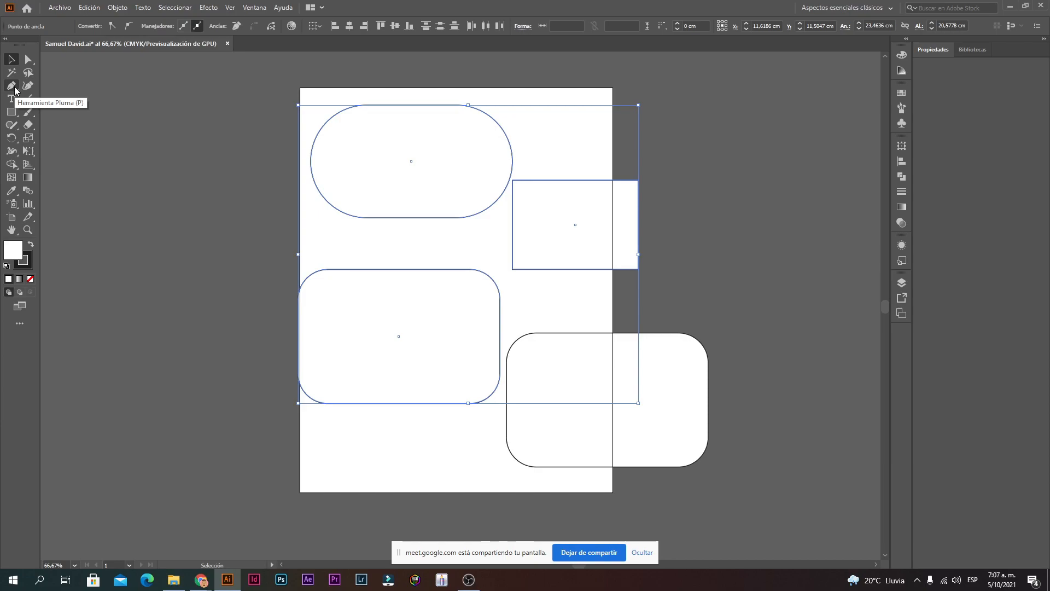
Step: Move all four shapes up-left together, then box-select them and delete them
{"action": "left_click", "coordinate": [288, 198]}
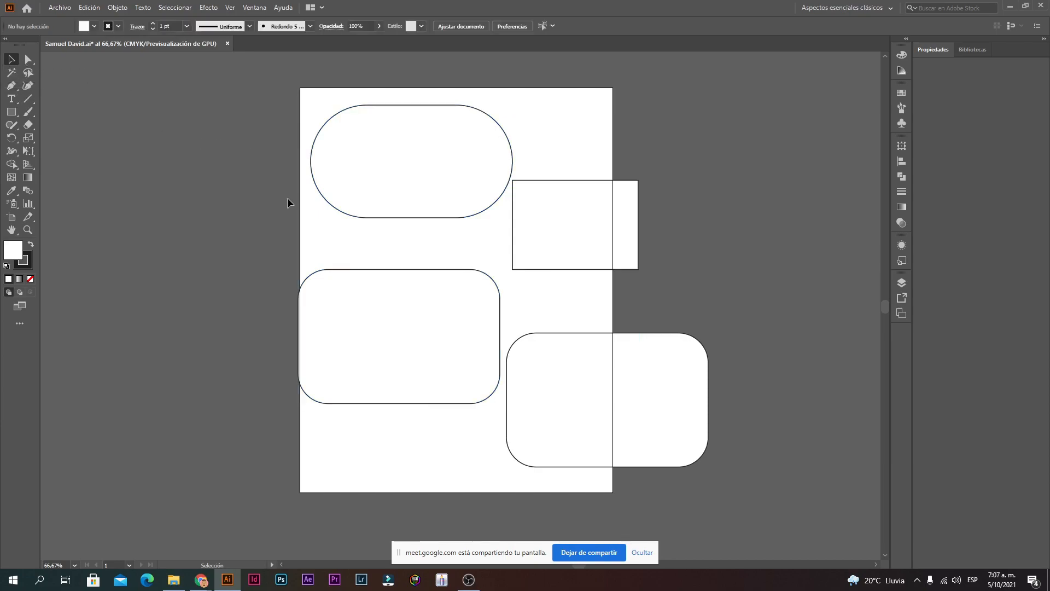
{"action": "left_click_drag", "start_coordinate": [303, 442], "coordinate": [622, 143]}
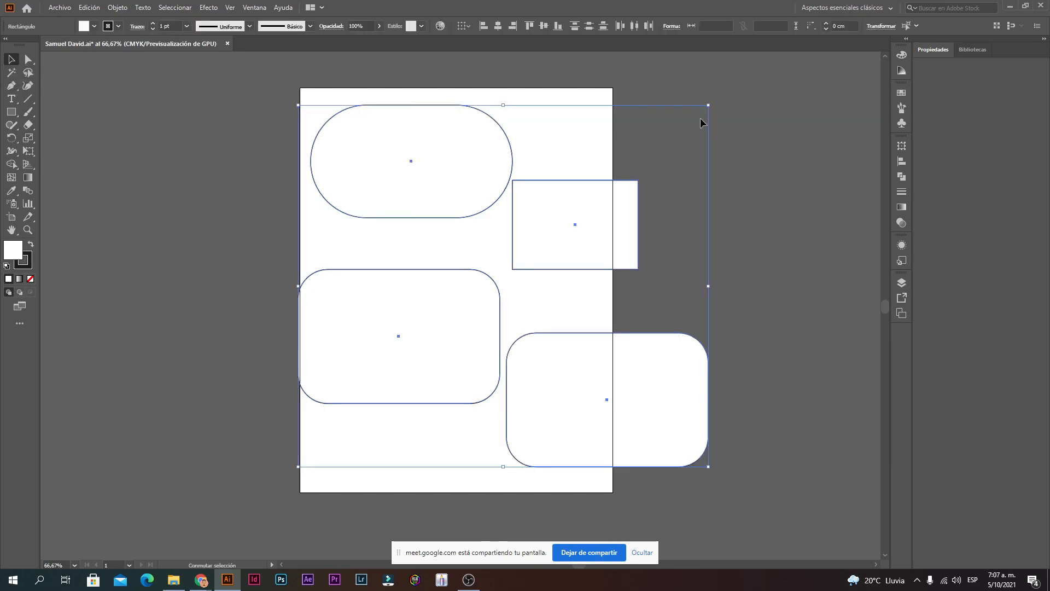
{"action": "left_click_drag", "start_coordinate": [581, 209], "coordinate": [560, 179]}
{"action": "left_click", "coordinate": [679, 162]}
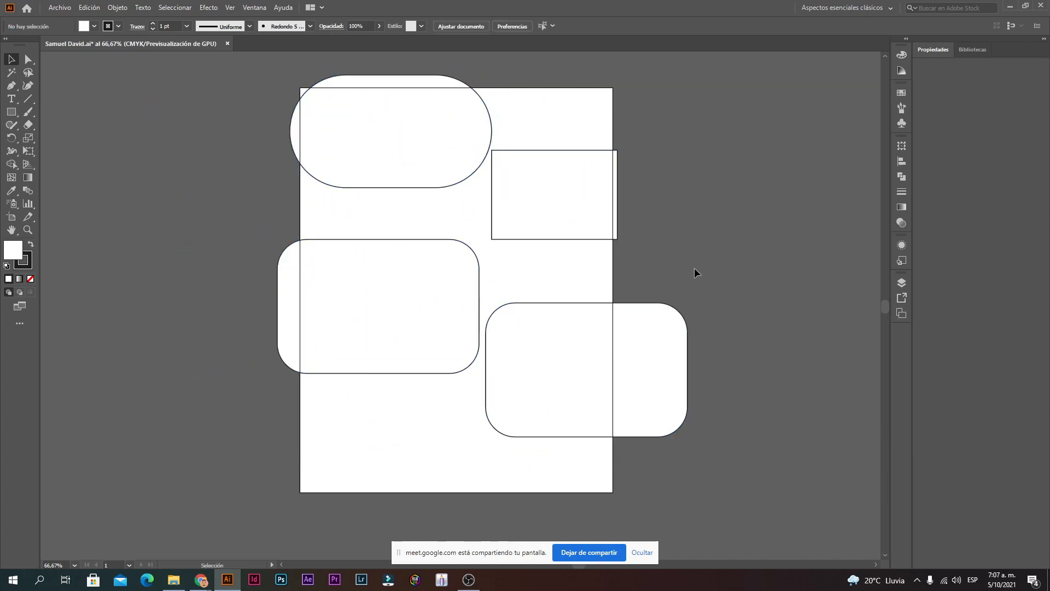
{"action": "left_click_drag", "start_coordinate": [710, 474], "coordinate": [256, 77]}
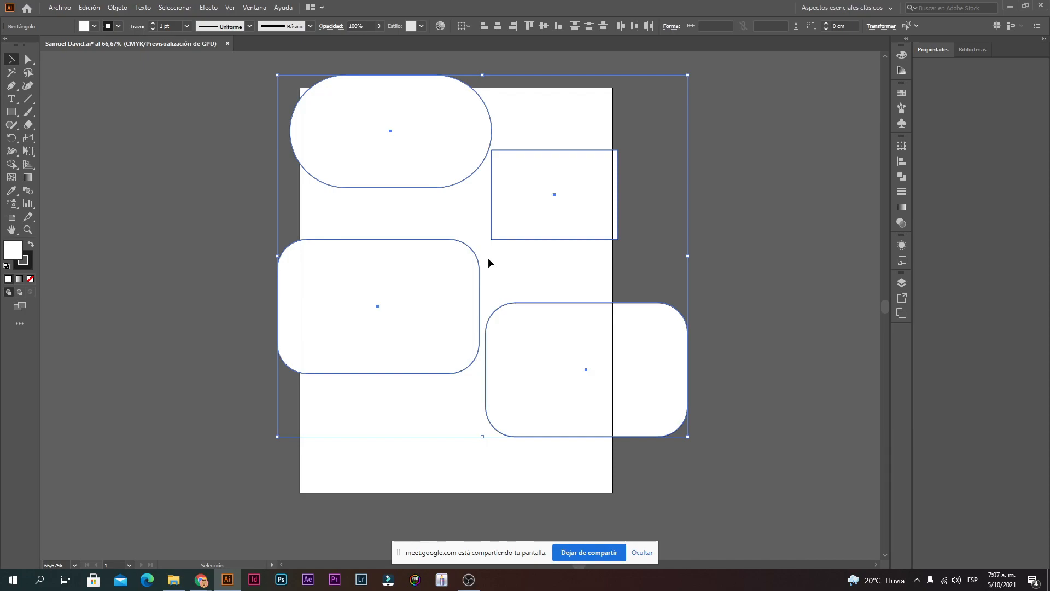
{"action": "key", "text": "Delete"}
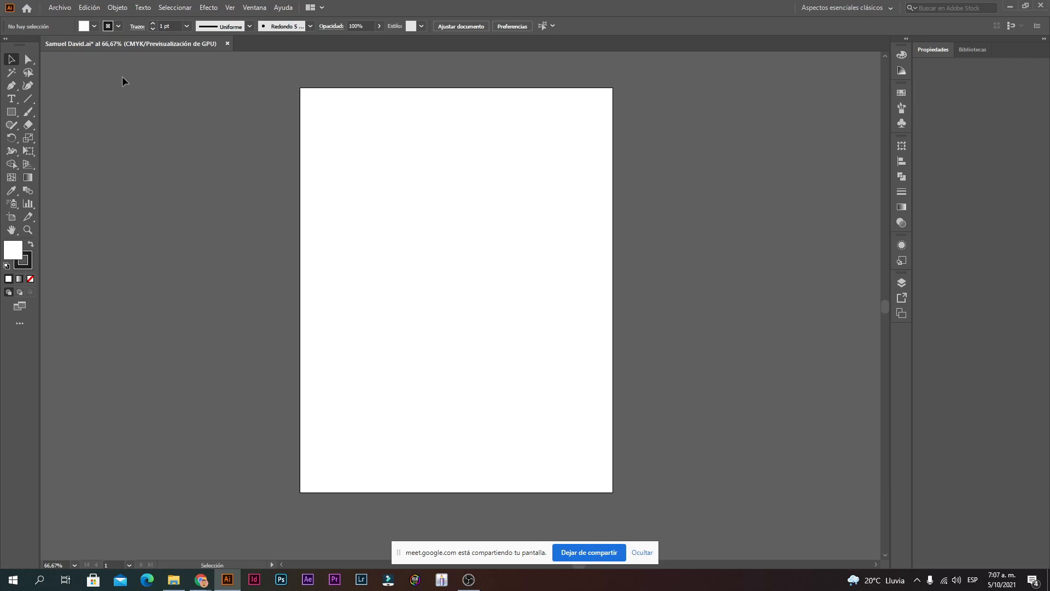
Step: Draw a closed six-anchor polygon with the Pen tool, covering most of the artboard
{"action": "left_click", "coordinate": [12, 86]}
{"action": "left_click", "coordinate": [331, 176]}
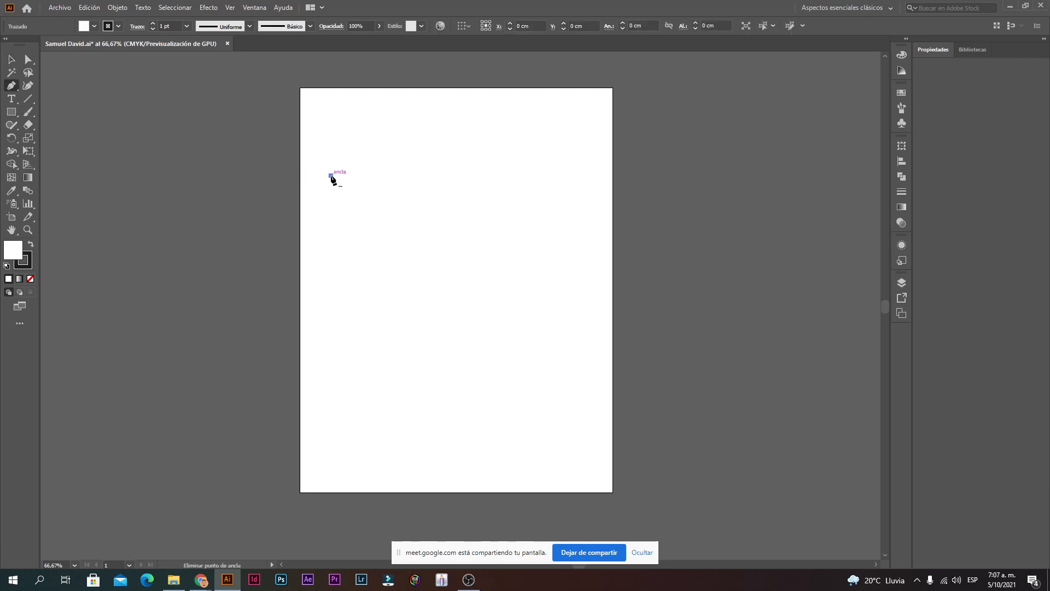
{"action": "left_click", "coordinate": [441, 184]}
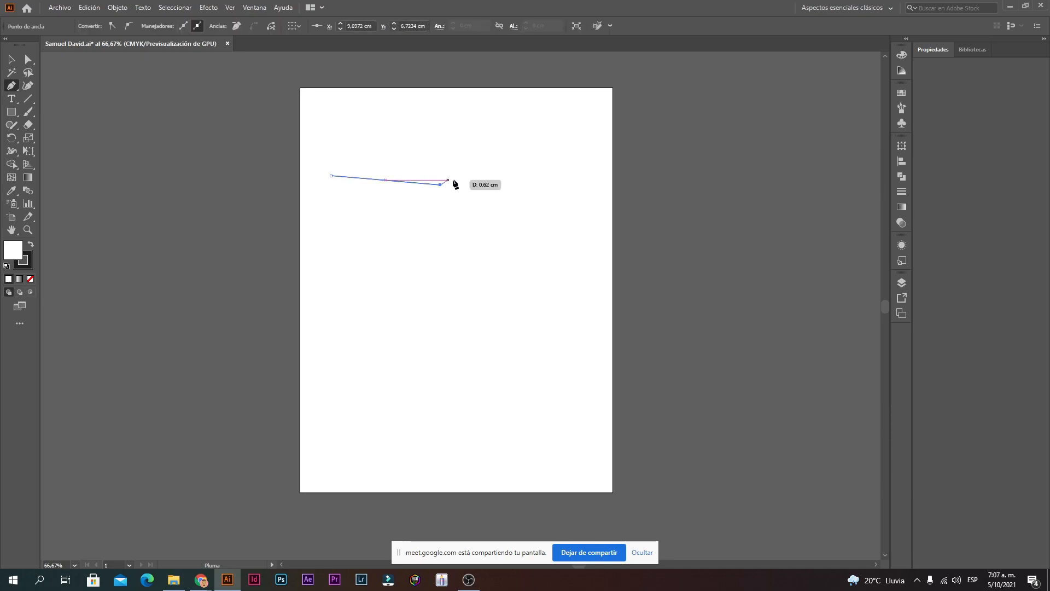
{"action": "left_click", "coordinate": [499, 142]}
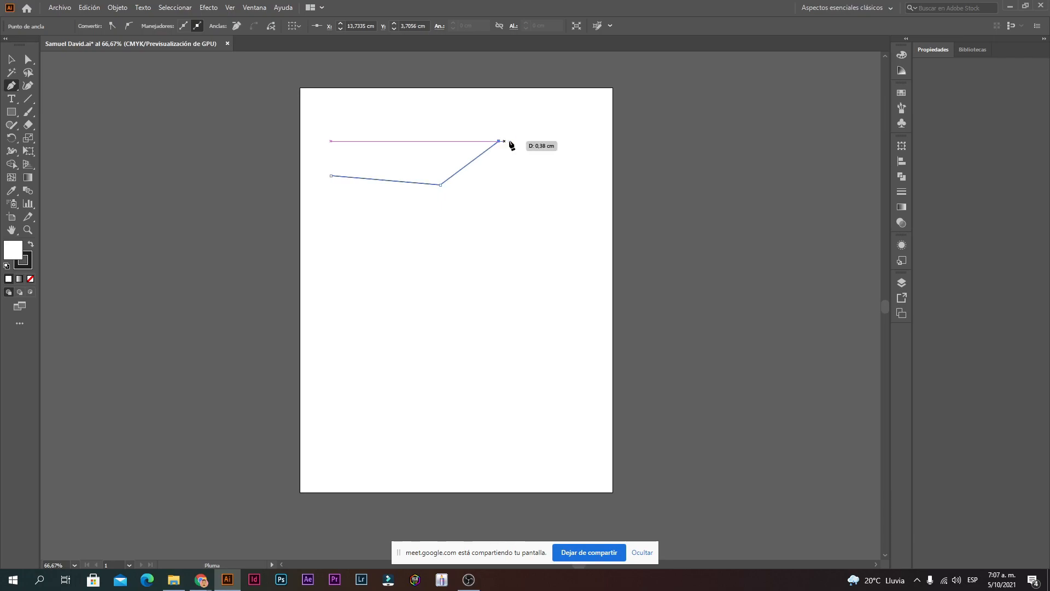
{"action": "left_click", "coordinate": [576, 177]}
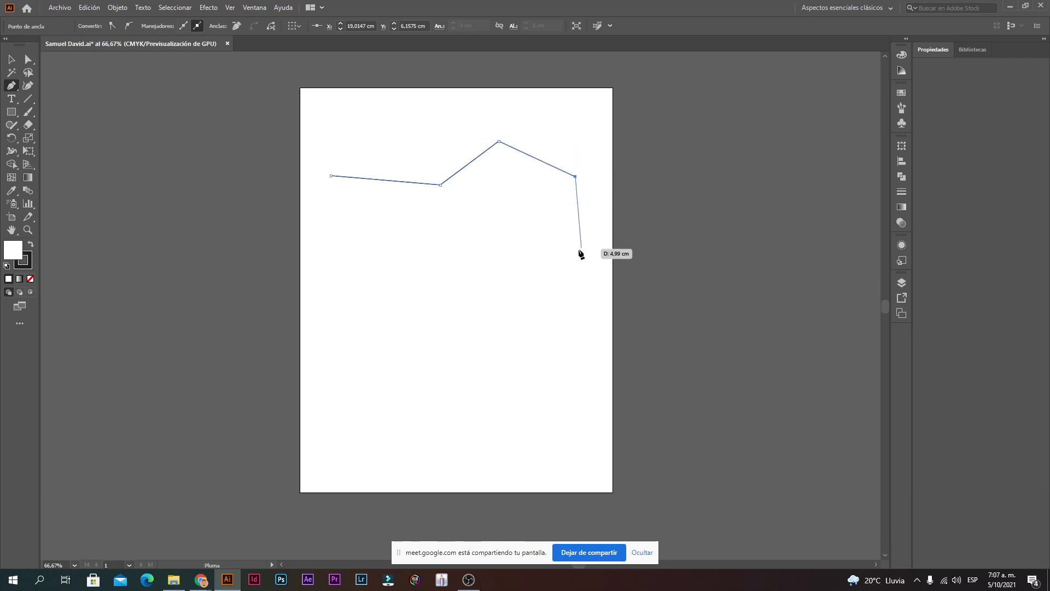
{"action": "left_click", "coordinate": [575, 304]}
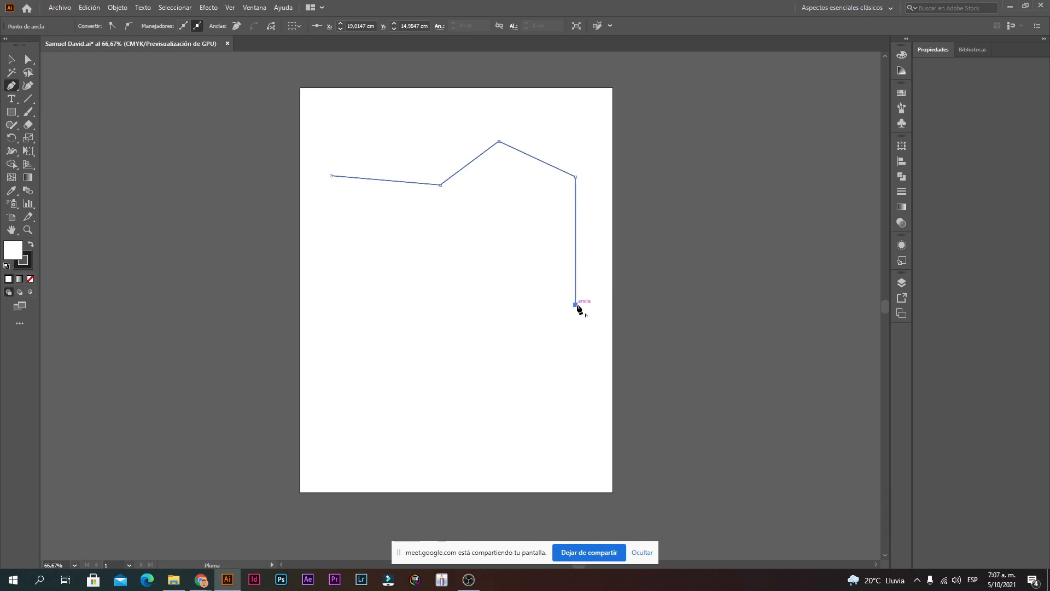
{"action": "left_click", "coordinate": [454, 453]}
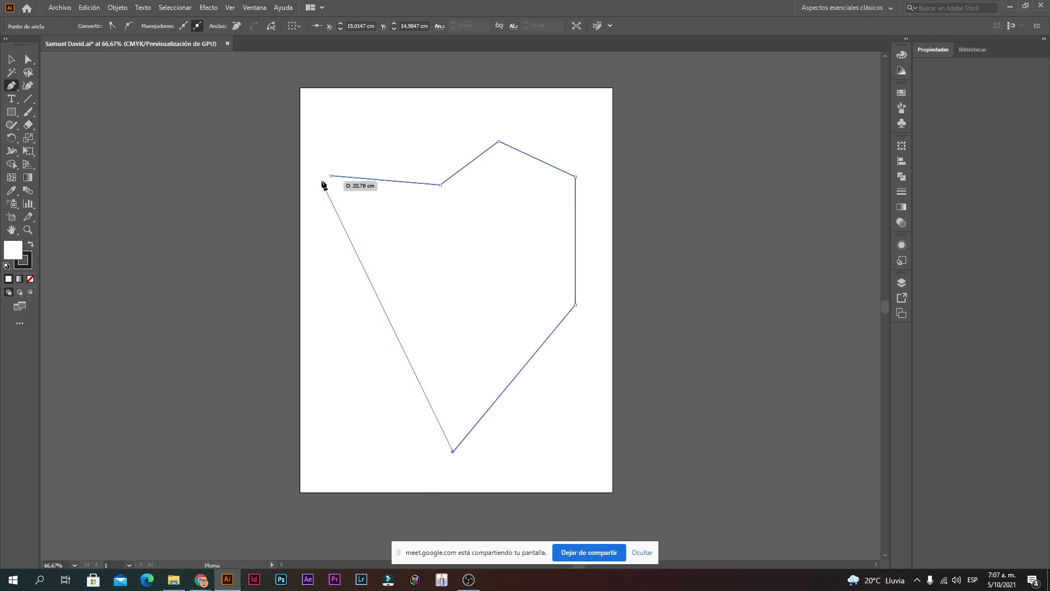
{"action": "left_click", "coordinate": [331, 176]}
Step: Return to the Selection tool and deselect the finished polygon
{"action": "left_click", "coordinate": [10, 60]}
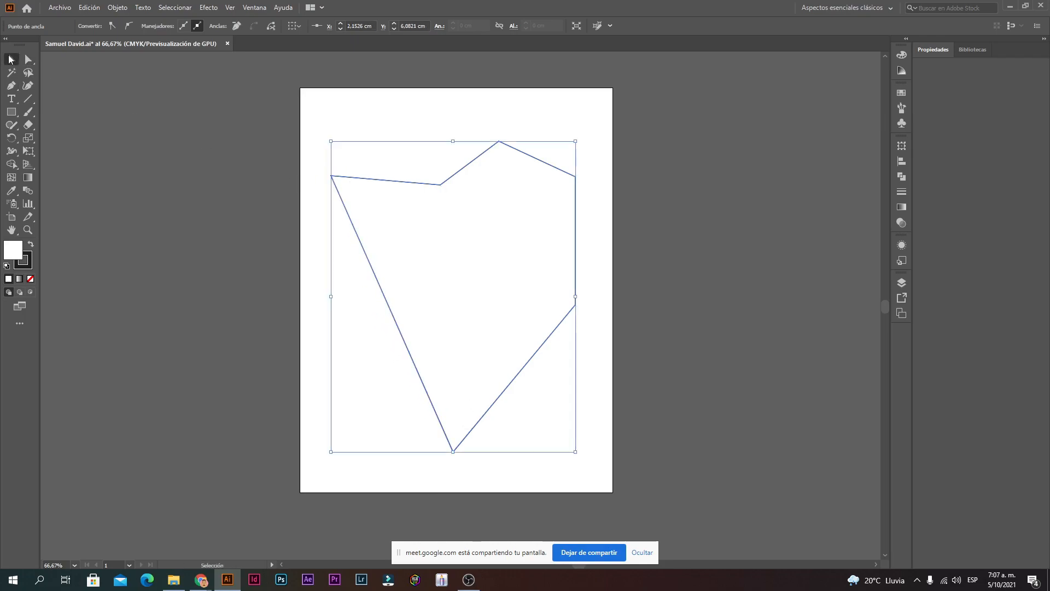
{"action": "left_click", "coordinate": [387, 216]}
{"action": "scroll", "coordinate": [507, 365], "scroll_direction": "down", "scroll_amount": 2}
{"action": "scroll", "coordinate": [501, 347], "scroll_direction": "up", "scroll_amount": 2}
{"action": "scroll", "coordinate": [356, 171], "scroll_direction": "down", "scroll_amount": 1}
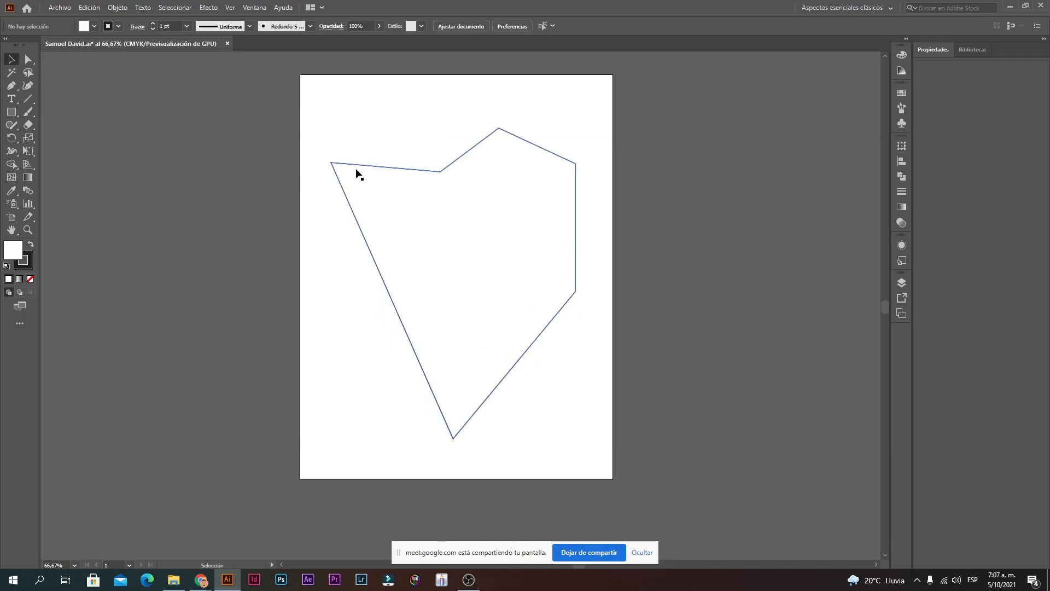
Step: Reselect the polygon and rotate it from a corner handle to a new angle
{"action": "mouse_move", "coordinate": [490, 346]}
{"action": "left_mouse_down"}
{"action": "mouse_move", "coordinate": [502, 314]}
{"action": "mouse_move", "coordinate": [486, 347]}
{"action": "mouse_move", "coordinate": [511, 354]}
{"action": "mouse_move", "coordinate": [488, 326]}
{"action": "left_mouse_up"}
{"action": "left_click", "coordinate": [583, 320]}
{"action": "left_click_drag", "start_coordinate": [578, 434], "coordinate": [315, 116]}
{"action": "left_click_drag", "start_coordinate": [315, 116], "coordinate": [320, 103]}
{"action": "left_click_drag", "start_coordinate": [451, 106], "coordinate": [586, 265]}
{"action": "left_click", "coordinate": [645, 232]}
Step: Nudge the polygon right and slightly up, then scale it down slightly from the top-right handle
{"action": "left_click_drag", "start_coordinate": [437, 239], "coordinate": [460, 223]}
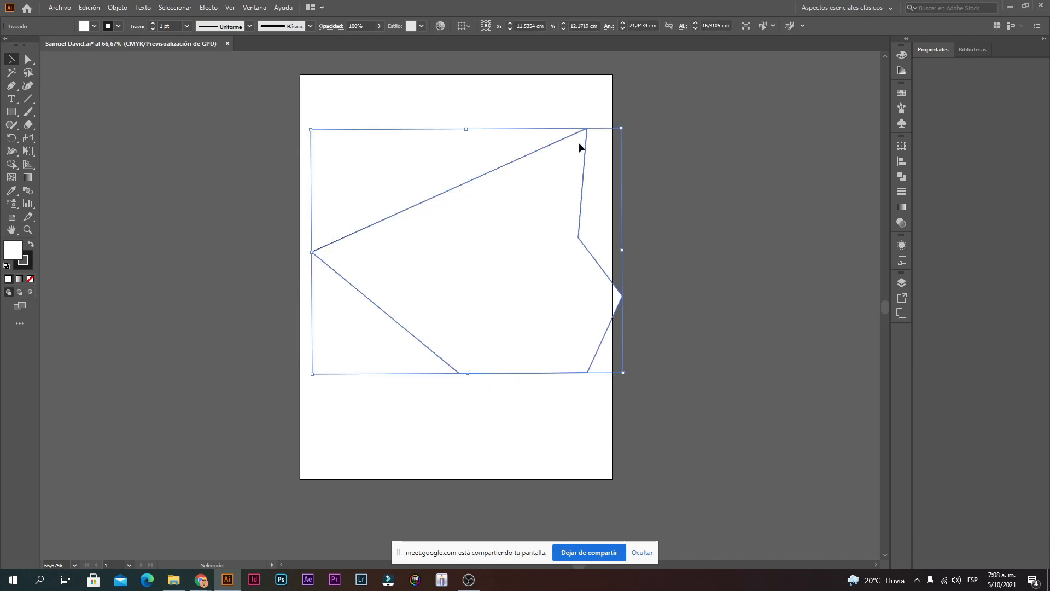
{"action": "left_click_drag", "start_coordinate": [621, 126], "coordinate": [599, 137]}
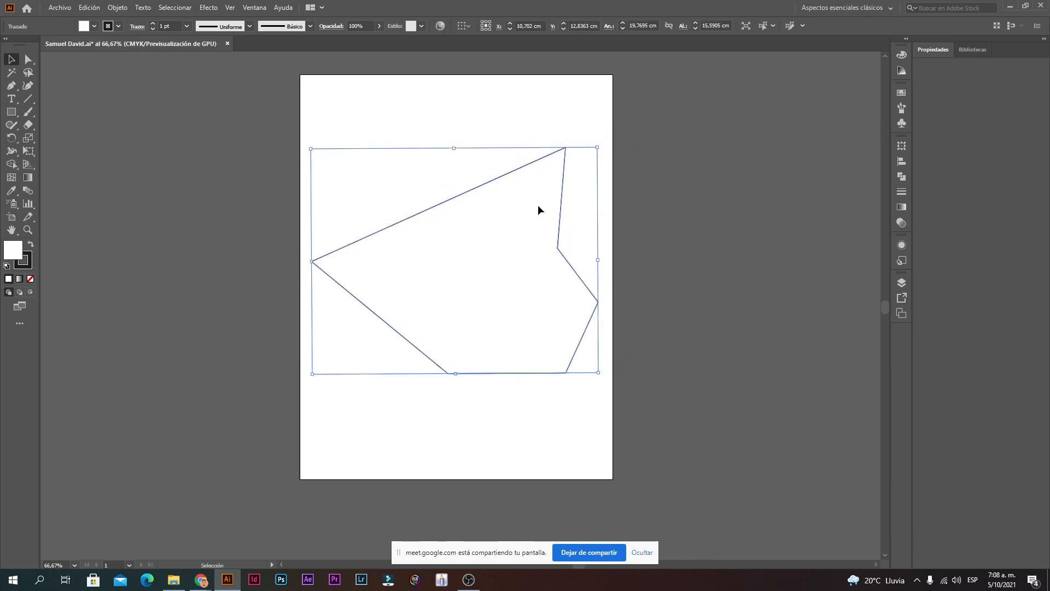
{"action": "left_click", "coordinate": [750, 217]}
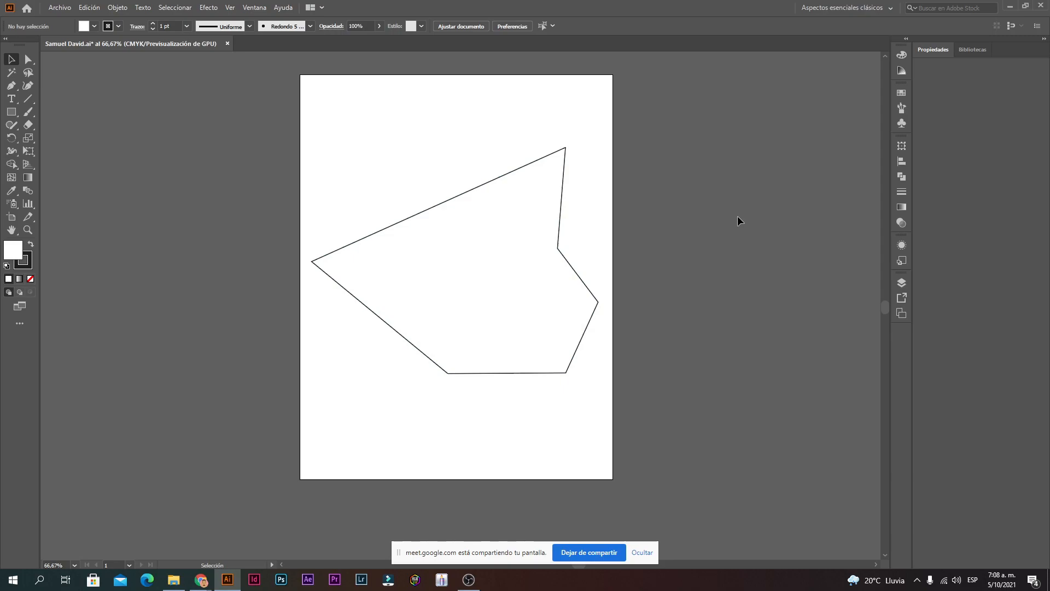
{"action": "scroll", "coordinate": [738, 215], "scroll_direction": "up", "scroll_amount": 1}
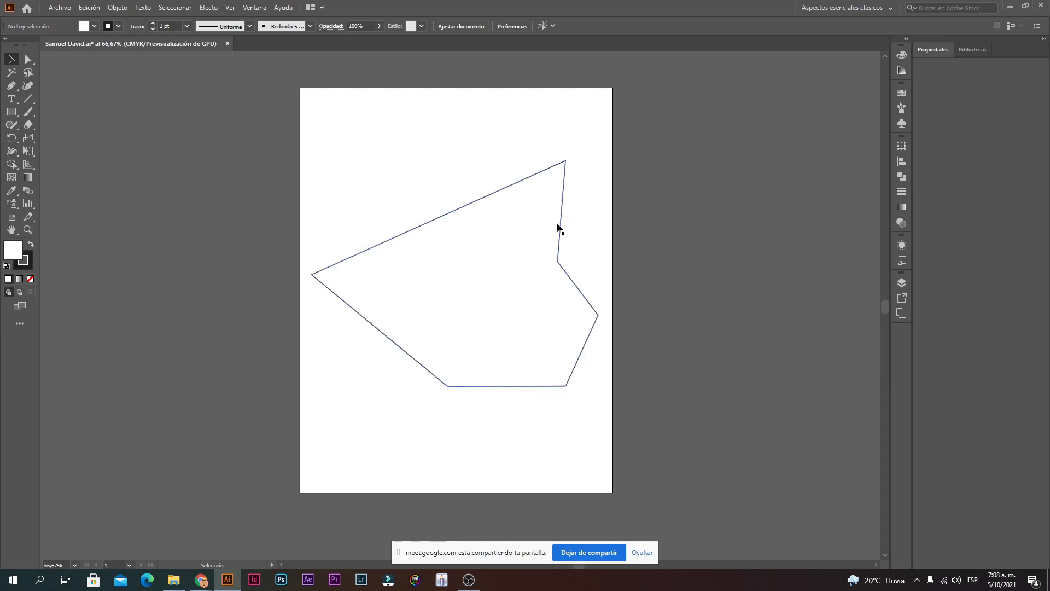
Step: Browse the View and Window menus without changing anything
{"action": "left_click", "coordinate": [230, 7]}
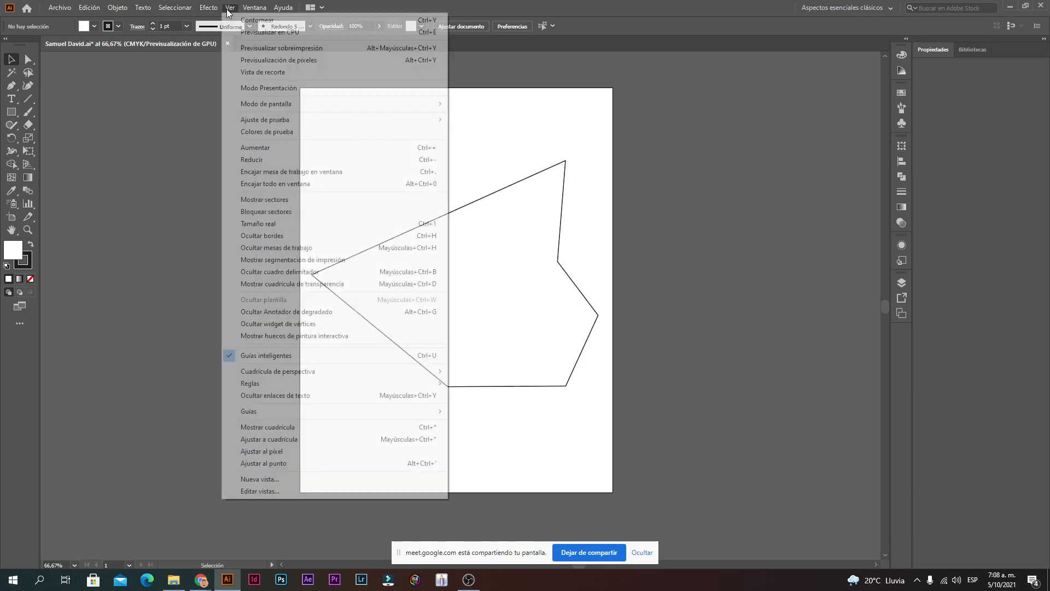
{"action": "left_click", "coordinate": [255, 7]}
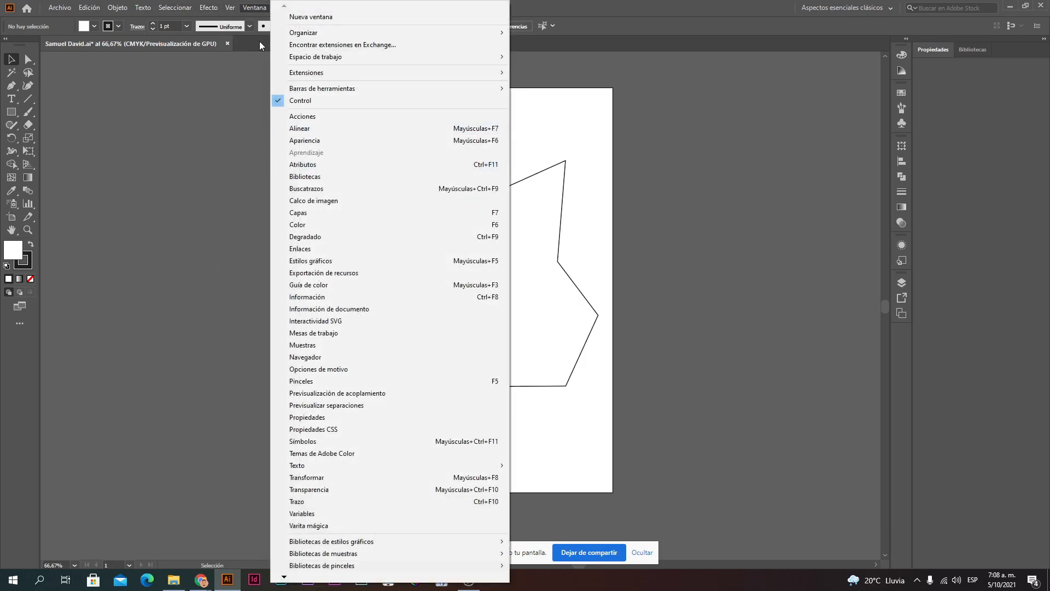
{"action": "mouse_move", "coordinate": [232, 8]}
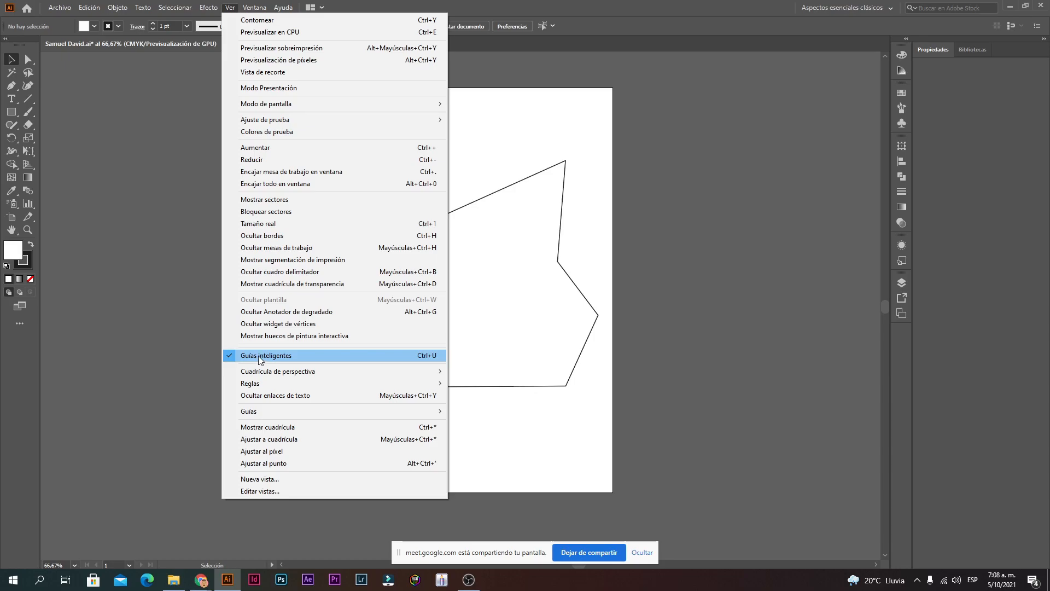
{"action": "left_click", "coordinate": [547, 323]}
Step: Move the polygon partly off the artboard's right edge and start a Pen path near the upper left
{"action": "left_click_drag", "start_coordinate": [491, 260], "coordinate": [690, 248]}
{"action": "left_click", "coordinate": [11, 84]}
{"action": "left_click", "coordinate": [331, 184]}
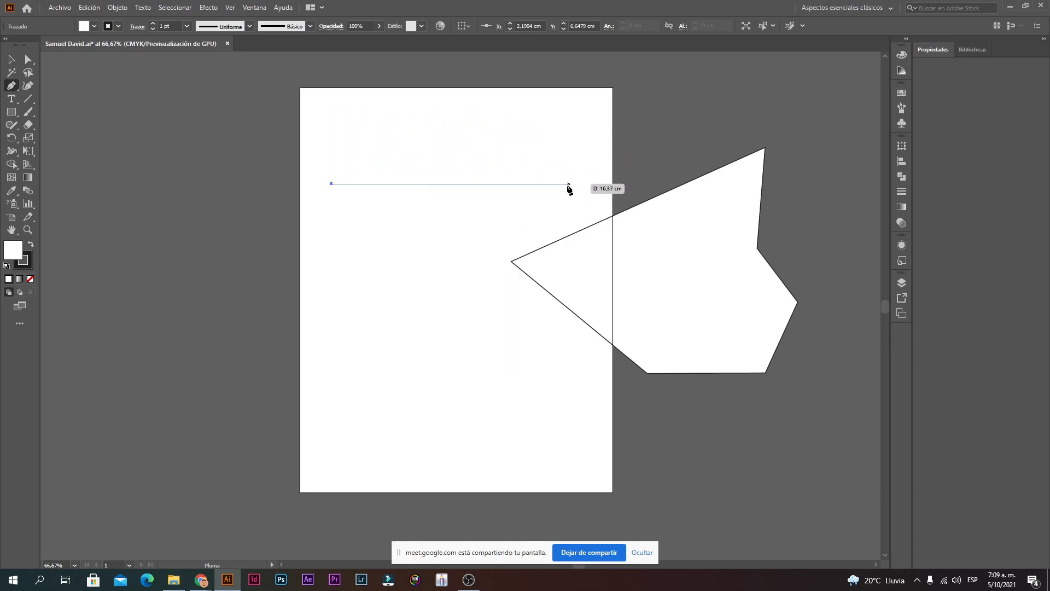
Step: End the straight horizontal line at the right and turn off Smart Guides
{"action": "left_click", "coordinate": [573, 184]}
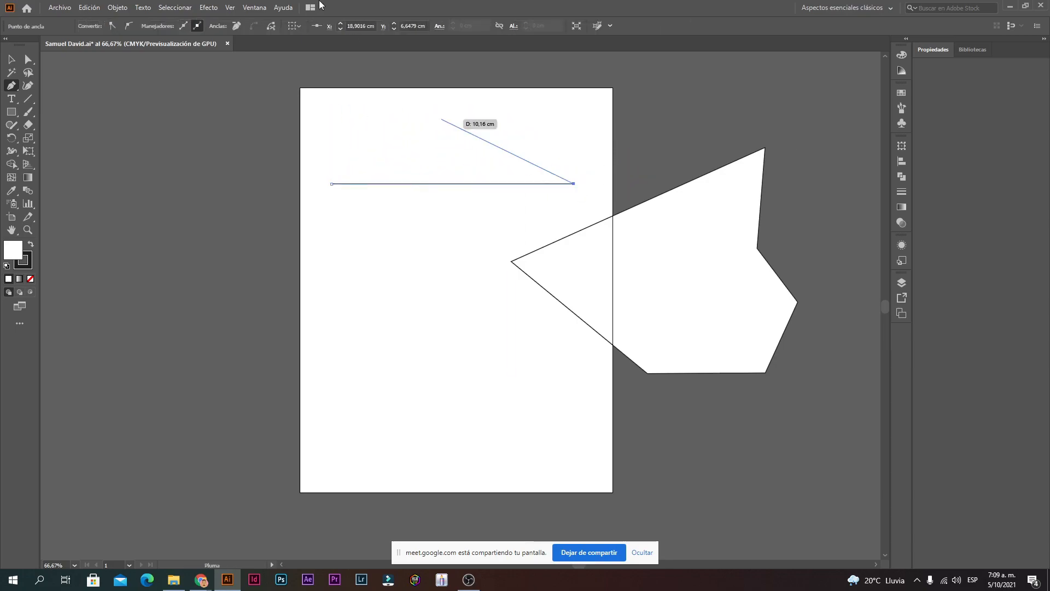
{"action": "key", "text": "v"}
{"action": "left_click", "coordinate": [230, 8]}
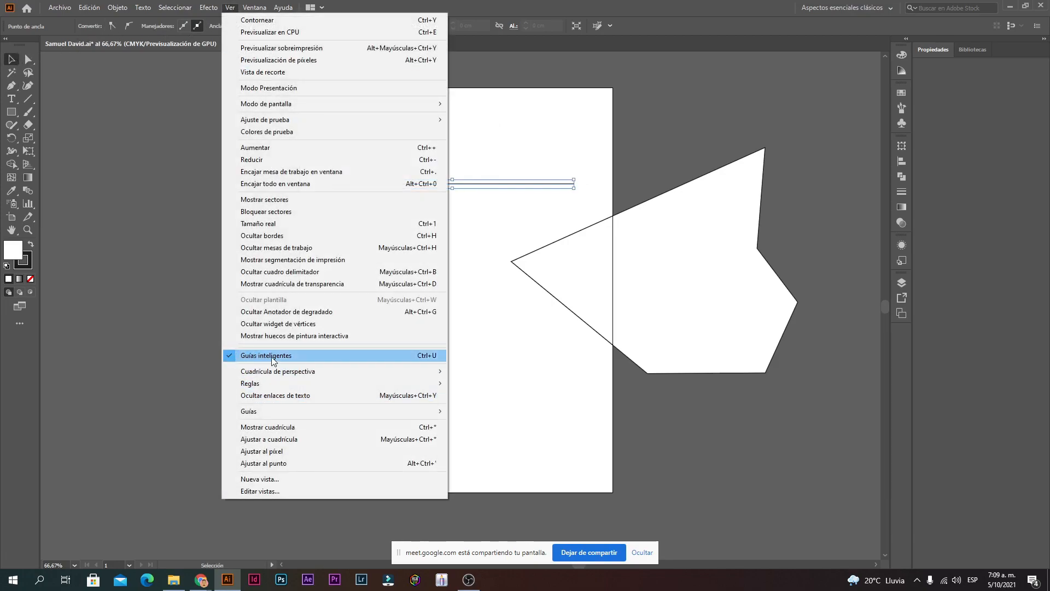
{"action": "left_click", "coordinate": [244, 362]}
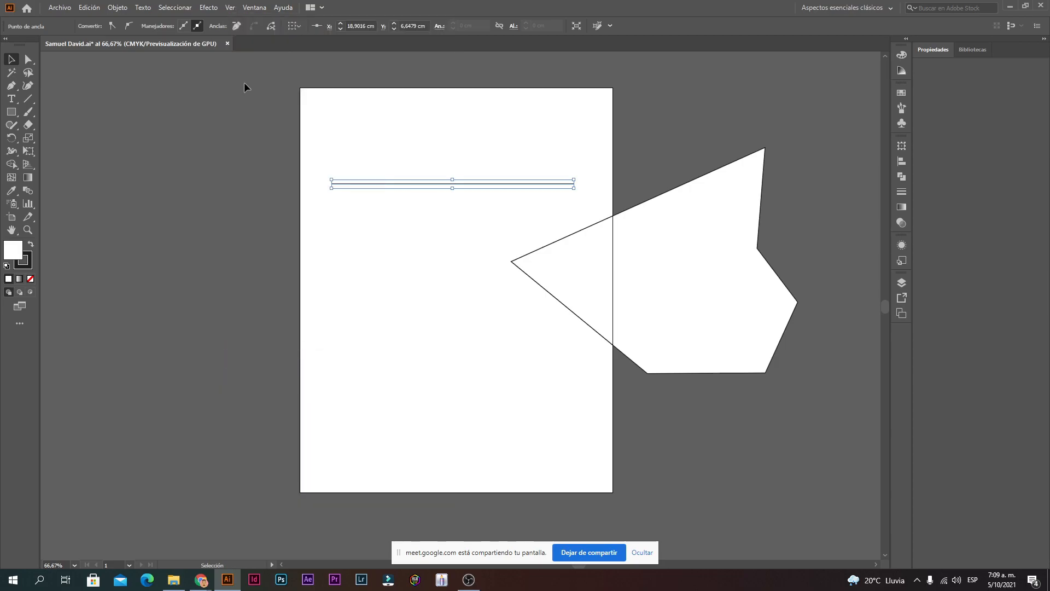
Step: Turn Smart Guides back on, deselect the line, and bring up the workspace list
{"action": "left_click", "coordinate": [230, 8]}
{"action": "left_click", "coordinate": [255, 357]}
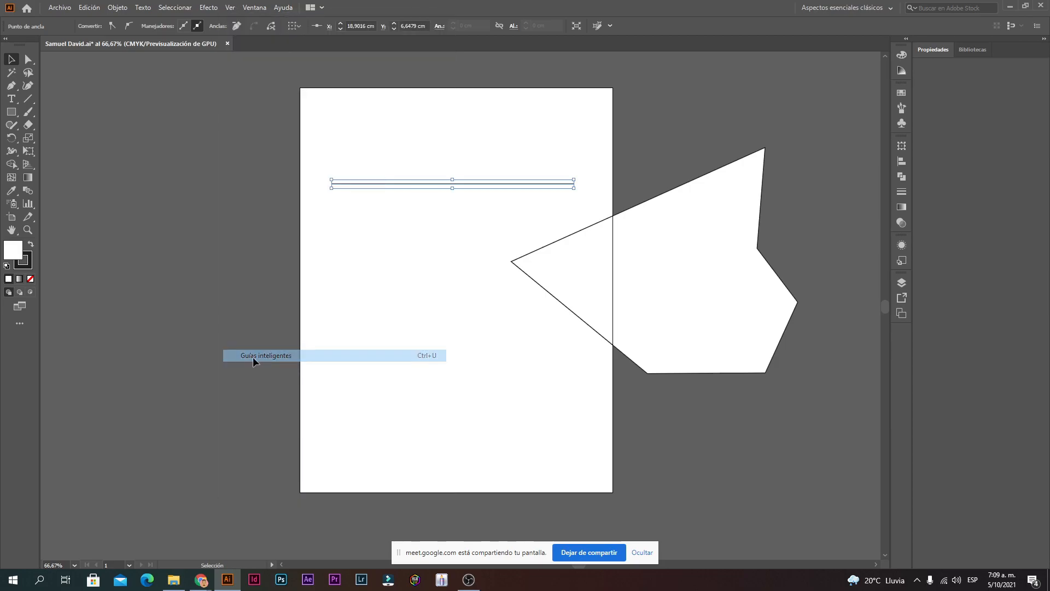
{"action": "left_click", "coordinate": [230, 8]}
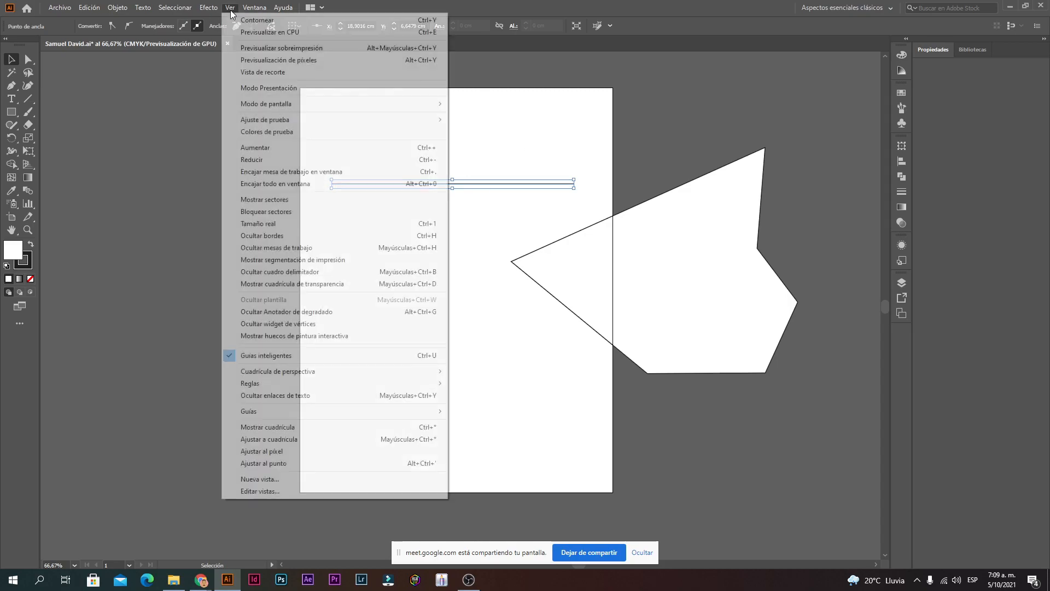
{"action": "left_click", "coordinate": [539, 396]}
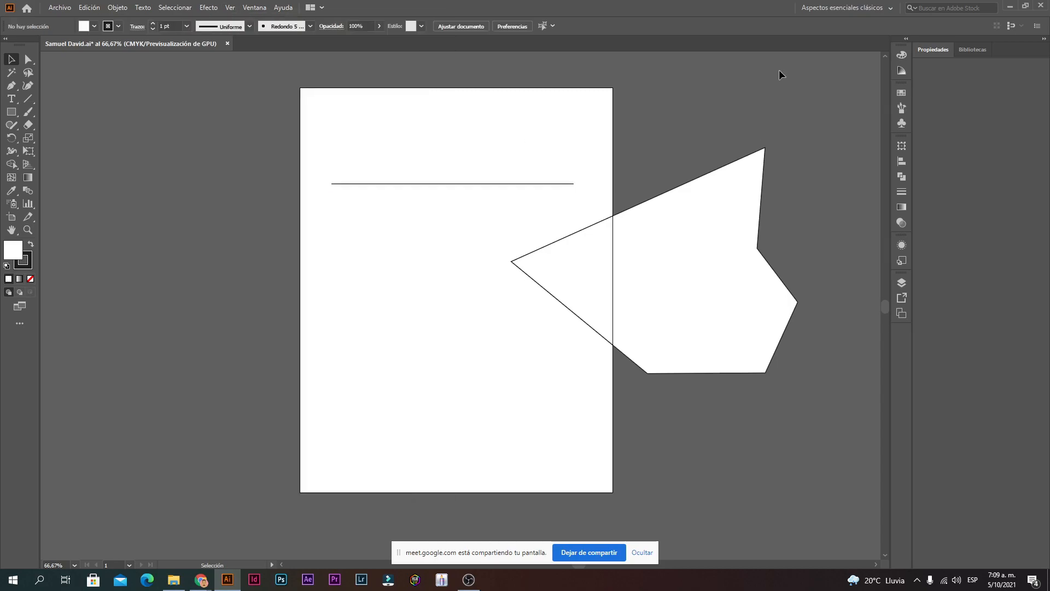
{"action": "mouse_move", "coordinate": [565, 142]}
{"action": "left_mouse_down"}
{"action": "mouse_move", "coordinate": [301, 183]}
{"action": "mouse_move", "coordinate": [574, 142]}
{"action": "left_mouse_up"}
{"action": "left_click", "coordinate": [852, 8]}
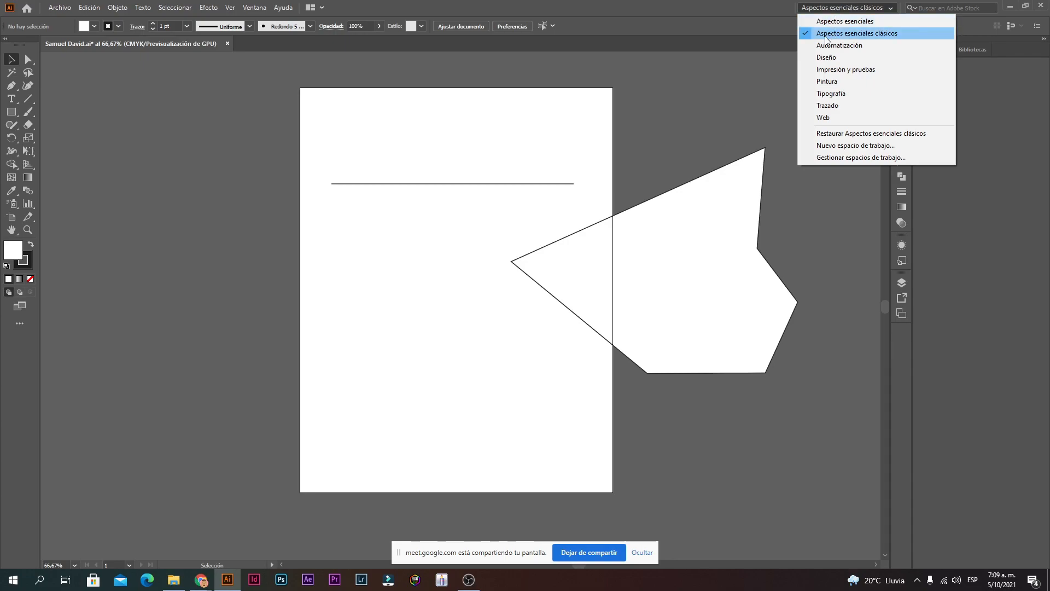
Step: Switch to the Aspectos esenciales workspace from the workspace switcher
{"action": "left_click", "coordinate": [137, 206]}
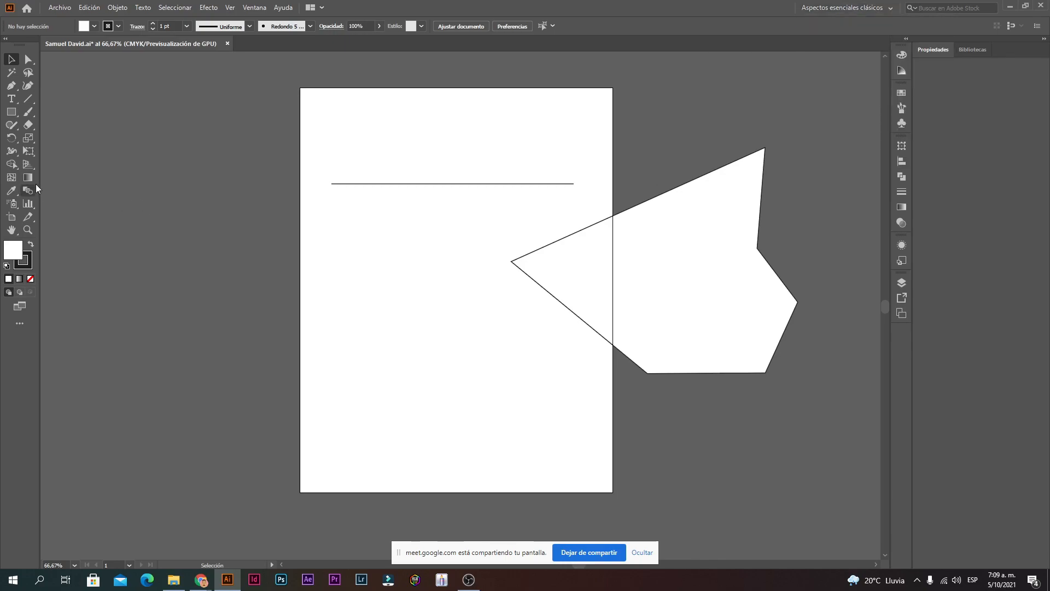
{"action": "left_click", "coordinate": [868, 7]}
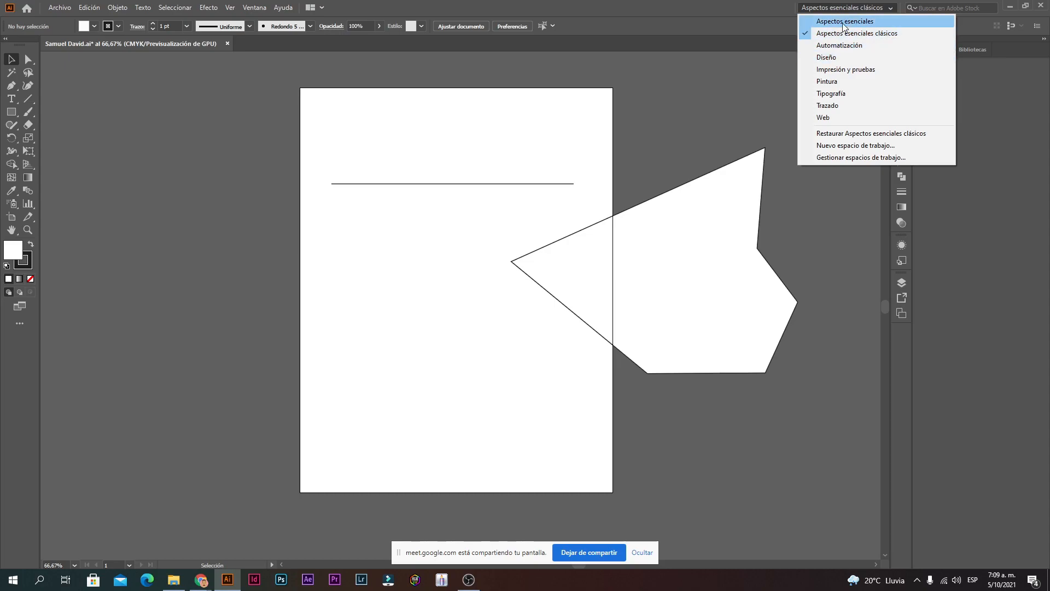
{"action": "left_click", "coordinate": [843, 22]}
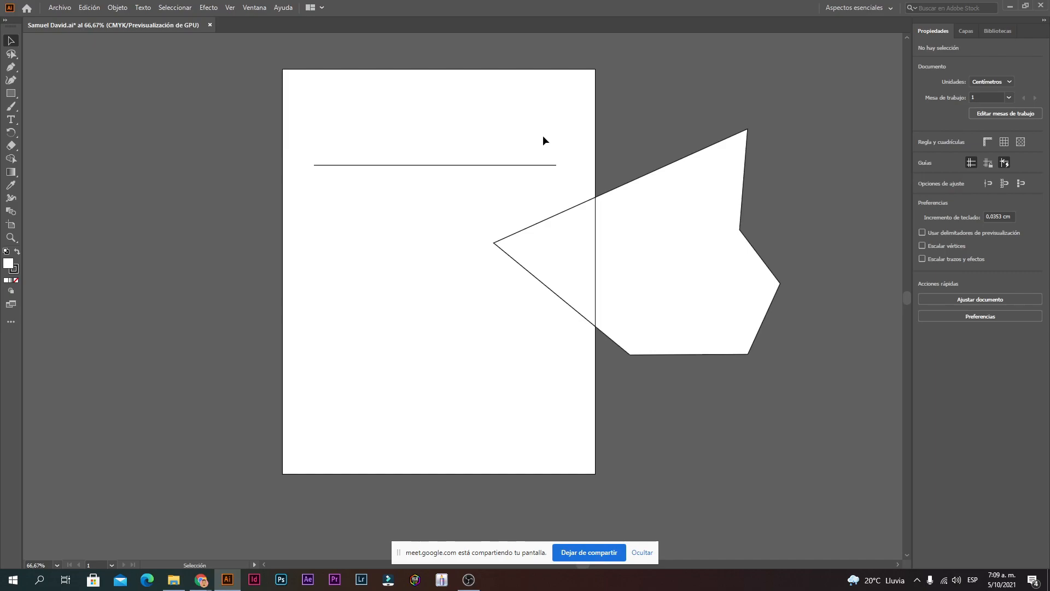
{"action": "left_click", "coordinate": [855, 11]}
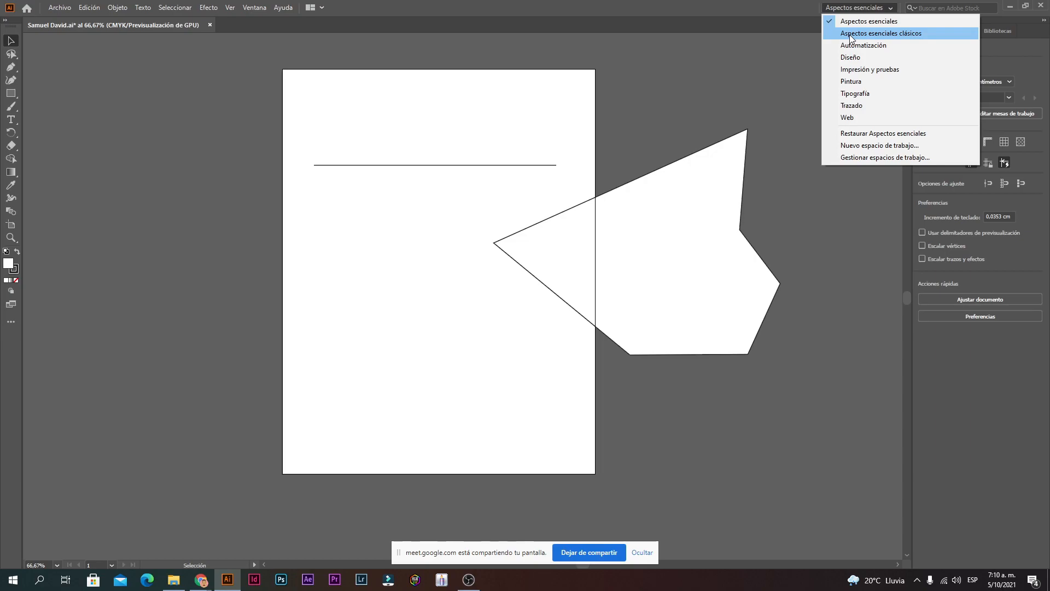
Step: Switch to Aspectos esenciales clásicos, show the Color panel, then change to Automatización
{"action": "left_click", "coordinate": [850, 34]}
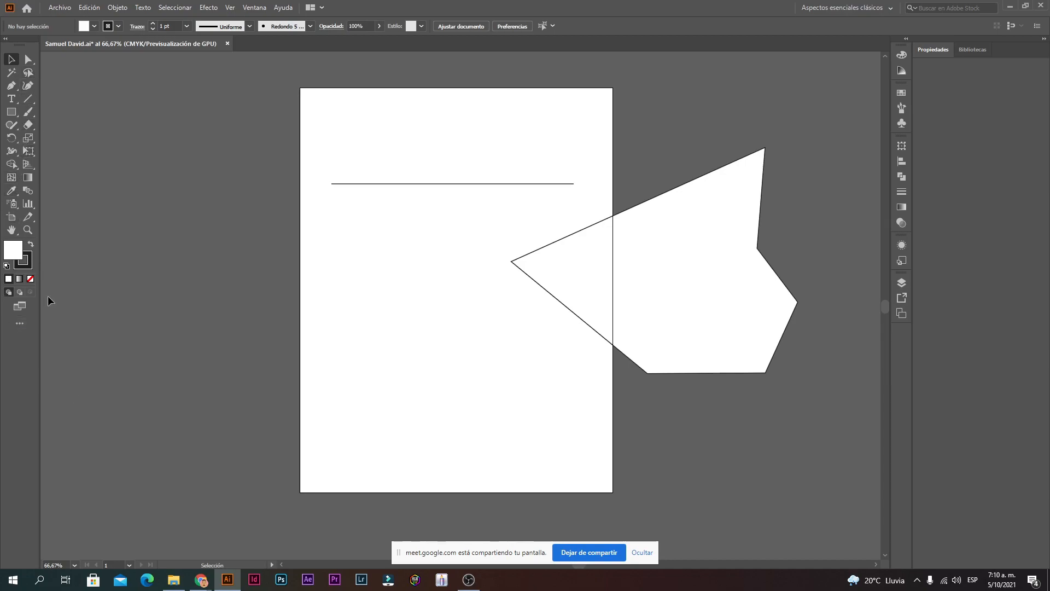
{"action": "left_click", "coordinate": [902, 56]}
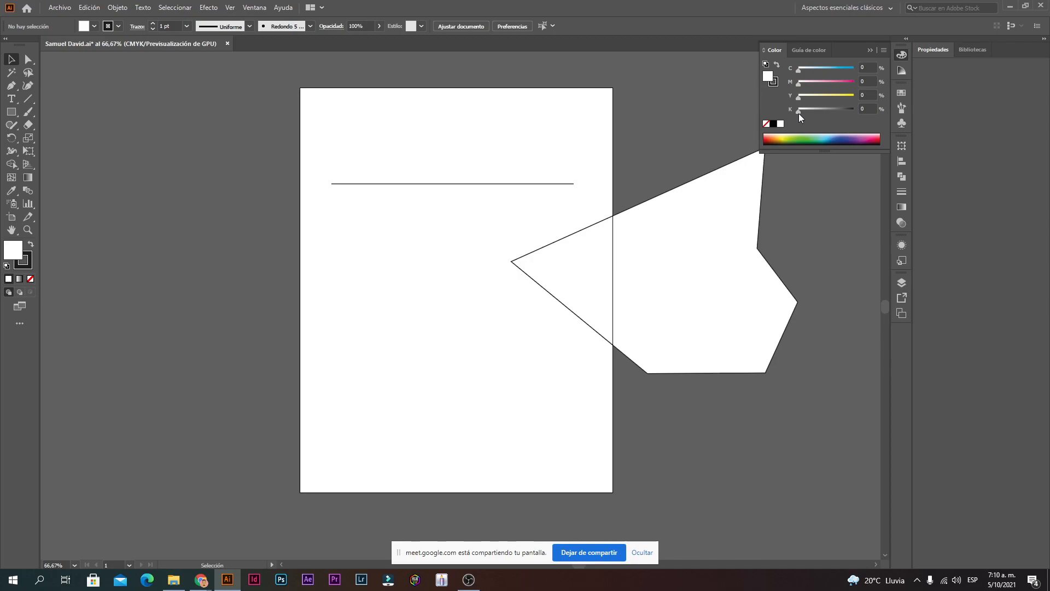
{"action": "left_click", "coordinate": [874, 17]}
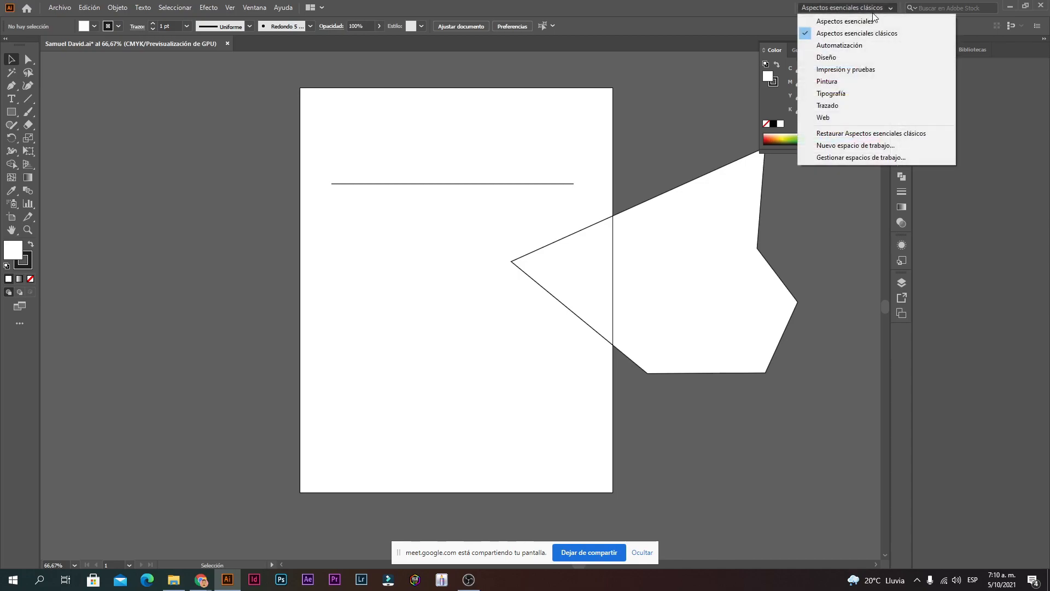
{"action": "left_click", "coordinate": [840, 46]}
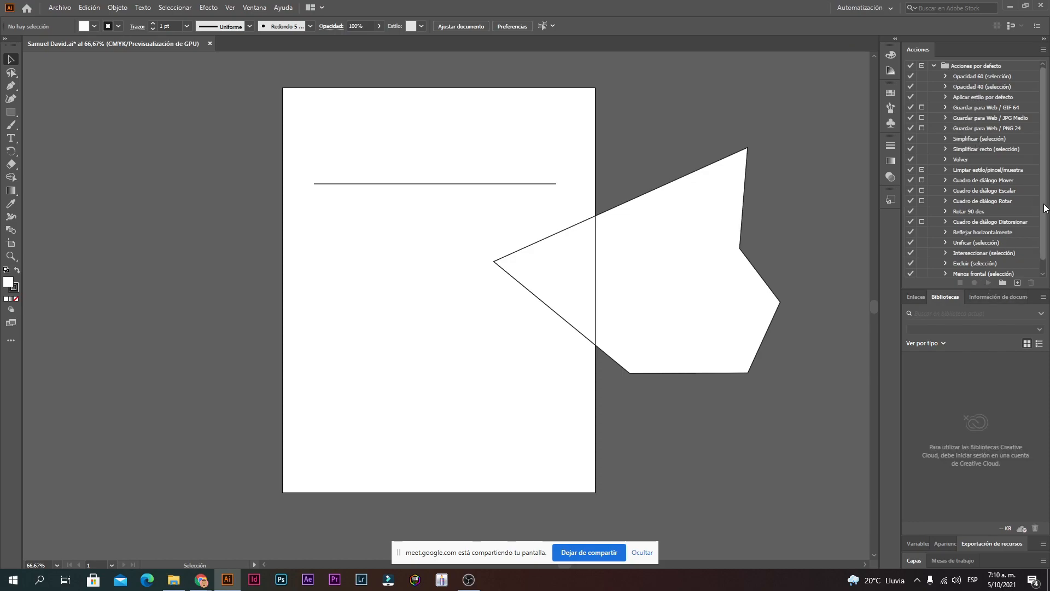
Step: Duplicate the white polygon to the page's lower left by Alt-dragging it, then clear the selection
{"action": "scroll", "coordinate": [1006, 235], "scroll_direction": "down", "scroll_amount": 1}
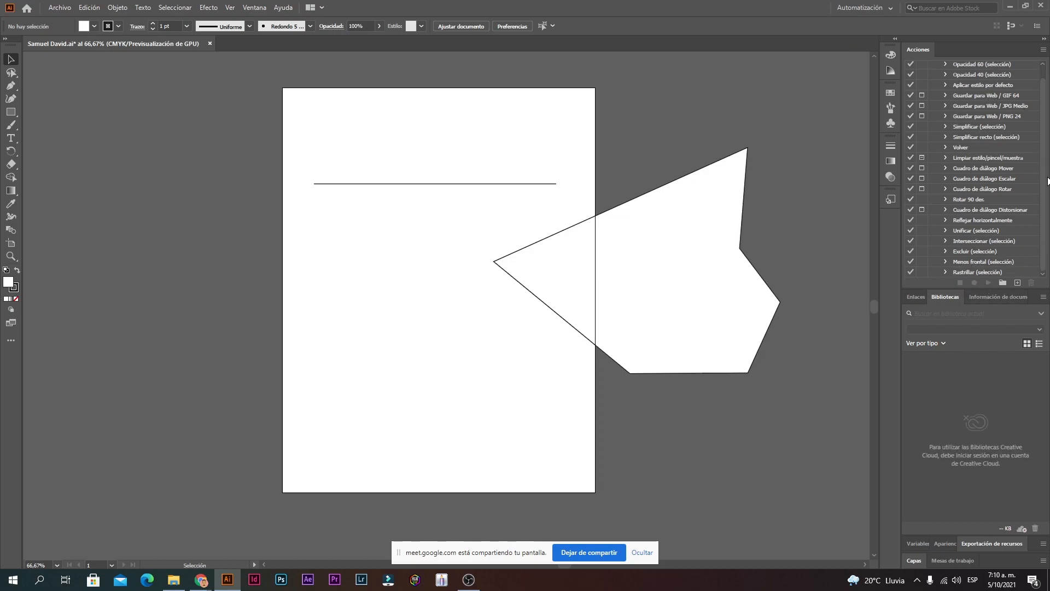
{"action": "scroll", "coordinate": [1046, 180], "scroll_direction": "up", "scroll_amount": 1}
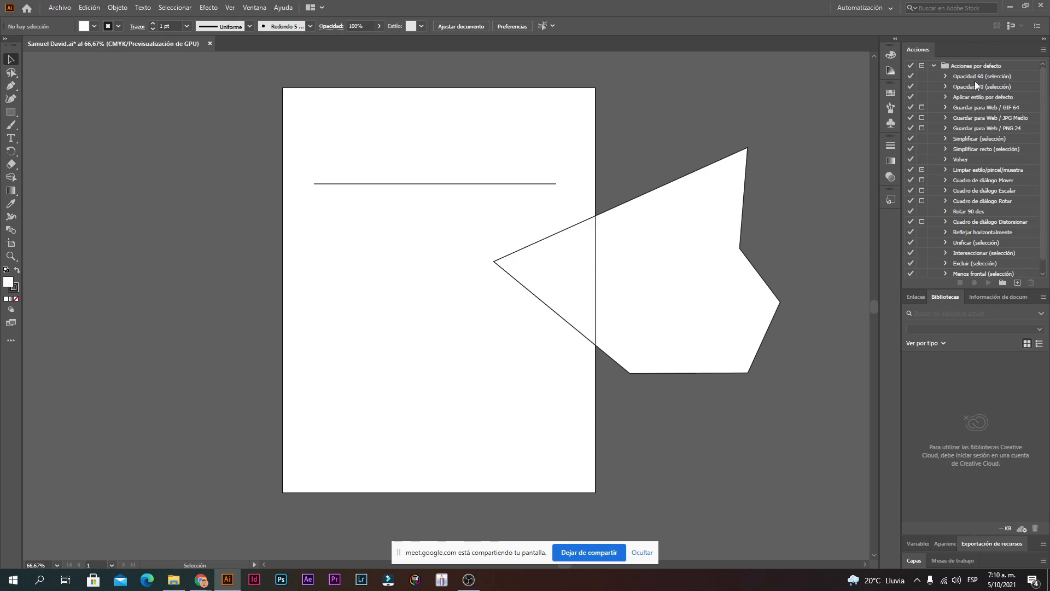
{"action": "left_click", "coordinate": [630, 261]}
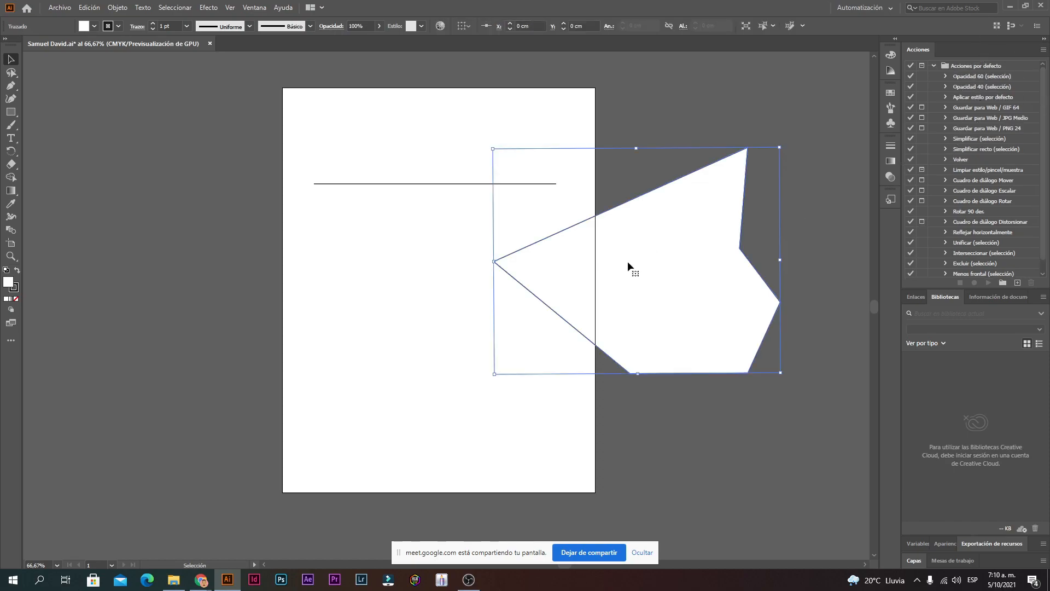
{"action": "left_click_drag", "start_coordinate": [656, 262], "coordinate": [328, 365]}
{"action": "left_click_drag", "start_coordinate": [428, 349], "coordinate": [284, 175]}
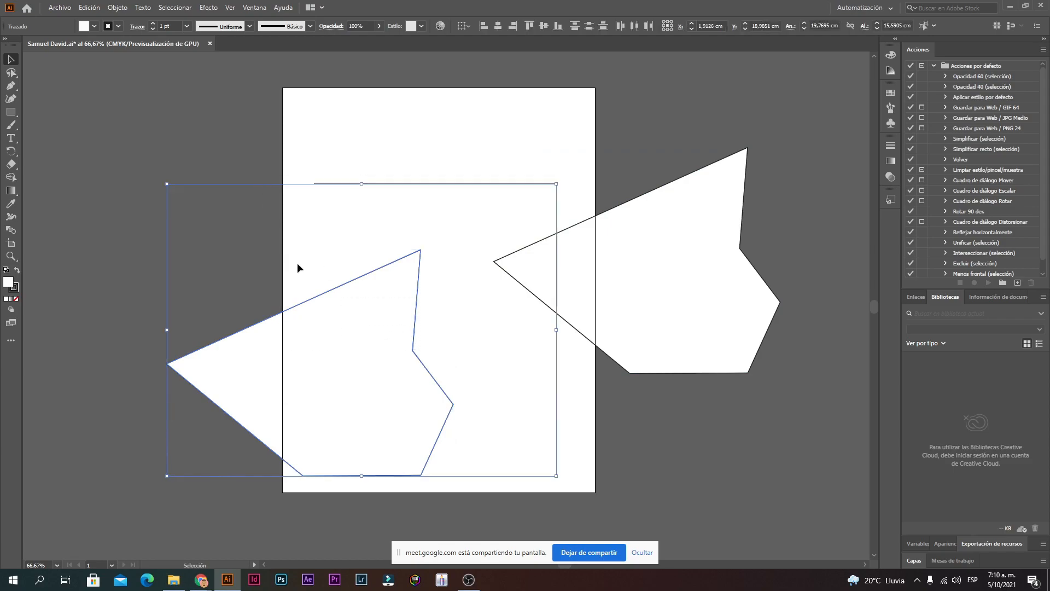
{"action": "left_click", "coordinate": [450, 356]}
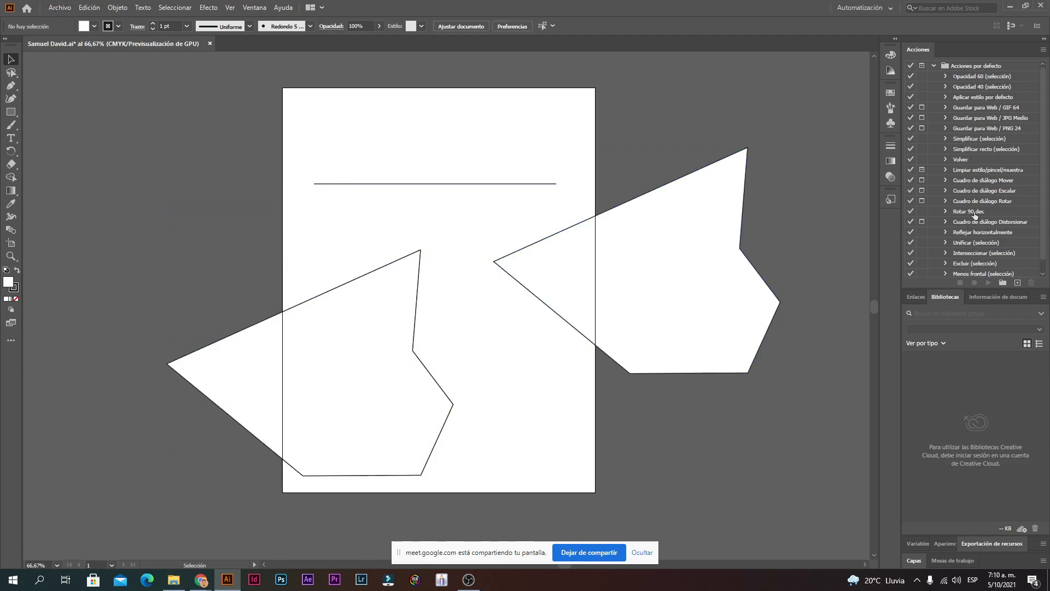
{"action": "left_click", "coordinate": [864, 6]}
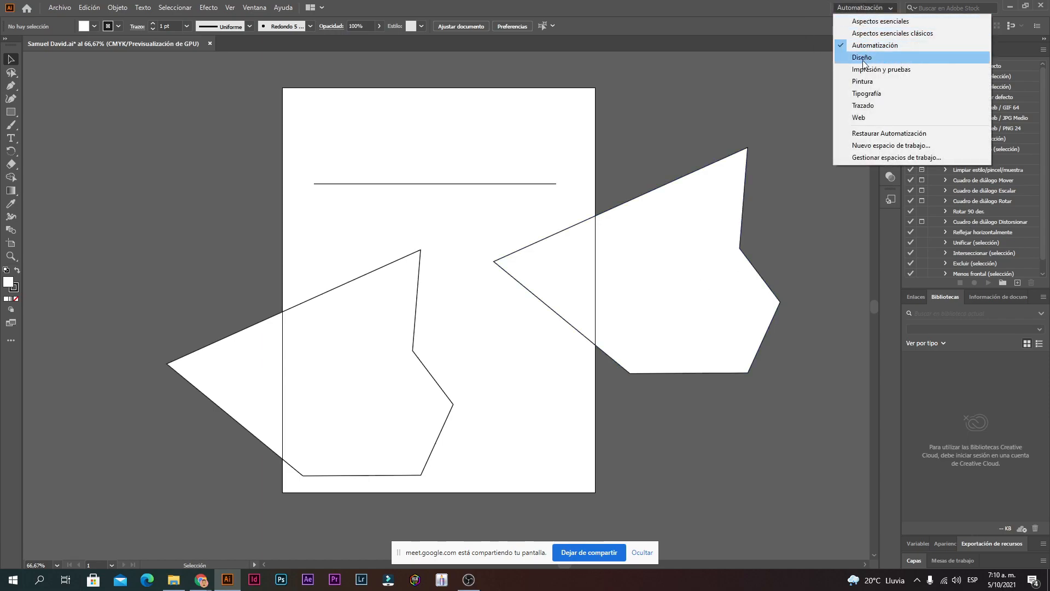
Step: Try the Diseño and Impresión y pruebas workspaces, ending on Pintura
{"action": "left_click", "coordinate": [863, 58]}
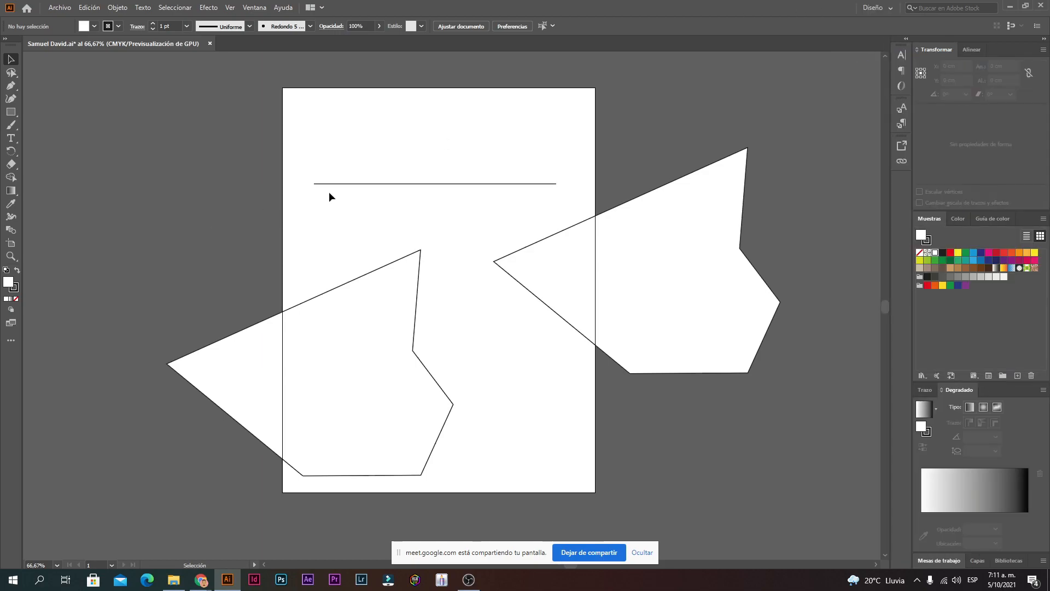
{"action": "left_click", "coordinate": [874, 9]}
{"action": "left_click", "coordinate": [883, 70]}
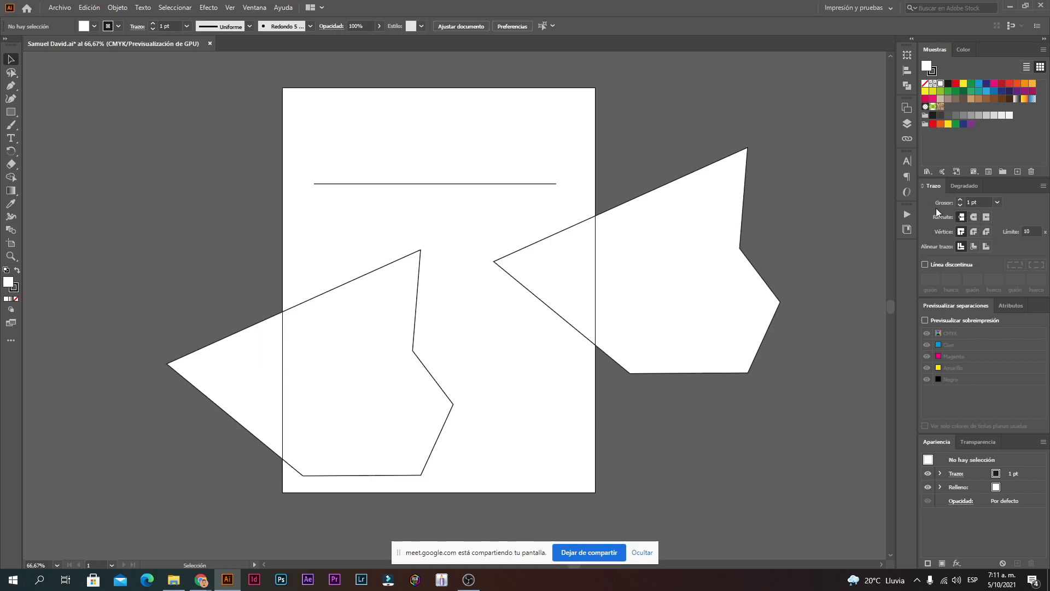
{"action": "left_click", "coordinate": [858, 8]}
{"action": "left_click", "coordinate": [855, 82]}
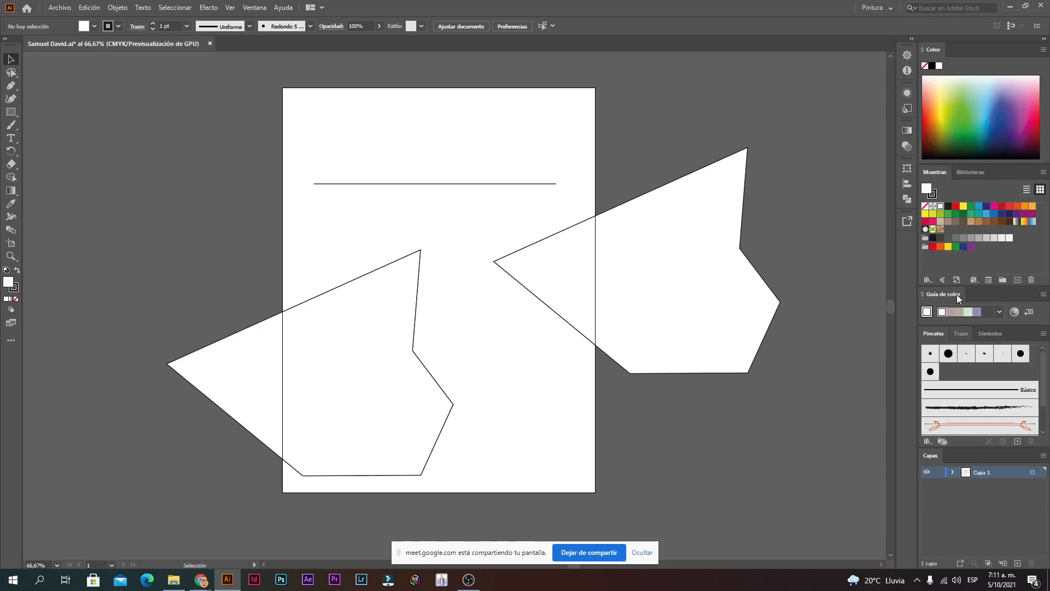
Step: Paint two parallel S-shaped Paintbrush strokes at the top left, then choose the Tipografía workspace
{"action": "left_click", "coordinate": [10, 126]}
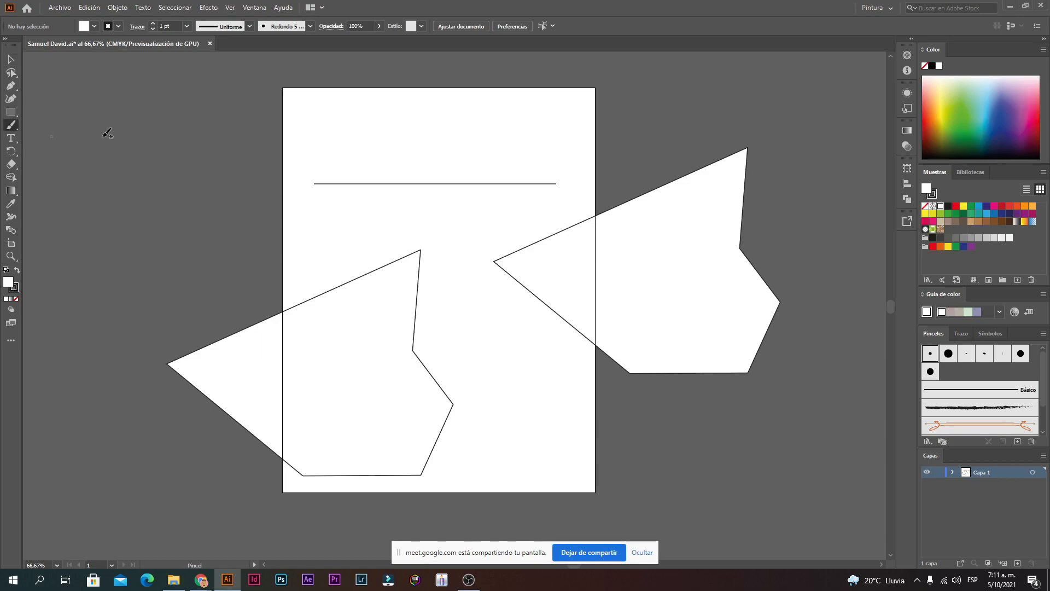
{"action": "mouse_move", "coordinate": [372, 130]}
{"action": "left_mouse_down"}
{"action": "mouse_move", "coordinate": [315, 137]}
{"action": "mouse_move", "coordinate": [301, 158]}
{"action": "mouse_move", "coordinate": [309, 185]}
{"action": "mouse_move", "coordinate": [358, 216]}
{"action": "mouse_move", "coordinate": [307, 255]}
{"action": "left_mouse_up"}
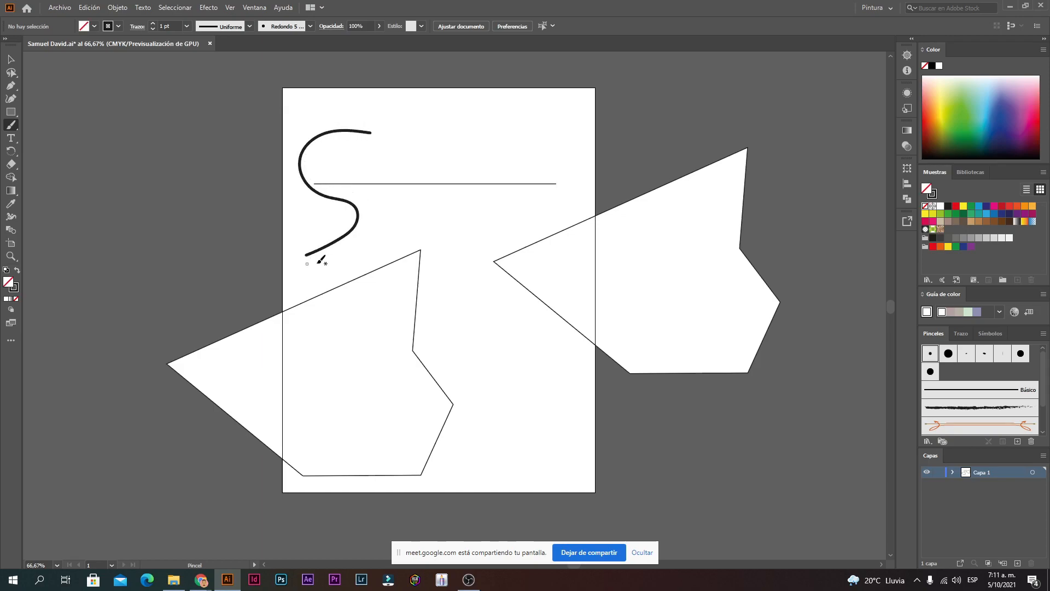
{"action": "mouse_move", "coordinate": [374, 140]}
{"action": "left_mouse_down"}
{"action": "mouse_move", "coordinate": [341, 152]}
{"action": "mouse_move", "coordinate": [348, 176]}
{"action": "mouse_move", "coordinate": [384, 209]}
{"action": "mouse_move", "coordinate": [346, 255]}
{"action": "left_mouse_up"}
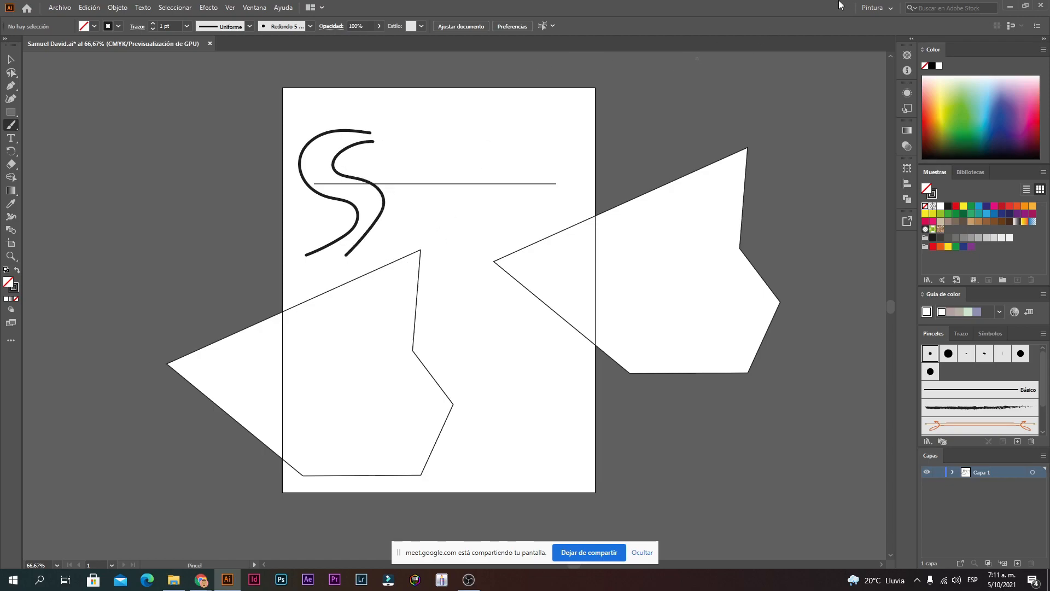
{"action": "left_click", "coordinate": [875, 7]}
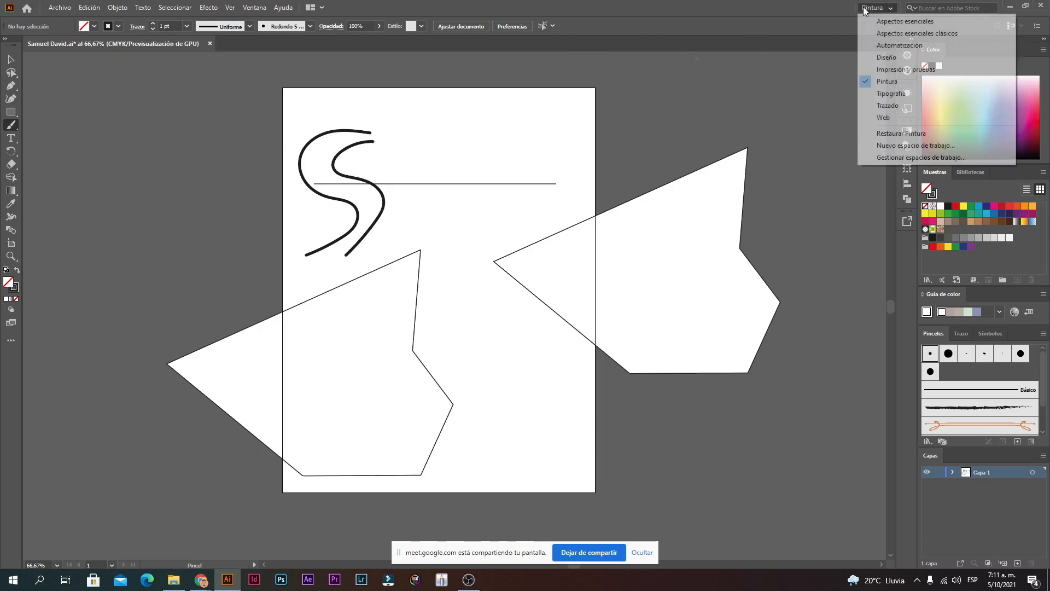
{"action": "left_click", "coordinate": [882, 93]}
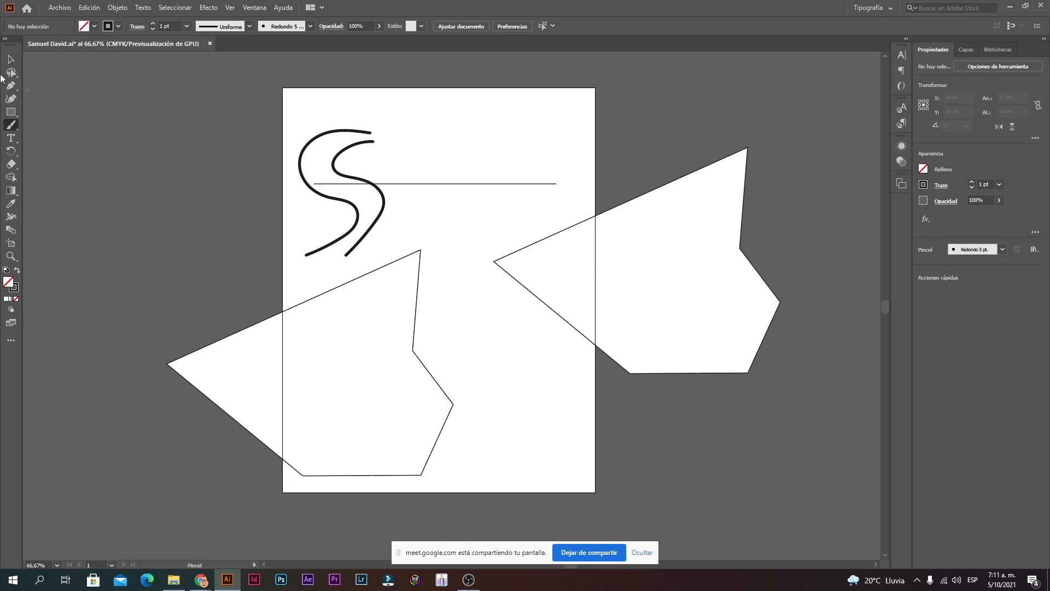
Step: Try the Trazado and Web workspaces, then return to Aspectos esenciales clásicos
{"action": "left_click", "coordinate": [872, 8]}
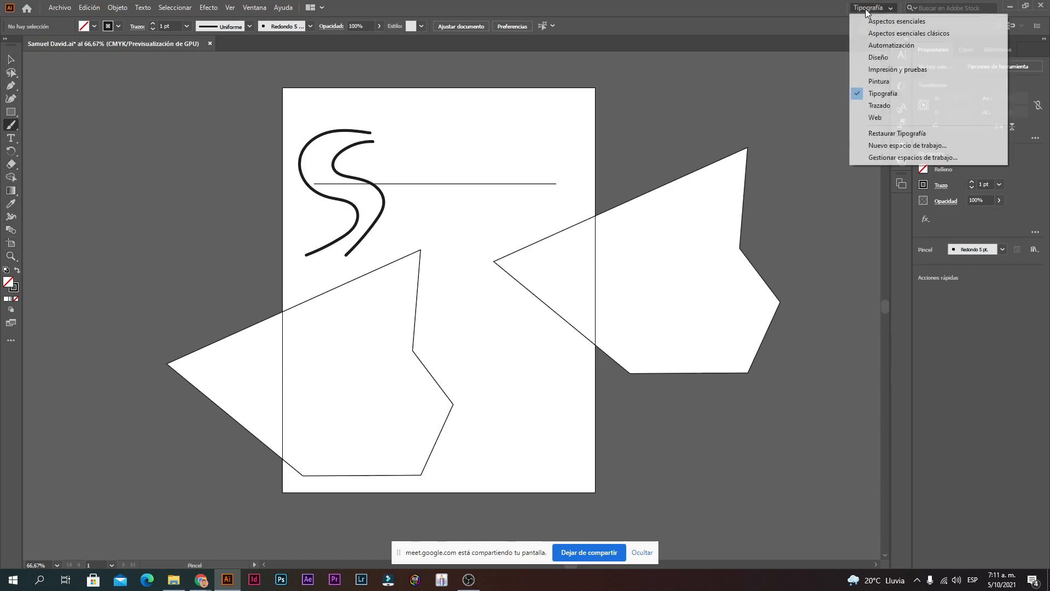
{"action": "left_click", "coordinate": [879, 106]}
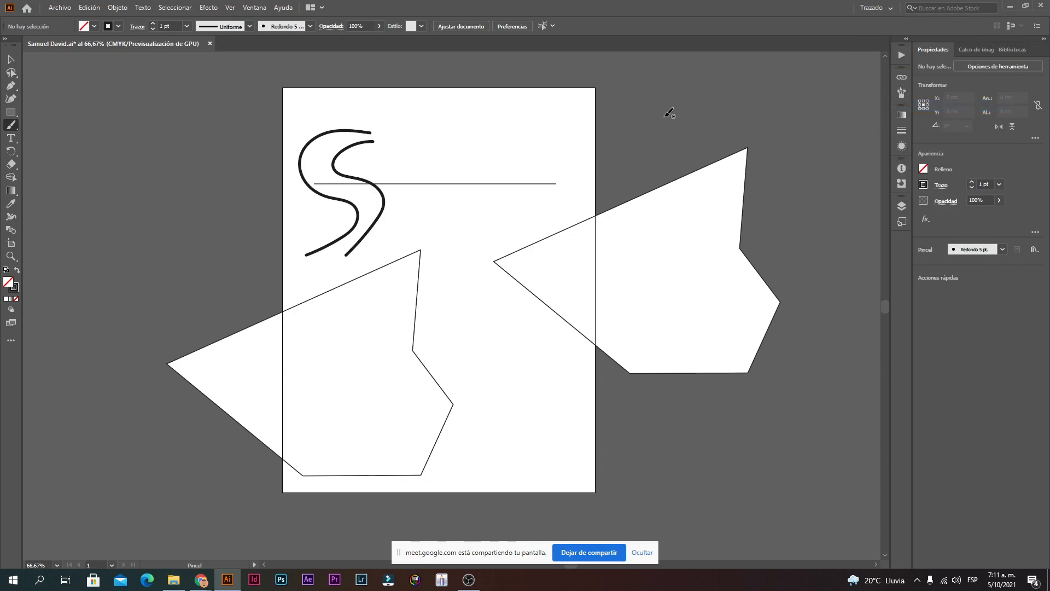
{"action": "left_click", "coordinate": [869, 9]}
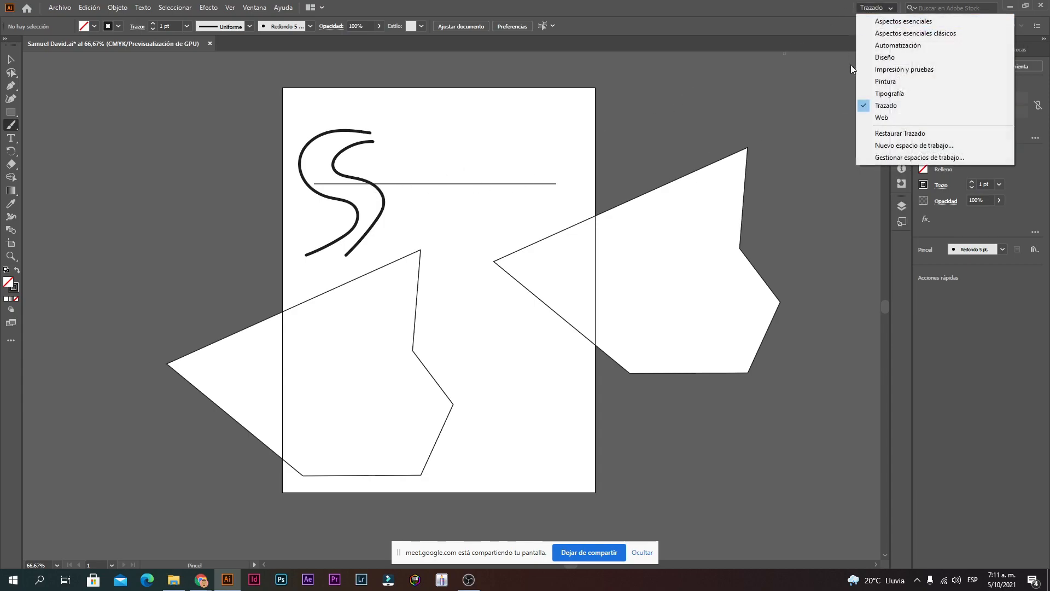
{"action": "left_click", "coordinate": [881, 118]}
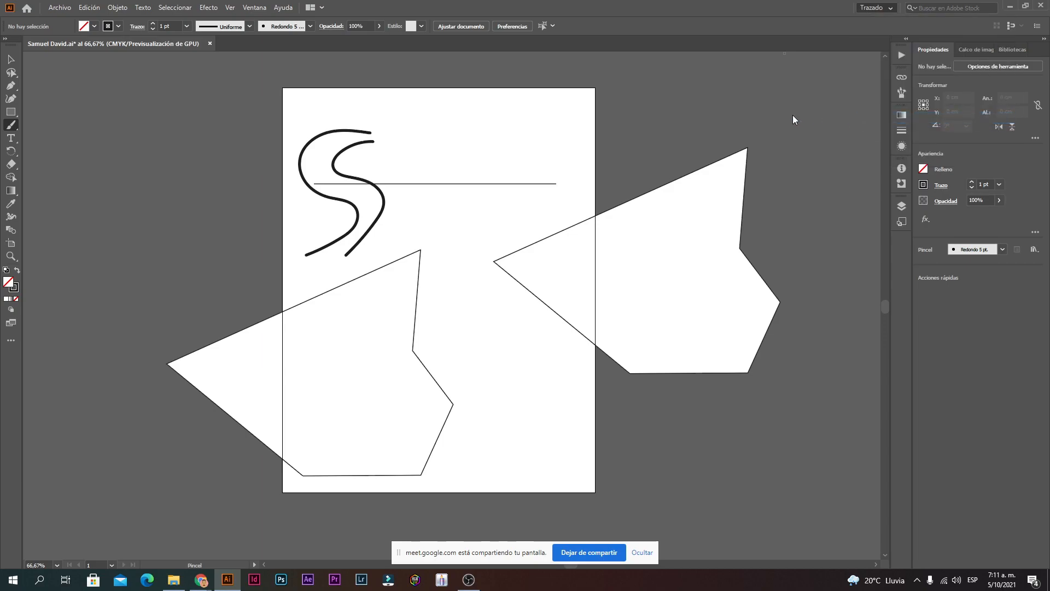
{"action": "left_click", "coordinate": [879, 7]}
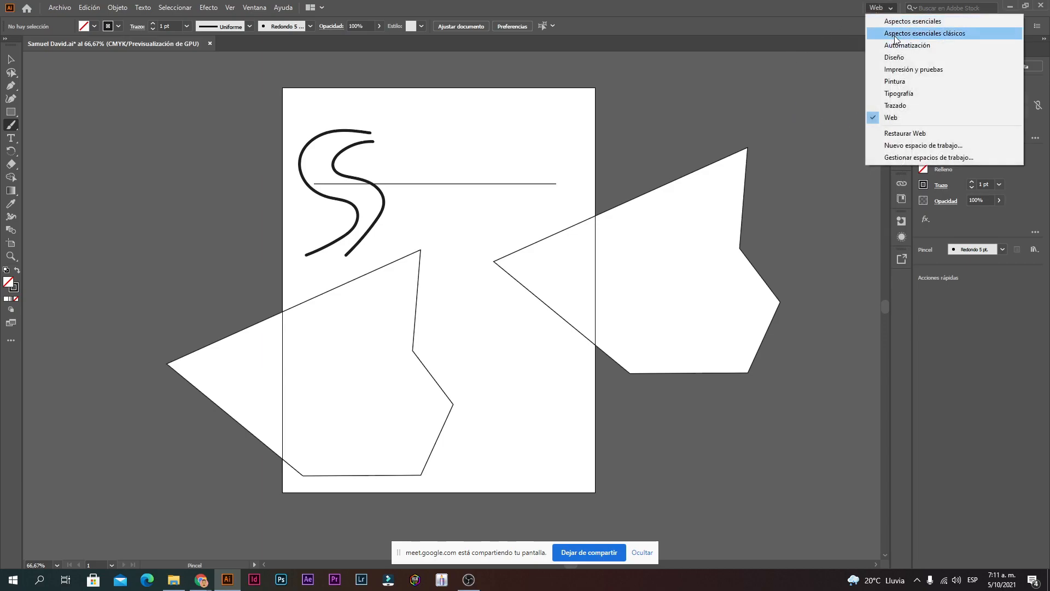
{"action": "left_click", "coordinate": [895, 34]}
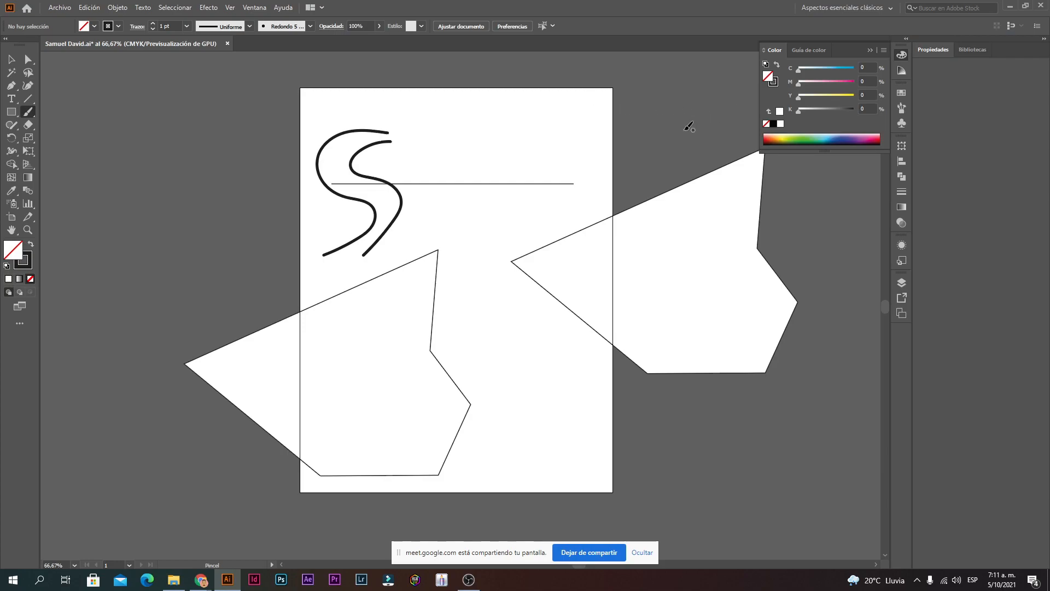
{"action": "left_click", "coordinate": [263, 10]}
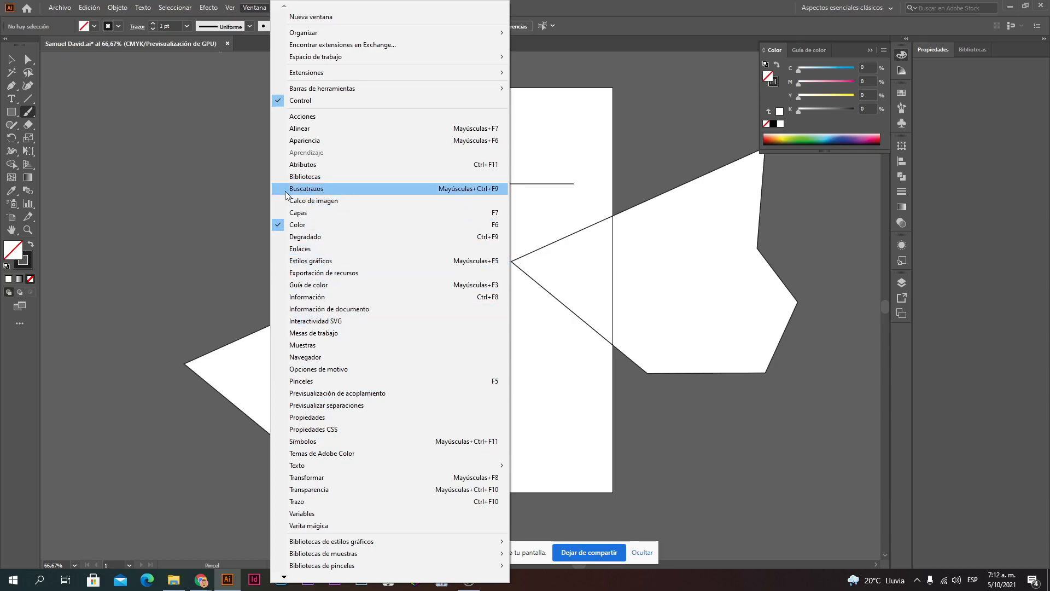
Step: Open the Gradient panel from the Ventana menu to show the white-to-black gradient ramp
{"action": "left_click", "coordinate": [306, 188]}
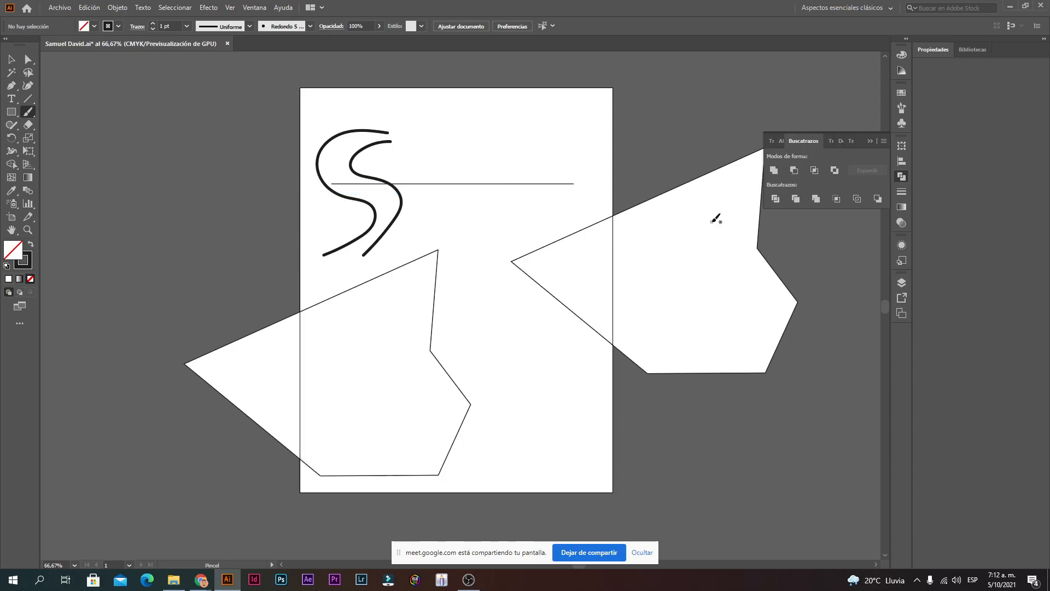
{"action": "left_click", "coordinate": [253, 8]}
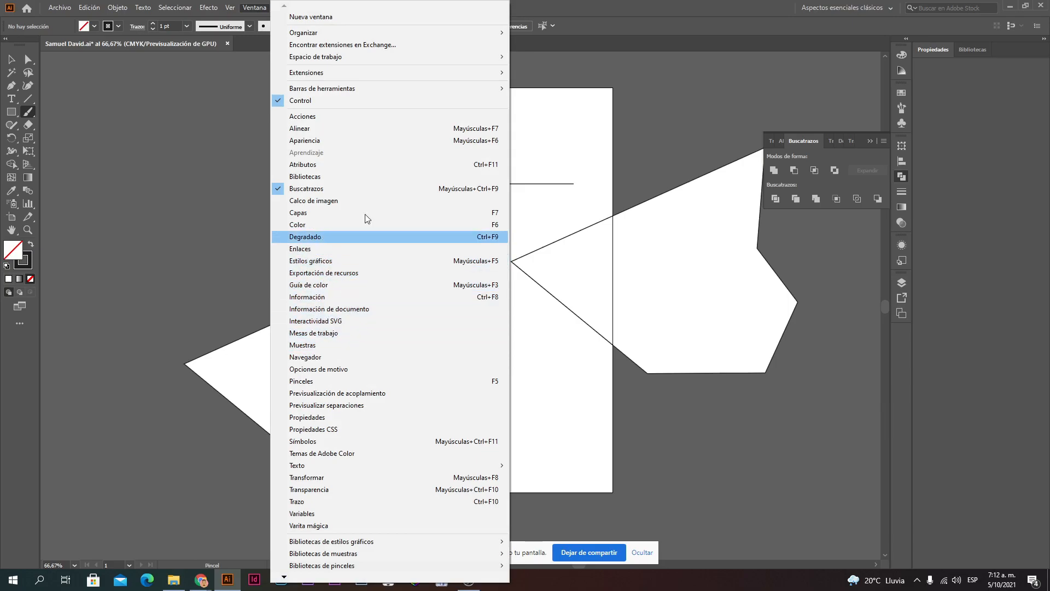
{"action": "left_click", "coordinate": [678, 96]}
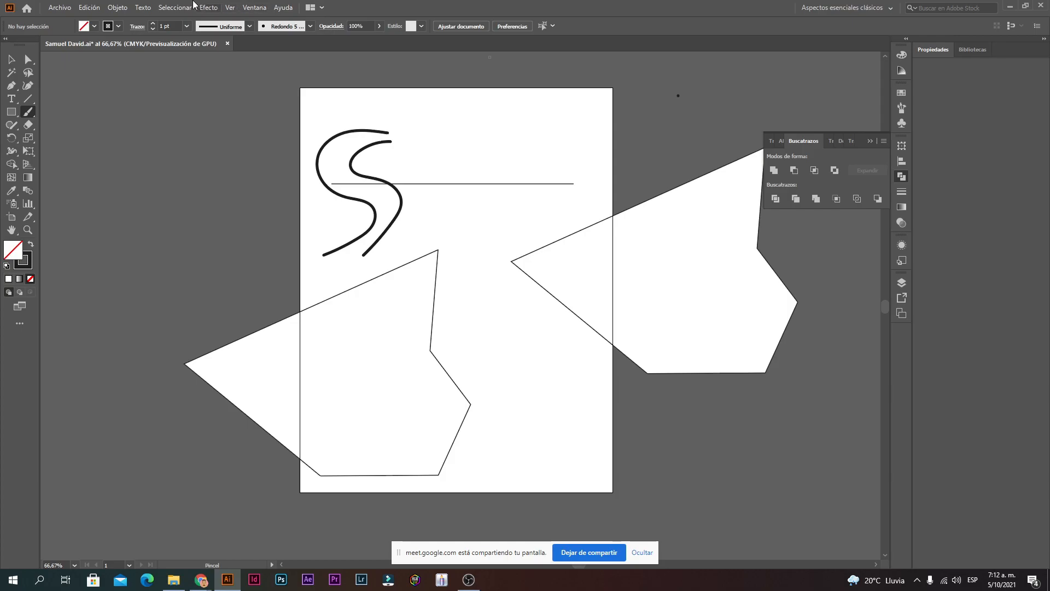
{"action": "left_click", "coordinate": [252, 7]}
{"action": "left_click", "coordinate": [316, 238]}
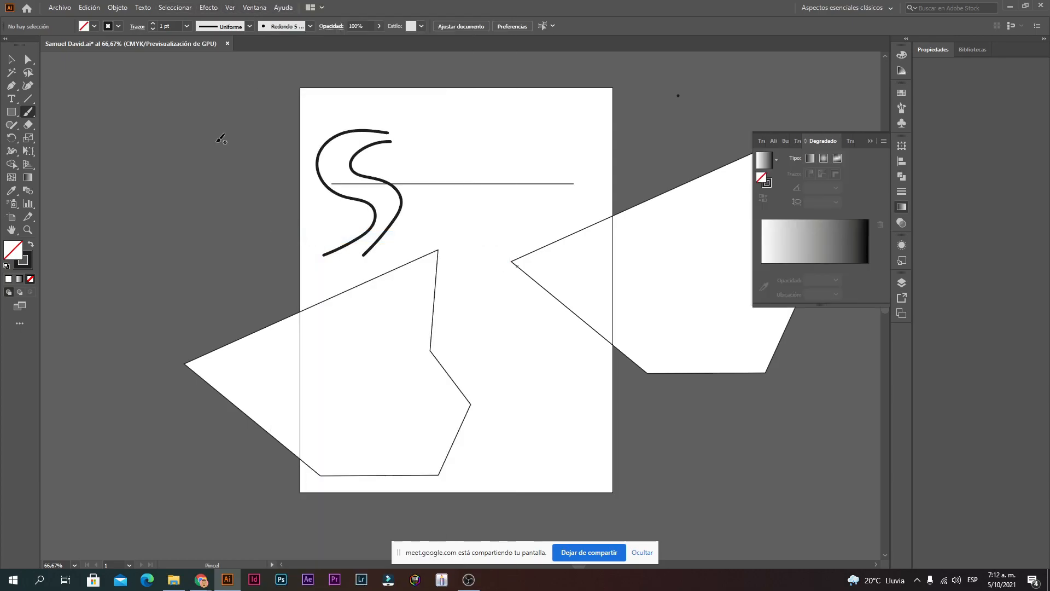
{"action": "left_click", "coordinate": [7, 59]}
Step: Collapse the Gradient panel, move the right polygon up-left onto the artboard, and rotate the left polygon
{"action": "left_click", "coordinate": [871, 141]}
{"action": "left_click_drag", "start_coordinate": [706, 289], "coordinate": [629, 363]}
{"action": "left_click", "coordinate": [392, 322]}
{"action": "mouse_move", "coordinate": [475, 242]}
{"action": "left_mouse_down"}
{"action": "mouse_move", "coordinate": [499, 258]}
{"action": "mouse_move", "coordinate": [465, 243]}
{"action": "left_mouse_up"}
{"action": "left_click", "coordinate": [570, 235]}
Step: Delete the right polygon and then the left polygon
{"action": "left_click", "coordinate": [609, 320]}
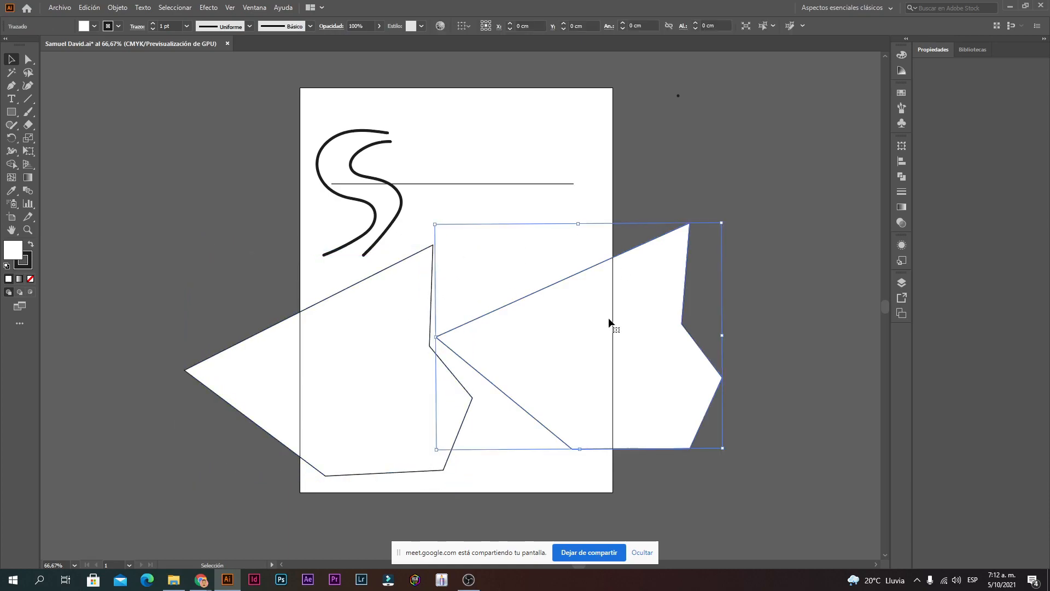
{"action": "key", "text": "Delete"}
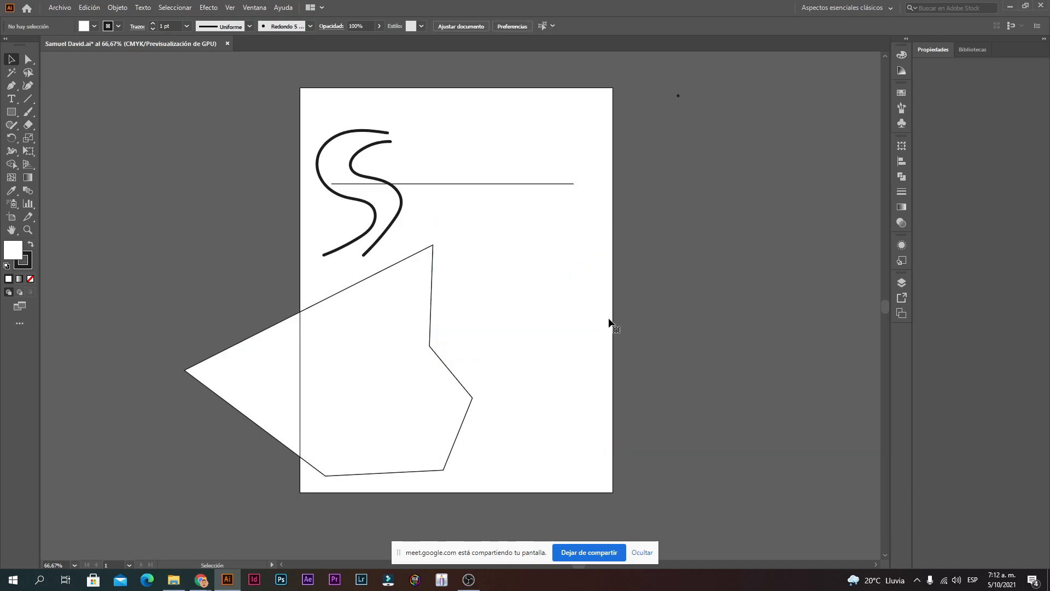
{"action": "left_click", "coordinate": [370, 340]}
{"action": "key", "text": "Delete"}
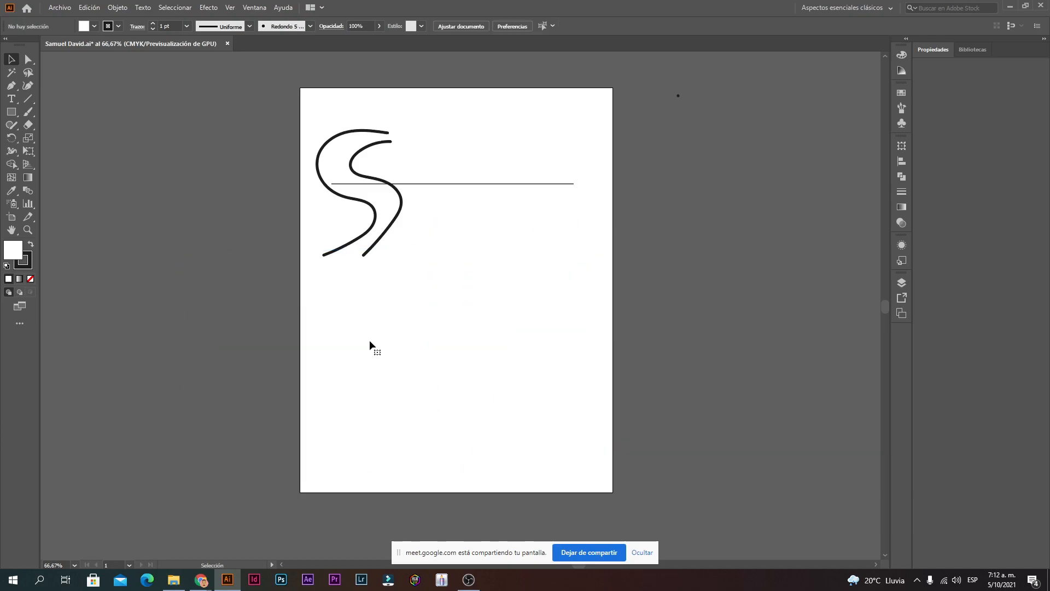
{"action": "left_click", "coordinate": [13, 87]}
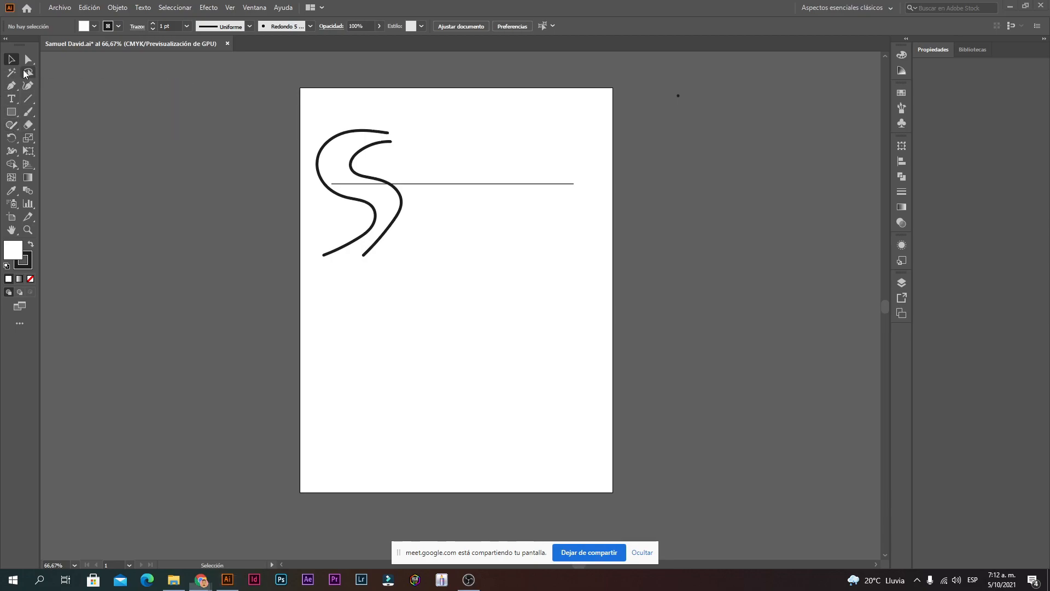
Step: With the Curvature tool, draw a six-point rounded loop below the S curves, closing it on its start point
{"action": "left_click", "coordinate": [29, 87]}
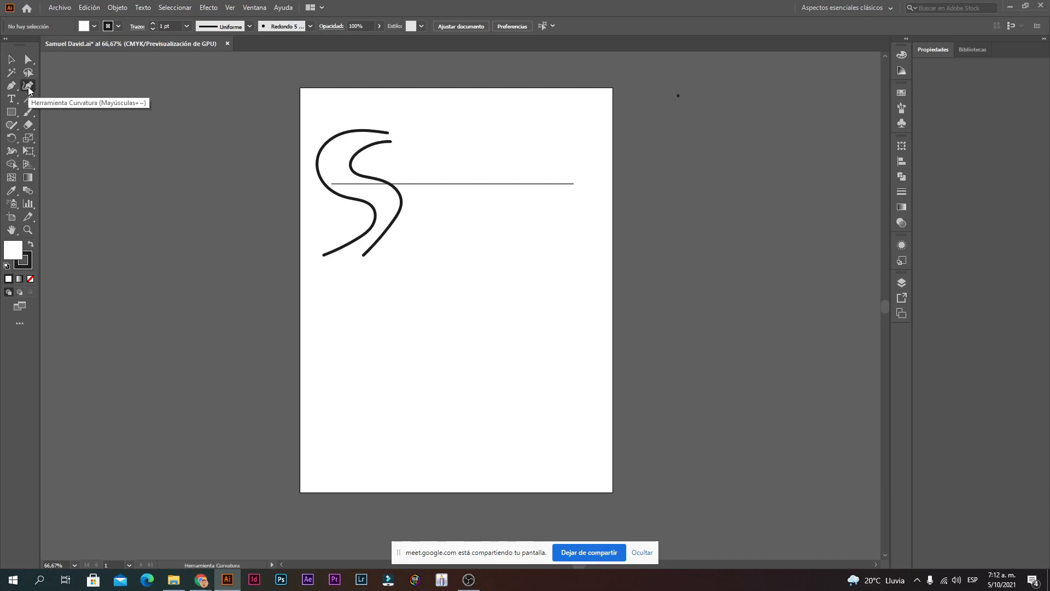
{"action": "left_click", "coordinate": [367, 350]}
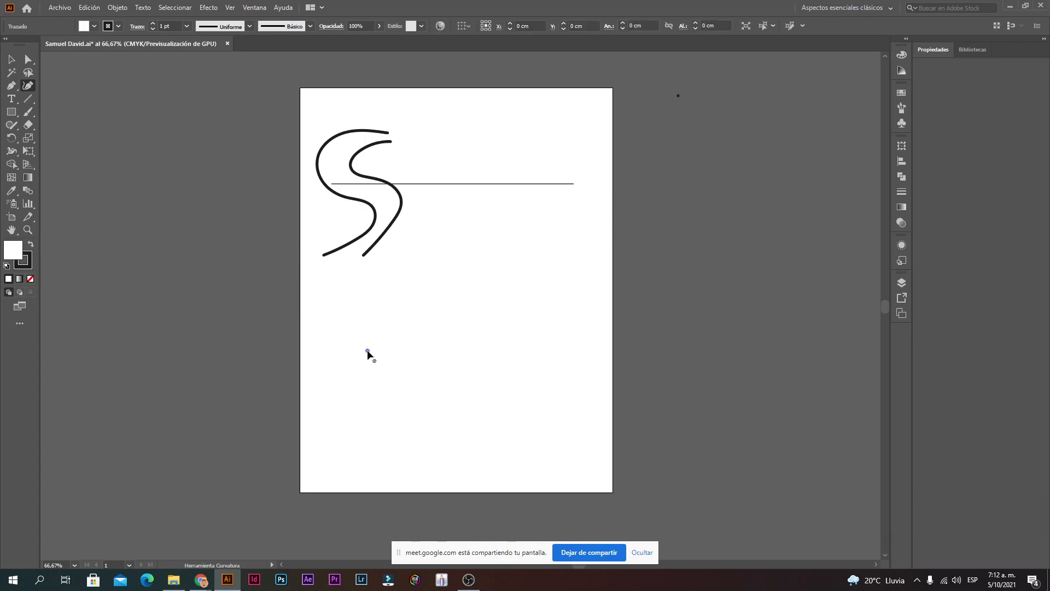
{"action": "left_click", "coordinate": [389, 310]}
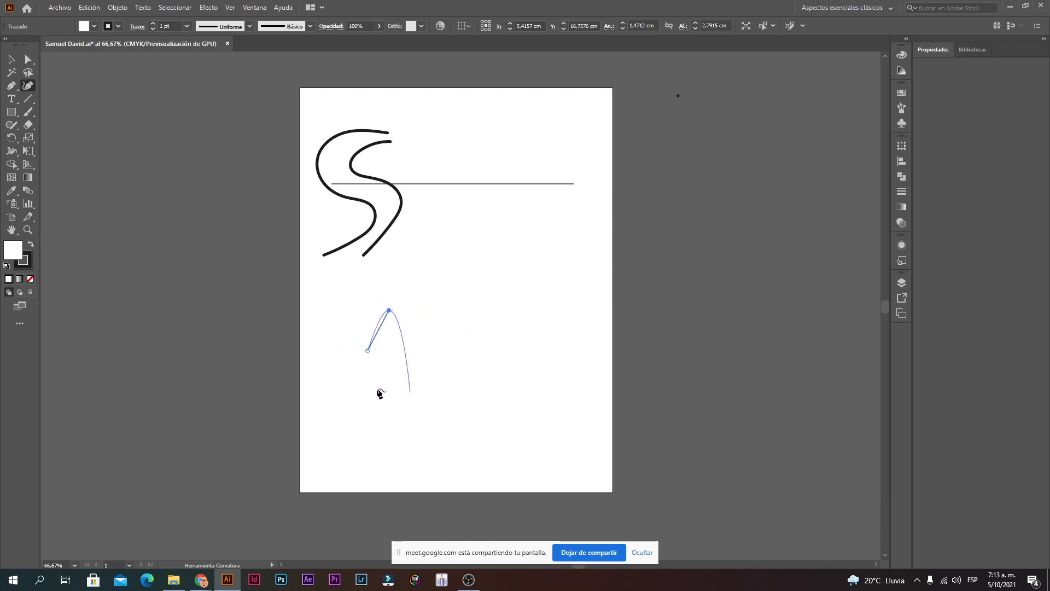
{"action": "left_click", "coordinate": [511, 287]}
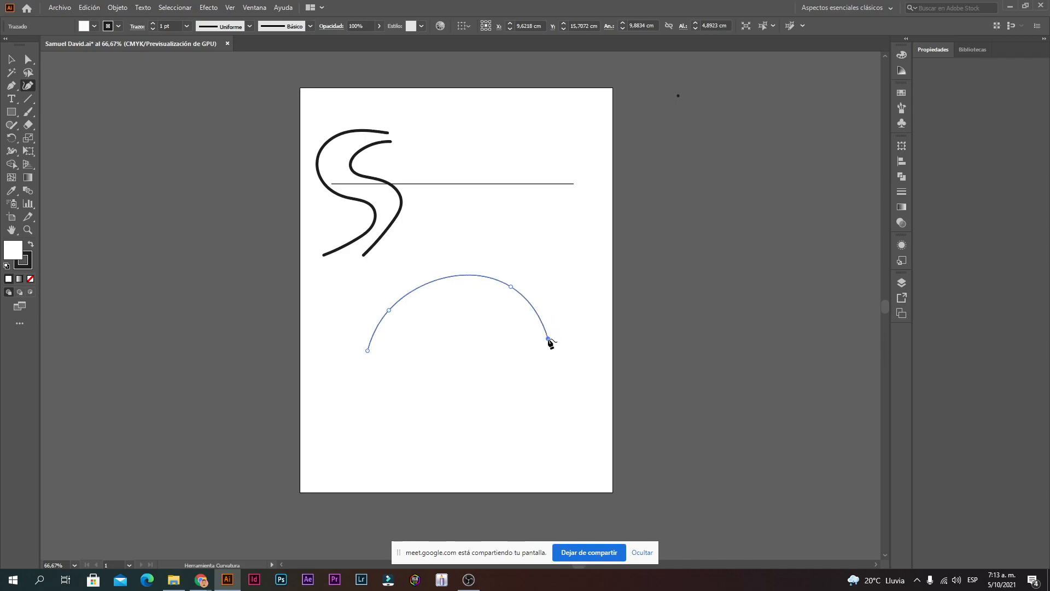
{"action": "left_click", "coordinate": [549, 338]}
{"action": "left_click", "coordinate": [516, 458]}
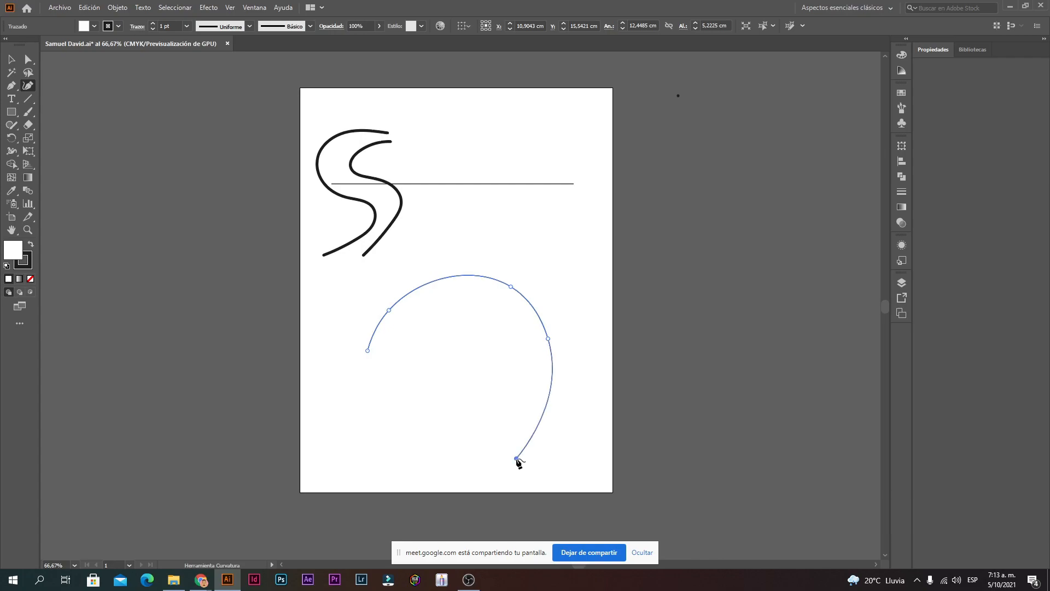
{"action": "left_click", "coordinate": [362, 415]}
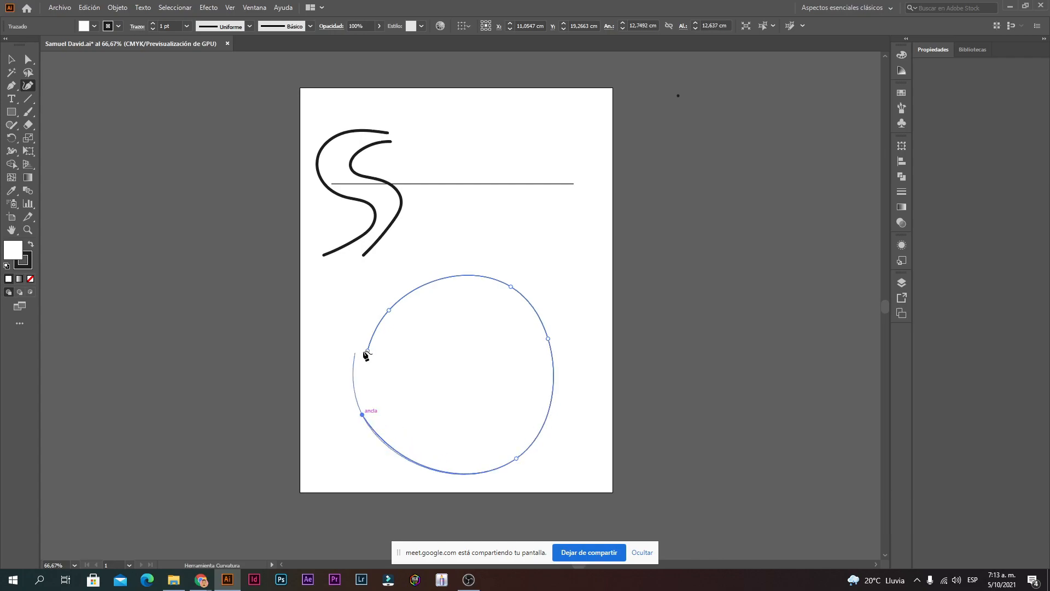
{"action": "left_click", "coordinate": [368, 351]}
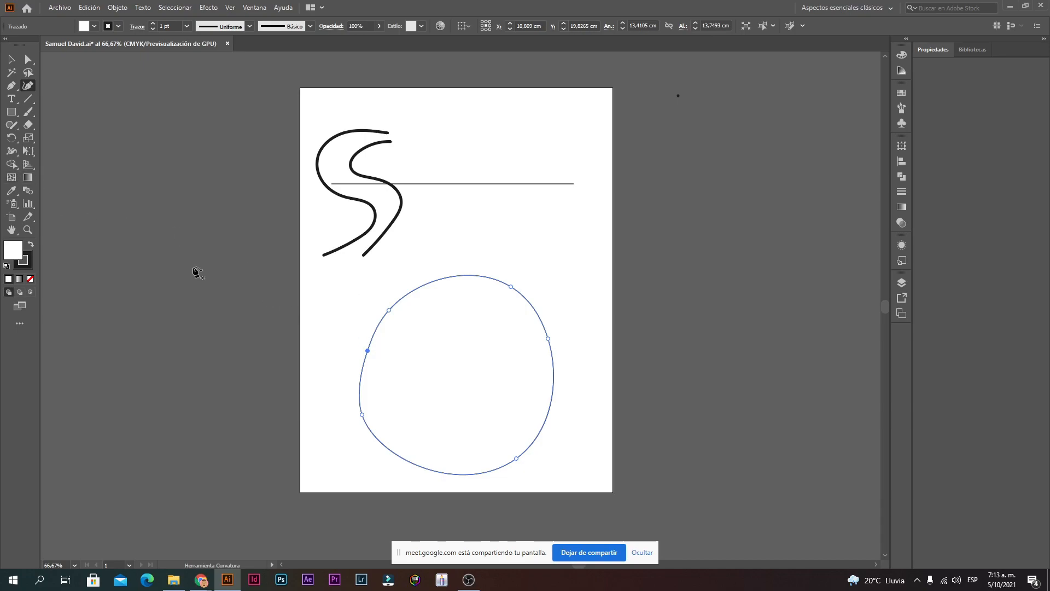
{"action": "left_click", "coordinate": [9, 113]}
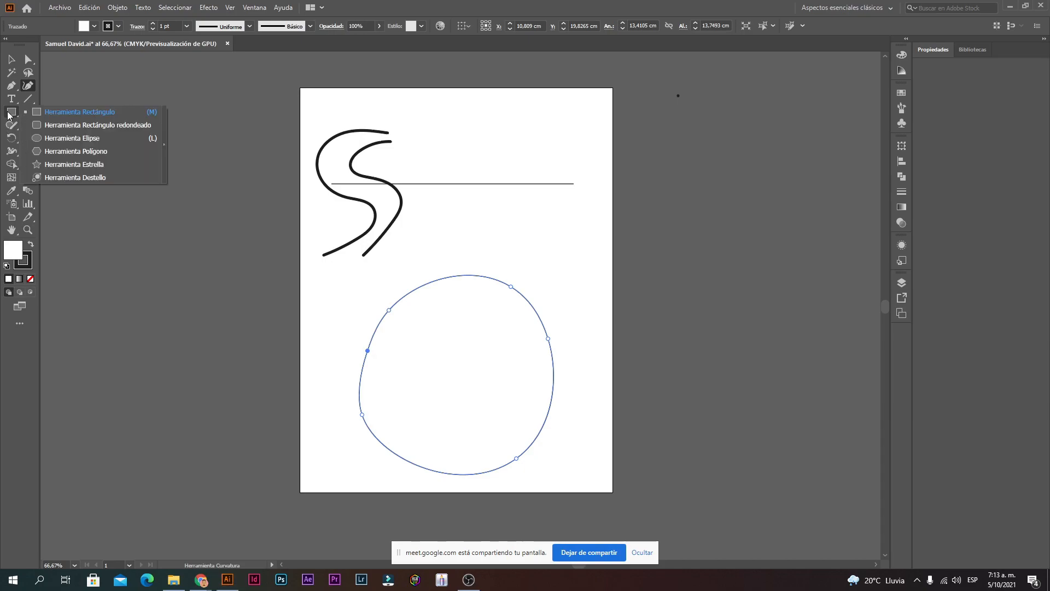
Step: Draw a large circle at the page's right edge and a small circle near its lower right with the Ellipse tool
{"action": "left_click", "coordinate": [98, 143]}
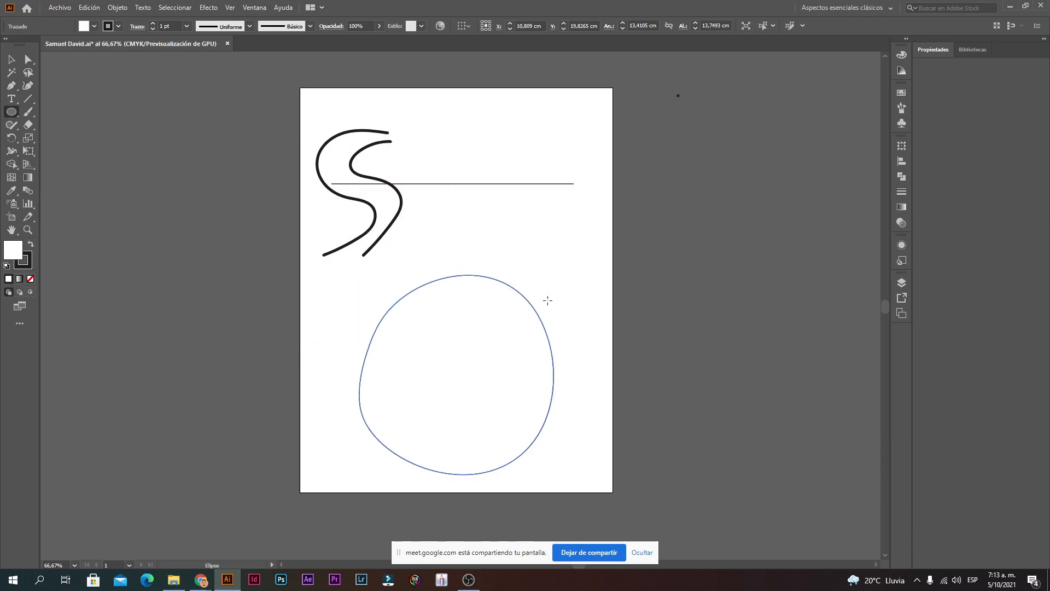
{"action": "left_click_drag", "start_coordinate": [548, 300], "coordinate": [696, 165]}
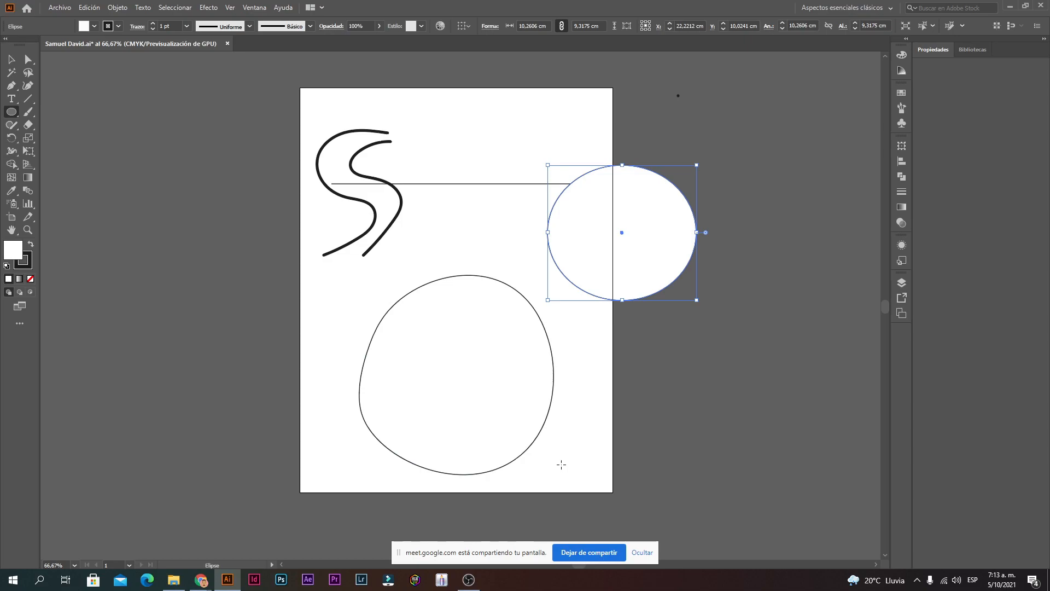
{"action": "left_click_drag", "start_coordinate": [559, 479], "coordinate": [599, 430]}
Step: Move and shrink the blob to the left, then move both circles up and left onto the page
{"action": "key", "text": "v"}
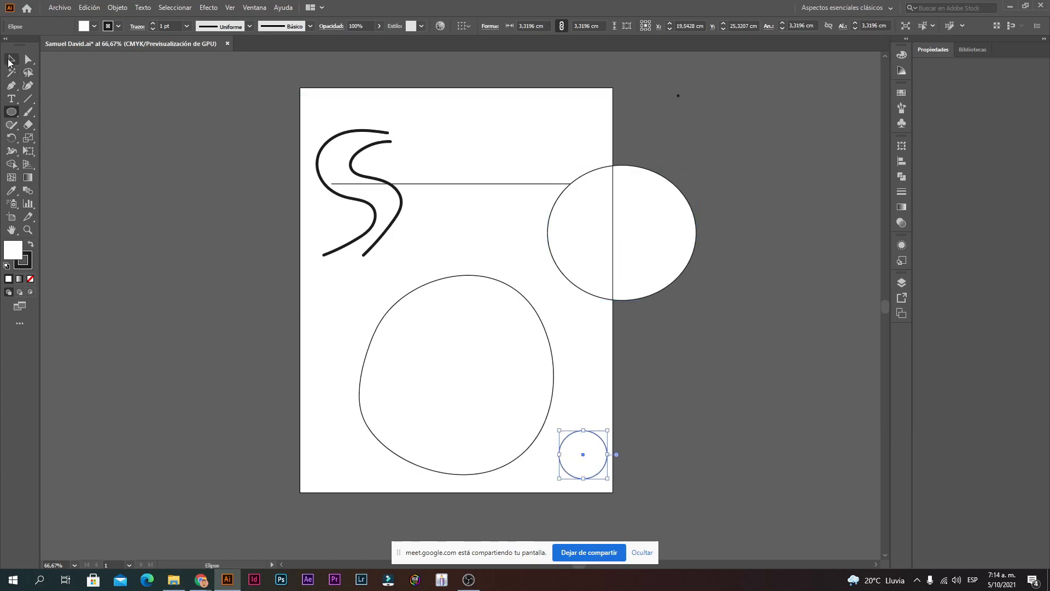
{"action": "left_click", "coordinate": [673, 459]}
{"action": "left_click_drag", "start_coordinate": [509, 364], "coordinate": [460, 375]}
{"action": "left_click_drag", "start_coordinate": [506, 285], "coordinate": [420, 373]}
{"action": "left_click_drag", "start_coordinate": [587, 456], "coordinate": [355, 315]}
{"action": "left_click_drag", "start_coordinate": [617, 263], "coordinate": [506, 341]}
{"action": "left_click", "coordinate": [638, 297]}
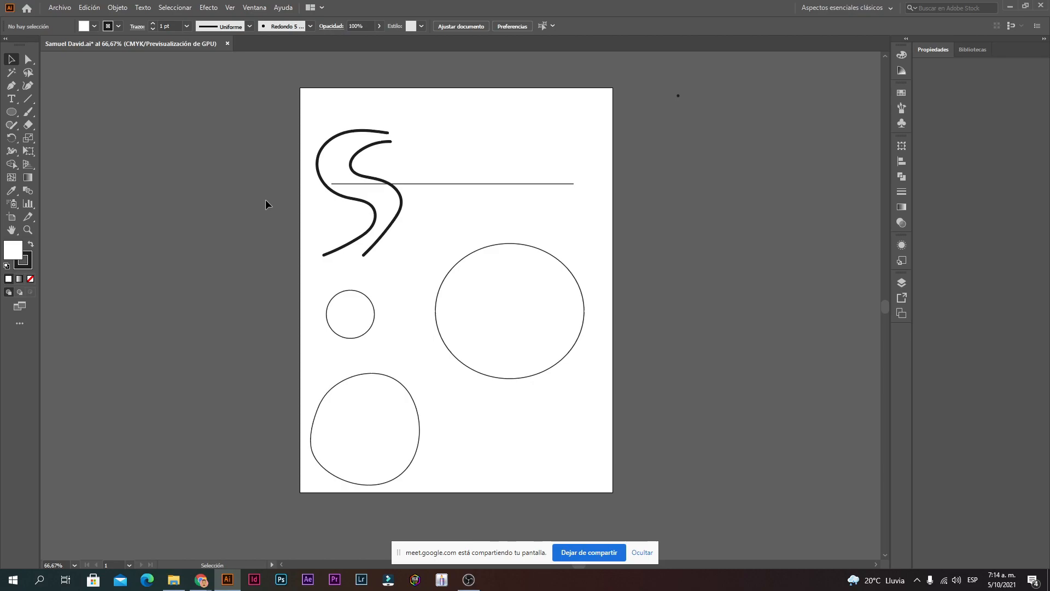
Step: Move the inner S curve off the artboard, then select all objects with Ctrl+A and delete them
{"action": "left_click_drag", "start_coordinate": [413, 200], "coordinate": [657, 135]}
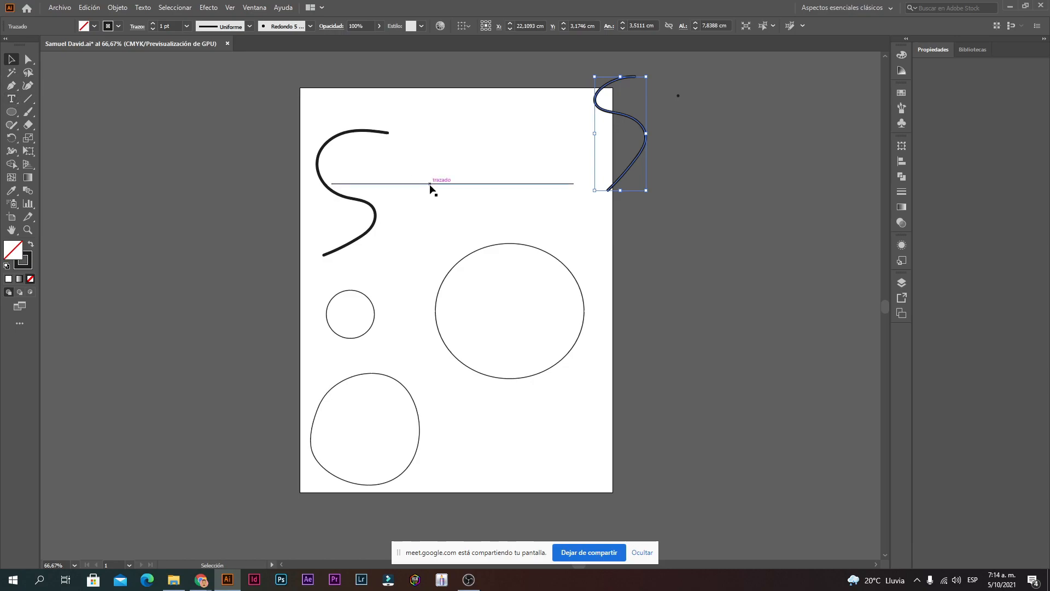
{"action": "left_click", "coordinate": [14, 85]}
{"action": "scroll", "coordinate": [298, 241], "scroll_direction": "up", "scroll_amount": 3}
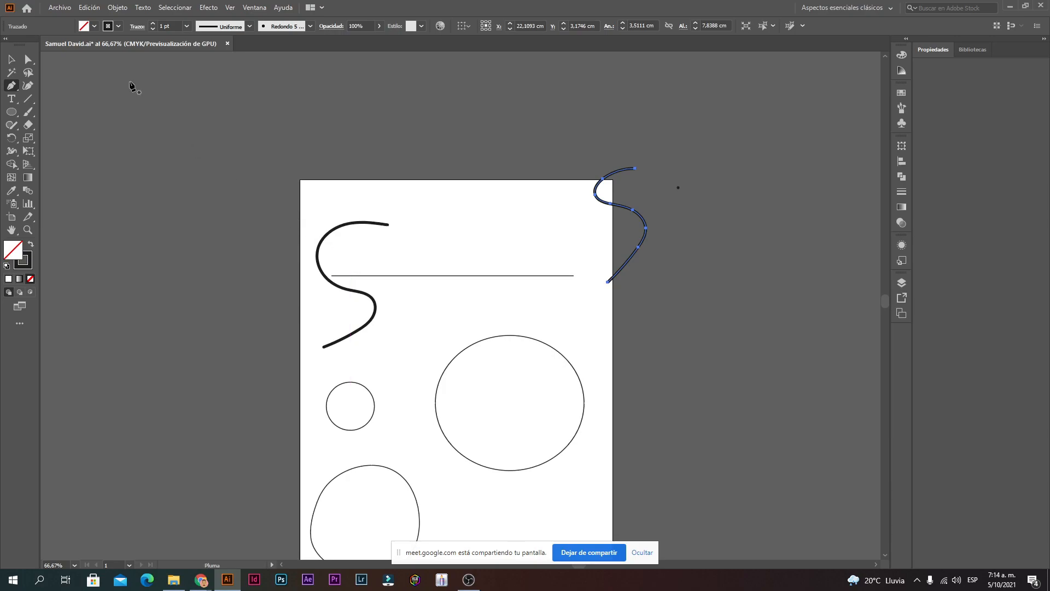
{"action": "left_click", "coordinate": [13, 59]}
{"action": "scroll", "coordinate": [441, 232], "scroll_direction": "down", "scroll_amount": 4}
{"action": "scroll", "coordinate": [710, 53], "scroll_direction": "up", "scroll_amount": 2}
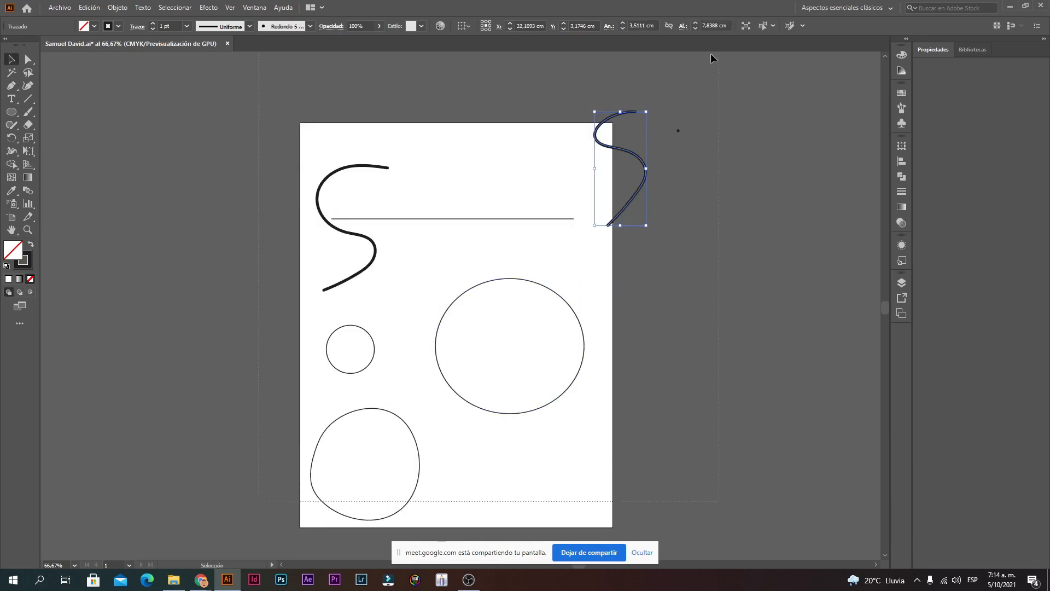
{"action": "key", "text": "ctrl+a"}
{"action": "key", "text": "Delete"}
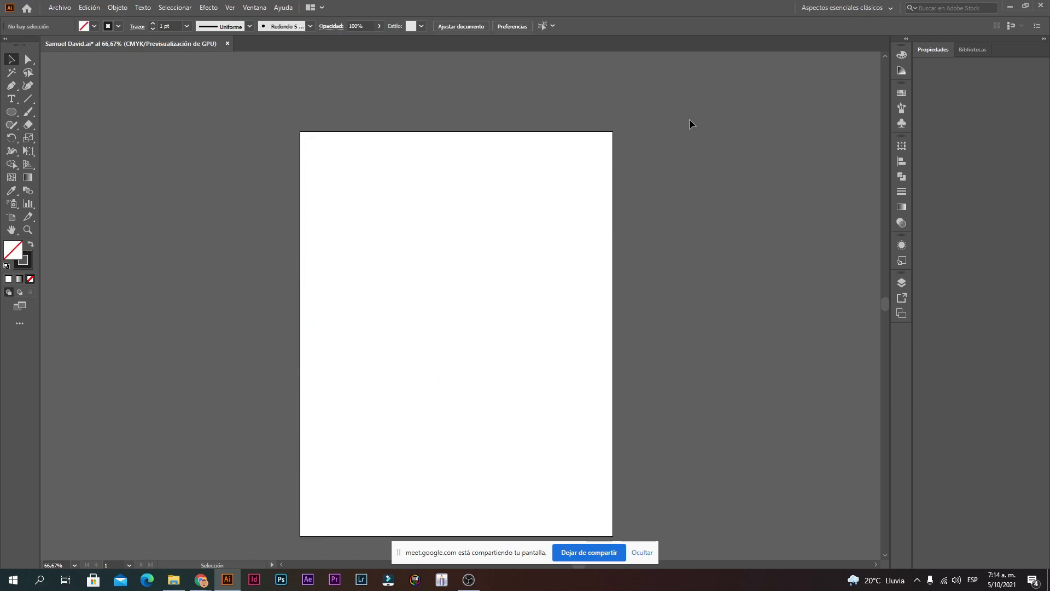
Step: Draw a straight horizontal path with the Pen tool, then add a curved anchor and undo it
{"action": "left_click", "coordinate": [12, 86]}
{"action": "left_click", "coordinate": [387, 211]}
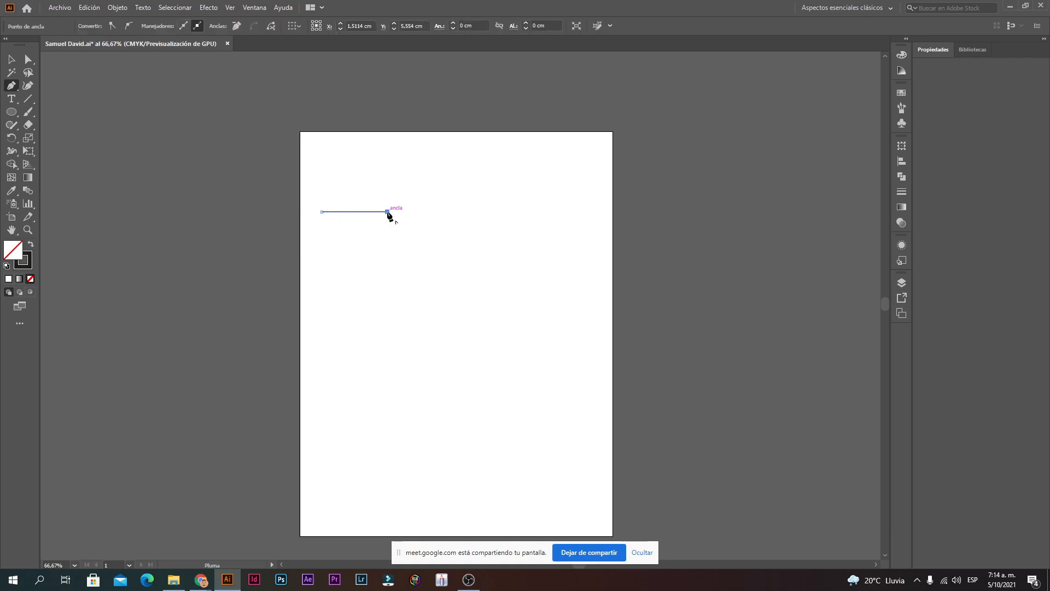
{"action": "left_click", "coordinate": [436, 211]}
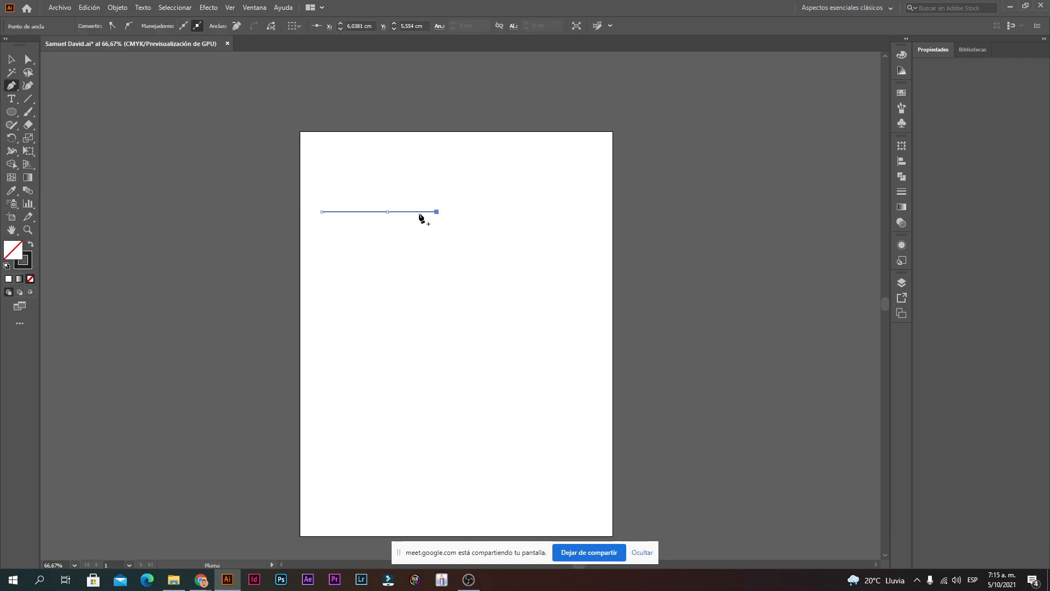
{"action": "left_click", "coordinate": [29, 86]}
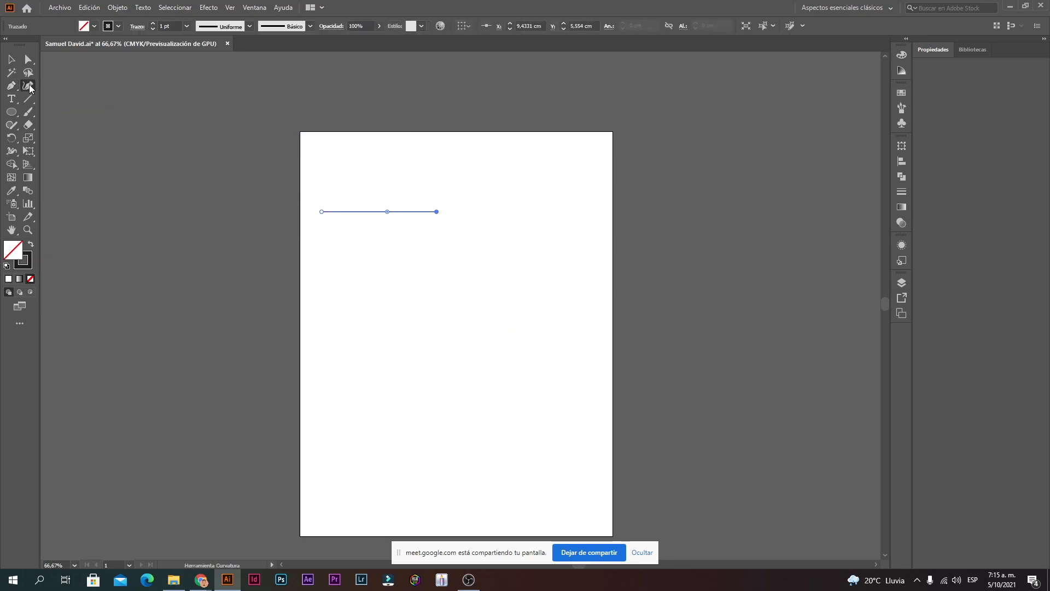
{"action": "left_click", "coordinate": [522, 229]}
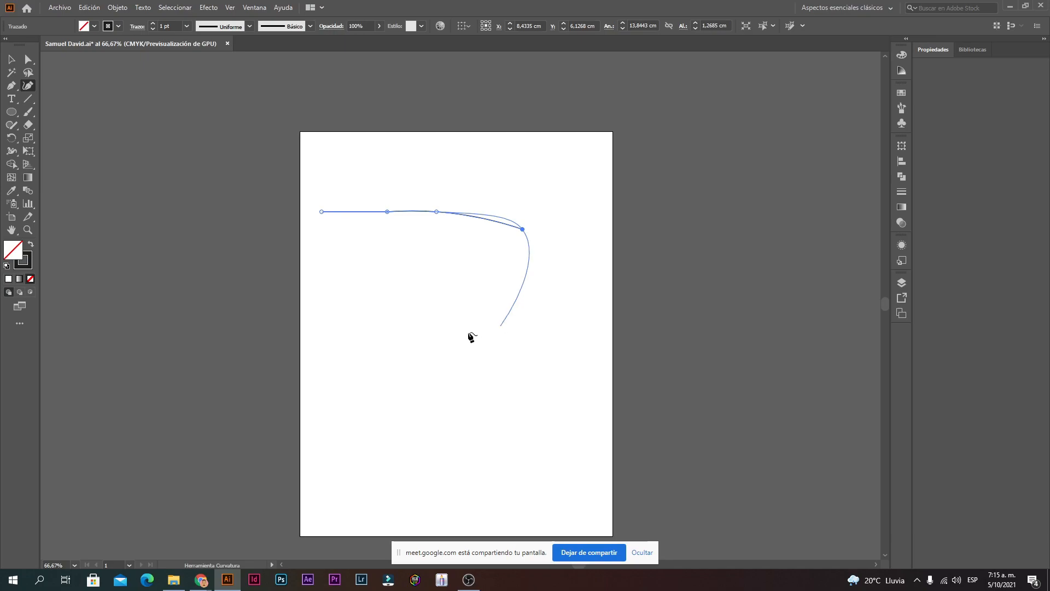
{"action": "key", "text": "ctrl+space"}
{"action": "left_click", "coordinate": [425, 226], "text": "ctrl"}
{"action": "left_click", "coordinate": [477, 296]}
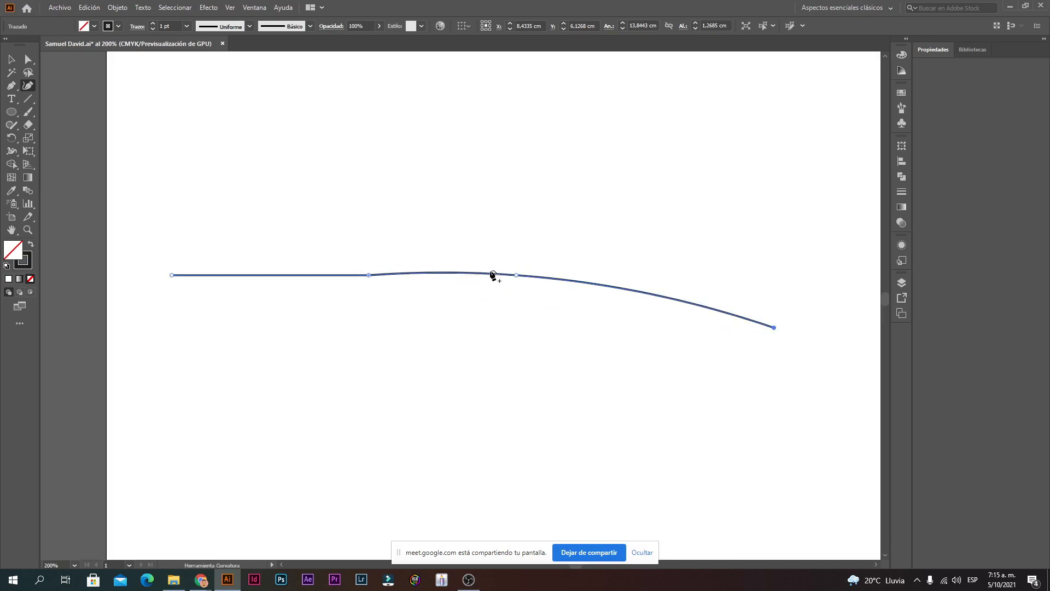
{"action": "key", "text": "ctrl+z"}
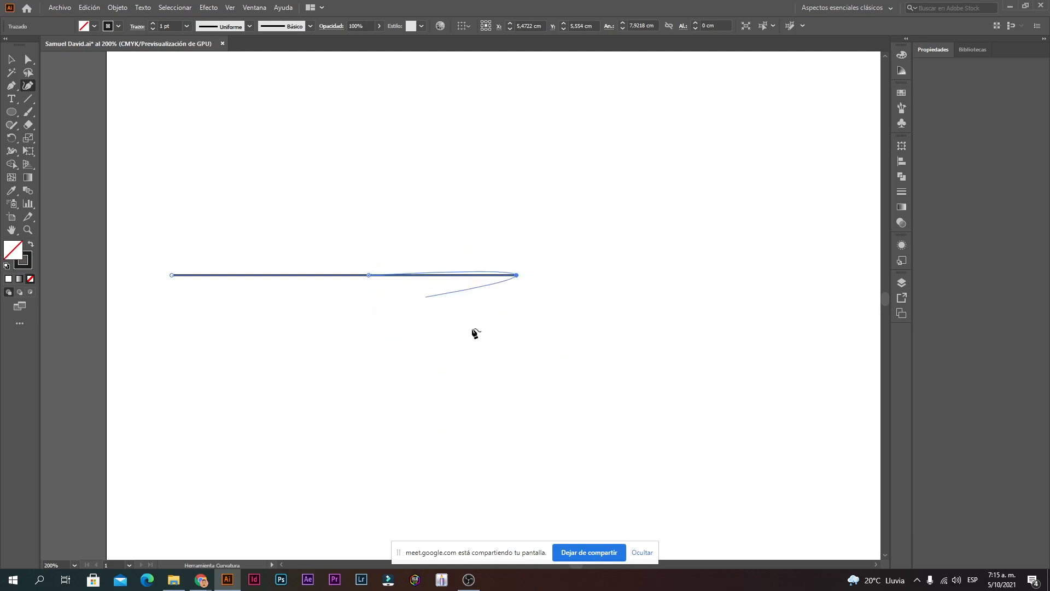
Step: Add a segment sloping down-right from the path's end, bend it into an arc, then undo the arc
{"action": "left_click", "coordinate": [517, 274]}
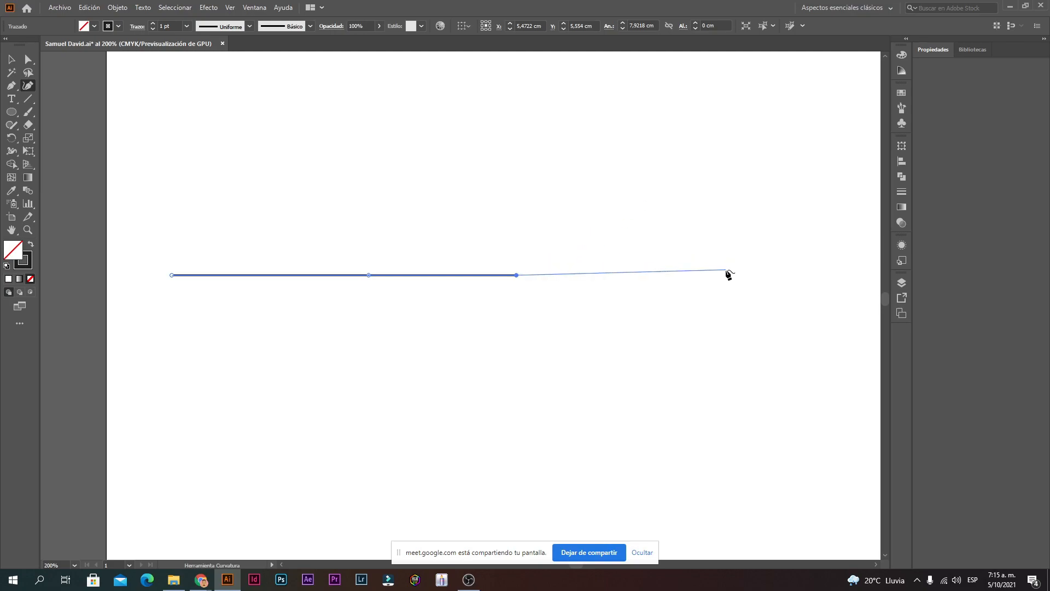
{"action": "left_click", "coordinate": [724, 312]}
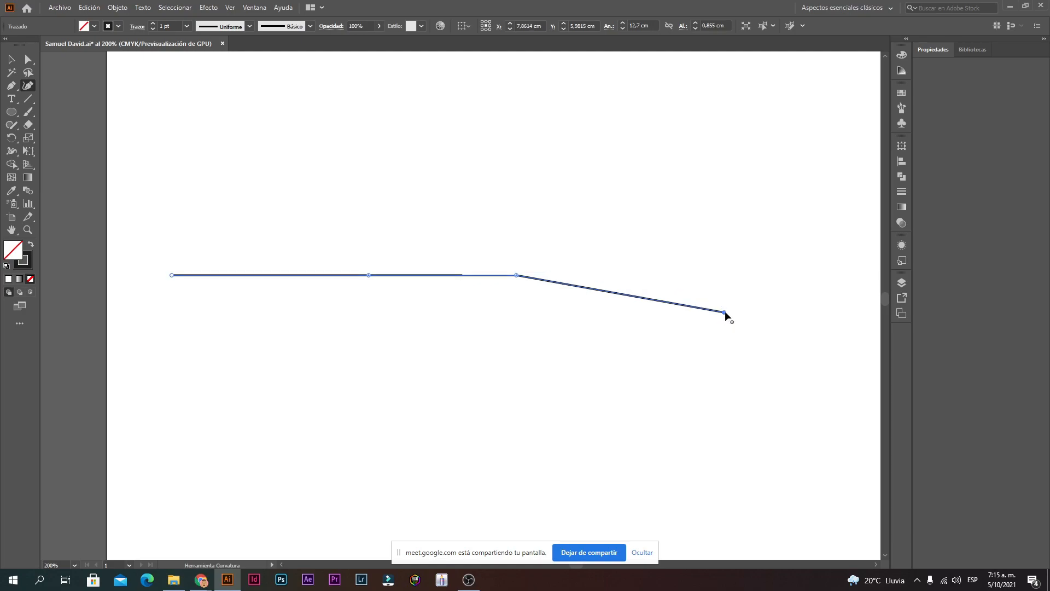
{"action": "left_click", "coordinate": [725, 313]}
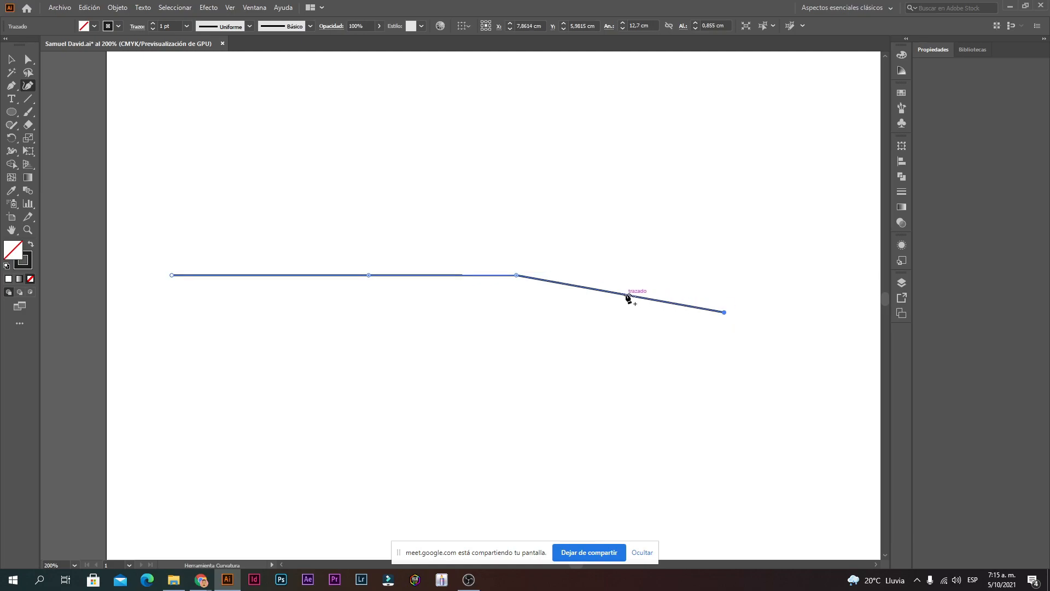
{"action": "mouse_move", "coordinate": [628, 296]}
{"action": "left_mouse_down"}
{"action": "mouse_move", "coordinate": [650, 217]}
{"action": "mouse_move", "coordinate": [635, 213]}
{"action": "mouse_move", "coordinate": [663, 207]}
{"action": "mouse_move", "coordinate": [643, 226]}
{"action": "left_mouse_up"}
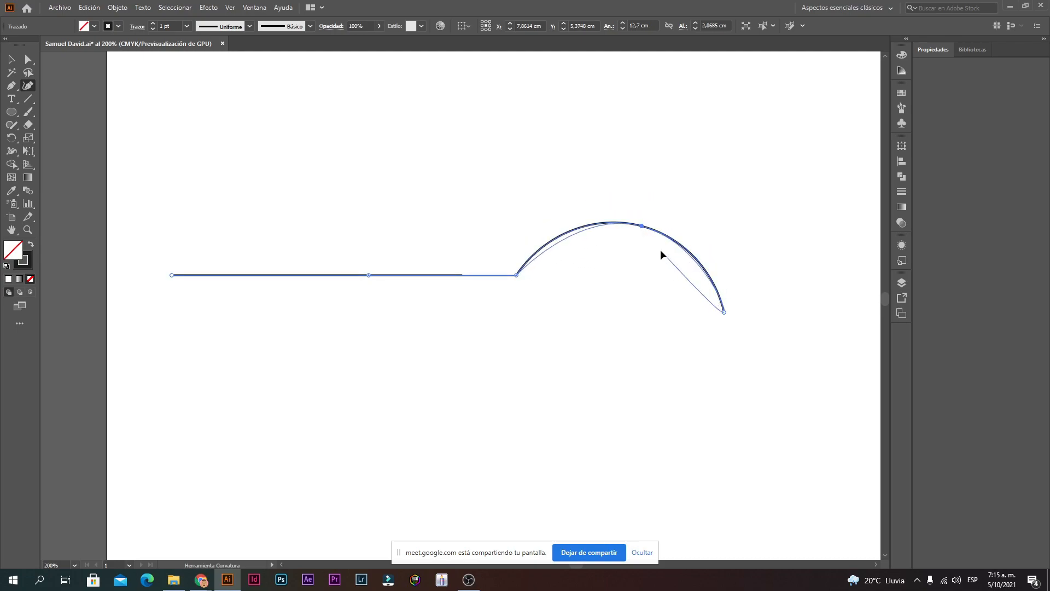
{"action": "key", "text": "ctrl+z"}
{"action": "key", "text": "ctrl+z"}
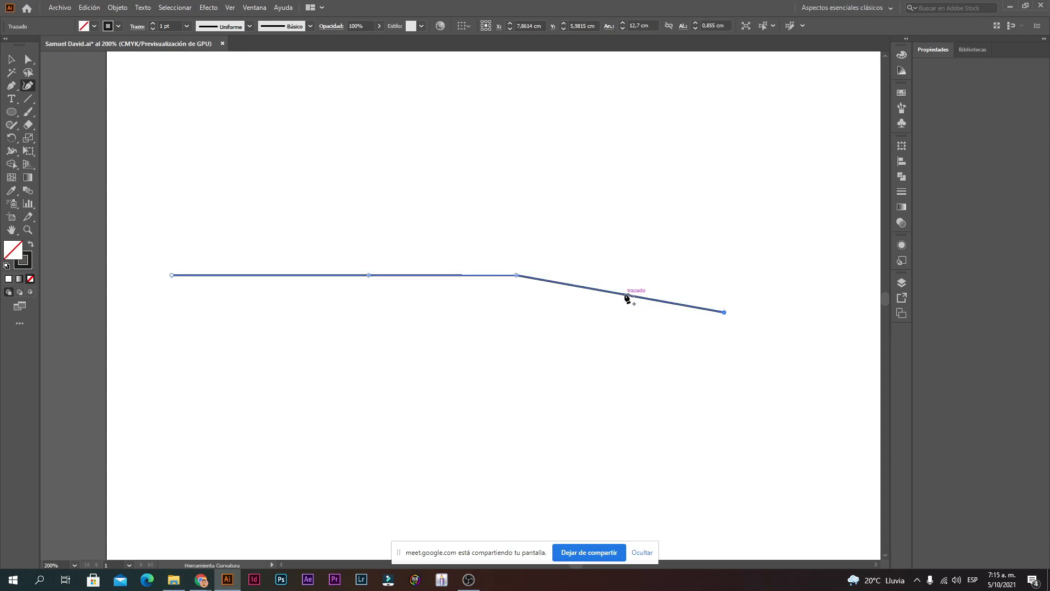
Step: Zoom in and pan along the path, then zoom back out to 200% centred on the whole path
{"action": "left_click", "coordinate": [335, 282], "text": "ctrl"}
{"action": "left_click", "coordinate": [281, 305], "text": "ctrl"}
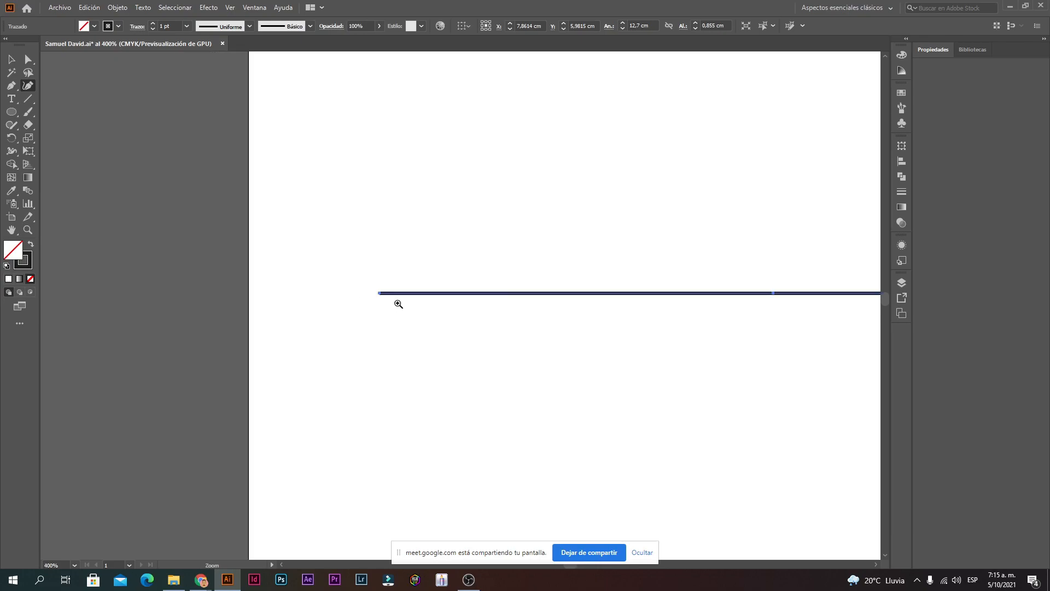
{"action": "scroll", "coordinate": [550, 300], "scroll_direction": "right", "scroll_amount": 5}
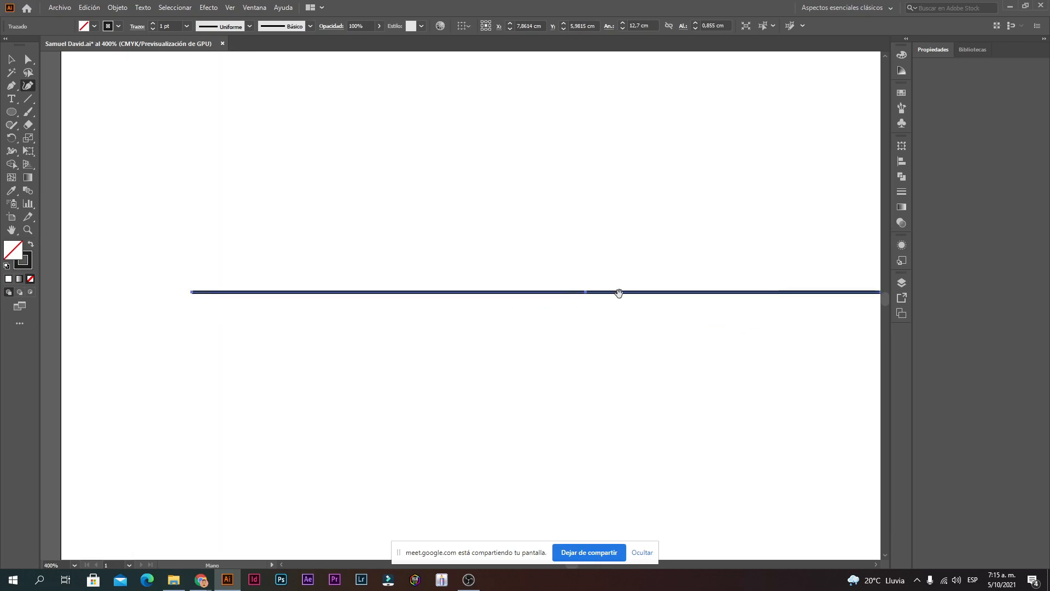
{"action": "left_click_drag", "start_coordinate": [715, 302], "coordinate": [401, 293]}
{"action": "left_click_drag", "start_coordinate": [686, 324], "coordinate": [380, 260]}
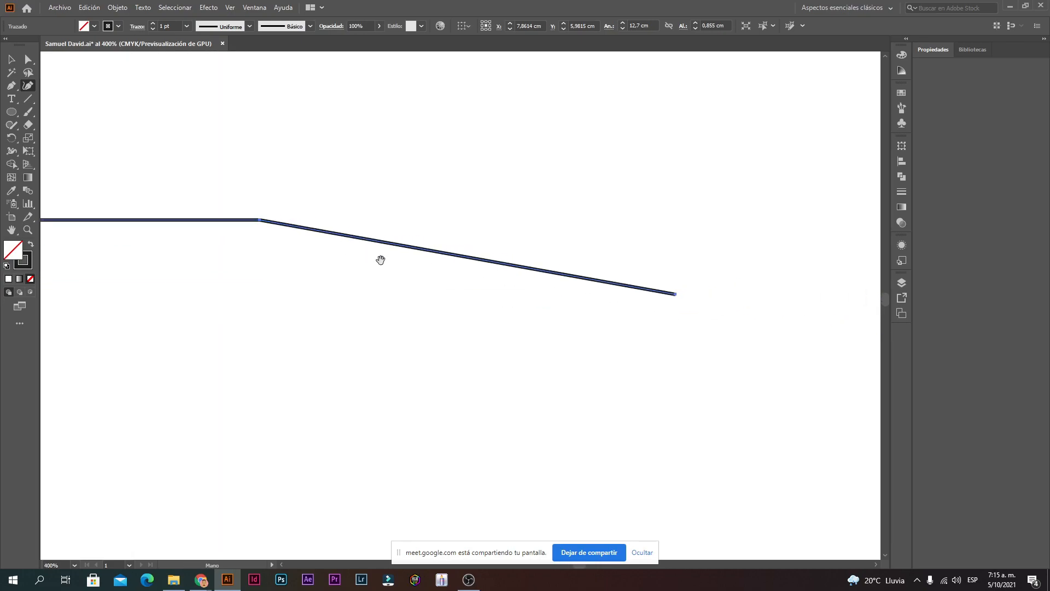
{"action": "left_click", "coordinate": [451, 278], "text": "ctrl+alt"}
{"action": "left_click", "coordinate": [454, 289], "text": "ctrl+alt"}
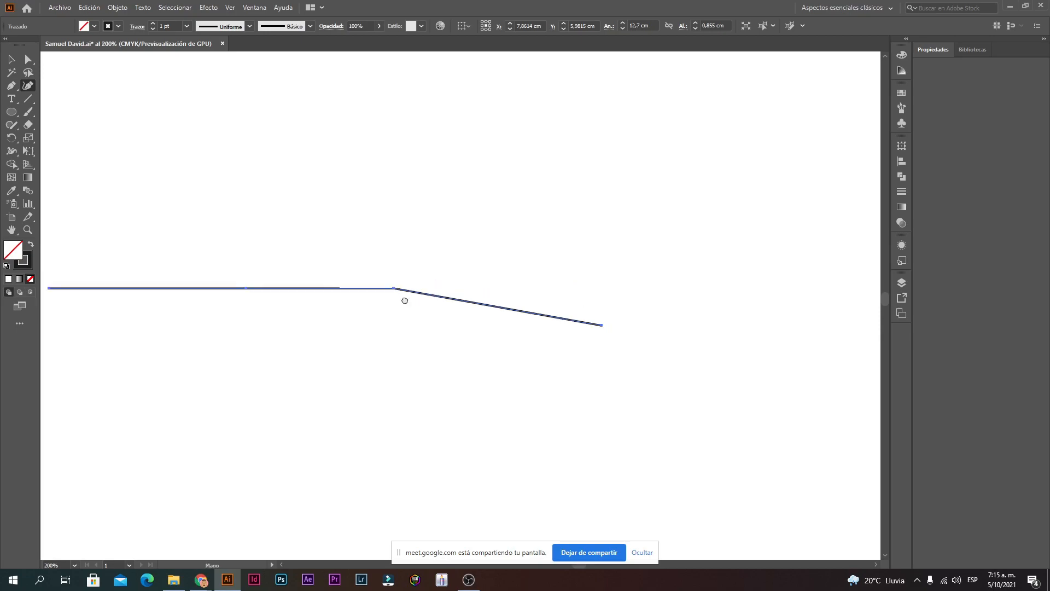
{"action": "left_click_drag", "start_coordinate": [404, 300], "coordinate": [565, 272]}
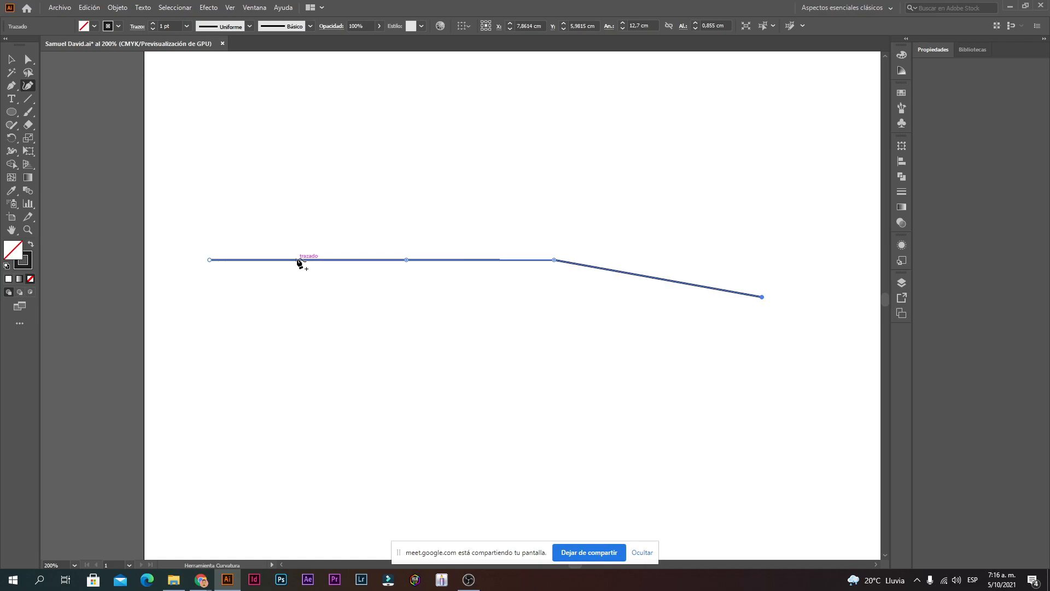
Step: Add two anchor points on the horizontal run and one midway along the sloped segment
{"action": "left_click", "coordinate": [298, 260]}
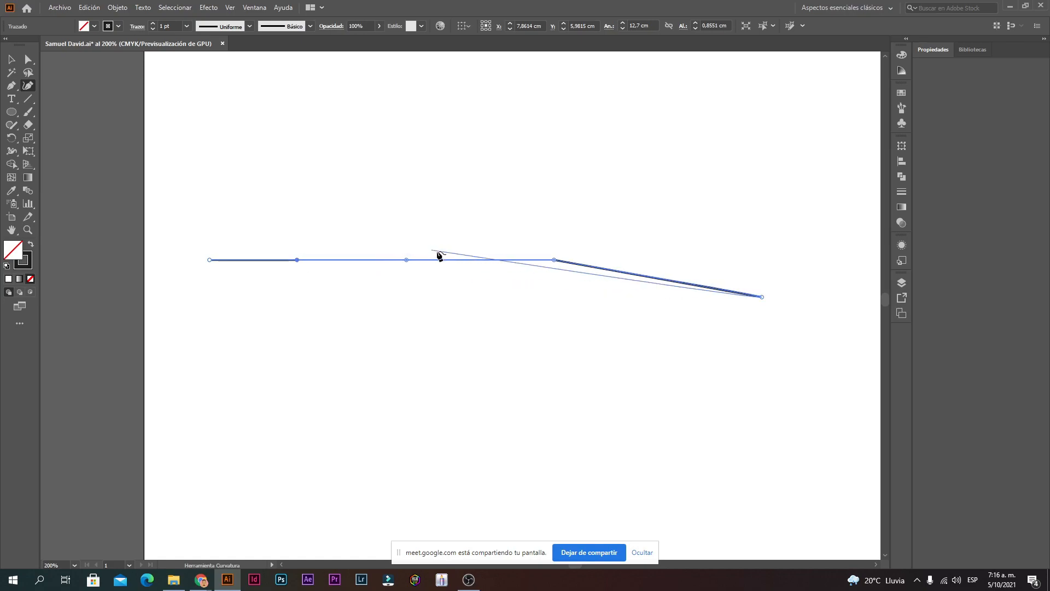
{"action": "key", "text": "Escape"}
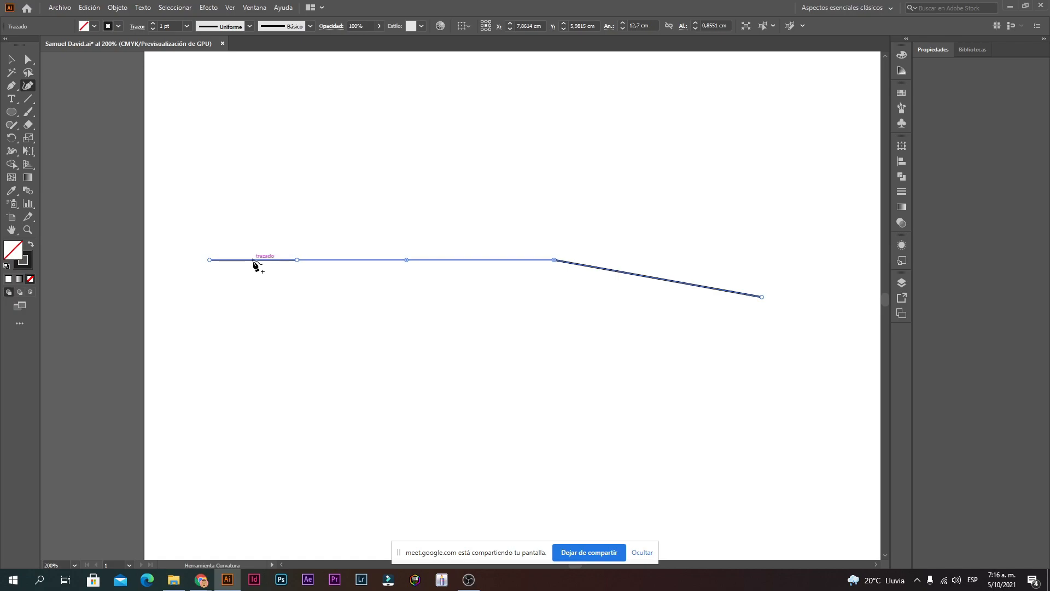
{"action": "left_click", "coordinate": [482, 260]}
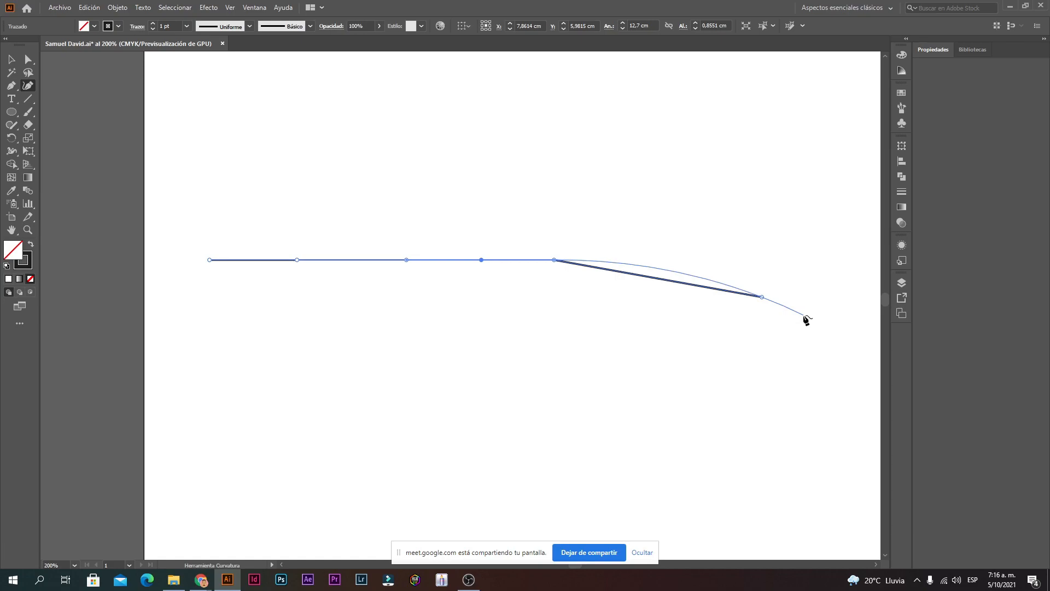
{"action": "key", "text": "Escape"}
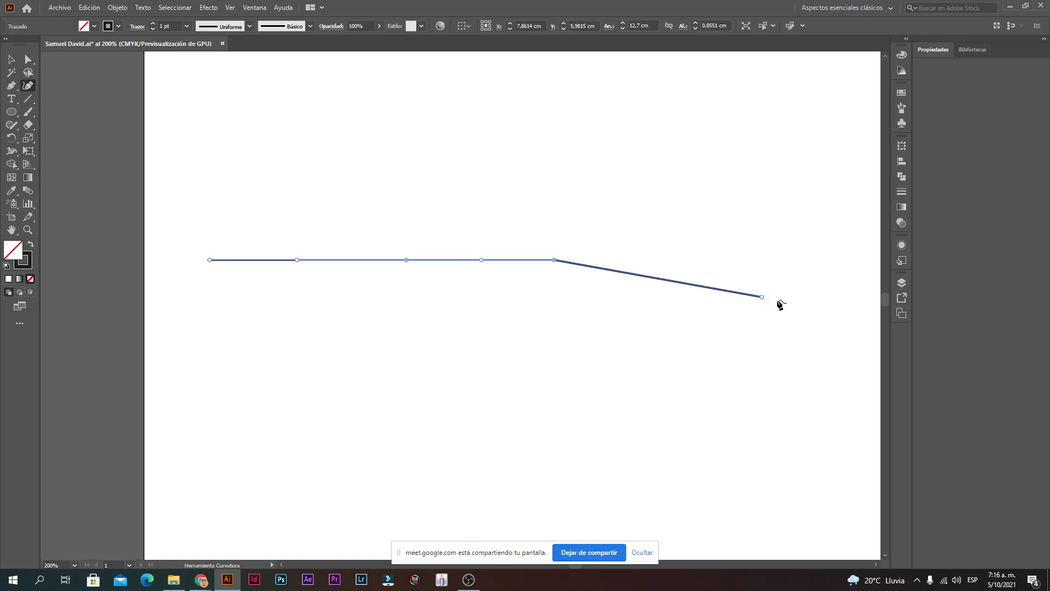
{"action": "left_click", "coordinate": [664, 280]}
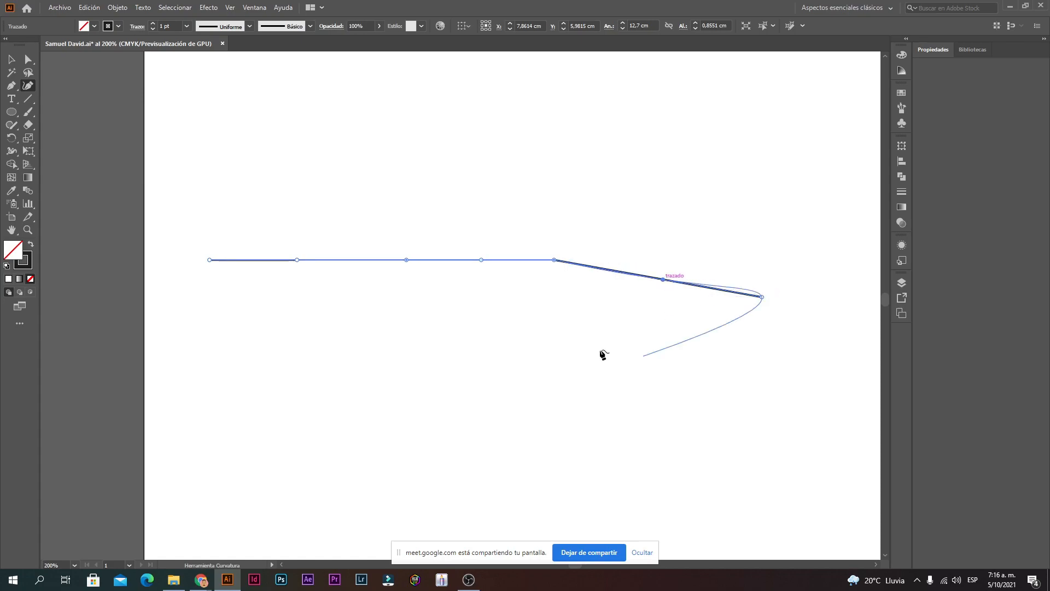
Step: Drag the new anchors to form a tall arch, a downward dip and a smaller bump, then deselect and zoom out
{"action": "key", "text": "Escape"}
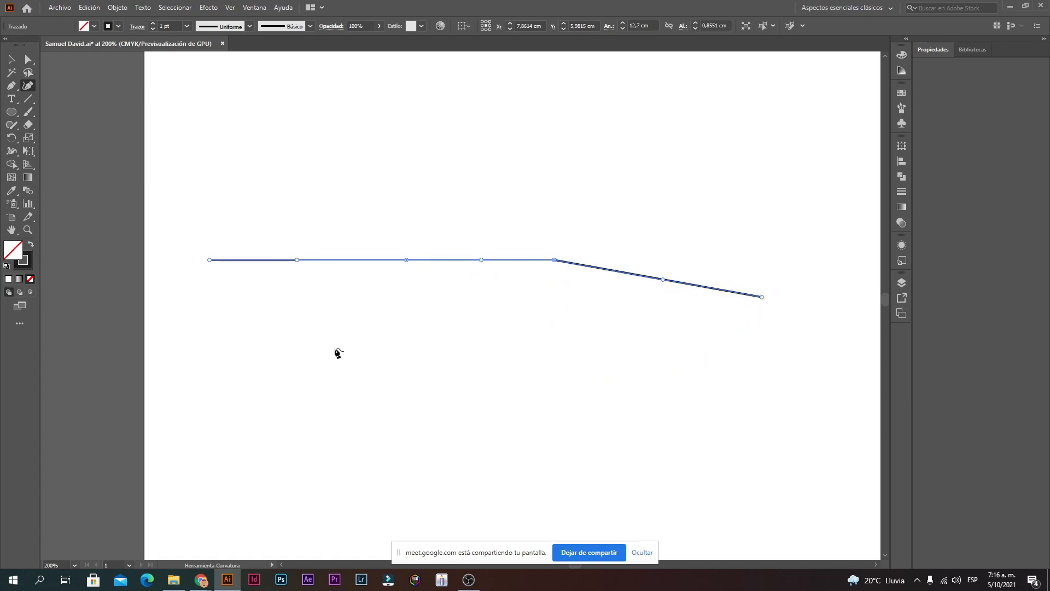
{"action": "left_click_drag", "start_coordinate": [298, 259], "coordinate": [307, 179]}
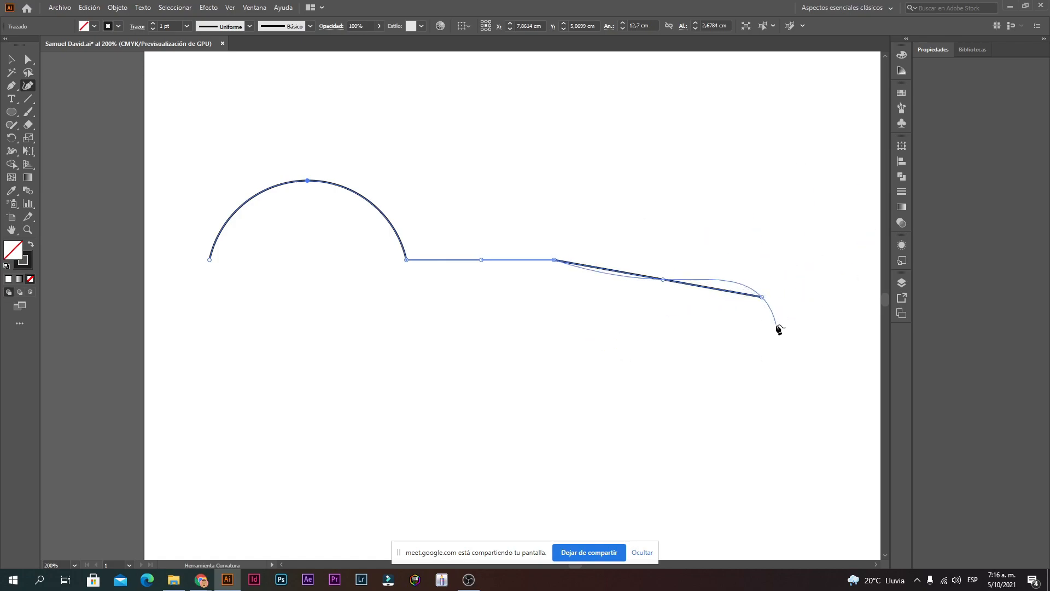
{"action": "key", "text": "Escape"}
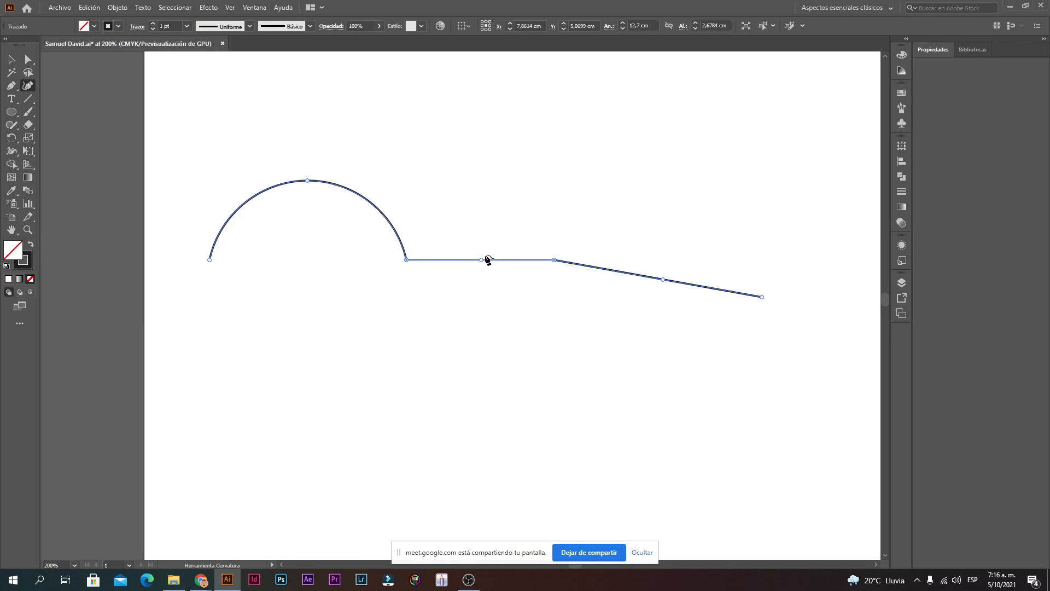
{"action": "left_click_drag", "start_coordinate": [481, 260], "coordinate": [487, 322]}
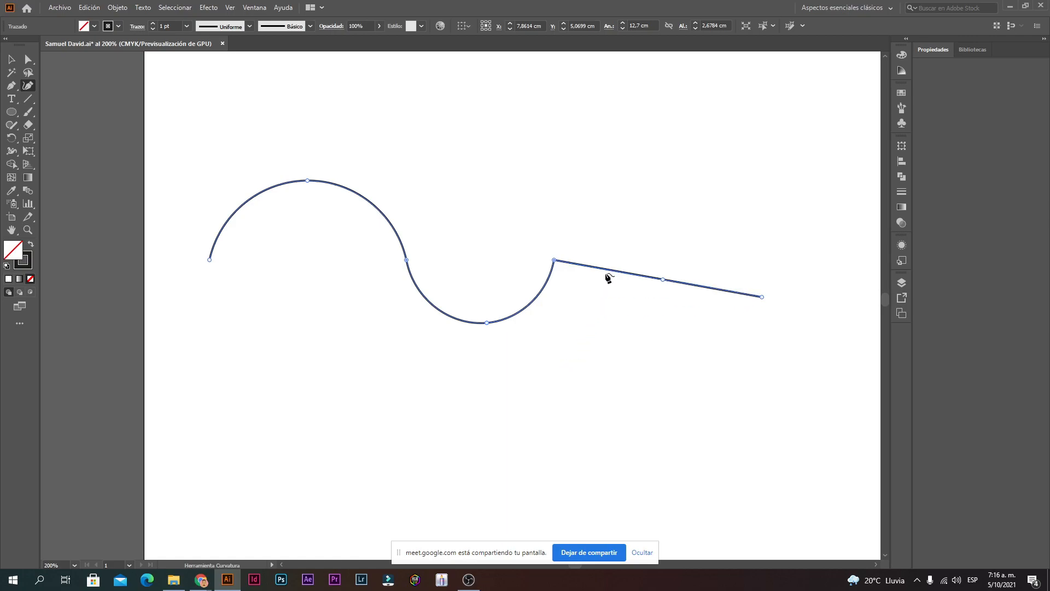
{"action": "left_click_drag", "start_coordinate": [607, 270], "coordinate": [620, 225]}
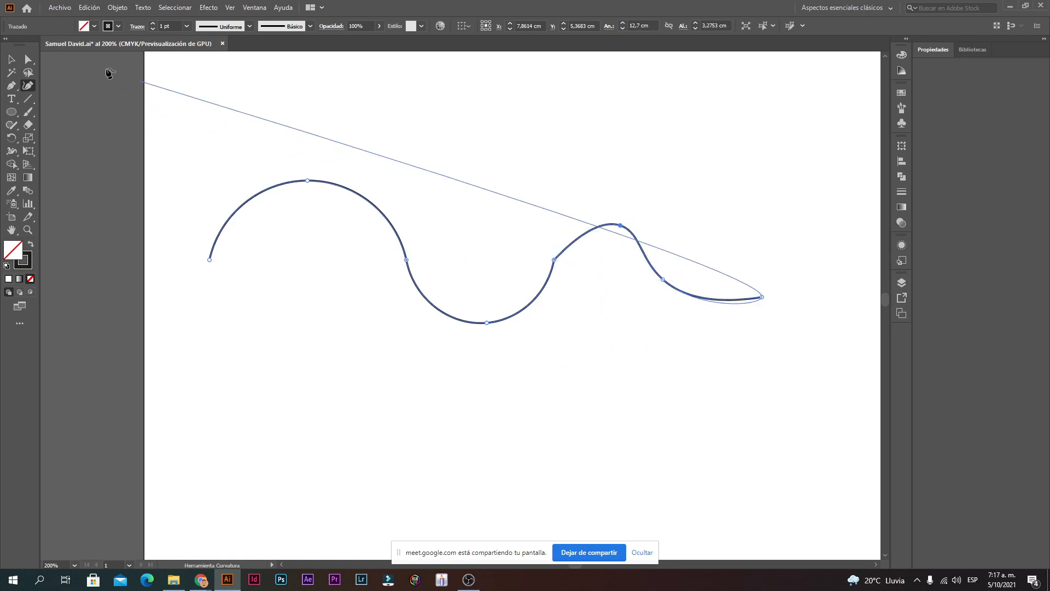
{"action": "key", "text": "v"}
{"action": "left_click", "coordinate": [543, 323]}
{"action": "key", "text": "ctrl+minus"}
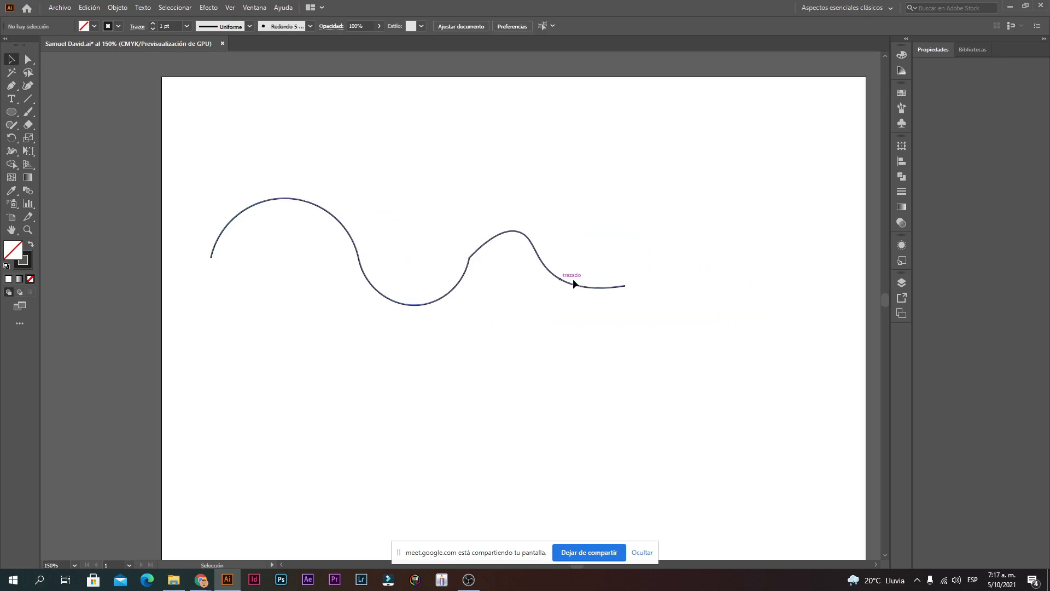
Step: Select the wave path and delete it
{"action": "left_click", "coordinate": [469, 255]}
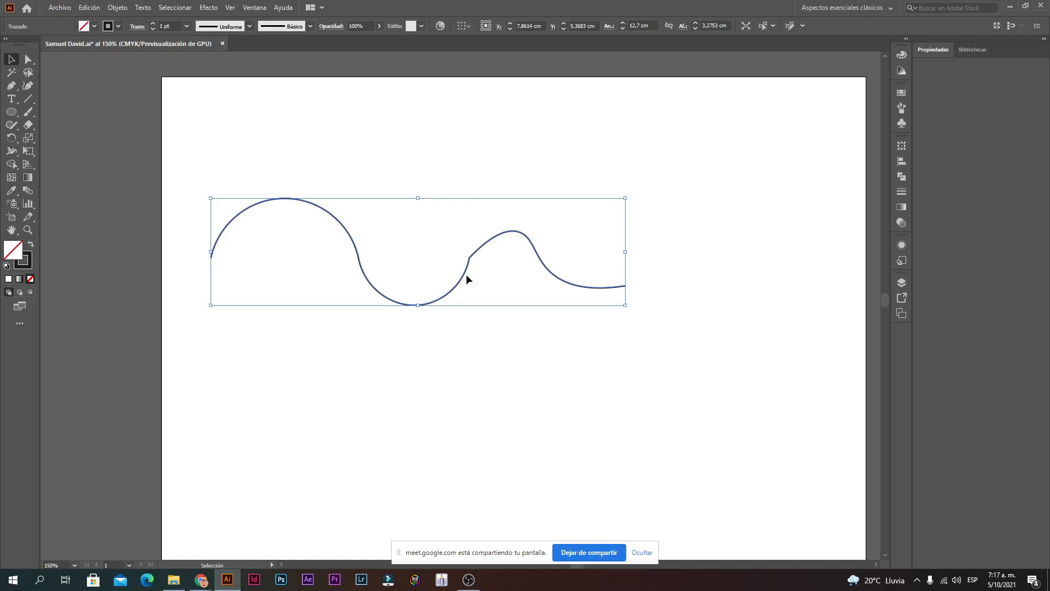
{"action": "key", "text": "Delete"}
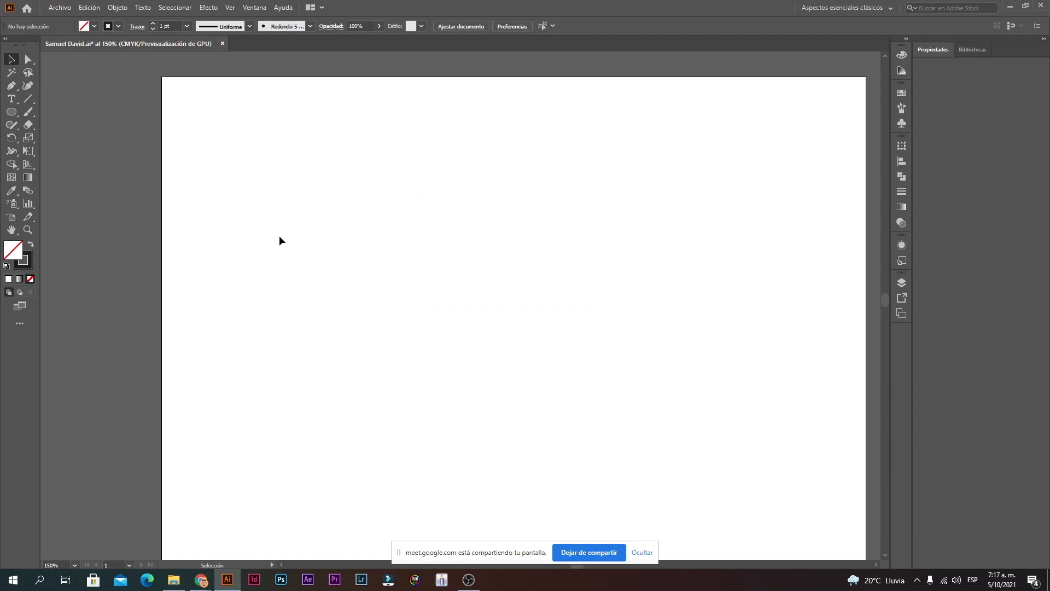
{"action": "left_click", "coordinate": [13, 100]}
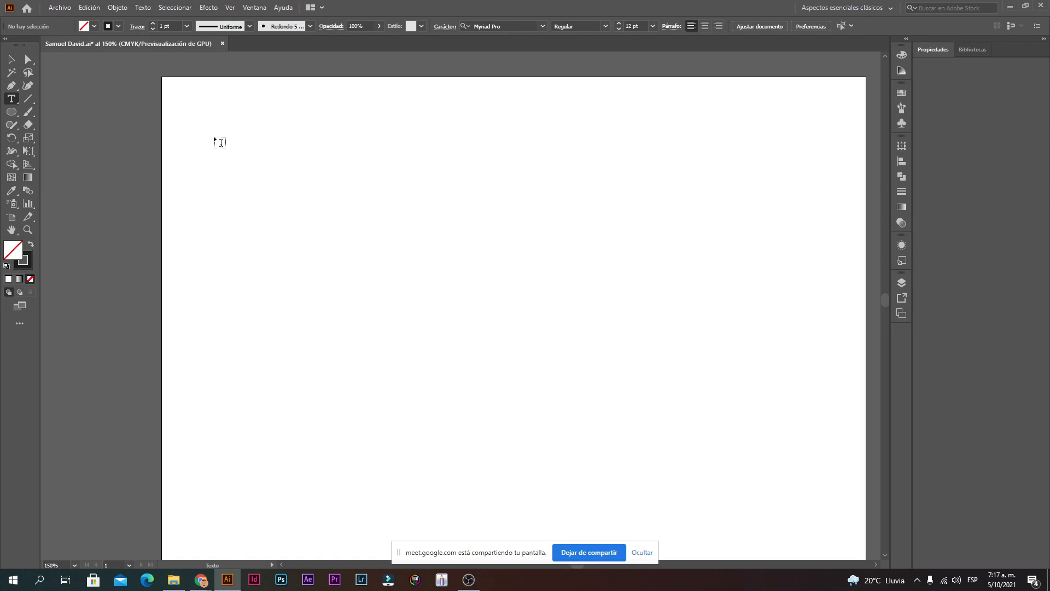
Step: Draw a Lorem ipsum text area, undo it, then draw a wider text frame across the artboard's top
{"action": "left_click_drag", "start_coordinate": [210, 125], "coordinate": [765, 370]}
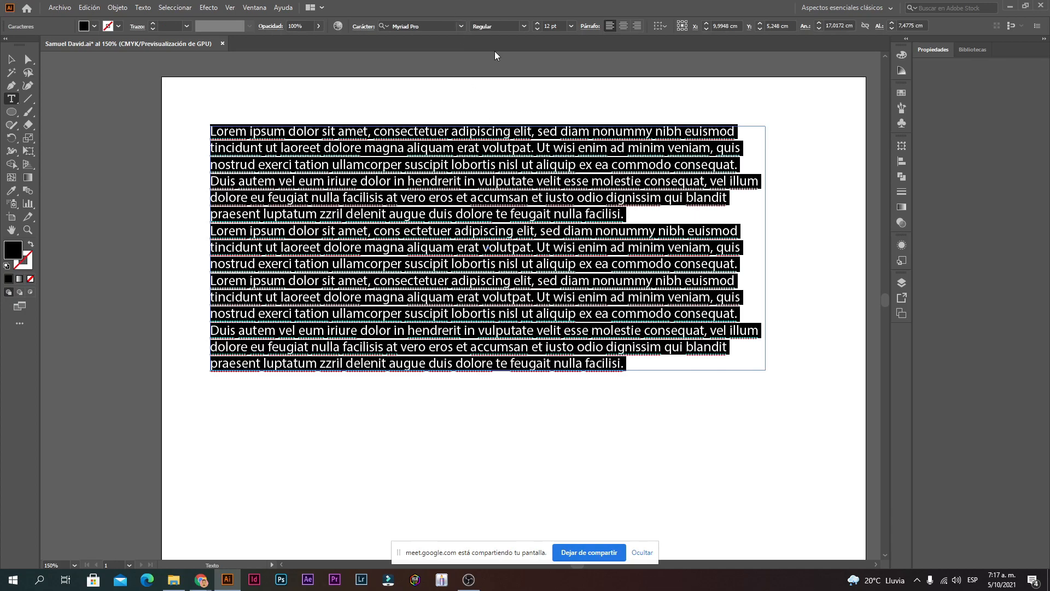
{"action": "key", "text": "ctrl+z"}
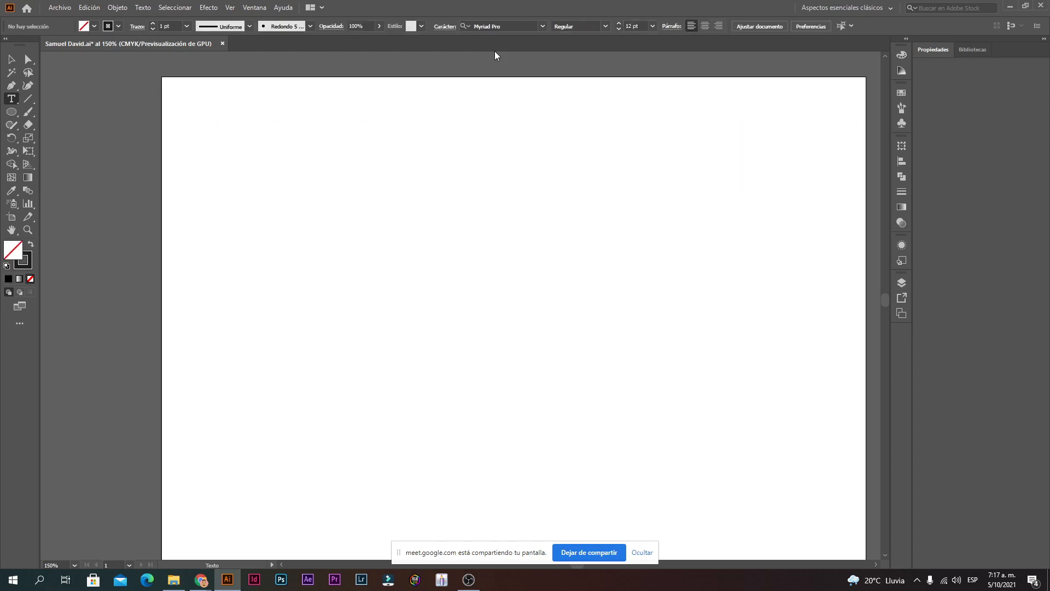
{"action": "left_click_drag", "start_coordinate": [195, 116], "coordinate": [841, 339]}
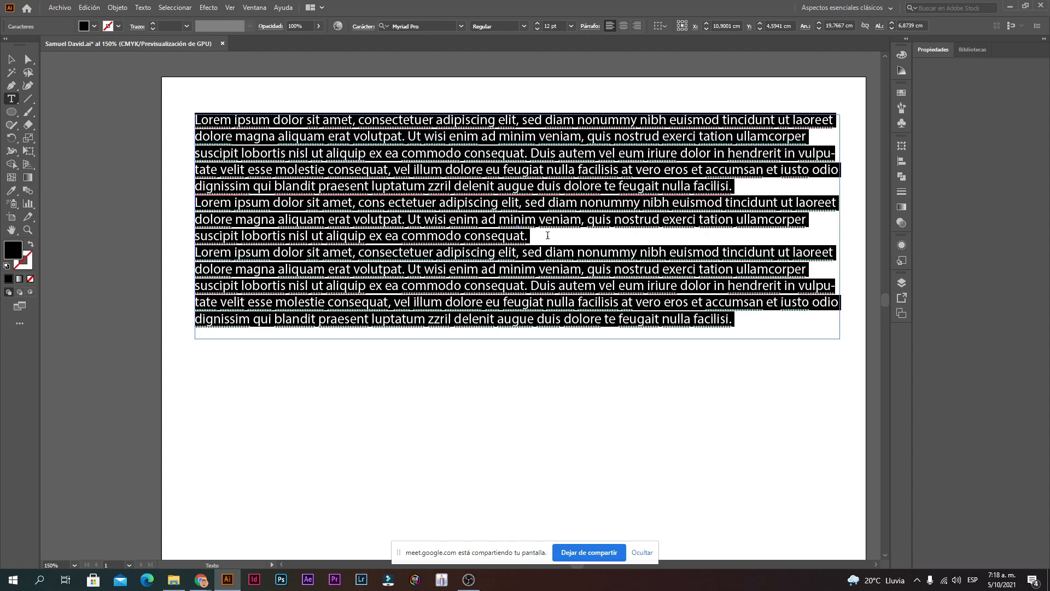
Step: Replace the placeholder text with 'Curso Illustrator' and select the whole title
{"action": "key", "text": "Delete"}
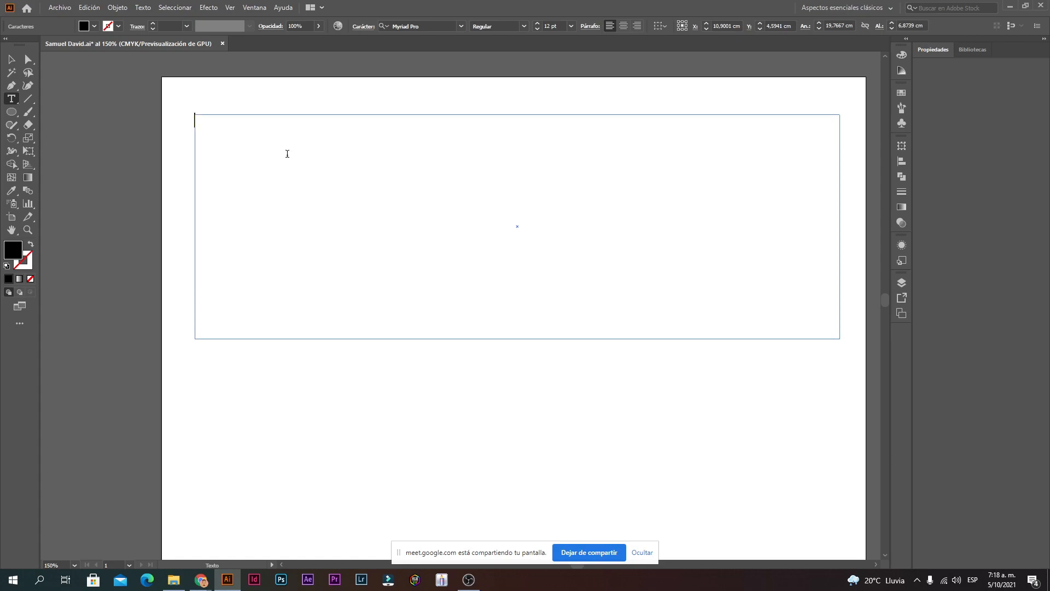
{"action": "type", "text": "Curso Illustrator"}
{"action": "left_click_drag", "start_coordinate": [318, 146], "coordinate": [158, 130]}
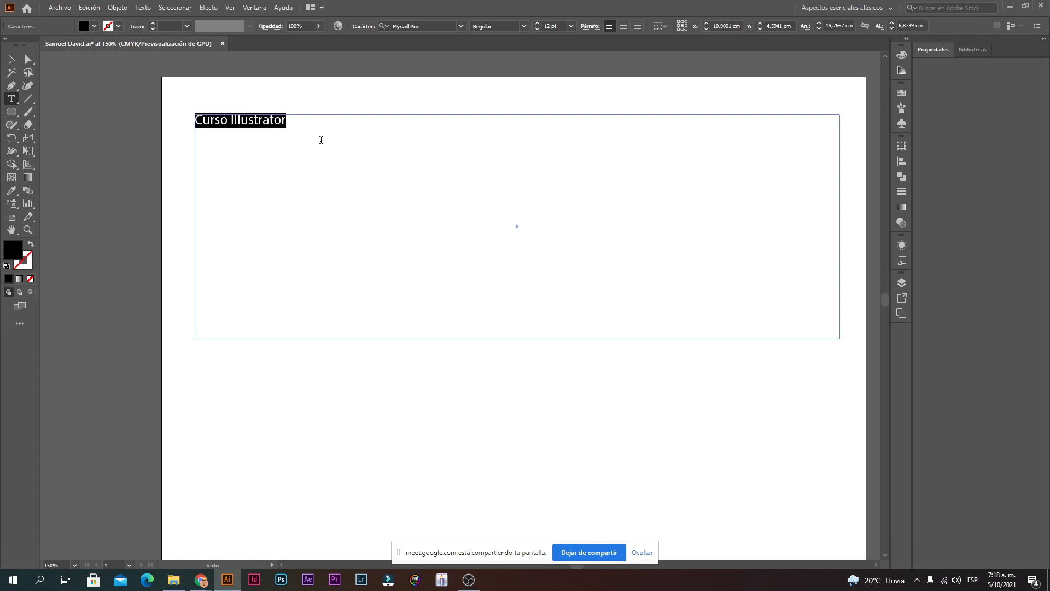
Step: Enlarge the title with the font-size spinner, then set it to 50 pt
{"action": "left_click", "coordinate": [538, 23]}
{"action": "left_click", "coordinate": [538, 24]}
{"action": "left_click", "coordinate": [537, 24]}
{"action": "left_click", "coordinate": [540, 23]}
{"action": "left_click", "coordinate": [540, 23]}
{"action": "left_click", "coordinate": [540, 23]}
{"action": "left_click", "coordinate": [540, 23]}
{"action": "left_click", "coordinate": [540, 23]}
{"action": "left_click", "coordinate": [540, 23]}
{"action": "left_click", "coordinate": [540, 23]}
{"action": "left_click", "coordinate": [539, 24]}
{"action": "left_click", "coordinate": [540, 24]}
{"action": "left_click", "coordinate": [540, 25]}
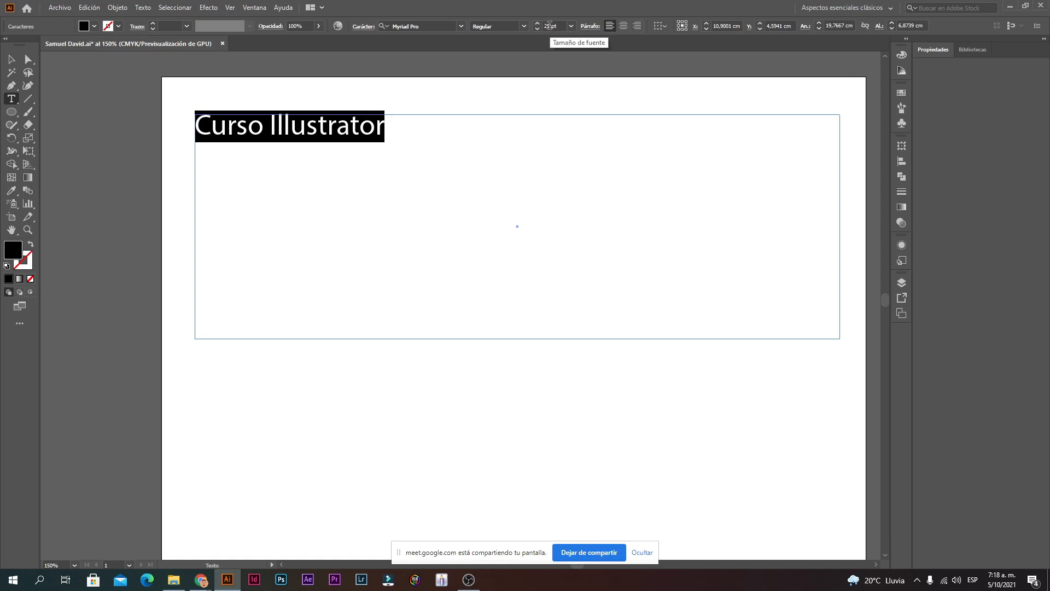
{"action": "left_click", "coordinate": [548, 26]}
{"action": "type", "text": "50"}
{"action": "key", "text": "Return"}
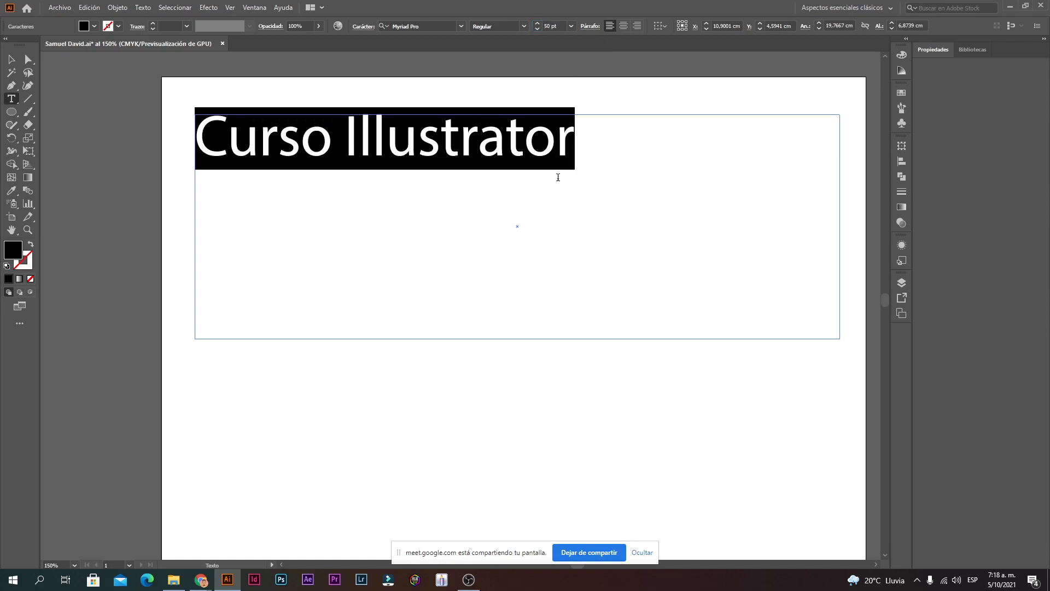
{"action": "left_click", "coordinate": [653, 172]}
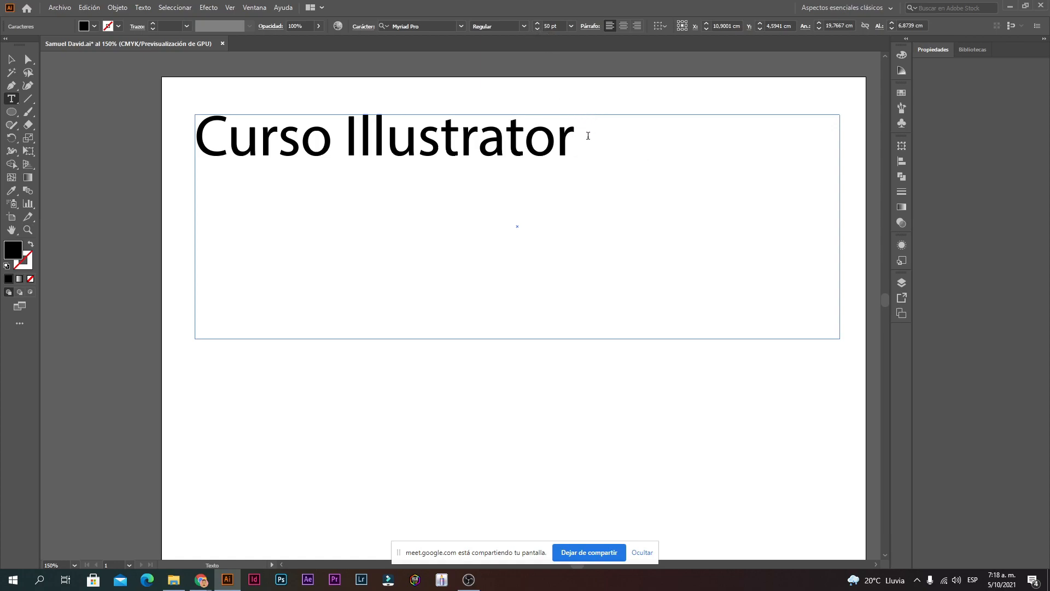
Step: Set the letters 'llustrator' to 72 pt from the preset size list
{"action": "left_click_drag", "start_coordinate": [589, 138], "coordinate": [168, 158]}
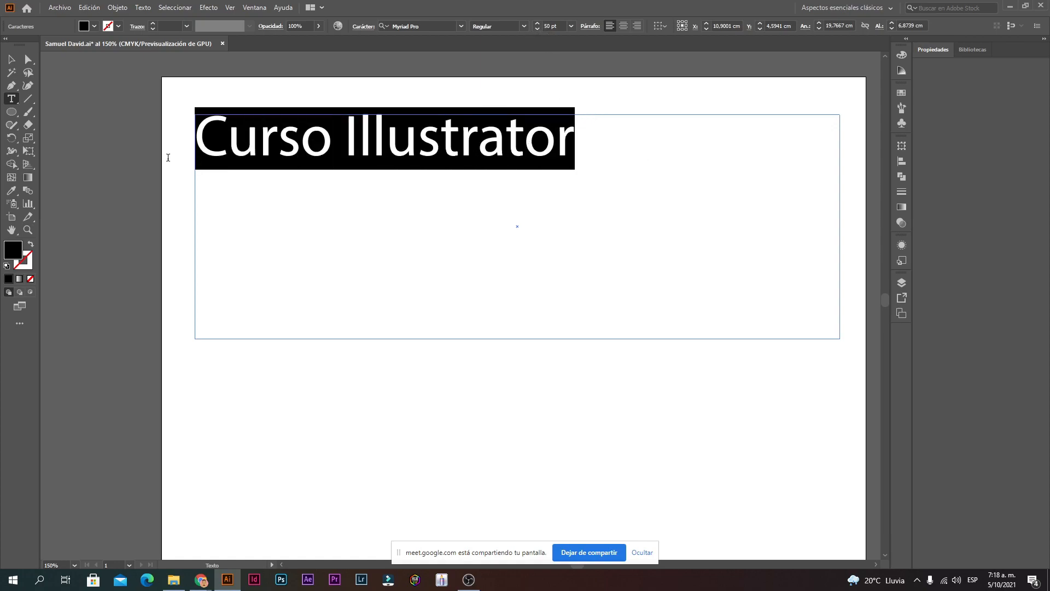
{"action": "left_click", "coordinate": [572, 26]}
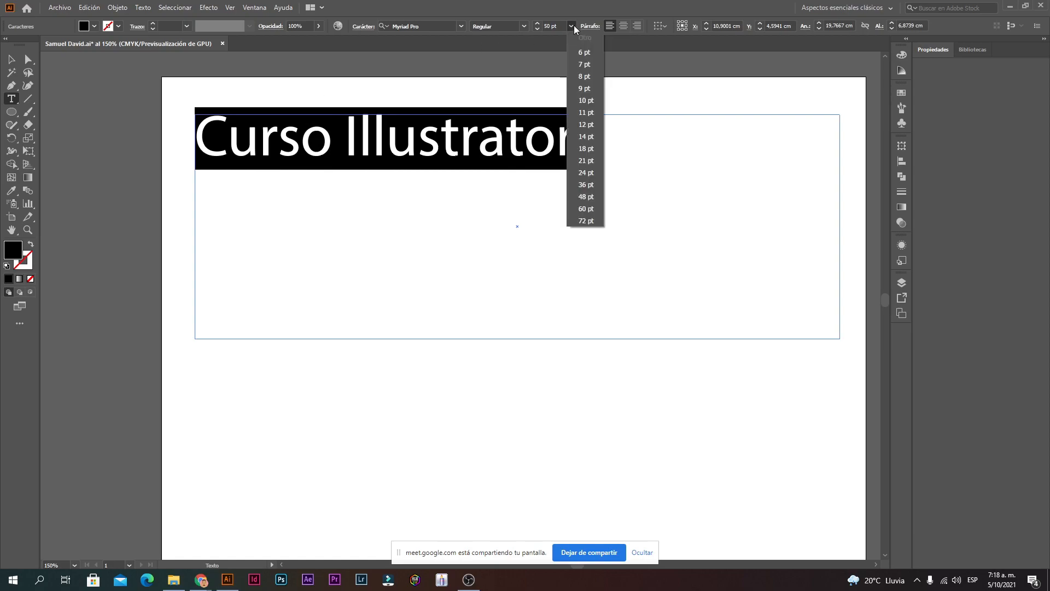
{"action": "left_click", "coordinate": [592, 221]}
Step: Reselect the whole Curso Illustrator title and set it to 60 pt
{"action": "left_click", "coordinate": [816, 157]}
{"action": "left_click_drag", "start_coordinate": [816, 157], "coordinate": [127, 204]}
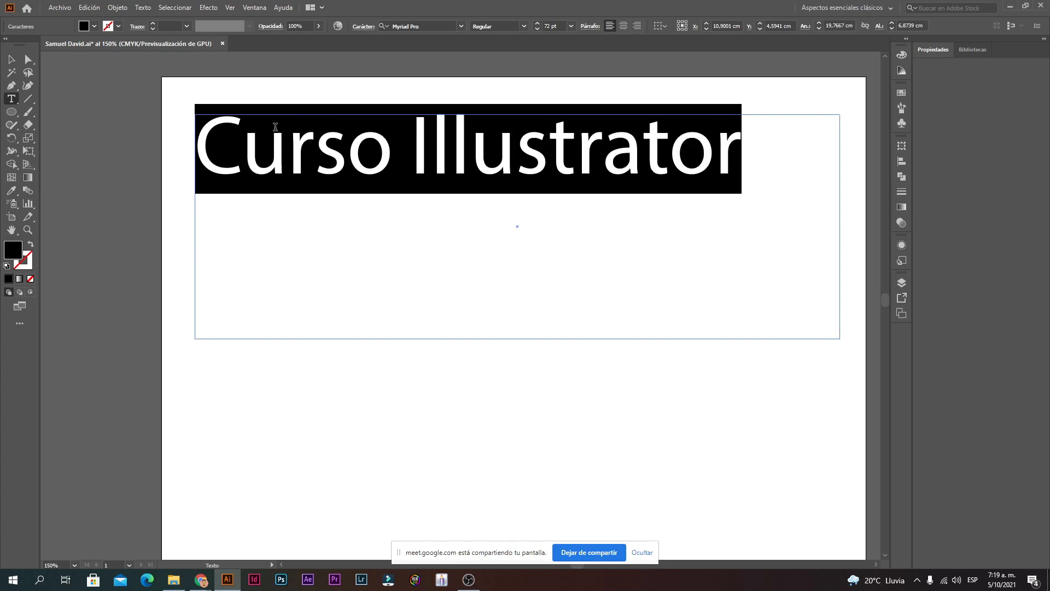
{"action": "left_click", "coordinate": [548, 26]}
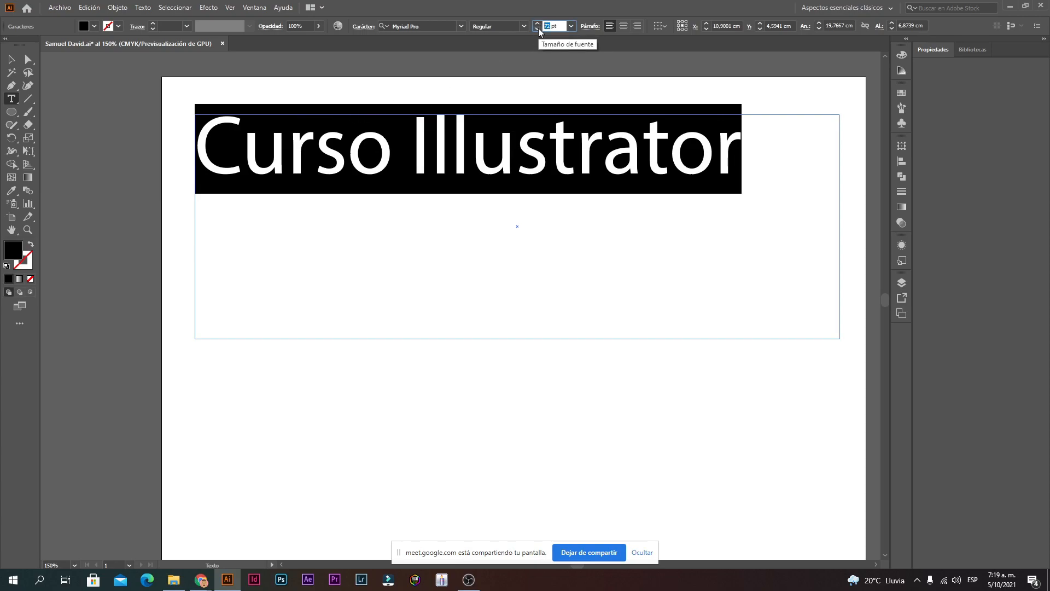
{"action": "type", "text": "60"}
{"action": "key", "text": "Return"}
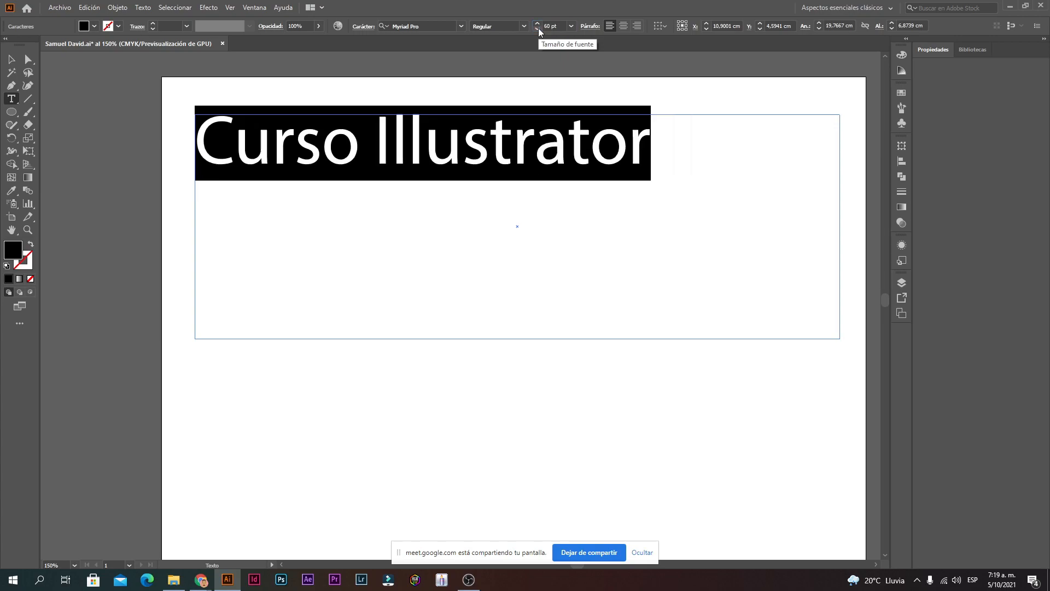
{"action": "left_click", "coordinate": [633, 121]}
{"action": "scroll", "coordinate": [604, 124], "scroll_direction": "up", "scroll_amount": 3}
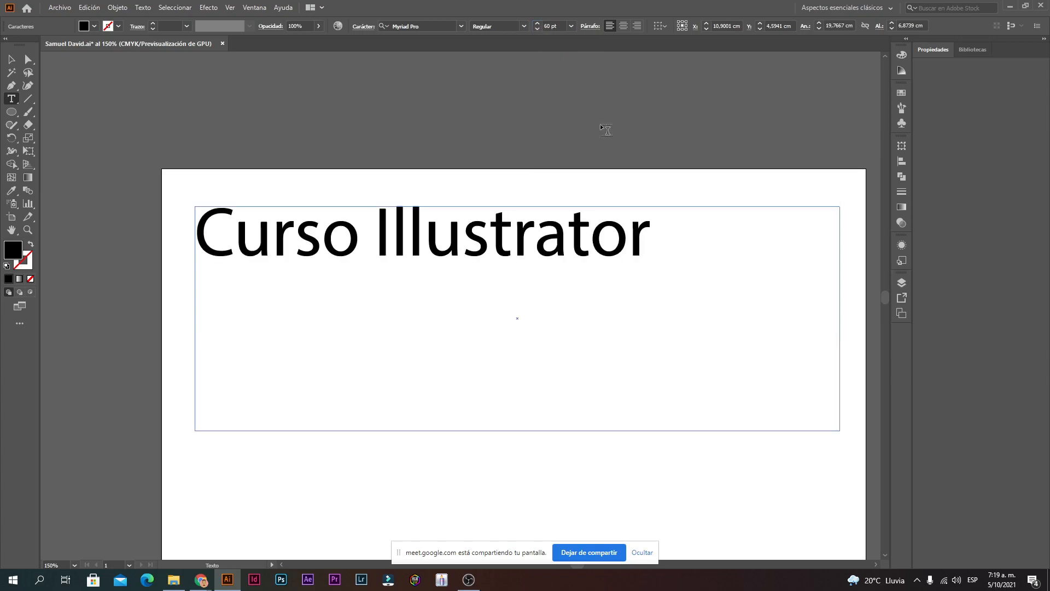
Step: Replace the title text with 'Afiche'
{"action": "left_click_drag", "start_coordinate": [650, 241], "coordinate": [192, 291]}
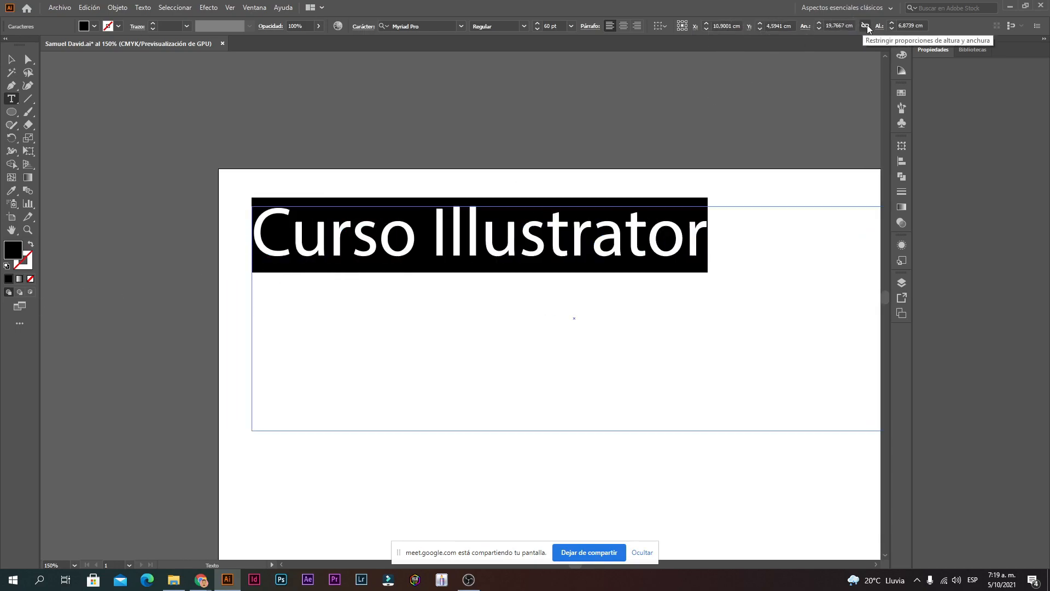
{"action": "left_click", "coordinate": [848, 26]}
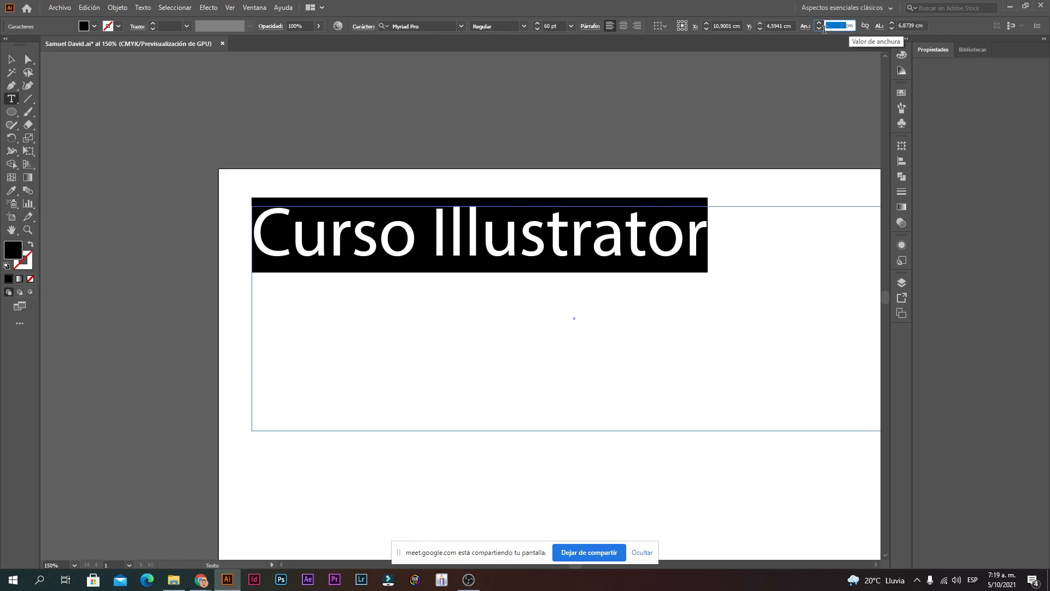
{"action": "left_click_drag", "start_coordinate": [722, 246], "coordinate": [74, 293]}
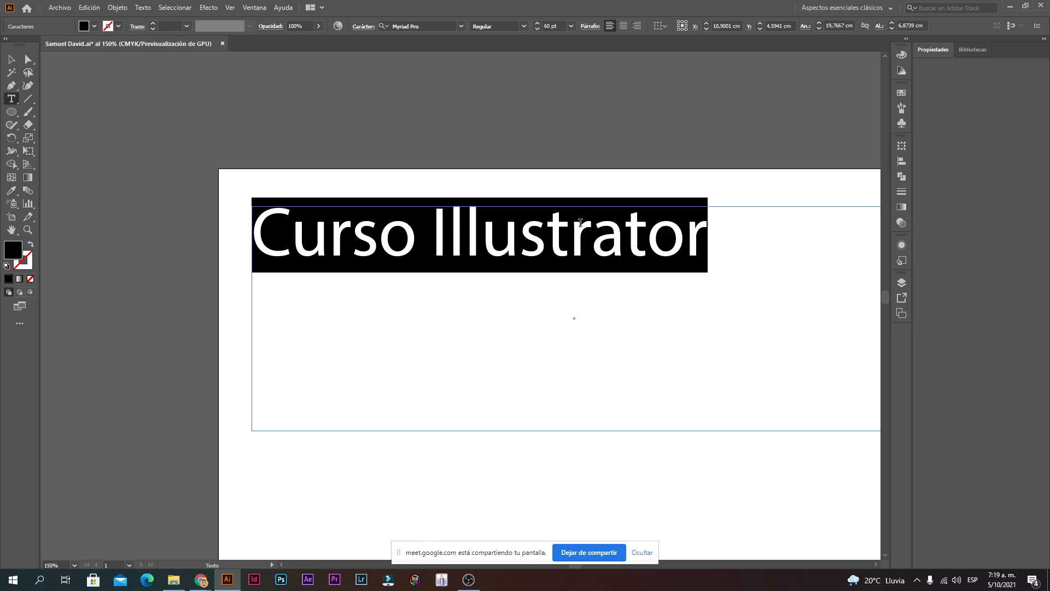
{"action": "type", "text": "Afiche"}
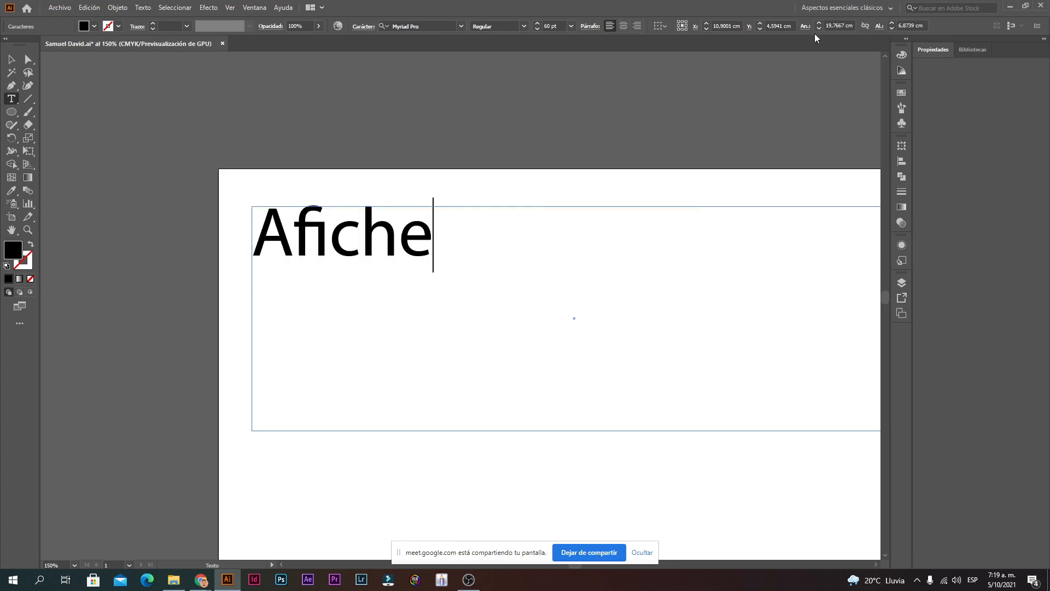
Step: Resize the Afiche text frame to 30 cm wide by 30 cm tall
{"action": "left_click", "coordinate": [844, 26]}
{"action": "left_click_drag", "start_coordinate": [844, 25], "coordinate": [789, 29]}
{"action": "type", "text": "30"}
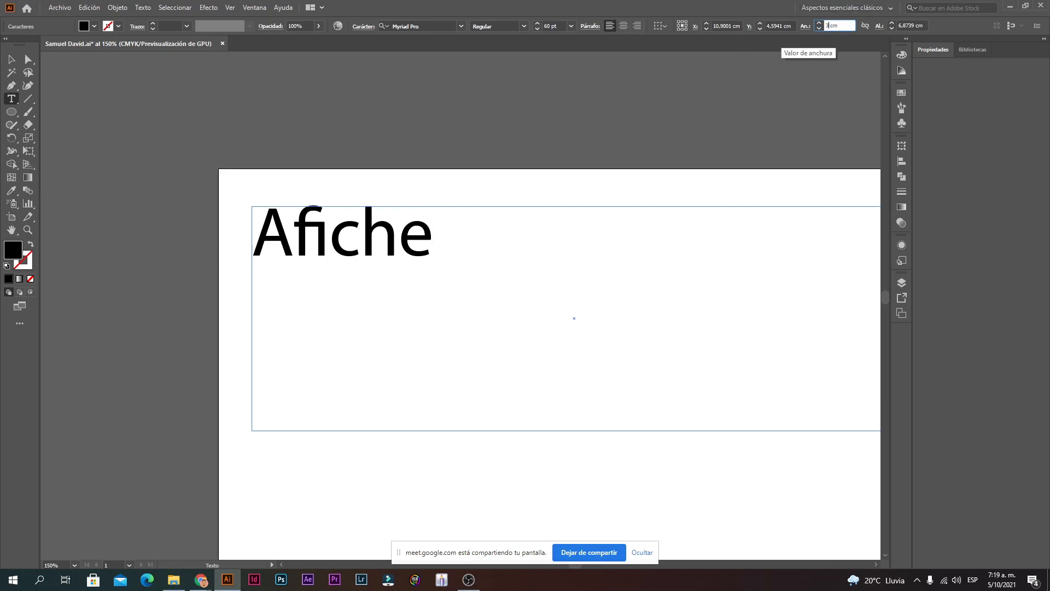
{"action": "left_click_drag", "start_coordinate": [915, 26], "coordinate": [855, 34]}
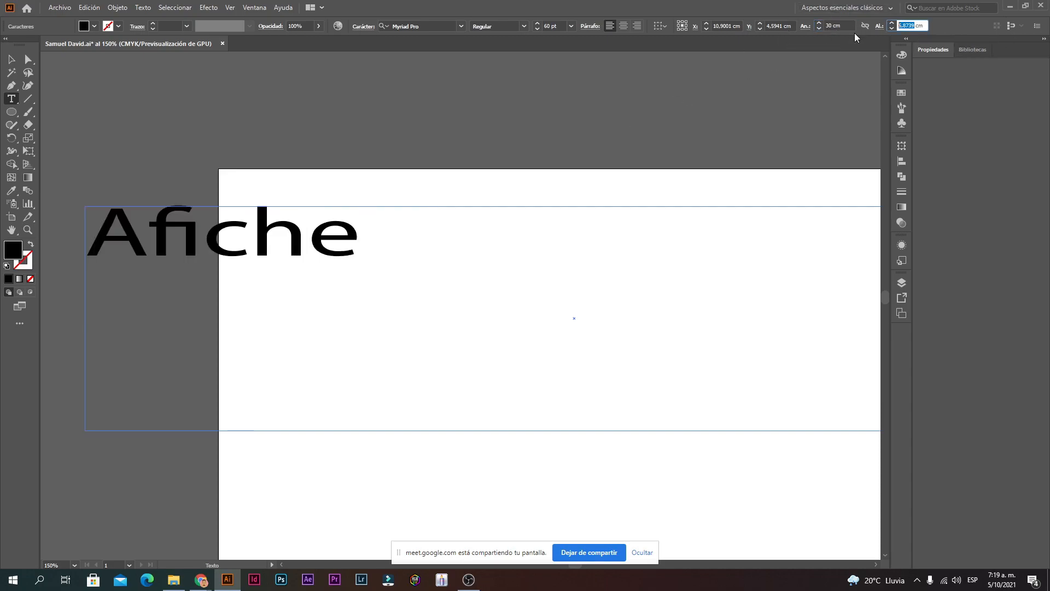
{"action": "type", "text": "30"}
{"action": "key", "text": "Return"}
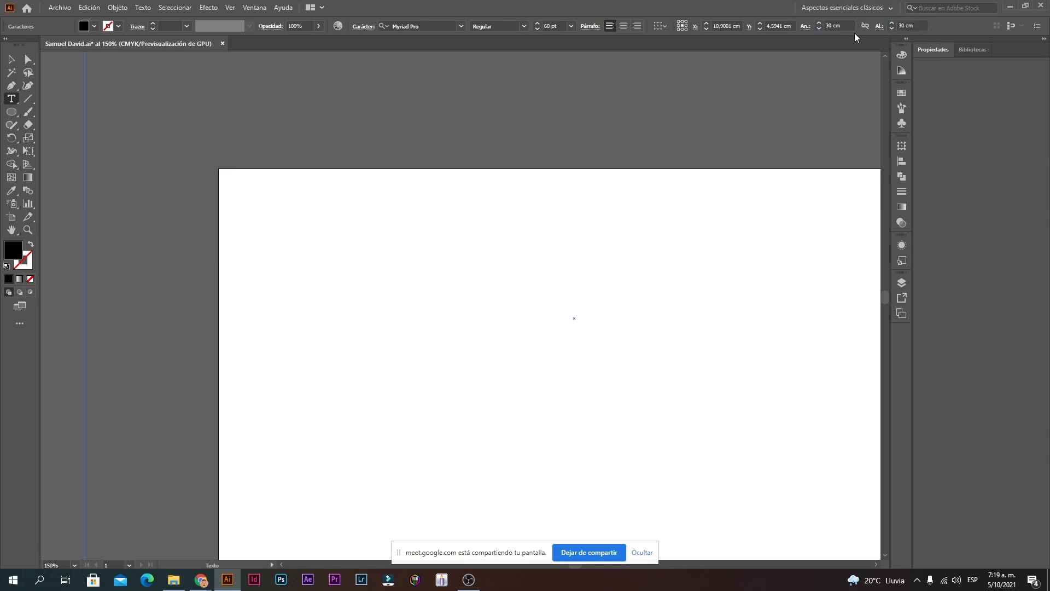
{"action": "left_click", "coordinate": [11, 60]}
{"action": "left_click", "coordinate": [346, 232]}
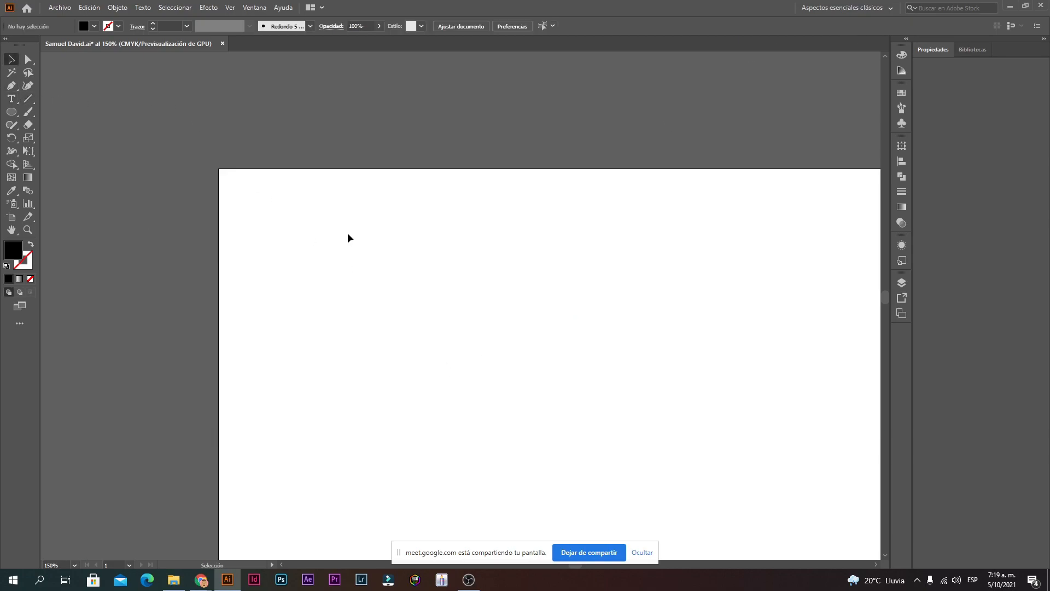
Step: Zoom out to find the Afiche frame and move it onto the artboard
{"action": "left_click", "coordinate": [444, 356], "text": "ctrl+alt"}
{"action": "left_click", "coordinate": [445, 356], "text": "ctrl+alt"}
{"action": "left_click", "coordinate": [445, 357], "text": "ctrl+alt"}
{"action": "left_click", "coordinate": [444, 356], "text": "ctrl+alt"}
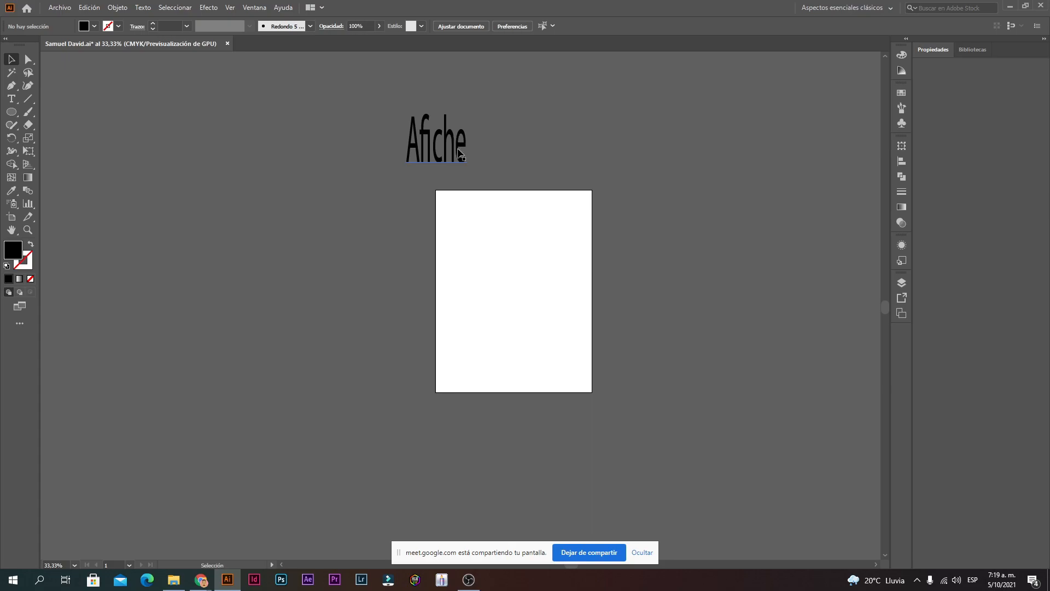
{"action": "left_click", "coordinate": [434, 131]}
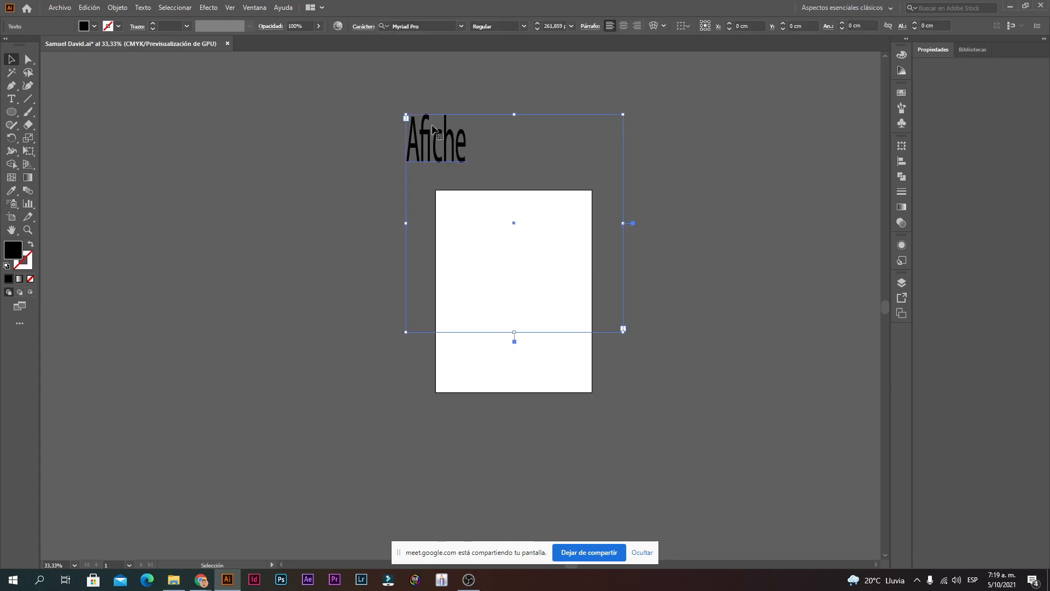
{"action": "left_click_drag", "start_coordinate": [433, 126], "coordinate": [509, 222]}
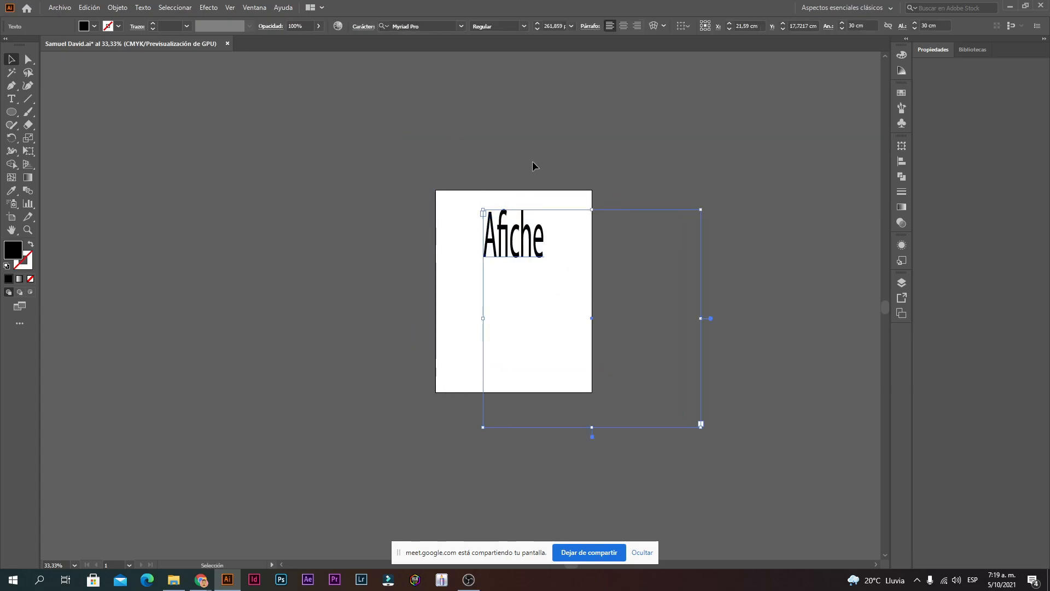
{"action": "left_click", "coordinate": [534, 167]}
{"action": "left_click", "coordinate": [513, 256], "text": "ctrl"}
{"action": "left_click", "coordinate": [513, 256], "text": "ctrl"}
{"action": "left_click", "coordinate": [509, 265], "text": "ctrl"}
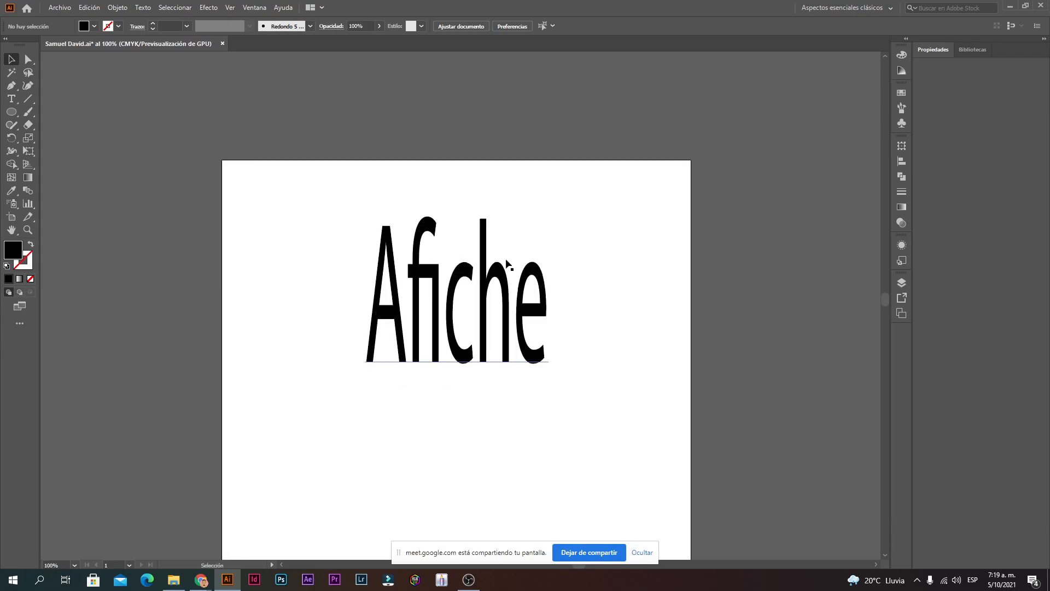
Step: Undo the move and stretch so Afiche returns to normal 60 pt proportions
{"action": "left_click", "coordinate": [478, 304]}
{"action": "double_click", "coordinate": [486, 312]}
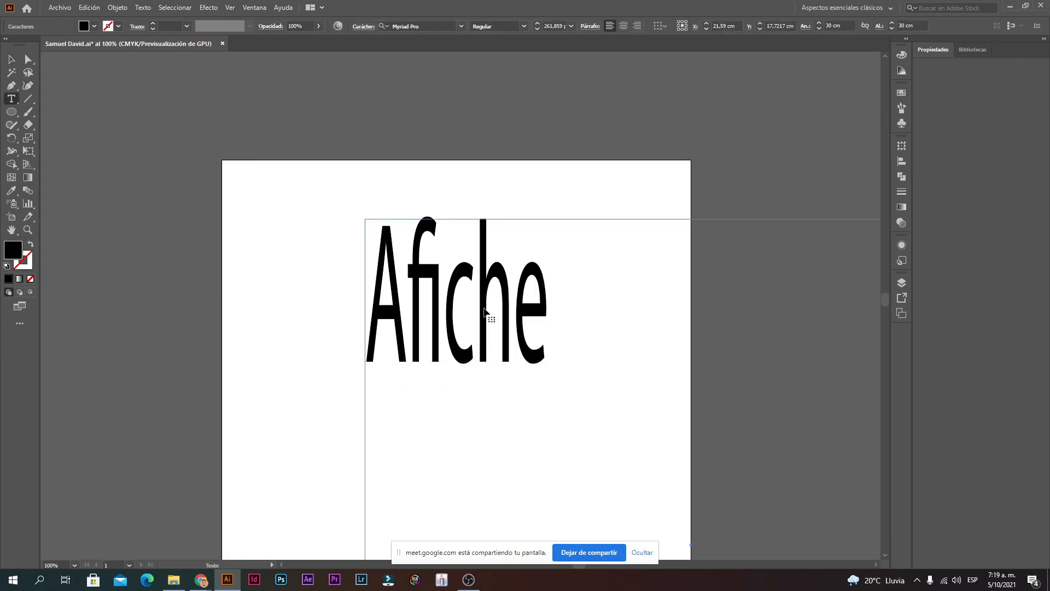
{"action": "double_click", "coordinate": [486, 312]}
{"action": "key", "text": "ctrl+z"}
{"action": "key", "text": "ctrl+z"}
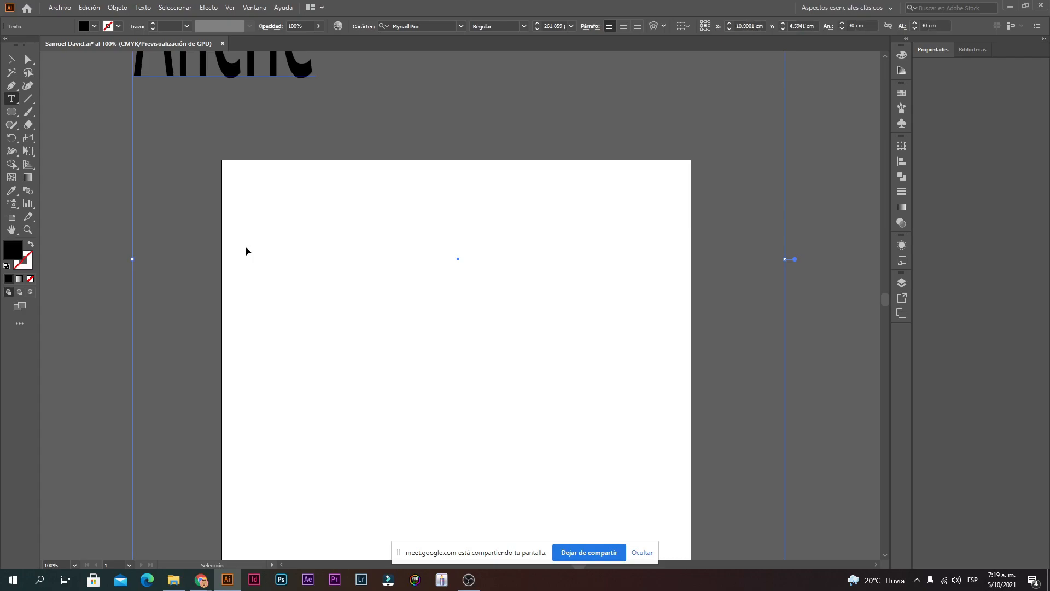
{"action": "key", "text": "ctrl+z"}
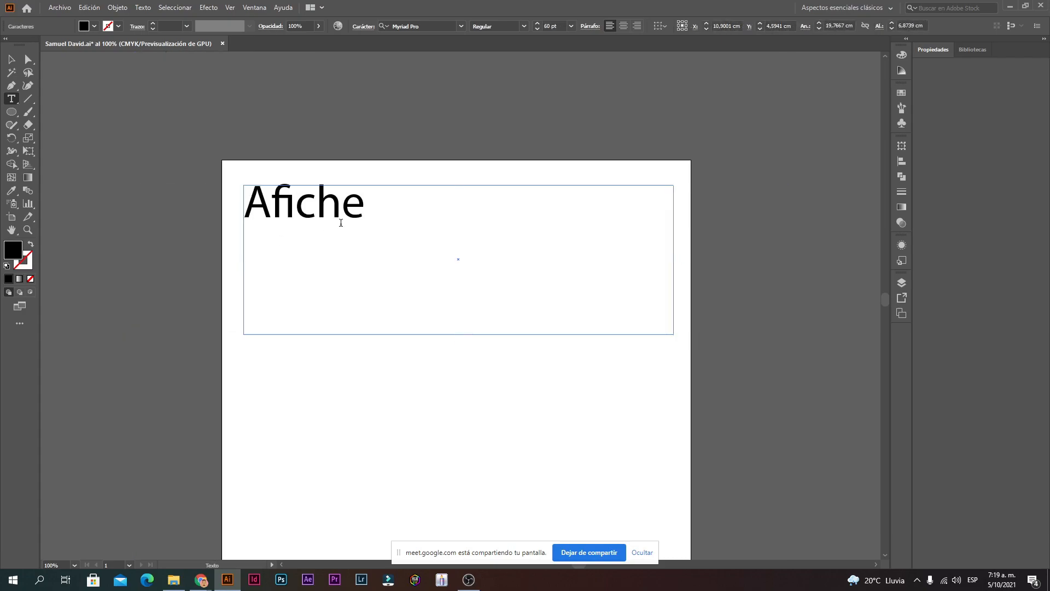
{"action": "double_click", "coordinate": [345, 211]}
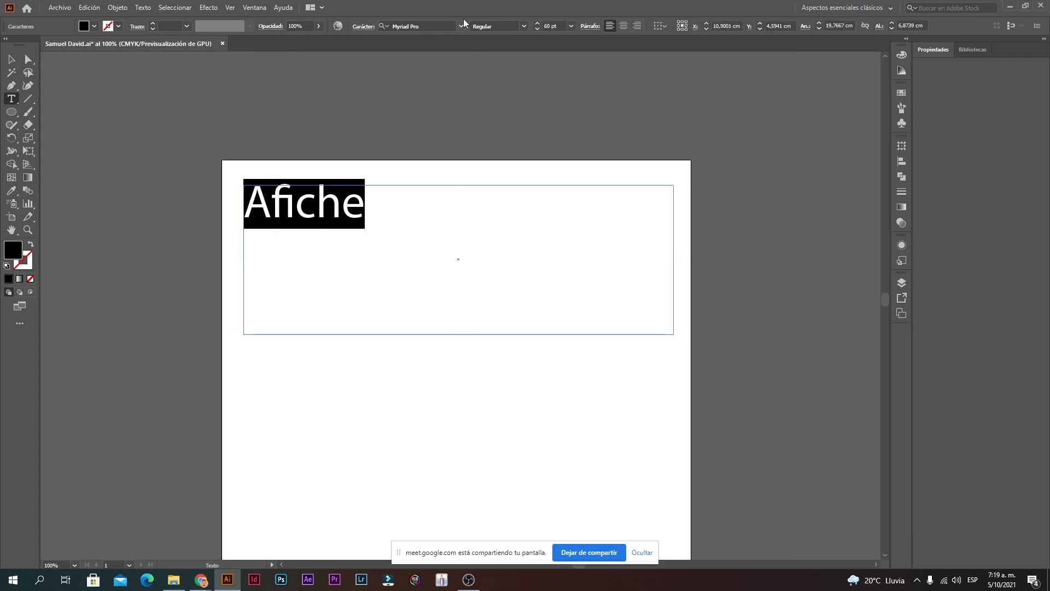
{"action": "key", "text": "ctrl+plus"}
{"action": "key", "text": "ctrl+plus"}
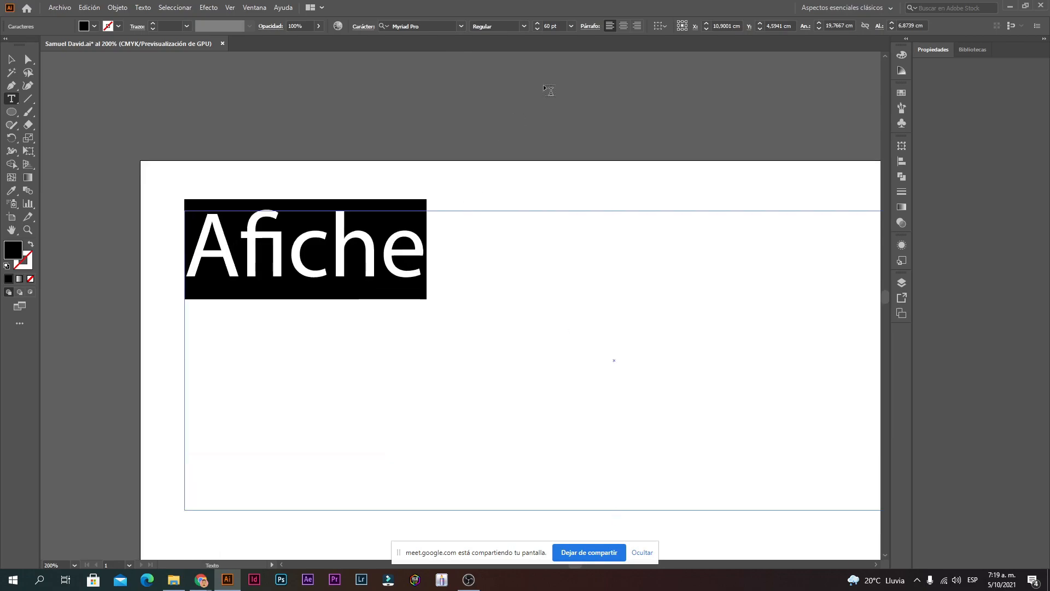
Step: Draw a small black square just right of the word Afiche
{"action": "left_click", "coordinate": [13, 61]}
{"action": "left_click_drag", "start_coordinate": [14, 111], "coordinate": [45, 116]}
{"action": "left_click", "coordinate": [46, 118]}
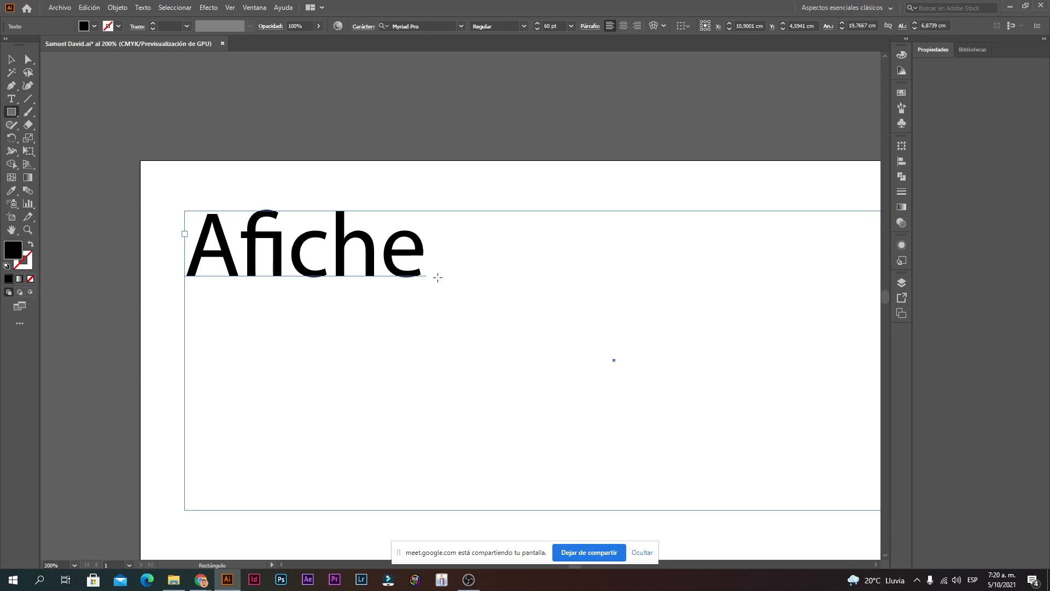
{"action": "left_click_drag", "start_coordinate": [434, 275], "coordinate": [509, 211]}
{"action": "left_click", "coordinate": [11, 59]}
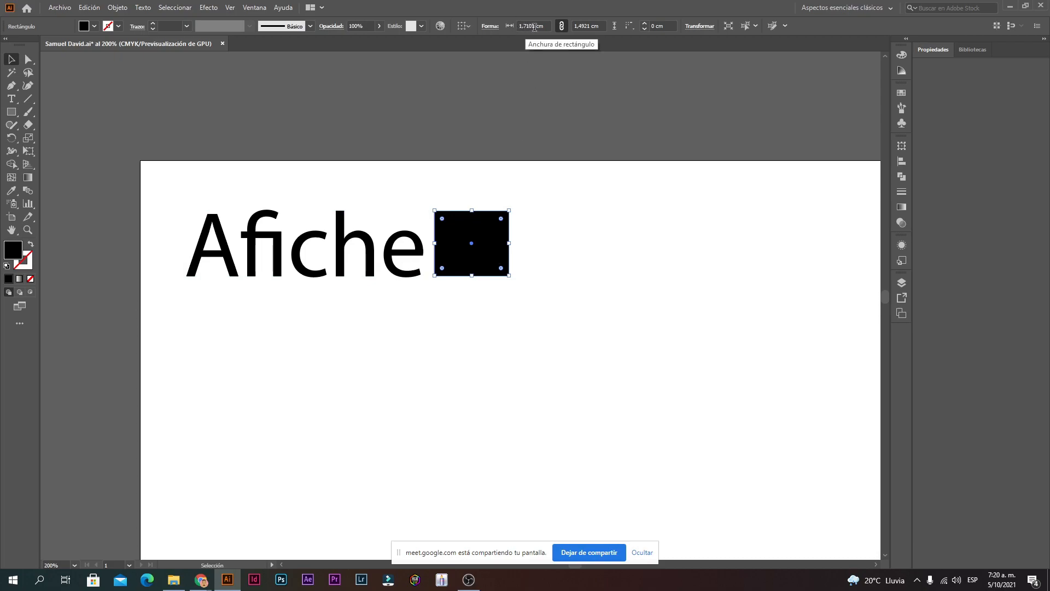
Step: Check the square's width value, zoom around the artwork, and select the Afiche frame
{"action": "left_click_drag", "start_coordinate": [526, 27], "coordinate": [589, 26]}
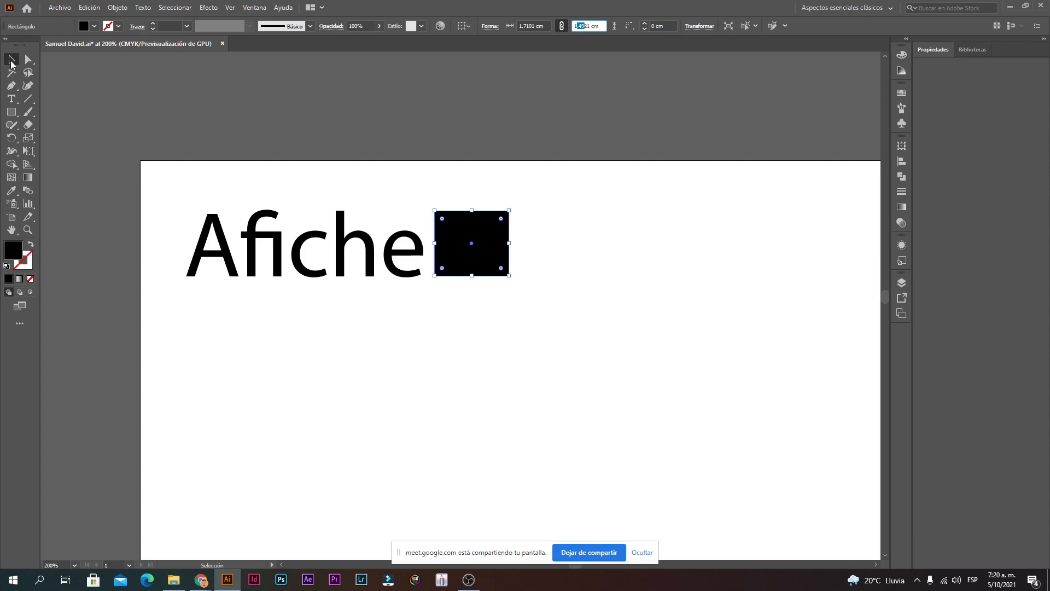
{"action": "left_click", "coordinate": [326, 148]}
{"action": "left_click", "coordinate": [333, 267], "text": "ctrl"}
{"action": "left_click", "coordinate": [564, 302], "text": "ctrl"}
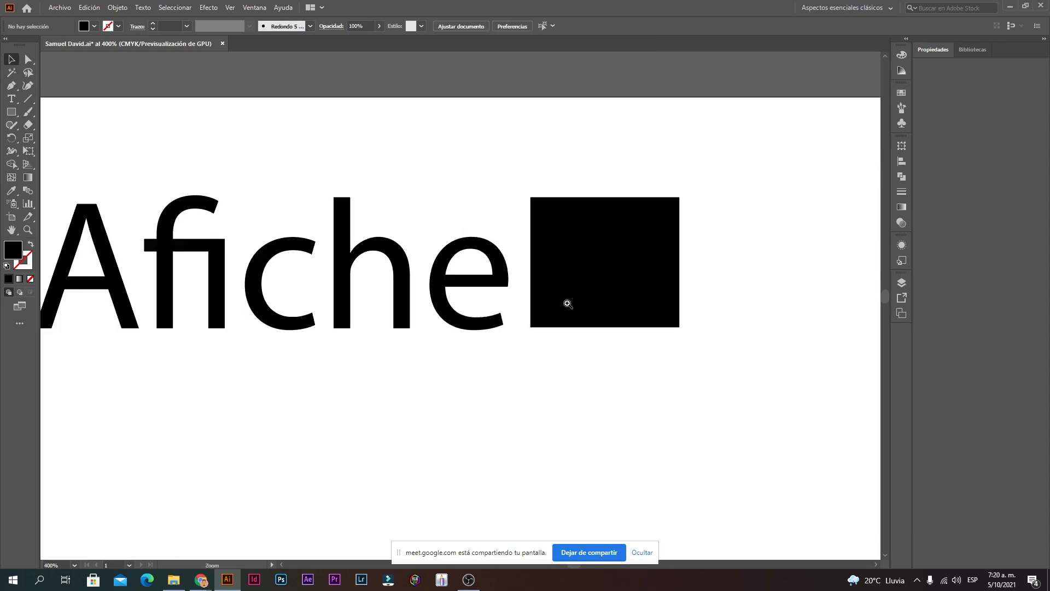
{"action": "left_click", "coordinate": [471, 327], "text": "ctrl+alt"}
{"action": "left_click", "coordinate": [392, 316], "text": "ctrl"}
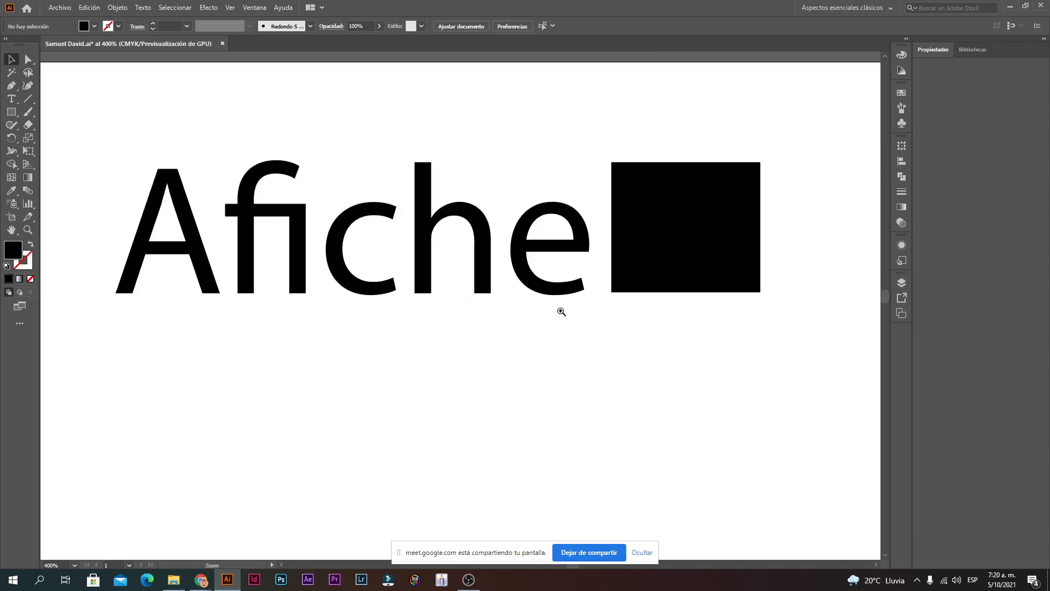
{"action": "left_click", "coordinate": [533, 333], "text": "ctrl+alt"}
{"action": "left_click", "coordinate": [535, 333], "text": "ctrl+alt"}
{"action": "left_click", "coordinate": [534, 332], "text": "ctrl+alt"}
{"action": "left_click", "coordinate": [333, 225]}
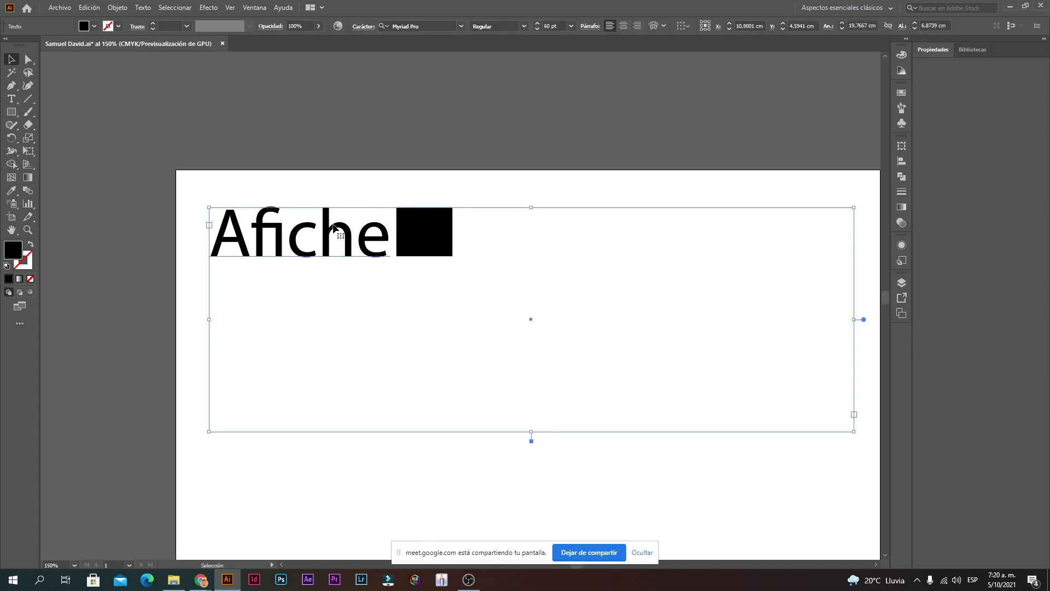
Step: Highlight Afiche, browse the font list, and apply HaloRegular
{"action": "double_click", "coordinate": [334, 225]}
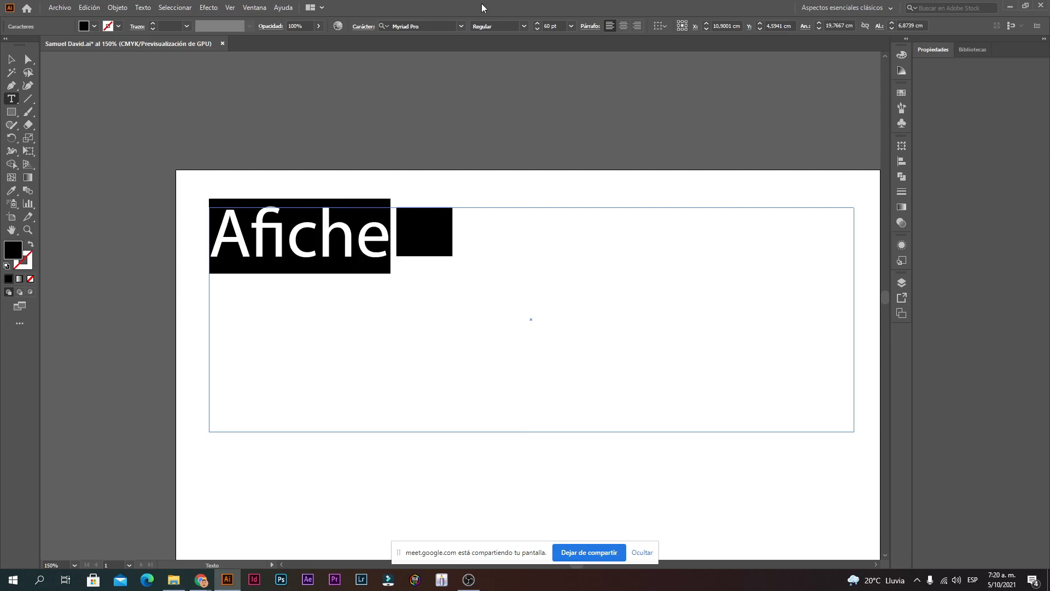
{"action": "left_click", "coordinate": [461, 26]}
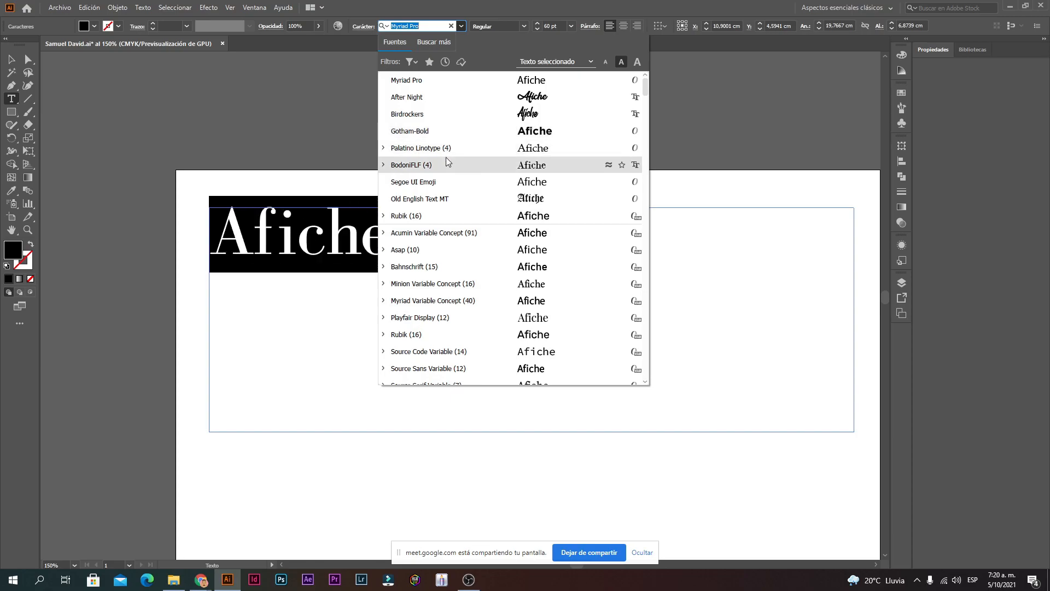
{"action": "scroll", "coordinate": [457, 188], "scroll_direction": "down", "scroll_amount": 10}
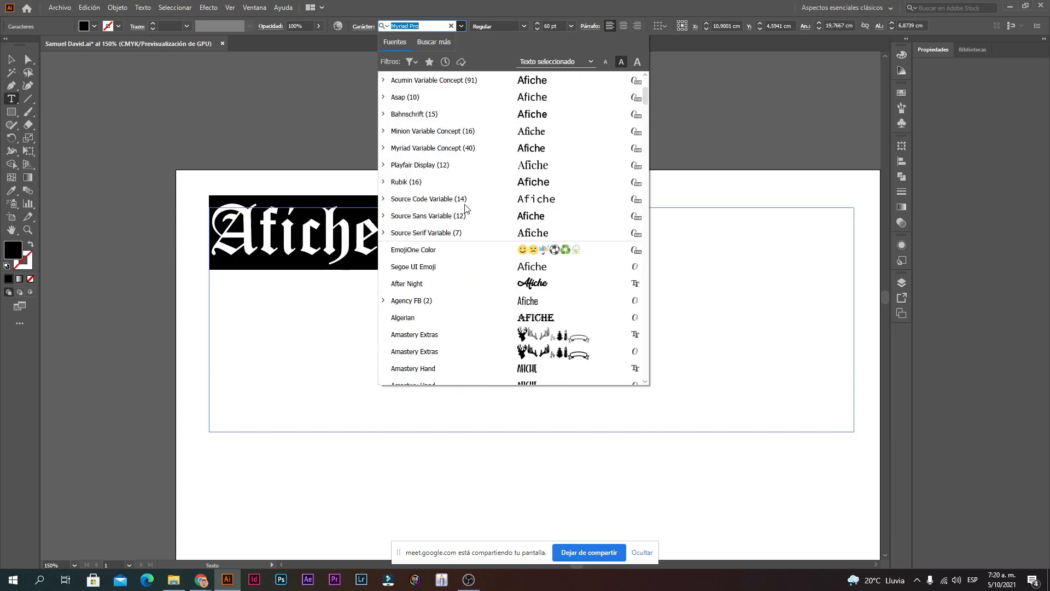
{"action": "scroll", "coordinate": [455, 180], "scroll_direction": "down", "scroll_amount": 20}
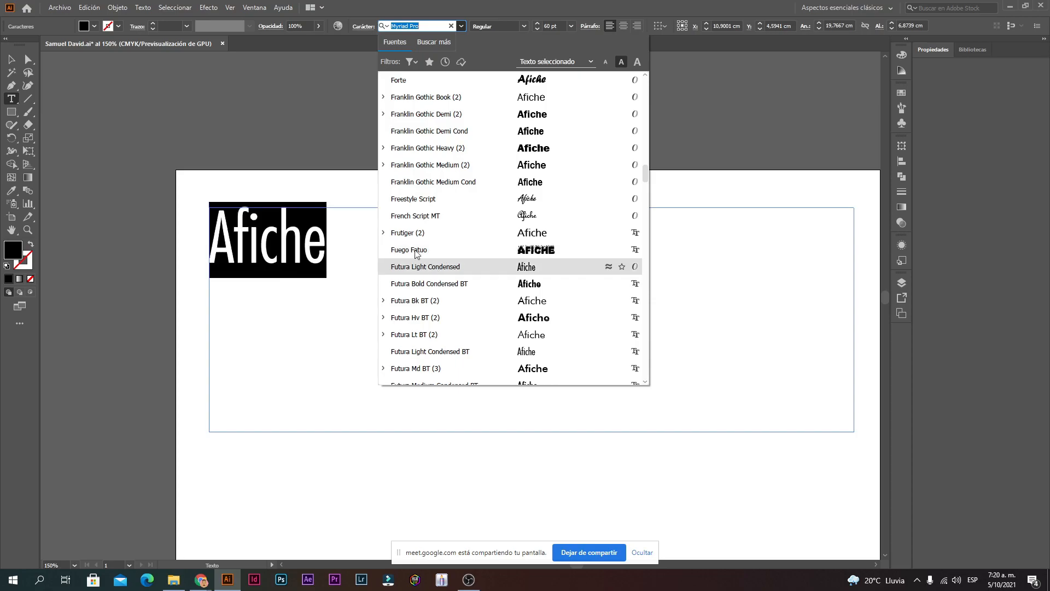
{"action": "scroll", "coordinate": [466, 166], "scroll_direction": "up", "scroll_amount": 15}
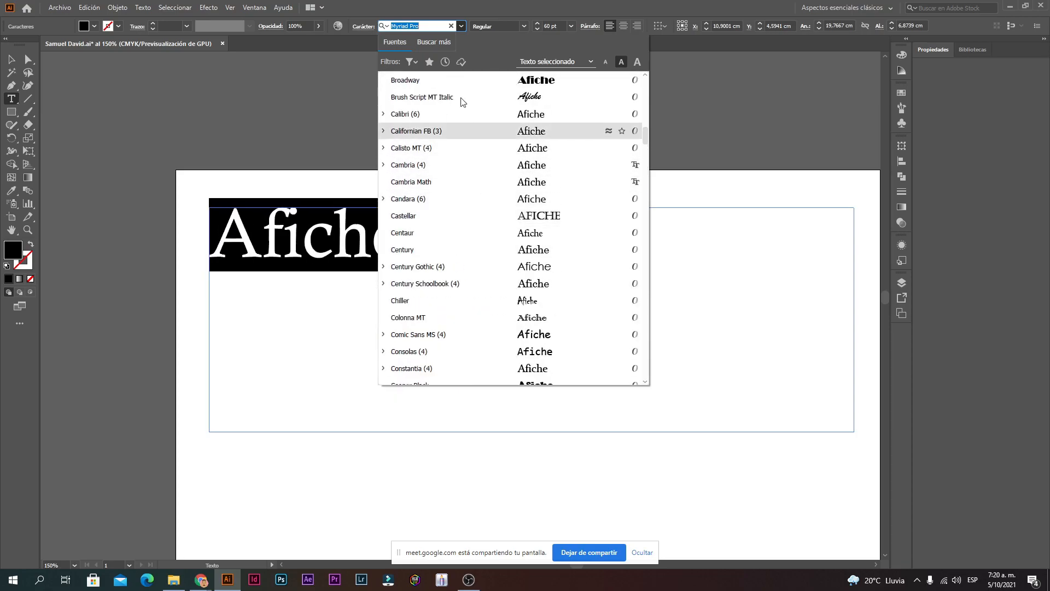
{"action": "left_click", "coordinate": [461, 25]}
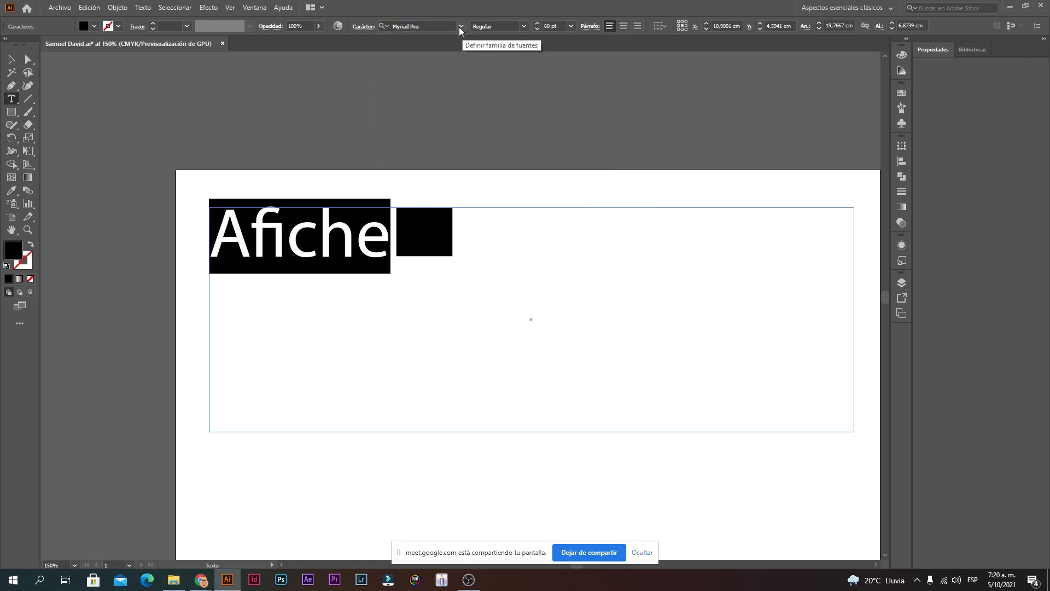
{"action": "left_click", "coordinate": [461, 26]}
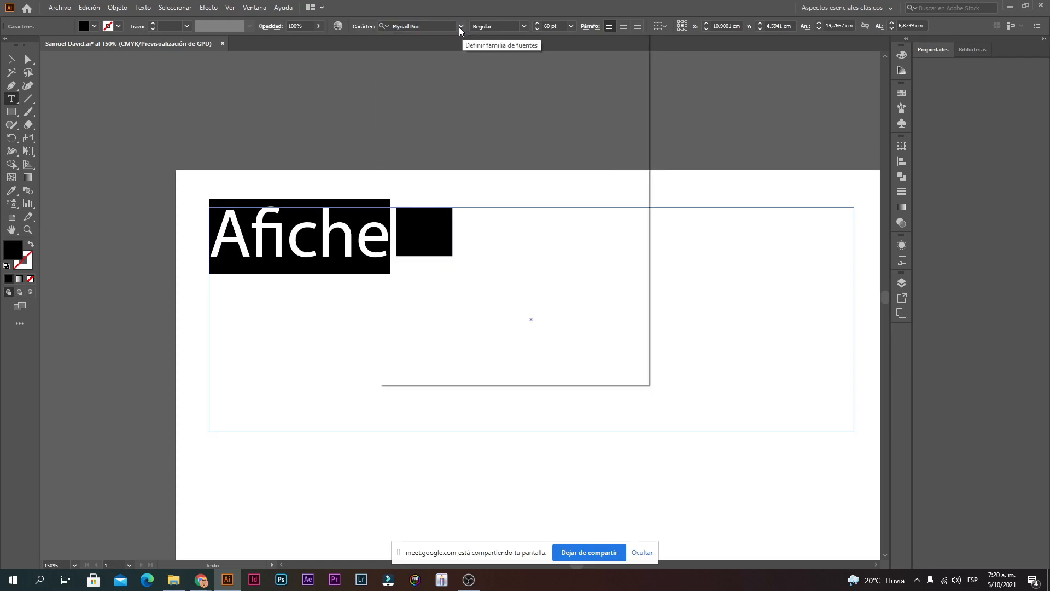
{"action": "scroll", "coordinate": [476, 219], "scroll_direction": "down", "scroll_amount": 15}
{"action": "scroll", "coordinate": [475, 245], "scroll_direction": "down", "scroll_amount": 10}
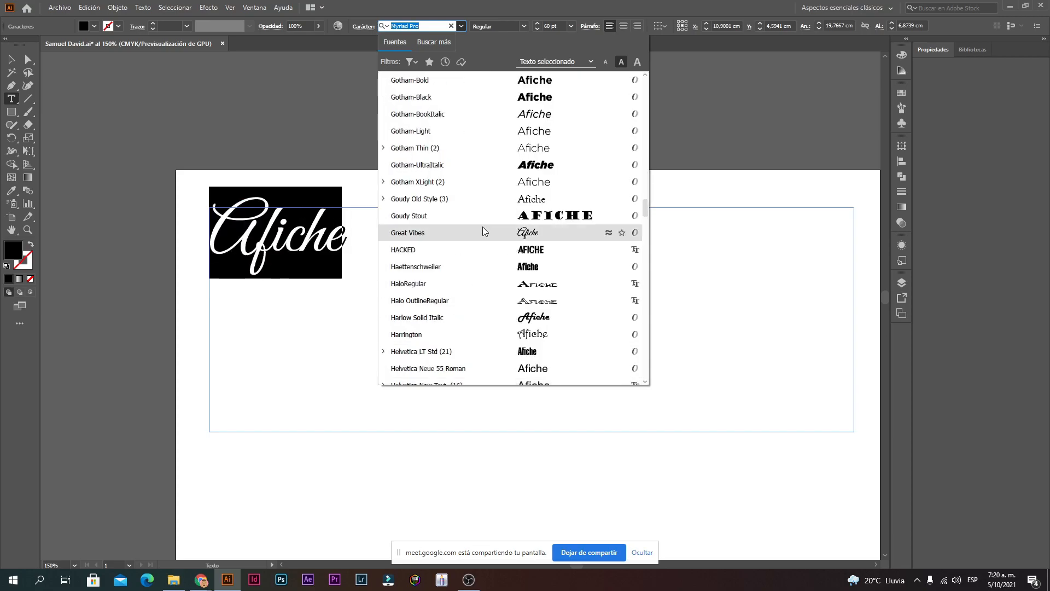
{"action": "left_click", "coordinate": [518, 285]}
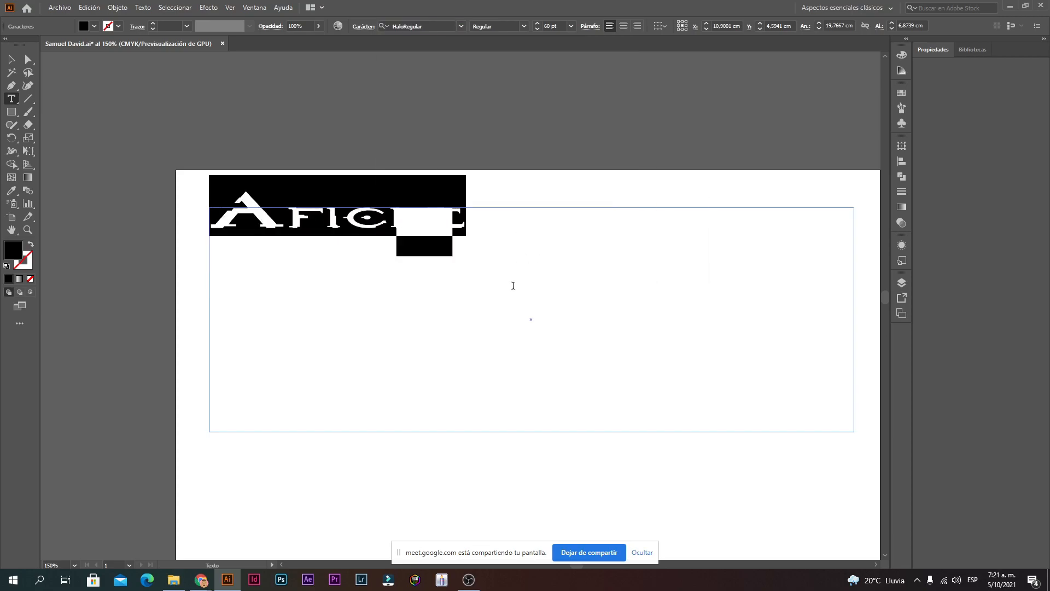
Step: Move the Afiche text down-right, clear of the black square
{"action": "left_click", "coordinate": [483, 228]}
{"action": "left_click", "coordinate": [11, 60]}
{"action": "left_click_drag", "start_coordinate": [303, 220], "coordinate": [378, 414]}
{"action": "left_click", "coordinate": [419, 359]}
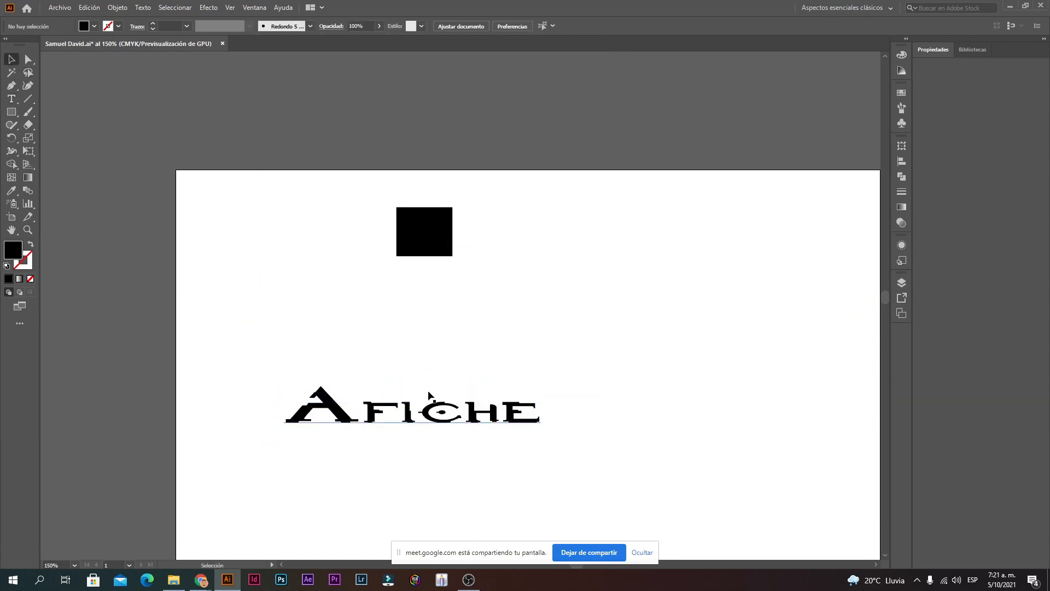
{"action": "left_click", "coordinate": [414, 412], "text": "ctrl"}
{"action": "left_click_drag", "start_coordinate": [447, 310], "coordinate": [440, 299]}
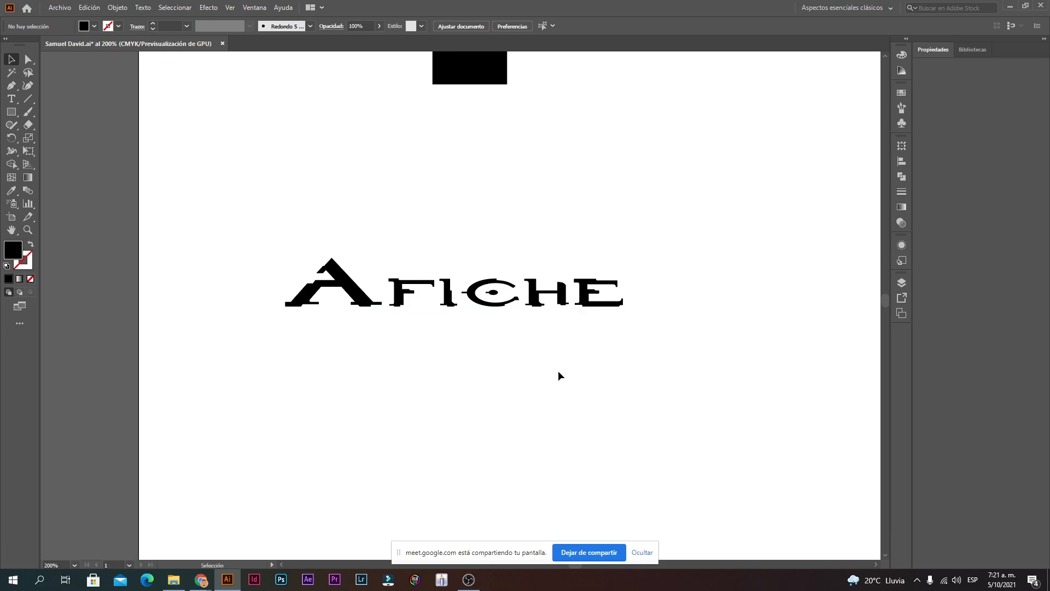
Step: Retype the word Afiche as 'Gamer'
{"action": "double_click", "coordinate": [539, 296]}
{"action": "double_click", "coordinate": [520, 288]}
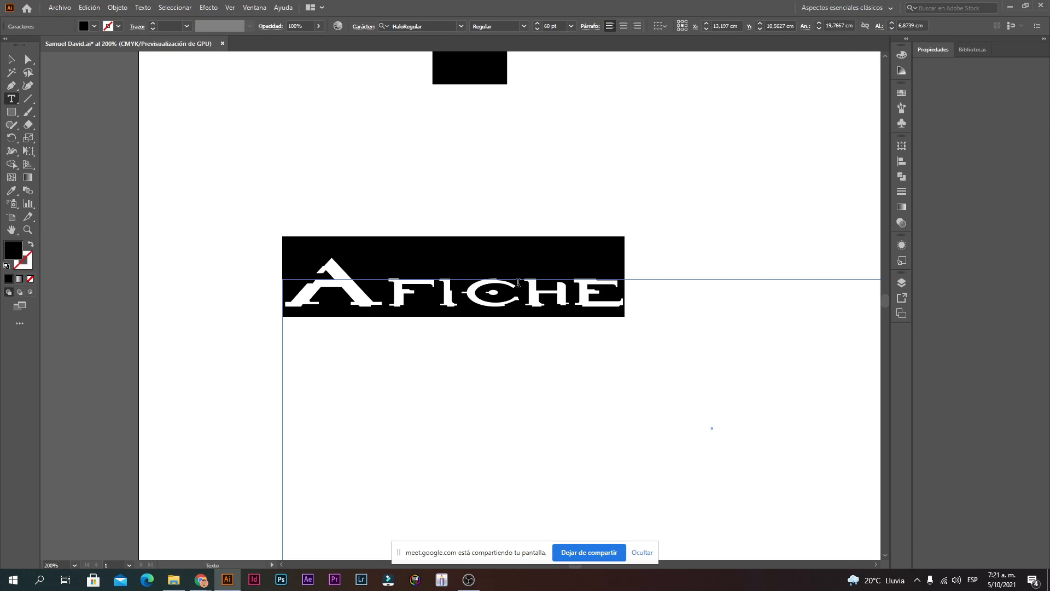
{"action": "type", "text": "C"}
{"action": "key", "text": "BackSpace"}
{"action": "type", "text": "G"}
{"action": "key", "text": "BackSpace"}
{"action": "type", "text": "Gamer"}
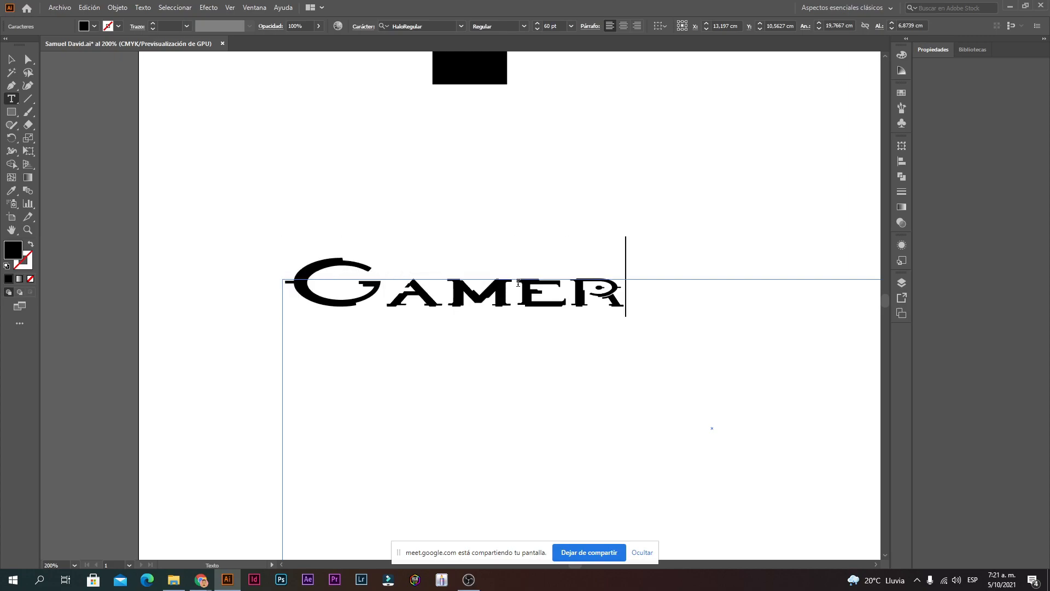
Step: Finish editing Gamer, briefly reselect the word, then deselect it
{"action": "key", "text": "Escape"}
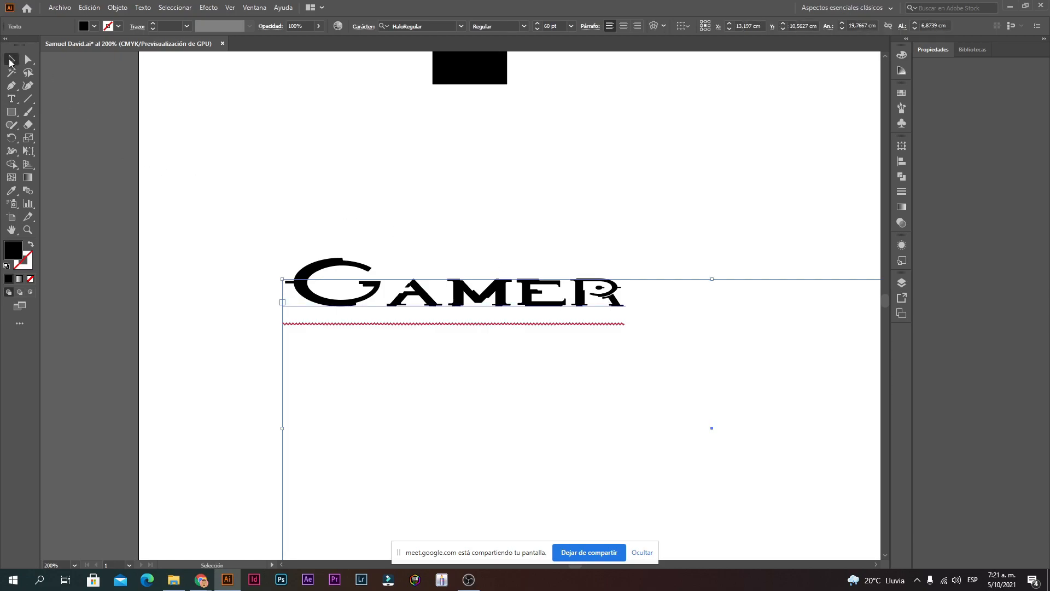
{"action": "left_click", "coordinate": [349, 194]}
{"action": "double_click", "coordinate": [482, 305]}
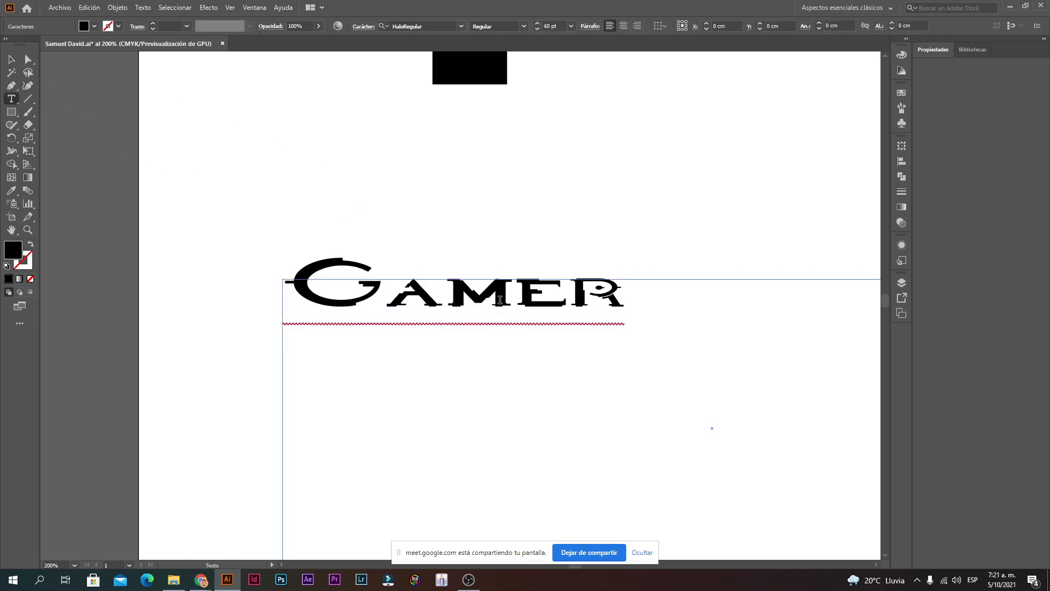
{"action": "left_click_drag", "start_coordinate": [629, 303], "coordinate": [300, 312]}
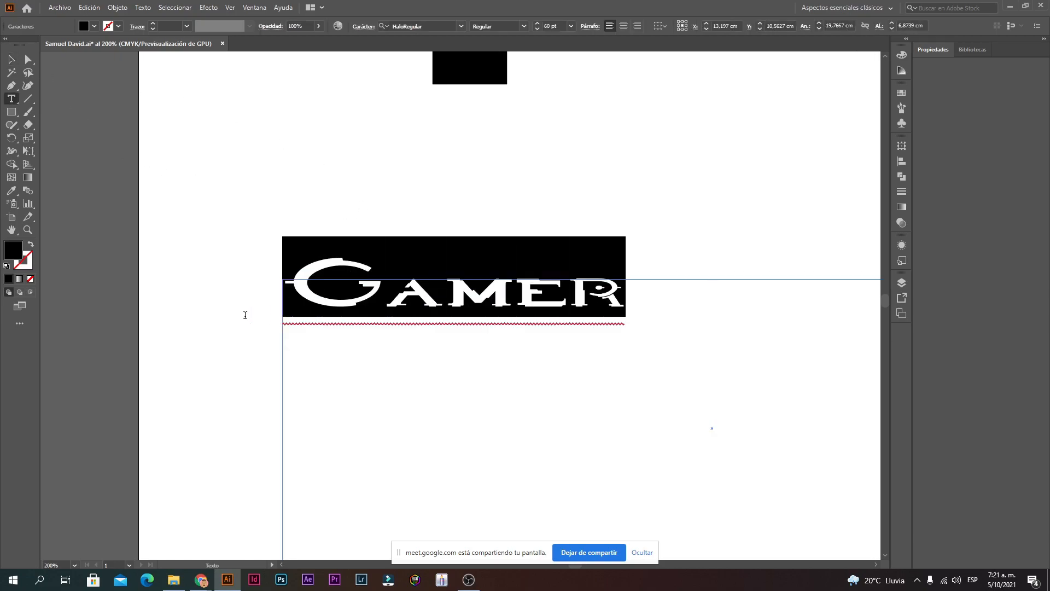
{"action": "left_click", "coordinate": [627, 314]}
{"action": "key", "text": "Escape"}
{"action": "left_click", "coordinate": [250, 120]}
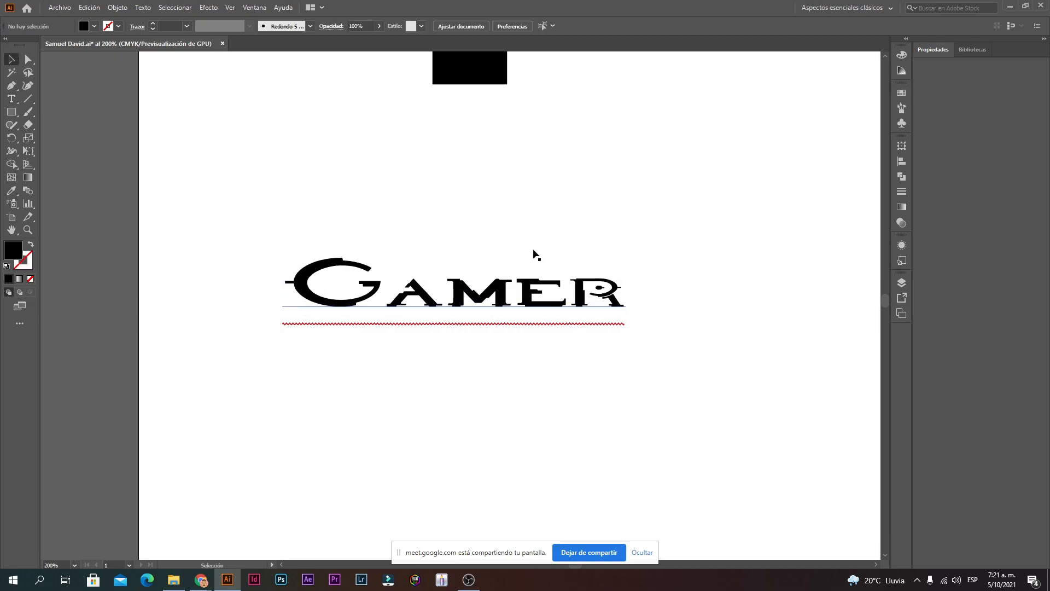
Step: Set the Gamer text in the Kunstler Script font
{"action": "left_click", "coordinate": [612, 306]}
{"action": "double_click", "coordinate": [611, 307]}
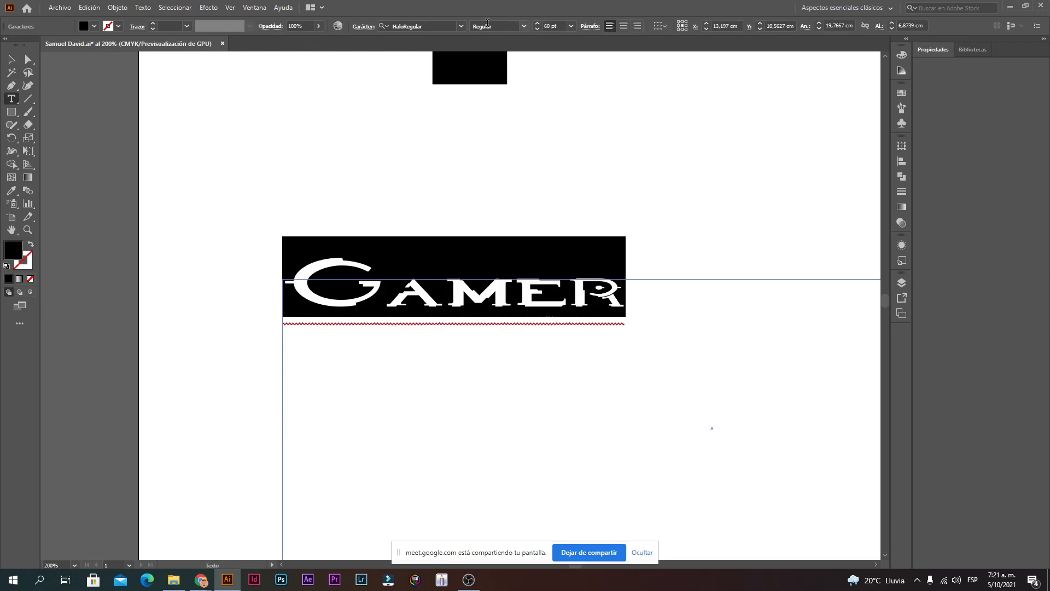
{"action": "left_click", "coordinate": [461, 26]}
{"action": "scroll", "coordinate": [446, 241], "scroll_direction": "down", "scroll_amount": 10}
{"action": "scroll", "coordinate": [452, 261], "scroll_direction": "down", "scroll_amount": 20}
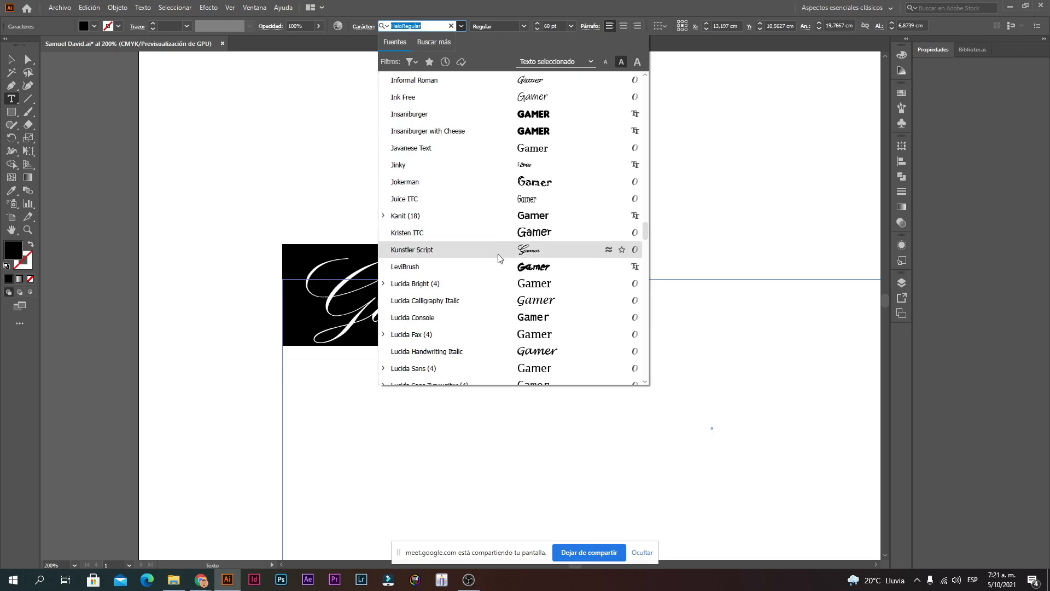
{"action": "left_click", "coordinate": [471, 250]}
{"action": "left_click", "coordinate": [612, 352]}
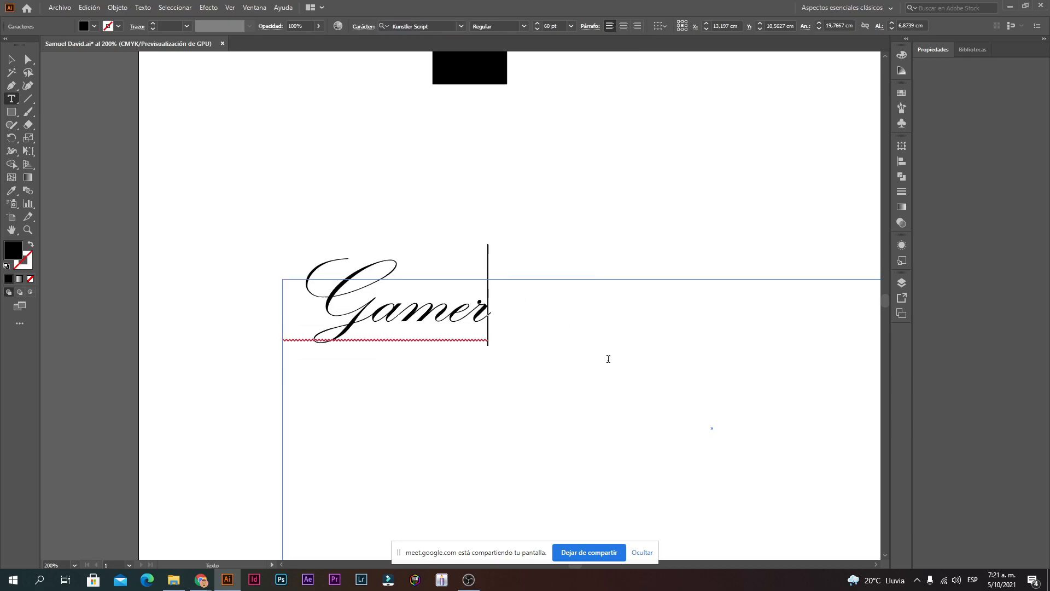
Step: Retype the text as 'Interior' and zoom in on it
{"action": "left_click_drag", "start_coordinate": [533, 343], "coordinate": [333, 325]}
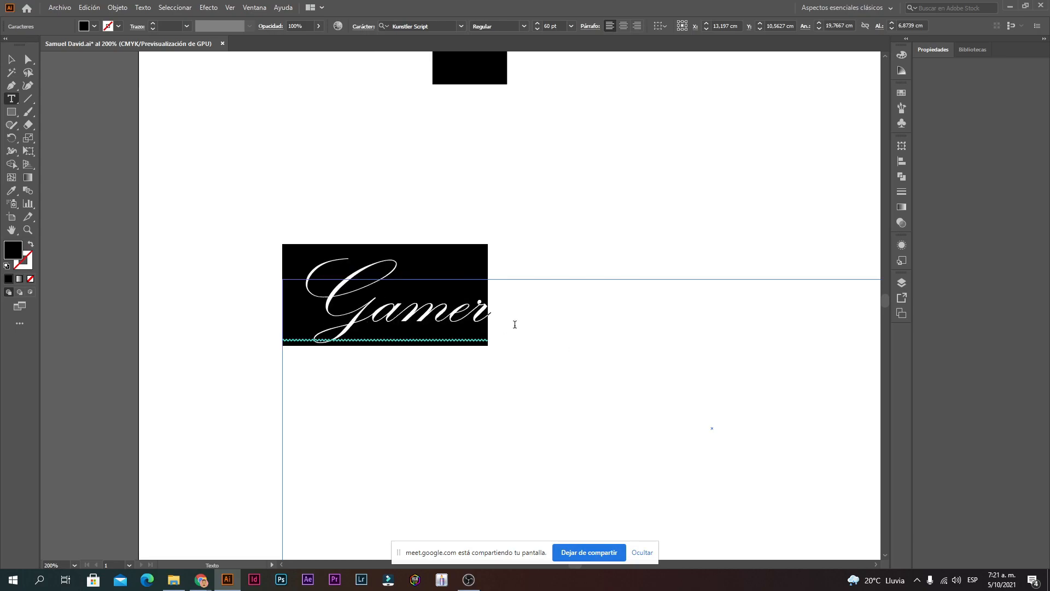
{"action": "type", "text": "Interior"}
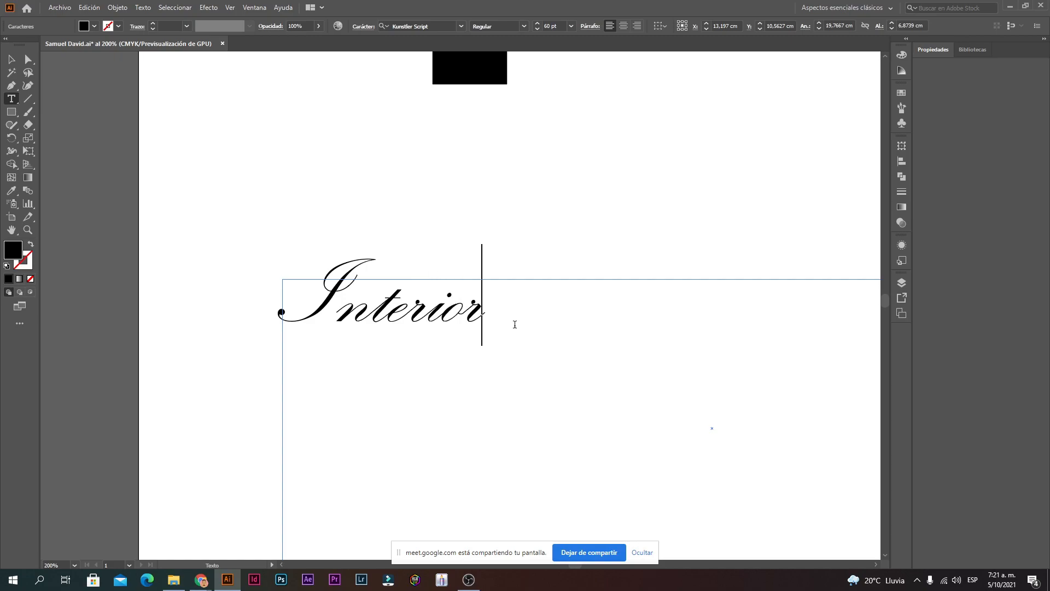
{"action": "left_click", "coordinate": [11, 59]}
{"action": "left_click", "coordinate": [473, 246]}
{"action": "key", "text": "z"}
{"action": "left_click", "coordinate": [434, 318]}
{"action": "left_click", "coordinate": [422, 299]}
{"action": "key", "text": "v"}
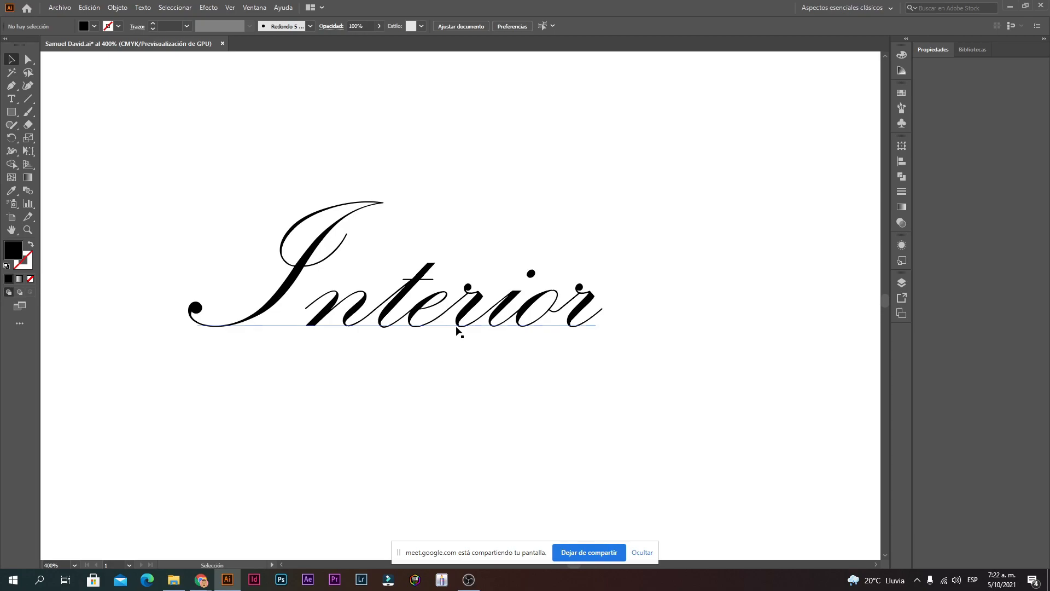
{"action": "left_click", "coordinate": [469, 287], "text": "ctrl+alt"}
{"action": "left_click", "coordinate": [469, 287], "text": "ctrl+alt"}
{"action": "left_click", "coordinate": [469, 288], "text": "ctrl+alt"}
{"action": "left_click", "coordinate": [469, 288], "text": "ctrl+alt"}
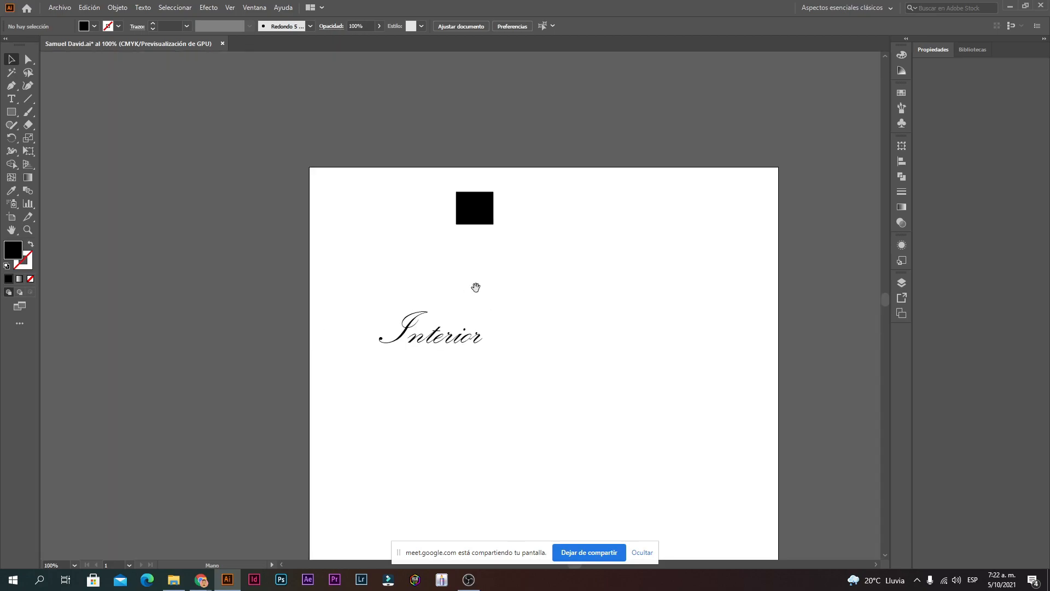
{"action": "scroll", "coordinate": [520, 321], "scroll_direction": "down", "scroll_amount": 1}
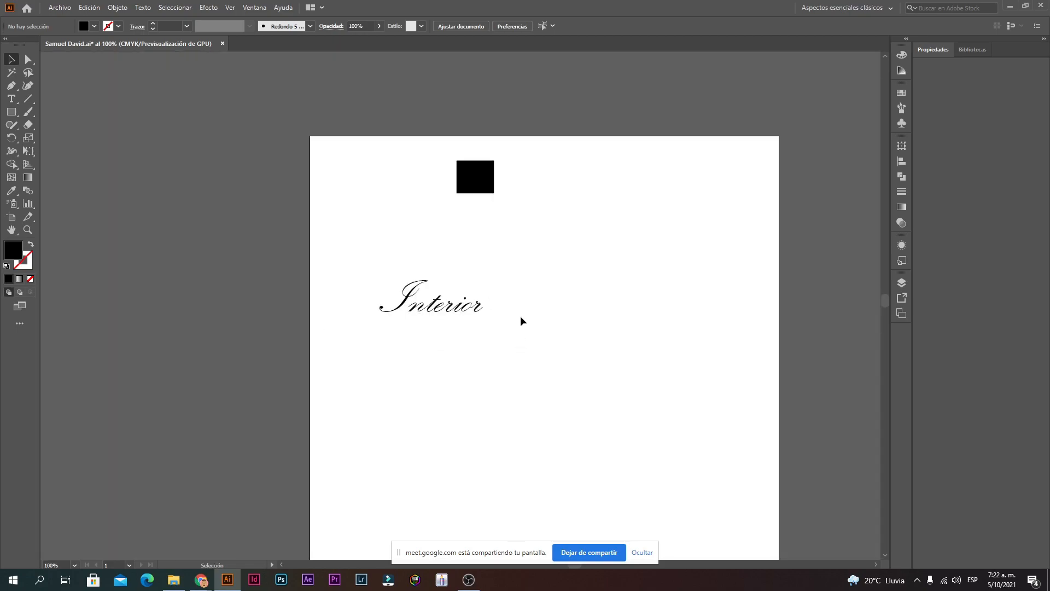
{"action": "left_click_drag", "start_coordinate": [566, 324], "coordinate": [517, 252]}
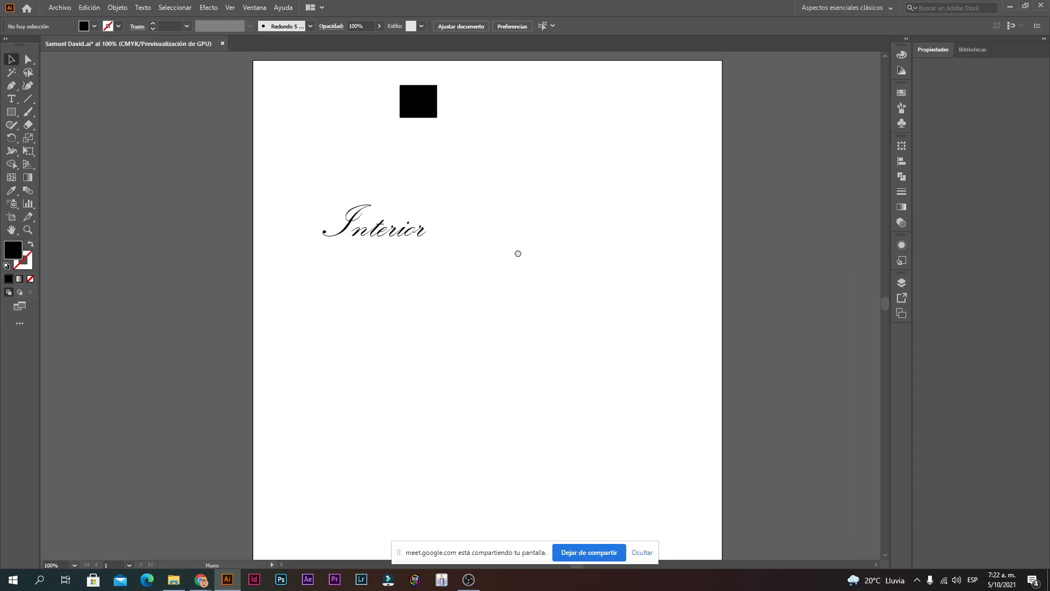
{"action": "key", "text": "space"}
{"action": "left_click", "coordinate": [8, 233]}
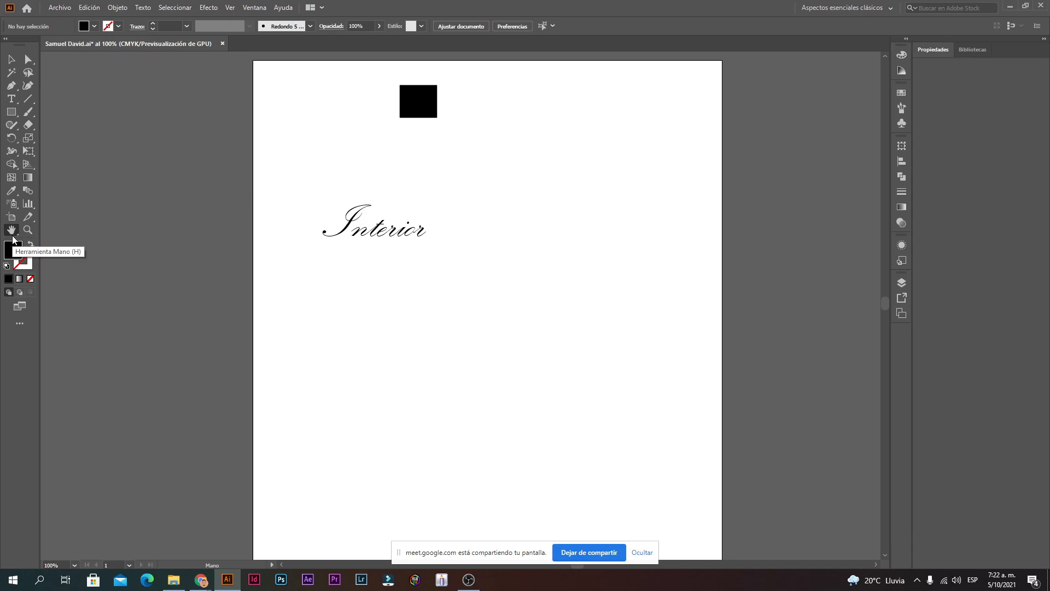
{"action": "left_click_drag", "start_coordinate": [286, 237], "coordinate": [361, 295]}
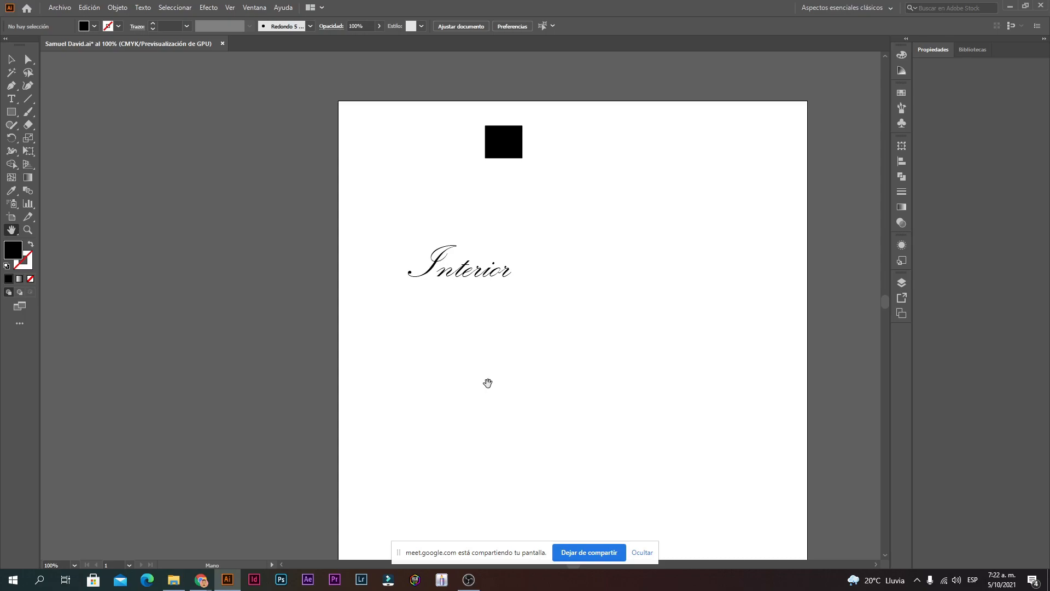
{"action": "left_click_drag", "start_coordinate": [757, 445], "coordinate": [480, 422]}
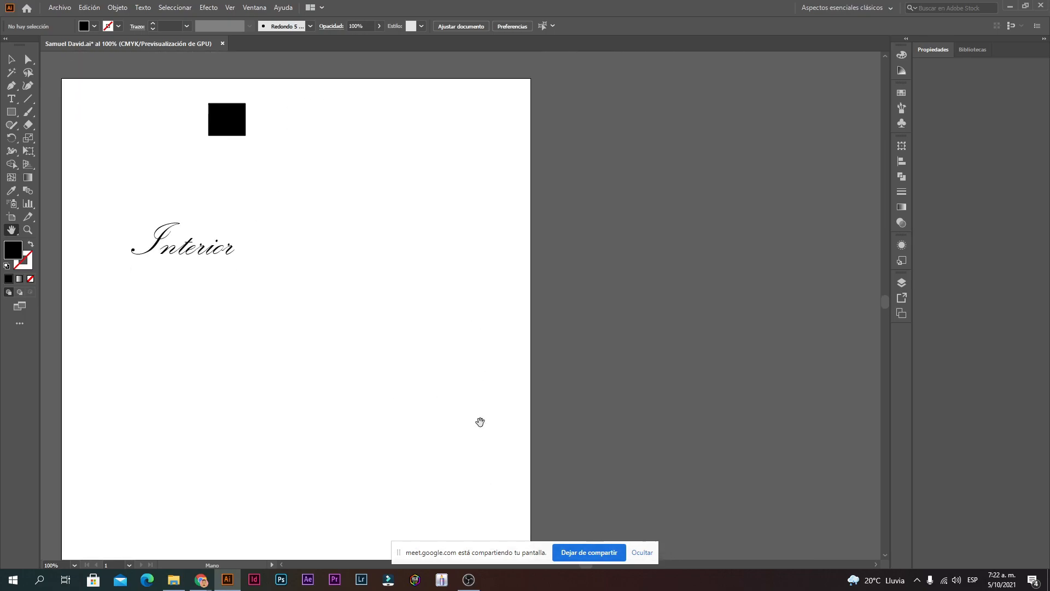
{"action": "left_click_drag", "start_coordinate": [401, 310], "coordinate": [507, 444]}
{"action": "left_click_drag", "start_coordinate": [363, 412], "coordinate": [658, 293]}
{"action": "left_click_drag", "start_coordinate": [578, 268], "coordinate": [701, 401]}
{"action": "left_click_drag", "start_coordinate": [801, 382], "coordinate": [511, 403]}
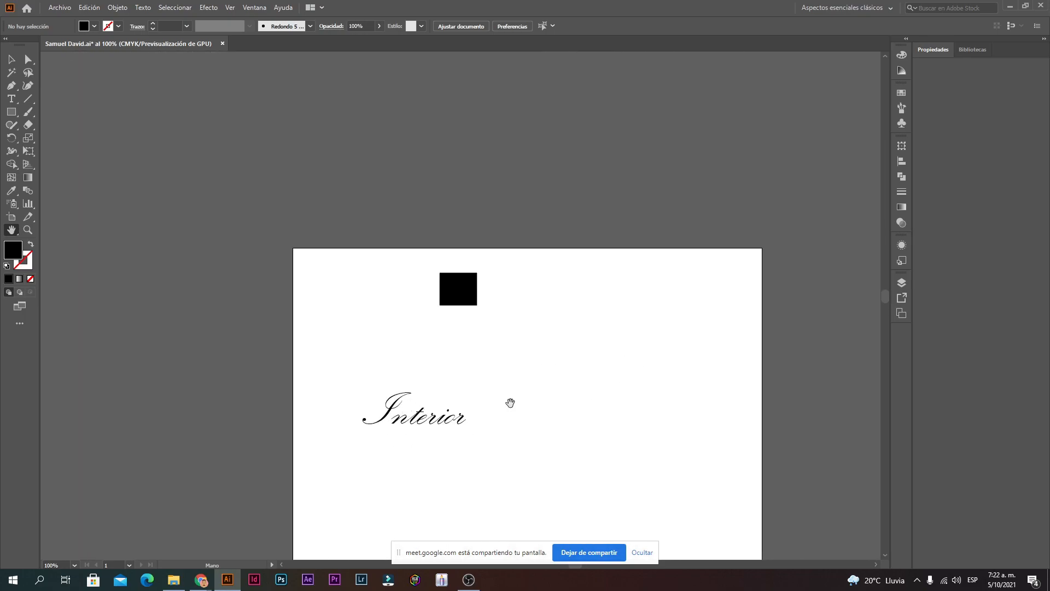
{"action": "left_click_drag", "start_coordinate": [631, 436], "coordinate": [491, 323]}
{"action": "left_click_drag", "start_coordinate": [496, 379], "coordinate": [579, 378]}
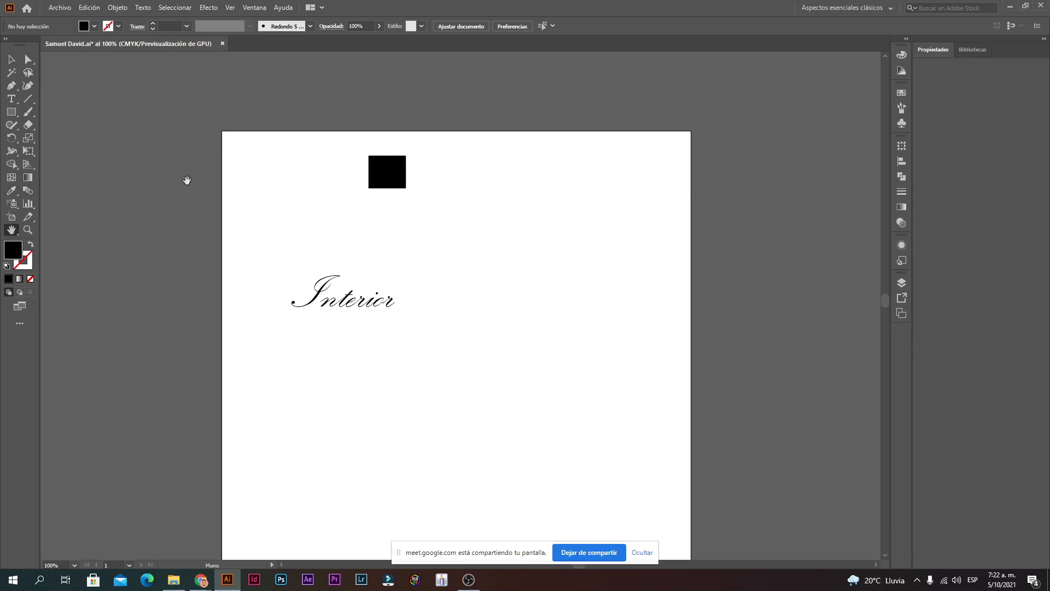
{"action": "key", "text": "v"}
{"action": "left_click_drag", "start_coordinate": [340, 343], "coordinate": [406, 335]}
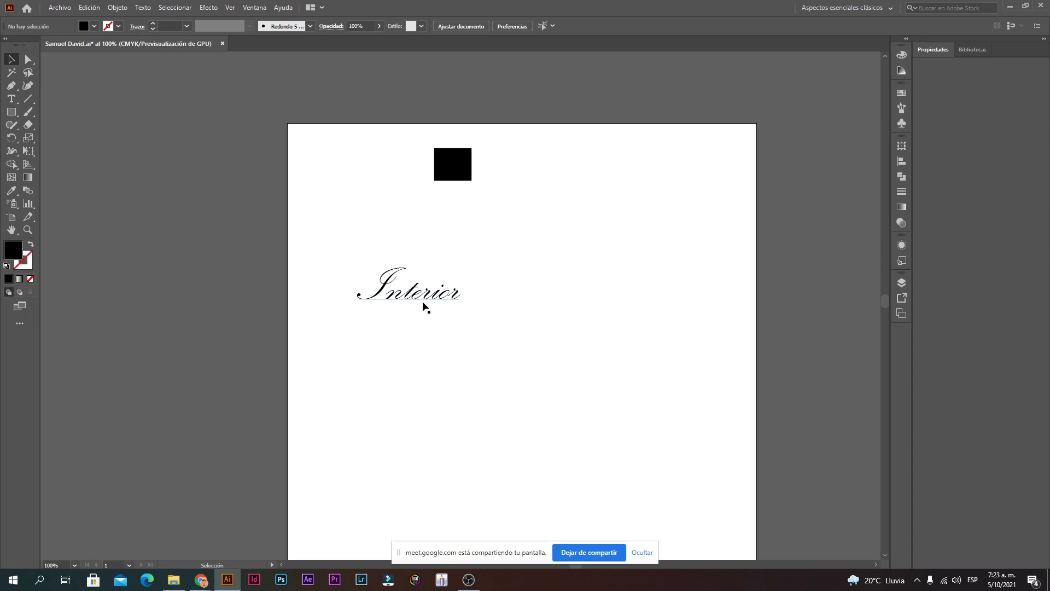
{"action": "key", "text": "ctrl+space"}
Step: Magnify Interior to 800% and pan across the enlarged lettering
{"action": "left_click", "coordinate": [414, 297]}
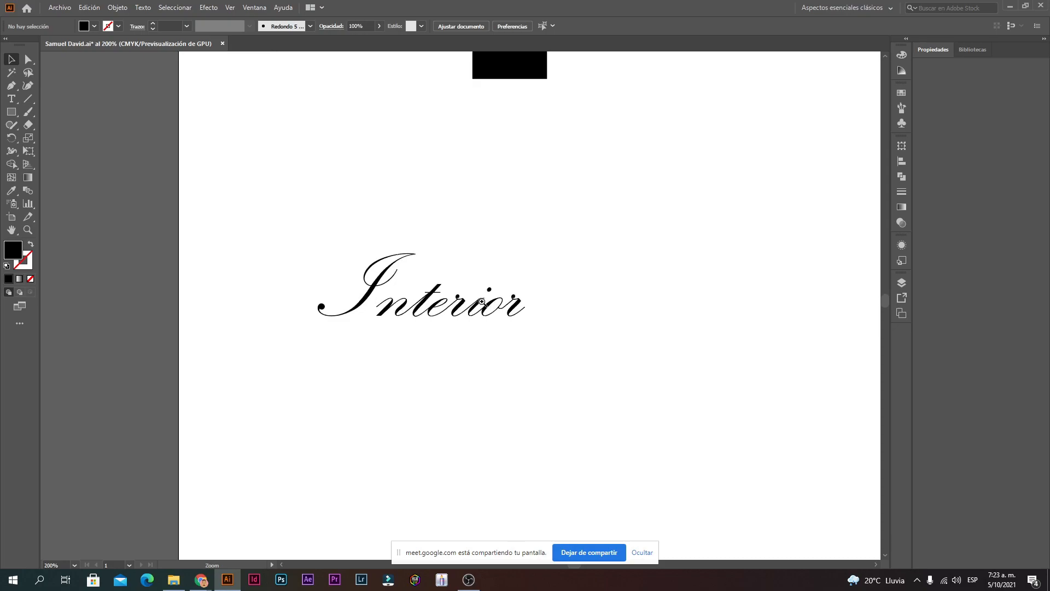
{"action": "left_click", "coordinate": [447, 304]}
{"action": "left_click", "coordinate": [447, 304], "text": "ctrl"}
{"action": "left_click", "coordinate": [447, 304], "text": "ctrl"}
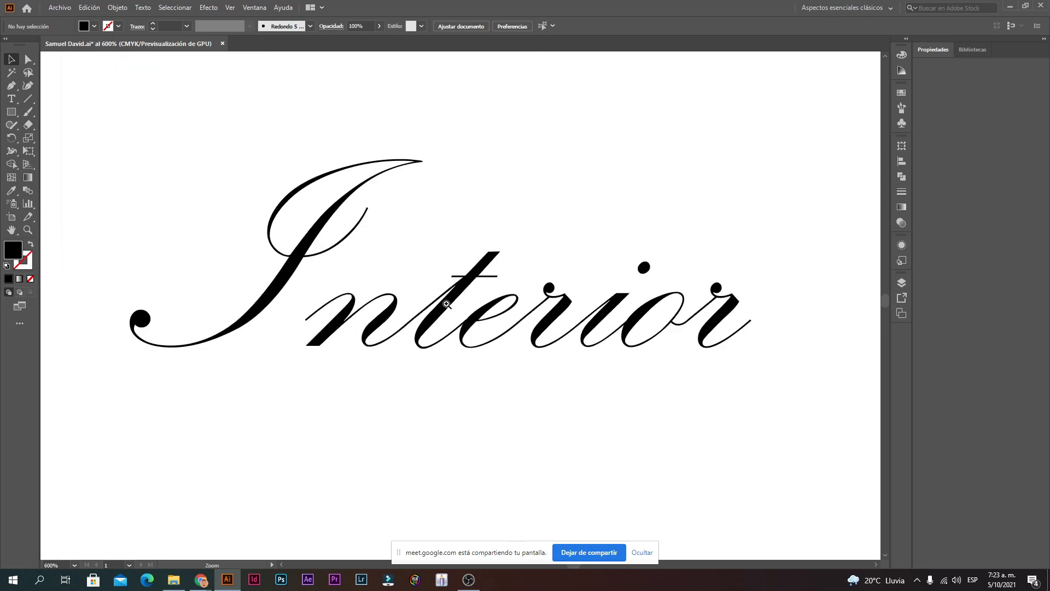
{"action": "left_click", "coordinate": [447, 304], "text": "ctrl"}
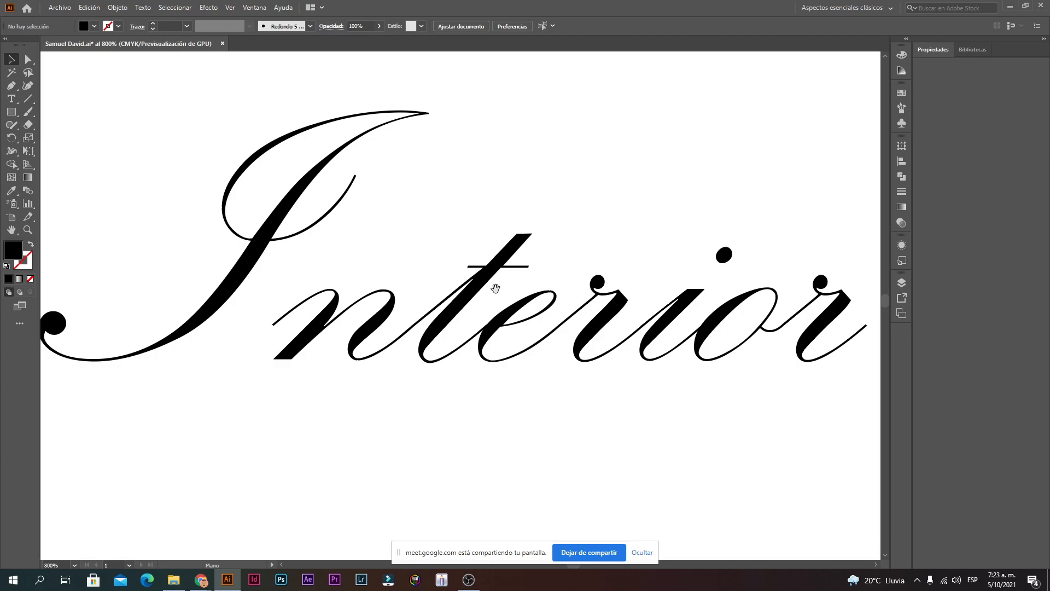
{"action": "left_click_drag", "start_coordinate": [624, 179], "coordinate": [607, 235]}
{"action": "left_click_drag", "start_coordinate": [676, 230], "coordinate": [680, 185]}
{"action": "left_click_drag", "start_coordinate": [618, 238], "coordinate": [558, 539]}
{"action": "left_click_drag", "start_coordinate": [519, 230], "coordinate": [479, 368]}
{"action": "left_click_drag", "start_coordinate": [483, 224], "coordinate": [386, 167]}
{"action": "left_click_drag", "start_coordinate": [422, 266], "coordinate": [591, 82]}
{"action": "left_click_drag", "start_coordinate": [500, 347], "coordinate": [504, 194]}
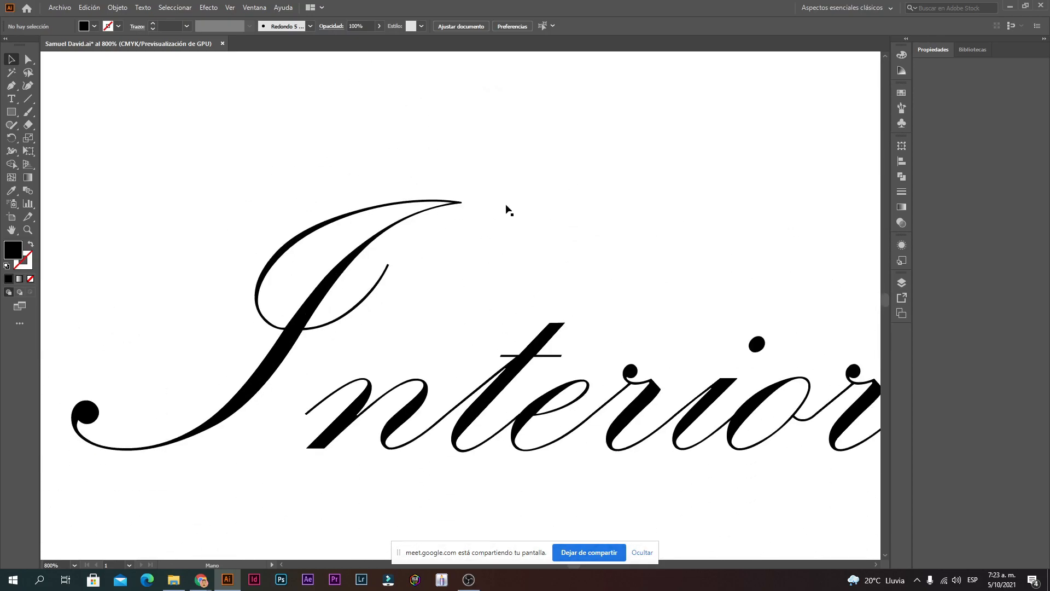
{"action": "left_click_drag", "start_coordinate": [545, 276], "coordinate": [520, 186]}
Step: Zoom back out to 600% and return to the Selection tool
{"action": "key", "text": "alt"}
{"action": "key", "text": "ctrl+space"}
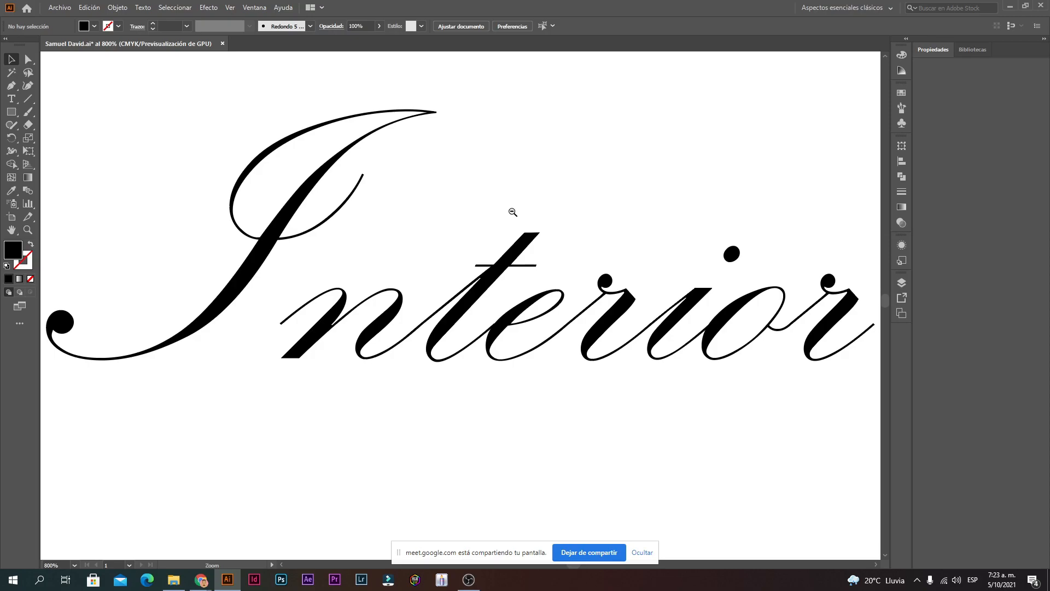
{"action": "left_click", "coordinate": [512, 212], "text": "alt"}
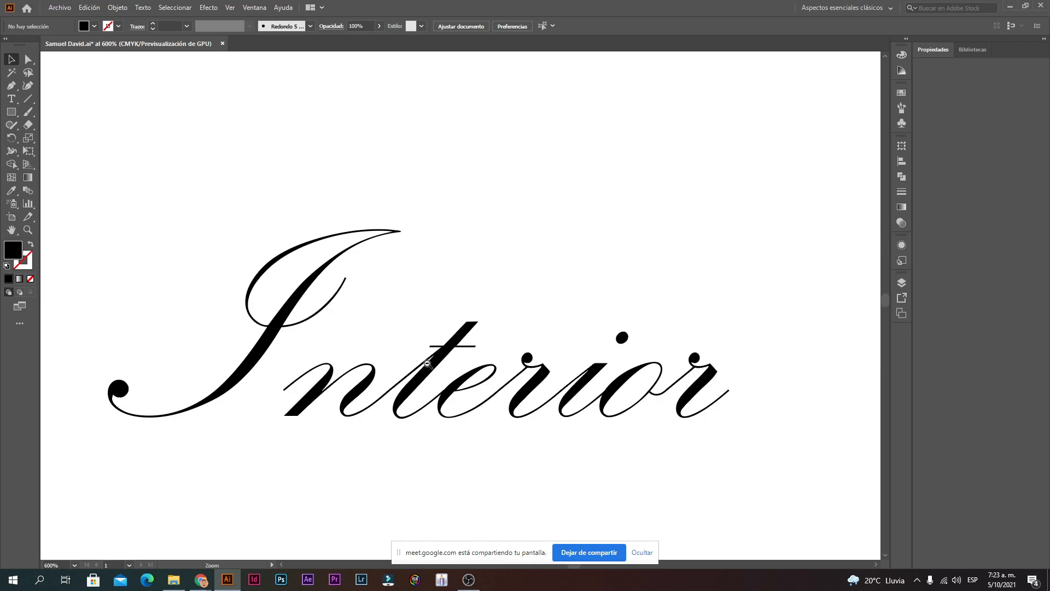
{"action": "key", "text": "v"}
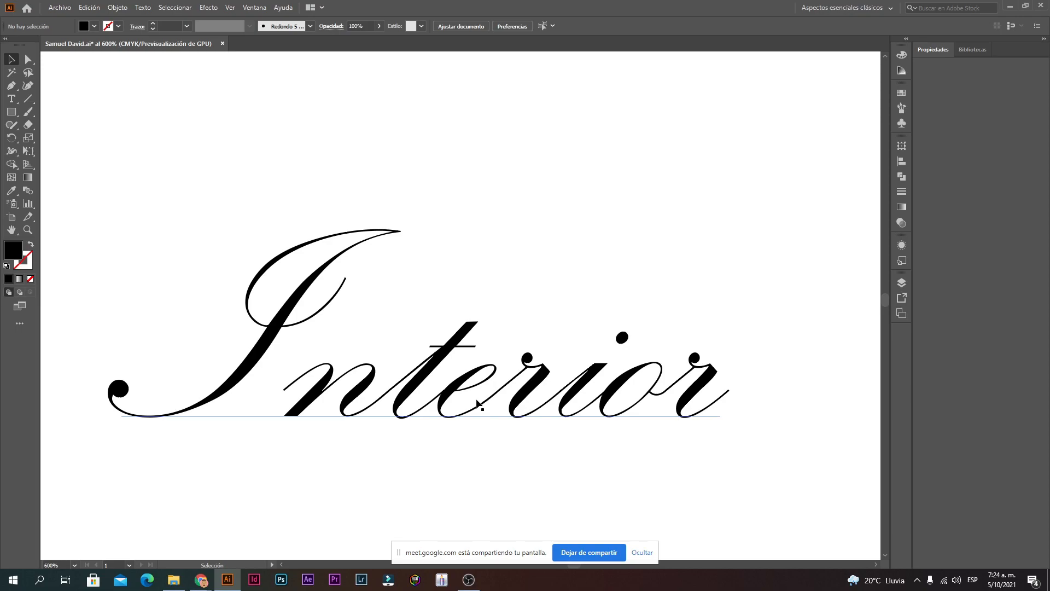
Step: Zoom out to 12.5% to view the whole page, then zoom back in toward the Interior lettering
{"action": "left_click", "coordinate": [447, 406], "text": "ctrl+alt"}
{"action": "left_click", "coordinate": [483, 317], "text": "ctrl+alt"}
{"action": "left_click", "coordinate": [483, 316], "text": "ctrl+alt"}
{"action": "left_click", "coordinate": [483, 317], "text": "ctrl+alt"}
{"action": "left_click", "coordinate": [483, 317], "text": "ctrl+alt"}
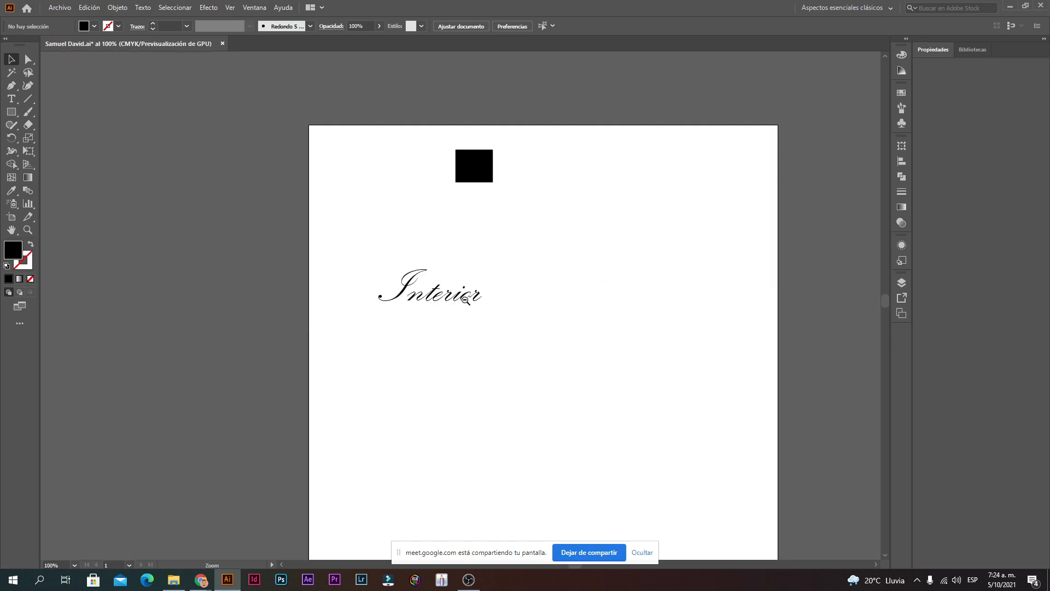
{"action": "left_click", "coordinate": [477, 314], "text": "ctrl+alt"}
{"action": "left_click", "coordinate": [471, 306], "text": "ctrl+alt"}
{"action": "left_click", "coordinate": [465, 319], "text": "ctrl+alt"}
{"action": "left_click", "coordinate": [464, 320], "text": "ctrl+alt"}
{"action": "left_click", "coordinate": [461, 302], "text": "ctrl+alt"}
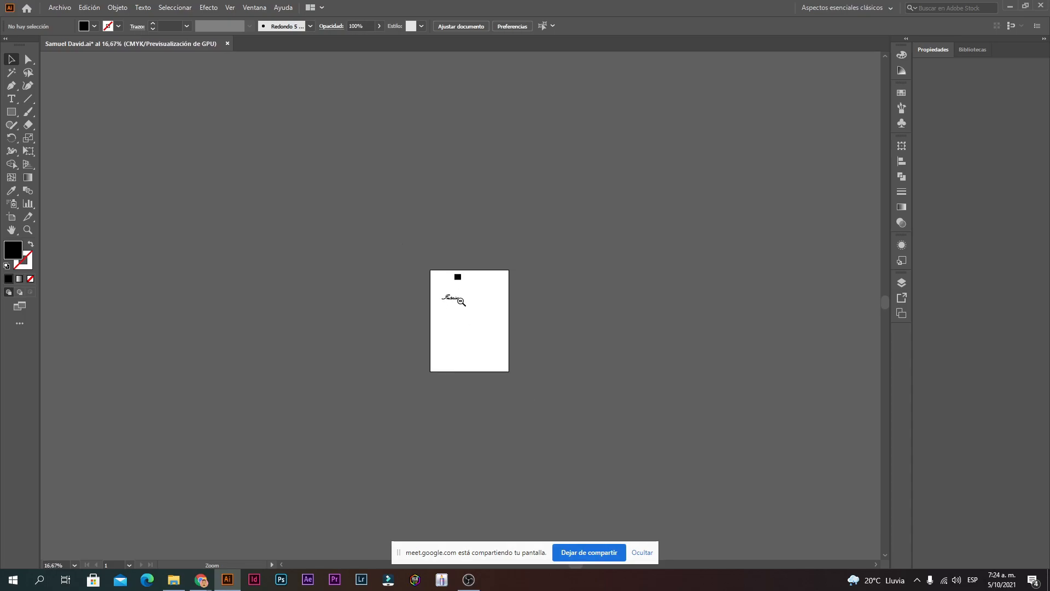
{"action": "left_click", "coordinate": [468, 309], "text": "ctrl+alt"}
{"action": "scroll", "coordinate": [452, 312], "scroll_direction": "up", "scroll_amount": 1}
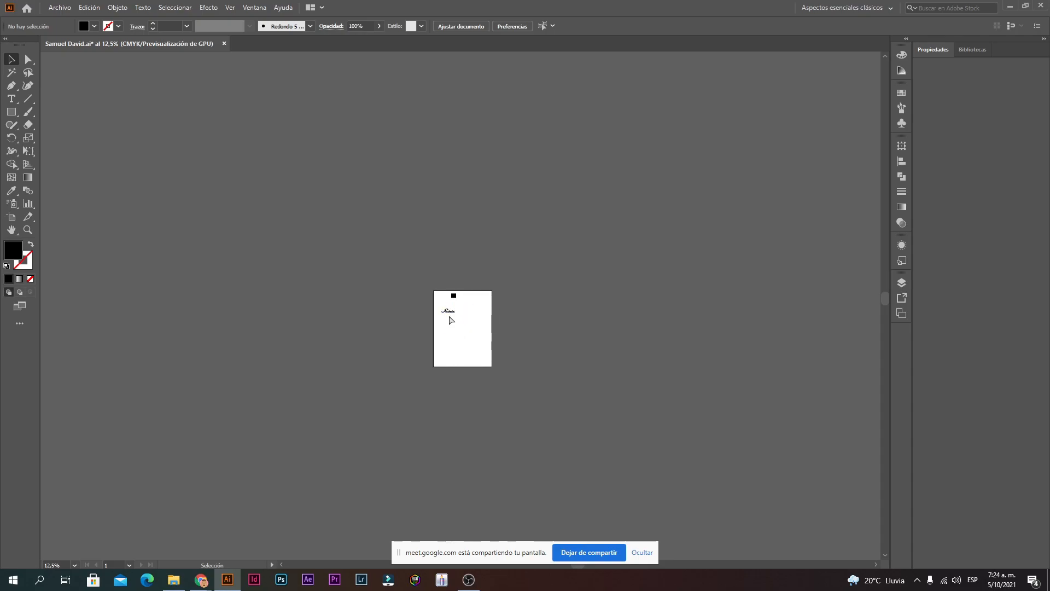
{"action": "left_click", "coordinate": [449, 316], "text": "ctrl"}
{"action": "left_click", "coordinate": [453, 315], "text": "ctrl"}
{"action": "left_click", "coordinate": [470, 304], "text": "ctrl"}
{"action": "left_click", "coordinate": [492, 287], "text": "ctrl"}
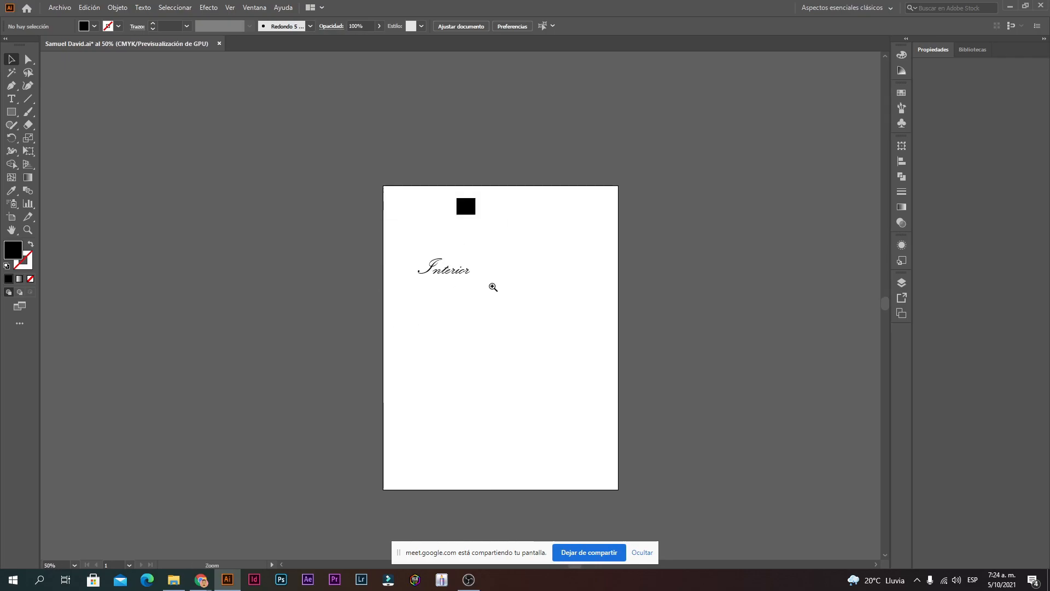
{"action": "left_click", "coordinate": [479, 293], "text": "ctrl"}
{"action": "left_click", "coordinate": [462, 298], "text": "ctrl"}
{"action": "left_click", "coordinate": [419, 306], "text": "ctrl"}
Step: Highlight the entire word Interior with the Type tool at 100% zoom
{"action": "double_click", "coordinate": [331, 302]}
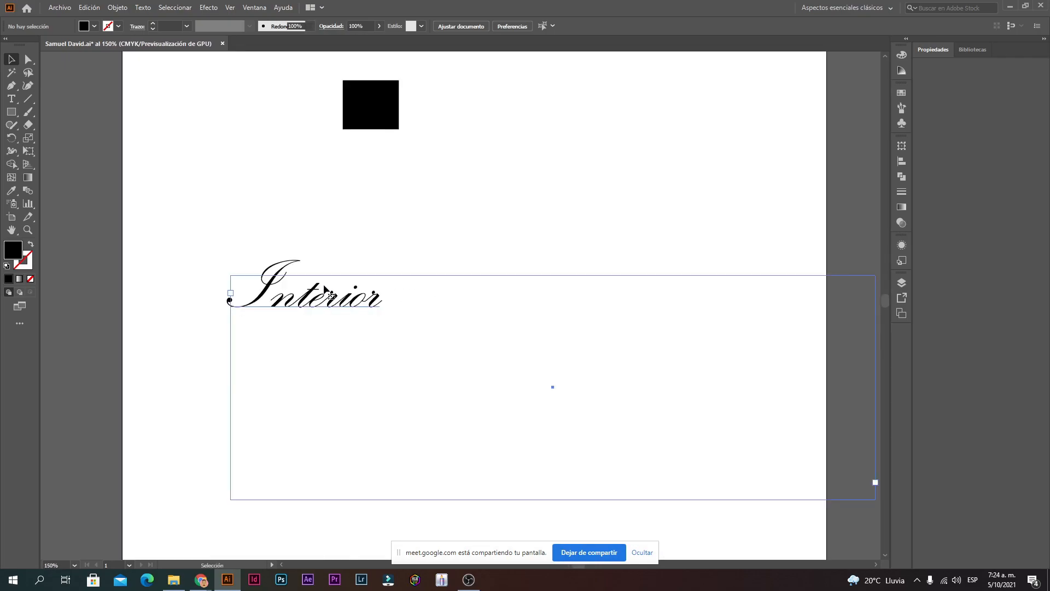
{"action": "double_click", "coordinate": [350, 303]}
{"action": "left_click_drag", "start_coordinate": [422, 324], "coordinate": [157, 331]}
{"action": "left_click", "coordinate": [156, 331]}
{"action": "left_click_drag", "start_coordinate": [395, 317], "coordinate": [161, 326]}
{"action": "left_click", "coordinate": [325, 308]}
{"action": "left_click_drag", "start_coordinate": [376, 301], "coordinate": [218, 310]}
{"action": "left_click", "coordinate": [350, 308]}
{"action": "left_click_drag", "start_coordinate": [389, 309], "coordinate": [169, 317]}
{"action": "left_click", "coordinate": [594, 311]}
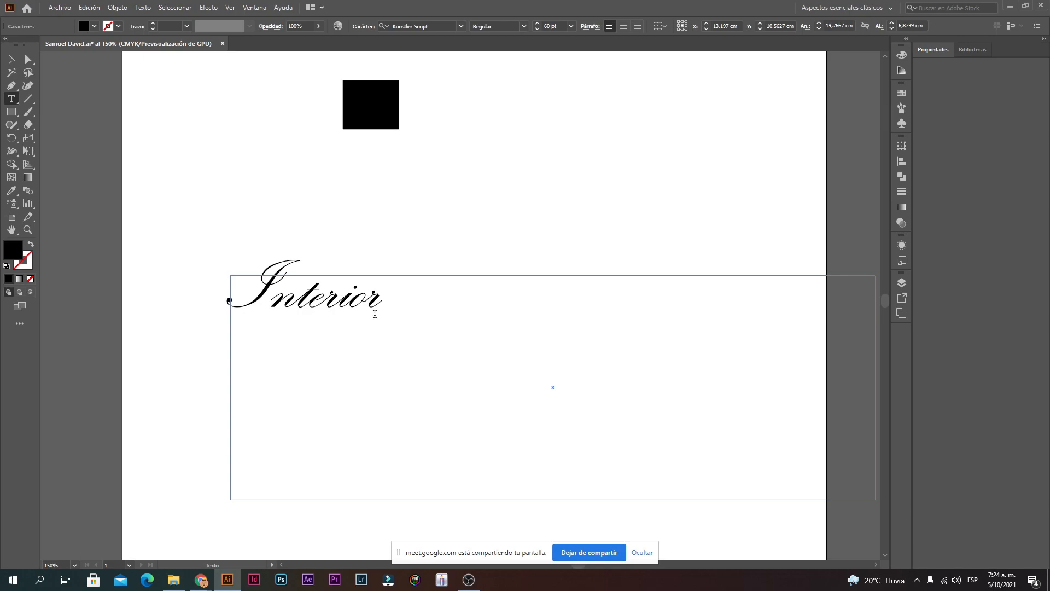
{"action": "left_click", "coordinate": [399, 312], "text": "ctrl+alt"}
{"action": "left_click", "coordinate": [398, 311], "text": "ctrl+alt"}
{"action": "left_click", "coordinate": [476, 320], "text": "ctrl+alt"}
{"action": "left_click", "coordinate": [475, 318], "text": "ctrl+alt"}
{"action": "left_click", "coordinate": [476, 318], "text": "ctrl+alt"}
{"action": "left_click", "coordinate": [431, 299], "text": "ctrl+alt"}
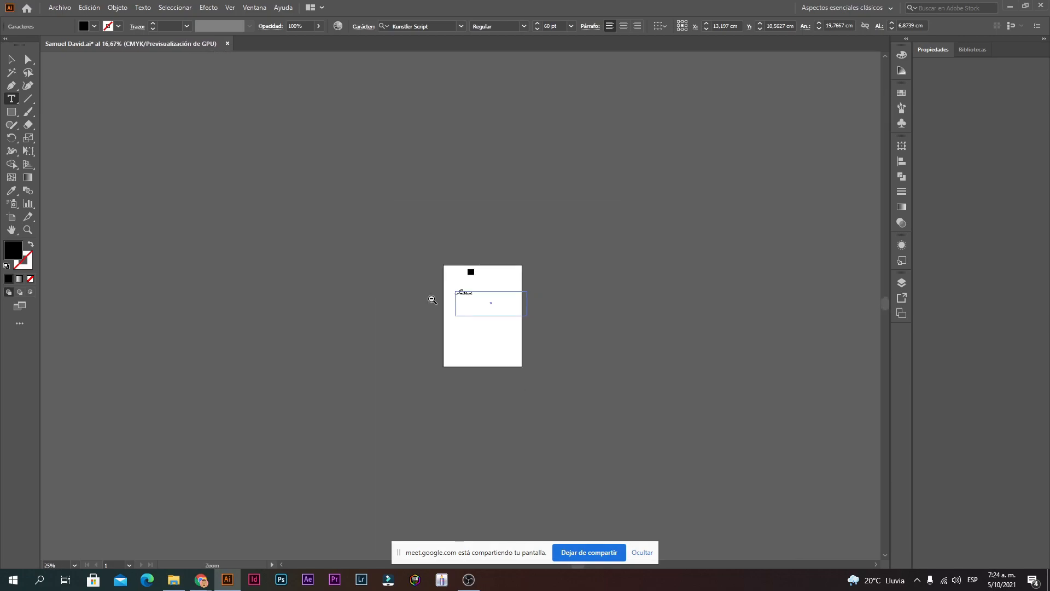
{"action": "left_click", "coordinate": [462, 304], "text": "ctrl"}
{"action": "left_click", "coordinate": [463, 304], "text": "ctrl"}
{"action": "left_click", "coordinate": [463, 304], "text": "ctrl"}
{"action": "left_click", "coordinate": [463, 304], "text": "ctrl"}
{"action": "left_click", "coordinate": [463, 305], "text": "ctrl"}
{"action": "left_click_drag", "start_coordinate": [487, 234], "coordinate": [187, 244]}
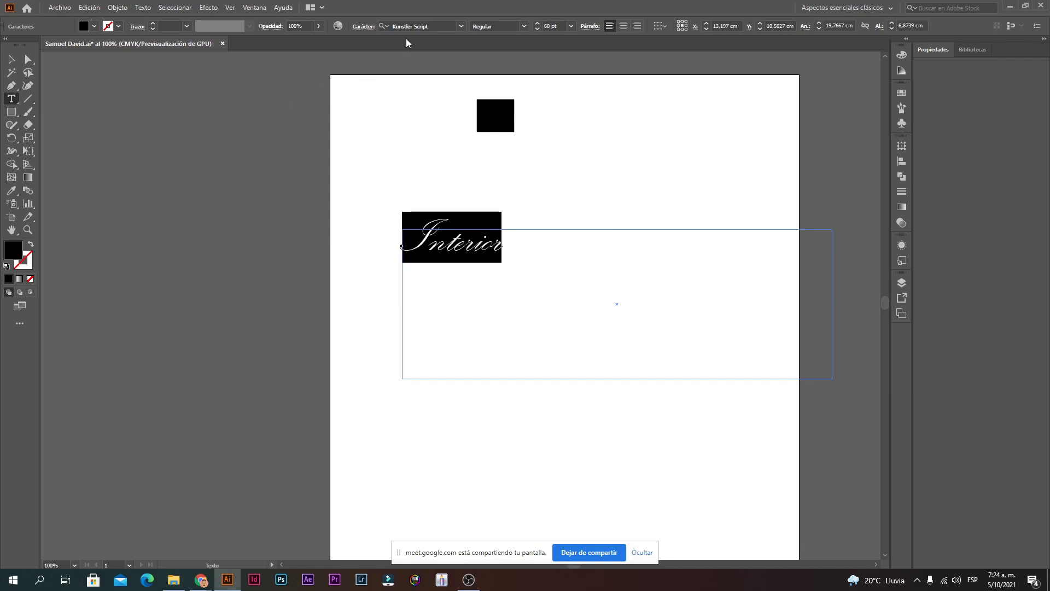
Step: Change the Interior font from Kunstler Script to Impact and exit text editing
{"action": "left_click", "coordinate": [454, 26]}
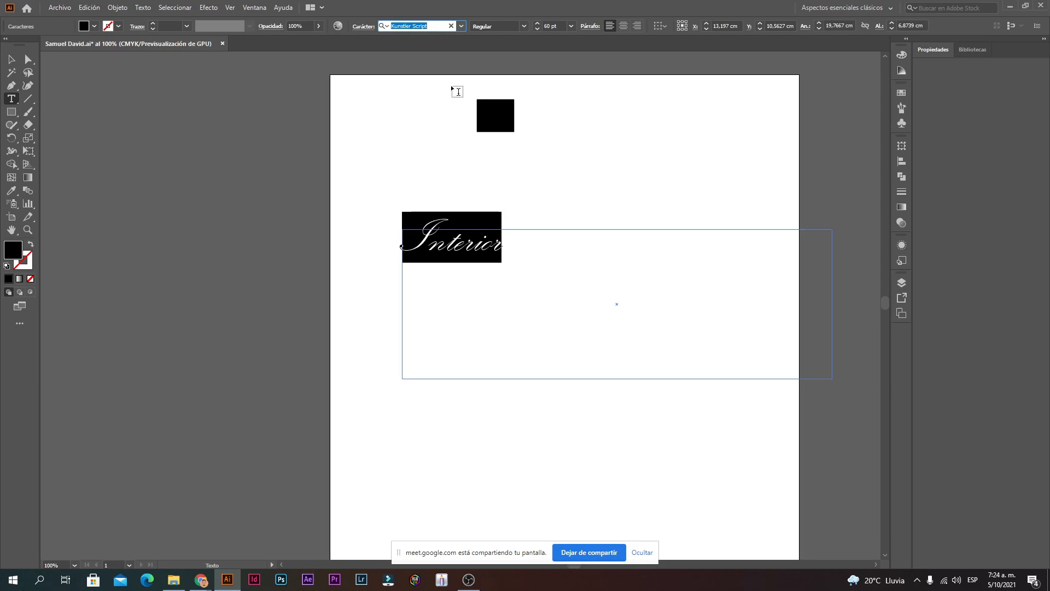
{"action": "type", "text": "imp"}
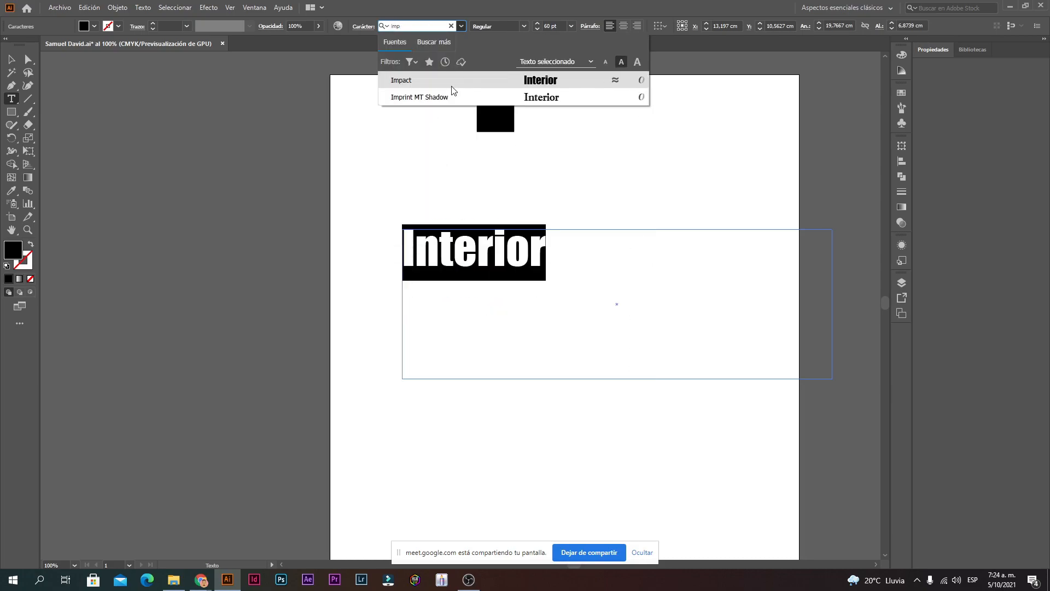
{"action": "left_click", "coordinate": [452, 87]}
{"action": "key", "text": "Escape"}
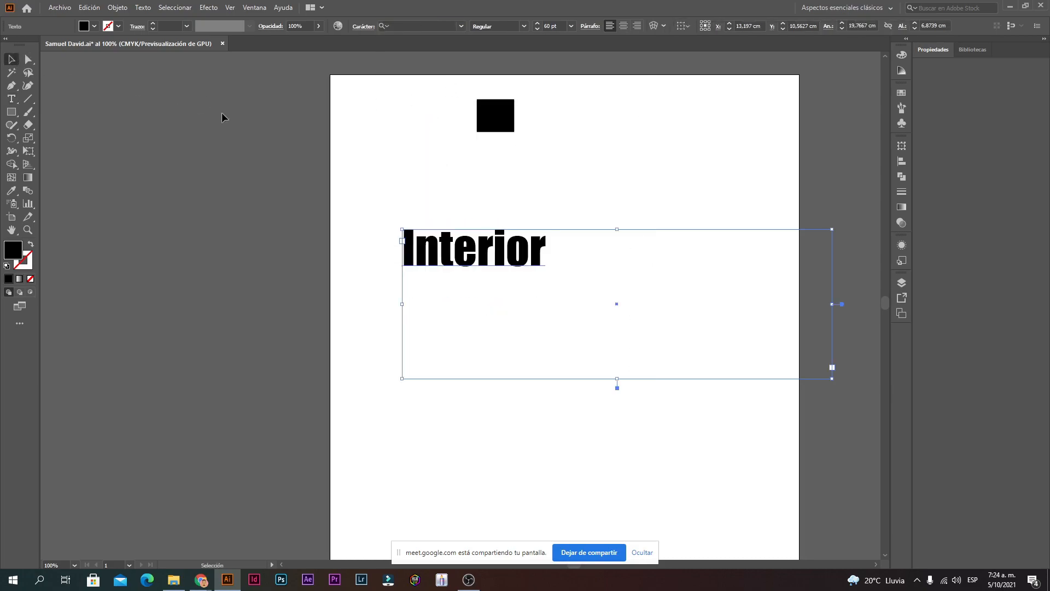
{"action": "left_click", "coordinate": [222, 117]}
{"action": "key", "text": "ctrl+alt+space"}
{"action": "left_click", "coordinate": [502, 269]}
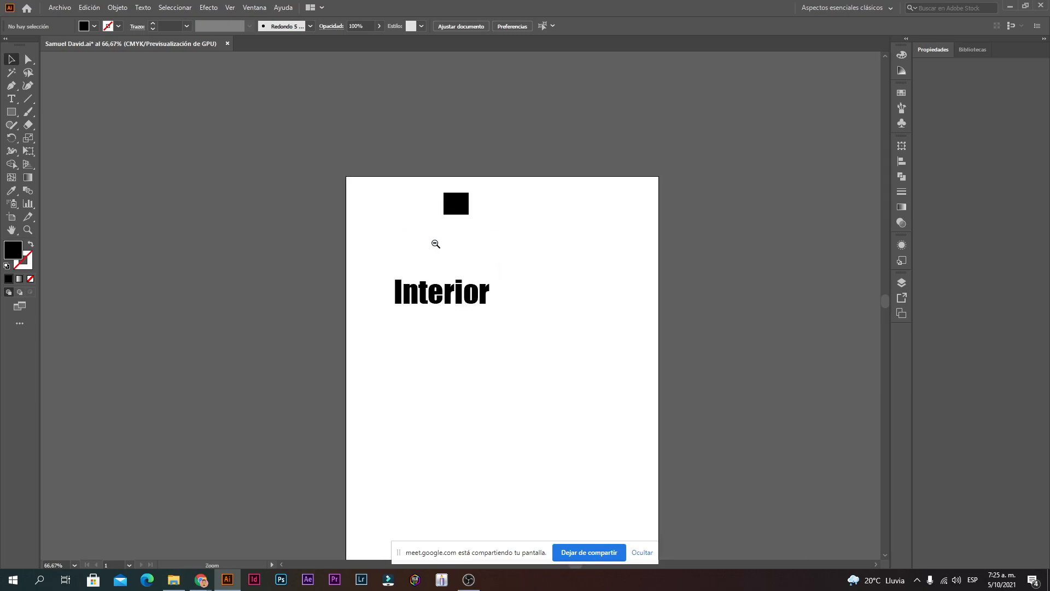
Step: Nudge the Interior frame slightly, then Alt-drag a copy of it below the original
{"action": "left_click", "coordinate": [462, 309], "text": "ctrl+alt"}
{"action": "left_click", "coordinate": [463, 310], "text": "ctrl+alt"}
{"action": "left_click", "coordinate": [463, 310], "text": "ctrl+alt"}
{"action": "left_click", "coordinate": [463, 310], "text": "ctrl+alt"}
{"action": "left_click", "coordinate": [463, 310], "text": "ctrl+alt"}
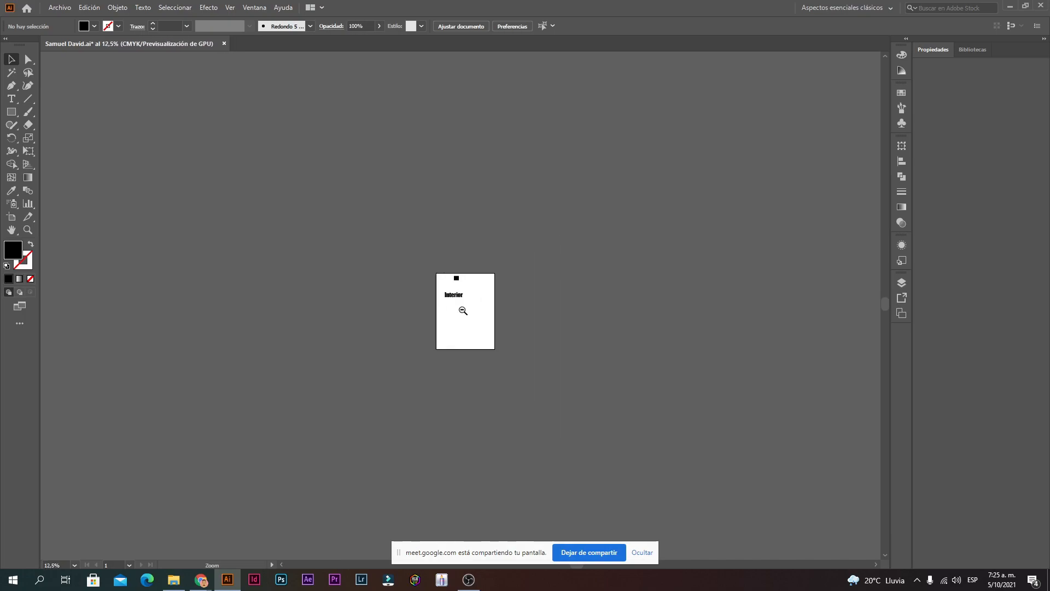
{"action": "left_click_drag", "start_coordinate": [459, 300], "coordinate": [469, 304]}
{"action": "left_click", "coordinate": [536, 274]}
{"action": "double_click", "coordinate": [464, 307]}
{"action": "left_click", "coordinate": [12, 59]}
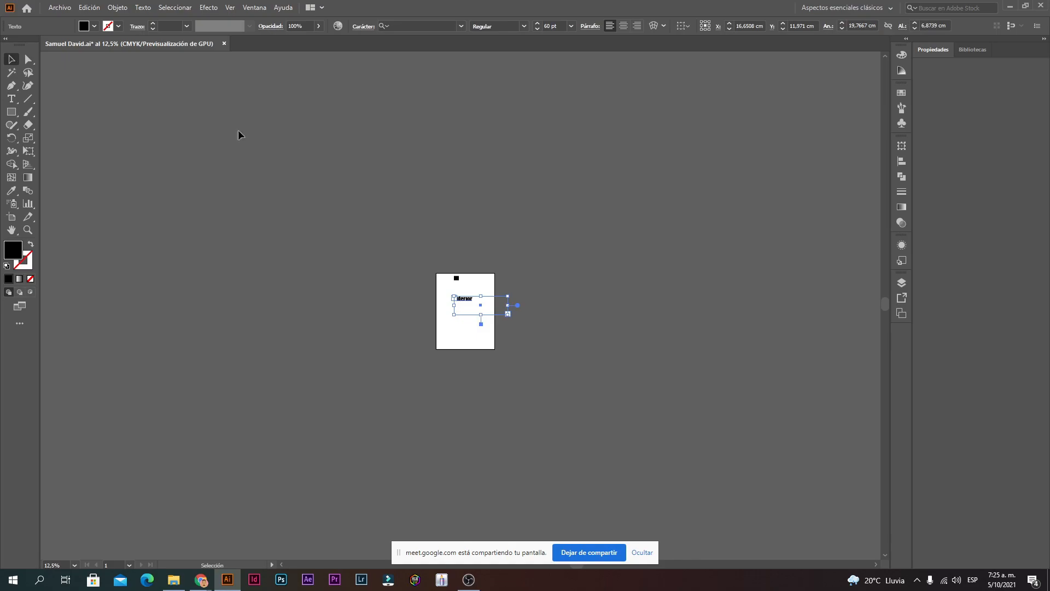
{"action": "left_click", "coordinate": [415, 281]}
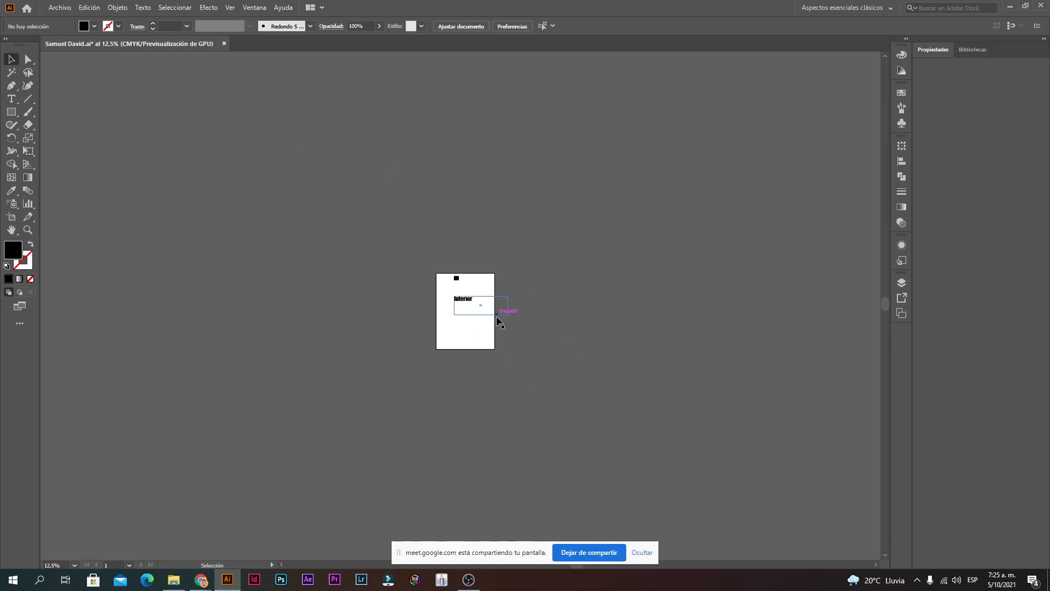
{"action": "scroll", "coordinate": [470, 312], "scroll_direction": "up", "scroll_amount": 6}
{"action": "left_click_drag", "start_coordinate": [376, 243], "coordinate": [392, 411]}
{"action": "double_click", "coordinate": [392, 412]}
Step: Browse the font list and set the lower Interior copy in Gotham-Bold
{"action": "left_click", "coordinate": [464, 24]}
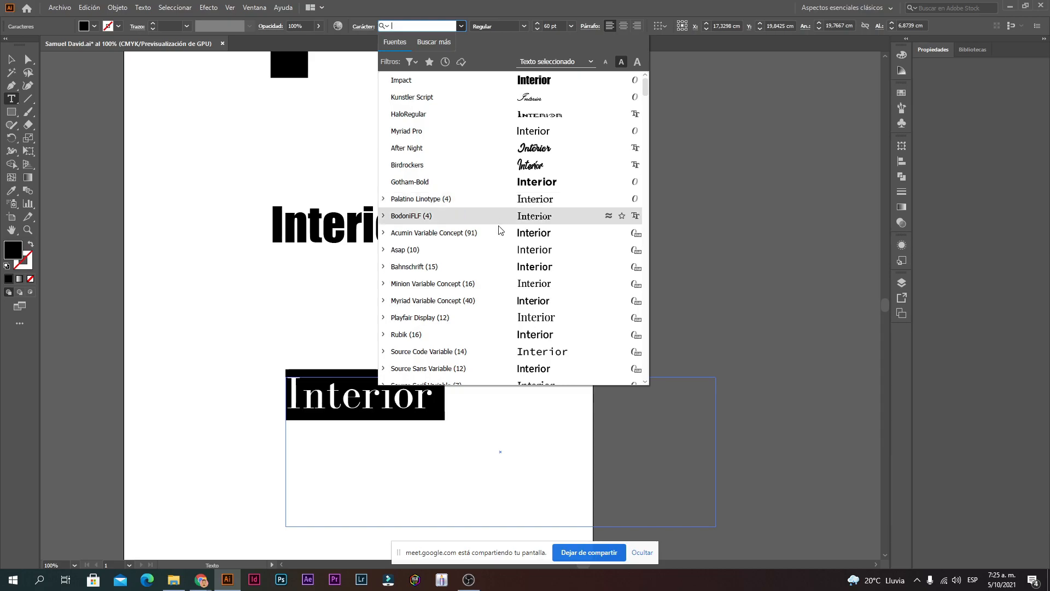
{"action": "scroll", "coordinate": [488, 241], "scroll_direction": "down", "scroll_amount": 4}
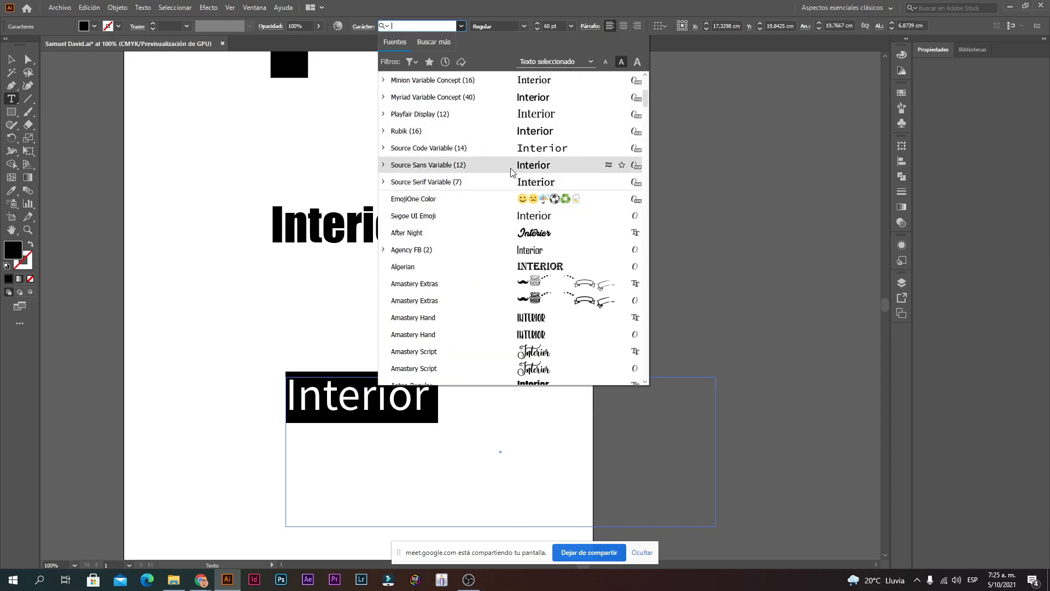
{"action": "scroll", "coordinate": [511, 172], "scroll_direction": "down", "scroll_amount": 7}
{"action": "scroll", "coordinate": [500, 258], "scroll_direction": "down", "scroll_amount": 1}
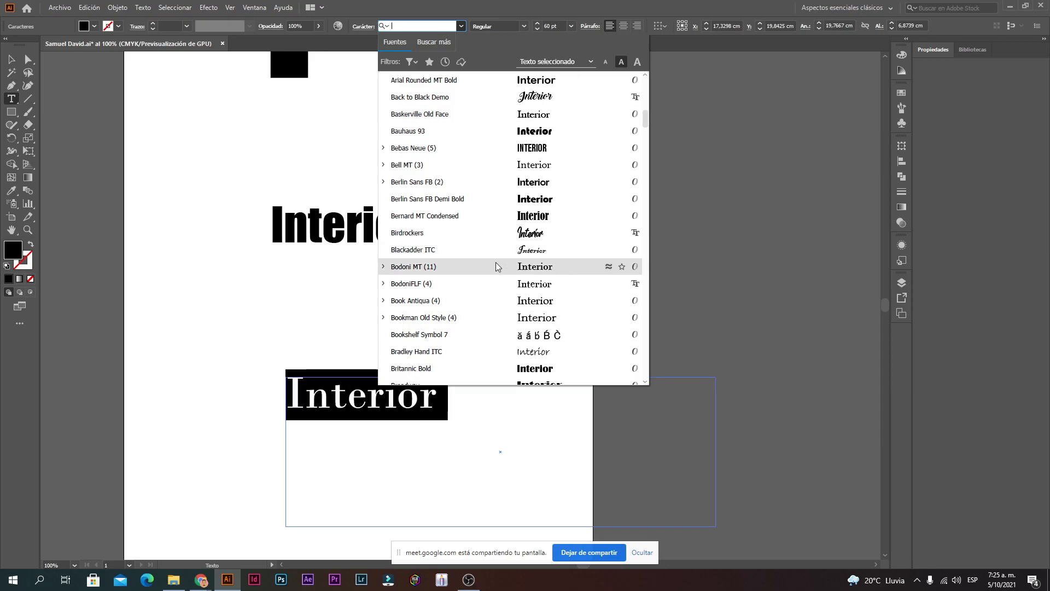
{"action": "scroll", "coordinate": [495, 262], "scroll_direction": "down", "scroll_amount": 4}
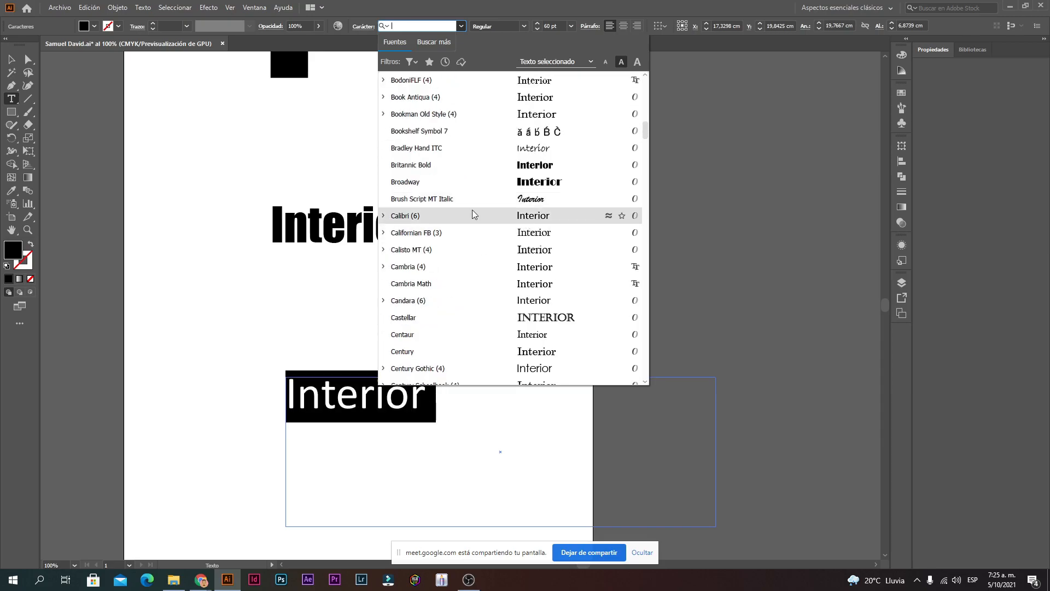
{"action": "scroll", "coordinate": [475, 216], "scroll_direction": "down", "scroll_amount": 6}
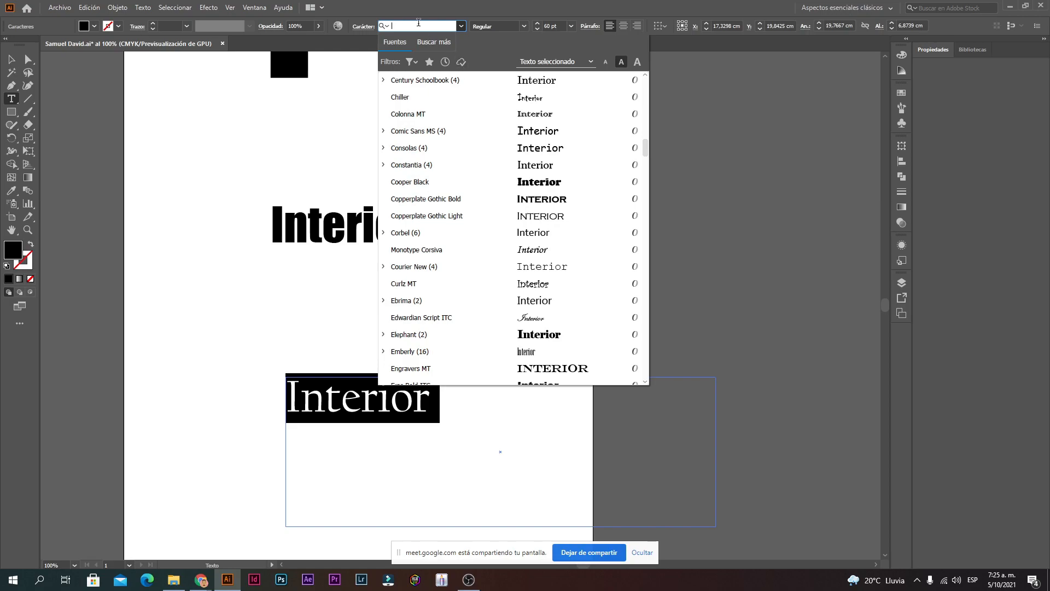
{"action": "type", "text": "palo"}
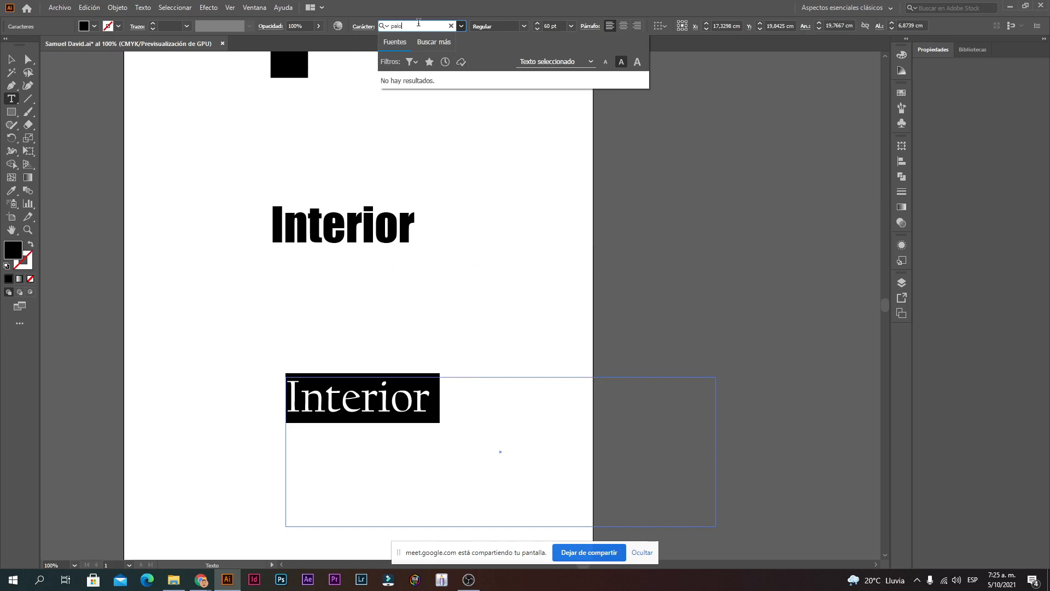
{"action": "key", "text": "BackSpace"}
{"action": "key", "text": "BackSpace"}
{"action": "key", "text": "BackSpace"}
{"action": "key", "text": "BackSpace"}
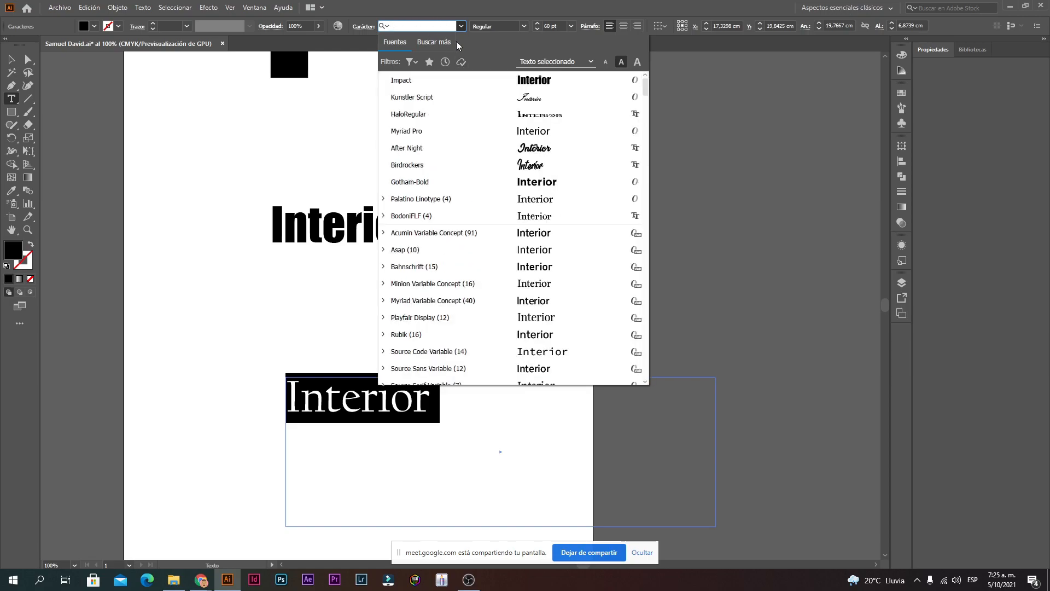
{"action": "scroll", "coordinate": [499, 211], "scroll_direction": "down", "scroll_amount": 15}
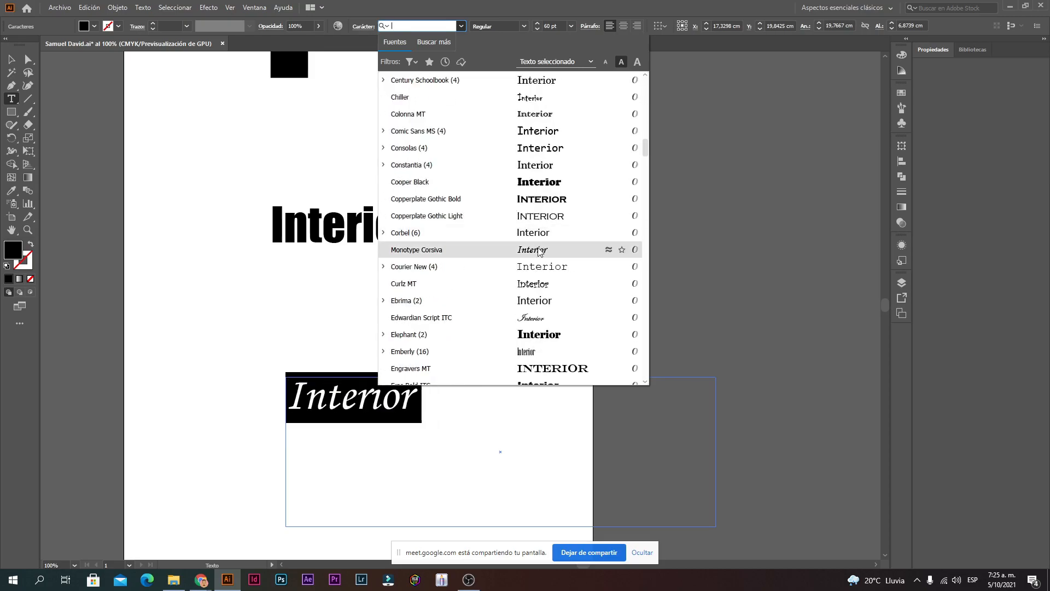
{"action": "scroll", "coordinate": [519, 221], "scroll_direction": "down", "scroll_amount": 6}
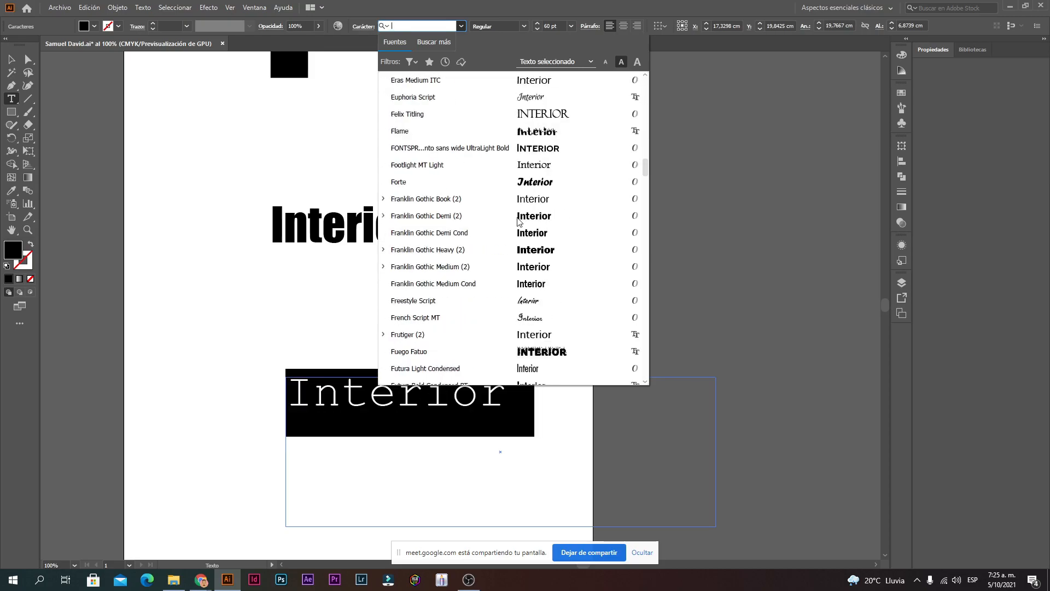
{"action": "scroll", "coordinate": [519, 221], "scroll_direction": "down", "scroll_amount": 3}
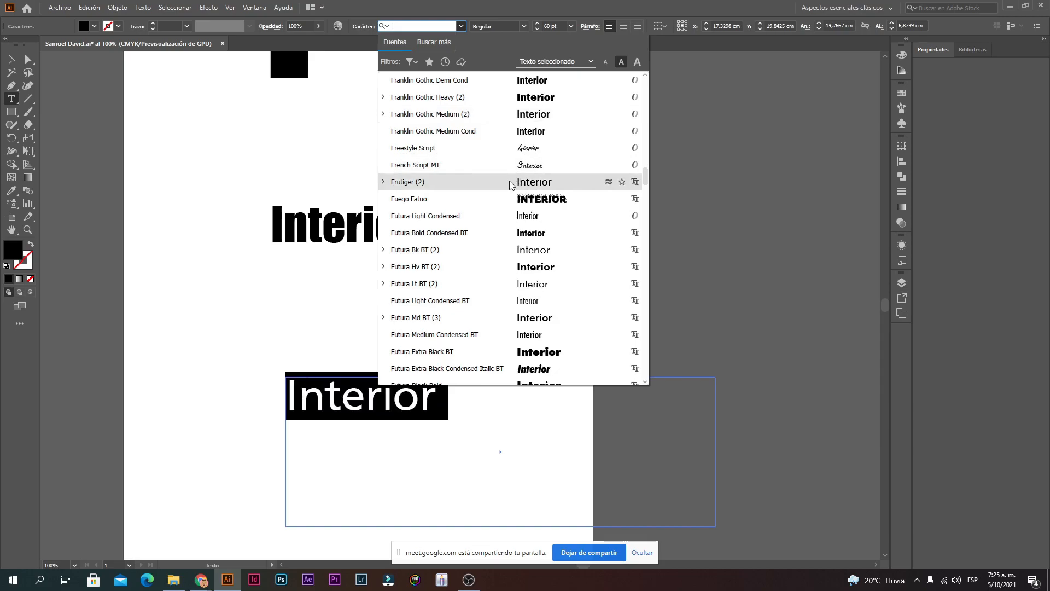
{"action": "scroll", "coordinate": [520, 208], "scroll_direction": "down", "scroll_amount": 6}
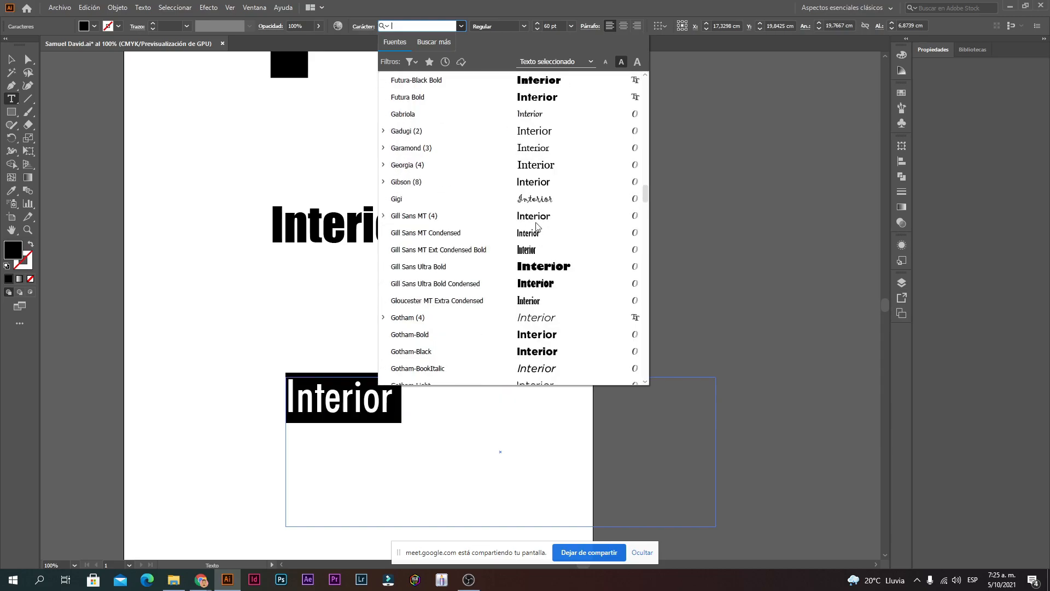
{"action": "scroll", "coordinate": [525, 213], "scroll_direction": "down", "scroll_amount": 3}
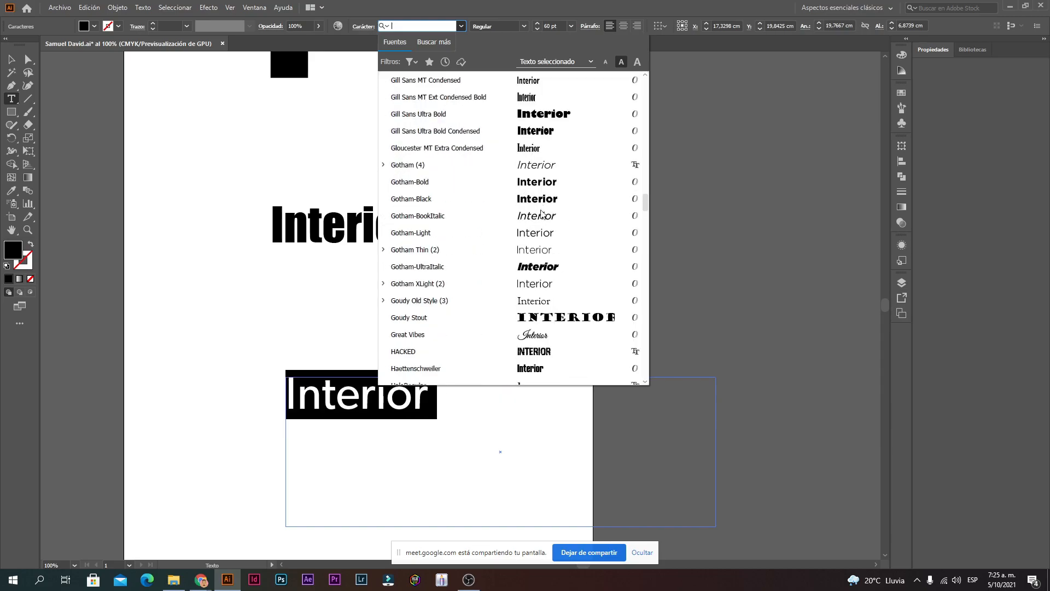
{"action": "left_click", "coordinate": [490, 173]}
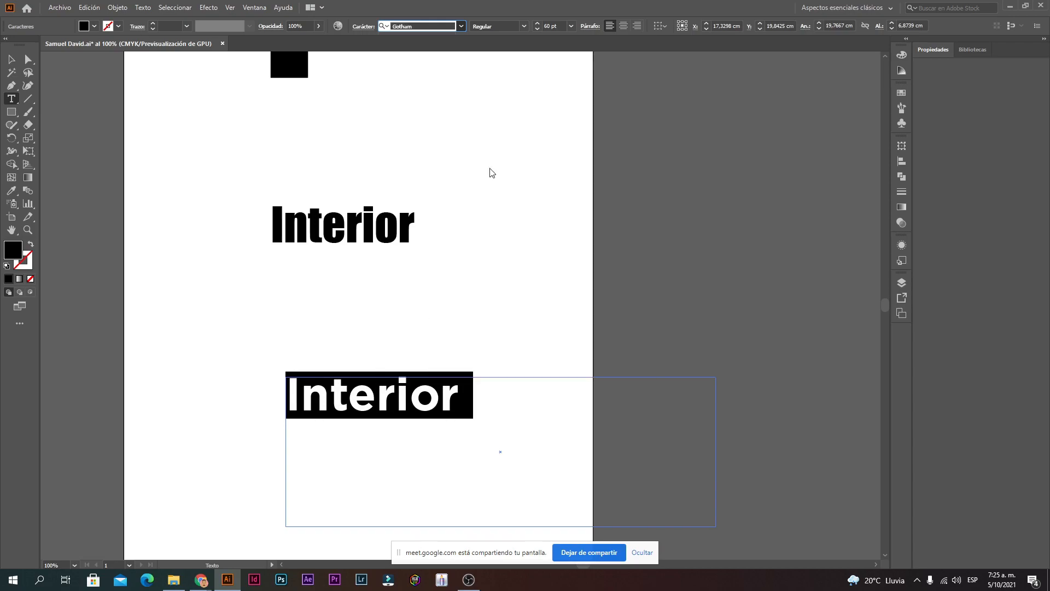
{"action": "left_click", "coordinate": [499, 416]}
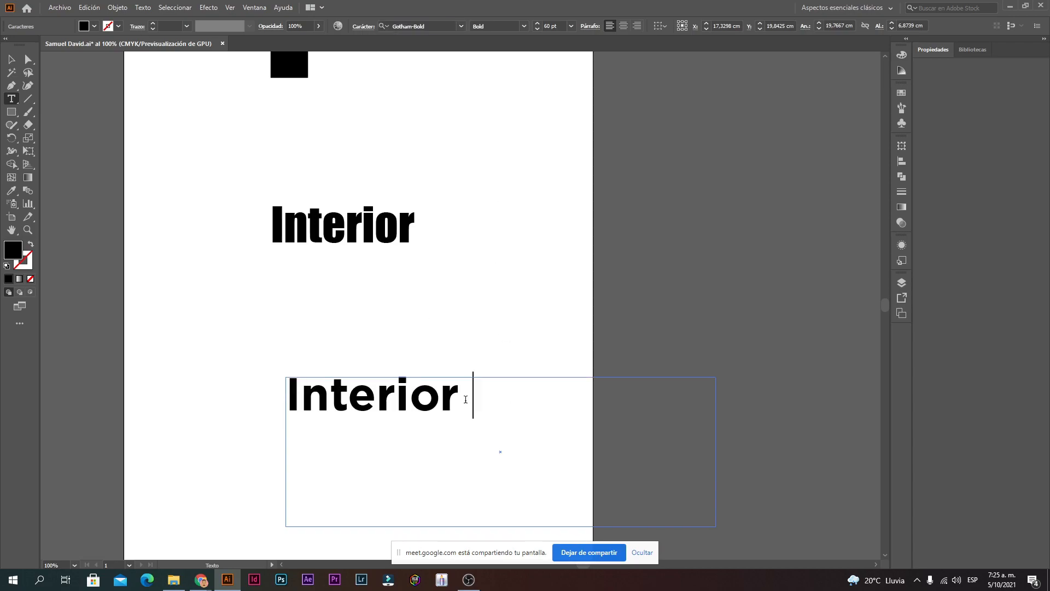
Step: Switch the lower Interior from Gotham to Bahnschrift, keeping the Bold weight
{"action": "left_click_drag", "start_coordinate": [462, 399], "coordinate": [267, 381]}
{"action": "left_click", "coordinate": [569, 449]}
{"action": "left_click_drag", "start_coordinate": [460, 405], "coordinate": [159, 417]}
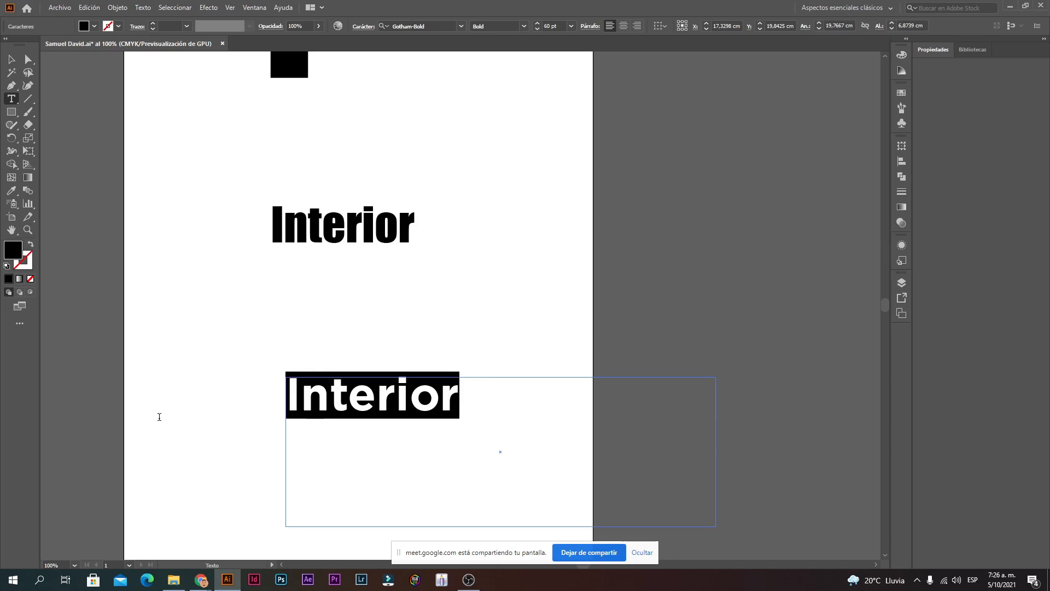
{"action": "left_click", "coordinate": [523, 26]}
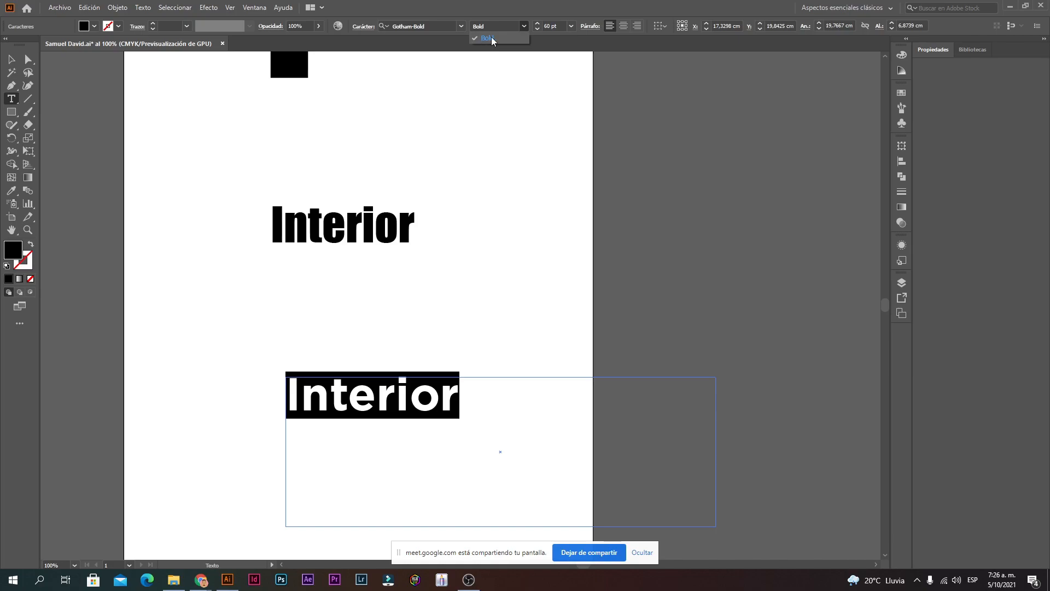
{"action": "left_click", "coordinate": [460, 25]}
{"action": "left_click", "coordinate": [451, 166]}
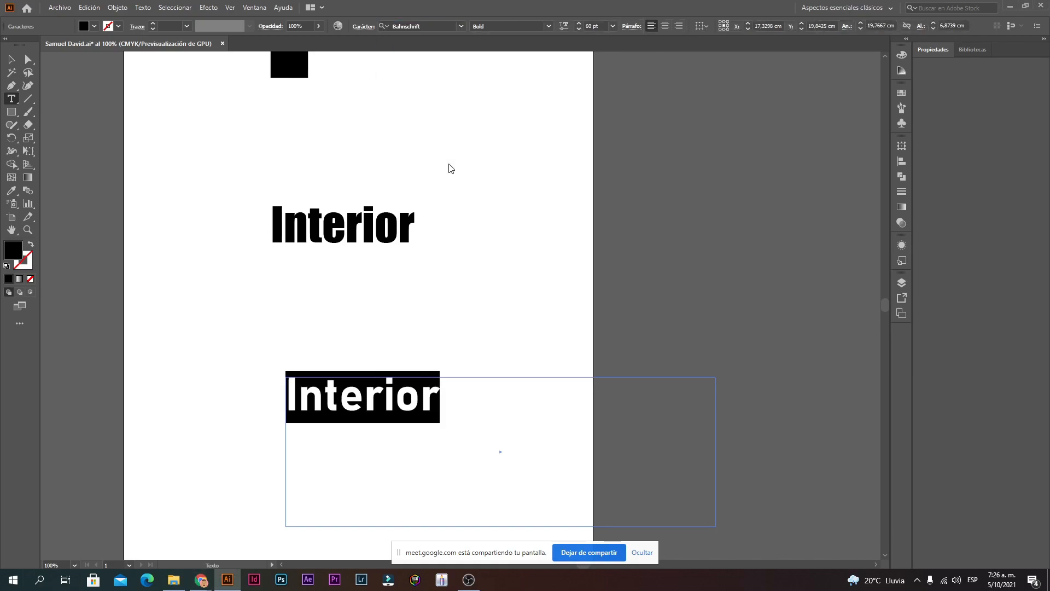
{"action": "left_click", "coordinate": [548, 26]}
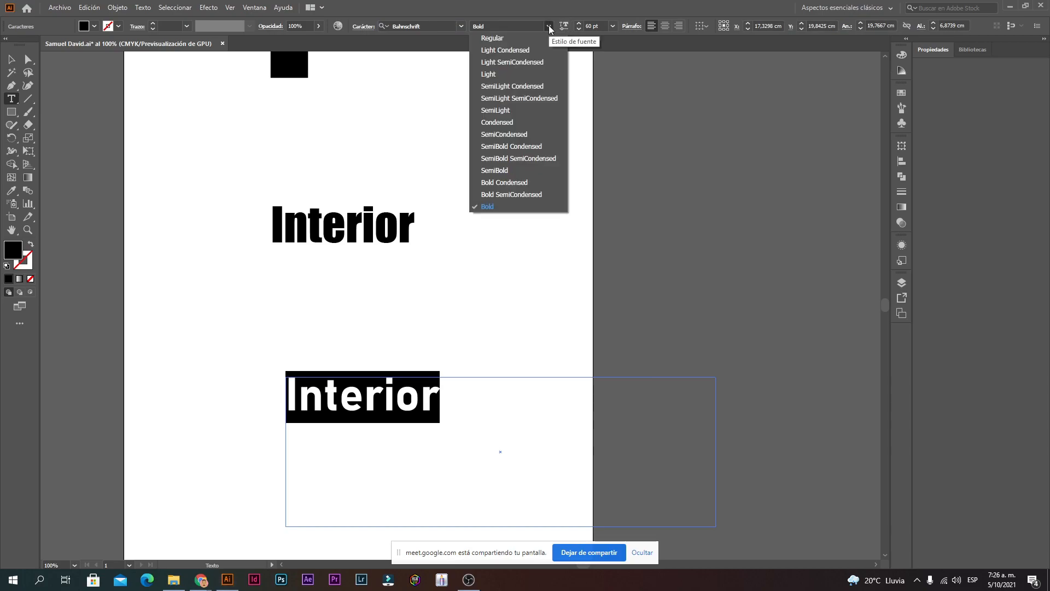
{"action": "left_click", "coordinate": [424, 36]}
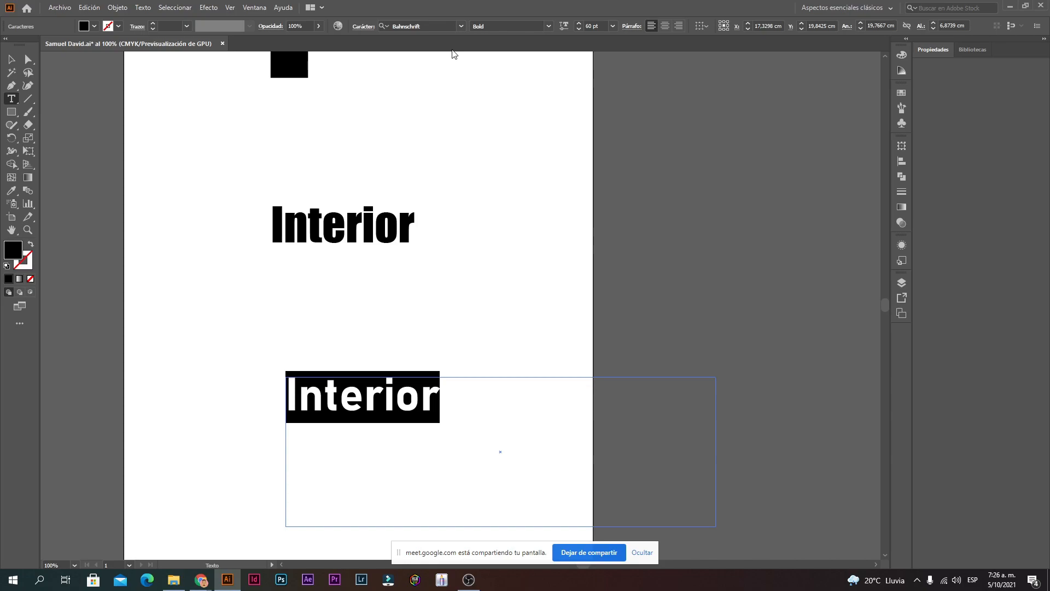
{"action": "left_click", "coordinate": [547, 28]}
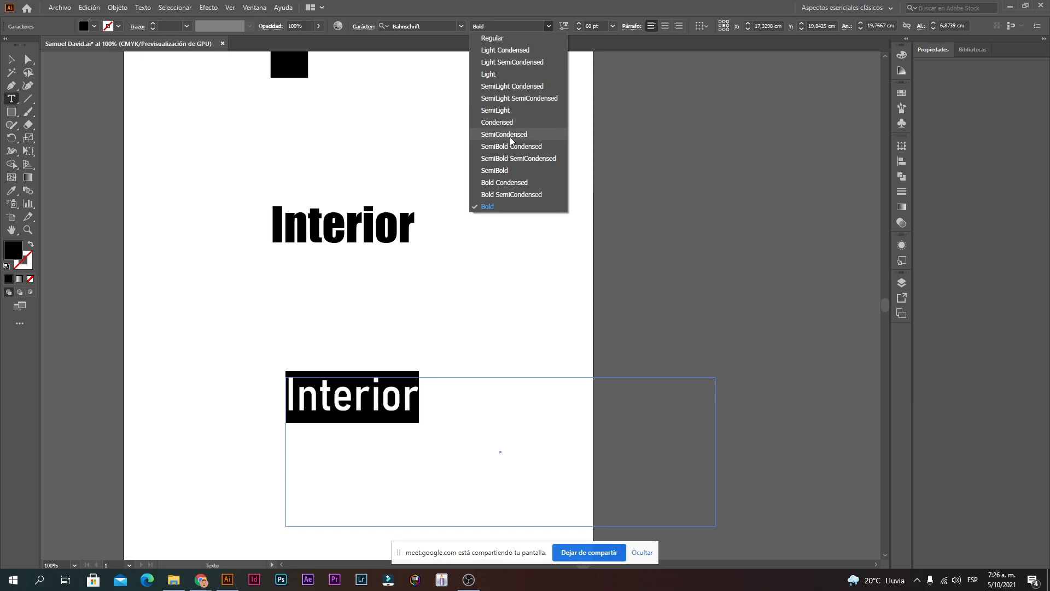
{"action": "left_click", "coordinate": [492, 211]}
{"action": "left_click", "coordinate": [471, 383]}
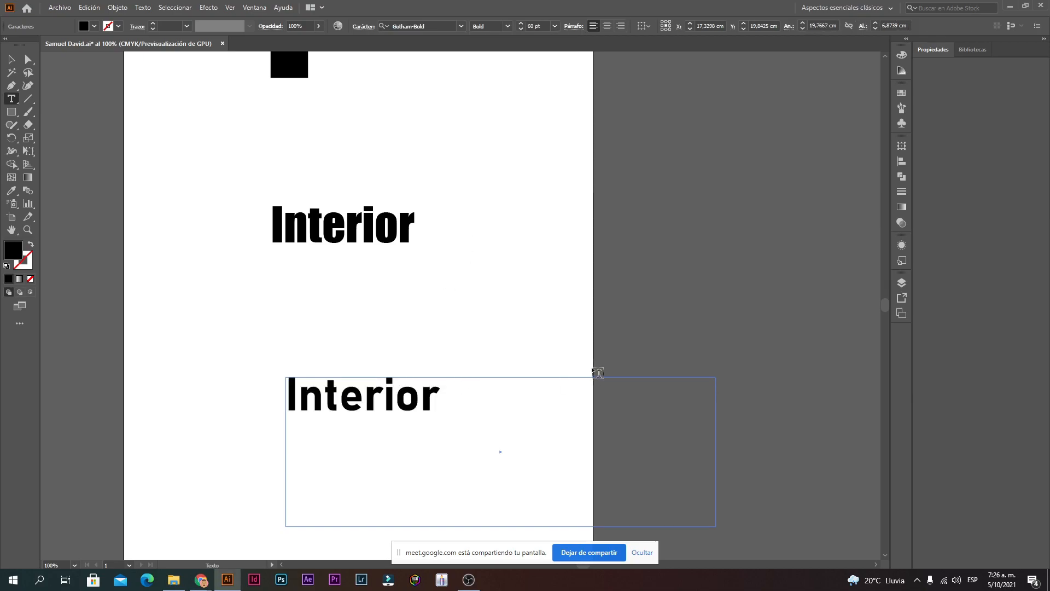
Step: Try Bahnschrift Regular, then settle on Bahnschrift Light for the lower Interior
{"action": "key", "text": "ctrl+a"}
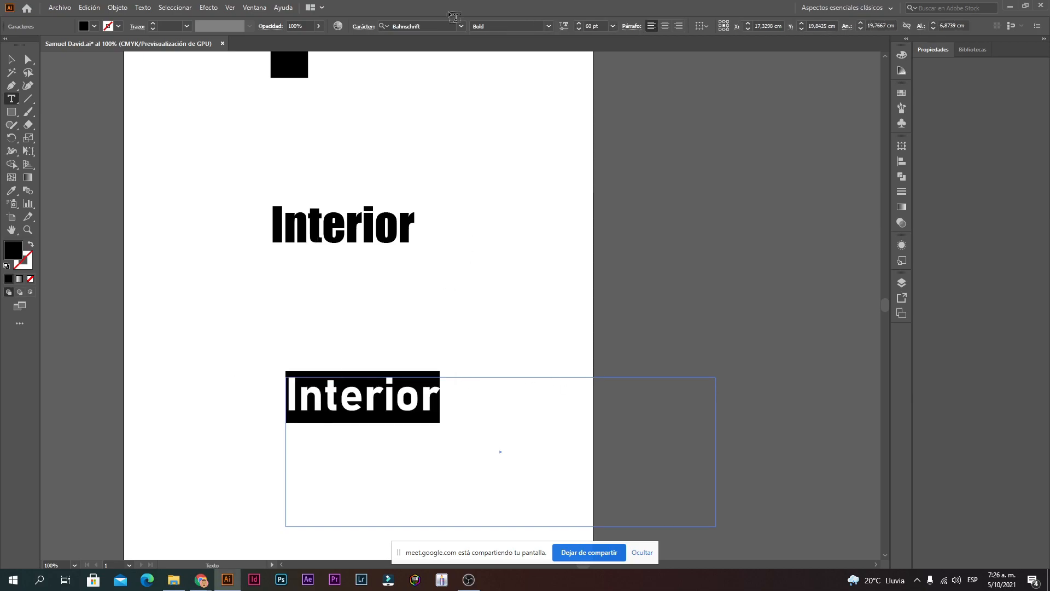
{"action": "left_click", "coordinate": [549, 27]}
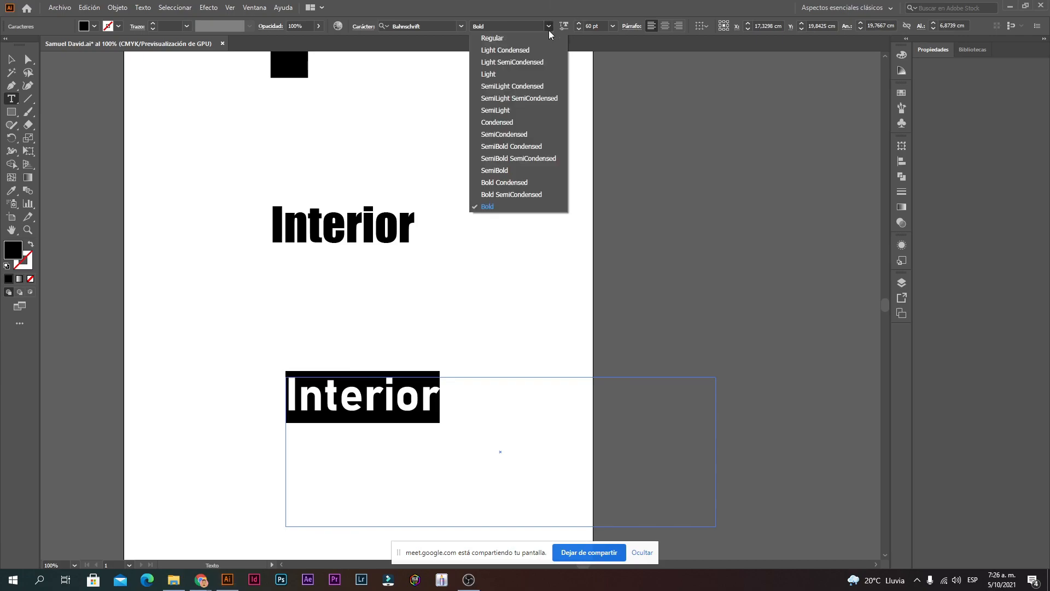
{"action": "left_click", "coordinate": [510, 40]}
{"action": "left_click_drag", "start_coordinate": [623, 399], "coordinate": [274, 367]}
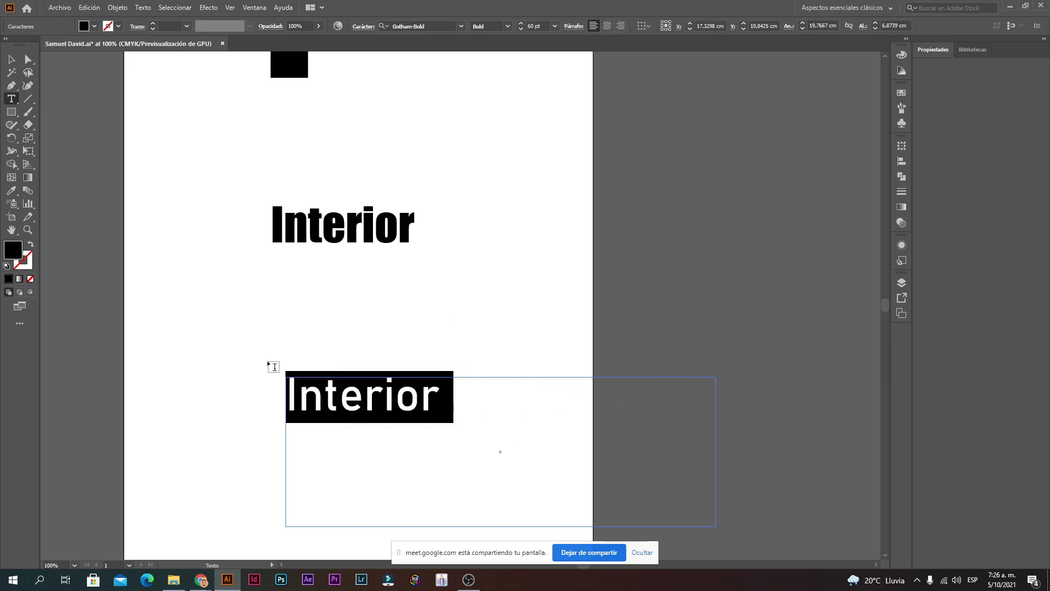
{"action": "left_click", "coordinate": [436, 396]}
{"action": "left_click_drag", "start_coordinate": [436, 397], "coordinate": [159, 338]}
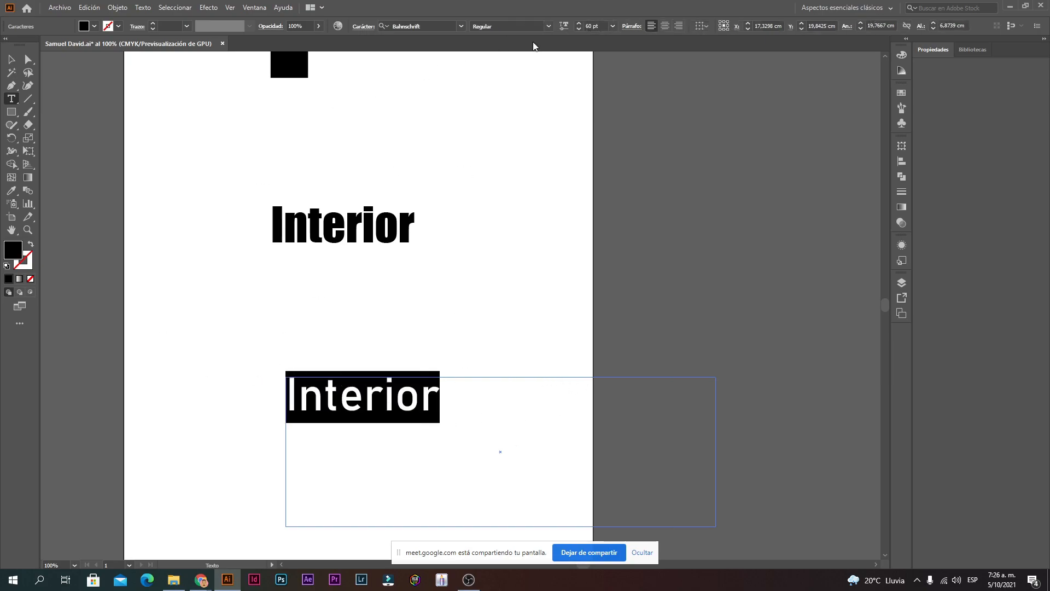
{"action": "left_click", "coordinate": [552, 24]}
{"action": "left_click", "coordinate": [511, 75]}
{"action": "left_click", "coordinate": [463, 403]}
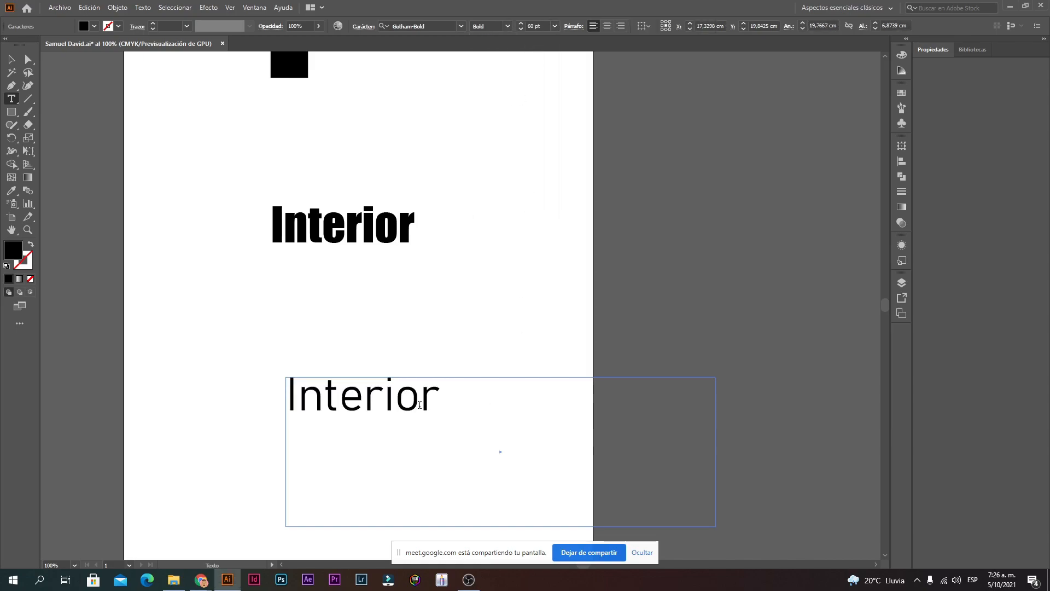
Step: Move the light Interior text up and to the left
{"action": "left_click", "coordinate": [11, 59]}
{"action": "left_click", "coordinate": [306, 301]}
{"action": "left_click_drag", "start_coordinate": [359, 409], "coordinate": [287, 369]}
{"action": "left_click", "coordinate": [412, 298]}
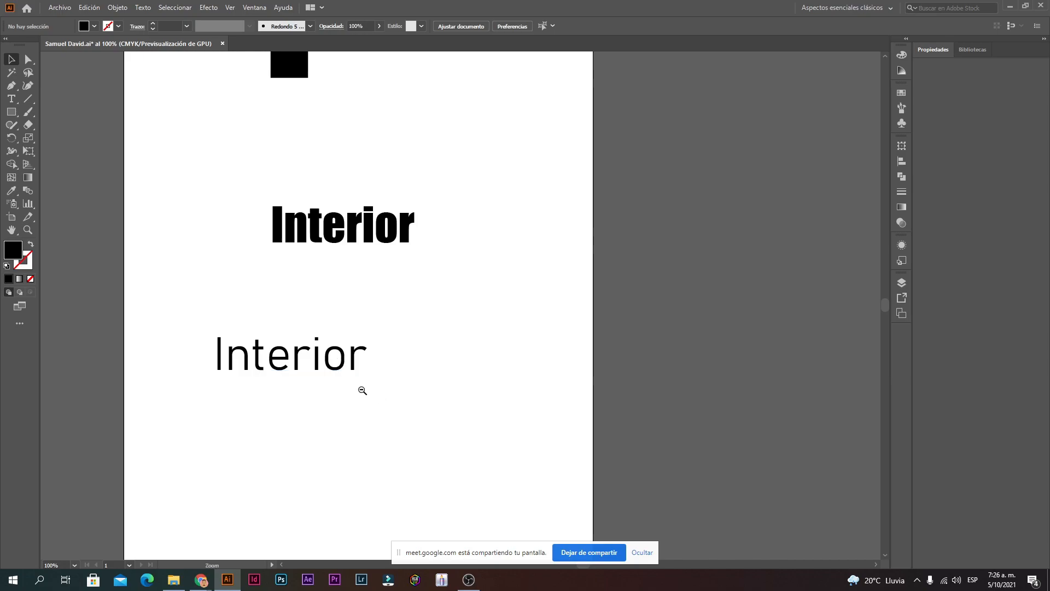
Step: Zoom out and shift the light Interior so its left edge aligns under the Impact word
{"action": "left_click", "coordinate": [360, 389], "text": "ctrl+alt"}
{"action": "left_click", "coordinate": [447, 325], "text": "ctrl+alt"}
{"action": "left_click", "coordinate": [447, 323], "text": "ctrl+alt"}
{"action": "left_click", "coordinate": [448, 324], "text": "ctrl+alt"}
{"action": "left_click", "coordinate": [449, 323], "text": "ctrl+alt"}
{"action": "left_click", "coordinate": [460, 319], "text": "ctrl+alt"}
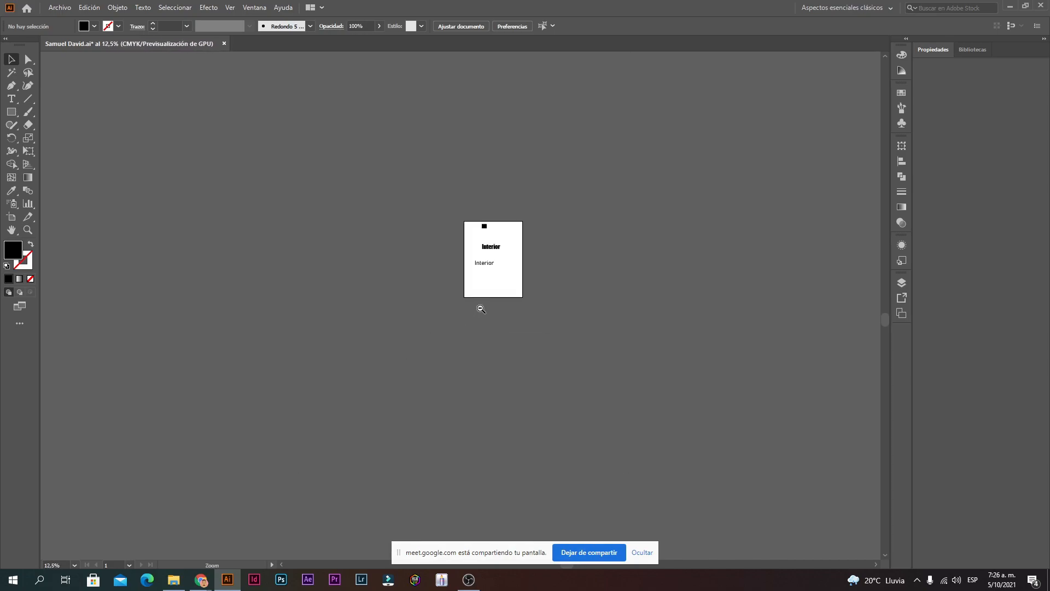
{"action": "left_click", "coordinate": [480, 308], "text": "ctrl+alt"}
{"action": "left_click", "coordinate": [471, 304], "text": "ctrl+alt"}
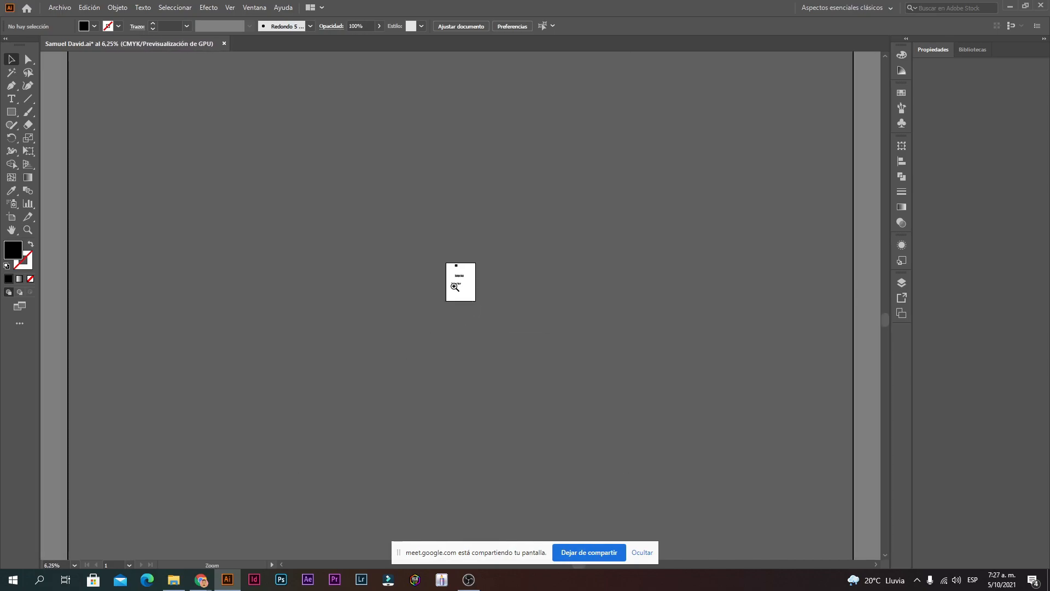
{"action": "left_click_drag", "start_coordinate": [456, 283], "coordinate": [460, 283]}
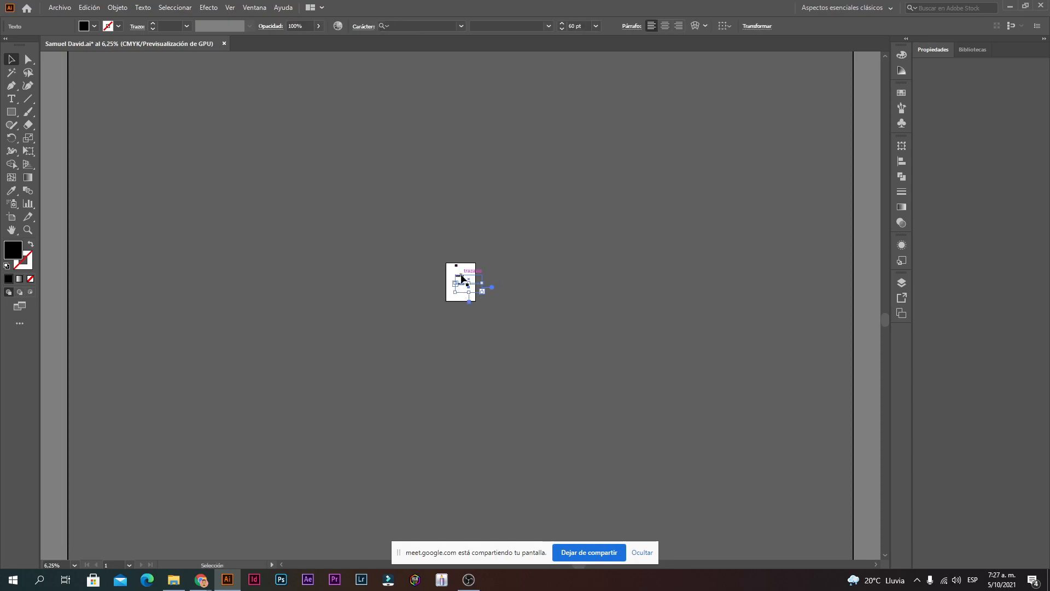
{"action": "left_click", "coordinate": [610, 268]}
Step: Zoom back to 100% on both words and select all of the lower Interior text
{"action": "left_click", "coordinate": [483, 305], "text": "ctrl"}
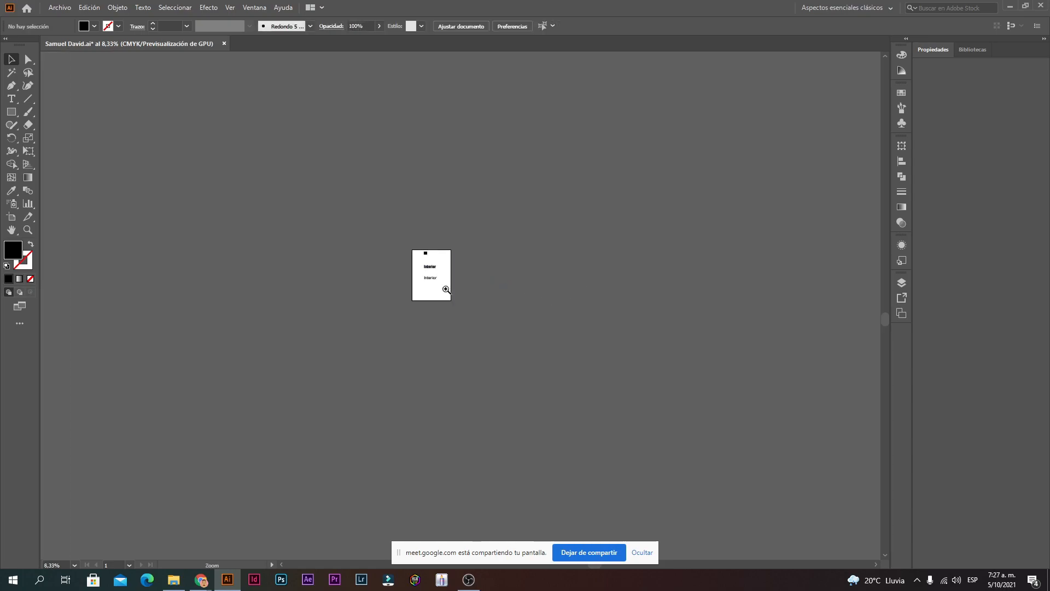
{"action": "left_click", "coordinate": [436, 281], "text": "ctrl"}
{"action": "left_click", "coordinate": [458, 284], "text": "ctrl"}
{"action": "left_click", "coordinate": [465, 315], "text": "ctrl"}
{"action": "left_click", "coordinate": [466, 320], "text": "ctrl"}
{"action": "left_click", "coordinate": [466, 320], "text": "ctrl"}
{"action": "left_click", "coordinate": [466, 320], "text": "ctrl"}
{"action": "left_click", "coordinate": [465, 318], "text": "ctrl"}
{"action": "left_click_drag", "start_coordinate": [408, 267], "coordinate": [163, 301]}
{"action": "double_click", "coordinate": [427, 321]}
{"action": "key", "text": "ctrl+a"}
{"action": "left_click", "coordinate": [472, 272]}
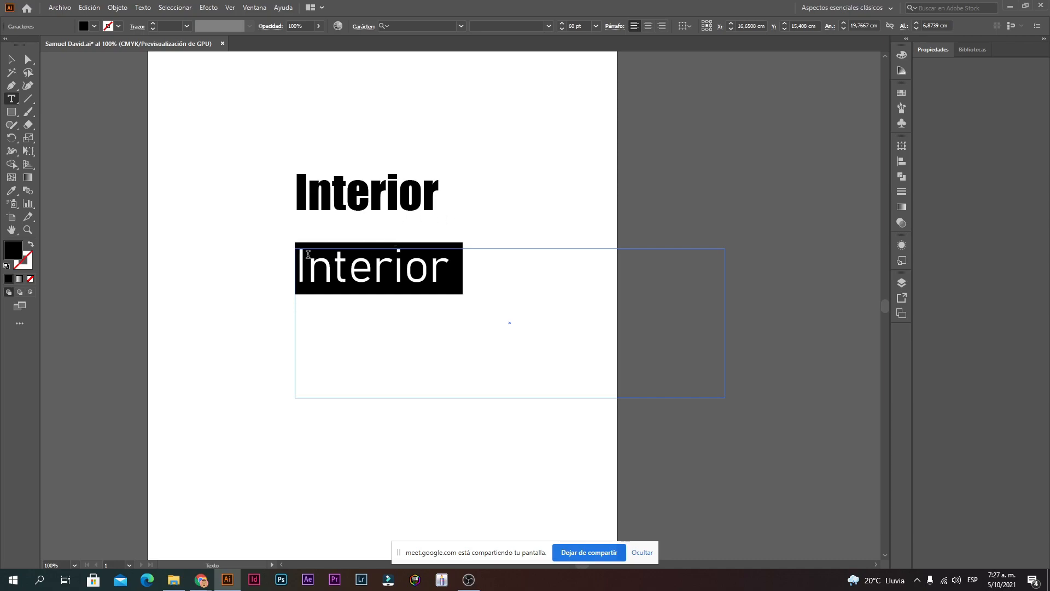
Step: Retype the Impact heading to read 'Leonisa'
{"action": "double_click", "coordinate": [342, 192]}
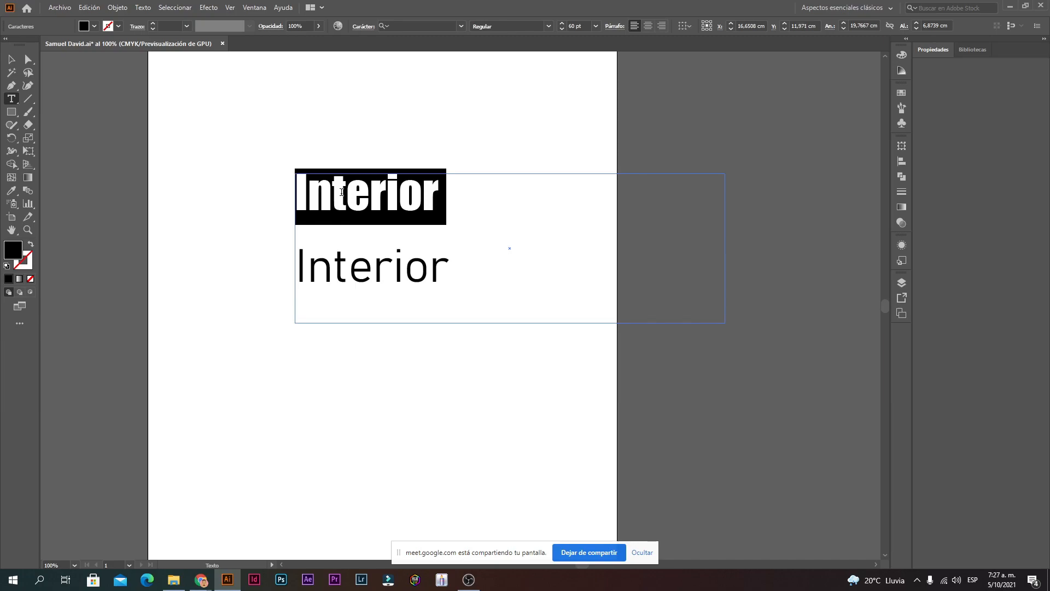
{"action": "type", "text": "Ropa"}
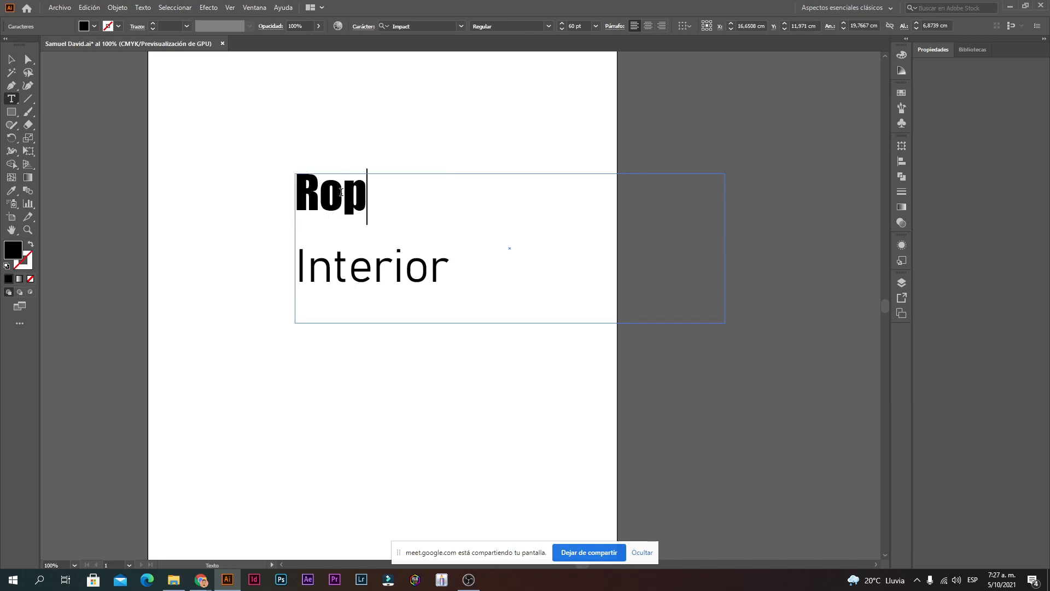
{"action": "key", "text": "BackSpace"}
{"action": "key", "text": "BackSpace"}
{"action": "key", "text": "BackSpace"}
{"action": "key", "text": "BackSpace"}
{"action": "type", "text": "LÑ"}
{"action": "key", "text": "BackSpace"}
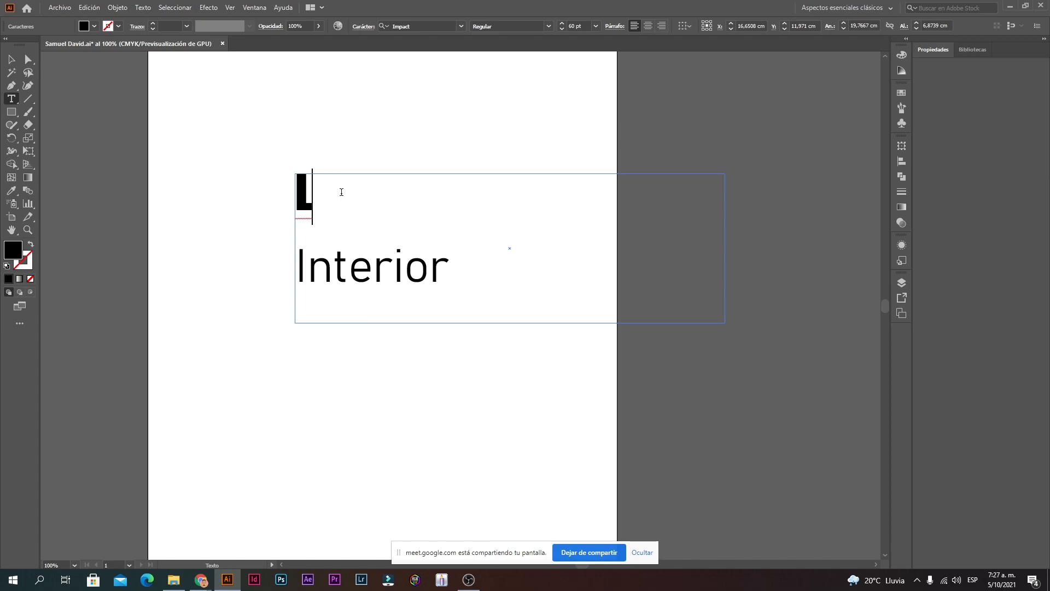
{"action": "type", "text": "eonuis"}
{"action": "key", "text": "BackSpace"}
{"action": "key", "text": "BackSpace"}
{"action": "key", "text": "BackSpace"}
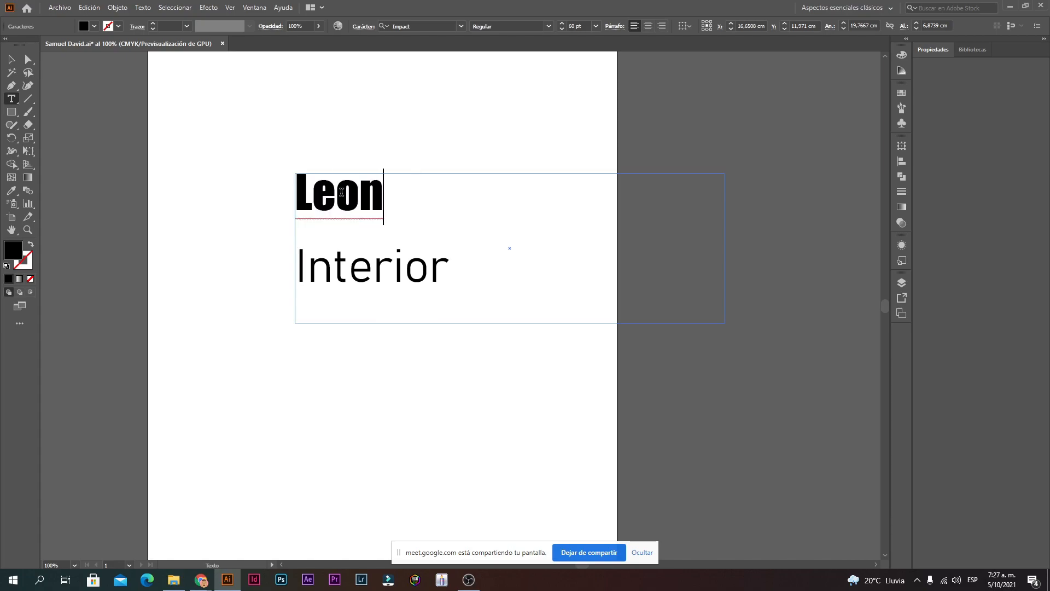
{"action": "type", "text": "isa"}
{"action": "double_click", "coordinate": [426, 204]}
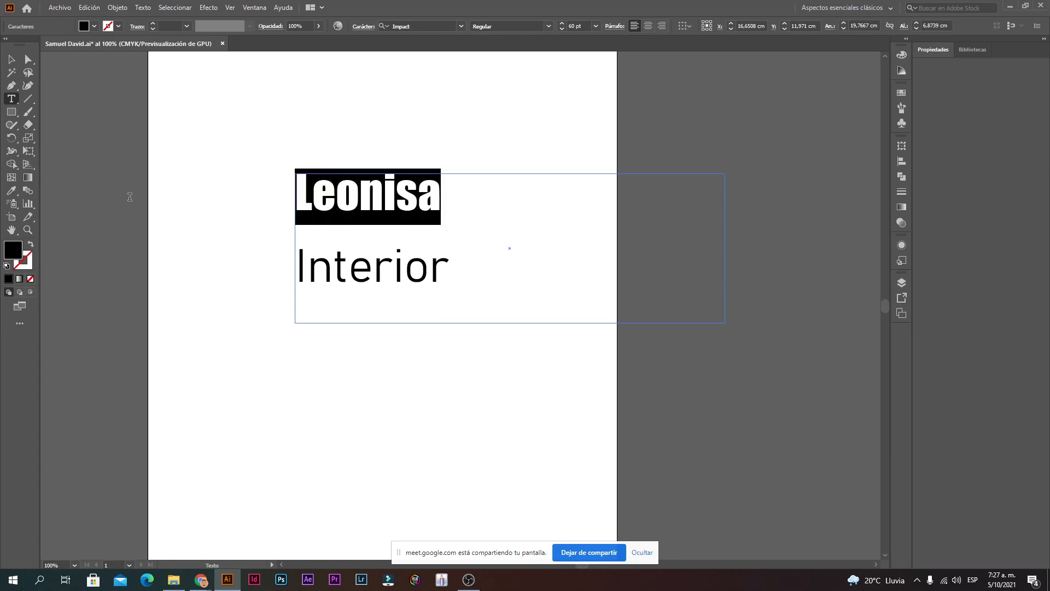
{"action": "key", "text": "Escape"}
Step: Replace the lower Interior with 'vive y sueña' and move it beneath Leonisa
{"action": "left_click", "coordinate": [332, 277]}
{"action": "double_click", "coordinate": [333, 278]}
{"action": "key", "text": "ctrl+a"}
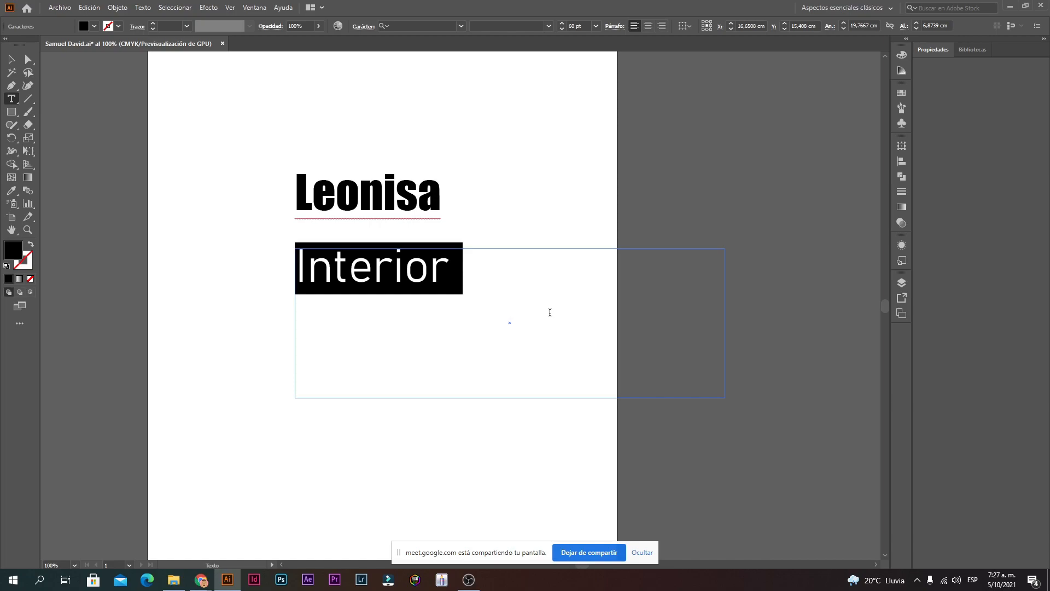
{"action": "left_click", "coordinate": [550, 312]}
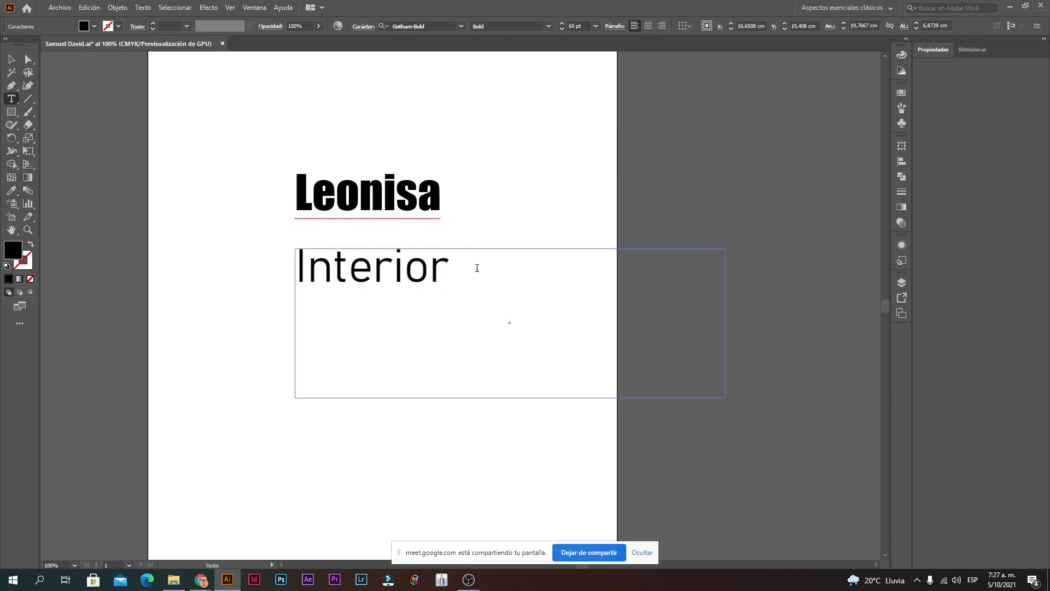
{"action": "left_click_drag", "start_coordinate": [479, 283], "coordinate": [156, 308]}
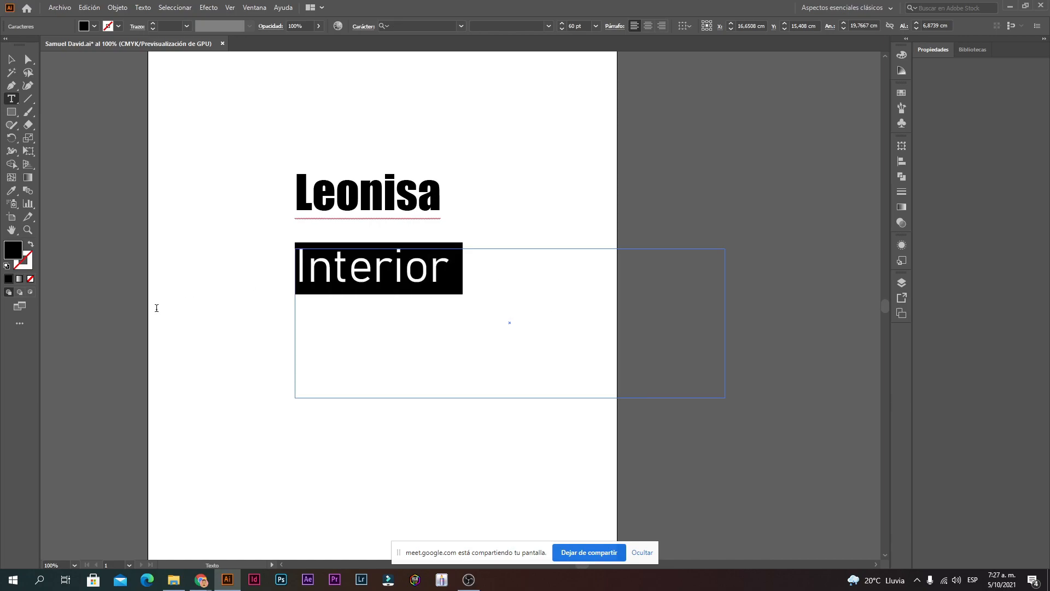
{"action": "type", "text": "vive y sueña"}
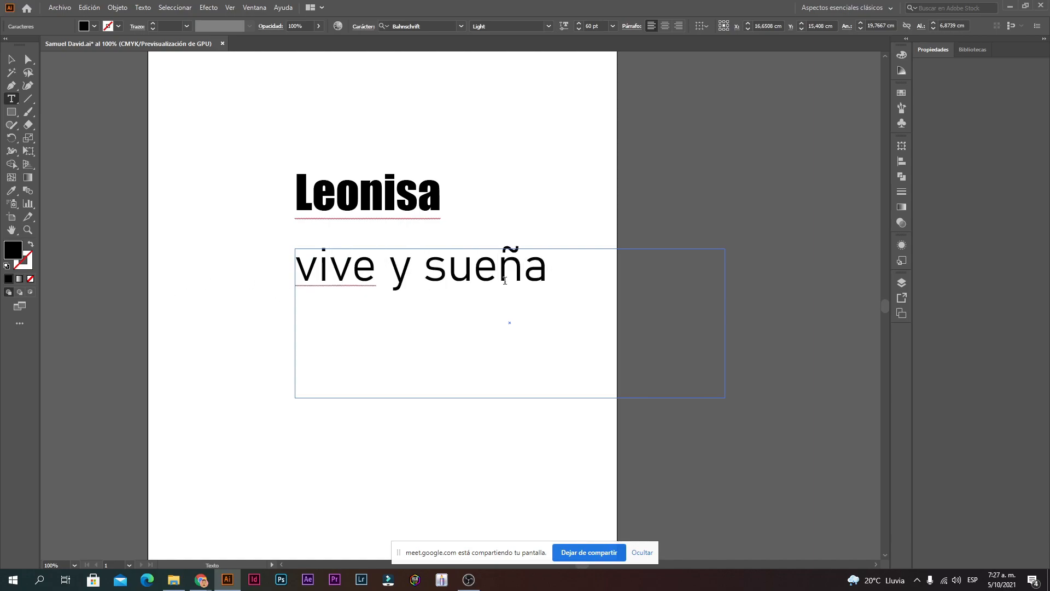
{"action": "key", "text": "ctrl+a"}
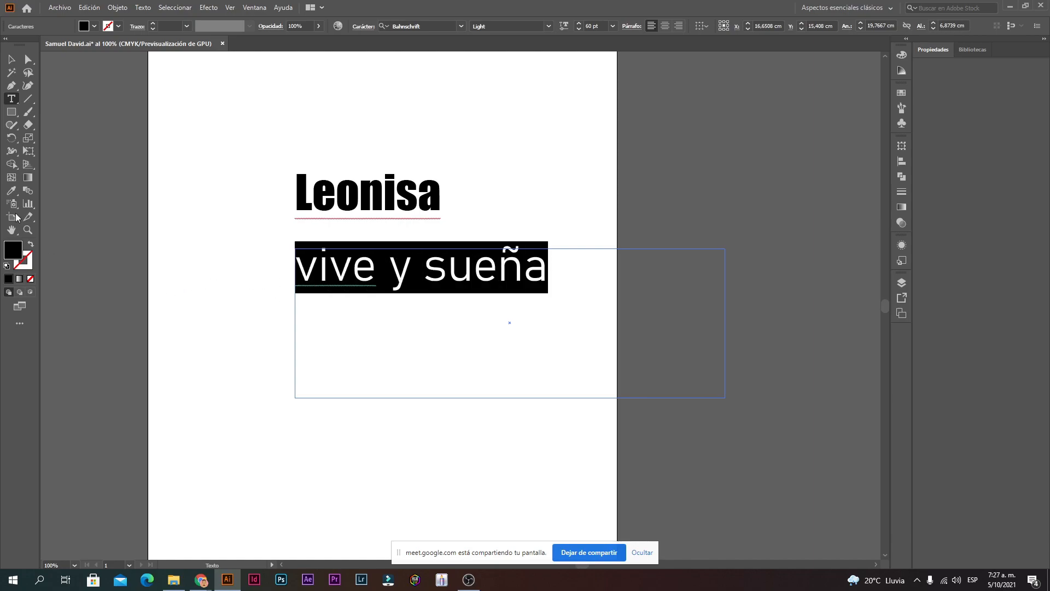
{"action": "left_click", "coordinate": [12, 60]}
{"action": "left_click_drag", "start_coordinate": [444, 302], "coordinate": [391, 277]}
{"action": "left_click", "coordinate": [510, 160]}
{"action": "key", "text": "ctrl+minus"}
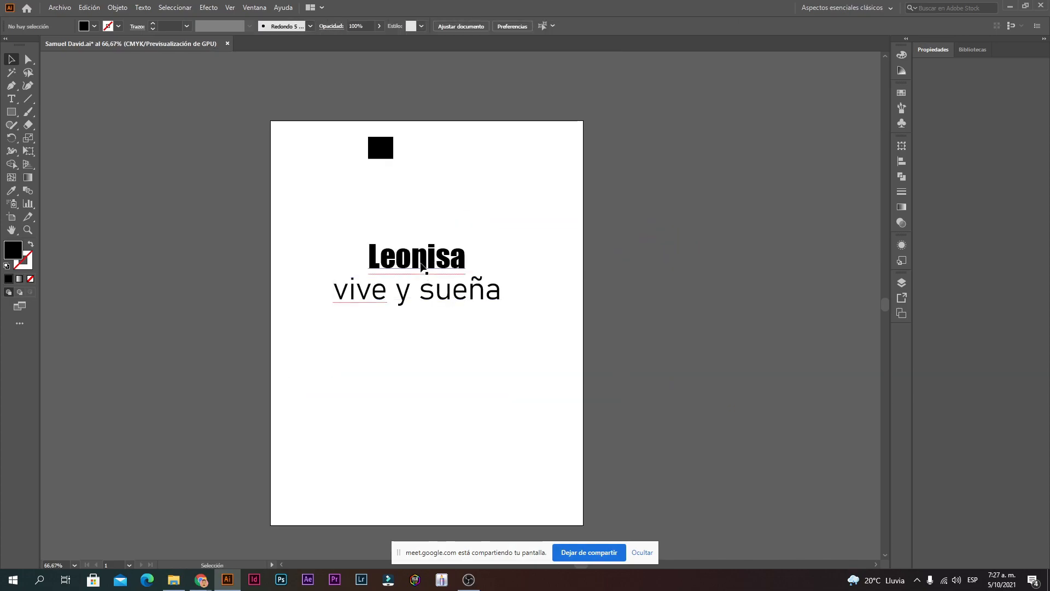
Step: Replace the bold heading 'Leonisa' with 'eva'
{"action": "double_click", "coordinate": [420, 262]}
{"action": "left_click", "coordinate": [419, 261]}
{"action": "left_click", "coordinate": [11, 59]}
{"action": "left_click", "coordinate": [328, 218]}
{"action": "left_click", "coordinate": [408, 307]}
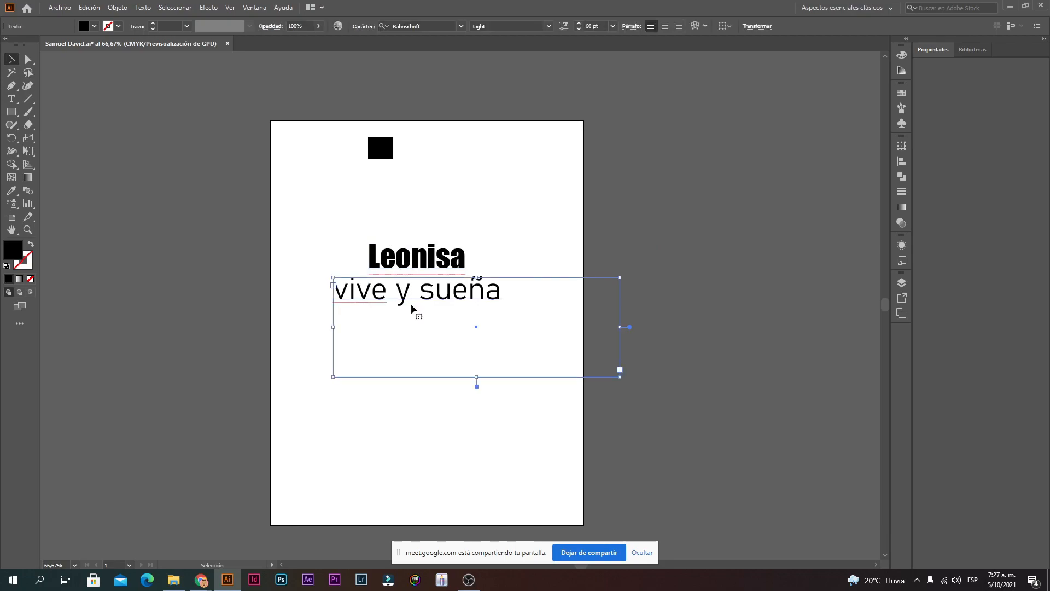
{"action": "double_click", "coordinate": [418, 253]}
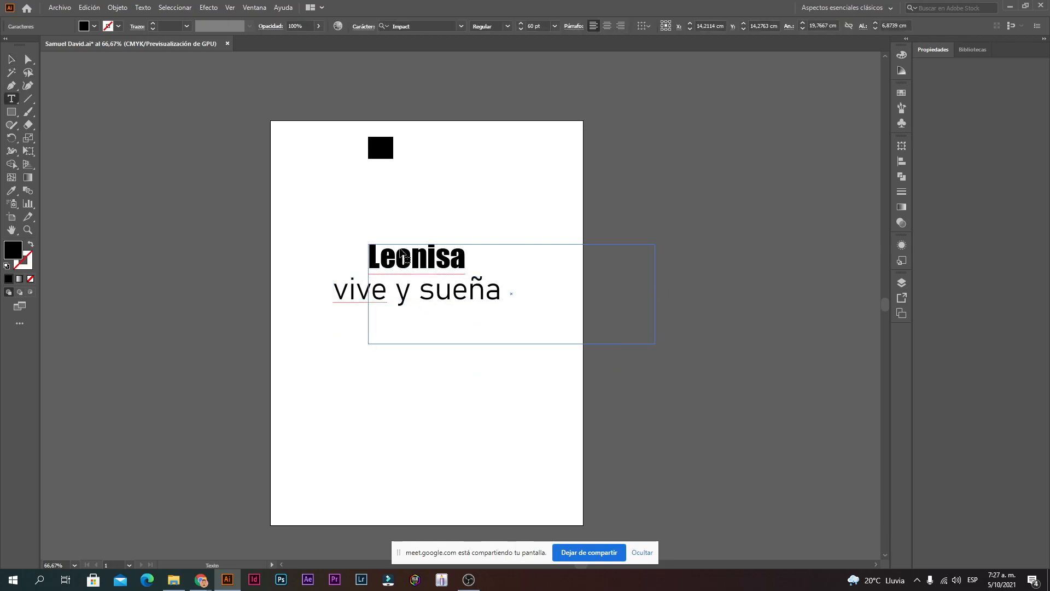
{"action": "double_click", "coordinate": [418, 254]}
{"action": "type", "text": "evas"}
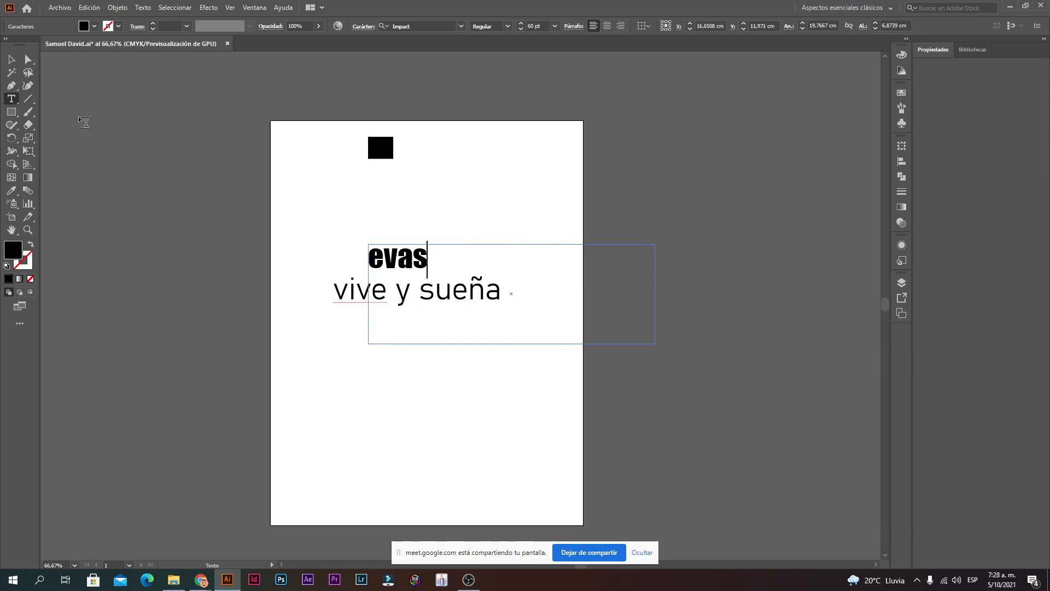
{"action": "key", "text": "BackSpace"}
{"action": "key", "text": "Escape"}
Step: Change the 'vive y sueña' line to 'by kritterium' and shift 'eva' slightly right
{"action": "left_click", "coordinate": [353, 295]}
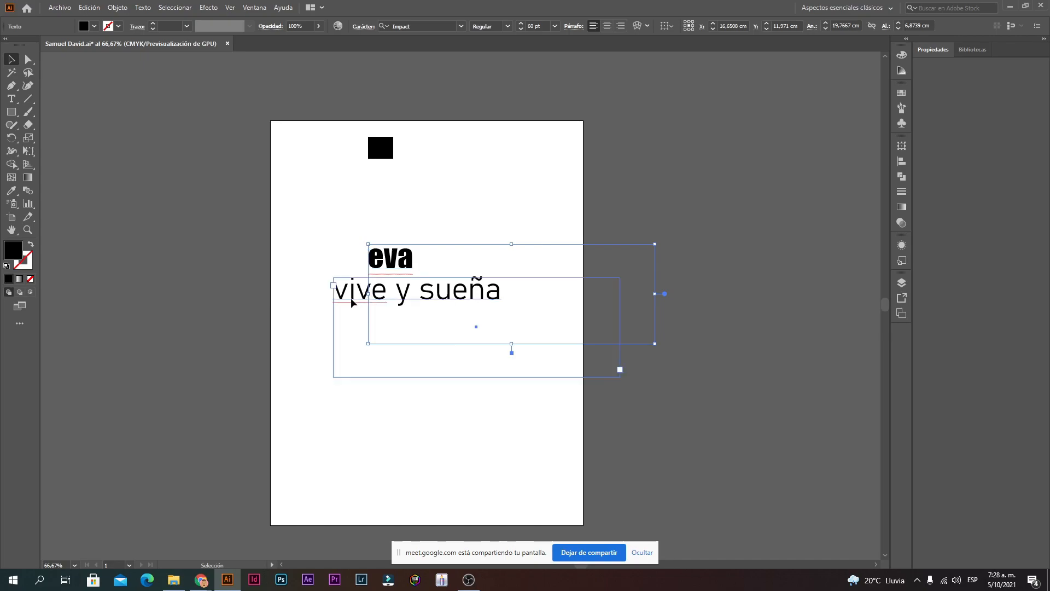
{"action": "double_click", "coordinate": [418, 300]}
{"action": "key", "text": "ctrl+a"}
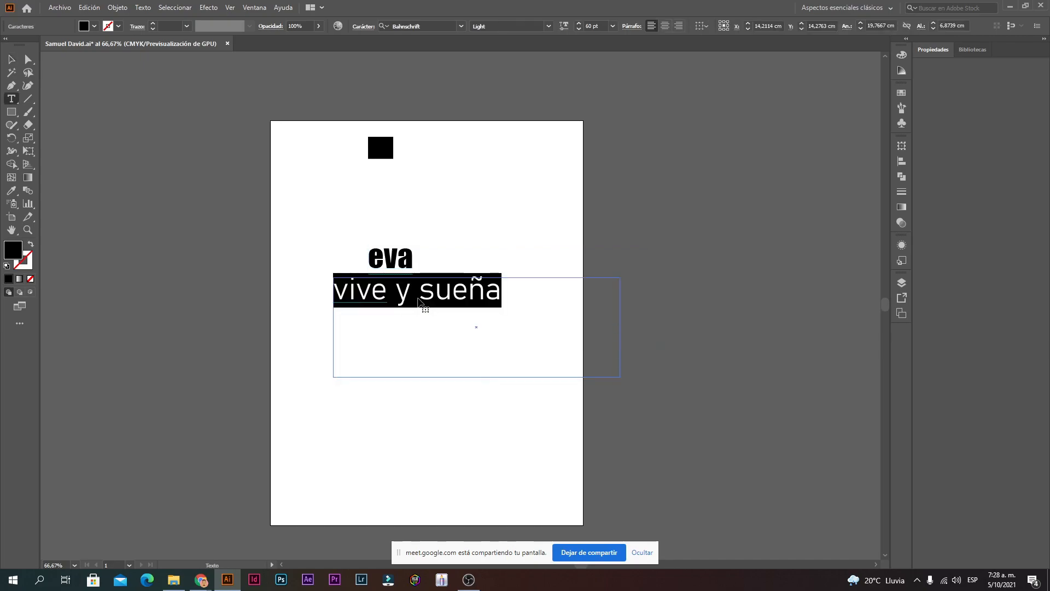
{"action": "type", "text": "by ki"}
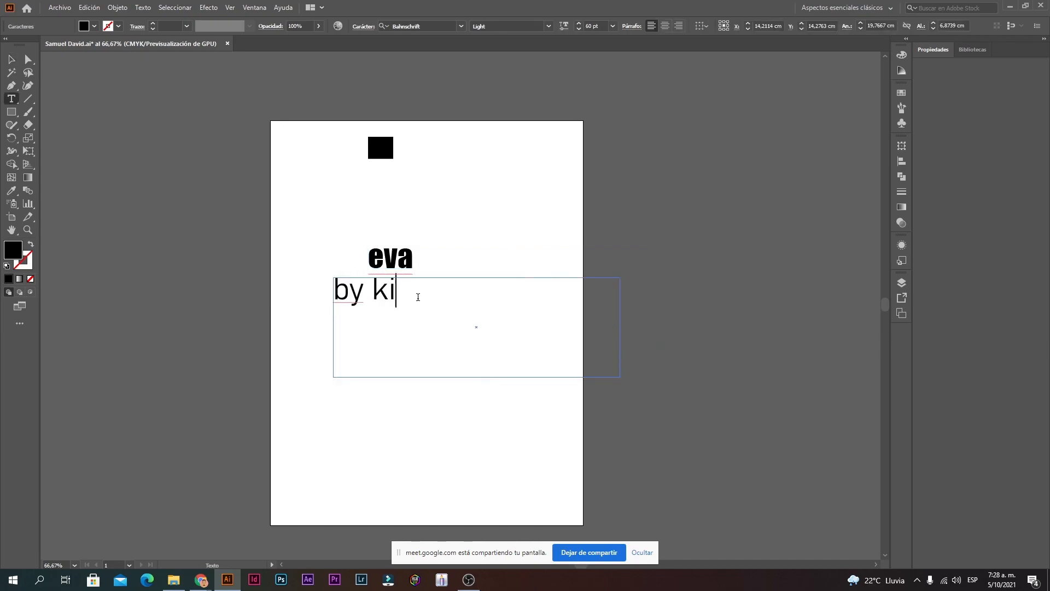
{"action": "type", "text": "itterium"}
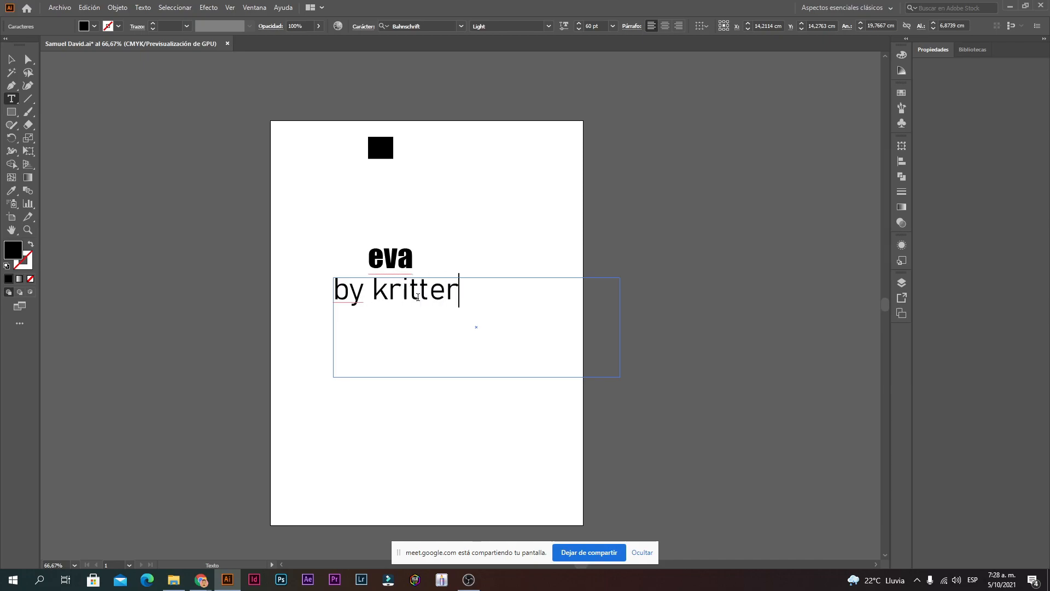
{"action": "key", "text": "ctrl+a"}
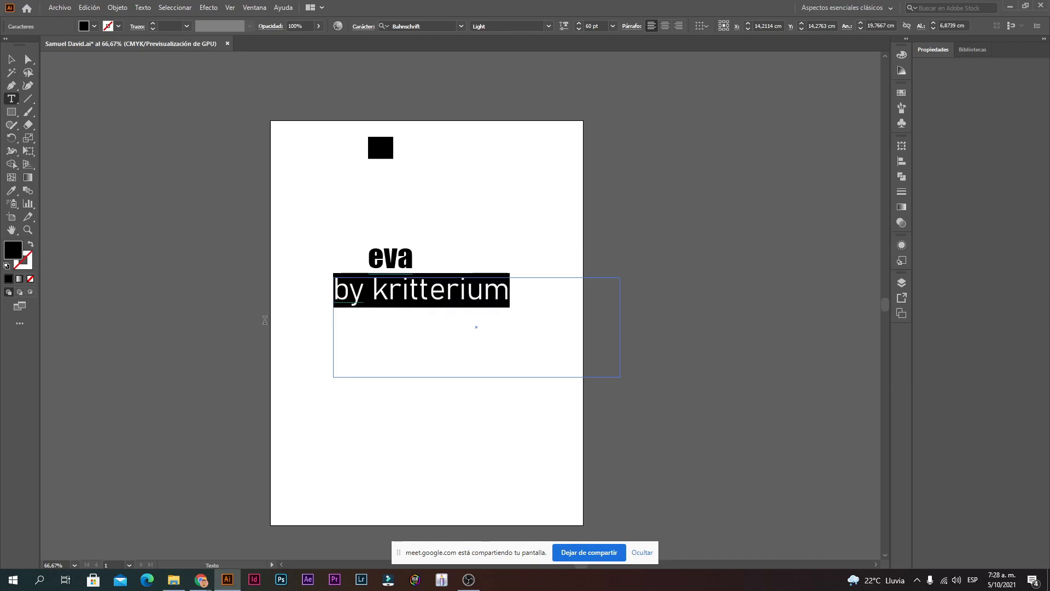
{"action": "left_click", "coordinate": [11, 60]}
{"action": "left_click", "coordinate": [549, 270]}
{"action": "left_click_drag", "start_coordinate": [389, 265], "coordinate": [407, 265]}
Step: Capitalise the heading to 'Eva', enlarge it to 78 pt and move it up-left
{"action": "double_click", "coordinate": [406, 258]}
{"action": "left_click", "coordinate": [405, 258]}
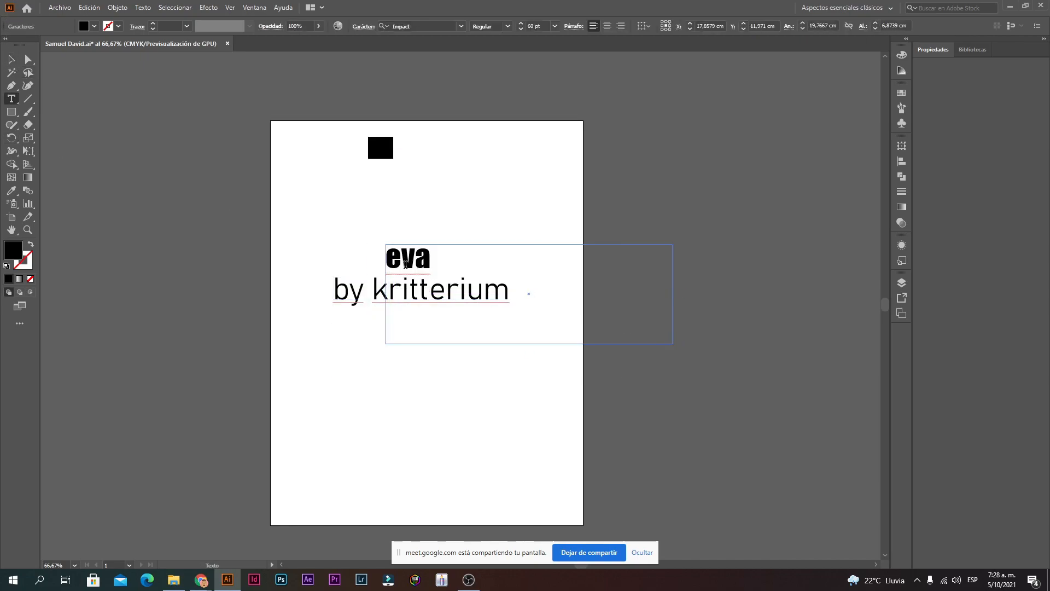
{"action": "key", "text": "BackSpace"}
{"action": "type", "text": "E"}
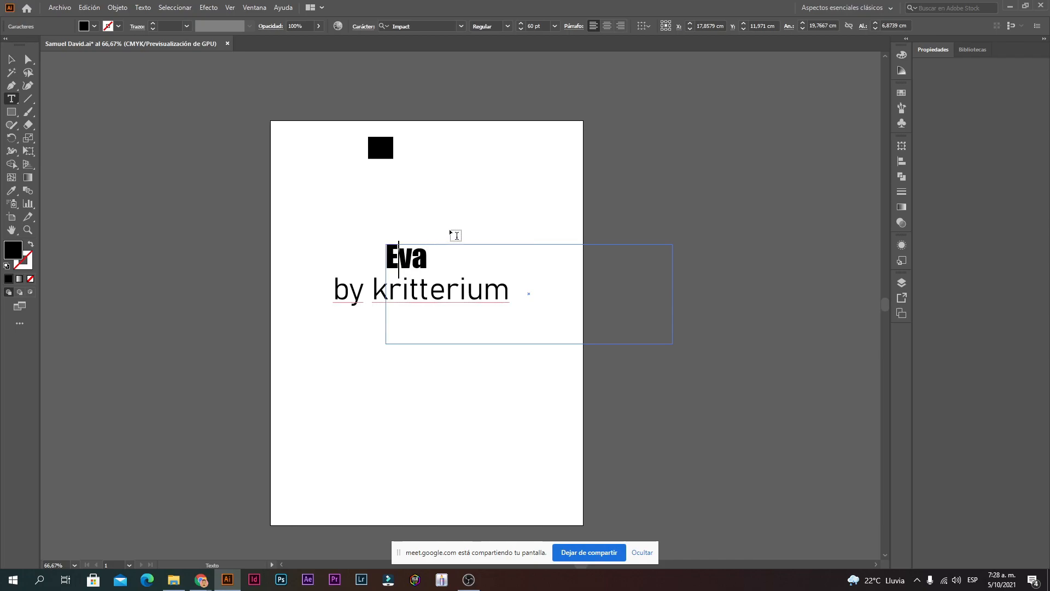
{"action": "left_click_drag", "start_coordinate": [445, 260], "coordinate": [334, 246]}
{"action": "left_click", "coordinate": [521, 23]}
{"action": "left_click", "coordinate": [521, 24]}
{"action": "left_click", "coordinate": [522, 24]}
{"action": "left_click", "coordinate": [521, 23]}
{"action": "left_click", "coordinate": [521, 24]}
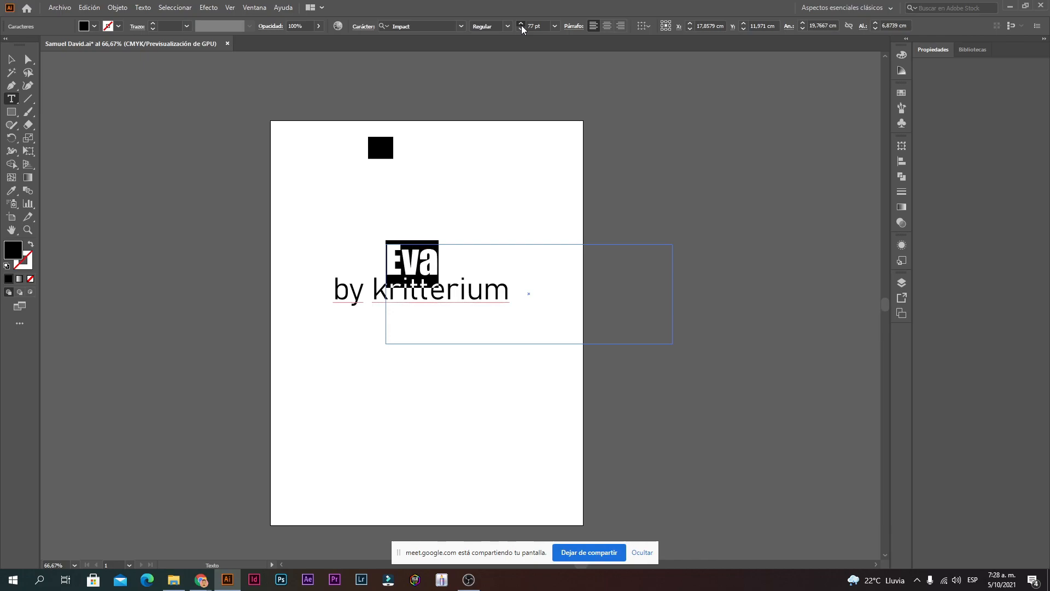
{"action": "left_click", "coordinate": [12, 60]}
{"action": "left_click_drag", "start_coordinate": [433, 265], "coordinate": [421, 239]}
Step: Set the 'by kritterium' line to 21 pt and move it just under Eva
{"action": "triple_click", "coordinate": [433, 299]}
{"action": "left_click", "coordinate": [579, 29]}
{"action": "left_click", "coordinate": [578, 29]}
{"action": "left_click", "coordinate": [579, 29]}
{"action": "left_click", "coordinate": [579, 29]}
{"action": "left_click", "coordinate": [579, 29]}
{"action": "left_click", "coordinate": [579, 29]}
{"action": "left_click", "coordinate": [579, 29]}
{"action": "left_click", "coordinate": [579, 29]}
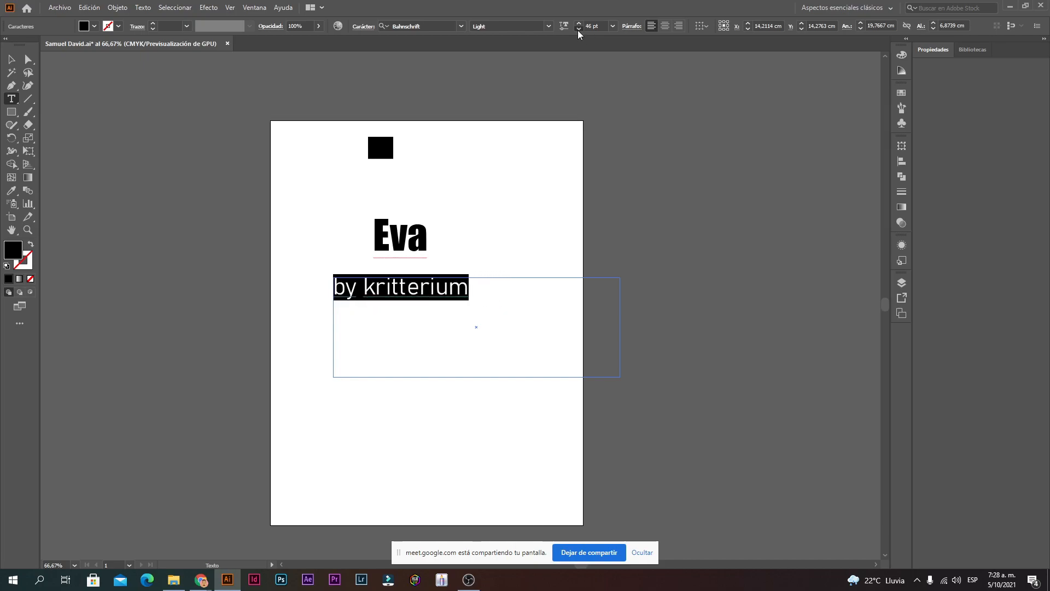
{"action": "left_click", "coordinate": [578, 28]}
{"action": "left_click", "coordinate": [613, 26]}
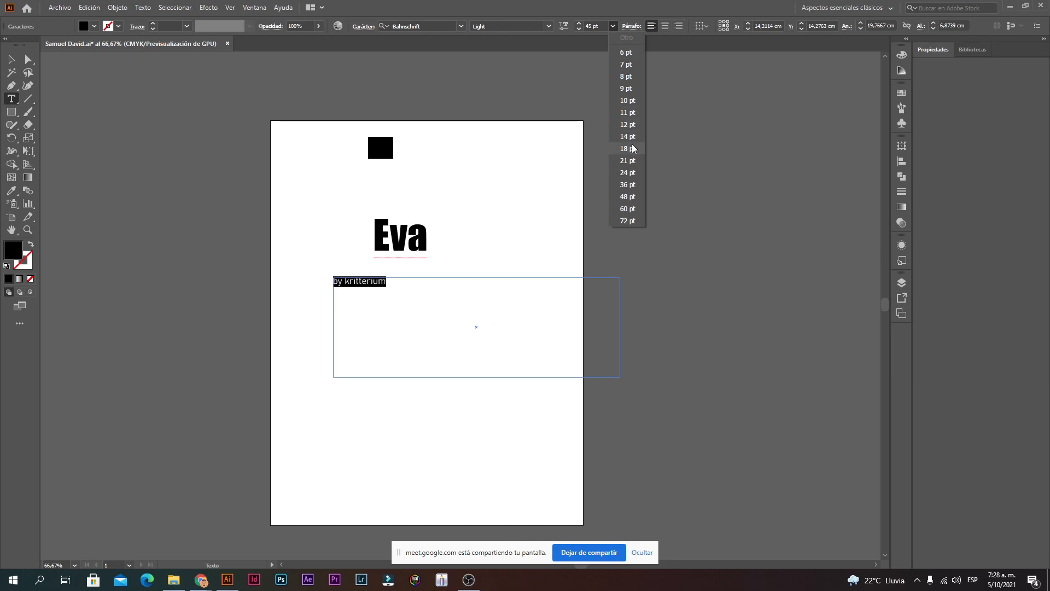
{"action": "left_click", "coordinate": [628, 161]}
{"action": "left_click", "coordinate": [12, 59]}
{"action": "left_click_drag", "start_coordinate": [378, 287], "coordinate": [420, 270]}
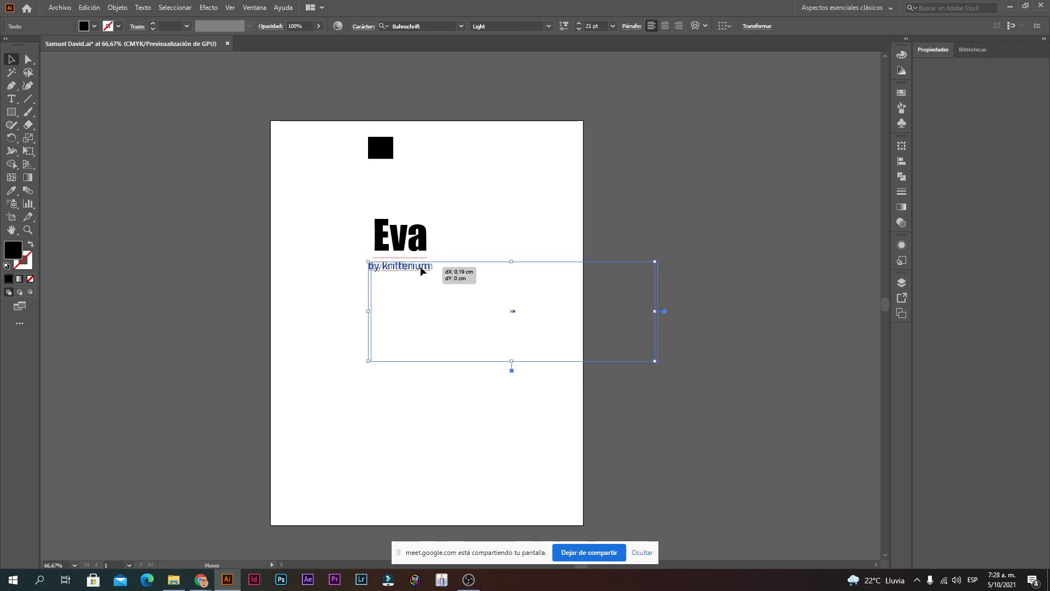
Step: Zoom in to inspect the title, return to 100% and browse the shape tools
{"action": "left_click", "coordinate": [504, 195]}
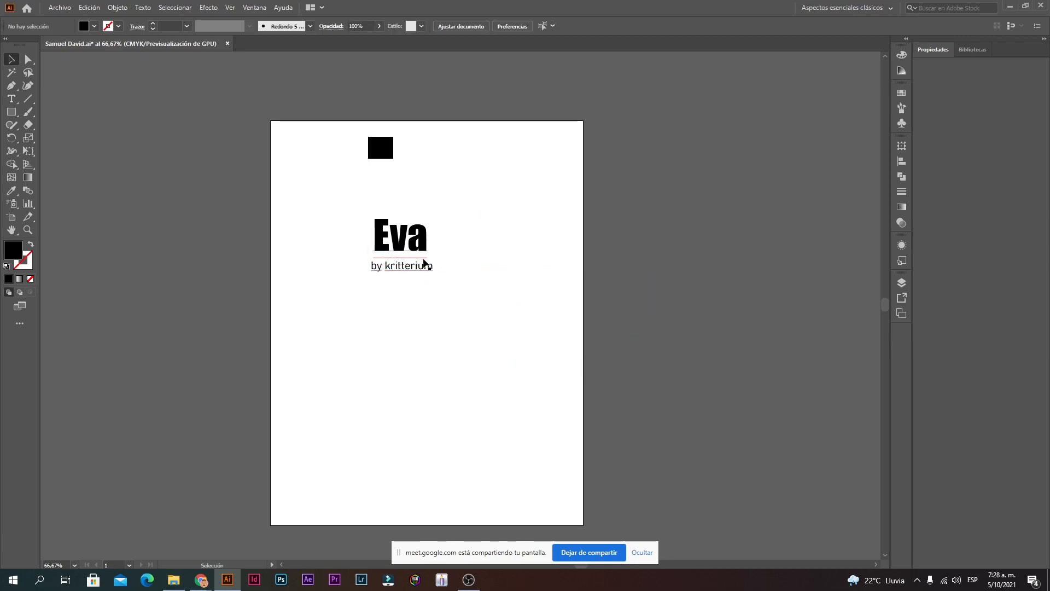
{"action": "left_click", "coordinate": [427, 267], "text": "ctrl"}
{"action": "left_click", "coordinate": [481, 301], "text": "ctrl"}
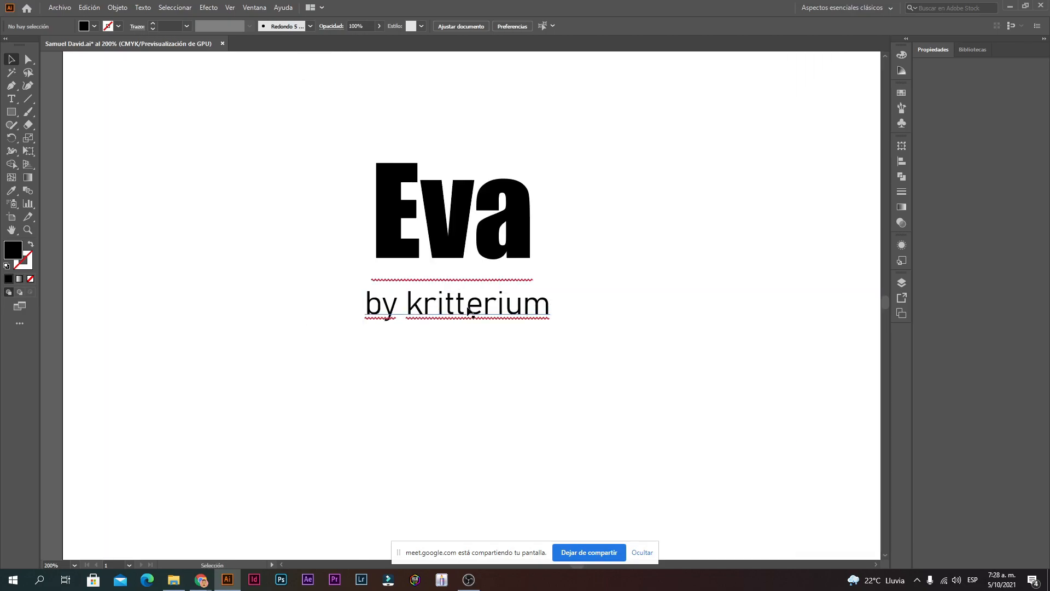
{"action": "left_click", "coordinate": [521, 323]}
{"action": "key", "text": "ctrl+minus"}
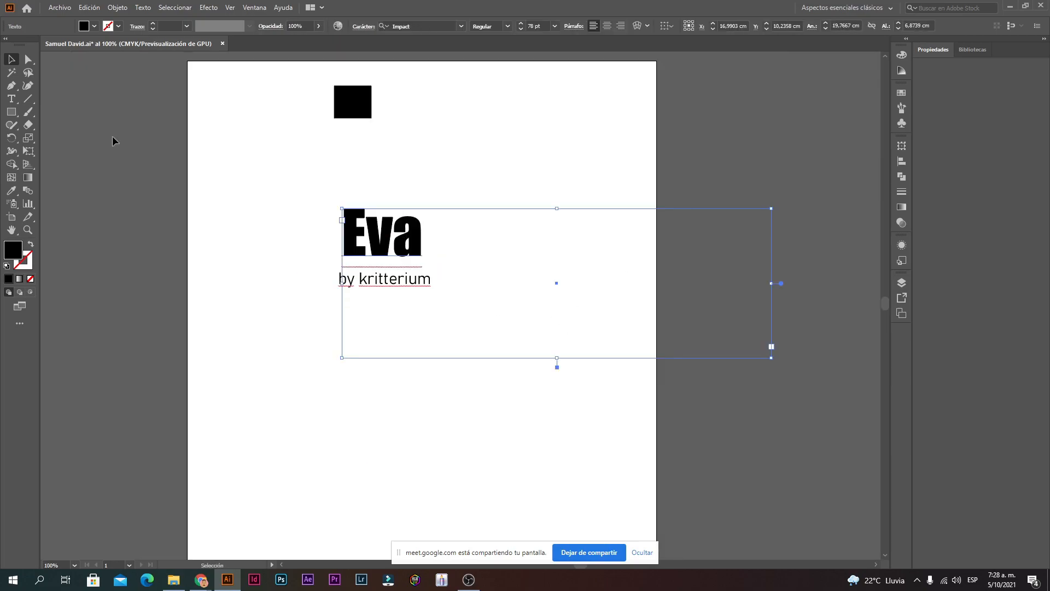
{"action": "left_click", "coordinate": [26, 102]}
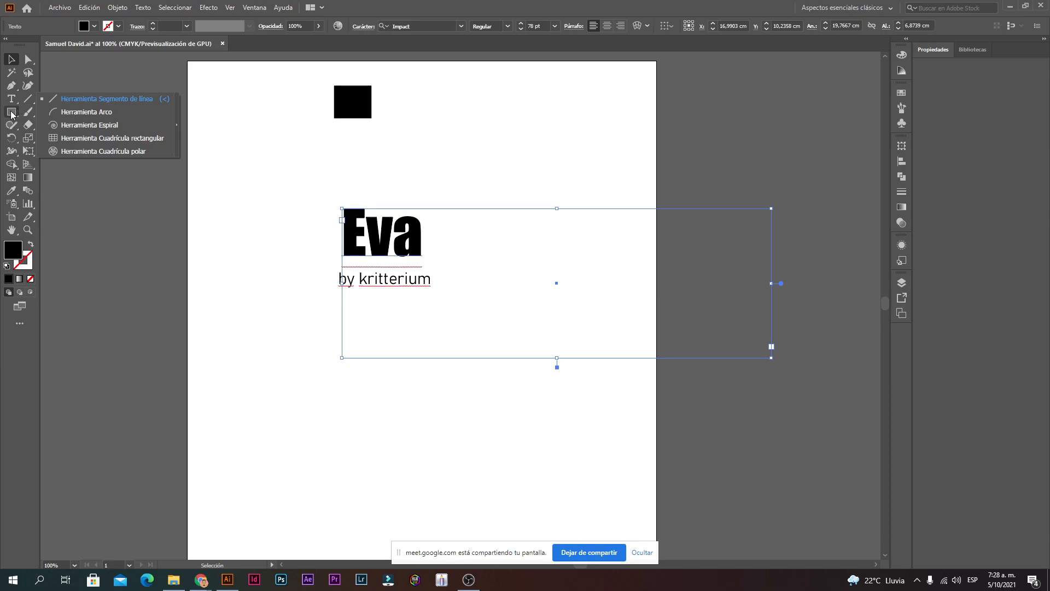
{"action": "left_click", "coordinate": [11, 114]}
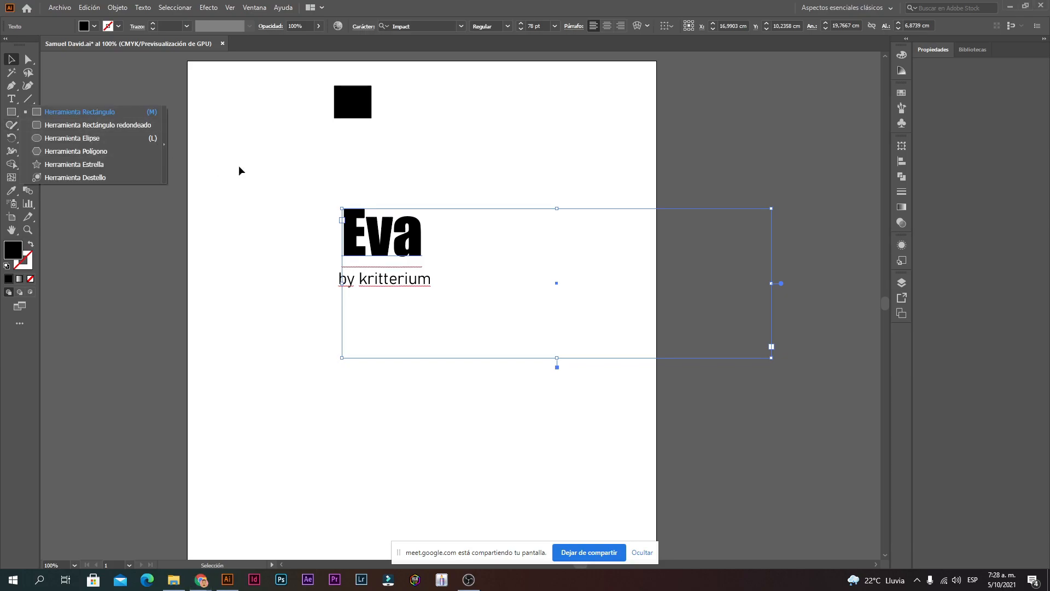
{"action": "left_click", "coordinate": [13, 56]}
{"action": "left_click", "coordinate": [426, 203]}
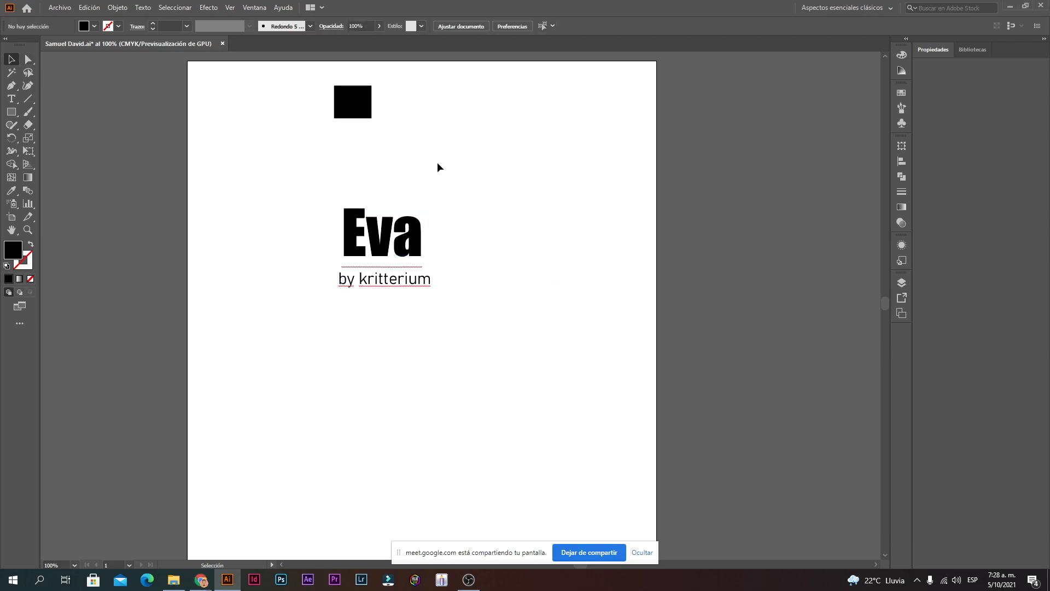
Step: Nudge the Eva heading slightly to the right
{"action": "left_click_drag", "start_coordinate": [482, 194], "coordinate": [321, 301]}
{"action": "left_click", "coordinate": [483, 178]}
{"action": "left_click_drag", "start_coordinate": [389, 208], "coordinate": [392, 207]}
{"action": "left_click", "coordinate": [444, 180]}
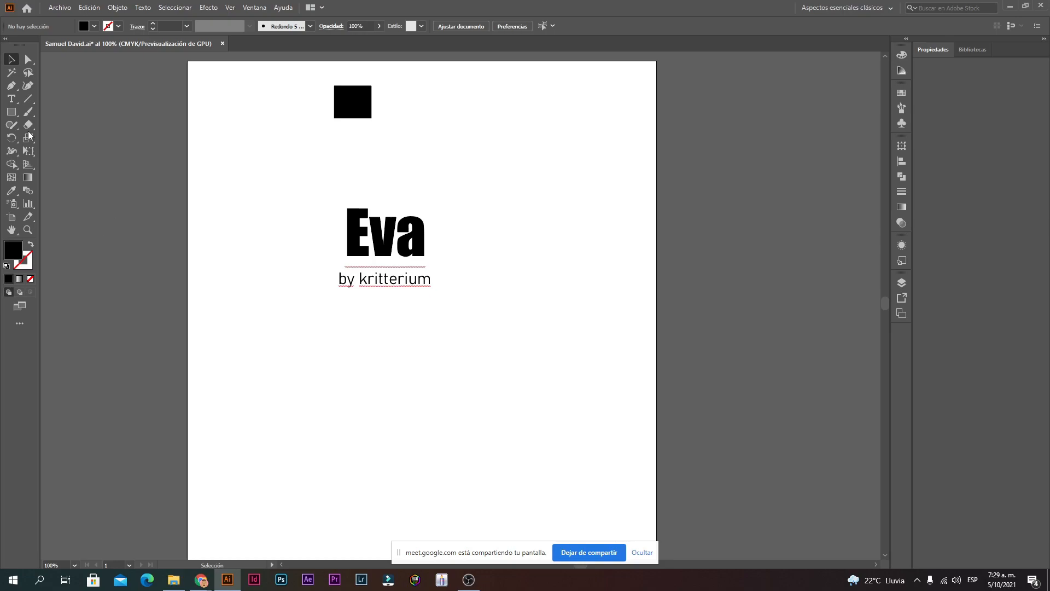
Step: Draw a black circle above Eva with the Ellipse tool and move the square top-right
{"action": "left_click", "coordinate": [15, 115]}
{"action": "left_click", "coordinate": [12, 115]}
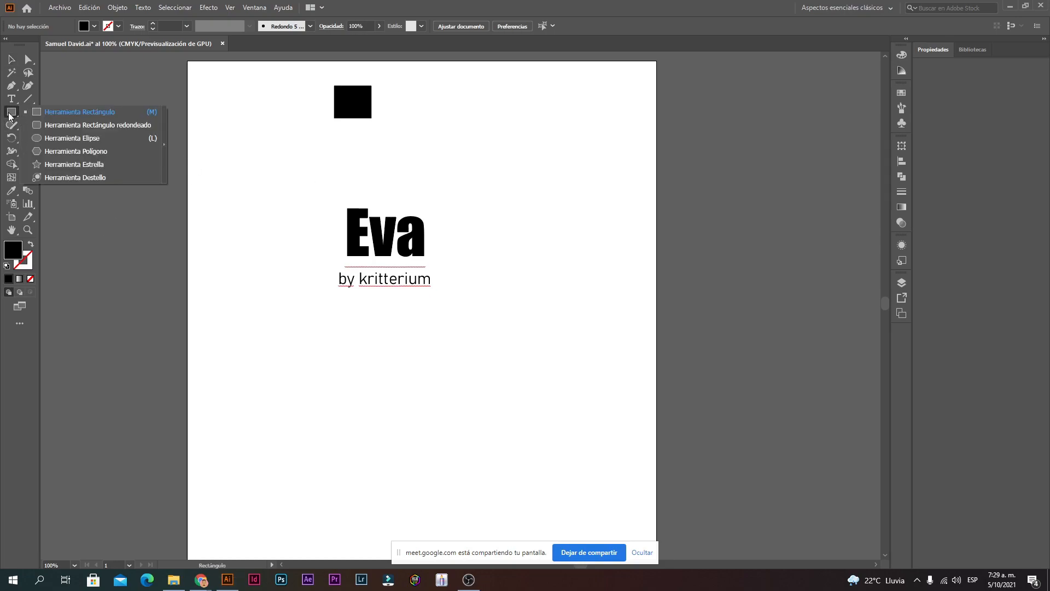
{"action": "left_click", "coordinate": [65, 147]}
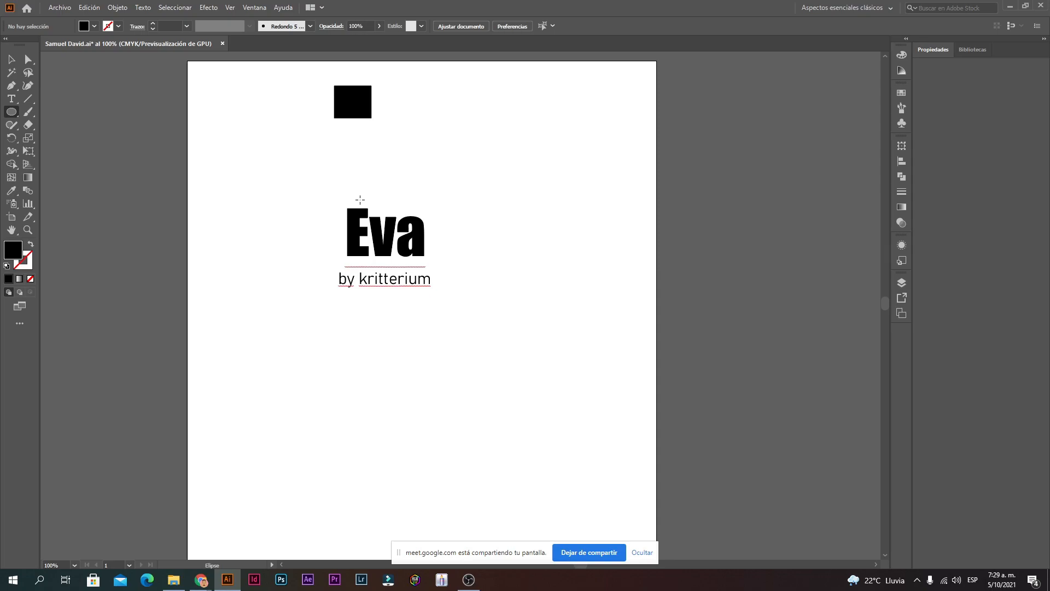
{"action": "left_click_drag", "start_coordinate": [360, 200], "coordinate": [416, 167]}
{"action": "left_click", "coordinate": [9, 60]}
{"action": "left_click", "coordinate": [230, 219]}
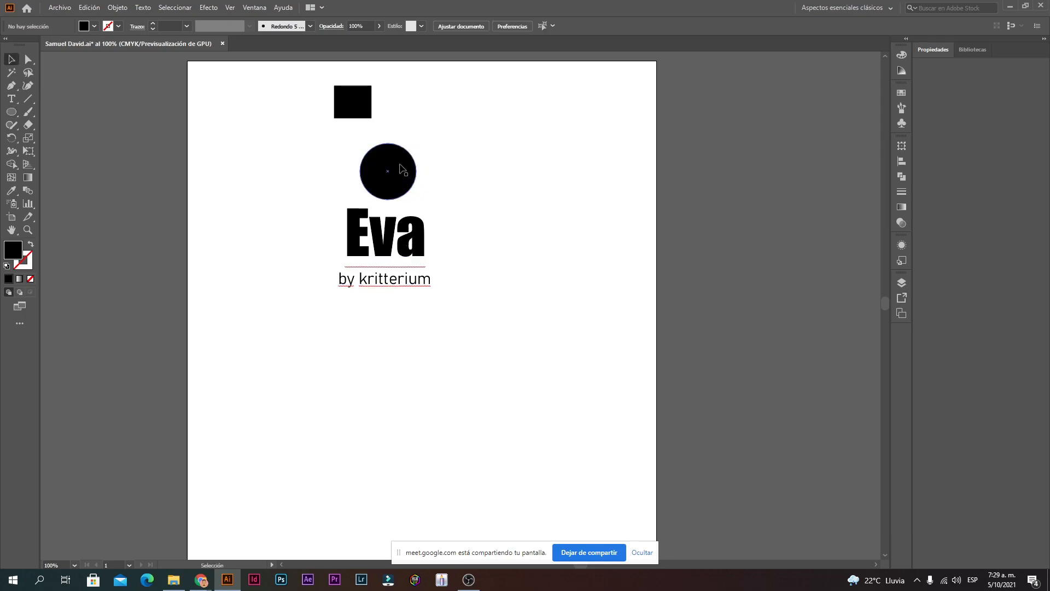
{"action": "key", "text": "ctrl+plus"}
{"action": "left_click_drag", "start_coordinate": [379, 152], "coordinate": [844, 188]}
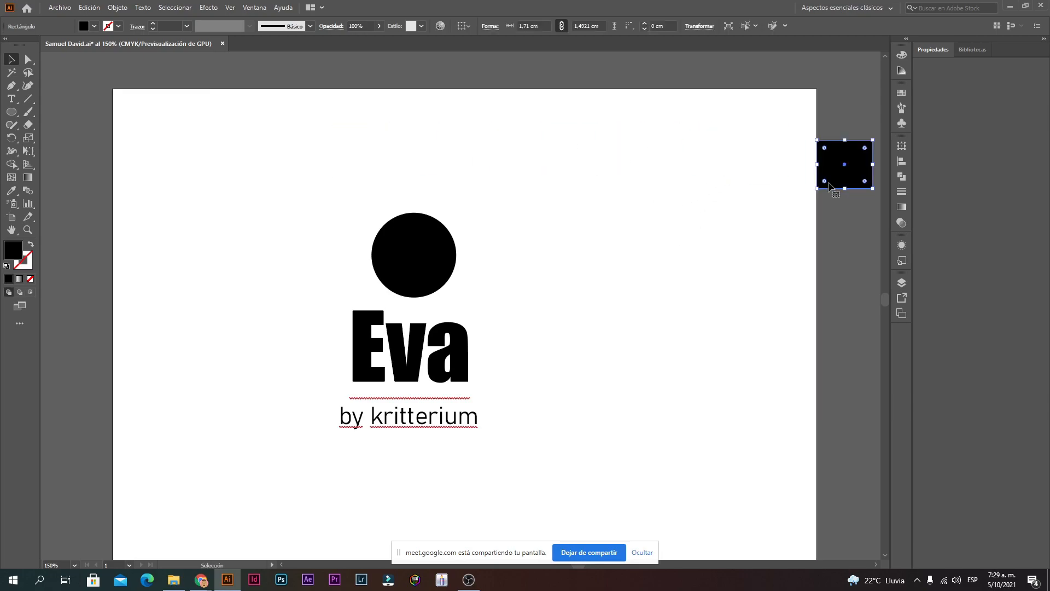
Step: Nudge the black circle slightly up and to the left
{"action": "left_click", "coordinate": [467, 323]}
{"action": "left_click", "coordinate": [530, 254]}
{"action": "left_click_drag", "start_coordinate": [435, 251], "coordinate": [430, 244]}
{"action": "left_click_drag", "start_coordinate": [450, 181], "coordinate": [488, 197]}
Step: Replace the heading 'Eva' with 'pepsi'
{"action": "double_click", "coordinate": [421, 357]}
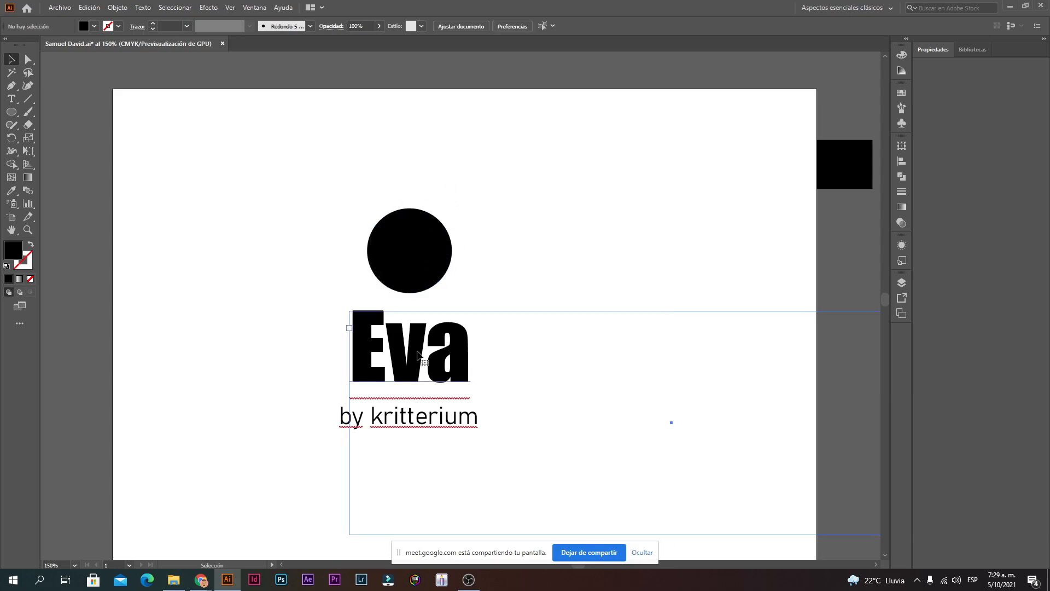
{"action": "double_click", "coordinate": [420, 356]}
{"action": "left_click", "coordinate": [482, 357]}
{"action": "left_click_drag", "start_coordinate": [482, 357], "coordinate": [318, 370]}
{"action": "left_click", "coordinate": [496, 368]}
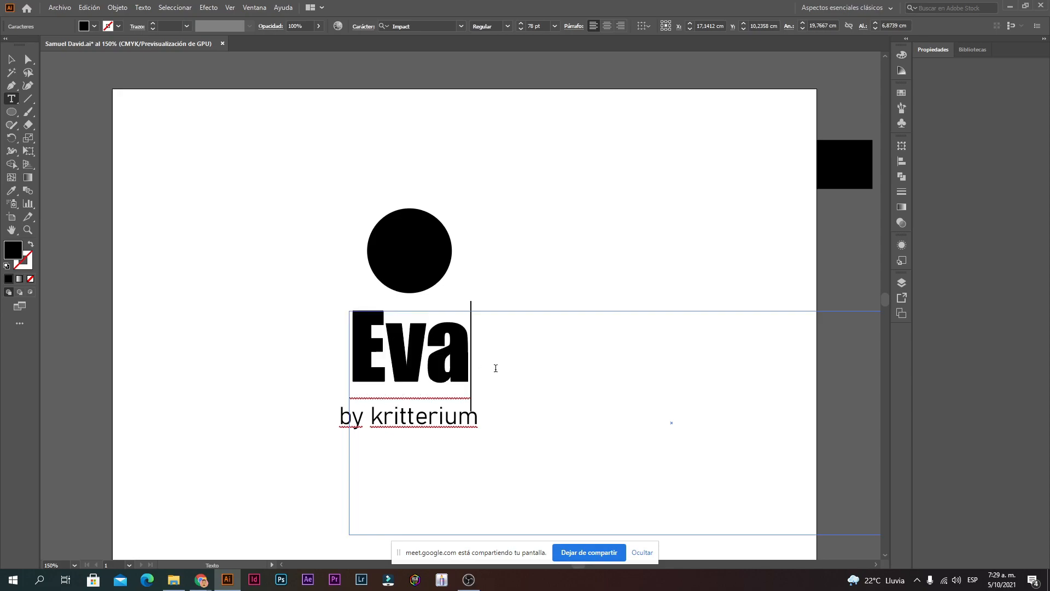
{"action": "left_click_drag", "start_coordinate": [472, 360], "coordinate": [288, 364]}
{"action": "left_click", "coordinate": [543, 354]}
{"action": "left_click_drag", "start_coordinate": [485, 345], "coordinate": [304, 361]}
{"action": "type", "text": "pepsi"}
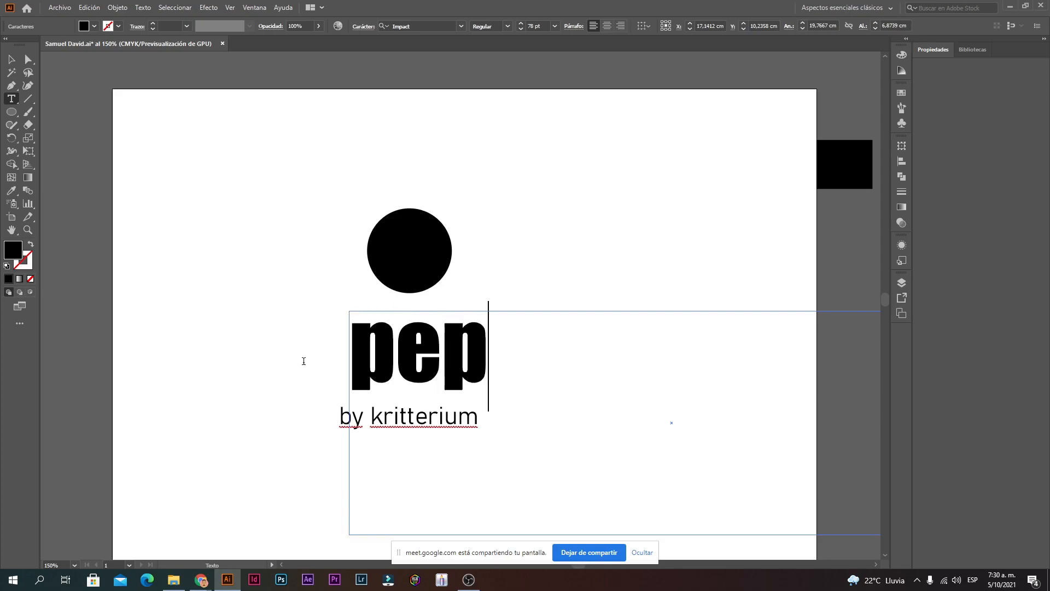
Step: Enter and exit isolation mode on the circle, then move it slightly right and down
{"action": "left_click", "coordinate": [16, 64]}
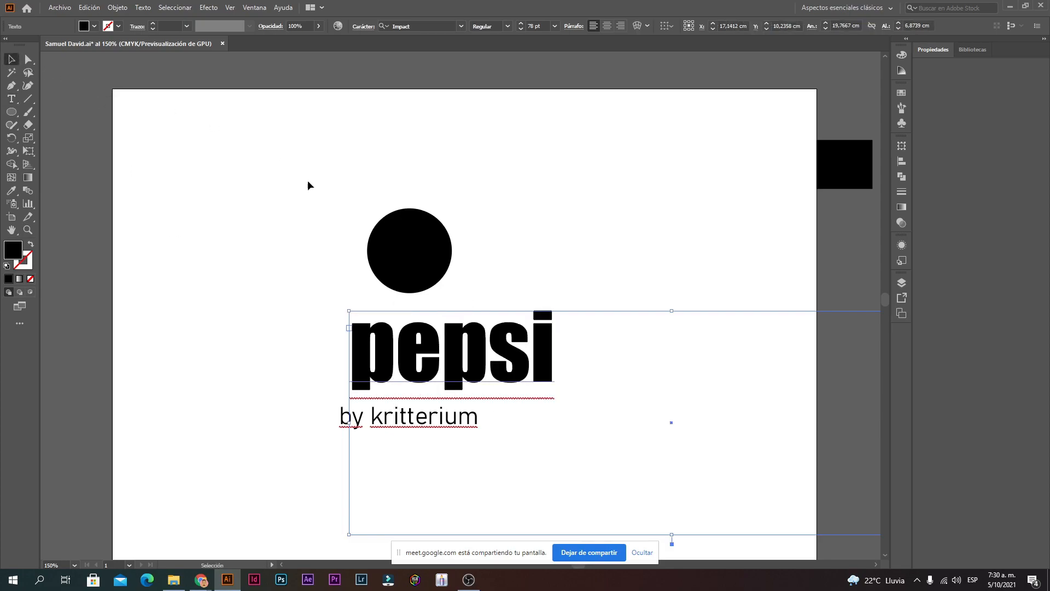
{"action": "double_click", "coordinate": [435, 249]}
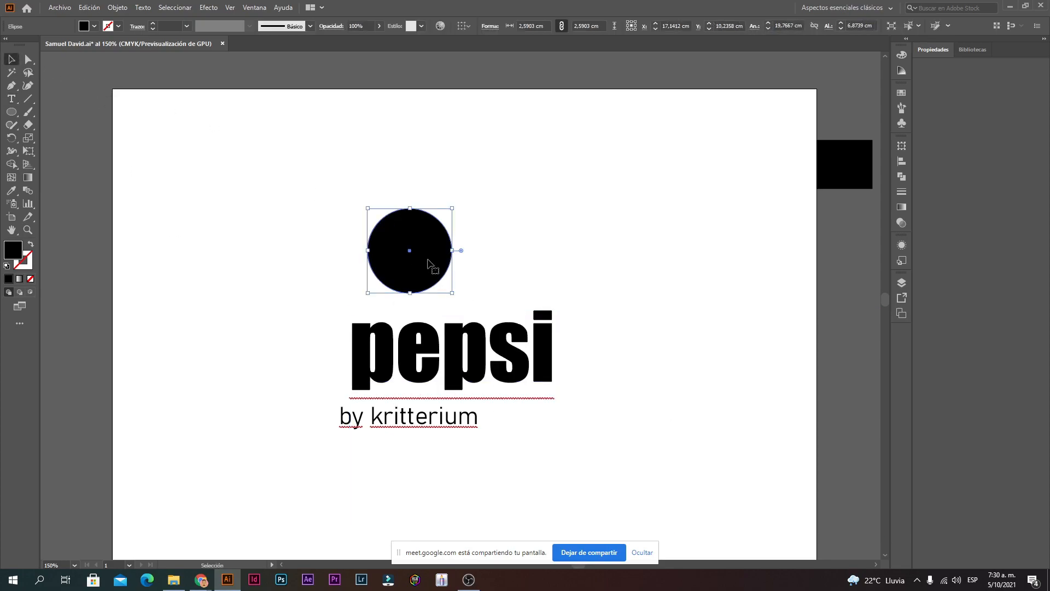
{"action": "double_click", "coordinate": [500, 204]}
{"action": "left_click_drag", "start_coordinate": [424, 246], "coordinate": [458, 249]}
Step: Retype the heading as 'burger king'
{"action": "left_click", "coordinate": [495, 243]}
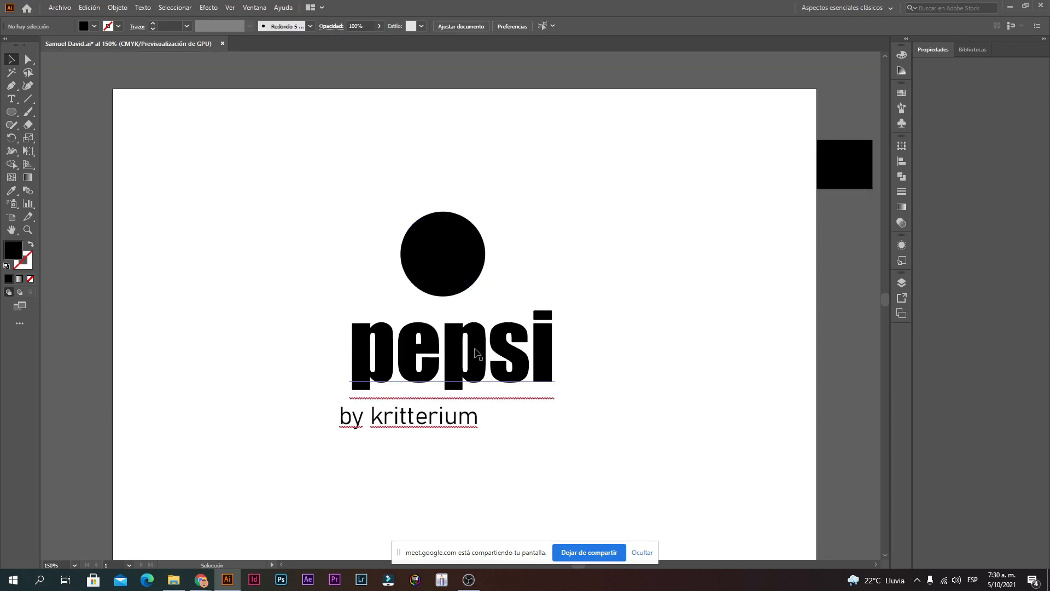
{"action": "key", "text": "t"}
{"action": "double_click", "coordinate": [470, 353]}
{"action": "type", "text": "burger king"}
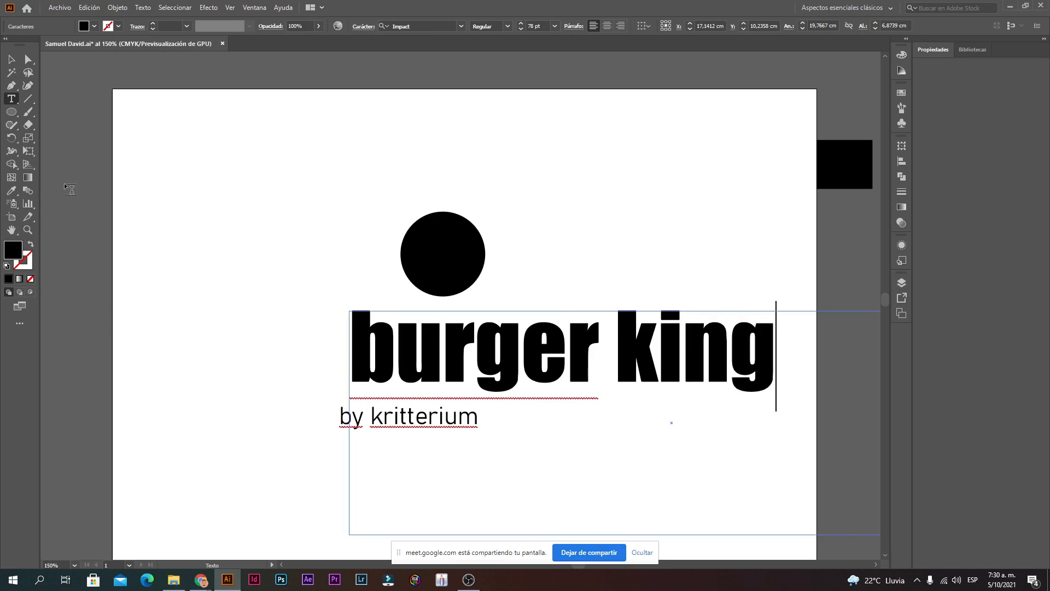
{"action": "key", "text": "Escape"}
Step: Try repositioning the circle, then undo the recent changes
{"action": "left_click", "coordinate": [398, 236]}
{"action": "left_click", "coordinate": [449, 256]}
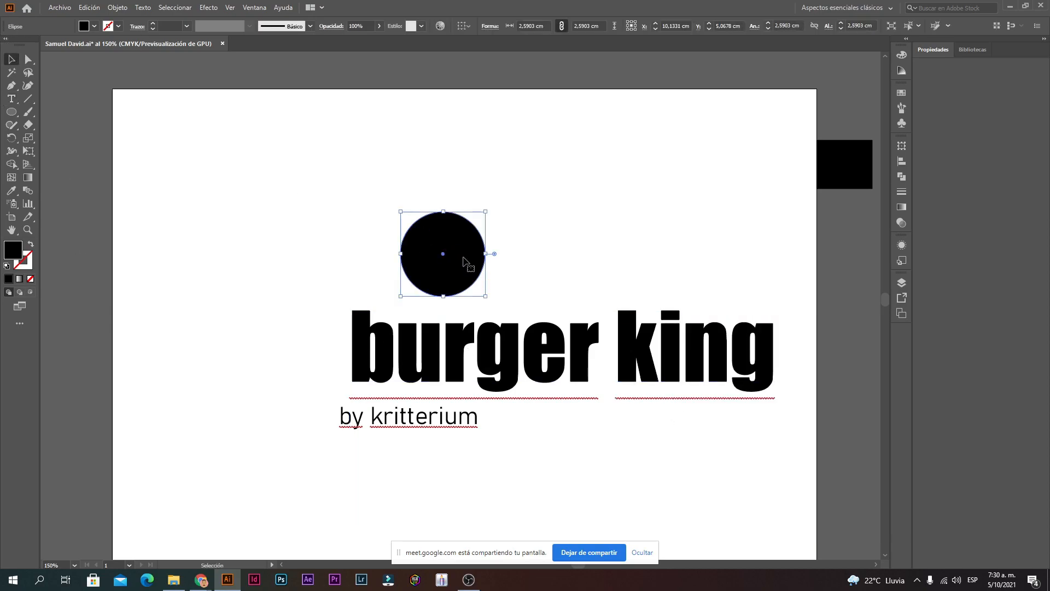
{"action": "left_click_drag", "start_coordinate": [476, 258], "coordinate": [586, 489]}
{"action": "left_click_drag", "start_coordinate": [556, 224], "coordinate": [571, 242]}
{"action": "key", "text": "a"}
{"action": "key", "text": "ctrl+z"}
{"action": "key", "text": "ctrl+z"}
{"action": "key", "text": "ctrl+z"}
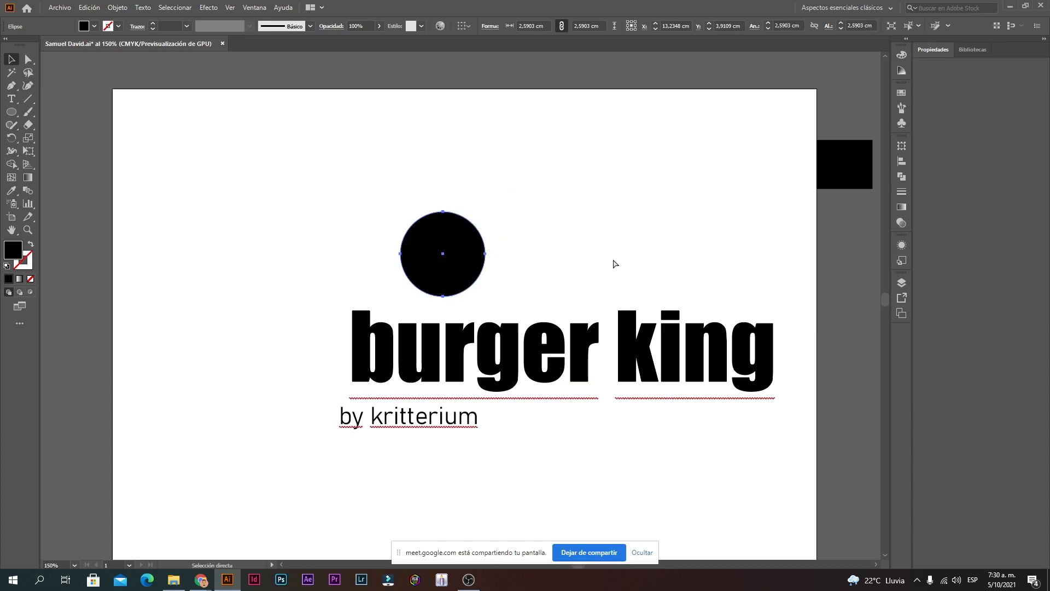
{"action": "key", "text": "ctrl+z"}
{"action": "key", "text": "ctrl+z"}
{"action": "key", "text": "ctrl+z"}
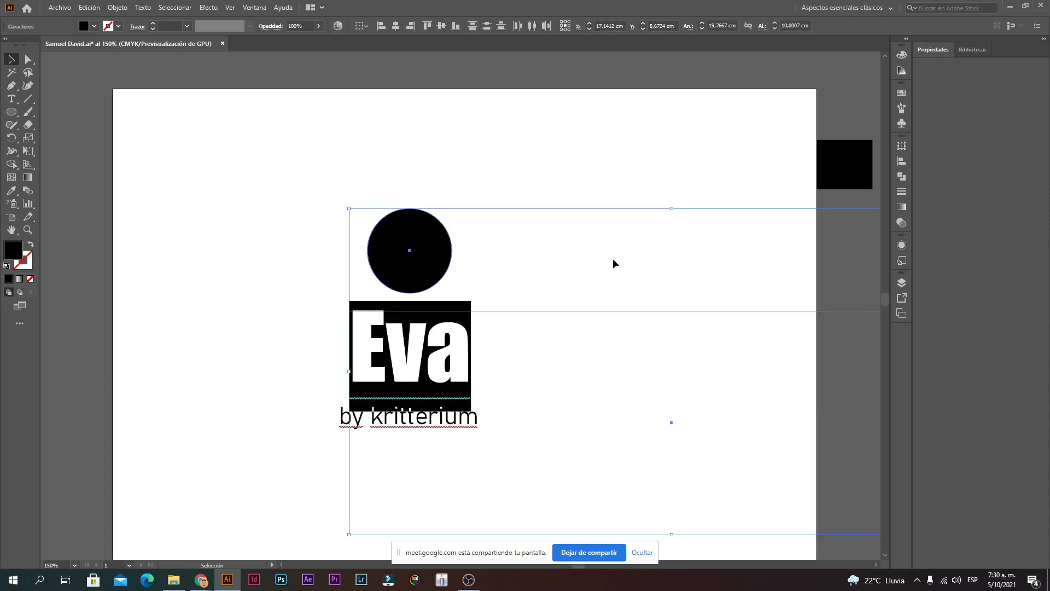
Step: Undo back to 'Eva' and centre the black circle directly above it
{"action": "key", "text": "ctrl+z"}
{"action": "left_click_drag", "start_coordinate": [417, 246], "coordinate": [443, 252]}
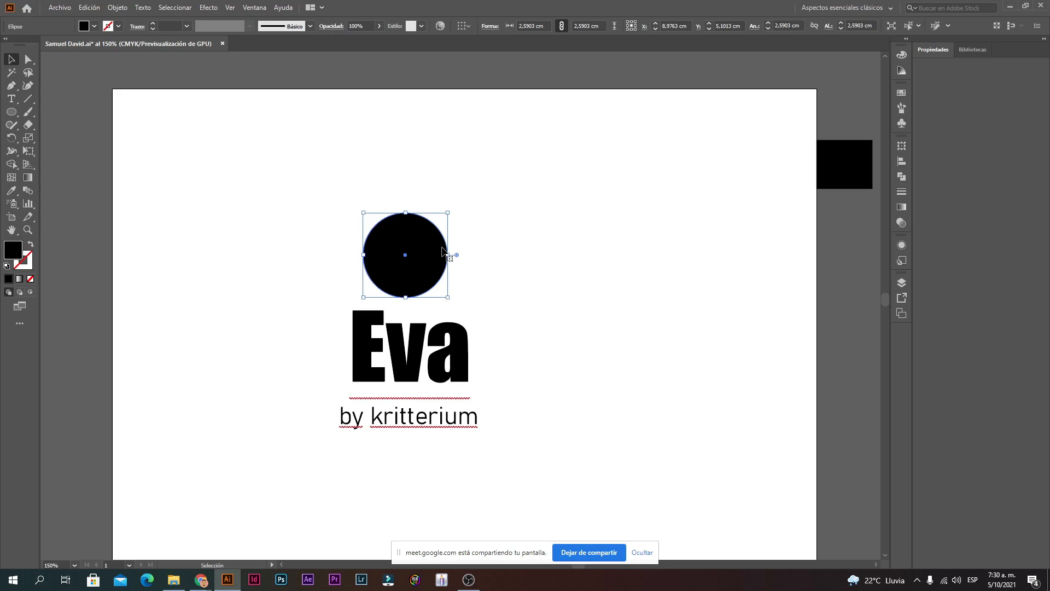
{"action": "left_click_drag", "start_coordinate": [443, 249], "coordinate": [448, 249]}
{"action": "left_click", "coordinate": [559, 239]}
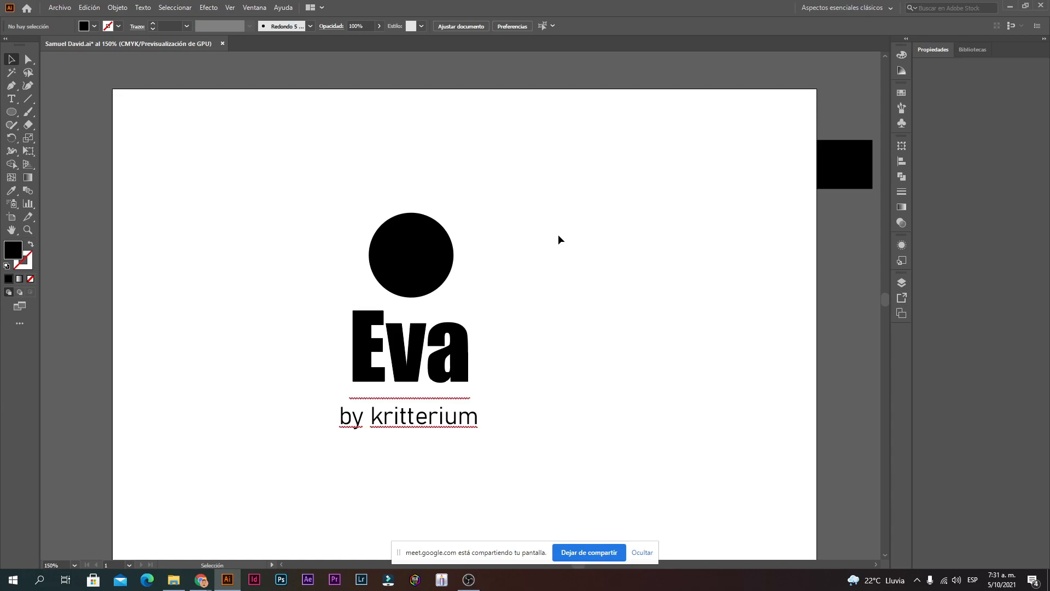
{"action": "left_click_drag", "start_coordinate": [420, 244], "coordinate": [656, 247]}
{"action": "key", "text": "ctrl+z"}
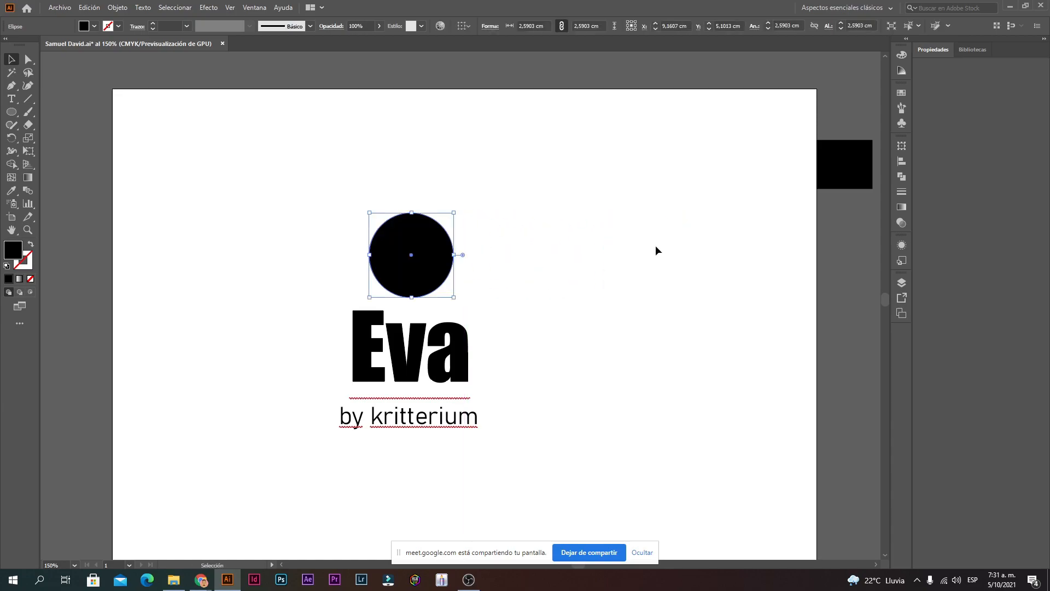
{"action": "left_click", "coordinate": [593, 256]}
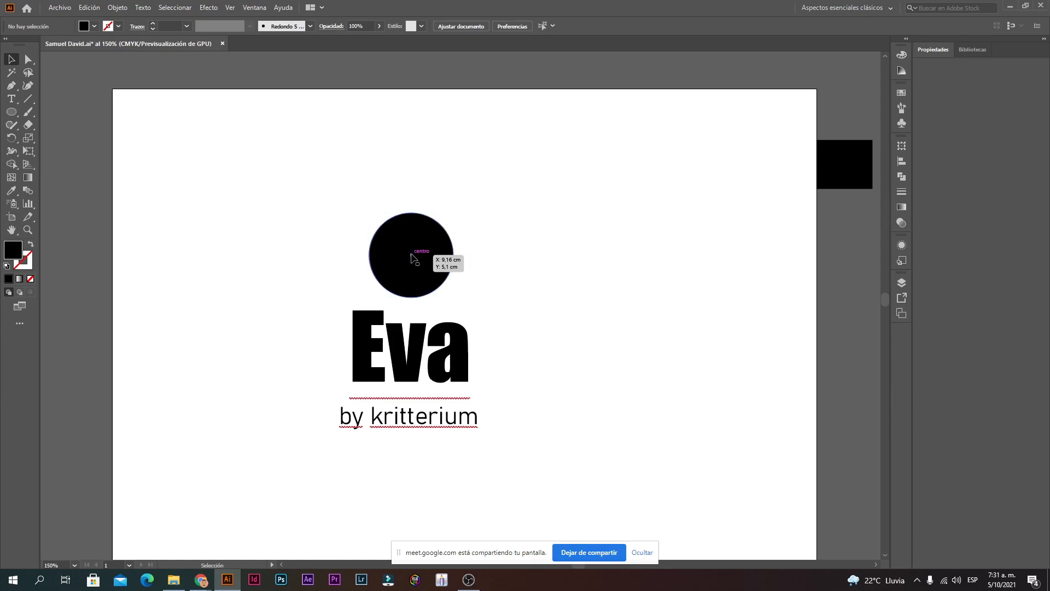
{"action": "left_click_drag", "start_coordinate": [412, 257], "coordinate": [481, 256]}
{"action": "left_click", "coordinate": [520, 195]}
{"action": "left_click_drag", "start_coordinate": [583, 150], "coordinate": [338, 244]}
{"action": "left_click_drag", "start_coordinate": [434, 258], "coordinate": [436, 283]}
{"action": "left_click", "coordinate": [566, 302]}
{"action": "left_click", "coordinate": [421, 295]}
{"action": "left_click_drag", "start_coordinate": [434, 359], "coordinate": [607, 387]}
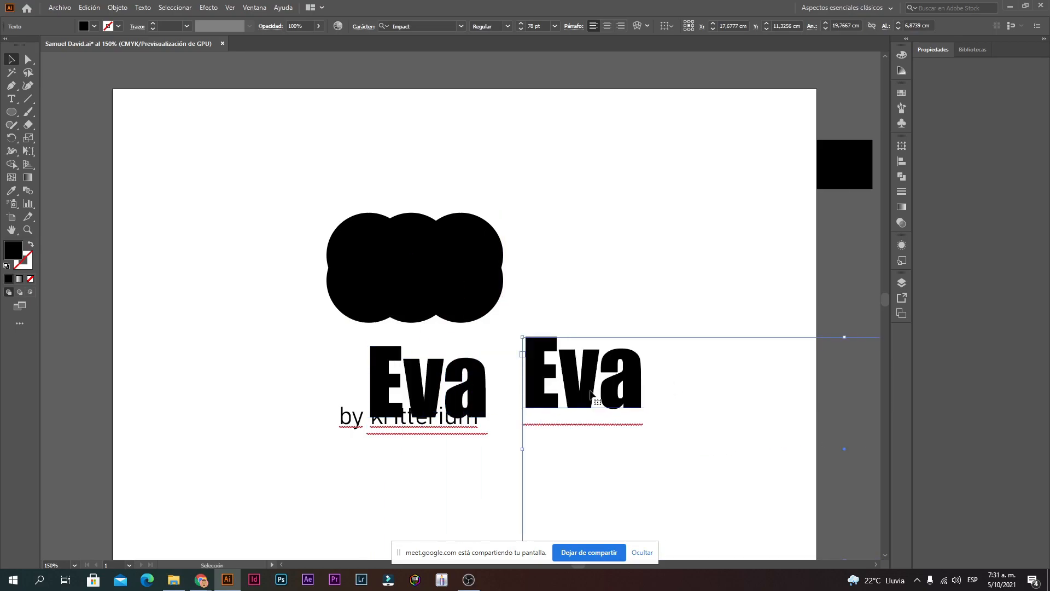
{"action": "left_click_drag", "start_coordinate": [427, 383], "coordinate": [350, 369]}
{"action": "left_click_drag", "start_coordinate": [616, 386], "coordinate": [541, 376]}
{"action": "left_click_drag", "start_coordinate": [405, 429], "coordinate": [412, 458]}
{"action": "mouse_move", "coordinate": [497, 380]}
{"action": "left_mouse_down"}
{"action": "mouse_move", "coordinate": [480, 398]}
{"action": "mouse_move", "coordinate": [481, 389]}
{"action": "left_mouse_up"}
{"action": "left_click", "coordinate": [558, 291]}
{"action": "left_click_drag", "start_coordinate": [372, 368], "coordinate": [366, 370]}
{"action": "left_click", "coordinate": [632, 223]}
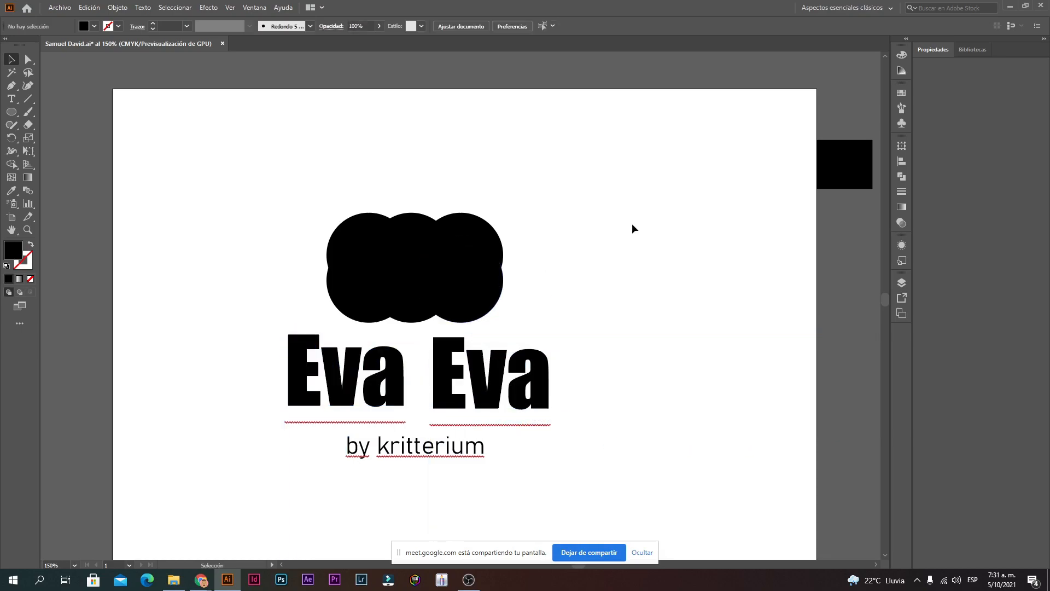
{"action": "left_click_drag", "start_coordinate": [202, 477], "coordinate": [268, 476]}
{"action": "left_click", "coordinate": [174, 441]}
{"action": "key", "text": "ctrl+z"}
{"action": "key", "text": "ctrl+z"}
{"action": "key", "text": "ctrl+z"}
{"action": "key", "text": "ctrl+z"}
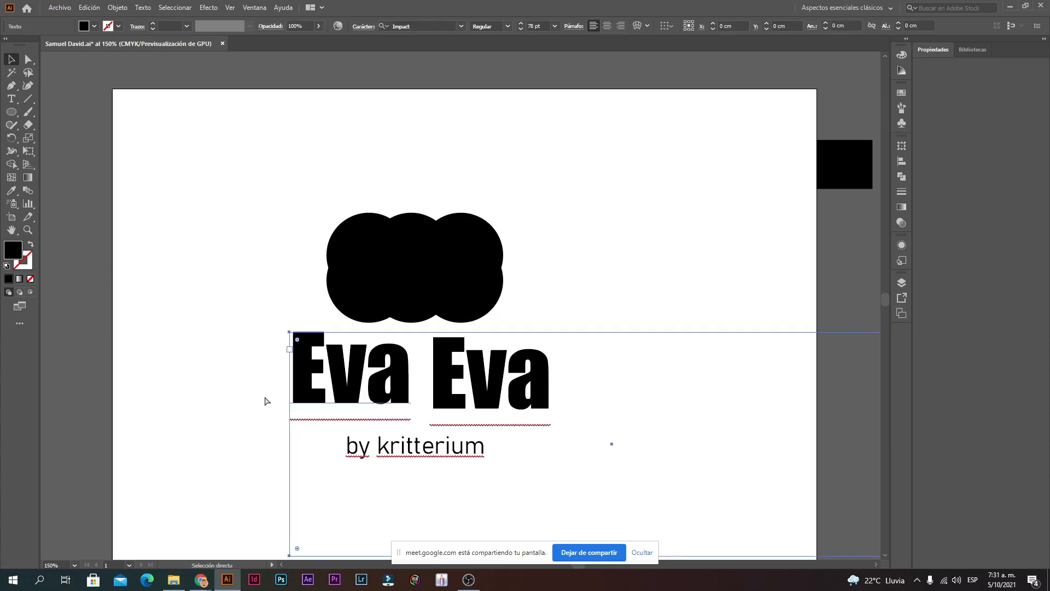
{"action": "key", "text": "ctrl+z"}
{"action": "key", "text": "ctrl+z"}
{"action": "key", "text": "ctrl+z"}
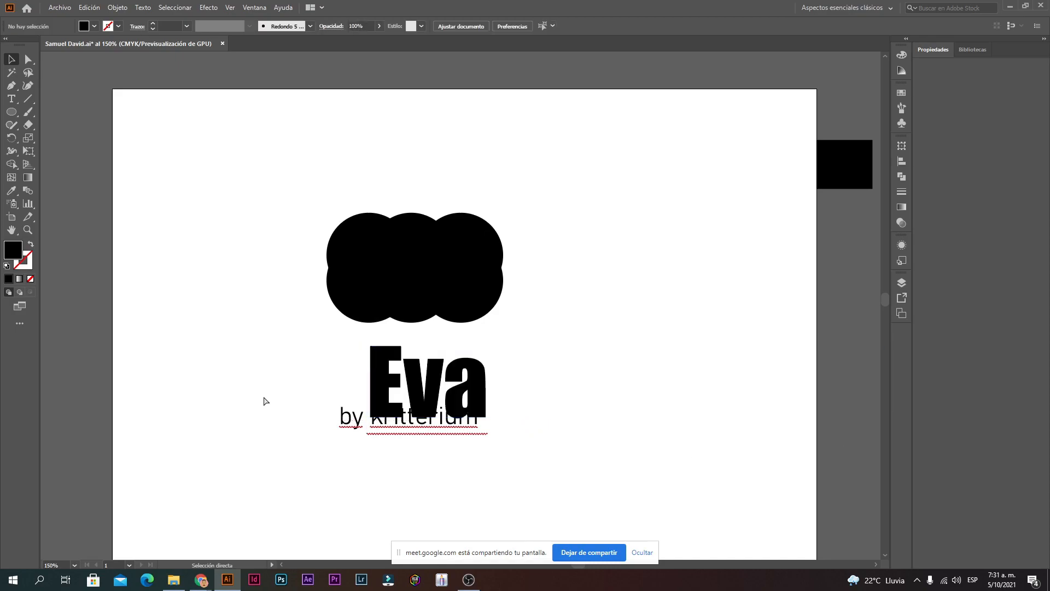
{"action": "key", "text": "ctrl+z"}
{"action": "key", "text": "ctrl+z"}
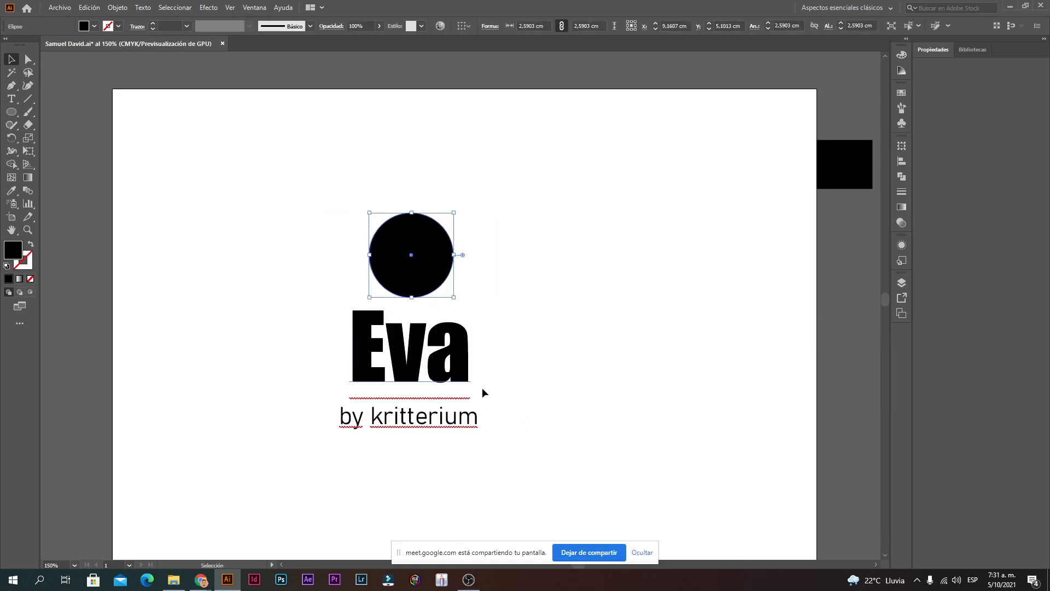
{"action": "left_click", "coordinate": [534, 301]}
{"action": "left_click", "coordinate": [379, 247]}
Step: Replace the circle with a black five-point star centred above Eva
{"action": "key", "text": "Delete"}
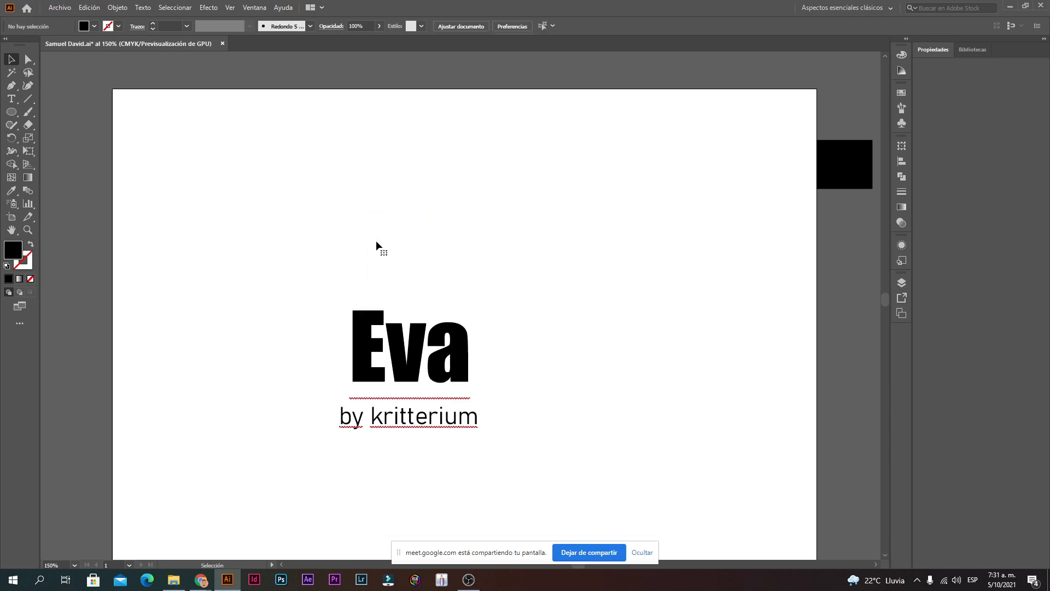
{"action": "left_click", "coordinate": [11, 113]}
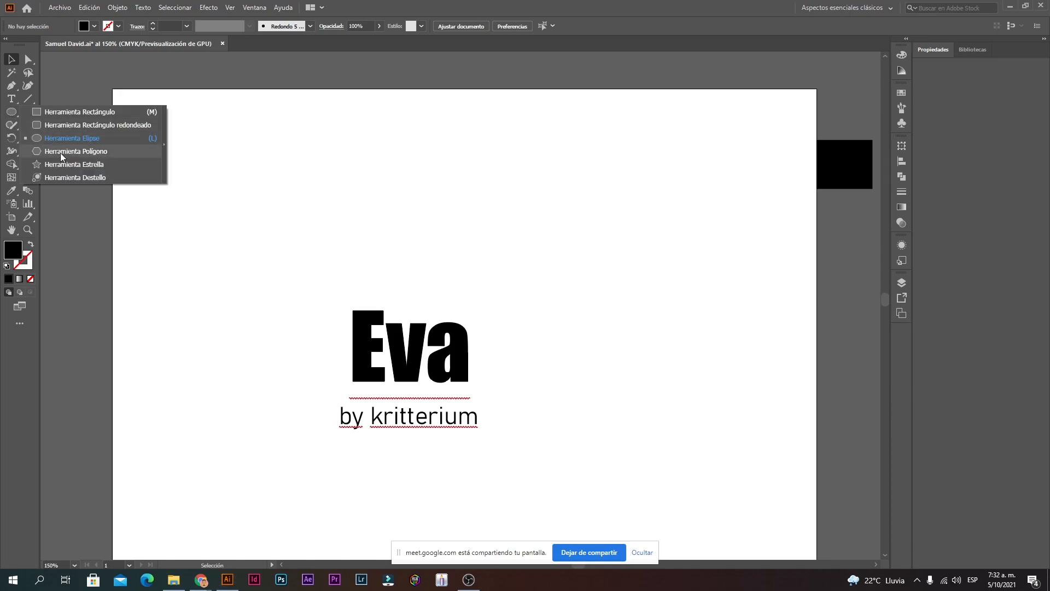
{"action": "left_click", "coordinate": [72, 167]}
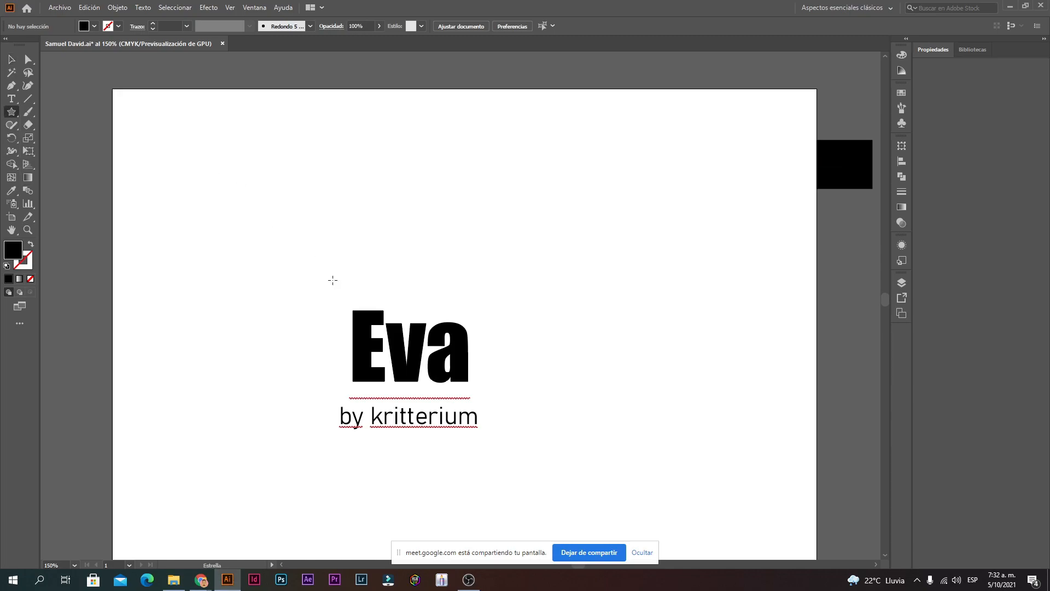
{"action": "left_click_drag", "start_coordinate": [399, 265], "coordinate": [455, 246]}
{"action": "left_click", "coordinate": [11, 59]}
{"action": "left_click_drag", "start_coordinate": [385, 263], "coordinate": [395, 242]}
{"action": "left_click", "coordinate": [553, 252]}
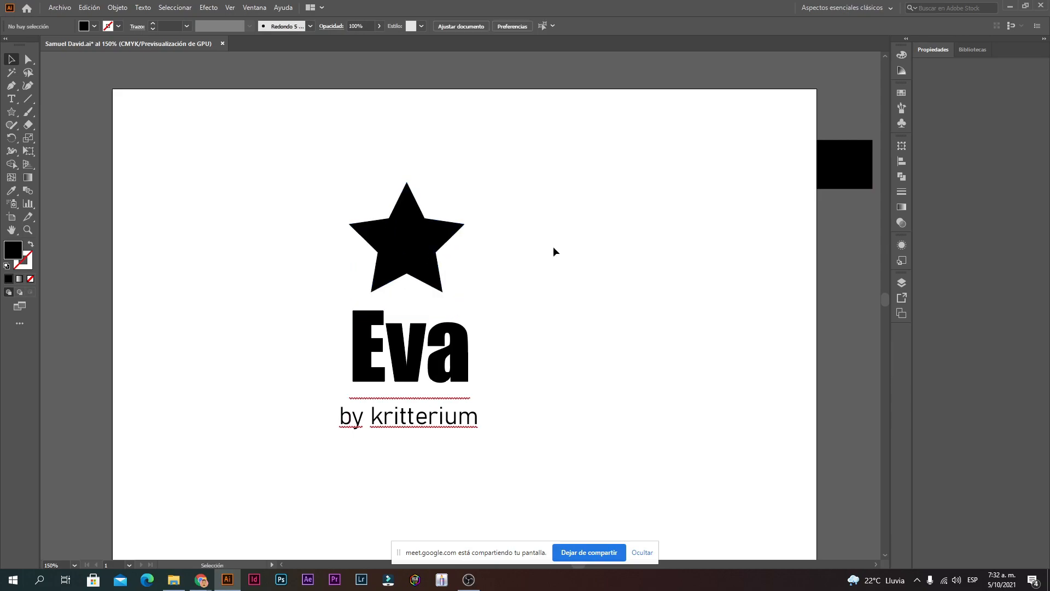
{"action": "left_click", "coordinate": [427, 254]}
{"action": "left_click", "coordinate": [566, 294]}
Step: Draw a black hexagon with the Polygon tool
{"action": "left_click", "coordinate": [28, 59]}
{"action": "left_click", "coordinate": [12, 111]}
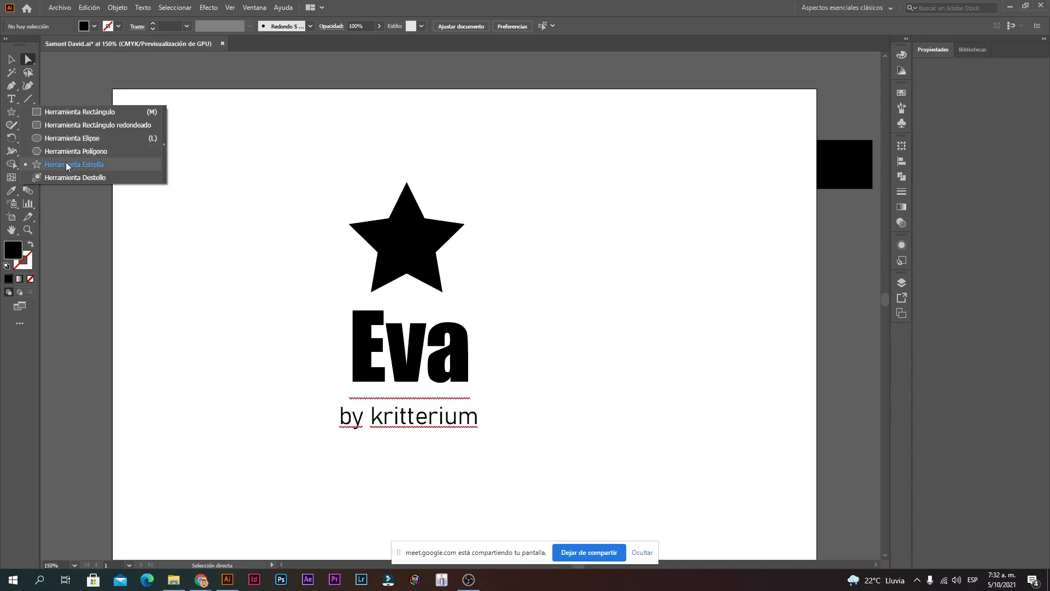
{"action": "left_click", "coordinate": [67, 153]}
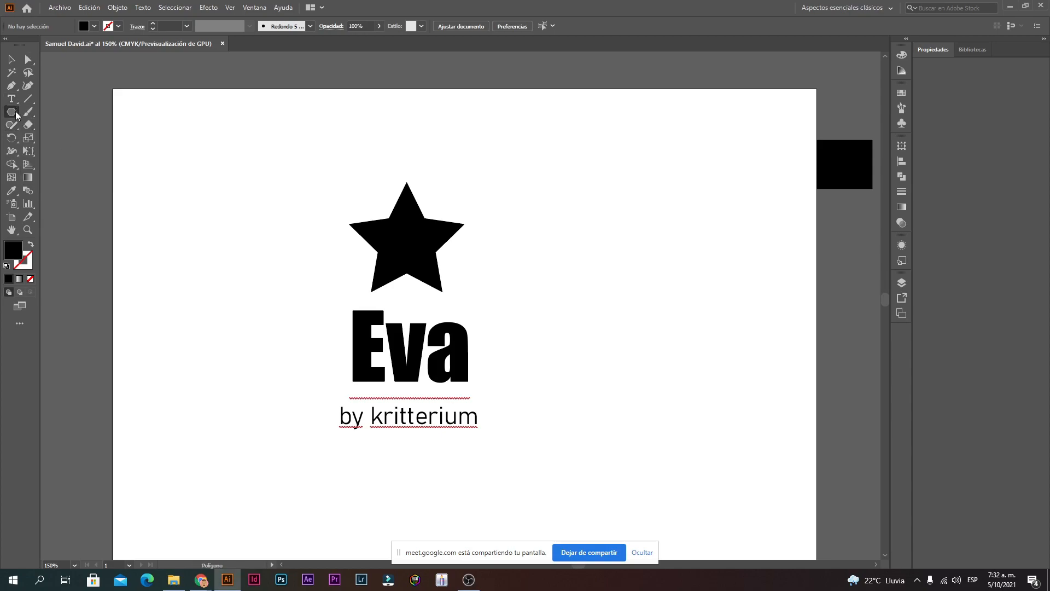
{"action": "left_click_drag", "start_coordinate": [16, 114], "coordinate": [85, 153]}
{"action": "mouse_move", "coordinate": [229, 320]}
{"action": "left_mouse_down"}
{"action": "mouse_move", "coordinate": [256, 250]}
{"action": "mouse_move", "coordinate": [198, 273]}
{"action": "left_mouse_up"}
Step: Move the star to the right side and place the hexagon above Eva
{"action": "key", "text": "v"}
{"action": "left_click_drag", "start_coordinate": [406, 252], "coordinate": [646, 291]}
{"action": "left_click_drag", "start_coordinate": [237, 310], "coordinate": [418, 230]}
{"action": "left_click", "coordinate": [477, 203]}
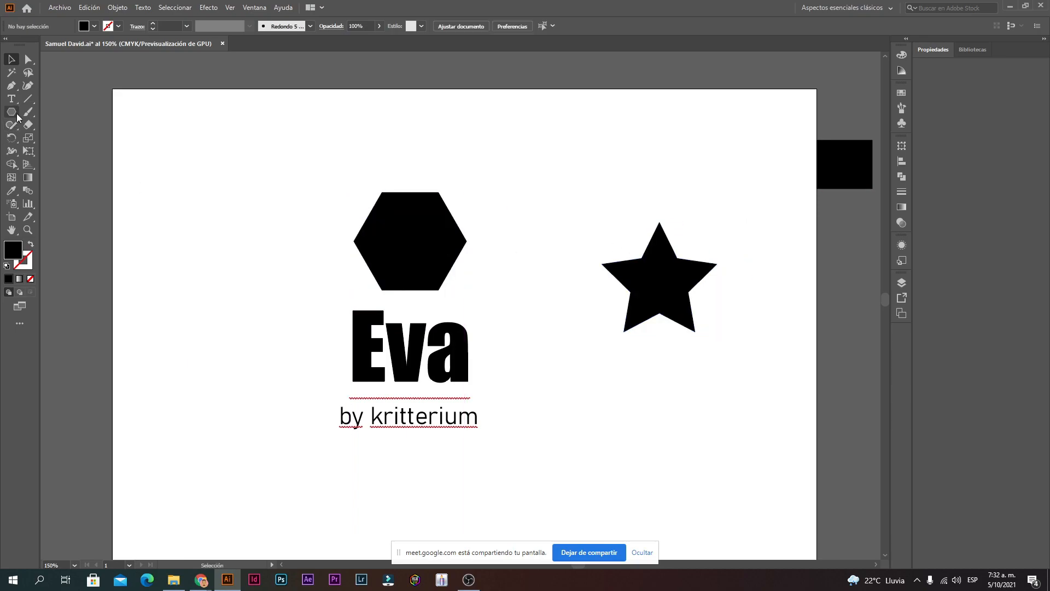
{"action": "left_click_drag", "start_coordinate": [653, 286], "coordinate": [678, 264]}
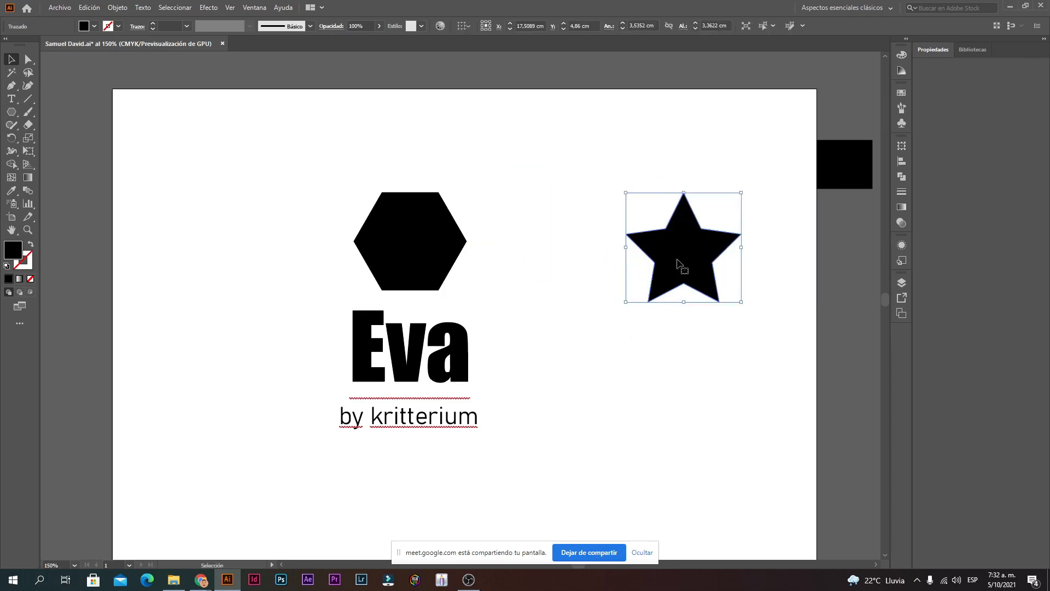
Step: Draw a small black starburst of about sixteen thin points at the artboard's left beside Eva
{"action": "left_click", "coordinate": [11, 111]}
{"action": "left_click", "coordinate": [104, 164]}
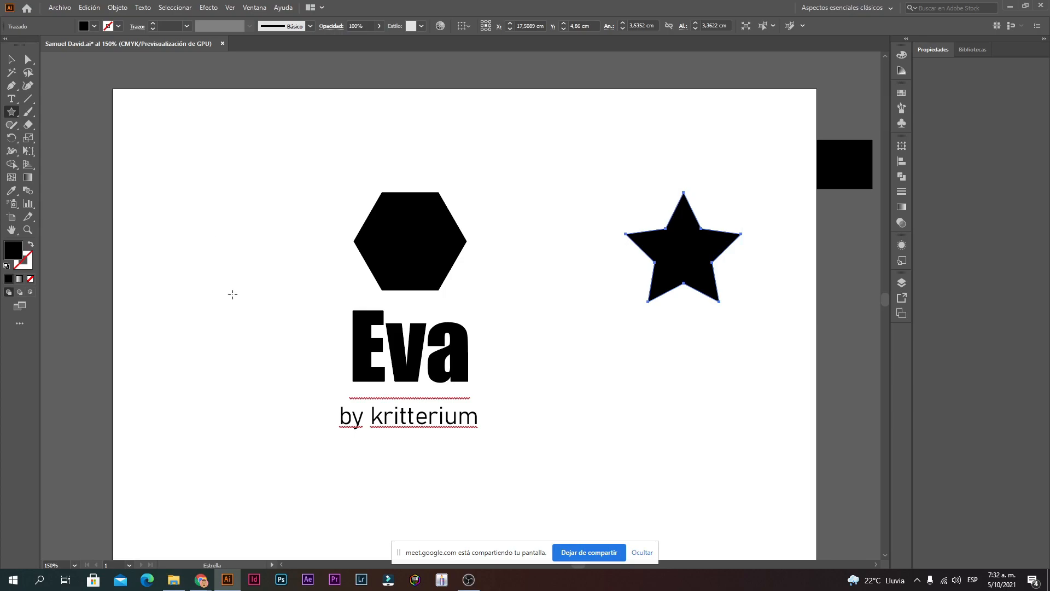
{"action": "left_click_drag", "start_coordinate": [173, 351], "coordinate": [259, 406]}
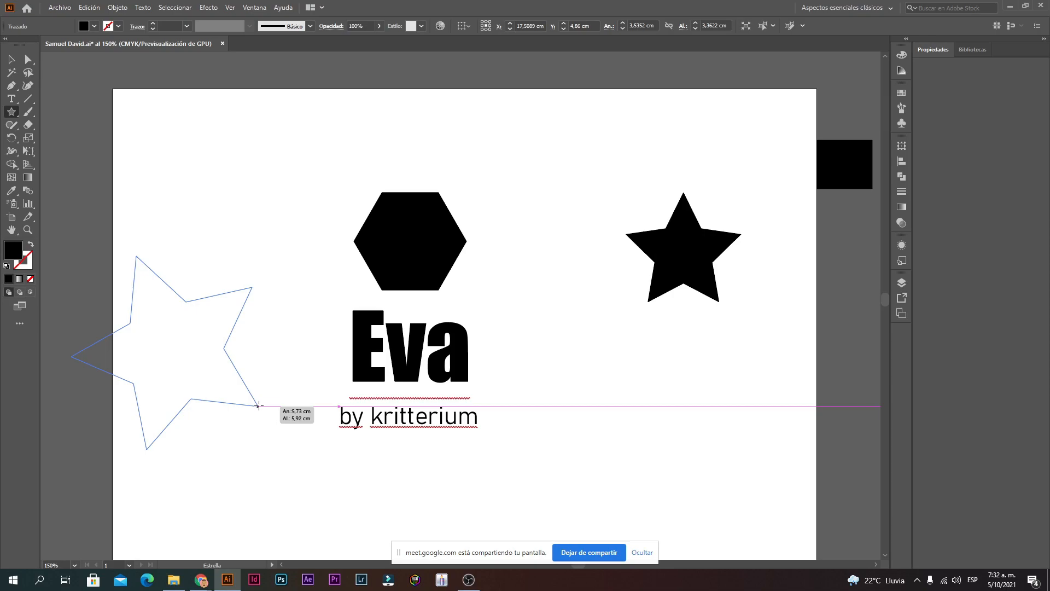
{"action": "key", "text": "Down"}
{"action": "mouse_move", "coordinate": [258, 406]}
{"action": "left_mouse_down"}
{"action": "mouse_move", "coordinate": [251, 426]}
{"action": "mouse_move", "coordinate": [301, 394]}
{"action": "mouse_move", "coordinate": [247, 442]}
{"action": "mouse_move", "coordinate": [187, 453]}
{"action": "mouse_move", "coordinate": [190, 398]}
{"action": "mouse_move", "coordinate": [204, 497]}
{"action": "mouse_move", "coordinate": [196, 456]}
{"action": "mouse_move", "coordinate": [145, 460]}
{"action": "mouse_move", "coordinate": [138, 405]}
{"action": "mouse_move", "coordinate": [159, 446]}
{"action": "mouse_move", "coordinate": [148, 446]}
{"action": "mouse_move", "coordinate": [168, 417]}
{"action": "mouse_move", "coordinate": [166, 433]}
{"action": "mouse_move", "coordinate": [145, 429]}
{"action": "mouse_move", "coordinate": [154, 326]}
{"action": "mouse_move", "coordinate": [130, 281]}
{"action": "mouse_move", "coordinate": [187, 318]}
{"action": "left_mouse_up"}
{"action": "key", "text": "Down"}
{"action": "key", "text": "Up"}
{"action": "key", "text": "Up"}
{"action": "key", "text": "Up"}
{"action": "key", "text": "Up"}
{"action": "key", "text": "Up"}
{"action": "key", "text": "Up"}
{"action": "key", "text": "Up"}
{"action": "key", "text": "Up"}
{"action": "key", "text": "Up"}
{"action": "key", "text": "Up"}
{"action": "key", "text": "Up"}
{"action": "key", "text": "Up"}
{"action": "key", "text": "Up"}
{"action": "key", "text": "Up"}
{"action": "key", "text": "Up"}
{"action": "key", "text": "Up"}
{"action": "key", "text": "Up"}
{"action": "key", "text": "Up"}
{"action": "key", "text": "Up"}
{"action": "key", "text": "Up"}
{"action": "key", "text": "Up"}
{"action": "key", "text": "Up"}
{"action": "key", "text": "Up"}
{"action": "key", "text": "Up"}
{"action": "key", "text": "Down"}
{"action": "key", "text": "Down"}
{"action": "key", "text": "Down"}
{"action": "key", "text": "Down"}
{"action": "key", "text": "Down"}
{"action": "key", "text": "Down"}
{"action": "key", "text": "Down"}
{"action": "key", "text": "Down"}
{"action": "key", "text": "Down"}
{"action": "key", "text": "Down"}
{"action": "key", "text": "Down"}
{"action": "key", "text": "Down"}
{"action": "key", "text": "Down"}
{"action": "key", "text": "Down"}
{"action": "key", "text": "Down"}
{"action": "key", "text": "Down"}
{"action": "key", "text": "Down"}
{"action": "key", "text": "Down"}
{"action": "key", "text": "Down"}
{"action": "key", "text": "Down"}
{"action": "key", "text": "Down"}
{"action": "key", "text": "Down"}
{"action": "key", "text": "Down"}
{"action": "key", "text": "Down"}
{"action": "key", "text": "Down"}
{"action": "key", "text": "Down"}
{"action": "key", "text": "Down"}
{"action": "key", "text": "Down"}
{"action": "key", "text": "Down"}
{"action": "key", "text": "Down"}
{"action": "key", "text": "Down"}
{"action": "key", "text": "Down"}
{"action": "key", "text": "Down"}
{"action": "key", "text": "Down"}
{"action": "key", "text": "Down"}
{"action": "key", "text": "Down"}
{"action": "key", "text": "Up"}
{"action": "key", "text": "Up"}
{"action": "key", "text": "Up"}
{"action": "key", "text": "Up"}
{"action": "key", "text": "Up"}
{"action": "key", "text": "Up"}
{"action": "key", "text": "Up"}
{"action": "key", "text": "Up"}
{"action": "key", "text": "Up"}
{"action": "key", "text": "Up"}
{"action": "key", "text": "Up"}
{"action": "key", "text": "Down"}
{"action": "key", "text": "Down"}
{"action": "key", "text": "Down"}
{"action": "key", "text": "Down"}
{"action": "key", "text": "Down"}
{"action": "key", "text": "Down"}
{"action": "key", "text": "Down"}
{"action": "key", "text": "Up"}
{"action": "key", "text": "Up"}
{"action": "key", "text": "Up"}
{"action": "key", "text": "Up"}
{"action": "key", "text": "Up"}
{"action": "key", "text": "Up"}
{"action": "key", "text": "Up"}
{"action": "key", "text": "Up"}
{"action": "key", "text": "Up"}
{"action": "key", "text": "Up"}
{"action": "key", "text": "Up"}
{"action": "key", "text": "Up"}
{"action": "key", "text": "Up"}
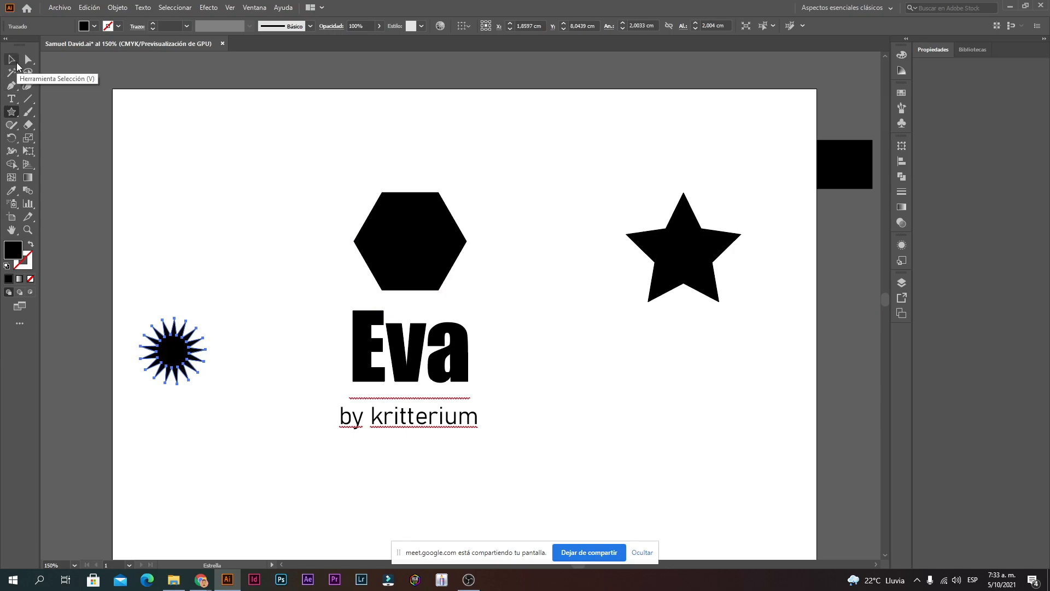
Step: Pan left and draw a black eight-point star above the starburst, then select the hexagon
{"action": "left_click", "coordinate": [16, 64]}
{"action": "left_click", "coordinate": [213, 185]}
{"action": "left_click_drag", "start_coordinate": [171, 250], "coordinate": [305, 211]}
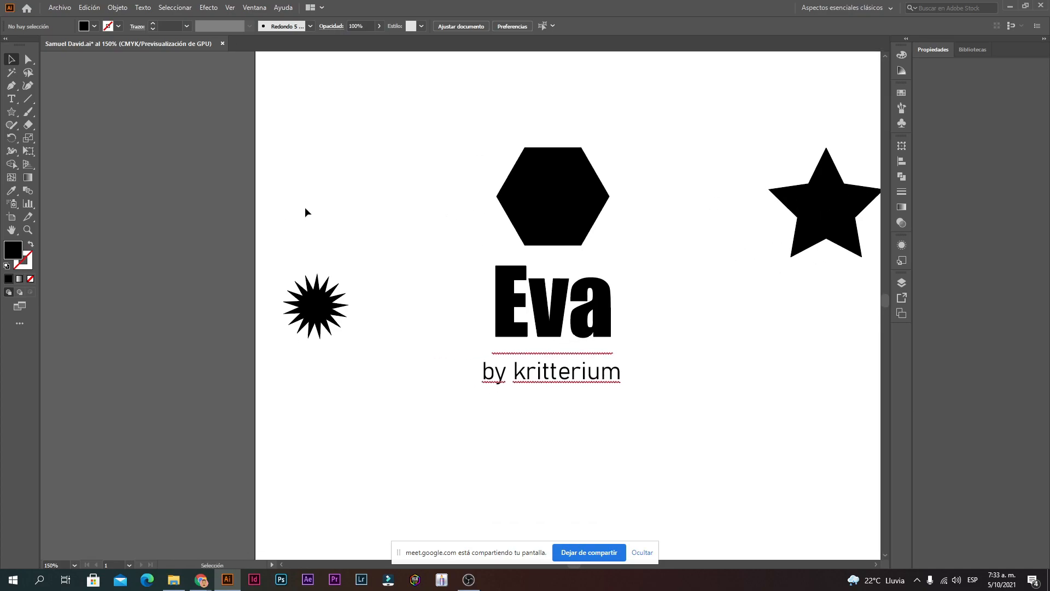
{"action": "left_click", "coordinate": [16, 116]}
{"action": "left_click_drag", "start_coordinate": [345, 220], "coordinate": [400, 220]}
{"action": "key", "text": "Down"}
{"action": "key", "text": "Down"}
{"action": "key", "text": "Down"}
{"action": "key", "text": "Down"}
{"action": "key", "text": "Down"}
{"action": "key", "text": "Down"}
{"action": "key", "text": "Down"}
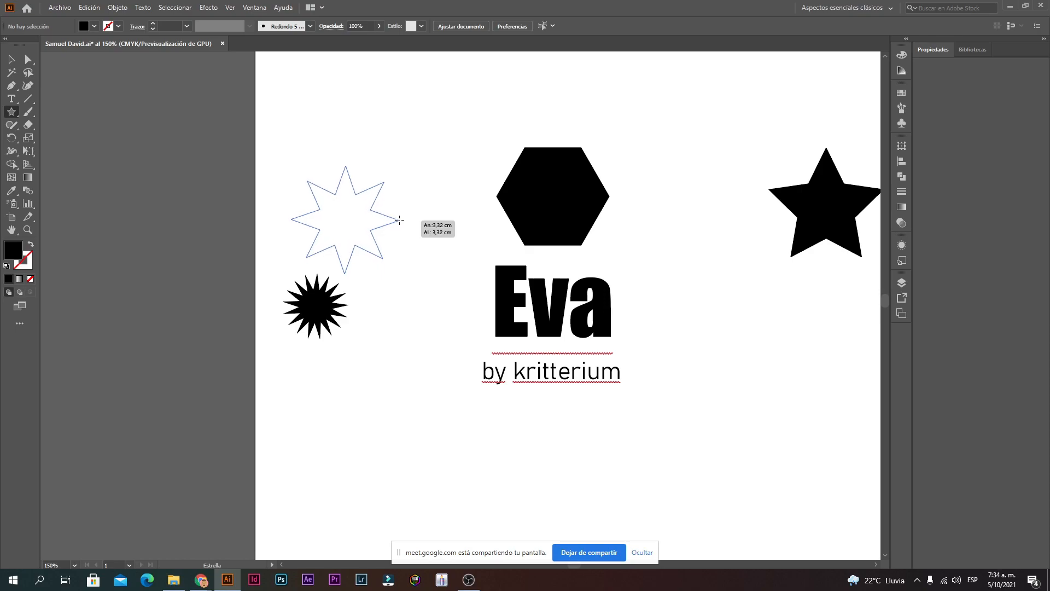
{"action": "left_click_drag", "start_coordinate": [400, 220], "coordinate": [402, 220]}
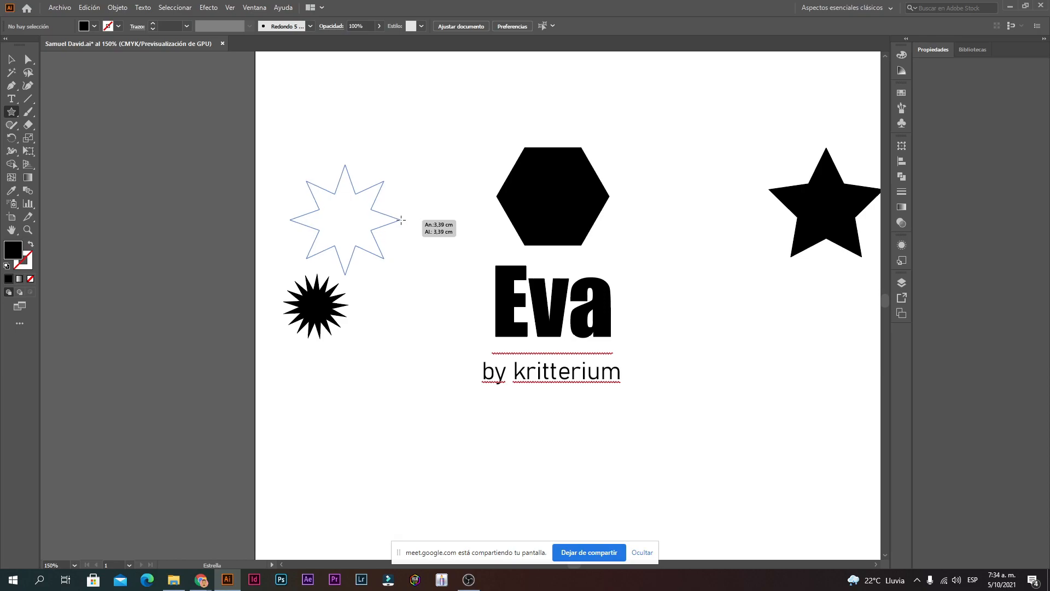
{"action": "left_click_drag", "start_coordinate": [401, 220], "coordinate": [401, 220]}
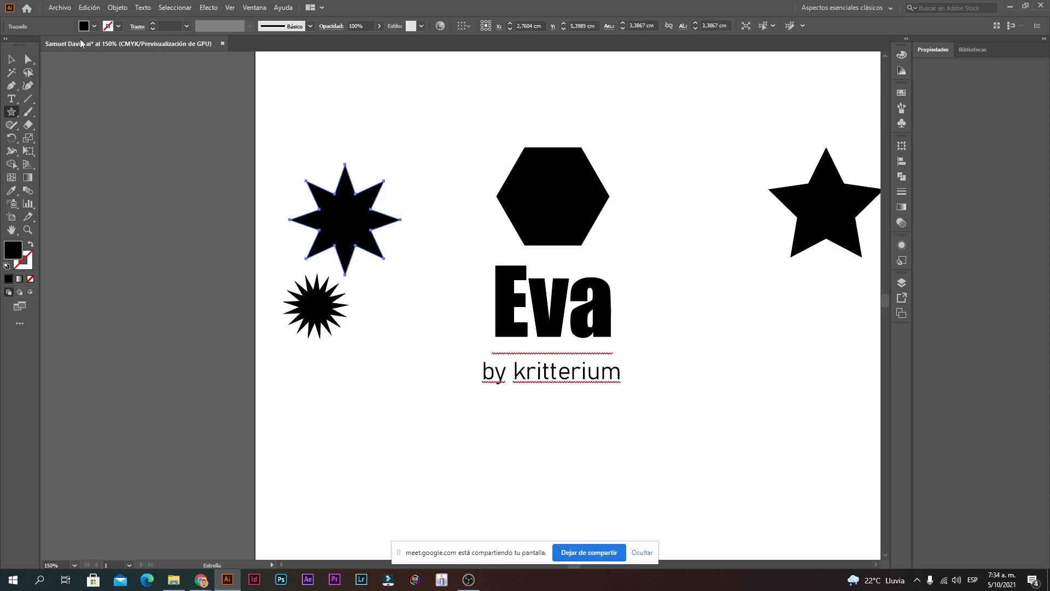
{"action": "left_click", "coordinate": [13, 59]}
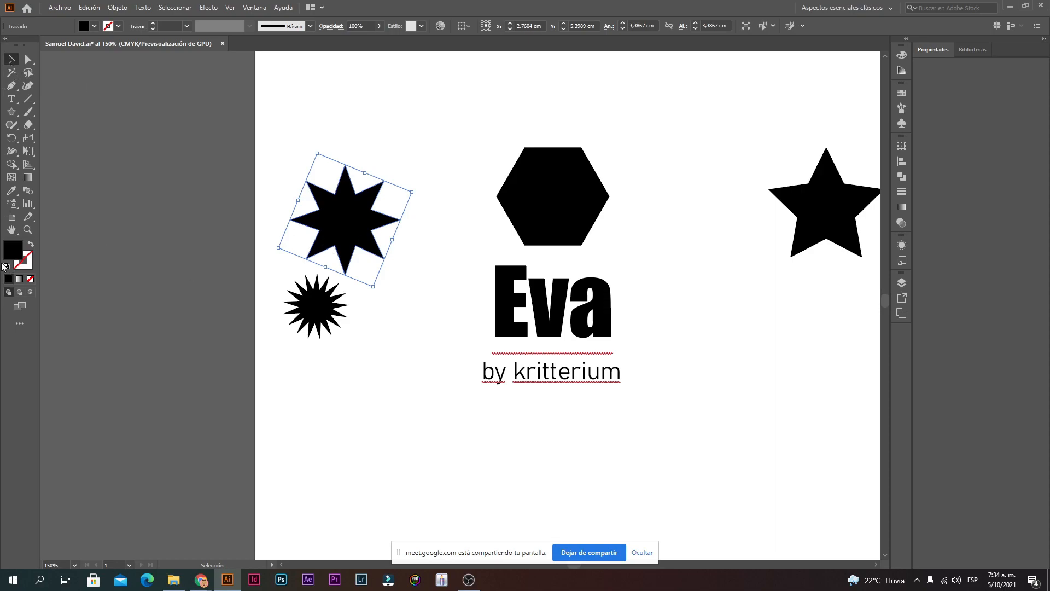
{"action": "left_click", "coordinate": [533, 209]}
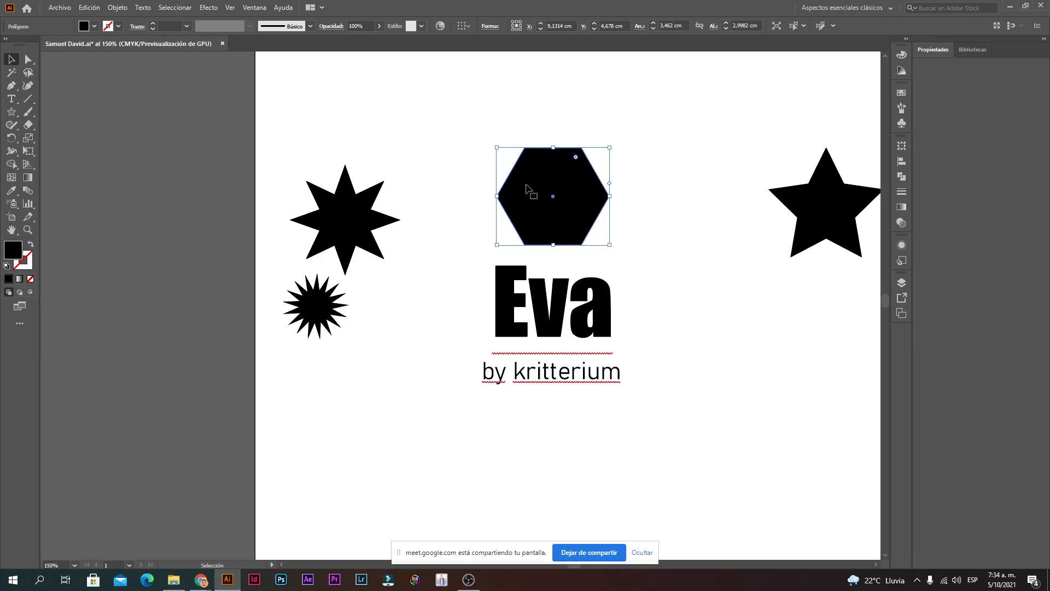
Step: Fill the hexagon above Eva with a saturated bright blue from the Color Picker
{"action": "double_click", "coordinate": [12, 251]}
{"action": "left_click", "coordinate": [502, 234]}
{"action": "left_click", "coordinate": [454, 289]}
{"action": "mouse_move", "coordinate": [540, 242]}
{"action": "left_mouse_down"}
{"action": "mouse_move", "coordinate": [536, 281]}
{"action": "mouse_move", "coordinate": [505, 213]}
{"action": "mouse_move", "coordinate": [503, 225]}
{"action": "mouse_move", "coordinate": [545, 194]}
{"action": "mouse_move", "coordinate": [517, 213]}
{"action": "left_mouse_up"}
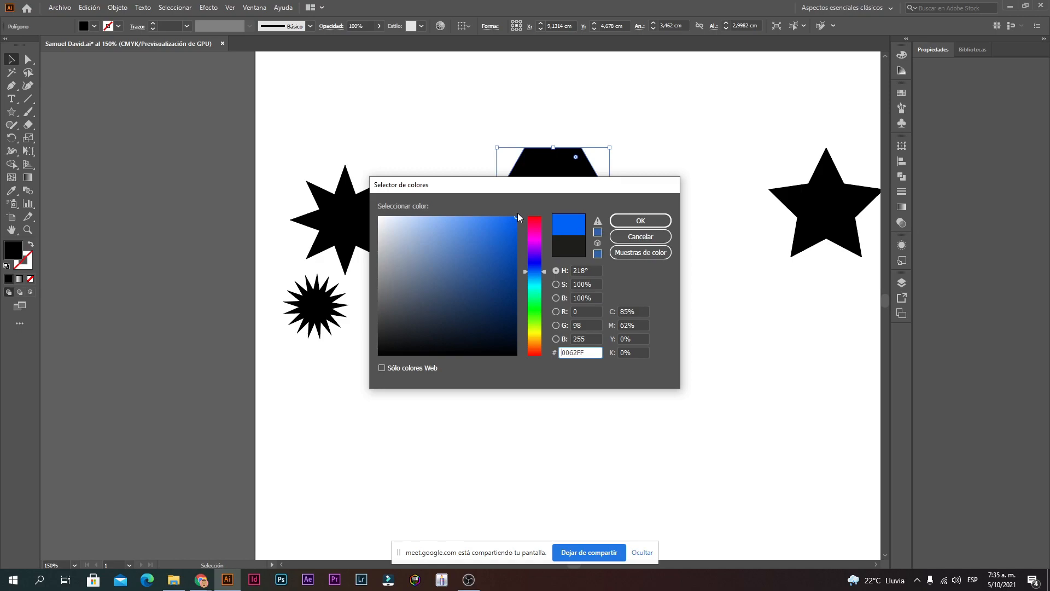
{"action": "left_click_drag", "start_coordinate": [537, 265], "coordinate": [538, 267]}
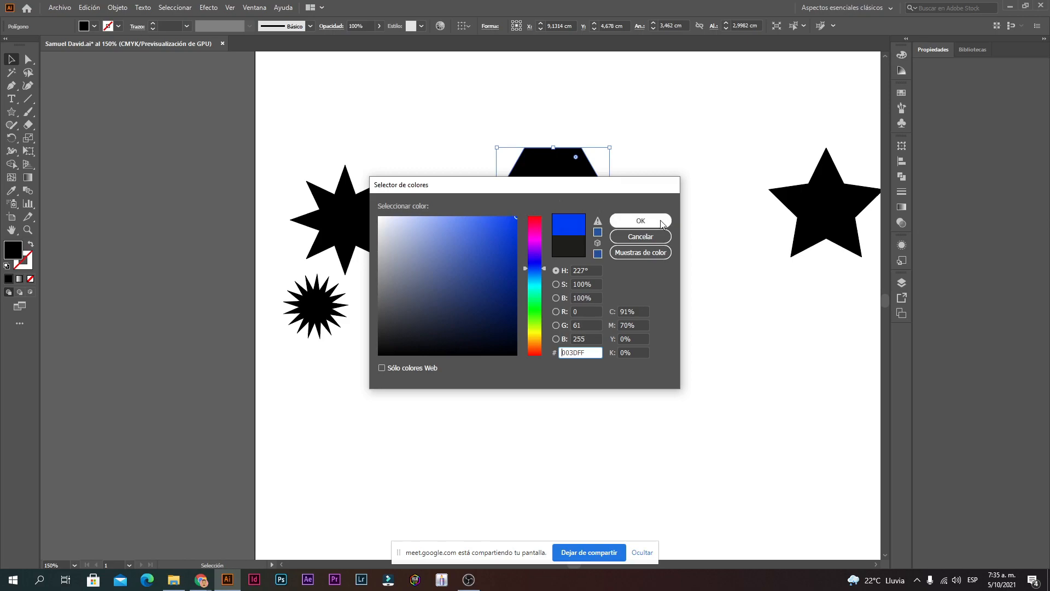
{"action": "left_click", "coordinate": [514, 219]}
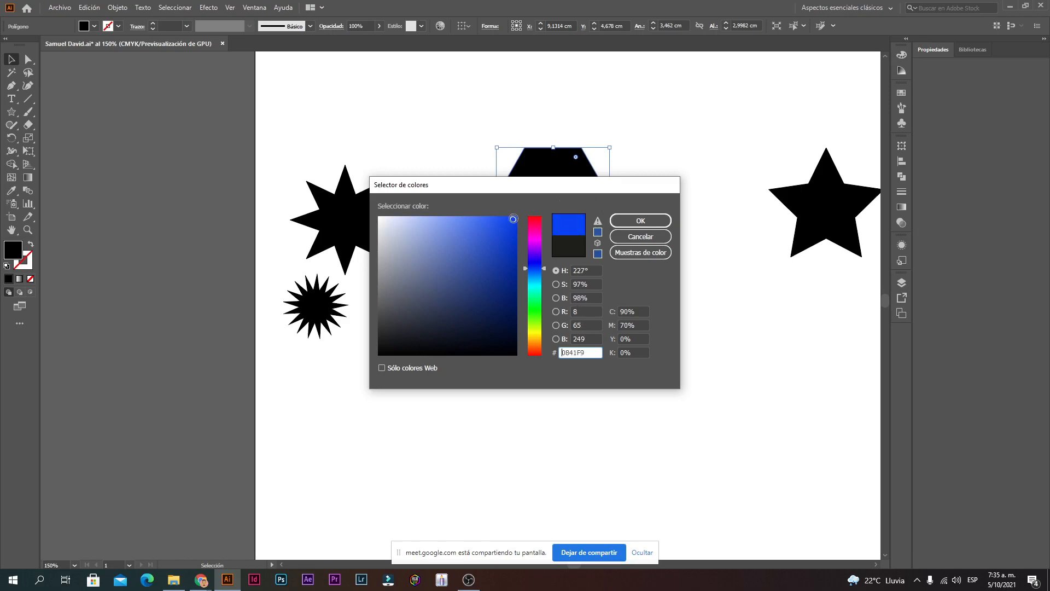
{"action": "left_click", "coordinate": [640, 220]}
{"action": "left_click", "coordinate": [651, 264]}
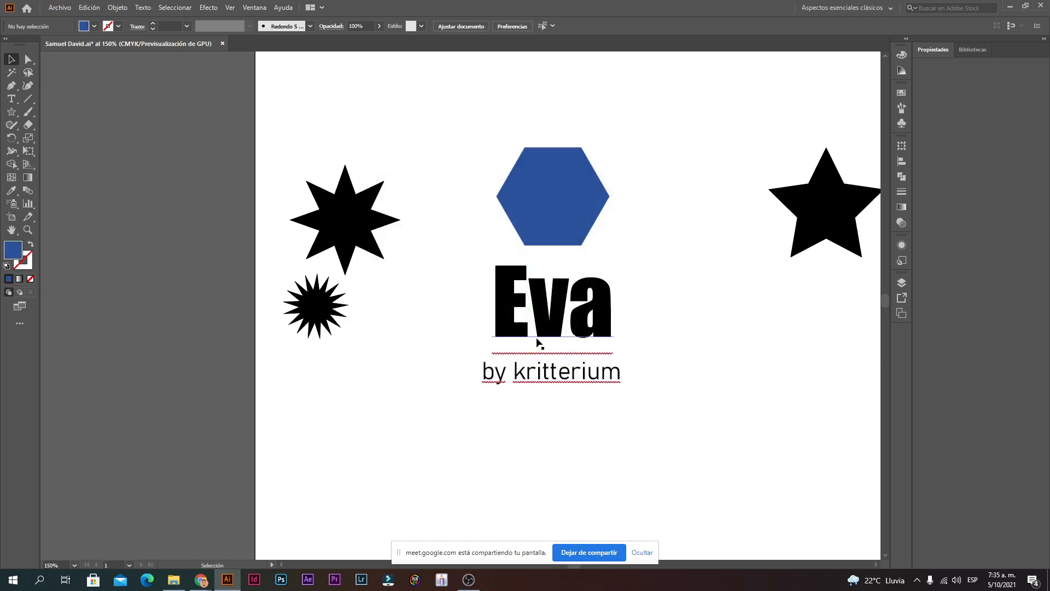
Step: Nudge the blue hexagon slightly to the right and reselect it by marquee
{"action": "left_click_drag", "start_coordinate": [538, 223], "coordinate": [554, 225]}
{"action": "left_click", "coordinate": [704, 237]}
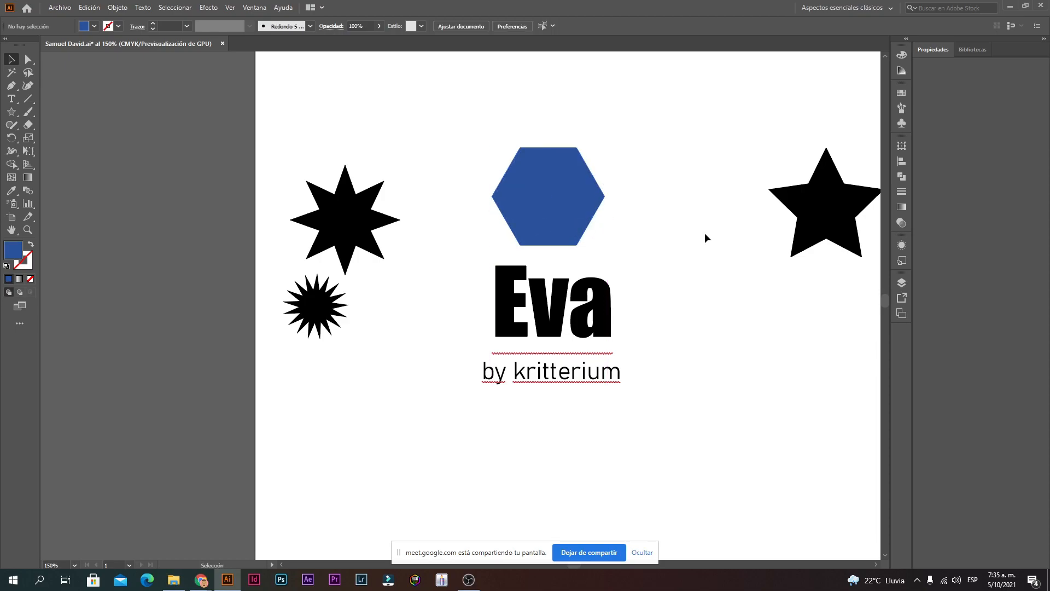
{"action": "left_click", "coordinate": [540, 231]}
{"action": "left_click", "coordinate": [732, 247]}
{"action": "left_click_drag", "start_coordinate": [548, 185], "coordinate": [559, 184]}
{"action": "left_click", "coordinate": [655, 184]}
{"action": "left_click_drag", "start_coordinate": [671, 145], "coordinate": [475, 248]}
{"action": "left_click", "coordinate": [701, 230]}
Step: Enter and exit Isolation Mode on the hexagon, then shift it slightly upward
{"action": "double_click", "coordinate": [534, 178]}
{"action": "left_click", "coordinate": [690, 158]}
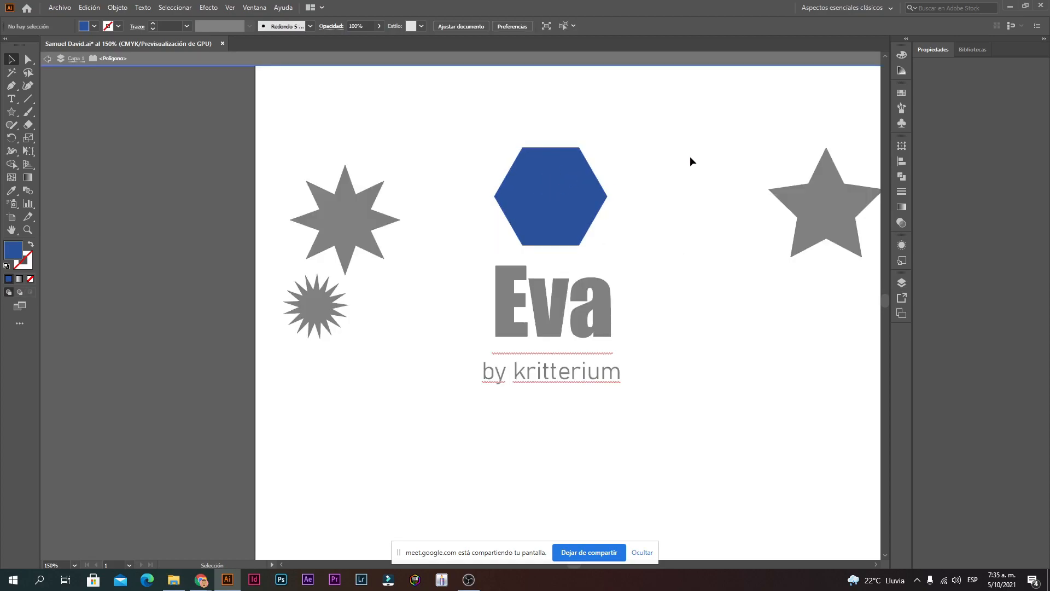
{"action": "double_click", "coordinate": [690, 158]}
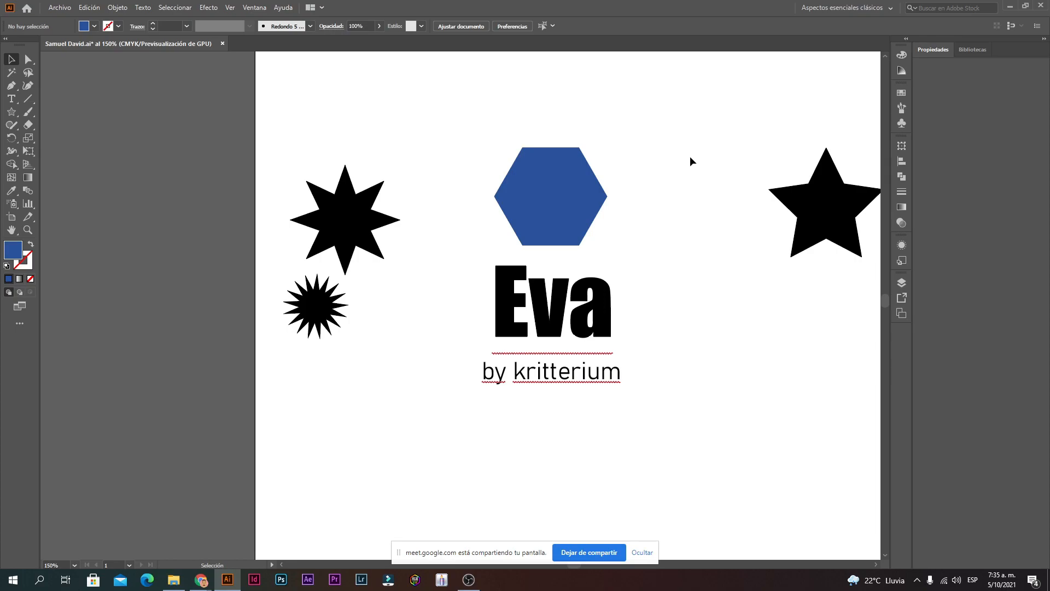
{"action": "left_click_drag", "start_coordinate": [568, 219], "coordinate": [567, 219]}
{"action": "left_click_drag", "start_coordinate": [592, 184], "coordinate": [589, 179]}
{"action": "left_click", "coordinate": [650, 131]}
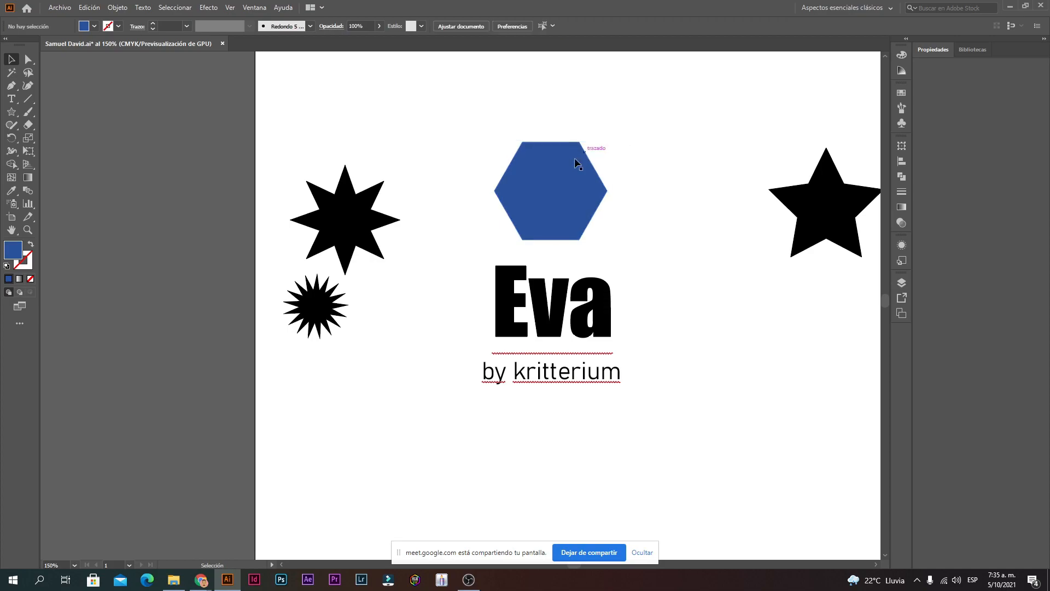
{"action": "left_click", "coordinate": [550, 173]}
{"action": "left_click", "coordinate": [634, 154]}
{"action": "left_click", "coordinate": [575, 178]}
{"action": "double_click", "coordinate": [560, 316]}
Step: Select the final 'a' in Eva with the Type tool and fill it bright yellow FFF803
{"action": "double_click", "coordinate": [559, 317]}
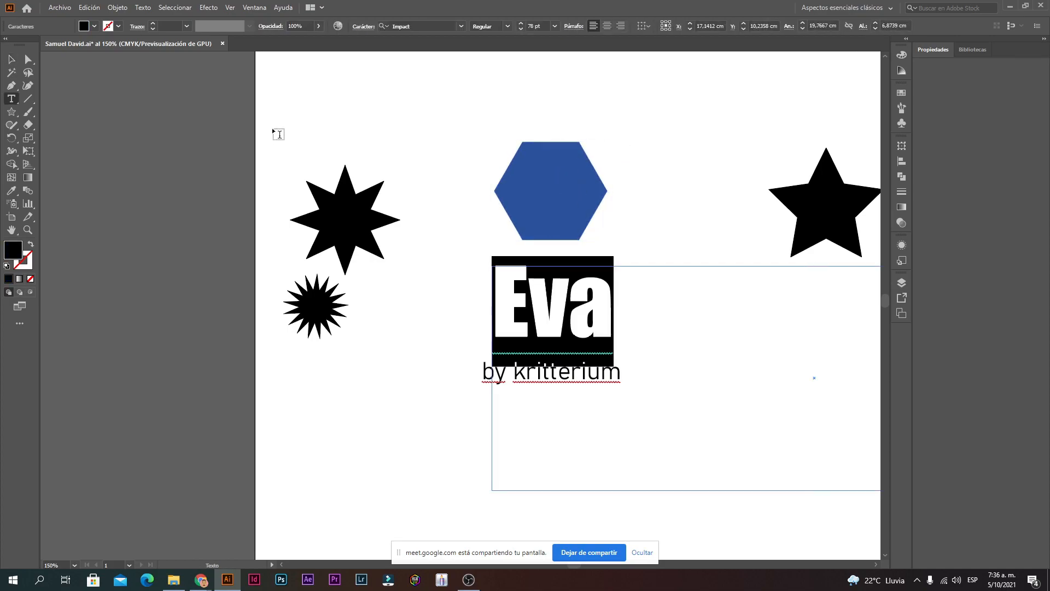
{"action": "left_click", "coordinate": [12, 59]}
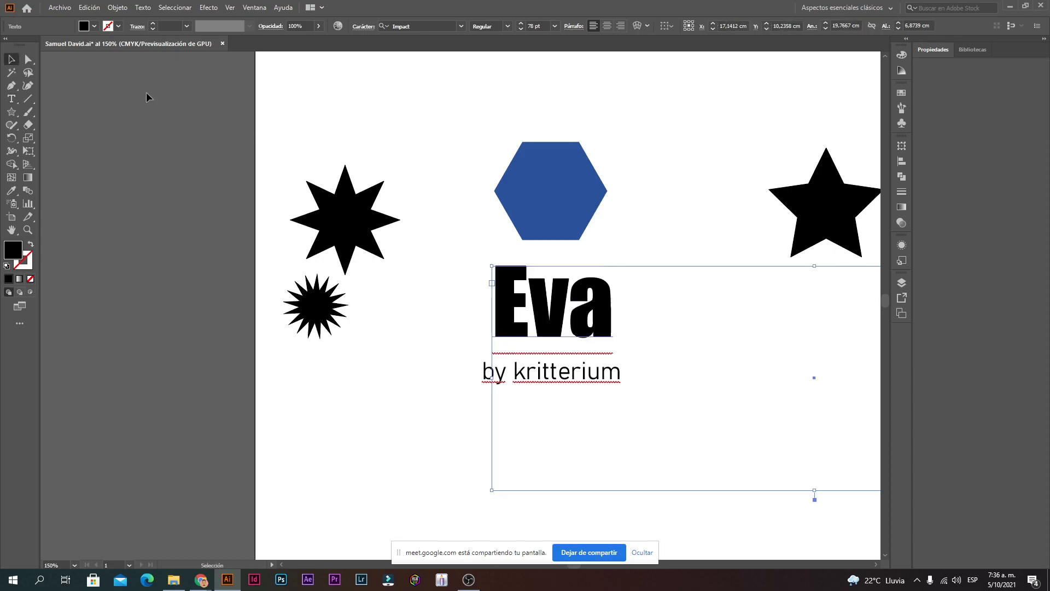
{"action": "double_click", "coordinate": [609, 324]}
{"action": "left_click", "coordinate": [607, 327]}
{"action": "left_click_drag", "start_coordinate": [605, 323], "coordinate": [577, 323]}
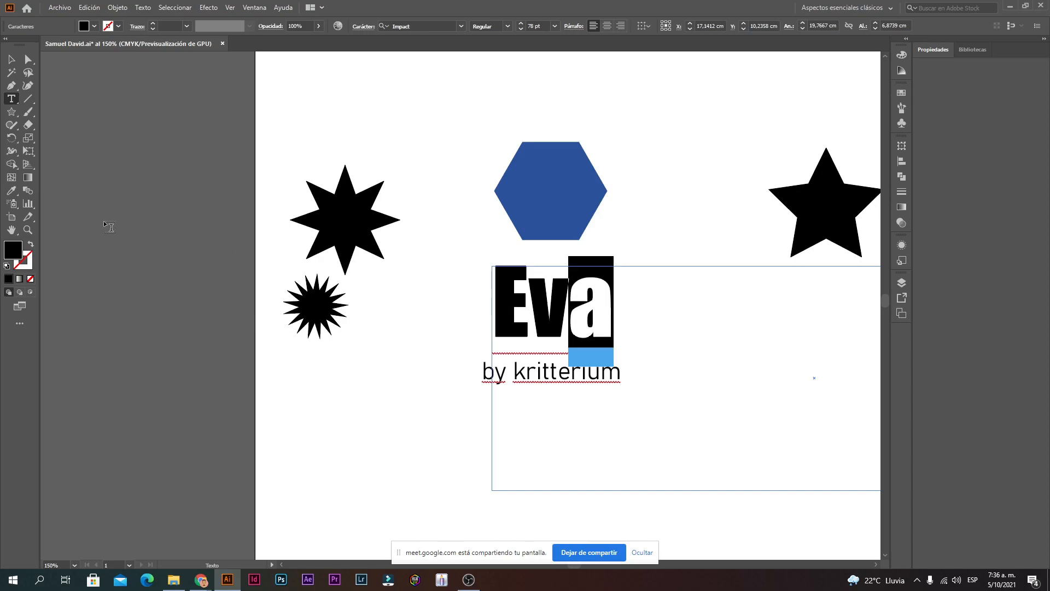
{"action": "double_click", "coordinate": [15, 256]}
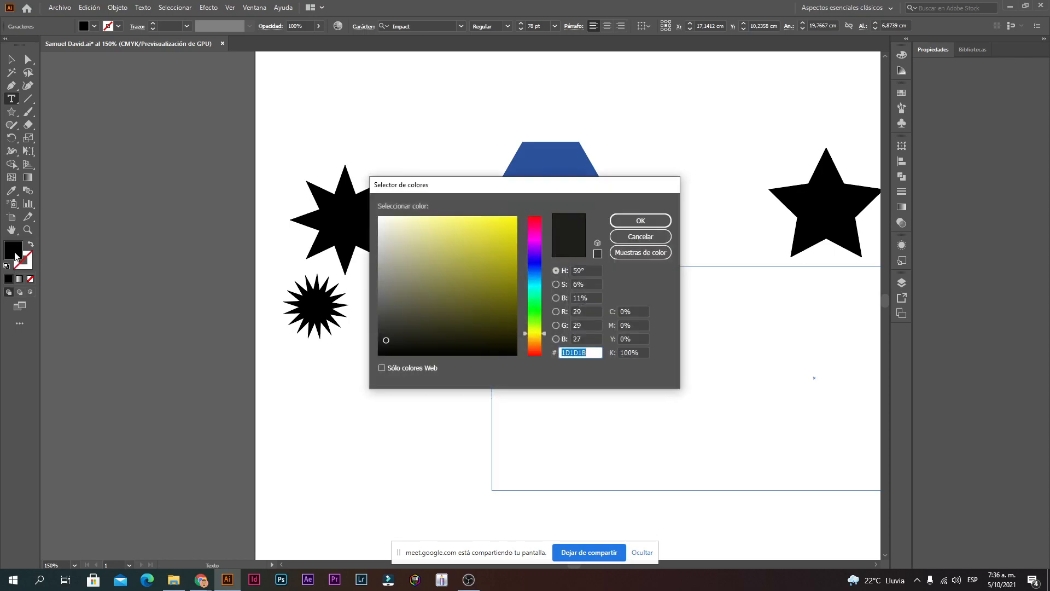
{"action": "left_click_drag", "start_coordinate": [461, 235], "coordinate": [523, 197]}
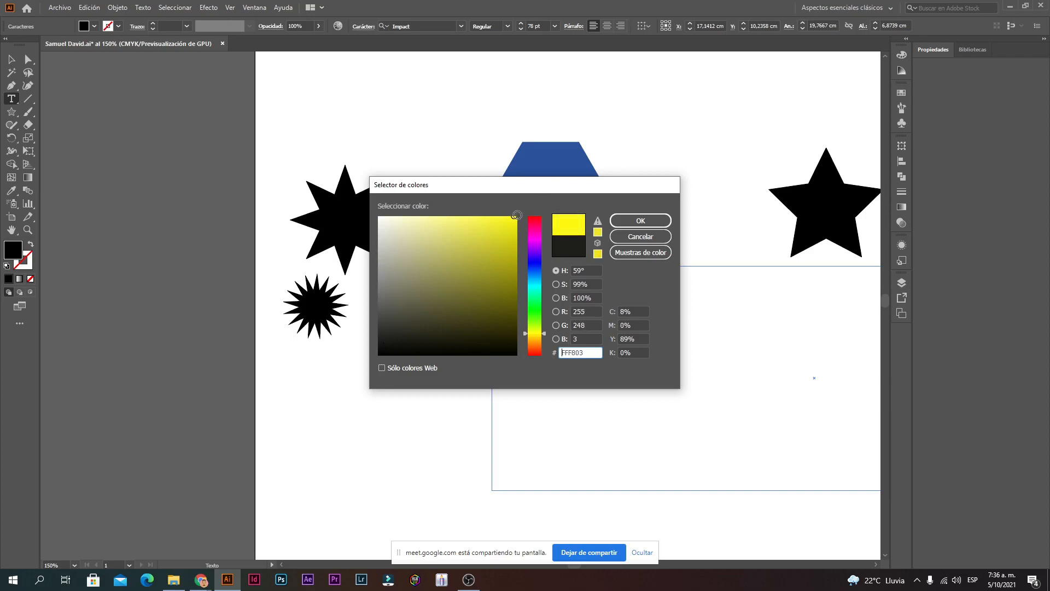
{"action": "left_click", "coordinate": [640, 221]}
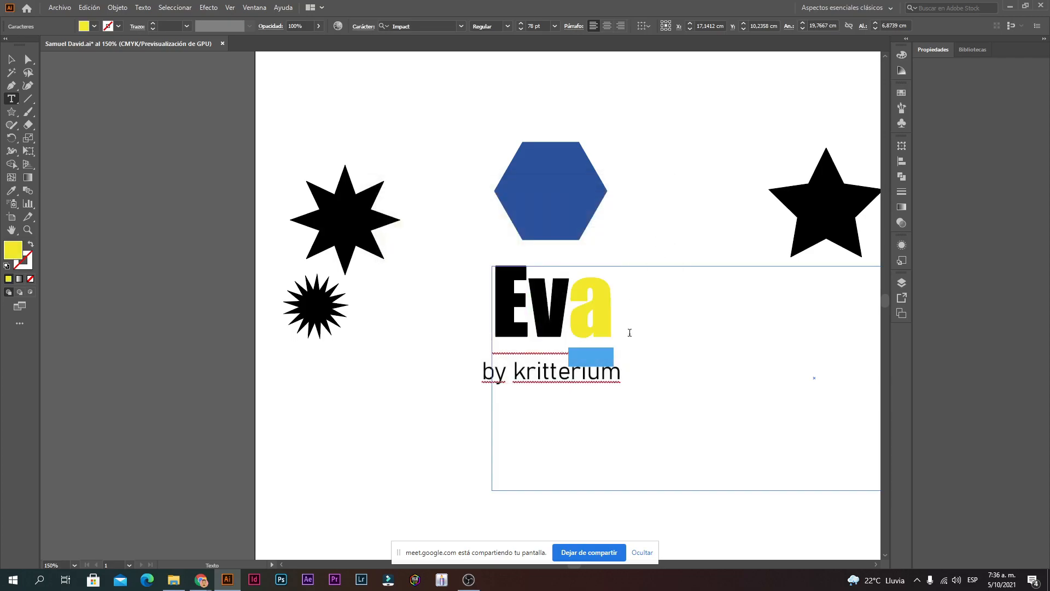
{"action": "left_click", "coordinate": [11, 59]}
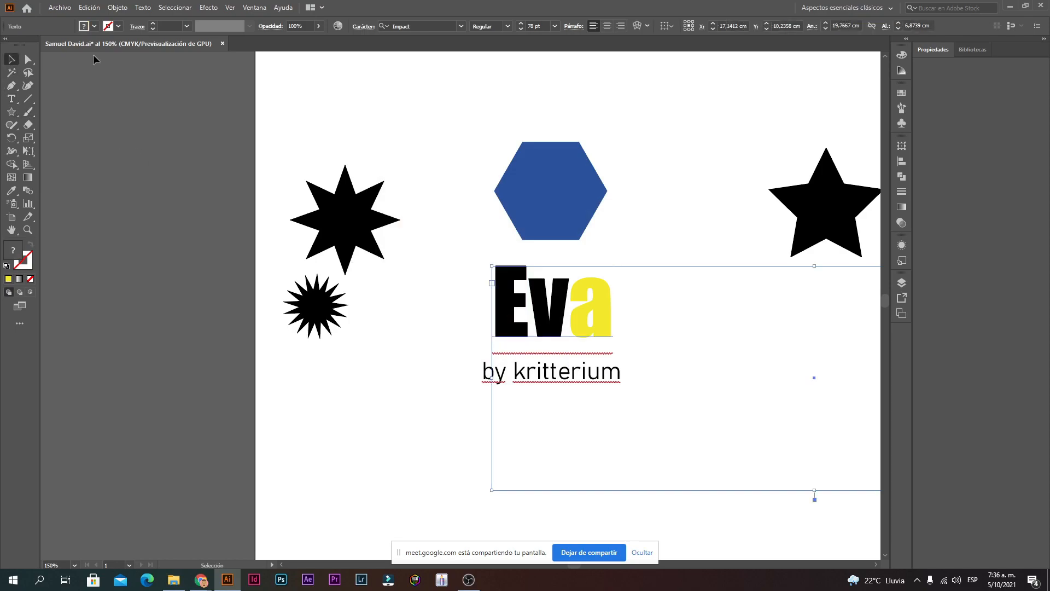
{"action": "left_click", "coordinate": [476, 175]}
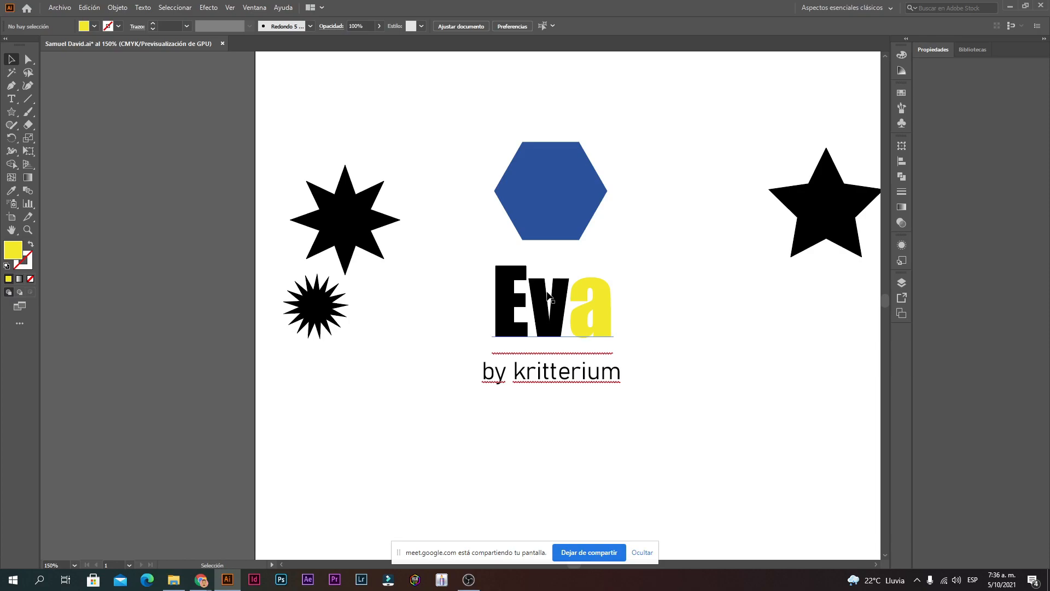
{"action": "left_click", "coordinate": [556, 193]}
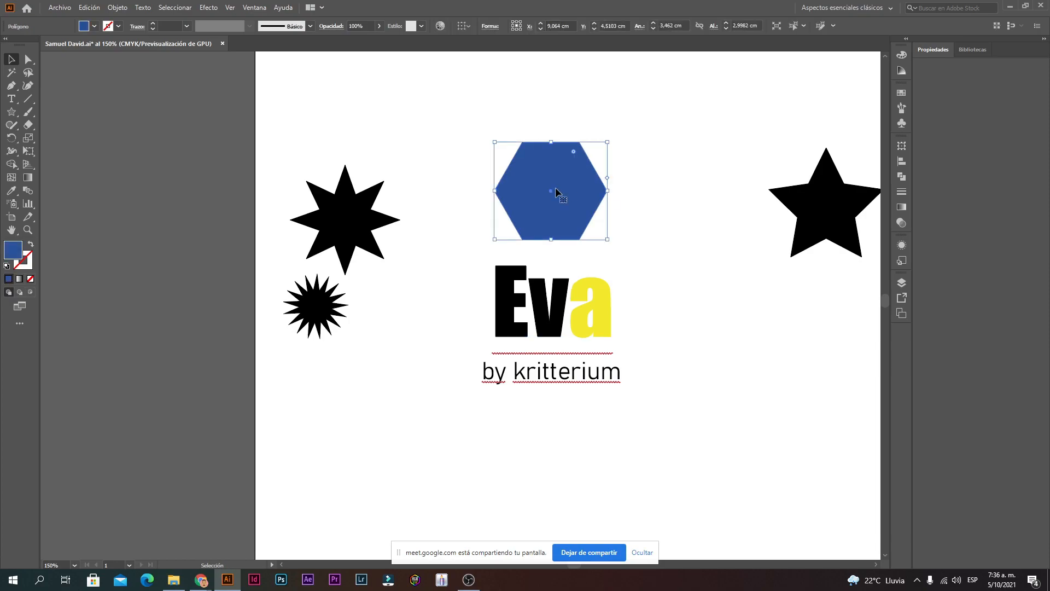
Step: Drag the blue blob down until it nearly touches the top of the Eva heading
{"action": "mouse_move", "coordinate": [574, 156]}
{"action": "left_mouse_down"}
{"action": "mouse_move", "coordinate": [554, 170]}
{"action": "mouse_move", "coordinate": [563, 172]}
{"action": "left_mouse_up"}
{"action": "left_click", "coordinate": [688, 212]}
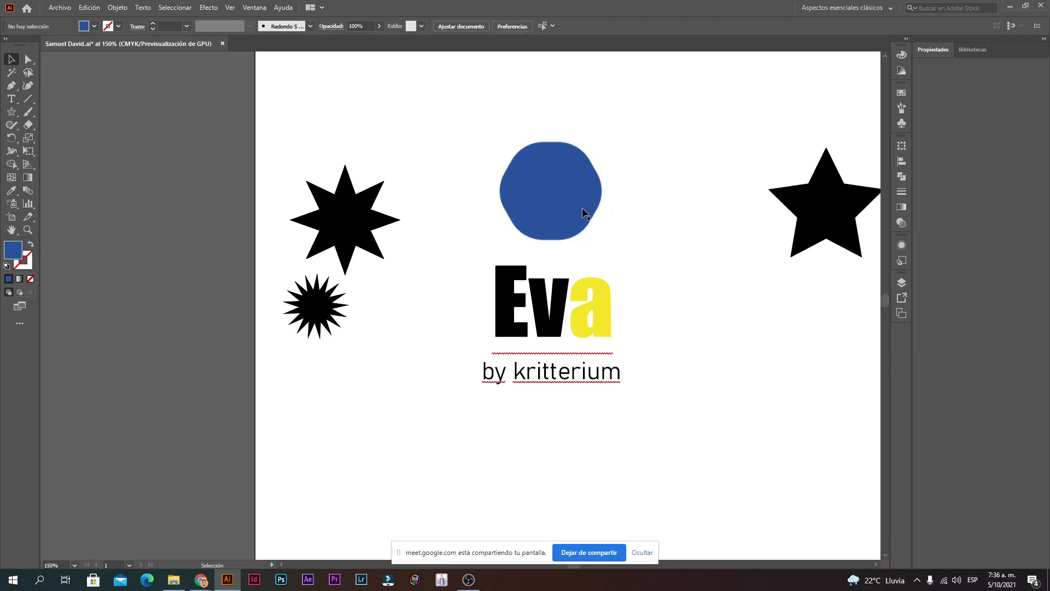
{"action": "mouse_move", "coordinate": [564, 193]}
{"action": "left_mouse_down"}
{"action": "mouse_move", "coordinate": [564, 216]}
{"action": "mouse_move", "coordinate": [581, 197]}
{"action": "left_mouse_up"}
{"action": "left_click", "coordinate": [597, 197]}
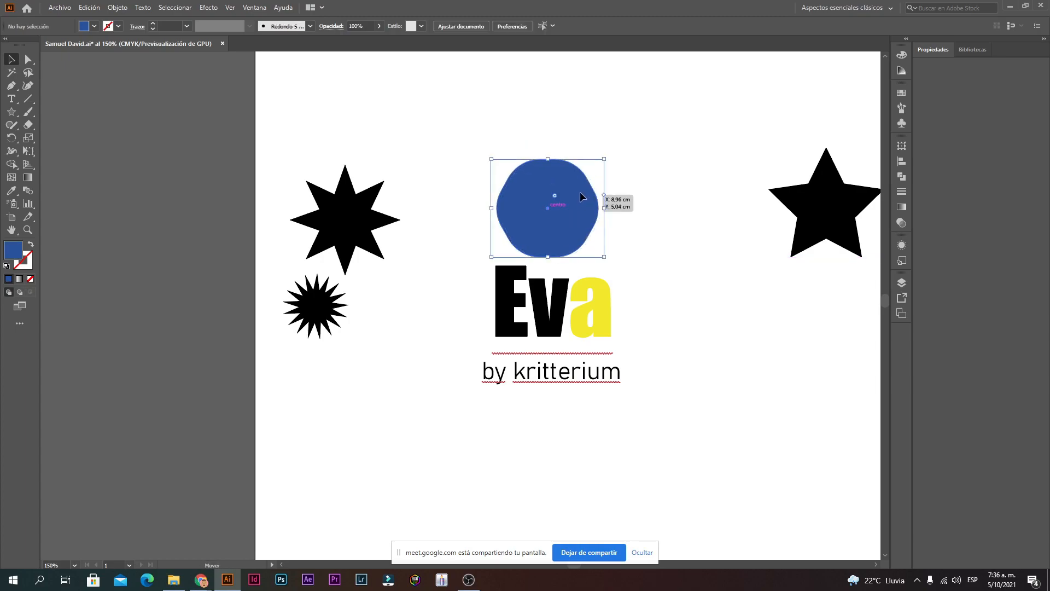
{"action": "left_click", "coordinate": [684, 166]}
{"action": "left_click", "coordinate": [579, 211]}
{"action": "left_click", "coordinate": [686, 223]}
{"action": "double_click", "coordinate": [577, 336]}
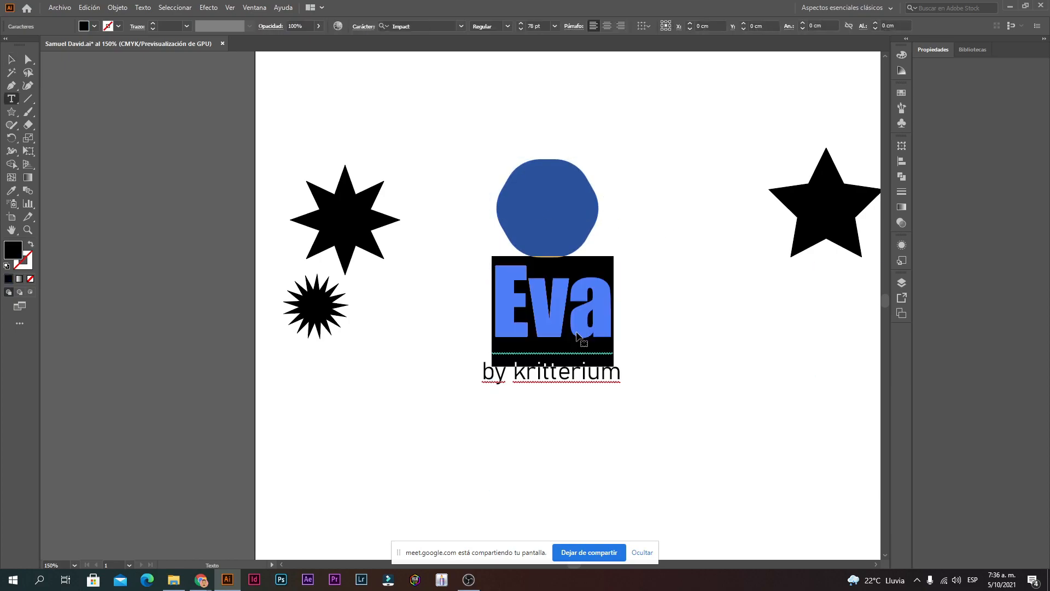
{"action": "left_click", "coordinate": [15, 61]}
{"action": "left_click", "coordinate": [567, 192]}
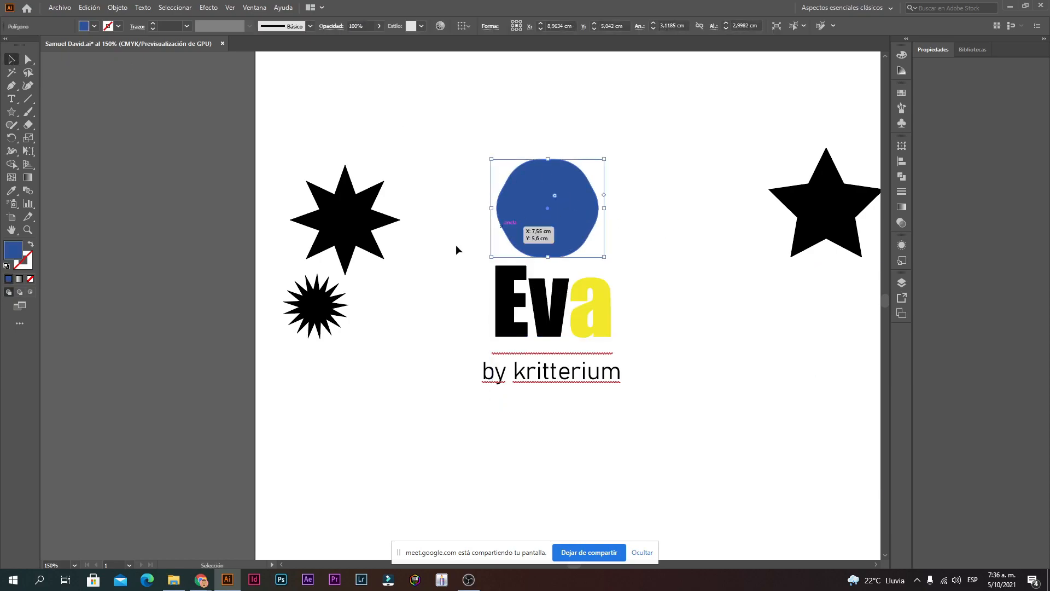
{"action": "left_click", "coordinate": [12, 112]}
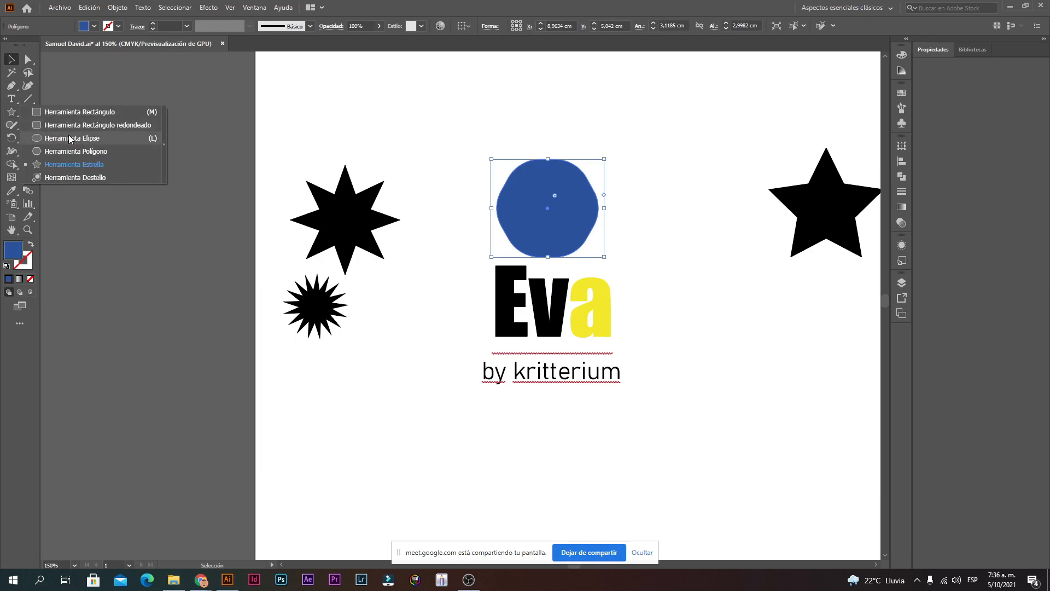
Step: Draw a pink-white lens flare from the blob's centre with the Flare tool and nudge it into place
{"action": "left_click", "coordinate": [75, 178]}
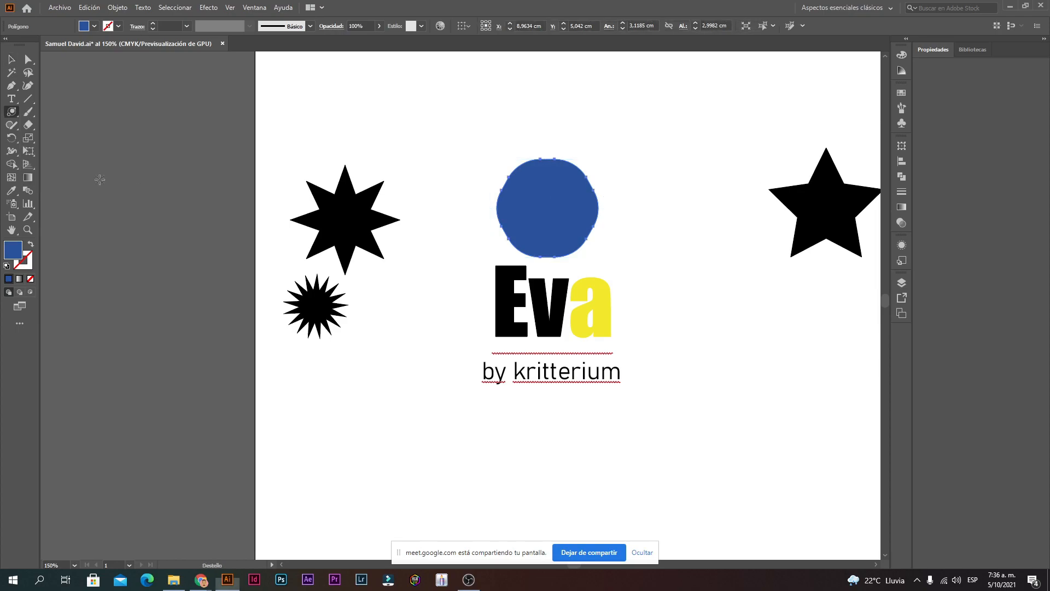
{"action": "left_click_drag", "start_coordinate": [12, 112], "coordinate": [80, 178]}
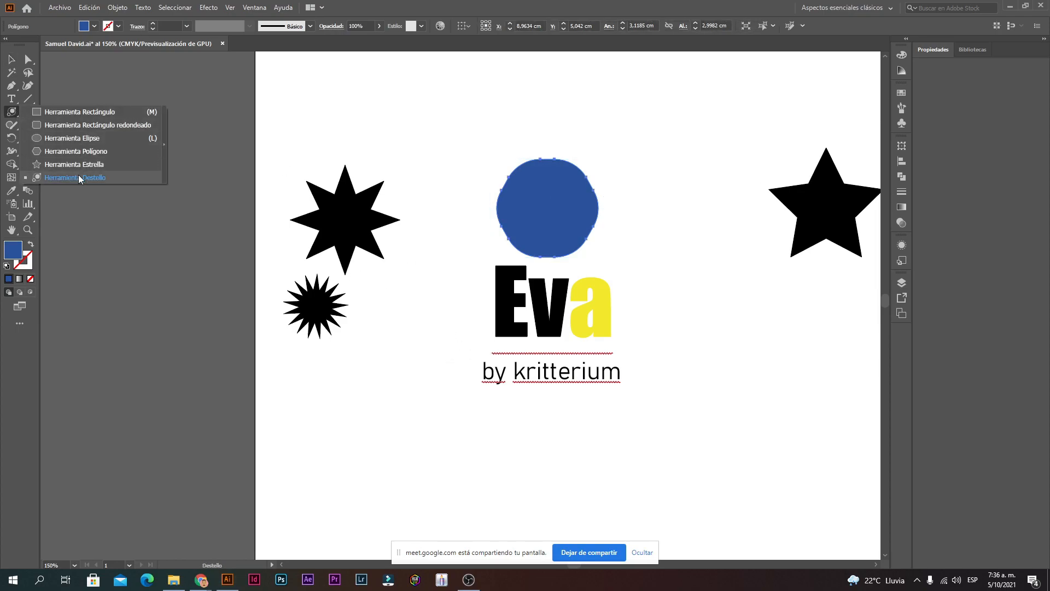
{"action": "left_click", "coordinate": [80, 178]}
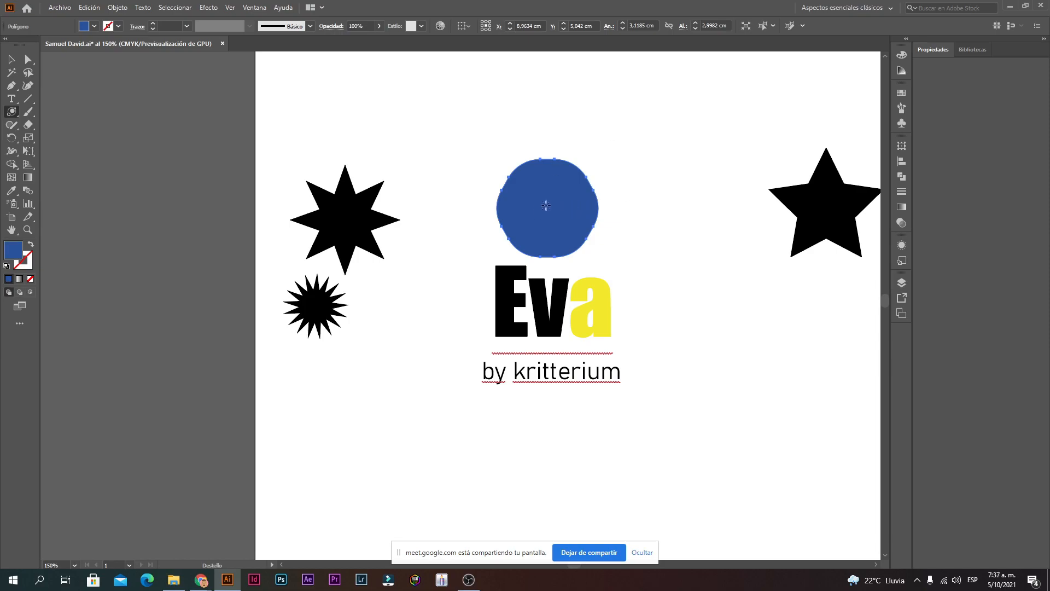
{"action": "mouse_move", "coordinate": [549, 208]}
{"action": "left_mouse_down"}
{"action": "mouse_move", "coordinate": [565, 190]}
{"action": "mouse_move", "coordinate": [558, 204]}
{"action": "left_mouse_up"}
{"action": "key", "text": "v"}
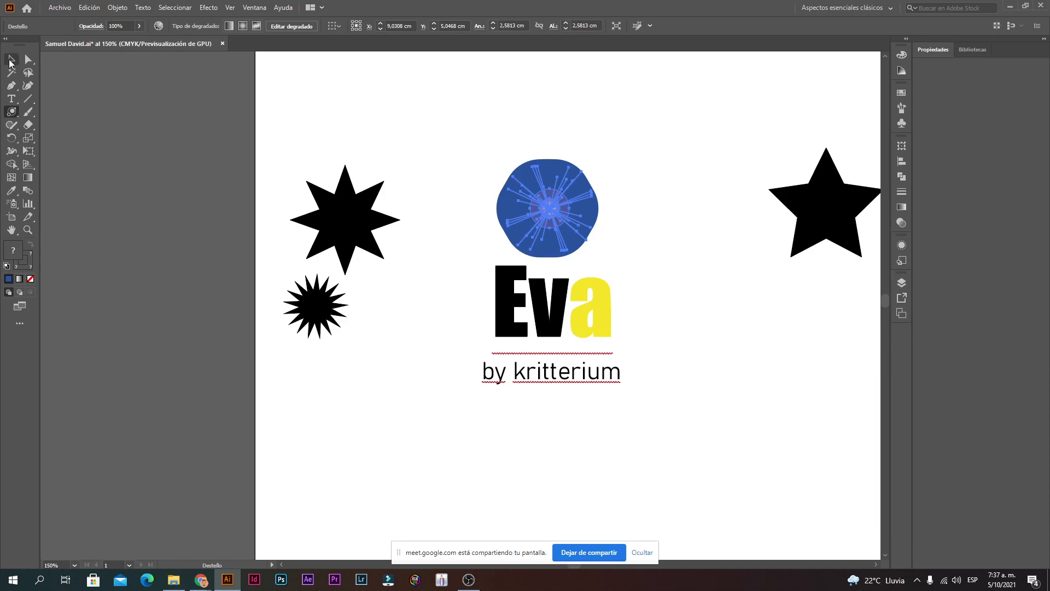
{"action": "left_click", "coordinate": [646, 201]}
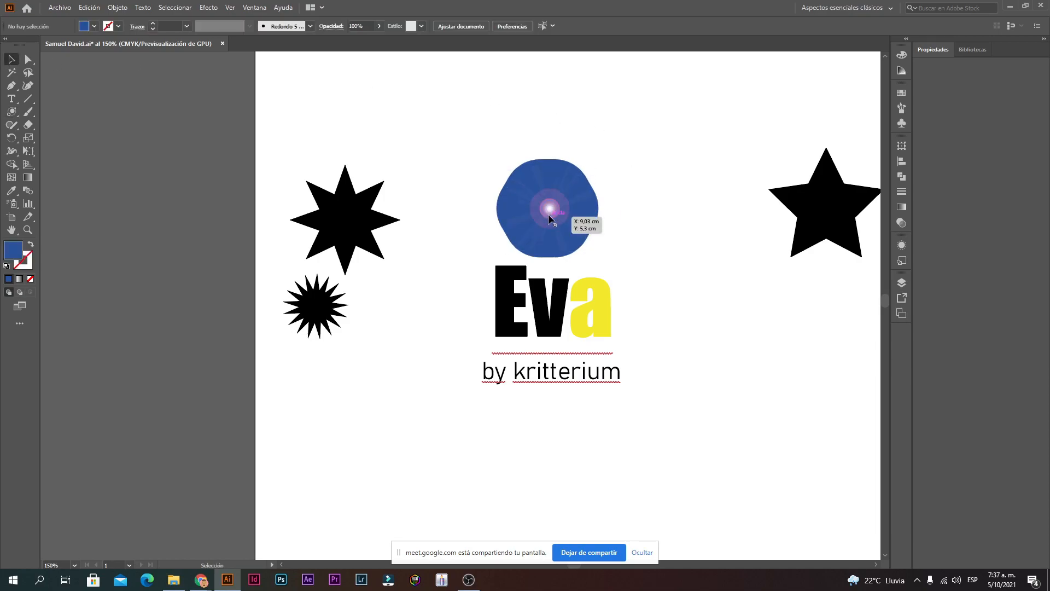
{"action": "left_click_drag", "start_coordinate": [551, 213], "coordinate": [548, 212]}
{"action": "left_click", "coordinate": [762, 160]}
{"action": "left_click", "coordinate": [12, 112]}
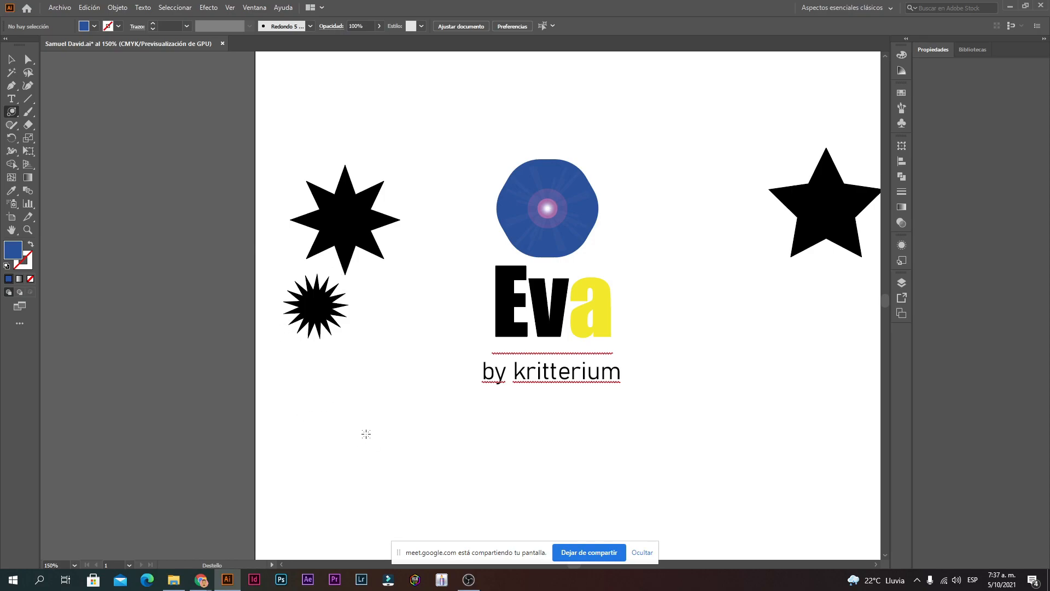
Step: Draw a second lens flare at lower left, adjusting its rays and halo with arrow keys
{"action": "left_click_drag", "start_coordinate": [346, 450], "coordinate": [382, 449]}
{"action": "key", "text": "Down"}
{"action": "key", "text": "Down"}
{"action": "key", "text": "Down"}
{"action": "key", "text": "Down"}
{"action": "key", "text": "Down"}
{"action": "key", "text": "Down"}
{"action": "key", "text": "Down"}
{"action": "key", "text": "Down"}
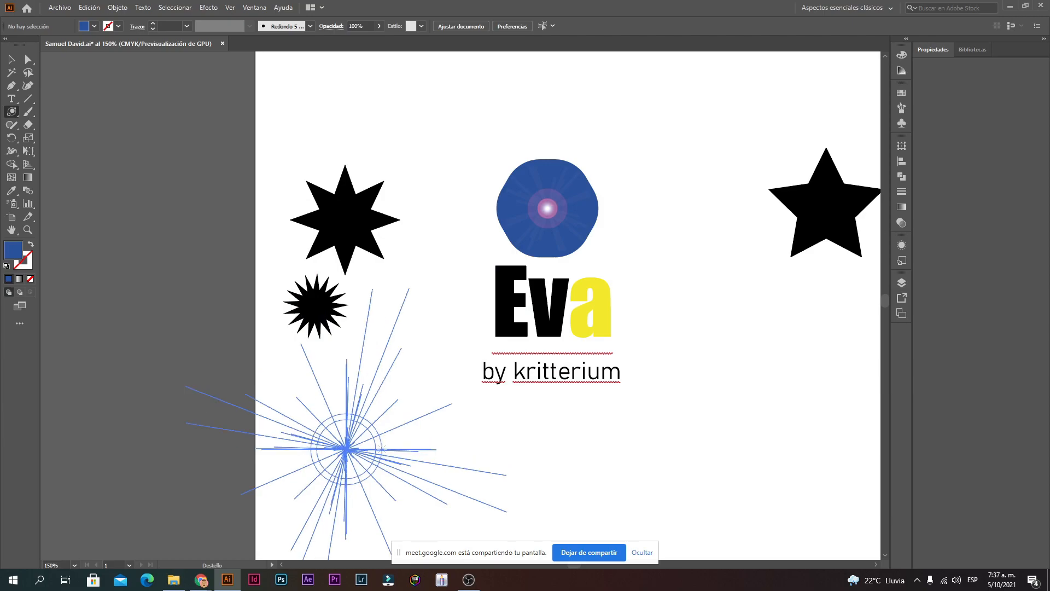
{"action": "key", "text": "Down"}
{"action": "key", "text": "Down"}
{"action": "key", "text": "Down"}
{"action": "key", "text": "Down"}
{"action": "key", "text": "Down"}
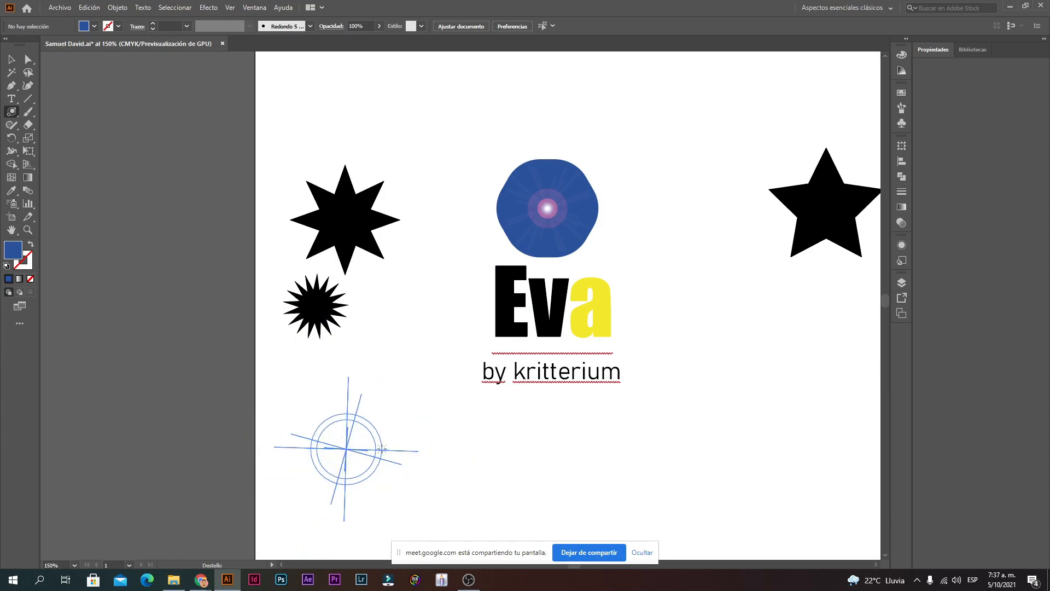
{"action": "key", "text": "Up"}
{"action": "key", "text": "Up"}
{"action": "key", "text": "Up"}
{"action": "key", "text": "Up"}
{"action": "key", "text": "Up"}
{"action": "key", "text": "Up"}
{"action": "key", "text": "Up"}
{"action": "key", "text": "Up"}
{"action": "key", "text": "Up"}
{"action": "key", "text": "Up"}
{"action": "key", "text": "Up"}
{"action": "key", "text": "Up"}
{"action": "key", "text": "Up"}
{"action": "key", "text": "Up"}
{"action": "key", "text": "Up"}
{"action": "key", "text": "Up"}
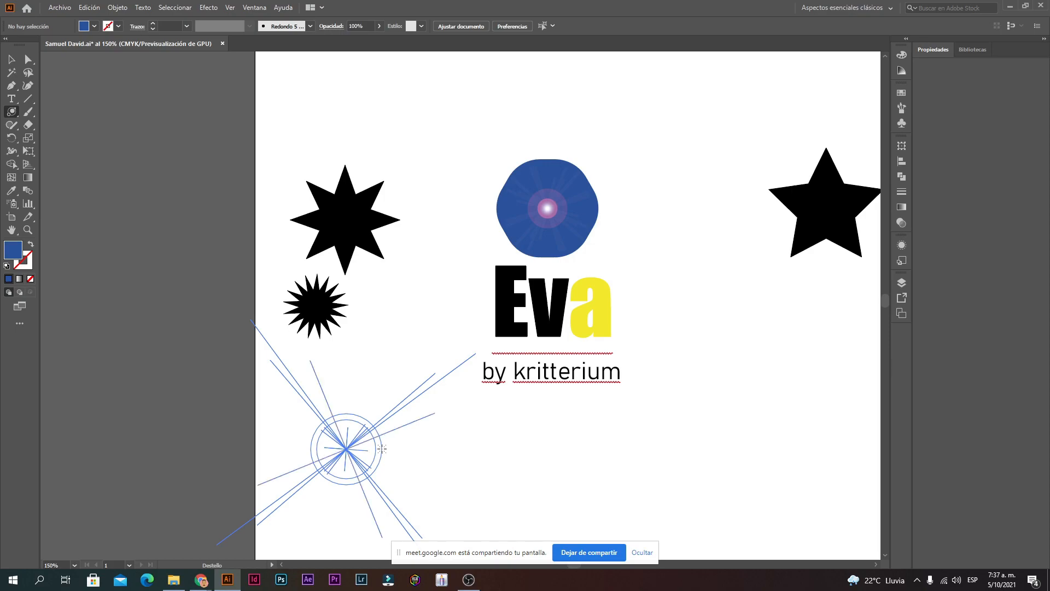
{"action": "key", "text": "Up"}
{"action": "key", "text": "Up"}
{"action": "key", "text": "Up"}
{"action": "key", "text": "Up"}
{"action": "key", "text": "Up"}
{"action": "key", "text": "Up"}
{"action": "key", "text": "Up"}
{"action": "key", "text": "Up"}
{"action": "key", "text": "Up"}
{"action": "key", "text": "Up"}
{"action": "left_click_drag", "start_coordinate": [382, 449], "coordinate": [393, 448]}
{"action": "key", "text": "Down"}
{"action": "key", "text": "Down"}
{"action": "key", "text": "Down"}
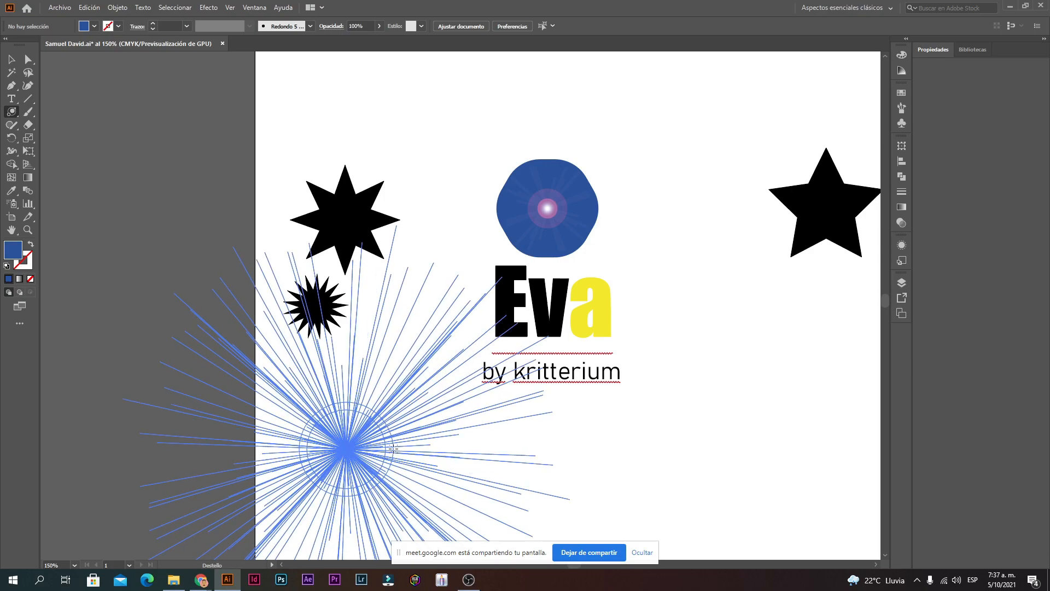
{"action": "key", "text": "Up"}
{"action": "key", "text": "Up"}
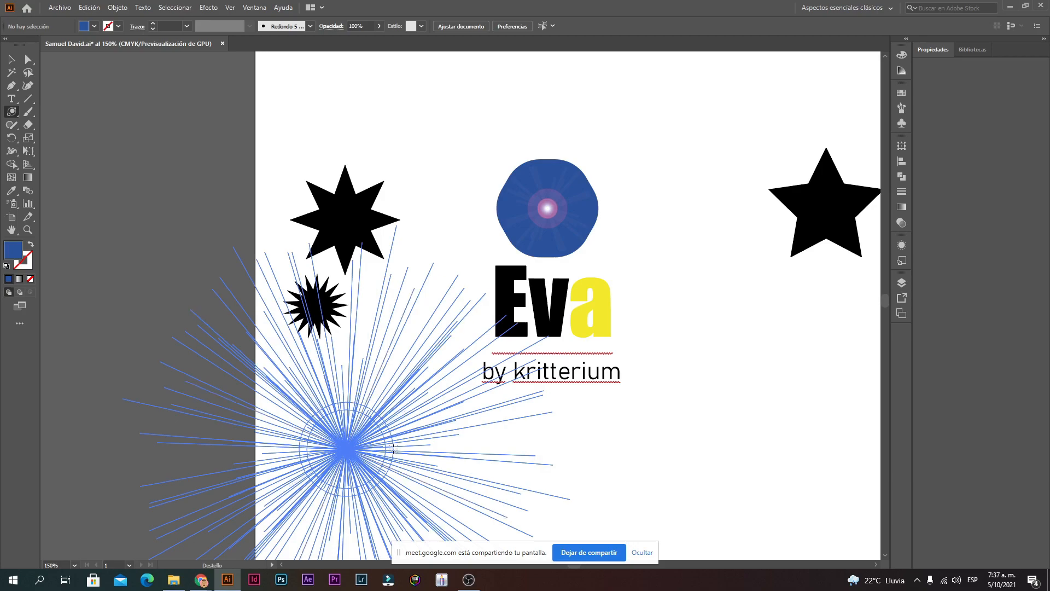
{"action": "key", "text": "Down"}
{"action": "key", "text": "Down"}
{"action": "key", "text": "Down"}
{"action": "key", "text": "Down"}
{"action": "key", "text": "Down"}
{"action": "key", "text": "Down"}
{"action": "key", "text": "Down"}
{"action": "key", "text": "Down"}
{"action": "key", "text": "Down"}
{"action": "key", "text": "Down"}
{"action": "key", "text": "Down"}
{"action": "key", "text": "Down"}
{"action": "key", "text": "Down"}
{"action": "key", "text": "Down"}
{"action": "key", "text": "Down"}
{"action": "left_click_drag", "start_coordinate": [393, 448], "coordinate": [387, 464]}
{"action": "key", "text": "Up"}
{"action": "key", "text": "Up"}
{"action": "key", "text": "Up"}
{"action": "key", "text": "Up"}
{"action": "key", "text": "Up"}
{"action": "key", "text": "Up"}
{"action": "key", "text": "Up"}
{"action": "key", "text": "Up"}
{"action": "key", "text": "Up"}
{"action": "key", "text": "Up"}
{"action": "left_click", "coordinate": [11, 59]}
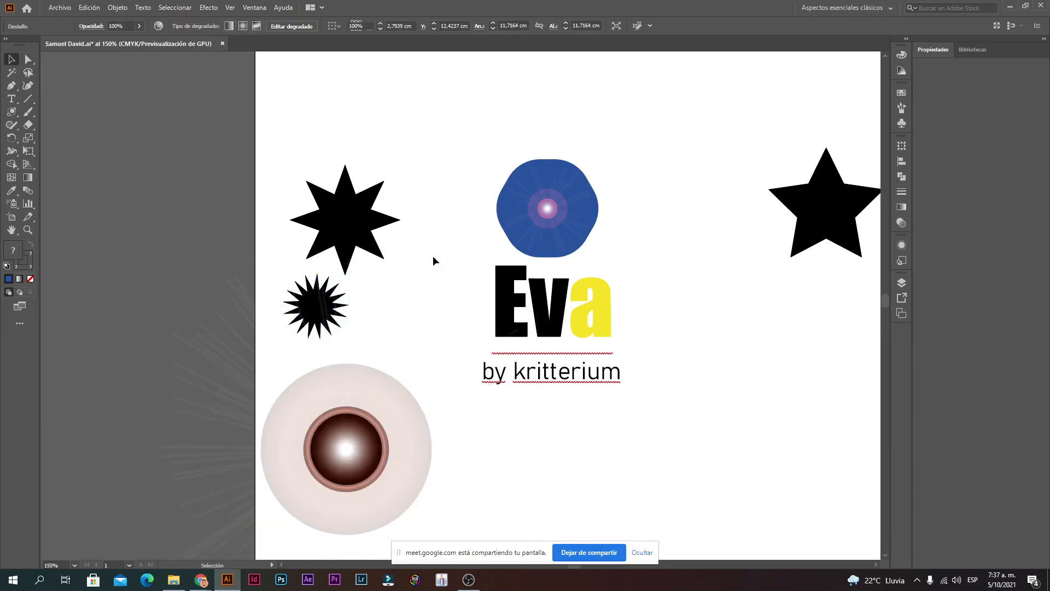
Step: Shrink the new flare and move it below and left of the Eva title
{"action": "left_click", "coordinate": [433, 261]}
{"action": "scroll", "coordinate": [433, 261], "scroll_direction": "down", "scroll_amount": 2}
{"action": "left_click_drag", "start_coordinate": [351, 376], "coordinate": [381, 353]}
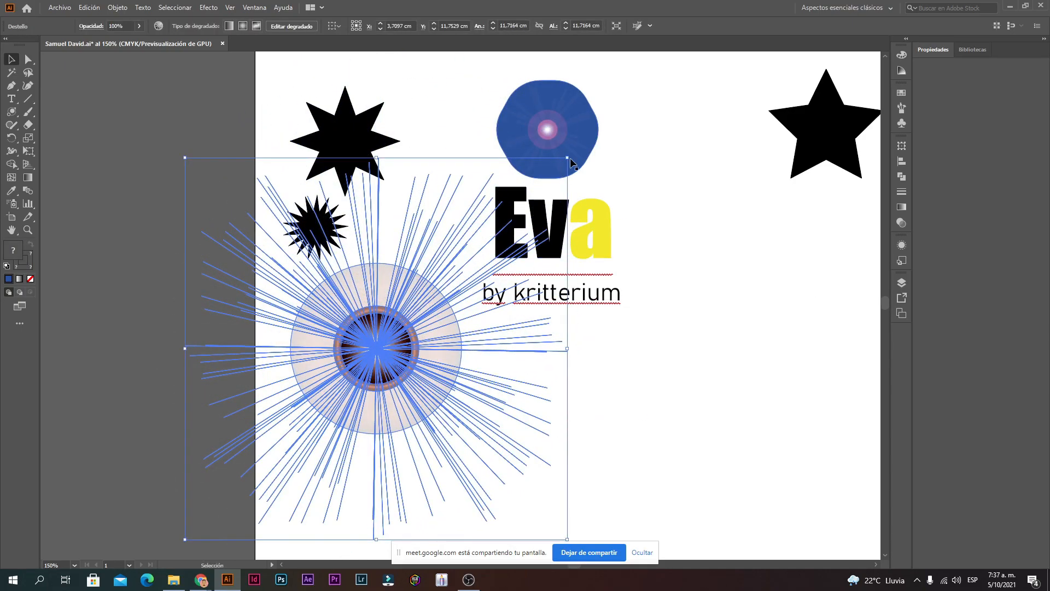
{"action": "left_click_drag", "start_coordinate": [569, 159], "coordinate": [364, 359]}
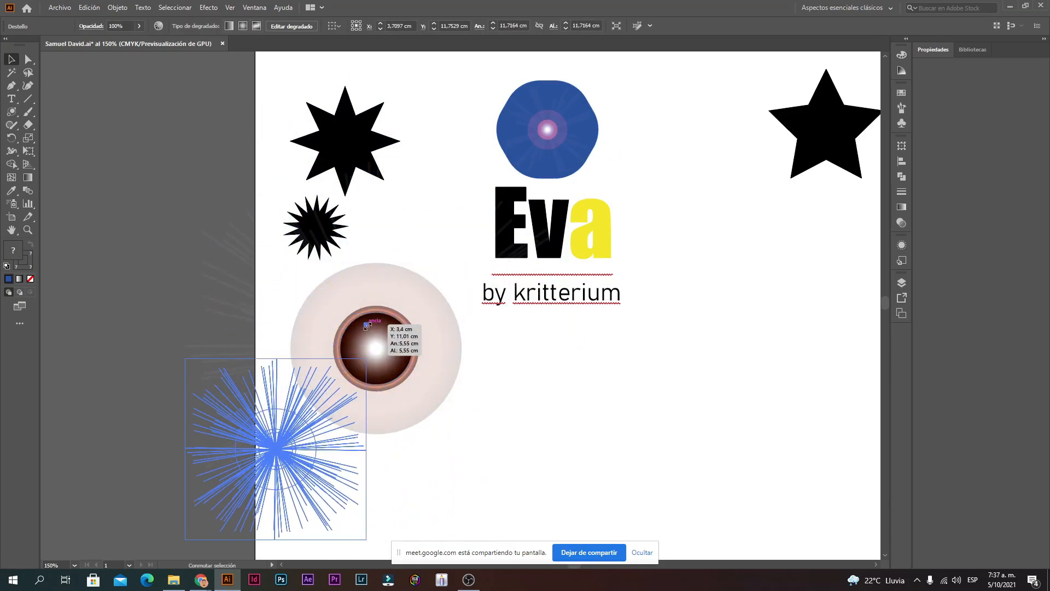
{"action": "left_click_drag", "start_coordinate": [337, 443], "coordinate": [456, 413]}
{"action": "left_click", "coordinate": [455, 434]}
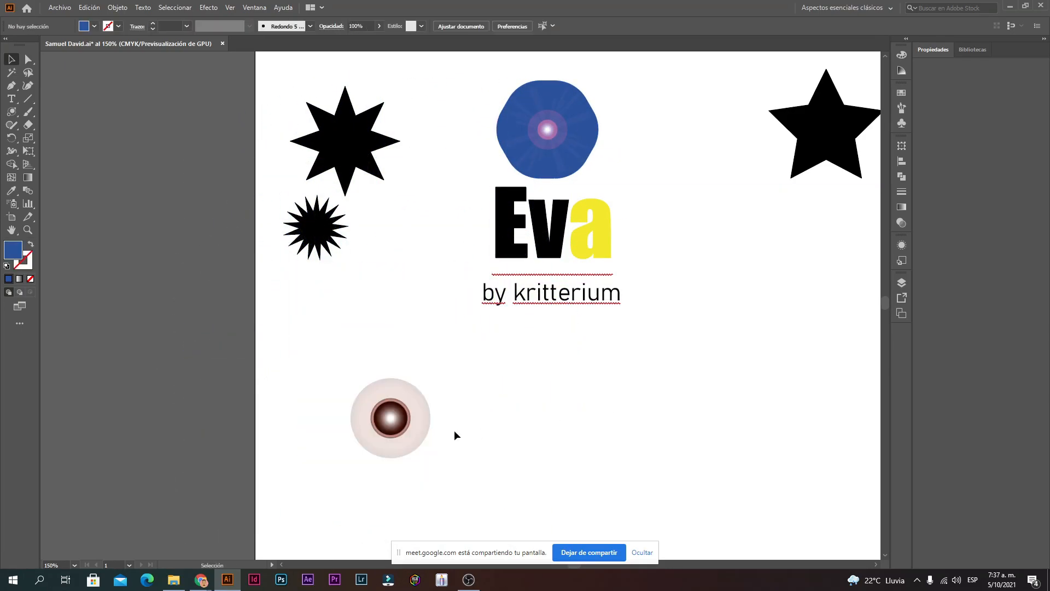
Step: Zoom in to inspect the eyeball flare, then zoom back out to the whole artboard
{"action": "left_click", "coordinate": [411, 427], "text": "ctrl"}
{"action": "left_click", "coordinate": [468, 275], "text": "ctrl"}
{"action": "left_click", "coordinate": [430, 333], "text": "ctrl"}
{"action": "left_click", "coordinate": [459, 288], "text": "ctrl"}
{"action": "left_click", "coordinate": [454, 324], "text": "ctrl+alt"}
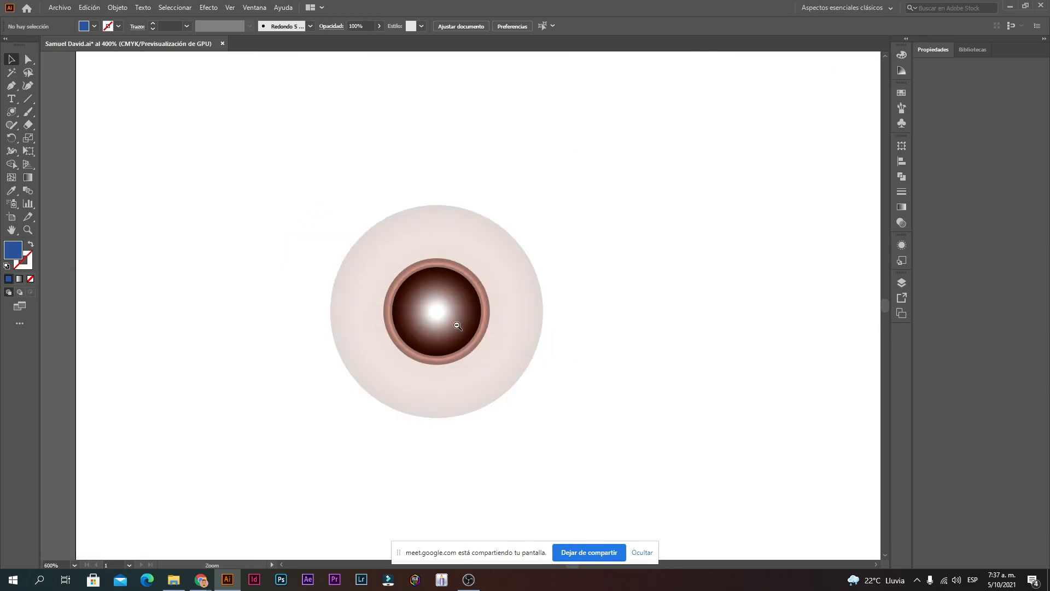
{"action": "left_click", "coordinate": [457, 325], "text": "ctrl+alt"}
{"action": "left_click", "coordinate": [456, 326], "text": "ctrl+alt"}
{"action": "left_click", "coordinate": [458, 326], "text": "ctrl+alt"}
{"action": "left_click_drag", "start_coordinate": [480, 232], "coordinate": [469, 266]}
{"action": "left_click", "coordinate": [460, 308], "text": "ctrl"}
{"action": "left_click", "coordinate": [459, 308], "text": "ctrl"}
{"action": "left_click", "coordinate": [459, 308], "text": "ctrl"}
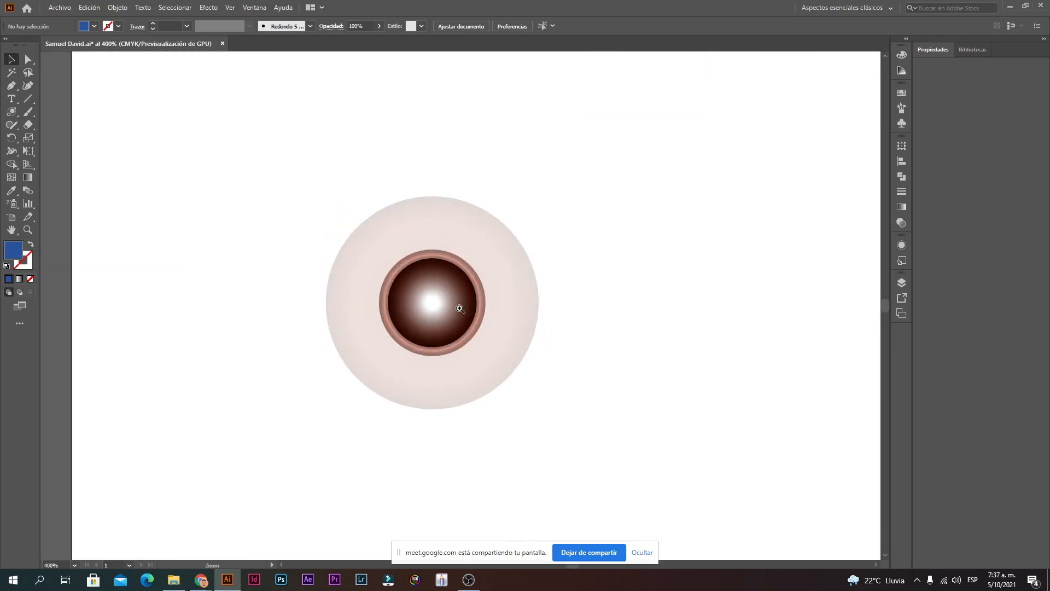
{"action": "left_click", "coordinate": [460, 308], "text": "ctrl"}
{"action": "left_click", "coordinate": [485, 250], "text": "ctrl+alt"}
{"action": "left_click", "coordinate": [485, 250], "text": "ctrl+alt"}
{"action": "left_click", "coordinate": [486, 250], "text": "ctrl+alt"}
{"action": "left_click", "coordinate": [485, 251], "text": "ctrl+alt"}
{"action": "left_click", "coordinate": [485, 251], "text": "ctrl+alt"}
Step: Move the eyeball flare to the artboard's right side, below the black star
{"action": "left_click_drag", "start_coordinate": [414, 401], "coordinate": [704, 341]}
{"action": "left_click", "coordinate": [543, 201]}
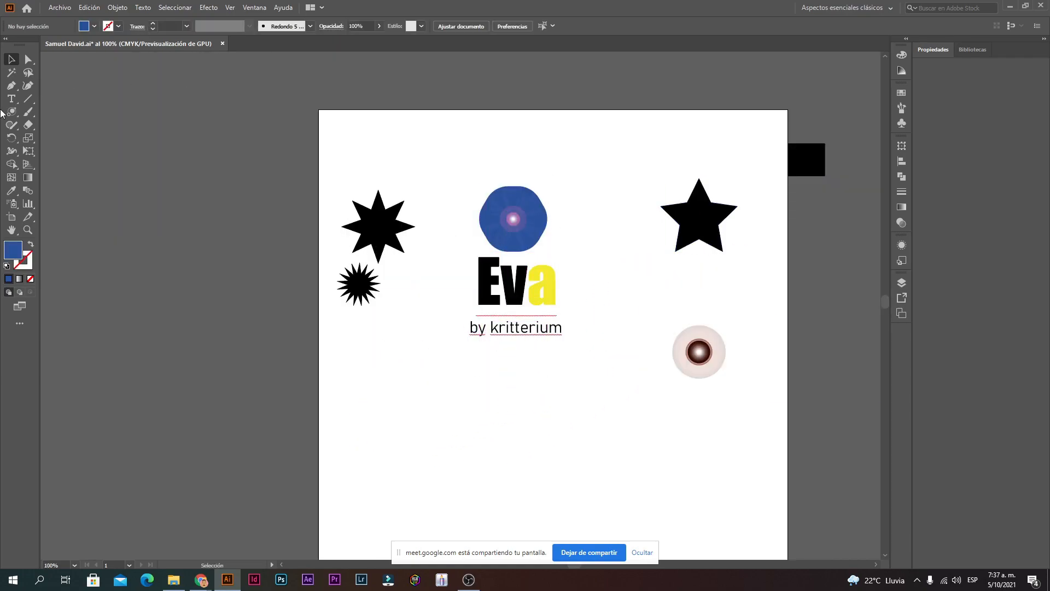
{"action": "left_click", "coordinate": [22, 114]}
{"action": "left_click", "coordinate": [30, 116]}
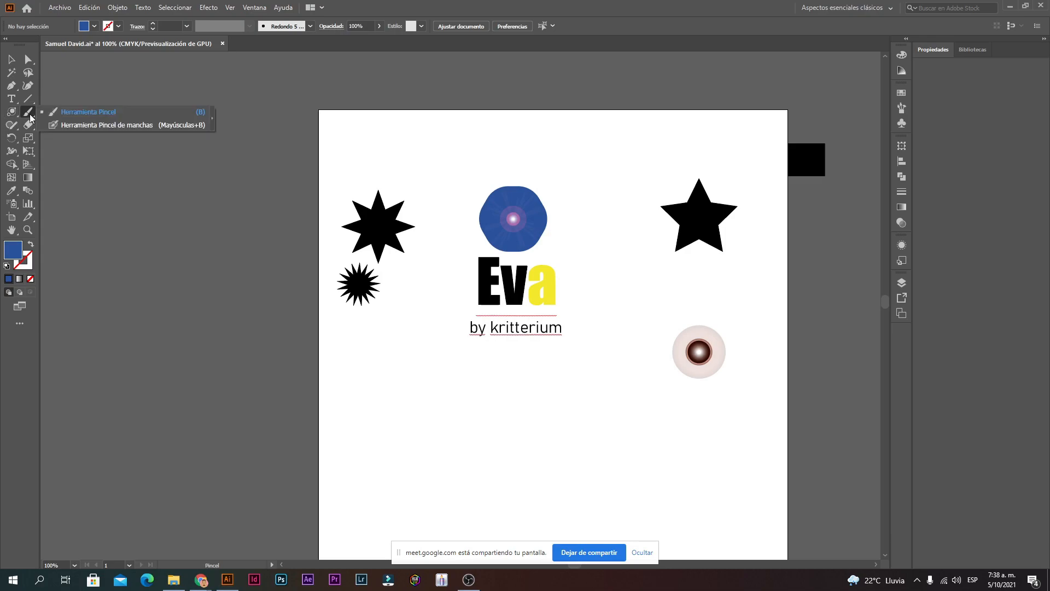
Step: Zoom to 300% around Eva and open Paintbrush Tool Options with Smooth fidelity and 20-pixel editing
{"action": "left_click", "coordinate": [488, 303], "text": "ctrl+space"}
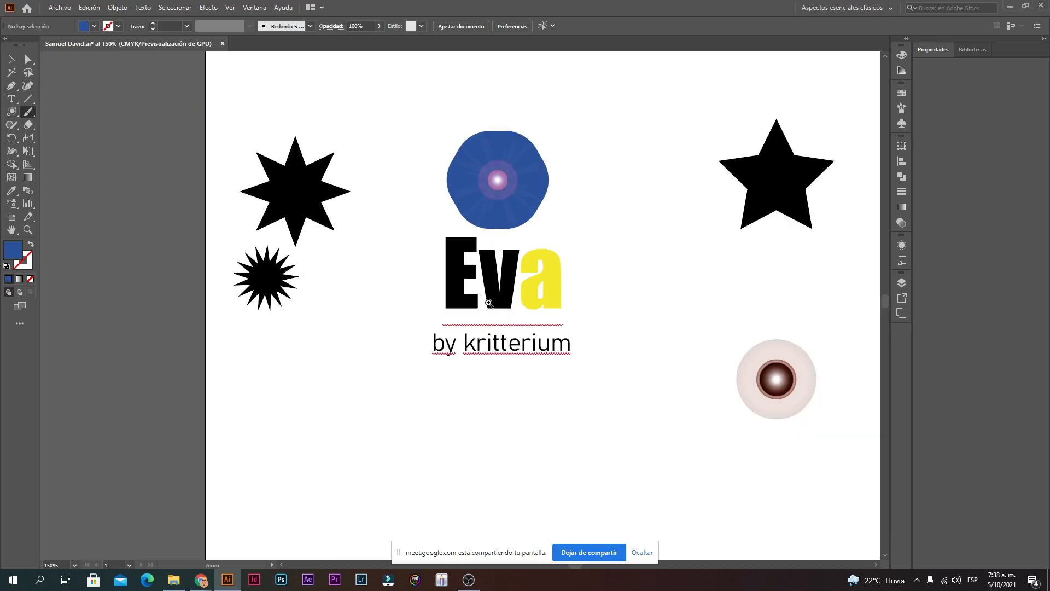
{"action": "left_click", "coordinate": [488, 302], "text": "ctrl+space"}
{"action": "left_click", "coordinate": [479, 300], "text": "ctrl+space"}
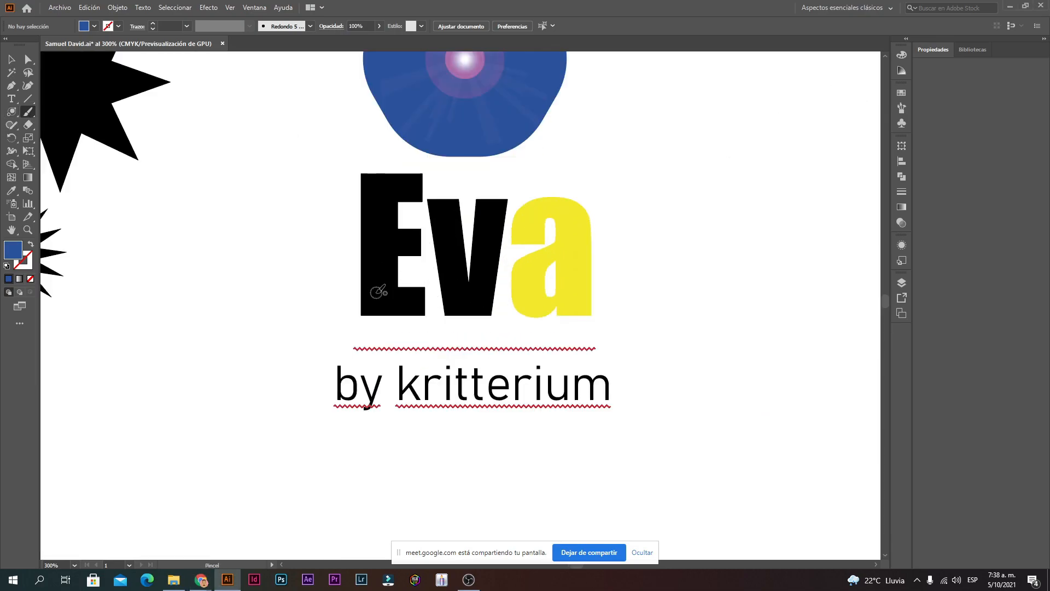
{"action": "double_click", "coordinate": [28, 111]}
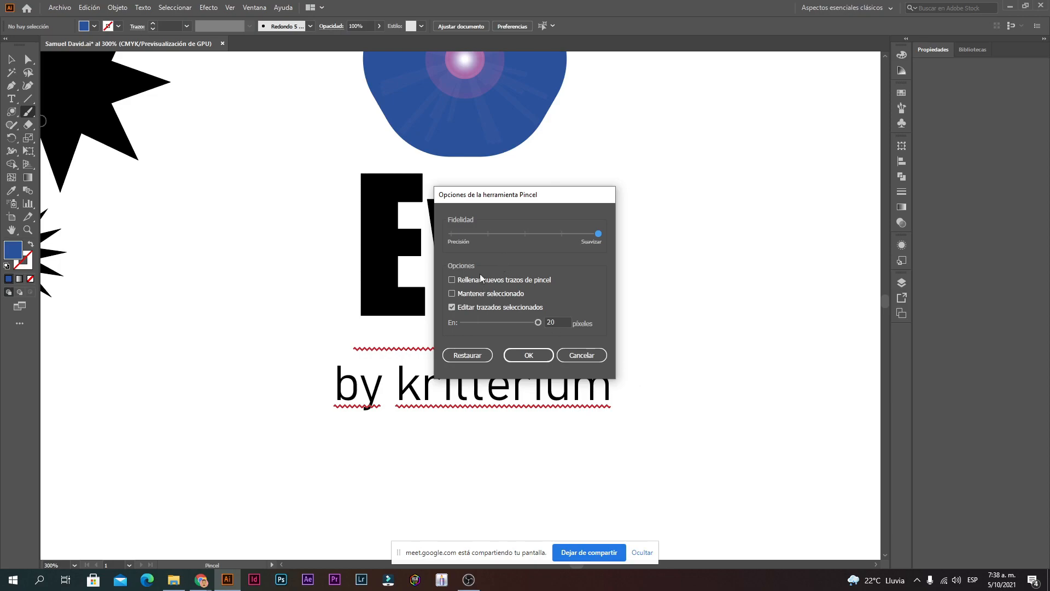
{"action": "left_click_drag", "start_coordinate": [504, 201], "coordinate": [491, 200]}
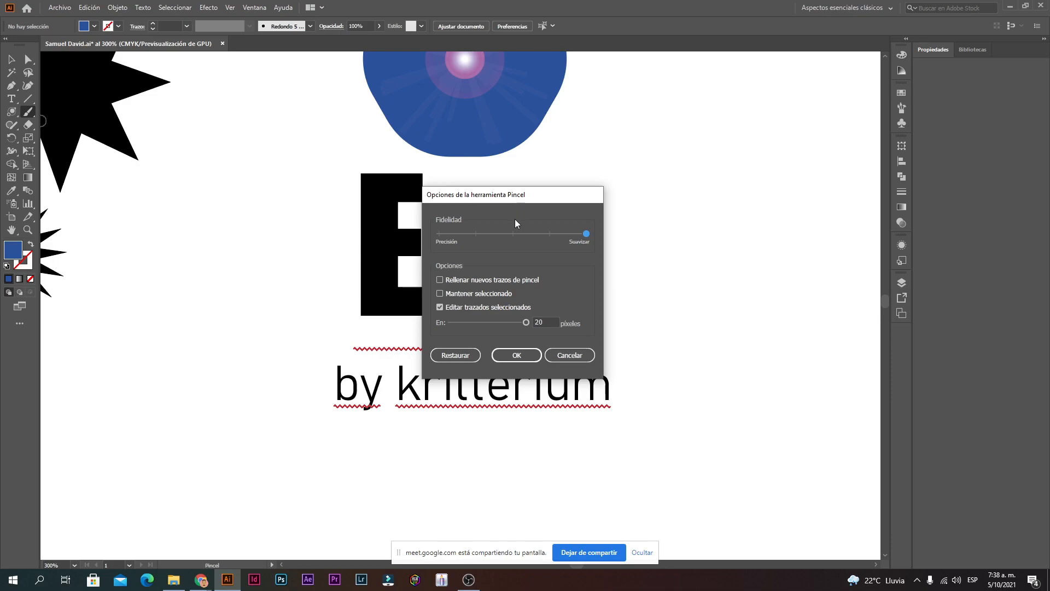
Step: Try several Paintbrush fidelity settings between precise and smooth, then confirm the options
{"action": "left_click", "coordinate": [565, 356]}
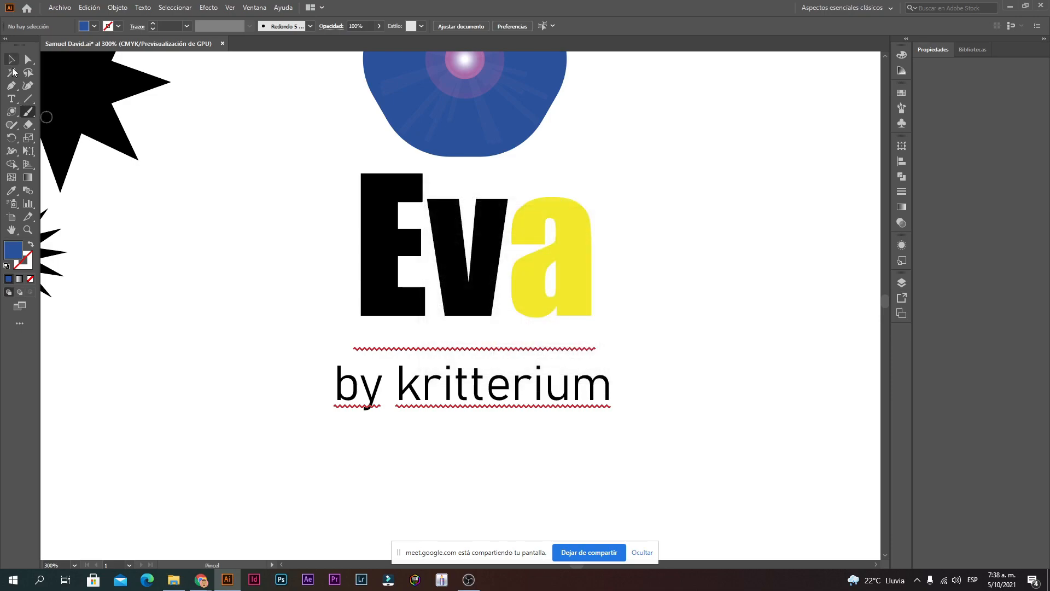
{"action": "double_click", "coordinate": [29, 113]}
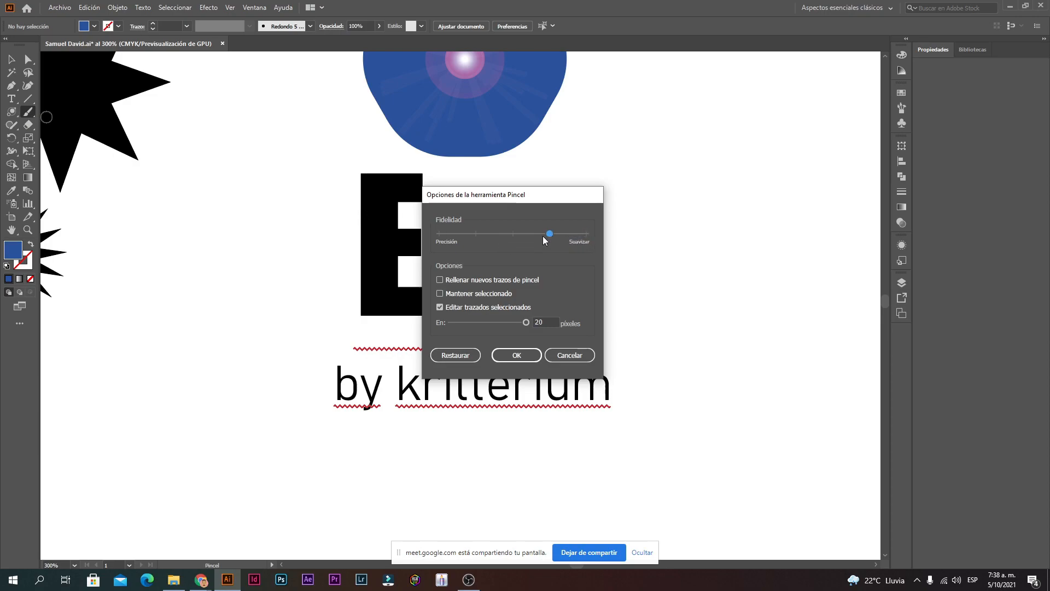
{"action": "left_click_drag", "start_coordinate": [447, 235], "coordinate": [512, 235]}
{"action": "mouse_move", "coordinate": [433, 237]}
{"action": "left_mouse_down"}
{"action": "mouse_move", "coordinate": [506, 226]}
{"action": "mouse_move", "coordinate": [456, 249]}
{"action": "mouse_move", "coordinate": [435, 234]}
{"action": "left_mouse_up"}
{"action": "left_click_drag", "start_coordinate": [465, 240], "coordinate": [423, 239]}
{"action": "left_click", "coordinate": [517, 355]}
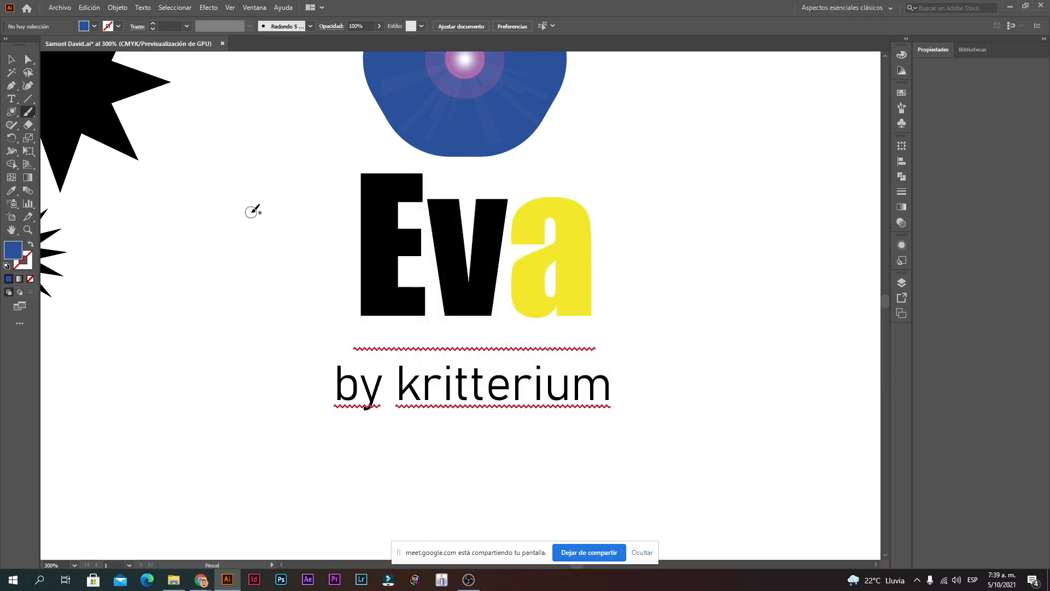
Step: Paint and undo a test stroke left of Eva, then set fidelity fully to Smooth
{"action": "mouse_move", "coordinate": [242, 198]}
{"action": "left_mouse_down"}
{"action": "mouse_move", "coordinate": [230, 236]}
{"action": "mouse_move", "coordinate": [196, 258]}
{"action": "mouse_move", "coordinate": [184, 295]}
{"action": "mouse_move", "coordinate": [205, 332]}
{"action": "left_mouse_up"}
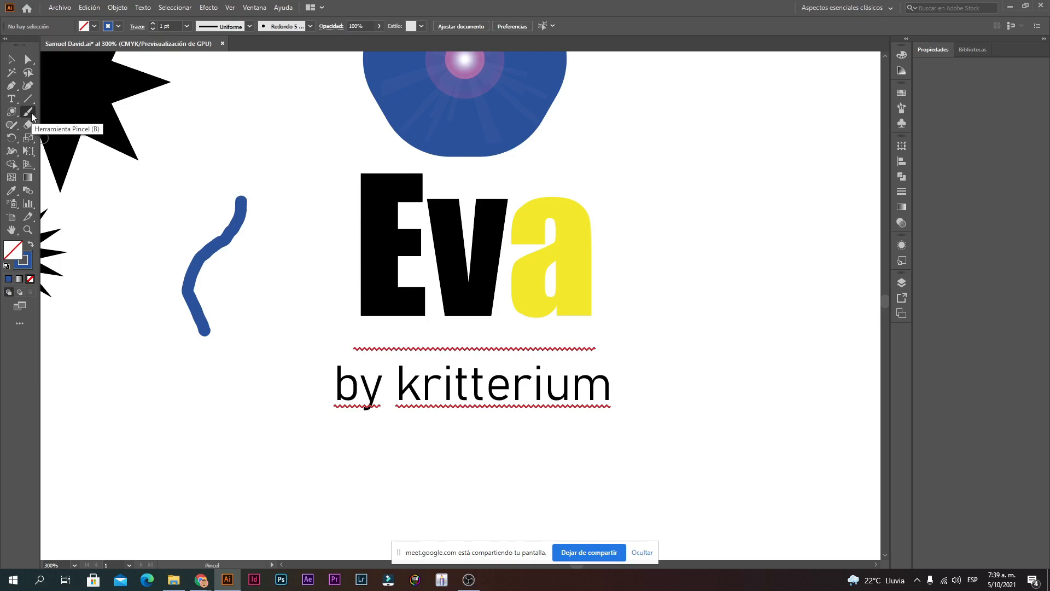
{"action": "key", "text": "ctrl+z"}
{"action": "key", "text": "ctrl+z"}
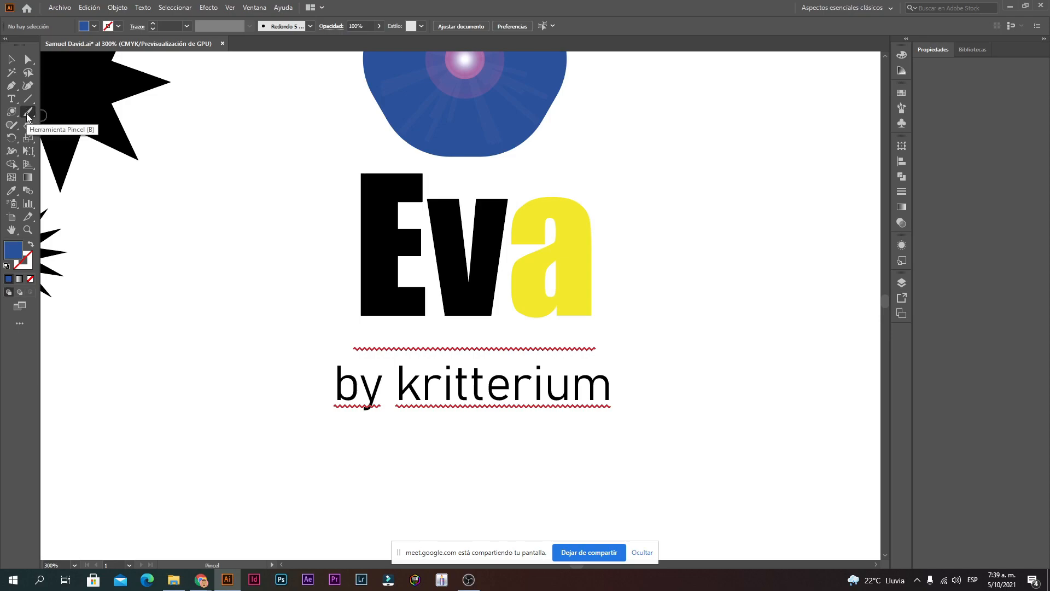
{"action": "double_click", "coordinate": [26, 114]}
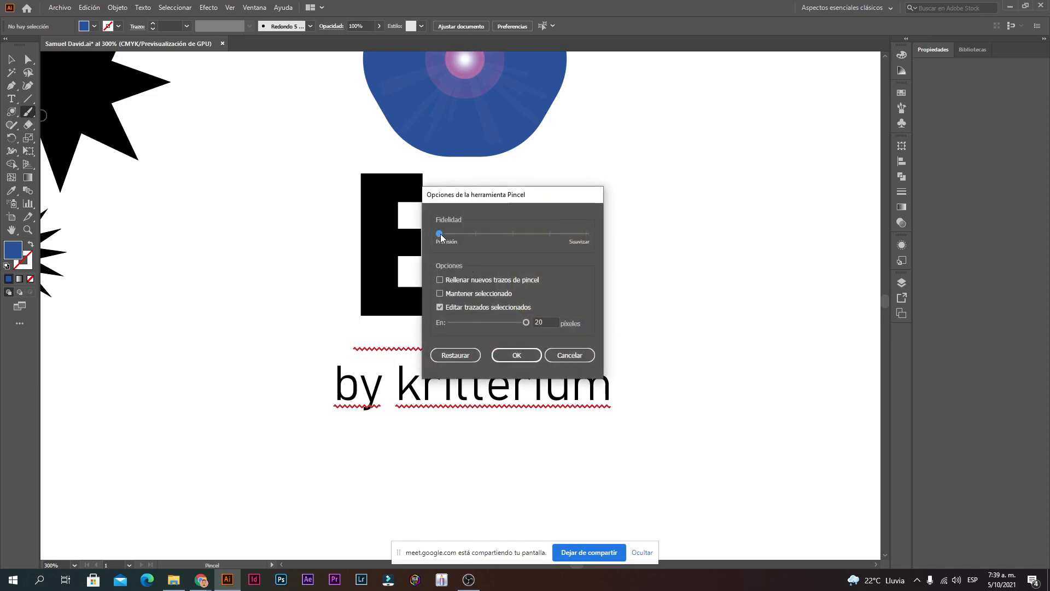
{"action": "left_click_drag", "start_coordinate": [505, 234], "coordinate": [583, 236]}
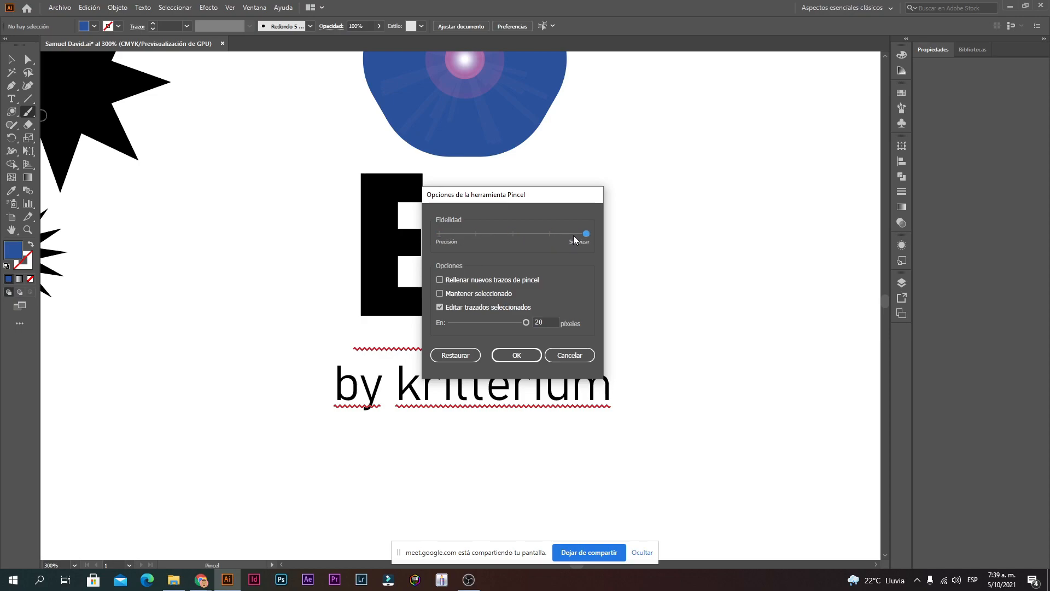
{"action": "left_click", "coordinate": [515, 356]}
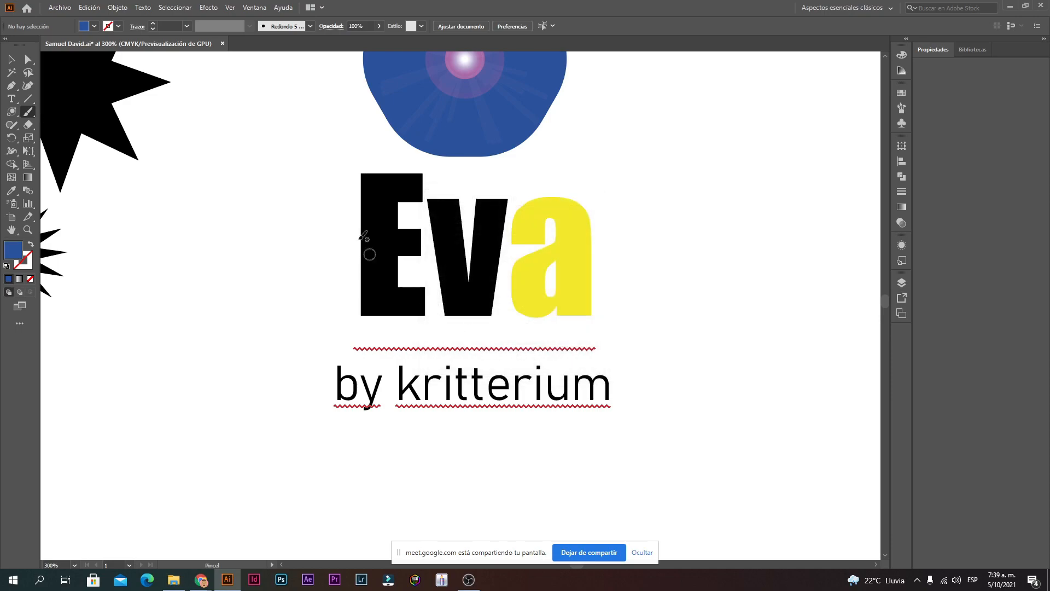
Step: Paint a brush line between 'Eva' and 'by kritterium', discarding an earlier S-shaped test stroke
{"action": "mouse_move", "coordinate": [294, 147]}
{"action": "left_mouse_down"}
{"action": "mouse_move", "coordinate": [278, 146]}
{"action": "mouse_move", "coordinate": [251, 176]}
{"action": "mouse_move", "coordinate": [263, 230]}
{"action": "mouse_move", "coordinate": [298, 276]}
{"action": "mouse_move", "coordinate": [301, 335]}
{"action": "mouse_move", "coordinate": [234, 367]}
{"action": "left_mouse_up"}
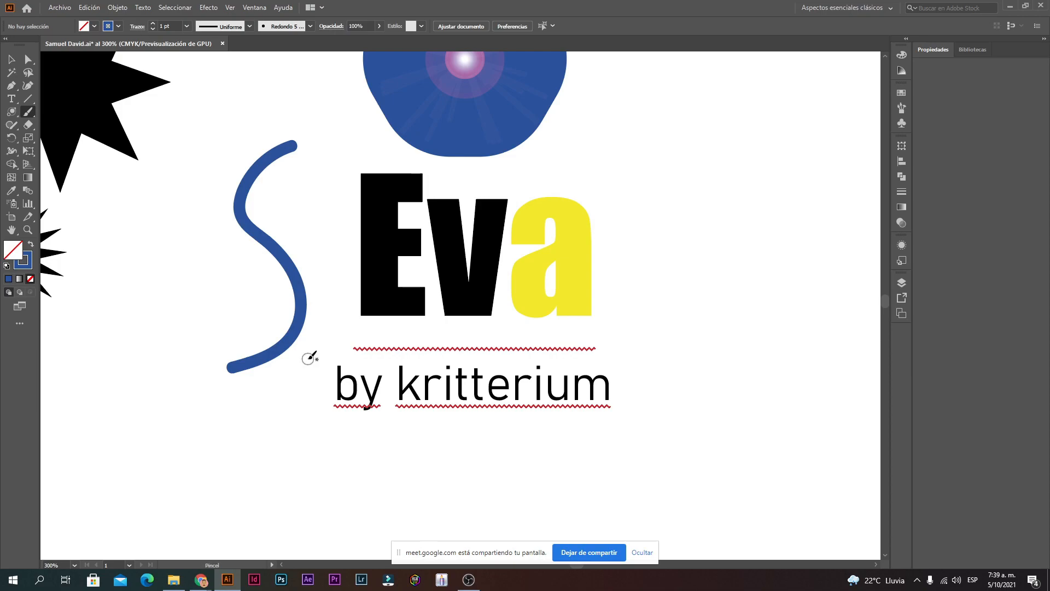
{"action": "key", "text": "ctrl+z"}
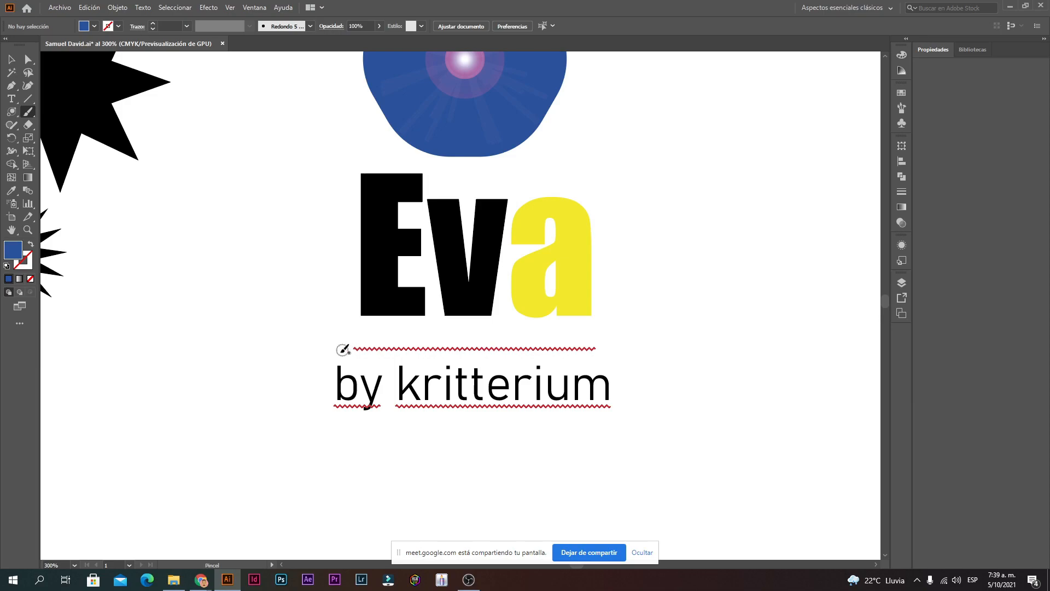
{"action": "left_click", "coordinate": [342, 342]}
{"action": "left_click_drag", "start_coordinate": [355, 340], "coordinate": [646, 335]}
Step: Rotate the new blue stroke until it lies horizontal
{"action": "left_click", "coordinate": [12, 60]}
{"action": "left_click", "coordinate": [492, 336]}
{"action": "left_click_drag", "start_coordinate": [491, 331], "coordinate": [496, 331]}
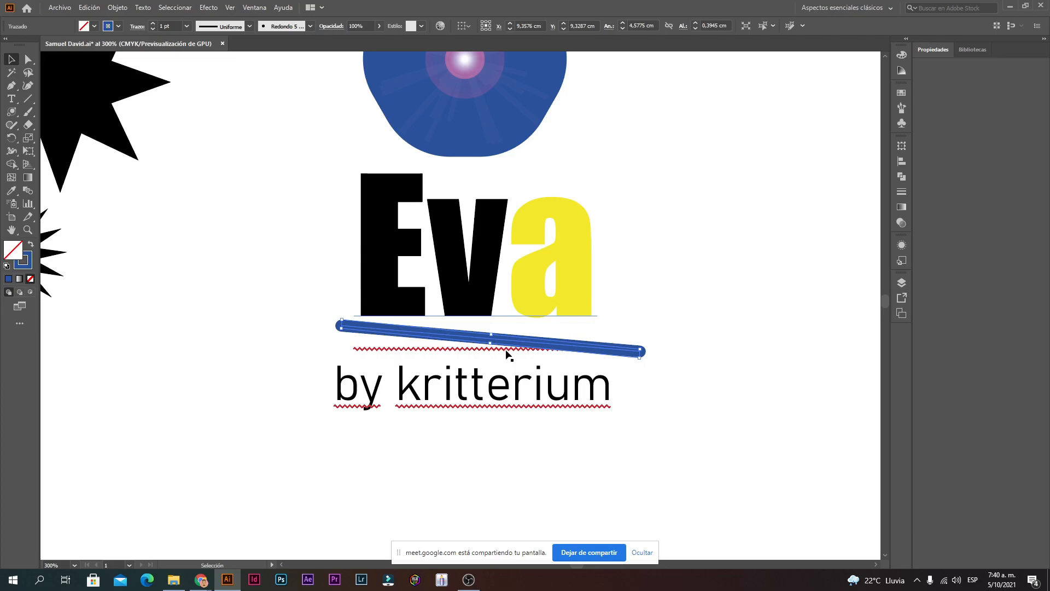
{"action": "scroll", "coordinate": [507, 355], "scroll_direction": "up", "scroll_amount": 3}
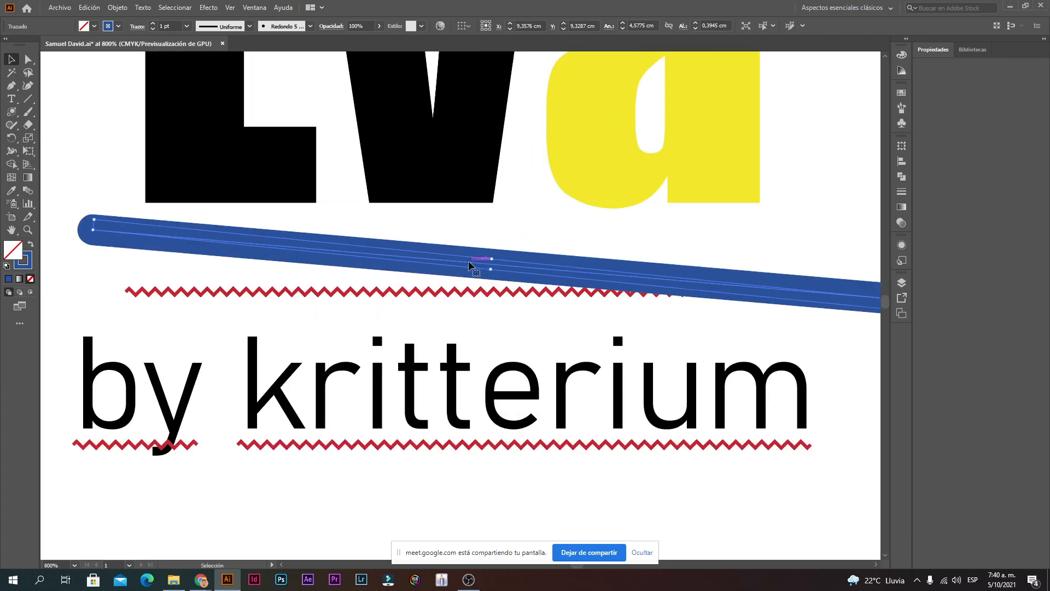
{"action": "scroll", "coordinate": [468, 265], "scroll_direction": "down", "scroll_amount": 2}
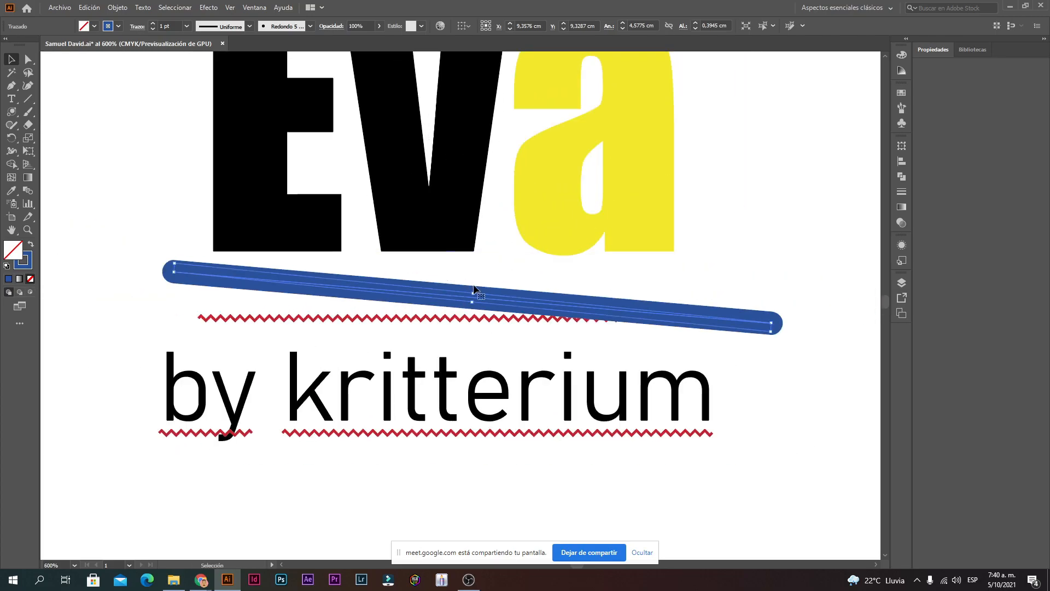
{"action": "left_click_drag", "start_coordinate": [473, 288], "coordinate": [474, 235]}
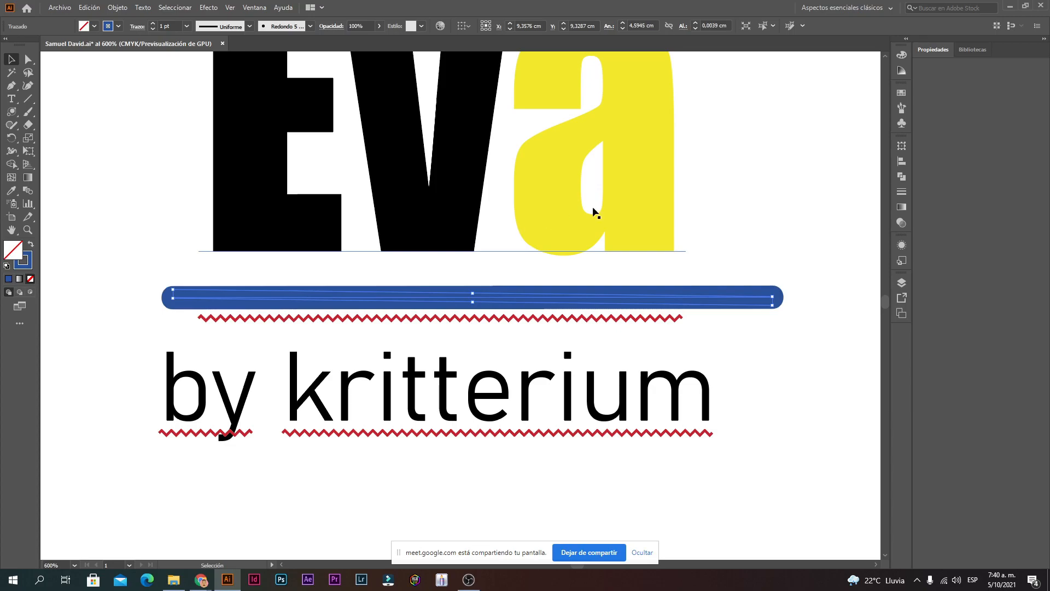
Step: Shift the blue bar left and right to centre it under Eva
{"action": "left_click", "coordinate": [727, 196]}
{"action": "left_click", "coordinate": [378, 299], "text": "ctrl+alt"}
{"action": "left_click", "coordinate": [470, 309], "text": "ctrl+alt"}
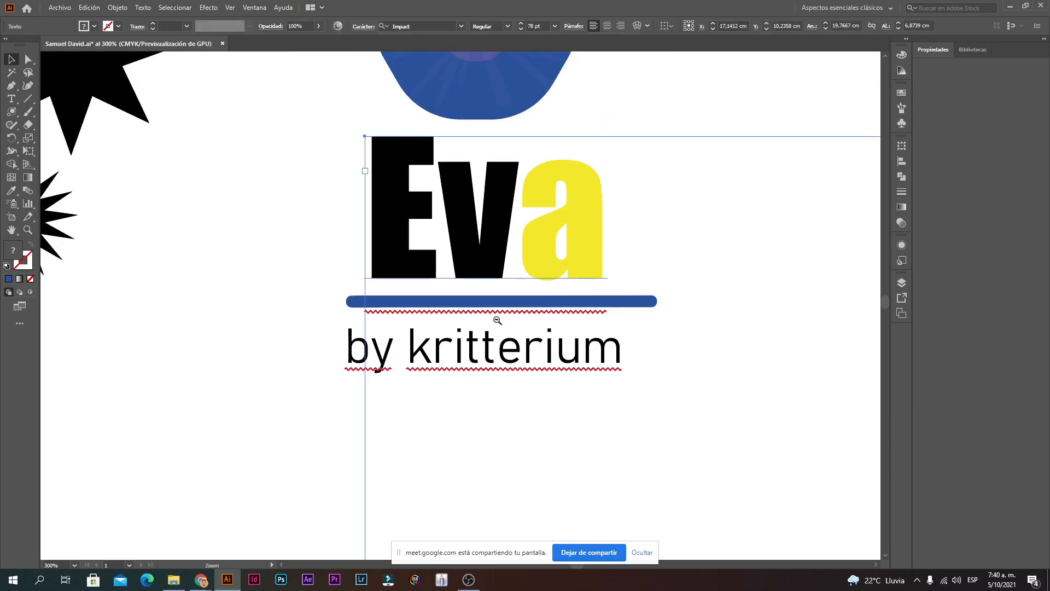
{"action": "left_click", "coordinate": [304, 295]}
{"action": "left_click_drag", "start_coordinate": [423, 301], "coordinate": [351, 303]}
{"action": "left_click", "coordinate": [556, 294]}
{"action": "left_click", "coordinate": [330, 302]}
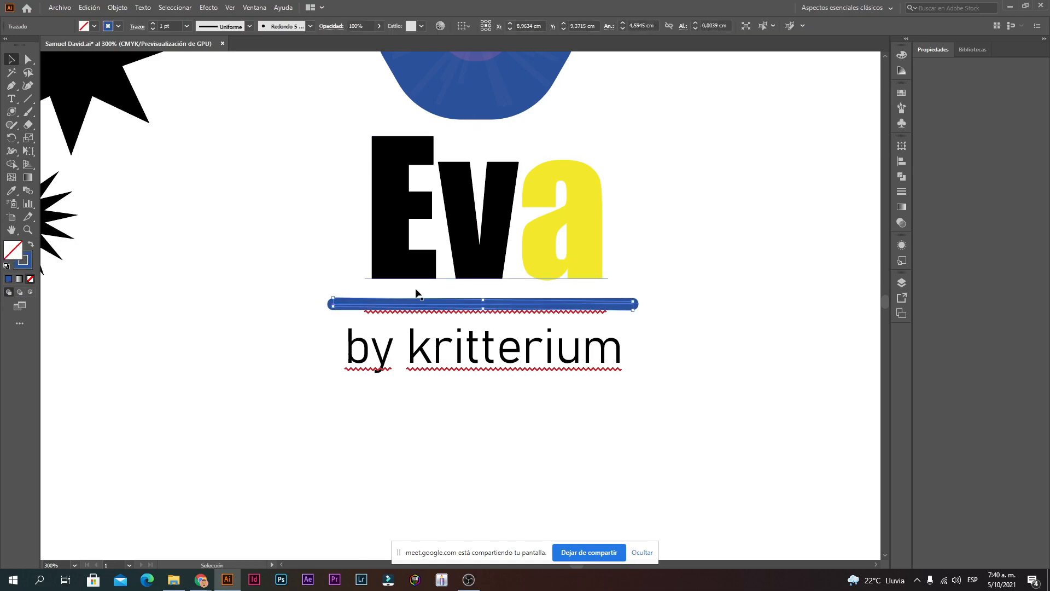
{"action": "left_click", "coordinate": [692, 232]}
{"action": "left_click", "coordinate": [433, 303]}
{"action": "left_click", "coordinate": [446, 330], "text": "ctrl"}
{"action": "left_click", "coordinate": [443, 323], "text": "ctrl"}
{"action": "left_click_drag", "start_coordinate": [450, 223], "coordinate": [361, 301]}
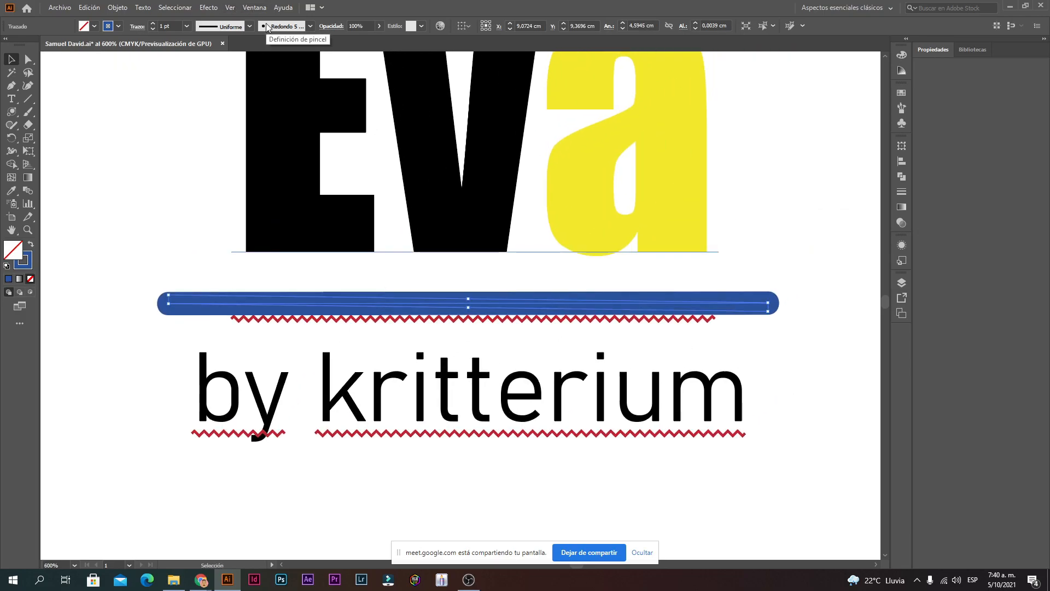
Step: Turn off Smart Guides and undo the bar's tilt so it stays horizontal
{"action": "left_click", "coordinate": [229, 9]}
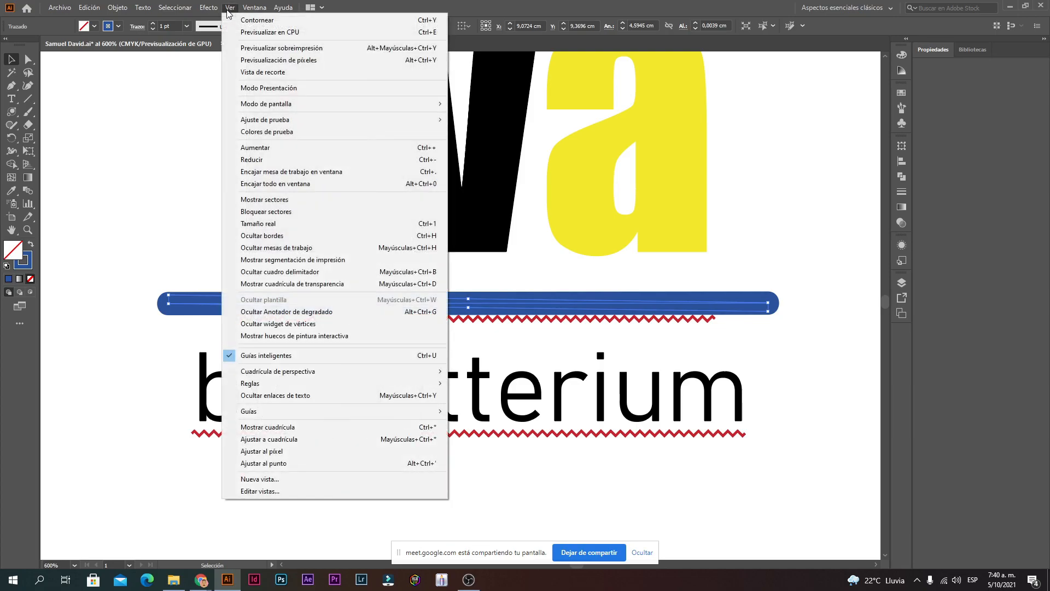
{"action": "left_click", "coordinate": [228, 355]}
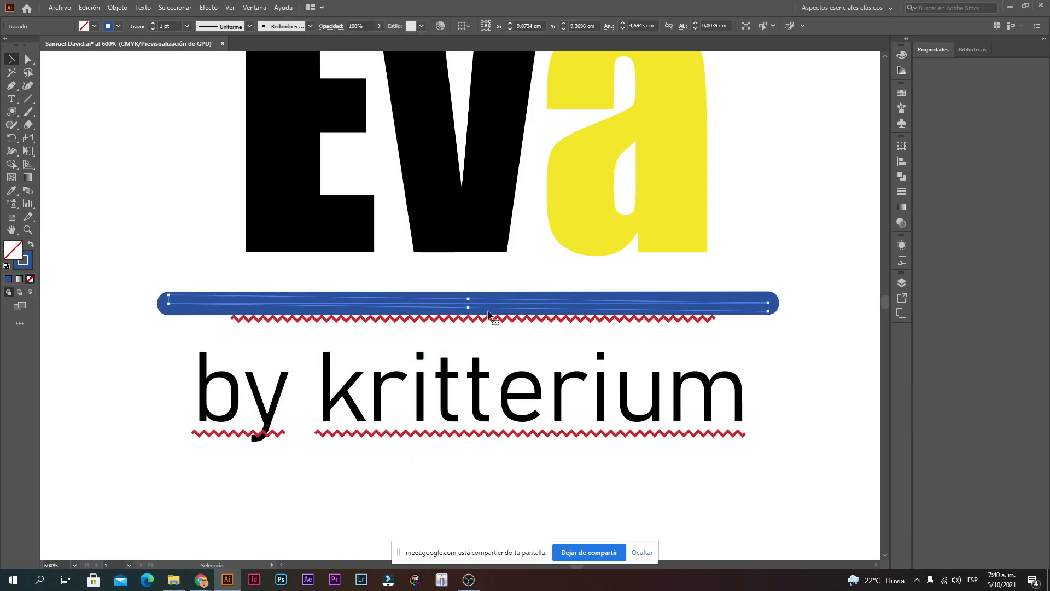
{"action": "left_click", "coordinate": [464, 317]}
{"action": "left_click", "coordinate": [464, 318], "text": "ctrl"}
{"action": "left_click_drag", "start_coordinate": [467, 279], "coordinate": [392, 322]}
{"action": "left_click", "coordinate": [475, 316], "text": "ctrl+alt"}
{"action": "key", "text": "ctrl+z"}
Step: Pick the Knife tool from the eraser flyout and zoom in on the blue shape above Eva
{"action": "key", "text": "ctrl+minus"}
{"action": "key", "text": "ctrl+minus"}
{"action": "key", "text": "ctrl+minus"}
{"action": "key", "text": "ctrl+minus"}
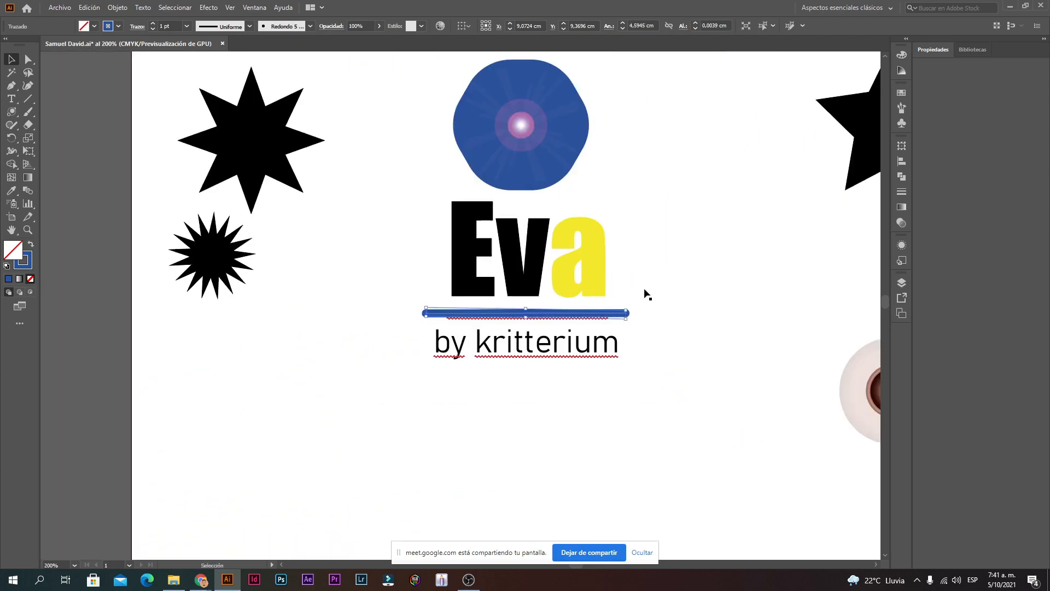
{"action": "left_click", "coordinate": [647, 294]}
{"action": "left_click_drag", "start_coordinate": [703, 296], "coordinate": [664, 412]}
{"action": "left_click", "coordinate": [614, 208], "text": "ctrl"}
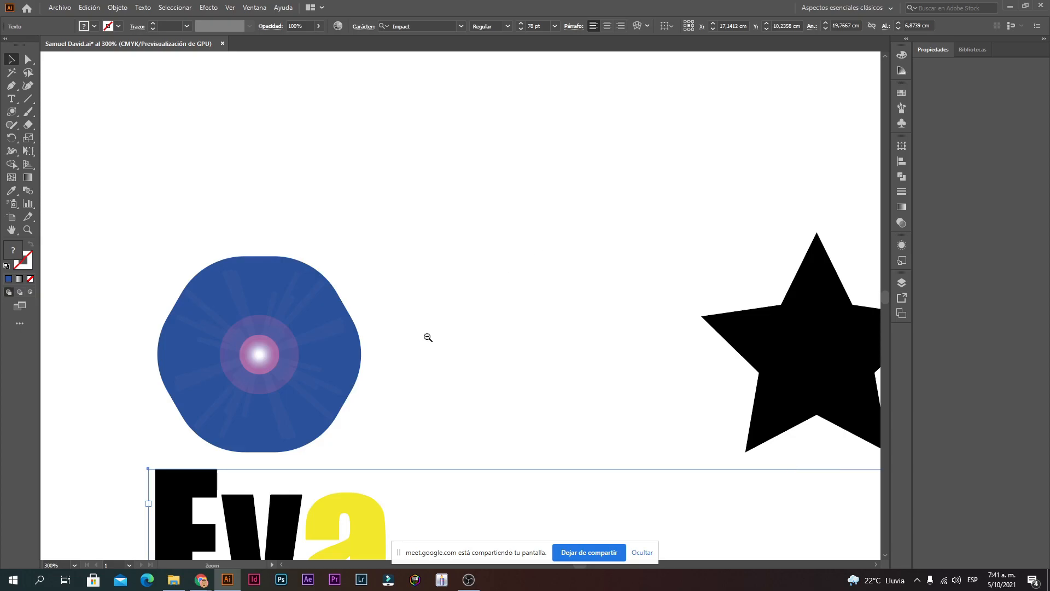
{"action": "left_click", "coordinate": [429, 338], "text": "ctrl+alt"}
{"action": "left_click", "coordinate": [505, 213]}
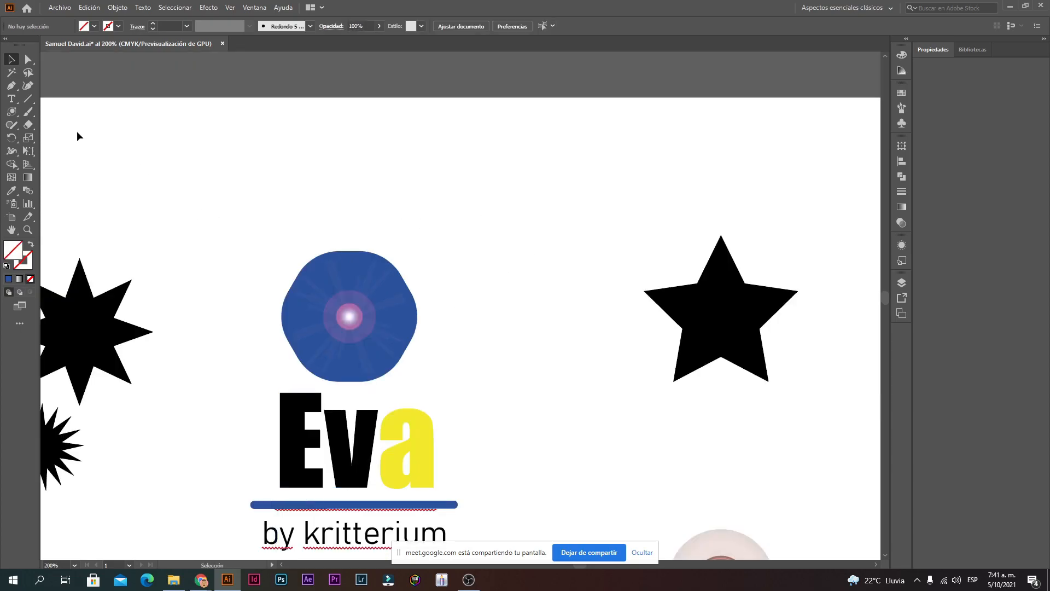
{"action": "left_click", "coordinate": [32, 129]}
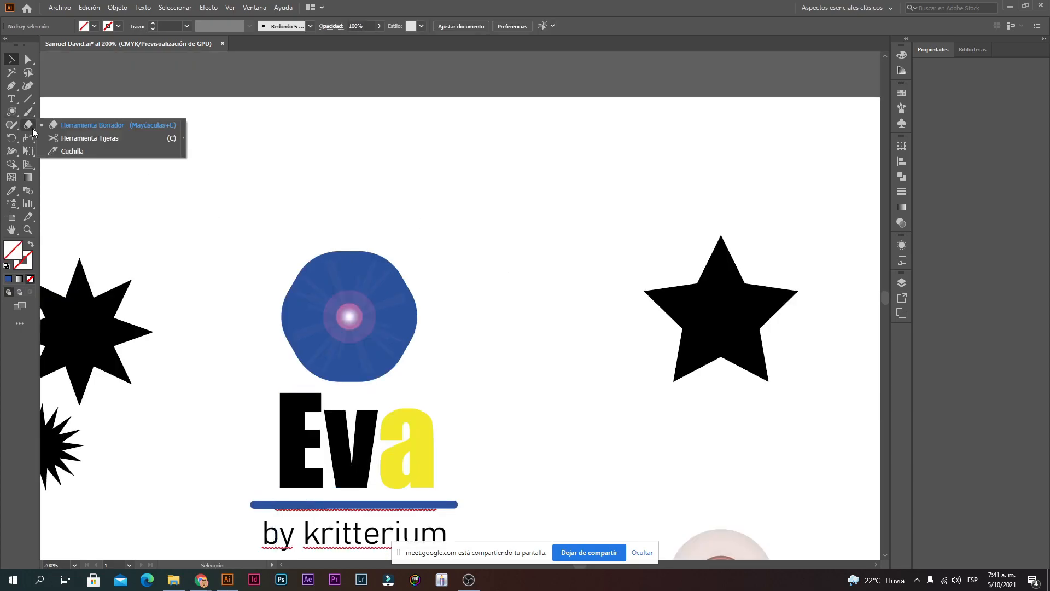
{"action": "left_click", "coordinate": [68, 152]}
{"action": "left_click_drag", "start_coordinate": [550, 318], "coordinate": [637, 293]}
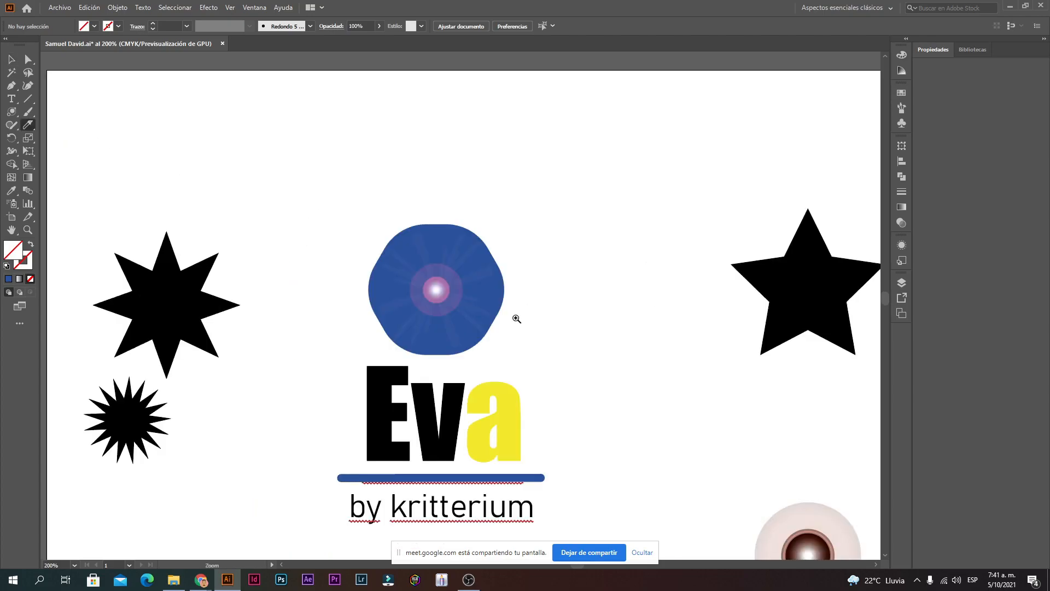
{"action": "left_click", "coordinate": [517, 318], "text": "ctrl"}
{"action": "left_click_drag", "start_coordinate": [279, 221], "coordinate": [327, 240]}
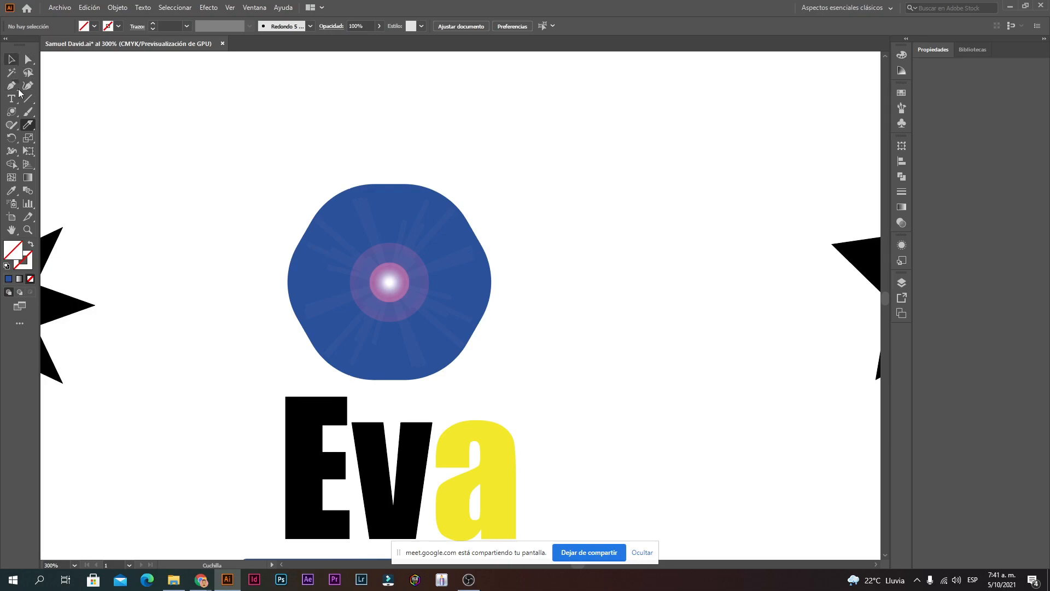
Step: Delete the glowing flare from the blue shape and return to the Knife
{"action": "left_click", "coordinate": [9, 60]}
{"action": "left_click", "coordinate": [401, 290]}
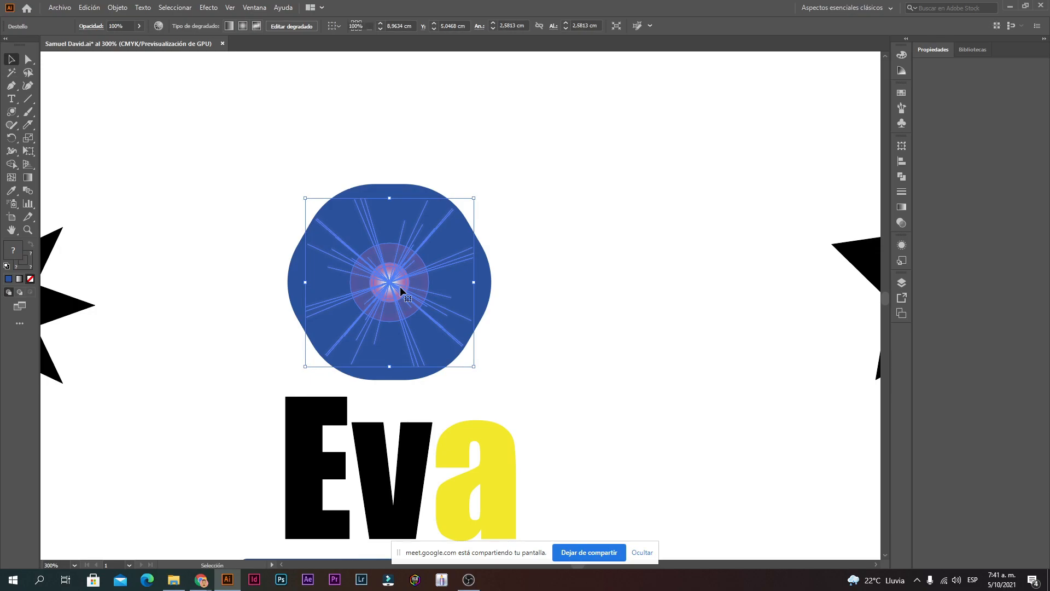
{"action": "key", "text": "Delete"}
{"action": "left_click", "coordinate": [27, 124]}
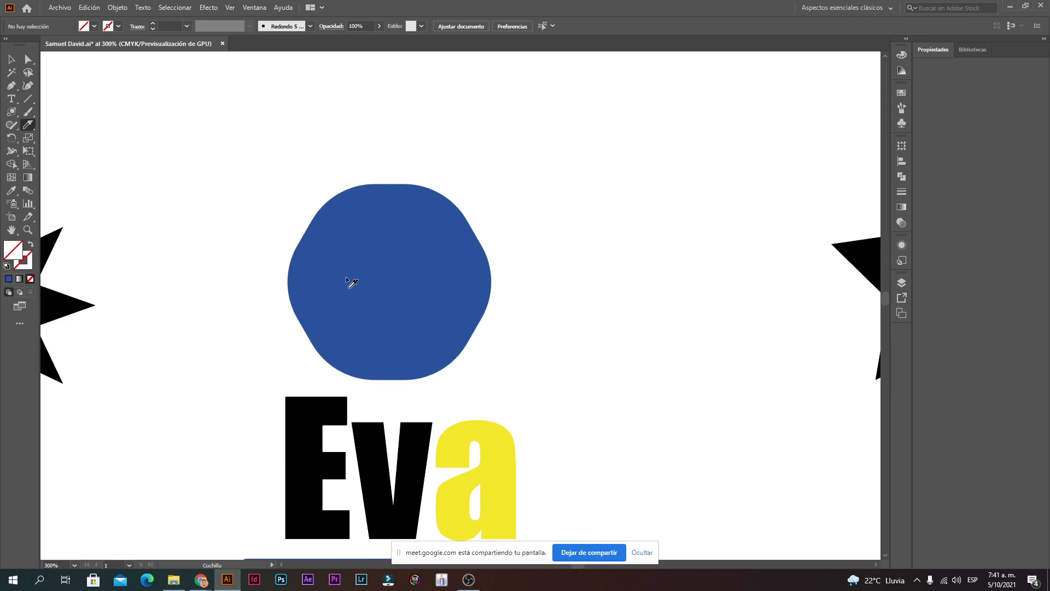
Step: Cut the blue shape horizontally into top and bottom halves
{"action": "left_click", "coordinate": [10, 61]}
{"action": "left_click", "coordinate": [405, 304]}
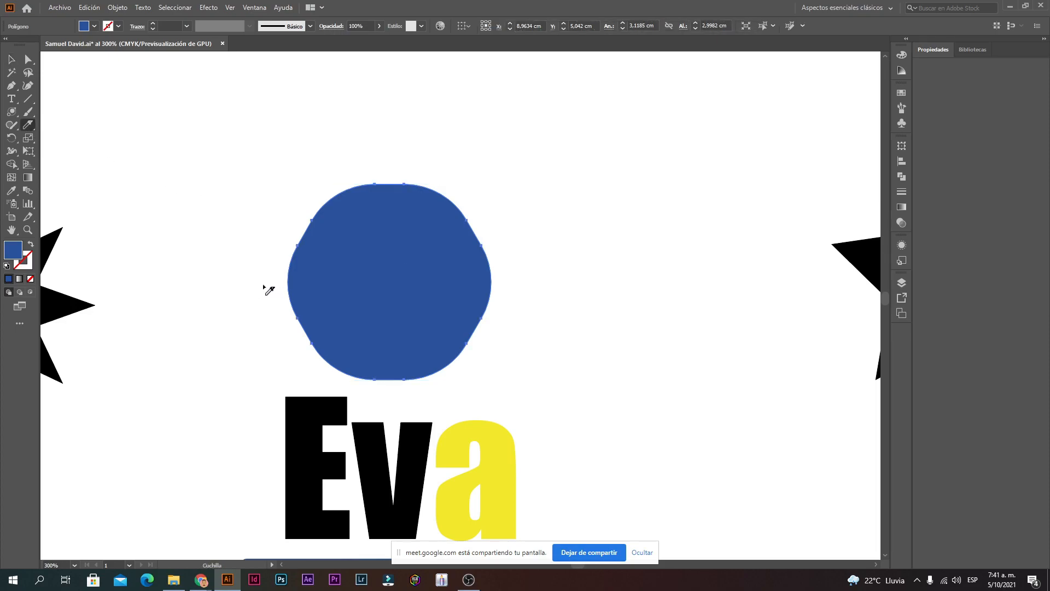
{"action": "left_click_drag", "start_coordinate": [269, 291], "coordinate": [527, 289]}
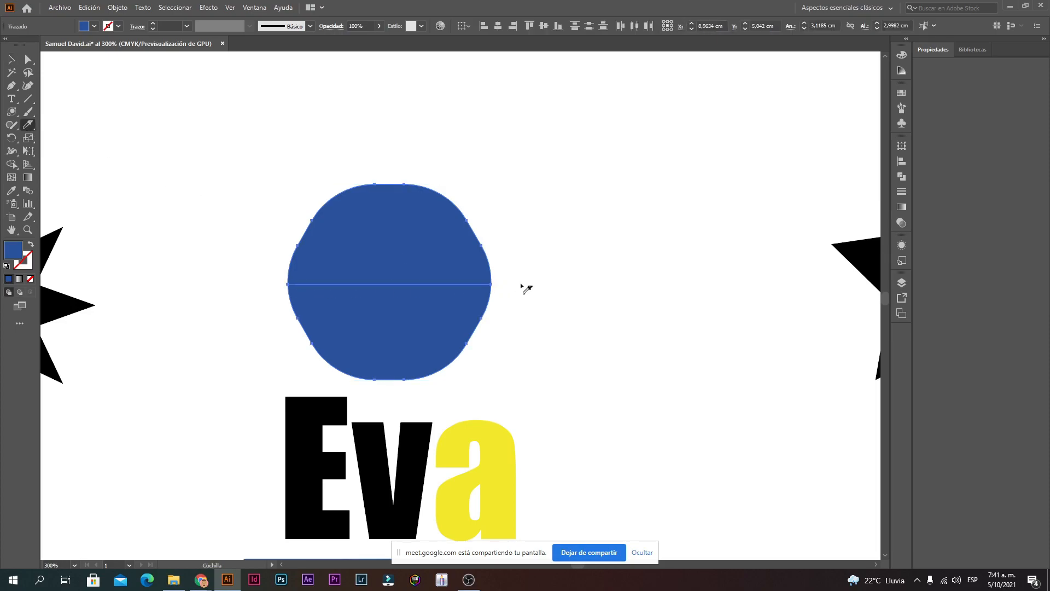
Step: Nudge the top half slightly upward to open a gap, then undo it
{"action": "left_click", "coordinate": [11, 59]}
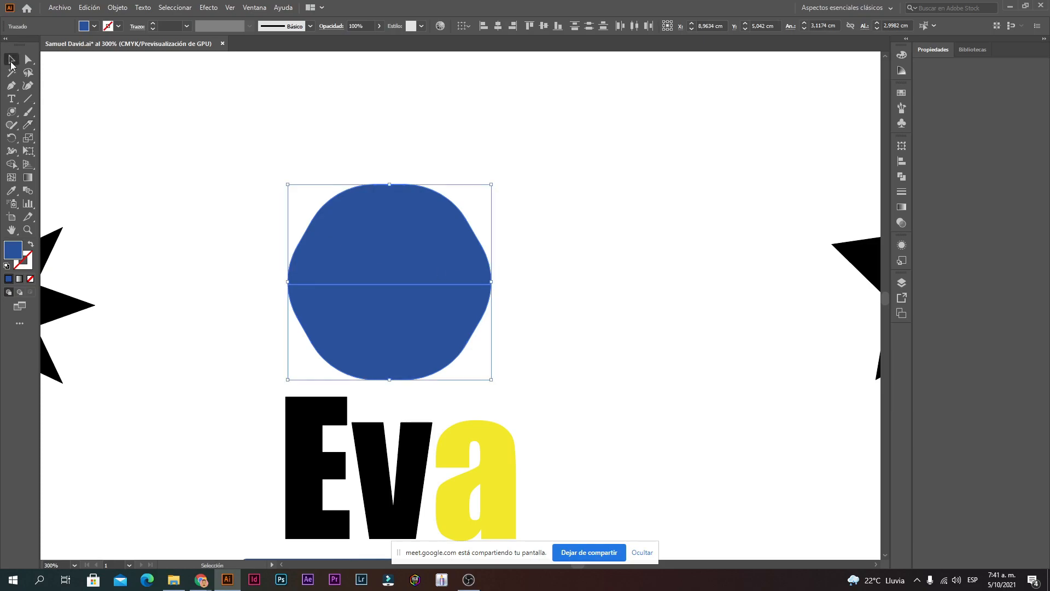
{"action": "left_click", "coordinate": [500, 333]}
{"action": "left_click_drag", "start_coordinate": [412, 244], "coordinate": [410, 152]}
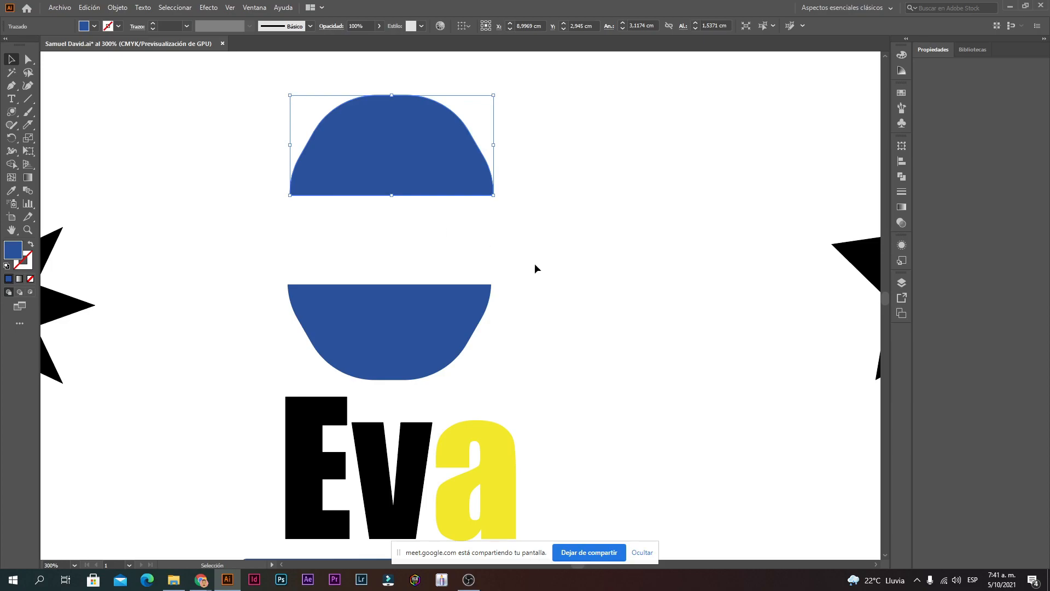
{"action": "key", "text": "ctrl+z"}
{"action": "left_click_drag", "start_coordinate": [441, 254], "coordinate": [441, 244]}
{"action": "left_click", "coordinate": [564, 255]}
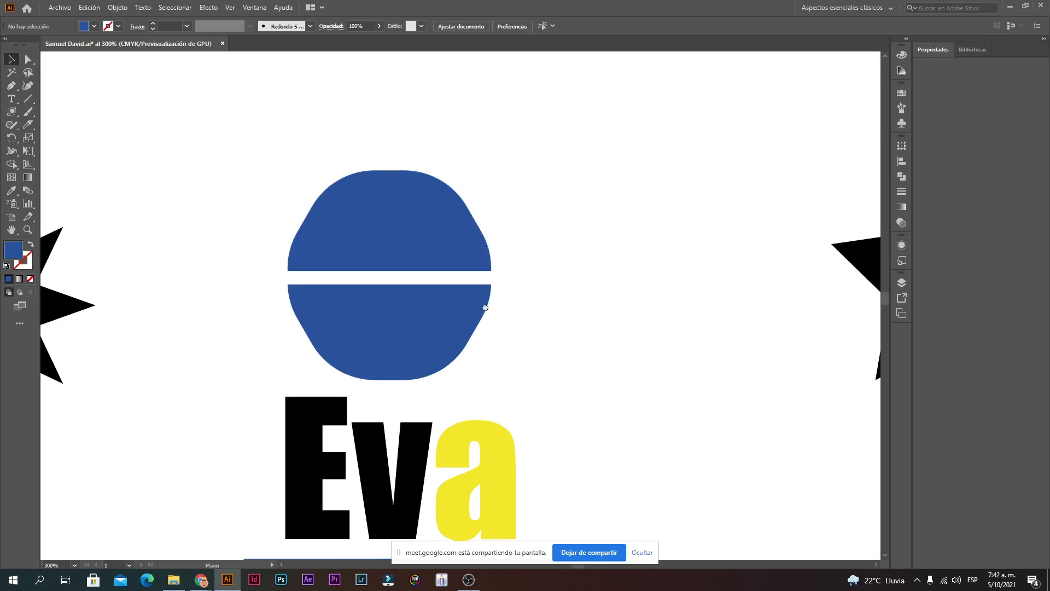
{"action": "left_click_drag", "start_coordinate": [485, 307], "coordinate": [501, 127]}
{"action": "left_click", "coordinate": [487, 270], "text": "alt"}
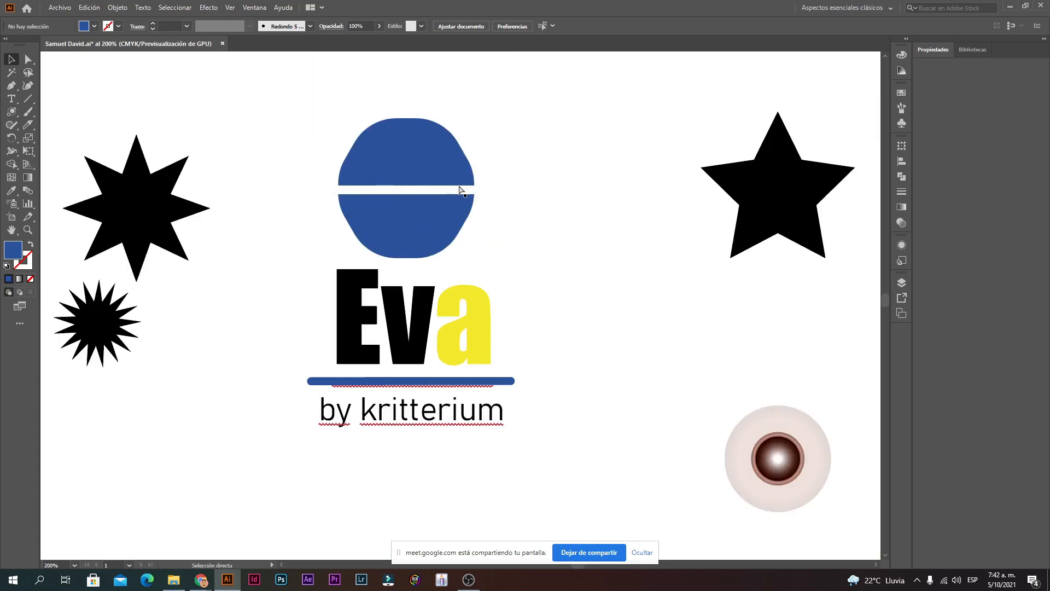
{"action": "key", "text": "ctrl+z"}
{"action": "left_click", "coordinate": [493, 194], "text": "ctrl"}
Step: Cut the lower half of the blue shape vertically down its middle
{"action": "left_click", "coordinate": [358, 337], "text": "ctrl"}
{"action": "left_click_drag", "start_coordinate": [459, 282], "coordinate": [447, 328]}
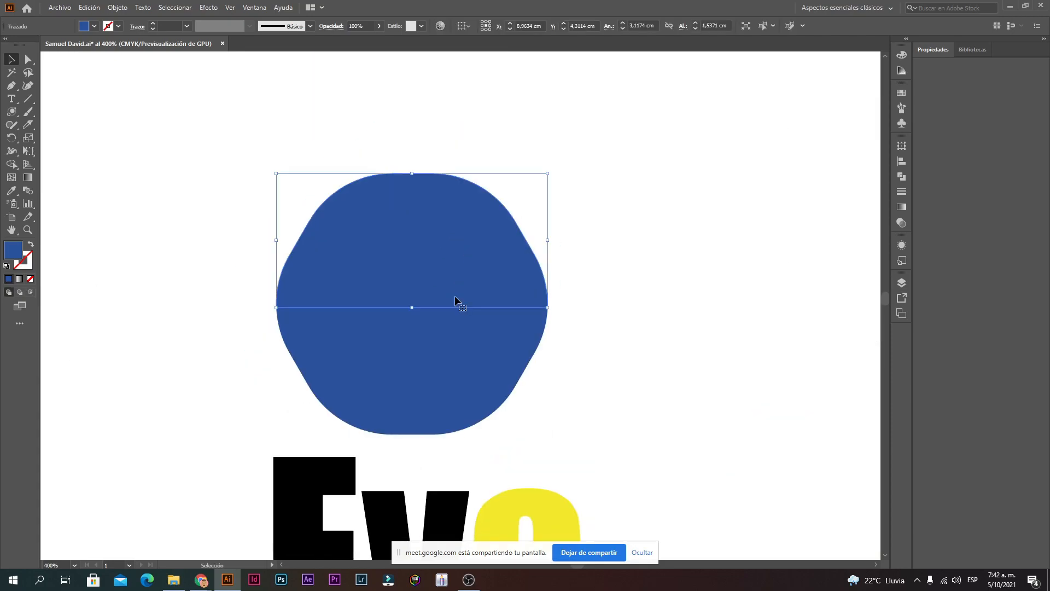
{"action": "left_click", "coordinate": [598, 279]}
{"action": "left_click", "coordinate": [380, 354]}
{"action": "left_click", "coordinate": [27, 127]}
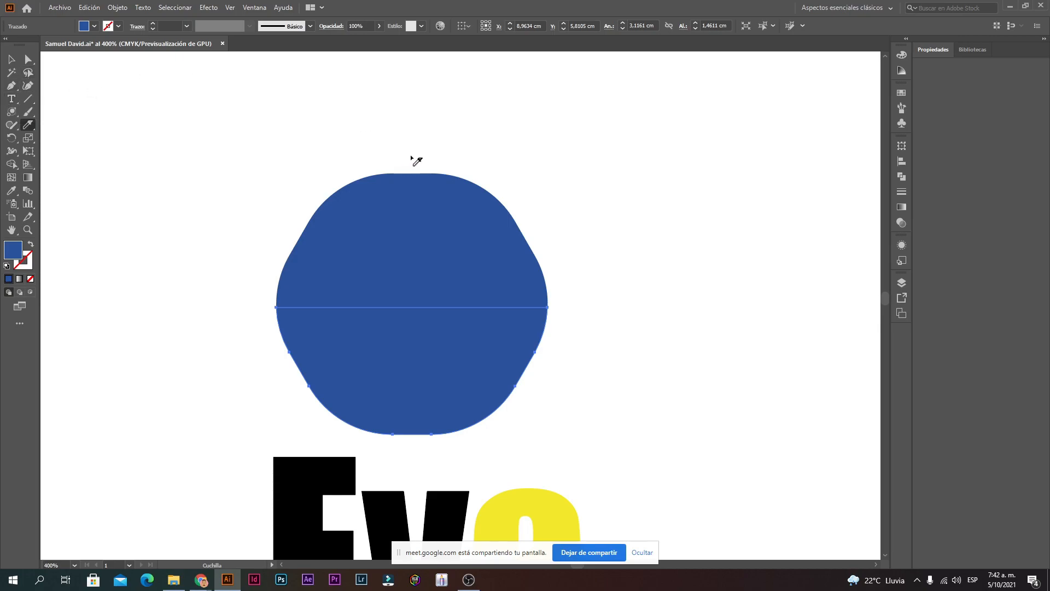
{"action": "left_click_drag", "start_coordinate": [413, 157], "coordinate": [411, 432]}
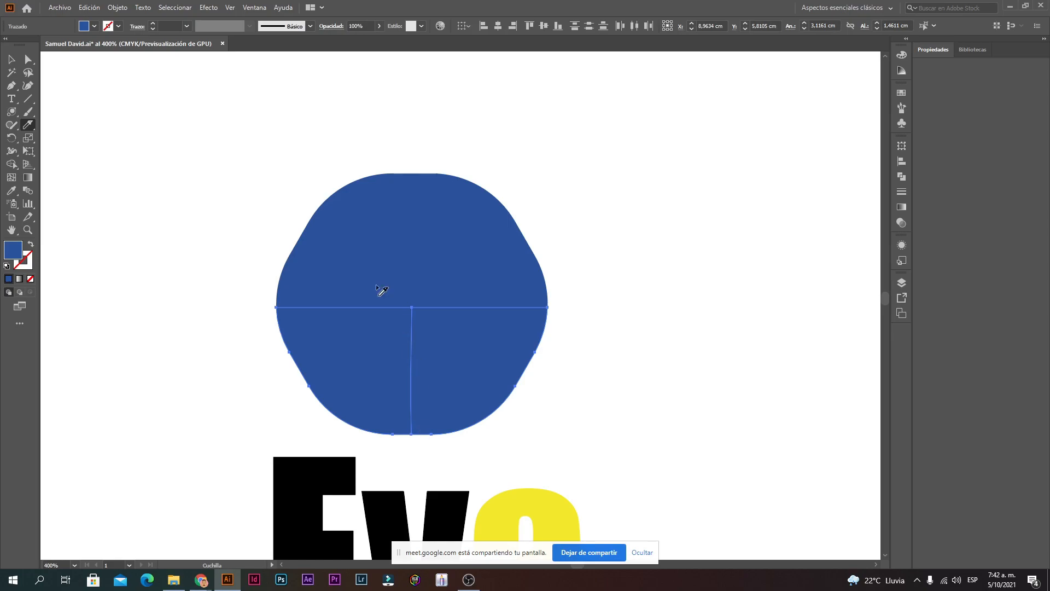
Step: Check the cut pieces by selecting each one and briefly isolating the upper half
{"action": "left_click", "coordinate": [11, 59]}
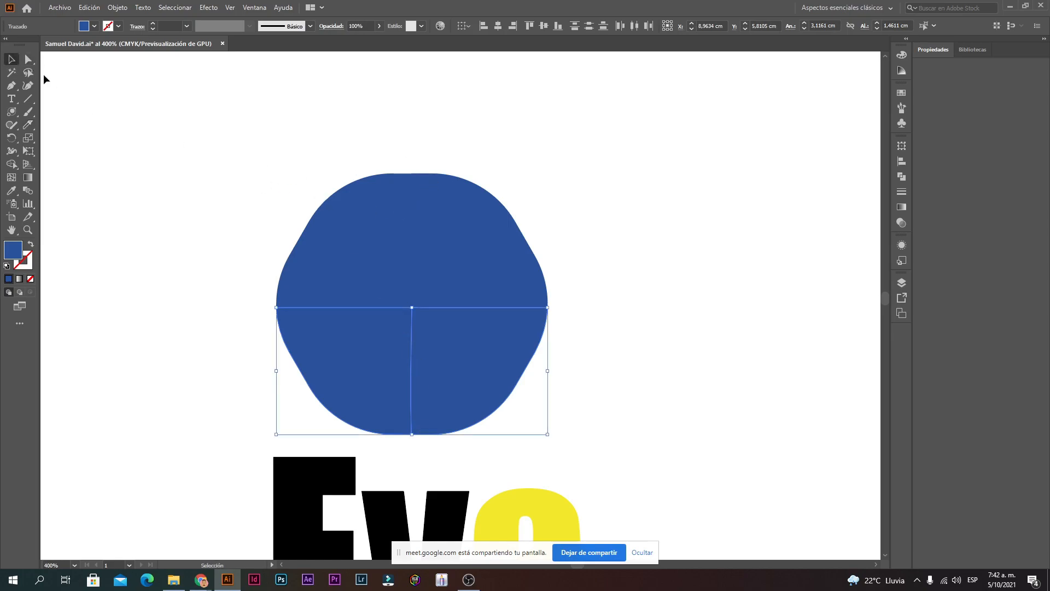
{"action": "left_click", "coordinate": [213, 173]}
{"action": "left_click", "coordinate": [414, 379]}
{"action": "left_click", "coordinate": [357, 376]}
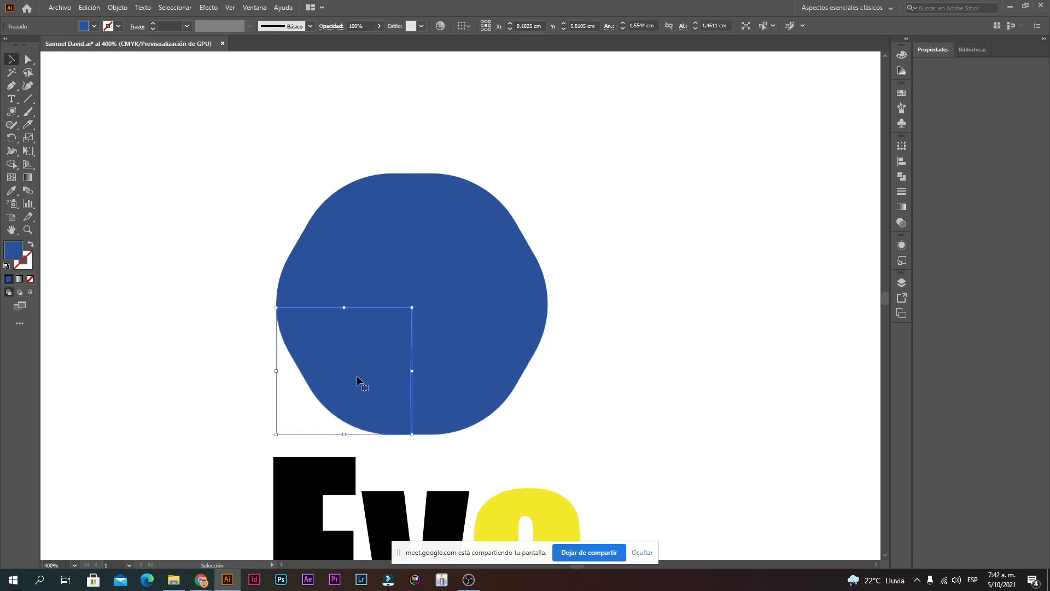
{"action": "left_click", "coordinate": [459, 370]}
{"action": "left_click", "coordinate": [377, 376]}
{"action": "left_click", "coordinate": [460, 361]}
{"action": "left_click", "coordinate": [438, 255]}
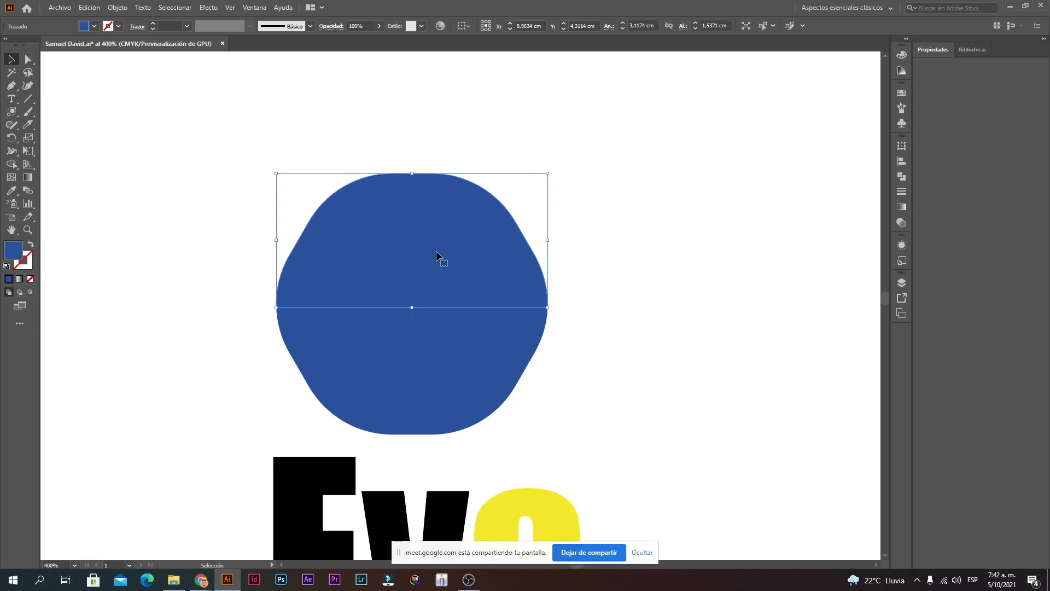
{"action": "double_click", "coordinate": [436, 253]}
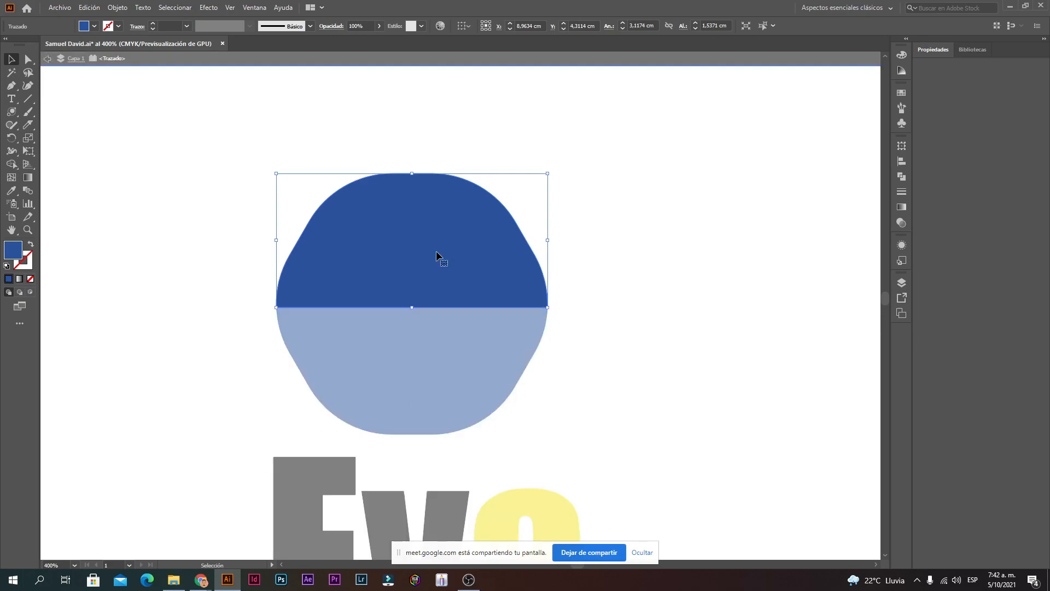
{"action": "double_click", "coordinate": [282, 215]}
Step: Cut the upper half vertically and add further knife cuts across the shape
{"action": "left_click", "coordinate": [29, 125]}
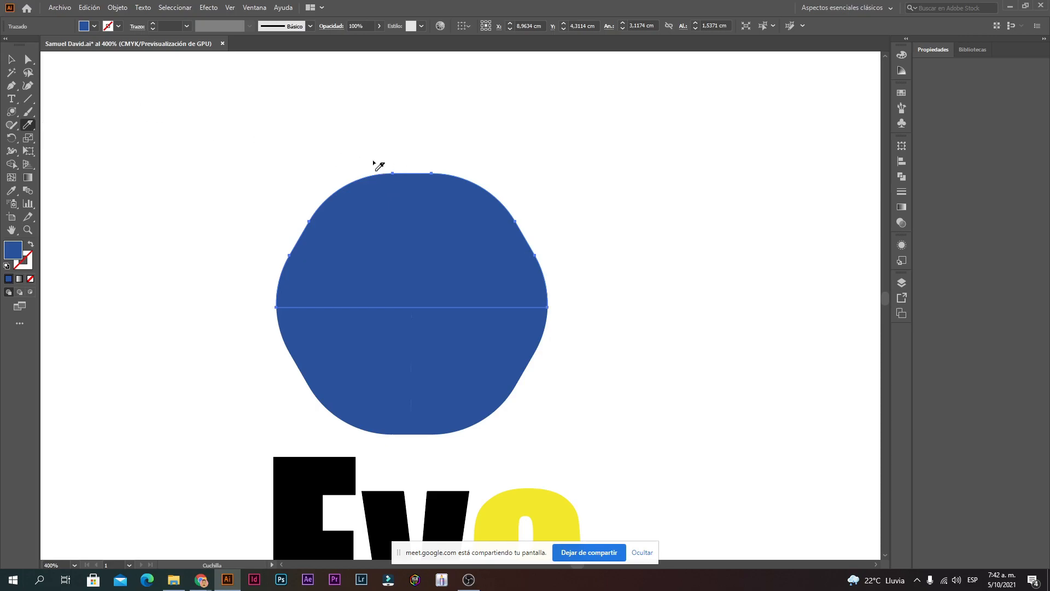
{"action": "left_click_drag", "start_coordinate": [415, 159], "coordinate": [412, 317]}
{"action": "mouse_move", "coordinate": [273, 359]}
{"action": "left_mouse_down"}
{"action": "mouse_move", "coordinate": [559, 361]}
{"action": "mouse_move", "coordinate": [284, 376]}
{"action": "mouse_move", "coordinate": [493, 362]}
{"action": "left_mouse_up"}
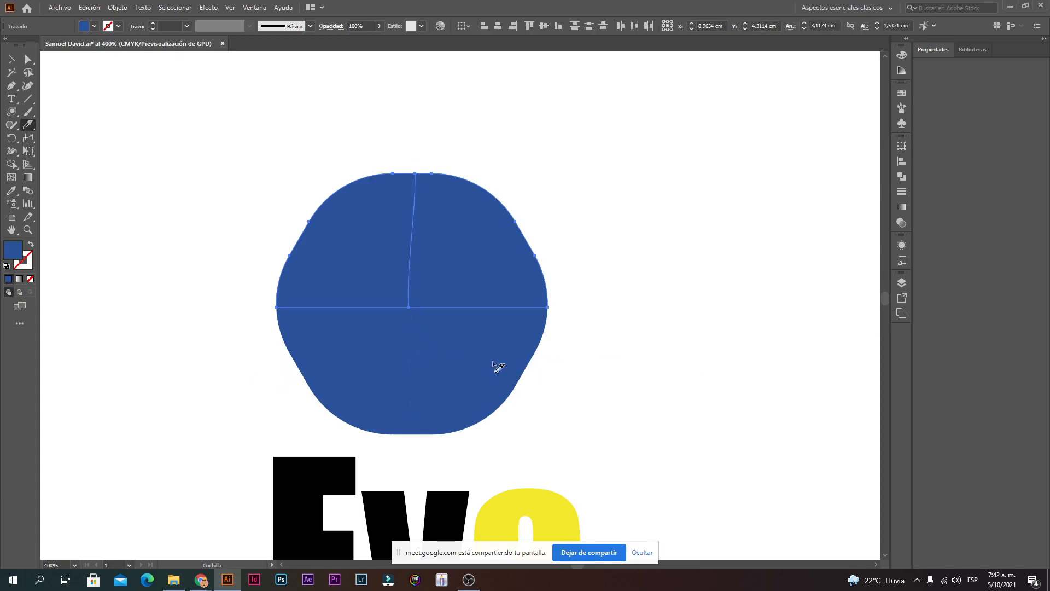
{"action": "left_click_drag", "start_coordinate": [440, 385], "coordinate": [283, 410]}
{"action": "mouse_move", "coordinate": [540, 375]}
{"action": "left_mouse_down"}
{"action": "mouse_move", "coordinate": [296, 423]}
{"action": "mouse_move", "coordinate": [342, 346]}
{"action": "mouse_move", "coordinate": [619, 168]}
{"action": "mouse_move", "coordinate": [550, 166]}
{"action": "left_mouse_up"}
{"action": "left_click", "coordinate": [10, 60]}
Step: Slice the shape along both diagonals into wedges
{"action": "left_click", "coordinate": [28, 124]}
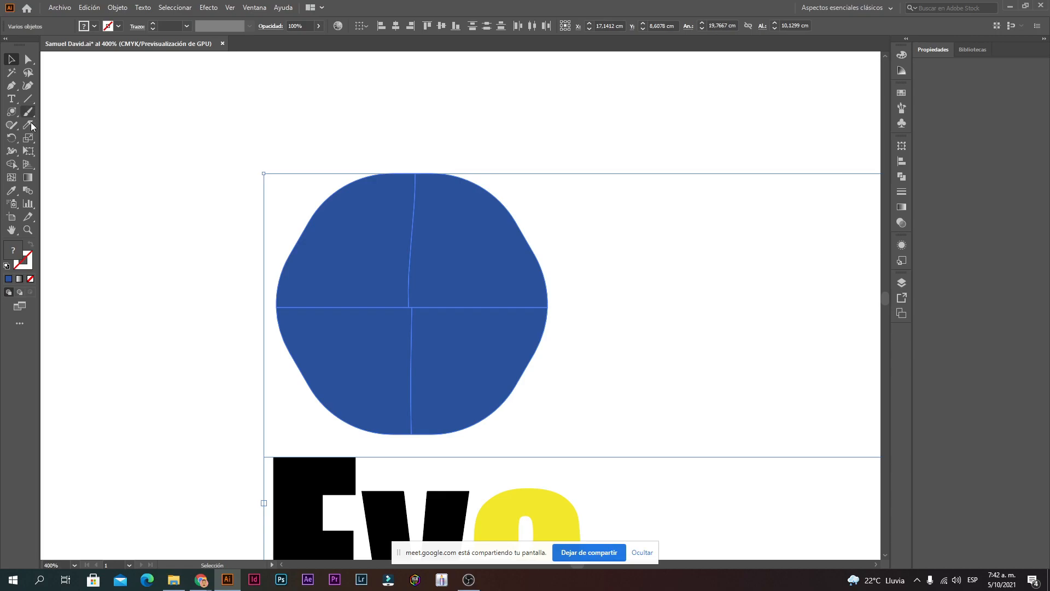
{"action": "left_click_drag", "start_coordinate": [293, 207], "coordinate": [530, 410]}
{"action": "left_click_drag", "start_coordinate": [555, 173], "coordinate": [273, 414]}
Step: Drag each blue wedge far outward from the centre in its own direction
{"action": "left_click", "coordinate": [11, 59]}
{"action": "left_click", "coordinate": [200, 89]}
{"action": "left_click", "coordinate": [402, 271]}
{"action": "left_click_drag", "start_coordinate": [402, 272], "coordinate": [222, 181]}
{"action": "left_click_drag", "start_coordinate": [459, 207], "coordinate": [494, 139]}
{"action": "left_click_drag", "start_coordinate": [524, 247], "coordinate": [676, 188]}
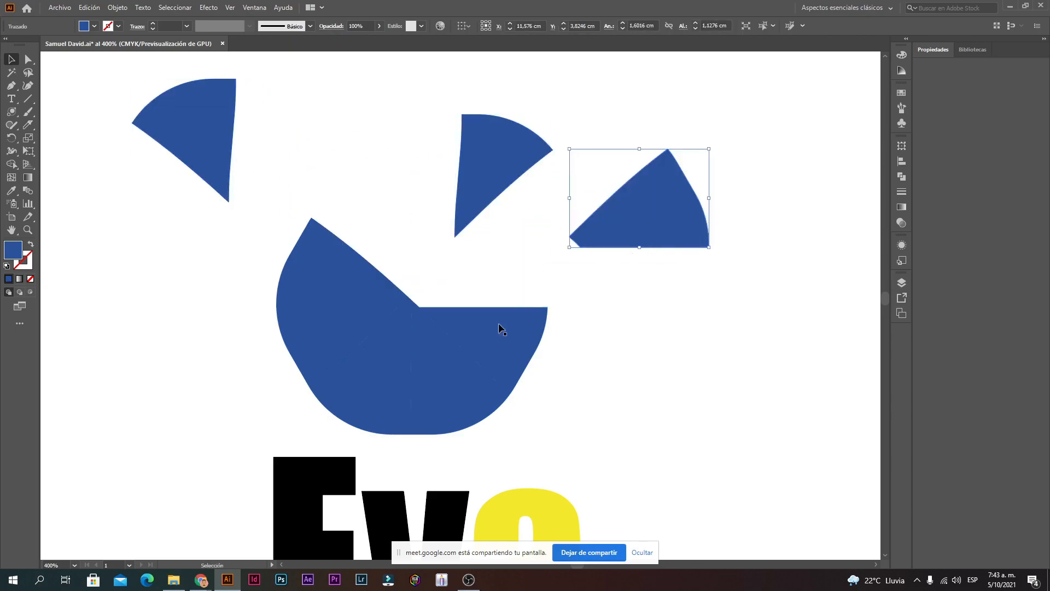
{"action": "left_click_drag", "start_coordinate": [499, 327], "coordinate": [565, 344]}
{"action": "left_click_drag", "start_coordinate": [471, 390], "coordinate": [514, 443]}
{"action": "left_click_drag", "start_coordinate": [396, 394], "coordinate": [304, 416]}
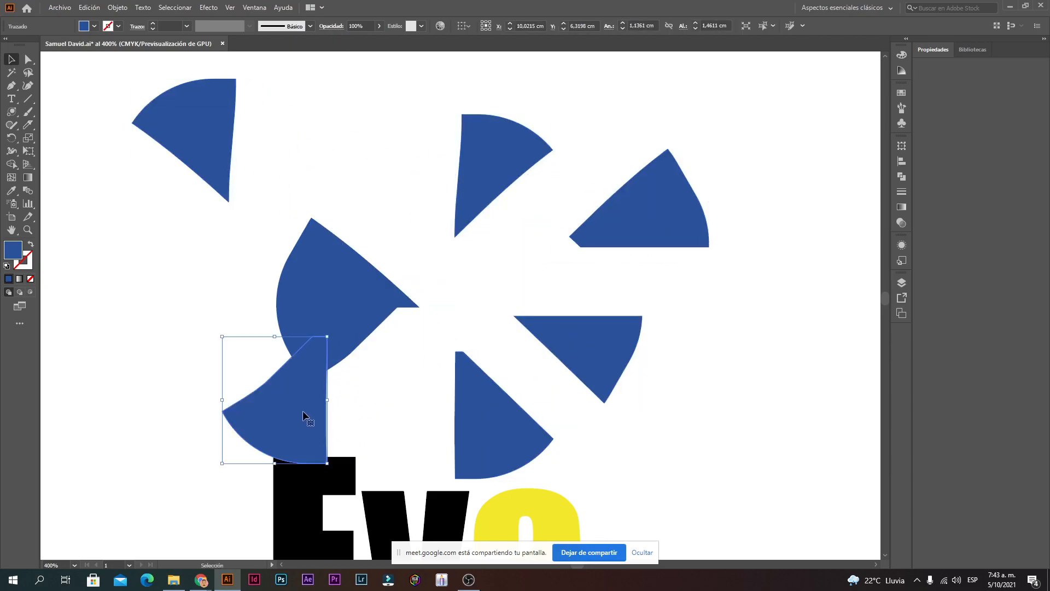
{"action": "left_click_drag", "start_coordinate": [340, 328], "coordinate": [174, 322]}
{"action": "left_click_drag", "start_coordinate": [352, 286], "coordinate": [256, 262]}
Step: Undo the last two moves and nudge the wedges only slightly outward, leaving white gaps
{"action": "key", "text": "ctrl+z"}
{"action": "key", "text": "ctrl+z"}
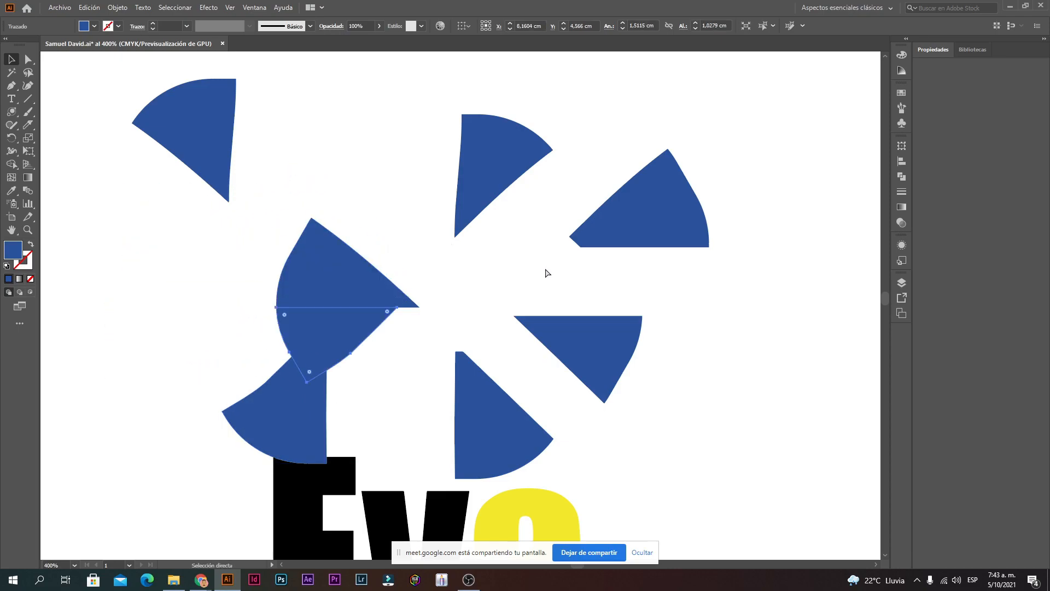
{"action": "key", "text": "ctrl+z"}
{"action": "key", "text": "ctrl+z"}
{"action": "key", "text": "ctrl+z"}
{"action": "key", "text": "ctrl+z"}
{"action": "key", "text": "ctrl+z"}
{"action": "key", "text": "ctrl+z"}
{"action": "left_click", "coordinate": [458, 338], "text": "ctrl+alt"}
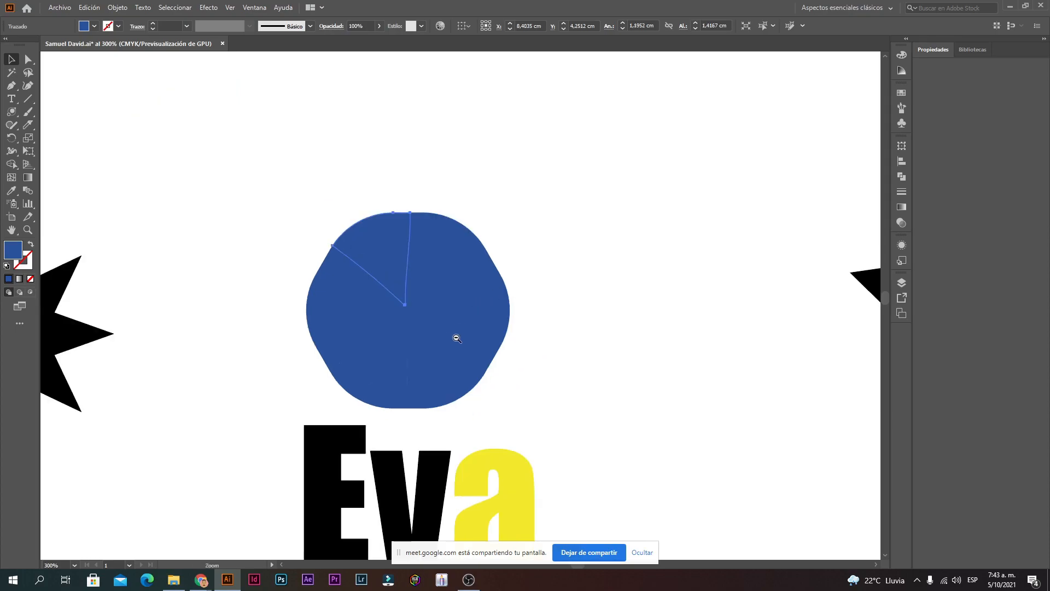
{"action": "left_click", "coordinate": [450, 343], "text": "ctrl+alt"}
{"action": "left_click_drag", "start_coordinate": [410, 231], "coordinate": [395, 198]}
{"action": "left_click_drag", "start_coordinate": [455, 230], "coordinate": [469, 203]}
{"action": "mouse_move", "coordinate": [481, 270]}
{"action": "left_mouse_down"}
{"action": "mouse_move", "coordinate": [530, 253]}
{"action": "mouse_move", "coordinate": [502, 264]}
{"action": "left_mouse_up"}
{"action": "left_click_drag", "start_coordinate": [487, 307], "coordinate": [512, 315]}
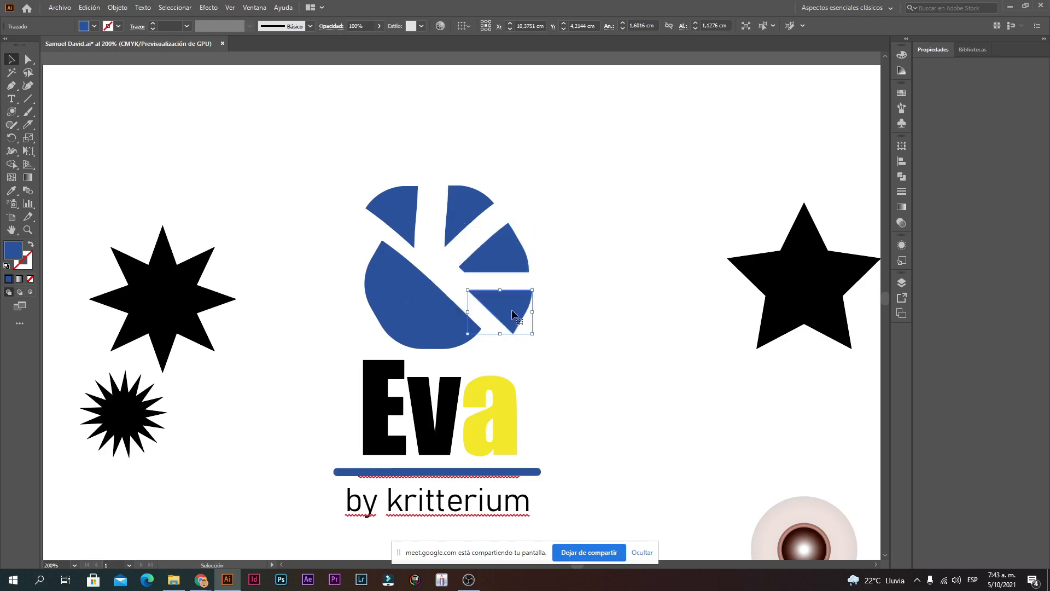
{"action": "left_click_drag", "start_coordinate": [465, 354], "coordinate": [352, 304]}
{"action": "left_click_drag", "start_coordinate": [382, 265], "coordinate": [343, 248]}
{"action": "left_click", "coordinate": [443, 288]}
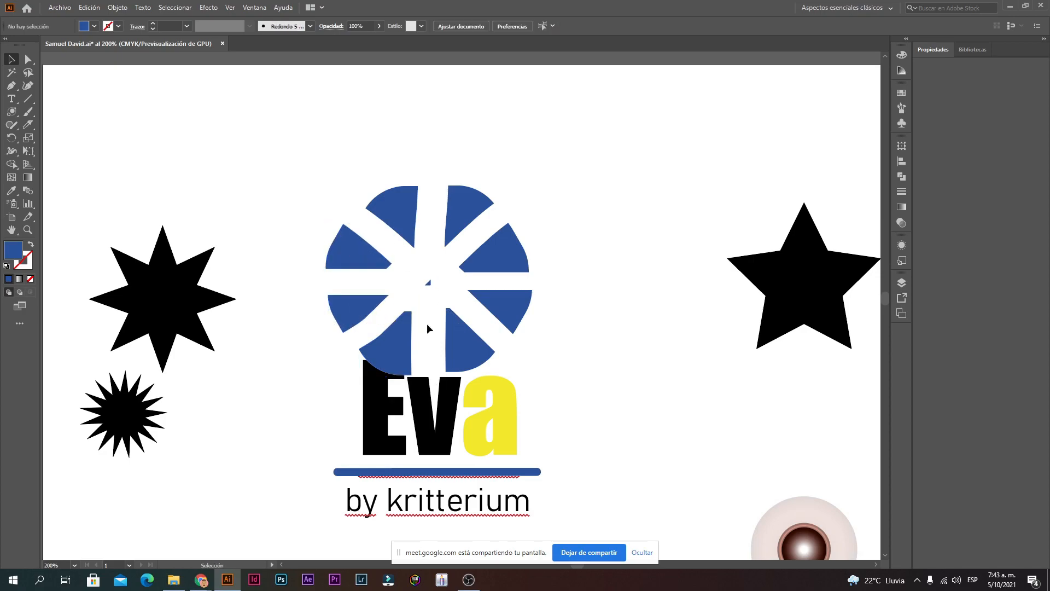
Step: Move the Eva lettering down onto the tagline, then undo that move
{"action": "left_click_drag", "start_coordinate": [634, 368], "coordinate": [605, 452]}
{"action": "left_click_drag", "start_coordinate": [560, 368], "coordinate": [356, 201]}
{"action": "left_click", "coordinate": [608, 186]}
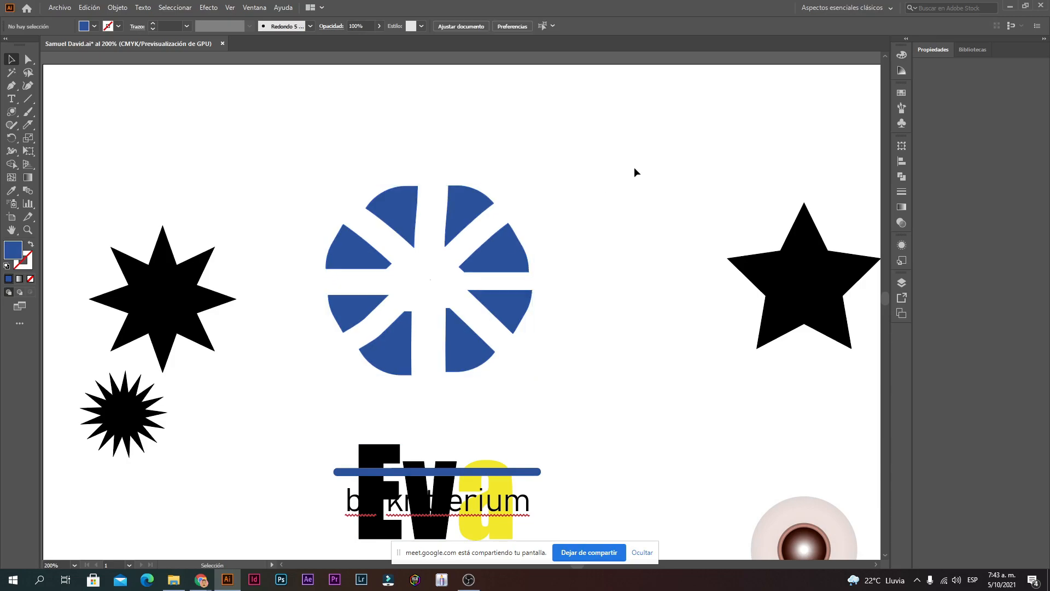
{"action": "key", "text": "ctrl+z"}
Step: Zoom in close on the circle's upper-left and upper-right wedges
{"action": "left_click", "coordinate": [359, 220]}
{"action": "left_click", "coordinate": [409, 214]}
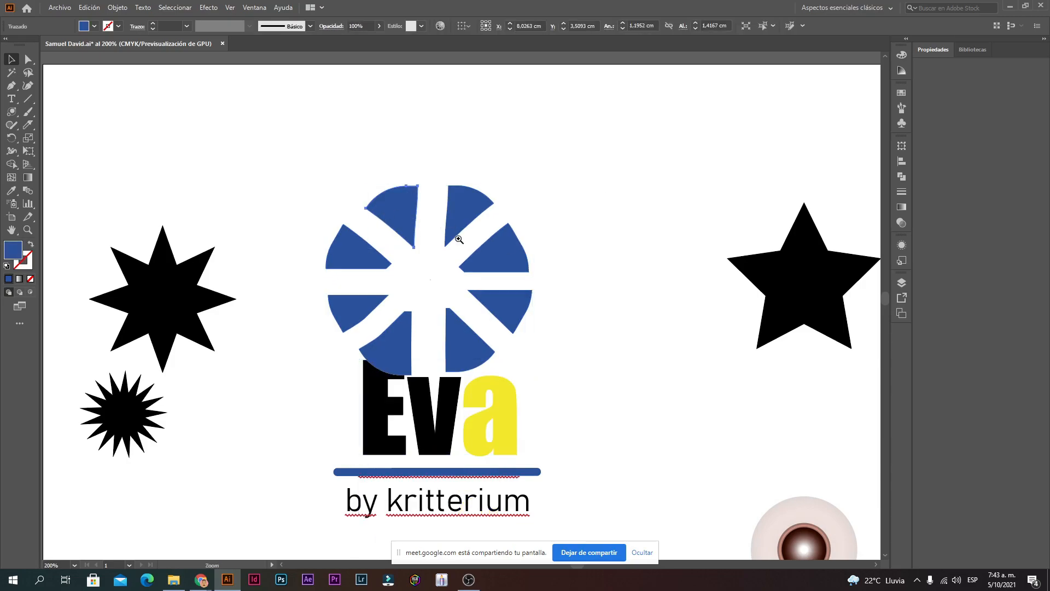
{"action": "left_click", "coordinate": [464, 247], "text": "ctrl"}
{"action": "left_click", "coordinate": [415, 332], "text": "ctrl"}
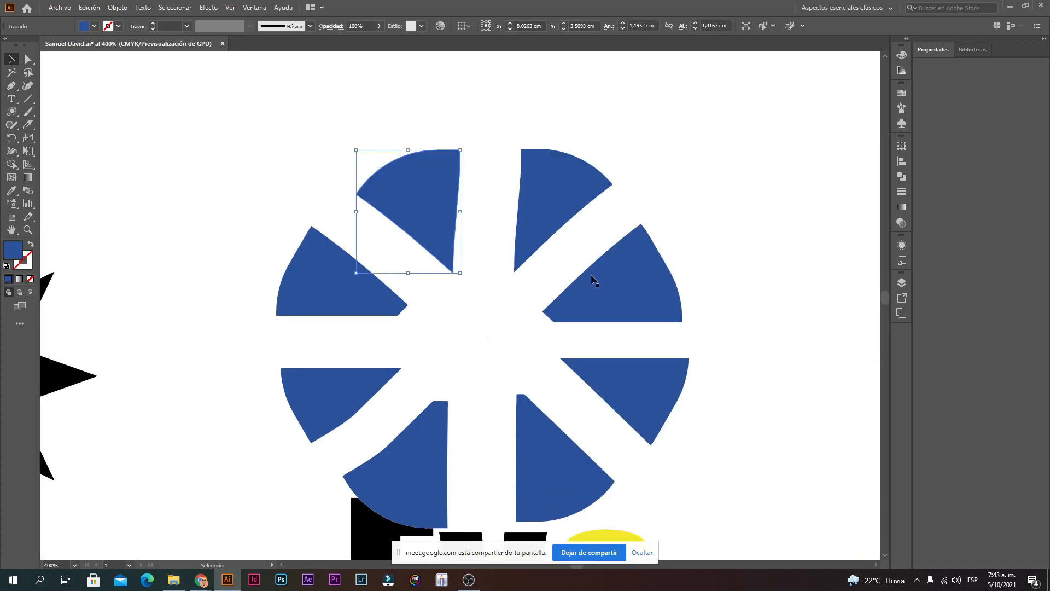
{"action": "left_click", "coordinate": [458, 254]}
{"action": "left_click", "coordinate": [537, 251]}
{"action": "left_click", "coordinate": [469, 179]}
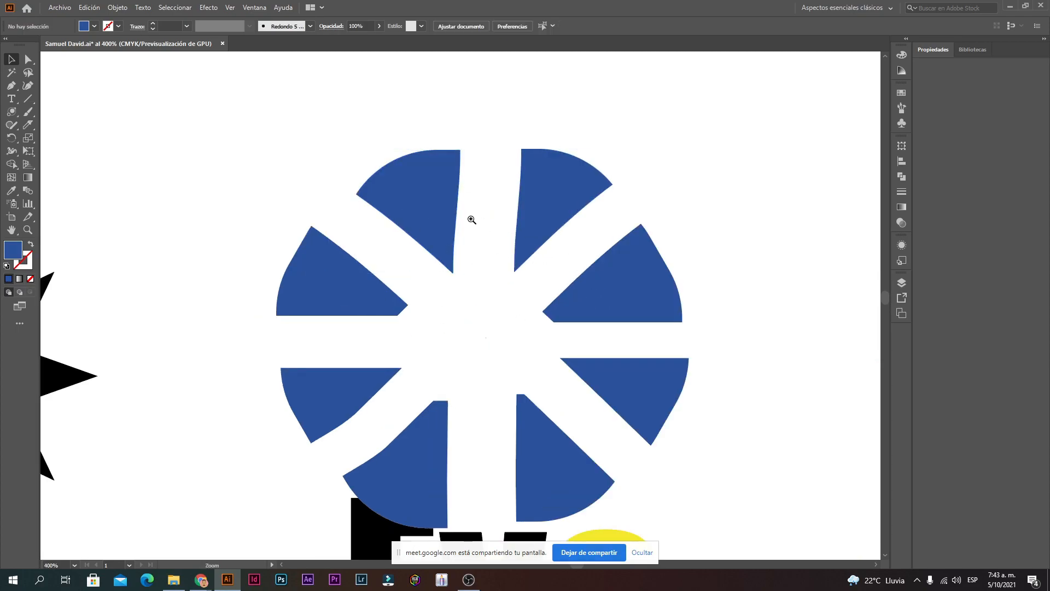
{"action": "left_click", "coordinate": [469, 218], "text": "ctrl"}
Step: Draw a straight-edged triangle with the Pen tool and move it toward the upper left
{"action": "left_click", "coordinate": [11, 85]}
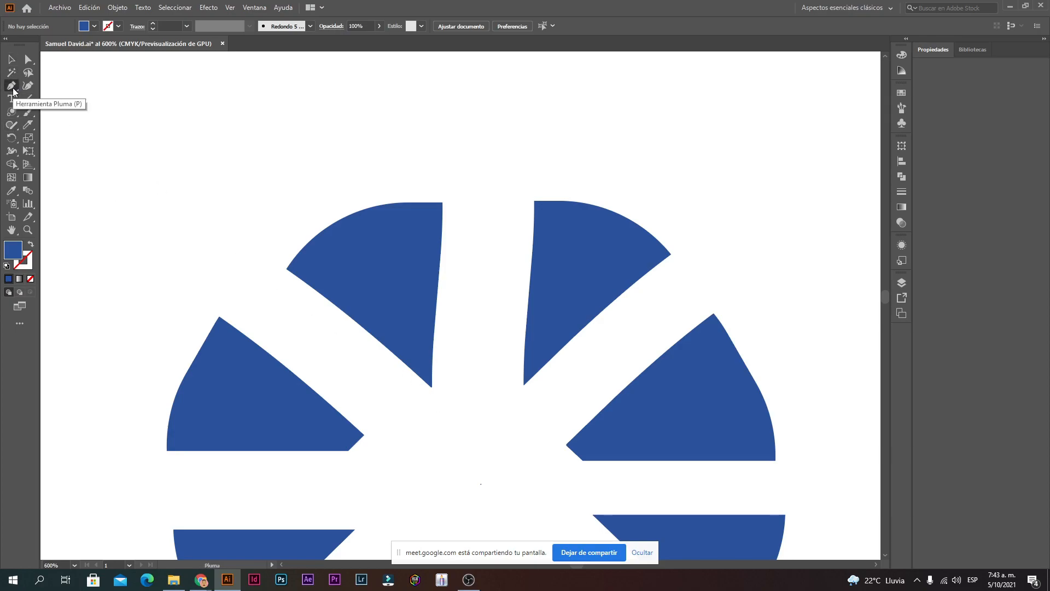
{"action": "left_click", "coordinate": [435, 410]}
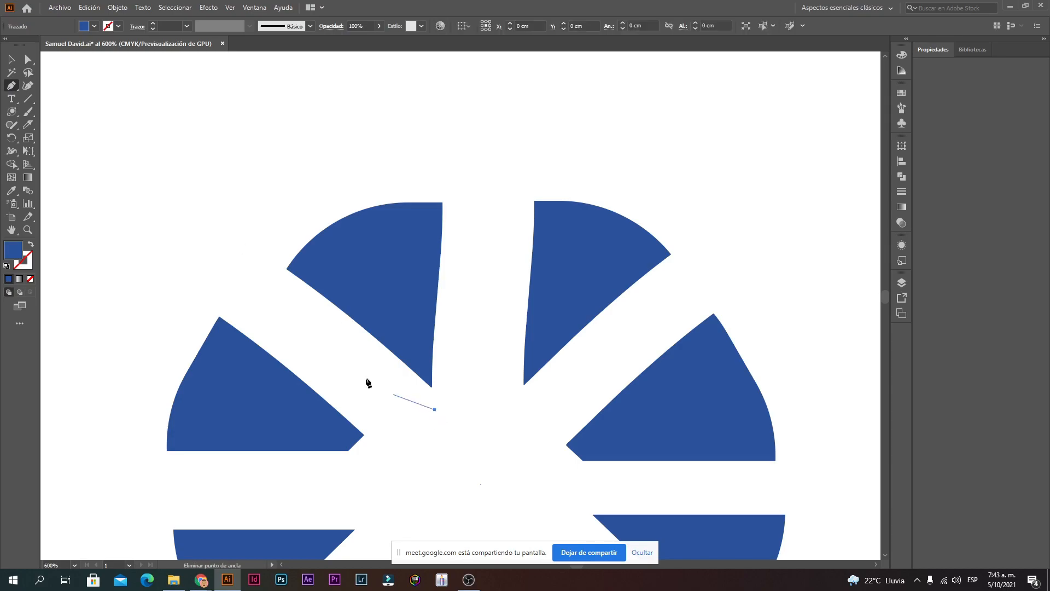
{"action": "left_click", "coordinate": [261, 294]}
{"action": "left_click", "coordinate": [442, 202]}
{"action": "left_click", "coordinate": [435, 409]}
{"action": "left_click", "coordinate": [11, 60]}
{"action": "left_click_drag", "start_coordinate": [391, 281], "coordinate": [211, 164]}
Step: Delete the upper-left wedge, put the triangle in its place, and marquee-select the blue wedges
{"action": "left_click", "coordinate": [356, 138]}
{"action": "key", "text": "space"}
{"action": "left_click_drag", "start_coordinate": [356, 187], "coordinate": [471, 307]}
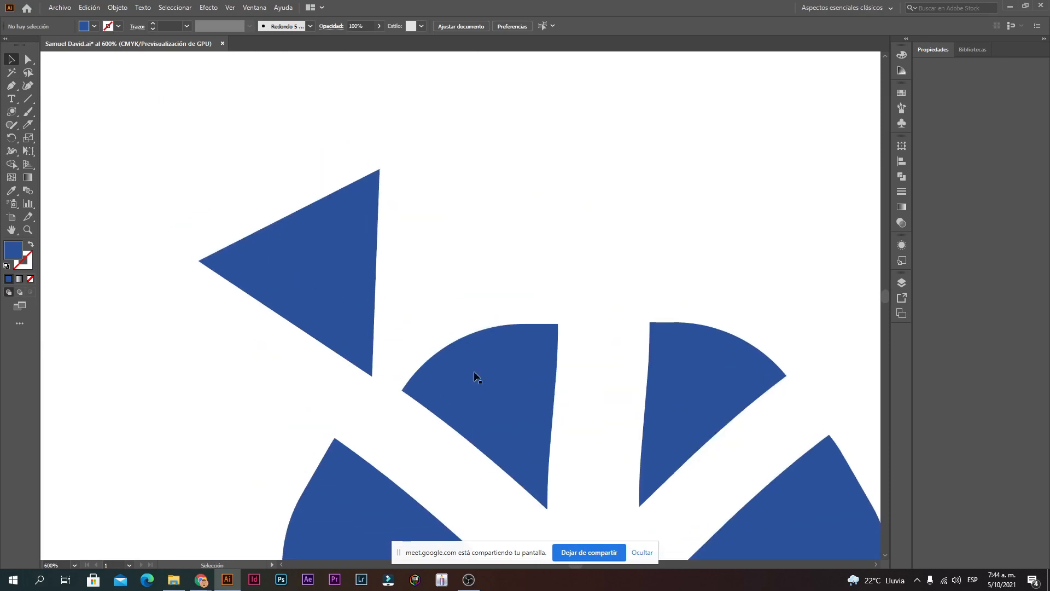
{"action": "left_click", "coordinate": [498, 393]}
{"action": "key", "text": "Delete"}
{"action": "left_click_drag", "start_coordinate": [309, 276], "coordinate": [480, 409]}
{"action": "left_click", "coordinate": [557, 437], "text": "ctrl+alt"}
{"action": "left_click", "coordinate": [557, 438], "text": "ctrl+alt"}
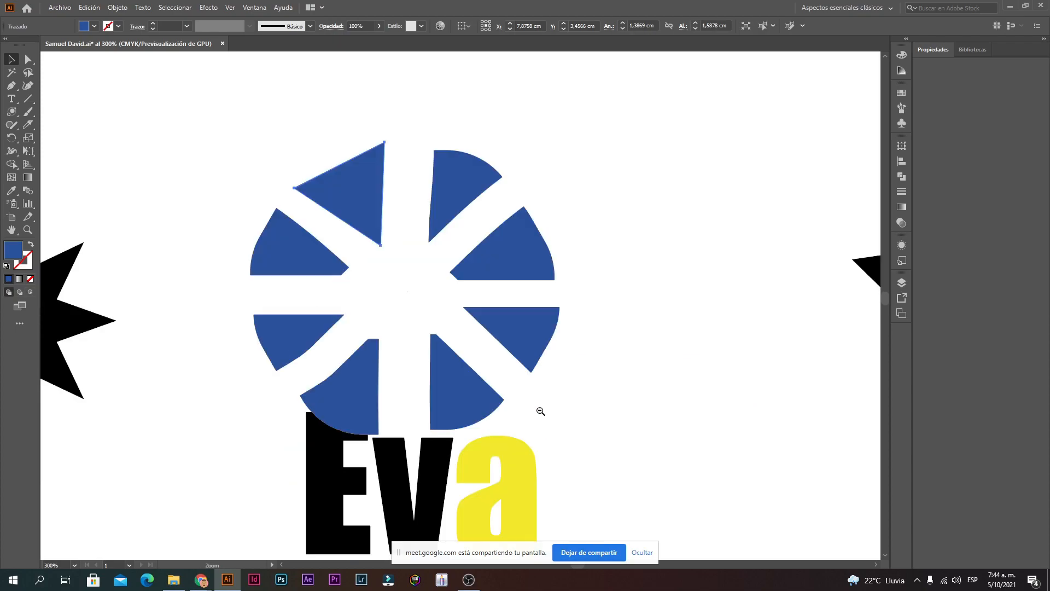
{"action": "left_click", "coordinate": [553, 166]}
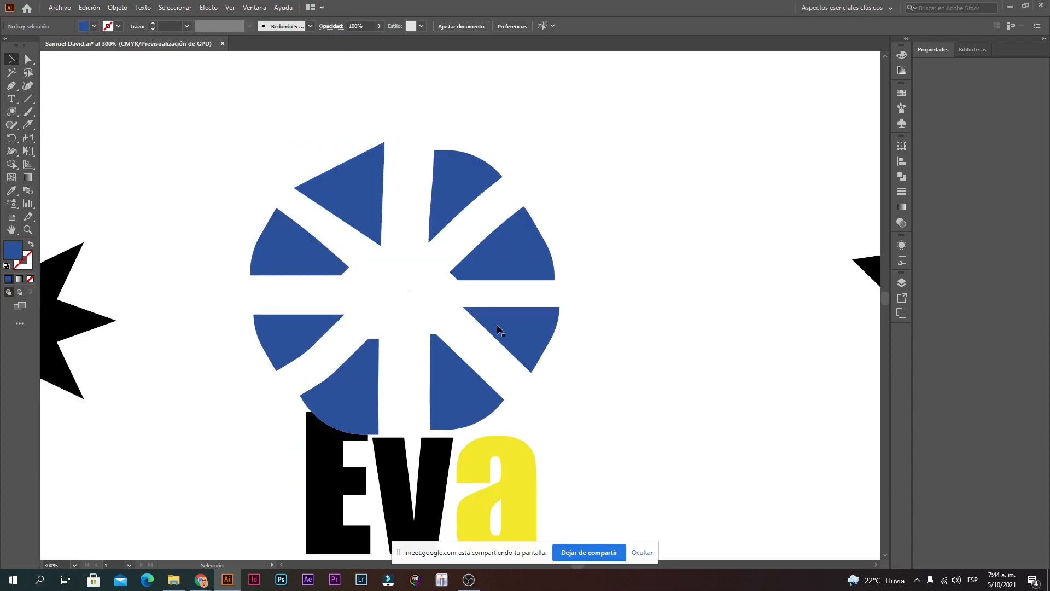
{"action": "left_click_drag", "start_coordinate": [611, 385], "coordinate": [247, 257]}
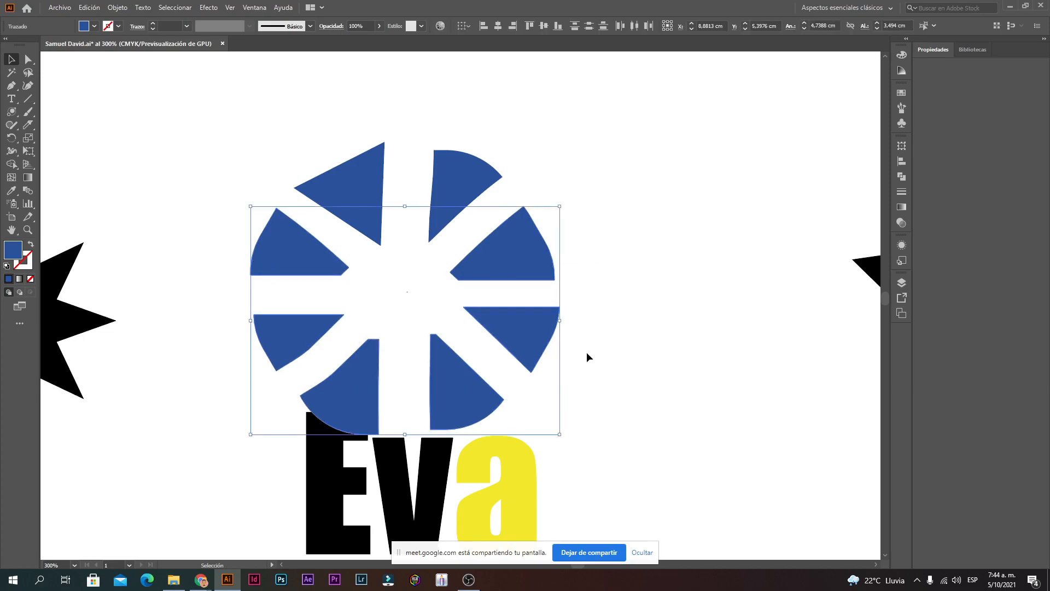
Step: Delete the extra blue wedges so only the triangle remains
{"action": "key", "text": "Delete"}
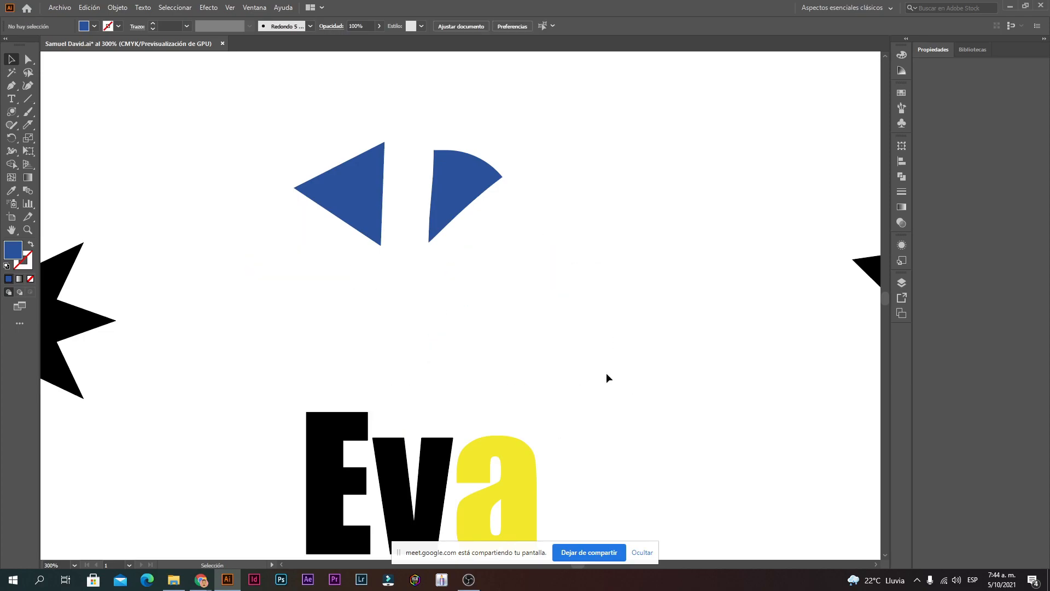
{"action": "left_click", "coordinate": [447, 192]}
{"action": "key", "text": "Delete"}
Step: Rotate the blue triangle to point downward above 'Eva' and enlarge it
{"action": "left_click_drag", "start_coordinate": [372, 211], "coordinate": [452, 267]}
{"action": "left_click_drag", "start_coordinate": [391, 313], "coordinate": [414, 305]}
{"action": "left_click_drag", "start_coordinate": [476, 258], "coordinate": [518, 247]}
{"action": "left_click", "coordinate": [648, 356]}
{"action": "key", "text": "space"}
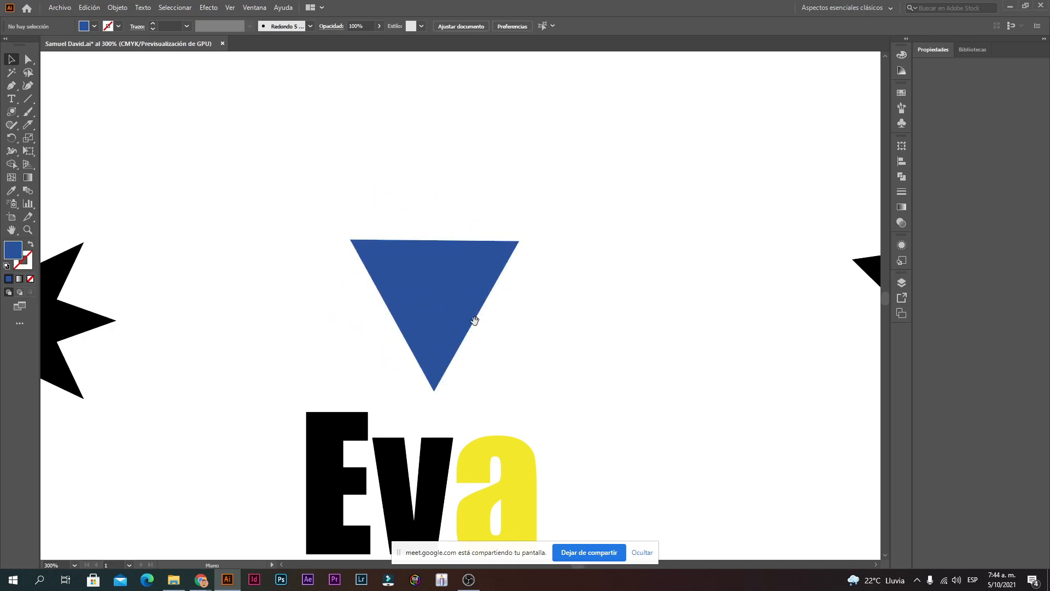
{"action": "left_click_drag", "start_coordinate": [484, 375], "coordinate": [498, 218]}
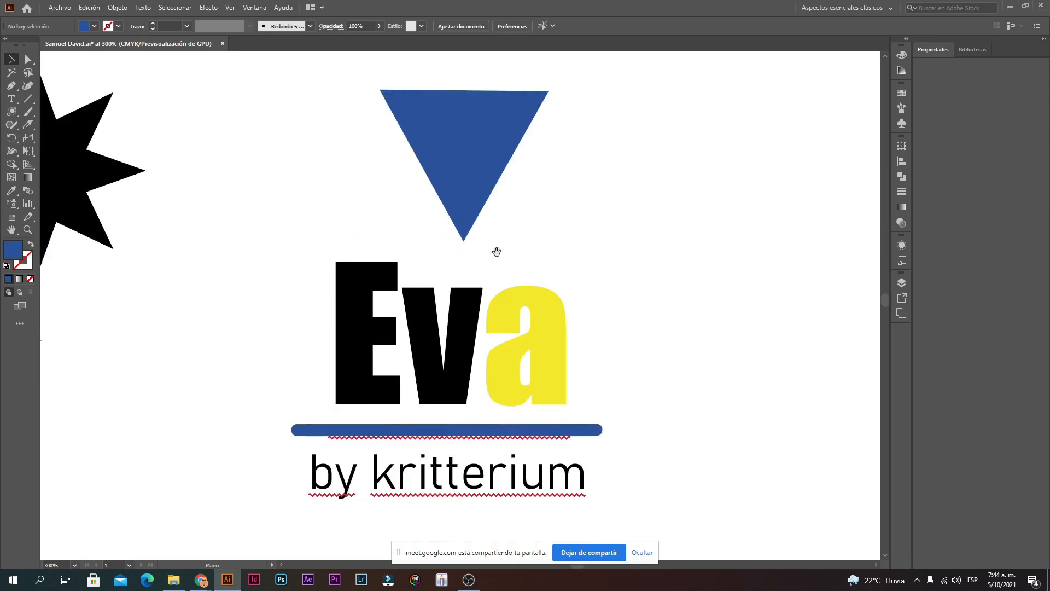
{"action": "left_click", "coordinate": [467, 194]}
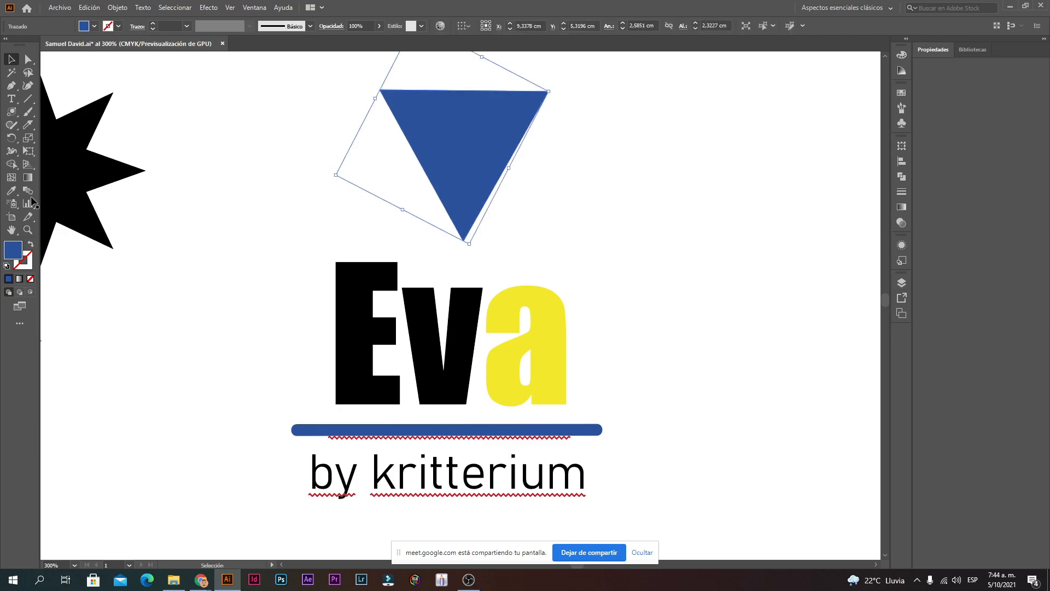
Step: Fill the triangle with yellow DDDD17 in the Color Picker
{"action": "double_click", "coordinate": [13, 251]}
{"action": "type", "text": "DDDD17"}
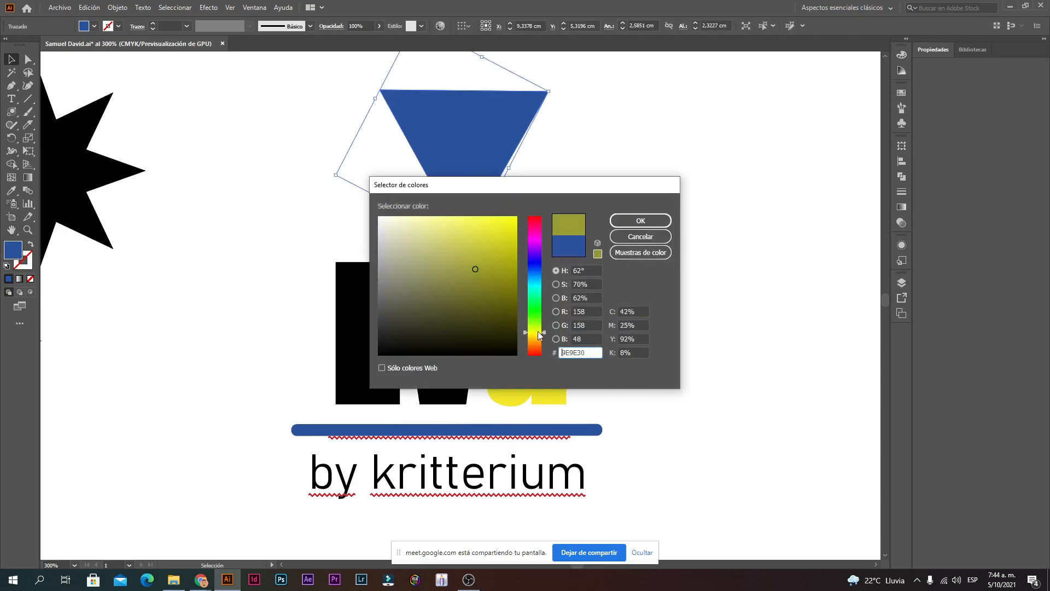
{"action": "left_click", "coordinate": [641, 221]}
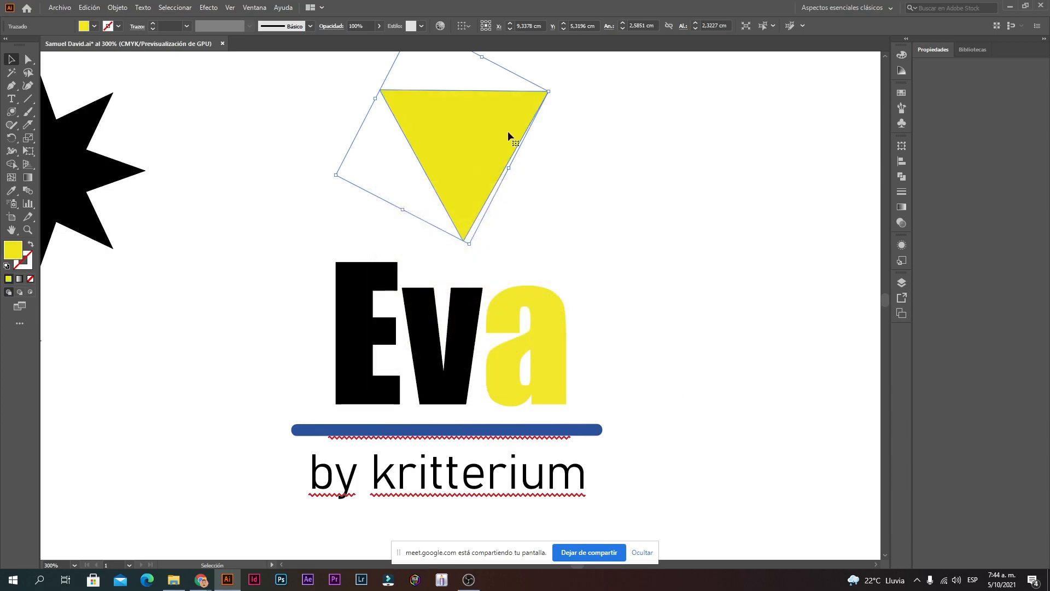
{"action": "left_click", "coordinate": [620, 207]}
Step: Nudge the yellow triangle up slightly and enlarge it a little
{"action": "left_click", "coordinate": [628, 296]}
{"action": "left_click_drag", "start_coordinate": [612, 180], "coordinate": [630, 272]}
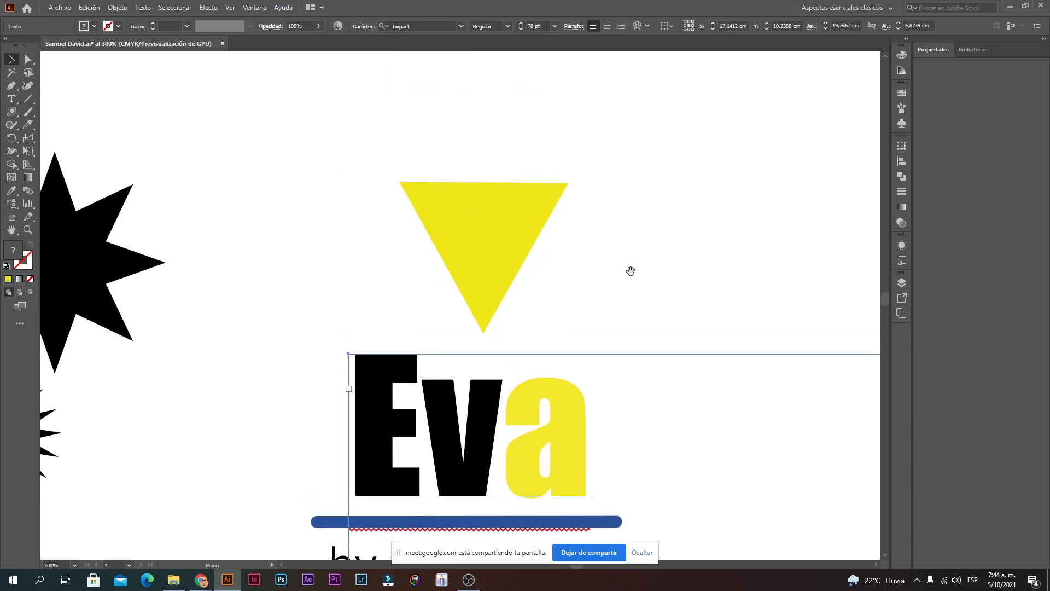
{"action": "left_click", "coordinate": [629, 268]}
{"action": "left_click_drag", "start_coordinate": [504, 237], "coordinate": [504, 220]}
{"action": "left_click_drag", "start_coordinate": [568, 166], "coordinate": [573, 165]}
{"action": "left_click", "coordinate": [646, 210]}
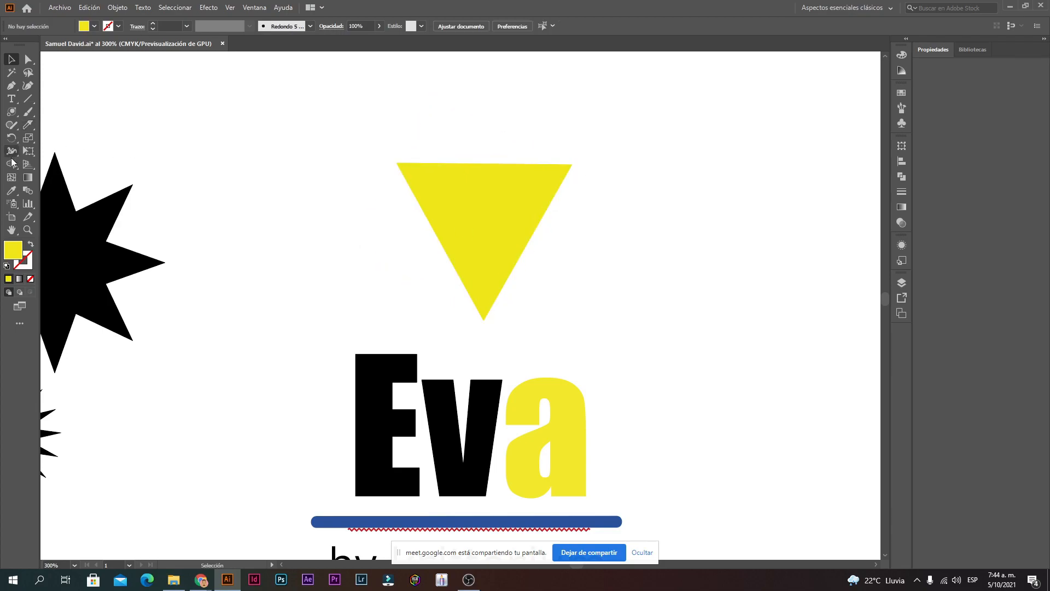
Step: Draw a small circle with the Ellipse tool near the triangle's upper-left corner
{"action": "left_click", "coordinate": [473, 185]}
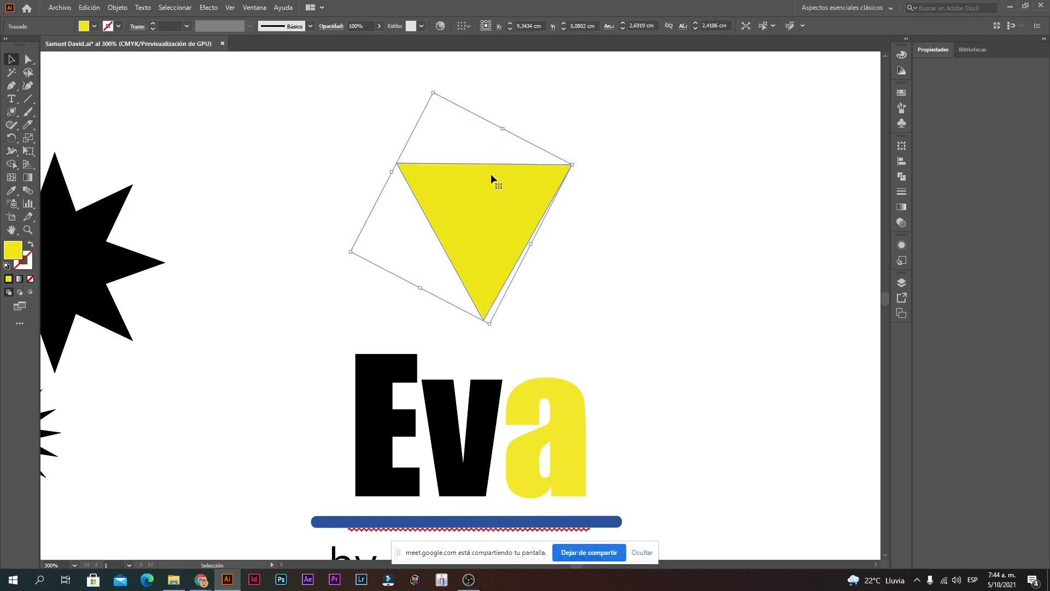
{"action": "left_click", "coordinate": [12, 118]}
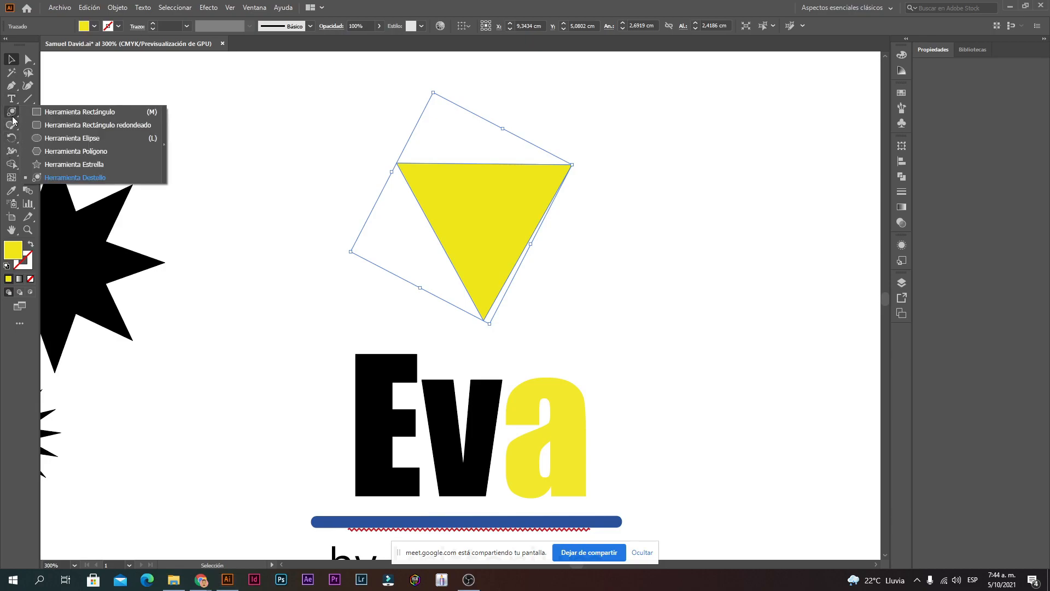
{"action": "left_click", "coordinate": [60, 138]}
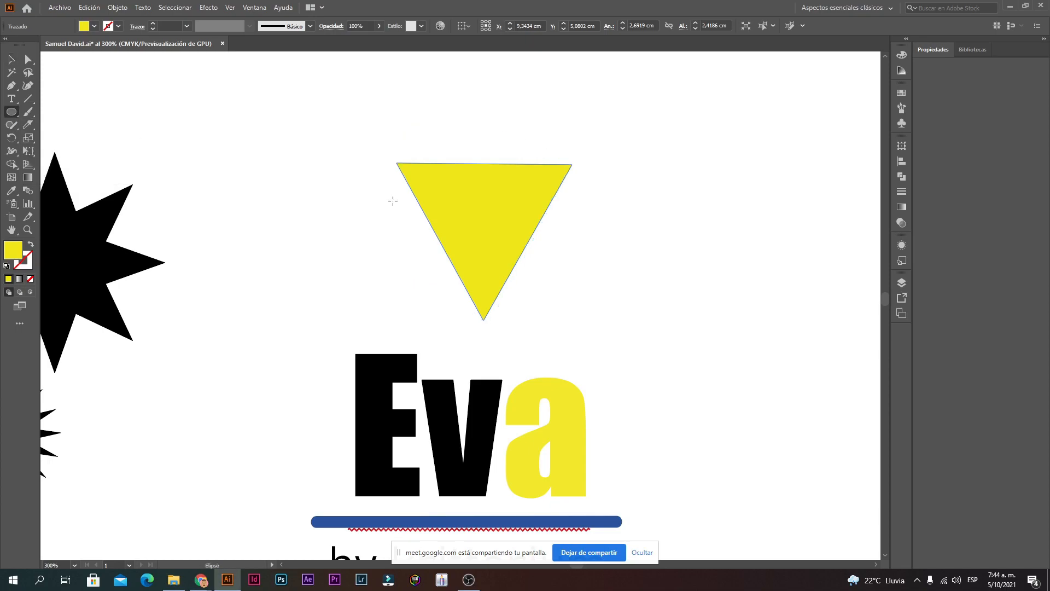
{"action": "left_click", "coordinate": [466, 232]}
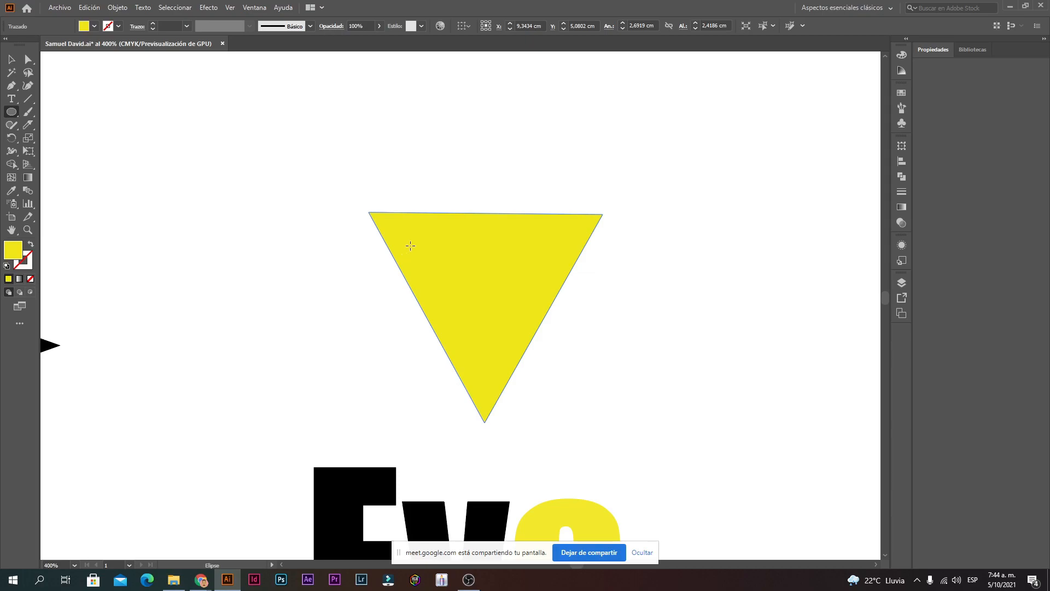
{"action": "mouse_move", "coordinate": [411, 246]}
{"action": "left_mouse_down"}
{"action": "mouse_move", "coordinate": [441, 217]}
{"action": "mouse_move", "coordinate": [422, 242]}
{"action": "left_mouse_up"}
Step: Zoom in close, drag the small circle rightward, and inspect it up close
{"action": "key", "text": "ctrl+plus"}
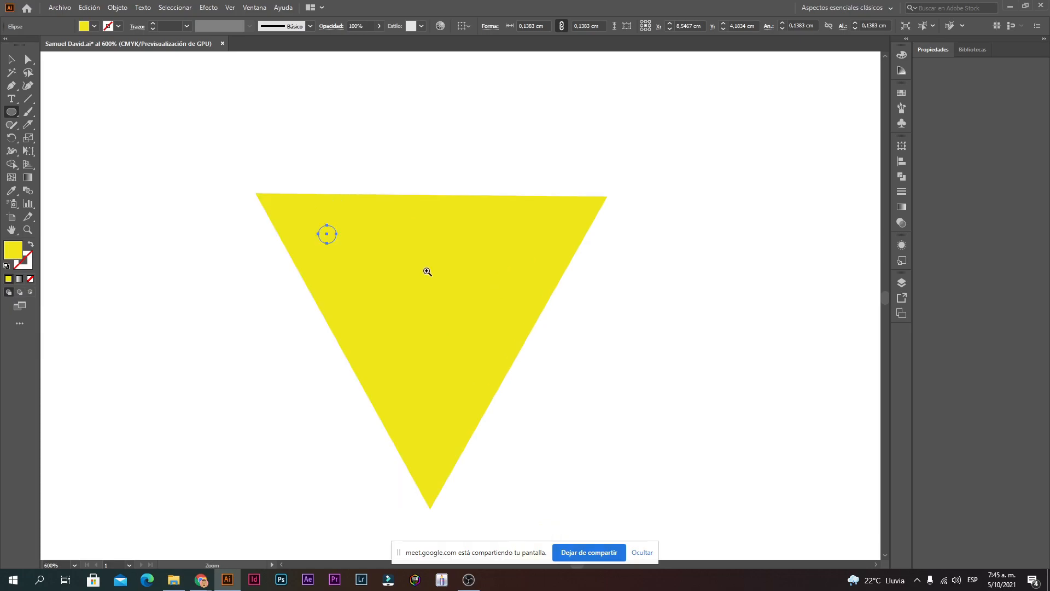
{"action": "left_click", "coordinate": [11, 59]}
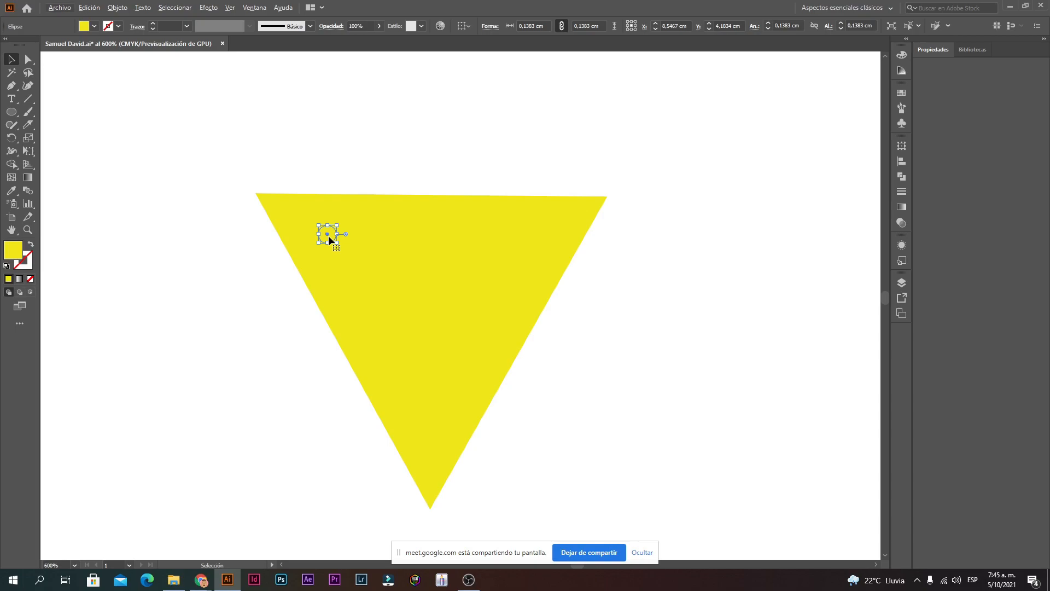
{"action": "left_click_drag", "start_coordinate": [329, 235], "coordinate": [357, 237]}
{"action": "left_click", "coordinate": [317, 231]}
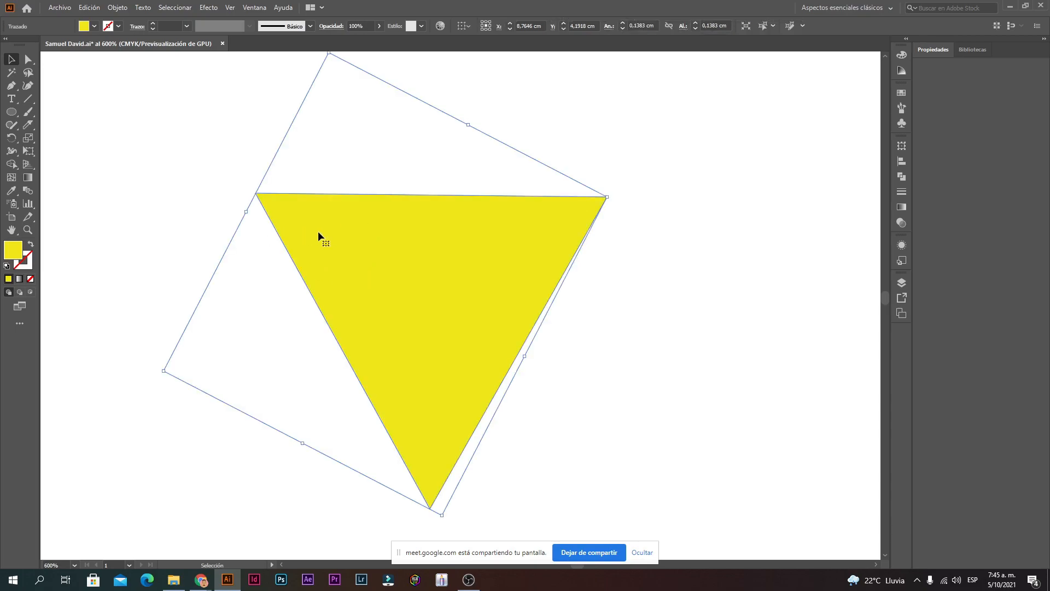
{"action": "left_click", "coordinate": [323, 234]}
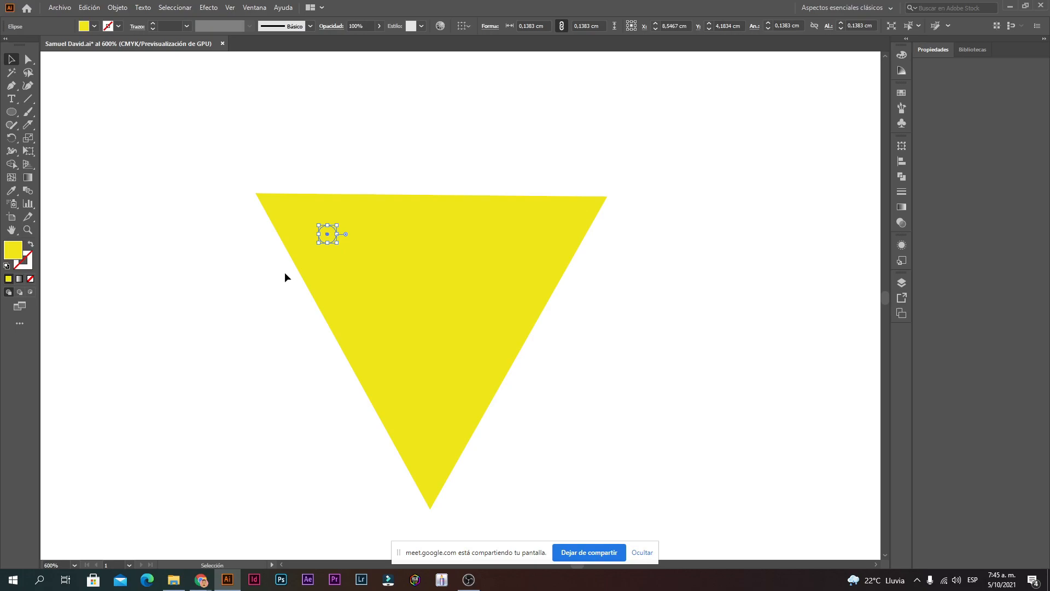
{"action": "scroll", "coordinate": [383, 266], "scroll_direction": "up", "scroll_amount": 4}
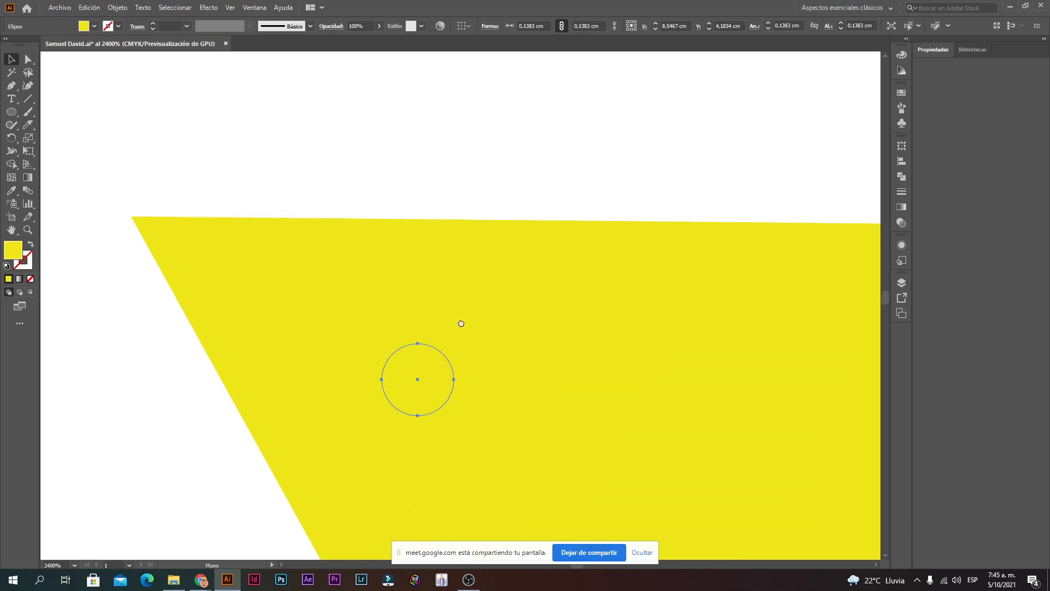
{"action": "left_click_drag", "start_coordinate": [462, 323], "coordinate": [316, 172]}
{"action": "left_click", "coordinate": [374, 255], "text": "ctrl+alt"}
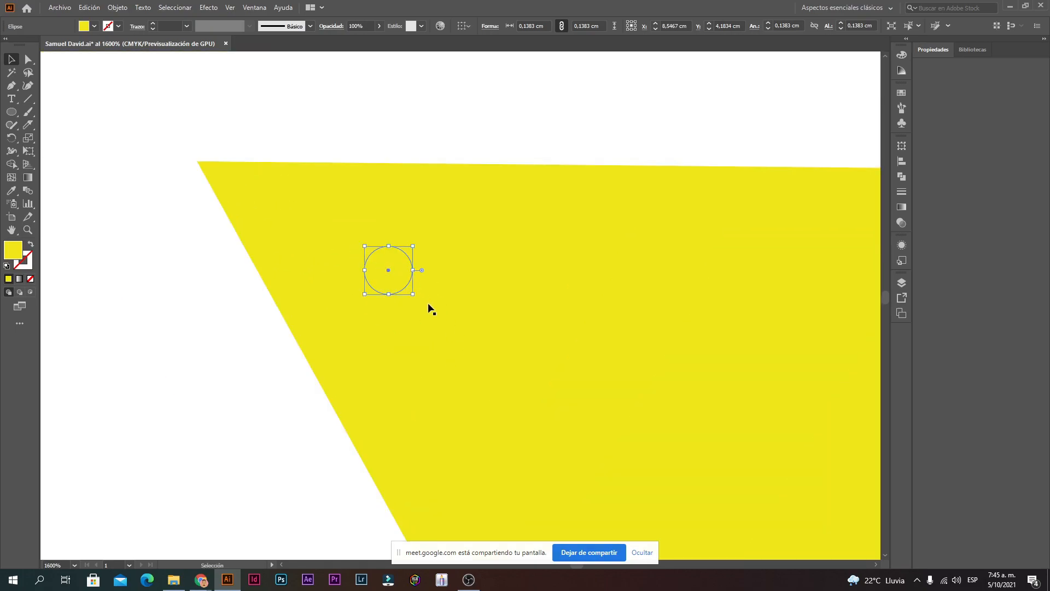
{"action": "left_click", "coordinate": [433, 113]}
{"action": "left_click", "coordinate": [535, 243], "text": "ctrl+alt"}
{"action": "left_click", "coordinate": [535, 244], "text": "ctrl+alt"}
Step: Select the small circle and fill it red (FF0043)
{"action": "left_click", "coordinate": [536, 250], "text": "ctrl+alt"}
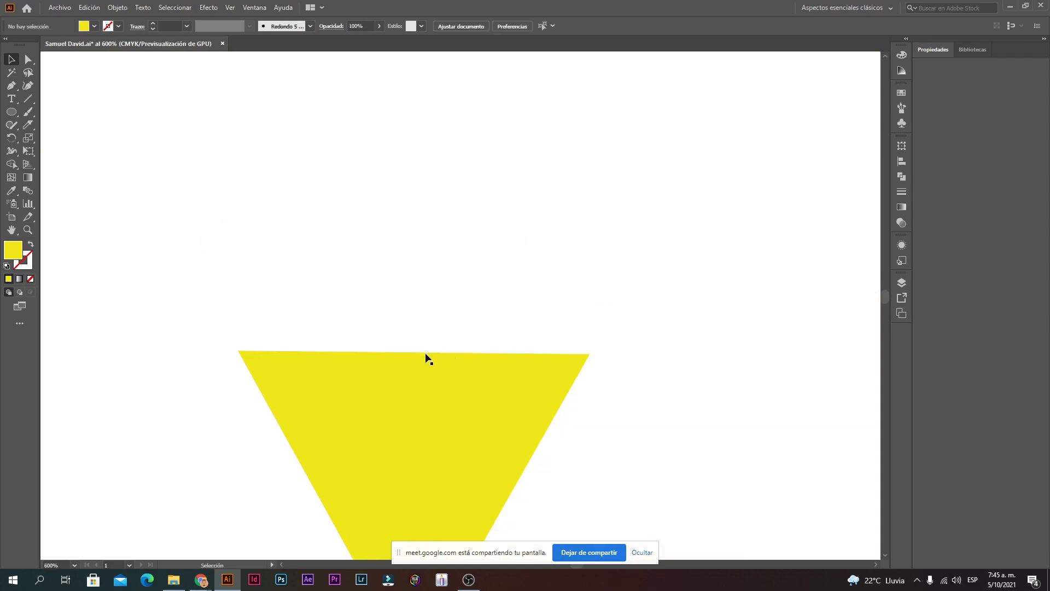
{"action": "left_click", "coordinate": [299, 386]}
{"action": "left_click_drag", "start_coordinate": [345, 289], "coordinate": [295, 400]}
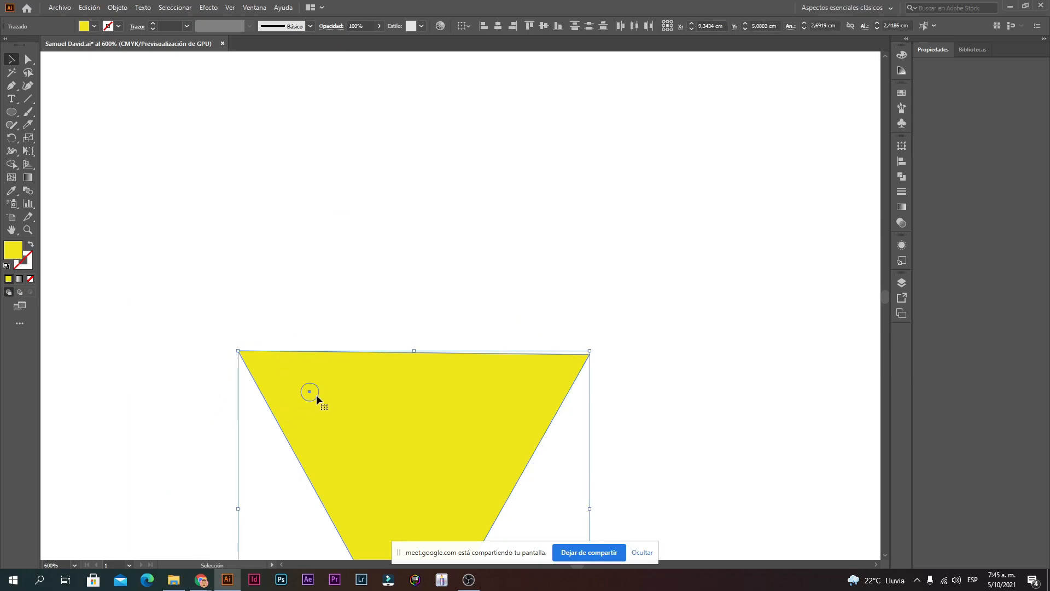
{"action": "left_click", "coordinate": [310, 392]}
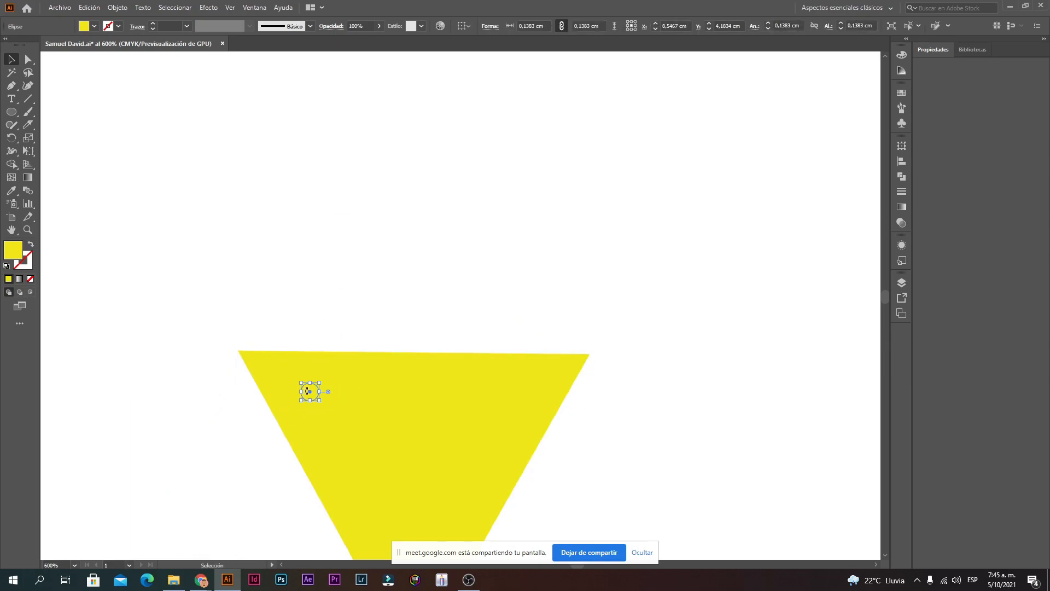
{"action": "double_click", "coordinate": [21, 249]}
{"action": "left_click", "coordinate": [533, 218]}
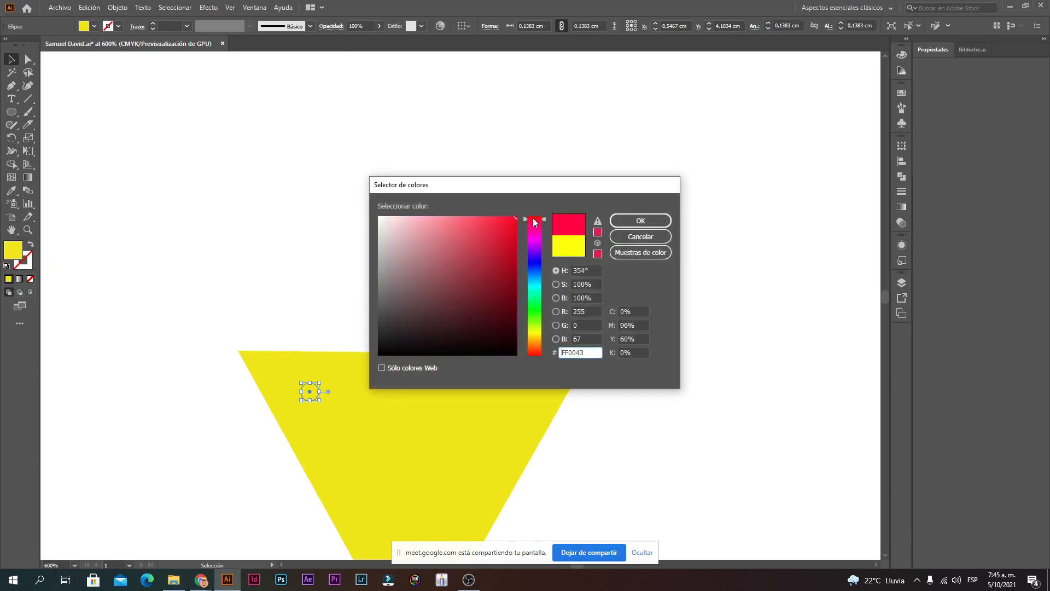
{"action": "left_click", "coordinate": [640, 221]}
Step: Reselect the red circle and zoom in on it
{"action": "left_click", "coordinate": [373, 200]}
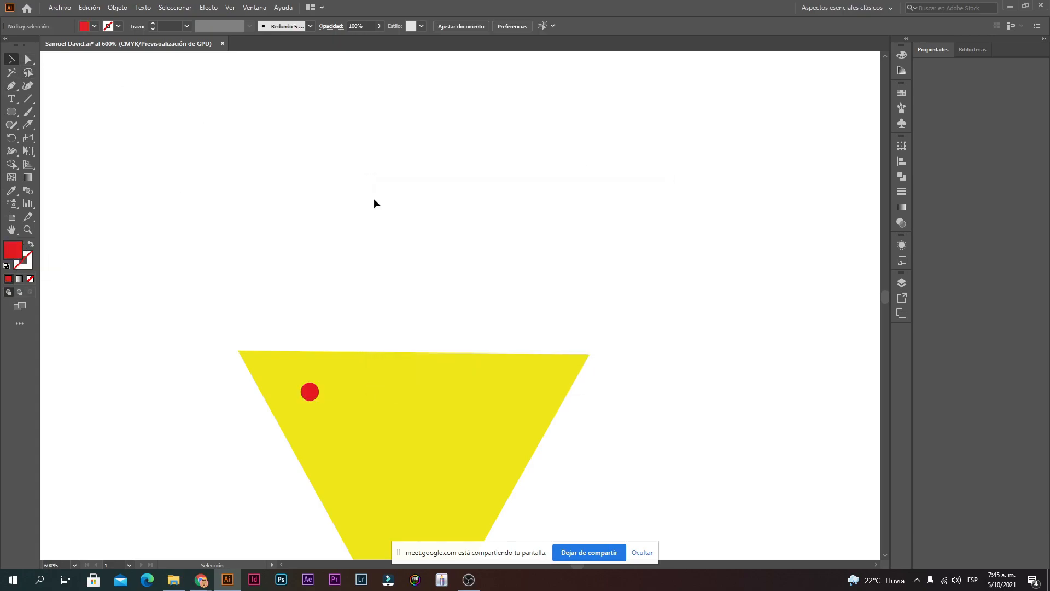
{"action": "scroll", "coordinate": [465, 321], "scroll_direction": "down", "scroll_amount": 3}
{"action": "left_click", "coordinate": [315, 264]}
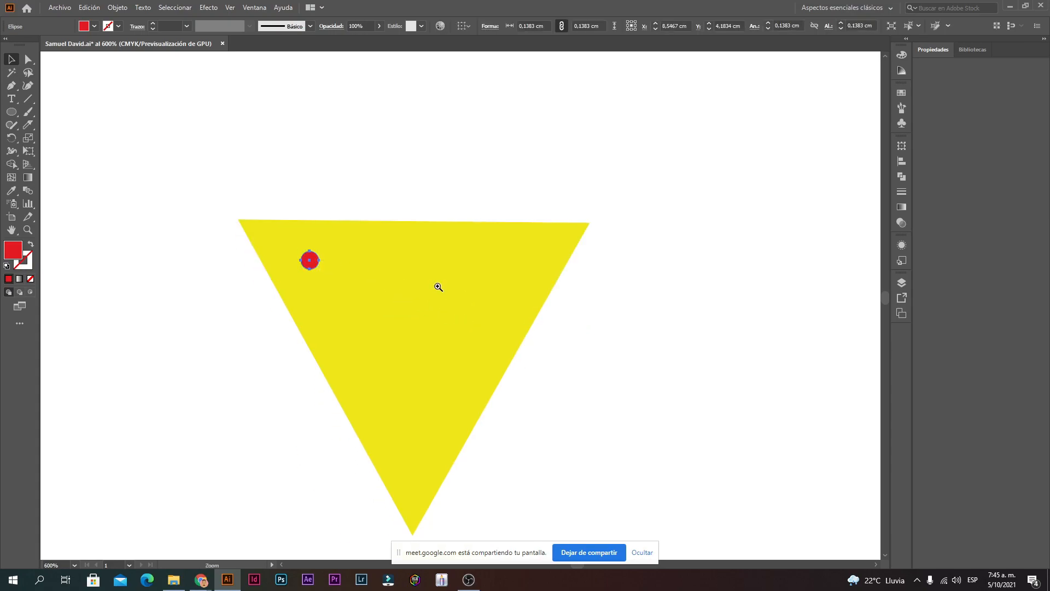
{"action": "key", "text": "ctrl+plus"}
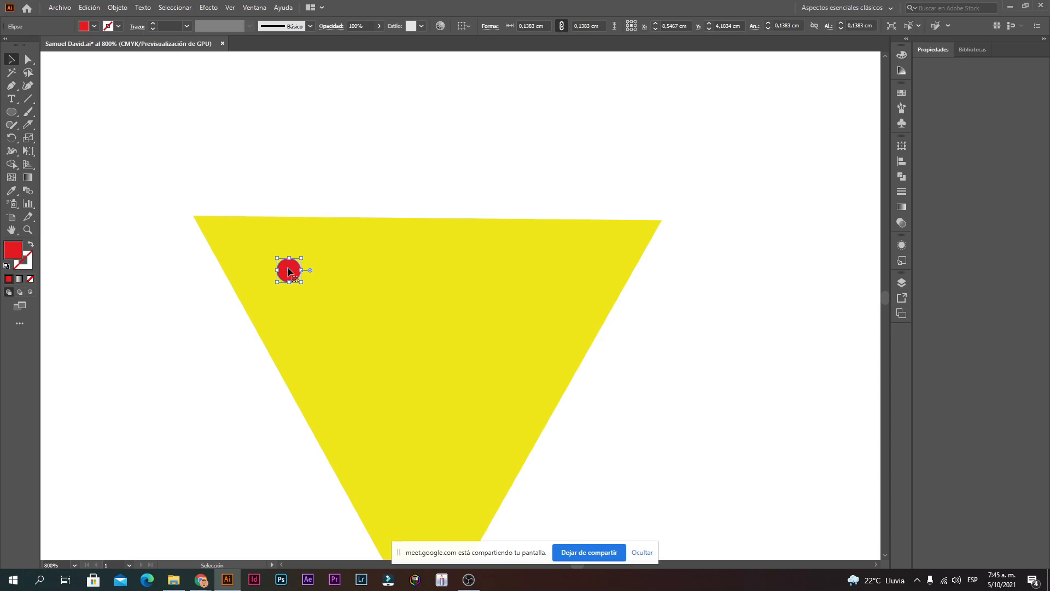
Step: Try an Alt-drag copy of the red circle, then undo it
{"action": "left_click_drag", "start_coordinate": [289, 271], "coordinate": [330, 271]}
{"action": "key", "text": "alt+shift"}
{"action": "key", "text": "ctrl+z"}
{"action": "left_click", "coordinate": [658, 280]}
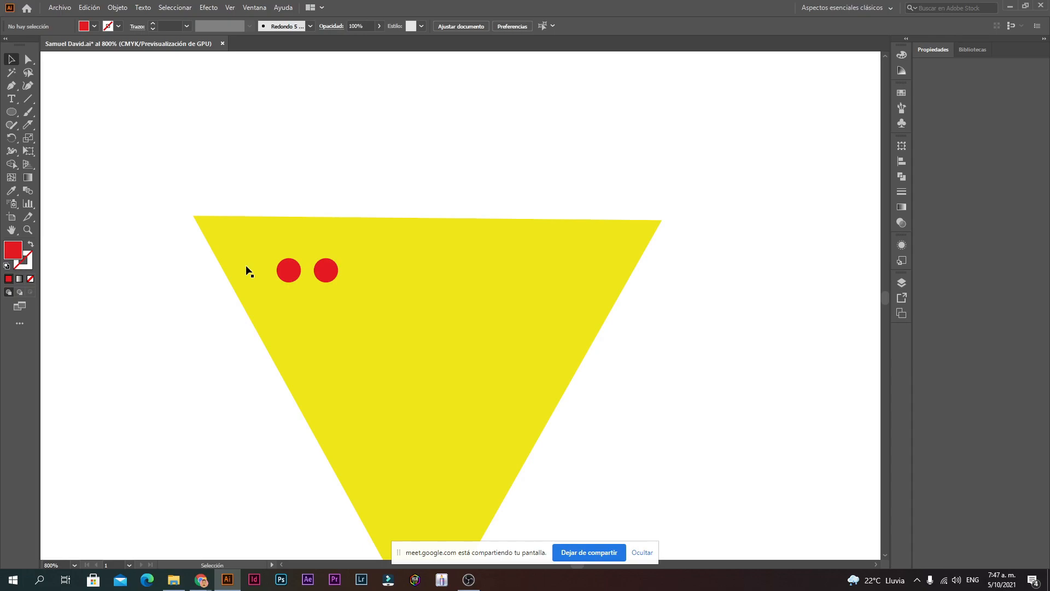
Step: Alt-drag a copy of the red circle rightward and repeat with Ctrl+D to build a row of nine
{"action": "key", "text": "a"}
{"action": "key", "text": "v"}
{"action": "left_click", "coordinate": [326, 273]}
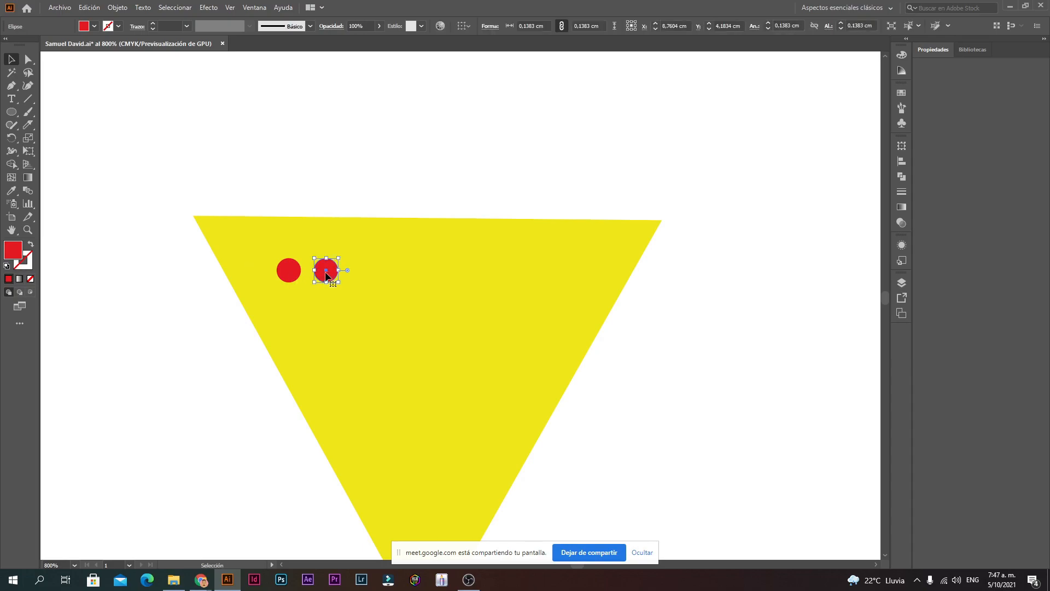
{"action": "left_click_drag", "start_coordinate": [327, 274], "coordinate": [361, 274]}
{"action": "key", "text": "a"}
{"action": "key", "text": "ctrl+d"}
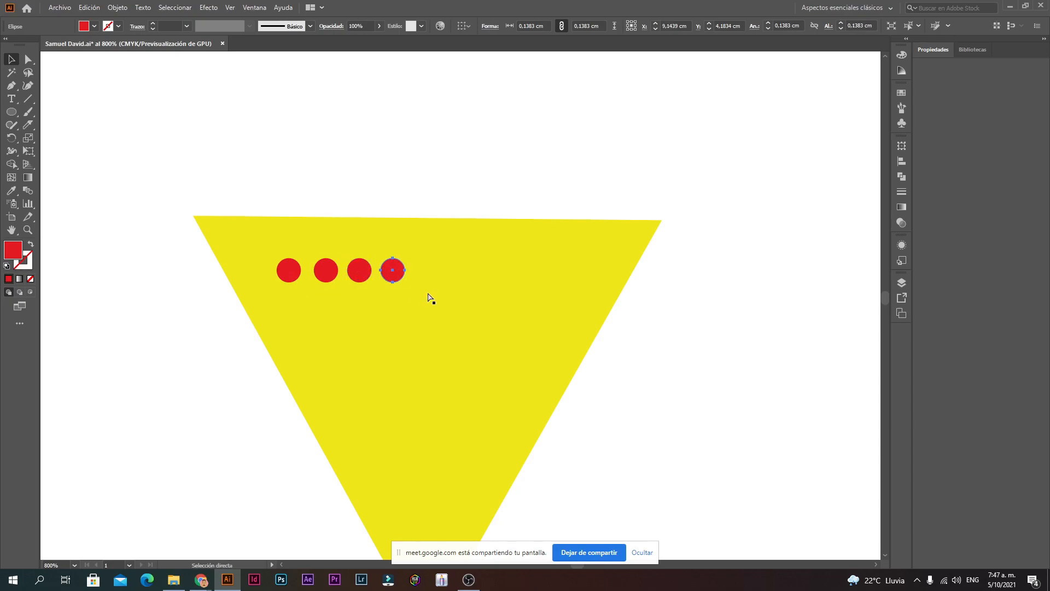
{"action": "key", "text": "ctrl+d"}
{"action": "key", "text": "ctrl+d"}
{"action": "key", "text": "ctrl+d"}
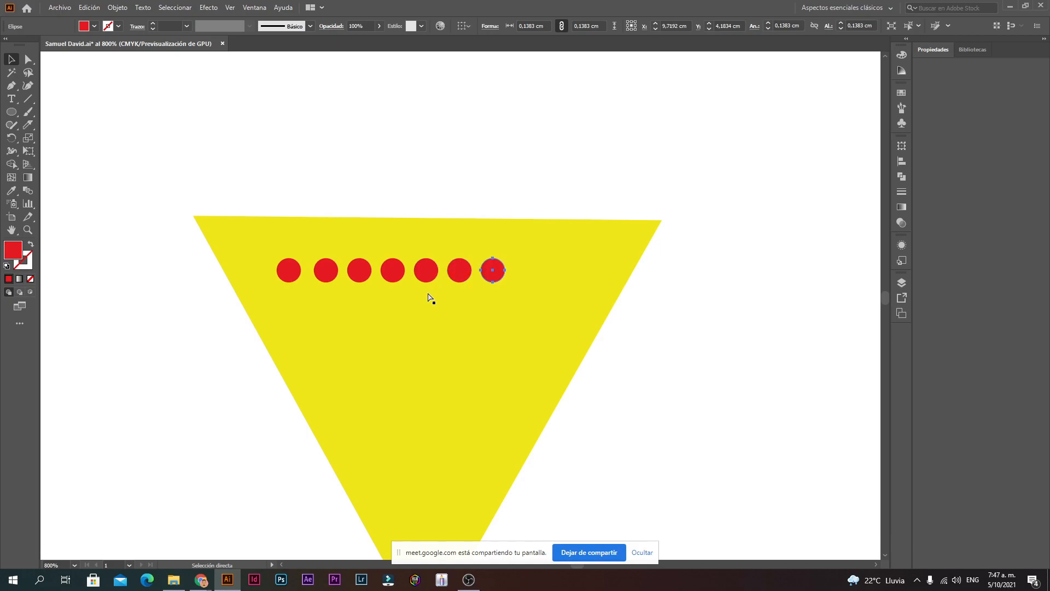
{"action": "key", "text": "ctrl+d"}
{"action": "key", "text": "ctrl+d"}
{"action": "key", "text": "v"}
{"action": "left_click", "coordinate": [675, 306]}
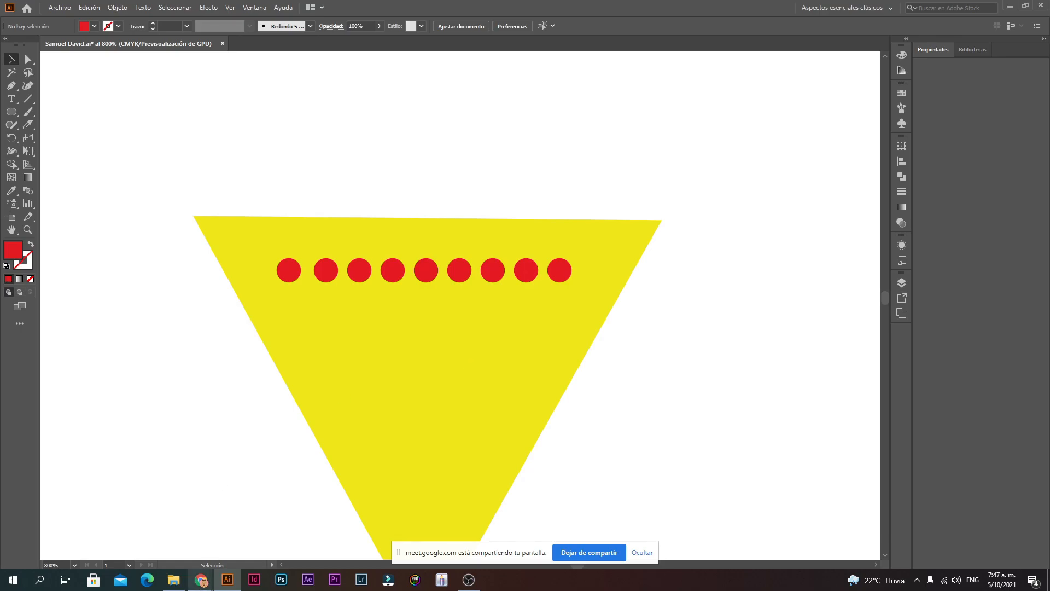
Step: Briefly open and minimize OBS from the taskbar, then return to the Illustrator canvas
{"action": "mouse_move", "coordinate": [201, 579]}
{"action": "mouse_move", "coordinate": [173, 546]}
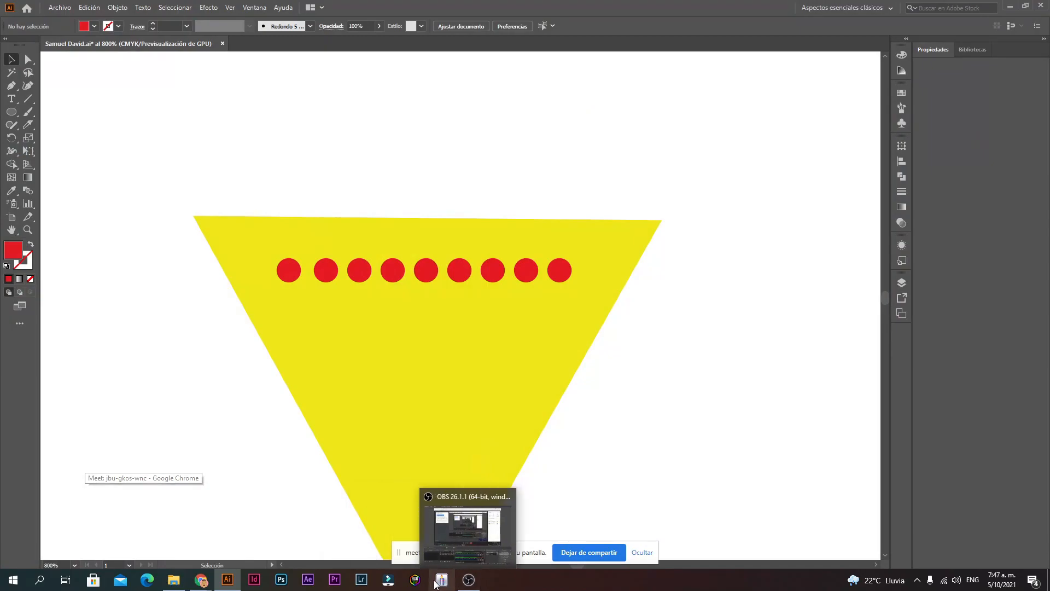
{"action": "left_click", "coordinate": [469, 581]}
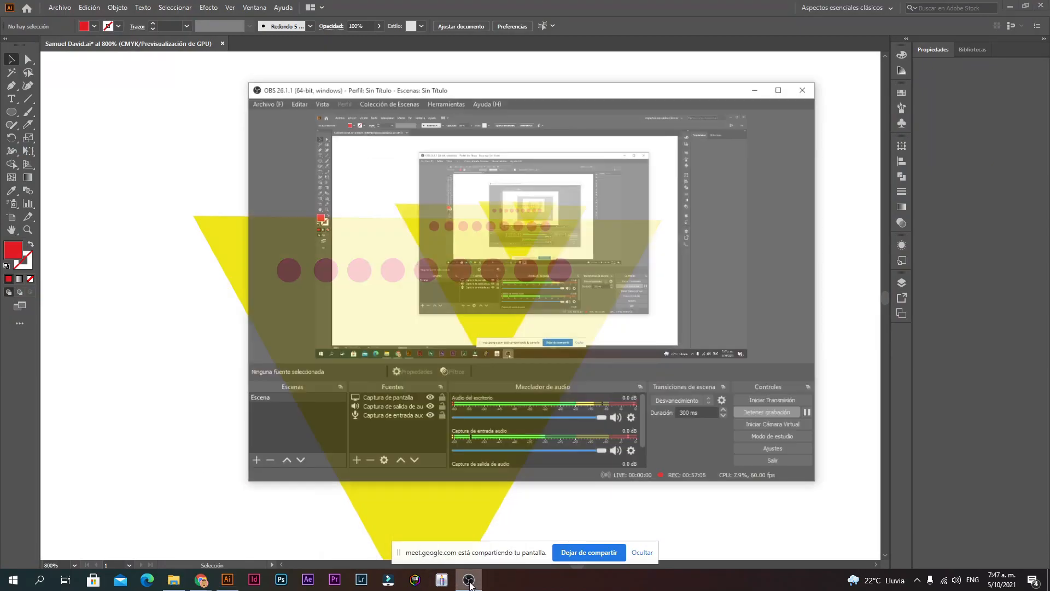
{"action": "left_click", "coordinate": [469, 581]}
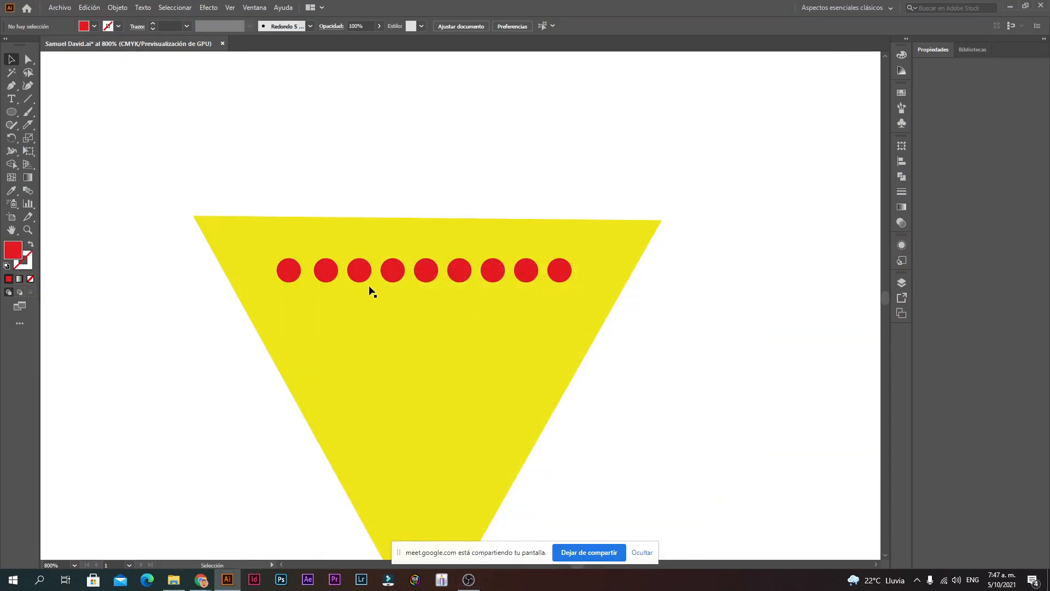
{"action": "left_click", "coordinate": [291, 276]}
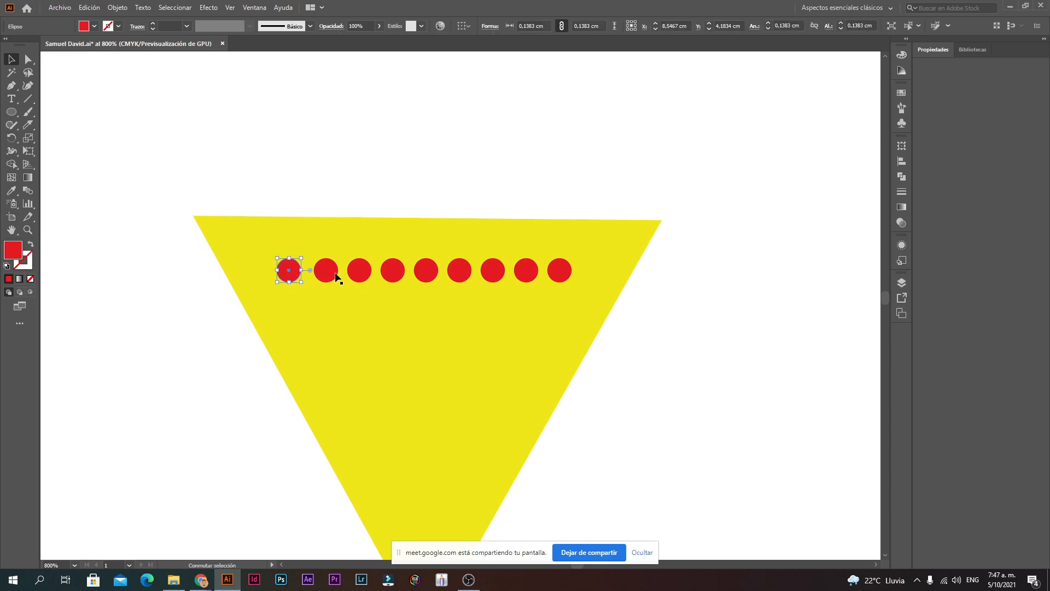
{"action": "left_click", "coordinate": [760, 378]}
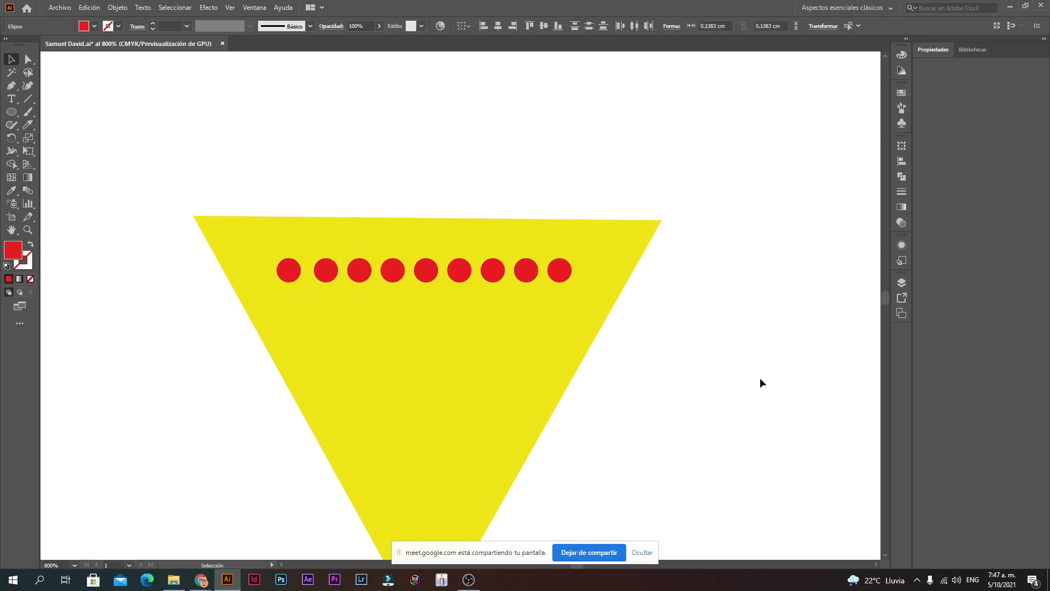
Step: Start shift-selecting the middle red dots, then clear the selection
{"action": "left_click", "coordinate": [337, 268]}
{"action": "left_click", "coordinate": [364, 274], "text": "shift"}
{"action": "left_click", "coordinate": [399, 276], "text": "shift"}
{"action": "left_click", "coordinate": [430, 273], "text": "shift"}
{"action": "left_click", "coordinate": [462, 273], "text": "shift"}
{"action": "left_click", "coordinate": [635, 366]}
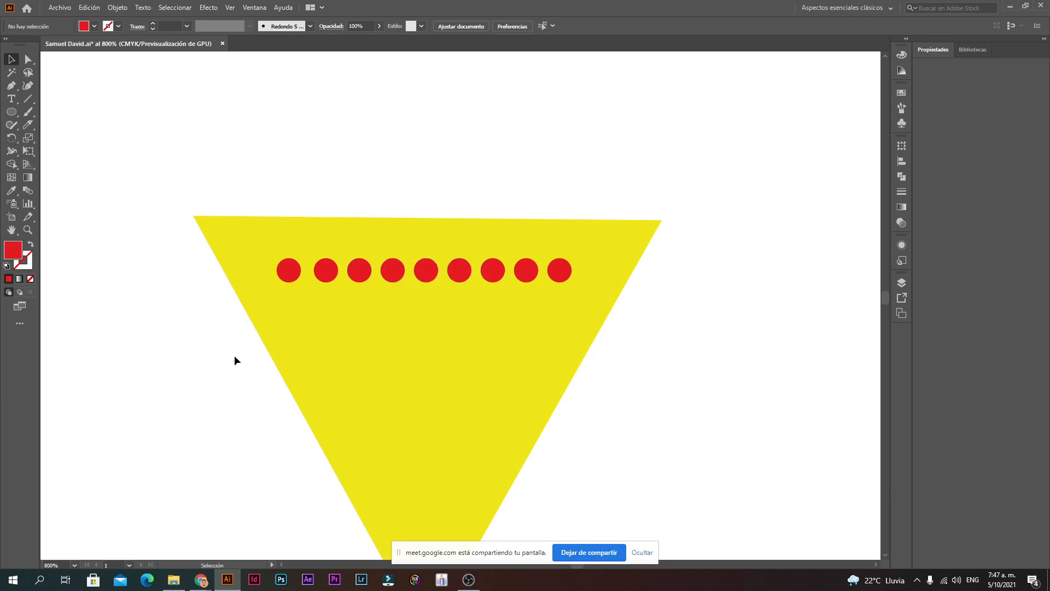
Step: Shift-select the seven middle dots of the nine-dot row
{"action": "left_click", "coordinate": [329, 270], "text": "shift"}
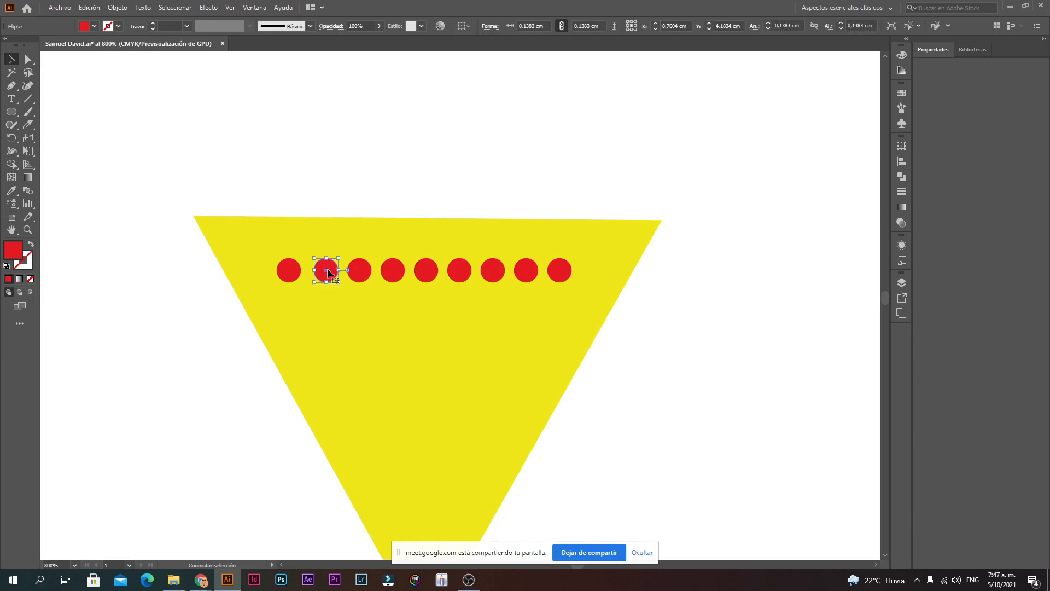
{"action": "left_click", "coordinate": [367, 277], "text": "shift"}
{"action": "left_click", "coordinate": [398, 273], "text": "shift"}
{"action": "left_click", "coordinate": [427, 272], "text": "shift"}
{"action": "left_click", "coordinate": [463, 273], "text": "shift"}
{"action": "left_click", "coordinate": [491, 272], "text": "shift"}
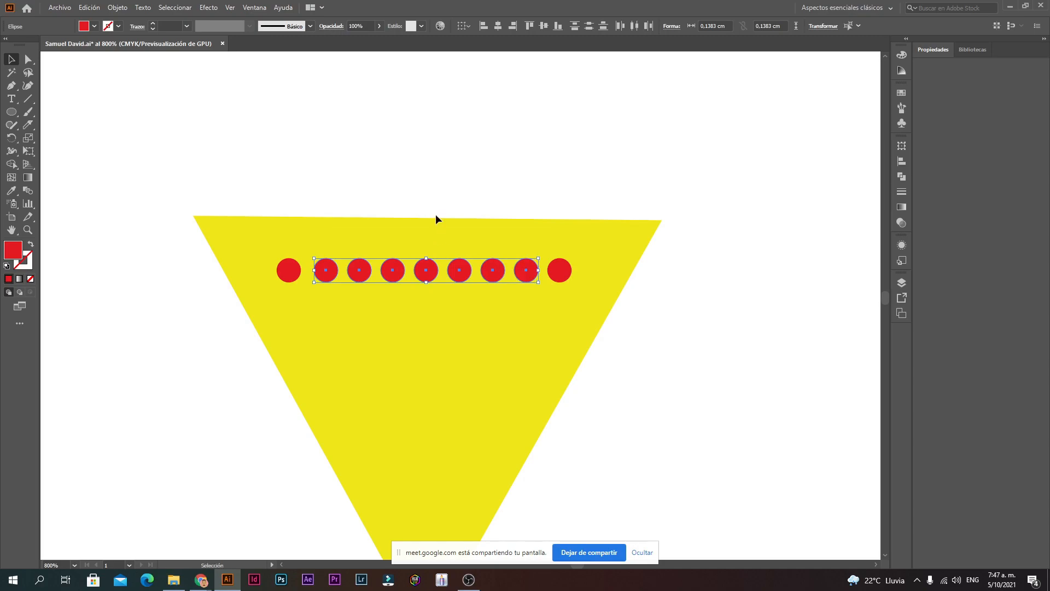
{"action": "scroll", "coordinate": [435, 273], "scroll_direction": "down", "scroll_amount": 2}
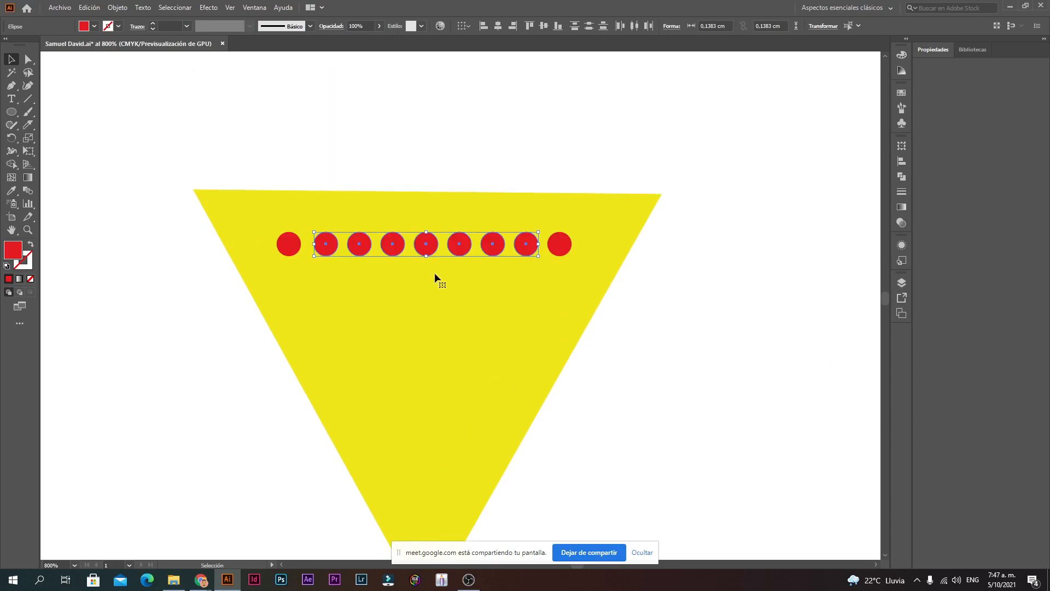
{"action": "scroll", "coordinate": [434, 272], "scroll_direction": "up", "scroll_amount": 1}
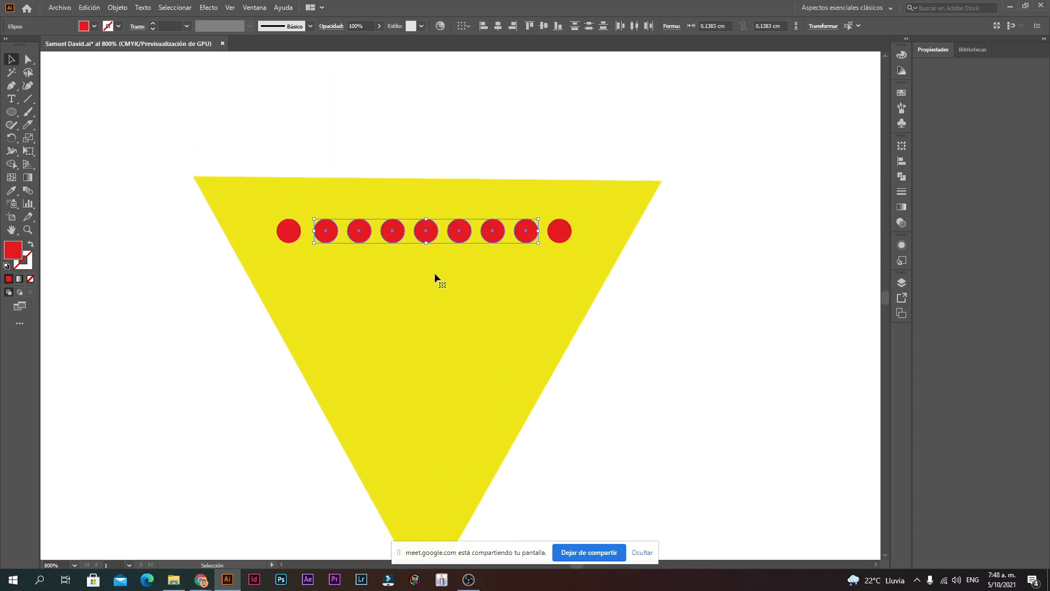
Step: Try moving the triangle together with the dots, undo it, and drop the triangle from the selection
{"action": "left_click", "coordinate": [399, 357], "text": "shift"}
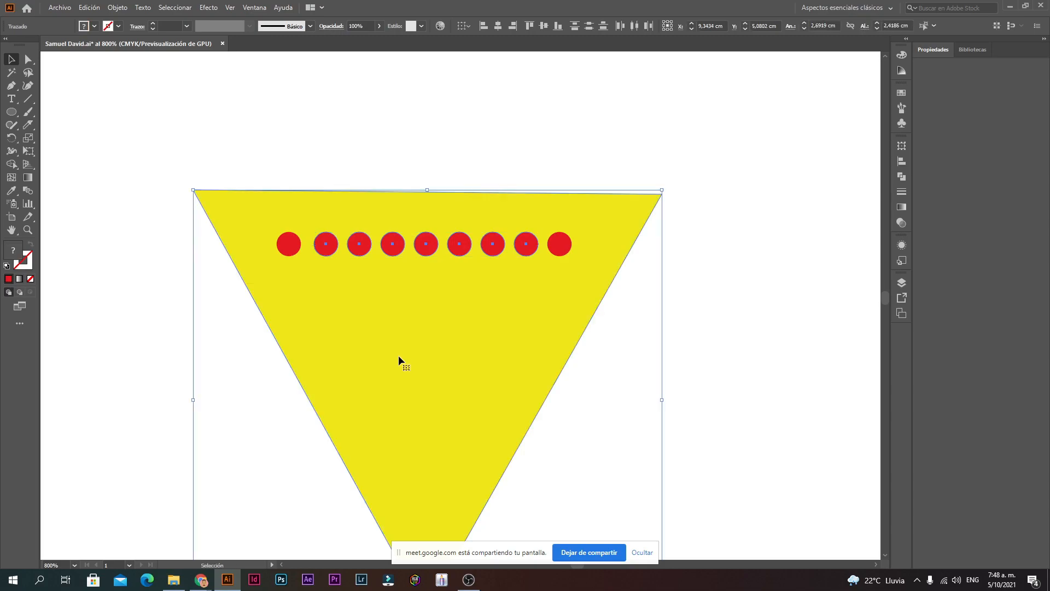
{"action": "left_click_drag", "start_coordinate": [398, 355], "coordinate": [743, 287]}
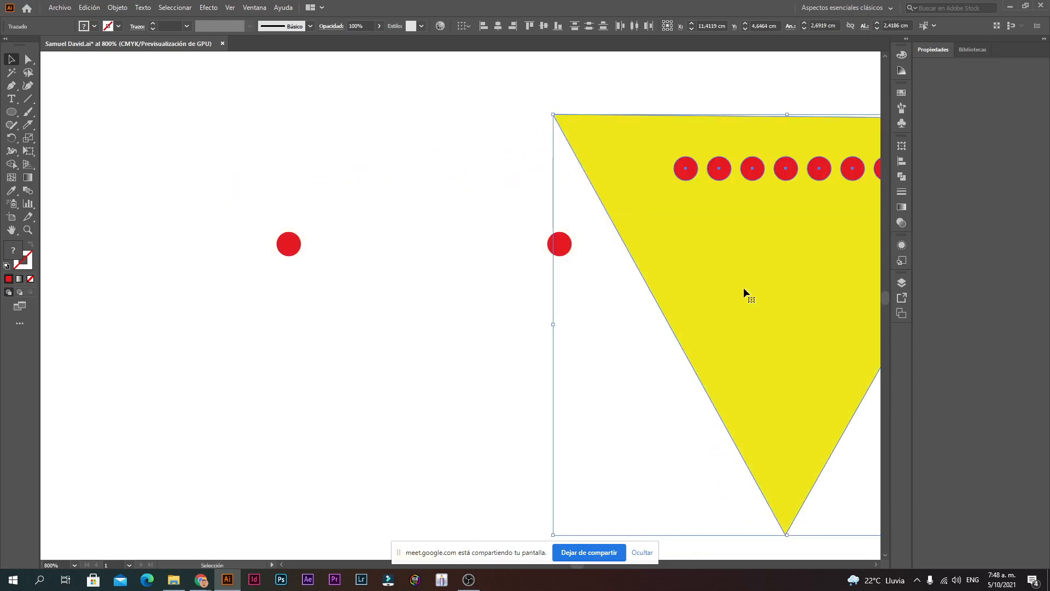
{"action": "key", "text": "ctrl+z"}
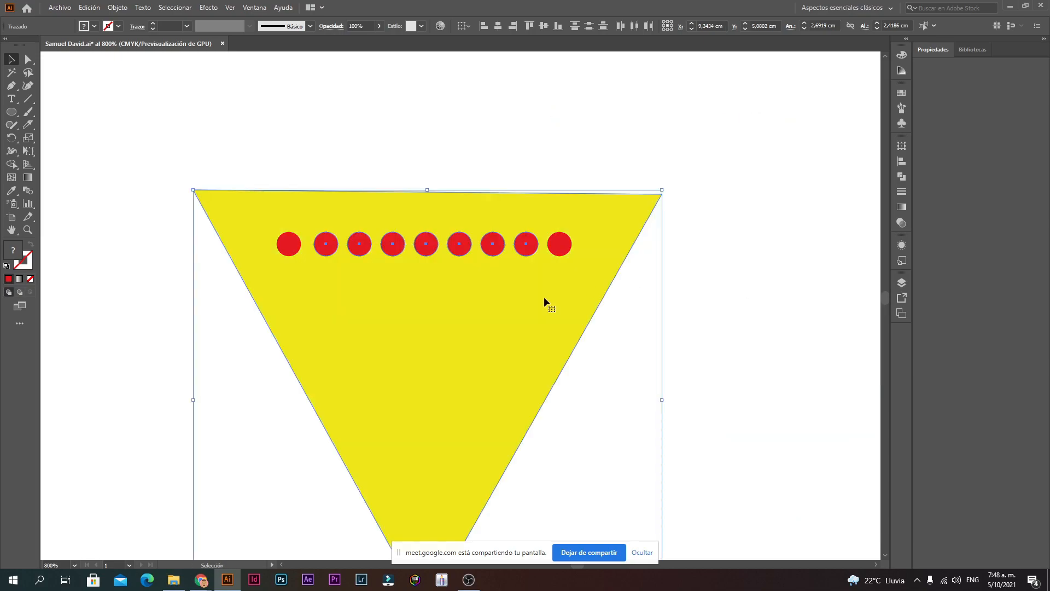
{"action": "left_click", "coordinate": [432, 317], "text": "shift"}
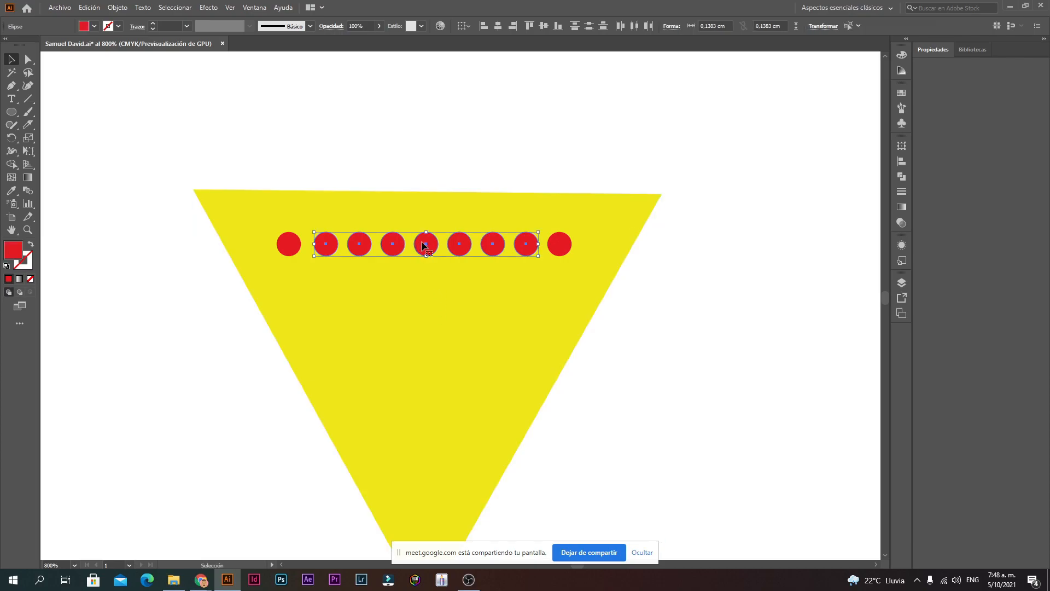
Step: Alt-drag a copy of the seven dots just below the top row, then zoom out
{"action": "left_click_drag", "start_coordinate": [424, 245], "coordinate": [423, 285]}
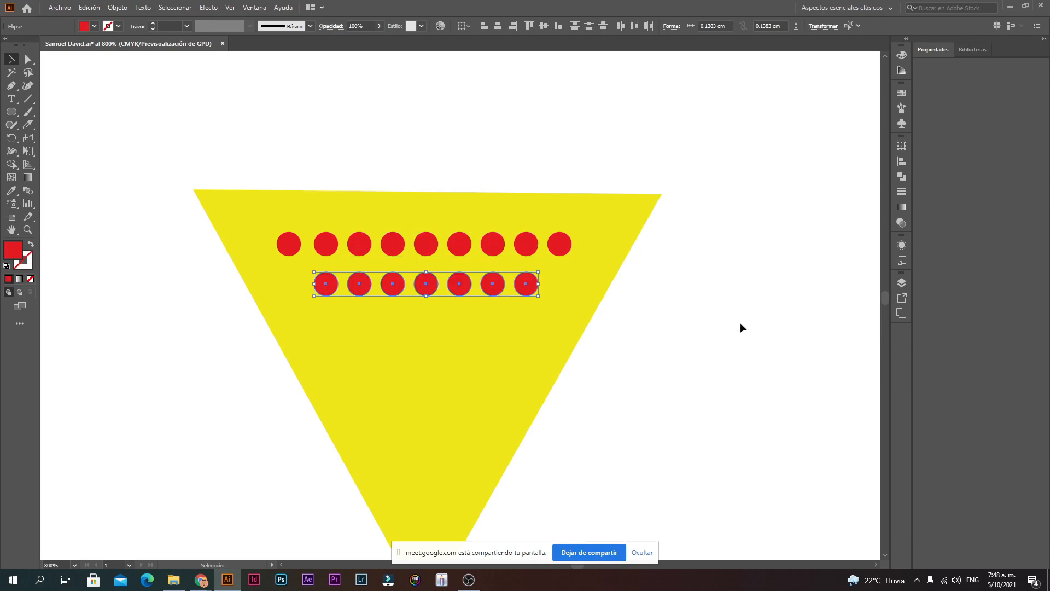
{"action": "left_click", "coordinate": [740, 328]}
{"action": "left_click", "coordinate": [431, 408], "text": "ctrl+alt"}
{"action": "left_click", "coordinate": [476, 265], "text": "ctrl+alt"}
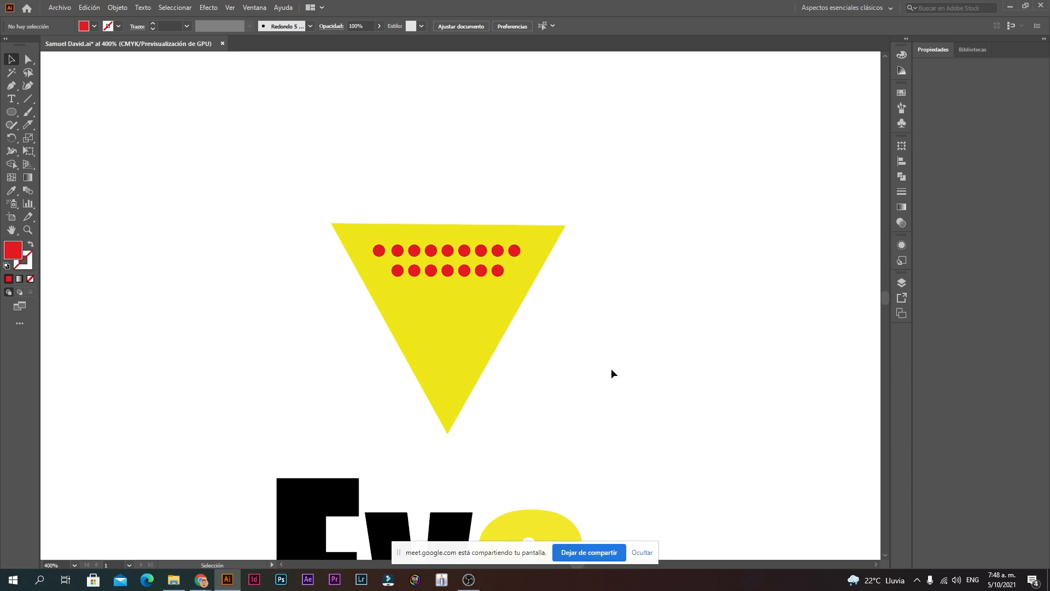
{"action": "left_click", "coordinate": [505, 405], "text": "ctrl+alt"}
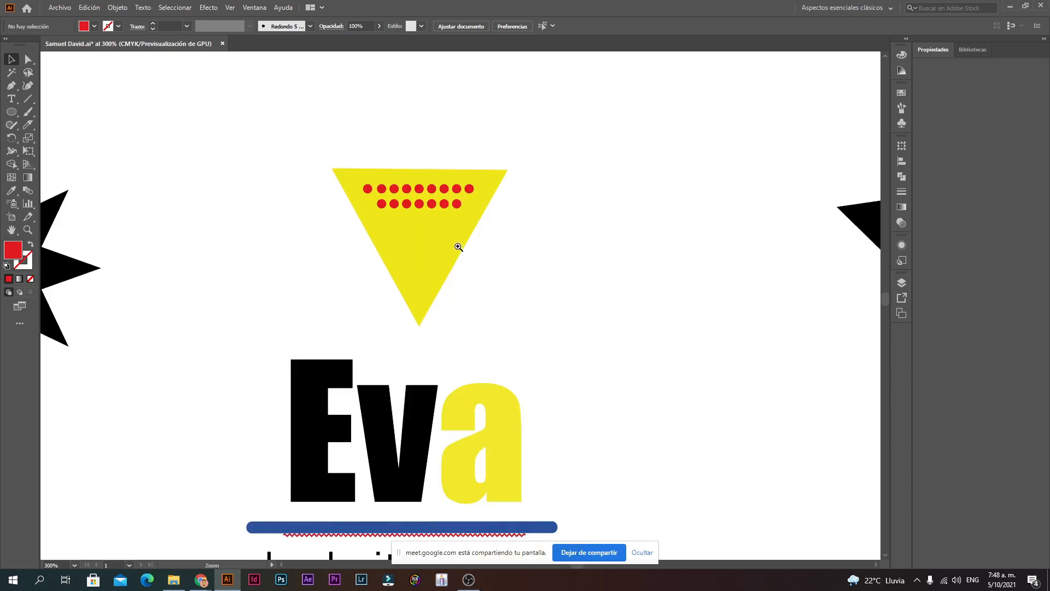
Step: Zoom in and shift-select the five middle dots of the seven-dot row
{"action": "left_click", "coordinate": [459, 246], "text": "ctrl"}
{"action": "left_click", "coordinate": [466, 288], "text": "ctrl"}
{"action": "left_click", "coordinate": [466, 288], "text": "ctrl"}
{"action": "left_click", "coordinate": [259, 272], "text": "ctrl"}
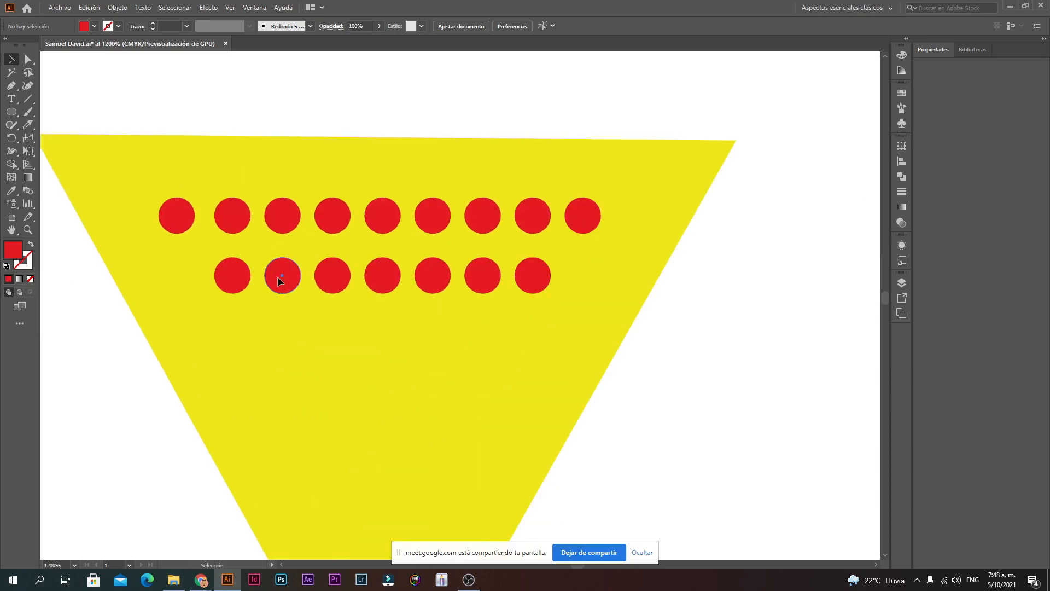
{"action": "left_click", "coordinate": [279, 280]}
{"action": "left_click", "coordinate": [348, 283], "text": "shift"}
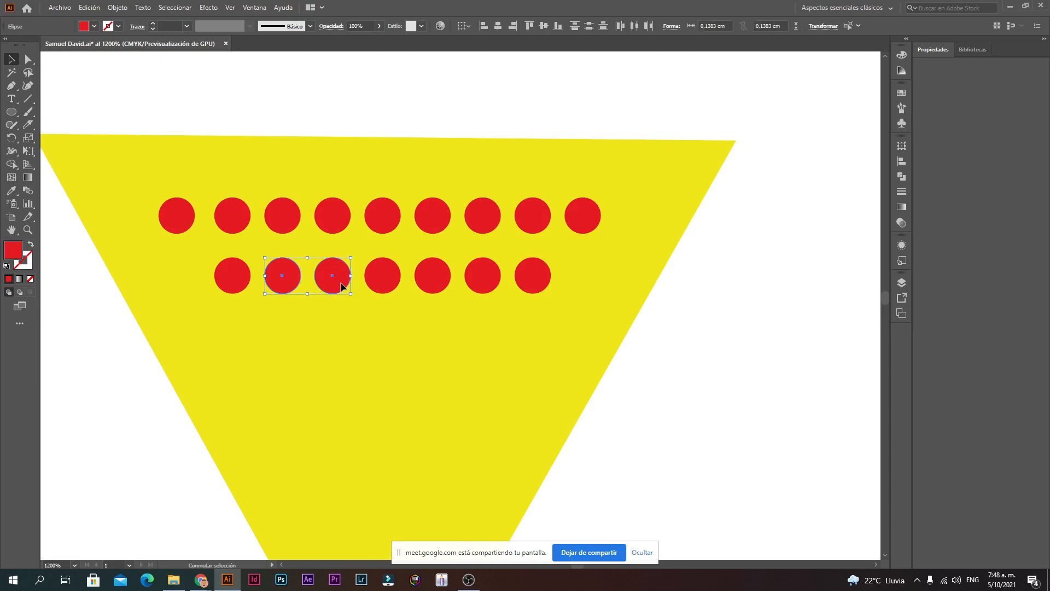
{"action": "left_click", "coordinate": [389, 278], "text": "shift"}
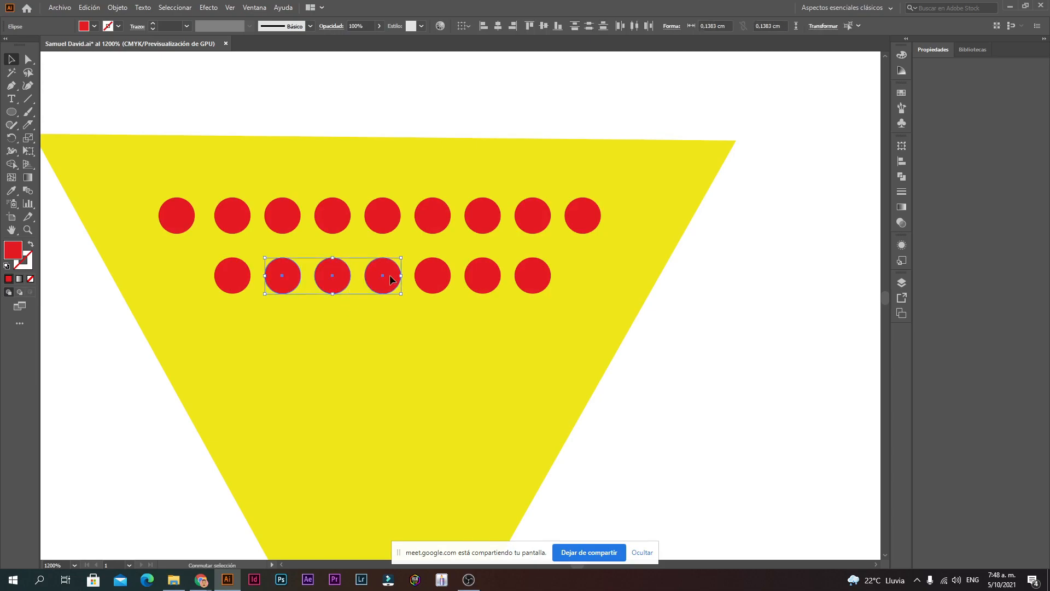
{"action": "left_click", "coordinate": [434, 277], "text": "shift"}
{"action": "left_click", "coordinate": [495, 285], "text": "shift"}
Step: Alt-drag the five dots one row down and repeat the copy with Ctrl+D
{"action": "left_click_drag", "start_coordinate": [480, 282], "coordinate": [481, 340]}
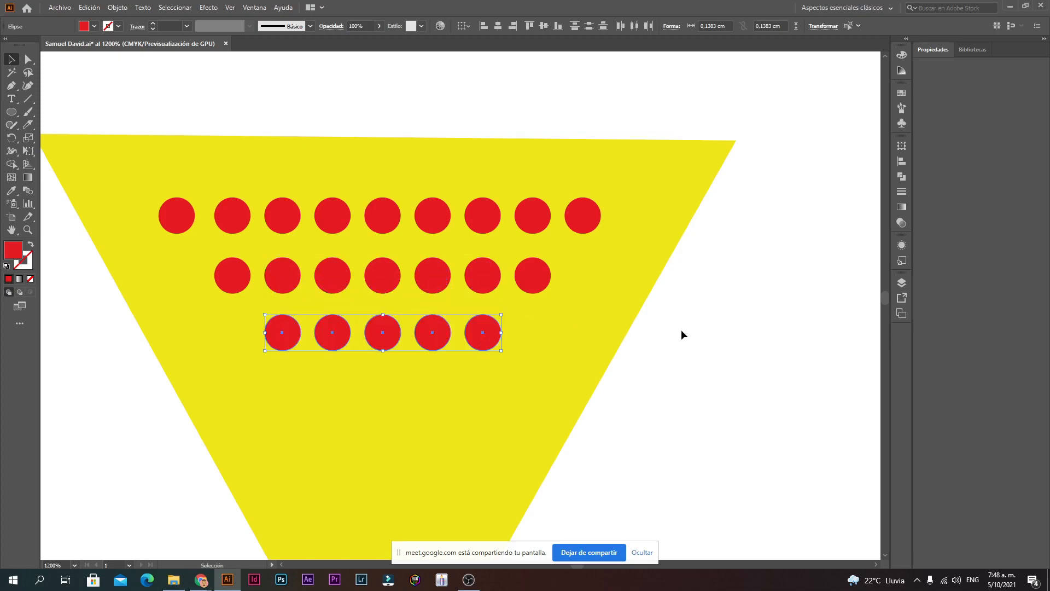
{"action": "scroll", "coordinate": [663, 426], "scroll_direction": "down", "scroll_amount": 3}
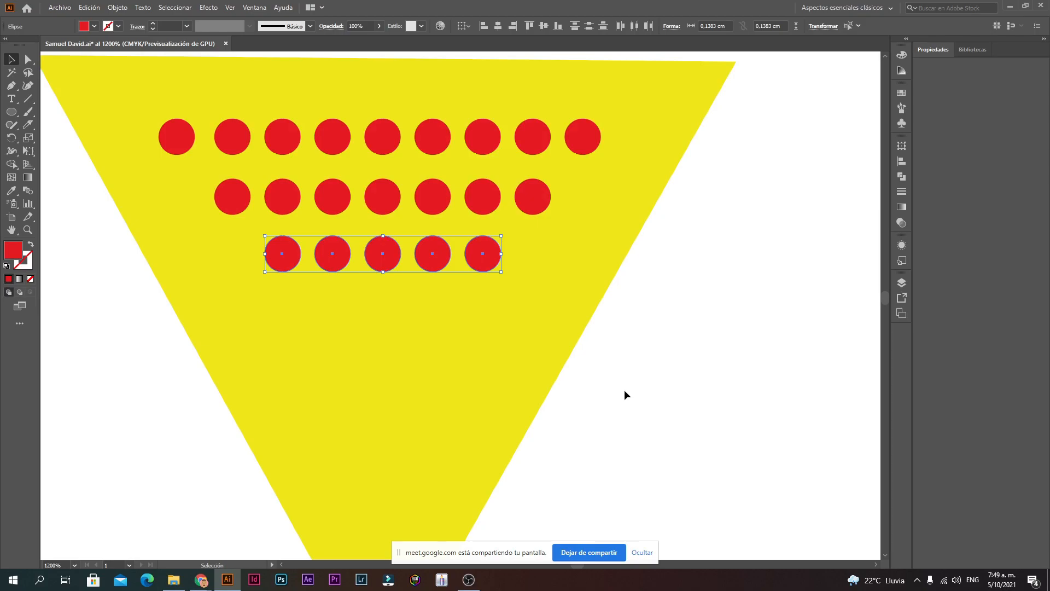
{"action": "key", "text": "ctrl+d"}
{"action": "key", "text": "ctrl+d"}
{"action": "key", "text": "ctrl+d"}
{"action": "key", "text": "ctrl+d"}
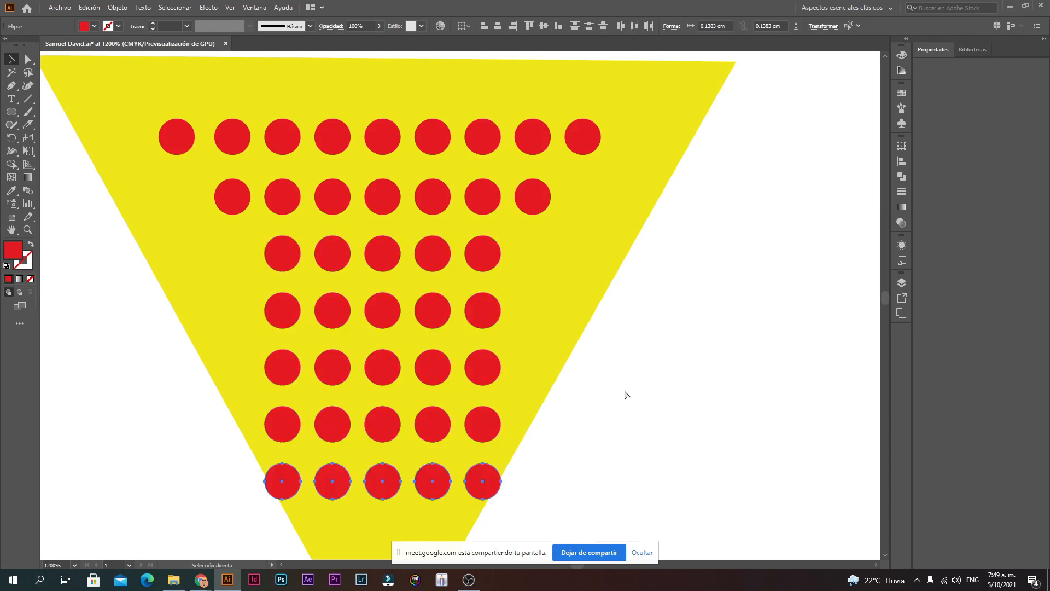
Step: Delete the rightmost dot of the bottom dot row
{"action": "left_click", "coordinate": [580, 429]}
{"action": "left_click", "coordinate": [522, 419], "text": "ctrl+alt"}
{"action": "left_click", "coordinate": [522, 418], "text": "ctrl+alt"}
{"action": "left_click", "coordinate": [390, 216], "text": "ctrl+alt"}
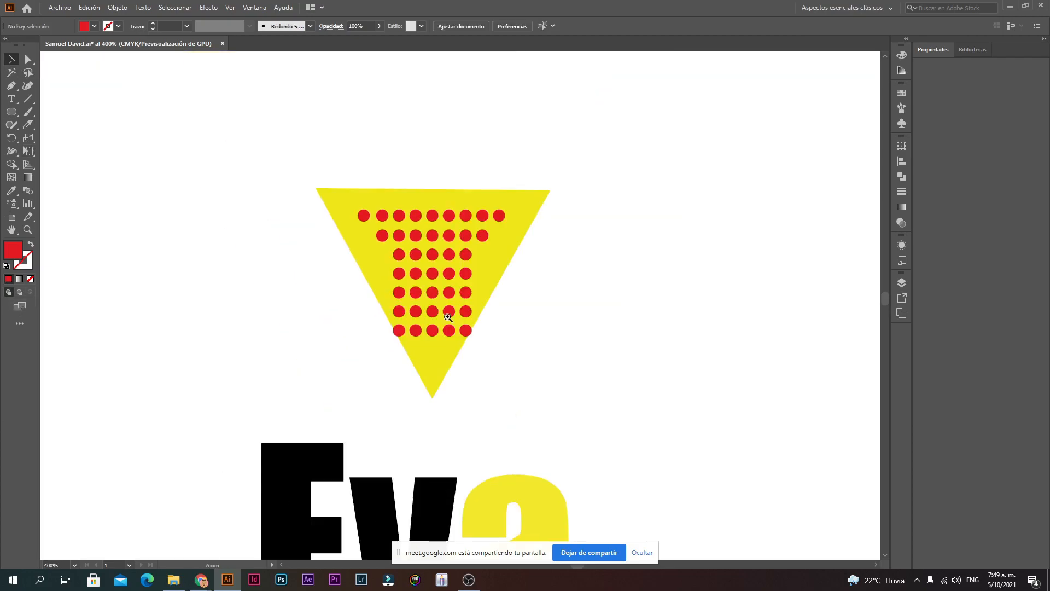
{"action": "left_click", "coordinate": [457, 346], "text": "ctrl"}
{"action": "left_click", "coordinate": [469, 333], "text": "ctrl"}
{"action": "left_click", "coordinate": [485, 333]}
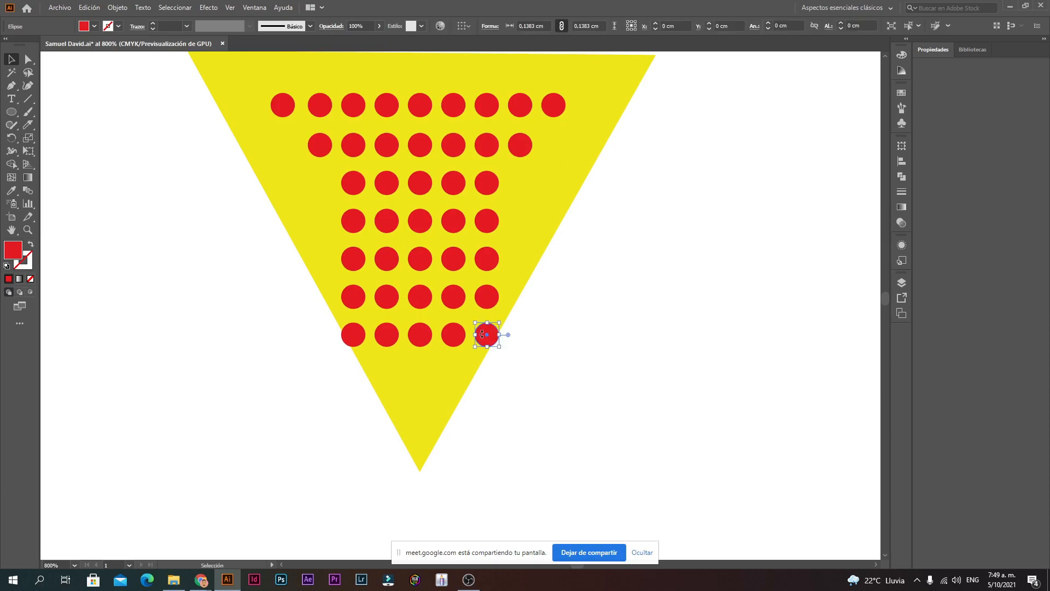
{"action": "key", "text": "Delete"}
Step: Select the bottom row's leftmost dot and delete the fourth row's rightmost dot
{"action": "left_click", "coordinate": [353, 334]}
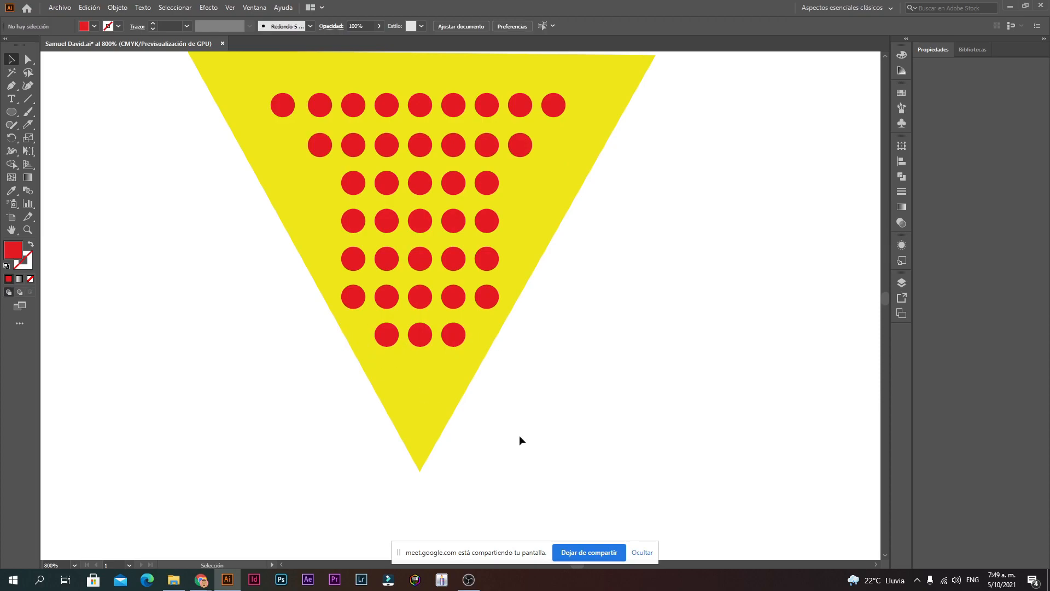
{"action": "left_click", "coordinate": [464, 349], "text": "ctrl+alt"}
{"action": "left_click", "coordinate": [464, 349], "text": "ctrl+alt"}
{"action": "left_click", "coordinate": [464, 348], "text": "ctrl+alt"}
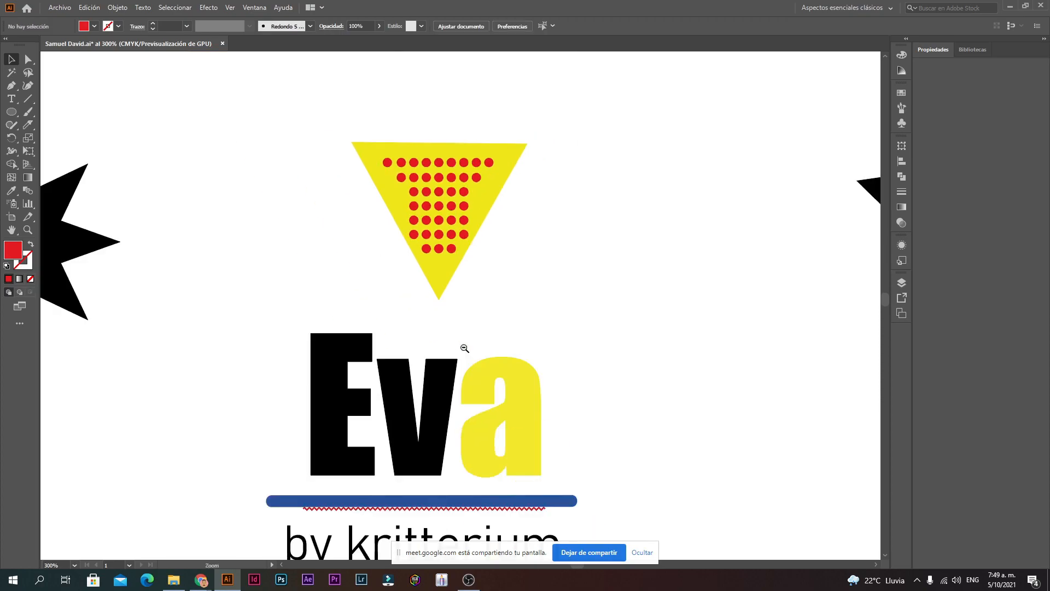
{"action": "left_click", "coordinate": [434, 249], "text": "ctrl"}
{"action": "left_click", "coordinate": [434, 249], "text": "ctrl"}
{"action": "left_click", "coordinate": [507, 333], "text": "ctrl"}
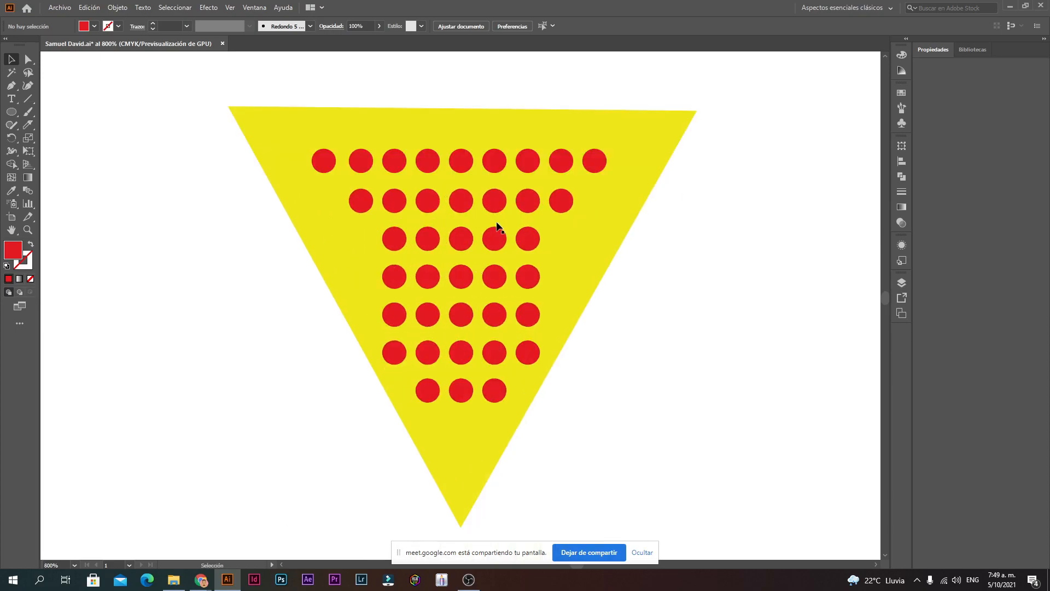
{"action": "left_click", "coordinate": [523, 272]}
{"action": "key", "text": "Delete"}
Step: Delete the remaining outer dots of the fourth and fifth rows, then select the bottom dot rows
{"action": "left_click", "coordinate": [393, 279]}
{"action": "left_click_drag", "start_coordinate": [392, 279], "coordinate": [524, 320]}
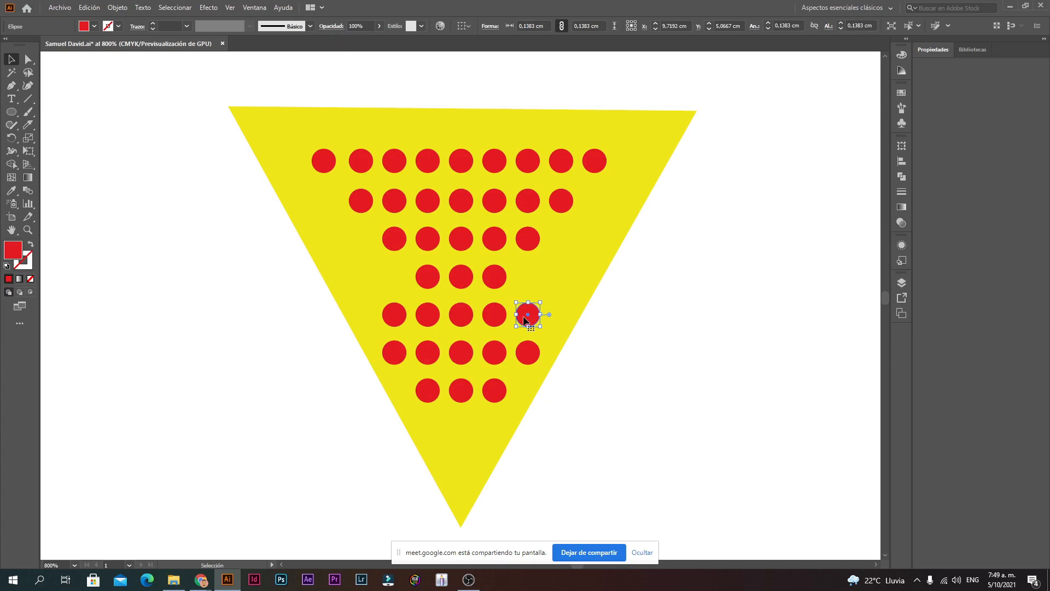
{"action": "key", "text": "Delete"}
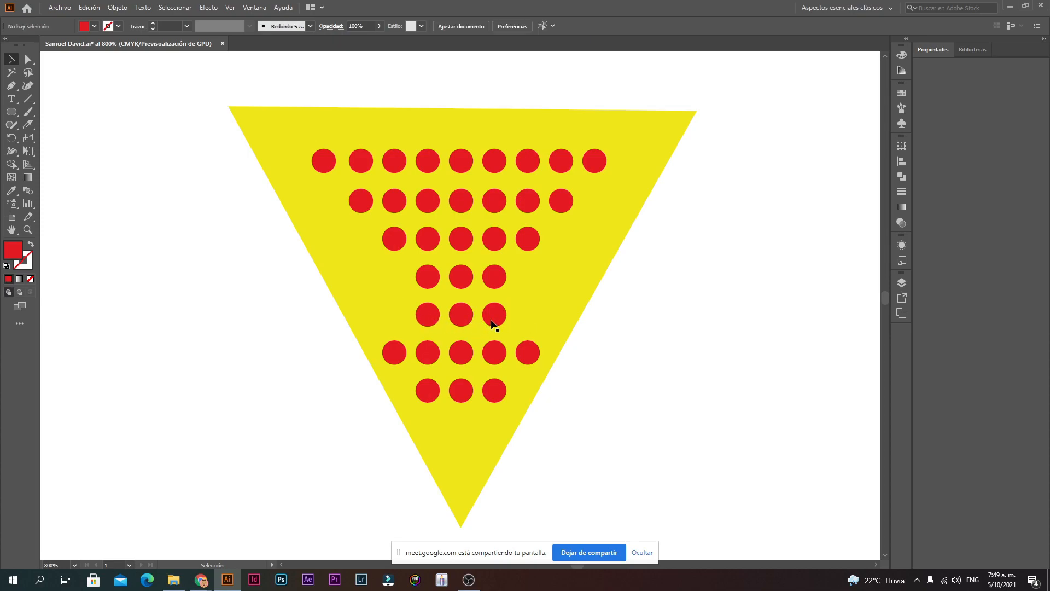
{"action": "left_click", "coordinate": [492, 322]}
{"action": "key", "text": "Delete"}
{"action": "left_click", "coordinate": [437, 316]}
{"action": "key", "text": "Delete"}
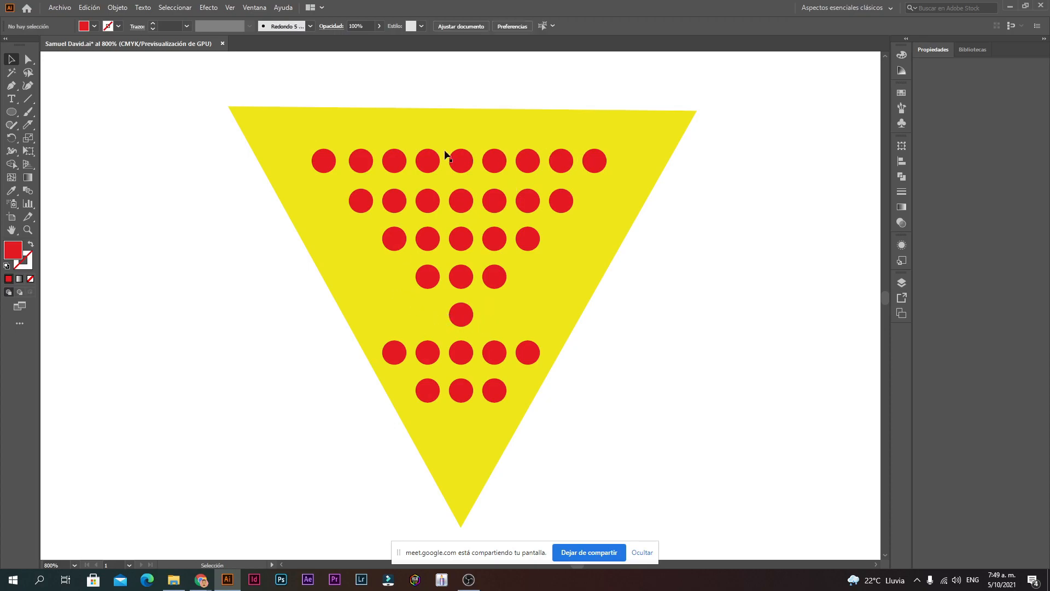
{"action": "left_click_drag", "start_coordinate": [317, 470], "coordinate": [264, 453]}
Step: Shrink the yellow triangle slightly and move it right, off the red dots
{"action": "left_click", "coordinate": [570, 289]}
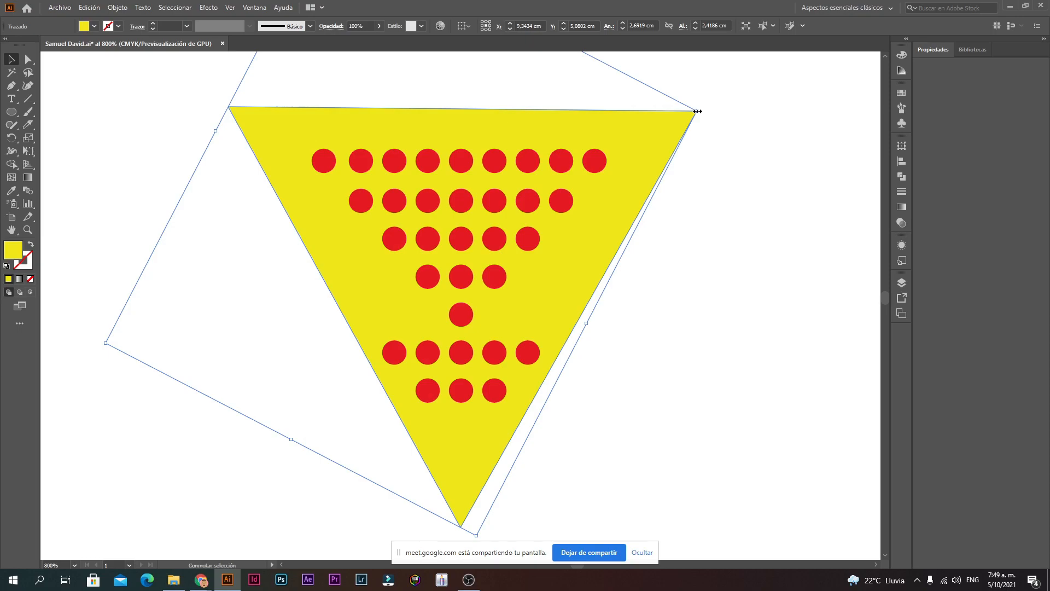
{"action": "left_click_drag", "start_coordinate": [697, 111], "coordinate": [764, 157]}
{"action": "left_click_drag", "start_coordinate": [607, 250], "coordinate": [890, 270]}
{"action": "left_click", "coordinate": [792, 279], "text": "ctrl+alt"}
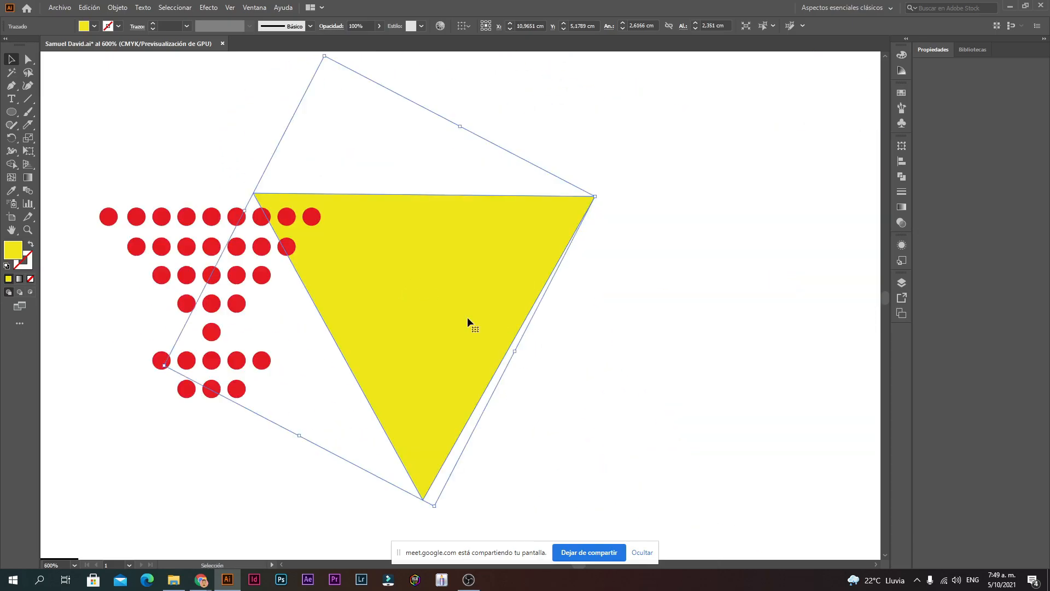
{"action": "left_click_drag", "start_coordinate": [467, 318], "coordinate": [613, 323]}
Step: Scale the yellow triangle down to a much smaller size
{"action": "left_click", "coordinate": [17, 85]}
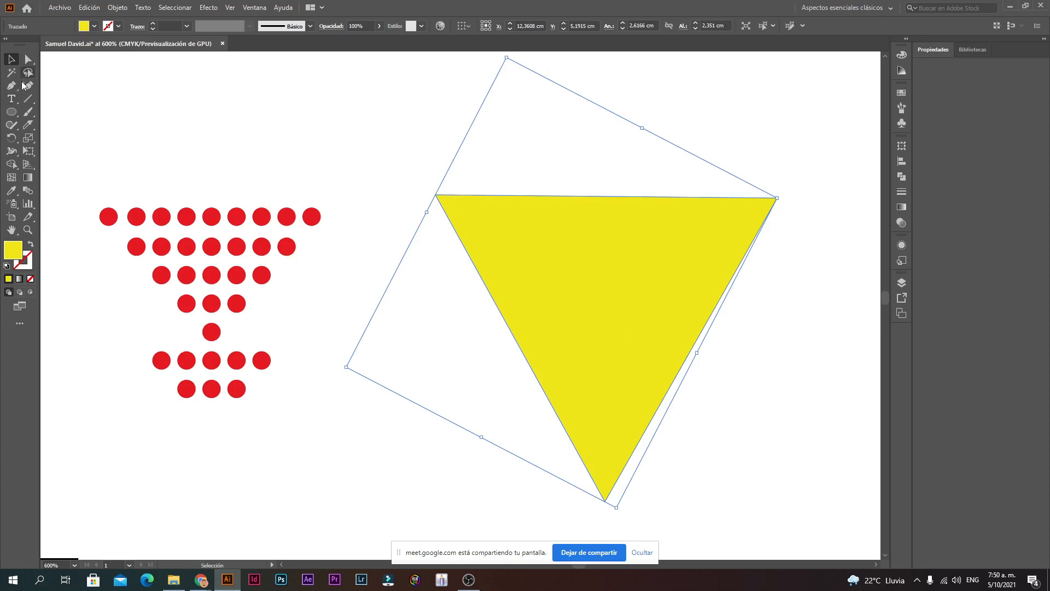
{"action": "left_click", "coordinate": [603, 301]}
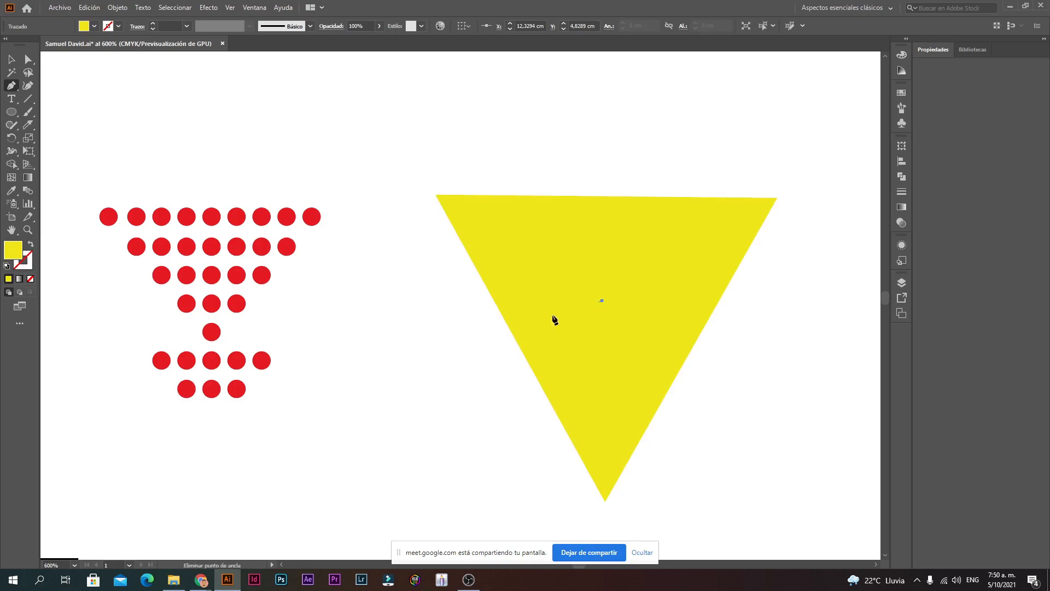
{"action": "left_click", "coordinate": [11, 59]}
{"action": "left_click", "coordinate": [441, 164]}
{"action": "left_click", "coordinate": [649, 288]}
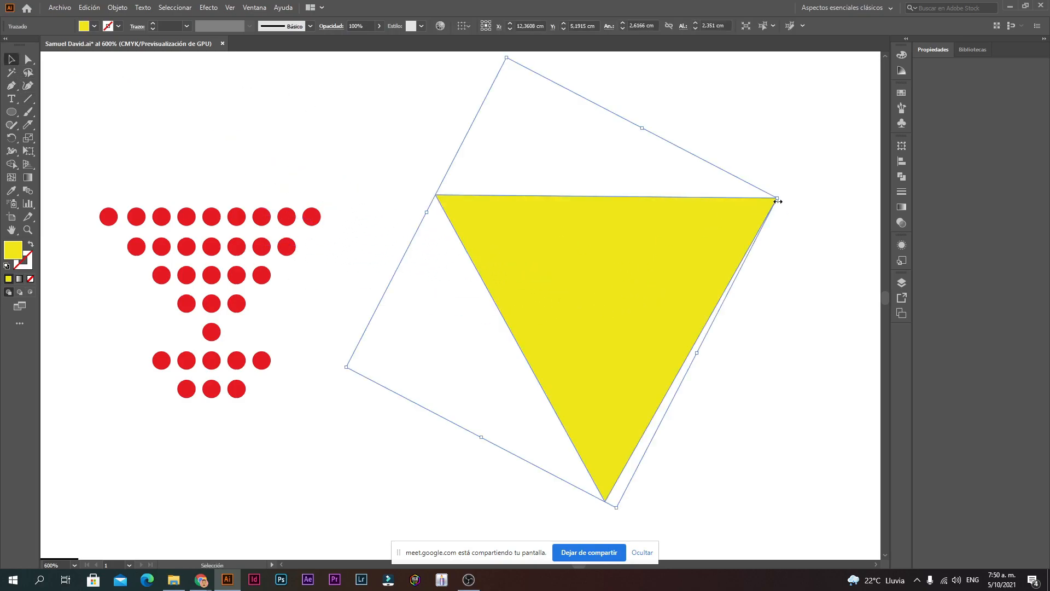
{"action": "left_click_drag", "start_coordinate": [778, 200], "coordinate": [629, 230]}
{"action": "left_click", "coordinate": [518, 269]}
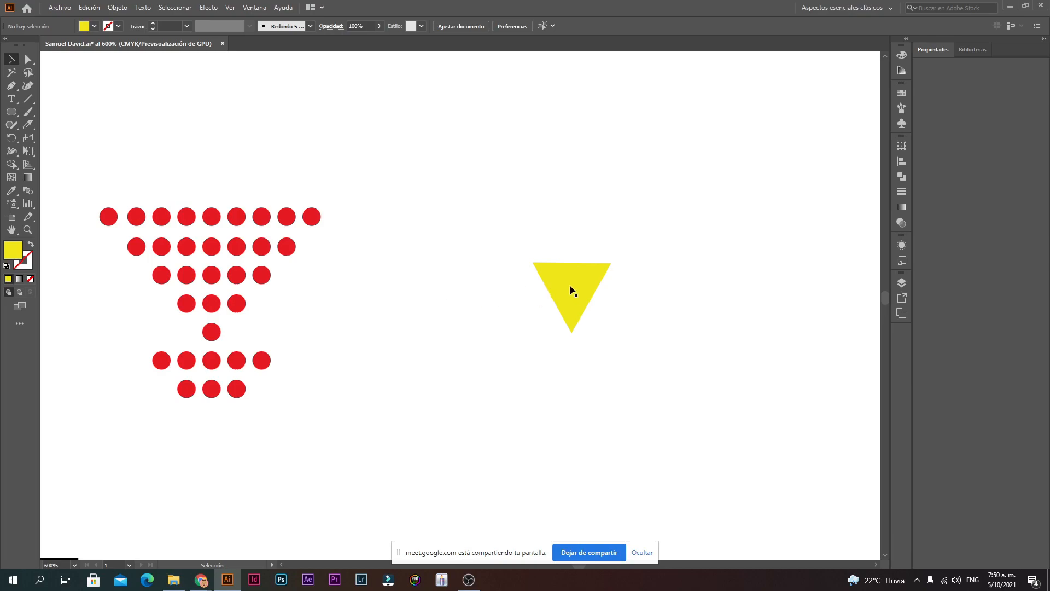
{"action": "left_click", "coordinate": [11, 112]}
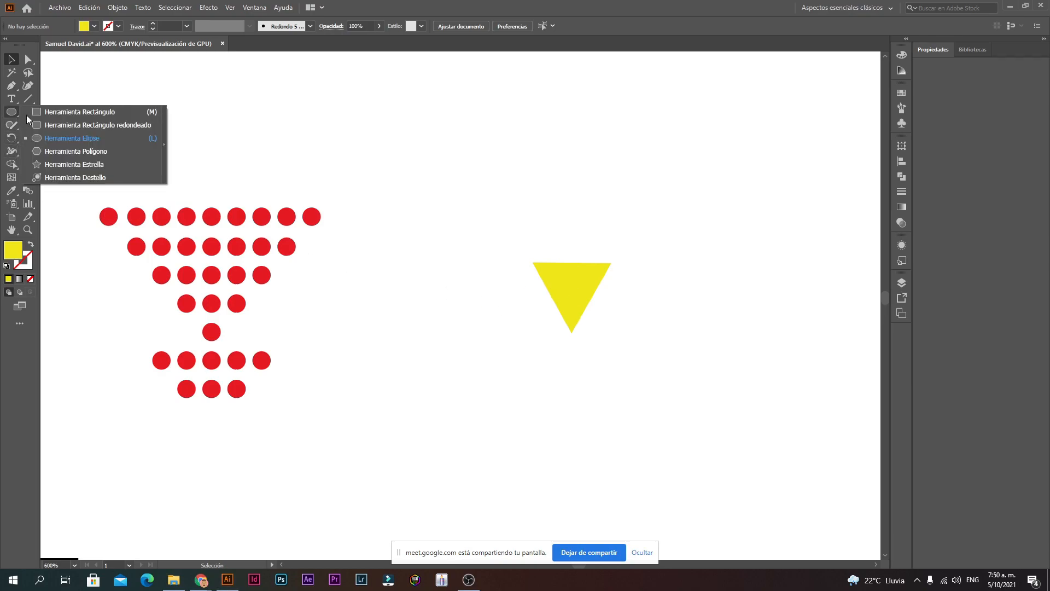
Step: Draw a new three-point star, a triangle, beside the dots
{"action": "left_click", "coordinate": [74, 164]}
{"action": "left_click_drag", "start_coordinate": [380, 261], "coordinate": [393, 374]}
{"action": "key", "text": "Down"}
{"action": "key", "text": "Down"}
{"action": "key", "text": "Down"}
{"action": "key", "text": "Down"}
{"action": "key", "text": "Down"}
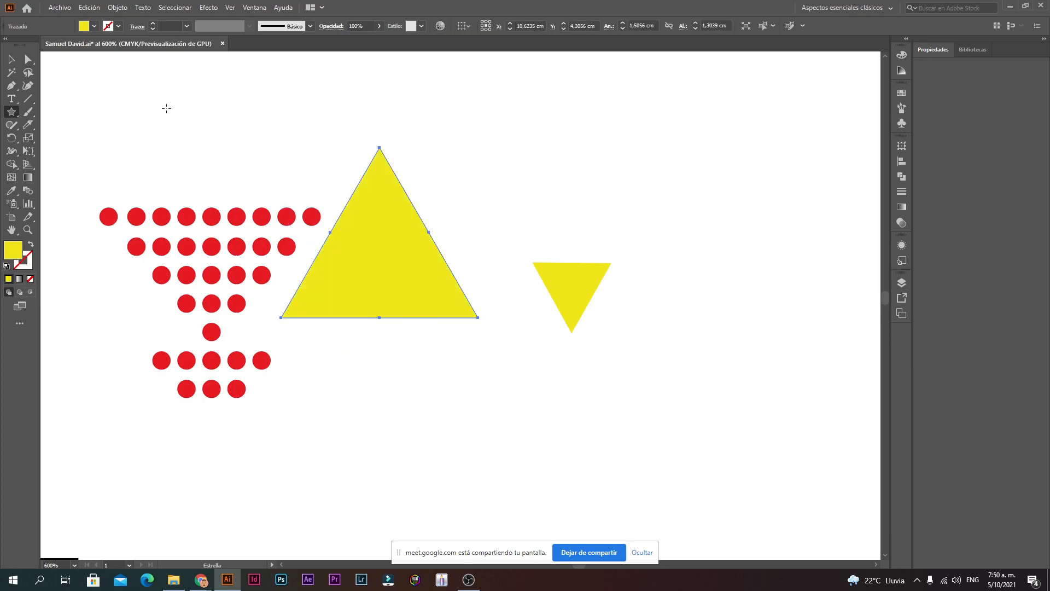
Step: Move and enlarge the new triangle over the big one, flipping it upright
{"action": "left_click", "coordinate": [17, 59]}
{"action": "left_click_drag", "start_coordinate": [558, 288], "coordinate": [380, 230]}
{"action": "left_click_drag", "start_coordinate": [432, 206], "coordinate": [344, 418]}
{"action": "left_click_drag", "start_coordinate": [379, 254], "coordinate": [611, 234]}
{"action": "left_click", "coordinate": [530, 351]}
{"action": "left_click_drag", "start_coordinate": [382, 233], "coordinate": [422, 252]}
{"action": "left_click", "coordinate": [646, 368]}
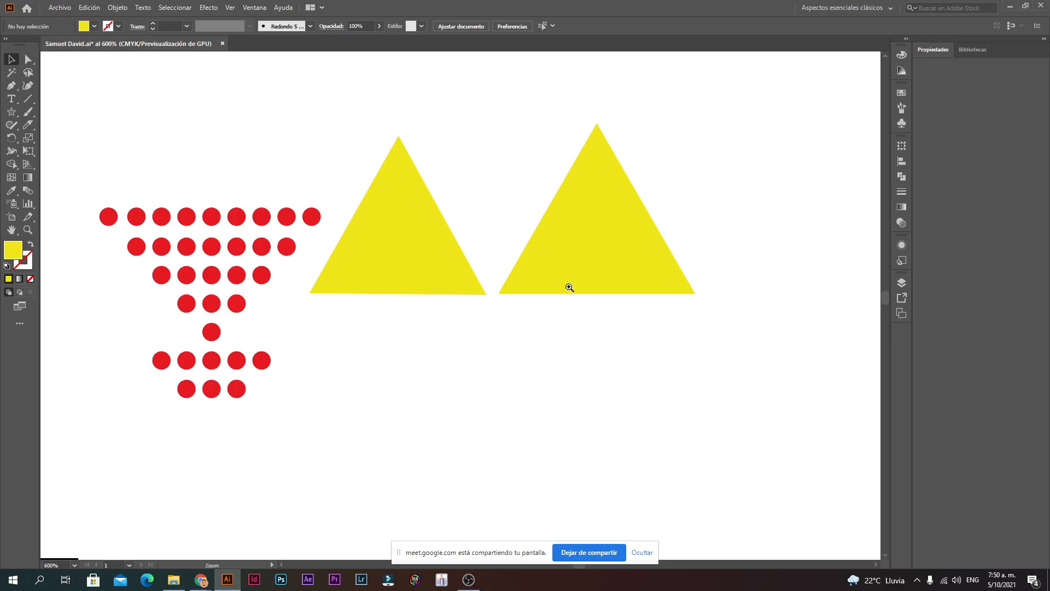
Step: Delete the extra right-hand triangle
{"action": "left_click", "coordinate": [543, 313], "text": "ctrl"}
{"action": "left_click", "coordinate": [508, 245], "text": "ctrl"}
{"action": "left_click", "coordinate": [493, 266], "text": "ctrl"}
{"action": "left_click", "coordinate": [469, 295], "text": "ctrl+alt"}
{"action": "left_click", "coordinate": [465, 296], "text": "ctrl+alt"}
{"action": "left_click", "coordinate": [463, 297], "text": "ctrl+alt"}
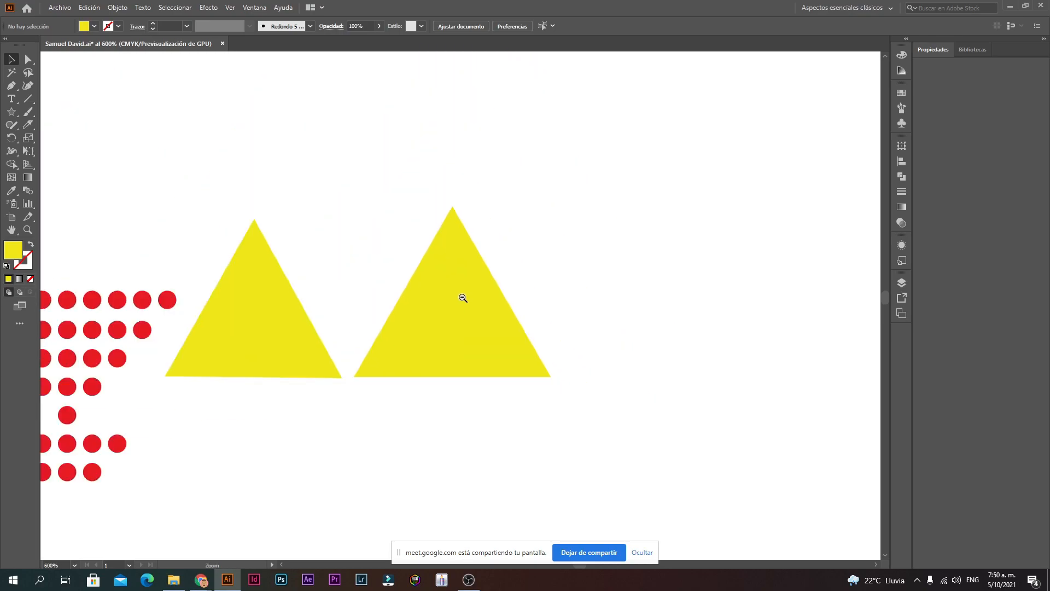
{"action": "left_click", "coordinate": [446, 324]}
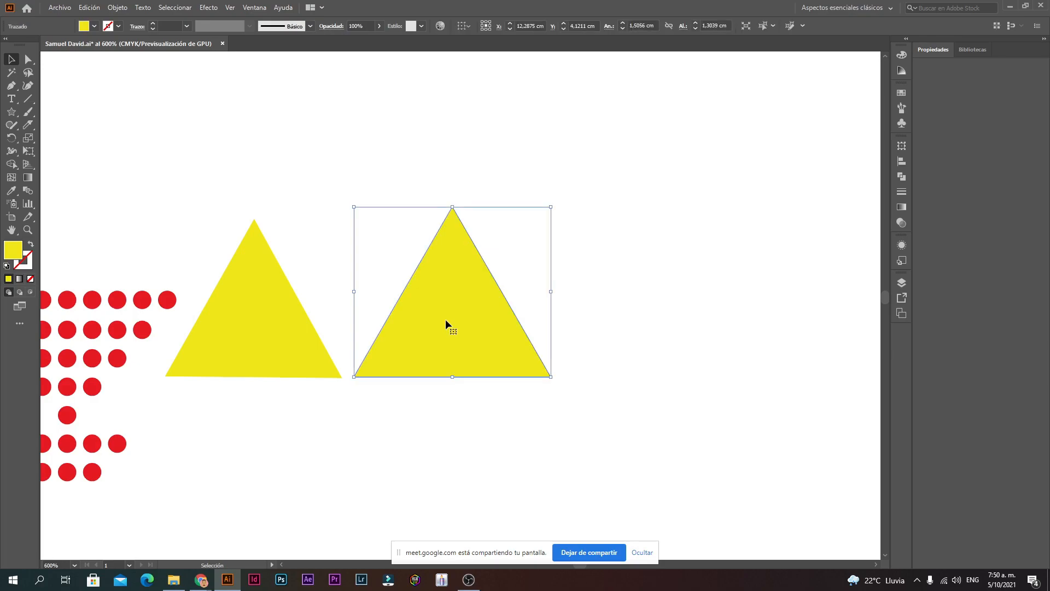
{"action": "key", "text": "Delete"}
Step: Move the remaining yellow triangle up and right, off the dots
{"action": "key", "text": "space"}
{"action": "left_click_drag", "start_coordinate": [434, 319], "coordinate": [656, 259]}
{"action": "left_click_drag", "start_coordinate": [448, 265], "coordinate": [304, 273]}
{"action": "left_click_drag", "start_coordinate": [307, 197], "coordinate": [490, 149]}
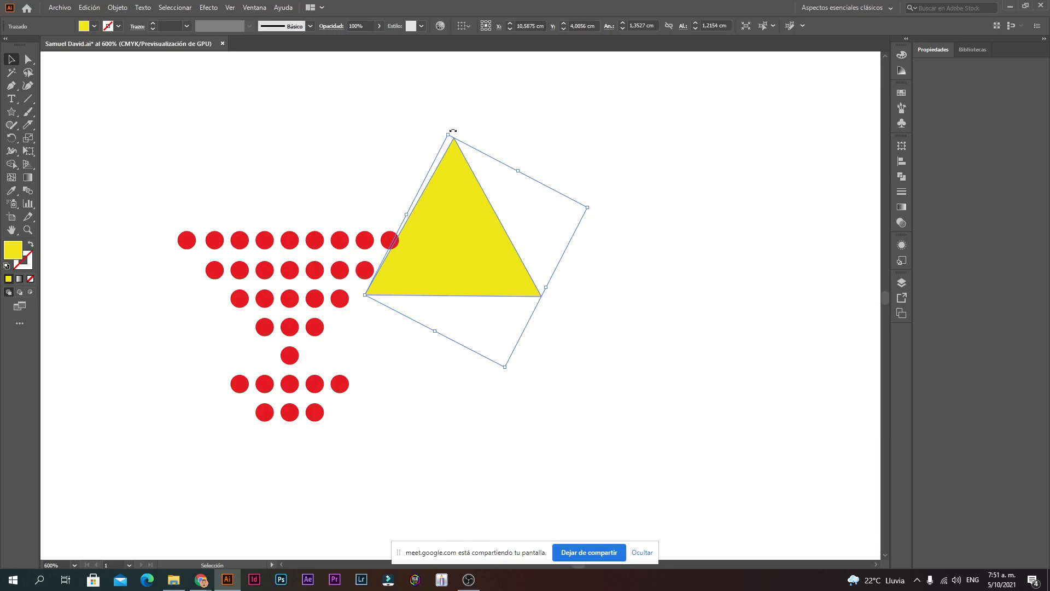
{"action": "key", "text": "ctrl+space"}
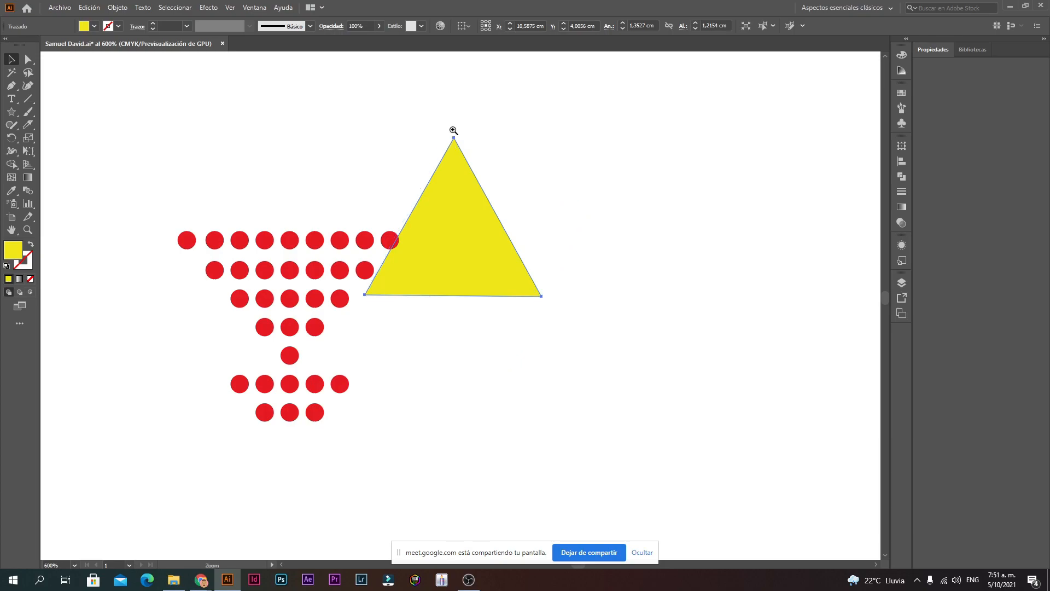
{"action": "left_click", "coordinate": [453, 131], "text": "ctrl"}
{"action": "left_click", "coordinate": [463, 205], "text": "ctrl"}
{"action": "left_click", "coordinate": [465, 356], "text": "ctrl"}
{"action": "left_click", "coordinate": [467, 424], "text": "ctrl"}
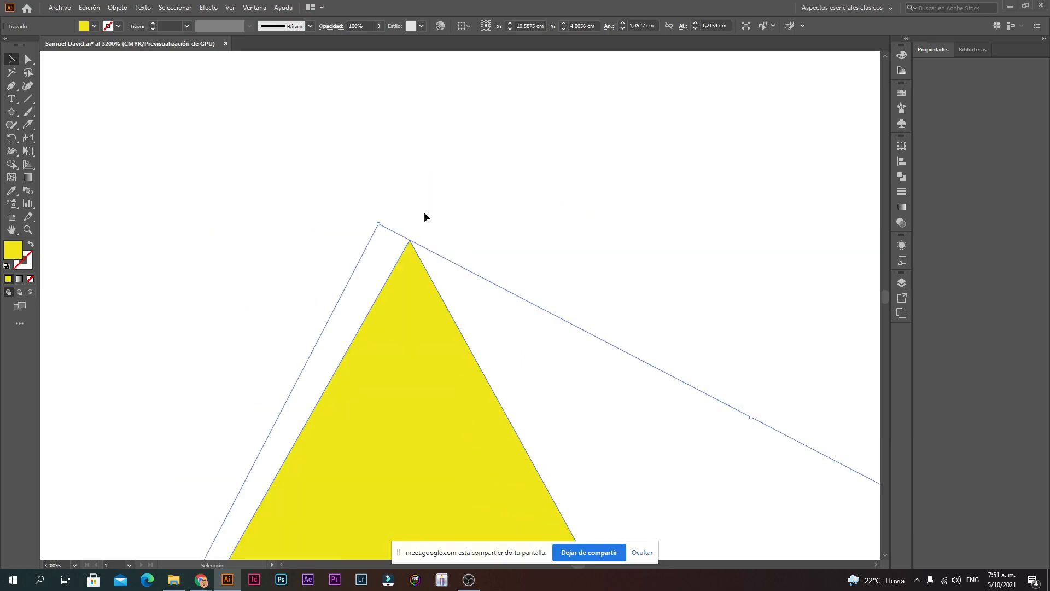
{"action": "left_click", "coordinate": [378, 219], "text": "ctrl+alt"}
{"action": "left_click", "coordinate": [378, 220], "text": "ctrl+alt"}
{"action": "left_click", "coordinate": [378, 219], "text": "ctrl+alt"}
{"action": "left_click", "coordinate": [378, 221], "text": "ctrl+alt"}
{"action": "left_click", "coordinate": [480, 520], "text": "ctrl+alt"}
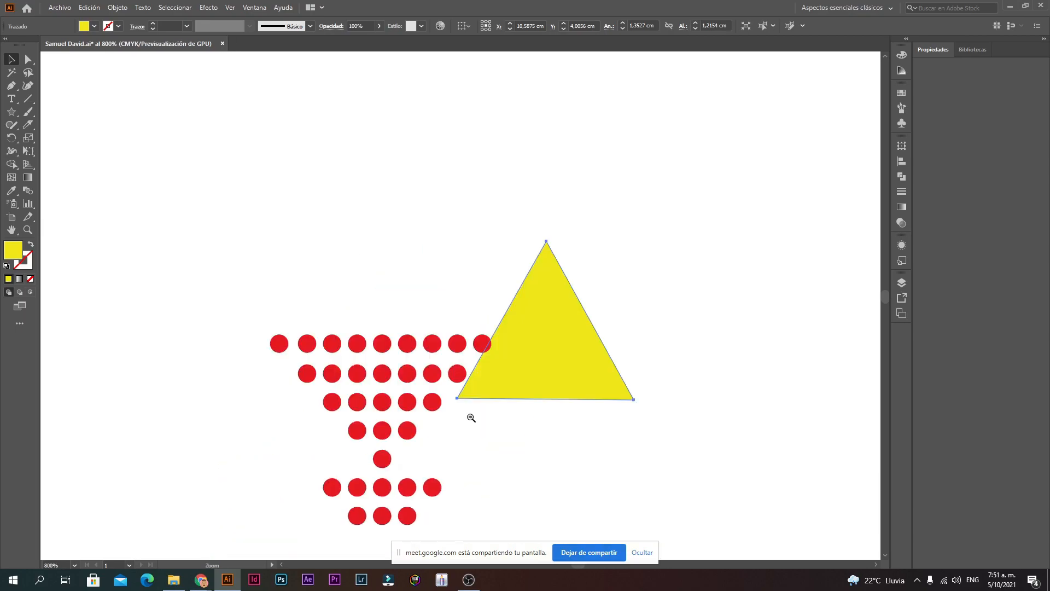
{"action": "left_click", "coordinate": [471, 419], "text": "ctrl+alt"}
Step: Rotate the triangle to point straight down and delete the bottom two rows of red dots
{"action": "left_click_drag", "start_coordinate": [504, 178], "coordinate": [421, 308]}
{"action": "left_click", "coordinate": [596, 303]}
{"action": "left_click_drag", "start_coordinate": [353, 415], "coordinate": [444, 351]}
{"action": "key", "text": "Delete"}
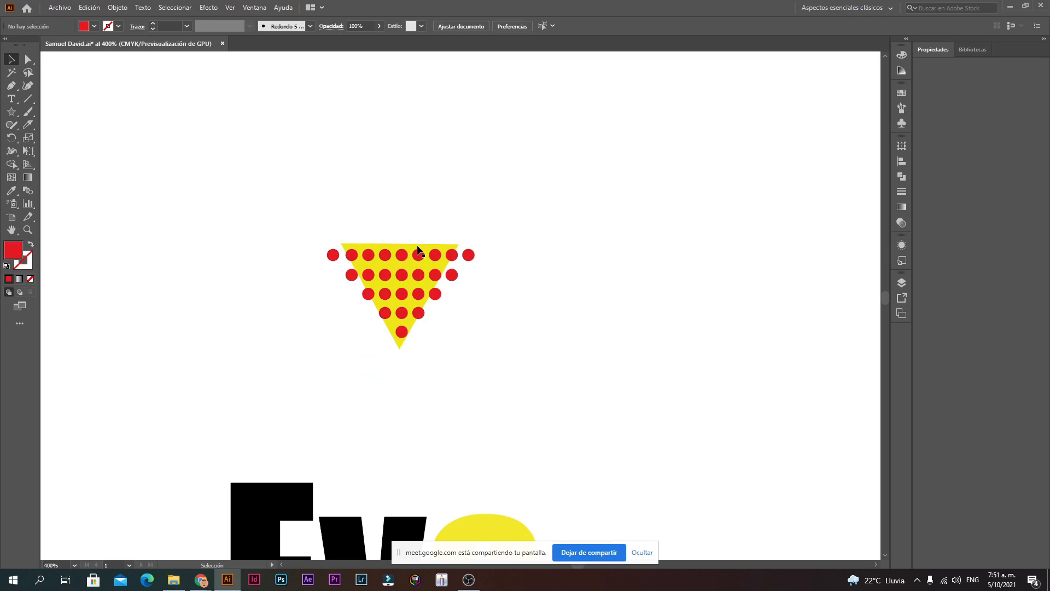
Step: Enlarge and stretch the yellow triangle around the red dots
{"action": "left_click", "coordinate": [407, 248]}
{"action": "left_click_drag", "start_coordinate": [459, 244], "coordinate": [484, 243]}
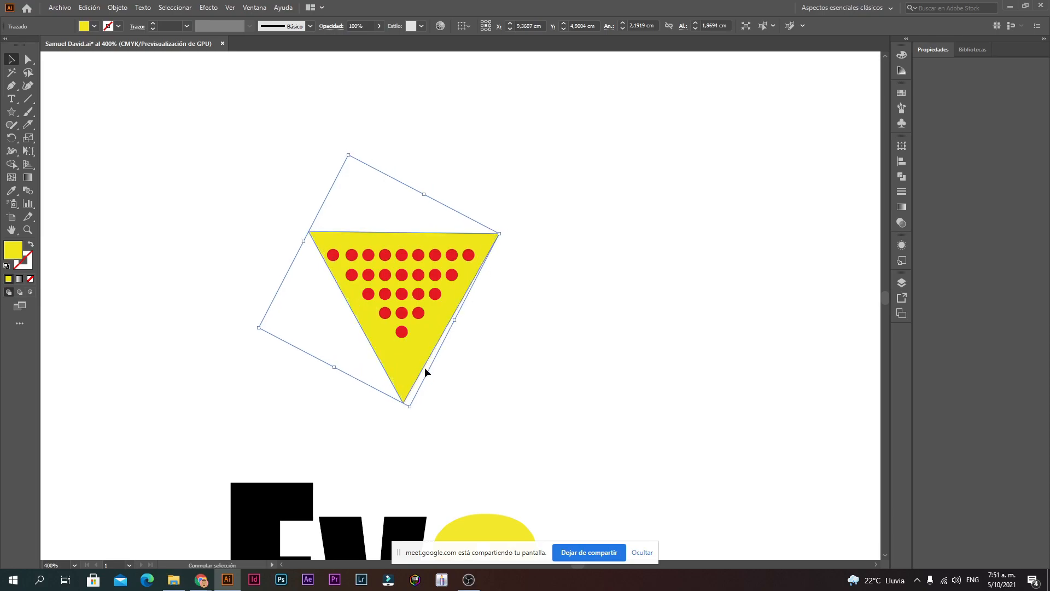
{"action": "left_click_drag", "start_coordinate": [410, 407], "coordinate": [425, 441]}
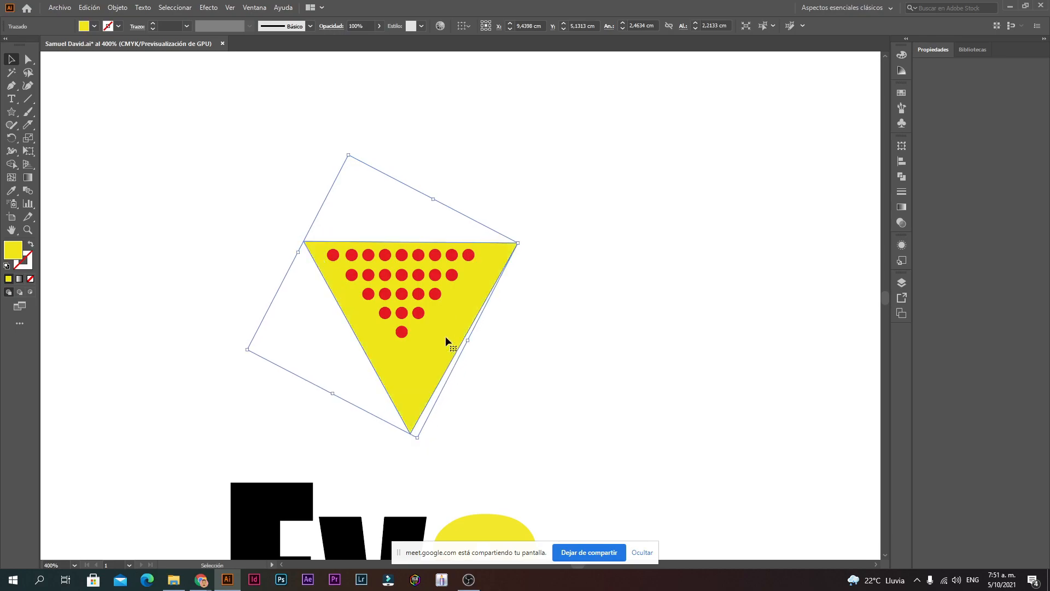
{"action": "left_click_drag", "start_coordinate": [443, 341], "coordinate": [441, 341]}
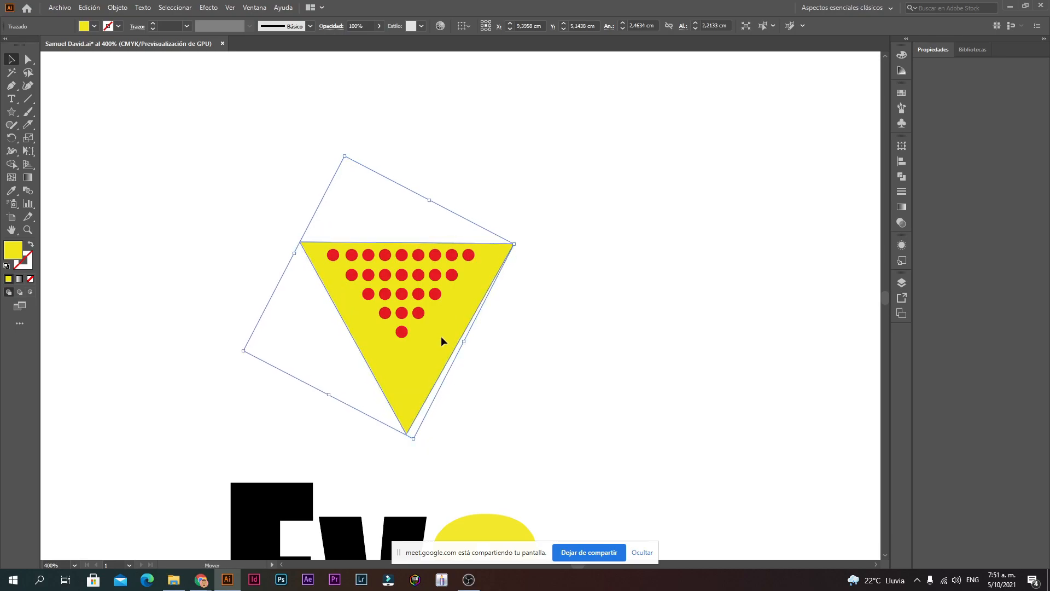
{"action": "left_click_drag", "start_coordinate": [464, 341], "coordinate": [420, 345]}
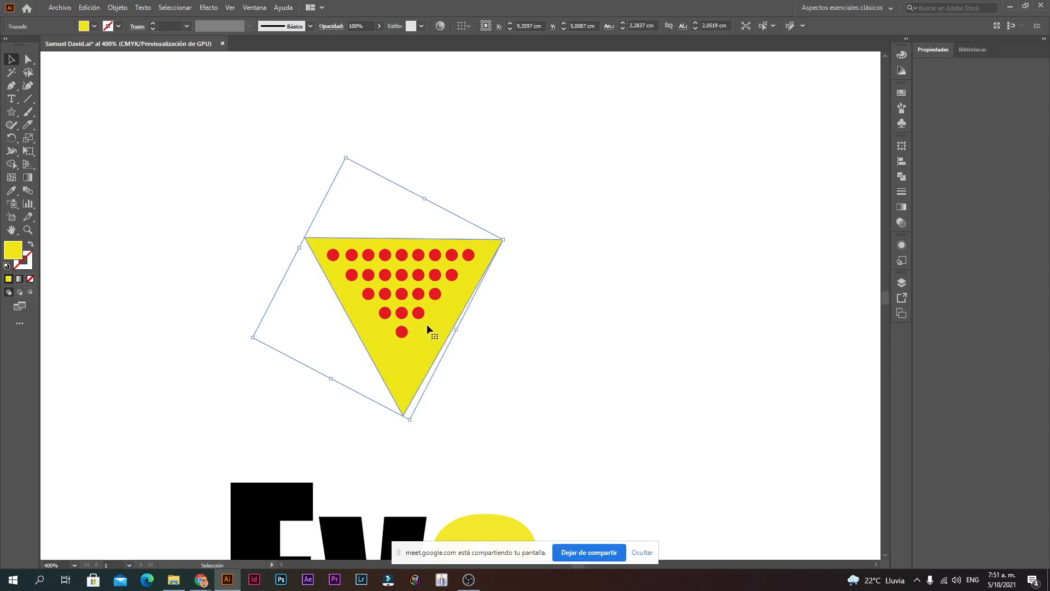
Step: Pull the triangle's bottom anchor upward with Direct Selection, then nudge the triangle down
{"action": "left_click", "coordinate": [29, 61]}
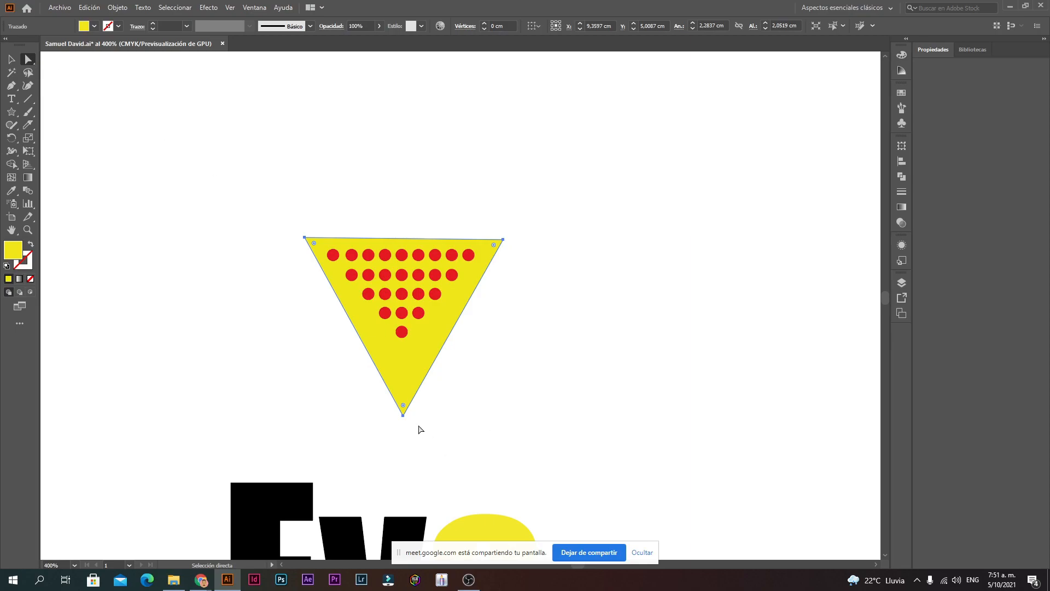
{"action": "left_click_drag", "start_coordinate": [403, 415], "coordinate": [402, 353]}
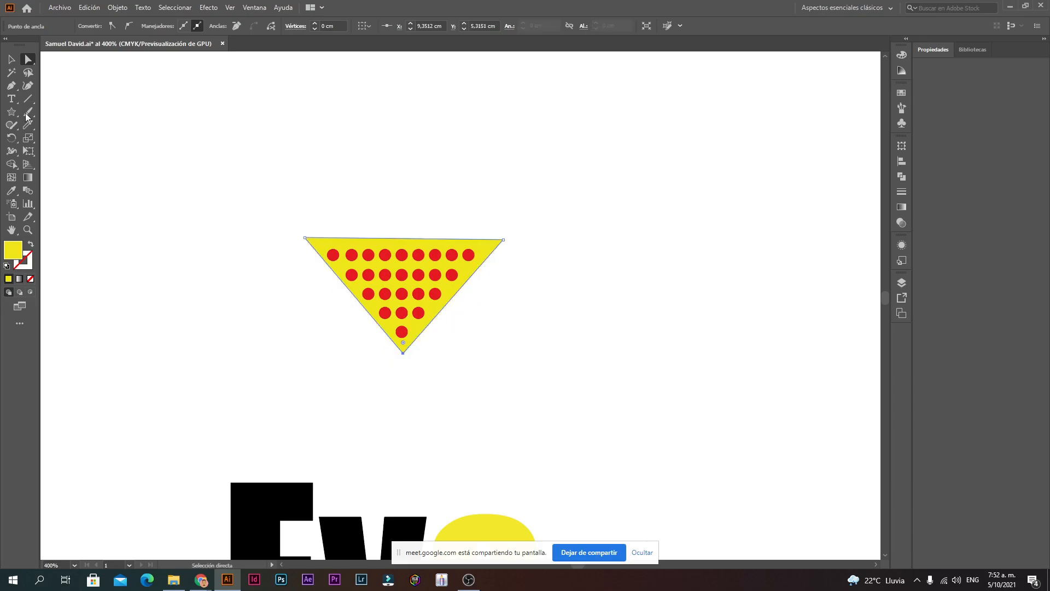
{"action": "left_click", "coordinate": [8, 58]}
{"action": "left_click", "coordinate": [649, 376]}
{"action": "key", "text": "ctrl+plus"}
{"action": "key", "text": "ctrl+plus"}
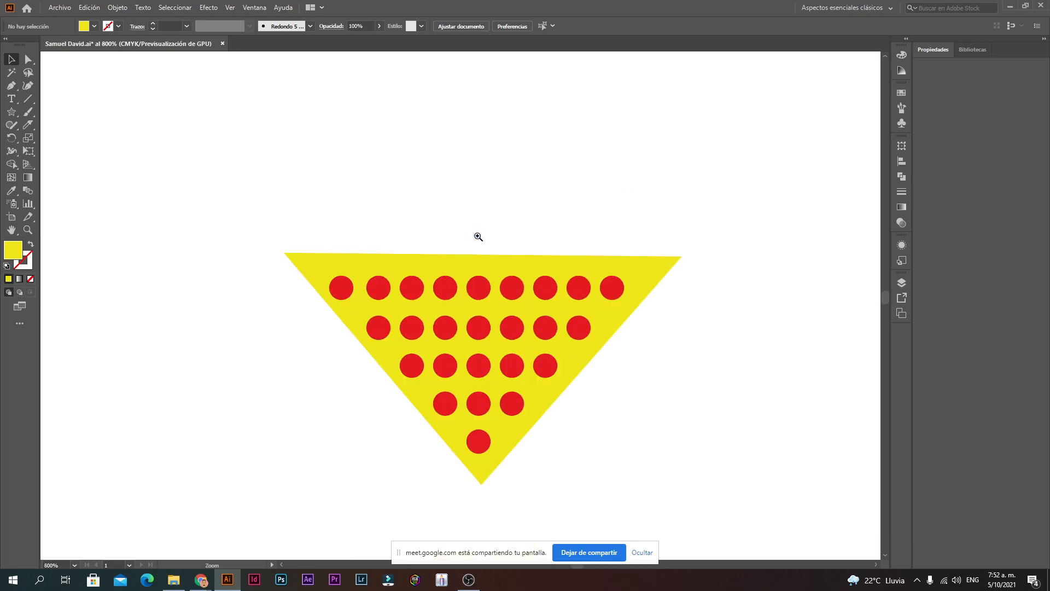
{"action": "left_click_drag", "start_coordinate": [503, 263], "coordinate": [508, 266]}
{"action": "left_click", "coordinate": [565, 239]}
Step: Nudge the triangle into place around the dot pattern
{"action": "key", "text": "alt+space"}
{"action": "left_click", "coordinate": [506, 365], "text": "ctrl+alt"}
{"action": "left_click", "coordinate": [502, 365], "text": "ctrl+alt"}
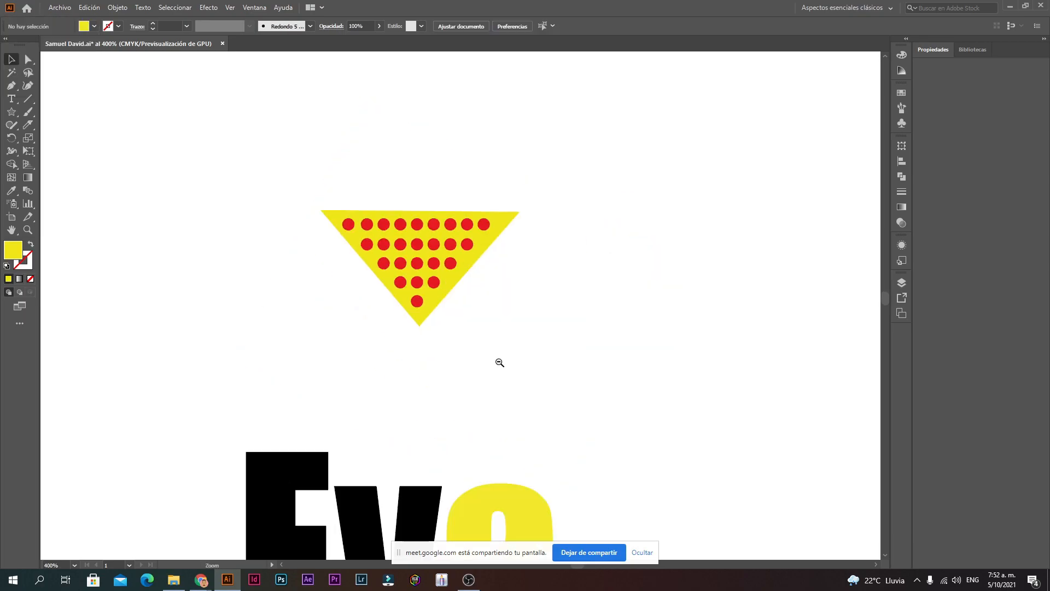
{"action": "left_click", "coordinate": [498, 362], "text": "ctrl+alt"}
{"action": "left_click", "coordinate": [496, 359], "text": "ctrl+alt"}
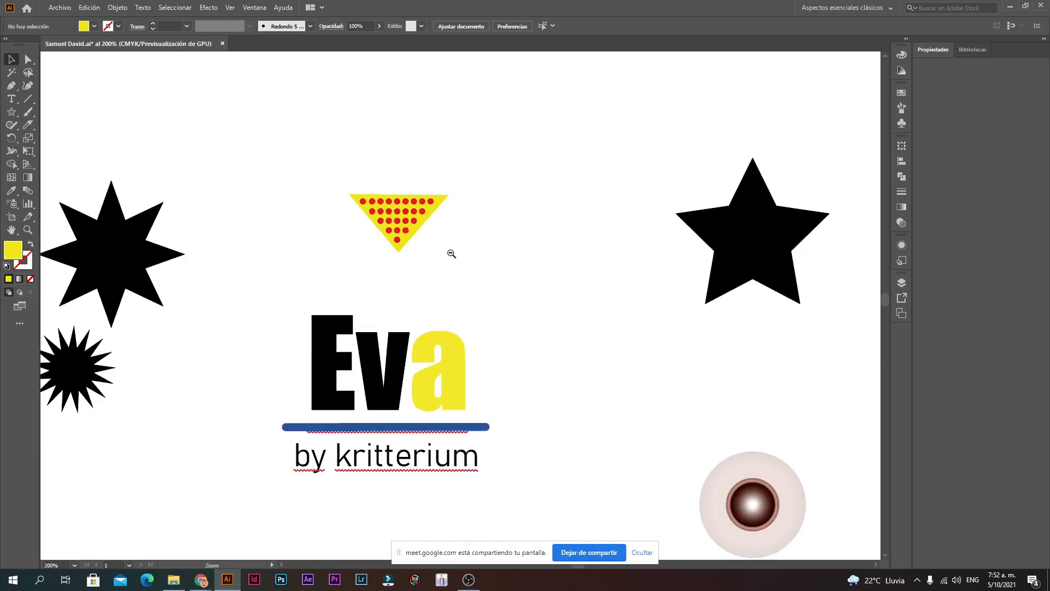
{"action": "left_click", "coordinate": [422, 217]}
{"action": "left_click", "coordinate": [469, 262], "text": "ctrl"}
{"action": "left_click", "coordinate": [468, 263], "text": "ctrl"}
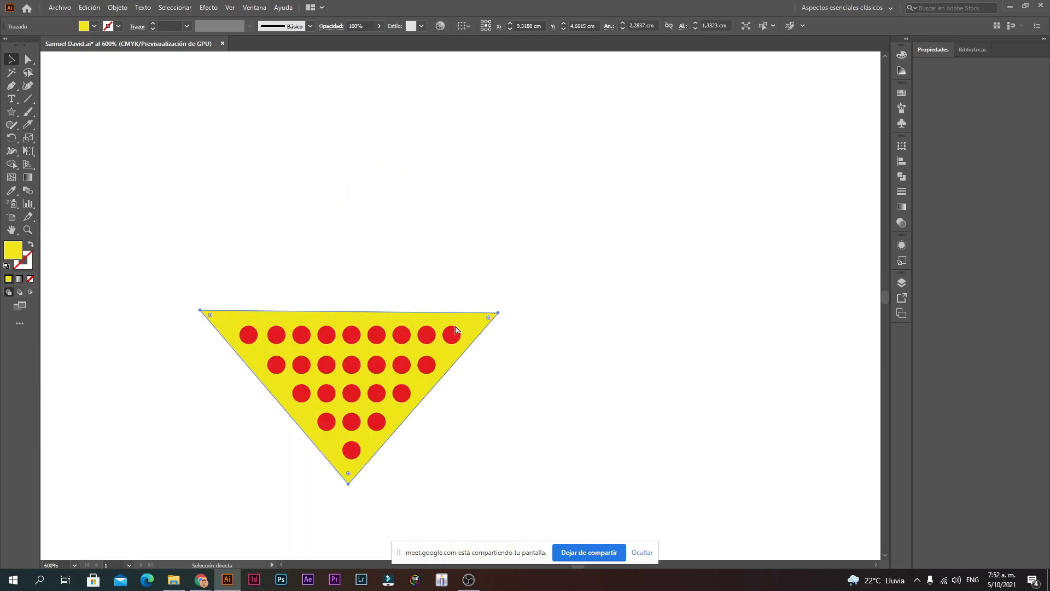
{"action": "left_click_drag", "start_coordinate": [395, 403], "coordinate": [393, 417]}
{"action": "left_click", "coordinate": [597, 354]}
Step: Shift the triangle slightly left so the dots sit centred inside it
{"action": "left_click", "coordinate": [468, 518], "text": "ctrl+alt"}
{"action": "left_click", "coordinate": [430, 371], "text": "ctrl+alt"}
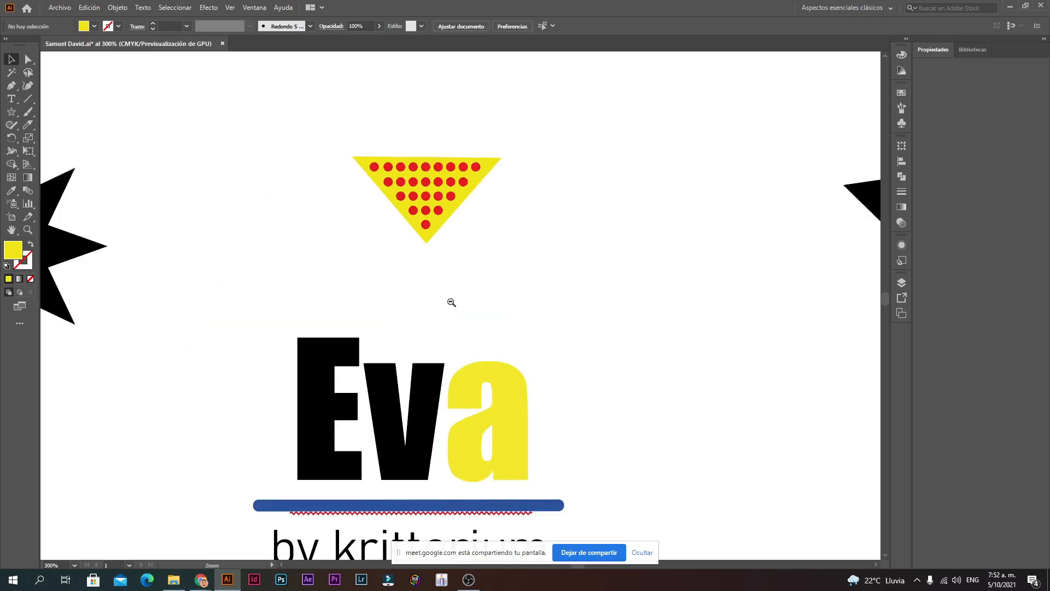
{"action": "left_click", "coordinate": [450, 227], "text": "ctrl"}
{"action": "left_click", "coordinate": [464, 281], "text": "ctrl"}
{"action": "left_click", "coordinate": [467, 294], "text": "ctrl"}
{"action": "left_click", "coordinate": [469, 326], "text": "ctrl"}
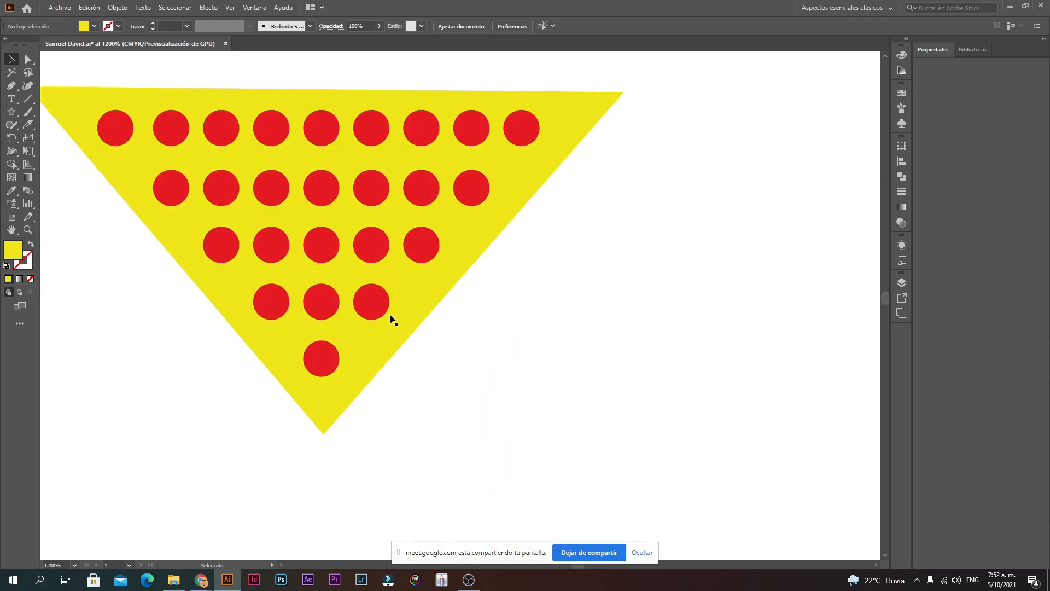
{"action": "left_click", "coordinate": [383, 330]}
{"action": "mouse_move", "coordinate": [383, 331]}
{"action": "left_mouse_down"}
{"action": "mouse_move", "coordinate": [477, 360]}
{"action": "mouse_move", "coordinate": [389, 336]}
{"action": "left_mouse_up"}
{"action": "left_click", "coordinate": [550, 420]}
{"action": "left_click", "coordinate": [476, 339], "text": "ctrl+alt"}
{"action": "left_click", "coordinate": [493, 315], "text": "ctrl+alt"}
{"action": "left_click", "coordinate": [493, 315], "text": "ctrl+alt"}
Step: Move the Eva text beneath the slice and retype it as 'Pizzeria'
{"action": "left_click_drag", "start_coordinate": [375, 458], "coordinate": [384, 379]}
{"action": "double_click", "coordinate": [383, 378]}
{"action": "key", "text": "ctrl+a"}
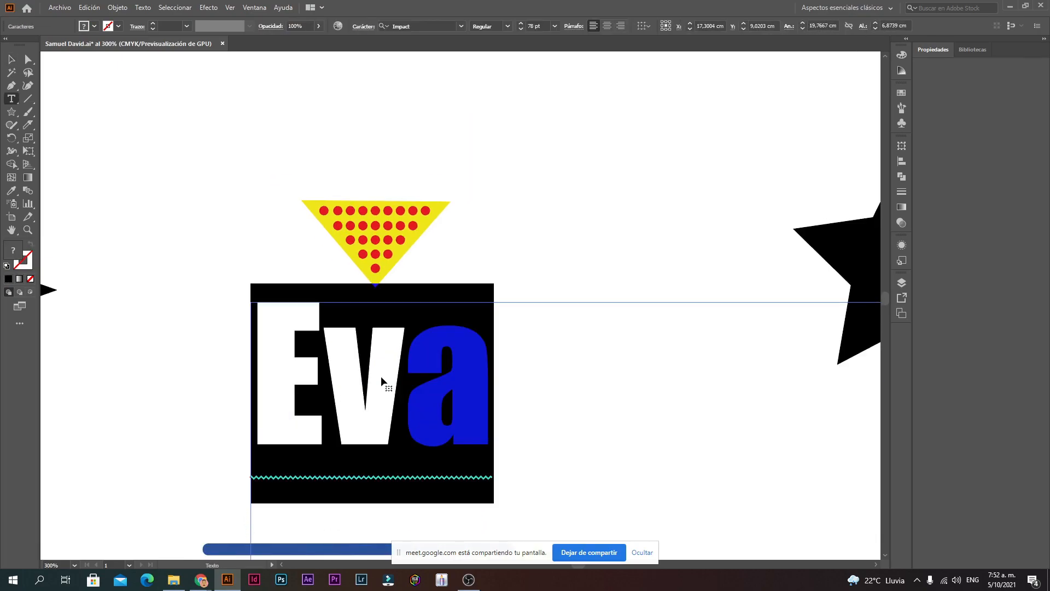
{"action": "type", "text": "I"}
{"action": "key", "text": "BackSpace"}
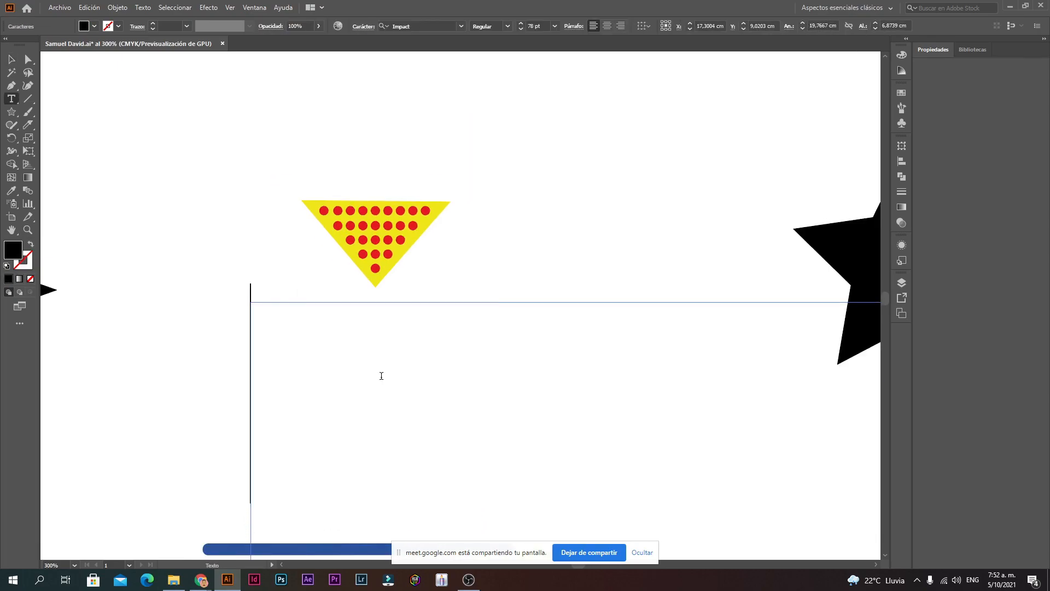
{"action": "type", "text": "Pizzeria"}
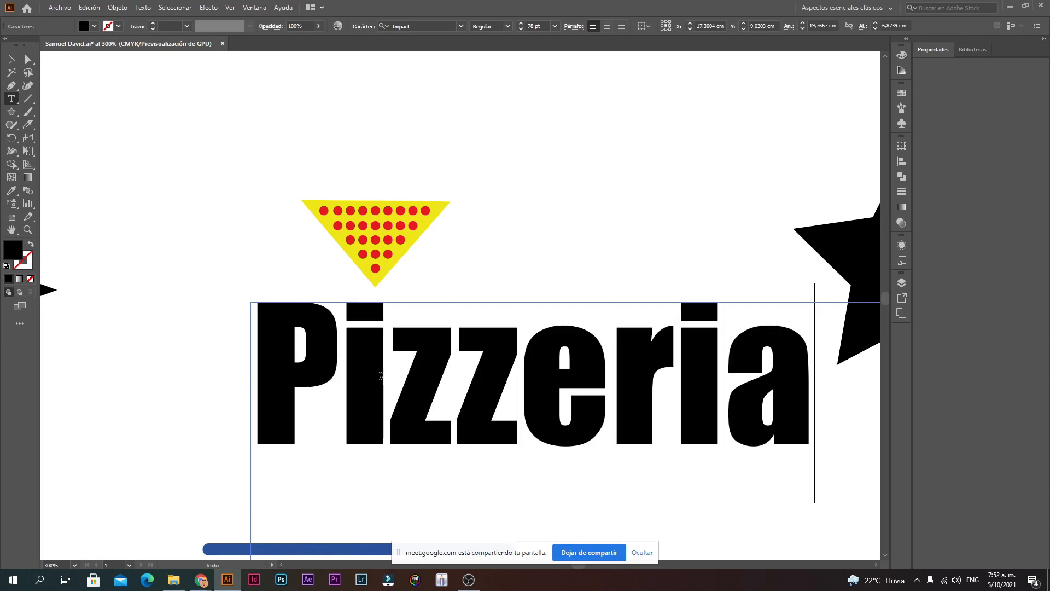
Step: Reduce 'Pizzeria' to 28 pt and place it under the triangle
{"action": "key", "text": "ctrl+a"}
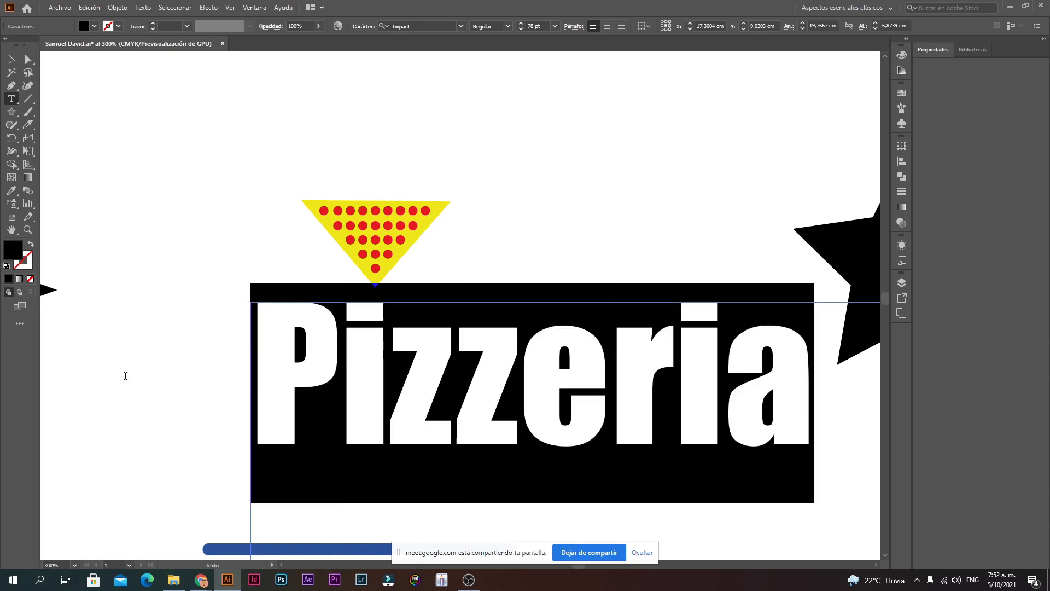
{"action": "left_click", "coordinate": [520, 30]}
{"action": "left_click_drag", "start_coordinate": [521, 30], "coordinate": [520, 31]}
{"action": "left_click", "coordinate": [11, 59]}
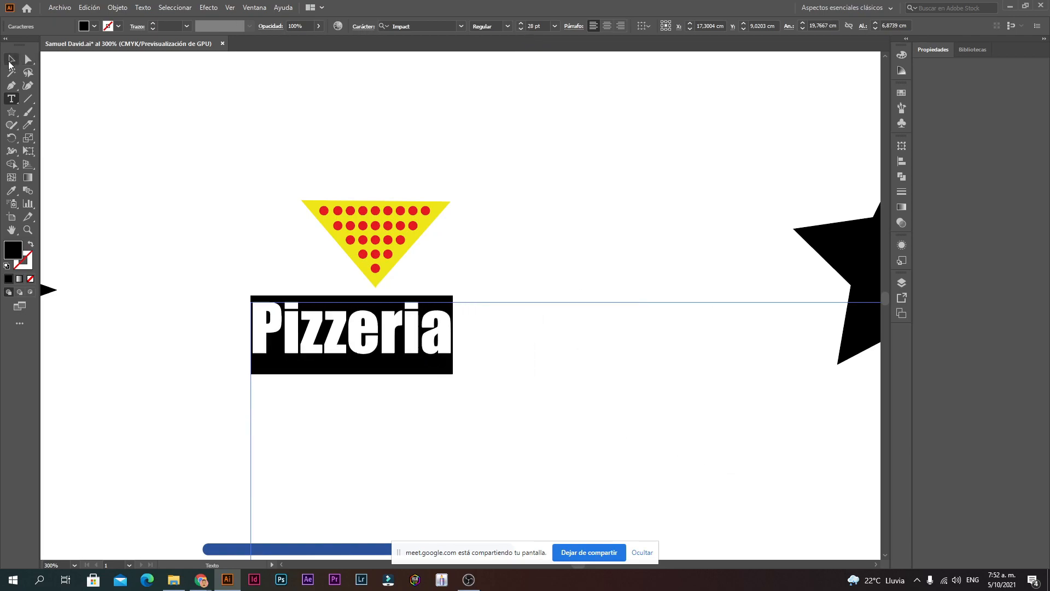
{"action": "left_click_drag", "start_coordinate": [331, 337], "coordinate": [362, 333]}
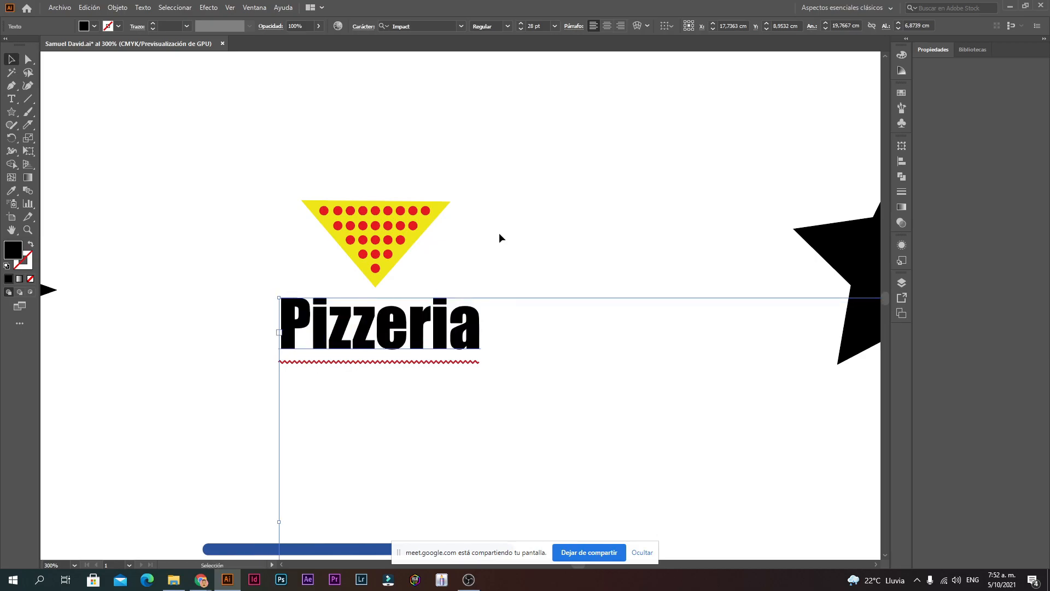
{"action": "left_click", "coordinate": [499, 232]}
Step: Try a white FFFFFF fill on the Pizzeria text, then cancel it
{"action": "left_click", "coordinate": [418, 337], "text": "ctrl"}
{"action": "left_click", "coordinate": [447, 295], "text": "ctrl"}
{"action": "left_click_drag", "start_coordinate": [471, 292], "coordinate": [461, 381]}
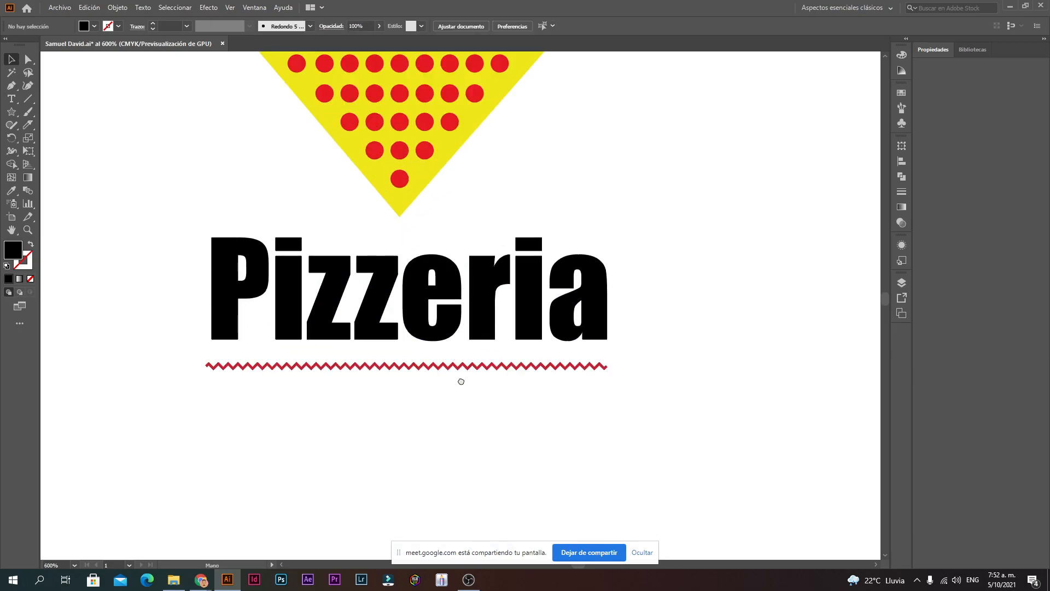
{"action": "left_click", "coordinate": [497, 308], "text": "ctrl+alt"}
{"action": "left_click", "coordinate": [498, 308], "text": "ctrl+alt"}
{"action": "left_click", "coordinate": [498, 308], "text": "ctrl+alt"}
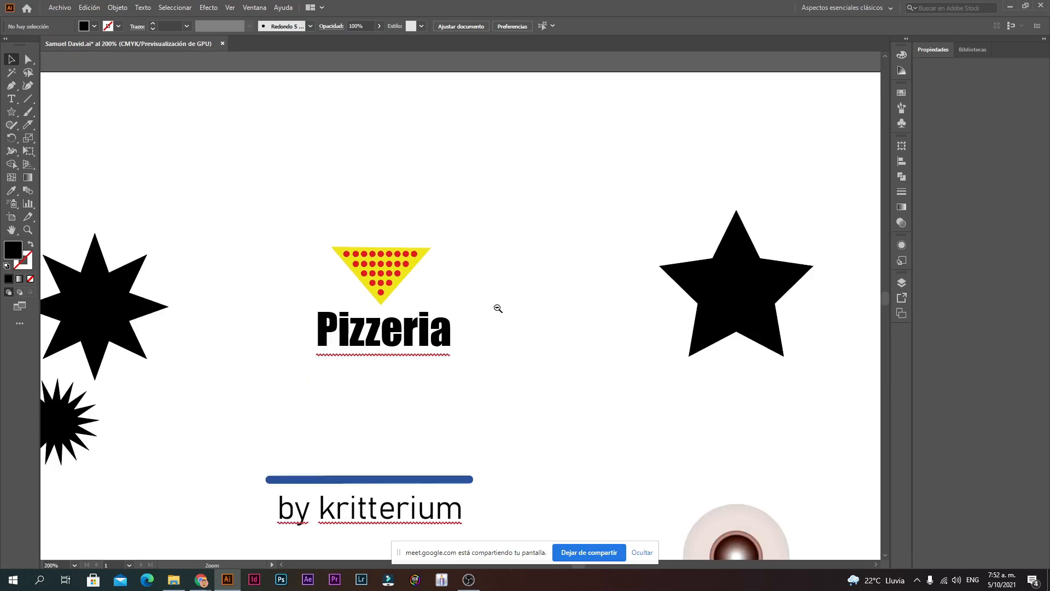
{"action": "left_click", "coordinate": [497, 308], "text": "ctrl+alt"}
{"action": "left_click", "coordinate": [382, 327], "text": "ctrl"}
{"action": "left_click", "coordinate": [415, 306], "text": "ctrl"}
{"action": "left_click", "coordinate": [541, 282], "text": "ctrl"}
{"action": "left_click", "coordinate": [543, 282], "text": "ctrl"}
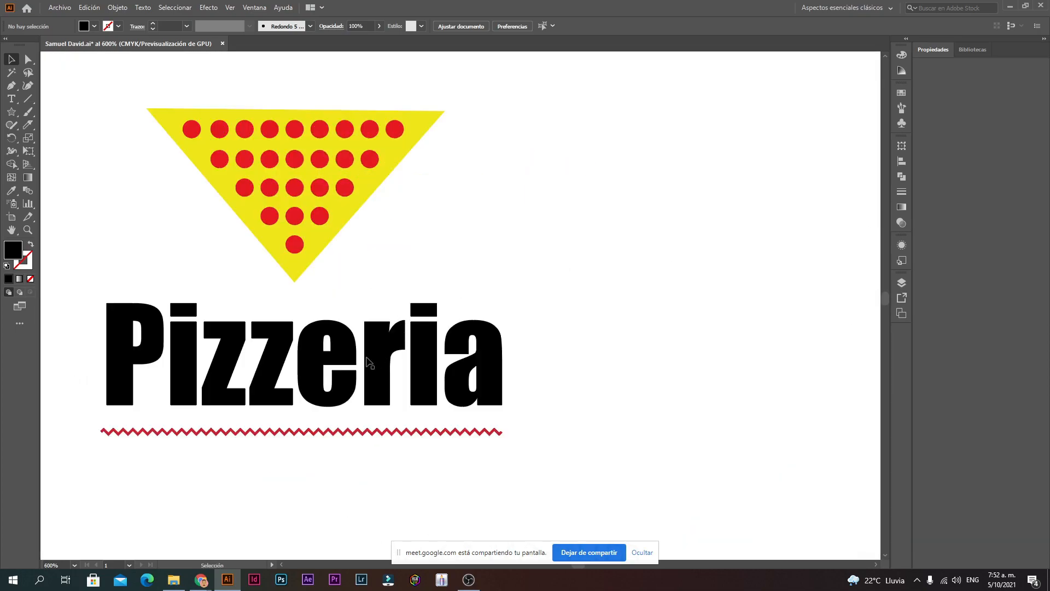
{"action": "double_click", "coordinate": [368, 362]}
{"action": "key", "text": "ctrl+a"}
{"action": "double_click", "coordinate": [16, 252]}
{"action": "type", "text": "FFFFFF"}
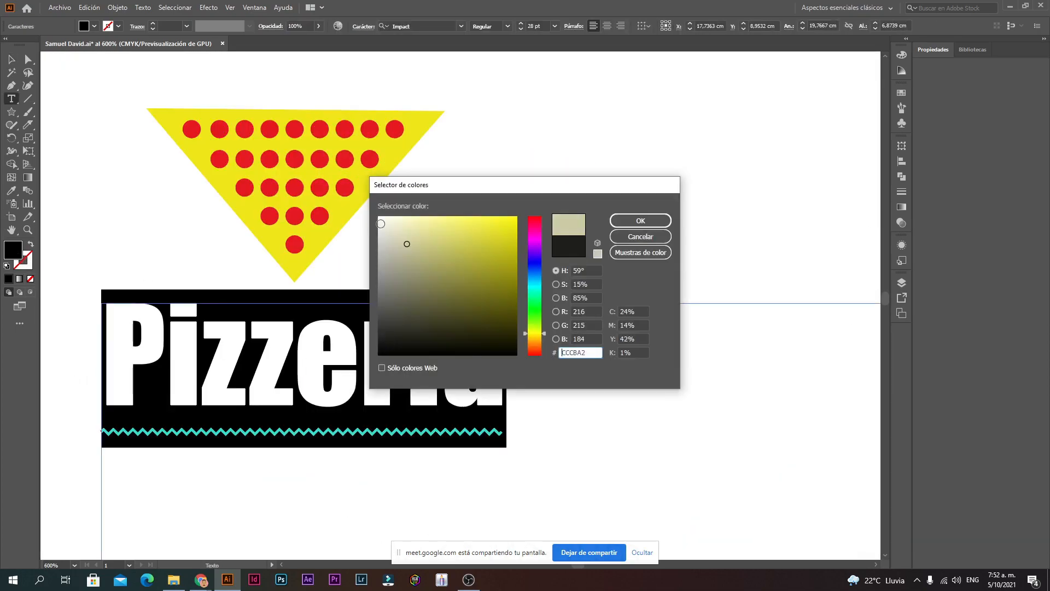
{"action": "left_click", "coordinate": [642, 237]}
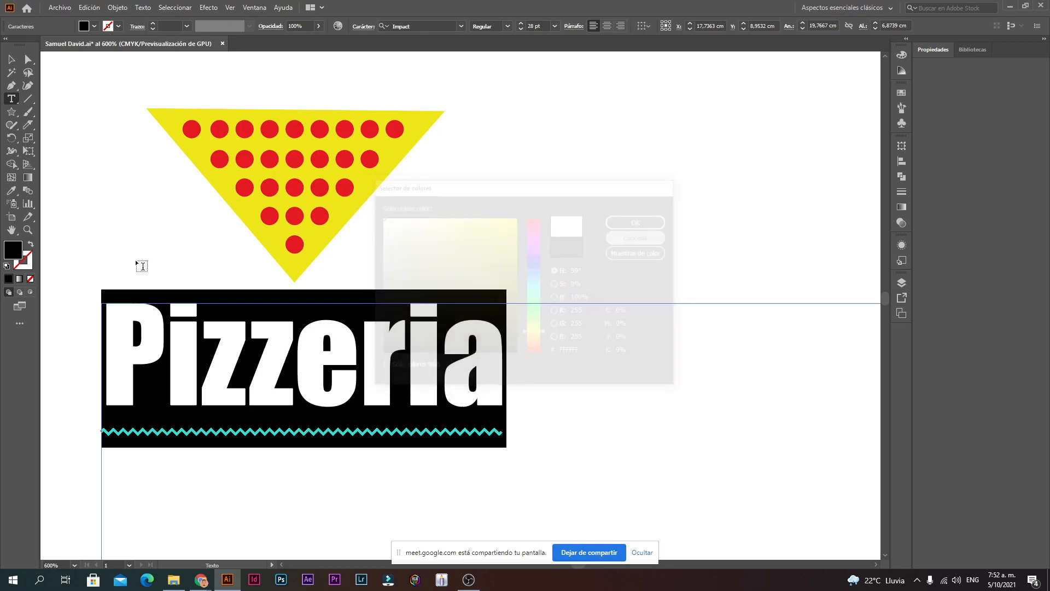
Step: Select the letters 'eria' of Pizzeria, then clear the selection
{"action": "left_click", "coordinate": [367, 362]}
{"action": "left_click_drag", "start_coordinate": [502, 366], "coordinate": [278, 376]}
{"action": "left_click", "coordinate": [349, 379]}
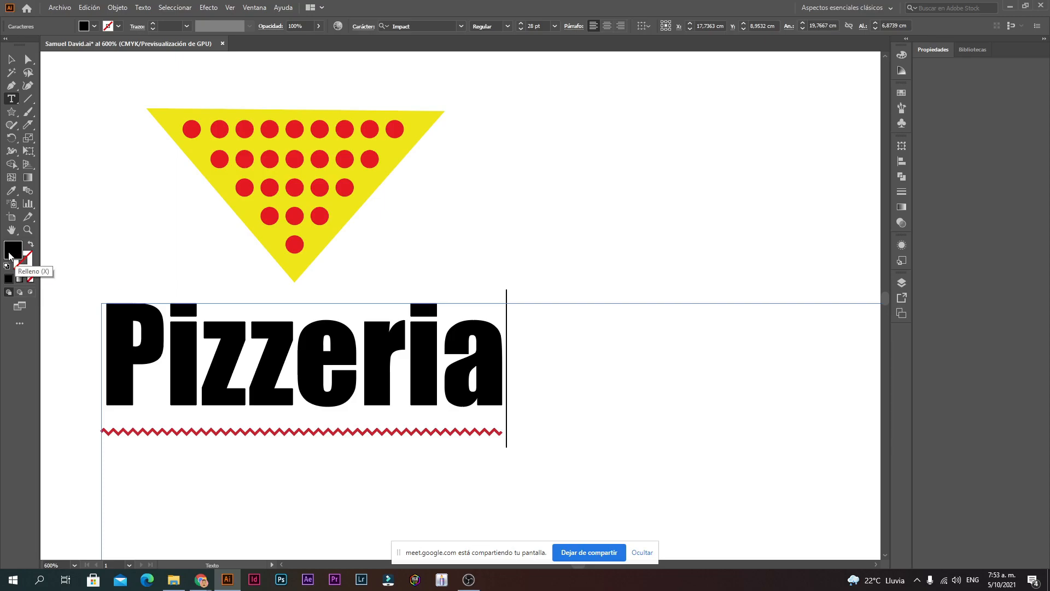
Step: Fill the Pizzeria text with bright yellow
{"action": "key", "text": "ctrl+a"}
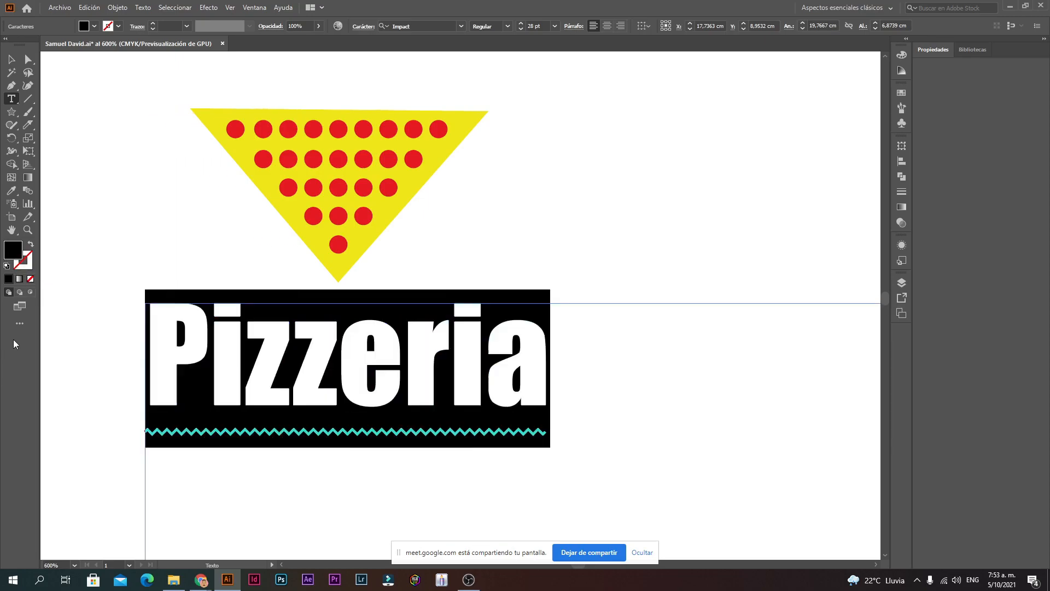
{"action": "double_click", "coordinate": [12, 250]}
{"action": "left_click_drag", "start_coordinate": [464, 255], "coordinate": [530, 209]}
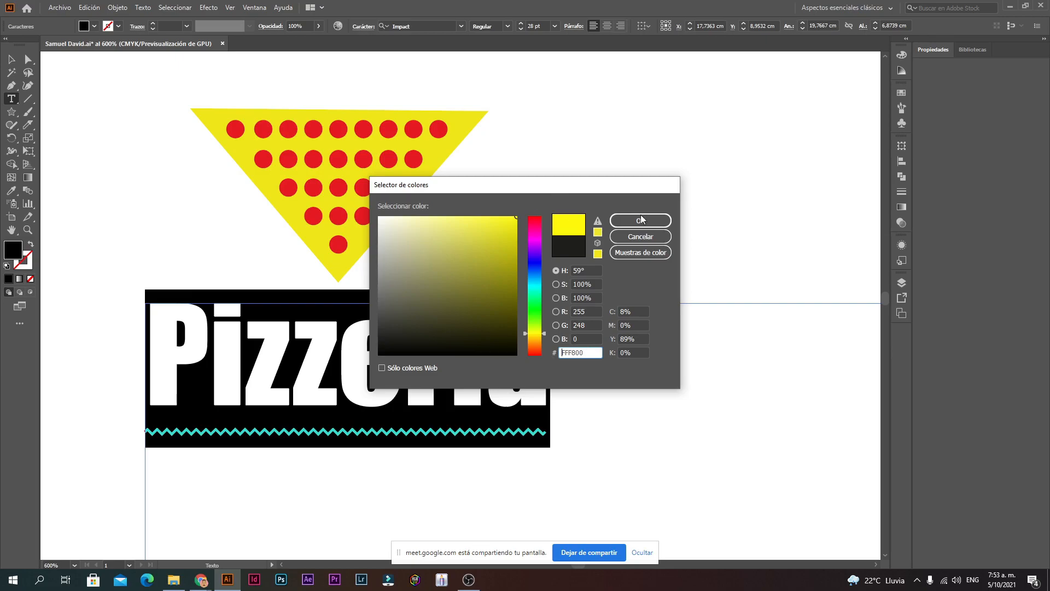
{"action": "left_click", "coordinate": [643, 220]}
{"action": "left_click", "coordinate": [584, 376]}
{"action": "left_click_drag", "start_coordinate": [591, 368], "coordinate": [158, 381]}
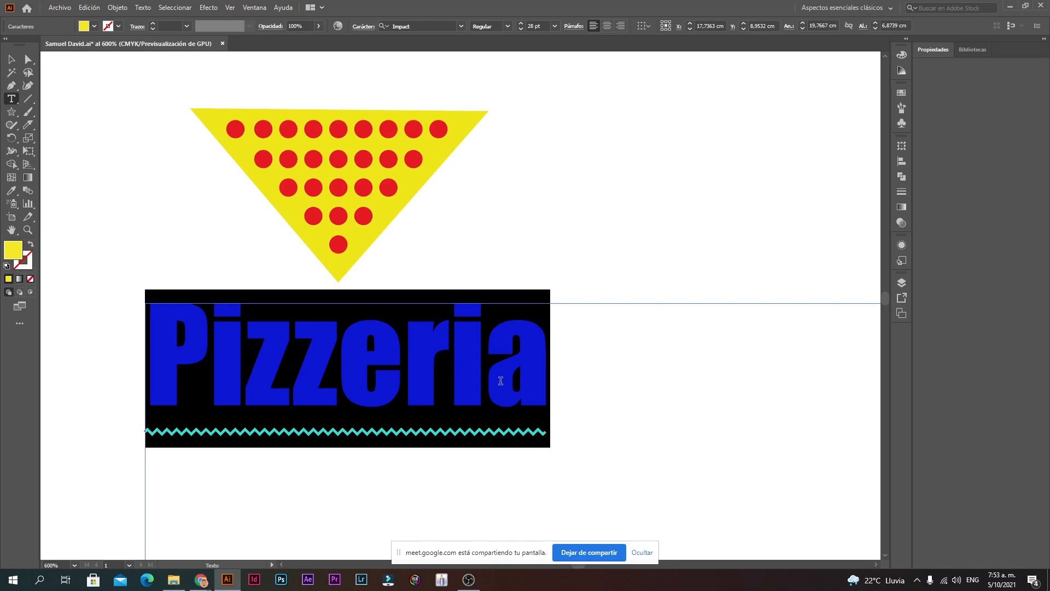
{"action": "left_click", "coordinate": [532, 383]}
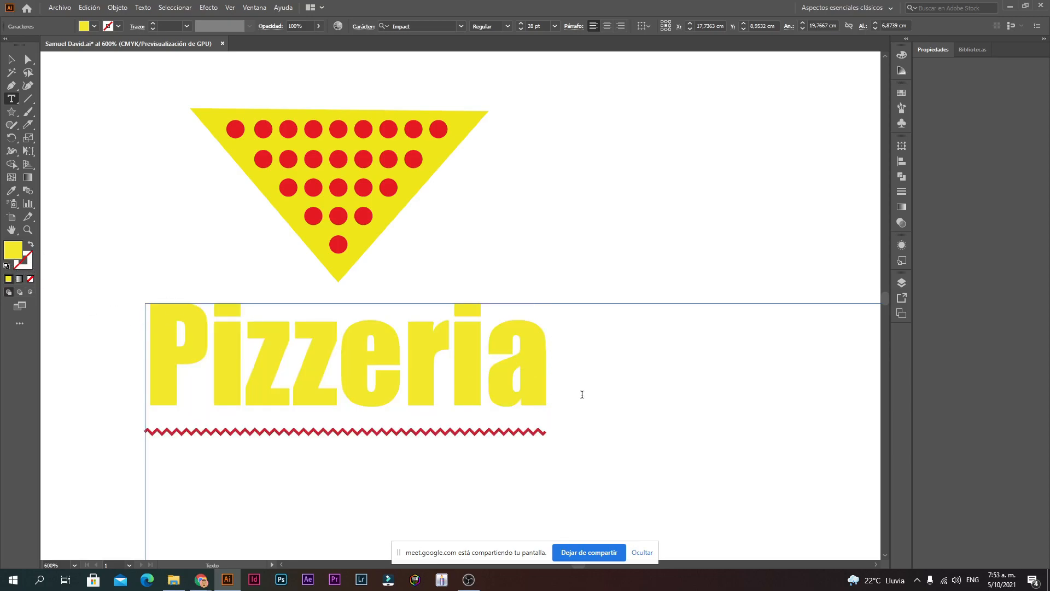
Step: Give the Pizzeria text a vivid red (FF0606) outline
{"action": "left_click_drag", "start_coordinate": [581, 394], "coordinate": [42, 349]}
{"action": "left_click_drag", "start_coordinate": [643, 389], "coordinate": [107, 392]}
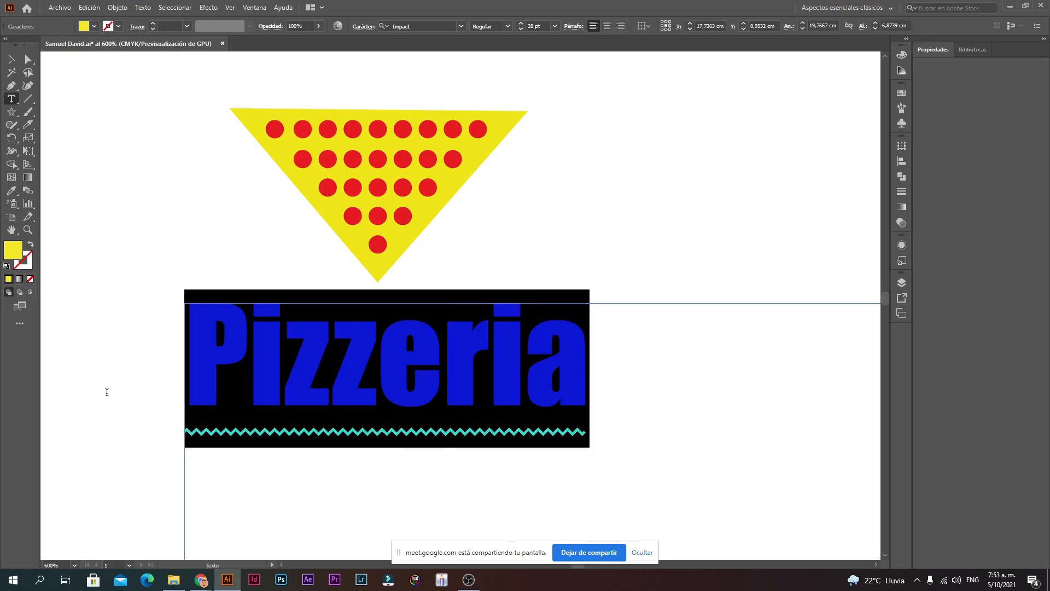
{"action": "double_click", "coordinate": [27, 264]}
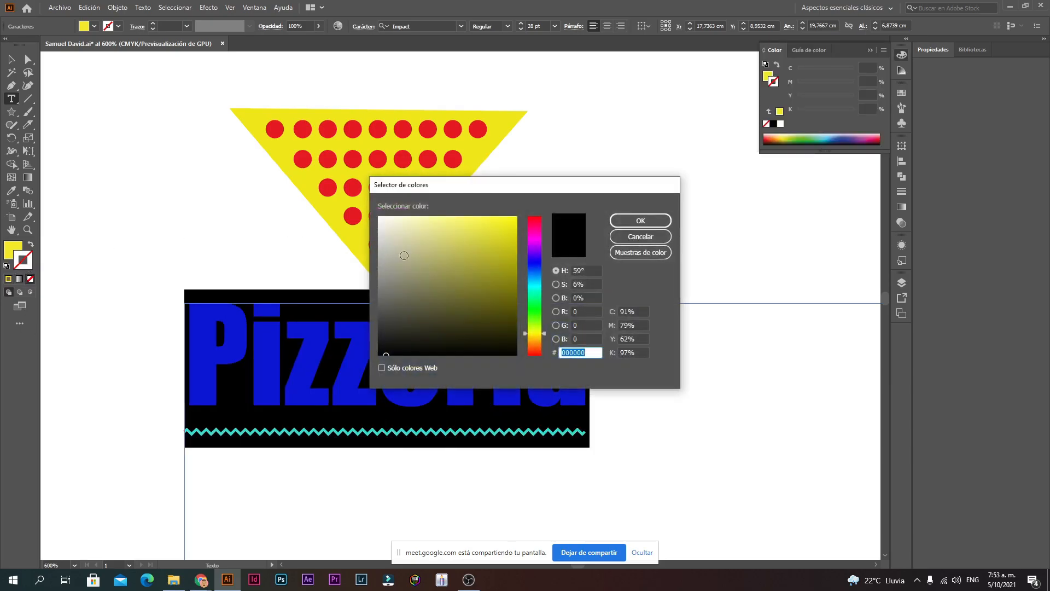
{"action": "left_click_drag", "start_coordinate": [552, 256], "coordinate": [543, 140]}
{"action": "mouse_move", "coordinate": [511, 221]}
{"action": "left_mouse_down"}
{"action": "mouse_move", "coordinate": [596, 155]}
{"action": "mouse_move", "coordinate": [540, 188]}
{"action": "left_mouse_up"}
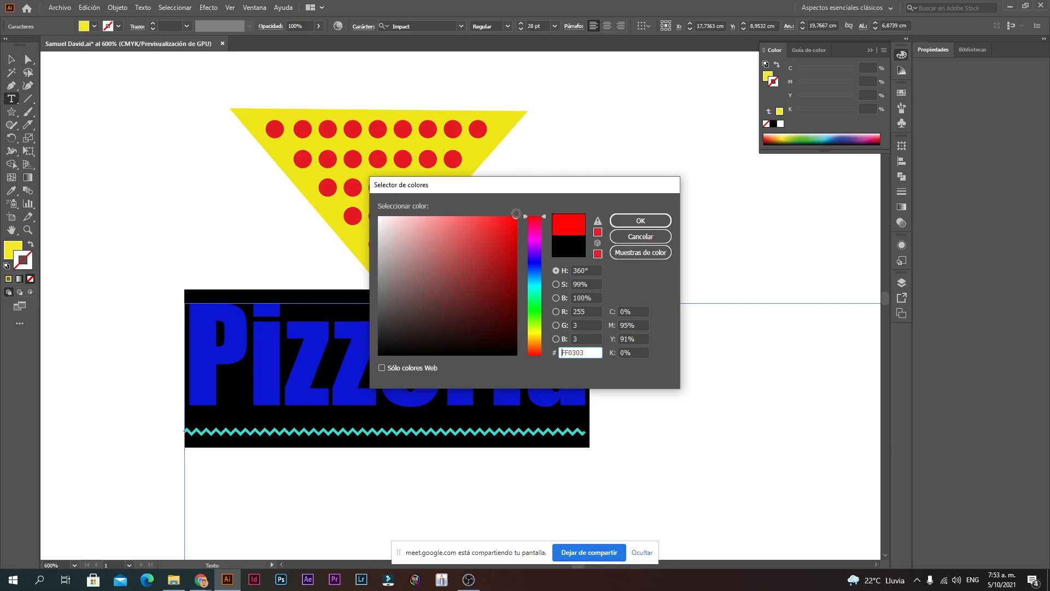
{"action": "left_click", "coordinate": [645, 221]}
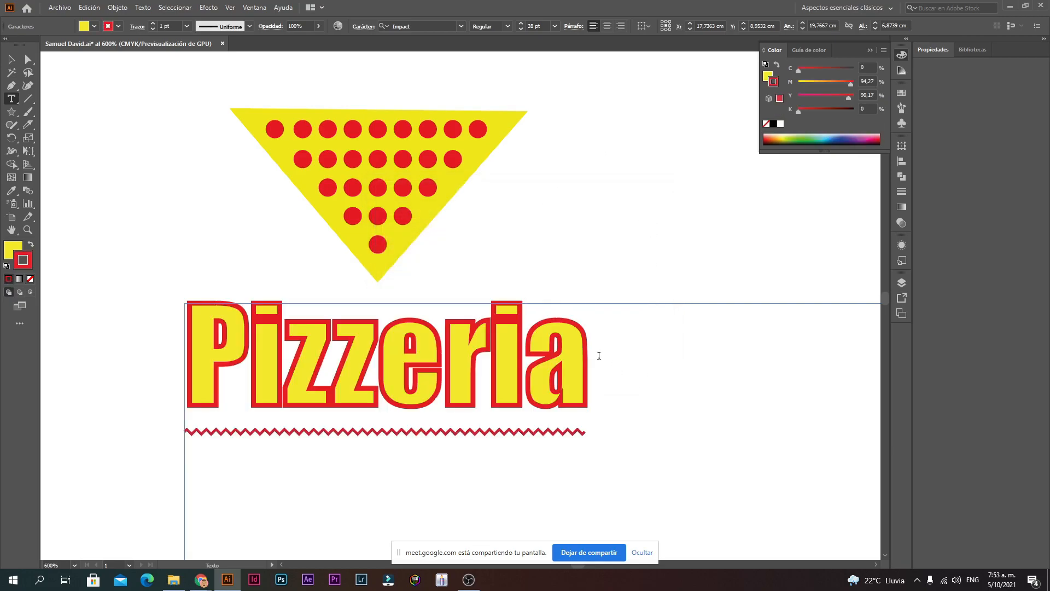
Step: Nudge the Pizzeria text into place beneath the dotted triangle
{"action": "left_click", "coordinate": [11, 59]}
{"action": "left_click", "coordinate": [95, 104]}
{"action": "left_click_drag", "start_coordinate": [442, 355], "coordinate": [494, 348]}
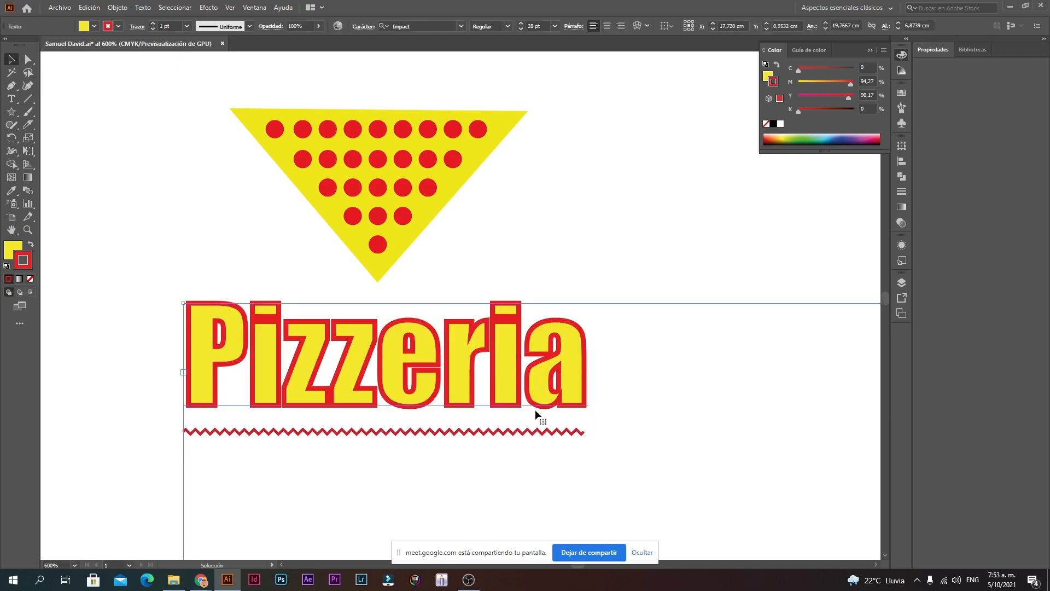
{"action": "left_click", "coordinate": [559, 216]}
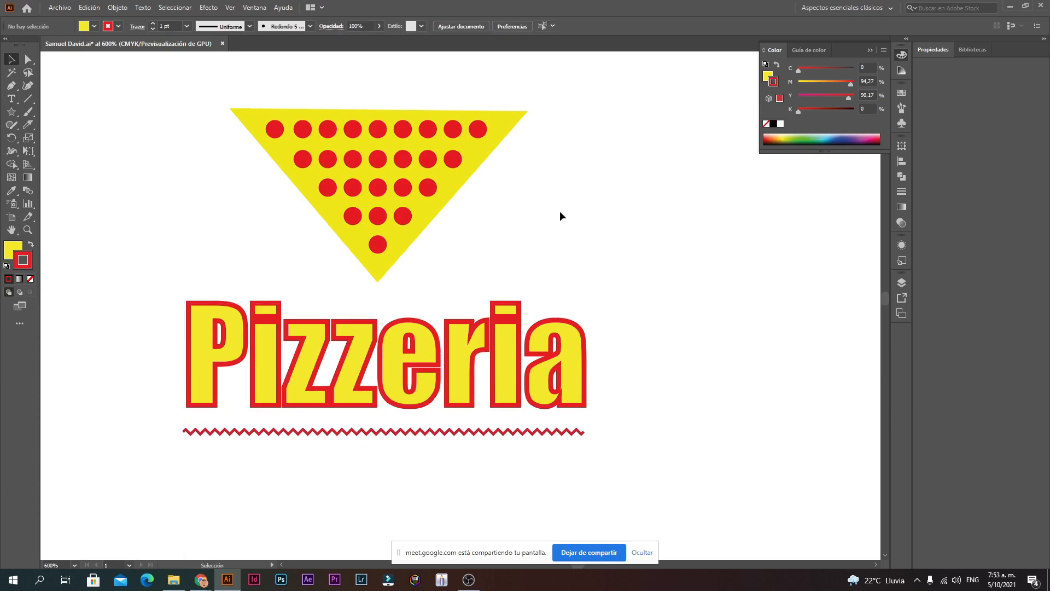
{"action": "left_click_drag", "start_coordinate": [371, 361], "coordinate": [366, 356]}
{"action": "left_click", "coordinate": [530, 218]}
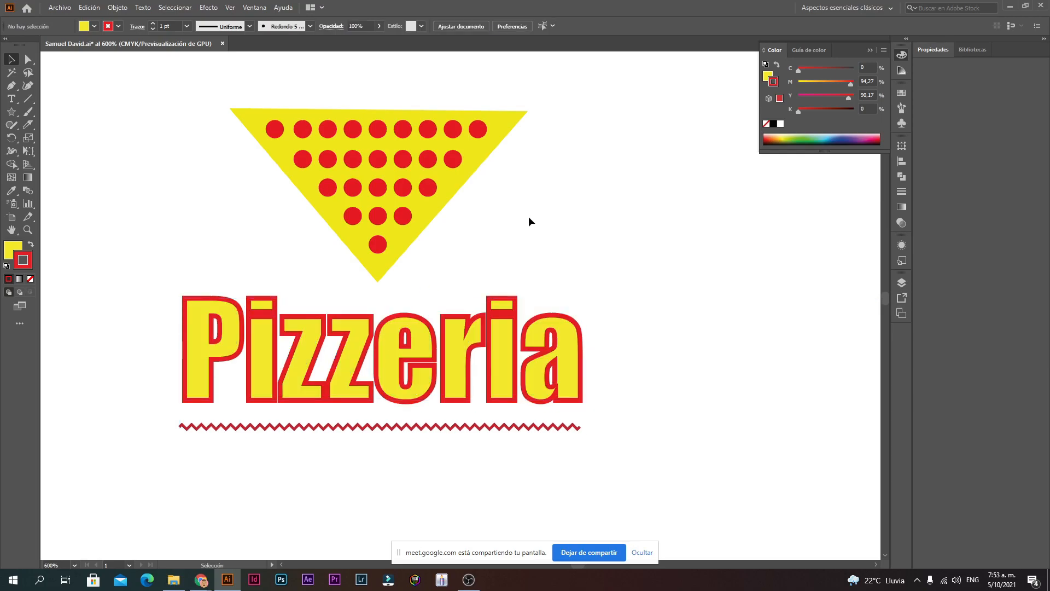
Step: Add a second line, 'lupita', under Pizzeria and select all the text in the frame
{"action": "left_click", "coordinate": [422, 229]}
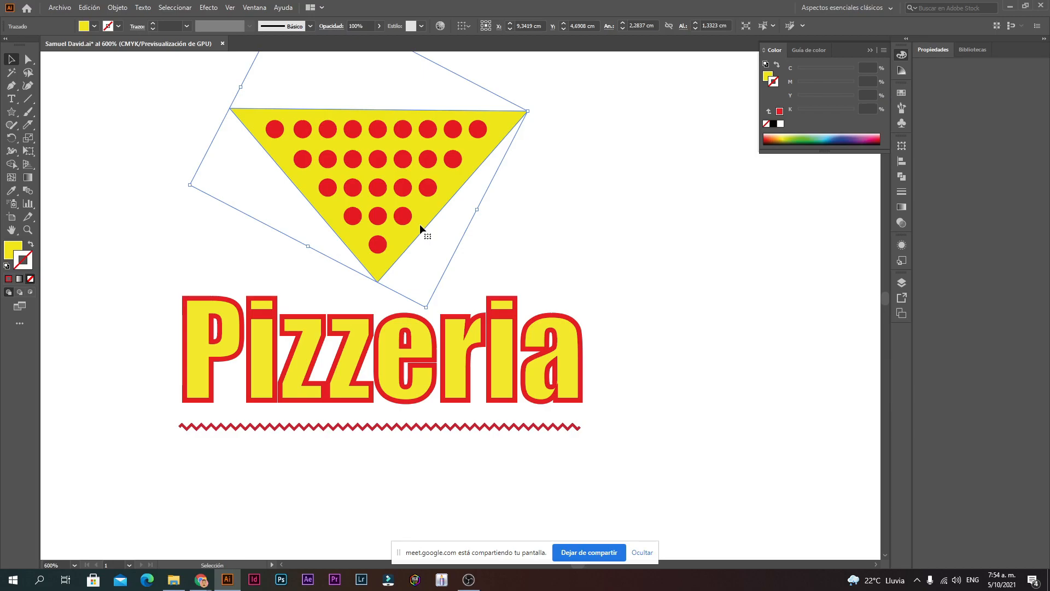
{"action": "left_click", "coordinate": [582, 391]}
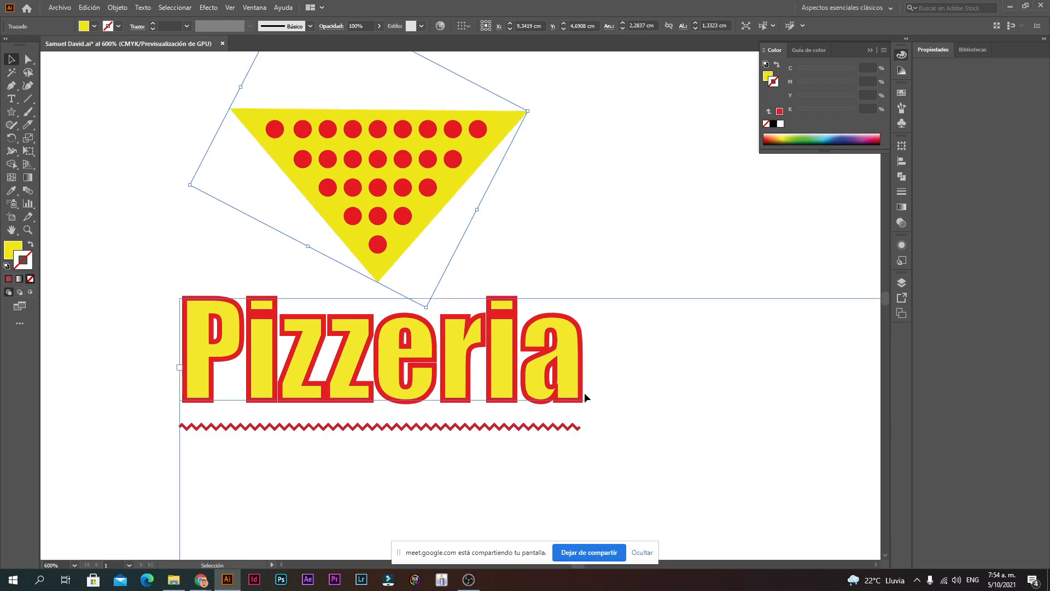
{"action": "left_click", "coordinate": [590, 379]}
{"action": "left_click", "coordinate": [11, 99]}
{"action": "left_click", "coordinate": [582, 378]}
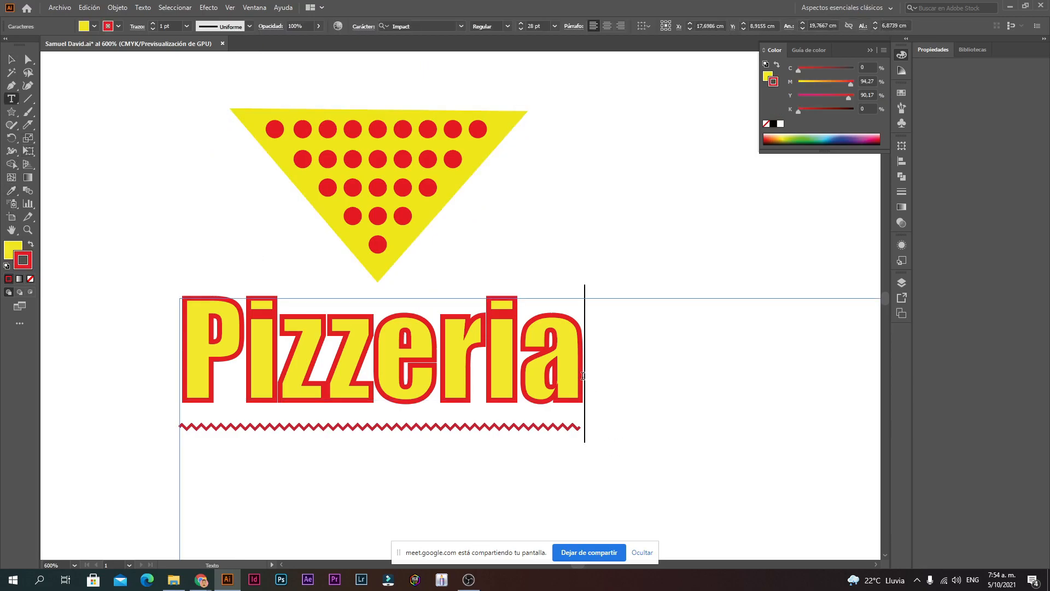
{"action": "key", "text": "Return"}
{"action": "type", "text": "Iupita"}
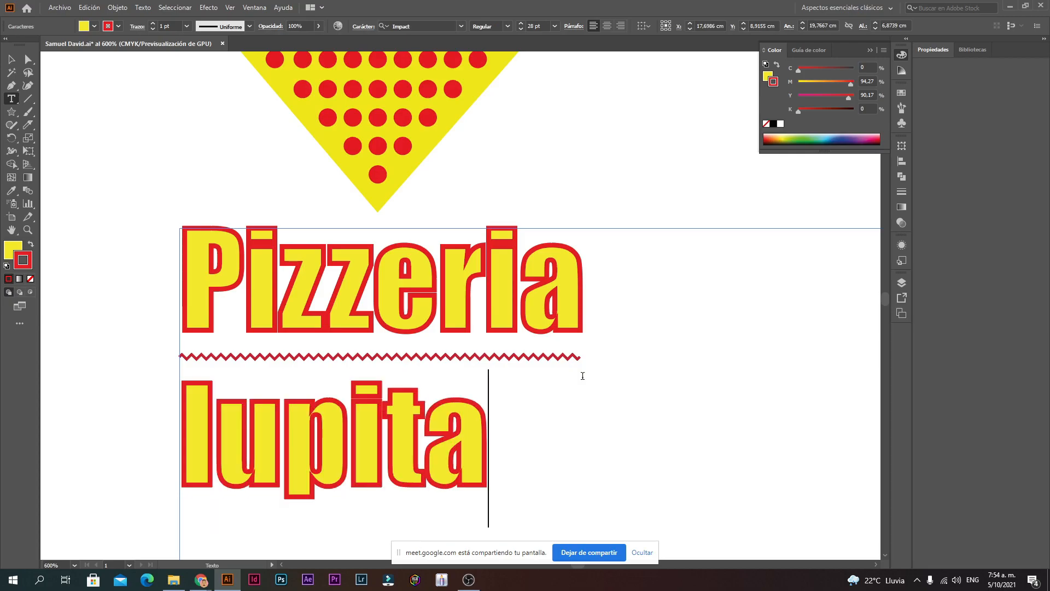
{"action": "key", "text": "ctrl+a"}
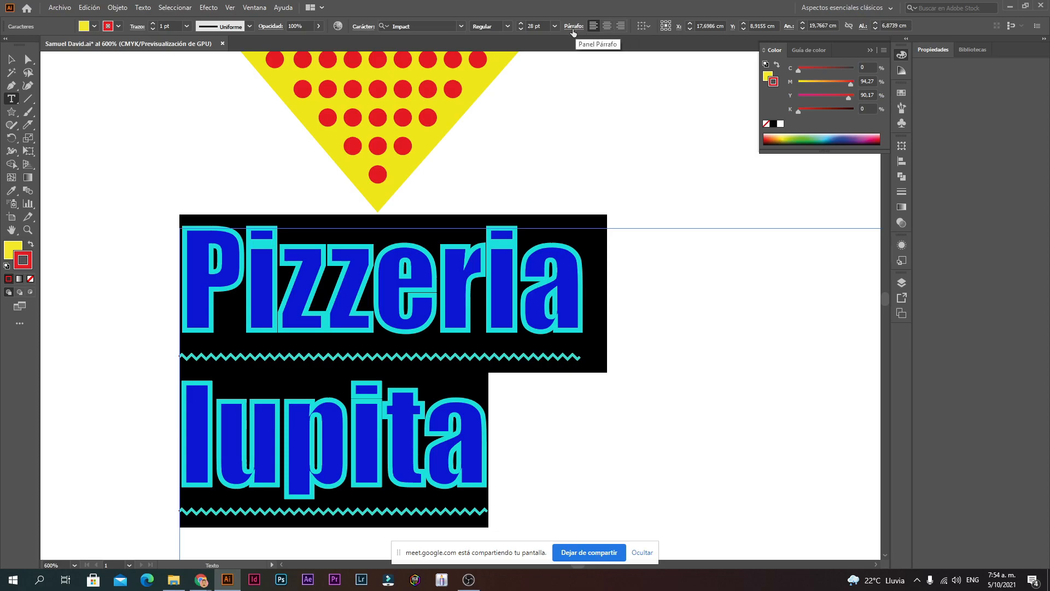
Step: Centre-align both lines and move the Pizzeria lupita text under the triangle
{"action": "left_click", "coordinate": [610, 28]}
{"action": "left_click", "coordinate": [11, 58]}
{"action": "left_click", "coordinate": [512, 328]}
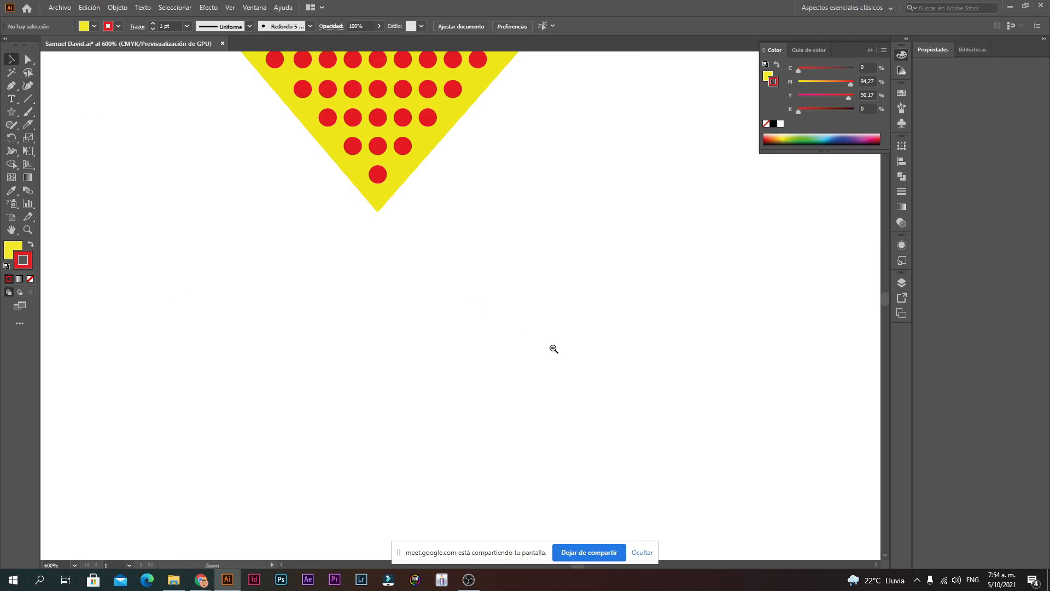
{"action": "left_click", "coordinate": [553, 348], "text": "ctrl+alt"}
{"action": "left_click", "coordinate": [553, 348], "text": "ctrl+alt"}
{"action": "left_click", "coordinate": [553, 348], "text": "ctrl+alt"}
{"action": "left_click_drag", "start_coordinate": [668, 300], "coordinate": [303, 300]}
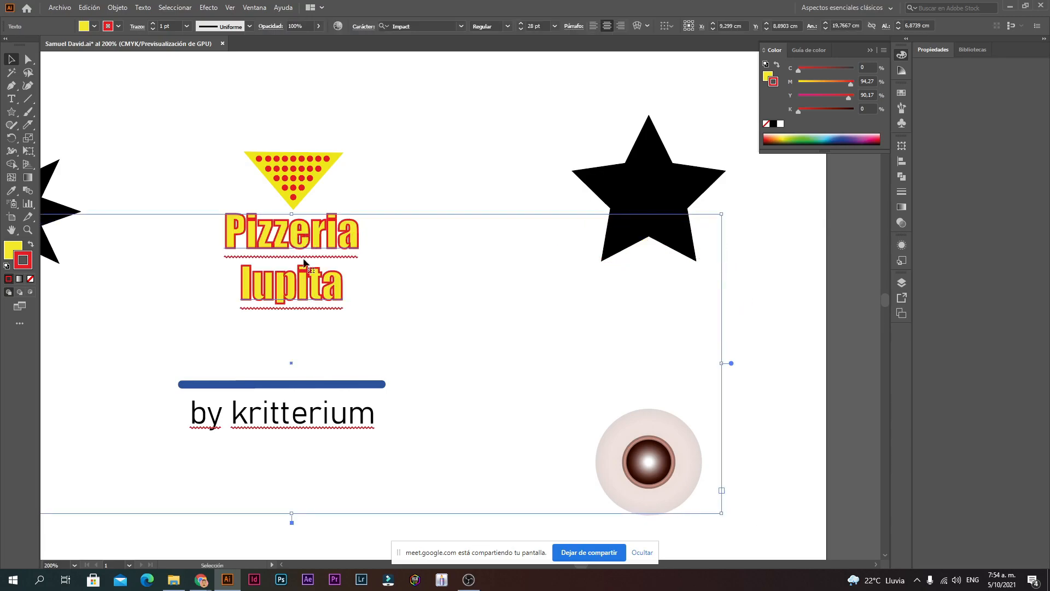
Step: Undo the stray 'AZ' typing and set both text lines to 14 pt
{"action": "triple_click", "coordinate": [305, 295]}
{"action": "left_click_drag", "start_coordinate": [368, 294], "coordinate": [204, 229]}
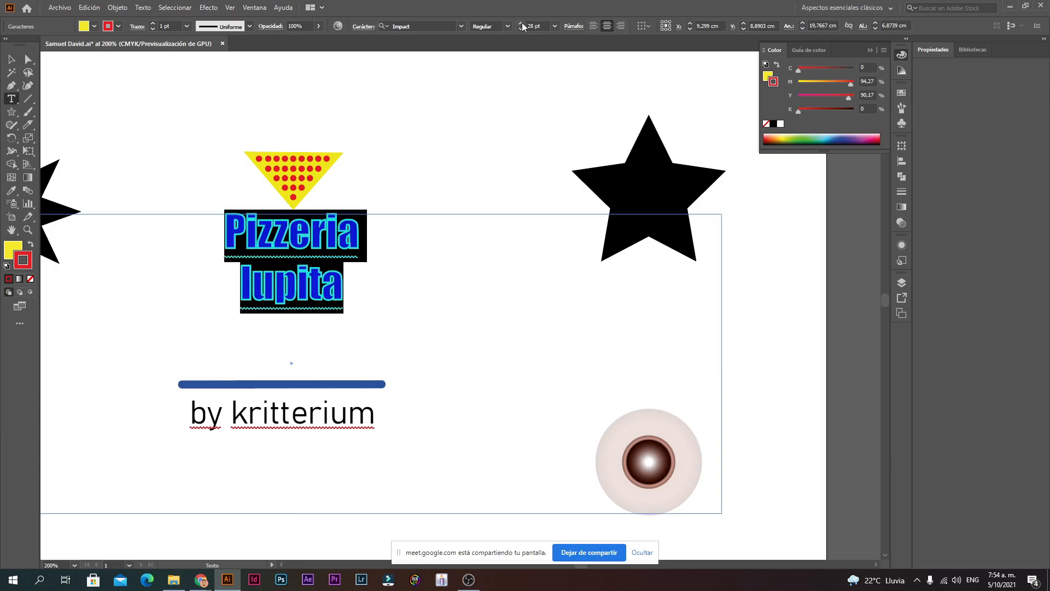
{"action": "left_click_drag", "start_coordinate": [495, 124], "coordinate": [430, 63]}
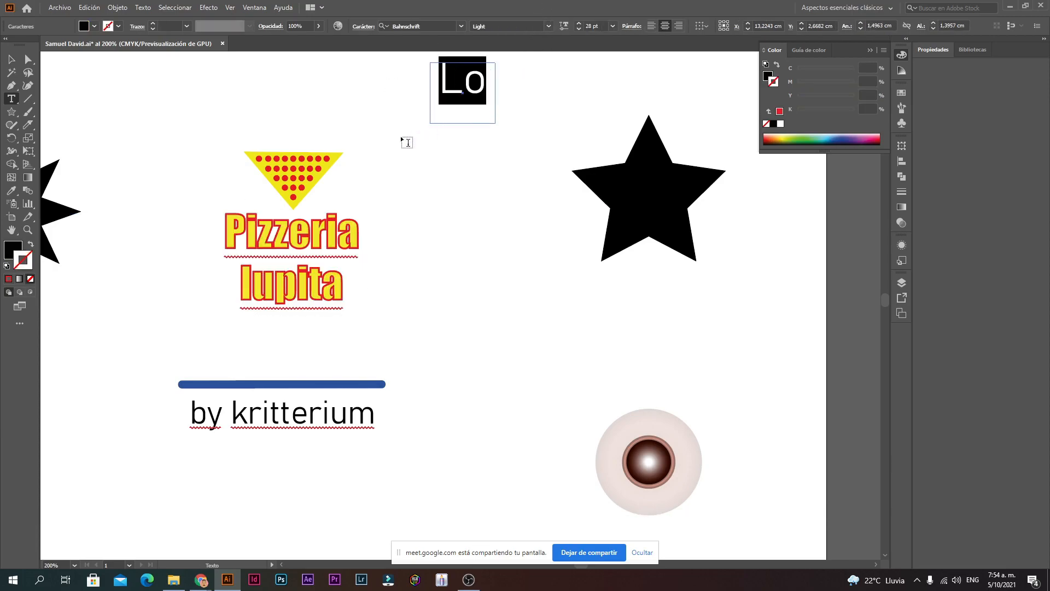
{"action": "type", "text": "AZ"}
{"action": "key", "text": "ctrl+z"}
{"action": "key", "text": "ctrl+z"}
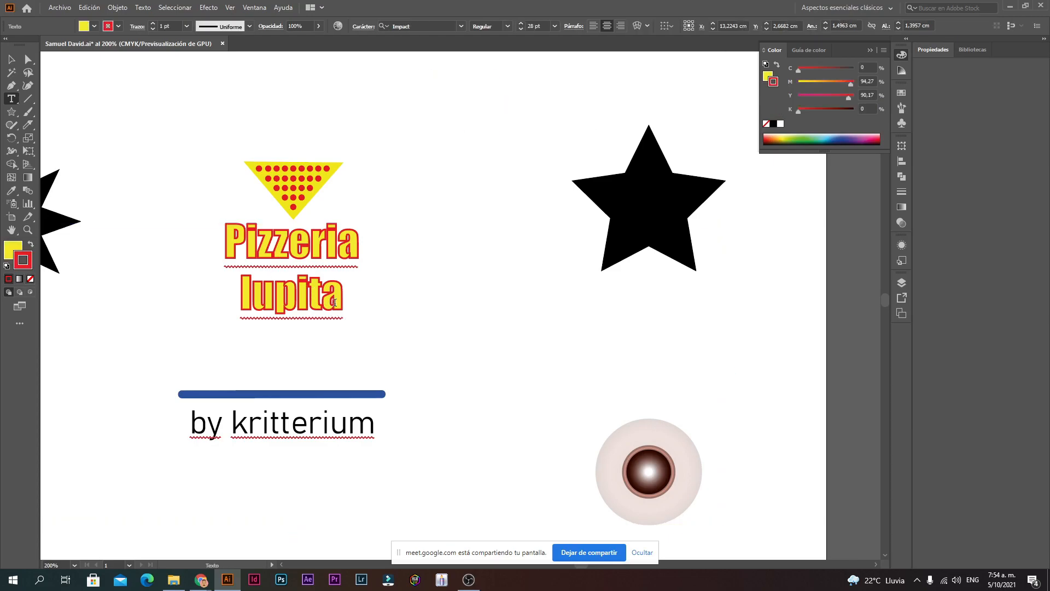
{"action": "left_click_drag", "start_coordinate": [340, 298], "coordinate": [207, 159]}
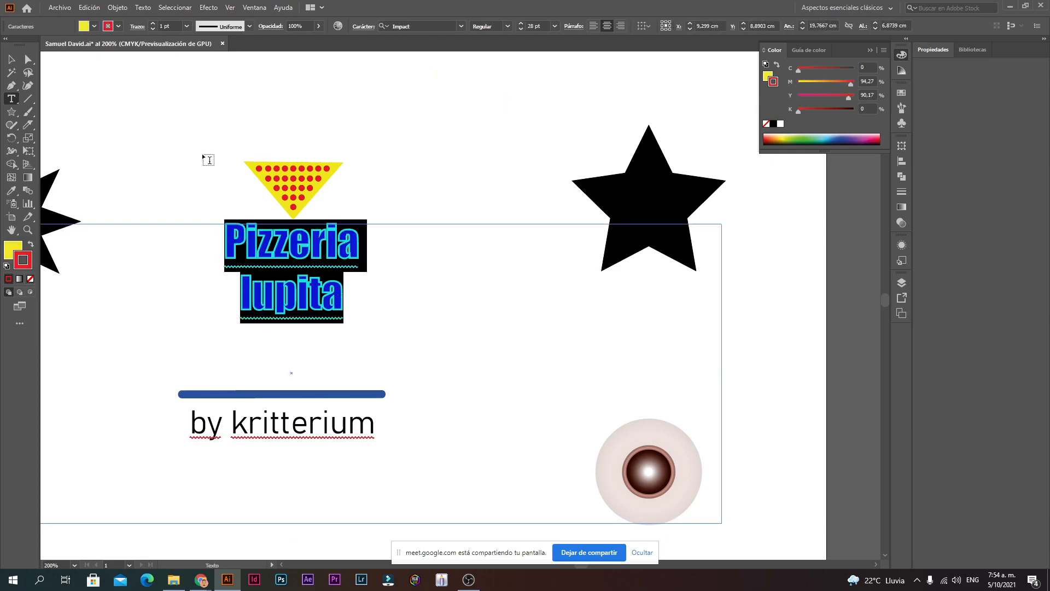
{"action": "left_click", "coordinate": [555, 25]}
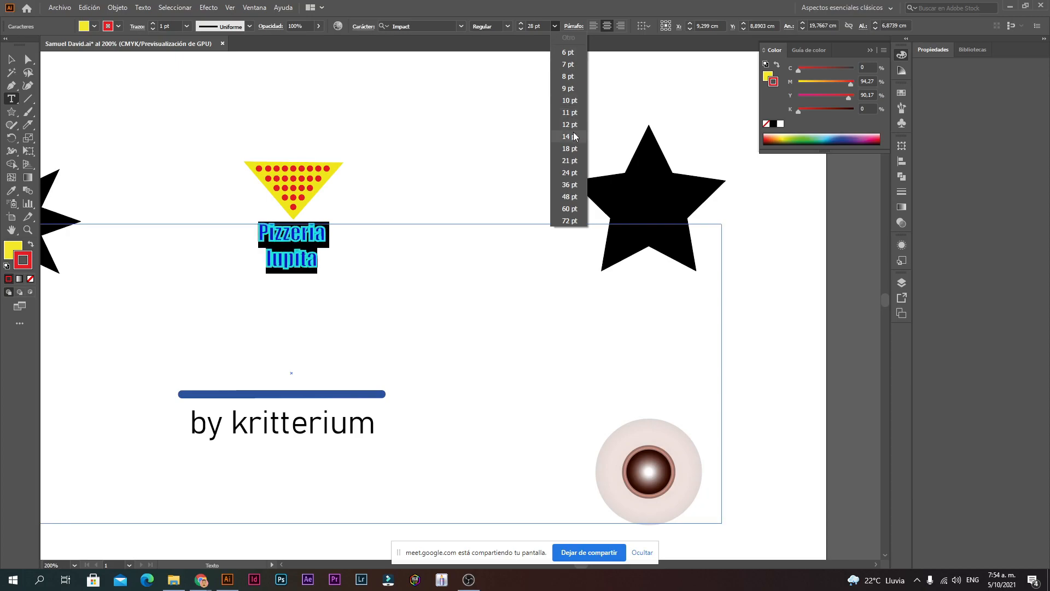
{"action": "left_click", "coordinate": [571, 137]}
Step: Zoom in and place the Pizzeria lupita text just under the triangle
{"action": "left_click", "coordinate": [11, 61]}
{"action": "left_click", "coordinate": [360, 143]}
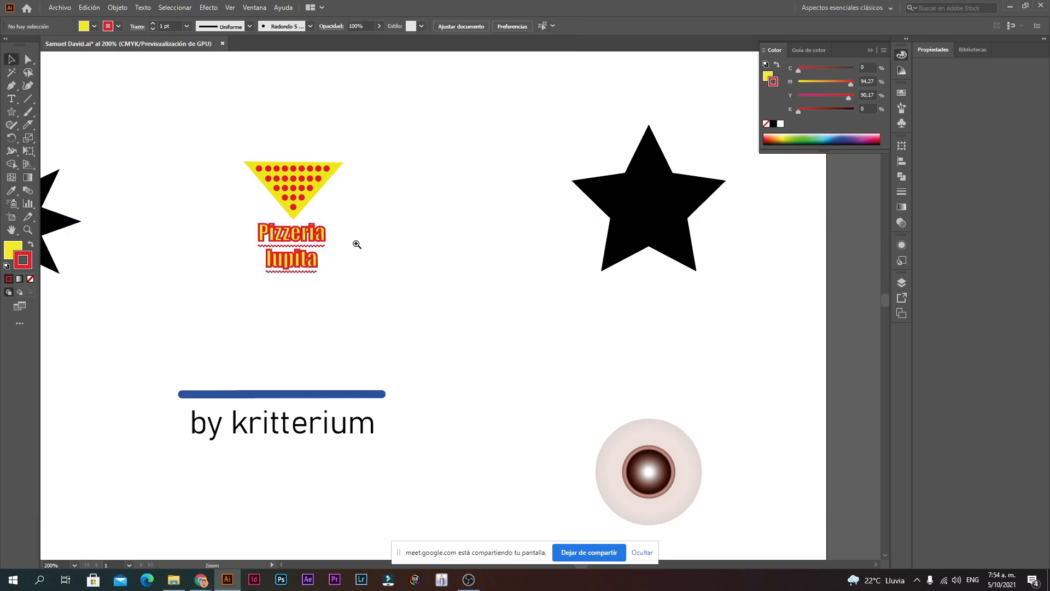
{"action": "left_click", "coordinate": [356, 245], "text": "ctrl"}
{"action": "left_click", "coordinate": [449, 286], "text": "ctrl"}
{"action": "left_click", "coordinate": [449, 286], "text": "ctrl"}
{"action": "left_click_drag", "start_coordinate": [339, 350], "coordinate": [383, 350]}
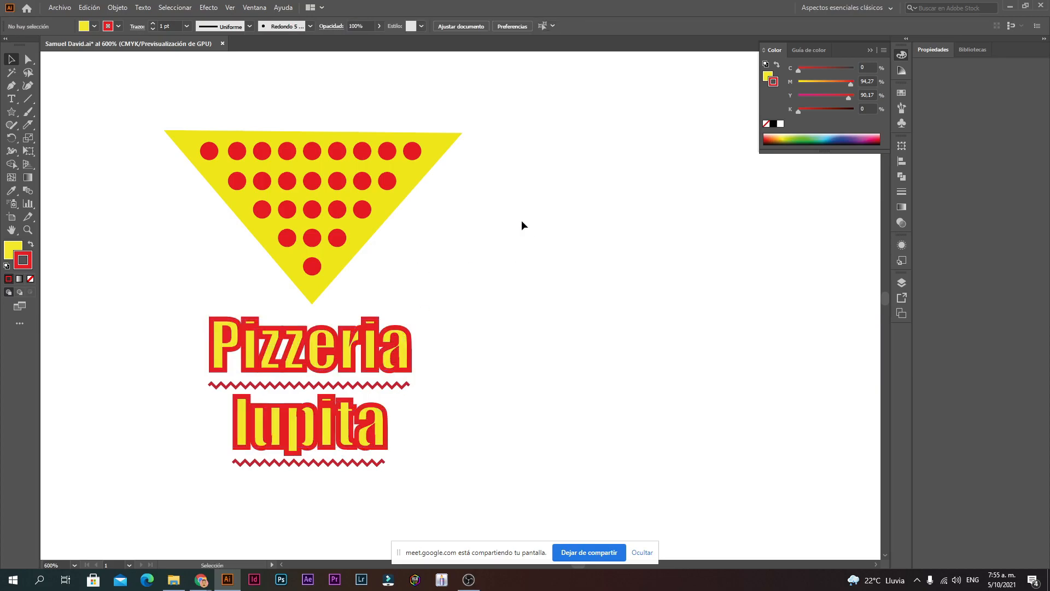
Step: Zoom in on the logo and select the triangle behind the red dots
{"action": "left_click", "coordinate": [499, 316], "text": "ctrl+alt"}
{"action": "left_click", "coordinate": [499, 316], "text": "ctrl+alt"}
{"action": "left_click", "coordinate": [456, 328], "text": "ctrl"}
{"action": "left_click", "coordinate": [456, 331], "text": "ctrl"}
{"action": "left_click", "coordinate": [461, 310], "text": "ctrl+alt"}
{"action": "left_click", "coordinate": [461, 309], "text": "ctrl+alt"}
{"action": "left_click", "coordinate": [460, 308], "text": "ctrl+alt"}
{"action": "left_click", "coordinate": [393, 202], "text": "ctrl"}
{"action": "left_click", "coordinate": [498, 357], "text": "ctrl"}
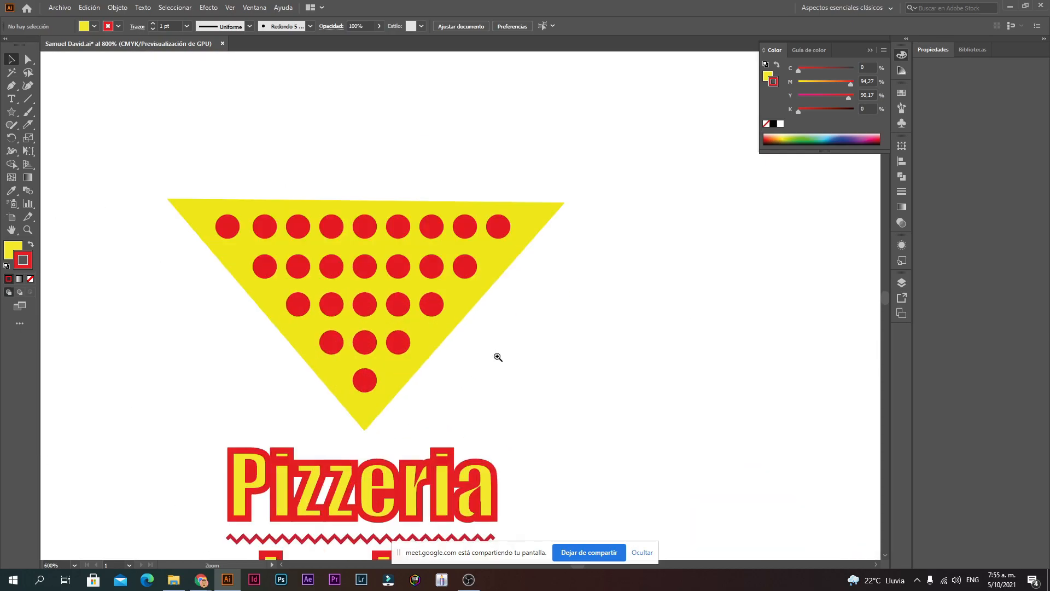
{"action": "left_click", "coordinate": [425, 343]}
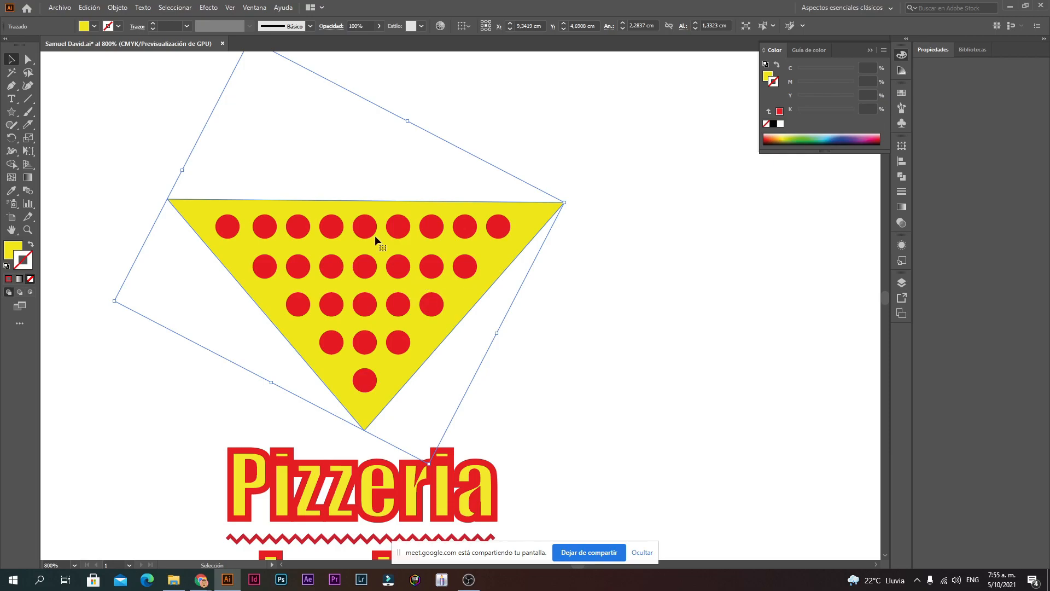
{"action": "left_click", "coordinate": [515, 346], "text": "ctrl+alt"}
{"action": "left_click", "coordinate": [515, 345], "text": "ctrl+alt"}
{"action": "left_click", "coordinate": [515, 345], "text": "ctrl+alt"}
{"action": "left_click", "coordinate": [485, 355], "text": "ctrl+alt"}
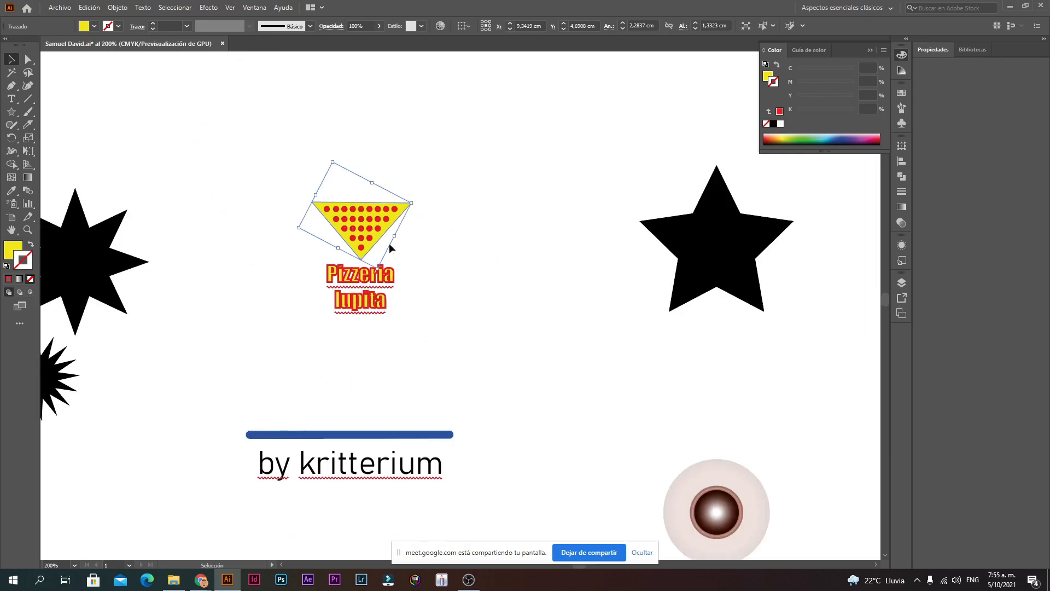
Step: Copy the blue bar's thin blue outline and no-fill style onto the triangle with the Eyedropper
{"action": "left_click", "coordinate": [10, 191]}
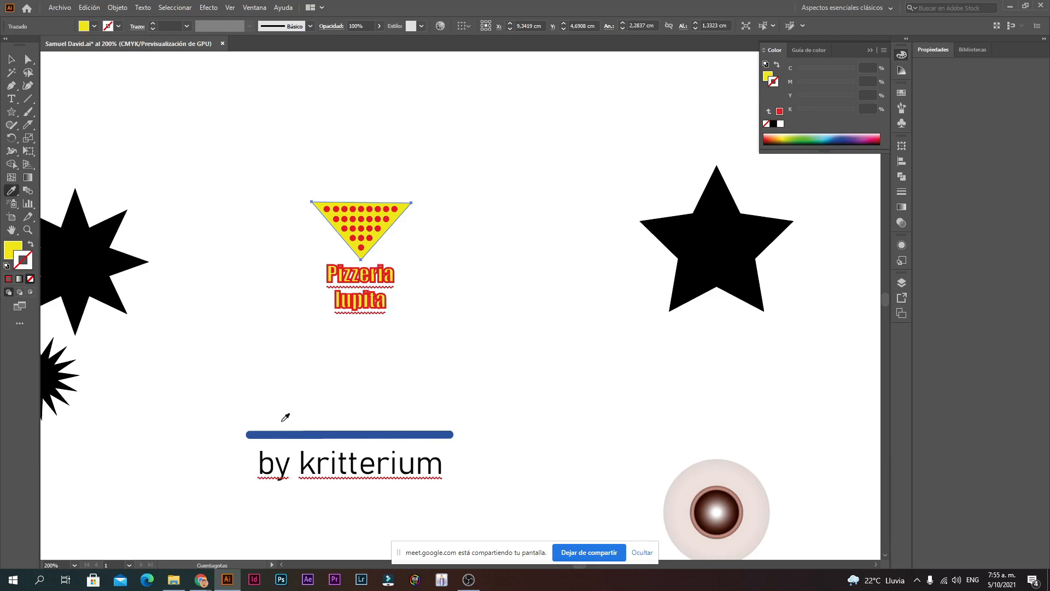
{"action": "scroll", "coordinate": [295, 394], "scroll_direction": "down", "scroll_amount": 4}
{"action": "scroll", "coordinate": [302, 362], "scroll_direction": "up", "scroll_amount": 4}
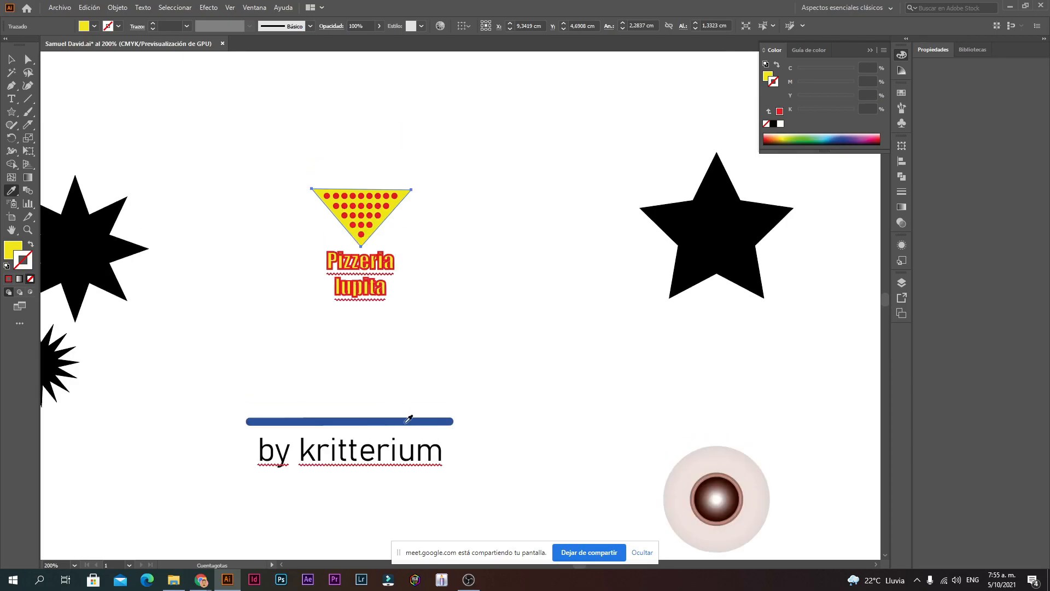
{"action": "left_click", "coordinate": [338, 417]}
Step: Select the blue bar and zoom in to bring it and the byline into view
{"action": "left_click", "coordinate": [13, 60]}
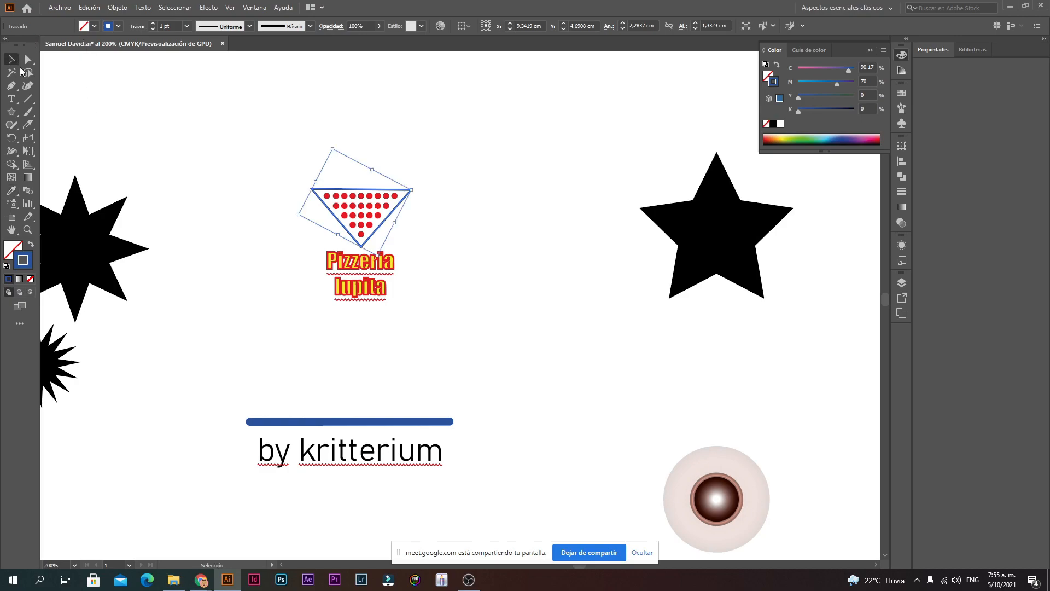
{"action": "left_click", "coordinate": [381, 157]}
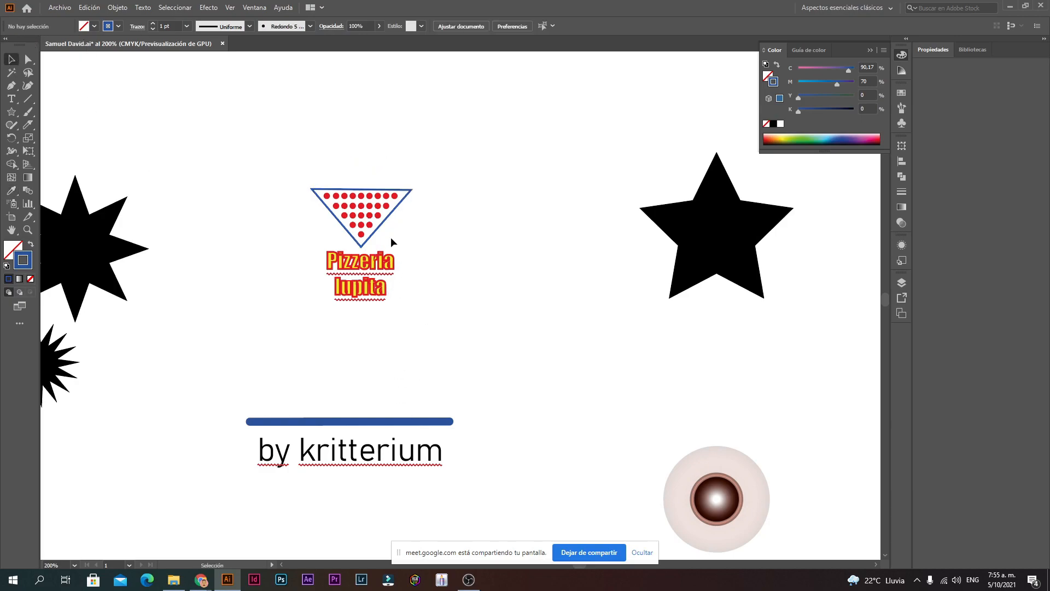
{"action": "left_click", "coordinate": [385, 419]}
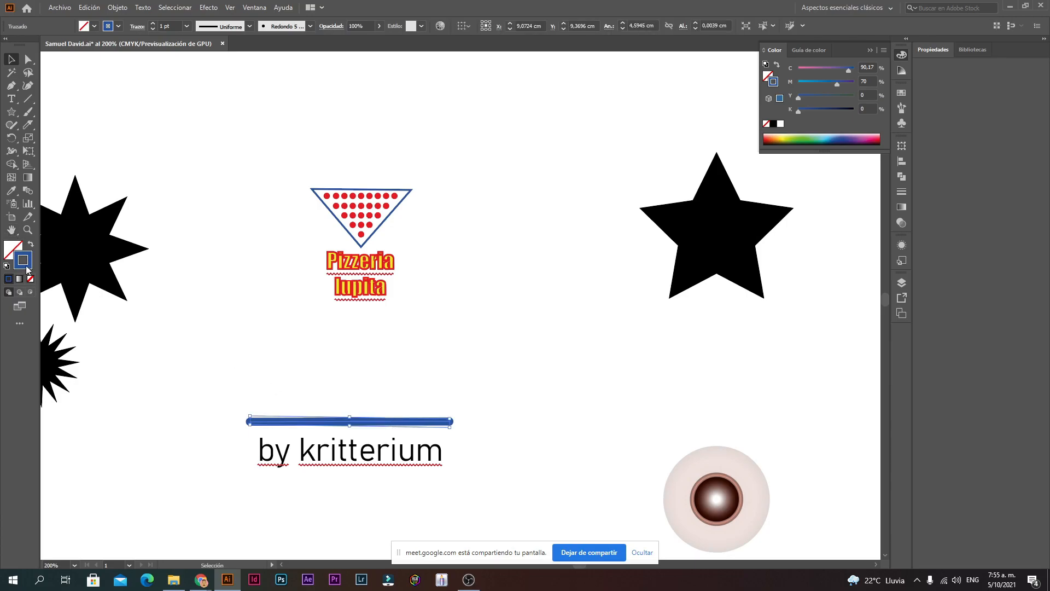
{"action": "left_click", "coordinate": [433, 416], "text": "ctrl"}
{"action": "left_click", "coordinate": [402, 336], "text": "ctrl"}
{"action": "left_click", "coordinate": [399, 285], "text": "ctrl+alt"}
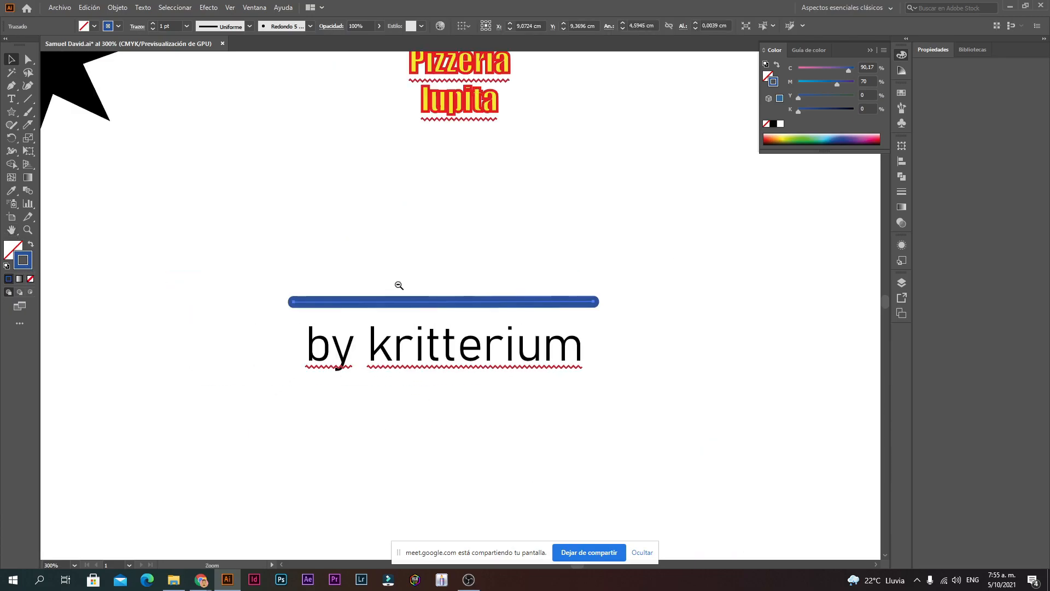
{"action": "left_click_drag", "start_coordinate": [474, 302], "coordinate": [462, 350]}
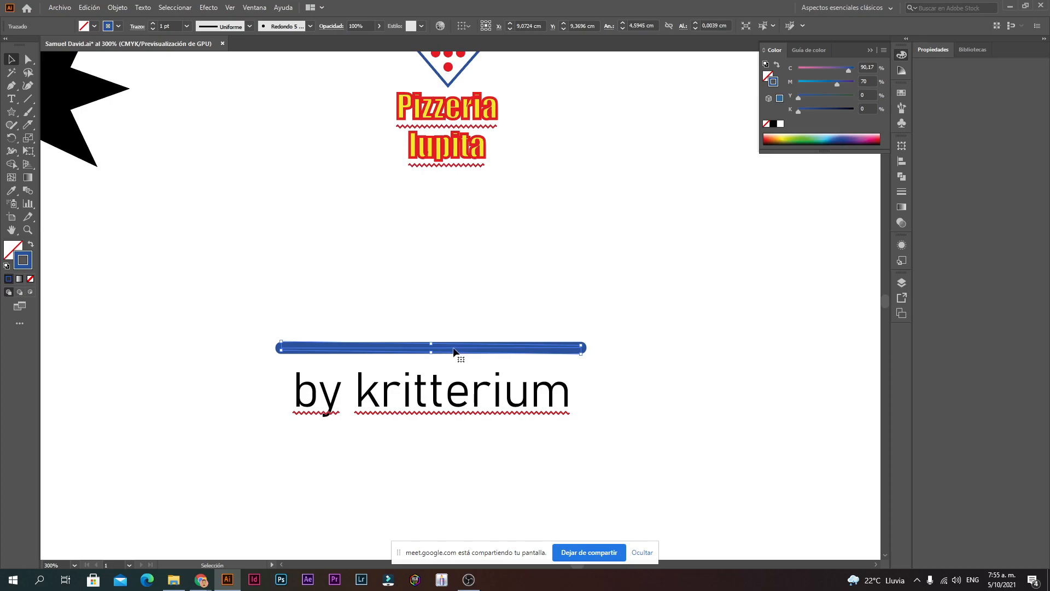
Step: Fill the blue bar with bright yellow and zoom in on it
{"action": "double_click", "coordinate": [20, 244]}
{"action": "left_click_drag", "start_coordinate": [460, 241], "coordinate": [531, 200]}
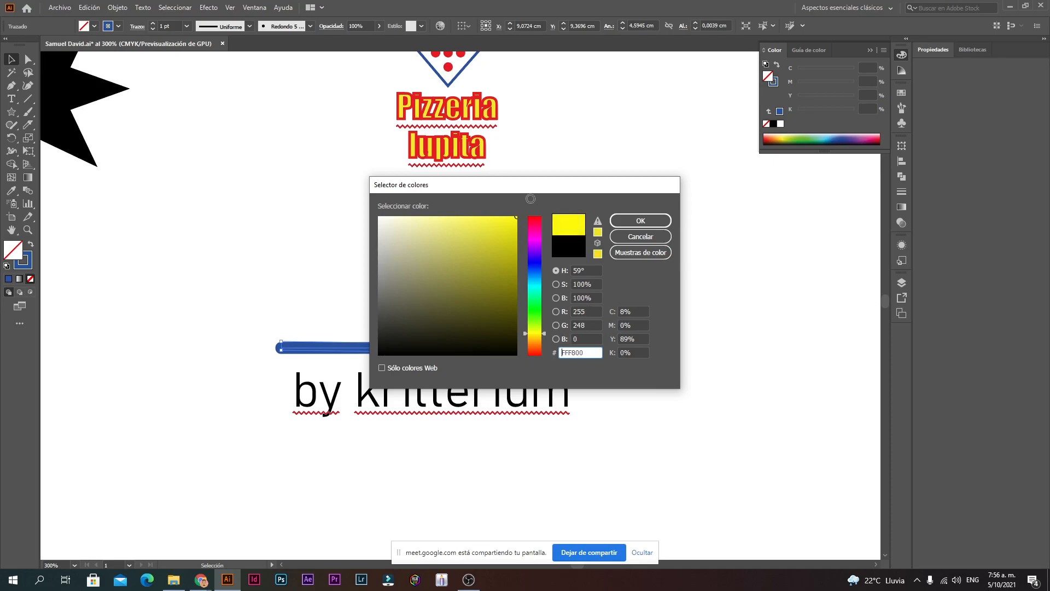
{"action": "left_click", "coordinate": [641, 221]}
{"action": "scroll", "coordinate": [465, 240], "scroll_direction": "up", "scroll_amount": 2}
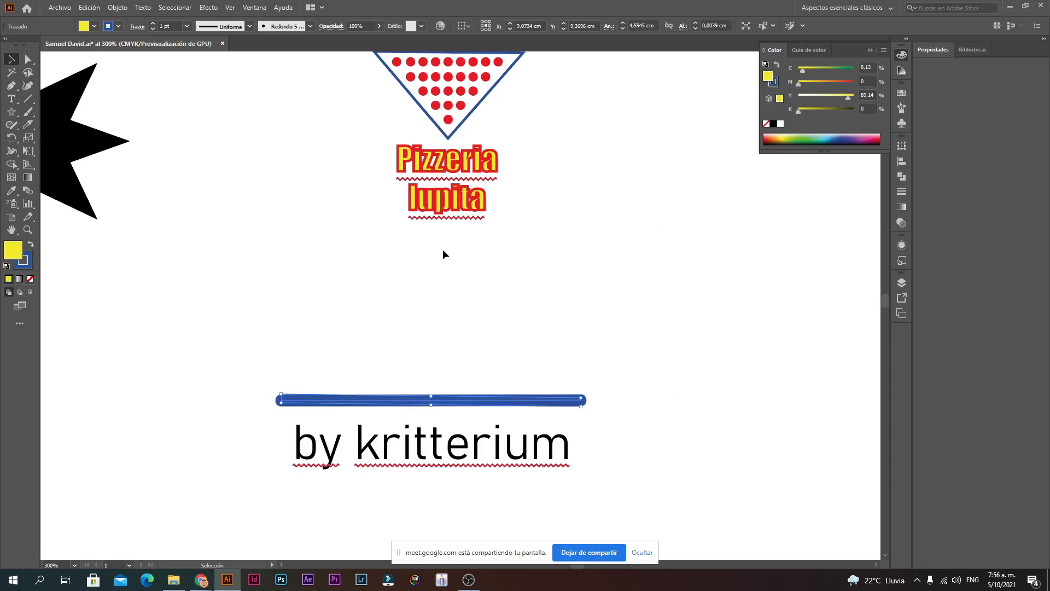
{"action": "left_click", "coordinate": [442, 248]}
{"action": "scroll", "coordinate": [493, 306], "scroll_direction": "up", "scroll_amount": 3}
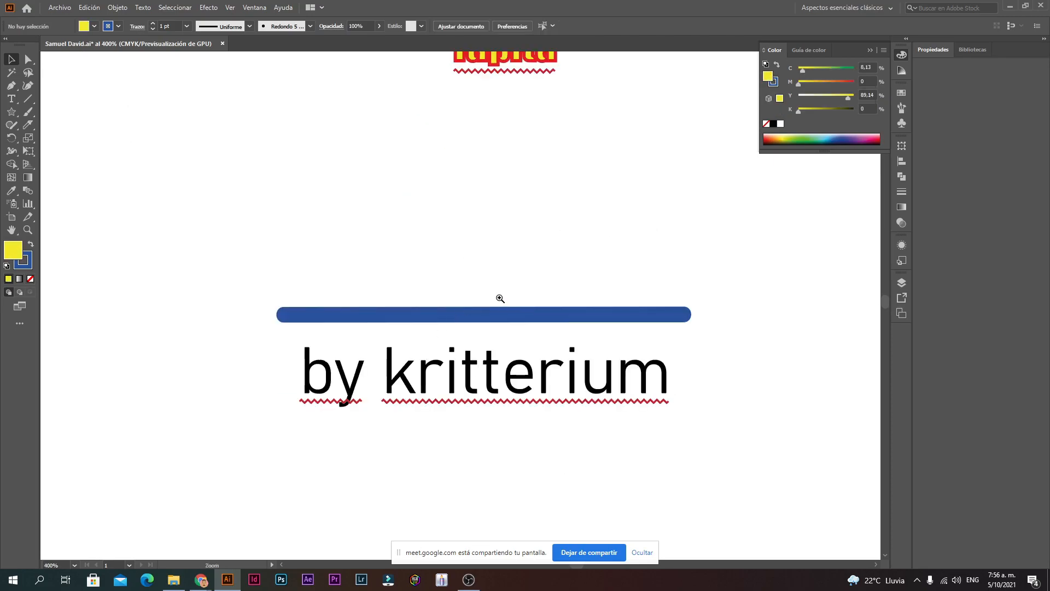
{"action": "left_click", "coordinate": [491, 323]}
{"action": "left_click", "coordinate": [471, 350]}
{"action": "left_click", "coordinate": [461, 338], "text": "ctrl"}
{"action": "left_click", "coordinate": [461, 338], "text": "ctrl"}
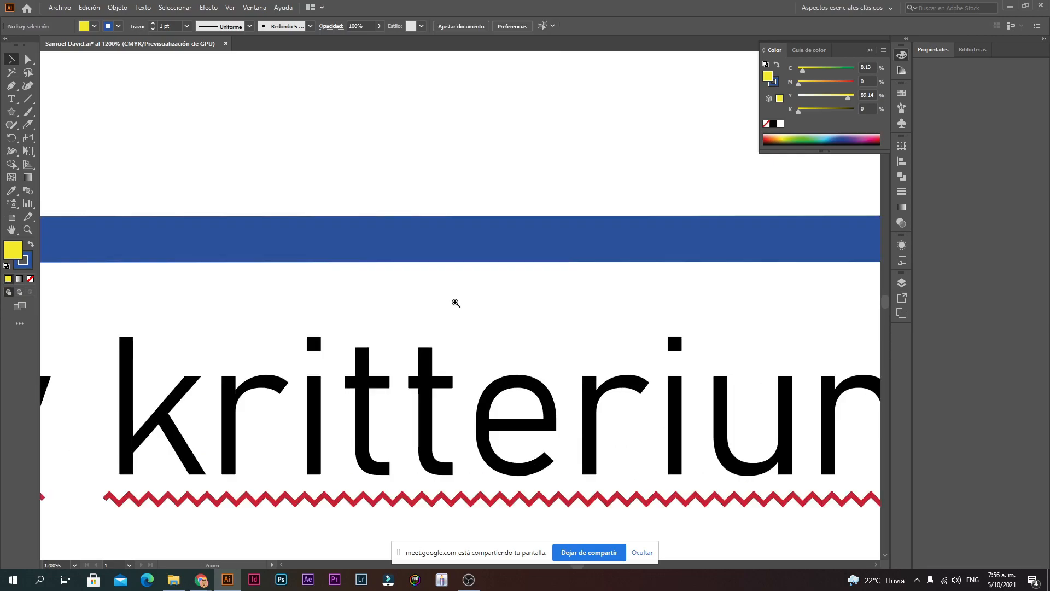
{"action": "left_click", "coordinate": [451, 270], "text": "ctrl+alt"}
{"action": "left_click", "coordinate": [451, 271], "text": "ctrl+alt"}
{"action": "left_click", "coordinate": [451, 270], "text": "ctrl+alt"}
Step: Stretch and delete the blue bar, then undo the deletion to restore it
{"action": "left_click", "coordinate": [275, 342]}
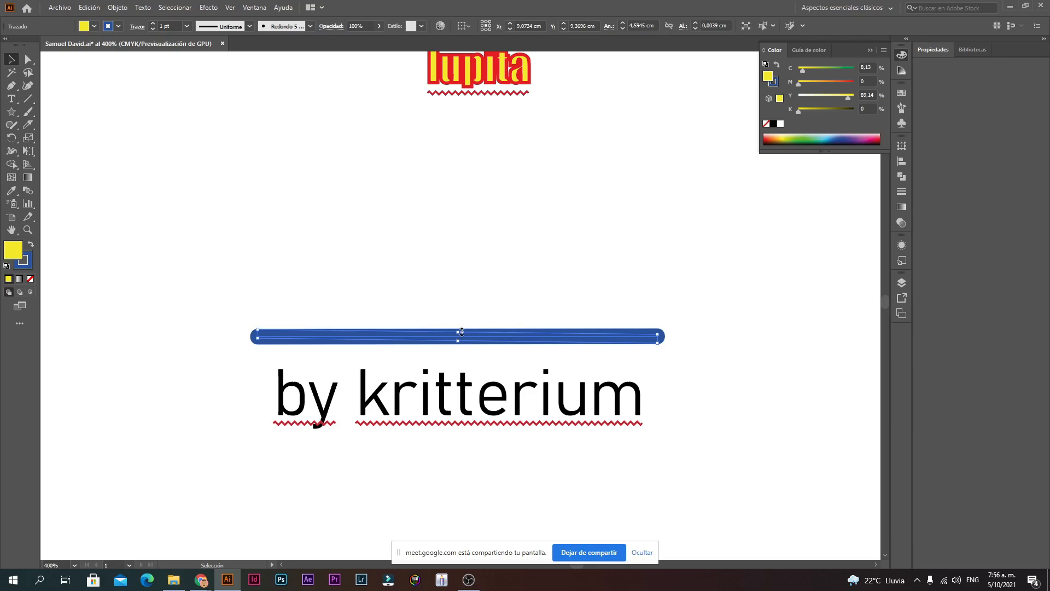
{"action": "left_click_drag", "start_coordinate": [462, 332], "coordinate": [476, 188]}
{"action": "key", "text": "Delete"}
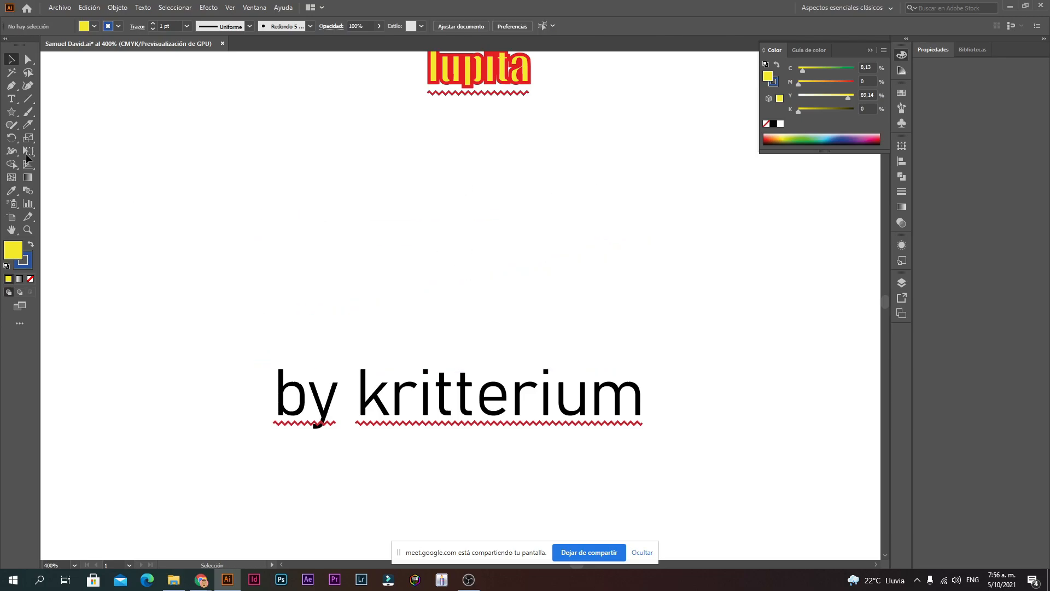
{"action": "key", "text": "ctrl+minus"}
{"action": "key", "text": "ctrl+minus"}
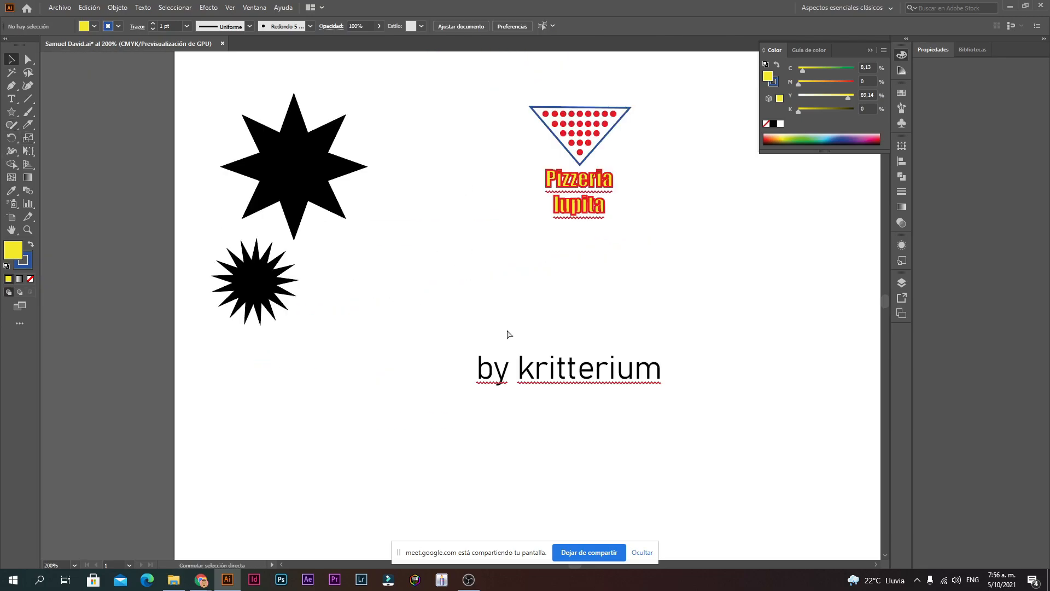
{"action": "left_click", "coordinate": [589, 350], "text": "ctrl+alt"}
{"action": "key", "text": "ctrl+z"}
{"action": "left_click", "coordinate": [450, 232], "text": "ctrl"}
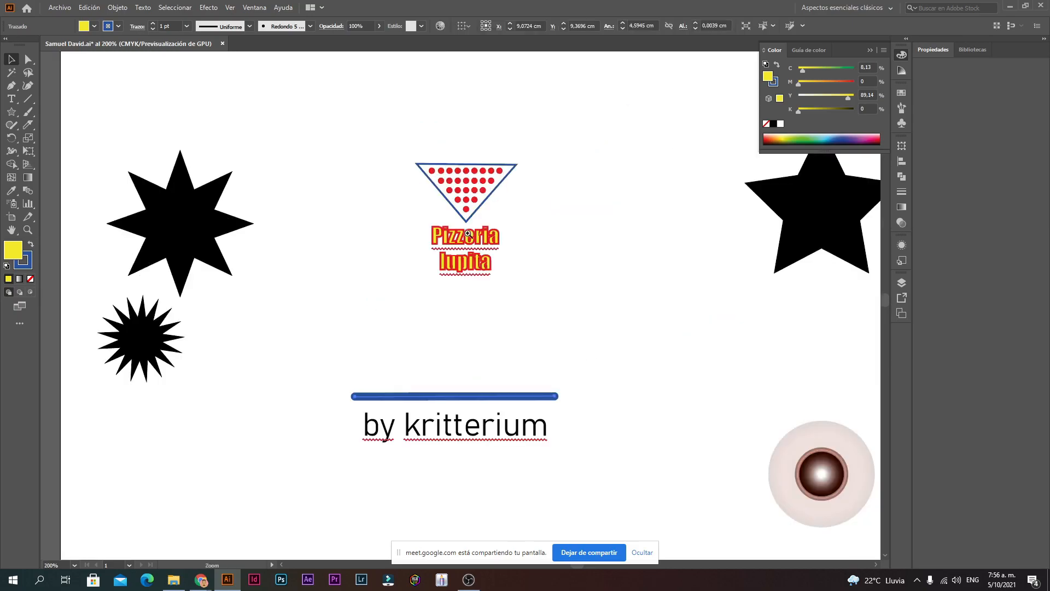
Step: Apply the bar's yellow fill and blue outline to the triangle with the Eyedropper
{"action": "left_click", "coordinate": [475, 211]}
{"action": "left_click", "coordinate": [506, 352]}
{"action": "left_click", "coordinate": [490, 396]}
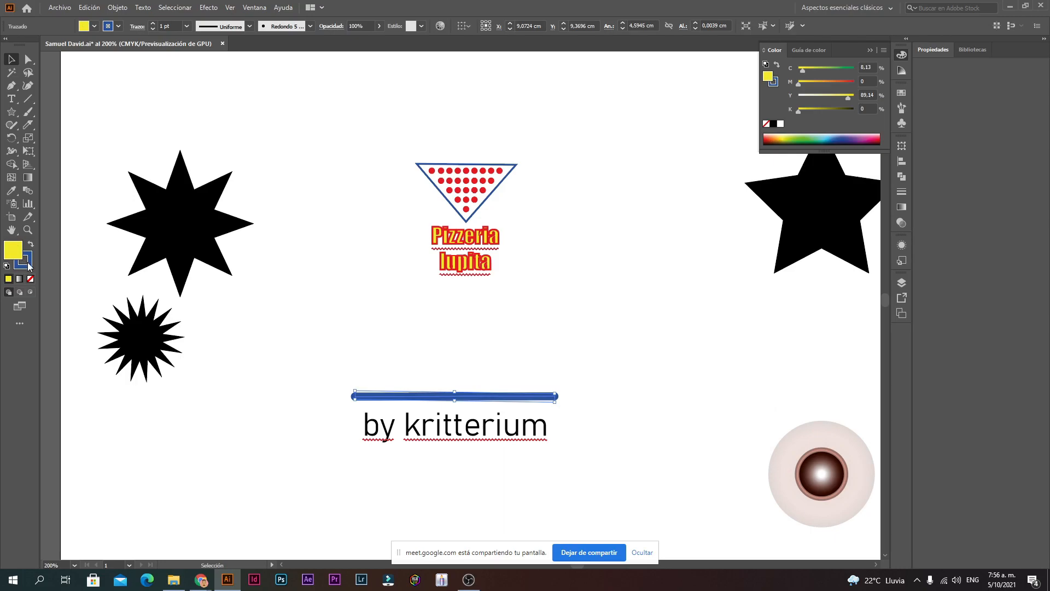
{"action": "left_click", "coordinate": [489, 199]}
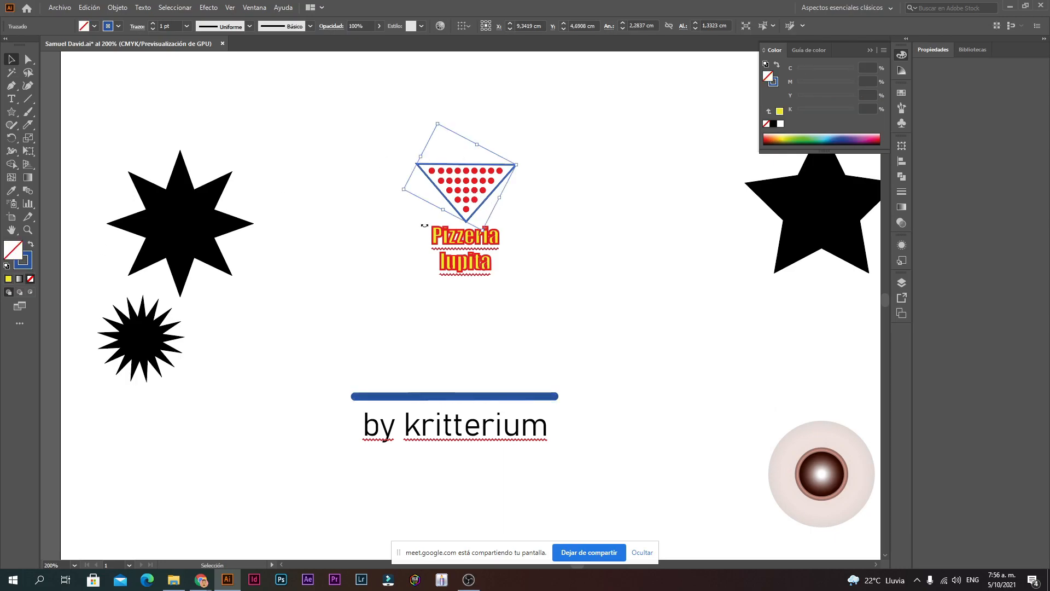
{"action": "left_click", "coordinate": [13, 196]}
{"action": "left_click", "coordinate": [467, 395]}
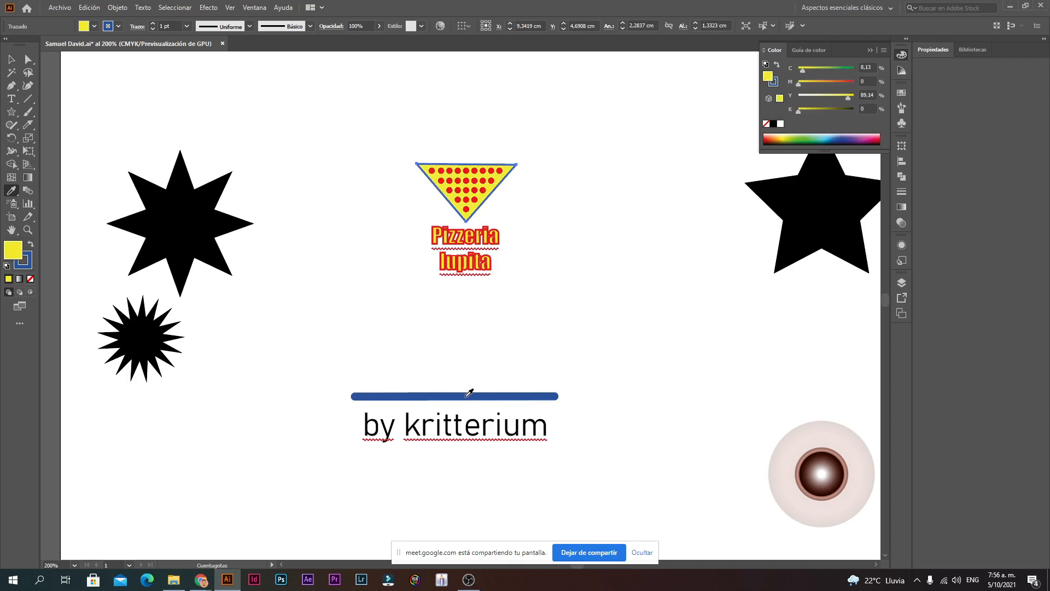
Step: Reselect the blue bar with the Selection tool, then deselect it
{"action": "left_click", "coordinate": [11, 59]}
{"action": "left_click_drag", "start_coordinate": [286, 48], "coordinate": [231, 41]}
{"action": "left_click", "coordinate": [495, 396]}
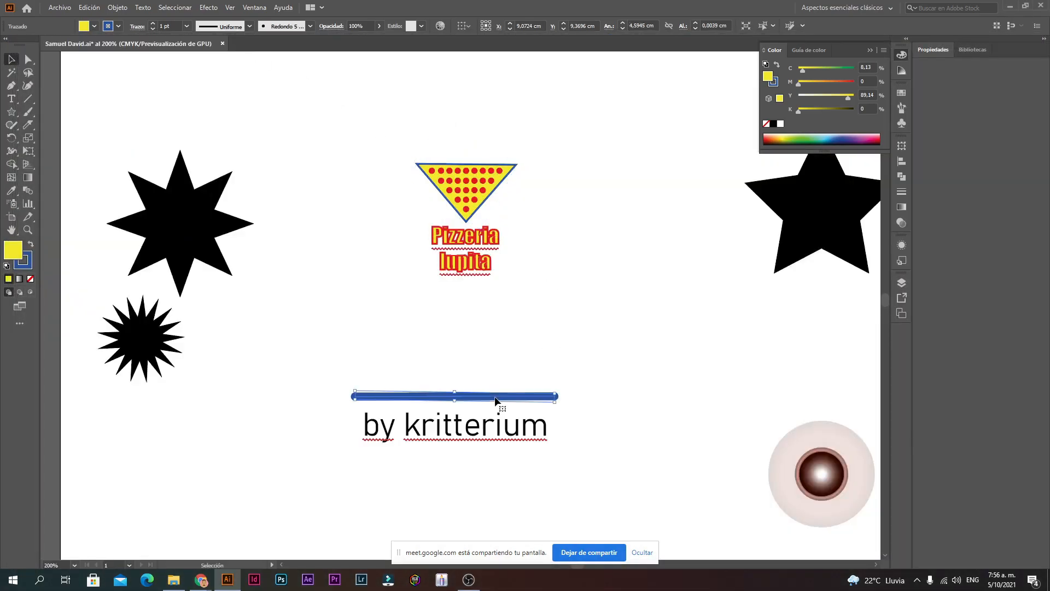
{"action": "left_click", "coordinate": [510, 357]}
{"action": "scroll", "coordinate": [515, 331], "scroll_direction": "up", "scroll_amount": 4}
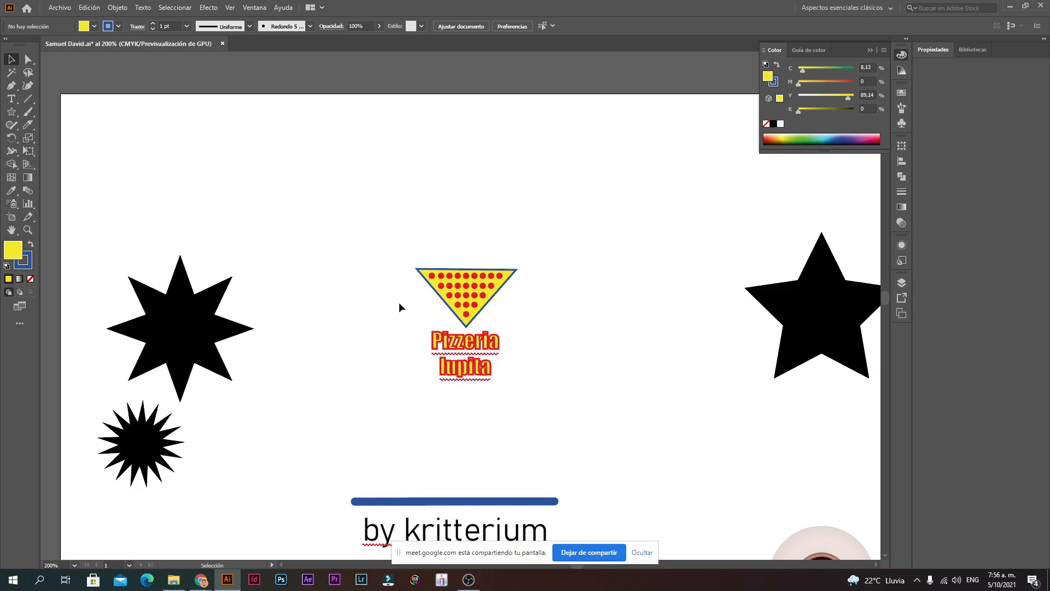
{"action": "scroll", "coordinate": [337, 310], "scroll_direction": "down", "scroll_amount": 2}
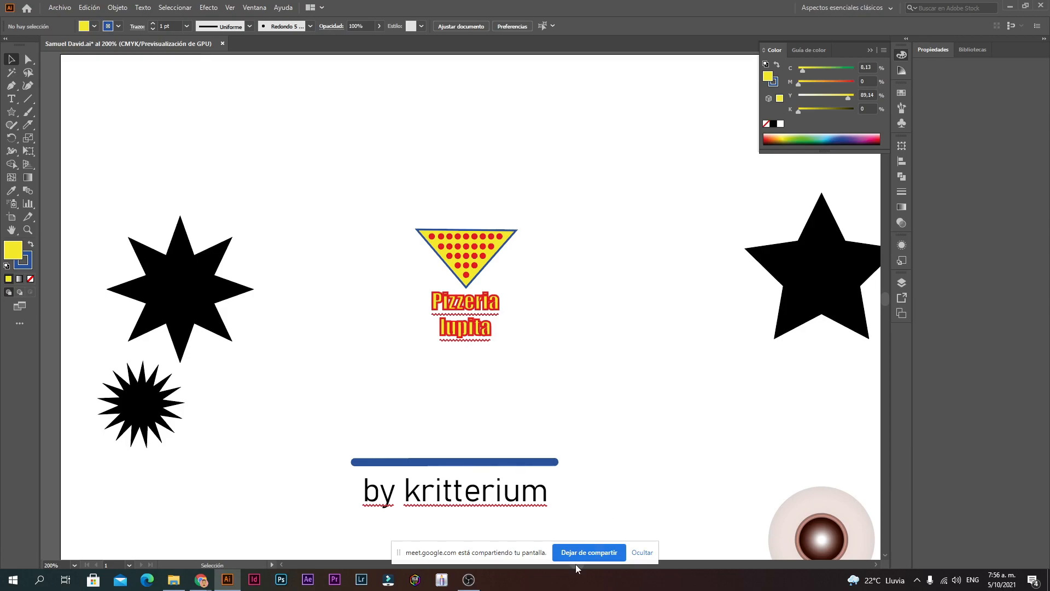
{"action": "left_click", "coordinate": [640, 553]}
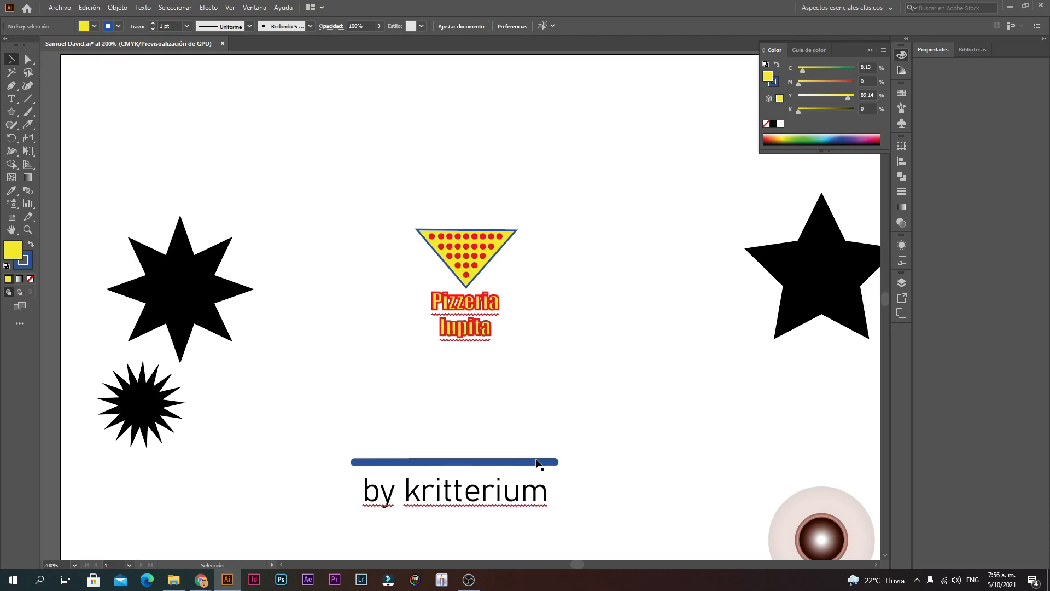
Step: Zoom in and centre the view on the pizza logo
{"action": "left_click", "coordinate": [508, 338], "text": "ctrl"}
{"action": "left_click_drag", "start_coordinate": [435, 258], "coordinate": [446, 311]}
{"action": "left_click", "coordinate": [439, 313], "text": "ctrl"}
{"action": "left_click", "coordinate": [446, 325], "text": "ctrl"}
{"action": "left_click", "coordinate": [447, 330], "text": "ctrl"}
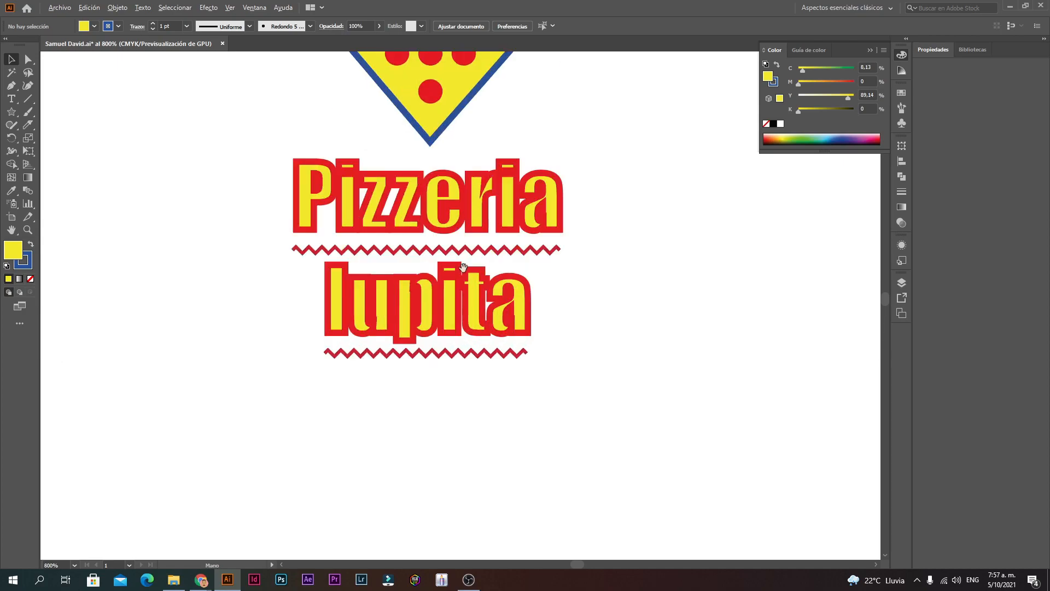
Step: Select both lines of the 'Pizzeria lupita' text with the Type tool
{"action": "left_click", "coordinate": [464, 269], "text": "ctrl+alt"}
{"action": "left_click_drag", "start_coordinate": [466, 276], "coordinate": [457, 346]}
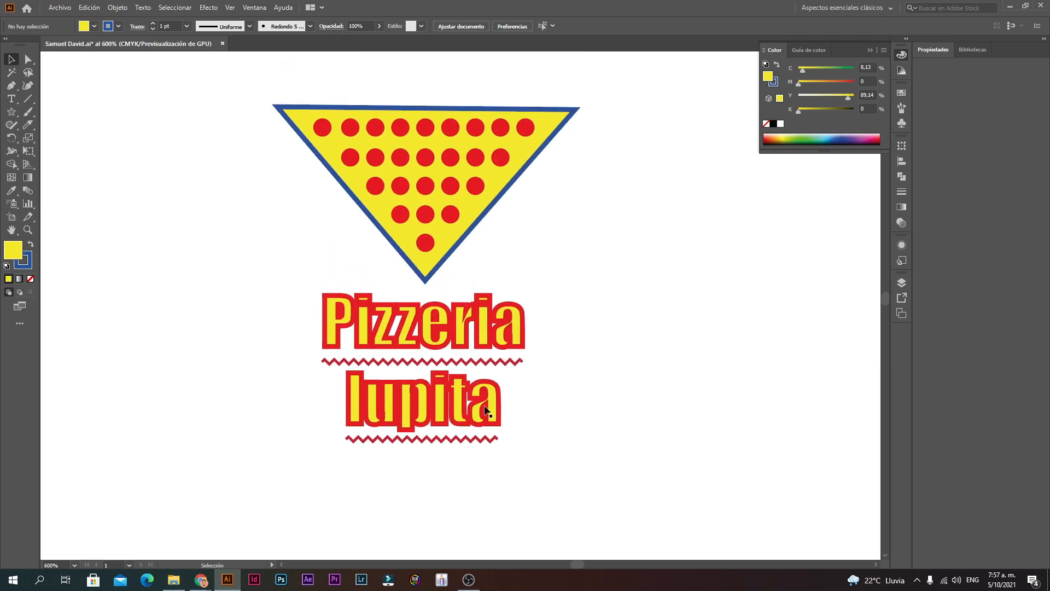
{"action": "left_click", "coordinate": [486, 407]}
{"action": "triple_click", "coordinate": [485, 407]}
{"action": "left_click", "coordinate": [539, 425]}
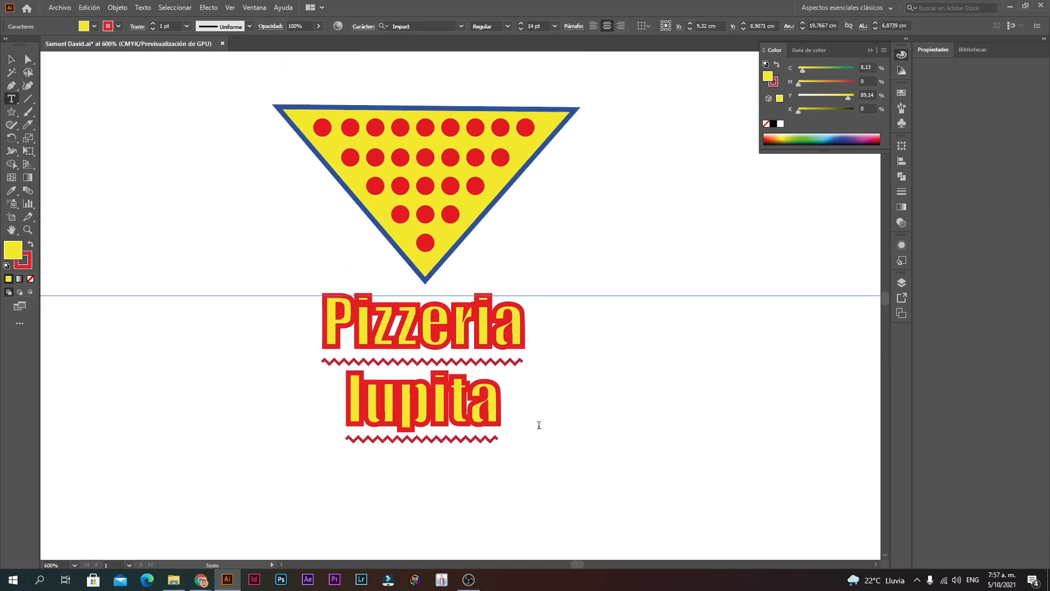
{"action": "left_click_drag", "start_coordinate": [527, 427], "coordinate": [293, 325]}
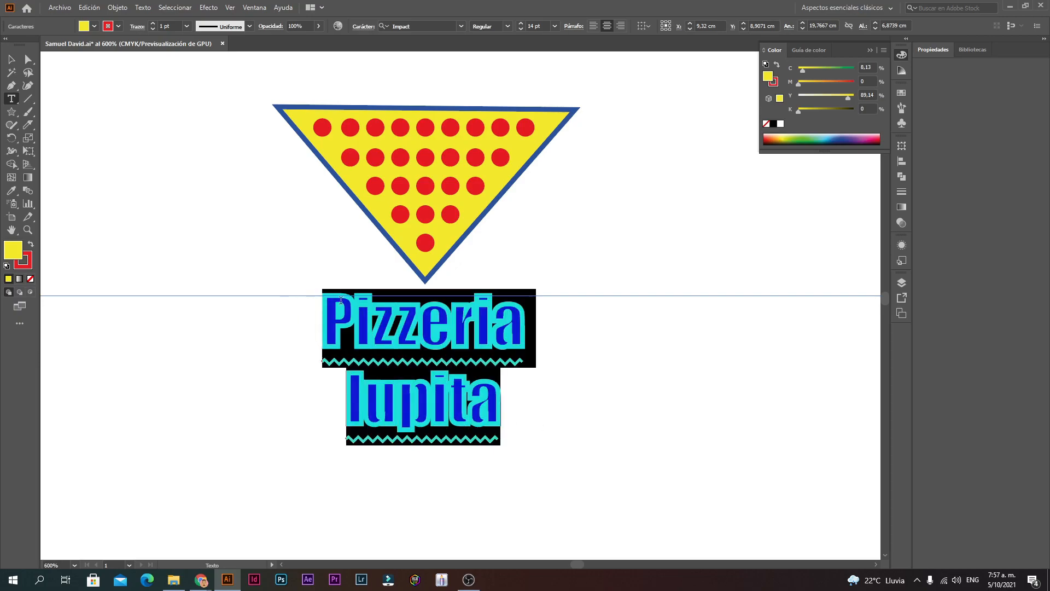
{"action": "left_click_drag", "start_coordinate": [529, 424], "coordinate": [280, 337]}
{"action": "left_click", "coordinate": [536, 404]}
{"action": "left_click_drag", "start_coordinate": [537, 404], "coordinate": [329, 440]}
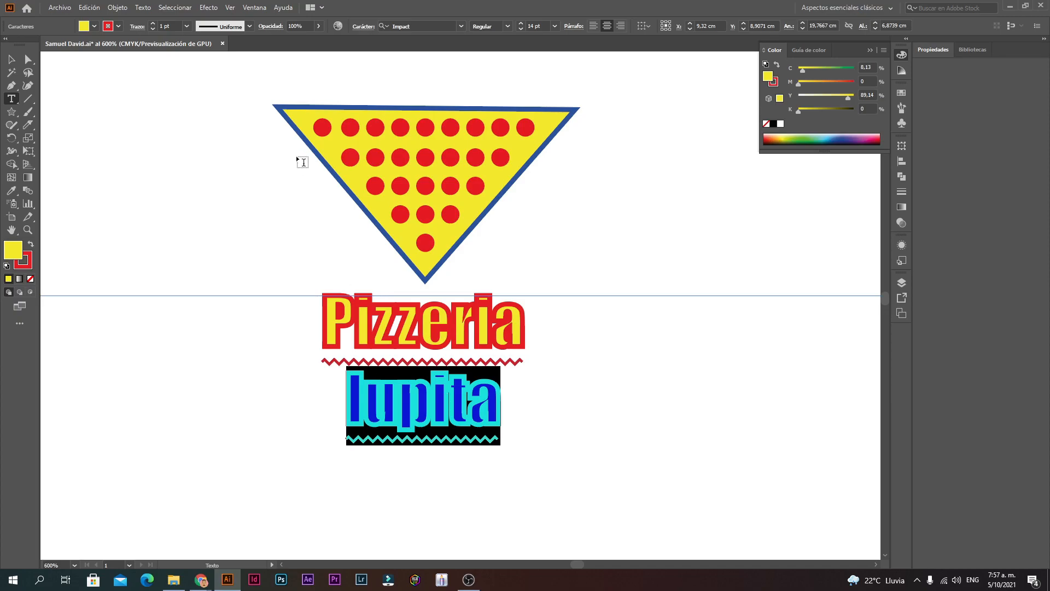
Step: Lower the selected text's stroke weight to 0.25 pt
{"action": "left_click", "coordinate": [152, 28]}
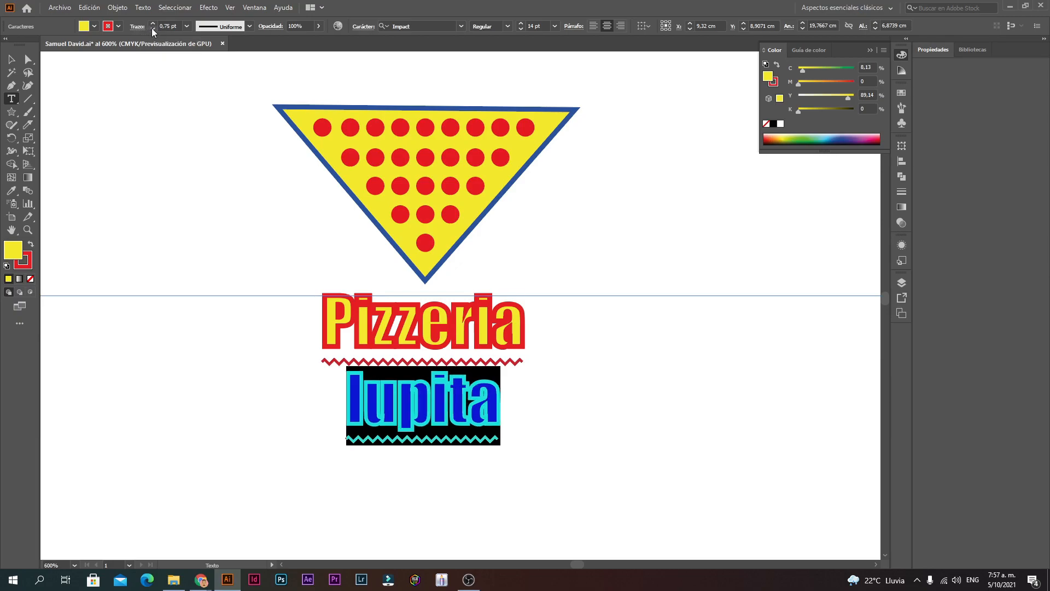
{"action": "left_click", "coordinate": [152, 28]}
{"action": "left_click", "coordinate": [152, 28]}
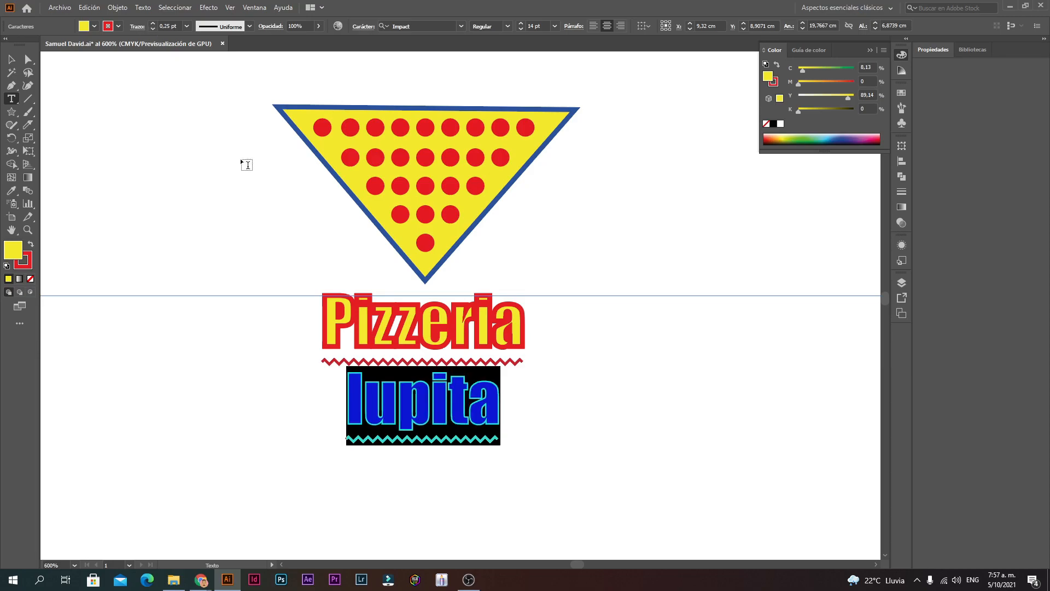
{"action": "left_click", "coordinate": [502, 394]}
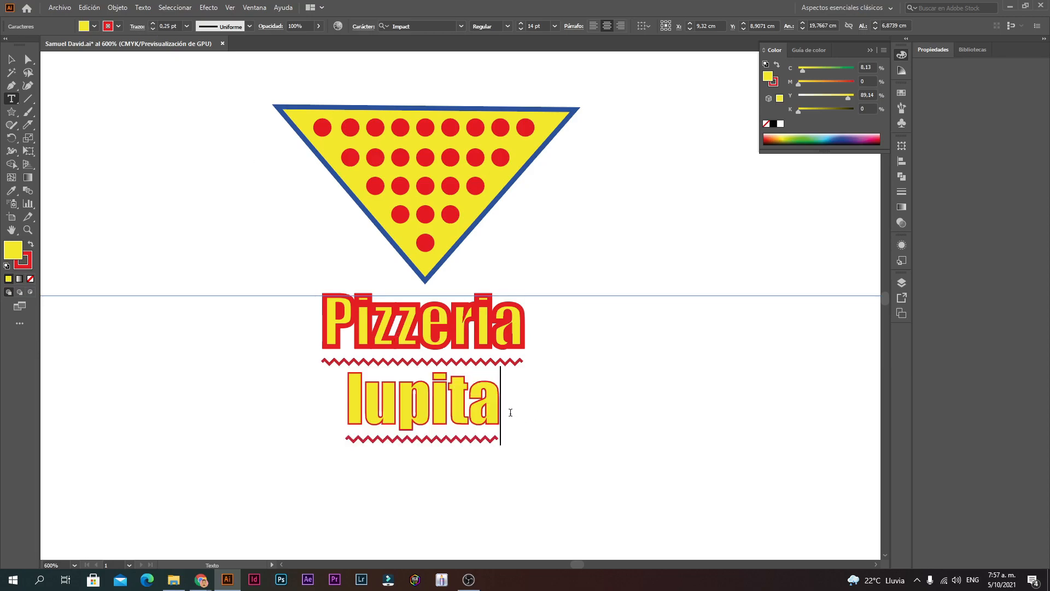
Step: Check the outline, then leave text editing and zoom out to the whole artboard
{"action": "left_click_drag", "start_coordinate": [542, 322], "coordinate": [268, 336]}
{"action": "left_click", "coordinate": [587, 357]}
{"action": "mouse_move", "coordinate": [541, 325]}
{"action": "left_mouse_down"}
{"action": "mouse_move", "coordinate": [320, 332]}
{"action": "mouse_move", "coordinate": [539, 331]}
{"action": "left_mouse_up"}
{"action": "left_click", "coordinate": [11, 59]}
{"action": "left_click", "coordinate": [374, 290], "text": "ctrl+alt"}
{"action": "left_click", "coordinate": [494, 419], "text": "ctrl+alt"}
{"action": "left_click", "coordinate": [494, 417], "text": "ctrl+alt"}
{"action": "left_click", "coordinate": [463, 286], "text": "ctrl+alt"}
{"action": "left_click", "coordinate": [471, 304], "text": "ctrl+alt"}
{"action": "left_click", "coordinate": [482, 326], "text": "ctrl+alt"}
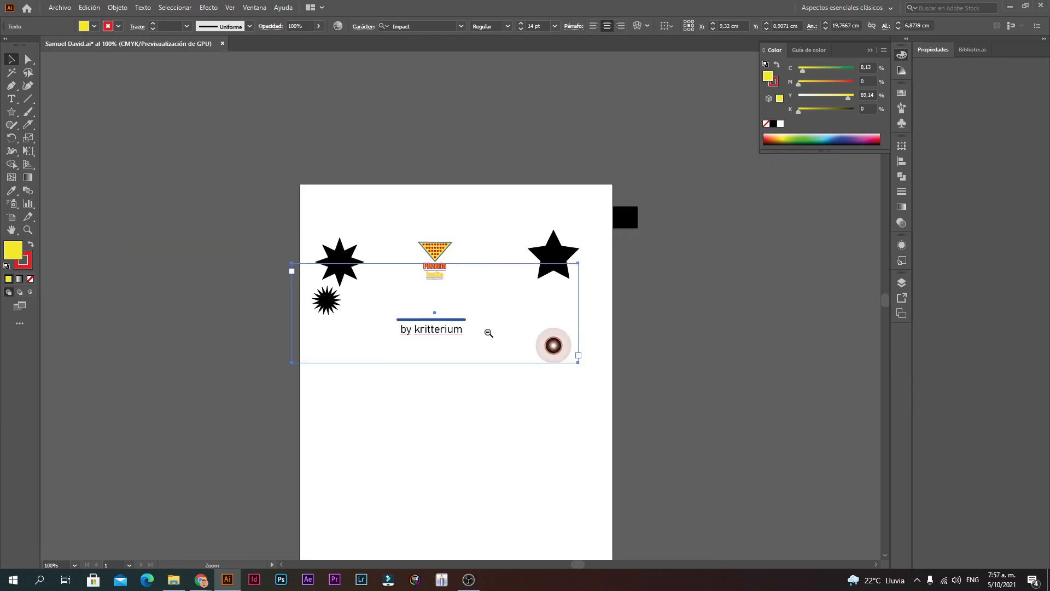
{"action": "left_click", "coordinate": [538, 415]}
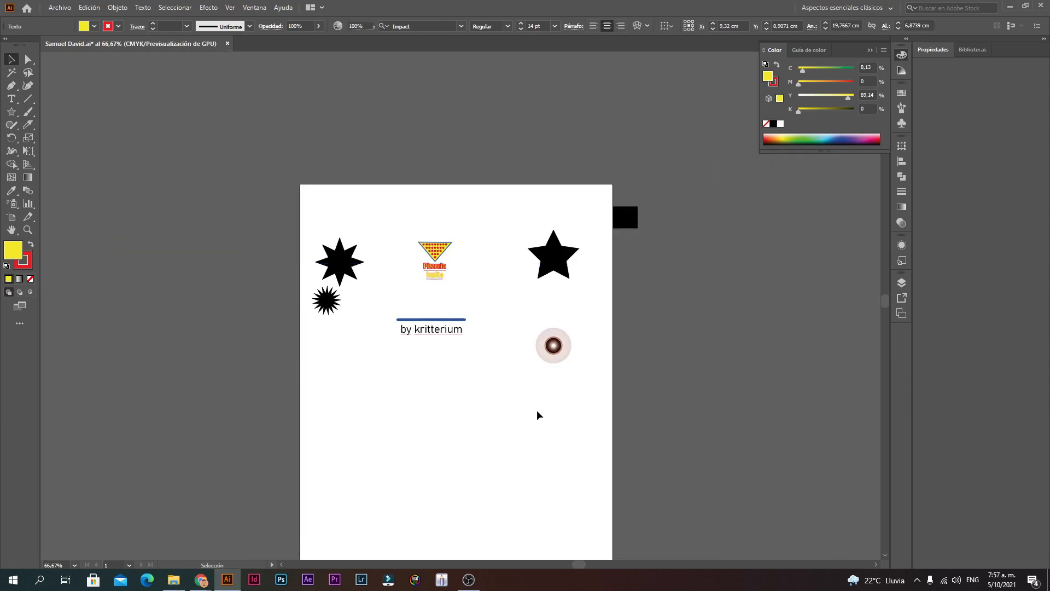
Step: Zoom back in and try lowering the outline weight on the word 'Pizzeria'
{"action": "left_click", "coordinate": [444, 270], "text": "ctrl"}
{"action": "left_click", "coordinate": [444, 270], "text": "ctrl"}
{"action": "left_click", "coordinate": [499, 354], "text": "ctrl"}
{"action": "left_click", "coordinate": [501, 356], "text": "ctrl"}
{"action": "left_click", "coordinate": [356, 264], "text": "ctrl"}
{"action": "left_click", "coordinate": [355, 264], "text": "ctrl"}
{"action": "left_click", "coordinate": [484, 332], "text": "ctrl"}
{"action": "double_click", "coordinate": [645, 361]}
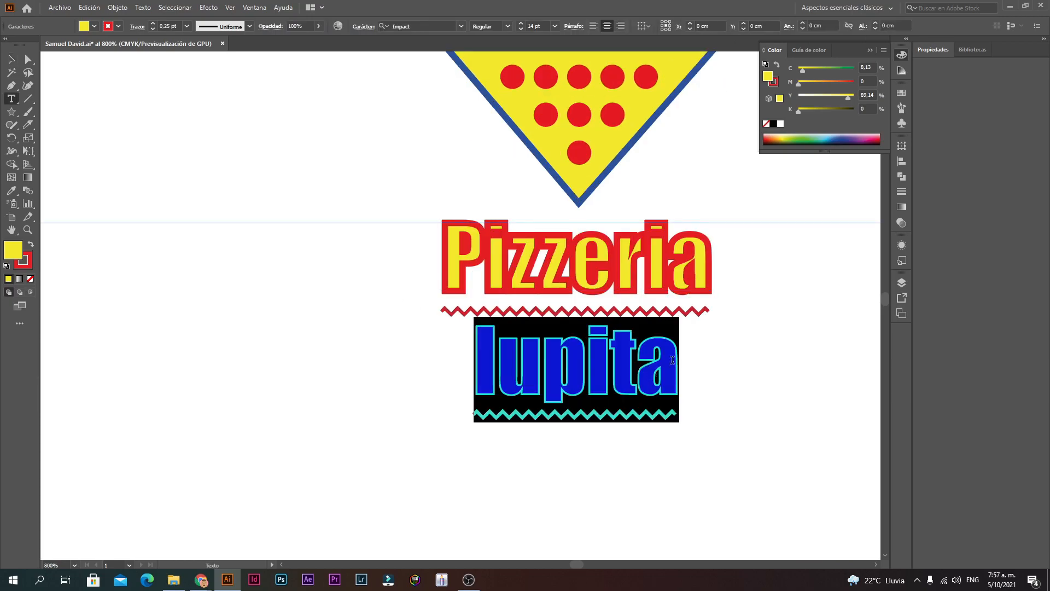
{"action": "left_click_drag", "start_coordinate": [677, 264], "coordinate": [353, 261]}
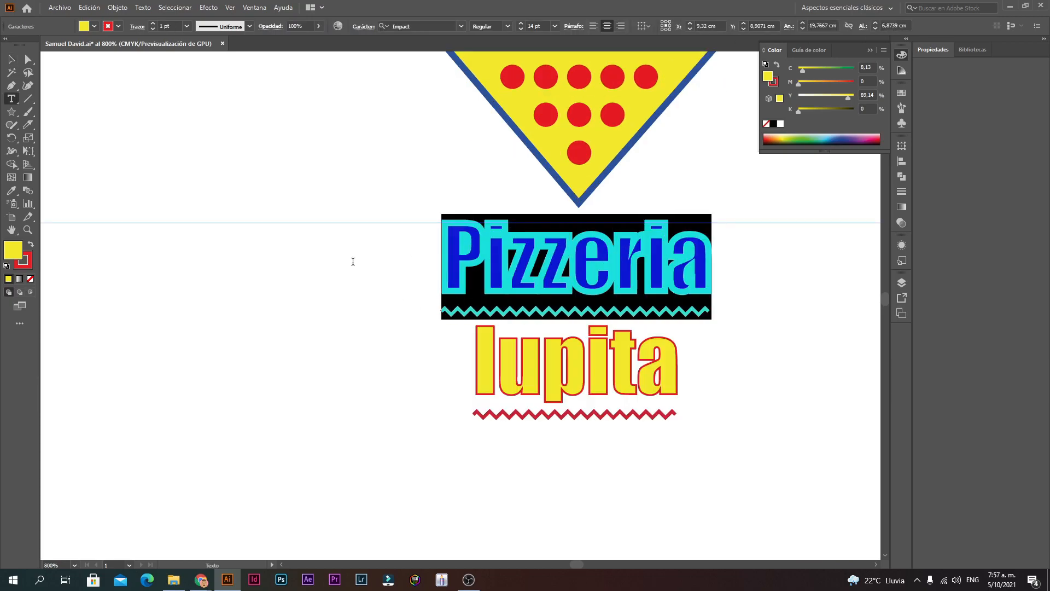
{"action": "left_click", "coordinate": [153, 30]}
{"action": "left_click", "coordinate": [153, 31]}
{"action": "left_click", "coordinate": [153, 31]}
{"action": "left_click", "coordinate": [153, 31]}
{"action": "key", "text": "ctrl+z"}
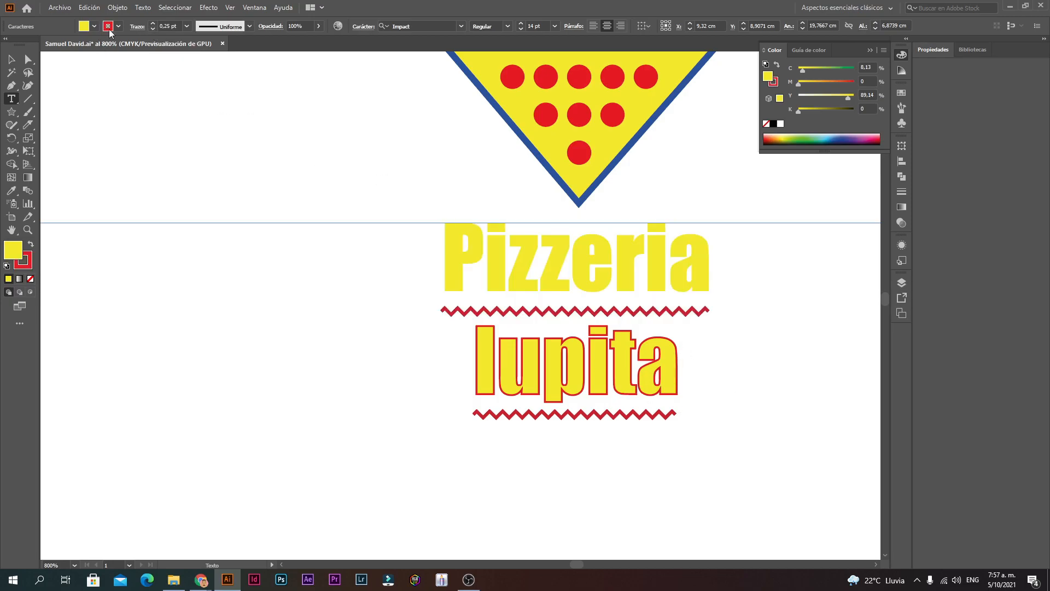
Step: Give 'Pizzeria' a 0.25 pt red outline and exit text editing
{"action": "left_click", "coordinate": [716, 266]}
{"action": "left_click_drag", "start_coordinate": [715, 266], "coordinate": [339, 280]}
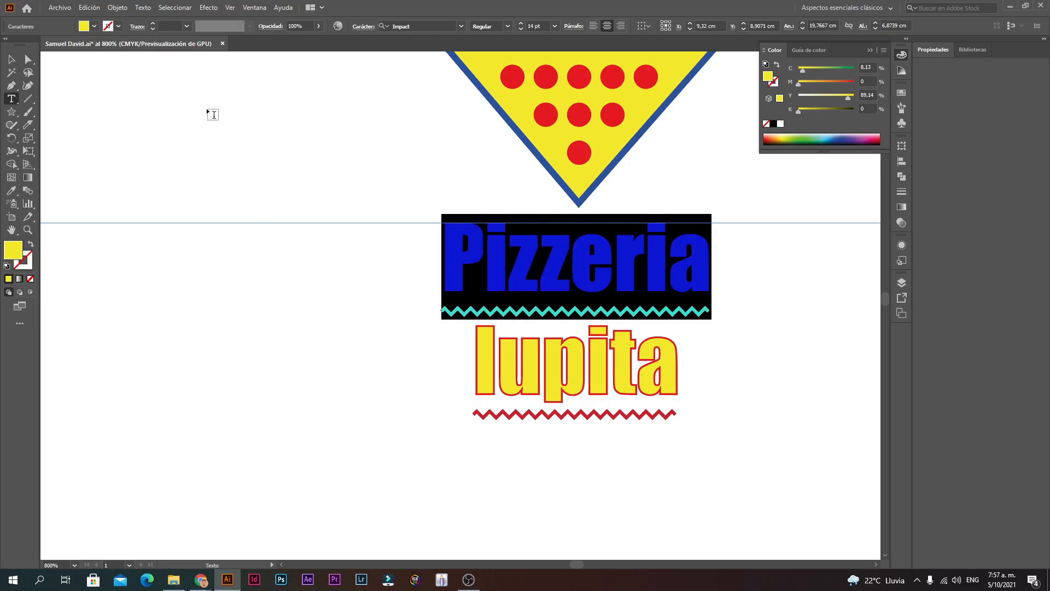
{"action": "left_click", "coordinate": [153, 23]}
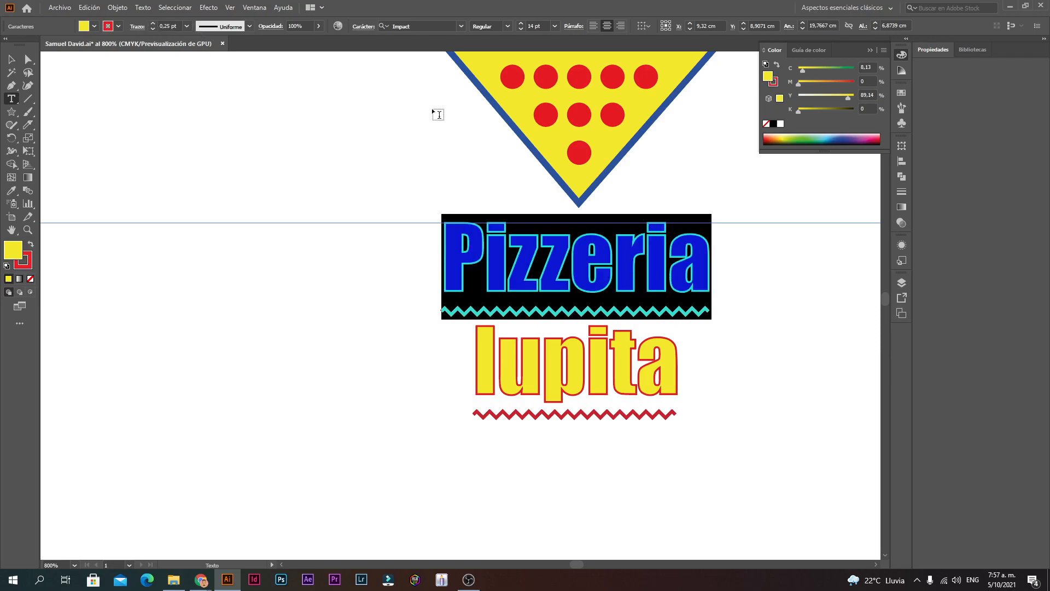
{"action": "left_click", "coordinate": [668, 263]}
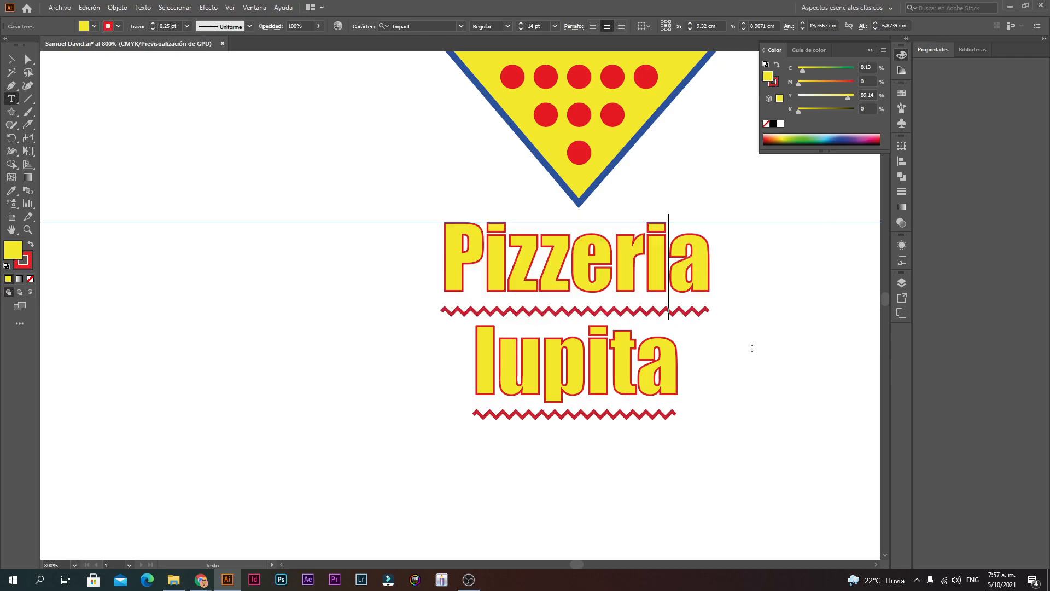
{"action": "key", "text": "Escape"}
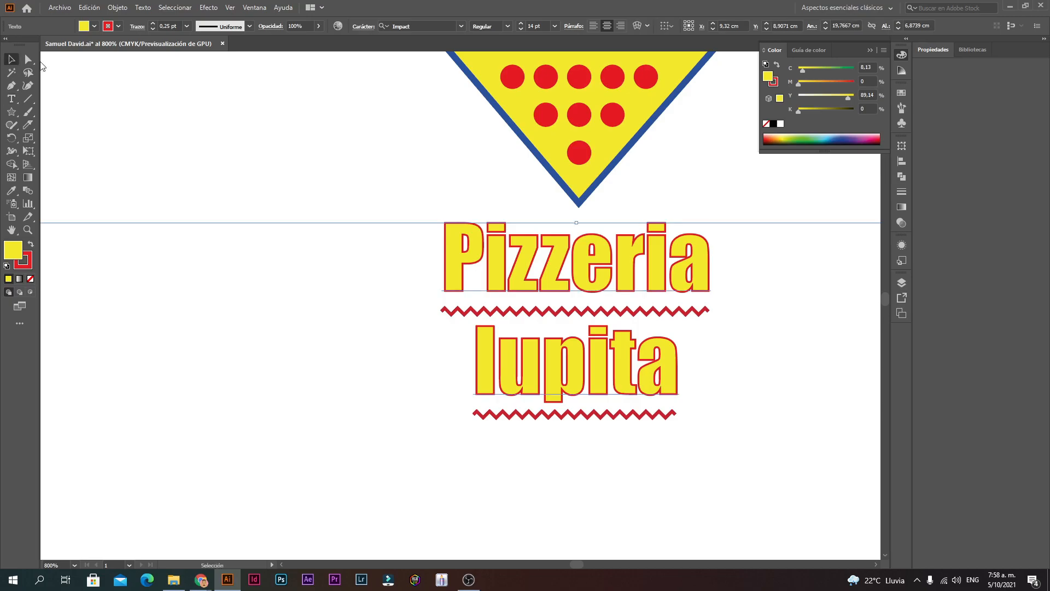
{"action": "left_click", "coordinate": [186, 104]}
{"action": "left_click_drag", "start_coordinate": [563, 107], "coordinate": [467, 325]}
Step: Thin the yellow triangle's blue outline to 0.25 pt
{"action": "left_click", "coordinate": [573, 294]}
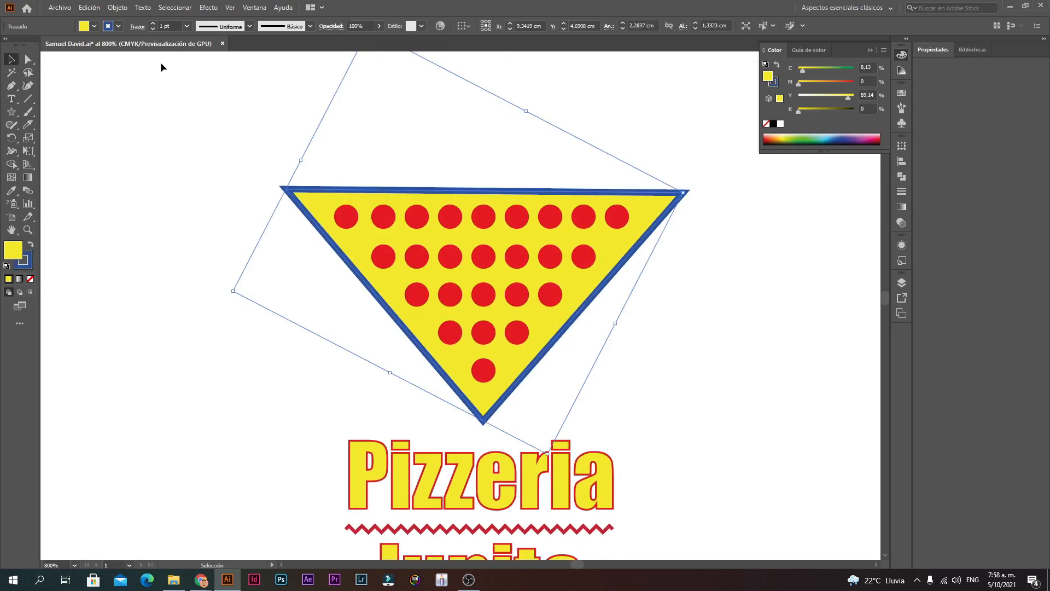
{"action": "left_click", "coordinate": [153, 30]}
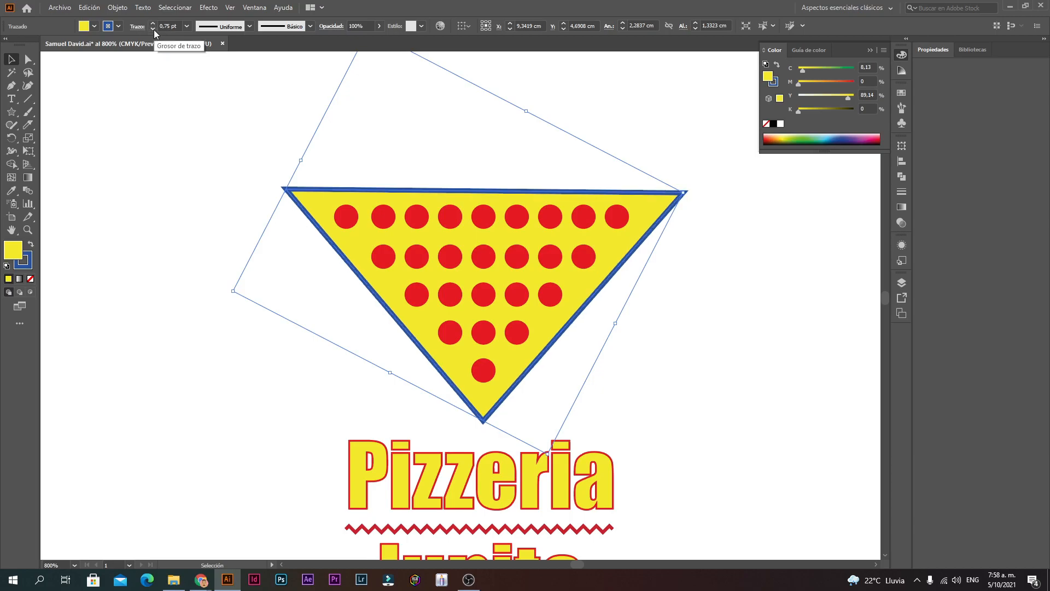
{"action": "left_click", "coordinate": [154, 30]}
{"action": "left_click", "coordinate": [154, 30]}
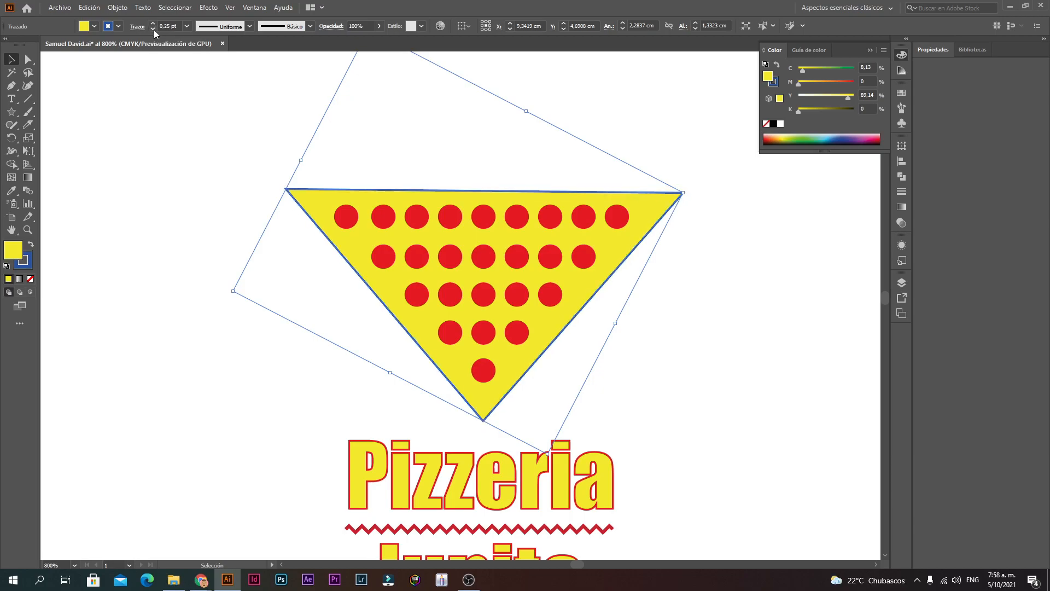
{"action": "left_click", "coordinate": [355, 114]}
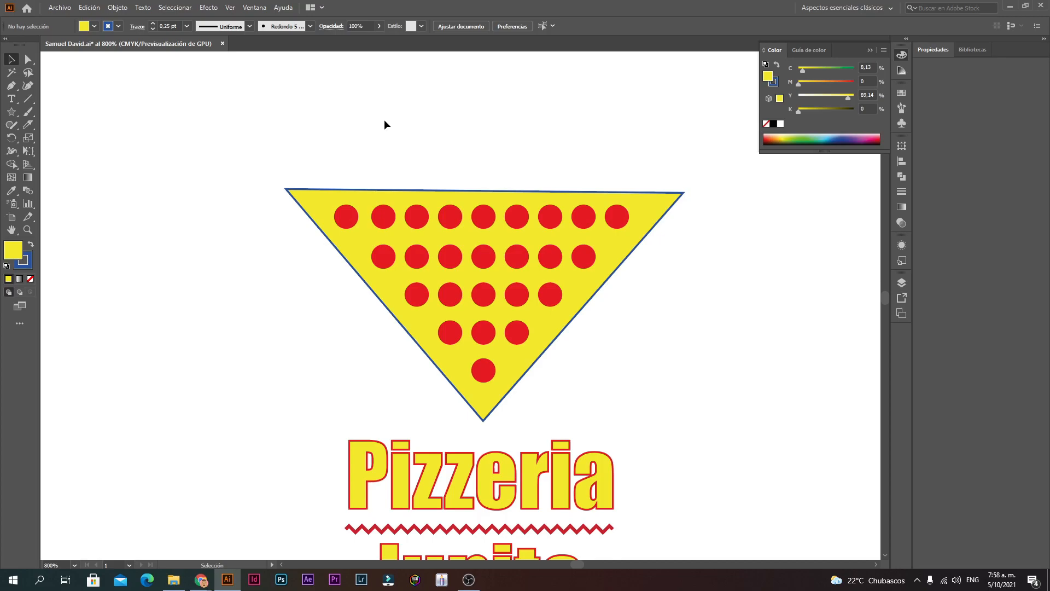
Step: Zoom out to the artboard at 100% and select the stray shapes around the logo
{"action": "left_click", "coordinate": [456, 384], "text": "ctrl+alt"}
{"action": "left_click", "coordinate": [456, 384], "text": "ctrl+alt"}
{"action": "left_click", "coordinate": [489, 359], "text": "ctrl+alt"}
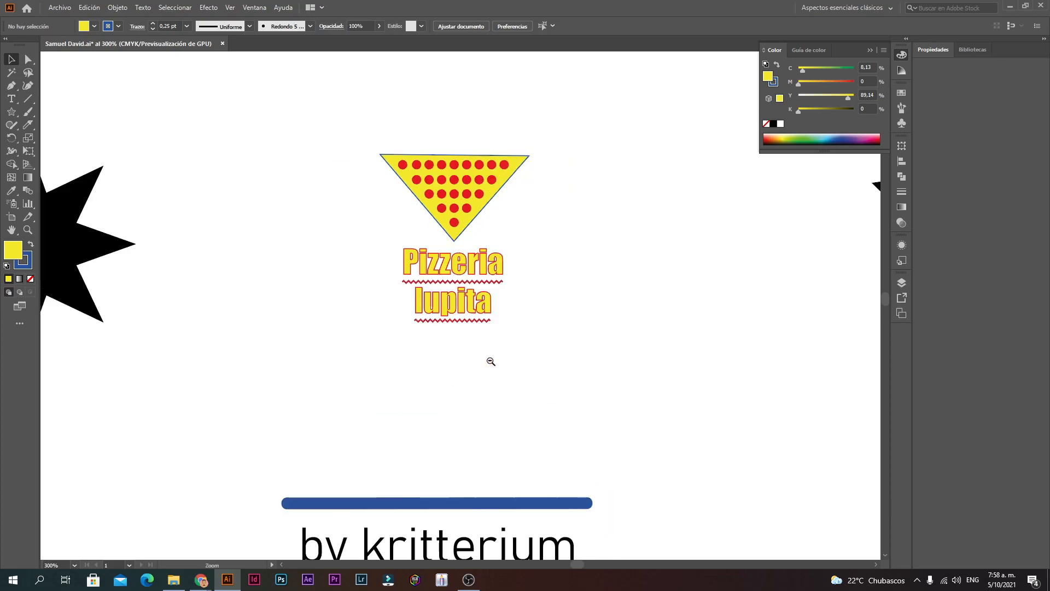
{"action": "left_click", "coordinate": [490, 361], "text": "ctrl+alt"}
{"action": "left_click", "coordinate": [490, 361], "text": "ctrl+alt"}
{"action": "left_click_drag", "start_coordinate": [474, 294], "coordinate": [473, 309]}
{"action": "left_click", "coordinate": [490, 314], "text": "ctrl+alt"}
{"action": "left_click", "coordinate": [490, 314], "text": "ctrl+alt"}
{"action": "left_click_drag", "start_coordinate": [538, 307], "coordinate": [452, 227]}
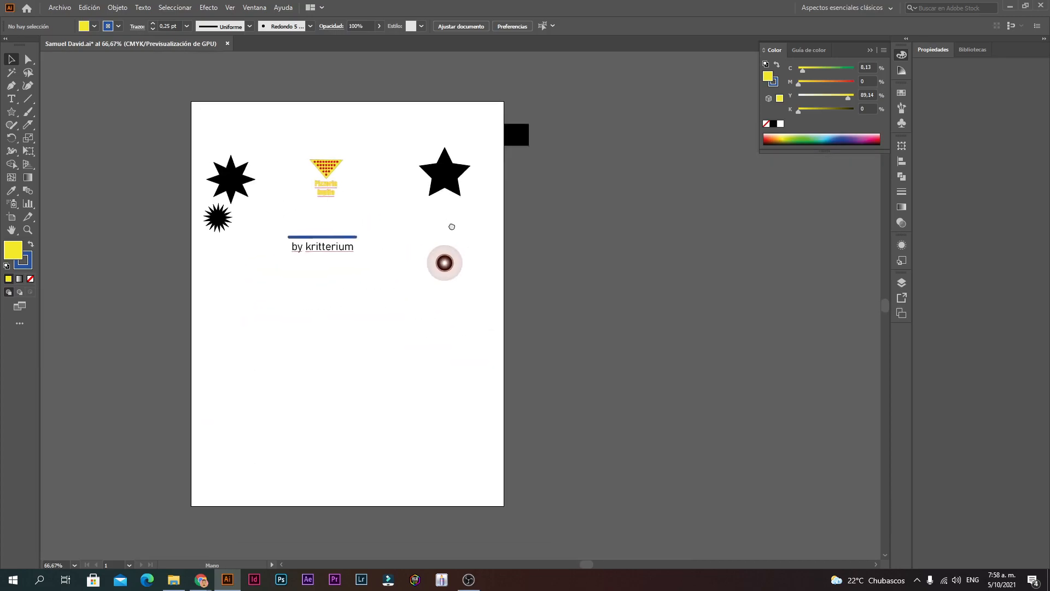
{"action": "key", "text": "ctrl+1"}
{"action": "left_click_drag", "start_coordinate": [235, 354], "coordinate": [301, 230]}
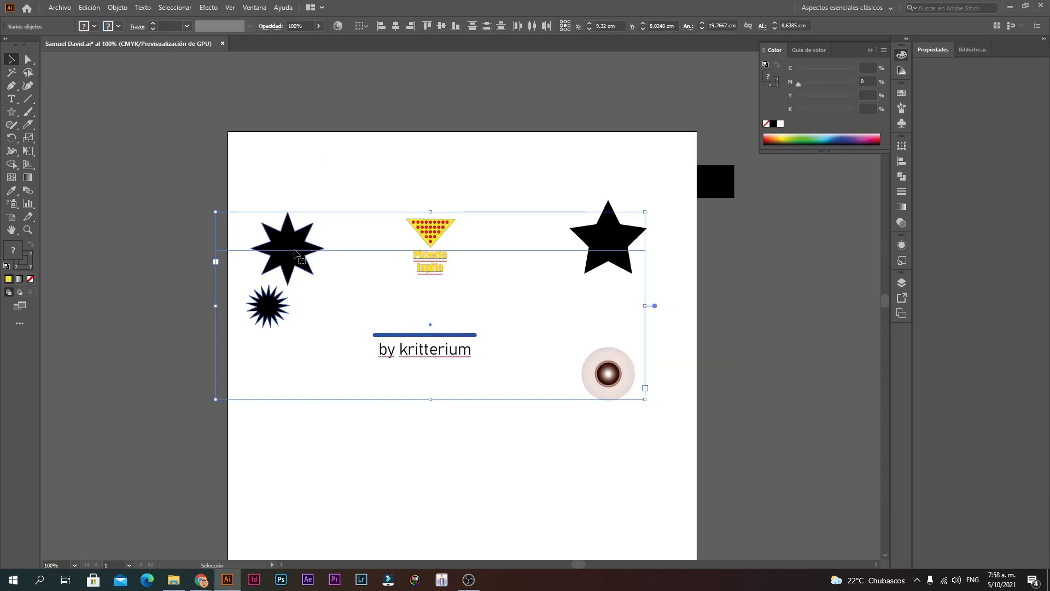
Step: Try deleting the selected shapes and one red dot, undoing both
{"action": "key", "text": "Delete"}
{"action": "left_click", "coordinate": [622, 236]}
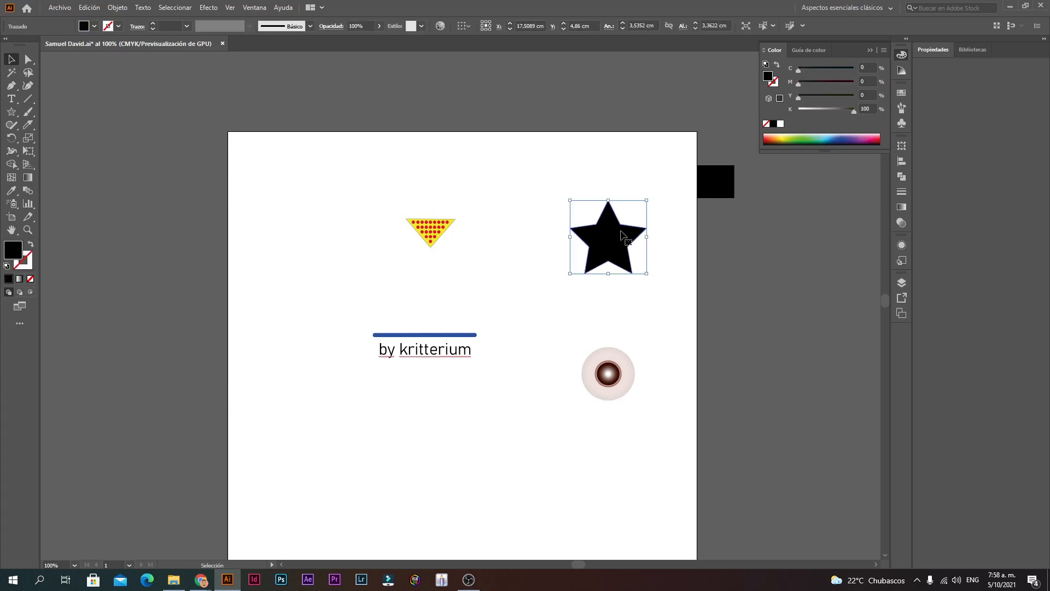
{"action": "key", "text": "ctrl+z"}
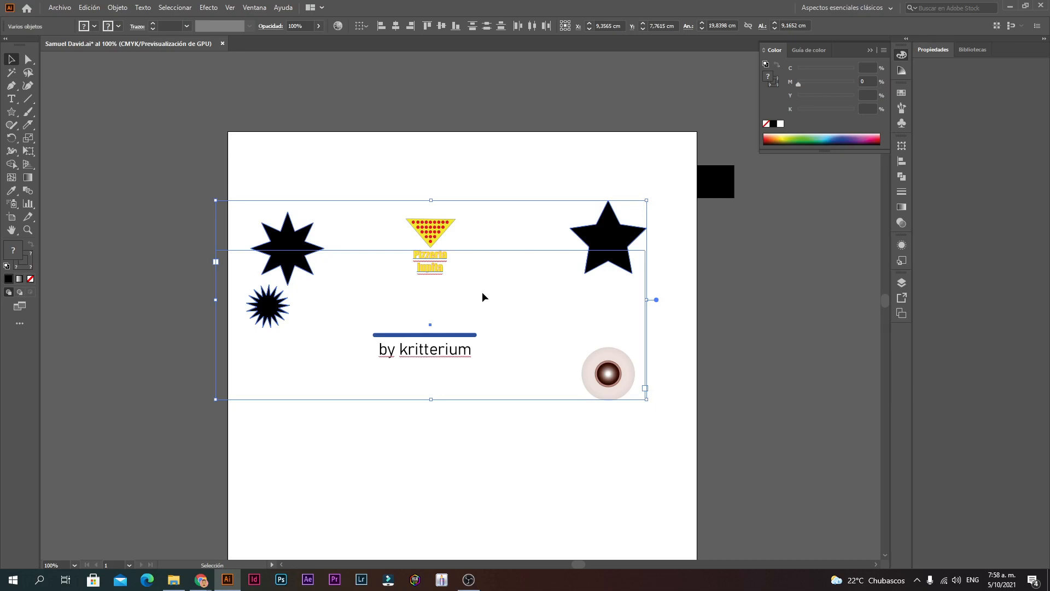
{"action": "left_click", "coordinate": [483, 297]}
{"action": "left_click", "coordinate": [431, 227]}
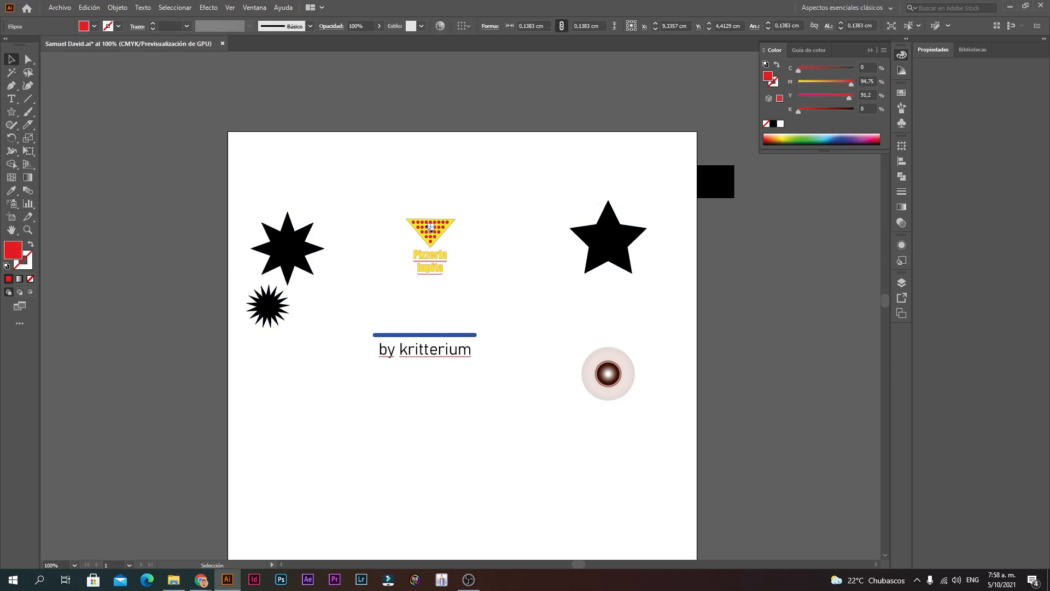
{"action": "key", "text": "Delete"}
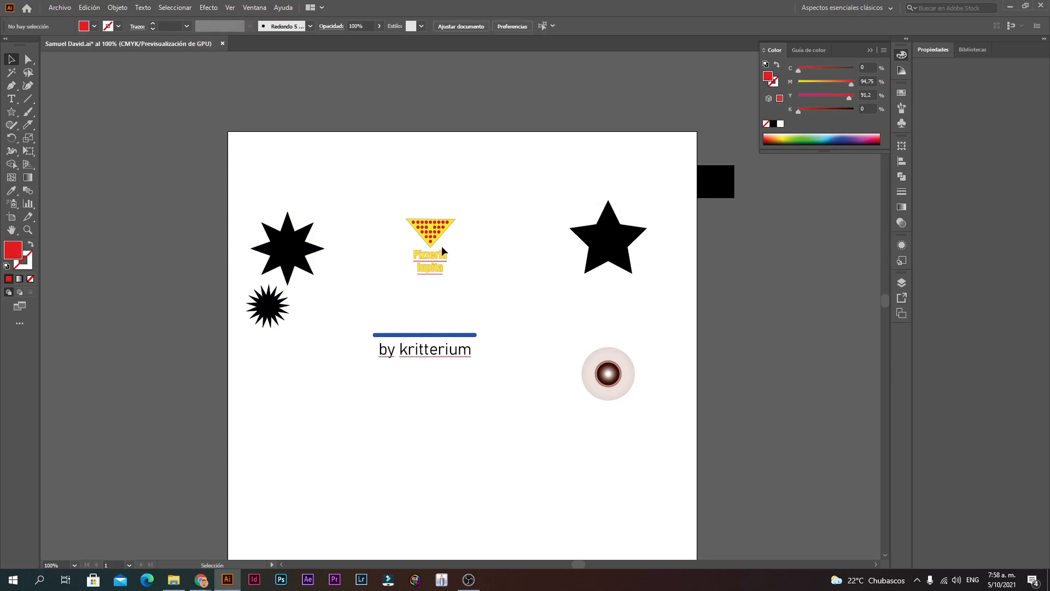
{"action": "key", "text": "a"}
{"action": "key", "text": "ctrl+z"}
Step: Zoom in and delete the second row's middle red dot, toggling undo to compare
{"action": "key", "text": "ctrl+space"}
{"action": "left_click", "coordinate": [490, 269], "text": "ctrl"}
{"action": "left_click", "coordinate": [469, 307], "text": "ctrl"}
{"action": "left_click", "coordinate": [432, 249], "text": "ctrl"}
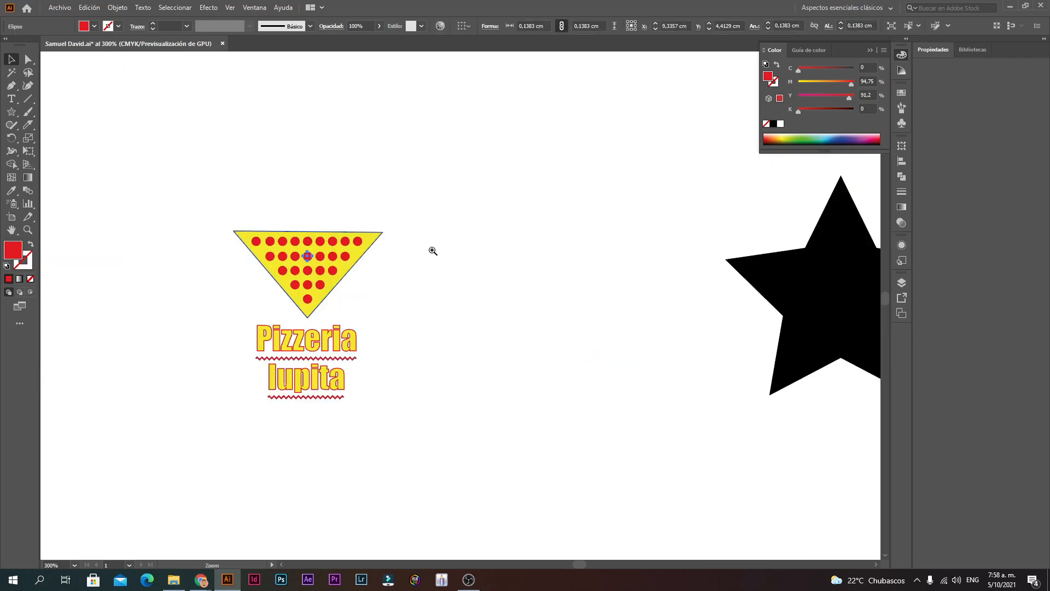
{"action": "left_click", "coordinate": [431, 255], "text": "ctrl"}
{"action": "left_click", "coordinate": [425, 312], "text": "ctrl"}
{"action": "left_click_drag", "start_coordinate": [420, 342], "coordinate": [478, 312]}
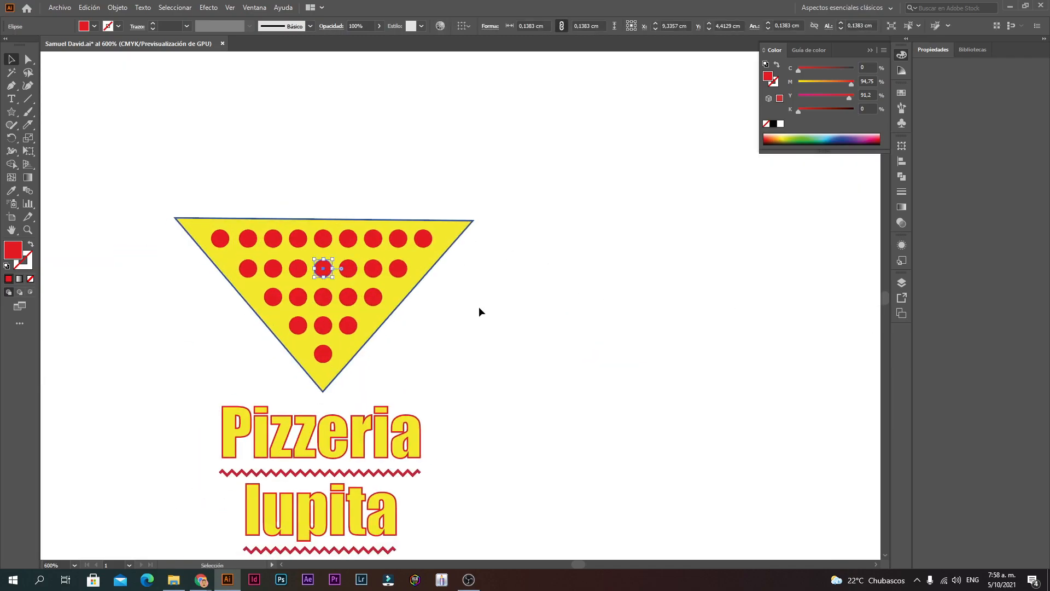
{"action": "left_click", "coordinate": [479, 308]}
{"action": "left_click", "coordinate": [324, 268]}
{"action": "key", "text": "Delete"}
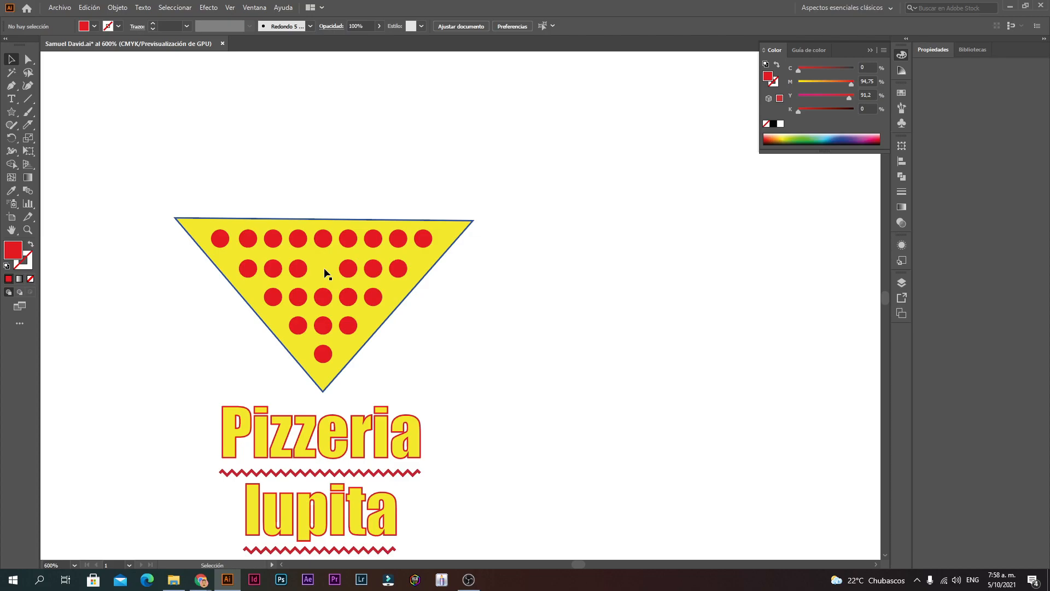
{"action": "key", "text": "ctrl+z"}
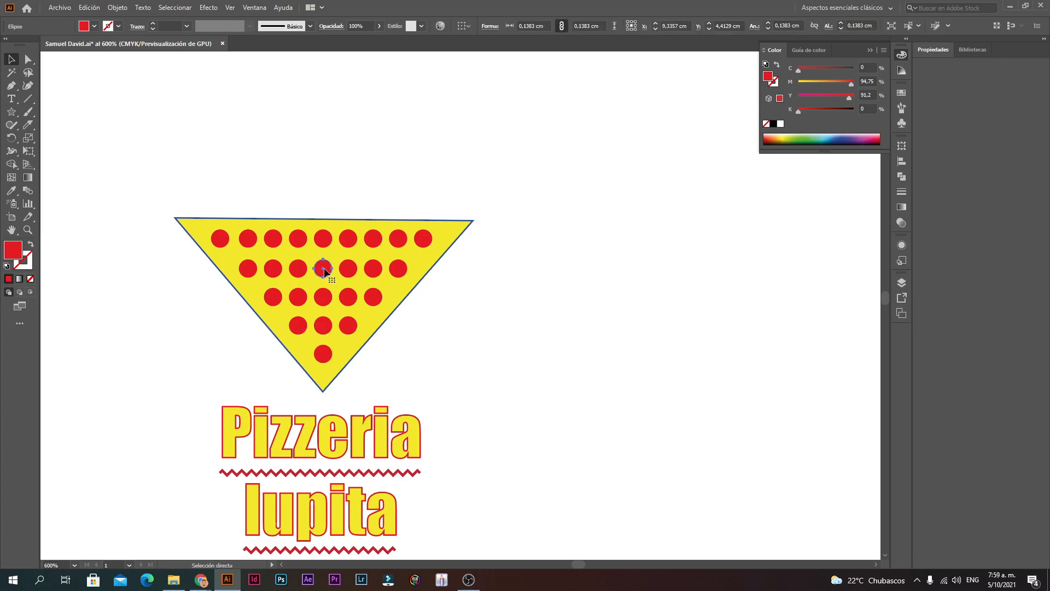
{"action": "key", "text": "Delete"}
{"action": "key", "text": "ctrl+z"}
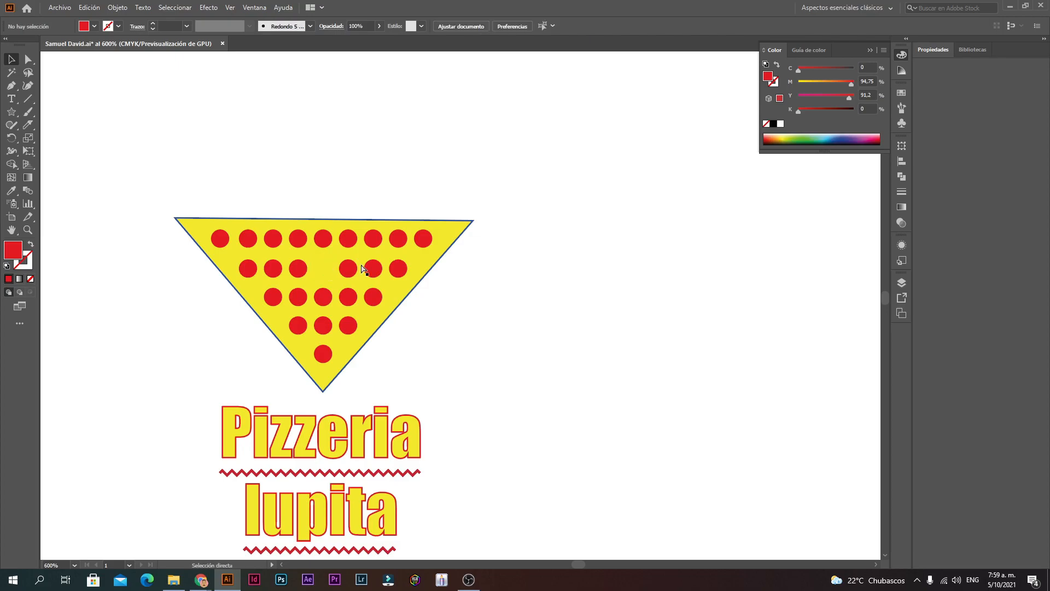
Step: Delete the eight-point star, spiky starburst and five-point star
{"action": "left_click", "coordinate": [409, 350], "text": "ctrl+alt"}
{"action": "left_click", "coordinate": [410, 350], "text": "ctrl+alt"}
{"action": "left_click", "coordinate": [465, 335], "text": "ctrl+alt"}
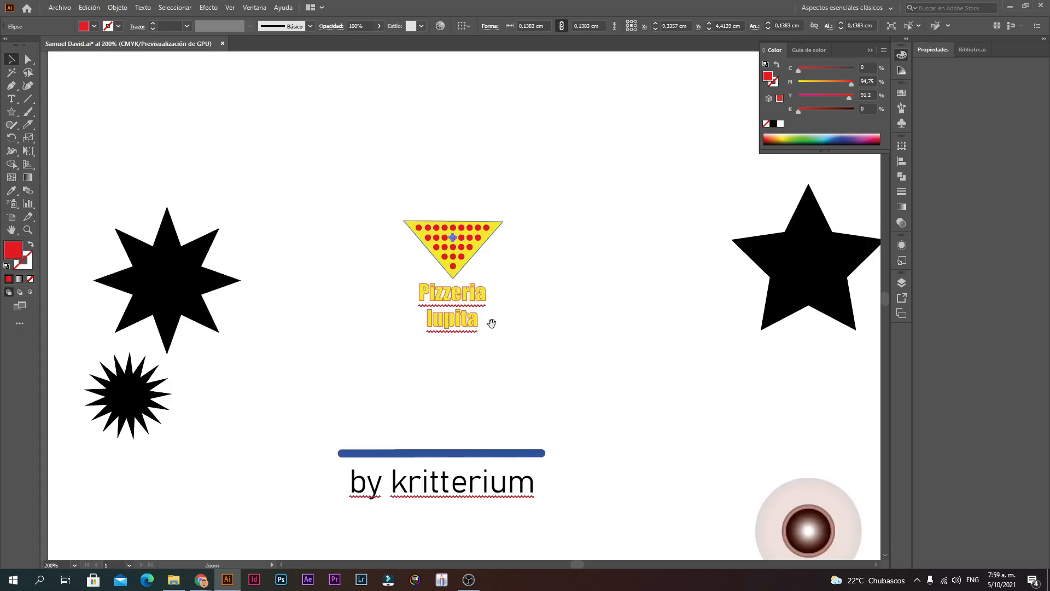
{"action": "left_click", "coordinate": [533, 332]}
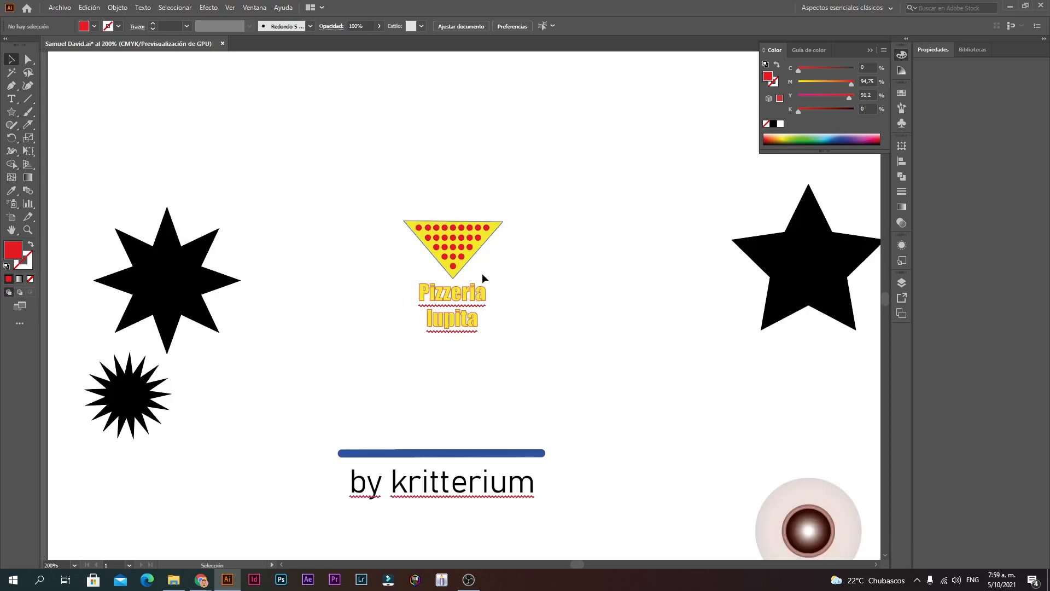
{"action": "left_click", "coordinate": [335, 440], "text": "ctrl+alt"}
{"action": "left_click", "coordinate": [515, 320], "text": "ctrl+alt"}
{"action": "left_click_drag", "start_coordinate": [483, 321], "coordinate": [472, 333]}
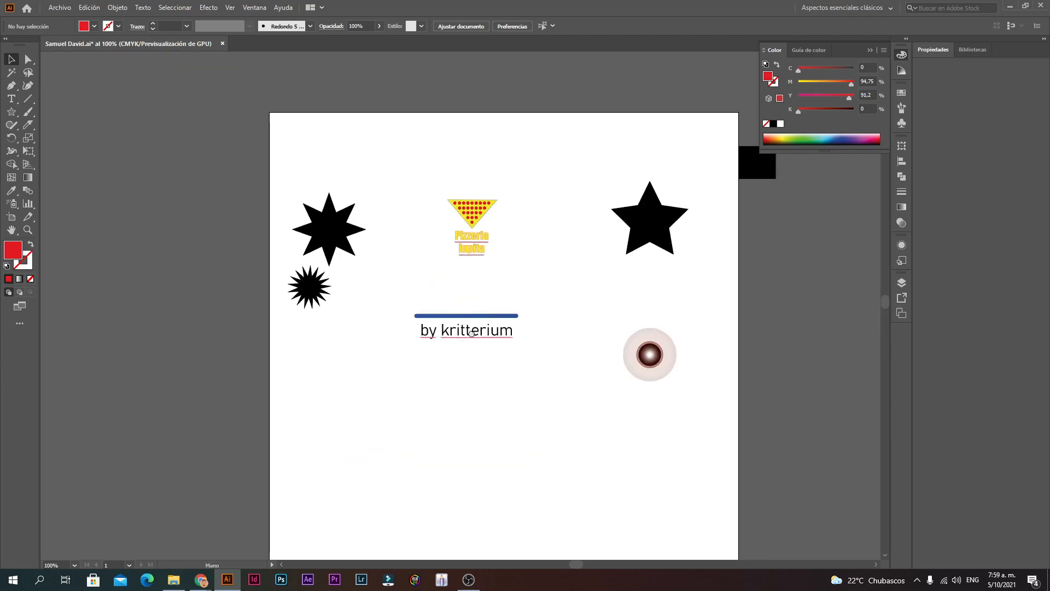
{"action": "left_click", "coordinate": [315, 242]}
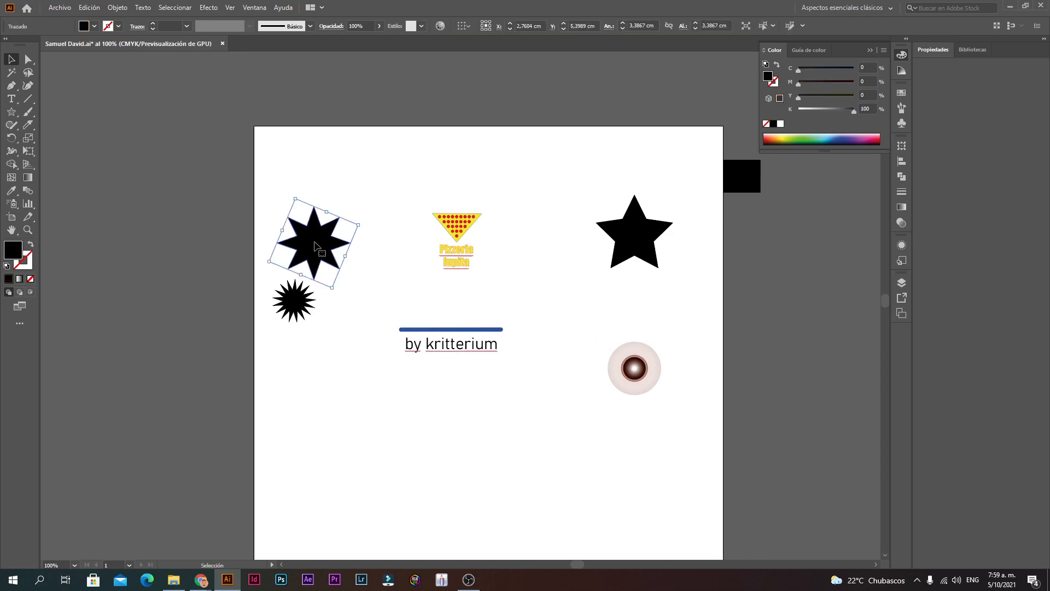
{"action": "key", "text": "Delete"}
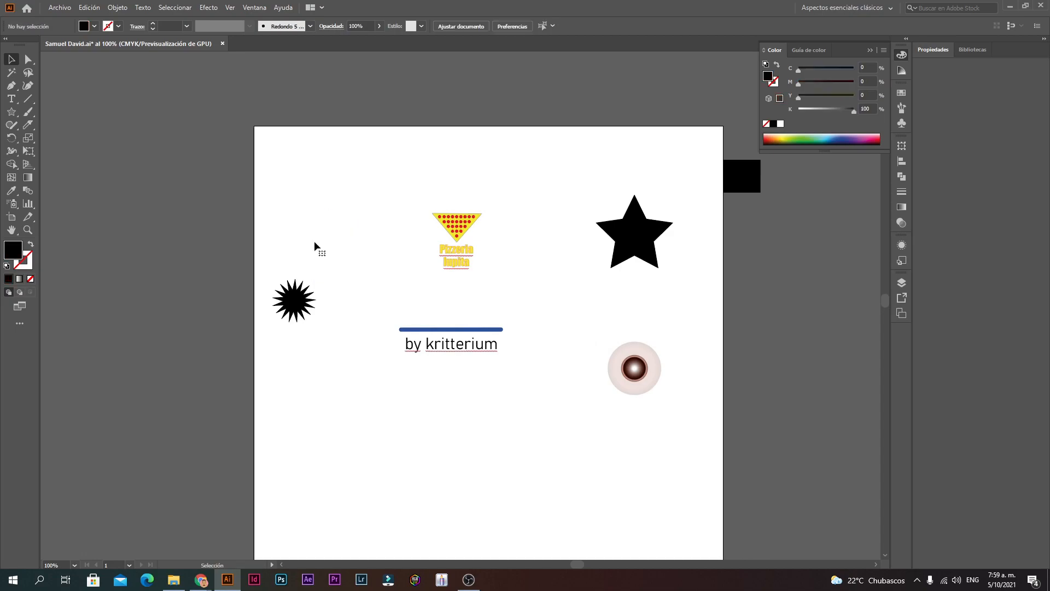
{"action": "left_click", "coordinate": [296, 305]}
{"action": "key", "text": "Delete"}
{"action": "left_click", "coordinate": [624, 253]}
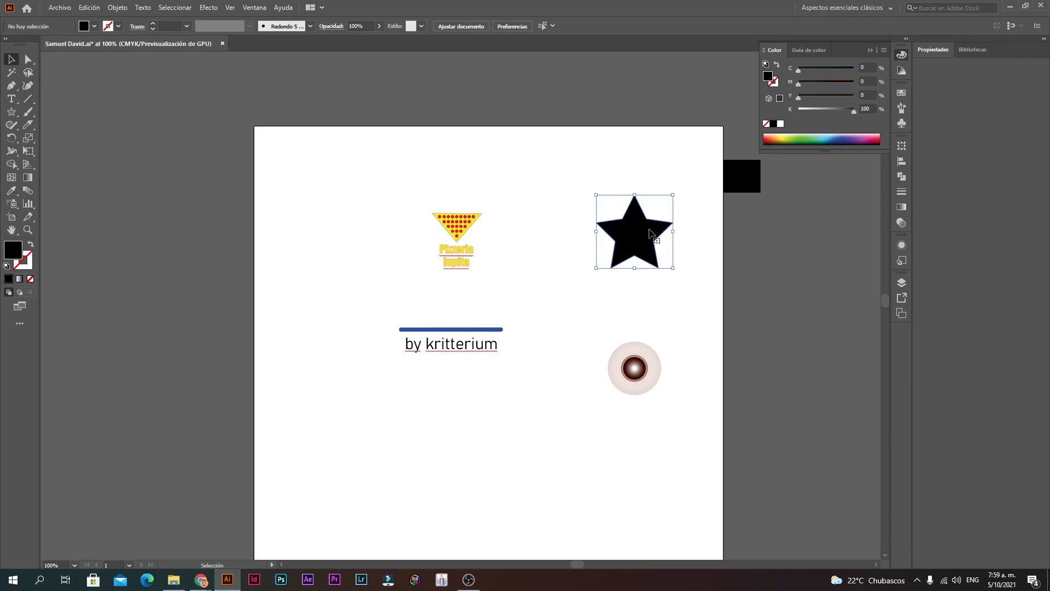
{"action": "key", "text": "Delete"}
Step: Delete the eye-like flare, blue line, 'by kritterium' text and black box
{"action": "left_click", "coordinate": [635, 366]}
{"action": "key", "text": "Delete"}
{"action": "left_click", "coordinate": [473, 330]}
{"action": "key", "text": "Delete"}
{"action": "left_click", "coordinate": [477, 344]}
{"action": "key", "text": "Delete"}
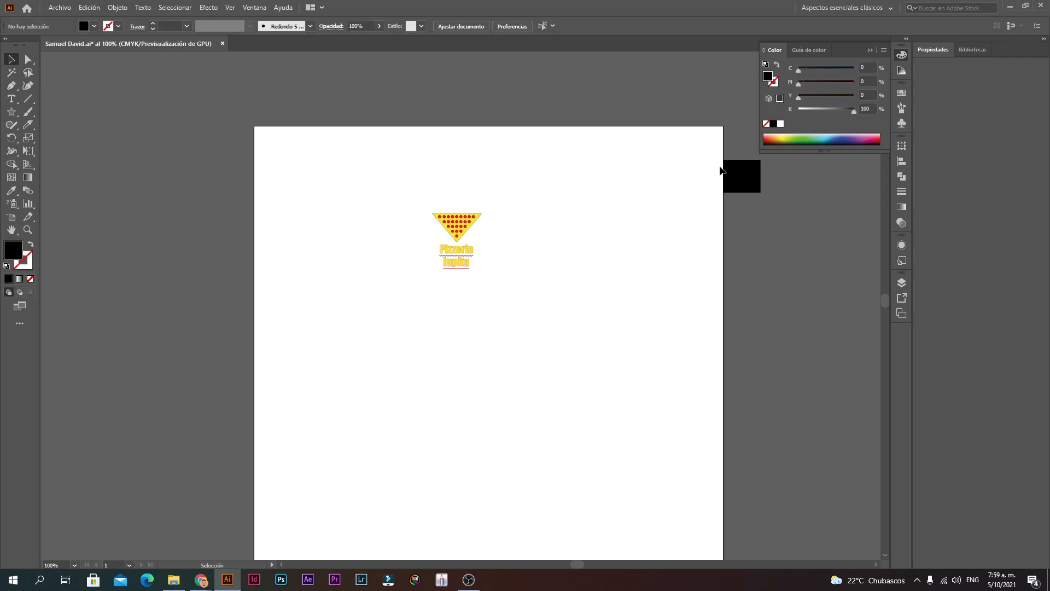
{"action": "left_click", "coordinate": [744, 175]}
{"action": "key", "text": "Delete"}
{"action": "left_click_drag", "start_coordinate": [398, 321], "coordinate": [508, 182]}
Step: Select all the pieces of the pizza logo together
{"action": "left_click", "coordinate": [580, 188]}
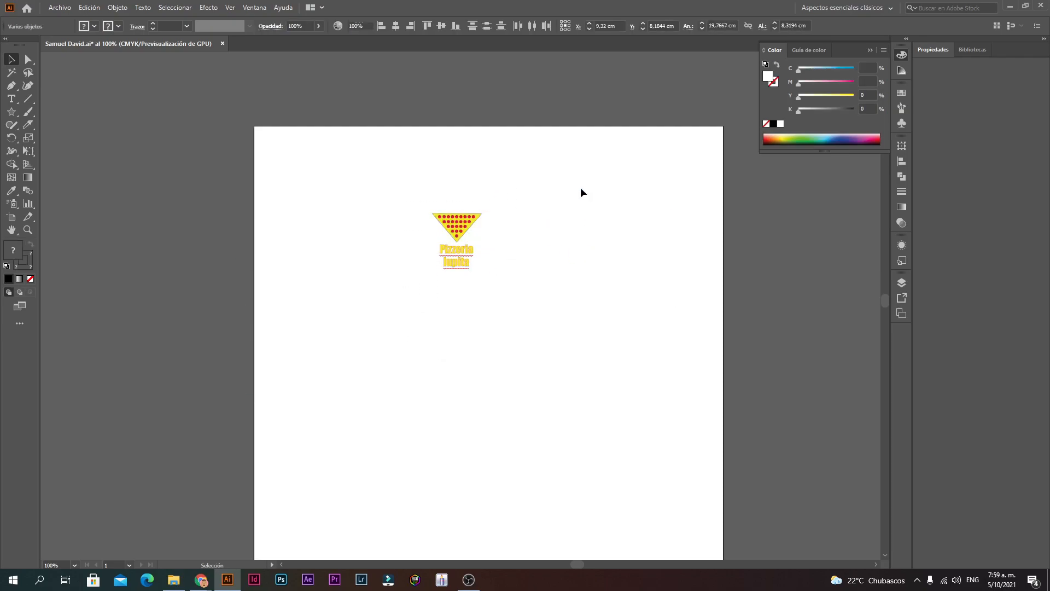
{"action": "left_click", "coordinate": [517, 377], "text": "ctrl+alt"}
{"action": "left_click", "coordinate": [453, 318], "text": "ctrl+alt"}
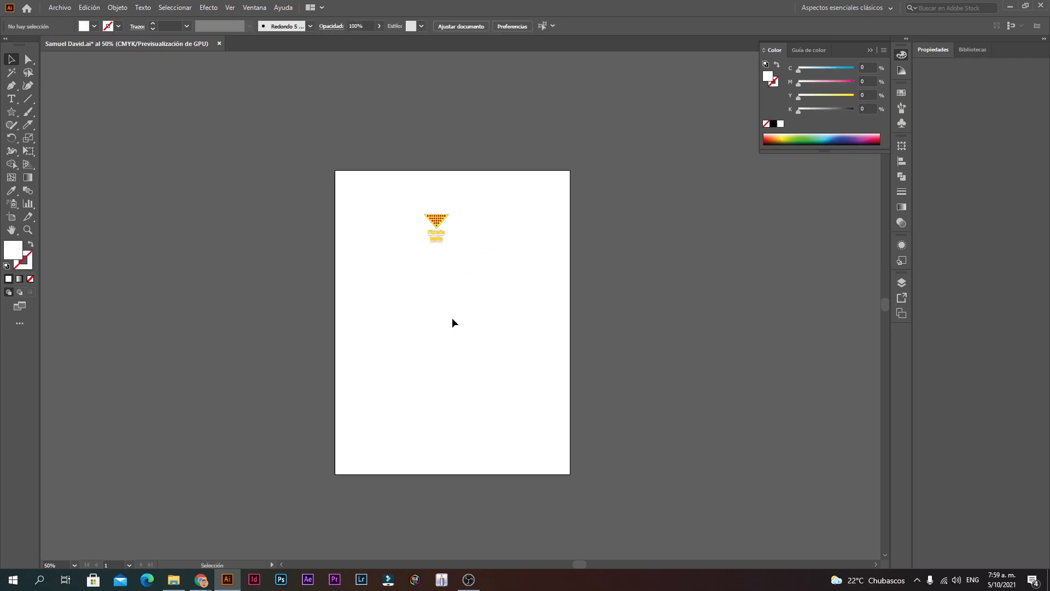
{"action": "left_click", "coordinate": [434, 314], "text": "ctrl"}
{"action": "left_click", "coordinate": [433, 314], "text": "ctrl"}
{"action": "left_click", "coordinate": [495, 187], "text": "ctrl"}
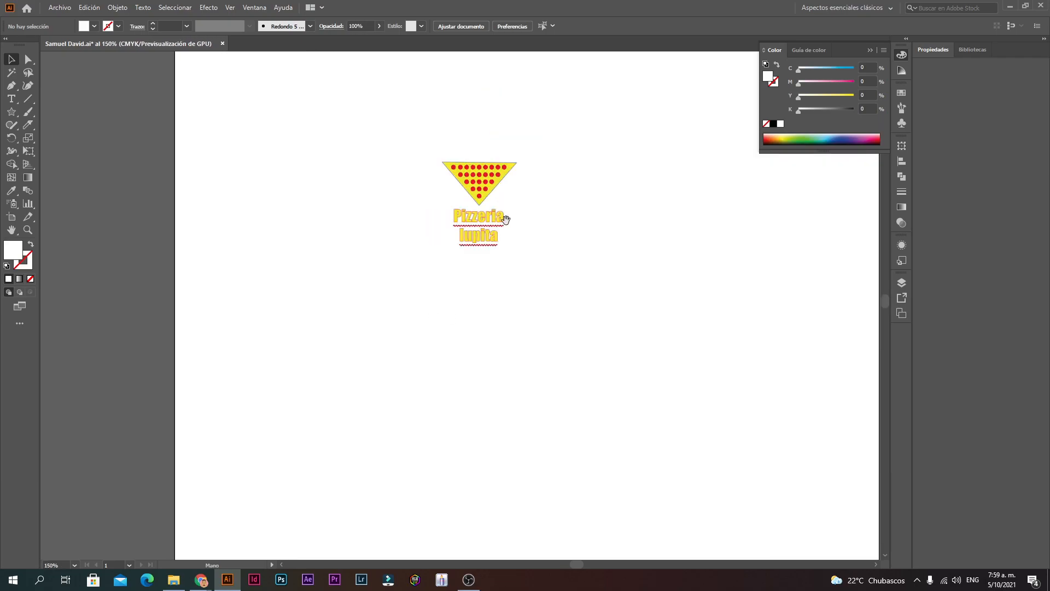
{"action": "left_click", "coordinate": [514, 244], "text": "ctrl+alt"}
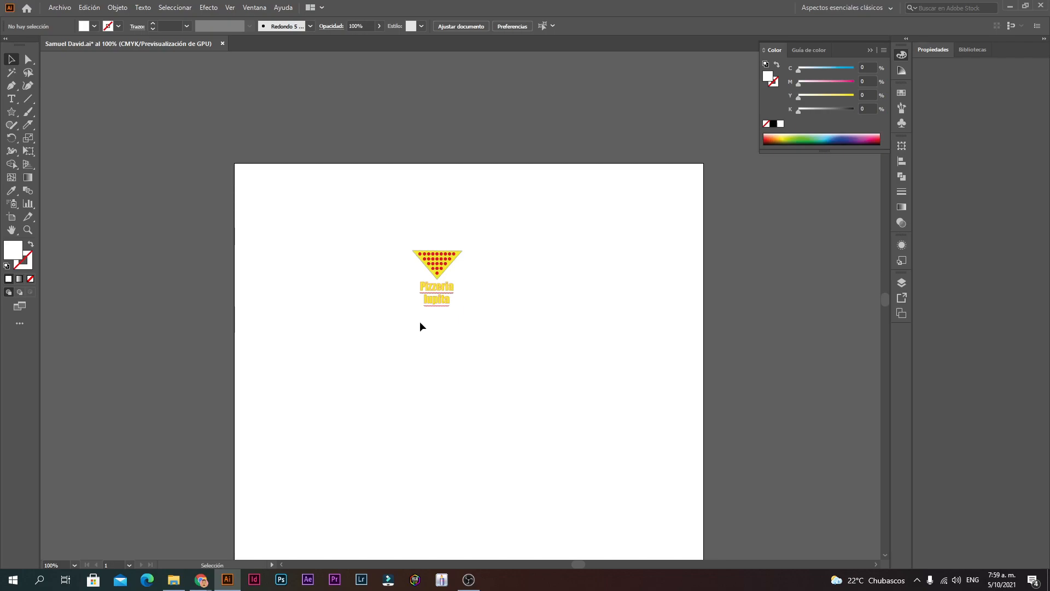
{"action": "left_click_drag", "start_coordinate": [370, 316], "coordinate": [505, 328]}
{"action": "left_click", "coordinate": [482, 403], "text": "ctrl+alt"}
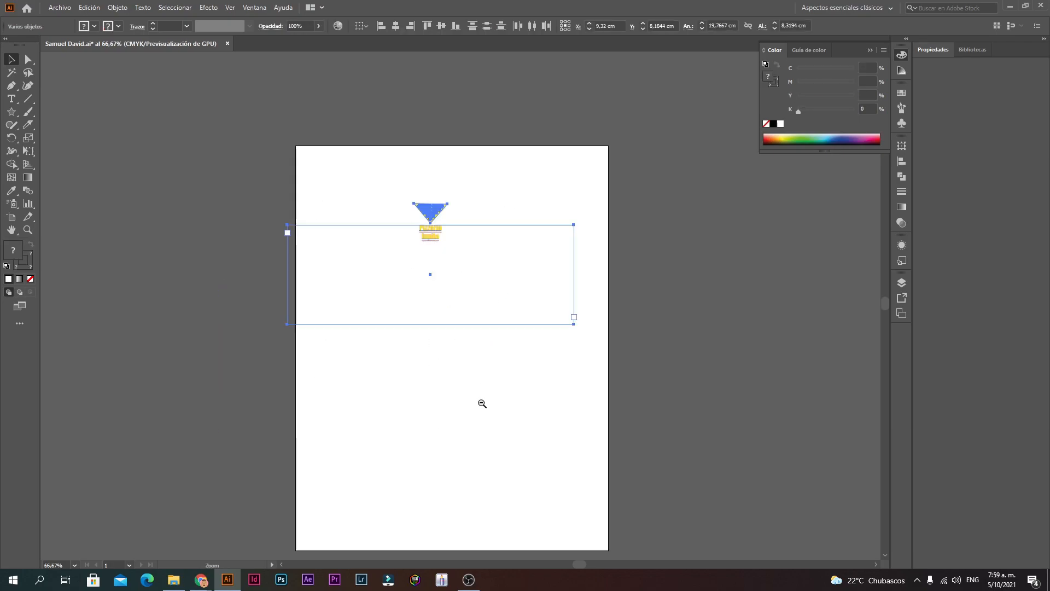
{"action": "key", "text": "ctrl+minus"}
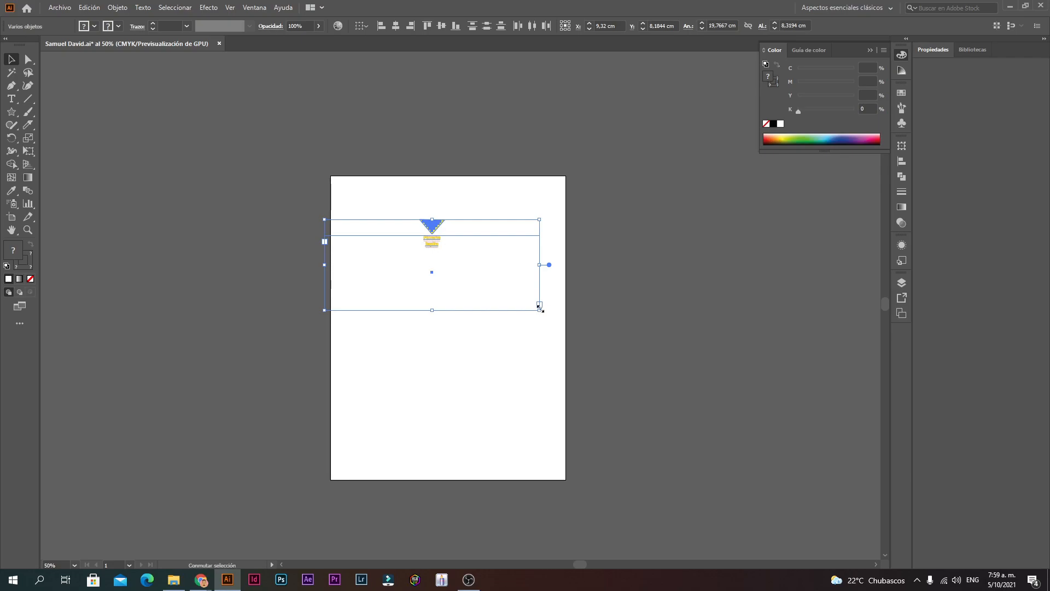
Step: Scale the logo up and move it to the artboard's top-left corner
{"action": "left_click_drag", "start_coordinate": [540, 308], "coordinate": [835, 434]}
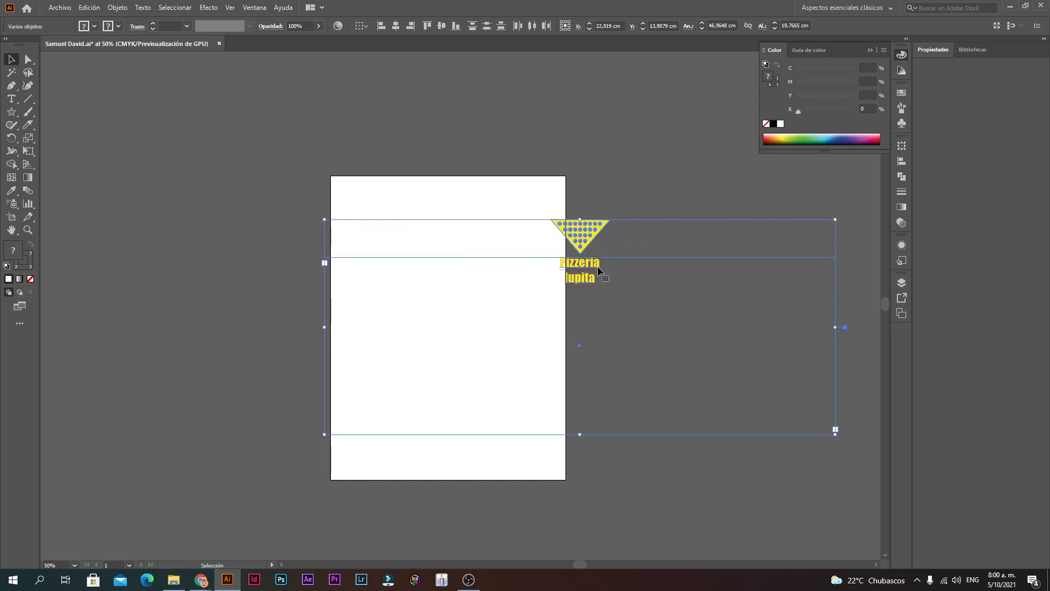
{"action": "left_click_drag", "start_coordinate": [593, 265], "coordinate": [459, 317]}
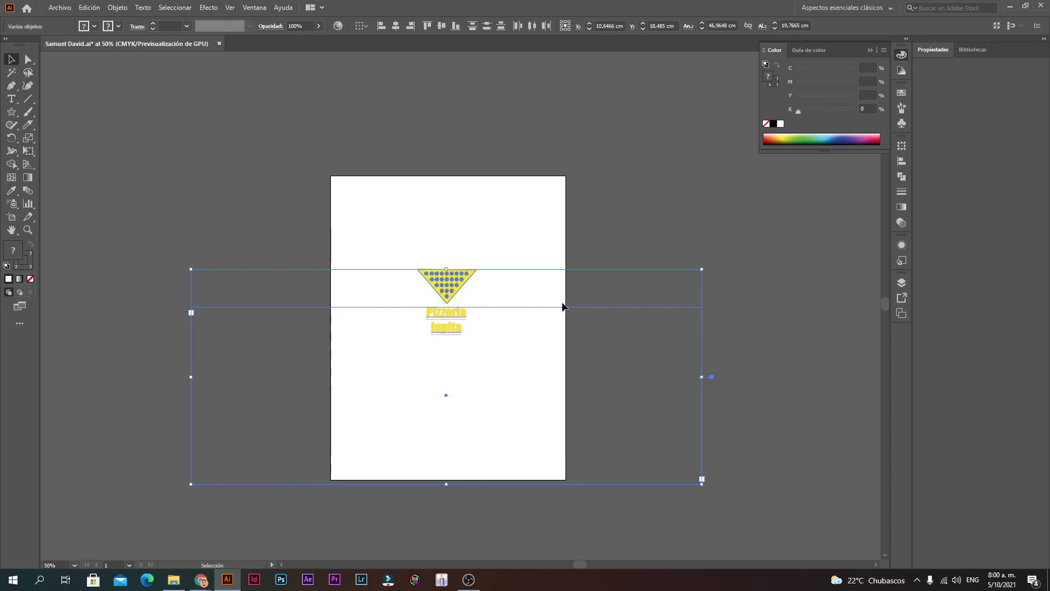
{"action": "left_click_drag", "start_coordinate": [702, 269], "coordinate": [817, 193]}
{"action": "left_click_drag", "start_coordinate": [506, 249], "coordinate": [370, 213]}
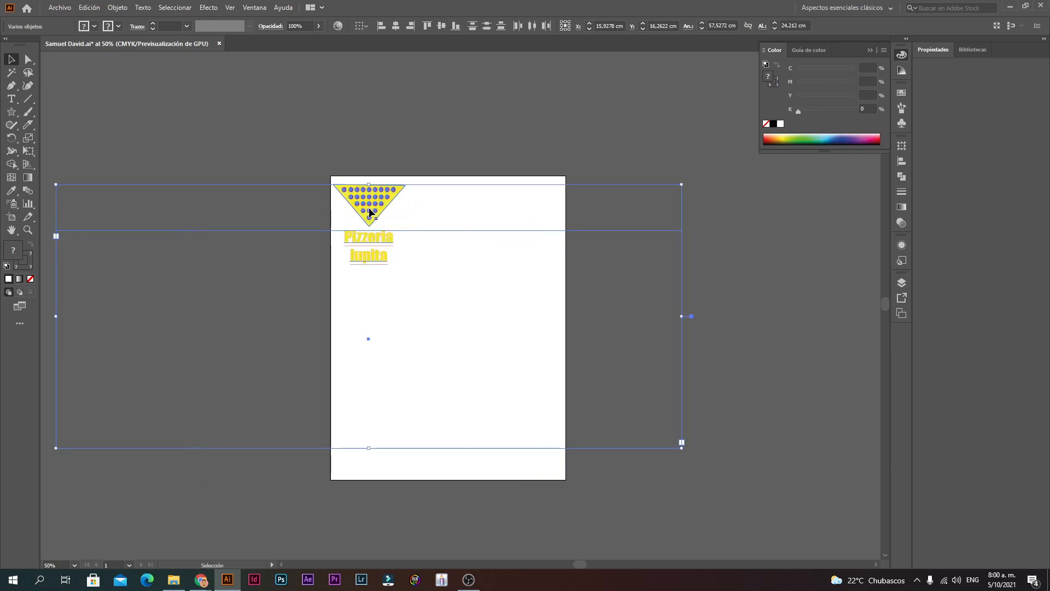
{"action": "left_click", "coordinate": [477, 267]}
{"action": "key", "text": "space"}
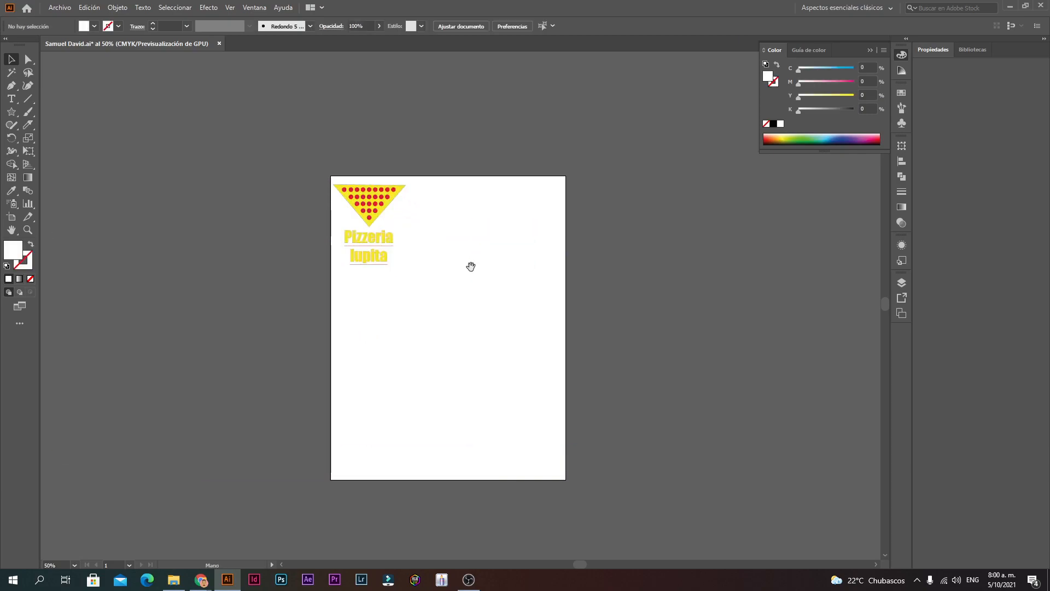
{"action": "scroll", "coordinate": [471, 266], "scroll_direction": "up", "scroll_amount": 4}
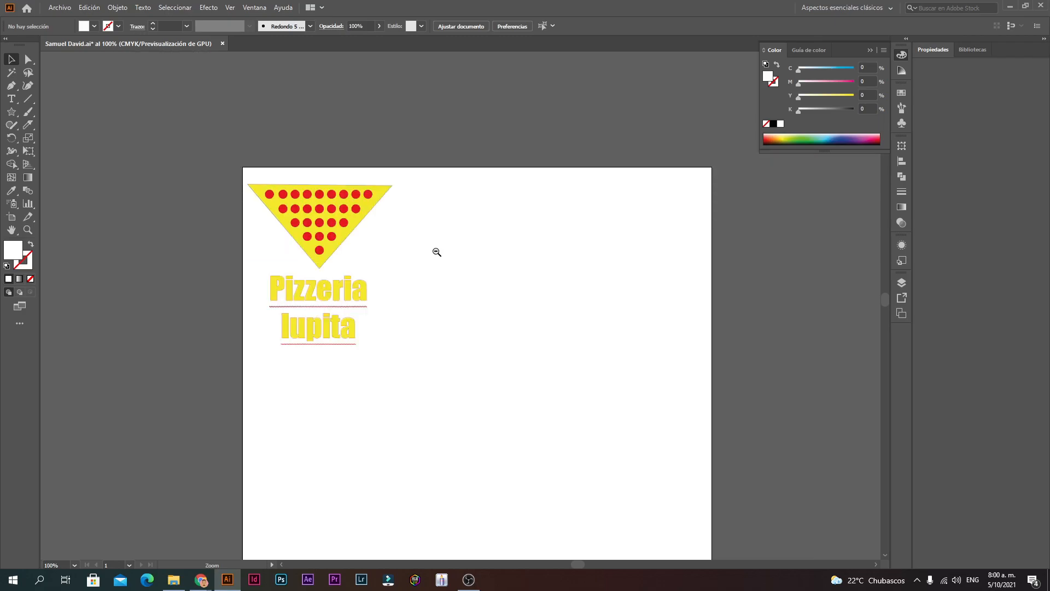
{"action": "left_click", "coordinate": [331, 300]}
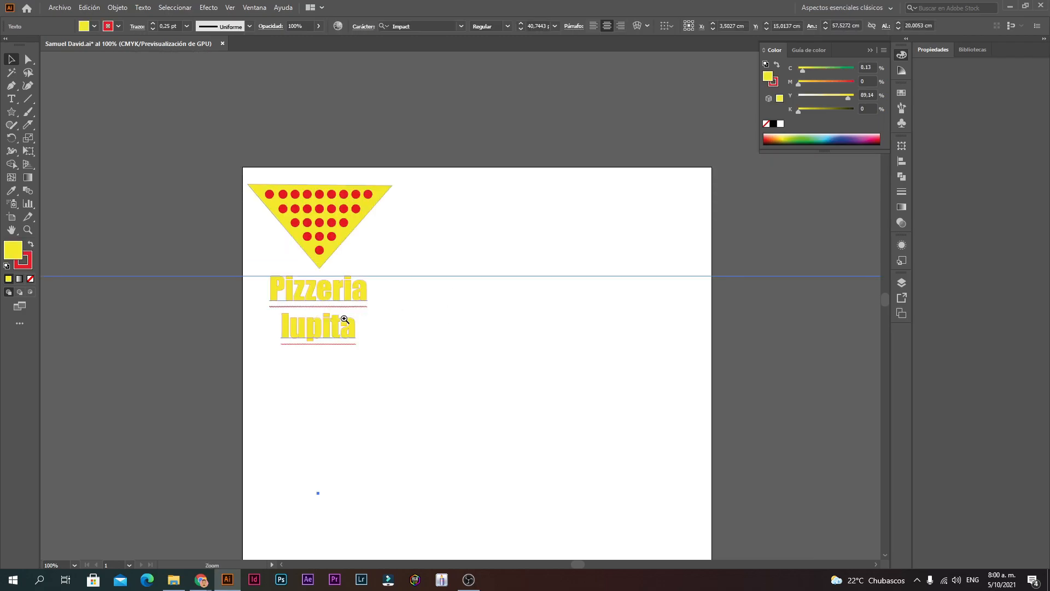
{"action": "scroll", "coordinate": [347, 323], "scroll_direction": "up", "scroll_amount": 1}
{"action": "scroll", "coordinate": [465, 303], "scroll_direction": "up", "scroll_amount": 2}
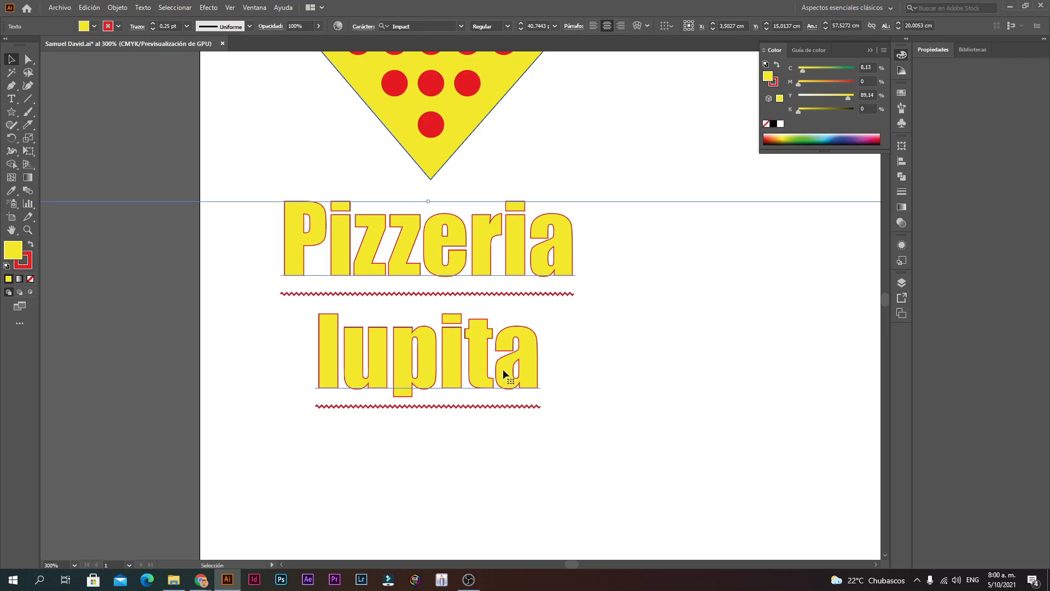
Step: Select both lines of the 'Pizzeria lupita' text as one object after a first outline attempt
{"action": "right_click", "coordinate": [439, 282]}
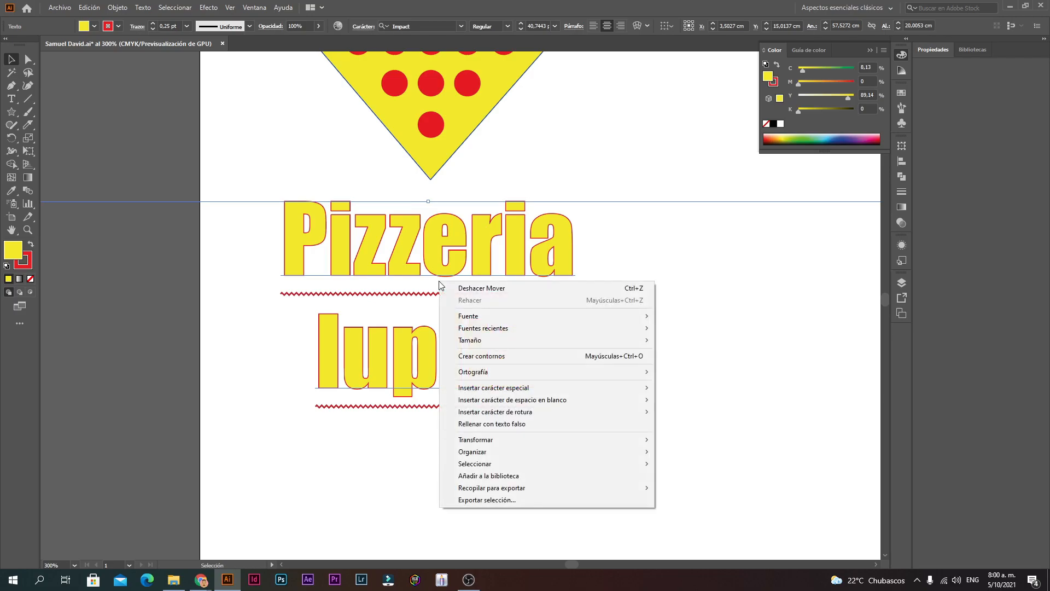
{"action": "left_click", "coordinate": [481, 356]}
{"action": "left_click", "coordinate": [540, 363]}
{"action": "double_click", "coordinate": [523, 368]}
{"action": "left_click", "coordinate": [552, 387]}
{"action": "left_click_drag", "start_coordinate": [552, 388], "coordinate": [319, 259]}
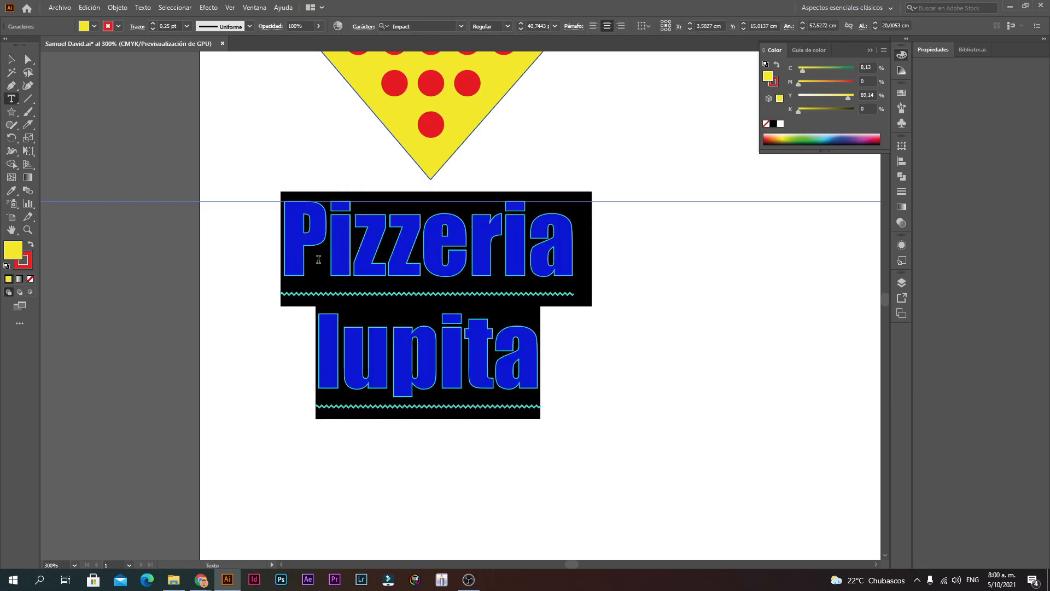
{"action": "left_click", "coordinate": [575, 257]}
{"action": "left_click_drag", "start_coordinate": [555, 361], "coordinate": [272, 285]}
{"action": "left_click", "coordinate": [10, 61]}
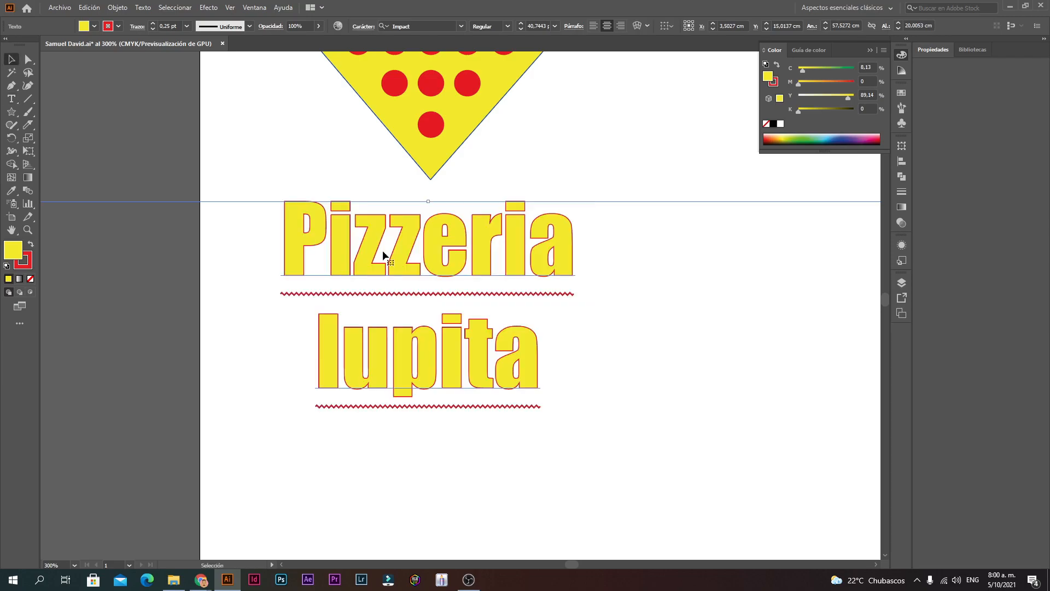
Step: Convert the 'Pizzeria lupita' lettering to outlines with Crear contornos, then deselect it
{"action": "scroll", "coordinate": [383, 255], "scroll_direction": "up", "scroll_amount": 2}
{"action": "right_click", "coordinate": [382, 253]}
{"action": "right_click", "coordinate": [339, 284]}
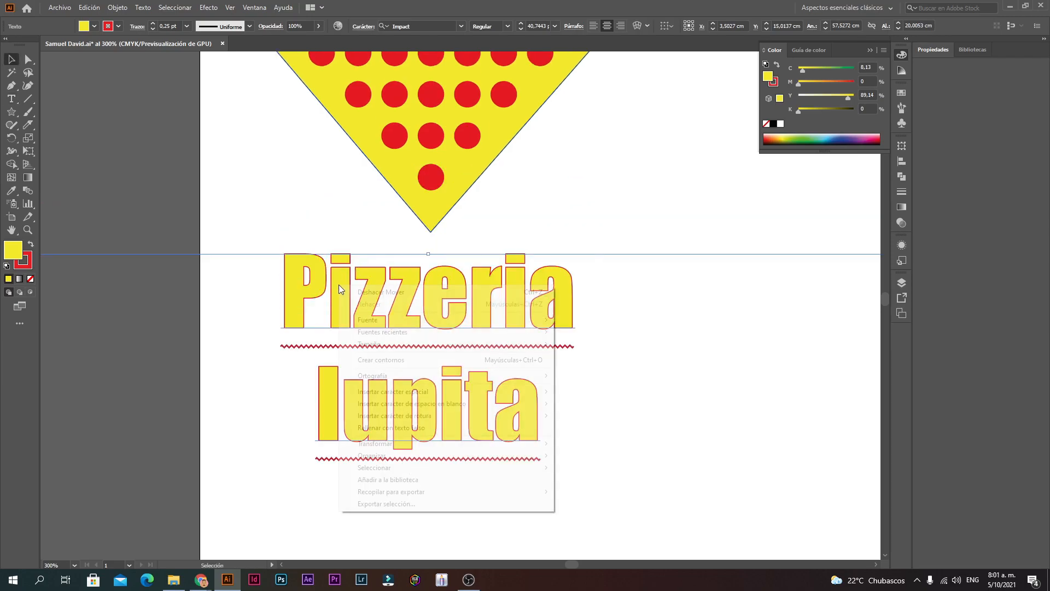
{"action": "left_click", "coordinate": [412, 362]}
{"action": "left_click", "coordinate": [582, 370]}
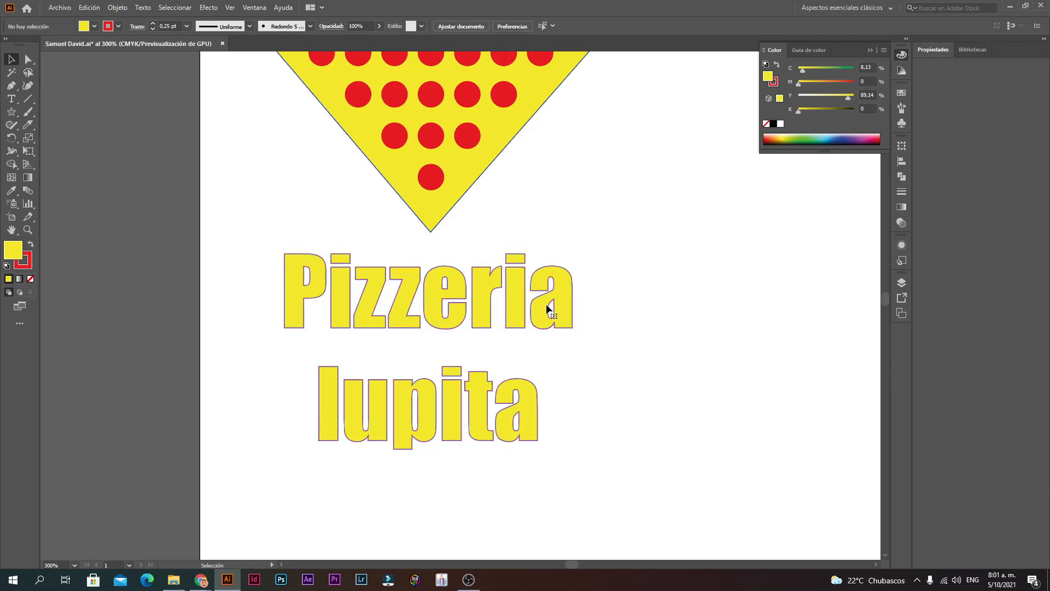
{"action": "left_click", "coordinate": [559, 323]}
{"action": "left_click", "coordinate": [633, 354]}
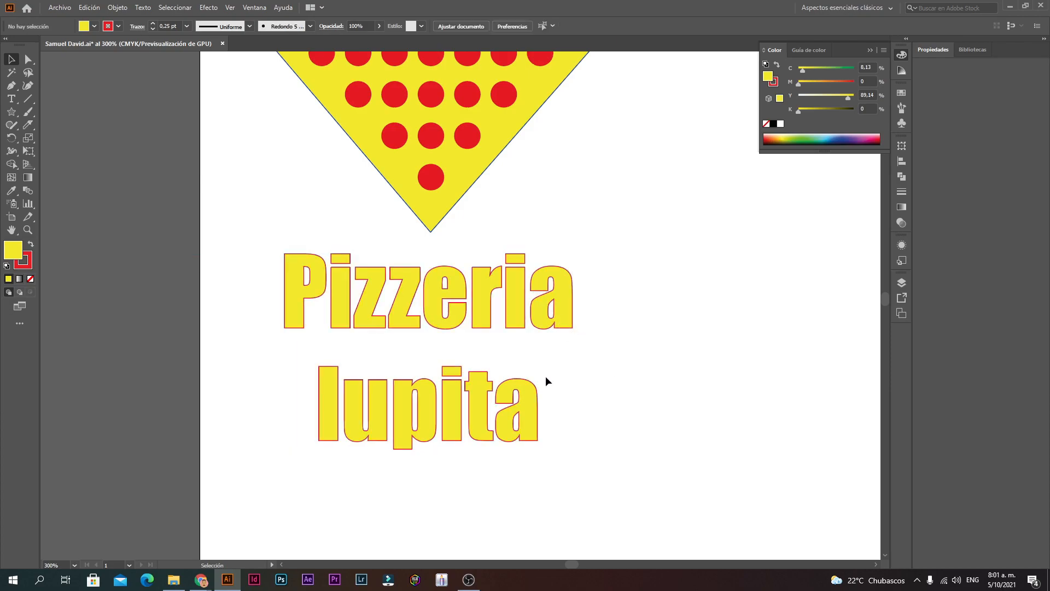
{"action": "left_click", "coordinate": [460, 320]}
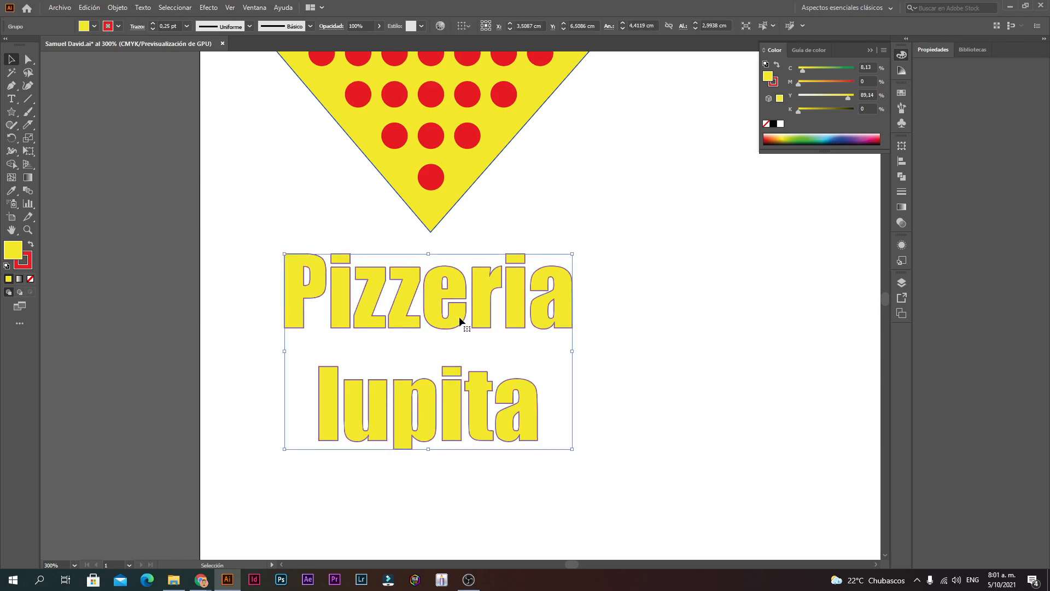
{"action": "double_click", "coordinate": [459, 318]}
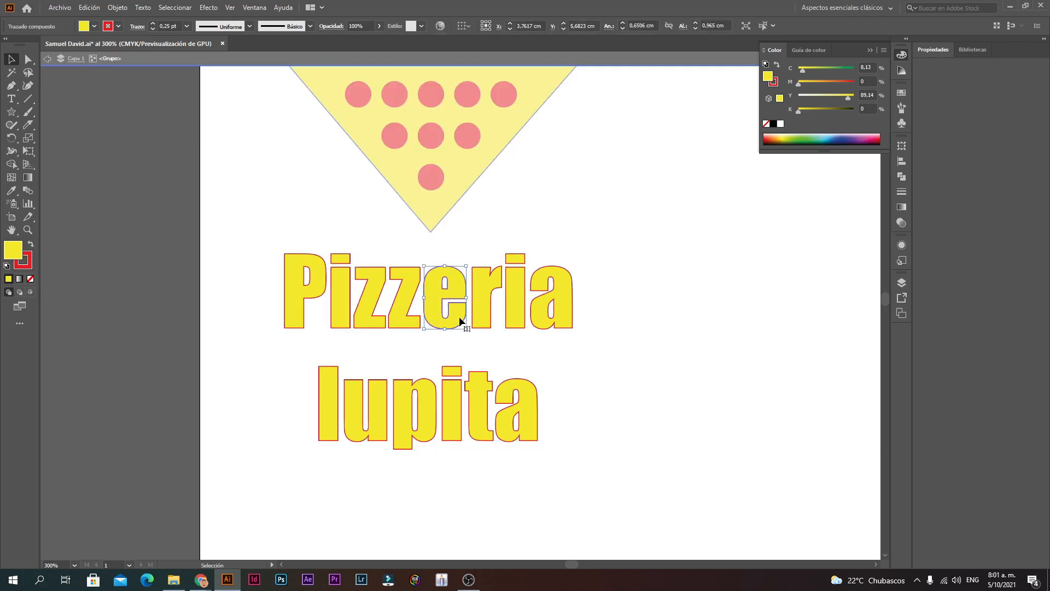
{"action": "left_click_drag", "start_coordinate": [455, 314], "coordinate": [455, 307]}
{"action": "left_click", "coordinate": [612, 391]}
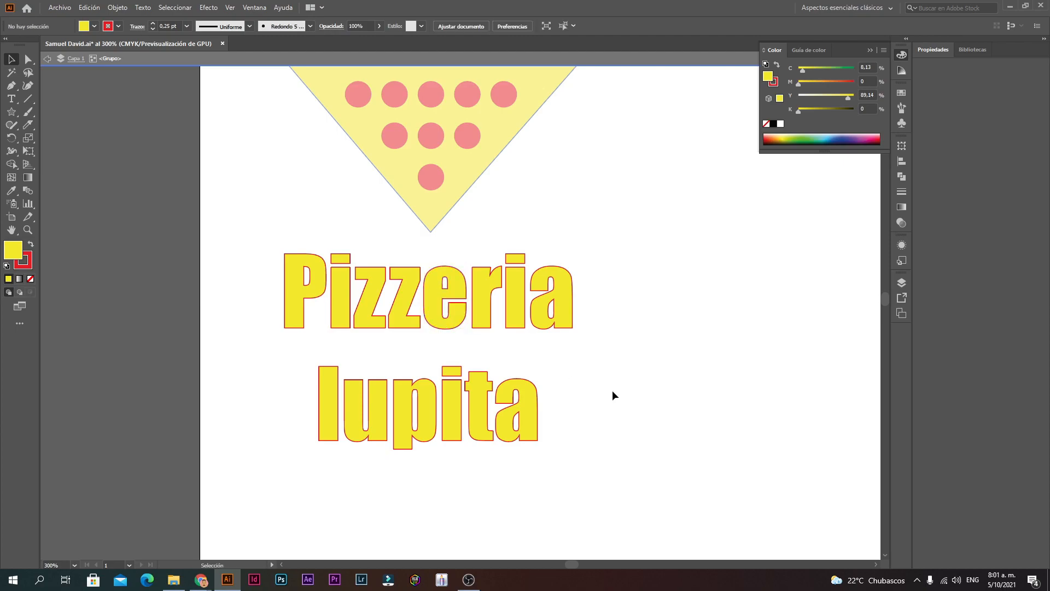
{"action": "double_click", "coordinate": [303, 190]}
{"action": "double_click", "coordinate": [448, 290]}
{"action": "scroll", "coordinate": [324, 271], "scroll_direction": "up", "scroll_amount": 1}
{"action": "scroll", "coordinate": [324, 272], "scroll_direction": "up", "scroll_amount": 3}
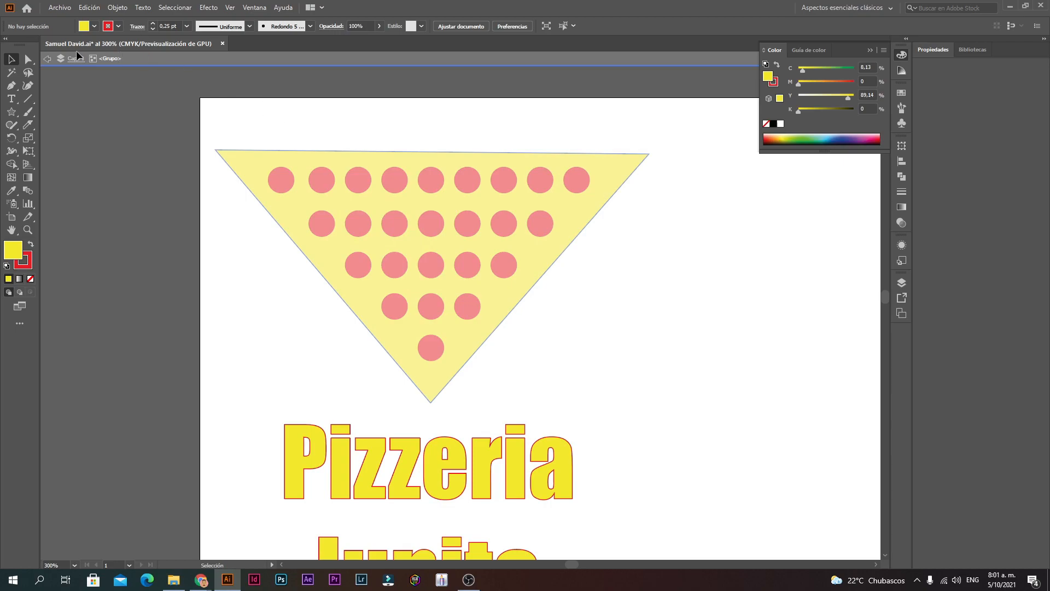
{"action": "key", "text": "Escape"}
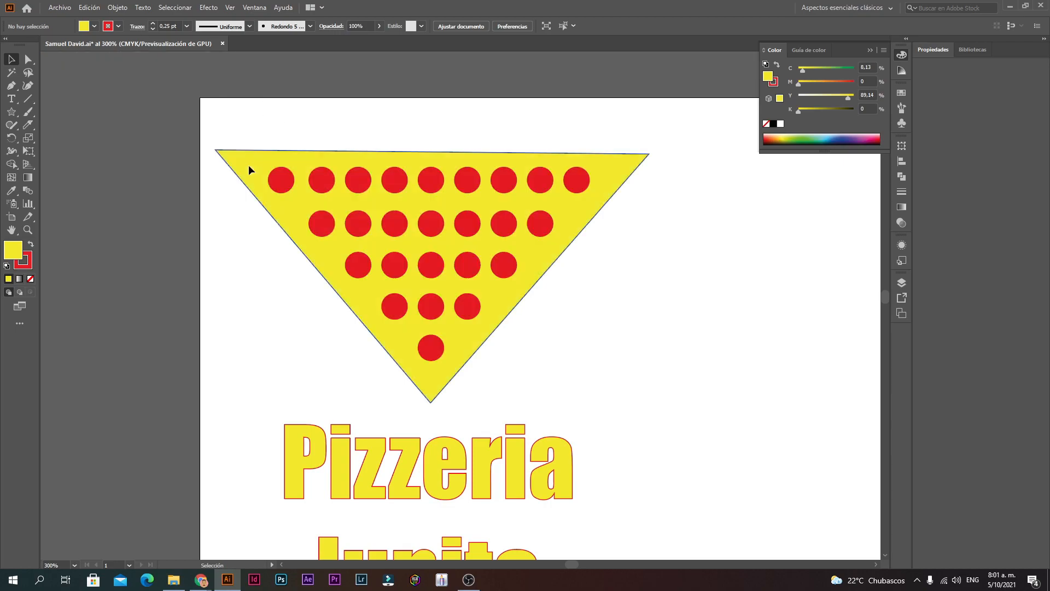
{"action": "scroll", "coordinate": [299, 324], "scroll_direction": "down", "scroll_amount": 4}
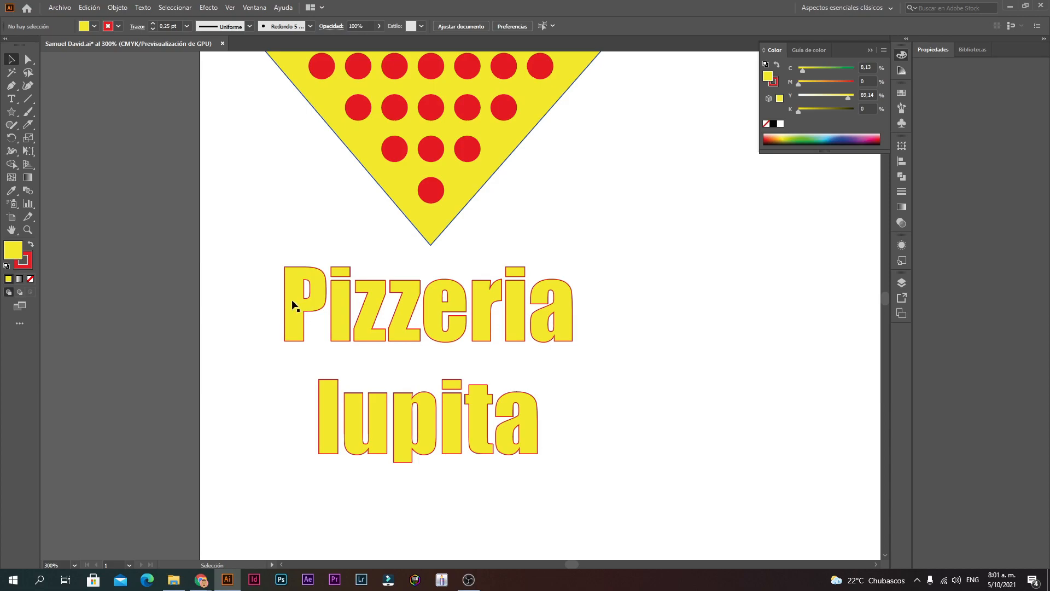
Step: Raise the P and shift the i and first z in the isolated group, then zoom out to 200%
{"action": "left_click", "coordinate": [293, 303]}
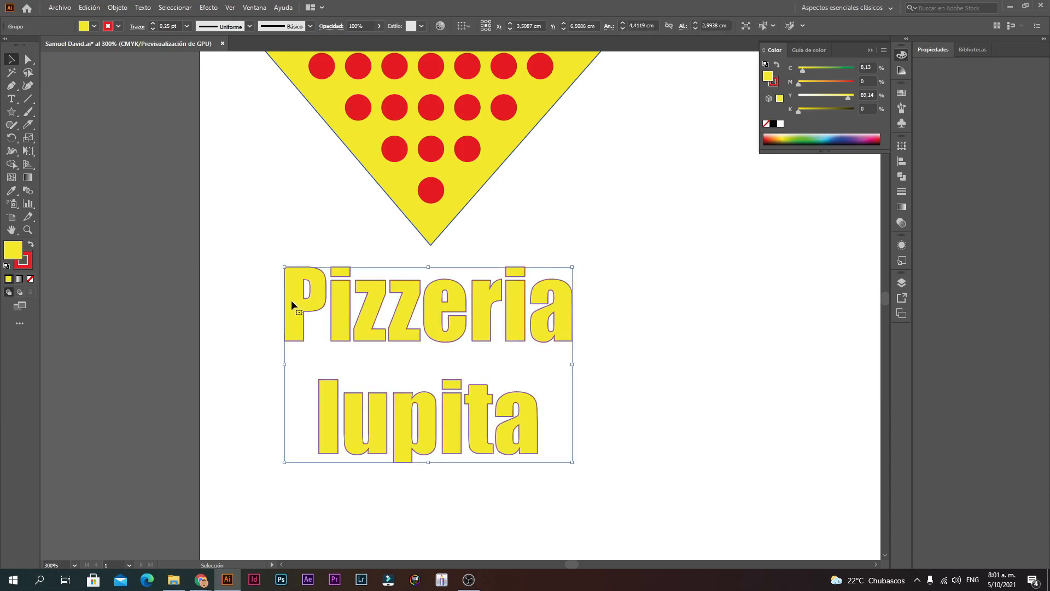
{"action": "double_click", "coordinate": [292, 304]}
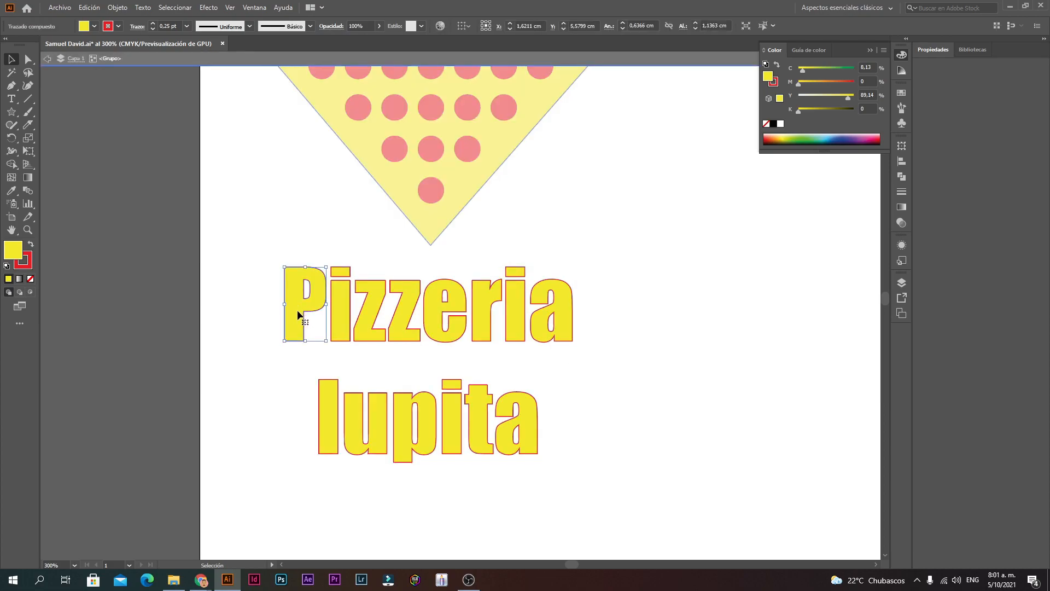
{"action": "left_click_drag", "start_coordinate": [297, 307], "coordinate": [298, 295]}
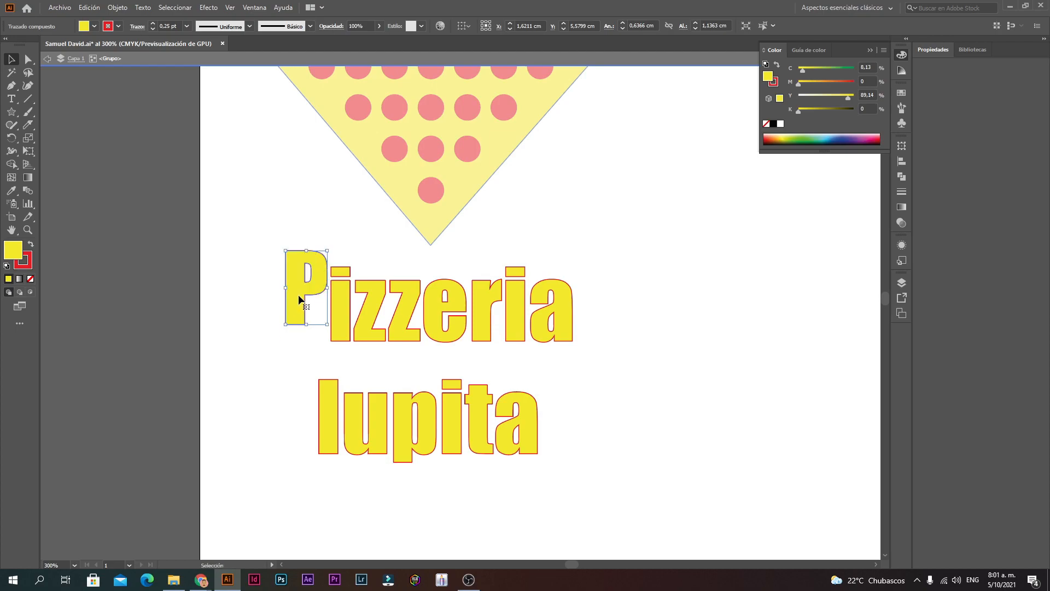
{"action": "left_click_drag", "start_coordinate": [346, 287], "coordinate": [530, 275]}
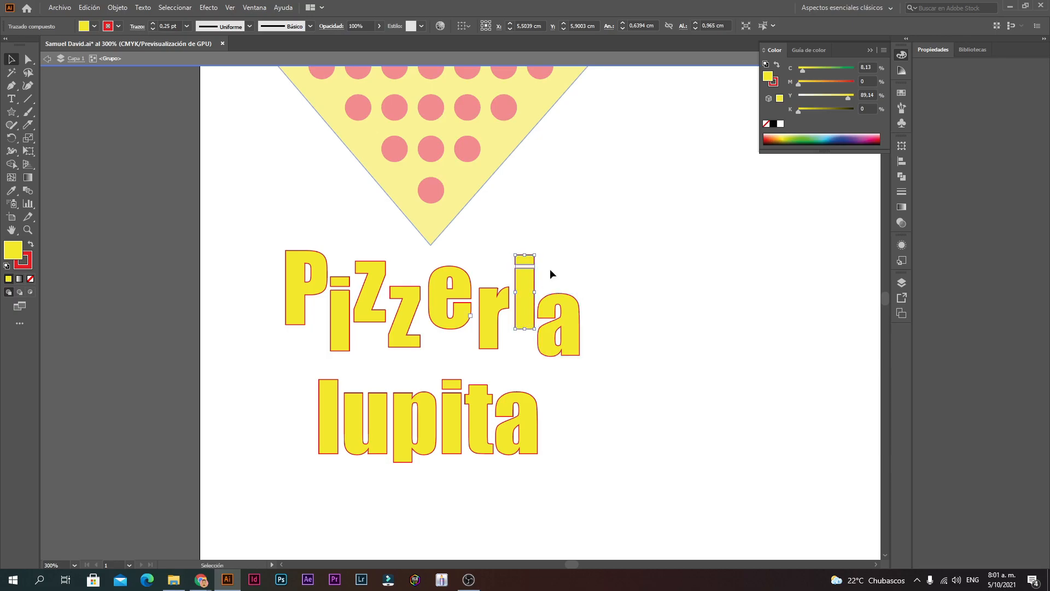
{"action": "left_click", "coordinate": [550, 268]}
{"action": "key", "text": "space"}
{"action": "key", "text": "ctrl+minus"}
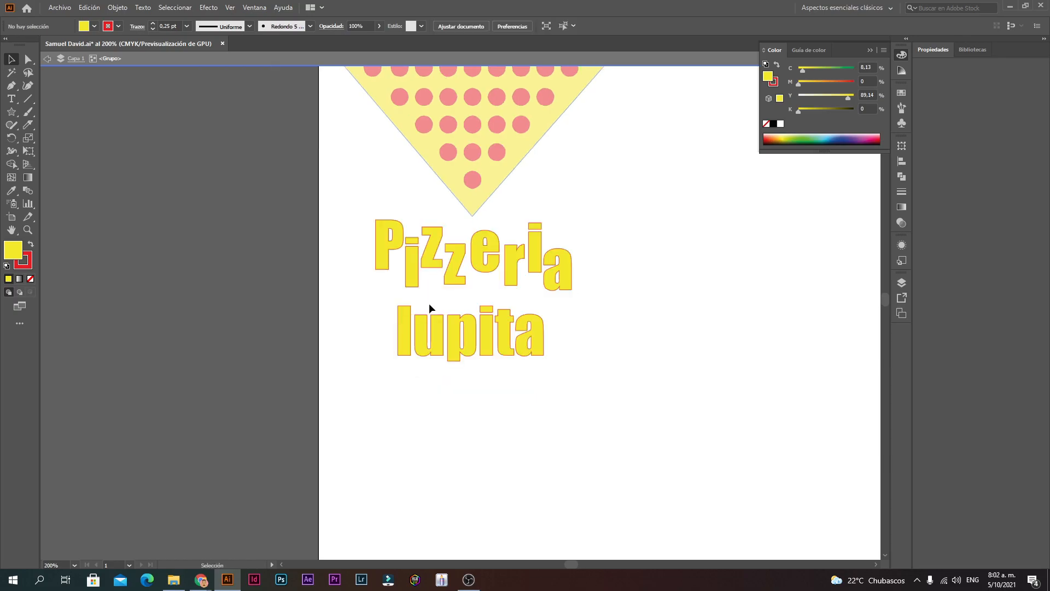
Step: Nudge the P of Pizzeria lower, then zoom to 400% on the lettering
{"action": "left_click", "coordinate": [385, 257]}
{"action": "left_click_drag", "start_coordinate": [382, 267], "coordinate": [383, 268]}
{"action": "left_click", "coordinate": [635, 270]}
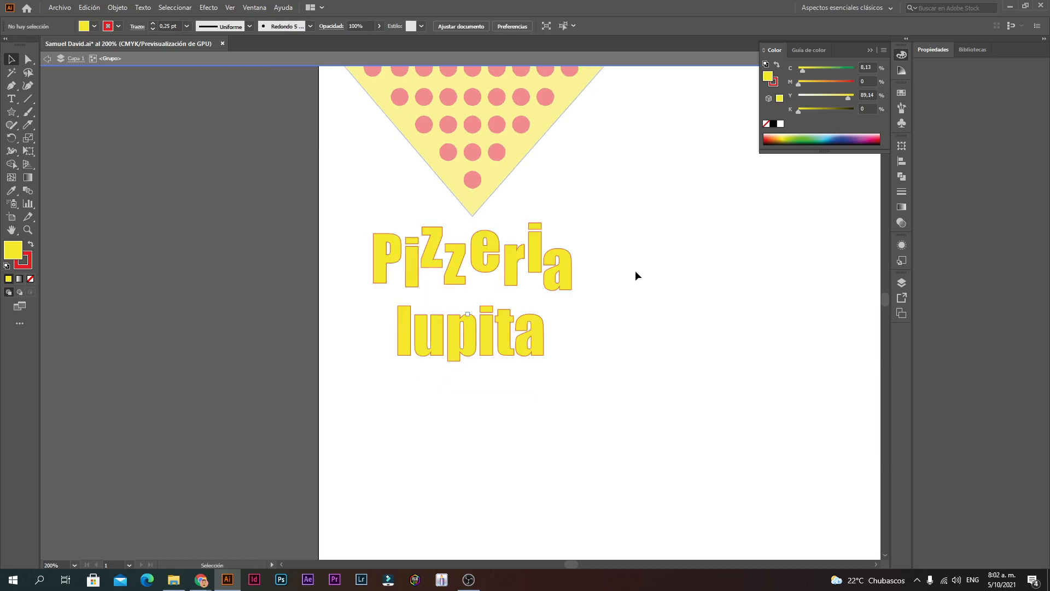
{"action": "double_click", "coordinate": [606, 287]}
{"action": "key", "text": "z"}
{"action": "left_click", "coordinate": [495, 281]}
{"action": "key", "text": "v"}
{"action": "left_click", "coordinate": [469, 265]}
{"action": "left_click", "coordinate": [424, 304]}
Step: Tilt the second z, then move the e down and tilt it
{"action": "double_click", "coordinate": [400, 272]}
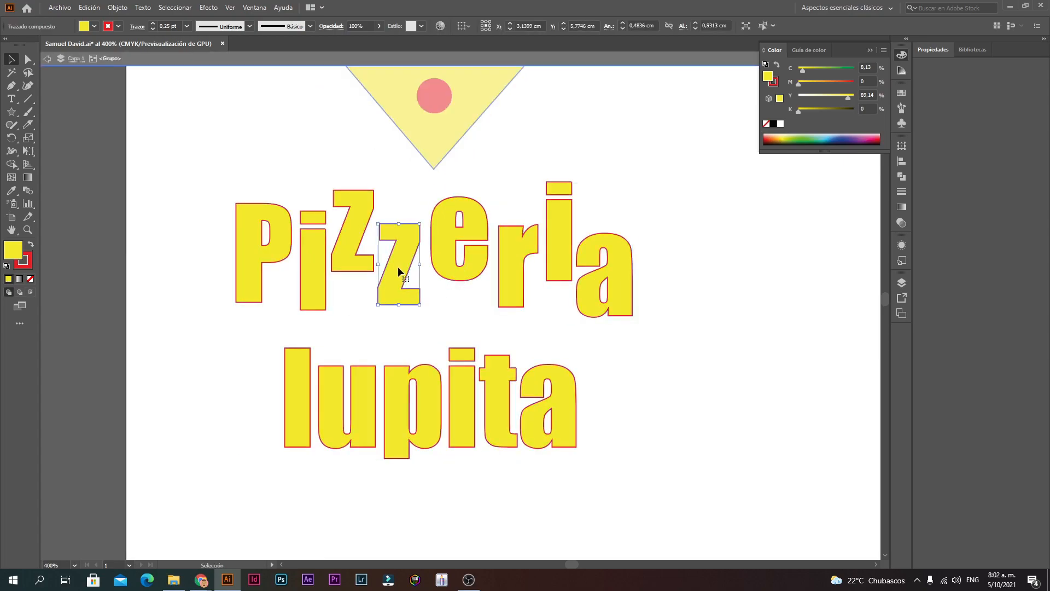
{"action": "left_click_drag", "start_coordinate": [400, 220], "coordinate": [426, 176]}
{"action": "left_click", "coordinate": [426, 176]}
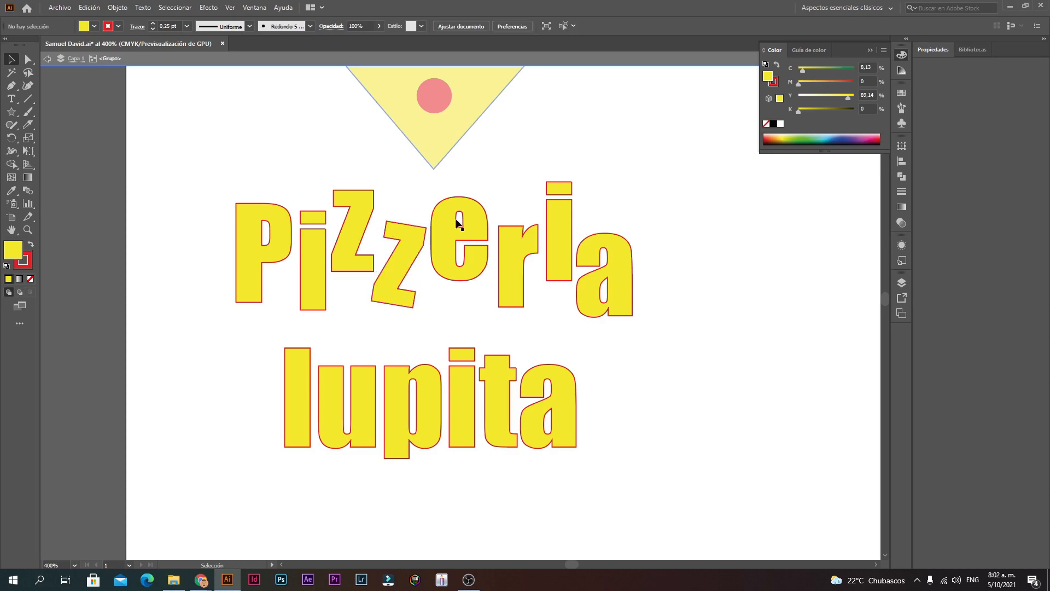
{"action": "left_click", "coordinate": [520, 262]}
{"action": "mouse_move", "coordinate": [458, 226]}
{"action": "left_mouse_down"}
{"action": "mouse_move", "coordinate": [459, 245]}
{"action": "mouse_move", "coordinate": [442, 206]}
{"action": "mouse_move", "coordinate": [448, 221]}
{"action": "left_mouse_up"}
{"action": "left_click_drag", "start_coordinate": [468, 257], "coordinate": [468, 261]}
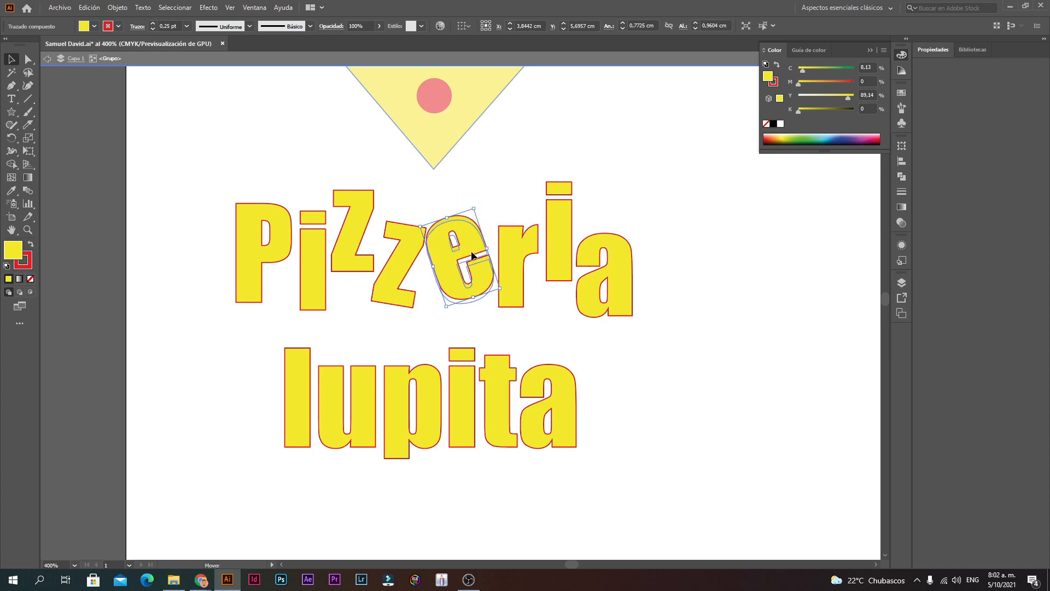
{"action": "left_click", "coordinate": [516, 173]}
Step: Zoom out to 150% and shift the whole 'Pizzeria lupita' lettering slightly
{"action": "left_click", "coordinate": [480, 312], "text": "ctrl+alt"}
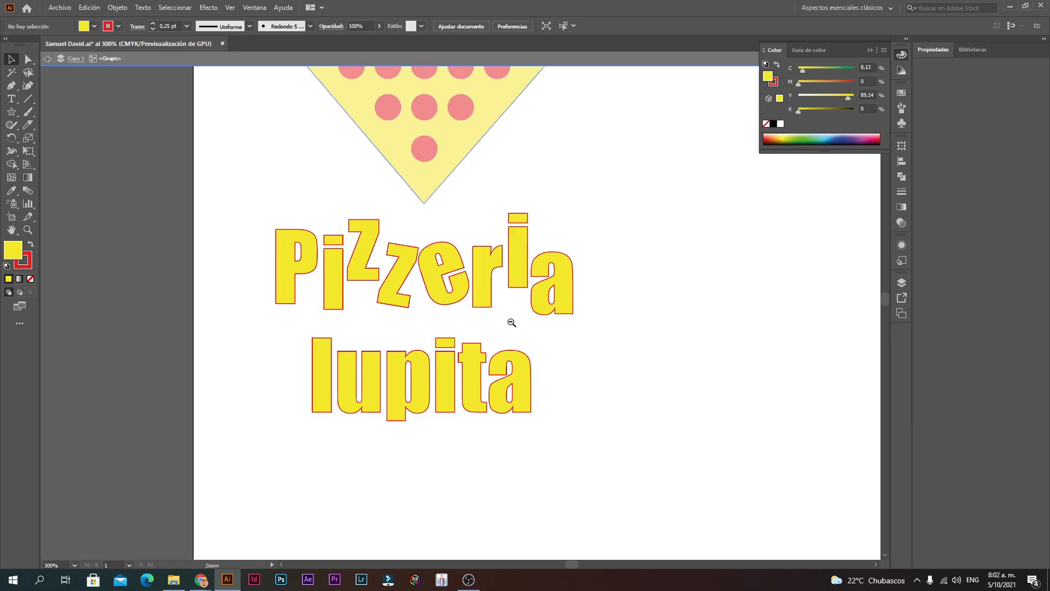
{"action": "left_click", "coordinate": [511, 322], "text": "ctrl+alt"}
{"action": "left_click", "coordinate": [424, 323], "text": "ctrl+alt"}
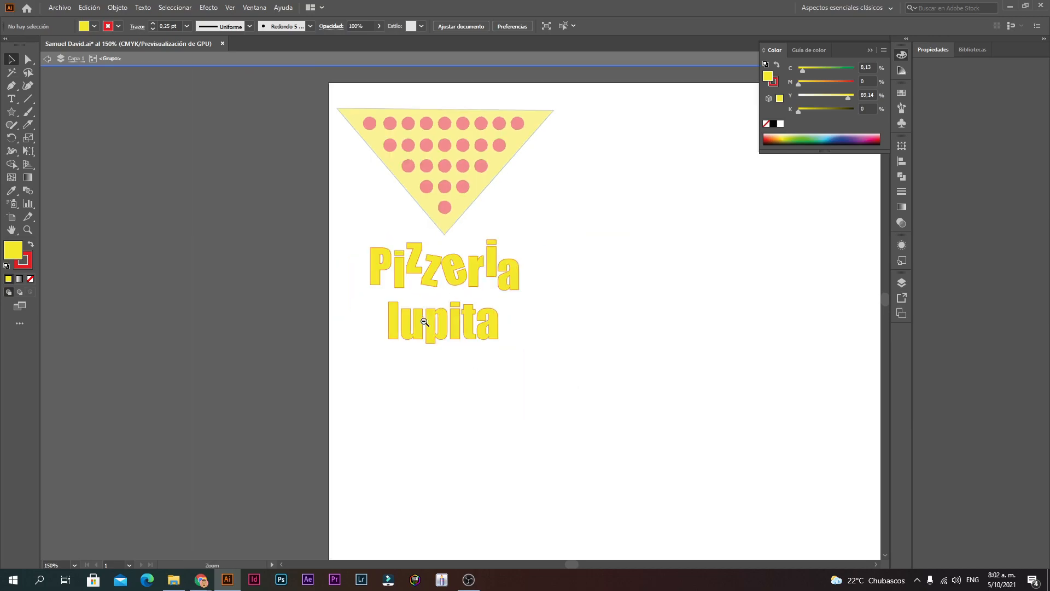
{"action": "double_click", "coordinate": [600, 288]}
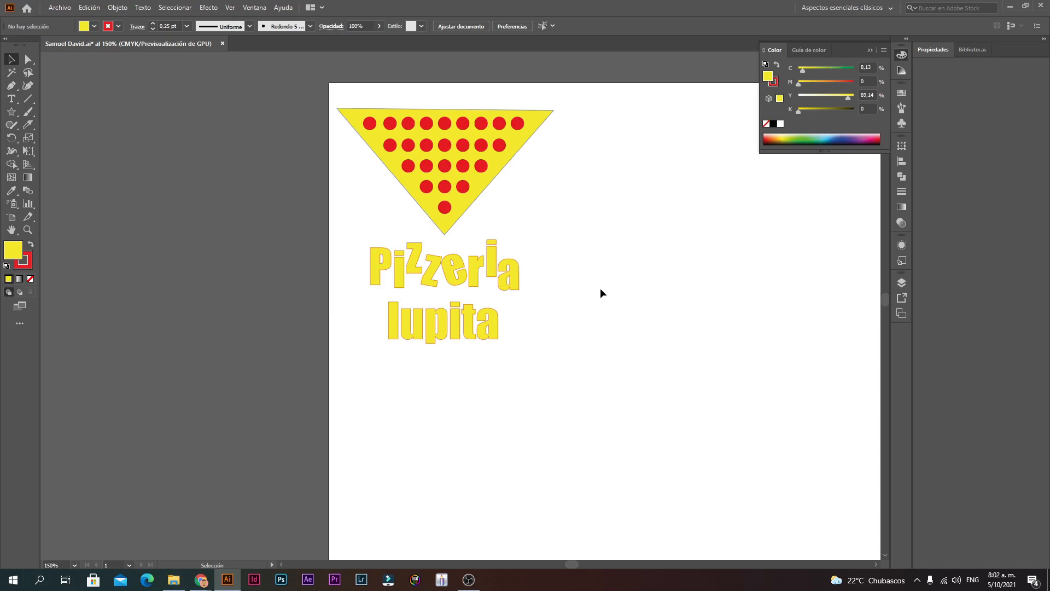
{"action": "left_click_drag", "start_coordinate": [453, 272], "coordinate": [459, 274]}
{"action": "left_click", "coordinate": [481, 238]}
Step: Rotate the e of Pizzeria slightly clockwise
{"action": "double_click", "coordinate": [463, 272]}
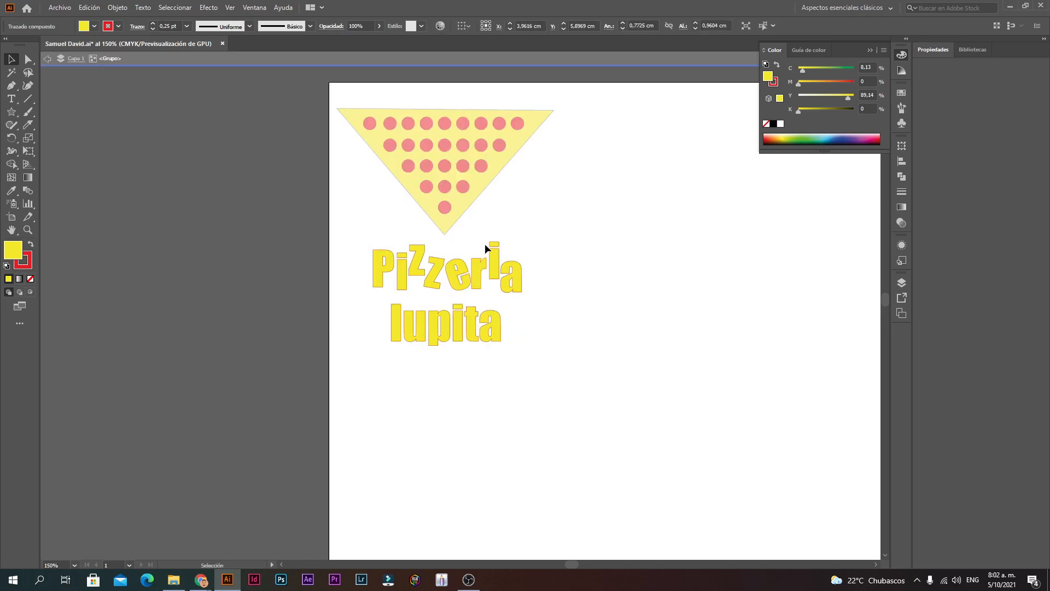
{"action": "scroll", "coordinate": [470, 273], "scroll_direction": "up", "scroll_amount": 5}
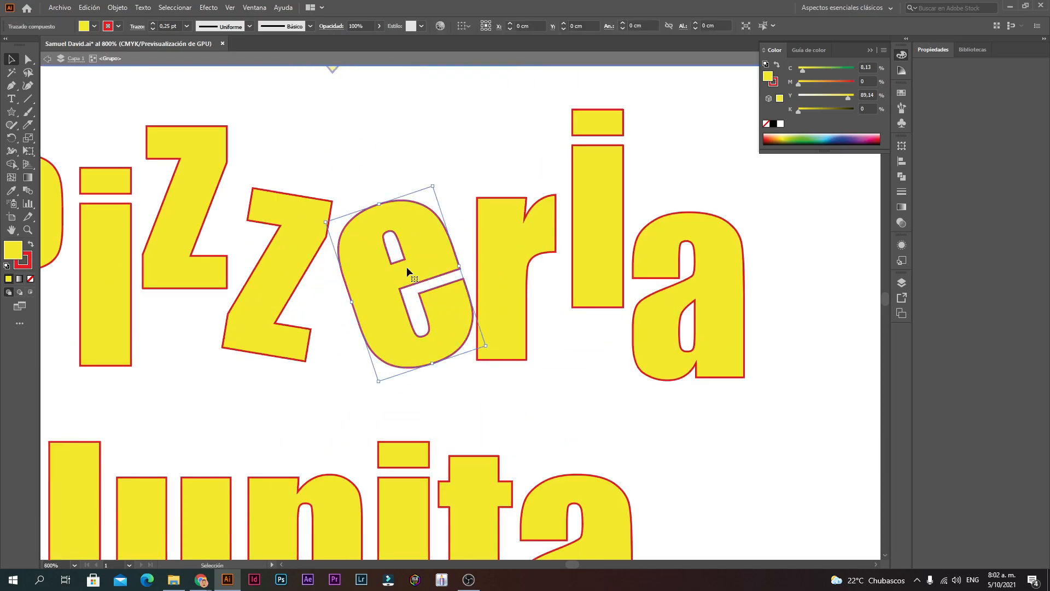
{"action": "double_click", "coordinate": [406, 267]}
{"action": "left_click", "coordinate": [414, 232]}
{"action": "left_click_drag", "start_coordinate": [385, 198], "coordinate": [390, 197]}
{"action": "left_click", "coordinate": [434, 164]}
{"action": "scroll", "coordinate": [405, 267], "scroll_direction": "down", "scroll_amount": 1}
{"action": "key", "text": "Escape"}
Step: Shift the e of Pizzeria slightly to the left
{"action": "double_click", "coordinate": [461, 308]}
{"action": "left_click", "coordinate": [462, 308]}
{"action": "left_click_drag", "start_coordinate": [467, 300], "coordinate": [461, 300]}
{"action": "left_click", "coordinate": [496, 215]}
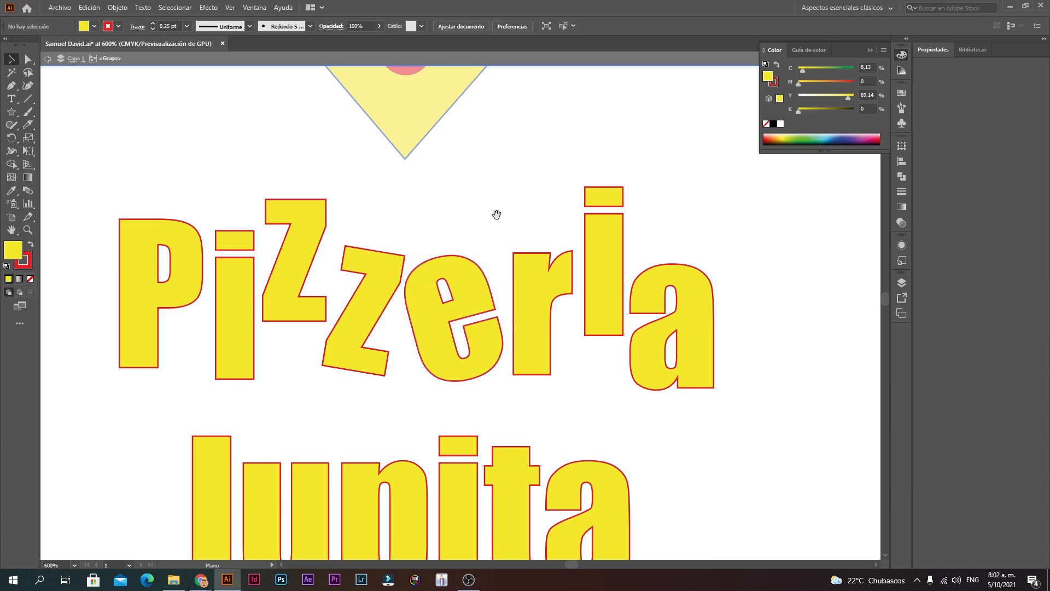
{"action": "scroll", "coordinate": [429, 276], "scroll_direction": "down", "scroll_amount": 3}
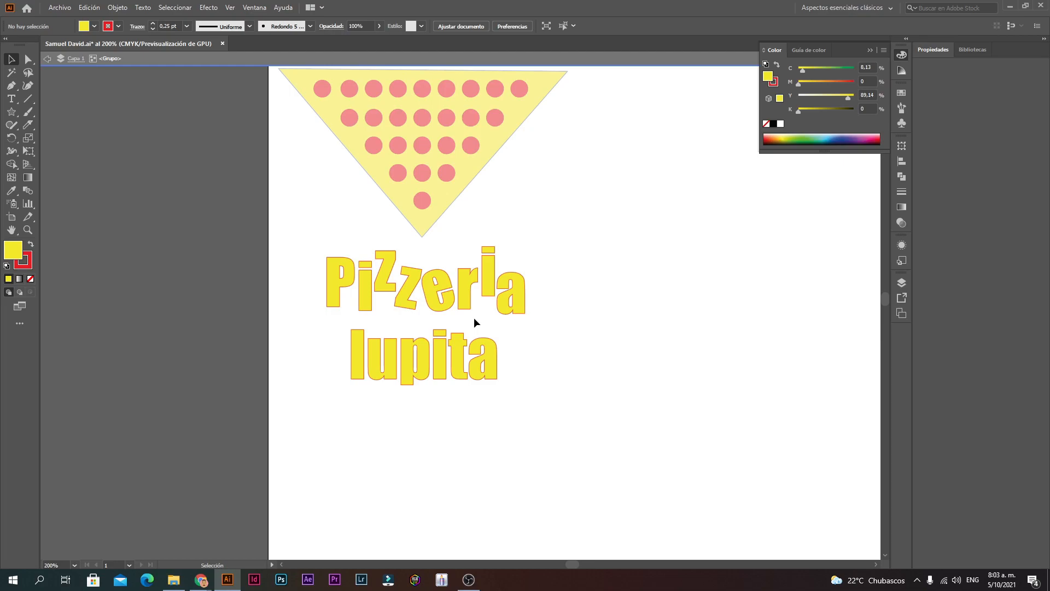
Step: Select the e, undo a stray change, and zoom in to 800% on Pizzeria
{"action": "left_click", "coordinate": [444, 279]}
{"action": "key", "text": "a"}
{"action": "key", "text": "ctrl+z"}
{"action": "key", "text": "ctrl+z"}
{"action": "key", "text": "ctrl+z"}
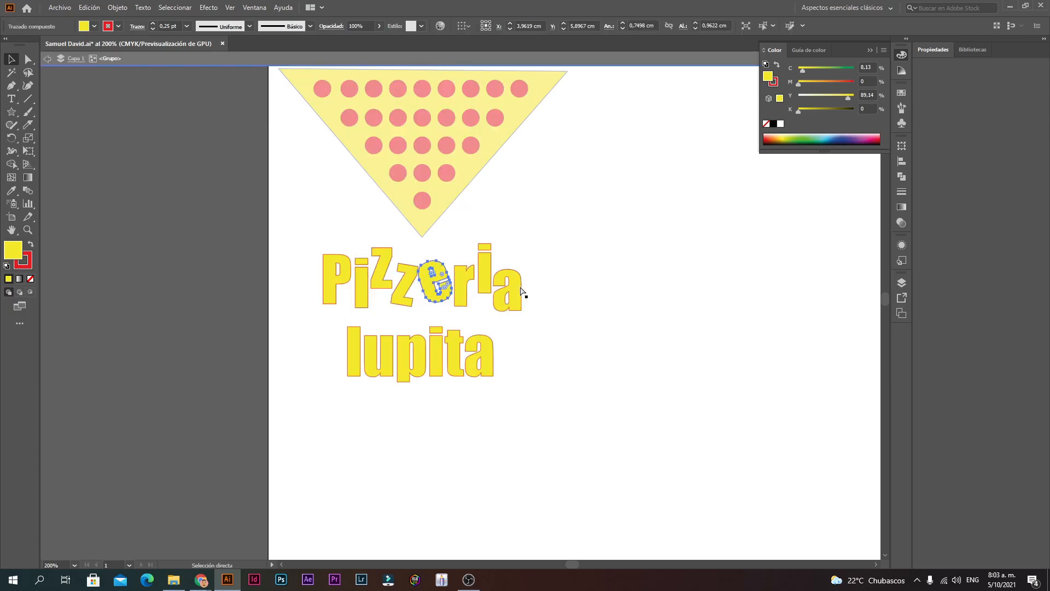
{"action": "left_click", "coordinate": [559, 235]}
{"action": "left_click", "coordinate": [436, 301], "text": "ctrl"}
{"action": "left_click", "coordinate": [439, 302], "text": "ctrl"}
{"action": "left_click", "coordinate": [462, 286], "text": "ctrl"}
{"action": "left_click", "coordinate": [462, 286], "text": "ctrl"}
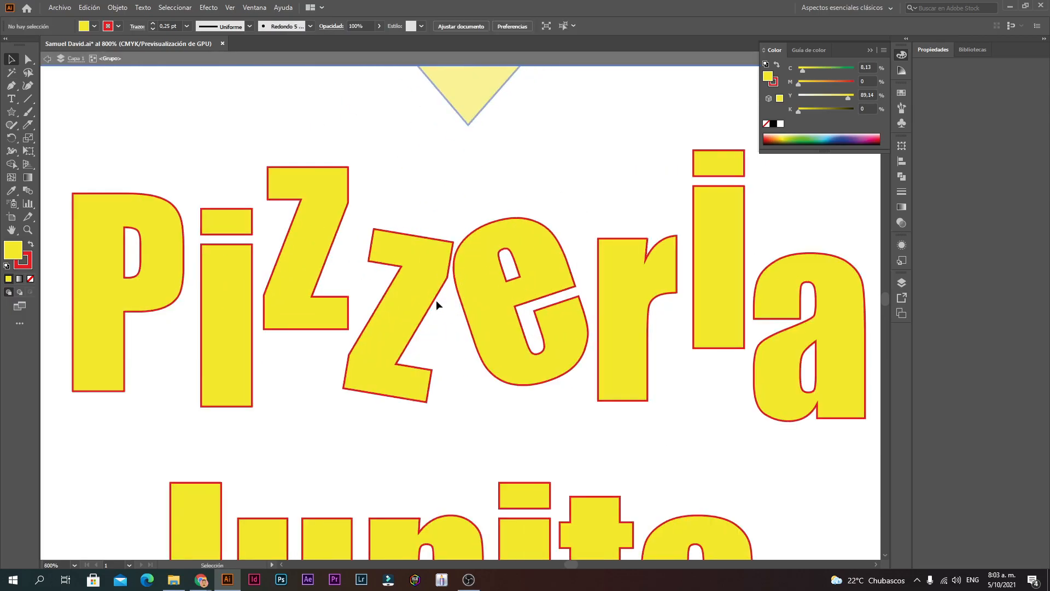
Step: Rotate the second z of Pizzeria to a new angle
{"action": "double_click", "coordinate": [406, 307]}
{"action": "left_click", "coordinate": [406, 306]}
{"action": "left_click_drag", "start_coordinate": [418, 231], "coordinate": [421, 441]}
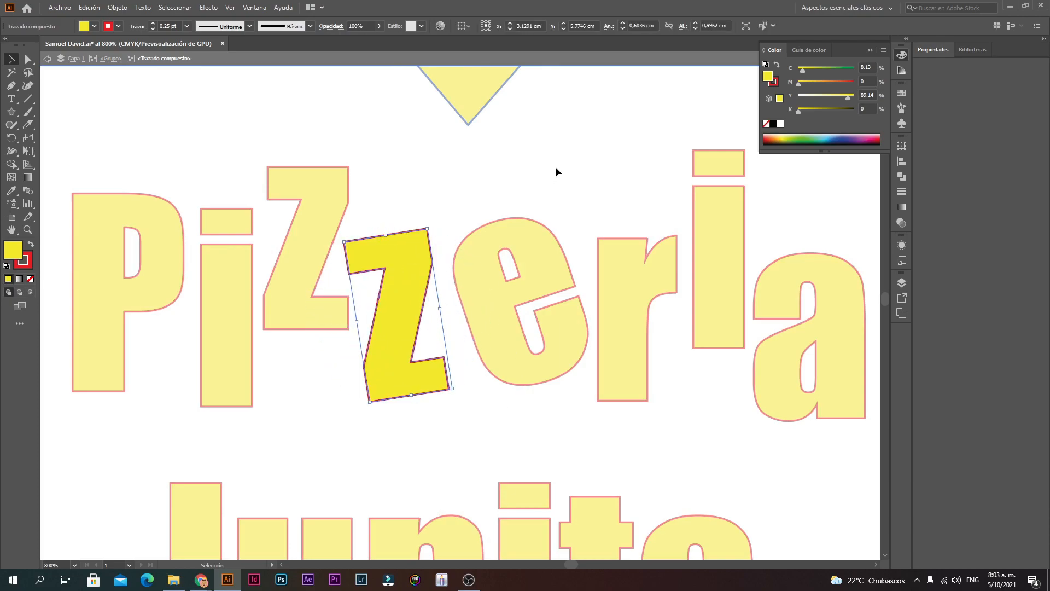
{"action": "left_click", "coordinate": [556, 167]}
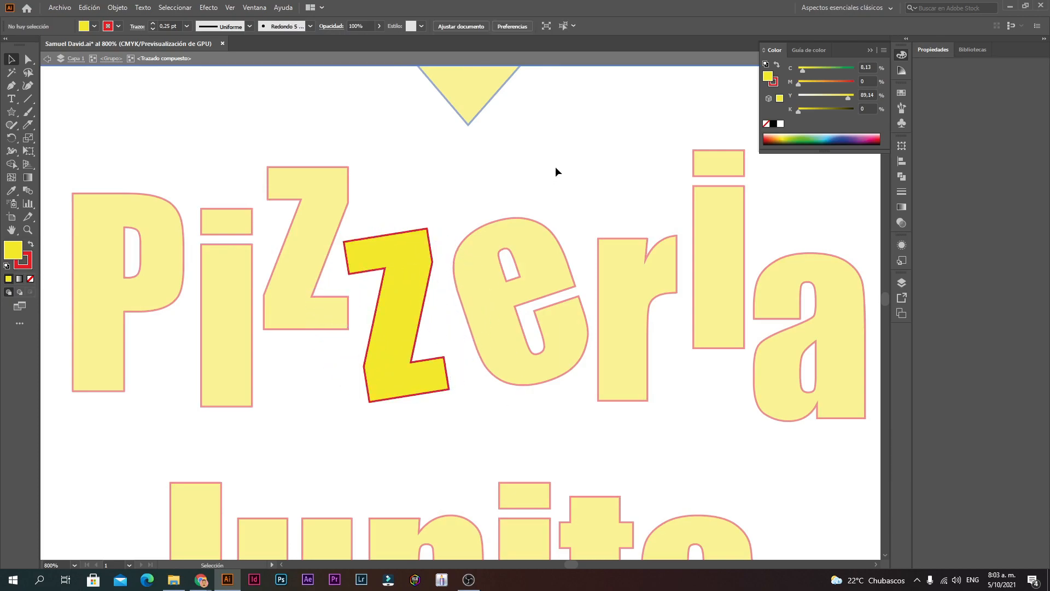
{"action": "double_click", "coordinate": [475, 249]}
Step: Move the lettering group slightly up and right beneath the pizza slice, then exit isolation
{"action": "key", "text": "ctrl+minus"}
{"action": "key", "text": "ctrl+minus"}
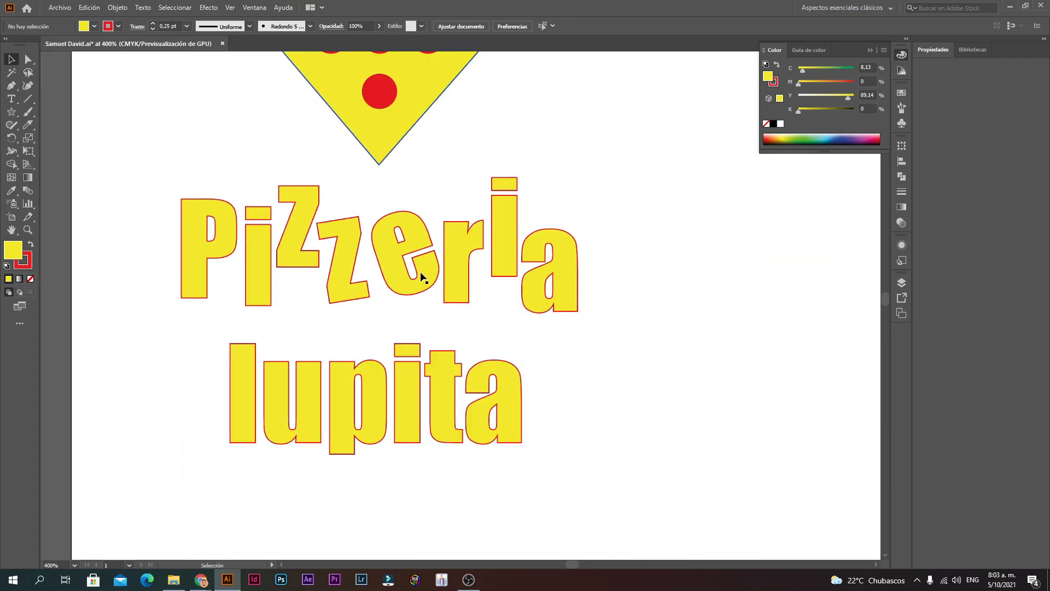
{"action": "mouse_move", "coordinate": [547, 276]}
{"action": "left_mouse_down"}
{"action": "mouse_move", "coordinate": [551, 256]}
{"action": "mouse_move", "coordinate": [549, 274]}
{"action": "left_mouse_up"}
{"action": "left_click", "coordinate": [553, 268]}
{"action": "left_click", "coordinate": [600, 211]}
{"action": "left_click", "coordinate": [556, 255]}
{"action": "double_click", "coordinate": [556, 255]}
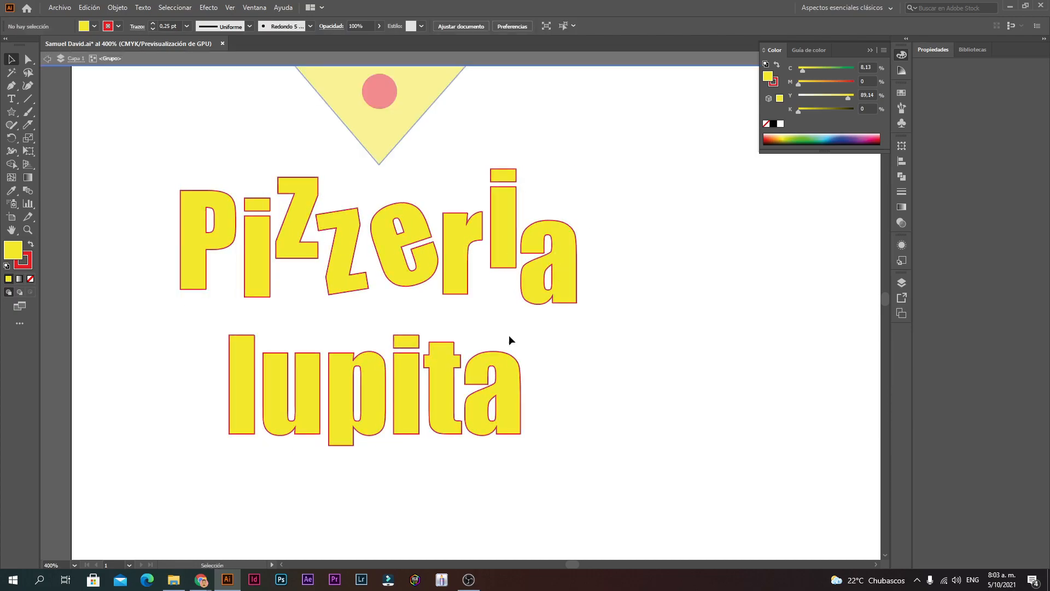
{"action": "key", "text": "ctrl+minus"}
{"action": "key", "text": "ctrl+minus"}
{"action": "left_click", "coordinate": [584, 300], "text": "ctrl+alt"}
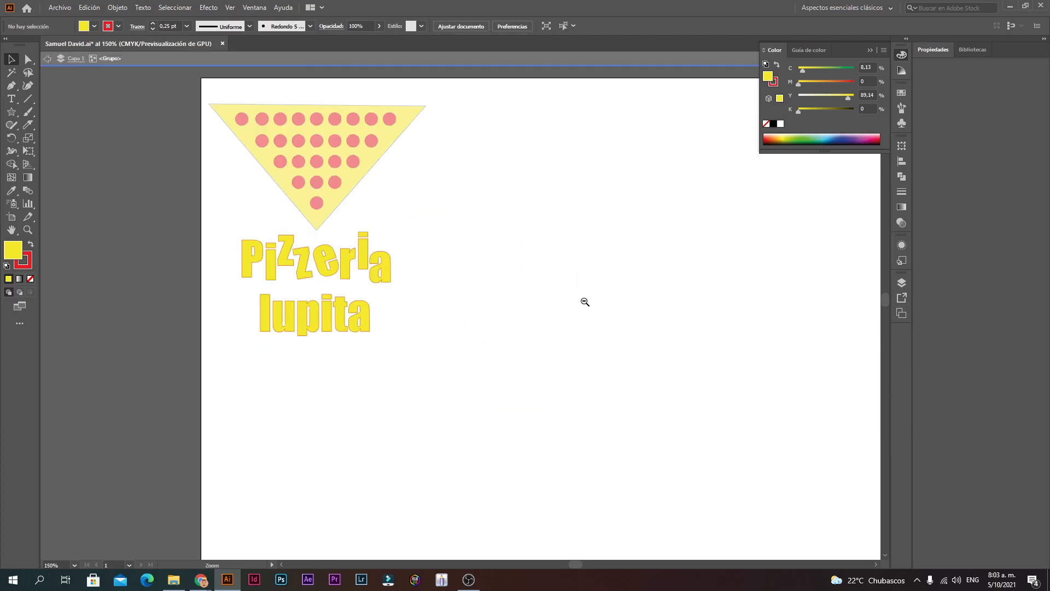
{"action": "left_click", "coordinate": [356, 290], "text": "ctrl"}
{"action": "left_click", "coordinate": [426, 267], "text": "ctrl"}
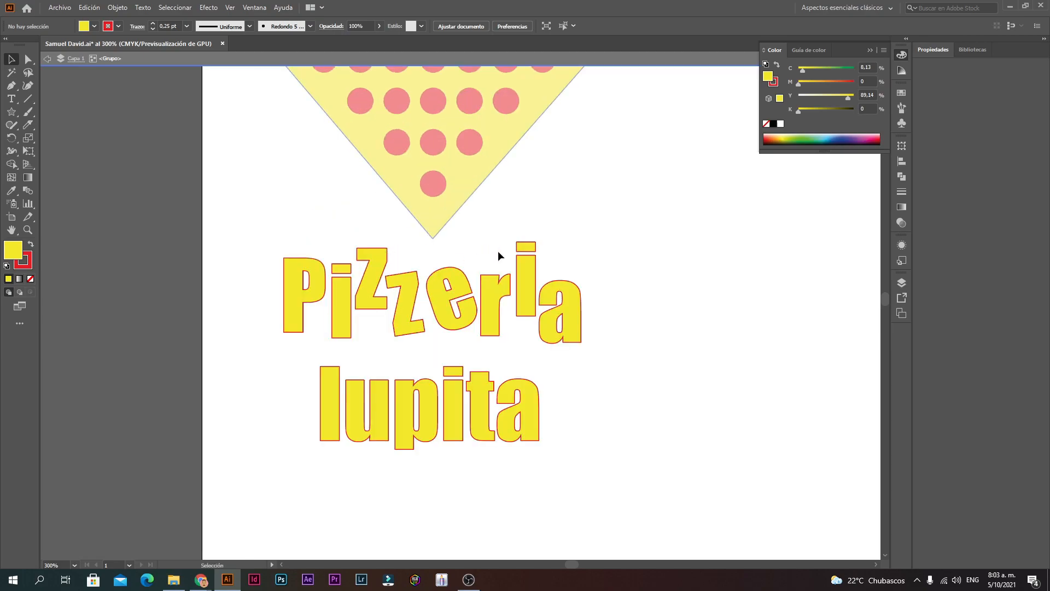
{"action": "key", "text": "Escape"}
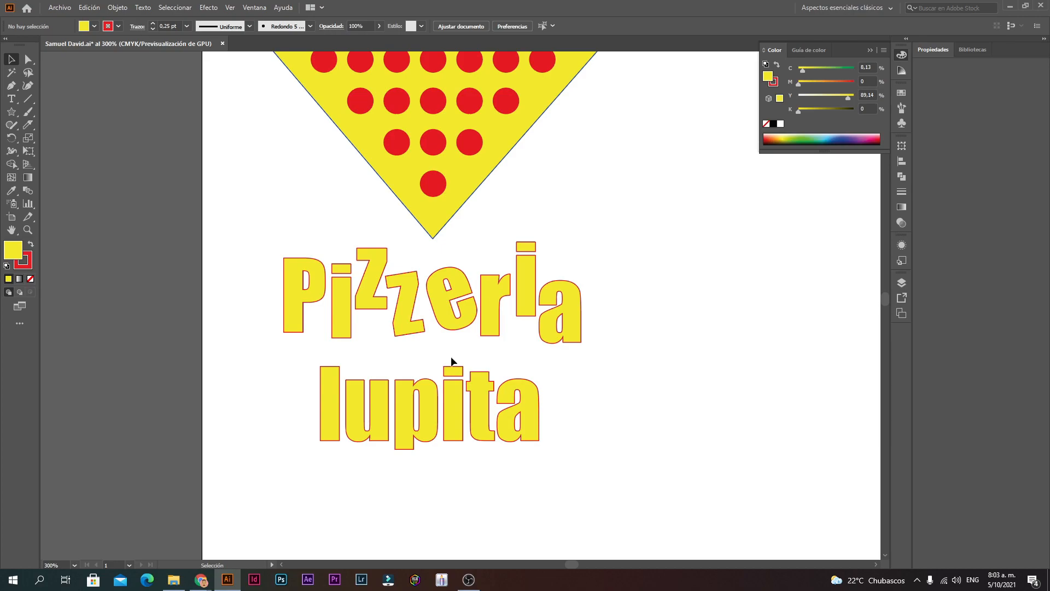
Step: Spread out 'lupita': move the l and u left, shift the a and t, and nudge the i
{"action": "left_click", "coordinate": [322, 416]}
{"action": "double_click", "coordinate": [321, 412]}
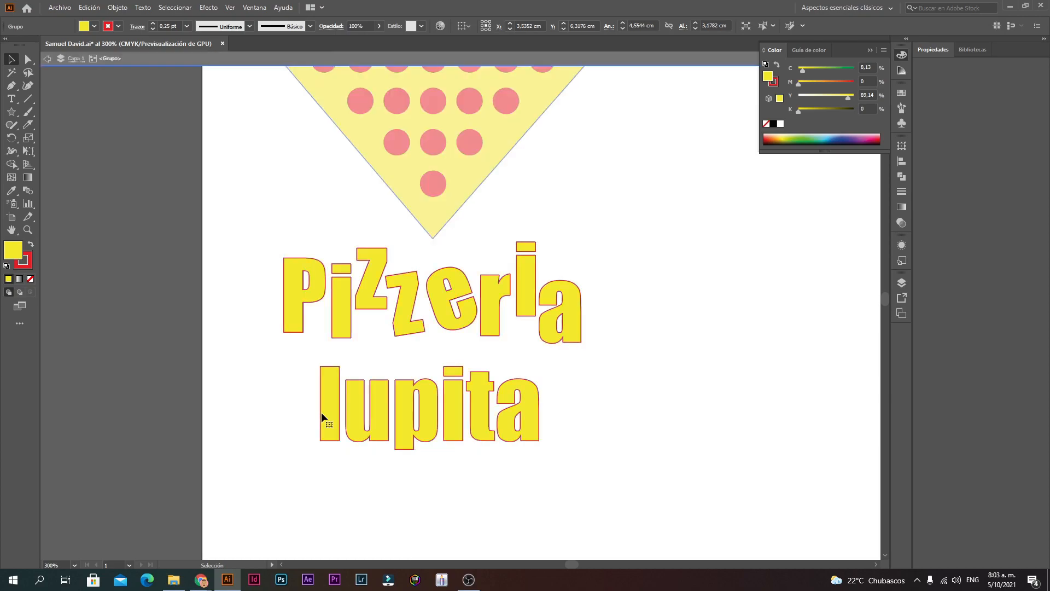
{"action": "left_click", "coordinate": [335, 419]}
{"action": "left_click_drag", "start_coordinate": [331, 402], "coordinate": [307, 405]}
{"action": "left_click", "coordinate": [655, 298]}
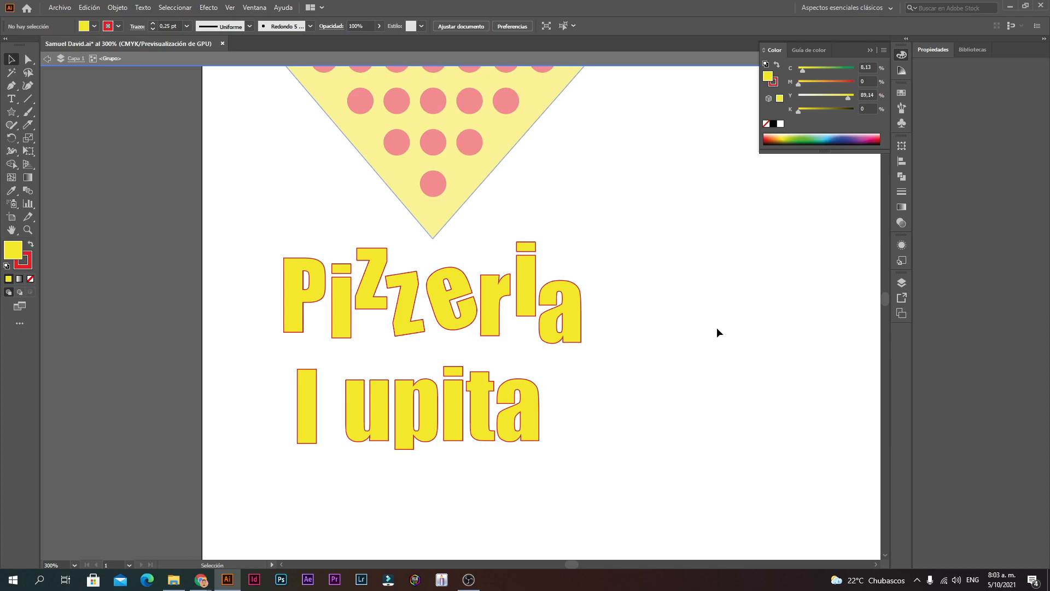
{"action": "left_click", "coordinate": [381, 416]}
{"action": "left_click_drag", "start_coordinate": [379, 410], "coordinate": [371, 410]}
{"action": "left_click", "coordinate": [412, 406]}
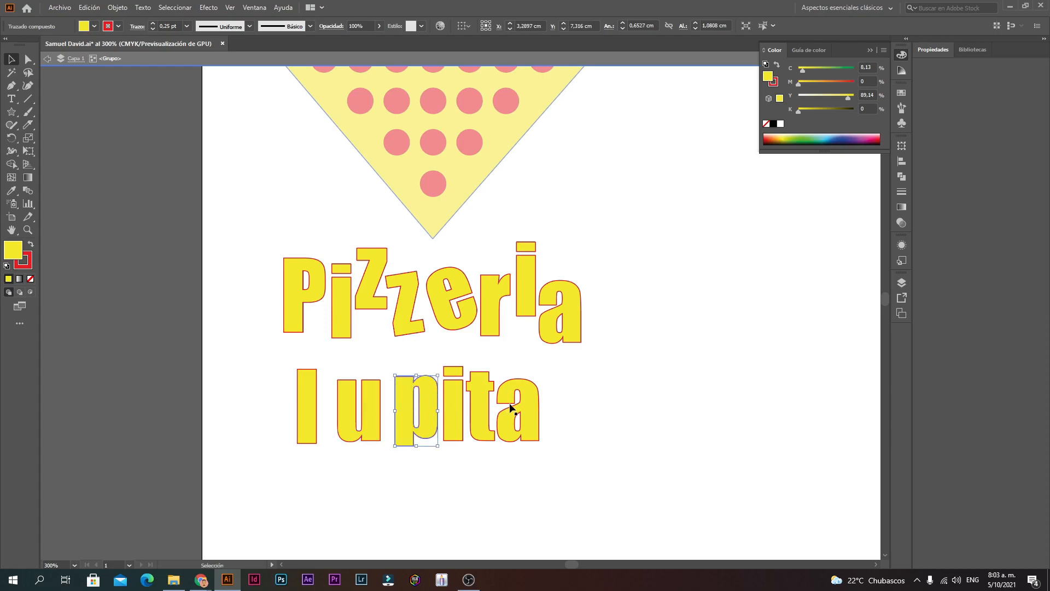
{"action": "left_click_drag", "start_coordinate": [537, 408], "coordinate": [558, 407]}
{"action": "mouse_move", "coordinate": [481, 398]}
{"action": "left_mouse_down"}
{"action": "mouse_move", "coordinate": [491, 400]}
{"action": "mouse_move", "coordinate": [465, 398]}
{"action": "left_mouse_up"}
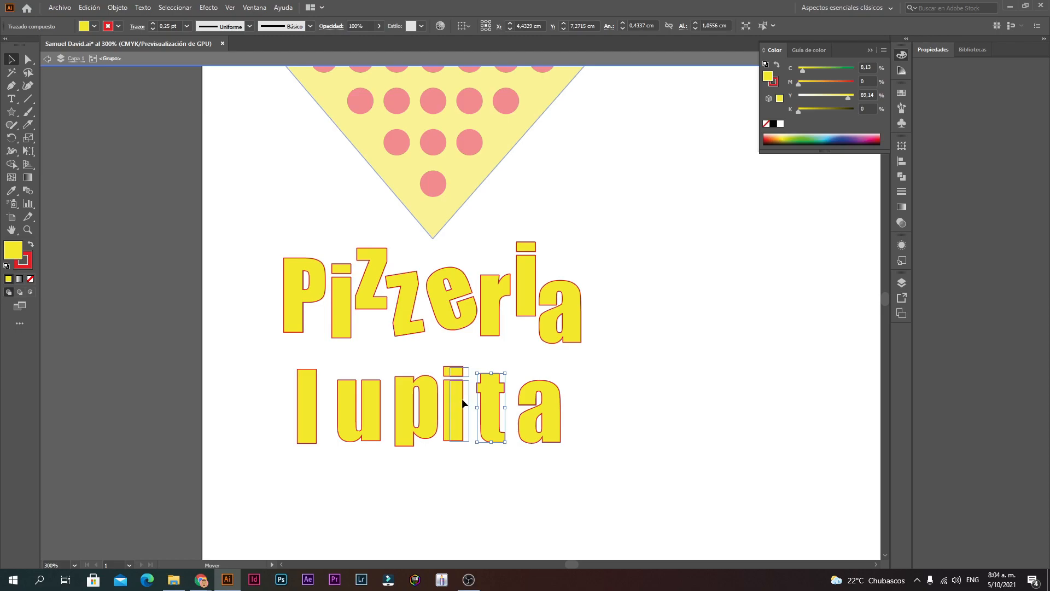
{"action": "left_click", "coordinate": [534, 349]}
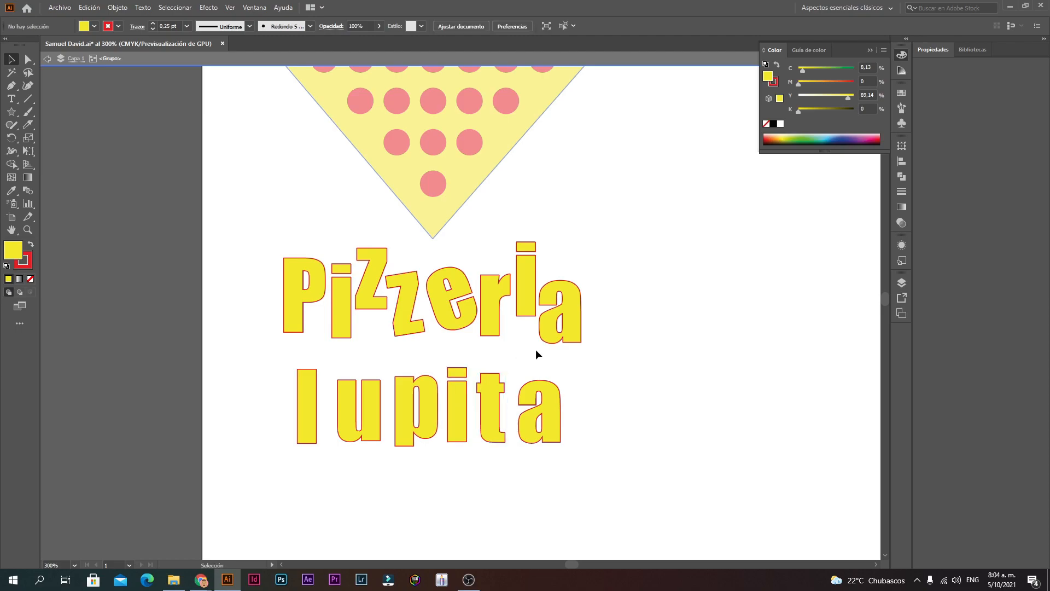
Step: Draw a tiny circle on the e and Alt-drag a copy up and to the left
{"action": "key", "text": "z"}
{"action": "left_click", "coordinate": [486, 288]}
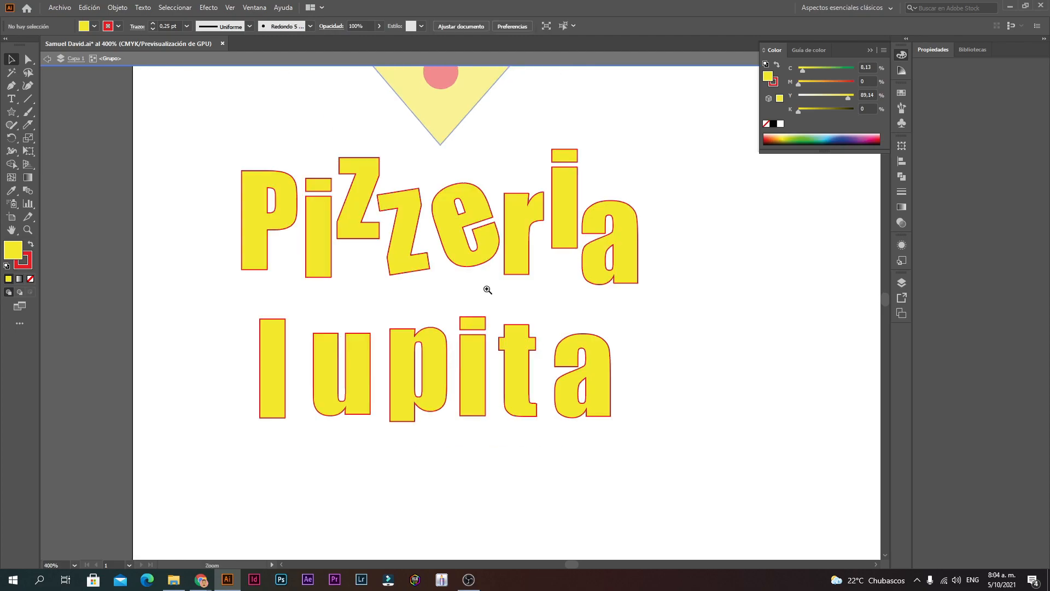
{"action": "left_click", "coordinate": [467, 314]}
{"action": "left_click", "coordinate": [467, 314]}
{"action": "key", "text": "v"}
{"action": "left_click_drag", "start_coordinate": [11, 112], "coordinate": [69, 138]}
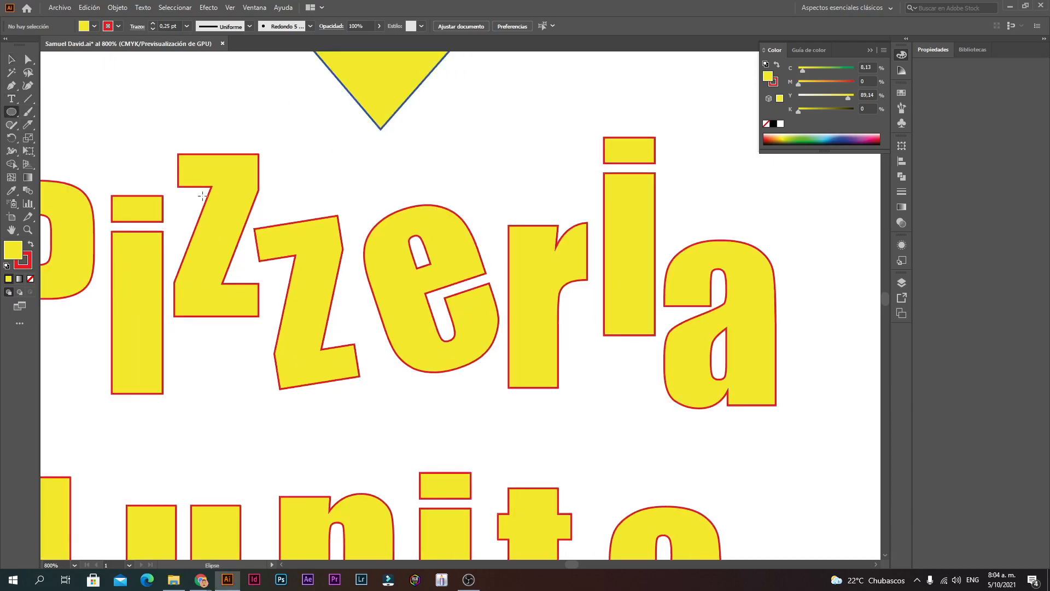
{"action": "left_click_drag", "start_coordinate": [456, 256], "coordinate": [460, 260]}
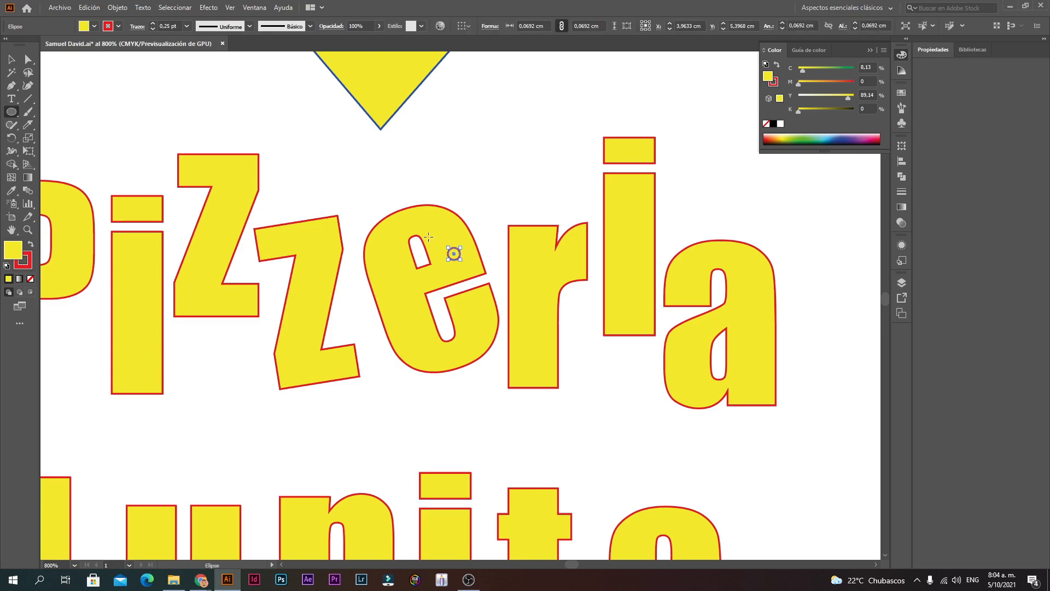
{"action": "key", "text": "v"}
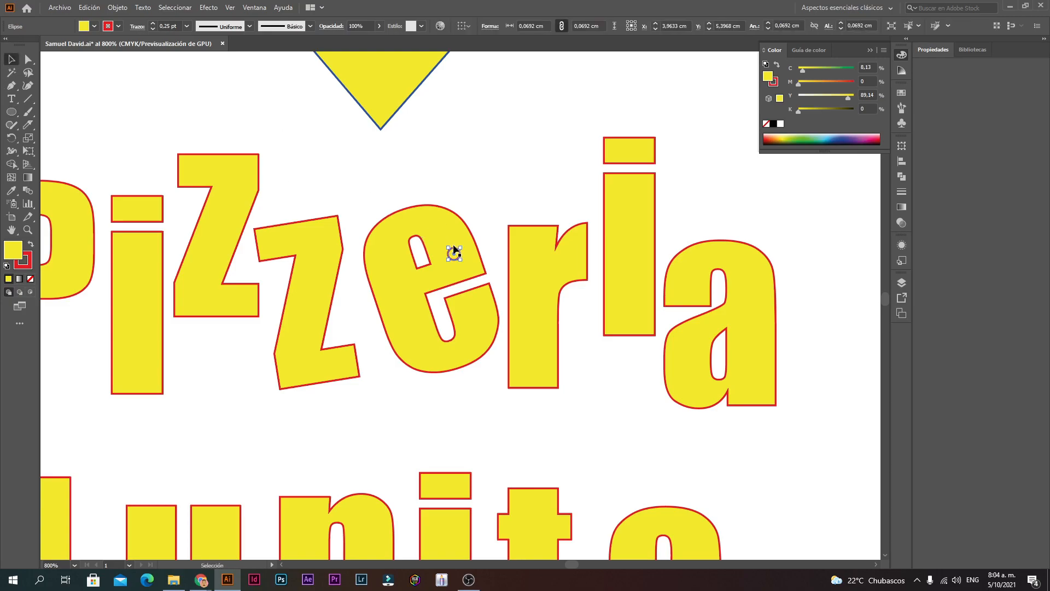
{"action": "left_click_drag", "start_coordinate": [454, 253], "coordinate": [442, 232]}
{"action": "left_click", "coordinate": [501, 189]}
Step: Check the fill colour, then select the upper tiny circle on the e
{"action": "scroll", "coordinate": [495, 262], "scroll_direction": "up", "scroll_amount": 2}
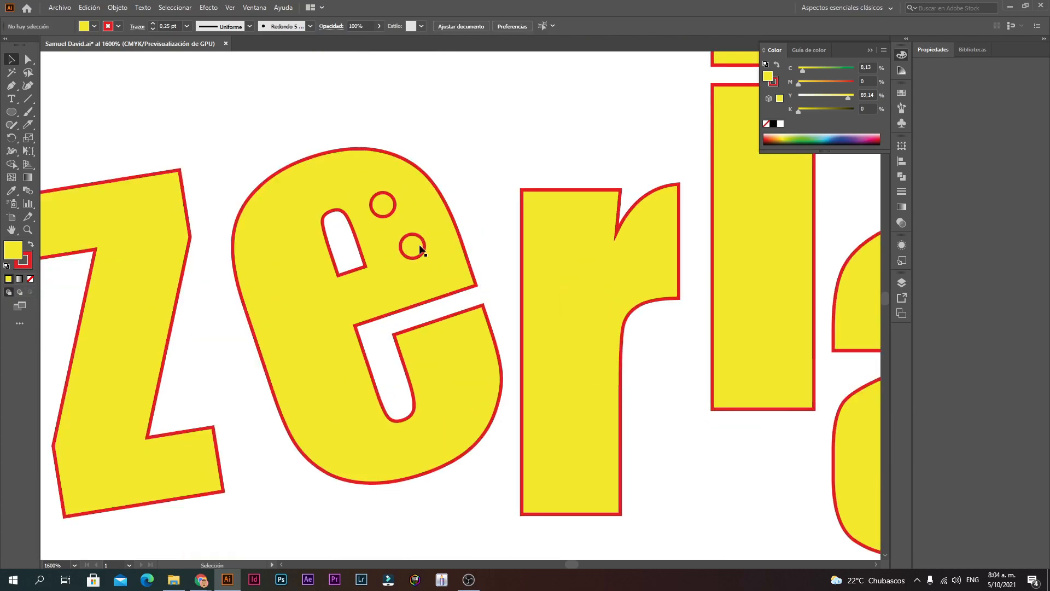
{"action": "double_click", "coordinate": [13, 250]}
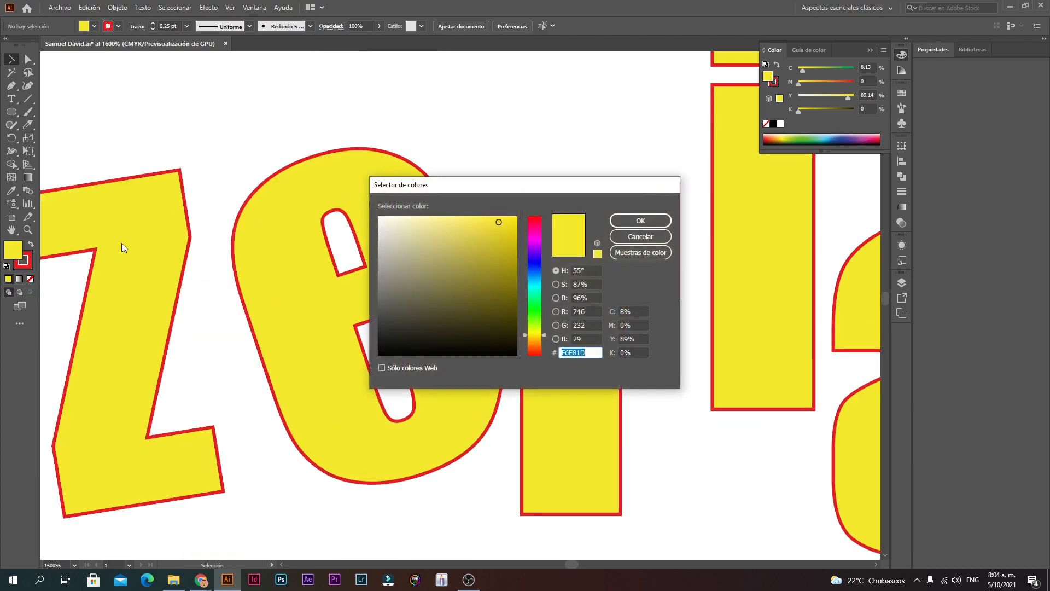
{"action": "left_click", "coordinate": [660, 235]}
{"action": "left_click", "coordinate": [384, 219]}
{"action": "left_click", "coordinate": [384, 205]}
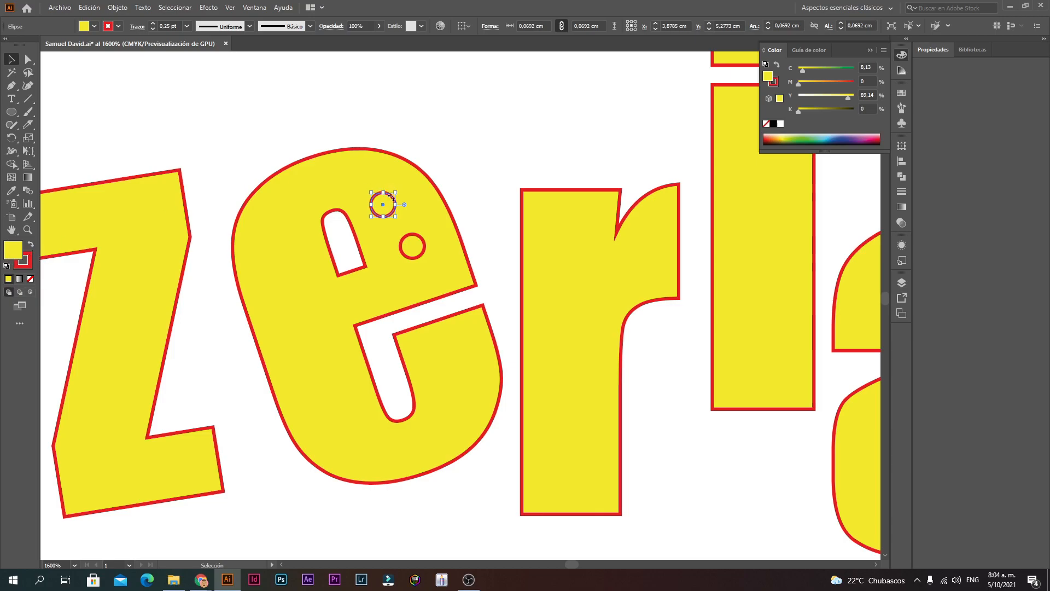
Step: Move the tiny circle above the letters and swap its fill and stroke so it turns red
{"action": "left_click_drag", "start_coordinate": [383, 205], "coordinate": [482, 139]}
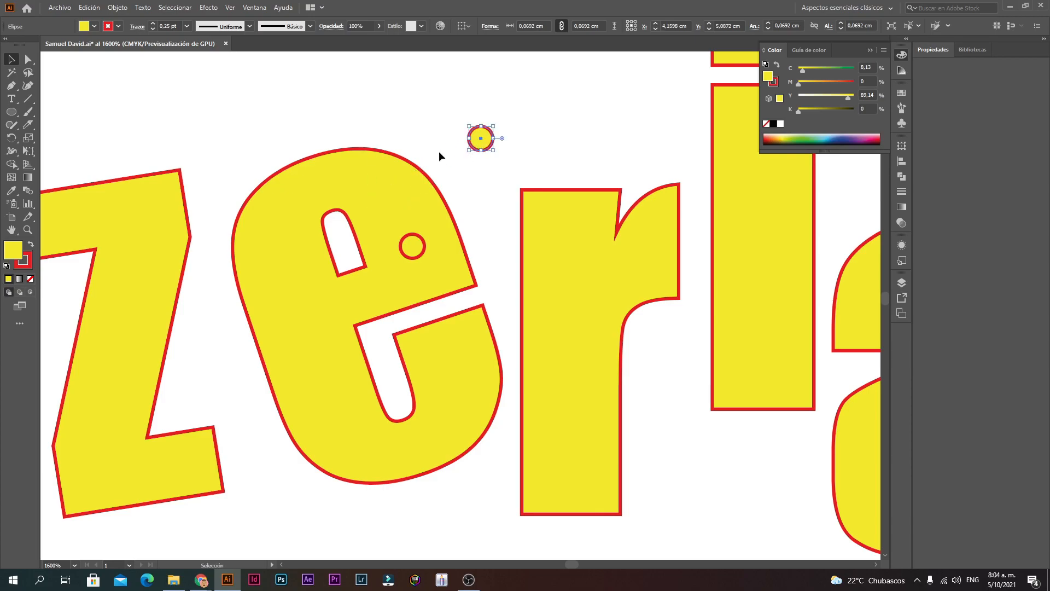
{"action": "left_click", "coordinate": [31, 244]}
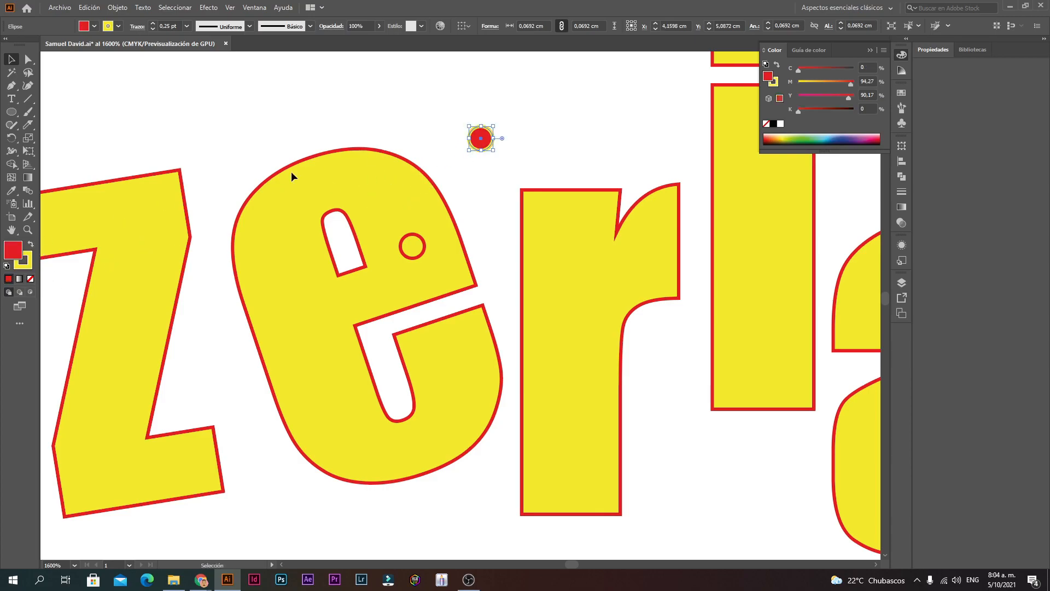
{"action": "left_click", "coordinate": [522, 133]}
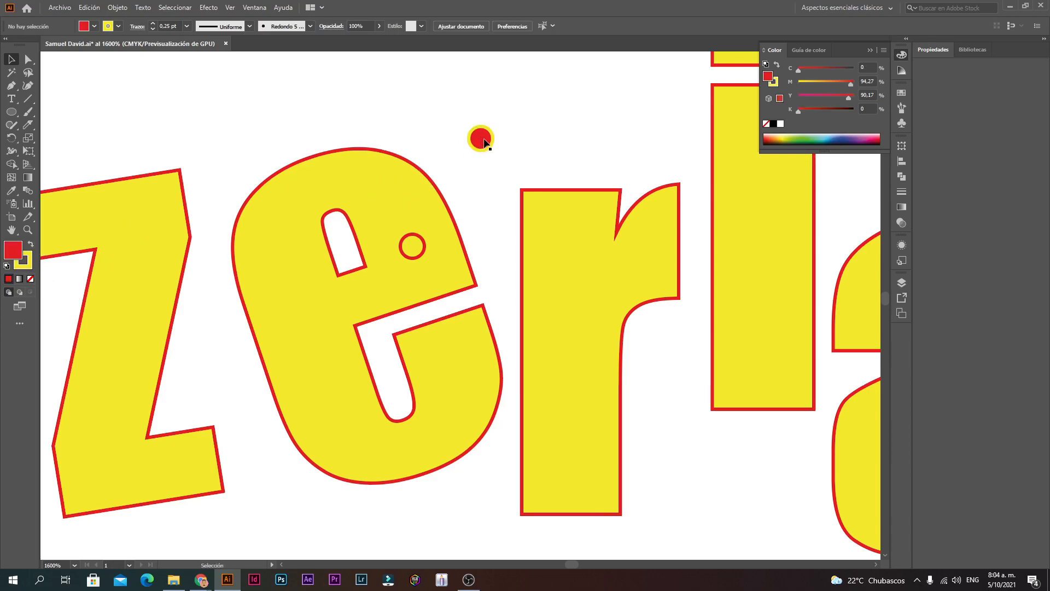
{"action": "mouse_move", "coordinate": [485, 142]}
{"action": "left_mouse_down"}
{"action": "mouse_move", "coordinate": [380, 203]}
{"action": "mouse_move", "coordinate": [489, 126]}
{"action": "left_mouse_up"}
{"action": "left_click", "coordinate": [482, 129]}
{"action": "left_click", "coordinate": [530, 117]}
{"action": "left_click", "coordinate": [498, 129]}
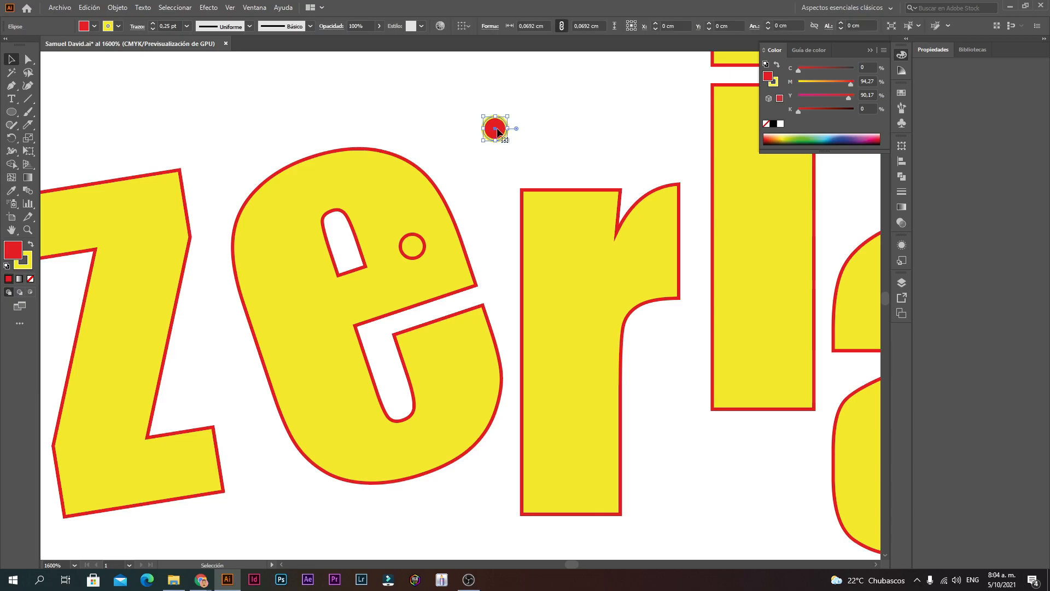
Step: Set the red circle's stroke to None, leaving a solid red dot
{"action": "left_click", "coordinate": [25, 263]}
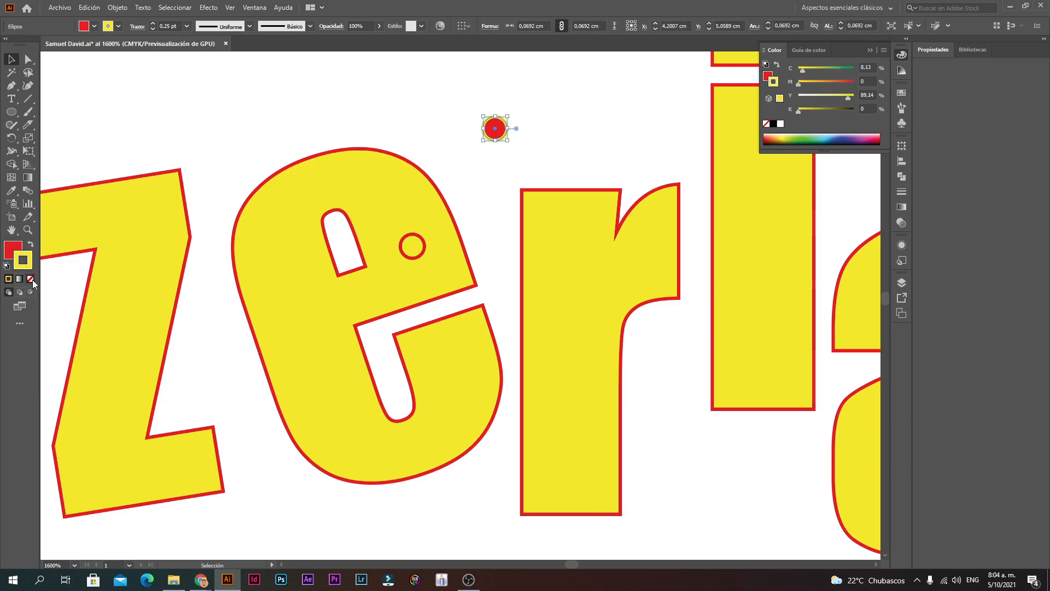
{"action": "key", "text": "x"}
{"action": "left_click", "coordinate": [30, 263]}
{"action": "left_click", "coordinate": [11, 248]}
{"action": "left_click", "coordinate": [24, 266]}
{"action": "left_click", "coordinate": [11, 251]}
{"action": "left_click", "coordinate": [24, 264]}
{"action": "left_click", "coordinate": [10, 247]}
{"action": "left_click", "coordinate": [29, 270]}
{"action": "left_click", "coordinate": [30, 278]}
{"action": "left_click", "coordinate": [579, 143]}
Step: Place the red dot on the e and Alt-drag several copies across it
{"action": "left_click_drag", "start_coordinate": [492, 130], "coordinate": [379, 195]}
{"action": "left_click", "coordinate": [411, 241]}
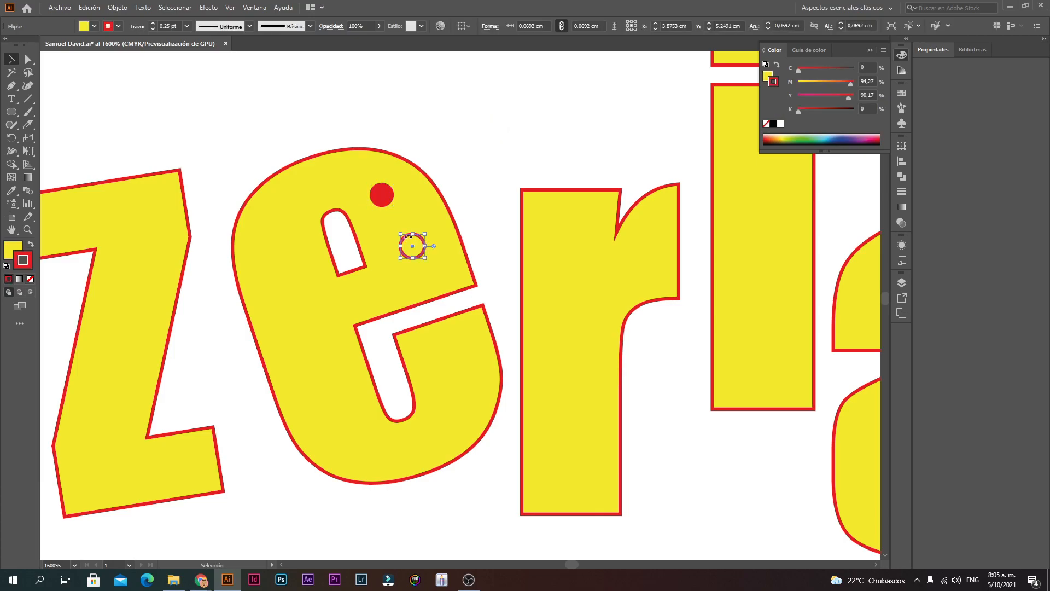
{"action": "right_click", "coordinate": [382, 212]}
{"action": "left_click", "coordinate": [383, 195]}
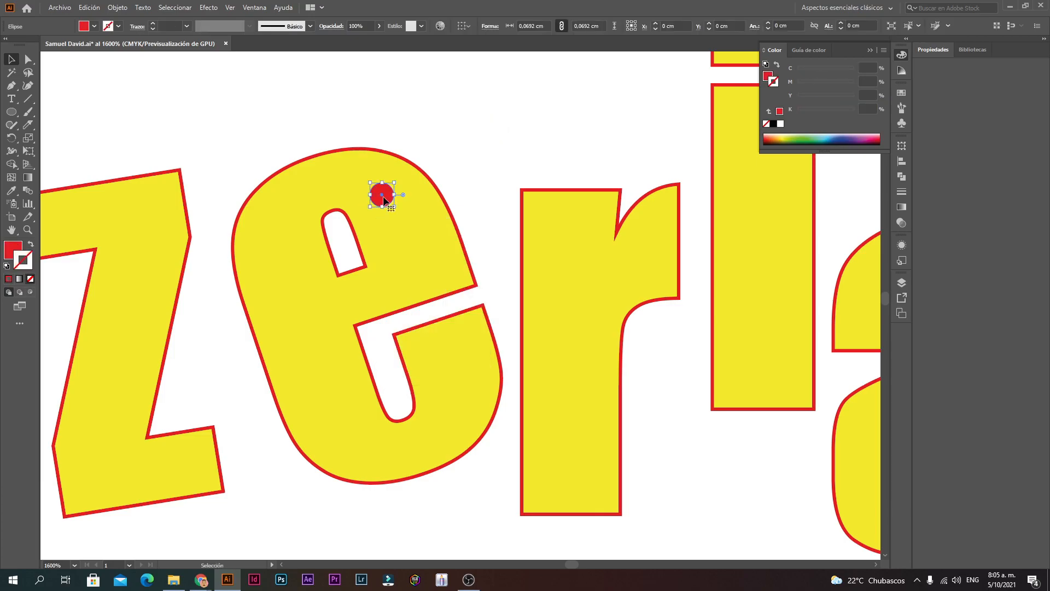
{"action": "left_click_drag", "start_coordinate": [384, 198], "coordinate": [378, 292], "text": "alt"}
{"action": "left_click_drag", "start_coordinate": [312, 305], "coordinate": [301, 298], "text": "alt"}
{"action": "left_click_drag", "start_coordinate": [286, 256], "coordinate": [325, 364]}
{"action": "left_click_drag", "start_coordinate": [326, 374], "coordinate": [447, 418]}
{"action": "left_click_drag", "start_coordinate": [448, 418], "coordinate": [475, 347]}
Step: Zoom out and pan to view the whole logo with the dotted e
{"action": "left_click", "coordinate": [407, 386], "text": "ctrl+alt"}
{"action": "left_click", "coordinate": [407, 386], "text": "ctrl+alt"}
{"action": "left_click", "coordinate": [407, 386], "text": "ctrl+alt"}
{"action": "left_click", "coordinate": [407, 386], "text": "ctrl+alt"}
{"action": "left_click", "coordinate": [407, 387], "text": "ctrl+alt"}
{"action": "left_click", "coordinate": [650, 315]}
{"action": "left_click_drag", "start_coordinate": [646, 337], "coordinate": [610, 459]}
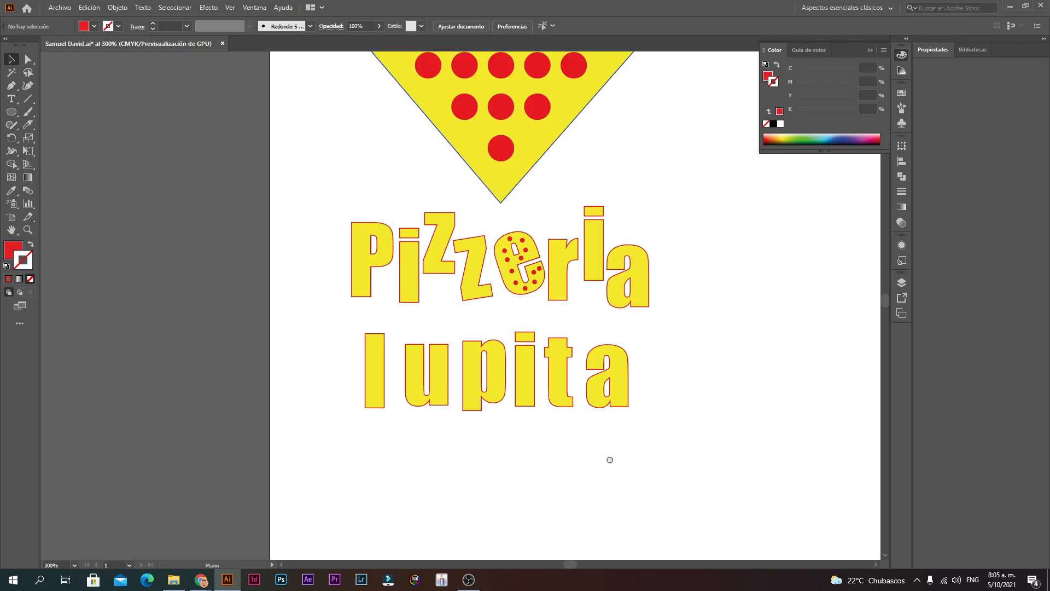
{"action": "left_click", "coordinate": [573, 263], "text": "ctrl+alt"}
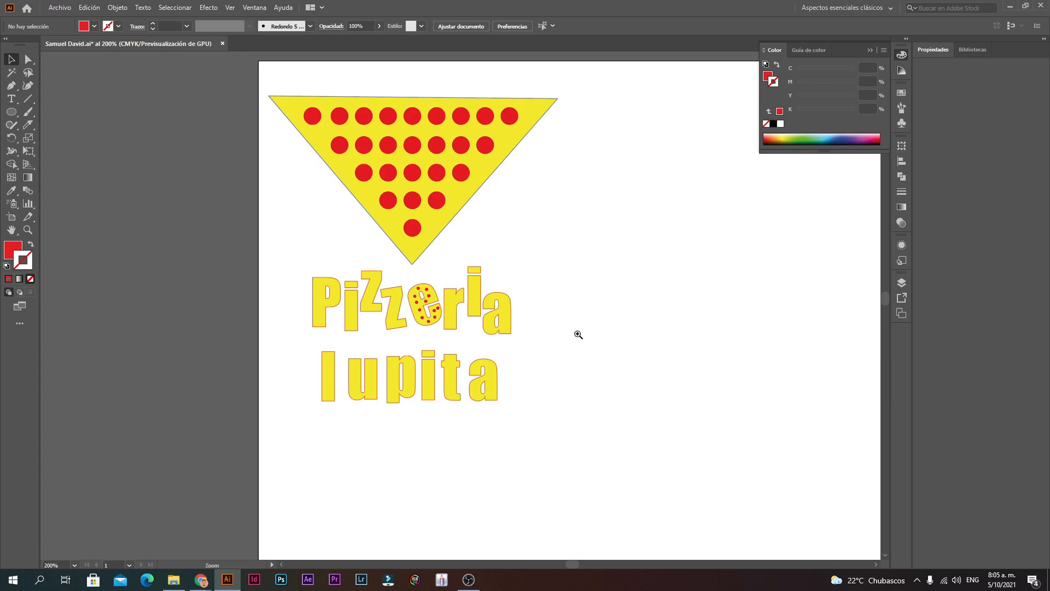
Step: Zoom in and out to inspect the pizza logo and its lettering
{"action": "key", "text": "ctrl+minus"}
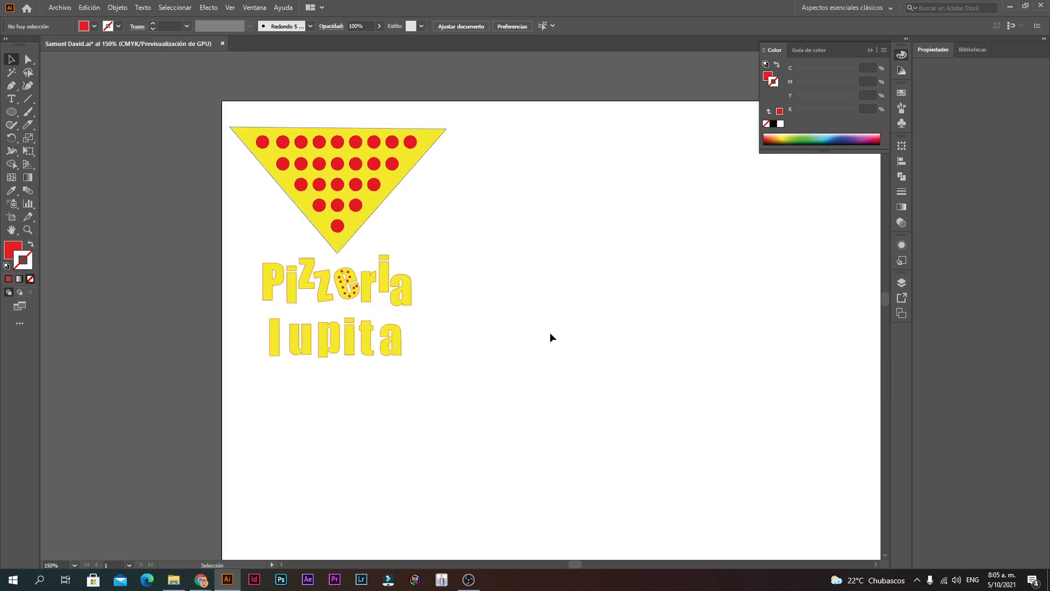
{"action": "left_click", "coordinate": [428, 307], "text": "ctrl+alt"}
{"action": "left_click", "coordinate": [447, 307], "text": "ctrl+alt"}
{"action": "left_click", "coordinate": [457, 306], "text": "ctrl"}
{"action": "left_click", "coordinate": [457, 305], "text": "ctrl"}
{"action": "left_click", "coordinate": [457, 304], "text": "ctrl"}
{"action": "left_click", "coordinate": [457, 304], "text": "ctrl"}
{"action": "left_click", "coordinate": [457, 304], "text": "ctrl"}
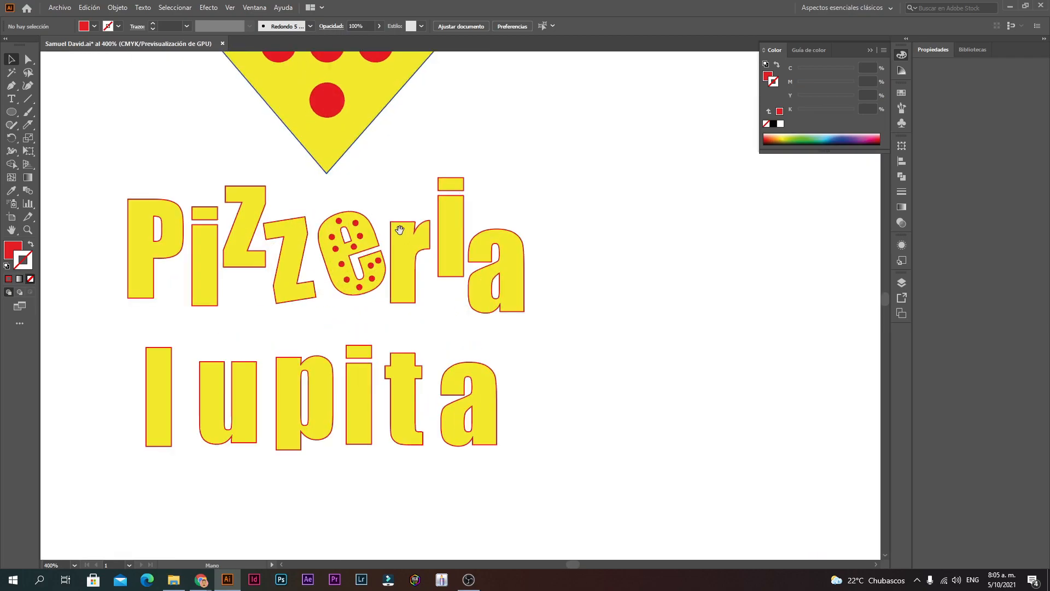
{"action": "left_click", "coordinate": [412, 206], "text": "ctrl+alt"}
{"action": "left_click", "coordinate": [412, 204], "text": "ctrl+alt"}
{"action": "left_click", "coordinate": [508, 286]}
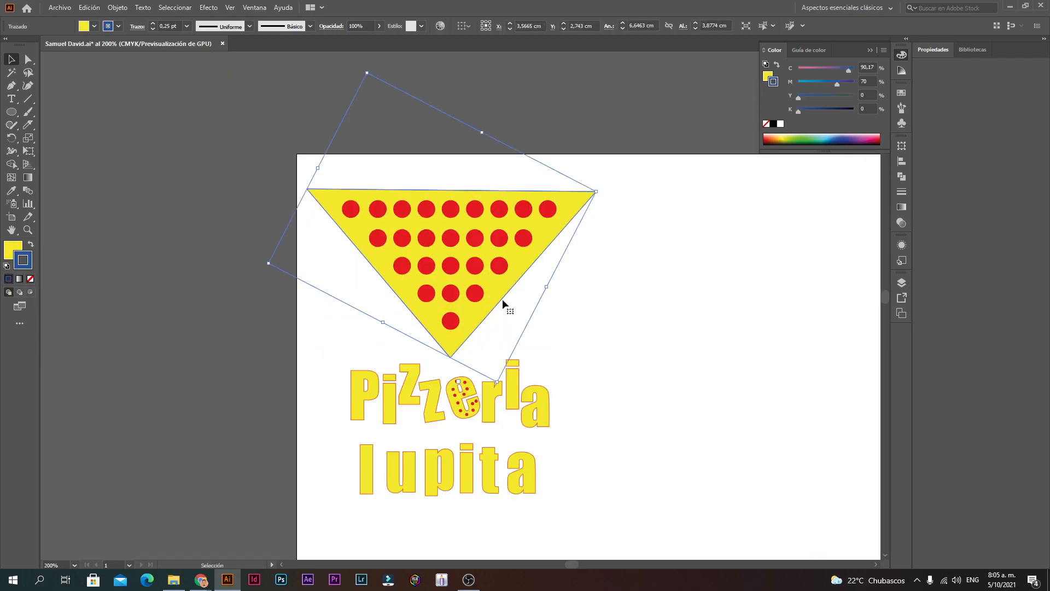
{"action": "left_click", "coordinate": [559, 335]}
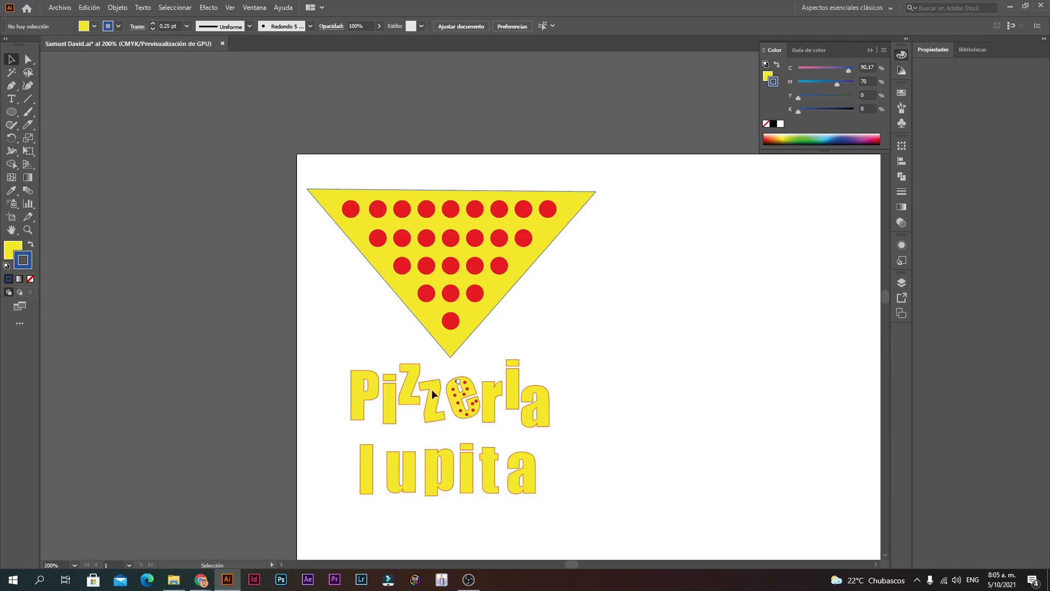
Step: Select the whole logo, scale it up to span most of the page width, and centre it on the artboard
{"action": "key", "text": "ctrl+minus"}
{"action": "key", "text": "ctrl+minus"}
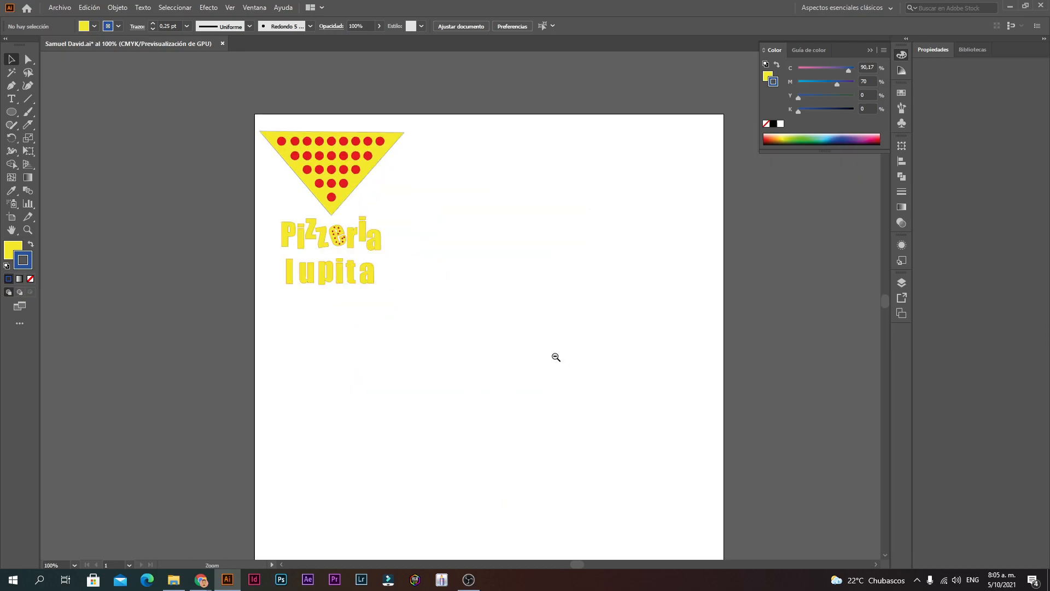
{"action": "left_click_drag", "start_coordinate": [515, 314], "coordinate": [209, 110]}
{"action": "left_click_drag", "start_coordinate": [404, 284], "coordinate": [630, 523]}
{"action": "left_click", "coordinate": [618, 457], "text": "alt"}
{"action": "left_click_drag", "start_coordinate": [490, 350], "coordinate": [547, 492]}
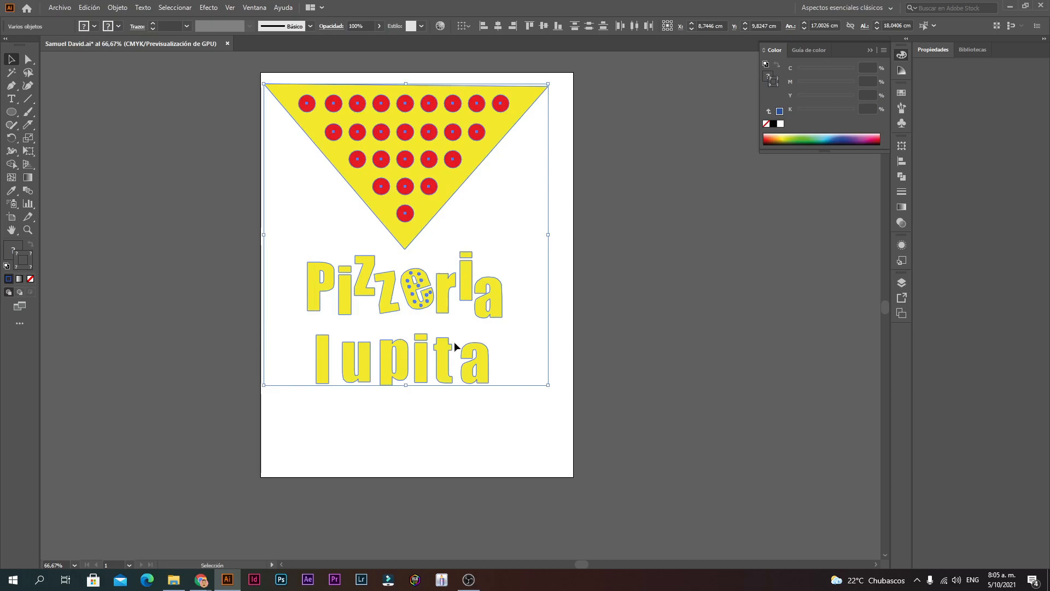
{"action": "left_click_drag", "start_coordinate": [408, 223], "coordinate": [416, 253]}
{"action": "left_click", "coordinate": [636, 216]}
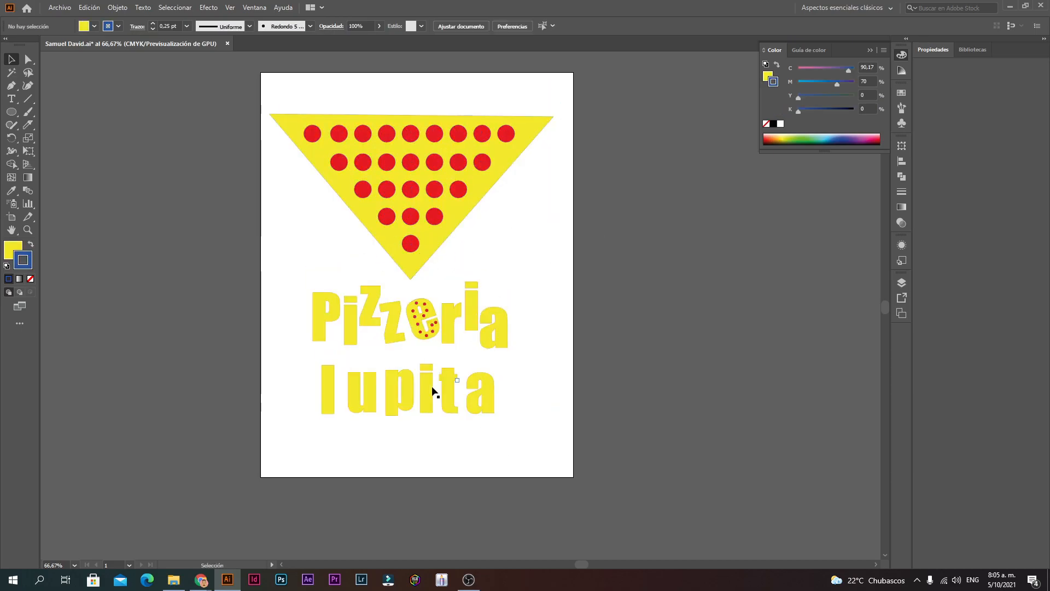
Step: Add a test text box reading 'pp' beside the artboard, resize it, then delete it
{"action": "left_click", "coordinate": [11, 98]}
{"action": "left_click_drag", "start_coordinate": [579, 343], "coordinate": [725, 248]}
{"action": "type", "text": "pp"}
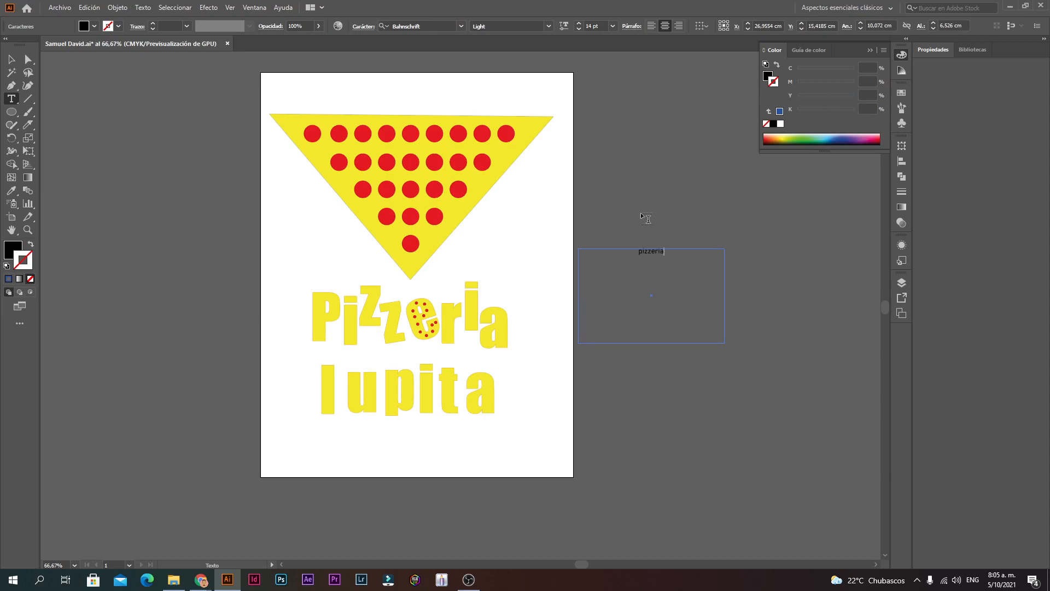
{"action": "key", "text": "Escape"}
{"action": "left_click_drag", "start_coordinate": [720, 346], "coordinate": [838, 416]}
{"action": "left_click_drag", "start_coordinate": [720, 256], "coordinate": [712, 384]}
{"action": "left_click_drag", "start_coordinate": [805, 375], "coordinate": [726, 287]}
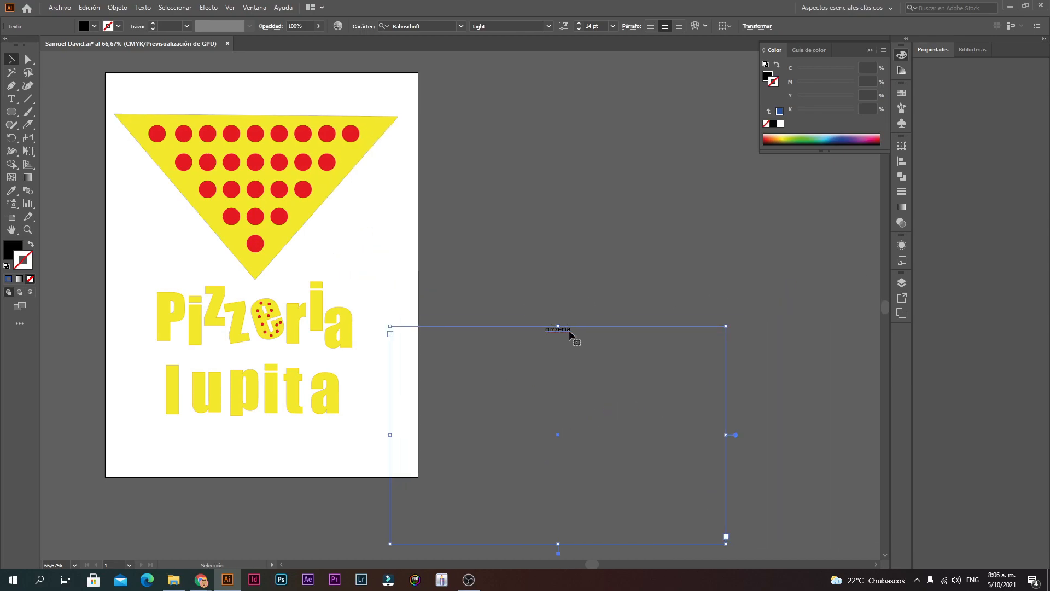
{"action": "key", "text": "Delete"}
Step: Select all the artwork on the artboard and scale it up slightly
{"action": "key", "text": "z"}
{"action": "left_click", "coordinate": [315, 346], "text": "alt"}
{"action": "left_click", "coordinate": [404, 313]}
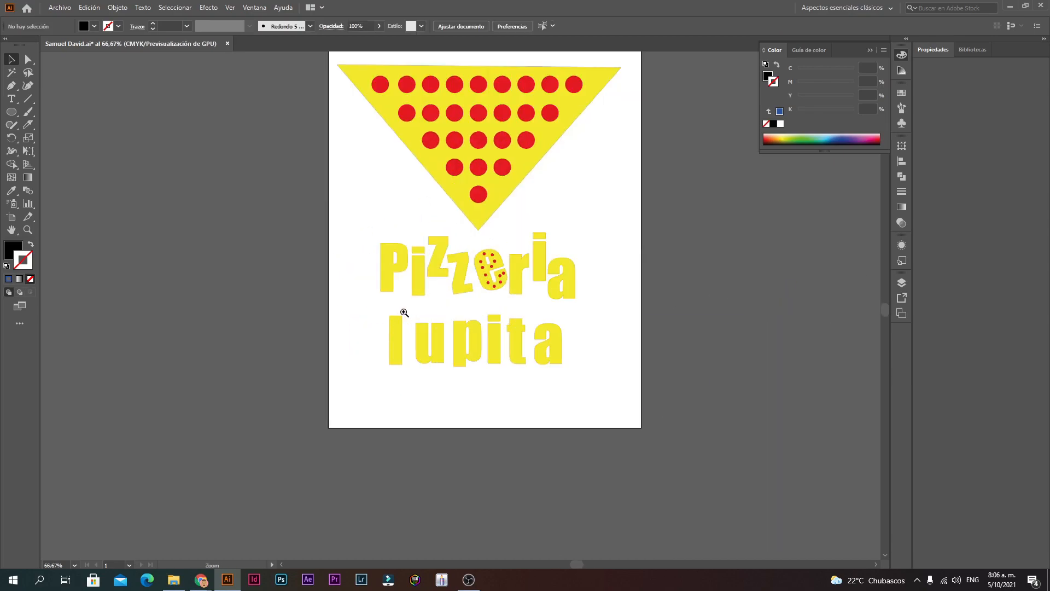
{"action": "left_click", "coordinate": [404, 313], "text": "ctrl"}
{"action": "left_click_drag", "start_coordinate": [560, 227], "coordinate": [474, 366]}
{"action": "left_click", "coordinate": [479, 355], "text": "ctrl+alt"}
{"action": "left_click", "coordinate": [481, 355], "text": "ctrl+alt"}
{"action": "key", "text": "v"}
{"action": "left_click_drag", "start_coordinate": [323, 379], "coordinate": [563, 114]}
{"action": "left_click_drag", "start_coordinate": [553, 357], "coordinate": [557, 363]}
{"action": "left_click", "coordinate": [654, 274]}
Step: Draw a rectangle about 20.1 × 23.5 cm over most of the artboard and adjust its edges
{"action": "left_click_drag", "start_coordinate": [325, 394], "coordinate": [488, 159]}
{"action": "left_click", "coordinate": [386, 237], "text": "ctrl"}
{"action": "left_click_drag", "start_coordinate": [602, 357], "coordinate": [519, 354]}
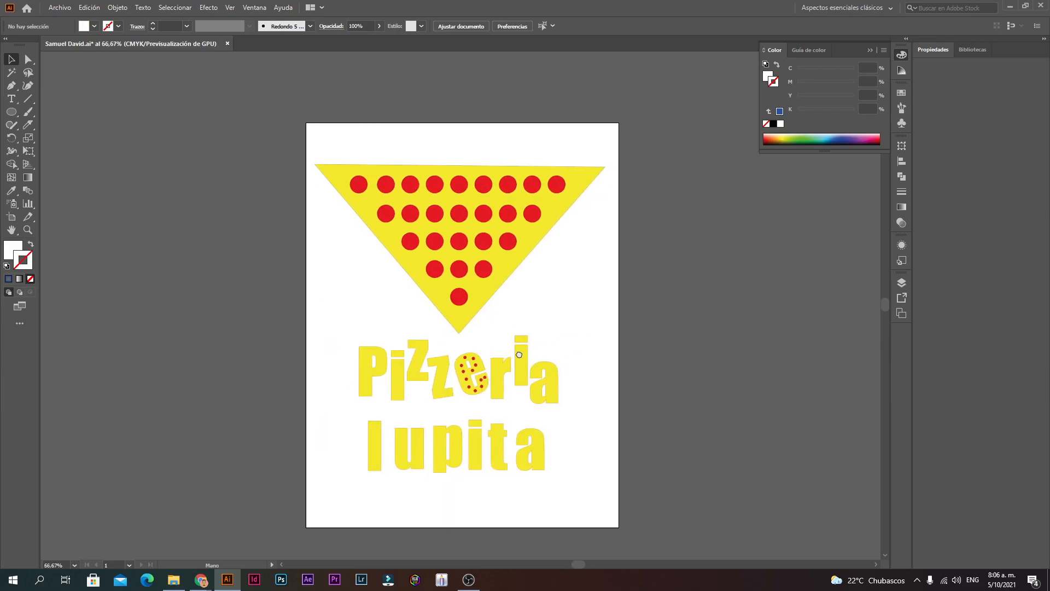
{"action": "left_click_drag", "start_coordinate": [10, 112], "coordinate": [77, 112]}
{"action": "left_click_drag", "start_coordinate": [319, 505], "coordinate": [607, 167]}
{"action": "left_click_drag", "start_coordinate": [319, 337], "coordinate": [315, 335]}
{"action": "left_click_drag", "start_coordinate": [461, 167], "coordinate": [461, 163]}
{"action": "left_click", "coordinate": [9, 60]}
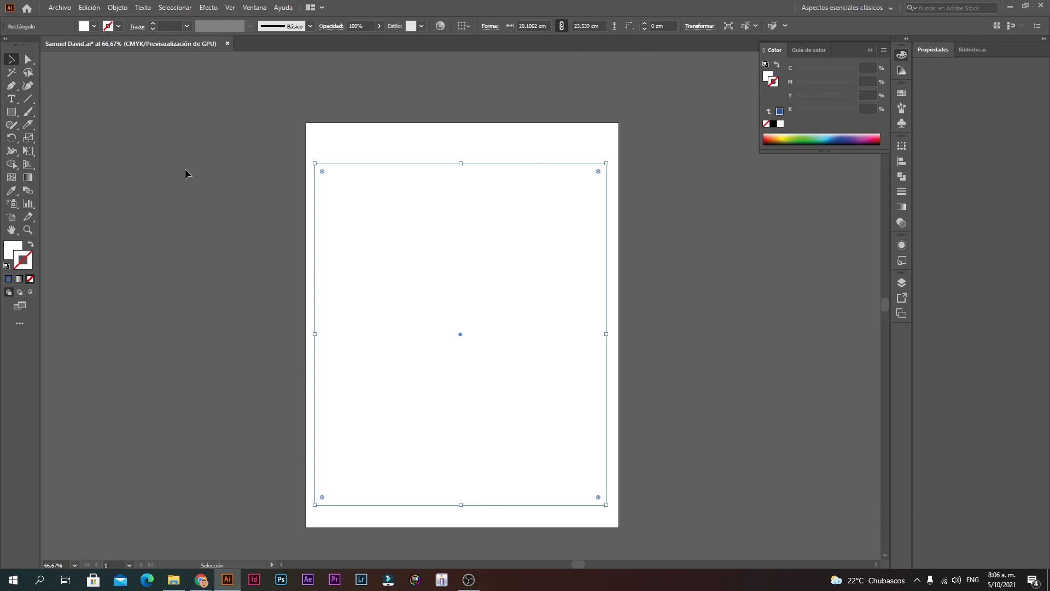
Step: Set the large rectangle's fill to None
{"action": "left_click", "coordinate": [12, 251]}
{"action": "left_click", "coordinate": [30, 279]}
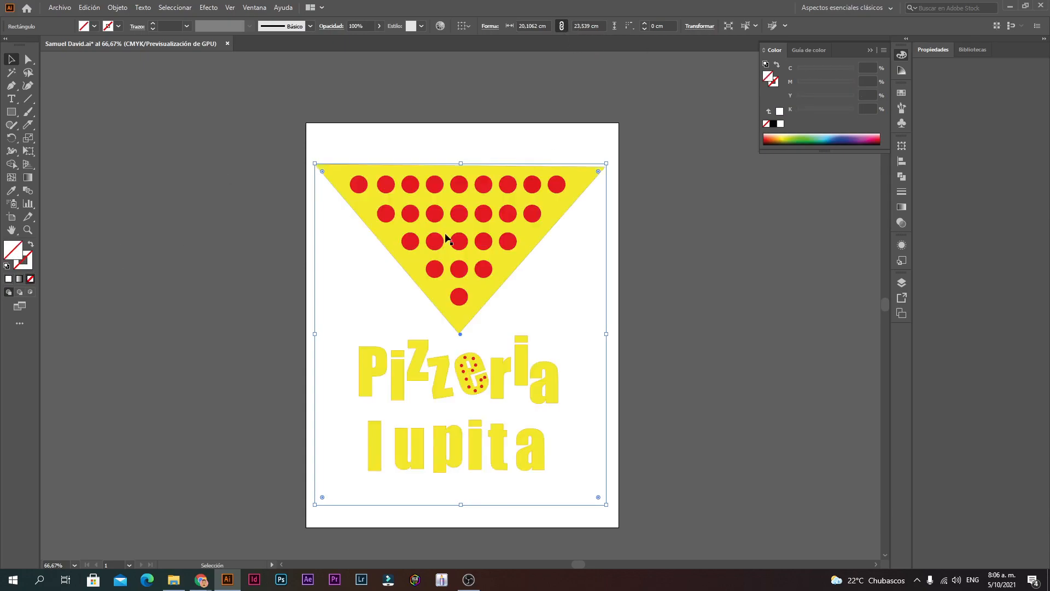
{"action": "left_click", "coordinate": [602, 304]}
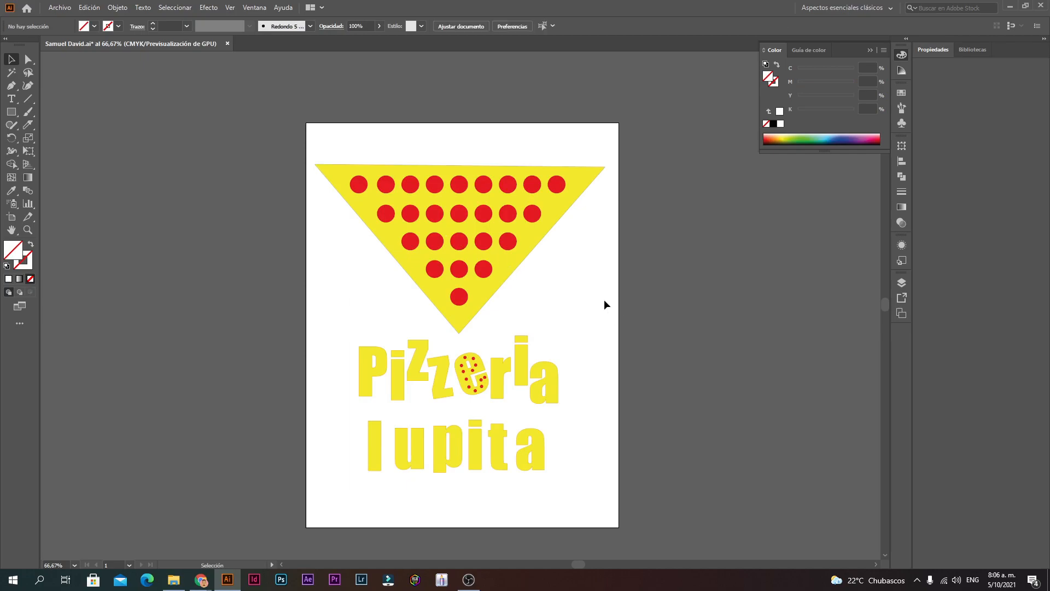
{"action": "left_click", "coordinate": [606, 276]}
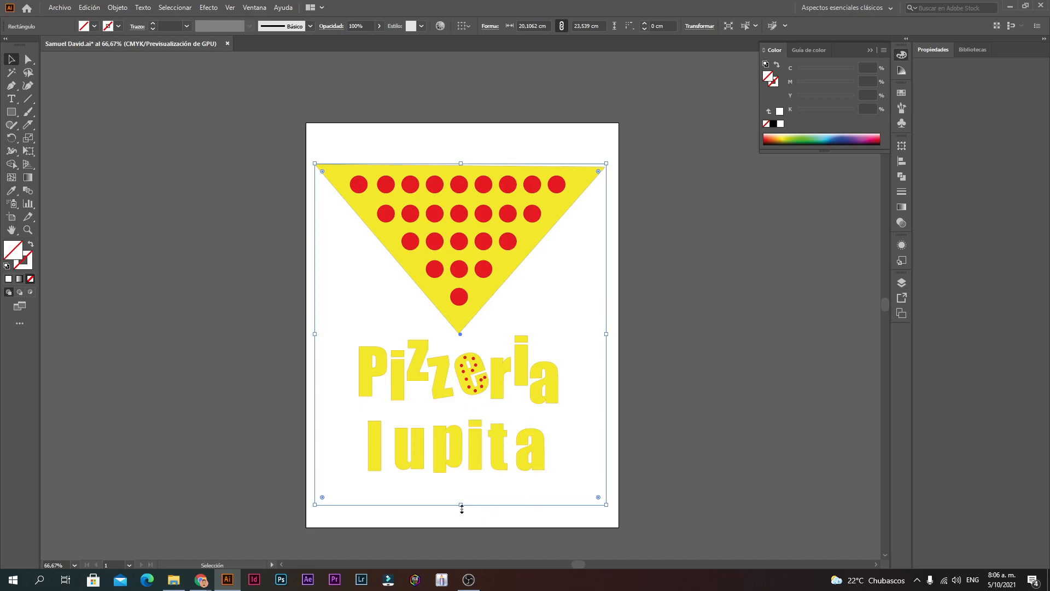
{"action": "left_click", "coordinate": [641, 294]}
{"action": "left_click_drag", "start_coordinate": [640, 351], "coordinate": [562, 368]}
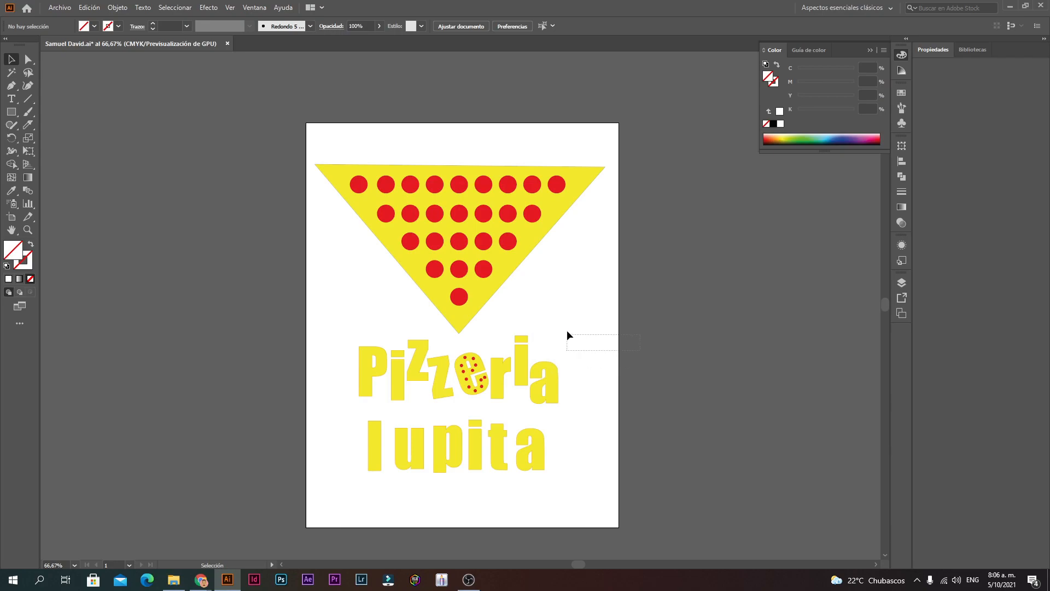
{"action": "left_click_drag", "start_coordinate": [567, 332], "coordinate": [569, 328]}
Step: Locate and select the now-invisible rectangle by its edge, zooming between 100% and 66.67%
{"action": "key", "text": "ctrl+space"}
{"action": "left_click", "coordinate": [496, 320], "text": "ctrl"}
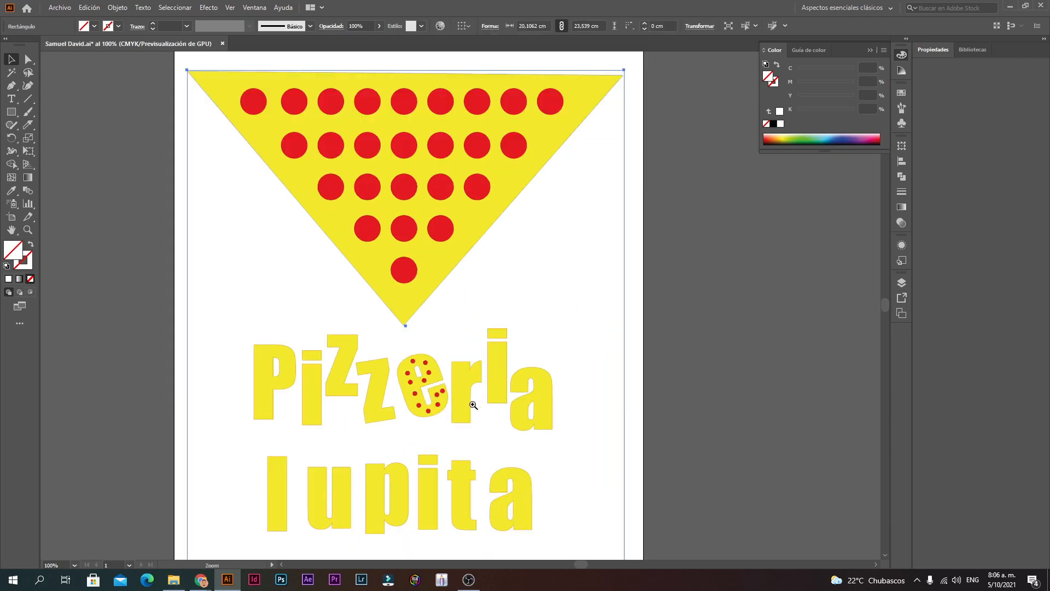
{"action": "left_click", "coordinate": [474, 405], "text": "ctrl+alt"}
{"action": "left_click", "coordinate": [367, 370]}
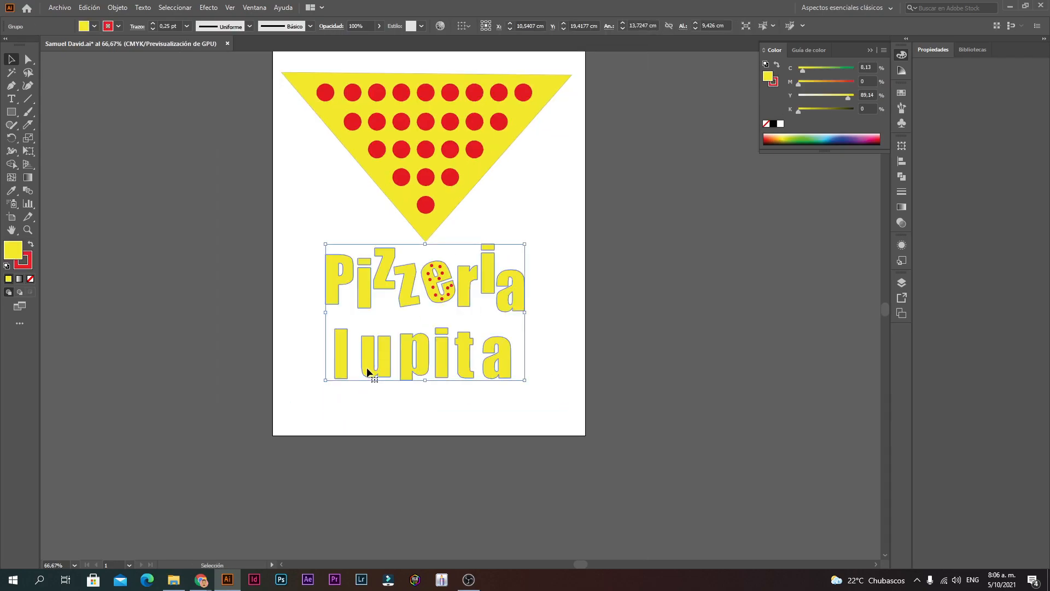
{"action": "left_click", "coordinate": [461, 129]}
{"action": "left_click", "coordinate": [630, 249]}
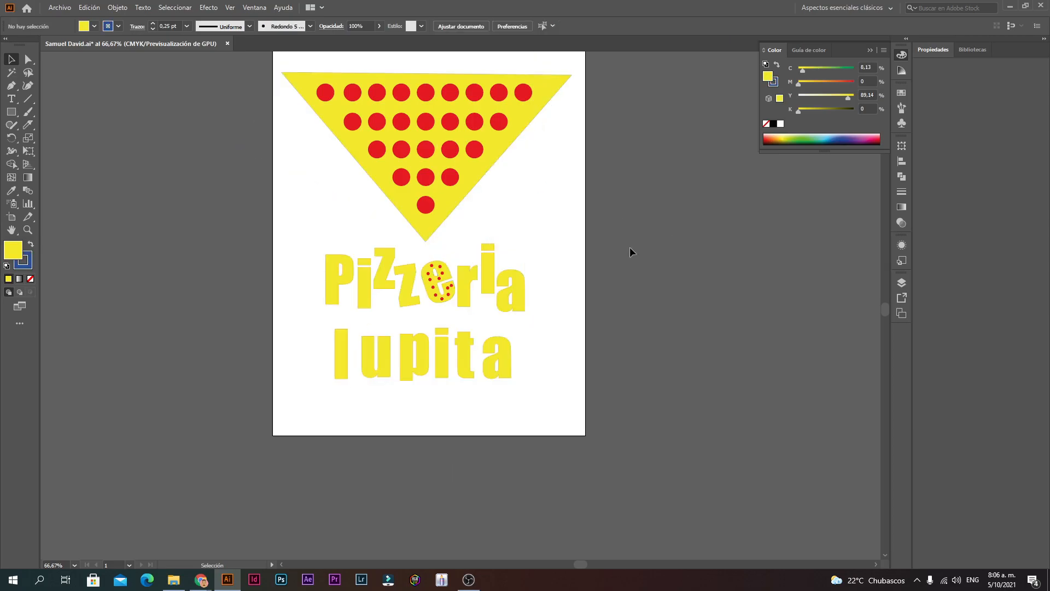
{"action": "left_click_drag", "start_coordinate": [576, 234], "coordinate": [565, 295]}
{"action": "key", "text": "space"}
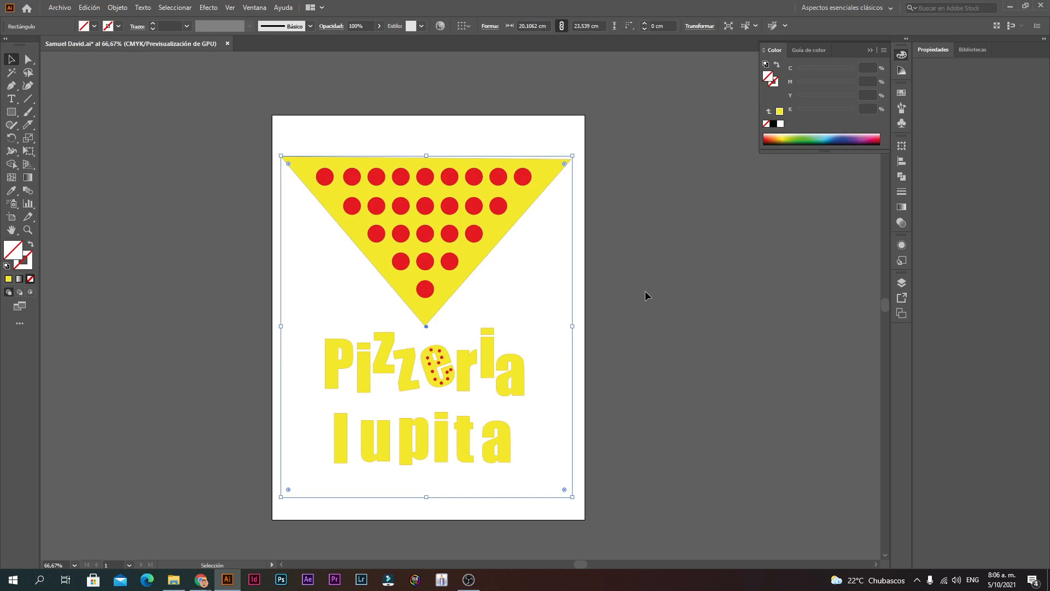
{"action": "left_click_drag", "start_coordinate": [629, 295], "coordinate": [555, 287]}
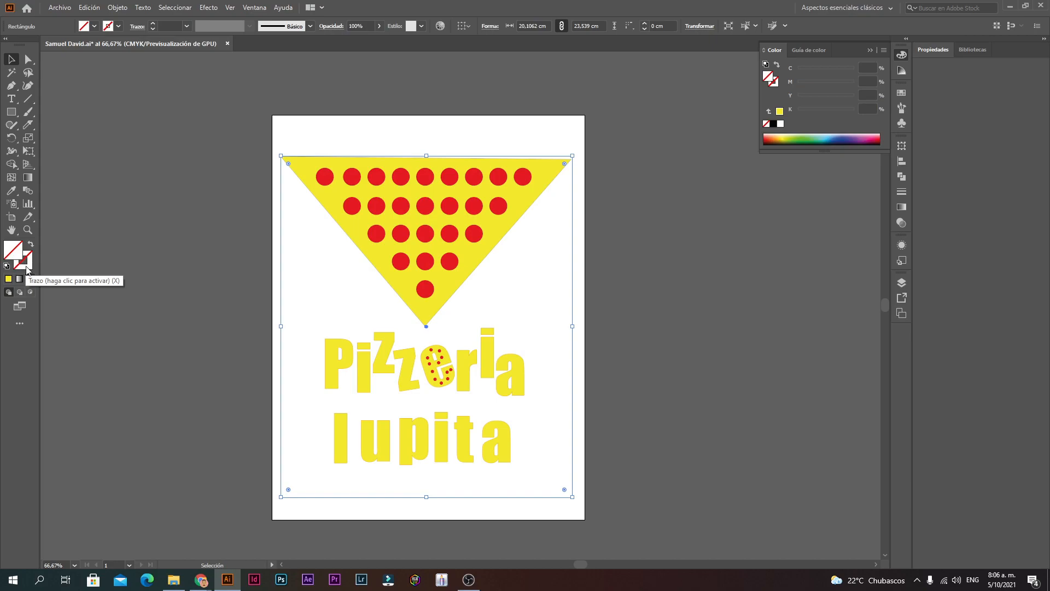
{"action": "left_click", "coordinate": [577, 336]}
Step: Give the rectangle a thin yellow stroke and check it by reselecting
{"action": "left_click_drag", "start_coordinate": [532, 273], "coordinate": [532, 274]}
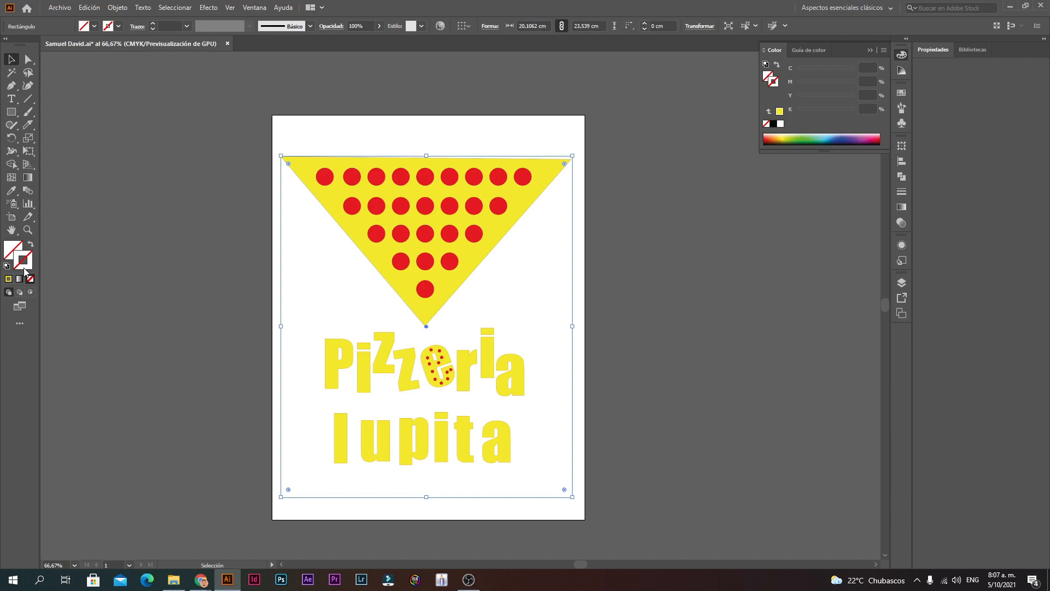
{"action": "left_click", "coordinate": [10, 279]}
{"action": "left_click", "coordinate": [654, 330]}
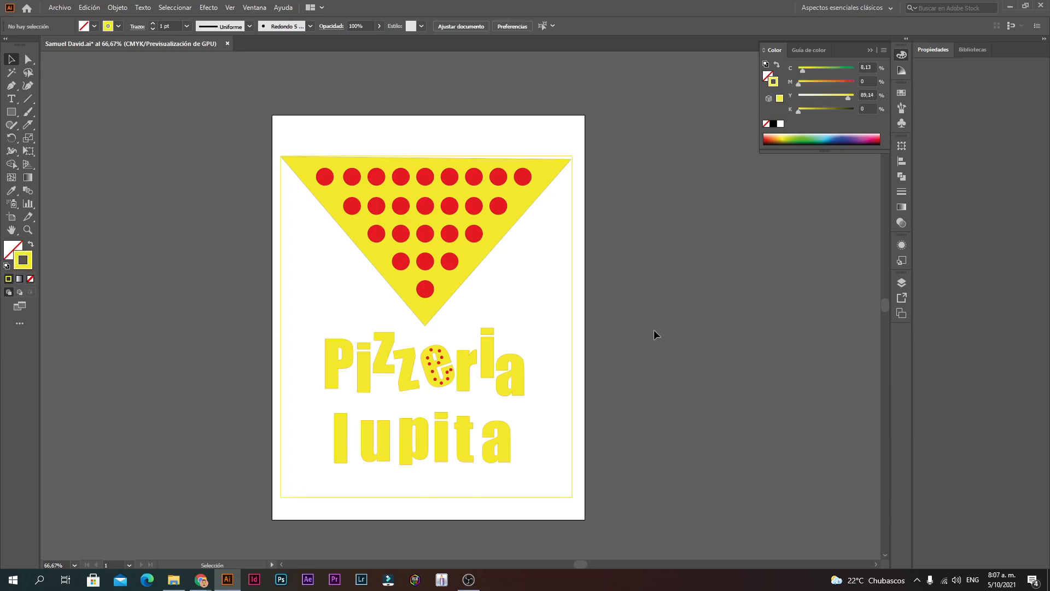
{"action": "left_click", "coordinate": [572, 331]}
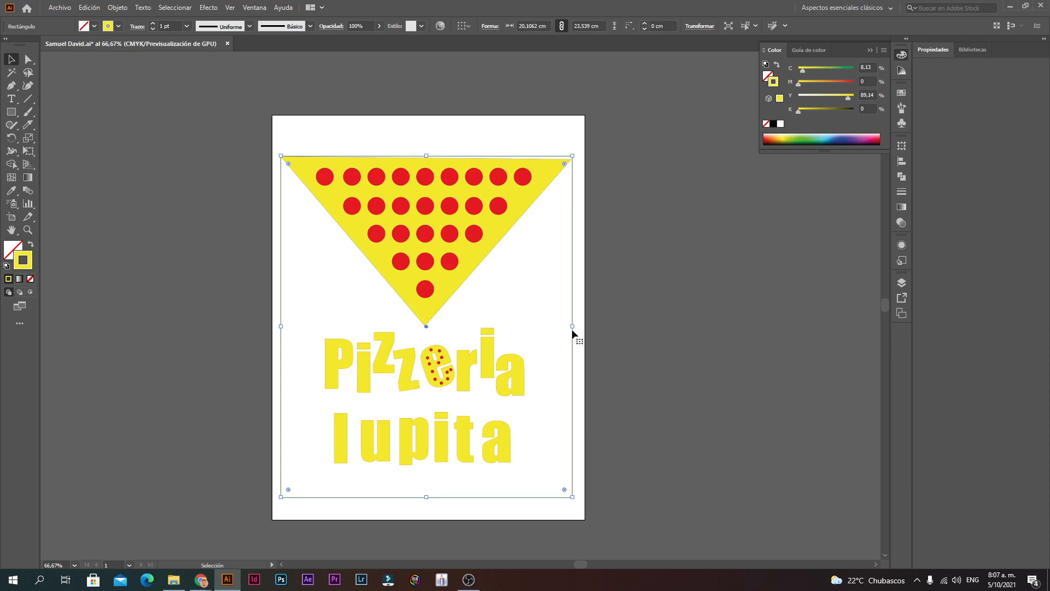
{"action": "left_click", "coordinate": [630, 295]}
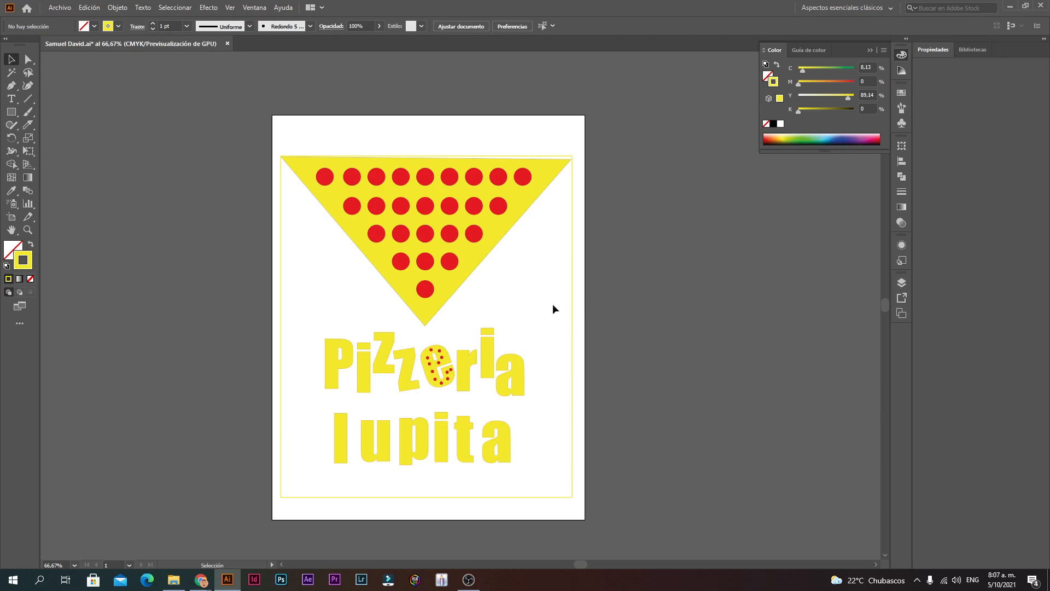
{"action": "left_click", "coordinate": [573, 289]}
{"action": "left_click", "coordinate": [511, 258]}
Step: Zoom in on the pizza slice and rotate its yellow shape slightly
{"action": "key", "text": "ctrl+space"}
{"action": "left_click", "coordinate": [471, 233], "text": "ctrl"}
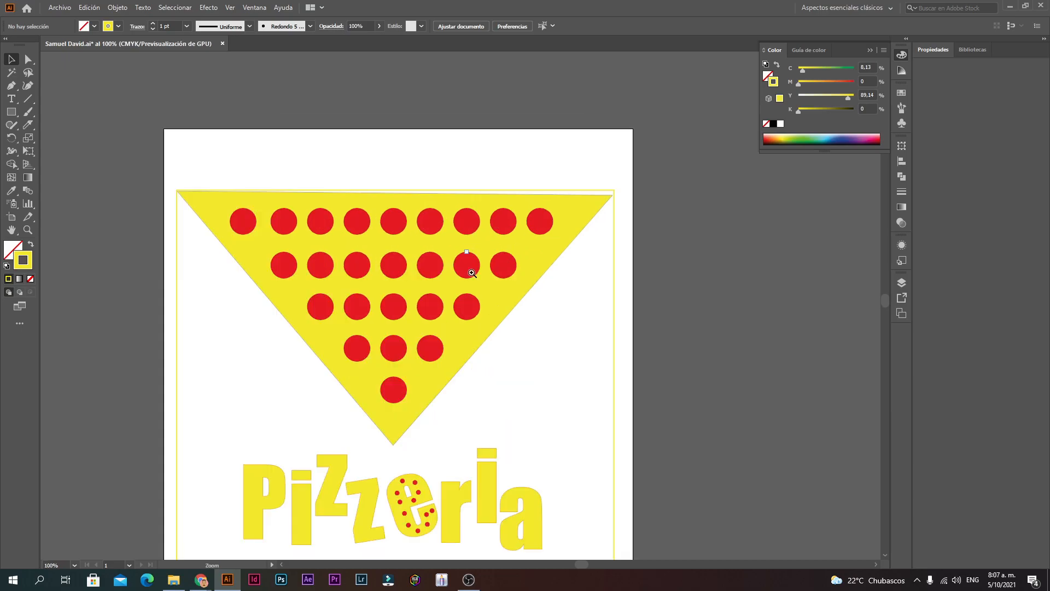
{"action": "left_click", "coordinate": [472, 273], "text": "ctrl"}
{"action": "left_click", "coordinate": [397, 256], "text": "ctrl"}
{"action": "left_click", "coordinate": [523, 332], "text": "ctrl+alt"}
{"action": "key", "text": "ctrl+minus"}
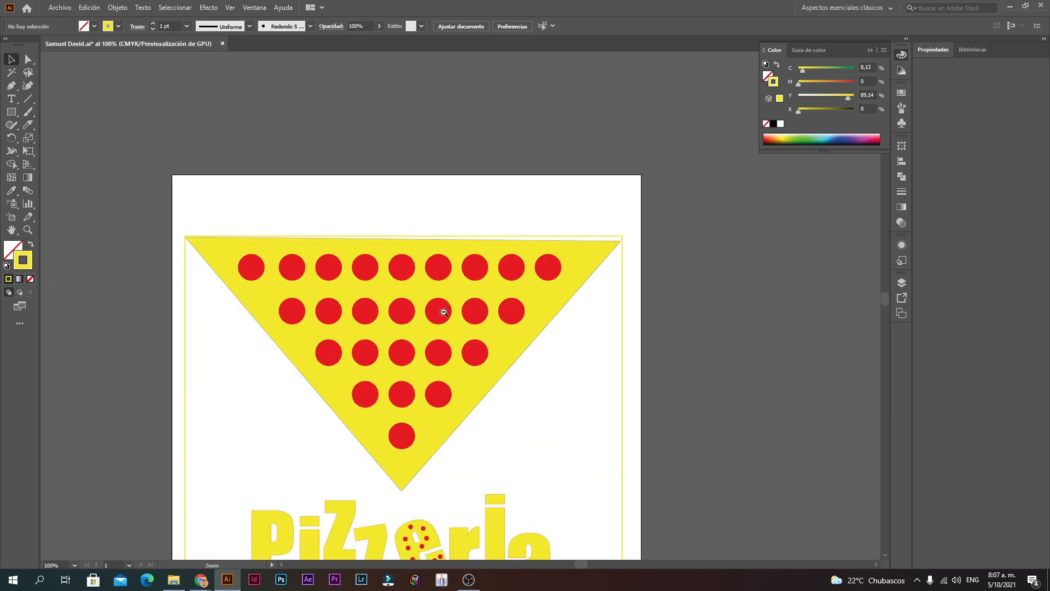
{"action": "left_click", "coordinate": [493, 246]}
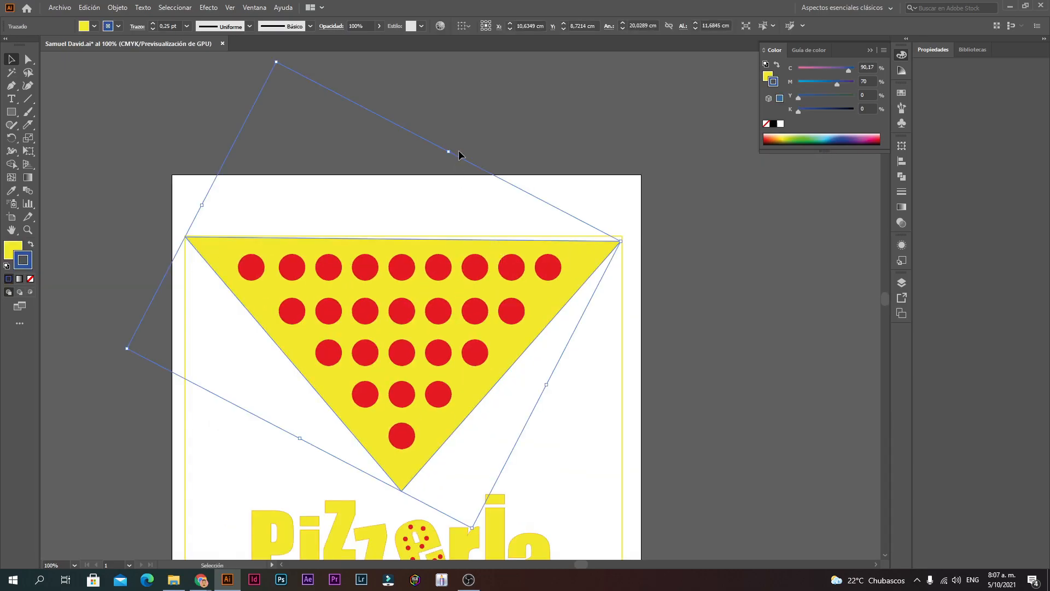
{"action": "left_click_drag", "start_coordinate": [451, 146], "coordinate": [454, 151]}
{"action": "left_click", "coordinate": [494, 133]}
{"action": "left_click", "coordinate": [437, 148]}
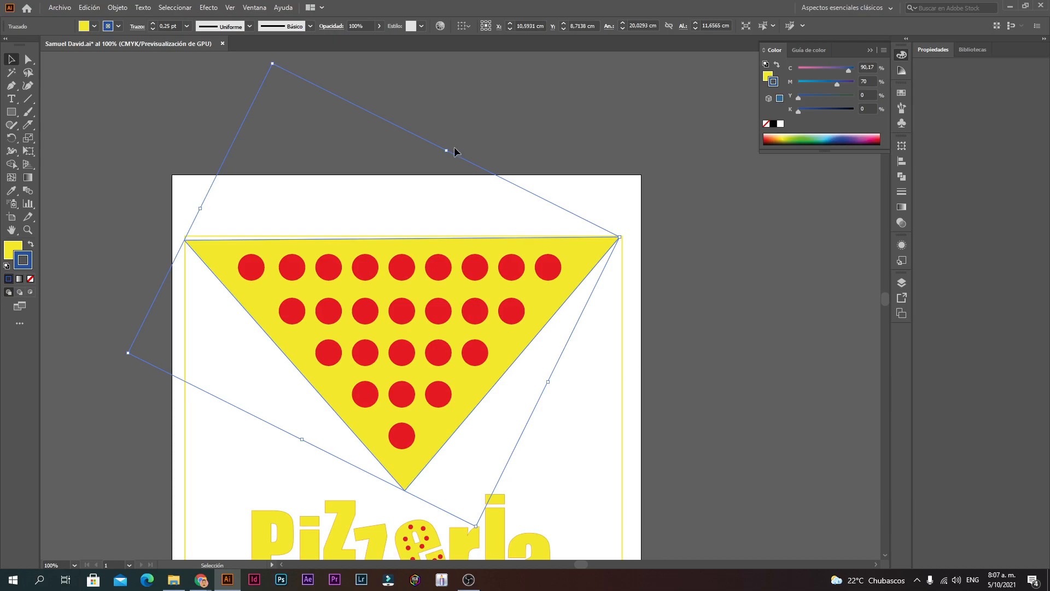
{"action": "left_click", "coordinate": [516, 152]}
Step: Nudge the slice shape and, with Smart Guides on, rotate it to 333.83°
{"action": "scroll", "coordinate": [383, 284], "scroll_direction": "up", "scroll_amount": 2}
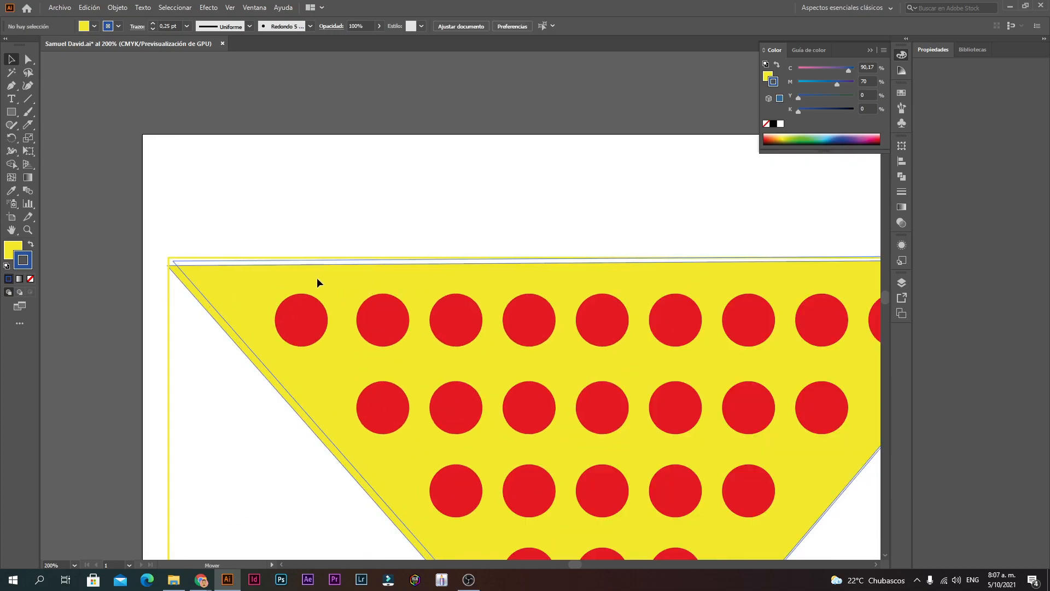
{"action": "left_click", "coordinate": [317, 281]}
{"action": "scroll", "coordinate": [434, 223], "scroll_direction": "down", "scroll_amount": 2}
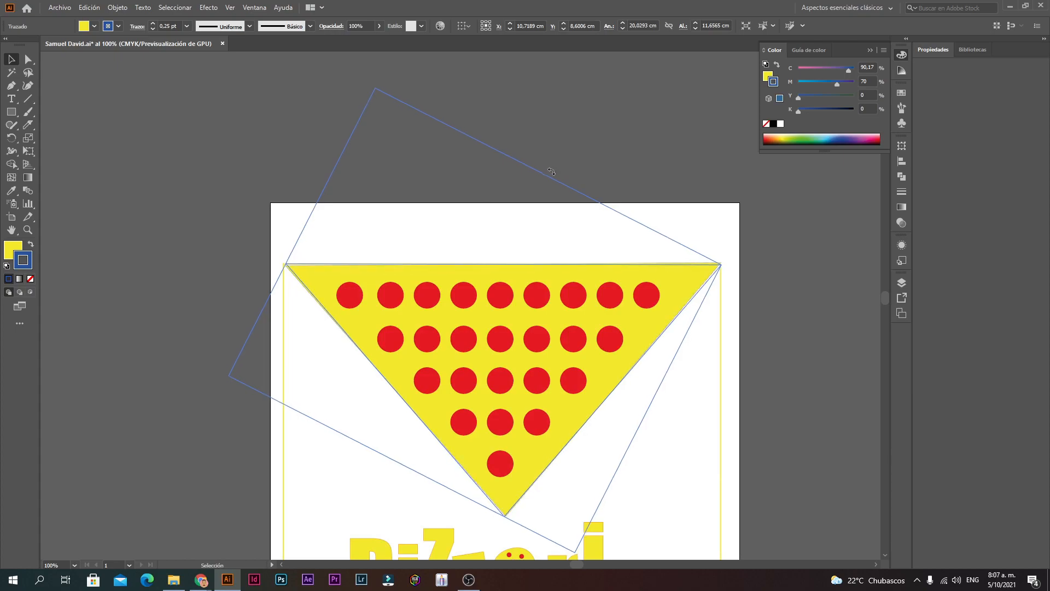
{"action": "left_click", "coordinate": [574, 200]}
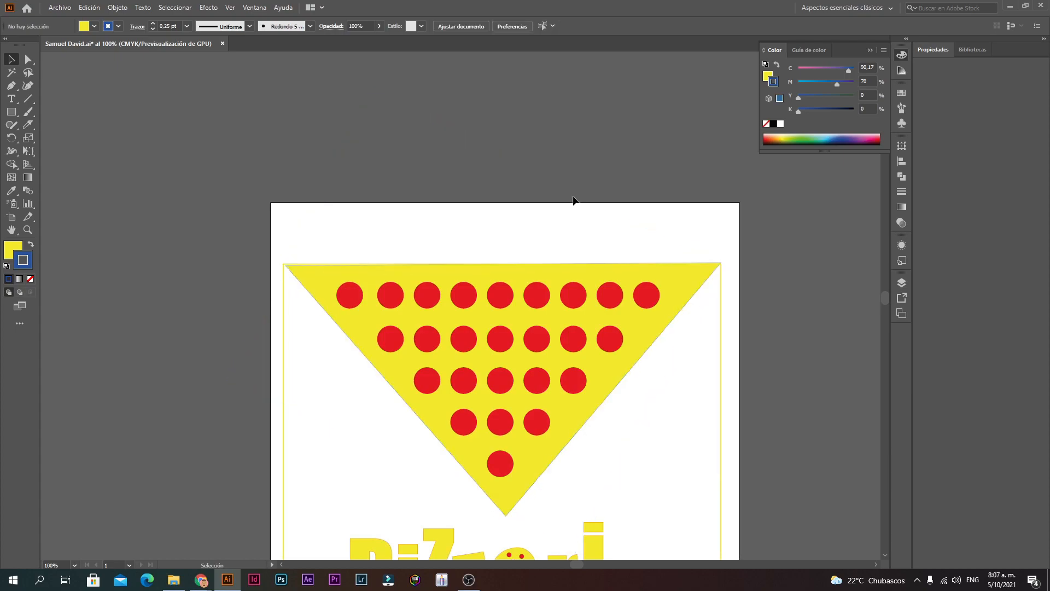
{"action": "scroll", "coordinate": [500, 297], "scroll_direction": "up", "scroll_amount": 2}
{"action": "scroll", "coordinate": [487, 287], "scroll_direction": "down", "scroll_amount": 1}
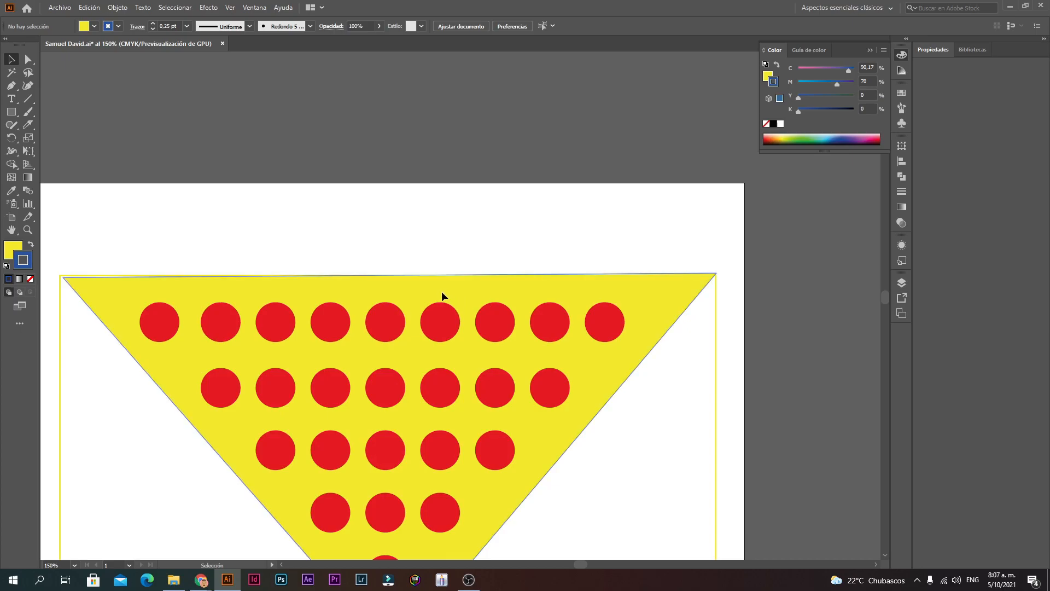
{"action": "left_click", "coordinate": [442, 290]}
{"action": "left_click_drag", "start_coordinate": [443, 290], "coordinate": [441, 288]}
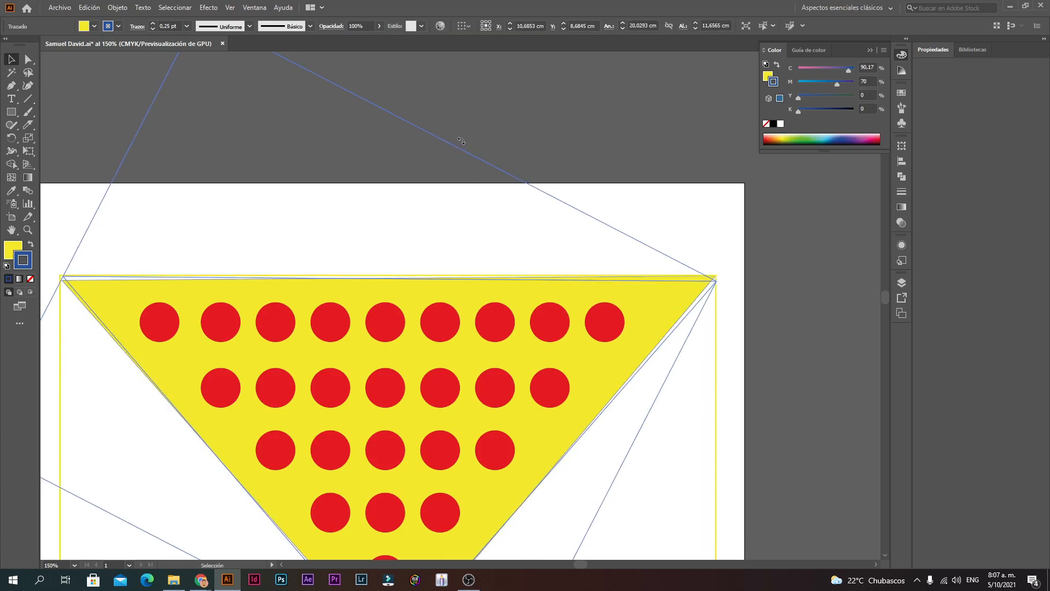
{"action": "left_click_drag", "start_coordinate": [462, 141], "coordinate": [469, 146]}
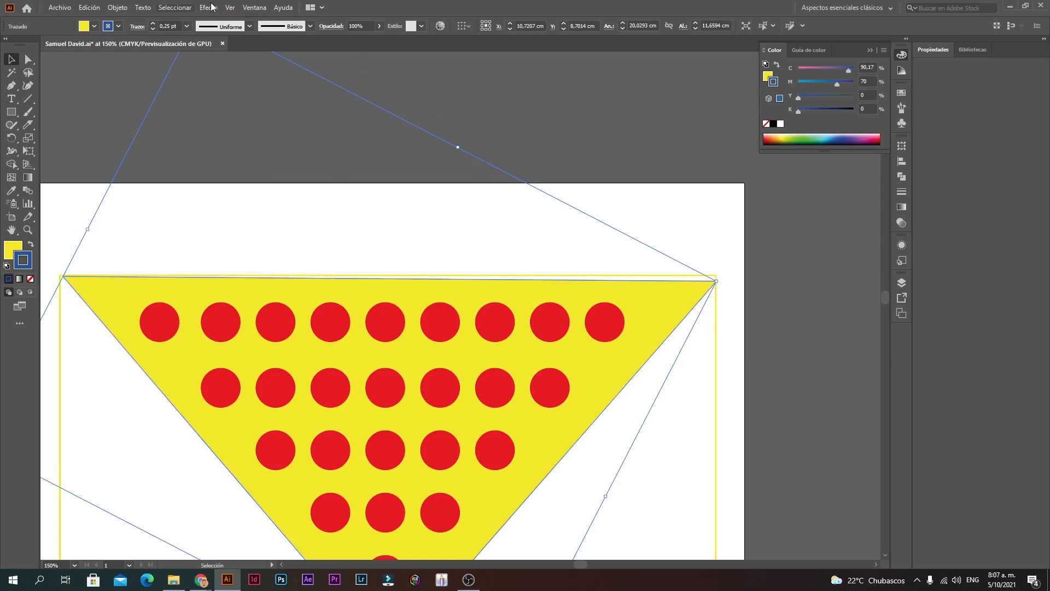
{"action": "left_click", "coordinate": [228, 8]}
{"action": "left_click", "coordinate": [268, 357]}
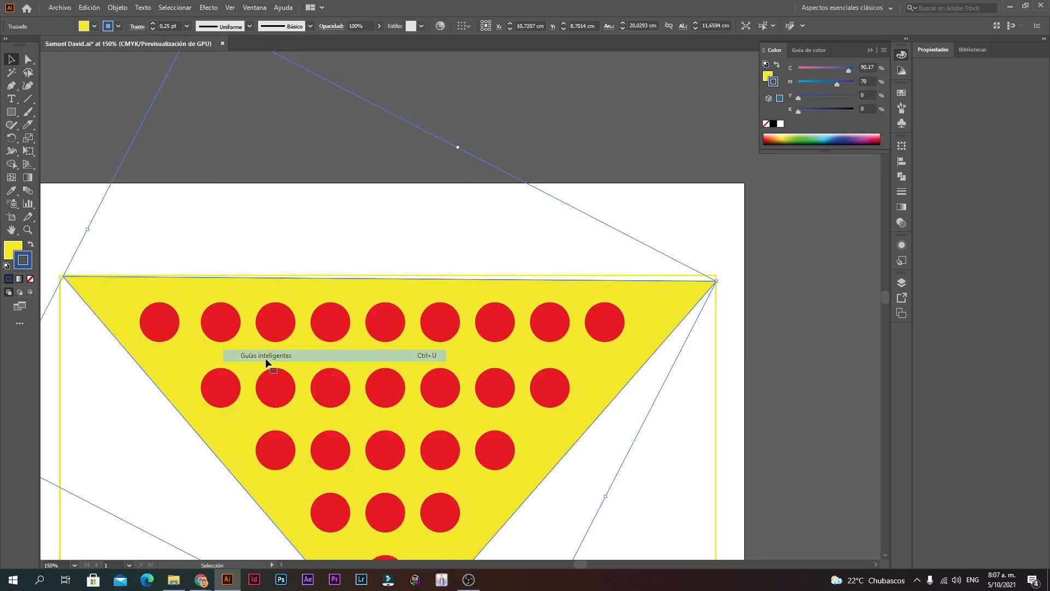
{"action": "mouse_move", "coordinate": [460, 144]}
{"action": "left_mouse_down"}
{"action": "mouse_move", "coordinate": [459, 134]}
{"action": "mouse_move", "coordinate": [460, 143]}
{"action": "left_mouse_up"}
Step: Nudge the triangle up so its top edge sits flush with the yellow frame
{"action": "key", "text": "ctrl+space"}
{"action": "key", "text": "ctrl+space"}
{"action": "left_click", "coordinate": [346, 296], "text": "ctrl"}
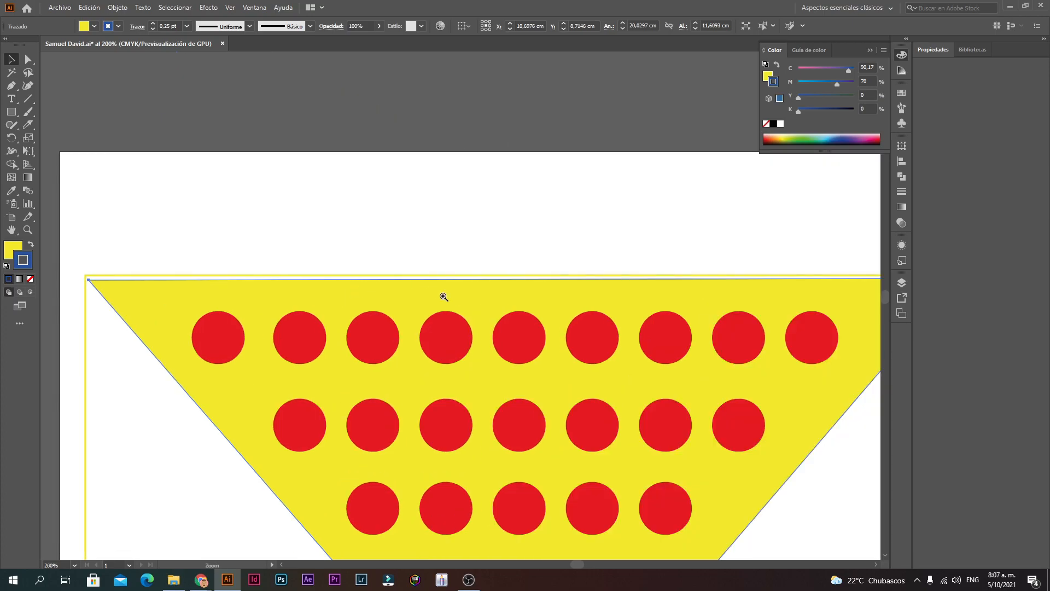
{"action": "left_click", "coordinate": [444, 296], "text": "ctrl"}
{"action": "left_click_drag", "start_coordinate": [470, 305], "coordinate": [470, 300]}
{"action": "key", "text": "ctrl+alt+space"}
{"action": "left_click", "coordinate": [535, 301], "text": "ctrl+alt"}
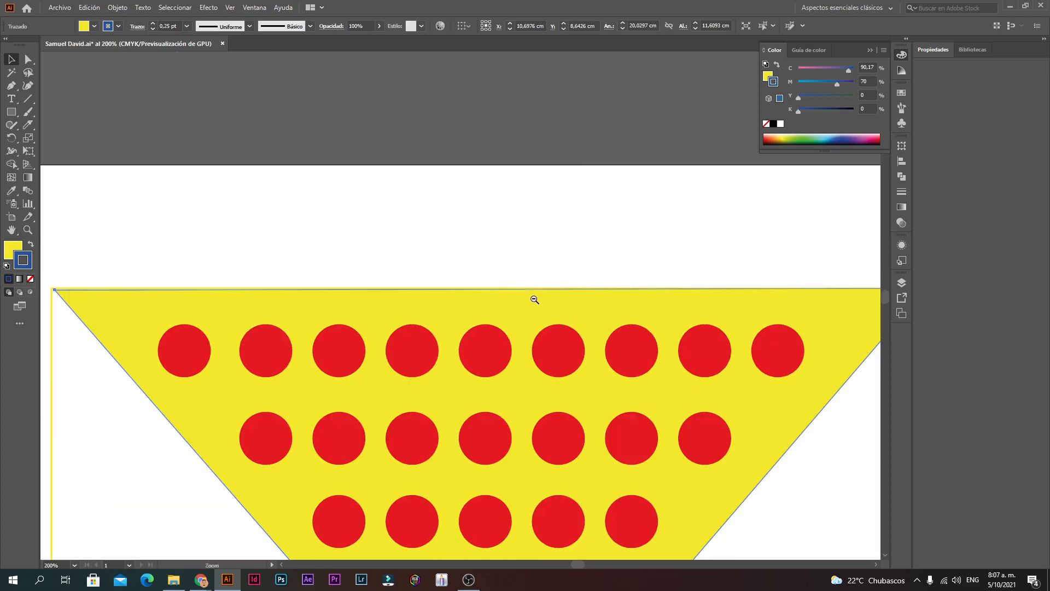
{"action": "left_click", "coordinate": [534, 299], "text": "ctrl+alt"}
{"action": "left_click", "coordinate": [541, 265]}
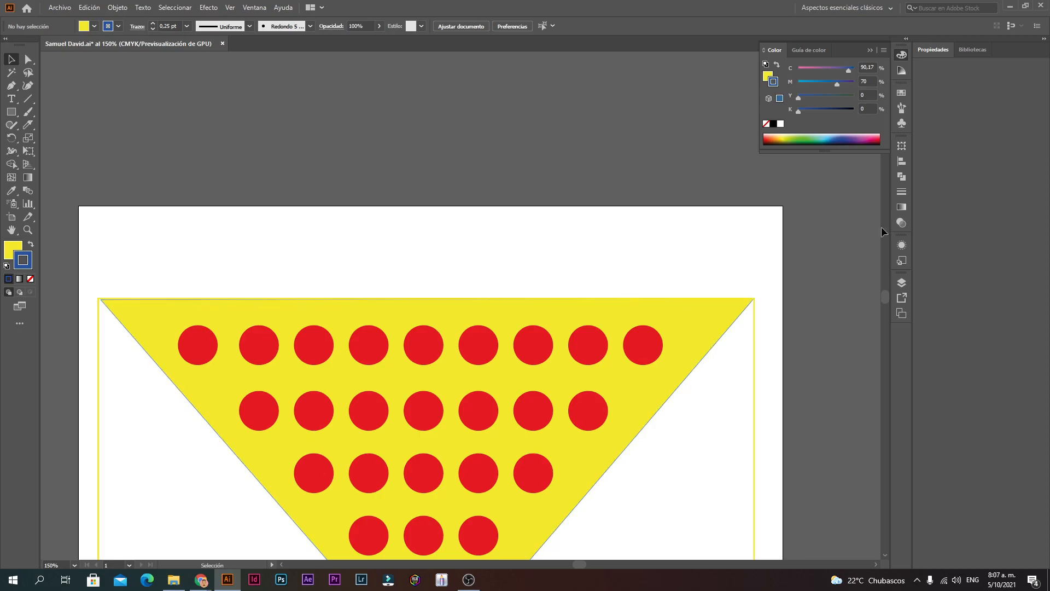
Step: Set the stray thin path beside the triangle to no stroke, then zoom to 100%
{"action": "key", "text": "ctrl+alt+space"}
{"action": "left_click", "coordinate": [527, 368], "text": "ctrl+alt"}
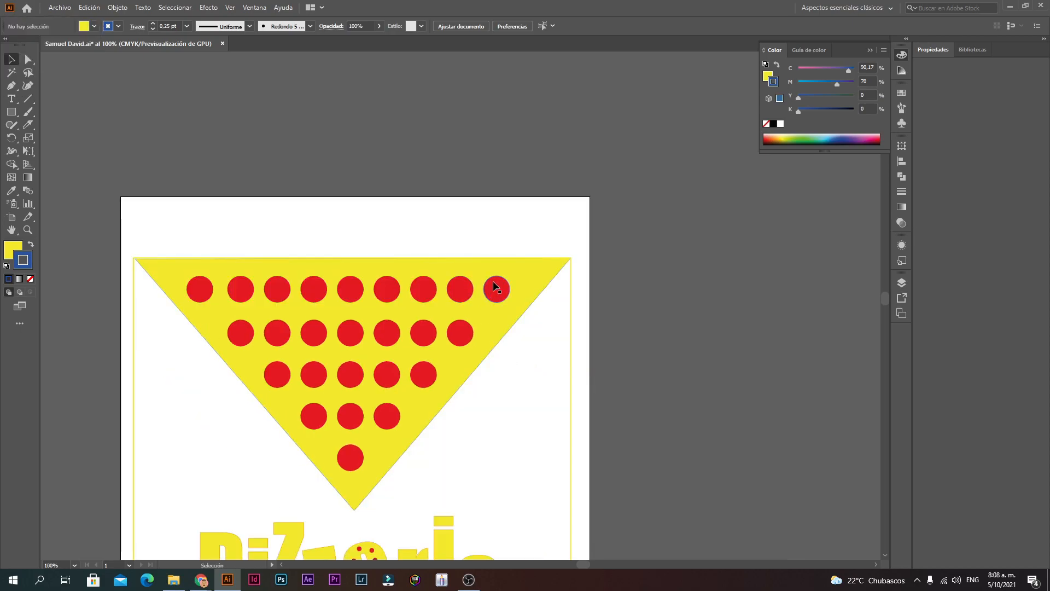
{"action": "key", "text": "ctrl+space"}
{"action": "left_click", "coordinate": [487, 356], "text": "ctrl"}
{"action": "left_click", "coordinate": [455, 313], "text": "ctrl"}
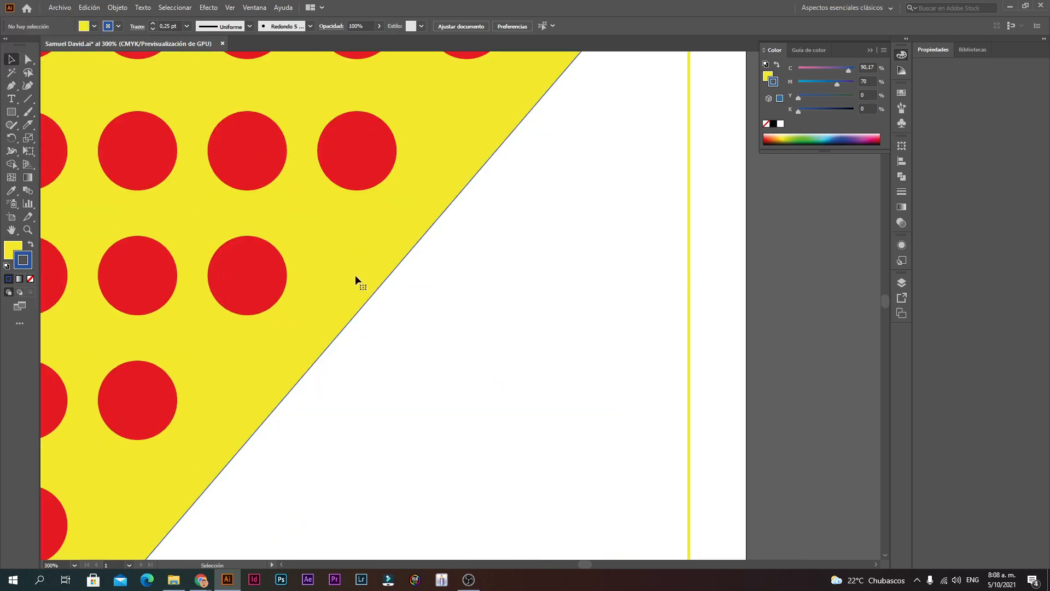
{"action": "left_click", "coordinate": [415, 273]}
{"action": "left_click", "coordinate": [31, 279]}
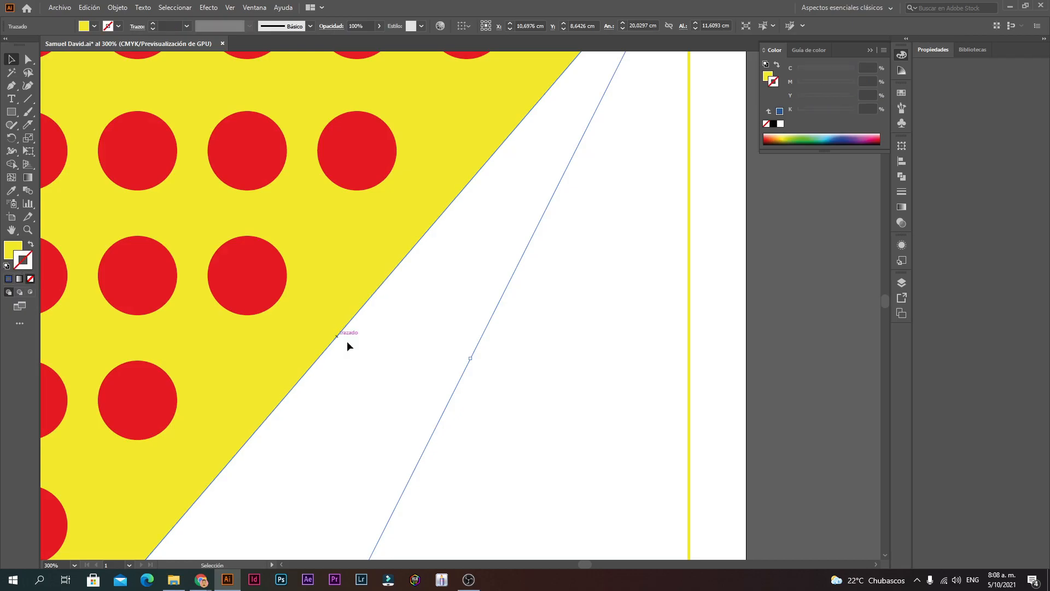
{"action": "left_click", "coordinate": [376, 359]}
{"action": "key", "text": "ctrl+1"}
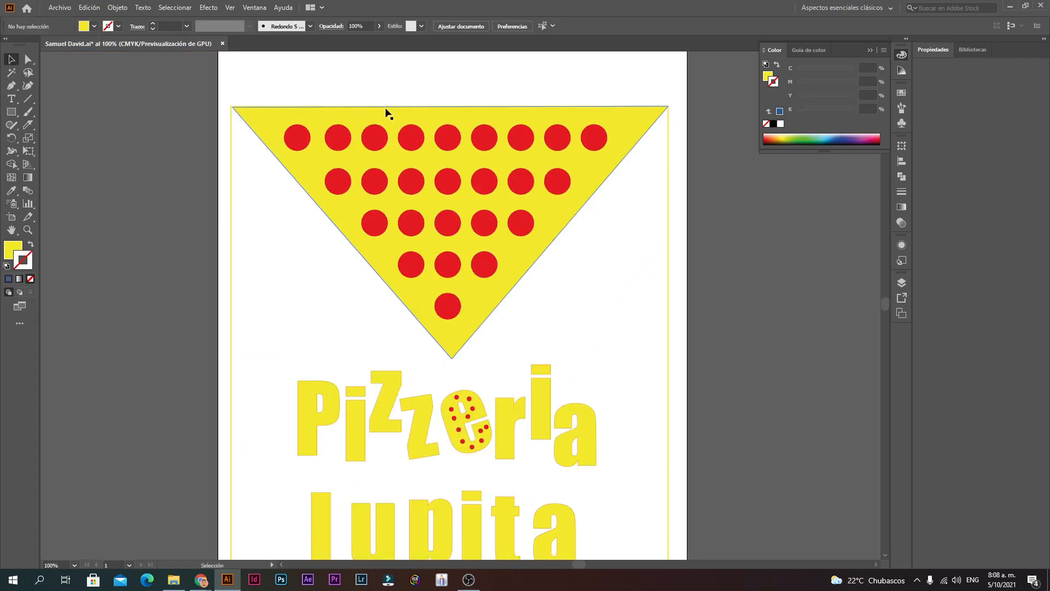
{"action": "left_click", "coordinate": [496, 365], "text": "ctrl+alt"}
{"action": "left_click_drag", "start_coordinate": [294, 372], "coordinate": [482, 142]}
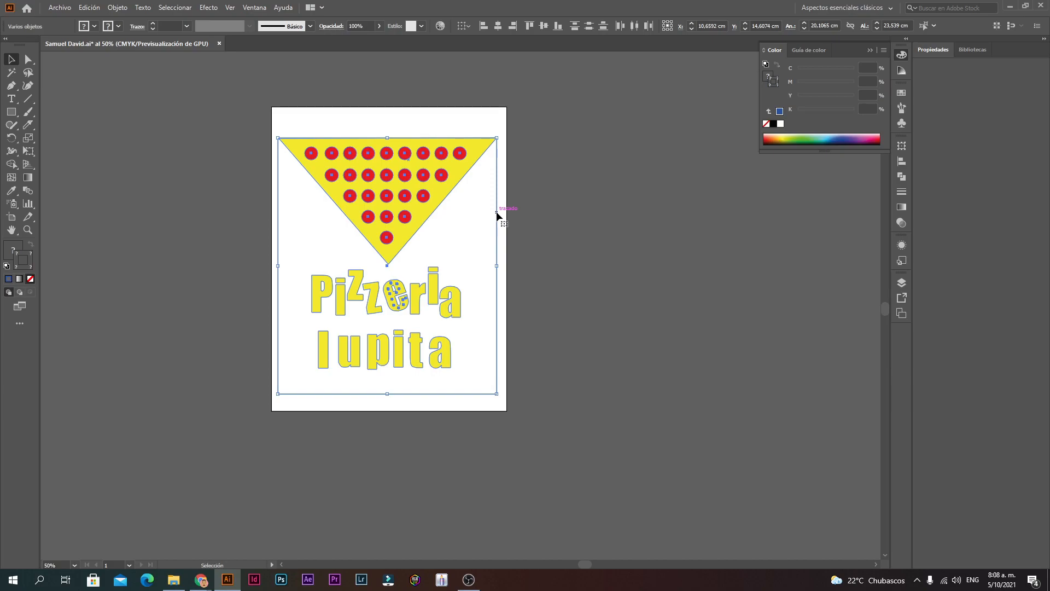
{"action": "left_click", "coordinate": [459, 399]}
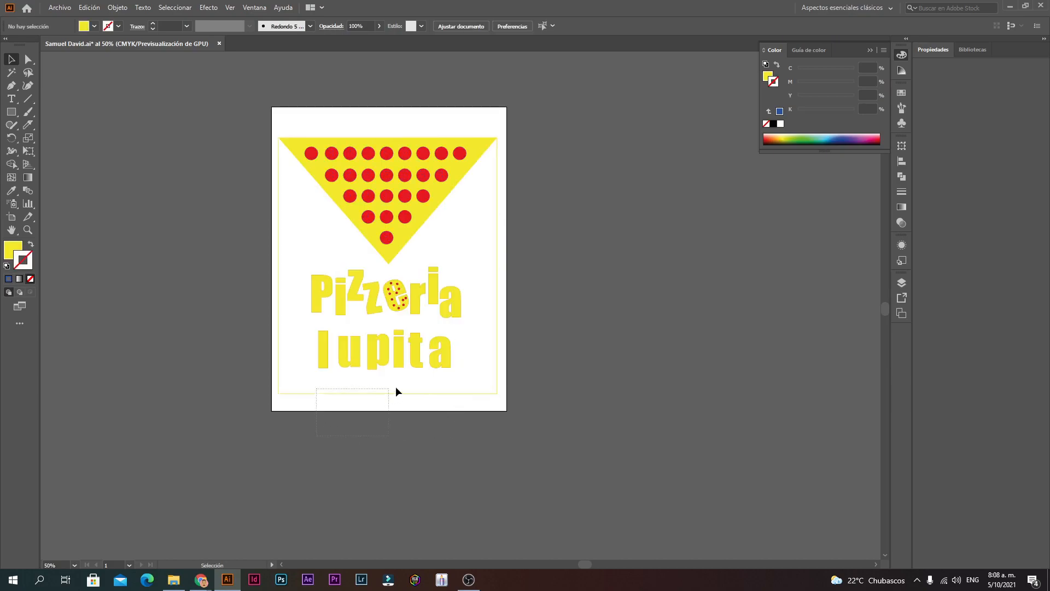
{"action": "key", "text": "space"}
{"action": "left_click", "coordinate": [423, 326], "text": "ctrl"}
{"action": "left_click", "coordinate": [426, 266], "text": "ctrl+alt"}
{"action": "left_click", "coordinate": [478, 296], "text": "ctrl"}
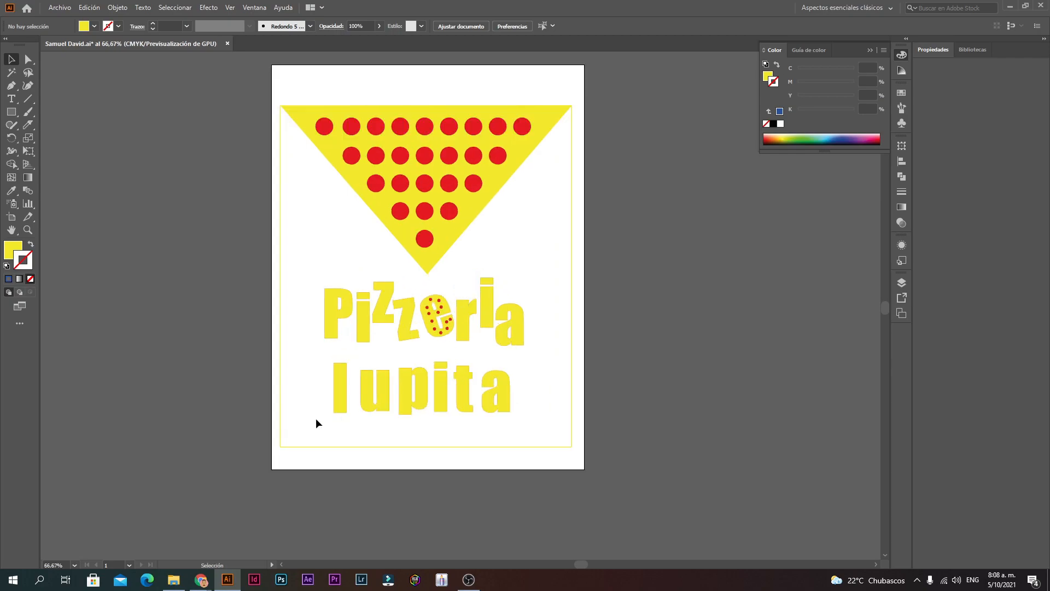
{"action": "left_click_drag", "start_coordinate": [304, 418], "coordinate": [526, 281]}
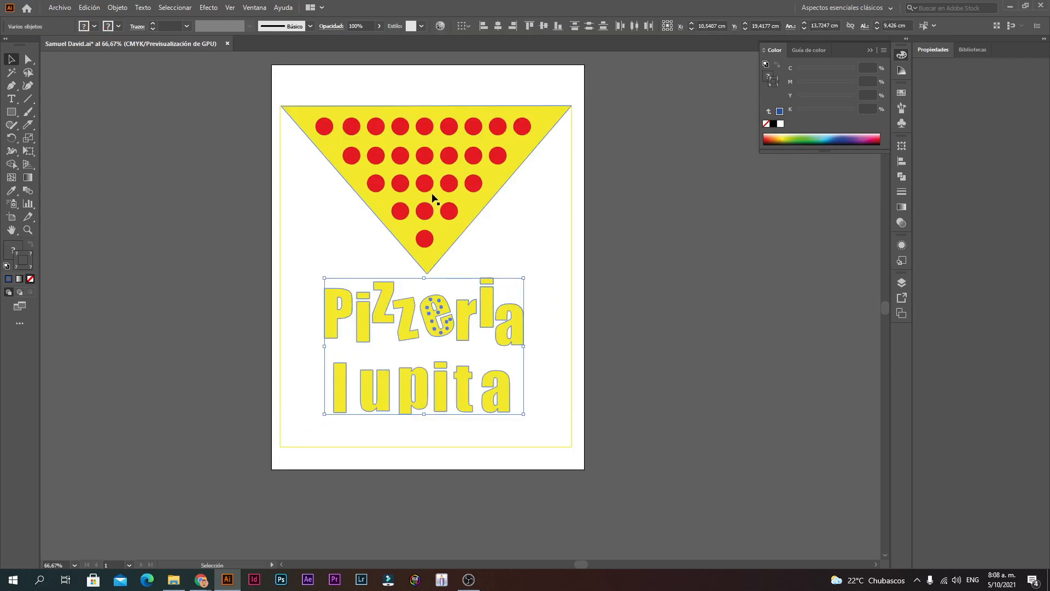
{"action": "left_click", "coordinate": [558, 250]}
{"action": "left_click_drag", "start_coordinate": [545, 270], "coordinate": [345, 425]}
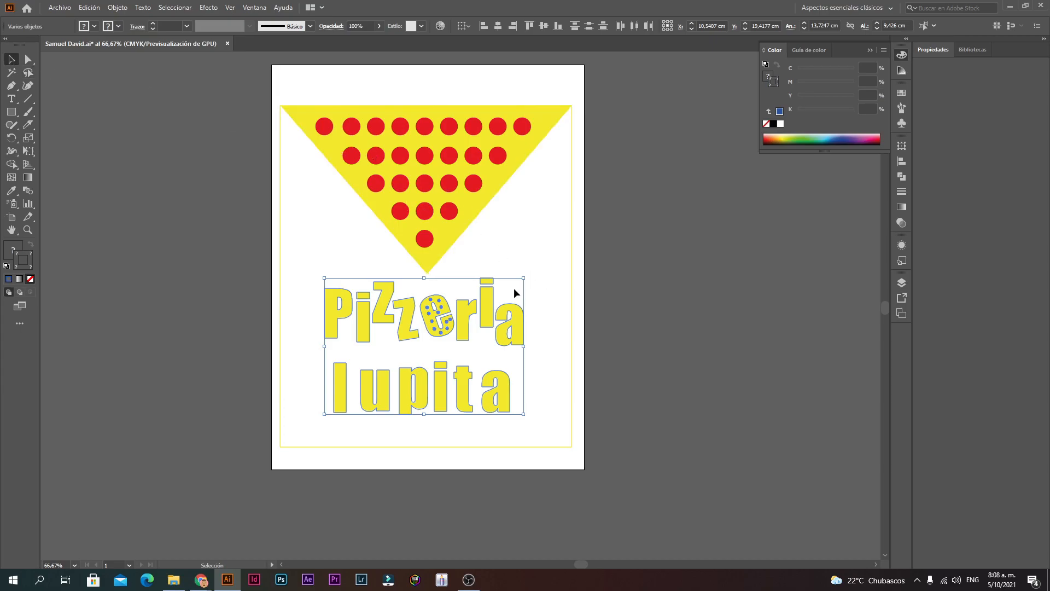
{"action": "left_click", "coordinate": [529, 309]}
{"action": "left_click_drag", "start_coordinate": [524, 327], "coordinate": [702, 349]}
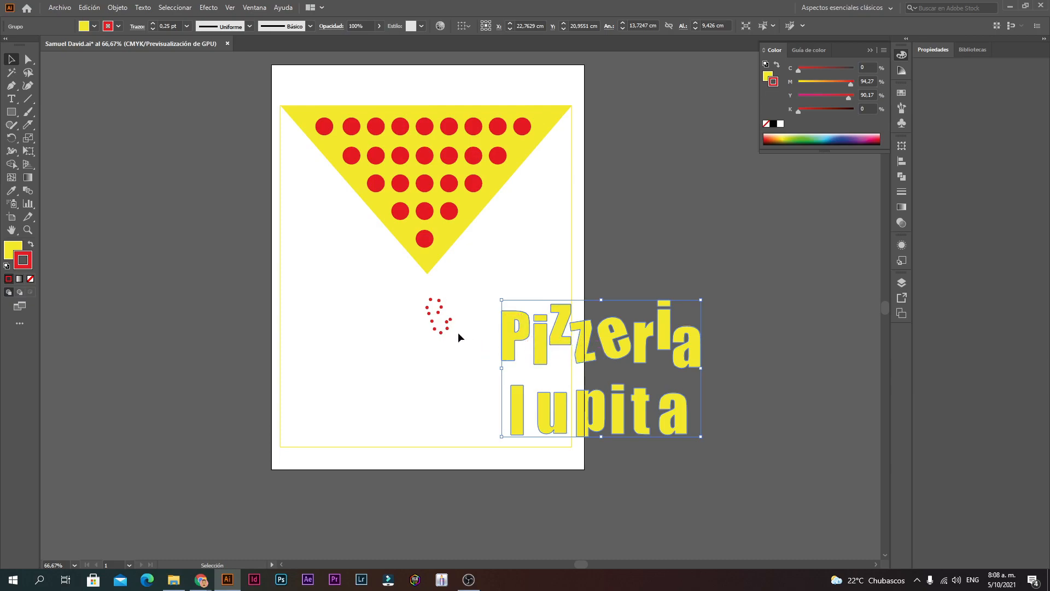
{"action": "key", "text": "ctrl+z"}
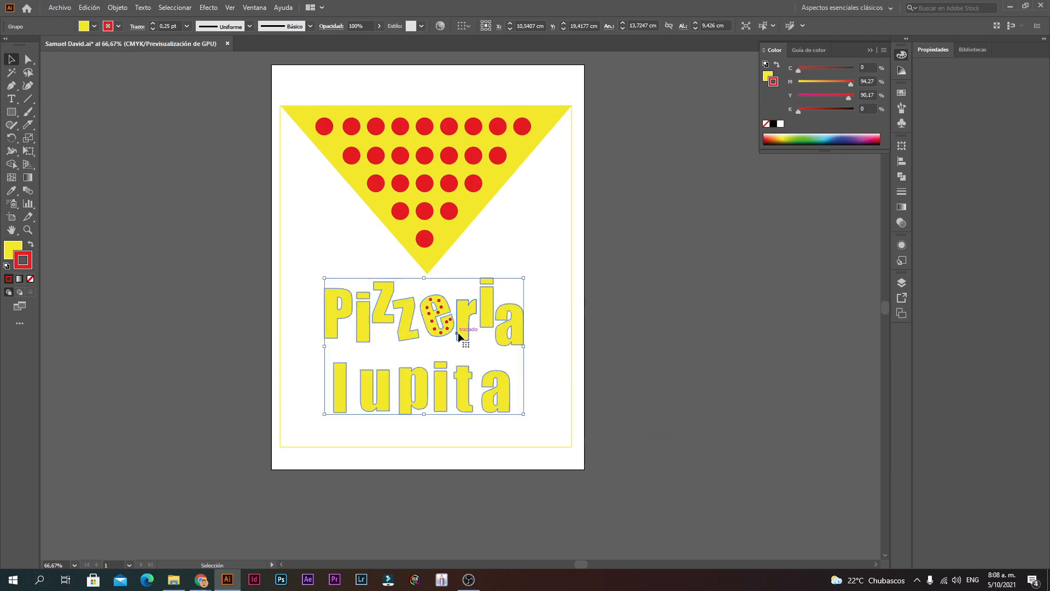
{"action": "left_click_drag", "start_coordinate": [557, 423], "coordinate": [299, 282]}
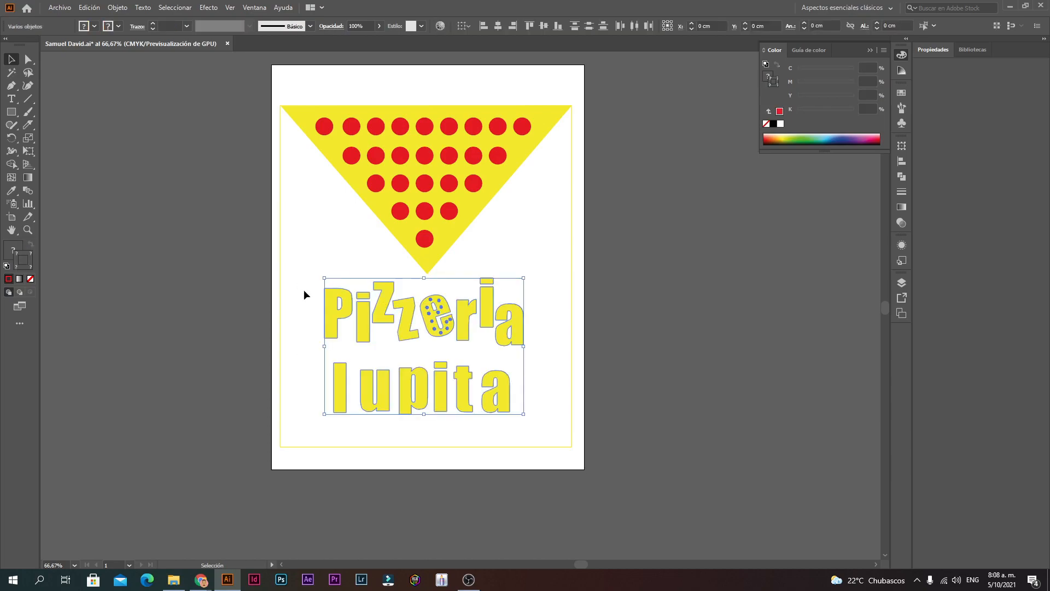
Step: Group the selected letters with Agrupar, then briefly enter and leave the group's isolation mode
{"action": "right_click", "coordinate": [430, 312]}
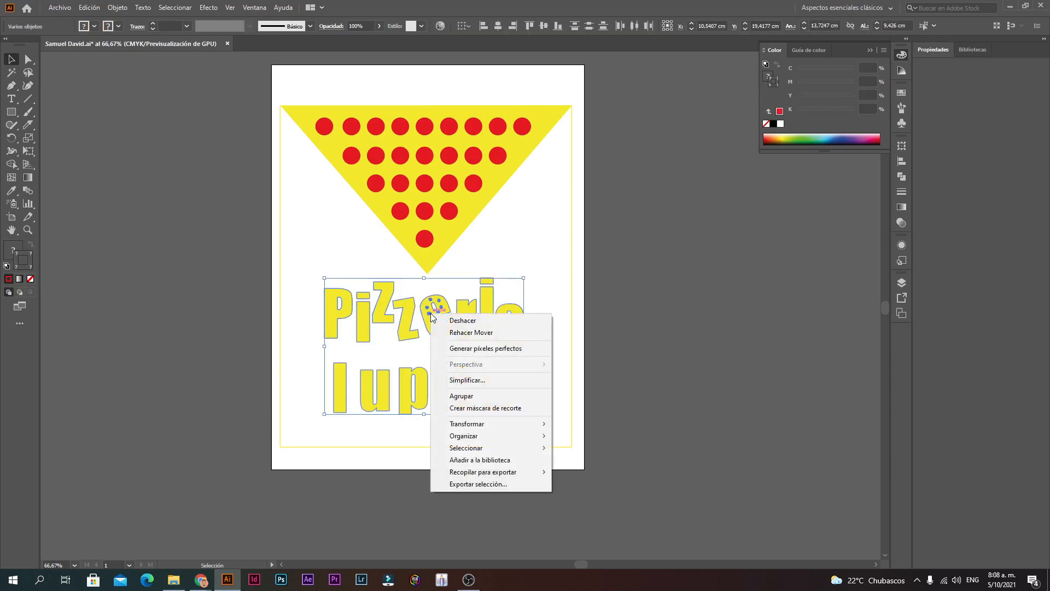
{"action": "left_click", "coordinate": [474, 397]}
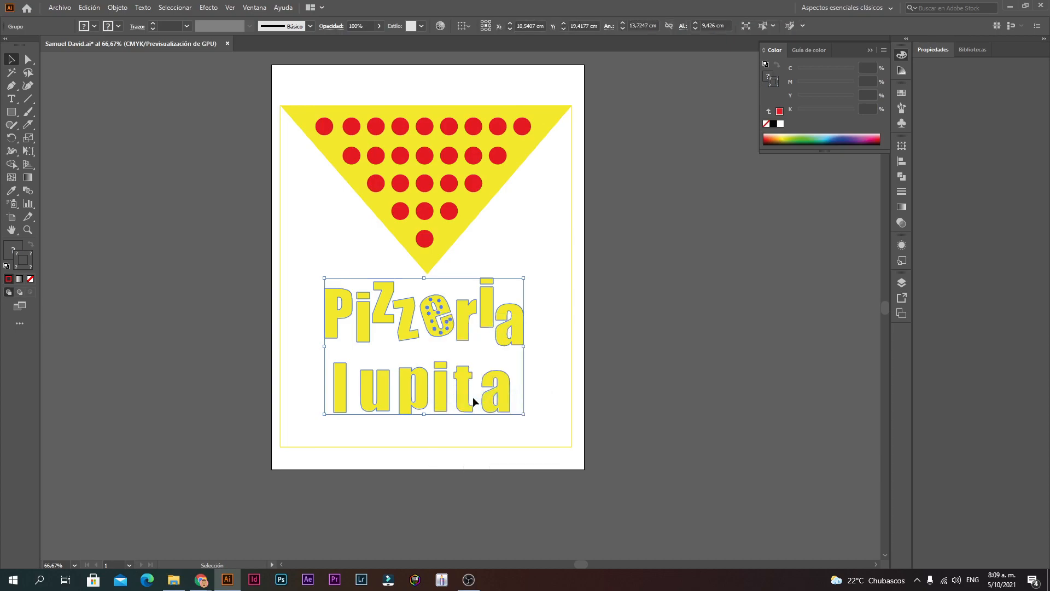
{"action": "left_click", "coordinate": [514, 369]}
{"action": "left_click", "coordinate": [457, 331]}
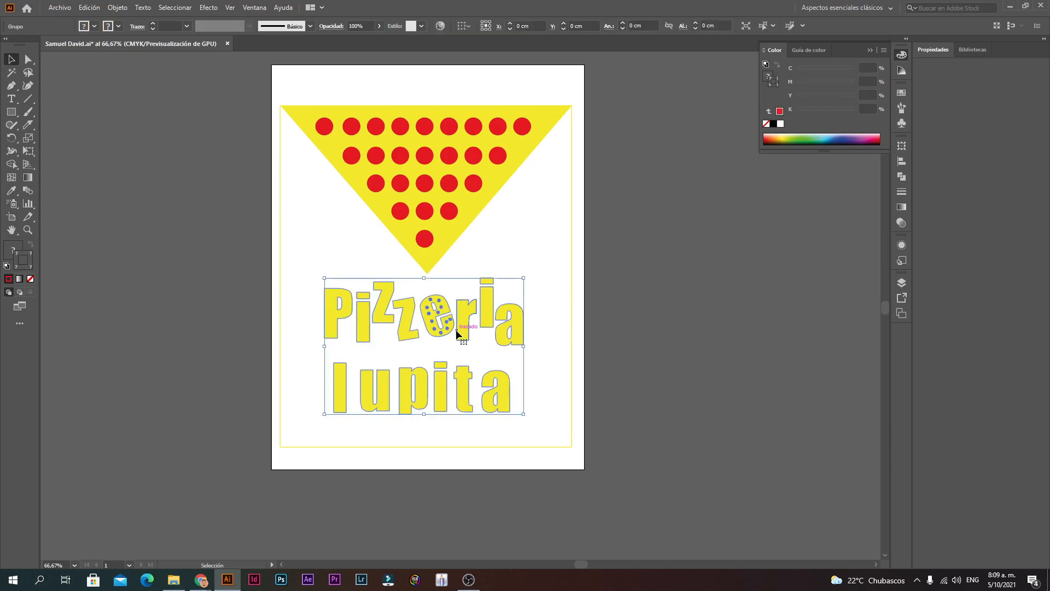
{"action": "double_click", "coordinate": [364, 318]}
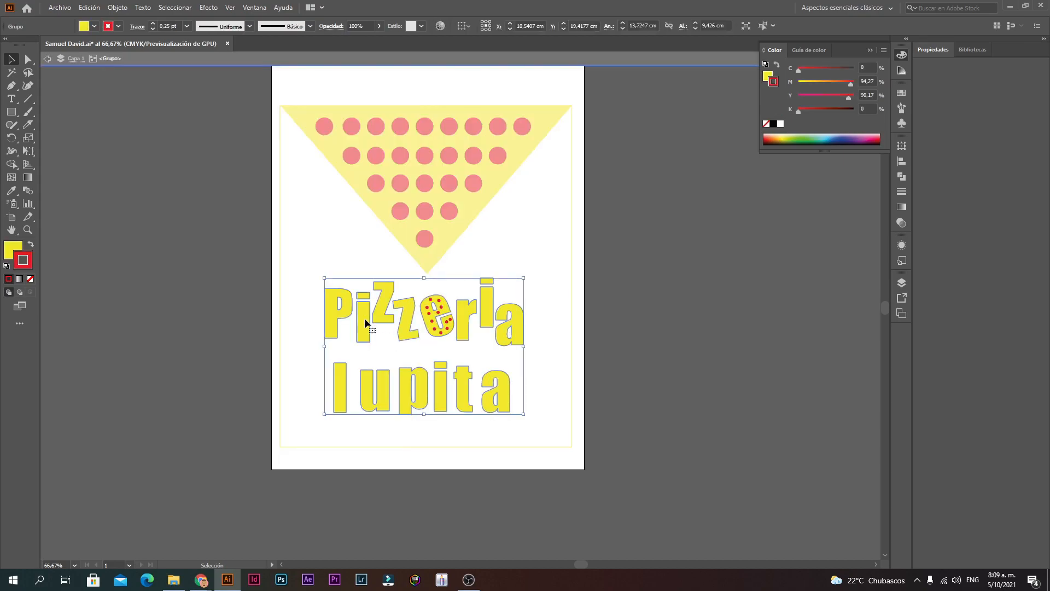
{"action": "right_click", "coordinate": [365, 320]}
{"action": "left_click", "coordinate": [328, 305]}
{"action": "double_click", "coordinate": [524, 221]}
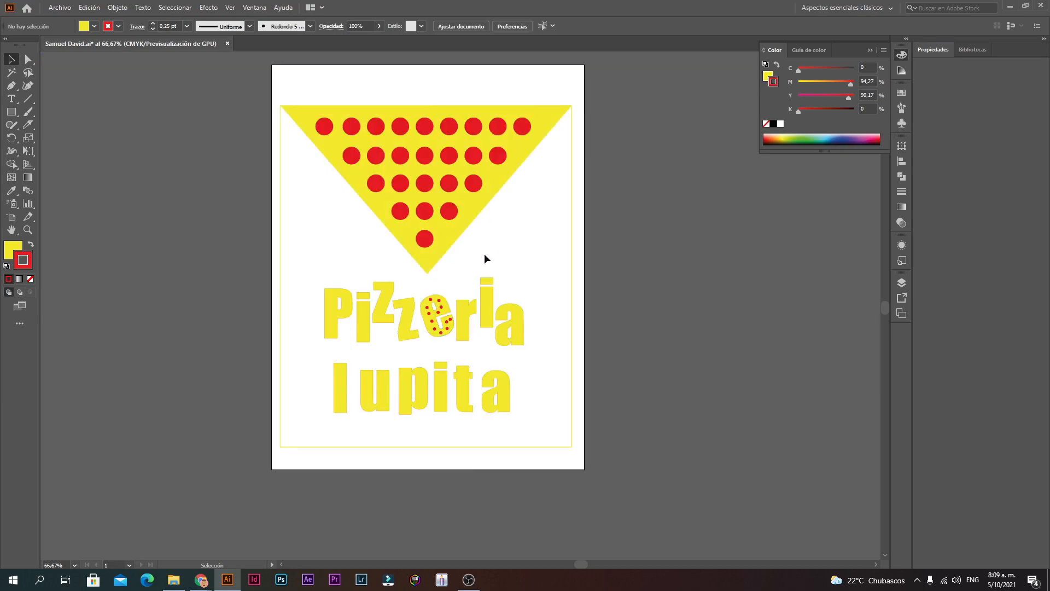
Step: Test-move the lettering group, undo, then Desagrupar it and try moving the letters
{"action": "left_click", "coordinate": [342, 316]}
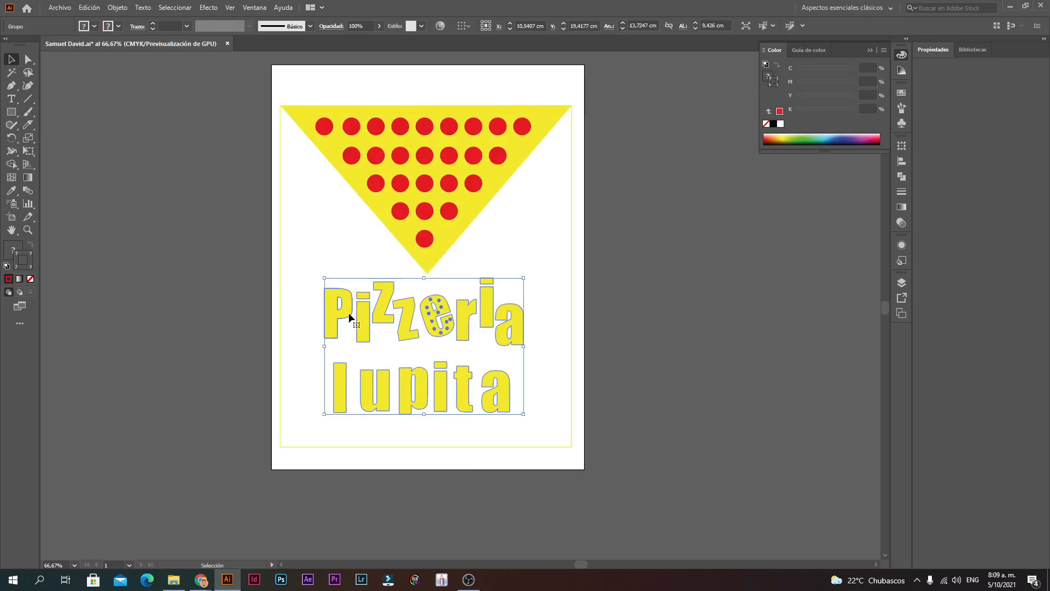
{"action": "left_click_drag", "start_coordinate": [349, 315], "coordinate": [151, 254]}
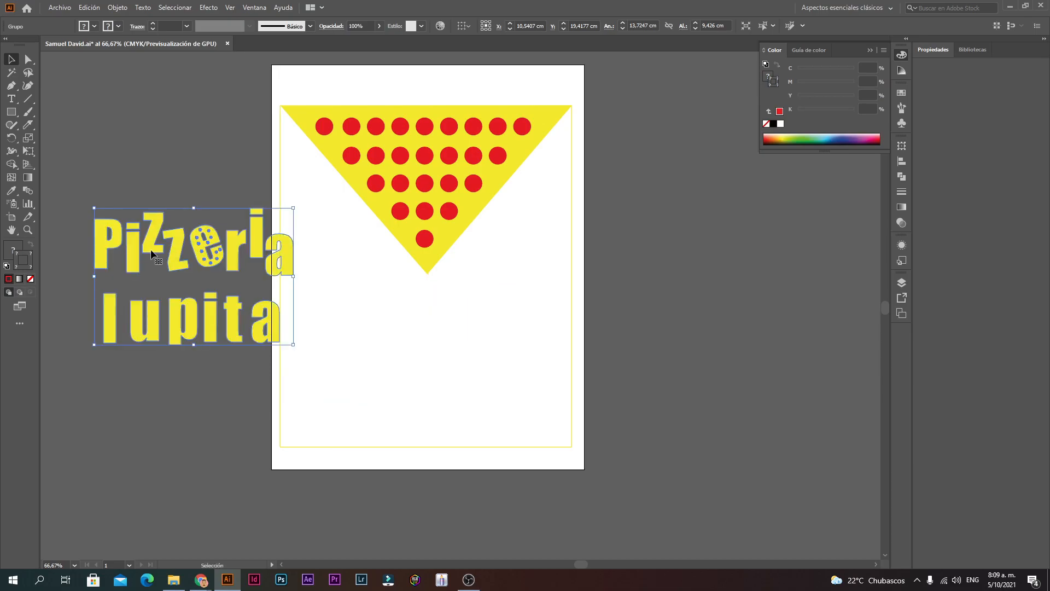
{"action": "key", "text": "ctrl+z"}
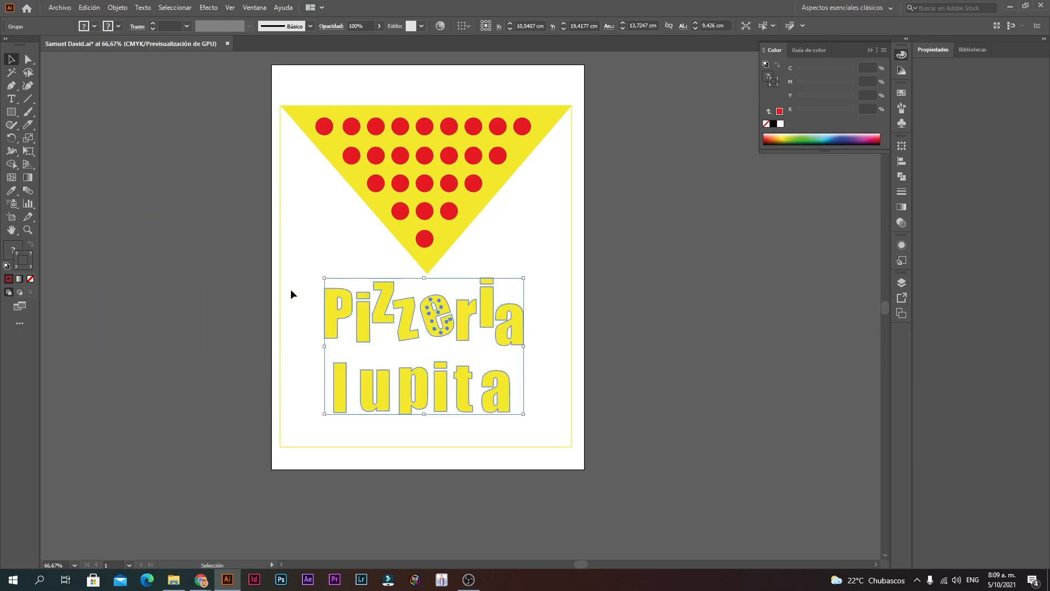
{"action": "right_click", "coordinate": [349, 316]}
{"action": "left_click", "coordinate": [374, 405]}
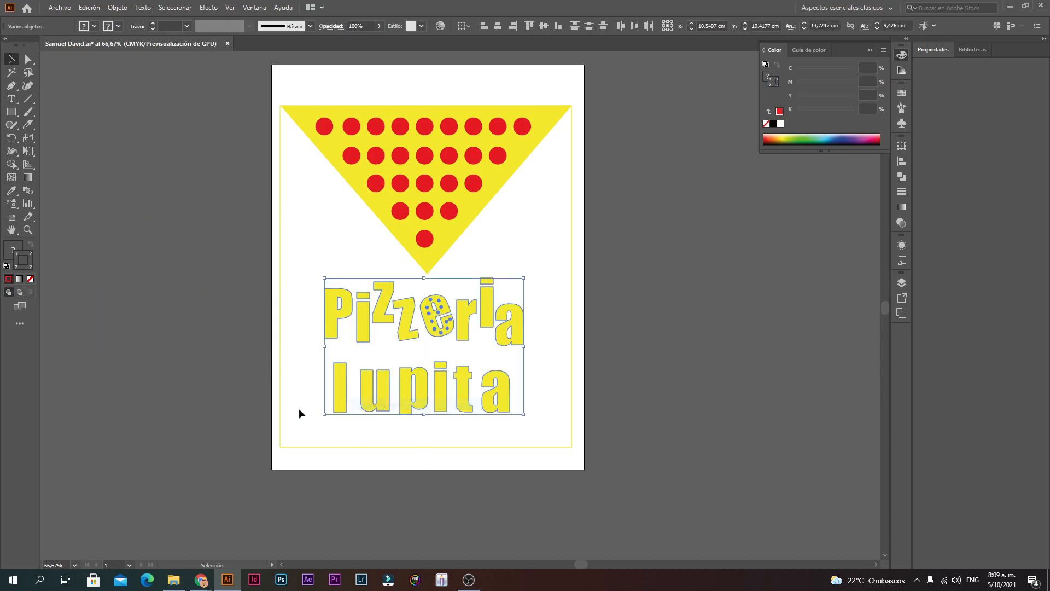
{"action": "left_click", "coordinate": [305, 325]}
{"action": "left_click_drag", "start_coordinate": [325, 325], "coordinate": [266, 339]}
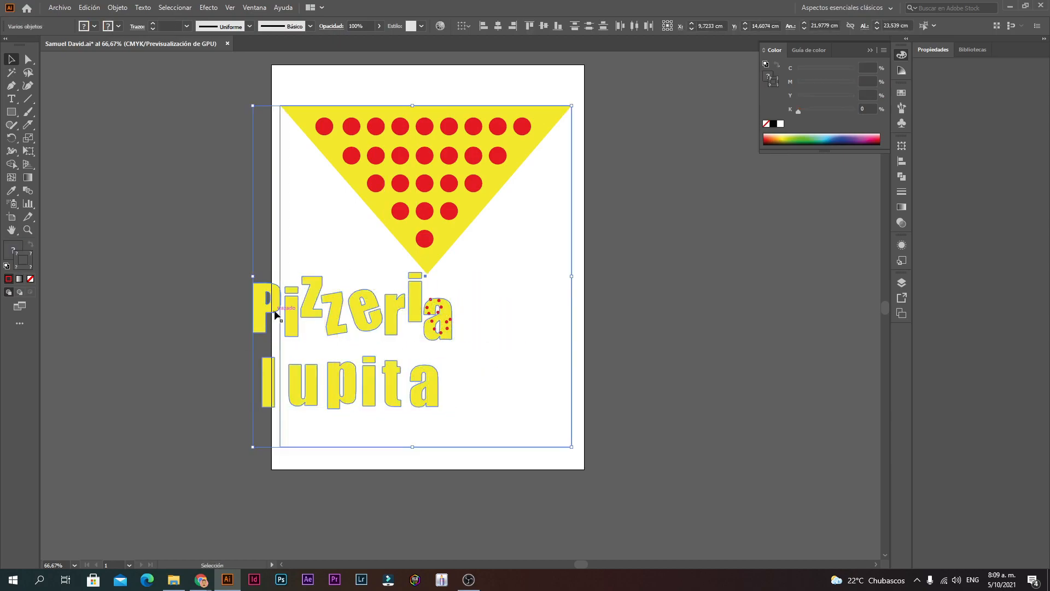
{"action": "left_click", "coordinate": [198, 260]}
{"action": "left_click_drag", "start_coordinate": [413, 300], "coordinate": [330, 318]}
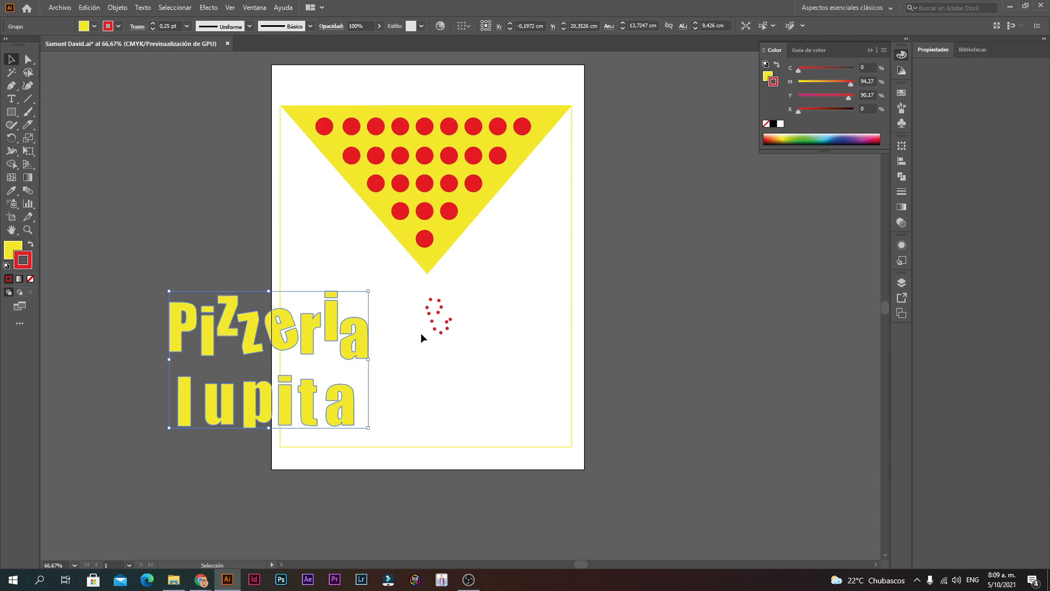
{"action": "key", "text": "a"}
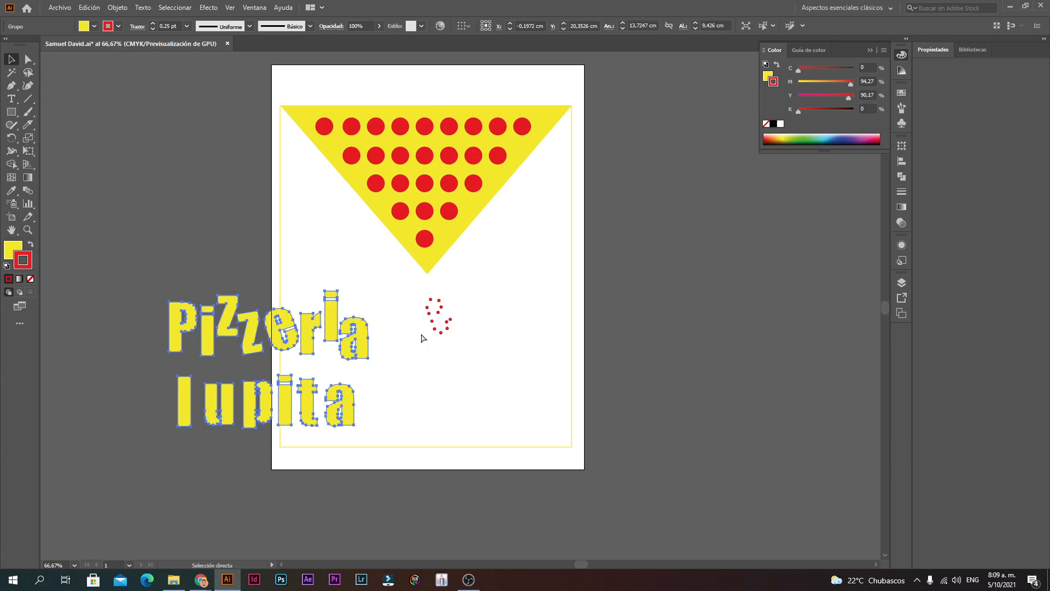
{"action": "key", "text": "v"}
{"action": "key", "text": "ctrl+z"}
Step: Ungroup the lettering again, move the P and i letters off the page, then undo
{"action": "right_click", "coordinate": [336, 316]}
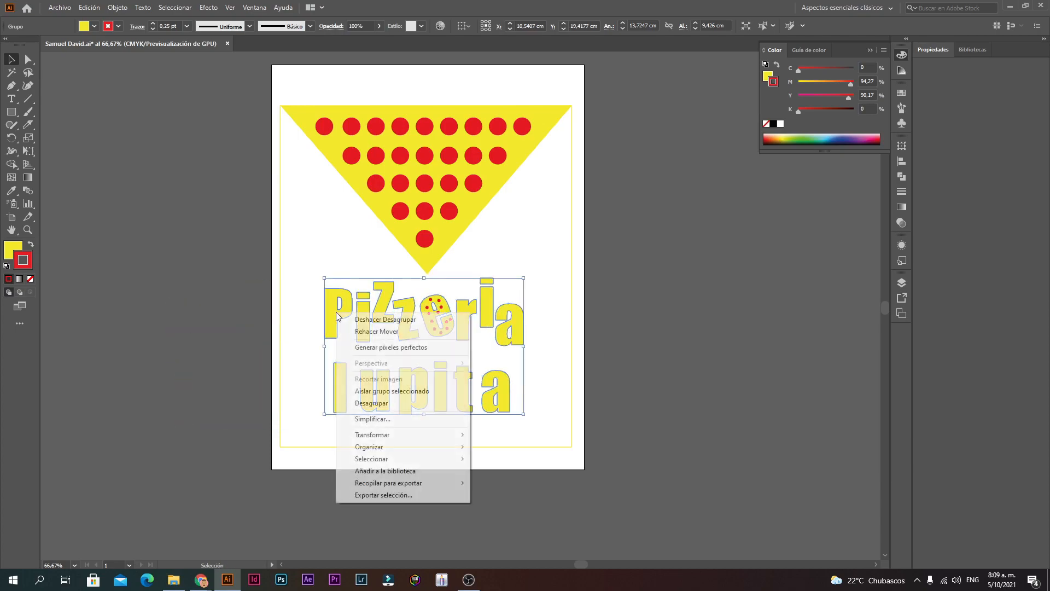
{"action": "left_click", "coordinate": [371, 403]}
{"action": "left_click", "coordinate": [392, 432]}
{"action": "left_click_drag", "start_coordinate": [336, 331], "coordinate": [617, 489]}
{"action": "left_click_drag", "start_coordinate": [520, 326], "coordinate": [722, 276]}
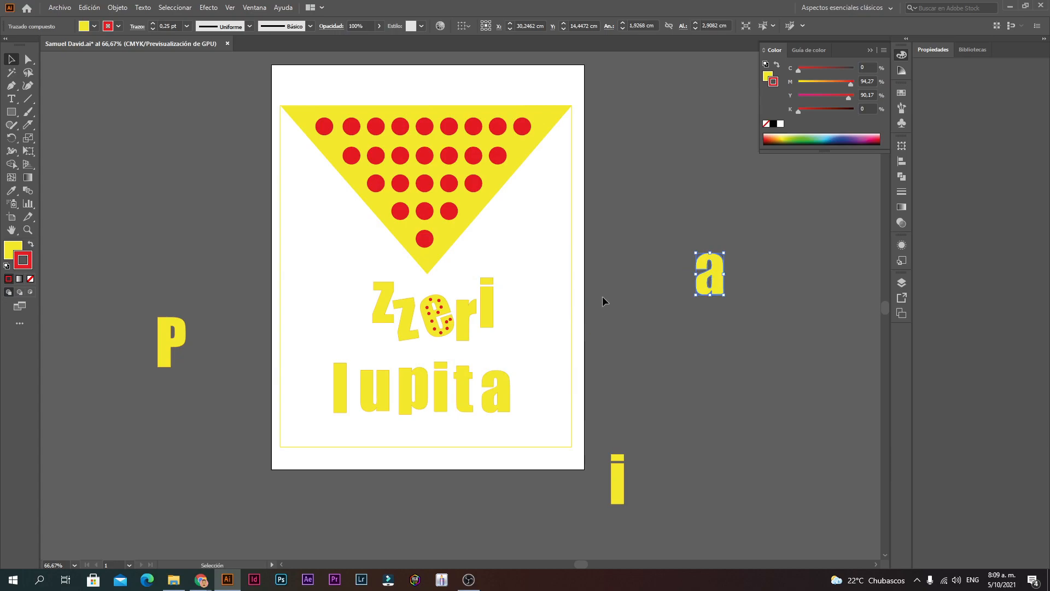
{"action": "left_click_drag", "start_coordinate": [487, 306], "coordinate": [663, 410]}
{"action": "key", "text": "a"}
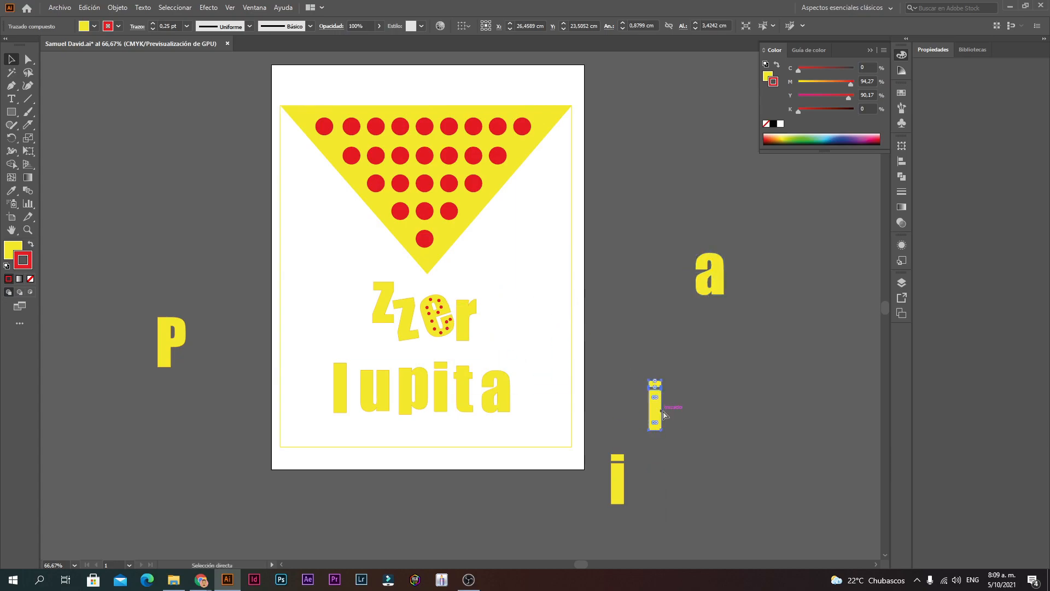
{"action": "key", "text": "ctrl+z"}
{"action": "key", "text": "ctrl+z"}
{"action": "key", "text": "ctrl+z"}
{"action": "key", "text": "ctrl+z"}
{"action": "key", "text": "v"}
Step: Marquee-select all the Pizzeria lupita letters, including the dotted e, and group them
{"action": "left_click_drag", "start_coordinate": [536, 411], "coordinate": [304, 281]}
{"action": "right_click", "coordinate": [481, 320]}
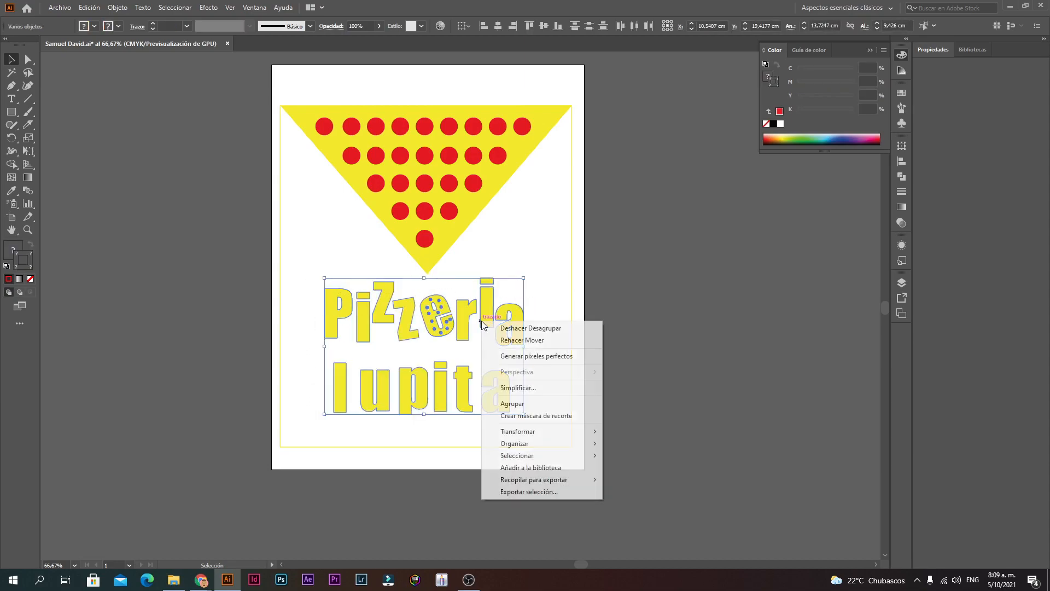
{"action": "left_click", "coordinate": [512, 403]}
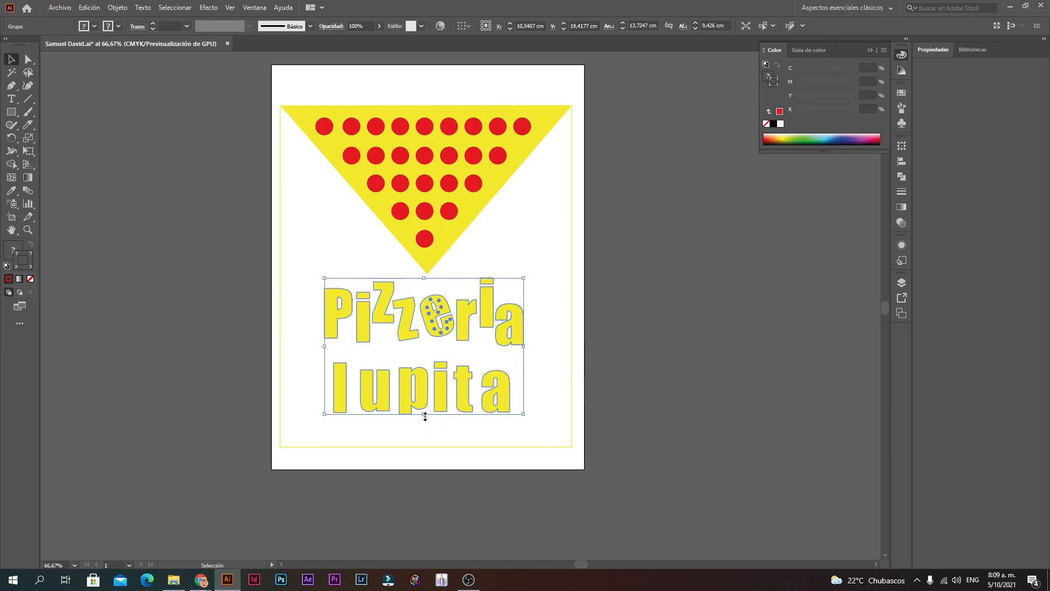
Step: Stretch the Pizzeria lupita lettering taller and wider, then nudge it up slightly
{"action": "left_click_drag", "start_coordinate": [425, 416], "coordinate": [420, 448]}
{"action": "left_click_drag", "start_coordinate": [424, 278], "coordinate": [425, 275]}
{"action": "mouse_move", "coordinate": [548, 363]}
{"action": "left_mouse_down"}
{"action": "mouse_move", "coordinate": [566, 362]}
{"action": "mouse_move", "coordinate": [553, 365]}
{"action": "left_mouse_up"}
{"action": "left_click", "coordinate": [665, 355]}
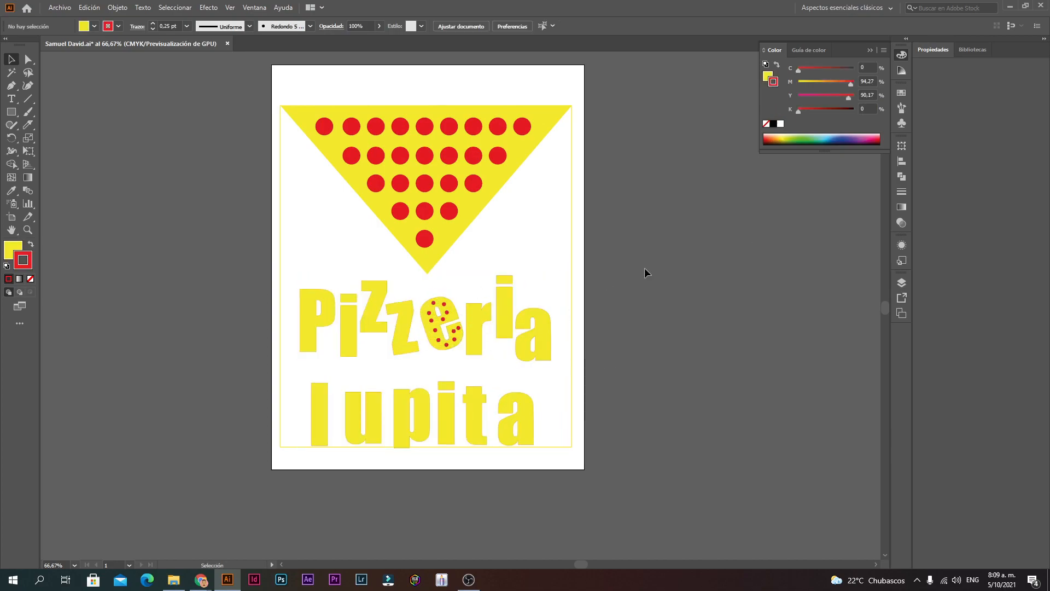
{"action": "left_click_drag", "start_coordinate": [368, 415], "coordinate": [375, 400]}
{"action": "left_click", "coordinate": [662, 347]}
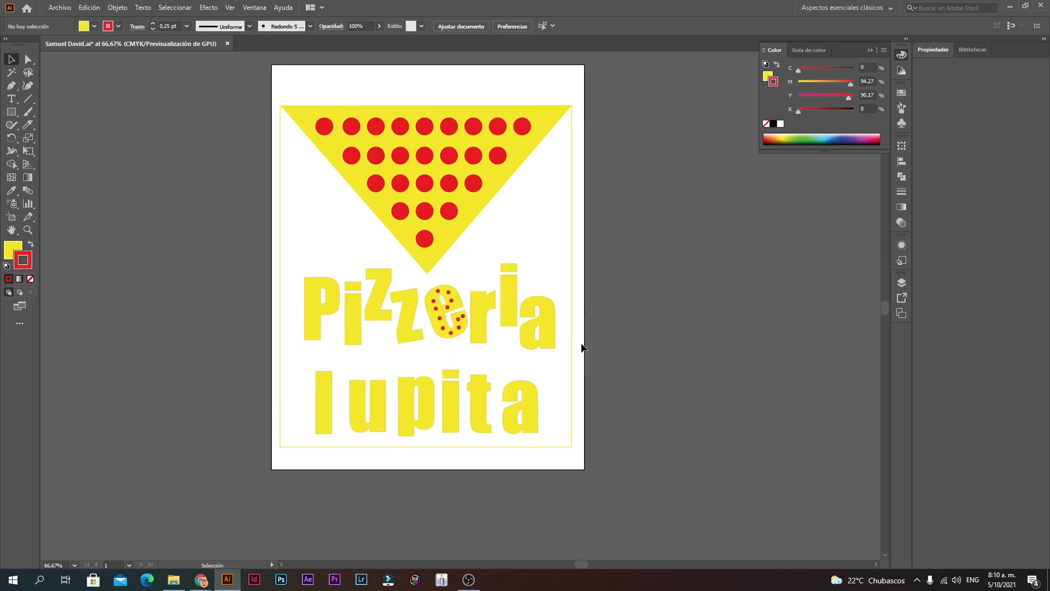
Step: Widen the lettering left and right to about 19.56 cm so it fills the yellow frame
{"action": "left_click_drag", "start_coordinate": [559, 398], "coordinate": [432, 447]}
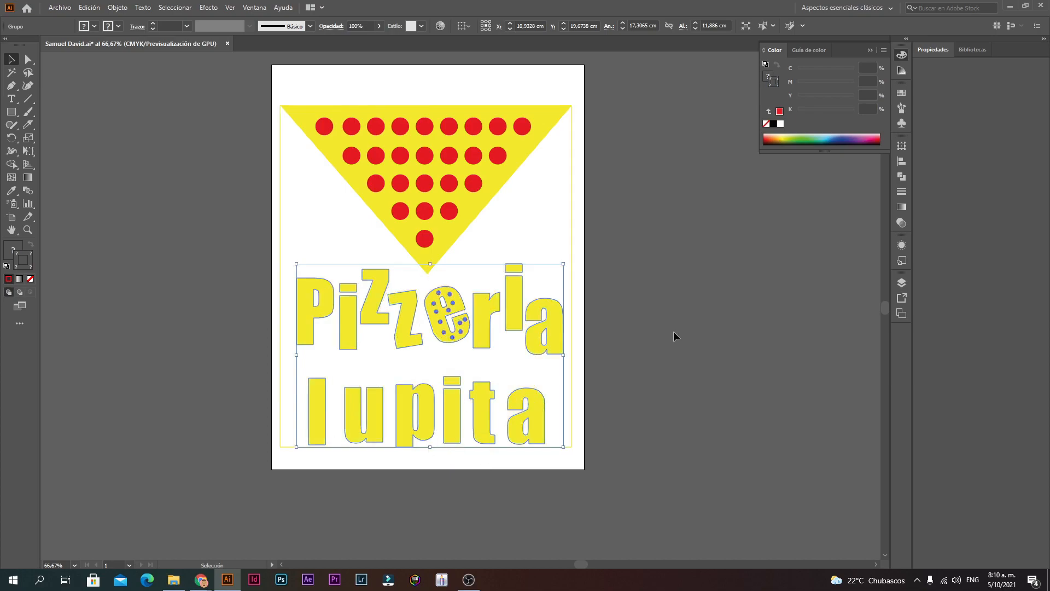
{"action": "left_click", "coordinate": [657, 383]}
{"action": "left_click", "coordinate": [481, 332]}
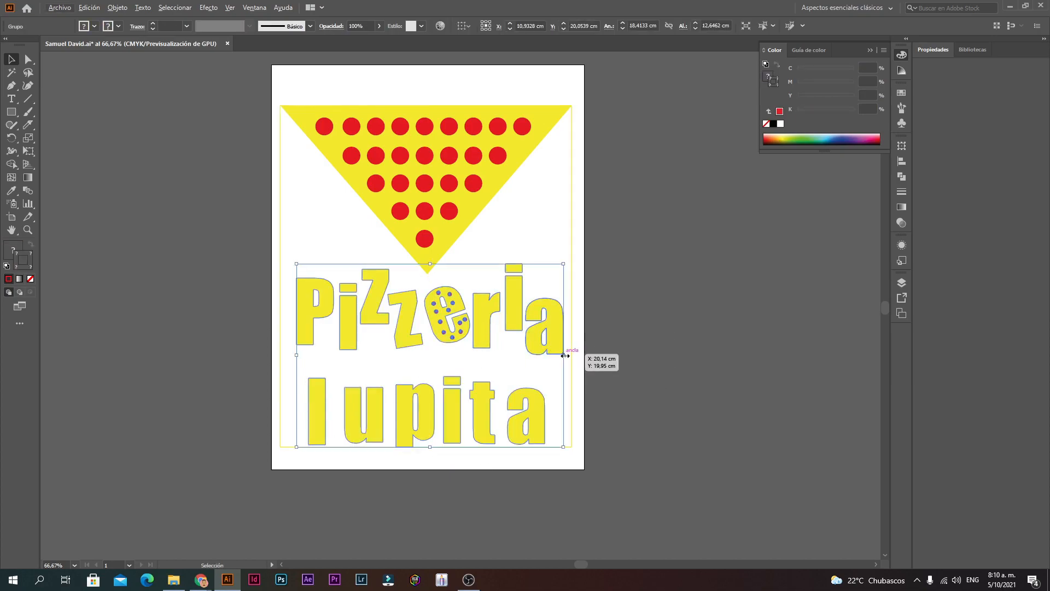
{"action": "left_click_drag", "start_coordinate": [566, 356], "coordinate": [573, 358]}
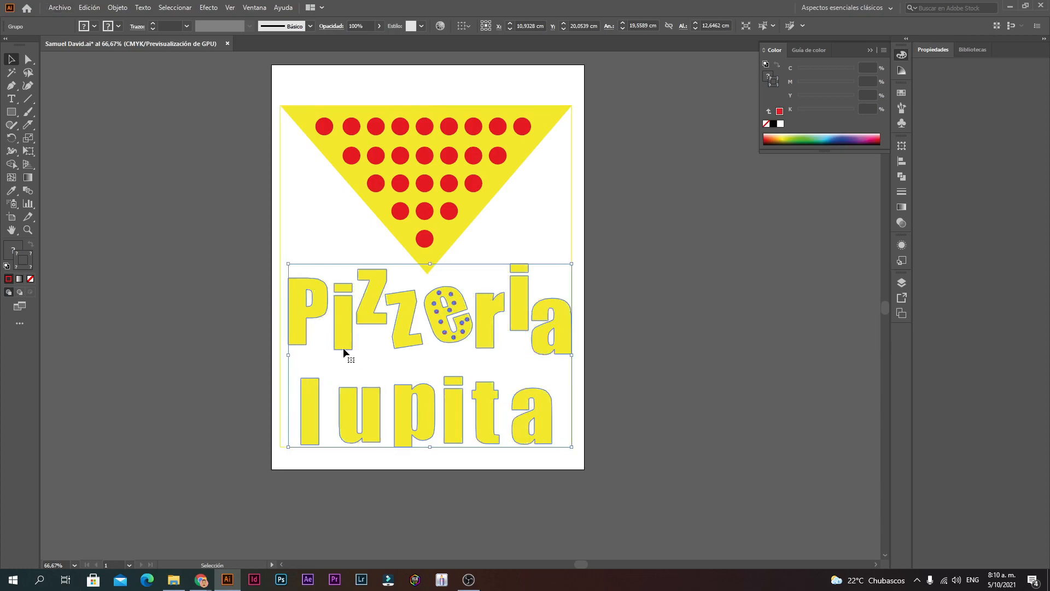
{"action": "left_click_drag", "start_coordinate": [289, 354], "coordinate": [281, 354]}
{"action": "left_click", "coordinate": [640, 323]}
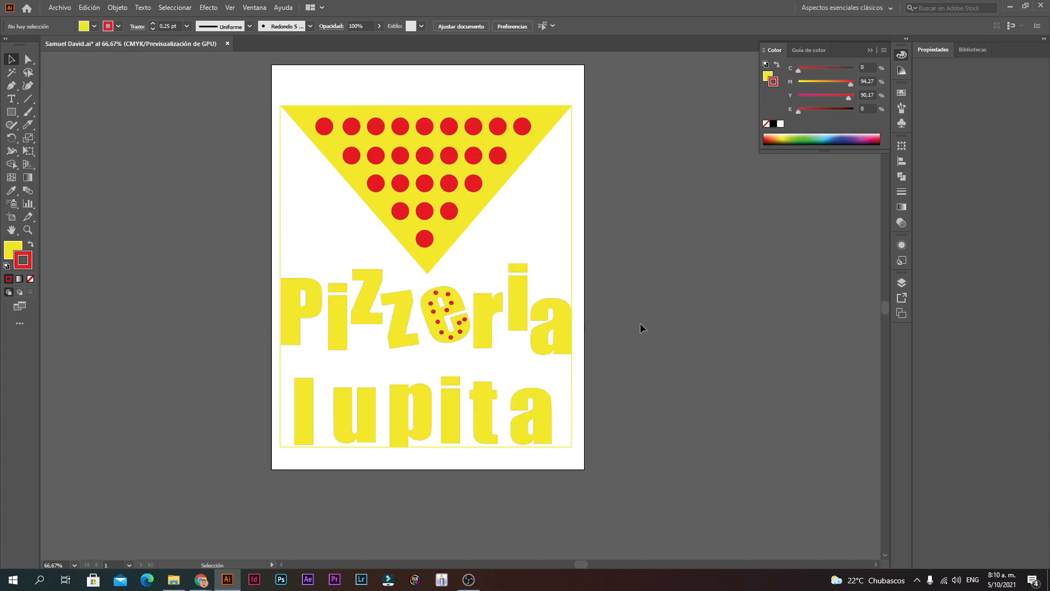
{"action": "key", "text": "space"}
{"action": "left_click_drag", "start_coordinate": [580, 342], "coordinate": [573, 363]}
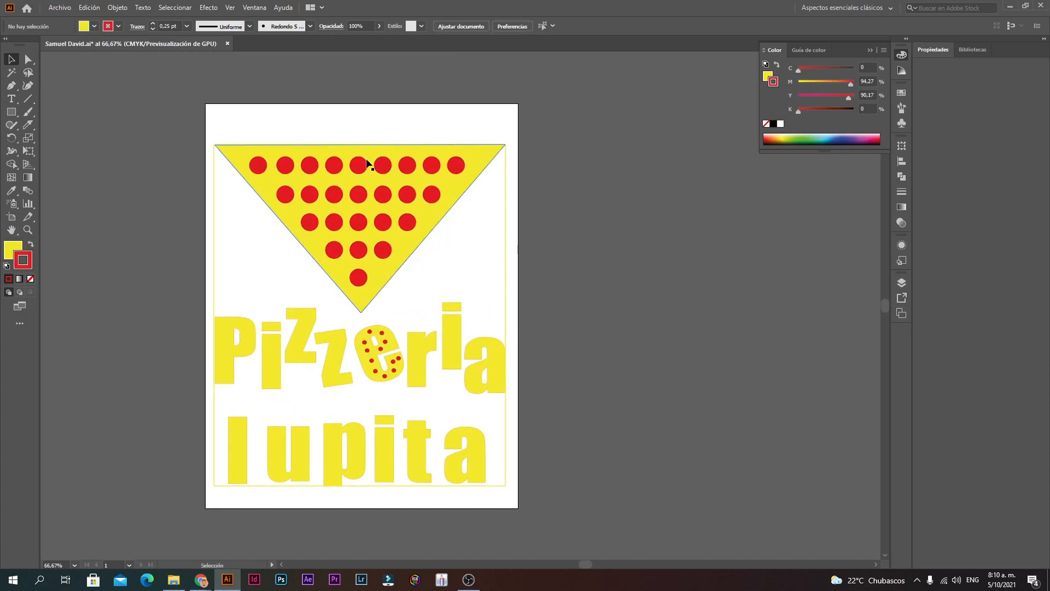
{"action": "left_click", "coordinate": [58, 7]}
Step: Scale all the artwork slightly taller, to about 20.76 × 24.26 cm
{"action": "left_click", "coordinate": [592, 167]}
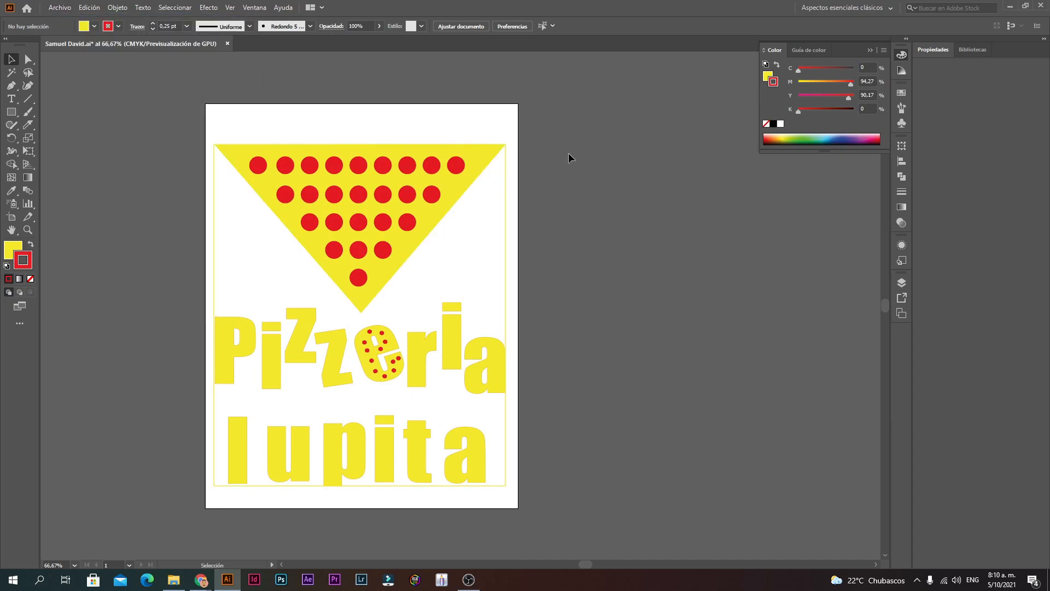
{"action": "left_click_drag", "start_coordinate": [165, 524], "coordinate": [509, 140]}
{"action": "left_click_drag", "start_coordinate": [362, 140], "coordinate": [361, 133]}
Step: Open the Tarjeta de Presentacion folder inside Curso in File Explorer, then return to Illustrator
{"action": "left_click", "coordinate": [180, 581]}
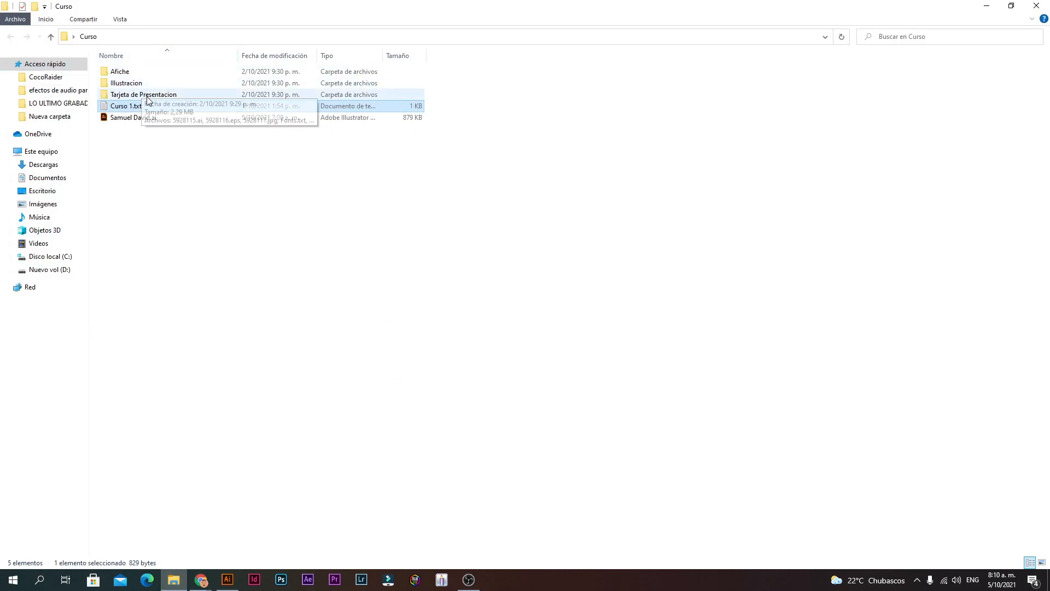
{"action": "left_click", "coordinate": [147, 97]}
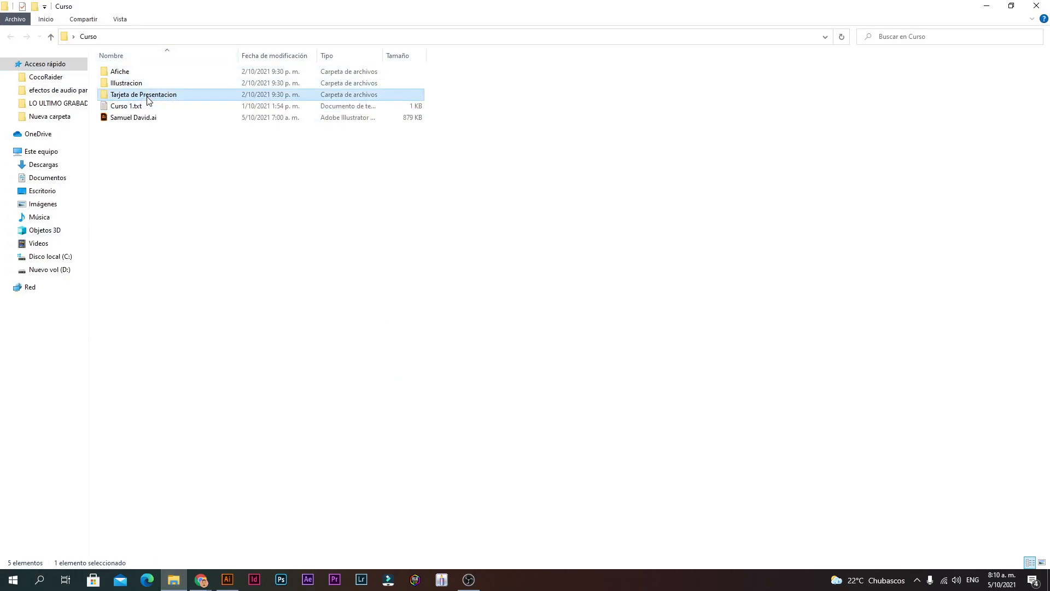
{"action": "double_click", "coordinate": [147, 98]}
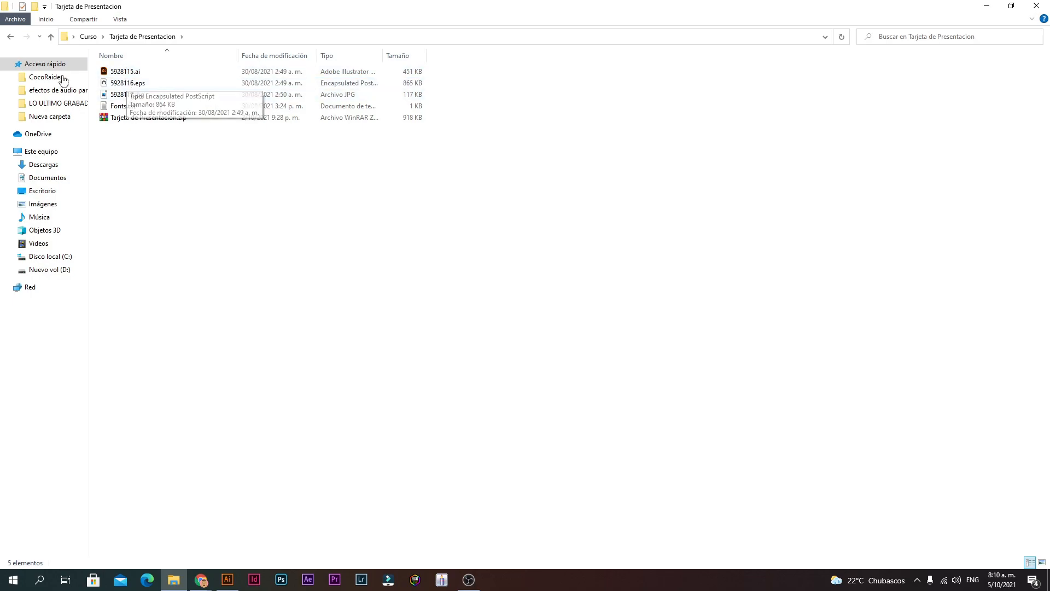
{"action": "left_click", "coordinate": [9, 36]}
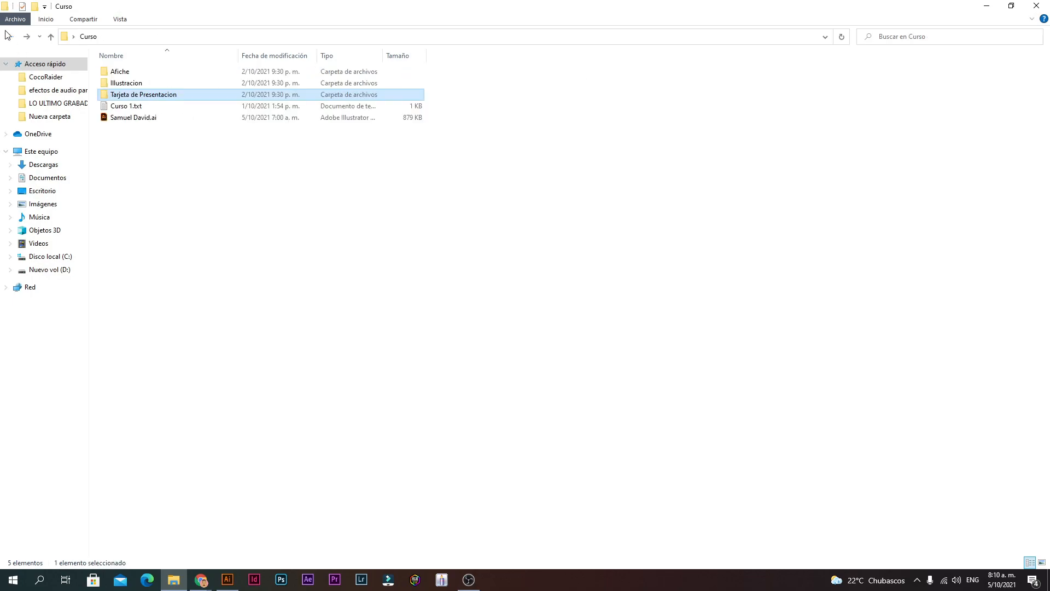
{"action": "double_click", "coordinate": [140, 97]}
{"action": "left_click", "coordinate": [227, 580]}
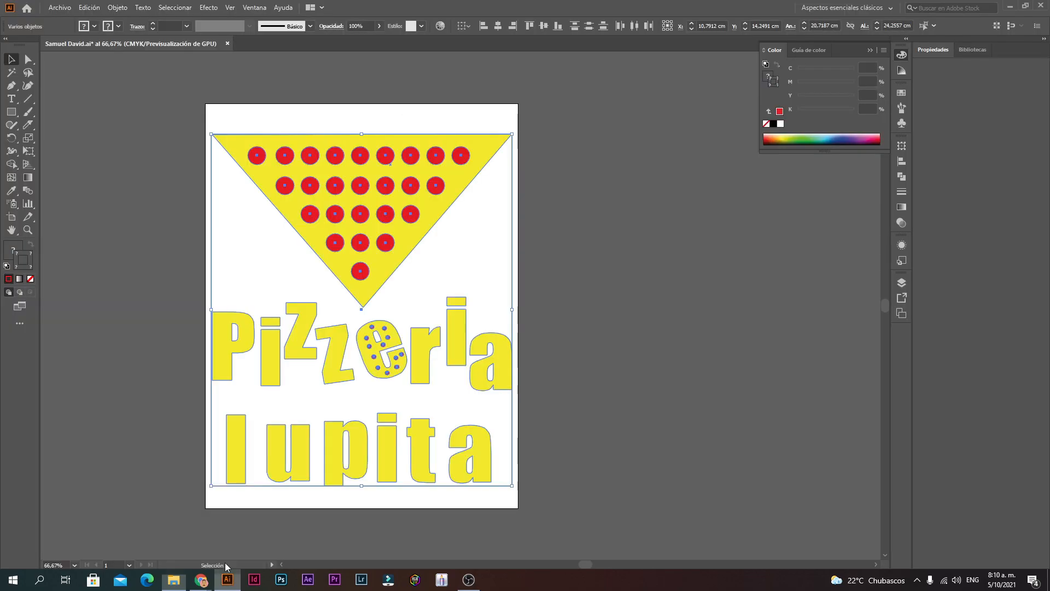
Step: Start a new document, look over the Imprimir presets, then cancel with Cerrar
{"action": "left_click", "coordinate": [64, 5]}
{"action": "left_click", "coordinate": [68, 20]}
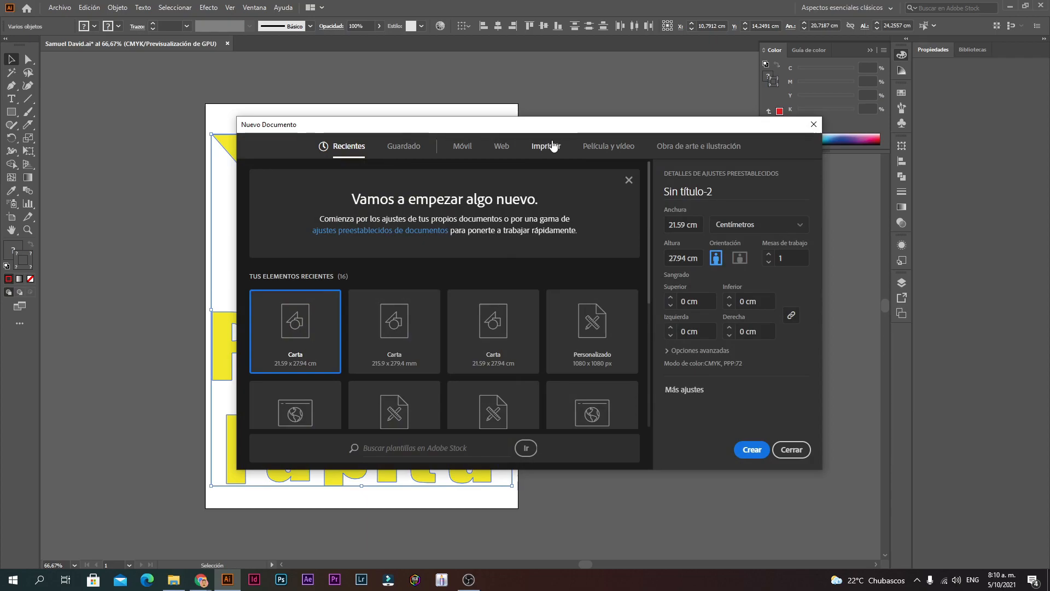
{"action": "left_click", "coordinate": [547, 145]}
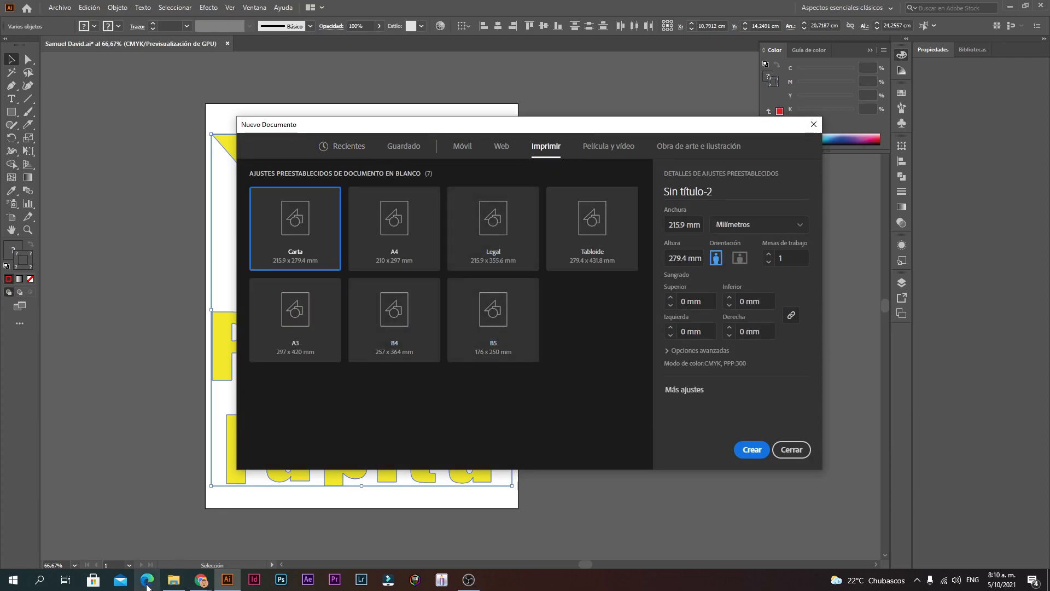
{"action": "left_click", "coordinate": [173, 580]}
{"action": "key", "text": "alt+Tab"}
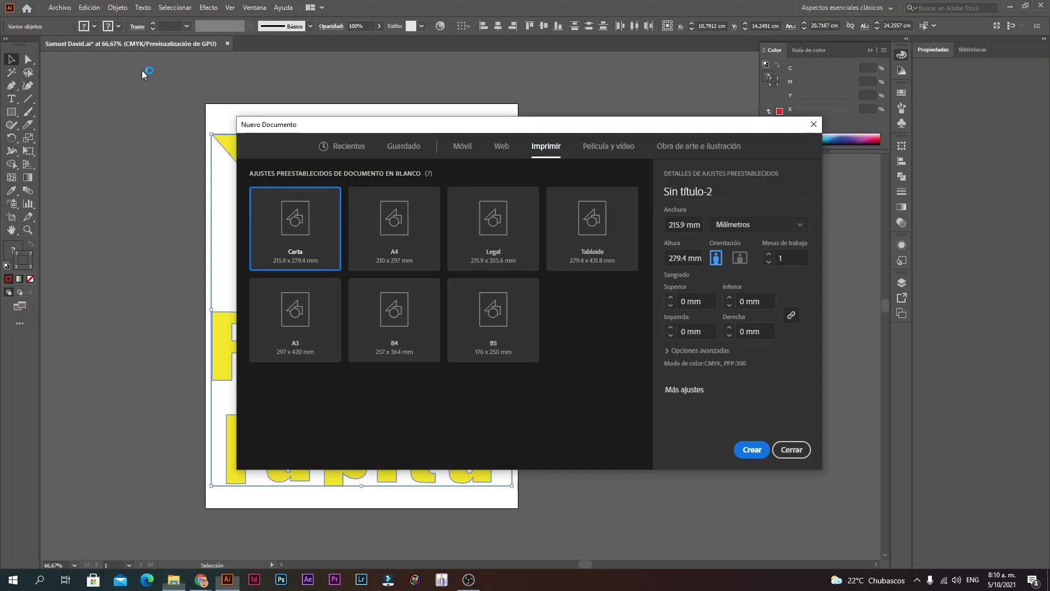
{"action": "left_click", "coordinate": [791, 451]}
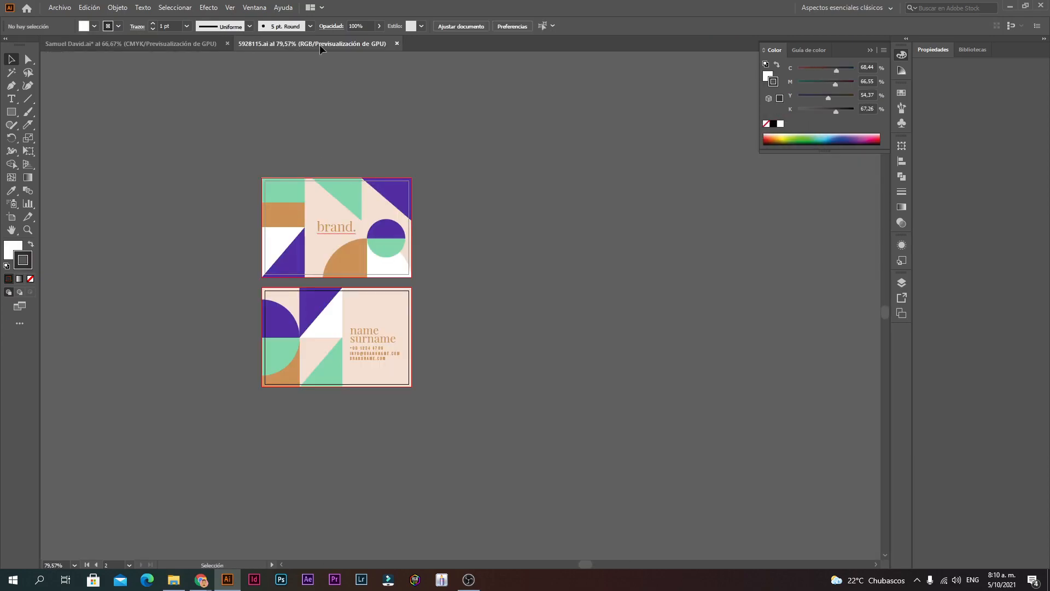
{"action": "left_click", "coordinate": [10, 217]}
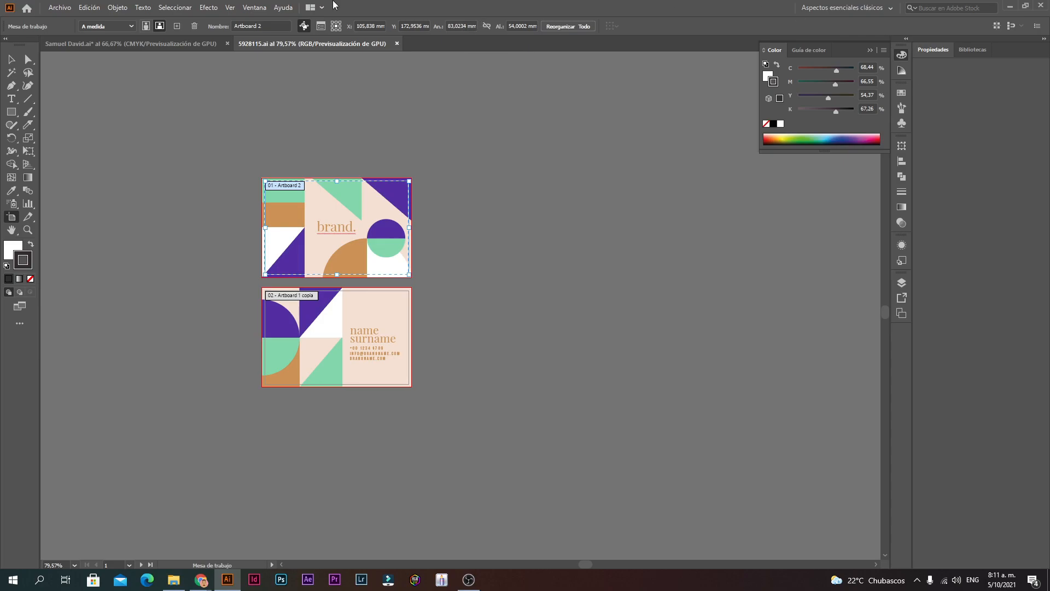
{"action": "left_click", "coordinate": [58, 7]}
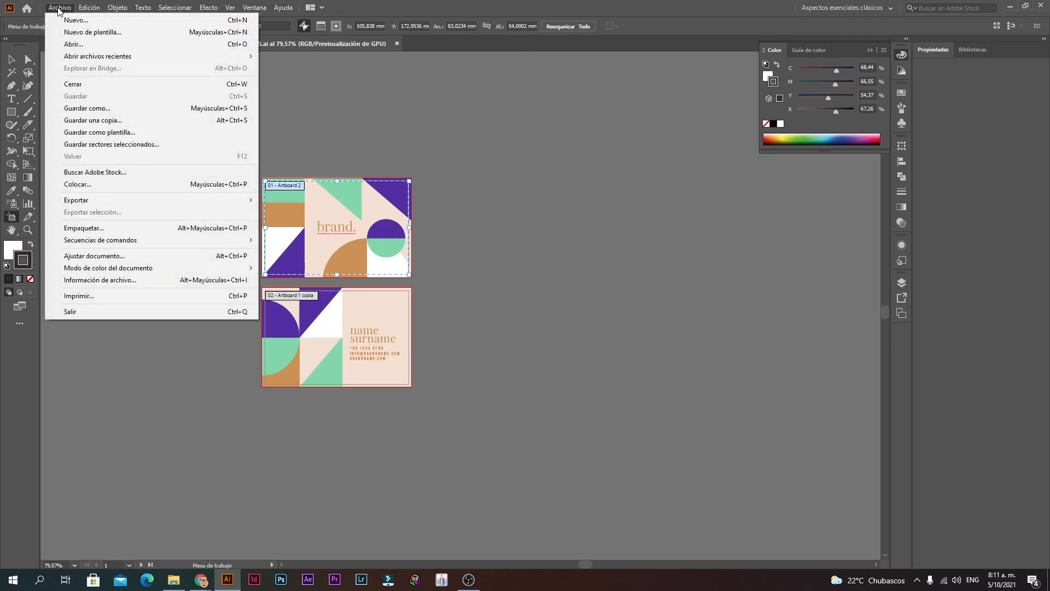
{"action": "left_click", "coordinate": [55, 45]}
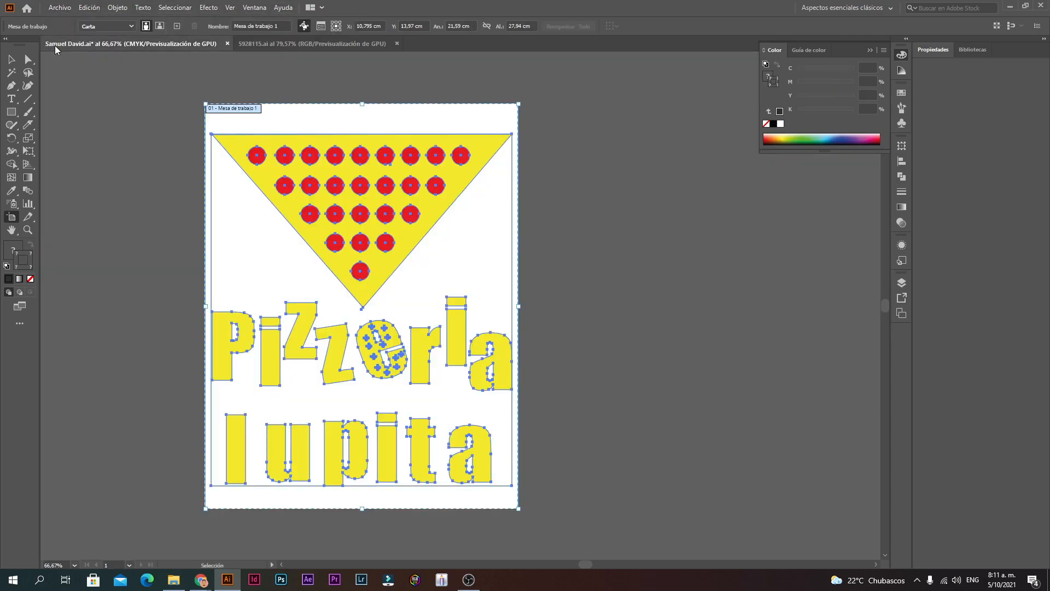
Step: Delete the thin yellow border rectangle that frames the pizza slice and lettering
{"action": "left_click", "coordinate": [59, 11]}
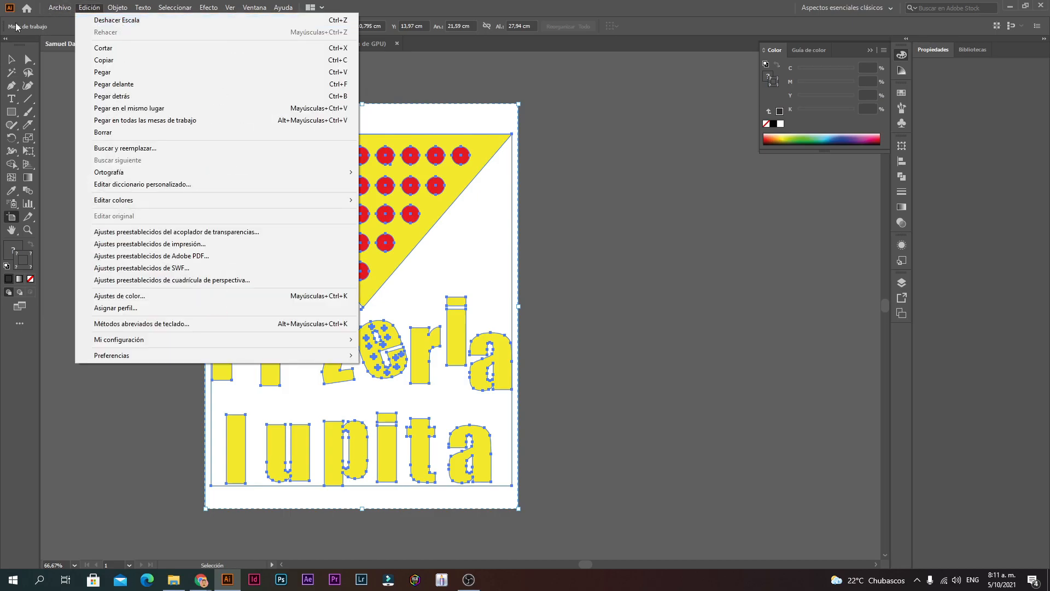
{"action": "left_click", "coordinate": [12, 61]}
{"action": "left_click", "coordinate": [209, 88]}
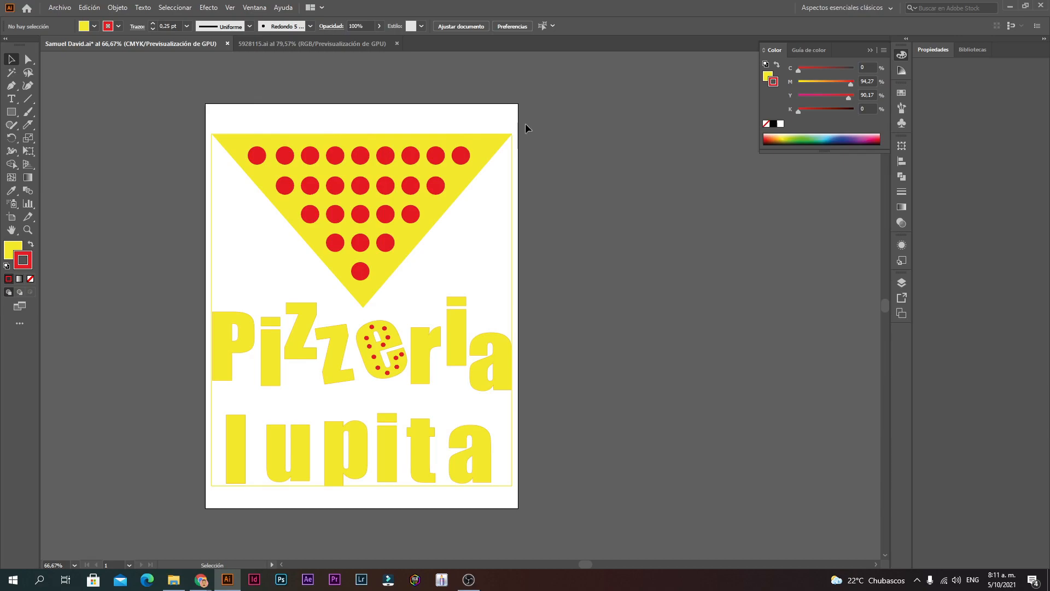
{"action": "left_click_drag", "start_coordinate": [525, 125], "coordinate": [207, 502]}
{"action": "left_click", "coordinate": [513, 246]}
{"action": "key", "text": "Delete"}
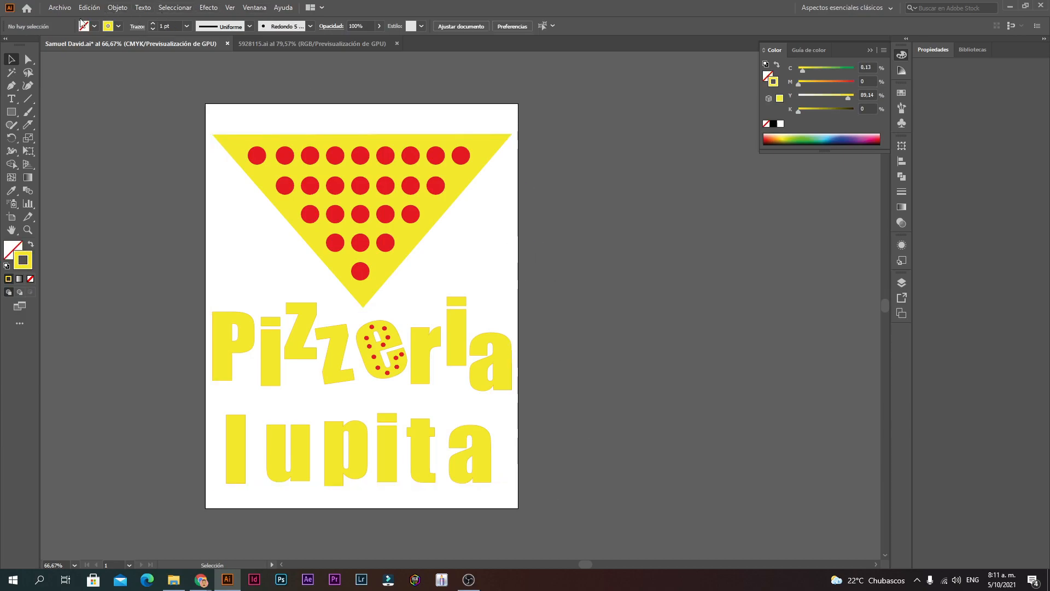
{"action": "left_click", "coordinate": [60, 6]}
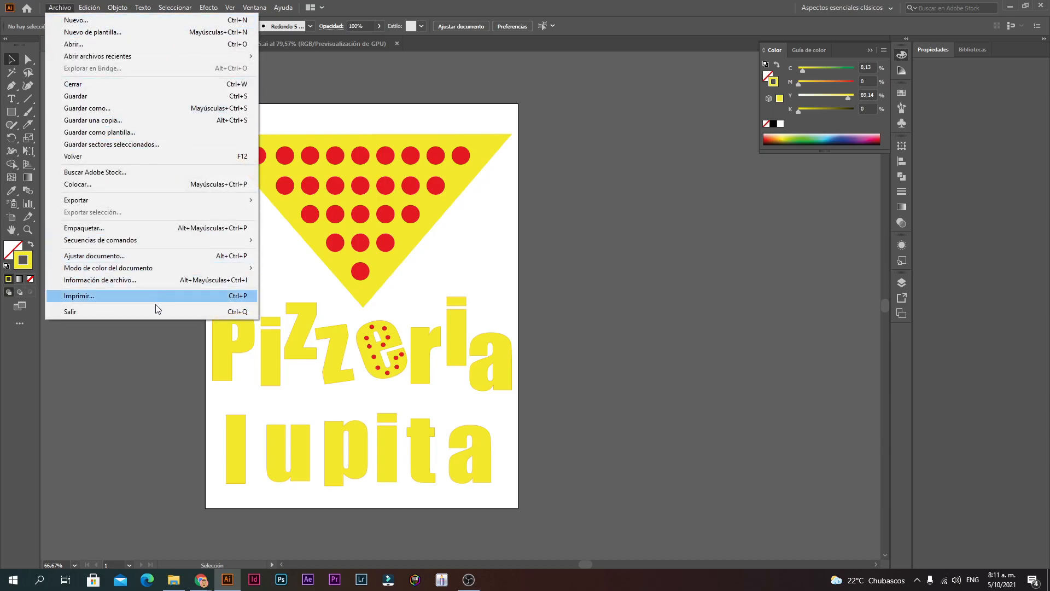
Step: Change the document units to Píxeles in Ajustar documento
{"action": "left_click", "coordinate": [138, 260]}
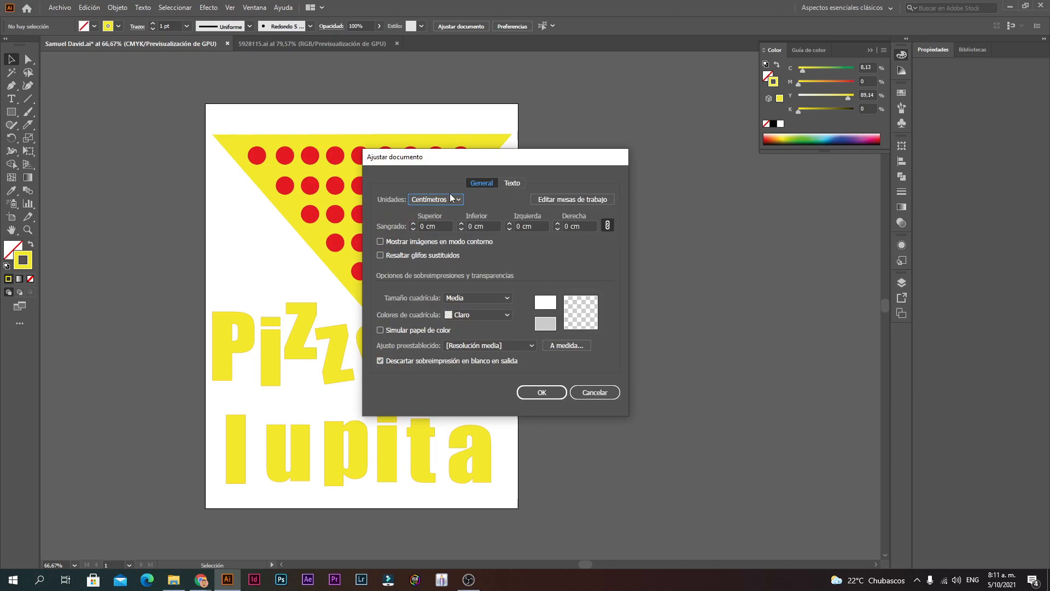
{"action": "left_click", "coordinate": [441, 201]}
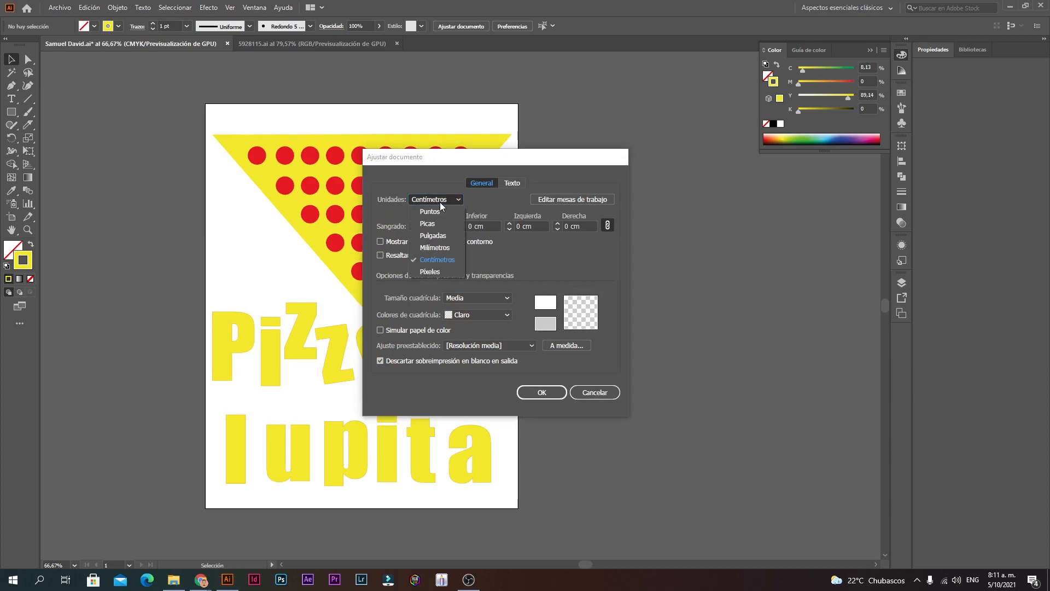
{"action": "left_click", "coordinate": [442, 271]}
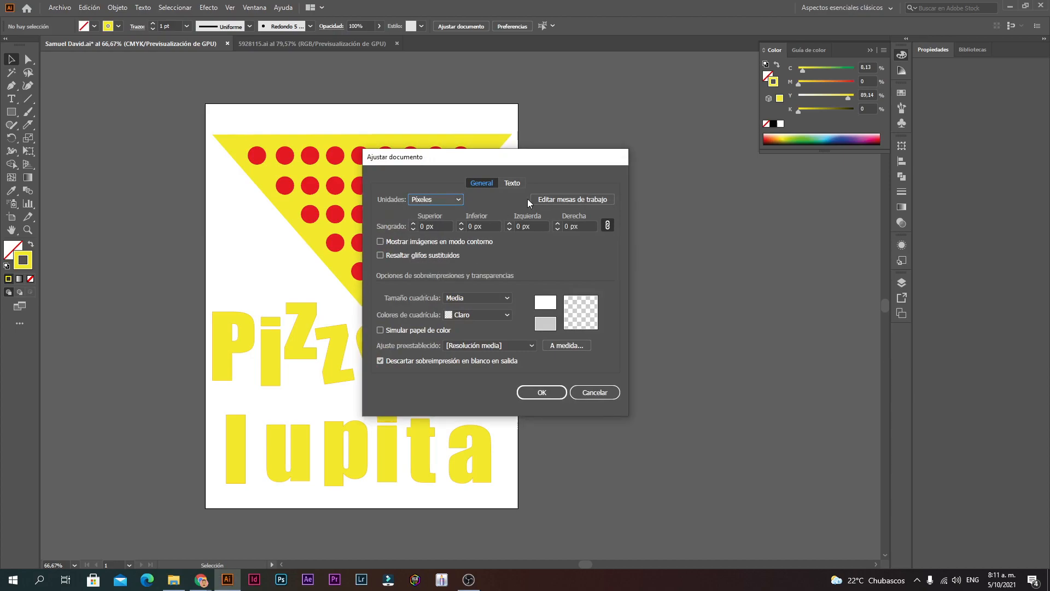
{"action": "left_click", "coordinate": [542, 392]}
{"action": "left_click", "coordinate": [62, 8]}
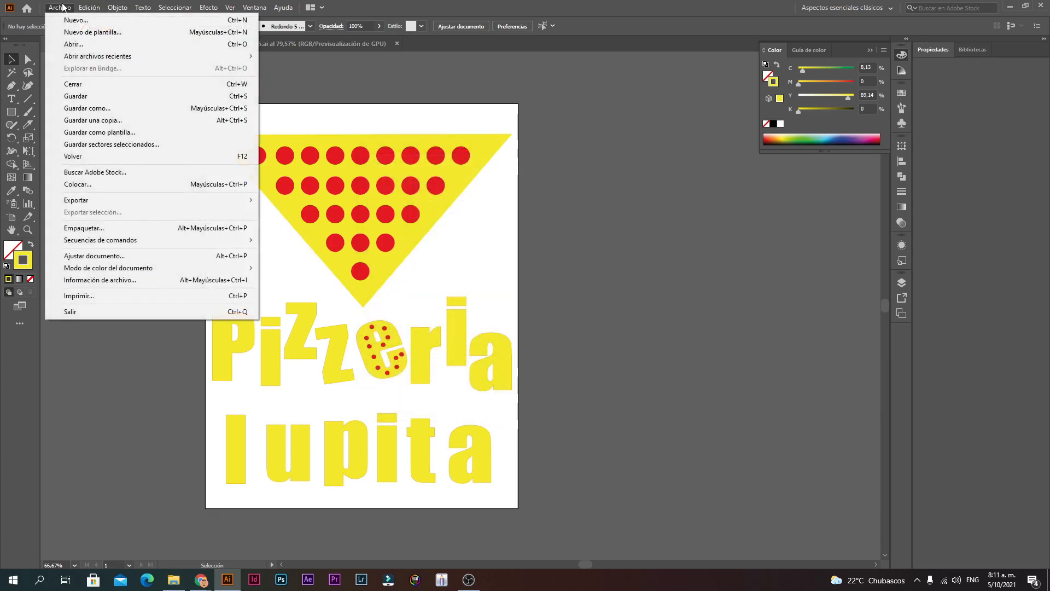
{"action": "left_click", "coordinate": [89, 256]}
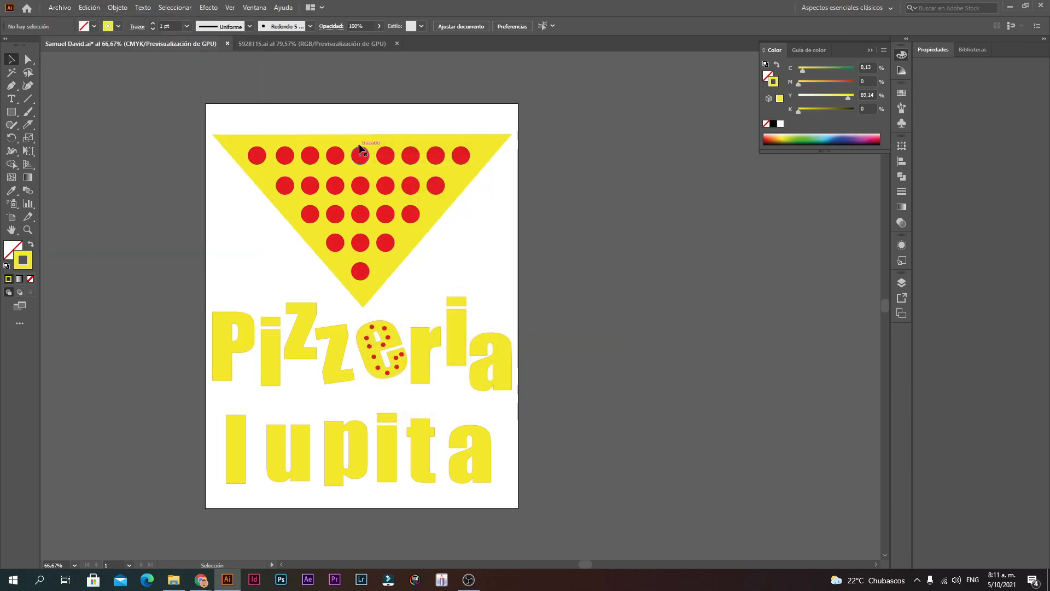
Step: Switch the document colour mode from CMYK to Color RGB
{"action": "left_click", "coordinate": [60, 7]}
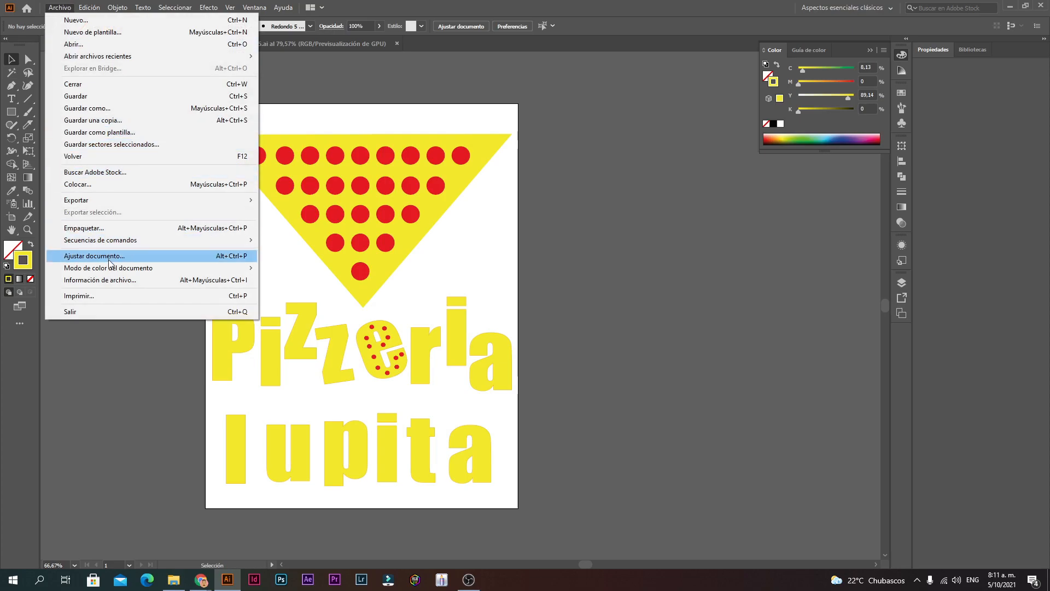
{"action": "mouse_move", "coordinate": [116, 273]}
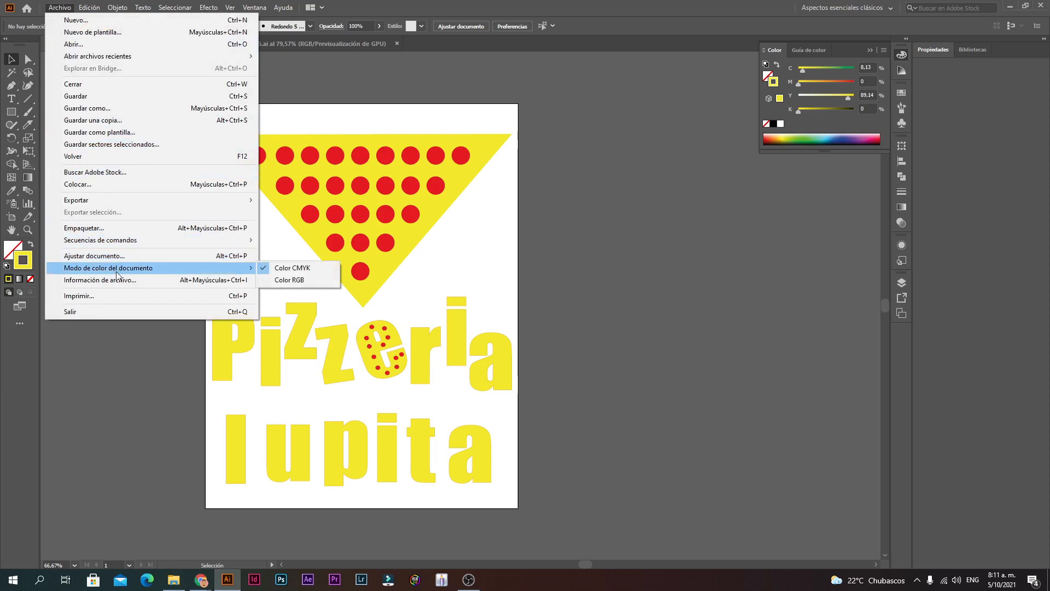
{"action": "left_click", "coordinate": [291, 280]}
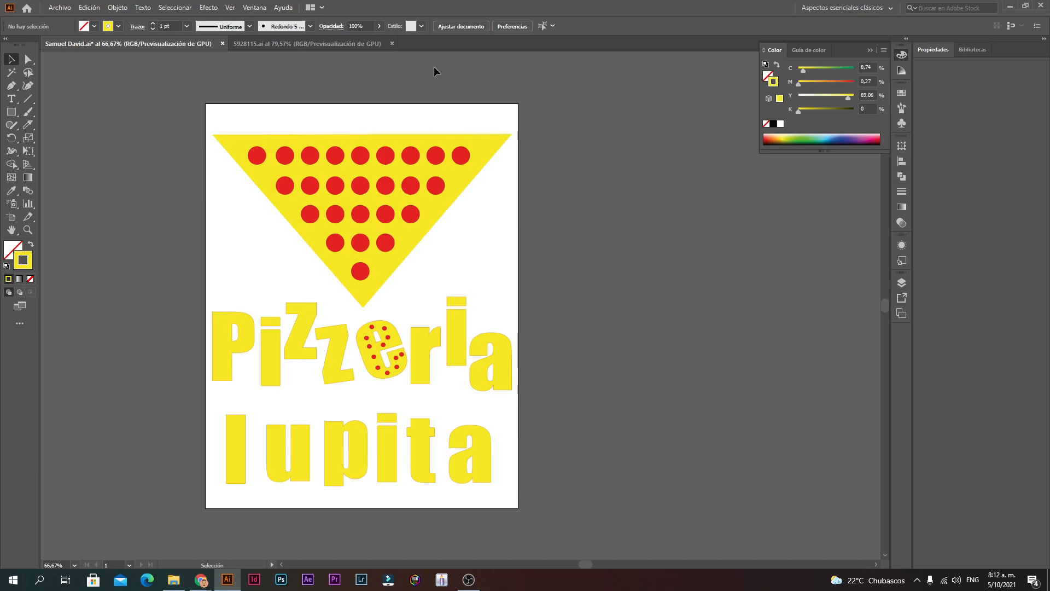
{"action": "left_click", "coordinate": [60, 8]}
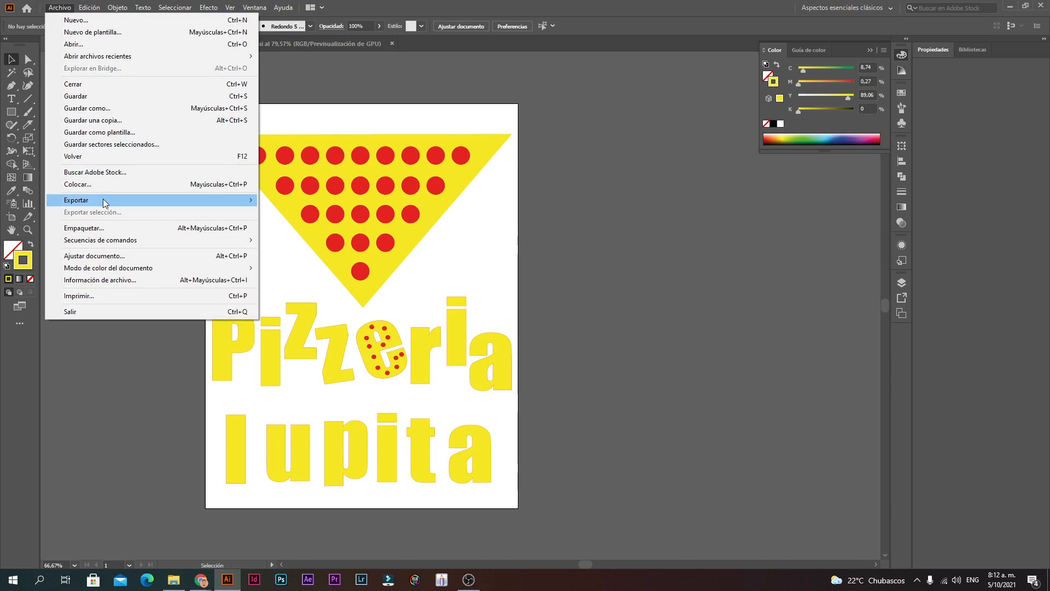
{"action": "mouse_move", "coordinate": [105, 202]}
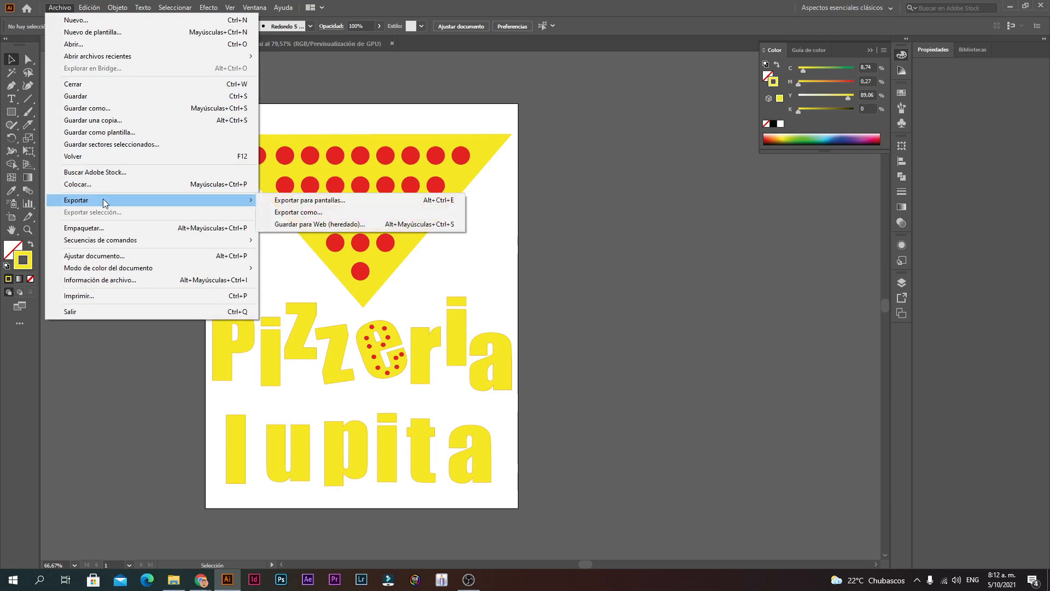
{"action": "left_click", "coordinate": [298, 213]}
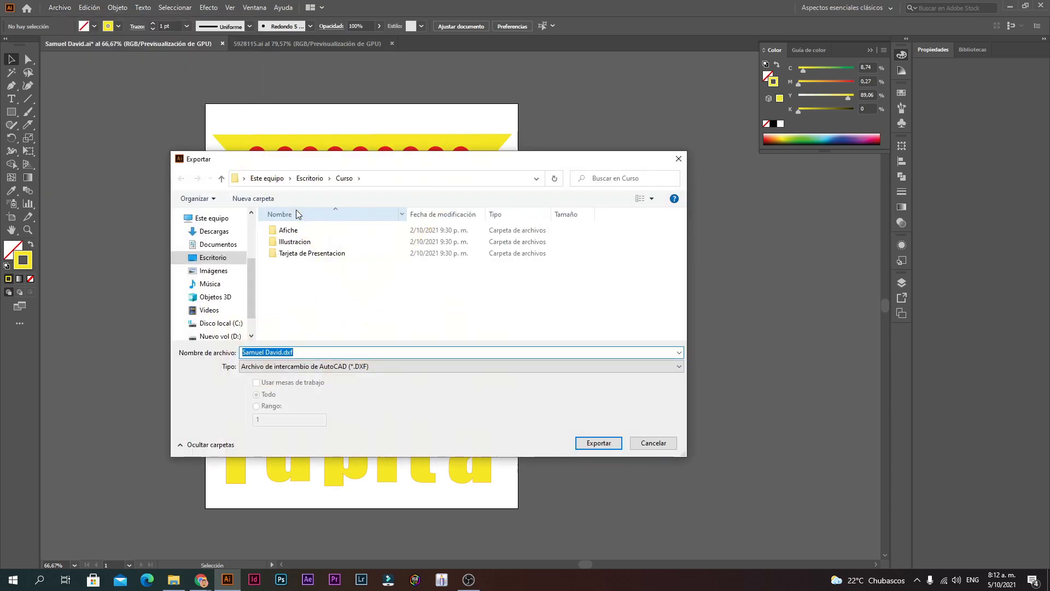
{"action": "left_click", "coordinate": [318, 366]}
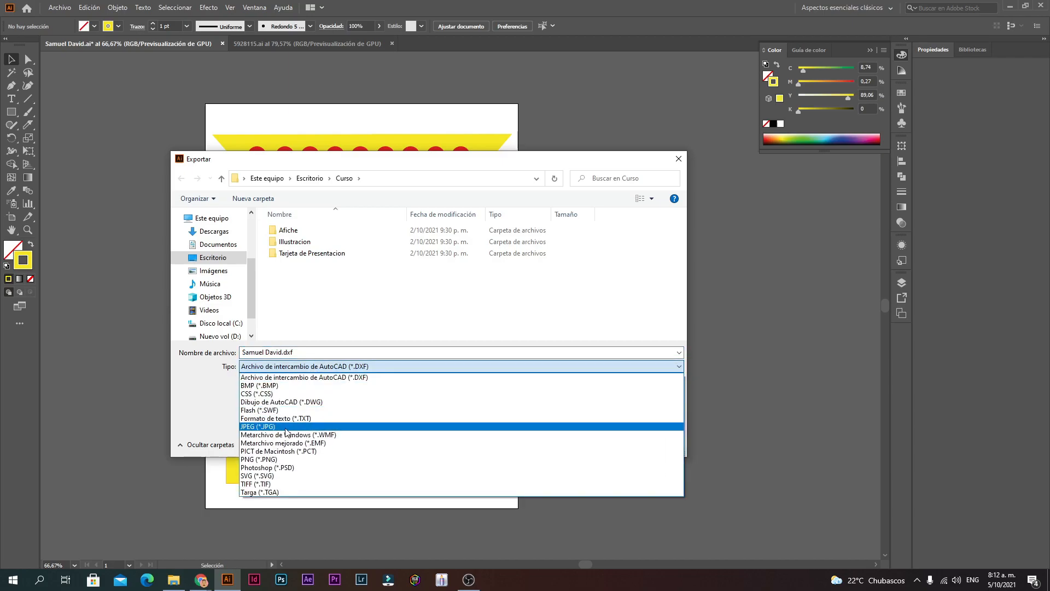
{"action": "left_click", "coordinate": [274, 377]}
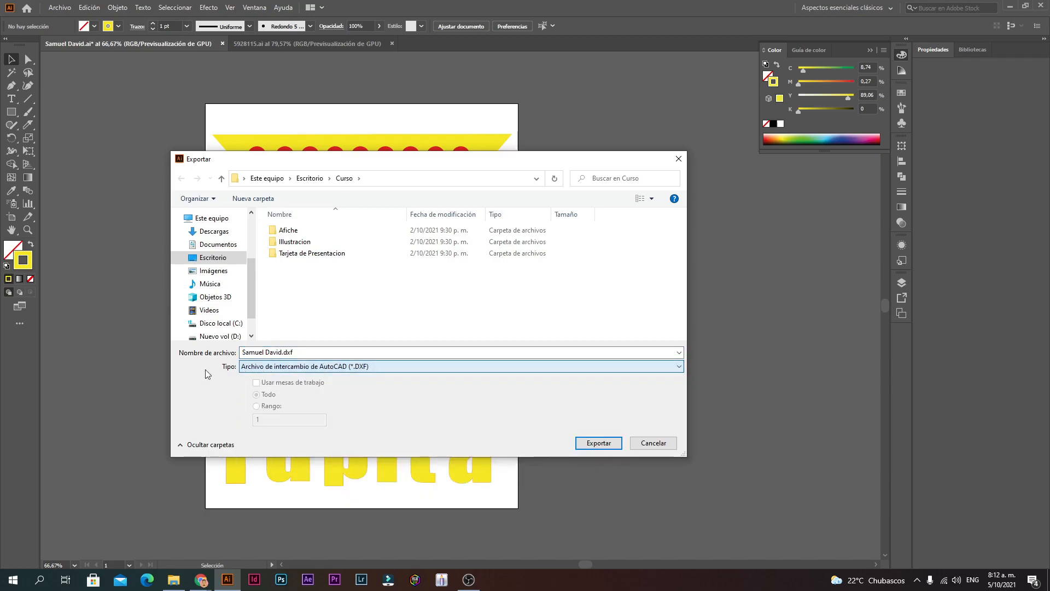
{"action": "left_click", "coordinate": [264, 368]}
{"action": "left_click", "coordinate": [260, 427]}
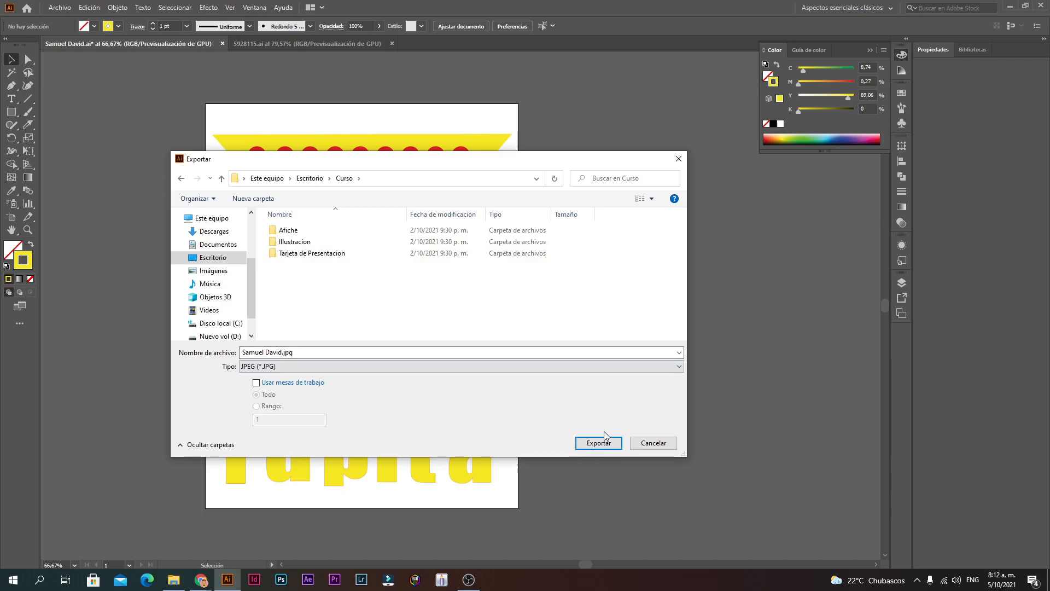
{"action": "left_click", "coordinate": [270, 352]}
{"action": "left_click", "coordinate": [278, 352]}
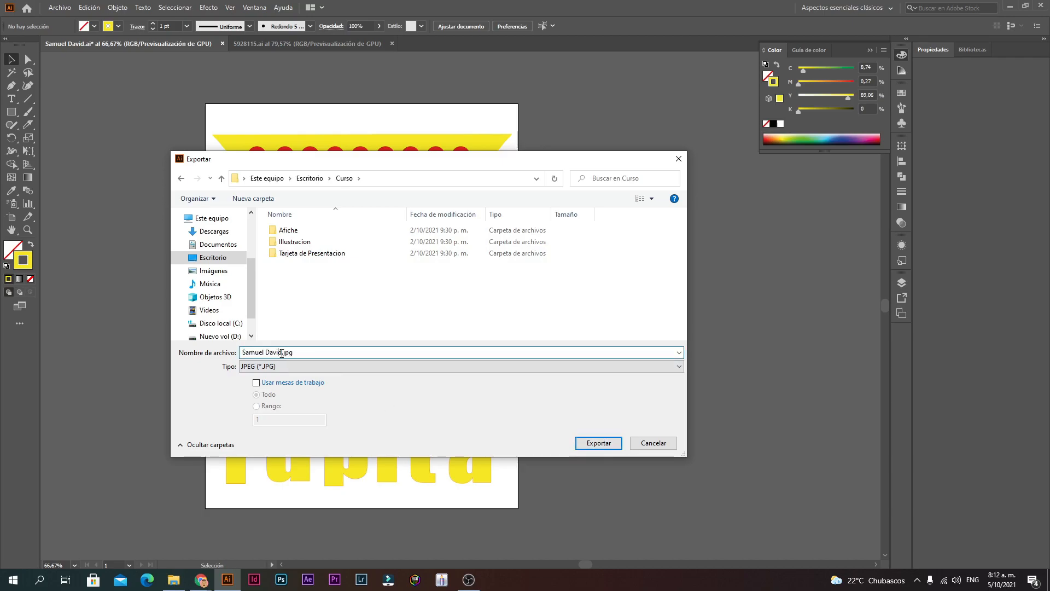
{"action": "left_click", "coordinate": [591, 445]}
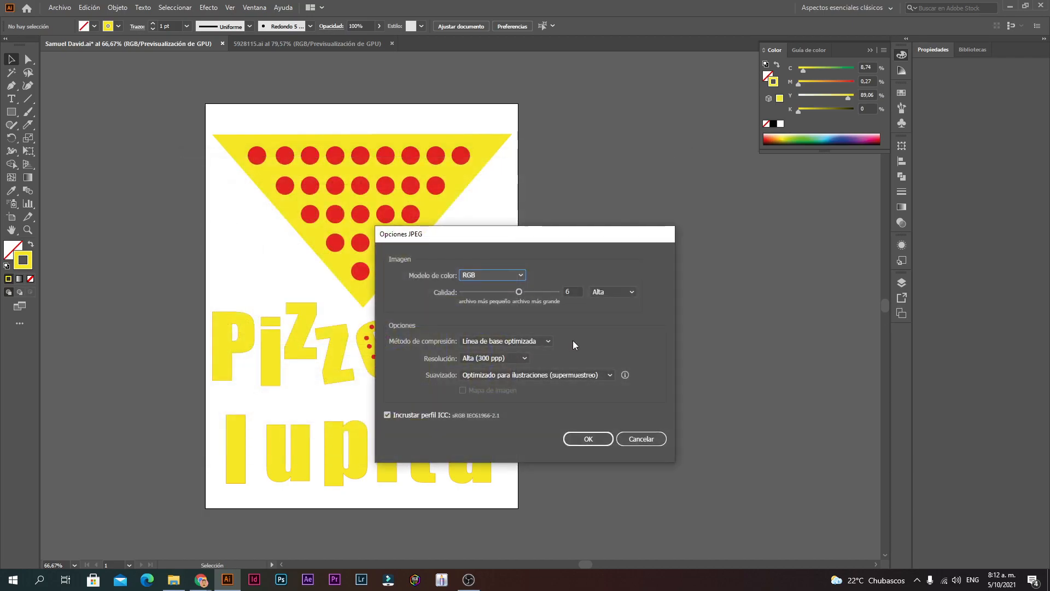
Step: Keep RGB and Alta (300 ppp) in JPEG Options and write the file
{"action": "left_click", "coordinate": [477, 356]}
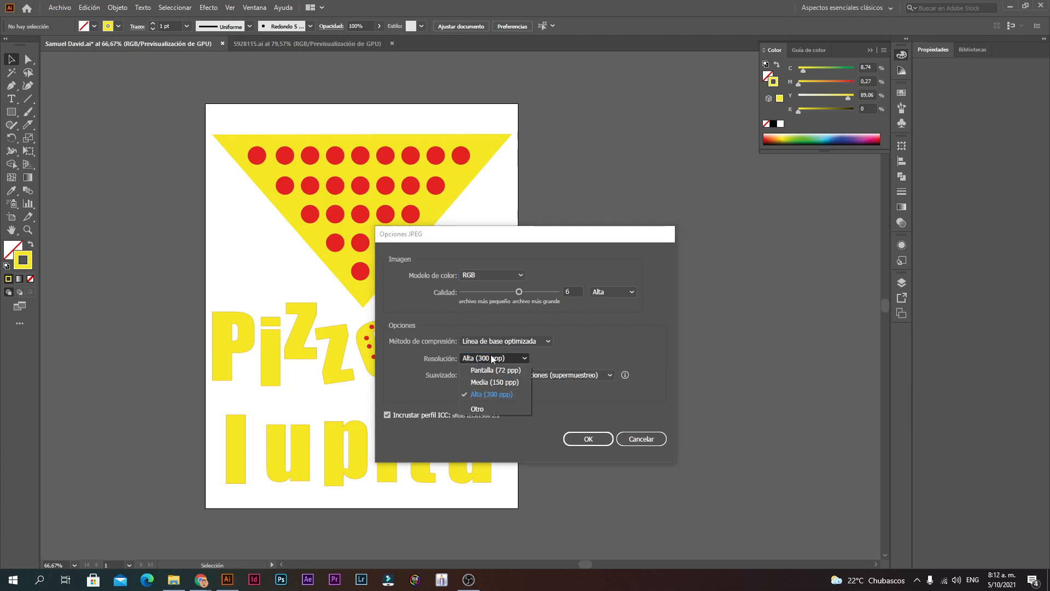
{"action": "left_click", "coordinate": [491, 354]}
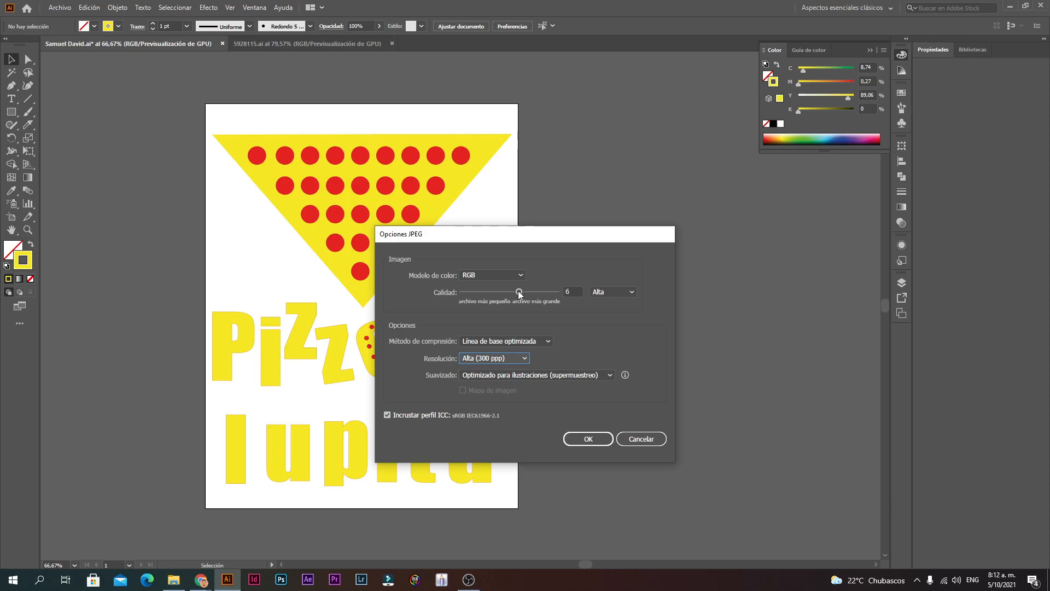
{"action": "left_click", "coordinate": [506, 358]}
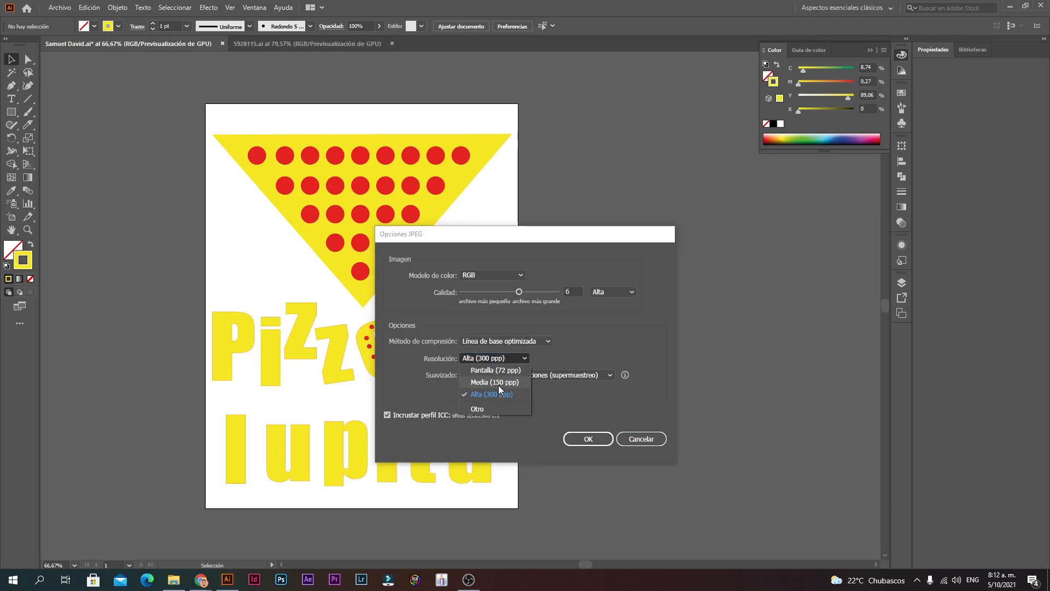
{"action": "left_click", "coordinate": [527, 317]}
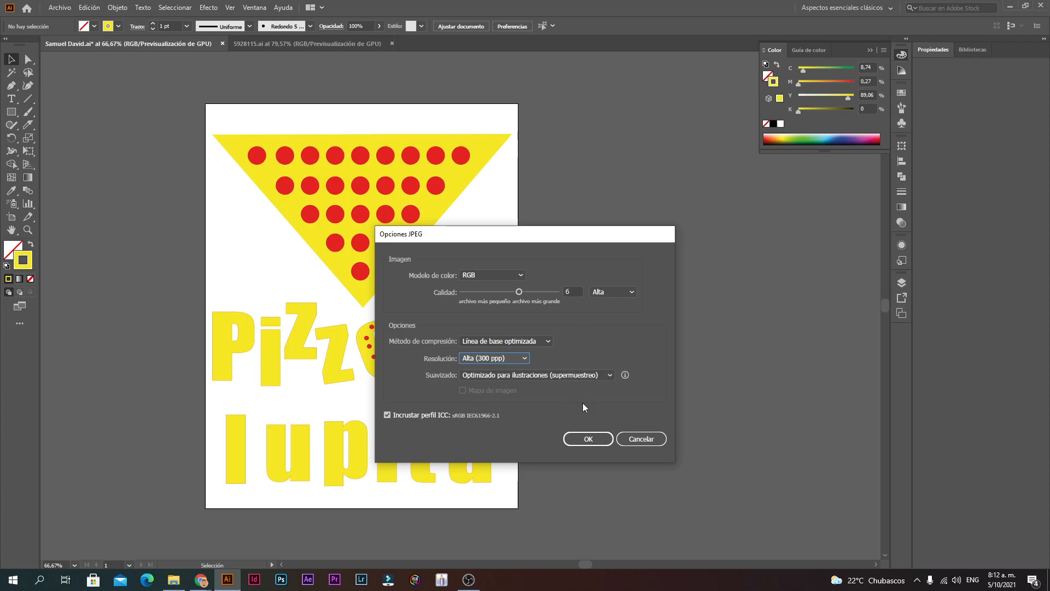
{"action": "left_click", "coordinate": [588, 438]}
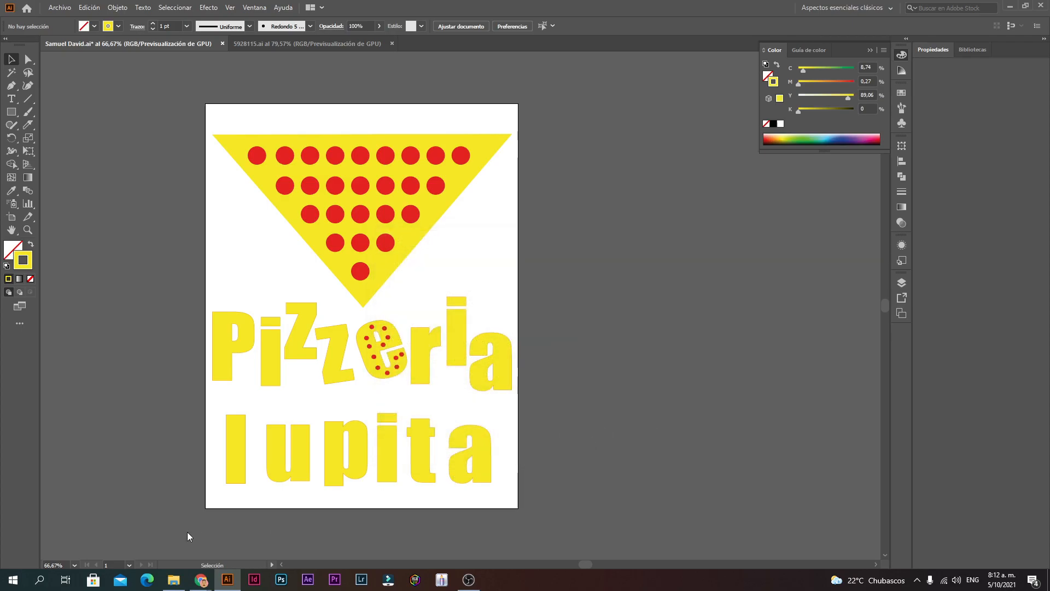
{"action": "left_click", "coordinate": [183, 584]}
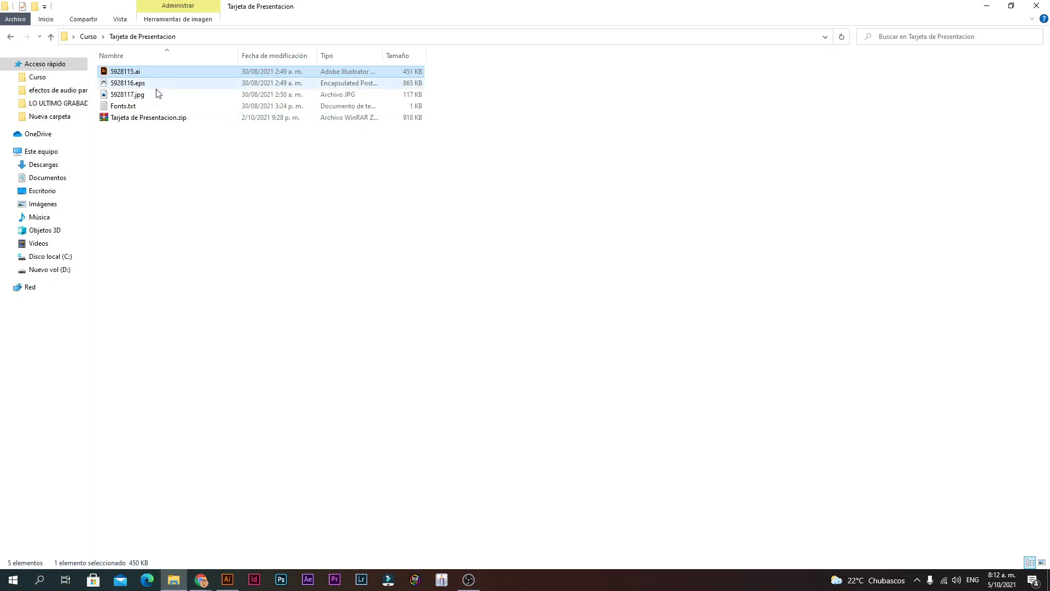
{"action": "left_click", "coordinate": [85, 38]}
{"action": "double_click", "coordinate": [136, 131]}
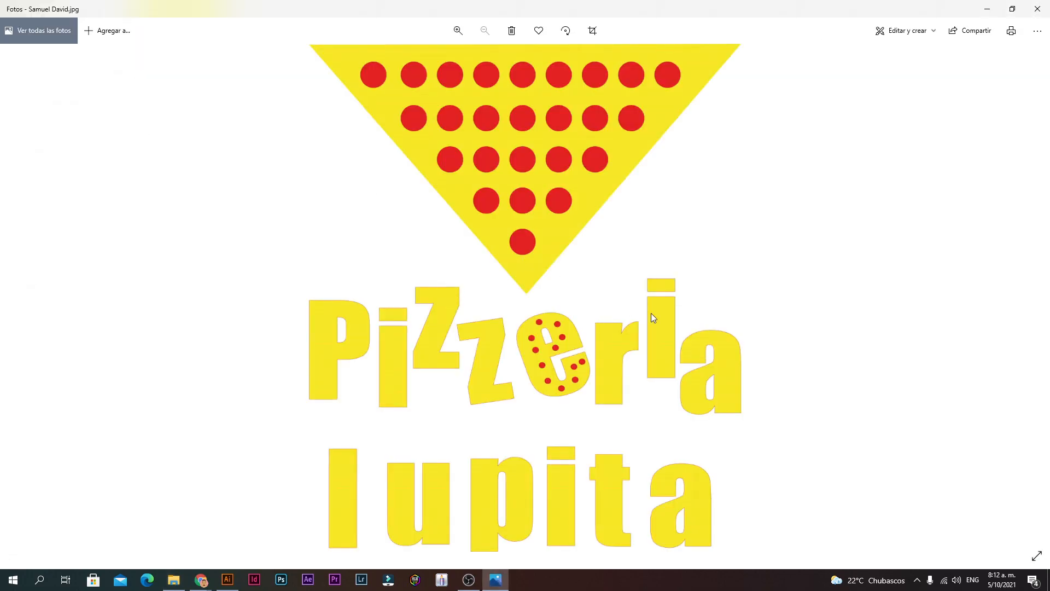
{"action": "scroll", "coordinate": [548, 349], "scroll_direction": "up", "scroll_amount": 3}
{"action": "scroll", "coordinate": [544, 353], "scroll_direction": "down", "scroll_amount": 3}
{"action": "left_click", "coordinate": [221, 583]}
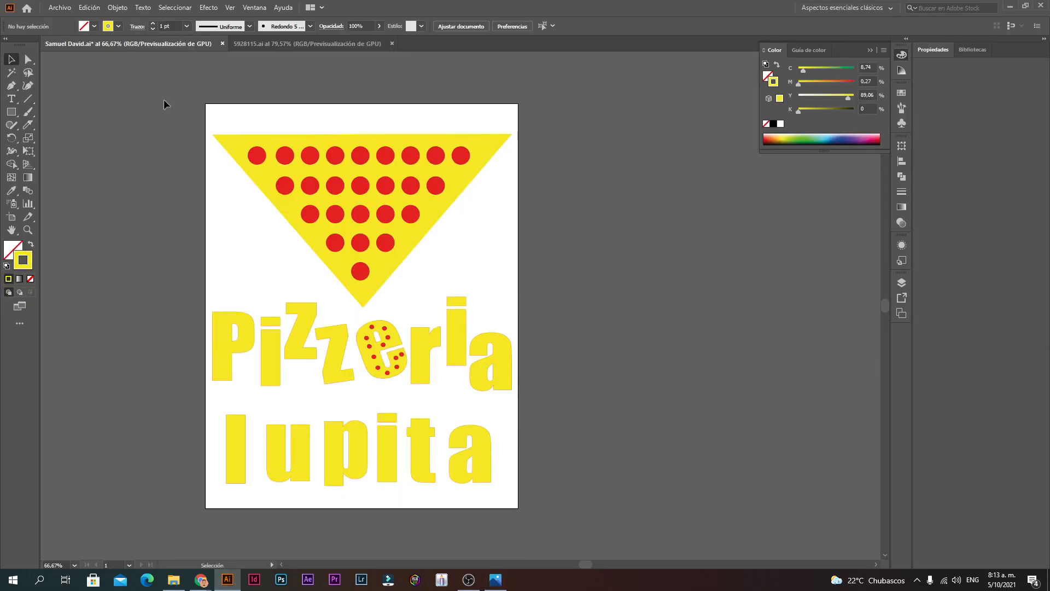
Step: Set the document colour mode back to CMYK Color and check a red circle's colour
{"action": "left_click", "coordinate": [60, 9]}
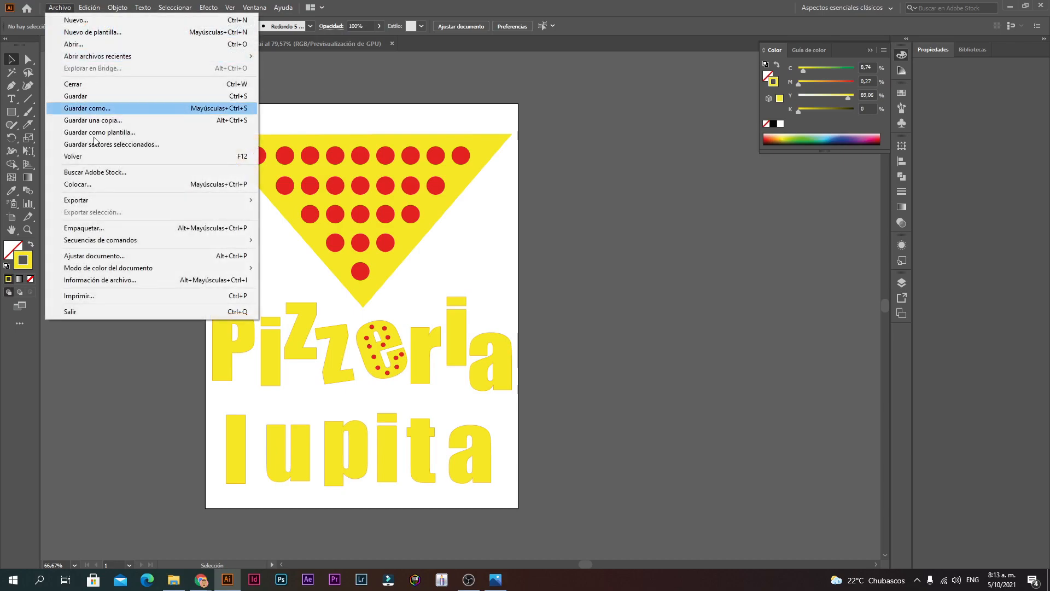
{"action": "mouse_move", "coordinate": [101, 268]}
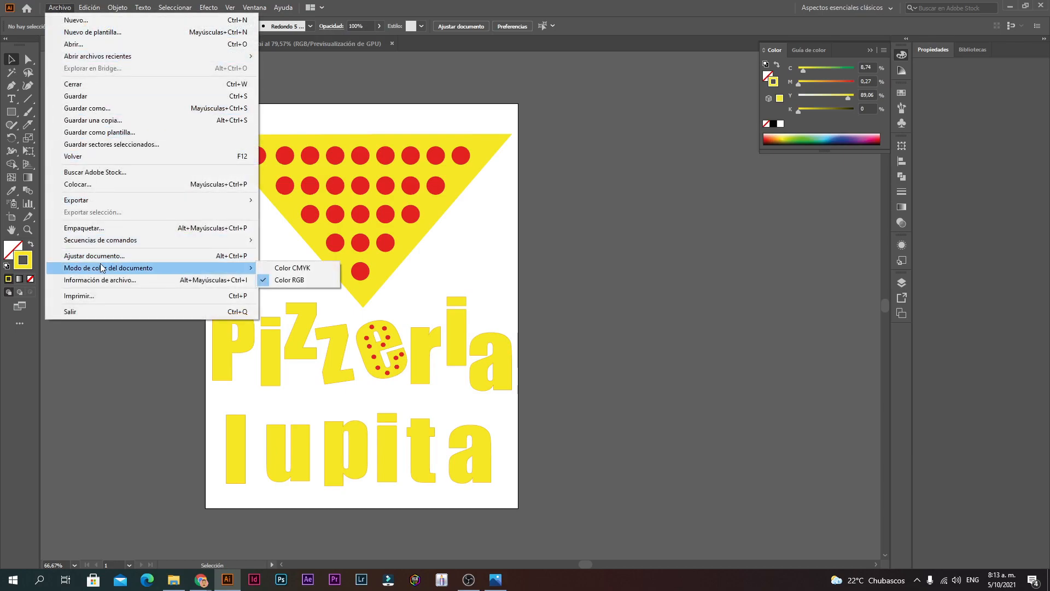
{"action": "left_click", "coordinate": [296, 268]}
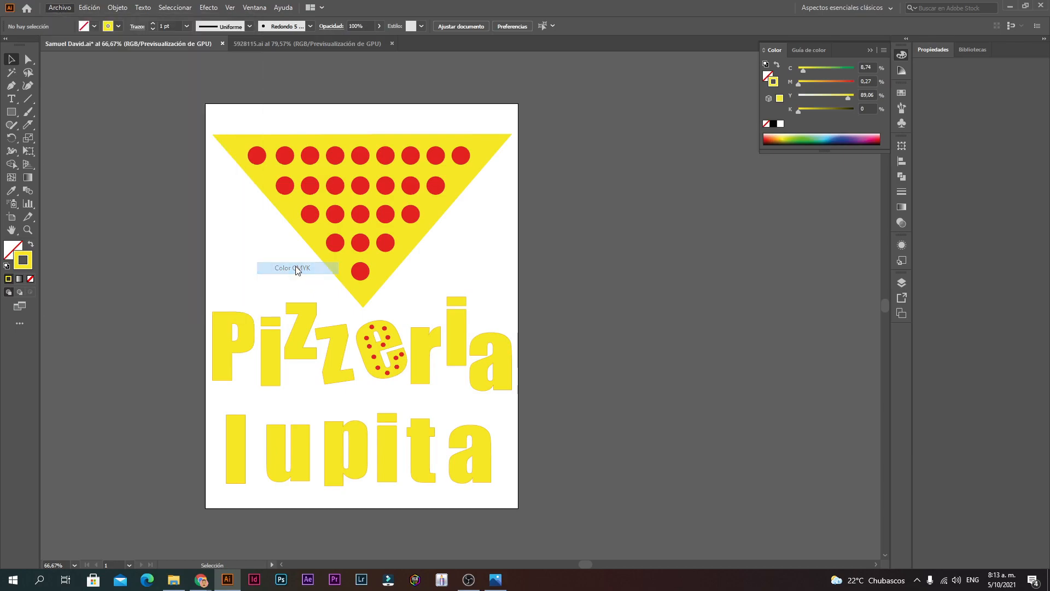
{"action": "left_click", "coordinate": [385, 247]}
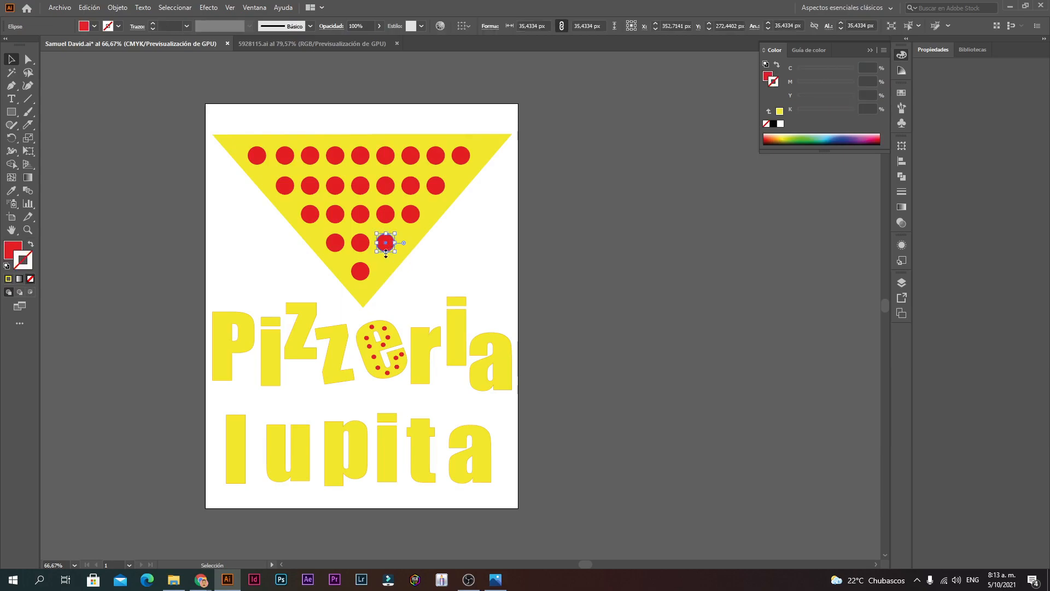
{"action": "left_click", "coordinate": [545, 290]}
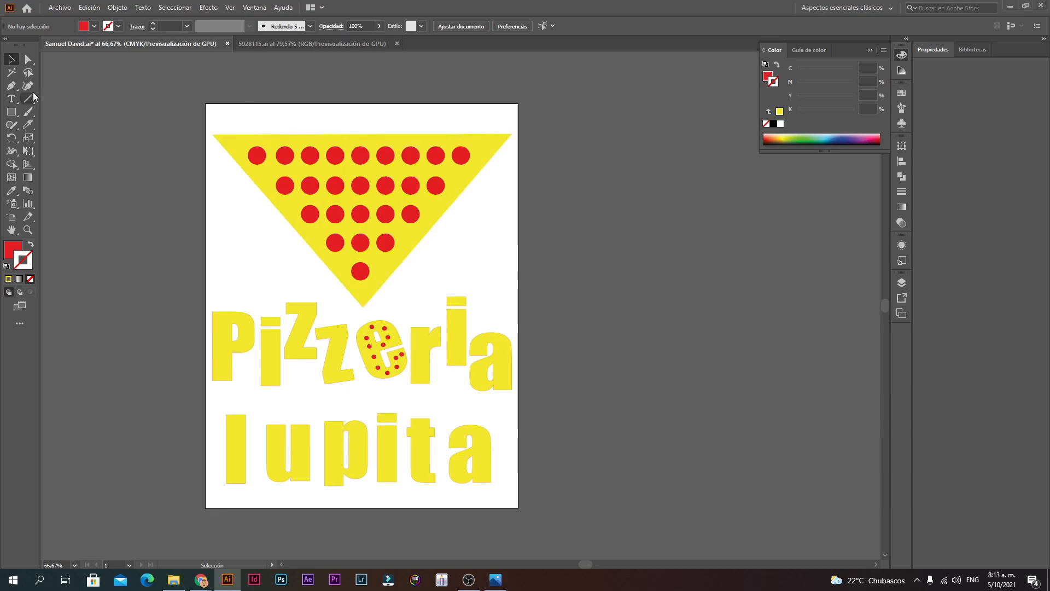
Step: Draw a small square right of the artboard and fill it RGB red with R at 255
{"action": "left_click", "coordinate": [12, 112]}
{"action": "left_click_drag", "start_coordinate": [583, 266], "coordinate": [635, 234]}
{"action": "left_click", "coordinate": [884, 50]}
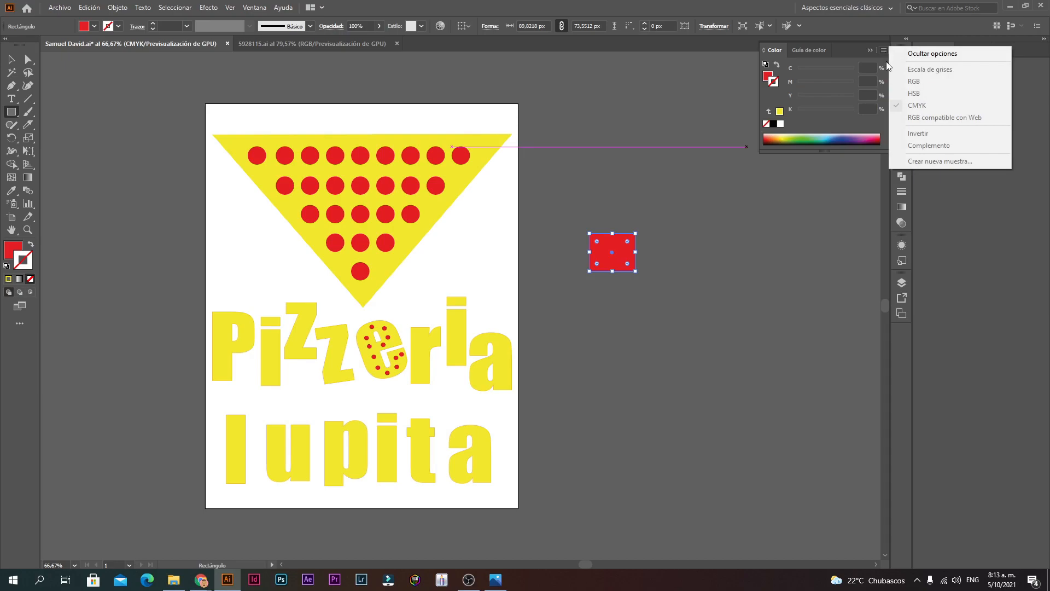
{"action": "left_click", "coordinate": [11, 58]}
{"action": "double_click", "coordinate": [13, 249]}
{"action": "left_click", "coordinate": [662, 224]}
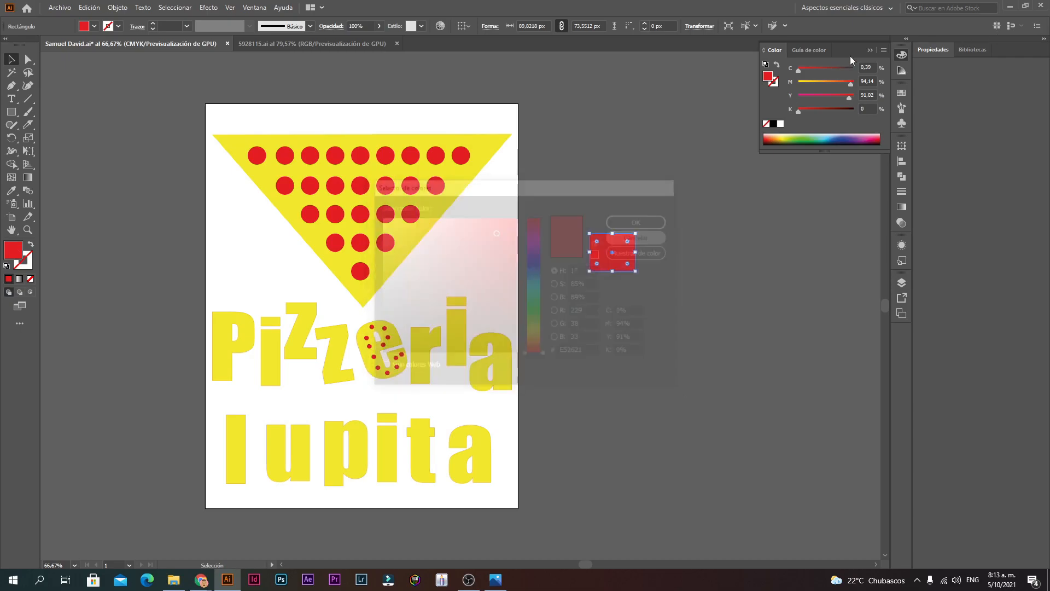
{"action": "left_click", "coordinate": [884, 50]}
{"action": "left_click", "coordinate": [911, 82]}
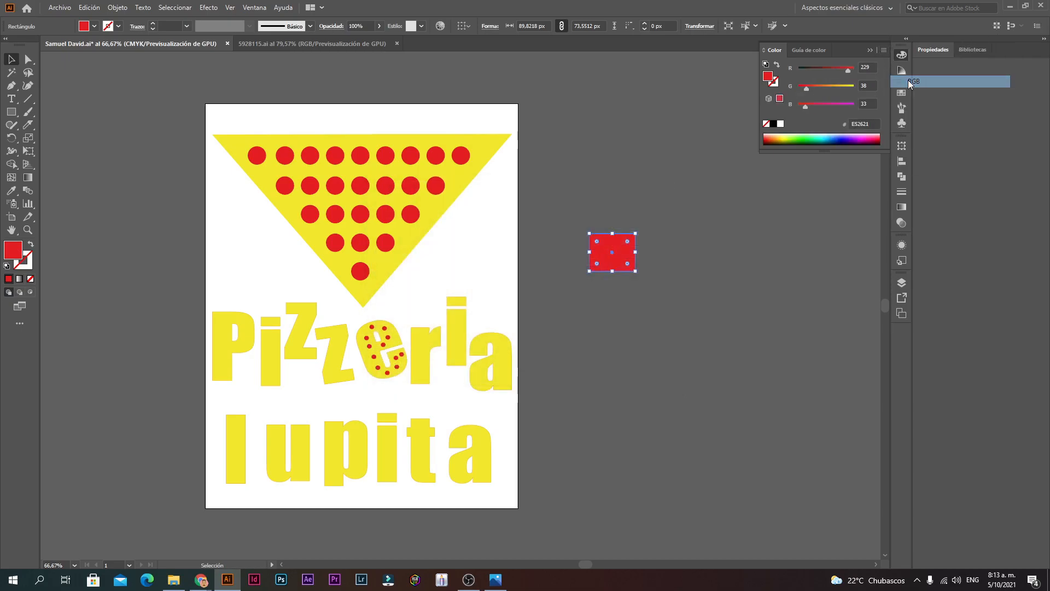
{"action": "left_click_drag", "start_coordinate": [849, 68], "coordinate": [886, 72]}
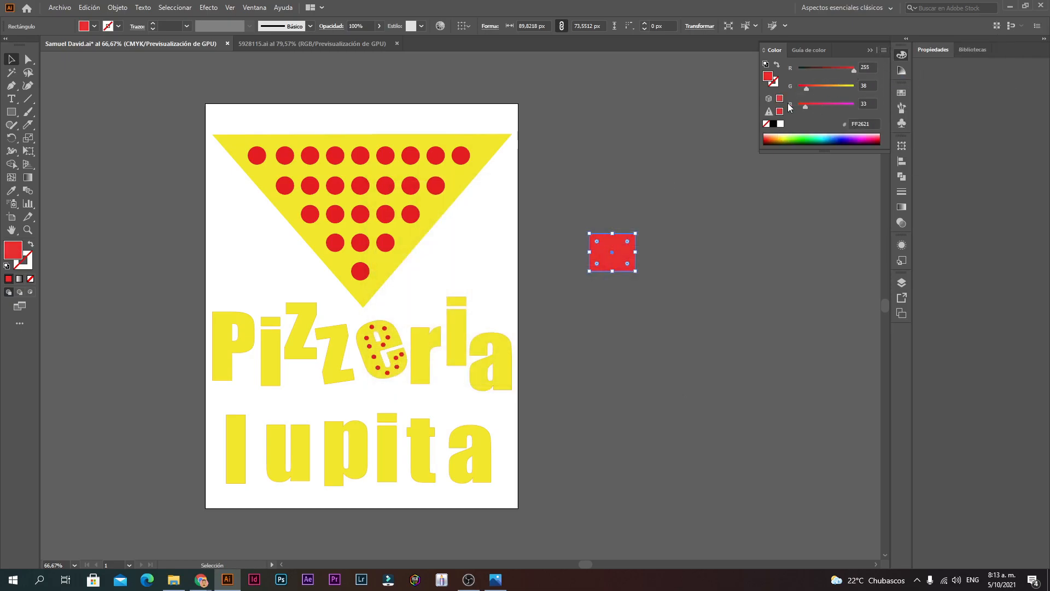
Step: Duplicate the square twice, colouring the middle copy green 00FF00 and the right one blue 0000FF
{"action": "left_click_drag", "start_coordinate": [606, 251], "coordinate": [748, 238]}
{"action": "left_click", "coordinate": [722, 236]}
{"action": "left_click", "coordinate": [682, 256]}
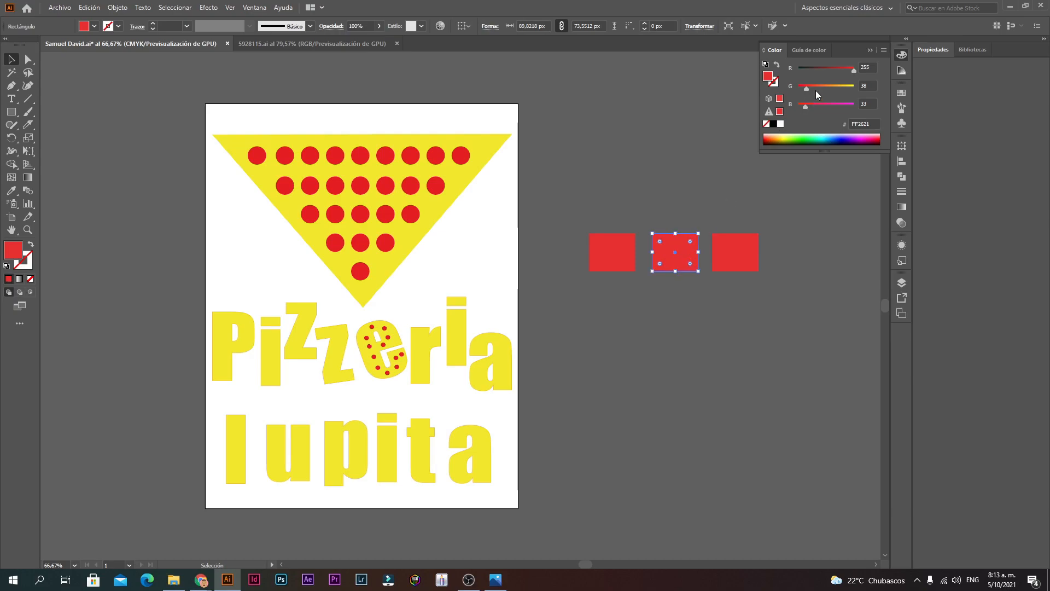
{"action": "left_click_drag", "start_coordinate": [808, 89], "coordinate": [798, 69]}
{"action": "left_click", "coordinate": [724, 261]}
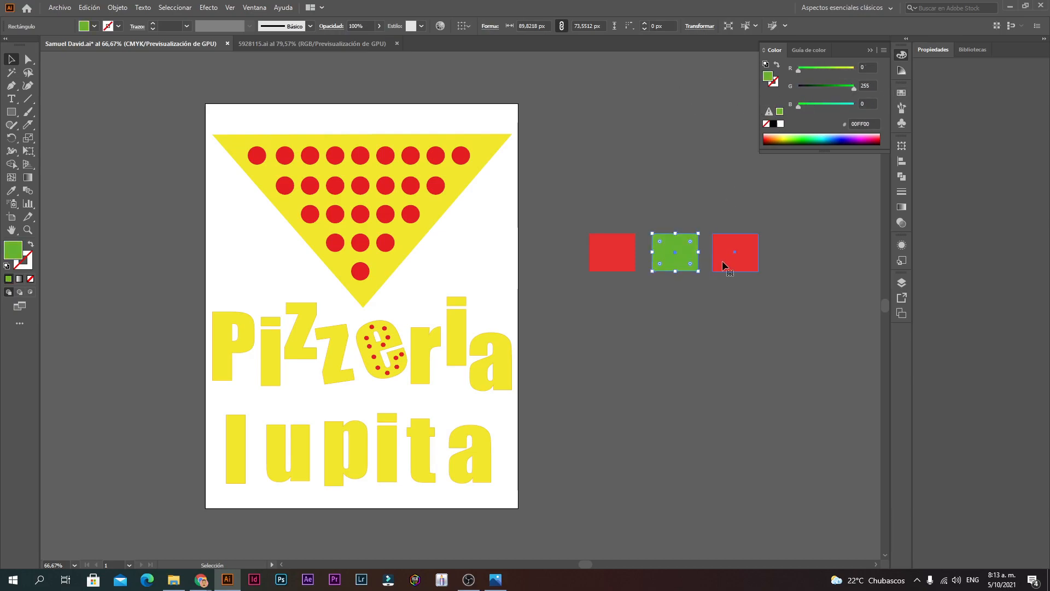
{"action": "left_click_drag", "start_coordinate": [845, 69], "coordinate": [754, 68]}
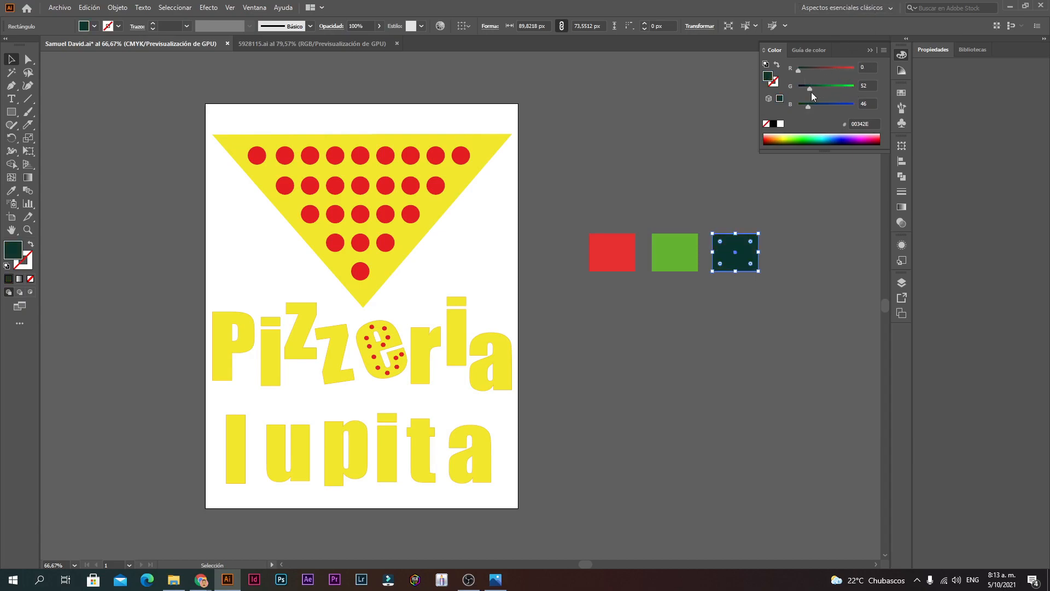
{"action": "left_click_drag", "start_coordinate": [810, 89], "coordinate": [855, 106]}
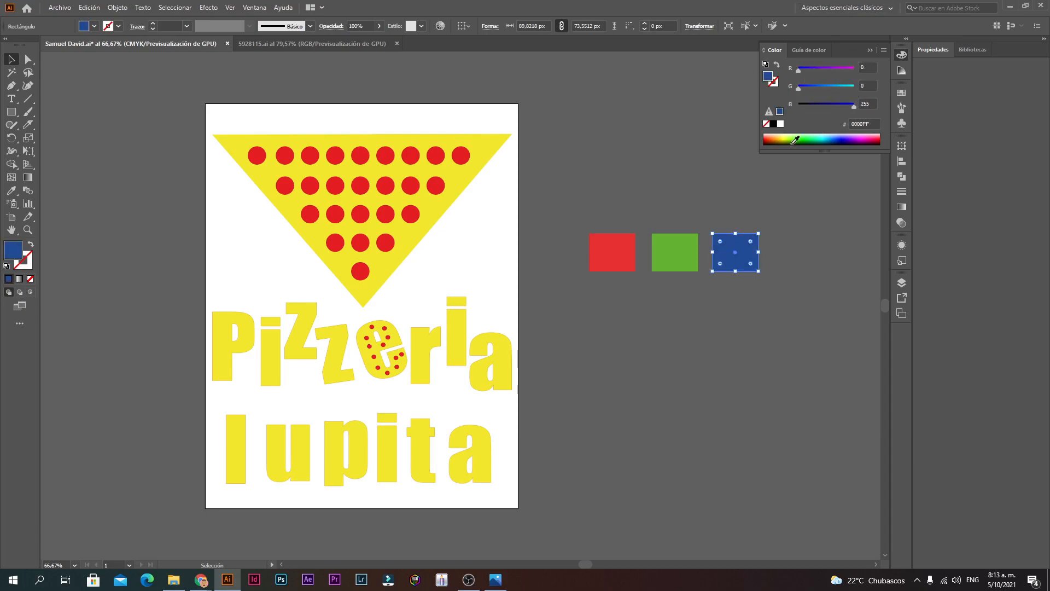
{"action": "key", "text": "ctrl+shift+a"}
{"action": "left_click", "coordinate": [59, 7]}
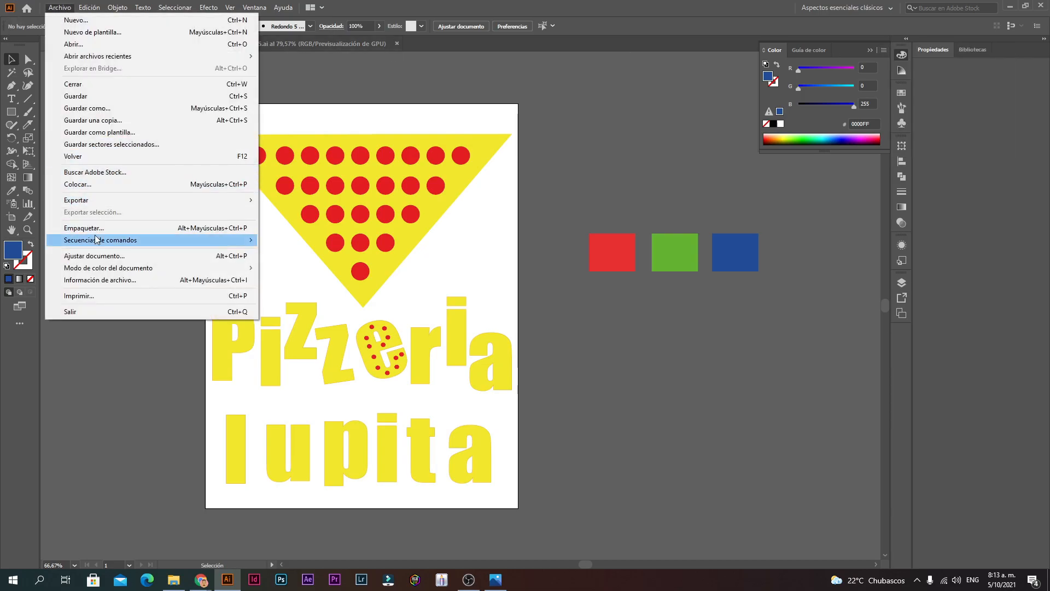
Step: Toggle colour mode to RGB and back to CMYK, then drag the three squares into 5928115.ai
{"action": "mouse_move", "coordinate": [157, 268]}
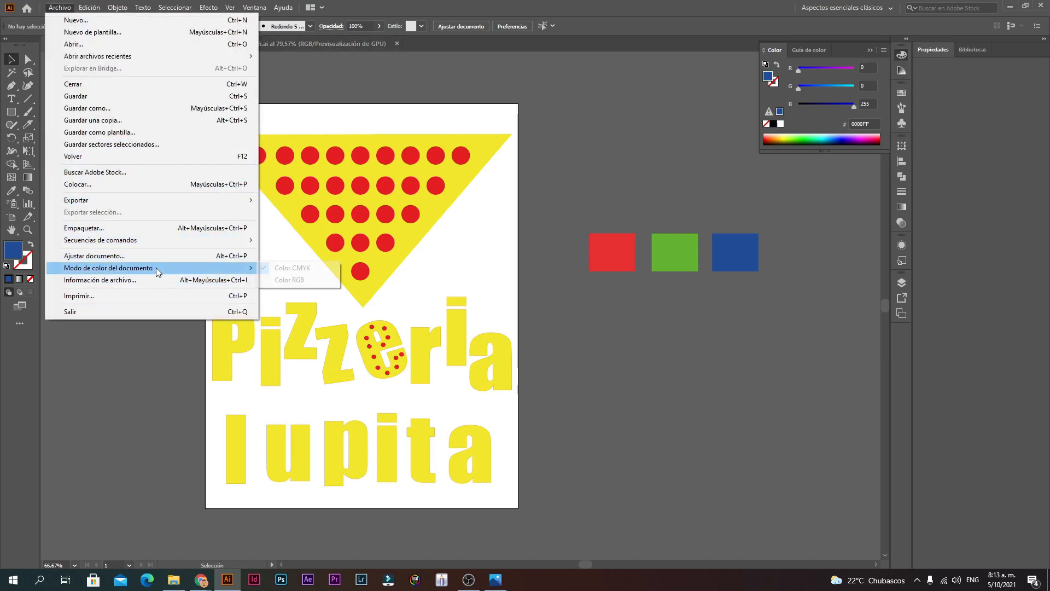
{"action": "left_click", "coordinate": [297, 281]}
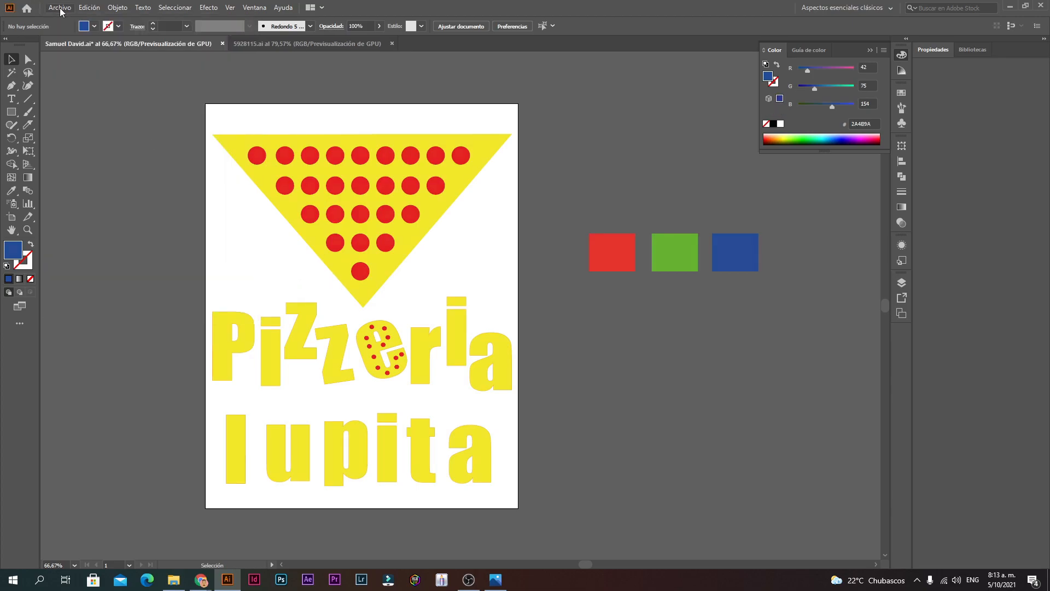
{"action": "left_click", "coordinate": [60, 8]}
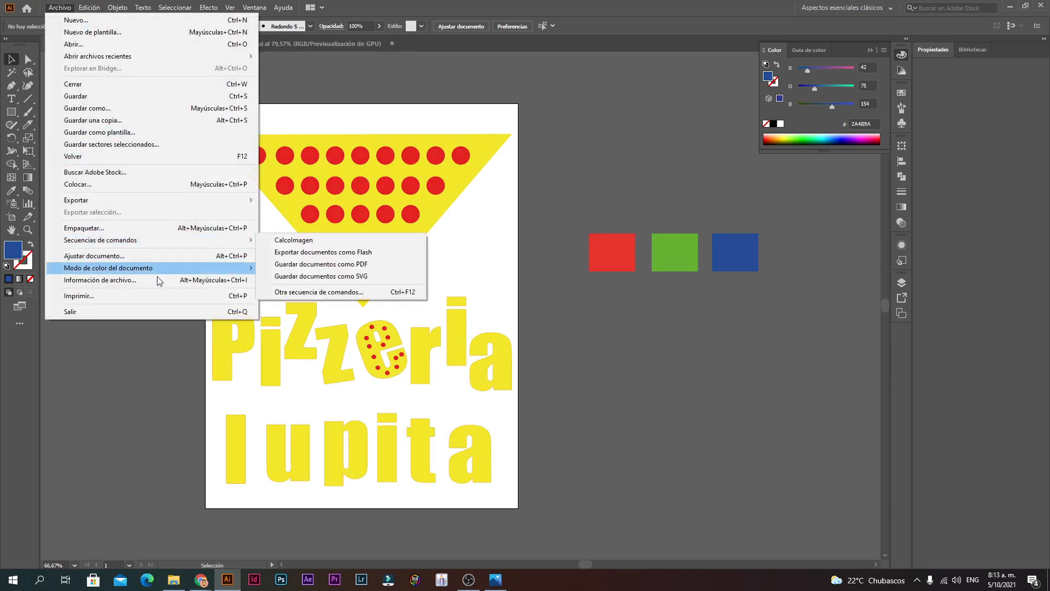
{"action": "mouse_move", "coordinate": [249, 273]}
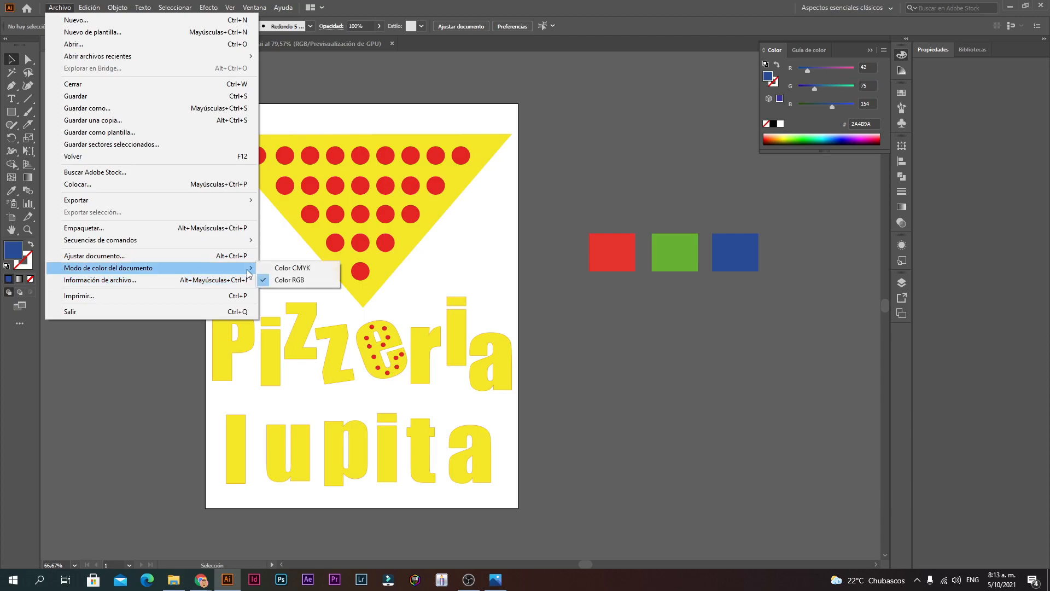
{"action": "left_click", "coordinate": [299, 268]}
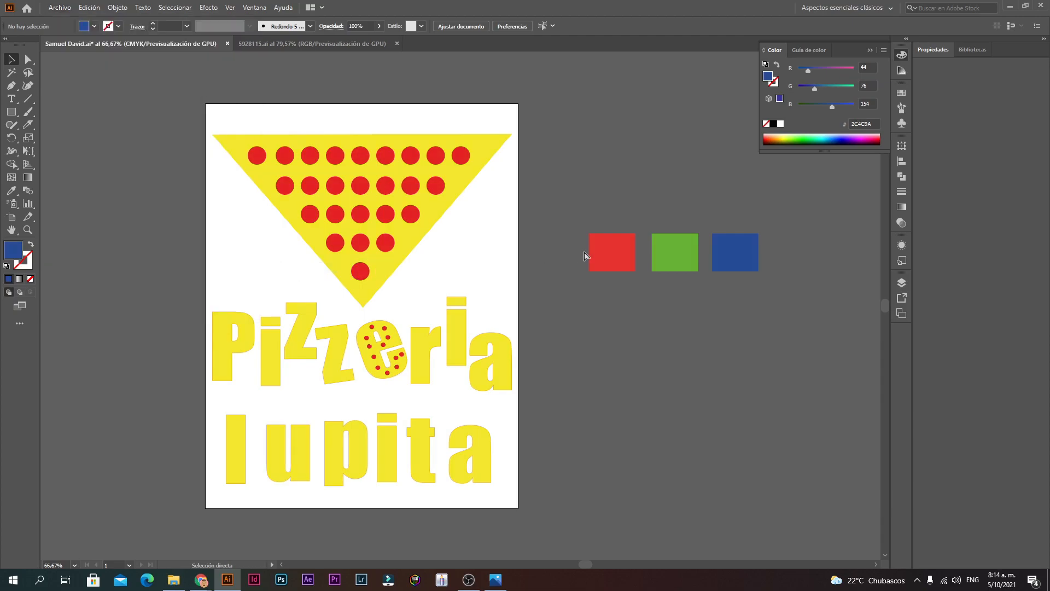
{"action": "left_click_drag", "start_coordinate": [584, 252], "coordinate": [720, 218]}
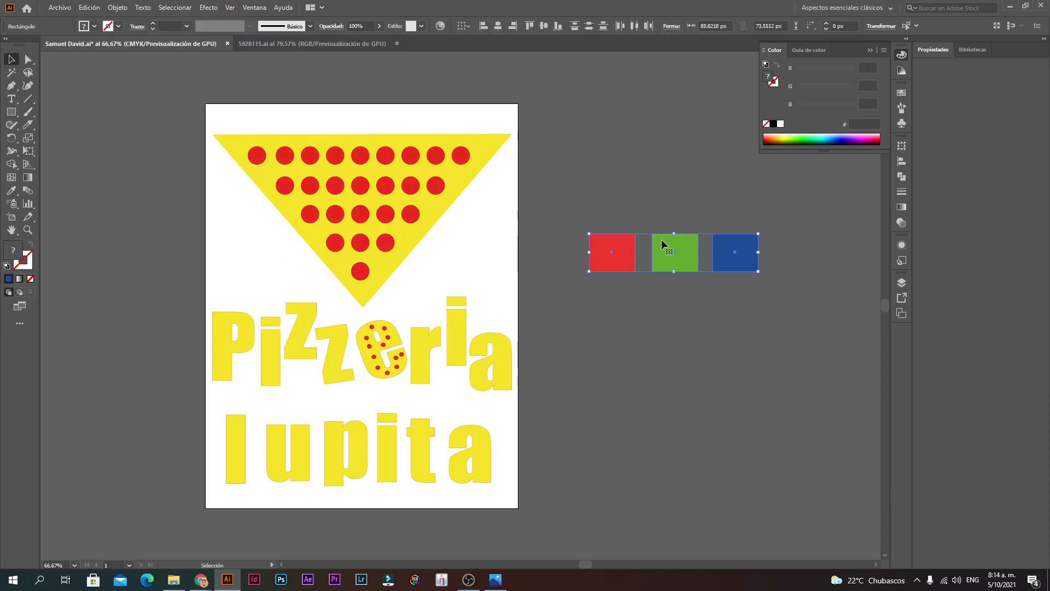
{"action": "left_click_drag", "start_coordinate": [752, 267], "coordinate": [572, 225]}
Step: Undo the squares dropped onto the business card and return to 5928115.ai
{"action": "left_click", "coordinate": [558, 316]}
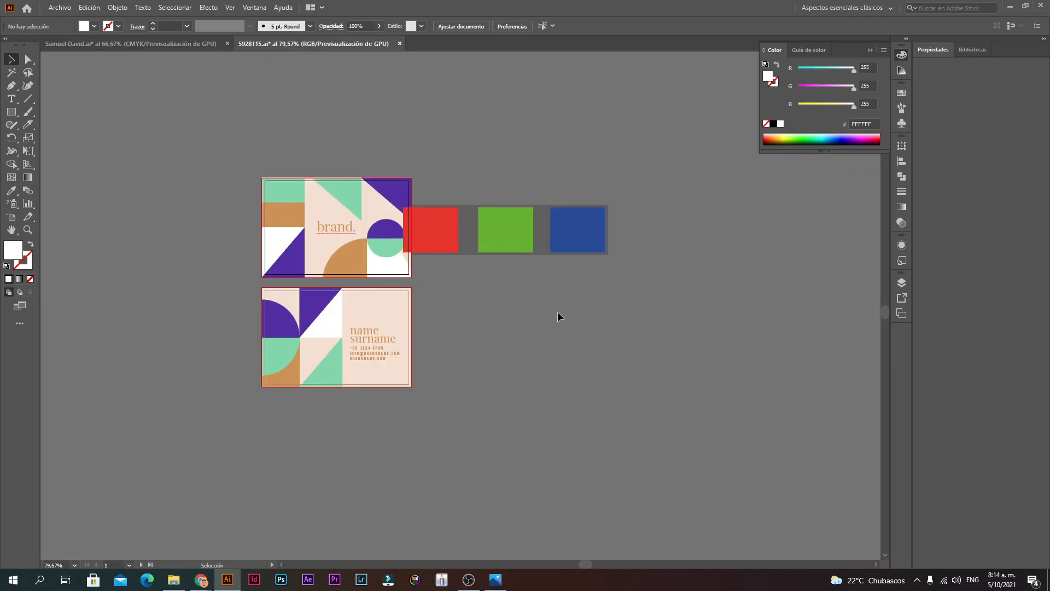
{"action": "key", "text": "ctrl+z"}
{"action": "left_click", "coordinate": [132, 44]}
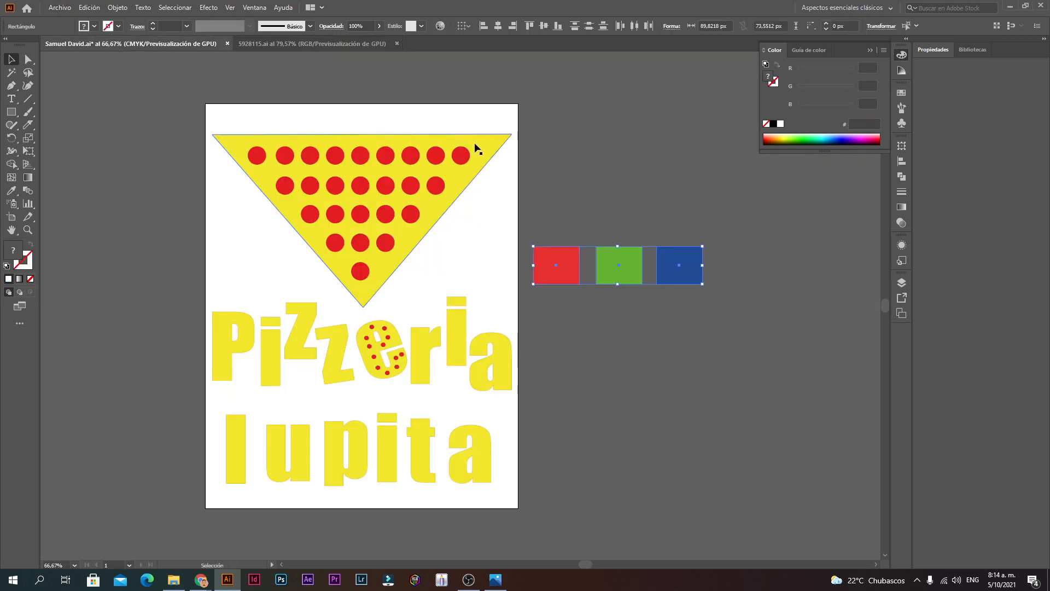
{"action": "left_click", "coordinate": [290, 44]}
Step: Set 5928115.ai to CMYK colour mode via Archivo > Modo de color del documento
{"action": "left_click", "coordinate": [59, 8]}
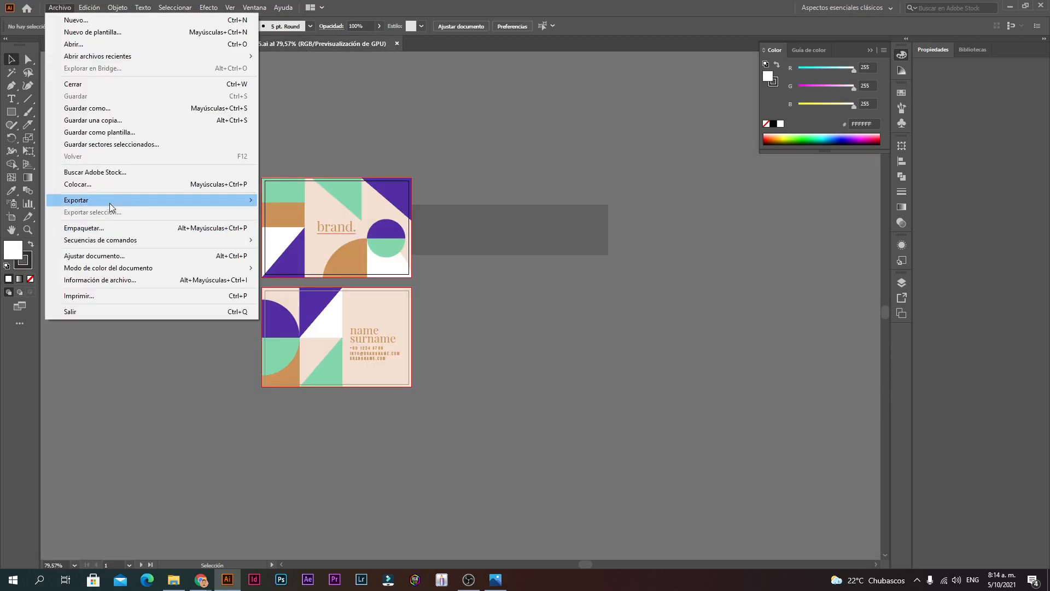
{"action": "left_click", "coordinate": [94, 256]}
{"action": "left_click", "coordinate": [593, 388]}
{"action": "left_click", "coordinate": [60, 8]}
{"action": "mouse_move", "coordinate": [136, 271]}
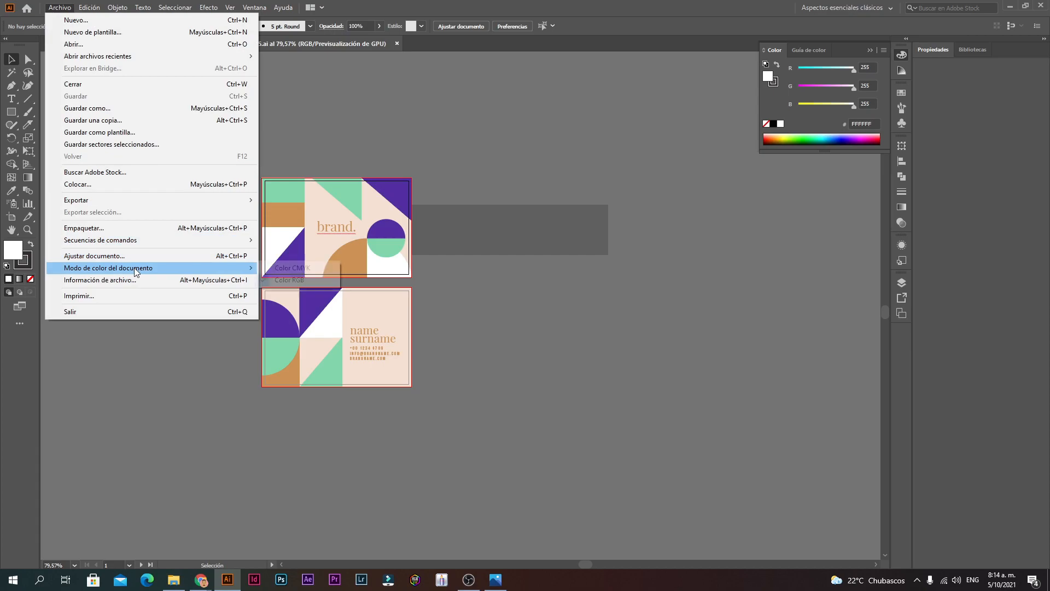
{"action": "left_click", "coordinate": [280, 269]}
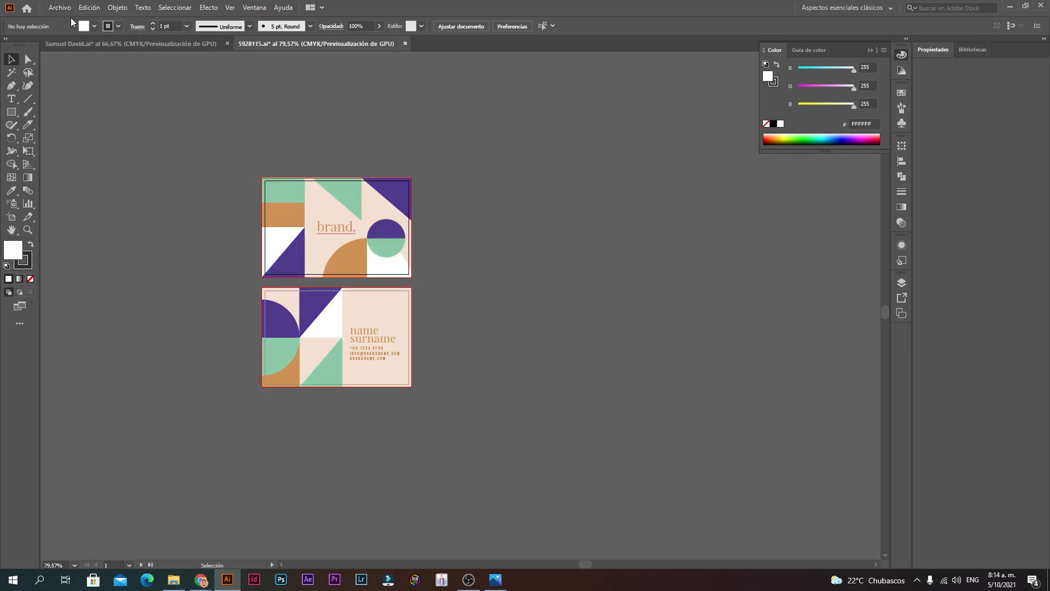
{"action": "left_click", "coordinate": [104, 42]}
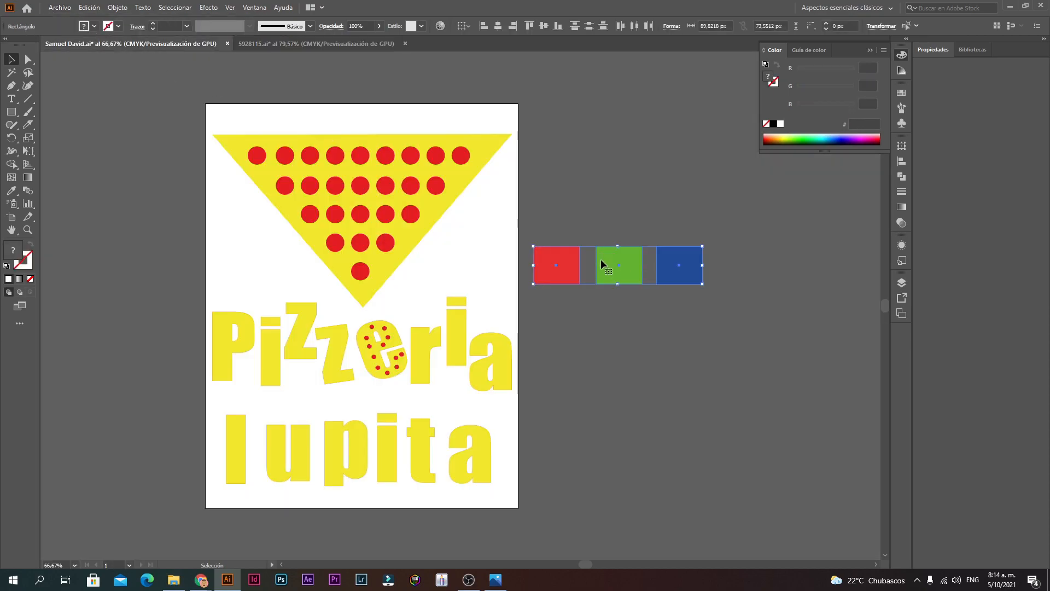
{"action": "left_click", "coordinate": [337, 44]}
{"action": "left_click", "coordinate": [141, 44]}
{"action": "left_click", "coordinate": [56, 8]}
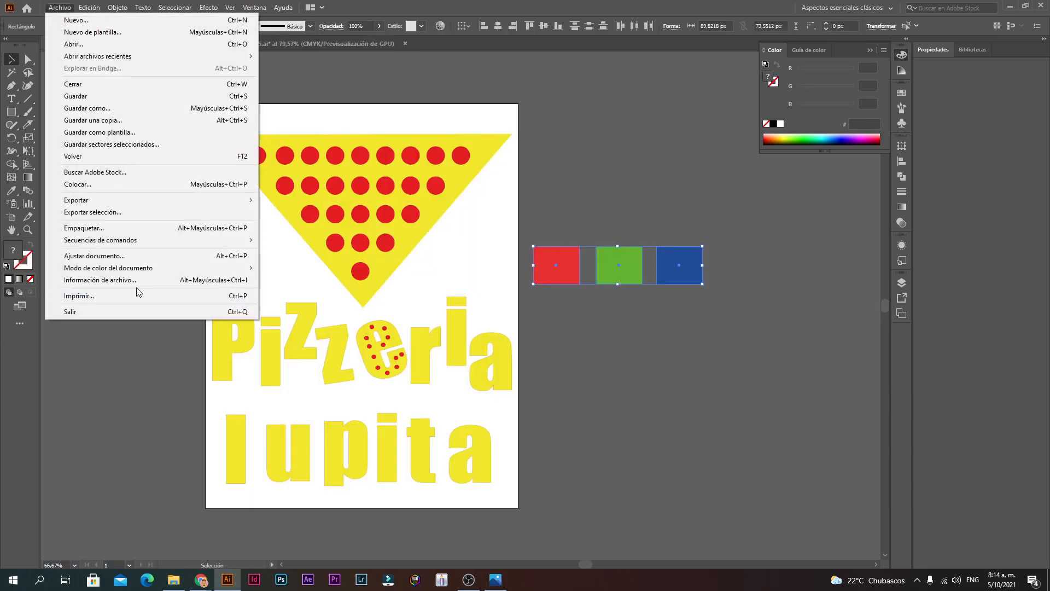
{"action": "left_click", "coordinate": [140, 256]}
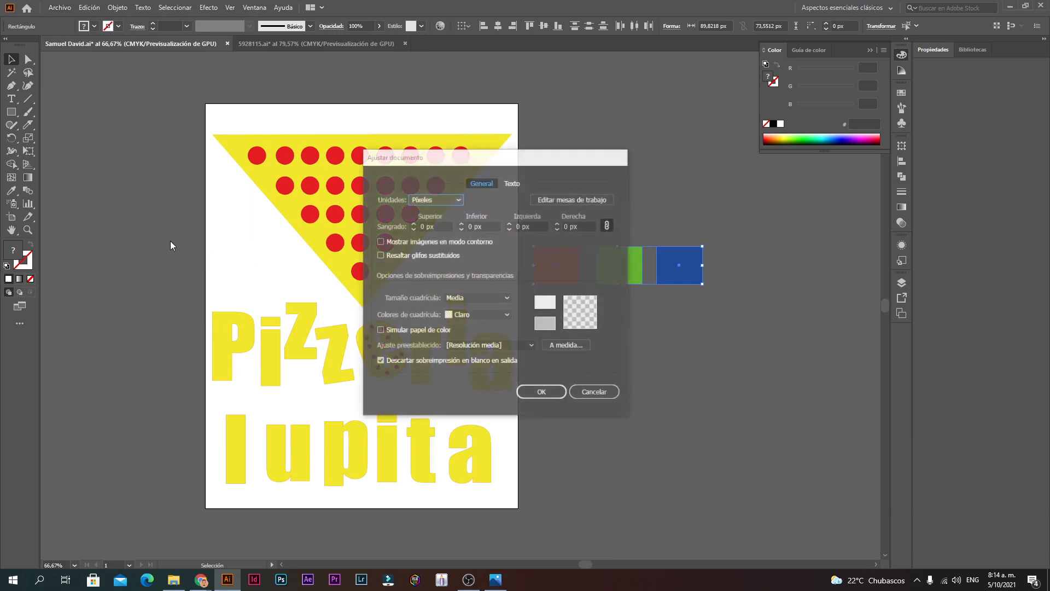
{"action": "left_click", "coordinate": [594, 392]}
{"action": "left_click", "coordinate": [59, 8]}
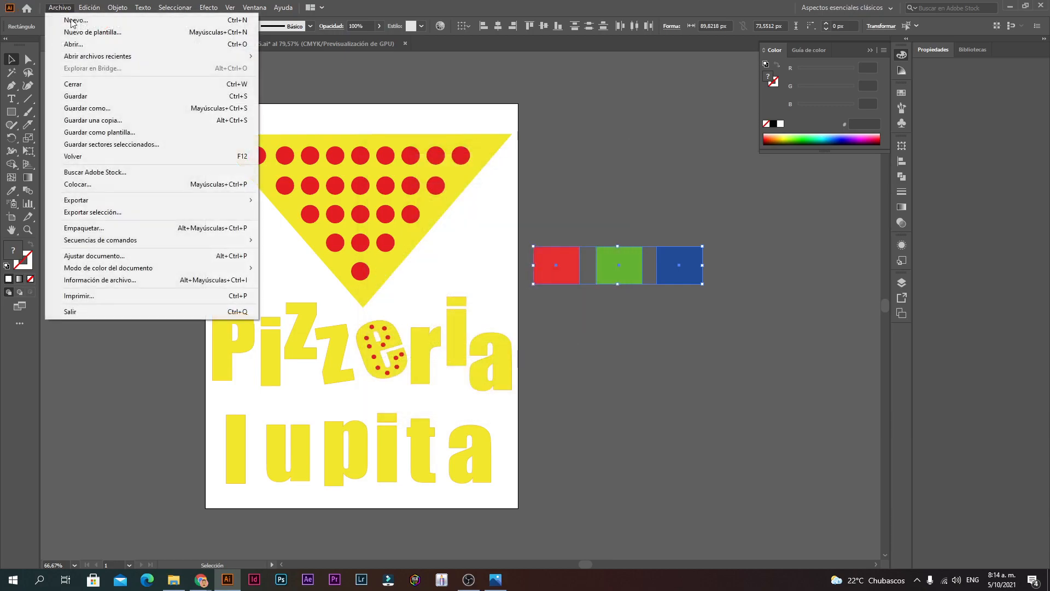
{"action": "mouse_move", "coordinate": [170, 269]}
{"action": "left_click", "coordinate": [287, 279]}
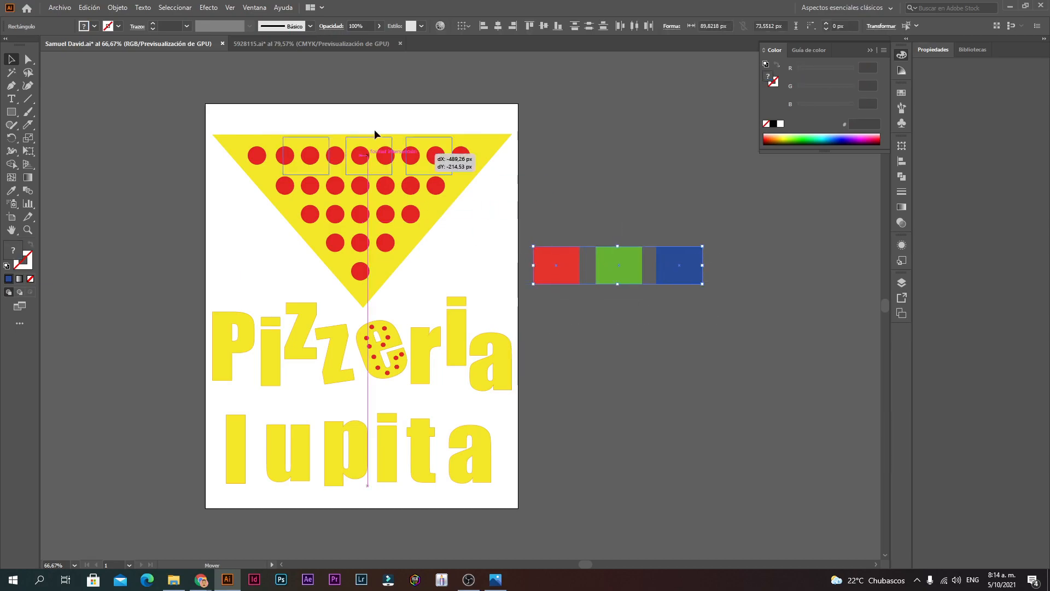
Step: Paste the red, green and blue squares into 5928115.ai and zoom in on them
{"action": "left_click", "coordinate": [296, 45]}
{"action": "key", "text": "ctrl+v"}
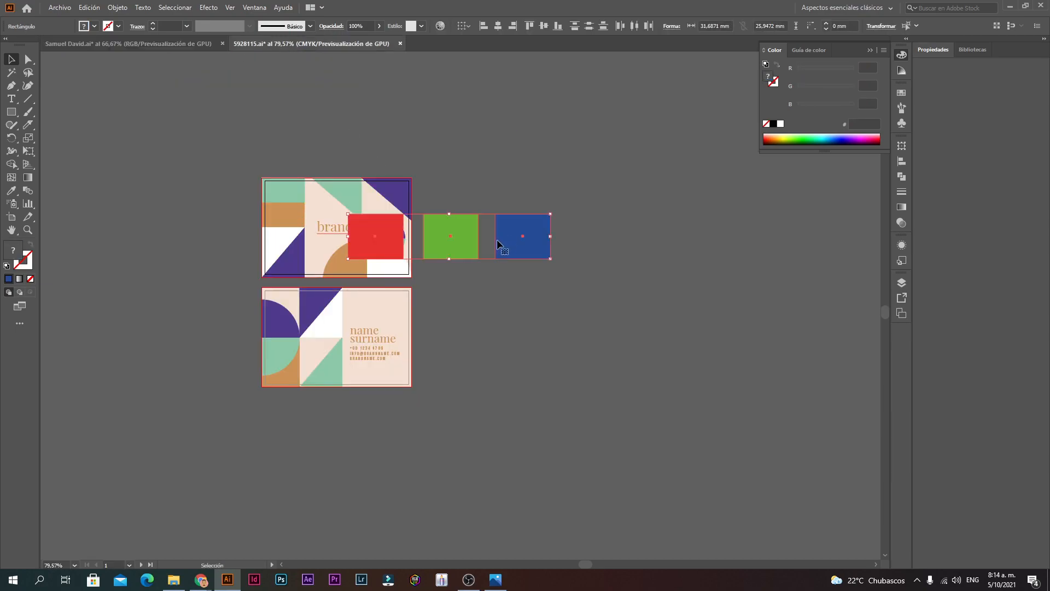
{"action": "left_click", "coordinate": [552, 264]}
{"action": "left_click", "coordinate": [454, 240], "text": "ctrl"}
{"action": "left_click", "coordinate": [466, 270], "text": "ctrl"}
{"action": "left_click", "coordinate": [485, 330], "text": "ctrl"}
{"action": "left_click", "coordinate": [485, 330], "text": "ctrl"}
{"action": "left_click", "coordinate": [486, 329], "text": "ctrl"}
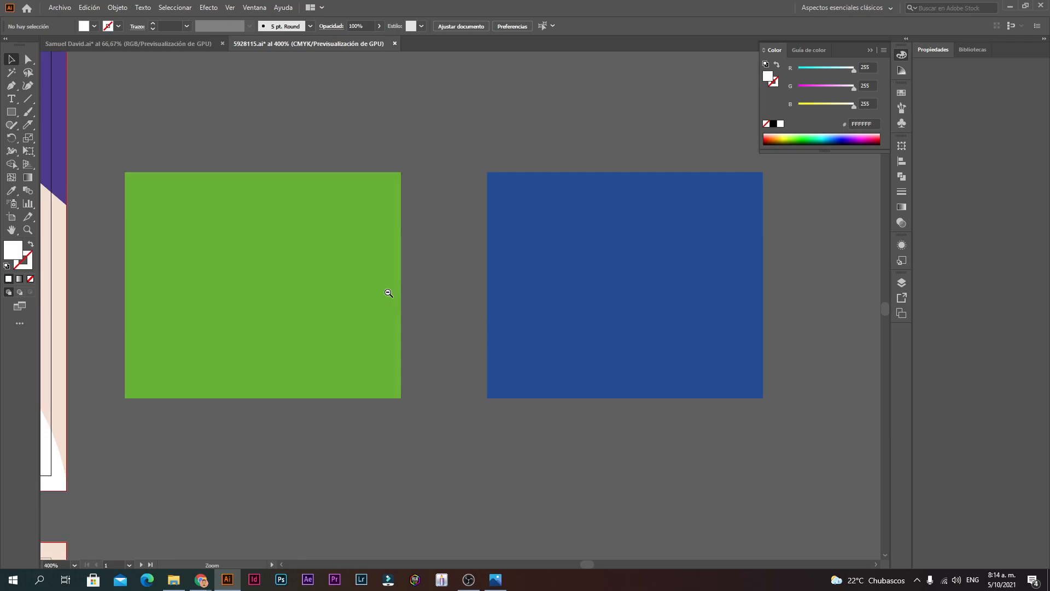
{"action": "left_click", "coordinate": [375, 293], "text": "ctrl+alt"}
{"action": "left_click", "coordinate": [426, 333]}
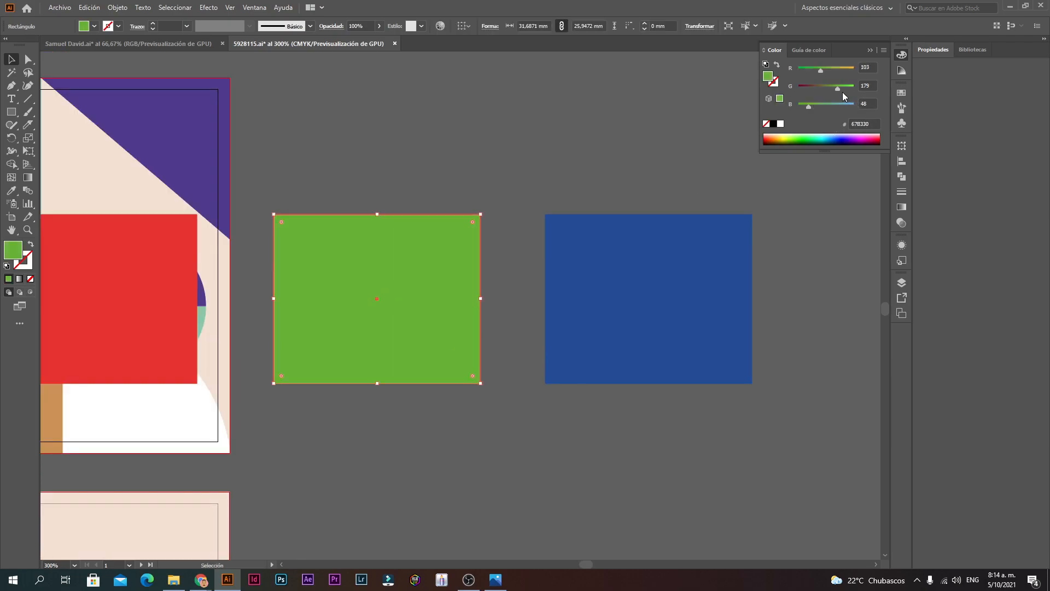
{"action": "left_click", "coordinate": [164, 44]}
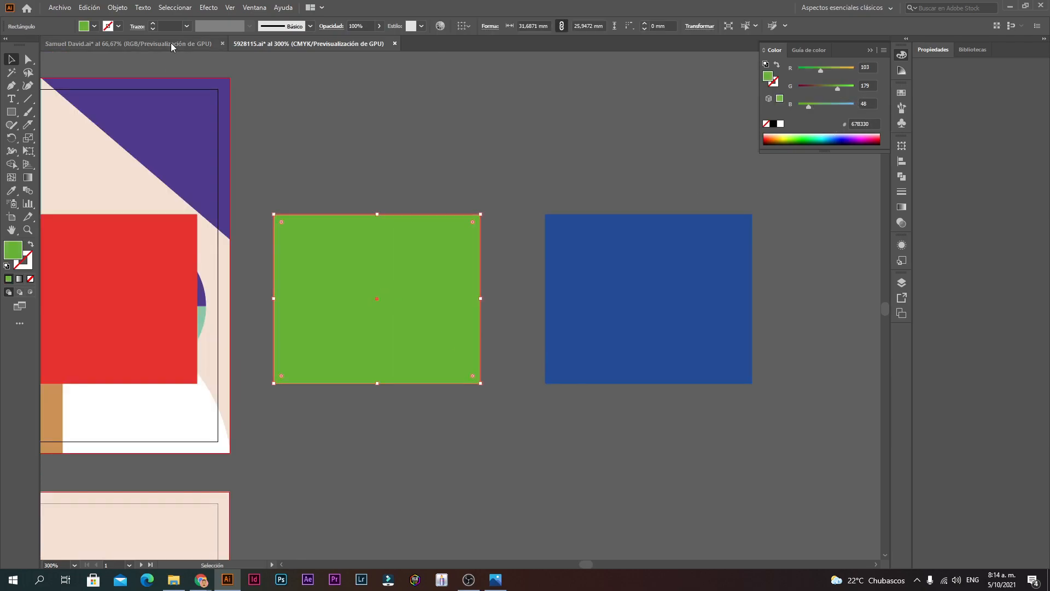
{"action": "left_click", "coordinate": [553, 286]}
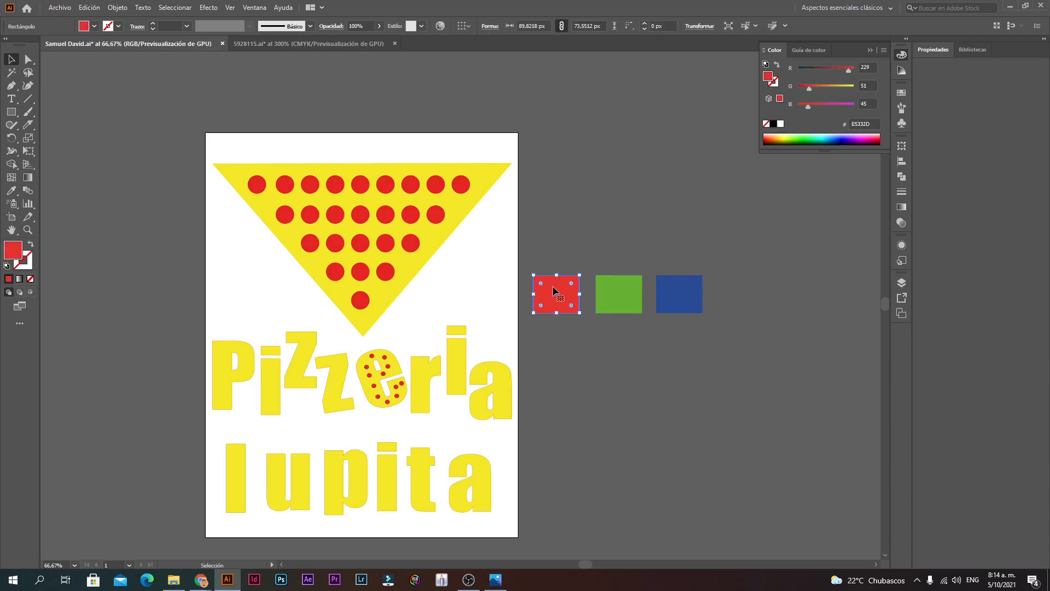
Step: Use the Color sliders to make the squares pure red, green (00FF00) and blue (0000FF)
{"action": "left_click_drag", "start_coordinate": [811, 87], "coordinate": [884, 77]}
{"action": "left_click", "coordinate": [628, 289]}
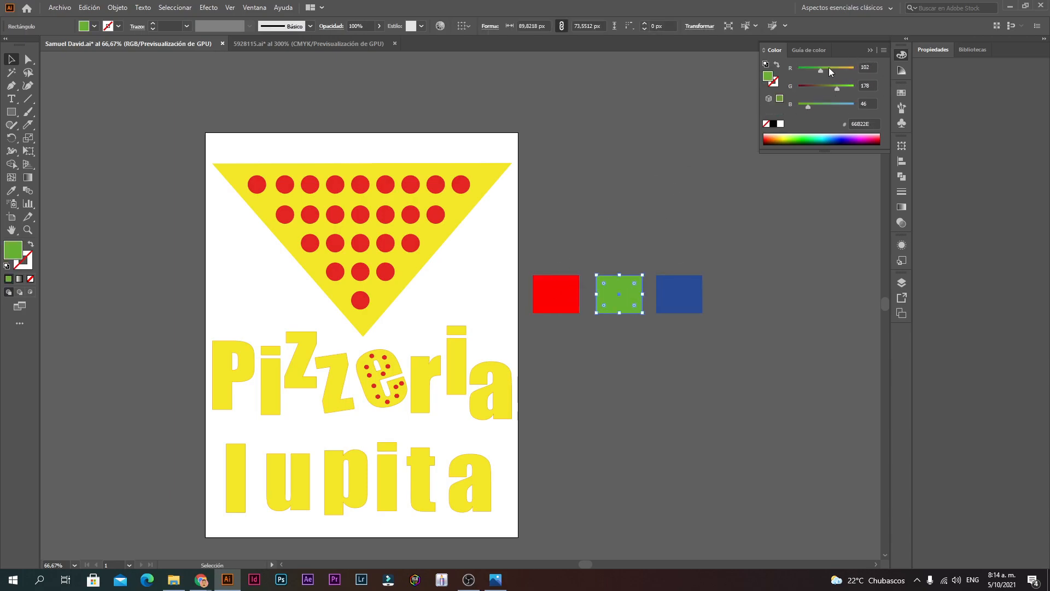
{"action": "left_click_drag", "start_coordinate": [822, 70], "coordinate": [856, 87]}
{"action": "left_click_drag", "start_coordinate": [722, 252], "coordinate": [692, 297]}
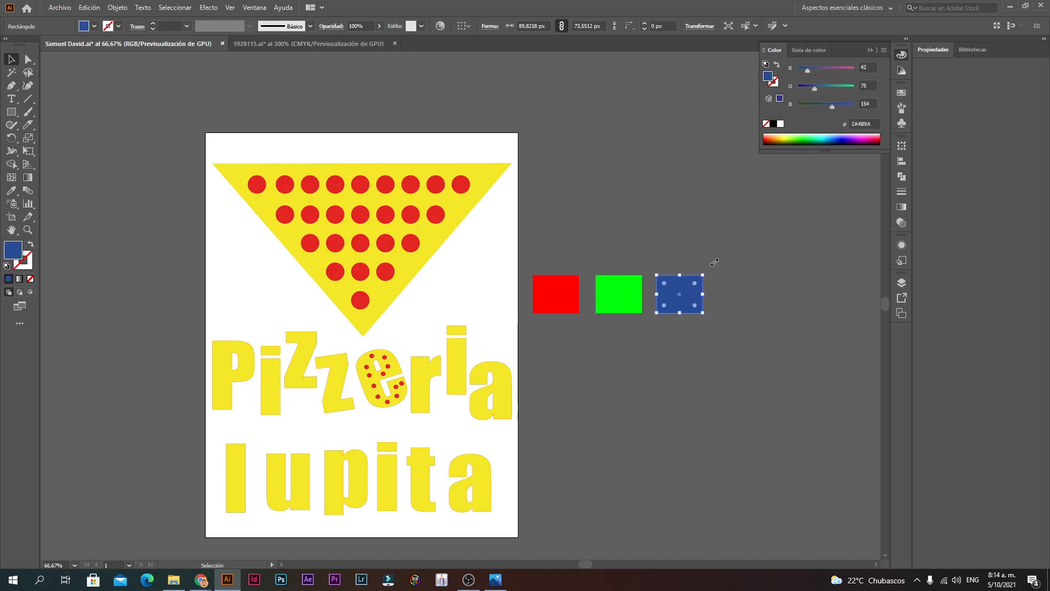
{"action": "left_click_drag", "start_coordinate": [815, 89], "coordinate": [797, 71]}
{"action": "left_click_drag", "start_coordinate": [835, 107], "coordinate": [859, 108]}
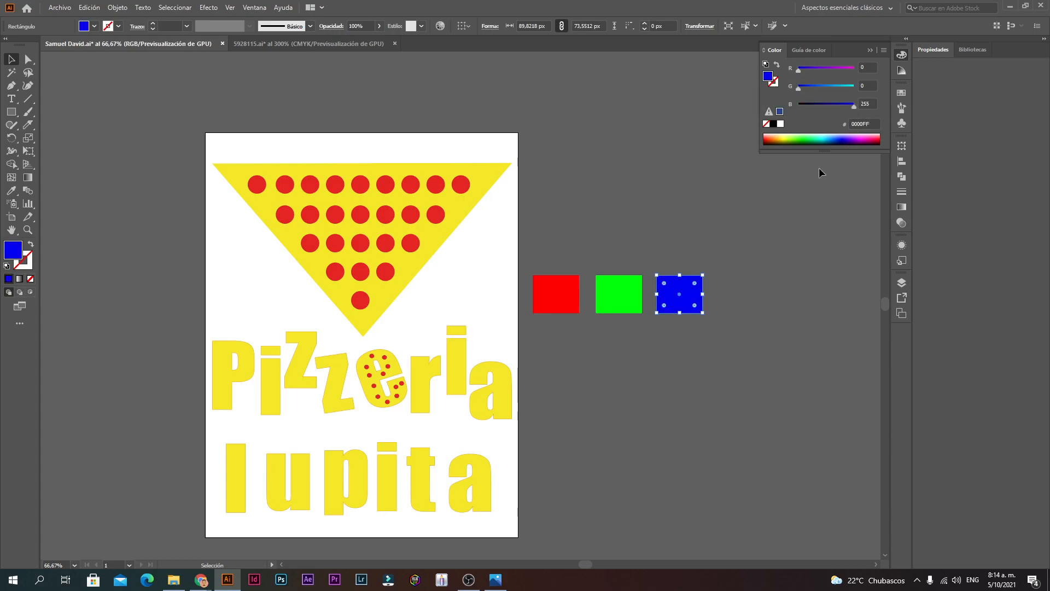
Step: Select the three bright squares and drag them into 5928115.ai
{"action": "left_click", "coordinate": [816, 176]}
{"action": "left_click", "coordinate": [597, 284], "text": "ctrl"}
{"action": "left_click", "coordinate": [521, 302], "text": "ctrl"}
{"action": "left_click_drag", "start_coordinate": [521, 268], "coordinate": [217, 388]}
{"action": "left_click_drag", "start_coordinate": [546, 339], "coordinate": [325, 50]}
{"action": "left_click_drag", "start_coordinate": [527, 108], "coordinate": [478, 155]}
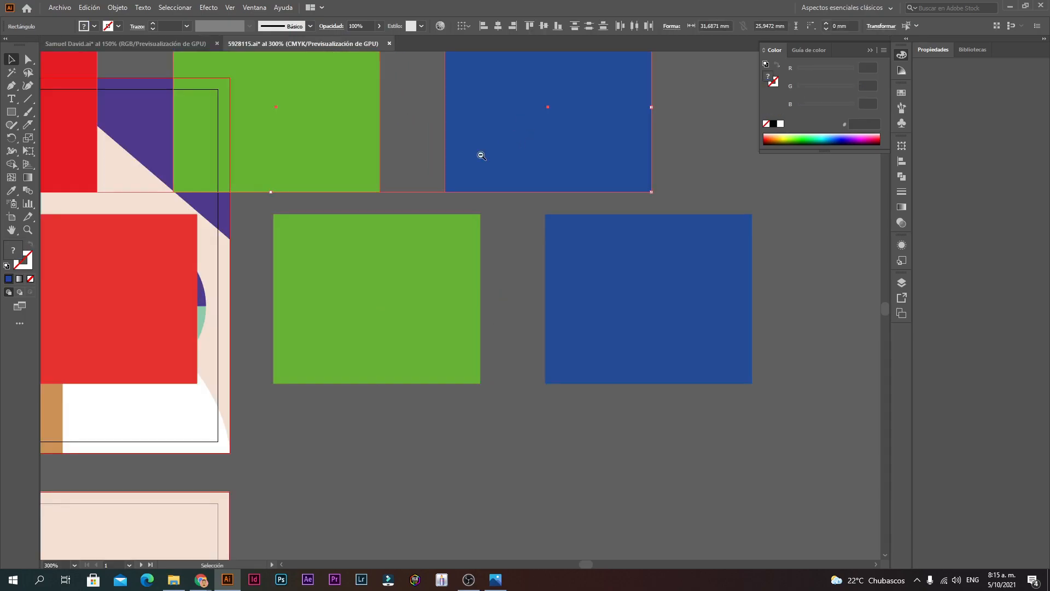
Step: Position the new squares above the business card in 5928115.ai
{"action": "key", "text": "ctrl+minus"}
{"action": "key", "text": "ctrl+minus"}
{"action": "left_click_drag", "start_coordinate": [395, 234], "coordinate": [437, 164]}
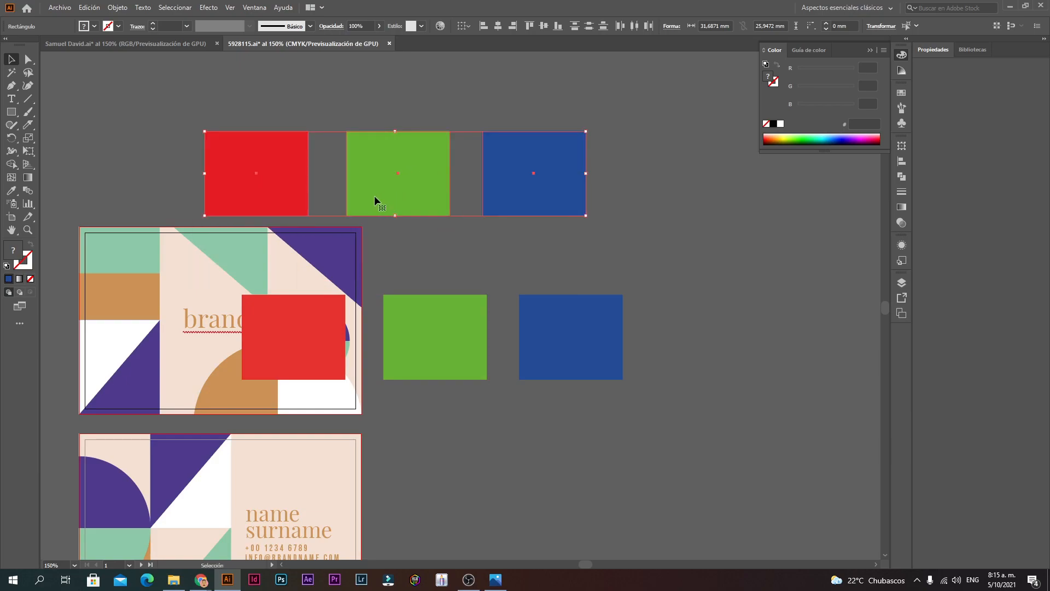
{"action": "left_click", "coordinate": [338, 117]}
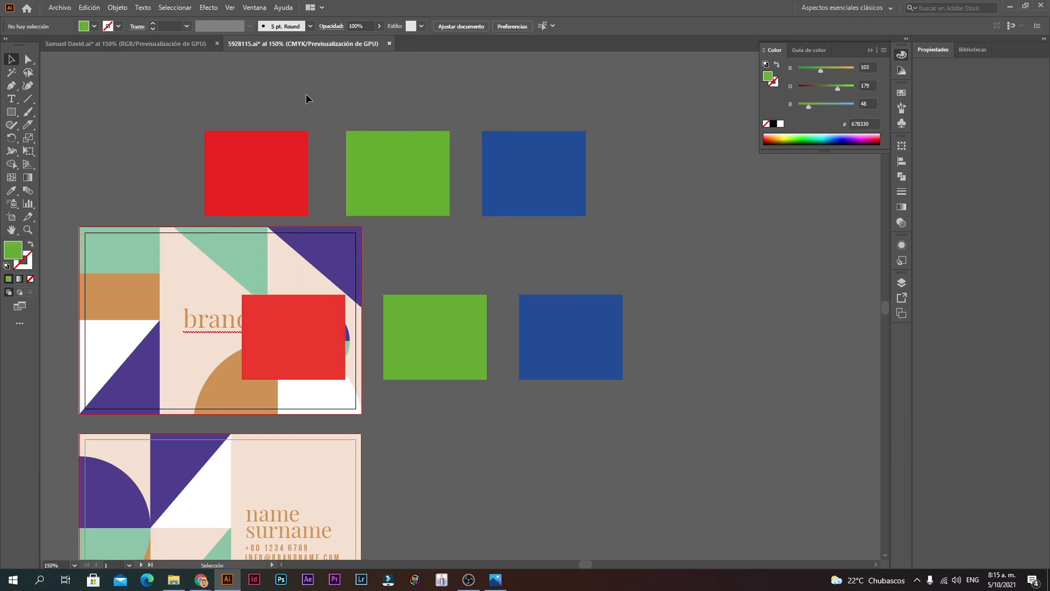
{"action": "left_click", "coordinate": [189, 45]}
{"action": "key", "text": "ctrl+v"}
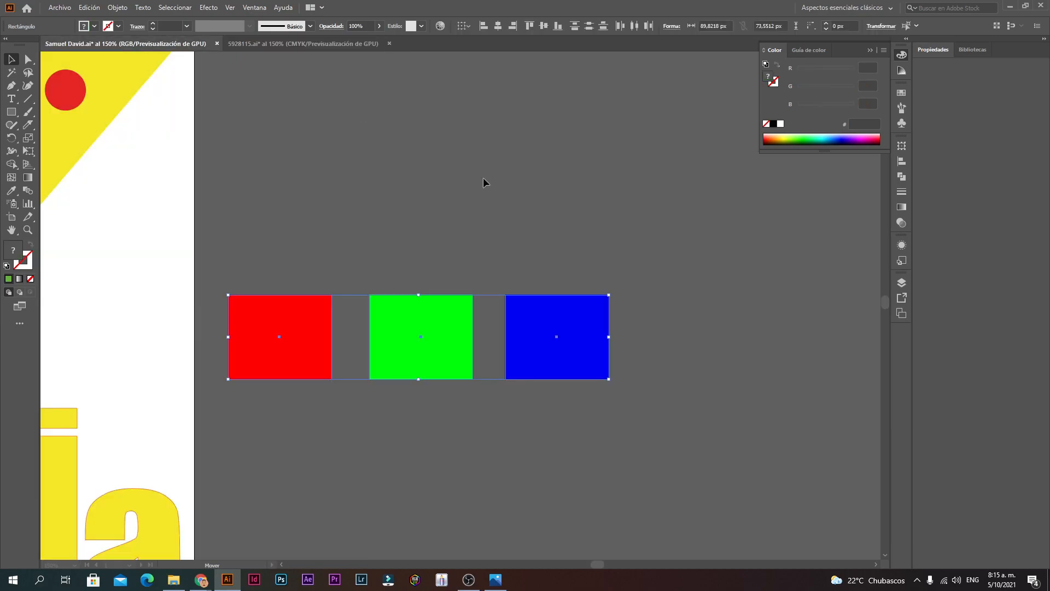
{"action": "left_click", "coordinate": [560, 237]}
{"action": "left_click", "coordinate": [309, 326]}
{"action": "left_click", "coordinate": [440, 326]}
{"action": "left_click", "coordinate": [546, 345]}
{"action": "left_click", "coordinate": [350, 345]}
{"action": "left_click", "coordinate": [305, 345]}
{"action": "left_click", "coordinate": [590, 341]}
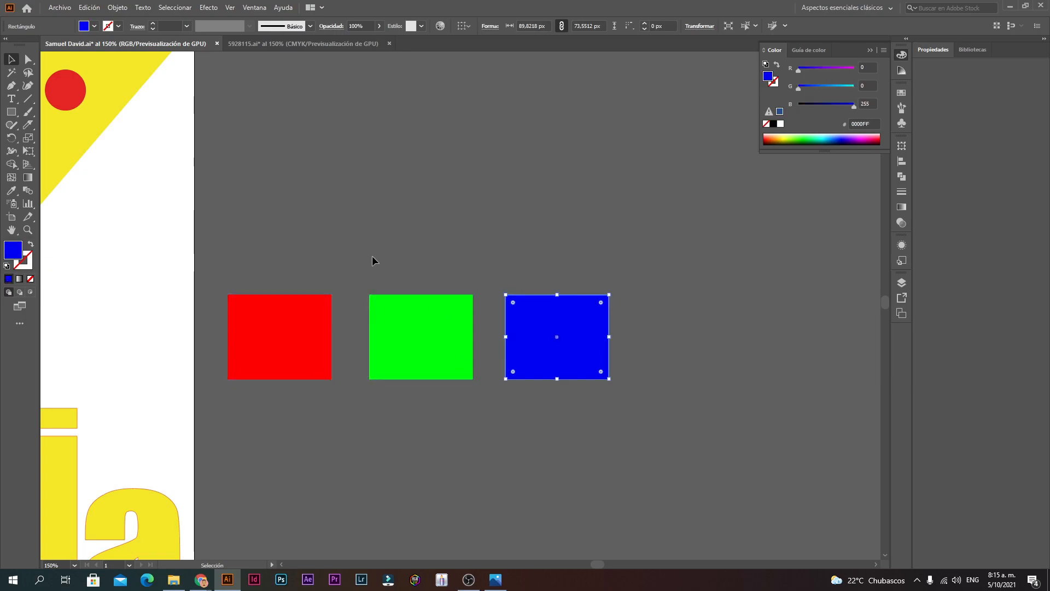
Step: Paste another row of squares below the others and nudge the upper blue square left
{"action": "left_click_drag", "start_coordinate": [281, 398], "coordinate": [667, 467]}
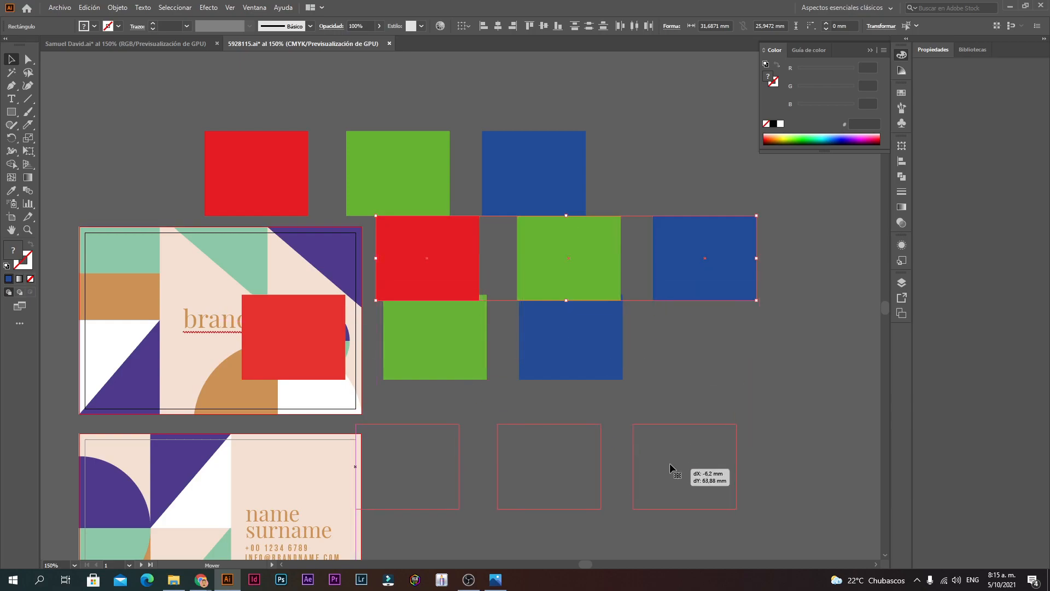
{"action": "left_click", "coordinate": [680, 394]}
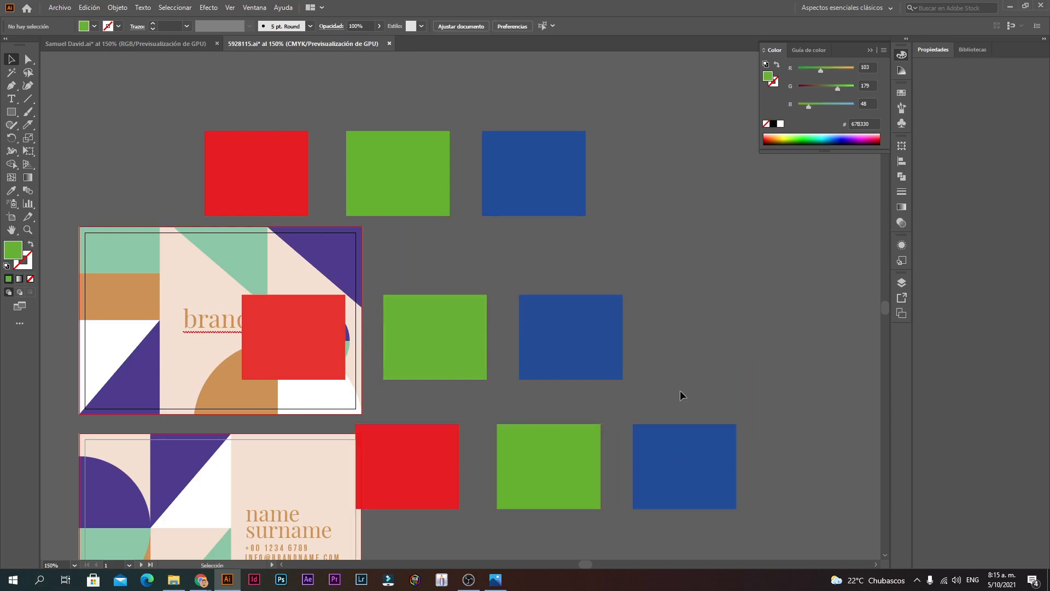
{"action": "left_click", "coordinate": [124, 46]}
{"action": "left_click", "coordinate": [389, 277]}
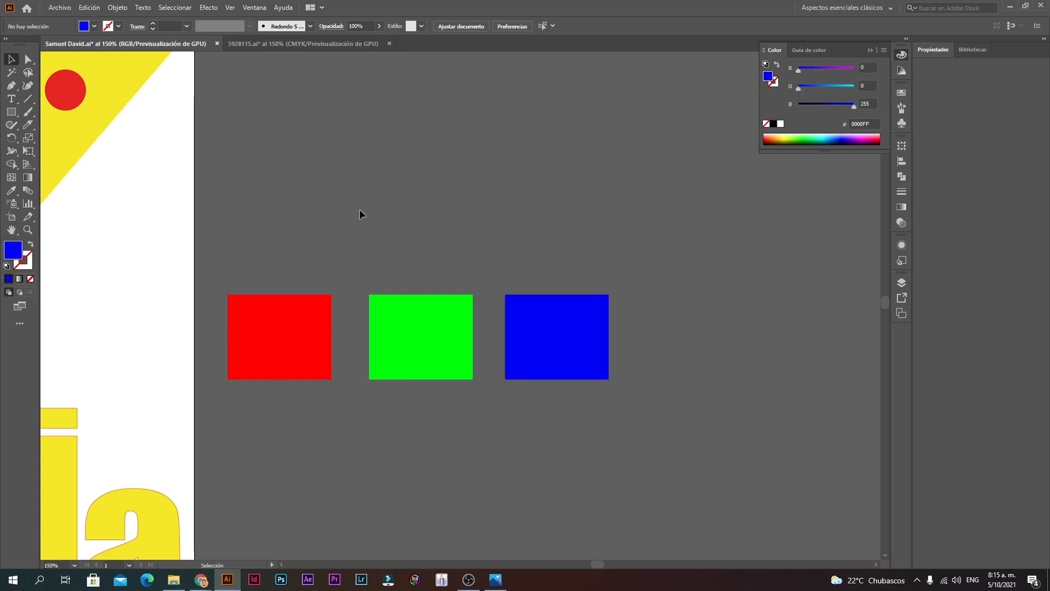
{"action": "left_click", "coordinate": [274, 39]}
{"action": "left_click_drag", "start_coordinate": [578, 142], "coordinate": [547, 168]}
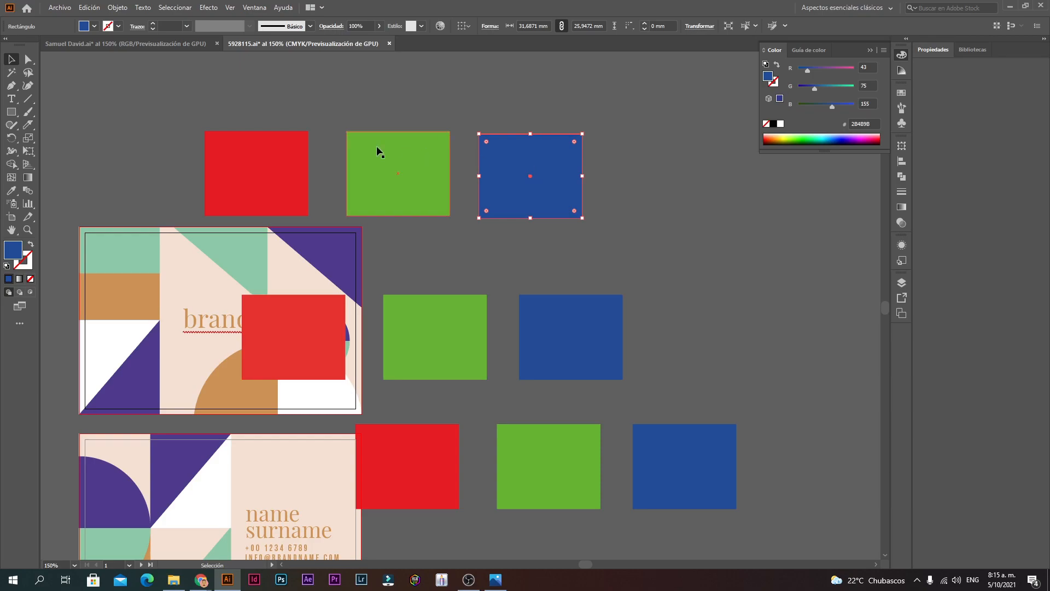
{"action": "left_click", "coordinate": [165, 44]}
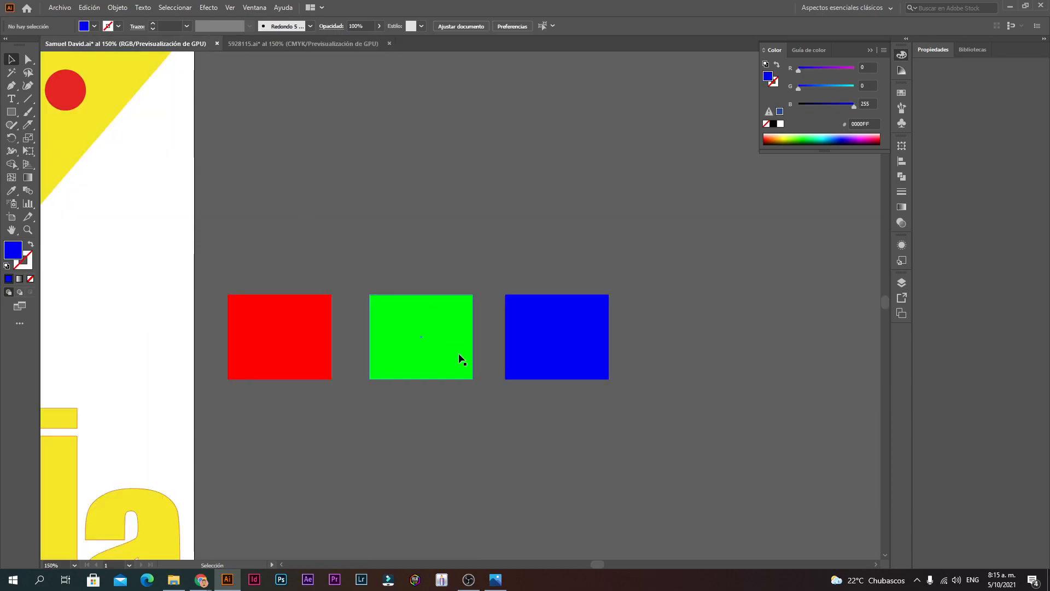
{"action": "left_click", "coordinate": [264, 210], "text": "ctrl+alt"}
{"action": "left_click", "coordinate": [263, 210], "text": "ctrl+alt"}
{"action": "left_click", "coordinate": [382, 306], "text": "ctrl+alt"}
{"action": "left_click_drag", "start_coordinate": [447, 350], "coordinate": [254, 213]}
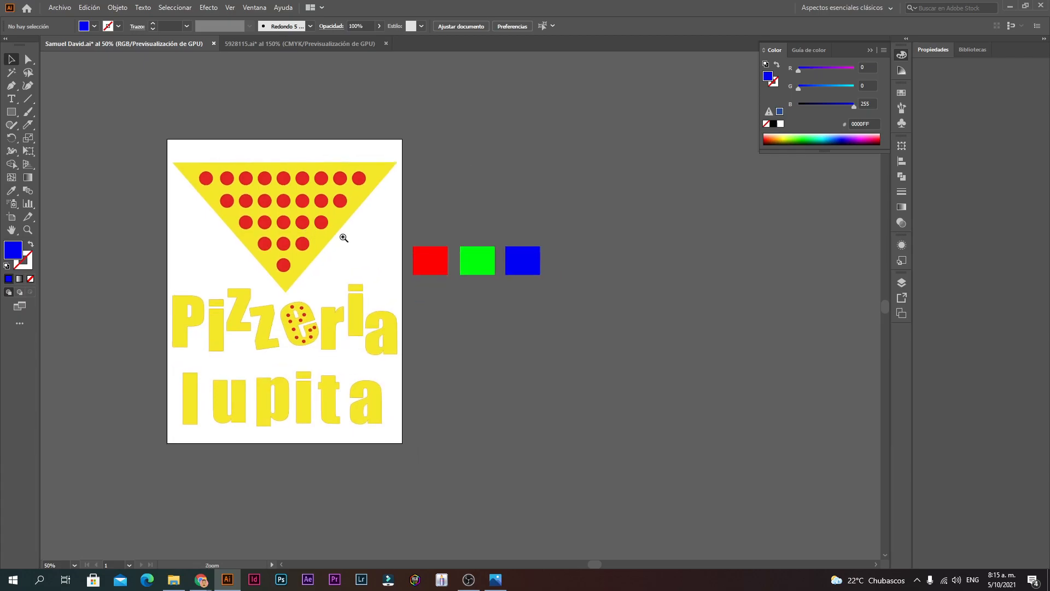
{"action": "left_click", "coordinate": [401, 248], "text": "ctrl"}
{"action": "left_click_drag", "start_coordinate": [504, 382], "coordinate": [677, 315]}
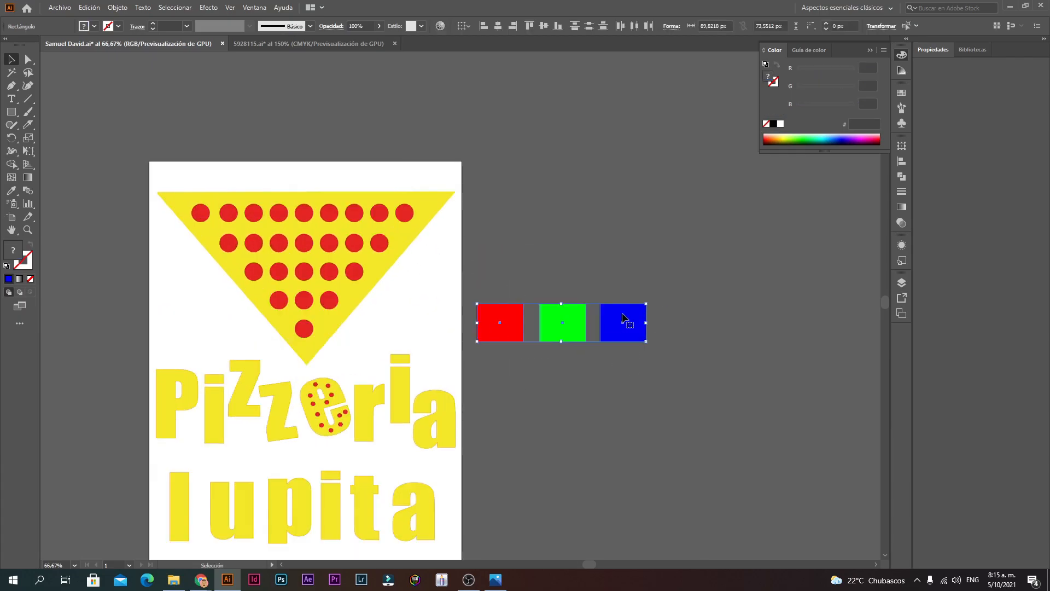
{"action": "left_click", "coordinate": [636, 375]}
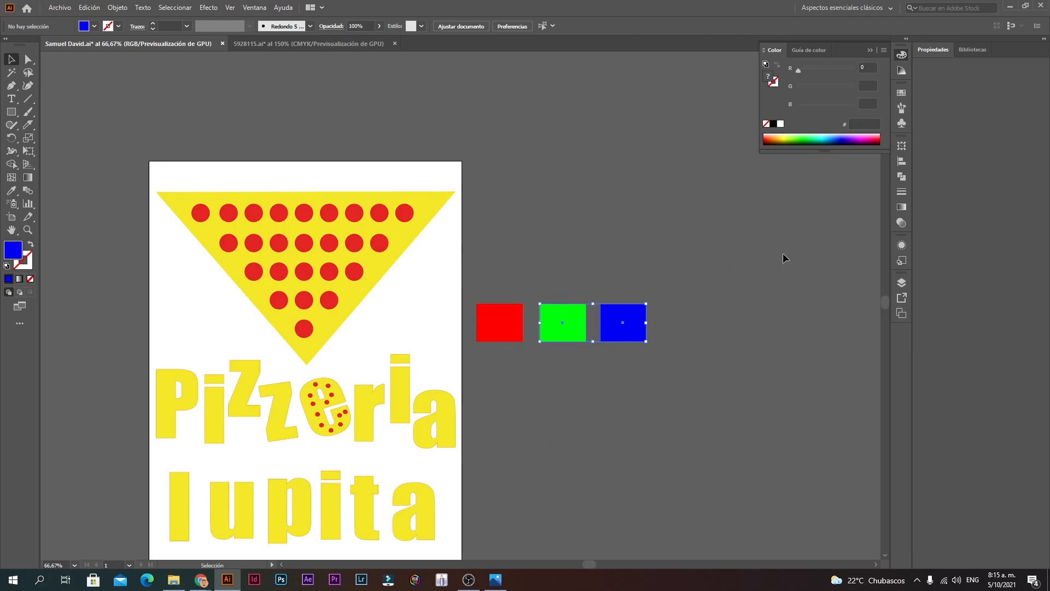
{"action": "left_click_drag", "start_coordinate": [481, 391], "coordinate": [558, 209]}
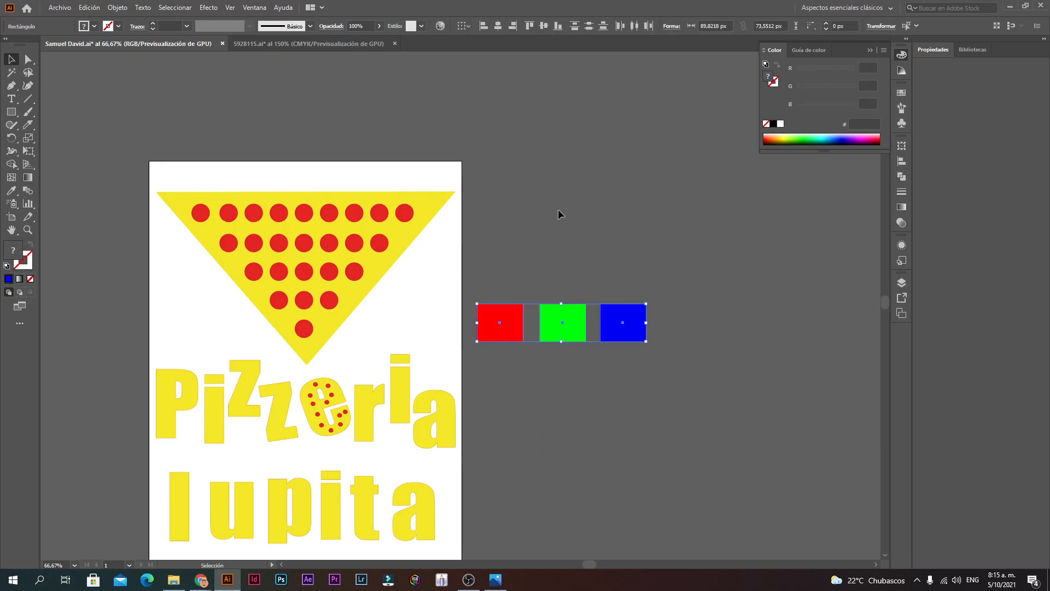
Step: Zoom in on the RGB squares and select red, green and blue to read their values
{"action": "left_click", "coordinate": [332, 44]}
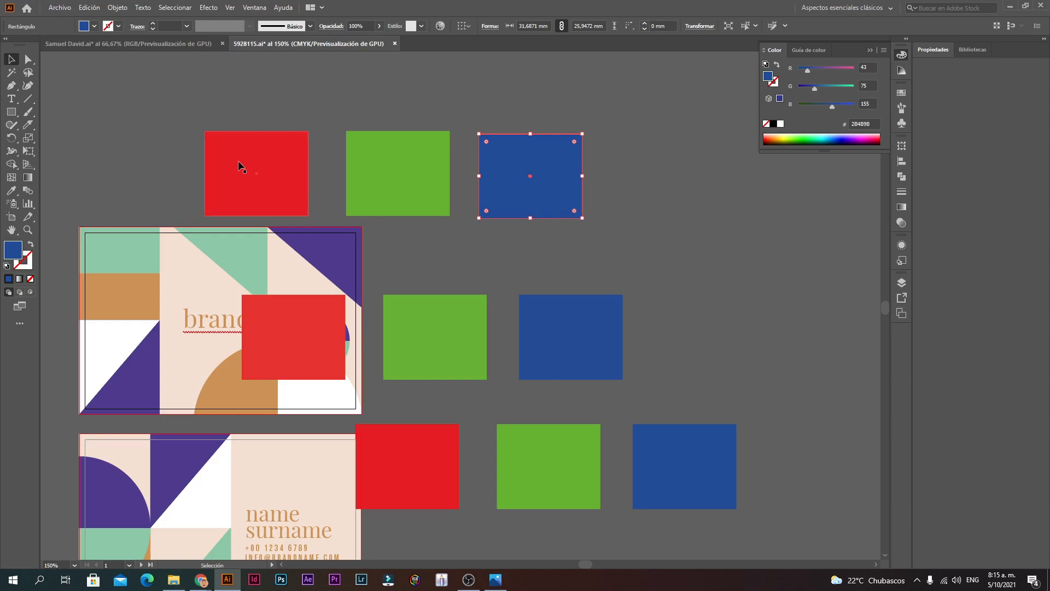
{"action": "left_click", "coordinate": [114, 46]}
{"action": "left_click", "coordinate": [544, 325], "text": "ctrl"}
{"action": "left_click", "coordinate": [544, 325], "text": "ctrl"}
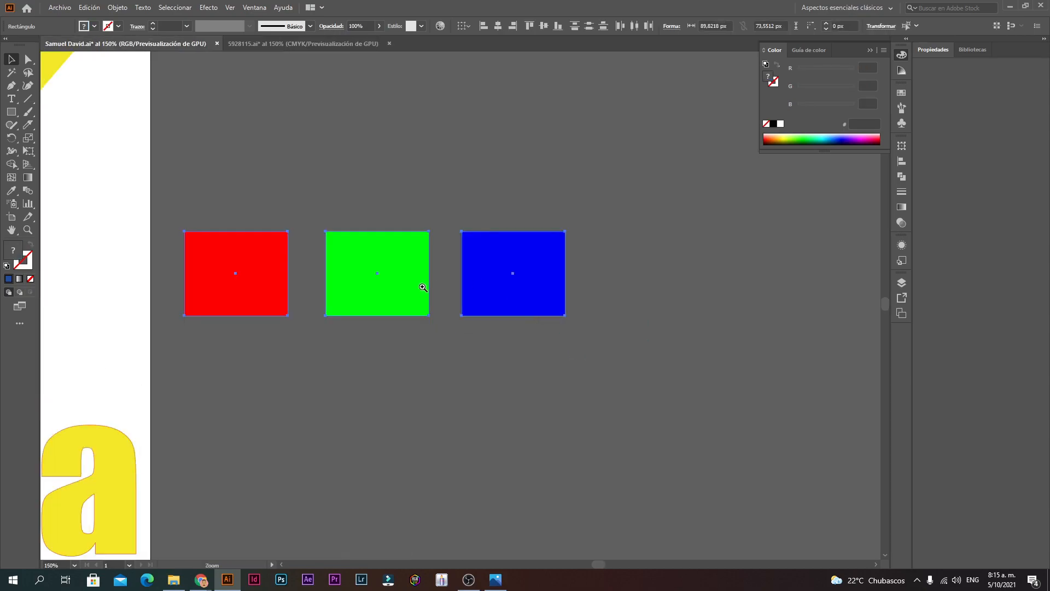
{"action": "left_click", "coordinate": [423, 287], "text": "ctrl"}
{"action": "left_click", "coordinate": [426, 434]}
{"action": "left_click_drag", "start_coordinate": [455, 387], "coordinate": [482, 401]}
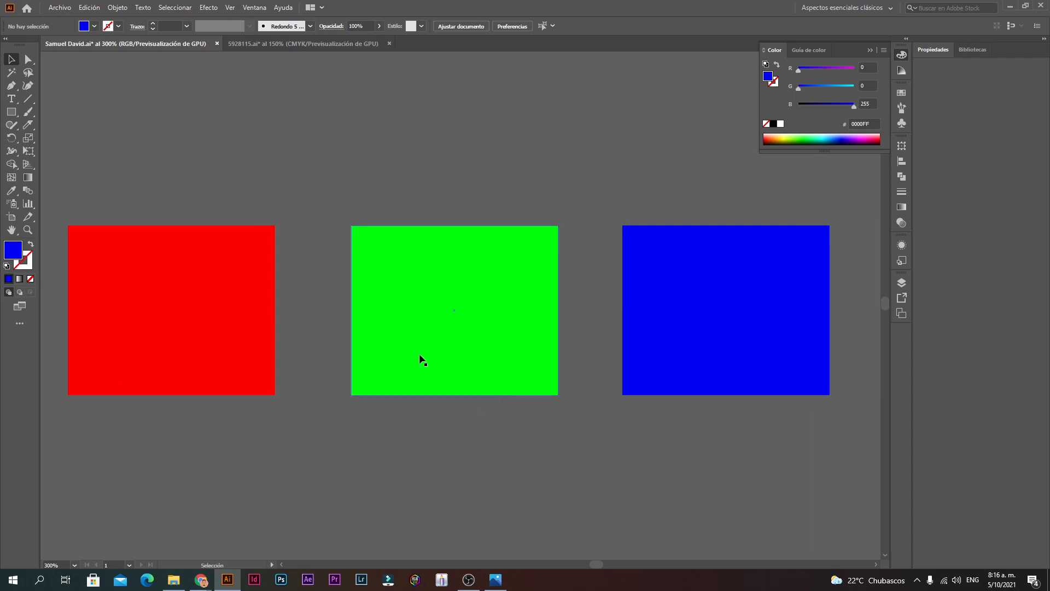
{"action": "left_click", "coordinate": [257, 334]}
{"action": "left_click", "coordinate": [383, 320]}
{"action": "left_click", "coordinate": [733, 305]}
{"action": "left_click", "coordinate": [410, 435]}
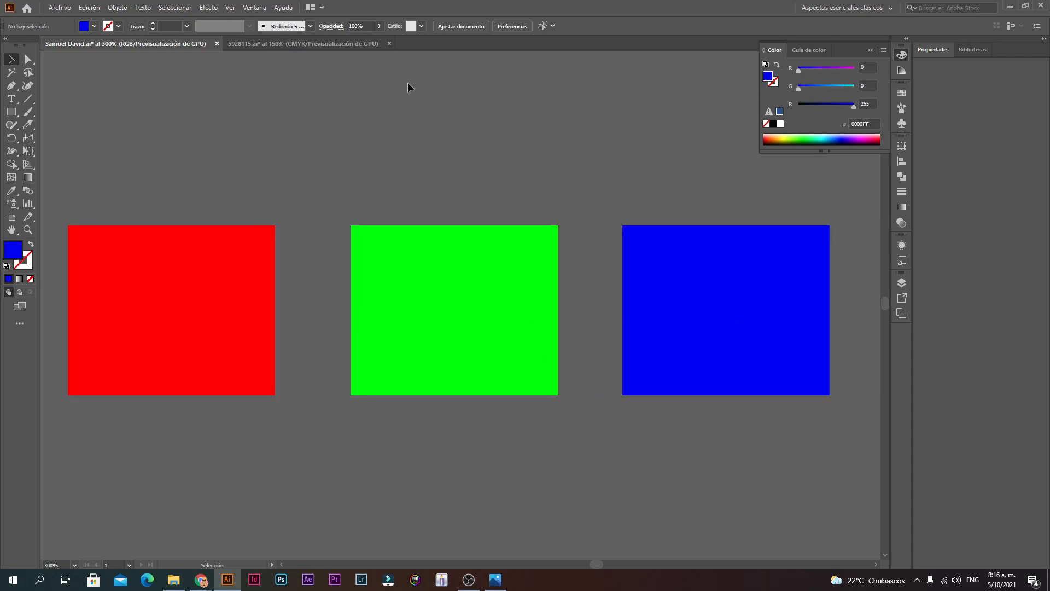
Step: Zoom in on the pasted CMYK squares, undo an accidental red-square move, then zoom out
{"action": "left_click", "coordinate": [335, 46]}
{"action": "key", "text": "ctrl+plus"}
{"action": "left_click_drag", "start_coordinate": [322, 272], "coordinate": [560, 227]}
{"action": "key", "text": "ctrl+z"}
{"action": "left_click", "coordinate": [397, 286], "text": "ctrl+alt"}
{"action": "left_click", "coordinate": [568, 397], "text": "ctrl+alt"}
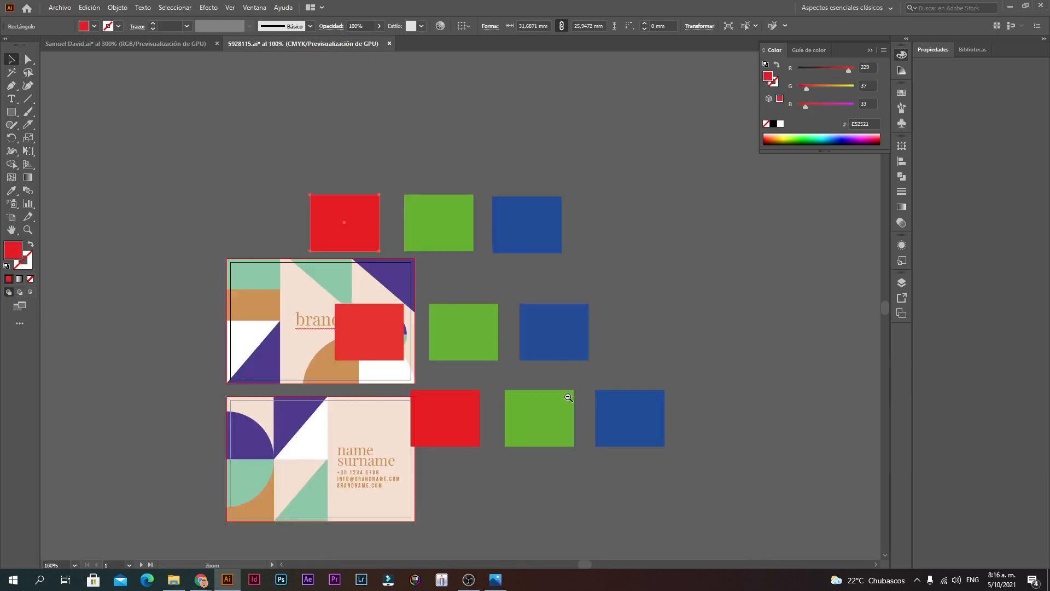
Step: Delete the extra pasted red, green and blue squares from 5928115.ai one by one
{"action": "left_click", "coordinate": [568, 397], "text": "ctrl+alt"}
{"action": "key", "text": "Delete"}
{"action": "left_click", "coordinate": [375, 202]}
{"action": "key", "text": "Delete"}
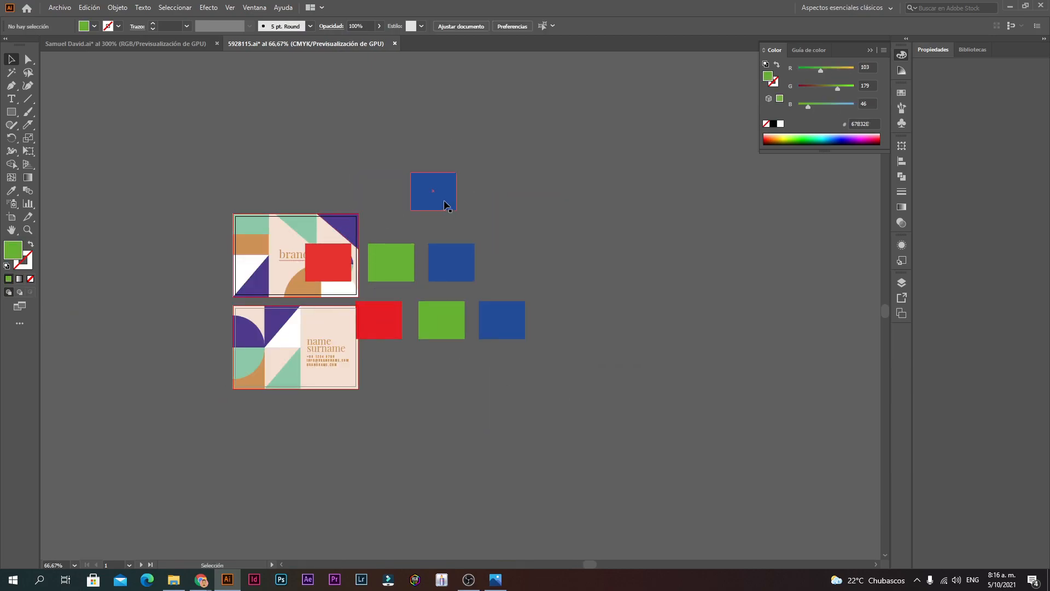
{"action": "left_click", "coordinate": [445, 202]}
{"action": "key", "text": "Delete"}
{"action": "left_click", "coordinate": [320, 264]}
{"action": "key", "text": "Delete"}
{"action": "left_click", "coordinate": [396, 263]}
{"action": "key", "text": "Delete"}
{"action": "left_click", "coordinate": [456, 276]}
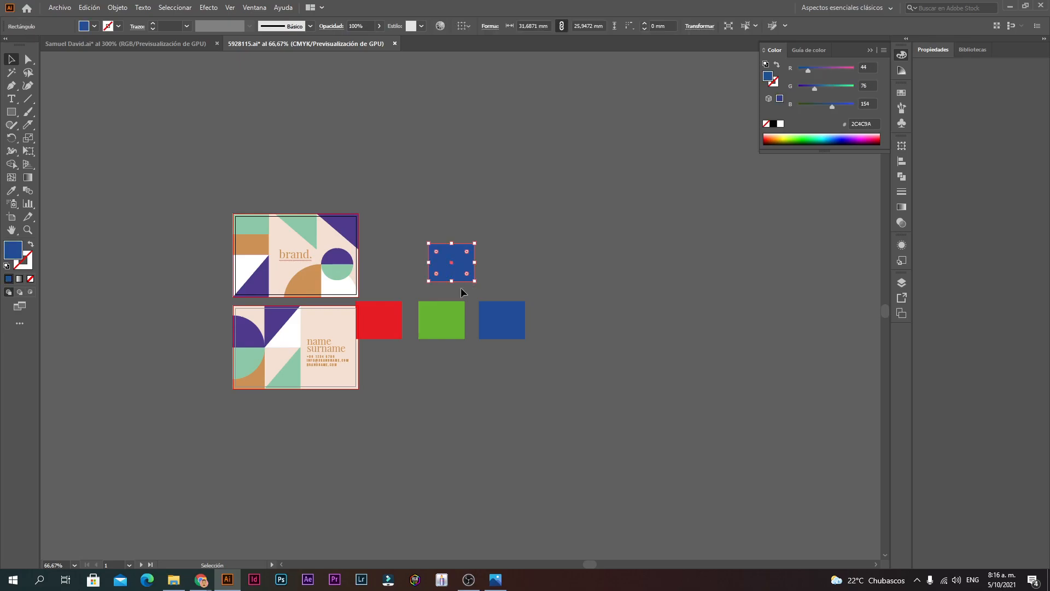
{"action": "key", "text": "Delete"}
{"action": "left_click", "coordinate": [441, 320]}
{"action": "key", "text": "Delete"}
{"action": "left_click", "coordinate": [379, 320]}
{"action": "key", "text": "Delete"}
{"action": "left_click", "coordinate": [508, 320]}
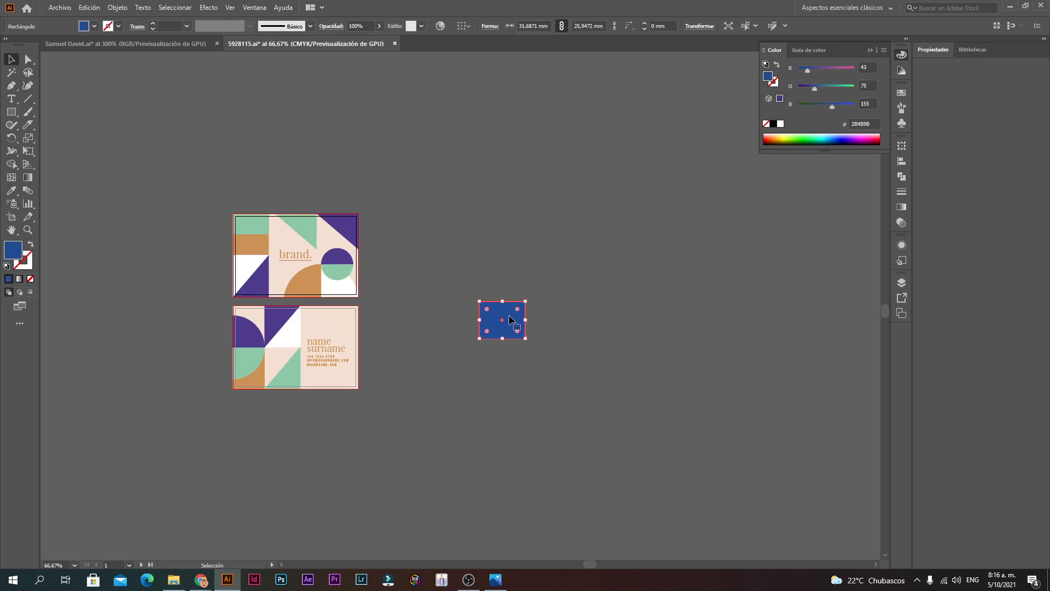
{"action": "key", "text": "Delete"}
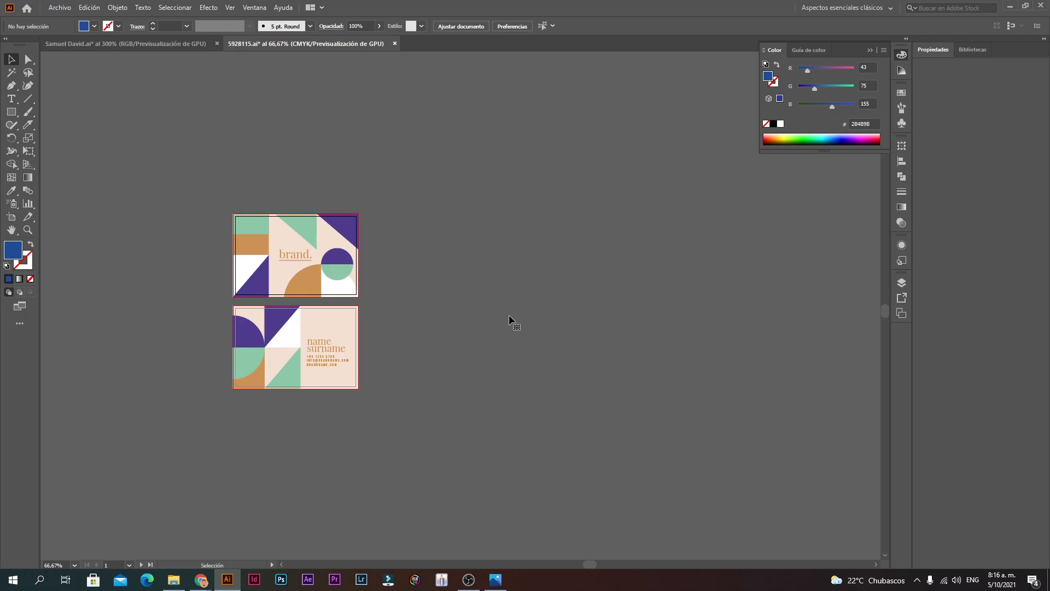
{"action": "left_click", "coordinate": [194, 42]}
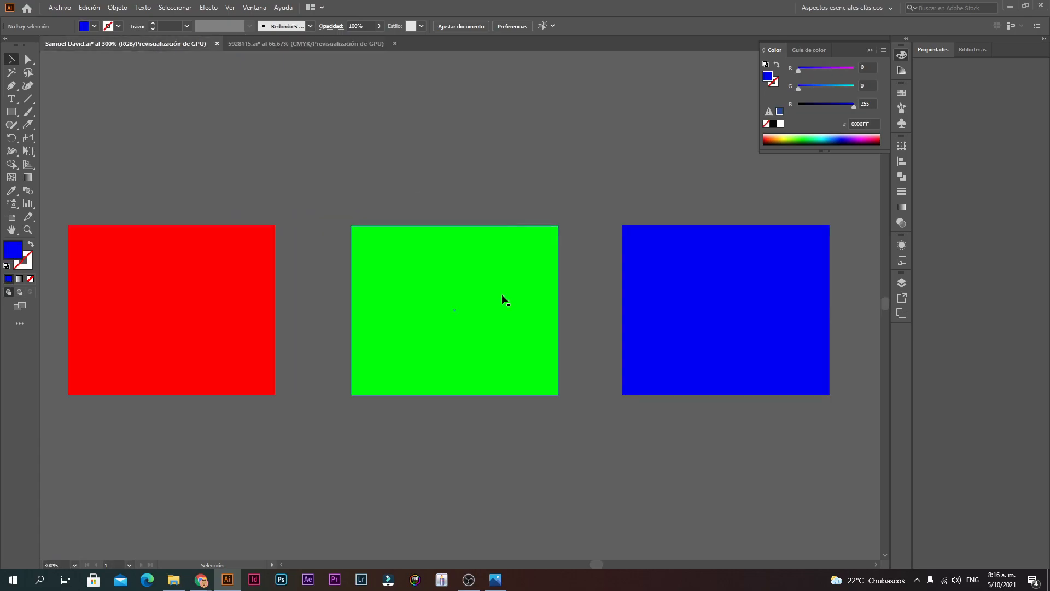
{"action": "left_click", "coordinate": [384, 356], "text": "ctrl"}
{"action": "left_click", "coordinate": [391, 345], "text": "ctrl+alt"}
{"action": "left_click", "coordinate": [395, 341], "text": "ctrl+alt"}
{"action": "left_click", "coordinate": [402, 338], "text": "ctrl+alt"}
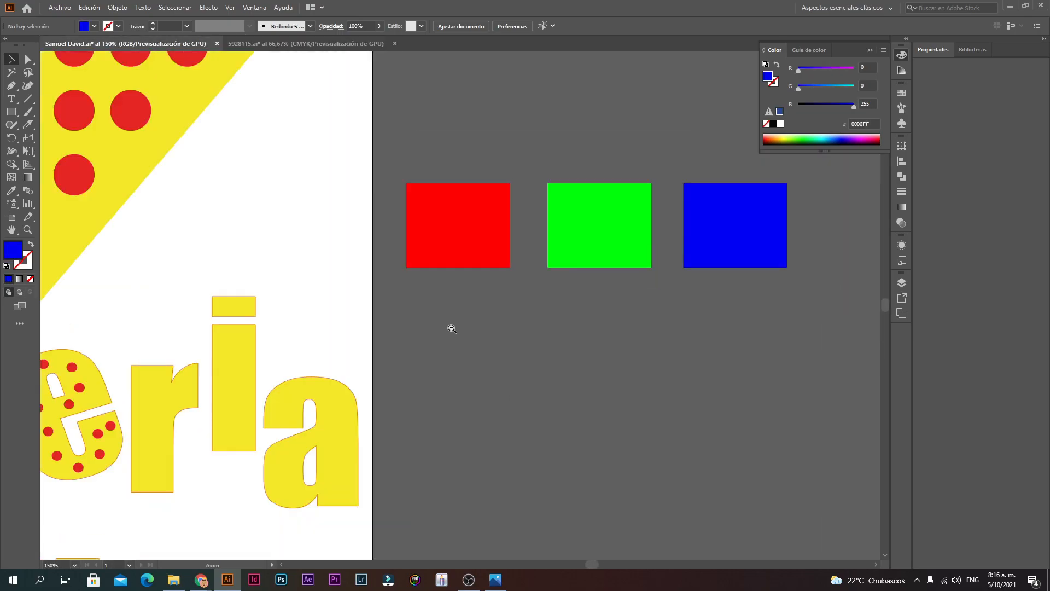
{"action": "left_click_drag", "start_coordinate": [516, 316], "coordinate": [488, 300]}
{"action": "left_click", "coordinate": [488, 294], "text": "ctrl+alt"}
{"action": "left_click", "coordinate": [487, 289], "text": "ctrl+alt"}
{"action": "left_click_drag", "start_coordinate": [422, 327], "coordinate": [505, 285]}
Step: Restore one row of squares with Ctrl+Z in 5928115.ai and view it at 100%
{"action": "left_click", "coordinate": [368, 44]}
{"action": "key", "text": "ctrl+z"}
{"action": "key", "text": "ctrl+z"}
{"action": "key", "text": "ctrl+z"}
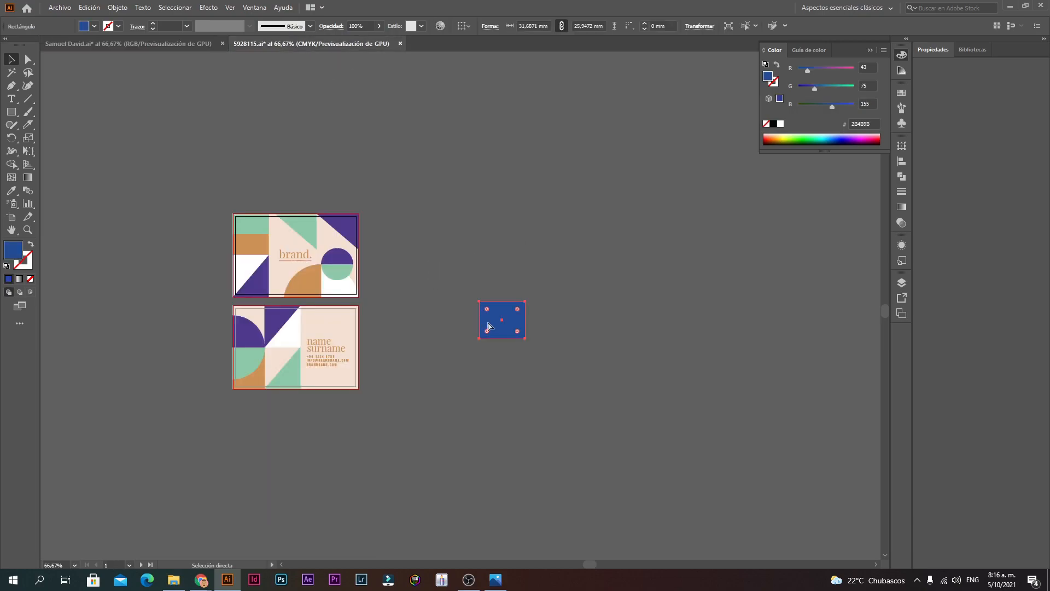
{"action": "left_click", "coordinate": [410, 375]}
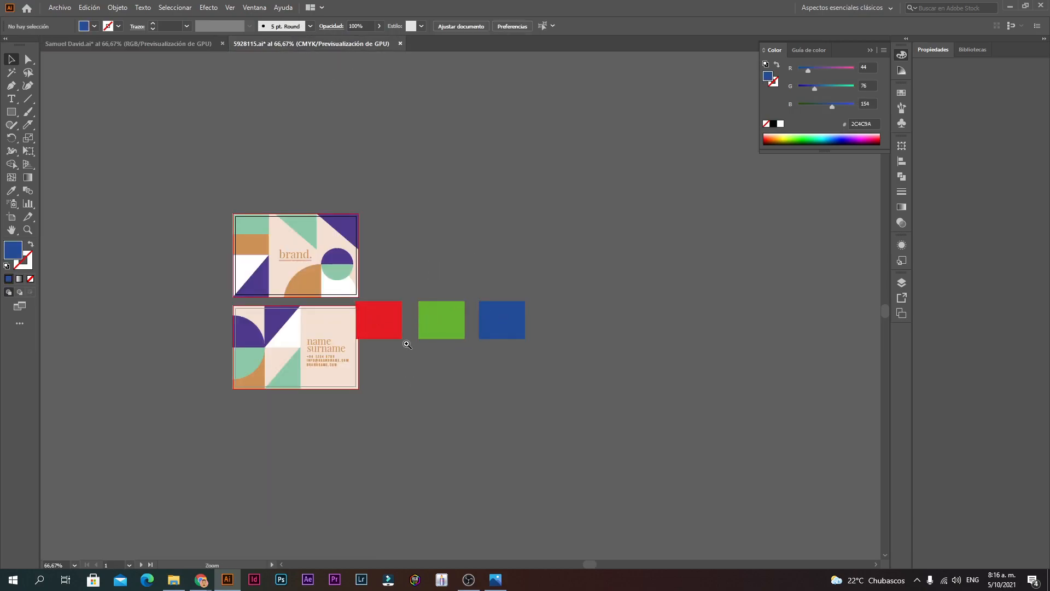
{"action": "key", "text": "ctrl+1"}
{"action": "left_click", "coordinate": [152, 44]}
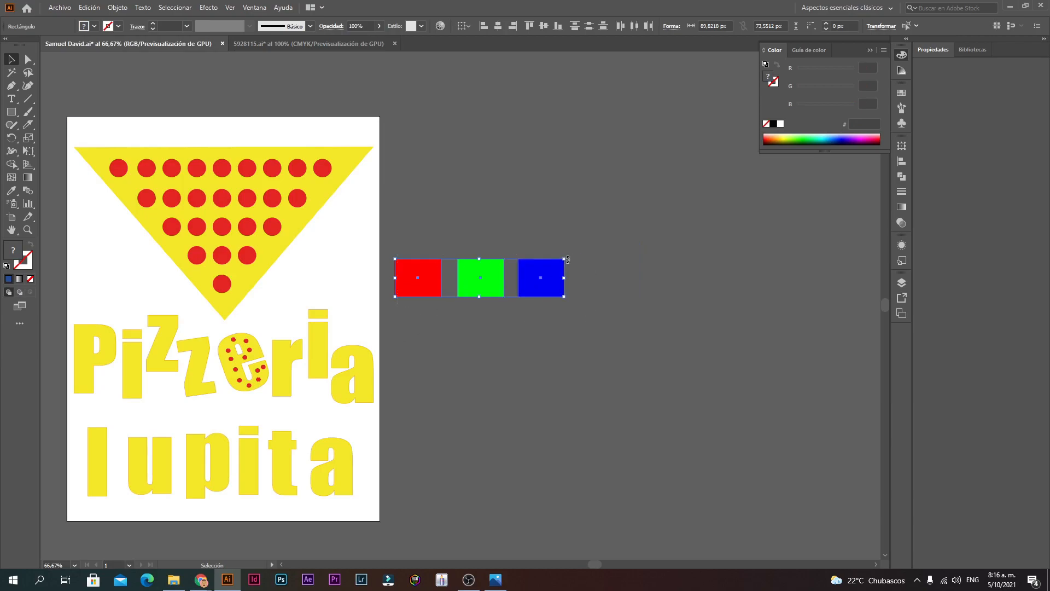
{"action": "left_click", "coordinate": [394, 141]}
{"action": "left_click", "coordinate": [319, 45]}
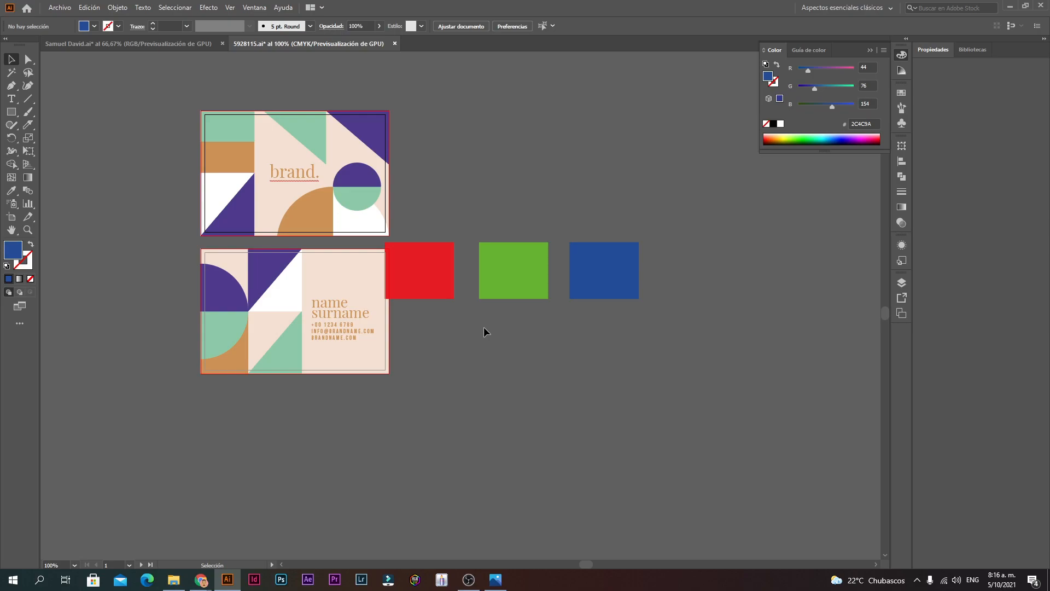
Step: Move the row of CMYK squares right, clear of the back business card
{"action": "left_click", "coordinate": [598, 274]}
{"action": "left_click_drag", "start_coordinate": [598, 274], "coordinate": [638, 268]}
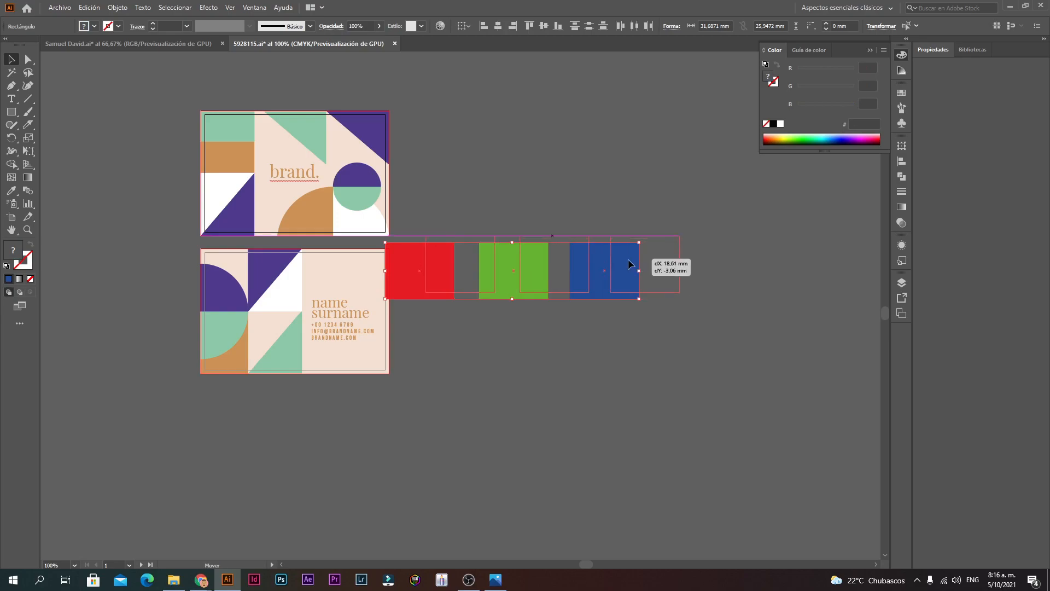
{"action": "left_click", "coordinate": [527, 195]}
{"action": "left_click_drag", "start_coordinate": [736, 203], "coordinate": [733, 206]}
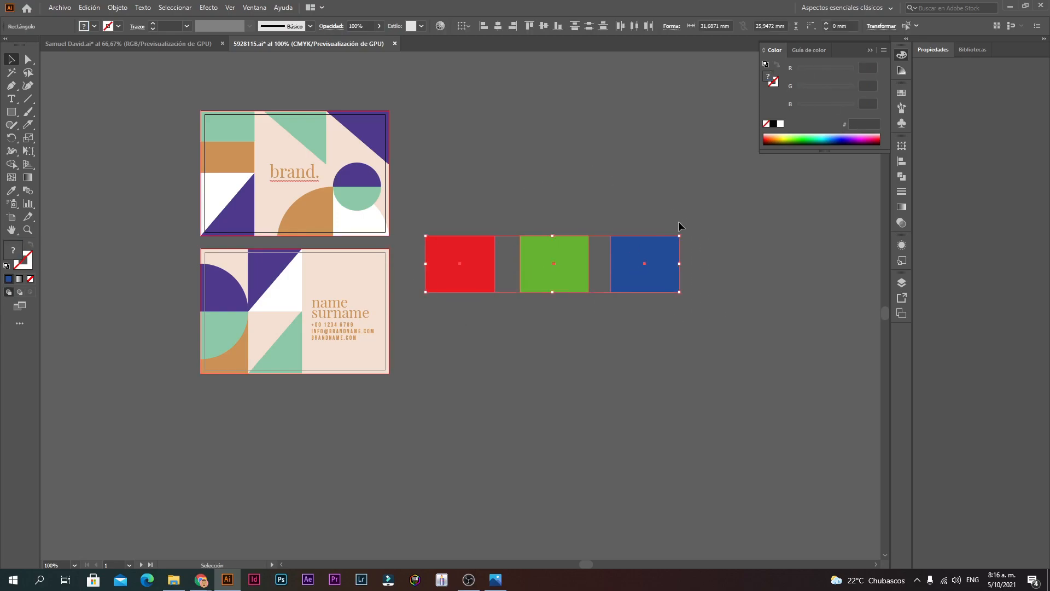
{"action": "left_click", "coordinate": [476, 182]}
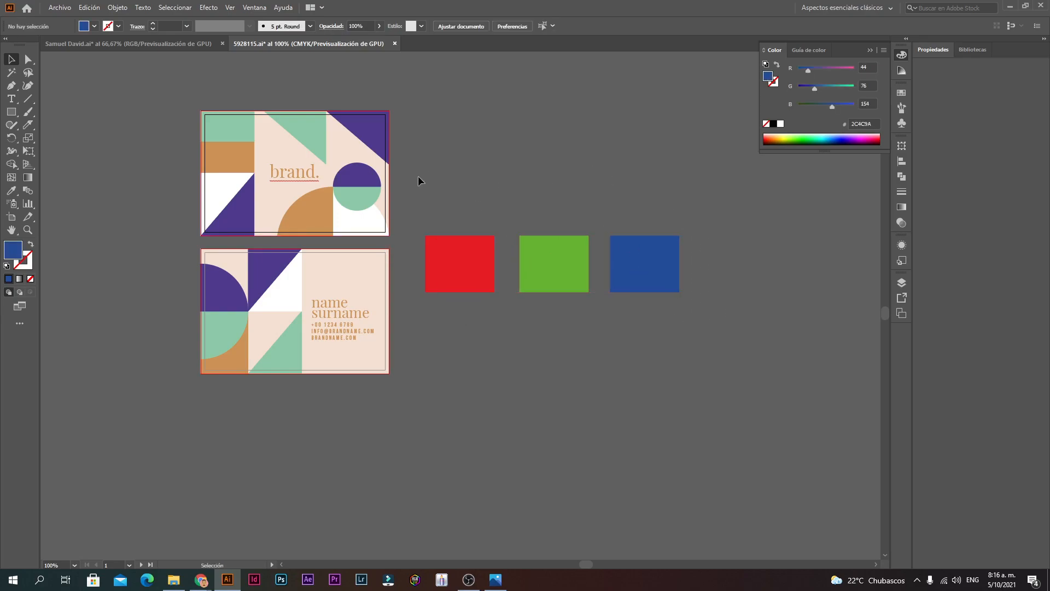
Step: Flip between the two documents to compare, zooming out on the CMYK one
{"action": "left_click", "coordinate": [134, 43]}
{"action": "left_click", "coordinate": [276, 44]}
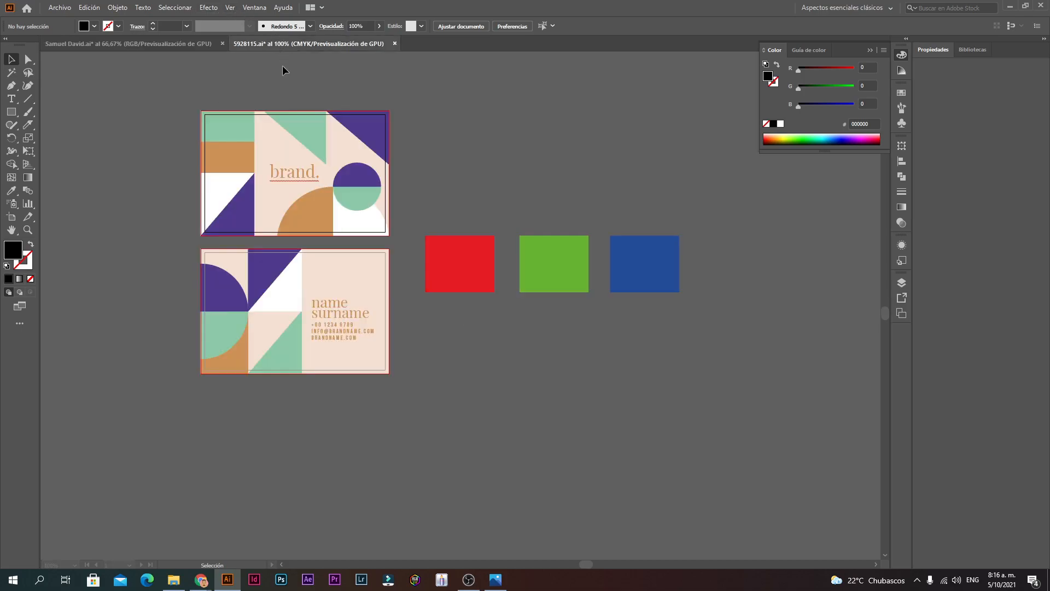
{"action": "key", "text": "ctrl+minus"}
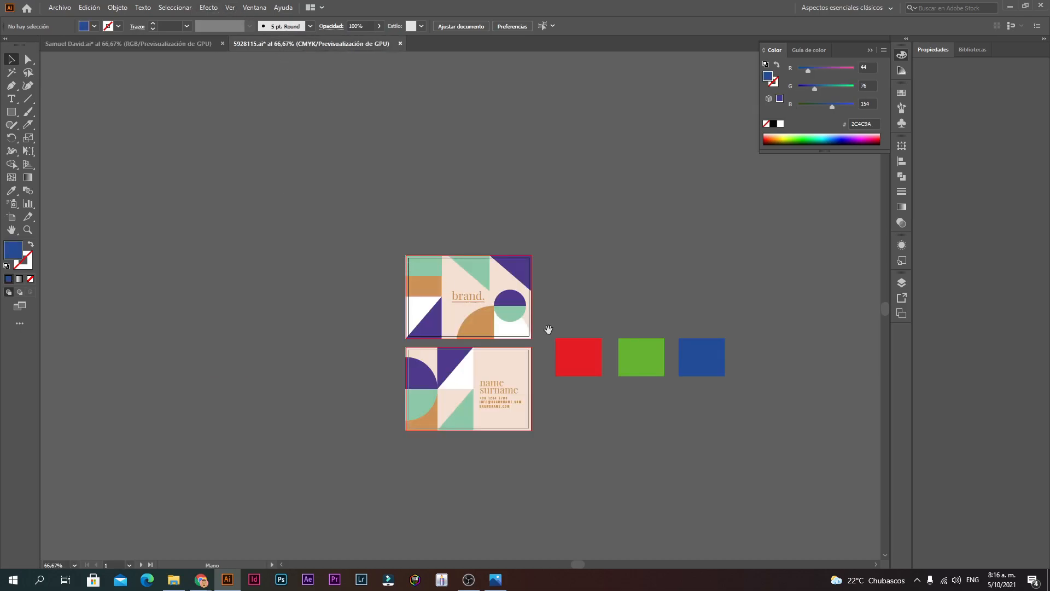
{"action": "left_click", "coordinate": [197, 43]}
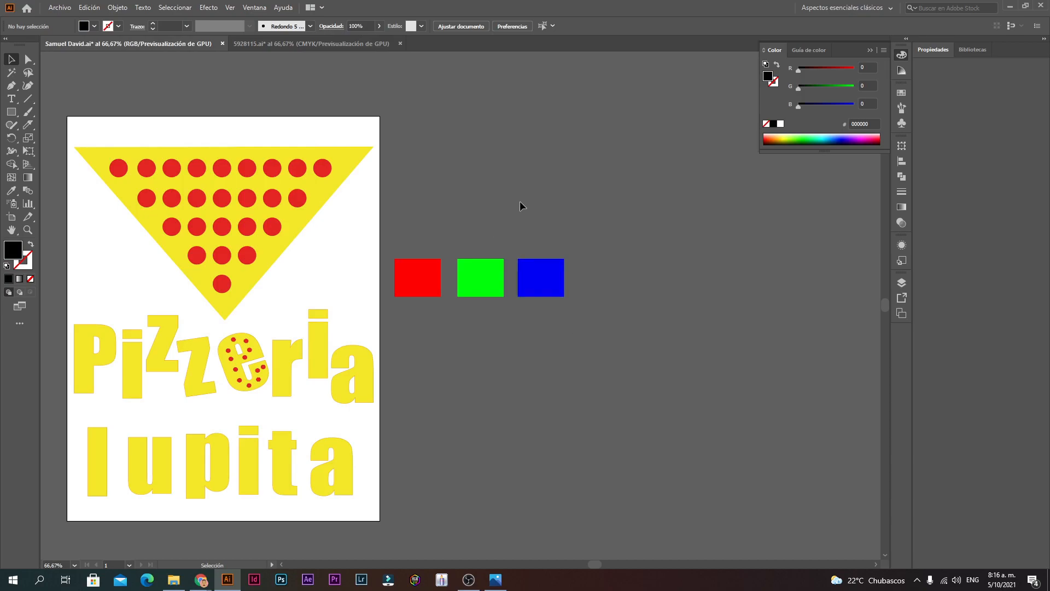
Step: Zoom in on the CMYK squares and read the red (E52521) and blue colour values
{"action": "left_click", "coordinate": [324, 43]}
{"action": "key", "text": "ctrl+space"}
{"action": "left_click", "coordinate": [613, 380], "text": "ctrl"}
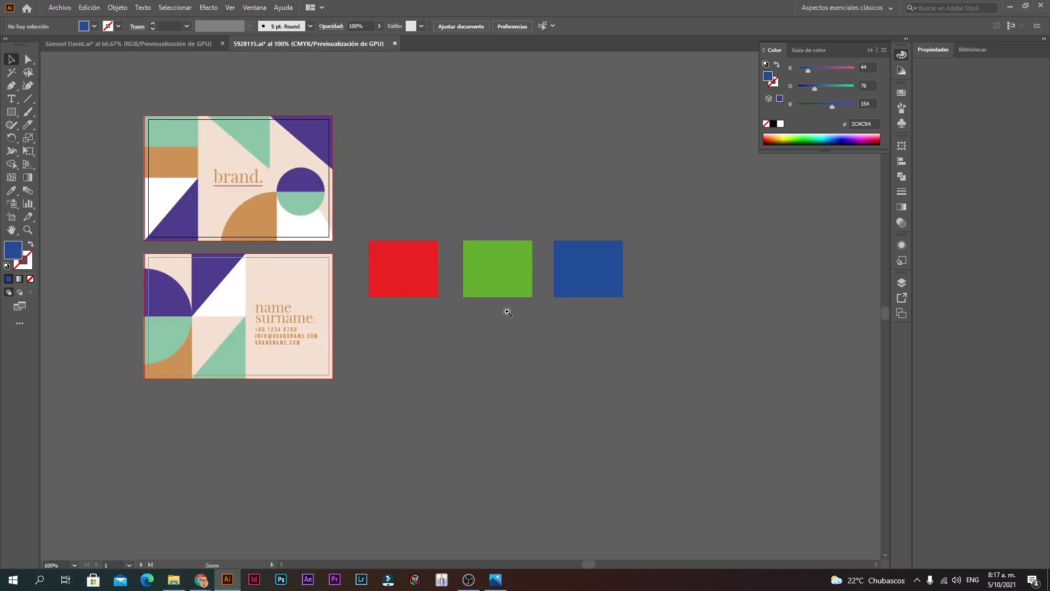
{"action": "left_click", "coordinate": [508, 312], "text": "ctrl"}
{"action": "left_click", "coordinate": [508, 311], "text": "ctrl"}
{"action": "left_click_drag", "start_coordinate": [403, 268], "coordinate": [467, 305]}
{"action": "left_click", "coordinate": [287, 278]}
{"action": "left_click", "coordinate": [444, 328]}
{"action": "left_click", "coordinate": [605, 255]}
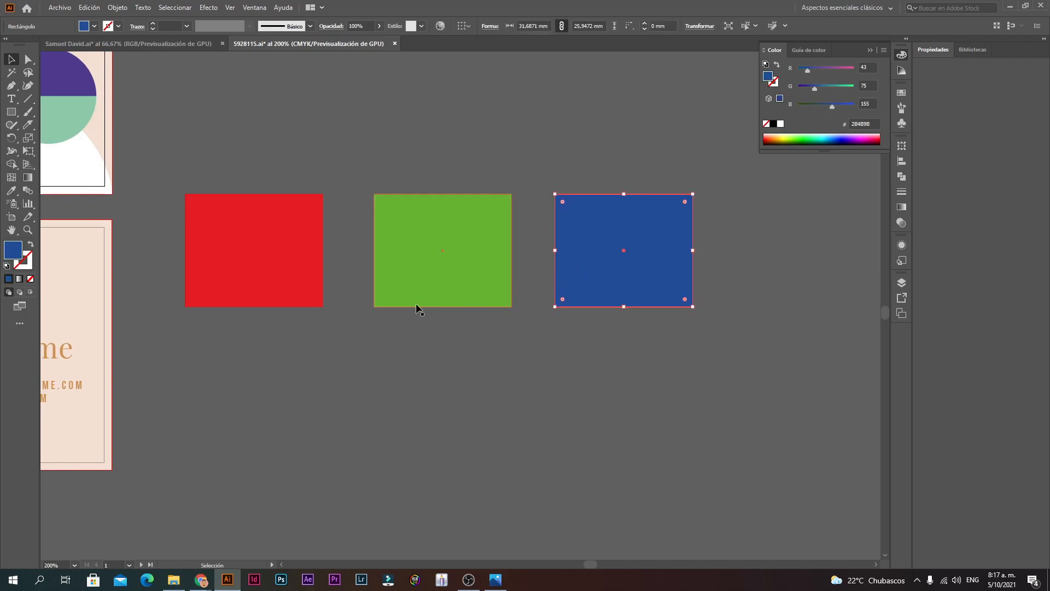
{"action": "left_click", "coordinate": [407, 343]}
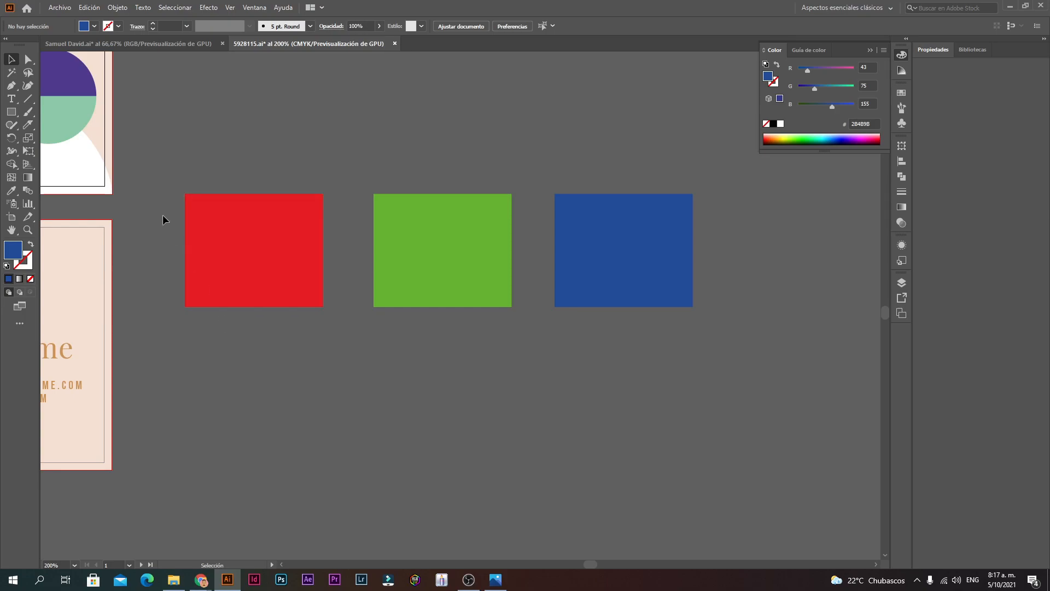
{"action": "left_click", "coordinate": [233, 232]}
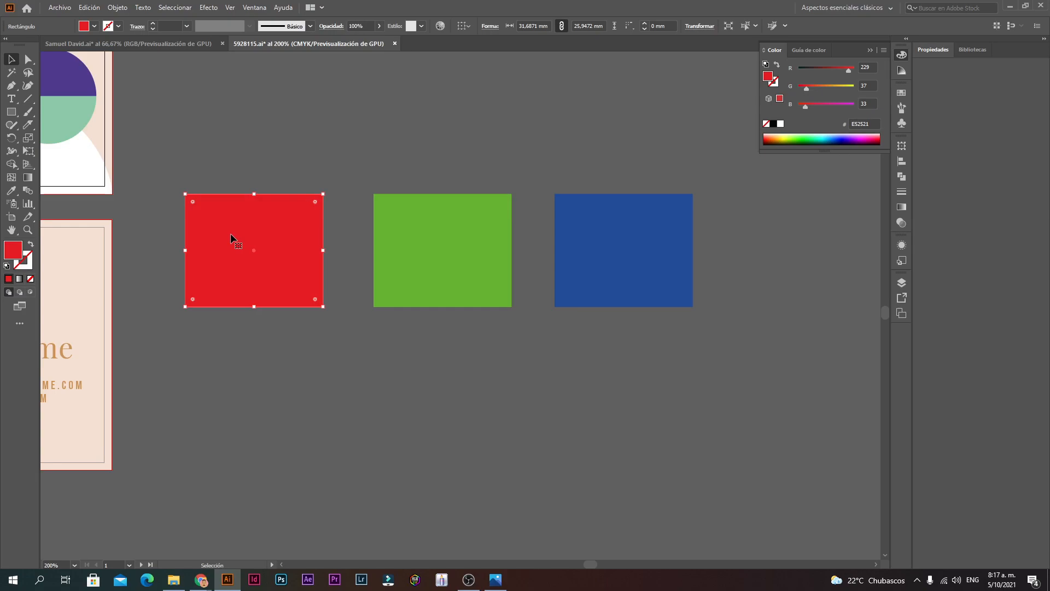
Step: Select the three coloured squares and switch the document to RGB colour mode
{"action": "left_click_drag", "start_coordinate": [245, 385], "coordinate": [679, 215]}
{"action": "left_click", "coordinate": [91, 7]}
{"action": "left_click", "coordinate": [62, 6]}
{"action": "left_click", "coordinate": [62, 7]}
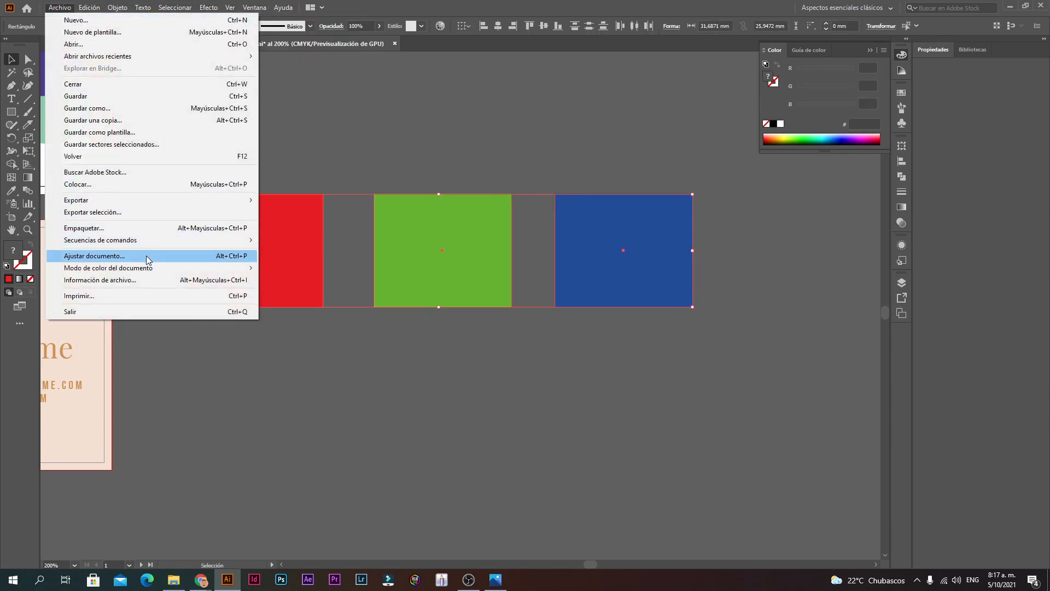
{"action": "mouse_move", "coordinate": [253, 267]}
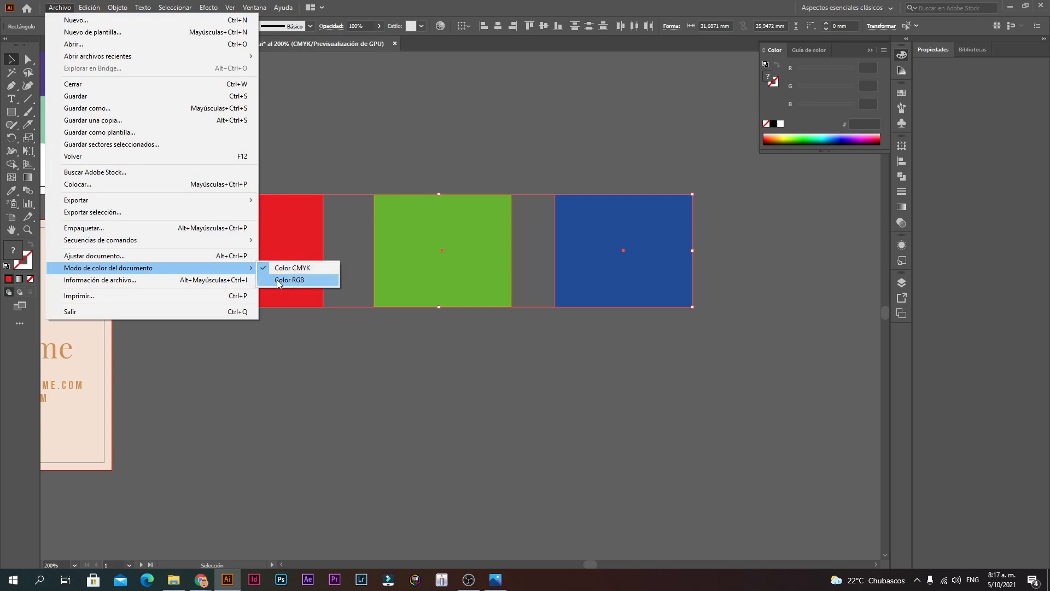
{"action": "left_click", "coordinate": [279, 280]}
Step: Zoom out to compare the business cards and squares in RGB
{"action": "left_click", "coordinate": [314, 371]}
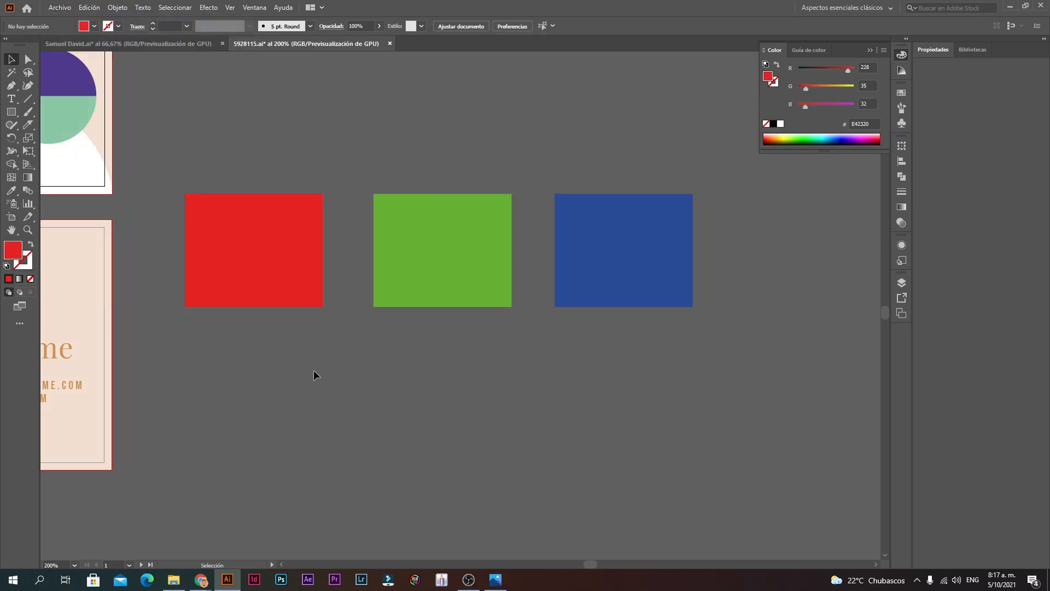
{"action": "left_click", "coordinate": [308, 312], "text": "ctrl+alt"}
{"action": "left_click", "coordinate": [572, 281], "text": "ctrl+alt"}
{"action": "left_click", "coordinate": [572, 281], "text": "ctrl+alt"}
{"action": "left_click", "coordinate": [377, 325], "text": "ctrl"}
{"action": "left_click", "coordinate": [423, 301], "text": "ctrl"}
{"action": "left_click_drag", "start_coordinate": [348, 367], "coordinate": [469, 345]}
{"action": "key", "text": "ctrl+minus"}
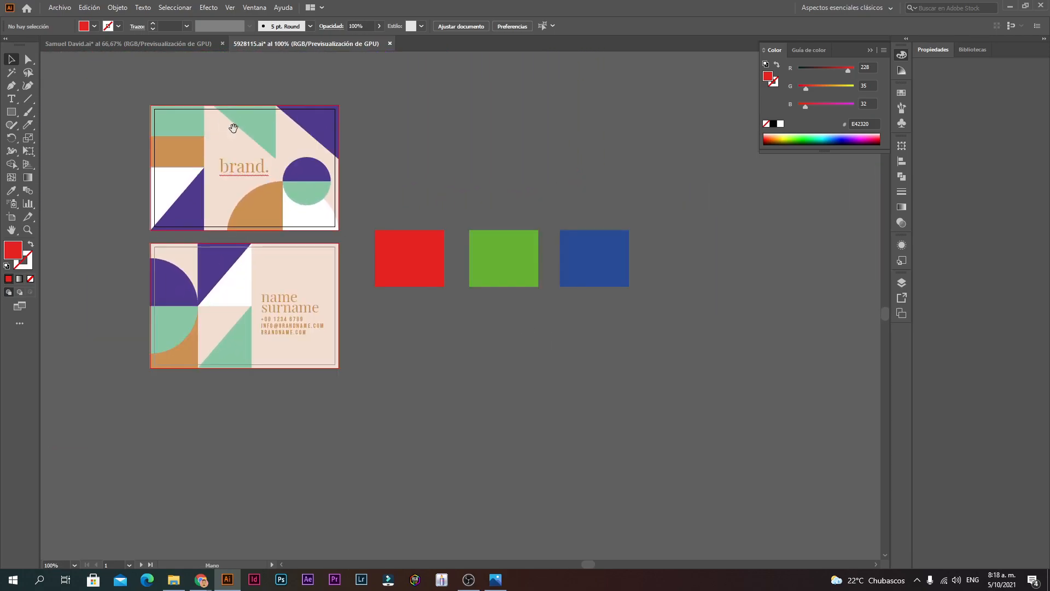
Step: Switch the document back to CMYK colour mode
{"action": "left_click", "coordinate": [68, 9]}
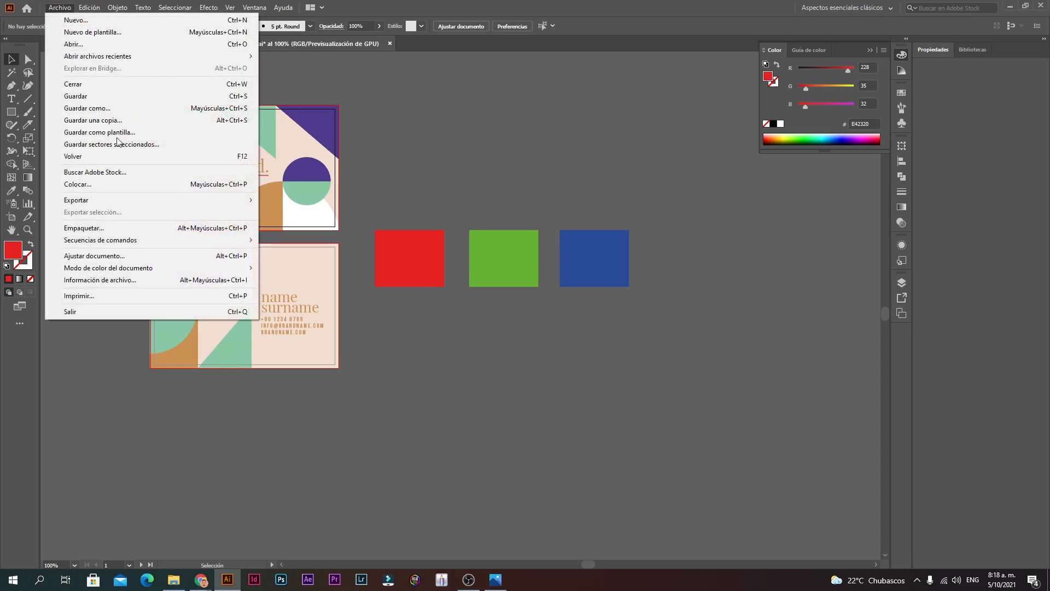
{"action": "mouse_move", "coordinate": [155, 272]}
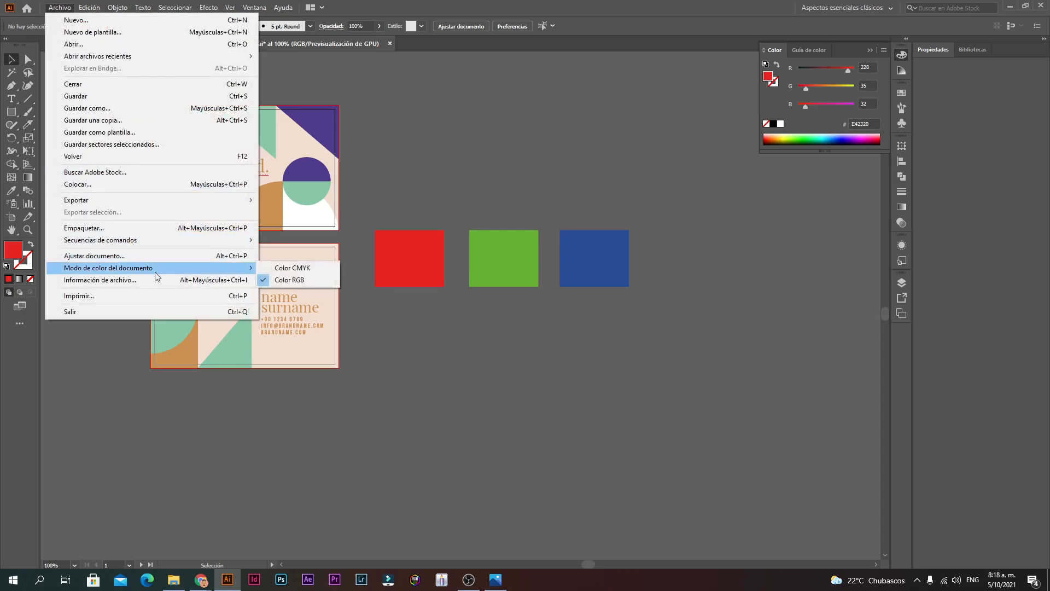
{"action": "left_click", "coordinate": [279, 268]}
Step: Zoom in on the squares and raise the red square's red value to 255
{"action": "key", "text": "ctrl+plus"}
{"action": "key", "text": "ctrl+plus"}
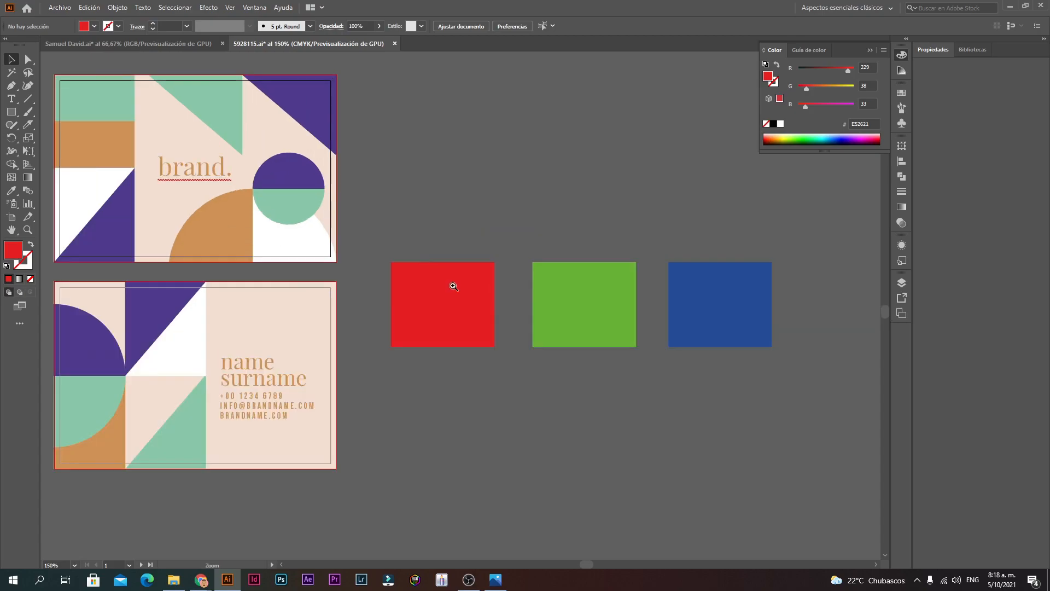
{"action": "left_click_drag", "start_coordinate": [519, 349], "coordinate": [499, 348]}
{"action": "left_click", "coordinate": [446, 328]}
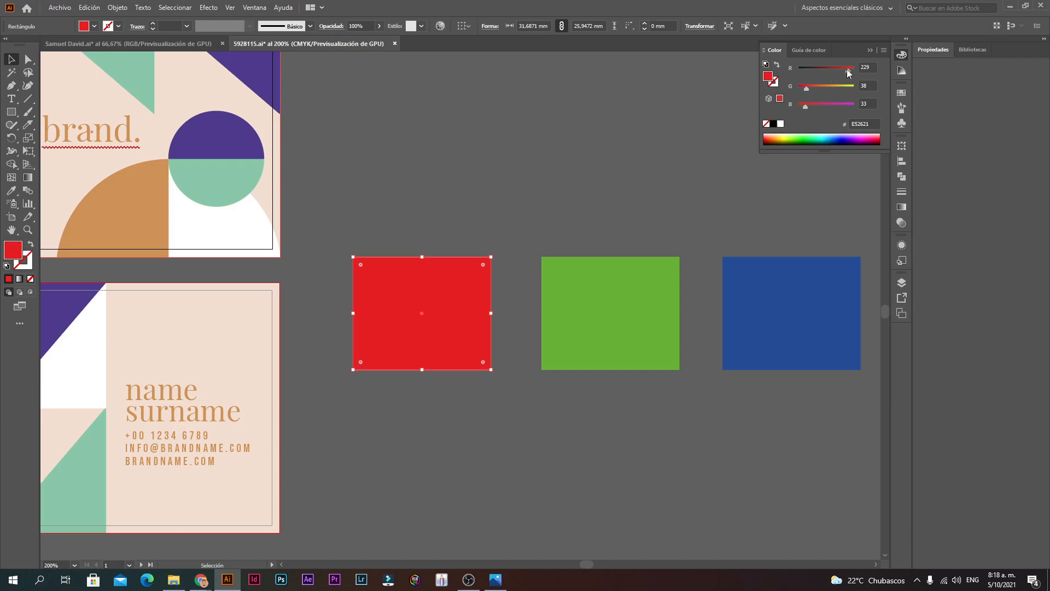
{"action": "left_click_drag", "start_coordinate": [848, 71], "coordinate": [788, 107]}
{"action": "left_click", "coordinate": [801, 227]}
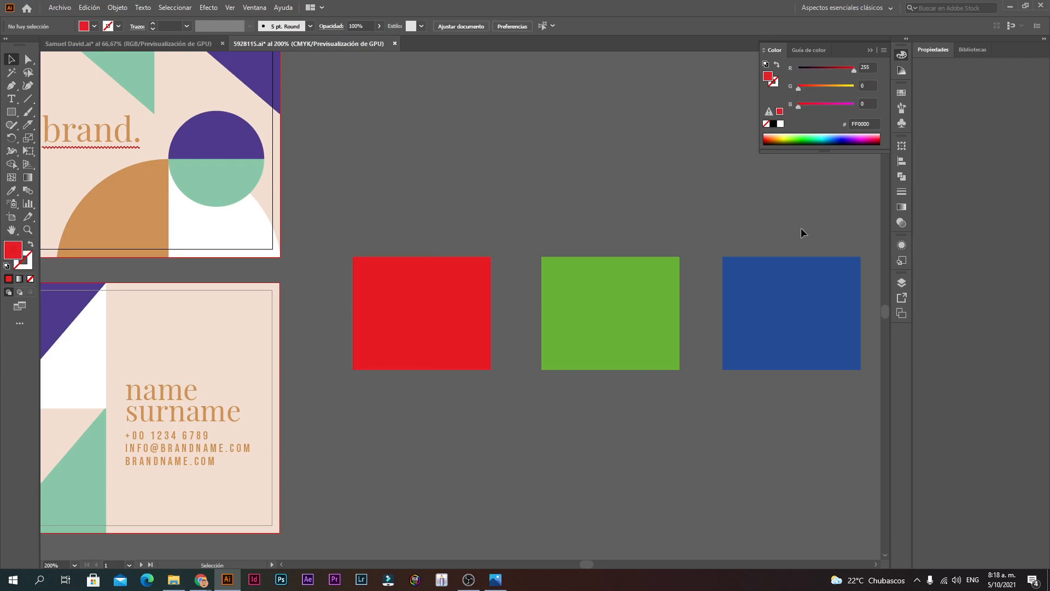
{"action": "left_click", "coordinate": [462, 312]}
Step: Select the green square, zooming out and back in on the squares
{"action": "left_click", "coordinate": [604, 363]}
{"action": "key", "text": "ctrl+space"}
{"action": "left_click", "coordinate": [473, 360], "text": "ctrl+alt"}
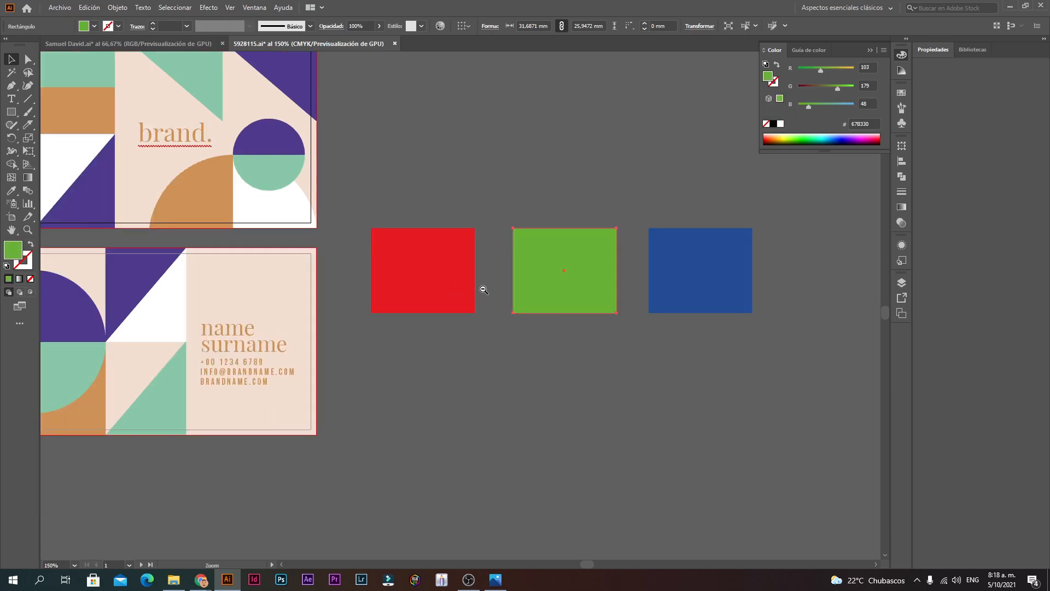
{"action": "left_click", "coordinate": [484, 288], "text": "ctrl+alt"}
{"action": "left_click", "coordinate": [506, 362]}
{"action": "key", "text": "ctrl+space"}
{"action": "left_click", "coordinate": [476, 324], "text": "ctrl"}
{"action": "left_click", "coordinate": [546, 306], "text": "ctrl"}
{"action": "left_click", "coordinate": [414, 239]}
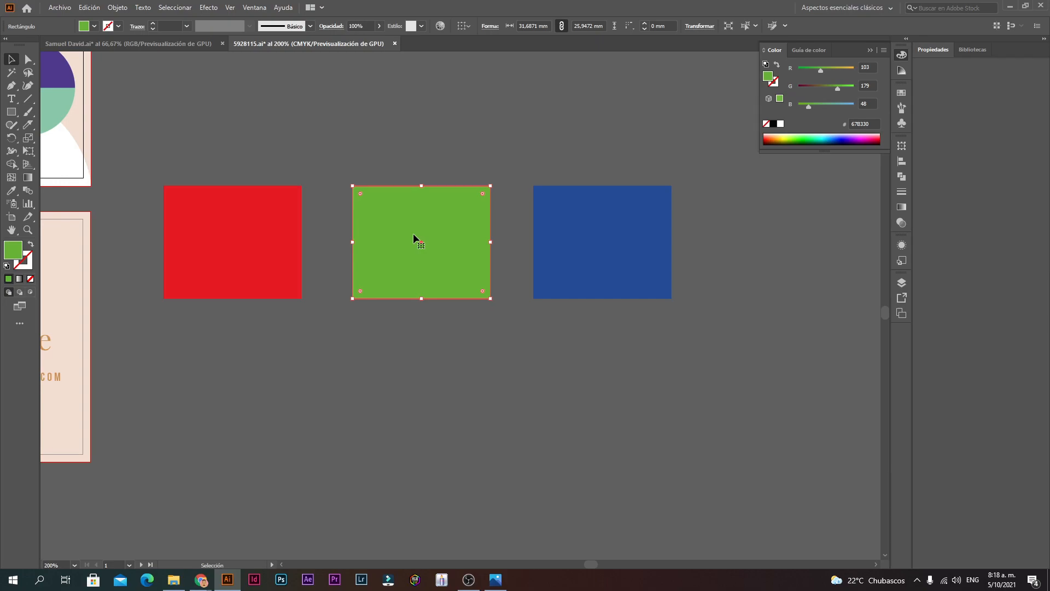
Step: Zoom out to the cards, select the red, green and blue squares, then zoom to 150%
{"action": "key", "text": "z"}
{"action": "left_click", "coordinate": [393, 272], "text": "alt"}
{"action": "left_click", "coordinate": [438, 301], "text": "alt"}
{"action": "left_click", "coordinate": [423, 292]}
{"action": "left_click", "coordinate": [377, 279]}
{"action": "left_click", "coordinate": [476, 292]}
{"action": "left_click", "coordinate": [554, 293], "text": "shift"}
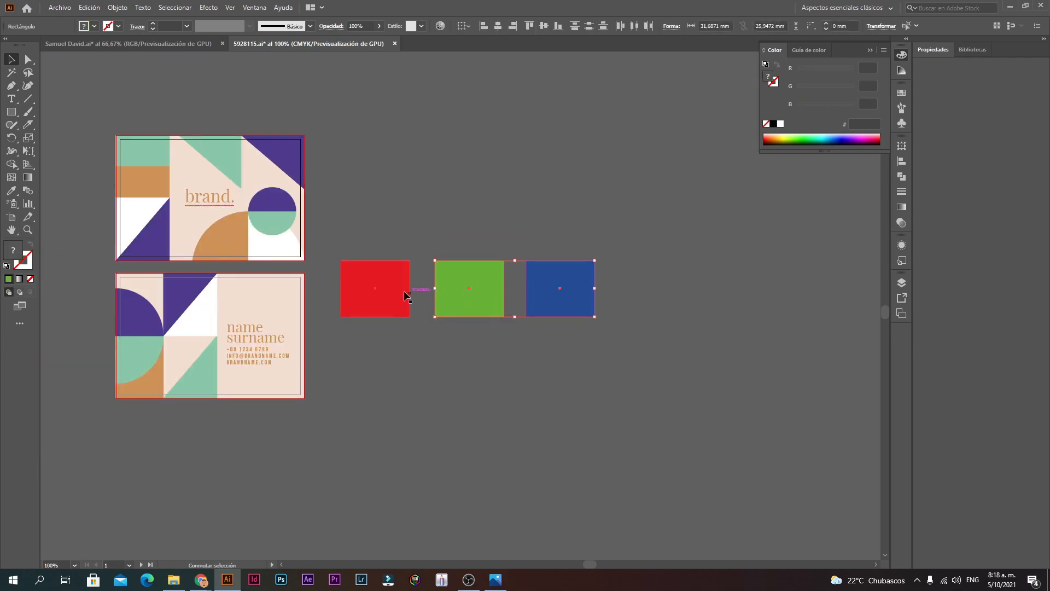
{"action": "left_click", "coordinate": [417, 347]}
{"action": "left_click_drag", "start_coordinate": [624, 214], "coordinate": [624, 214]}
{"action": "left_click", "coordinate": [567, 323]}
{"action": "key", "text": "ctrl+plus"}
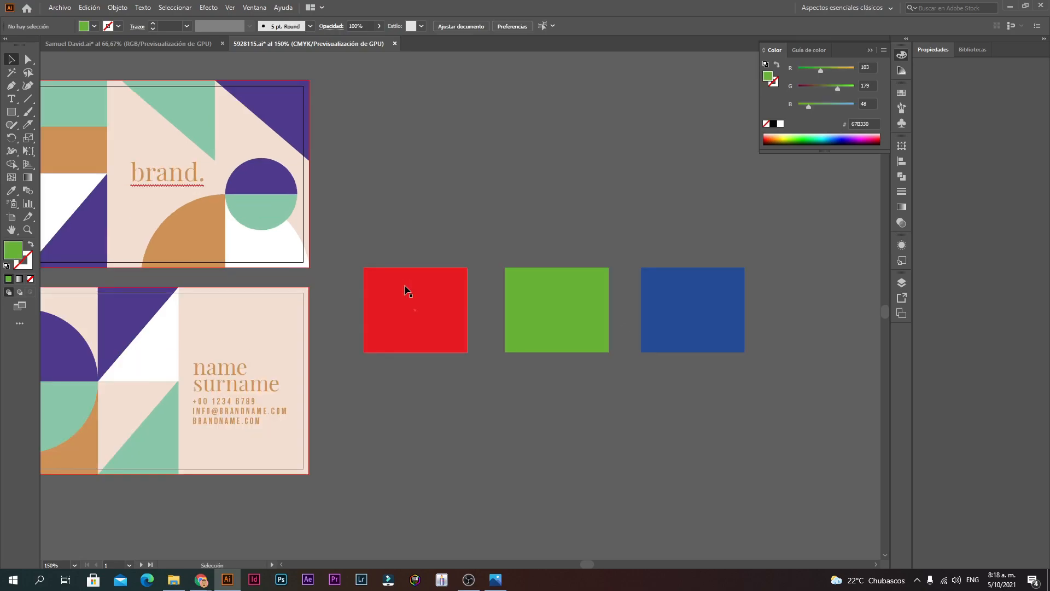
{"action": "left_click", "coordinate": [70, 6]}
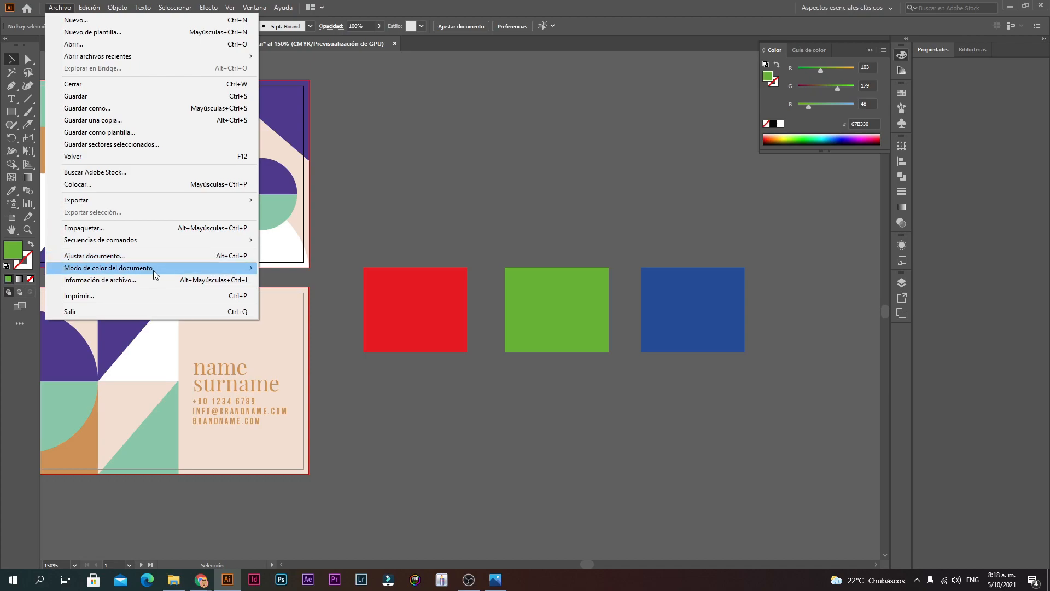
Step: Switch the document to RGB colour mode and recentre the squares at 150%
{"action": "mouse_move", "coordinate": [153, 270]}
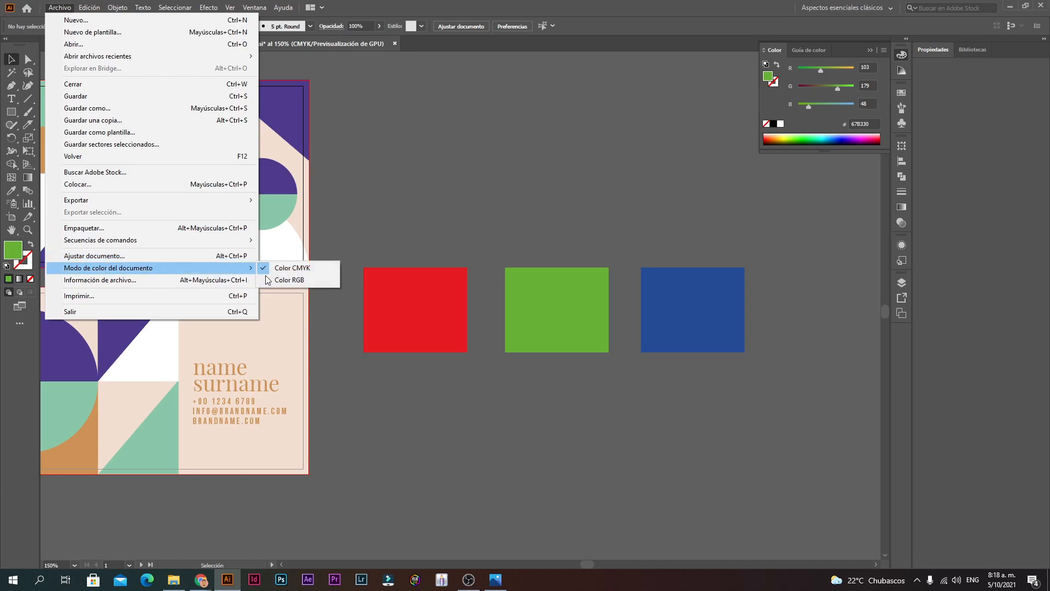
{"action": "left_click", "coordinate": [295, 284]}
{"action": "key", "text": "ctrl+minus"}
{"action": "key", "text": "ctrl+minus"}
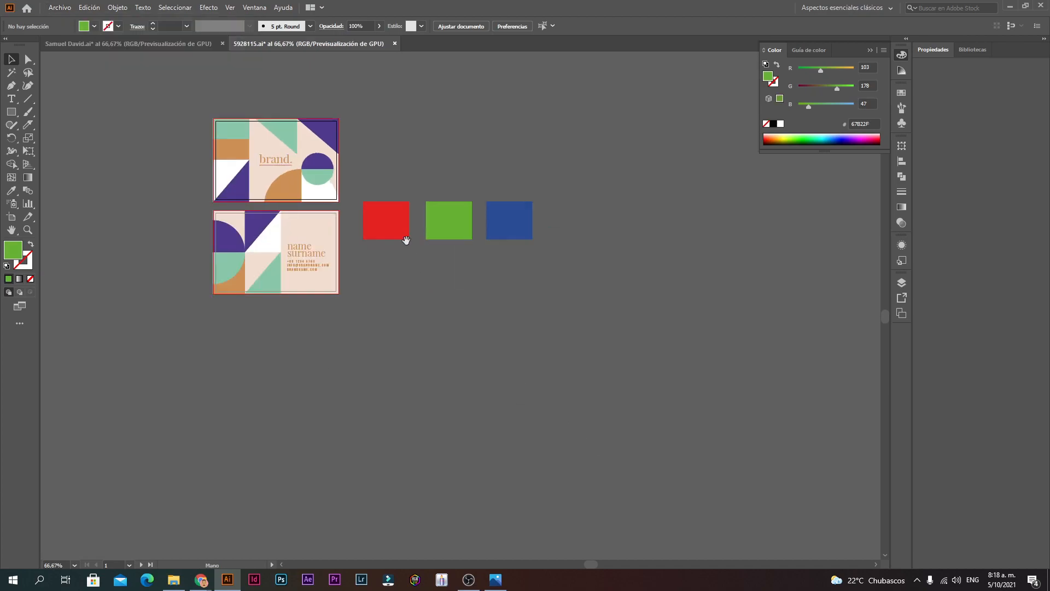
{"action": "left_click_drag", "start_coordinate": [406, 240], "coordinate": [537, 335]}
{"action": "key", "text": "ctrl+plus"}
{"action": "key", "text": "ctrl+plus"}
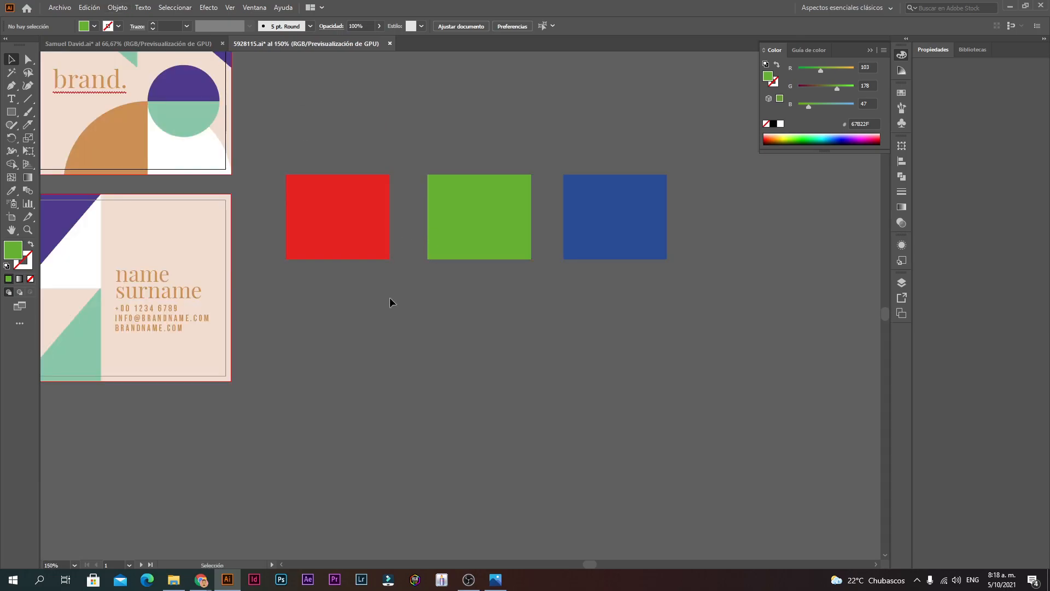
Step: Nudge the three squares slightly right and down, then select the red square
{"action": "left_click_drag", "start_coordinate": [640, 205], "coordinate": [638, 207]}
{"action": "left_click_drag", "start_coordinate": [356, 247], "coordinate": [359, 251]}
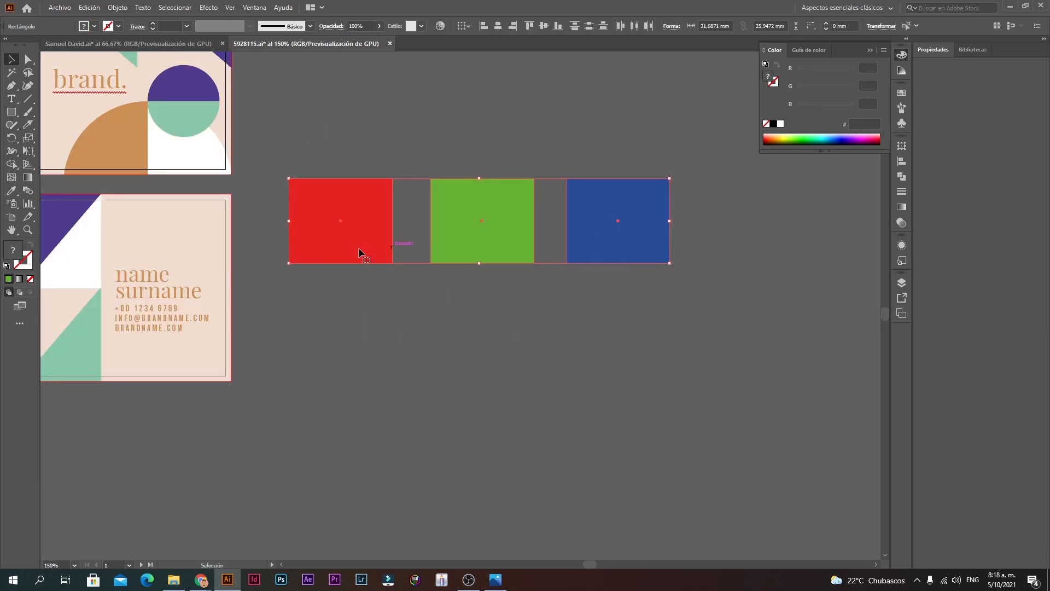
{"action": "left_click", "coordinate": [385, 289]}
{"action": "left_click", "coordinate": [376, 212]}
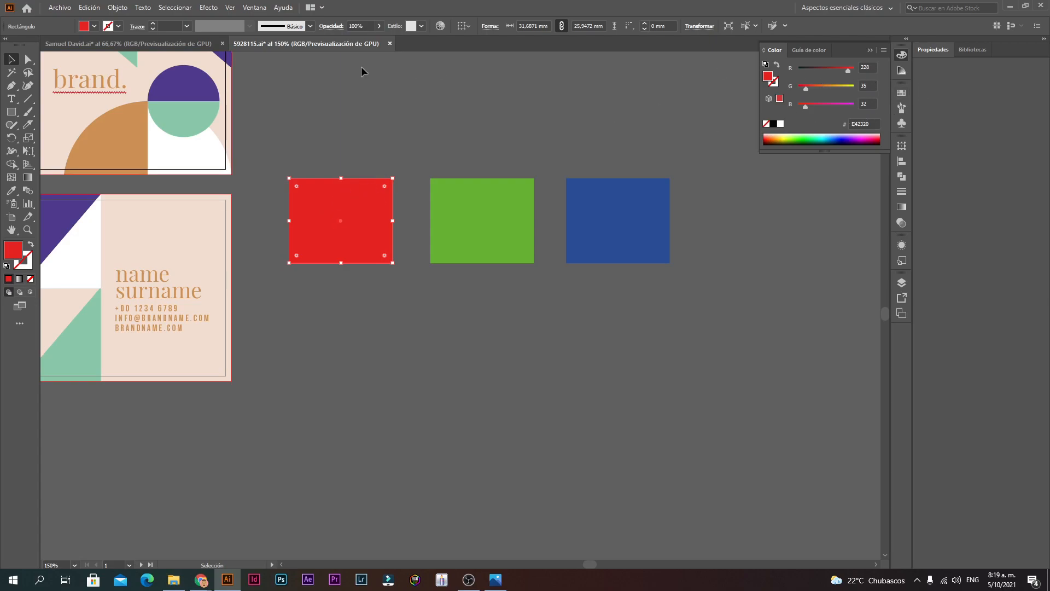
Step: Switch the document to CMYK colour mode and select the red square
{"action": "left_click", "coordinate": [60, 7]}
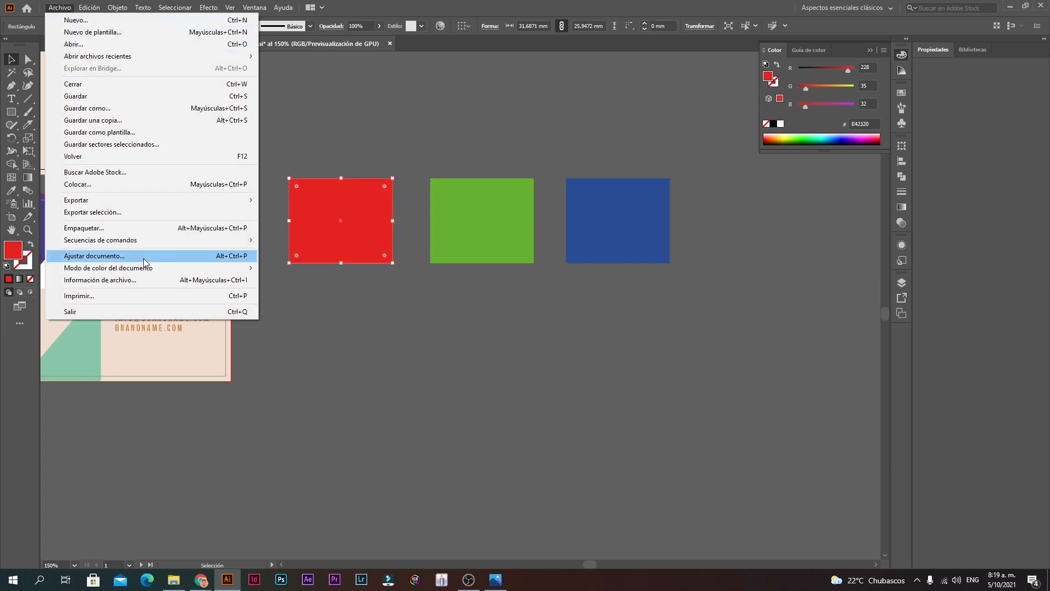
{"action": "left_click", "coordinate": [416, 304]}
{"action": "left_click", "coordinate": [415, 304]}
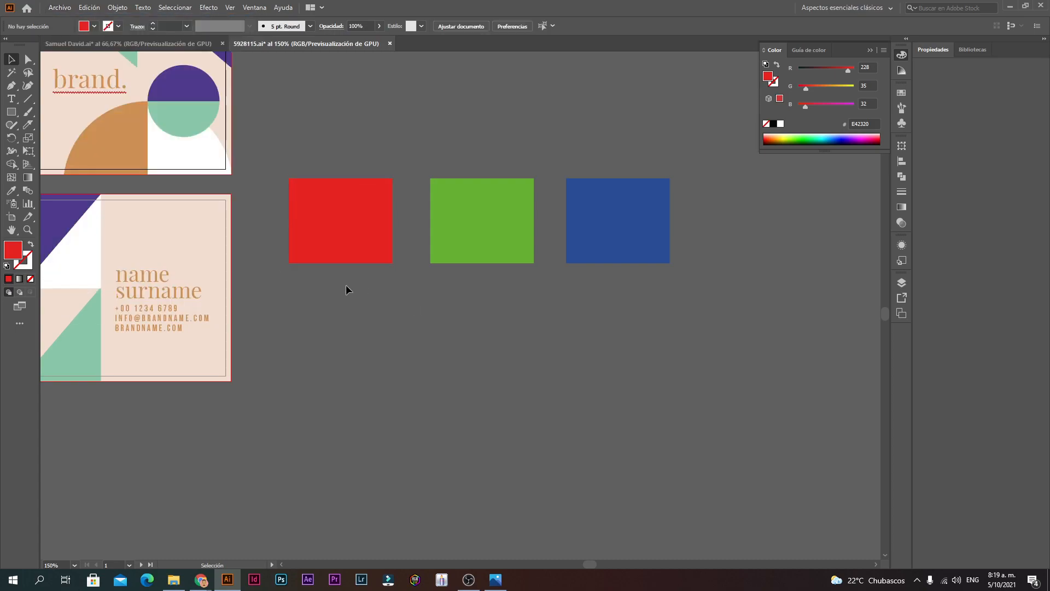
{"action": "left_click", "coordinate": [62, 9]}
{"action": "mouse_move", "coordinate": [148, 267]}
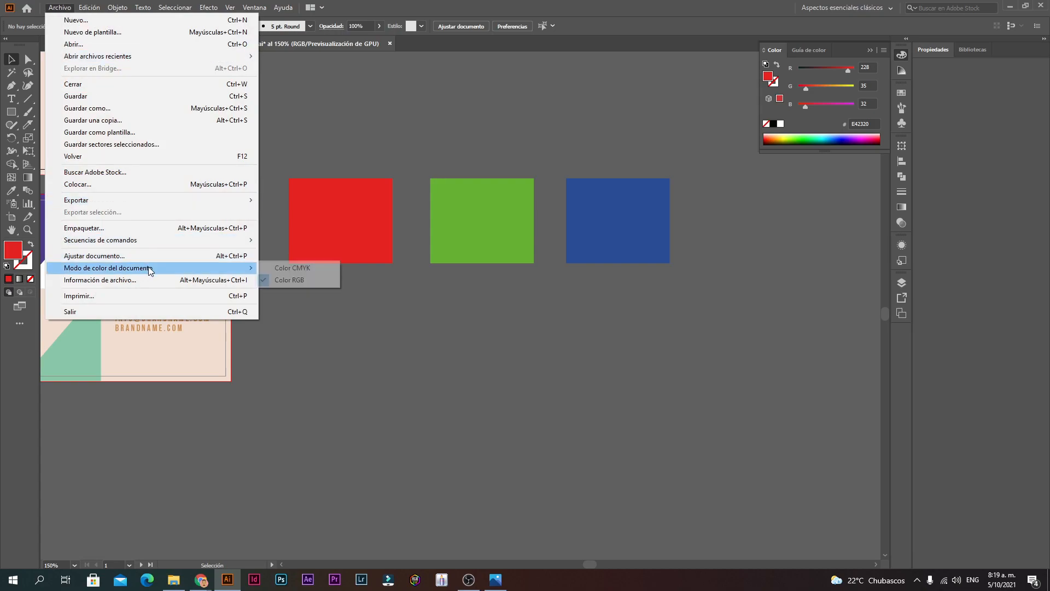
{"action": "left_click", "coordinate": [291, 268]}
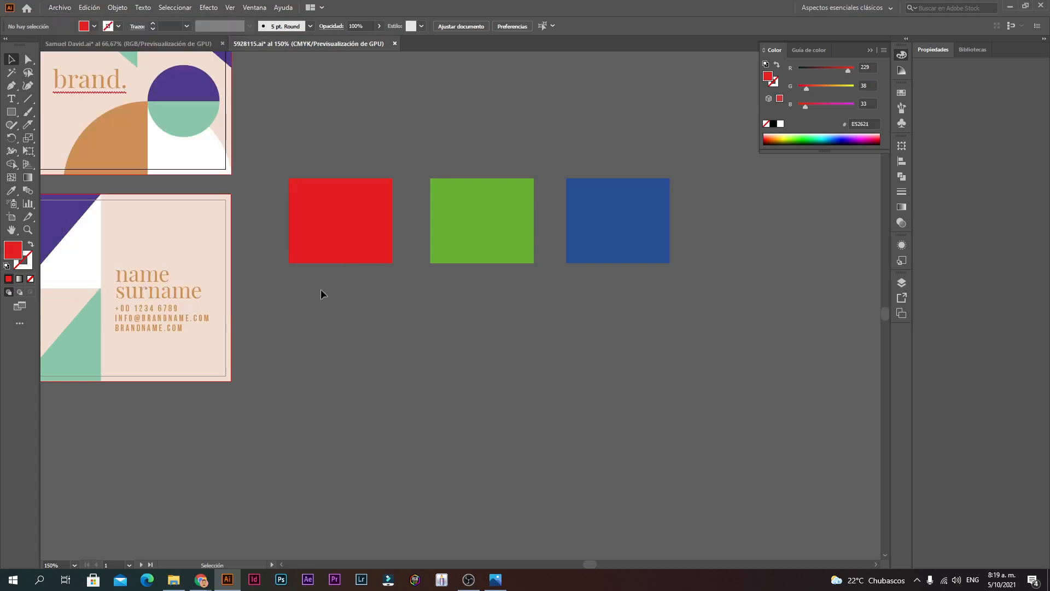
{"action": "left_click", "coordinate": [347, 210]}
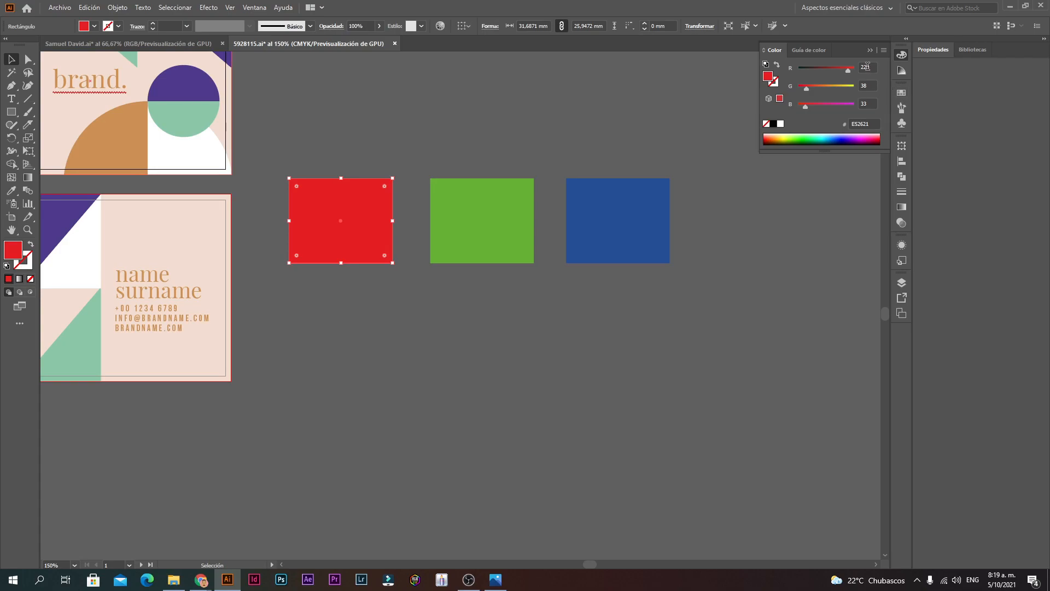
Step: Toggle between CMYK and RGB with undo and redo, ending in RGB
{"action": "key", "text": "ctrl+z"}
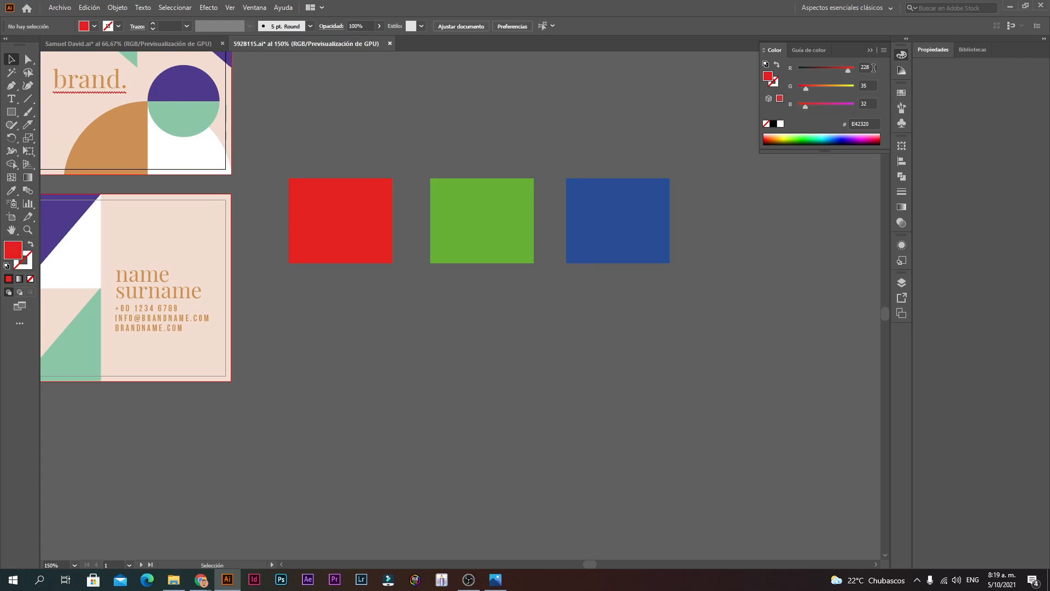
{"action": "key", "text": "ctrl+shift+z"}
{"action": "key", "text": "ctrl+z"}
Step: Check the red square's Color panel values: red 228 and hex E42320
{"action": "left_click", "coordinate": [870, 85]}
{"action": "left_click", "coordinate": [871, 67]}
{"action": "left_click", "coordinate": [686, 219]}
{"action": "left_click_drag", "start_coordinate": [874, 67], "coordinate": [849, 65]}
{"action": "left_click", "coordinate": [356, 226]}
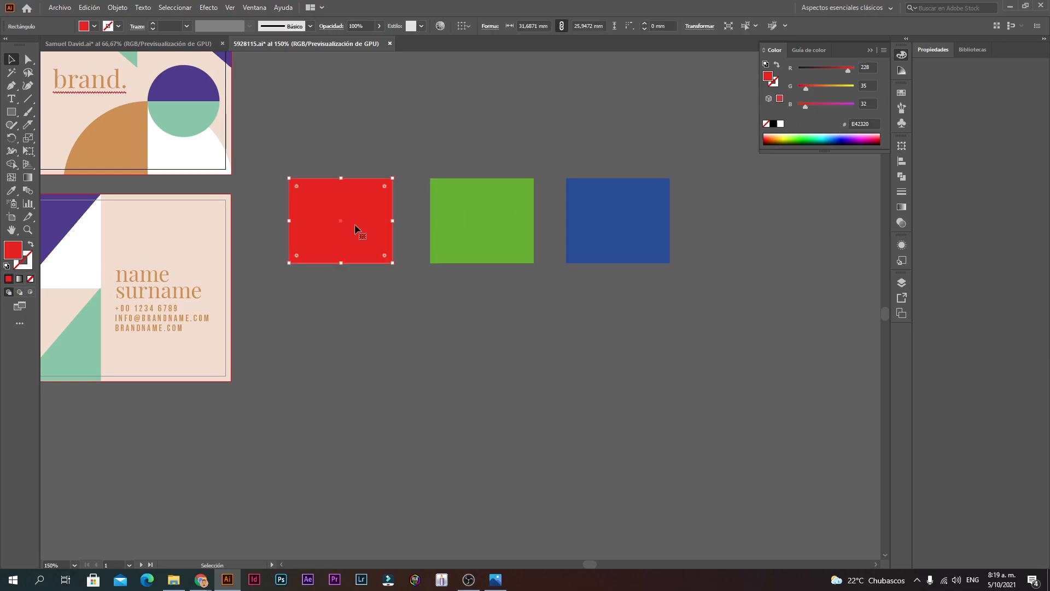
{"action": "left_click", "coordinate": [871, 125]}
{"action": "left_click_drag", "start_coordinate": [871, 125], "coordinate": [824, 120]}
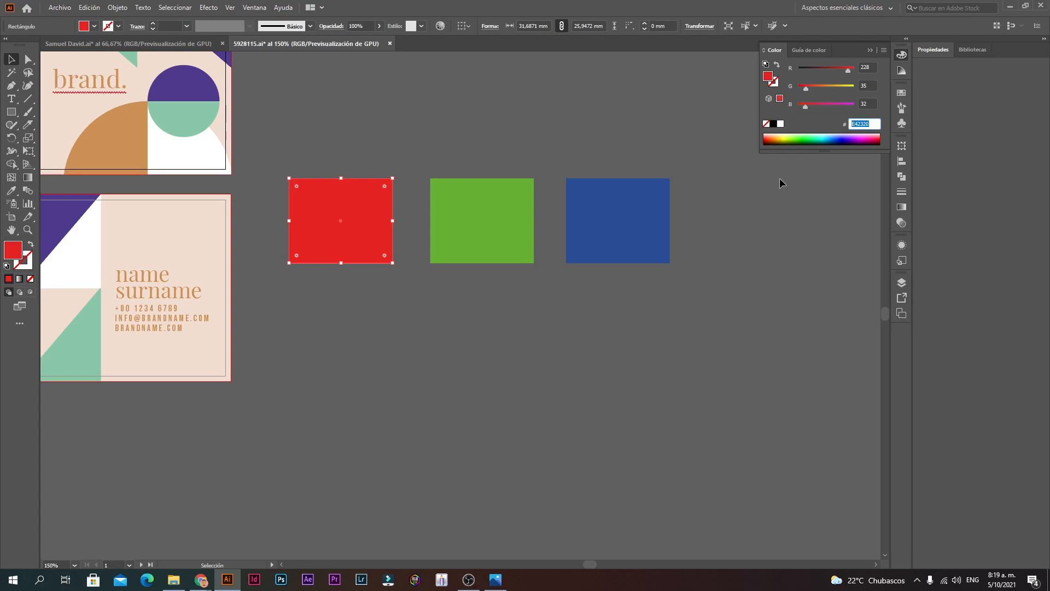
{"action": "left_click", "coordinate": [352, 225]}
Step: Switch the document to CMYK and read the red rectangle's hex value, now E52621
{"action": "left_click", "coordinate": [60, 8]}
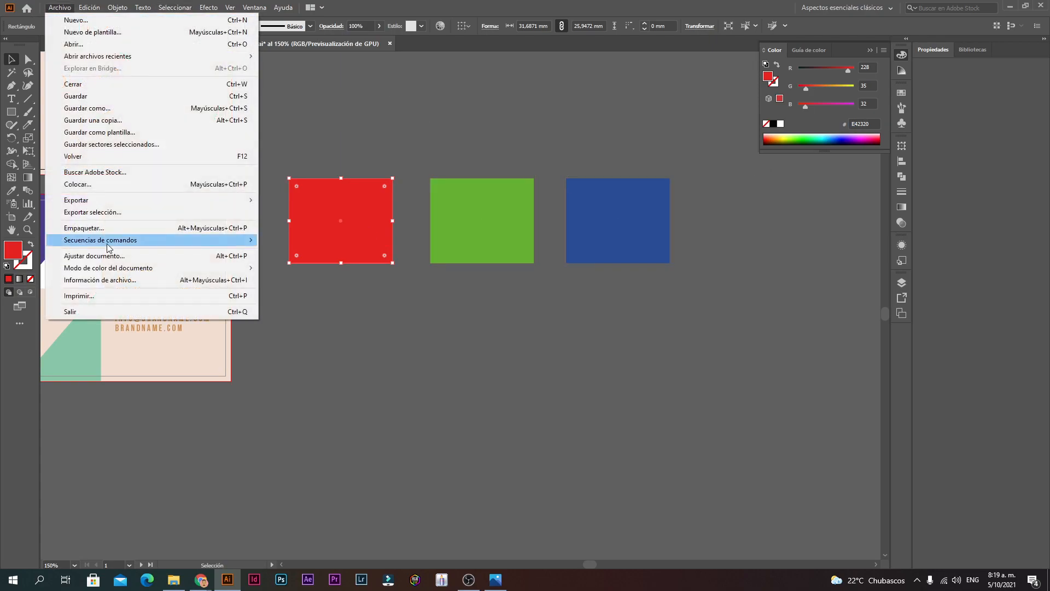
{"action": "mouse_move", "coordinate": [151, 269]}
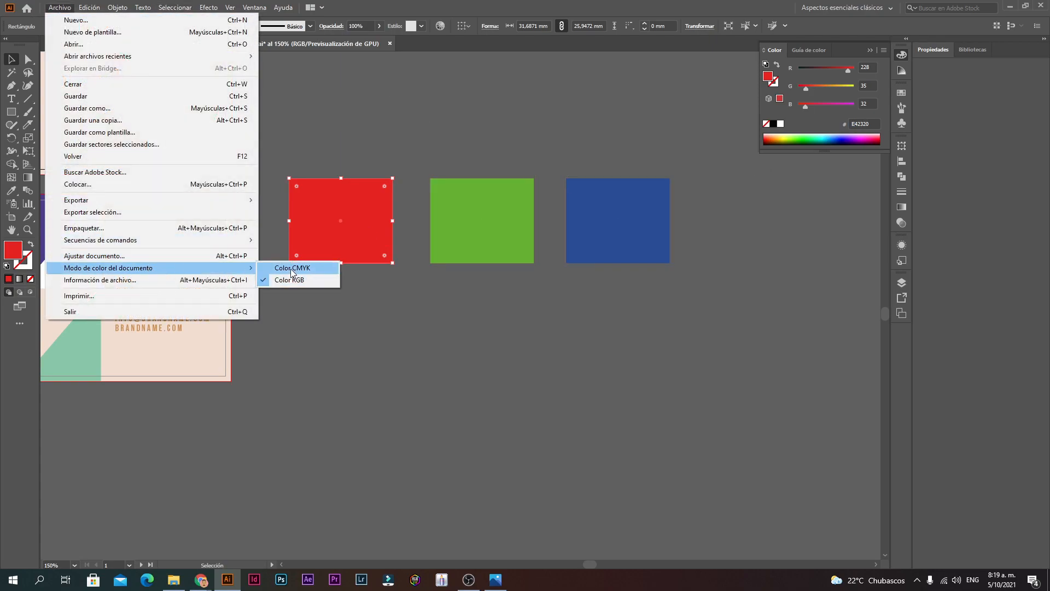
{"action": "left_click", "coordinate": [293, 269]}
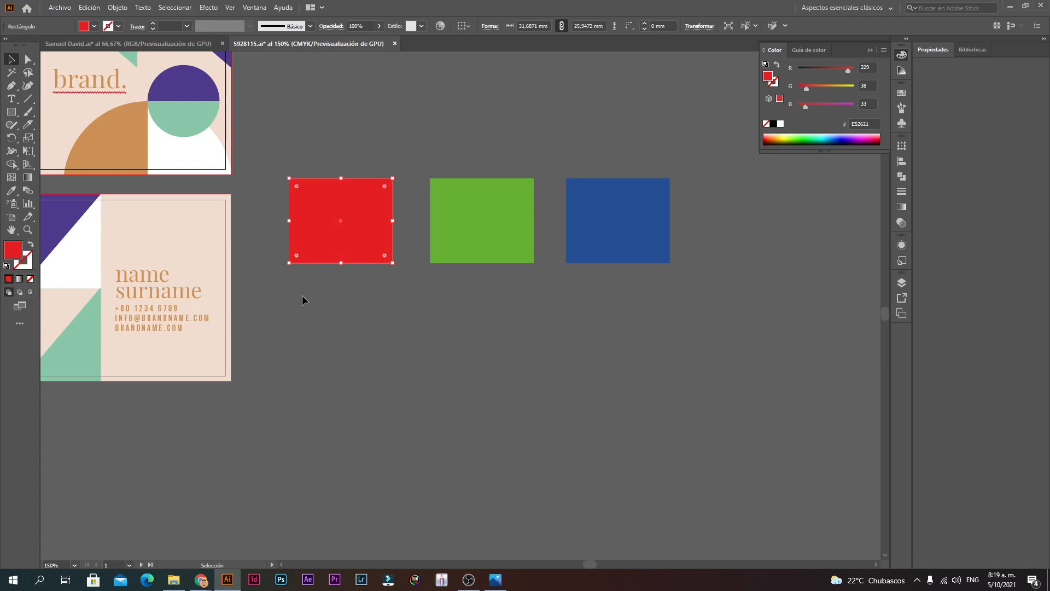
{"action": "left_click", "coordinate": [870, 124]}
{"action": "left_click_drag", "start_coordinate": [871, 123], "coordinate": [810, 140]}
Step: Recheck the colour mode menu, then select and zoom in on the three colour rectangles
{"action": "left_click", "coordinate": [60, 8]}
{"action": "mouse_move", "coordinate": [151, 268]}
{"action": "left_click", "coordinate": [327, 320]}
{"action": "left_click", "coordinate": [326, 320]}
{"action": "left_click_drag", "start_coordinate": [535, 188], "coordinate": [654, 144]}
{"action": "left_click", "coordinate": [670, 144]}
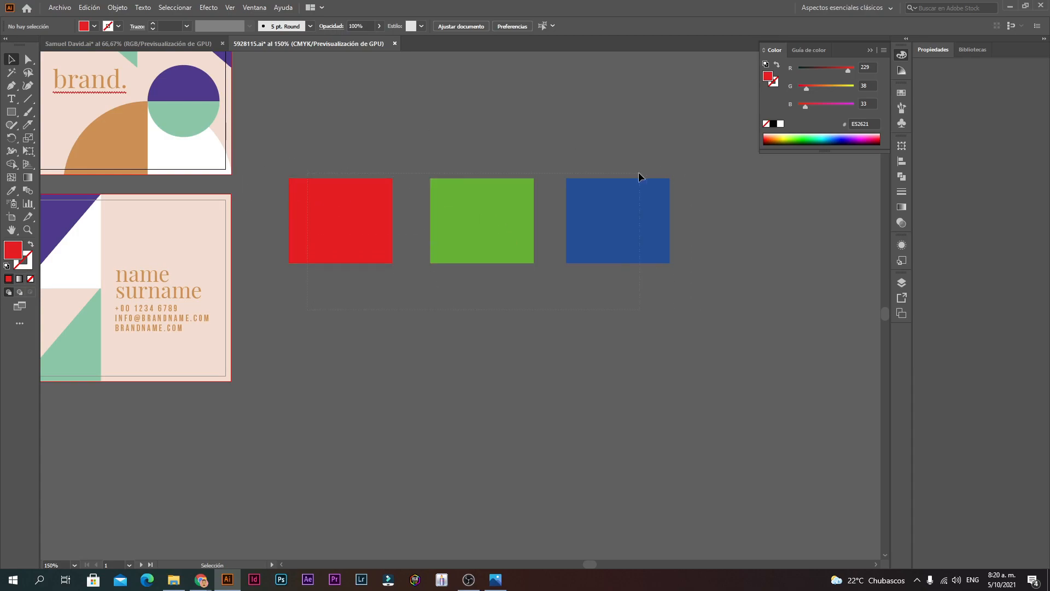
{"action": "left_click_drag", "start_coordinate": [639, 172], "coordinate": [639, 173]}
{"action": "left_click", "coordinate": [556, 218], "text": "ctrl"}
{"action": "left_click_drag", "start_coordinate": [379, 332], "coordinate": [493, 309]}
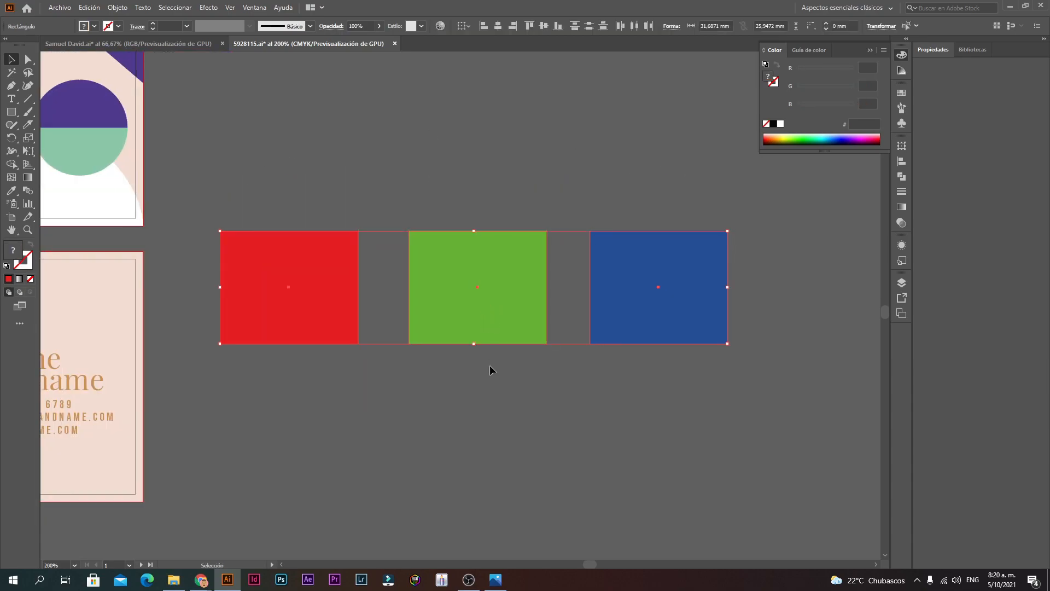
{"action": "left_click", "coordinate": [487, 371]}
Step: Look over the File menu's colour mode options, reframe cards and swatches, and open Document Setup
{"action": "left_click", "coordinate": [89, 7]}
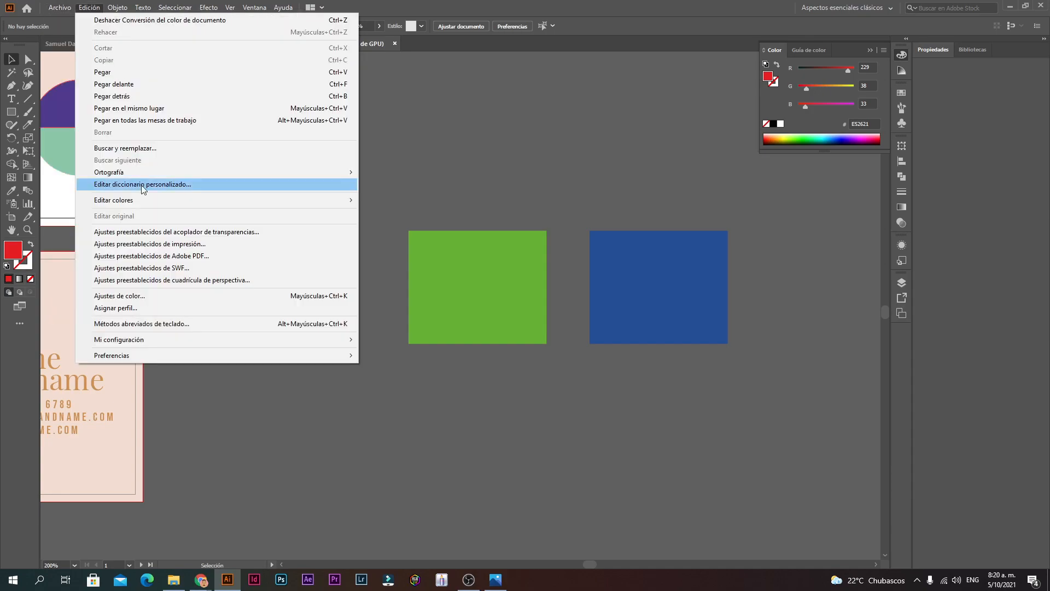
{"action": "mouse_move", "coordinate": [60, 7]}
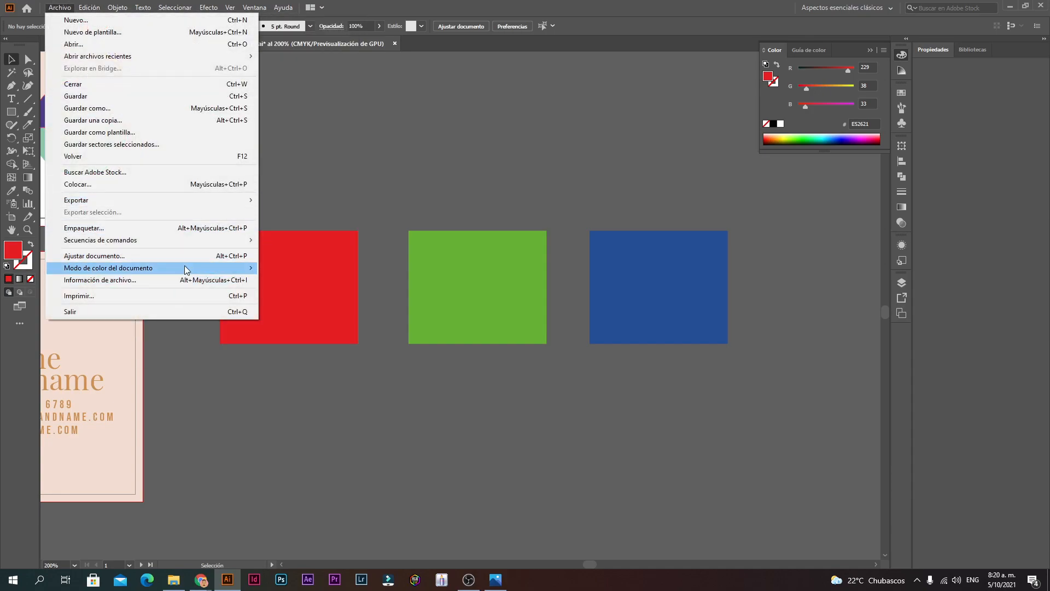
{"action": "left_click", "coordinate": [325, 412]}
{"action": "left_click", "coordinate": [274, 259], "text": "ctrl+alt"}
{"action": "left_click", "coordinate": [274, 259], "text": "ctrl+alt"}
{"action": "left_click", "coordinate": [444, 303], "text": "ctrl+alt"}
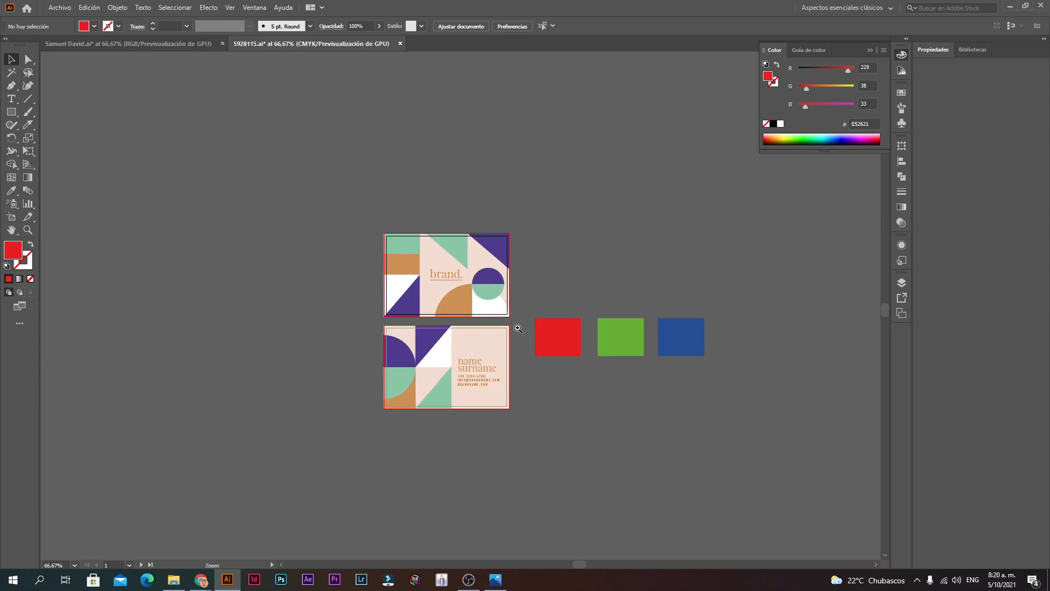
{"action": "left_click", "coordinate": [518, 329], "text": "ctrl"}
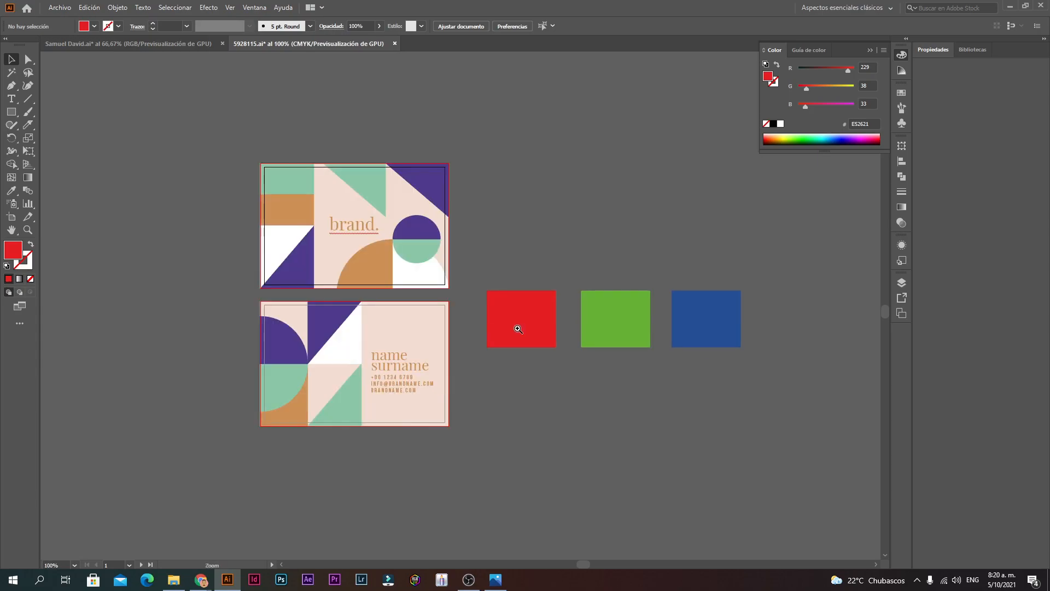
{"action": "left_click", "coordinate": [68, 9]}
{"action": "left_click", "coordinate": [96, 256]}
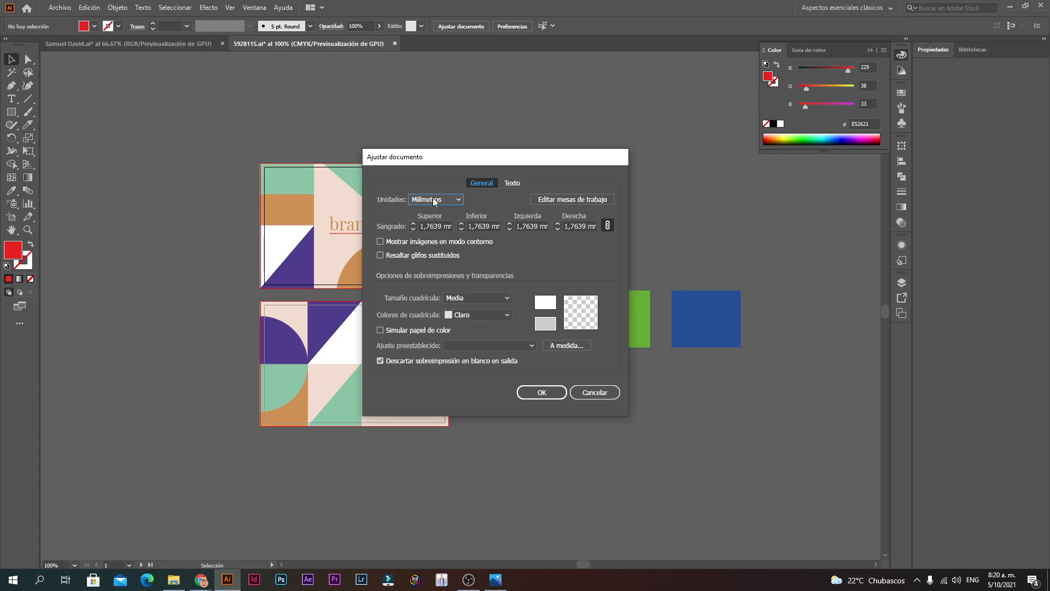
Step: Set the business-card document's units to Centimeters in Document Setup
{"action": "left_click", "coordinate": [435, 200]}
{"action": "left_click", "coordinate": [426, 202]}
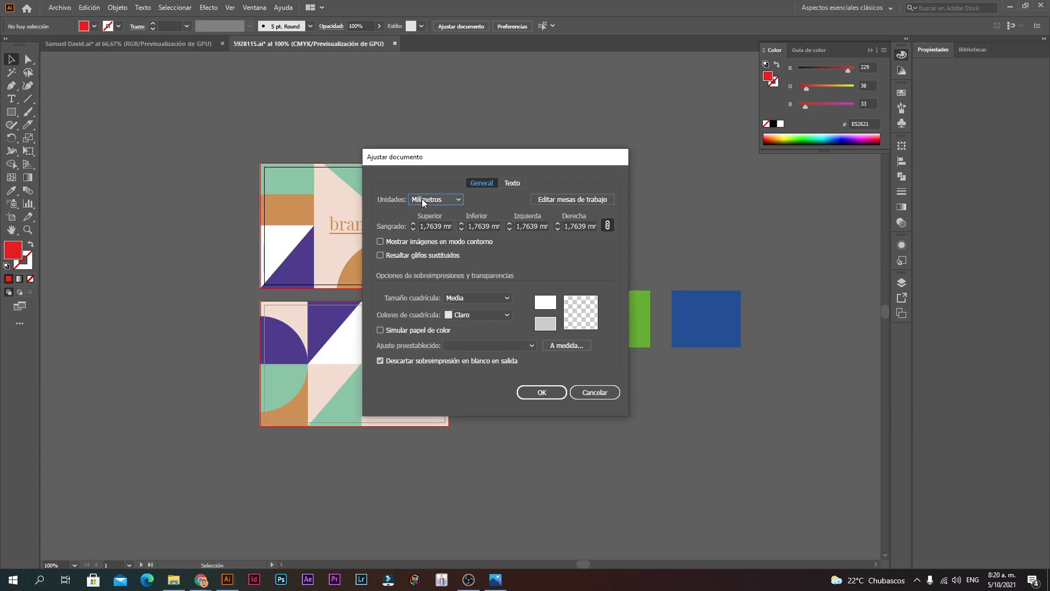
{"action": "left_click", "coordinate": [595, 392]}
{"action": "left_click", "coordinate": [60, 8]}
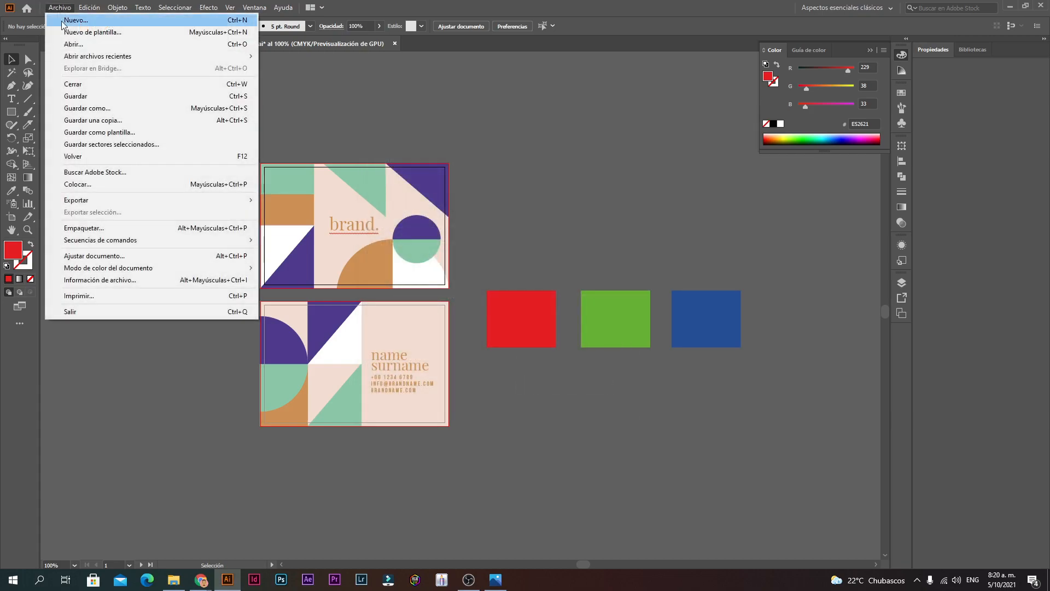
{"action": "left_click", "coordinate": [98, 256]}
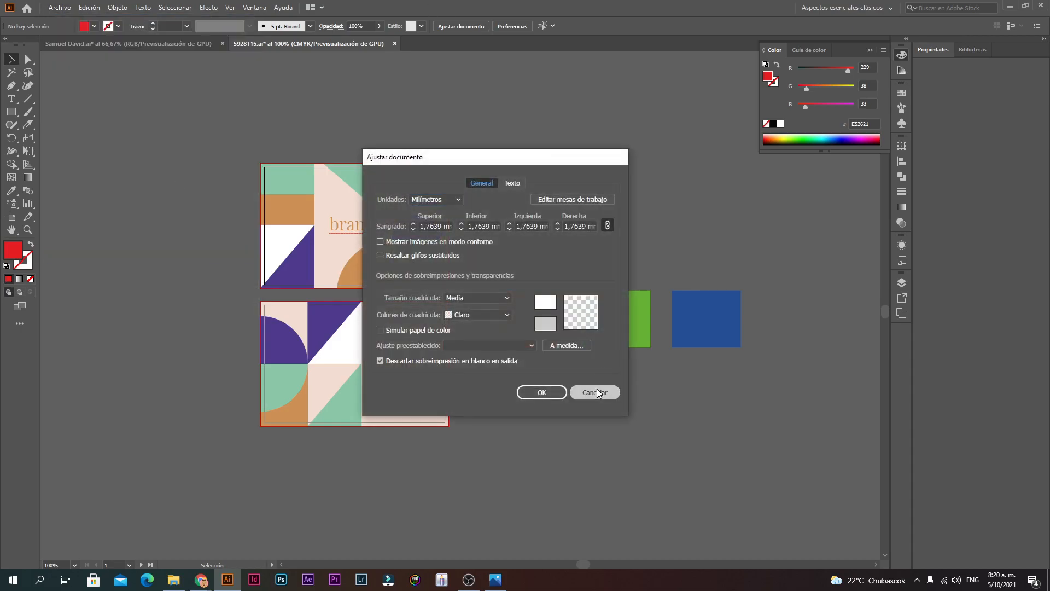
{"action": "left_click", "coordinate": [432, 201]}
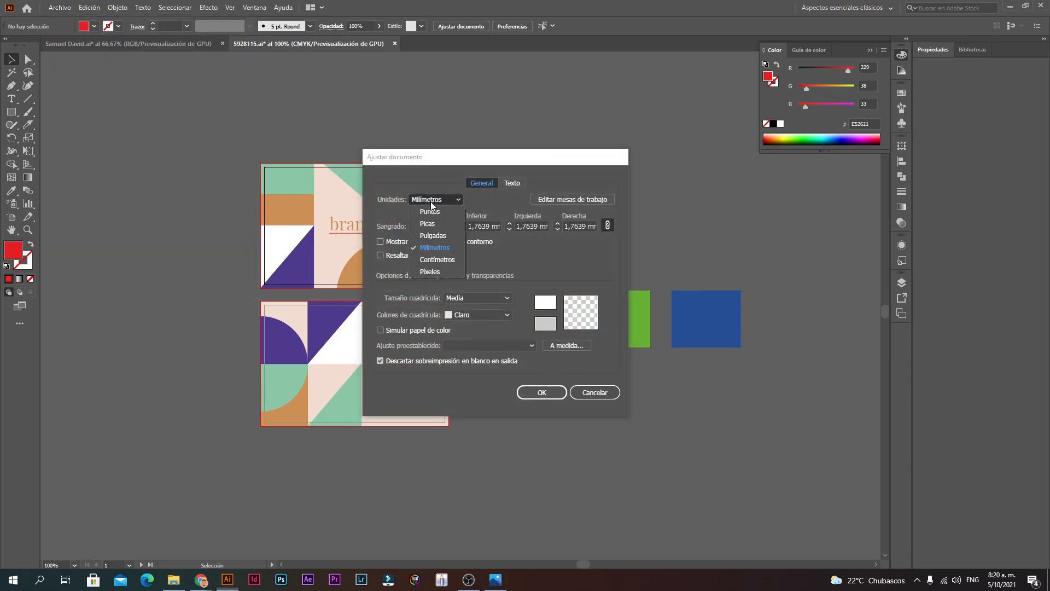
{"action": "left_click", "coordinate": [424, 260]}
{"action": "left_click", "coordinate": [541, 394]}
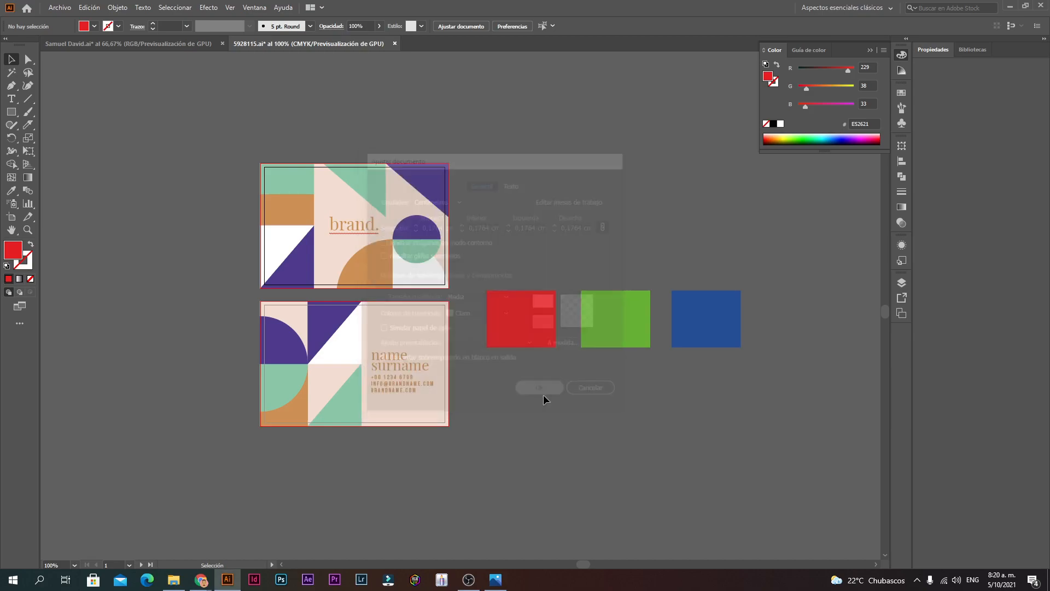
{"action": "left_click", "coordinate": [422, 255], "text": "ctrl"}
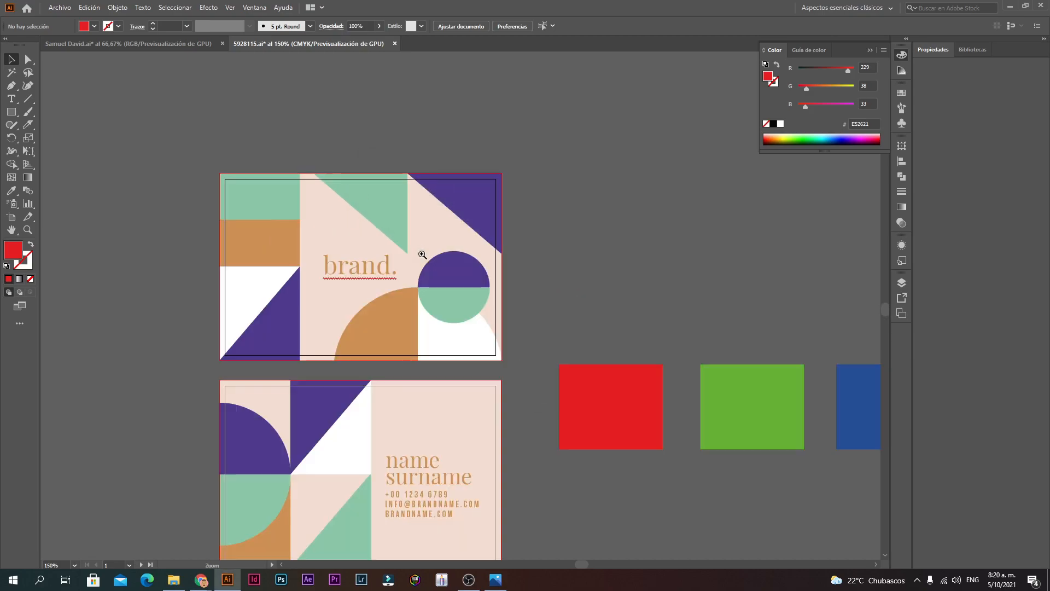
Step: Set the Pizzeria Lupita logo document's units to Centimeters too, giving a 21,59 cm width
{"action": "left_click", "coordinate": [9, 220]}
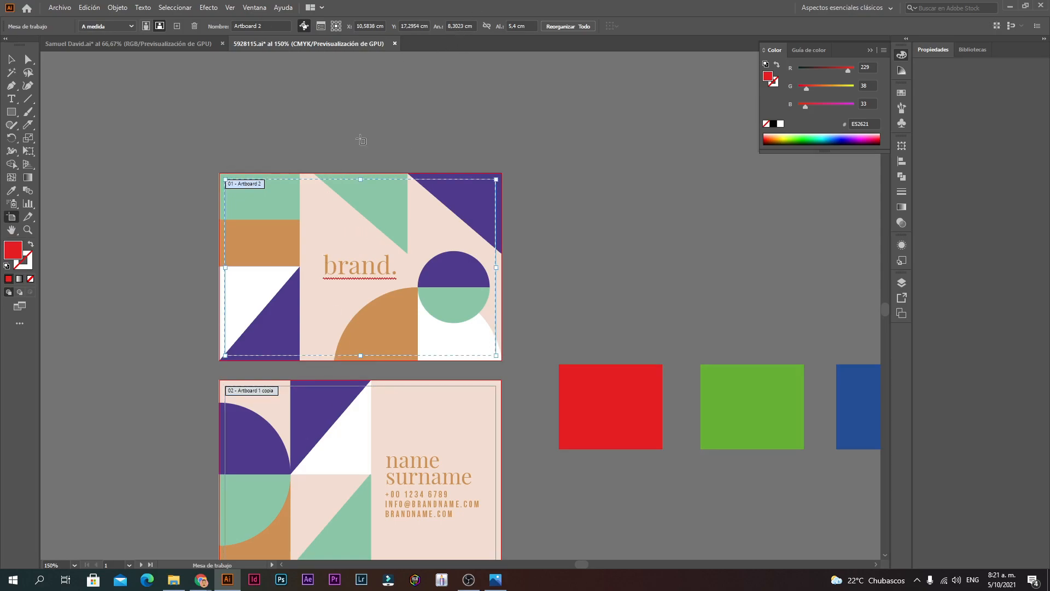
{"action": "left_click", "coordinate": [172, 43]}
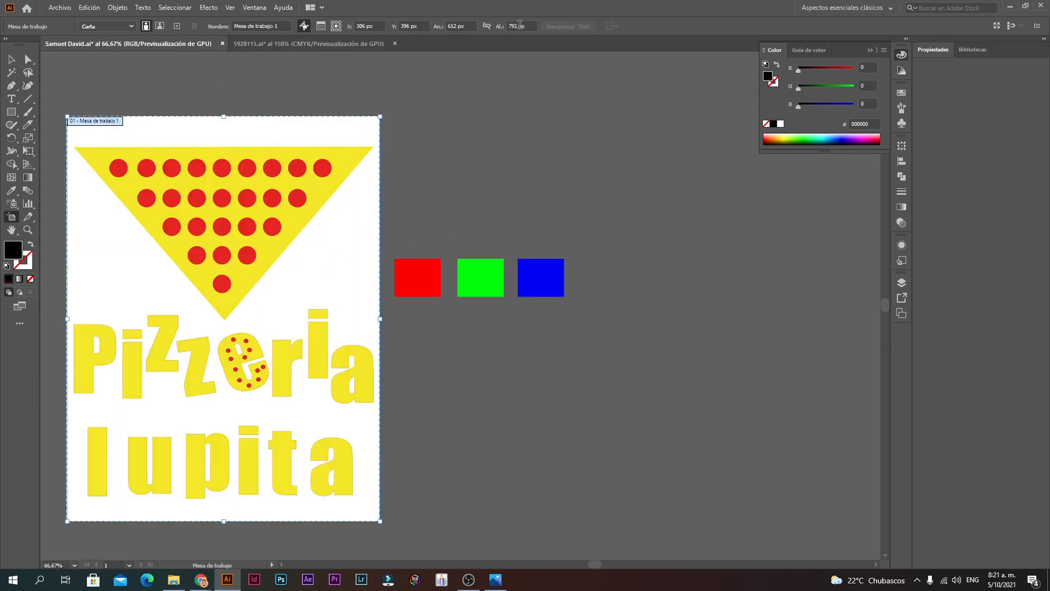
{"action": "left_click", "coordinate": [55, 7]}
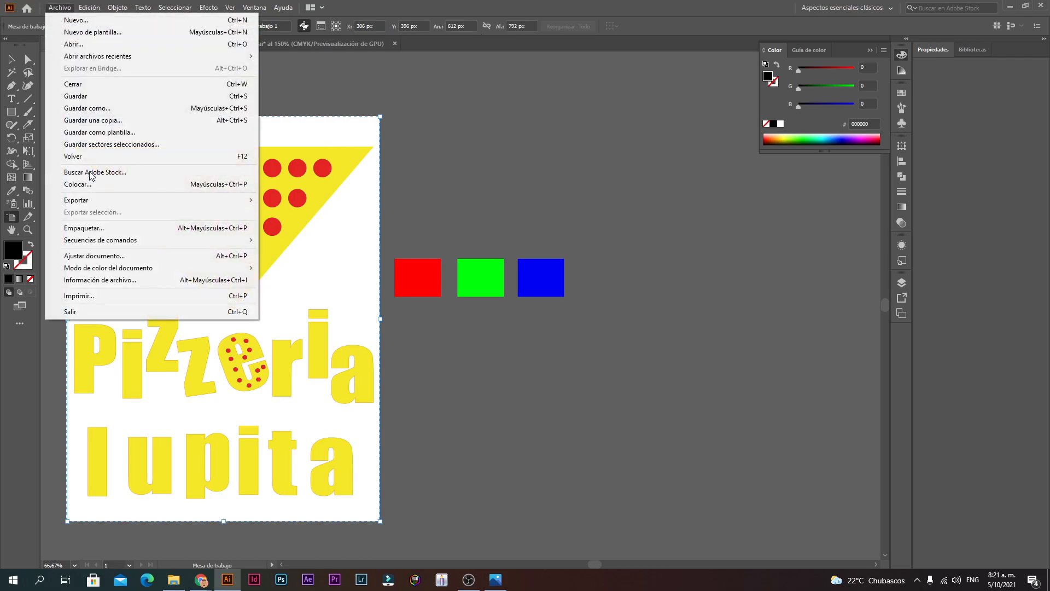
{"action": "left_click", "coordinate": [101, 261]}
{"action": "left_click", "coordinate": [458, 200]}
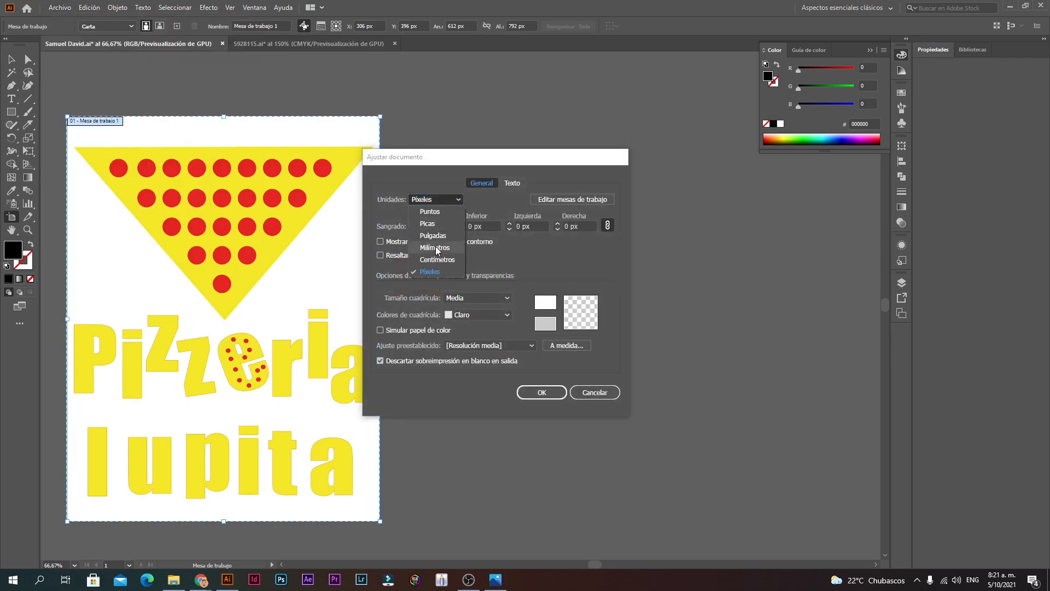
{"action": "left_click", "coordinate": [439, 259]}
{"action": "left_click", "coordinate": [528, 394]}
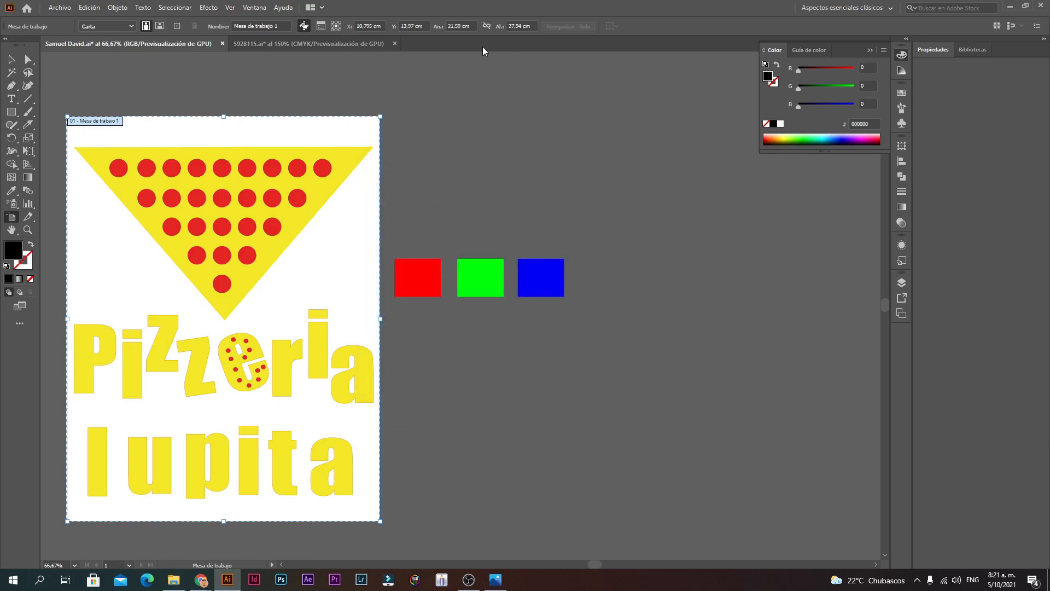
{"action": "left_click", "coordinate": [457, 26]}
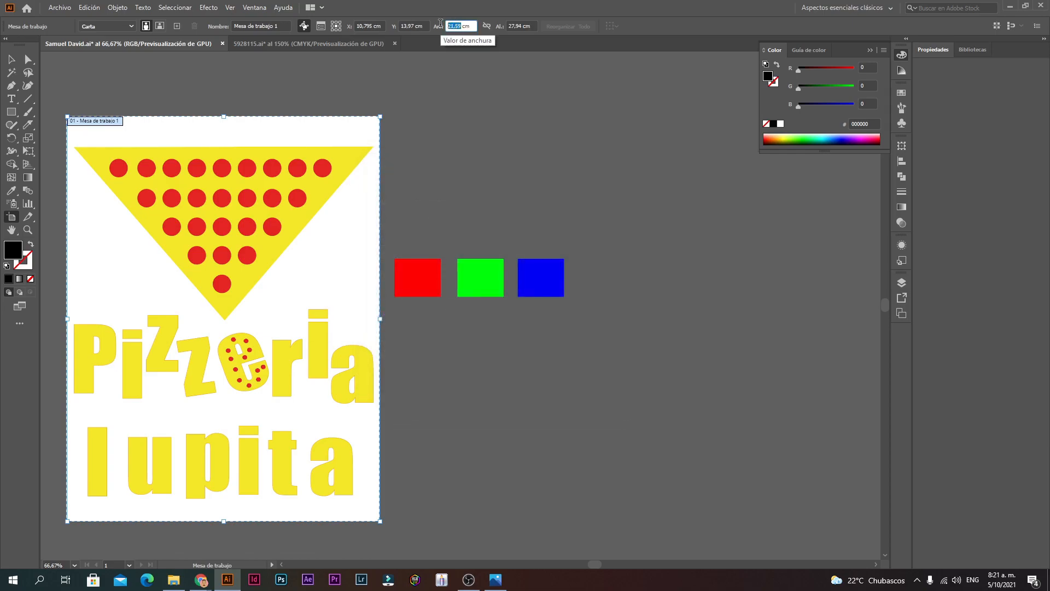
Step: Copy the 21,59 × 27,94 cm logo artboard to its right, then return to 5928115.ai
{"action": "left_click", "coordinate": [521, 25]}
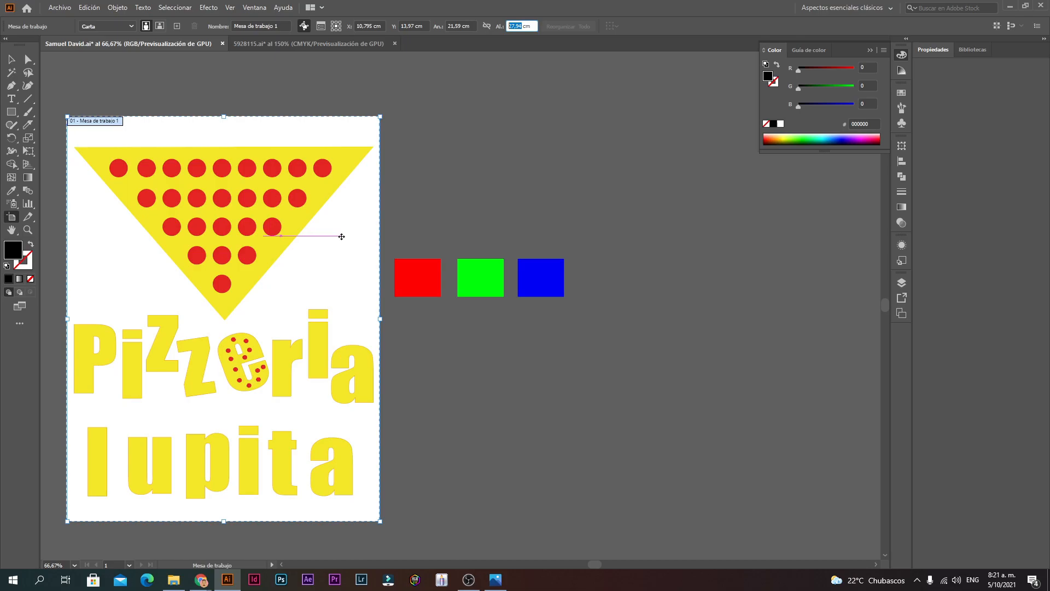
{"action": "left_click_drag", "start_coordinate": [341, 236], "coordinate": [862, 233]}
{"action": "left_click", "coordinate": [625, 273], "text": "ctrl+alt"}
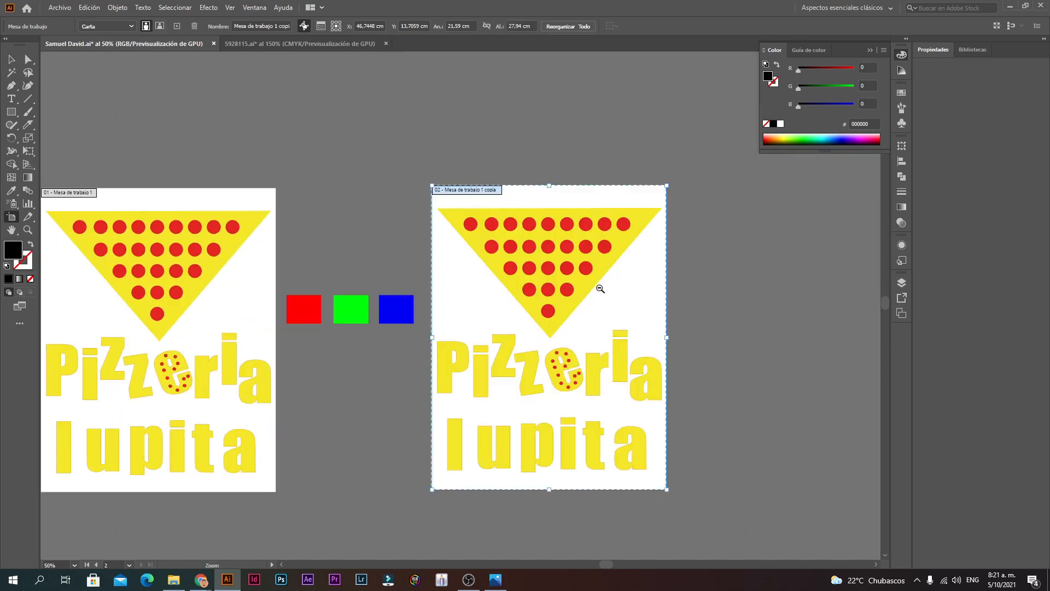
{"action": "left_click", "coordinate": [633, 295], "text": "ctrl"}
{"action": "left_click_drag", "start_coordinate": [347, 300], "coordinate": [392, 222]}
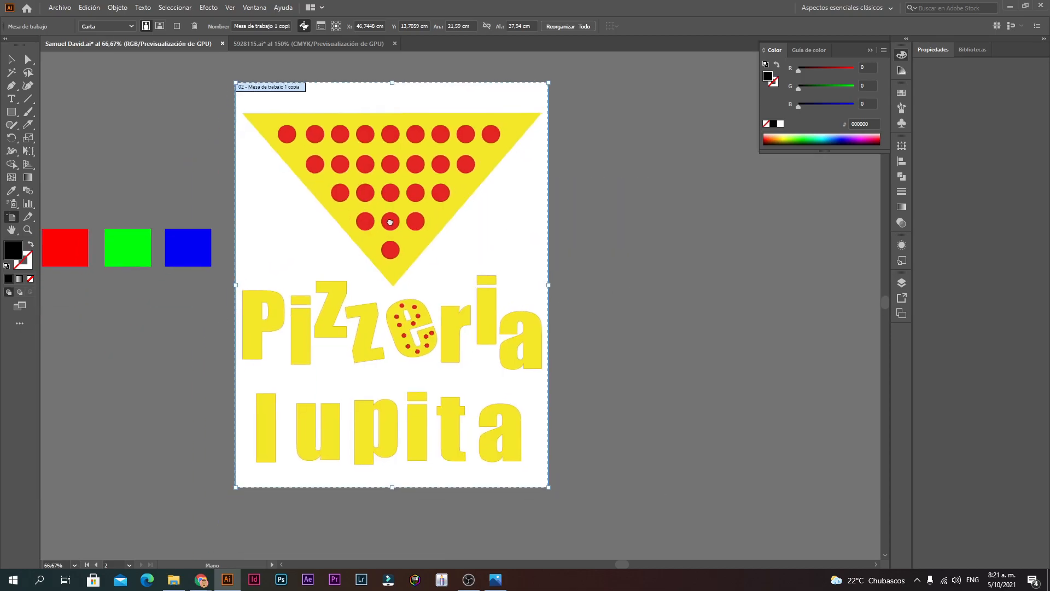
{"action": "left_click", "coordinate": [266, 40]}
{"action": "left_click", "coordinate": [332, 303], "text": "ctrl+alt"}
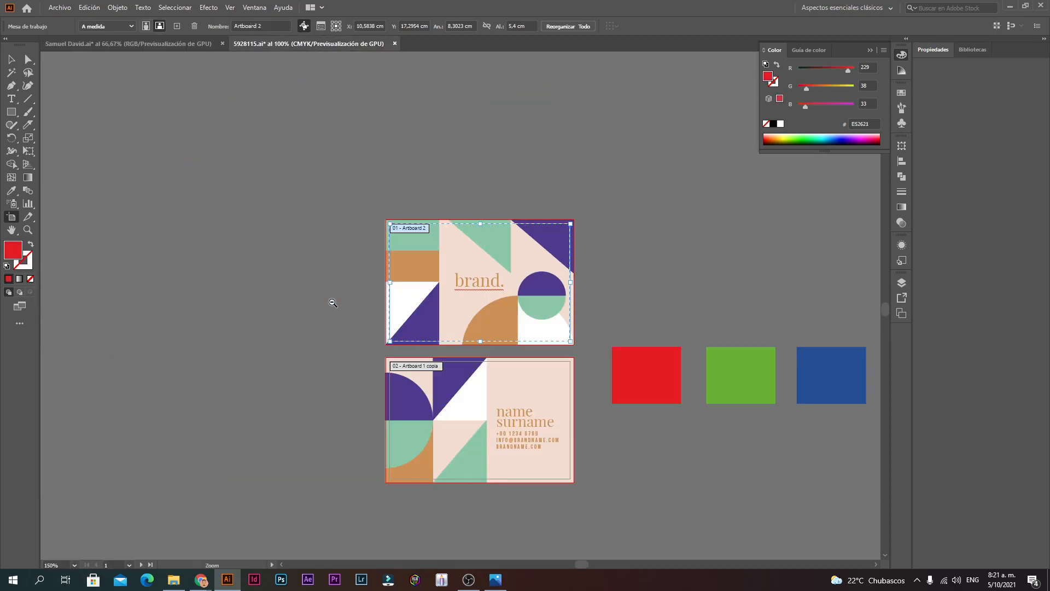
Step: Reframe the card layout, leave artboard editing, and select the red rectangle
{"action": "left_click", "coordinate": [361, 305], "text": "ctrl+alt"}
{"action": "left_click_drag", "start_coordinate": [544, 321], "coordinate": [421, 282]}
{"action": "left_click", "coordinate": [421, 282], "text": "ctrl"}
{"action": "left_click", "coordinate": [512, 311], "text": "ctrl"}
{"action": "left_click", "coordinate": [11, 59]}
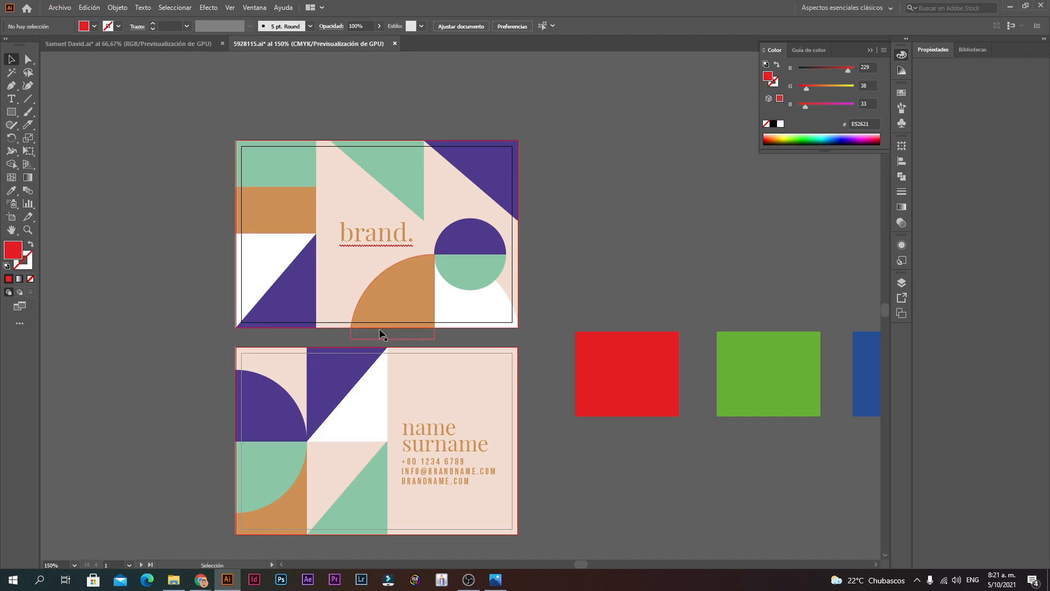
{"action": "scroll", "coordinate": [377, 312], "scroll_direction": "down", "scroll_amount": 2}
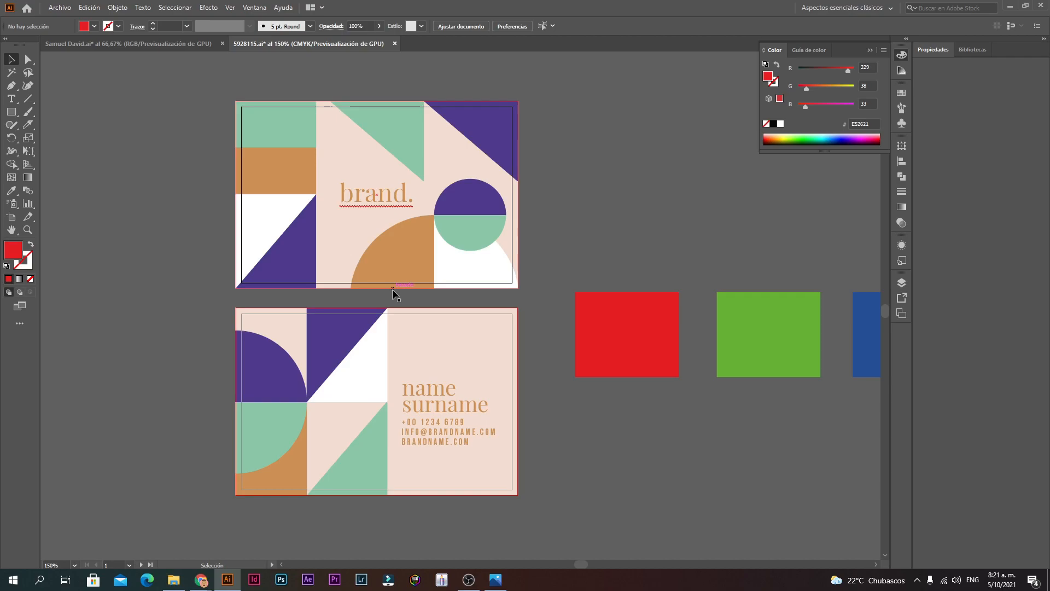
{"action": "left_click", "coordinate": [626, 363]}
{"action": "key", "text": "space"}
{"action": "left_click_drag", "start_coordinate": [537, 353], "coordinate": [301, 351]}
Step: Paste E42320 as the red rectangle's hex colour and confirm it
{"action": "left_click", "coordinate": [860, 124]}
{"action": "type", "text": "E42320"}
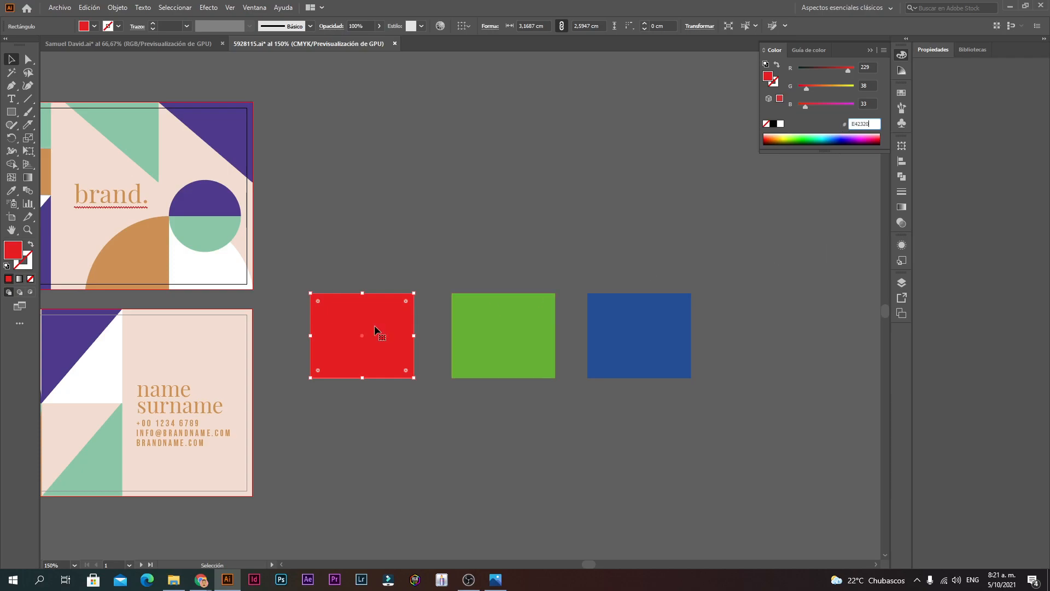
{"action": "key", "text": "Return"}
{"action": "left_click", "coordinate": [462, 291]}
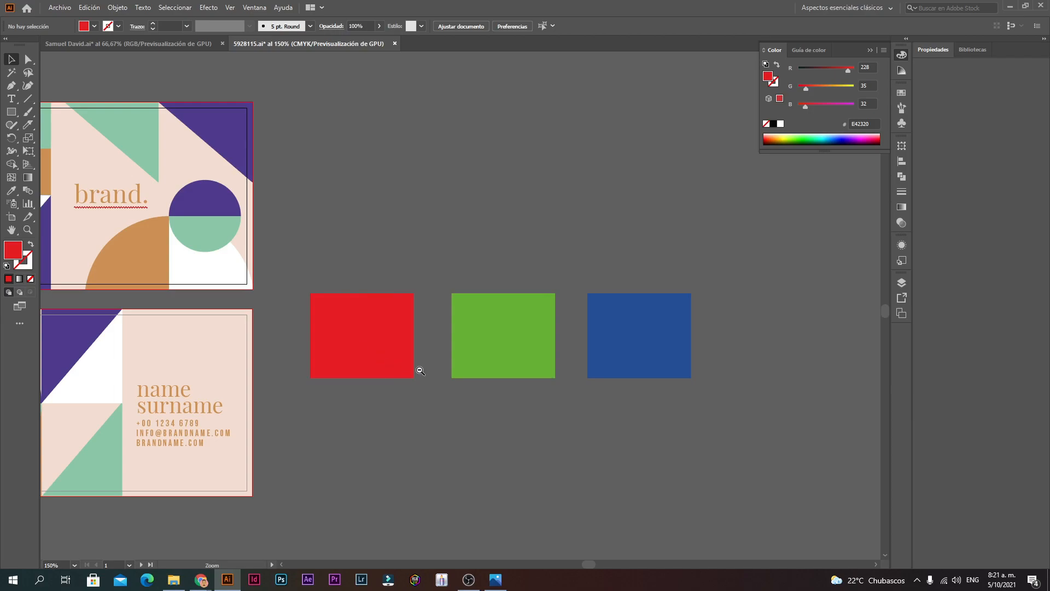
{"action": "key", "text": "ctrl+1"}
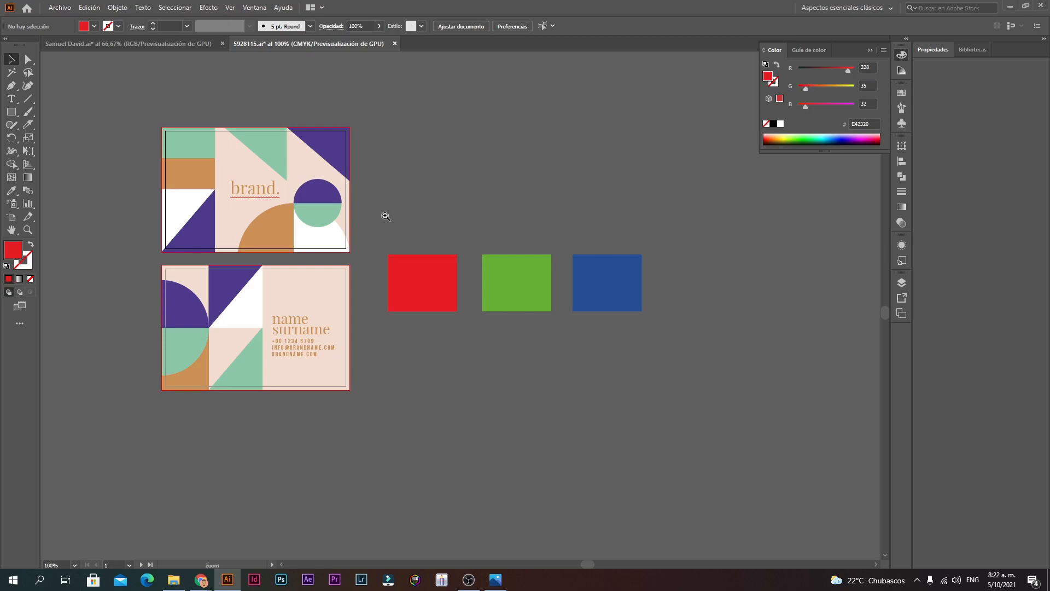
Step: Zoom in on the colour squares and select the red rectangle again
{"action": "left_click", "coordinate": [412, 304], "text": "ctrl"}
{"action": "left_click", "coordinate": [480, 274], "text": "ctrl"}
{"action": "left_click", "coordinate": [455, 305], "text": "ctrl+alt"}
{"action": "left_click", "coordinate": [455, 305], "text": "ctrl+alt"}
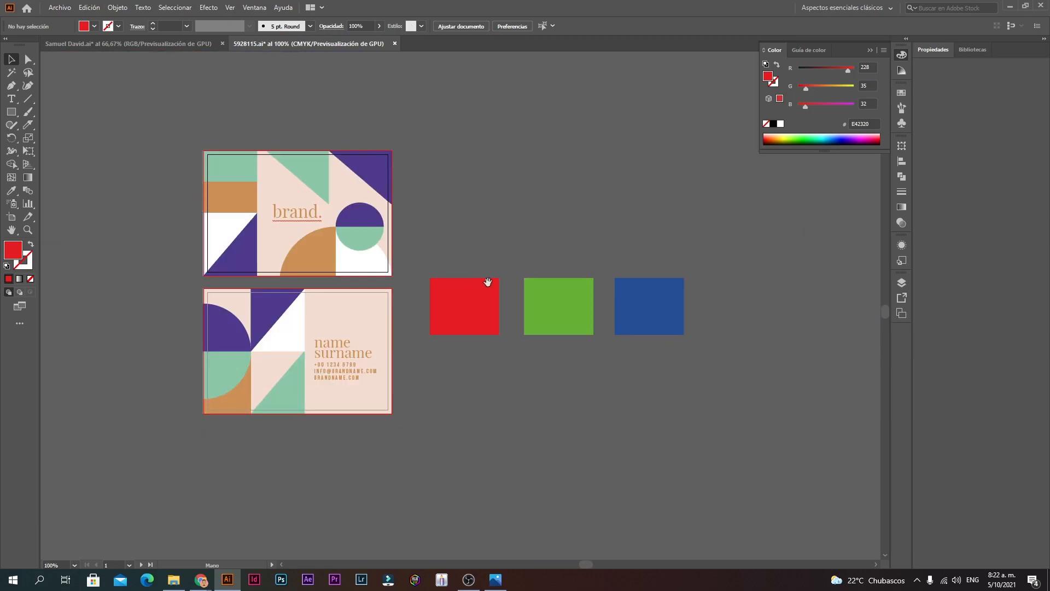
{"action": "left_click", "coordinate": [479, 311], "text": "ctrl"}
{"action": "left_click", "coordinate": [478, 310], "text": "ctrl"}
{"action": "left_click", "coordinate": [422, 288]}
{"action": "left_click", "coordinate": [59, 8]}
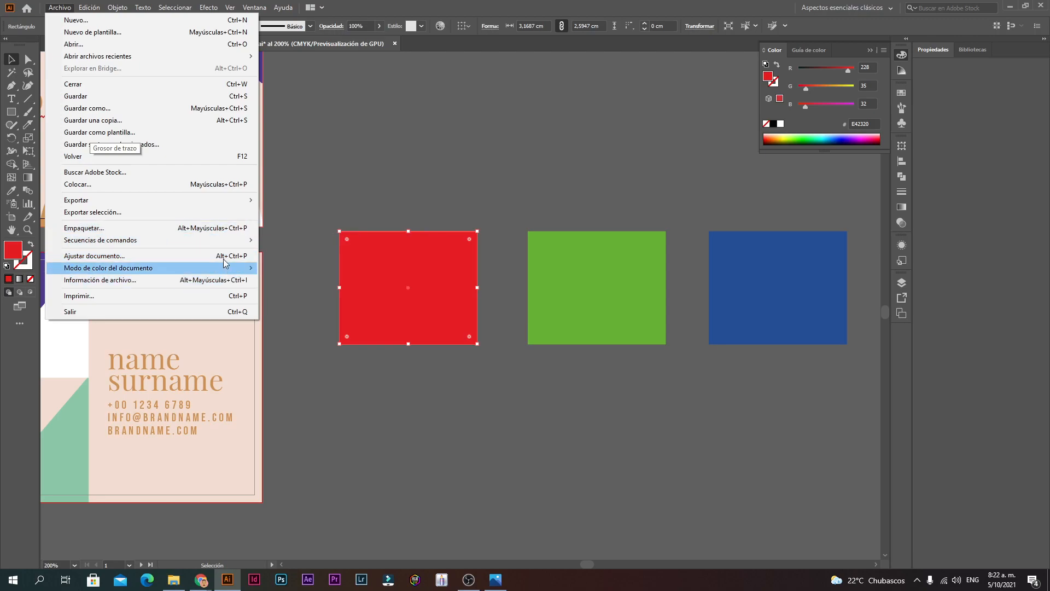
Step: Select the red, green and blue colour rectangles and zoom in on them
{"action": "mouse_move", "coordinate": [217, 271]}
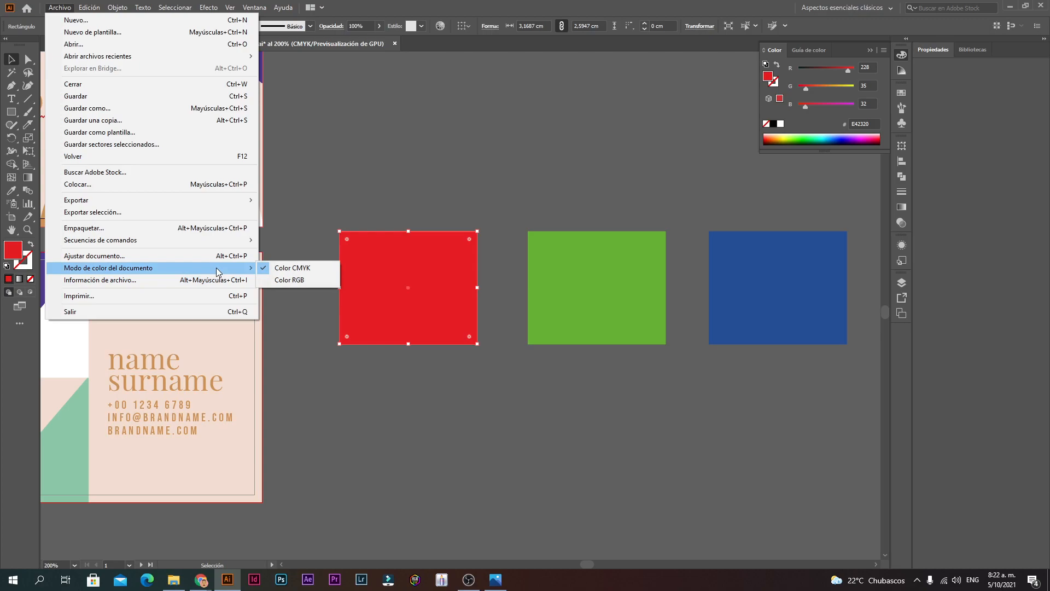
{"action": "left_click", "coordinate": [379, 204]}
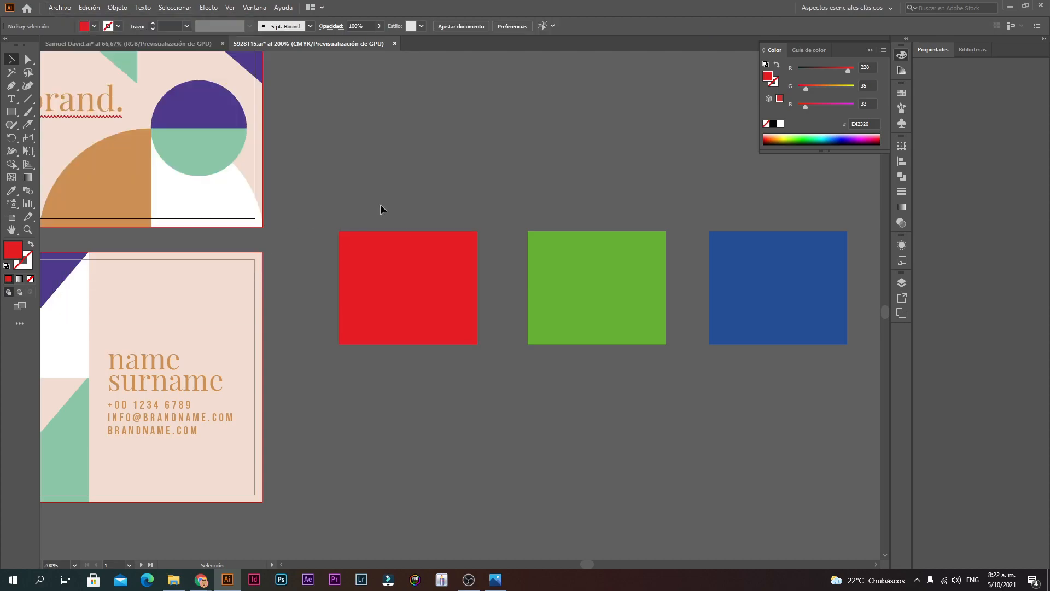
{"action": "left_click_drag", "start_coordinate": [790, 260], "coordinate": [771, 277]}
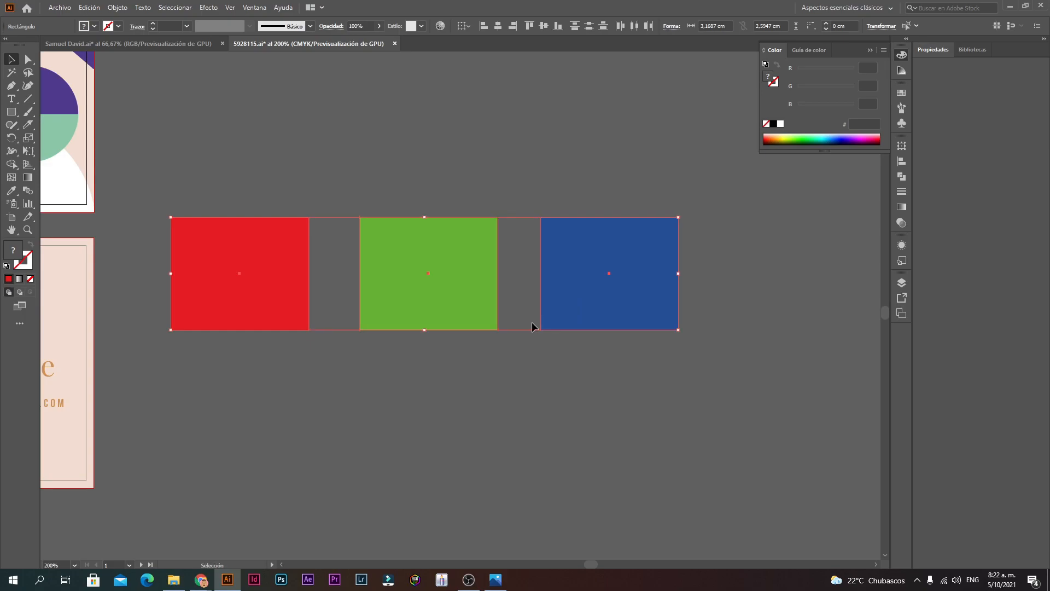
{"action": "left_click", "coordinate": [442, 366], "text": "ctrl"}
{"action": "left_click", "coordinate": [444, 278], "text": "ctrl+alt"}
{"action": "left_click", "coordinate": [373, 285], "text": "ctrl"}
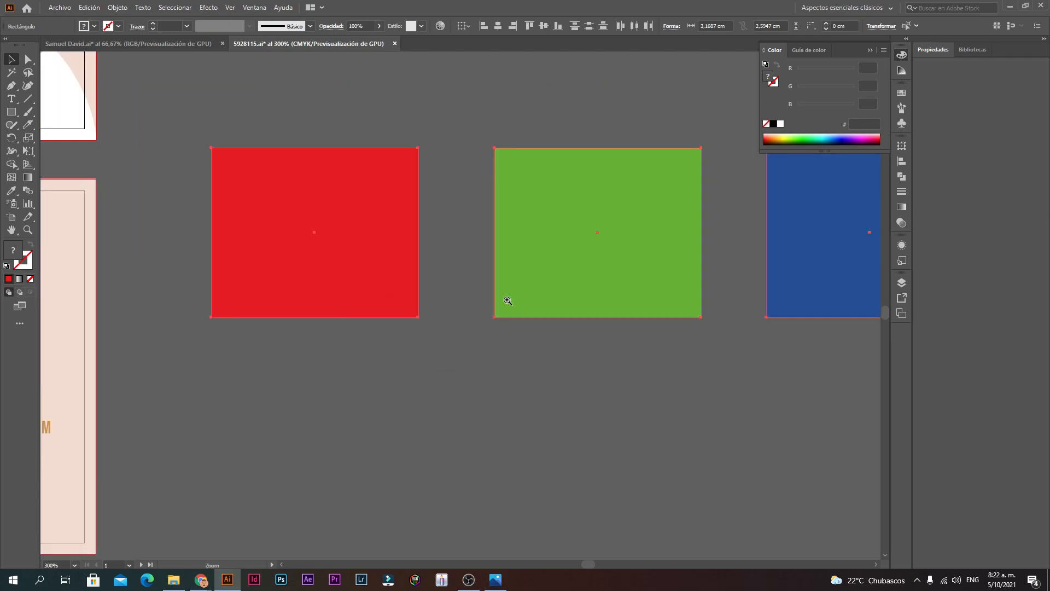
{"action": "left_click_drag", "start_coordinate": [527, 298], "coordinate": [626, 395]}
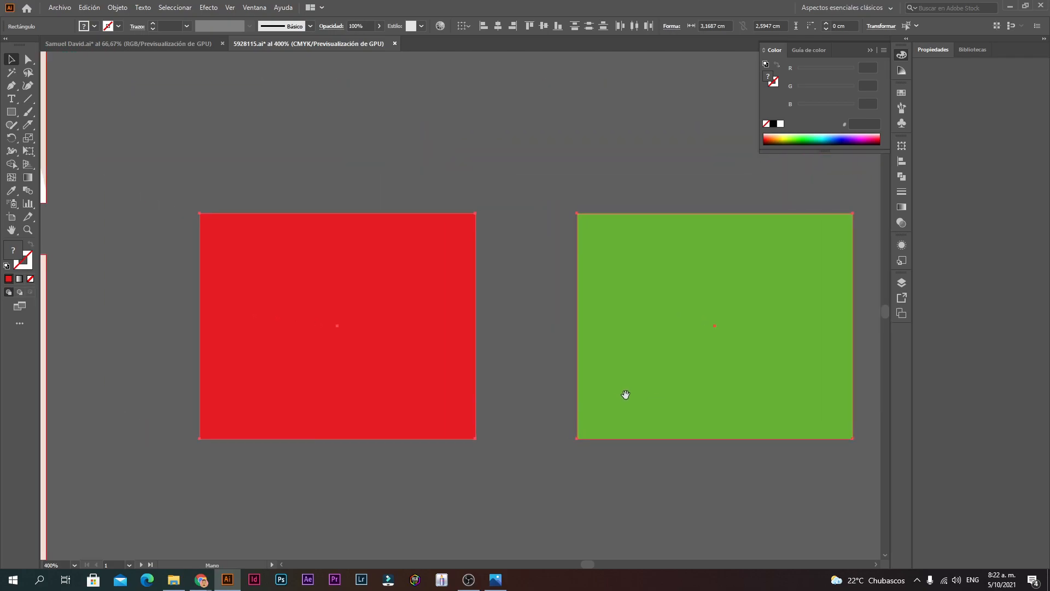
{"action": "left_click", "coordinate": [450, 345]}
{"action": "left_click", "coordinate": [530, 375]}
{"action": "left_click", "coordinate": [497, 396], "text": "ctrl+alt"}
{"action": "left_click", "coordinate": [475, 325], "text": "ctrl+alt"}
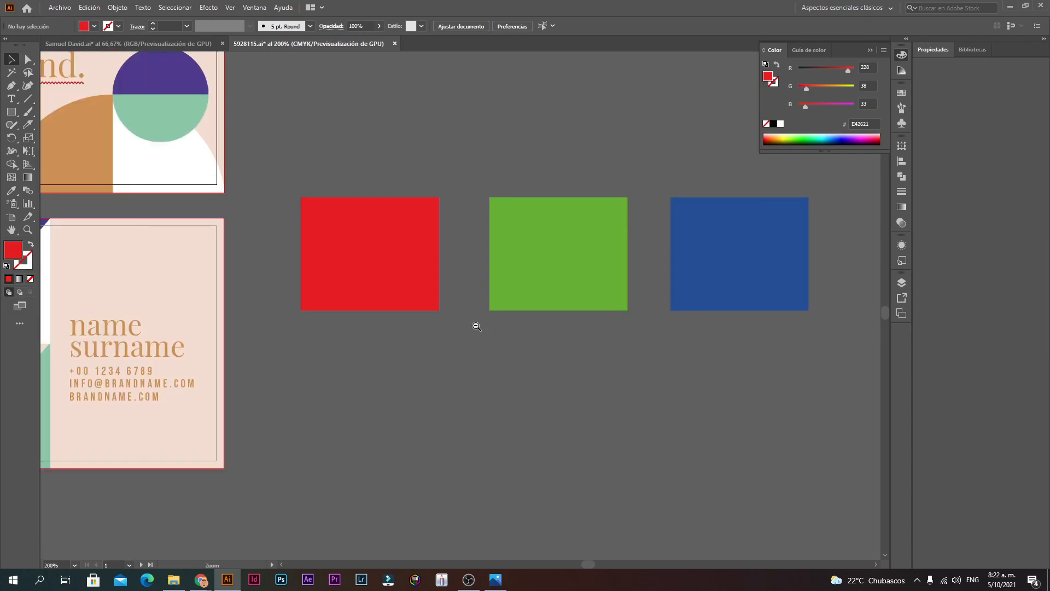
{"action": "left_click", "coordinate": [475, 326], "text": "ctrl+alt"}
Step: Check the red rectangle in isolation mode, then select the green rectangle
{"action": "double_click", "coordinate": [397, 267]}
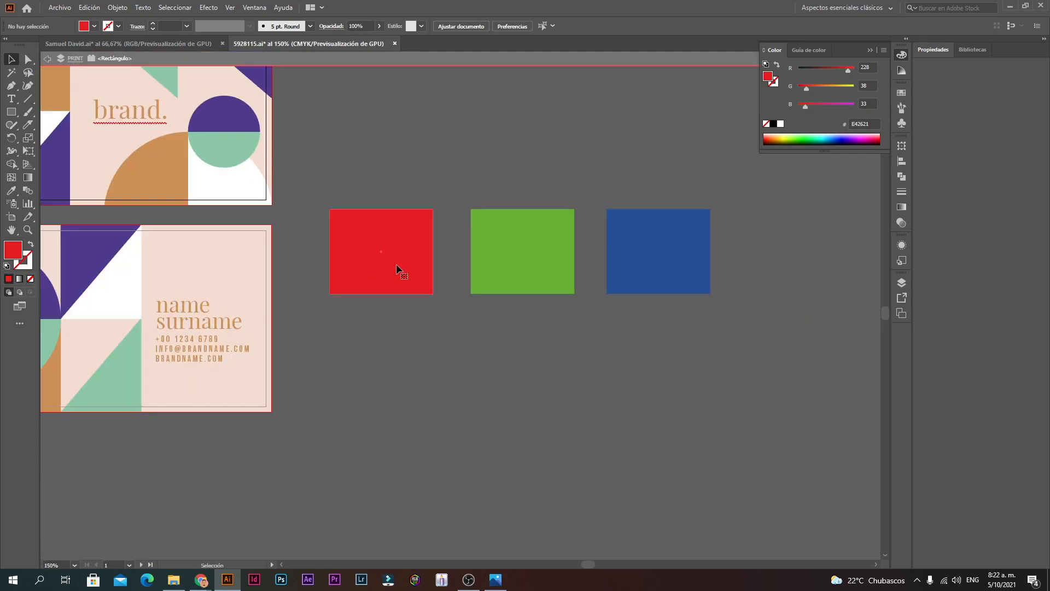
{"action": "key", "text": "Escape"}
{"action": "left_click", "coordinate": [570, 383]}
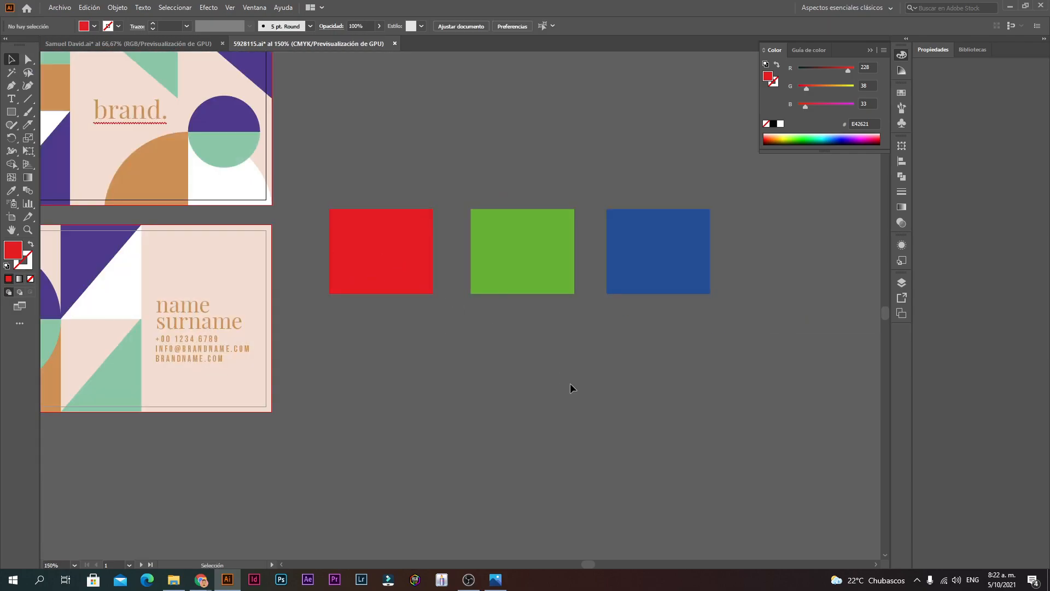
{"action": "left_click", "coordinate": [523, 272]}
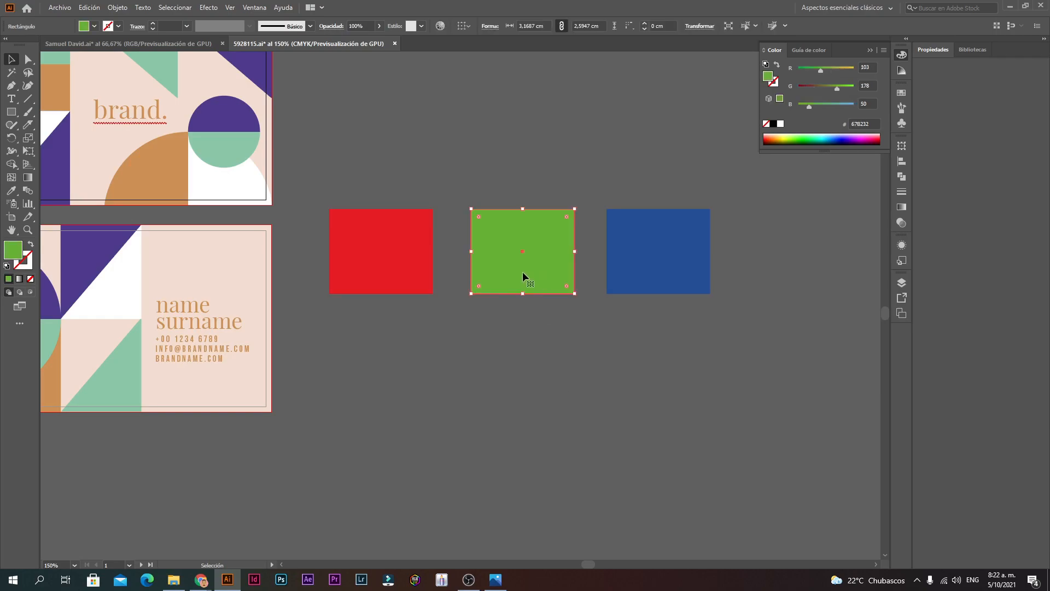
Step: Browse the Afiche, Illustracion and Tarjeta de Presentacion course folders, then return to Illustrator
{"action": "left_click", "coordinate": [173, 580]}
{"action": "double_click", "coordinate": [122, 73]}
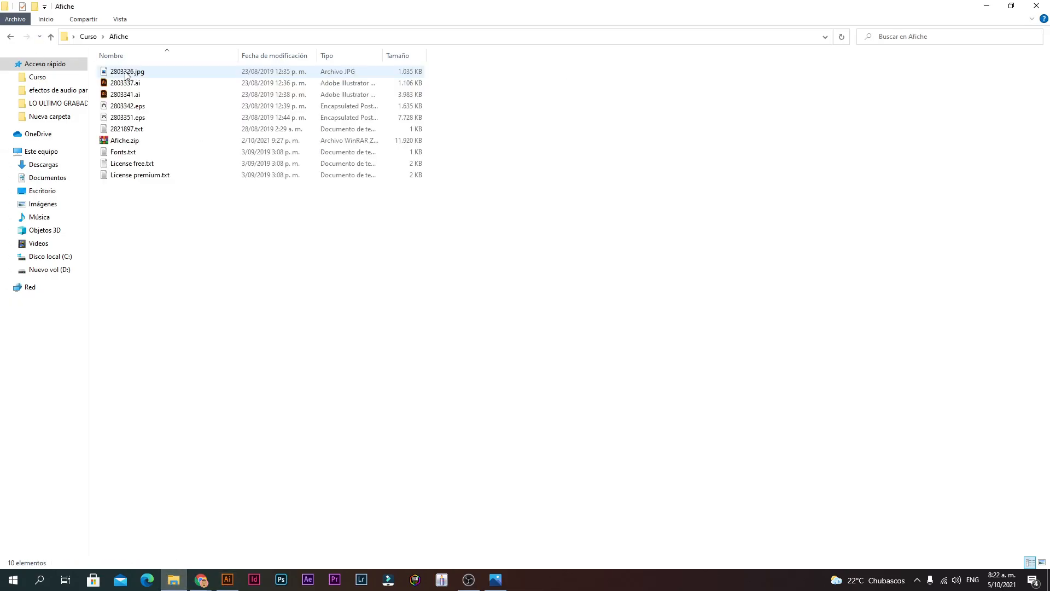
{"action": "key", "text": "alt+Left"}
{"action": "double_click", "coordinate": [126, 84]}
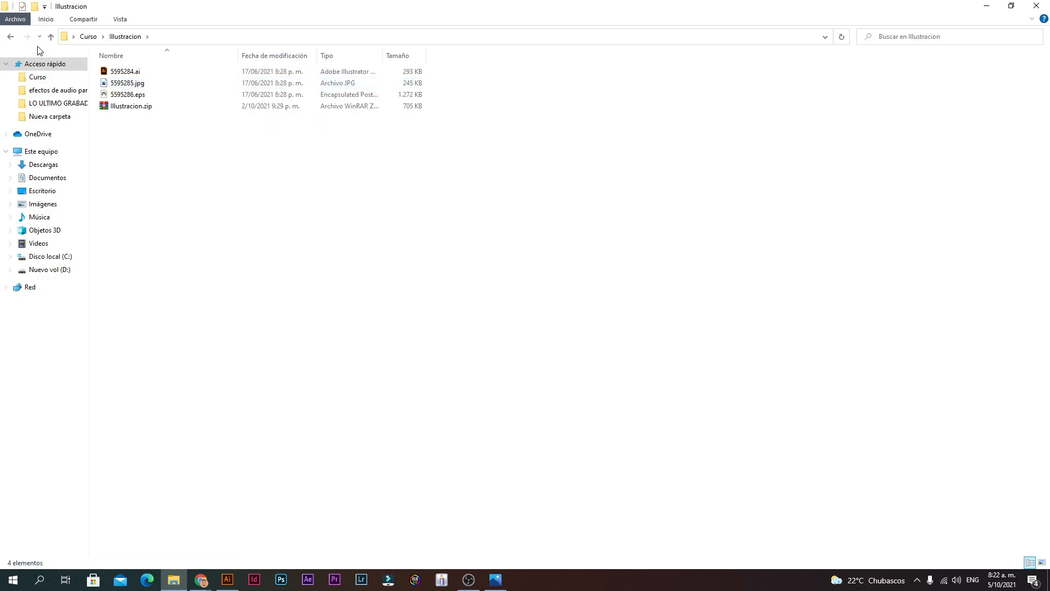
{"action": "left_click", "coordinate": [10, 36]}
{"action": "left_click", "coordinate": [124, 96]}
{"action": "double_click", "coordinate": [124, 98]}
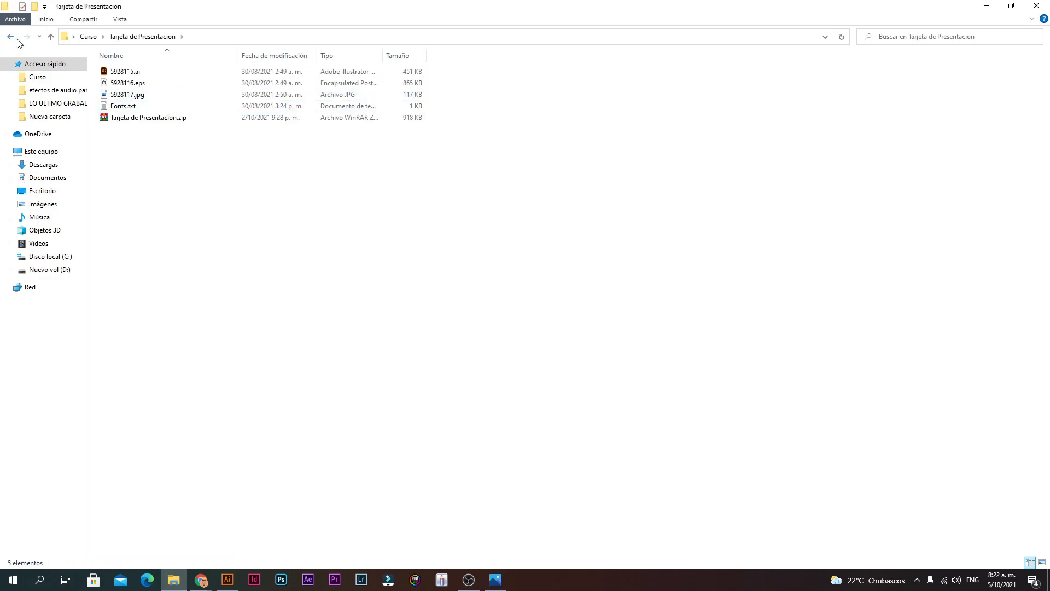
{"action": "key", "text": "alt+Left"}
{"action": "left_click", "coordinate": [228, 580]}
{"action": "left_click", "coordinate": [492, 277], "text": "ctrl+alt"}
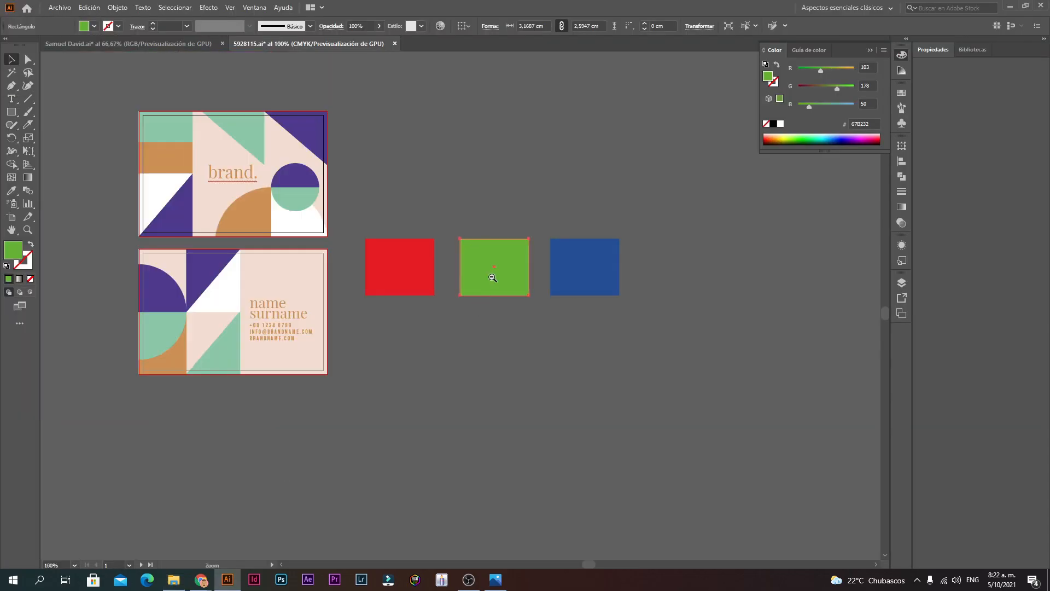
Step: Marquee-select the three colour rectangles
{"action": "left_click", "coordinate": [478, 326]}
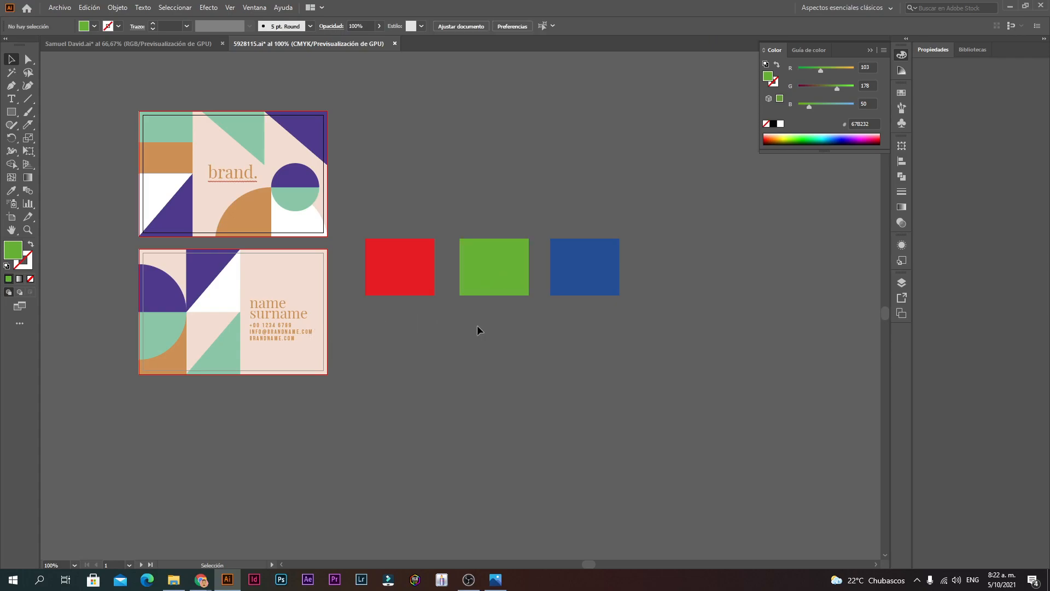
{"action": "left_click_drag", "start_coordinate": [591, 226], "coordinate": [431, 256]}
{"action": "left_click", "coordinate": [482, 186]}
{"action": "left_click_drag", "start_coordinate": [566, 226], "coordinate": [606, 223]}
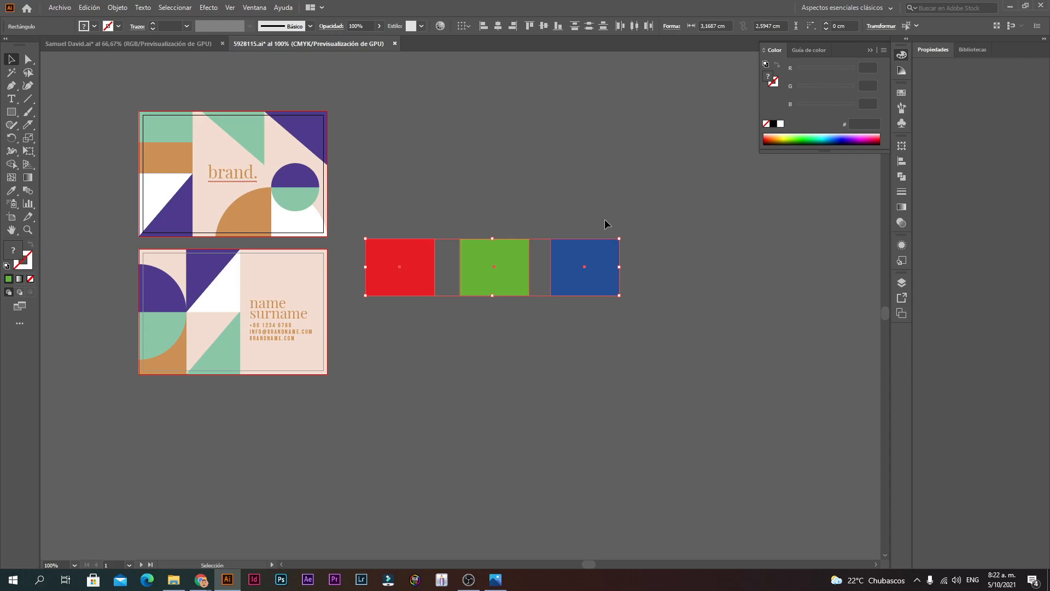
Step: Switch to the pizzeria logo document and bring its artboards into view
{"action": "scroll", "coordinate": [605, 219], "scroll_direction": "up", "scroll_amount": 1}
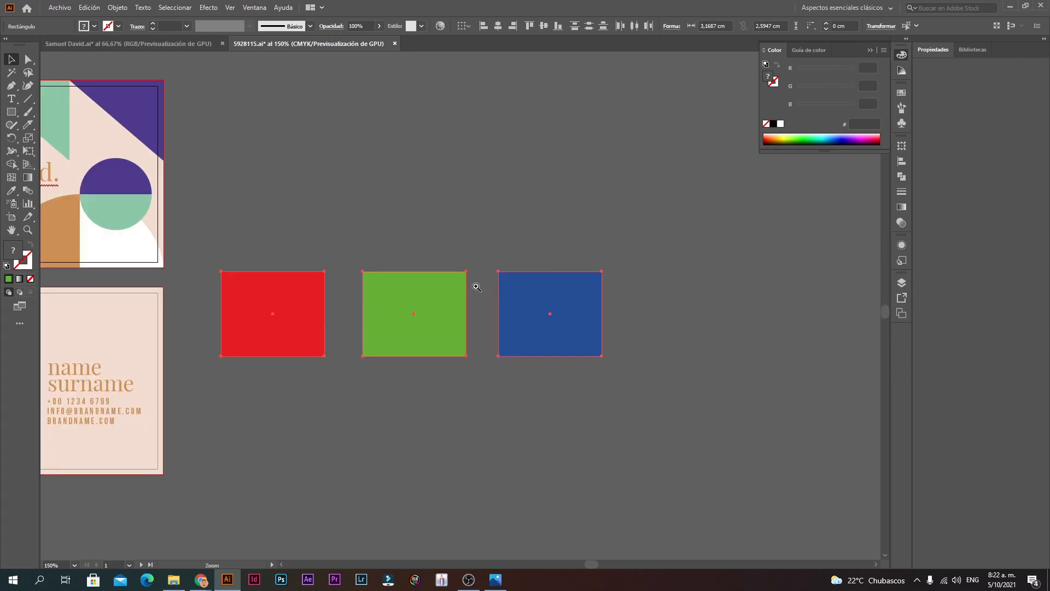
{"action": "left_click", "coordinate": [161, 44]}
{"action": "scroll", "coordinate": [508, 265], "scroll_direction": "down", "scroll_amount": 1}
{"action": "left_click_drag", "start_coordinate": [536, 272], "coordinate": [501, 232]}
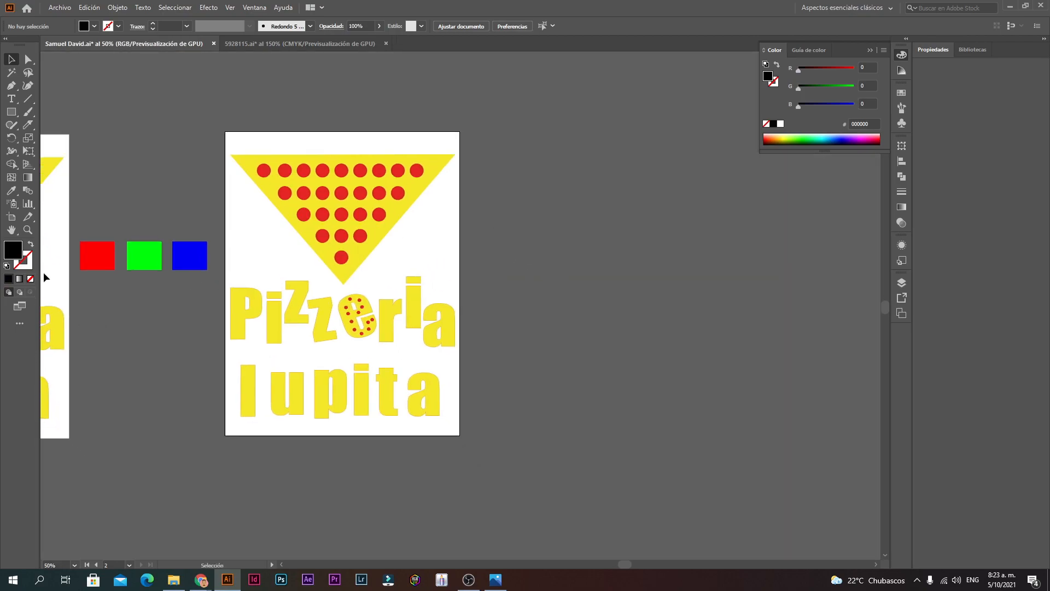
Step: Try moving the second artboard, then undo the move
{"action": "left_click", "coordinate": [12, 218]}
{"action": "left_click_drag", "start_coordinate": [416, 295], "coordinate": [488, 344]}
{"action": "key", "text": "ctrl+z"}
{"action": "left_click", "coordinate": [140, 241], "text": "ctrl+alt"}
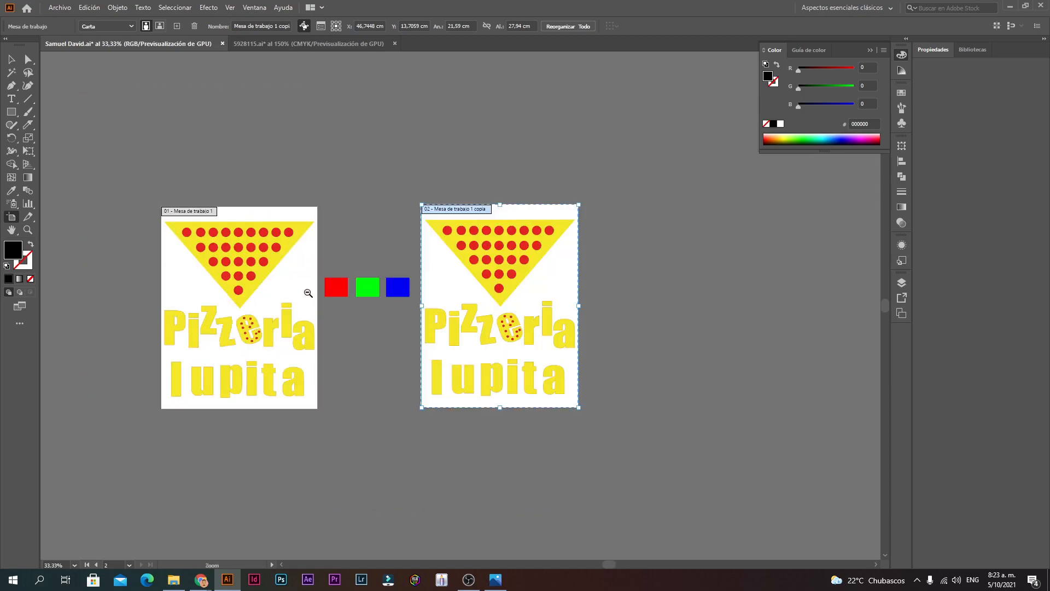
{"action": "left_click", "coordinate": [329, 305], "text": "ctrl"}
{"action": "left_click_drag", "start_coordinate": [409, 241], "coordinate": [349, 210]}
{"action": "left_click", "coordinate": [11, 59]}
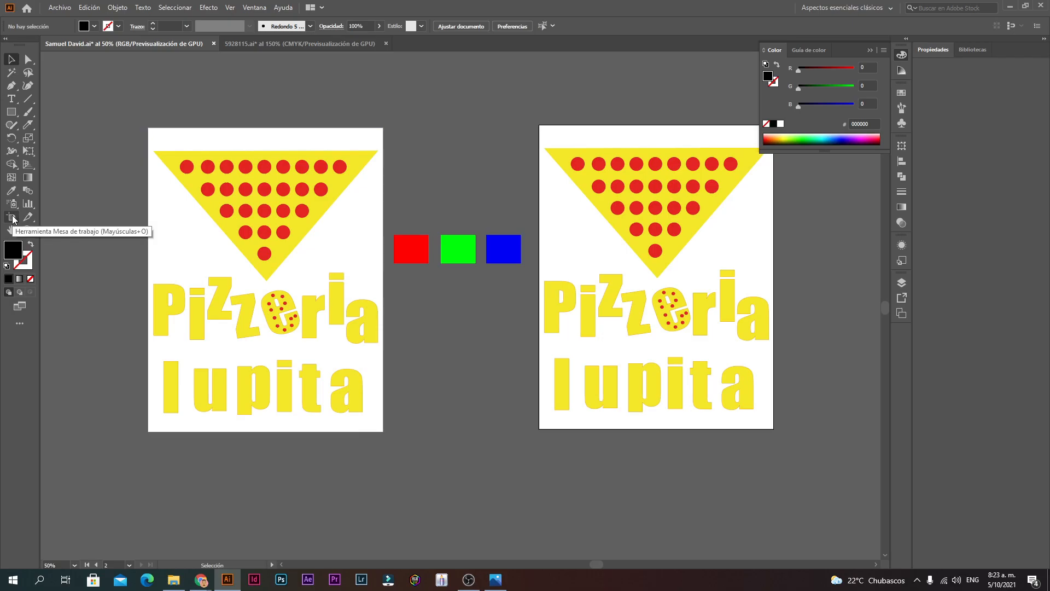
Step: Duplicate the first artboard with its logo as a new artboard below
{"action": "left_click", "coordinate": [12, 218]}
{"action": "left_click", "coordinate": [283, 209]}
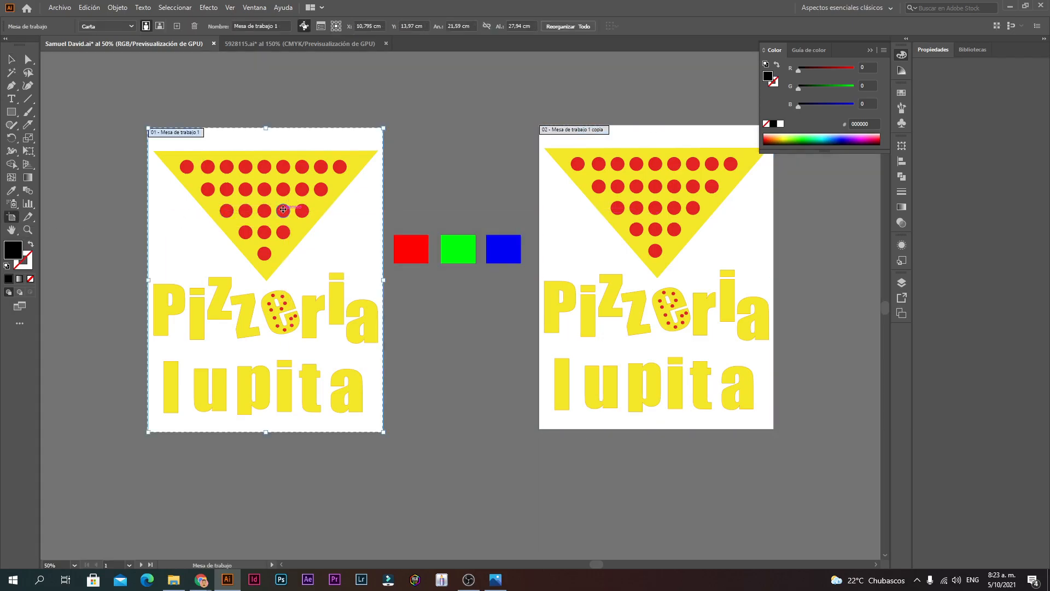
{"action": "scroll", "coordinate": [282, 210], "scroll_direction": "down", "scroll_amount": 5}
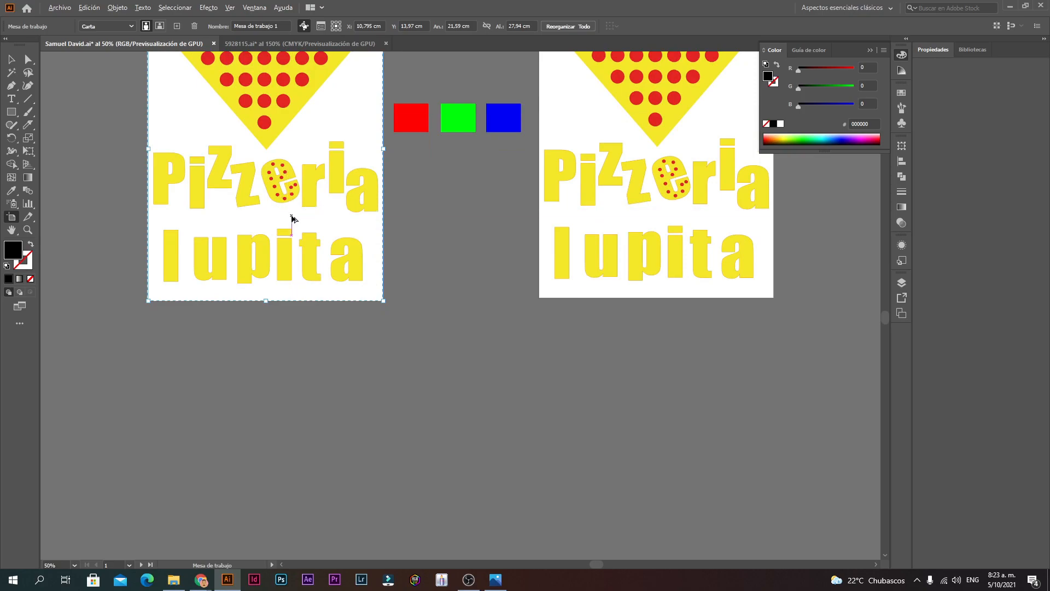
{"action": "left_click_drag", "start_coordinate": [292, 219], "coordinate": [518, 527]}
{"action": "left_click_drag", "start_coordinate": [488, 431], "coordinate": [367, 298]}
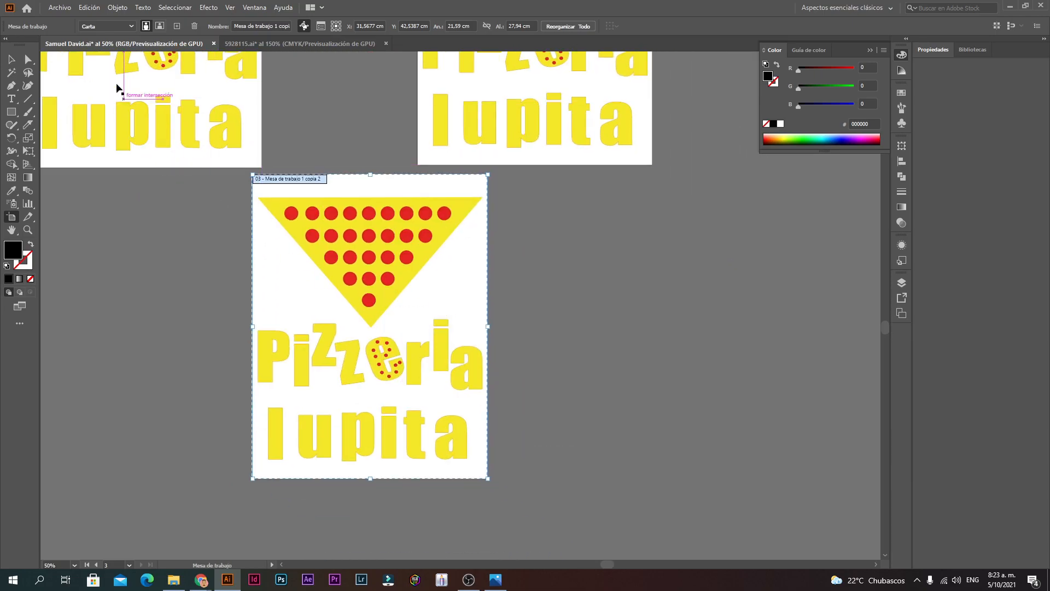
{"action": "left_click", "coordinate": [11, 60]}
{"action": "scroll", "coordinate": [540, 316], "scroll_direction": "down", "scroll_amount": 1}
{"action": "left_click_drag", "start_coordinate": [499, 325], "coordinate": [428, 355]}
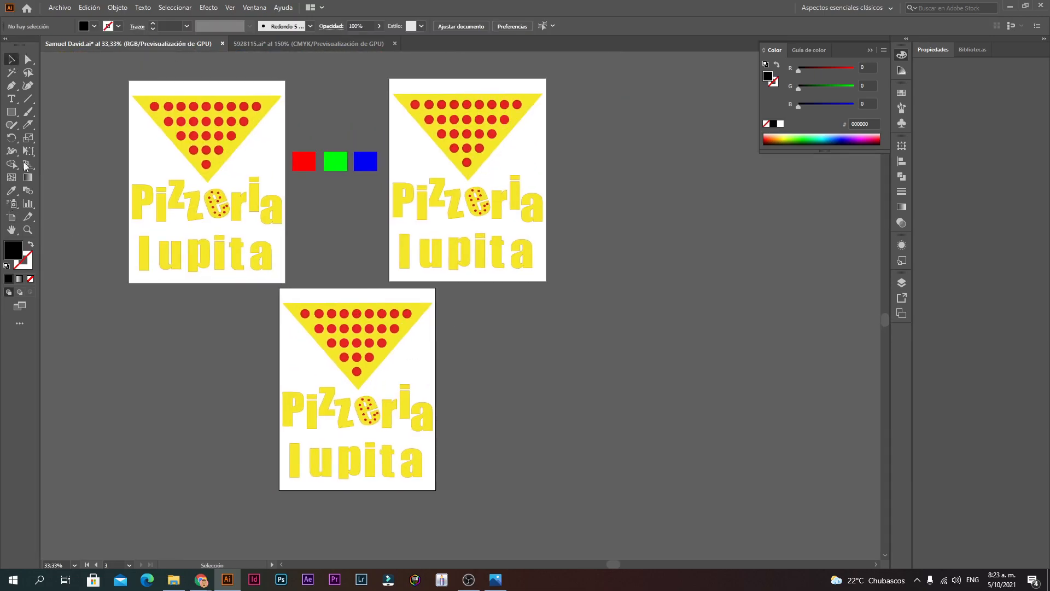
Step: Delete the logo artwork from the right artboard, leaving it blank
{"action": "left_click_drag", "start_coordinate": [523, 218], "coordinate": [391, 87]}
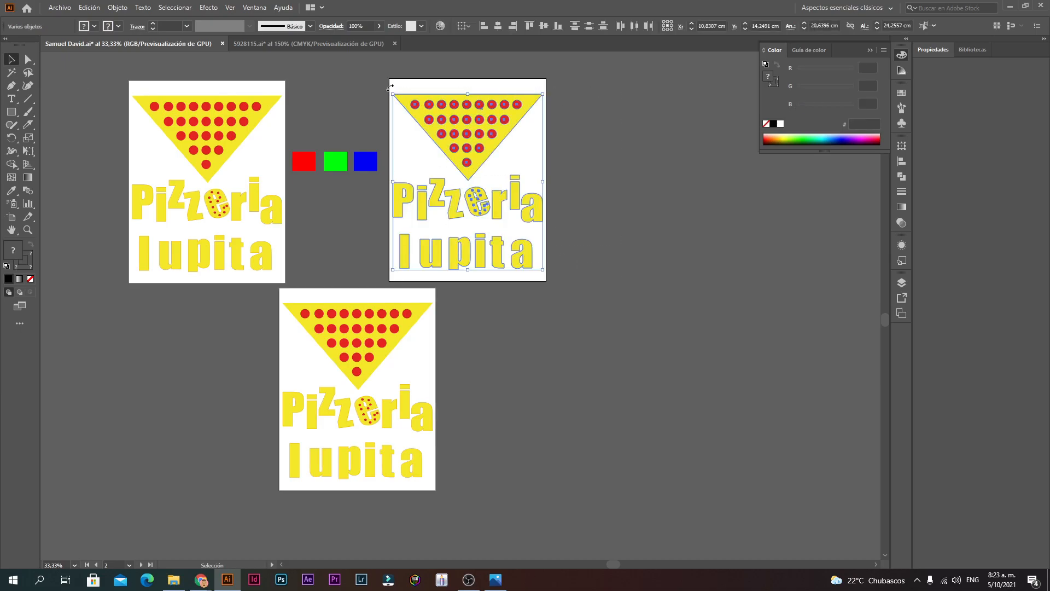
{"action": "key", "text": "Delete"}
{"action": "left_click", "coordinate": [507, 228], "text": "ctrl"}
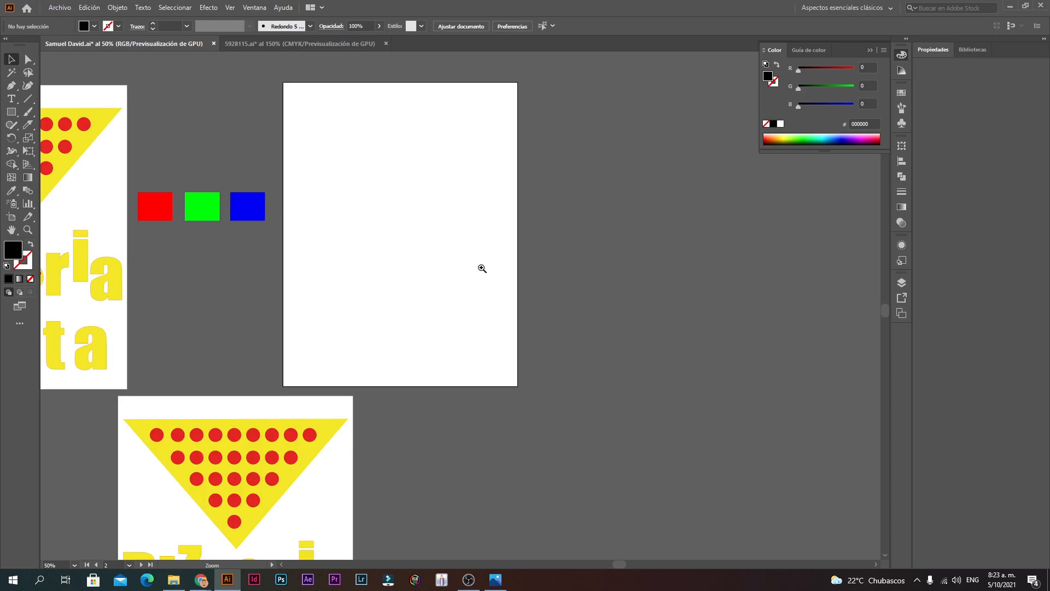
{"action": "left_click", "coordinate": [353, 169], "text": "ctrl"}
{"action": "left_click_drag", "start_coordinate": [472, 228], "coordinate": [398, 115]}
{"action": "left_click", "coordinate": [385, 199], "text": "ctrl+alt"}
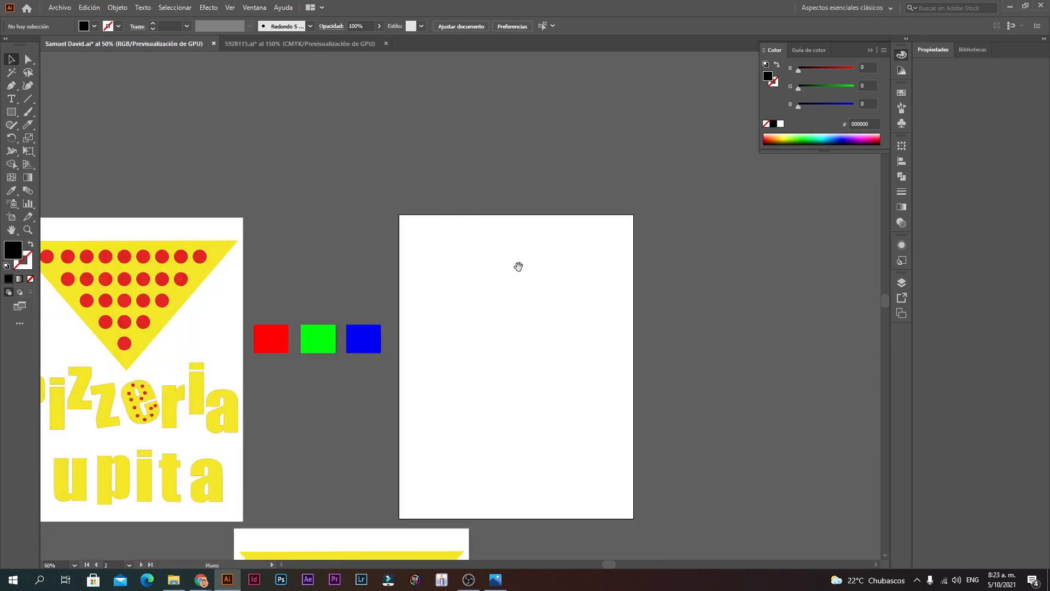
{"action": "left_click_drag", "start_coordinate": [518, 267], "coordinate": [461, 197]}
Step: Switch the document colour mode to CMYK Color
{"action": "left_click", "coordinate": [60, 8]}
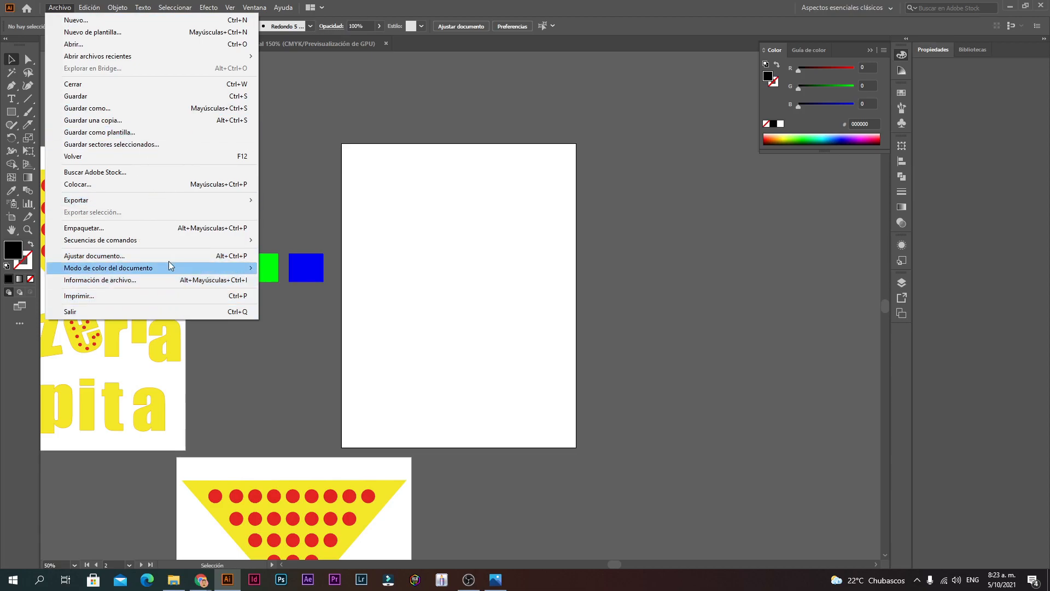
{"action": "mouse_move", "coordinate": [171, 274]}
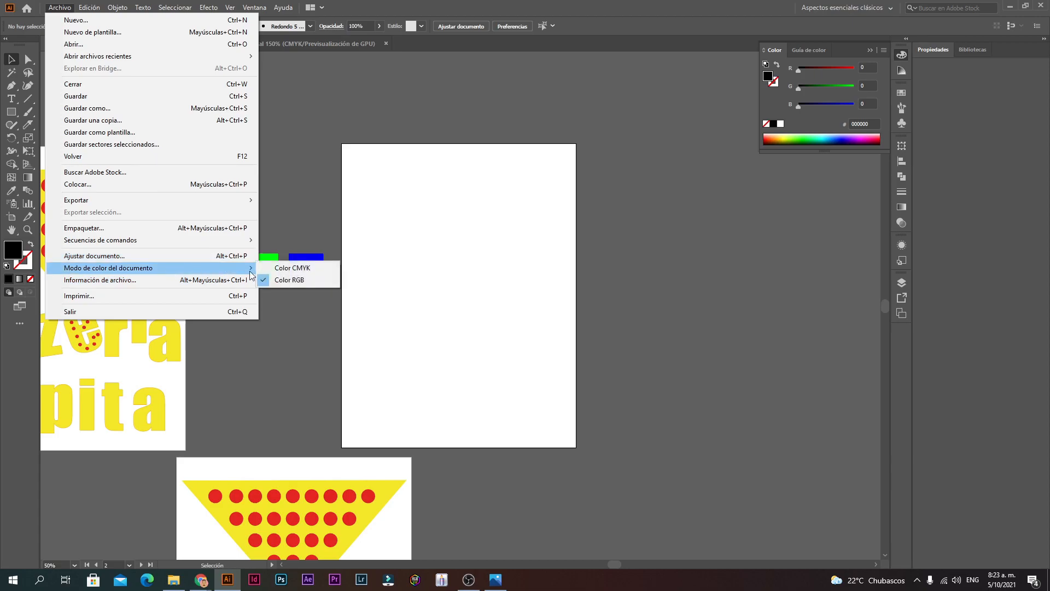
{"action": "left_click", "coordinate": [283, 268]}
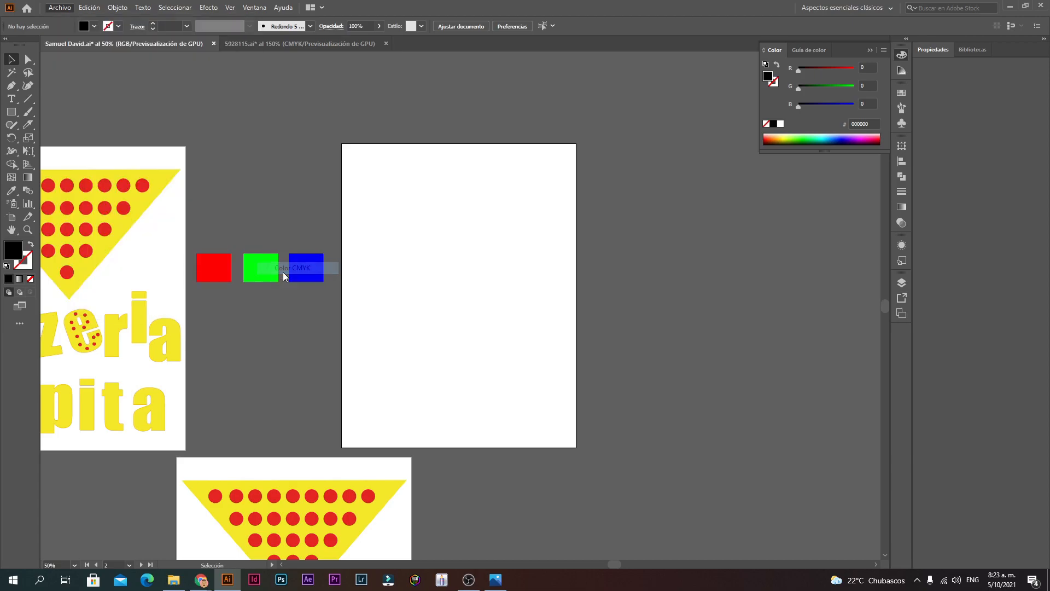
{"action": "left_click", "coordinate": [453, 274]}
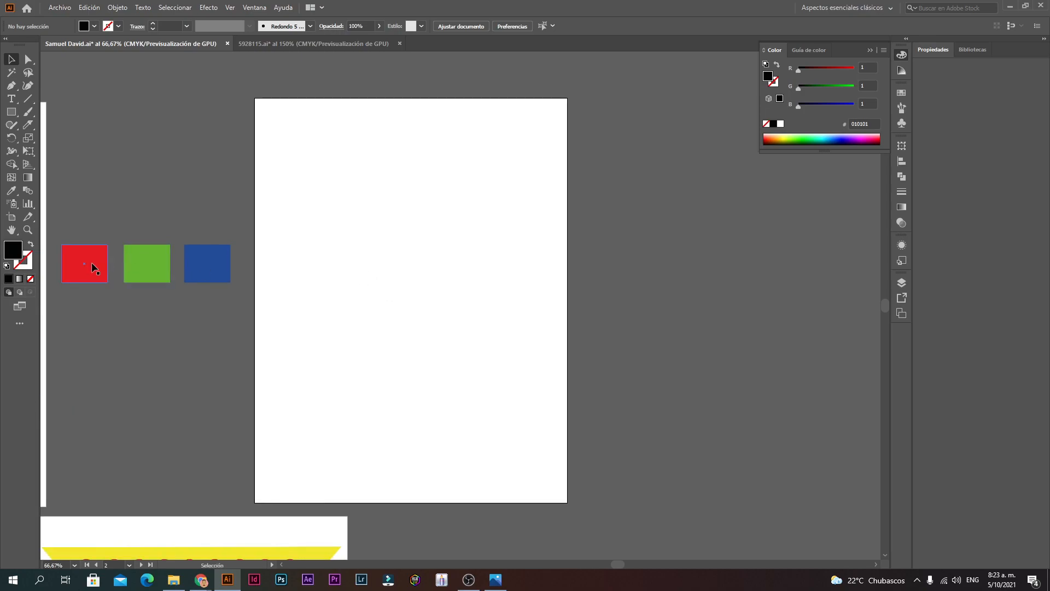
{"action": "left_click_drag", "start_coordinate": [456, 263], "coordinate": [464, 247]}
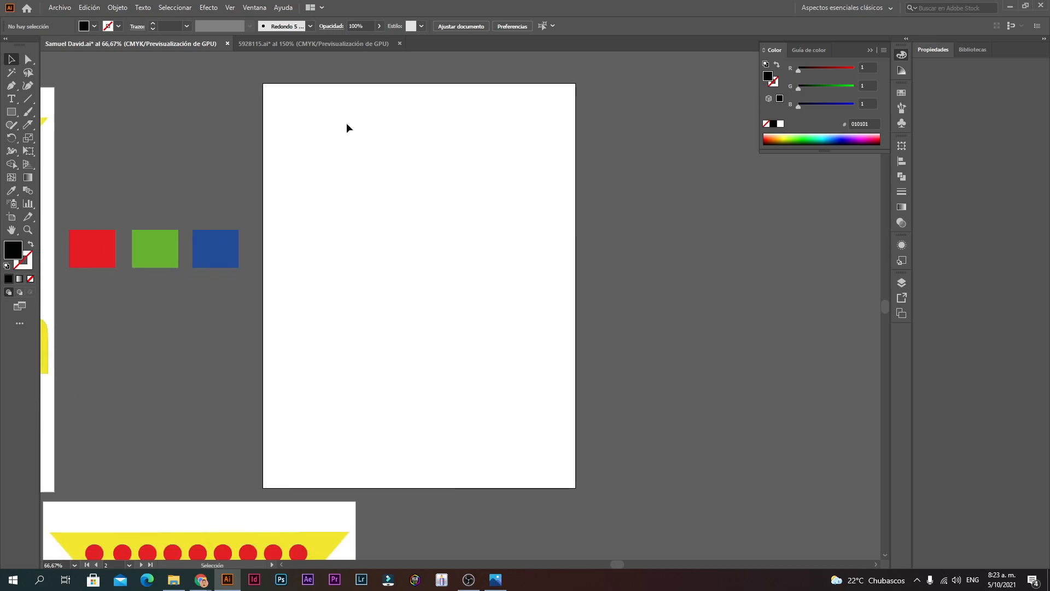
{"action": "left_click", "coordinate": [313, 48]}
{"action": "key", "text": "ctrl+1"}
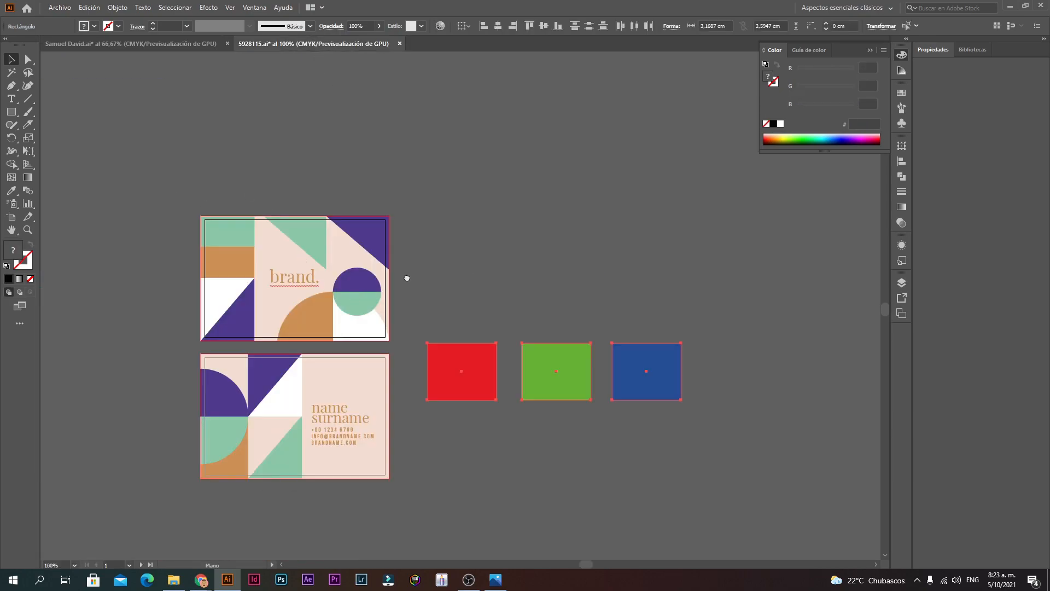
{"action": "left_click_drag", "start_coordinate": [407, 278], "coordinate": [459, 257]}
{"action": "left_click", "coordinate": [11, 218]}
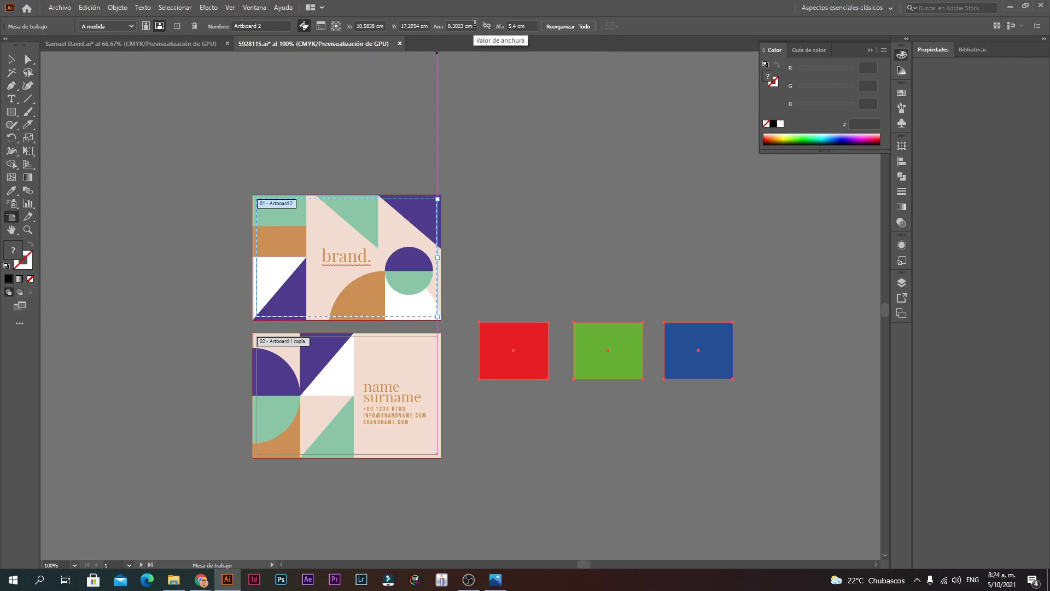
{"action": "left_click", "coordinate": [193, 40]}
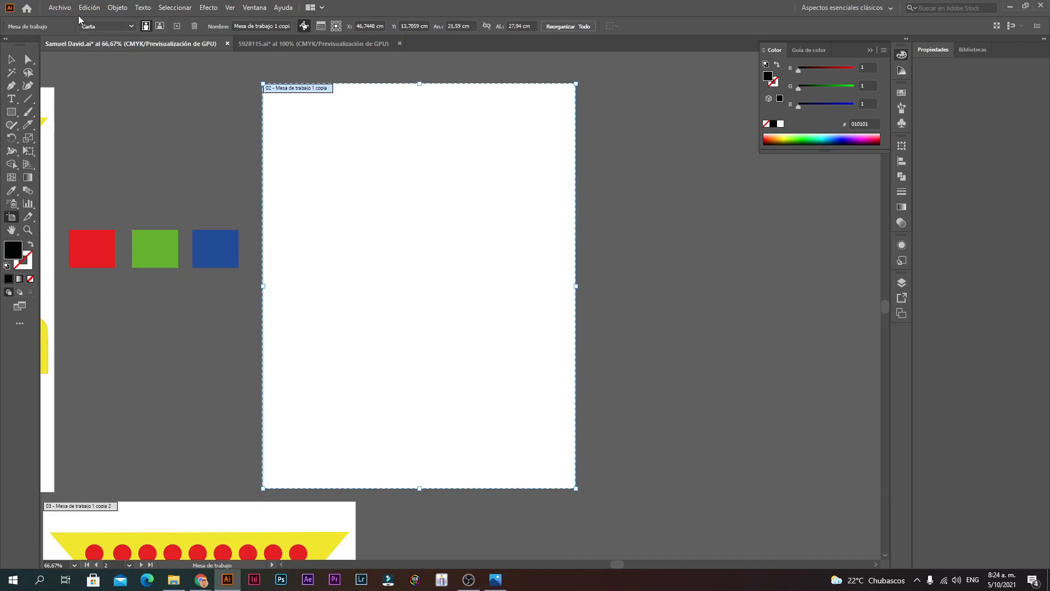
{"action": "left_click", "coordinate": [57, 7]}
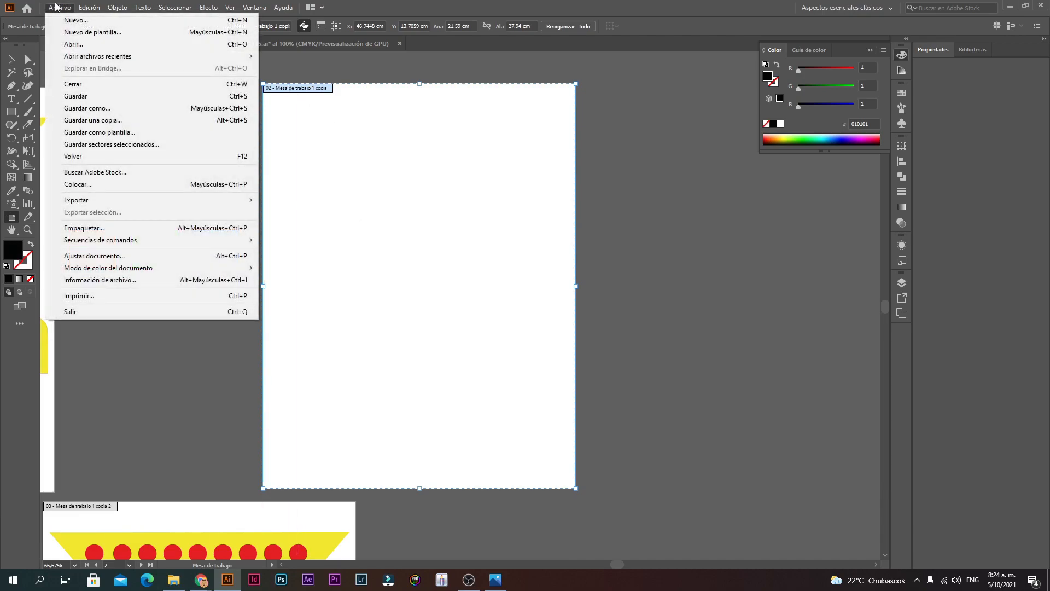
{"action": "left_click", "coordinate": [151, 257]}
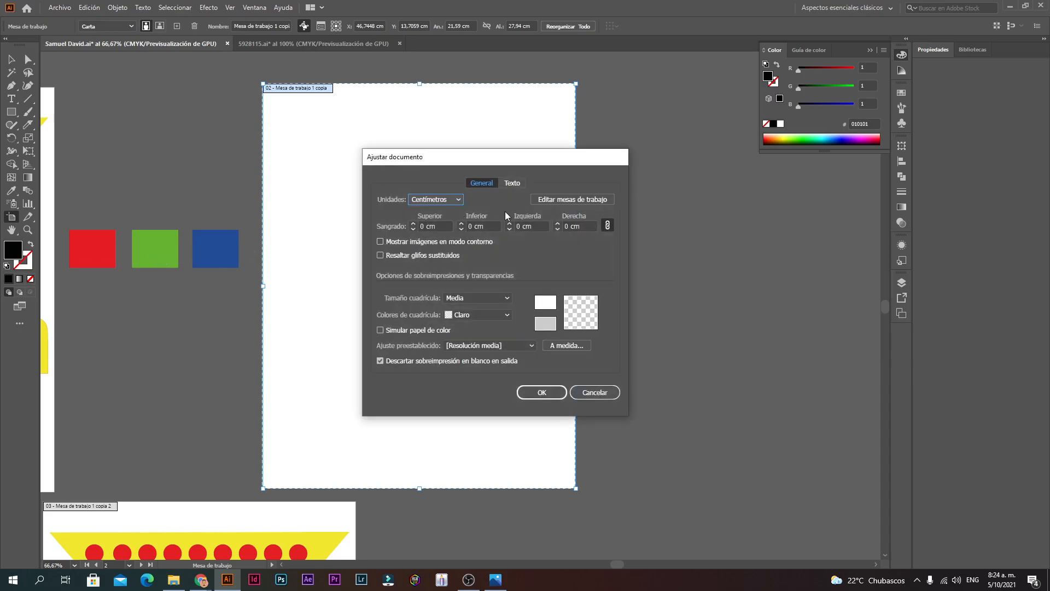
{"action": "left_click", "coordinate": [545, 200]}
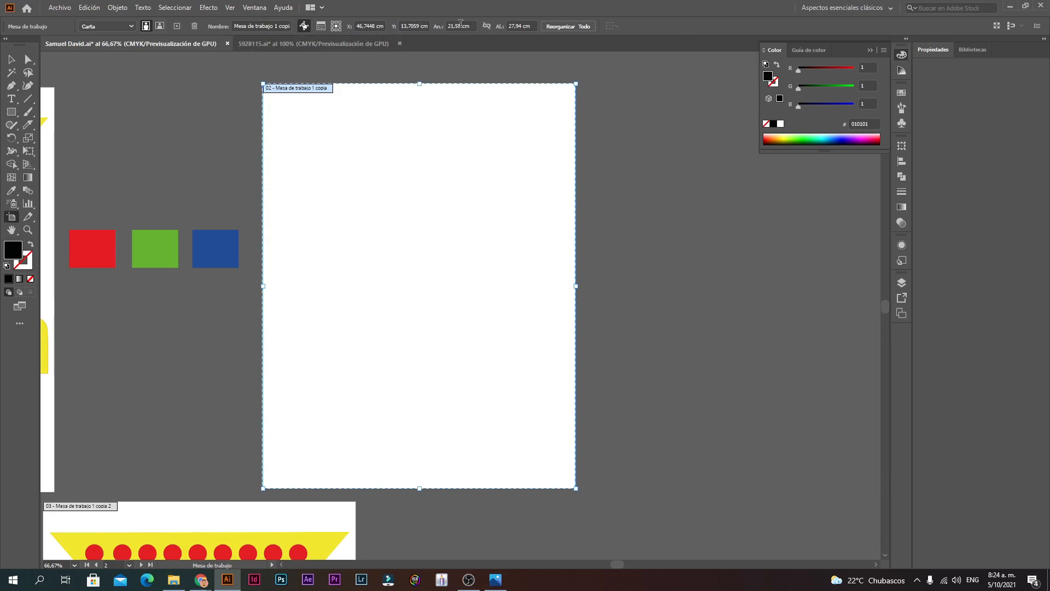
Step: Resize the blank artboard to 8 cm wide by 5 cm tall
{"action": "left_click_drag", "start_coordinate": [461, 26], "coordinate": [452, 25]}
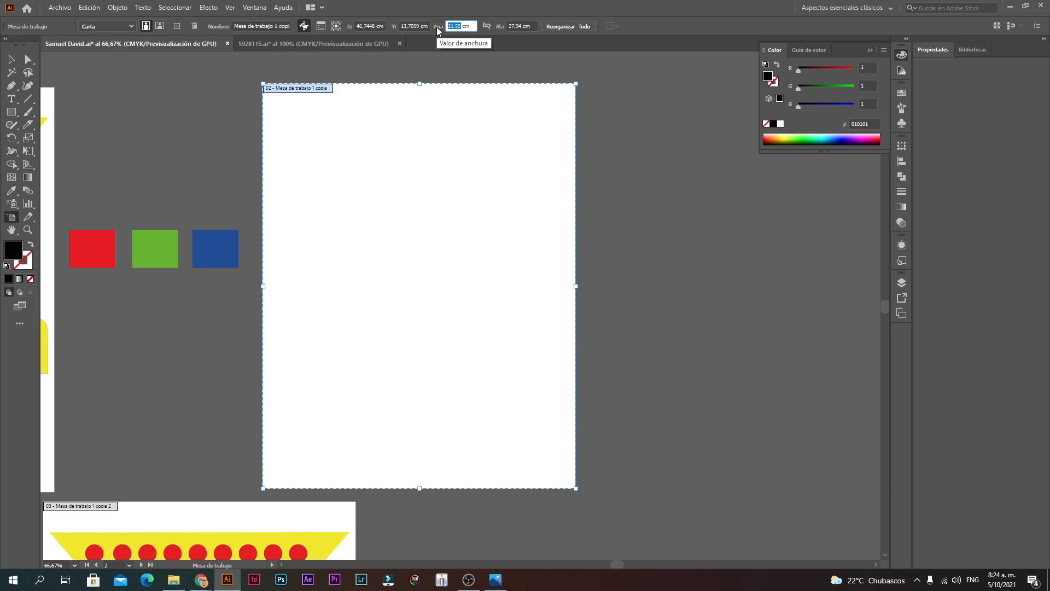
{"action": "type", "text": "8"}
{"action": "left_click", "coordinate": [522, 26]}
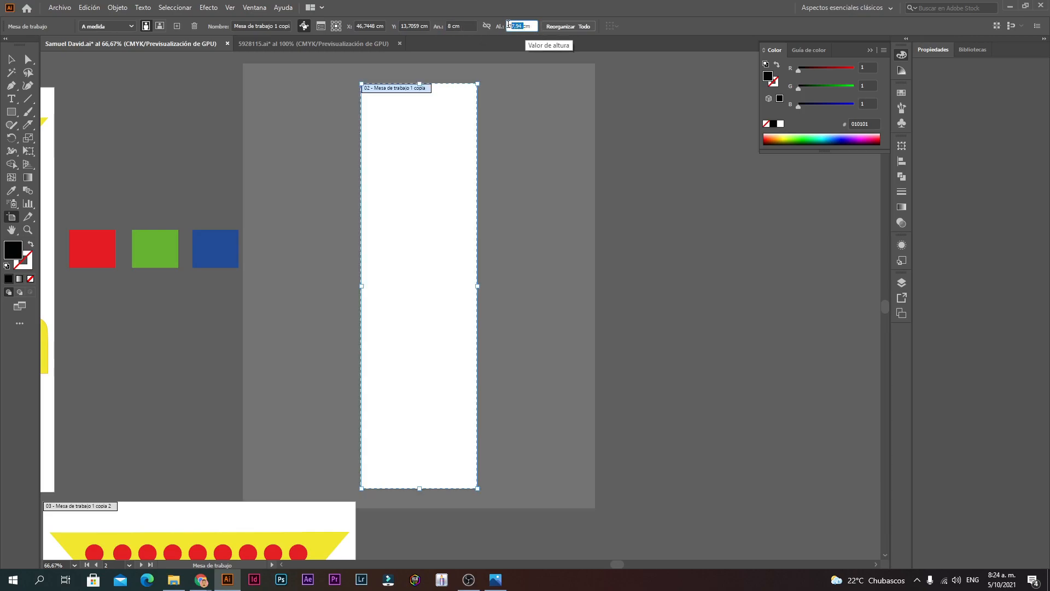
{"action": "double_click", "coordinate": [521, 26]}
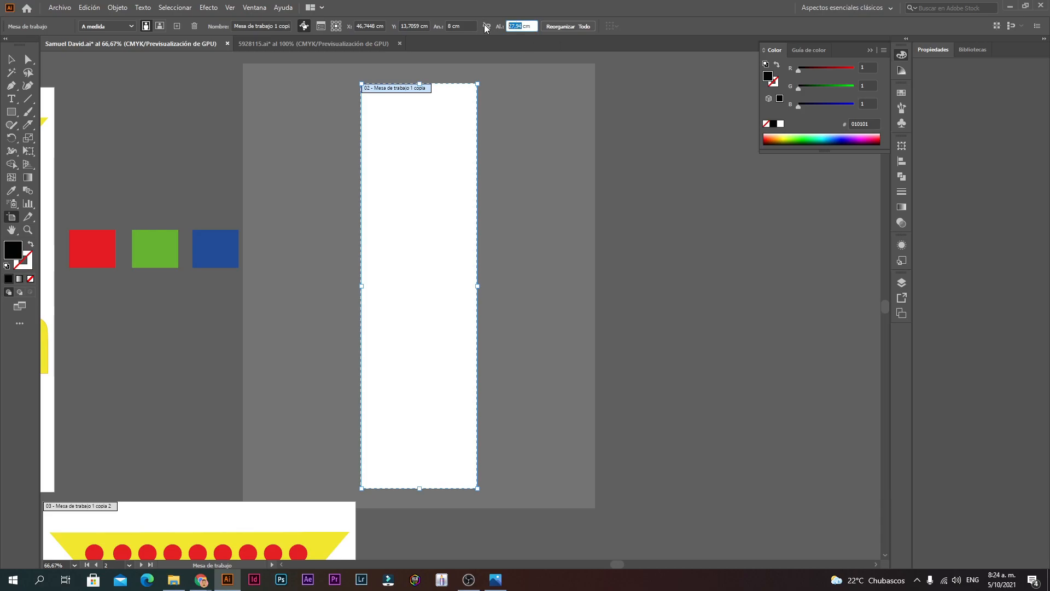
{"action": "type", "text": "5"}
{"action": "key", "text": "Return"}
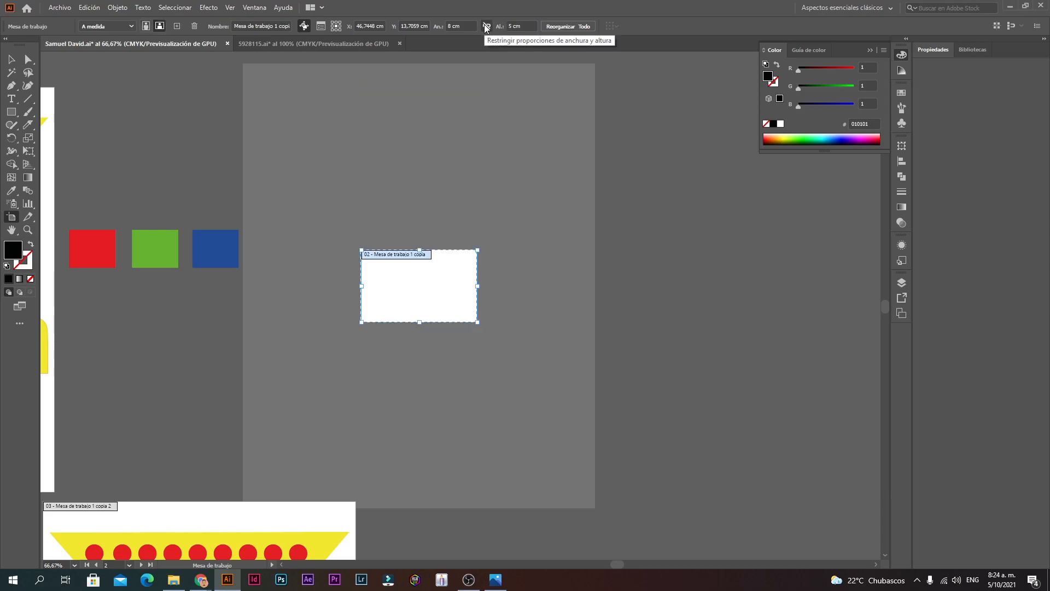
{"action": "left_click", "coordinate": [11, 59]}
{"action": "left_click", "coordinate": [427, 304]}
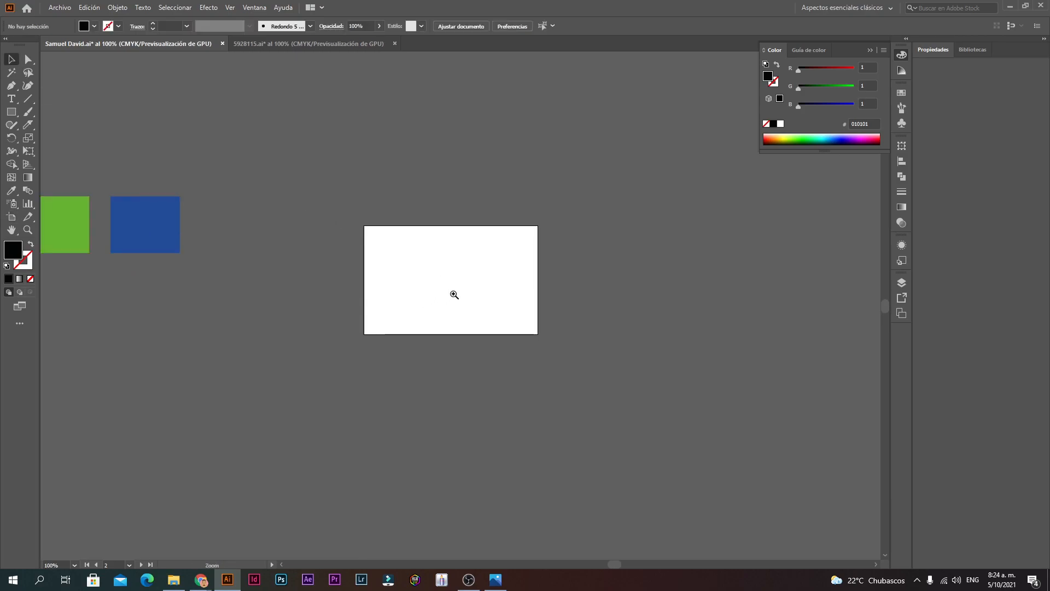
{"action": "left_click", "coordinate": [496, 310]}
{"action": "left_click", "coordinate": [464, 308], "text": "alt"}
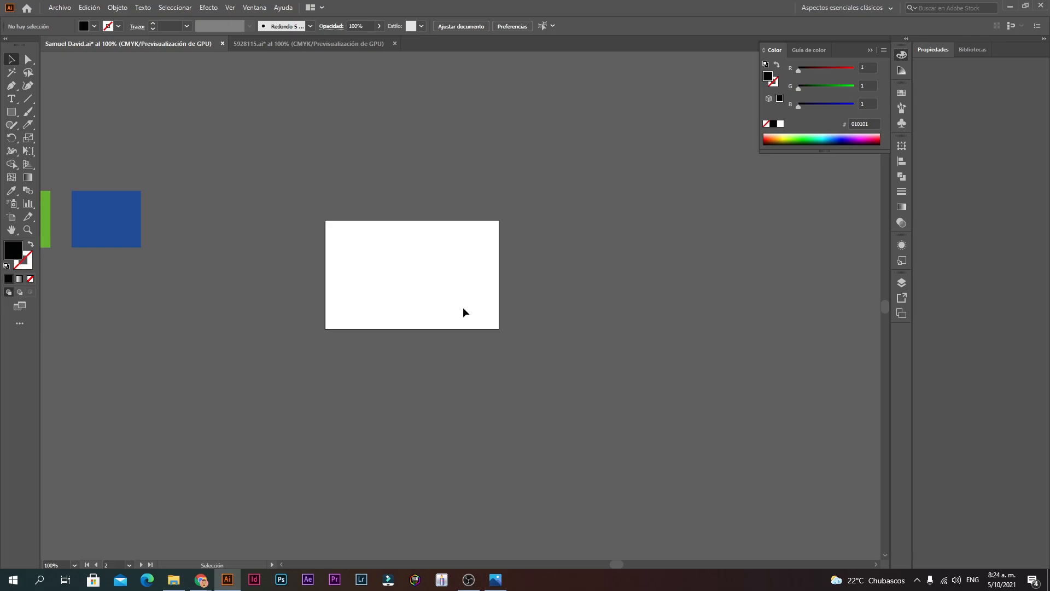
Step: Change the artboard size to 10 cm wide by 8 cm tall
{"action": "left_click", "coordinate": [11, 217]}
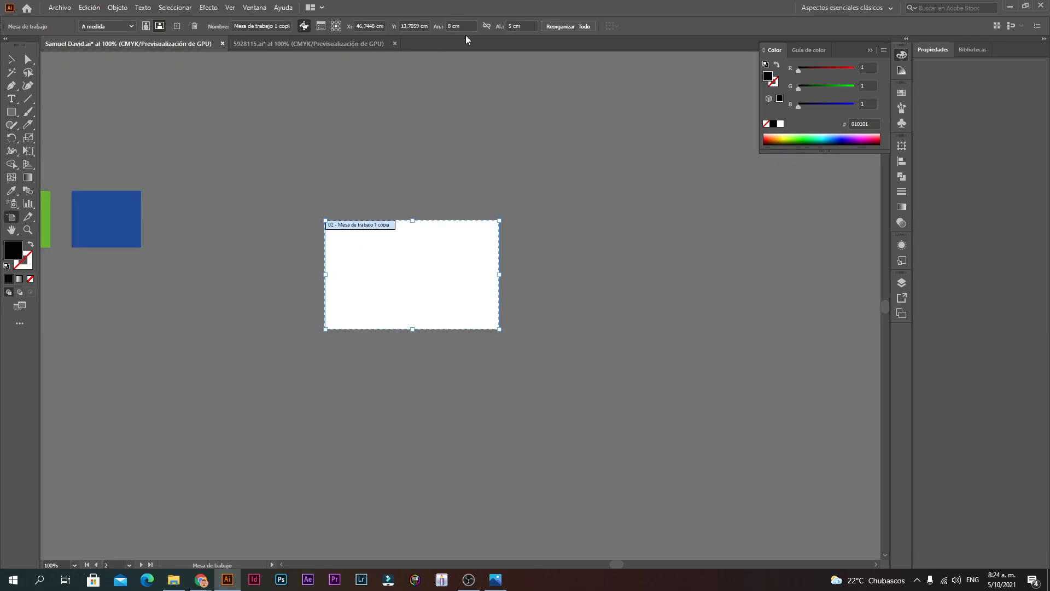
{"action": "double_click", "coordinate": [451, 25]}
{"action": "type", "text": "10"}
{"action": "key", "text": "Return"}
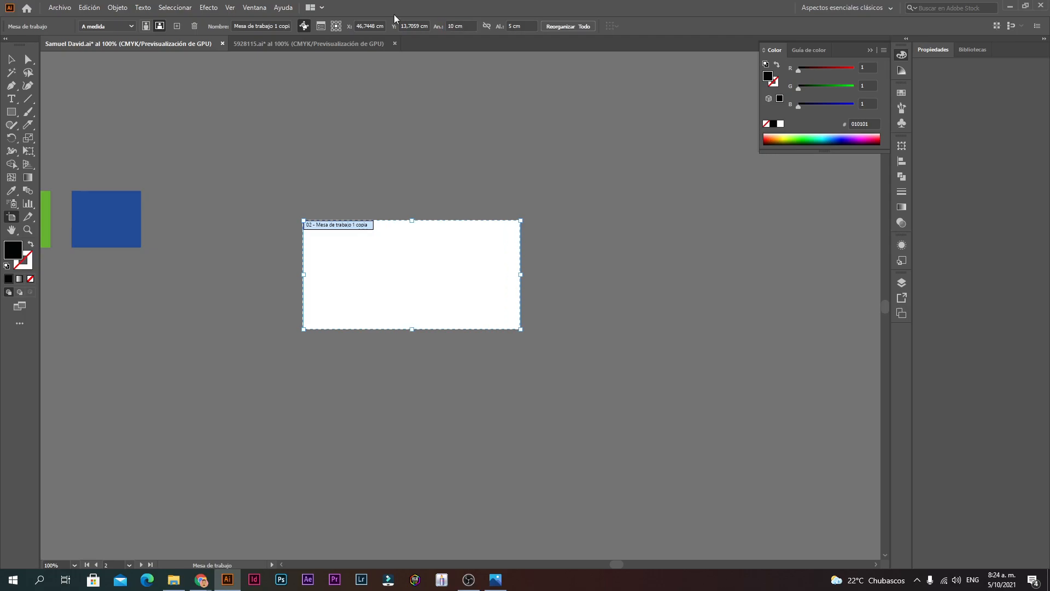
{"action": "double_click", "coordinate": [511, 26]}
{"action": "key", "text": "Return"}
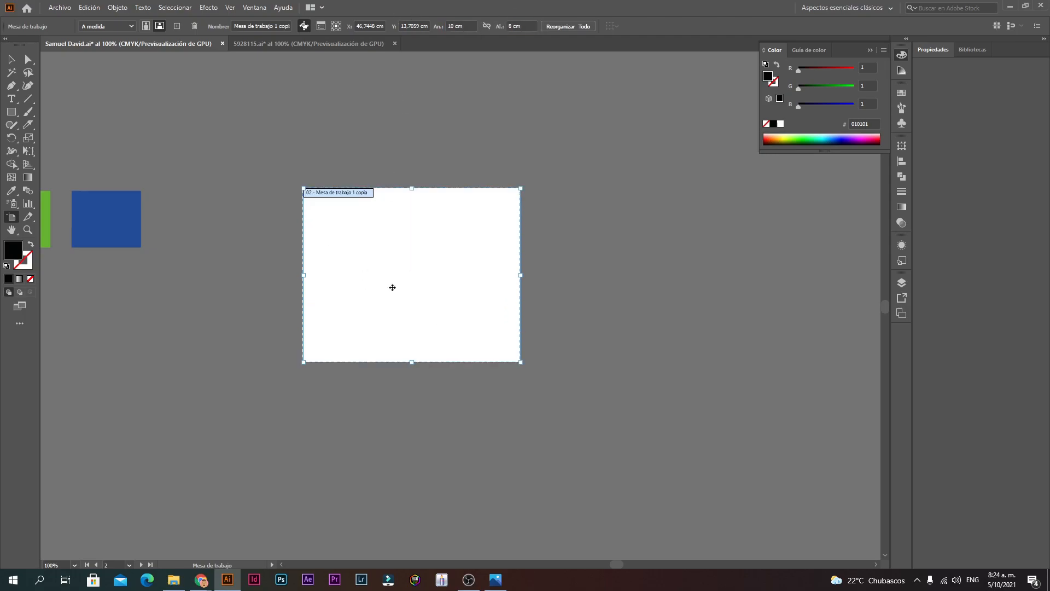
{"action": "left_click", "coordinate": [12, 60]}
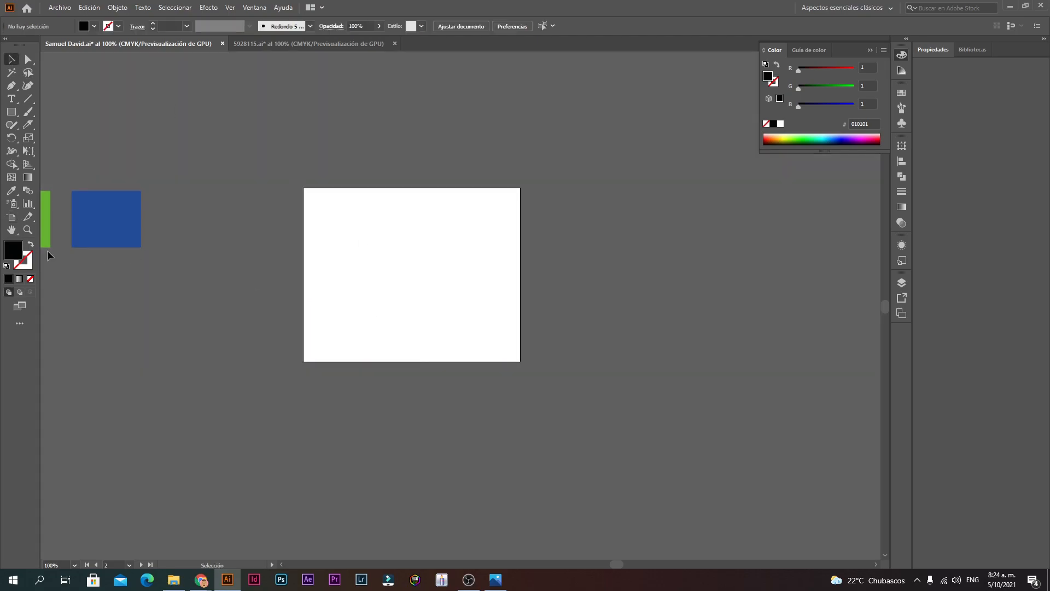
{"action": "left_click", "coordinate": [12, 216]}
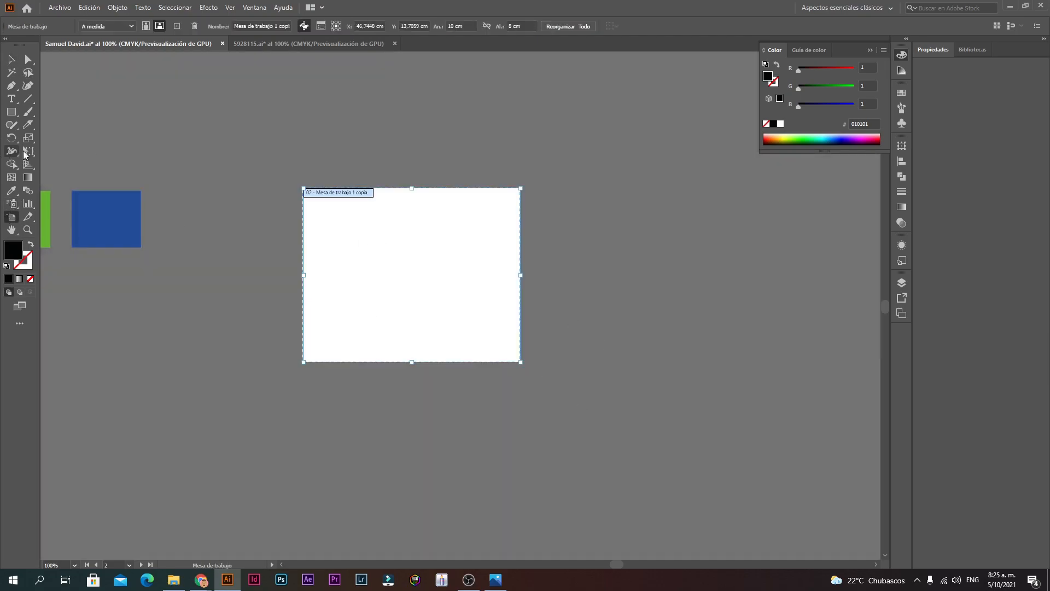
Step: Undo the resize so the card artboard is back to 8 × 5 cm
{"action": "left_click", "coordinate": [17, 61]}
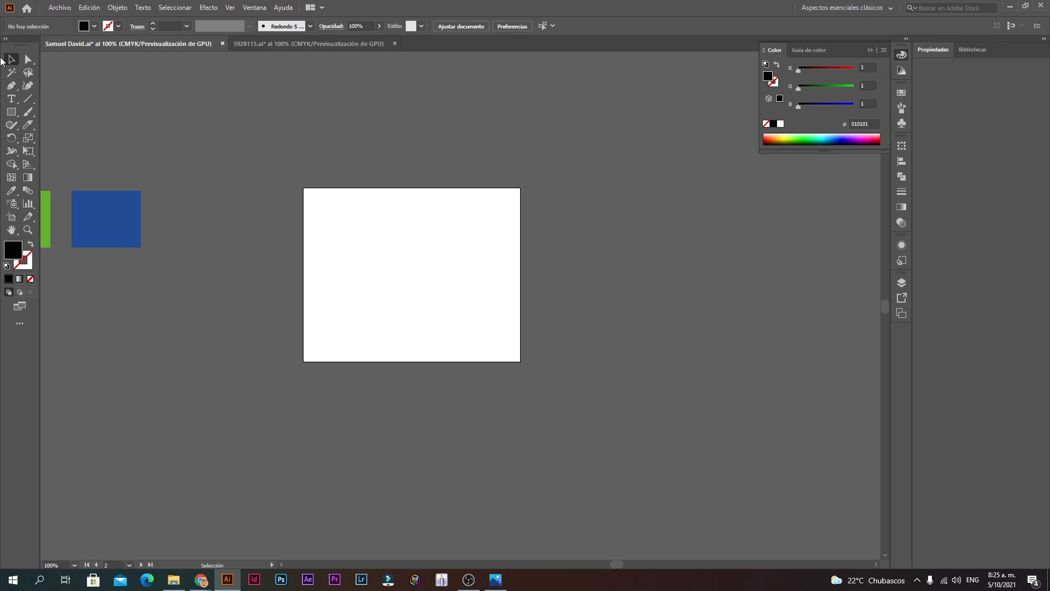
{"action": "left_click", "coordinate": [11, 218]}
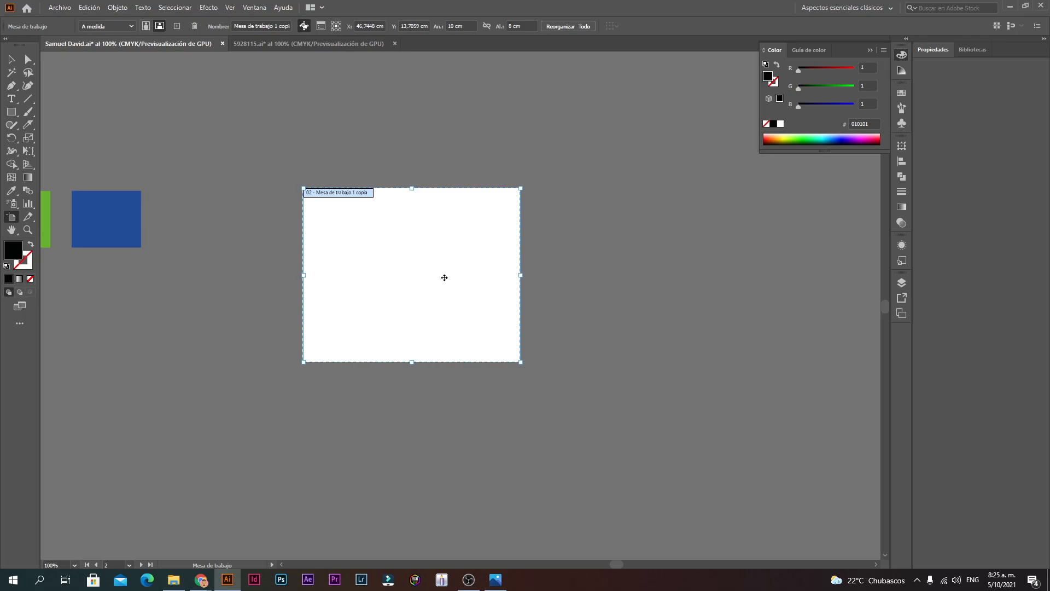
{"action": "key", "text": "ctrl+z"}
{"action": "key", "text": "ctrl+z"}
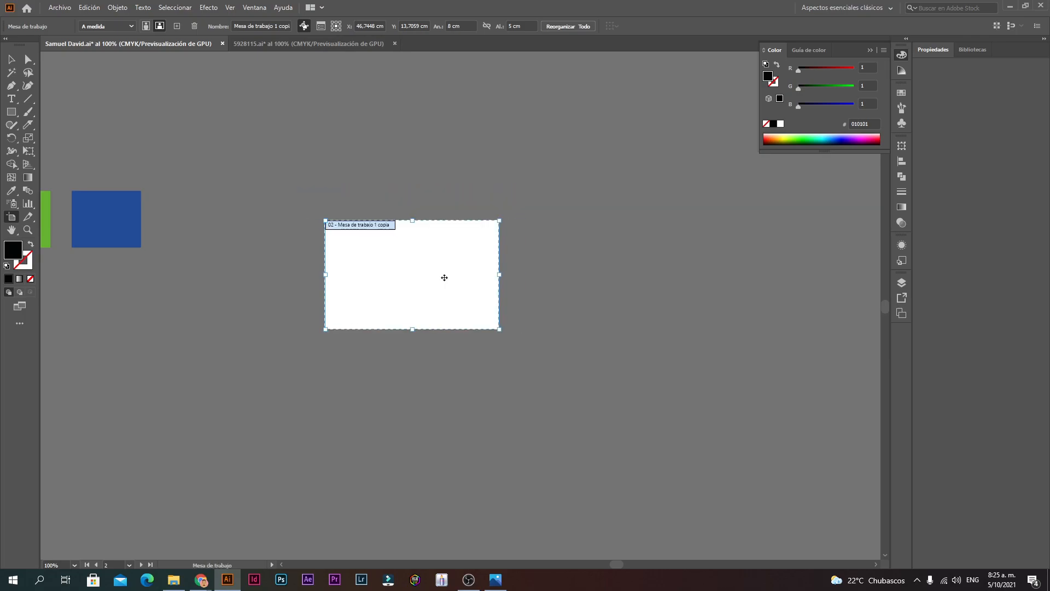
{"action": "left_click", "coordinate": [450, 26]}
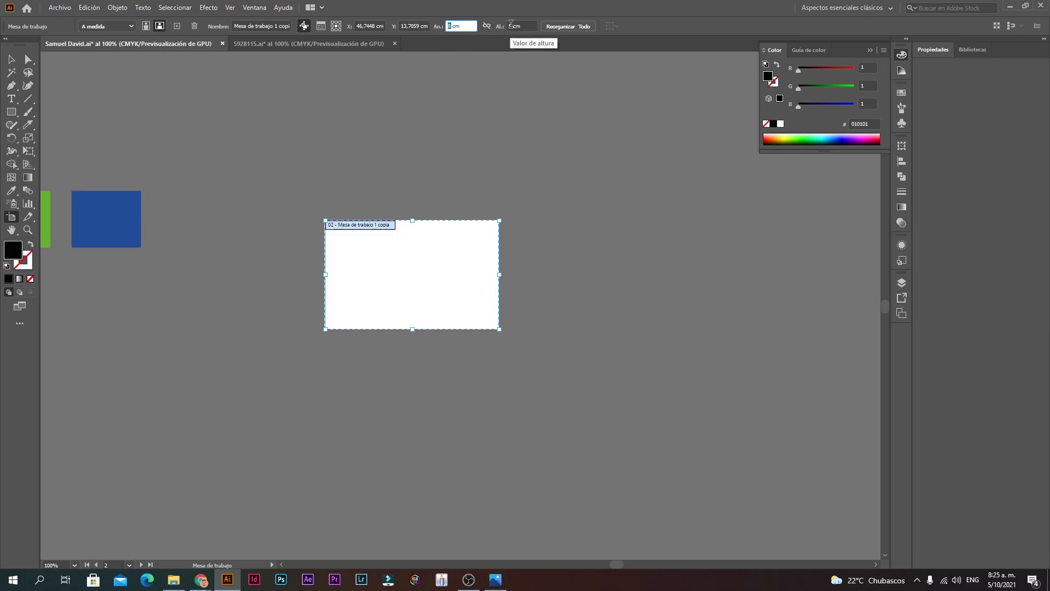
{"action": "key", "text": "Tab"}
{"action": "left_click", "coordinate": [439, 23]}
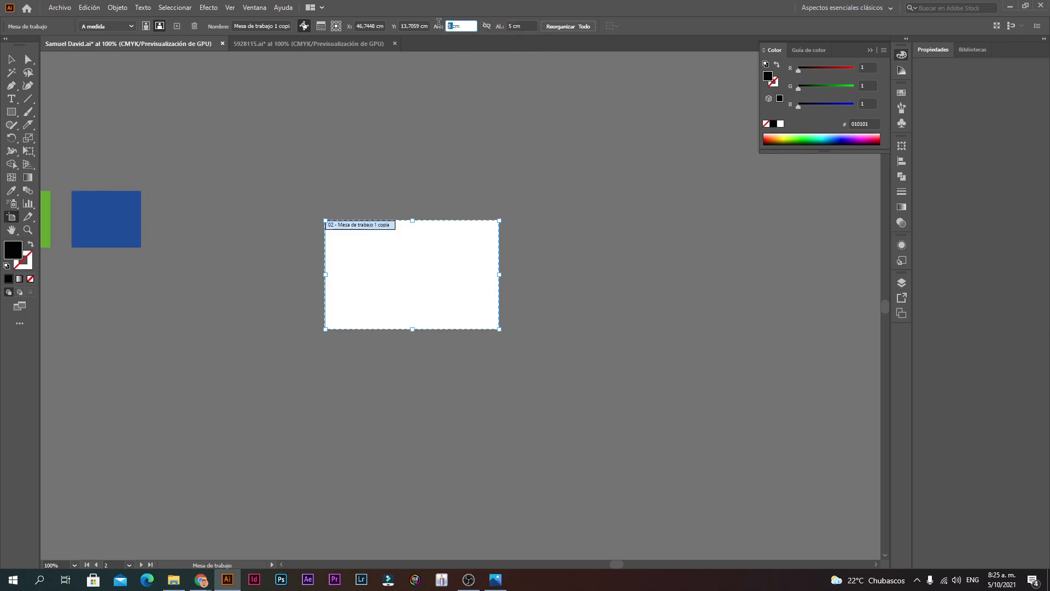
{"action": "left_click", "coordinate": [516, 26]}
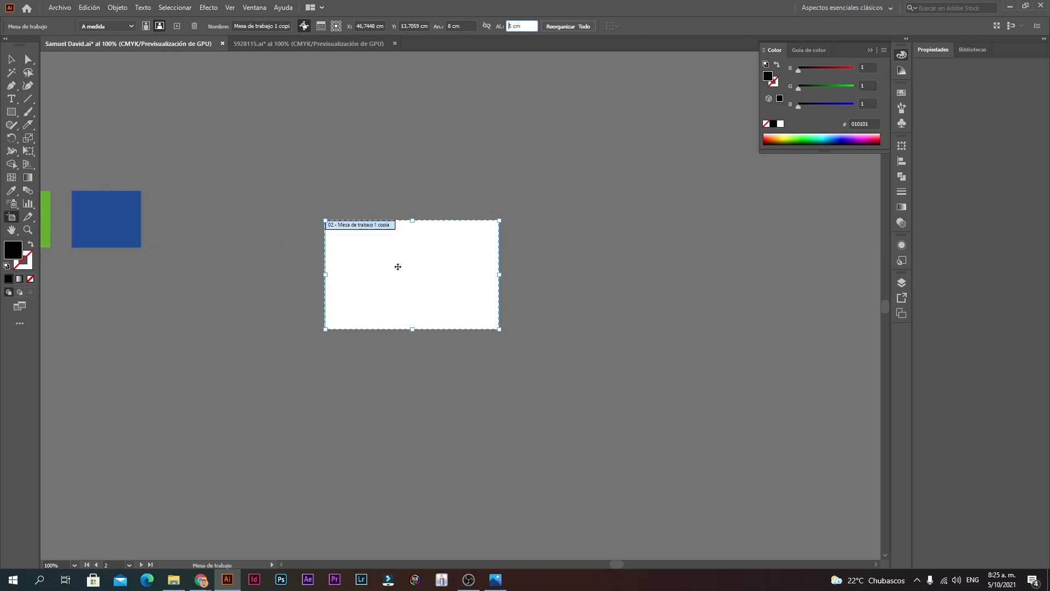
{"action": "key", "text": "Return"}
Step: Alt-drag artboard 02 downward to create the copy 04 - Mesa de trabajo 1 copia 3
{"action": "key", "text": "ctrl+="}
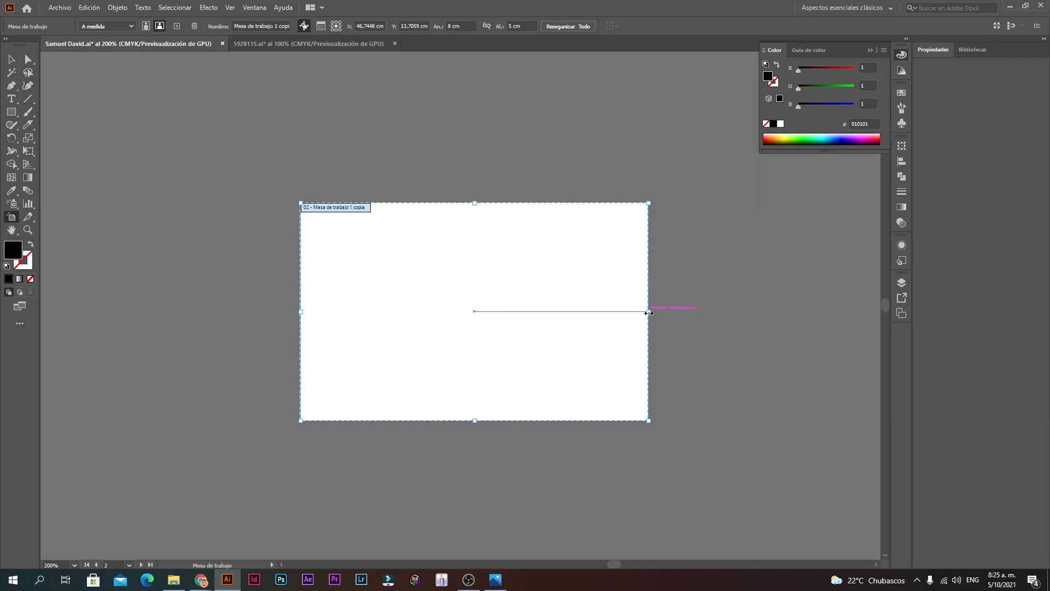
{"action": "key", "text": "z"}
{"action": "left_click", "coordinate": [511, 249], "text": "alt"}
{"action": "left_click", "coordinate": [511, 250], "text": "alt"}
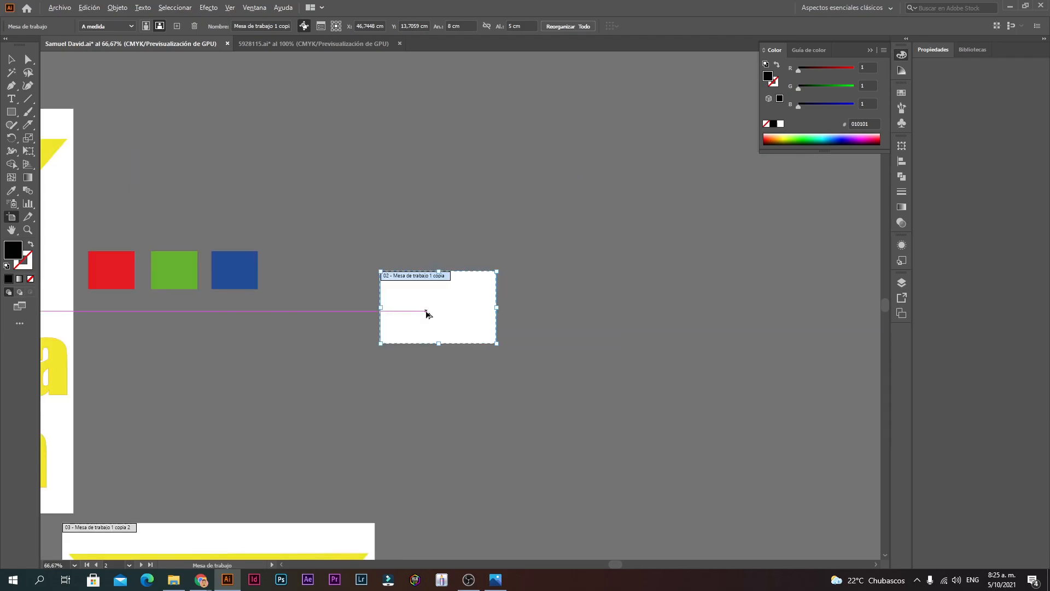
{"action": "left_click_drag", "start_coordinate": [427, 314], "coordinate": [431, 390]}
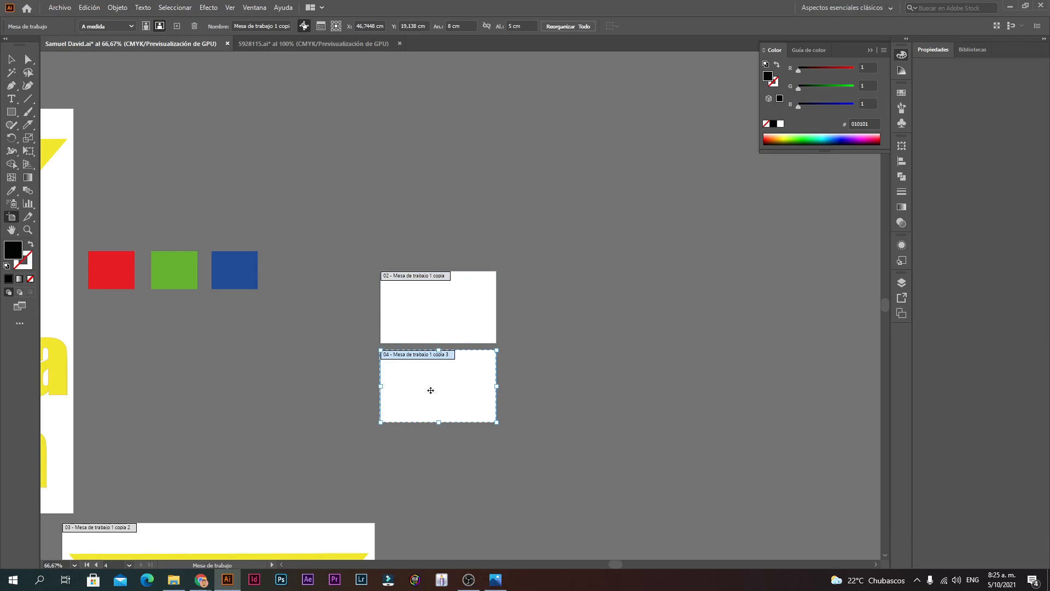
{"action": "left_click", "coordinate": [300, 48]}
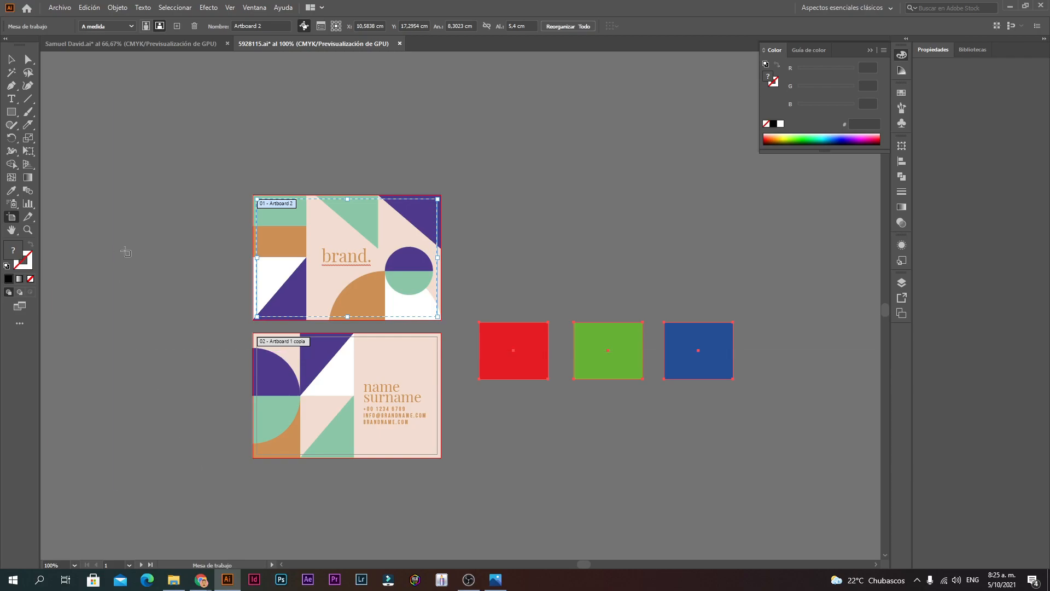
{"action": "left_click", "coordinate": [11, 59]}
{"action": "left_click_drag", "start_coordinate": [168, 495], "coordinate": [446, 152]}
{"action": "left_click_drag", "start_coordinate": [420, 232], "coordinate": [598, 300]}
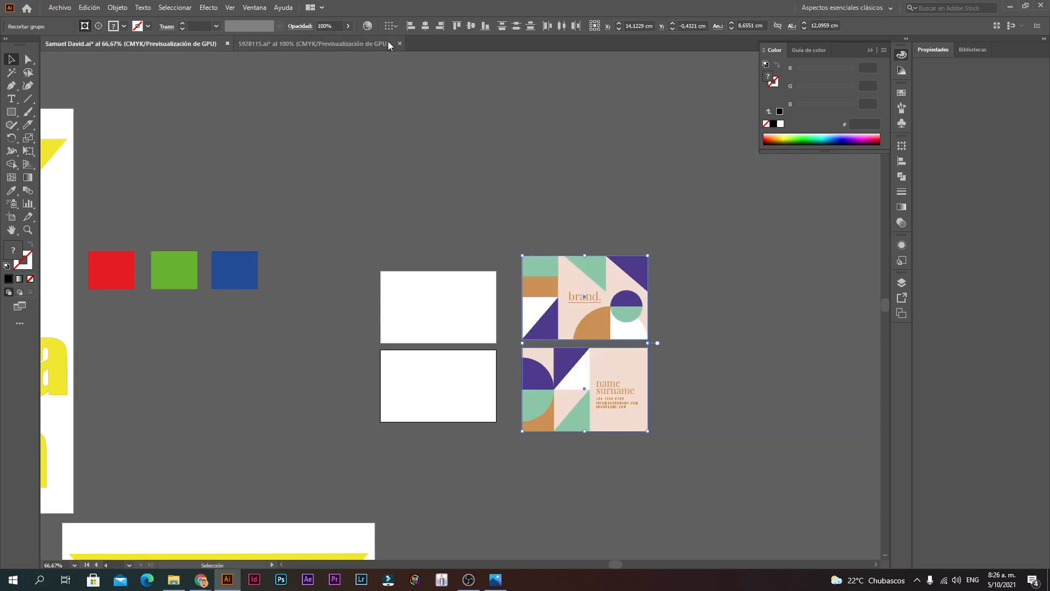
{"action": "left_click", "coordinate": [322, 46]}
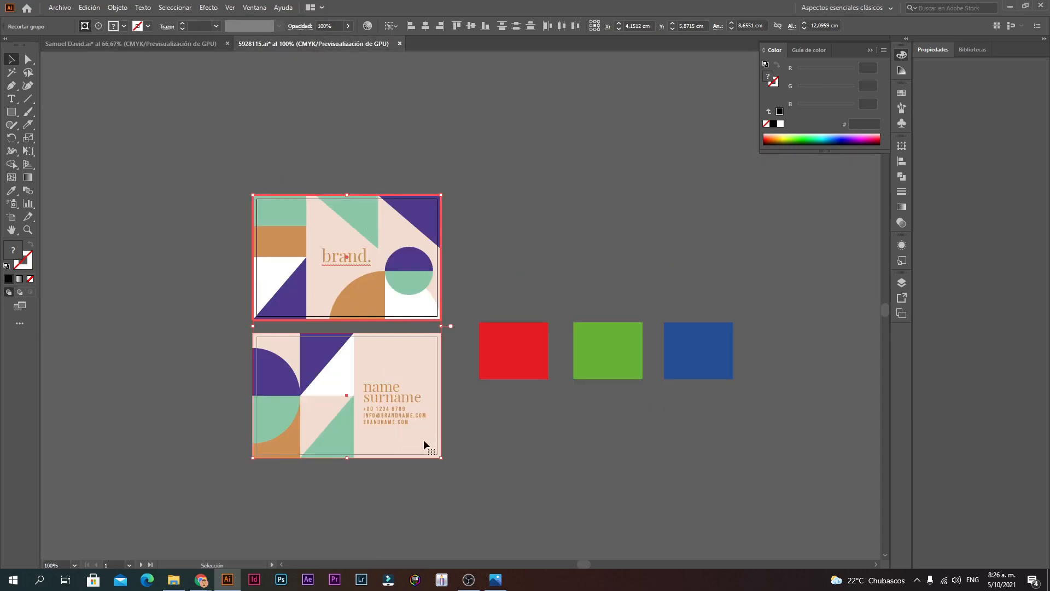
{"action": "left_click", "coordinate": [546, 469]}
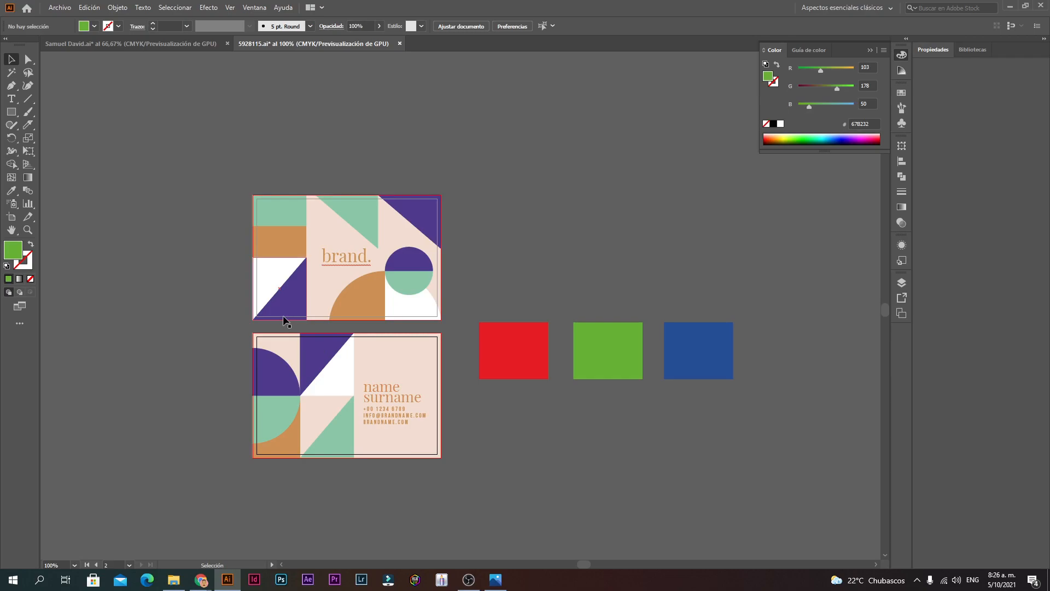
{"action": "left_click", "coordinate": [389, 390]}
{"action": "left_click", "coordinate": [170, 46]}
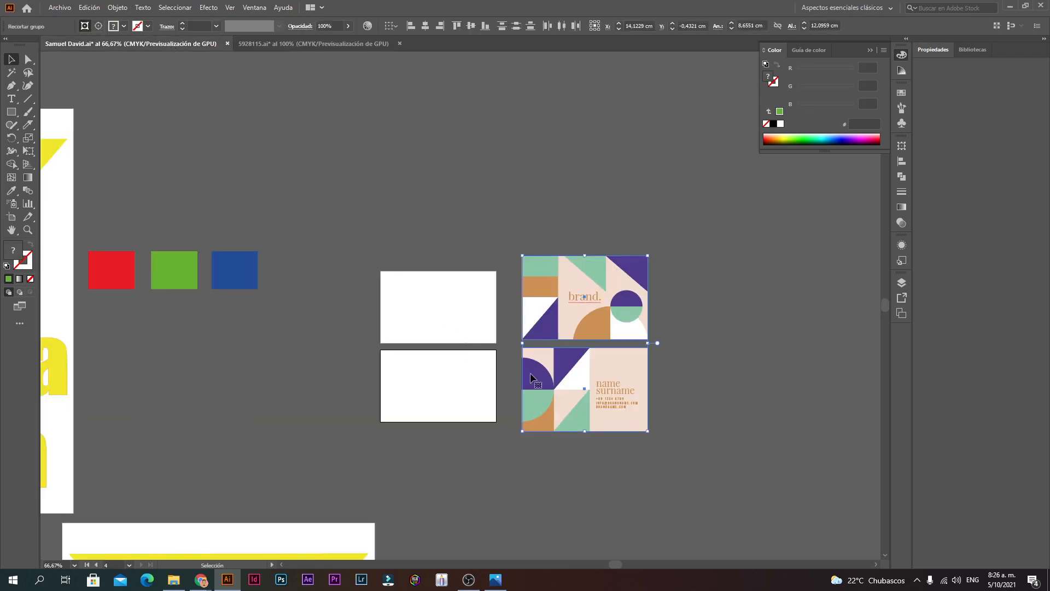
Step: Scale the pasted business cards down to card size beside the blank artboards
{"action": "key", "text": "ctrl+1"}
{"action": "left_click_drag", "start_coordinate": [704, 128], "coordinate": [685, 153]}
{"action": "left_click", "coordinate": [691, 204]}
{"action": "left_click_drag", "start_coordinate": [596, 208], "coordinate": [573, 214]}
{"action": "key", "text": "ctrl+z"}
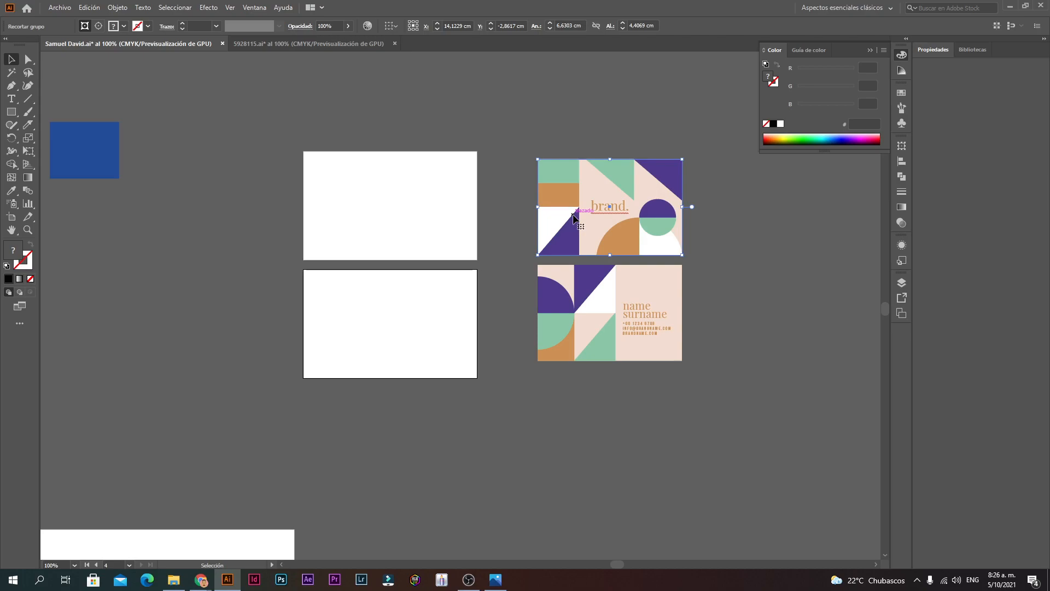
{"action": "left_click", "coordinate": [313, 341], "text": "ctrl+alt"}
{"action": "left_click", "coordinate": [328, 332], "text": "ctrl+alt"}
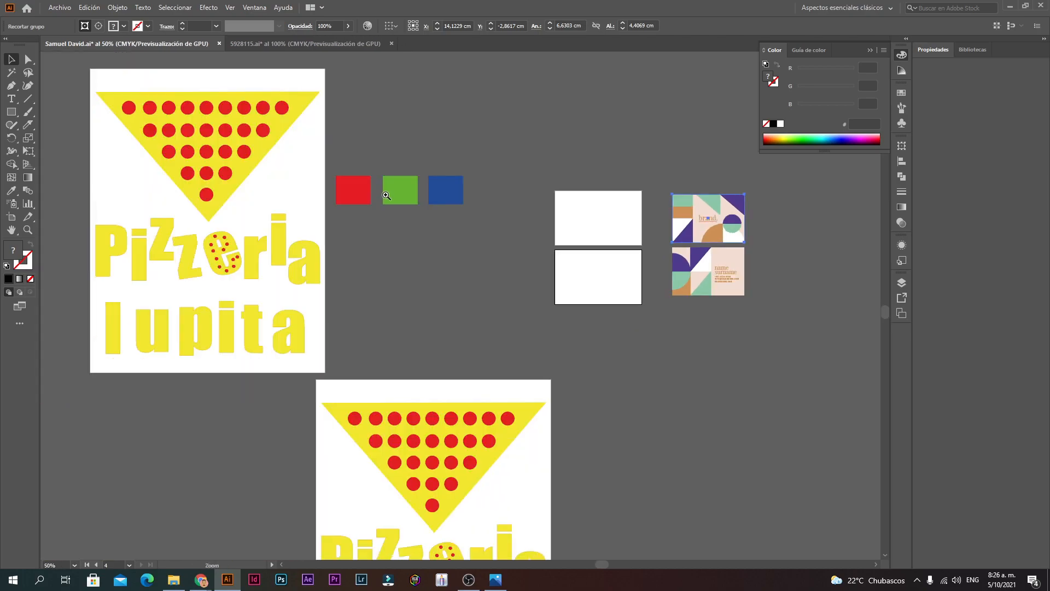
{"action": "left_click", "coordinate": [376, 246], "text": "ctrl"}
{"action": "left_click", "coordinate": [359, 232]}
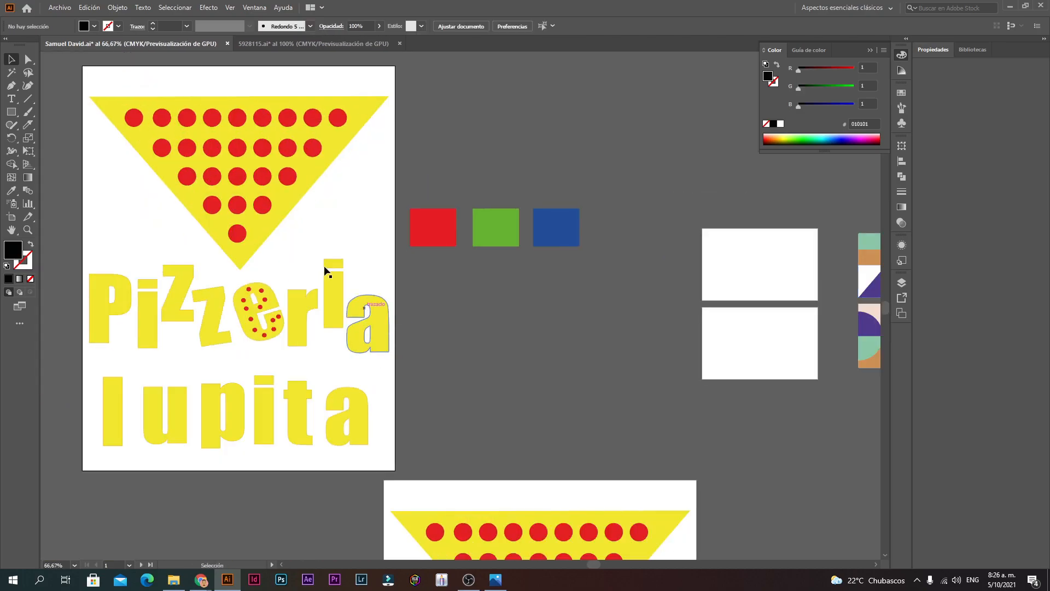
Step: Inspect the reference and blank cards, then exit the isolated card group
{"action": "left_click", "coordinate": [231, 175]}
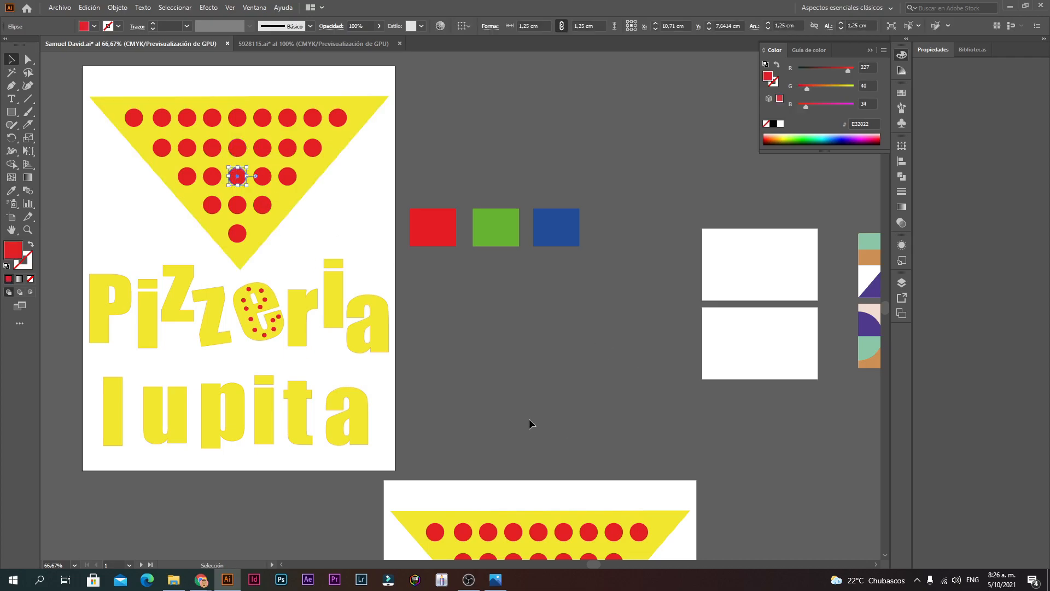
{"action": "left_click_drag", "start_coordinate": [595, 566], "coordinate": [611, 567]}
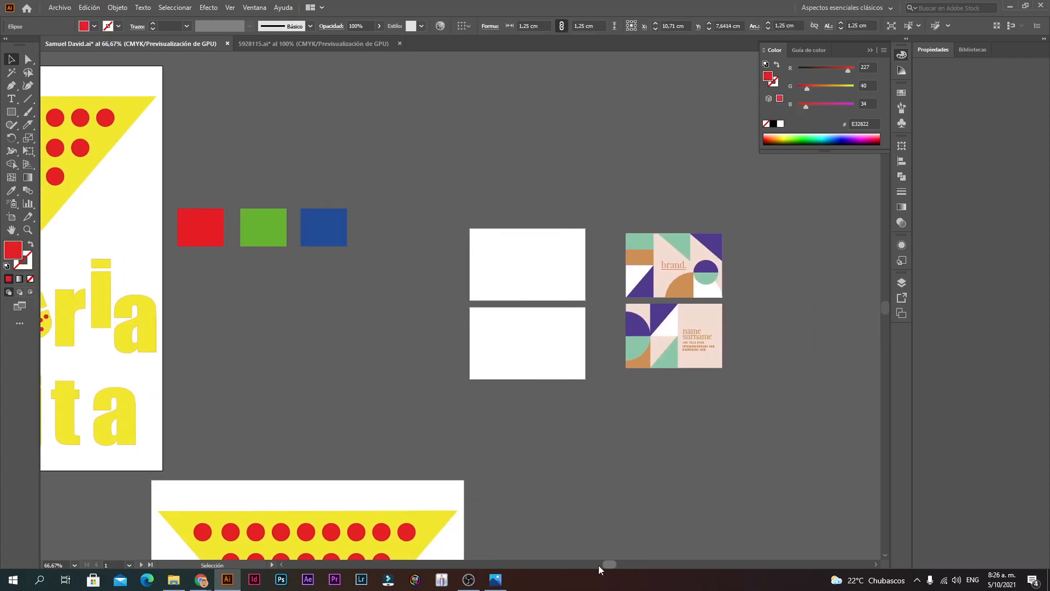
{"action": "left_click", "coordinate": [546, 421]}
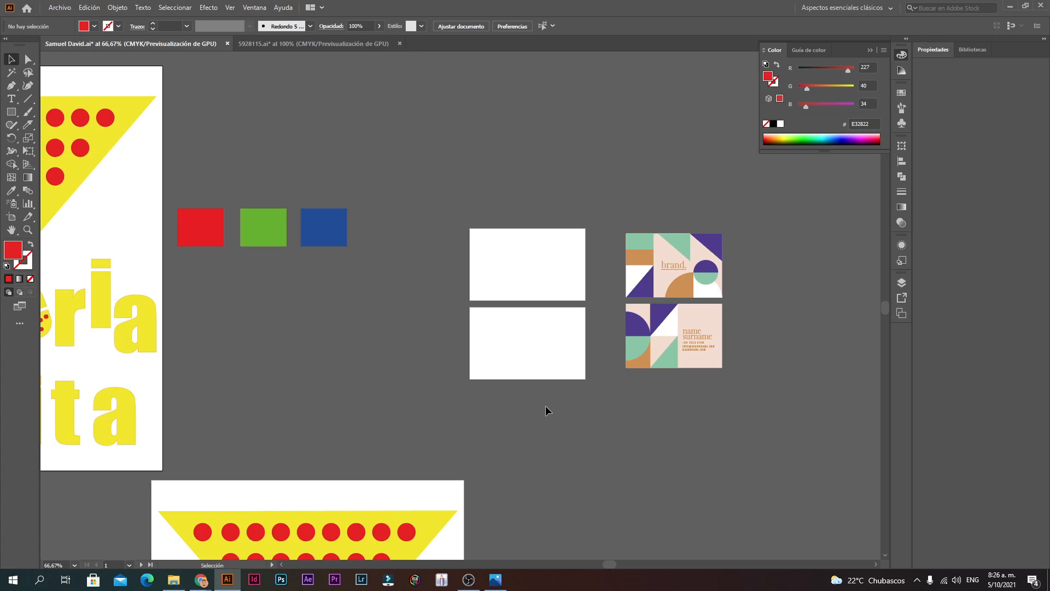
{"action": "key", "text": "z"}
{"action": "left_click", "coordinate": [554, 323]}
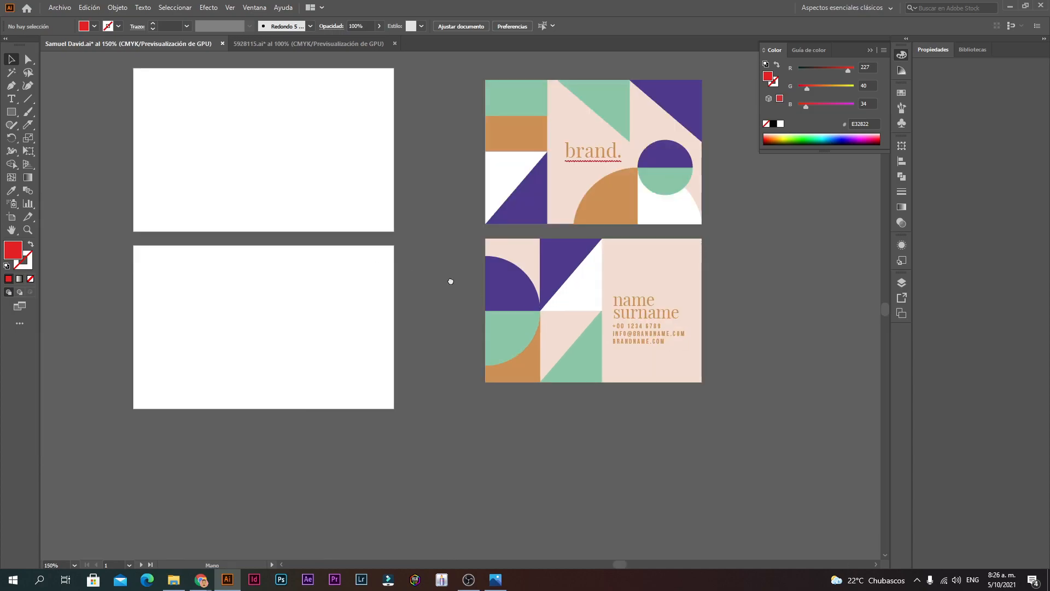
{"action": "left_click_drag", "start_coordinate": [451, 281], "coordinate": [597, 322]}
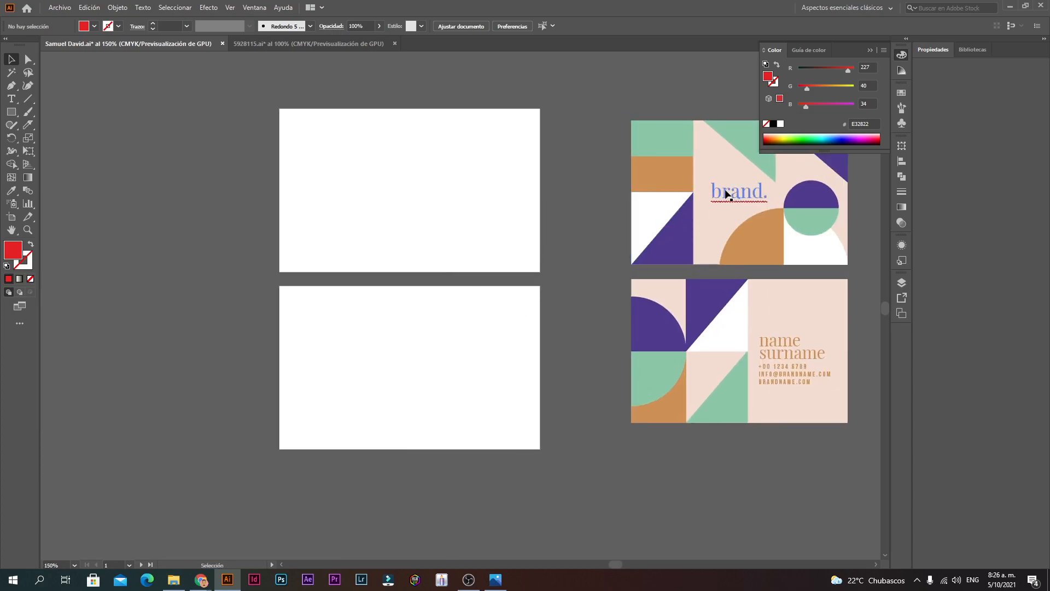
{"action": "double_click", "coordinate": [687, 255]}
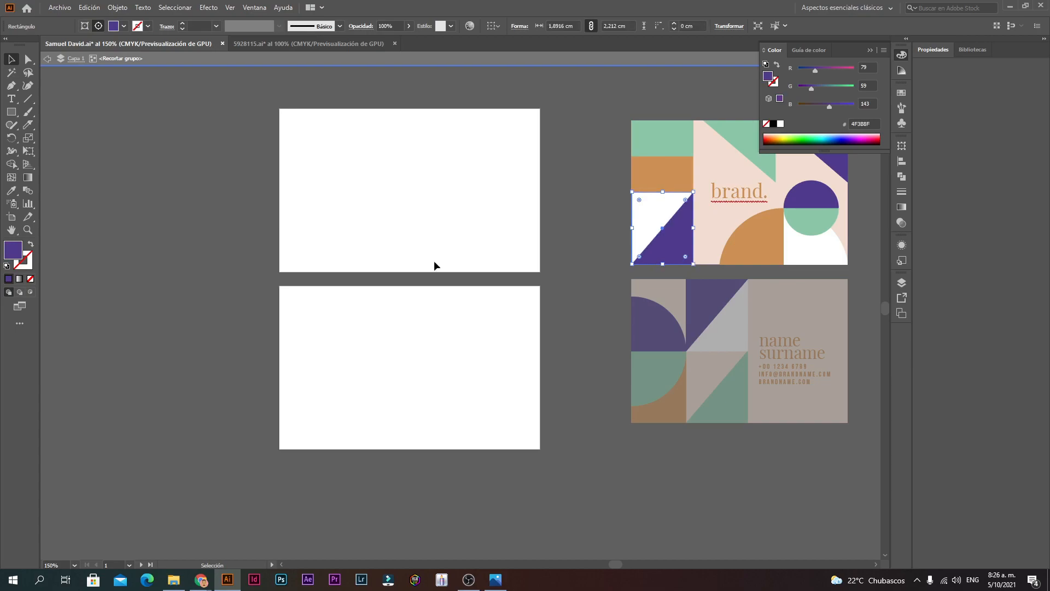
{"action": "key", "text": "ctrl+alt+space"}
{"action": "left_click", "coordinate": [312, 280], "text": "ctrl+alt"}
{"action": "left_click", "coordinate": [314, 282], "text": "ctrl+alt"}
{"action": "left_click", "coordinate": [335, 286], "text": "ctrl+alt"}
{"action": "left_click", "coordinate": [387, 309]}
{"action": "double_click", "coordinate": [385, 309]}
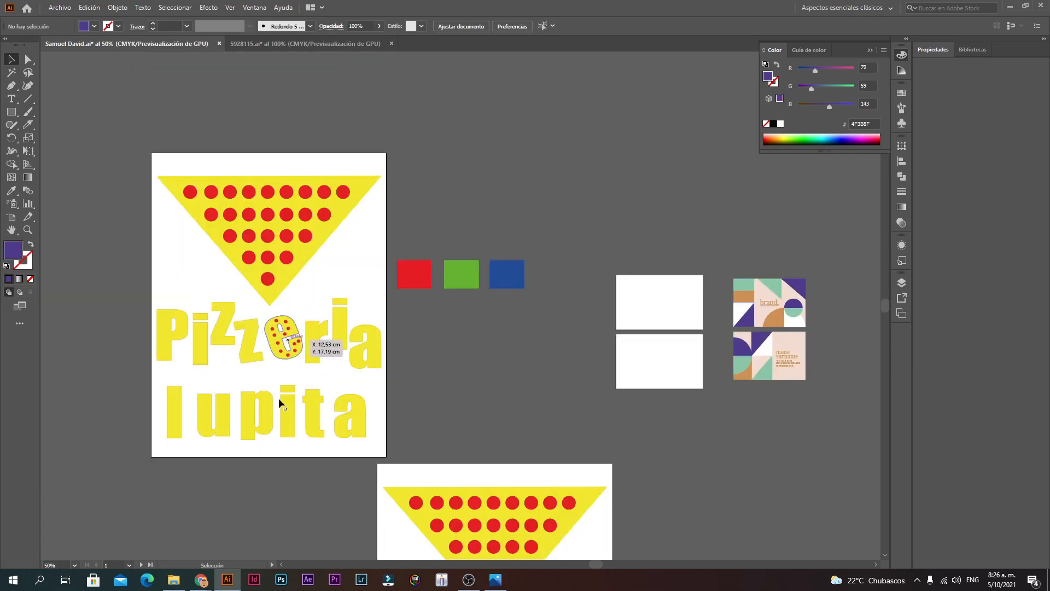
{"action": "left_click", "coordinate": [174, 579]}
{"action": "double_click", "coordinate": [147, 129]}
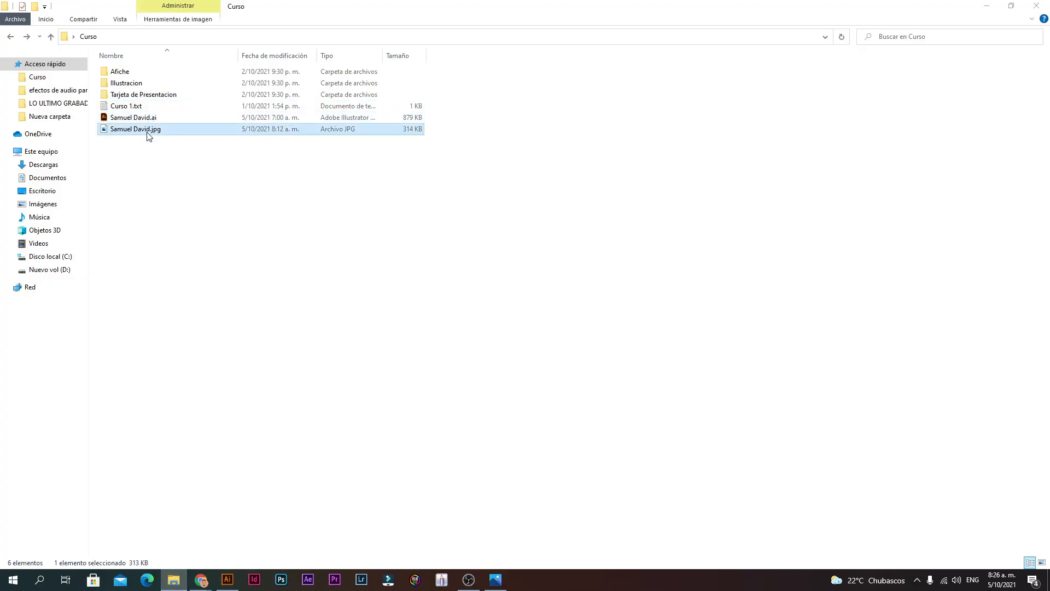
{"action": "left_click", "coordinate": [1037, 5]}
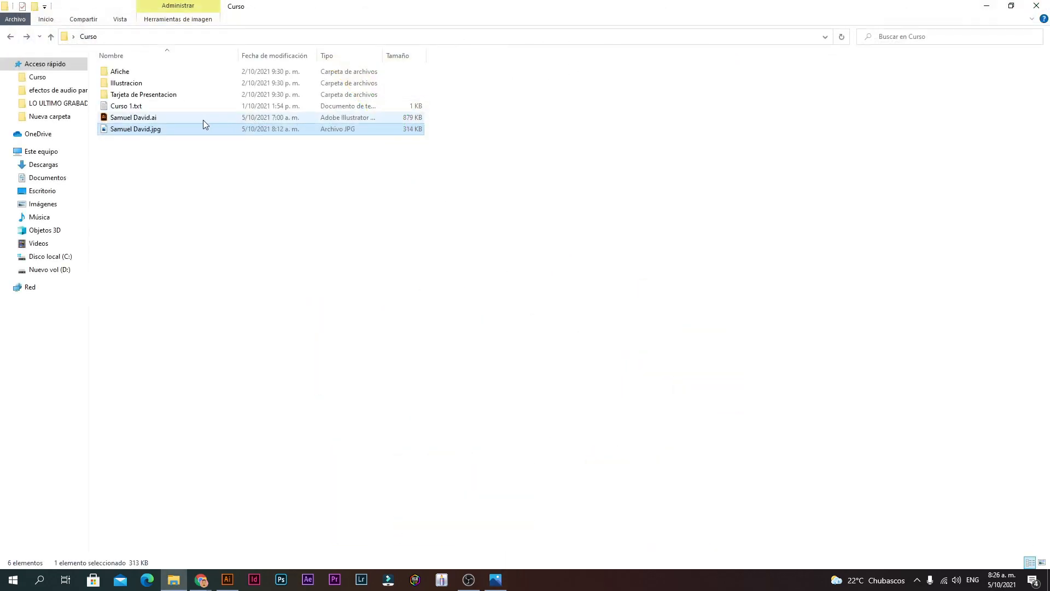
{"action": "double_click", "coordinate": [164, 130]}
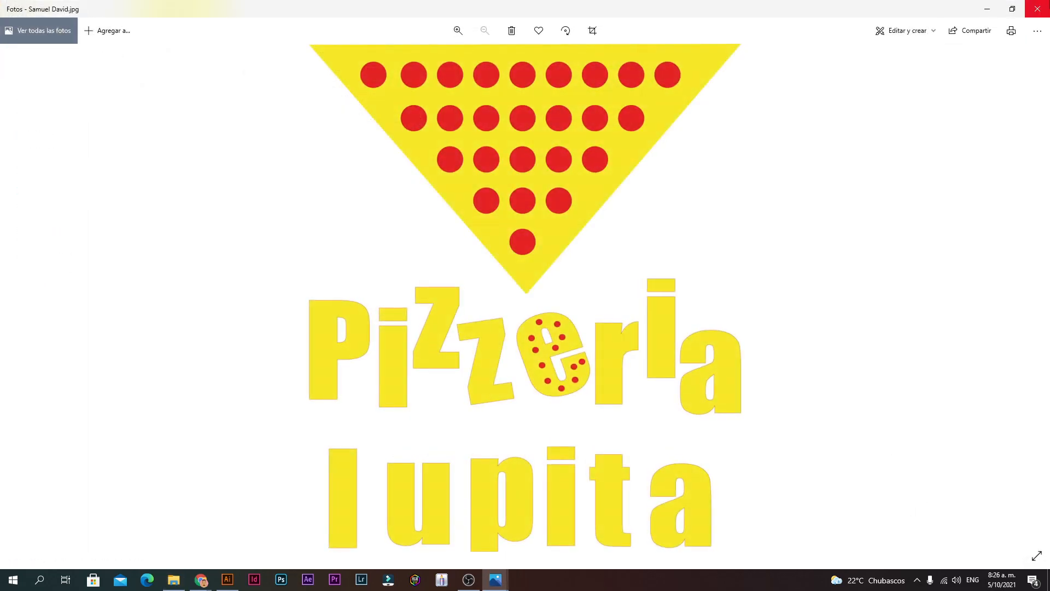
{"action": "left_click", "coordinate": [1038, 9]}
{"action": "left_click", "coordinate": [230, 582]}
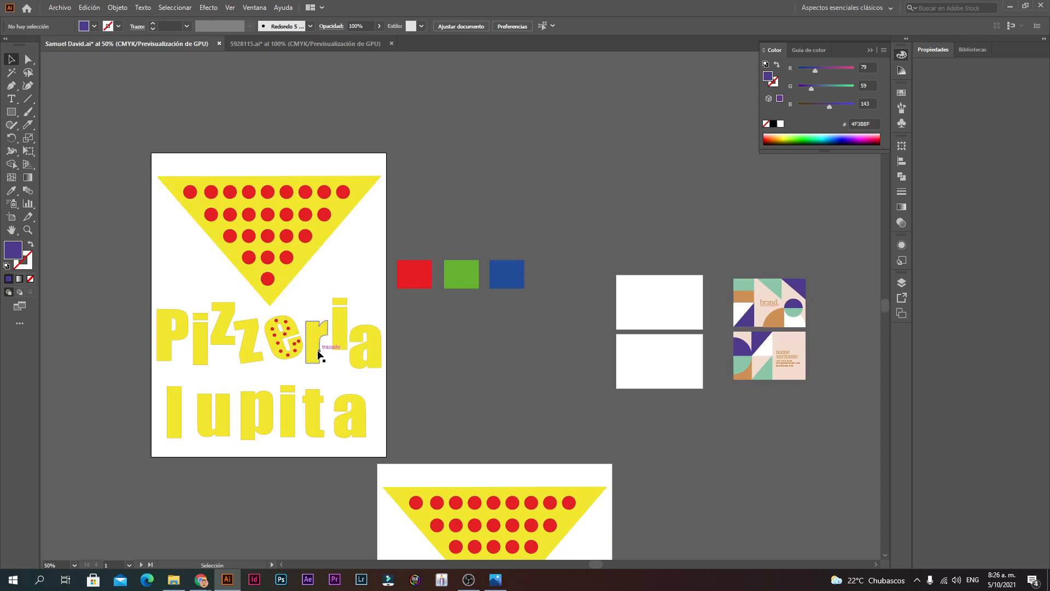
{"action": "scroll", "coordinate": [296, 361], "scroll_direction": "up", "scroll_amount": 1}
{"action": "left_click_drag", "start_coordinate": [432, 331], "coordinate": [527, 199]}
{"action": "key", "text": "ctrl+z"}
{"action": "left_click", "coordinate": [525, 322]}
{"action": "scroll", "coordinate": [602, 350], "scroll_direction": "down", "scroll_amount": 1}
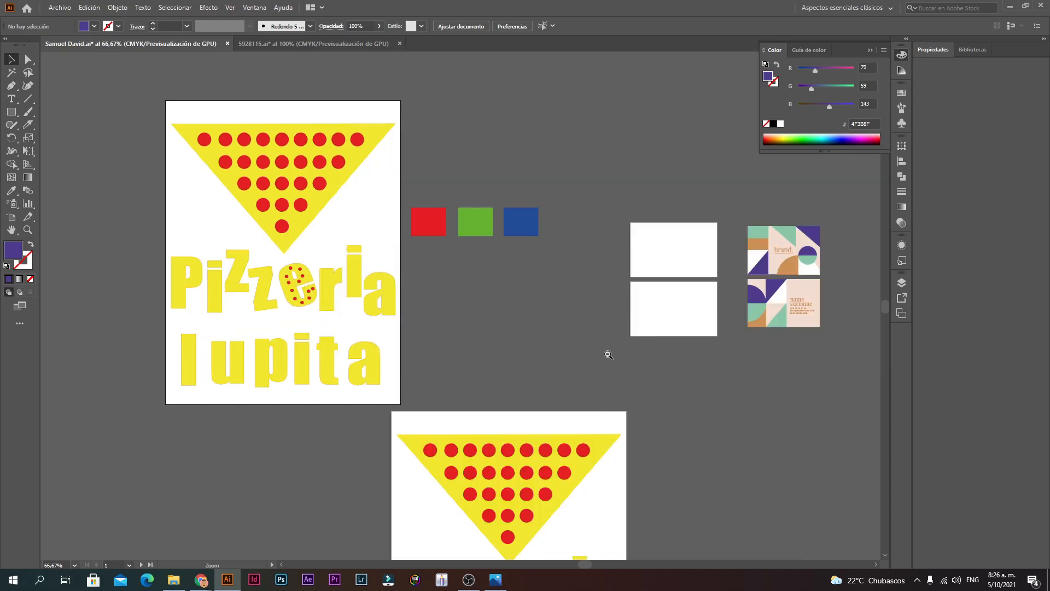
{"action": "left_click", "coordinate": [398, 321], "text": "ctrl"}
{"action": "left_click_drag", "start_coordinate": [386, 282], "coordinate": [456, 310]}
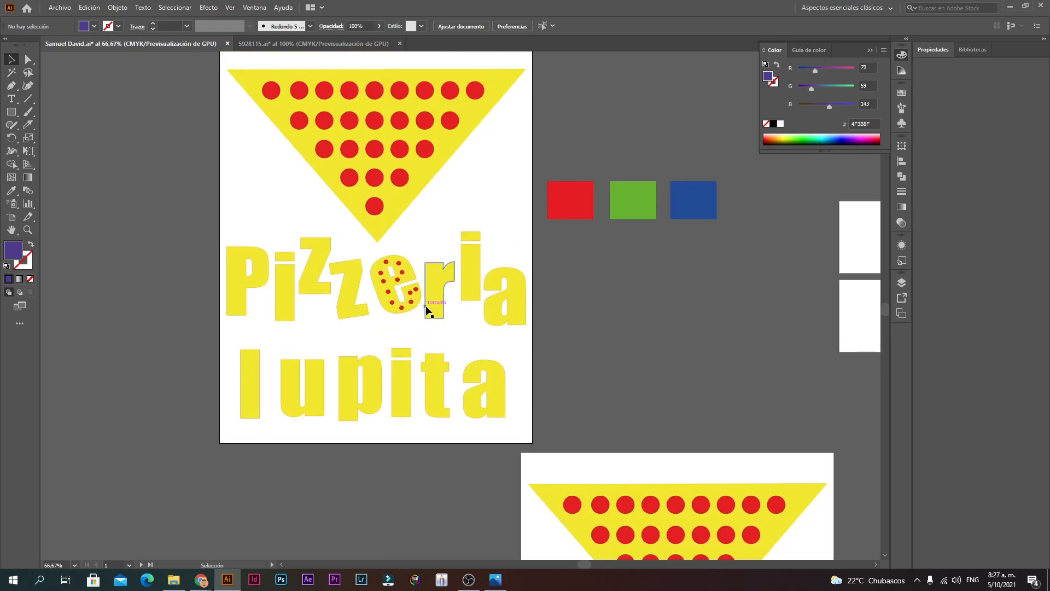
{"action": "left_click", "coordinate": [11, 99]}
{"action": "left_click_drag", "start_coordinate": [308, 278], "coordinate": [775, 406]}
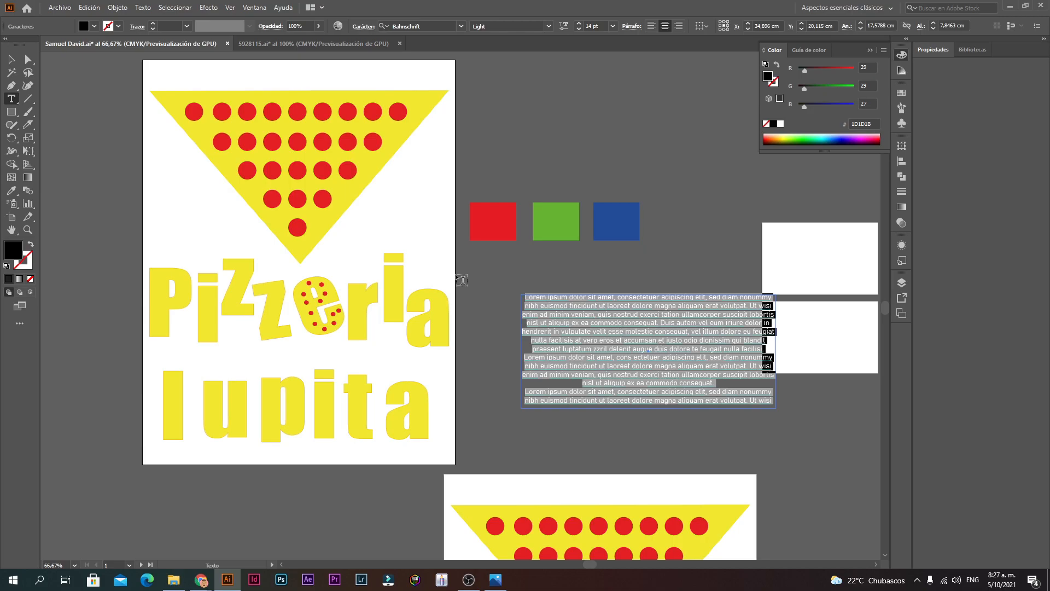
{"action": "type", "text": "as"}
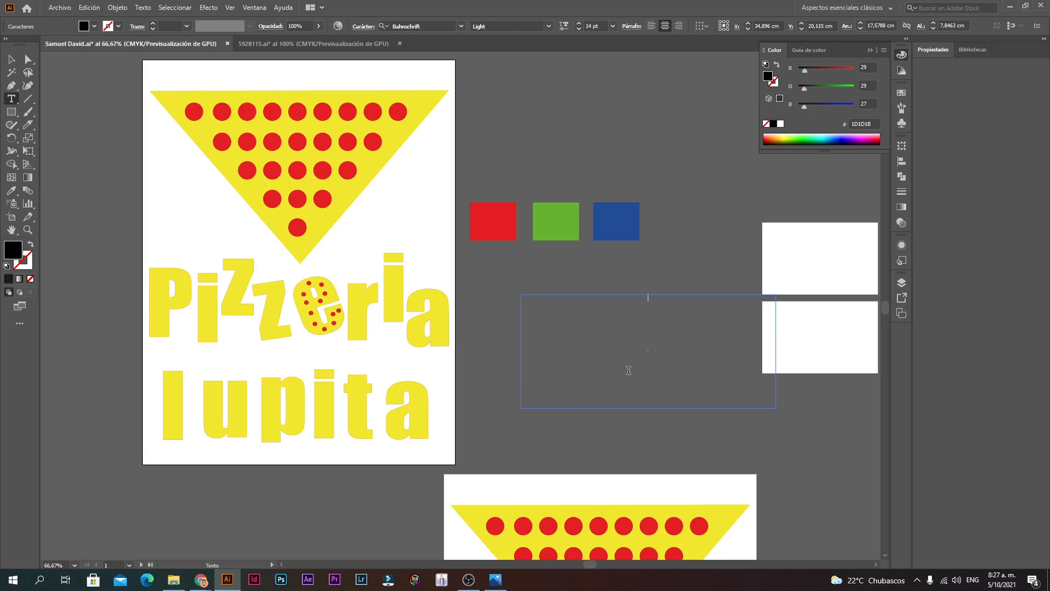
{"action": "type", "text": "ZZERIA"}
{"action": "left_click", "coordinate": [637, 314]}
{"action": "key", "text": "BackSpace"}
{"action": "left_click", "coordinate": [11, 58]}
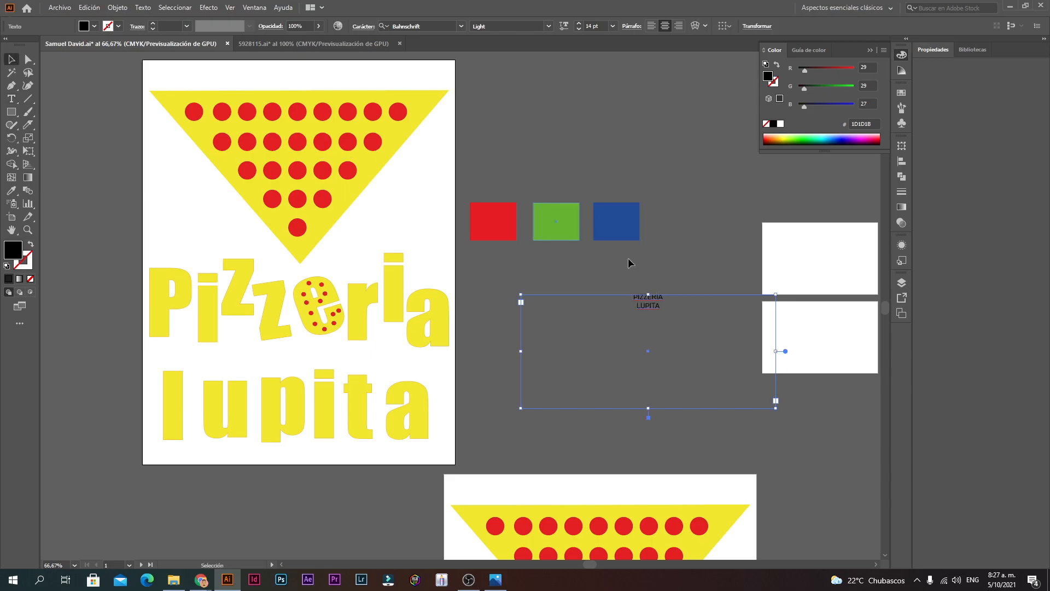
{"action": "left_click", "coordinate": [682, 272]}
{"action": "left_click", "coordinate": [571, 358], "text": "ctrl"}
{"action": "left_click", "coordinate": [555, 245], "text": "ctrl"}
{"action": "left_click", "coordinate": [520, 274]}
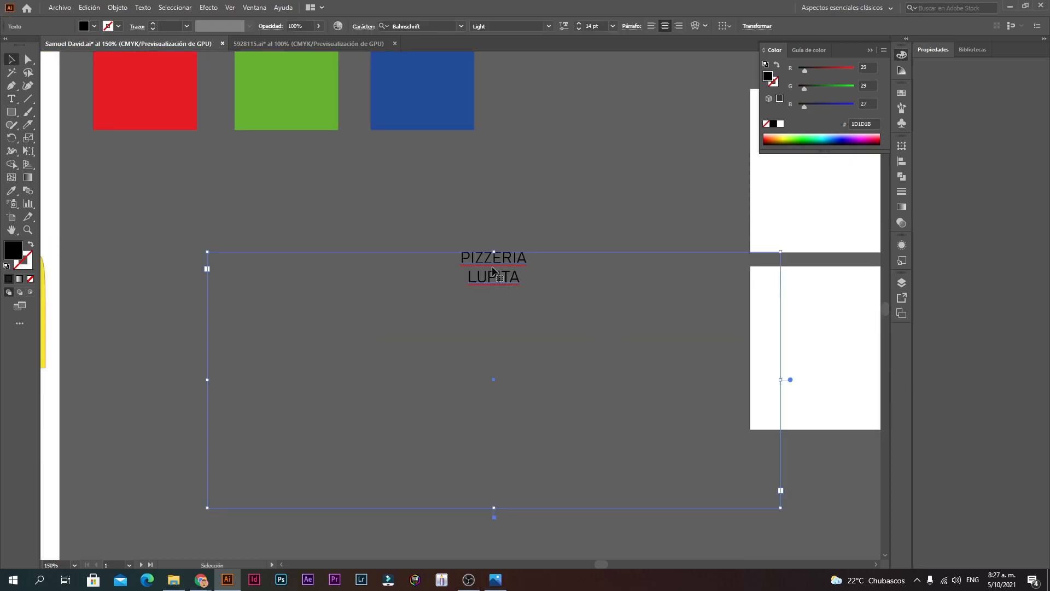
{"action": "left_click_drag", "start_coordinate": [510, 265], "coordinate": [385, 282]}
{"action": "right_click", "coordinate": [384, 281]}
{"action": "left_click", "coordinate": [461, 358]}
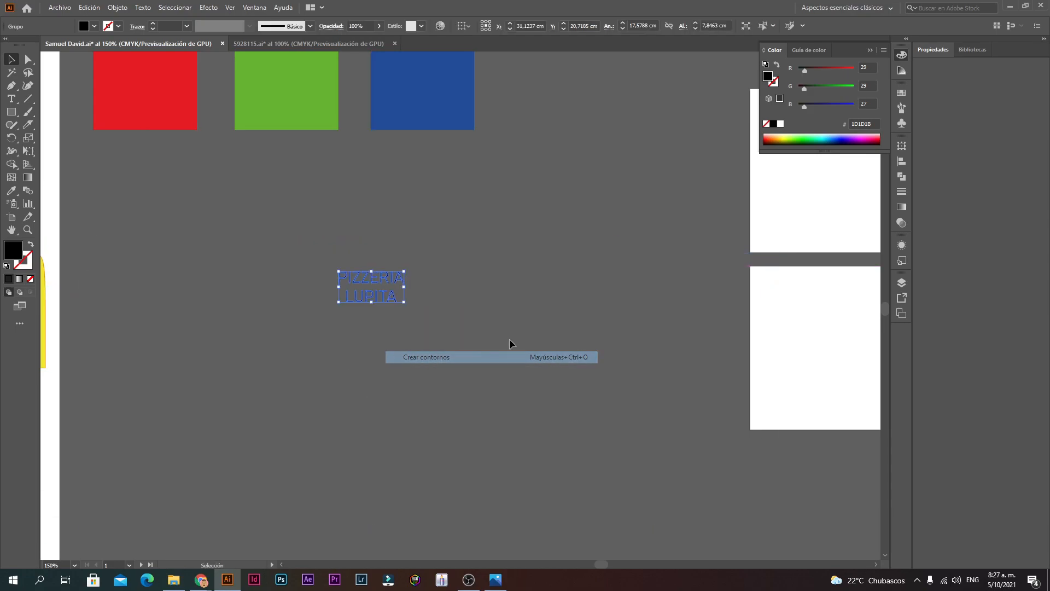
{"action": "left_click", "coordinate": [509, 340]}
{"action": "scroll", "coordinate": [464, 329], "scroll_direction": "down", "scroll_amount": 2}
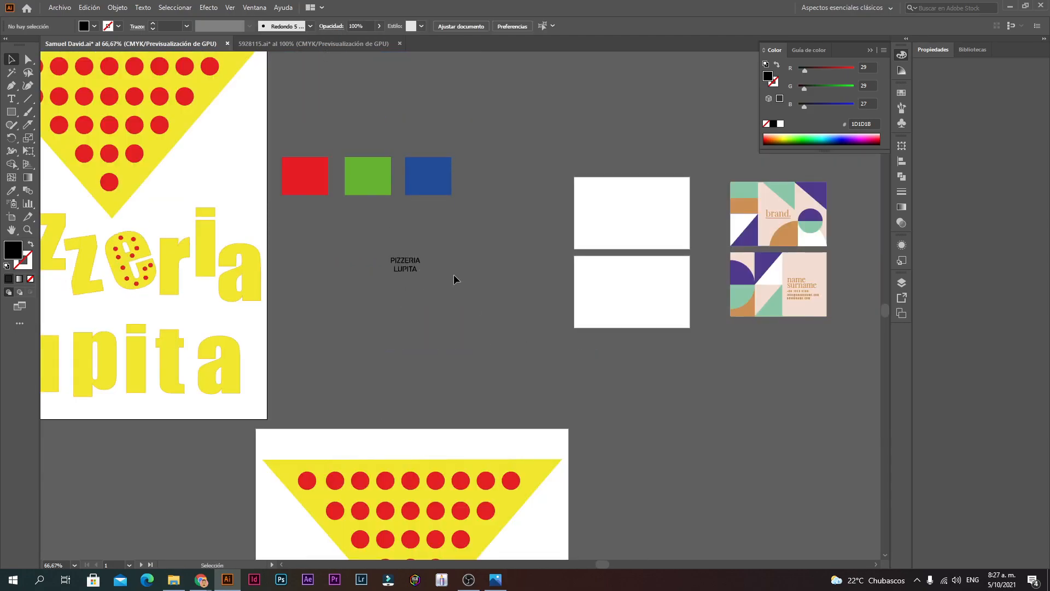
{"action": "key", "text": "space"}
{"action": "left_click_drag", "start_coordinate": [168, 206], "coordinate": [337, 284]}
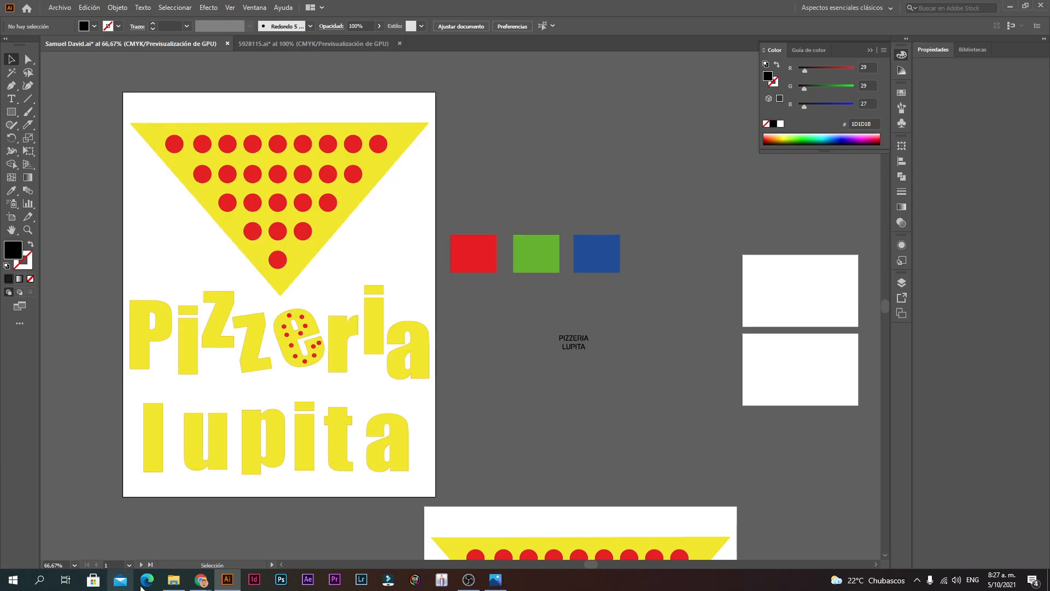
{"action": "left_click", "coordinate": [174, 579]}
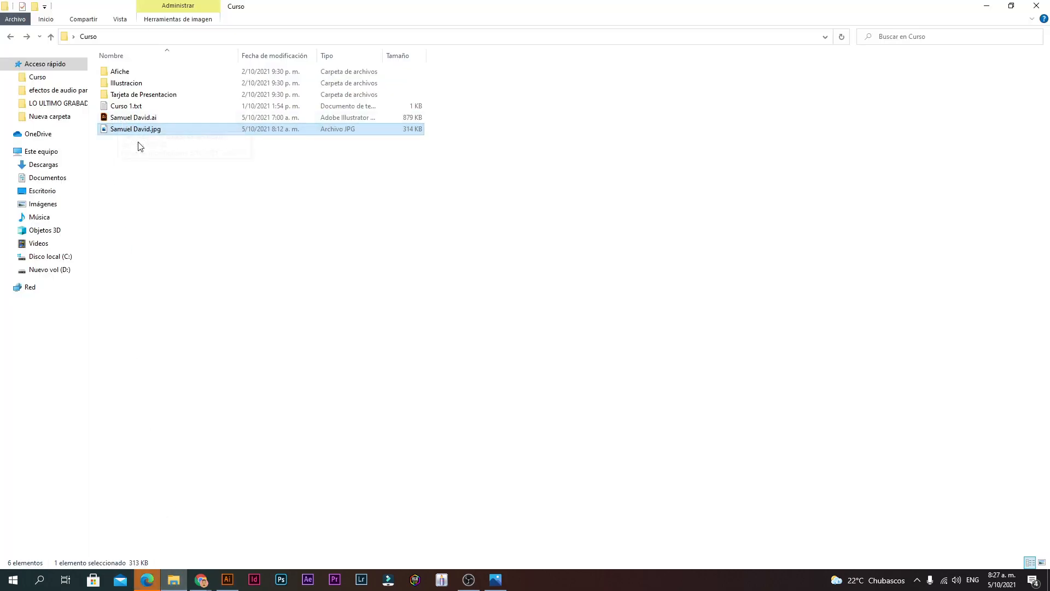
{"action": "left_click", "coordinate": [139, 582]}
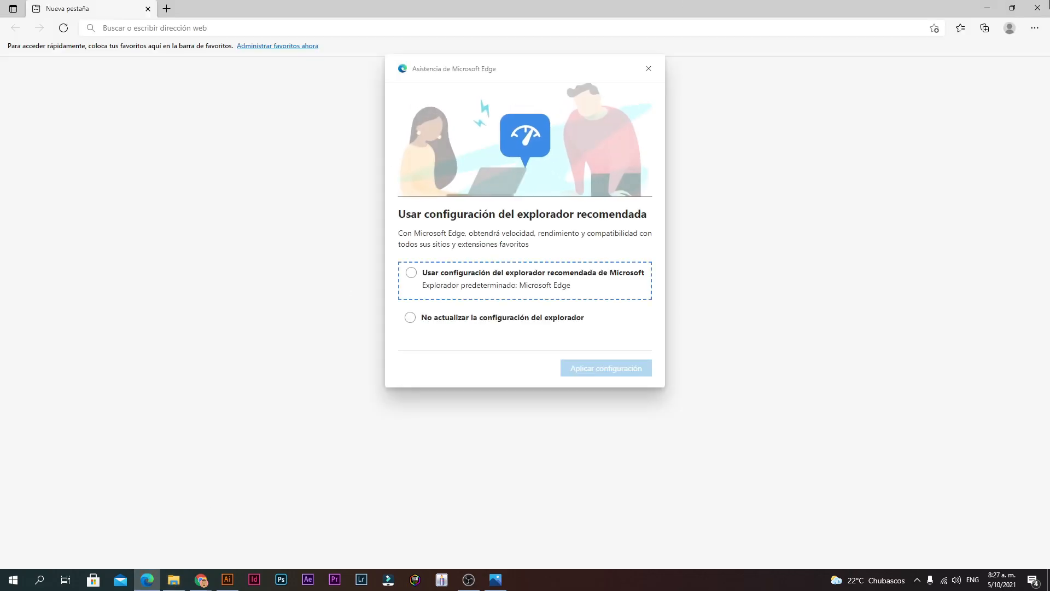
{"action": "left_click", "coordinate": [648, 69]}
{"action": "left_click", "coordinate": [1038, 8]}
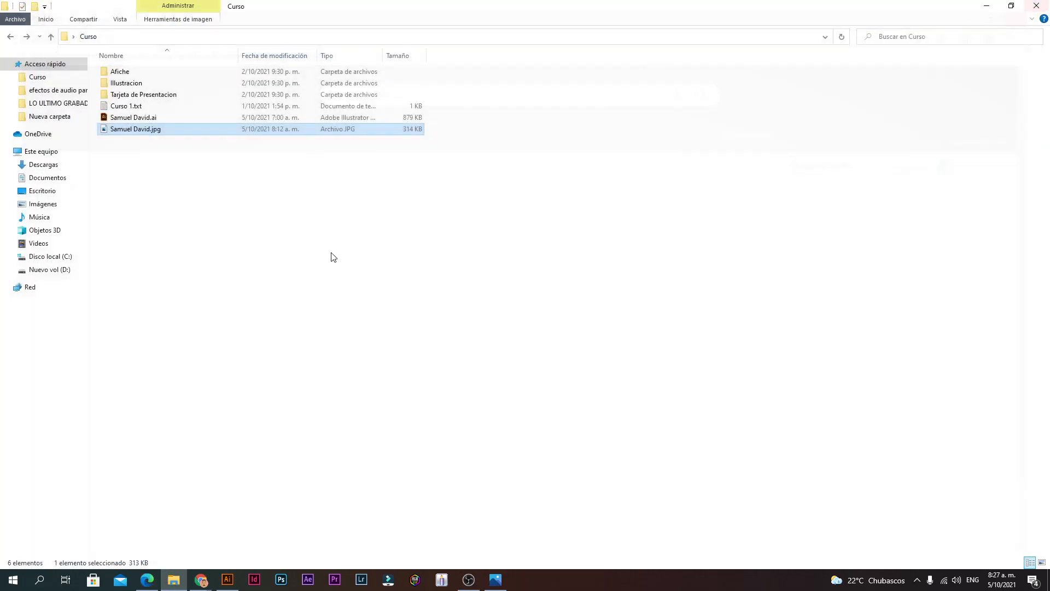
{"action": "left_click", "coordinate": [233, 578]}
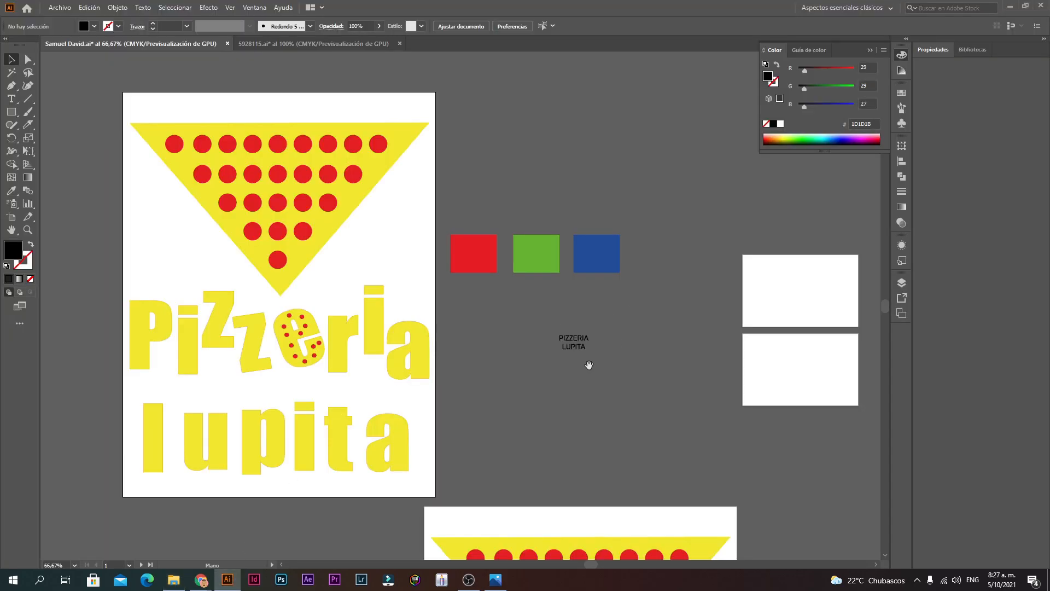
Step: Zoom to 150% and centre the blank card artboards beside the reference templates
{"action": "left_click", "coordinate": [553, 399], "text": "ctrl"}
{"action": "left_click", "coordinate": [530, 235], "text": "ctrl+alt"}
{"action": "left_click_drag", "start_coordinate": [593, 319], "coordinate": [468, 329]}
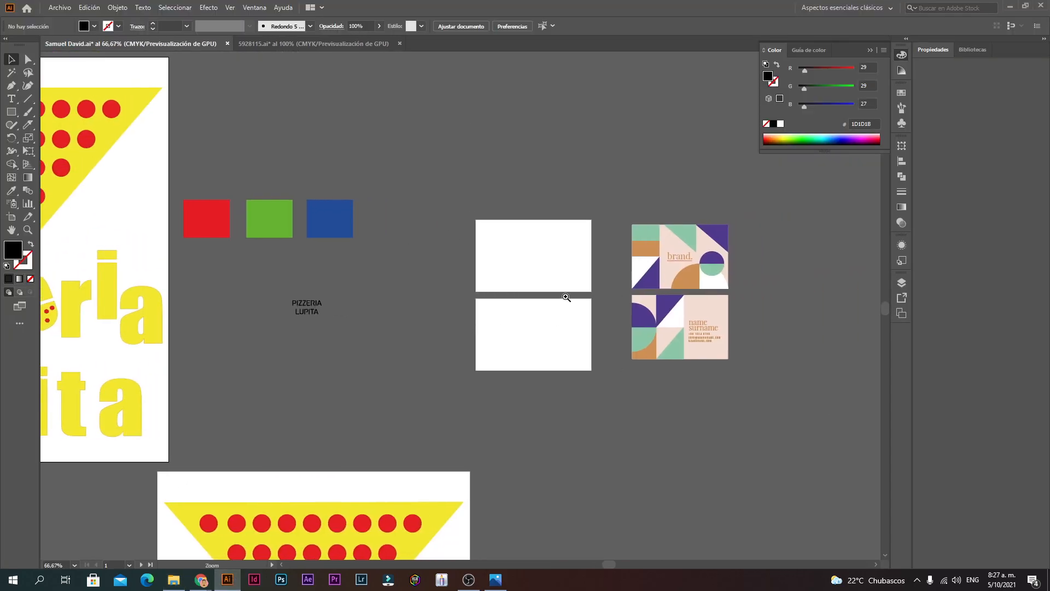
{"action": "left_click", "coordinate": [567, 296], "text": "ctrl"}
{"action": "left_click", "coordinate": [405, 275], "text": "ctrl"}
{"action": "left_click", "coordinate": [489, 325], "text": "ctrl+alt"}
{"action": "left_click", "coordinate": [466, 329], "text": "ctrl"}
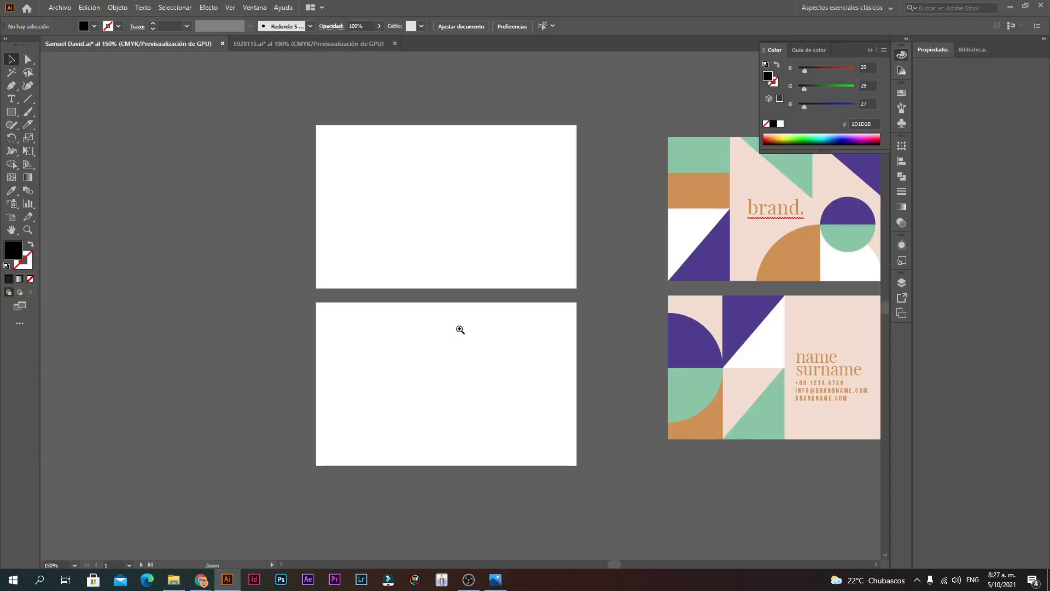
{"action": "left_click_drag", "start_coordinate": [575, 309], "coordinate": [498, 324]}
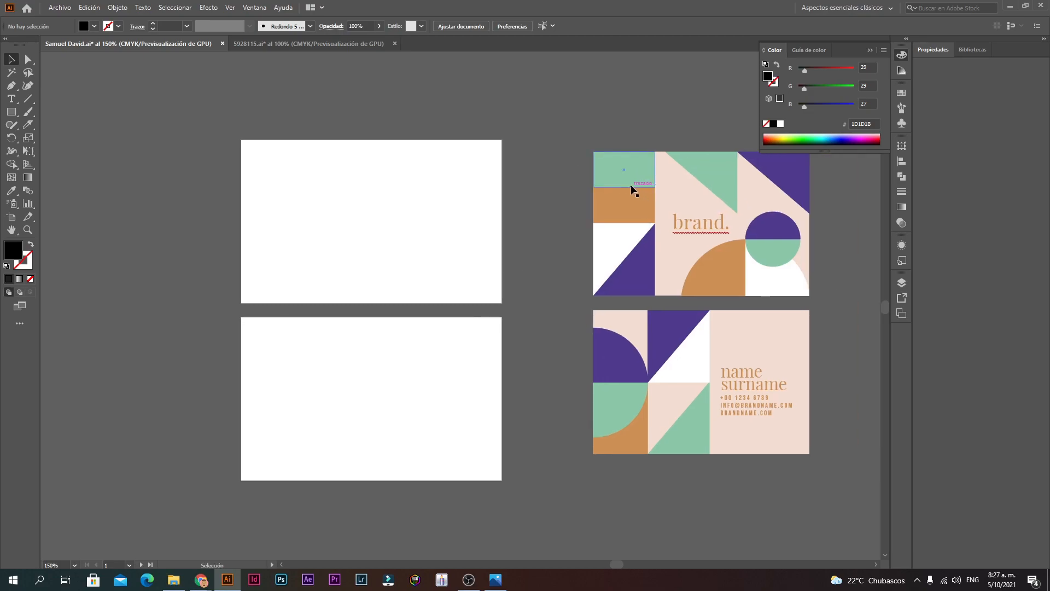
Step: Draw a small black rectangle at the upper card's top-left corner
{"action": "left_click", "coordinate": [16, 113]}
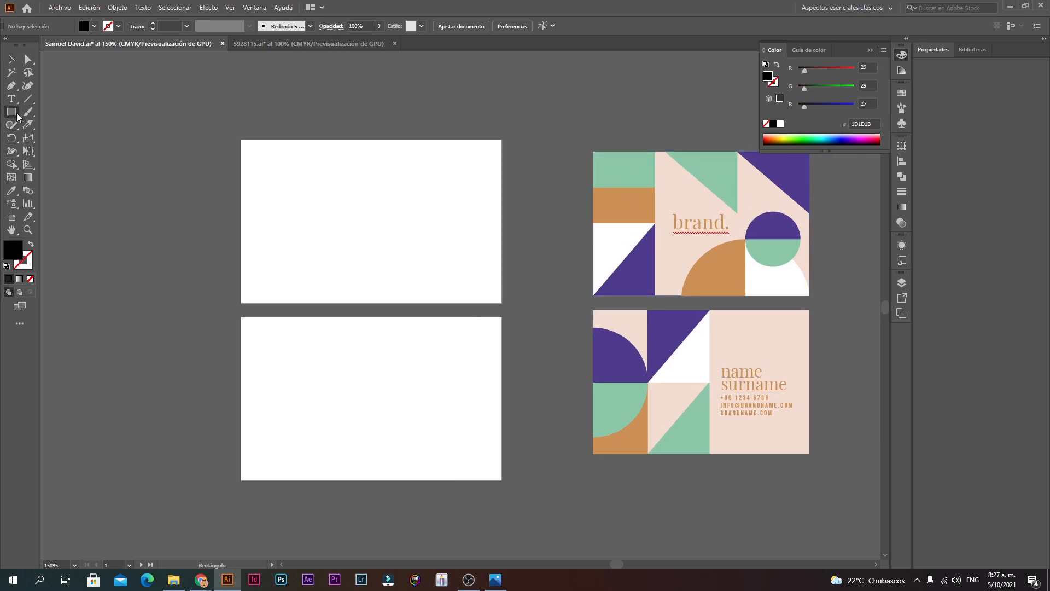
{"action": "left_click", "coordinate": [633, 250], "text": "ctrl"}
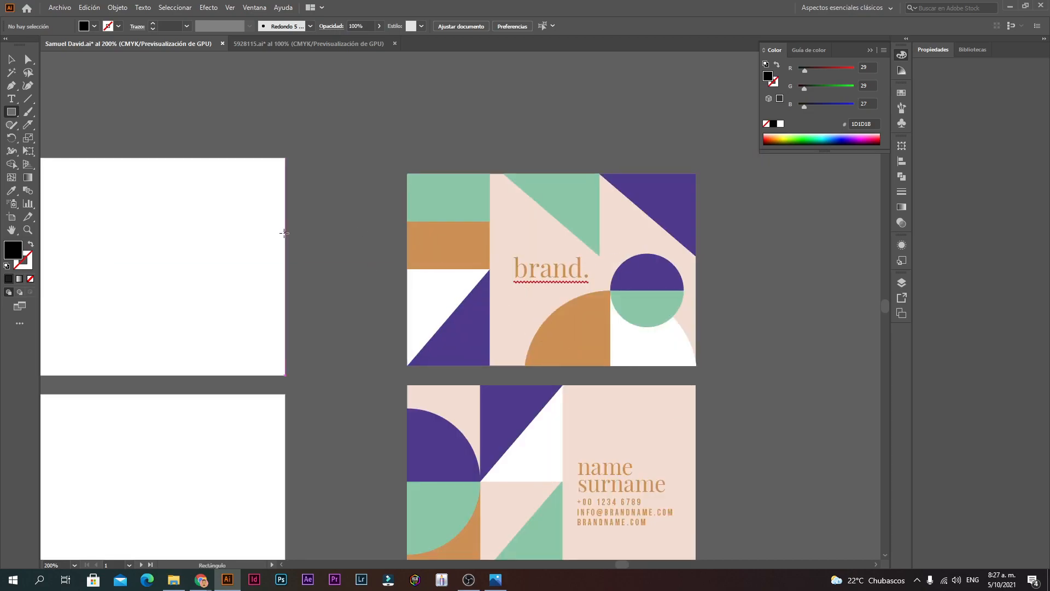
{"action": "left_click_drag", "start_coordinate": [383, 219], "coordinate": [537, 130]}
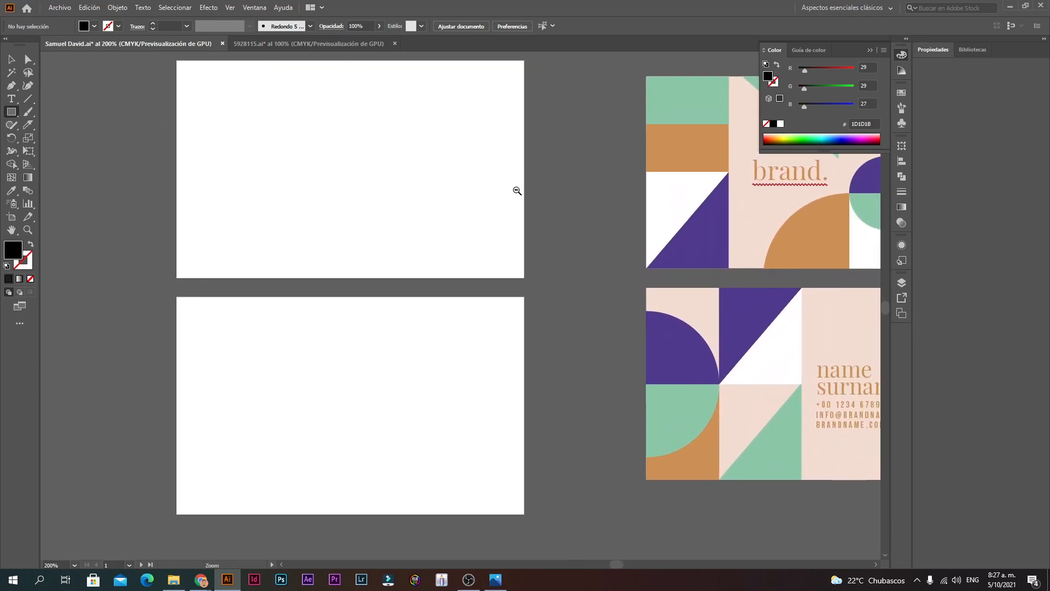
{"action": "left_click", "coordinate": [517, 192], "text": "ctrl+alt"}
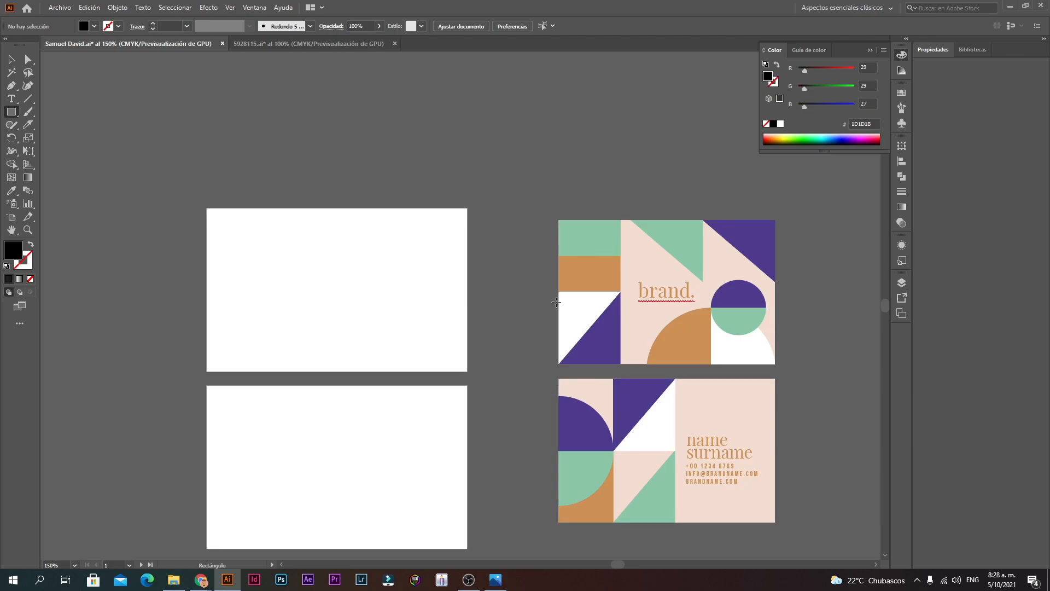
{"action": "left_click_drag", "start_coordinate": [207, 246], "coordinate": [239, 272]}
{"action": "left_click", "coordinate": [13, 60]}
{"action": "left_click", "coordinate": [359, 206]}
Step: Copy the black rectangle below it and draw another up from the card's bottom-left corner
{"action": "left_click", "coordinate": [313, 207]}
{"action": "left_click", "coordinate": [257, 265]}
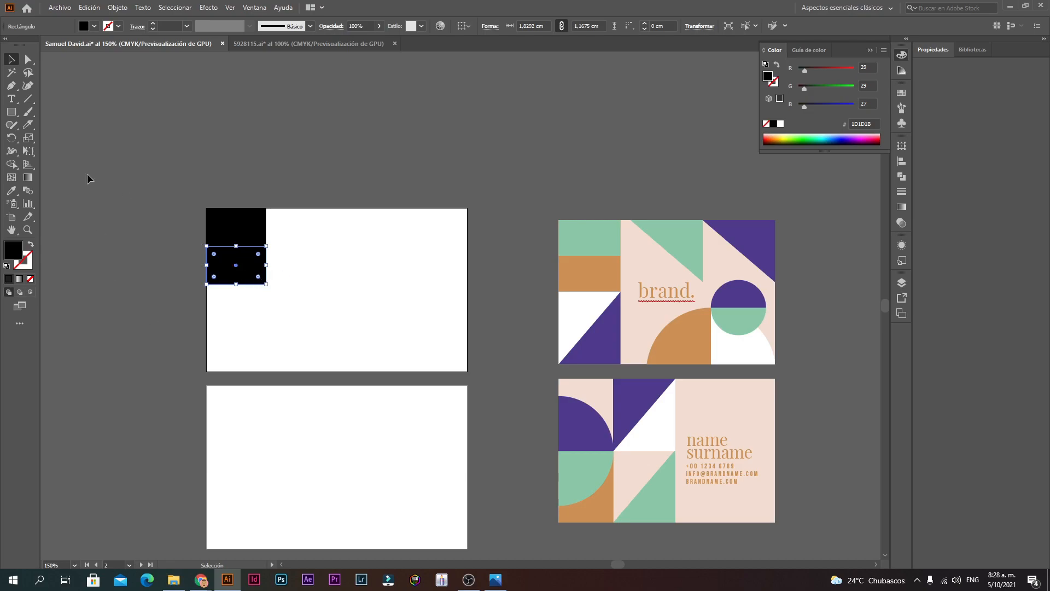
{"action": "right_click", "coordinate": [12, 112]}
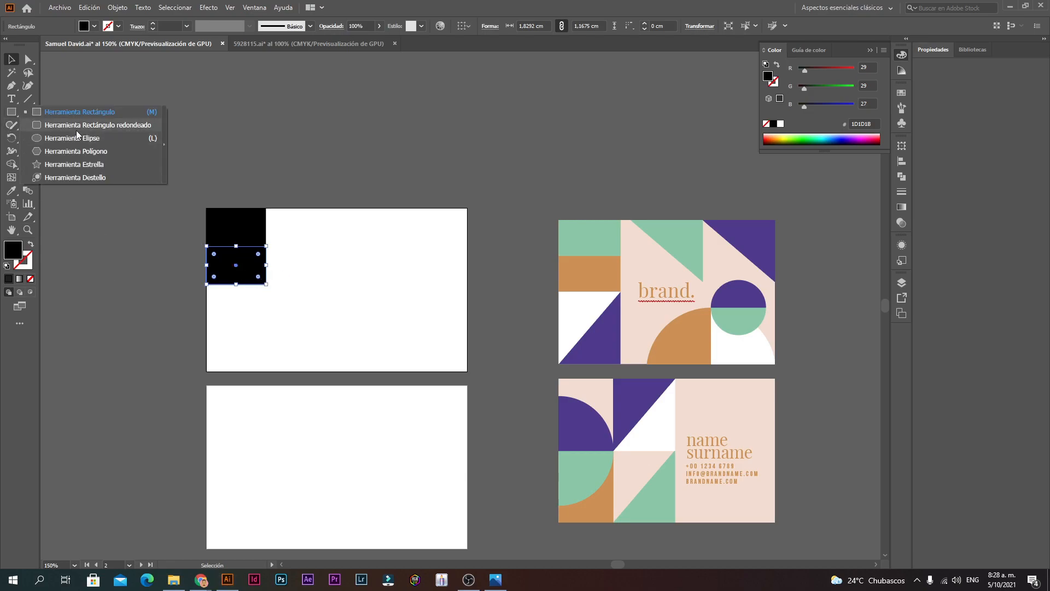
{"action": "left_click", "coordinate": [61, 112]}
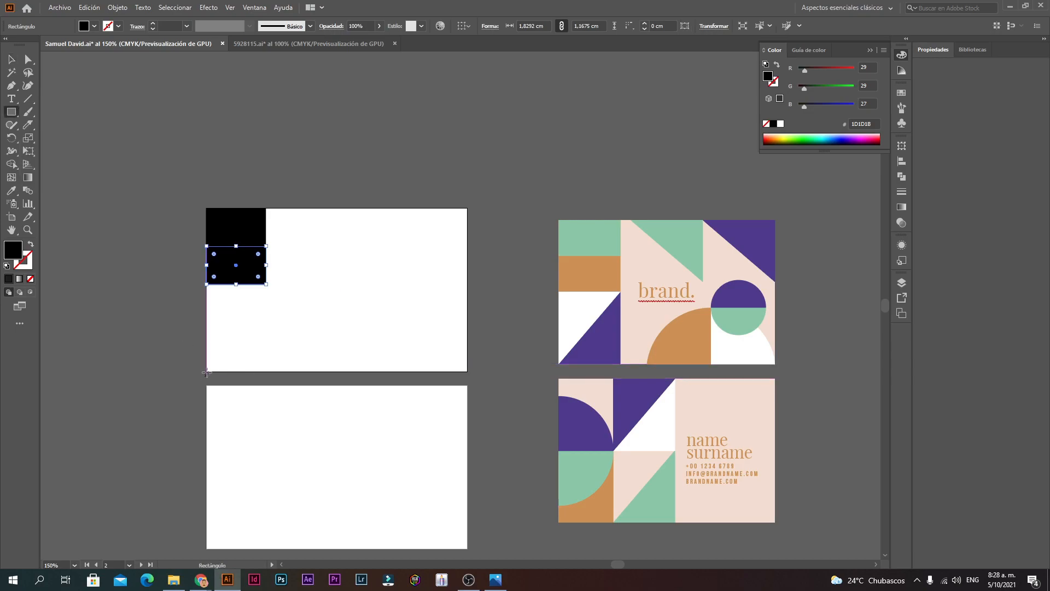
{"action": "left_click_drag", "start_coordinate": [206, 373], "coordinate": [266, 284]}
{"action": "key", "text": "v"}
{"action": "left_click", "coordinate": [252, 240]}
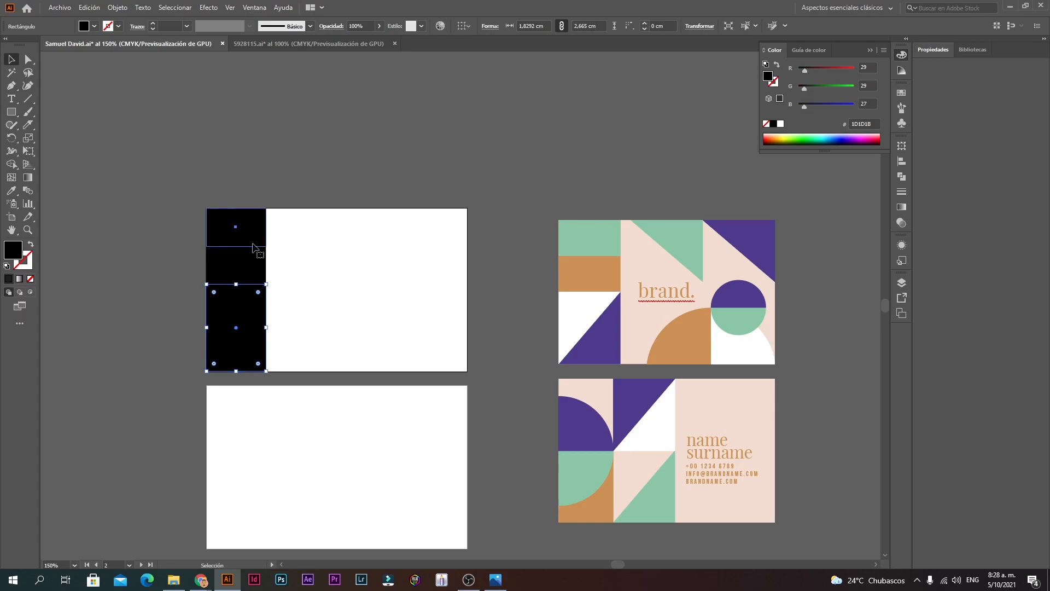
Step: Select the brand reference card group, then bring the browser window forward
{"action": "scroll", "coordinate": [589, 380], "scroll_direction": "down", "scroll_amount": 3}
{"action": "scroll", "coordinate": [589, 379], "scroll_direction": "left", "scroll_amount": 1}
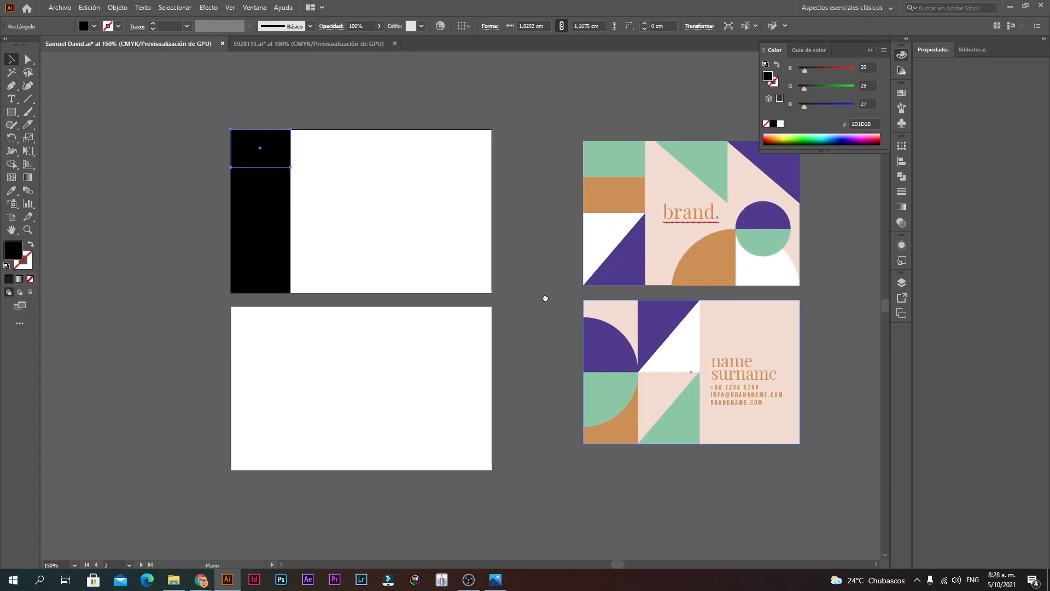
{"action": "left_click", "coordinate": [634, 198]}
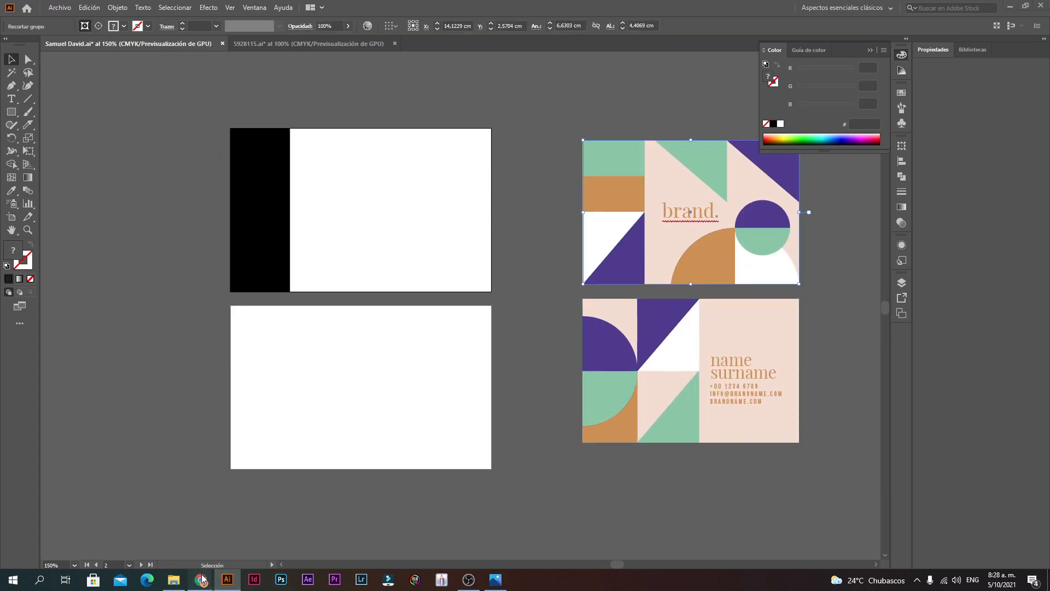
{"action": "mouse_move", "coordinate": [201, 580]}
{"action": "left_click", "coordinate": [175, 544]}
Step: Search Google Images for 'tarjeta de presentacion' in a new tab
{"action": "left_click", "coordinate": [277, 9]}
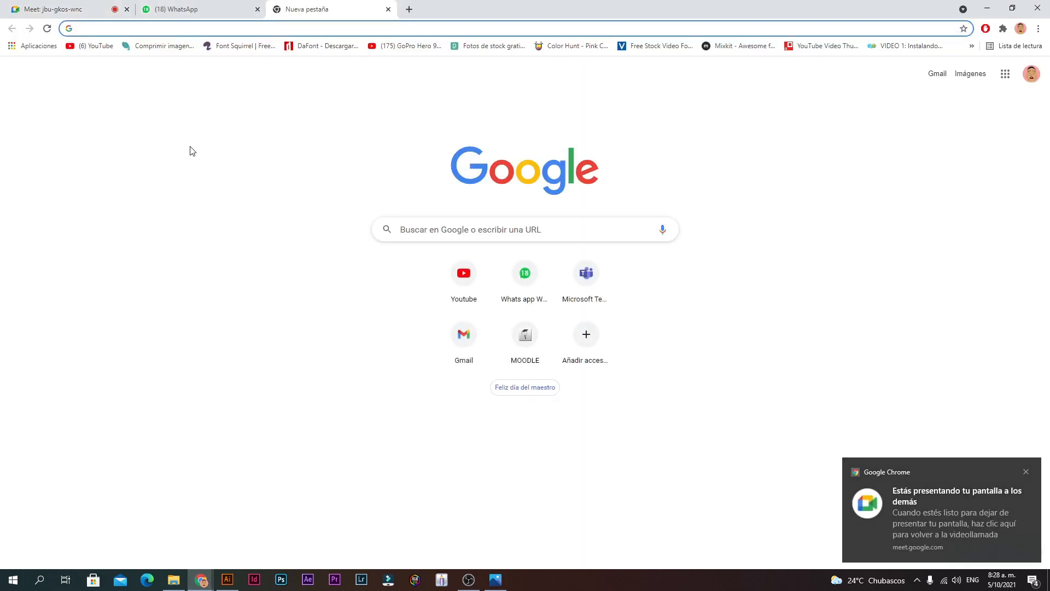
{"action": "type", "text": "TARJETA DE PRESENtacion"}
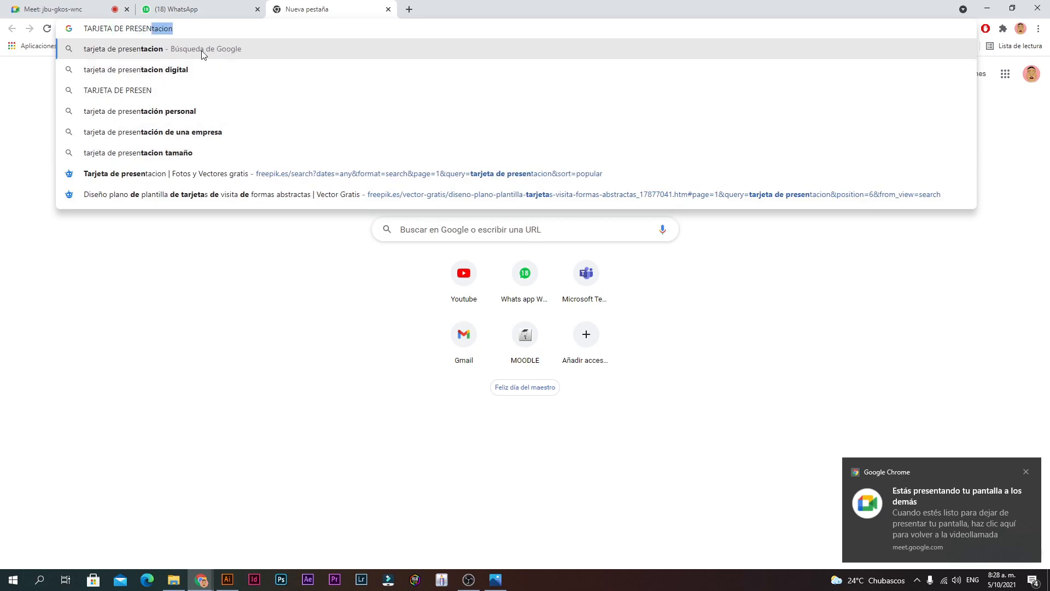
{"action": "left_click", "coordinate": [201, 51]}
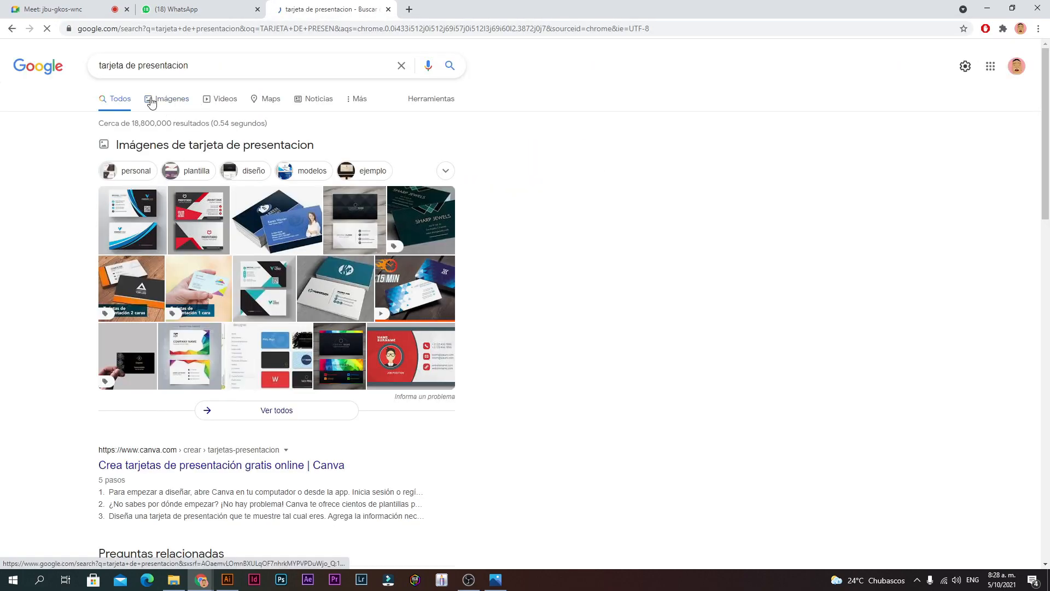
{"action": "left_click", "coordinate": [151, 102]}
{"action": "scroll", "coordinate": [345, 188], "scroll_direction": "down", "scroll_amount": 4}
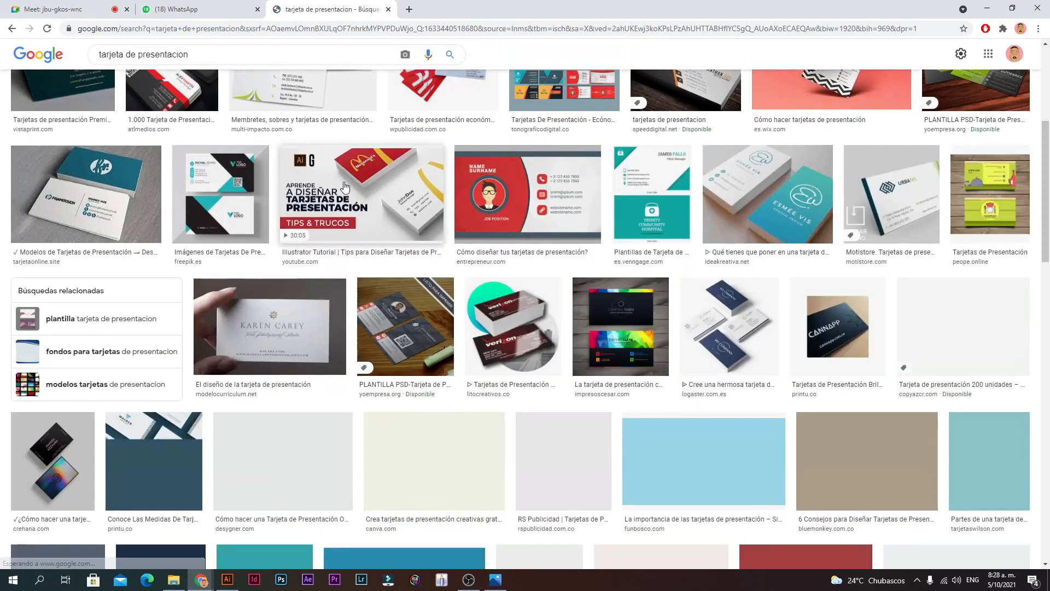
{"action": "scroll", "coordinate": [266, 242], "scroll_direction": "up", "scroll_amount": 5}
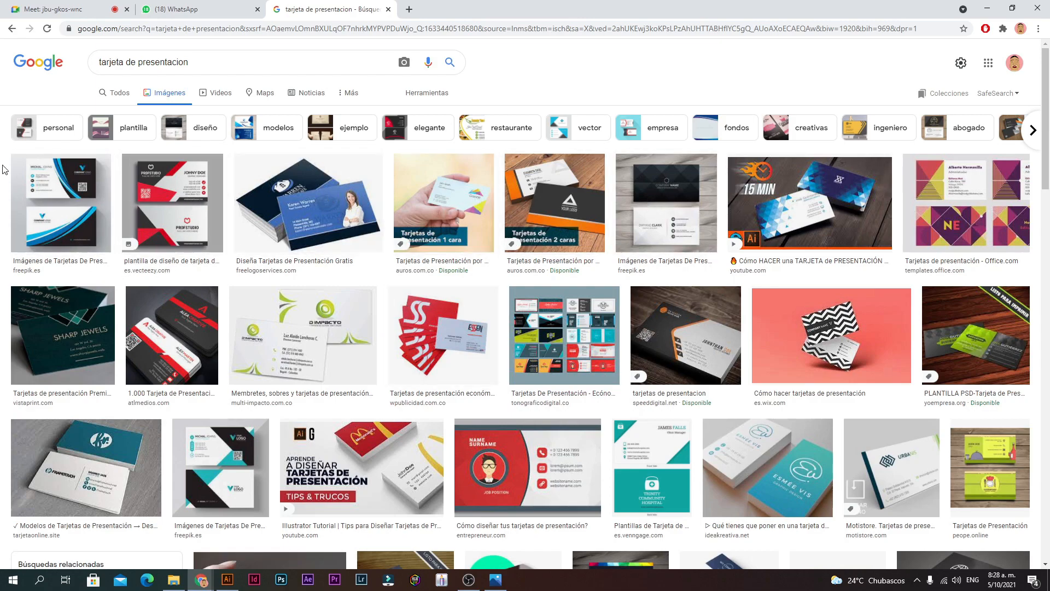
Step: Preview the first card image, collapse Illustrator's floating Color panel, and close the preview
{"action": "left_click", "coordinate": [61, 202]}
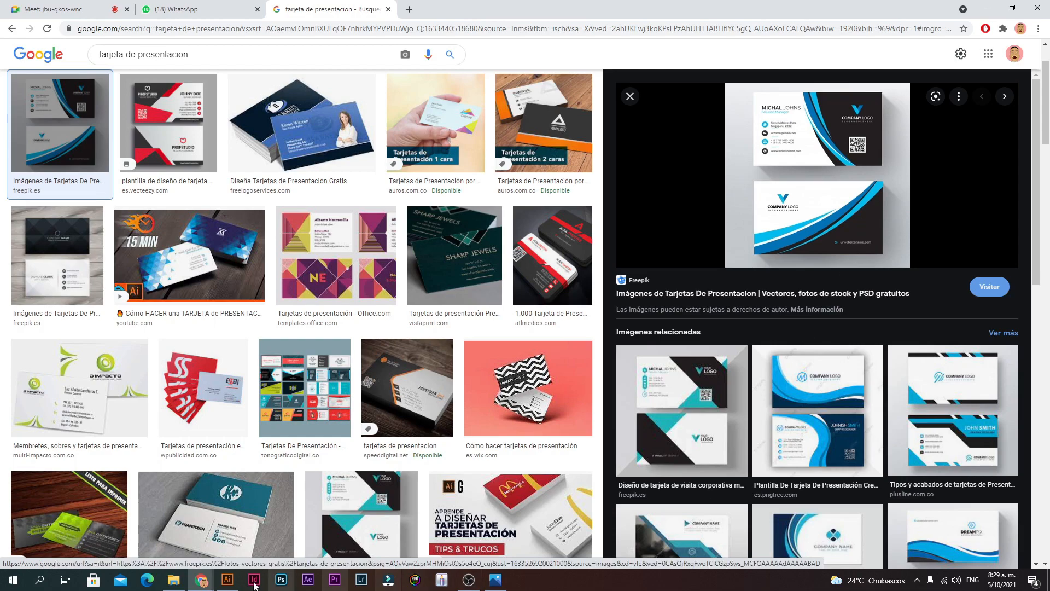
{"action": "mouse_move", "coordinate": [227, 580]}
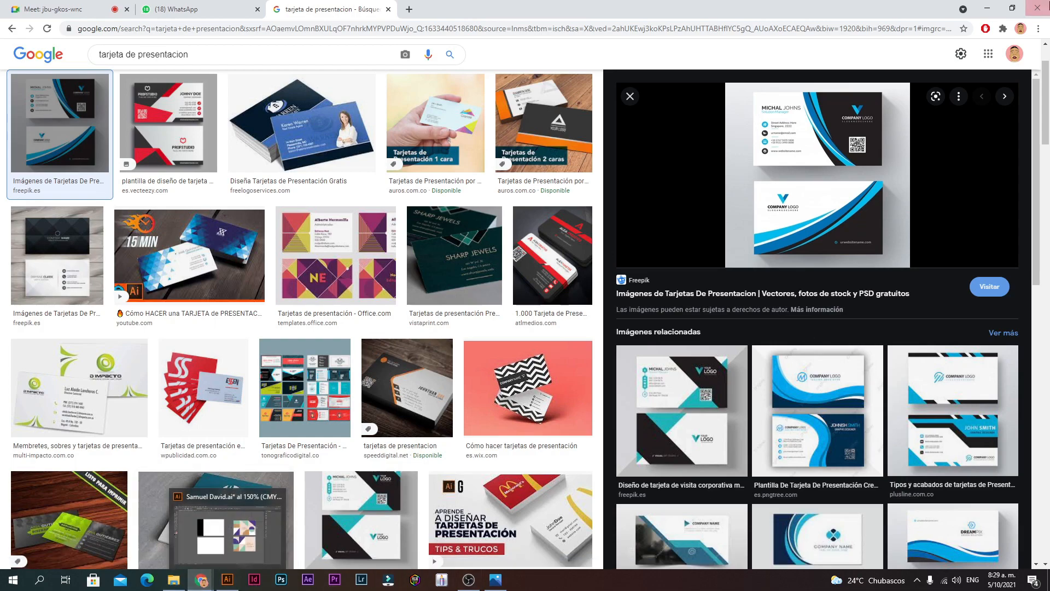
{"action": "right_click", "coordinate": [795, 135]}
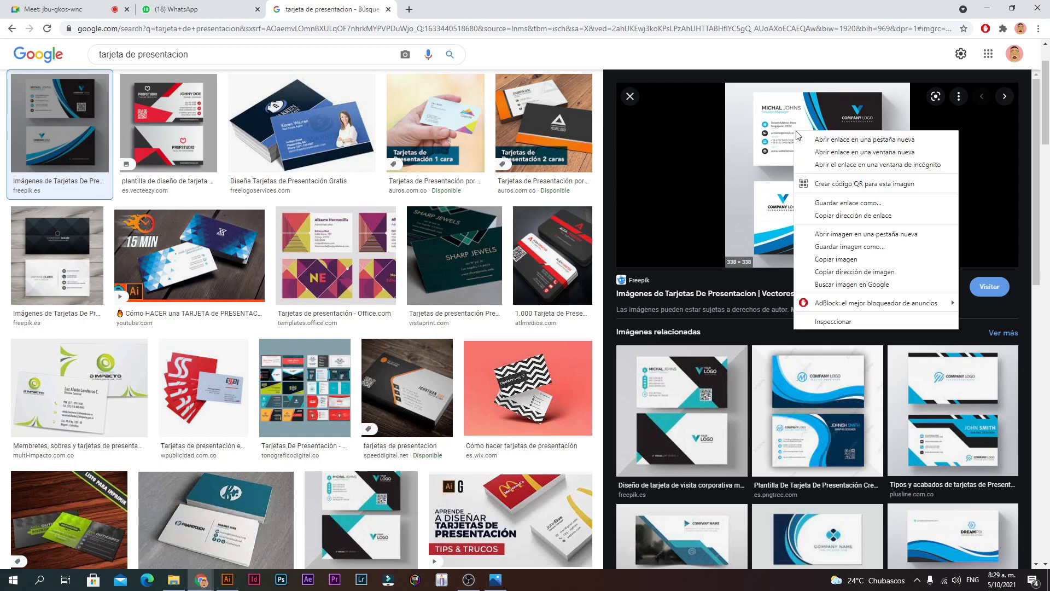
{"action": "left_click", "coordinate": [227, 579]}
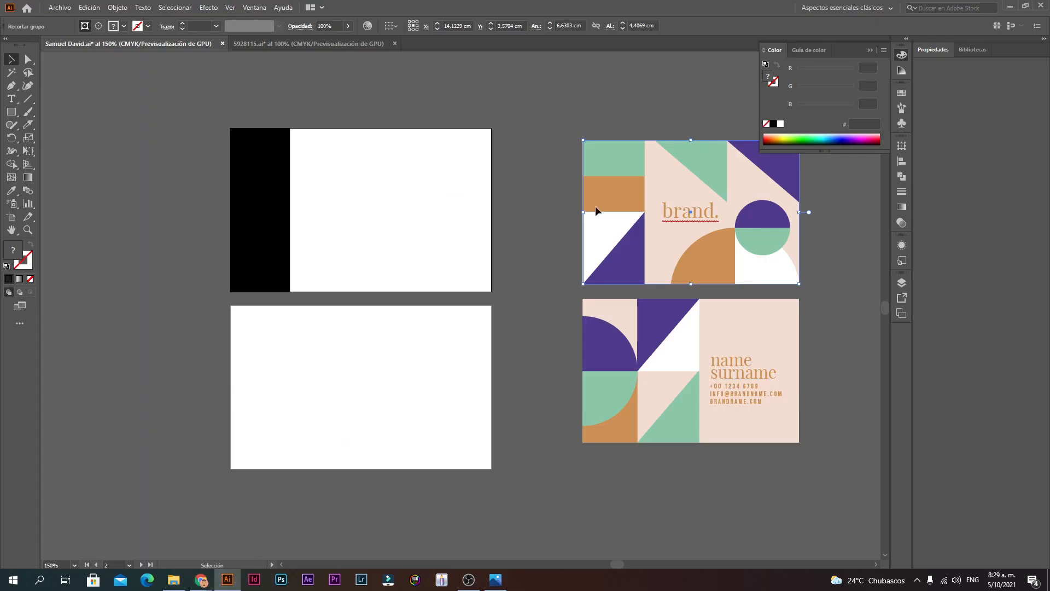
{"action": "left_click", "coordinate": [869, 51]}
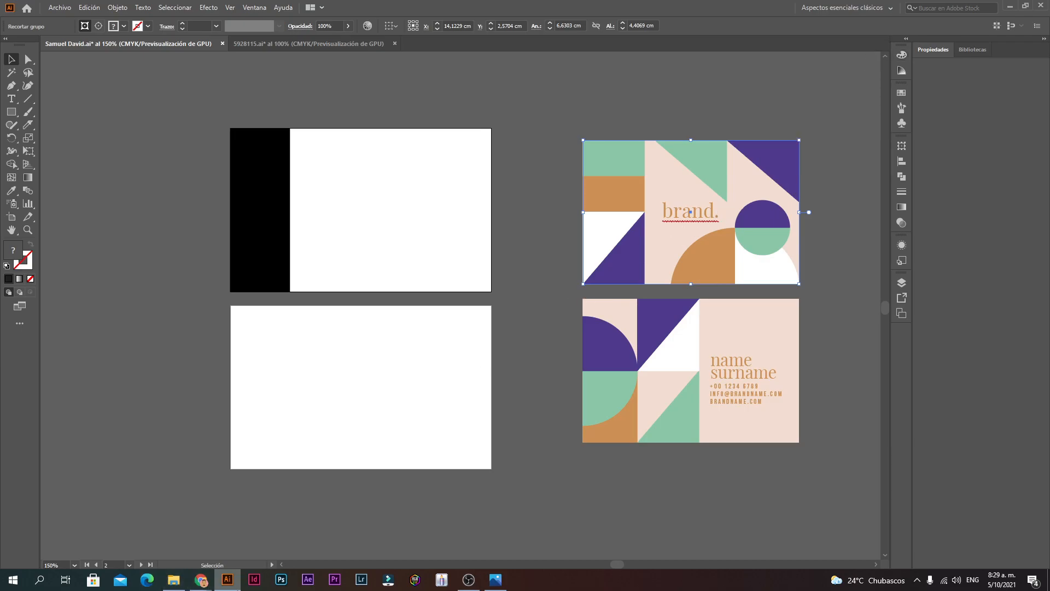
{"action": "mouse_move", "coordinate": [201, 580]}
{"action": "left_click", "coordinate": [135, 534]}
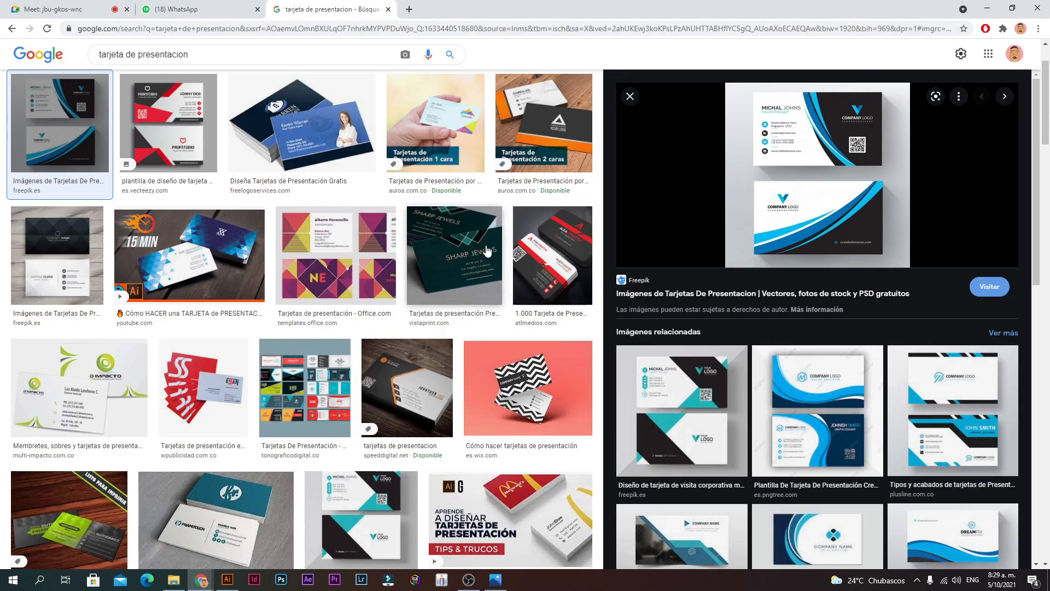
{"action": "left_click", "coordinate": [631, 96]}
Step: Save the first blue wave template image into Escritorio > Curso
{"action": "scroll", "coordinate": [760, 188], "scroll_direction": "down", "scroll_amount": 4}
{"action": "scroll", "coordinate": [759, 187], "scroll_direction": "down", "scroll_amount": 7}
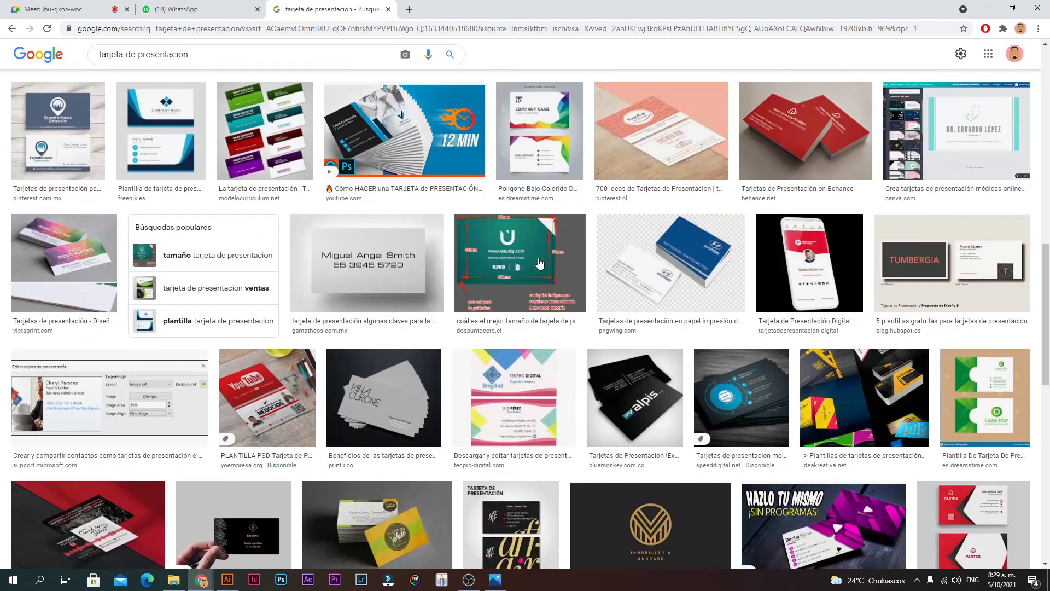
{"action": "scroll", "coordinate": [487, 222], "scroll_direction": "up", "scroll_amount": 13}
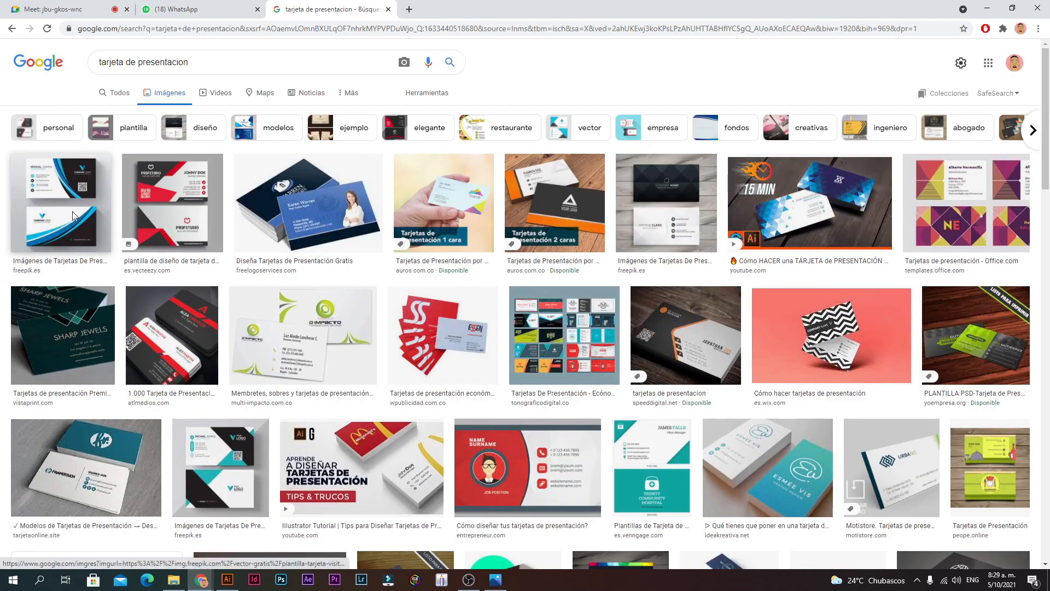
{"action": "right_click", "coordinate": [72, 215]}
{"action": "left_click", "coordinate": [64, 215]}
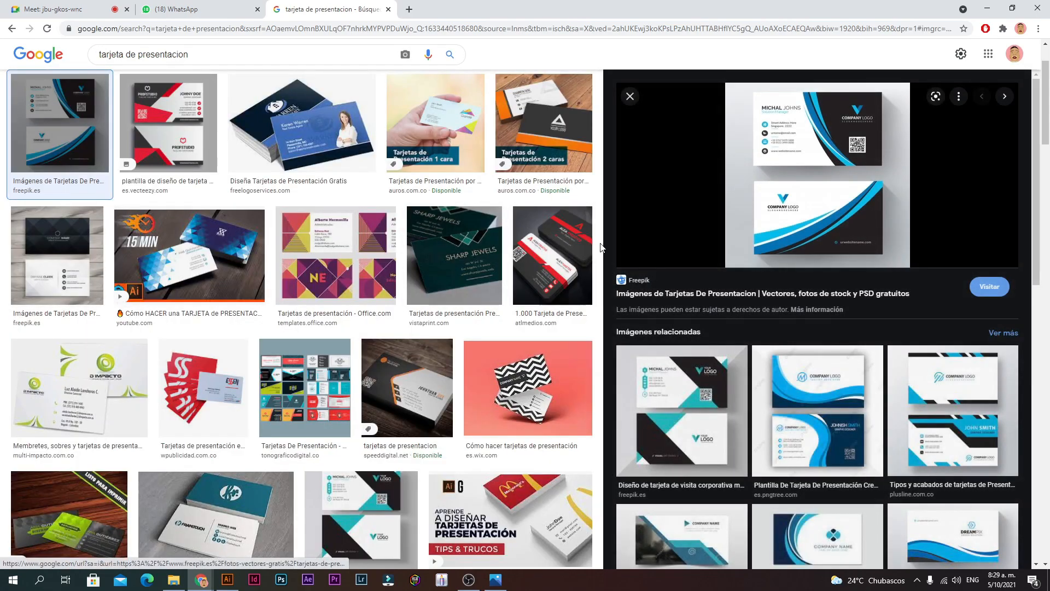
{"action": "right_click", "coordinate": [768, 180]}
{"action": "left_click", "coordinate": [814, 299]}
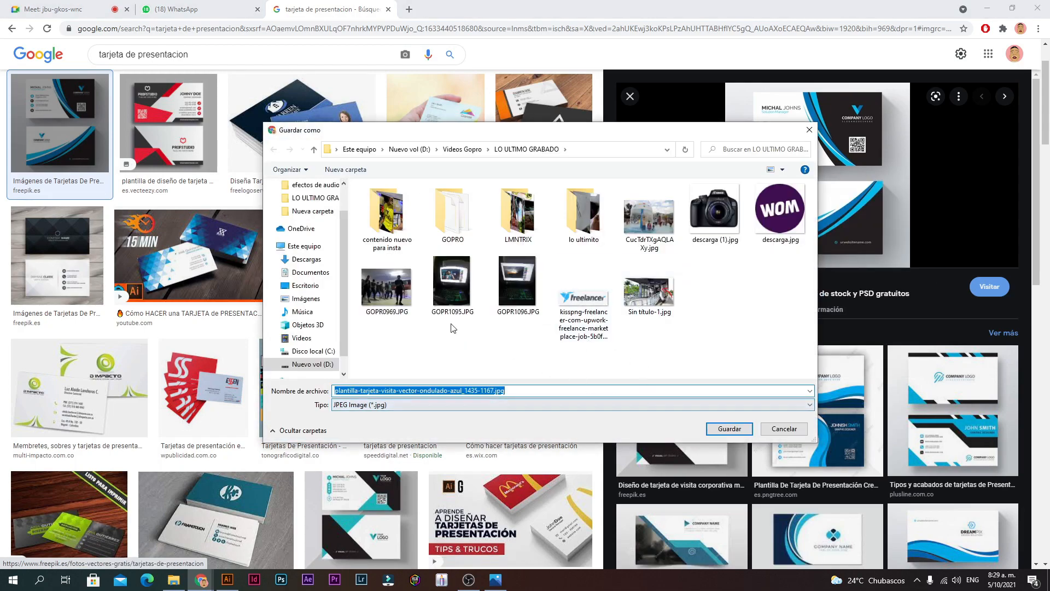
{"action": "left_click", "coordinate": [304, 285]}
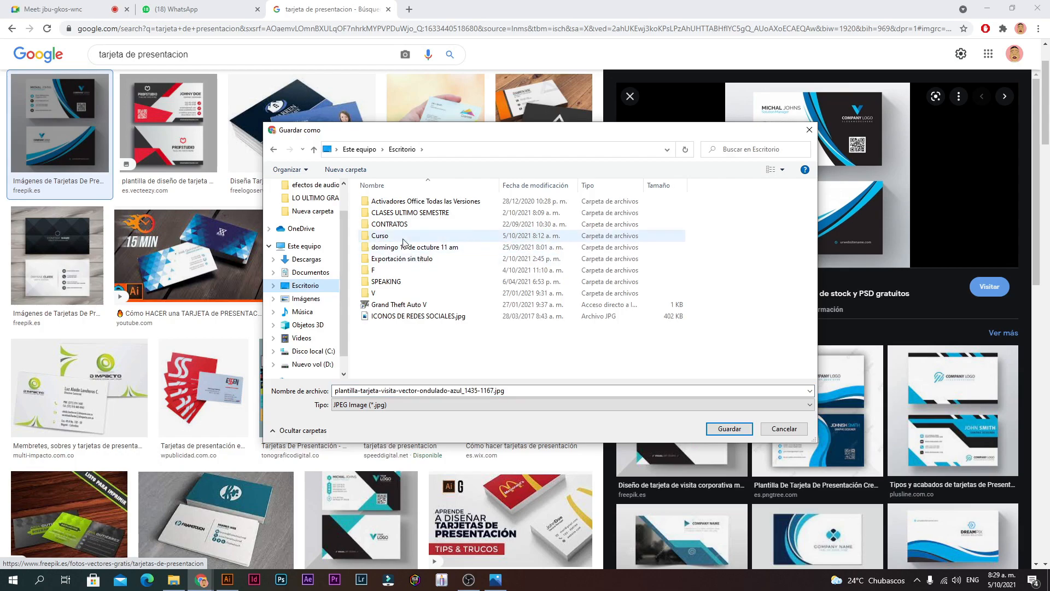
{"action": "double_click", "coordinate": [401, 238]}
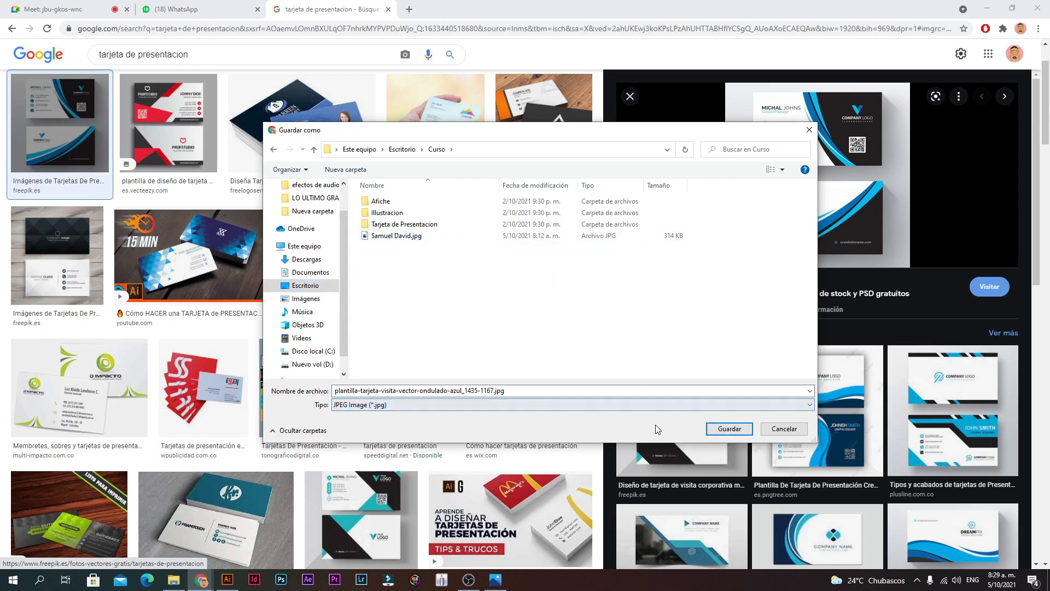
{"action": "left_click", "coordinate": [727, 430]}
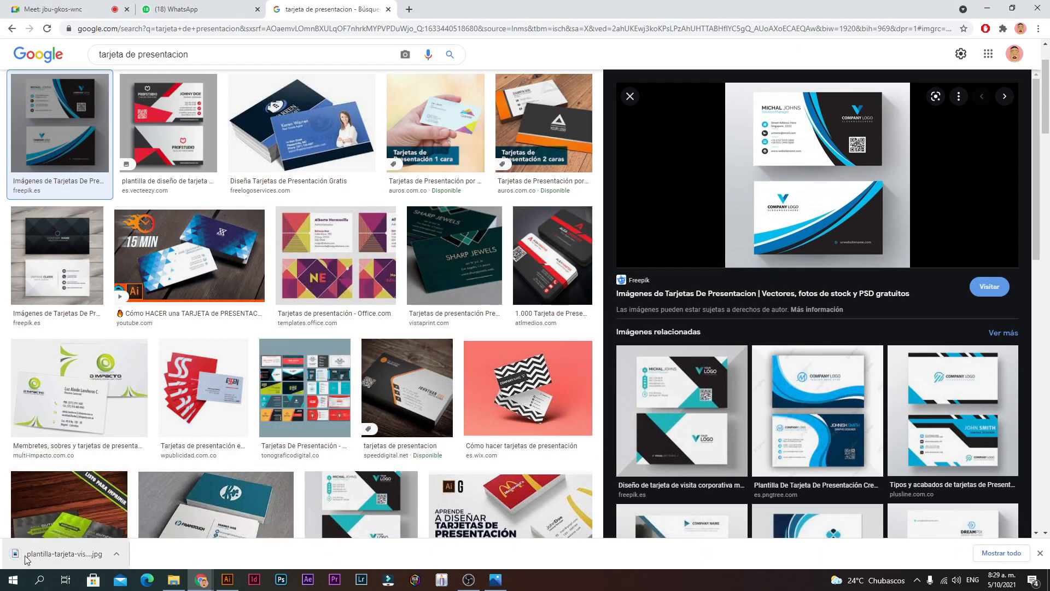
Step: Drag the downloaded template image from Chrome onto the Illustrator canvas
{"action": "left_click_drag", "start_coordinate": [56, 557], "coordinate": [333, 394]}
{"action": "left_click_drag", "start_coordinate": [410, 382], "coordinate": [126, 286]}
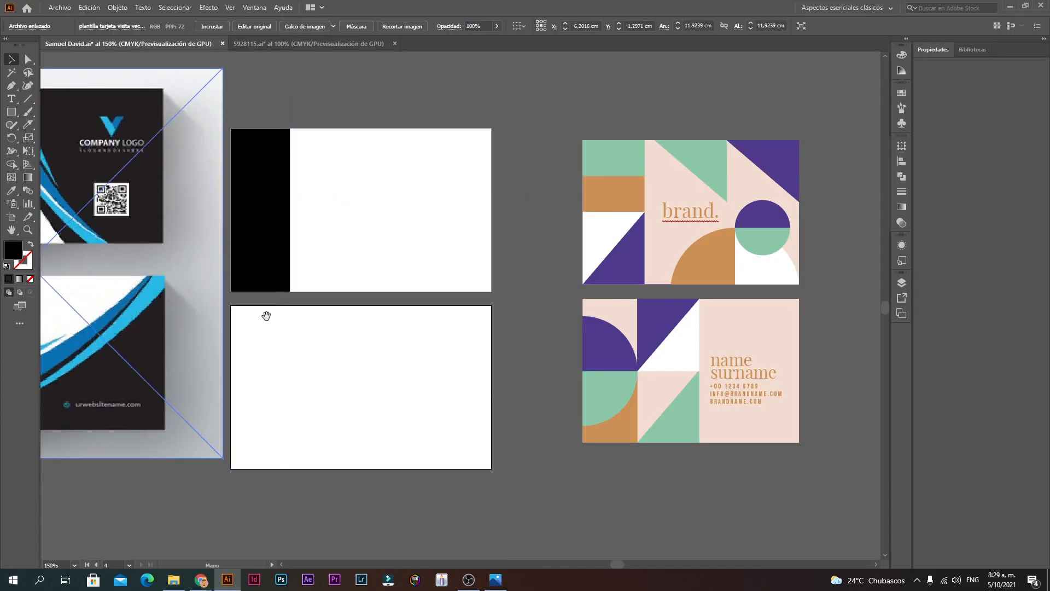
{"action": "left_click_drag", "start_coordinate": [266, 315], "coordinate": [506, 358]}
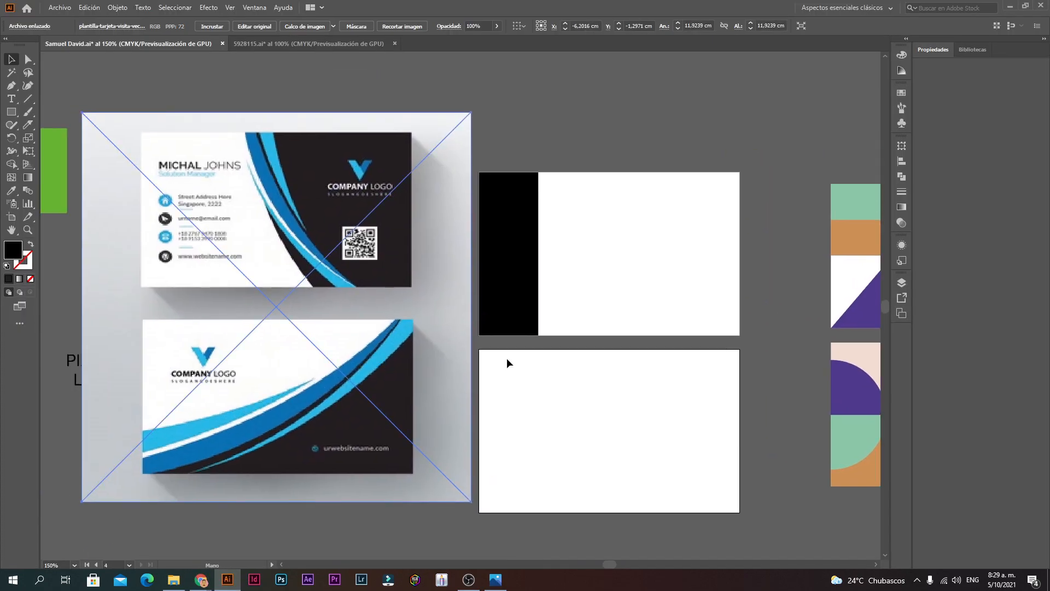
{"action": "left_click", "coordinate": [531, 103]}
Step: Move the template image over the white card artboards
{"action": "scroll", "coordinate": [228, 220], "scroll_direction": "up", "scroll_amount": 1}
{"action": "left_click_drag", "start_coordinate": [510, 321], "coordinate": [371, 258]}
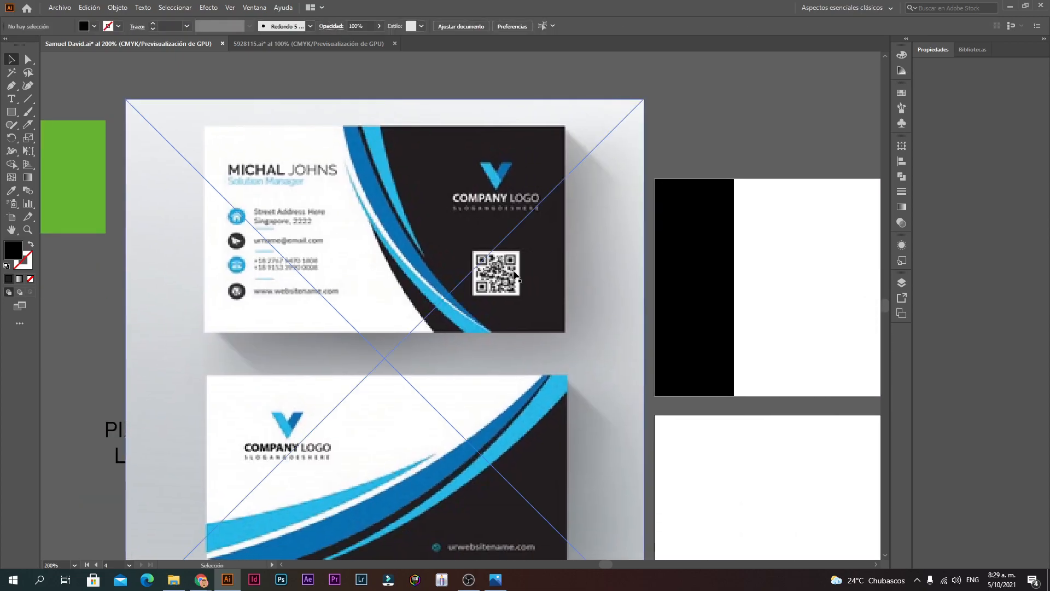
{"action": "left_click_drag", "start_coordinate": [515, 276], "coordinate": [456, 276]}
{"action": "scroll", "coordinate": [460, 317], "scroll_direction": "down", "scroll_amount": 1}
{"action": "left_click_drag", "start_coordinate": [545, 322], "coordinate": [443, 307]}
{"action": "left_click_drag", "start_coordinate": [559, 231], "coordinate": [613, 246]}
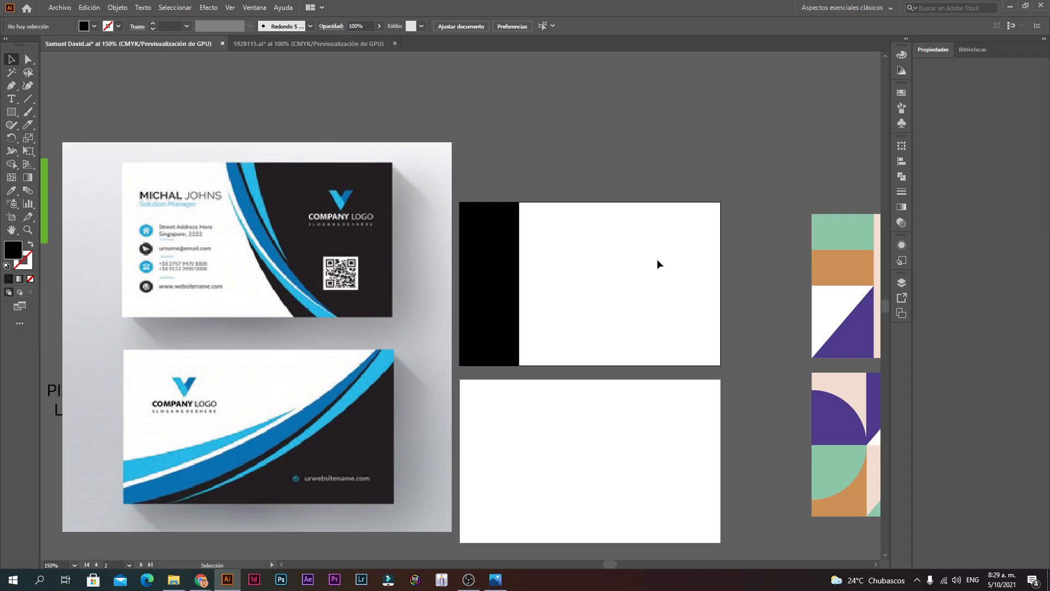
{"action": "left_click_drag", "start_coordinate": [344, 261], "coordinate": [282, 116]}
{"action": "scroll", "coordinate": [282, 116], "scroll_direction": "down", "scroll_amount": 1}
{"action": "left_click_drag", "start_coordinate": [344, 151], "coordinate": [490, 281]}
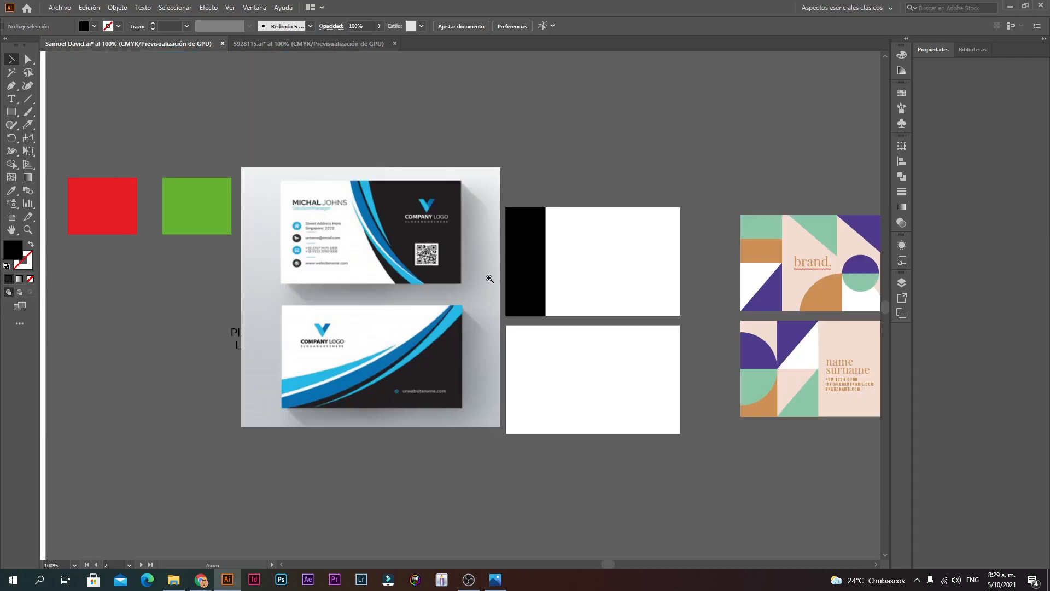
{"action": "left_click_drag", "start_coordinate": [376, 282], "coordinate": [594, 306]}
{"action": "left_click_drag", "start_coordinate": [649, 275], "coordinate": [655, 283]}
Step: Enlarge the template image from its corner and nudge it down and left
{"action": "key", "text": "ctrl+space"}
{"action": "left_click", "coordinate": [650, 296]}
{"action": "left_click", "coordinate": [457, 306]}
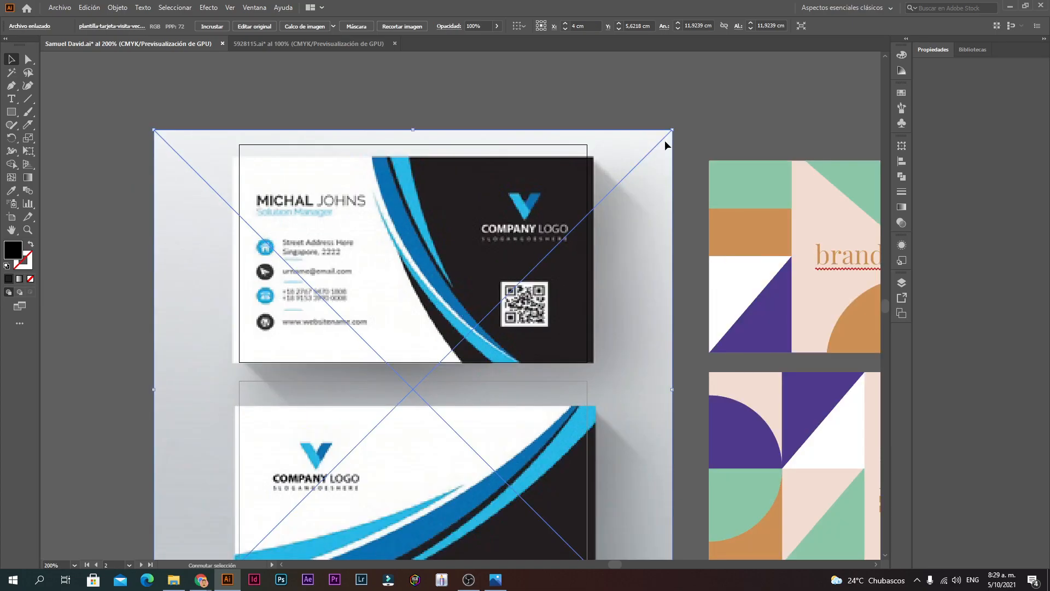
{"action": "left_click_drag", "start_coordinate": [674, 130], "coordinate": [691, 112]}
{"action": "key", "text": "ctrl+shift+a"}
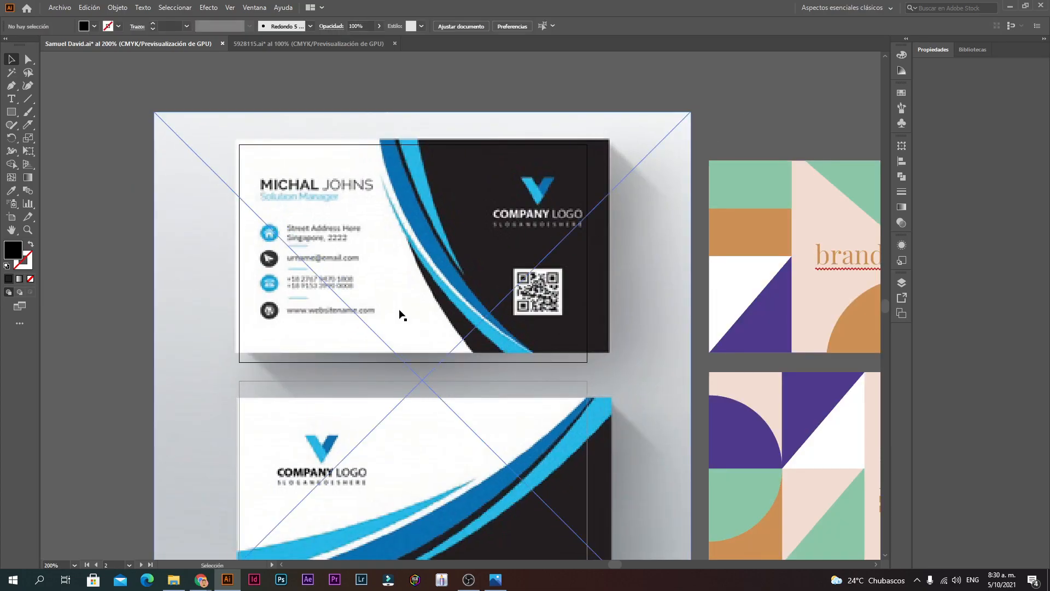
{"action": "mouse_move", "coordinate": [525, 314]}
{"action": "left_mouse_down"}
{"action": "mouse_move", "coordinate": [516, 327]}
{"action": "mouse_move", "coordinate": [525, 321]}
{"action": "left_mouse_up"}
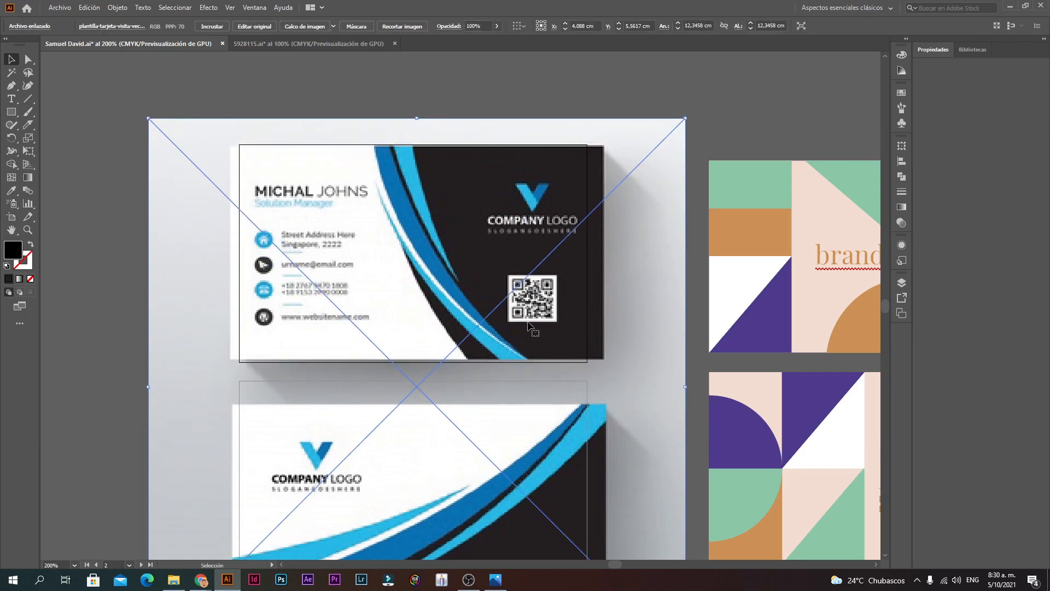
{"action": "left_click", "coordinate": [375, 300], "text": "ctrl"}
{"action": "left_click", "coordinate": [425, 292], "text": "ctrl"}
{"action": "left_click", "coordinate": [435, 292], "text": "ctrl"}
{"action": "left_click", "coordinate": [446, 295], "text": "ctrl"}
{"action": "left_click", "coordinate": [498, 311], "text": "ctrl"}
{"action": "left_click", "coordinate": [489, 340], "text": "ctrl+alt"}
{"action": "left_click", "coordinate": [488, 339], "text": "ctrl+alt"}
{"action": "left_click", "coordinate": [488, 340], "text": "ctrl+alt"}
{"action": "left_click", "coordinate": [488, 340], "text": "ctrl+alt"}
{"action": "left_click", "coordinate": [489, 339], "text": "ctrl+alt"}
{"action": "left_click", "coordinate": [489, 339], "text": "ctrl+alt"}
{"action": "left_click", "coordinate": [489, 339], "text": "ctrl+alt"}
Step: Shrink the template and place it left of the card artboards
{"action": "left_click_drag", "start_coordinate": [523, 305], "coordinate": [262, 308]}
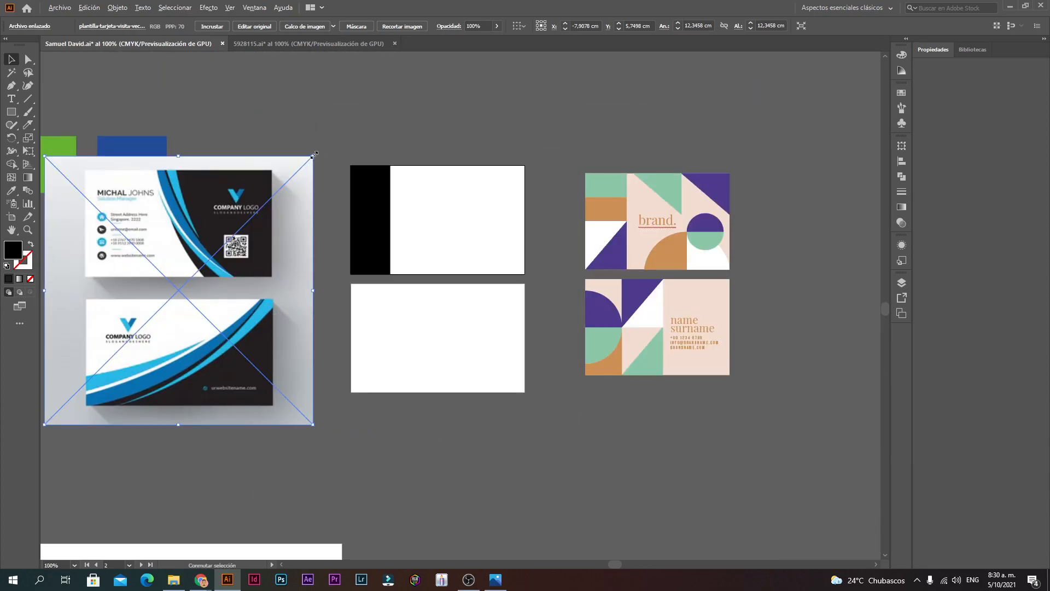
{"action": "left_click_drag", "start_coordinate": [314, 156], "coordinate": [250, 220]}
{"action": "left_click_drag", "start_coordinate": [200, 262], "coordinate": [273, 225]}
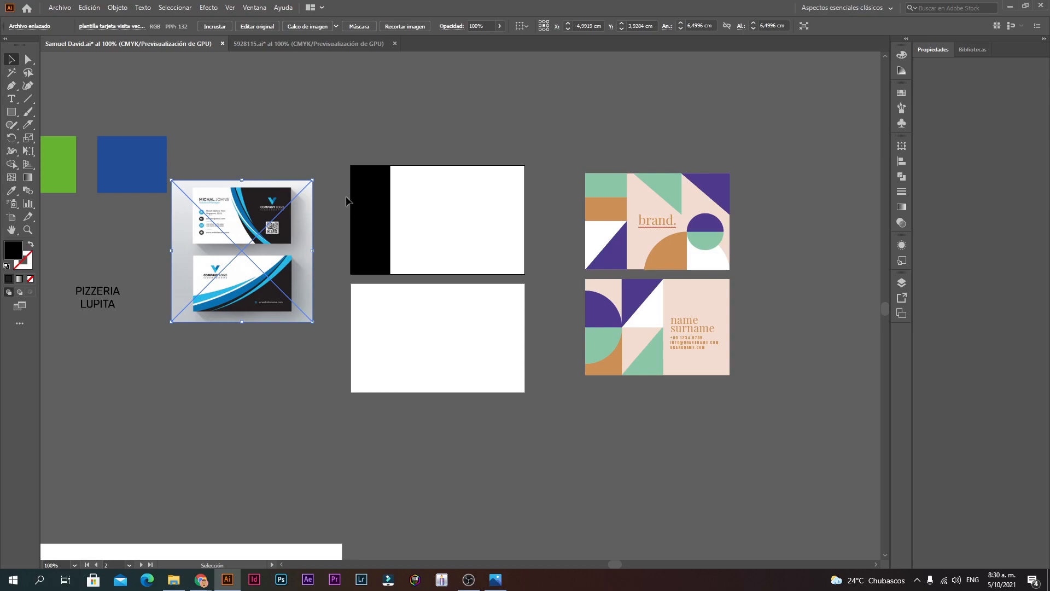
{"action": "left_click", "coordinate": [384, 205]}
Step: Select the template image and black band rectangles in a closer view
{"action": "left_click", "coordinate": [372, 182]}
{"action": "left_click", "coordinate": [374, 248]}
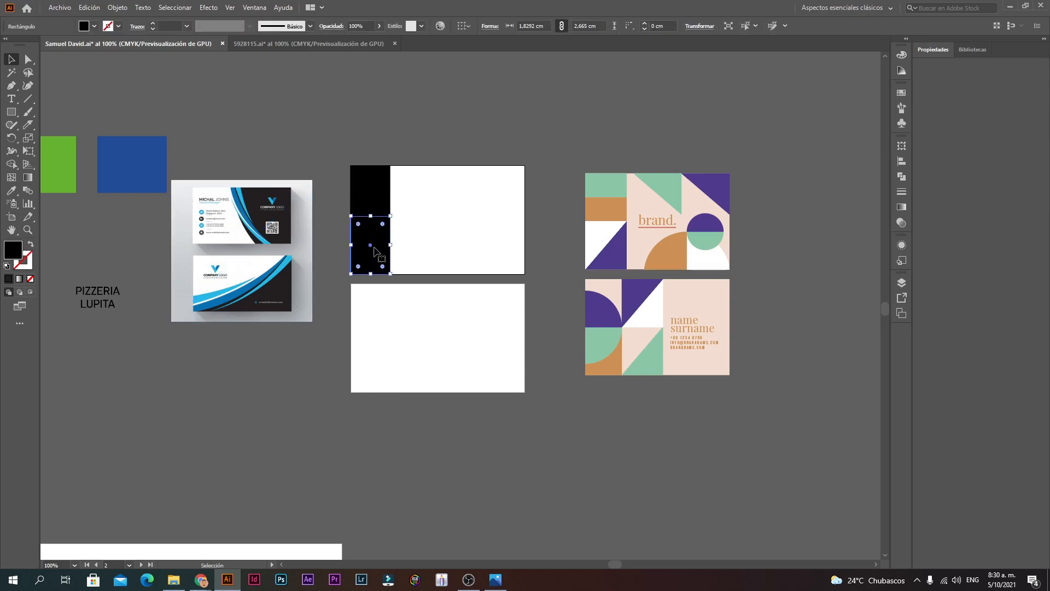
{"action": "key", "text": "ctrl+plus"}
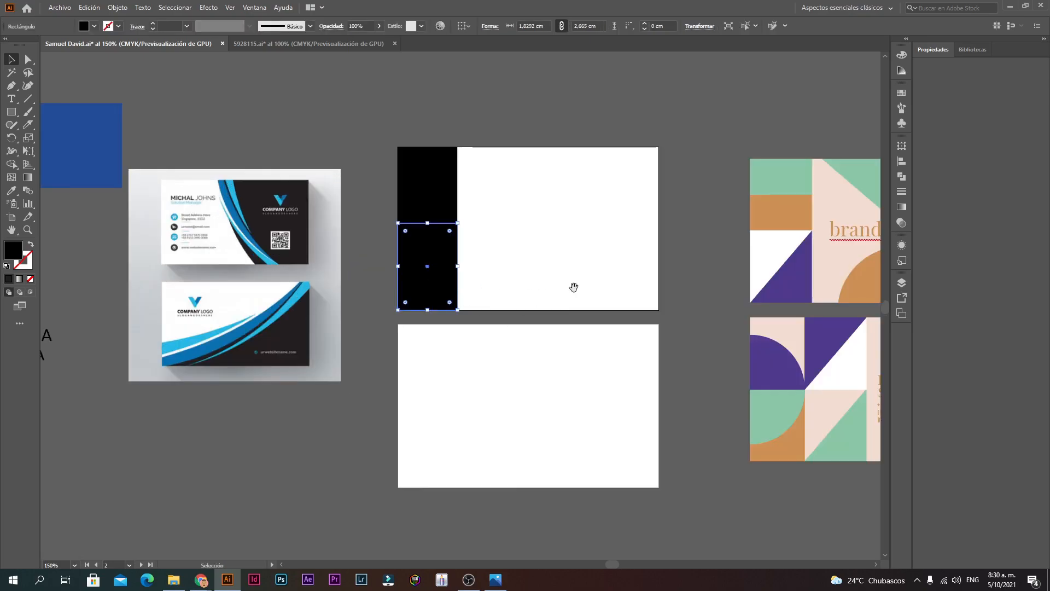
{"action": "left_click_drag", "start_coordinate": [574, 287], "coordinate": [429, 288]}
{"action": "left_click_drag", "start_coordinate": [274, 251], "coordinate": [378, 251]}
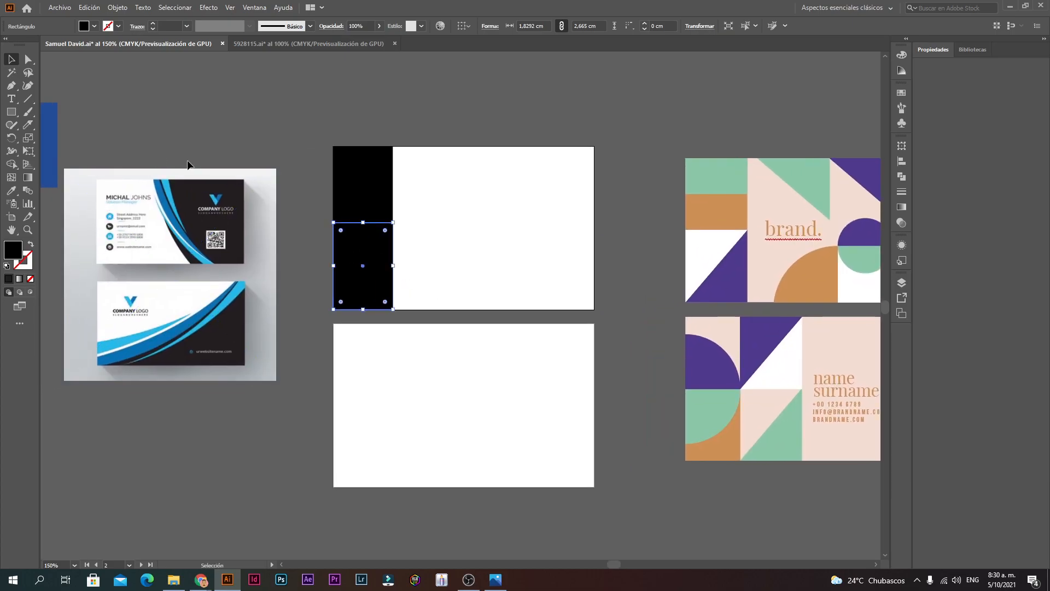
{"action": "left_click", "coordinate": [230, 295]}
{"action": "left_click", "coordinate": [387, 196]}
{"action": "left_click", "coordinate": [376, 170]}
{"action": "left_click", "coordinate": [445, 218]}
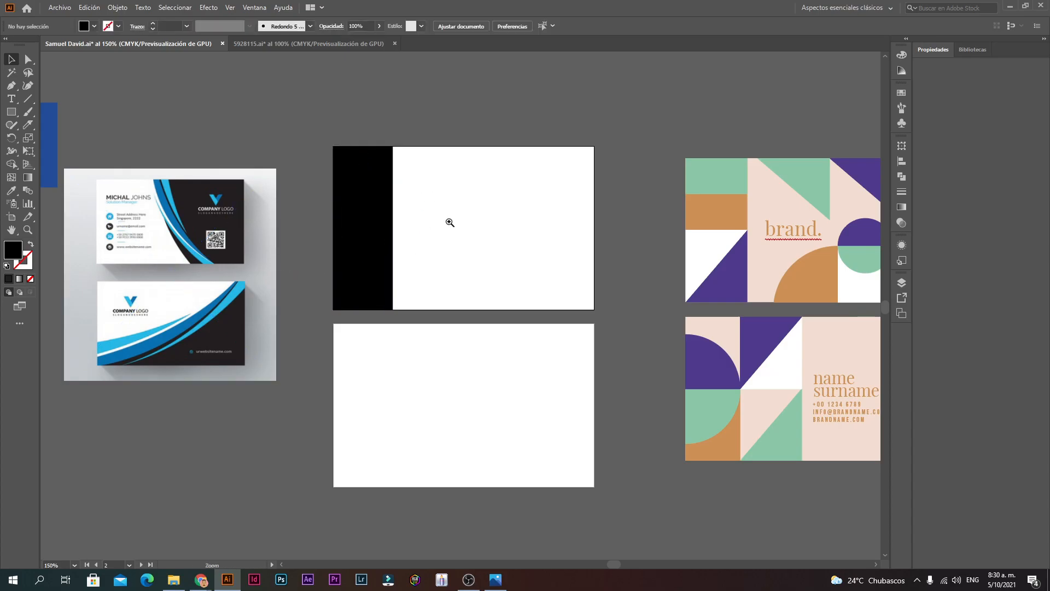
{"action": "left_click", "coordinate": [448, 232], "text": "ctrl"}
Step: Move the black band rectangles, then undo the moves
{"action": "left_click_drag", "start_coordinate": [375, 222], "coordinate": [568, 200]}
{"action": "left_click_drag", "start_coordinate": [365, 273], "coordinate": [593, 315]}
{"action": "left_click_drag", "start_coordinate": [342, 353], "coordinate": [335, 211]}
{"action": "key", "text": "ctrl+z"}
{"action": "key", "text": "ctrl+z"}
{"action": "key", "text": "ctrl+z"}
{"action": "key", "text": "ctrl+z"}
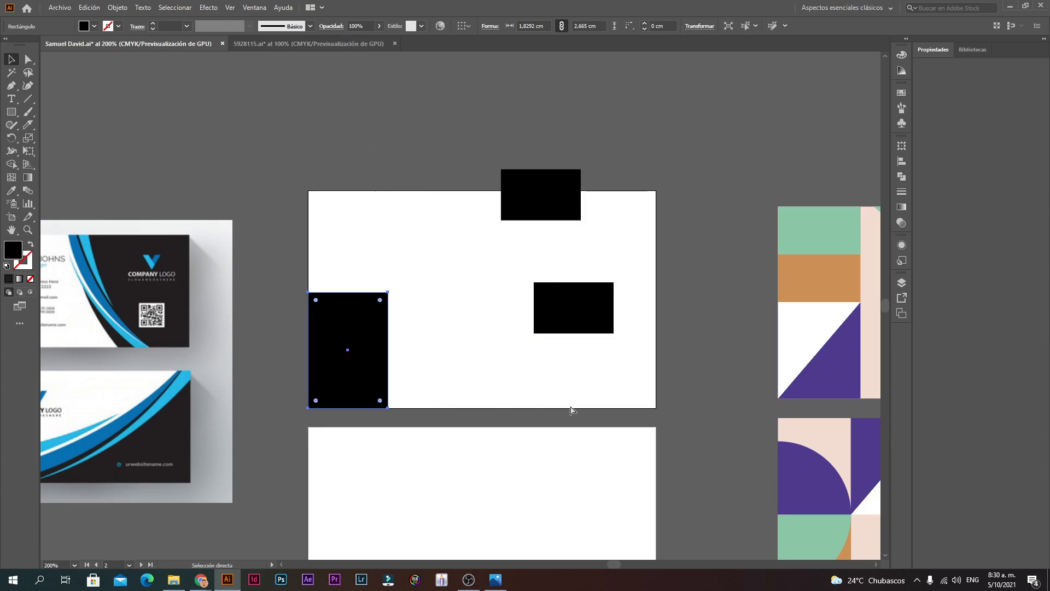
Step: Move the orange rectangle inside the brand card group, undo it, and exit the group
{"action": "left_click_drag", "start_coordinate": [442, 327], "coordinate": [167, 272]}
{"action": "double_click", "coordinate": [560, 229]}
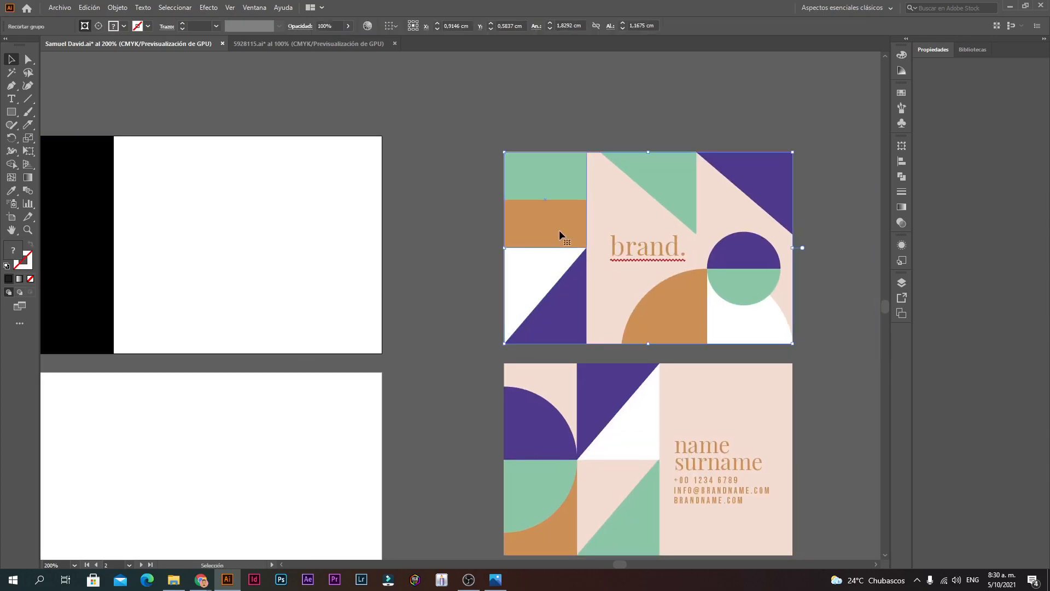
{"action": "left_click_drag", "start_coordinate": [538, 237], "coordinate": [629, 171]}
{"action": "key", "text": "ctrl+z"}
{"action": "key", "text": "ctrl+z"}
{"action": "left_click", "coordinate": [292, 314]}
{"action": "scroll", "coordinate": [292, 312], "scroll_direction": "up", "scroll_amount": 2}
{"action": "left_click_drag", "start_coordinate": [283, 264], "coordinate": [424, 294]}
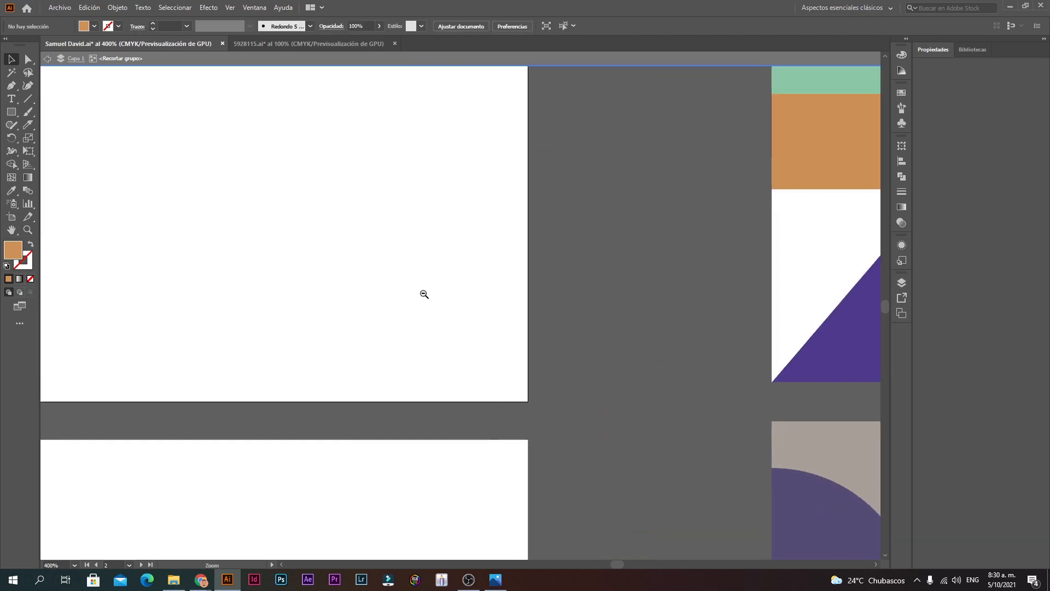
{"action": "double_click", "coordinate": [258, 304]}
Step: Nudge the template image slightly right to X -4,3381 cm
{"action": "scroll", "coordinate": [258, 304], "scroll_direction": "down", "scroll_amount": 2}
{"action": "scroll", "coordinate": [274, 312], "scroll_direction": "left", "scroll_amount": 5}
{"action": "left_click", "coordinate": [274, 295]}
{"action": "left_click_drag", "start_coordinate": [268, 288], "coordinate": [269, 229]}
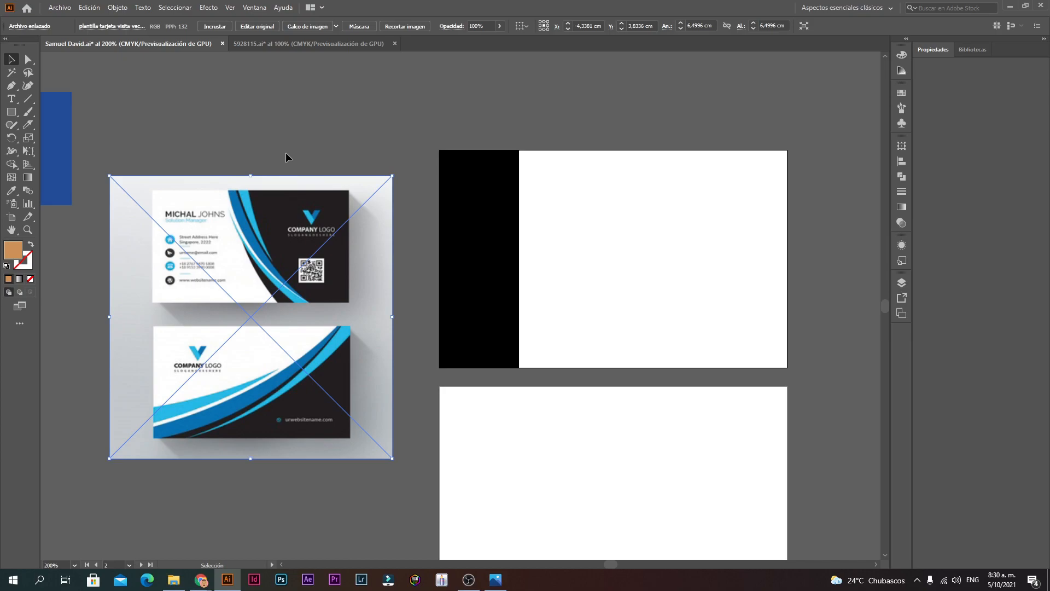
Step: Check the image trace presets and reposition the template image slightly
{"action": "left_click", "coordinate": [336, 26]}
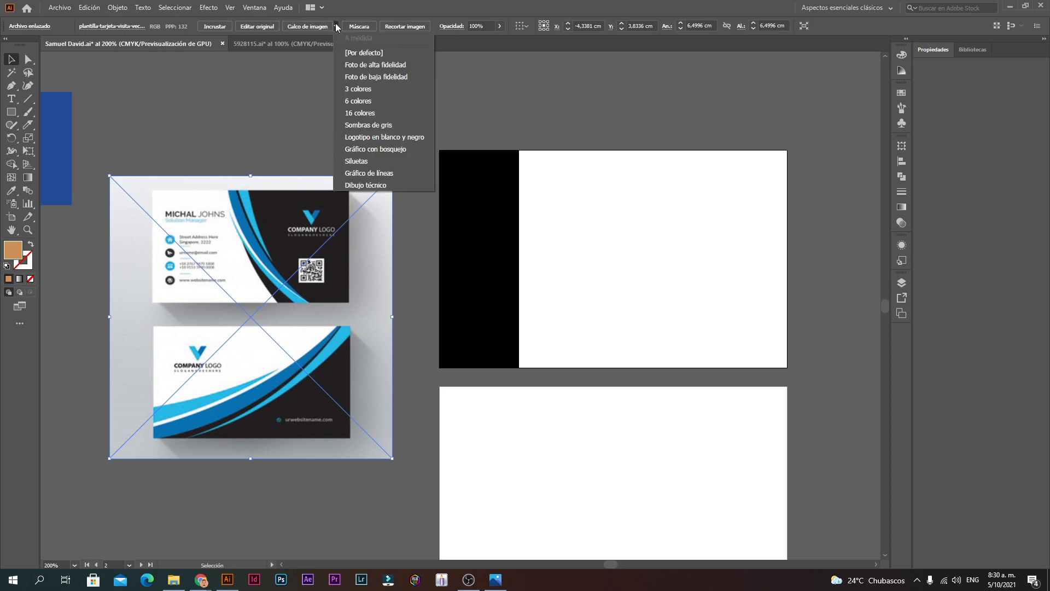
{"action": "left_click", "coordinate": [336, 25]}
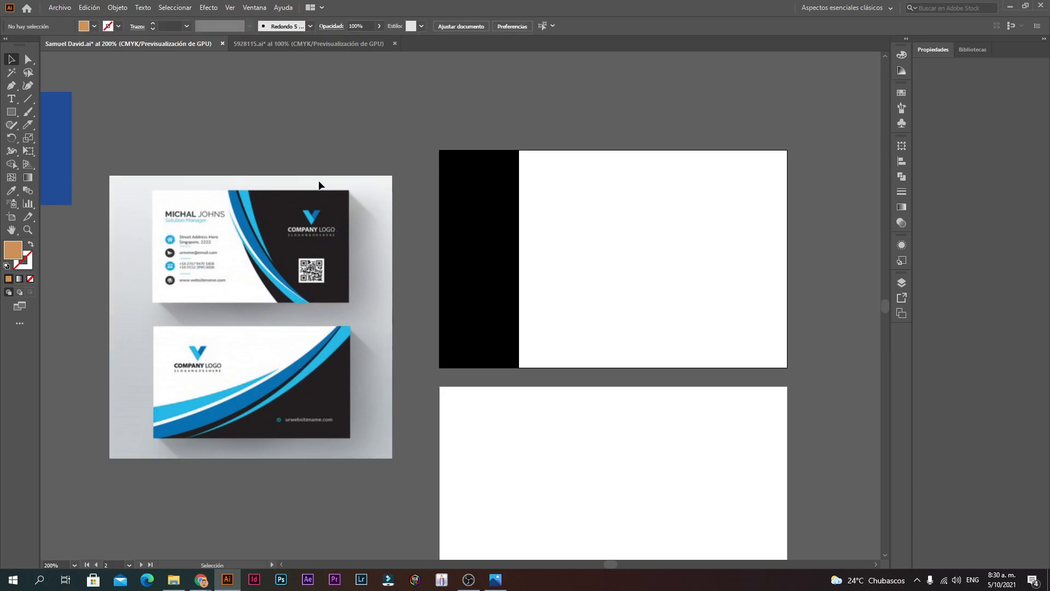
{"action": "left_click_drag", "start_coordinate": [295, 254], "coordinate": [291, 275]}
{"action": "left_click_drag", "start_coordinate": [273, 333], "coordinate": [295, 310]}
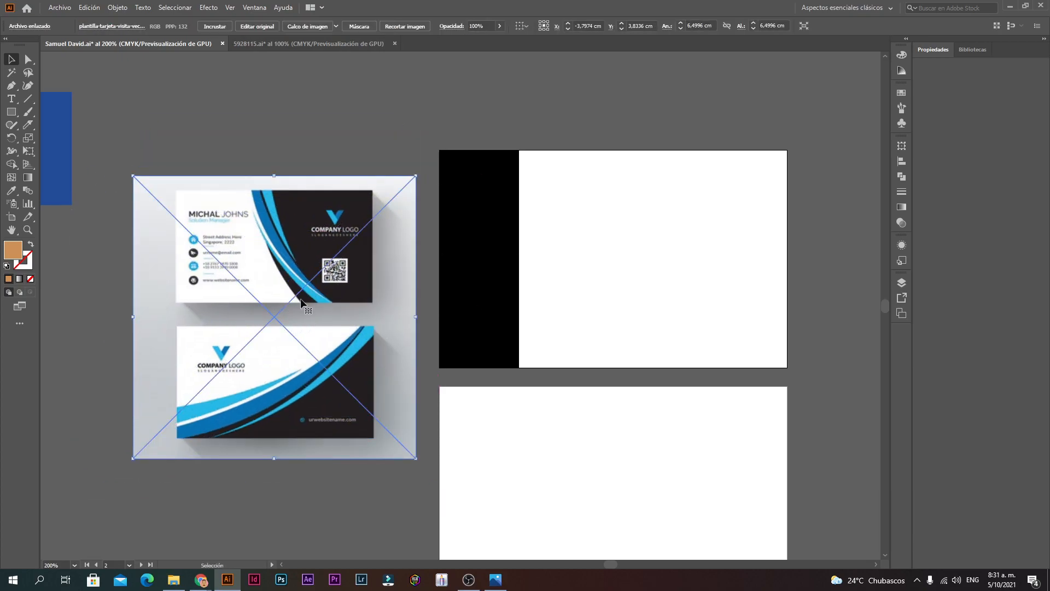
Step: Trace the card template with the 16 colours preset
{"action": "left_click", "coordinate": [336, 28]}
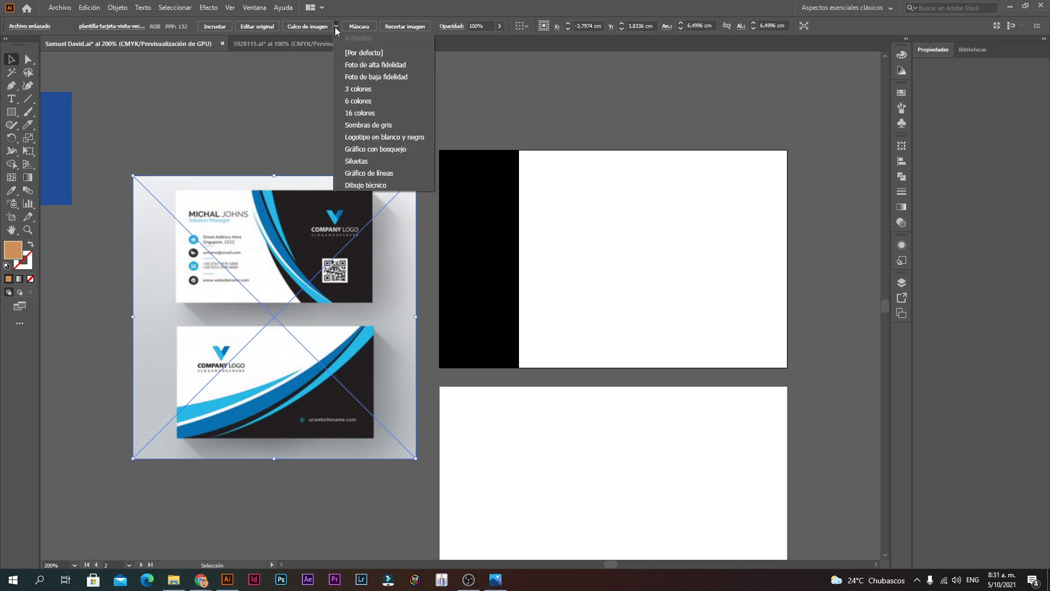
{"action": "left_click", "coordinate": [355, 113]}
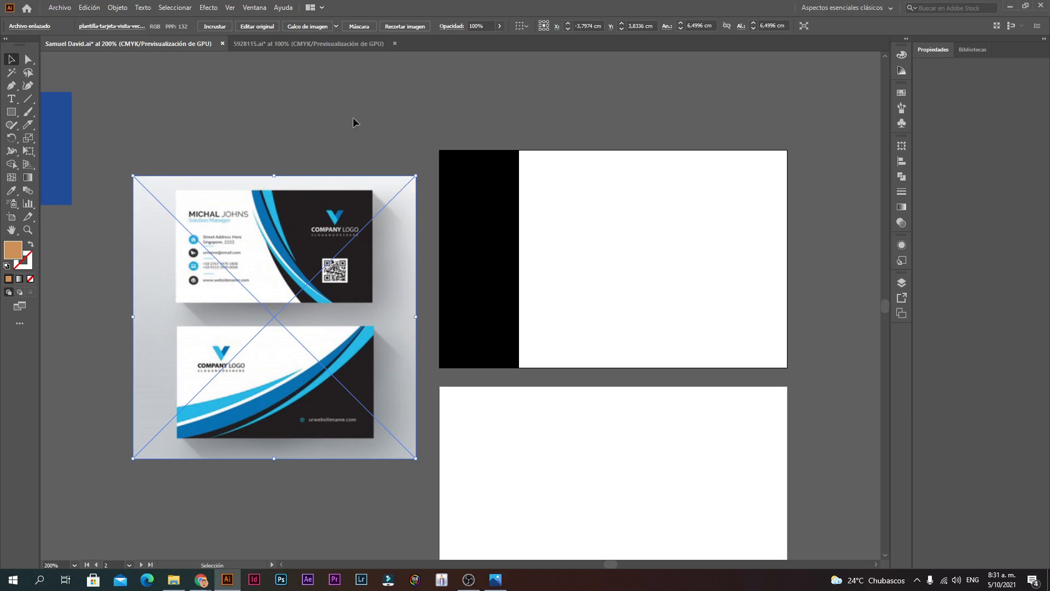
{"action": "left_click", "coordinate": [253, 128]}
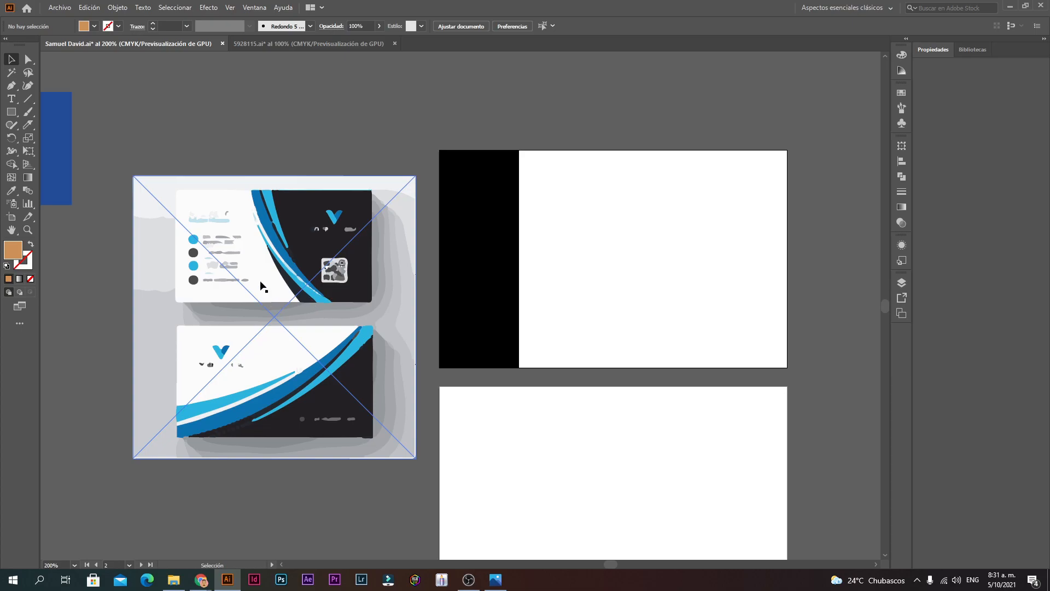
{"action": "left_click", "coordinate": [369, 323], "text": "ctrl"}
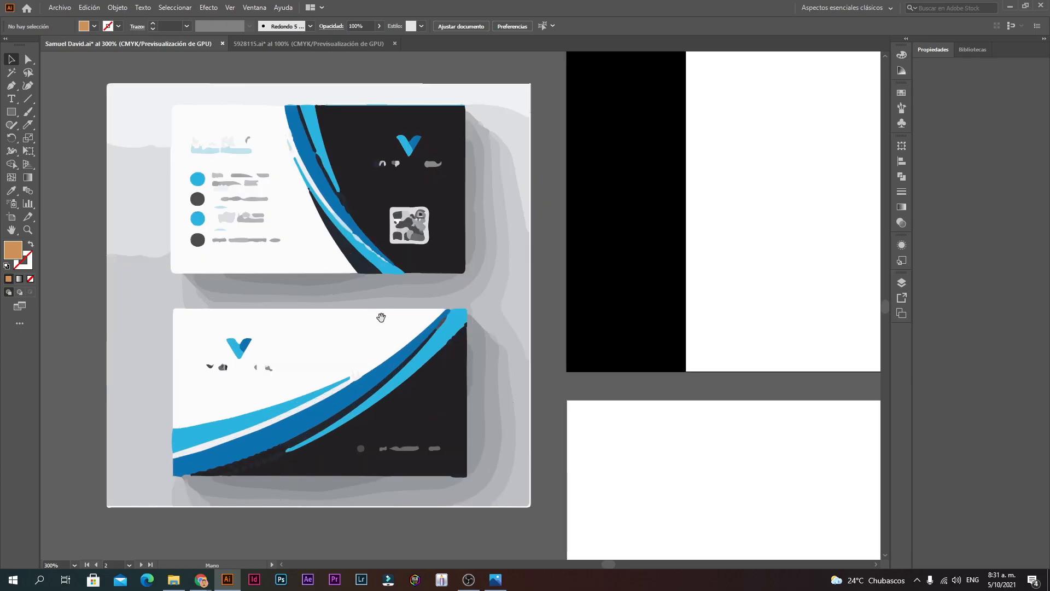
{"action": "left_click_drag", "start_coordinate": [343, 202], "coordinate": [329, 215]}
{"action": "left_click", "coordinate": [528, 350], "text": "ctrl+alt"}
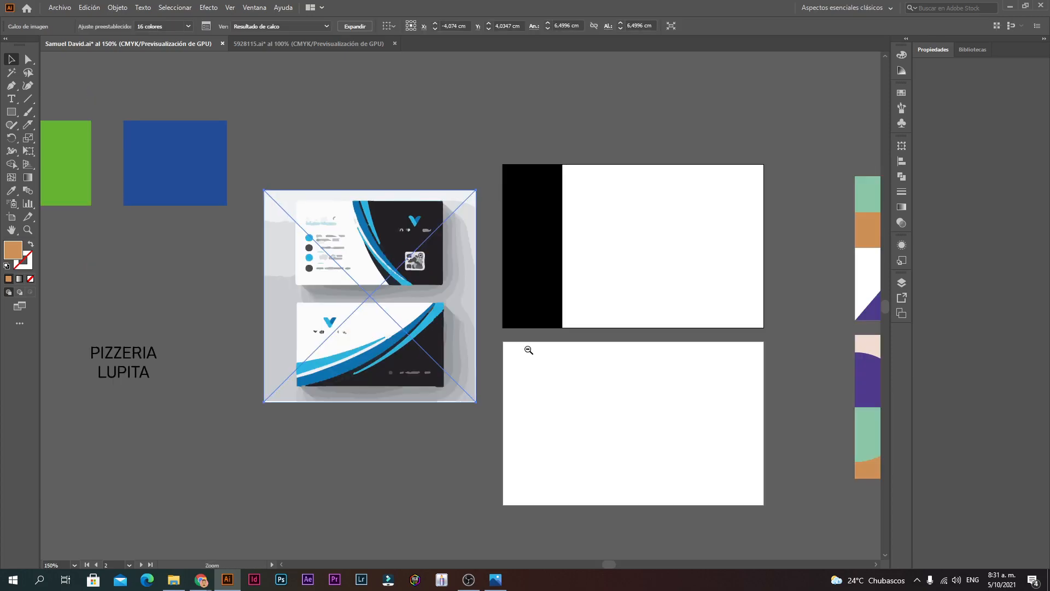
Step: Expand the traced template into editable vector paths
{"action": "right_click", "coordinate": [390, 268]}
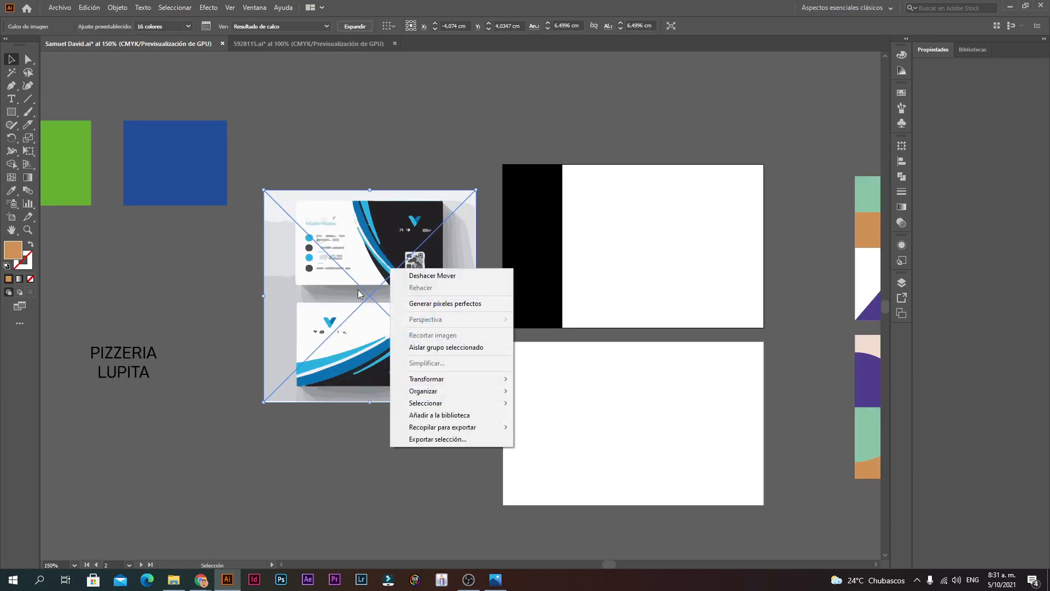
{"action": "left_click", "coordinate": [358, 290]}
{"action": "left_click", "coordinate": [424, 160]}
{"action": "right_click", "coordinate": [389, 265]}
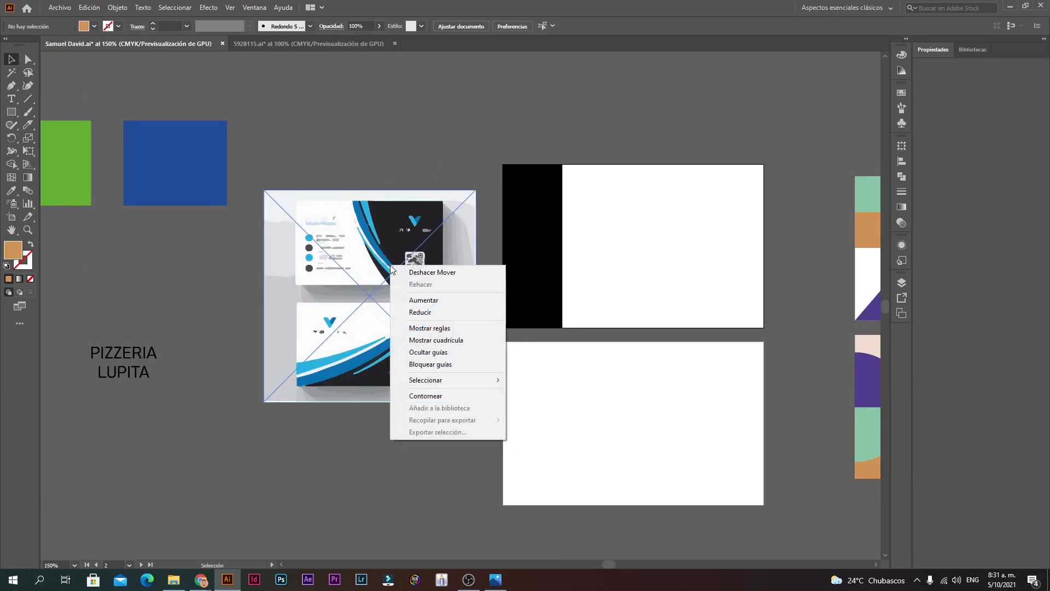
{"action": "left_click", "coordinate": [293, 230]}
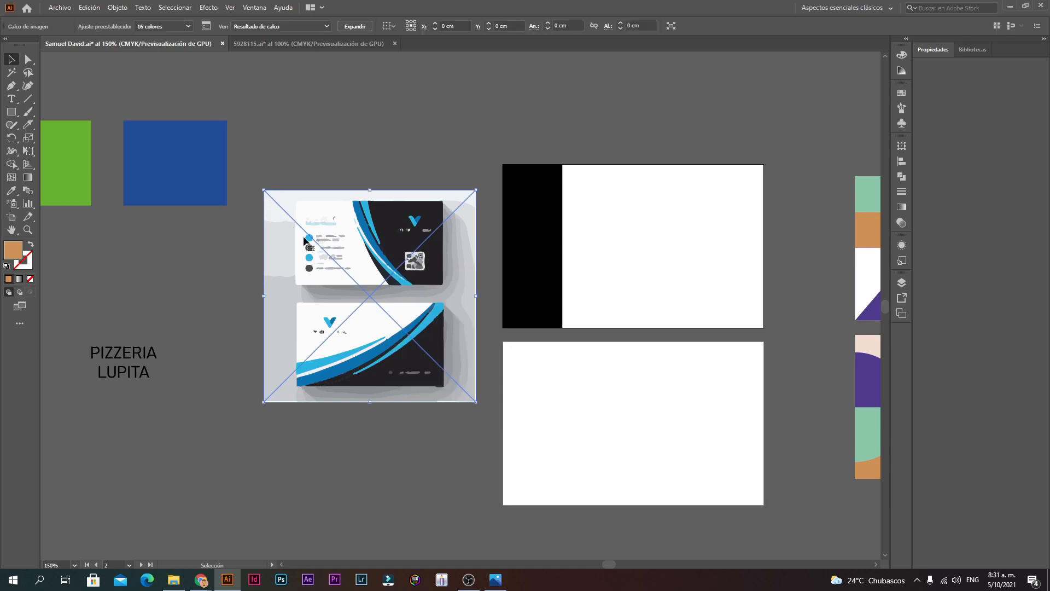
{"action": "right_click", "coordinate": [361, 263]}
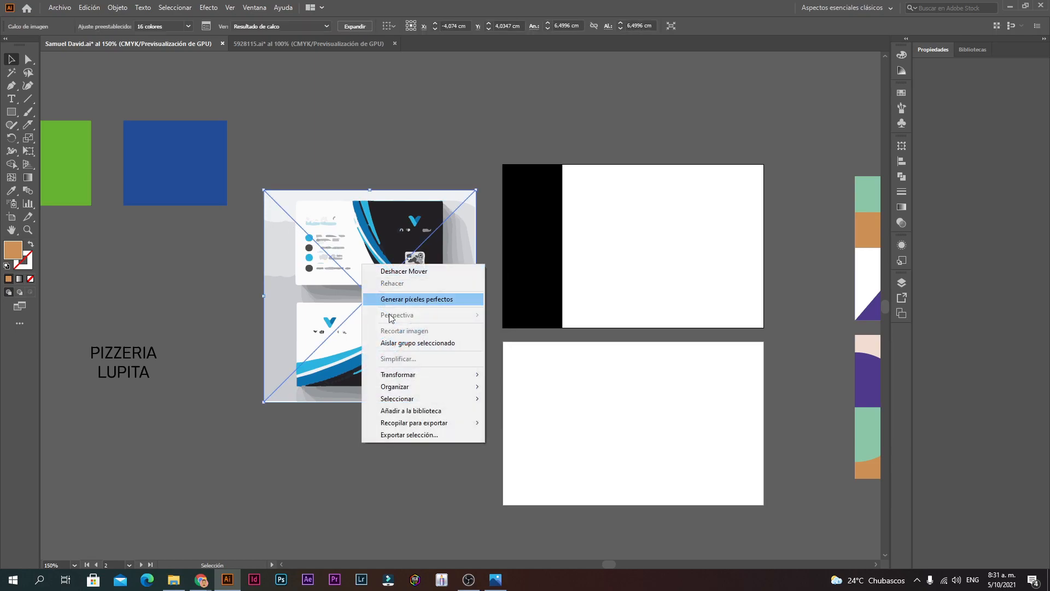
{"action": "left_click", "coordinate": [357, 130]}
{"action": "left_click", "coordinate": [393, 246]}
{"action": "left_click", "coordinate": [355, 25]}
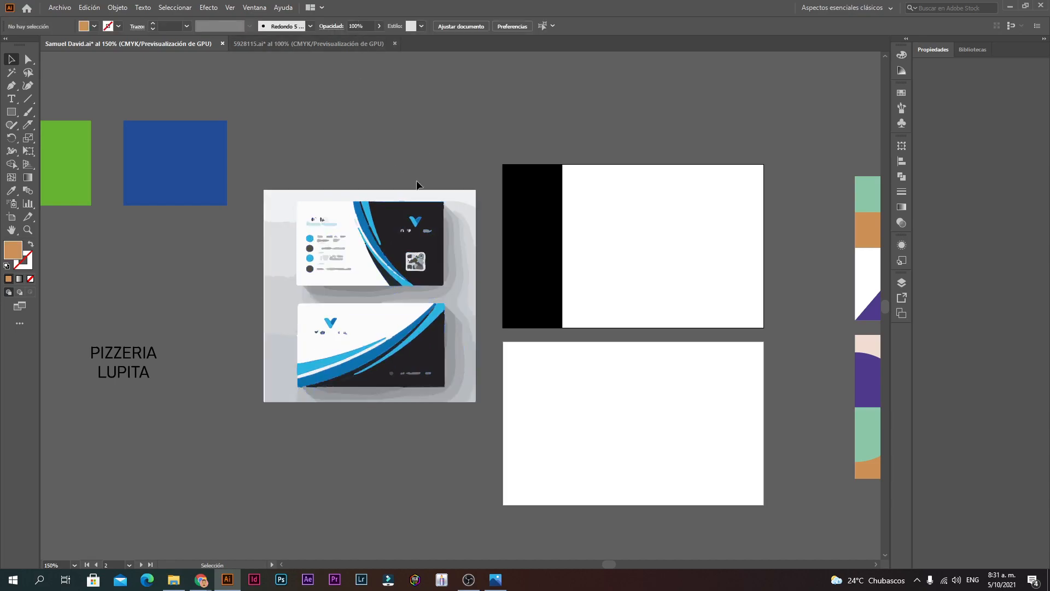
Step: Test moving a dark shape inside the traced group, undo it, and leave isolation mode
{"action": "double_click", "coordinate": [386, 217]}
{"action": "left_click_drag", "start_coordinate": [386, 218], "coordinate": [450, 92]}
{"action": "key", "text": "ctrl+z"}
{"action": "key", "text": "z"}
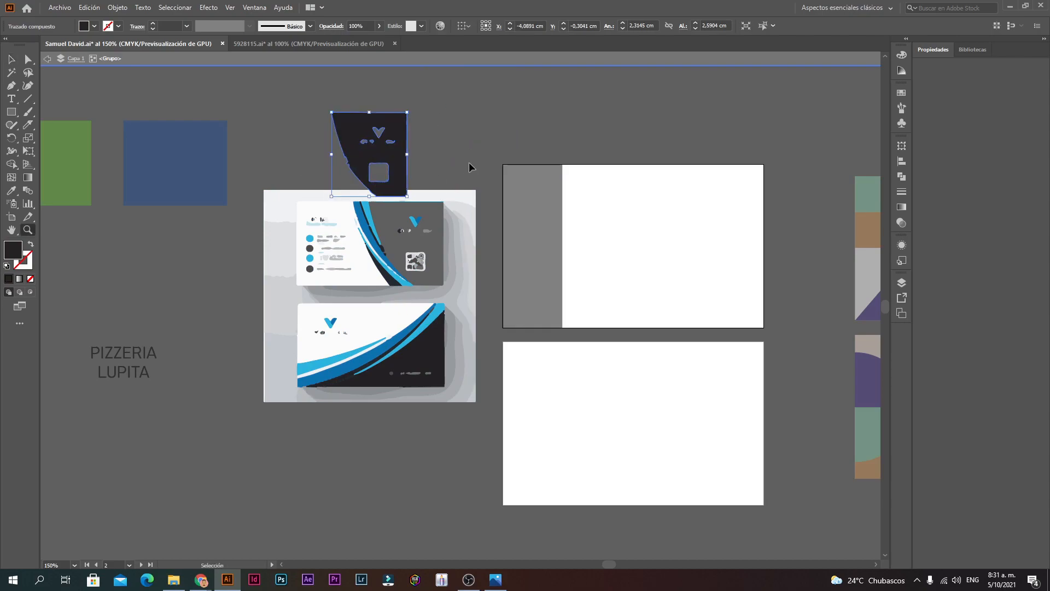
{"action": "key", "text": "ctrl+z"}
{"action": "left_click", "coordinate": [470, 163]}
{"action": "left_click", "coordinate": [443, 446], "text": "alt"}
{"action": "left_click", "coordinate": [442, 445], "text": "alt"}
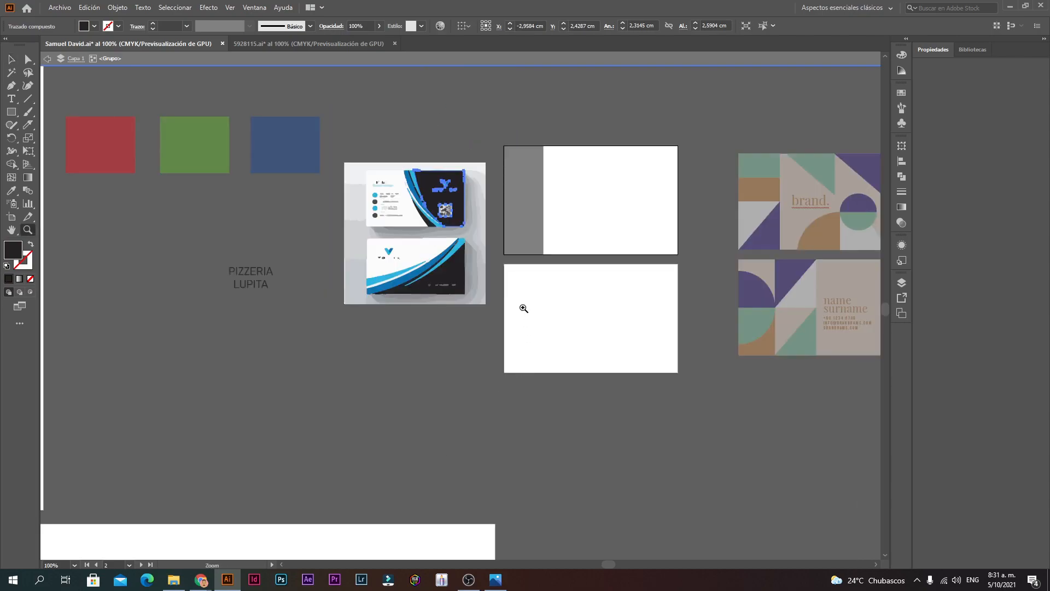
{"action": "key", "text": "Escape"}
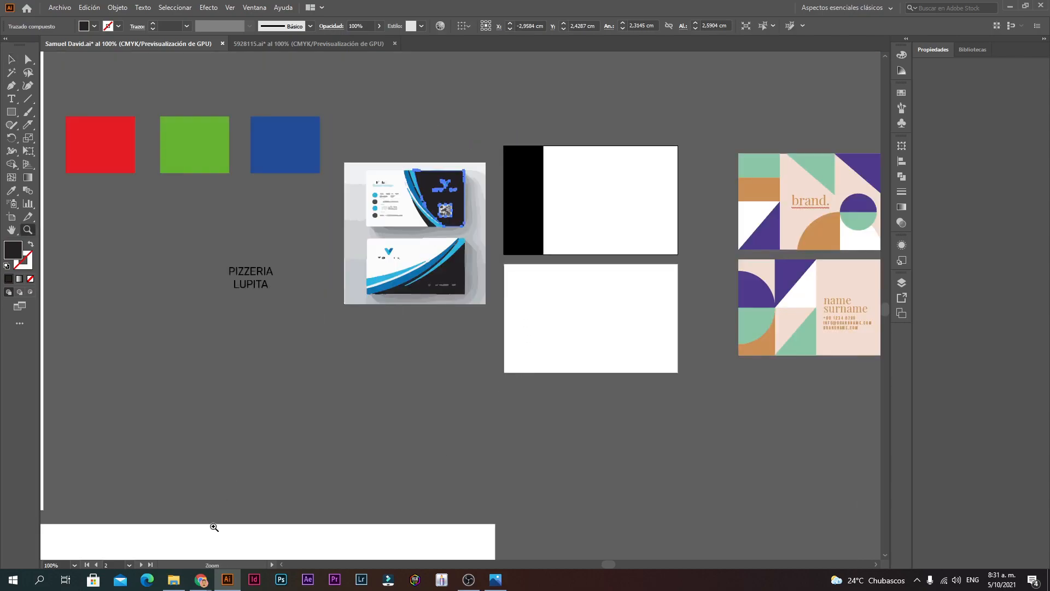
{"action": "left_click", "coordinate": [463, 322]}
Step: Preview the red and black PROFSTUDIO card template in Google Images, then close the preview
{"action": "mouse_move", "coordinate": [201, 579]}
{"action": "left_click", "coordinate": [140, 527]}
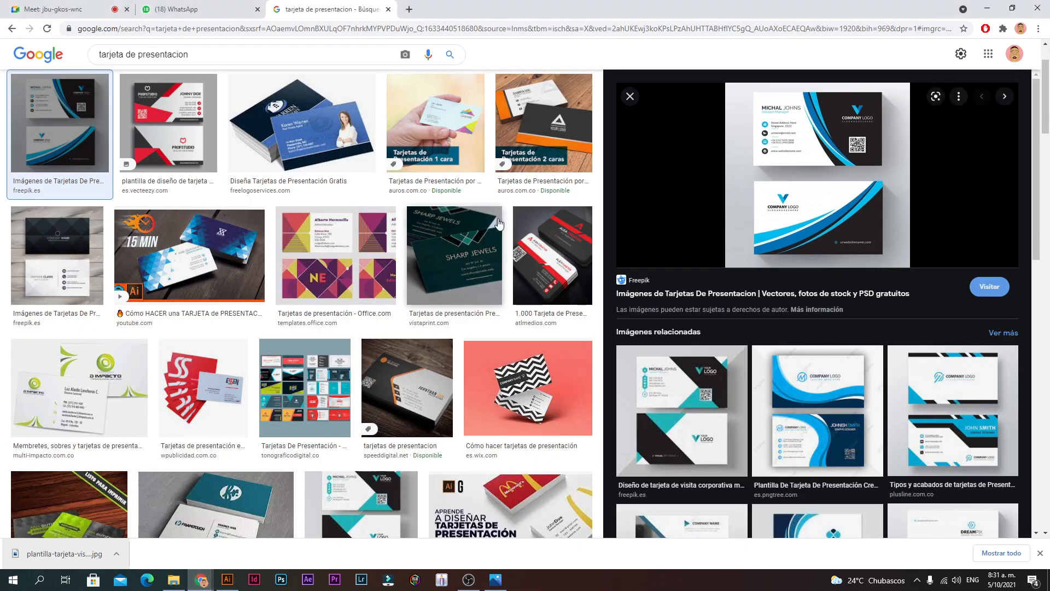
{"action": "left_click", "coordinate": [175, 126]}
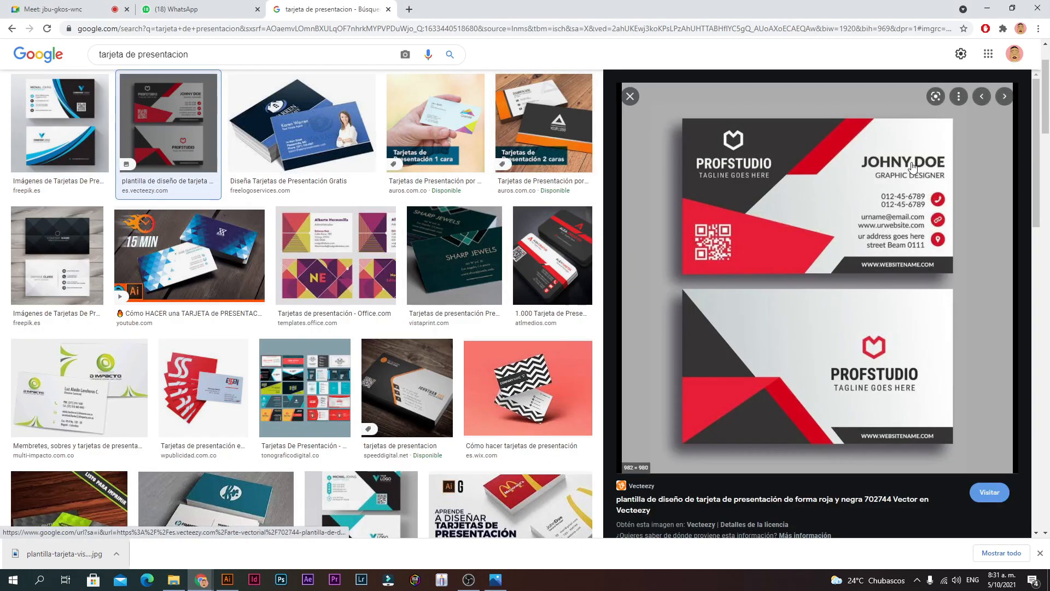
{"action": "right_click", "coordinate": [825, 234]}
{"action": "left_click", "coordinate": [631, 100]}
Step: Replace the image search with 'logo'
{"action": "left_click", "coordinate": [220, 61]}
{"action": "key", "text": "ctrl+a"}
{"action": "type", "text": "logo"}
{"action": "key", "text": "Return"}
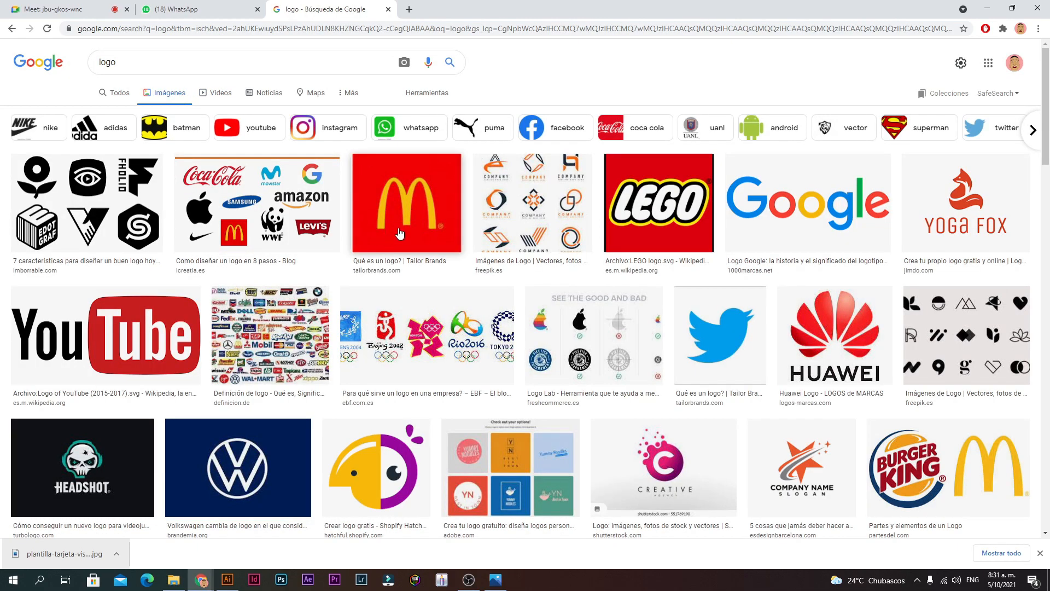
Step: Save the YouTube logo result as a PNG and drag it into the Illustrator document
{"action": "left_click", "coordinate": [136, 334]}
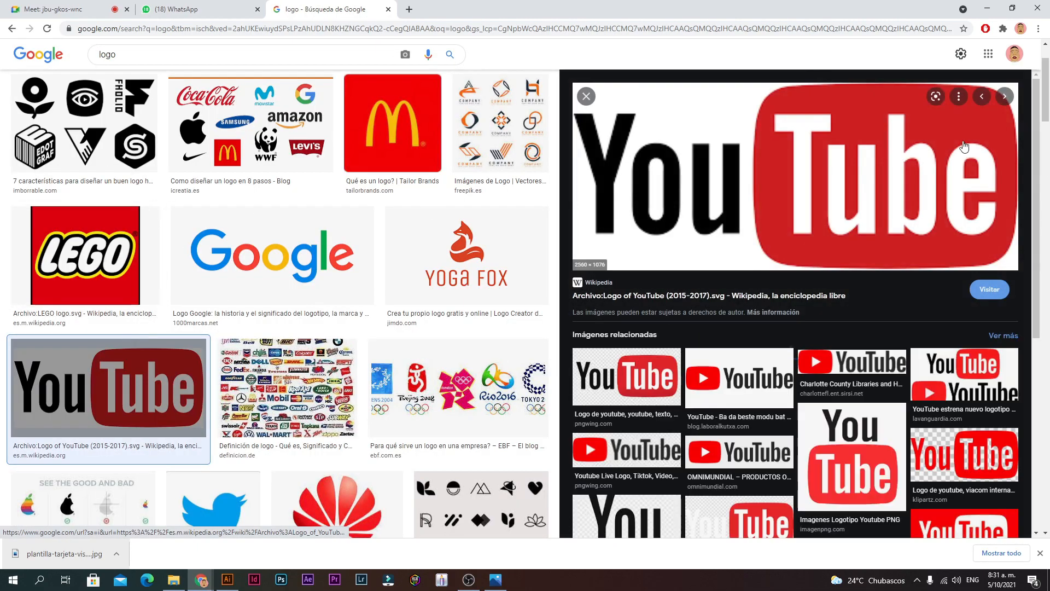
{"action": "right_click", "coordinate": [745, 195]}
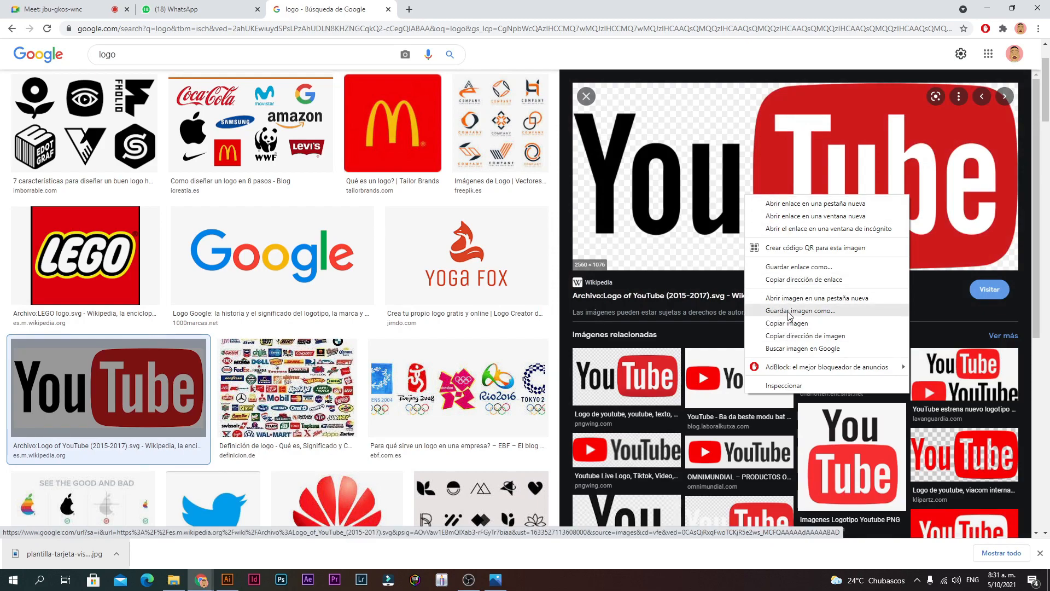
{"action": "left_click", "coordinate": [790, 310]}
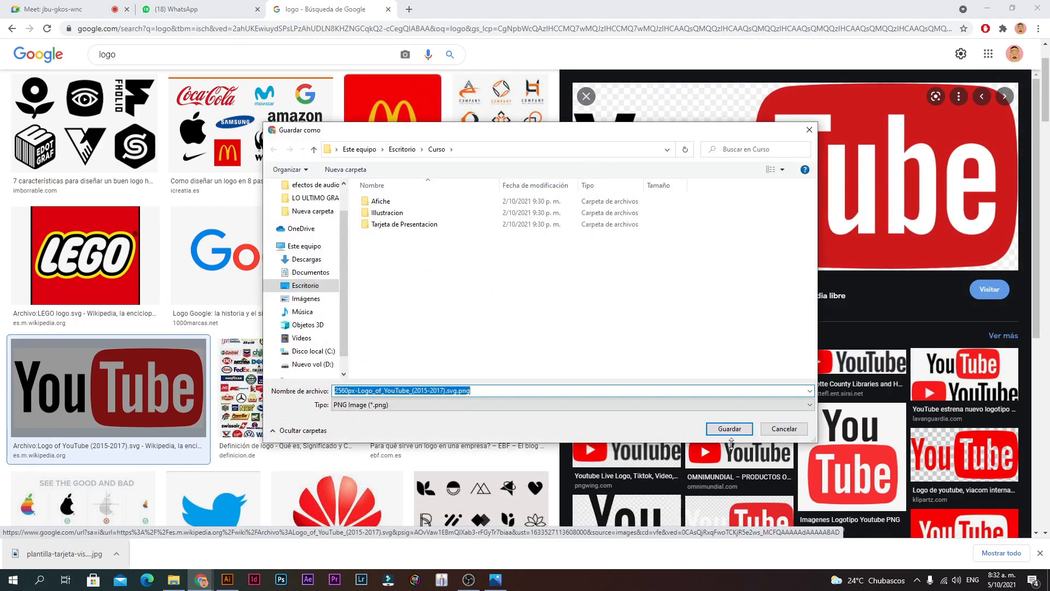
{"action": "left_click", "coordinate": [724, 427]}
{"action": "left_click_drag", "start_coordinate": [63, 554], "coordinate": [349, 326]}
Step: Shrink the YouTube logo to 11,803 × 4,961 cm and move it above the card artboards
{"action": "left_click", "coordinate": [479, 355], "text": "alt"}
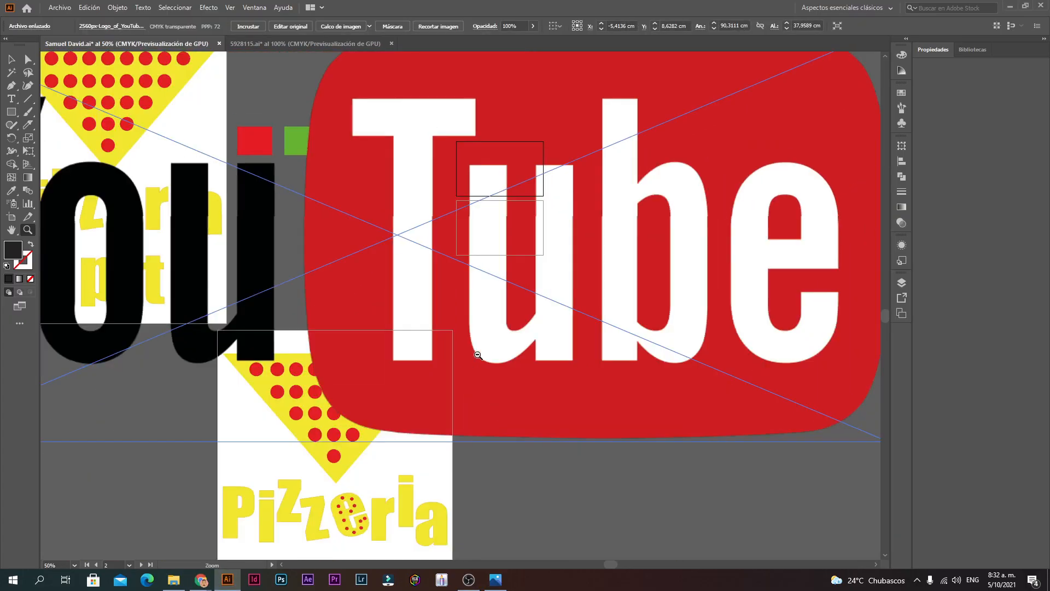
{"action": "key", "text": "alt+shift"}
{"action": "key", "text": "v"}
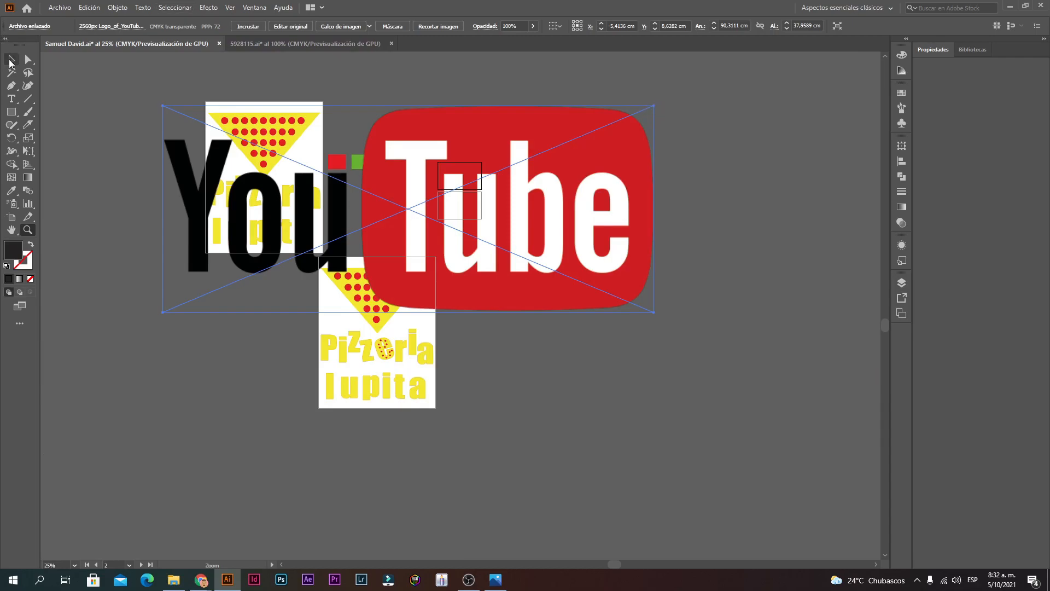
{"action": "left_click_drag", "start_coordinate": [655, 108], "coordinate": [461, 148]}
Step: Zoom in on the logo and artboards, then open the Calco de imagen preset list
{"action": "left_click", "coordinate": [468, 160], "text": "ctrl"}
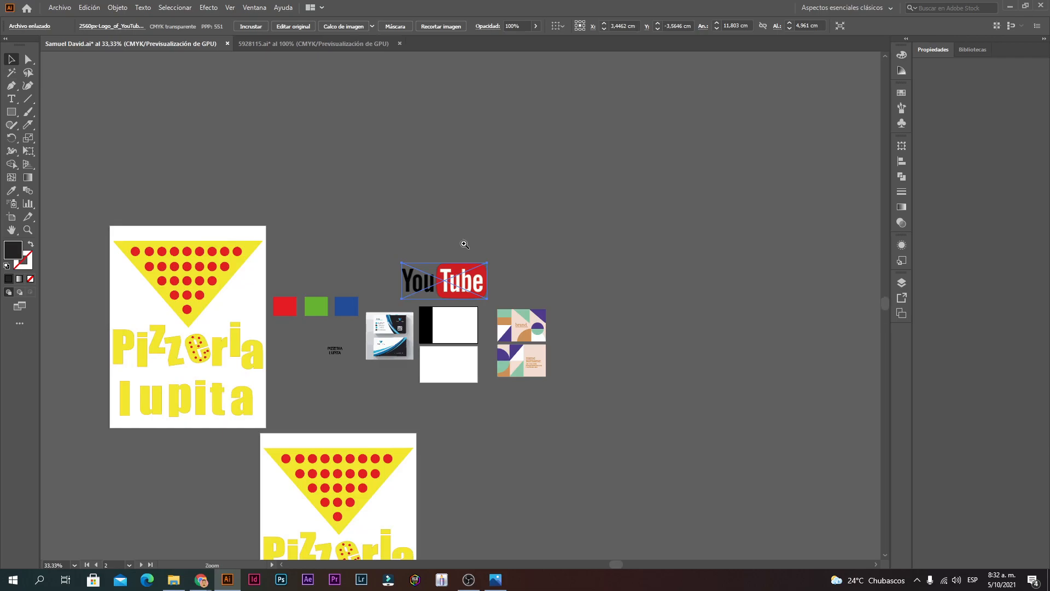
{"action": "left_click", "coordinate": [463, 241], "text": "ctrl"}
{"action": "left_click", "coordinate": [451, 298], "text": "ctrl"}
{"action": "left_click", "coordinate": [453, 324], "text": "ctrl"}
{"action": "left_click_drag", "start_coordinate": [491, 389], "coordinate": [482, 244]}
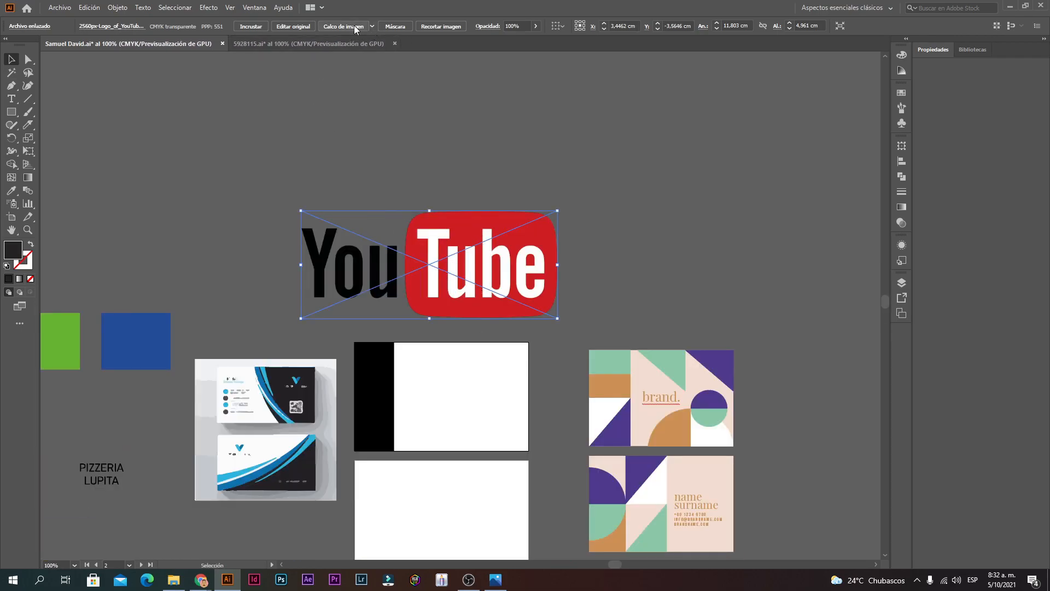
{"action": "left_click", "coordinate": [372, 26]}
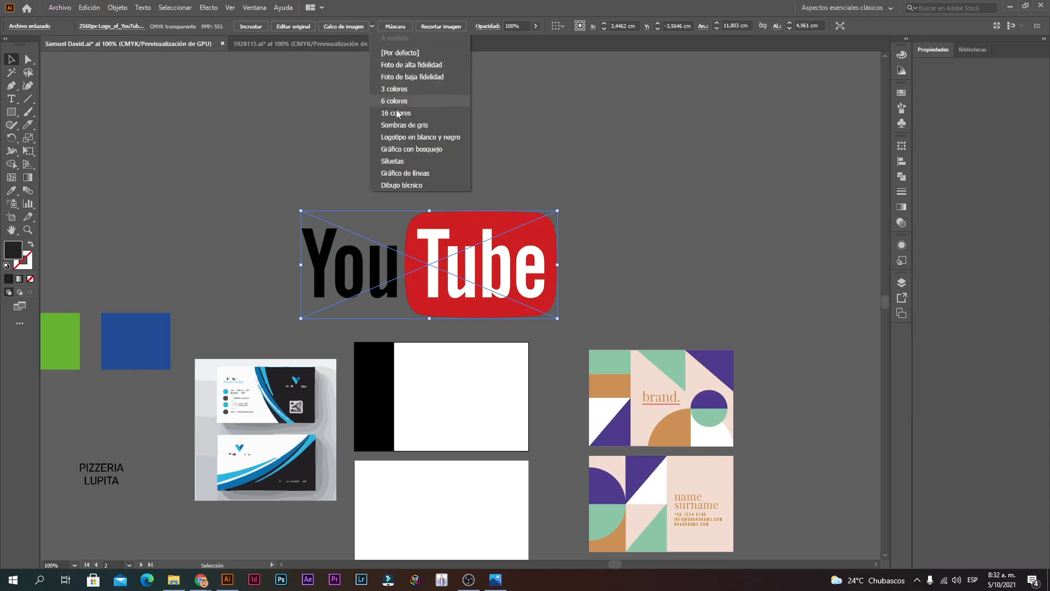
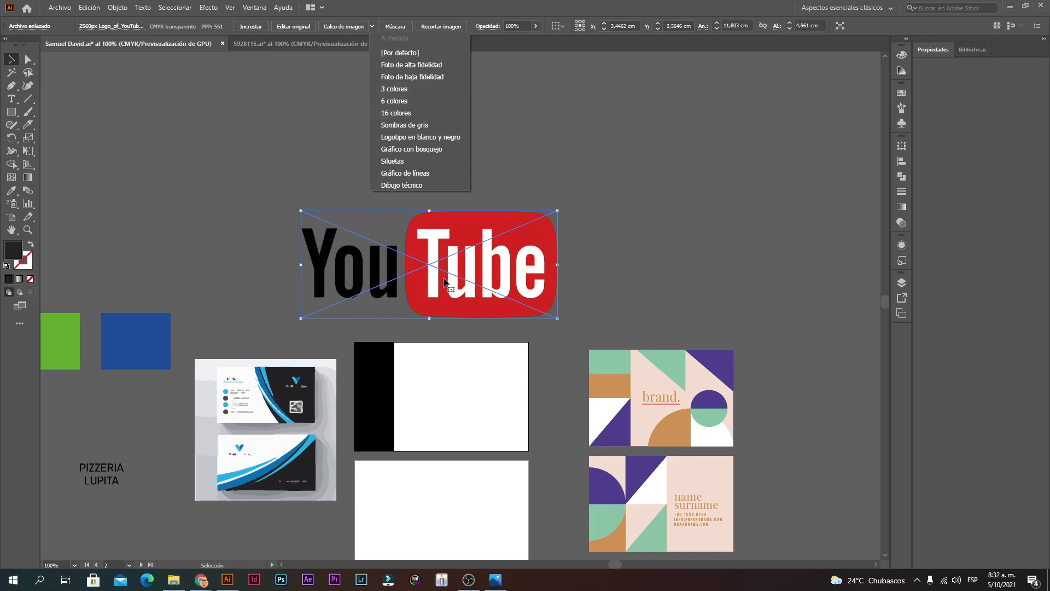
Step: Trace the YouTube logo image with the 3 Colors Image Trace preset
{"action": "left_click", "coordinate": [430, 91]}
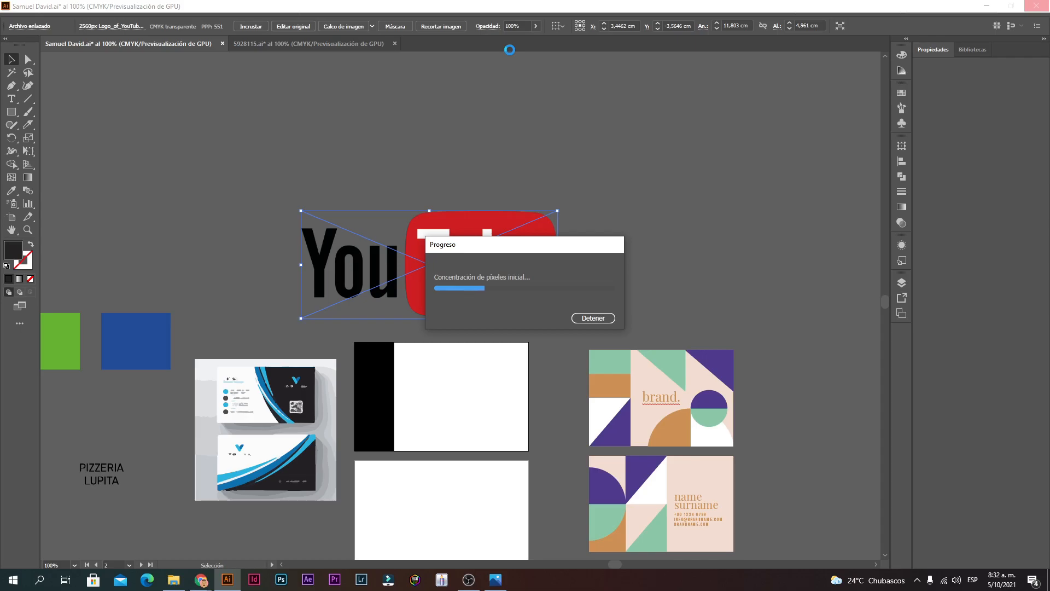
{"action": "left_click", "coordinate": [476, 585]}
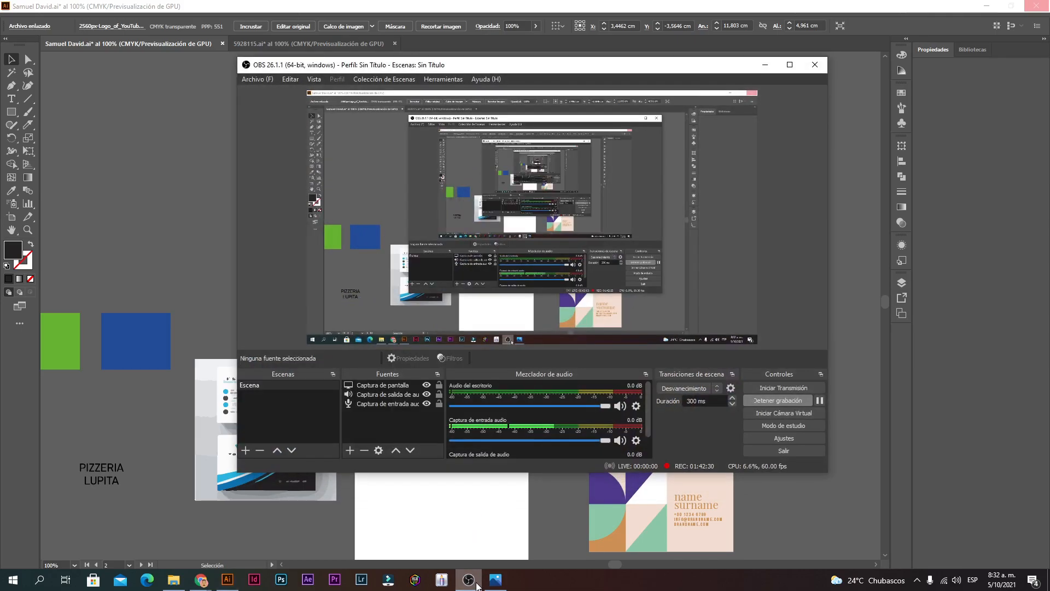
{"action": "left_click", "coordinate": [476, 585]}
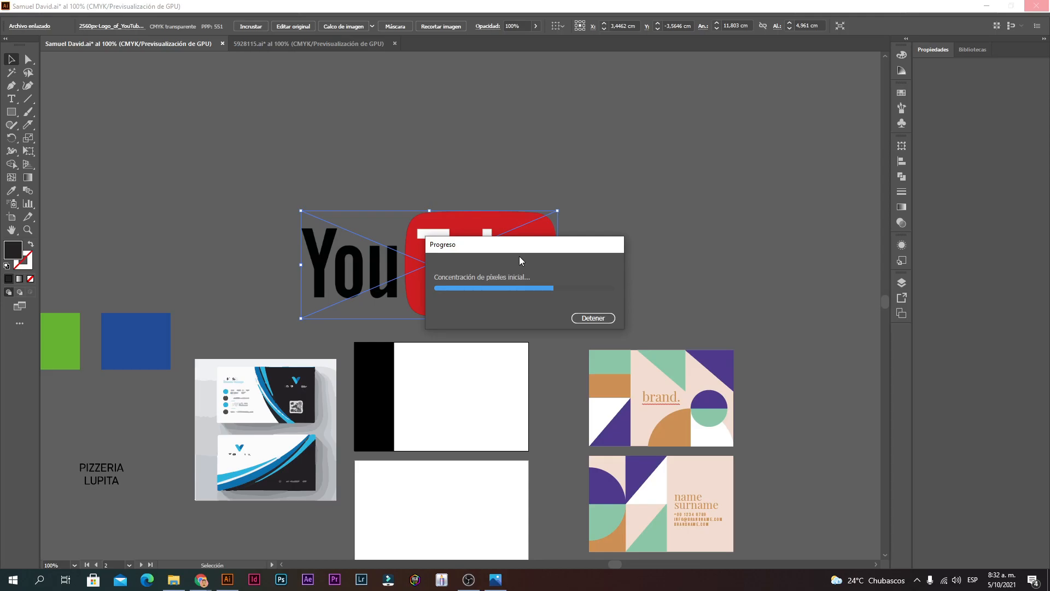
{"action": "left_click", "coordinate": [469, 582]}
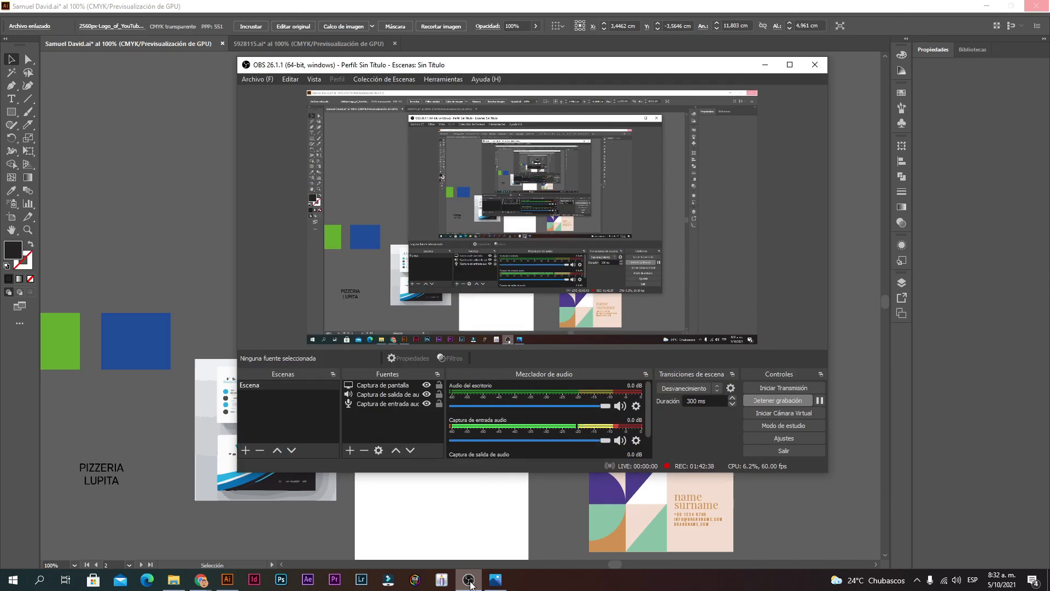
{"action": "left_click", "coordinate": [469, 582]}
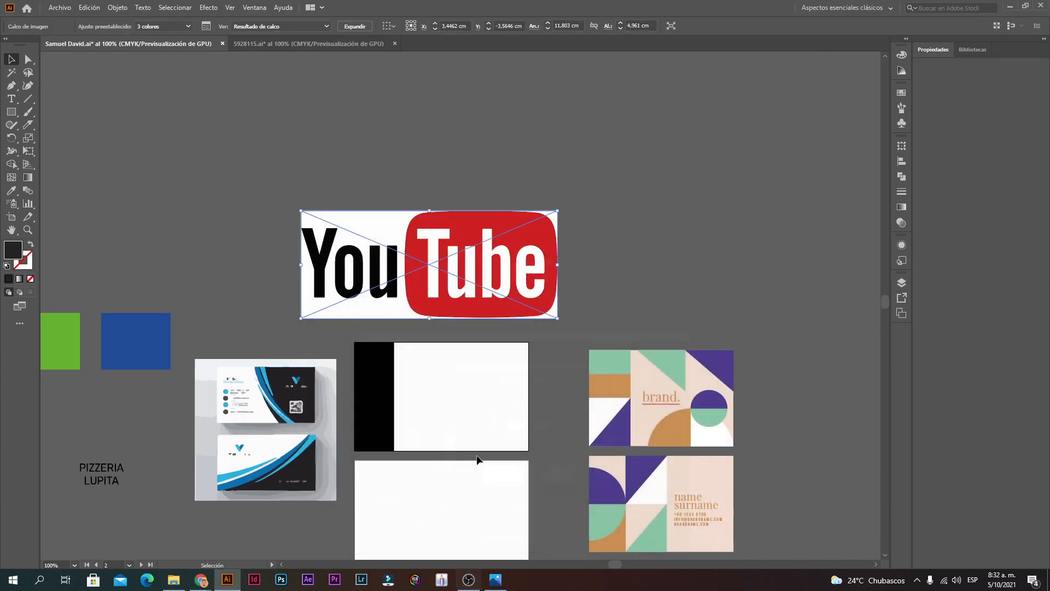
Step: Expand and ungroup the traced logo, then delete the white counter of the o
{"action": "left_click", "coordinate": [358, 29]}
{"action": "right_click", "coordinate": [445, 256]}
{"action": "left_click", "coordinate": [495, 347]}
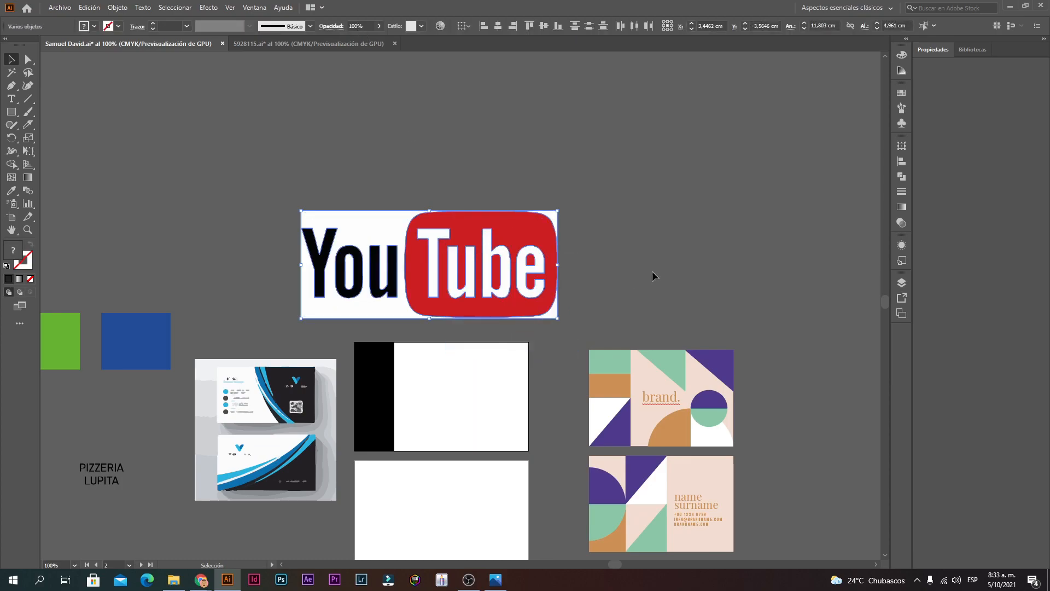
{"action": "left_click", "coordinate": [370, 309]}
{"action": "left_click", "coordinate": [351, 265]}
{"action": "key", "text": "Delete"}
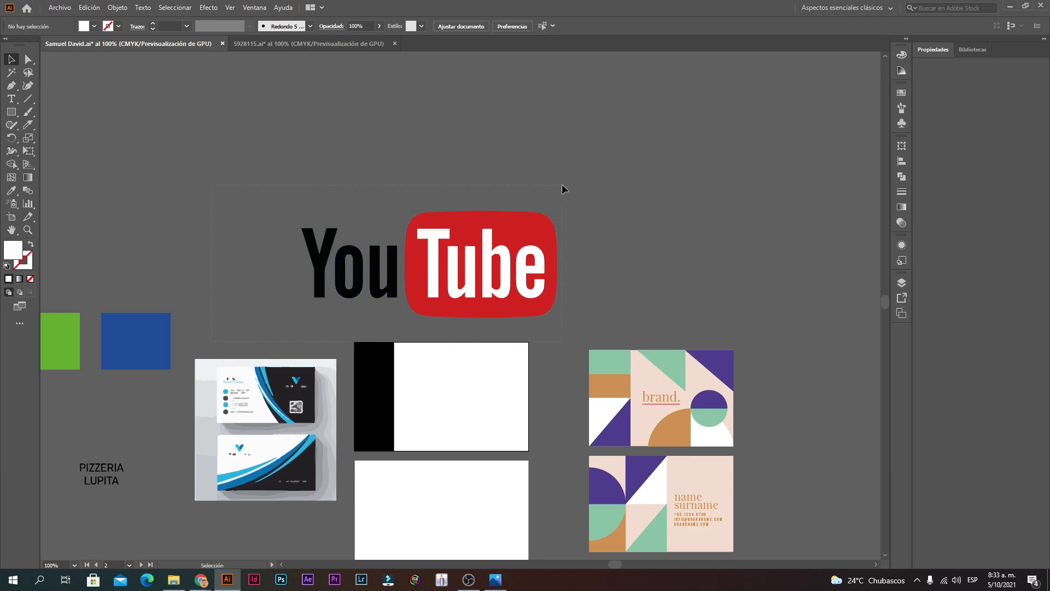
Step: Scale the logo down and place it on the right side of the white card
{"action": "left_click_drag", "start_coordinate": [562, 185], "coordinate": [564, 185]}
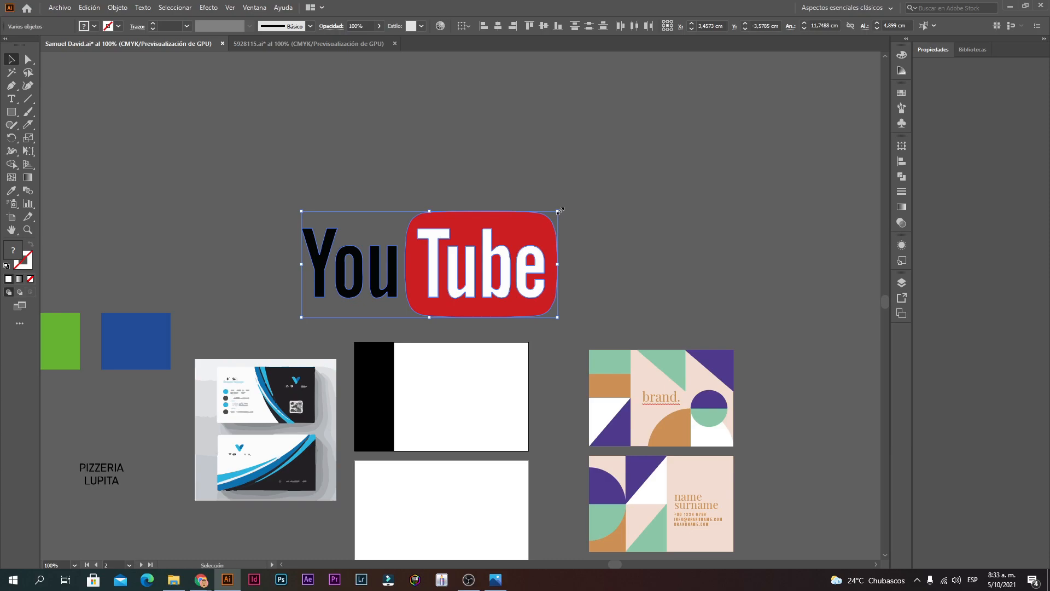
{"action": "left_click_drag", "start_coordinate": [559, 211], "coordinate": [511, 399]}
{"action": "left_click", "coordinate": [569, 352]}
{"action": "left_click", "coordinate": [430, 425], "text": "ctrl"}
{"action": "left_click", "coordinate": [566, 266], "text": "ctrl"}
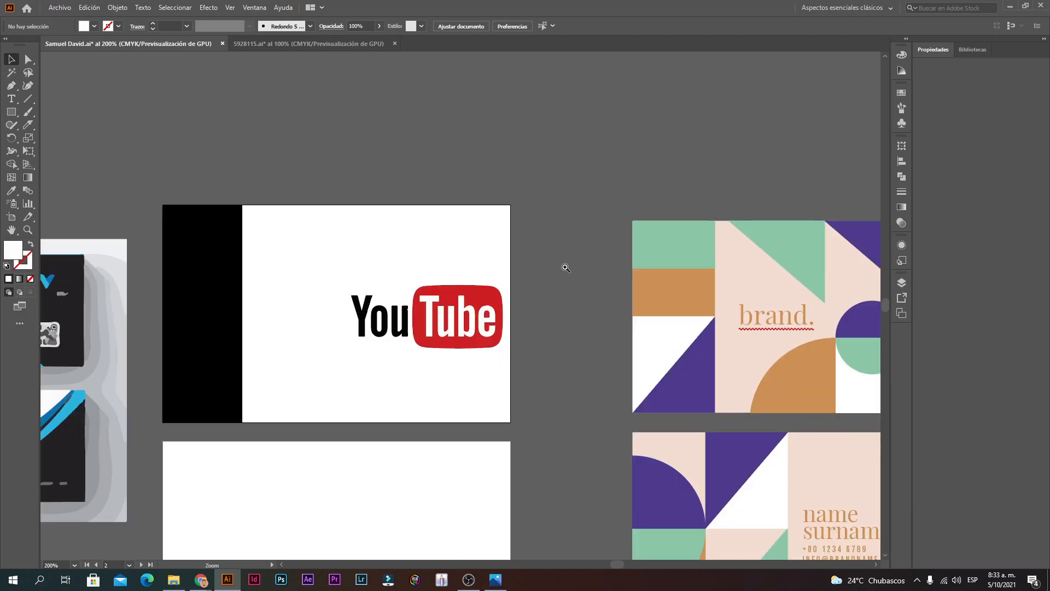
Step: Fill the top block of the left bar with the logo's red using the Eyedropper
{"action": "left_click_drag", "start_coordinate": [436, 302], "coordinate": [519, 286]}
{"action": "left_click", "coordinate": [291, 232]}
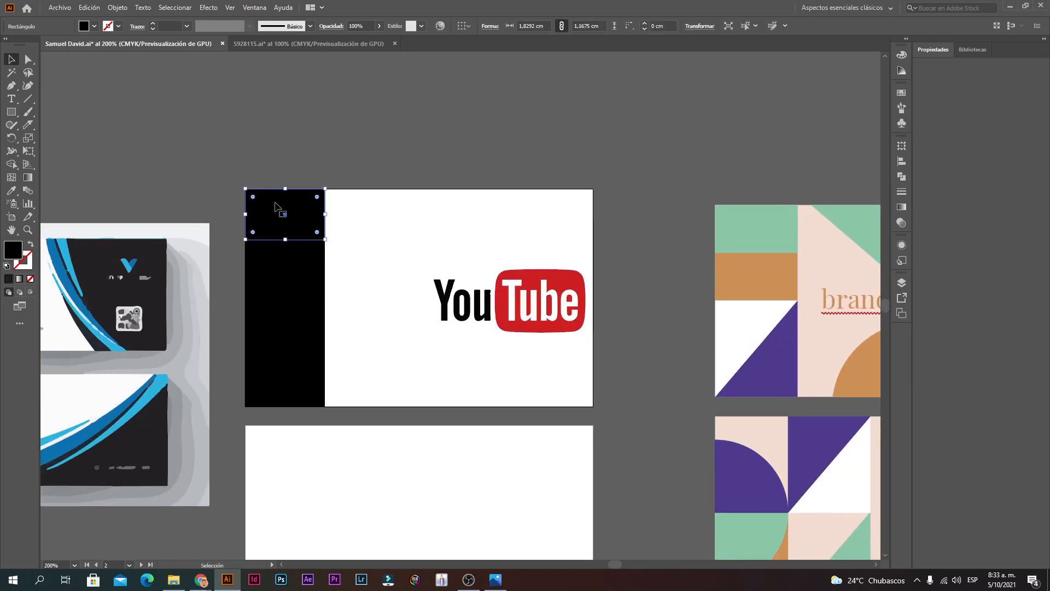
{"action": "left_click", "coordinate": [15, 189]}
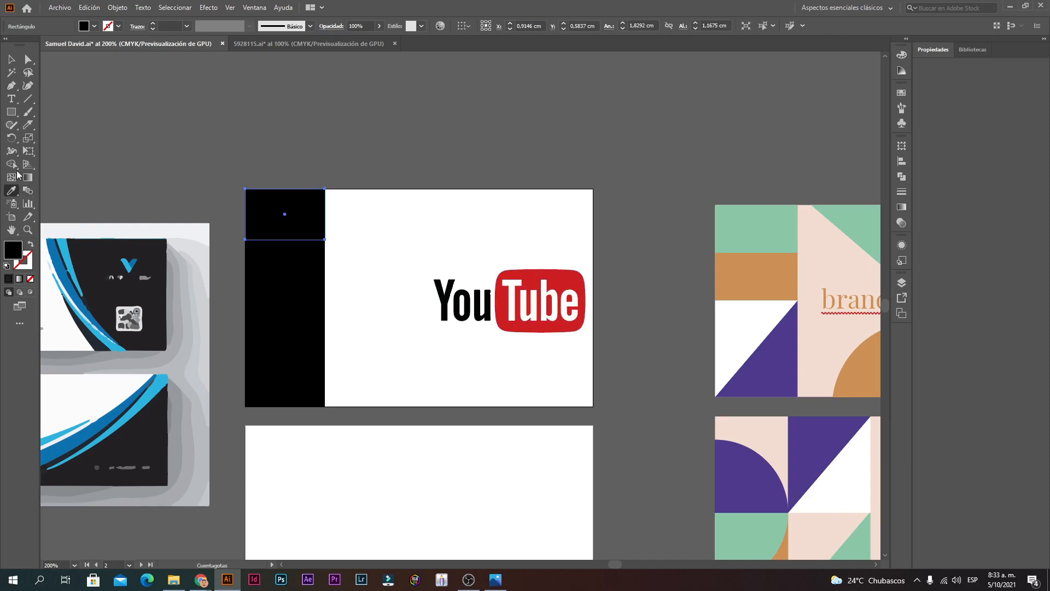
{"action": "left_click", "coordinate": [11, 58]}
{"action": "left_click", "coordinate": [284, 229]}
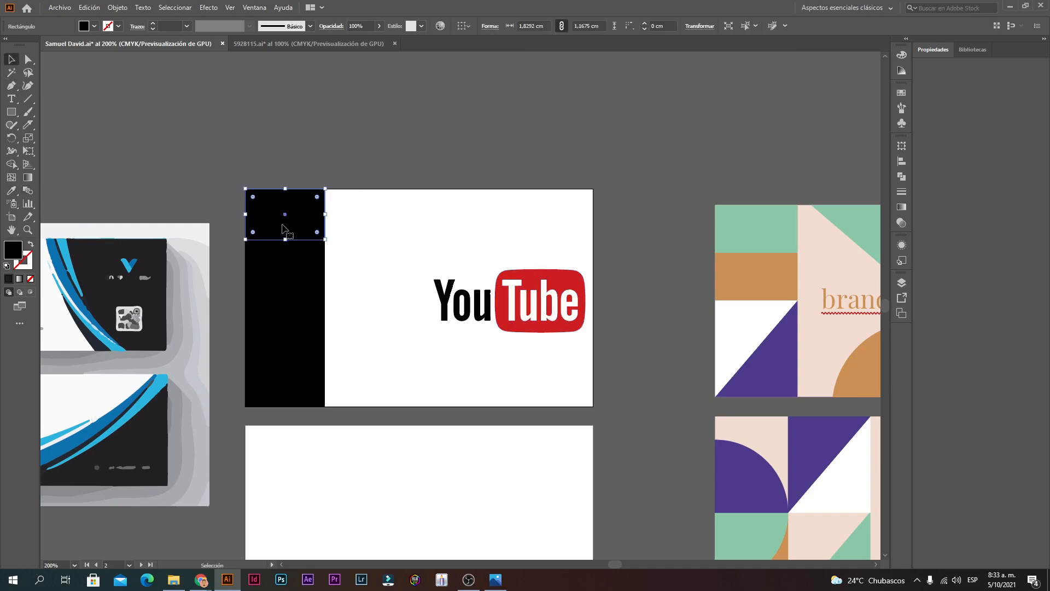
{"action": "left_click", "coordinate": [13, 192]}
{"action": "scroll", "coordinate": [585, 277], "scroll_direction": "up", "scroll_amount": 1}
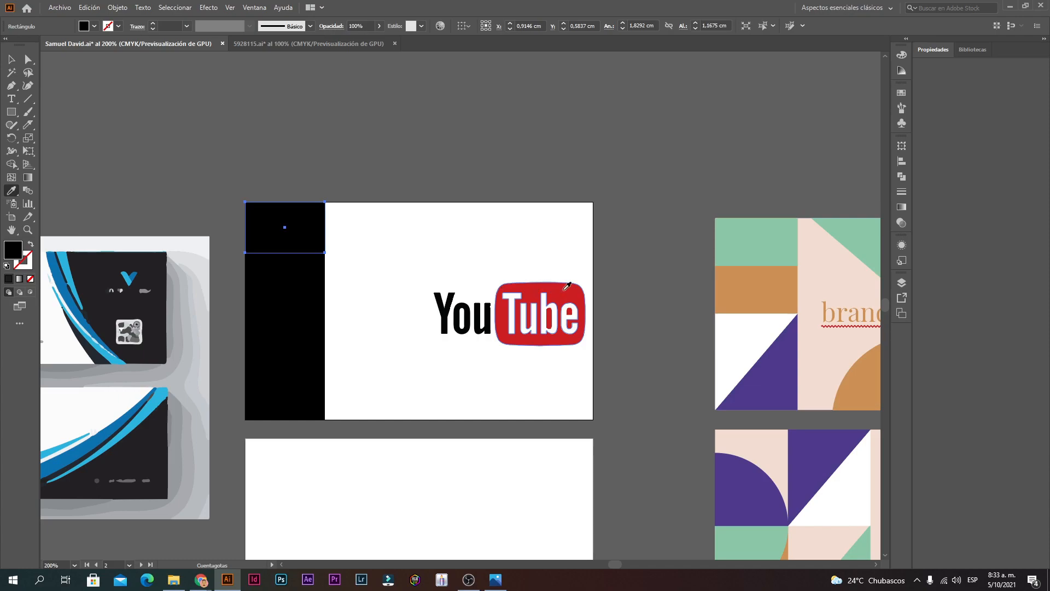
{"action": "left_click", "coordinate": [565, 289]}
{"action": "left_click", "coordinate": [11, 61]}
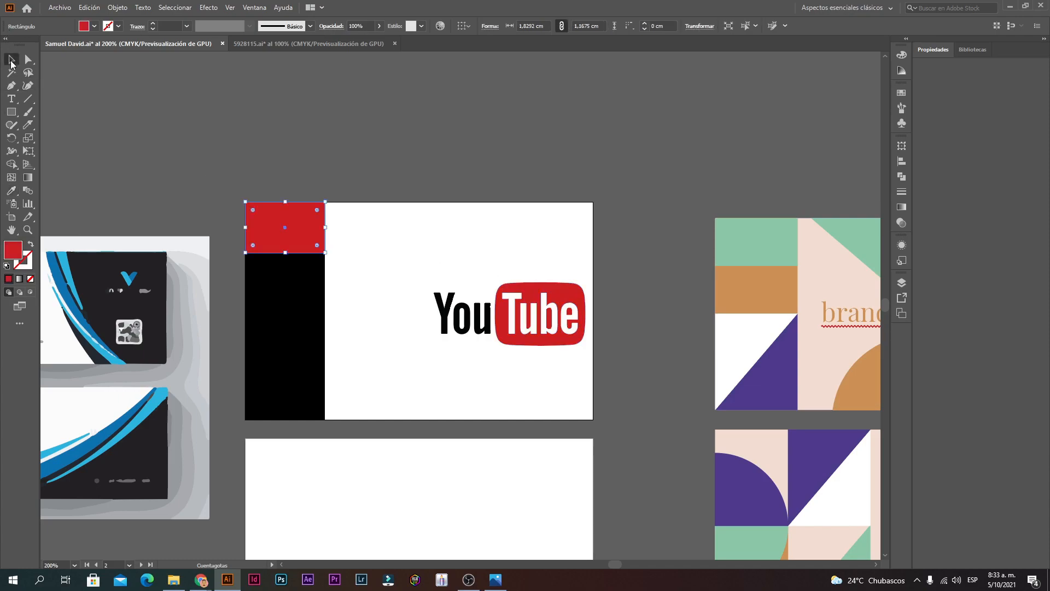
Step: Fill the bottom block of the bar with light grey C1C1C1
{"action": "left_click", "coordinate": [300, 271]}
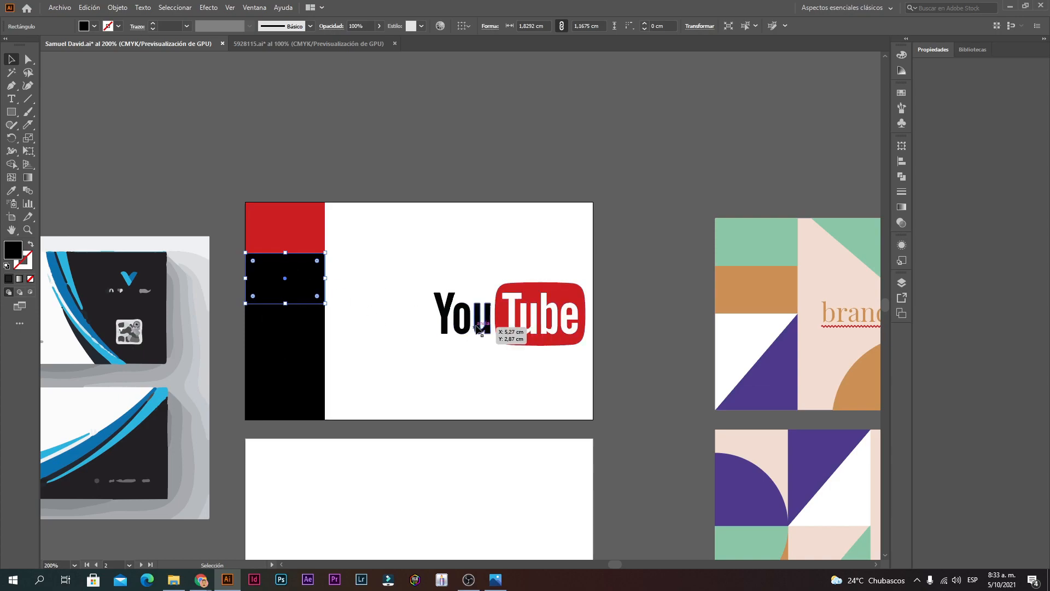
{"action": "left_click", "coordinate": [262, 233]}
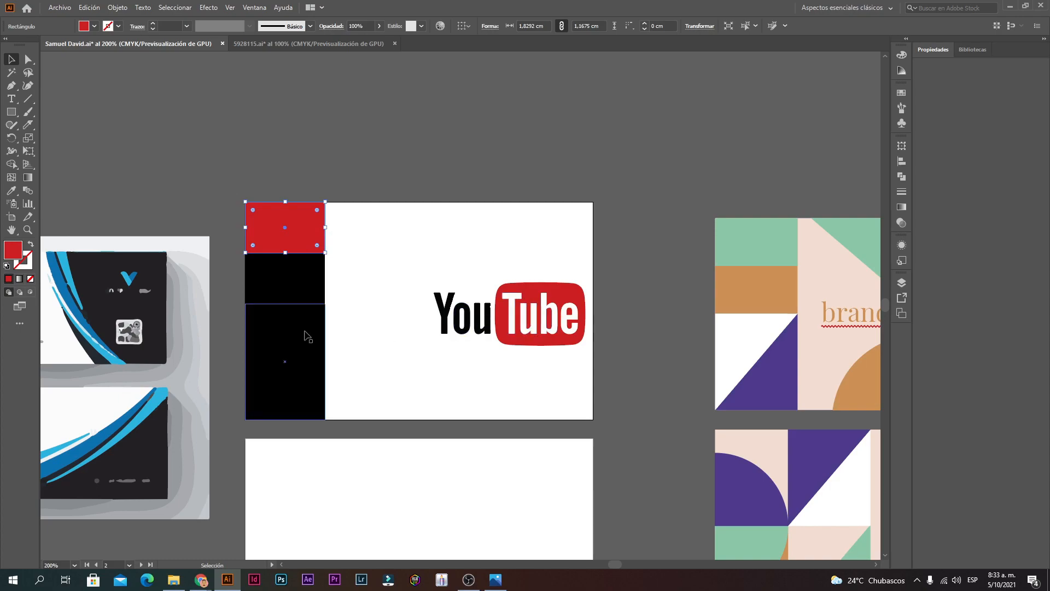
{"action": "left_click", "coordinate": [307, 280]}
{"action": "left_click", "coordinate": [306, 347]}
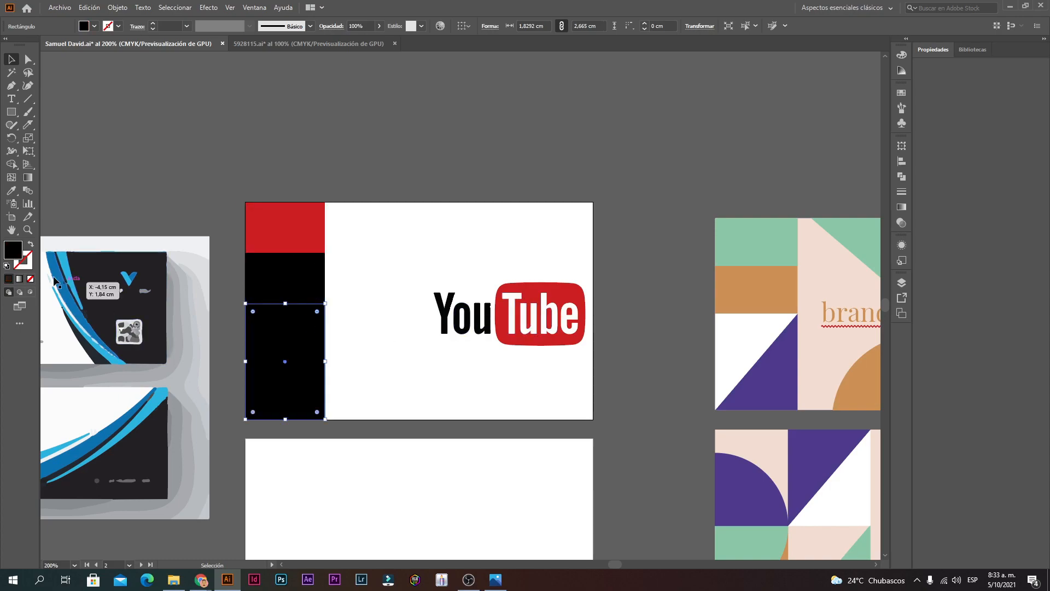
{"action": "double_click", "coordinate": [15, 252]}
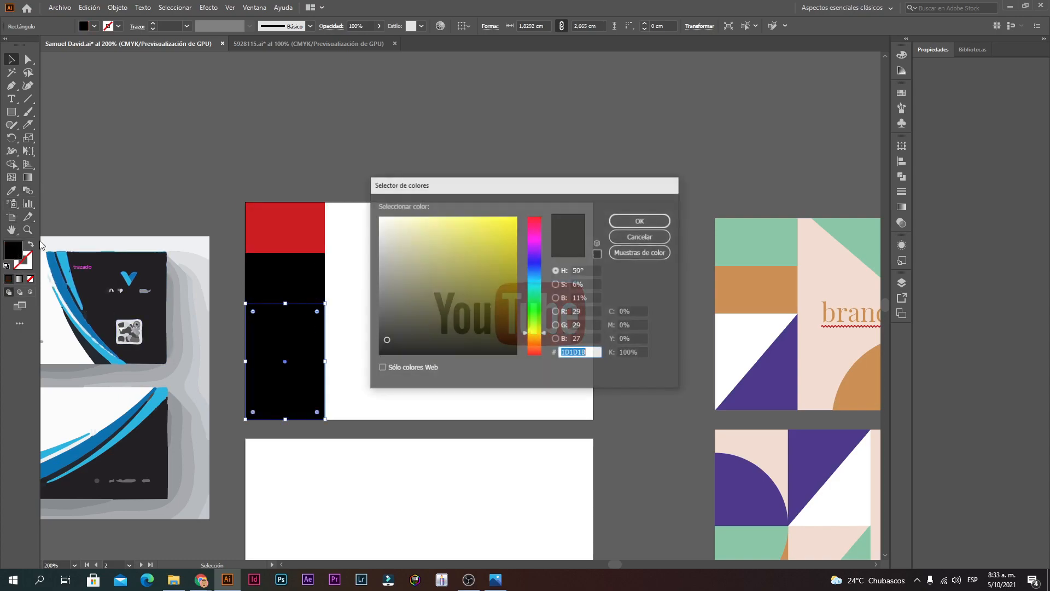
{"action": "left_click_drag", "start_coordinate": [498, 217], "coordinate": [497, 205]}
{"action": "left_click_drag", "start_coordinate": [536, 280], "coordinate": [537, 340]}
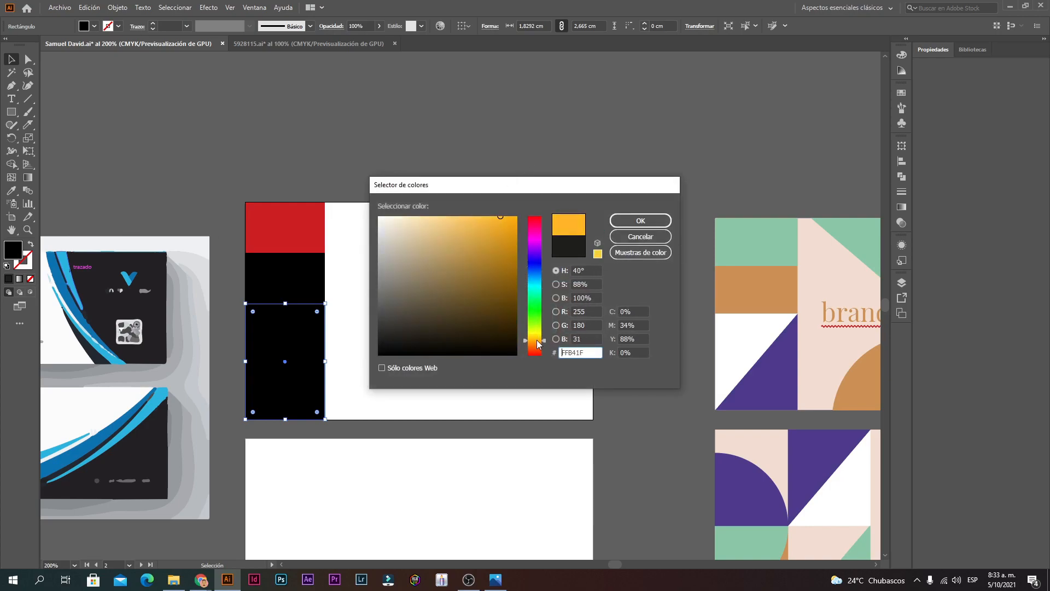
{"action": "mouse_move", "coordinate": [408, 222]}
{"action": "left_mouse_down"}
{"action": "mouse_move", "coordinate": [390, 214]}
{"action": "mouse_move", "coordinate": [390, 231]}
{"action": "mouse_move", "coordinate": [379, 227]}
{"action": "mouse_move", "coordinate": [361, 250]}
{"action": "left_mouse_up"}
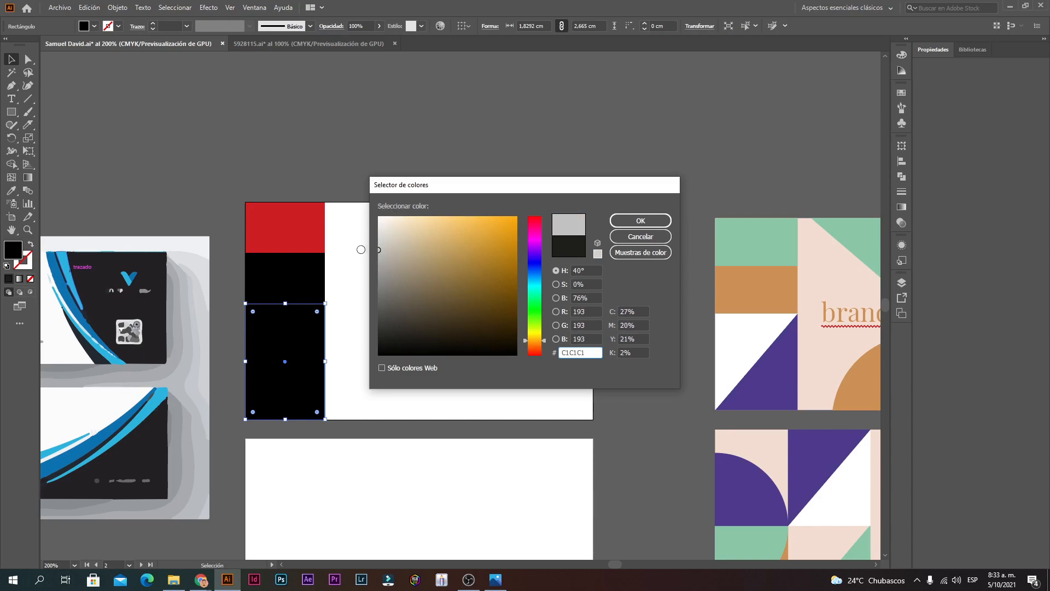
{"action": "left_click", "coordinate": [640, 220]}
{"action": "left_click", "coordinate": [389, 386]}
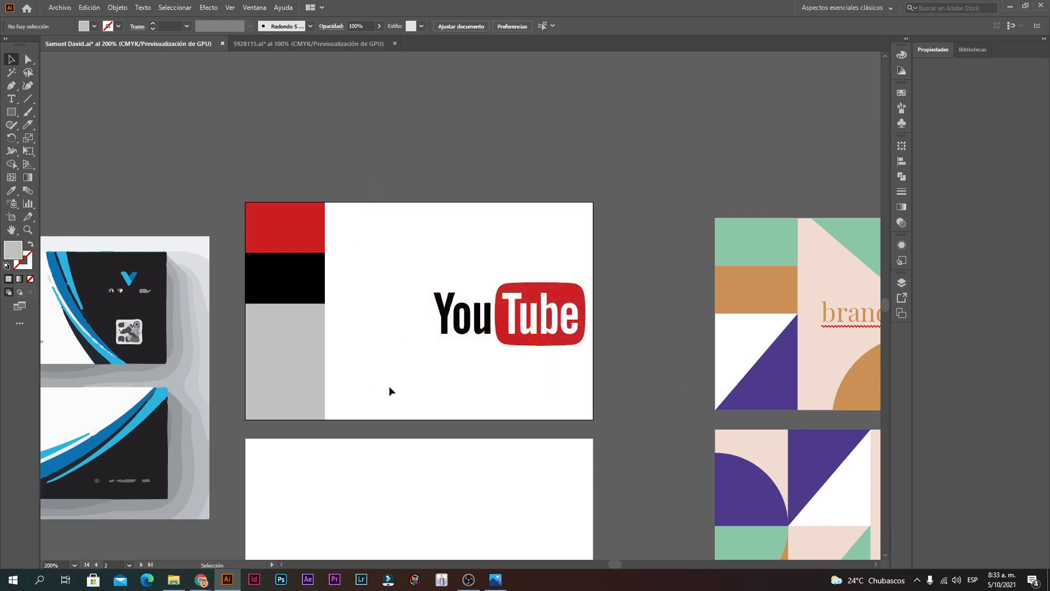
{"action": "scroll", "coordinate": [375, 352], "scroll_direction": "down", "scroll_amount": 5}
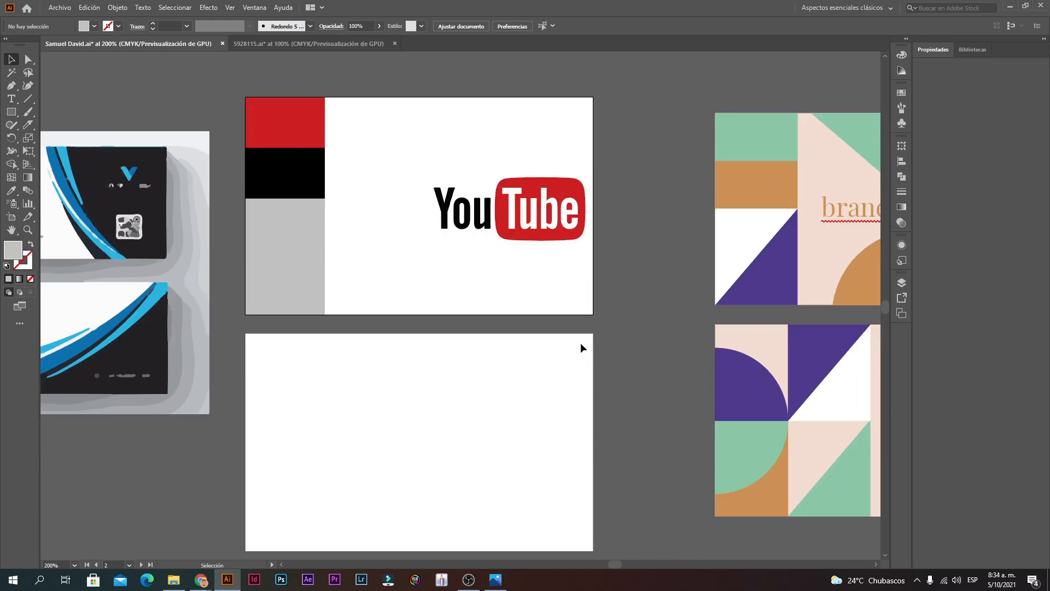
{"action": "scroll", "coordinate": [582, 347], "scroll_direction": "up", "scroll_amount": 3}
{"action": "scroll", "coordinate": [493, 315], "scroll_direction": "down", "scroll_amount": 1}
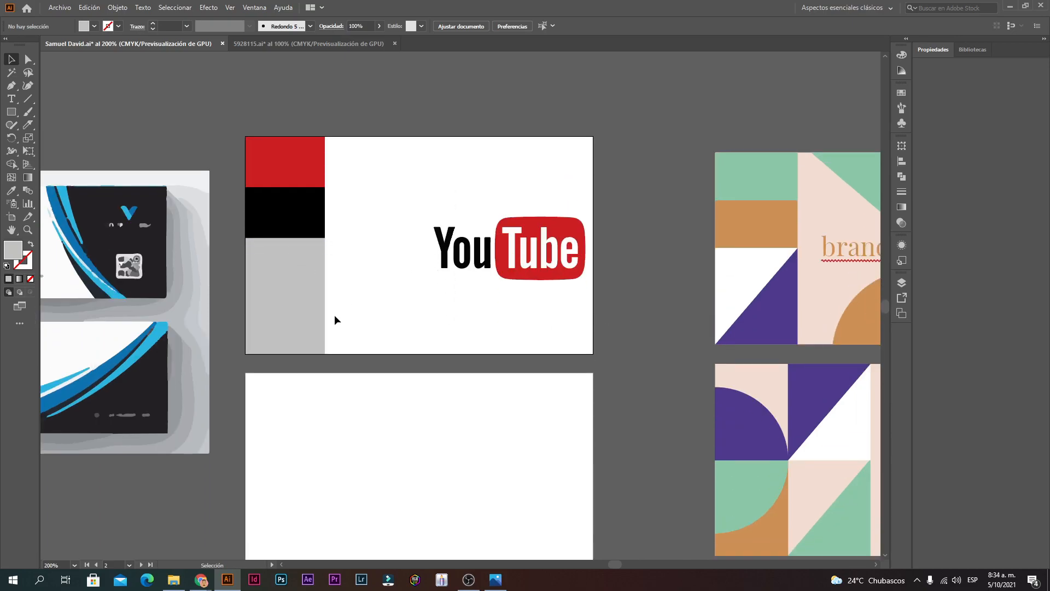
Step: Try cutting the grey block at its corners with Scissors, undoing the trial moves
{"action": "left_click", "coordinate": [291, 324]}
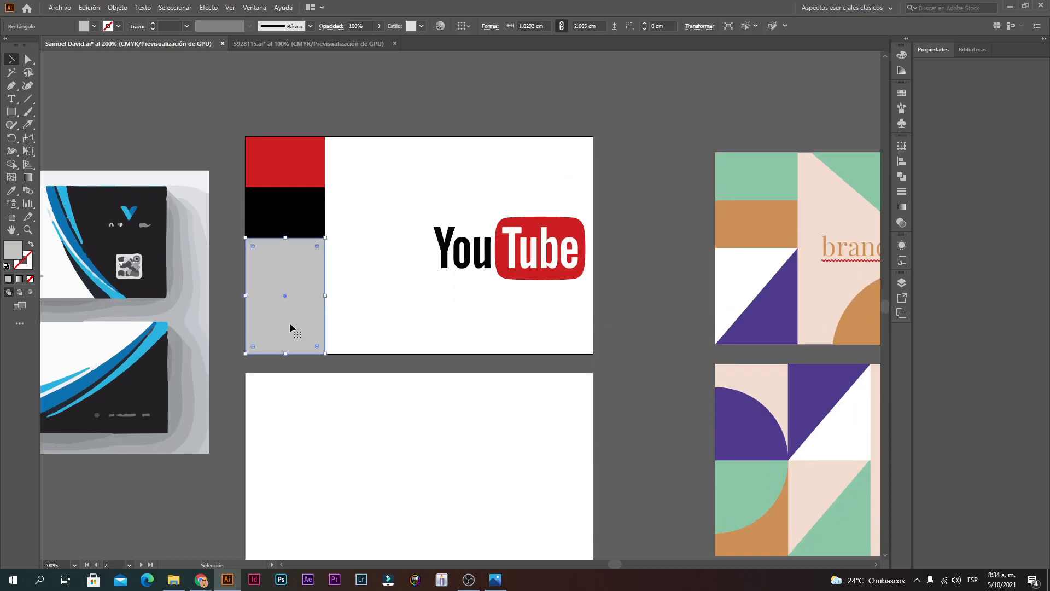
{"action": "left_click", "coordinate": [28, 125]}
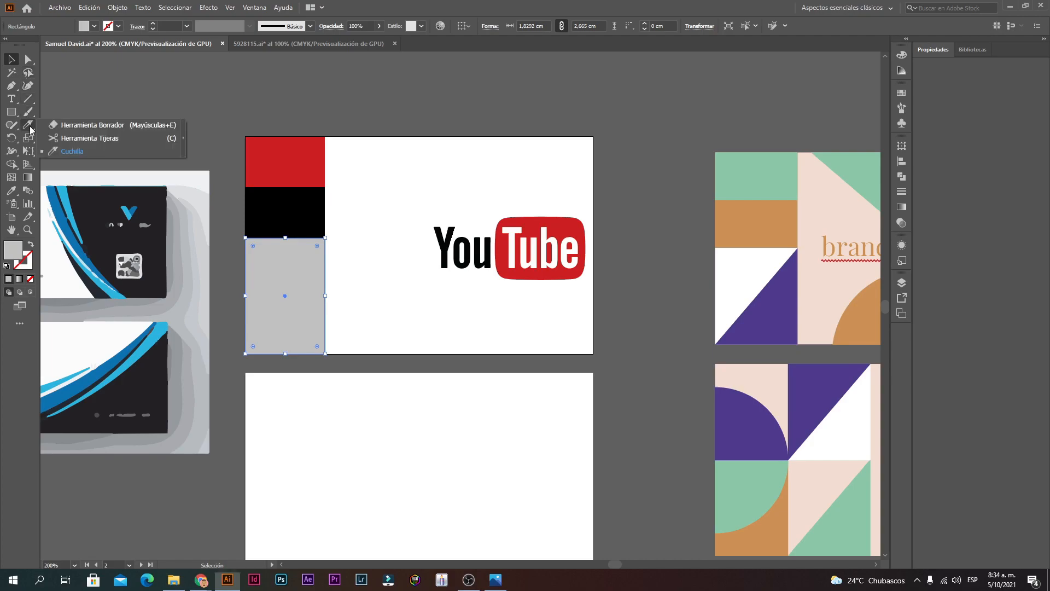
{"action": "left_click", "coordinate": [62, 139]}
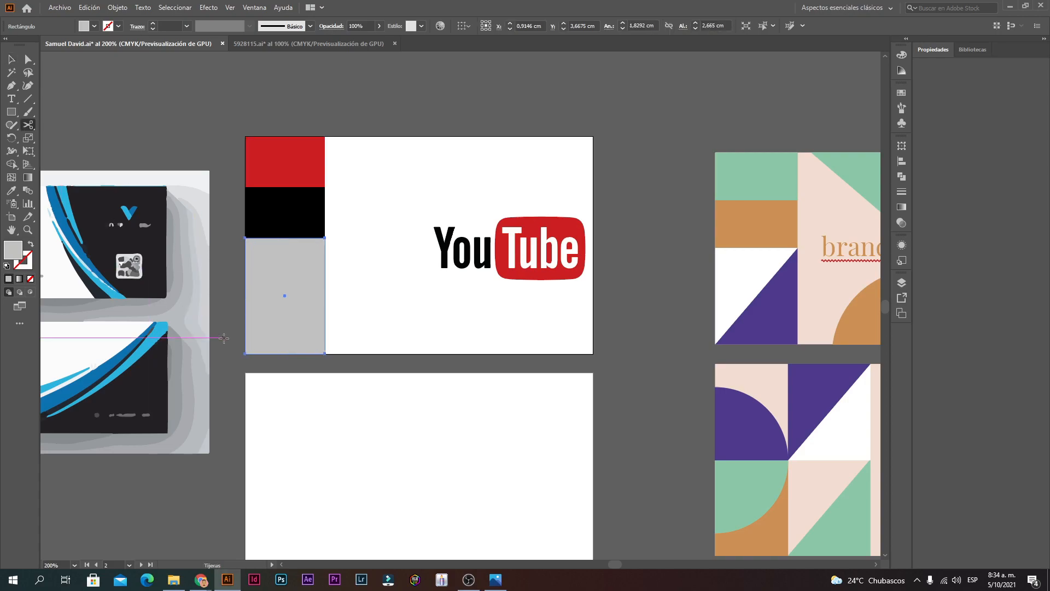
{"action": "left_click", "coordinate": [246, 353]}
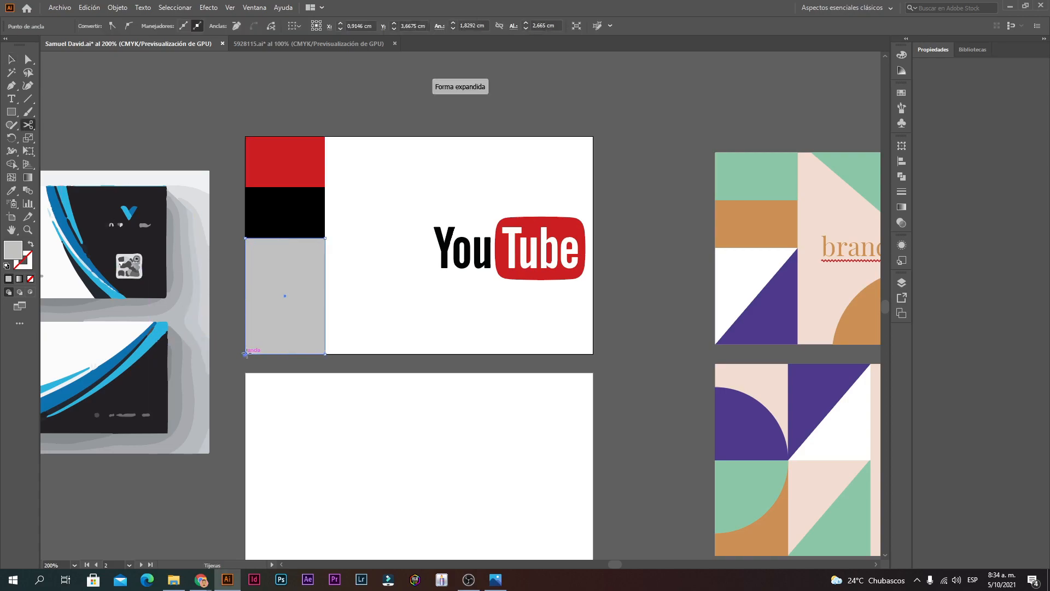
{"action": "left_click", "coordinate": [325, 238]}
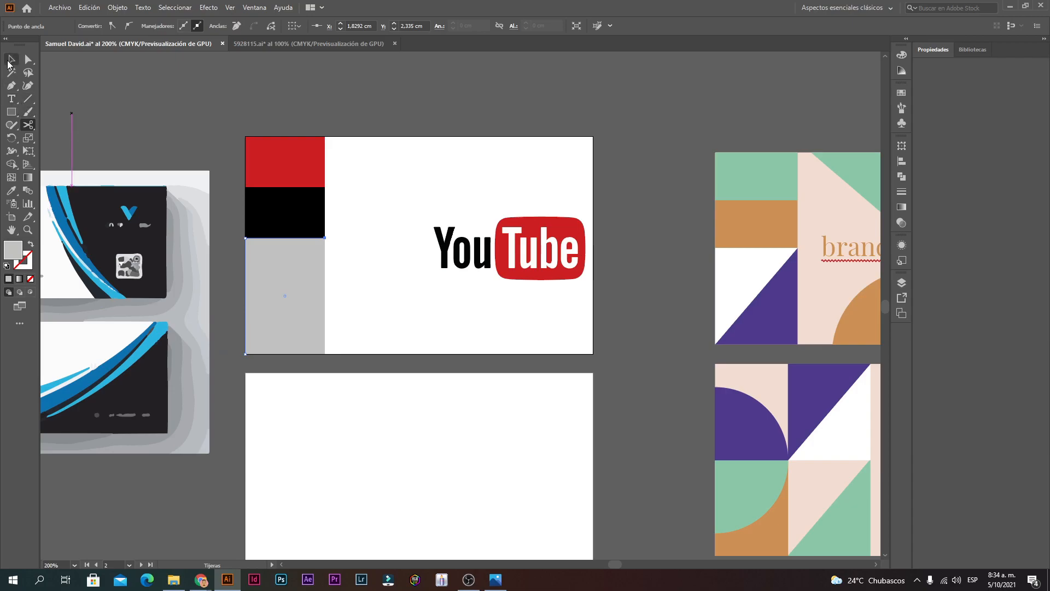
{"action": "left_click", "coordinate": [9, 61]}
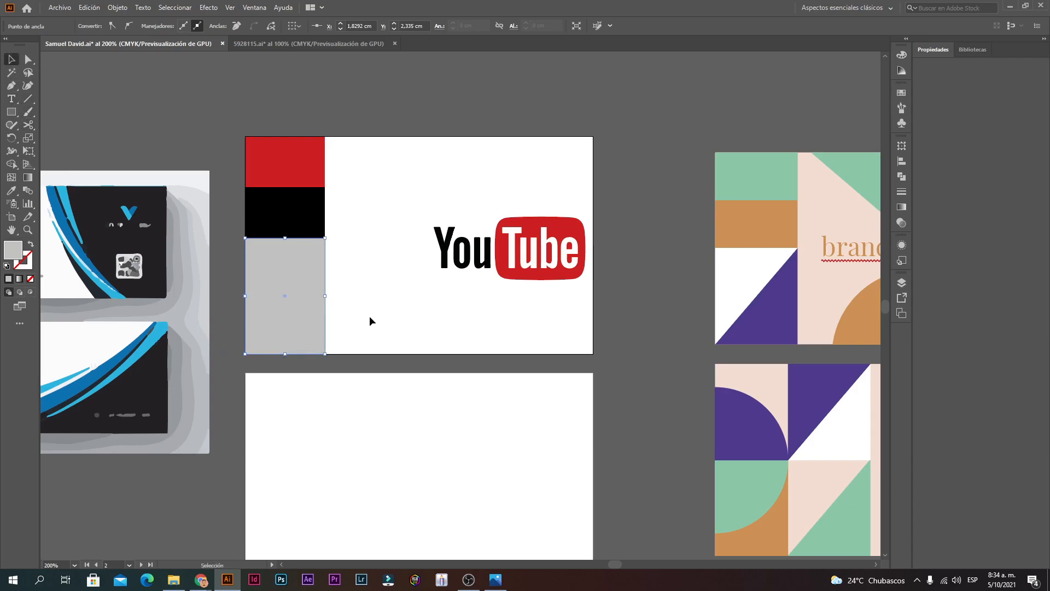
{"action": "scroll", "coordinate": [370, 321], "scroll_direction": "up", "scroll_amount": 4}
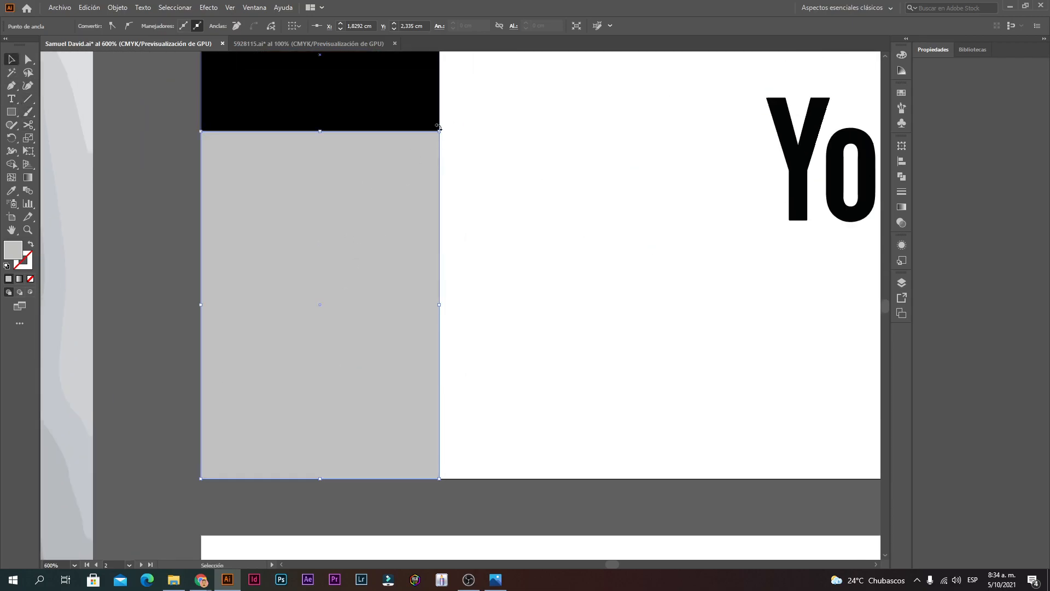
{"action": "left_click_drag", "start_coordinate": [438, 128], "coordinate": [507, 206]}
{"action": "key", "text": "ctrl+z"}
{"action": "left_click_drag", "start_coordinate": [283, 178], "coordinate": [688, 355]}
{"action": "left_click", "coordinate": [583, 400], "text": "ctrl+alt"}
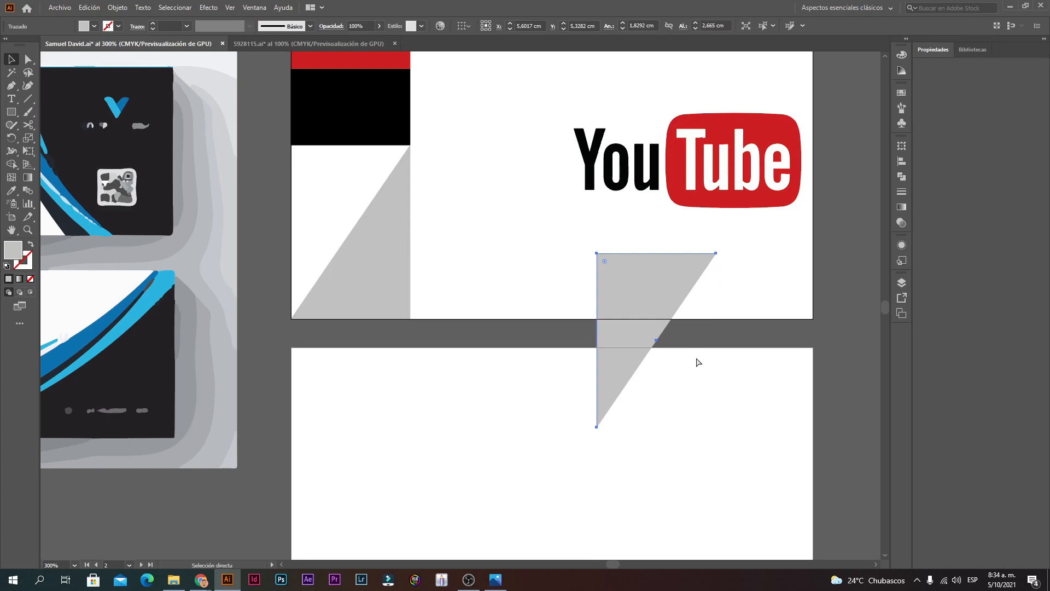
{"action": "key", "text": "ctrl+z"}
{"action": "key", "text": "ctrl+z"}
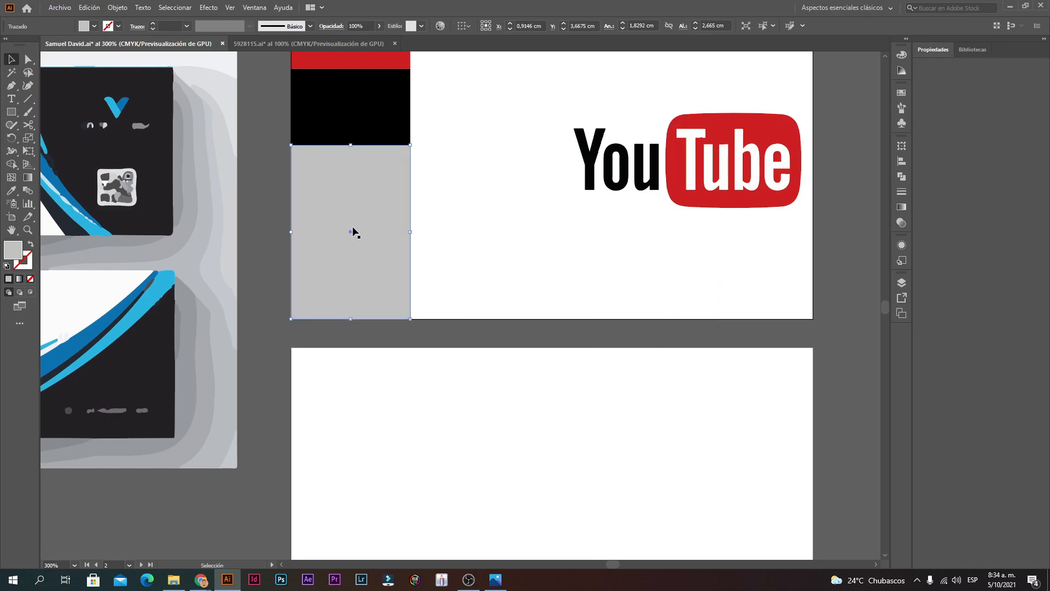
{"action": "left_click", "coordinate": [418, 272]}
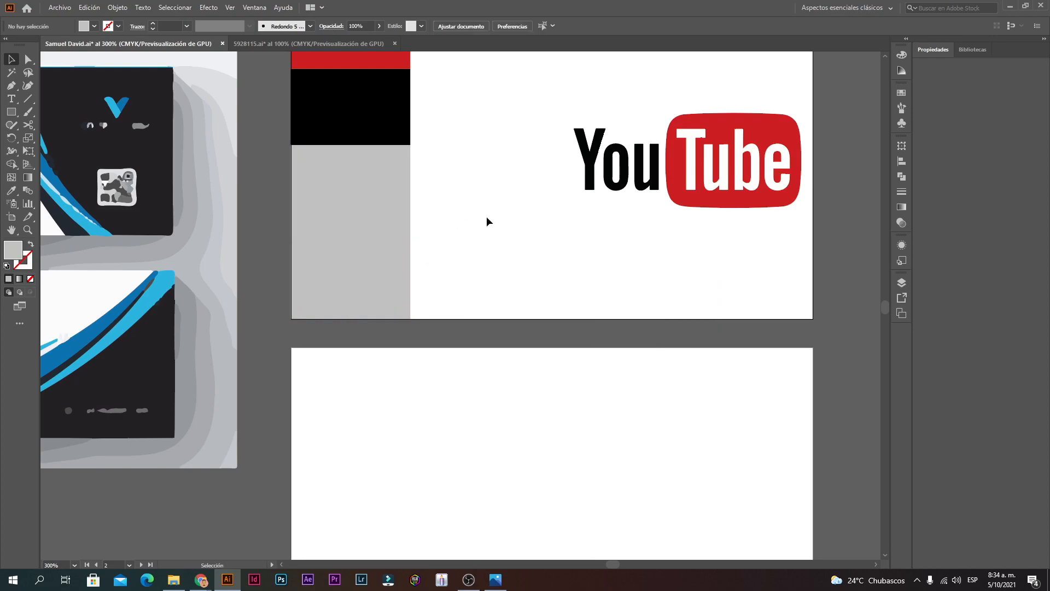
Step: Move the grey block off the card to below the artboards
{"action": "left_click", "coordinate": [482, 260], "text": "ctrl"}
{"action": "left_click_drag", "start_coordinate": [330, 251], "coordinate": [432, 375]}
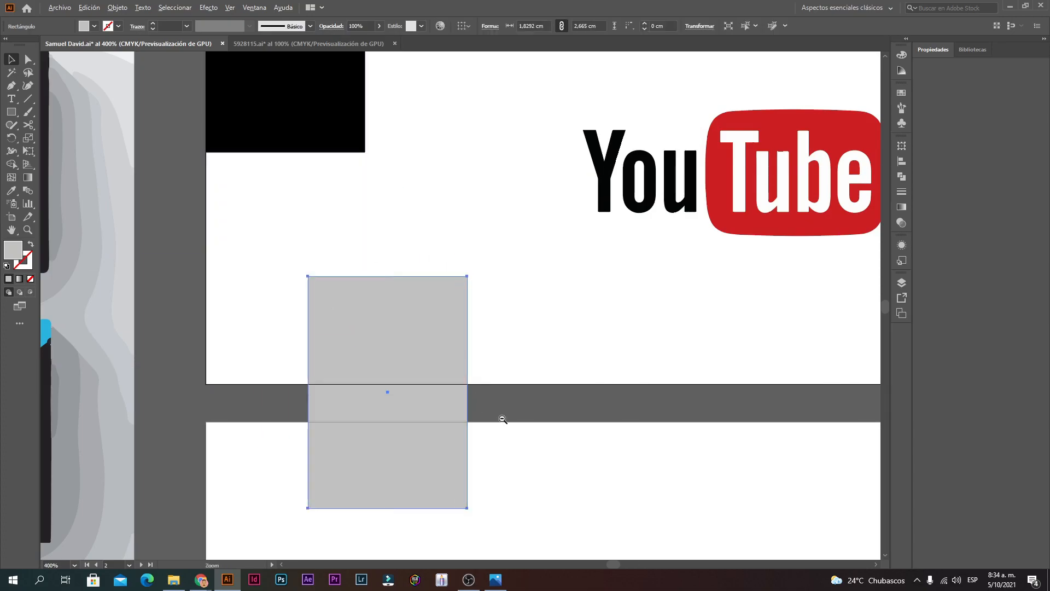
{"action": "left_click", "coordinate": [503, 419], "text": "ctrl+alt"}
{"action": "left_click", "coordinate": [503, 419], "text": "ctrl+alt"}
{"action": "left_click", "coordinate": [503, 419], "text": "ctrl+alt"}
{"action": "left_click_drag", "start_coordinate": [358, 163], "coordinate": [433, 456]}
{"action": "left_click", "coordinate": [519, 447], "text": "ctrl"}
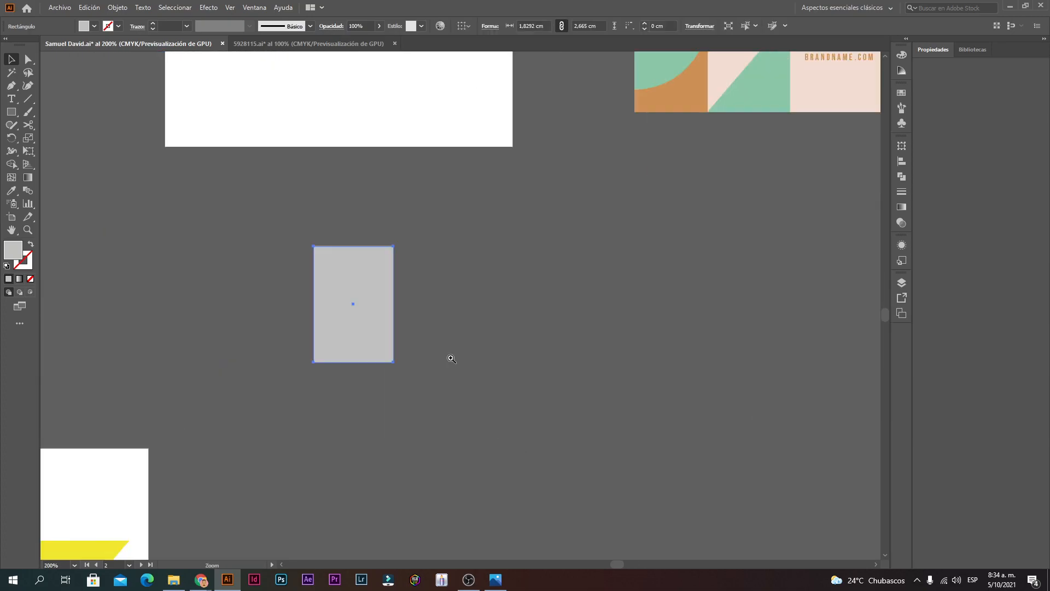
{"action": "left_click", "coordinate": [433, 294], "text": "ctrl"}
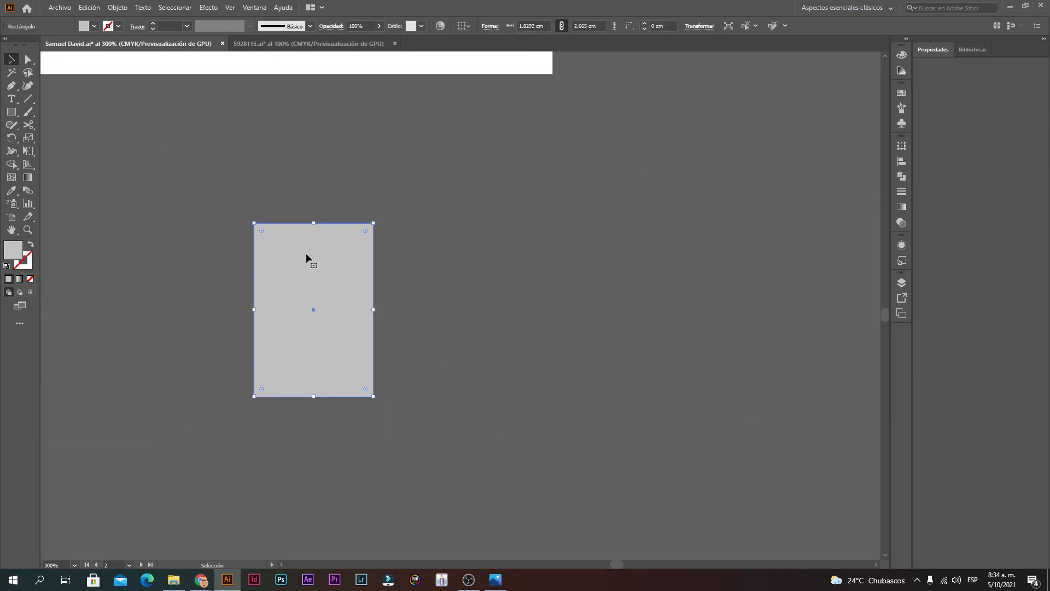
Step: Cut the grey rectangle's path at its bottom-left corner with Scissors
{"action": "left_click", "coordinate": [28, 128]}
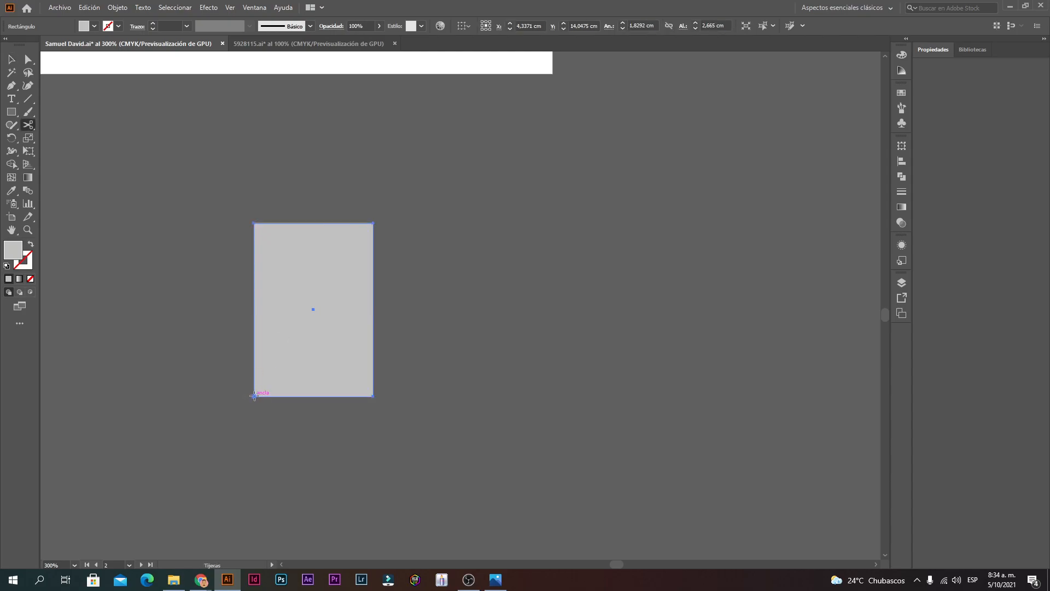
{"action": "left_click", "coordinate": [11, 58]}
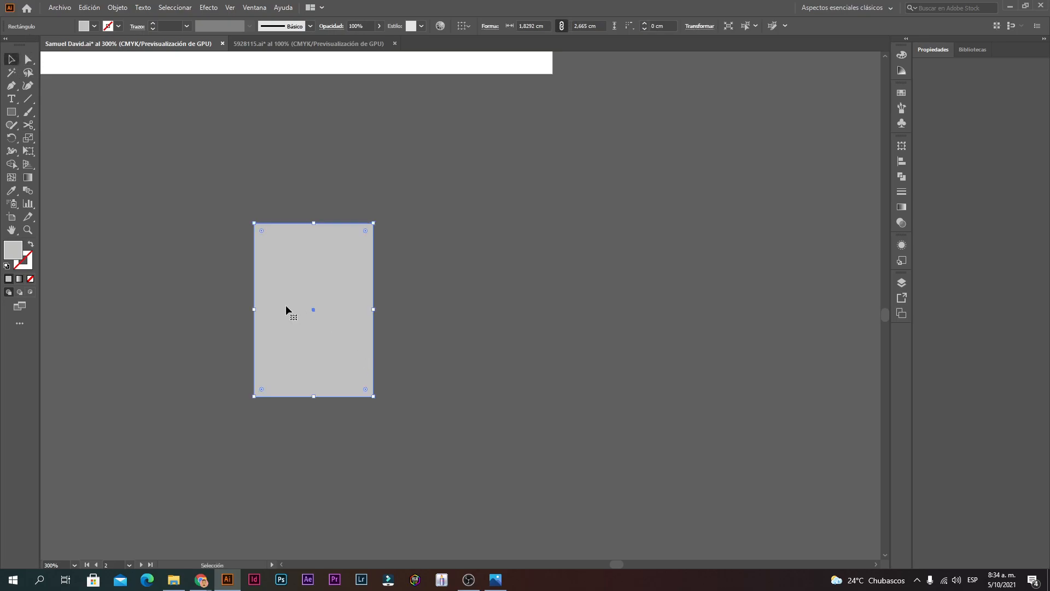
{"action": "left_click", "coordinate": [28, 125]}
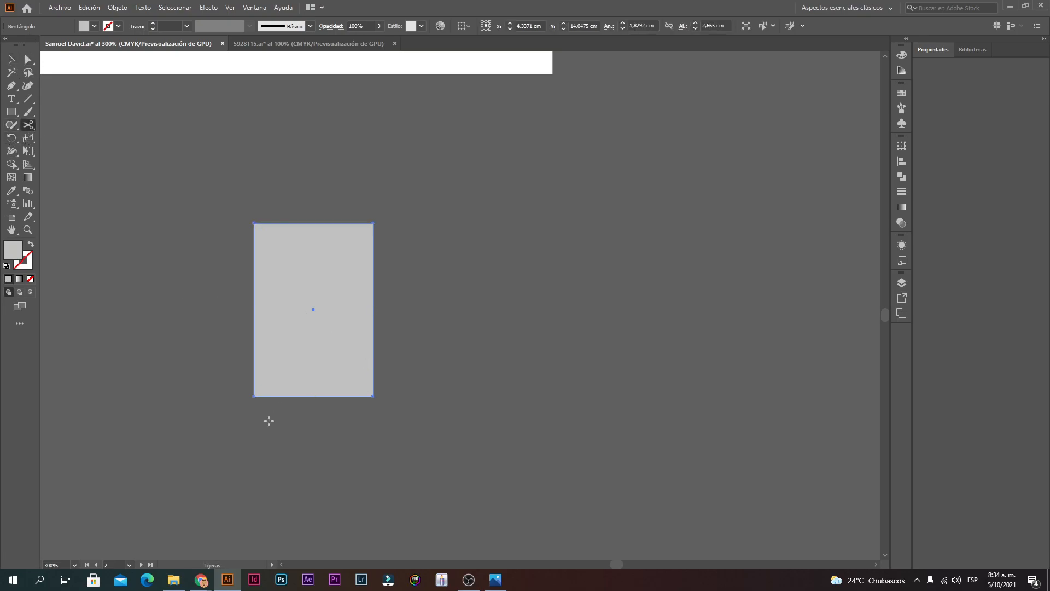
{"action": "left_click", "coordinate": [254, 396]}
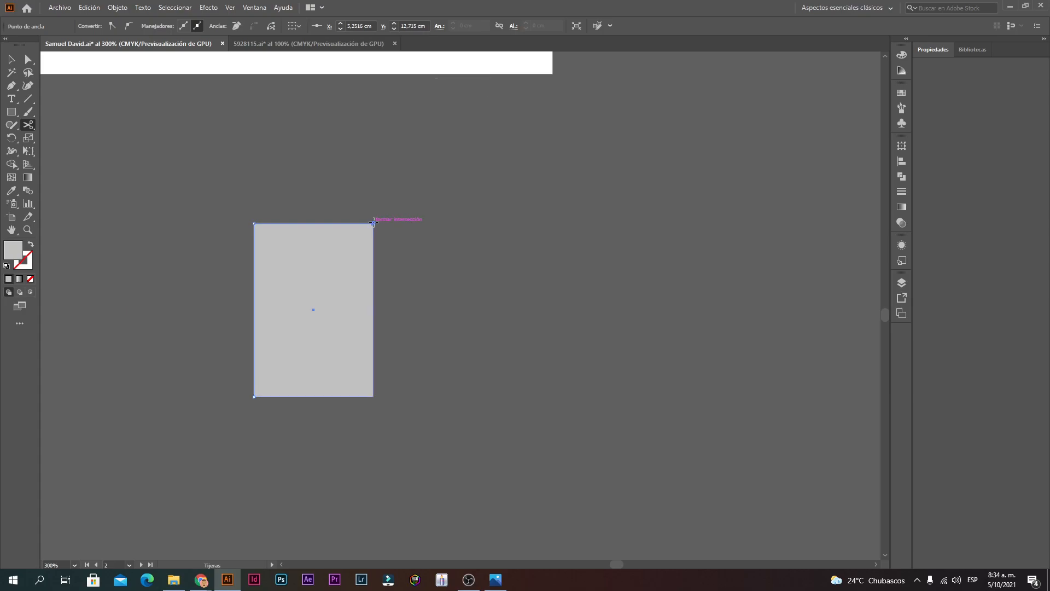
{"action": "left_click", "coordinate": [11, 59]}
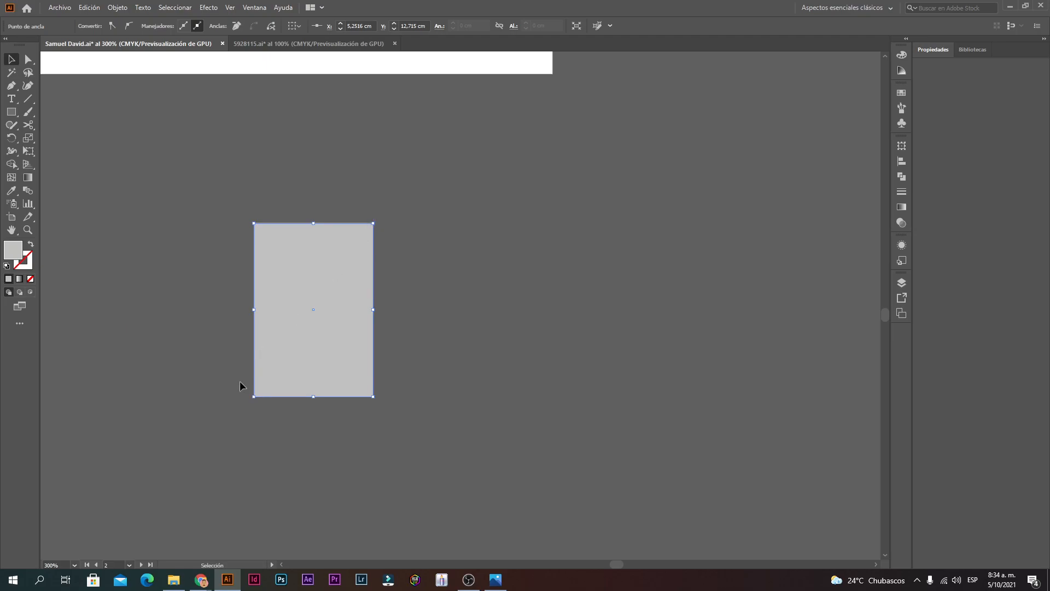
{"action": "left_click", "coordinate": [411, 253]}
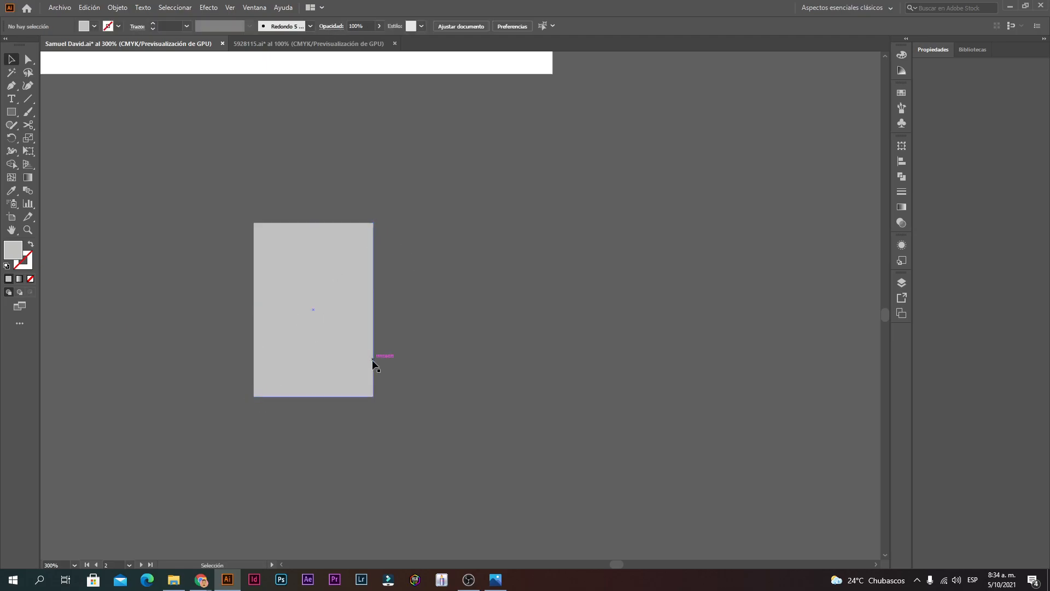
Step: Test pulling the cut rectangle's triangles apart, then undo the moves
{"action": "double_click", "coordinate": [356, 362]}
{"action": "left_click_drag", "start_coordinate": [356, 363], "coordinate": [457, 410]}
{"action": "left_click", "coordinate": [579, 393]}
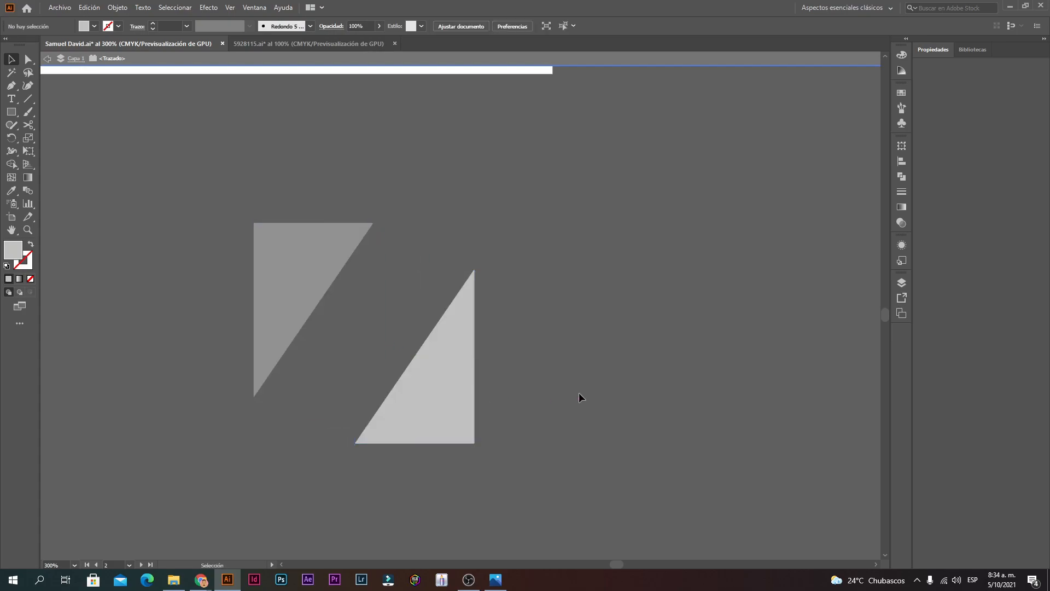
{"action": "double_click", "coordinate": [578, 392]}
{"action": "key", "text": "ctrl+minus"}
{"action": "left_click_drag", "start_coordinate": [449, 323], "coordinate": [443, 359]}
{"action": "key", "text": "ctrl+z"}
{"action": "key", "text": "ctrl+z"}
{"action": "left_click", "coordinate": [474, 329]}
{"action": "left_click", "coordinate": [457, 198], "text": "ctrl+alt"}
{"action": "double_click", "coordinate": [520, 322]}
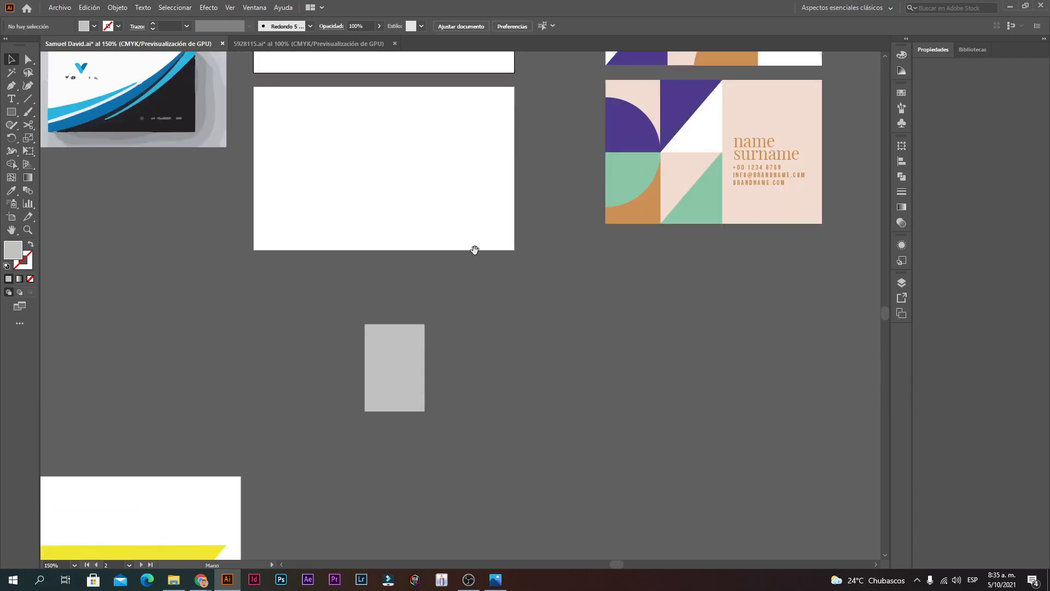
{"action": "left_click", "coordinate": [475, 251], "text": "ctrl+alt"}
{"action": "left_click", "coordinate": [425, 397], "text": "ctrl"}
{"action": "left_click", "coordinate": [437, 315], "text": "ctrl"}
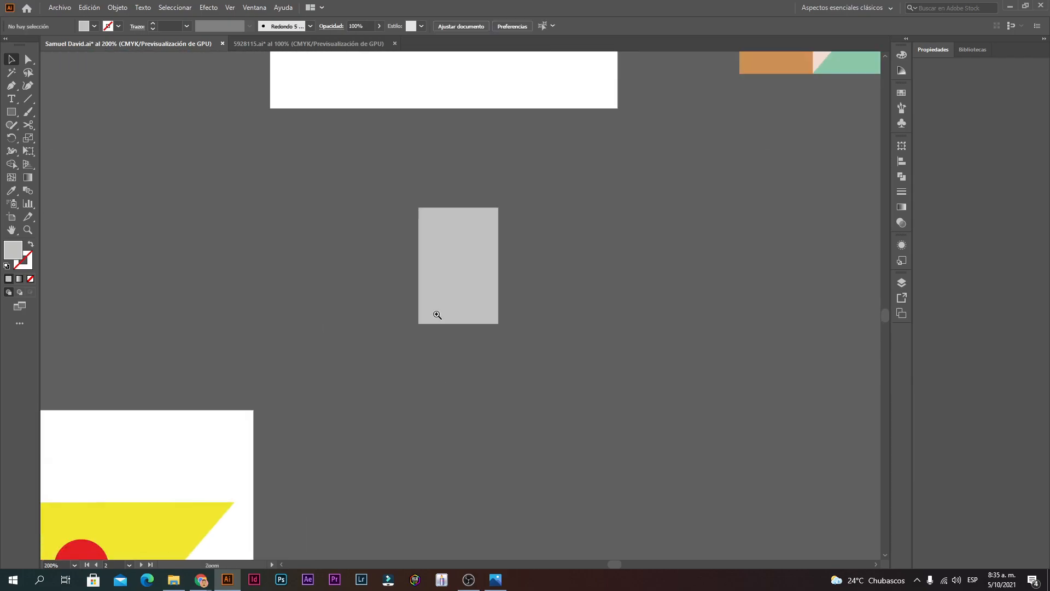
{"action": "left_click", "coordinate": [437, 316], "text": "ctrl"}
Step: Slice the grey rectangle diagonally with the Knife tool into triangle pieces
{"action": "left_click", "coordinate": [30, 126]}
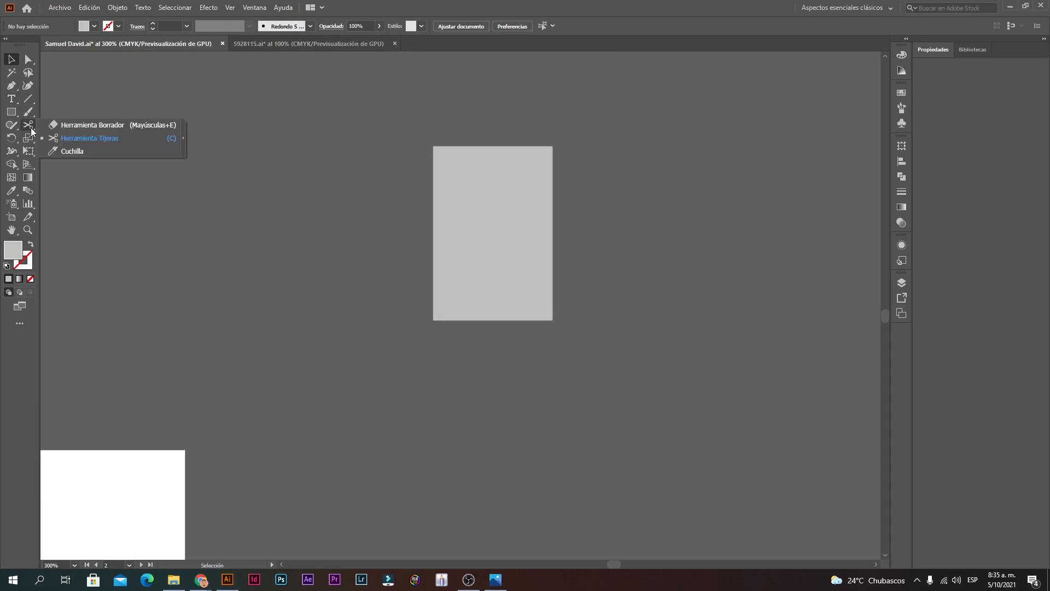
{"action": "left_click", "coordinate": [437, 238]}
{"action": "left_click", "coordinate": [33, 123]}
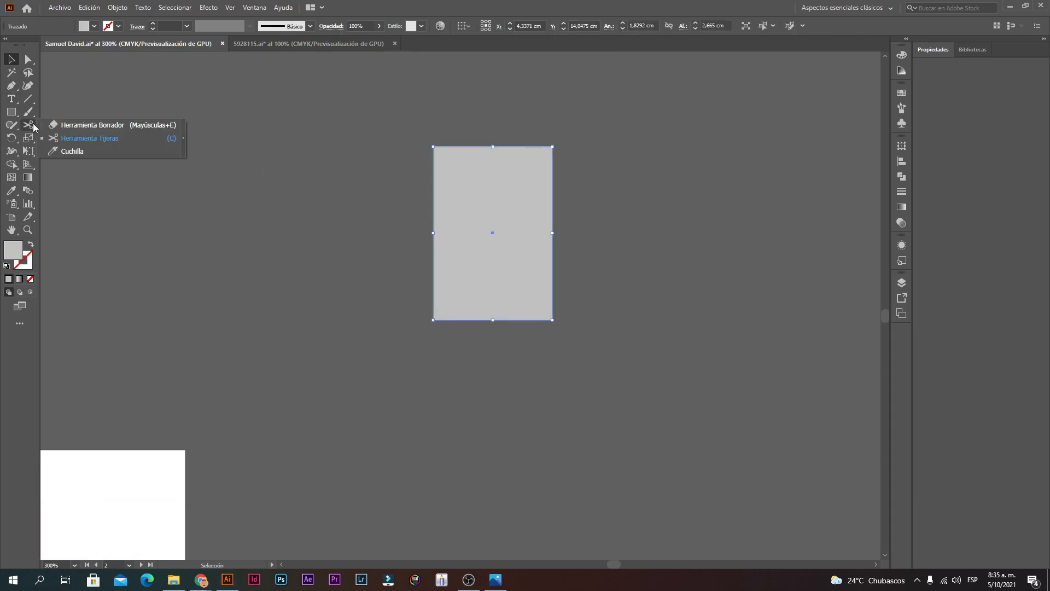
{"action": "left_click", "coordinate": [81, 151]}
{"action": "left_click_drag", "start_coordinate": [487, 125], "coordinate": [475, 390]}
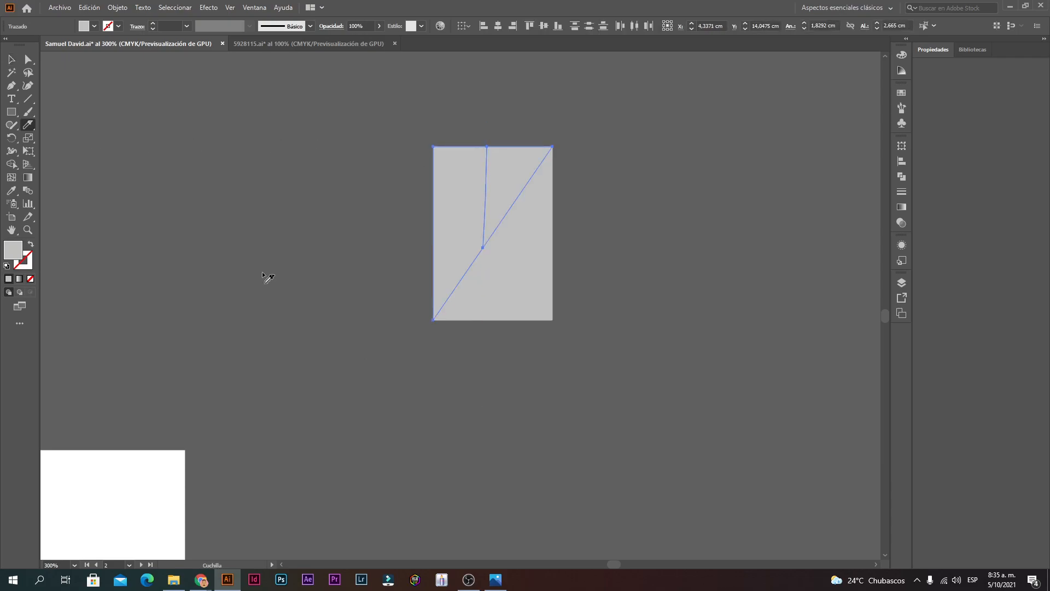
{"action": "left_click", "coordinate": [11, 59]}
{"action": "left_click", "coordinate": [140, 101]}
{"action": "double_click", "coordinate": [501, 189]}
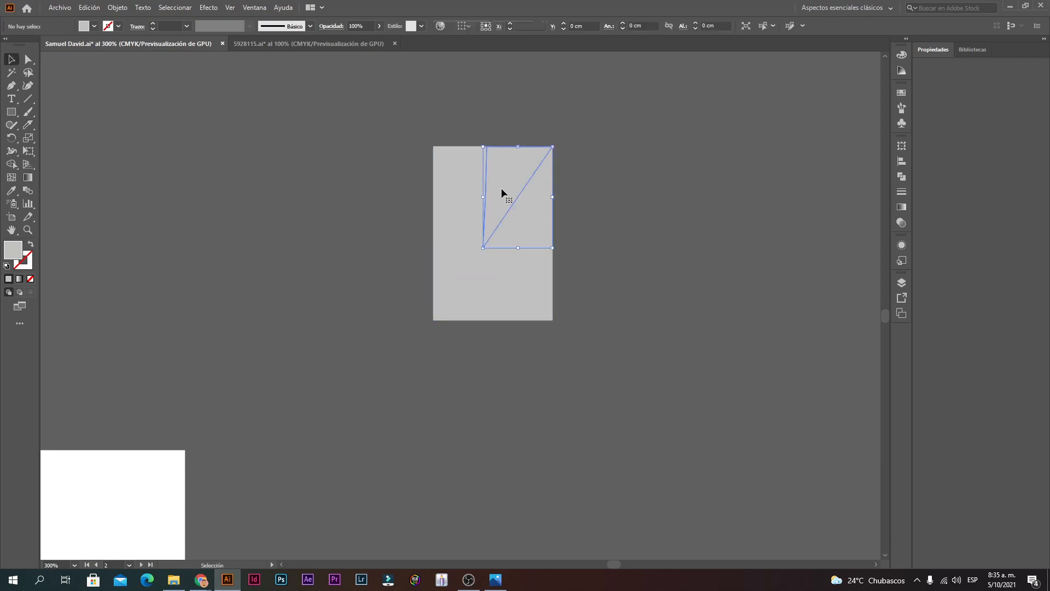
{"action": "left_click_drag", "start_coordinate": [502, 188], "coordinate": [570, 176]}
{"action": "key", "text": "ctrl+z"}
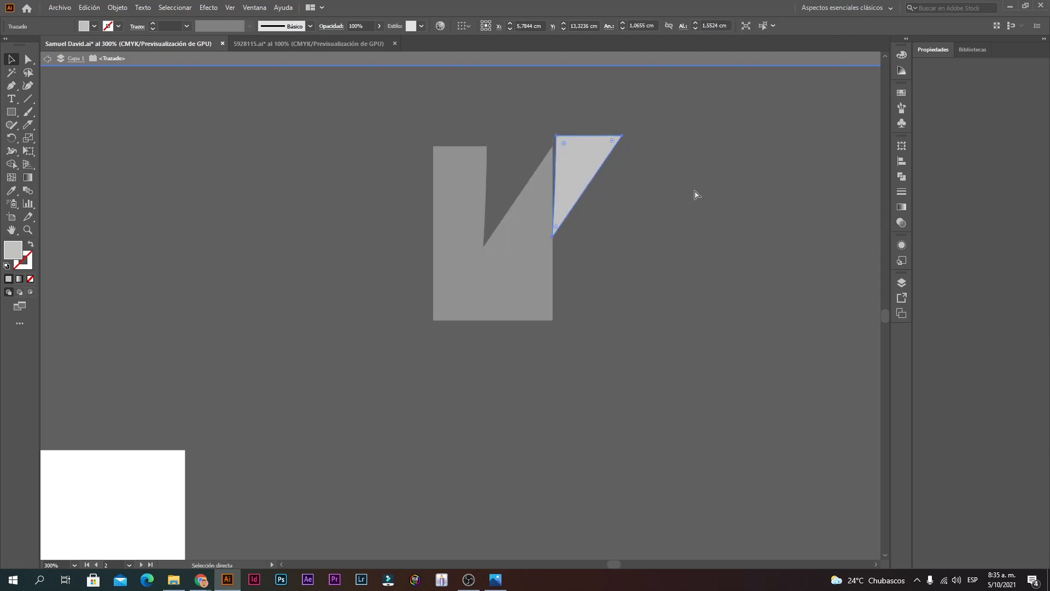
{"action": "double_click", "coordinate": [681, 192]}
Step: Drag the sliced grey block back up onto the YouTube card
{"action": "left_click", "coordinate": [541, 181], "text": "ctrl+alt"}
{"action": "left_click", "coordinate": [542, 181], "text": "ctrl+alt"}
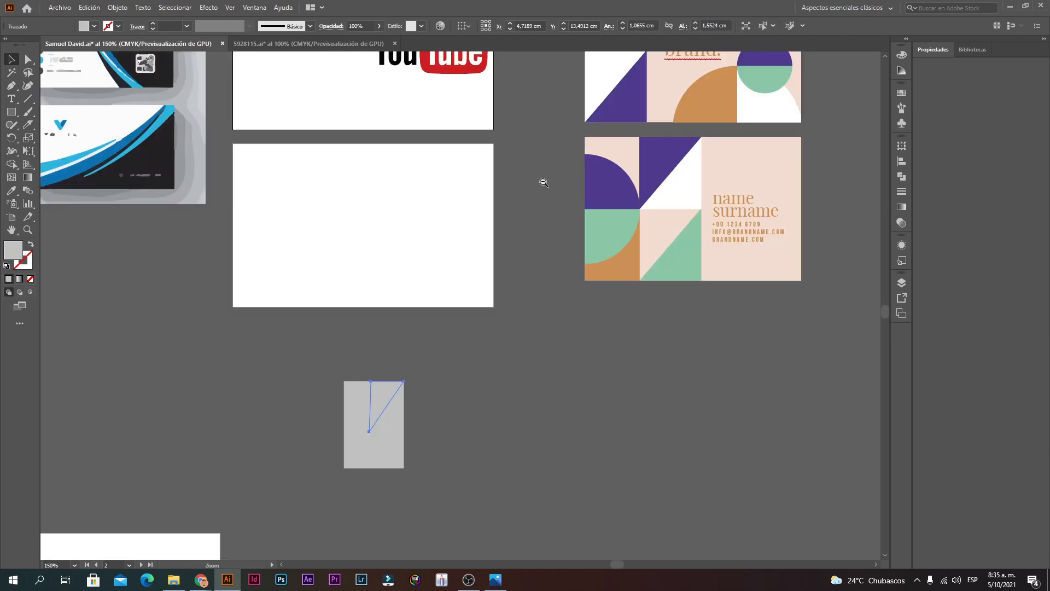
{"action": "left_click", "coordinate": [541, 181], "text": "ctrl+alt"}
{"action": "left_click_drag", "start_coordinate": [347, 448], "coordinate": [277, 224]}
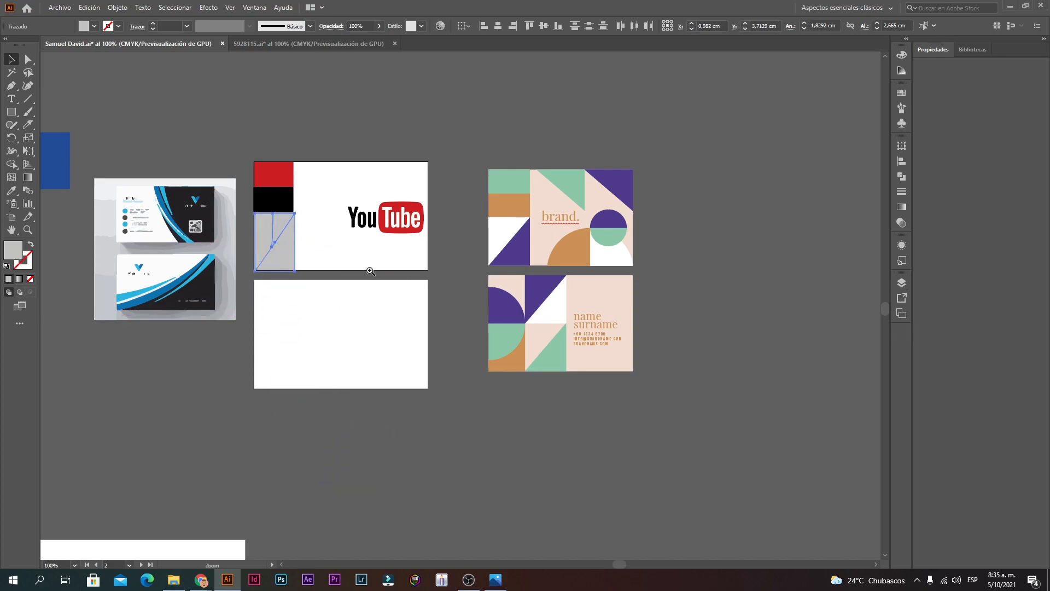
Step: Position the sliced grey block directly under the black bar
{"action": "left_click", "coordinate": [370, 270], "text": "ctrl"}
{"action": "left_click", "coordinate": [409, 296], "text": "ctrl"}
{"action": "left_click", "coordinate": [409, 296], "text": "ctrl"}
{"action": "left_click", "coordinate": [405, 235], "text": "ctrl"}
{"action": "mouse_move", "coordinate": [412, 288]}
{"action": "left_mouse_down"}
{"action": "mouse_move", "coordinate": [404, 281]}
{"action": "mouse_move", "coordinate": [411, 289]}
{"action": "left_mouse_up"}
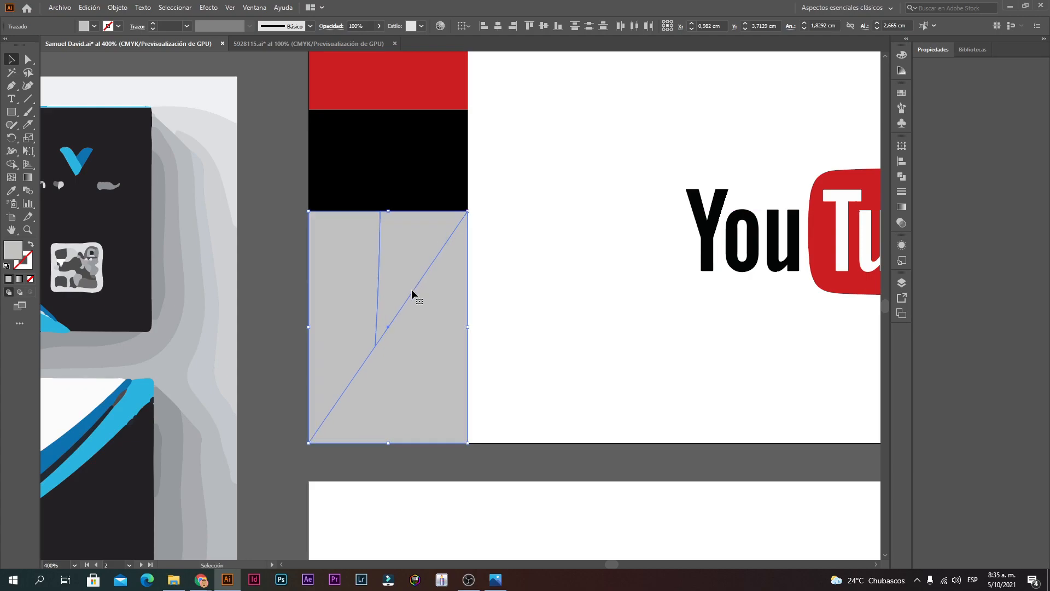
{"action": "left_click", "coordinate": [543, 366]}
Step: Colour the upper triangle with the red of the top block via Eyedropper
{"action": "double_click", "coordinate": [404, 242]}
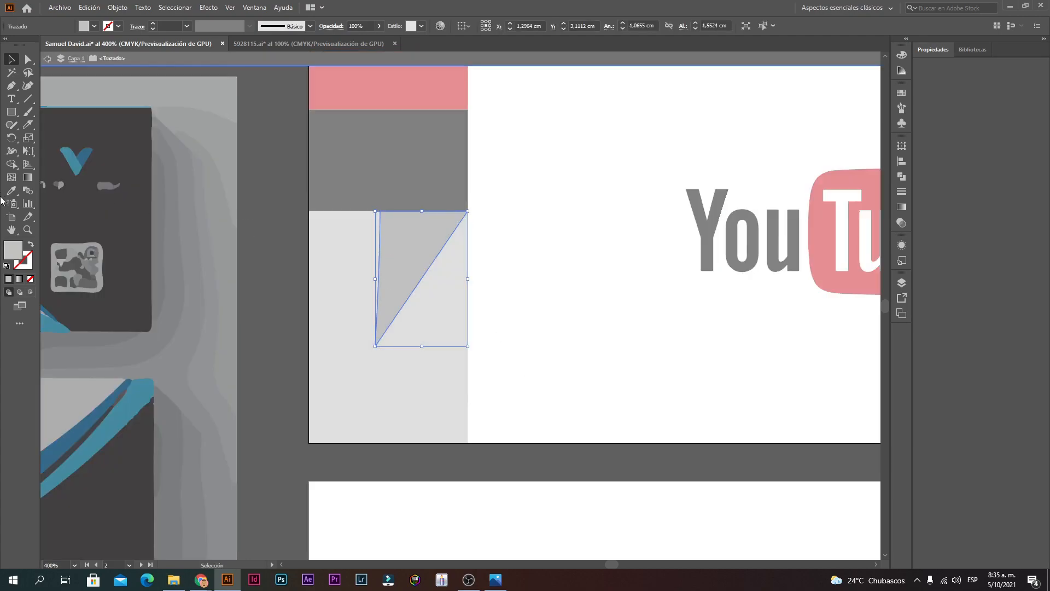
{"action": "left_click", "coordinate": [11, 190]}
{"action": "left_click", "coordinate": [423, 94]}
{"action": "key", "text": "Escape"}
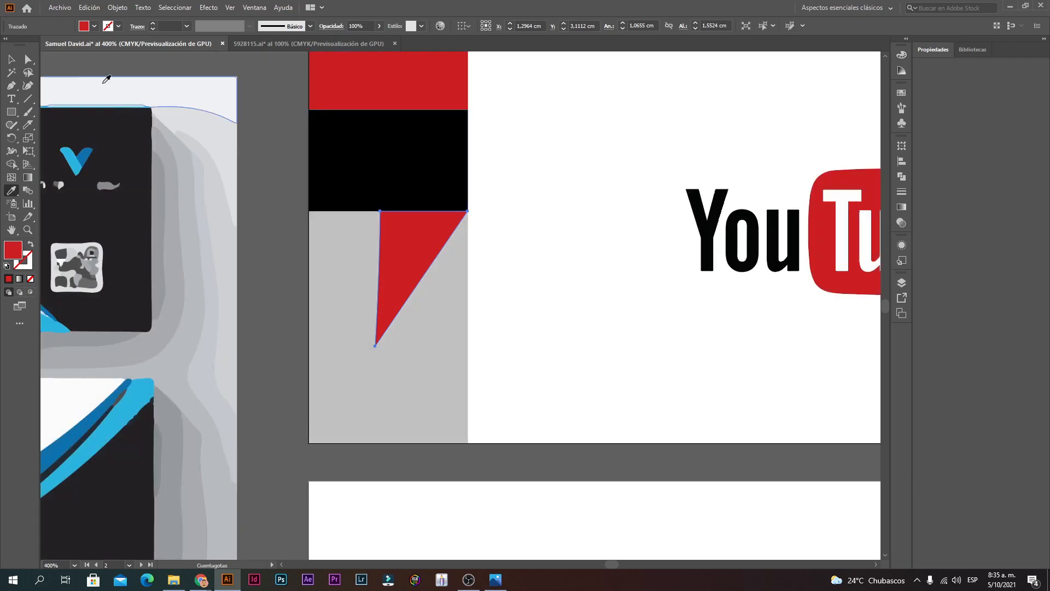
{"action": "left_click", "coordinate": [11, 59]}
{"action": "left_click", "coordinate": [671, 331]}
{"action": "left_click", "coordinate": [640, 360], "text": "ctrl+alt"}
{"action": "left_click", "coordinate": [585, 307], "text": "ctrl+alt"}
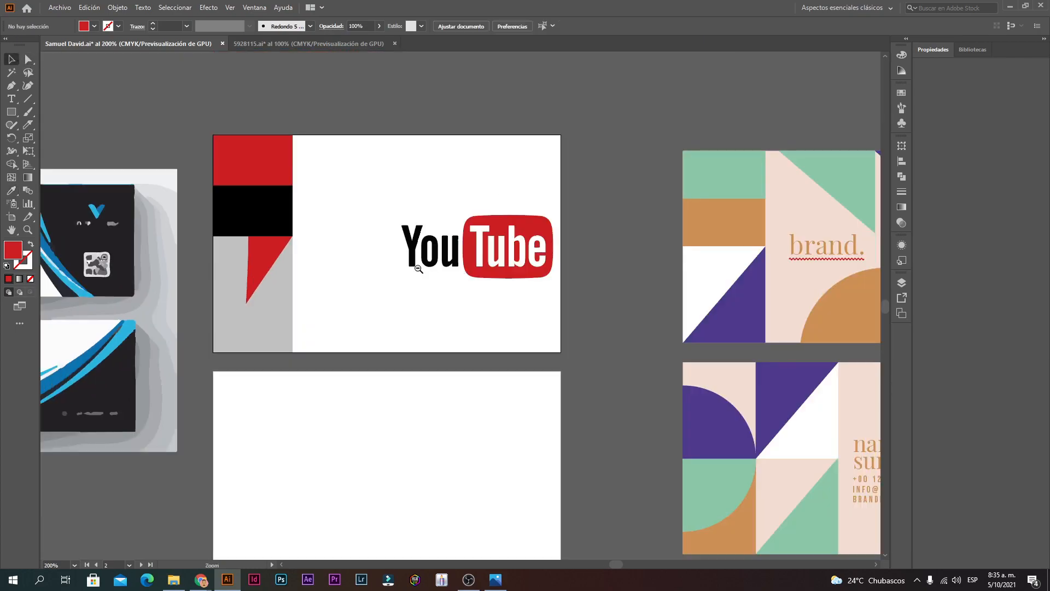
Step: Colour the lower triangle with the bar's black via Eyedropper
{"action": "double_click", "coordinate": [261, 287]}
{"action": "left_click", "coordinate": [12, 191]}
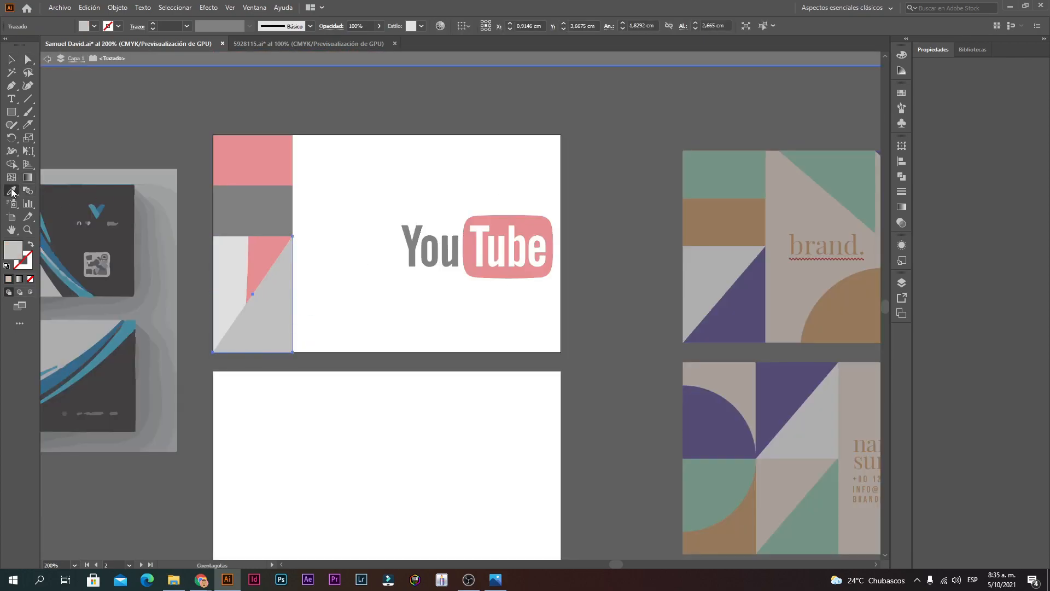
{"action": "left_click", "coordinate": [276, 209]}
{"action": "left_click", "coordinate": [11, 60]}
{"action": "left_click", "coordinate": [376, 154]}
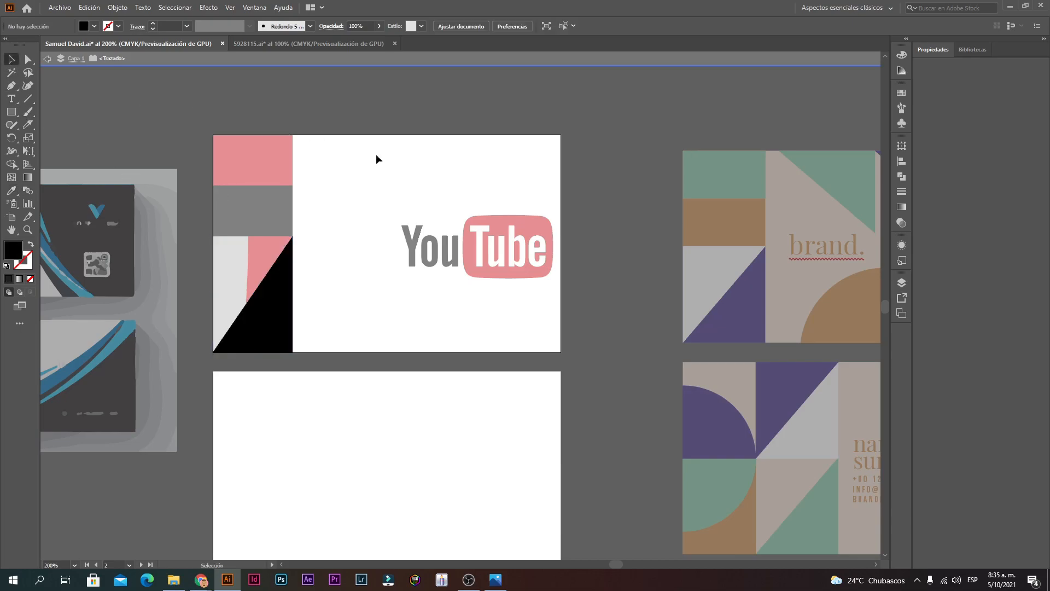
{"action": "left_click", "coordinate": [477, 236], "text": "ctrl+alt"}
{"action": "double_click", "coordinate": [573, 333]}
{"action": "left_click_drag", "start_coordinate": [626, 395], "coordinate": [572, 398]}
Step: Nudge the red triangle's top-left anchor slightly left to close the gap at the black block
{"action": "scroll", "coordinate": [293, 335], "scroll_direction": "up", "scroll_amount": 5}
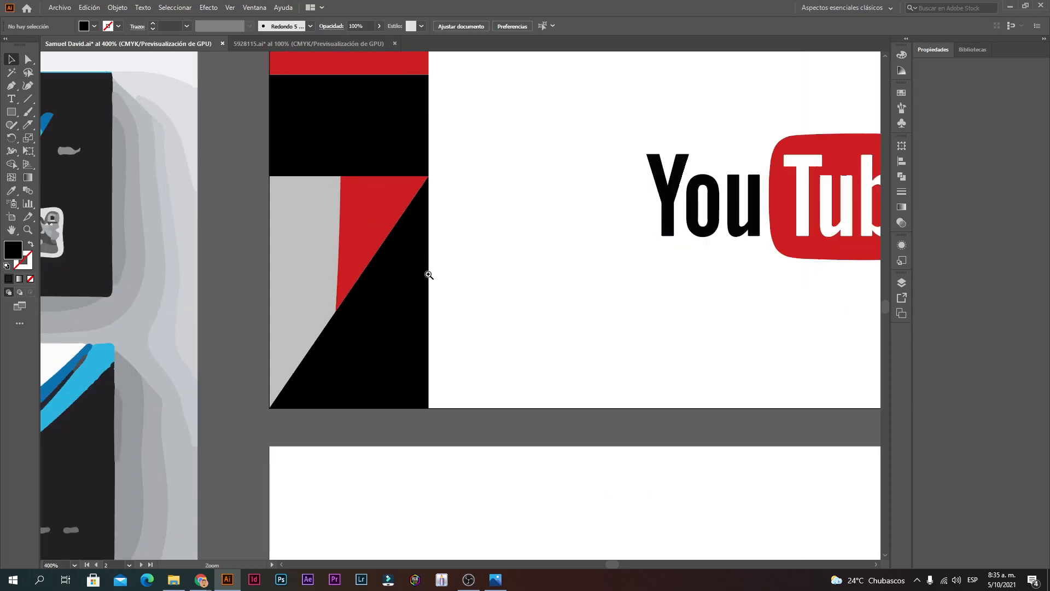
{"action": "left_click", "coordinate": [246, 325]}
{"action": "left_click", "coordinate": [687, 279]}
{"action": "left_click", "coordinate": [373, 319], "text": "ctrl"}
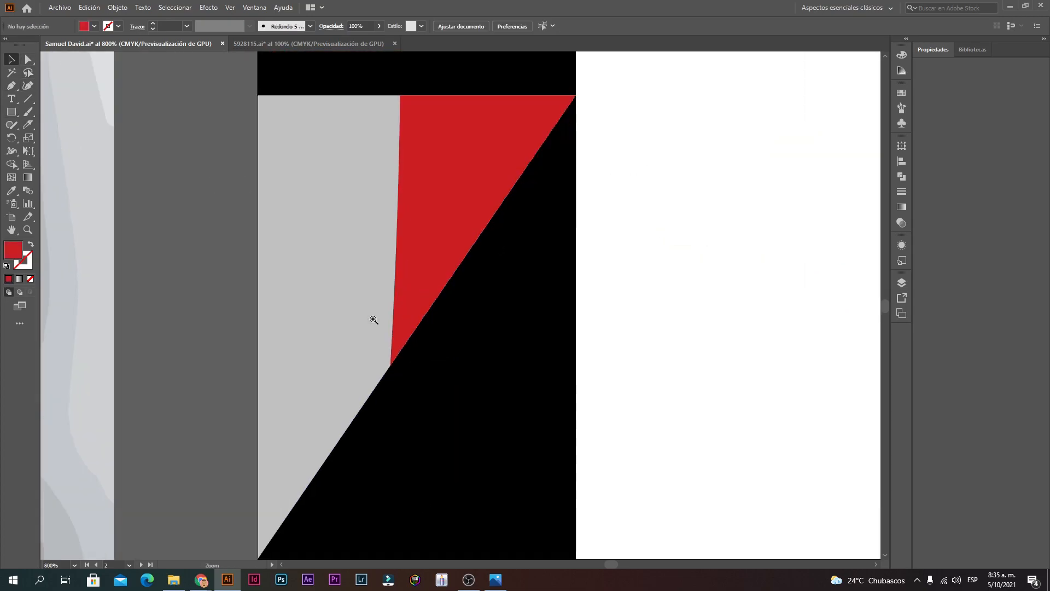
{"action": "left_click", "coordinate": [372, 317], "text": "ctrl"}
{"action": "left_click", "coordinate": [487, 304], "text": "ctrl"}
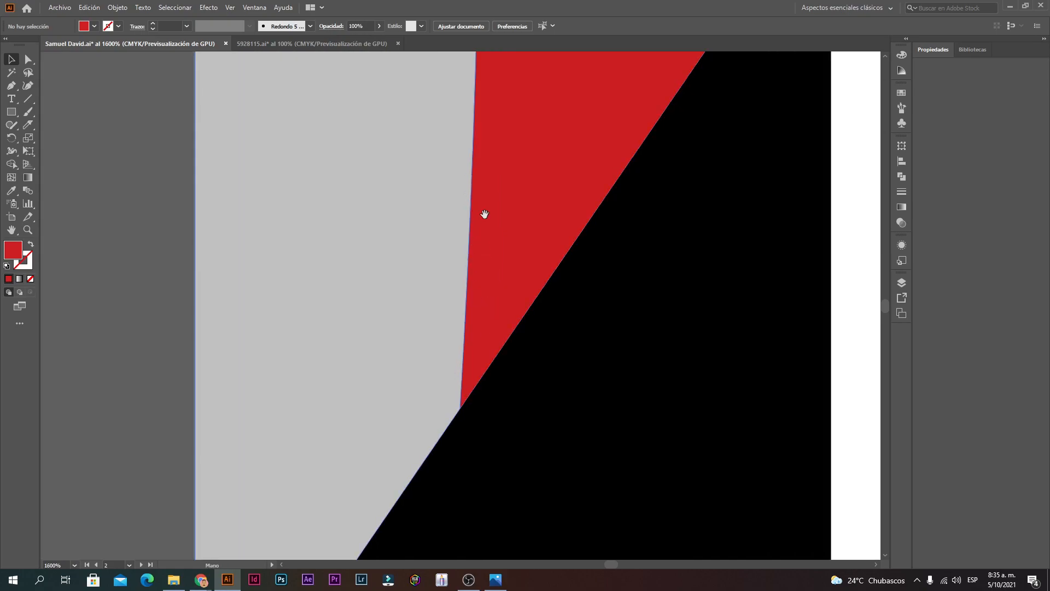
{"action": "left_click", "coordinate": [500, 269], "text": "ctrl+alt"}
{"action": "left_click", "coordinate": [496, 274], "text": "ctrl+alt"}
{"action": "left_click", "coordinate": [495, 273], "text": "ctrl+alt"}
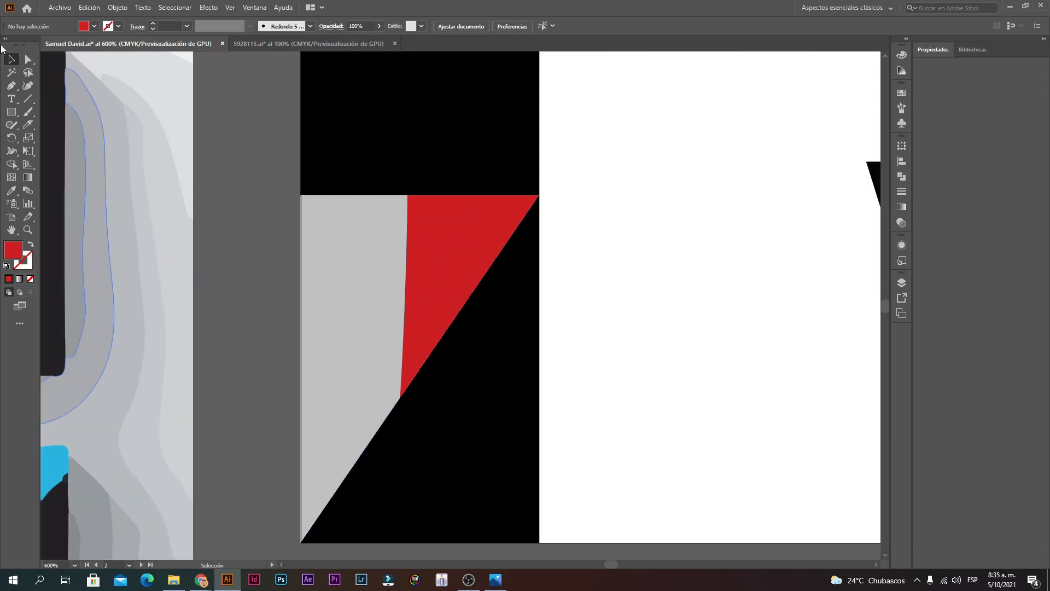
{"action": "left_click", "coordinate": [29, 60]}
{"action": "left_click", "coordinate": [408, 200]}
{"action": "left_click", "coordinate": [408, 199]}
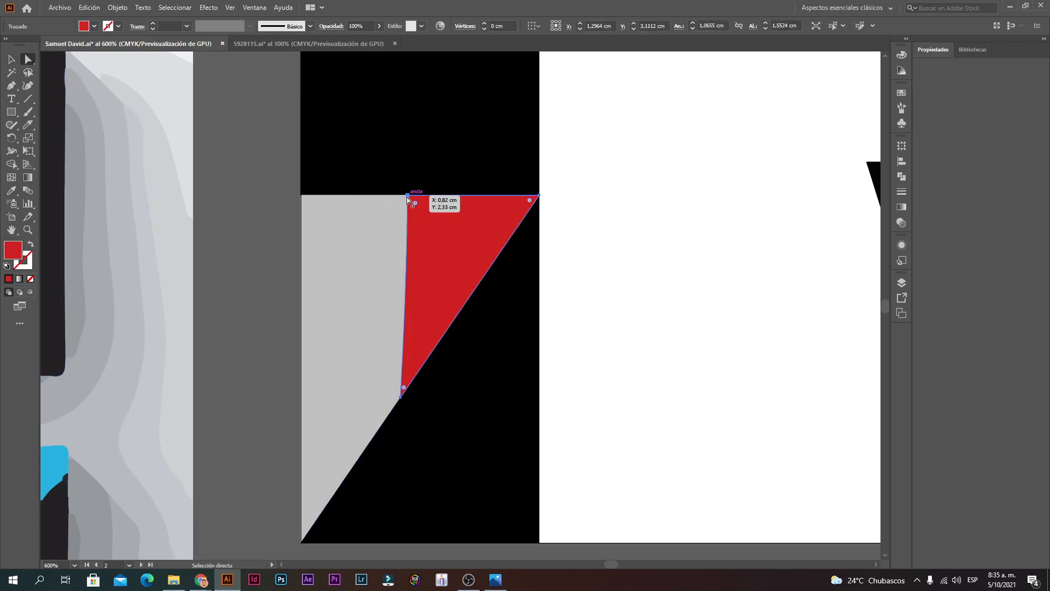
{"action": "left_click_drag", "start_coordinate": [407, 196], "coordinate": [400, 195]}
Step: Drag the triangle's top anchor handle to bend its left edge into a curve, and review it
{"action": "left_click", "coordinate": [654, 253]}
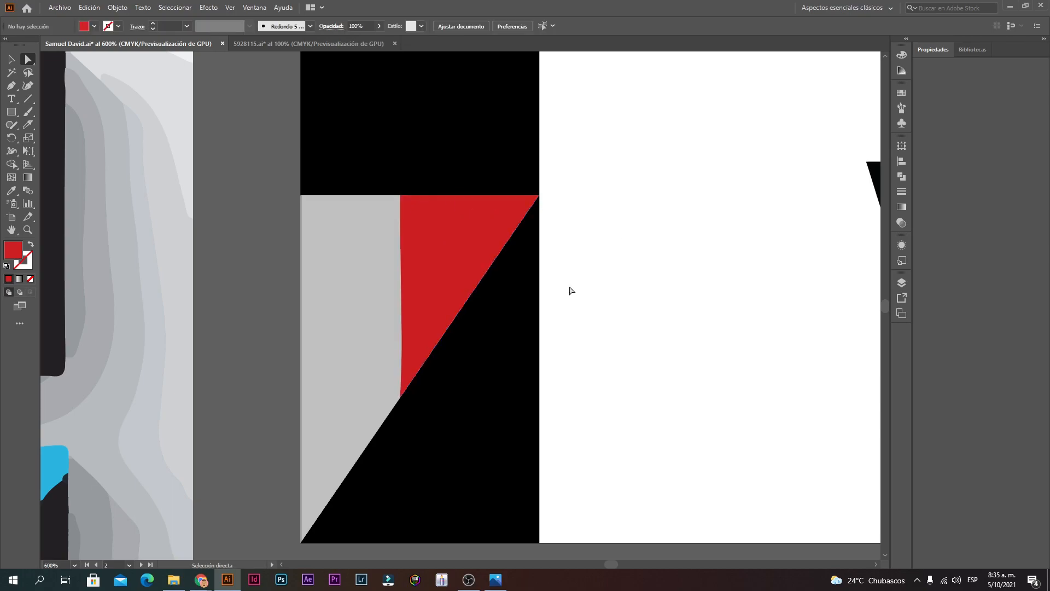
{"action": "left_click", "coordinate": [413, 290]}
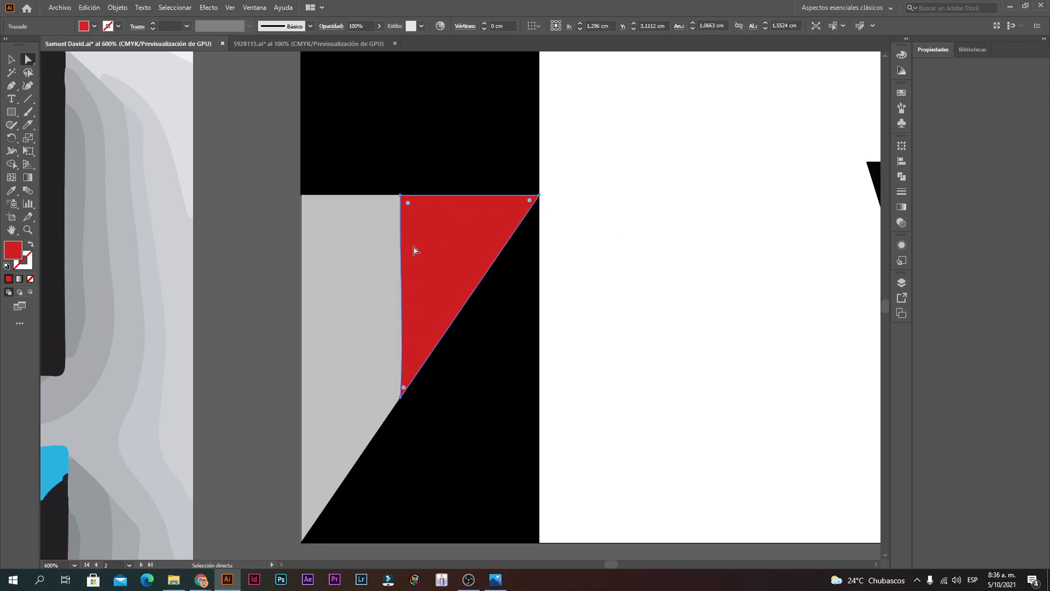
{"action": "left_click", "coordinate": [403, 197]}
{"action": "left_click", "coordinate": [411, 294], "text": "ctrl"}
{"action": "left_click", "coordinate": [458, 356], "text": "ctrl"}
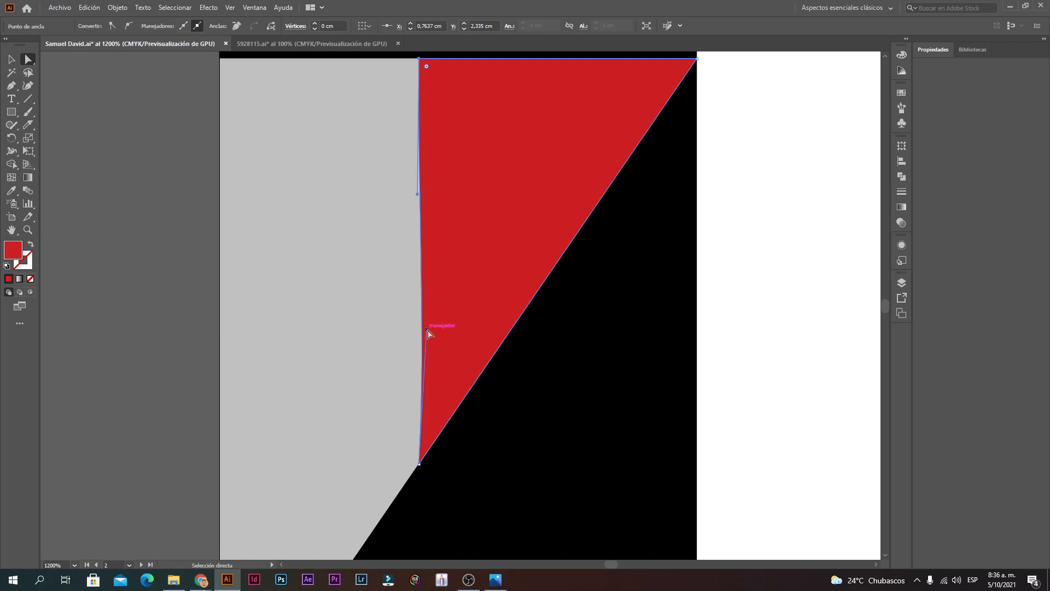
{"action": "left_click_drag", "start_coordinate": [428, 332], "coordinate": [74, 149]}
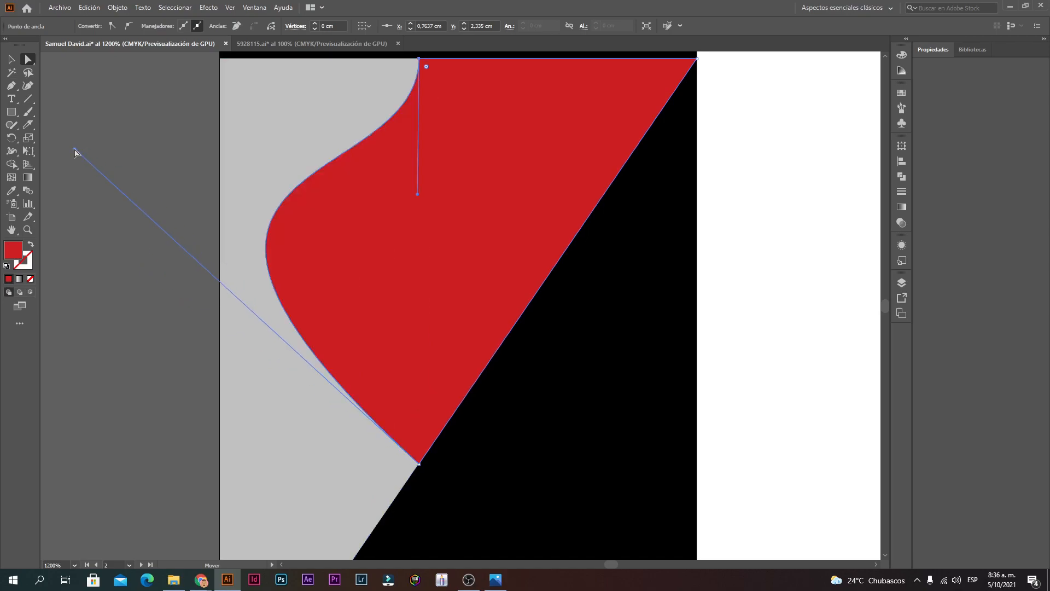
{"action": "left_click", "coordinate": [720, 306]}
{"action": "left_click", "coordinate": [567, 297], "text": "ctrl+alt"}
{"action": "left_click", "coordinate": [564, 295], "text": "ctrl+alt"}
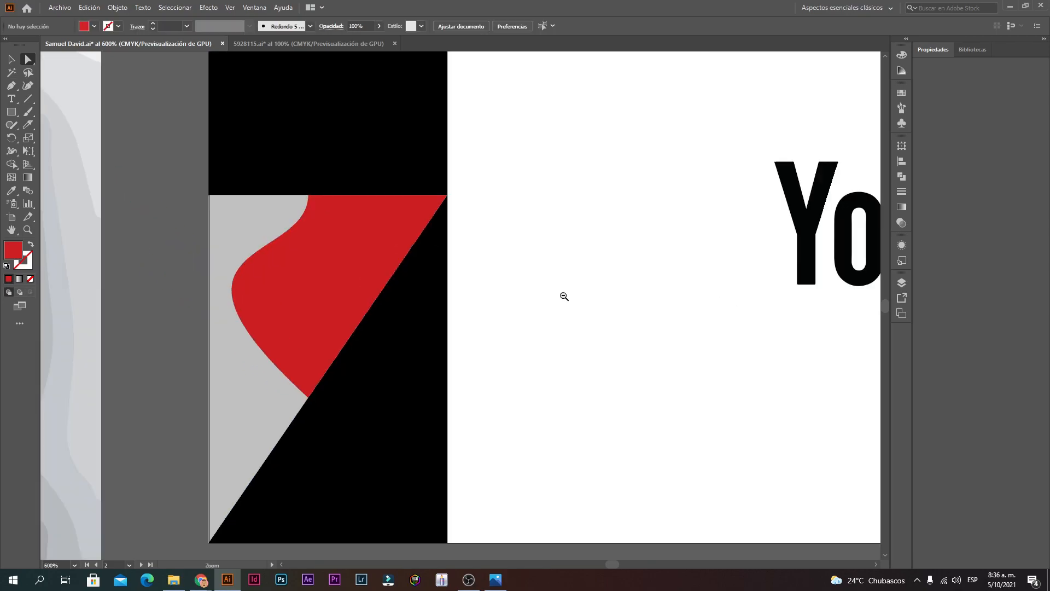
{"action": "left_click", "coordinate": [558, 312], "text": "ctrl+alt"}
{"action": "left_click", "coordinate": [549, 337], "text": "ctrl+alt"}
{"action": "left_click", "coordinate": [542, 349], "text": "ctrl+alt"}
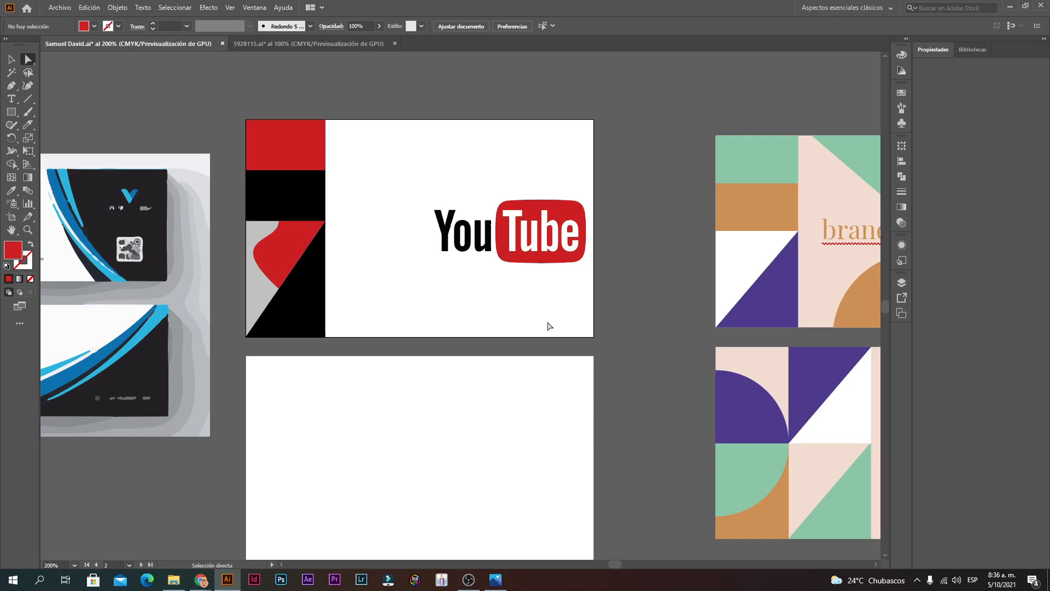
{"action": "left_click", "coordinate": [387, 339], "text": "ctrl"}
{"action": "left_click", "coordinate": [441, 249], "text": "ctrl"}
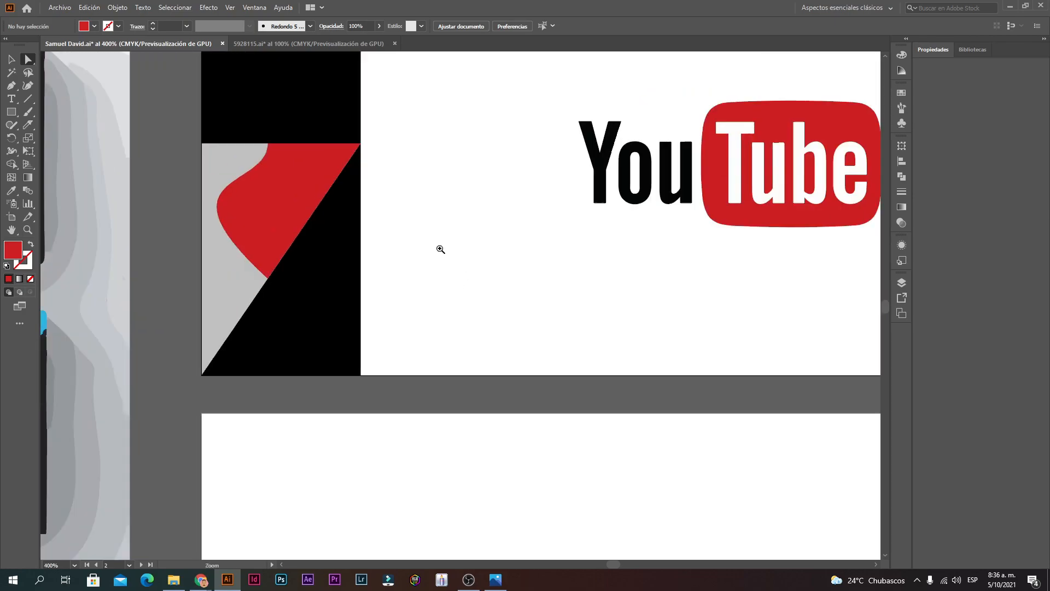
{"action": "left_click", "coordinate": [443, 268], "text": "ctrl"}
{"action": "left_click", "coordinate": [403, 271], "text": "ctrl"}
Step: Undo the curve and pull the handle back so the triangle's left edge is straight
{"action": "key", "text": "ctrl+z"}
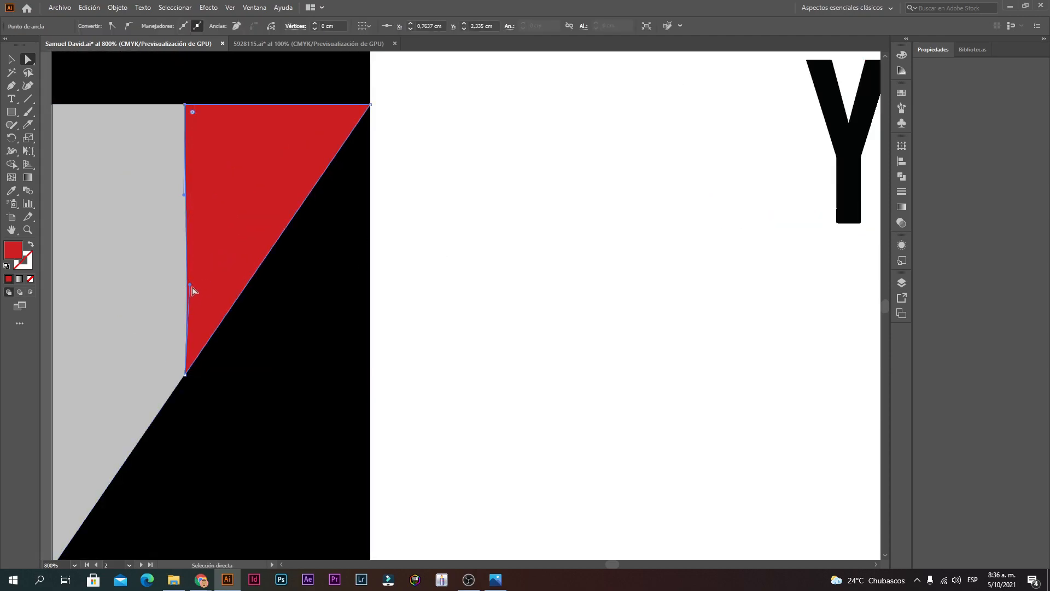
{"action": "left_click_drag", "start_coordinate": [190, 284], "coordinate": [184, 285]}
{"action": "left_click", "coordinate": [242, 257], "text": "ctrl"}
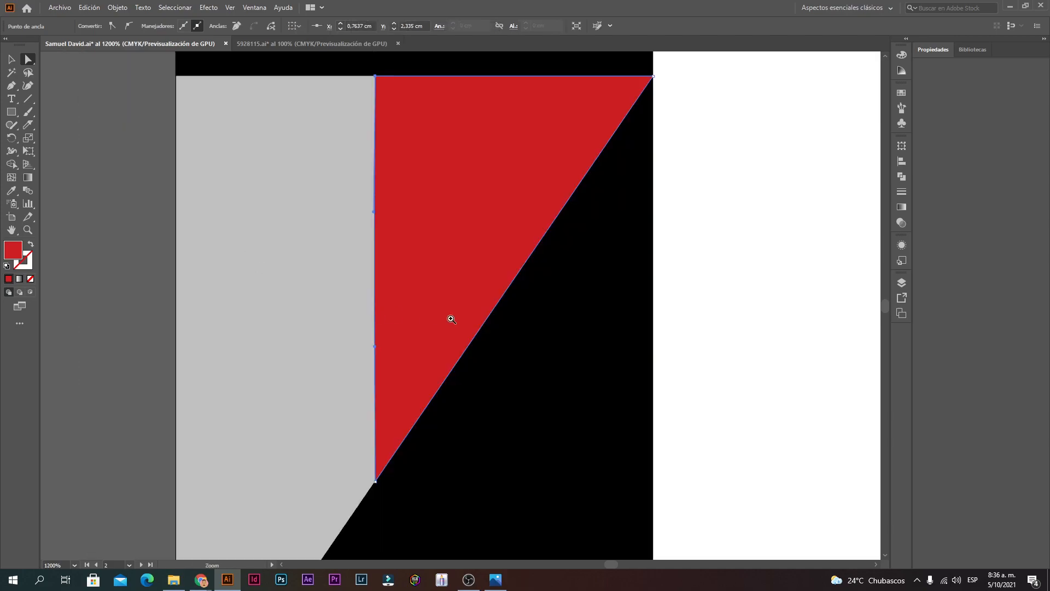
{"action": "left_click", "coordinate": [435, 321], "text": "ctrl"}
{"action": "left_click", "coordinate": [434, 321], "text": "ctrl"}
{"action": "left_click", "coordinate": [393, 255], "text": "ctrl+alt"}
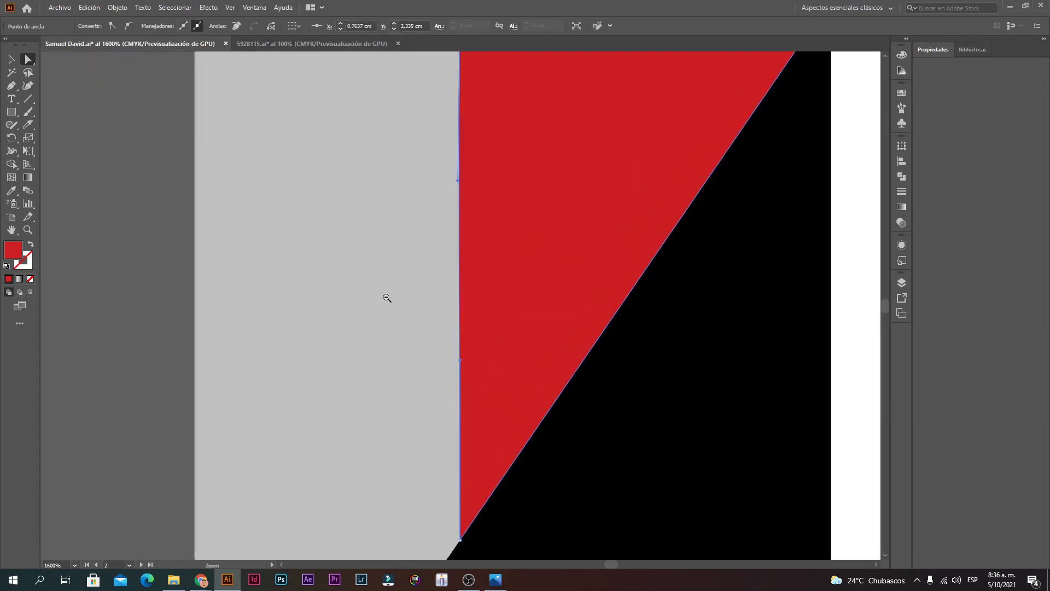
{"action": "left_click", "coordinate": [330, 350], "text": "ctrl+alt"}
{"action": "left_click", "coordinate": [255, 323]}
{"action": "left_click", "coordinate": [426, 241], "text": "ctrl+alt"}
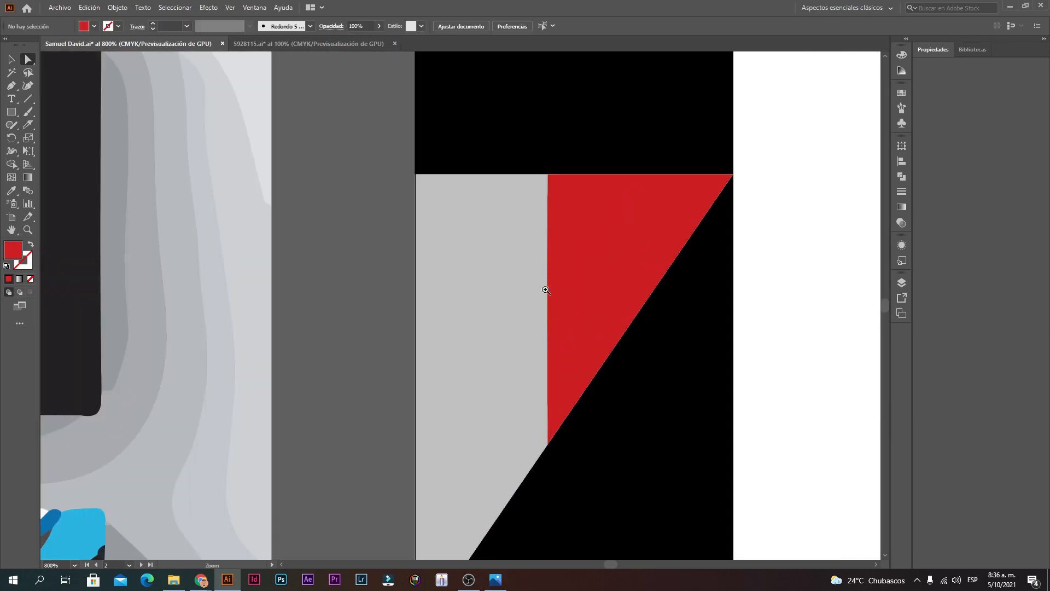
Step: Check that the top corner meets the black block at X 0.76 cm, Y 2.33 cm, then zoom out
{"action": "left_click", "coordinate": [554, 228], "text": "ctrl"}
{"action": "left_click", "coordinate": [481, 269], "text": "ctrl"}
{"action": "left_click", "coordinate": [437, 270], "text": "ctrl"}
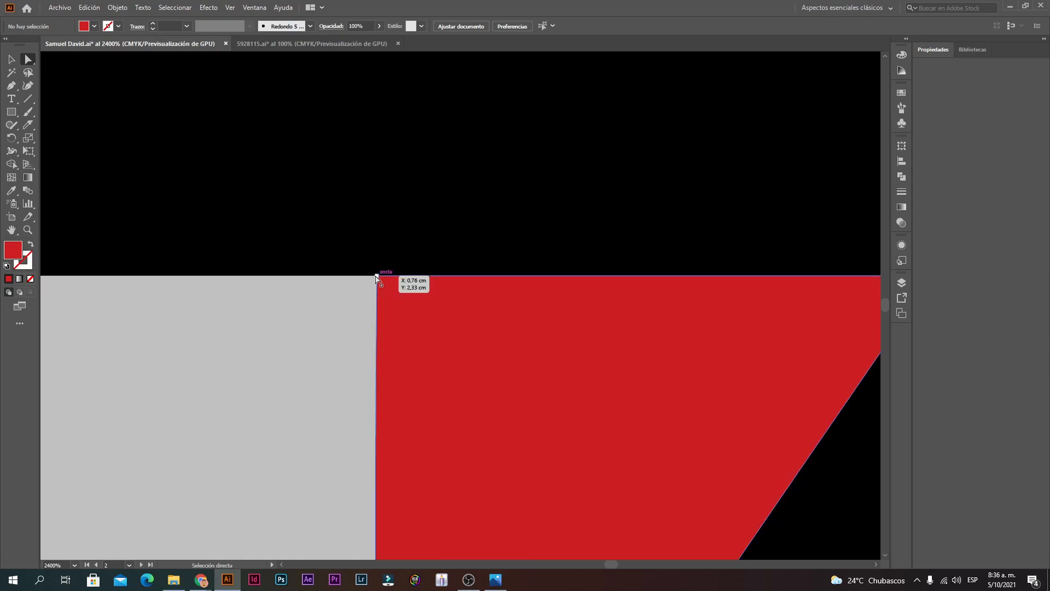
{"action": "left_click", "coordinate": [435, 394], "text": "ctrl+alt"}
{"action": "left_click", "coordinate": [436, 403], "text": "ctrl+alt"}
{"action": "left_click", "coordinate": [694, 293], "text": "ctrl+alt"}
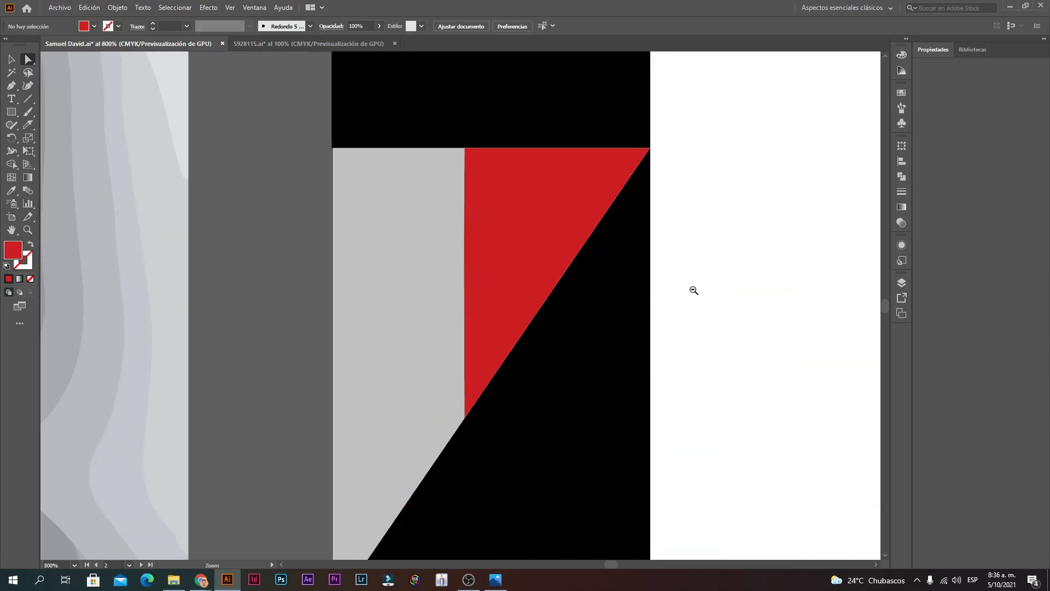
{"action": "left_click", "coordinate": [506, 181], "text": "ctrl+alt"}
{"action": "left_click", "coordinate": [553, 305], "text": "ctrl+alt"}
{"action": "left_click", "coordinate": [584, 307], "text": "ctrl+alt"}
{"action": "left_click", "coordinate": [571, 311], "text": "ctrl+alt"}
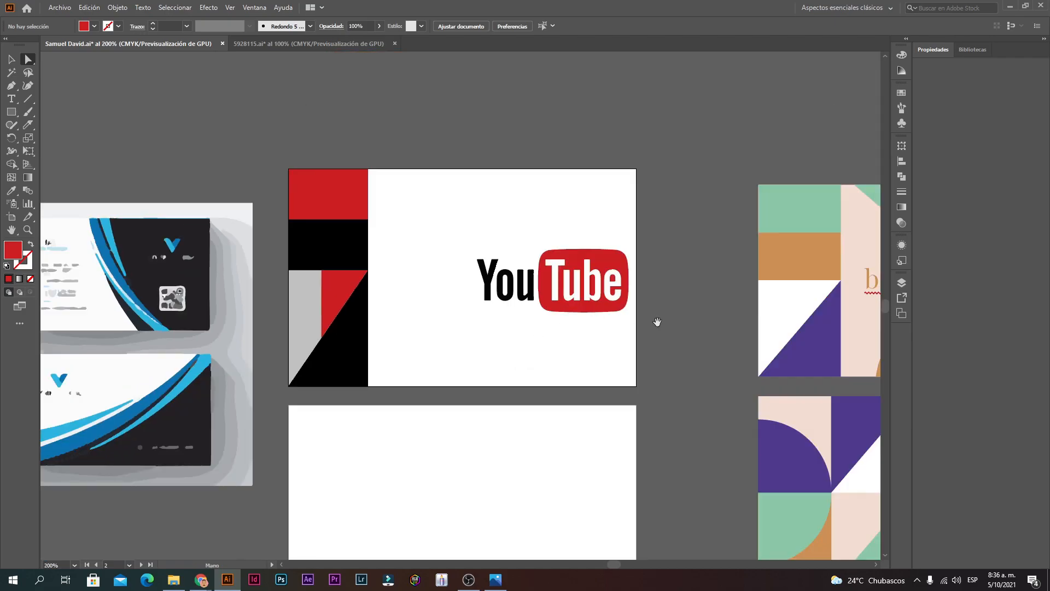
Step: Draw a rectangle over the artboard's white right side and eyedrop the brand card's peach into it
{"action": "left_click_drag", "start_coordinate": [637, 321], "coordinate": [628, 319]}
{"action": "left_click", "coordinate": [626, 317], "text": "ctrl+alt"}
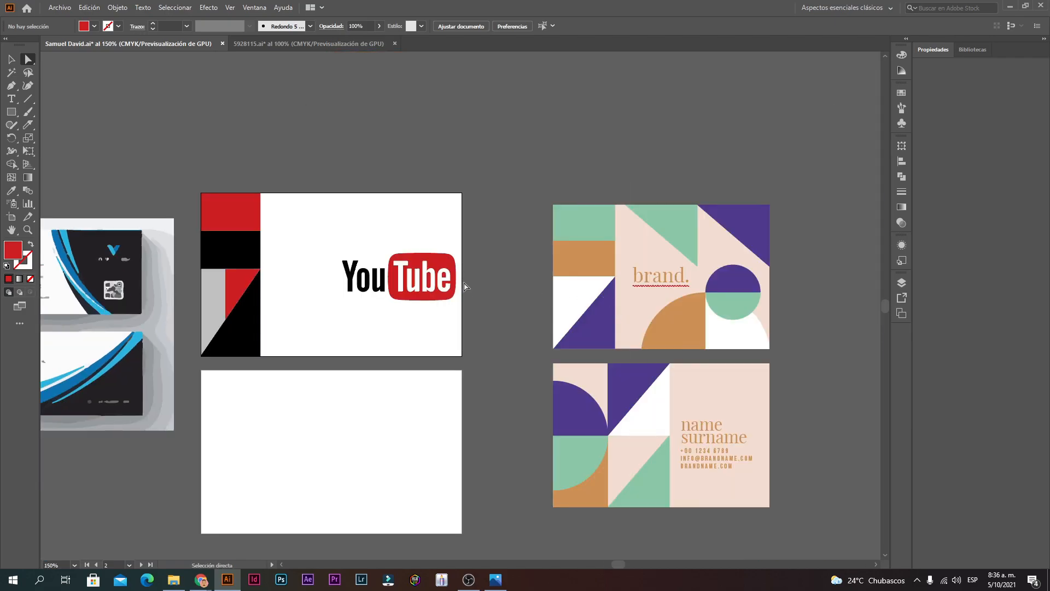
{"action": "left_click", "coordinate": [11, 112]}
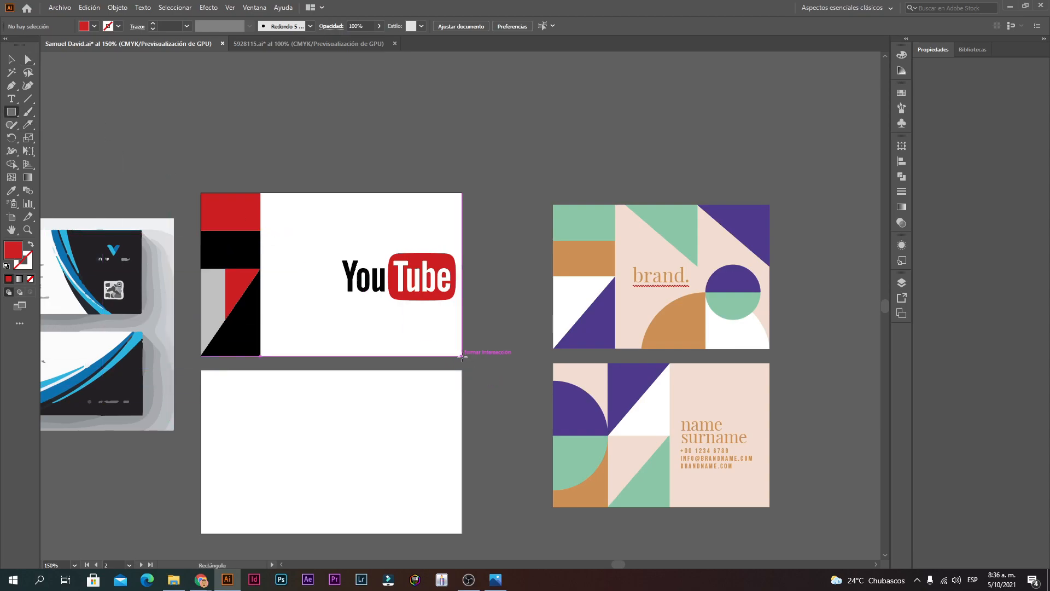
{"action": "left_click_drag", "start_coordinate": [462, 356], "coordinate": [260, 192]}
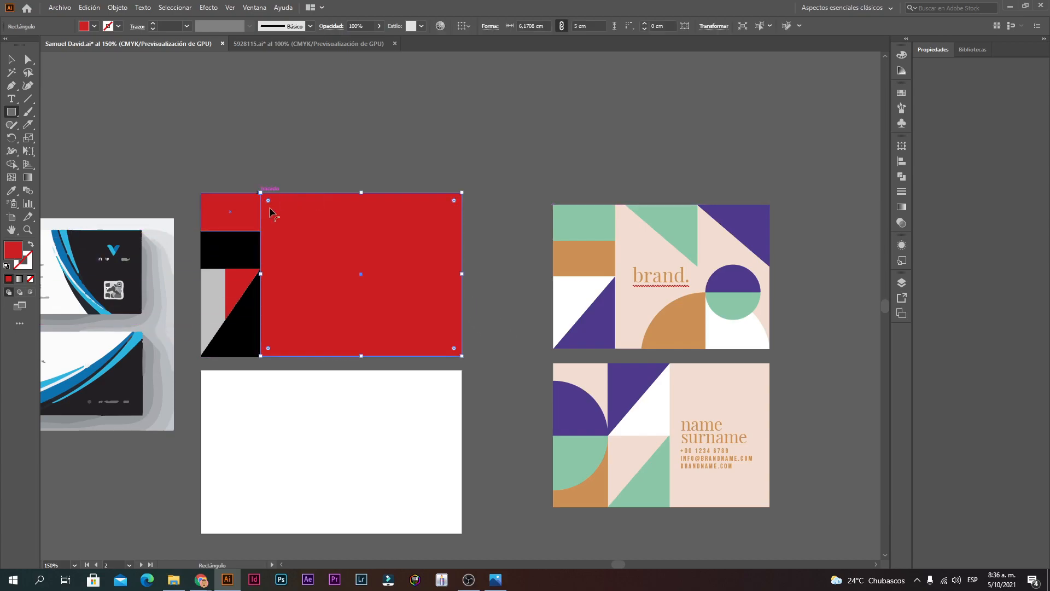
{"action": "left_click", "coordinate": [13, 192]}
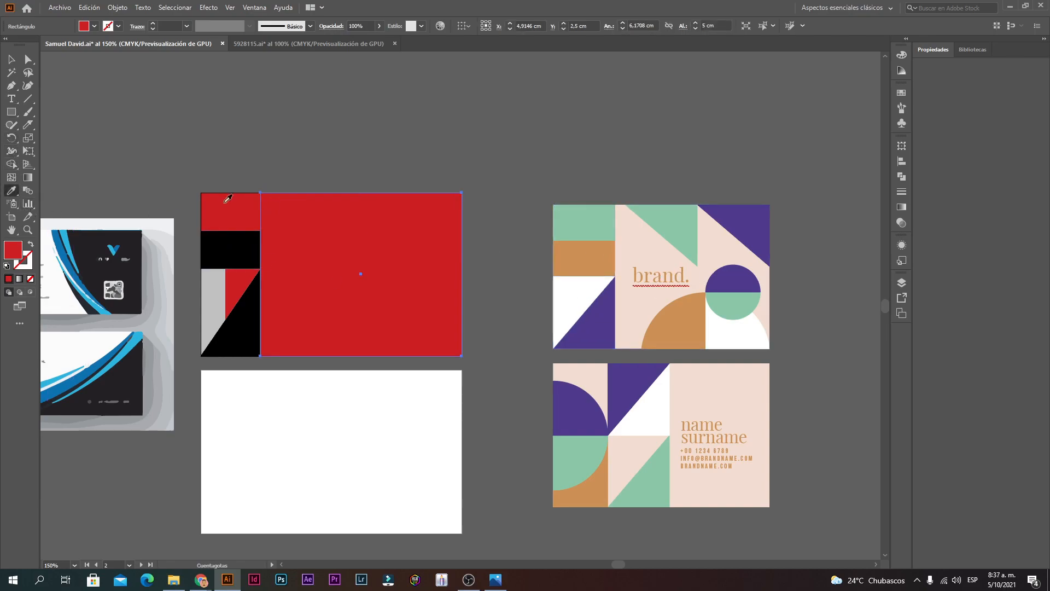
{"action": "left_click", "coordinate": [646, 245]}
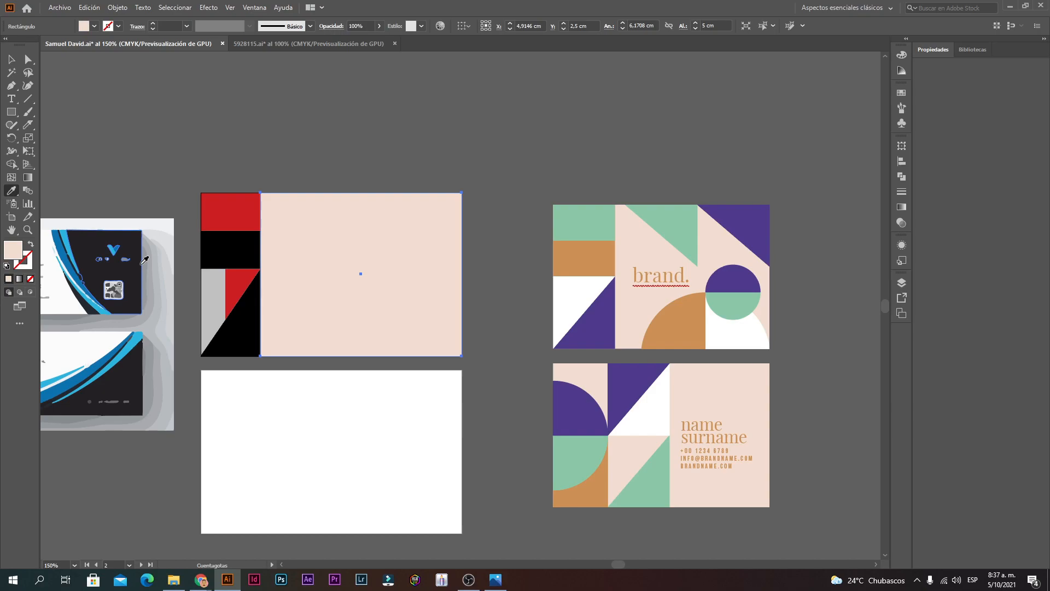
{"action": "right_click", "coordinate": [313, 280]}
{"action": "mouse_move", "coordinate": [363, 468]}
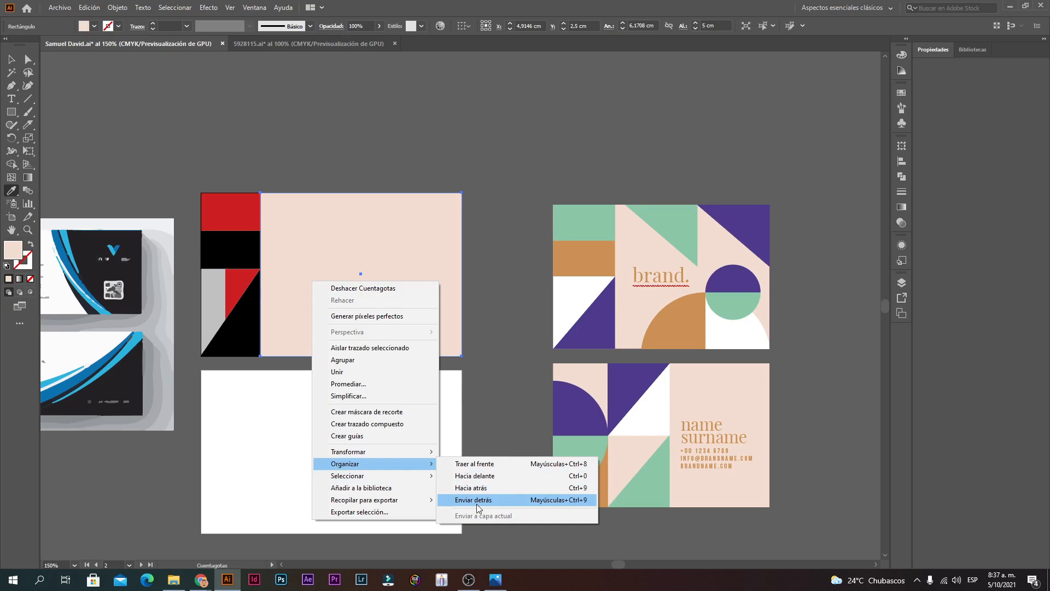
{"action": "left_click", "coordinate": [477, 502]}
{"action": "key", "text": "v"}
{"action": "left_click", "coordinate": [353, 164]}
{"action": "left_click", "coordinate": [320, 283]}
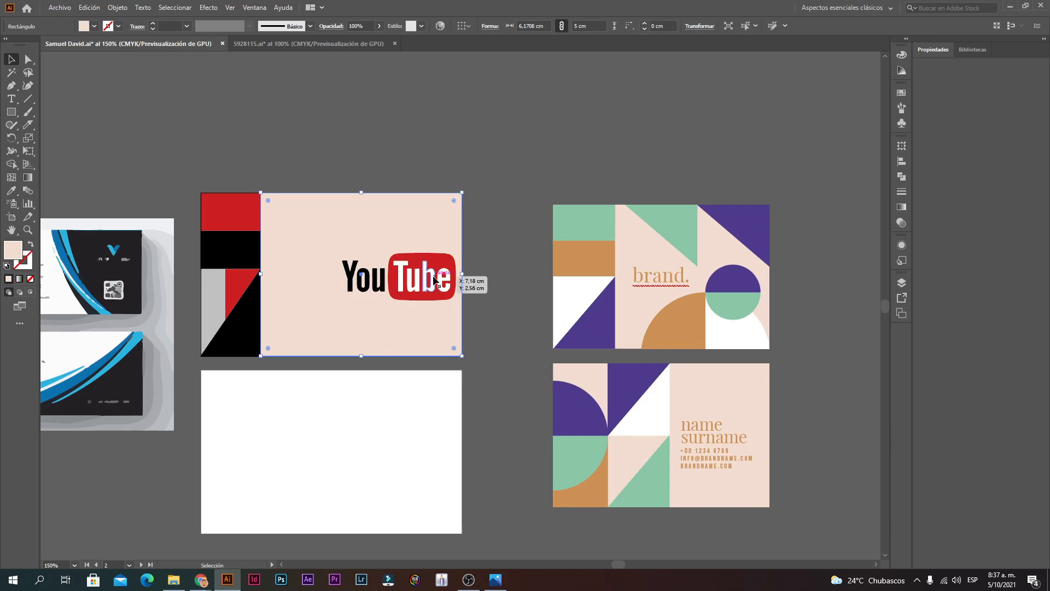
{"action": "right_click", "coordinate": [346, 311]}
{"action": "left_click", "coordinate": [334, 178]}
{"action": "left_click", "coordinate": [320, 228]}
{"action": "right_click", "coordinate": [320, 229]}
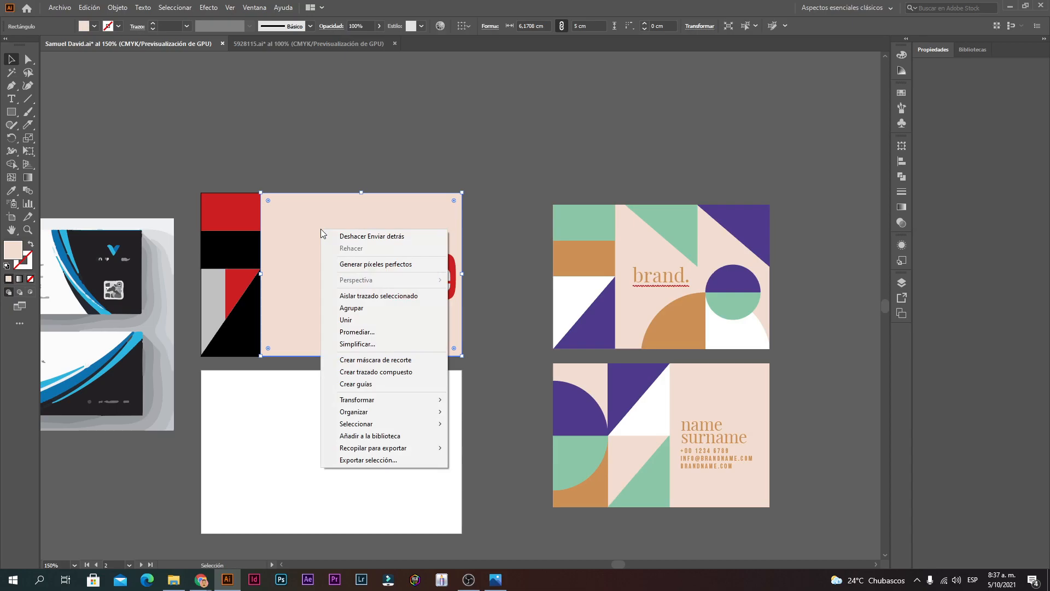
{"action": "mouse_move", "coordinate": [416, 411]}
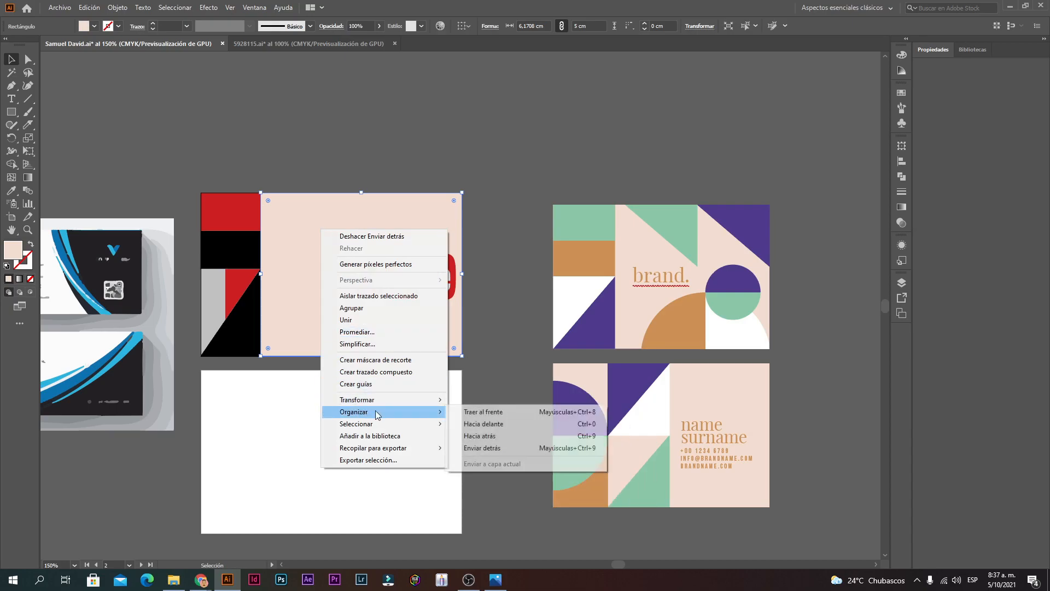
{"action": "left_click", "coordinate": [481, 412]}
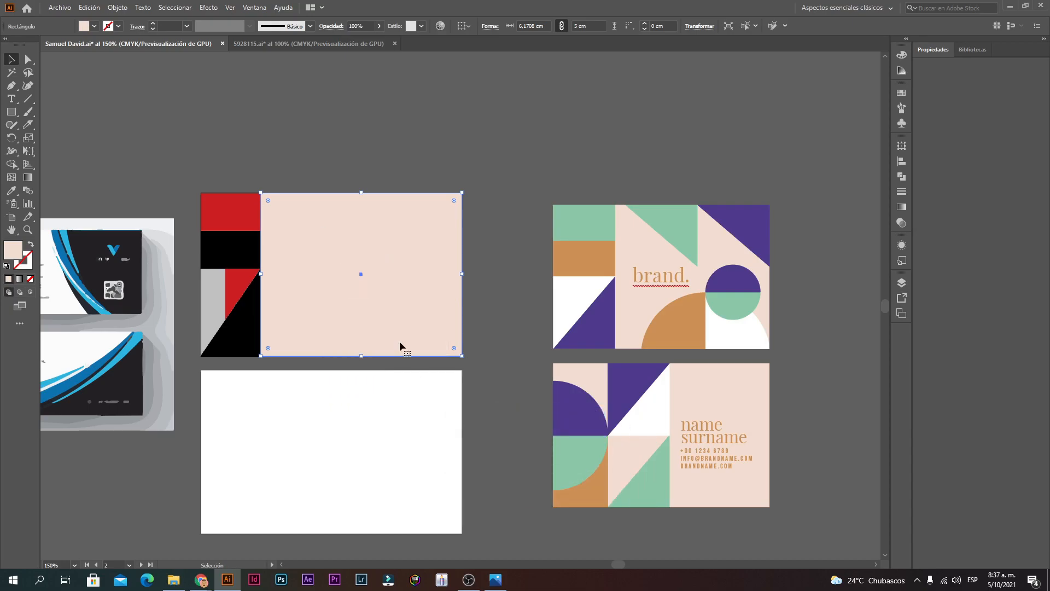
{"action": "right_click", "coordinate": [352, 301]}
{"action": "mouse_move", "coordinate": [428, 484]}
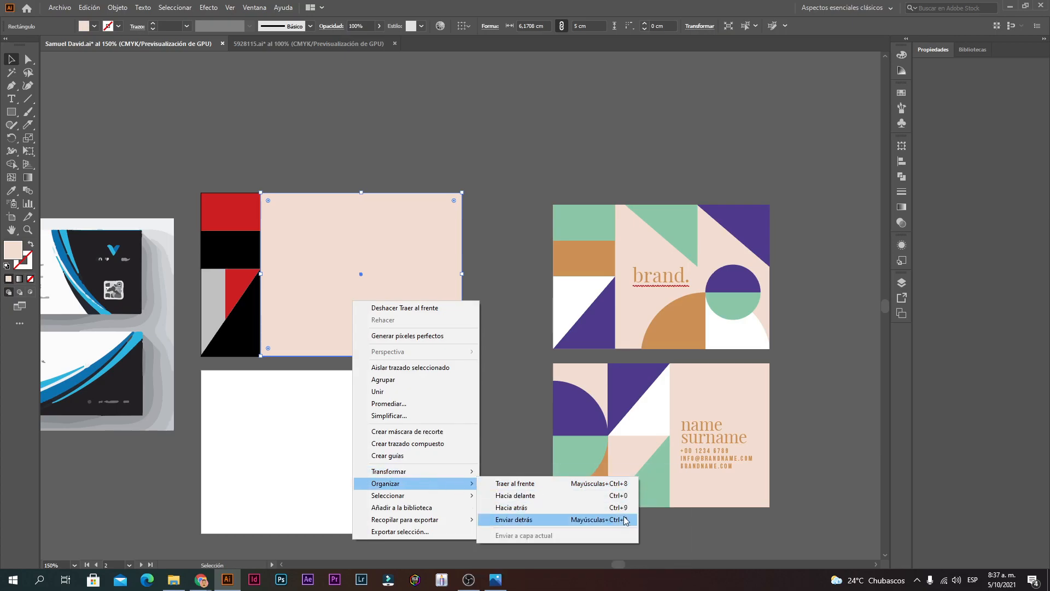
{"action": "left_click", "coordinate": [49, 144]}
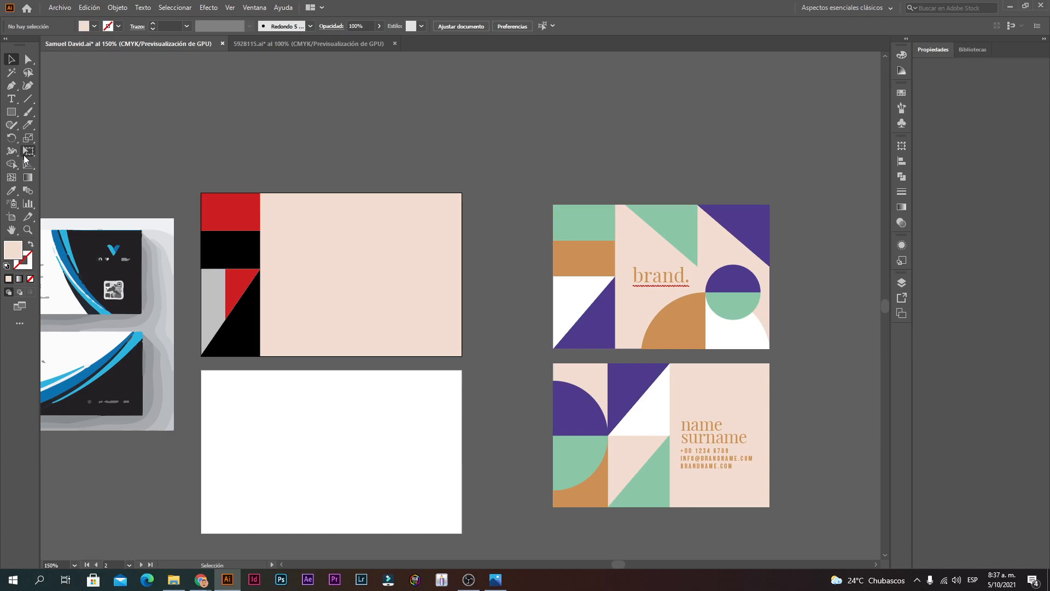
Step: Bring the YouTube logo in front of the peach panel and move it left beside the red strip
{"action": "key", "text": "ctrl+z"}
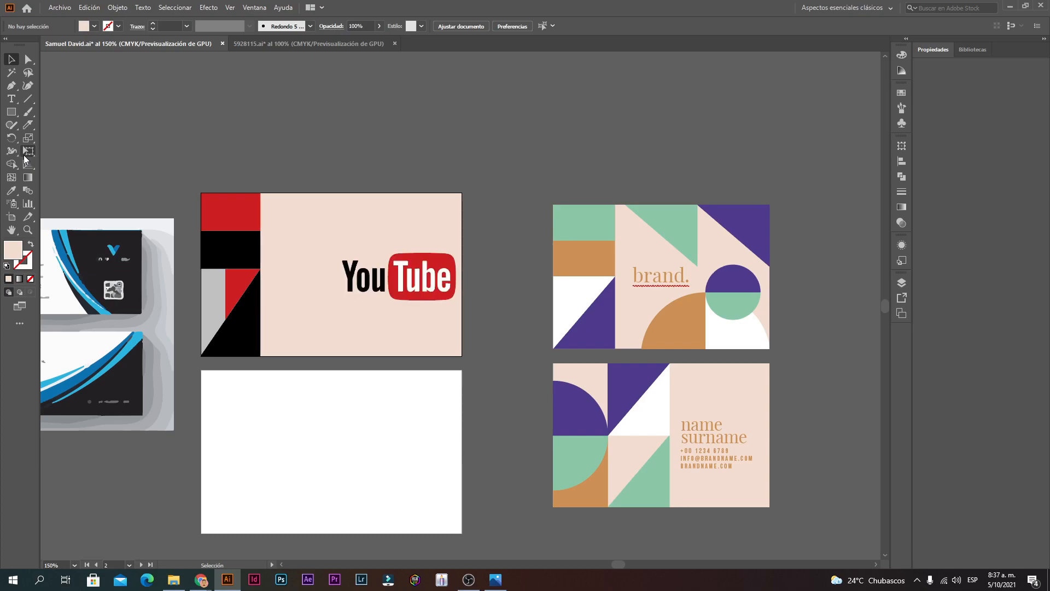
{"action": "left_click", "coordinate": [352, 226], "text": "ctrl"}
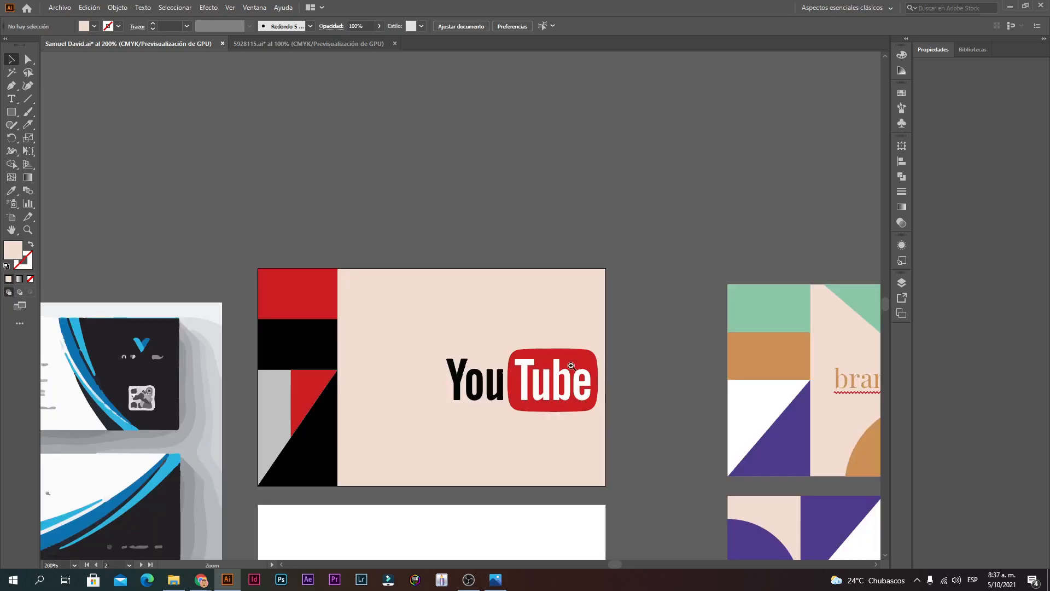
{"action": "left_click_drag", "start_coordinate": [634, 430], "coordinate": [497, 381]}
{"action": "left_click", "coordinate": [574, 409], "text": "ctrl"}
{"action": "left_click", "coordinate": [526, 333], "text": "ctrl"}
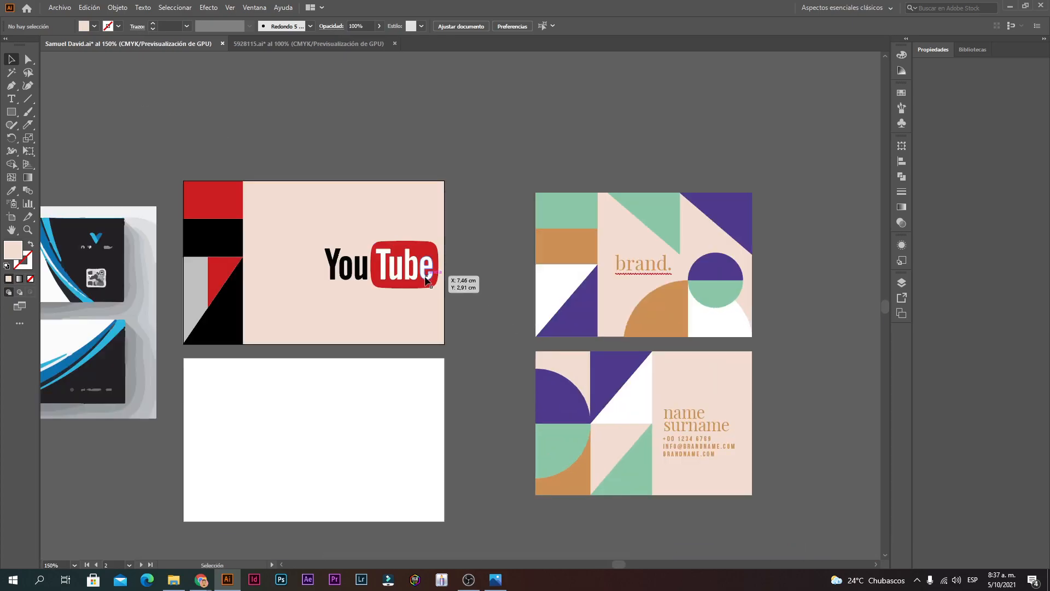
{"action": "left_click_drag", "start_coordinate": [392, 263], "coordinate": [317, 262]}
{"action": "left_click", "coordinate": [494, 206]}
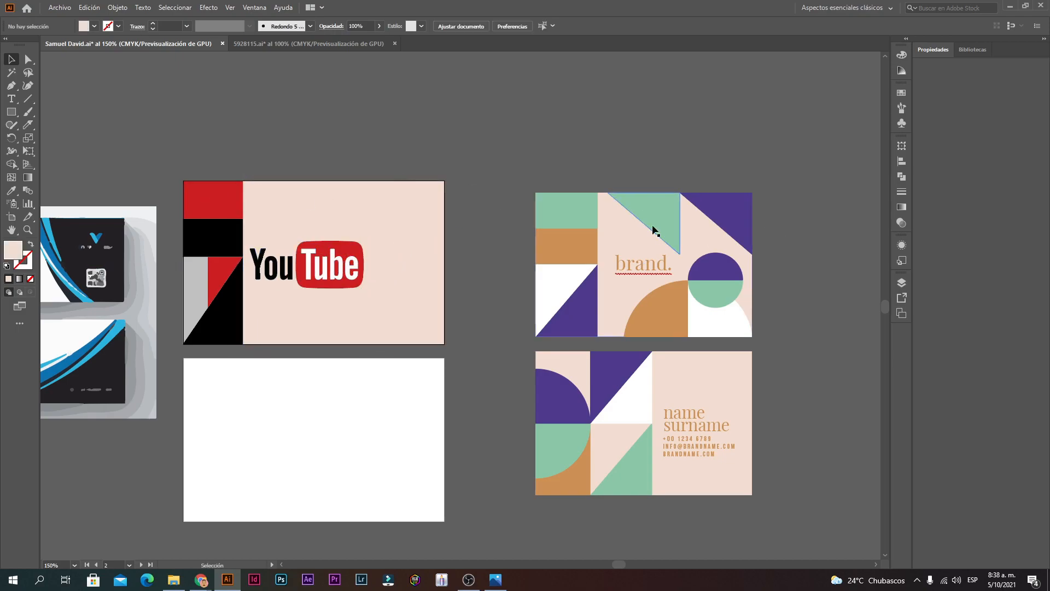
{"action": "left_click", "coordinate": [25, 115]}
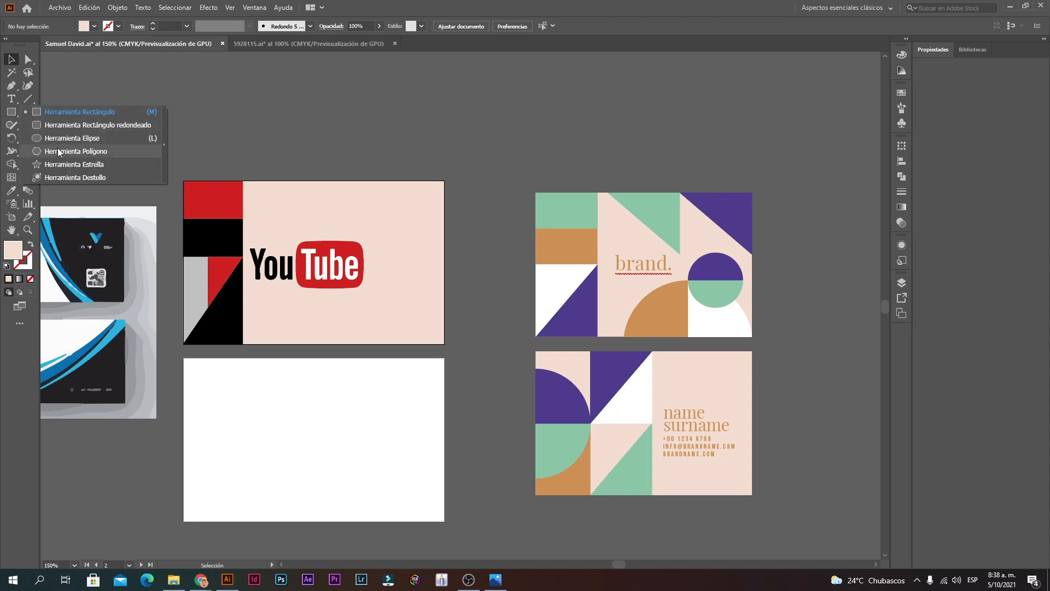
Step: Draw a triangle with the polygon tool and move it up and right on the YouTube card
{"action": "left_click", "coordinate": [60, 164]}
{"action": "left_click_drag", "start_coordinate": [364, 359], "coordinate": [426, 377]}
{"action": "key", "text": "v"}
{"action": "left_click_drag", "start_coordinate": [363, 355], "coordinate": [389, 308]}
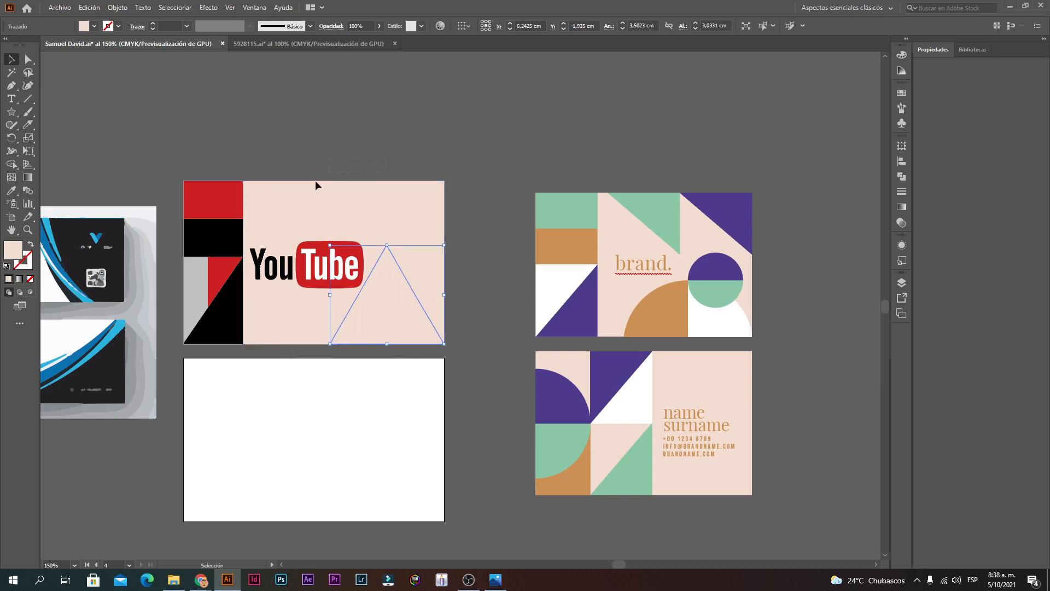
Step: Isolate the triangle in the selection and shrink it to about 2.24 × 1.94 cm
{"action": "left_click", "coordinate": [407, 284], "text": "shift"}
{"action": "left_click", "coordinate": [413, 289], "text": "shift"}
{"action": "left_click", "coordinate": [418, 244], "text": "shift"}
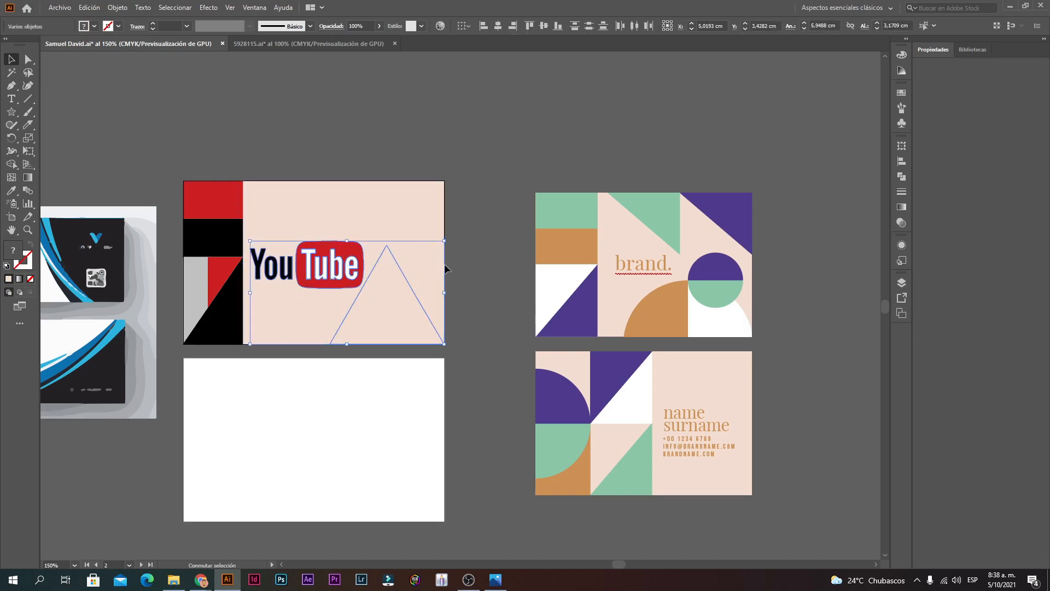
{"action": "left_click_drag", "start_coordinate": [253, 295], "coordinate": [314, 294]}
{"action": "key", "text": "ctrl+z"}
{"action": "left_click", "coordinate": [362, 283], "text": "shift"}
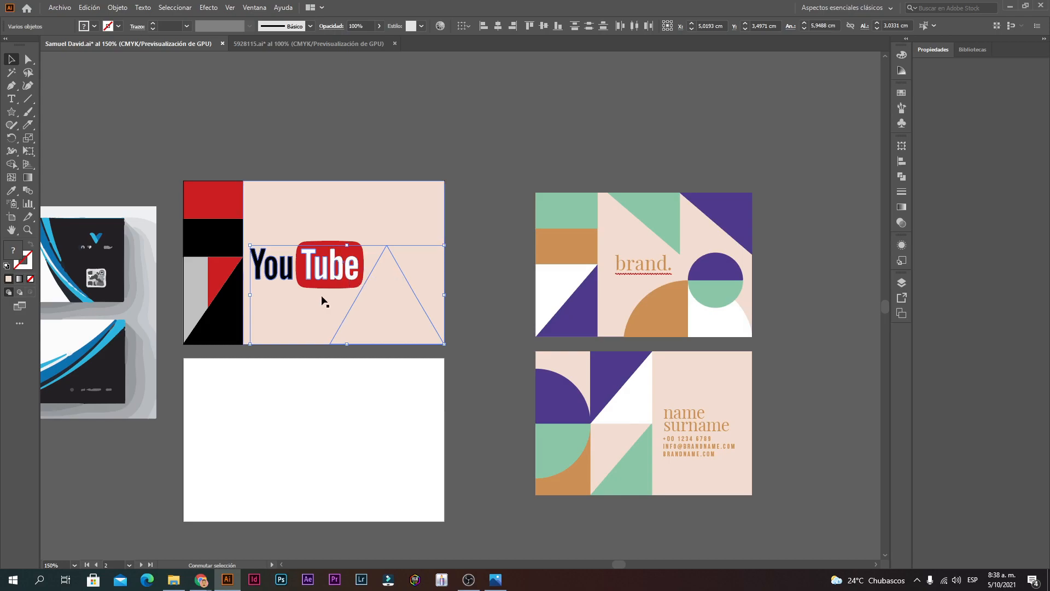
{"action": "left_click", "coordinate": [294, 275], "text": "shift"}
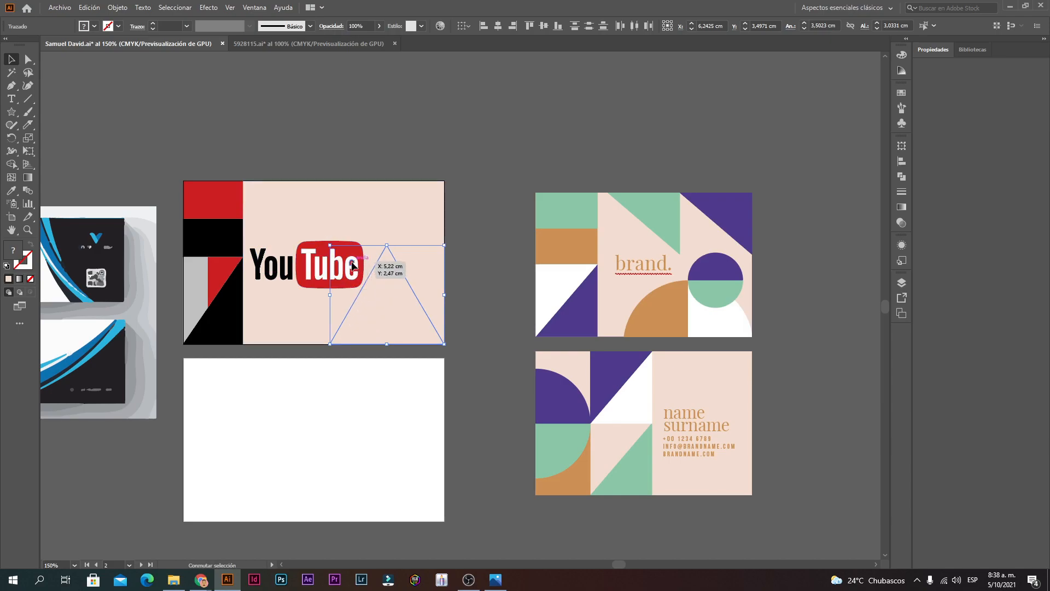
{"action": "left_click_drag", "start_coordinate": [330, 294], "coordinate": [428, 226]}
Step: Reflect the triangle horizontally, then flip it vertically so it points down
{"action": "right_click", "coordinate": [417, 226]}
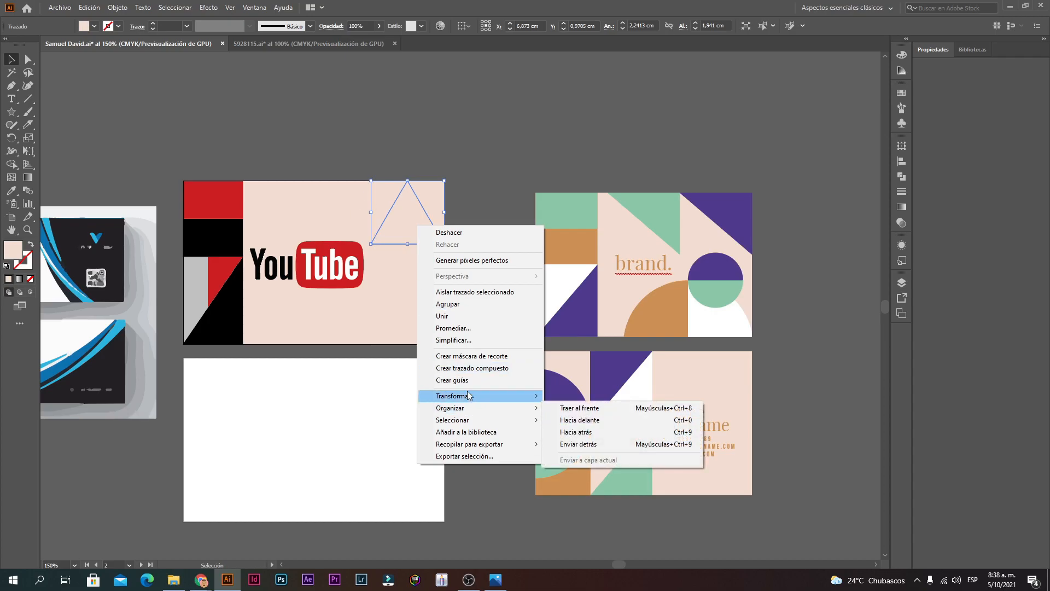
{"action": "mouse_move", "coordinate": [468, 395]}
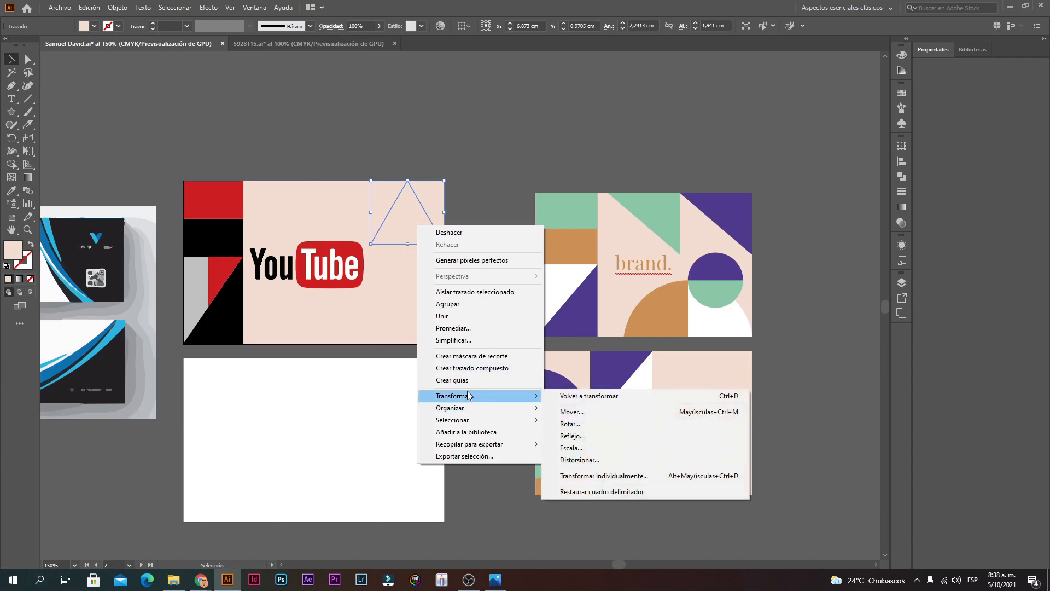
{"action": "left_click", "coordinate": [569, 436]}
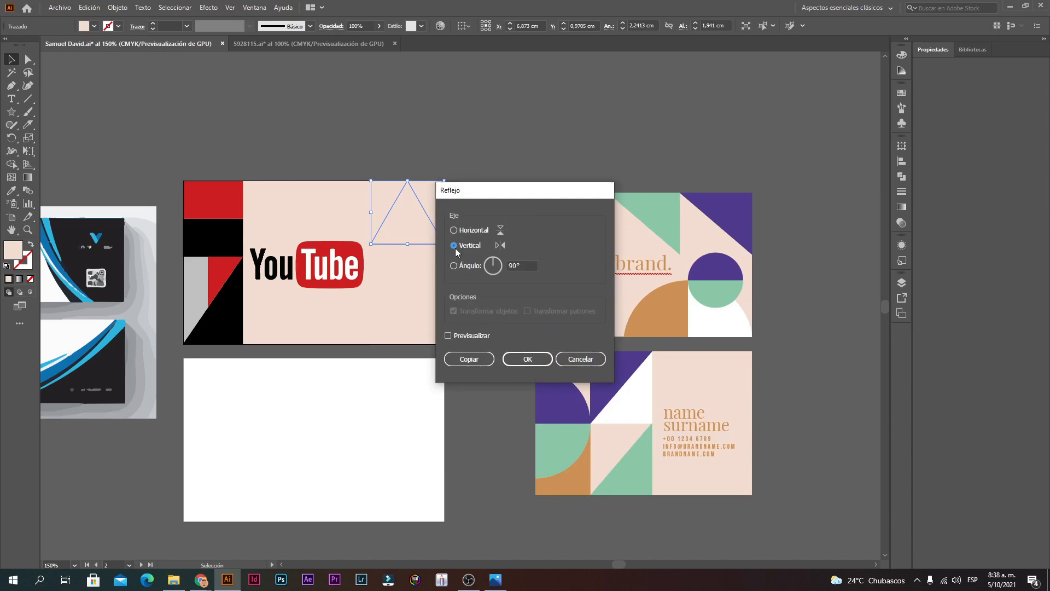
{"action": "left_click", "coordinate": [528, 359]}
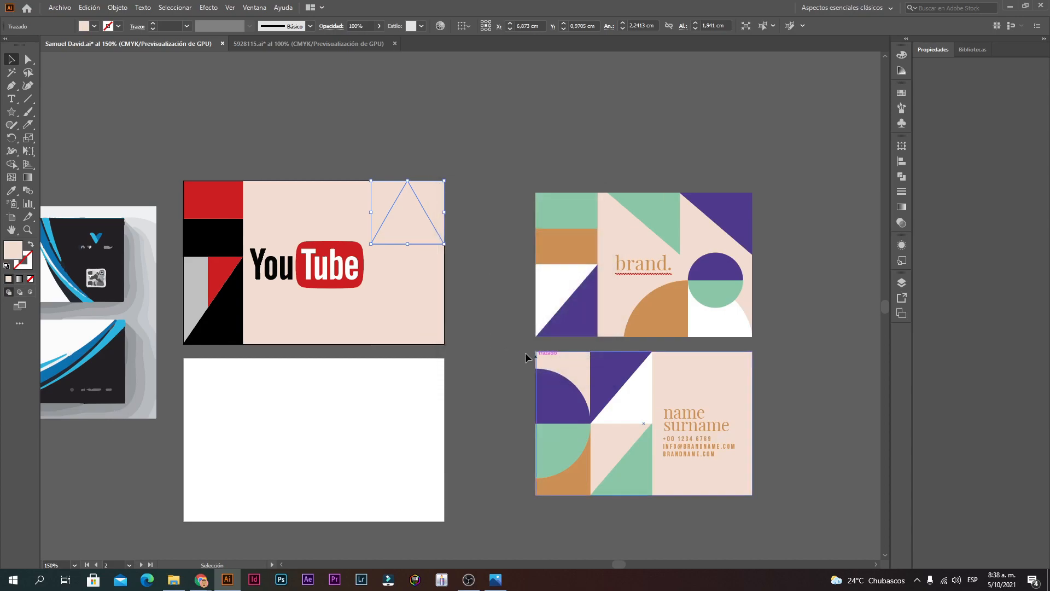
{"action": "right_click", "coordinate": [412, 214]}
{"action": "mouse_move", "coordinate": [525, 389]}
{"action": "left_click", "coordinate": [569, 428]}
{"action": "left_click", "coordinate": [455, 231]}
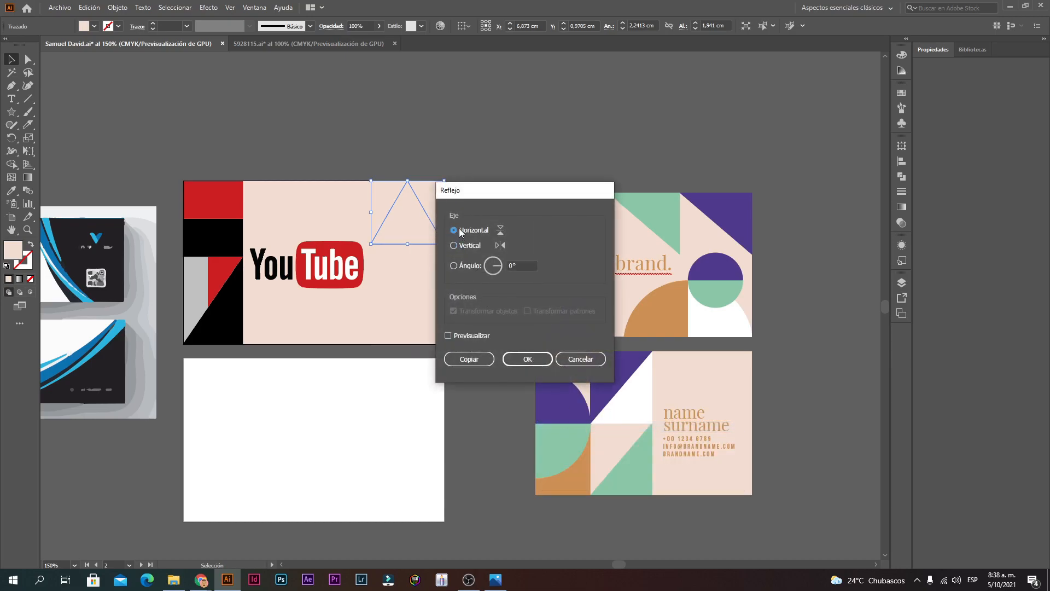
{"action": "left_click", "coordinate": [527, 357]}
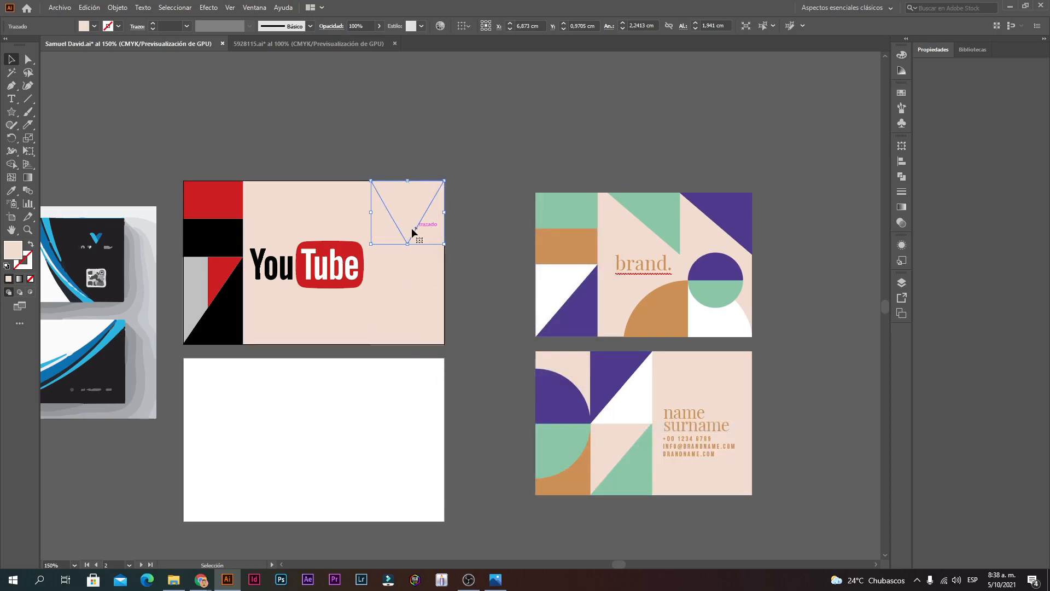
Step: Make a mirrored copy of the flipped triangle with Reflejo > Copiar
{"action": "right_click", "coordinate": [396, 222]}
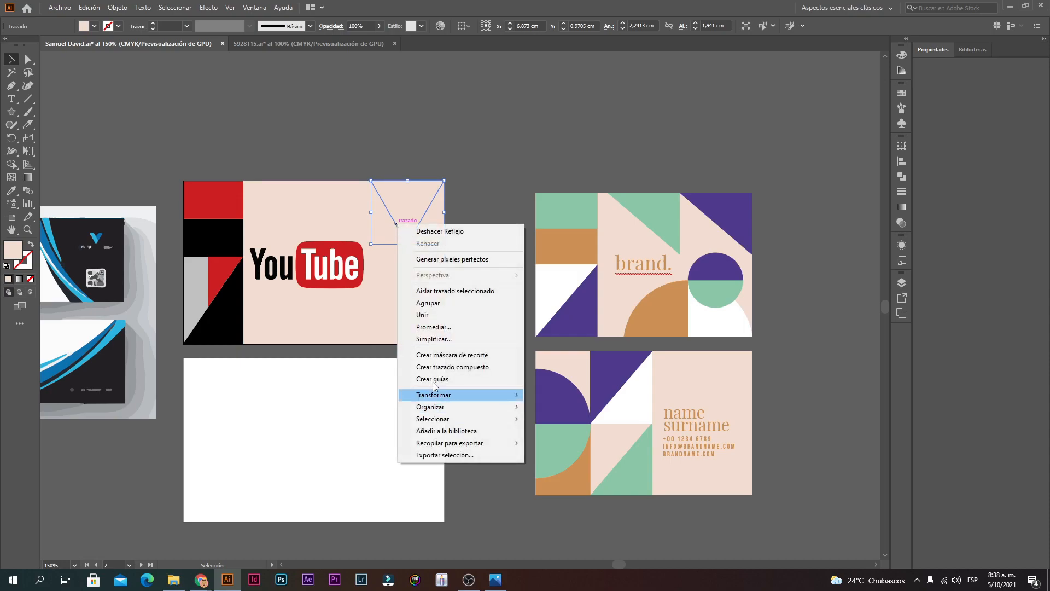
{"action": "mouse_move", "coordinate": [438, 394]}
{"action": "left_click", "coordinate": [568, 434]}
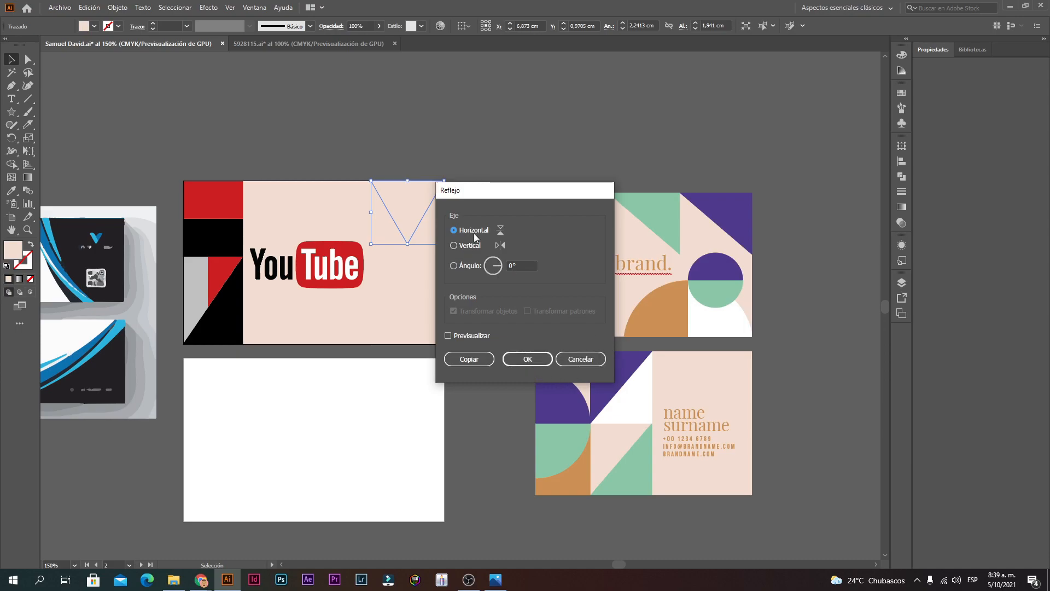
{"action": "left_click", "coordinate": [529, 361]}
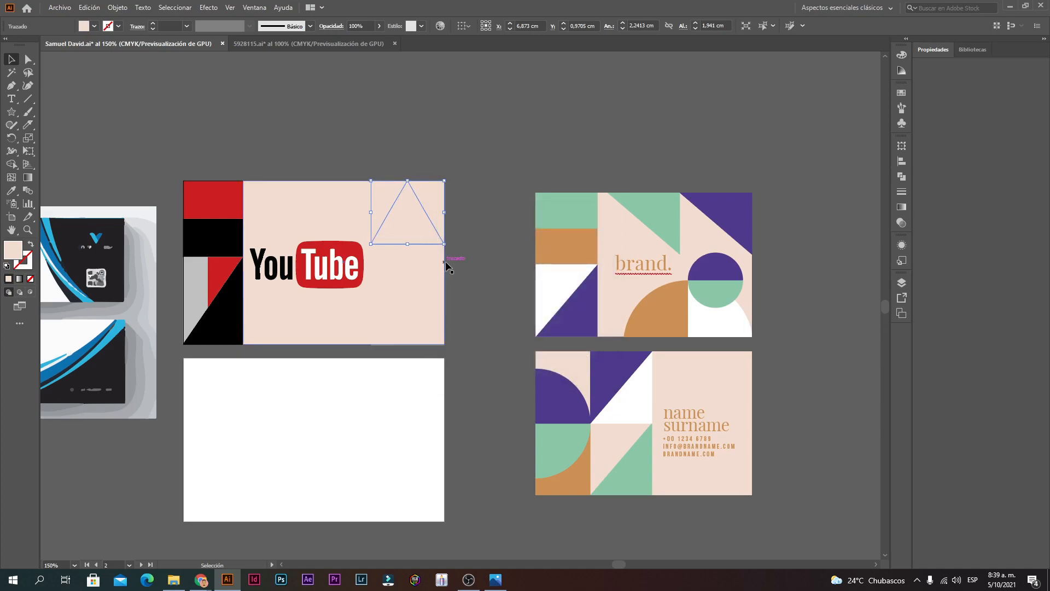
Step: Select both triangles and eyedrop the brand card's purple into them
{"action": "left_click", "coordinate": [481, 193]}
{"action": "key", "text": "v"}
{"action": "left_click", "coordinate": [387, 238]}
{"action": "left_click", "coordinate": [430, 334], "text": "shift"}
{"action": "left_click", "coordinate": [11, 191]}
{"action": "left_click", "coordinate": [728, 218]}
{"action": "key", "text": "v"}
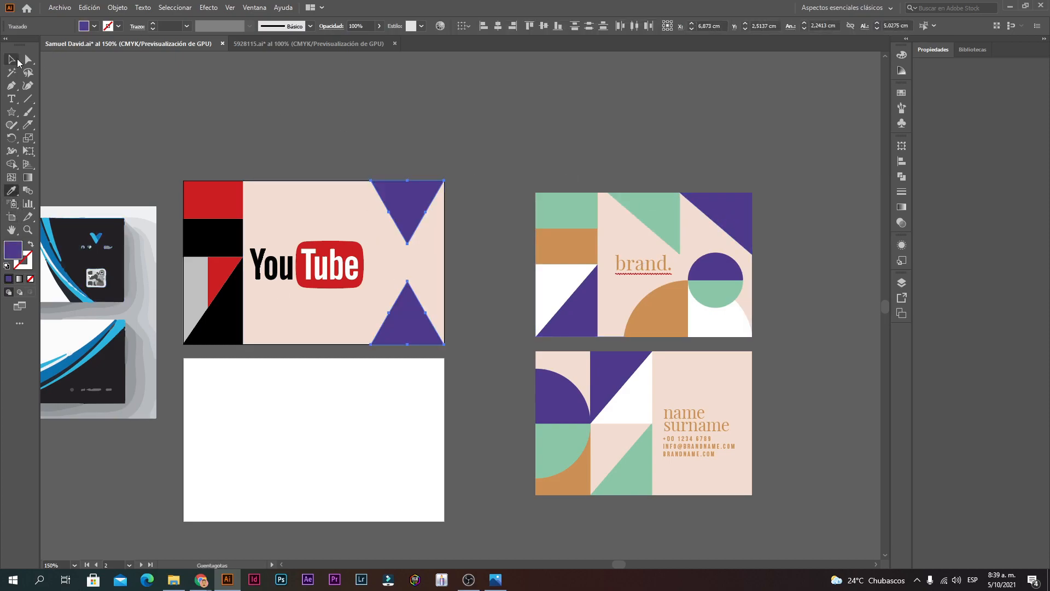
{"action": "left_click", "coordinate": [235, 136]}
{"action": "scroll", "coordinate": [436, 328], "scroll_direction": "down", "scroll_amount": 1}
{"action": "scroll", "coordinate": [383, 262], "scroll_direction": "up", "scroll_amount": 2}
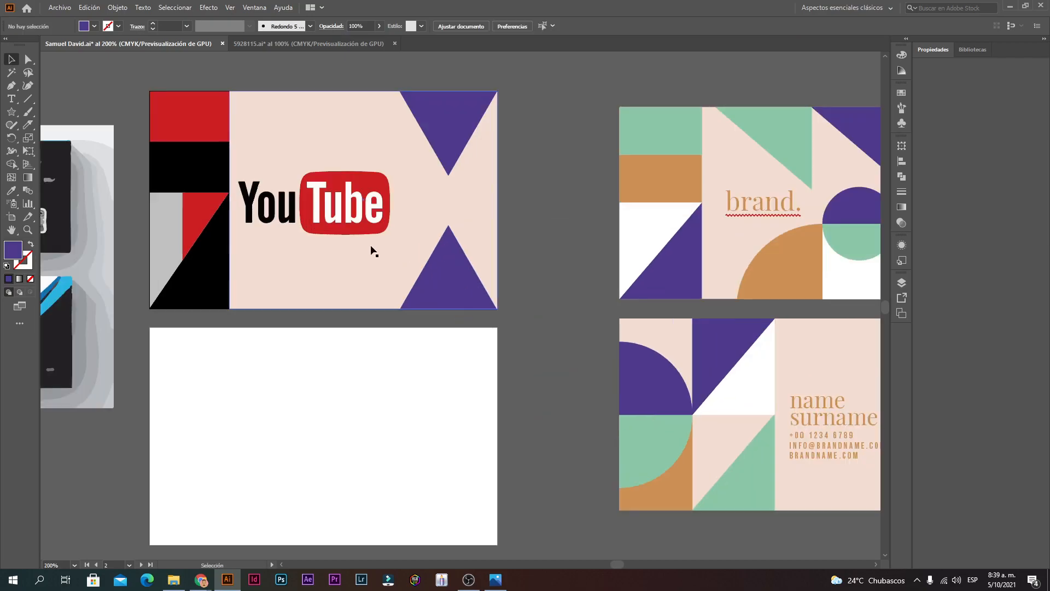
{"action": "left_click", "coordinate": [341, 216]}
Step: Select the logo's Y, o, u and red rounded rectangle and group them
{"action": "scroll", "coordinate": [341, 216], "scroll_direction": "up", "scroll_amount": 2}
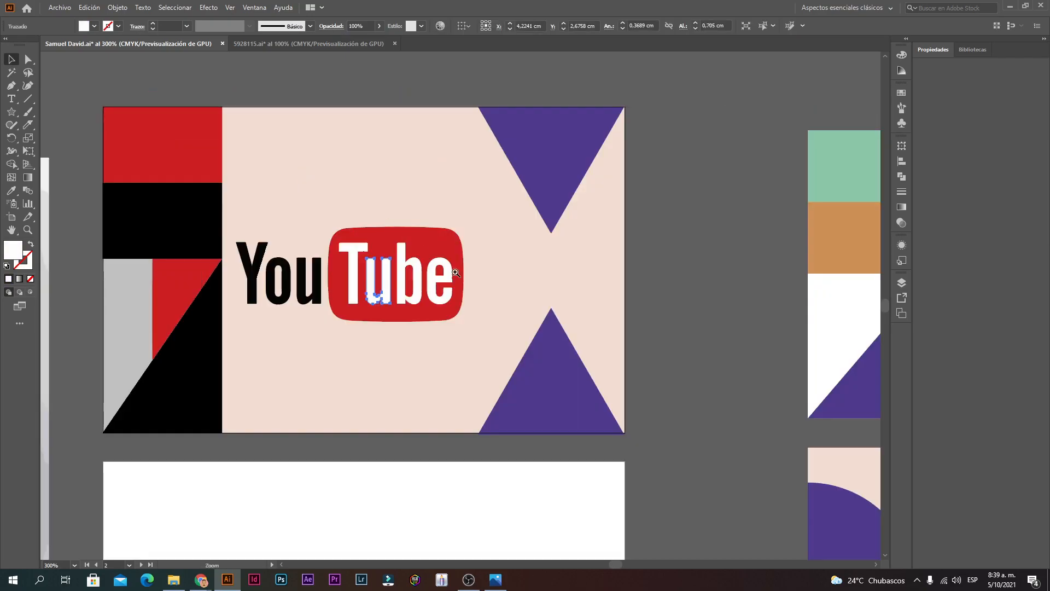
{"action": "left_click", "coordinate": [183, 237]}
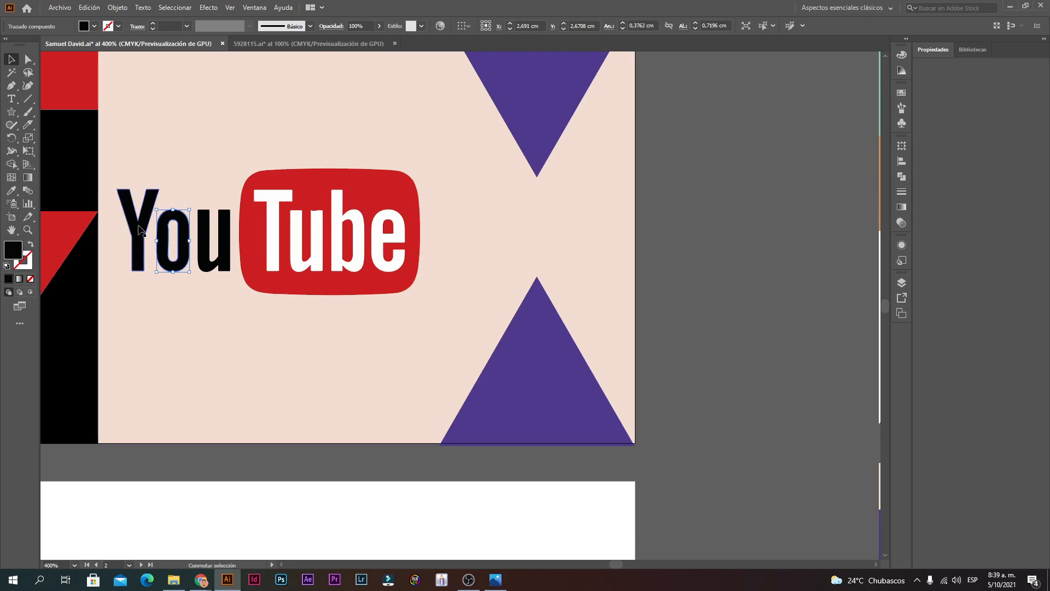
{"action": "left_click", "coordinate": [137, 234], "text": "shift"}
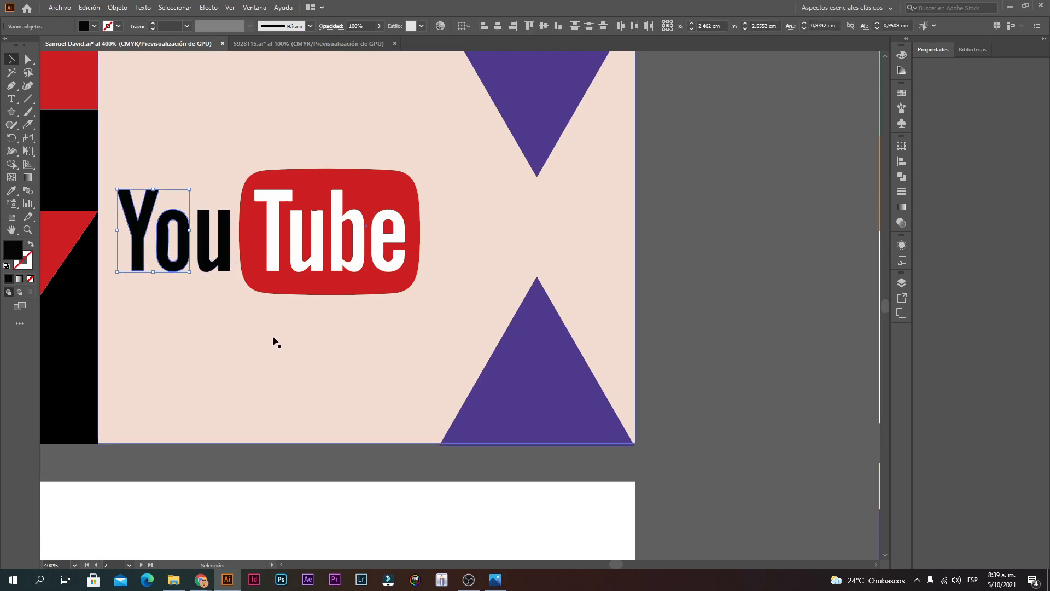
{"action": "left_click", "coordinate": [226, 257], "text": "shift"}
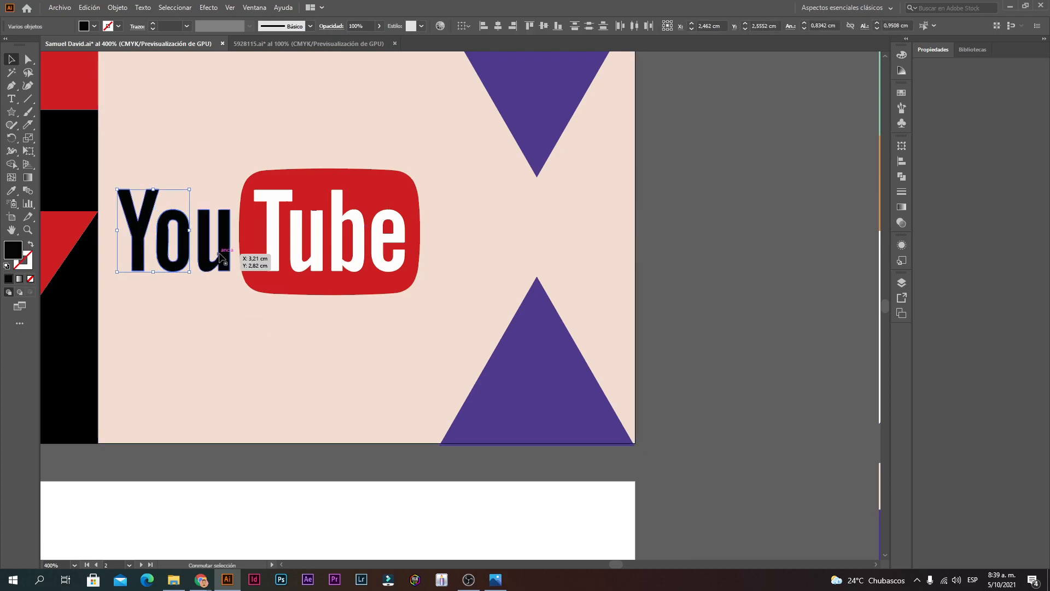
{"action": "left_click", "coordinate": [251, 264], "text": "shift"}
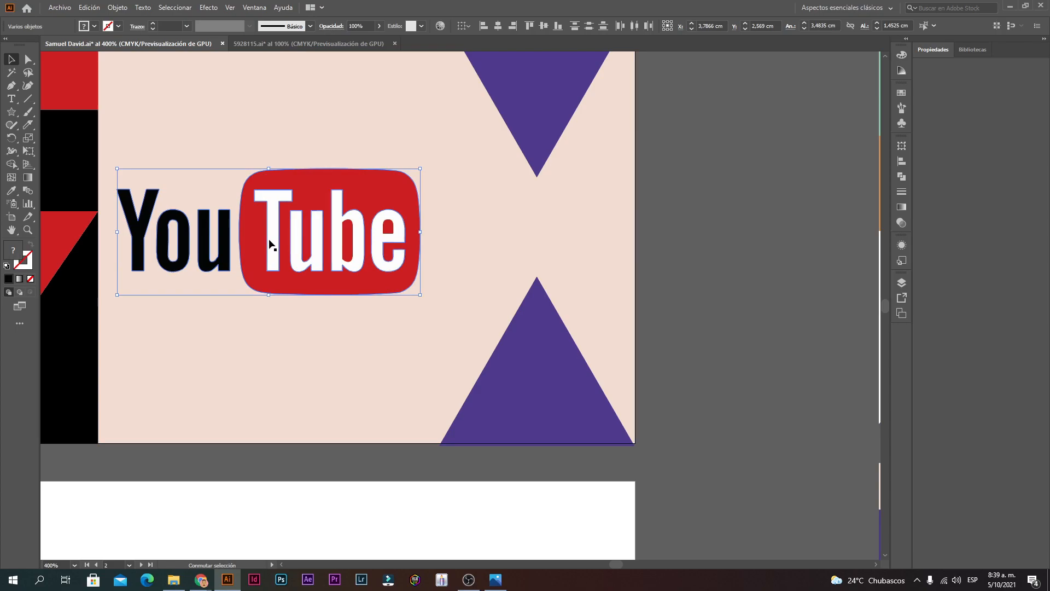
{"action": "right_click", "coordinate": [339, 236]}
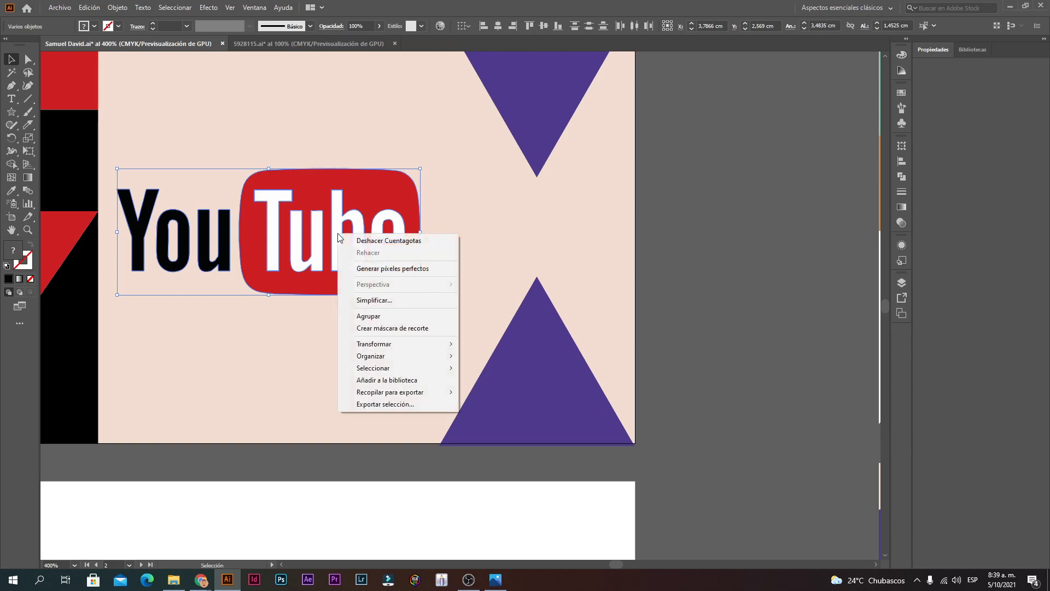
{"action": "left_click", "coordinate": [375, 317]}
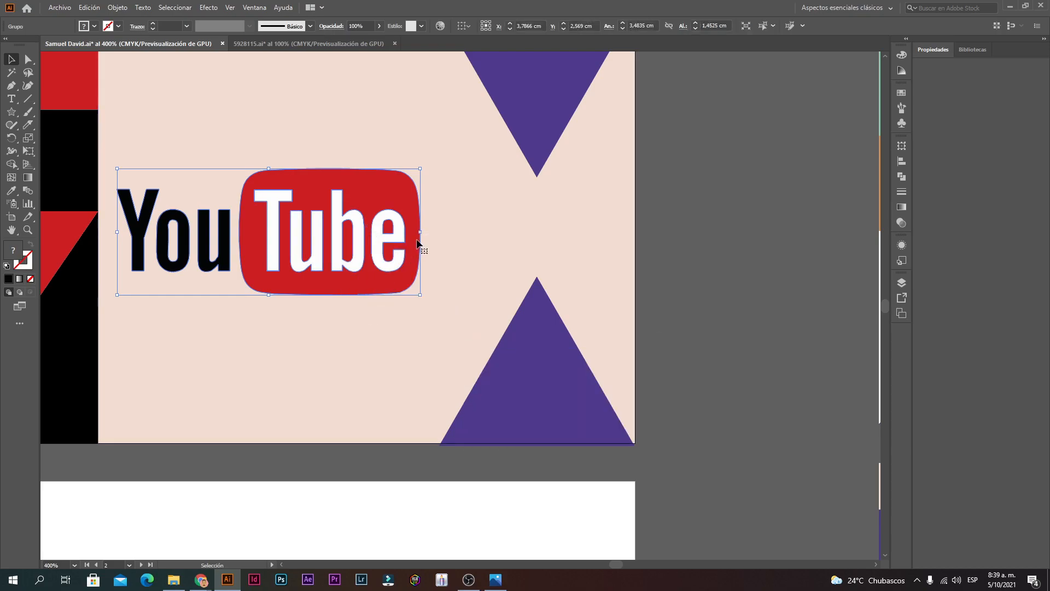
Step: Enlarge the grouped logo, then undo stray letter moves and ungroup it
{"action": "left_click_drag", "start_coordinate": [422, 232], "coordinate": [511, 232]}
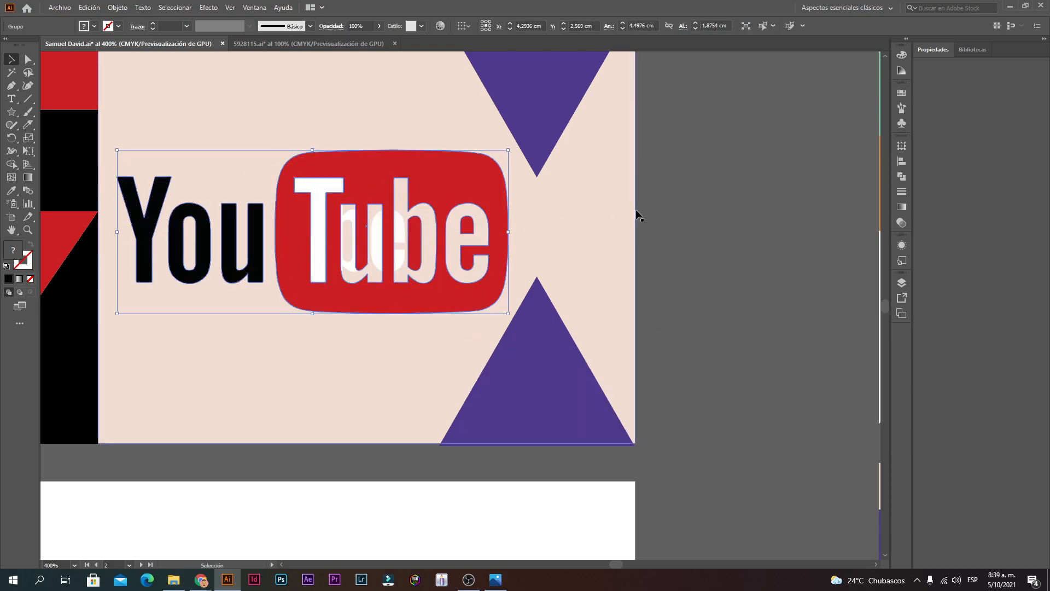
{"action": "scroll", "coordinate": [569, 259], "scroll_direction": "down", "scroll_amount": 1}
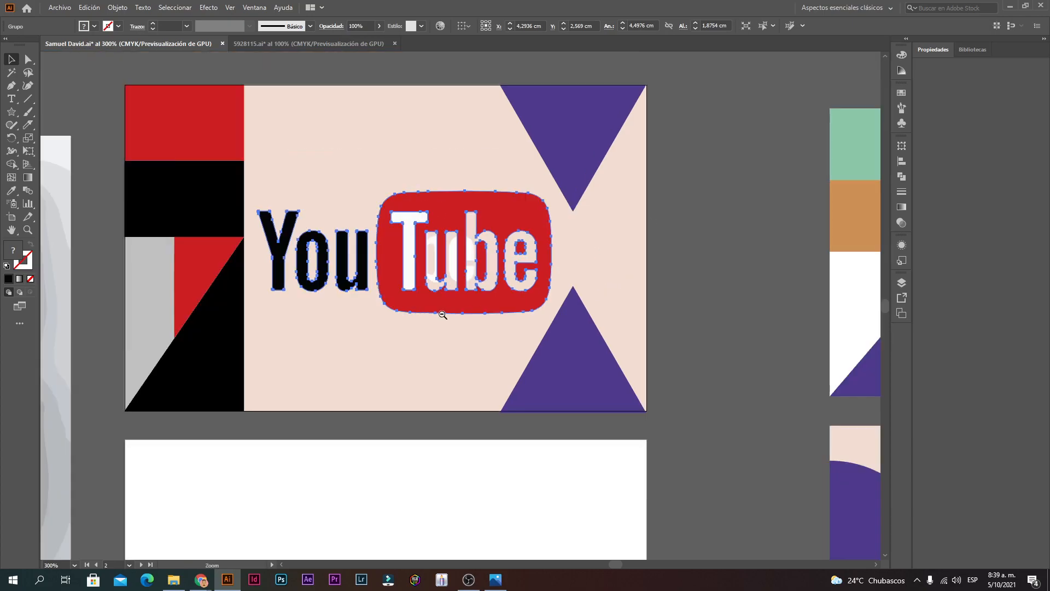
{"action": "left_click", "coordinate": [724, 252]}
{"action": "left_click_drag", "start_coordinate": [470, 264], "coordinate": [389, 328]}
{"action": "left_click_drag", "start_coordinate": [425, 264], "coordinate": [405, 408]}
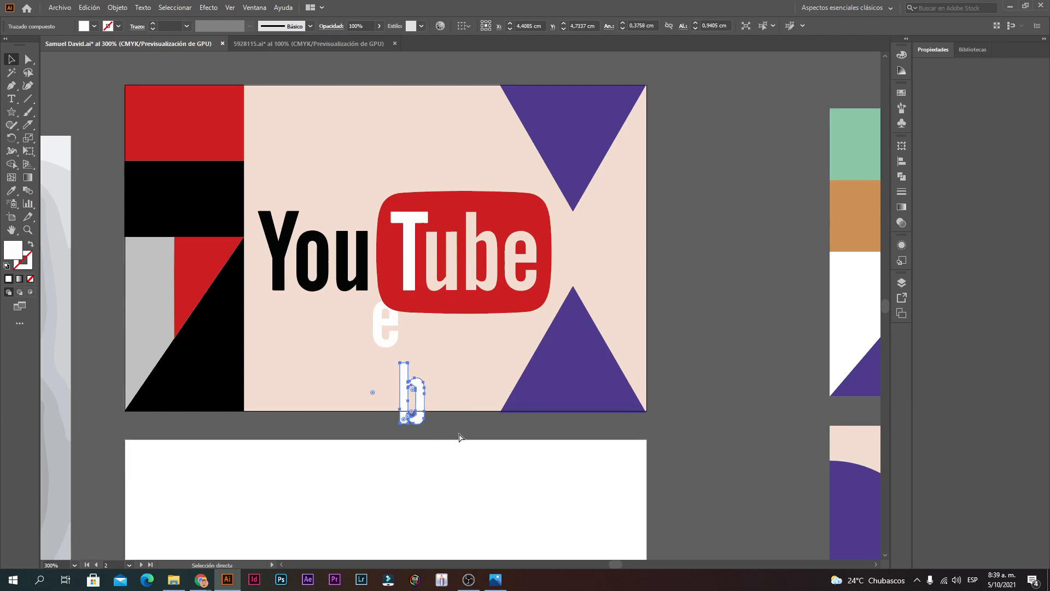
{"action": "key", "text": "ctrl+z"}
{"action": "key", "text": "ctrl+z"}
{"action": "key", "text": "ctrl+z"}
{"action": "key", "text": "ctrl+z"}
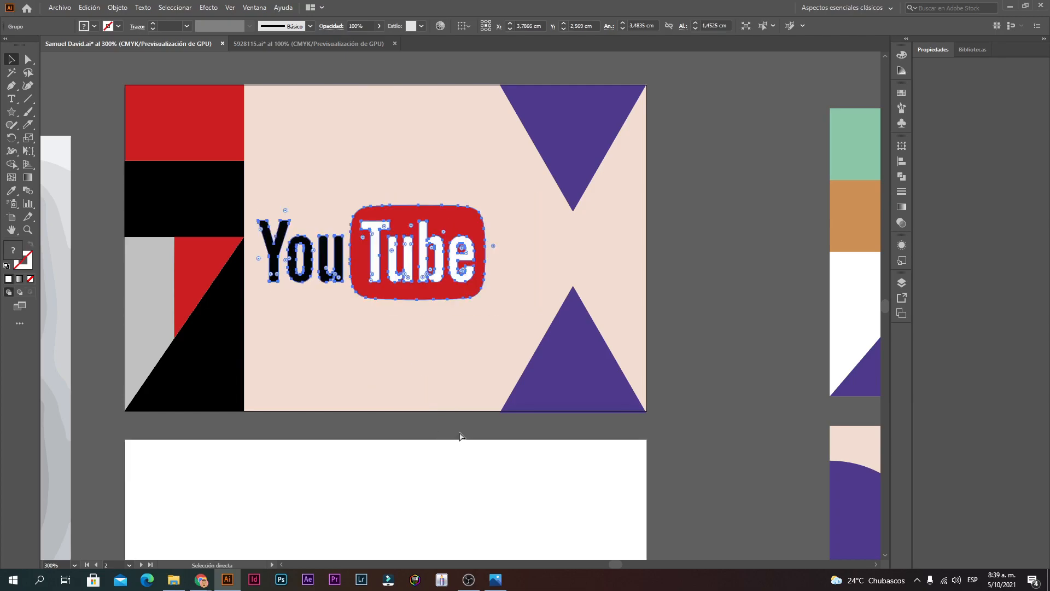
{"action": "key", "text": "ctrl+plus"}
{"action": "key", "text": "ctrl+plus"}
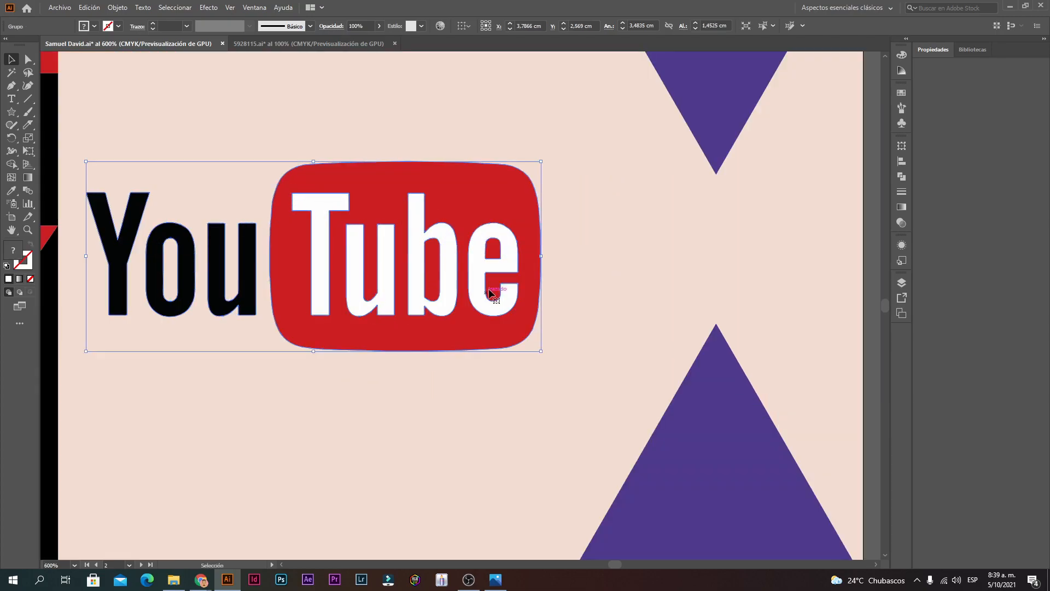
{"action": "key", "text": "ctrl+shift+g"}
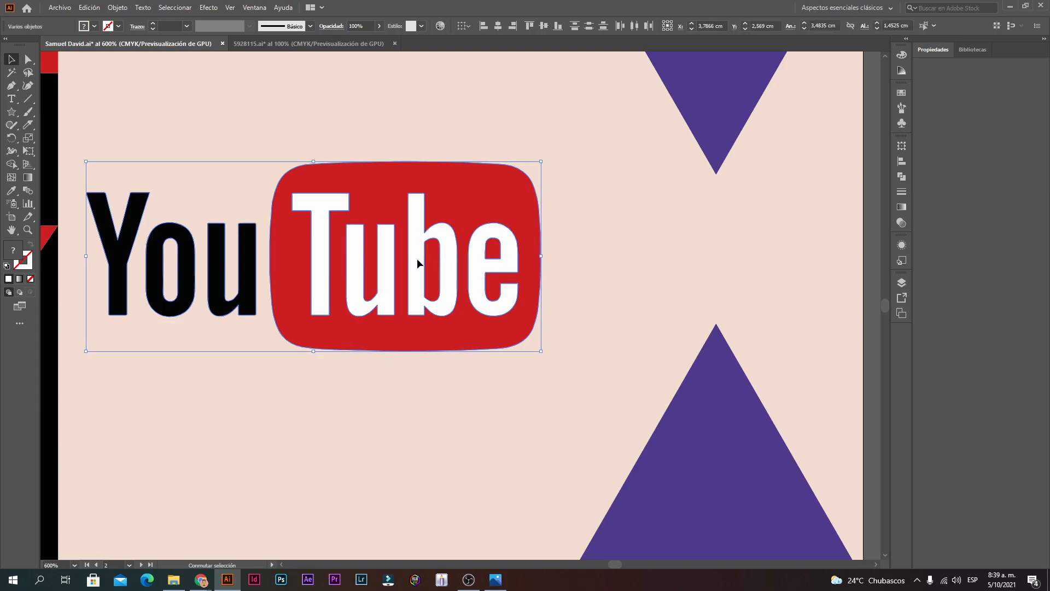
{"action": "key", "text": "ctrl+alt+space"}
{"action": "left_click", "coordinate": [472, 279]}
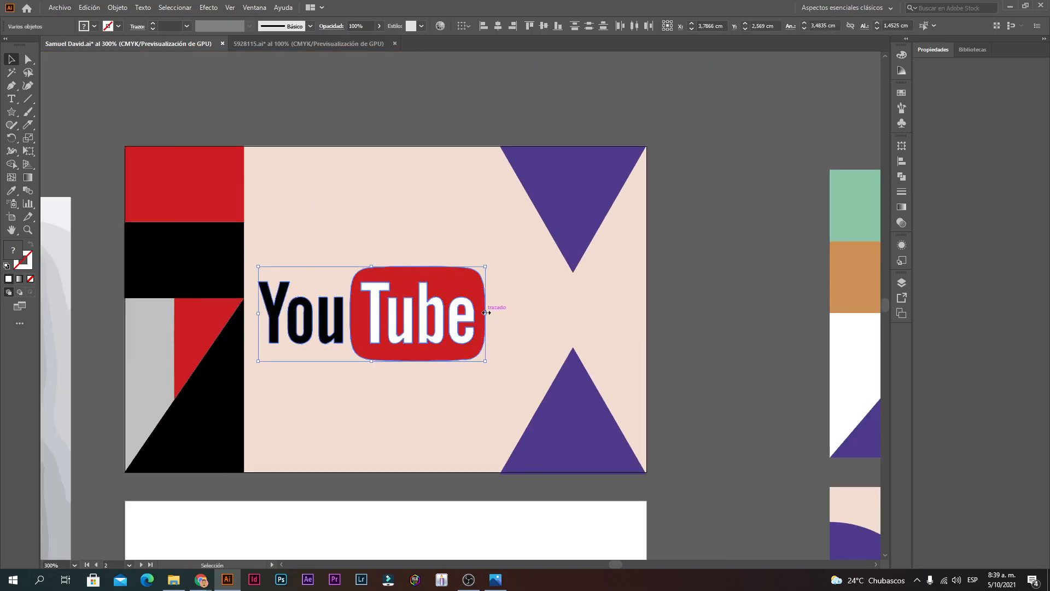
Step: Regroup and enlarge the logo, then undo a misplaced move and ungroup again
{"action": "right_click", "coordinate": [420, 308]}
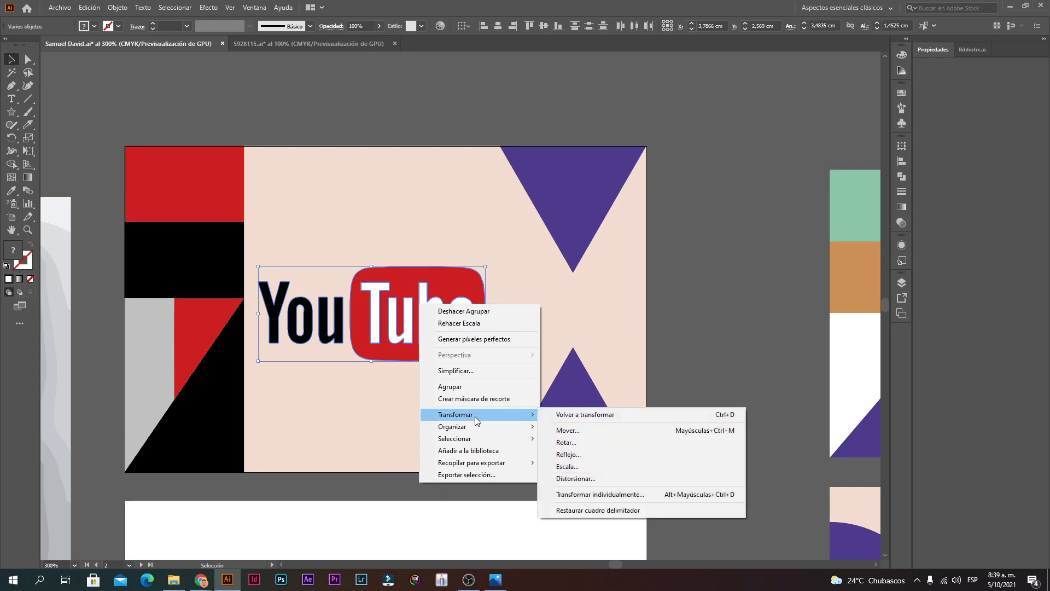
{"action": "left_click", "coordinate": [474, 386]}
{"action": "left_click_drag", "start_coordinate": [485, 316], "coordinate": [545, 314]}
{"action": "left_click", "coordinate": [733, 248]}
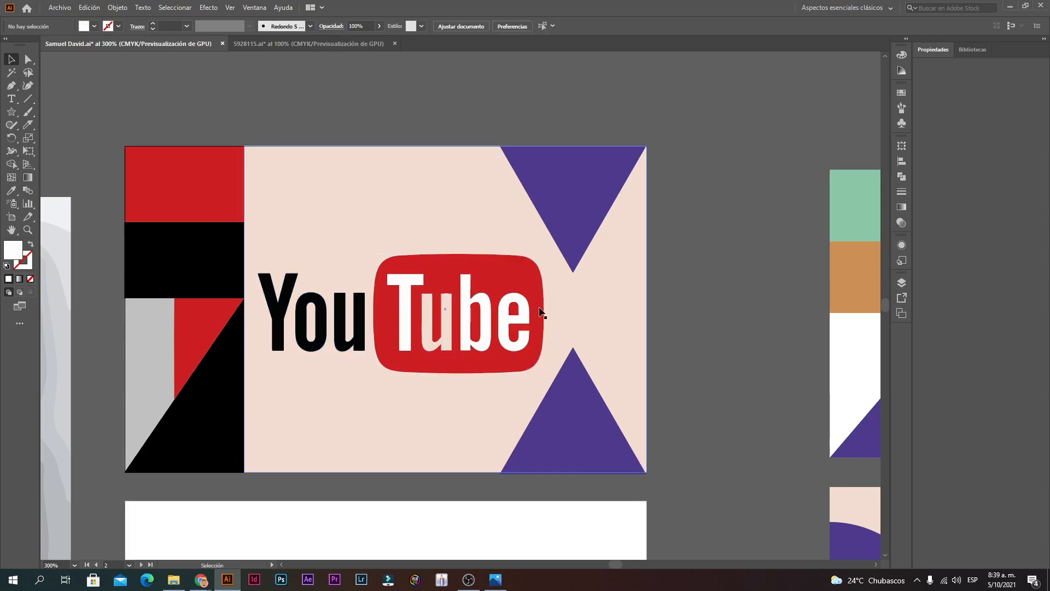
{"action": "key", "text": "z"}
{"action": "left_click", "coordinate": [445, 350]}
{"action": "left_click", "coordinate": [443, 349]}
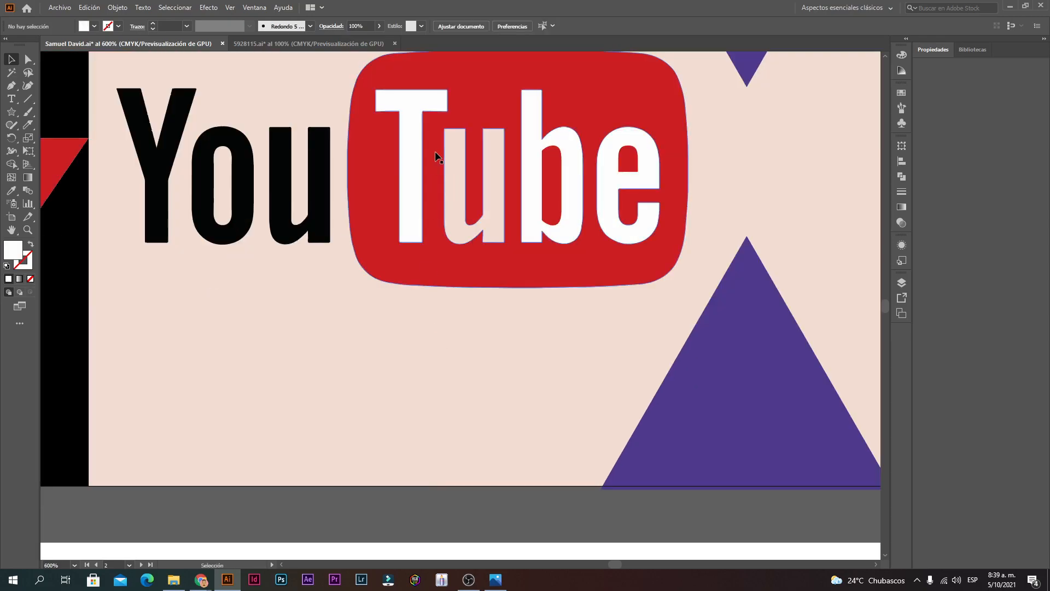
{"action": "left_click_drag", "start_coordinate": [439, 154], "coordinate": [645, 317]}
{"action": "key", "text": "ctrl+z"}
{"action": "key", "text": "ctrl+z"}
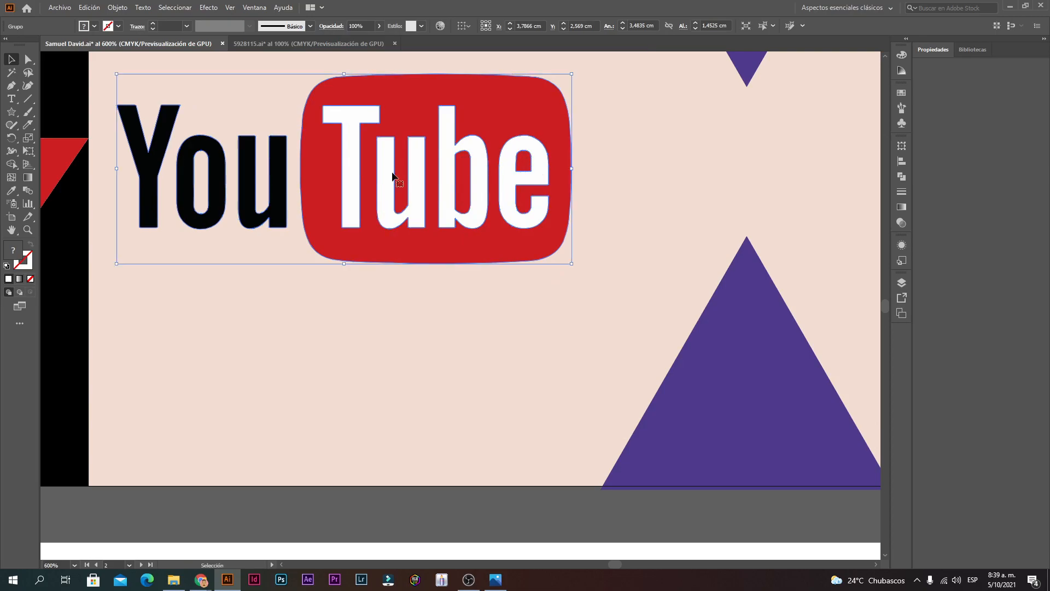
{"action": "key", "text": "ctrl+shift+g"}
Step: Enlarge the logo to about 4.44 × 1.85 cm and group its pieces
{"action": "key", "text": "ctrl+minus"}
{"action": "left_click_drag", "start_coordinate": [458, 261], "coordinate": [538, 263]}
{"action": "right_click", "coordinate": [400, 257]}
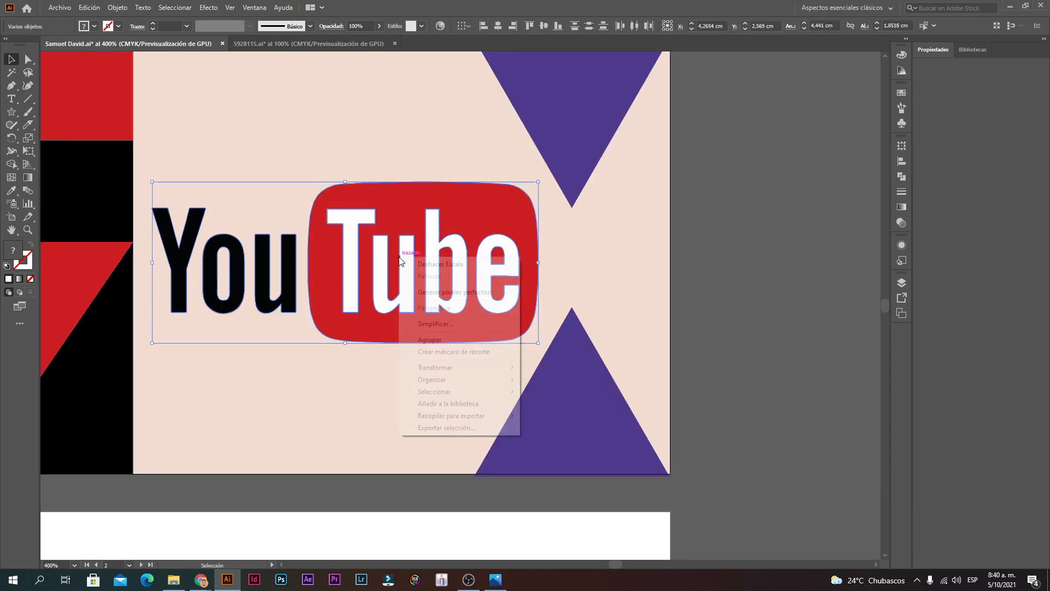
{"action": "left_click", "coordinate": [478, 339]}
{"action": "key", "text": "ctrl+minus"}
{"action": "key", "text": "ctrl+minus"}
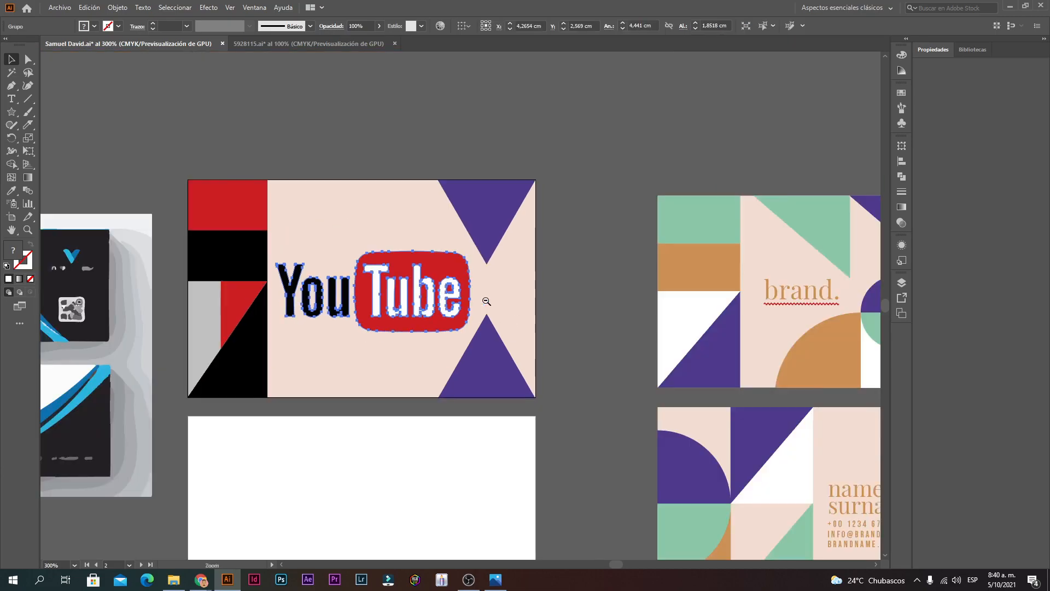
{"action": "left_click", "coordinate": [595, 268]}
Step: Zoom out to show all card artboards and marquee-select every object on the YouTube card
{"action": "key", "text": "ctrl+minus"}
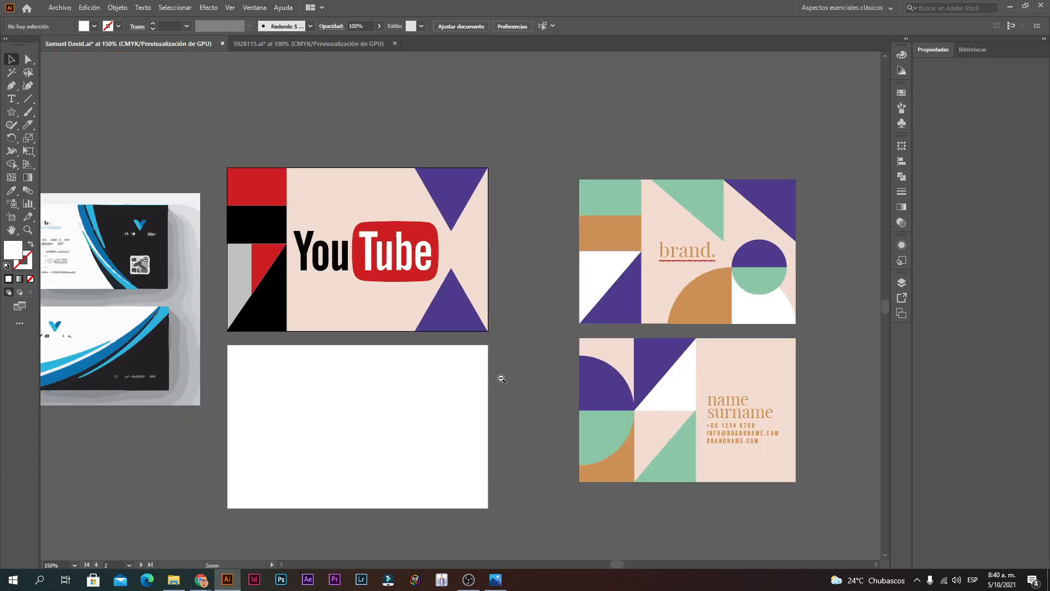
{"action": "left_click", "coordinate": [484, 387]}
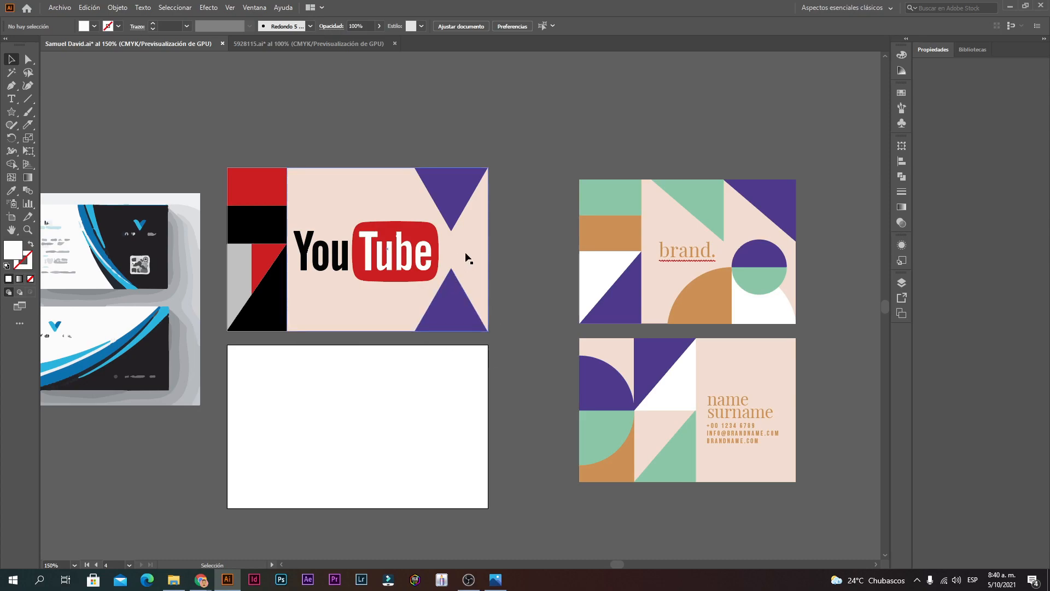
{"action": "key", "text": "ctrl+alt+space"}
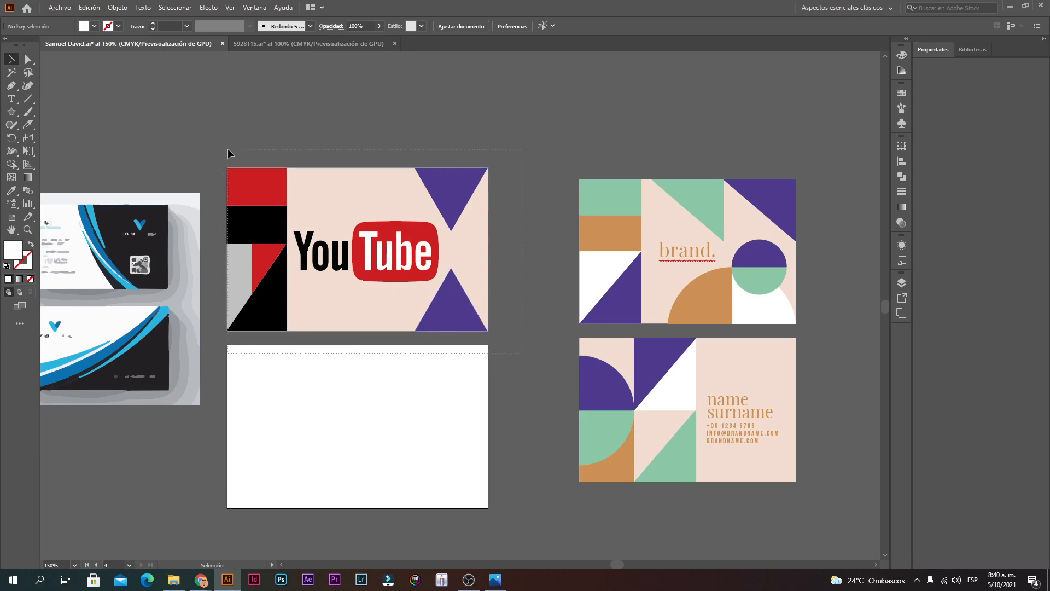
{"action": "left_click_drag", "start_coordinate": [225, 147], "coordinate": [365, 172]}
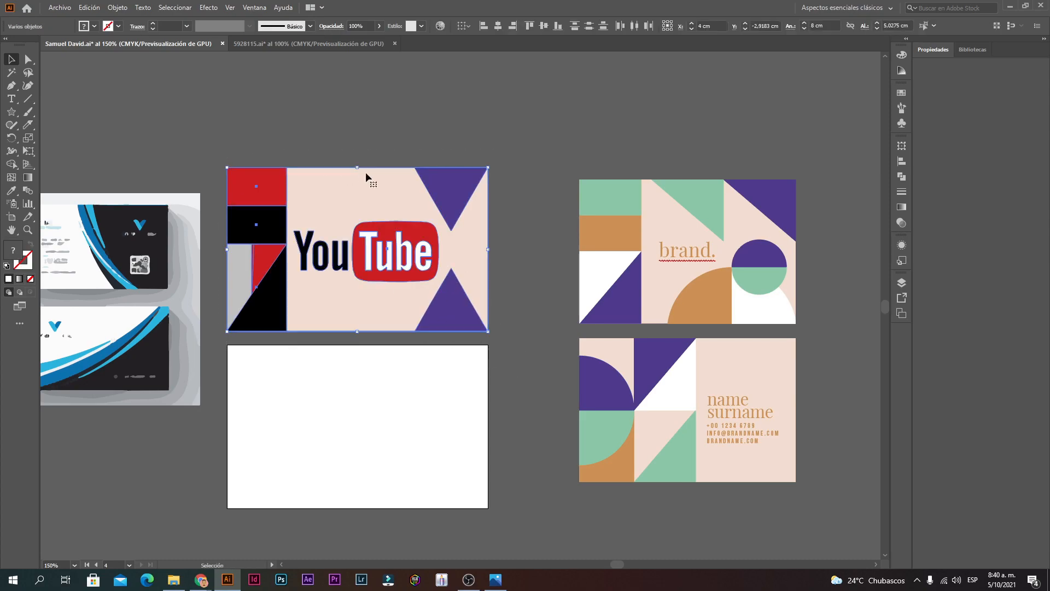
{"action": "left_click", "coordinate": [461, 121]}
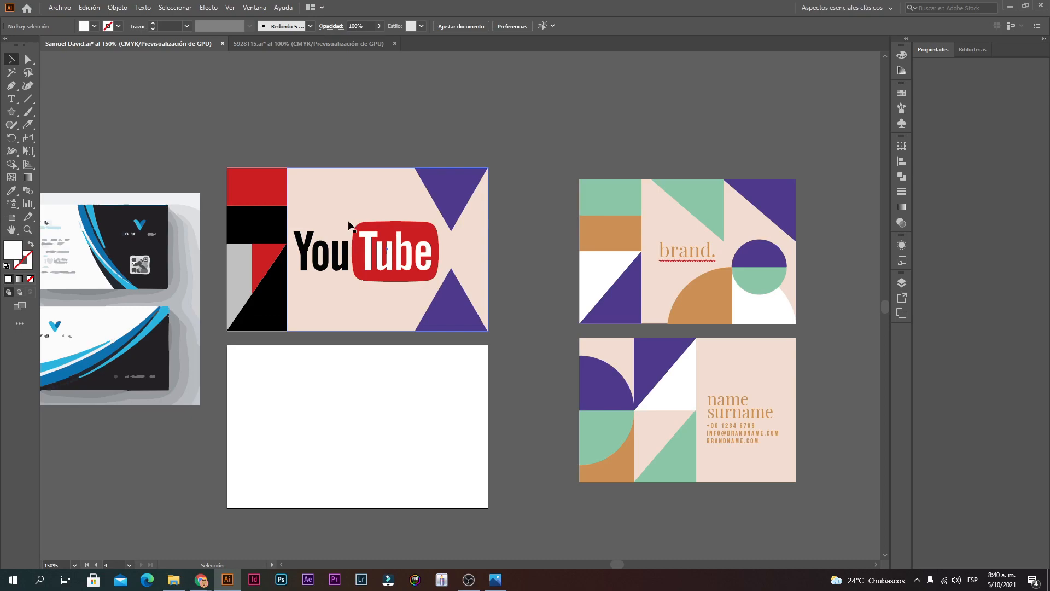
{"action": "left_click_drag", "start_coordinate": [394, 325], "coordinate": [225, 127]}
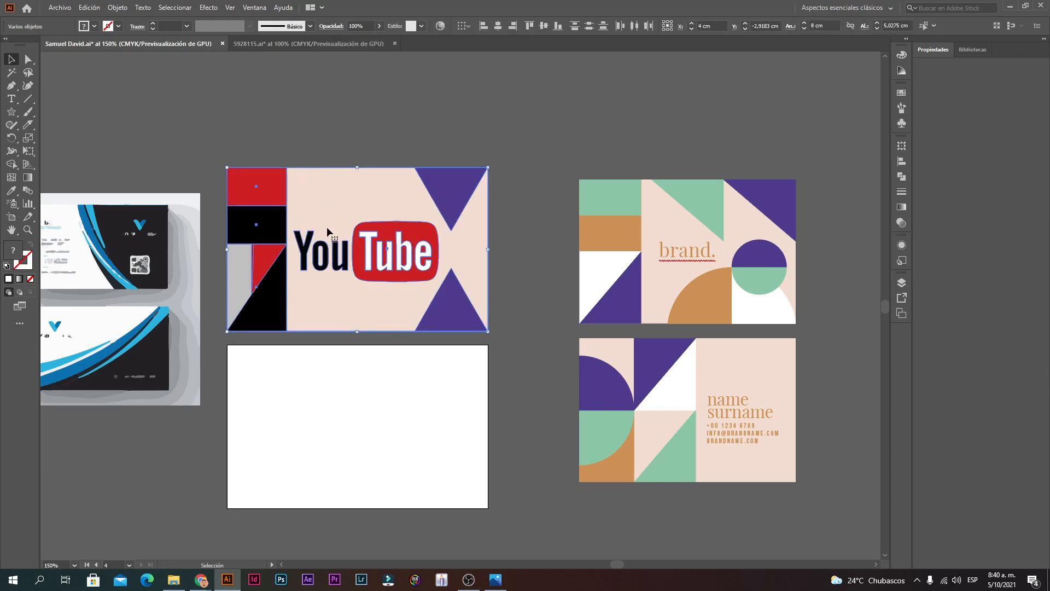
Step: Duplicate the YouTube card onto the empty artboard below, rotate the copy 180° and delete its logo
{"action": "left_click_drag", "start_coordinate": [324, 247], "coordinate": [319, 417]}
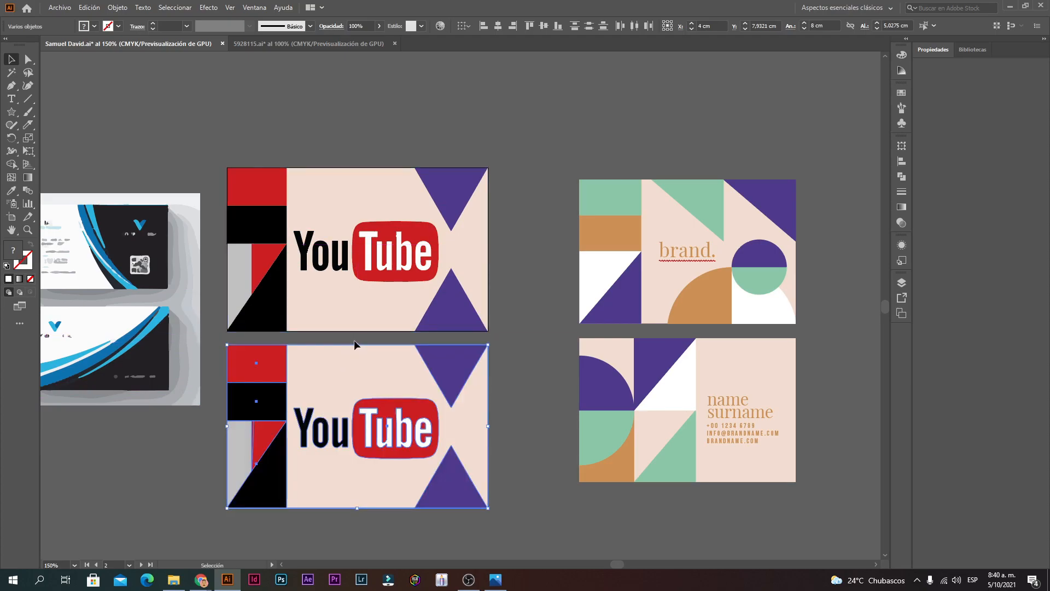
{"action": "left_click_drag", "start_coordinate": [354, 345], "coordinate": [361, 518]}
{"action": "left_click", "coordinate": [363, 364]}
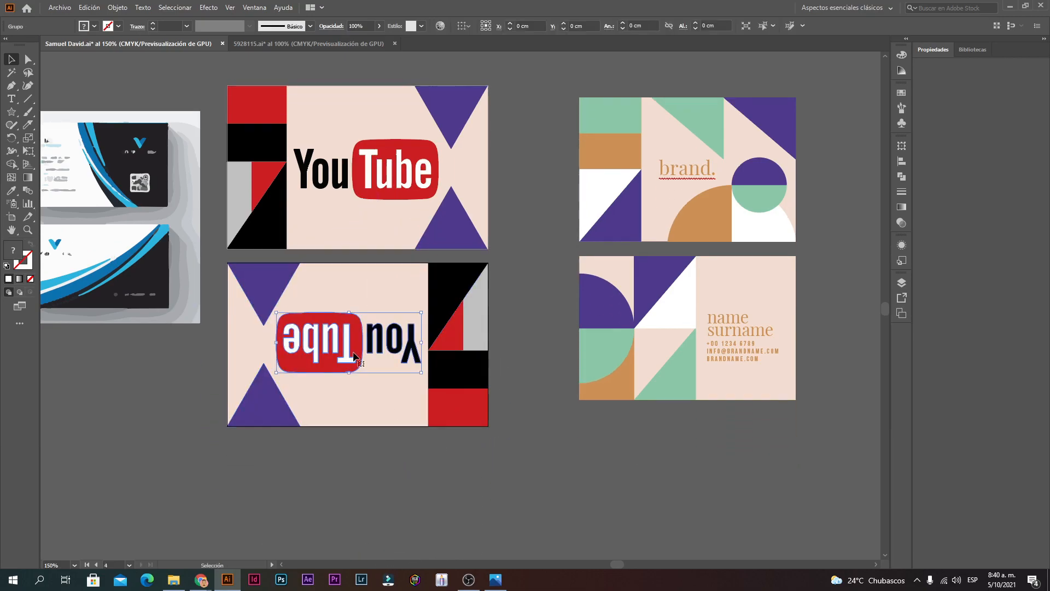
{"action": "key", "text": "Return"}
{"action": "left_click", "coordinate": [565, 369]}
{"action": "key", "text": "Delete"}
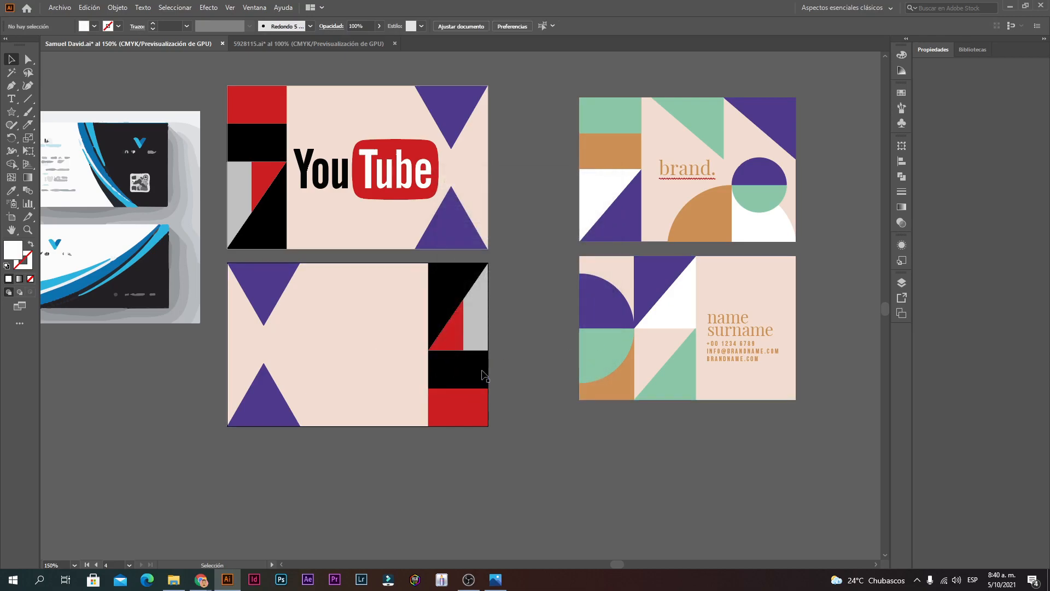
{"action": "left_click", "coordinate": [11, 99]}
Step: Create a text frame on the lower card with a name and 'Influencer profesional', sized to 11 pt
{"action": "left_click_drag", "start_coordinate": [285, 311], "coordinate": [420, 390]}
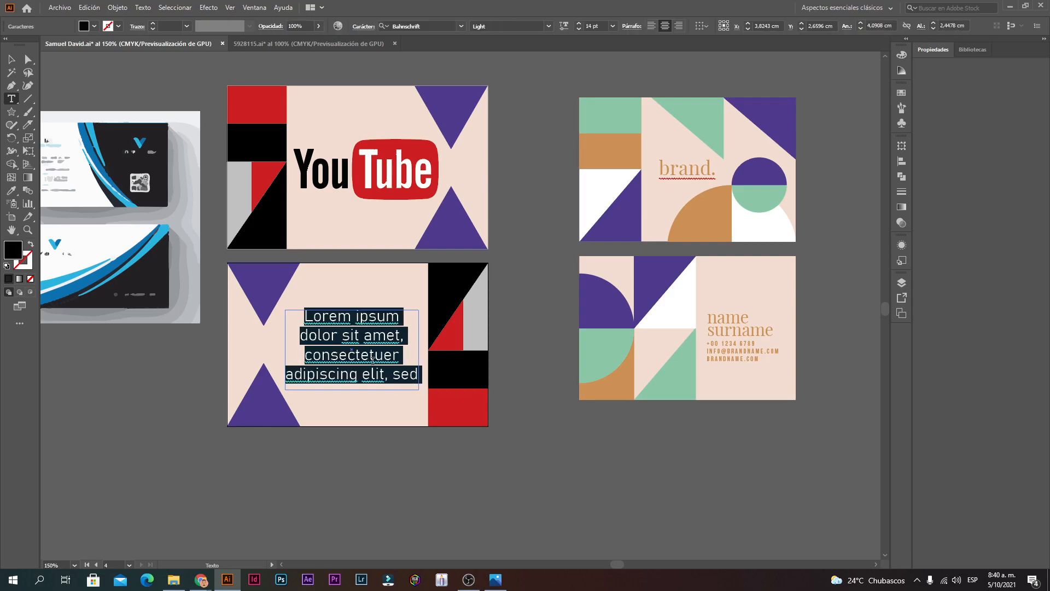
{"action": "type", "text": "Samuel"}
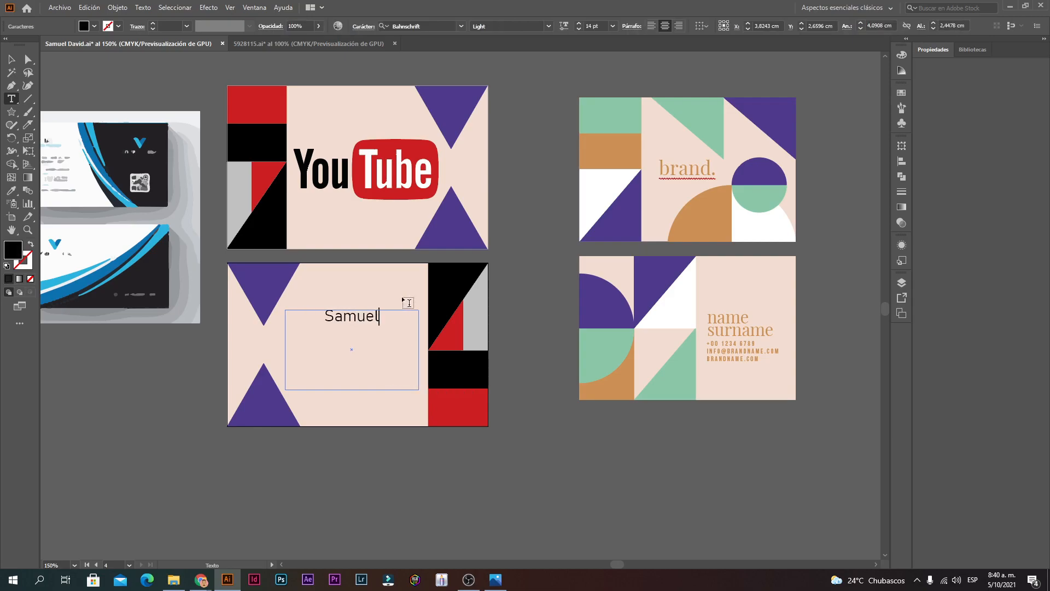
{"action": "key", "text": "Return"}
{"action": "type", "text": "Influencer profesional"}
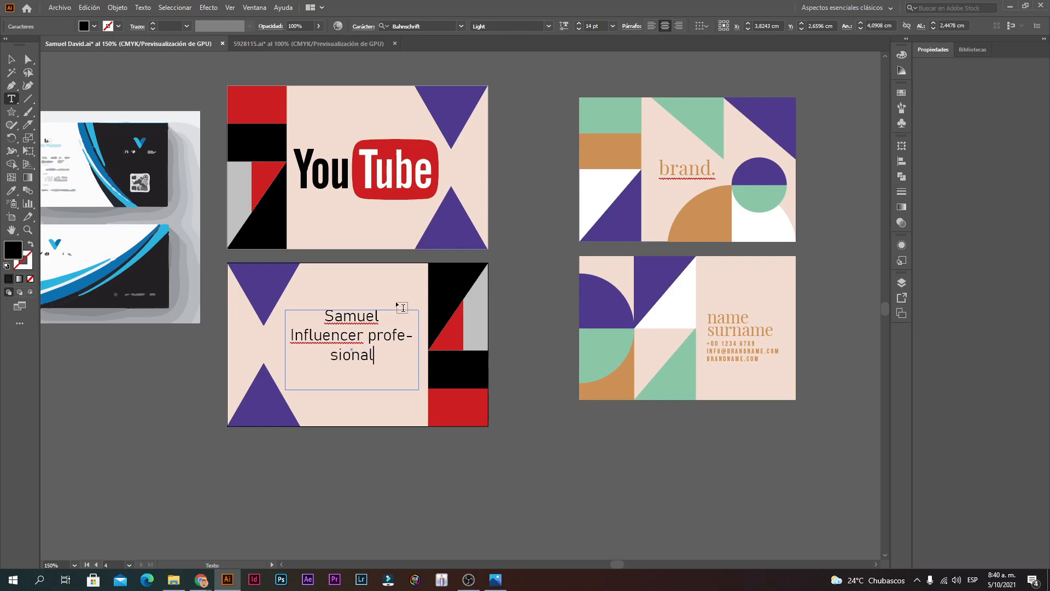
{"action": "key", "text": "ctrl+a"}
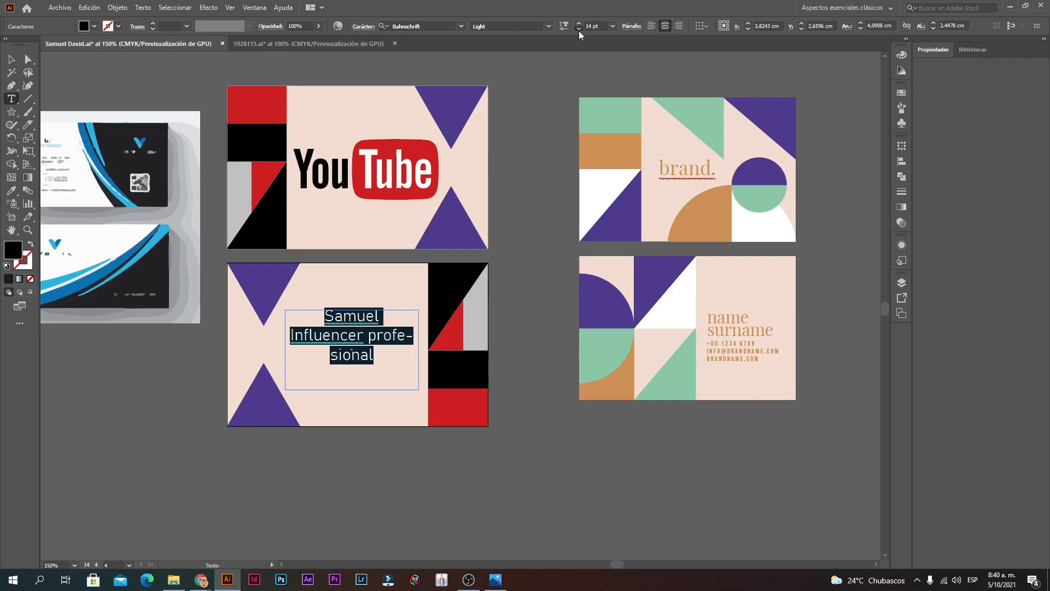
{"action": "left_click", "coordinate": [579, 29]}
{"action": "left_click", "coordinate": [578, 29]}
{"action": "left_click", "coordinate": [579, 29]}
{"action": "left_click", "coordinate": [579, 29]}
{"action": "left_click", "coordinate": [578, 23]}
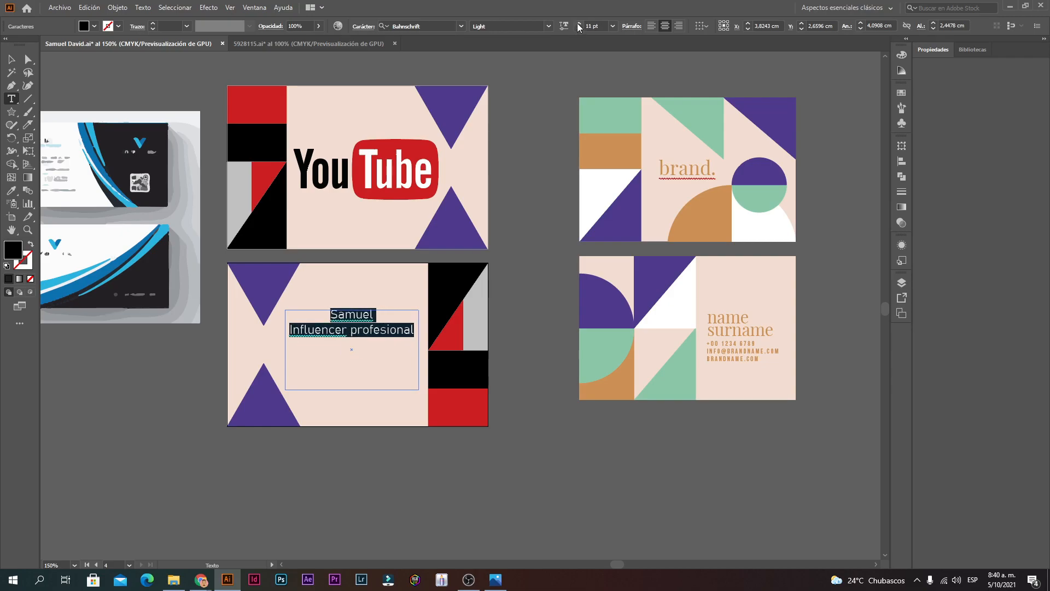
Step: Add the website and phone number as new lines below 'Influencer profesional'
{"action": "left_click", "coordinate": [414, 328]}
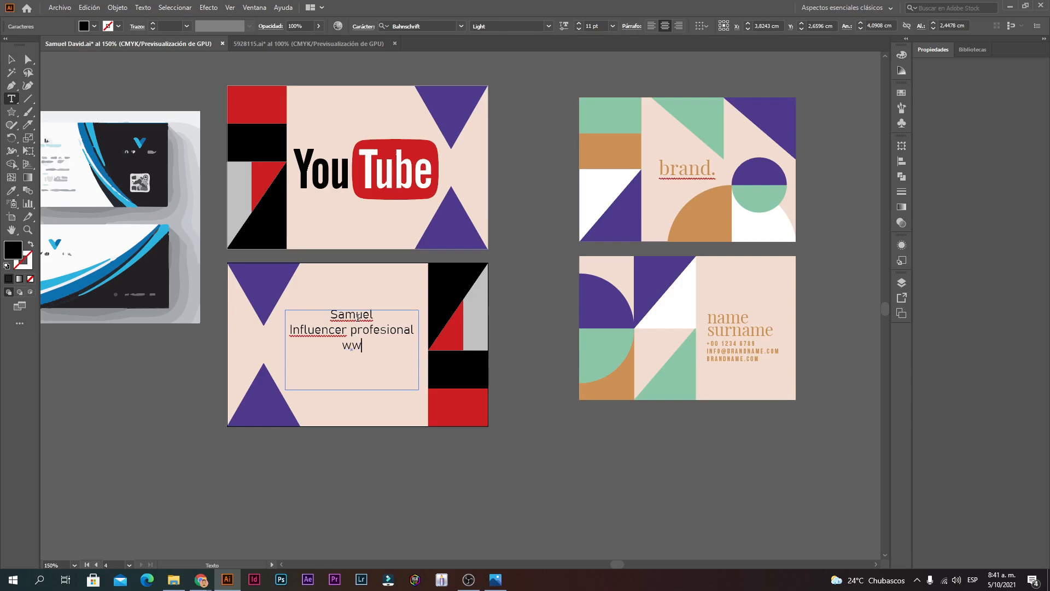
{"action": "type", "text": "www.sami.com"}
{"action": "key", "text": "Return"}
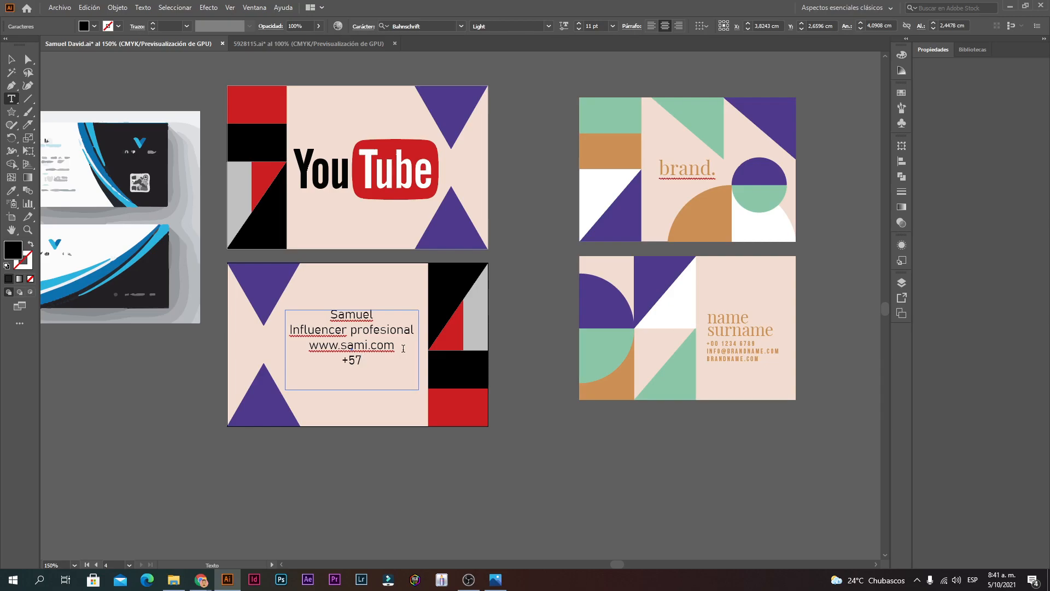
{"action": "key", "text": "Escape"}
Step: Try enlarging the text frame and 12 pt text, then revert to the original frame at 11 pt
{"action": "left_click", "coordinate": [418, 476]}
{"action": "left_click_drag", "start_coordinate": [361, 348], "coordinate": [362, 348]}
{"action": "left_click_drag", "start_coordinate": [286, 350], "coordinate": [240, 344]}
{"action": "key", "text": "ctrl+z"}
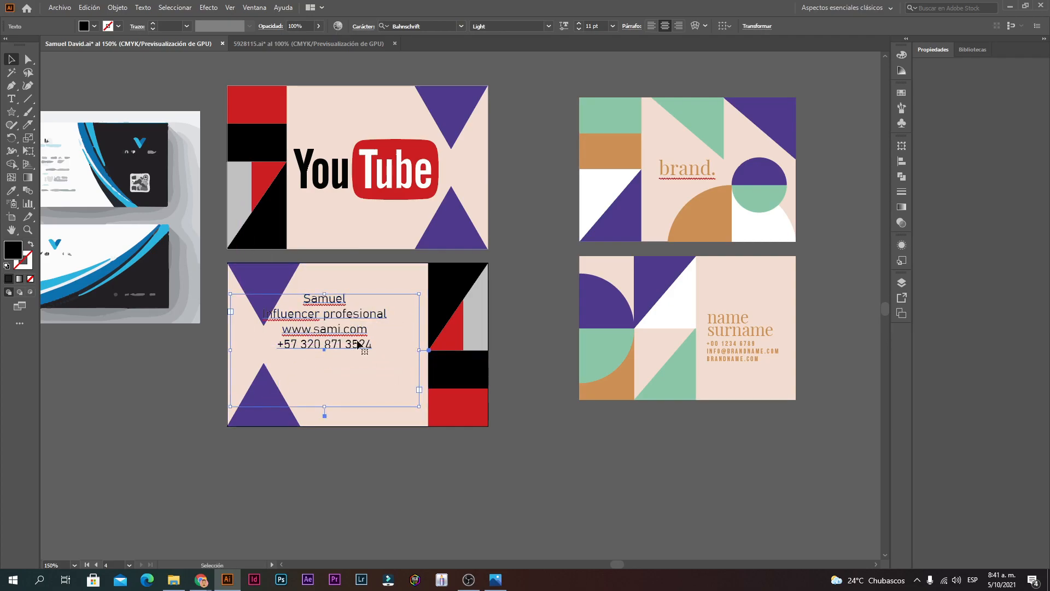
{"action": "key", "text": "ctrl+z"}
{"action": "left_click", "coordinate": [391, 359]}
{"action": "double_click", "coordinate": [378, 346]}
{"action": "key", "text": "ctrl+a"}
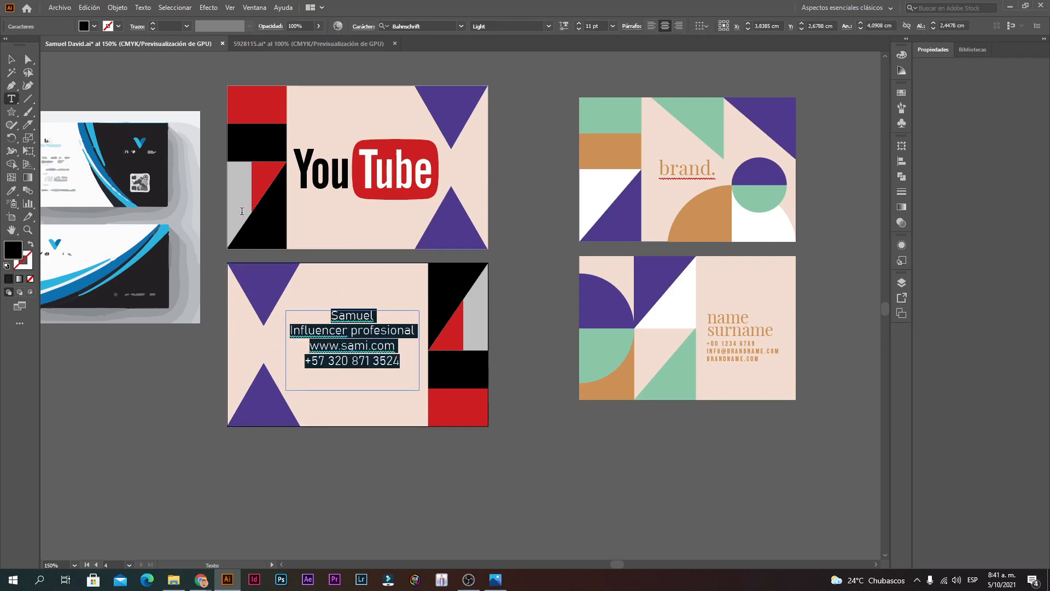
{"action": "left_click", "coordinate": [581, 24]}
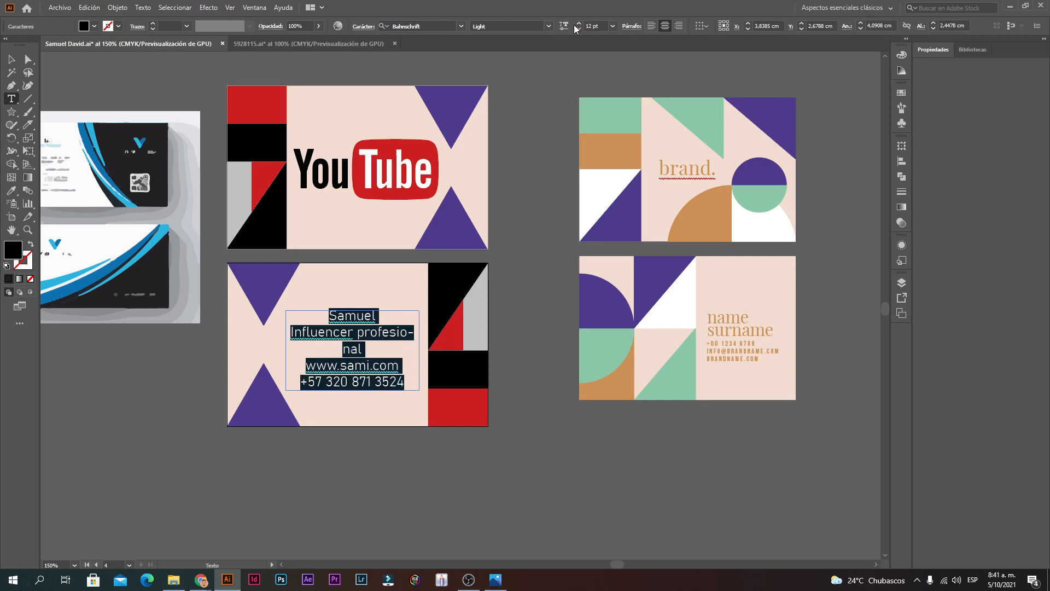
{"action": "left_click", "coordinate": [579, 28]}
{"action": "left_click", "coordinate": [11, 59]}
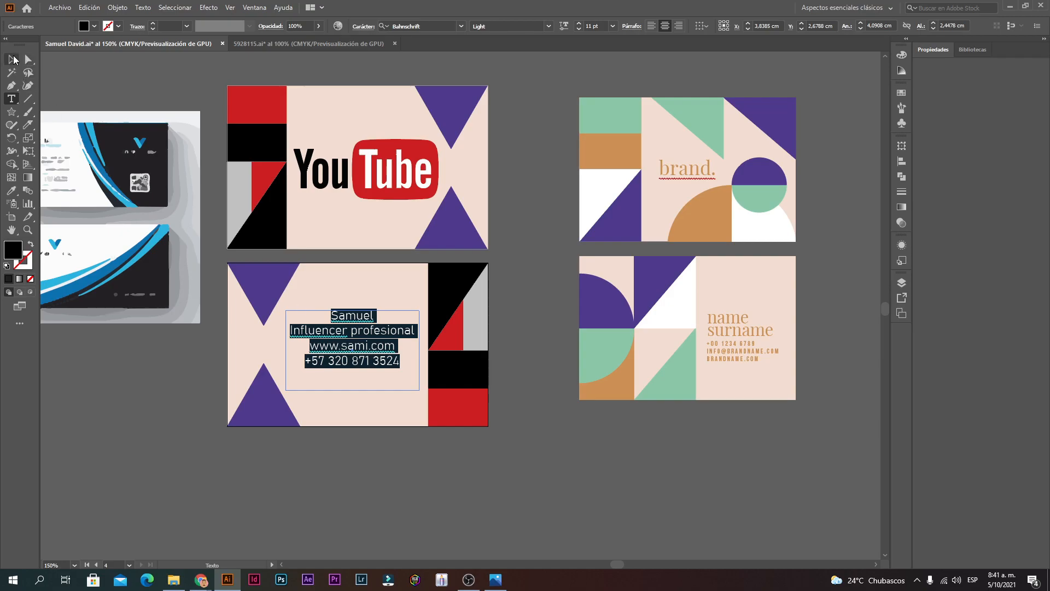
Step: Convert the contact text to outlines and resize it, then undo back to editable text
{"action": "right_click", "coordinate": [351, 339]}
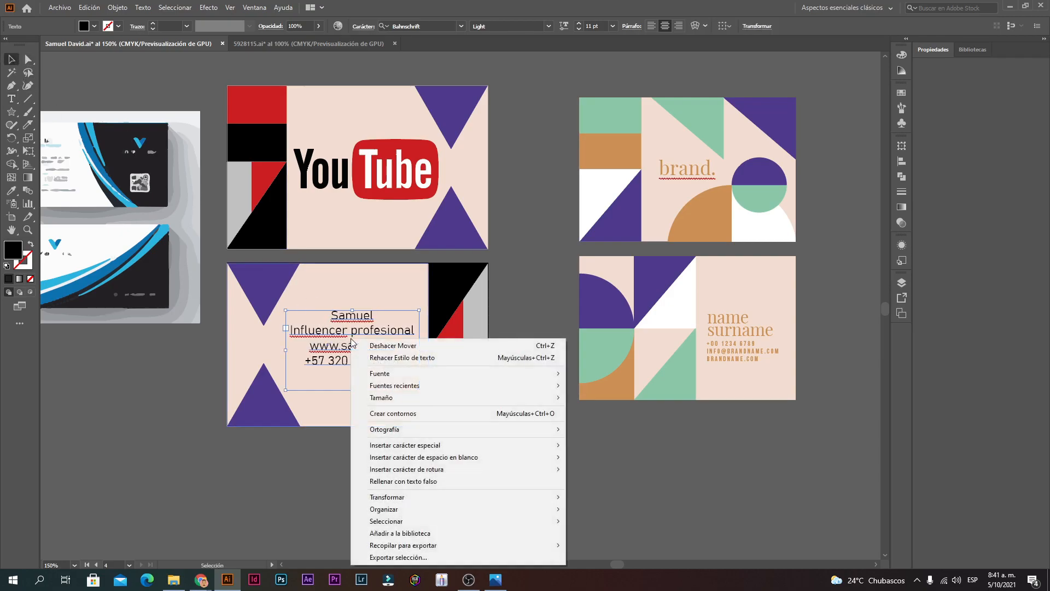
{"action": "left_click", "coordinate": [383, 413]}
{"action": "left_click_drag", "start_coordinate": [289, 337], "coordinate": [270, 336]}
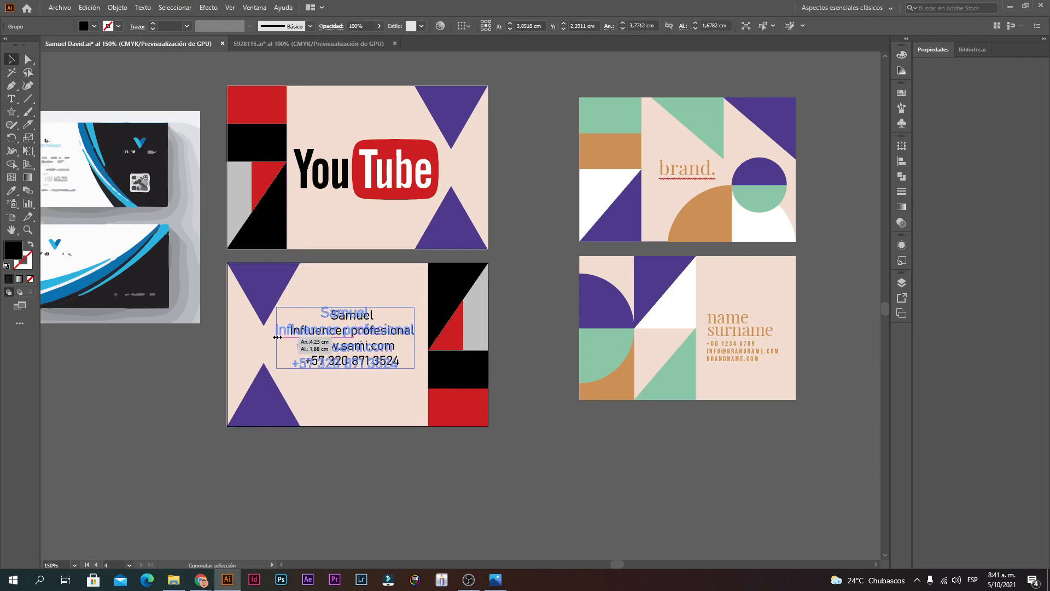
{"action": "left_click_drag", "start_coordinate": [415, 371], "coordinate": [424, 385]}
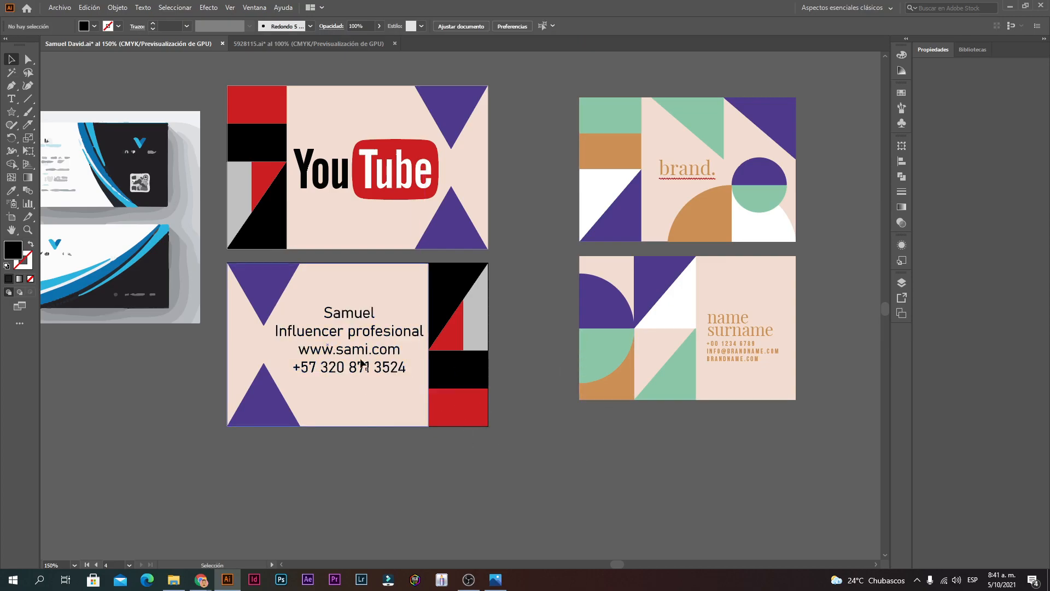
{"action": "left_click", "coordinate": [365, 331]}
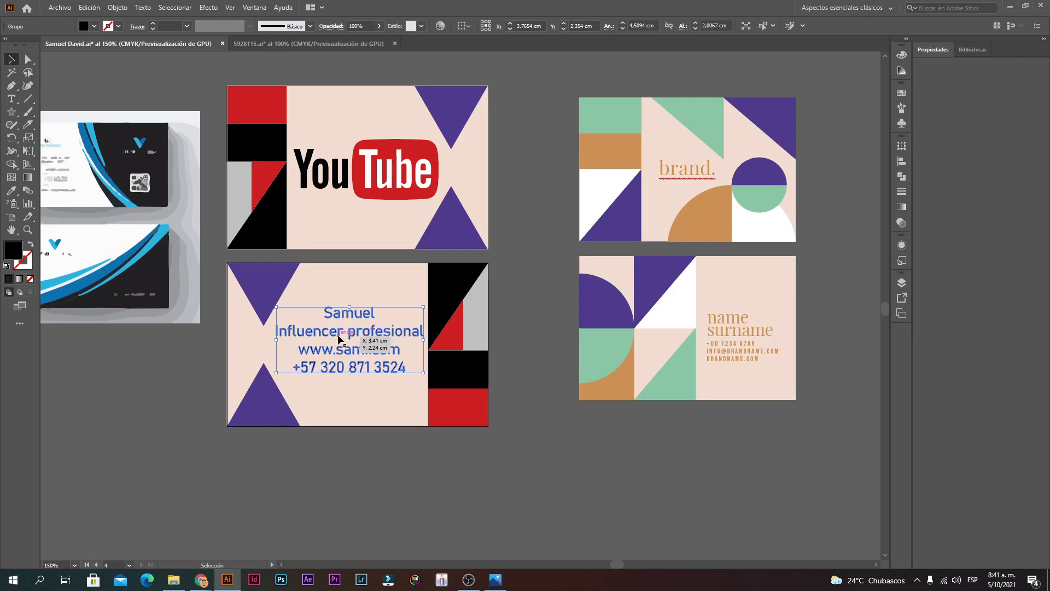
{"action": "left_click", "coordinate": [356, 427]}
{"action": "key", "text": "ctrl+z"}
{"action": "key", "text": "ctrl+z"}
{"action": "key", "text": "ctrl+z"}
{"action": "key", "text": "ctrl+z"}
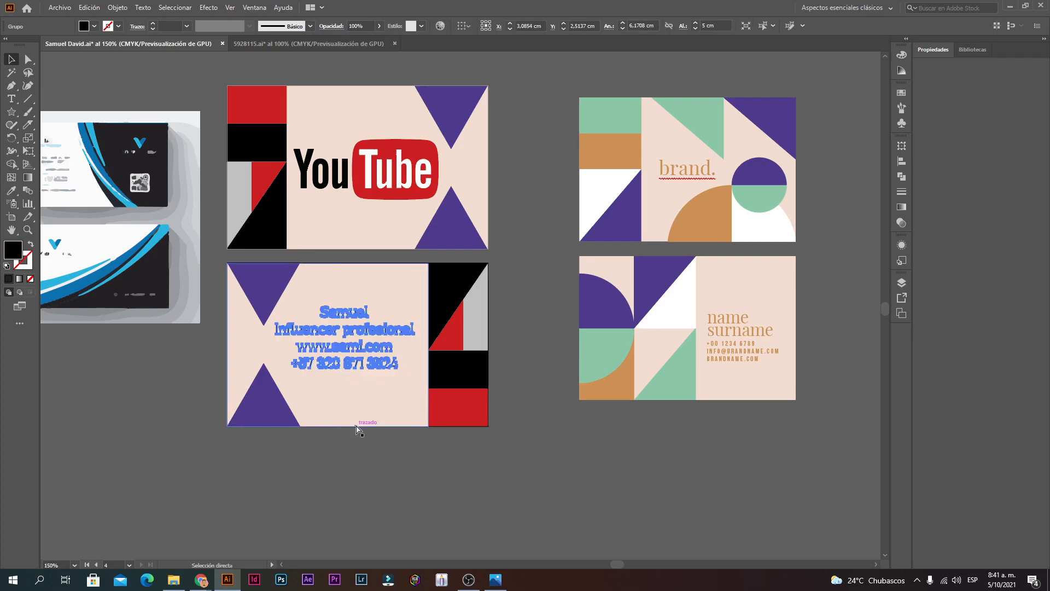
Step: Correct 'Influencer' to 'Influenciador' and shrink that line so it fits the card
{"action": "triple_click", "coordinate": [337, 331]}
{"action": "left_click", "coordinate": [345, 331]}
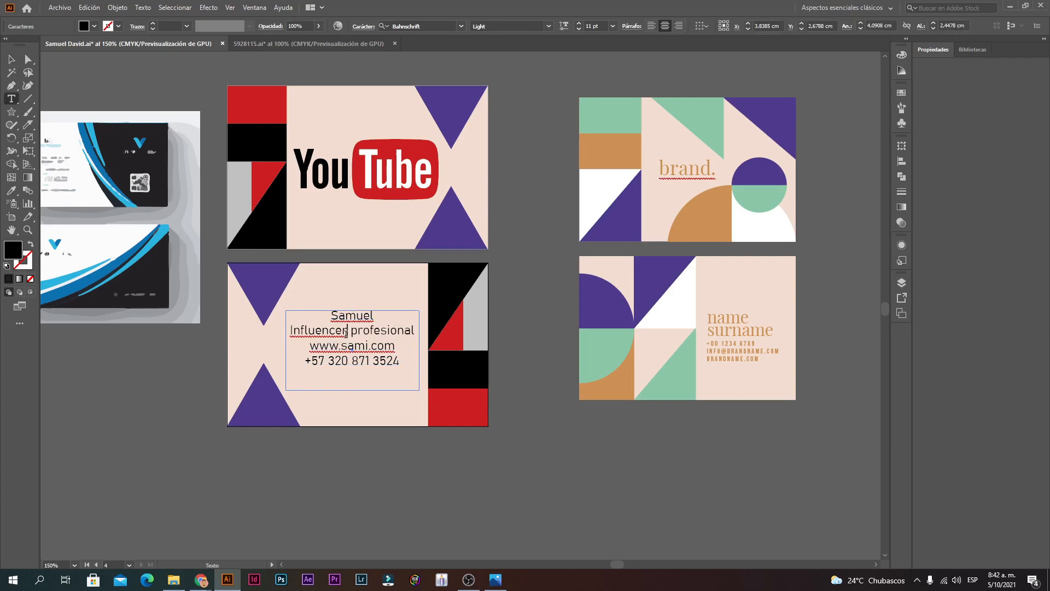
{"action": "key", "text": "BackSpace"}
{"action": "key", "text": "BackSpace"}
{"action": "type", "text": "iador"}
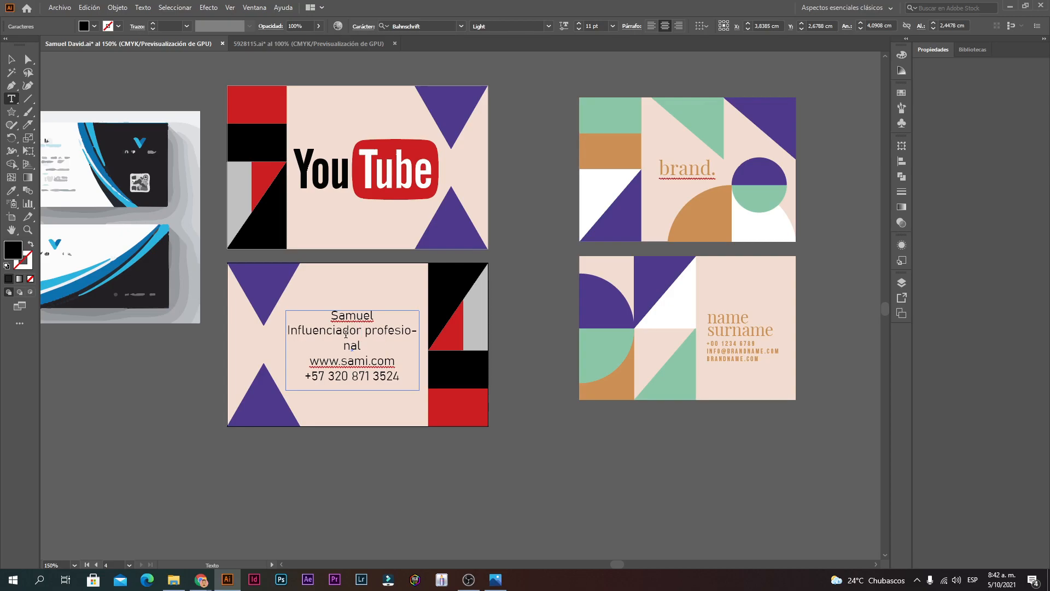
{"action": "left_click", "coordinate": [287, 330], "text": "shift"}
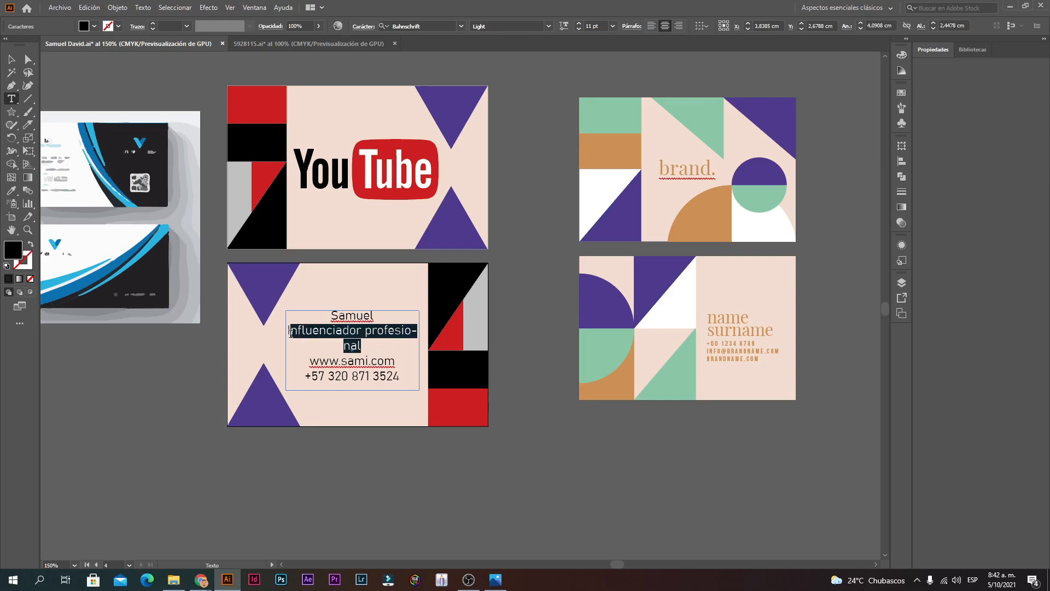
{"action": "left_click", "coordinate": [579, 29]}
{"action": "left_click", "coordinate": [408, 368]}
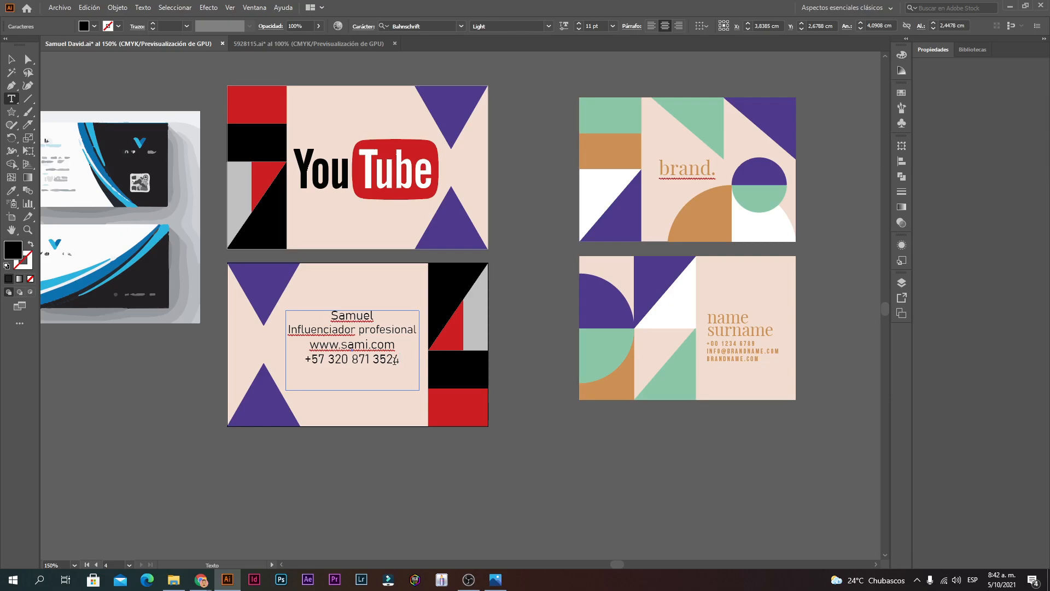
Step: Convert the whole contact text box to outlines with Crear contornos
{"action": "key", "text": "ctrl+a"}
{"action": "right_click", "coordinate": [365, 334]}
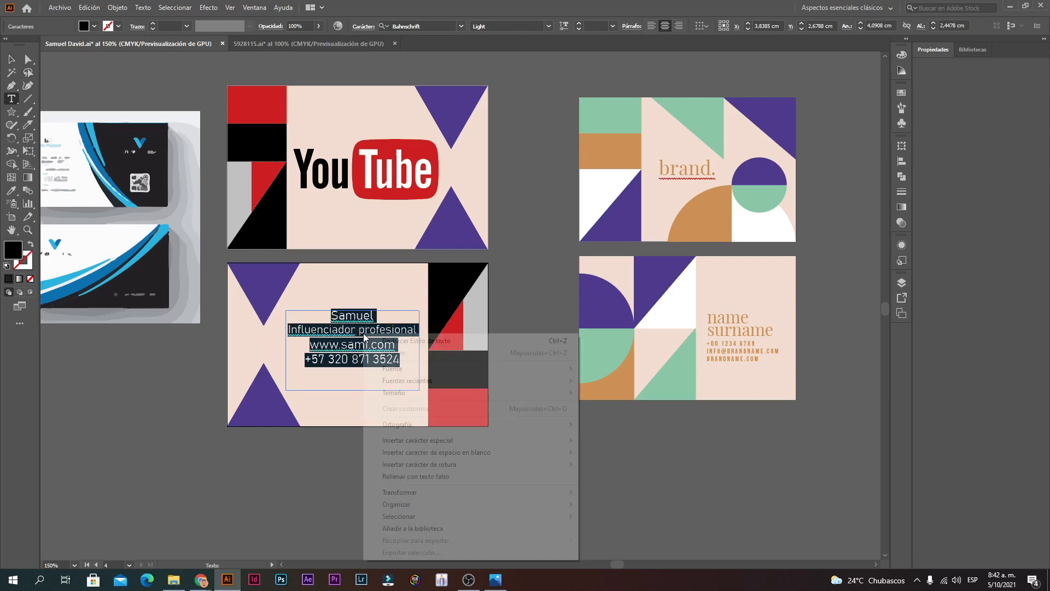
{"action": "left_click", "coordinate": [15, 59]}
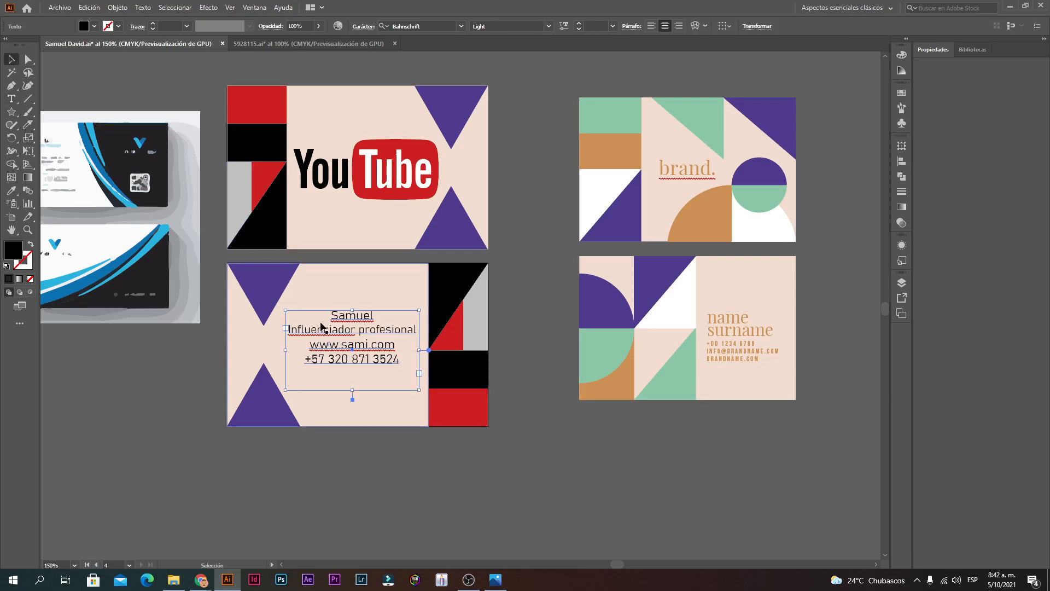
{"action": "right_click", "coordinate": [360, 339]}
{"action": "left_click", "coordinate": [401, 414]}
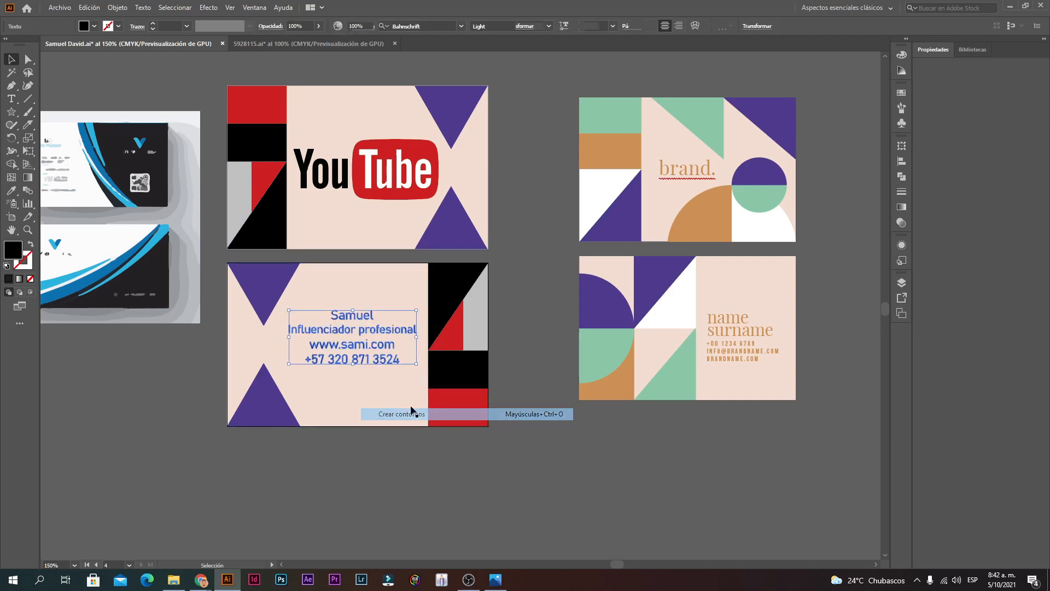
{"action": "left_click", "coordinate": [543, 409]}
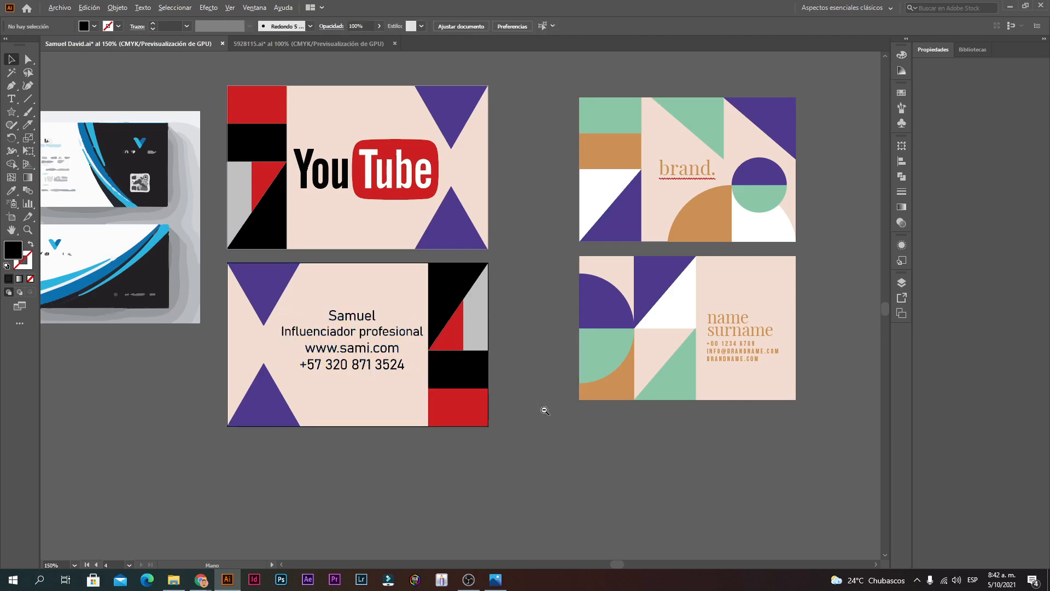
Step: Move the brand card and the name card further right on the canvas
{"action": "scroll", "coordinate": [544, 383], "scroll_direction": "down", "scroll_amount": 2}
{"action": "left_click_drag", "start_coordinate": [559, 300], "coordinate": [509, 309]}
{"action": "left_click_drag", "start_coordinate": [485, 245], "coordinate": [704, 231]}
{"action": "left_click_drag", "start_coordinate": [465, 331], "coordinate": [710, 350]}
{"action": "scroll", "coordinate": [460, 317], "scroll_direction": "up", "scroll_amount": 1}
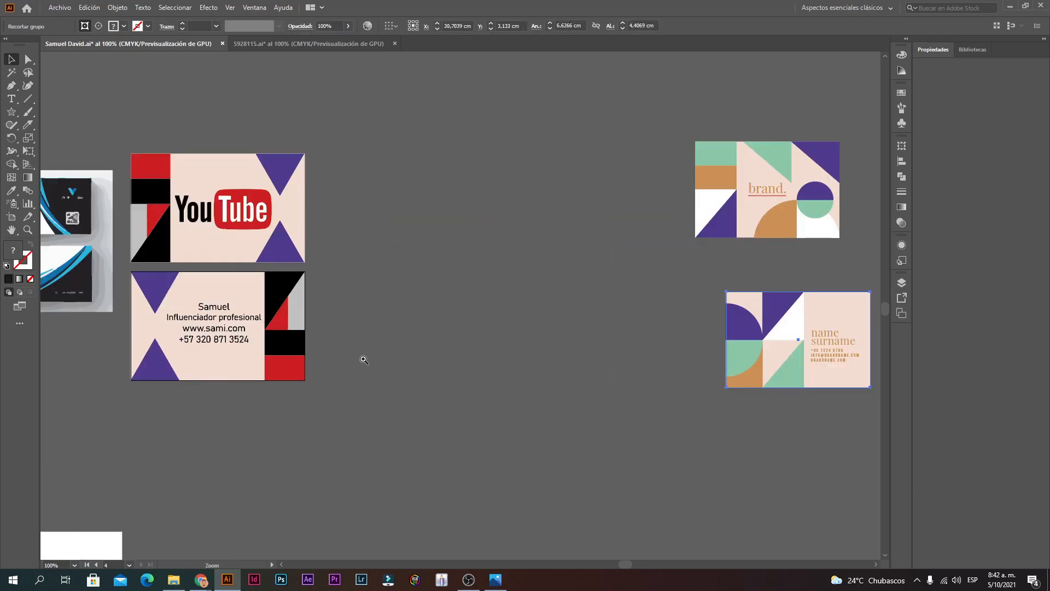
Step: Open the poster template 2803337.ai from the Afiche folder in File Explorer
{"action": "left_click", "coordinate": [173, 579]}
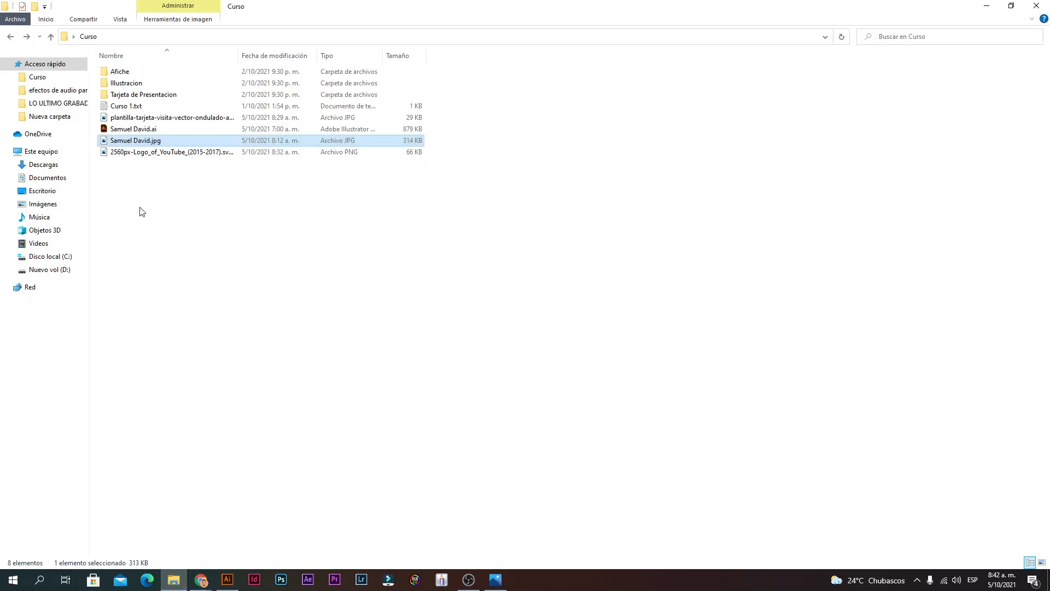
{"action": "double_click", "coordinate": [129, 72]}
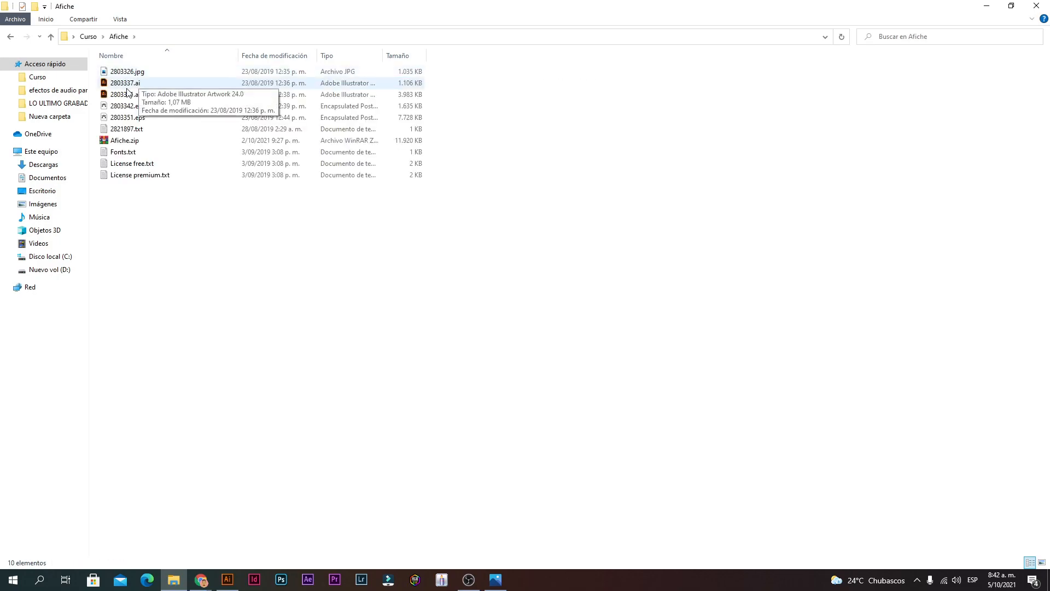
{"action": "double_click", "coordinate": [127, 86]}
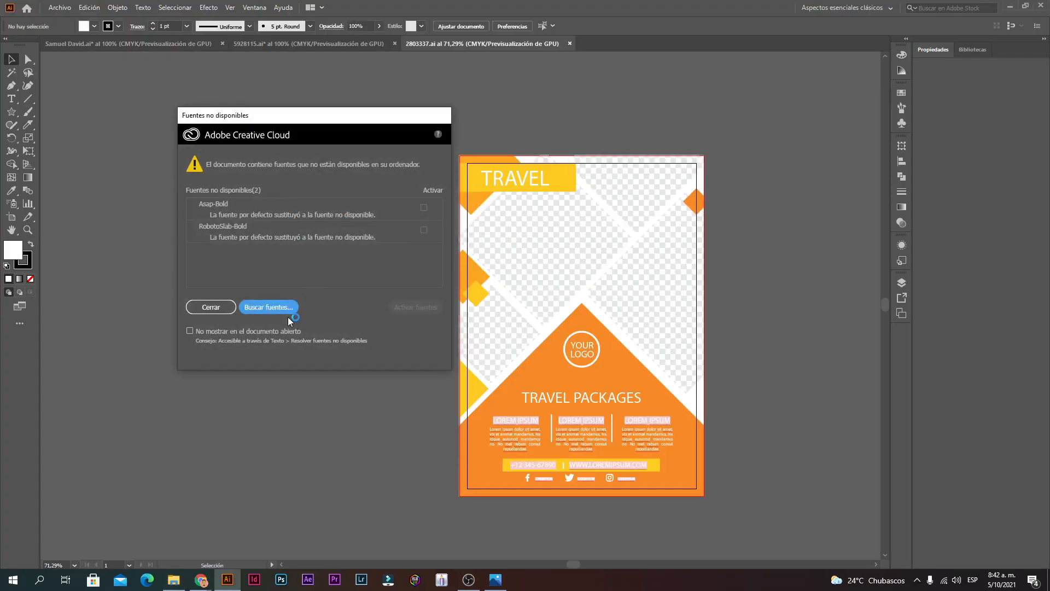
Step: Dismiss the missing fonts warning, view at 100% and set the artboard width to 148 mm
{"action": "left_click", "coordinate": [211, 307]}
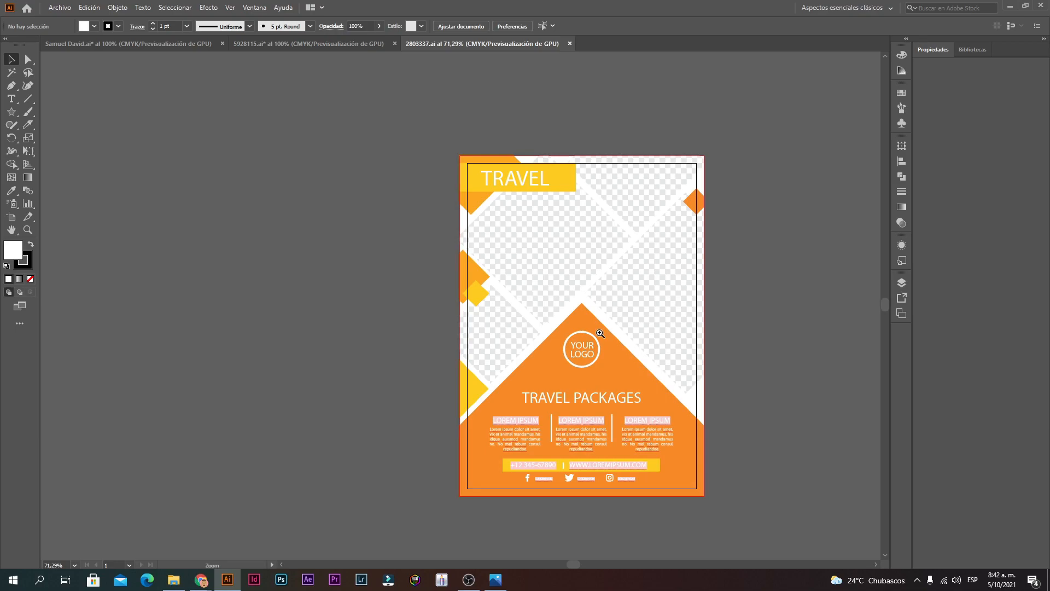
{"action": "key", "text": "ctrl+1"}
{"action": "left_click", "coordinate": [11, 217]}
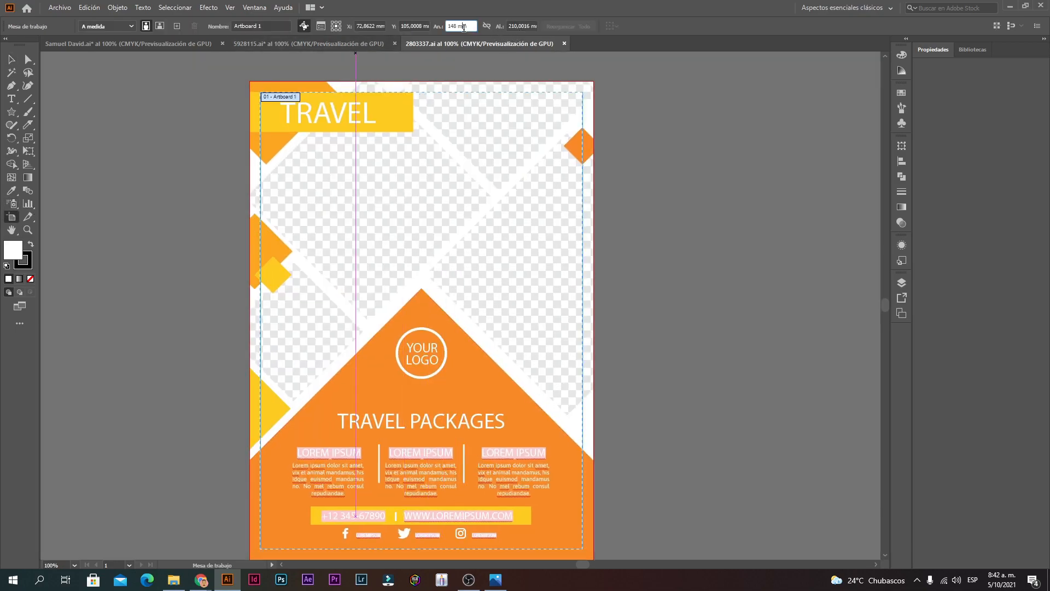
{"action": "left_click", "coordinate": [529, 27]}
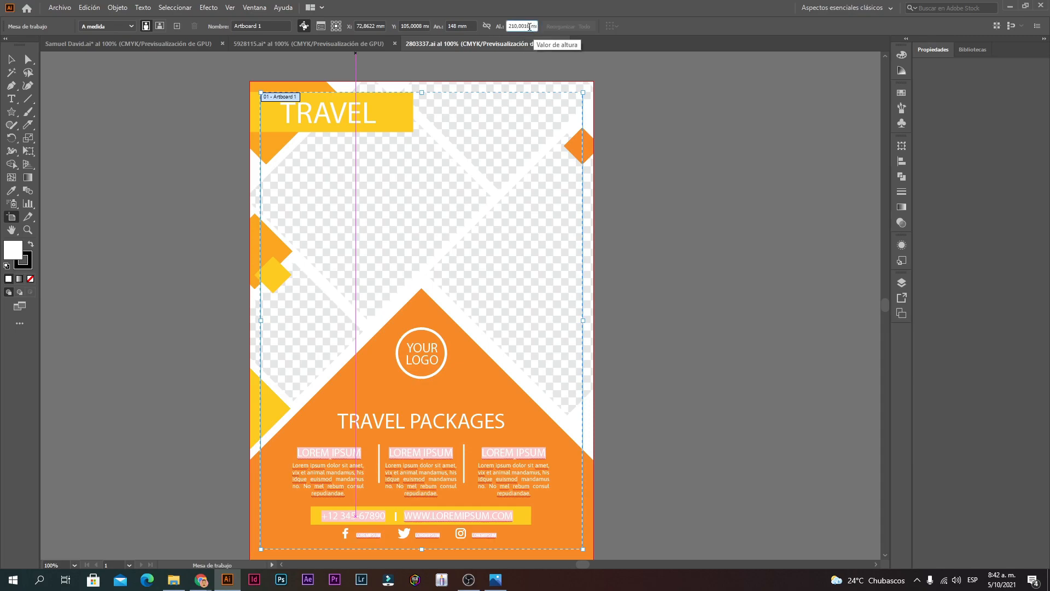
{"action": "left_click", "coordinate": [472, 30]}
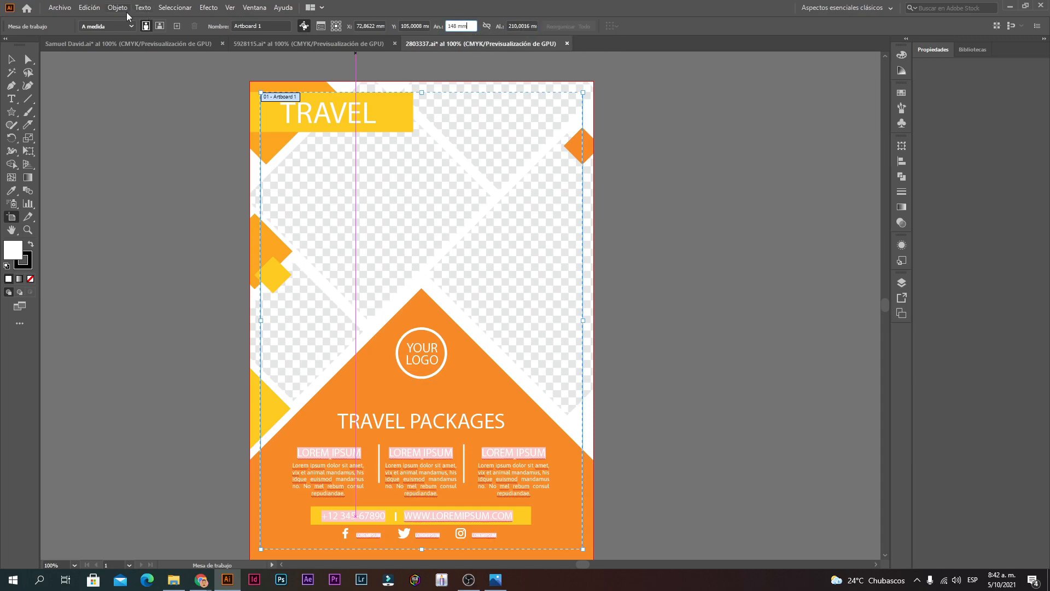
{"action": "left_click", "coordinate": [532, 25]}
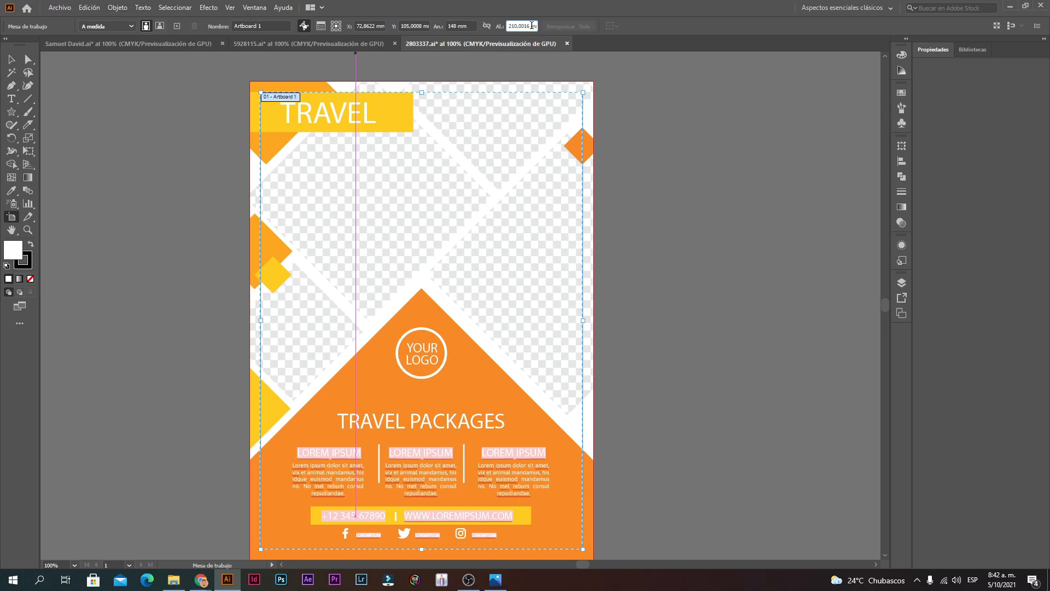
{"action": "left_click_drag", "start_coordinate": [532, 26], "coordinate": [569, 32]}
{"action": "left_click", "coordinate": [525, 27]}
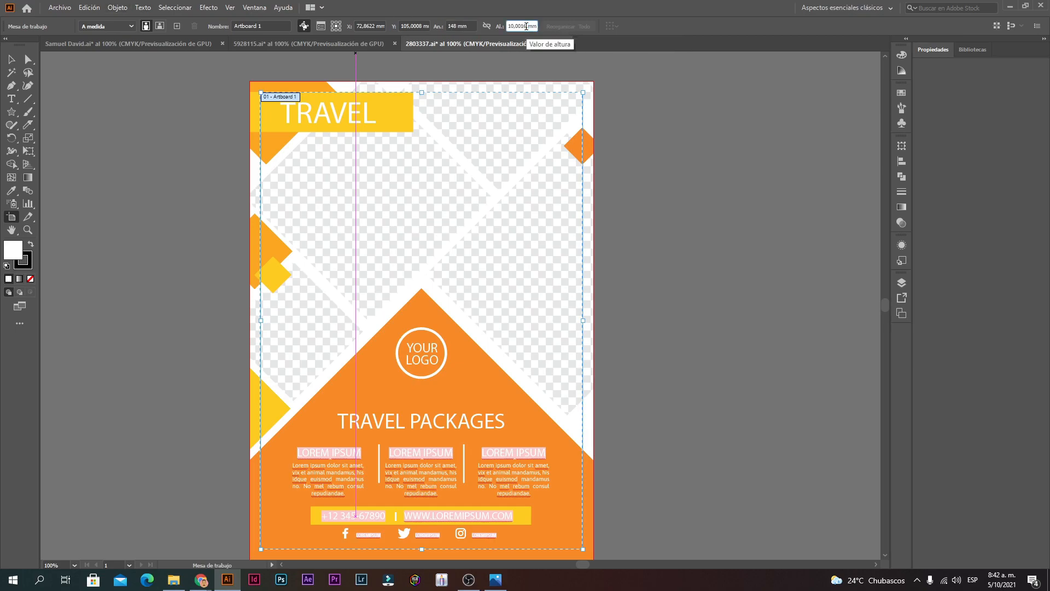
Step: Set the document units to Centímetros in Ajustar documento, making the artboard 14,8 × 21 cm
{"action": "left_click", "coordinate": [50, 10]}
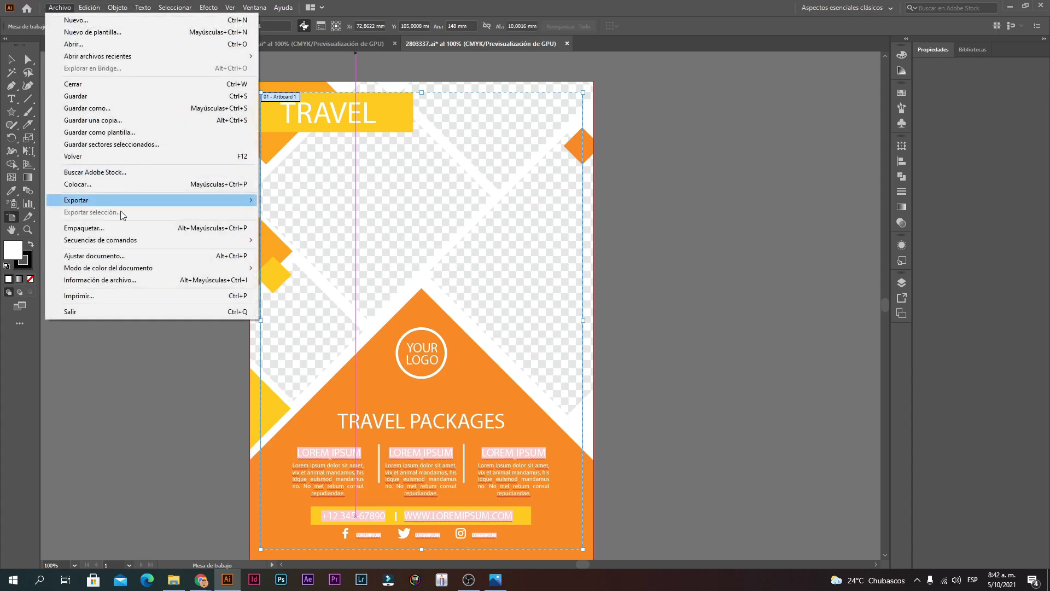
{"action": "left_click", "coordinate": [92, 260]}
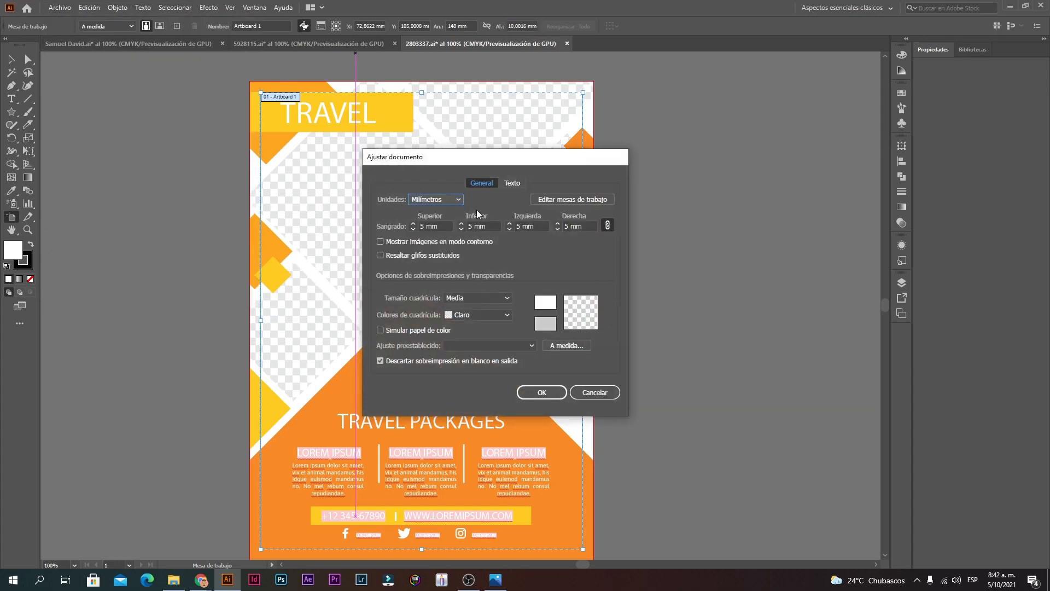
{"action": "left_click", "coordinate": [436, 199]}
{"action": "left_click", "coordinate": [432, 249]}
{"action": "left_click", "coordinate": [555, 396]}
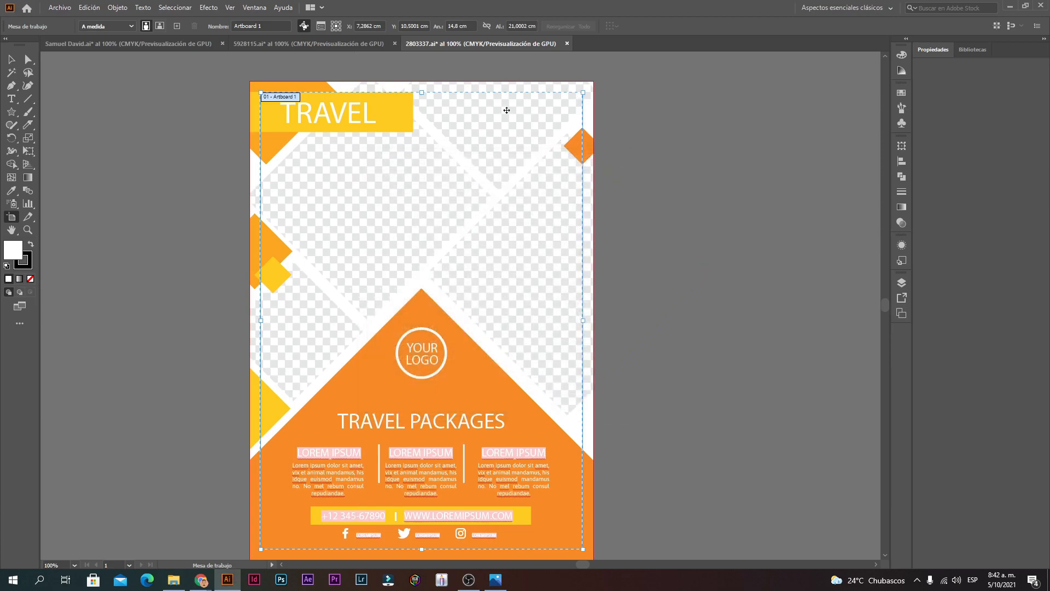
{"action": "left_click", "coordinate": [458, 24]}
Step: Verify the 14,8 cm artboard width, dismiss the Chrome notification and return to the Selection tool
{"action": "left_click", "coordinate": [453, 24]}
{"action": "double_click", "coordinate": [457, 26]}
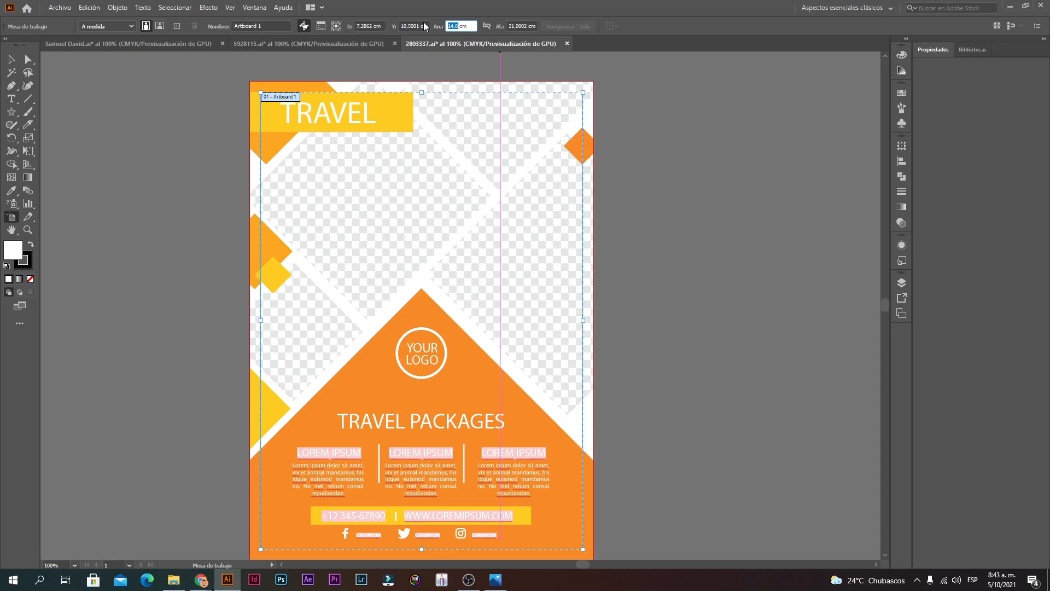
{"action": "scroll", "coordinate": [437, 252], "scroll_direction": "down", "scroll_amount": 3}
{"action": "scroll", "coordinate": [383, 328], "scroll_direction": "up", "scroll_amount": 2}
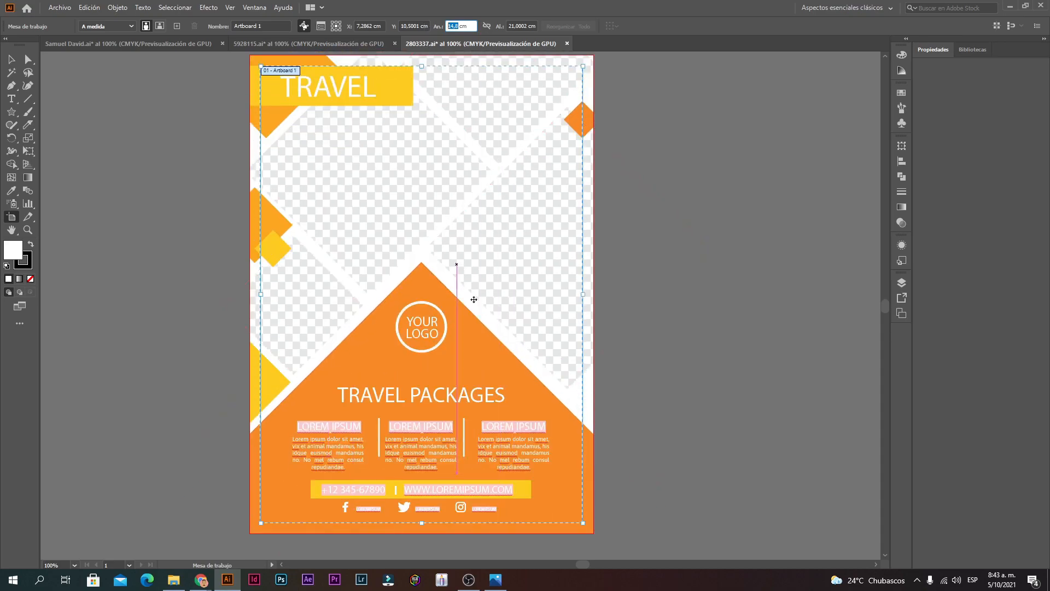
{"action": "left_click", "coordinate": [459, 28]}
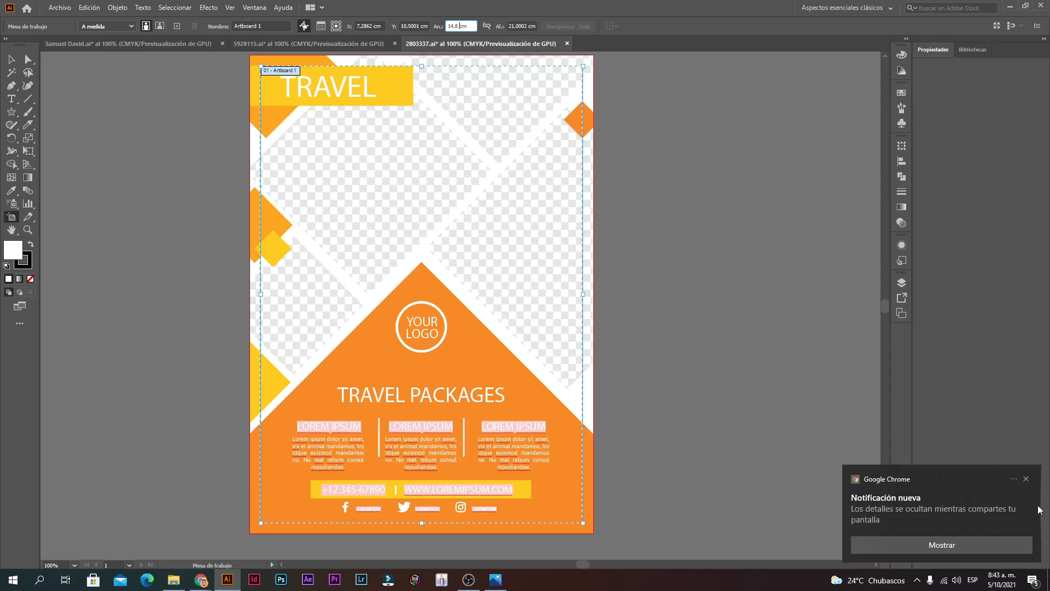
{"action": "left_click", "coordinate": [1026, 479]}
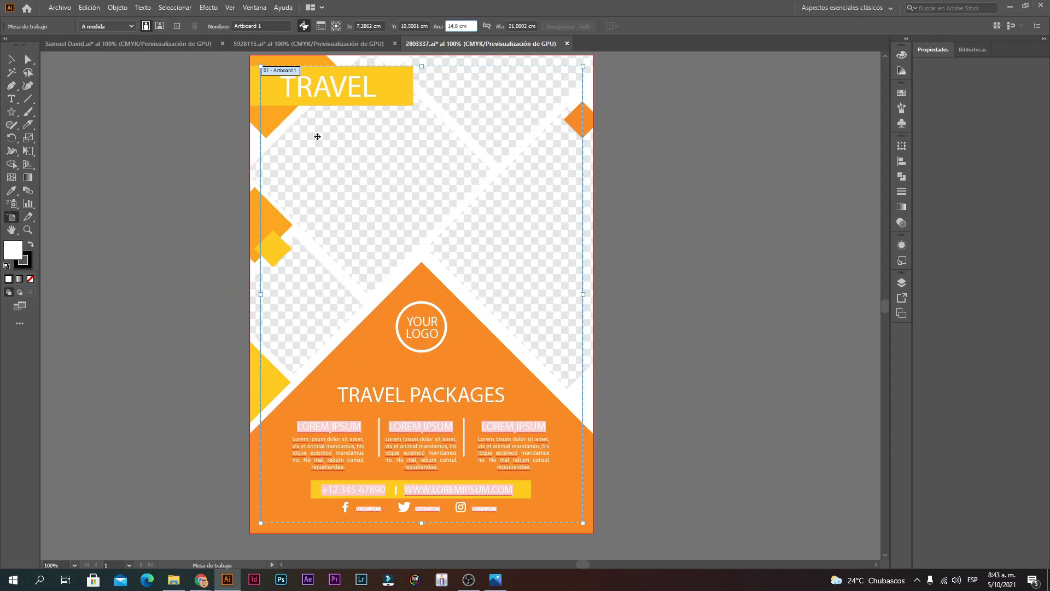
{"action": "key", "text": "v"}
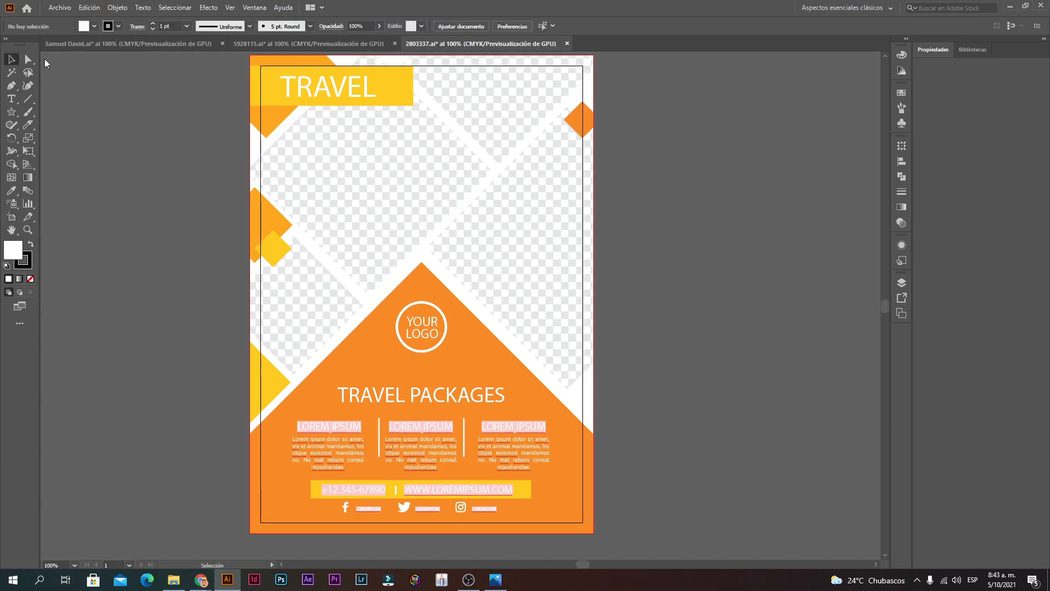
Step: Isolate the poster's clip group, then shrink its artwork group and move it about 2 cm up
{"action": "left_click", "coordinate": [290, 115]}
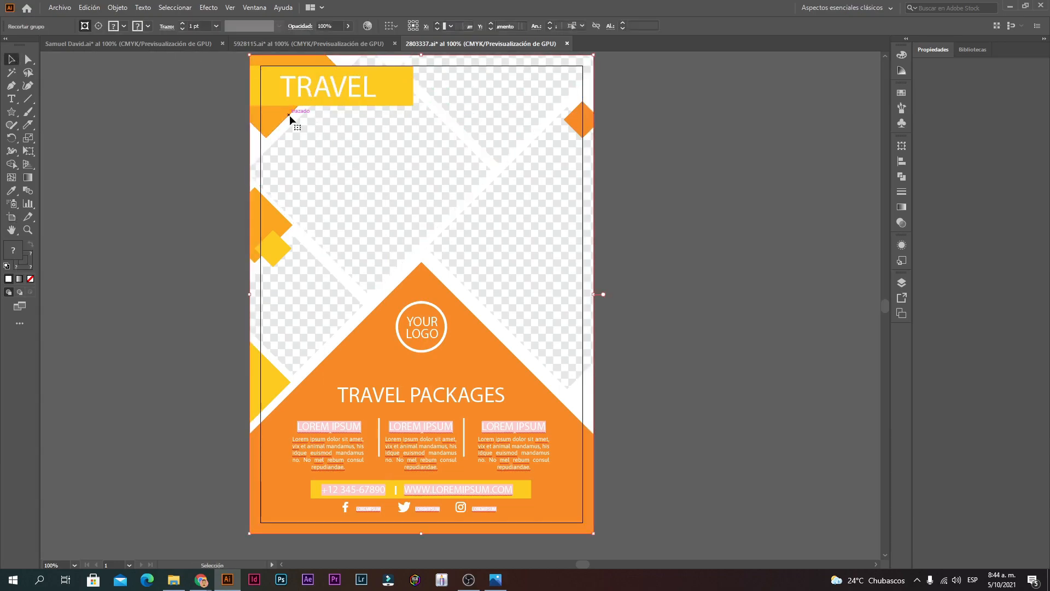
{"action": "left_click", "coordinate": [455, 301], "text": "ctrl+alt"}
{"action": "left_click", "coordinate": [463, 314], "text": "ctrl+alt"}
{"action": "left_click", "coordinate": [460, 317], "text": "ctrl"}
{"action": "left_click", "coordinate": [459, 317], "text": "ctrl"}
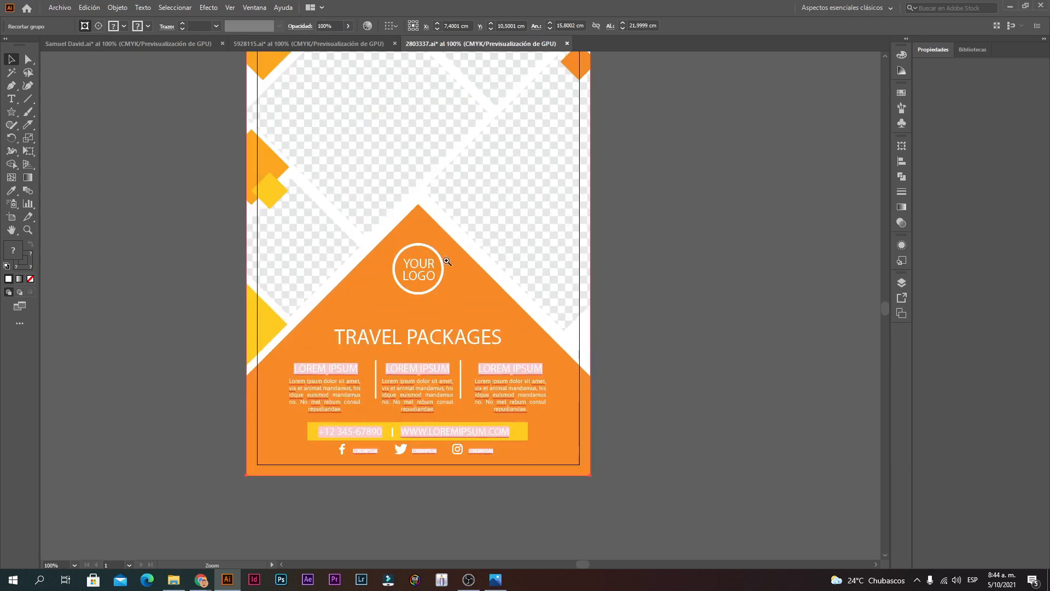
{"action": "double_click", "coordinate": [425, 267]}
{"action": "left_click", "coordinate": [408, 265]}
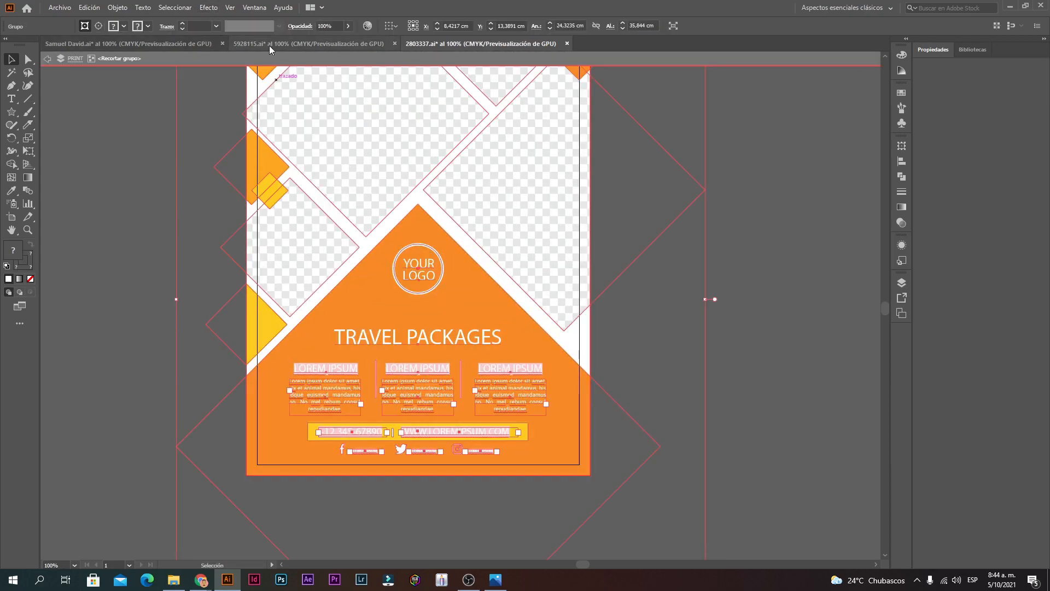
{"action": "left_click", "coordinate": [462, 399], "text": "ctrl+alt"}
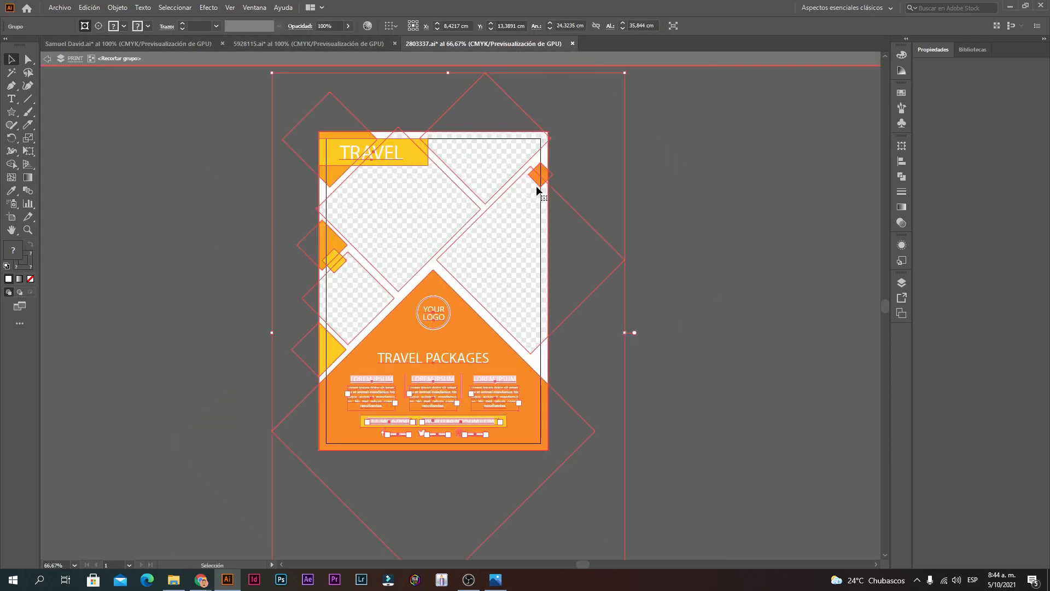
{"action": "left_click_drag", "start_coordinate": [626, 75], "coordinate": [557, 174]}
{"action": "left_click_drag", "start_coordinate": [456, 281], "coordinate": [449, 254]}
{"action": "left_click", "coordinate": [622, 231]}
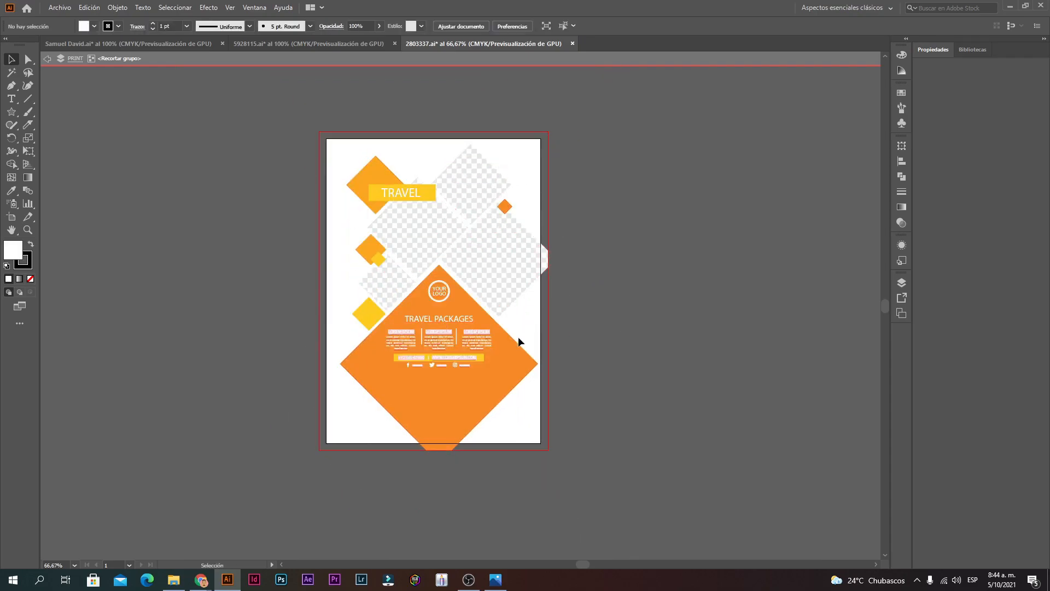
Step: Narrow the clip group and draw a 12,7 × 18 cm white rectangle over the artwork
{"action": "left_click_drag", "start_coordinate": [518, 164], "coordinate": [545, 164]}
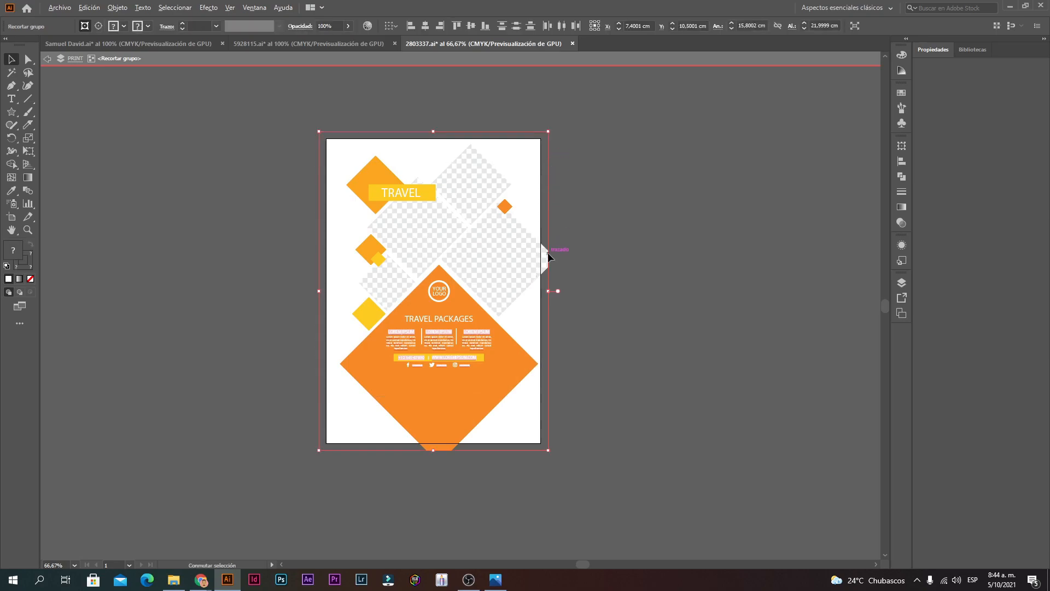
{"action": "left_click_drag", "start_coordinate": [548, 291], "coordinate": [528, 285]}
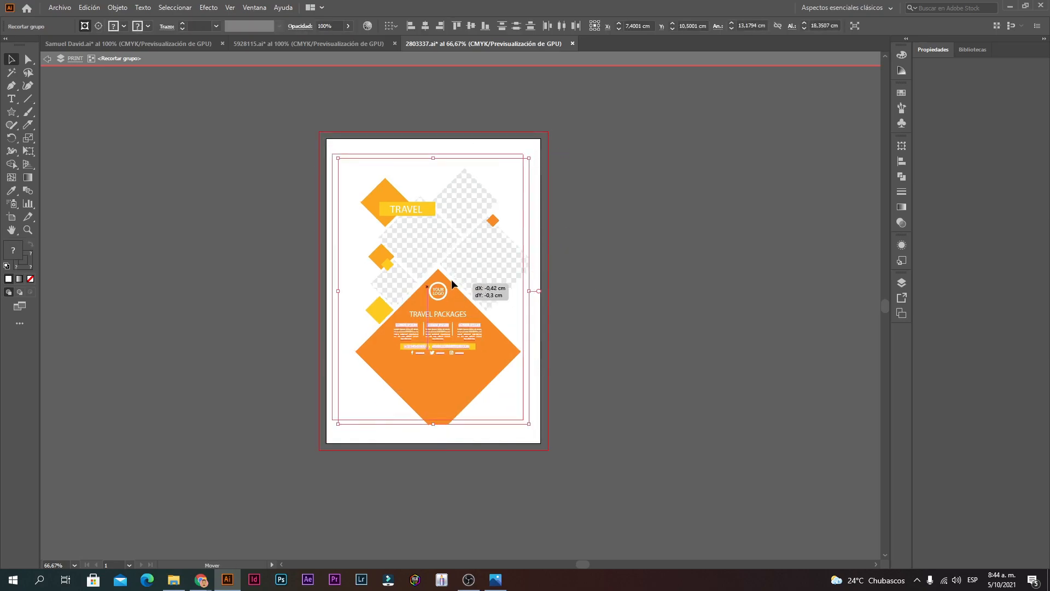
{"action": "left_click", "coordinate": [591, 350]}
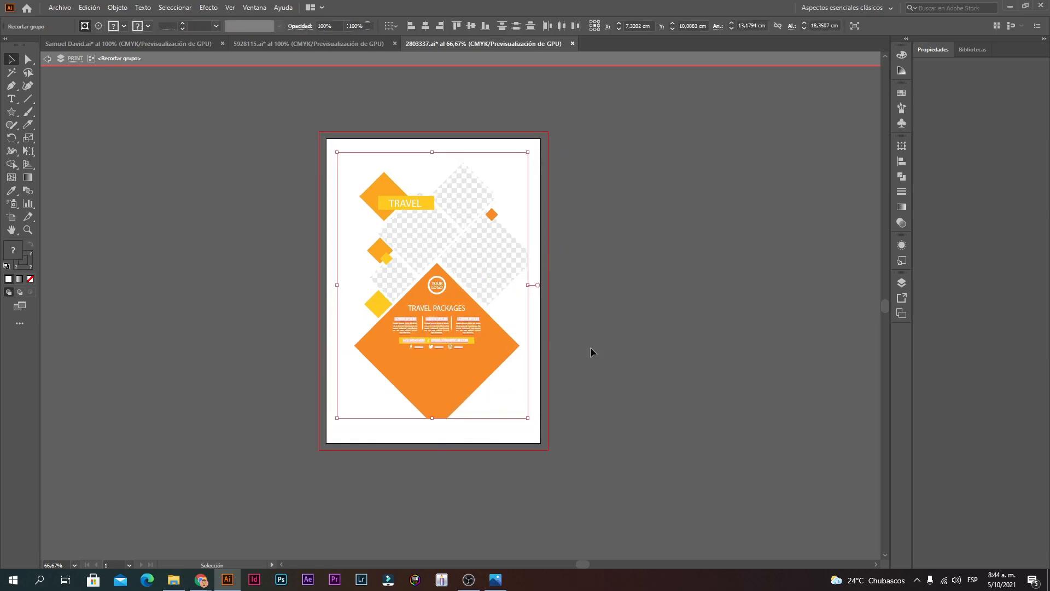
{"action": "key", "text": "ctrl+1"}
{"action": "left_click", "coordinate": [11, 111]}
{"action": "left_click", "coordinate": [55, 110]}
{"action": "left_click_drag", "start_coordinate": [324, 499], "coordinate": [601, 108]}
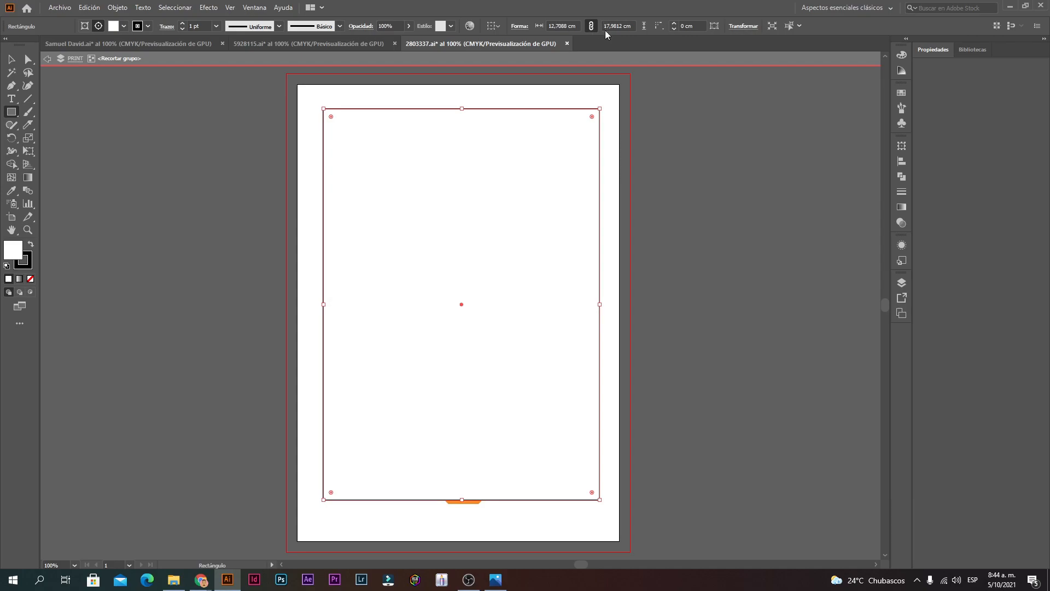
Step: Remove the new rectangle's fill and stroke and reposition it inside the artboard
{"action": "left_click", "coordinate": [7, 63]}
{"action": "left_click", "coordinate": [507, 222]}
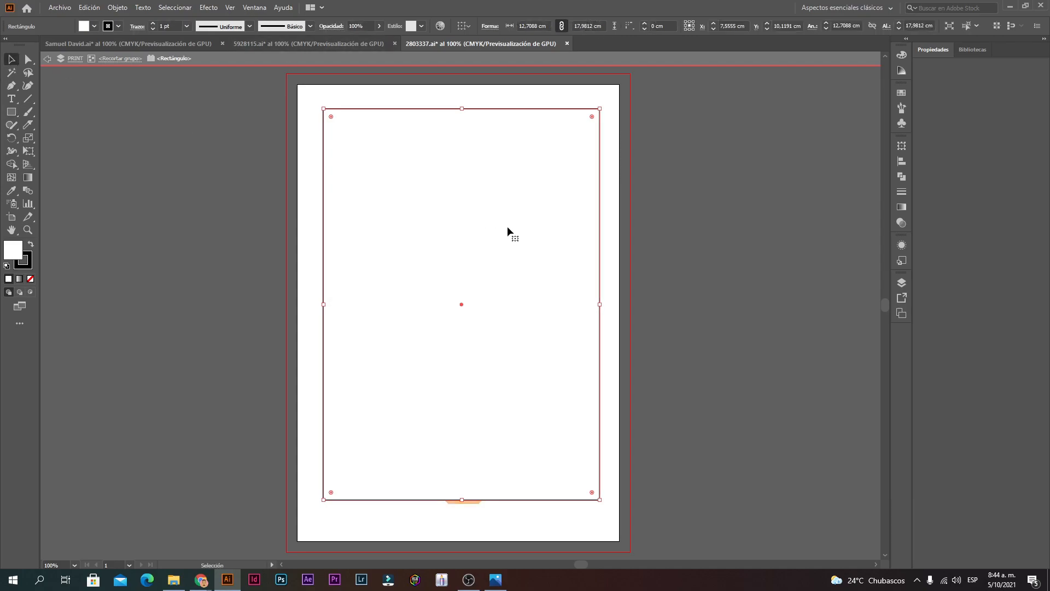
{"action": "left_click_drag", "start_coordinate": [504, 194], "coordinate": [429, 198]}
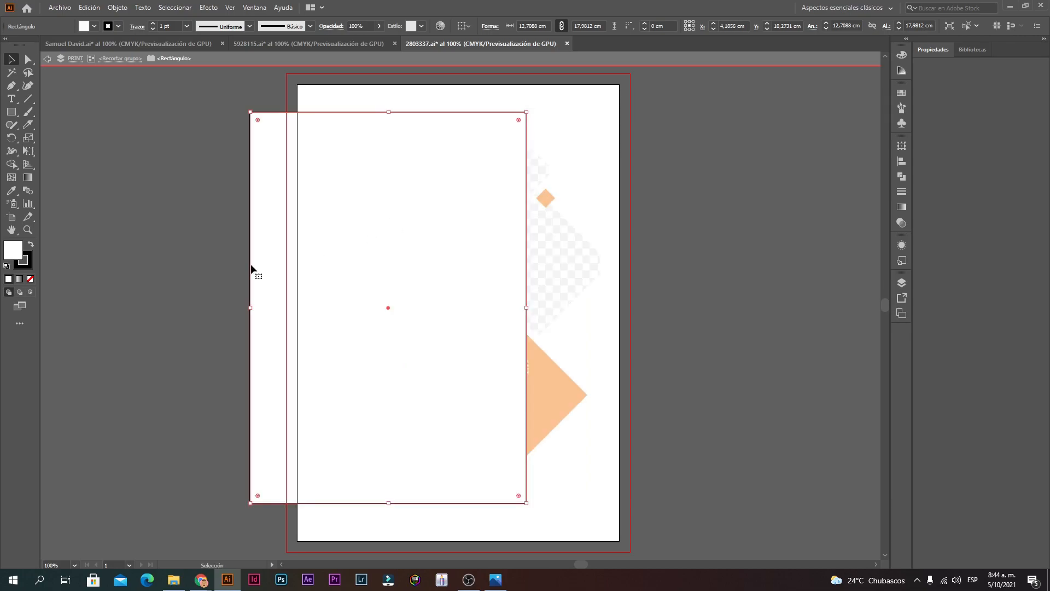
{"action": "left_click", "coordinate": [31, 279]}
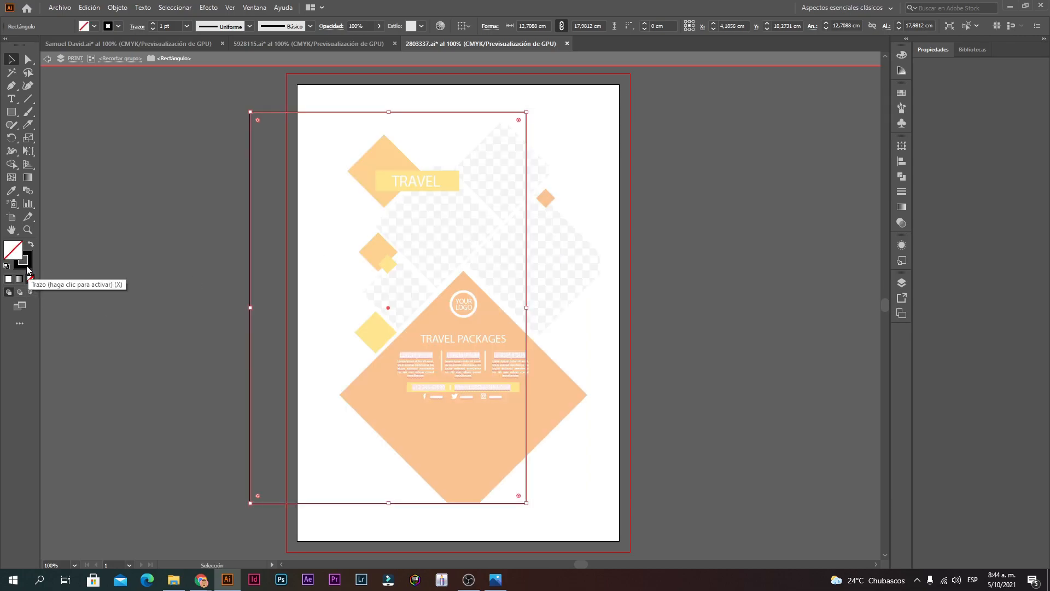
{"action": "left_click", "coordinate": [31, 280]}
{"action": "left_click_drag", "start_coordinate": [359, 501], "coordinate": [423, 502]}
{"action": "left_click", "coordinate": [662, 310]}
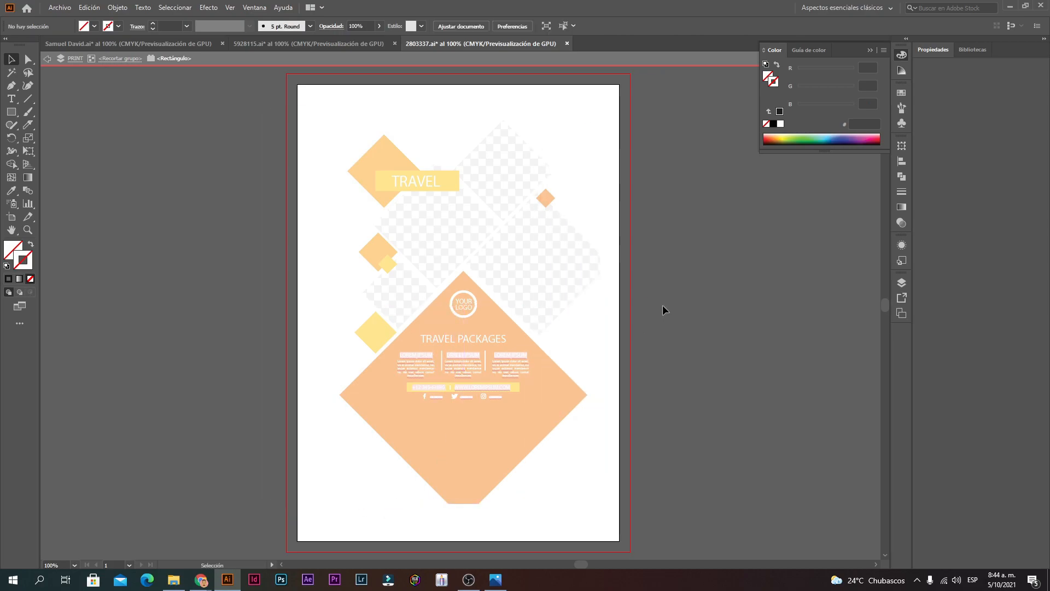
Step: Delete the clipping rectangle, exit isolation and undo the clipping to restore the artwork's full size
{"action": "left_click_drag", "start_coordinate": [610, 355], "coordinate": [593, 356]}
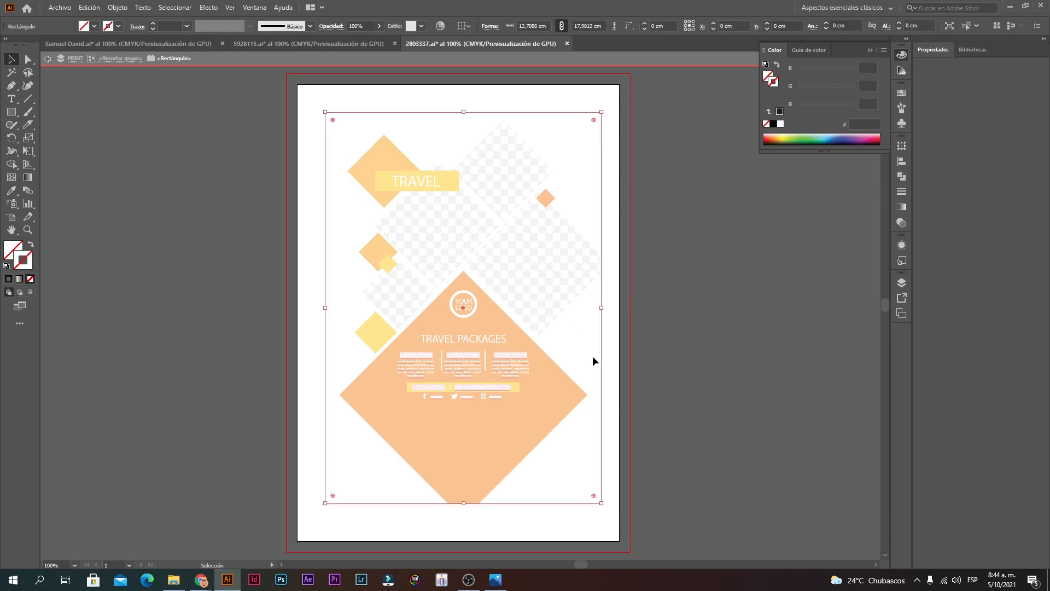
{"action": "key", "text": "Delete"}
{"action": "key", "text": "ctrl+alt+space"}
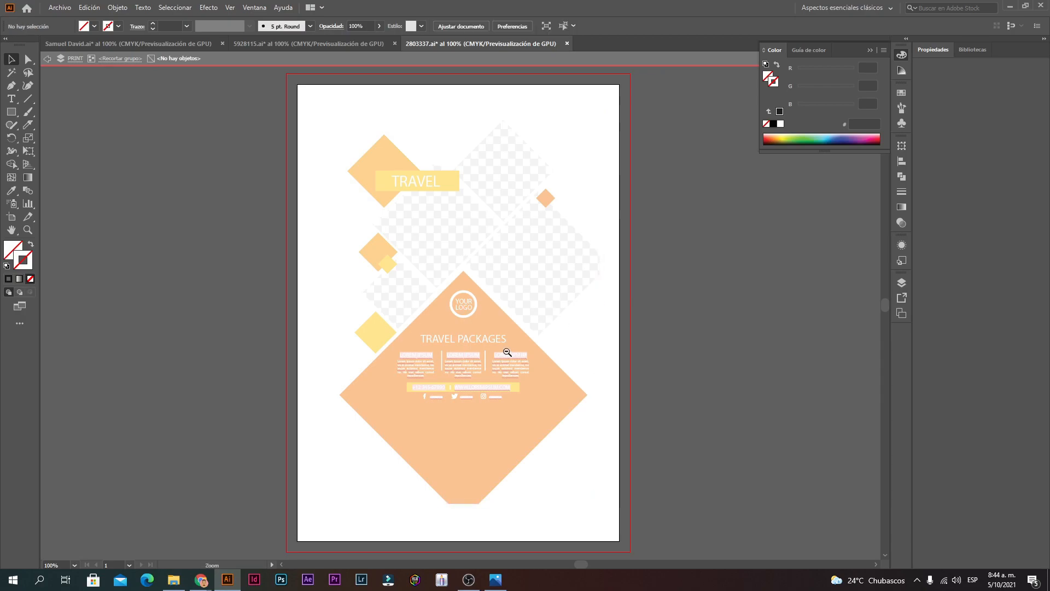
{"action": "key", "text": "Escape"}
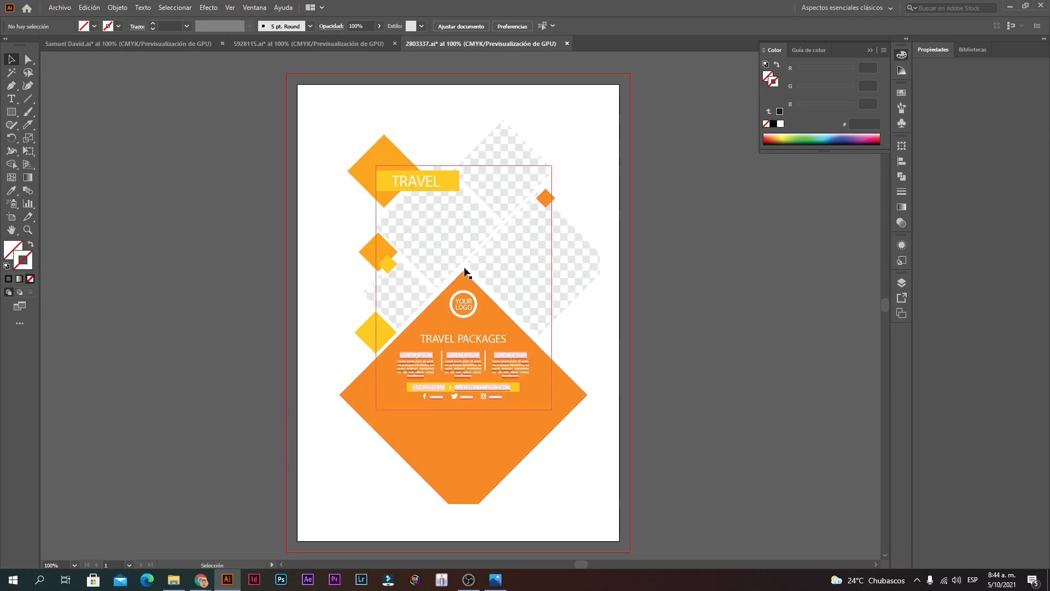
{"action": "left_click", "coordinate": [459, 313]}
{"action": "double_click", "coordinate": [439, 321]}
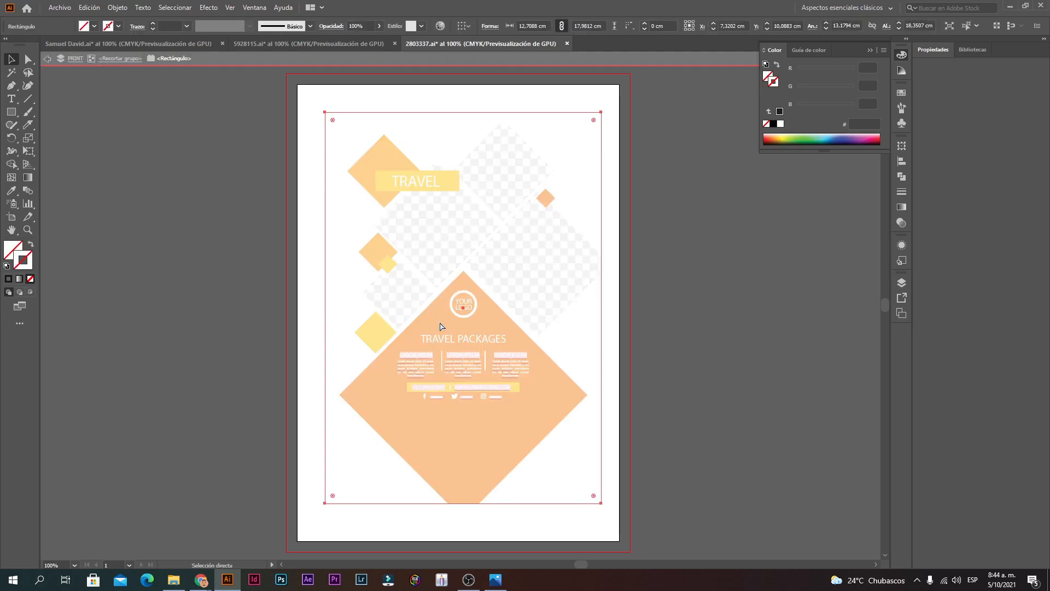
{"action": "key", "text": "ctrl+z"}
{"action": "key", "text": "ctrl+z"}
{"action": "key", "text": "ctrl+z"}
{"action": "key", "text": "ctrl+z"}
{"action": "key", "text": "ctrl+z"}
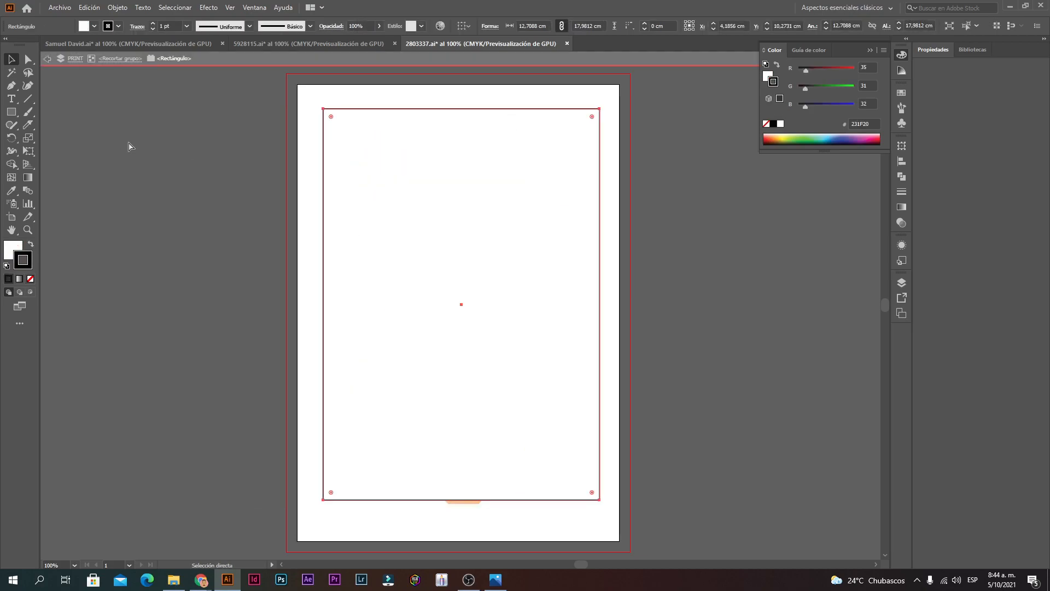
{"action": "key", "text": "ctrl+z"}
{"action": "key", "text": "ctrl+z"}
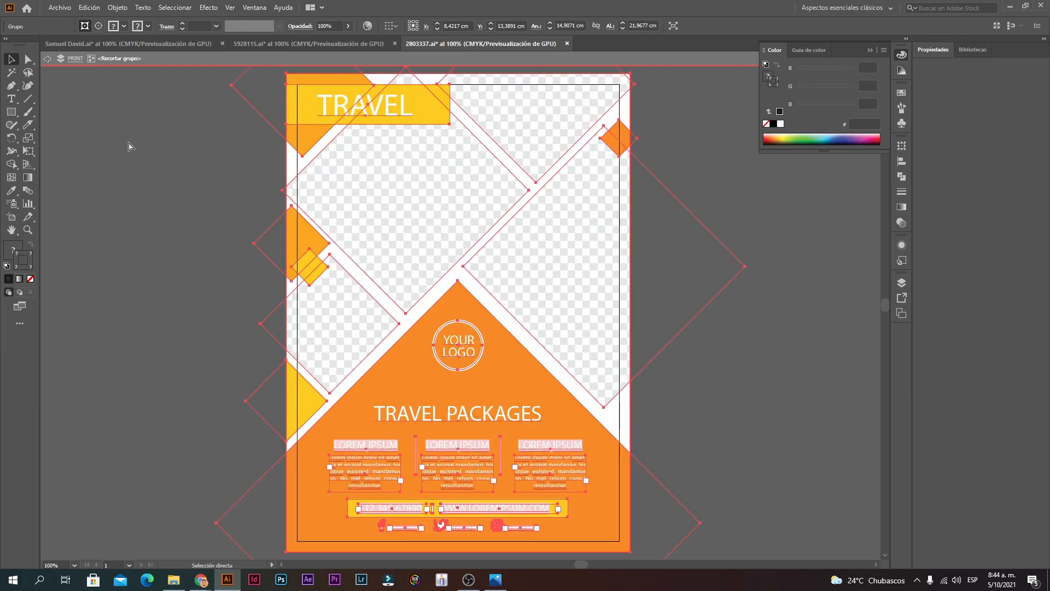
{"action": "left_click", "coordinate": [12, 217]}
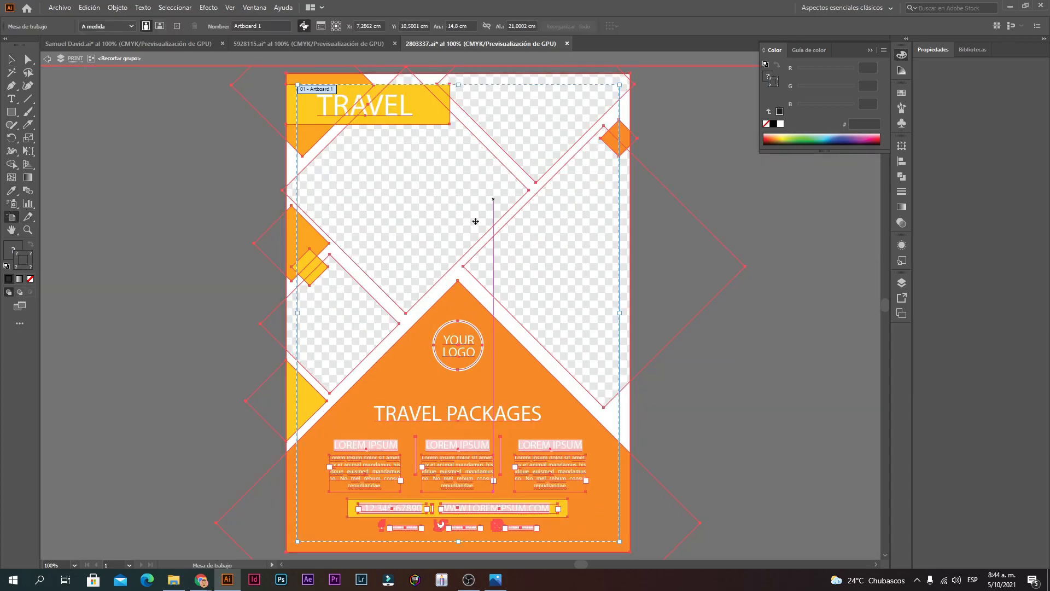
Step: Zoom in and pan along the flyer's TRAVEL header and top edge
{"action": "left_click", "coordinate": [12, 59]}
{"action": "left_click", "coordinate": [231, 197]}
{"action": "left_click", "coordinate": [537, 304], "text": "ctrl+alt"}
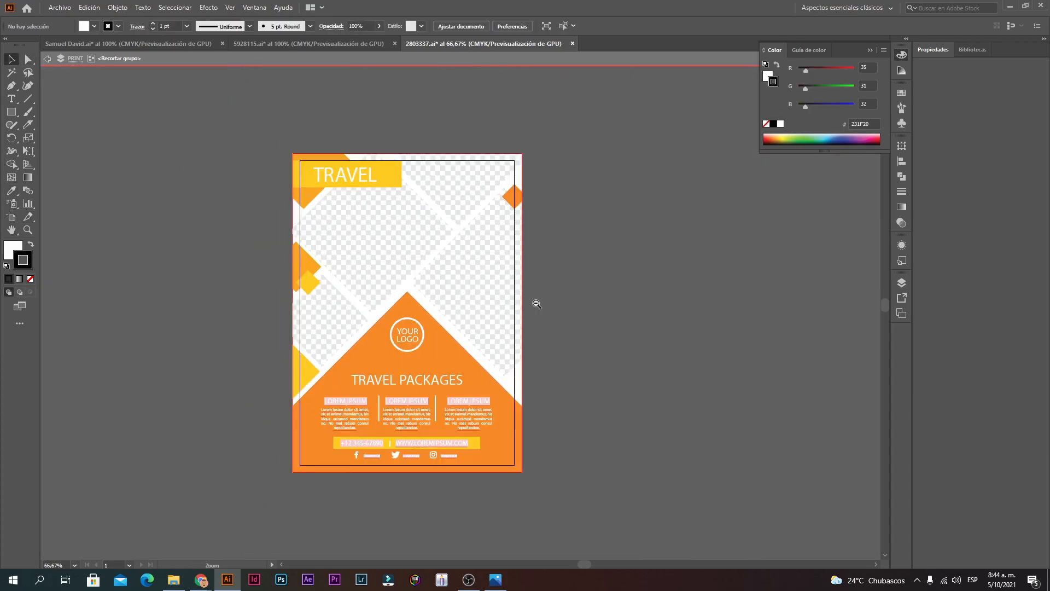
{"action": "left_click", "coordinate": [436, 254], "text": "ctrl"}
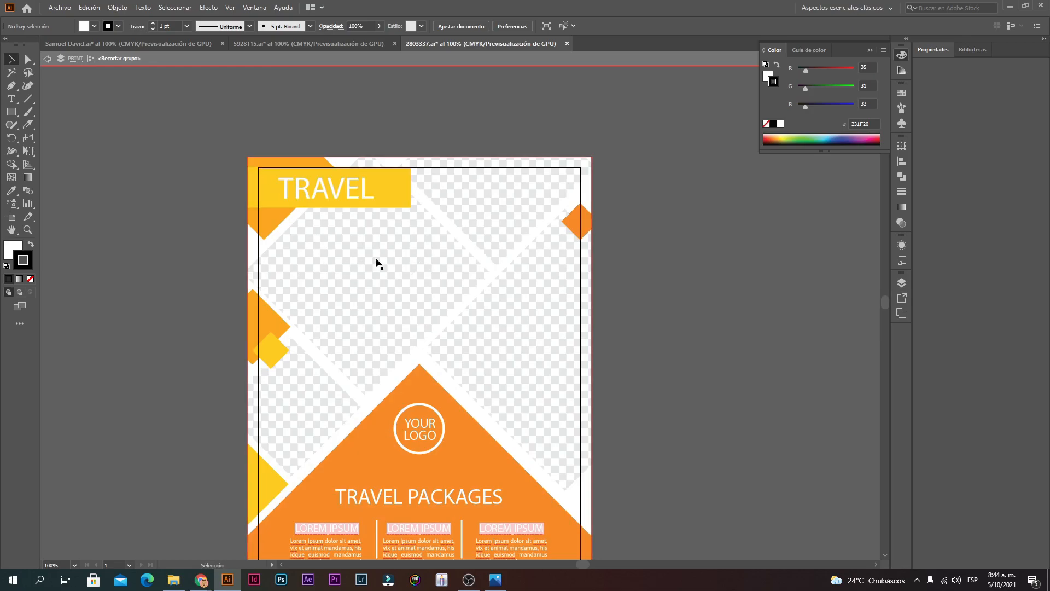
{"action": "left_click_drag", "start_coordinate": [540, 214], "coordinate": [566, 173]}
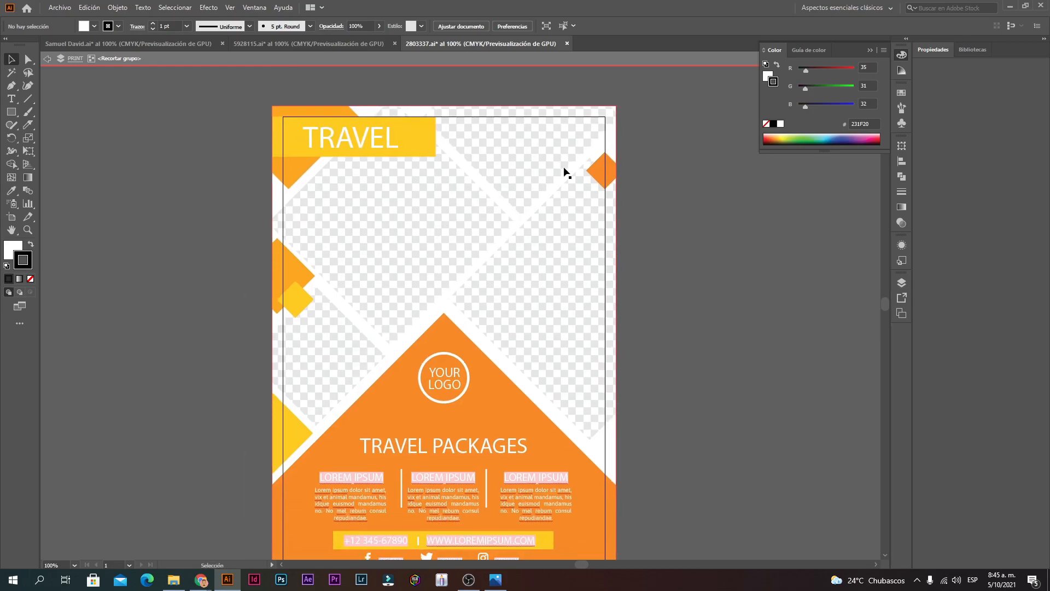
{"action": "left_click", "coordinate": [408, 164], "text": "ctrl"}
{"action": "left_click", "coordinate": [502, 293], "text": "ctrl"}
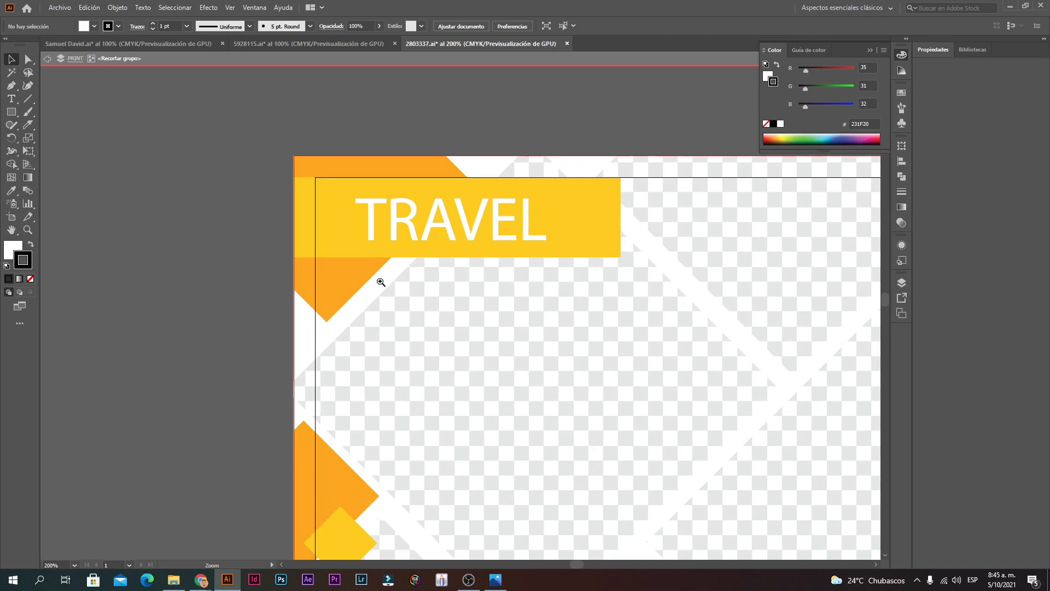
{"action": "left_click", "coordinate": [380, 281], "text": "ctrl"}
{"action": "left_click", "coordinate": [381, 281], "text": "ctrl"}
{"action": "left_click", "coordinate": [380, 282], "text": "ctrl"}
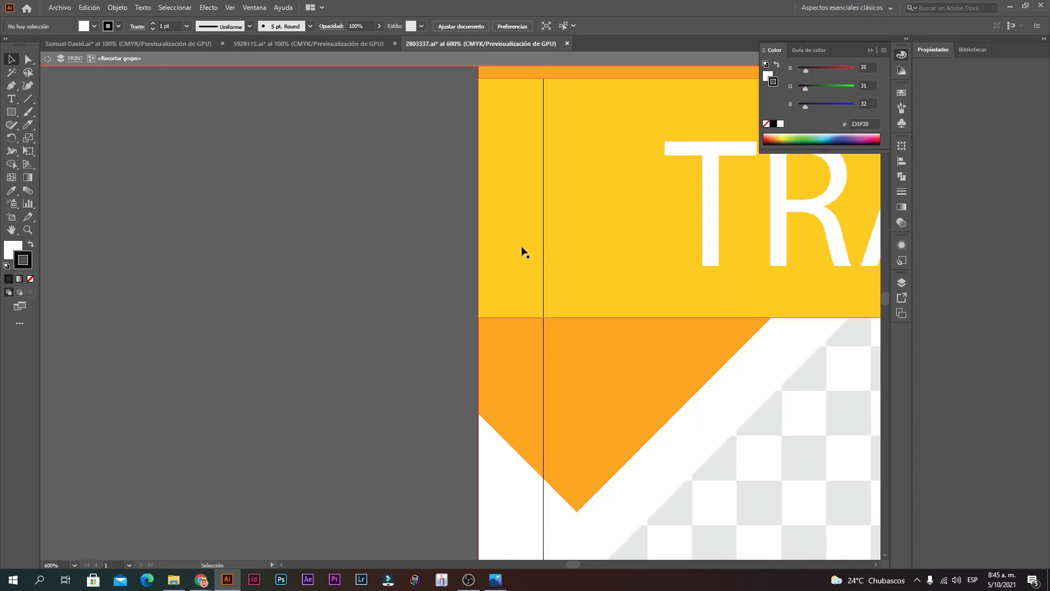
{"action": "left_click_drag", "start_coordinate": [513, 207], "coordinate": [490, 372]}
{"action": "left_click_drag", "start_coordinate": [655, 194], "coordinate": [267, 210]}
{"action": "left_click_drag", "start_coordinate": [795, 211], "coordinate": [486, 211]}
{"action": "left_click_drag", "start_coordinate": [762, 216], "coordinate": [353, 221]}
{"action": "left_click_drag", "start_coordinate": [476, 216], "coordinate": [227, 215]}
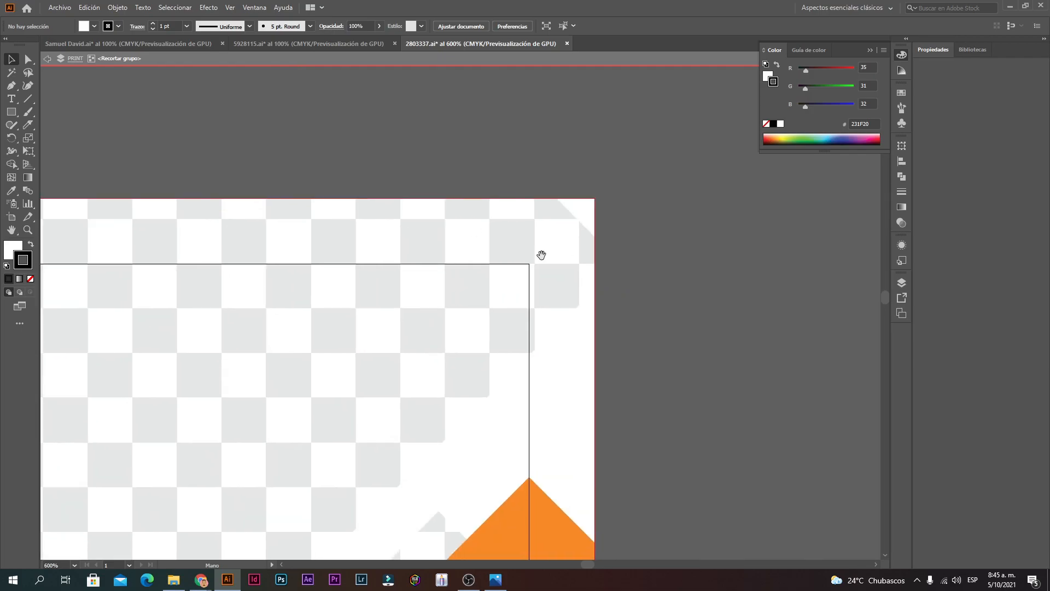
Step: Zoom back out and recentre the whole flyer in view
{"action": "left_click", "coordinate": [549, 394], "text": "ctrl+alt"}
{"action": "left_click", "coordinate": [549, 396], "text": "ctrl+alt"}
{"action": "left_click", "coordinate": [550, 397], "text": "ctrl+alt"}
{"action": "left_click", "coordinate": [295, 372], "text": "ctrl+alt"}
{"action": "left_click", "coordinate": [421, 356], "text": "ctrl+alt"}
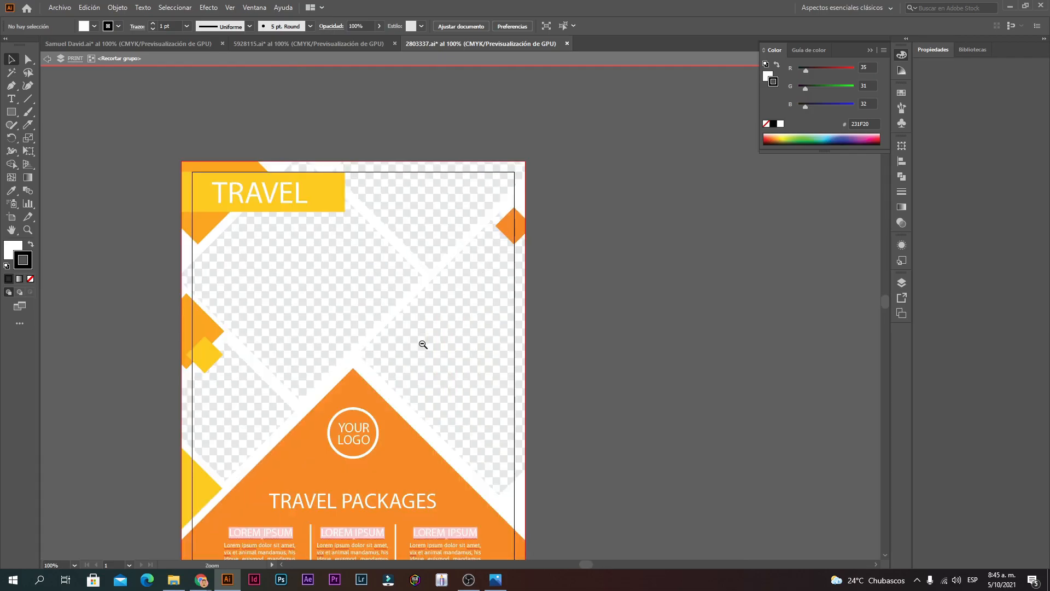
{"action": "left_click", "coordinate": [423, 345], "text": "ctrl+alt"}
{"action": "left_click", "coordinate": [426, 345], "text": "ctrl+alt"}
{"action": "left_click_drag", "start_coordinate": [466, 371], "coordinate": [486, 353]}
{"action": "left_click", "coordinate": [481, 353], "text": "ctrl"}
{"action": "left_click", "coordinate": [480, 353], "text": "ctrl"}
{"action": "left_click_drag", "start_coordinate": [463, 219], "coordinate": [487, 405]}
{"action": "left_click_drag", "start_coordinate": [279, 528], "coordinate": [384, 416]}
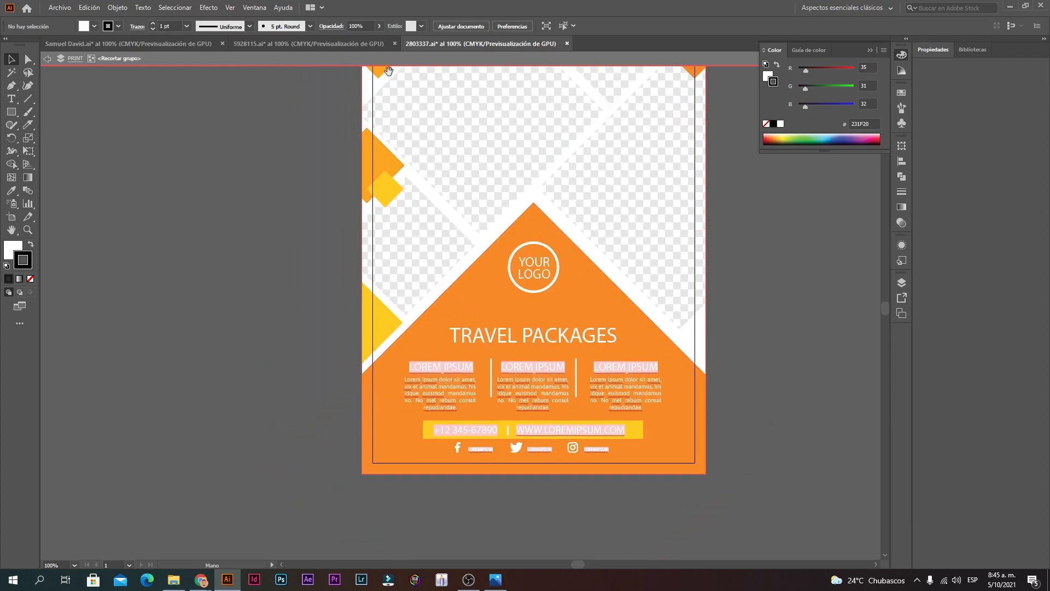
{"action": "left_click_drag", "start_coordinate": [389, 71], "coordinate": [394, 336]}
{"action": "left_click", "coordinate": [559, 393], "text": "ctrl+alt"}
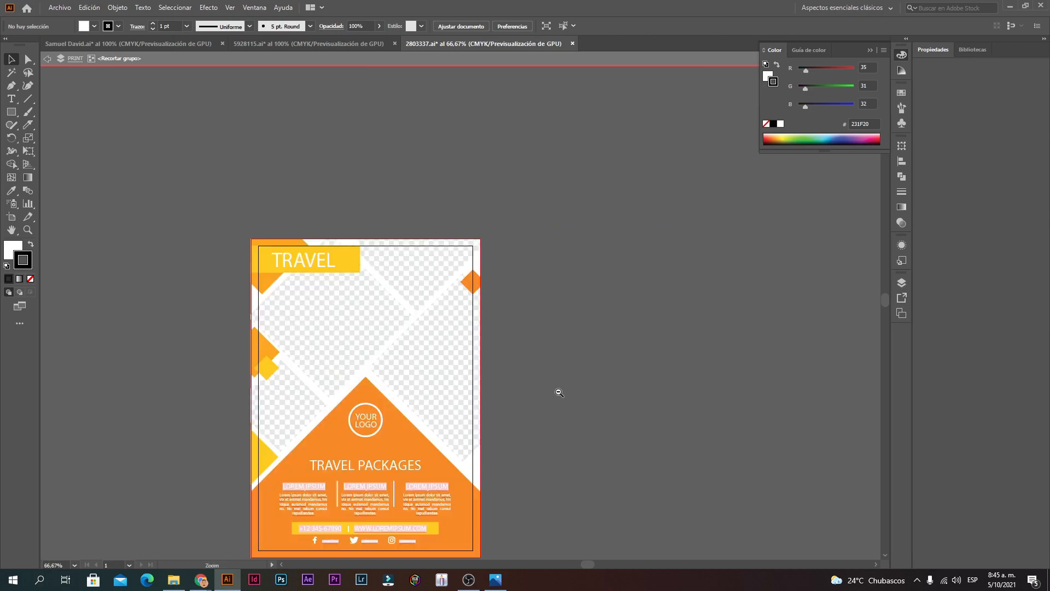
{"action": "left_click", "coordinate": [431, 404]}
{"action": "left_click_drag", "start_coordinate": [427, 338], "coordinate": [504, 343]}
Step: Exit group editing, then select and deselect the flyer's clipping group
{"action": "key", "text": "Escape"}
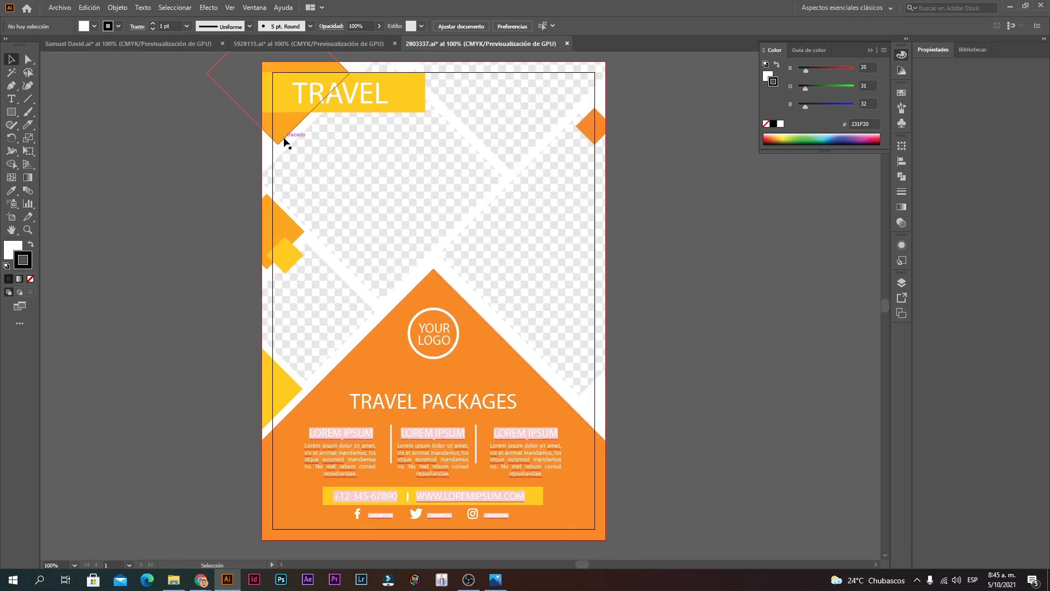
{"action": "left_click", "coordinate": [409, 146], "text": "ctrl+alt"}
{"action": "left_click_drag", "start_coordinate": [468, 377], "coordinate": [484, 296]}
{"action": "left_click", "coordinate": [476, 297], "text": "ctrl"}
{"action": "left_click", "coordinate": [483, 296], "text": "ctrl+alt"}
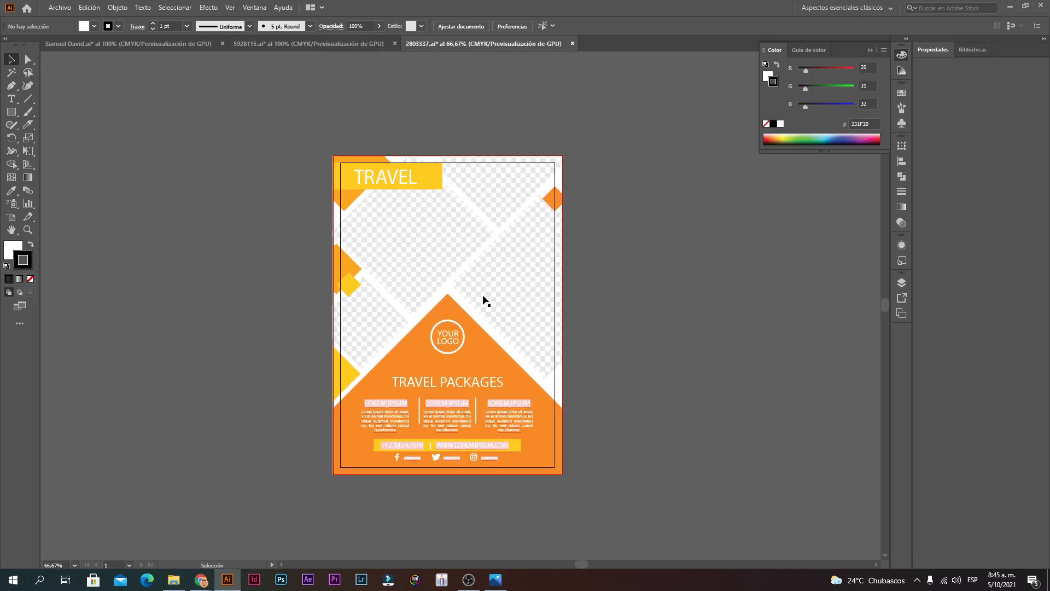
{"action": "left_click", "coordinate": [475, 389]}
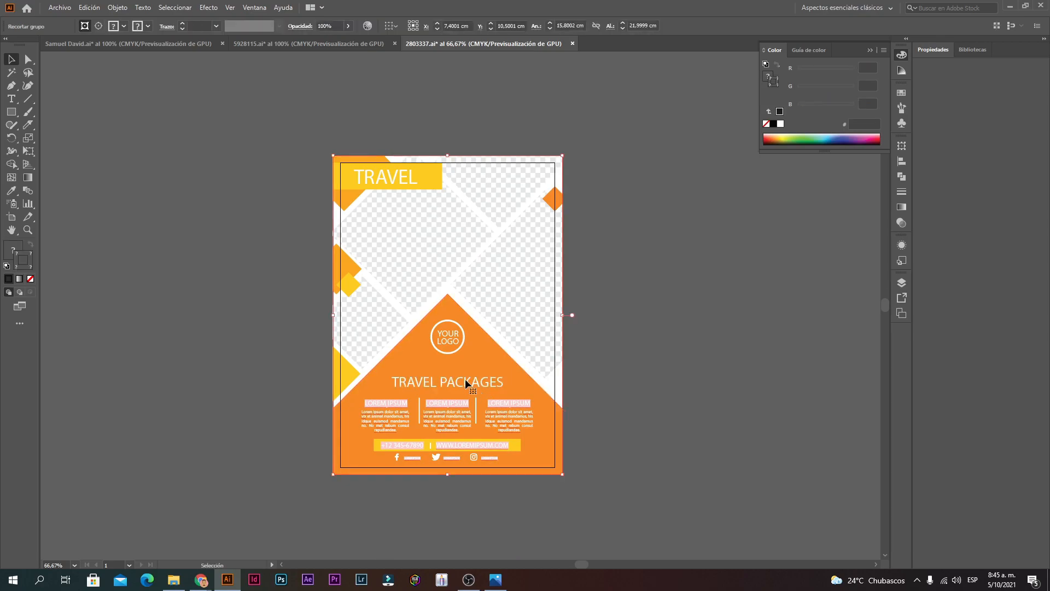
{"action": "left_click", "coordinate": [462, 137]}
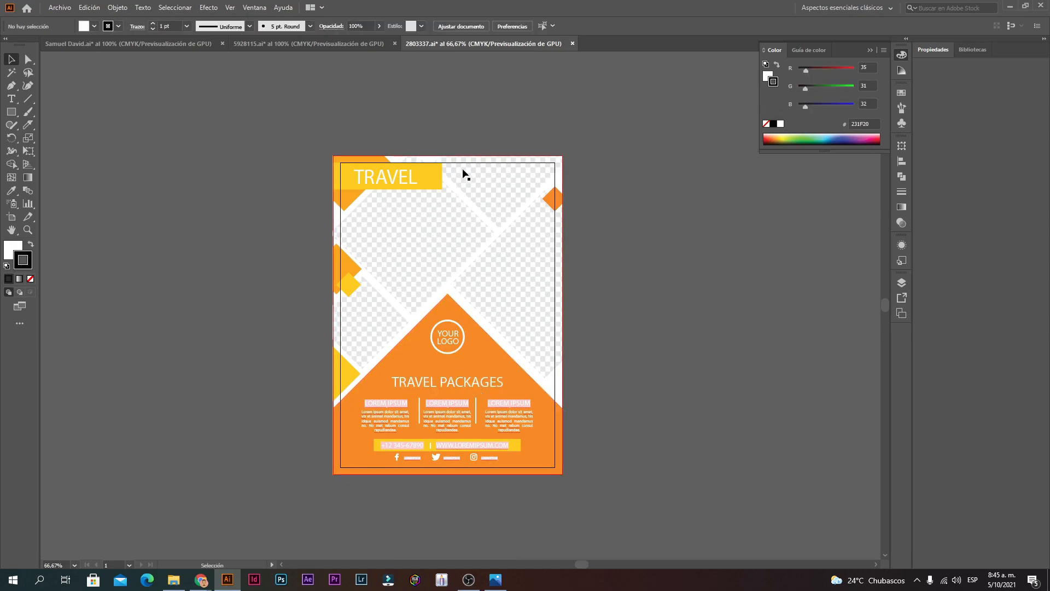
Step: Inspect the flyer's left-edge decorations and lower-left corner up close, then zoom out
{"action": "left_click", "coordinate": [455, 309], "text": "ctrl"}
{"action": "left_click", "coordinate": [317, 283], "text": "ctrl"}
{"action": "left_click", "coordinate": [470, 320], "text": "ctrl"}
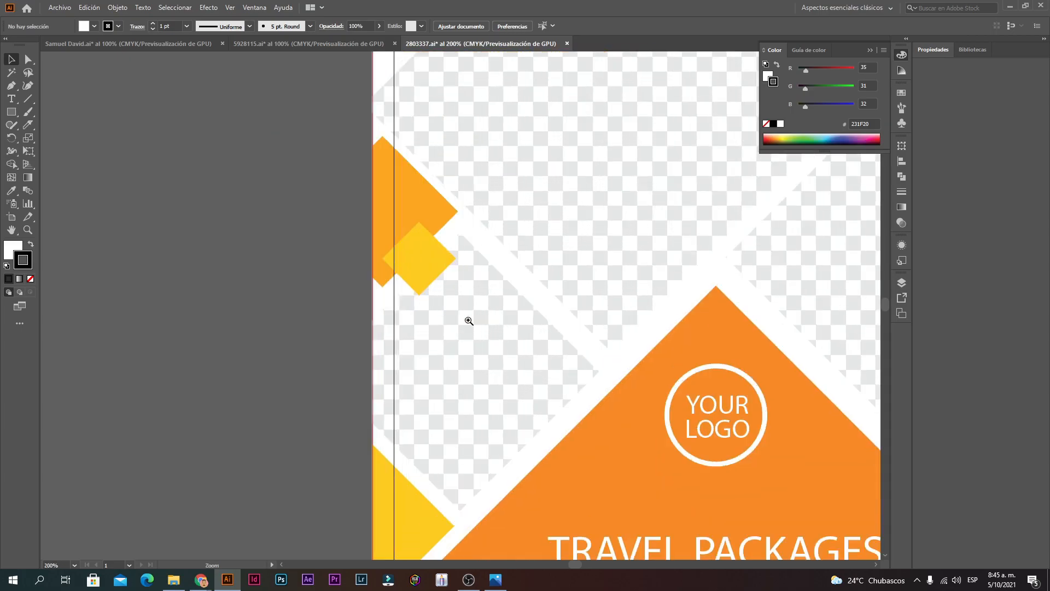
{"action": "left_click", "coordinate": [469, 321], "text": "ctrl"}
{"action": "left_click", "coordinate": [466, 320], "text": "ctrl"}
{"action": "left_click", "coordinate": [421, 336], "text": "ctrl+alt"}
{"action": "left_click", "coordinate": [418, 336], "text": "ctrl+alt"}
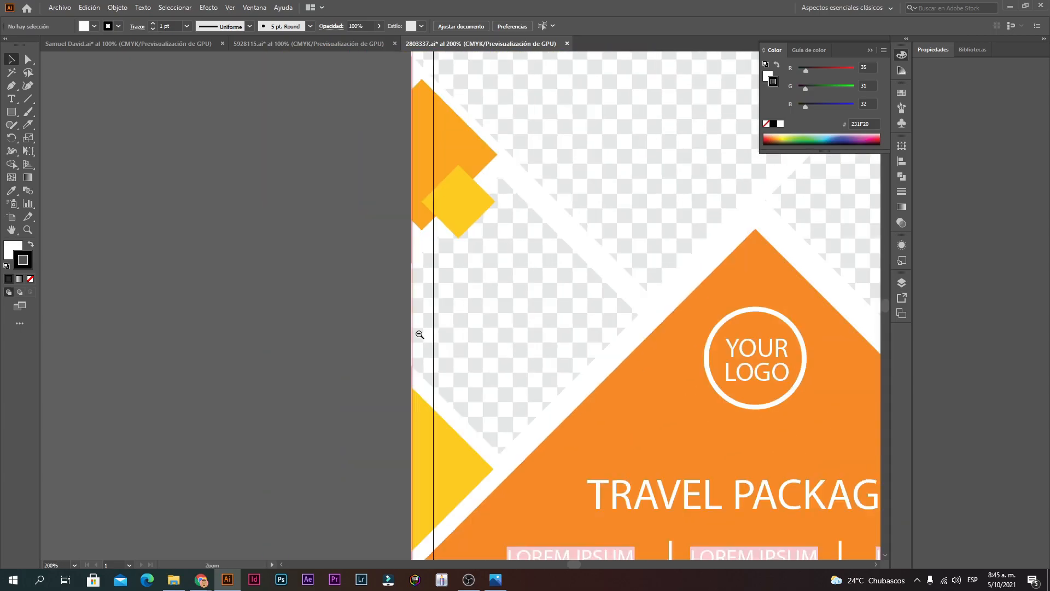
{"action": "left_click", "coordinate": [424, 334], "text": "ctrl+alt"}
{"action": "left_click", "coordinate": [569, 305], "text": "ctrl+alt"}
{"action": "left_click", "coordinate": [571, 307], "text": "ctrl+alt"}
{"action": "left_click", "coordinate": [572, 307], "text": "ctrl+alt"}
{"action": "left_click", "coordinate": [395, 308], "text": "ctrl"}
{"action": "left_click", "coordinate": [463, 313], "text": "ctrl"}
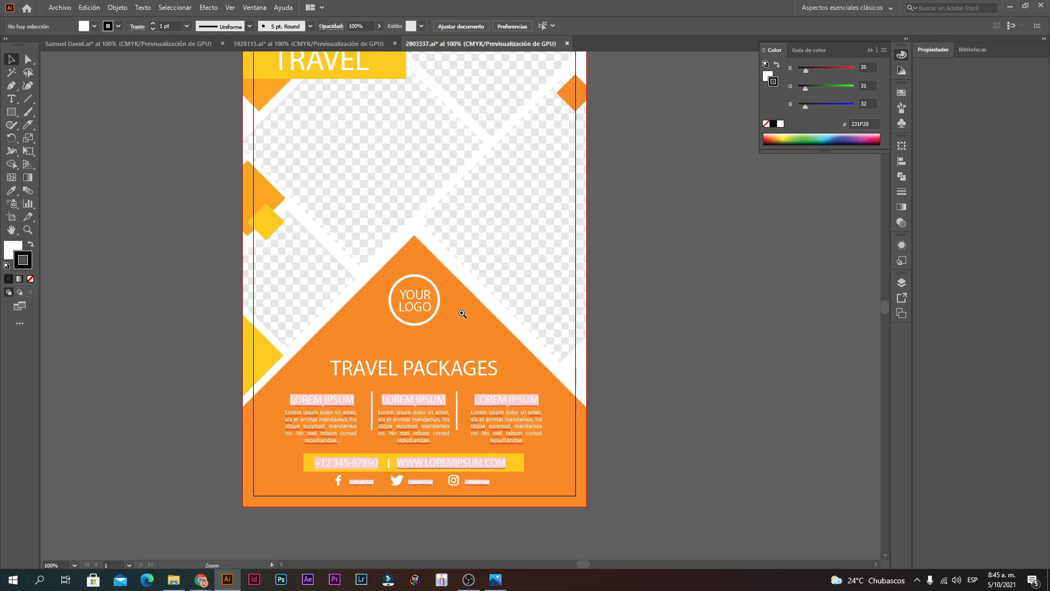
{"action": "left_click", "coordinate": [447, 350], "text": "ctrl"}
{"action": "left_click_drag", "start_coordinate": [188, 511], "coordinate": [333, 349]}
{"action": "left_click", "coordinate": [319, 347], "text": "ctrl"}
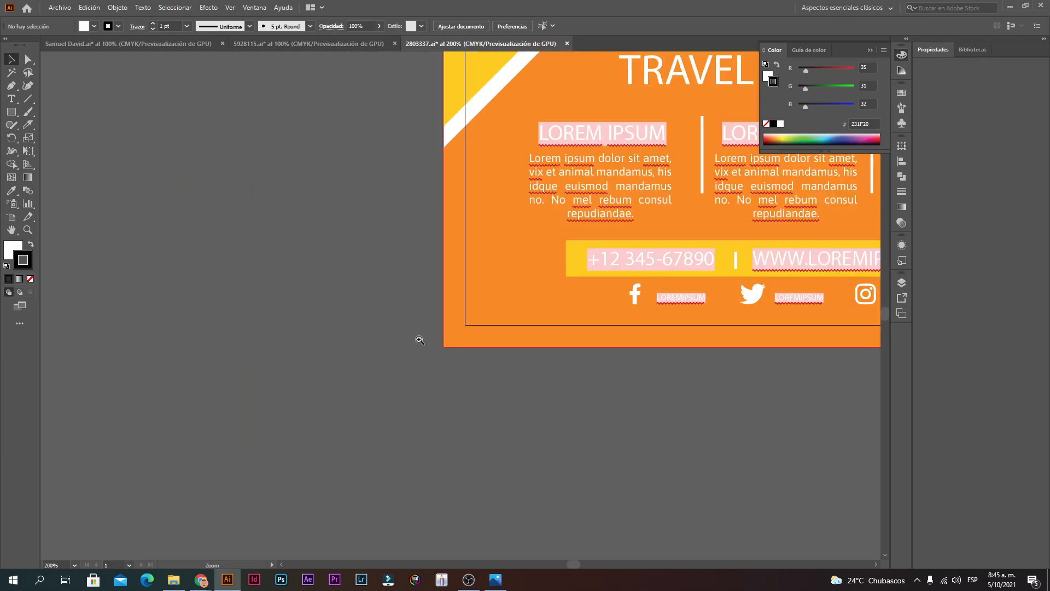
{"action": "left_click", "coordinate": [446, 339], "text": "ctrl"}
{"action": "left_click", "coordinate": [501, 309], "text": "ctrl"}
{"action": "left_click", "coordinate": [481, 308], "text": "ctrl+alt"}
{"action": "left_click_drag", "start_coordinate": [570, 234], "coordinate": [516, 270]}
{"action": "left_click", "coordinate": [519, 270], "text": "ctrl+alt"}
{"action": "left_click", "coordinate": [519, 269], "text": "ctrl+alt"}
{"action": "left_click", "coordinate": [519, 270], "text": "ctrl+alt"}
{"action": "left_click", "coordinate": [519, 269], "text": "ctrl+alt"}
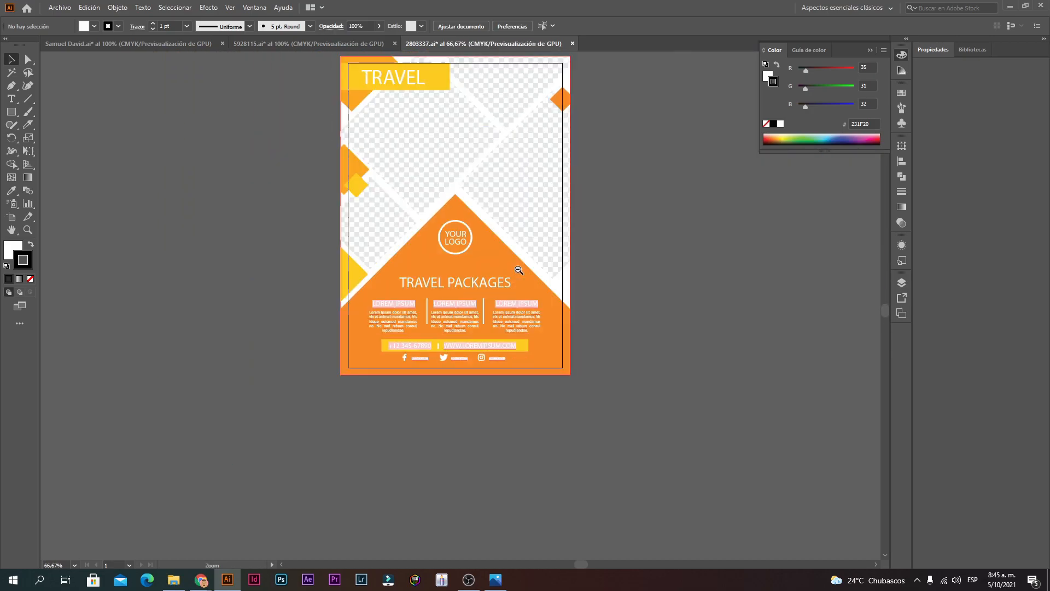
{"action": "left_click_drag", "start_coordinate": [350, 139], "coordinate": [415, 203]}
Step: In the brand business card document, clear the selection, check a card corner, open gradient settings
{"action": "left_click", "coordinate": [312, 43]}
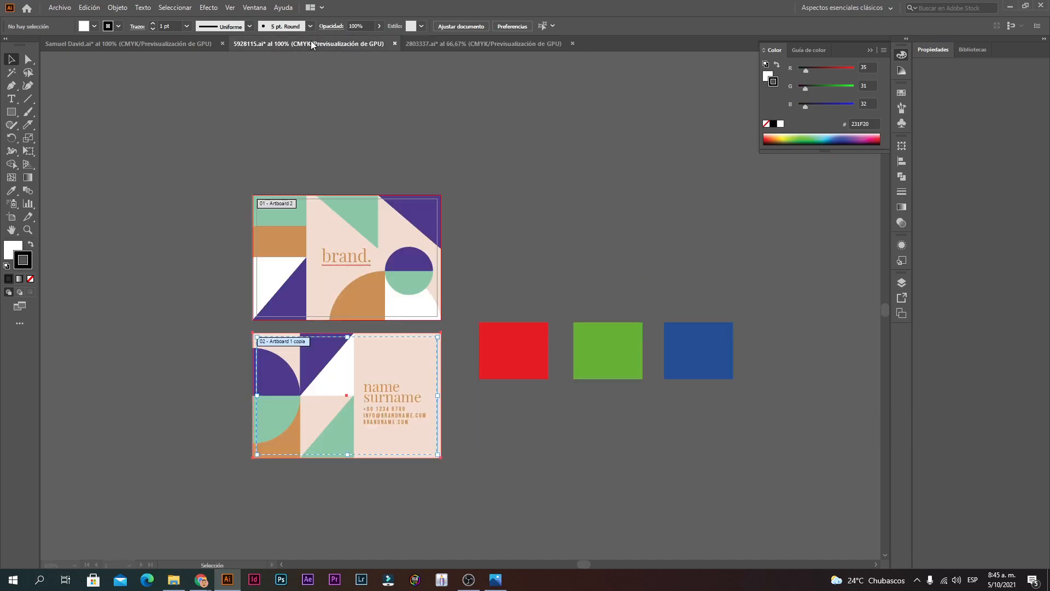
{"action": "left_click", "coordinate": [482, 231]}
{"action": "left_click", "coordinate": [446, 316], "text": "ctrl"}
{"action": "left_click", "coordinate": [460, 316], "text": "ctrl"}
{"action": "left_click", "coordinate": [464, 316], "text": "ctrl"}
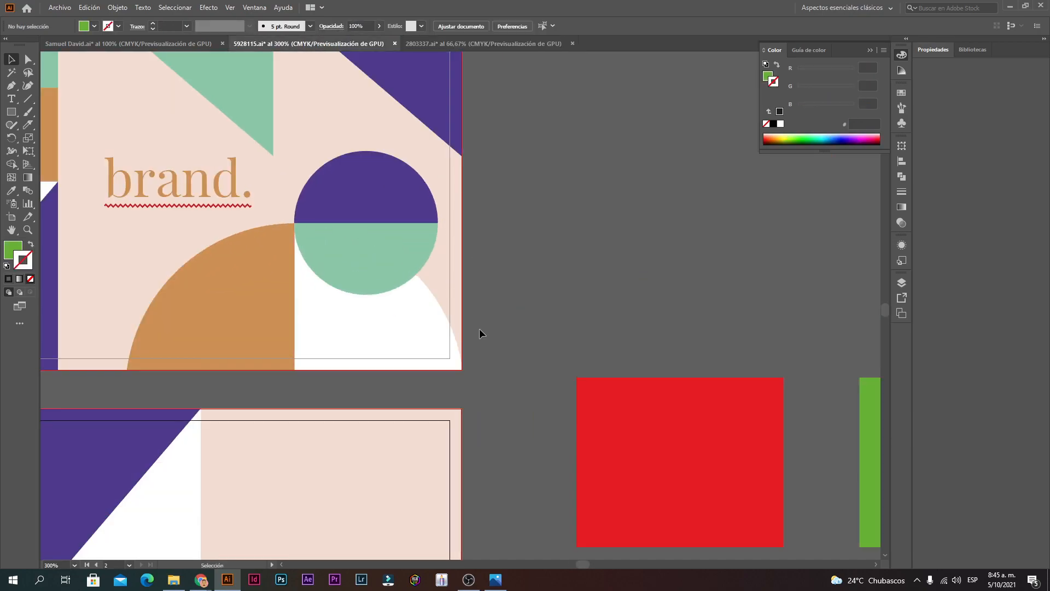
{"action": "left_click", "coordinate": [446, 344], "text": "ctrl+alt"}
{"action": "left_click", "coordinate": [445, 344], "text": "ctrl+alt"}
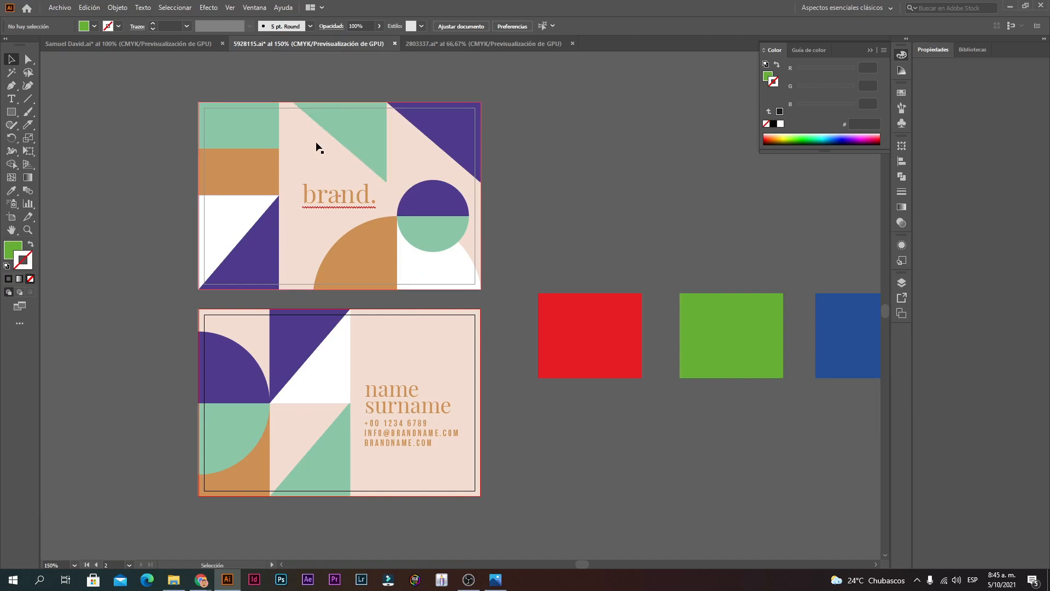
{"action": "key", "text": "period"}
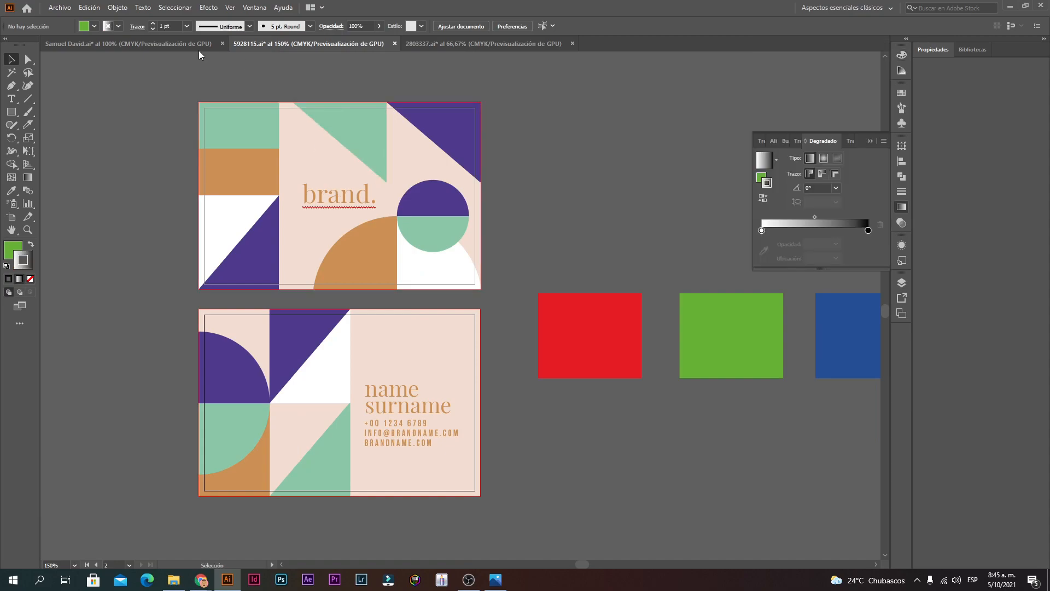
Step: Return to the Travel flyer, undo an accidental group move, and inspect Artboard 1's bounds
{"action": "left_click", "coordinate": [176, 45]}
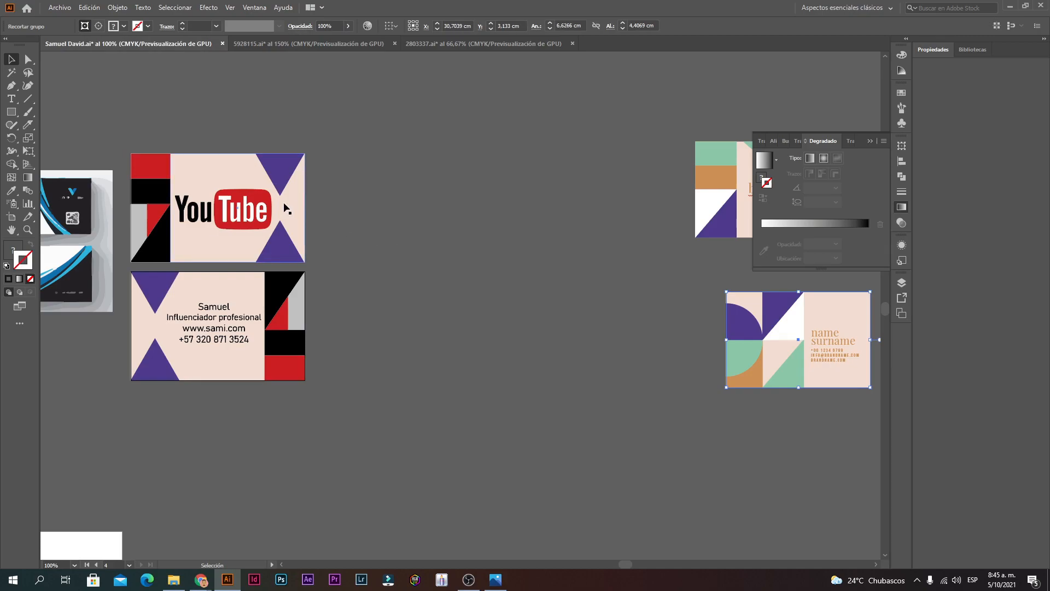
{"action": "left_click", "coordinate": [454, 48]}
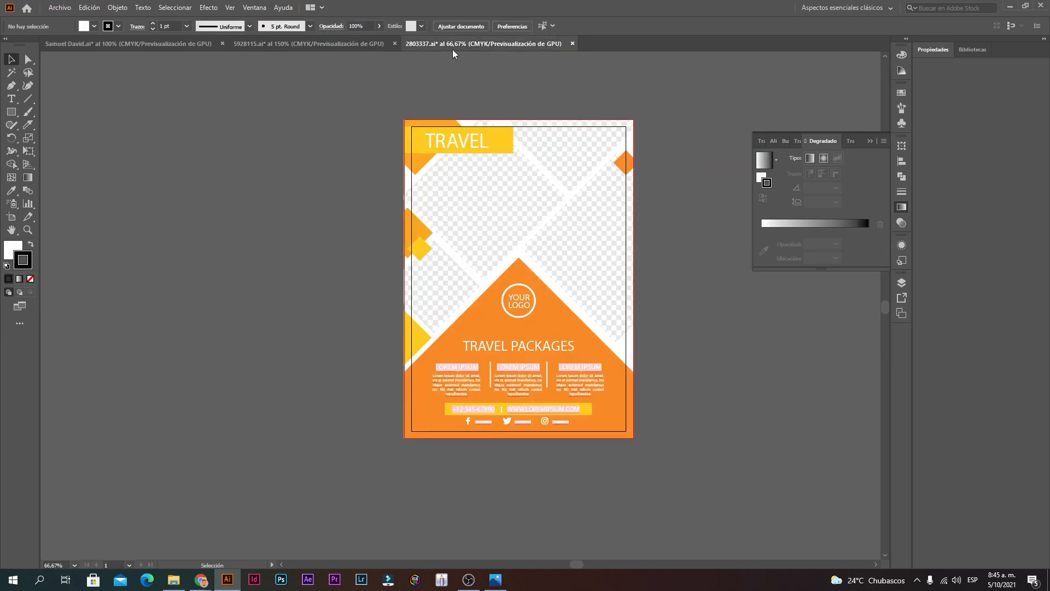
{"action": "left_click", "coordinate": [486, 136]}
{"action": "left_click_drag", "start_coordinate": [481, 152], "coordinate": [540, 321]}
{"action": "key", "text": "ctrl+z"}
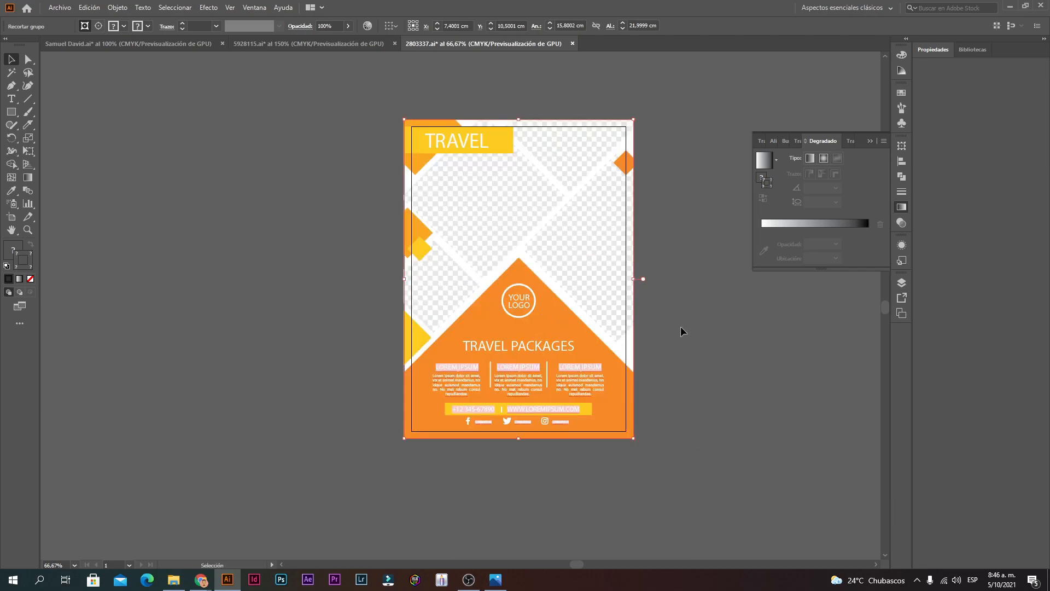
{"action": "left_click", "coordinate": [675, 351]}
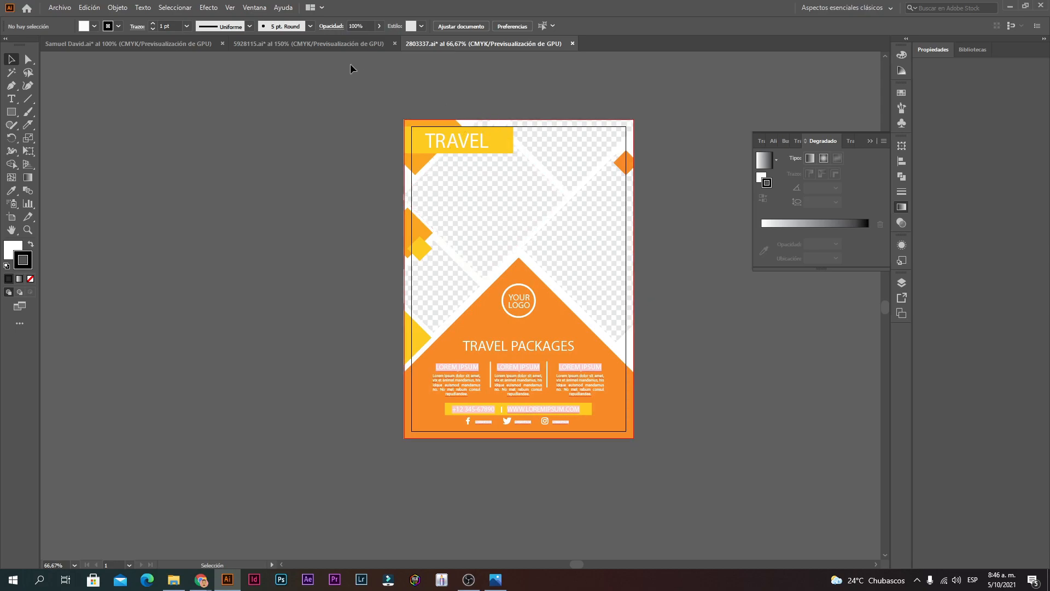
{"action": "left_click", "coordinate": [11, 218]}
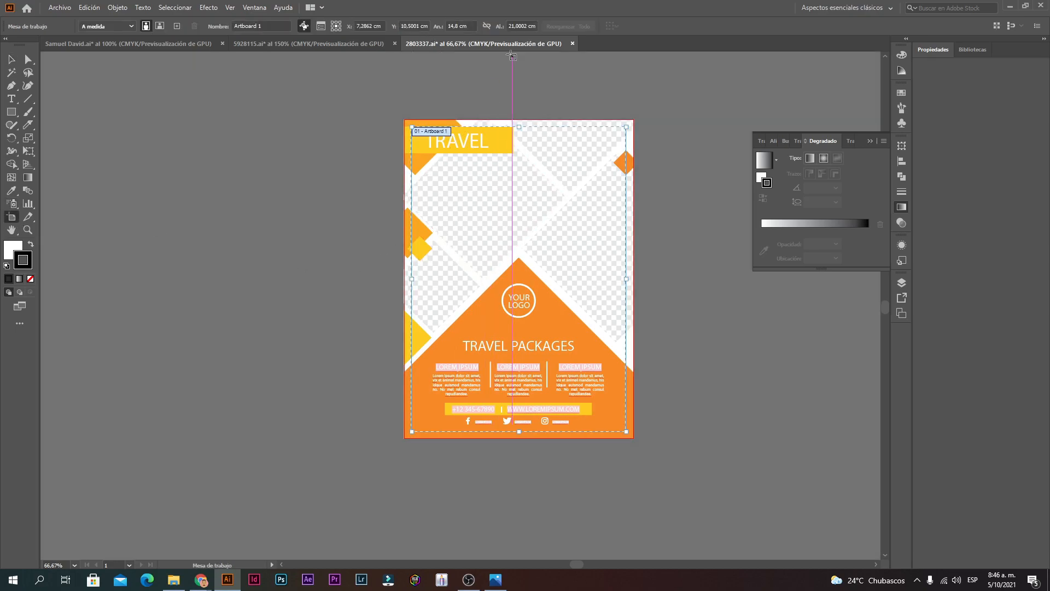
Step: Go to the YouTube cards document and deselect the YouTube card and its artboard
{"action": "left_click", "coordinate": [323, 38]}
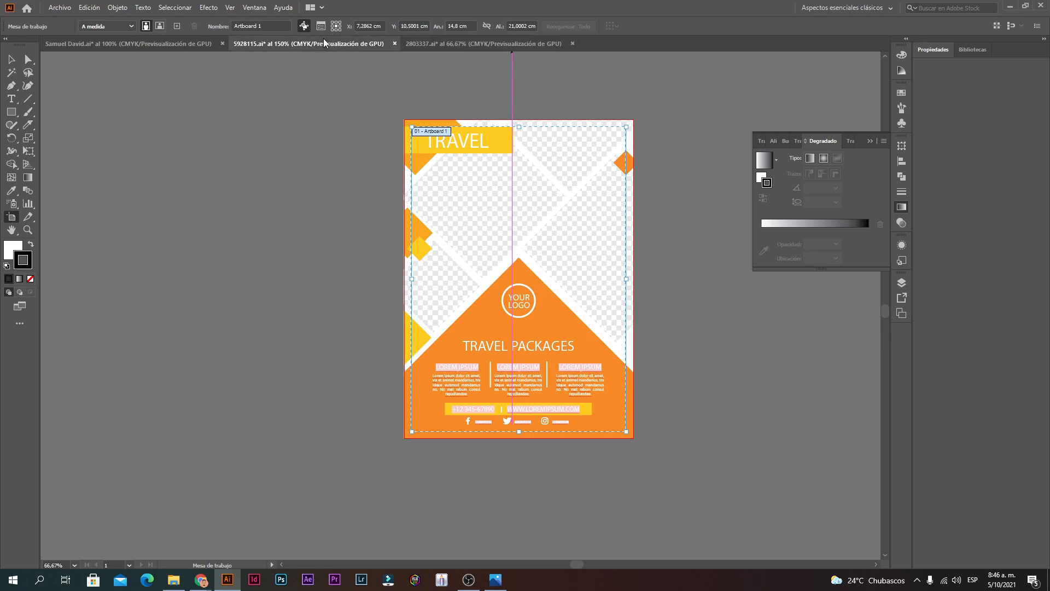
{"action": "left_click", "coordinate": [182, 37]}
{"action": "scroll", "coordinate": [514, 202], "scroll_direction": "down", "scroll_amount": 1}
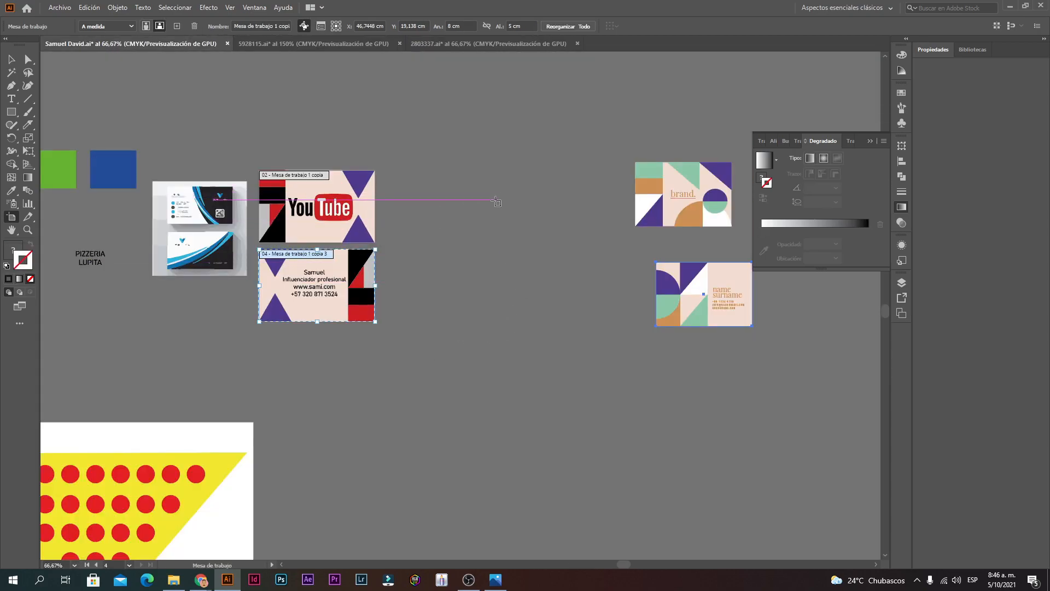
{"action": "left_click", "coordinate": [519, 207]}
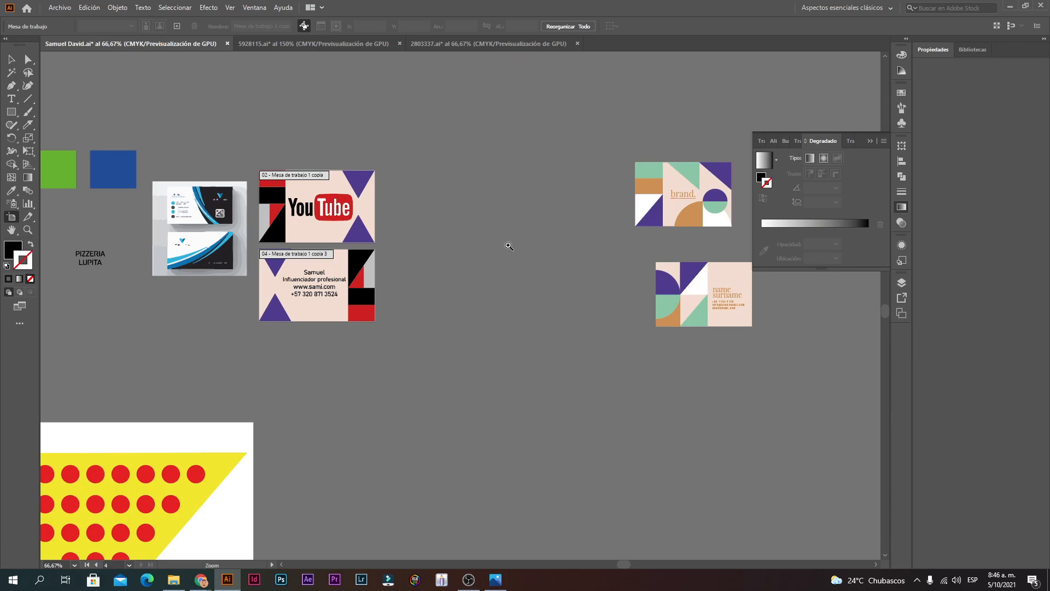
{"action": "scroll", "coordinate": [508, 245], "scroll_direction": "up", "scroll_amount": 1}
{"action": "scroll", "coordinate": [420, 293], "scroll_direction": "down", "scroll_amount": 1}
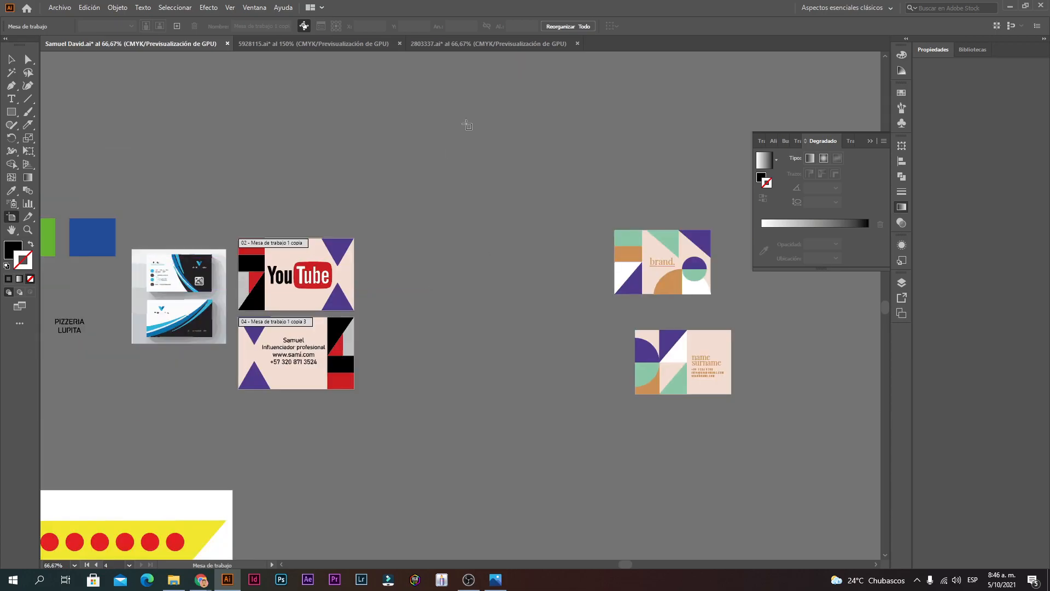
Step: Draw a new artboard in empty canvas space and size it to W 14 cm × H 21 cm
{"action": "left_click_drag", "start_coordinate": [396, 134], "coordinate": [589, 353]}
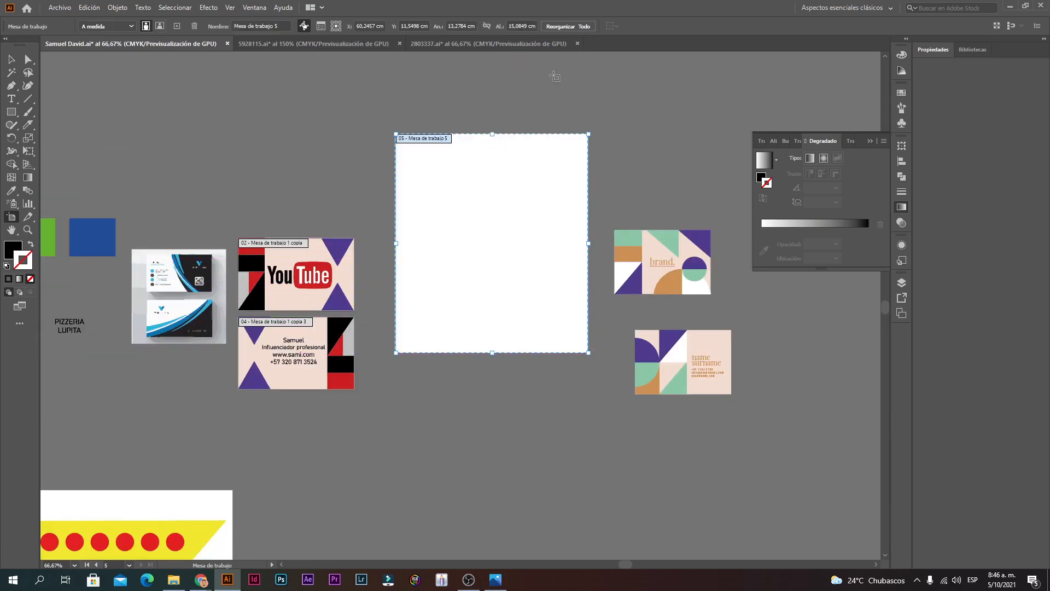
{"action": "double_click", "coordinate": [453, 26]}
{"action": "left_click", "coordinate": [523, 25]}
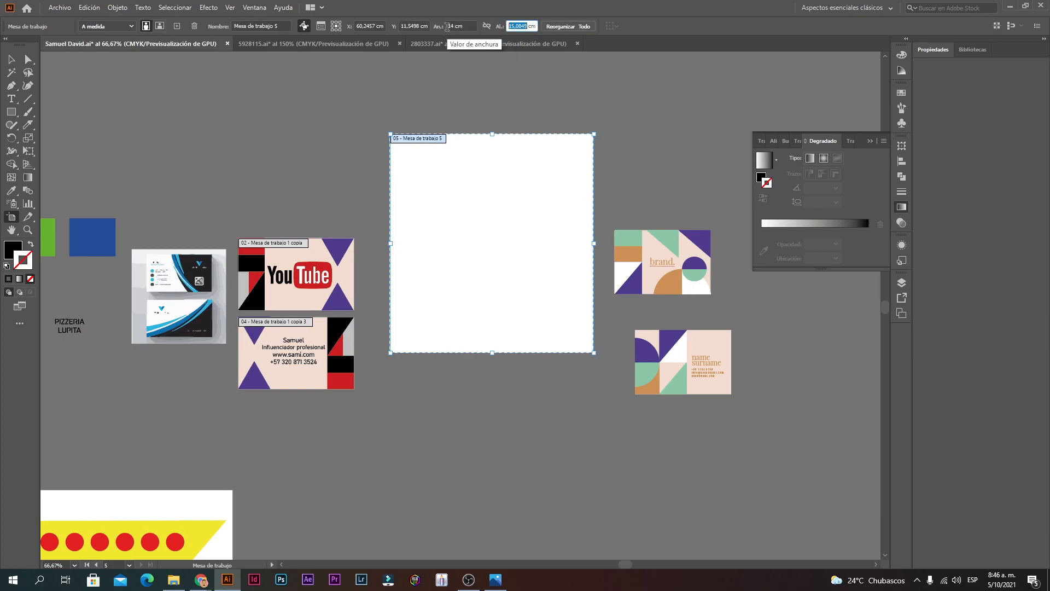
{"action": "key", "text": "Return"}
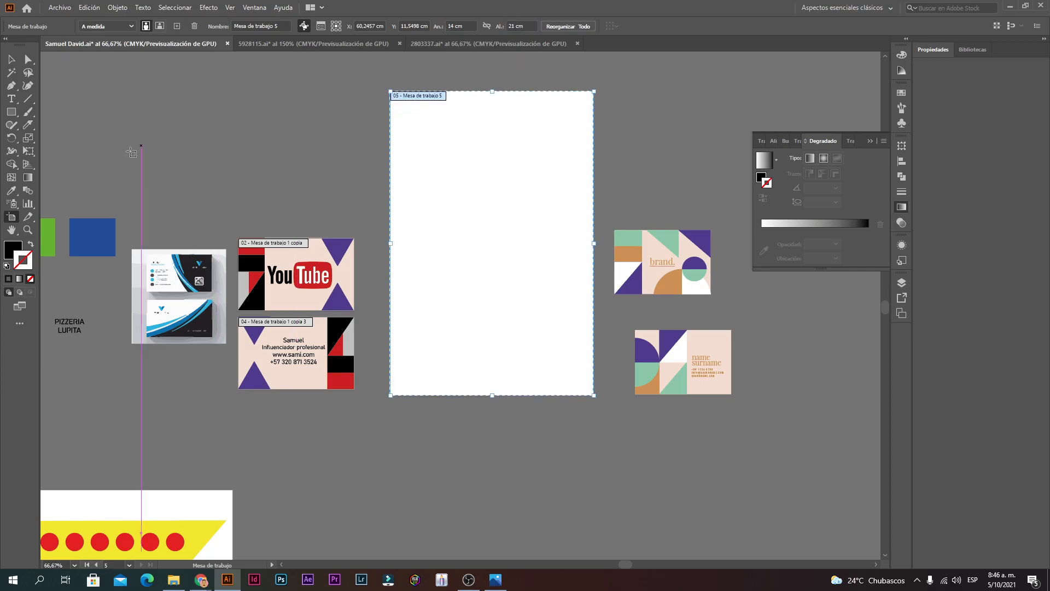
{"action": "left_click", "coordinate": [13, 61]}
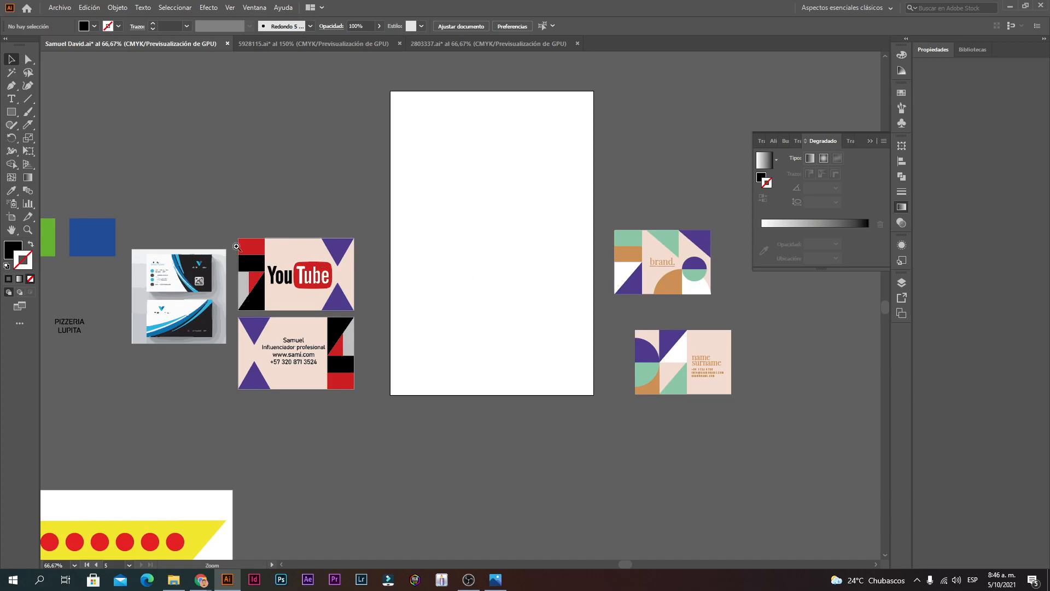
{"action": "left_click", "coordinate": [352, 302], "text": "ctrl"}
{"action": "left_click", "coordinate": [535, 324], "text": "ctrl"}
{"action": "left_click", "coordinate": [553, 322], "text": "ctrl+alt"}
{"action": "left_click", "coordinate": [563, 330], "text": "ctrl+alt"}
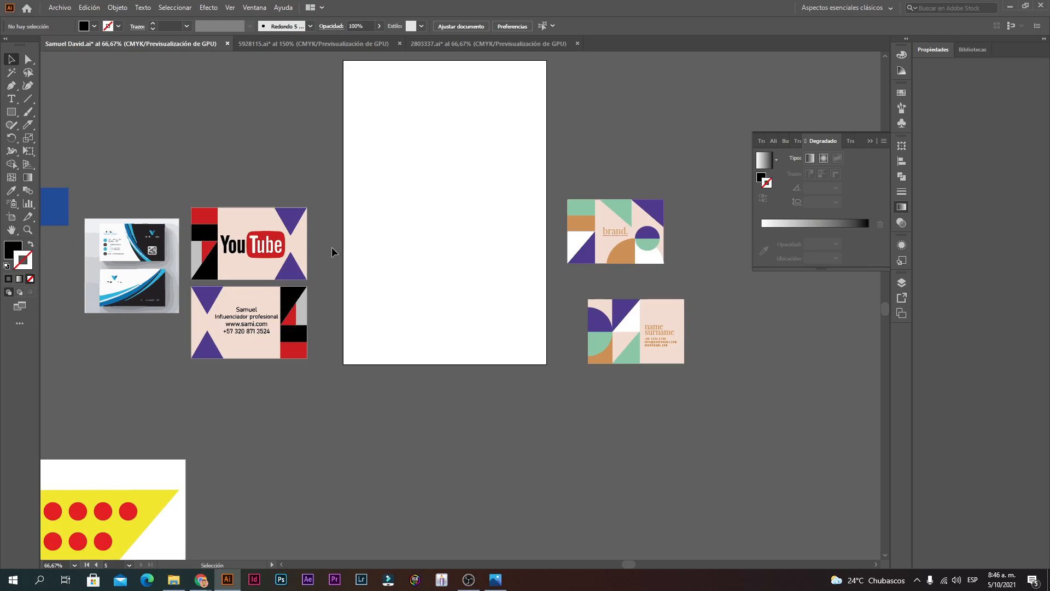
{"action": "scroll", "coordinate": [331, 302], "scroll_direction": "up", "scroll_amount": 2}
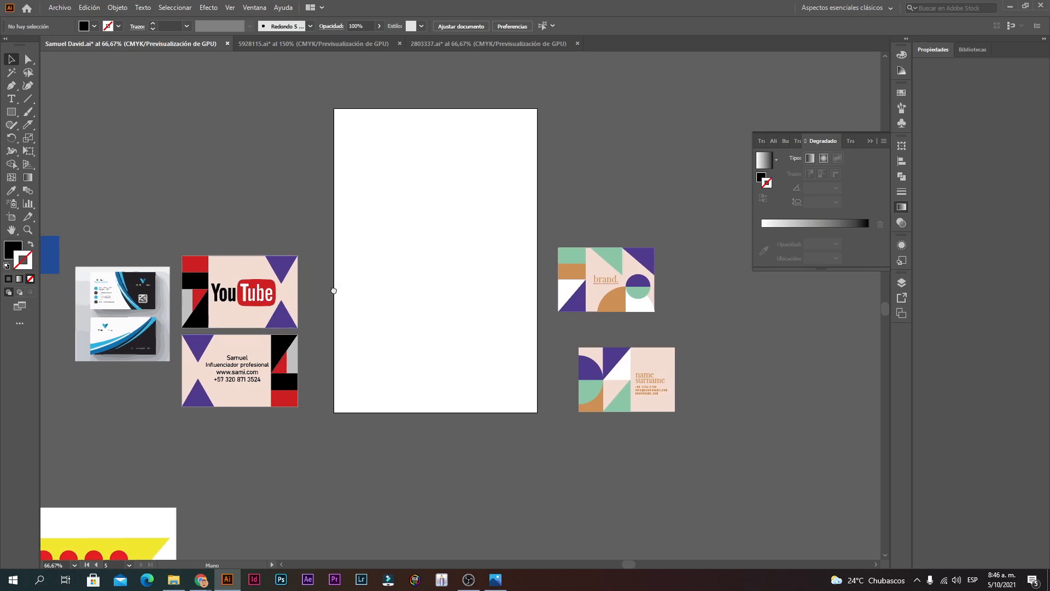
Step: Copy the YouTube card onto the new artboard and enlarge it to fill the artboard
{"action": "left_click_drag", "start_coordinate": [258, 288], "coordinate": [559, 232]}
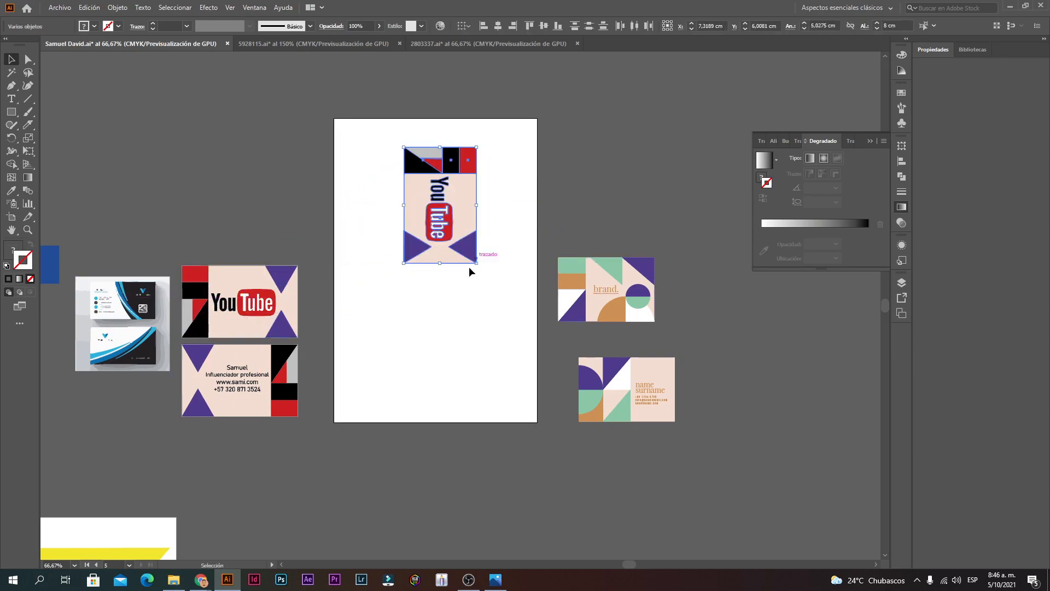
{"action": "left_click_drag", "start_coordinate": [475, 265], "coordinate": [537, 428]}
{"action": "left_click_drag", "start_coordinate": [404, 359], "coordinate": [320, 422]}
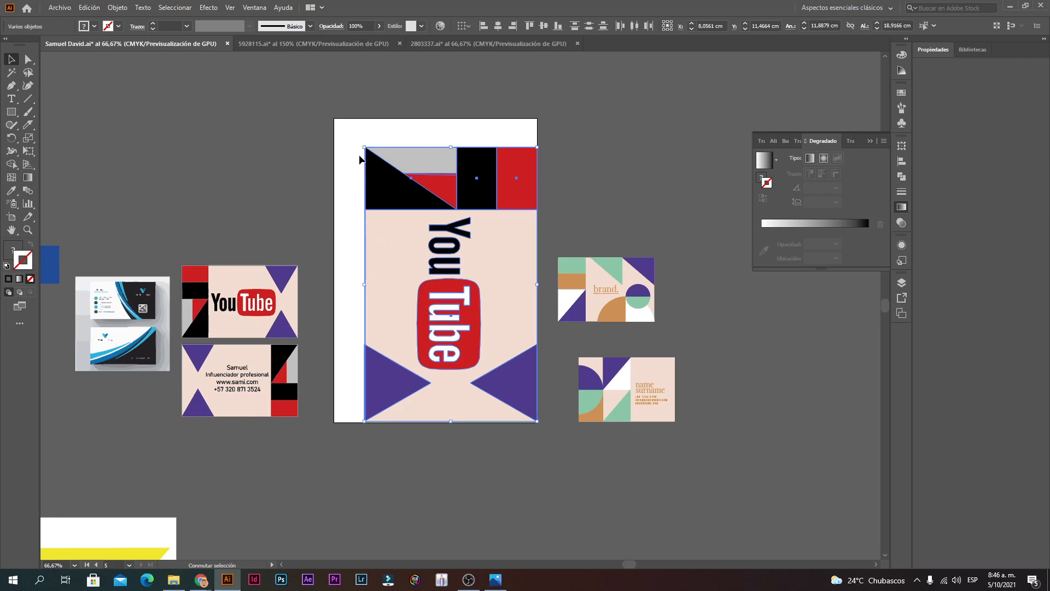
{"action": "left_click_drag", "start_coordinate": [363, 146], "coordinate": [346, 117]}
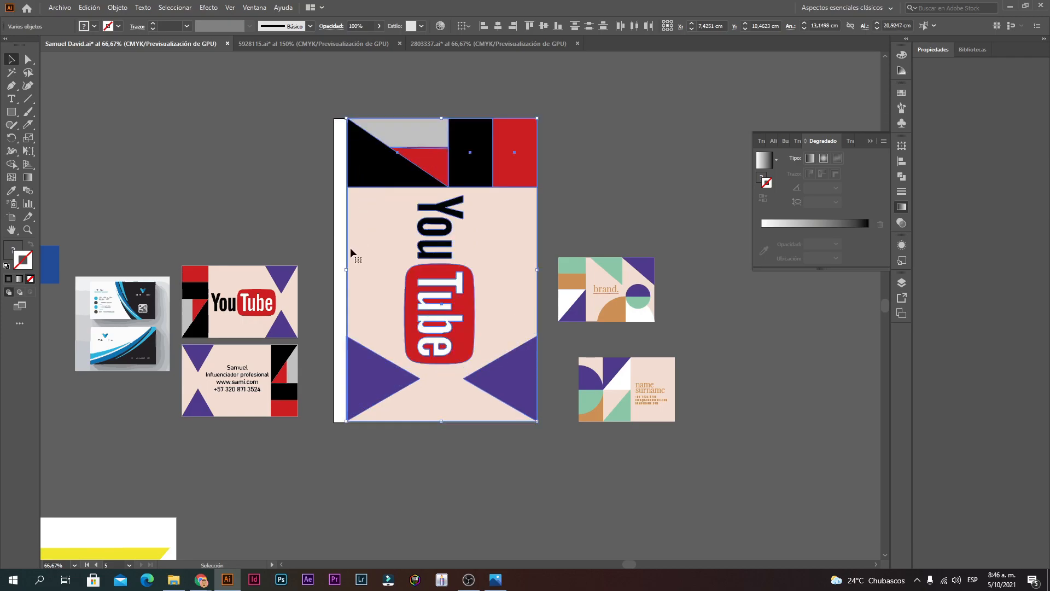
{"action": "left_click_drag", "start_coordinate": [348, 272], "coordinate": [334, 271]}
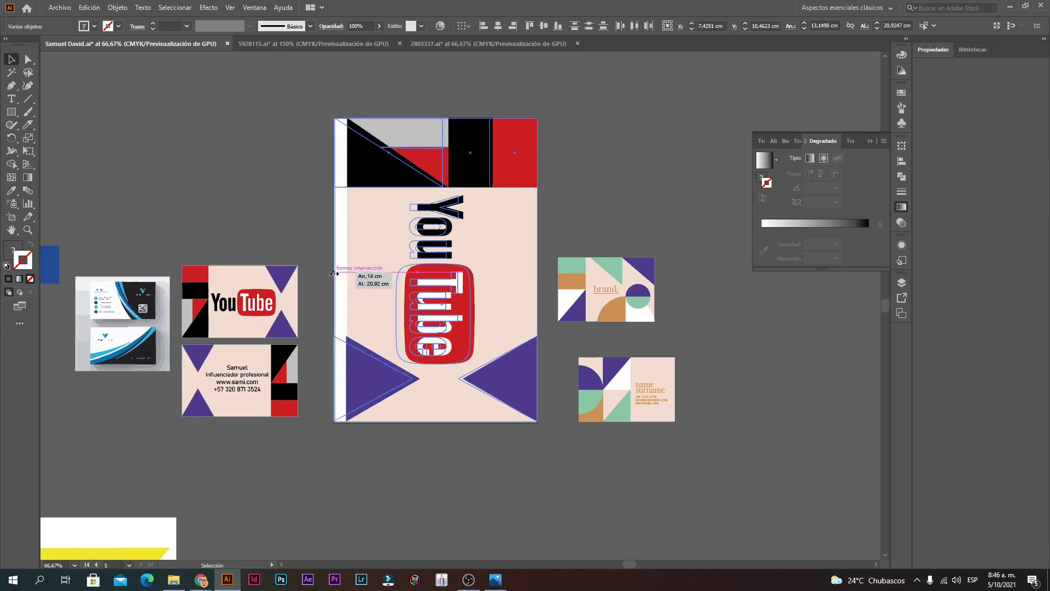
Step: Delete the vertical YouTube logo from the enlarged card
{"action": "left_click", "coordinate": [8, 70]}
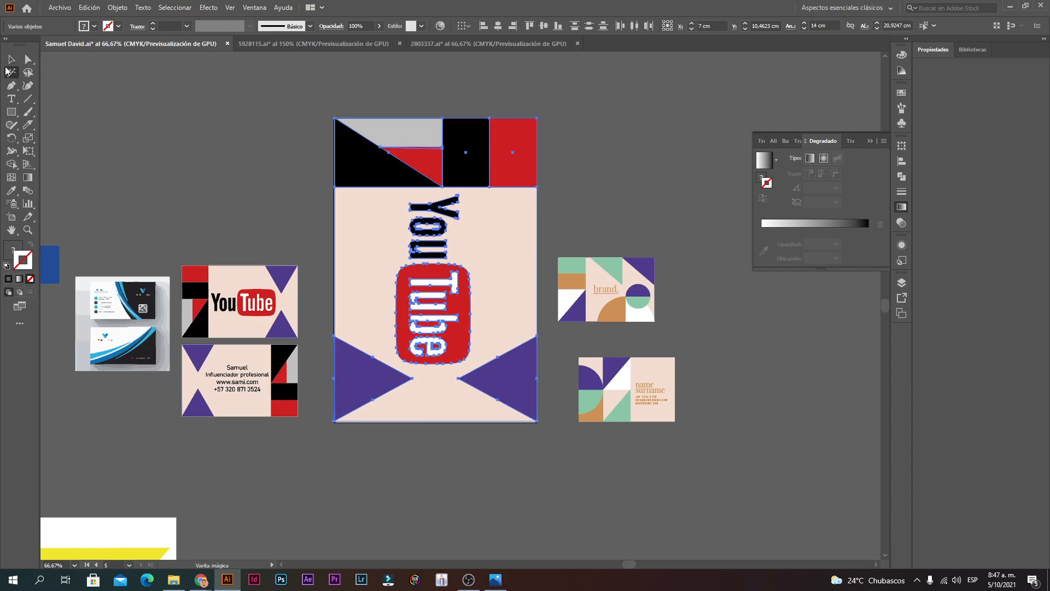
{"action": "left_click", "coordinate": [441, 253]}
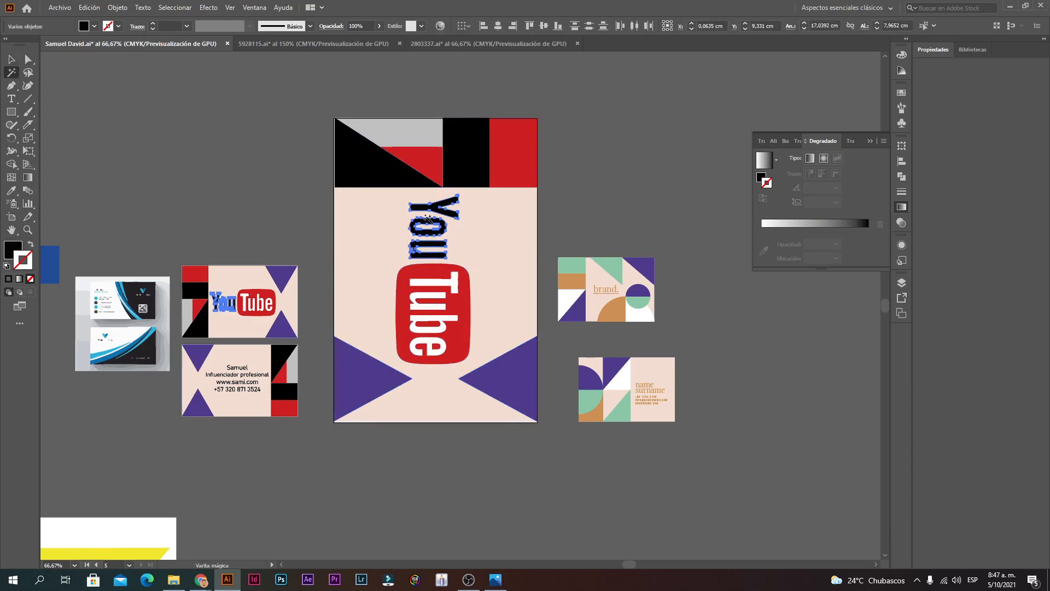
{"action": "key", "text": "Delete"}
{"action": "left_click", "coordinate": [454, 288]}
{"action": "key", "text": "ctrl+z"}
{"action": "key", "text": "ctrl+z"}
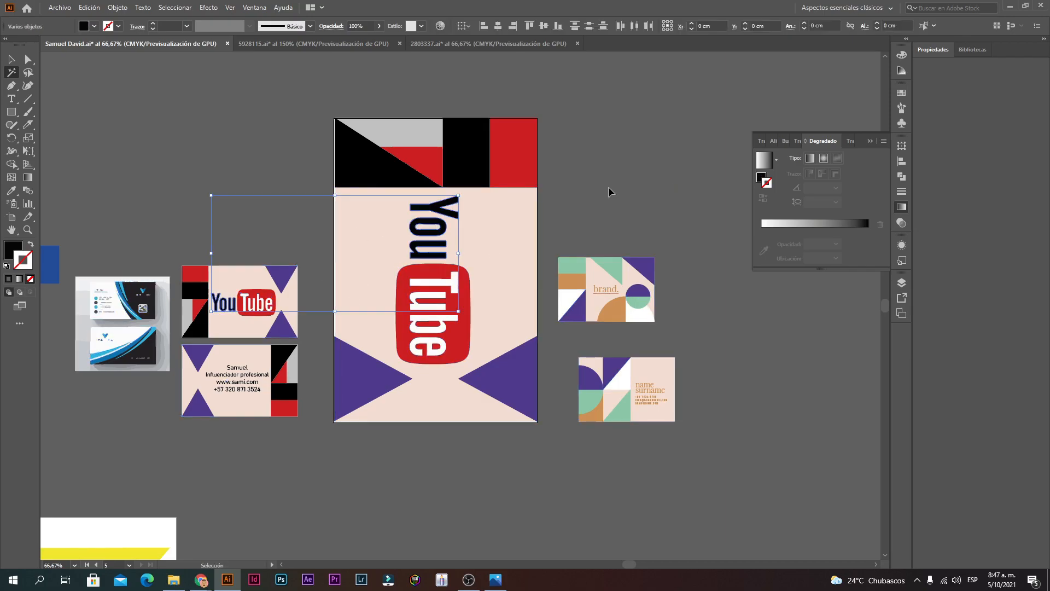
{"action": "right_click", "coordinate": [429, 241]}
{"action": "left_click", "coordinate": [9, 60]}
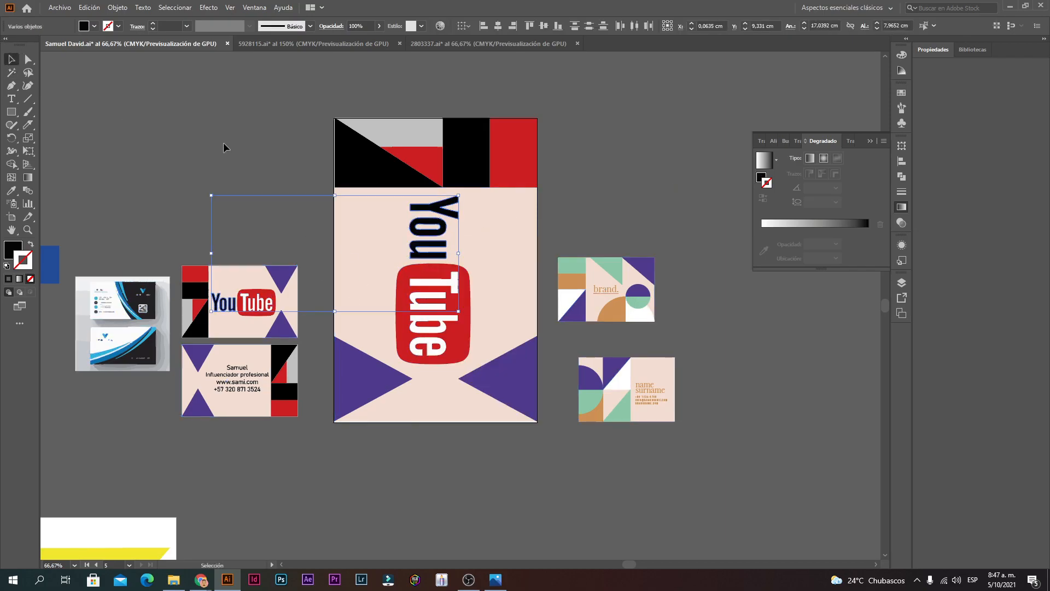
{"action": "left_click", "coordinate": [440, 235]}
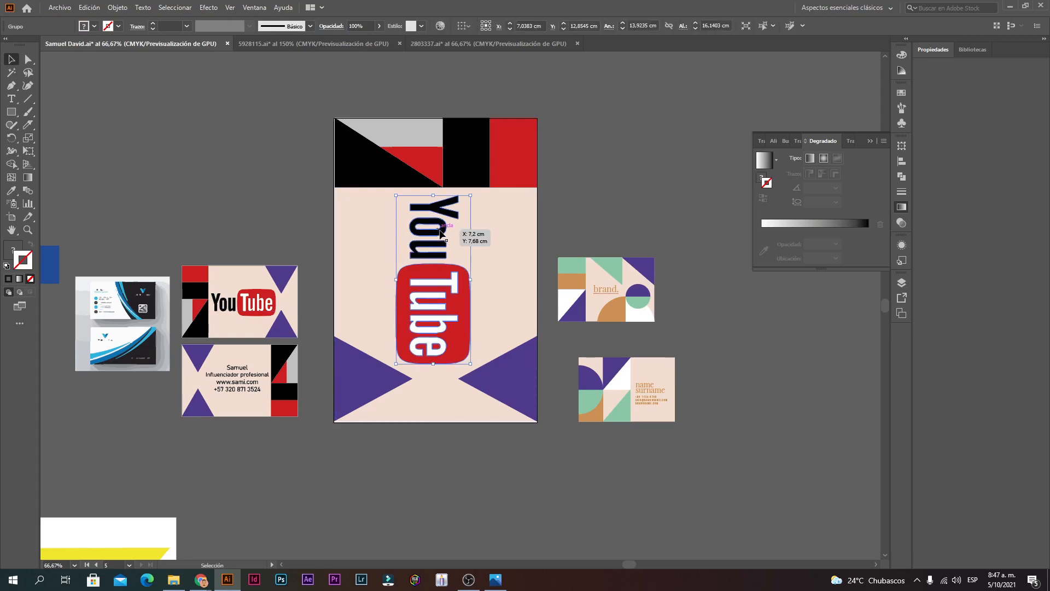
{"action": "right_click", "coordinate": [440, 234]}
{"action": "left_click", "coordinate": [420, 261]}
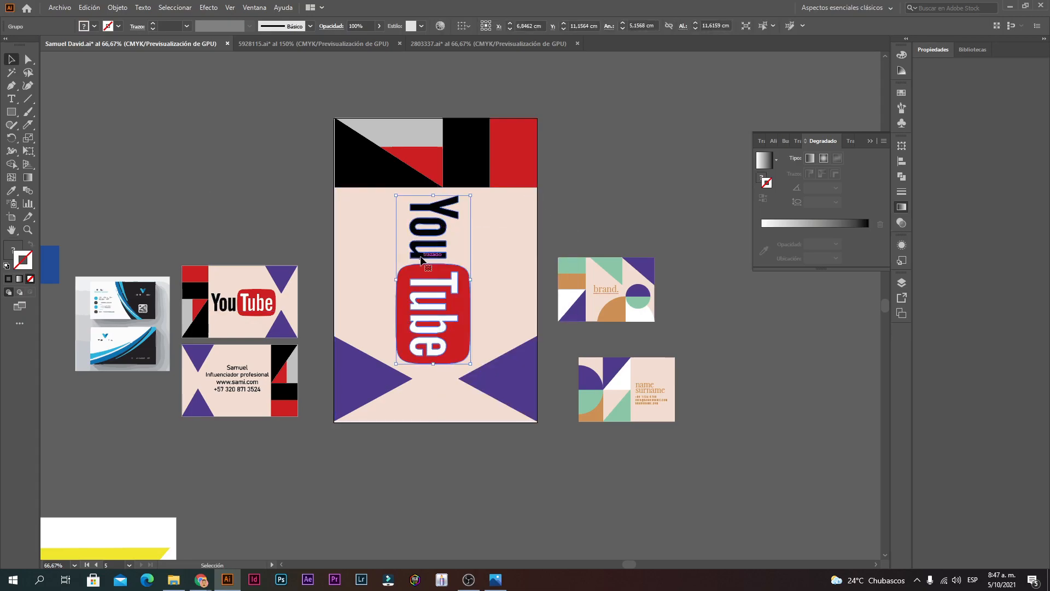
{"action": "key", "text": "Delete"}
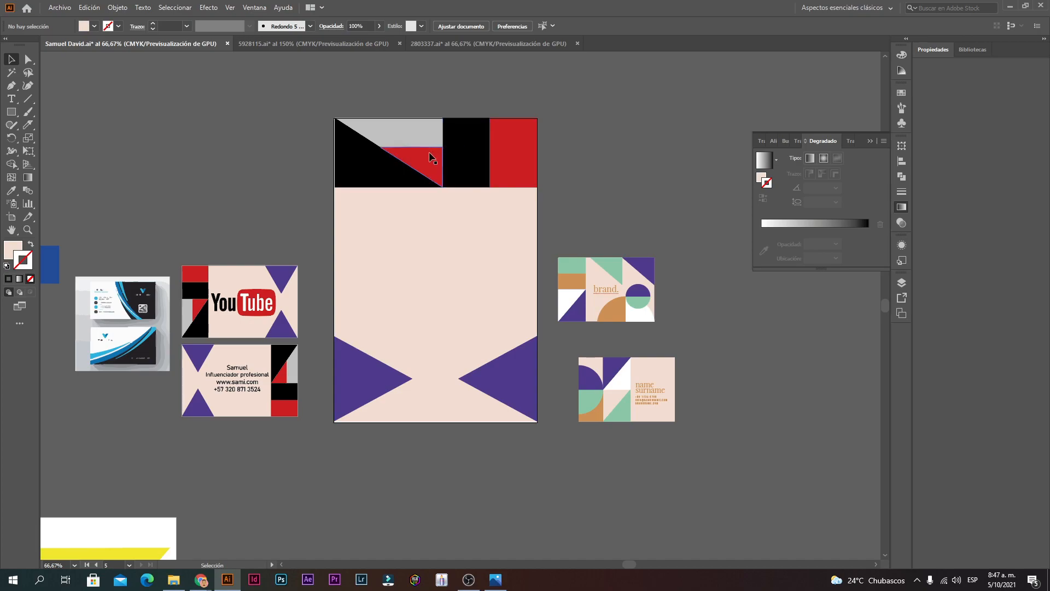
Step: Copy the small card's YouTube logo onto the poster, enlarge it, and bring it to front
{"action": "left_click", "coordinate": [254, 304]}
{"action": "left_click_drag", "start_coordinate": [255, 305], "coordinate": [522, 223]}
{"action": "right_click", "coordinate": [481, 247]}
{"action": "mouse_move", "coordinate": [539, 380]}
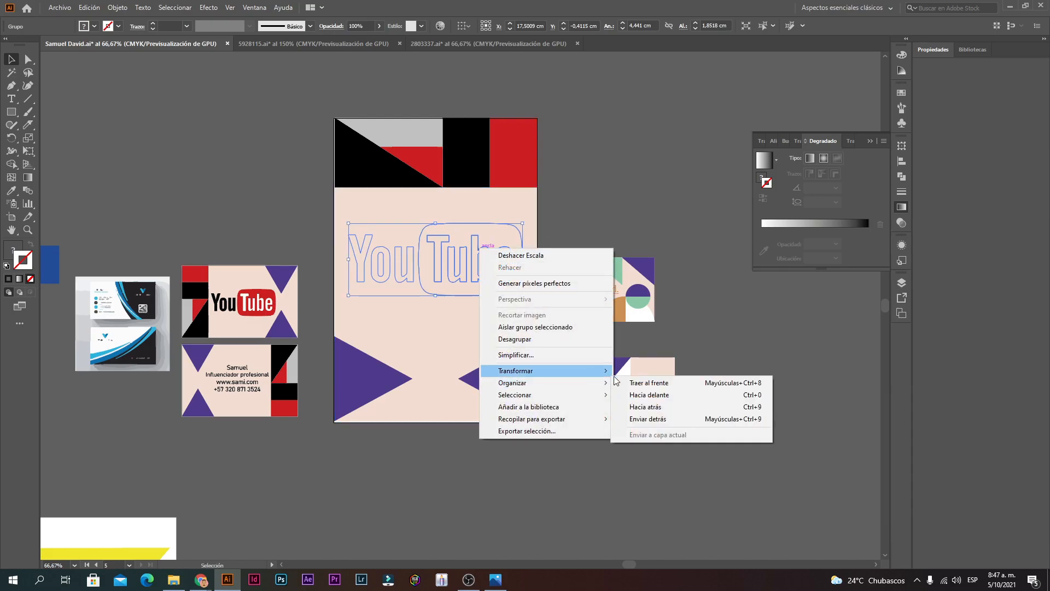
{"action": "left_click", "coordinate": [651, 383]}
{"action": "left_click_drag", "start_coordinate": [453, 244], "coordinate": [455, 242]}
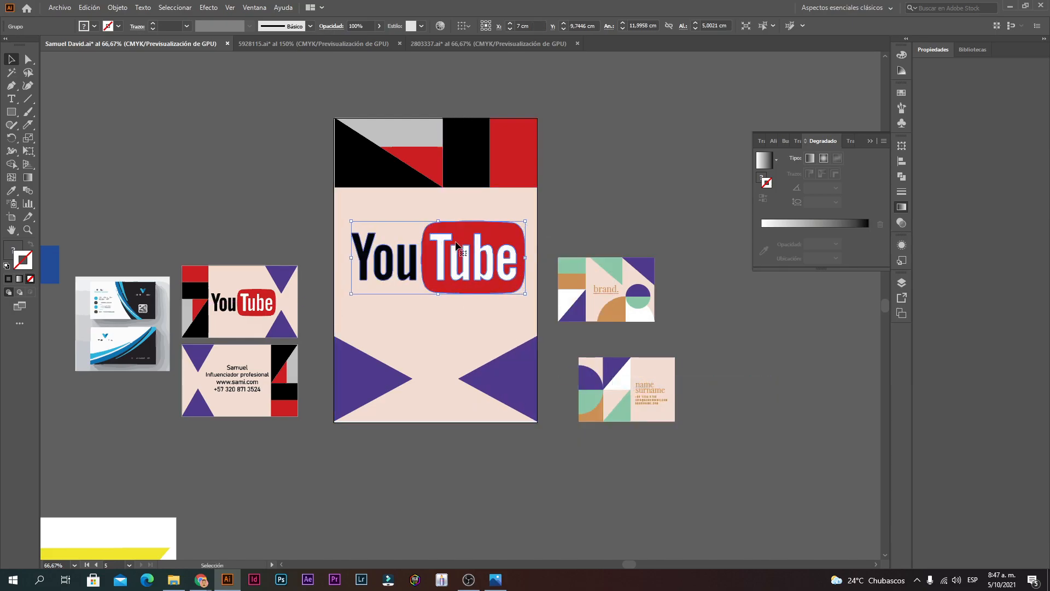
{"action": "left_click", "coordinate": [622, 218]}
Step: Move the two brand cards further right, away from the poster
{"action": "left_click_drag", "start_coordinate": [584, 411], "coordinate": [583, 412]}
{"action": "left_click_drag", "start_coordinate": [643, 296], "coordinate": [787, 269]}
{"action": "scroll", "coordinate": [622, 281], "scroll_direction": "up", "scroll_amount": 1}
{"action": "left_click_drag", "start_coordinate": [609, 274], "coordinate": [397, 273]}
{"action": "scroll", "coordinate": [435, 322], "scroll_direction": "down", "scroll_amount": 1}
Step: Select all the poster artwork and stretch its left edge to the artboard edge
{"action": "left_click_drag", "start_coordinate": [310, 451], "coordinate": [445, 196]}
{"action": "left_click_drag", "start_coordinate": [481, 355], "coordinate": [481, 353]}
{"action": "left_click_drag", "start_coordinate": [459, 164], "coordinate": [249, 93]}
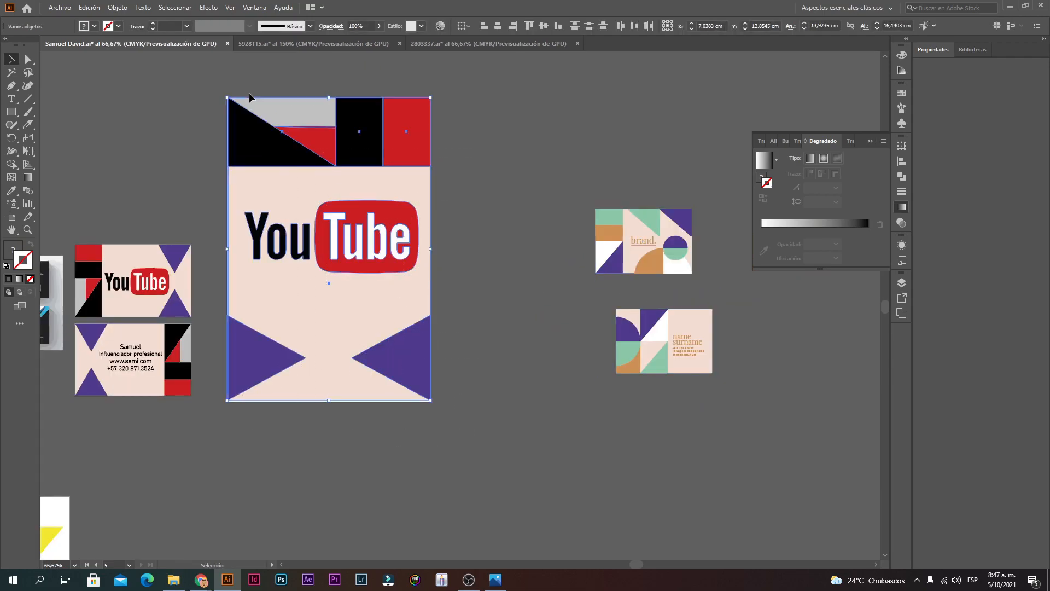
{"action": "left_click", "coordinate": [289, 239], "text": "ctrl"}
{"action": "left_click", "coordinate": [363, 331], "text": "ctrl"}
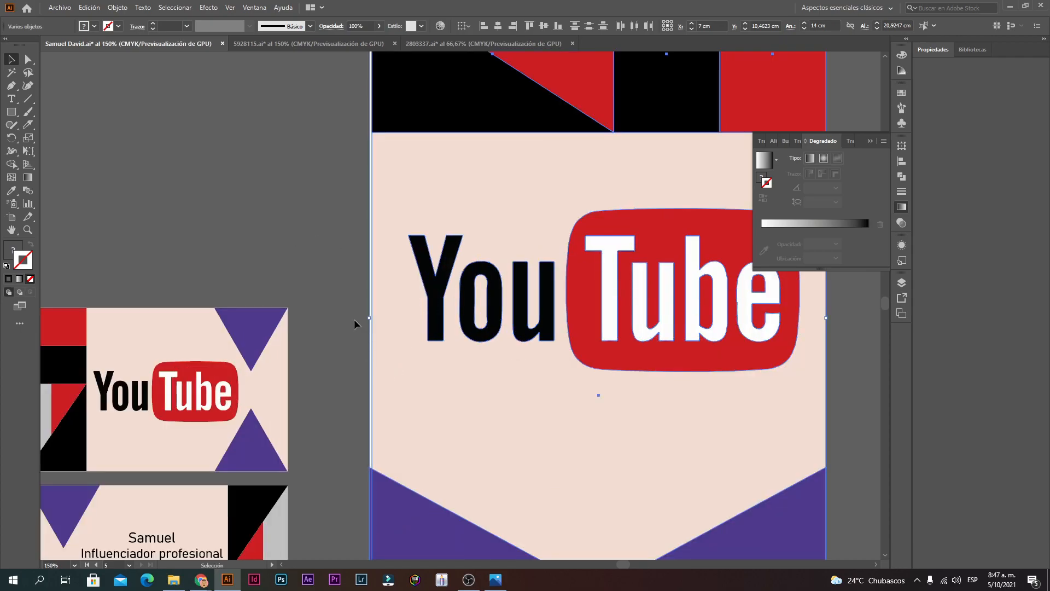
{"action": "left_click_drag", "start_coordinate": [370, 319], "coordinate": [368, 320]}
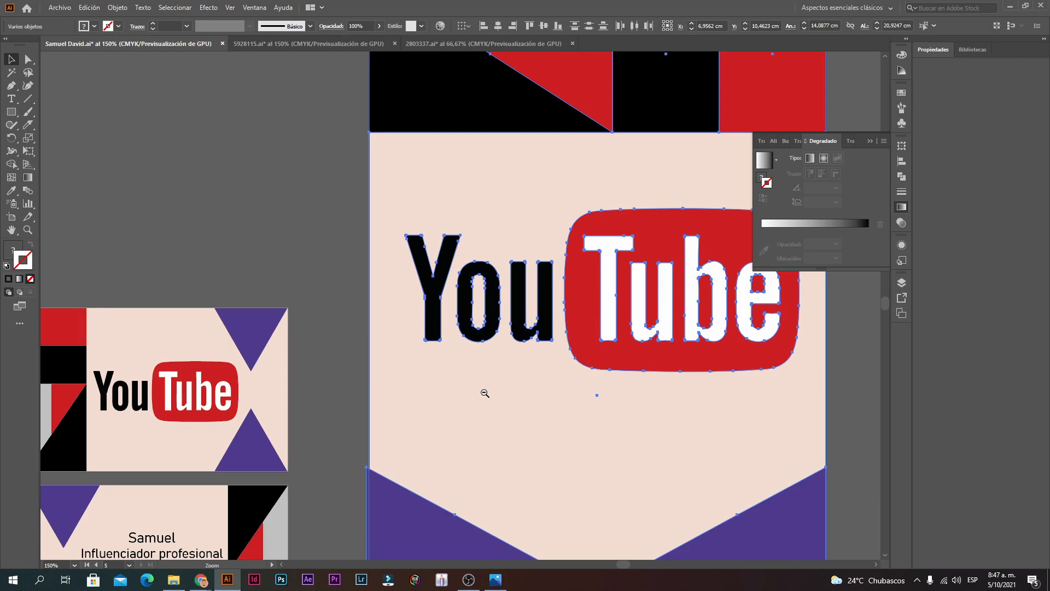
{"action": "key", "text": "ctrl+minus"}
{"action": "key", "text": "ctrl+minus"}
{"action": "key", "text": "ctrl+shift+a"}
{"action": "key", "text": "ctrl+plus"}
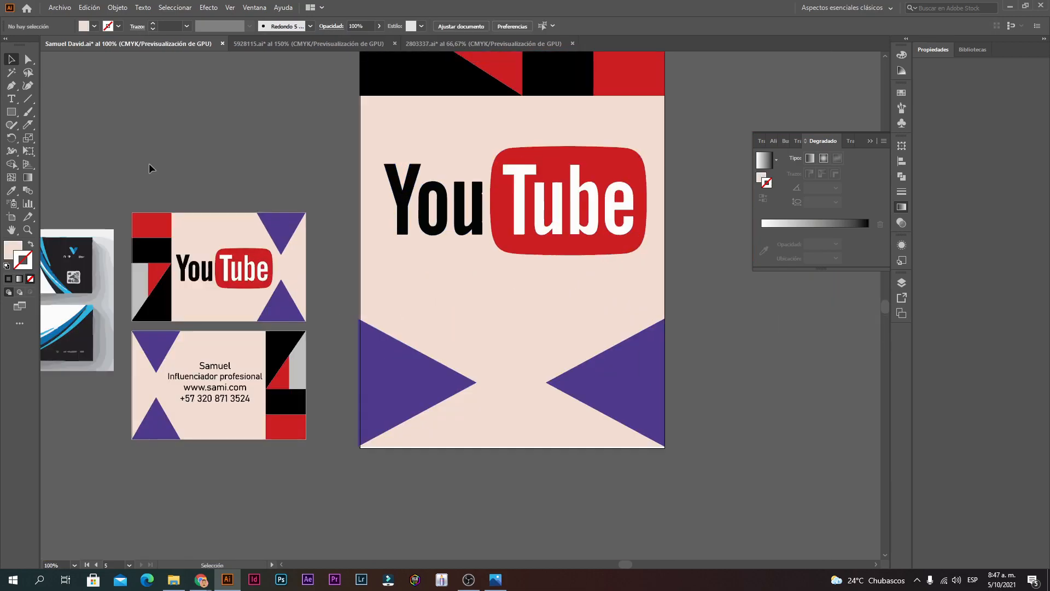
Step: Draw a text area below the YouTube logo and type 'Gran evento de influencers en latinoamerica'
{"action": "left_click", "coordinate": [11, 99]}
{"action": "left_click_drag", "start_coordinate": [482, 302], "coordinate": [335, 326]}
{"action": "left_click_drag", "start_coordinate": [249, 295], "coordinate": [469, 404]}
{"action": "type", "text": "Gre"}
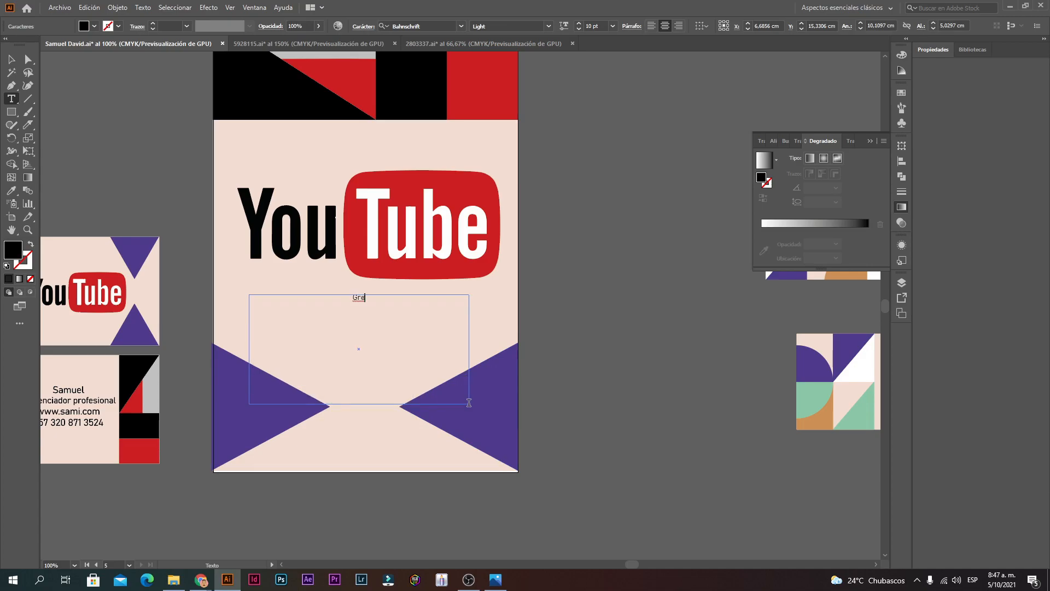
{"action": "type", "text": "n evento"}
{"action": "type", "text": "ers en latinoamerica"}
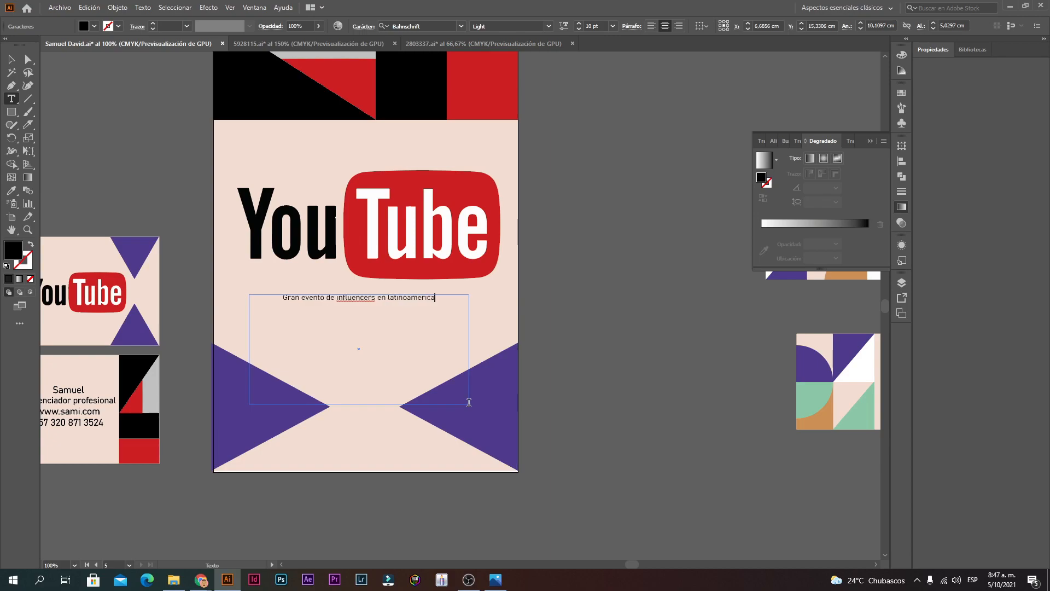
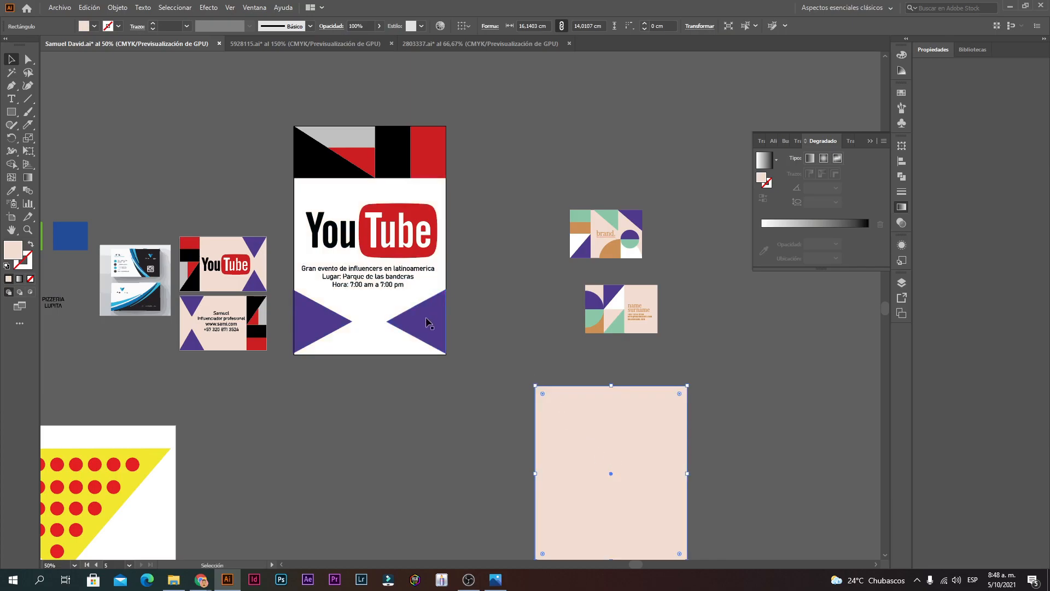
Step: Move the purple triangles off the poster, then undo that move
{"action": "left_click_drag", "start_coordinate": [323, 328], "coordinate": [372, 459]}
{"action": "left_click", "coordinate": [425, 337], "text": "ctrl"}
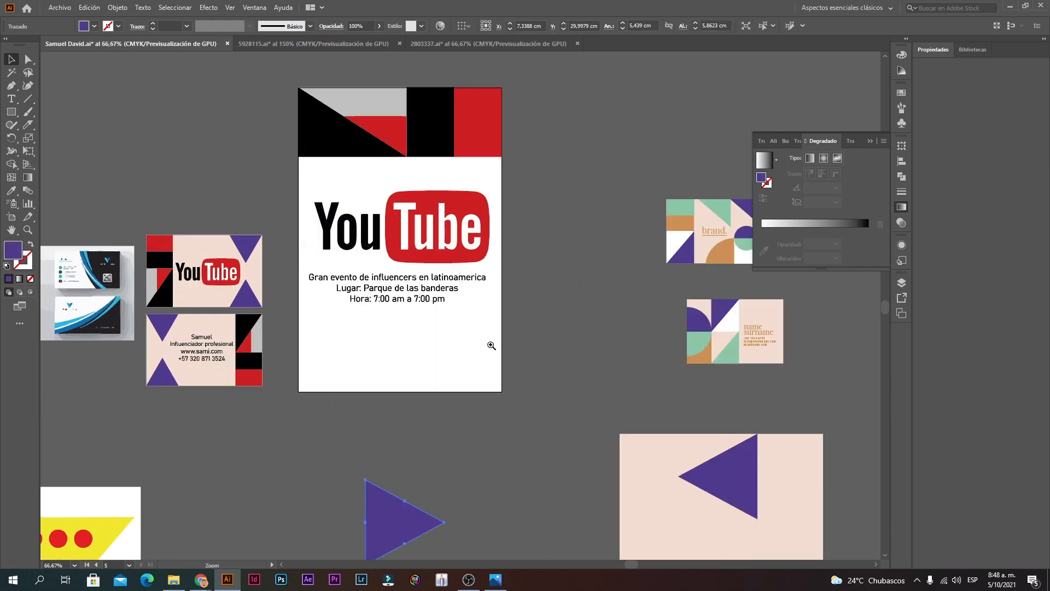
{"action": "key", "text": "ctrl+z"}
{"action": "key", "text": "ctrl+z"}
{"action": "left_click", "coordinate": [611, 416]}
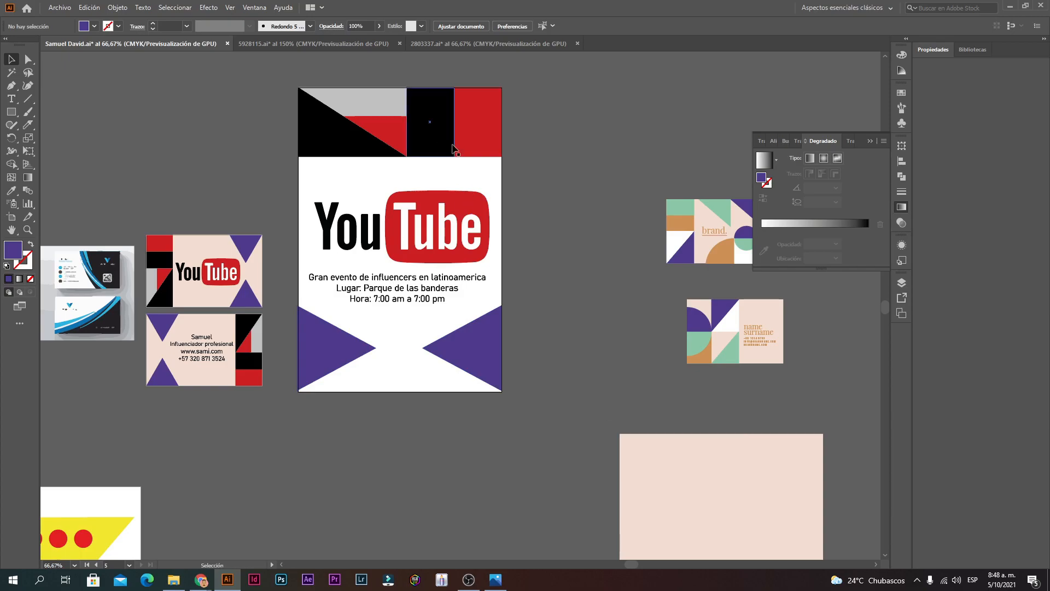
Step: Rotate the top band 90° to stand vertical and stretch it to the artboard bottom
{"action": "left_click_drag", "start_coordinate": [267, 120], "coordinate": [268, 121]}
{"action": "left_click_drag", "start_coordinate": [510, 123], "coordinate": [322, 182]}
{"action": "left_click_drag", "start_coordinate": [333, 290], "coordinate": [334, 391]}
Step: Move the left purple triangle below the artboard
{"action": "right_click", "coordinate": [344, 366]}
{"action": "left_click", "coordinate": [326, 380]}
{"action": "left_click_drag", "start_coordinate": [325, 349], "coordinate": [419, 470]}
Step: Move the YouTube logo to the poster's upper right and shrink it
{"action": "left_click_drag", "start_coordinate": [494, 214], "coordinate": [499, 132]}
{"action": "left_click_drag", "start_coordinate": [463, 152], "coordinate": [457, 137]}
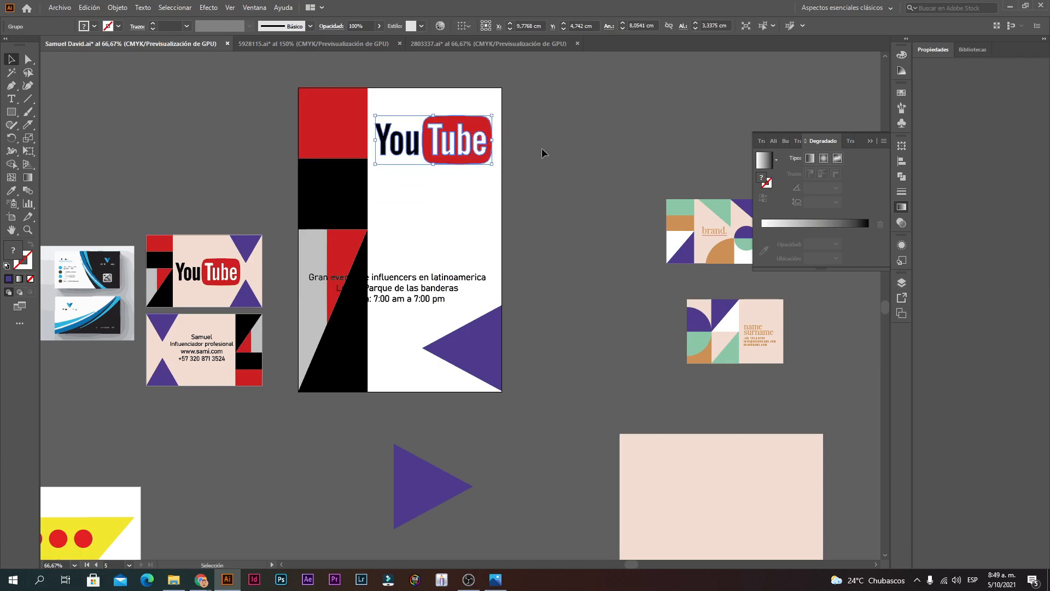
{"action": "left_click", "coordinate": [542, 149]}
Step: Move the event text group below the YouTube logo and view the poster's lower part
{"action": "left_click", "coordinate": [422, 294]}
{"action": "left_click_drag", "start_coordinate": [422, 294], "coordinate": [504, 215]}
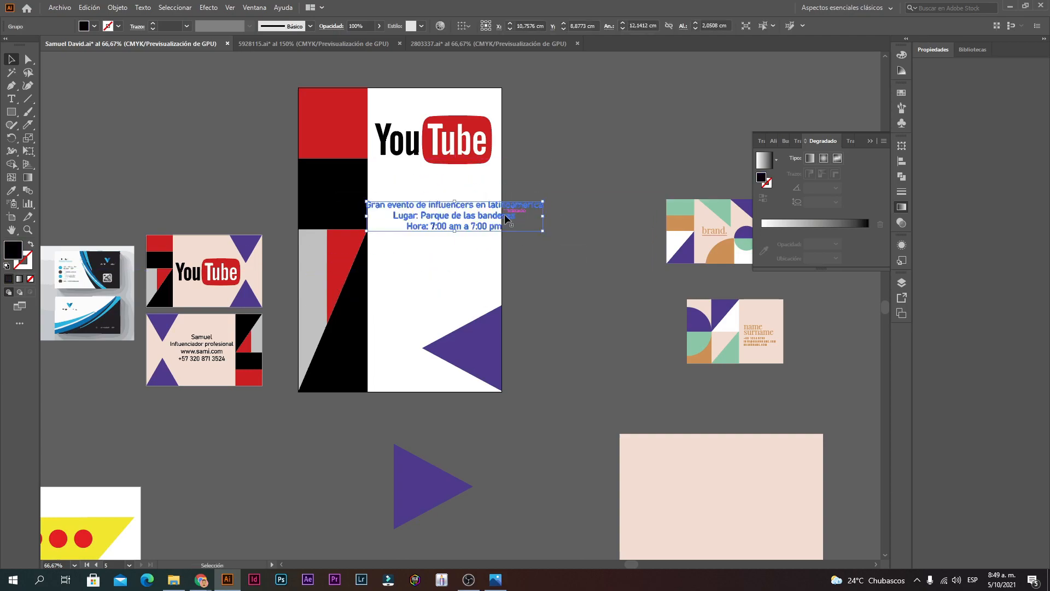
{"action": "left_click", "coordinate": [505, 214]}
{"action": "left_click", "coordinate": [476, 352]}
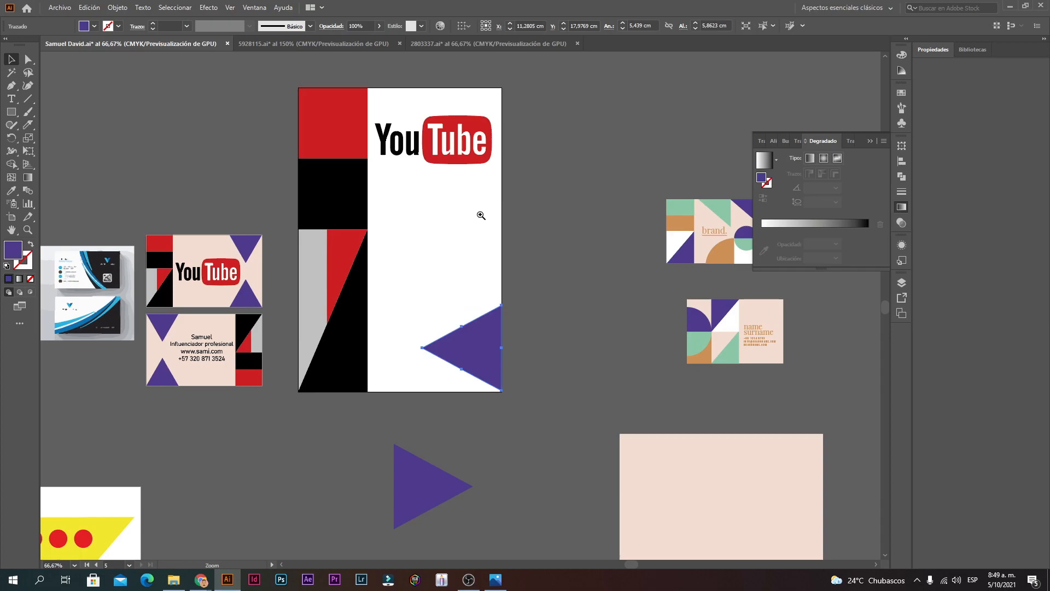
{"action": "left_click", "coordinate": [481, 215], "text": "ctrl+alt"}
{"action": "left_click", "coordinate": [457, 358], "text": "ctrl"}
{"action": "left_click", "coordinate": [457, 359], "text": "ctrl"}
{"action": "left_click_drag", "start_coordinate": [442, 216], "coordinate": [446, 332]}
{"action": "left_click", "coordinate": [11, 99]}
Step: Draw a text frame under the logo with 'Gran pelicula de Youtube' / 'estreno: martes a las 8 de la noche'
{"action": "left_click_drag", "start_coordinate": [325, 187], "coordinate": [496, 444]}
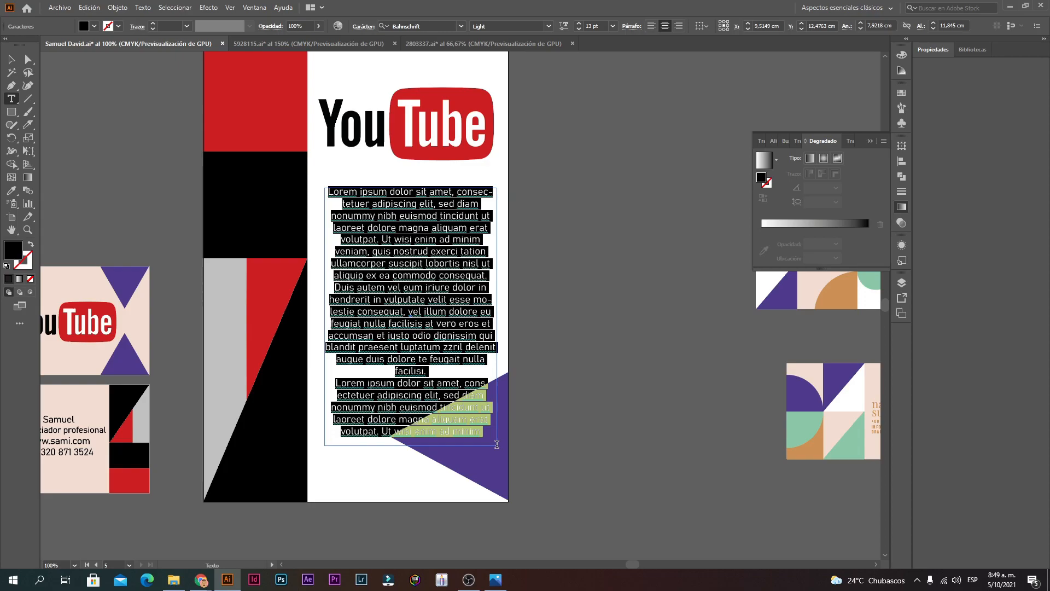
{"action": "type", "text": "Gran pel"}
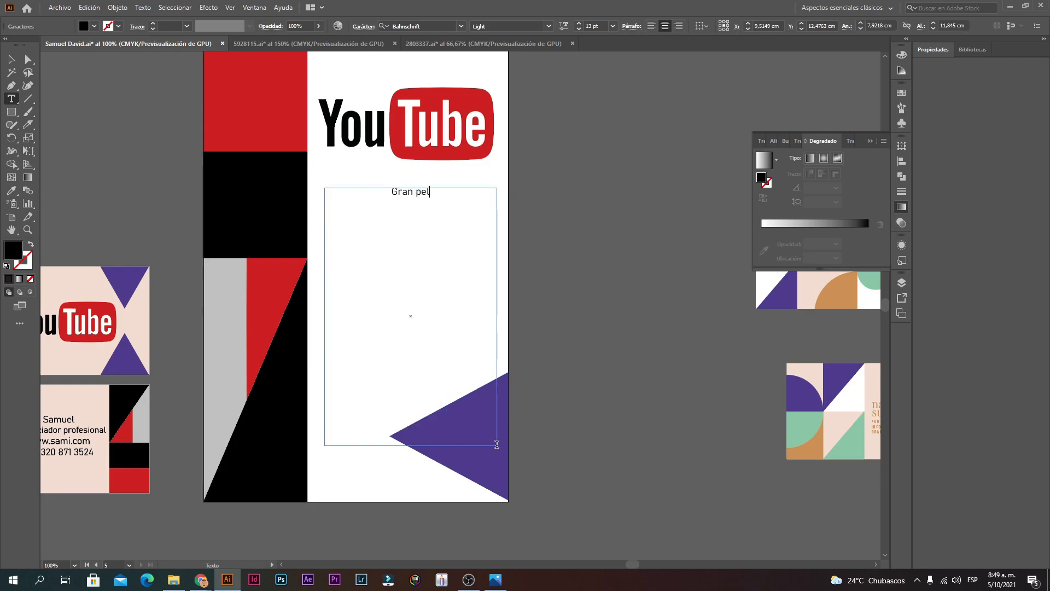
{"action": "type", "text": "icula de Youtube"}
{"action": "key", "text": "Return"}
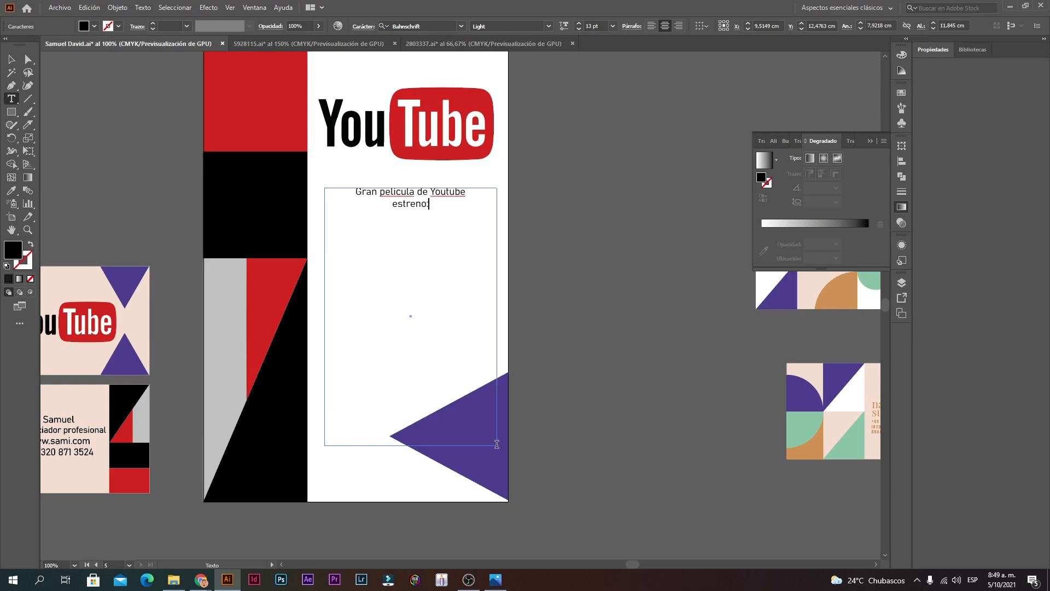
{"action": "type", "text": "estreno: martes a las 8 de la noche"}
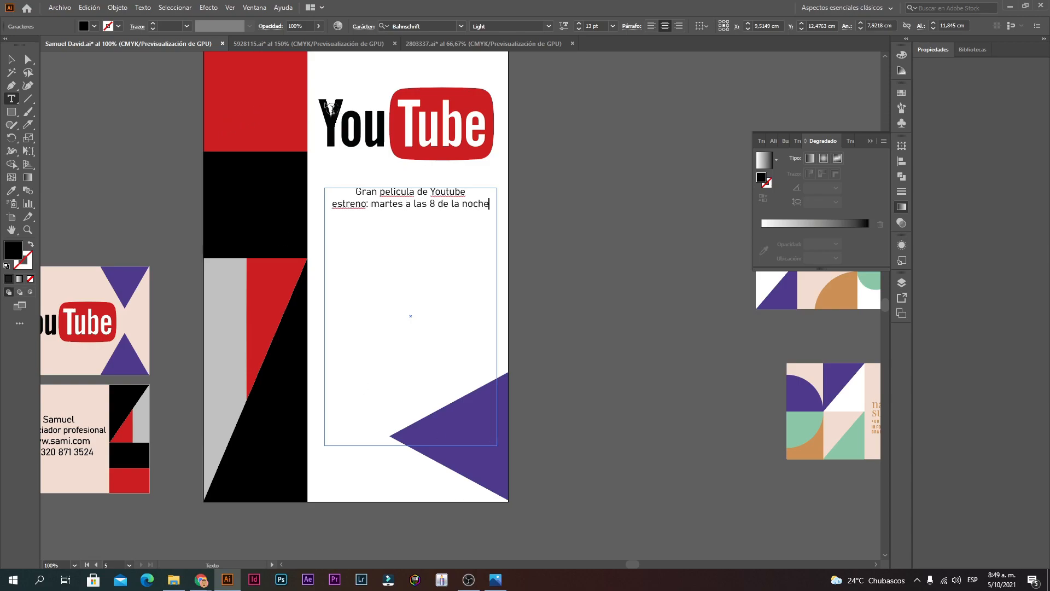
{"action": "key", "text": "Escape"}
Step: Check the new caption frame and zoom out to the whole poster
{"action": "left_click", "coordinate": [548, 333]}
{"action": "left_click", "coordinate": [410, 207]}
{"action": "left_click", "coordinate": [537, 196]}
{"action": "left_click", "coordinate": [422, 255], "text": "ctrl"}
{"action": "left_click", "coordinate": [467, 345], "text": "ctrl+alt"}
{"action": "left_click", "coordinate": [468, 346], "text": "ctrl+alt"}
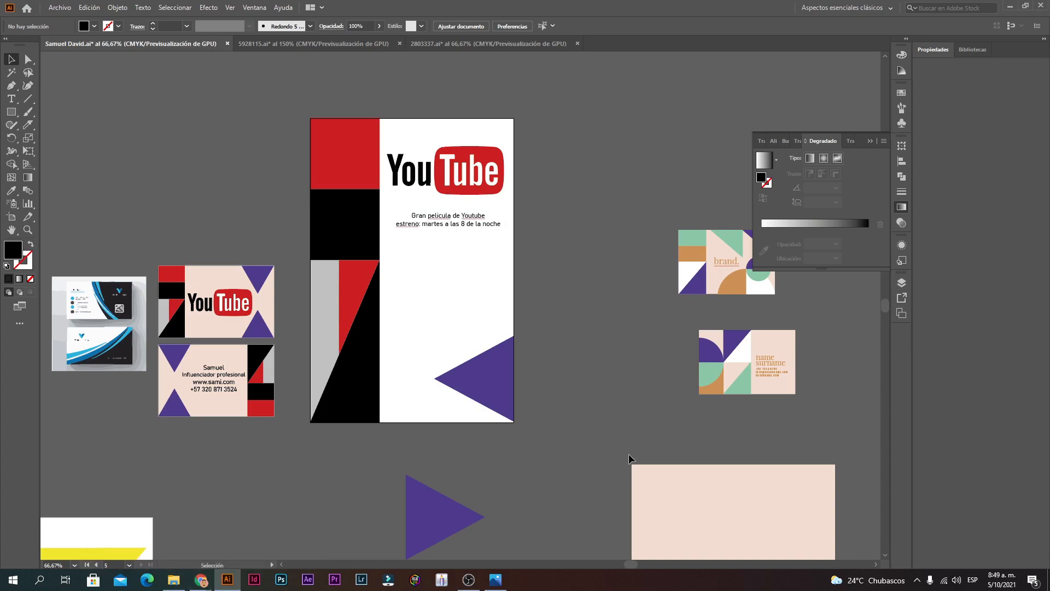
{"action": "left_click", "coordinate": [191, 581]}
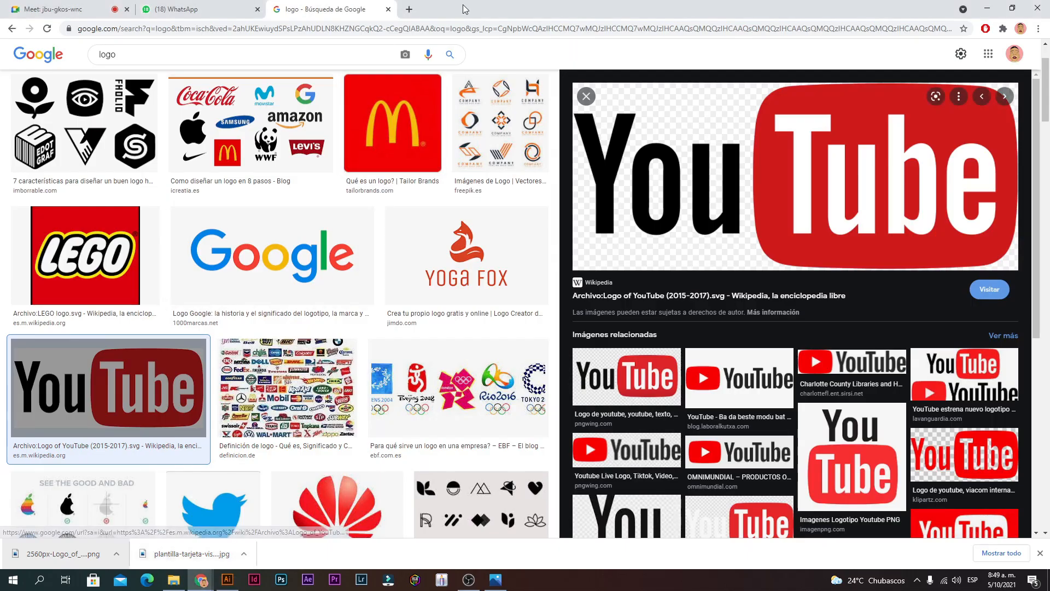
Step: Go to pexels in a new Chrome tab and scroll through the photo grid
{"action": "left_click", "coordinate": [411, 9]}
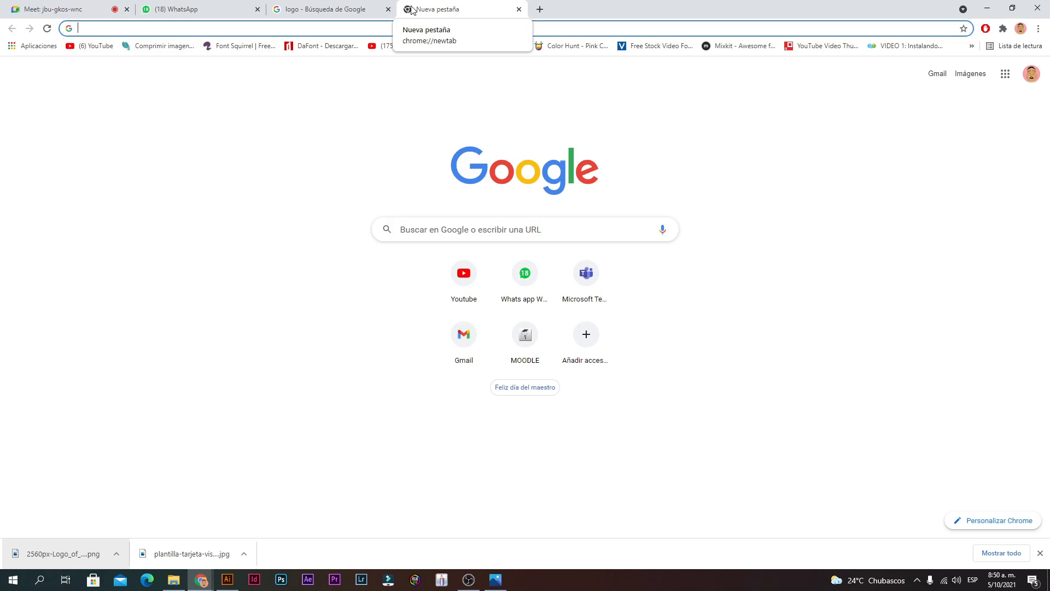
{"action": "type", "text": "pexels.com/es-es/"}
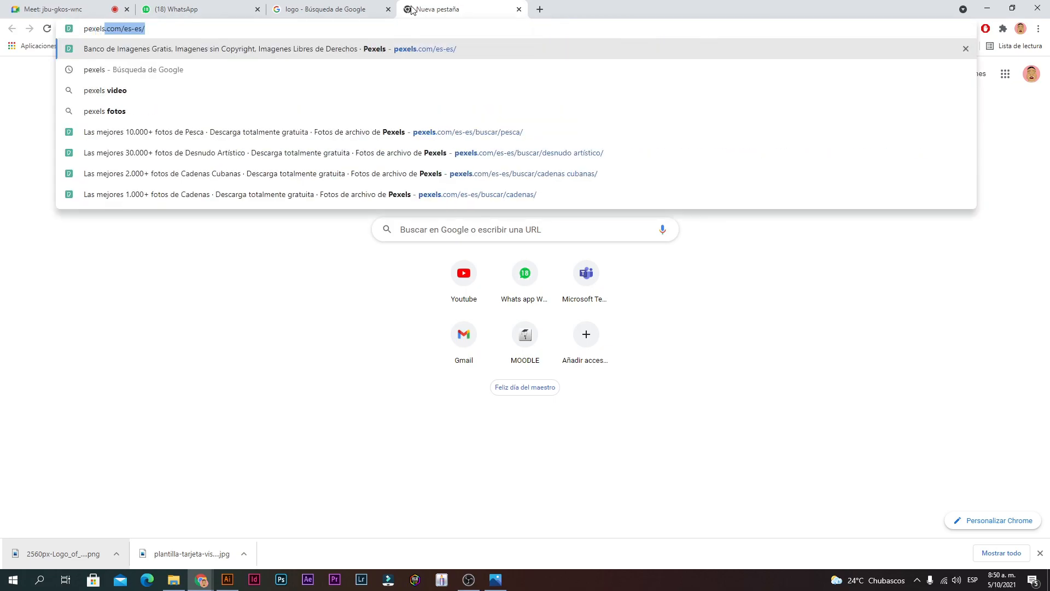
{"action": "key", "text": "Return"}
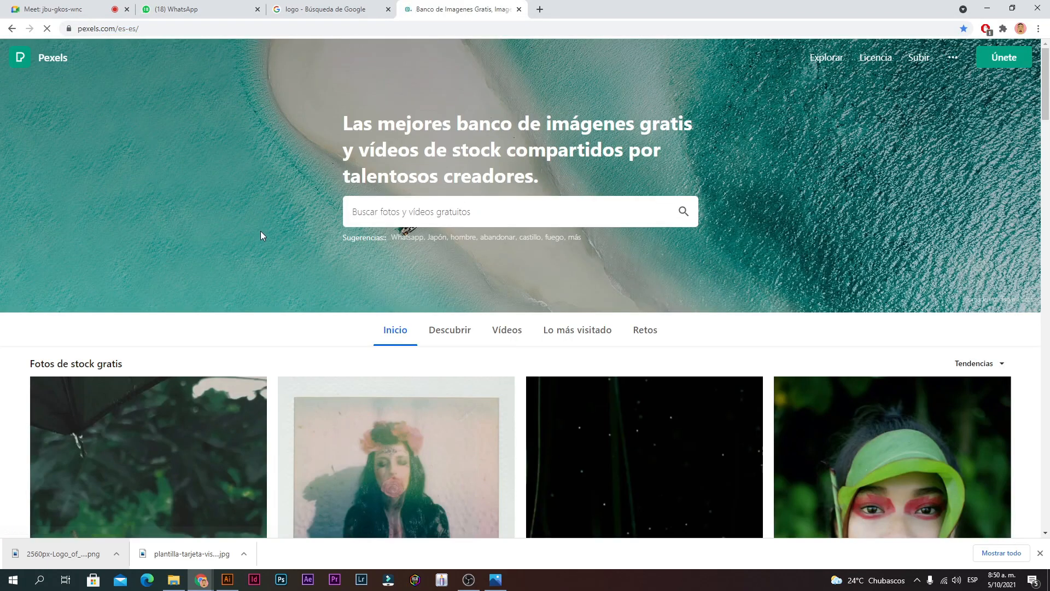
{"action": "scroll", "coordinate": [261, 233], "scroll_direction": "down", "scroll_amount": 6}
{"action": "scroll", "coordinate": [261, 236], "scroll_direction": "down", "scroll_amount": 10}
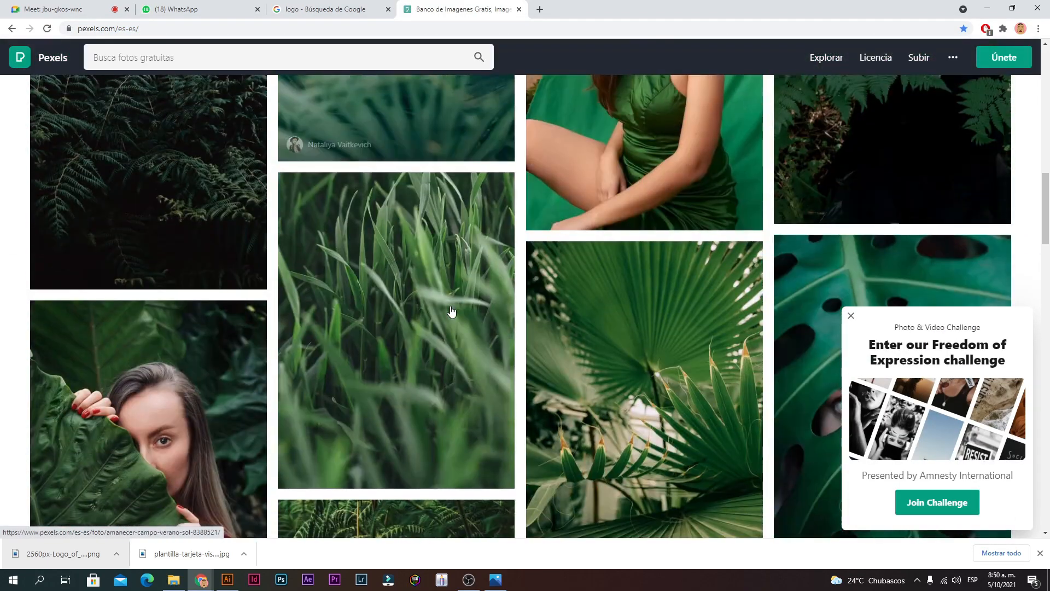
{"action": "scroll", "coordinate": [436, 313], "scroll_direction": "down", "scroll_amount": 12}
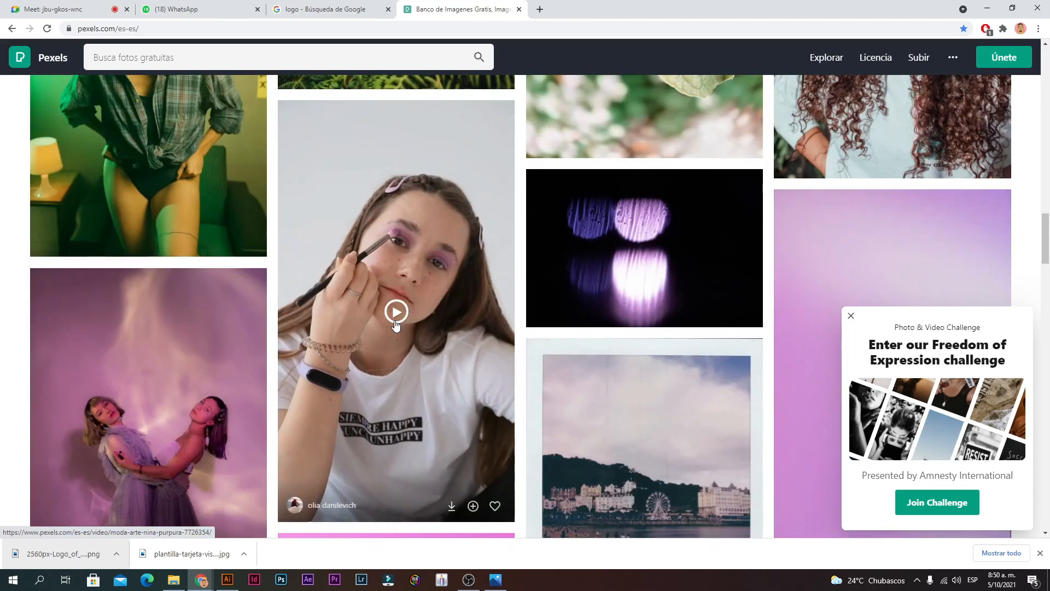
{"action": "scroll", "coordinate": [618, 334], "scroll_direction": "up", "scroll_amount": 4}
{"action": "scroll", "coordinate": [617, 334], "scroll_direction": "up", "scroll_amount": 20}
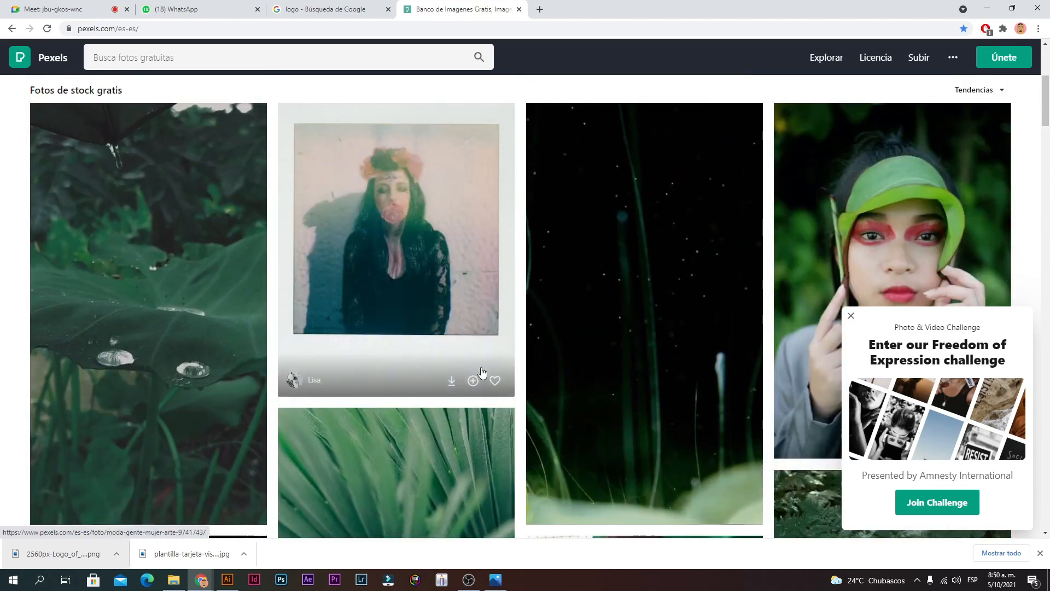
{"action": "scroll", "coordinate": [389, 416], "scroll_direction": "down", "scroll_amount": 15}
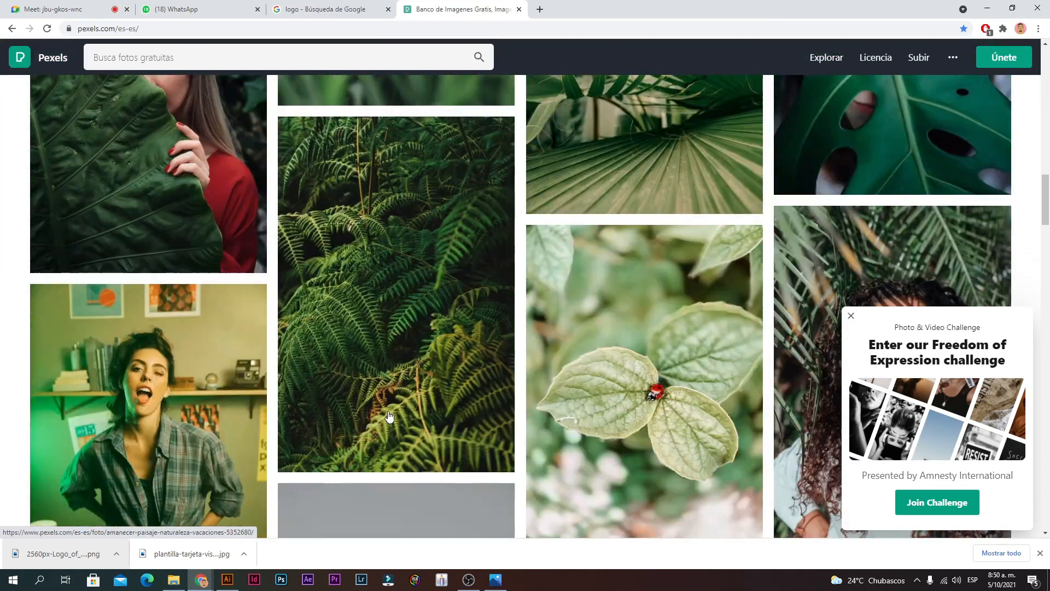
{"action": "scroll", "coordinate": [389, 417], "scroll_direction": "down", "scroll_amount": 15}
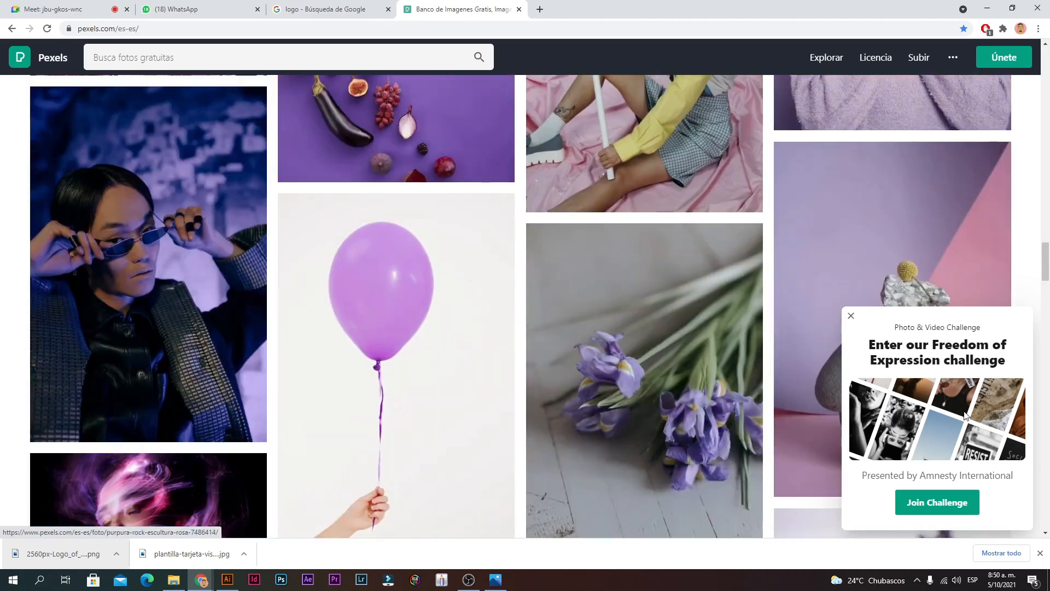
Step: Close the Freedom of Expression challenge popup and focus the photo search box
{"action": "left_click", "coordinate": [851, 316]}
{"action": "scroll", "coordinate": [300, 106], "scroll_direction": "down", "scroll_amount": 15}
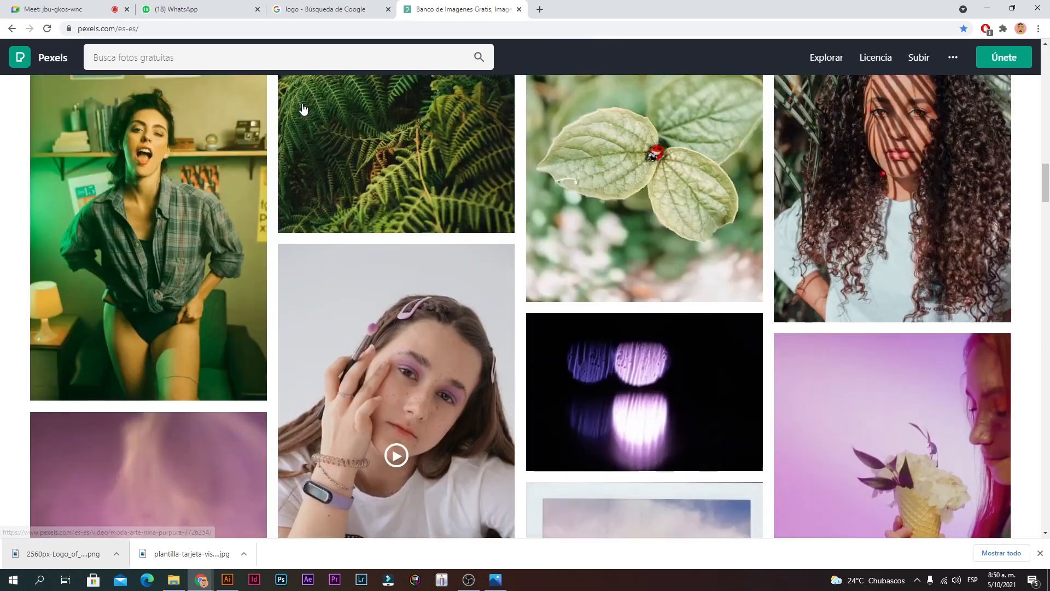
{"action": "scroll", "coordinate": [280, 74], "scroll_direction": "up", "scroll_amount": 20}
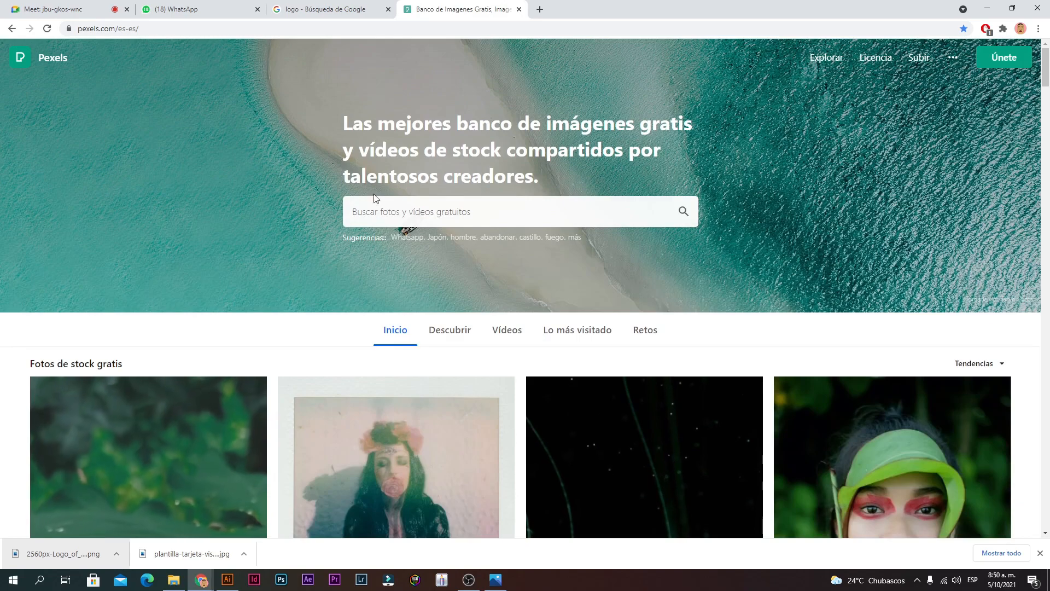
{"action": "left_click", "coordinate": [384, 202]}
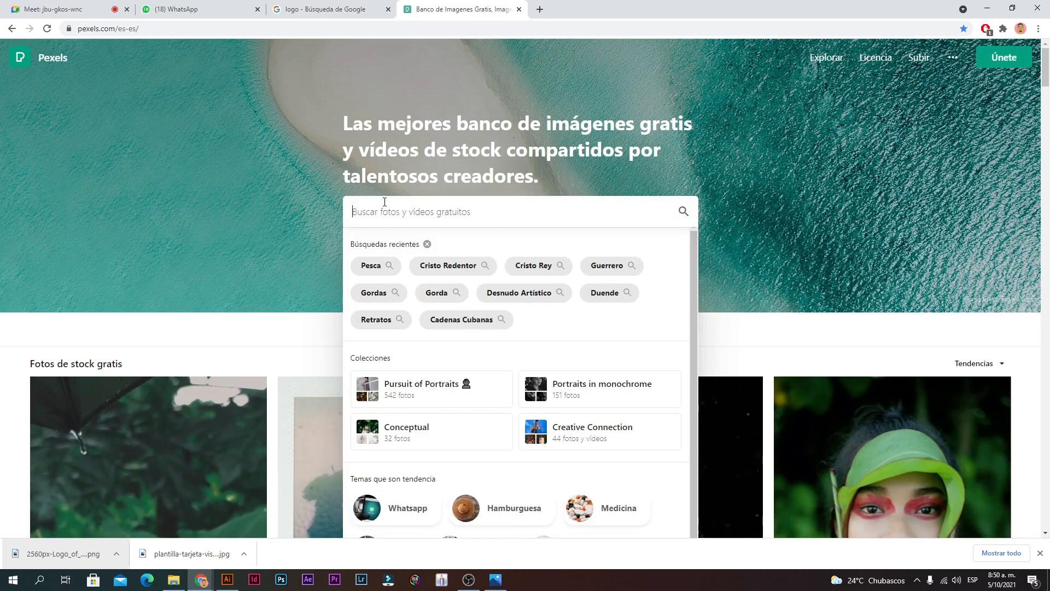
Step: Search Pexels for 'like' and download the man-with-like-icon photo free into Curso
{"action": "type", "text": "like"}
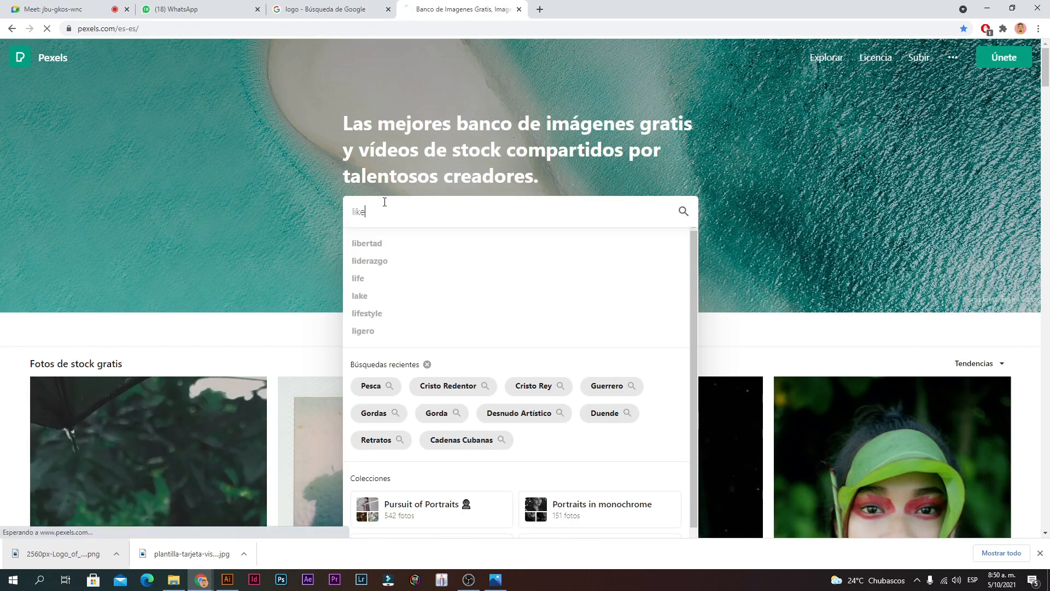
{"action": "key", "text": "Return"}
{"action": "scroll", "coordinate": [402, 263], "scroll_direction": "down", "scroll_amount": 9}
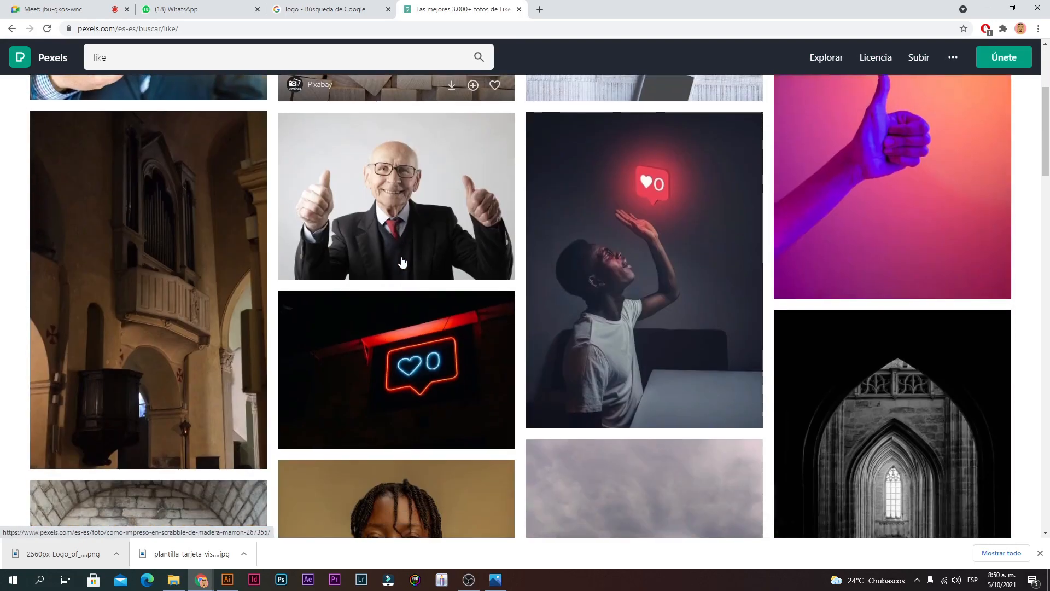
{"action": "scroll", "coordinate": [402, 262], "scroll_direction": "up", "scroll_amount": 5}
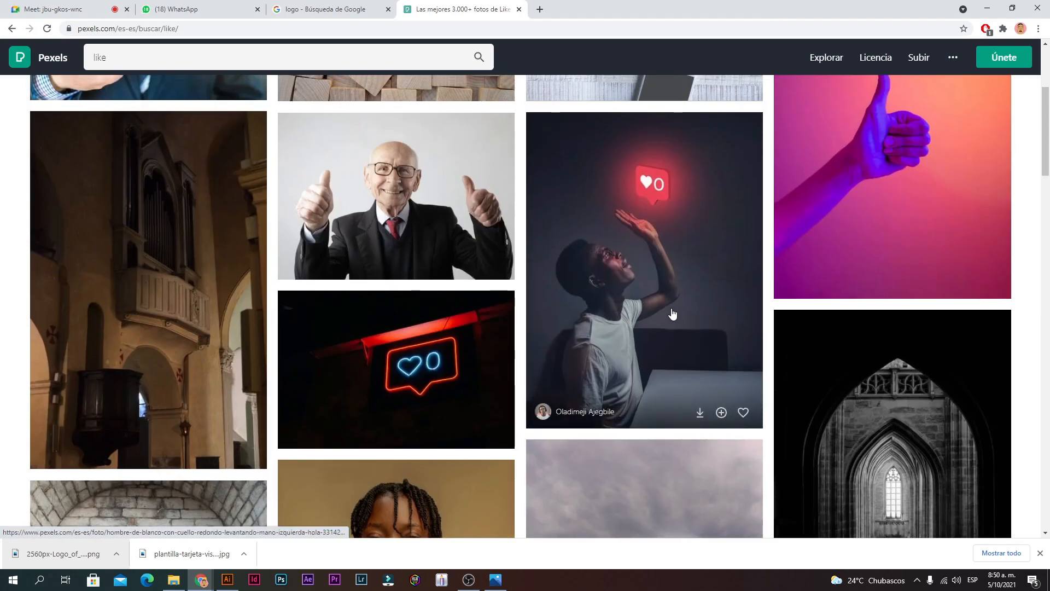
{"action": "left_click", "coordinate": [672, 314]}
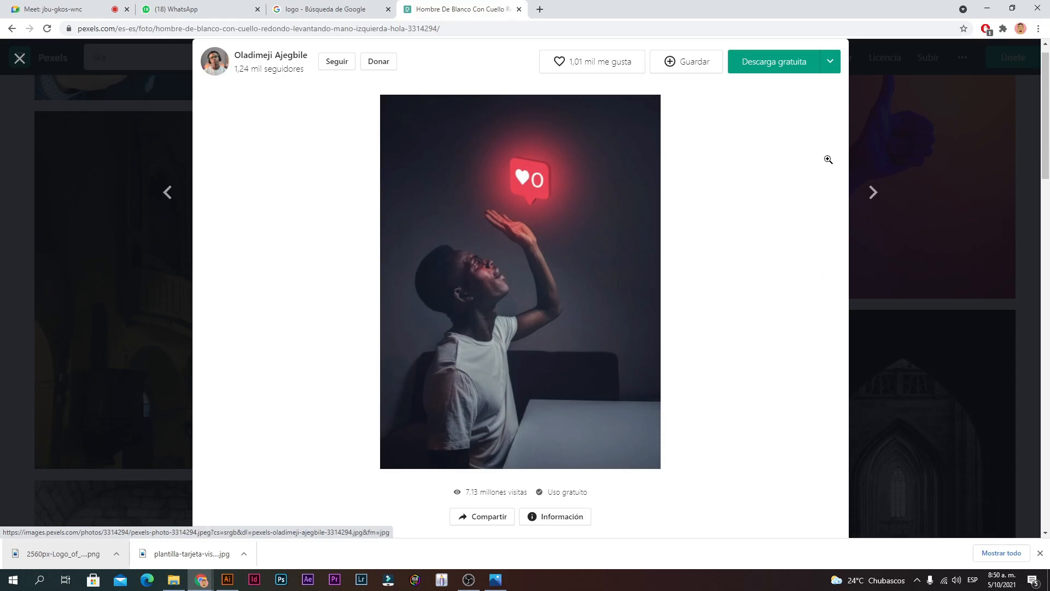
{"action": "left_click", "coordinate": [846, 185]}
{"action": "left_click", "coordinate": [651, 249]}
{"action": "left_click", "coordinate": [779, 72]}
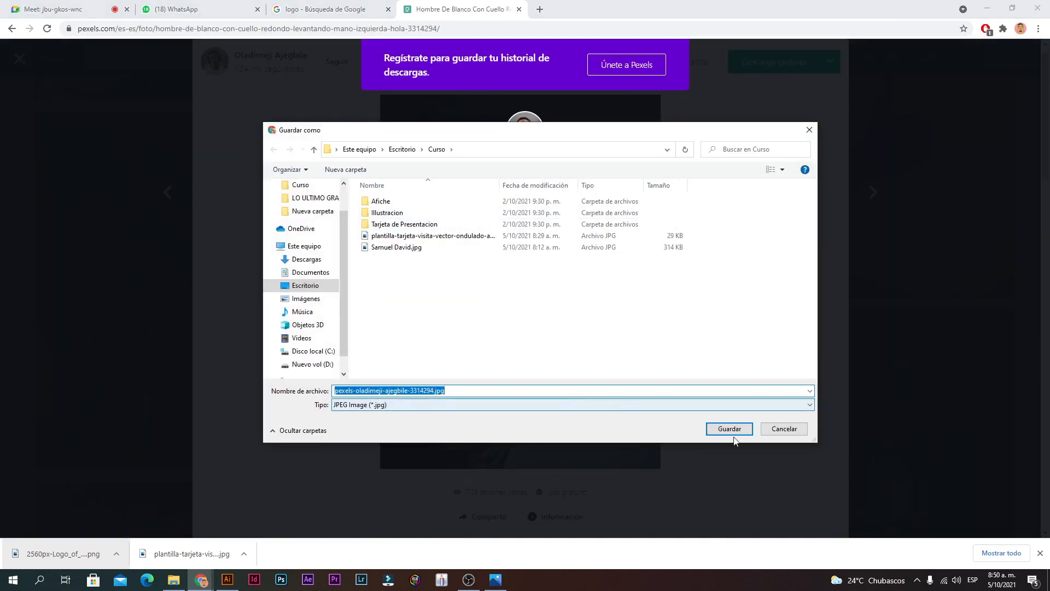
{"action": "left_click", "coordinate": [724, 430]}
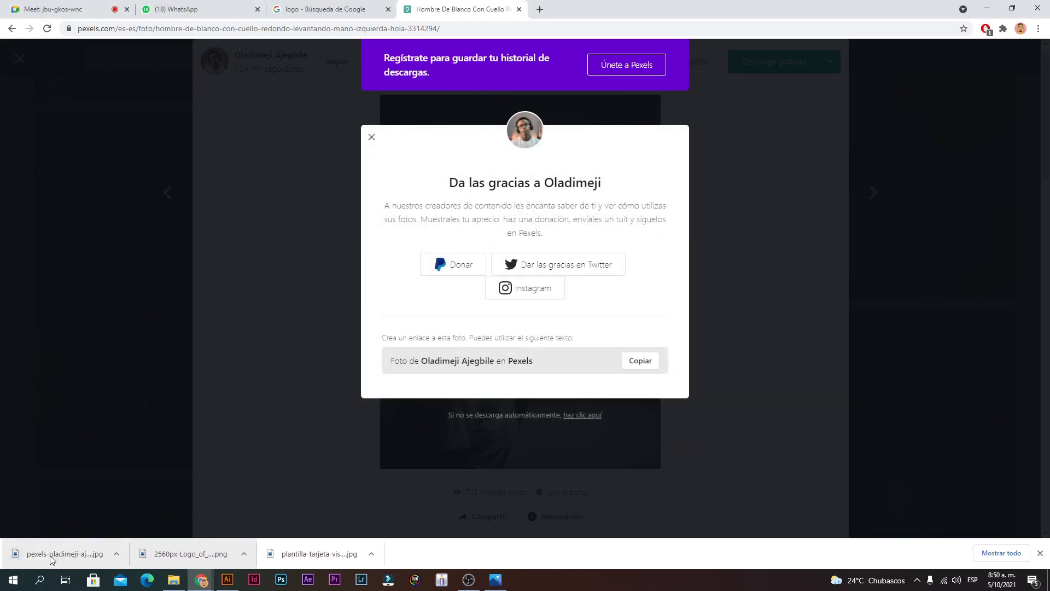
Step: Bring the downloaded photo into Illustrator, scale it down and move it beside the artboards
{"action": "left_click_drag", "start_coordinate": [51, 558], "coordinate": [403, 371]}
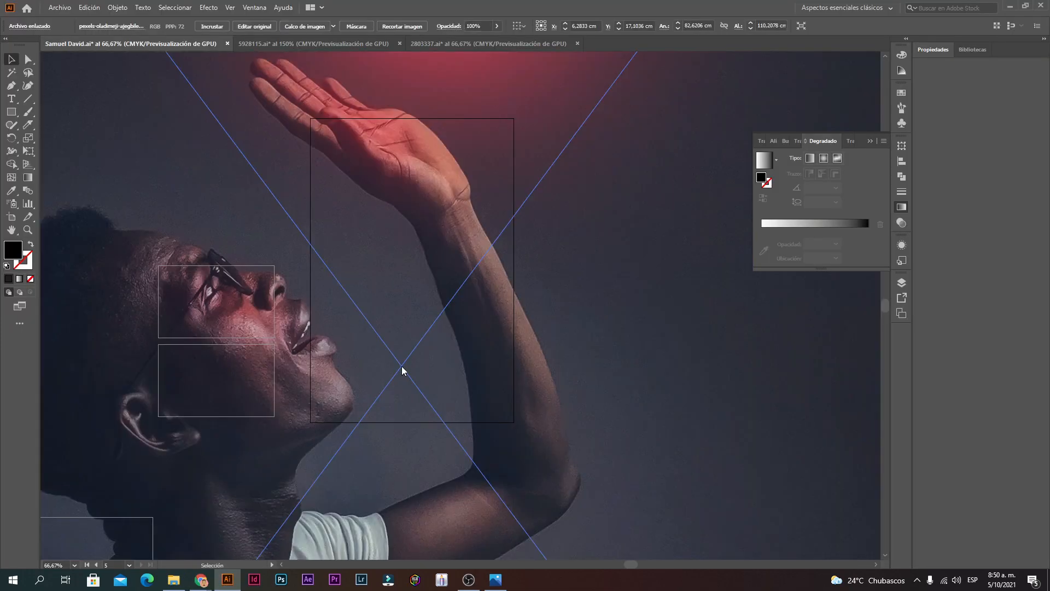
{"action": "scroll", "coordinate": [405, 378], "scroll_direction": "down", "scroll_amount": 5}
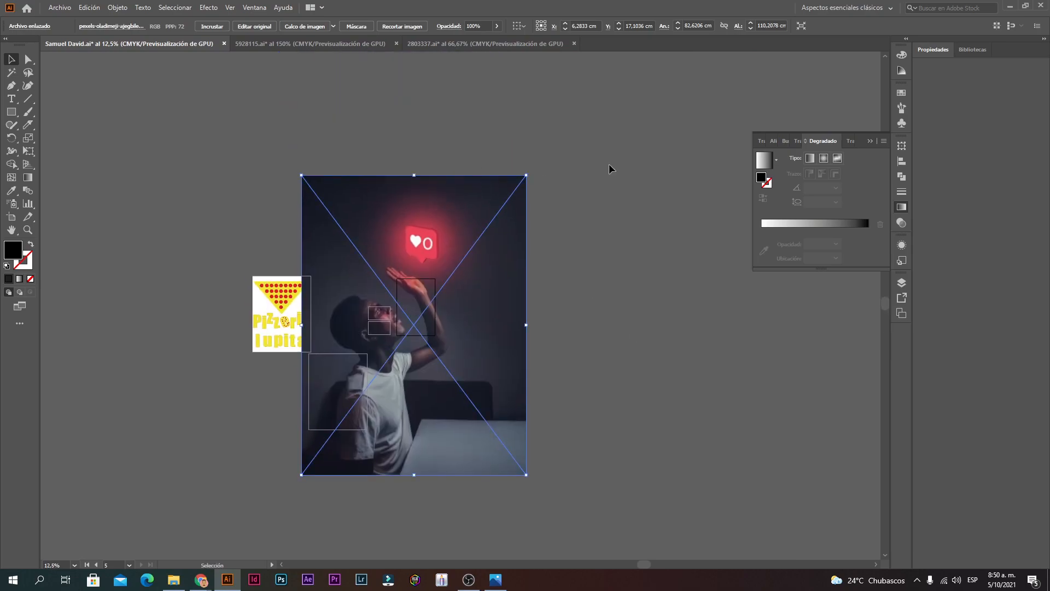
{"action": "left_click_drag", "start_coordinate": [526, 175], "coordinate": [373, 323]}
{"action": "left_click_drag", "start_coordinate": [347, 430], "coordinate": [432, 335]}
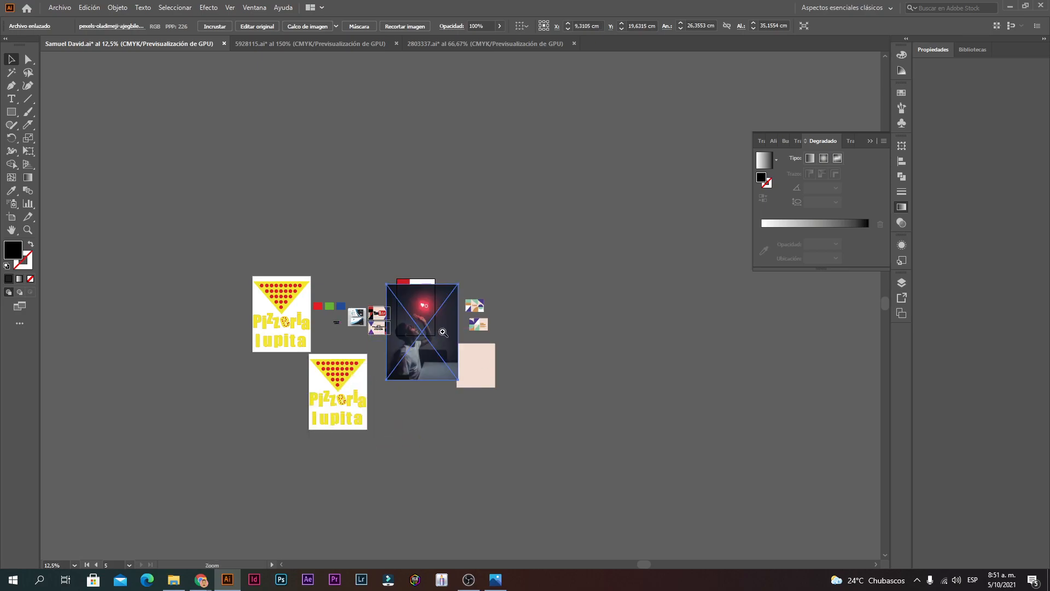
{"action": "left_click", "coordinate": [442, 332], "text": "ctrl"}
{"action": "left_click", "coordinate": [436, 343], "text": "ctrl"}
{"action": "left_click", "coordinate": [490, 145], "text": "ctrl"}
{"action": "left_click", "coordinate": [485, 146], "text": "ctrl"}
Step: Shrink the photo further, place it over the poster and narrow it to the right column
{"action": "left_click_drag", "start_coordinate": [595, 146], "coordinate": [416, 386]}
{"action": "left_click_drag", "start_coordinate": [347, 435], "coordinate": [407, 166]}
{"action": "left_click_drag", "start_coordinate": [388, 271], "coordinate": [381, 307]}
{"action": "left_click_drag", "start_coordinate": [274, 287], "coordinate": [343, 287]}
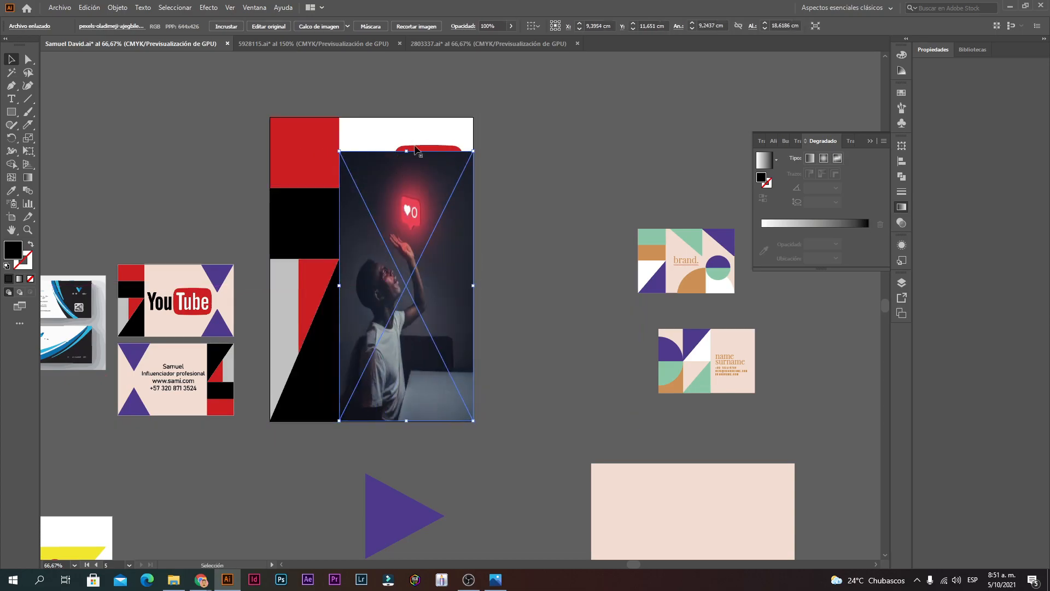
{"action": "left_click_drag", "start_coordinate": [409, 152], "coordinate": [408, 115]}
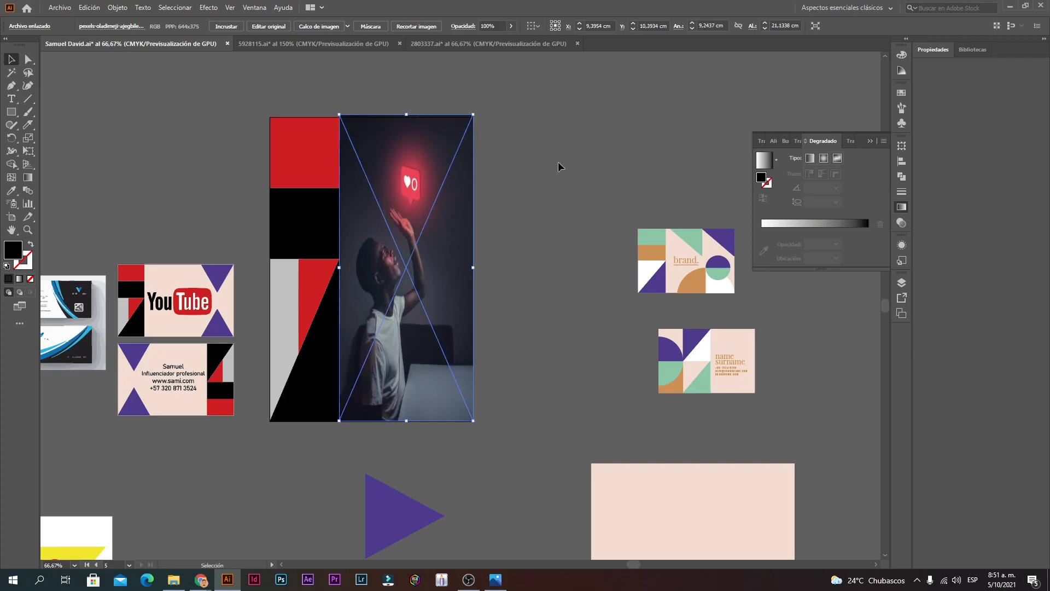
Step: Undo the photo's upward stretch and nudge it slightly into position
{"action": "left_click", "coordinate": [558, 166]}
{"action": "key", "text": "ctrl+space"}
{"action": "key", "text": "ctrl+z"}
{"action": "key", "text": "ctrl+z"}
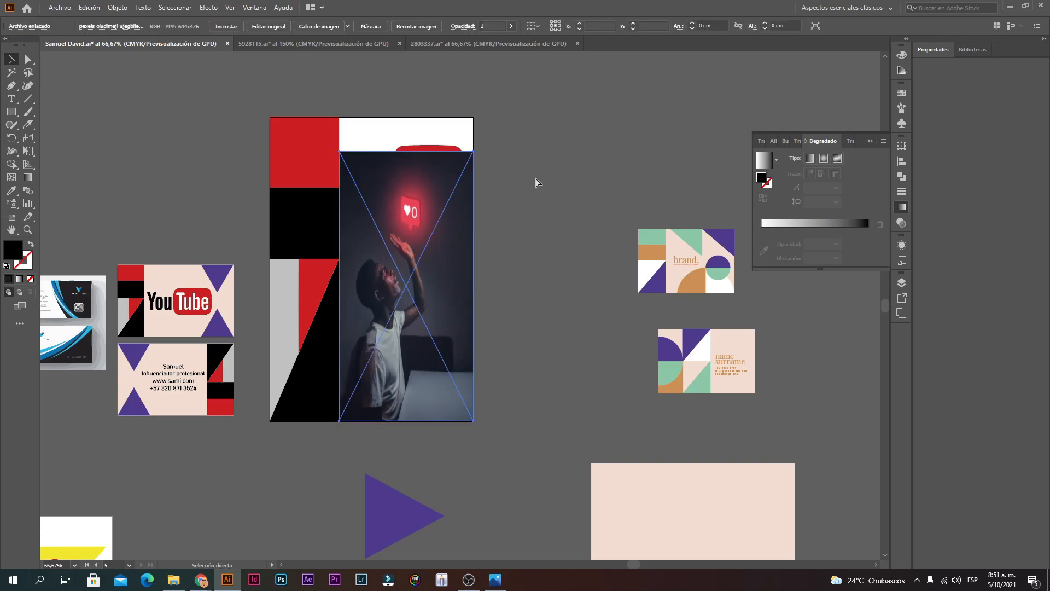
{"action": "left_click", "coordinate": [426, 366]}
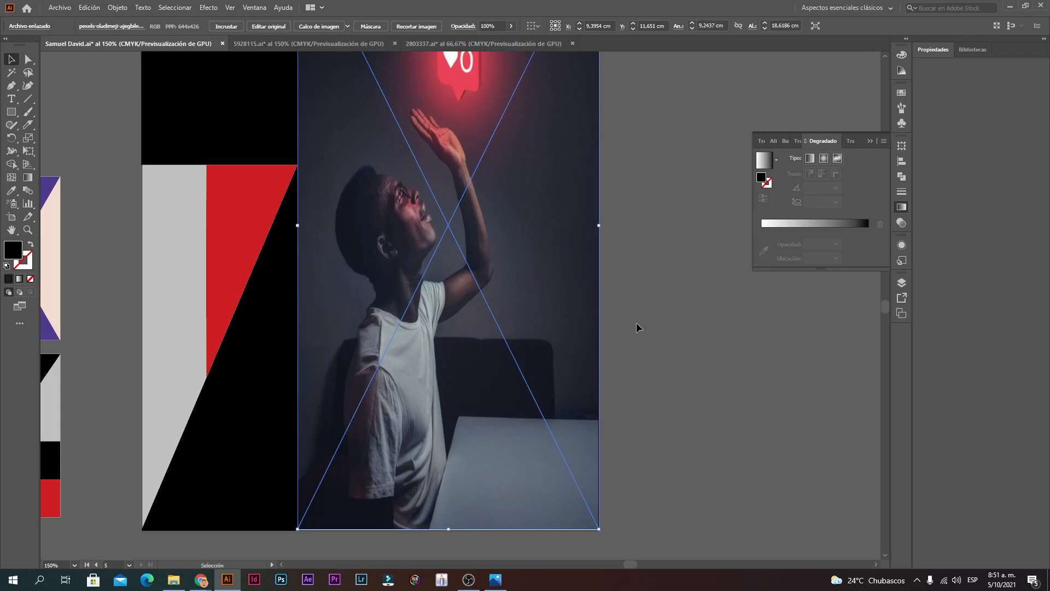
{"action": "left_click", "coordinate": [637, 323]}
{"action": "left_click", "coordinate": [499, 396]}
{"action": "left_click", "coordinate": [491, 455], "text": "ctrl"}
{"action": "left_click", "coordinate": [454, 302], "text": "ctrl"}
{"action": "left_click_drag", "start_coordinate": [427, 283], "coordinate": [425, 283]}
Step: Stretch the photo's top edge up to the artboard top
{"action": "left_click", "coordinate": [477, 436], "text": "ctrl+alt"}
{"action": "left_click", "coordinate": [477, 436], "text": "ctrl+alt"}
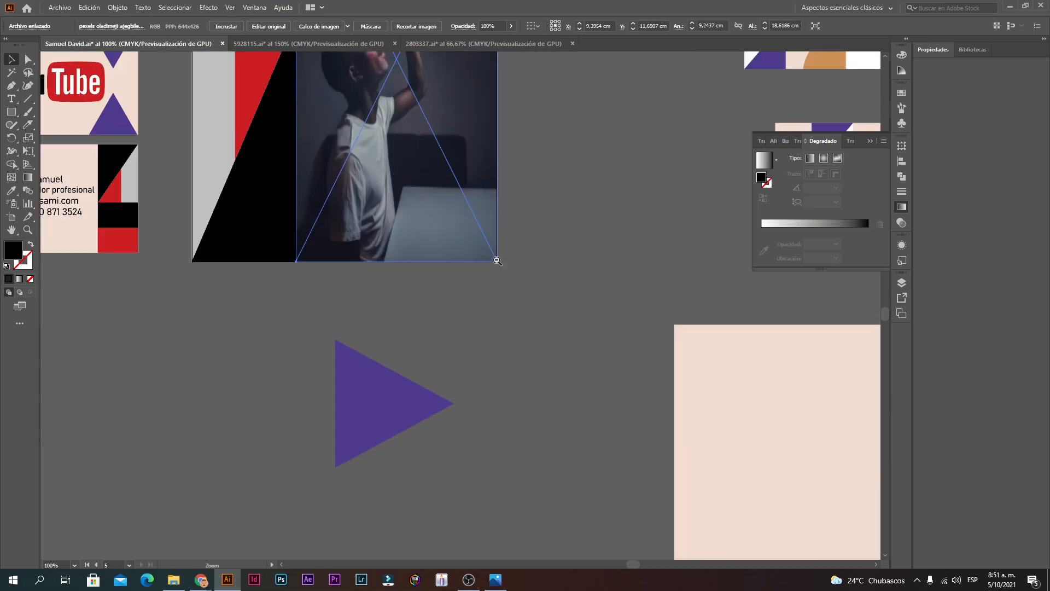
{"action": "left_click", "coordinate": [479, 221], "text": "ctrl+alt"}
{"action": "left_click", "coordinate": [438, 127], "text": "ctrl+alt"}
{"action": "left_click", "coordinate": [477, 298], "text": "ctrl"}
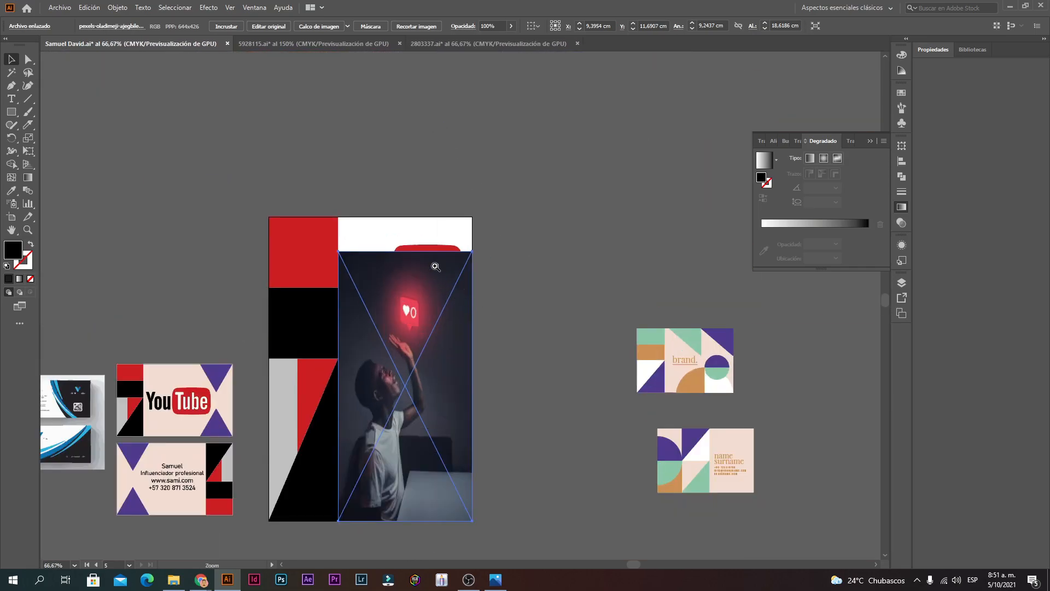
{"action": "left_click", "coordinate": [436, 266], "text": "ctrl"}
{"action": "left_click_drag", "start_coordinate": [417, 284], "coordinate": [425, 231]}
Step: Send the photo behind the YouTube logo with Organizar > Enviar detrás
{"action": "left_click", "coordinate": [547, 382]}
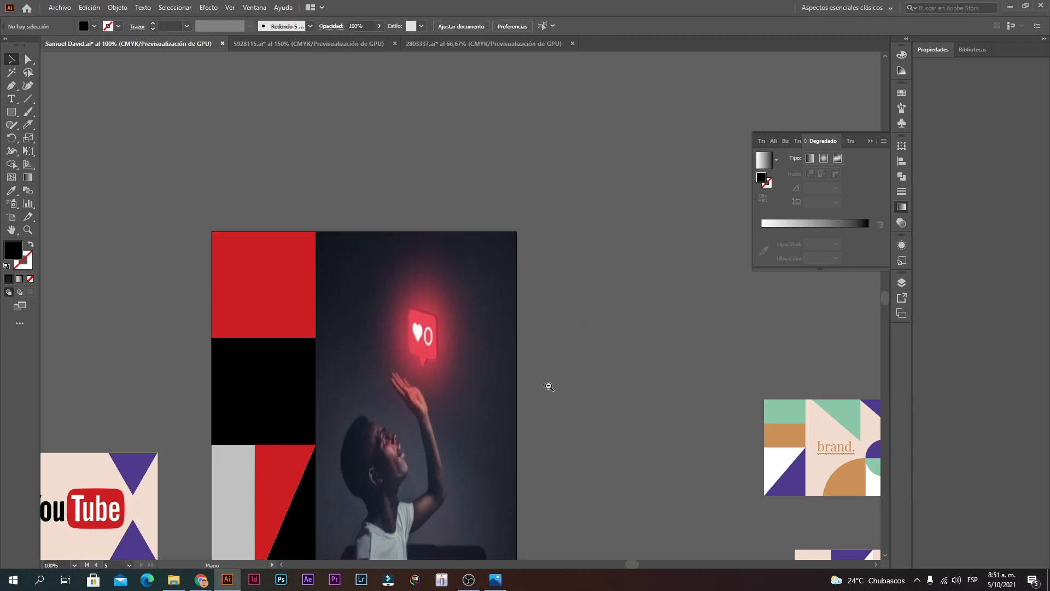
{"action": "left_click", "coordinate": [503, 389], "text": "ctrl+alt"}
{"action": "right_click", "coordinate": [405, 333]}
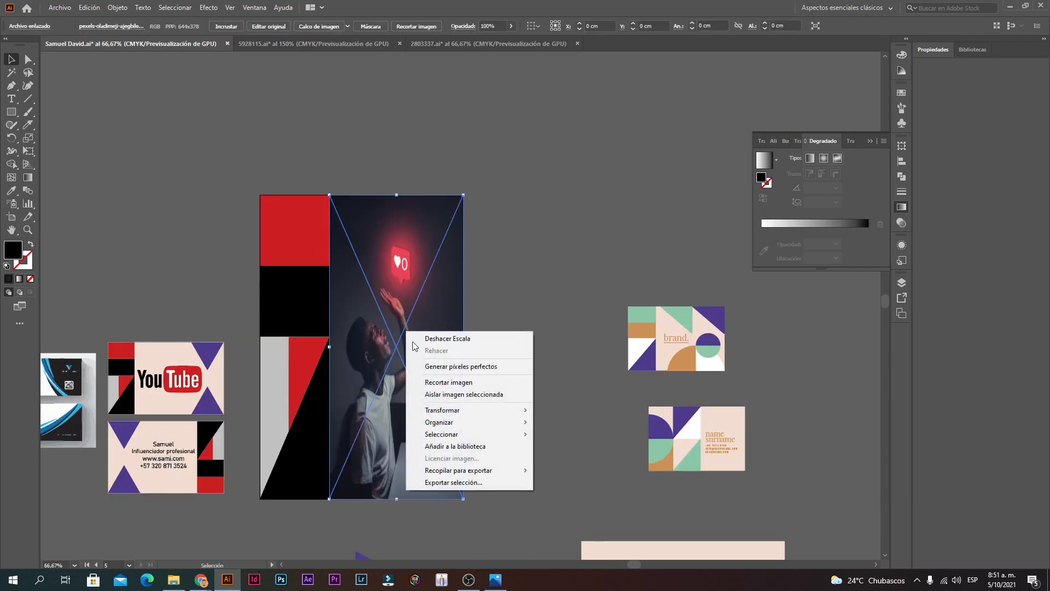
{"action": "mouse_move", "coordinate": [457, 421]}
{"action": "left_click", "coordinate": [597, 462]}
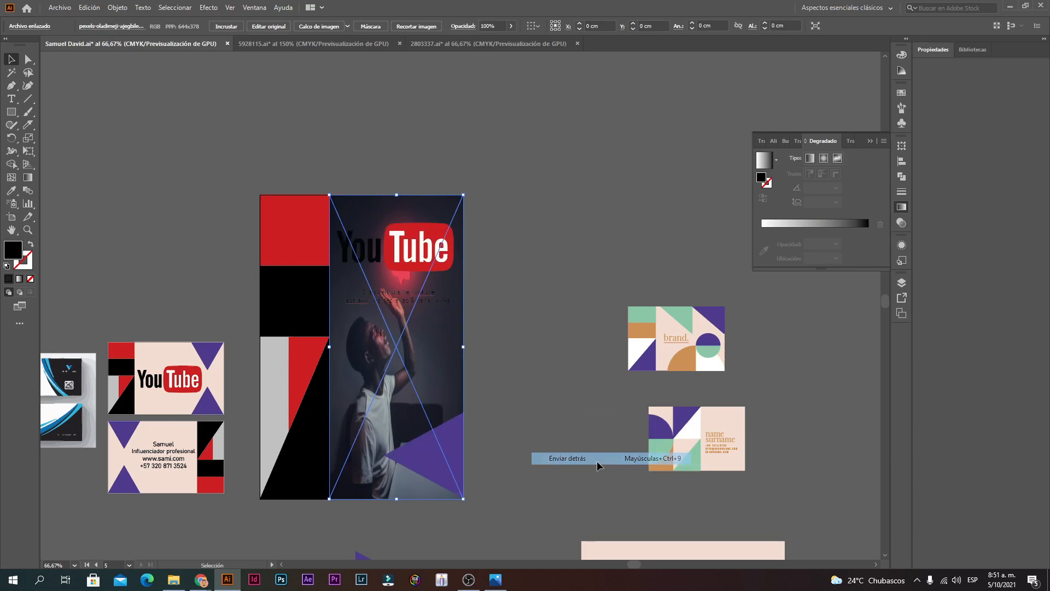
{"action": "left_click", "coordinate": [547, 360]}
Step: Lower the photo's top to reveal the white header, then undo the photo changes
{"action": "left_click", "coordinate": [440, 318], "text": "ctrl"}
{"action": "left_click", "coordinate": [441, 319], "text": "ctrl"}
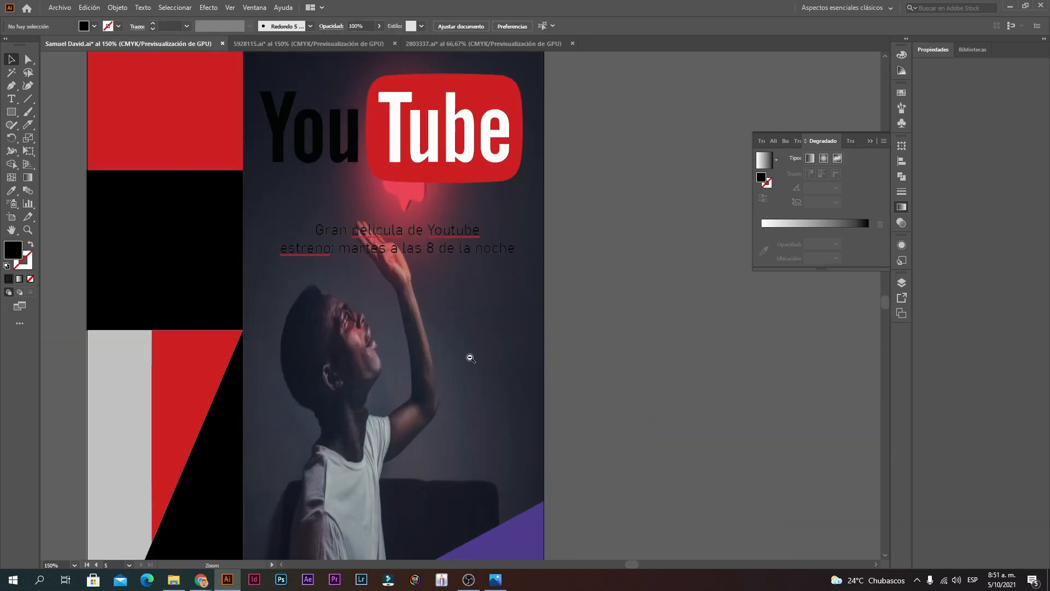
{"action": "left_click", "coordinate": [471, 358], "text": "ctrl+alt"}
{"action": "left_click", "coordinate": [447, 298]}
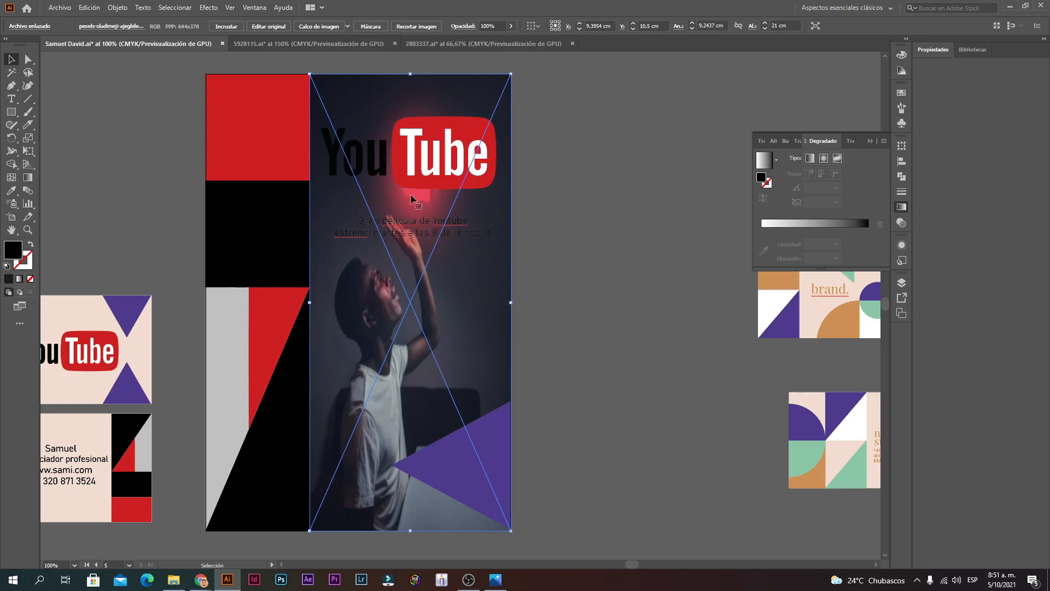
{"action": "left_click_drag", "start_coordinate": [414, 77], "coordinate": [414, 181]}
{"action": "left_click", "coordinate": [594, 202]}
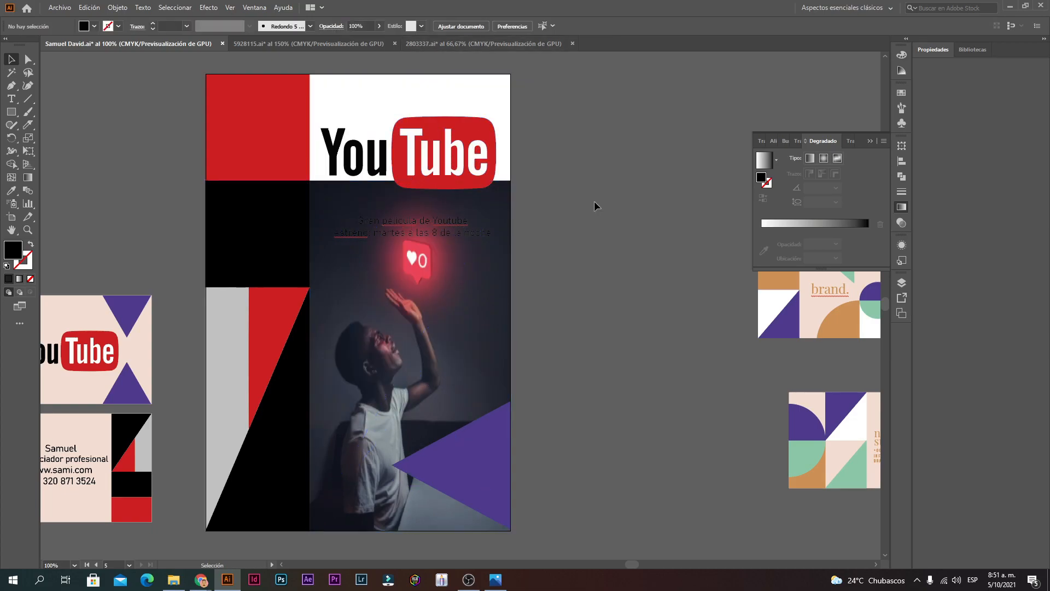
{"action": "left_click", "coordinate": [517, 235], "text": "ctrl+alt"}
{"action": "left_click", "coordinate": [517, 235], "text": "ctrl+alt"}
{"action": "key", "text": "ctrl+z"}
{"action": "key", "text": "ctrl+z"}
{"action": "key", "text": "ctrl+z"}
{"action": "key", "text": "ctrl+z"}
{"action": "key", "text": "ctrl+z"}
{"action": "key", "text": "ctrl+z"}
{"action": "key", "text": "ctrl+z"}
Step: Undo to the larger photo, shrink it from the corner and park it right of the poster
{"action": "left_click", "coordinate": [472, 325], "text": "ctrl+alt"}
{"action": "left_click", "coordinate": [473, 325], "text": "ctrl+alt"}
{"action": "left_click", "coordinate": [473, 325], "text": "ctrl+alt"}
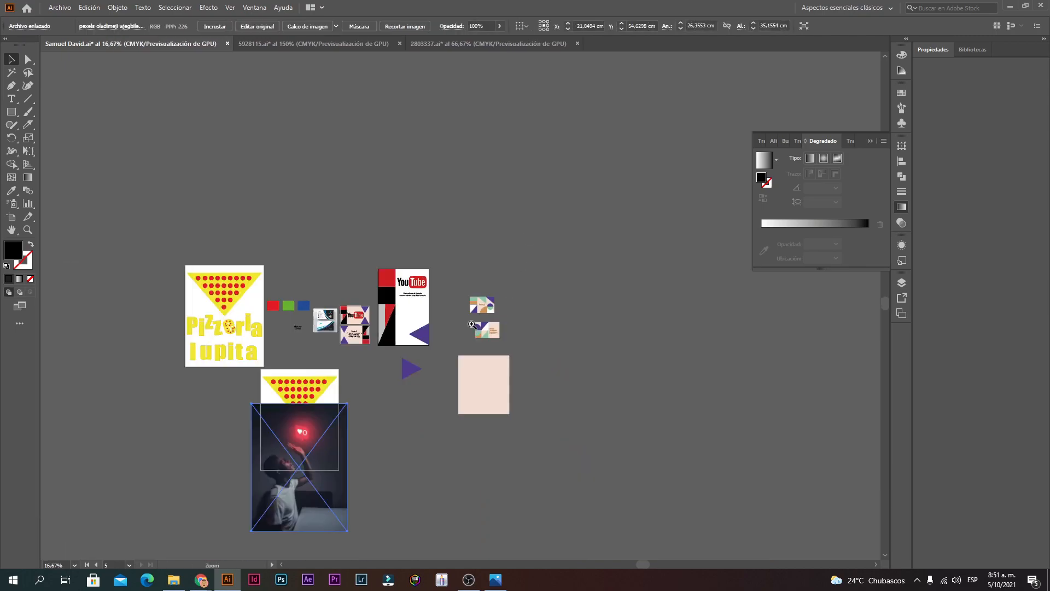
{"action": "key", "text": "ctrl+z"}
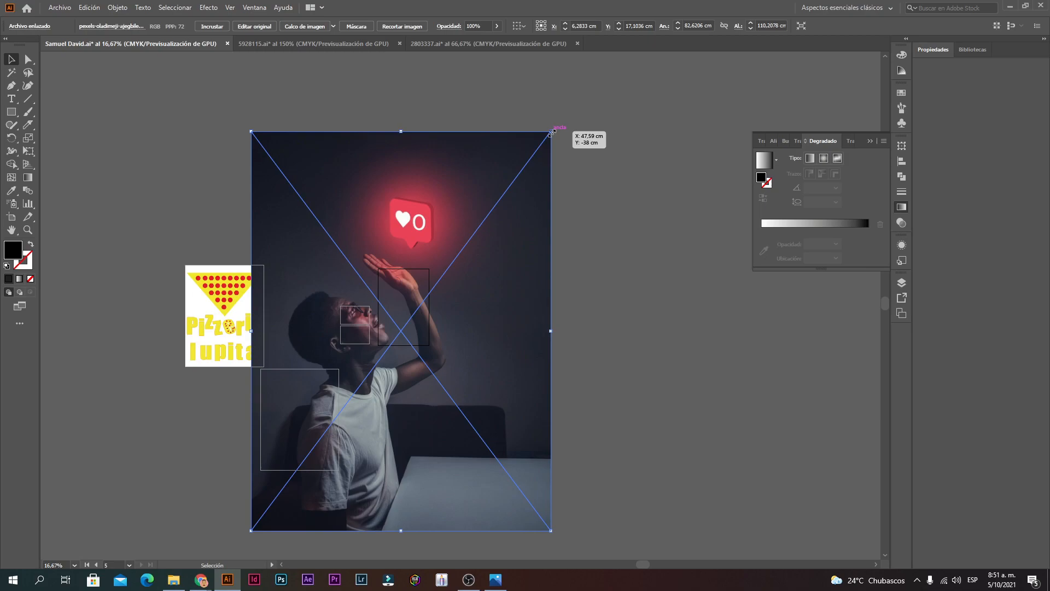
{"action": "left_click_drag", "start_coordinate": [552, 132], "coordinate": [322, 438]}
{"action": "left_click_drag", "start_coordinate": [320, 473], "coordinate": [514, 287]}
{"action": "left_click", "coordinate": [453, 407], "text": "ctrl"}
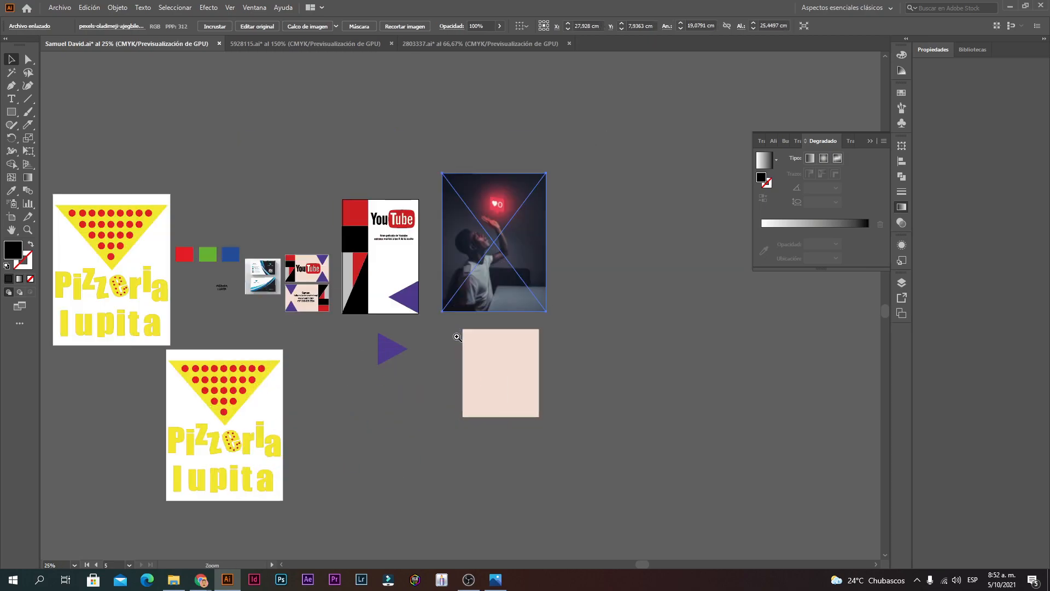
{"action": "left_click", "coordinate": [458, 336], "text": "ctrl"}
{"action": "left_click", "coordinate": [474, 263], "text": "ctrl"}
{"action": "left_click_drag", "start_coordinate": [514, 212], "coordinate": [284, 250]}
{"action": "left_click_drag", "start_coordinate": [348, 242], "coordinate": [651, 262]}
Step: Mark a roughly 12.7 × 23.5 cm crop around the man and like icon
{"action": "left_click", "coordinate": [403, 27]}
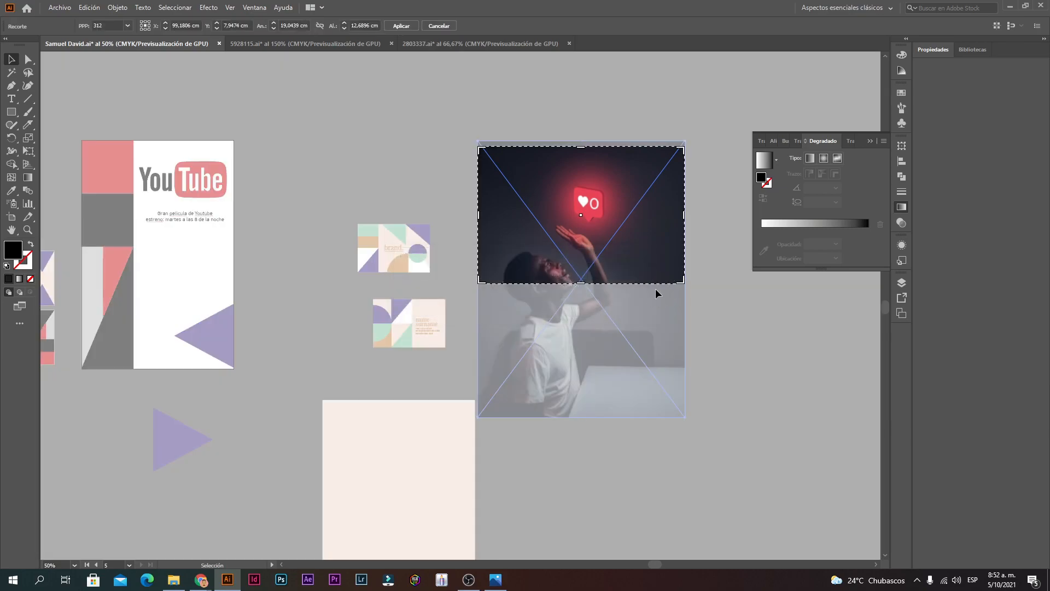
{"action": "left_click_drag", "start_coordinate": [581, 285], "coordinate": [570, 417]}
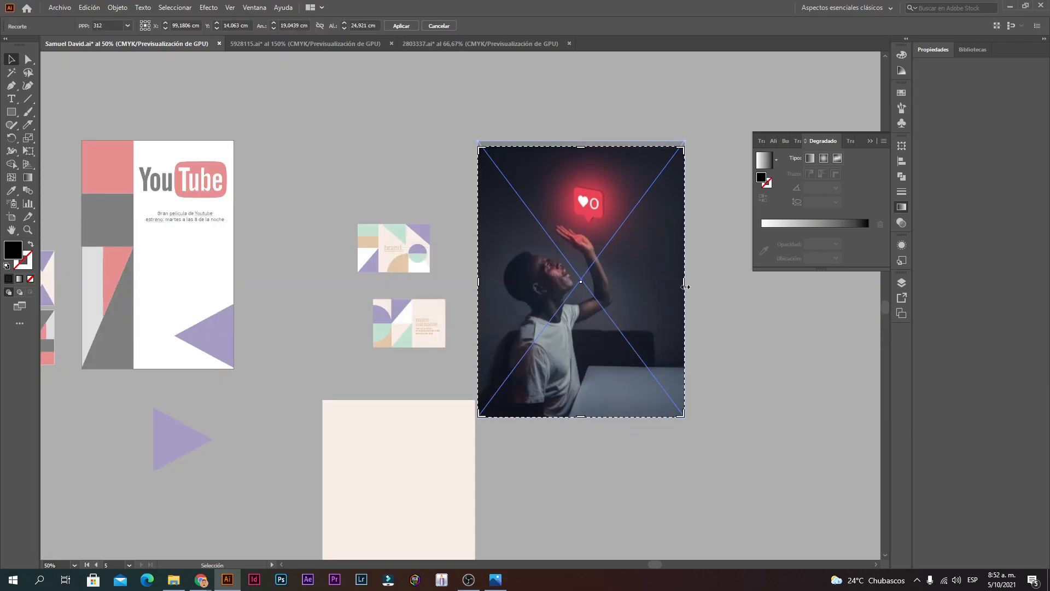
{"action": "left_click_drag", "start_coordinate": [683, 286], "coordinate": [625, 294]}
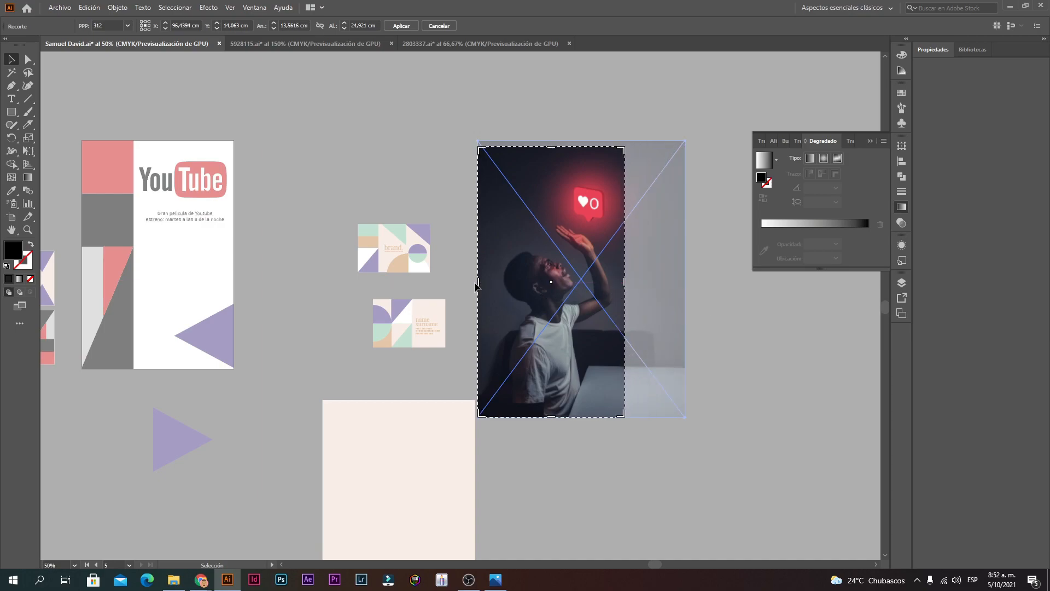
{"action": "left_click_drag", "start_coordinate": [480, 283], "coordinate": [488, 283]}
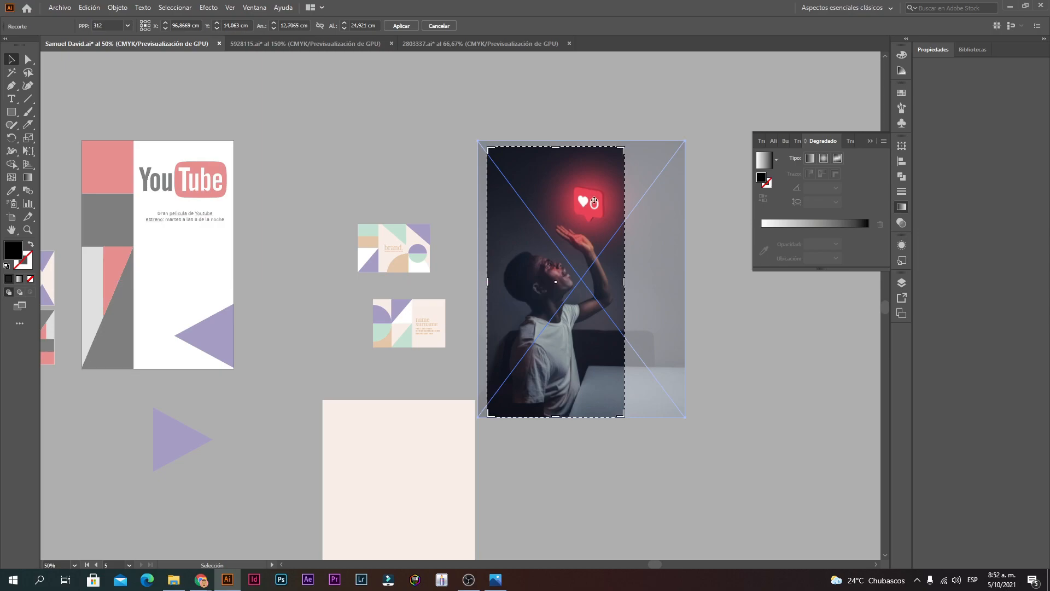
{"action": "mouse_move", "coordinate": [559, 152]}
{"action": "left_mouse_down"}
{"action": "mouse_move", "coordinate": [561, 179]}
{"action": "mouse_move", "coordinate": [561, 167]}
{"action": "left_mouse_up"}
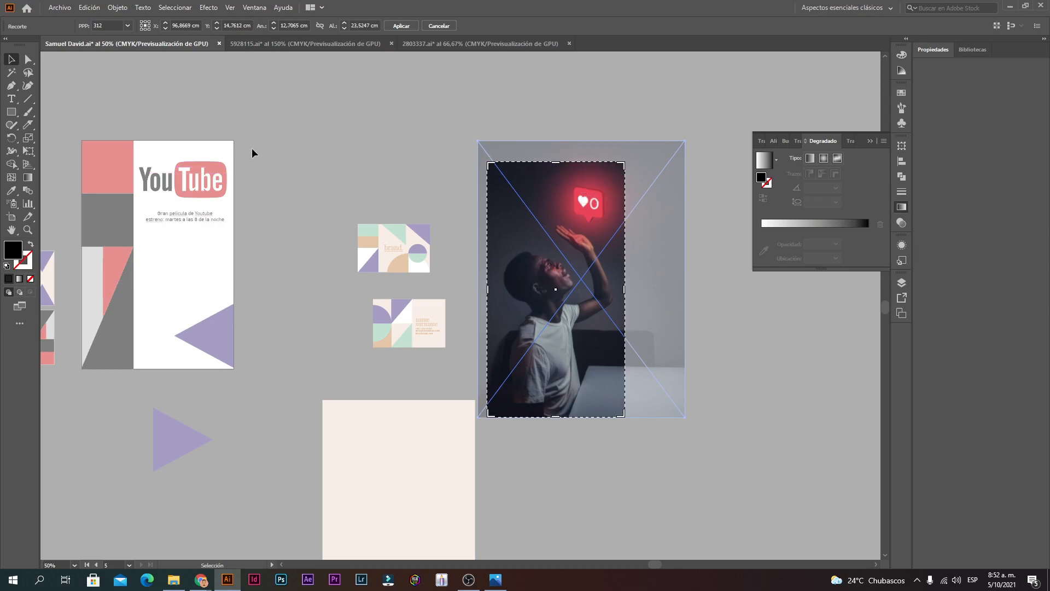
Step: Apply the crop, move the cropped photo onto the poster and raise the YouTube logo
{"action": "left_click", "coordinate": [401, 28]}
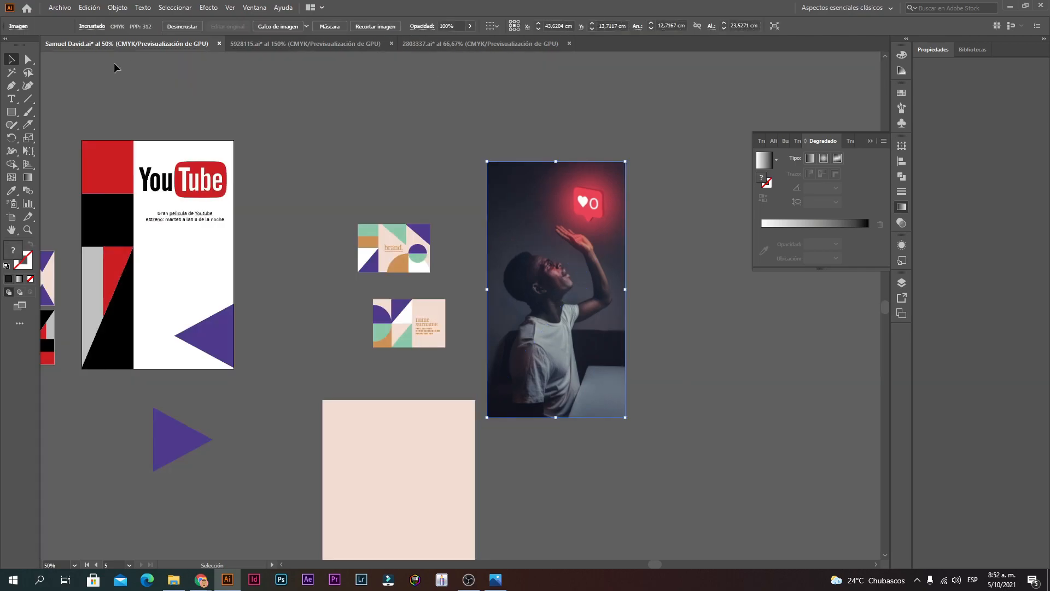
{"action": "left_click_drag", "start_coordinate": [563, 240], "coordinate": [207, 276]}
{"action": "left_click", "coordinate": [300, 241]}
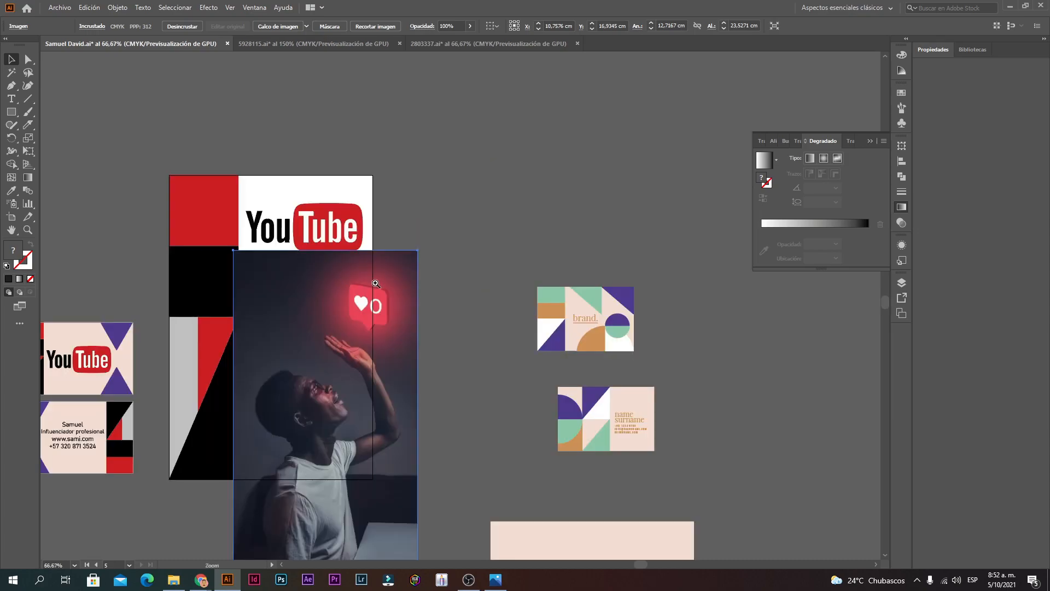
{"action": "left_click", "coordinate": [376, 281]}
{"action": "left_click_drag", "start_coordinate": [266, 245], "coordinate": [266, 246]}
{"action": "left_click_drag", "start_coordinate": [383, 215], "coordinate": [384, 183]}
{"action": "left_click", "coordinate": [486, 205]}
Step: Resize the photo to fill the right column from below the logo to the bottom
{"action": "mouse_move", "coordinate": [387, 321]}
{"action": "left_mouse_down"}
{"action": "mouse_move", "coordinate": [386, 352]}
{"action": "mouse_move", "coordinate": [405, 345]}
{"action": "mouse_move", "coordinate": [395, 316]}
{"action": "left_mouse_up"}
{"action": "left_click", "coordinate": [425, 402], "text": "ctrl+alt"}
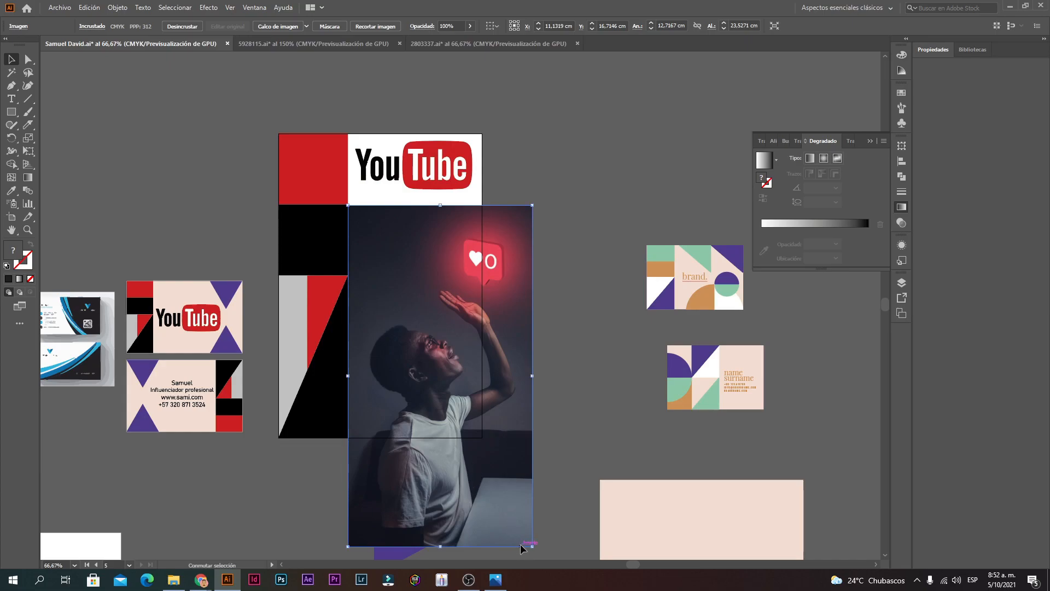
{"action": "left_click_drag", "start_coordinate": [531, 546], "coordinate": [474, 466]}
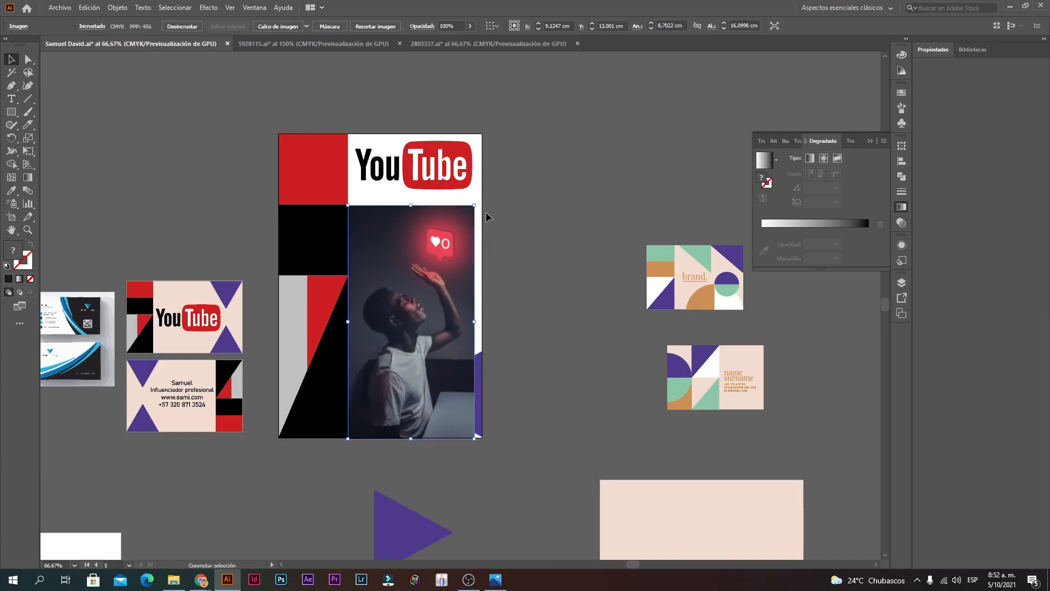
{"action": "left_click_drag", "start_coordinate": [476, 206], "coordinate": [502, 189]}
{"action": "left_click", "coordinate": [503, 263]}
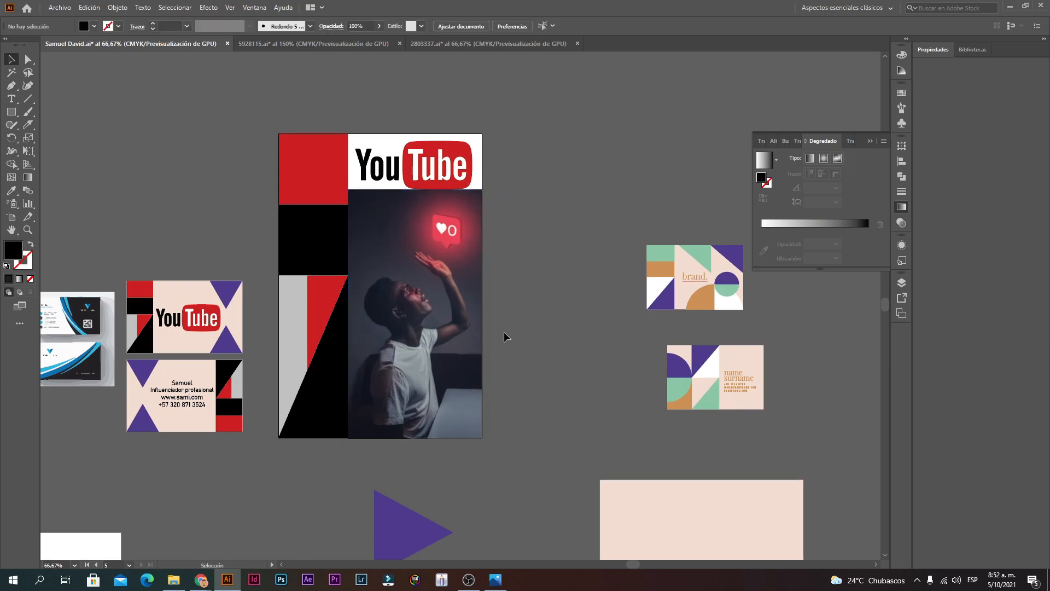
Step: Shorten the red top-left block to the header height and select the black block below
{"action": "left_click", "coordinate": [337, 189]}
{"action": "left_click_drag", "start_coordinate": [313, 204], "coordinate": [309, 190]}
{"action": "left_click", "coordinate": [627, 213]}
{"action": "left_click", "coordinate": [305, 207]}
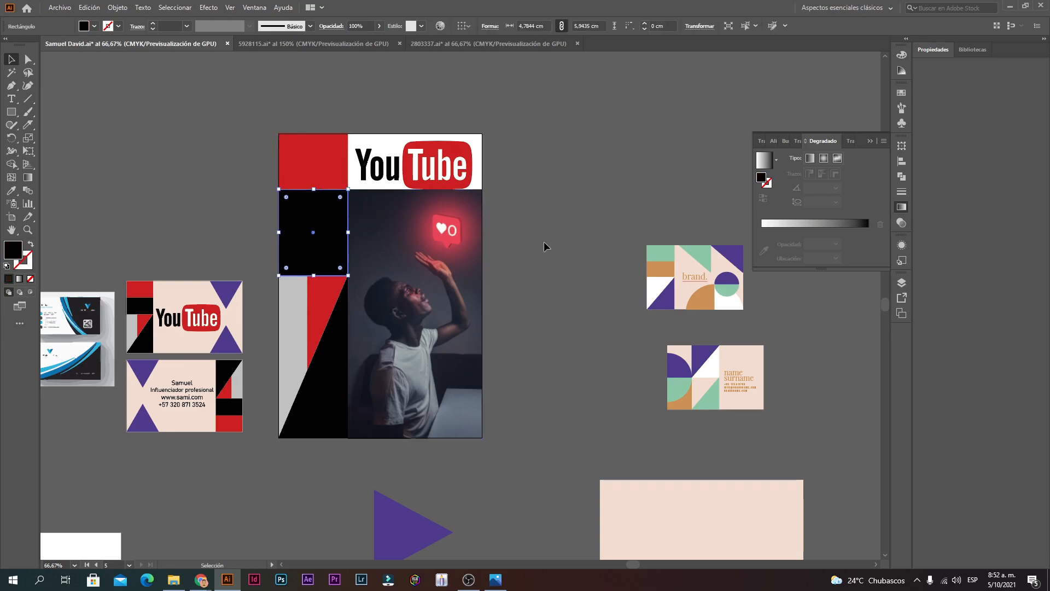
{"action": "left_click", "coordinate": [525, 247]}
{"action": "left_click", "coordinate": [401, 267], "text": "ctrl"}
{"action": "left_click_drag", "start_coordinate": [538, 317], "coordinate": [466, 293]}
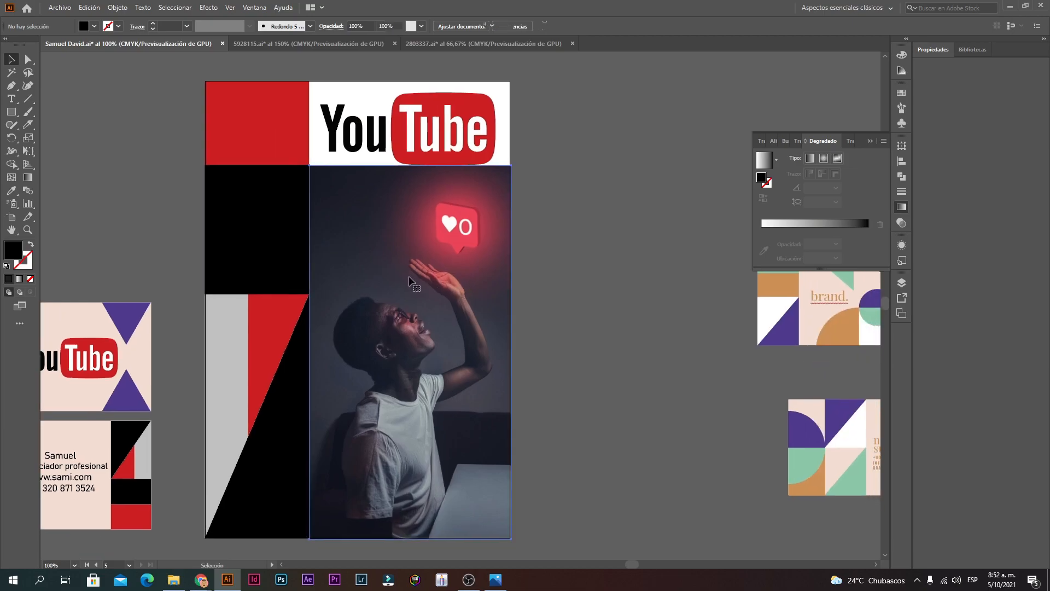
Step: Send the photo behind the triangle and text, then move the two-line text block up
{"action": "right_click", "coordinate": [409, 277]}
{"action": "mouse_move", "coordinate": [465, 367]}
{"action": "left_click", "coordinate": [580, 407]}
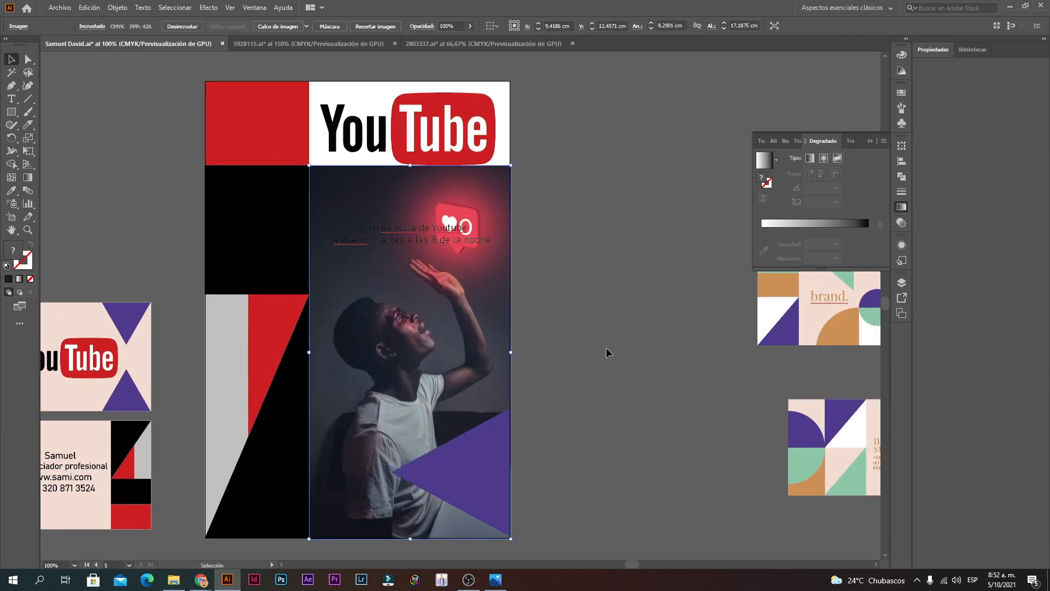
{"action": "left_click", "coordinate": [609, 339]}
{"action": "left_click_drag", "start_coordinate": [433, 235], "coordinate": [420, 207]}
Step: Color both lines of the premiere text white (#FFFFFF)
{"action": "triple_click", "coordinate": [423, 205]}
{"action": "left_click_drag", "start_coordinate": [496, 206], "coordinate": [88, 179]}
{"action": "left_click", "coordinate": [424, 223]}
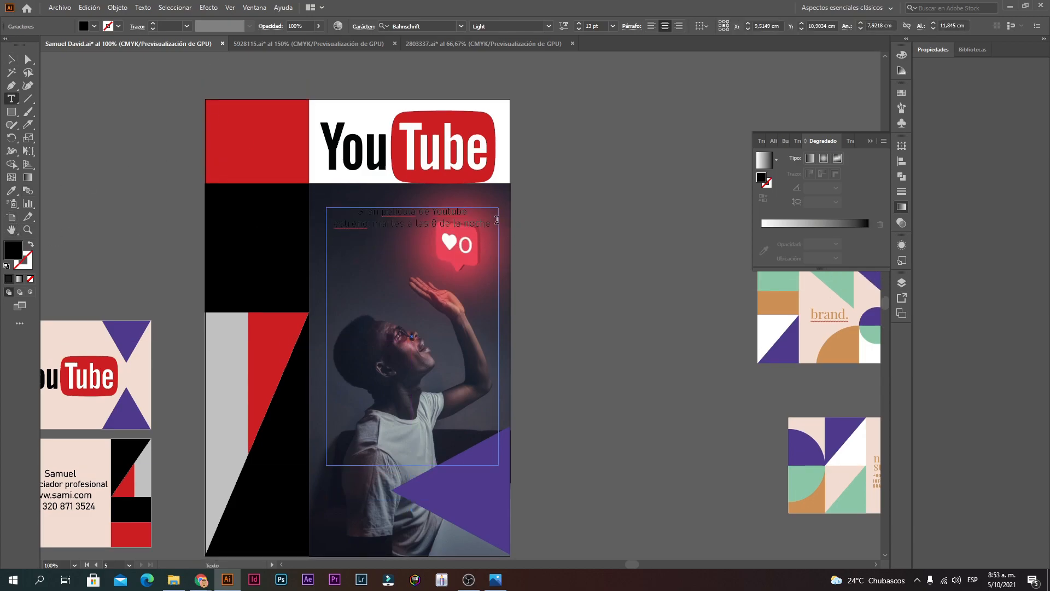
{"action": "left_click_drag", "start_coordinate": [497, 220], "coordinate": [174, 192]}
{"action": "double_click", "coordinate": [17, 253]}
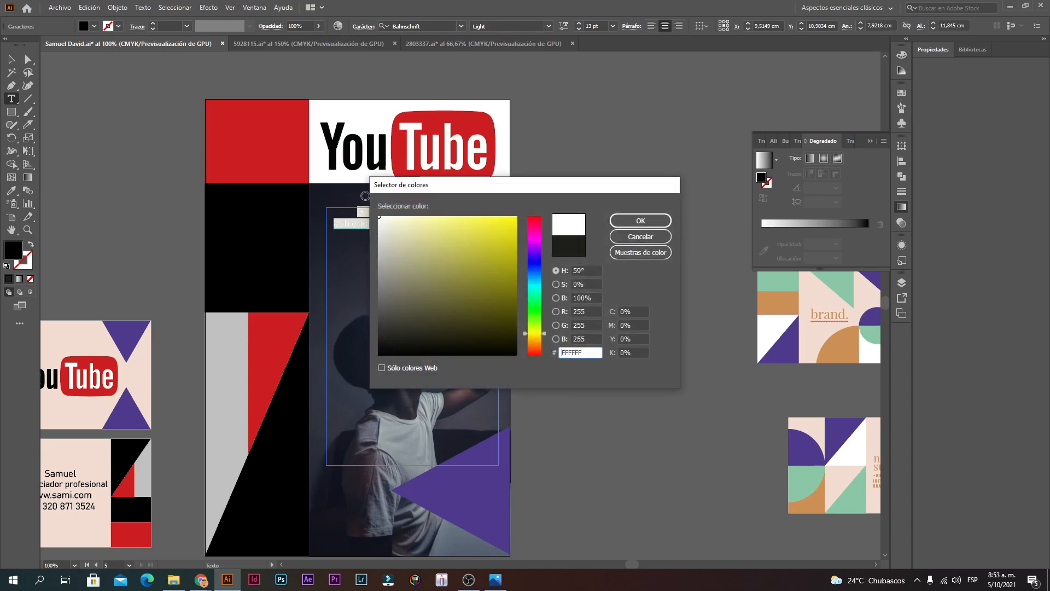
{"action": "left_click_drag", "start_coordinate": [353, 195], "coordinate": [361, 194]}
{"action": "left_click", "coordinate": [634, 223]}
{"action": "left_click", "coordinate": [438, 223]}
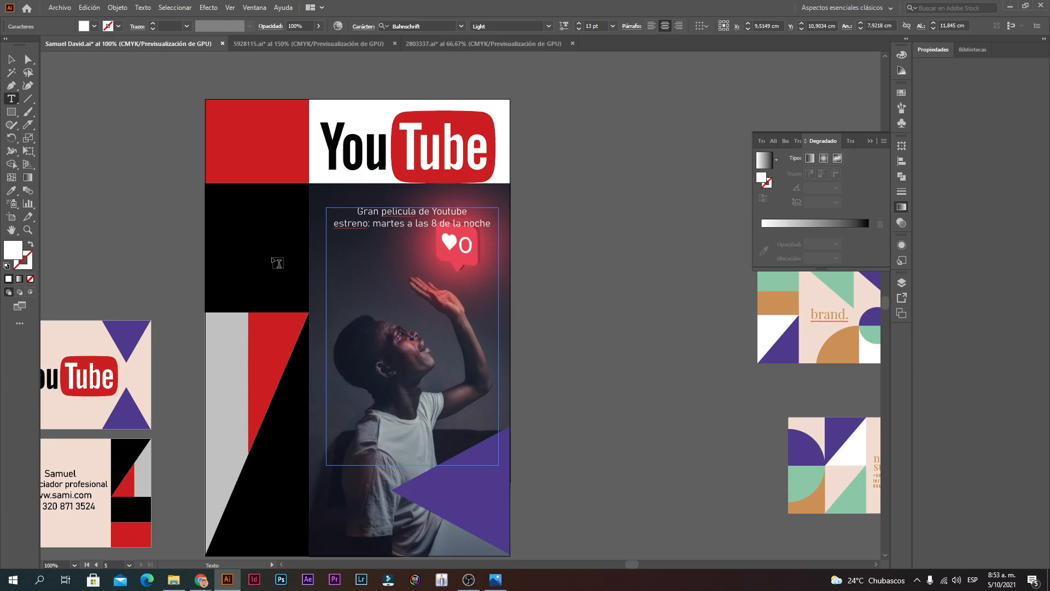
{"action": "left_click", "coordinate": [11, 59]}
{"action": "left_click", "coordinate": [736, 304]}
Step: Set the premiere text's font style to Bold
{"action": "left_click", "coordinate": [479, 386], "text": "ctrl"}
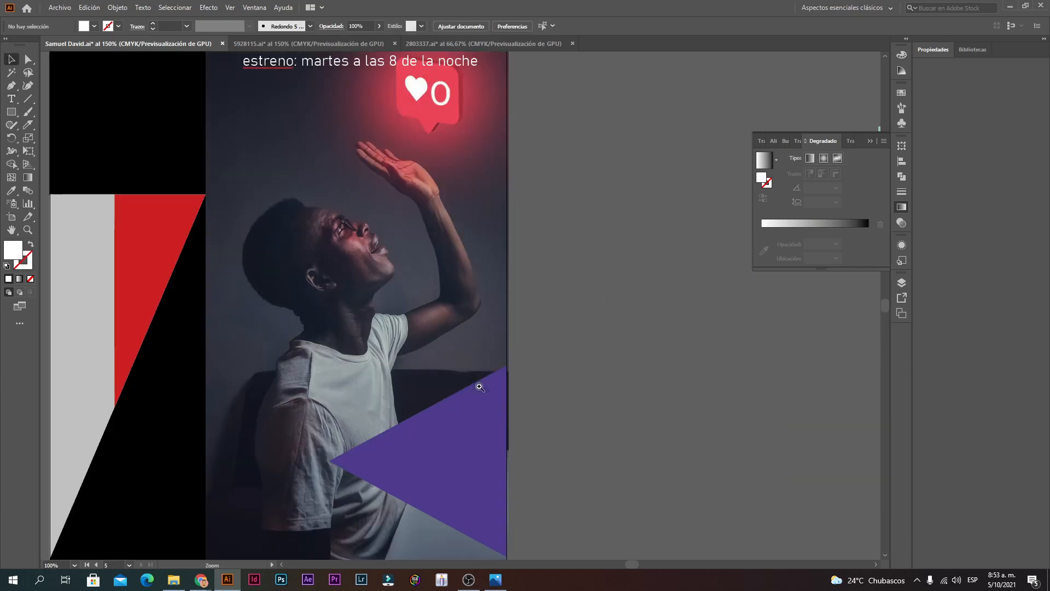
{"action": "left_click", "coordinate": [436, 343], "text": "ctrl+alt"}
{"action": "left_click", "coordinate": [436, 341], "text": "ctrl+alt"}
{"action": "left_click", "coordinate": [482, 189], "text": "ctrl"}
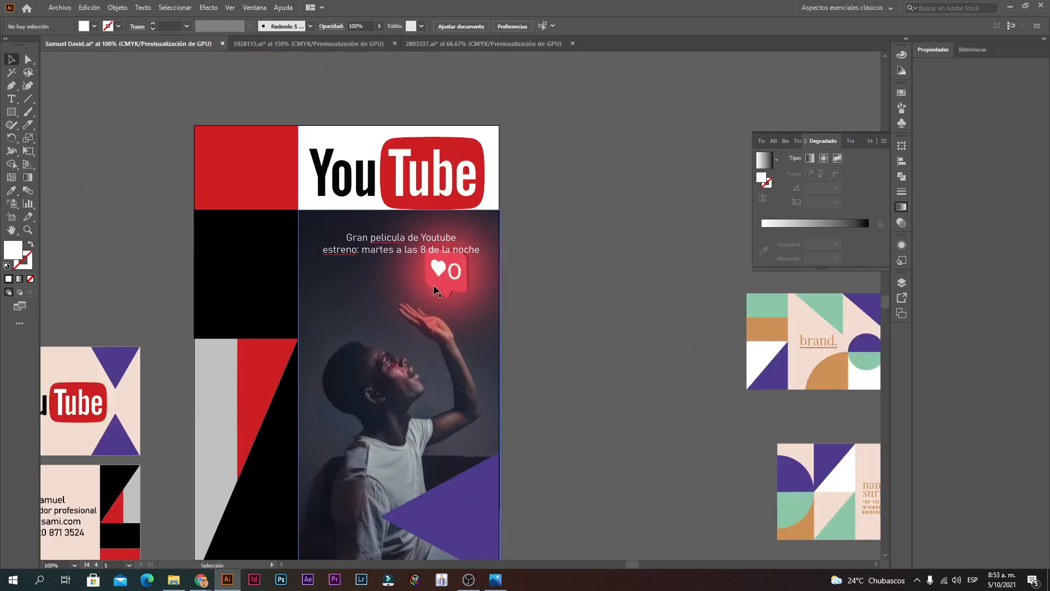
{"action": "triple_click", "coordinate": [424, 247]}
{"action": "left_click_drag", "start_coordinate": [486, 255], "coordinate": [250, 201]}
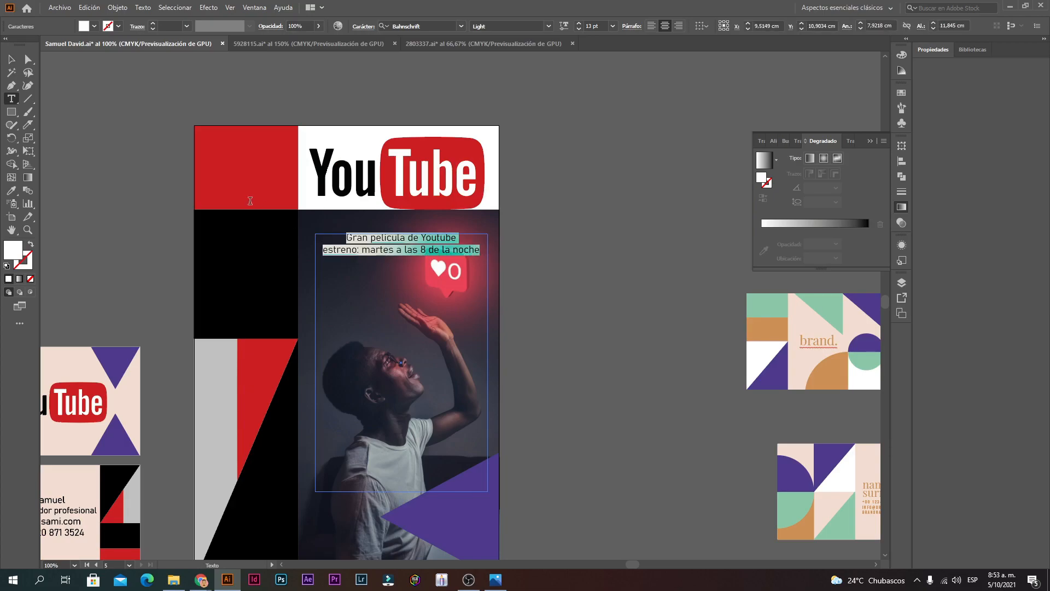
{"action": "left_click", "coordinate": [549, 26]}
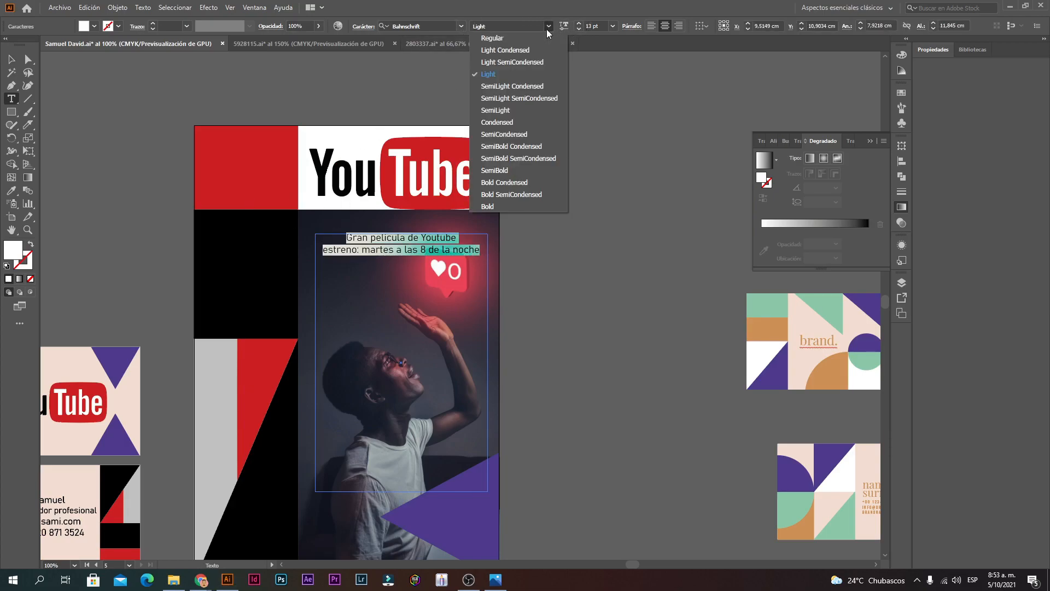
{"action": "left_click", "coordinate": [500, 203]}
Step: Raise the premiere text size step by step to about 25 pt
{"action": "left_click", "coordinate": [581, 23]}
{"action": "left_click", "coordinate": [581, 23]}
{"action": "left_click", "coordinate": [581, 23]}
{"action": "left_click", "coordinate": [581, 23]}
{"action": "left_click", "coordinate": [582, 23]}
{"action": "left_click", "coordinate": [581, 23]}
{"action": "left_click", "coordinate": [581, 23]}
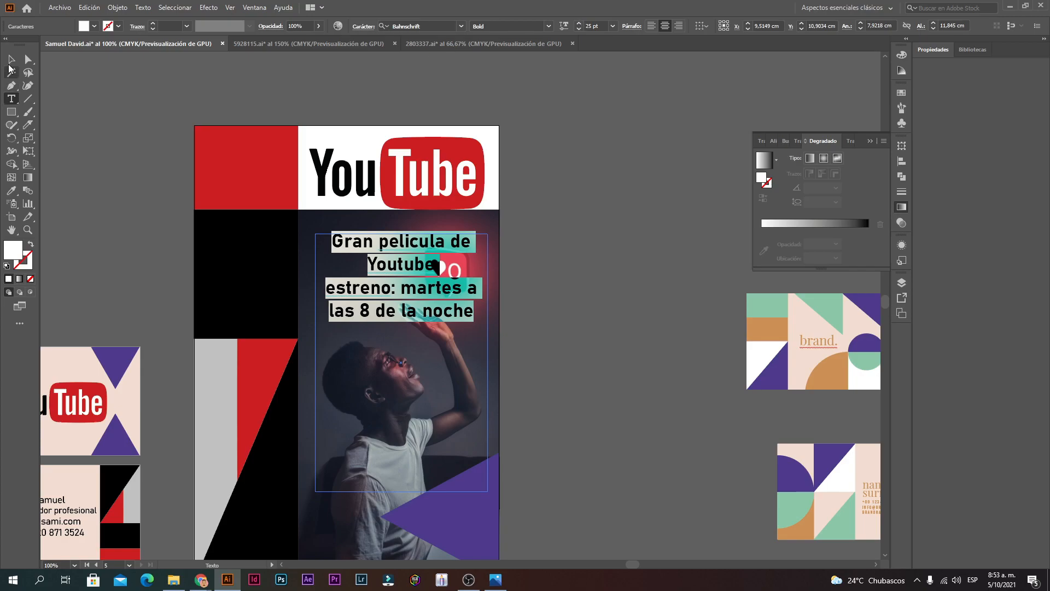
{"action": "left_click", "coordinate": [11, 60]}
Step: Move the text block down onto the purple triangle, leaving the triangle's size unchanged
{"action": "left_click", "coordinate": [642, 341]}
{"action": "scroll", "coordinate": [460, 410], "scroll_direction": "down", "scroll_amount": 1}
{"action": "left_click_drag", "start_coordinate": [423, 222], "coordinate": [412, 368]}
{"action": "left_click", "coordinate": [574, 311]}
{"action": "left_click", "coordinate": [565, 355]}
{"action": "left_click", "coordinate": [480, 353]}
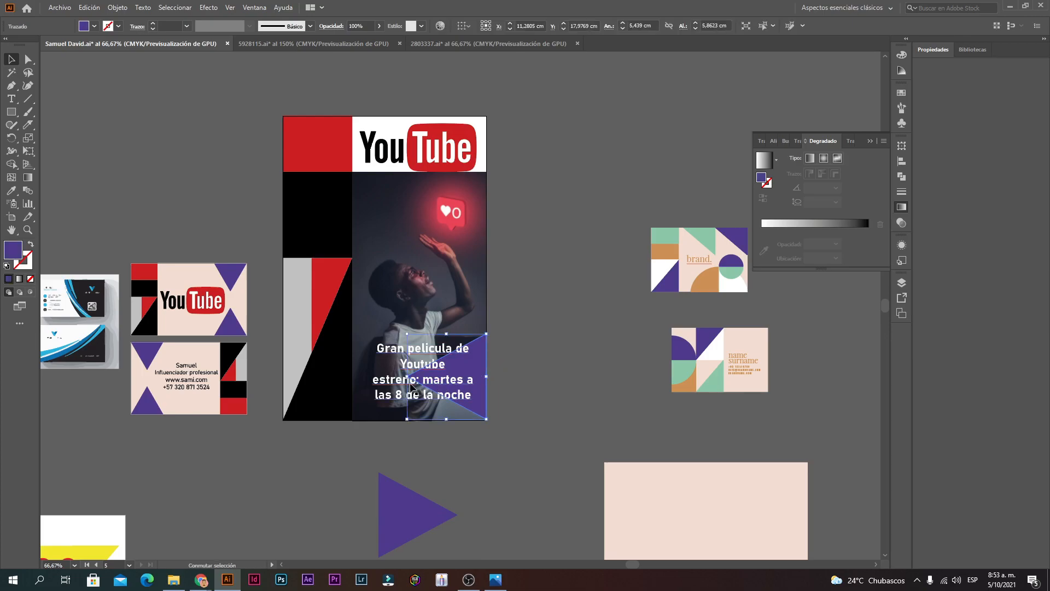
{"action": "left_click_drag", "start_coordinate": [403, 377], "coordinate": [346, 381]}
{"action": "key", "text": "ctrl+z"}
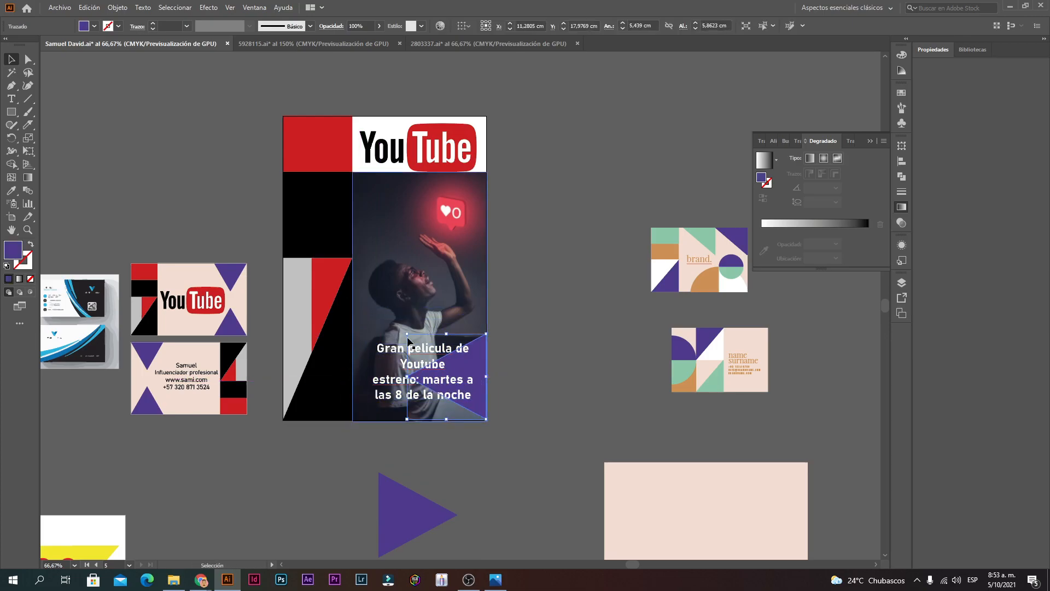
{"action": "left_click", "coordinate": [606, 415]}
Step: Convert the premiere text to outlines (Crear contornos) and scale it down inside the triangle
{"action": "left_click", "coordinate": [432, 386], "text": "ctrl"}
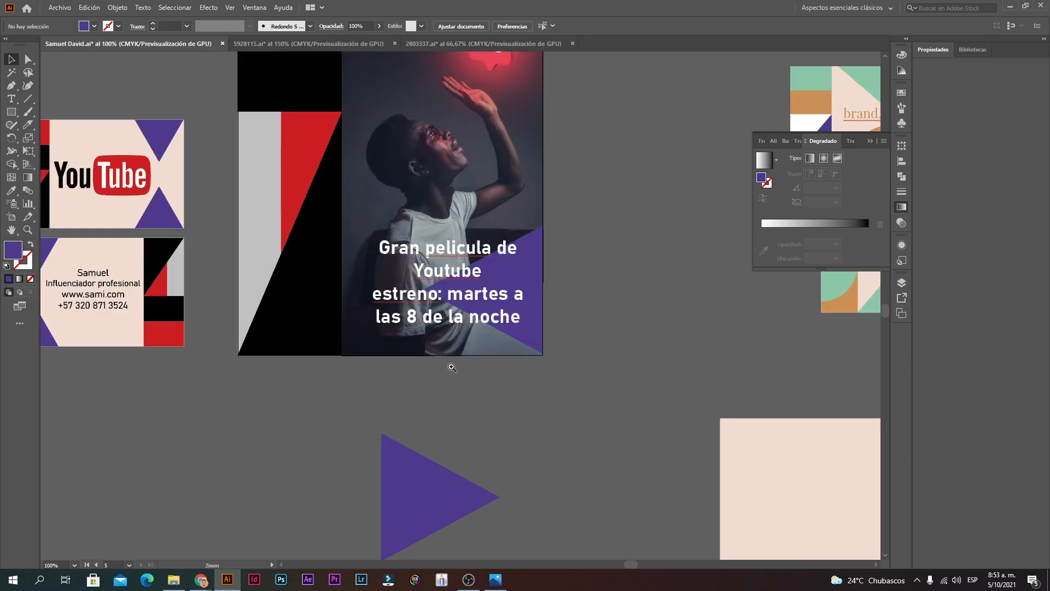
{"action": "left_click", "coordinate": [433, 284]}
{"action": "right_click", "coordinate": [433, 283]}
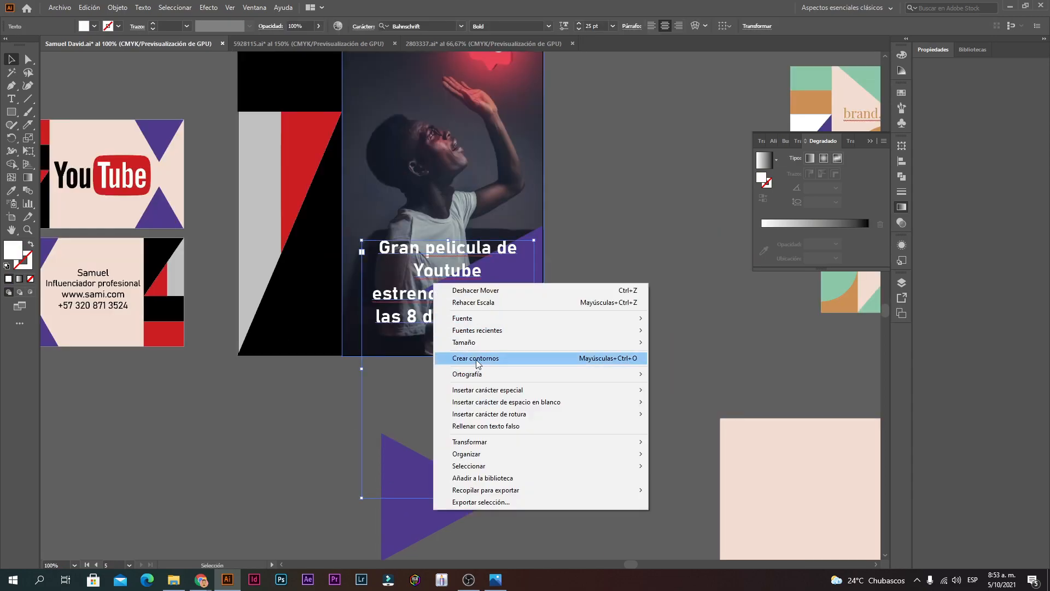
{"action": "left_click", "coordinate": [477, 358]}
{"action": "left_click_drag", "start_coordinate": [525, 241], "coordinate": [492, 290]}
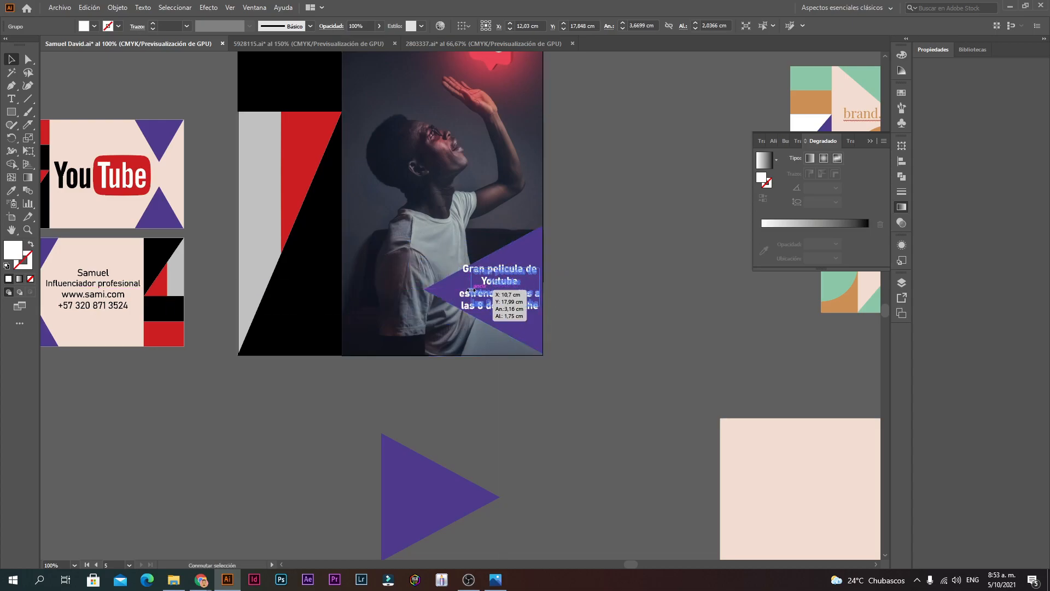
{"action": "left_click", "coordinate": [577, 258]}
{"action": "left_click", "coordinate": [499, 189], "text": "ctrl+alt"}
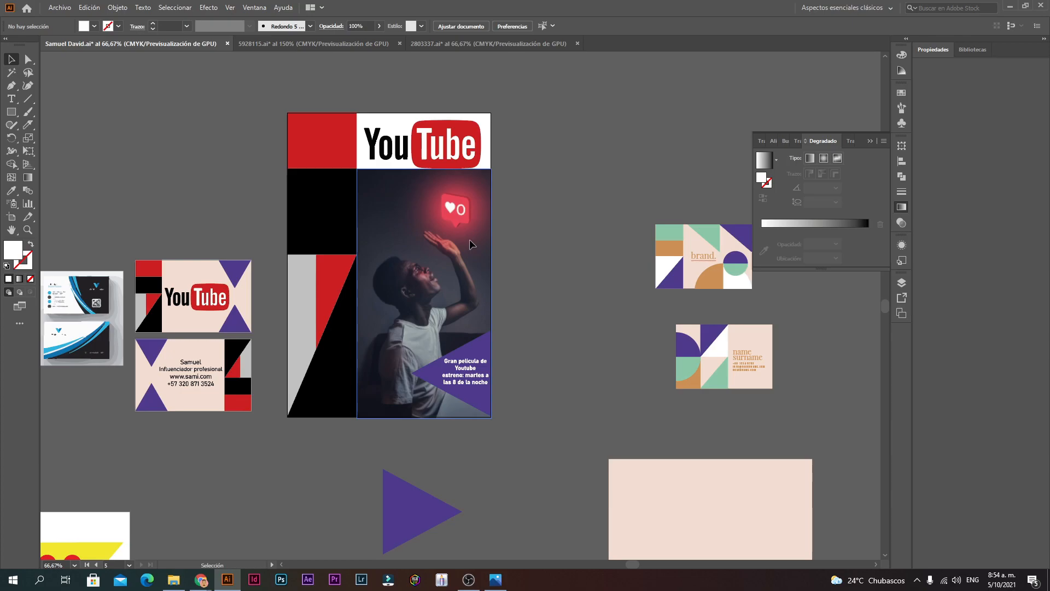
Step: Try enlarging and raising the text and triangle together, then undo to keep them unchanged
{"action": "left_click", "coordinate": [475, 382]}
{"action": "left_click", "coordinate": [537, 408]}
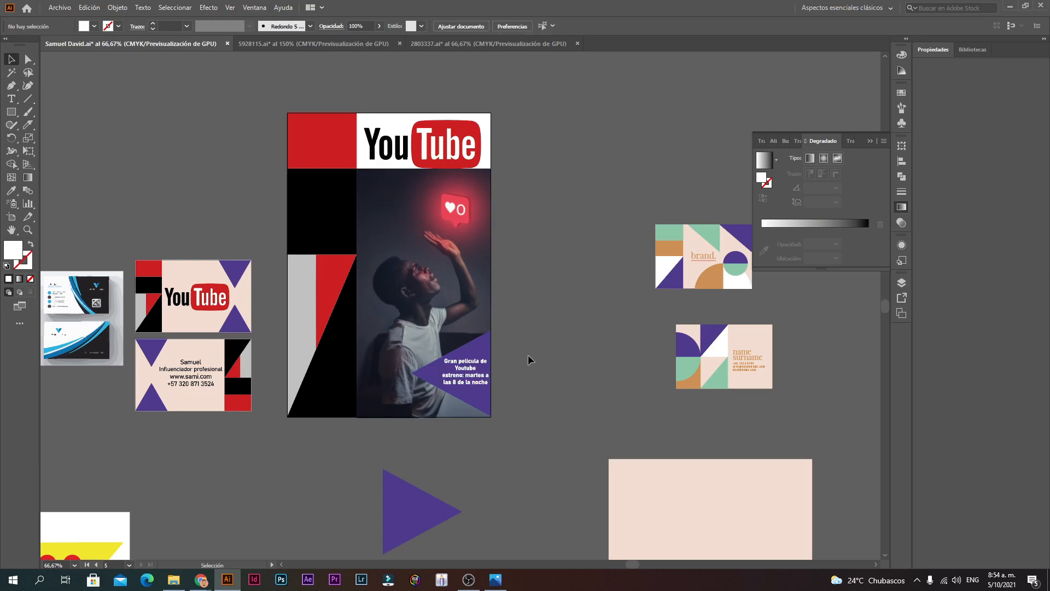
{"action": "left_click", "coordinate": [474, 245], "text": "ctrl"}
{"action": "left_click", "coordinate": [436, 400], "text": "ctrl+alt"}
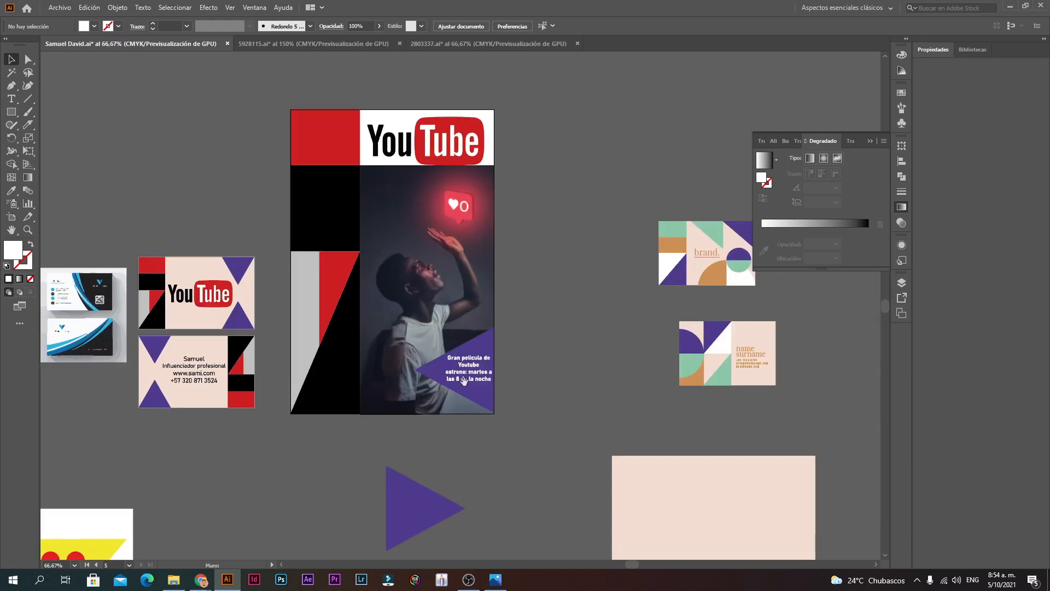
{"action": "left_click", "coordinate": [464, 370], "text": "ctrl"}
{"action": "left_click", "coordinate": [490, 315], "text": "ctrl+alt"}
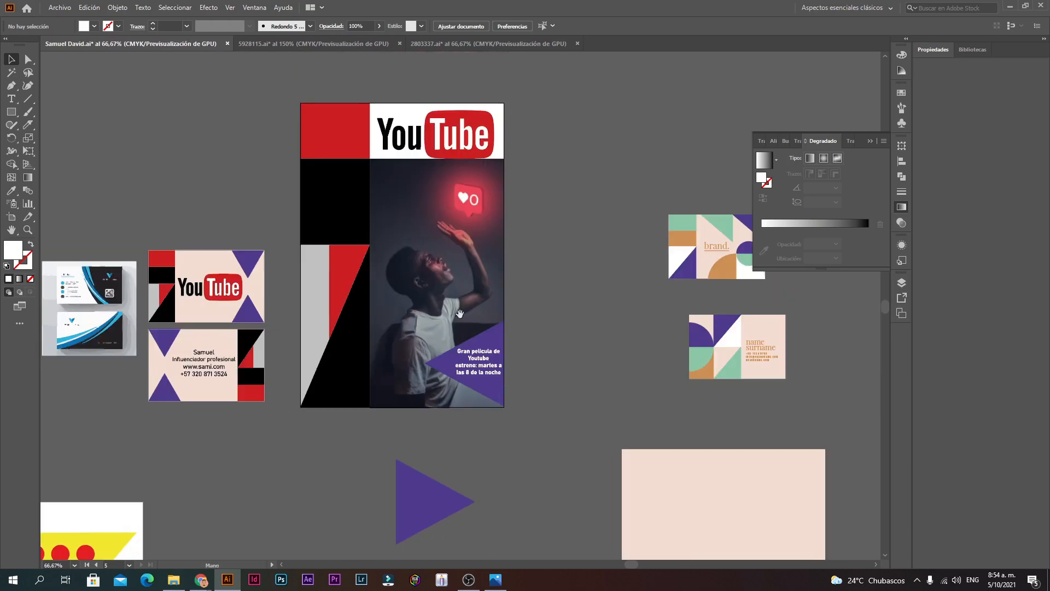
{"action": "left_click", "coordinate": [471, 361]}
{"action": "left_click", "coordinate": [485, 340], "text": "shift"}
{"action": "left_click_drag", "start_coordinate": [426, 364], "coordinate": [380, 364]}
{"action": "left_click_drag", "start_coordinate": [464, 370], "coordinate": [465, 343]}
{"action": "left_click", "coordinate": [601, 322]}
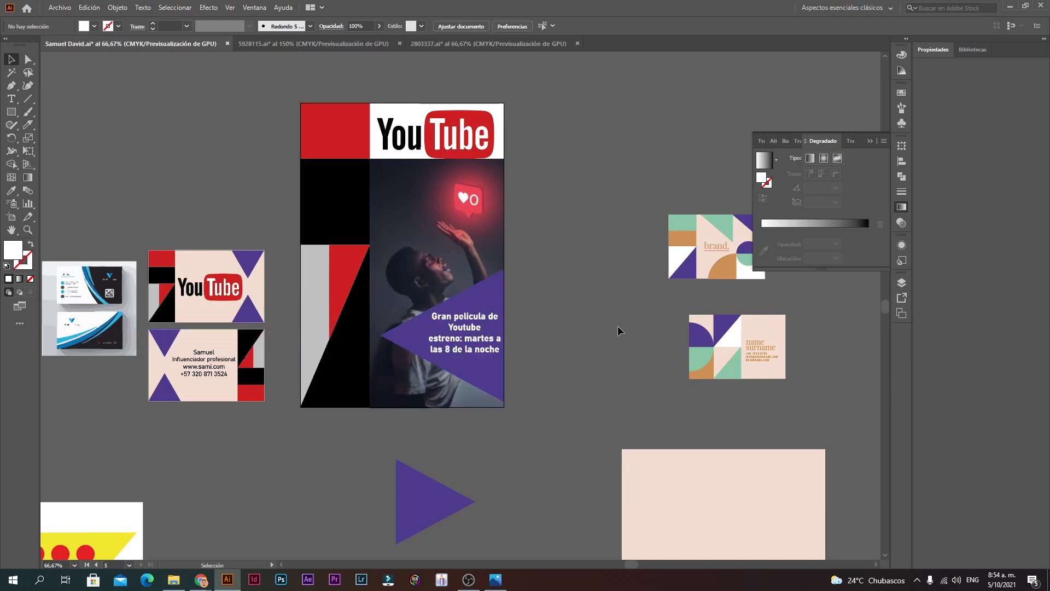
{"action": "key", "text": "ctrl+z"}
{"action": "key", "text": "ctrl+z"}
Step: Inspect the outlined text group at 100% zoom, then switch to the Chrome window
{"action": "left_click", "coordinate": [548, 351]}
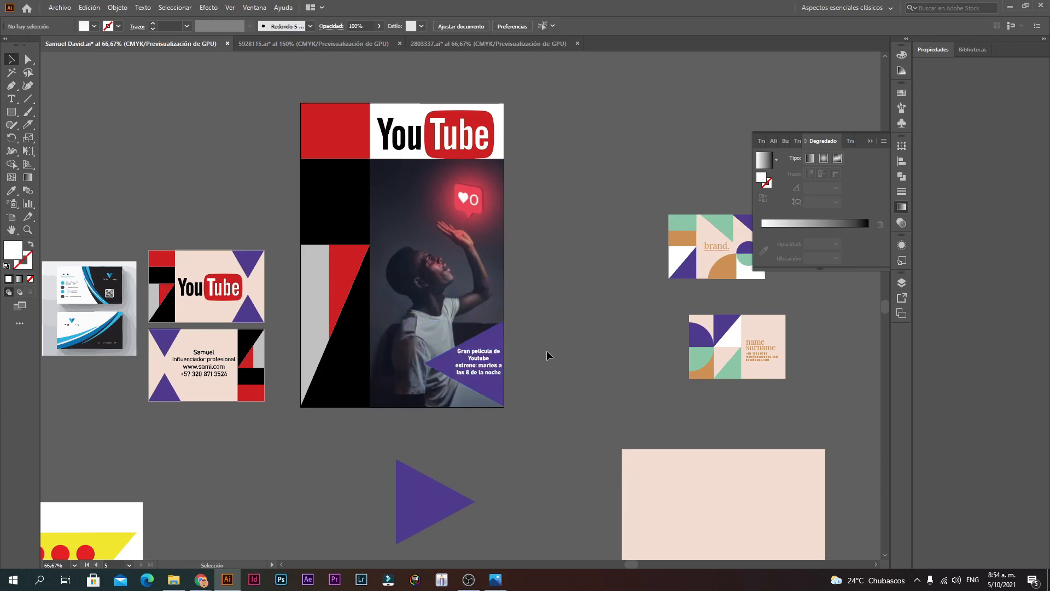
{"action": "left_click", "coordinate": [503, 315], "text": "ctrl"}
{"action": "left_click", "coordinate": [417, 302], "text": "ctrl"}
{"action": "left_click_drag", "start_coordinate": [431, 256], "coordinate": [453, 322]}
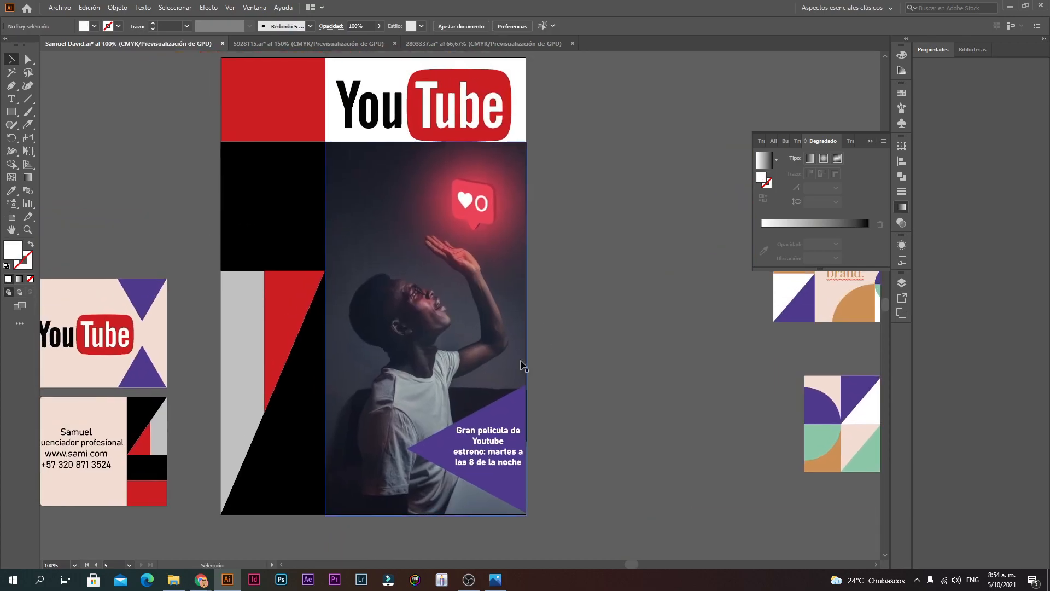
{"action": "left_click", "coordinate": [495, 465]}
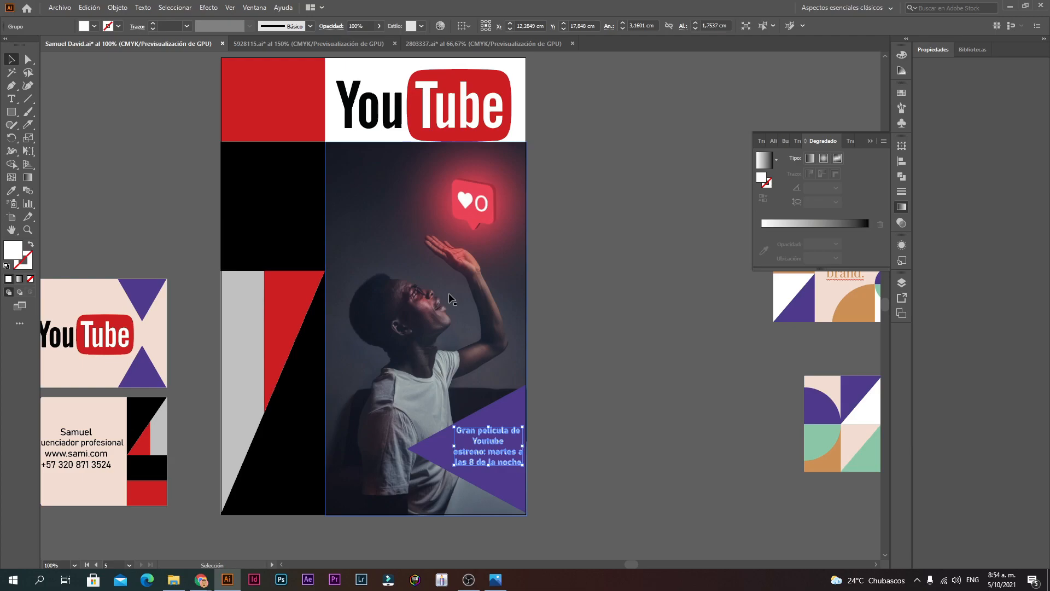
{"action": "left_click", "coordinate": [532, 302]}
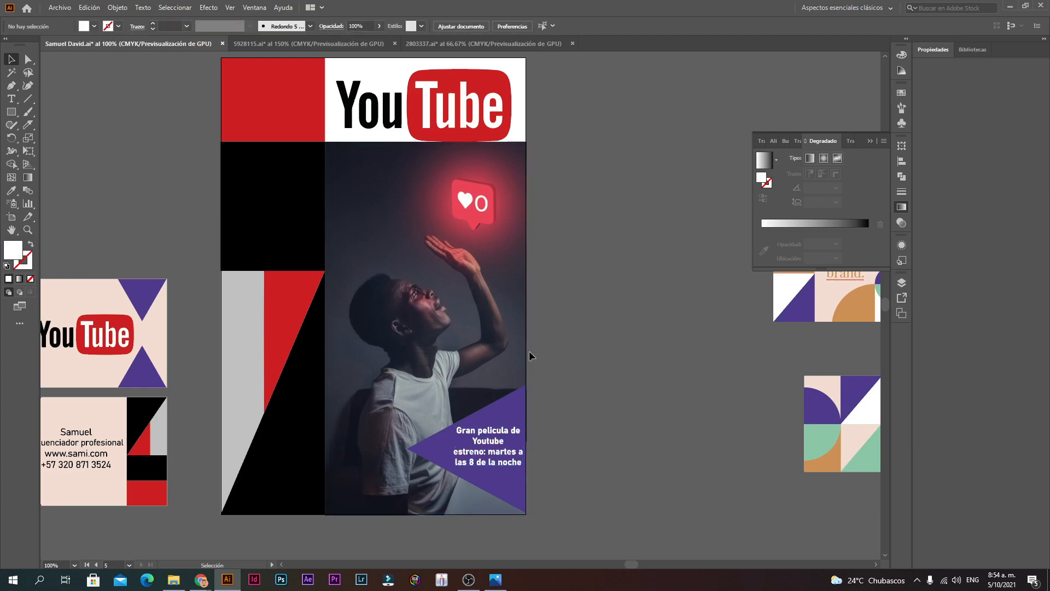
{"action": "left_click", "coordinate": [517, 461]}
{"action": "left_click", "coordinate": [561, 401]}
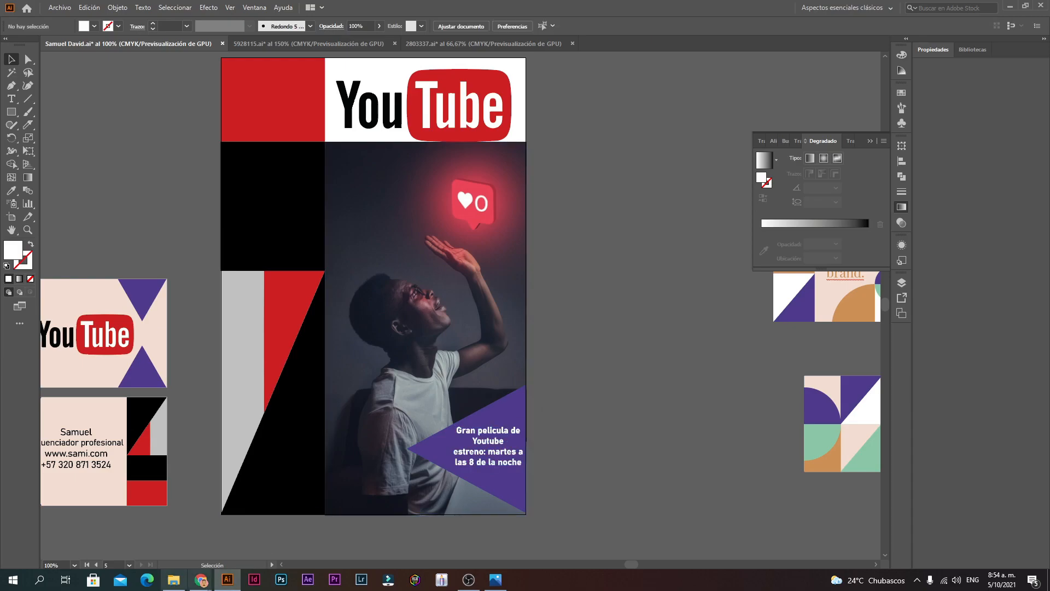
{"action": "left_click", "coordinate": [201, 580]}
{"action": "left_click", "coordinate": [168, 539]}
Step: Search Google Images for "afiche" and preview the disease-prevention poster
{"action": "left_click", "coordinate": [538, 9]}
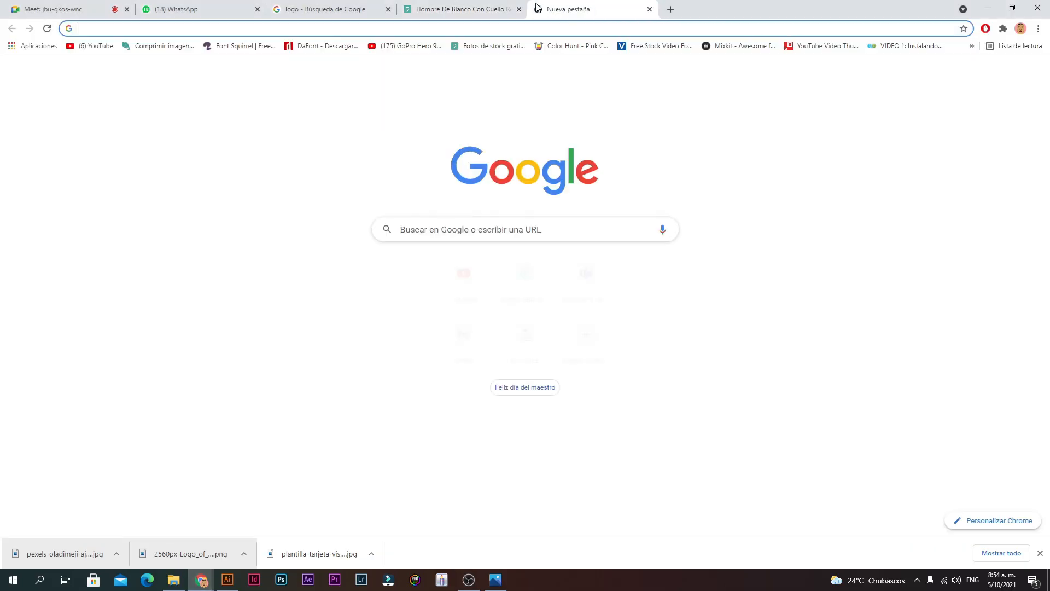
{"action": "type", "text": "afiche"}
{"action": "key", "text": "Return"}
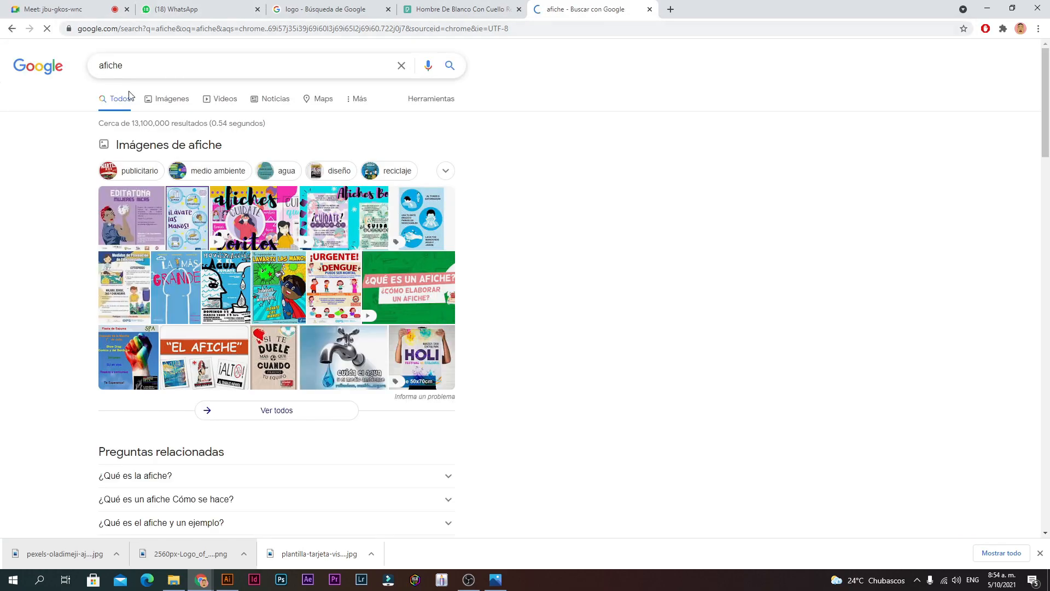
{"action": "left_click", "coordinate": [166, 98]}
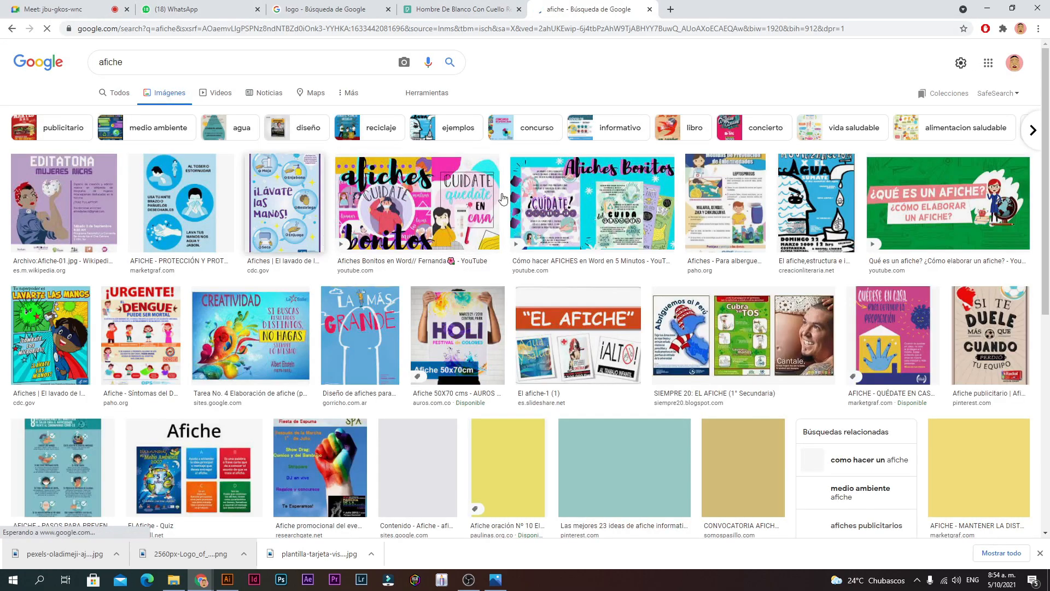
{"action": "left_click", "coordinate": [736, 235]}
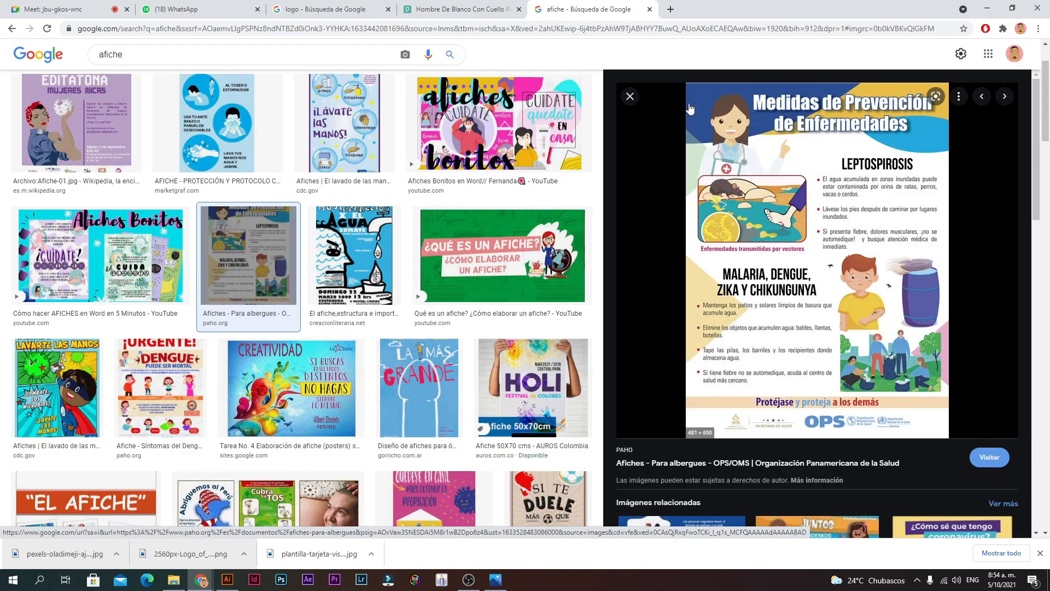
{"action": "key", "text": "Escape"}
Step: Return to the Illustrator poster and check the YouTube logo group
{"action": "left_click", "coordinate": [229, 585]}
{"action": "scroll", "coordinate": [406, 307], "scroll_direction": "up", "scroll_amount": 2}
{"action": "scroll", "coordinate": [408, 306], "scroll_direction": "down", "scroll_amount": 3}
{"action": "scroll", "coordinate": [481, 312], "scroll_direction": "up", "scroll_amount": 5}
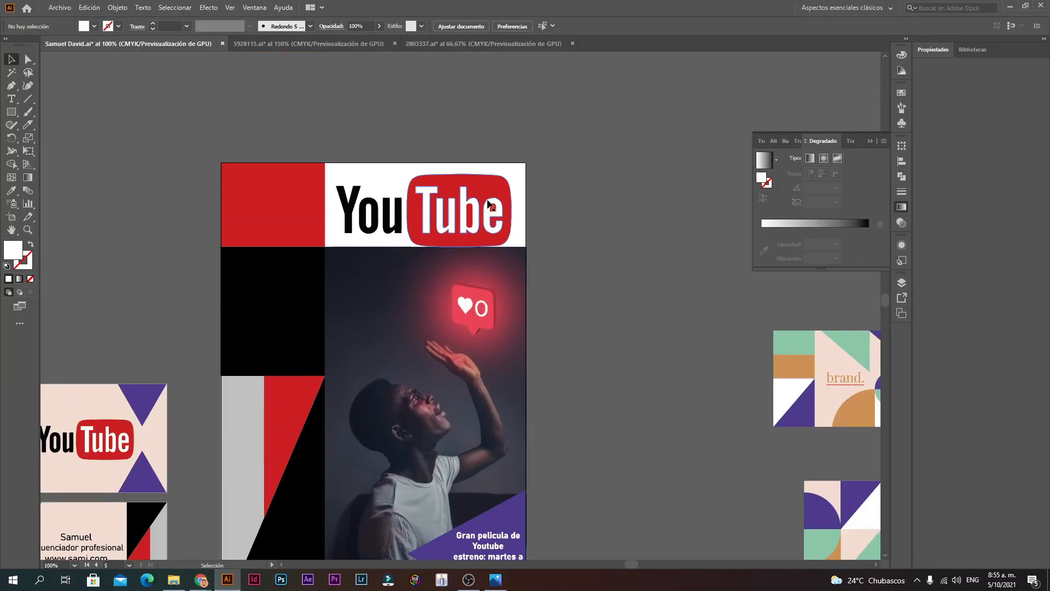
{"action": "left_click", "coordinate": [342, 233]}
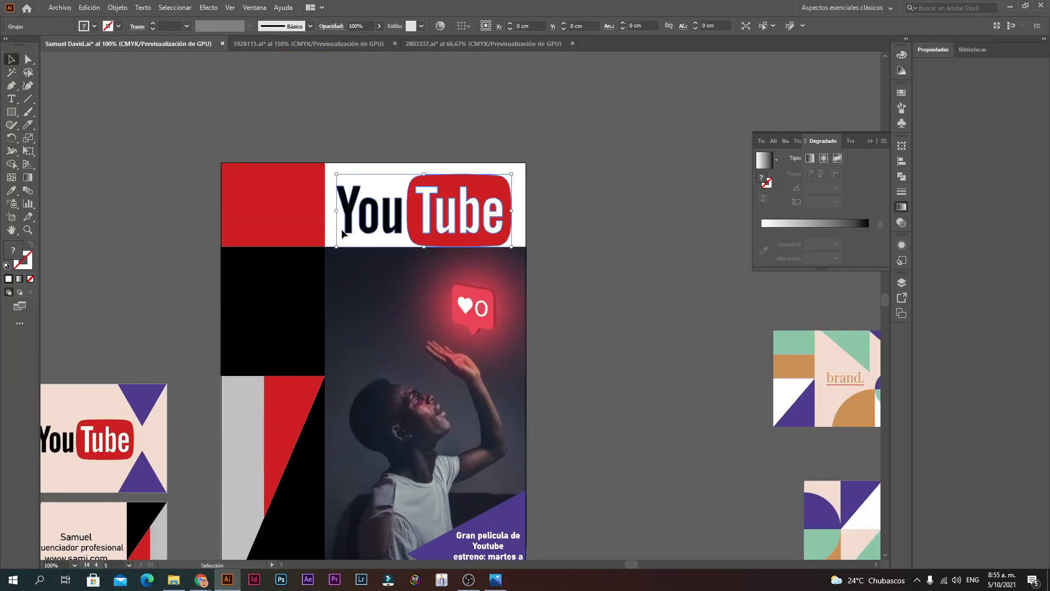
{"action": "left_click", "coordinate": [595, 175]}
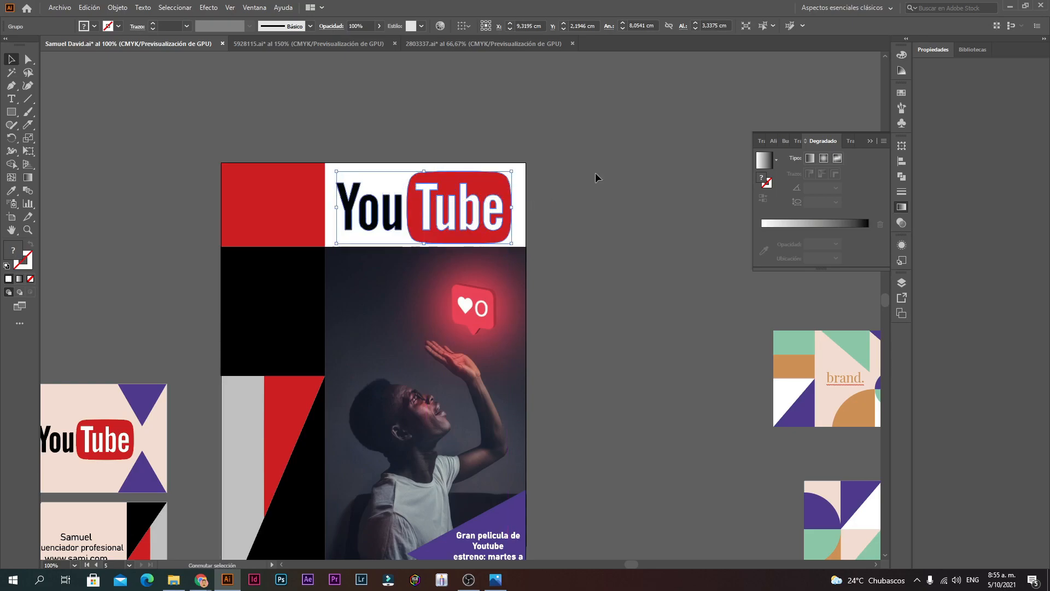
Step: Replace the image search with "illustracion vectorial" and run it
{"action": "mouse_move", "coordinate": [200, 579]}
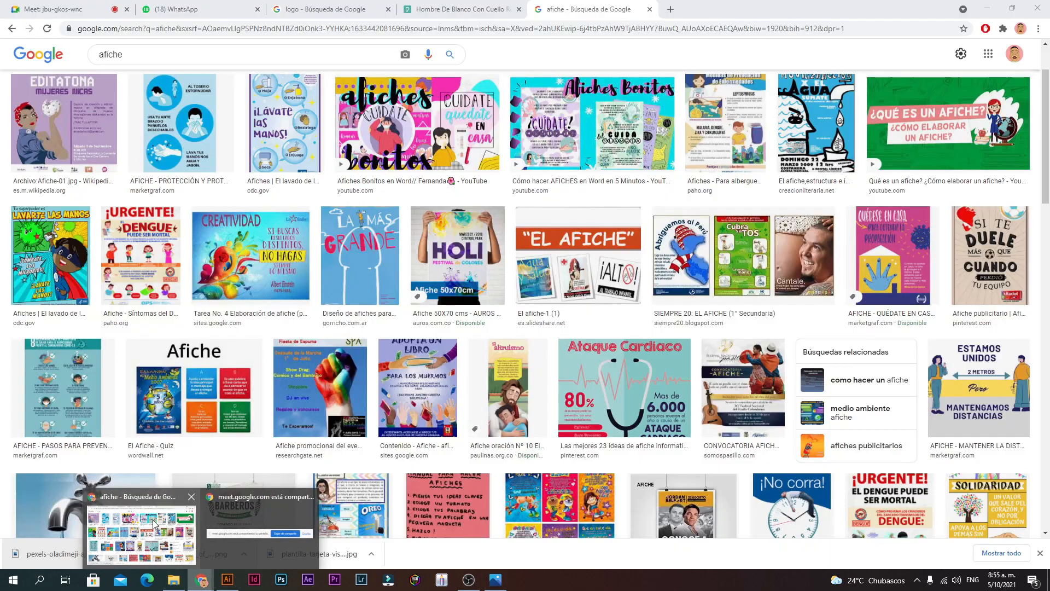
{"action": "left_click", "coordinate": [140, 517]}
{"action": "left_click", "coordinate": [197, 55]}
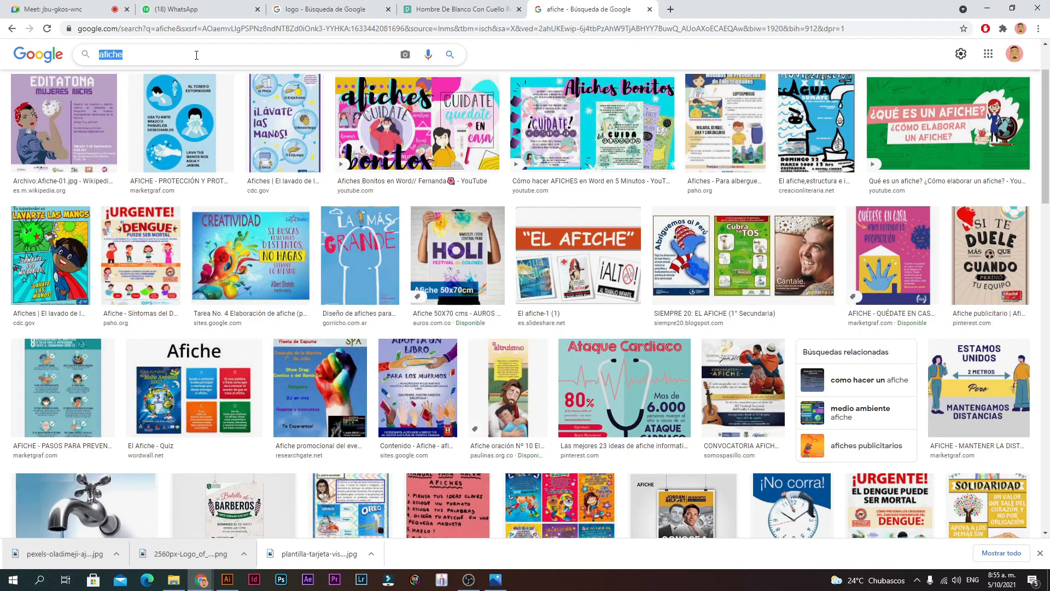
{"action": "type", "text": "illustracionm"}
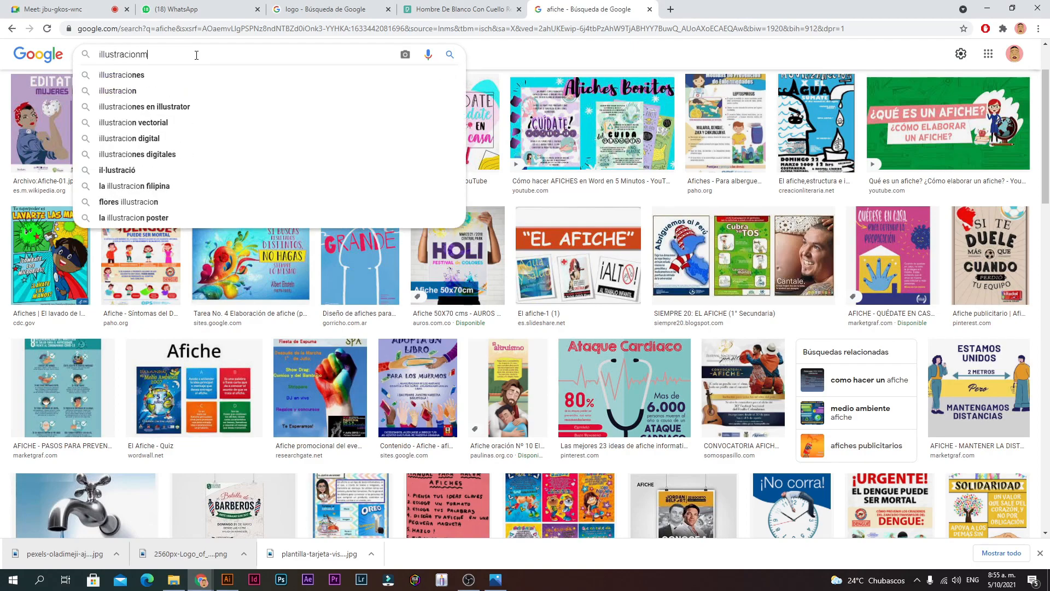
{"action": "key", "text": "Return"}
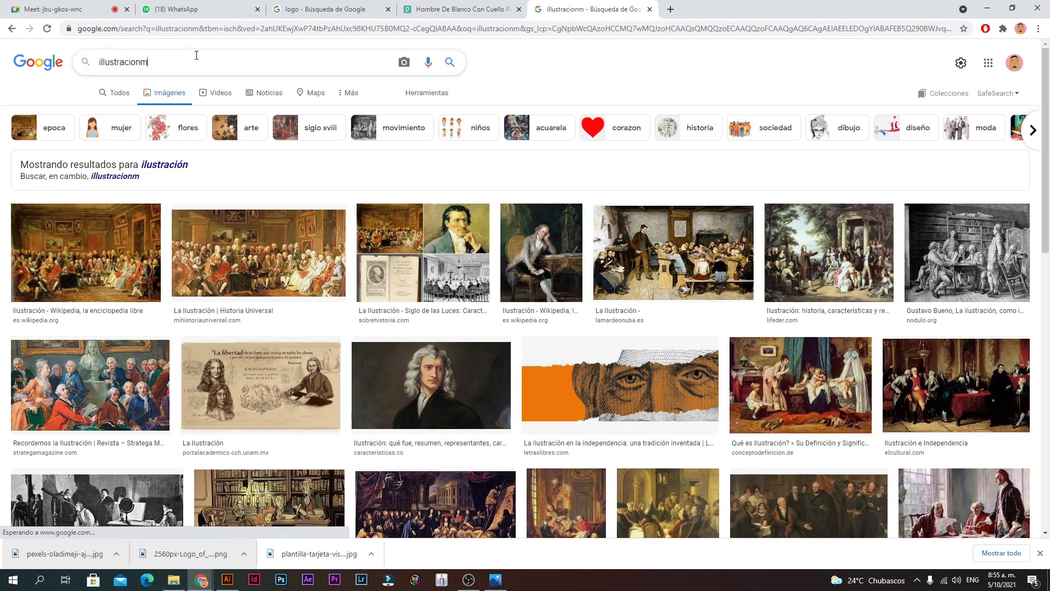
{"action": "key", "text": "BackSpace"}
{"action": "type", "text": "ve"}
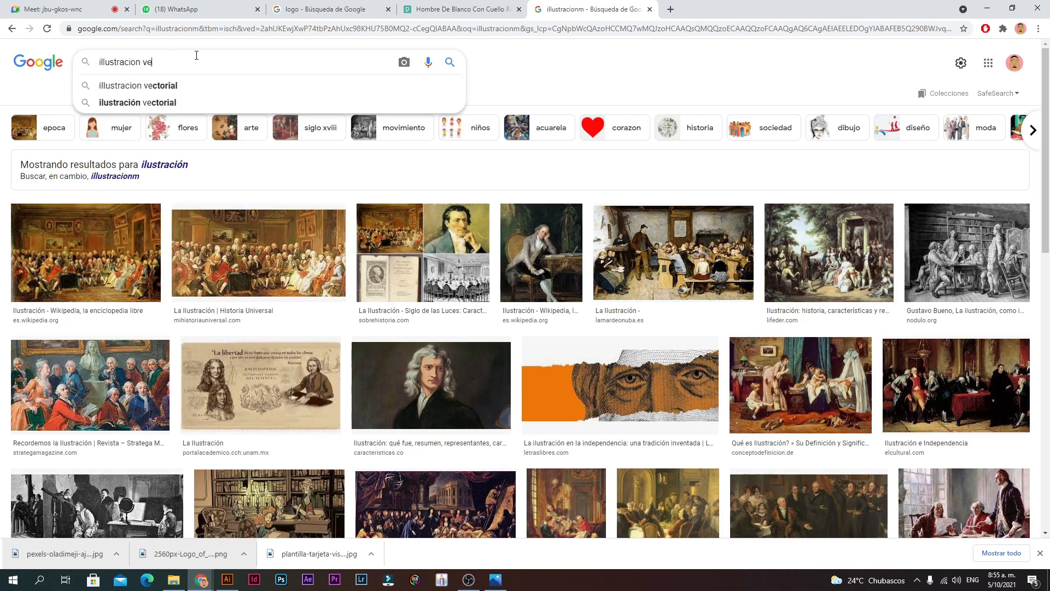
{"action": "type", "text": "c"}
{"action": "key", "text": "Down"}
{"action": "key", "text": "Return"}
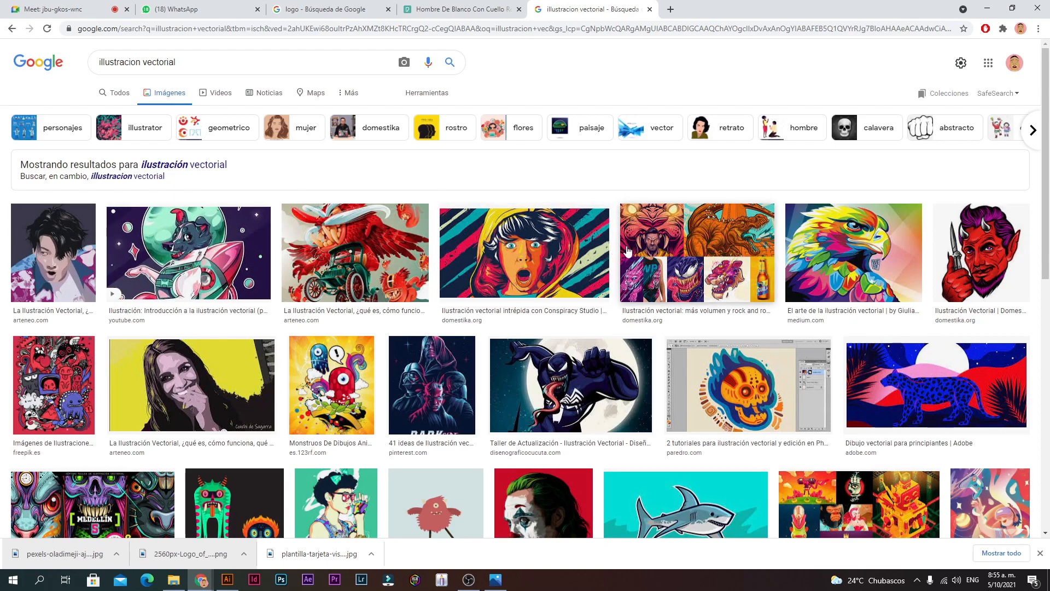
Step: Browse the results, previewing the devil and screaming hooded-girl illustrations at large size
{"action": "scroll", "coordinate": [545, 259], "scroll_direction": "down", "scroll_amount": 1}
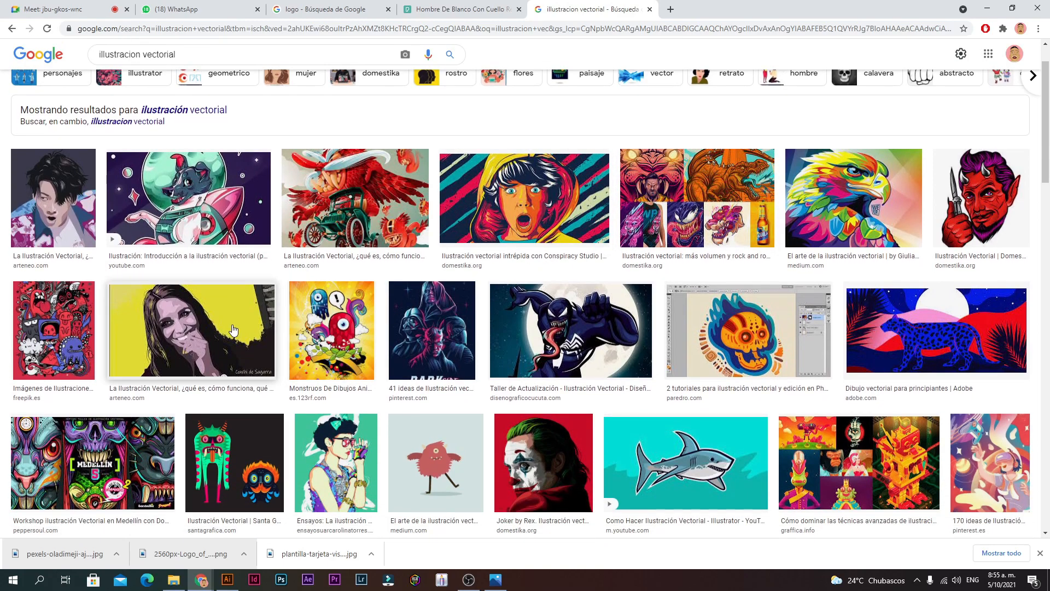
{"action": "left_click", "coordinate": [1026, 192]}
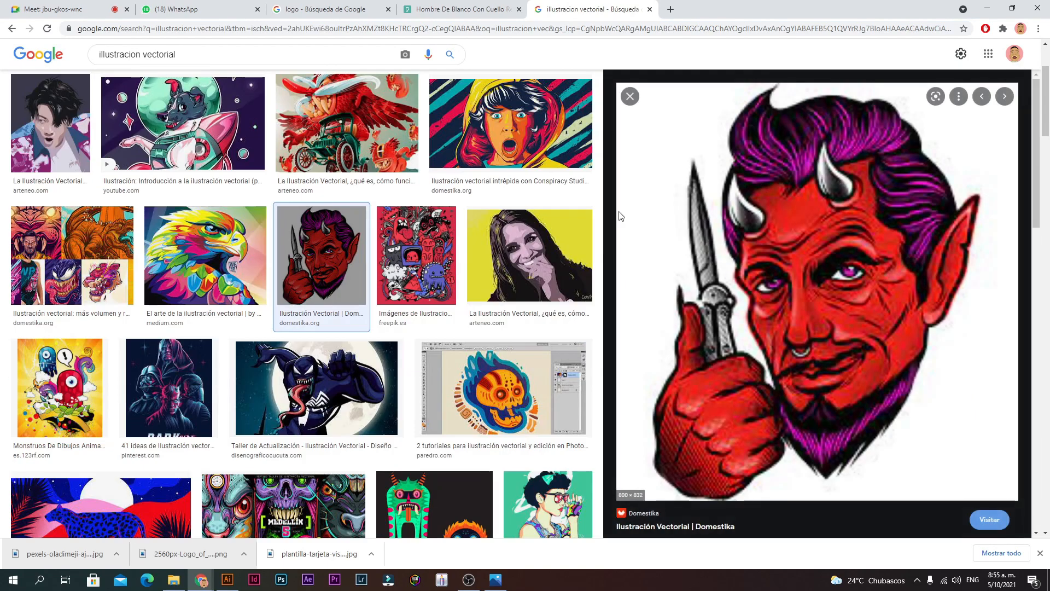
{"action": "left_click", "coordinate": [631, 96]}
{"action": "scroll", "coordinate": [466, 228], "scroll_direction": "down", "scroll_amount": 3}
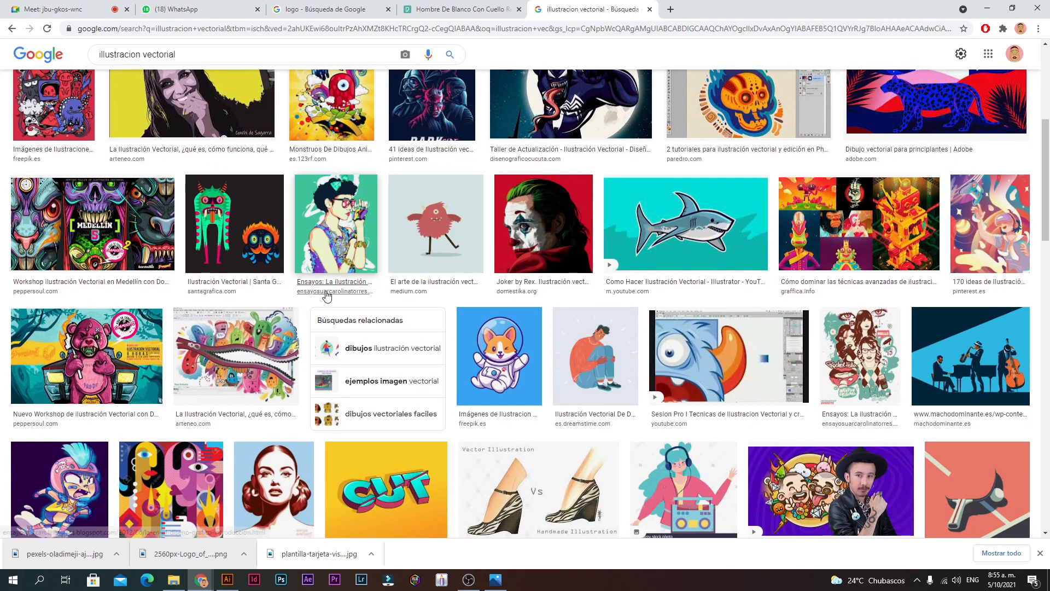
{"action": "scroll", "coordinate": [346, 289], "scroll_direction": "down", "scroll_amount": 1}
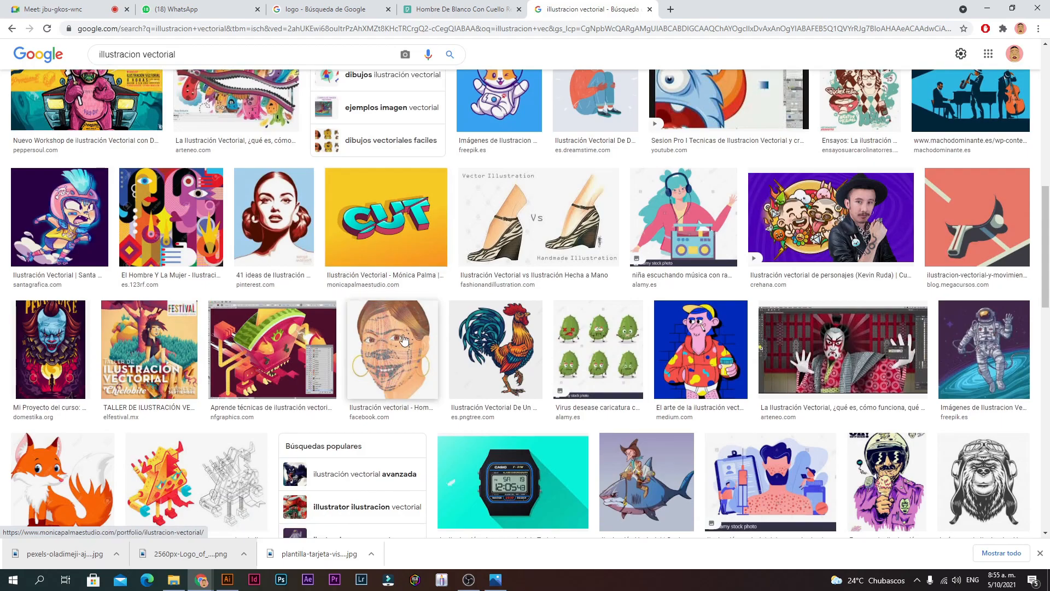
{"action": "scroll", "coordinate": [345, 288], "scroll_direction": "up", "scroll_amount": 4}
{"action": "scroll", "coordinate": [815, 397], "scroll_direction": "up", "scroll_amount": 5}
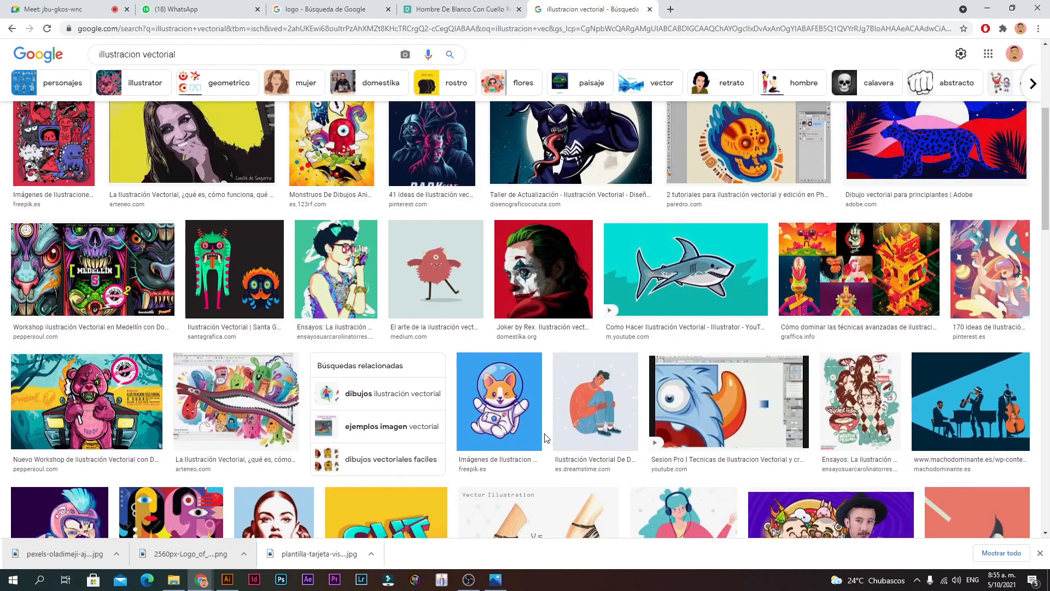
{"action": "left_click", "coordinate": [510, 203]}
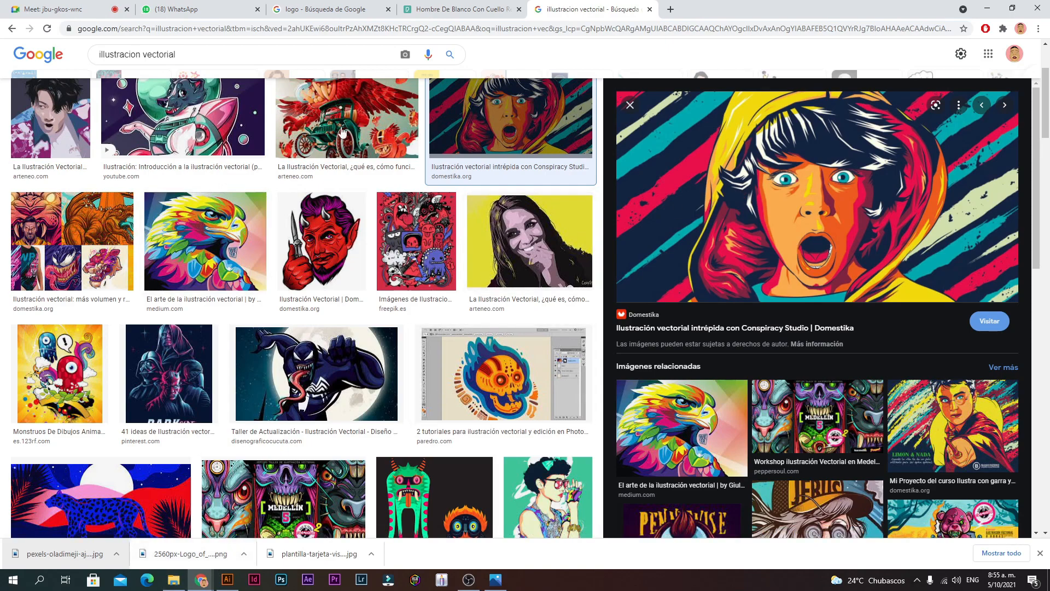
{"action": "left_click", "coordinate": [671, 10]}
Step: Search for "behance" and open the Behance website
{"action": "type", "text": "behance"}
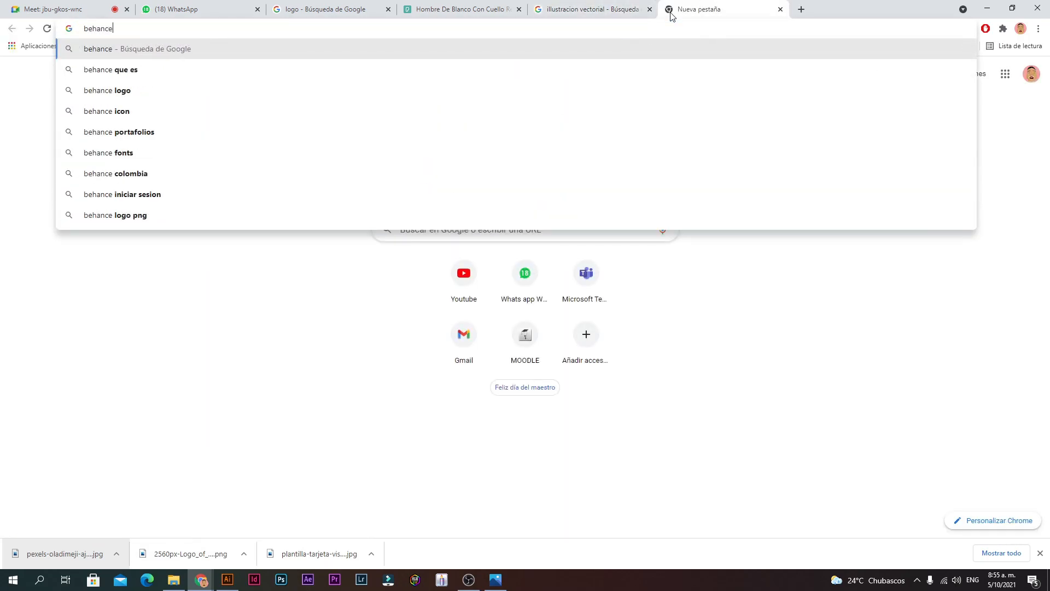
{"action": "key", "text": "Return"}
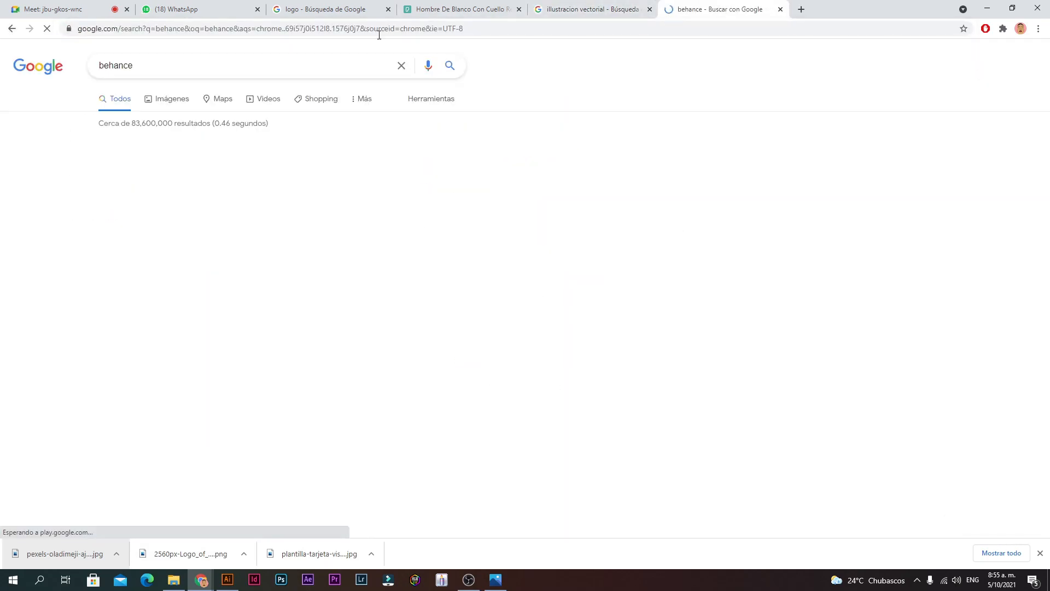
{"action": "left_click", "coordinate": [113, 162]}
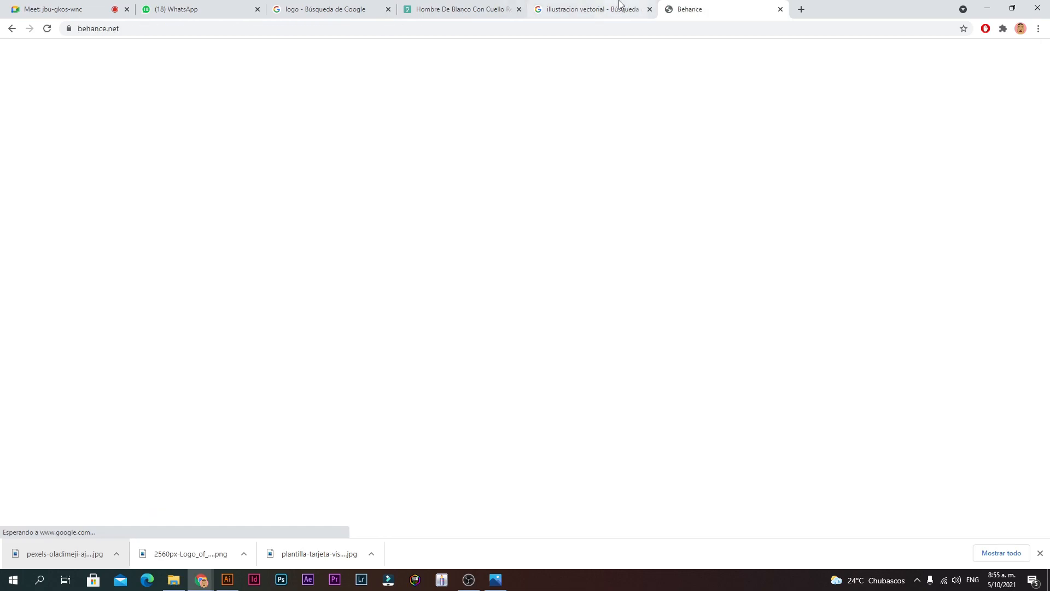
Step: Save the astronaut dog illustration as maxresdefault.jpg and place it into the Illustrator document
{"action": "left_click", "coordinate": [591, 9]}
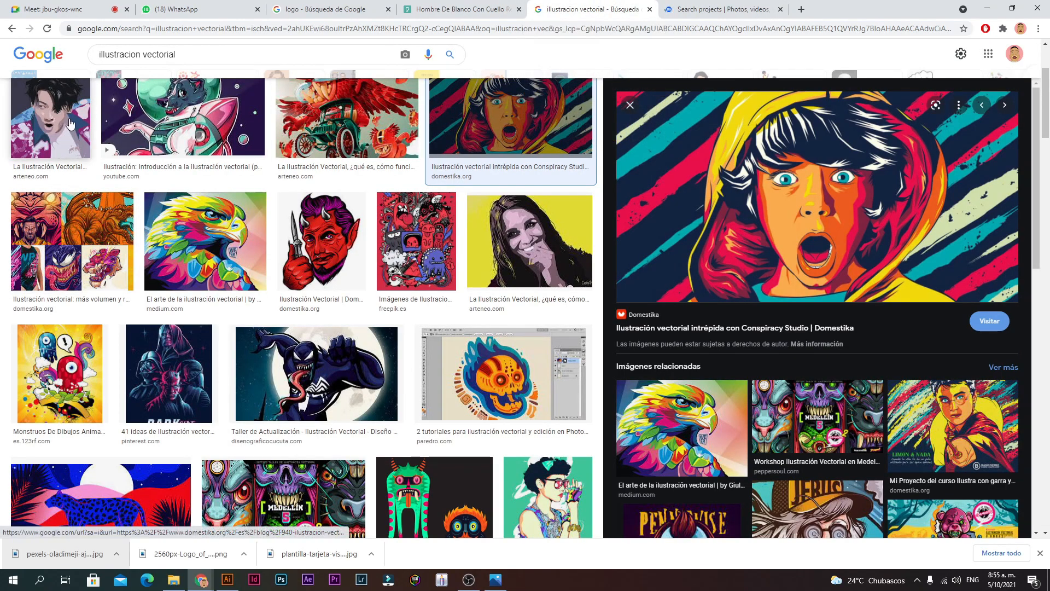
{"action": "scroll", "coordinate": [68, 120], "scroll_direction": "up", "scroll_amount": 3}
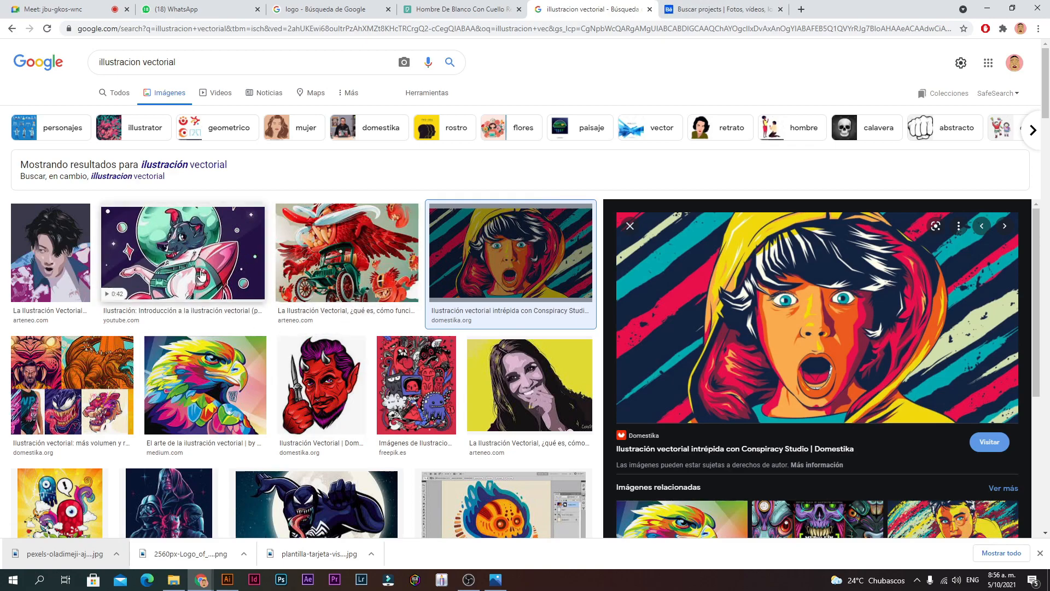
{"action": "left_click", "coordinate": [241, 258]}
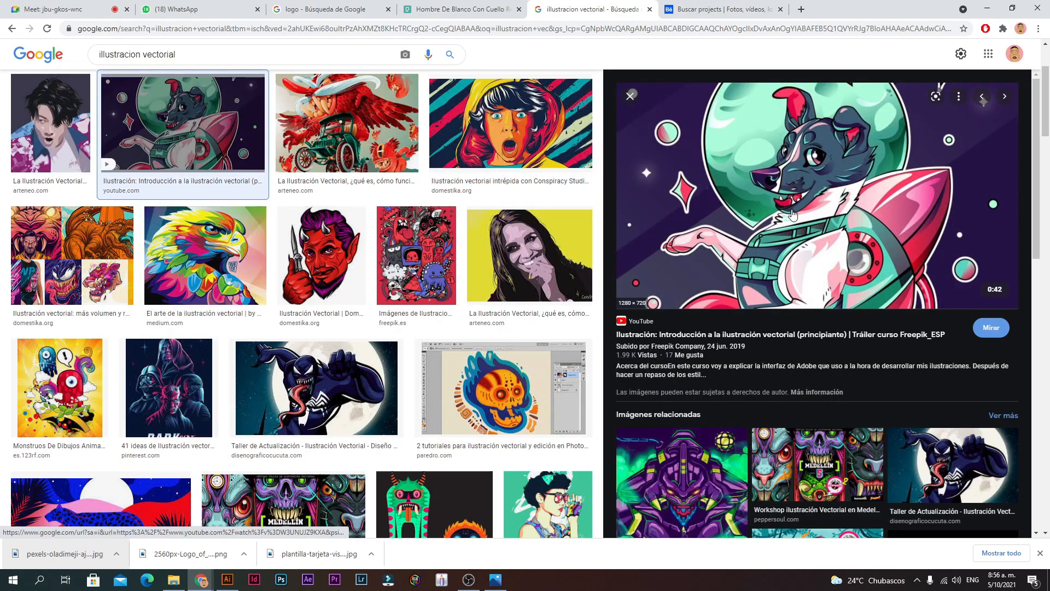
{"action": "scroll", "coordinate": [731, 189], "scroll_direction": "down", "scroll_amount": 1}
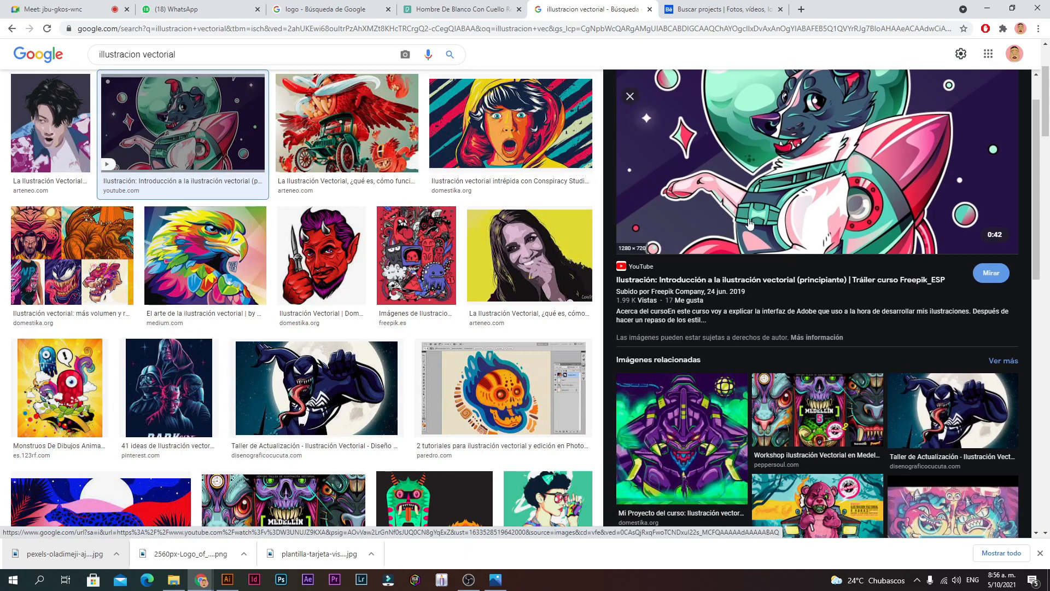
{"action": "right_click", "coordinate": [676, 189]}
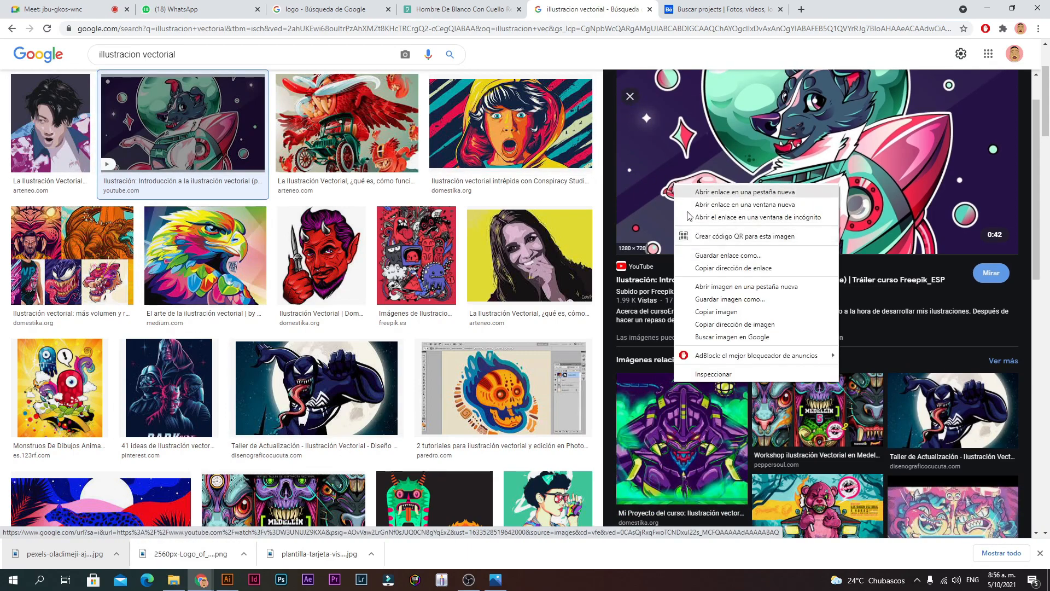
{"action": "left_click", "coordinate": [707, 300]}
{"action": "left_click", "coordinate": [729, 430]}
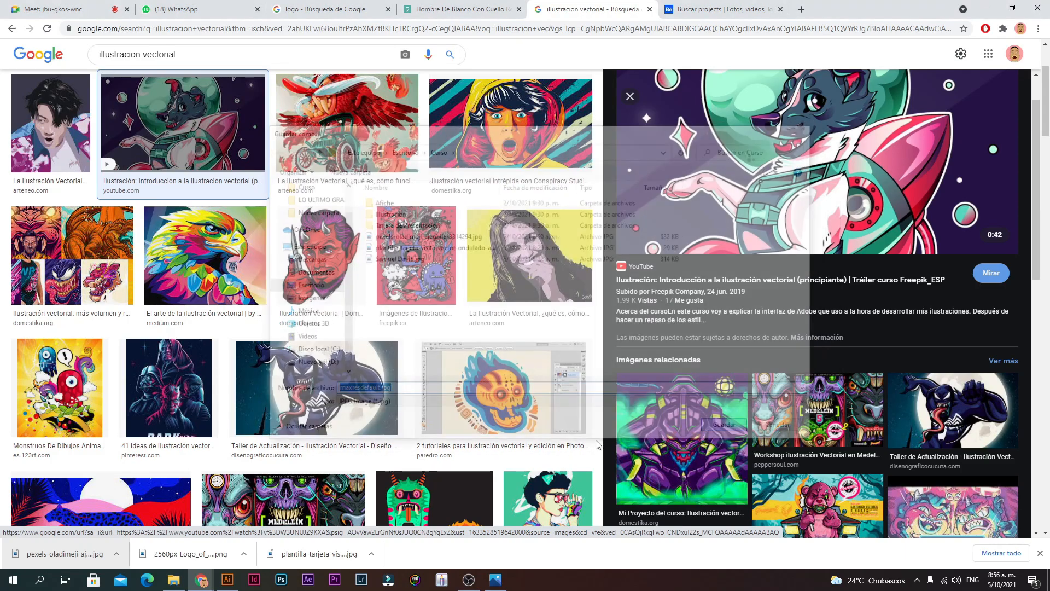
{"action": "left_click_drag", "start_coordinate": [65, 546], "coordinate": [506, 407]}
Step: Move the dog image below the YouTube poster and shrink it
{"action": "scroll", "coordinate": [506, 408], "scroll_direction": "down", "scroll_amount": 3}
{"action": "left_click_drag", "start_coordinate": [475, 219], "coordinate": [502, 440]}
{"action": "left_click_drag", "start_coordinate": [589, 292], "coordinate": [527, 326]}
{"action": "left_click_drag", "start_coordinate": [509, 170], "coordinate": [488, 265]}
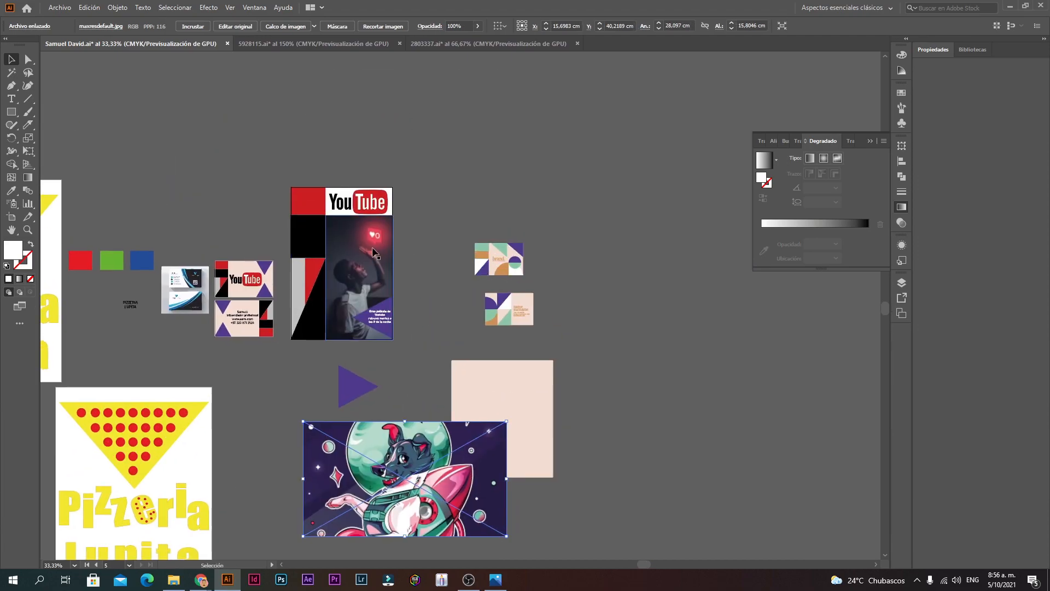
Step: Duplicate the YouTube poster artboard to the lower right and delete its artwork
{"action": "left_click", "coordinate": [9, 217]}
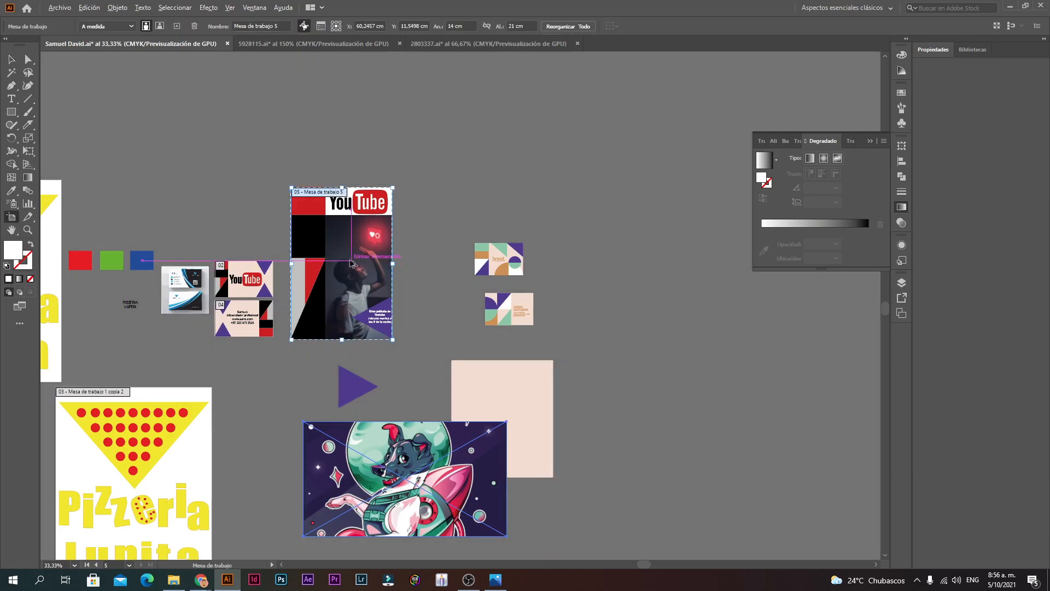
{"action": "left_click_drag", "start_coordinate": [351, 263], "coordinate": [687, 388]}
{"action": "key", "text": "Escape"}
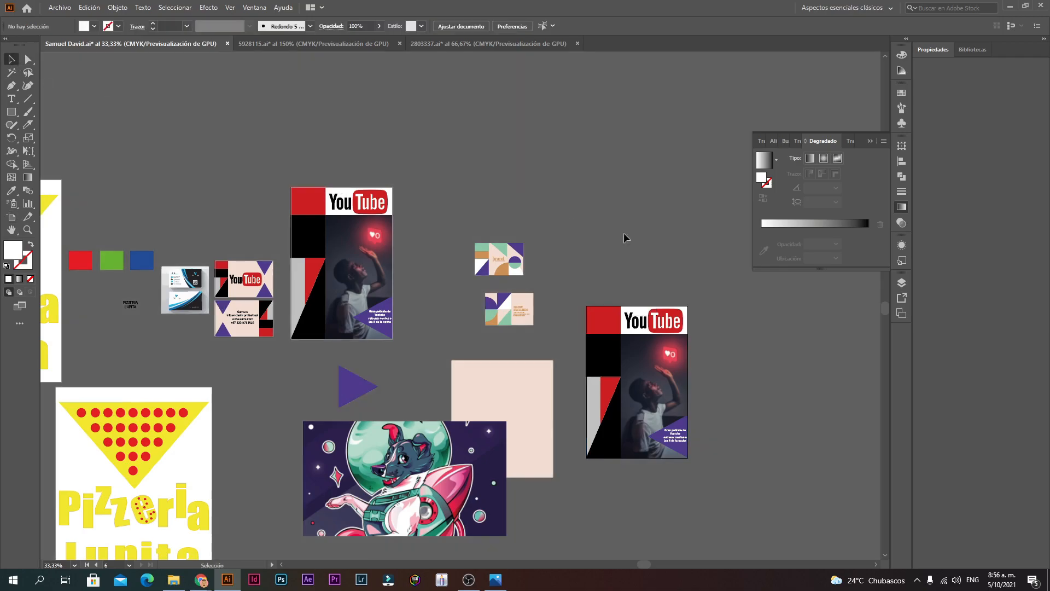
{"action": "left_click_drag", "start_coordinate": [694, 296], "coordinate": [589, 475]}
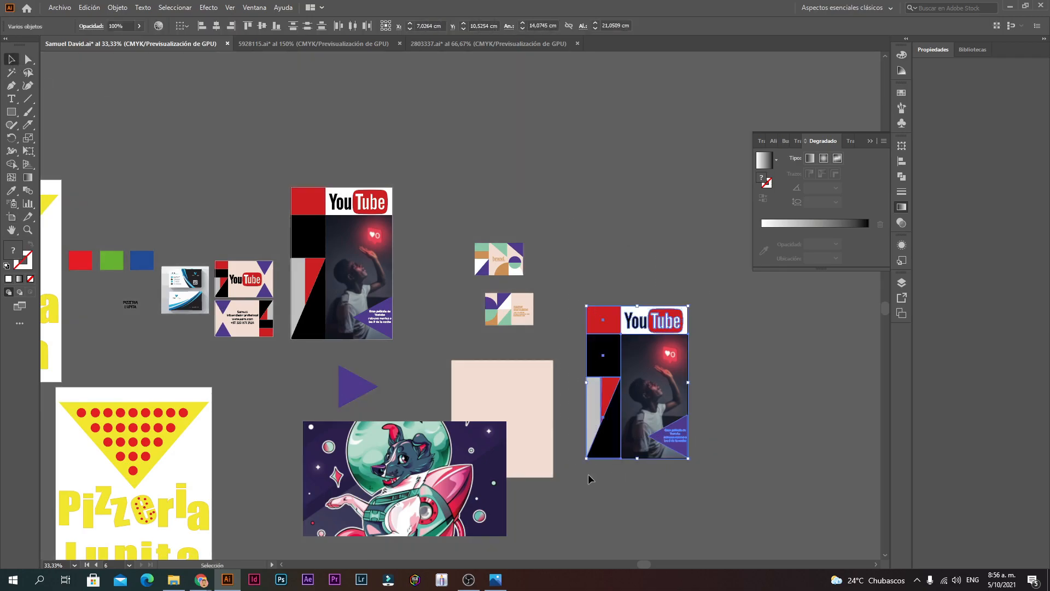
{"action": "key", "text": "Delete"}
Step: Move the dog image onto the blank artboard and centre it
{"action": "left_click_drag", "start_coordinate": [410, 442], "coordinate": [600, 385]}
{"action": "key", "text": "ctrl+space"}
{"action": "left_click", "coordinate": [656, 390], "text": "ctrl"}
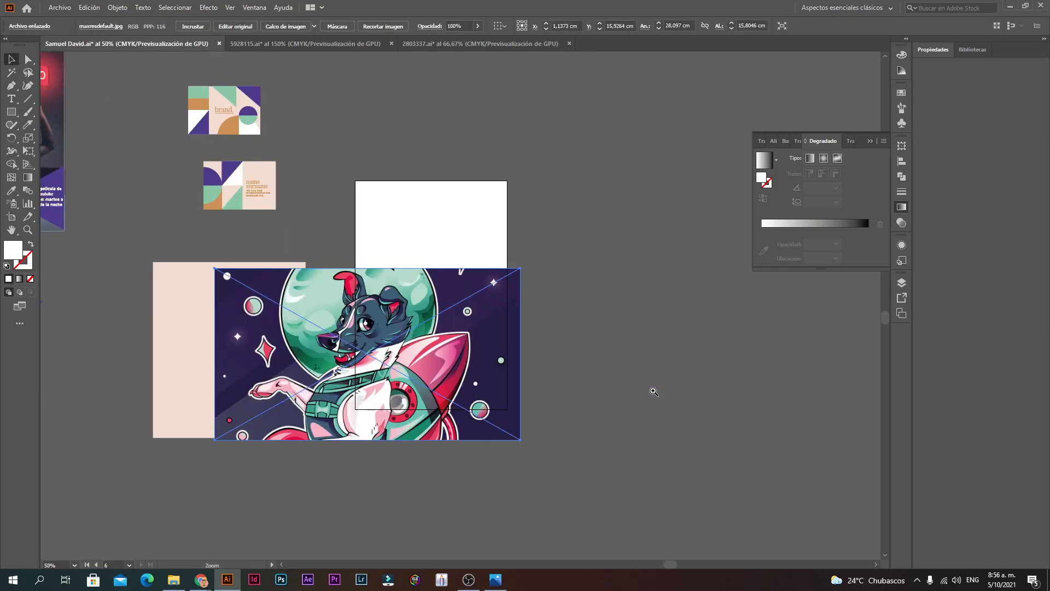
{"action": "left_click", "coordinate": [419, 358], "text": "ctrl"}
{"action": "left_click_drag", "start_coordinate": [470, 316], "coordinate": [537, 228]}
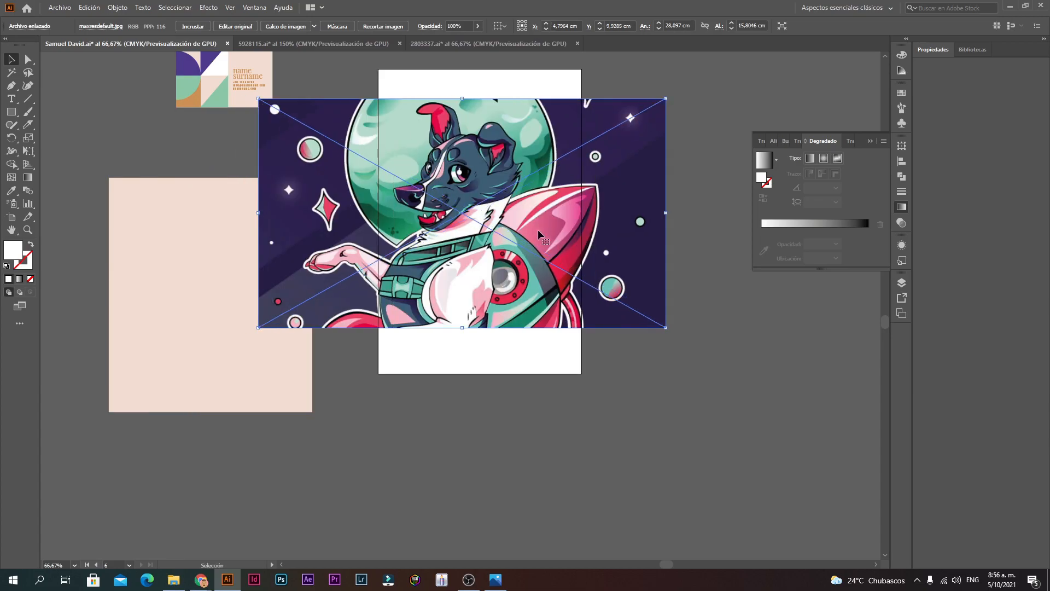
{"action": "left_click_drag", "start_coordinate": [558, 190], "coordinate": [592, 189]}
Step: Zoom in to inspect the dog, then move the image off the artboard to the left
{"action": "key", "text": "ctrl+space"}
{"action": "left_click", "coordinate": [479, 193], "text": "ctrl"}
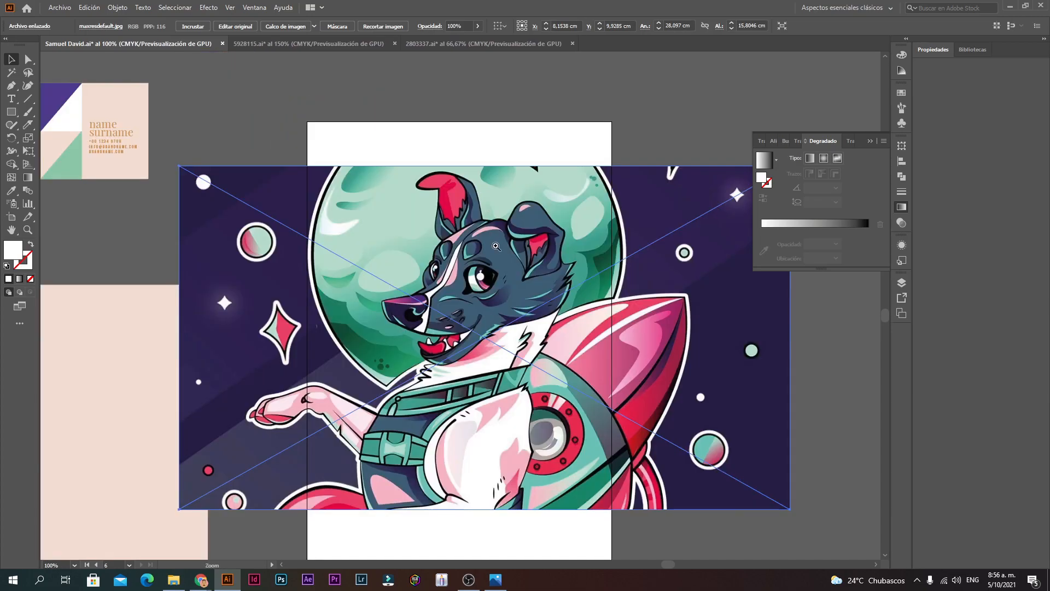
{"action": "left_click", "coordinate": [489, 313], "text": "ctrl"}
{"action": "left_click", "coordinate": [489, 315], "text": "ctrl"}
{"action": "left_click", "coordinate": [361, 221], "text": "ctrl"}
{"action": "left_click", "coordinate": [408, 388], "text": "ctrl+alt"}
{"action": "left_click", "coordinate": [408, 389], "text": "ctrl+alt"}
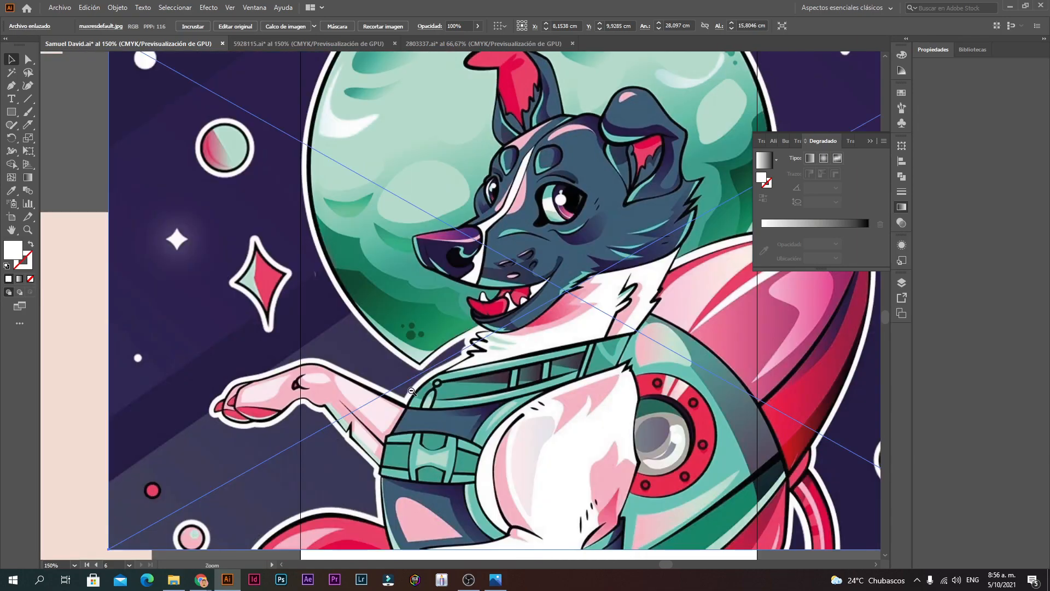
{"action": "left_click", "coordinate": [408, 389], "text": "ctrl+alt"}
{"action": "left_click", "coordinate": [450, 330], "text": "ctrl+alt"}
{"action": "left_click", "coordinate": [450, 330], "text": "ctrl+alt"}
{"action": "left_click_drag", "start_coordinate": [590, 234], "coordinate": [299, 327]}
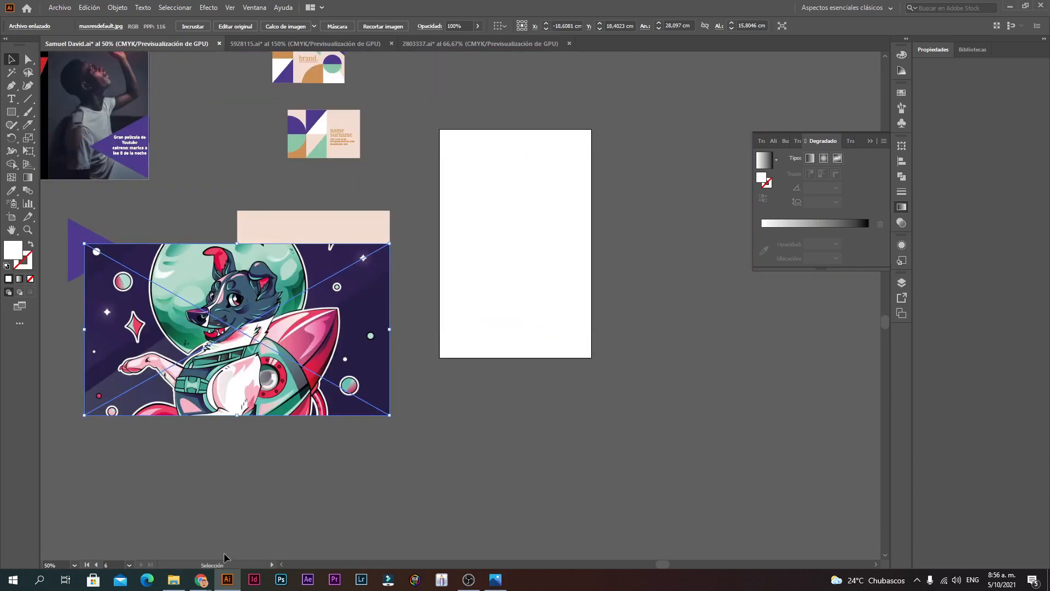
{"action": "left_click", "coordinate": [173, 579]}
Step: Open 5595284.ai from the Illustracion folder inside Curso
{"action": "left_click", "coordinate": [50, 38]}
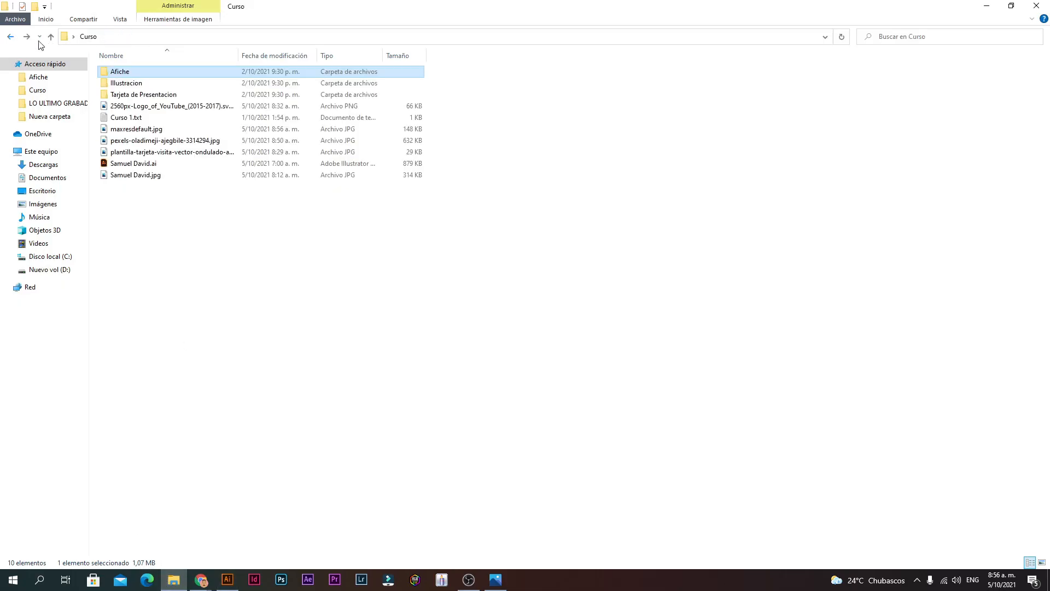
{"action": "double_click", "coordinate": [130, 83]}
{"action": "double_click", "coordinate": [130, 73]}
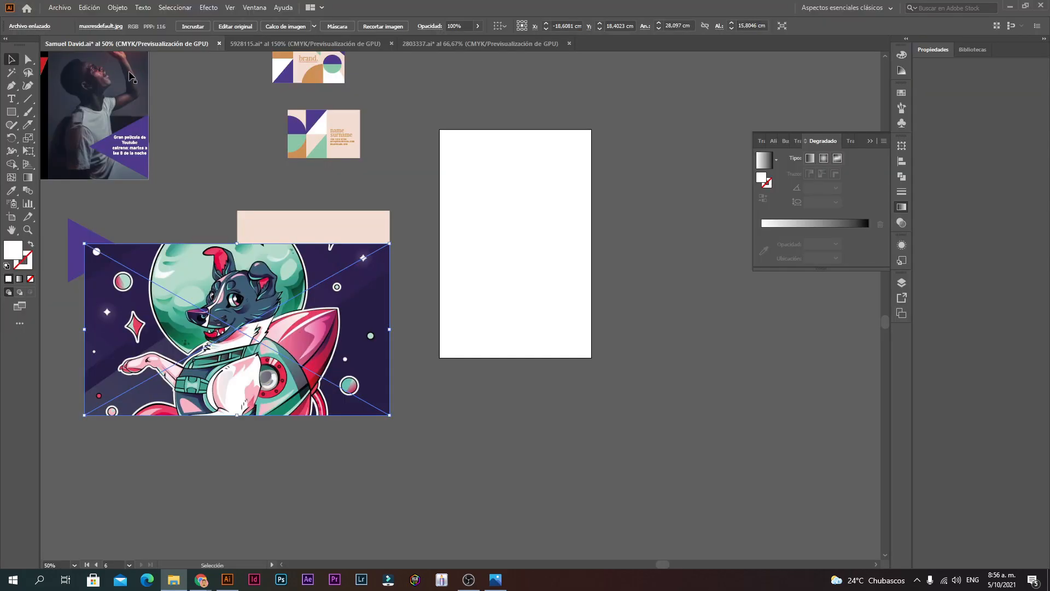
Step: Drag the sunglasses woman portrait onto the poster document's blank artboard
{"action": "left_click_drag", "start_coordinate": [378, 547], "coordinate": [382, 518]}
{"action": "key", "text": "ctrl+z"}
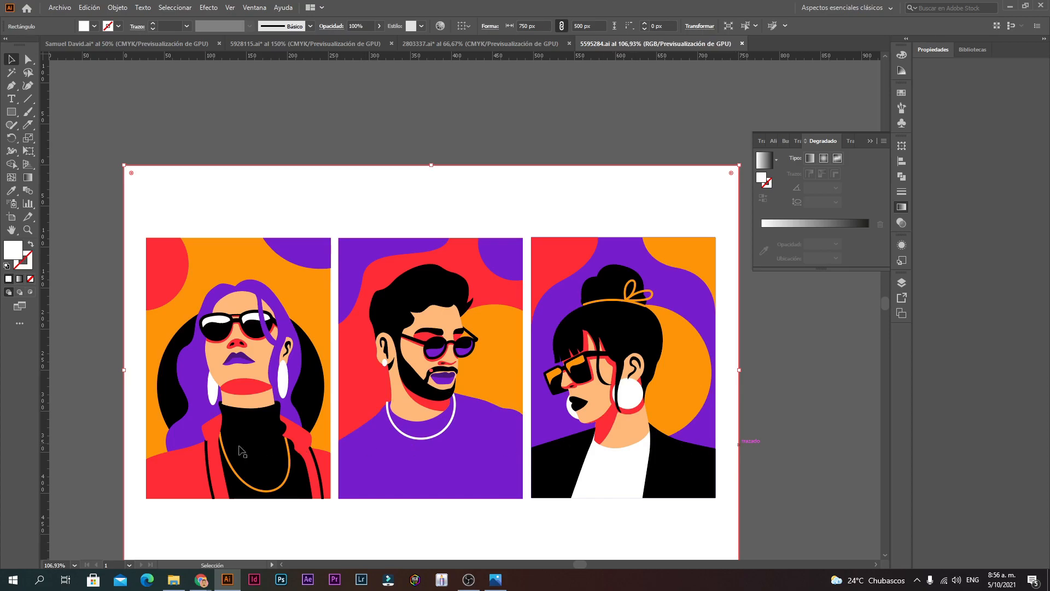
{"action": "left_click", "coordinate": [307, 253]}
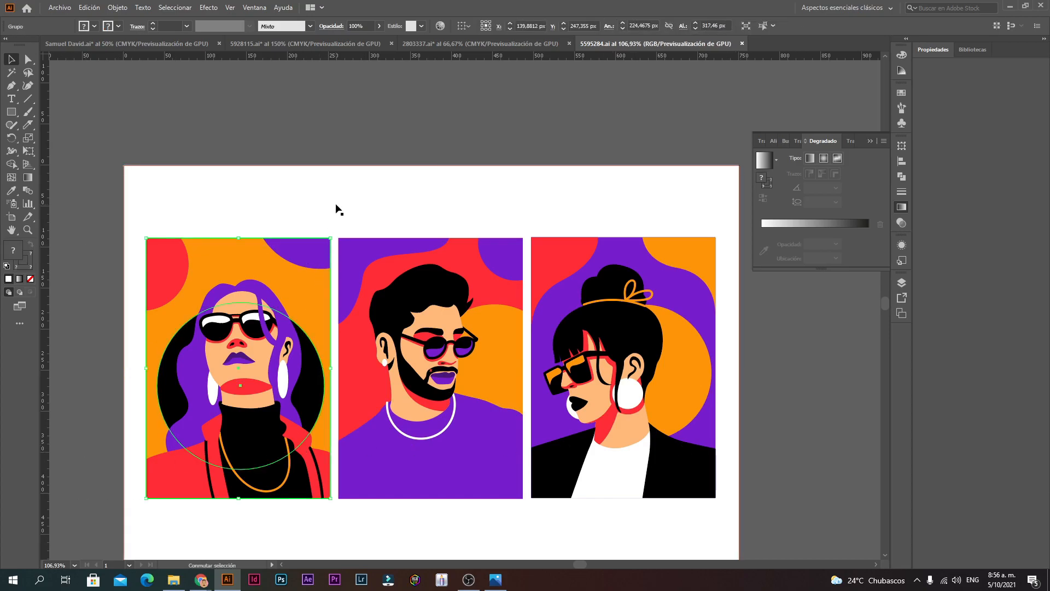
{"action": "left_click_drag", "start_coordinate": [278, 386], "coordinate": [181, 44]}
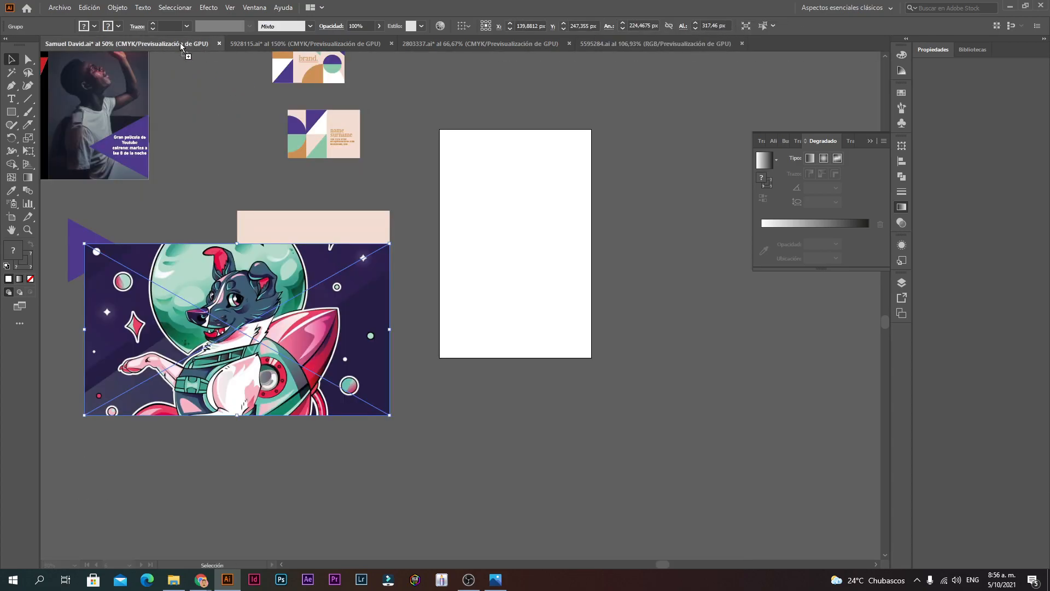
{"action": "left_click_drag", "start_coordinate": [506, 271], "coordinate": [542, 261]}
Step: Inspect the pasted portrait up close, then select the whole portrait group
{"action": "left_click", "coordinate": [652, 204]}
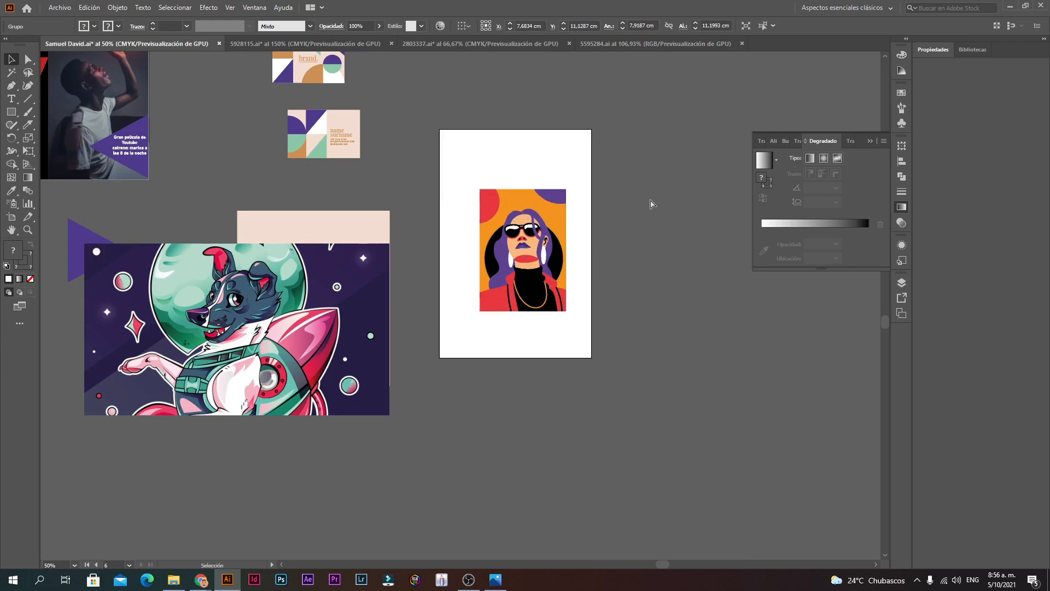
{"action": "left_click", "coordinate": [492, 252], "text": "ctrl"}
{"action": "left_click", "coordinate": [491, 277], "text": "ctrl"}
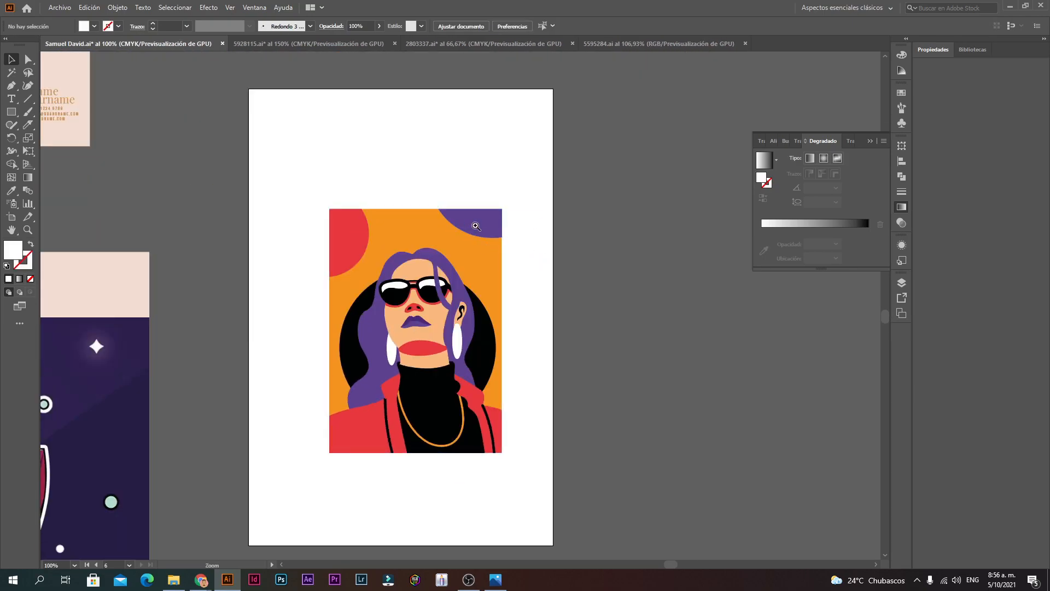
{"action": "left_click", "coordinate": [476, 226], "text": "ctrl"}
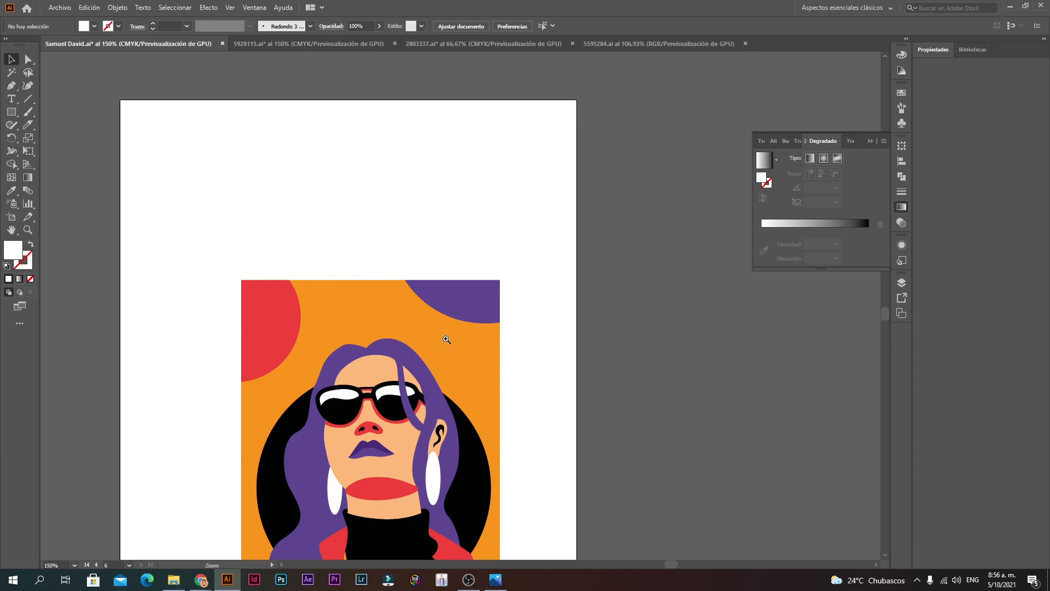
{"action": "left_click", "coordinate": [444, 370], "text": "ctrl+alt"}
{"action": "left_click", "coordinate": [444, 371], "text": "ctrl+alt"}
{"action": "left_click_drag", "start_coordinate": [324, 434], "coordinate": [558, 170]}
Step: Scale the portrait up to fill the artboard and nudge it down into place
{"action": "left_click_drag", "start_coordinate": [353, 172], "coordinate": [328, 145]}
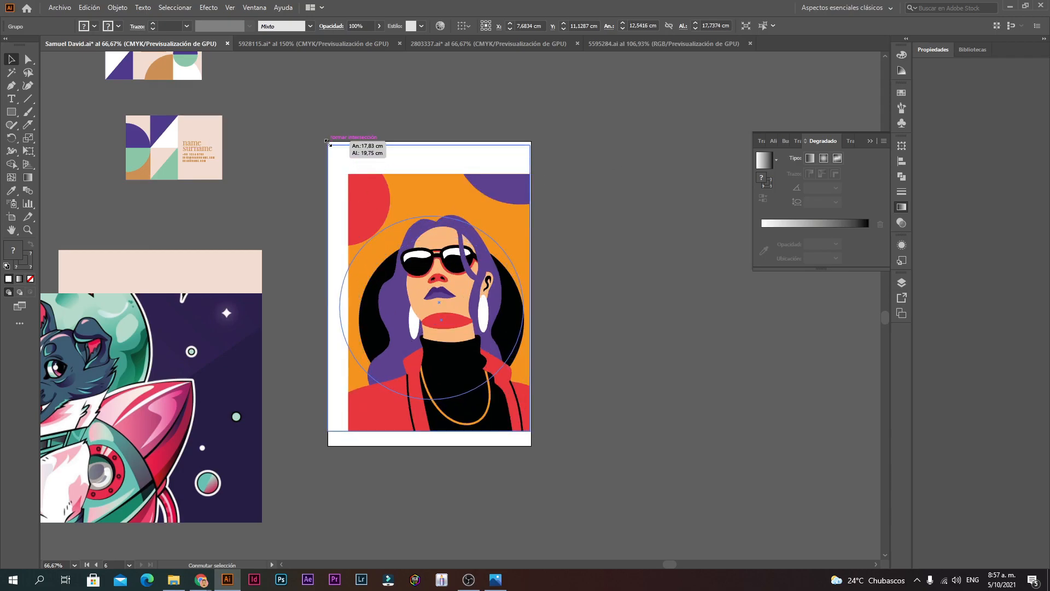
{"action": "left_click_drag", "start_coordinate": [433, 313], "coordinate": [432, 315]}
{"action": "left_click", "coordinate": [600, 303]}
{"action": "left_click", "coordinate": [475, 291], "text": "ctrl"}
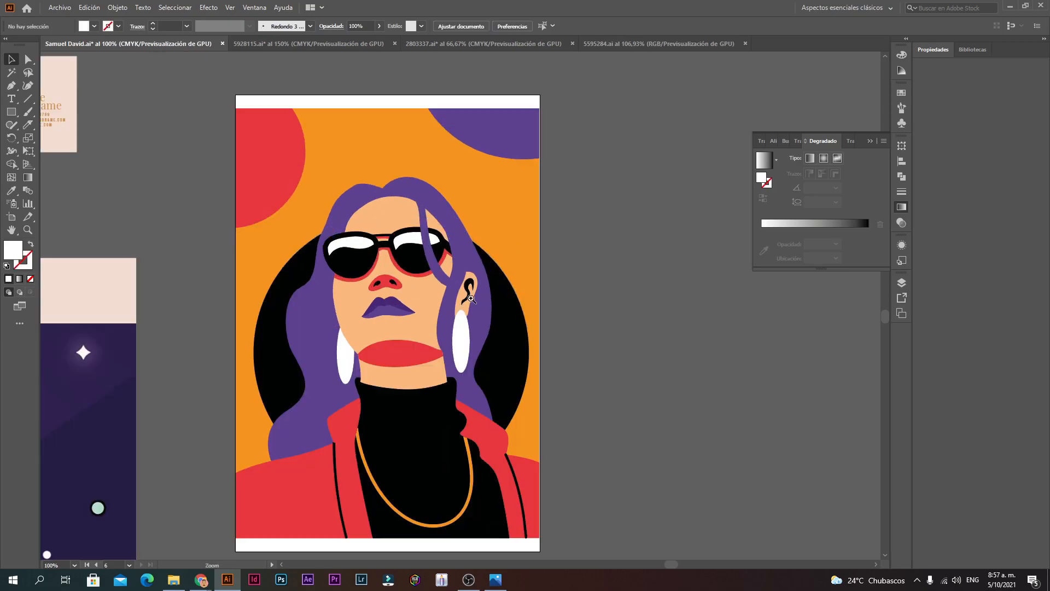
Step: Draw a white circle at the artboard's top-left with the Ellipse Tool
{"action": "right_click", "coordinate": [11, 112]}
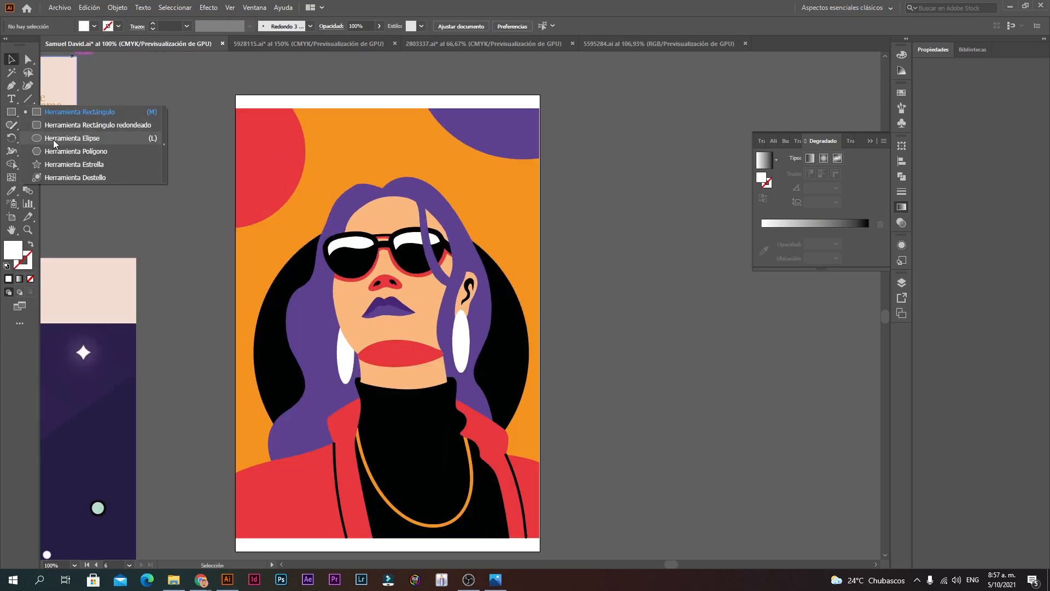
{"action": "left_click", "coordinate": [54, 140]}
{"action": "left_click_drag", "start_coordinate": [141, 230], "coordinate": [306, 73]}
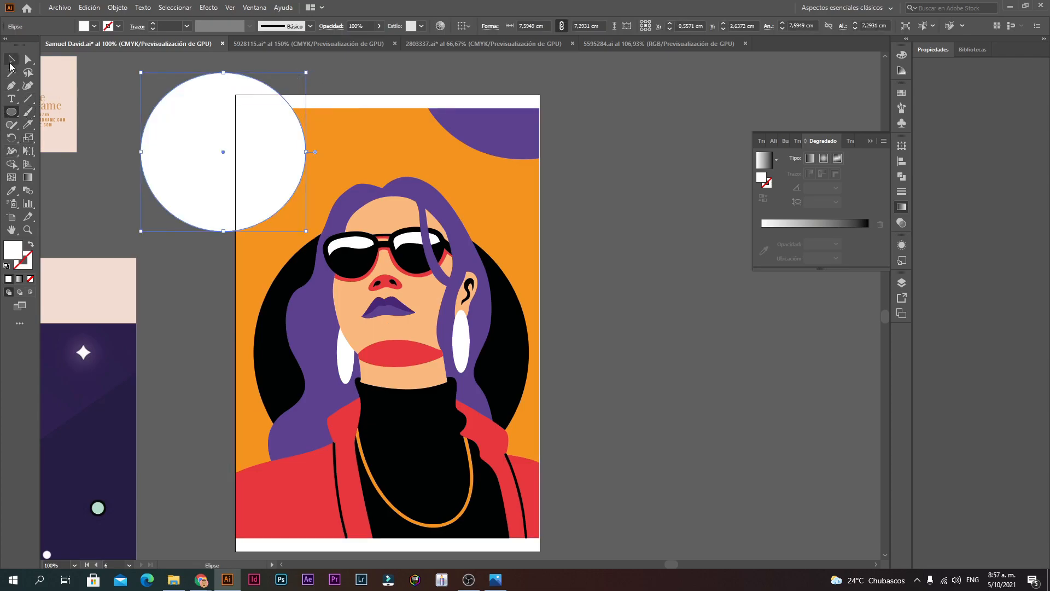
{"action": "key", "text": "v"}
Step: Move the white circle left off the artwork and reselect the portrait group
{"action": "left_click", "coordinate": [314, 234], "text": "ctrl+alt"}
{"action": "left_click", "coordinate": [475, 347], "text": "ctrl+alt"}
{"action": "left_click", "coordinate": [465, 287], "text": "ctrl"}
{"action": "left_click", "coordinate": [465, 287], "text": "ctrl"}
{"action": "left_click", "coordinate": [465, 287], "text": "ctrl"}
{"action": "left_click_drag", "start_coordinate": [313, 218], "coordinate": [472, 172]}
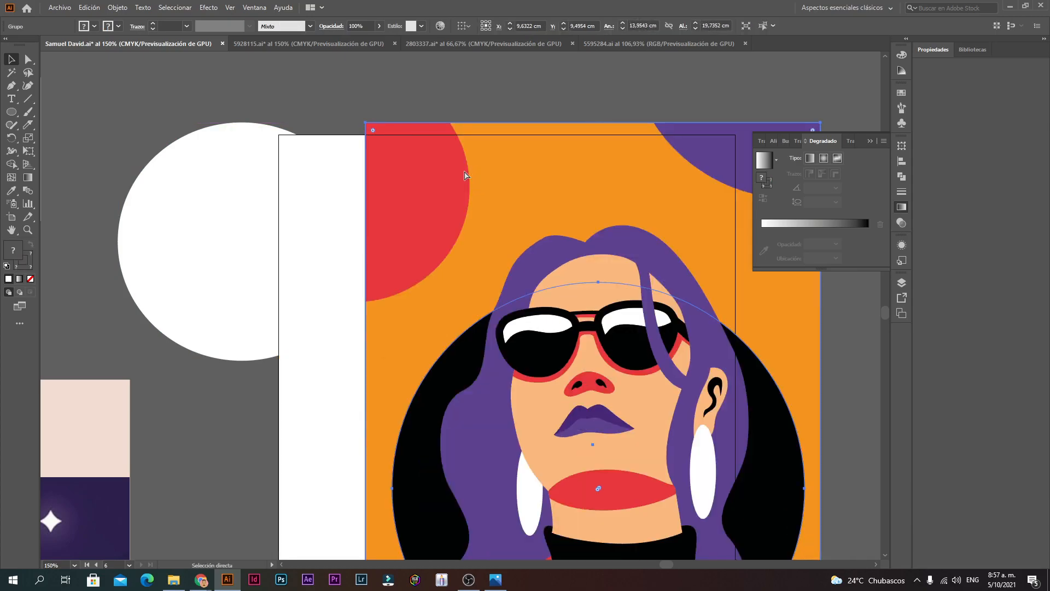
{"action": "key", "text": "ctrl+z"}
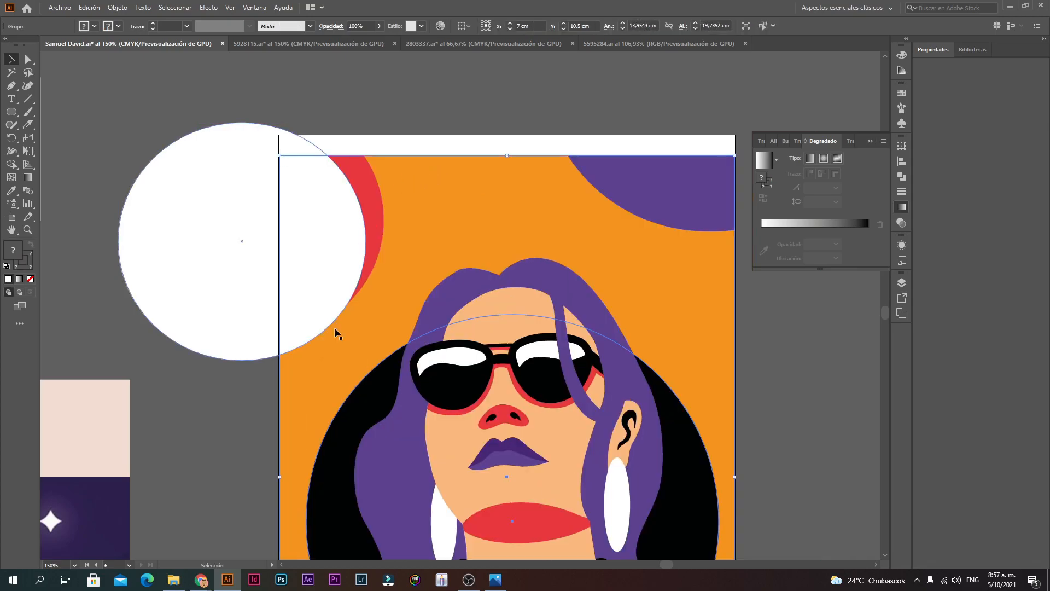
{"action": "left_click_drag", "start_coordinate": [249, 244], "coordinate": [136, 220]}
{"action": "scroll", "coordinate": [460, 329], "scroll_direction": "down", "scroll_amount": 1}
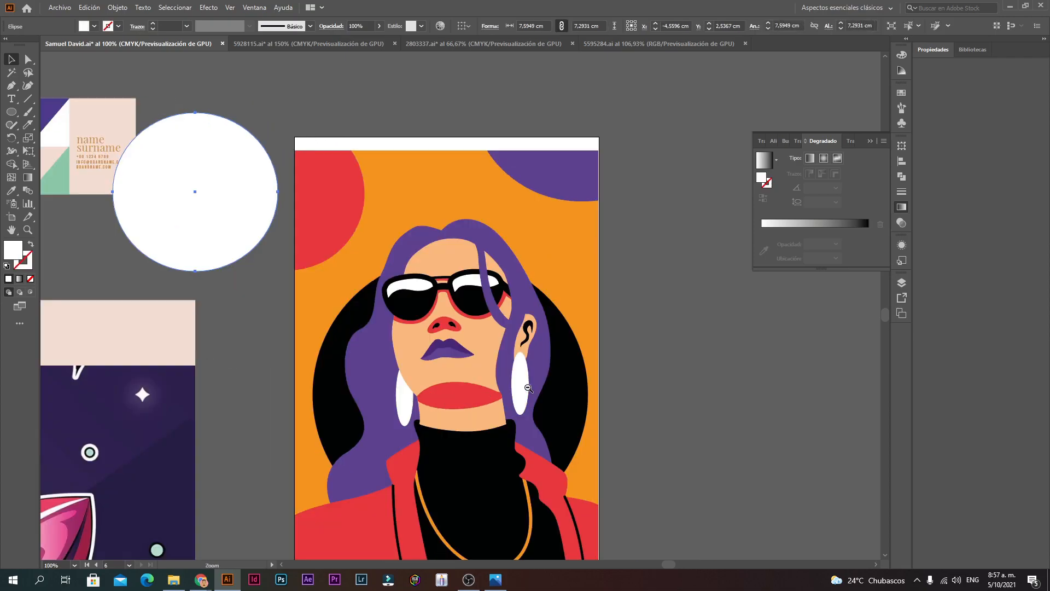
{"action": "left_click", "coordinate": [461, 328]}
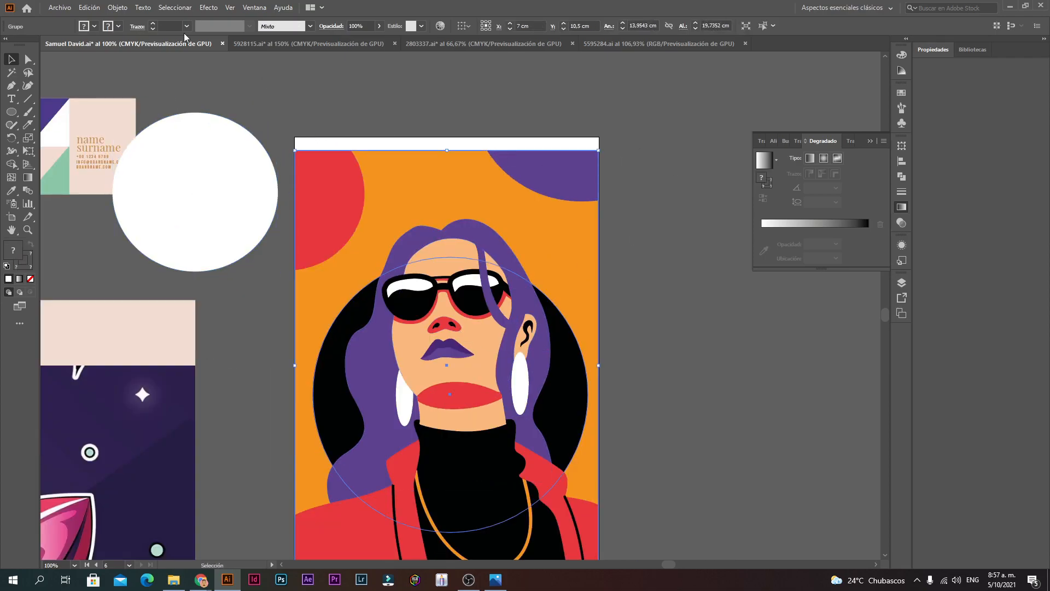
Step: Lock the portrait group with Object > Lock > Selection
{"action": "left_click", "coordinate": [117, 7]}
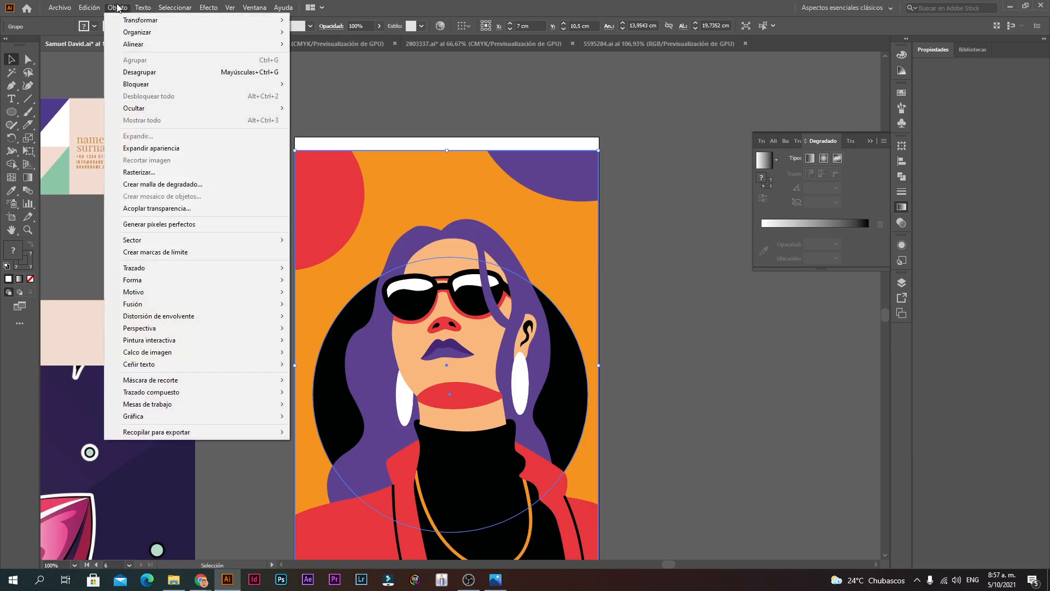
{"action": "mouse_move", "coordinate": [164, 85]}
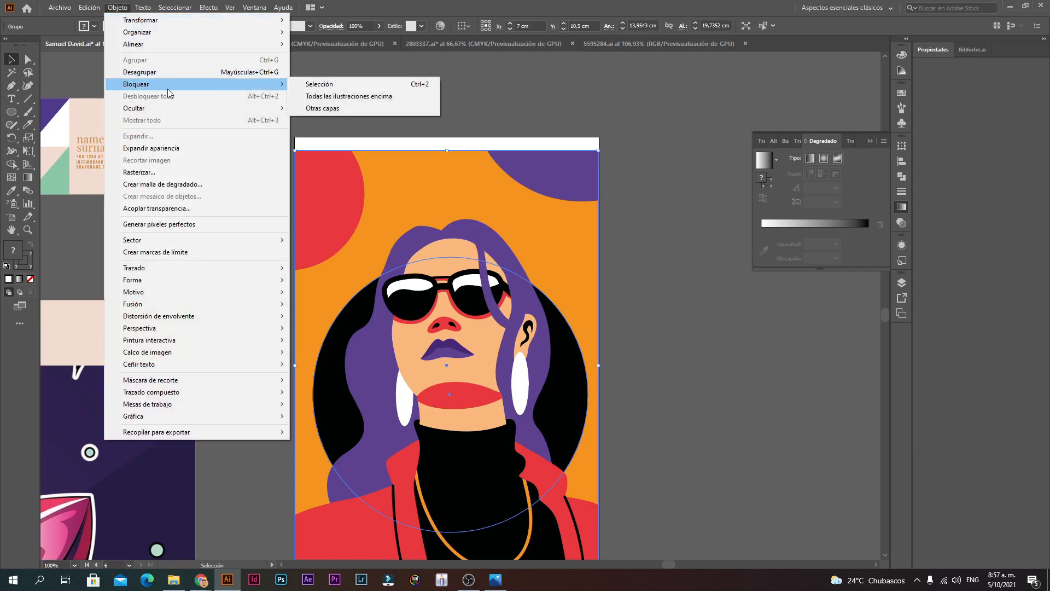
{"action": "left_click", "coordinate": [310, 85]}
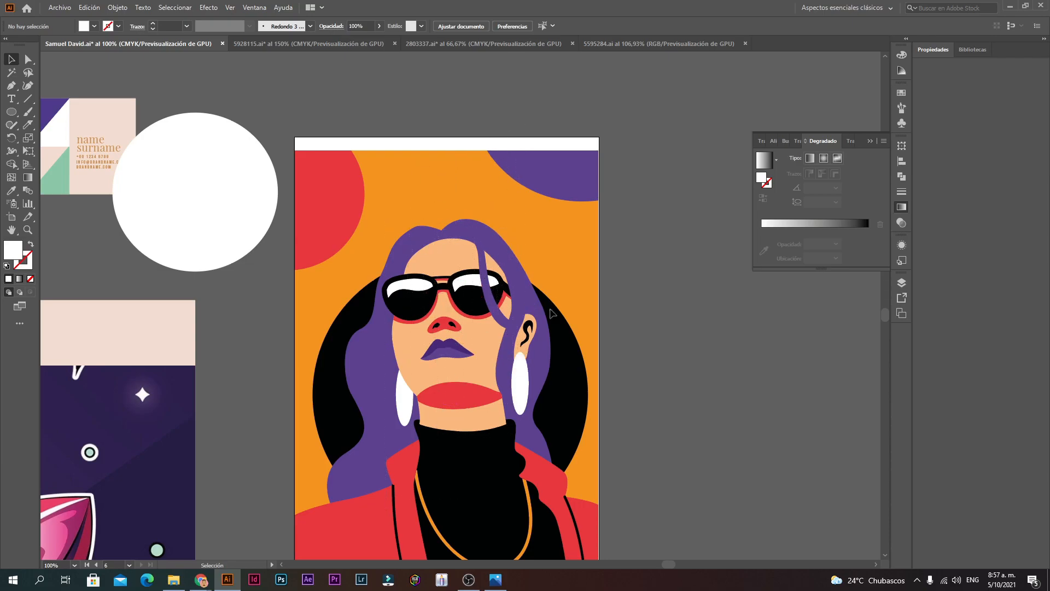
Step: Position the white circle over the artboard's top-left corner
{"action": "key", "text": "ctrl+minus"}
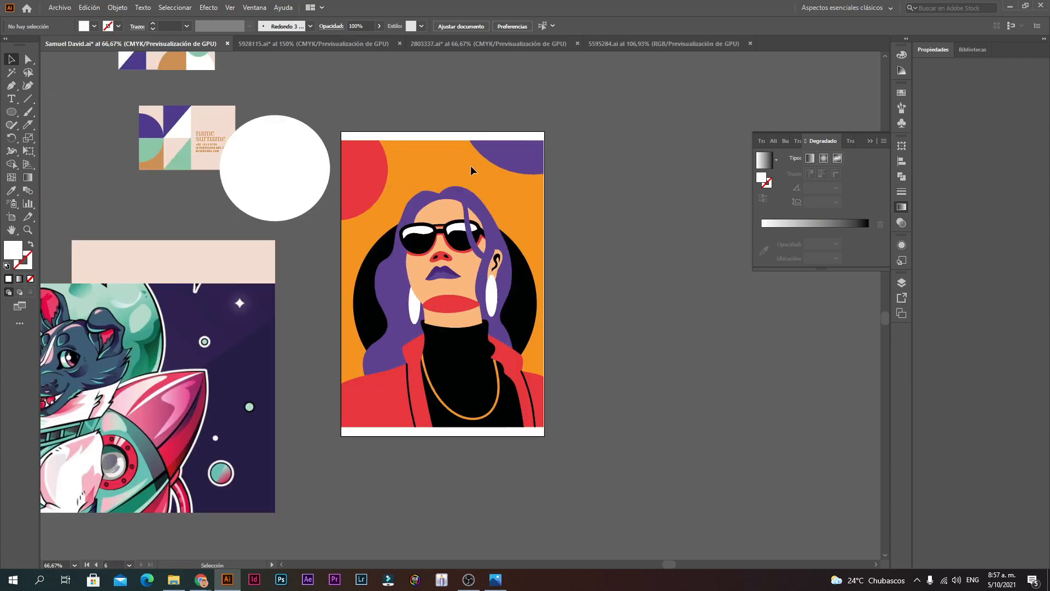
{"action": "left_click_drag", "start_coordinate": [304, 154], "coordinate": [358, 155]}
{"action": "key", "text": "ctrl+plus"}
{"action": "key", "text": "ctrl+plus"}
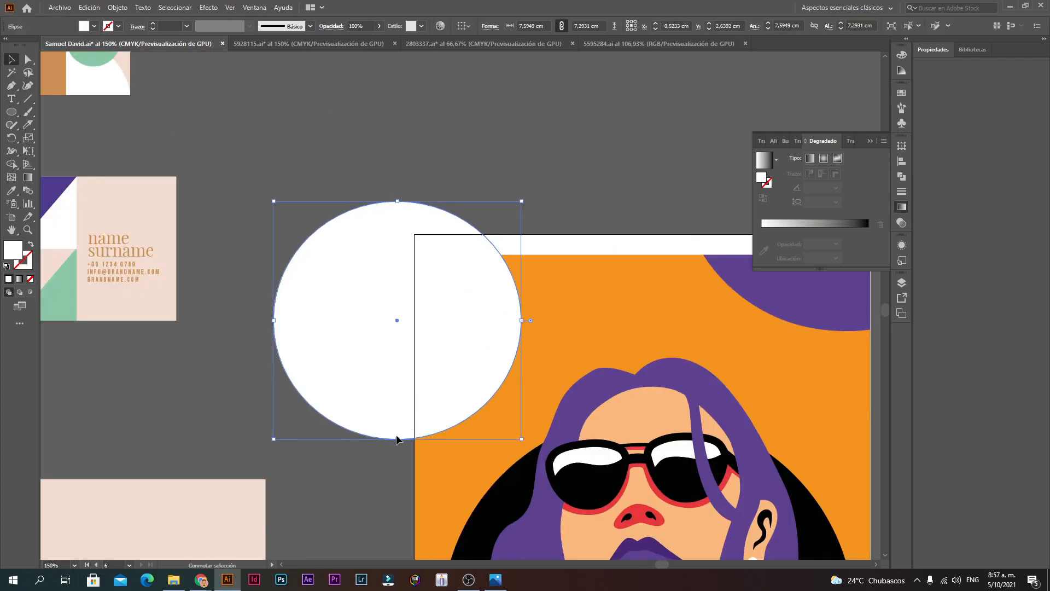
{"action": "left_click_drag", "start_coordinate": [517, 343], "coordinate": [457, 282]}
{"action": "scroll", "coordinate": [471, 348], "scroll_direction": "down", "scroll_amount": 5}
Step: Place a copy of the white circle at the artboard's top-right corner
{"action": "left_click_drag", "start_coordinate": [481, 319], "coordinate": [514, 205]}
{"action": "left_click", "coordinate": [558, 265], "text": "ctrl"}
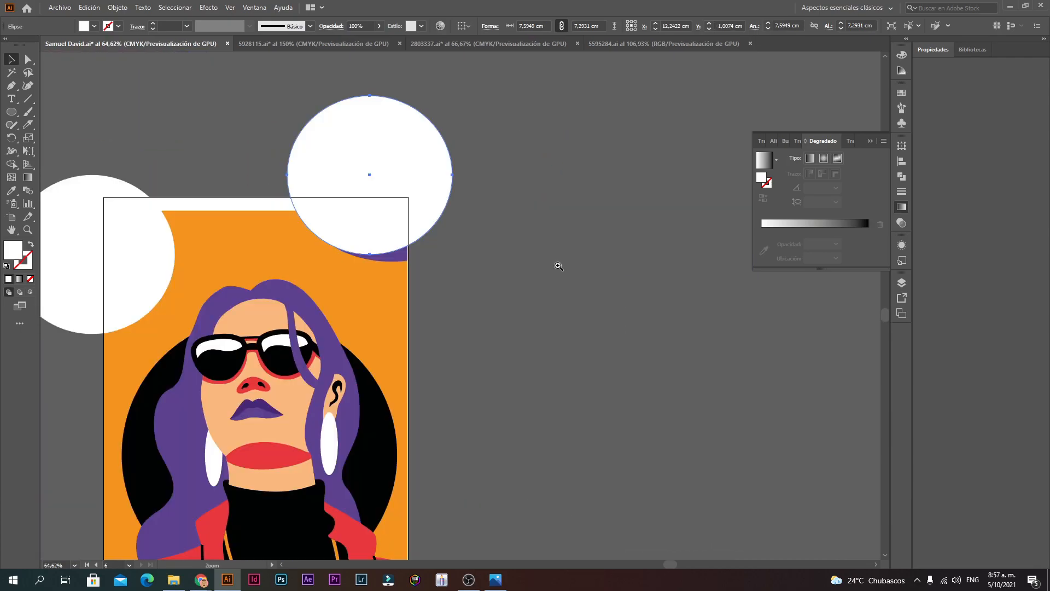
{"action": "left_click", "coordinate": [418, 224], "text": "ctrl"}
{"action": "left_click_drag", "start_coordinate": [452, 300], "coordinate": [430, 194]}
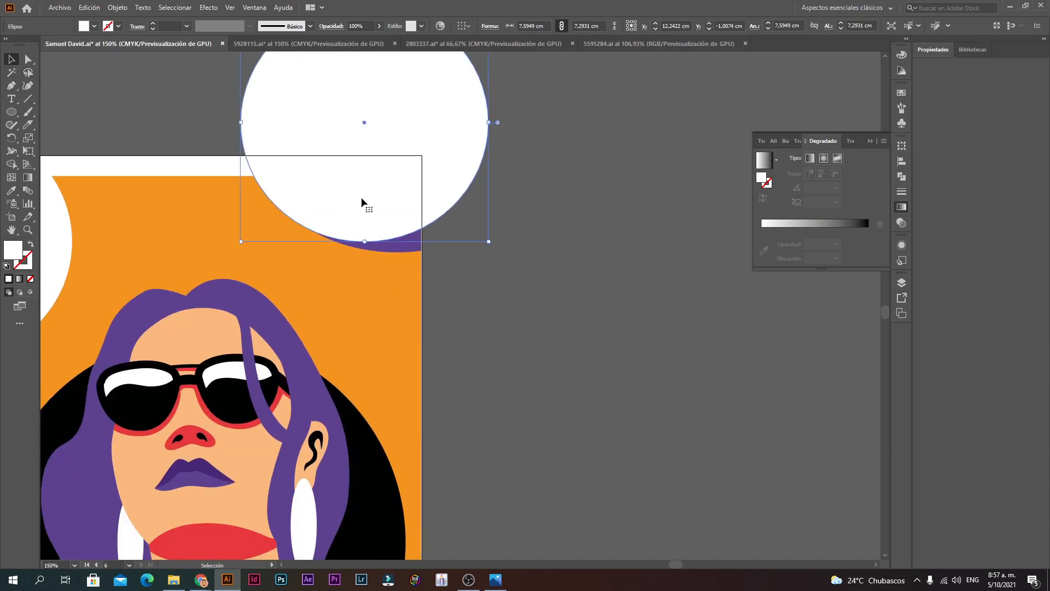
Step: Reshape the copied circle's bottom point and curves with Direct Selection
{"action": "key", "text": "a"}
{"action": "left_click_drag", "start_coordinate": [367, 242], "coordinate": [422, 251]}
{"action": "left_click_drag", "start_coordinate": [353, 250], "coordinate": [317, 267]}
{"action": "mouse_move", "coordinate": [240, 188]}
{"action": "left_mouse_down"}
{"action": "mouse_move", "coordinate": [245, 198]}
{"action": "mouse_move", "coordinate": [238, 190]}
{"action": "left_mouse_up"}
{"action": "scroll", "coordinate": [359, 296], "scroll_direction": "down", "scroll_amount": 1}
{"action": "scroll", "coordinate": [475, 295], "scroll_direction": "up", "scroll_amount": 1}
{"action": "left_click_drag", "start_coordinate": [402, 392], "coordinate": [454, 245]}
{"action": "left_click", "coordinate": [12, 60]}
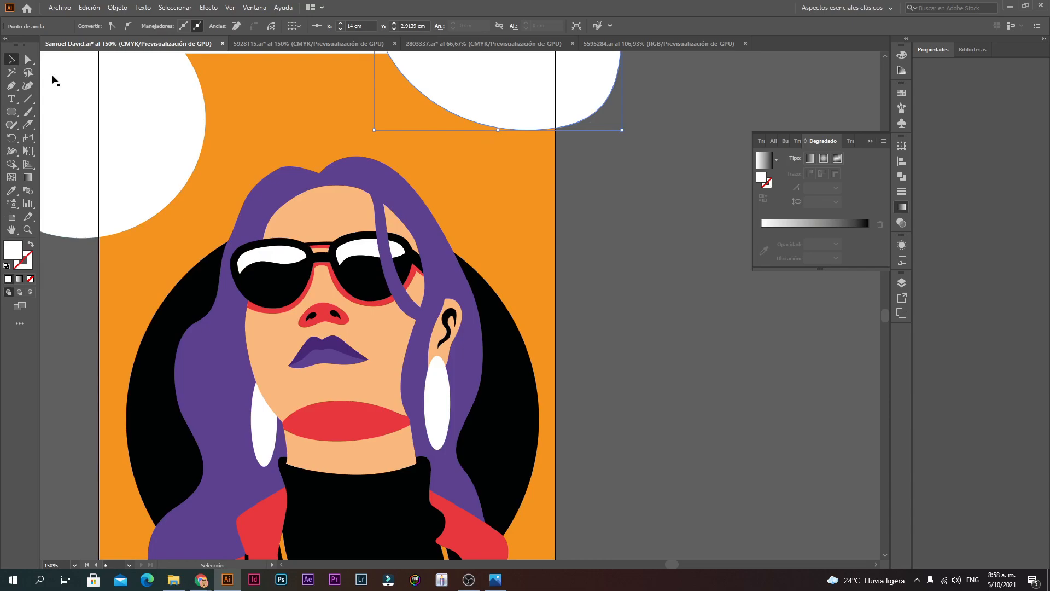
Step: Draw a 13.98 × 19.53 cm white rectangle covering the artboard
{"action": "left_click", "coordinate": [436, 303], "text": "ctrl+alt"}
{"action": "left_click", "coordinate": [450, 315], "text": "ctrl+alt"}
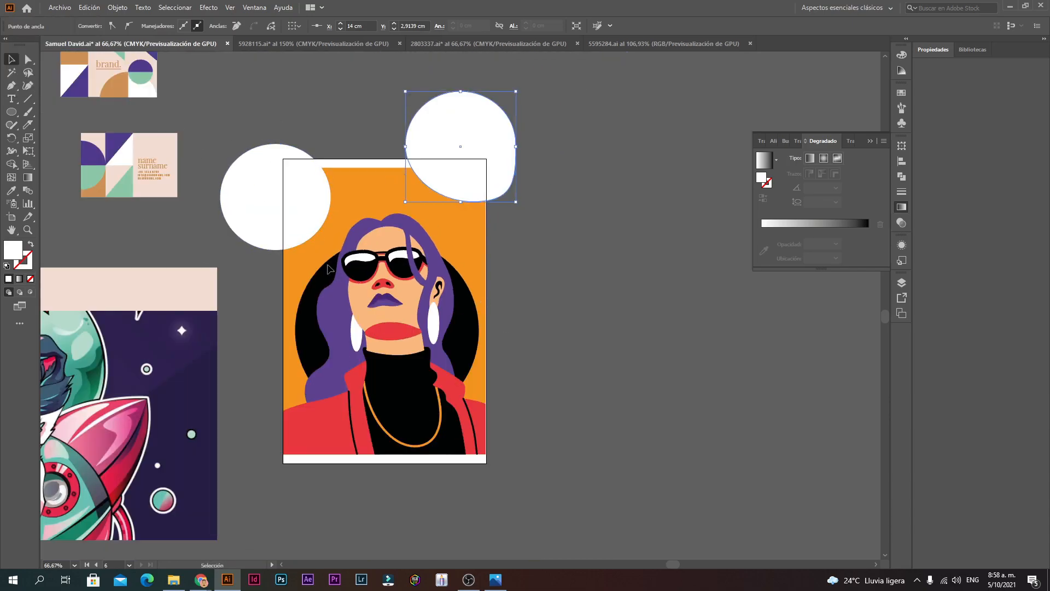
{"action": "left_click", "coordinate": [405, 300], "text": "ctrl"}
{"action": "left_click_drag", "start_coordinate": [474, 268], "coordinate": [439, 208]}
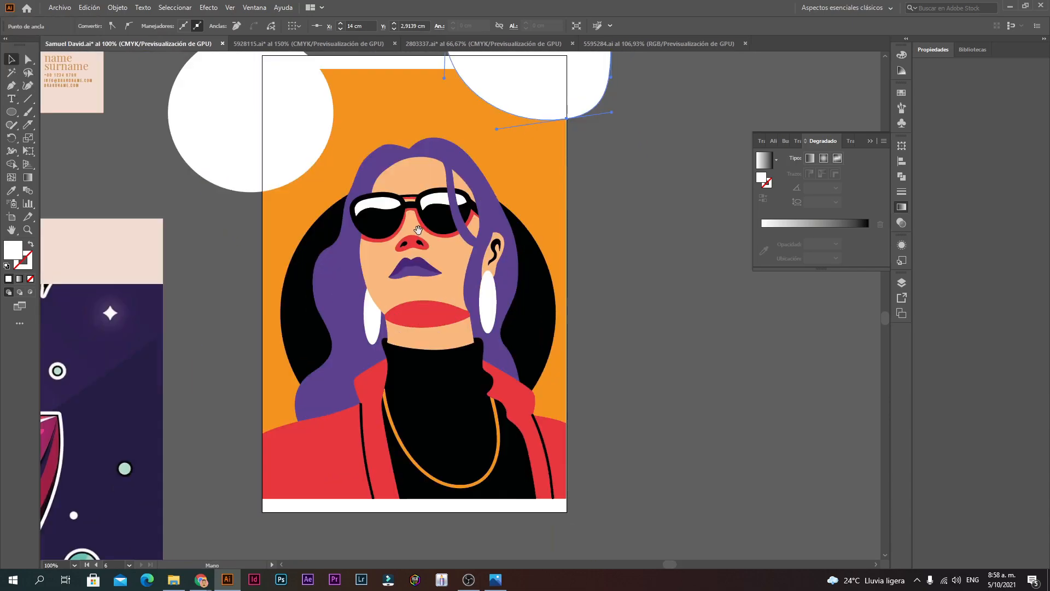
{"action": "left_click", "coordinate": [396, 89]}
{"action": "left_click_drag", "start_coordinate": [11, 111], "coordinate": [45, 112]}
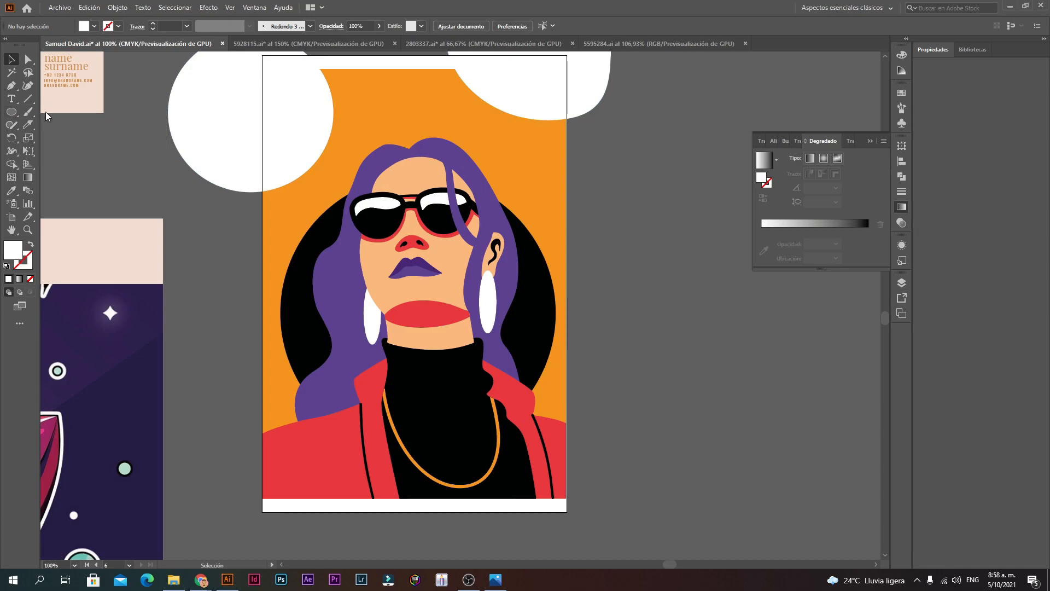
{"action": "mouse_move", "coordinate": [262, 499]}
{"action": "left_mouse_down"}
{"action": "mouse_move", "coordinate": [550, 154]}
{"action": "mouse_move", "coordinate": [567, 73]}
{"action": "left_mouse_up"}
Step: Send the white rectangle behind the illustration and stretch it to the artboard's top
{"action": "right_click", "coordinate": [456, 182]}
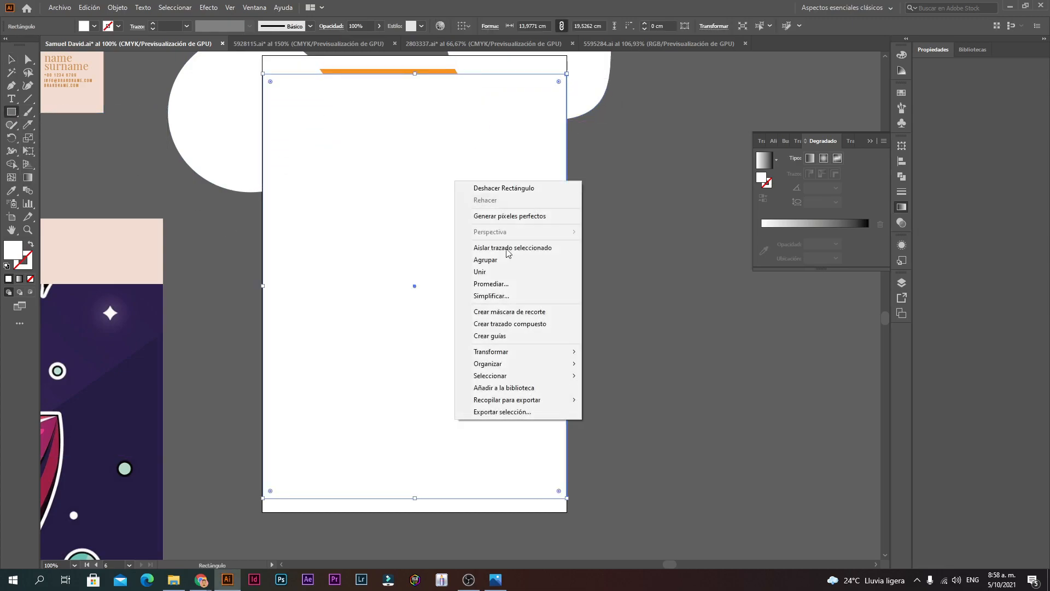
{"action": "mouse_move", "coordinate": [514, 366]}
{"action": "left_click", "coordinate": [615, 404]}
{"action": "left_click_drag", "start_coordinate": [415, 73], "coordinate": [414, 68]}
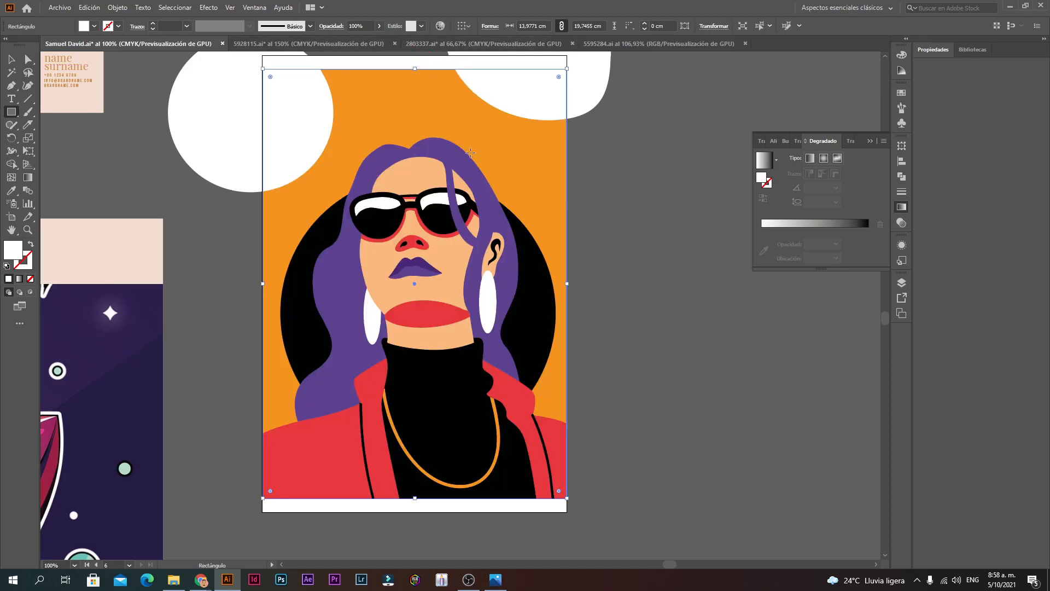
Step: Fill the rectangle with the jacket's red and bring it in front of the artwork
{"action": "left_click", "coordinate": [11, 190]}
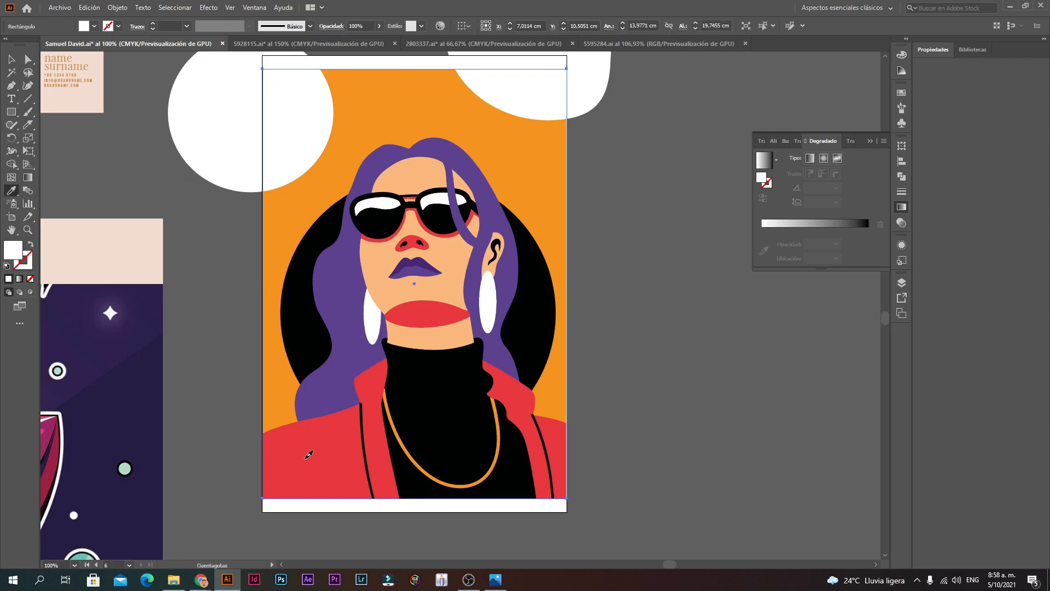
{"action": "left_click", "coordinate": [308, 455]}
{"action": "right_click", "coordinate": [346, 136]}
{"action": "mouse_move", "coordinate": [398, 319]}
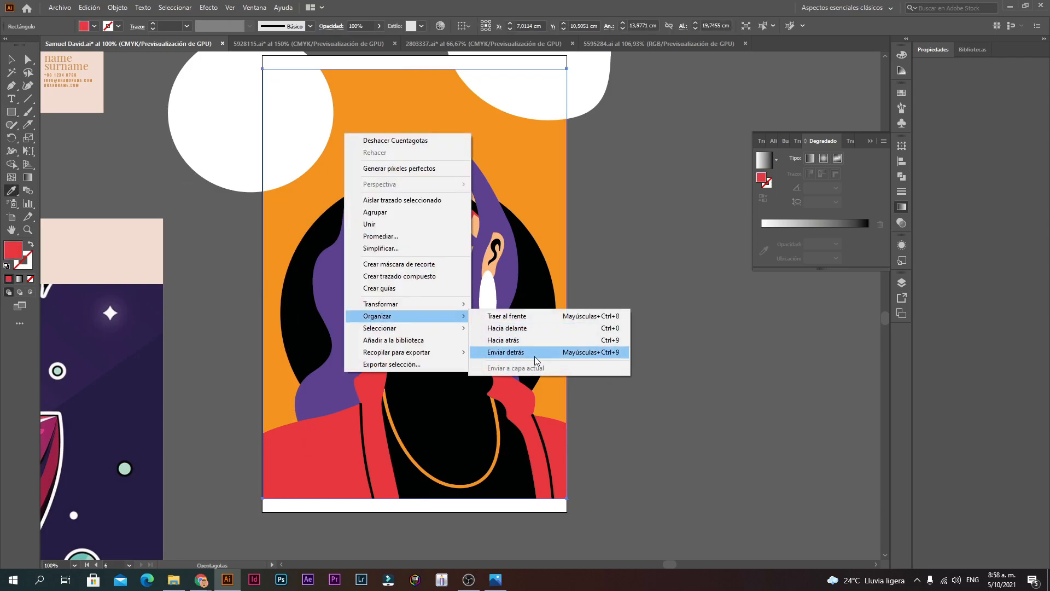
{"action": "left_click", "coordinate": [520, 316]}
{"action": "scroll", "coordinate": [387, 189], "scroll_direction": "up", "scroll_amount": 2}
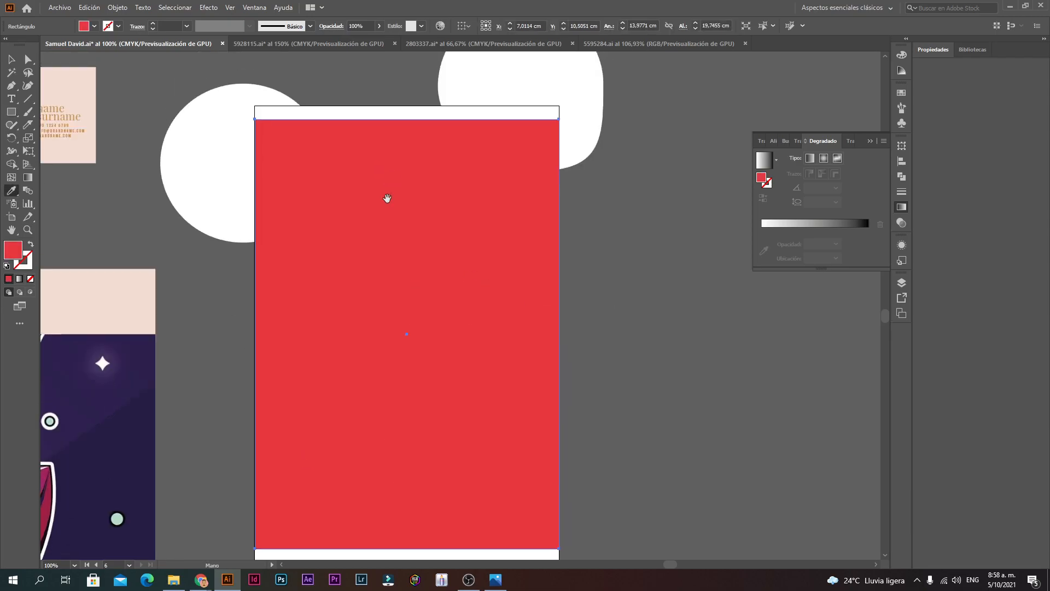
Step: Bring both white circles to the front, above the red rectangle
{"action": "key", "text": "v"}
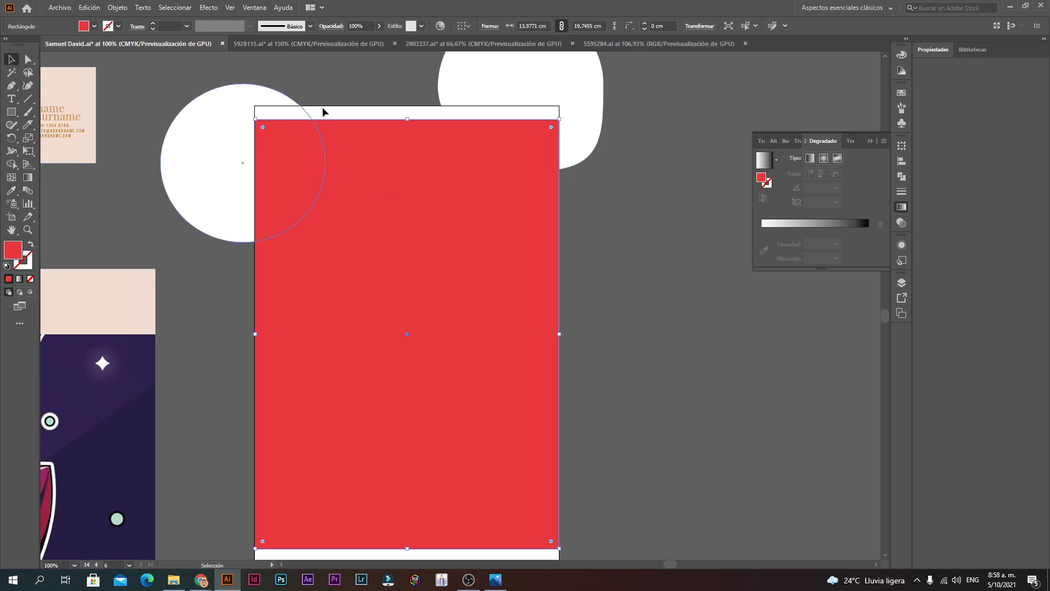
{"action": "right_click", "coordinate": [249, 147]}
{"action": "mouse_move", "coordinate": [328, 328]}
{"action": "left_click", "coordinate": [418, 328]}
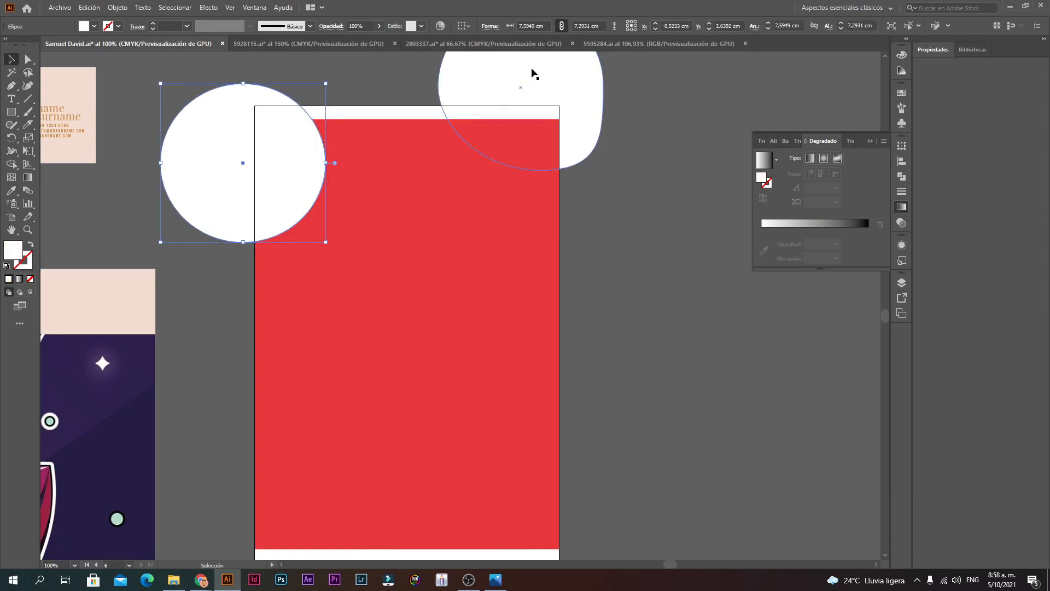
{"action": "right_click", "coordinate": [539, 73]}
{"action": "mouse_move", "coordinate": [588, 253]}
{"action": "left_click", "coordinate": [676, 254]}
{"action": "left_click", "coordinate": [601, 281]}
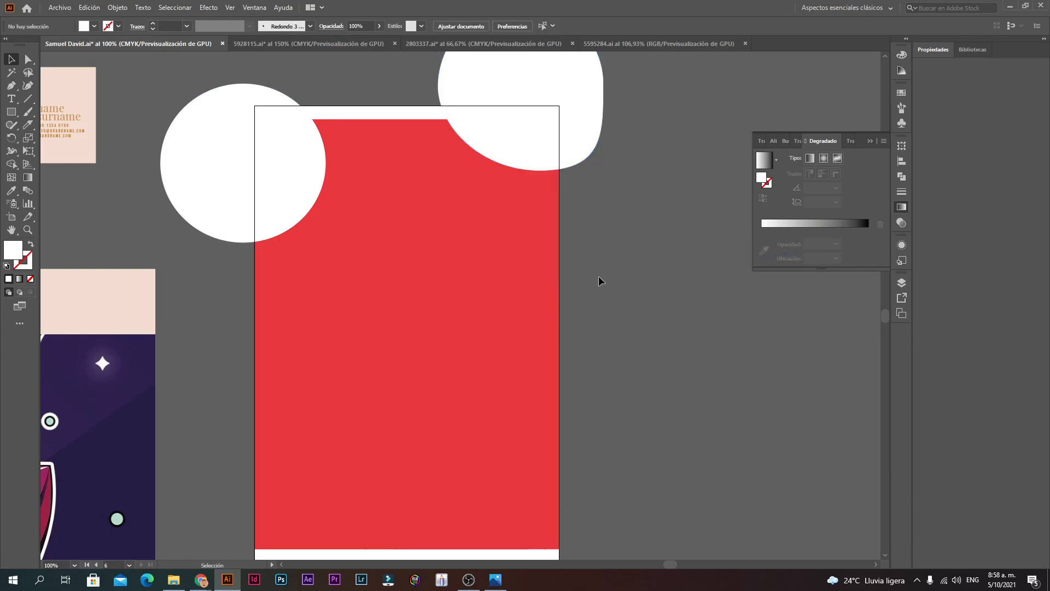
{"action": "left_click_drag", "start_coordinate": [513, 300], "coordinate": [518, 237]}
Step: Set the red rectangle's opacity to 48% and zoom in toward the face
{"action": "left_click", "coordinate": [414, 226]}
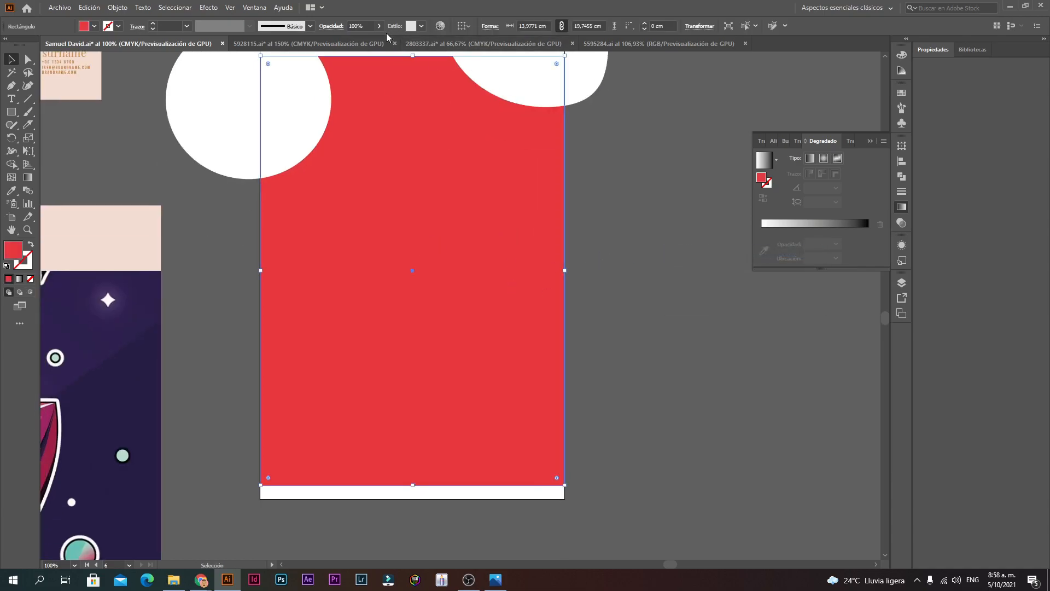
{"action": "left_click", "coordinate": [262, 9]}
{"action": "mouse_move", "coordinate": [228, 10]}
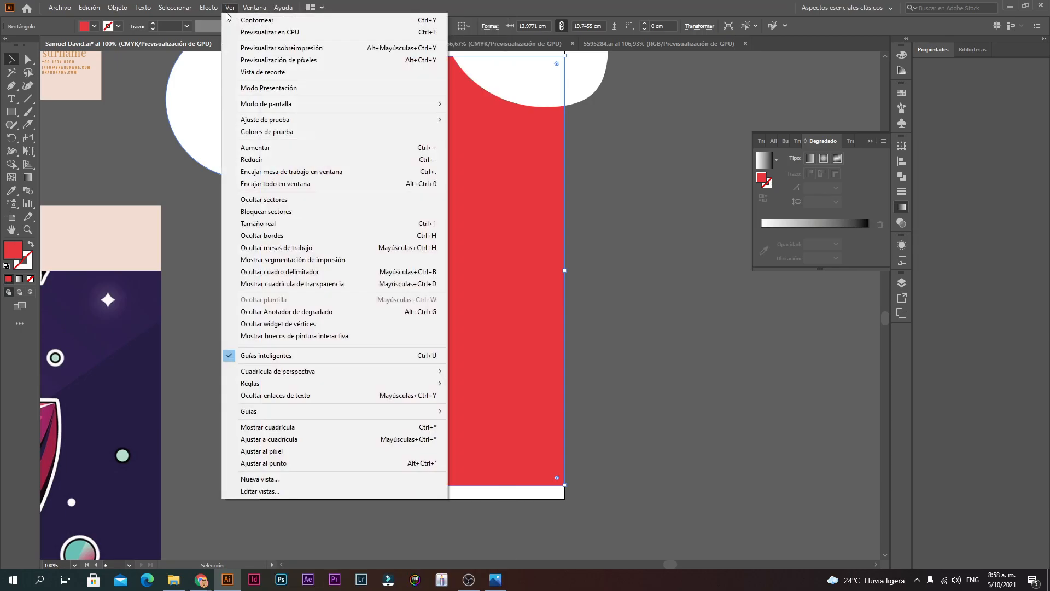
{"action": "left_click", "coordinate": [528, 186]}
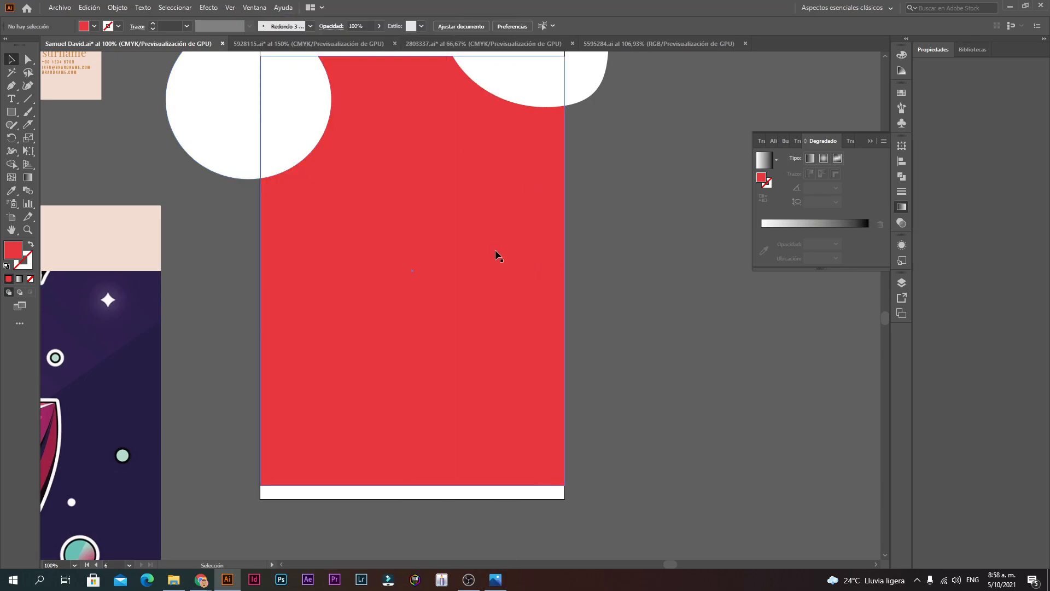
{"action": "left_click", "coordinate": [380, 26]}
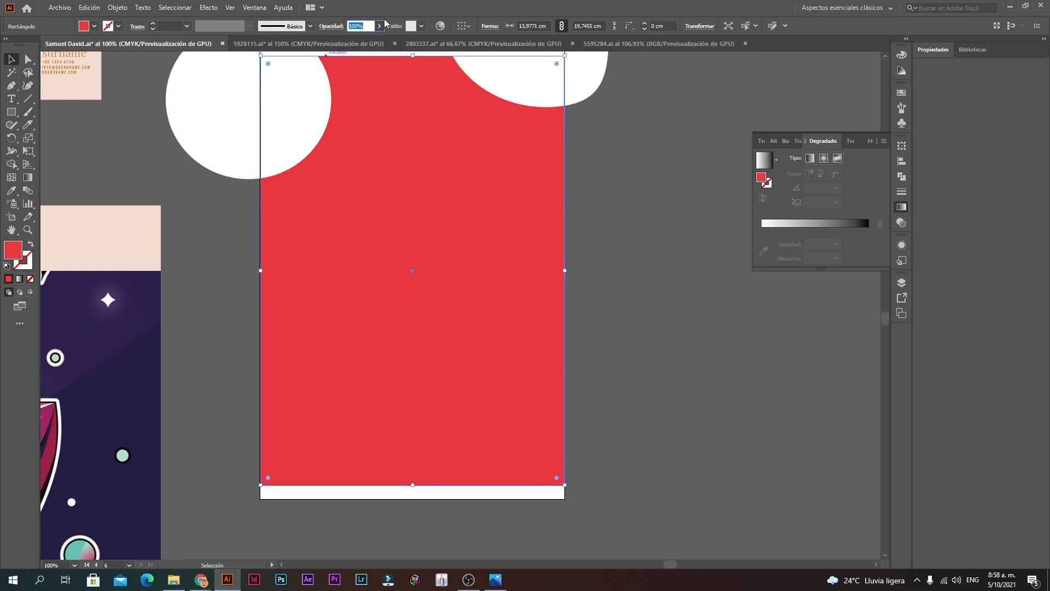
{"action": "left_click_drag", "start_coordinate": [371, 40], "coordinate": [359, 41]}
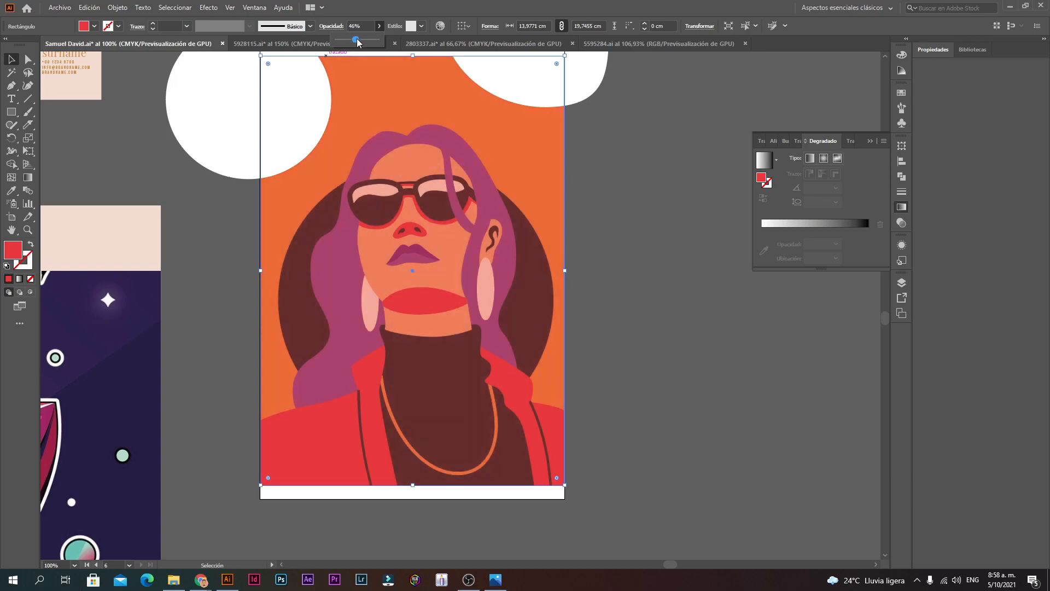
{"action": "left_click", "coordinate": [575, 182]}
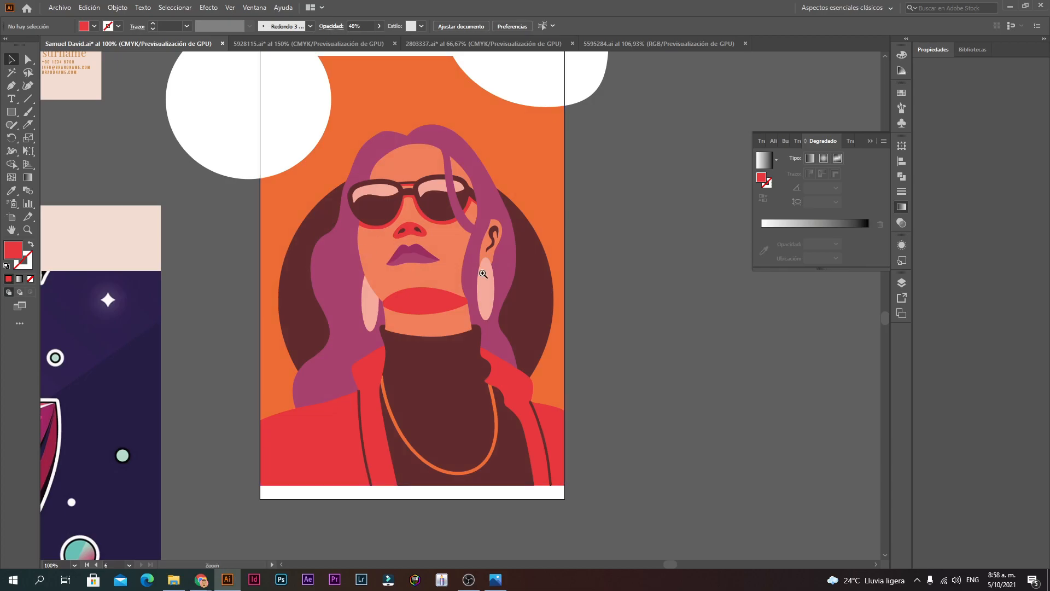
{"action": "key", "text": "ctrl+space"}
{"action": "left_click", "coordinate": [490, 269], "text": "ctrl"}
{"action": "left_click", "coordinate": [434, 293], "text": "ctrl"}
{"action": "left_click", "coordinate": [435, 293], "text": "ctrl"}
Step: Start a Pen path on the lips, zooming to 1600% on the left lip corner
{"action": "key", "text": "p"}
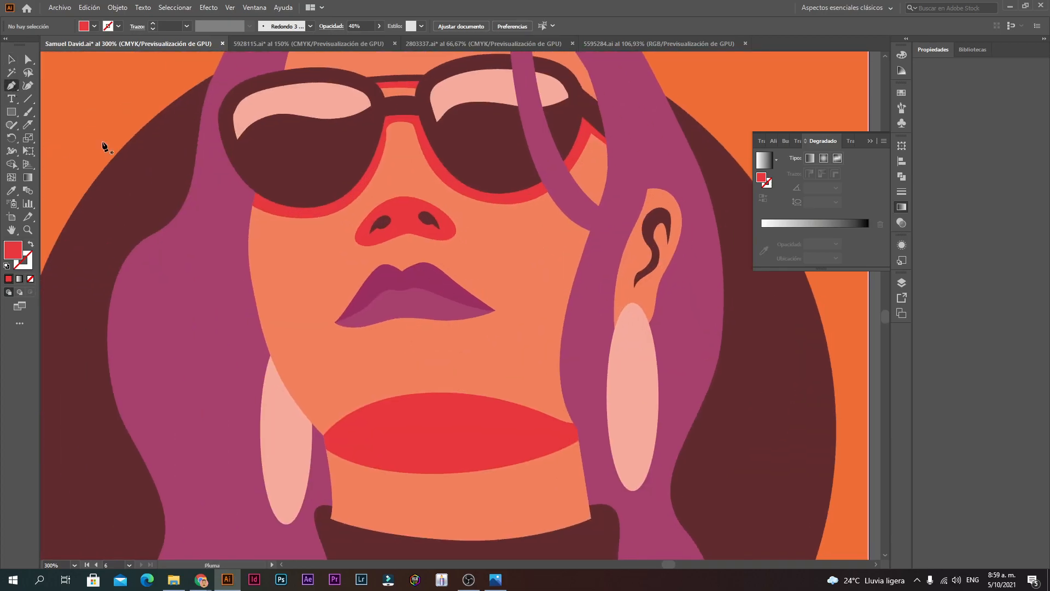
{"action": "key", "text": "ctrl+space"}
{"action": "left_click", "coordinate": [376, 341], "text": "ctrl"}
{"action": "left_click", "coordinate": [413, 281], "text": "ctrl"}
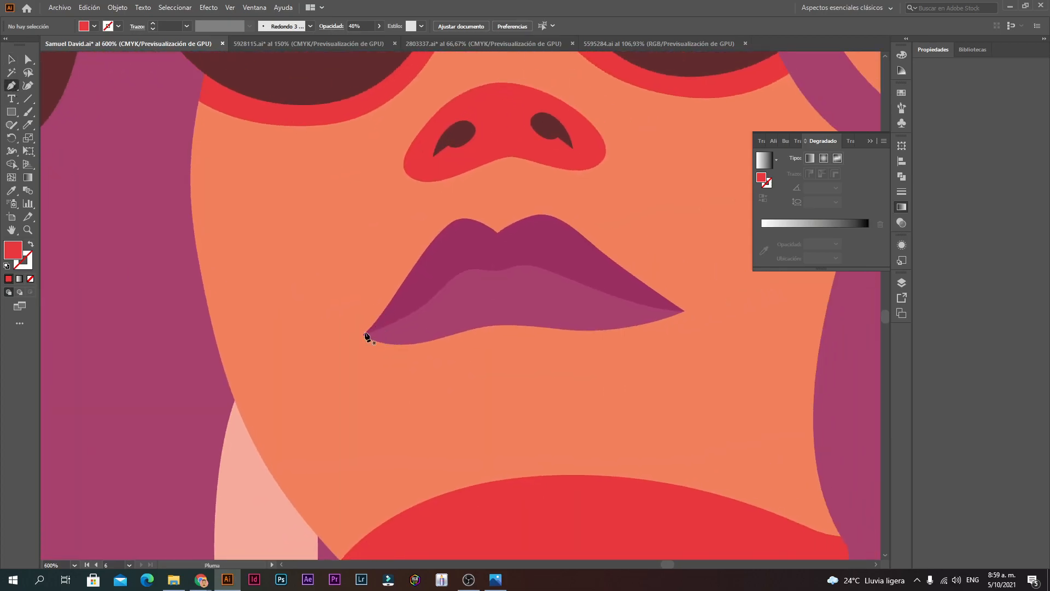
{"action": "left_click", "coordinate": [361, 336]}
{"action": "key", "text": "ctrl+space"}
{"action": "left_click", "coordinate": [415, 323], "text": "ctrl"}
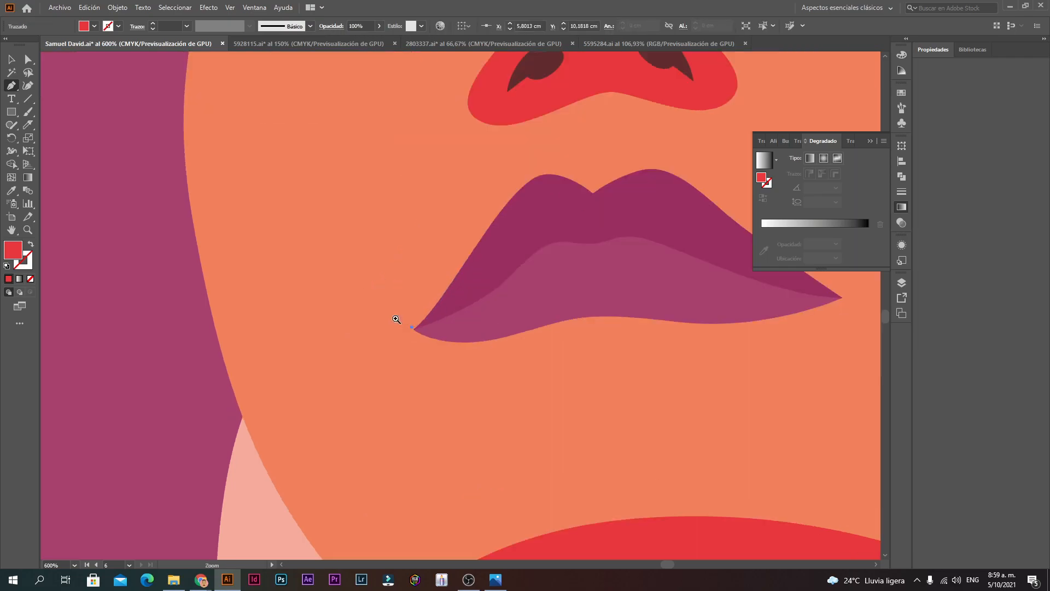
{"action": "left_click", "coordinate": [493, 299], "text": "ctrl"}
{"action": "left_click", "coordinate": [492, 299], "text": "ctrl"}
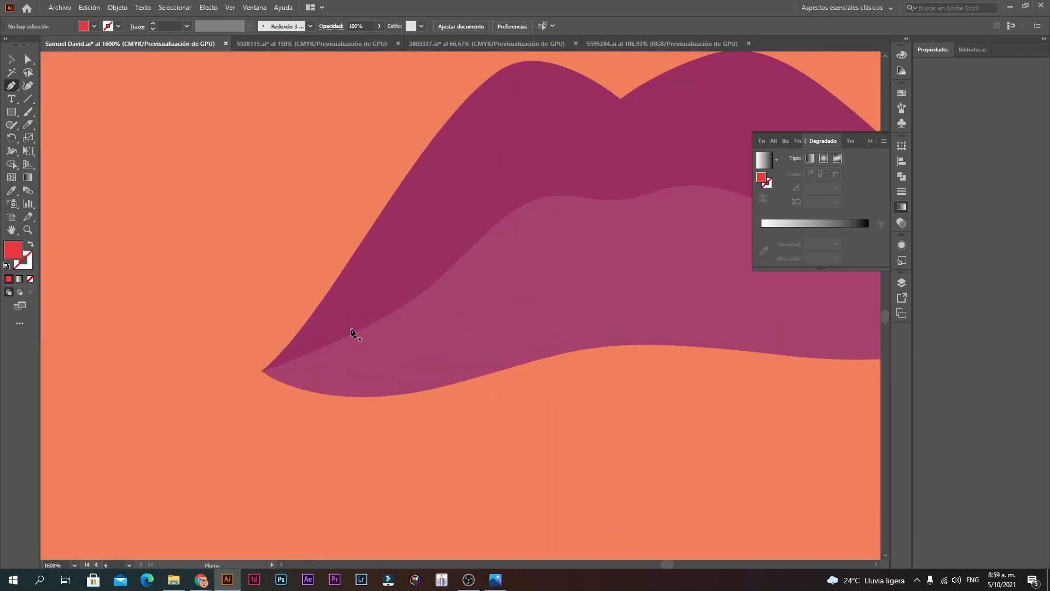
Step: Anchor the path at the left lip corner and curve it along the upper lip edge
{"action": "left_click", "coordinate": [263, 373]}
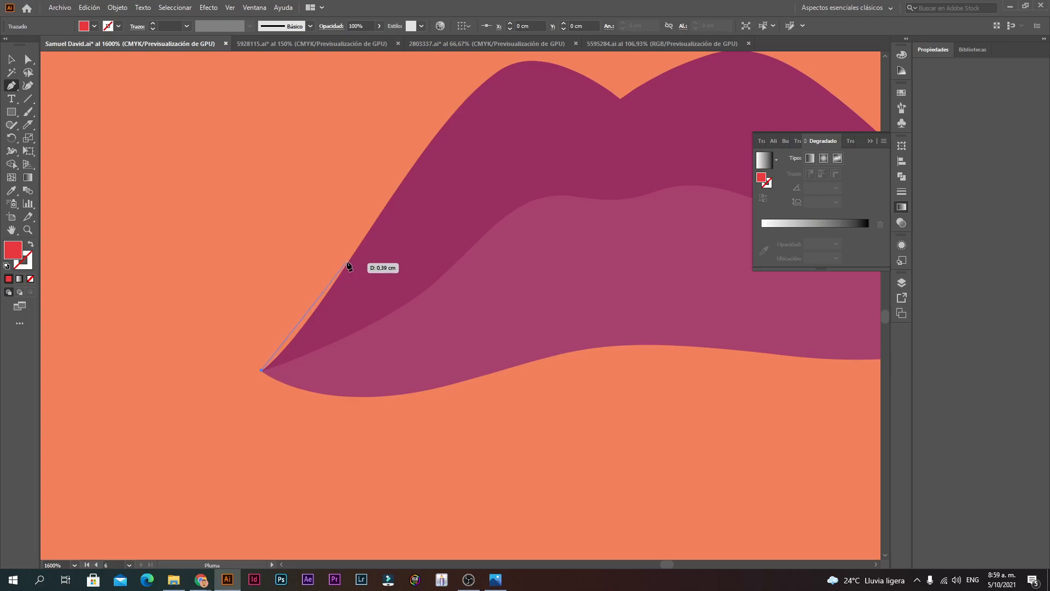
{"action": "left_click_drag", "start_coordinate": [382, 206], "coordinate": [406, 169]}
{"action": "key", "text": "space"}
{"action": "left_click_drag", "start_coordinate": [452, 160], "coordinate": [376, 250]}
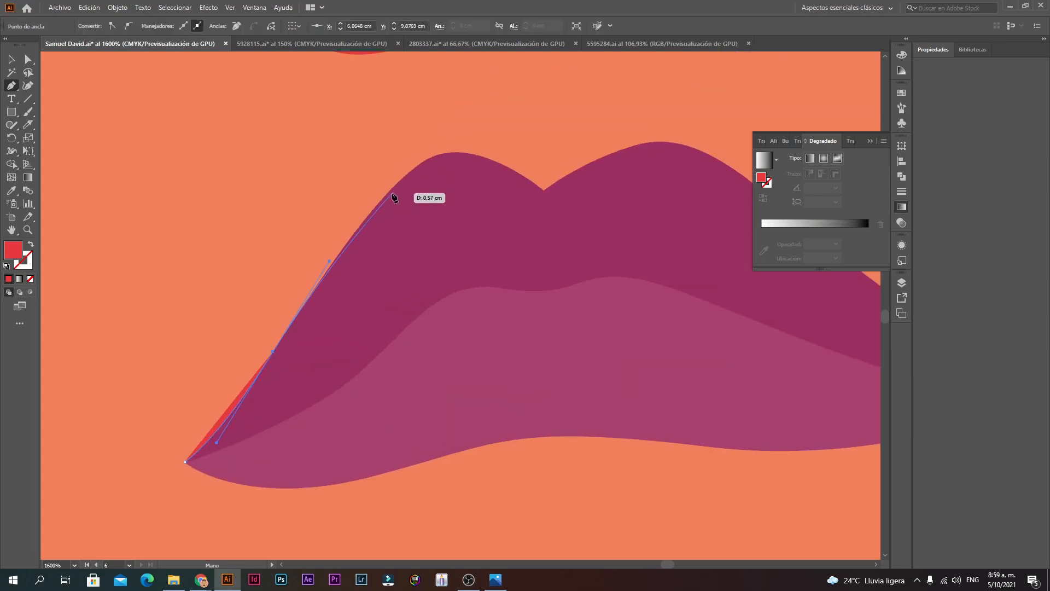
{"action": "left_click", "coordinate": [391, 192]}
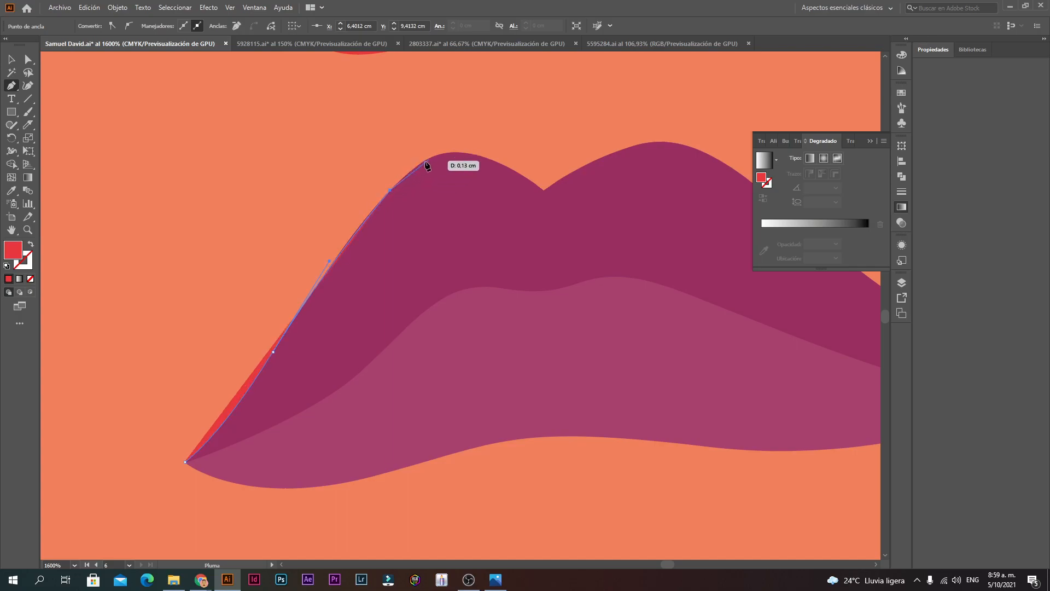
{"action": "left_click_drag", "start_coordinate": [544, 191], "coordinate": [644, 274]}
{"action": "key", "text": "space"}
{"action": "left_click_drag", "start_coordinate": [659, 224], "coordinate": [406, 247]}
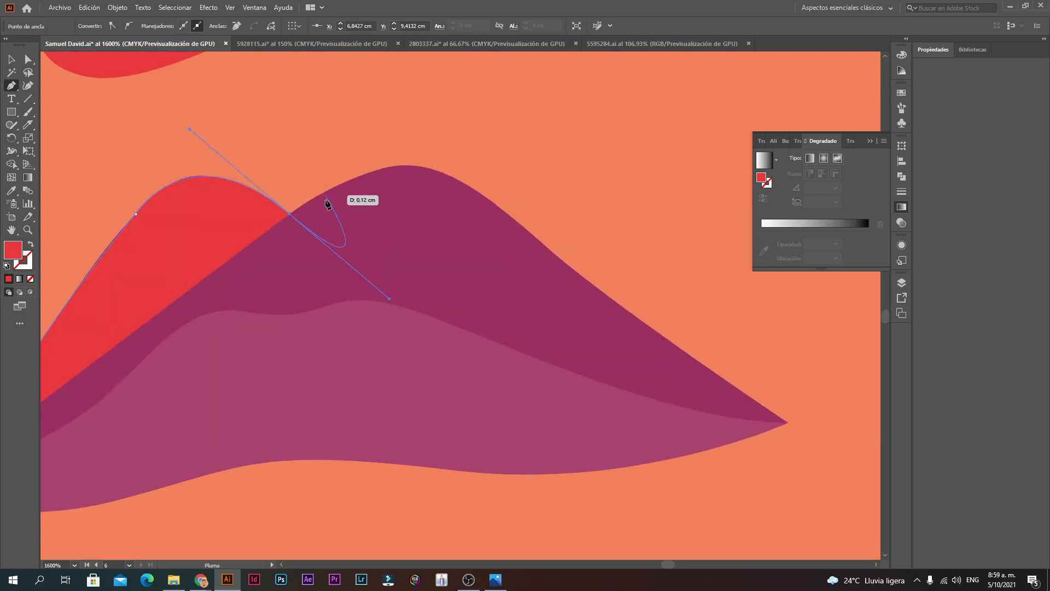
Step: Add anchors through the dip between peaks and over the right lip peak
{"action": "left_click", "coordinate": [291, 214]}
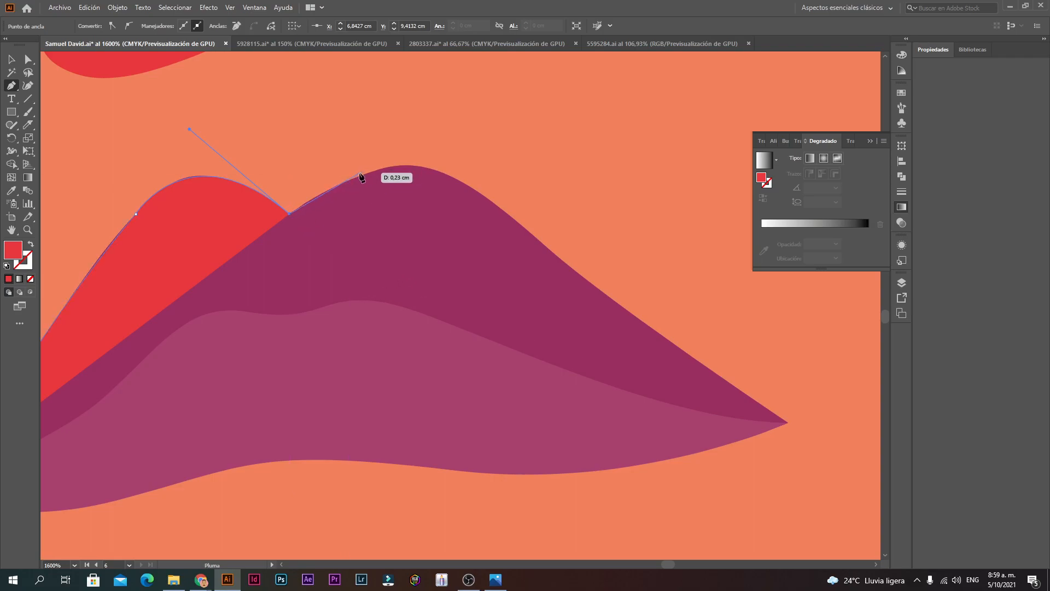
{"action": "left_click_drag", "start_coordinate": [344, 184], "coordinate": [366, 176]}
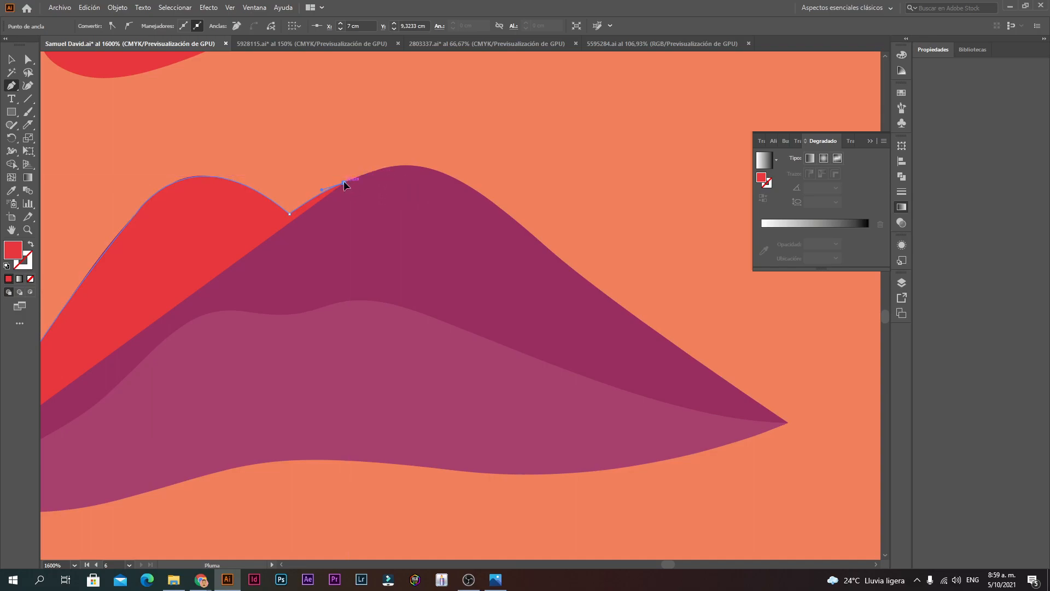
{"action": "left_click", "coordinate": [397, 167]}
{"action": "left_click_drag", "start_coordinate": [421, 171], "coordinate": [452, 177]}
{"action": "left_click_drag", "start_coordinate": [520, 210], "coordinate": [498, 205]}
Step: Continue anchors down the right slope to the right lip tip
{"action": "left_click", "coordinate": [521, 225]}
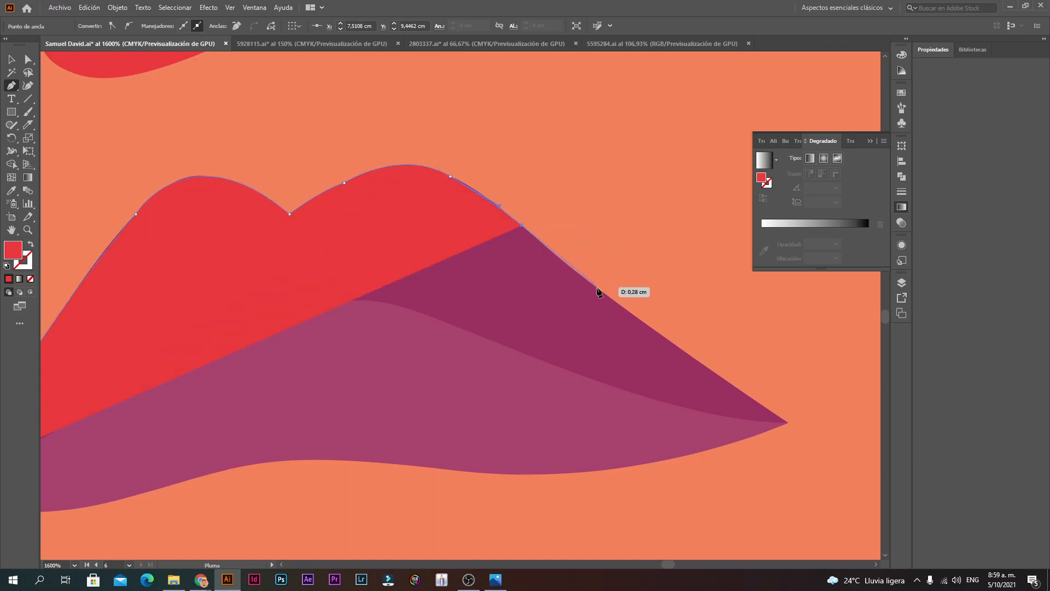
{"action": "left_click_drag", "start_coordinate": [612, 300], "coordinate": [613, 301]}
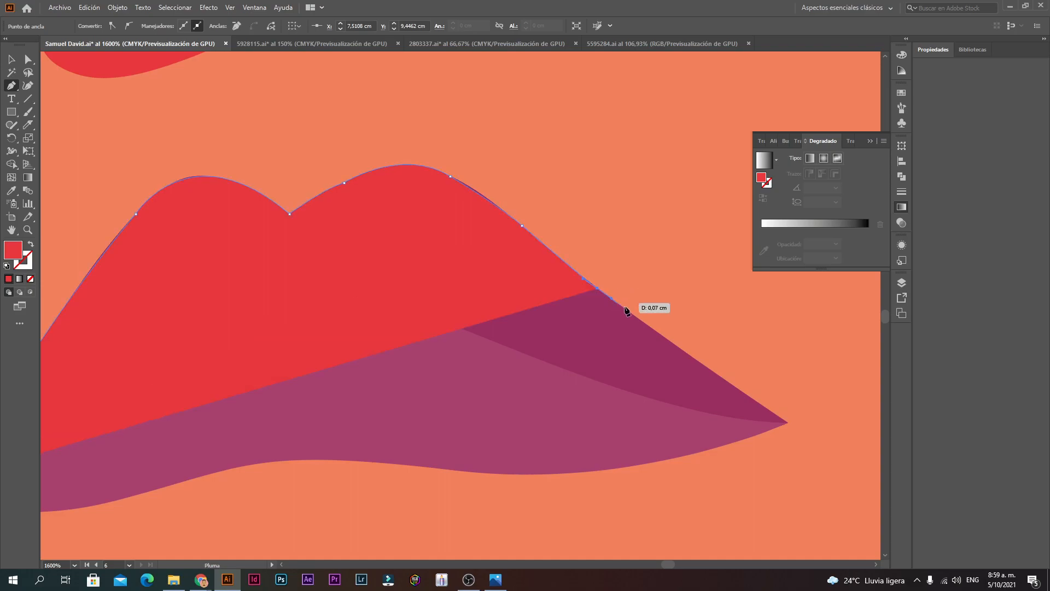
{"action": "left_click", "coordinate": [690, 356]}
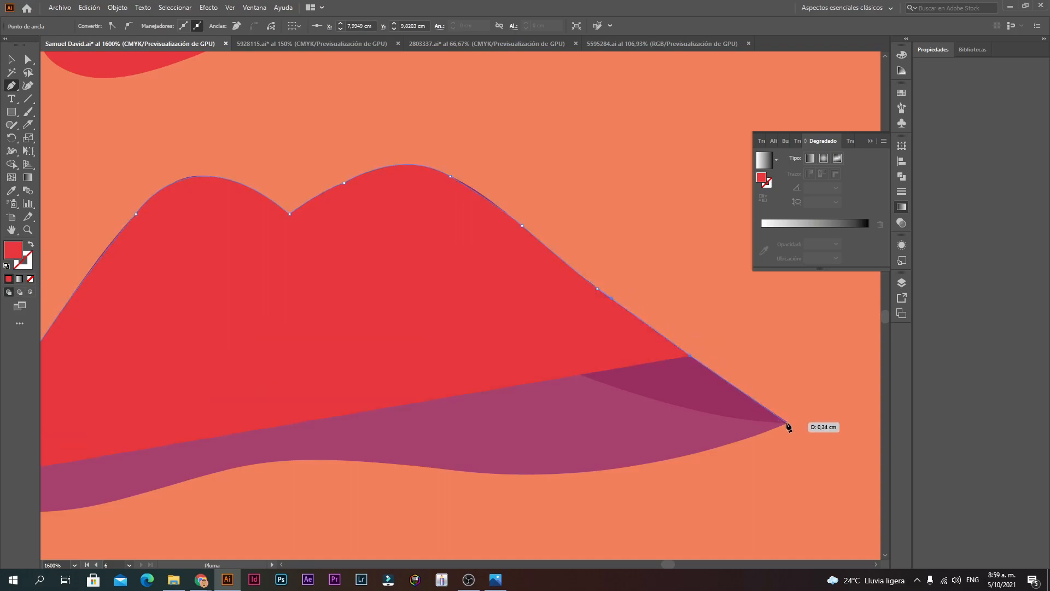
{"action": "left_click", "coordinate": [788, 423]}
{"action": "left_click", "coordinate": [512, 386], "text": "ctrl+alt"}
{"action": "left_click", "coordinate": [512, 386], "text": "ctrl+alt"}
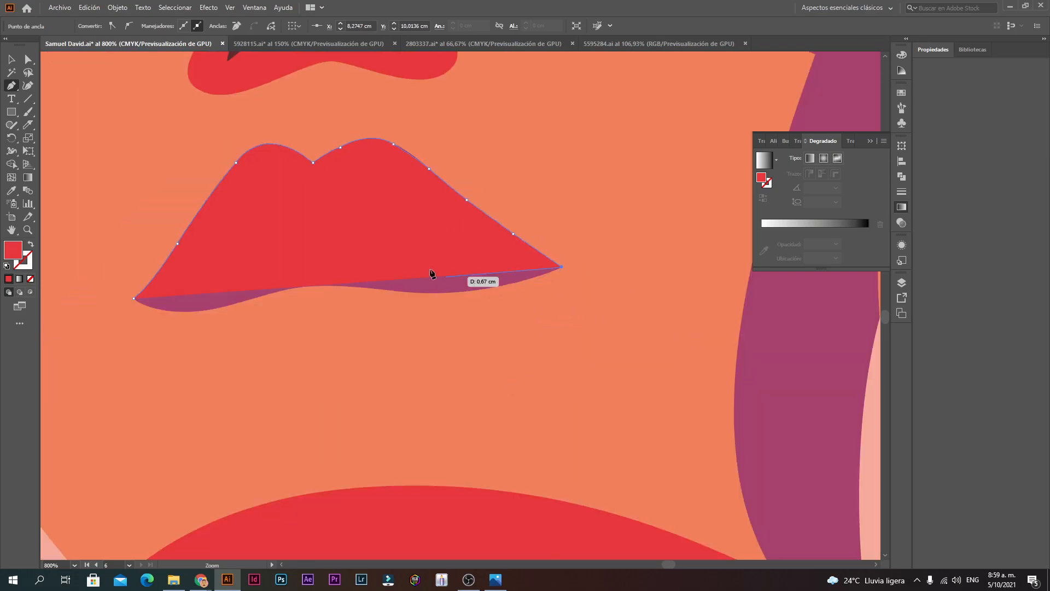
Step: Undo two misplaced anchors in the lip middle and bring the whole lip into view
{"action": "left_click", "coordinate": [362, 235]}
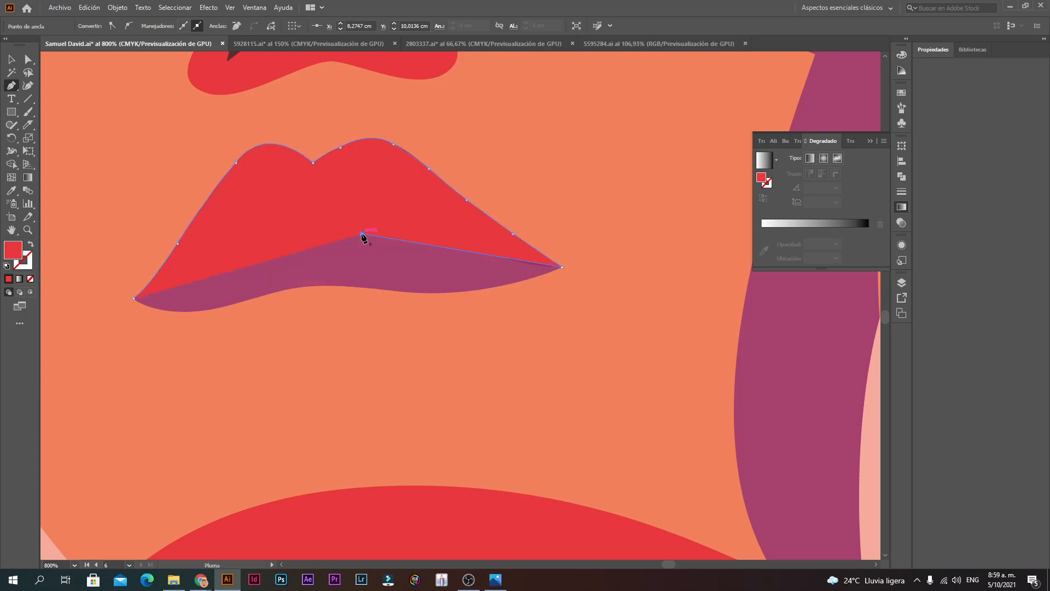
{"action": "key", "text": "ctrl+z"}
{"action": "left_click", "coordinate": [394, 222]}
{"action": "key", "text": "ctrl+z"}
{"action": "left_click", "coordinate": [501, 257], "text": "ctrl"}
{"action": "left_click_drag", "start_coordinate": [164, 237], "coordinate": [408, 251]}
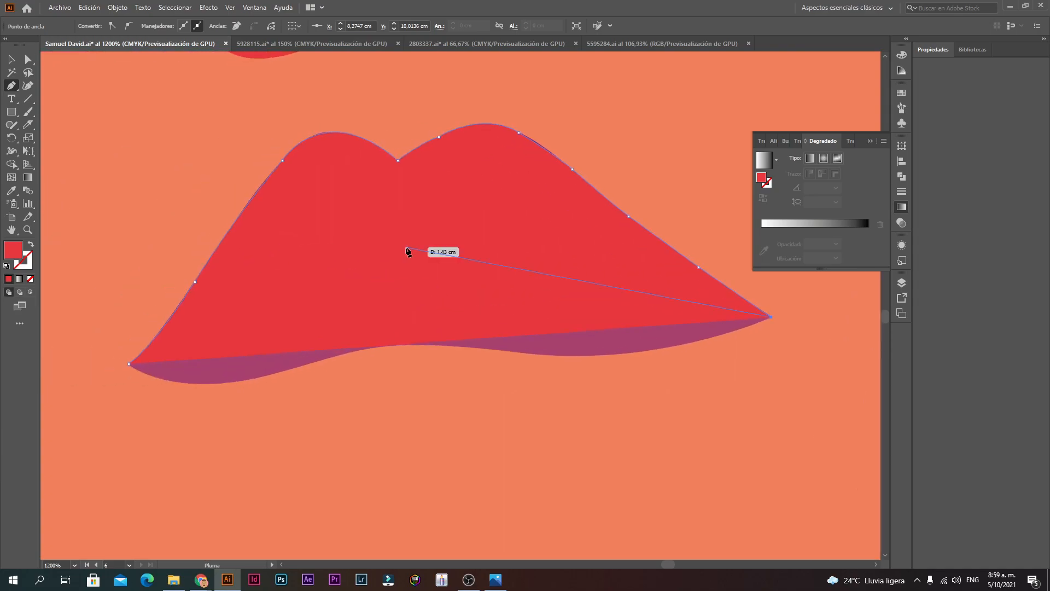
Step: Make the path a red outline and trace the lip parting line back, closing at the left corner
{"action": "left_click", "coordinate": [30, 247]}
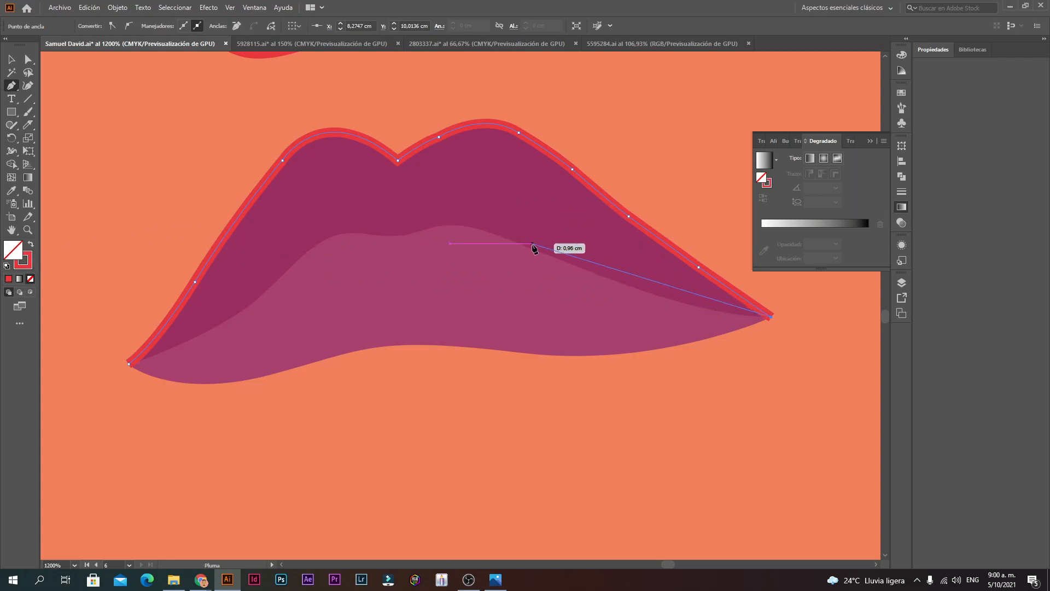
{"action": "left_click_drag", "start_coordinate": [536, 251], "coordinate": [395, 188]}
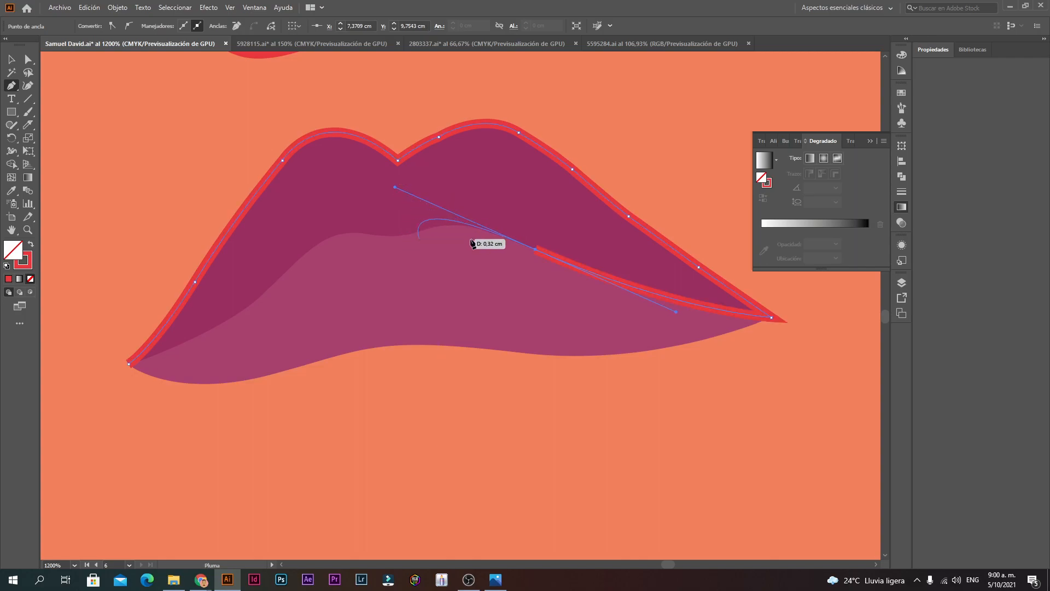
{"action": "left_click", "coordinate": [536, 250]}
{"action": "left_click_drag", "start_coordinate": [465, 225], "coordinate": [418, 231]}
{"action": "left_click", "coordinate": [405, 234]}
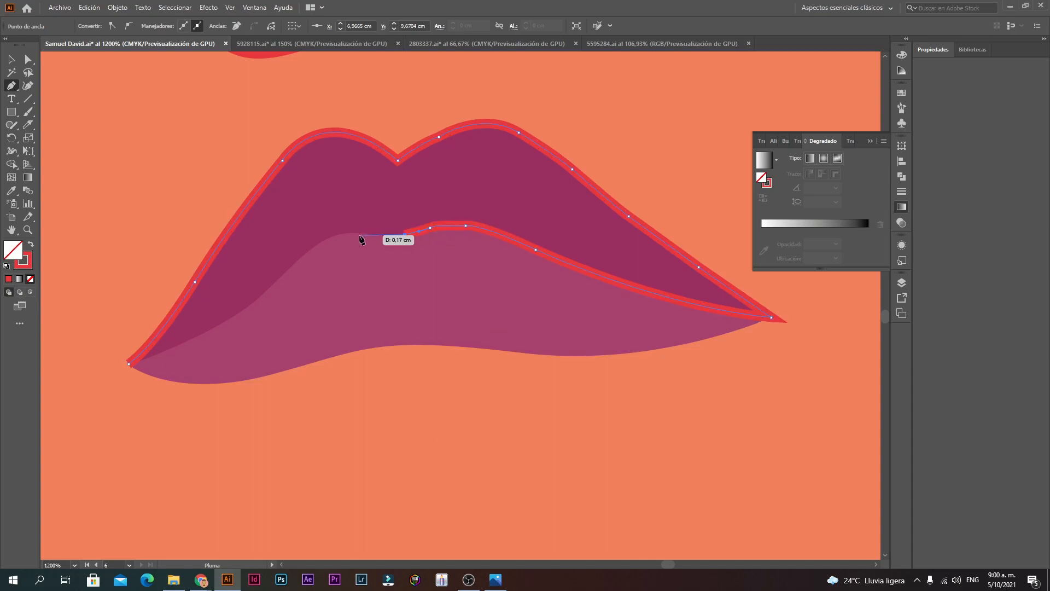
{"action": "left_click_drag", "start_coordinate": [345, 232], "coordinate": [331, 237]}
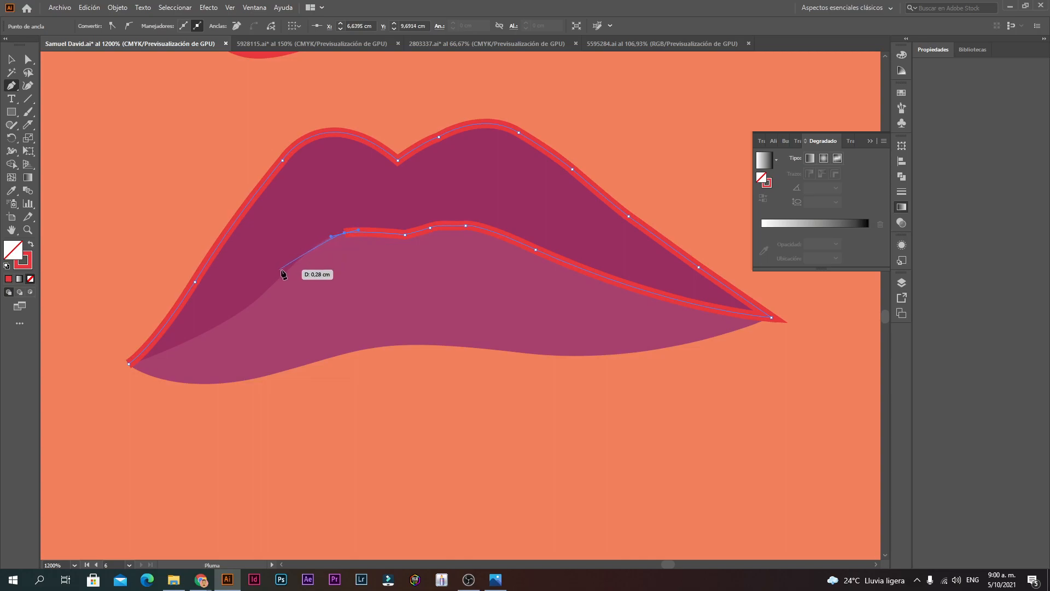
{"action": "left_click_drag", "start_coordinate": [288, 269], "coordinate": [265, 295]}
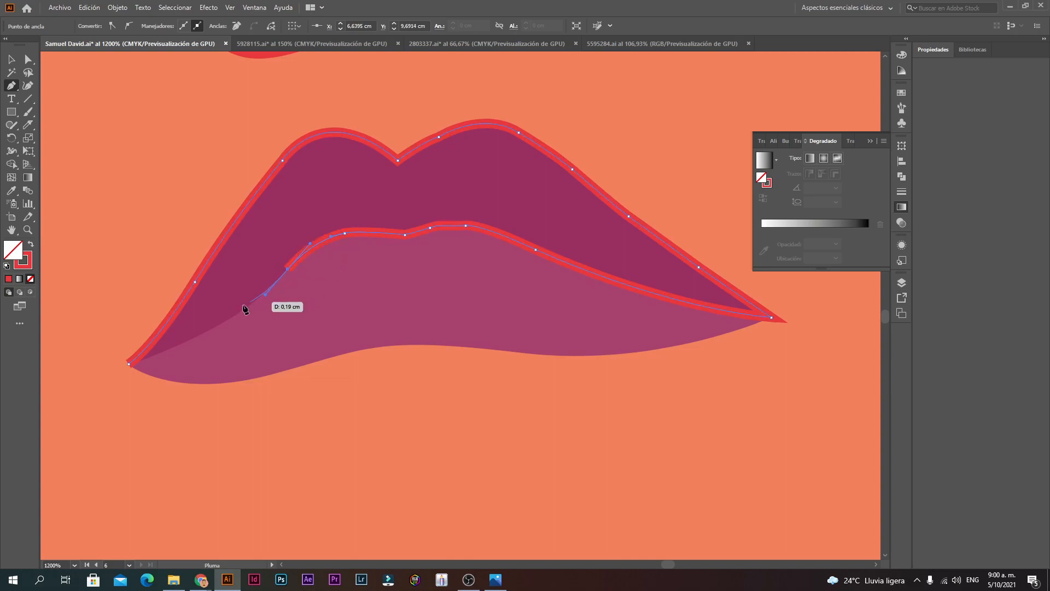
{"action": "left_click", "coordinate": [129, 365]}
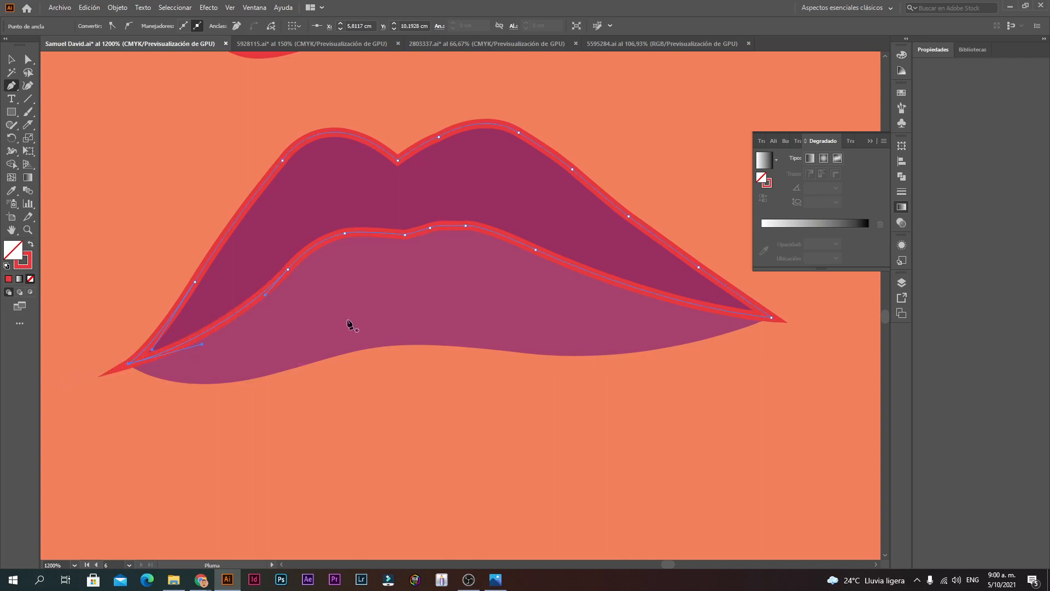
{"action": "scroll", "coordinate": [479, 309], "scroll_direction": "down", "scroll_amount": 4}
{"action": "scroll", "coordinate": [518, 313], "scroll_direction": "up", "scroll_amount": 5}
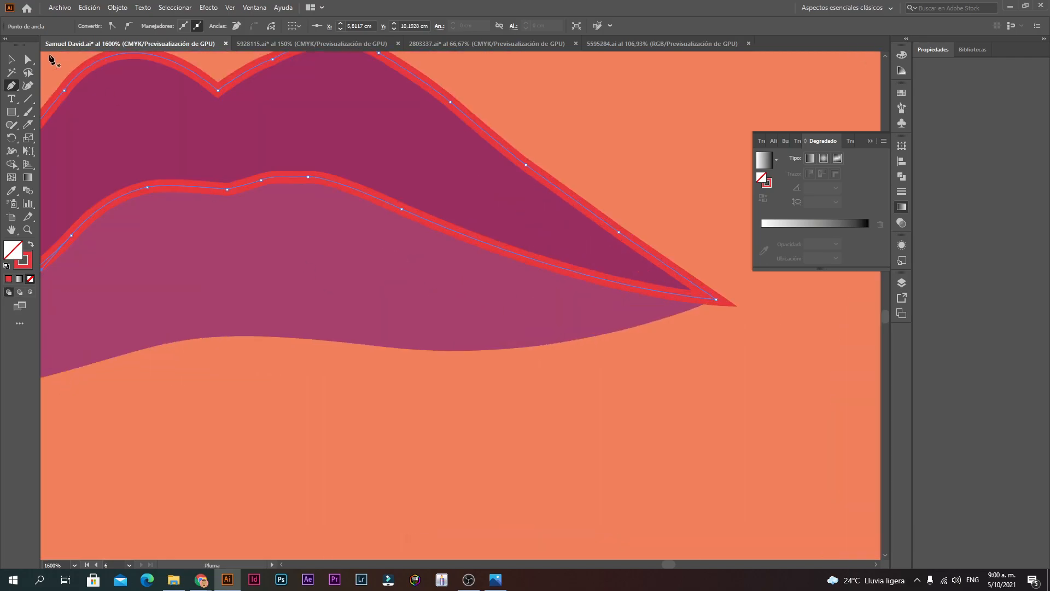
Step: Round the sharp corner at the first anchor on the line between the lips
{"action": "key", "text": "a"}
{"action": "left_click", "coordinate": [227, 191]}
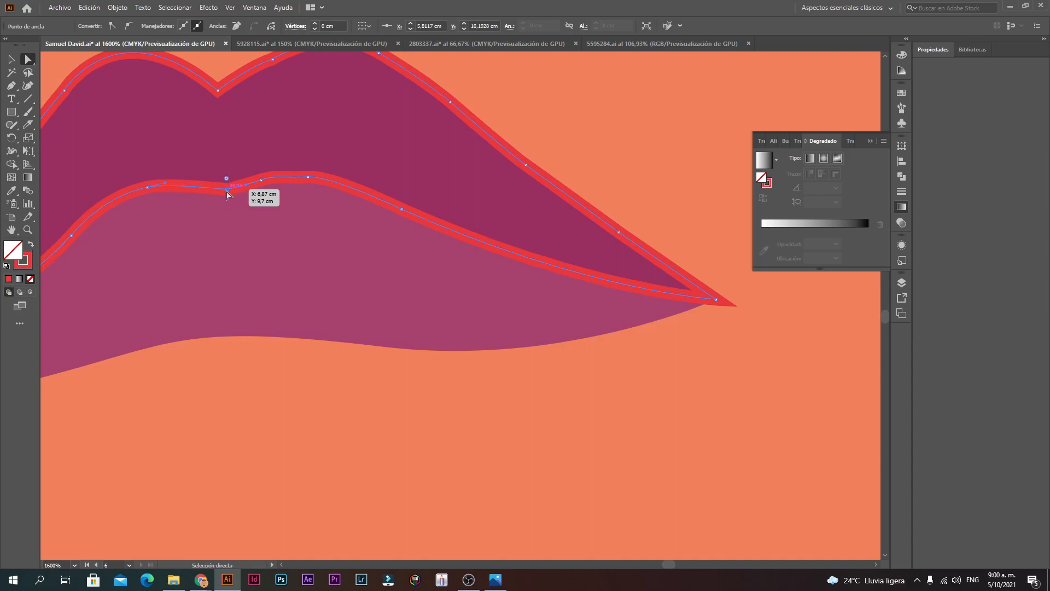
{"action": "left_click_drag", "start_coordinate": [227, 179], "coordinate": [310, 158]}
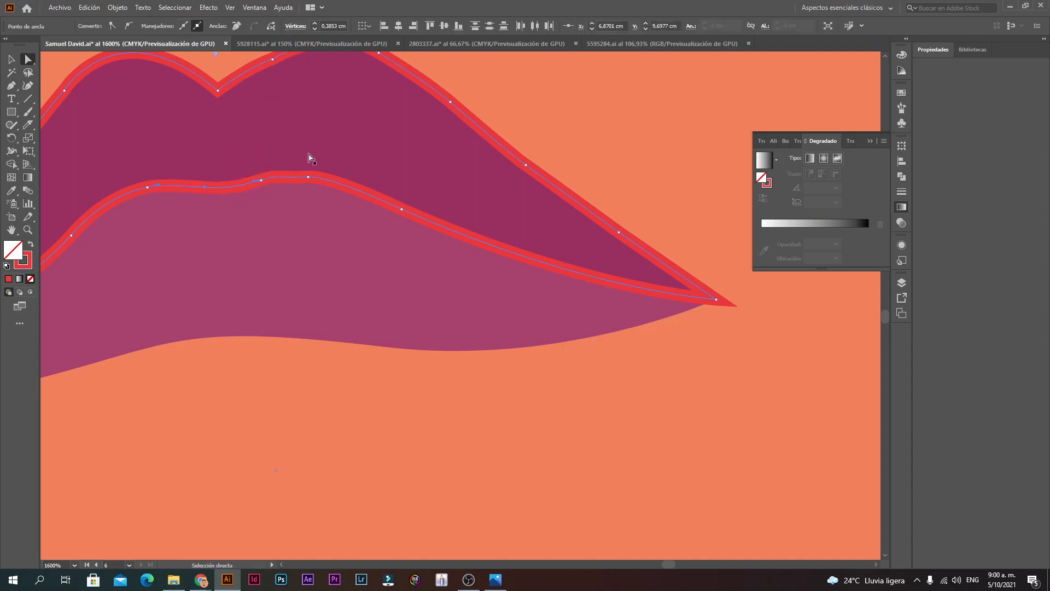
Step: Reshape the inner-lip curve by adjusting one anchor's handle
{"action": "left_click", "coordinate": [261, 180]}
{"action": "left_click", "coordinate": [362, 203], "text": "ctrl"}
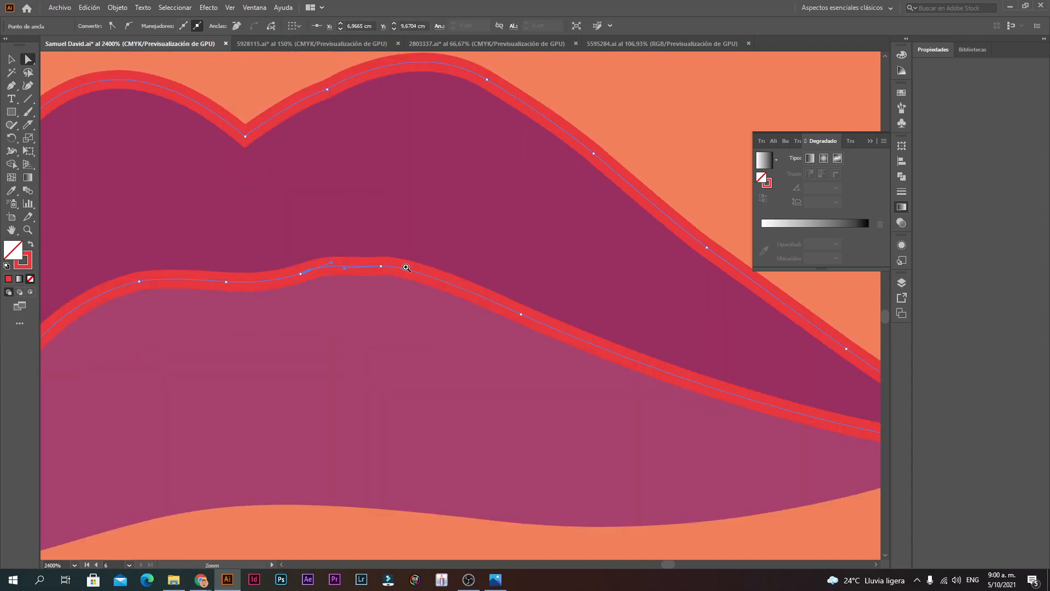
{"action": "left_click", "coordinate": [407, 267], "text": "ctrl"}
{"action": "left_click", "coordinate": [416, 304], "text": "ctrl"}
{"action": "left_click", "coordinate": [484, 302], "text": "ctrl"}
{"action": "left_click", "coordinate": [449, 311]}
{"action": "key", "text": "alt+space"}
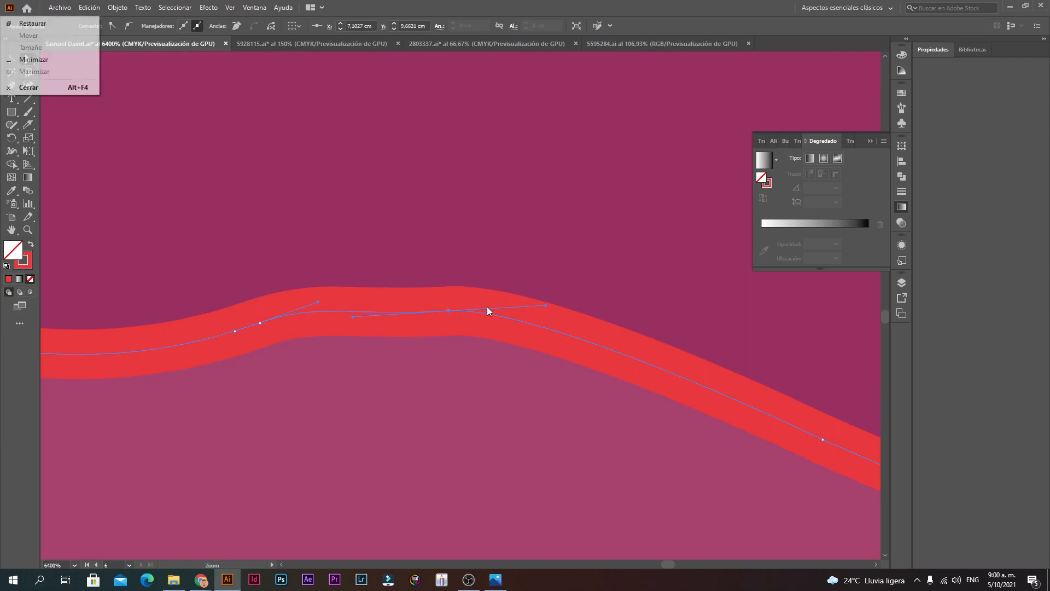
{"action": "left_click", "coordinate": [487, 307], "text": "ctrl+alt"}
{"action": "left_click", "coordinate": [487, 307], "text": "ctrl+alt"}
{"action": "left_click", "coordinate": [487, 307], "text": "ctrl+alt"}
{"action": "left_click_drag", "start_coordinate": [453, 299], "coordinate": [456, 295]}
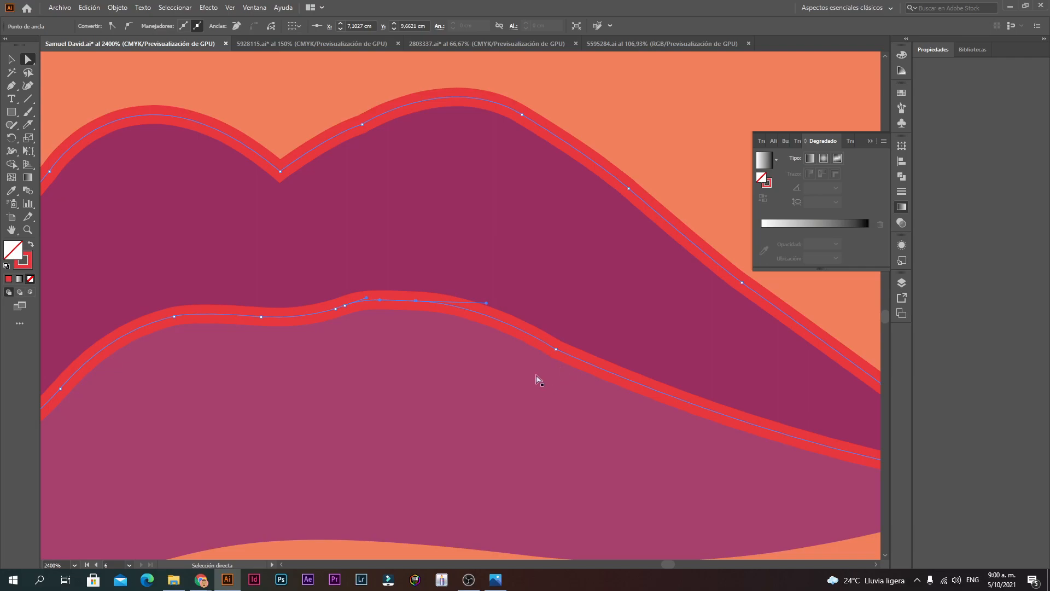
{"action": "left_click", "coordinate": [406, 358], "text": "ctrl+alt"}
Step: Select the inner-lip anchor on the lip outline rather than the overlay rectangle
{"action": "left_click", "coordinate": [431, 237]}
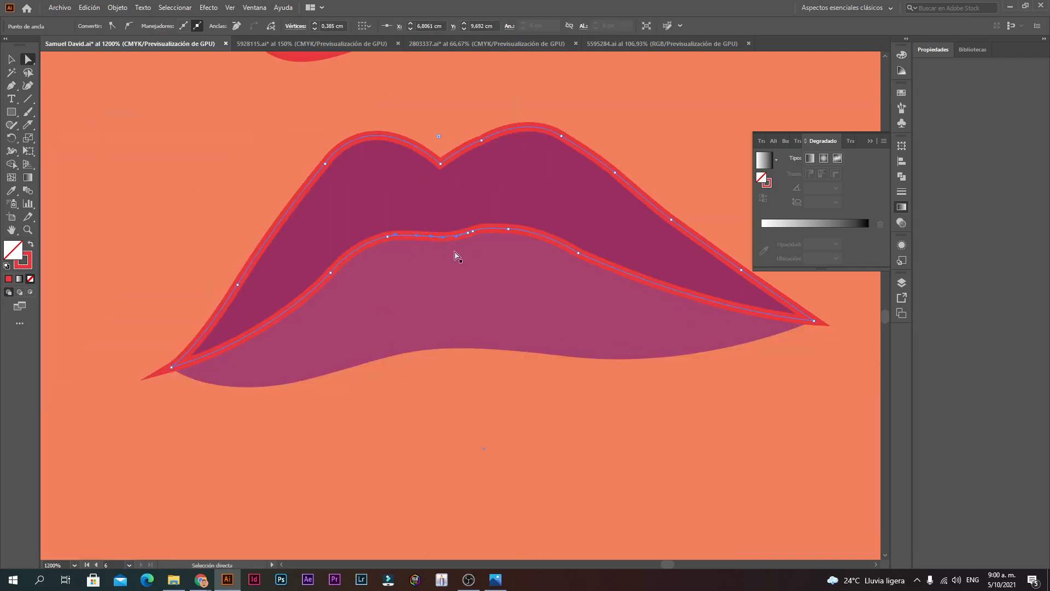
{"action": "left_click", "coordinate": [467, 254]}
{"action": "left_click", "coordinate": [436, 239]}
{"action": "left_click", "coordinate": [430, 237]}
{"action": "left_click", "coordinate": [484, 281]}
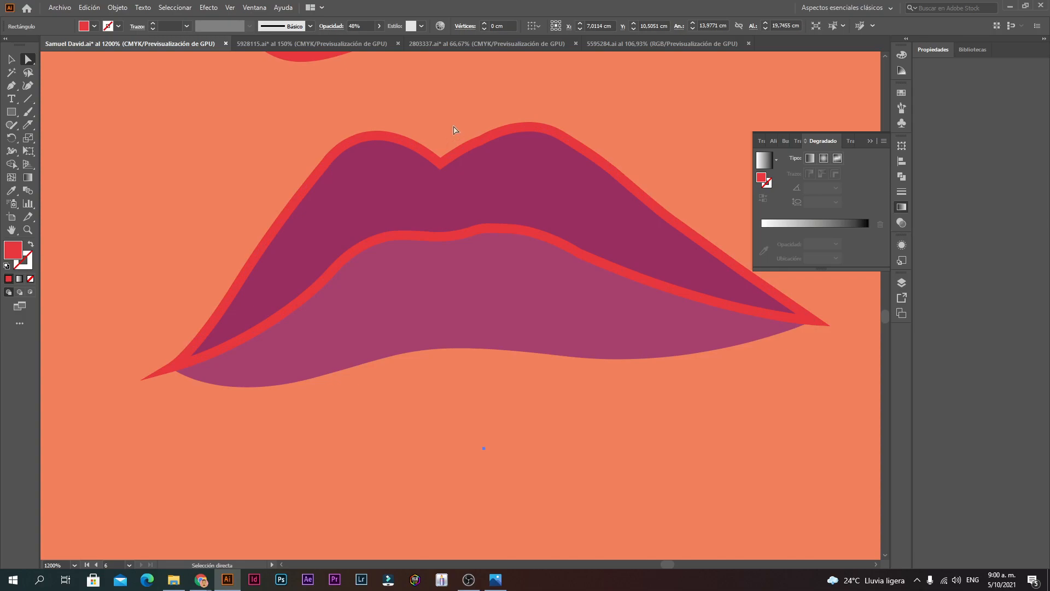
{"action": "left_click", "coordinate": [438, 241]}
{"action": "left_click", "coordinate": [429, 235]}
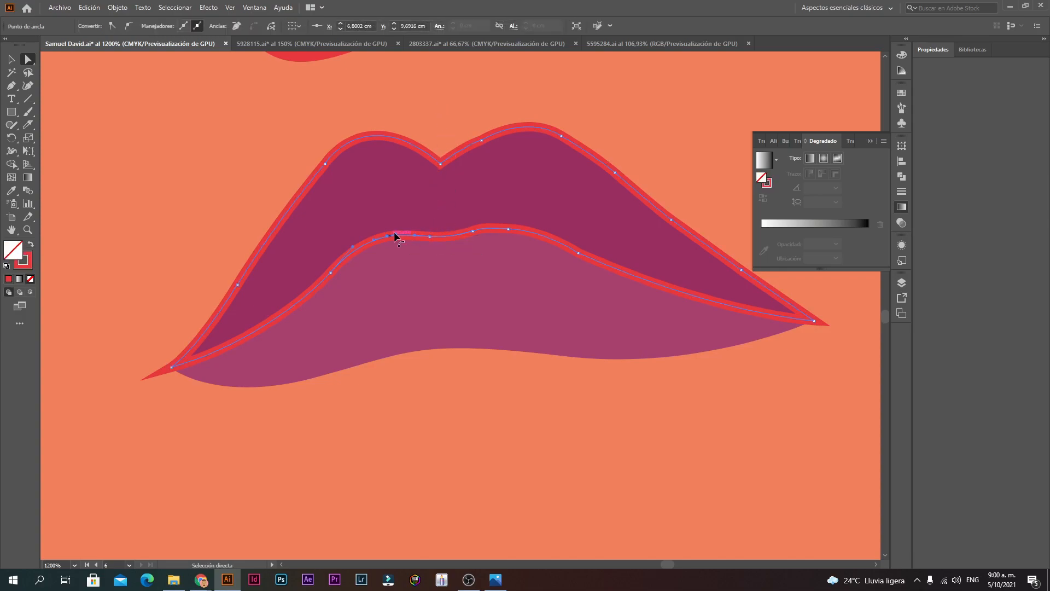
Step: Round the notch at the top-centre anchor of the upper lip
{"action": "left_click", "coordinate": [440, 163]}
{"action": "mouse_move", "coordinate": [440, 141]}
{"action": "left_mouse_down"}
{"action": "mouse_move", "coordinate": [456, 69]}
{"action": "mouse_move", "coordinate": [445, 101]}
{"action": "mouse_move", "coordinate": [445, 265]}
{"action": "mouse_move", "coordinate": [449, 86]}
{"action": "mouse_move", "coordinate": [443, 166]}
{"action": "mouse_move", "coordinate": [442, 126]}
{"action": "left_mouse_up"}
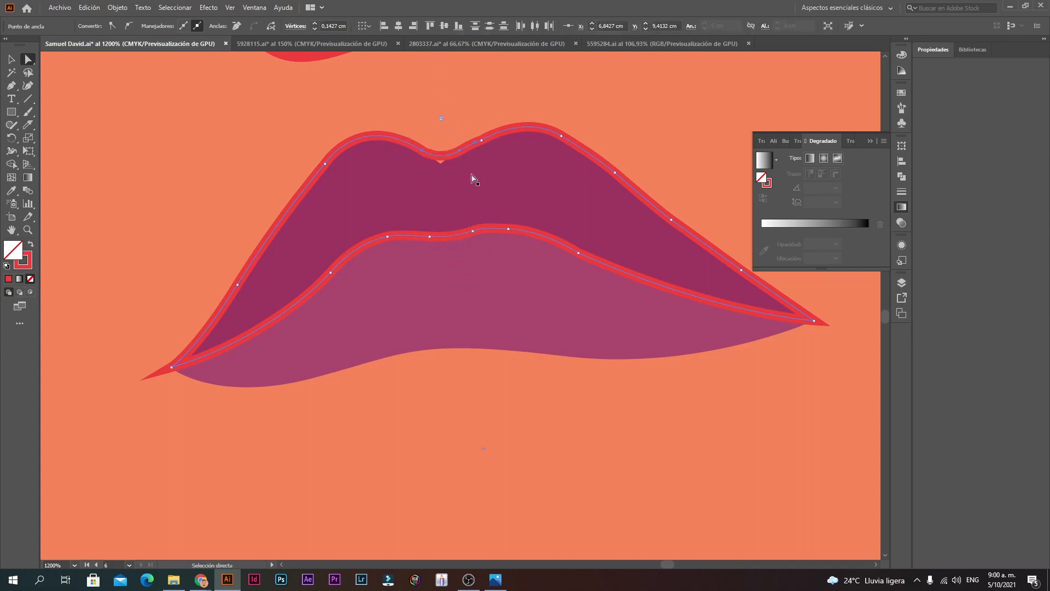
{"action": "left_click", "coordinate": [475, 177]}
{"action": "left_click", "coordinate": [497, 214], "text": "ctrl+alt"}
{"action": "left_click", "coordinate": [395, 366], "text": "ctrl+alt"}
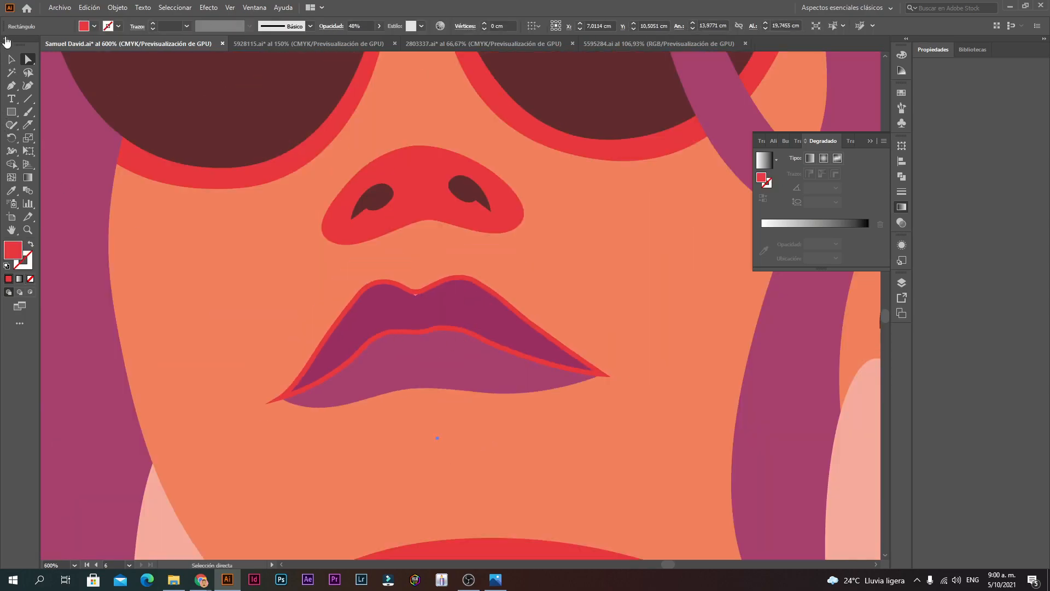
Step: Try moving the translucent red rectangle aside, then undo to restore it
{"action": "left_click", "coordinate": [11, 59]}
{"action": "left_click_drag", "start_coordinate": [499, 304], "coordinate": [356, 370]}
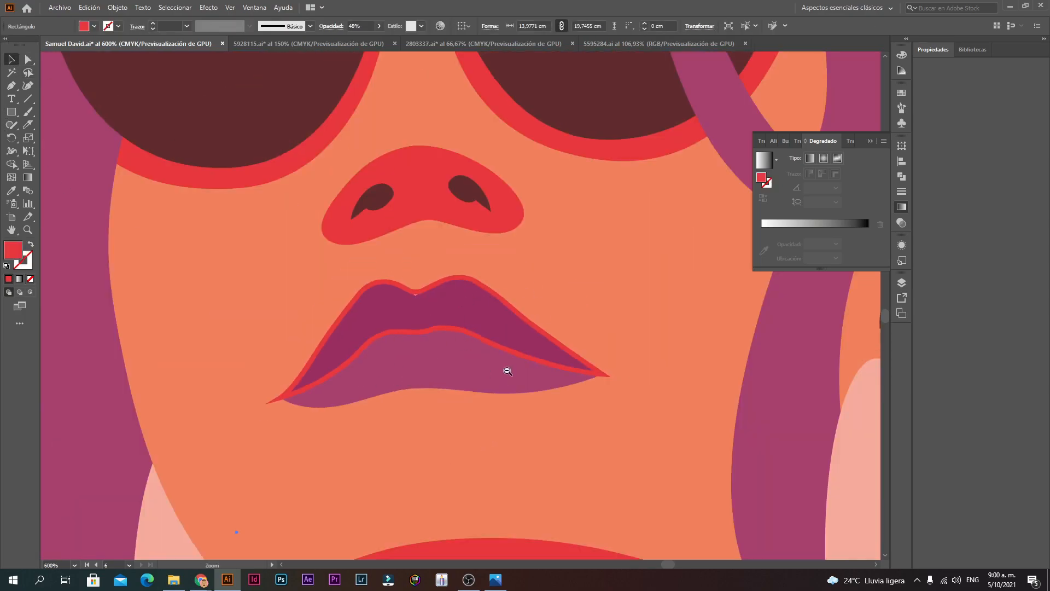
{"action": "left_click", "coordinate": [507, 371], "text": "ctrl+alt"}
{"action": "left_click", "coordinate": [506, 372], "text": "ctrl+alt"}
{"action": "left_click", "coordinate": [503, 372], "text": "ctrl+alt"}
{"action": "left_click", "coordinate": [504, 372], "text": "ctrl+alt"}
{"action": "key", "text": "ctrl+z"}
{"action": "left_click", "coordinate": [448, 236], "text": "ctrl"}
{"action": "left_click", "coordinate": [448, 236], "text": "ctrl"}
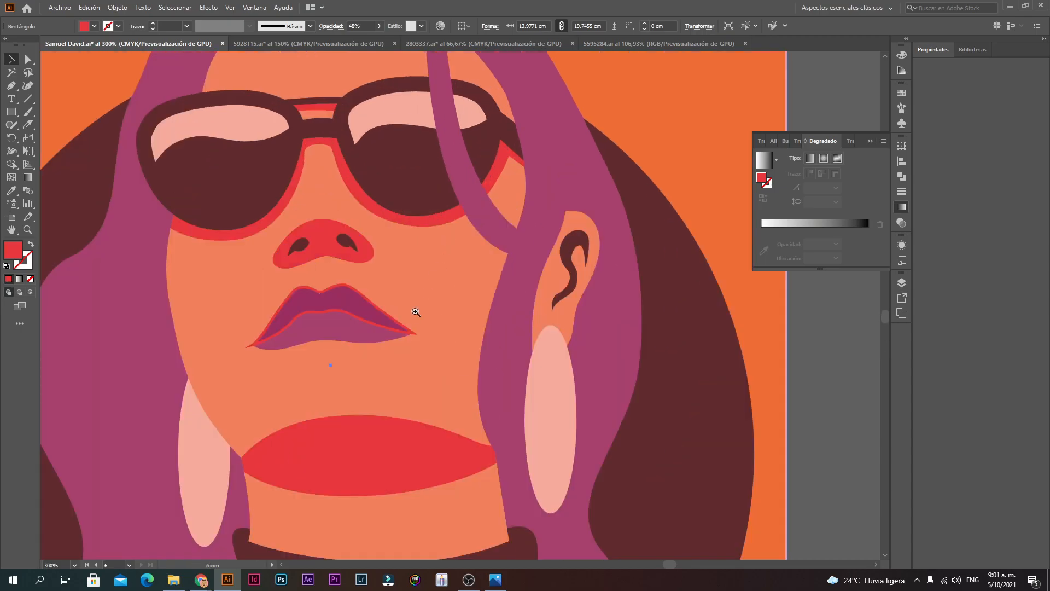
{"action": "left_click", "coordinate": [416, 312], "text": "ctrl"}
Step: Try reflecting the lower-lip outline with Transform > Reflect, then delete the flipped copy
{"action": "left_click", "coordinate": [442, 297]}
{"action": "left_click_drag", "start_coordinate": [443, 300], "coordinate": [451, 354]}
{"action": "right_click", "coordinate": [453, 354]}
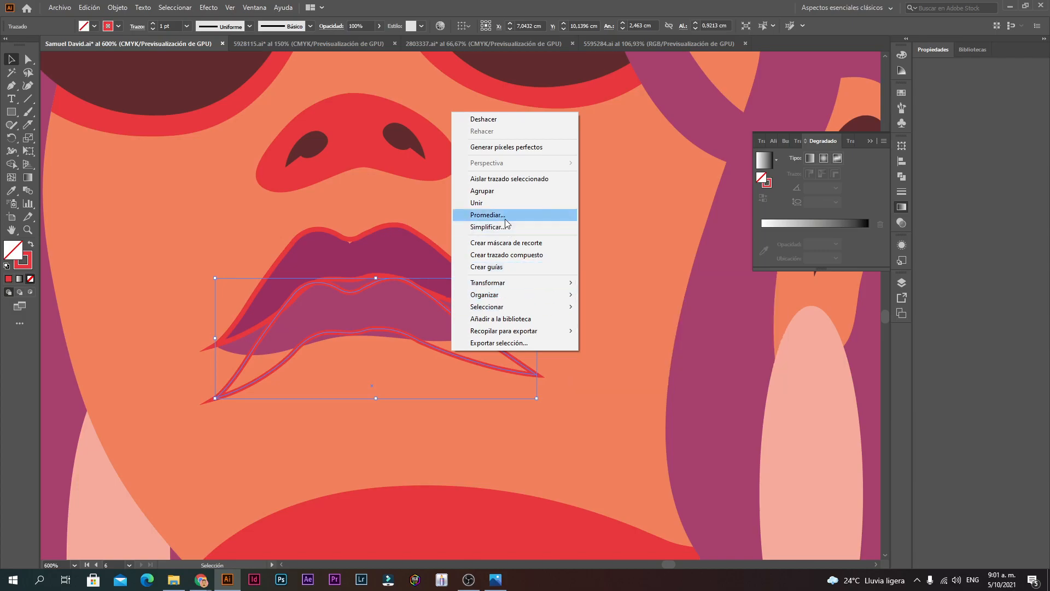
{"action": "mouse_move", "coordinate": [535, 282]}
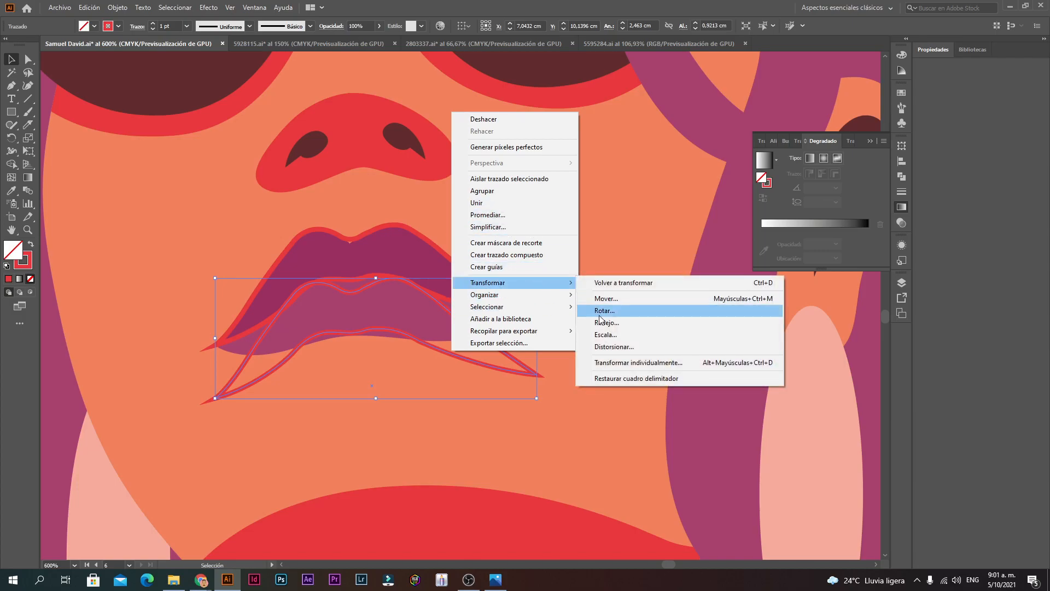
{"action": "left_click", "coordinate": [600, 322]}
{"action": "left_click", "coordinate": [519, 358]}
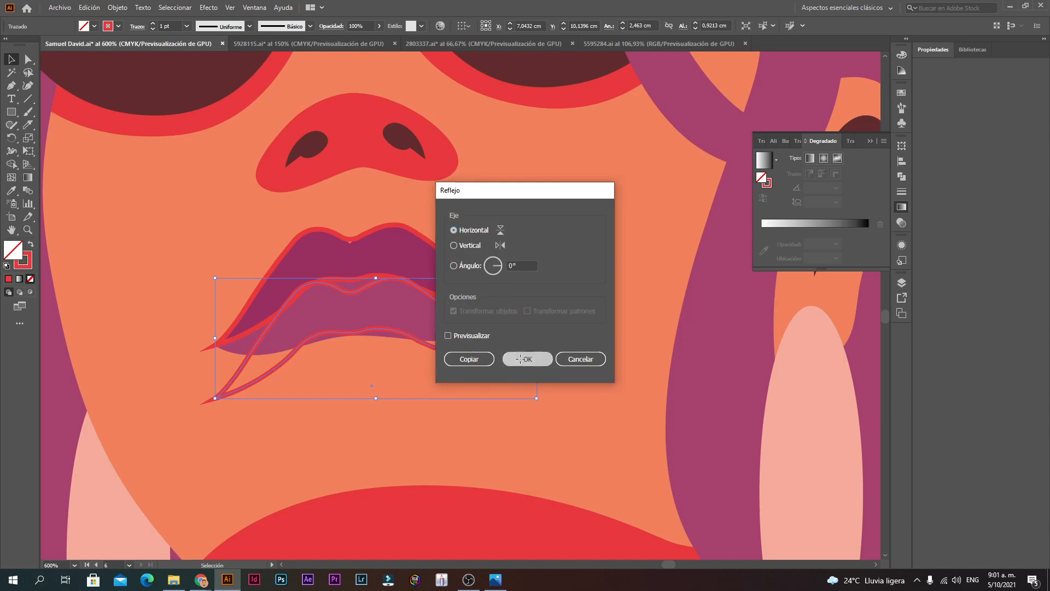
{"action": "left_click_drag", "start_coordinate": [400, 344], "coordinate": [403, 299]}
{"action": "key", "text": "Delete"}
Step: Pen-draw curved anchors along the lower lip's bottom edge, ending at the right corner
{"action": "key", "text": "space"}
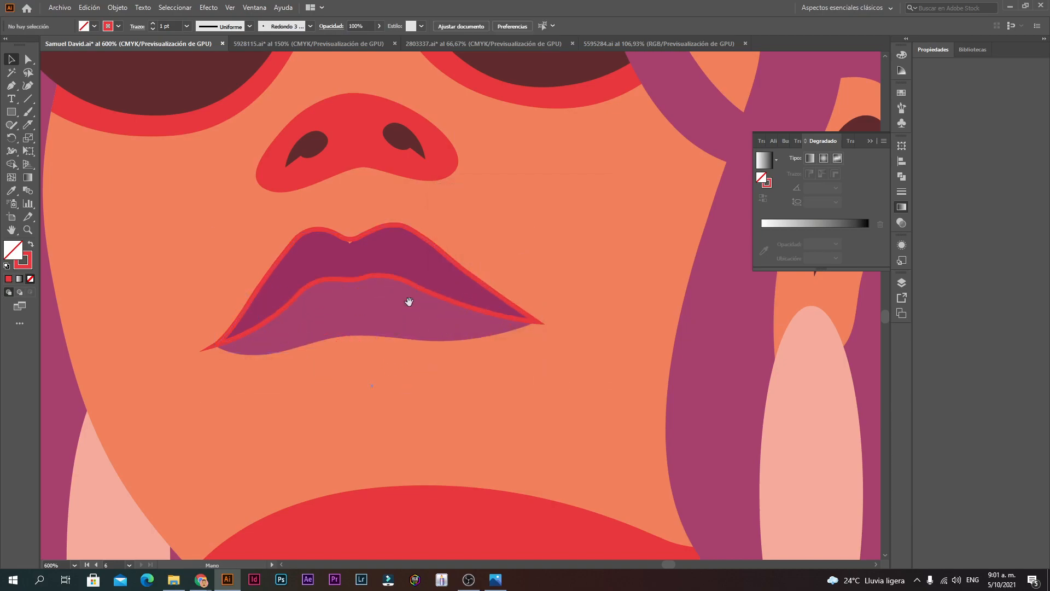
{"action": "left_click", "coordinate": [452, 337]}
{"action": "left_click", "coordinate": [12, 87]}
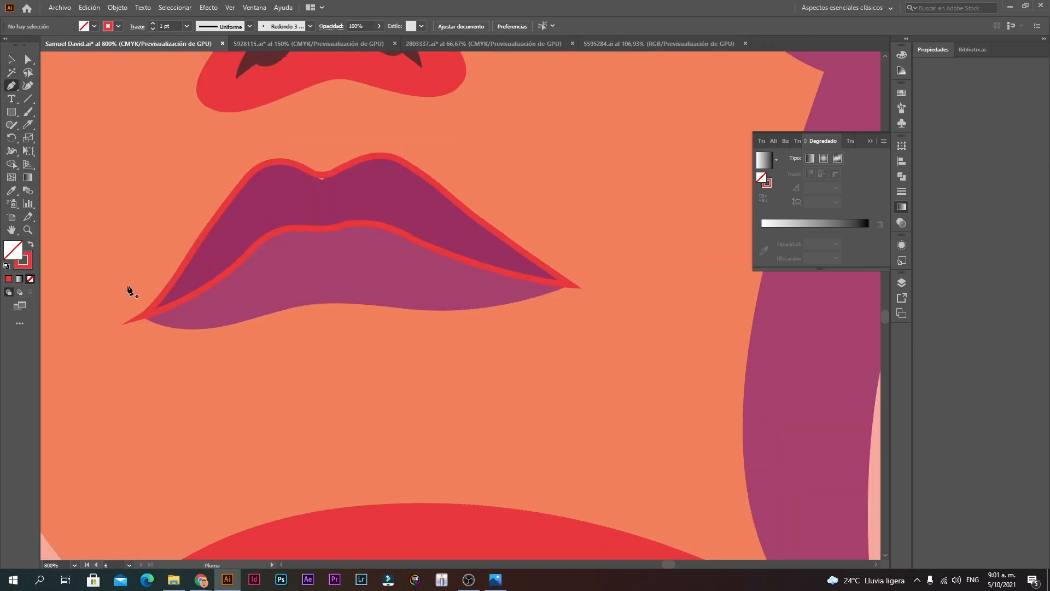
{"action": "left_click", "coordinate": [143, 316]}
{"action": "left_click_drag", "start_coordinate": [174, 326], "coordinate": [399, 308]}
{"action": "left_click", "coordinate": [425, 308]}
{"action": "left_click_drag", "start_coordinate": [481, 313], "coordinate": [413, 323]}
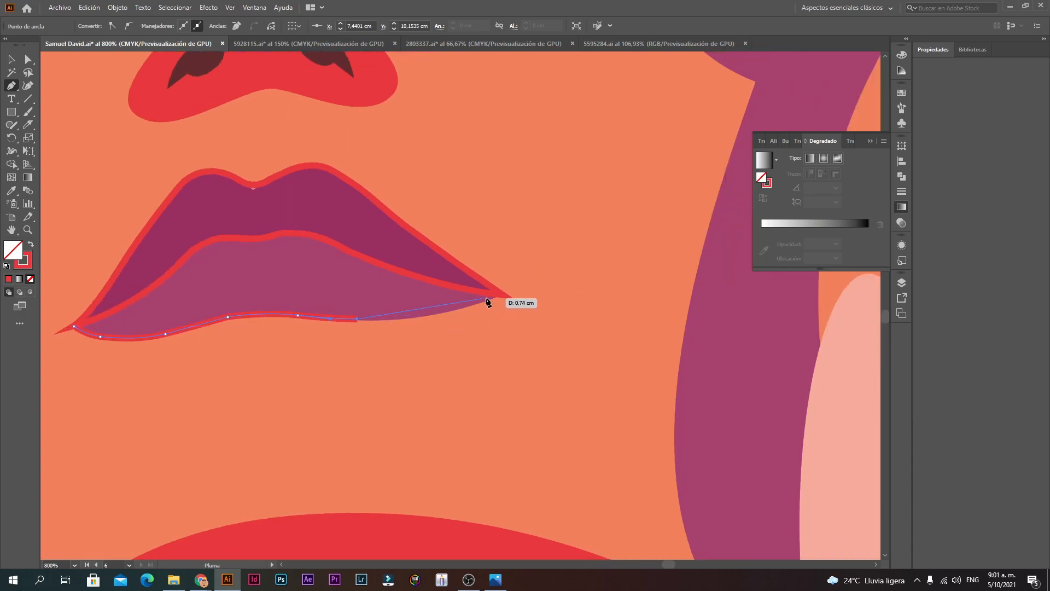
{"action": "left_click_drag", "start_coordinate": [503, 296], "coordinate": [573, 265]}
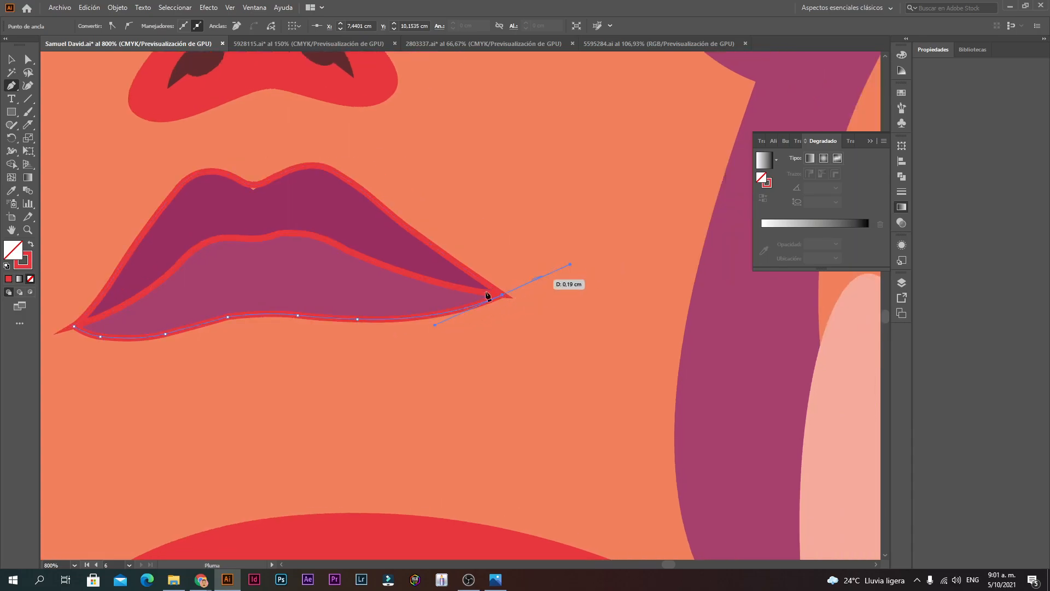
{"action": "scroll", "coordinate": [459, 305], "scroll_direction": "down", "scroll_amount": 6}
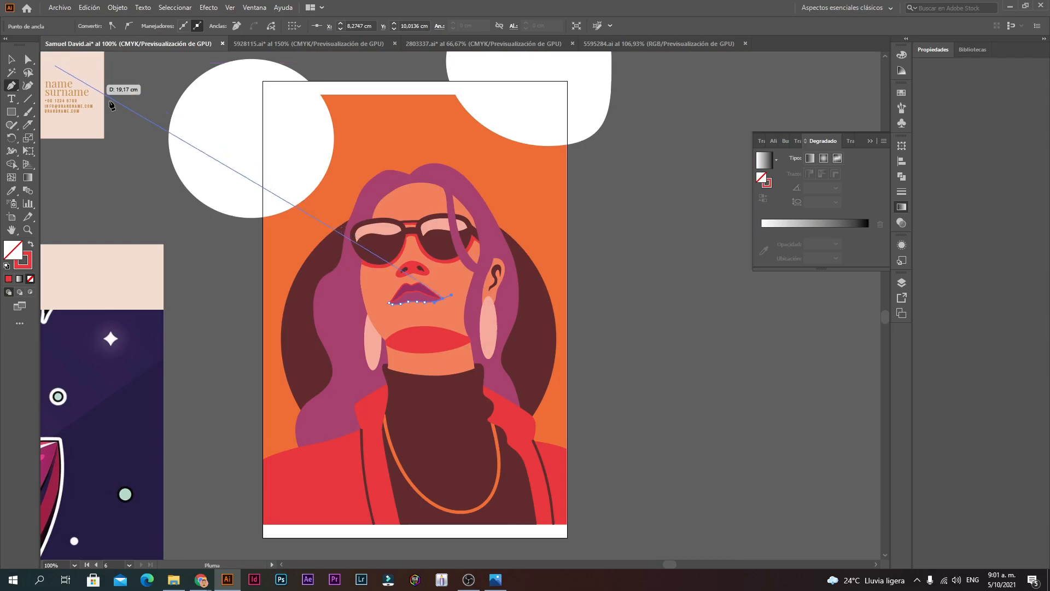
Step: Try moving the translucent red rectangle off the artwork, then undo the move
{"action": "left_click", "coordinate": [11, 59]}
{"action": "left_click", "coordinate": [408, 237], "text": "ctrl"}
{"action": "left_click", "coordinate": [499, 345], "text": "ctrl"}
{"action": "left_click", "coordinate": [486, 346], "text": "ctrl+alt"}
{"action": "left_click", "coordinate": [486, 346], "text": "ctrl+alt"}
{"action": "left_click_drag", "start_coordinate": [533, 206], "coordinate": [715, 249]}
{"action": "key", "text": "ctrl+z"}
{"action": "left_click", "coordinate": [111, 9]}
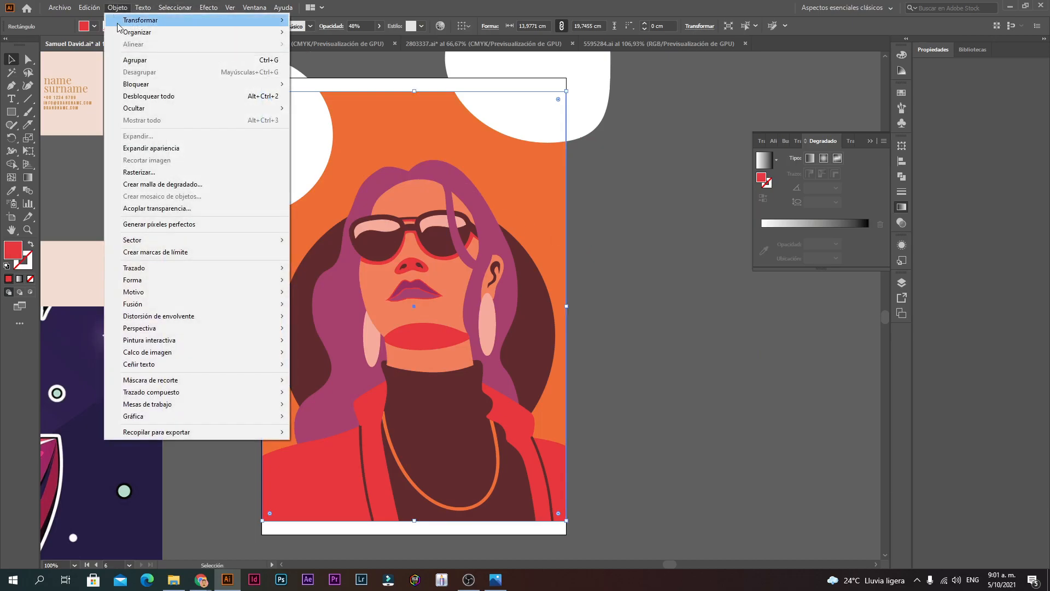
{"action": "mouse_move", "coordinate": [156, 87]}
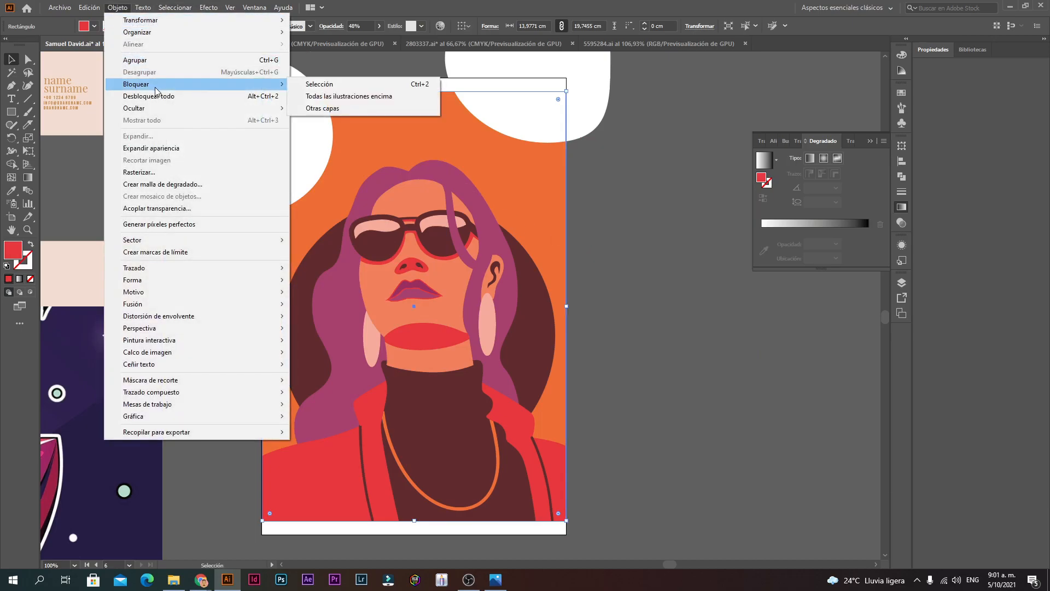
{"action": "left_click", "coordinate": [203, 99]}
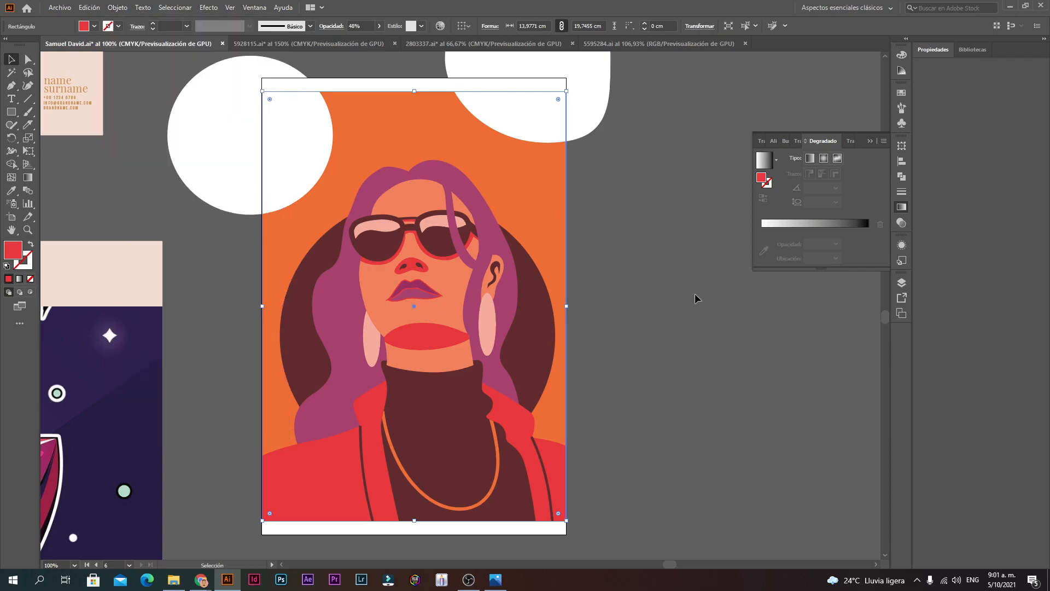
Step: Move the red overlay off the artwork and unlock all locked objects
{"action": "left_click_drag", "start_coordinate": [459, 159], "coordinate": [720, 284]}
{"action": "left_click", "coordinate": [513, 192]}
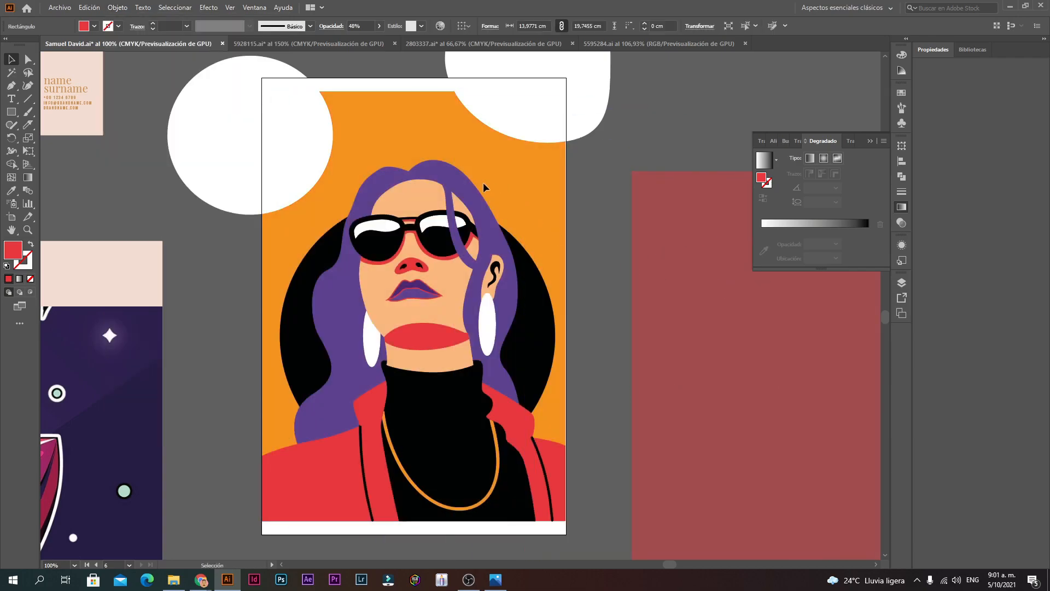
{"action": "left_click", "coordinate": [116, 7]}
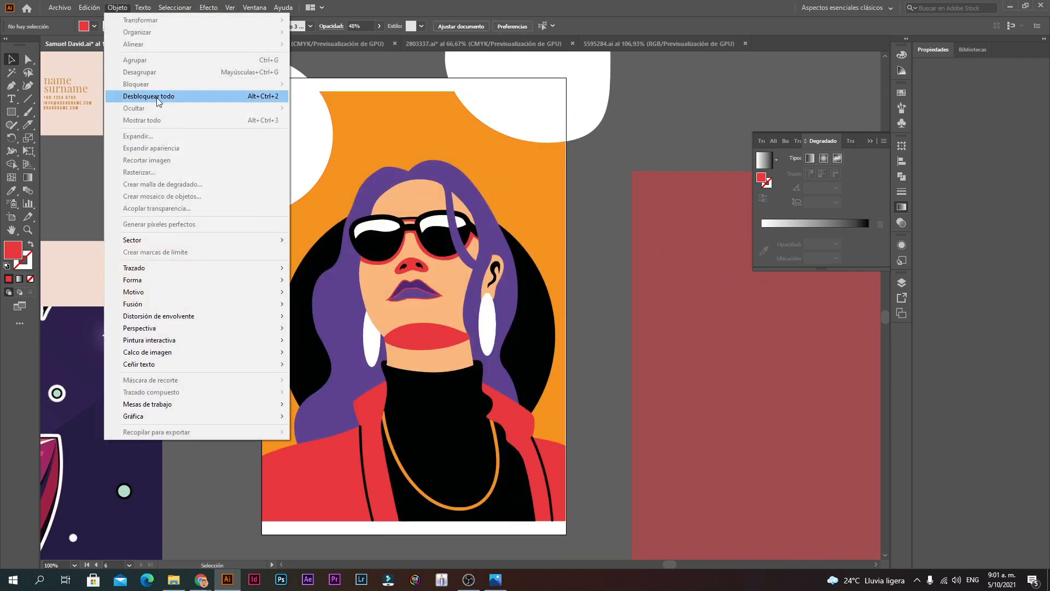
{"action": "left_click", "coordinate": [199, 94]}
{"action": "left_click", "coordinate": [602, 158]}
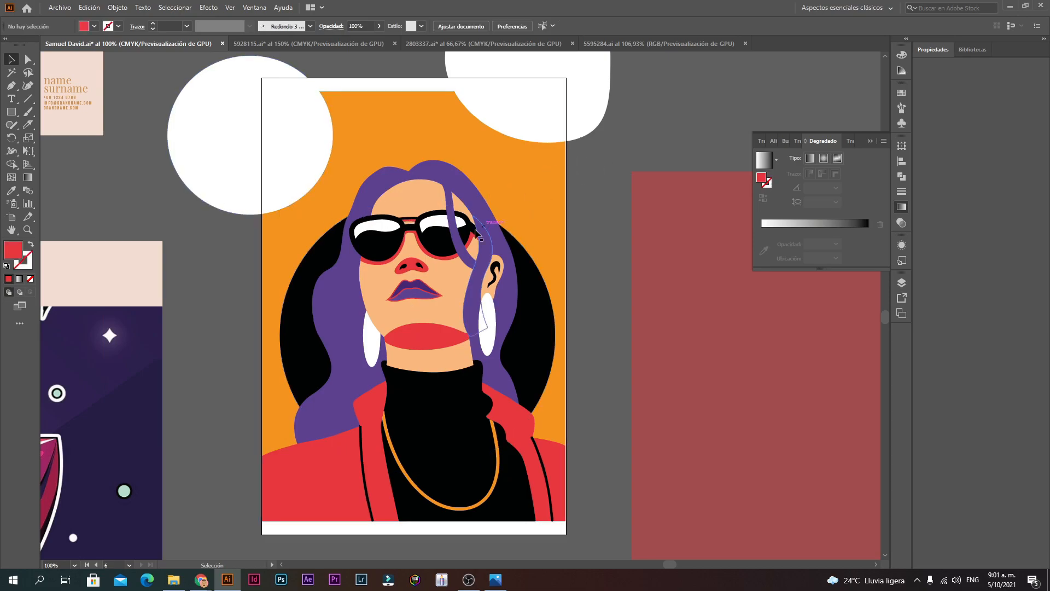
Step: Fill the lip shape with light blue #00DBFF using the Color Picker
{"action": "left_click", "coordinate": [419, 289]}
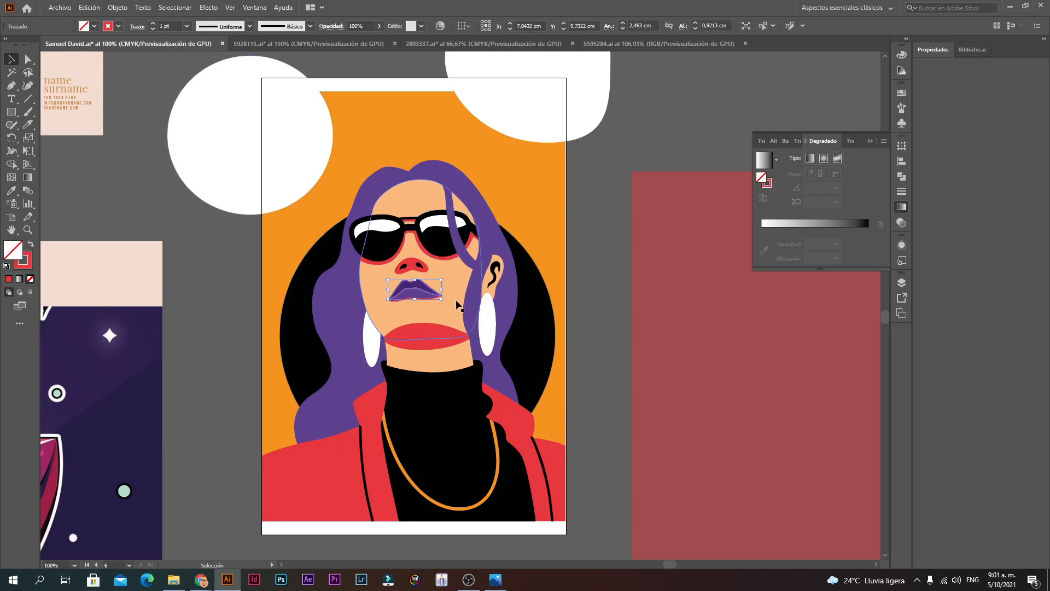
{"action": "scroll", "coordinate": [462, 308], "scroll_direction": "up", "scroll_amount": 3}
{"action": "scroll", "coordinate": [464, 309], "scroll_direction": "down", "scroll_amount": 3}
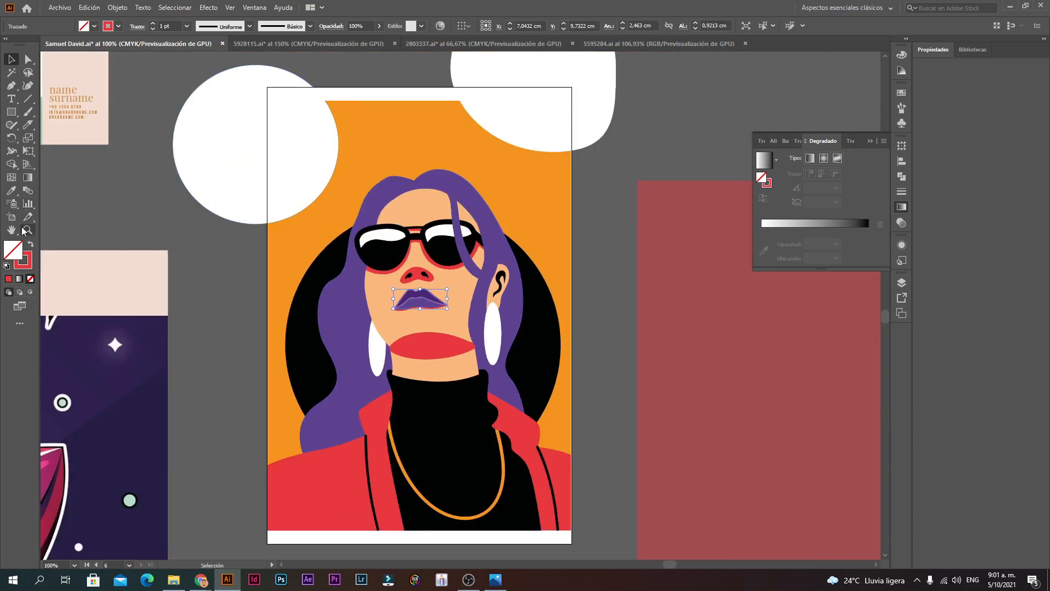
{"action": "left_click", "coordinate": [12, 191]}
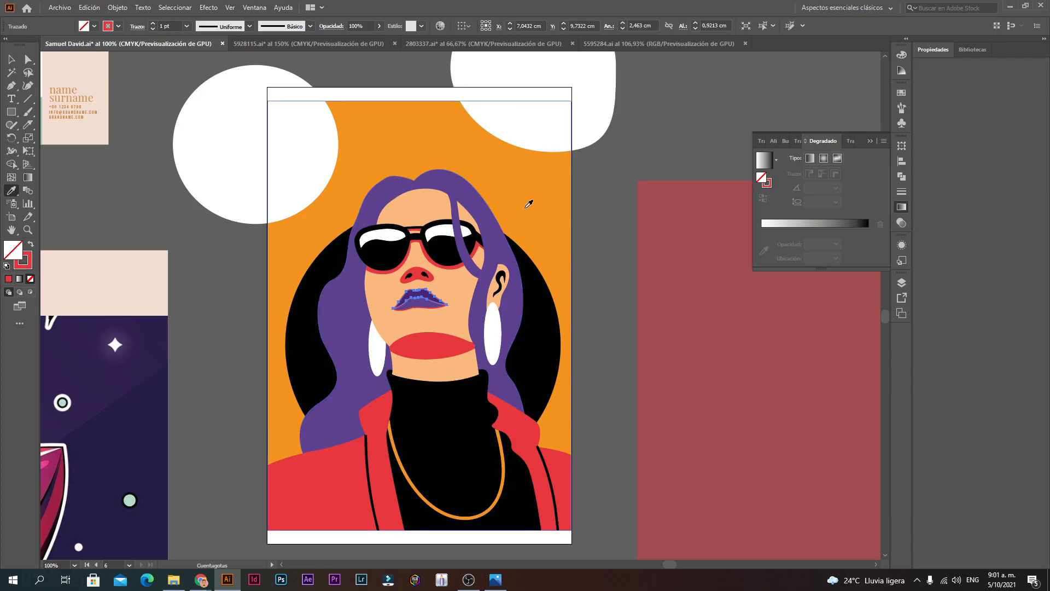
{"action": "double_click", "coordinate": [24, 267]}
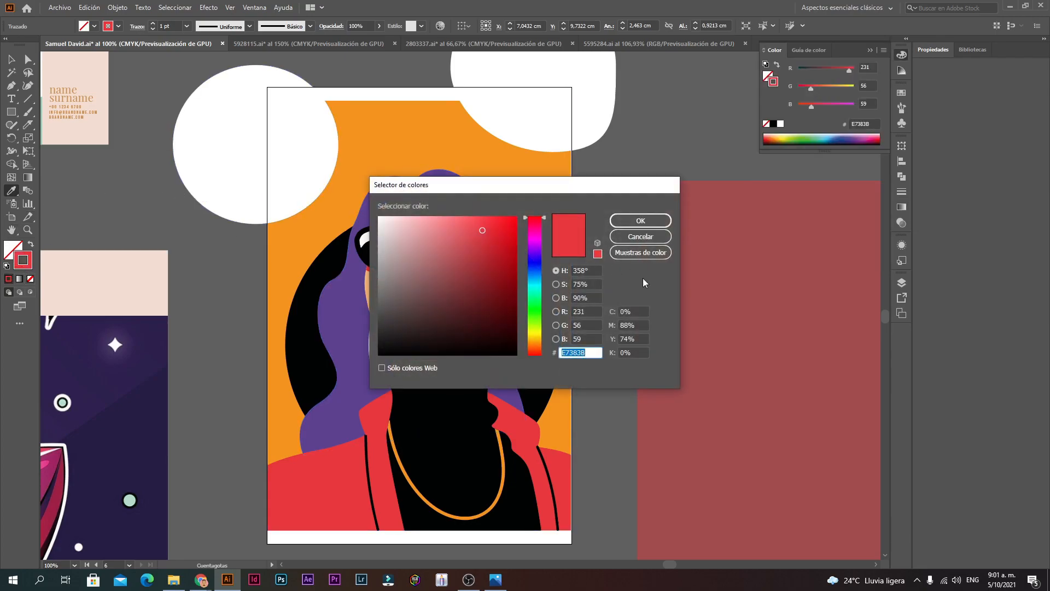
{"action": "left_click", "coordinate": [660, 237]}
{"action": "double_click", "coordinate": [9, 250]}
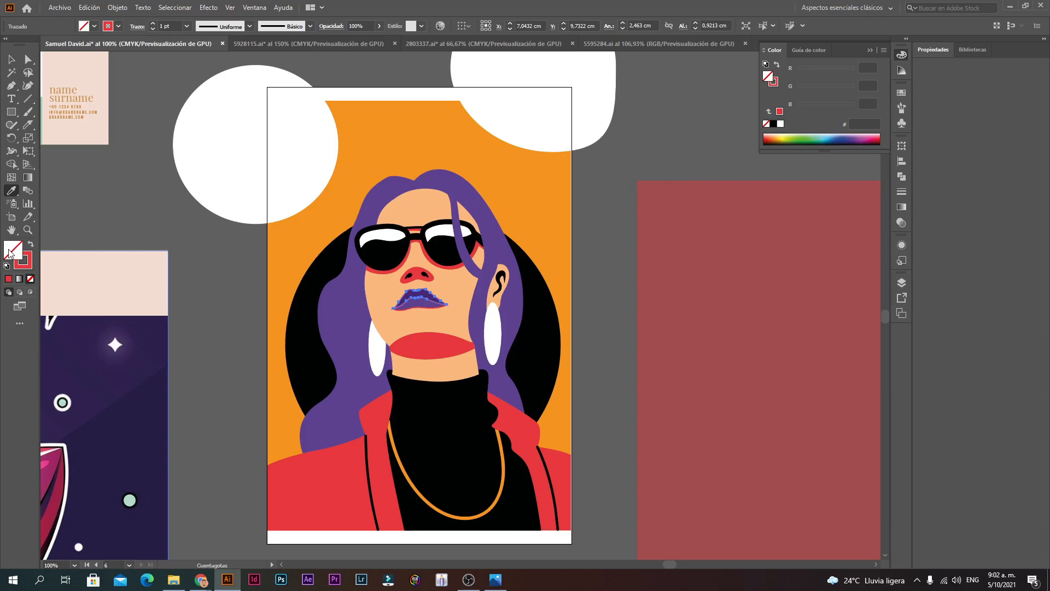
{"action": "left_click", "coordinate": [535, 283]}
{"action": "left_click_drag", "start_coordinate": [505, 249], "coordinate": [518, 209]}
{"action": "left_click", "coordinate": [640, 220]}
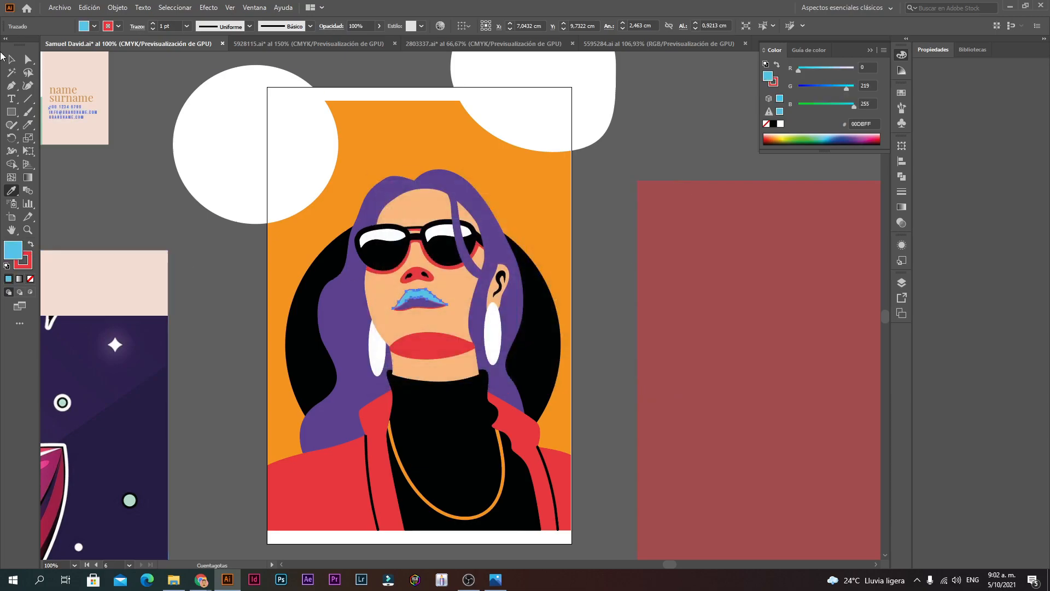
Step: Set the light blue lips path's stroke to None
{"action": "left_click", "coordinate": [11, 58]}
{"action": "left_click", "coordinate": [578, 197]}
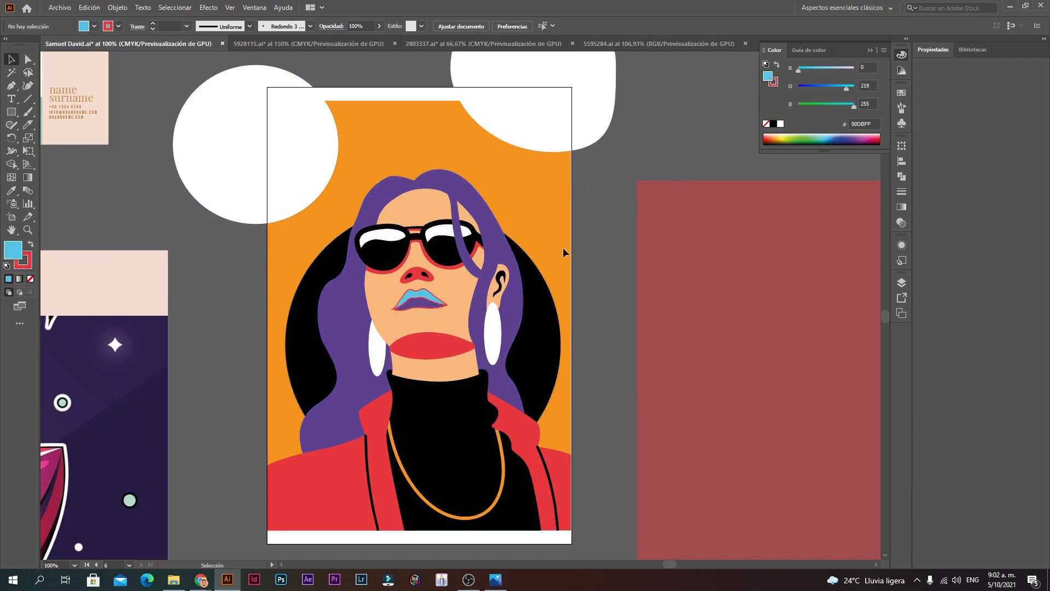
{"action": "left_click", "coordinate": [422, 296]}
{"action": "left_click", "coordinate": [25, 261]}
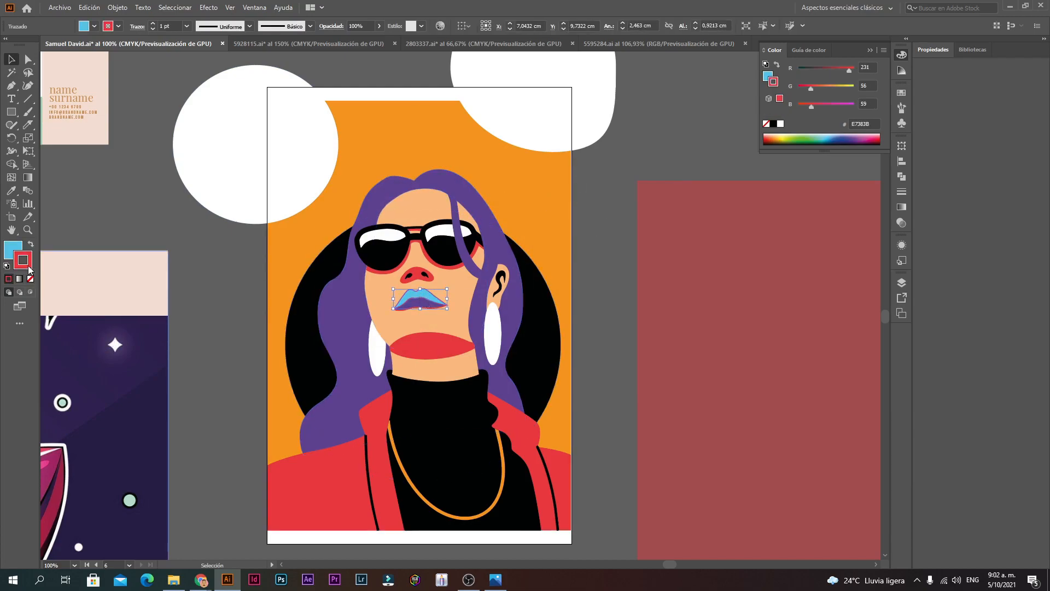
{"action": "left_click", "coordinate": [31, 279]}
Step: Zoom in on the lips, briefly entering and leaving the portrait and lip groups
{"action": "scroll", "coordinate": [470, 341], "scroll_direction": "up", "scroll_amount": 2}
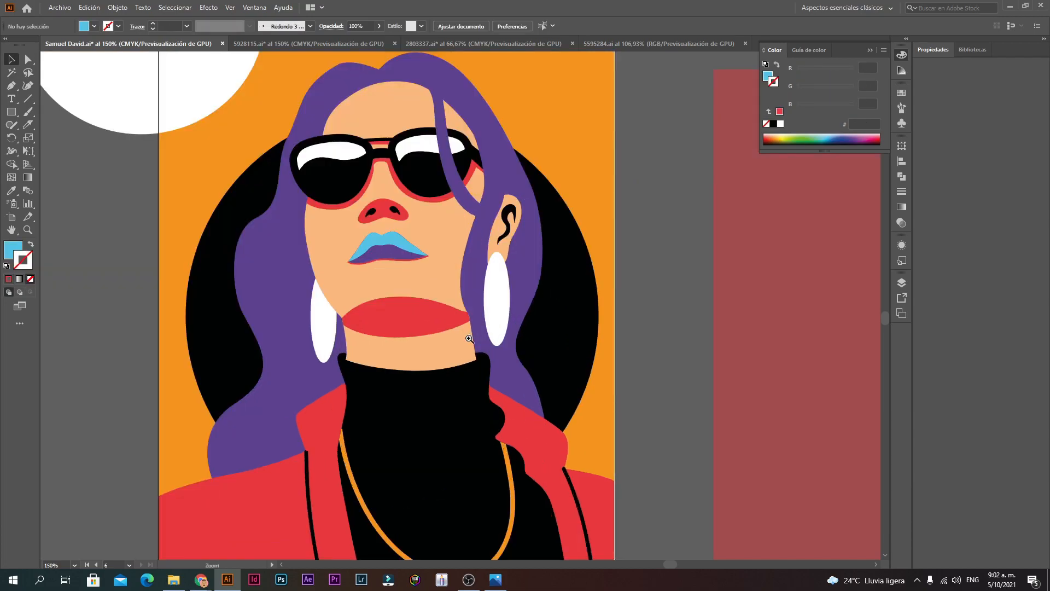
{"action": "left_click", "coordinate": [362, 198]}
{"action": "double_click", "coordinate": [340, 201]}
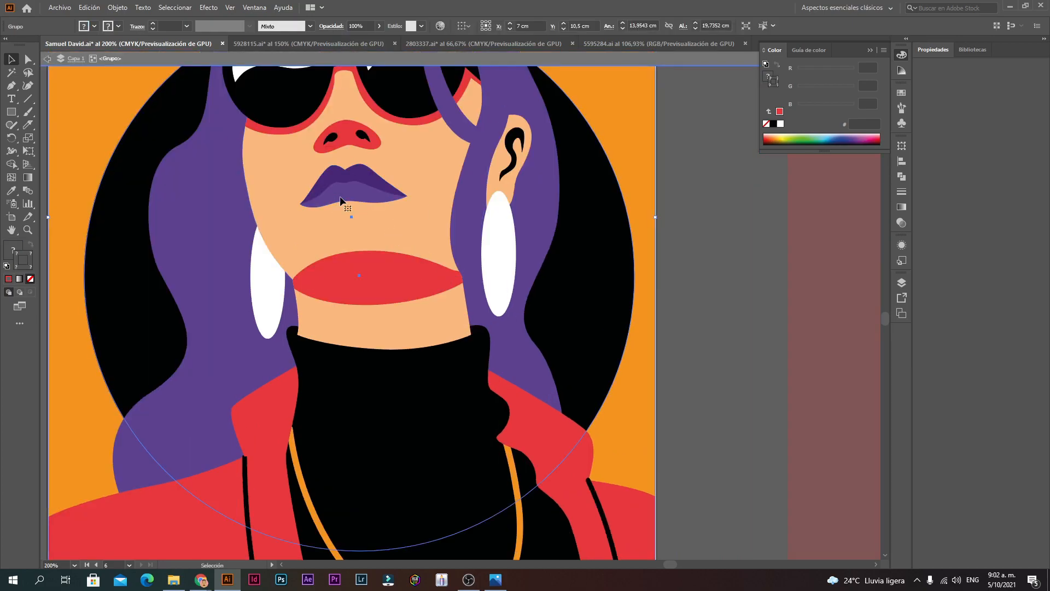
{"action": "key", "text": "Escape"}
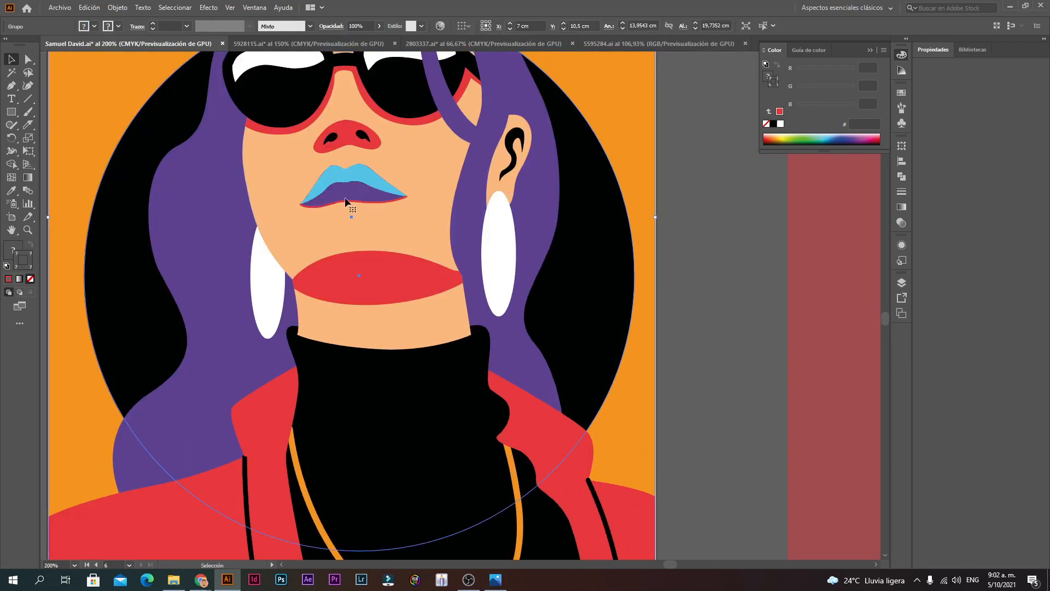
{"action": "left_click", "coordinate": [402, 212], "text": "ctrl"}
{"action": "left_click", "coordinate": [453, 261], "text": "ctrl"}
{"action": "left_click", "coordinate": [458, 344], "text": "ctrl"}
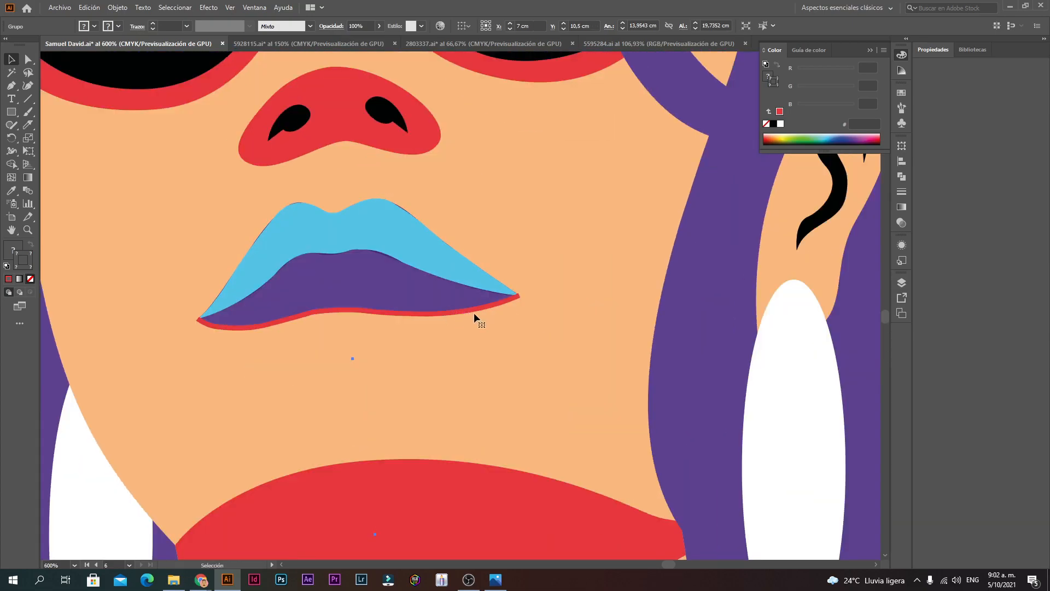
{"action": "double_click", "coordinate": [477, 309]}
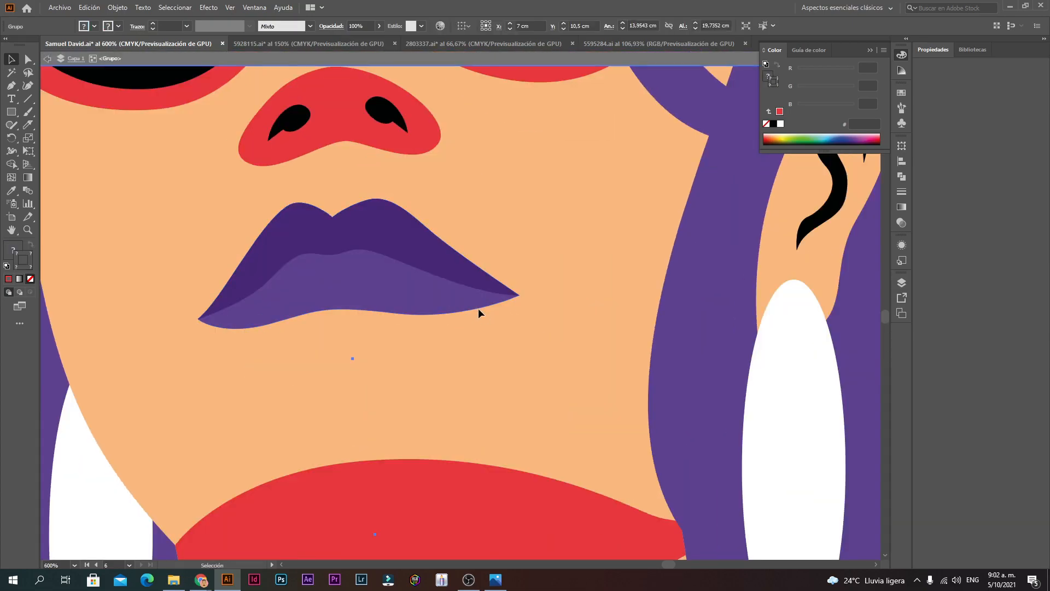
{"action": "key", "text": "Escape"}
Step: Recolor the red lower-lip line with the upper lip's blue using the Eyedropper
{"action": "left_click_drag", "start_coordinate": [423, 245], "coordinate": [476, 262]}
{"action": "key", "text": "ctrl+z"}
{"action": "left_click", "coordinate": [390, 311]}
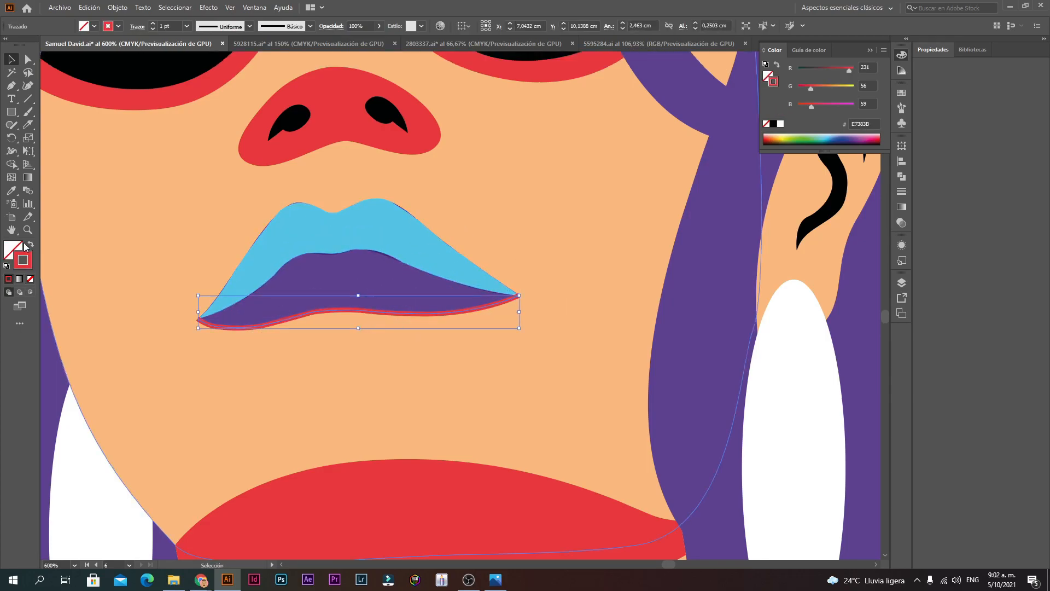
{"action": "left_click", "coordinate": [11, 191]}
{"action": "left_click", "coordinate": [377, 228]}
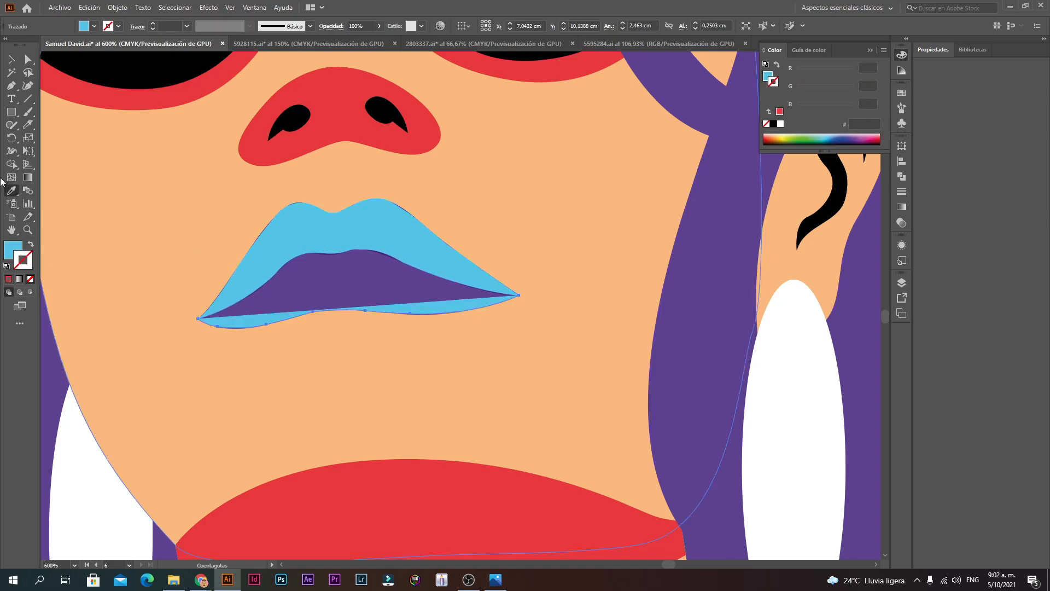
Step: Pen-draw a closed lip shape over the remaining purple, from right corner to left corner
{"action": "left_click", "coordinate": [10, 92]}
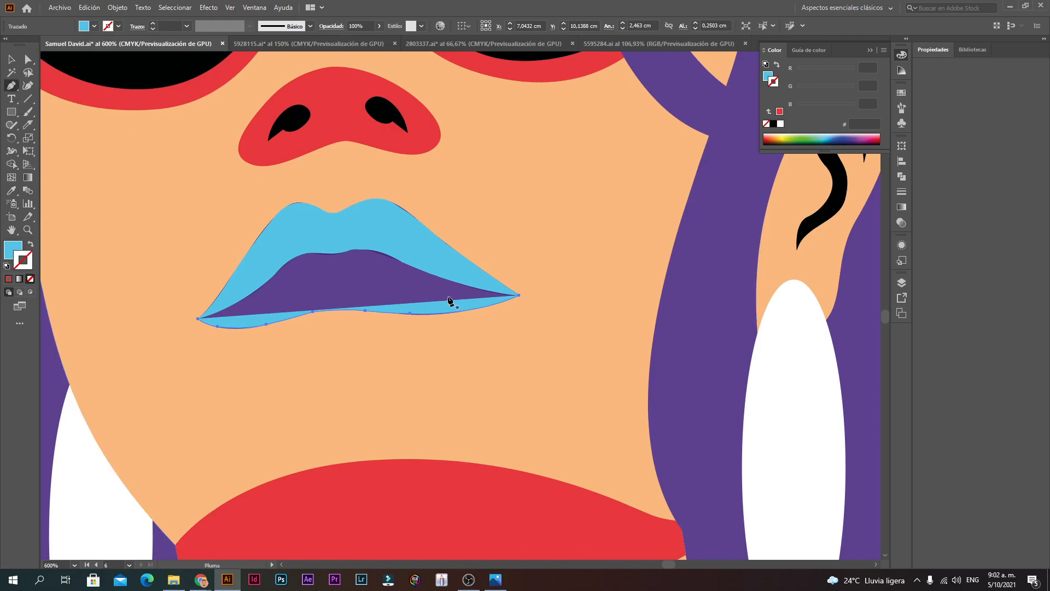
{"action": "left_click_drag", "start_coordinate": [519, 296], "coordinate": [450, 268]}
{"action": "left_click", "coordinate": [449, 266]}
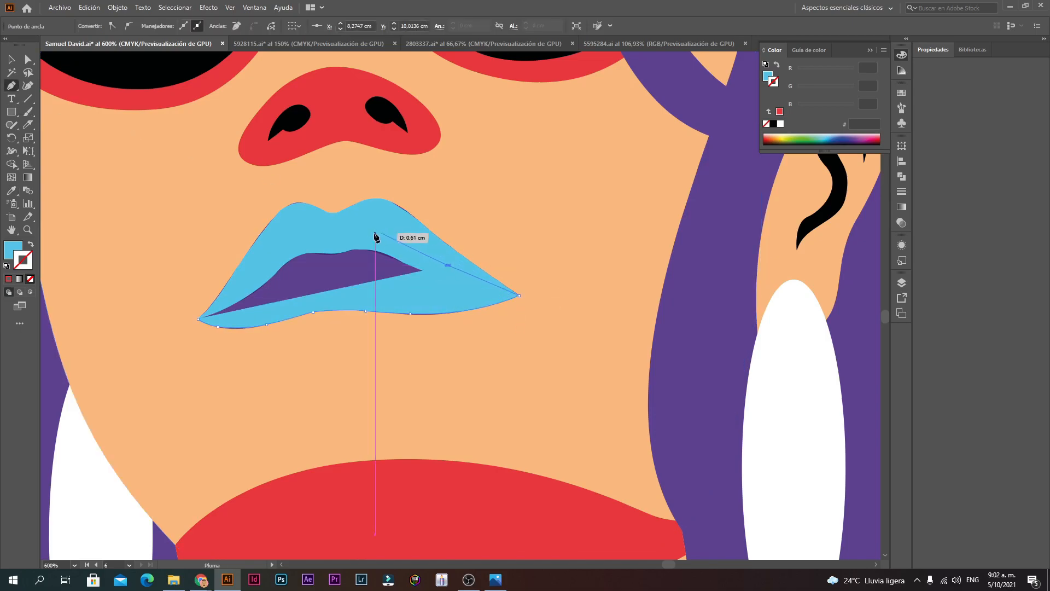
{"action": "left_click", "coordinate": [364, 238]}
{"action": "left_click_drag", "start_coordinate": [300, 246], "coordinate": [254, 269]}
{"action": "left_click", "coordinate": [250, 267]}
{"action": "left_click", "coordinate": [198, 319]}
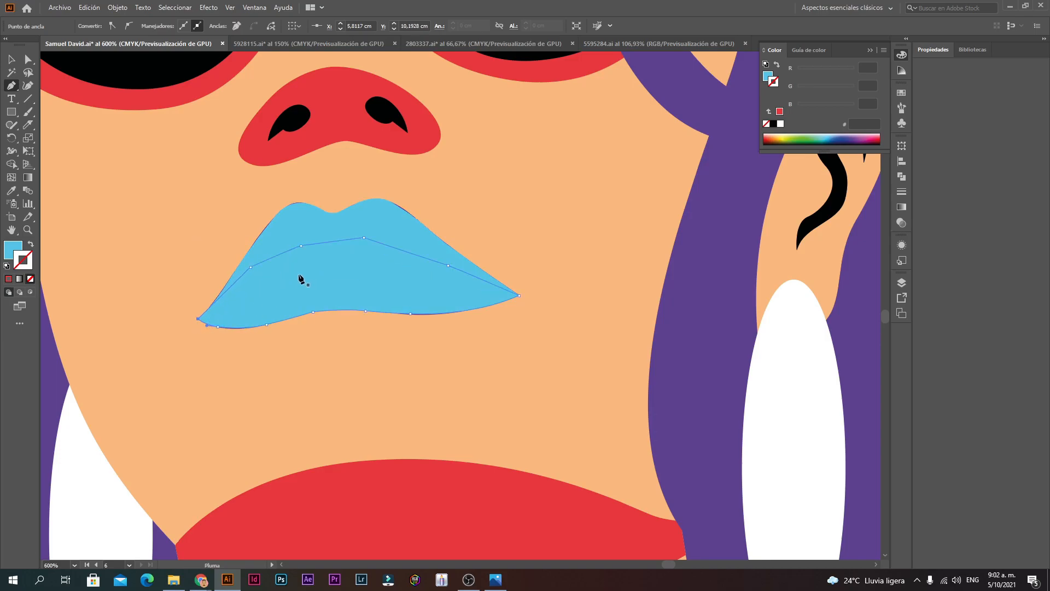
{"action": "left_click", "coordinate": [351, 222]}
{"action": "key", "text": "ctrl+z"}
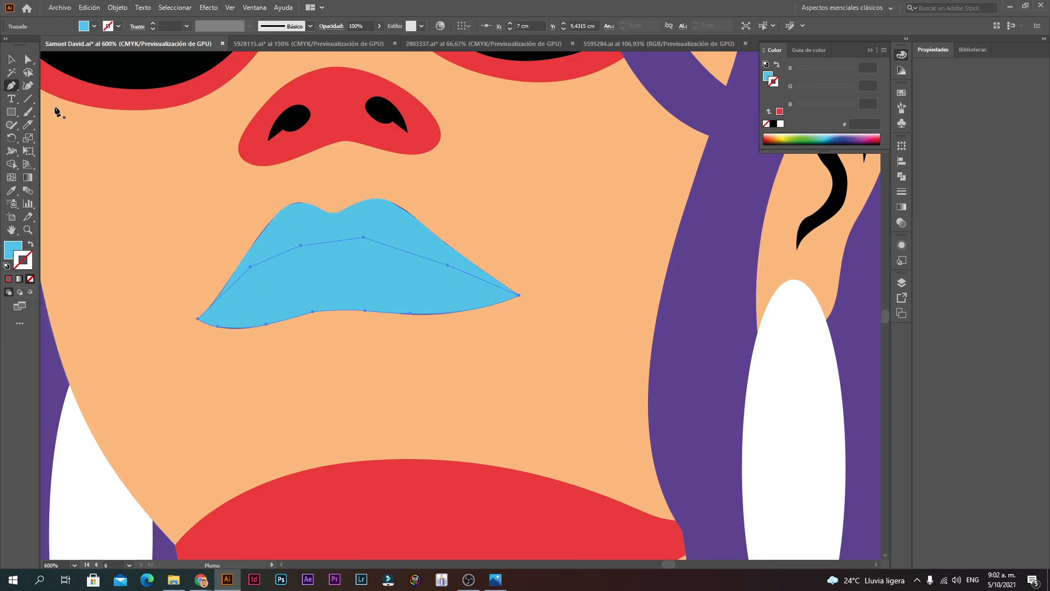
{"action": "left_click", "coordinate": [12, 59]}
{"action": "left_click", "coordinate": [366, 217]}
Step: Bring the new lip shape to the front via Arrange > Bring to Front
{"action": "right_click", "coordinate": [366, 216]}
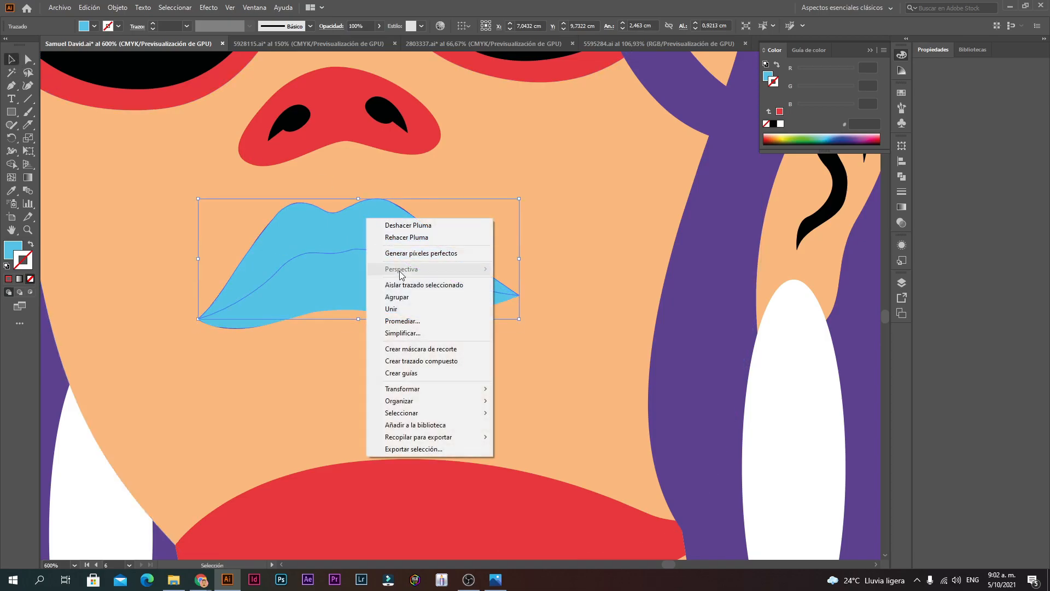
{"action": "mouse_move", "coordinate": [403, 401]}
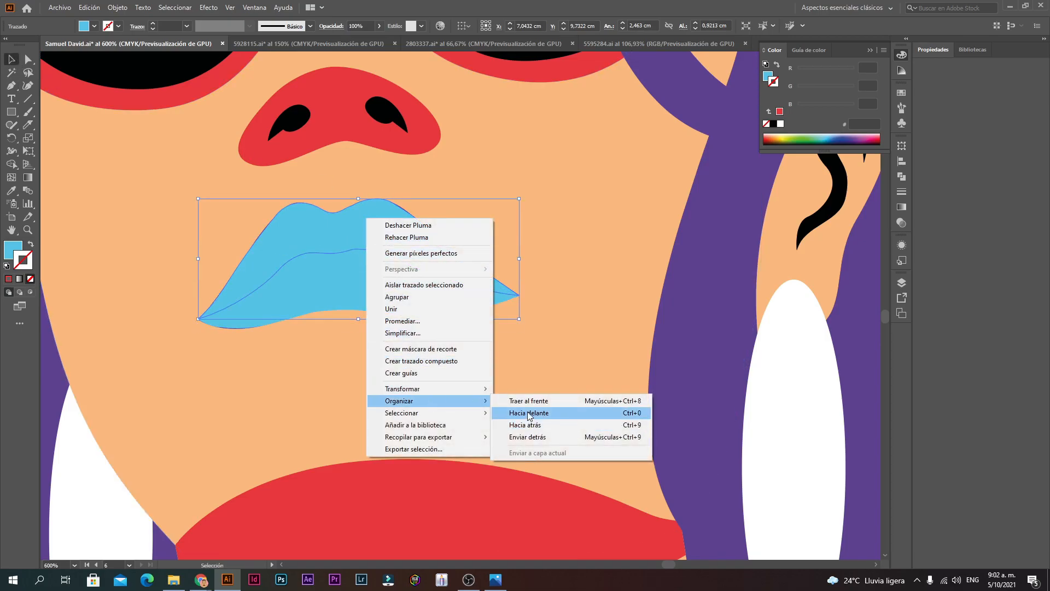
{"action": "left_click", "coordinate": [526, 401]}
Step: Check the lower lip's fill, then reopen the Color panel and its colour mode menu
{"action": "left_click", "coordinate": [396, 306]}
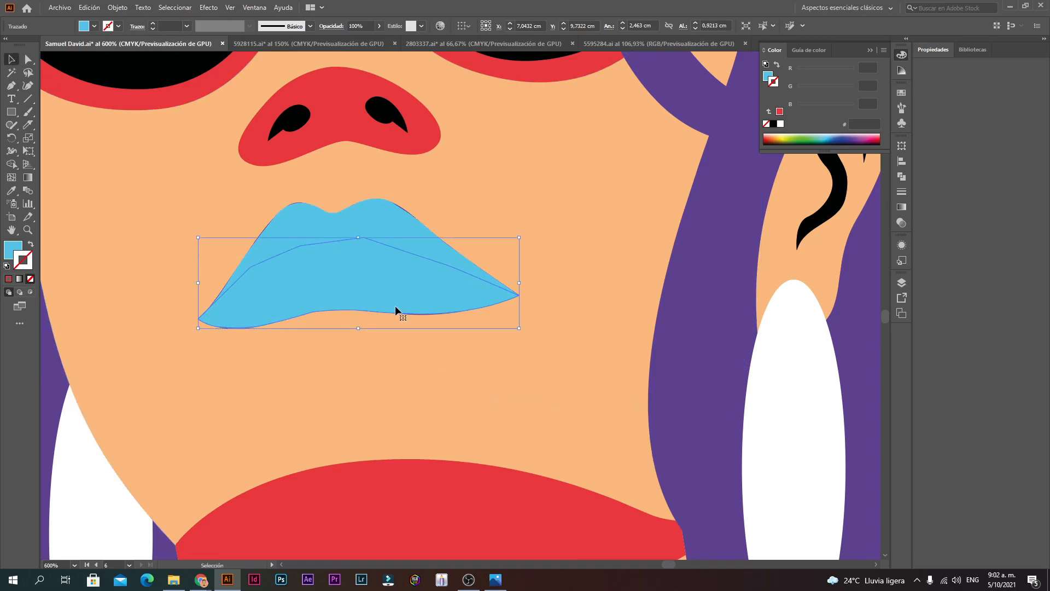
{"action": "double_click", "coordinate": [18, 247]}
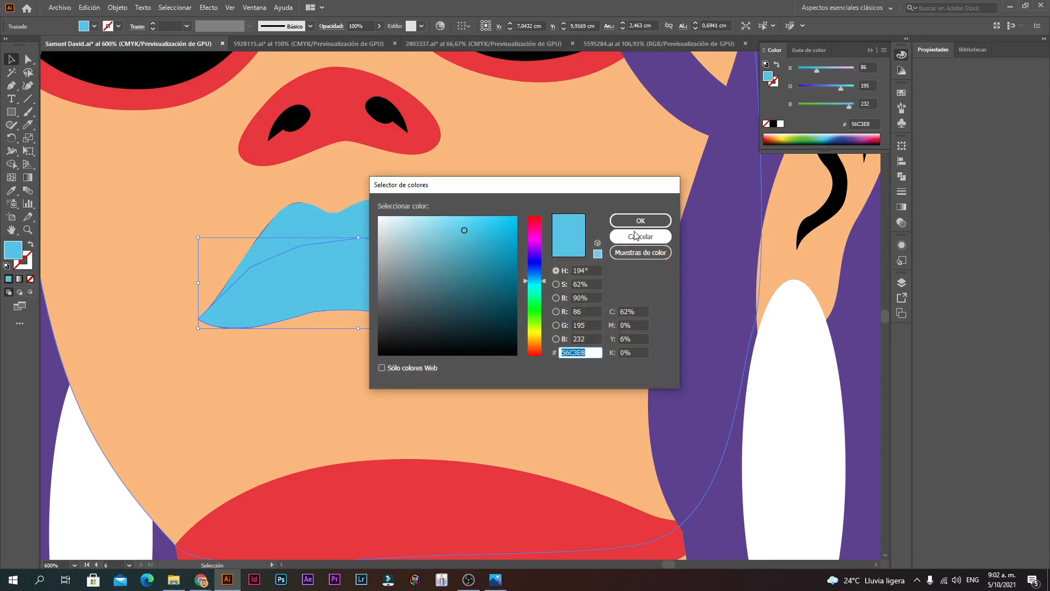
{"action": "left_click", "coordinate": [638, 236]}
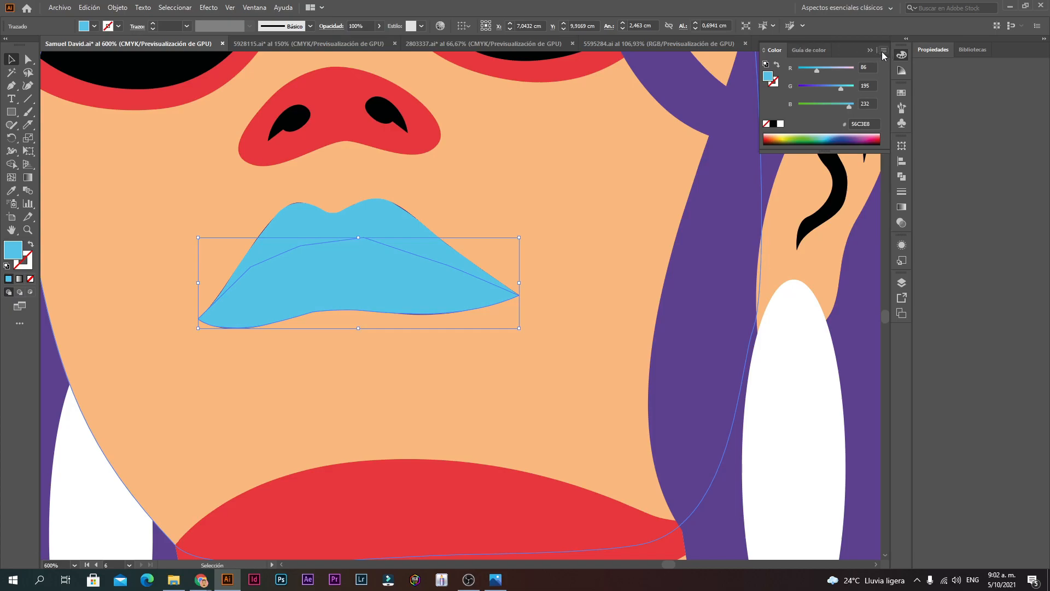
{"action": "left_click", "coordinate": [902, 55]}
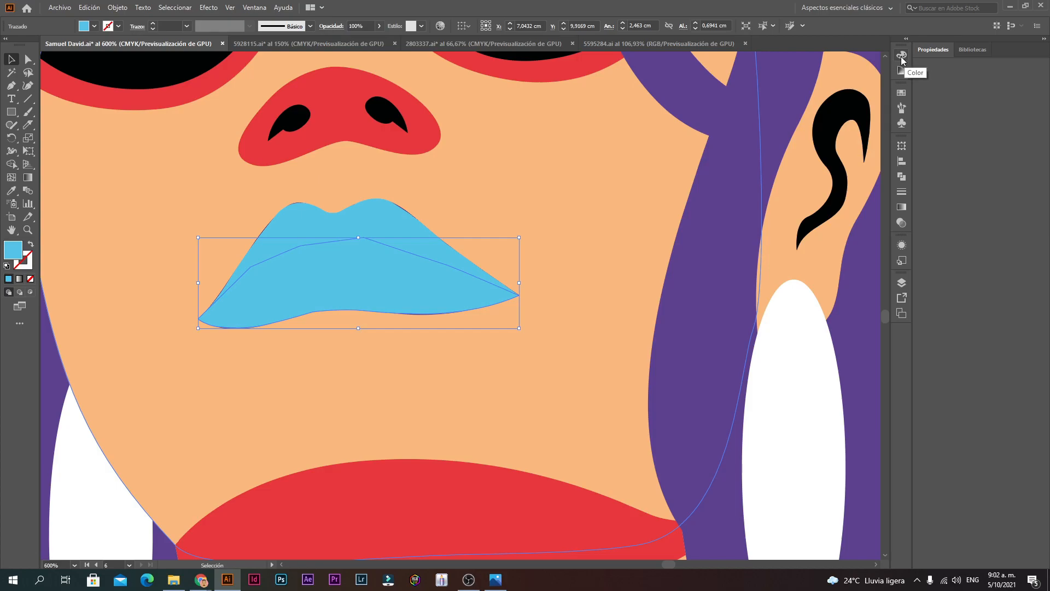
{"action": "left_click", "coordinate": [266, 8]}
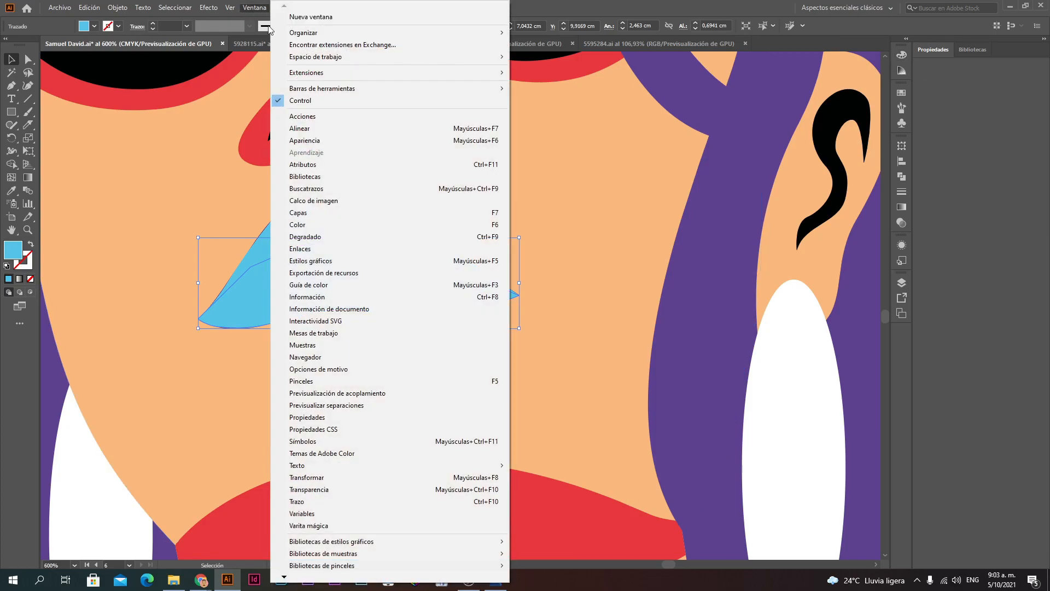
{"action": "left_click", "coordinate": [323, 222]}
{"action": "left_click", "coordinate": [882, 50]}
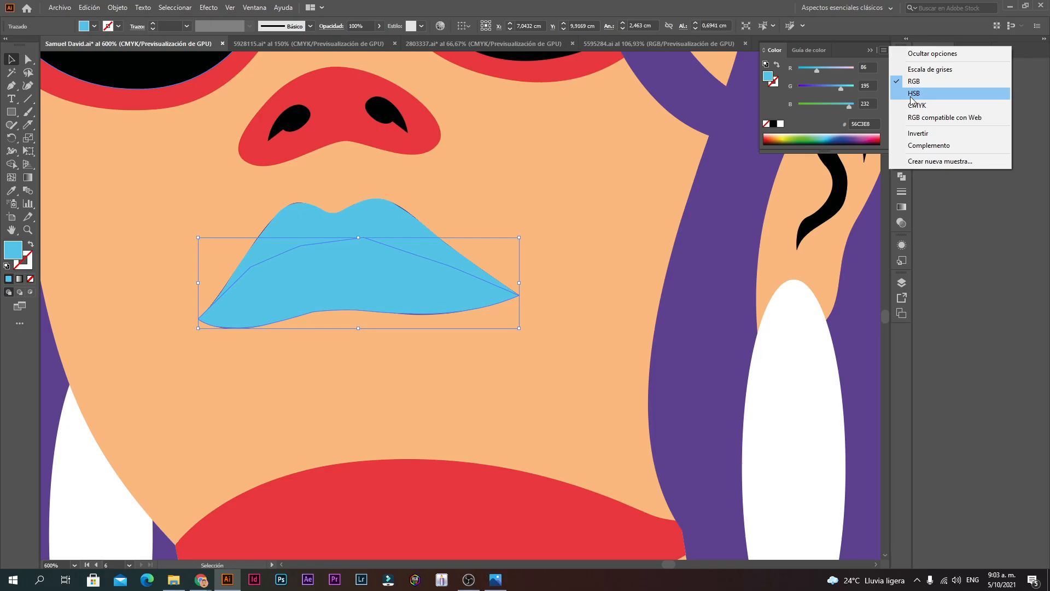
Step: Switch the Color panel to HSB and lower brightness to 56, making the lower lip deep teal
{"action": "left_click", "coordinate": [911, 94]}
{"action": "left_click_drag", "start_coordinate": [853, 107], "coordinate": [831, 103]}
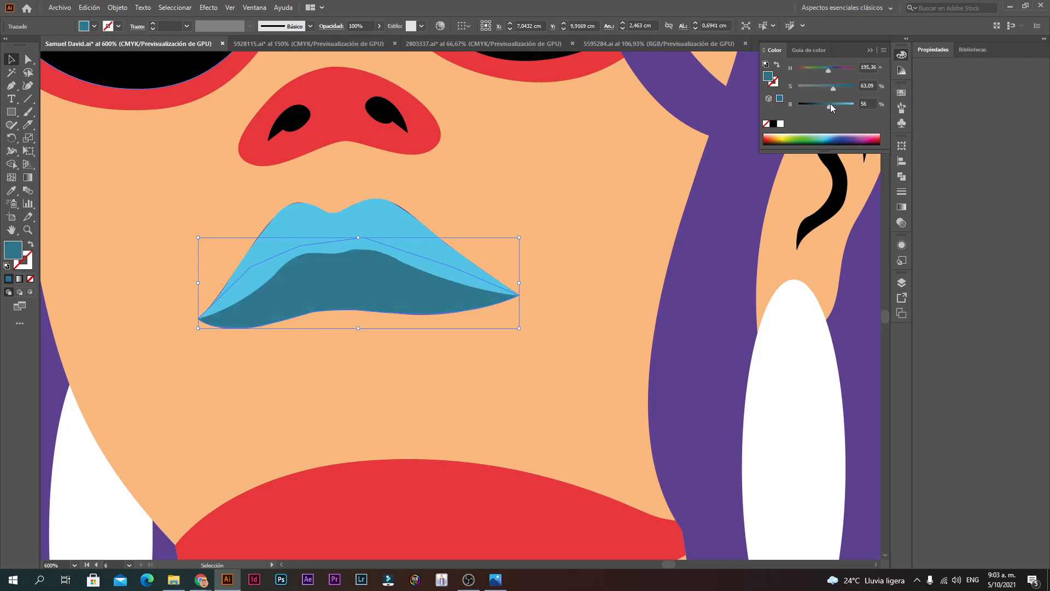
{"action": "left_click", "coordinate": [484, 190]}
{"action": "left_click", "coordinate": [448, 323], "text": "ctrl+alt"}
{"action": "left_click", "coordinate": [448, 323], "text": "ctrl+alt"}
{"action": "left_click", "coordinate": [448, 323], "text": "ctrl+alt"}
{"action": "left_click", "coordinate": [448, 323], "text": "ctrl+alt"}
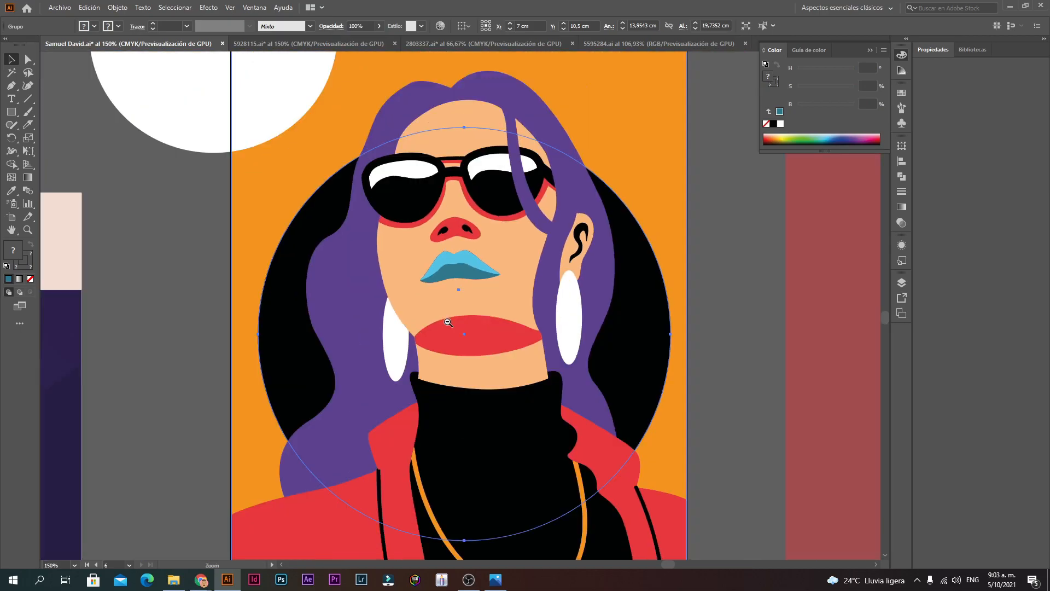
{"action": "left_click", "coordinate": [448, 322], "text": "ctrl+alt"}
{"action": "left_click", "coordinate": [481, 310], "text": "ctrl"}
{"action": "left_click", "coordinate": [482, 304], "text": "ctrl"}
{"action": "left_click", "coordinate": [485, 280], "text": "ctrl"}
{"action": "left_click", "coordinate": [485, 280], "text": "ctrl"}
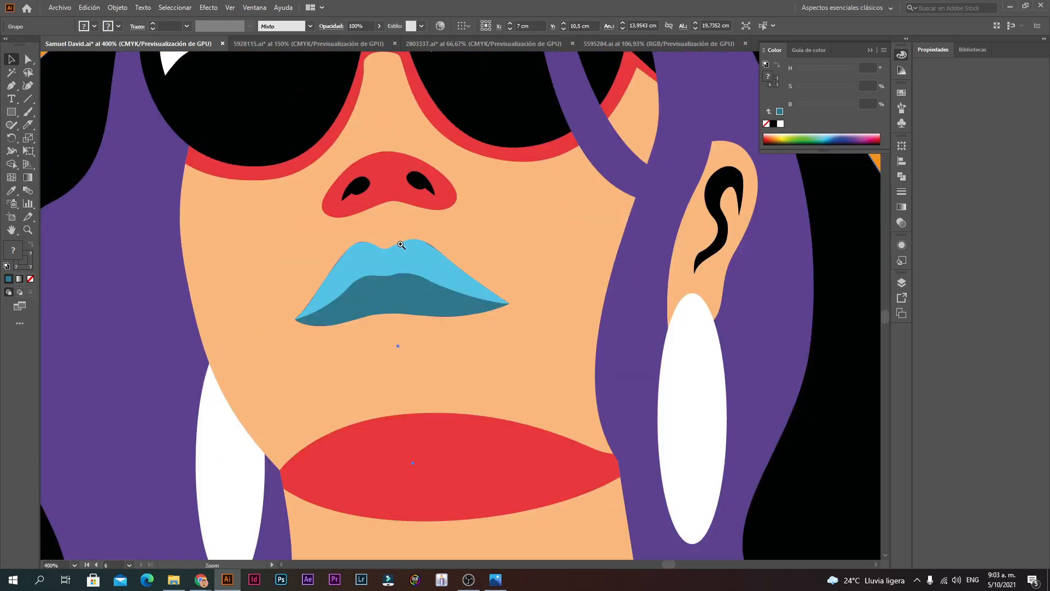
Step: Enlarge the lips shape slightly, then select the whole face group
{"action": "left_click", "coordinate": [436, 258]}
{"action": "left_click_drag", "start_coordinate": [509, 239], "coordinate": [514, 237]}
{"action": "left_click", "coordinate": [480, 293]}
{"action": "left_click", "coordinate": [481, 293], "text": "ctrl+alt"}
{"action": "left_click", "coordinate": [481, 293], "text": "ctrl+alt"}
{"action": "left_click", "coordinate": [481, 293], "text": "ctrl+alt"}
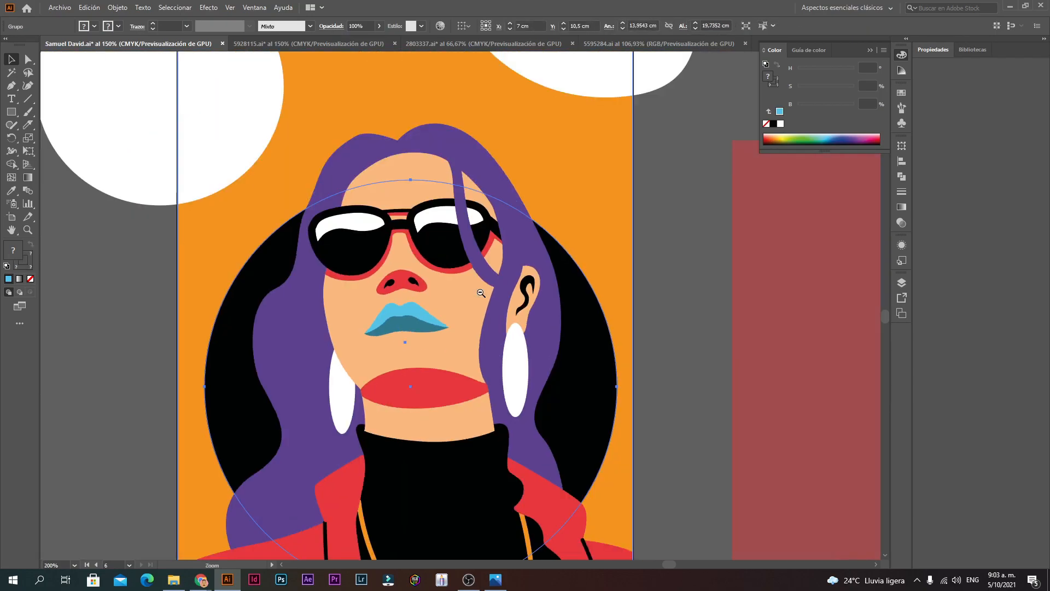
{"action": "left_click", "coordinate": [481, 293], "text": "ctrl+alt"}
{"action": "left_click", "coordinate": [480, 293], "text": "ctrl+alt"}
Step: Select the white rounded shape, then enter the face group and select its inner background group
{"action": "left_click", "coordinate": [505, 213]}
{"action": "left_click", "coordinate": [466, 296], "text": "ctrl"}
{"action": "left_click", "coordinate": [467, 296], "text": "ctrl"}
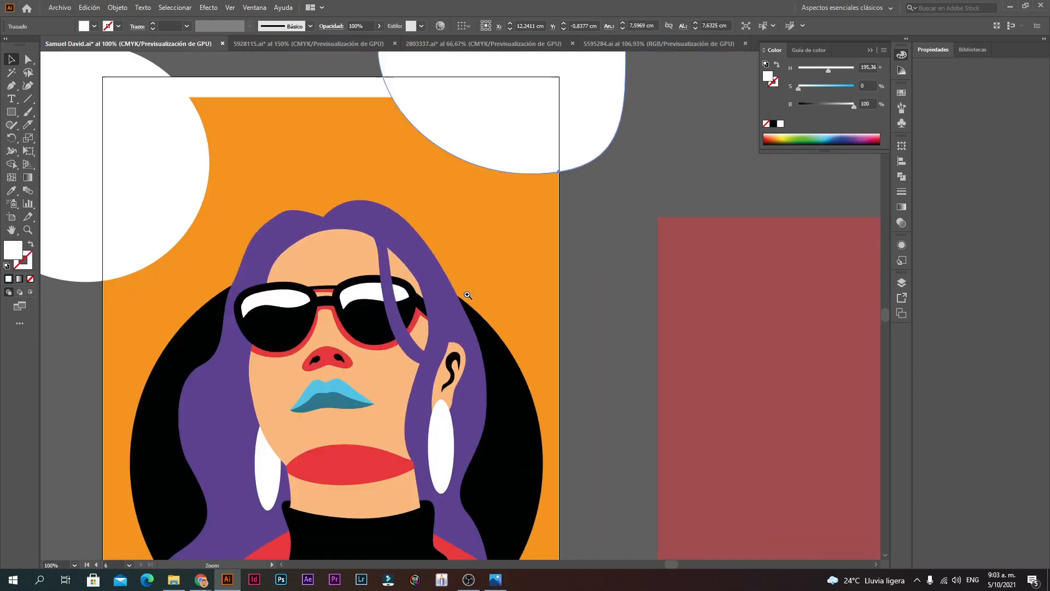
{"action": "left_click", "coordinate": [409, 330], "text": "ctrl"}
{"action": "left_click", "coordinate": [409, 329], "text": "ctrl"}
{"action": "left_click", "coordinate": [469, 280], "text": "ctrl+alt"}
{"action": "left_click", "coordinate": [498, 317], "text": "ctrl+alt"}
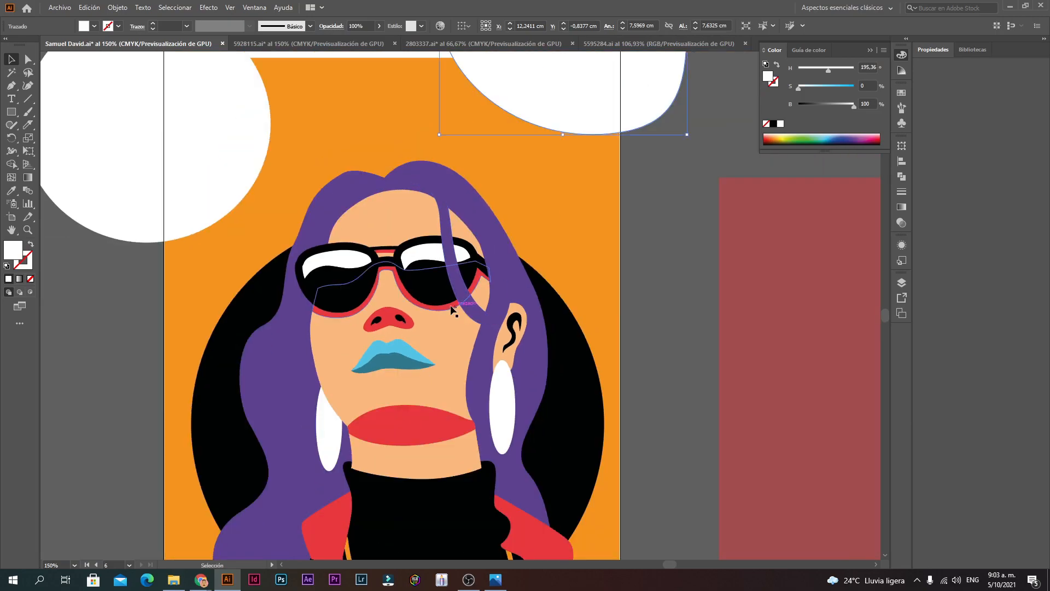
{"action": "double_click", "coordinate": [425, 285]}
{"action": "left_click", "coordinate": [424, 285]}
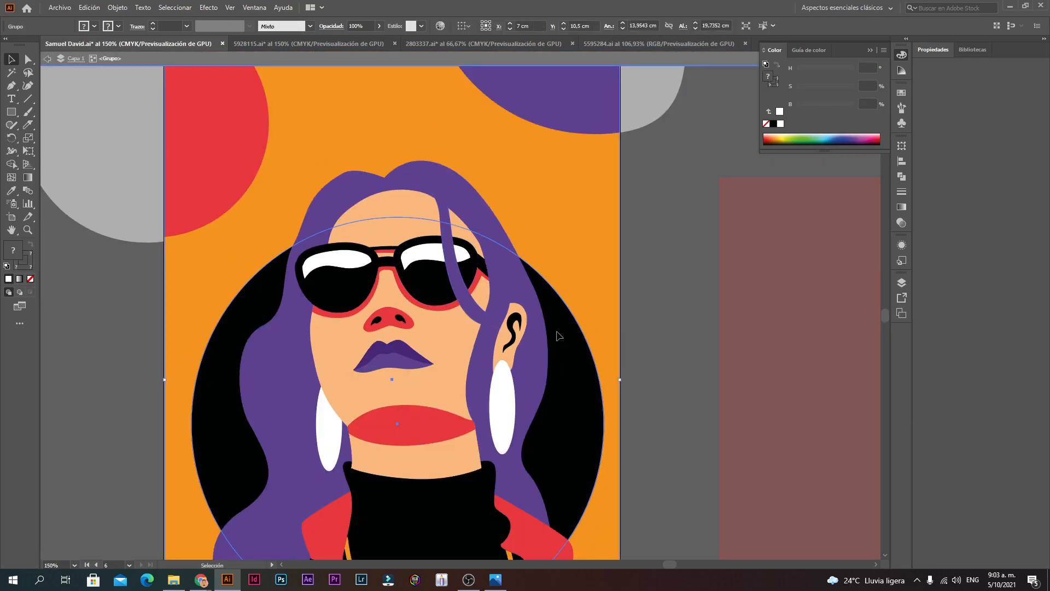
Step: Change the orange background fill to light cyan in the Color Picker
{"action": "left_click", "coordinate": [214, 238]}
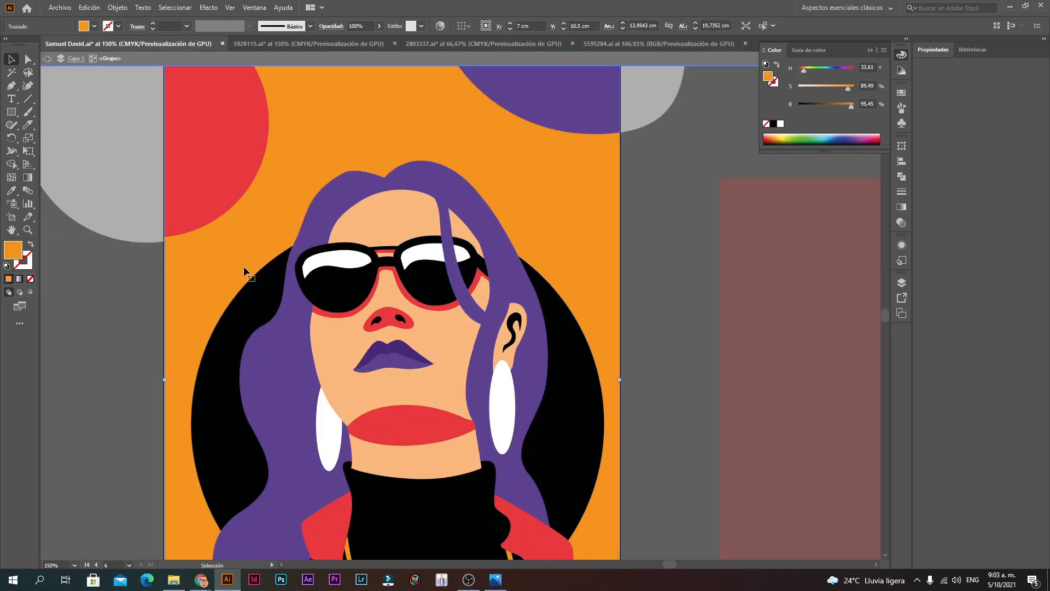
{"action": "double_click", "coordinate": [20, 252]}
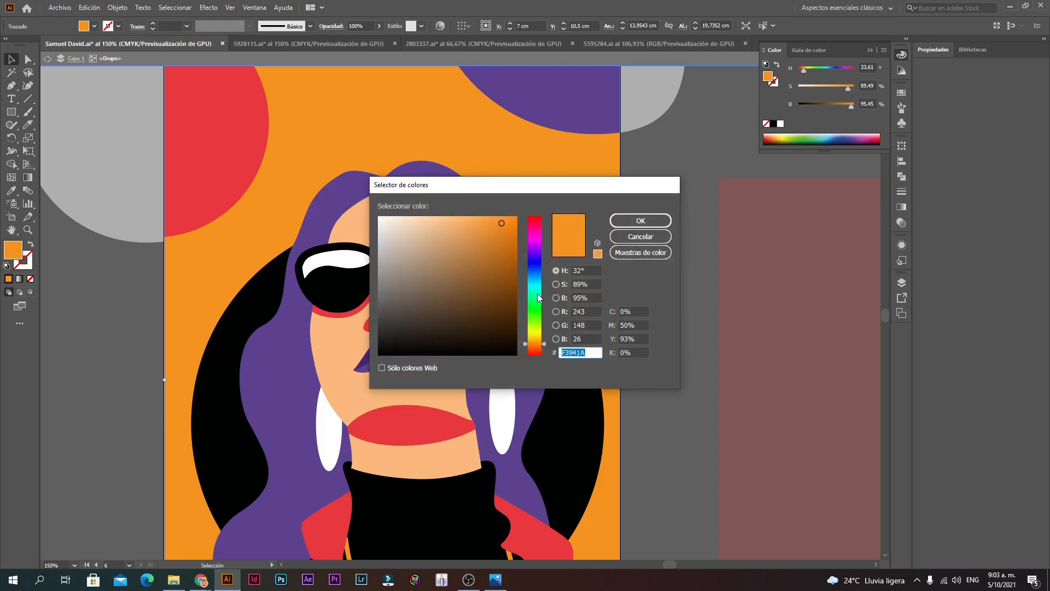
{"action": "left_click_drag", "start_coordinate": [538, 295], "coordinate": [538, 286]}
{"action": "left_click", "coordinate": [629, 220]}
{"action": "left_click", "coordinate": [655, 214]}
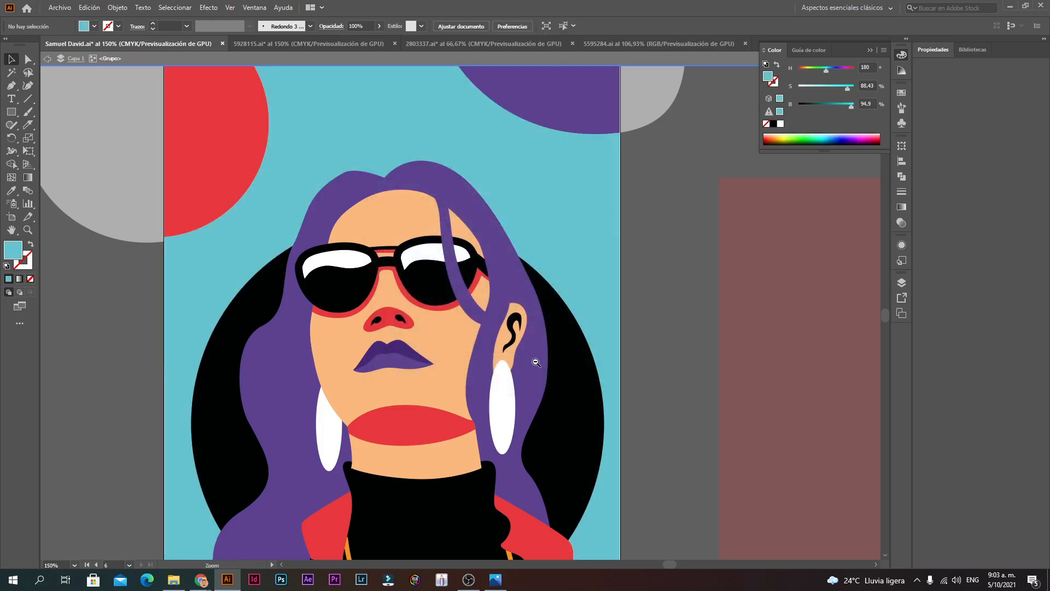
Step: Enter the nested portrait group, delete the stray purple lips, and exit group editing
{"action": "left_click", "coordinate": [536, 362], "text": "ctrl+alt"}
{"action": "left_click", "coordinate": [536, 362], "text": "ctrl+alt"}
{"action": "left_click", "coordinate": [357, 267]}
{"action": "mouse_move", "coordinate": [357, 268]}
{"action": "left_mouse_down"}
{"action": "mouse_move", "coordinate": [443, 285]}
{"action": "mouse_move", "coordinate": [356, 268]}
{"action": "left_mouse_up"}
{"action": "double_click", "coordinate": [356, 267]}
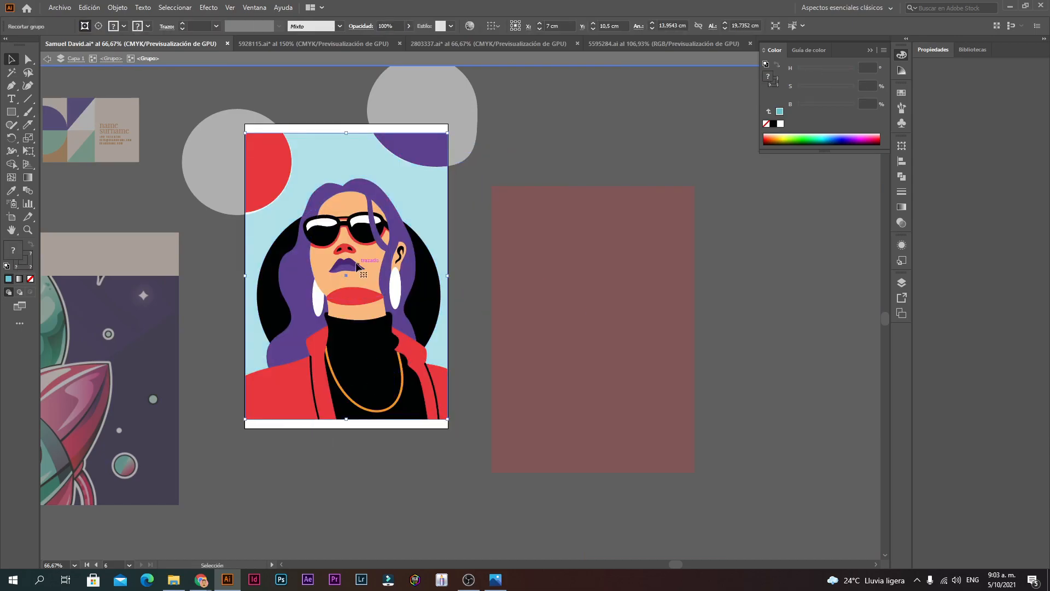
{"action": "double_click", "coordinate": [355, 267]}
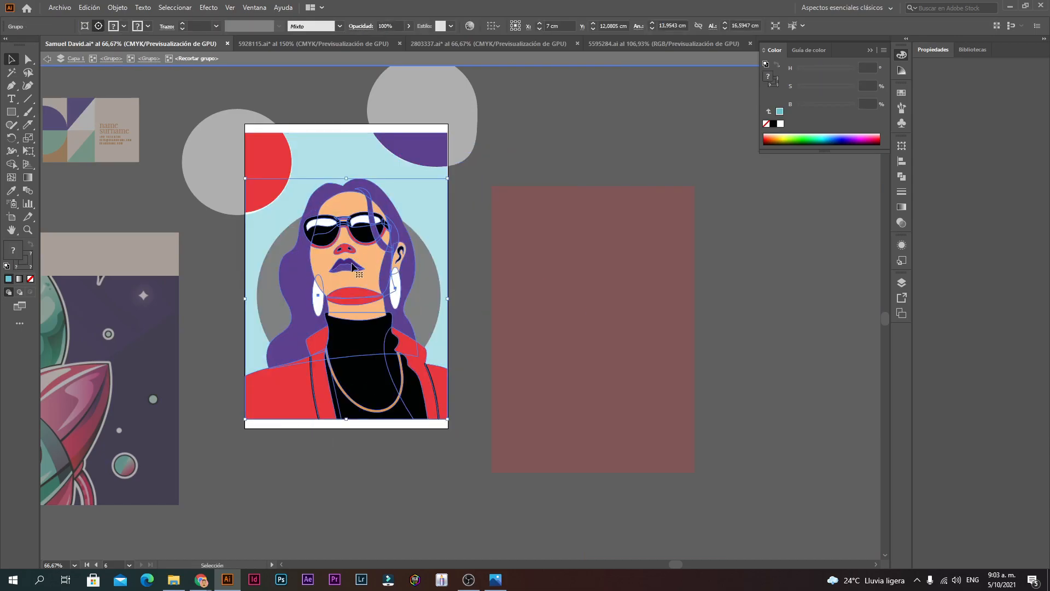
{"action": "right_click", "coordinate": [353, 268]}
{"action": "left_click", "coordinate": [488, 216]}
{"action": "left_click", "coordinate": [347, 266]}
{"action": "key", "text": "Delete"}
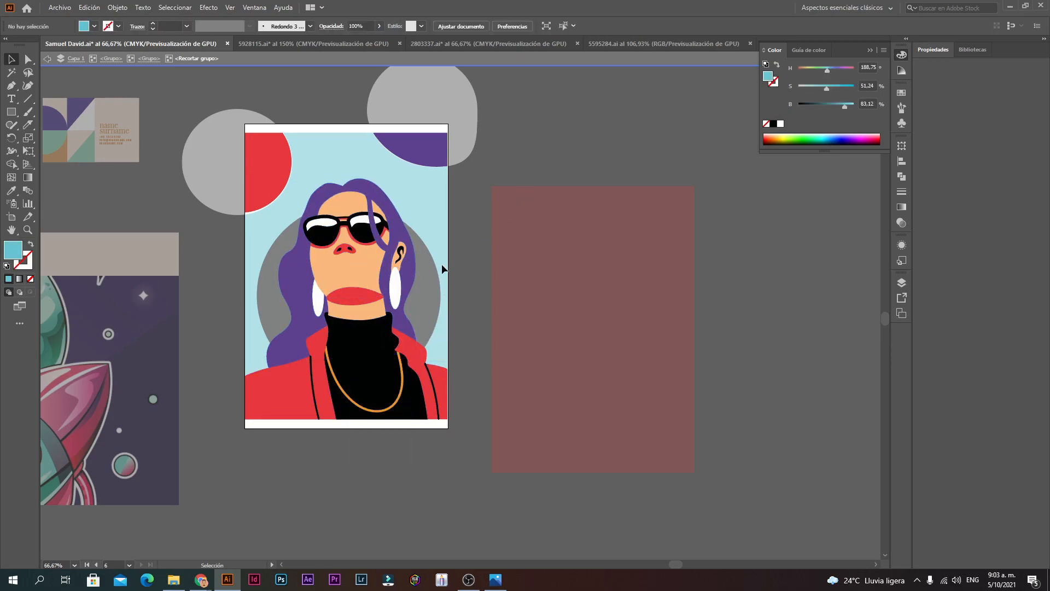
{"action": "double_click", "coordinate": [526, 238]}
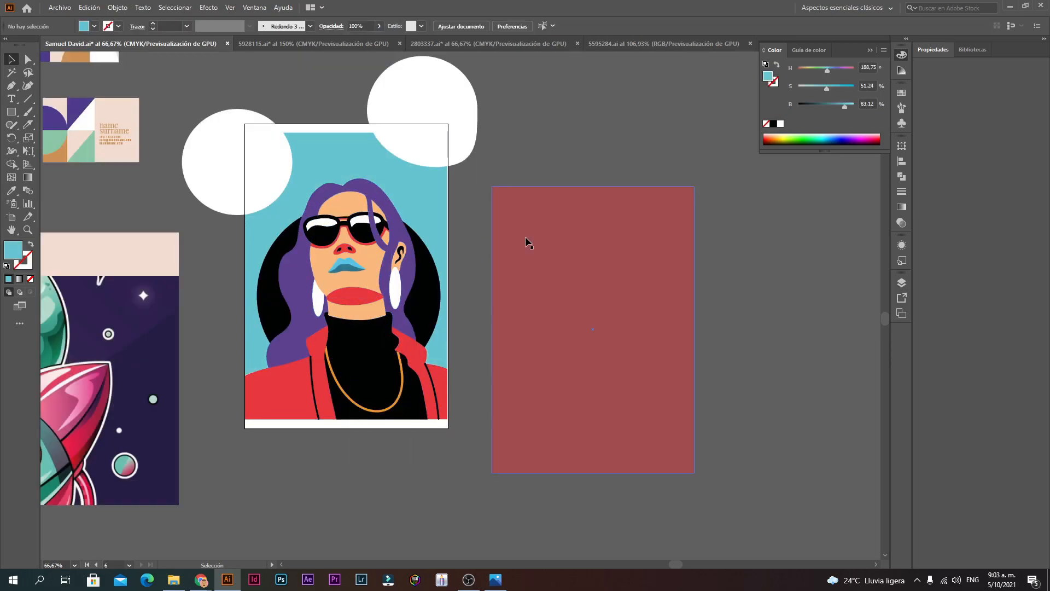
{"action": "left_click", "coordinate": [440, 330], "text": "ctrl+alt"}
{"action": "left_click", "coordinate": [459, 295], "text": "ctrl"}
{"action": "left_click", "coordinate": [422, 284], "text": "ctrl"}
{"action": "left_click", "coordinate": [422, 284], "text": "ctrl"}
{"action": "left_click", "coordinate": [404, 246]}
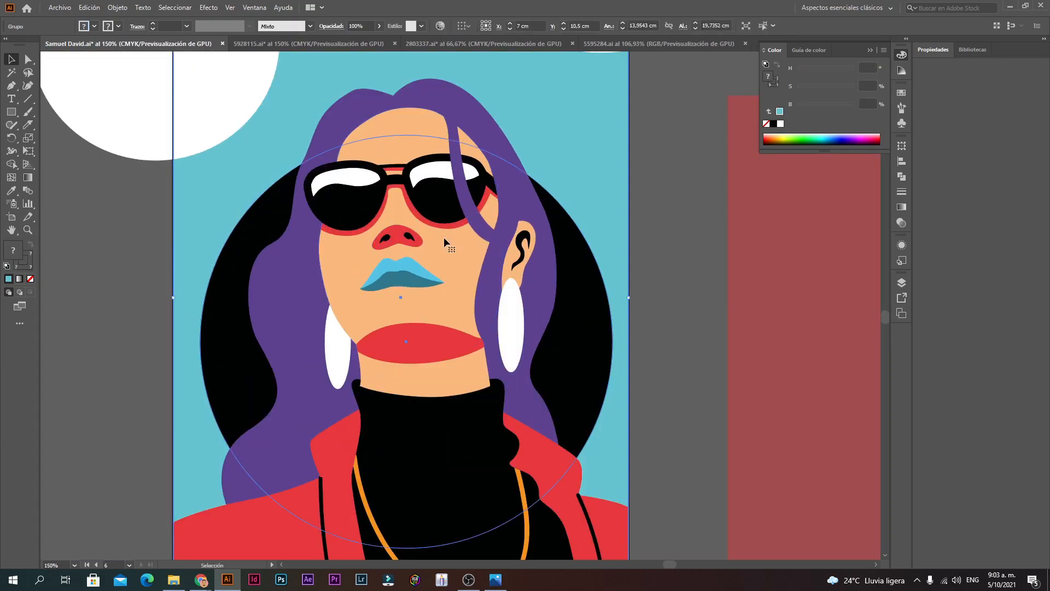
{"action": "key", "text": "ctrl+minus"}
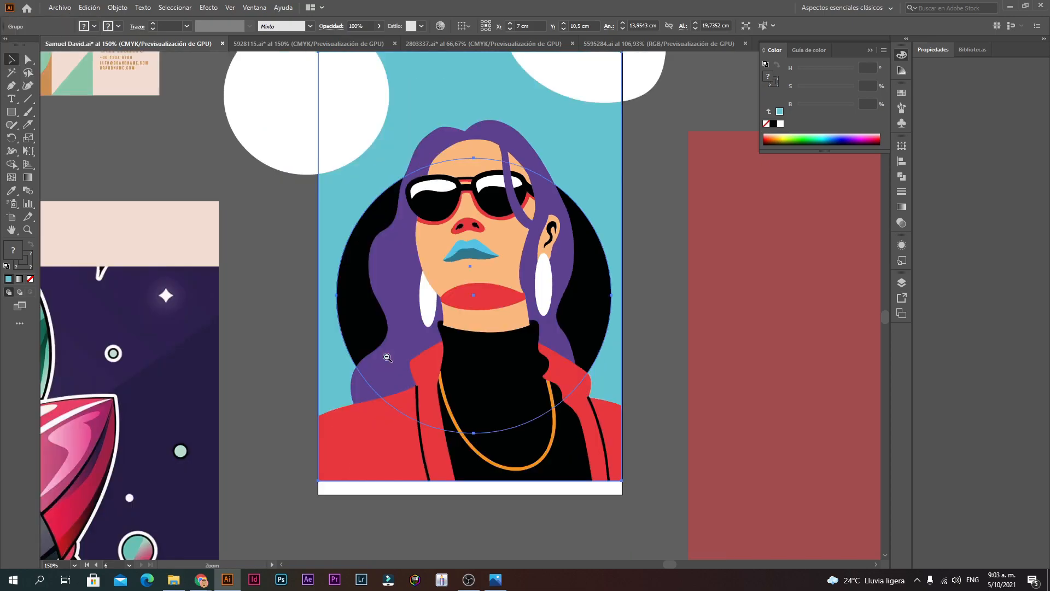
{"action": "double_click", "coordinate": [435, 141]}
{"action": "left_click_drag", "start_coordinate": [434, 141], "coordinate": [643, 184]}
{"action": "key", "text": "ctrl+z"}
{"action": "right_click", "coordinate": [467, 182]}
{"action": "left_click", "coordinate": [503, 284]}
{"action": "right_click", "coordinate": [499, 200]}
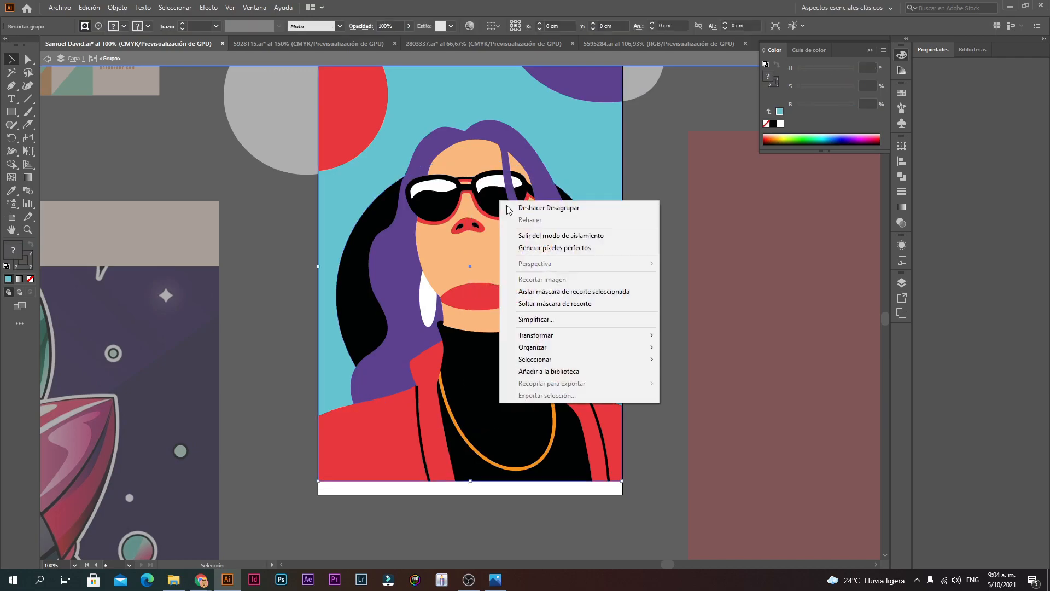
{"action": "left_click", "coordinate": [454, 147]}
{"action": "key", "text": "Escape"}
{"action": "left_click_drag", "start_coordinate": [521, 152], "coordinate": [553, 184]}
{"action": "key", "text": "ctrl+z"}
{"action": "double_click", "coordinate": [557, 253]}
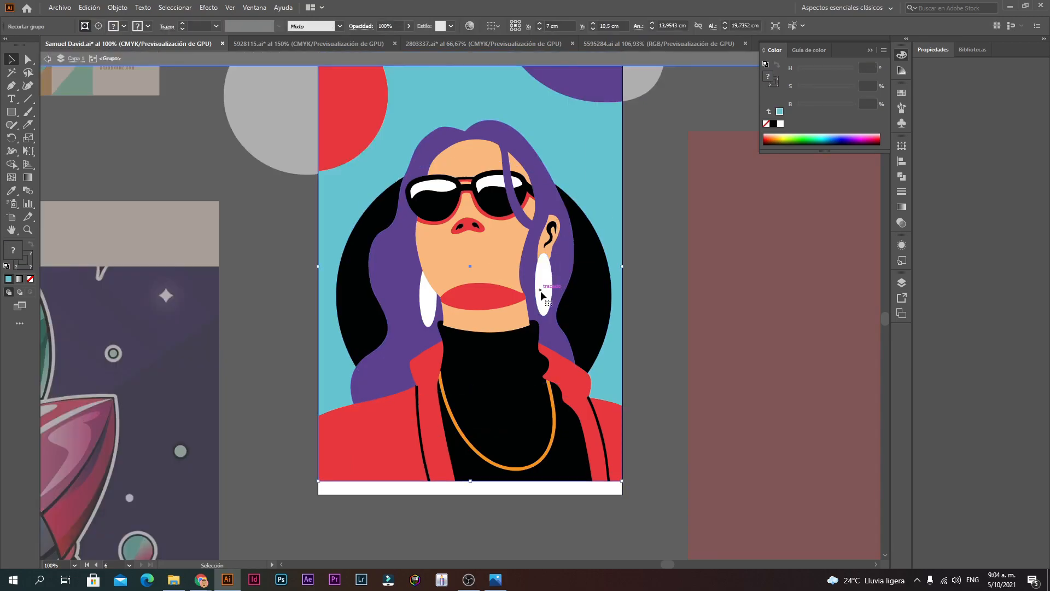
{"action": "left_click_drag", "start_coordinate": [545, 381], "coordinate": [570, 464]}
{"action": "key", "text": "ctrl+z"}
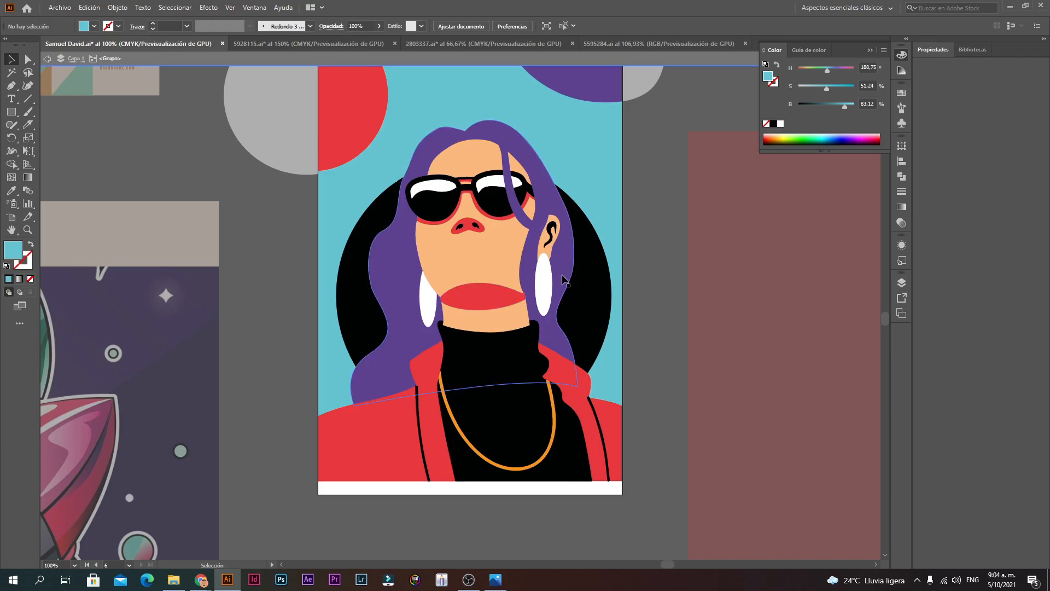
{"action": "double_click", "coordinate": [640, 188]}
{"action": "left_click", "coordinate": [566, 333], "text": "alt"}
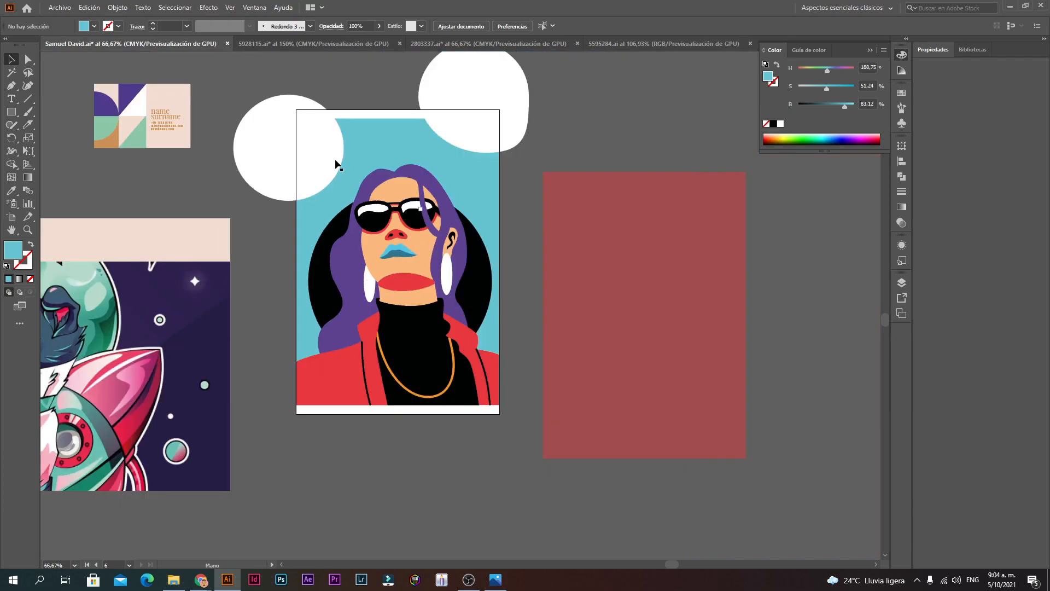
Step: Zoom and pan across the canvas to bring the YouTube business cards into view
{"action": "left_click", "coordinate": [322, 244], "text": "ctrl+alt"}
{"action": "left_click_drag", "start_coordinate": [257, 218], "coordinate": [601, 270]}
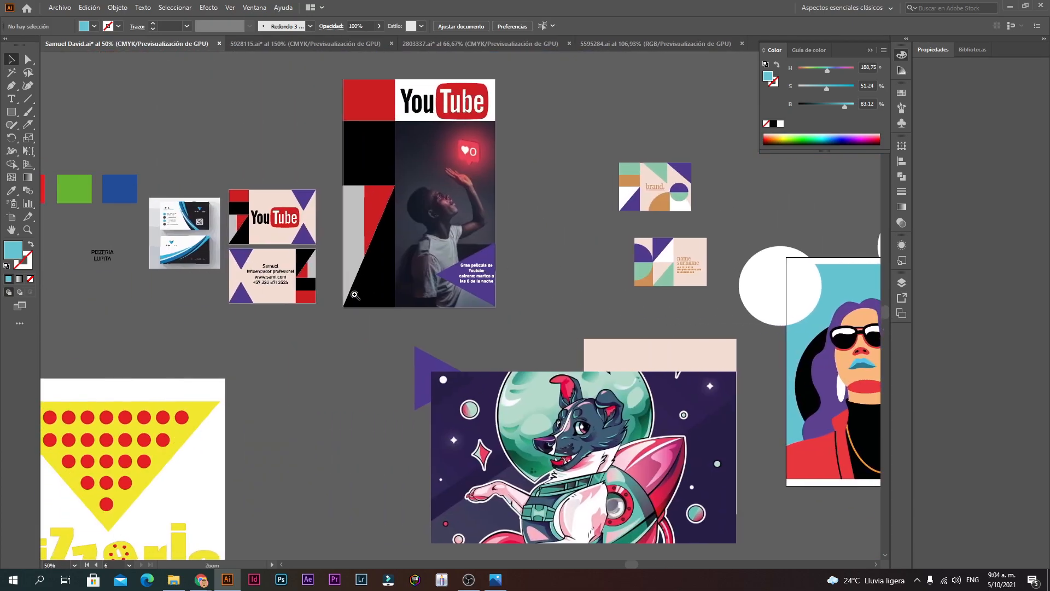
{"action": "left_click_drag", "start_coordinate": [662, 350], "coordinate": [503, 179]}
{"action": "left_click_drag", "start_coordinate": [565, 371], "coordinate": [481, 299]}
{"action": "left_click", "coordinate": [578, 293], "text": "ctrl"}
{"action": "left_click", "coordinate": [351, 268], "text": "ctrl"}
{"action": "left_click", "coordinate": [478, 276], "text": "ctrl"}
{"action": "left_click", "coordinate": [478, 276], "text": "ctrl"}
{"action": "left_click", "coordinate": [477, 276], "text": "ctrl"}
{"action": "left_click_drag", "start_coordinate": [305, 301], "coordinate": [593, 258]}
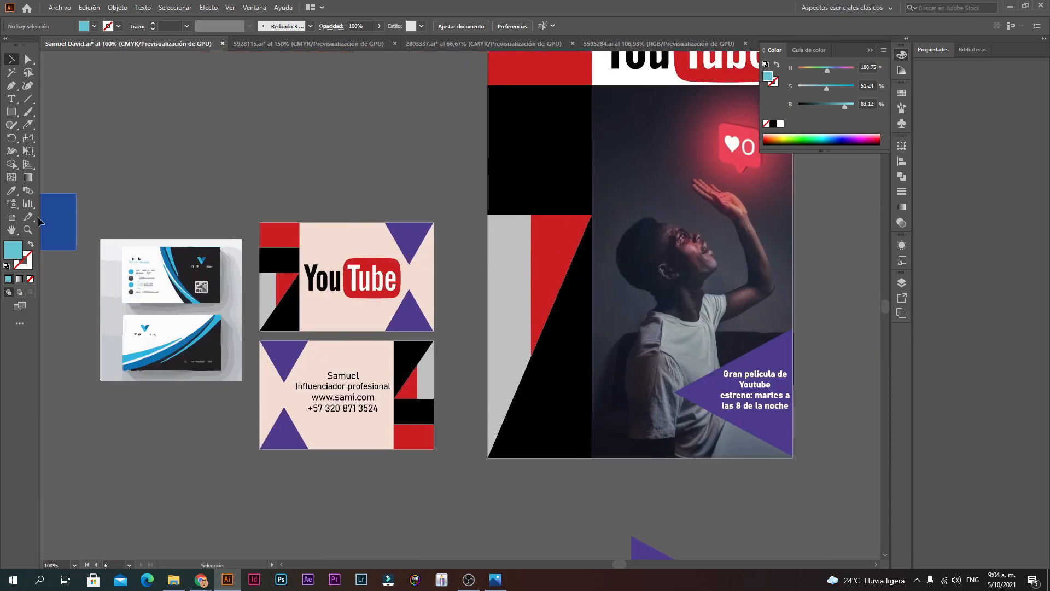
{"action": "left_click", "coordinate": [324, 278]}
{"action": "left_click", "coordinate": [89, 245]}
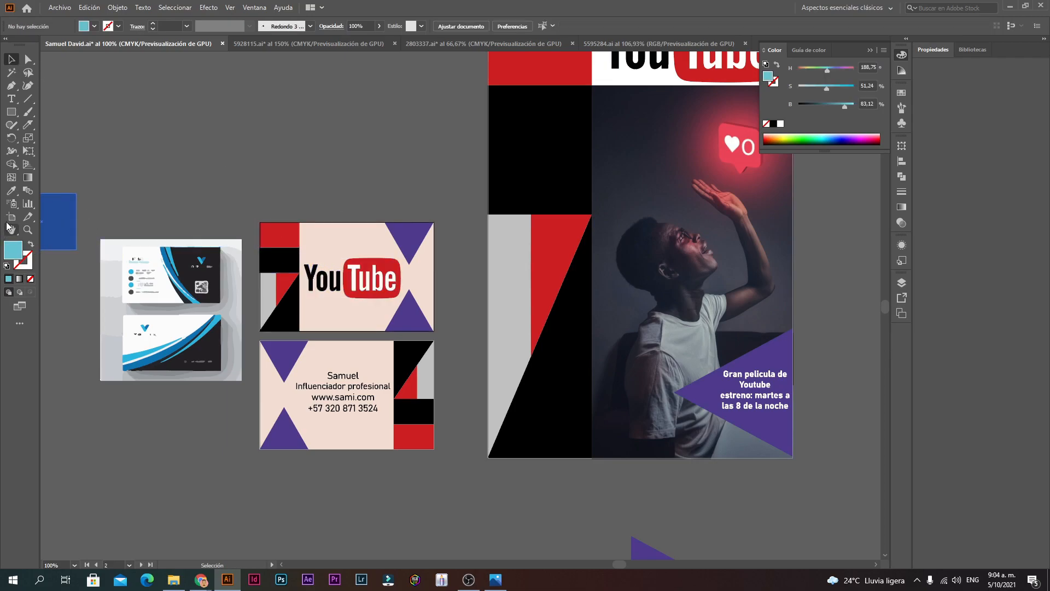
Step: With the Artboard tool, activate the pizzeria, card front, card back and poster artboards in turn
{"action": "left_click", "coordinate": [11, 216]}
{"action": "left_click_drag", "start_coordinate": [145, 307], "coordinate": [879, 288]}
{"action": "left_click", "coordinate": [422, 224], "text": "ctrl+alt"}
{"action": "left_click", "coordinate": [306, 150]}
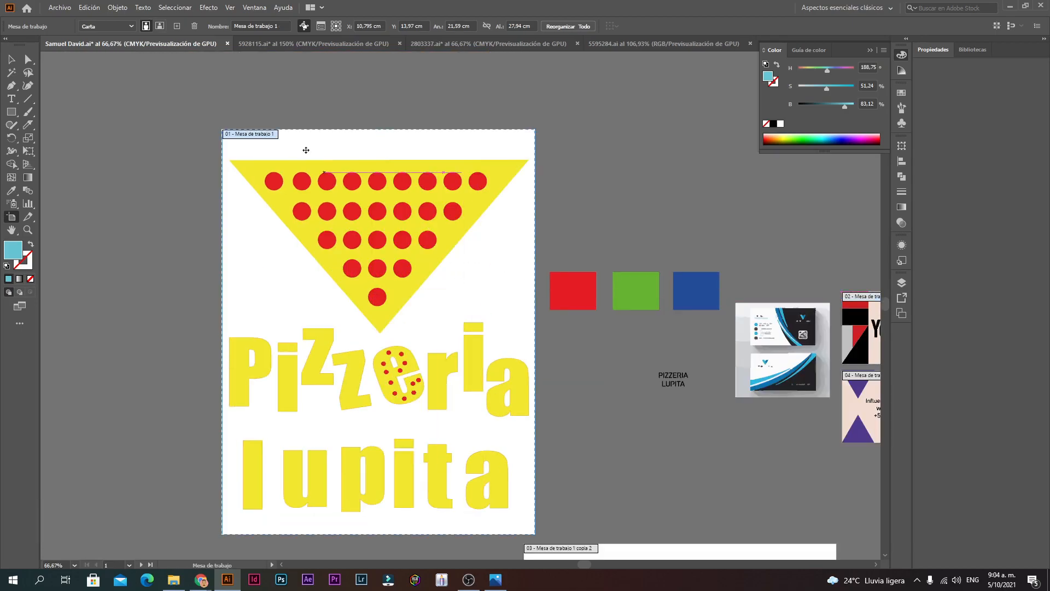
{"action": "left_click_drag", "start_coordinate": [629, 276], "coordinate": [211, 270]}
{"action": "left_click", "coordinate": [471, 301]}
{"action": "left_click", "coordinate": [495, 364], "text": "ctrl"}
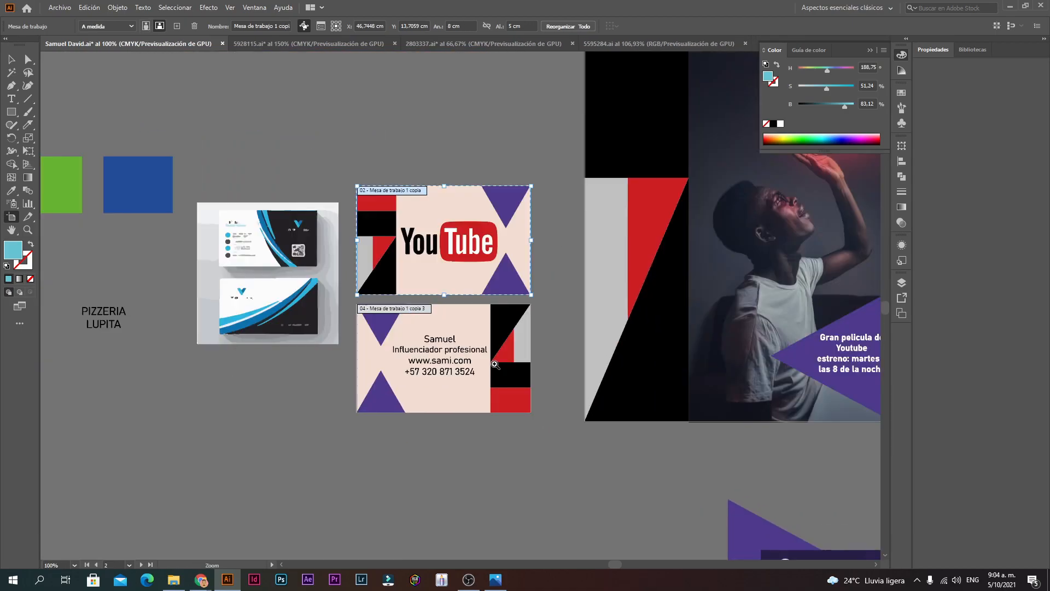
{"action": "left_click", "coordinate": [446, 338]}
{"action": "left_click_drag", "start_coordinate": [648, 222], "coordinate": [337, 305]}
{"action": "left_click", "coordinate": [338, 305]}
Step: Locate the duplicate pizzeria artboard and delete it
{"action": "left_click_drag", "start_coordinate": [362, 211], "coordinate": [429, 257]}
{"action": "left_click", "coordinate": [419, 363], "text": "ctrl+alt"}
{"action": "left_click", "coordinate": [599, 423], "text": "ctrl+alt"}
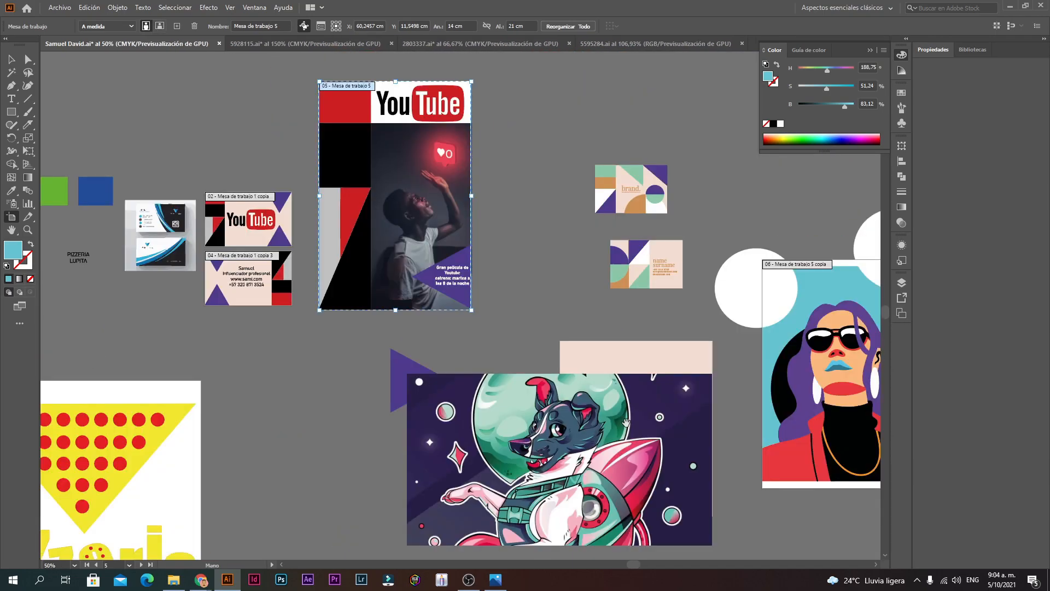
{"action": "left_click_drag", "start_coordinate": [627, 423], "coordinate": [395, 366]}
{"action": "left_click_drag", "start_coordinate": [291, 314], "coordinate": [707, 220]}
{"action": "left_click_drag", "start_coordinate": [416, 194], "coordinate": [544, 228]}
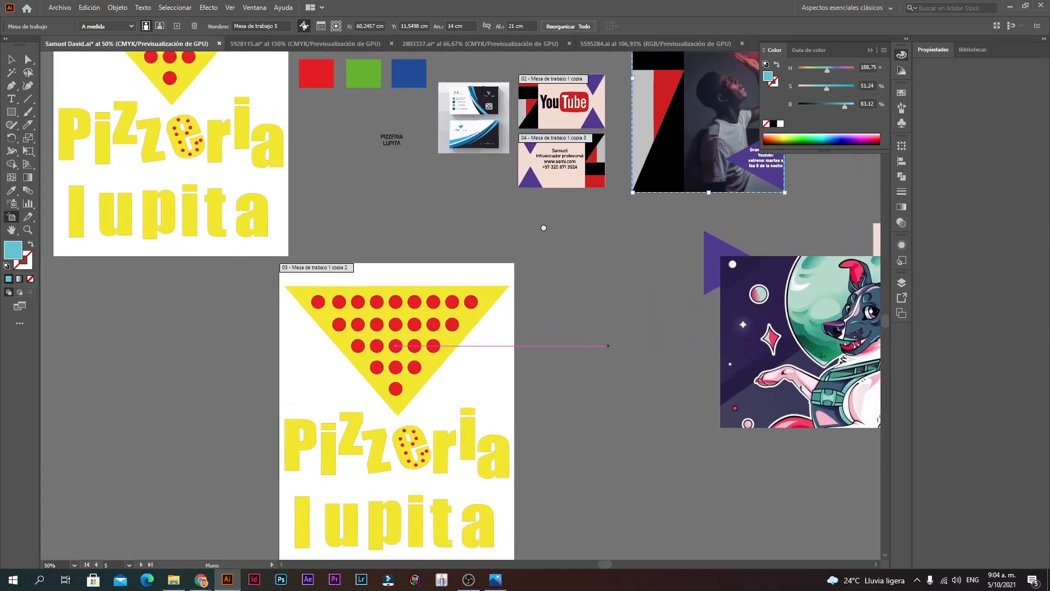
{"action": "left_click", "coordinate": [405, 315], "text": "ctrl+alt"}
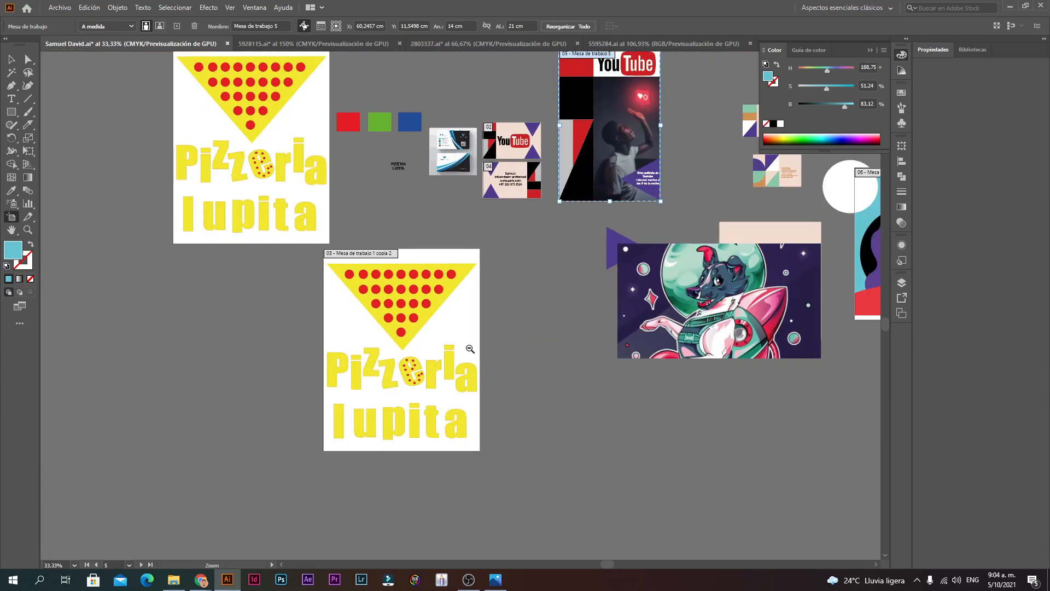
{"action": "left_click", "coordinate": [383, 324]}
{"action": "key", "text": "Delete"}
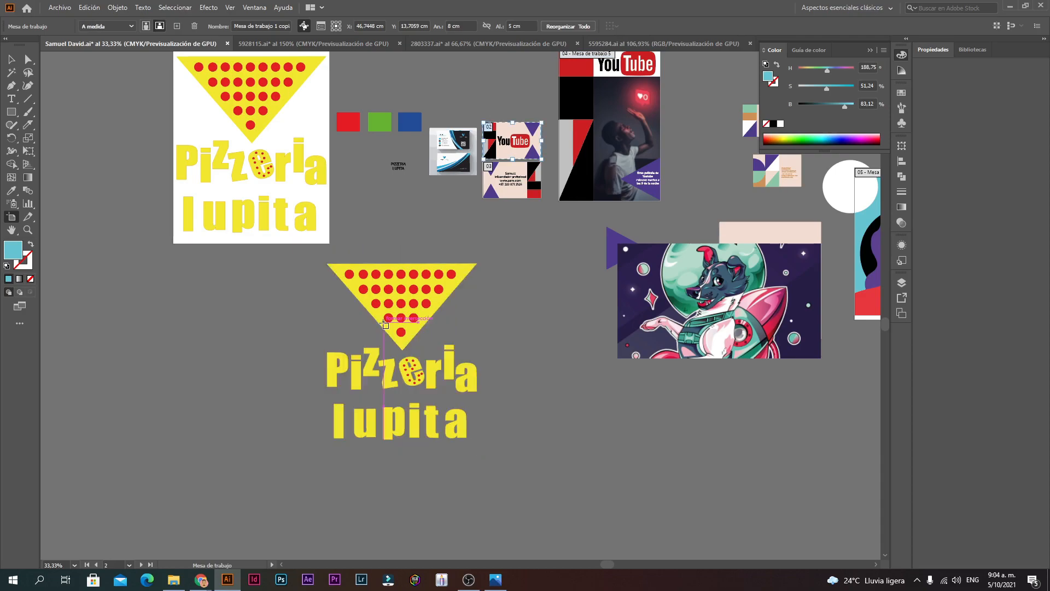
Step: Delete the duplicate pizza artwork and move the space-dog image down and left
{"action": "key", "text": "v"}
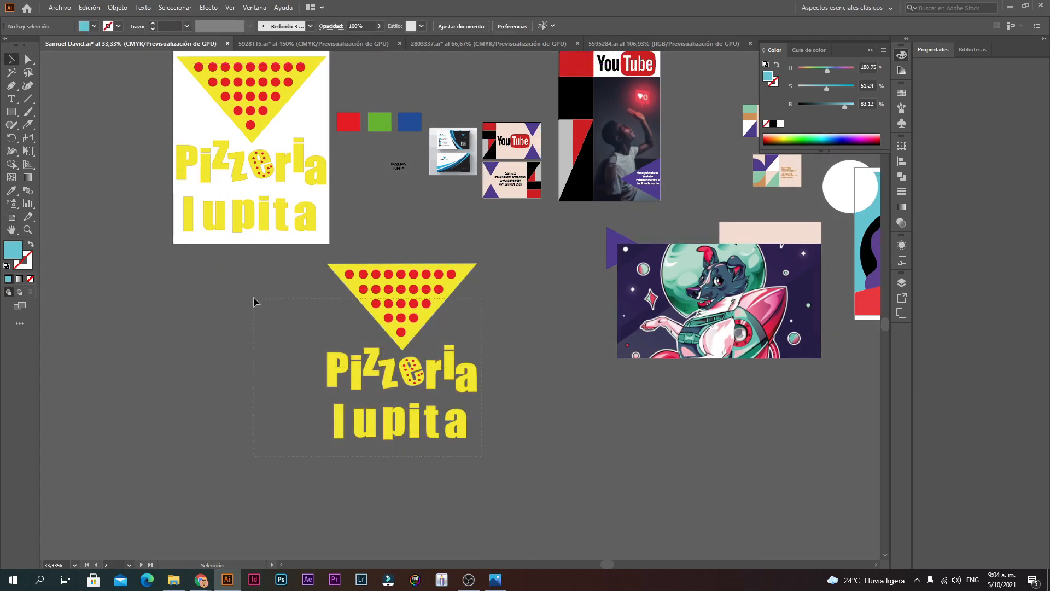
{"action": "left_click_drag", "start_coordinate": [281, 252], "coordinate": [281, 253]}
{"action": "key", "text": "Delete"}
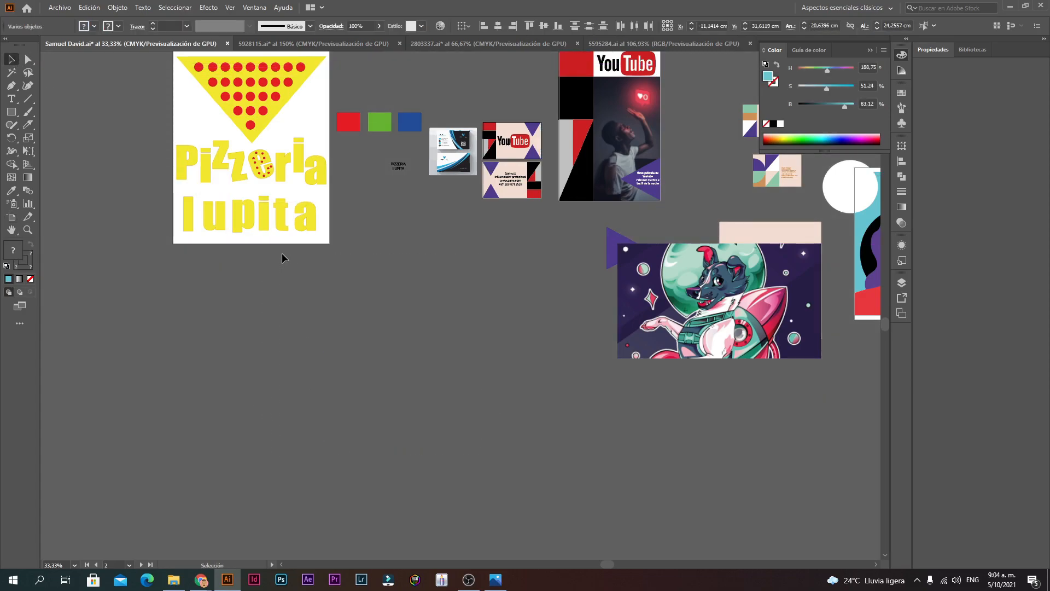
{"action": "left_click_drag", "start_coordinate": [692, 291], "coordinate": [498, 355]}
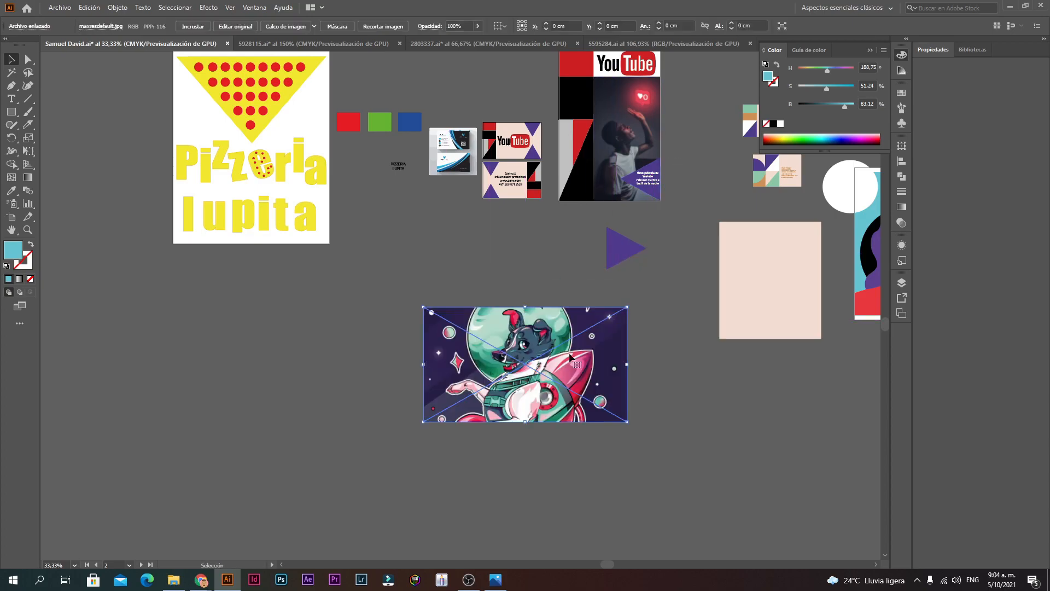
Step: Zoom to frame the business cards and poster, back in the Artboard tool
{"action": "left_click", "coordinate": [495, 228], "text": "ctrl"}
{"action": "left_click", "coordinate": [539, 260], "text": "ctrl"}
{"action": "left_click", "coordinate": [426, 265], "text": "ctrl"}
{"action": "left_click", "coordinate": [471, 253], "text": "ctrl"}
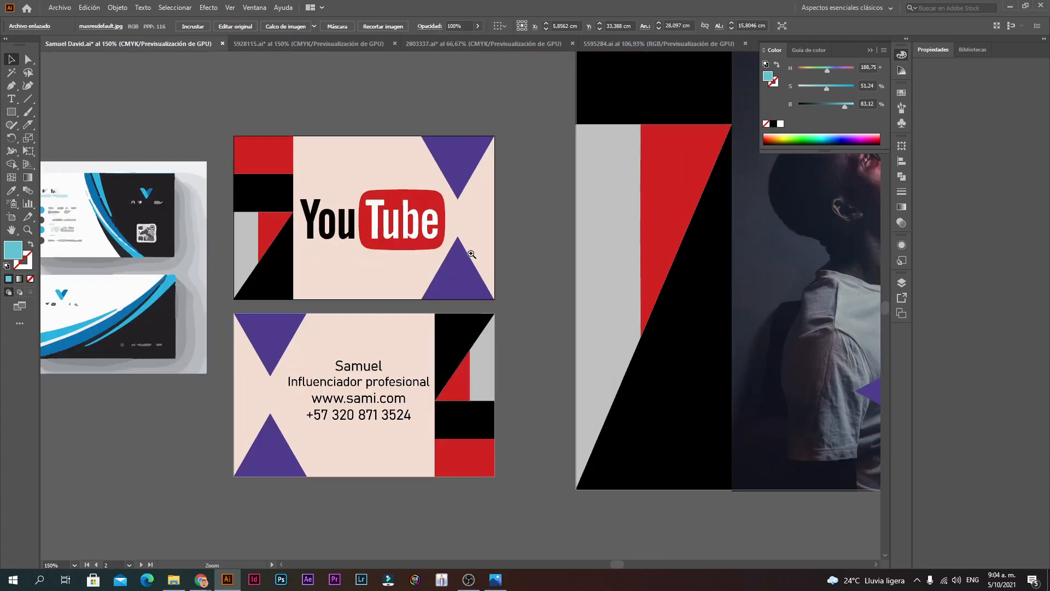
{"action": "left_click", "coordinate": [507, 280], "text": "ctrl+alt"}
{"action": "left_click", "coordinate": [437, 250], "text": "ctrl"}
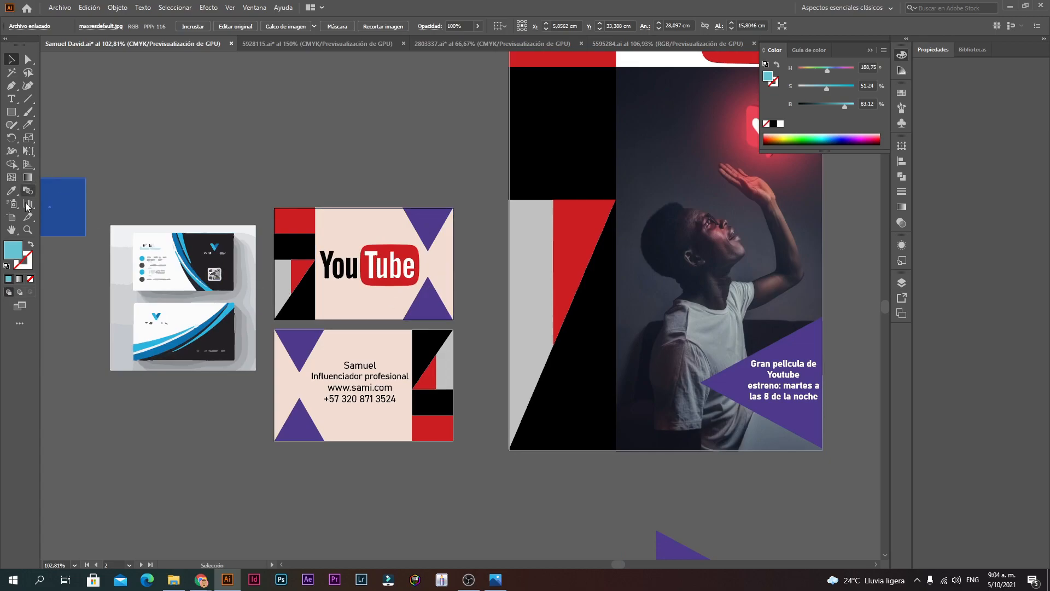
{"action": "left_click", "coordinate": [12, 217]}
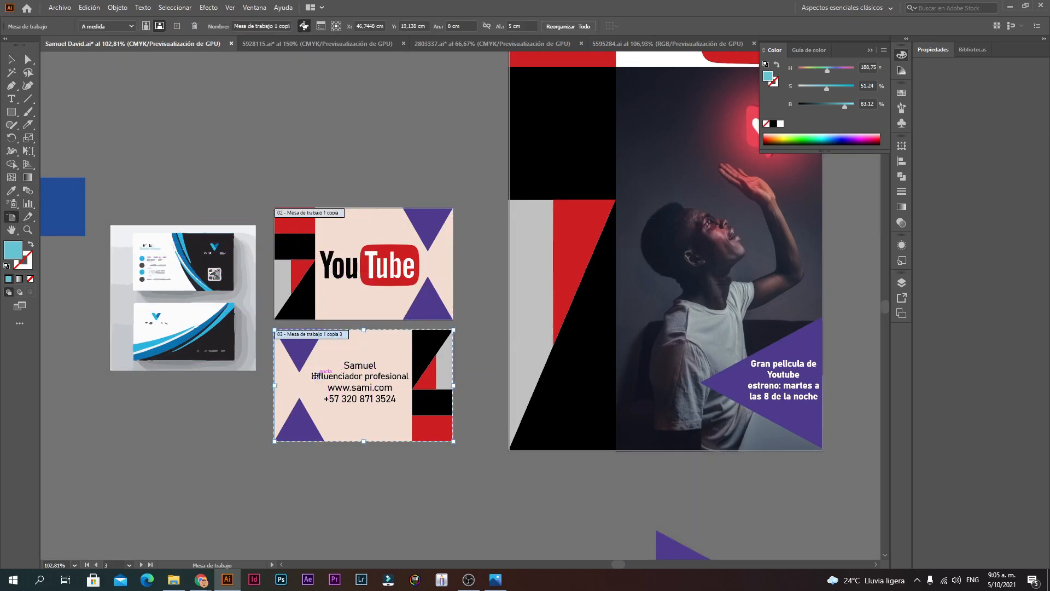
Step: Export all artboards as separate JPEGs at 300 ppp into the Curso folder via Exportar como
{"action": "left_click", "coordinate": [57, 10]}
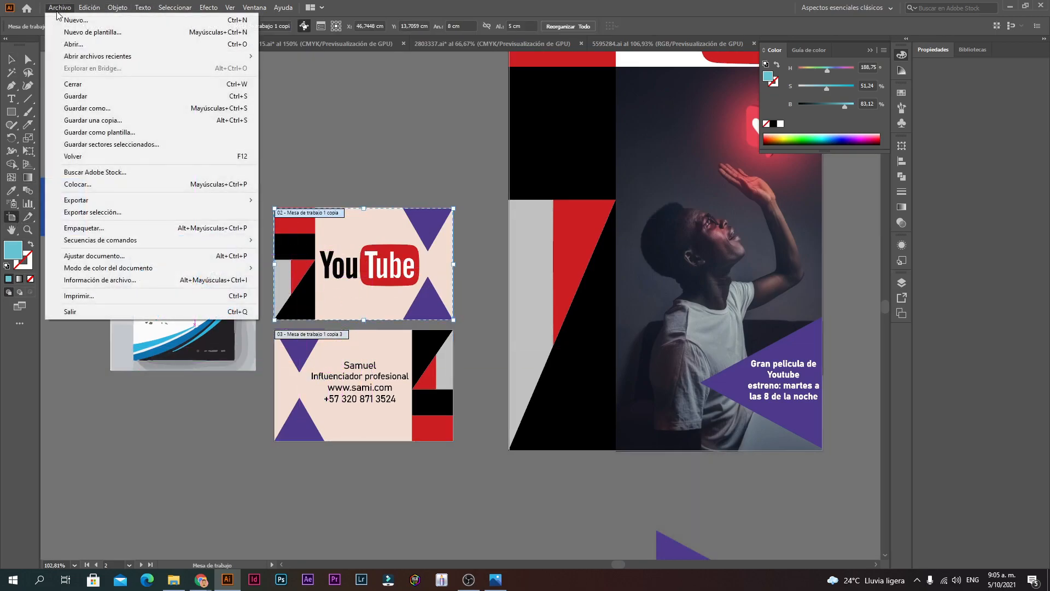
{"action": "mouse_move", "coordinate": [117, 202]}
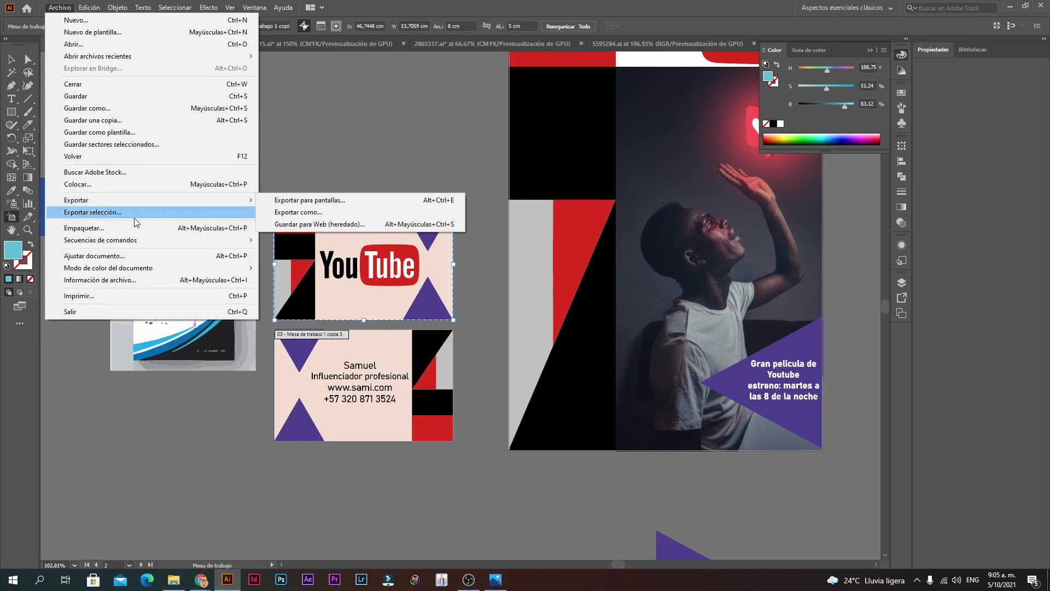
{"action": "left_click", "coordinate": [295, 212]}
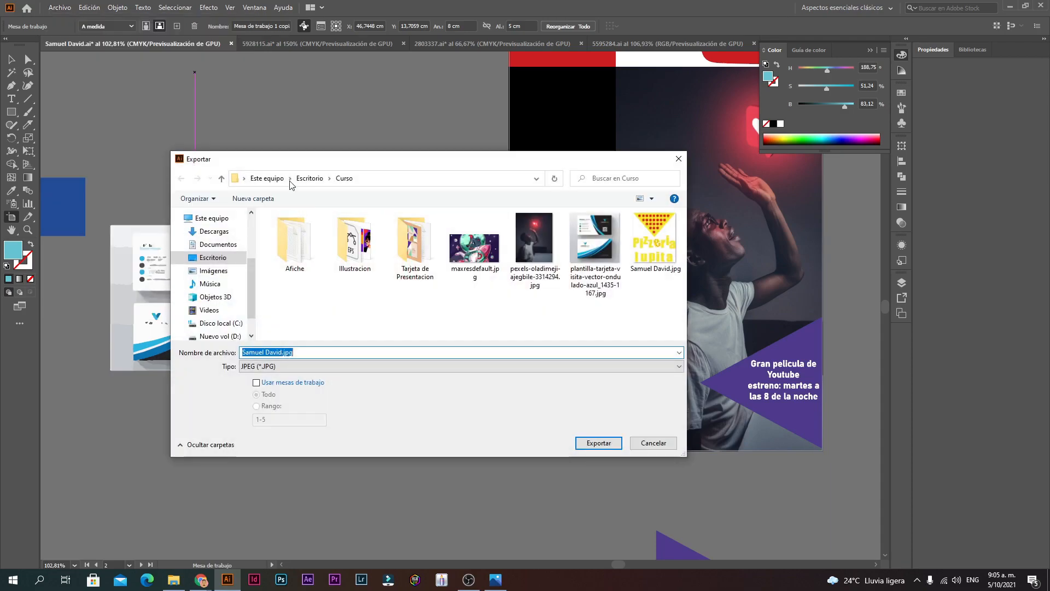
{"action": "left_click", "coordinate": [256, 385]}
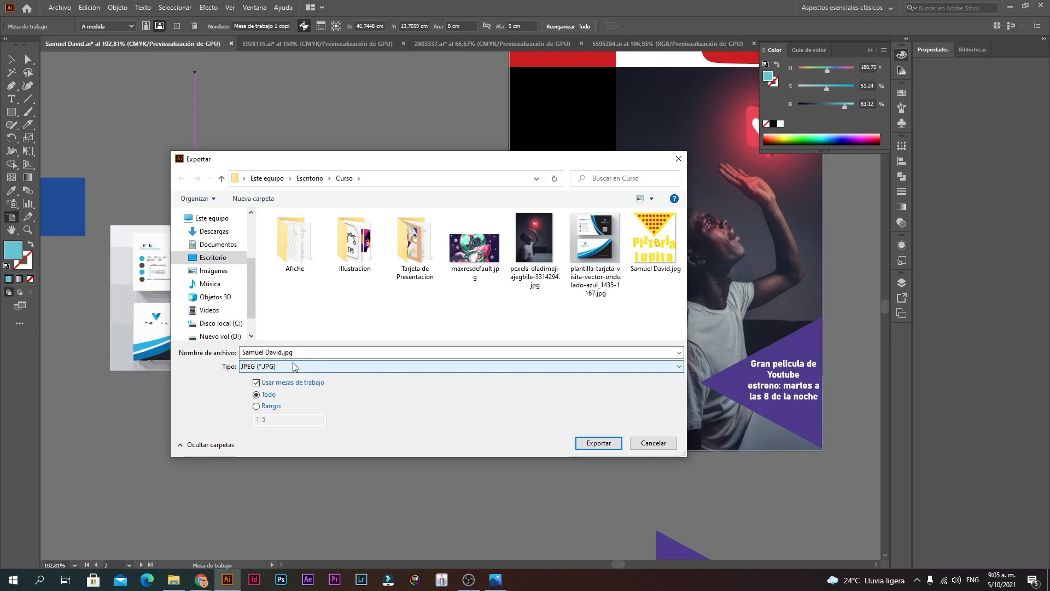
{"action": "left_click", "coordinate": [596, 441]}
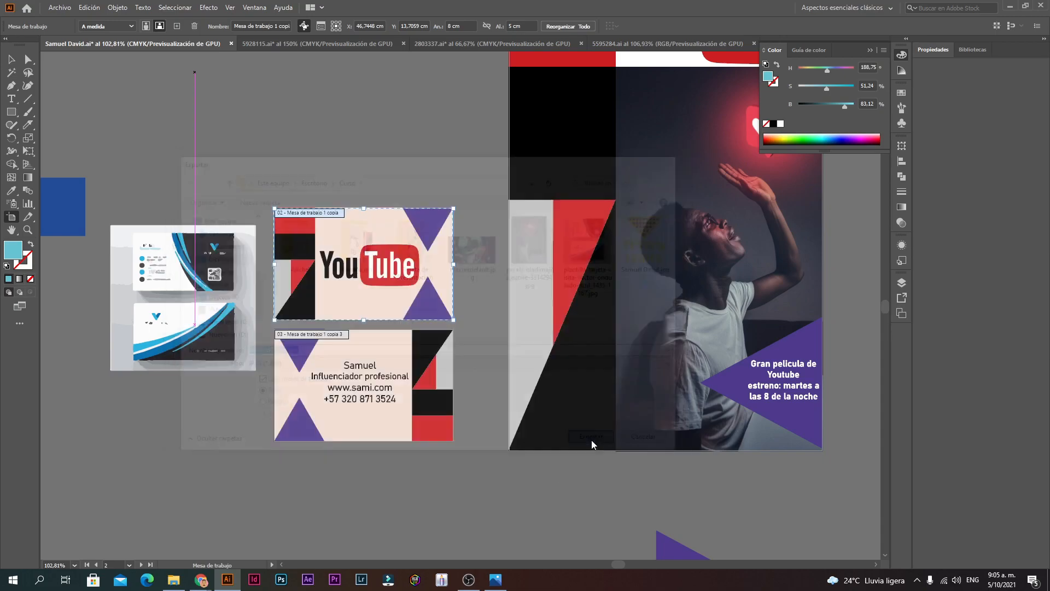
{"action": "left_click", "coordinate": [589, 438]}
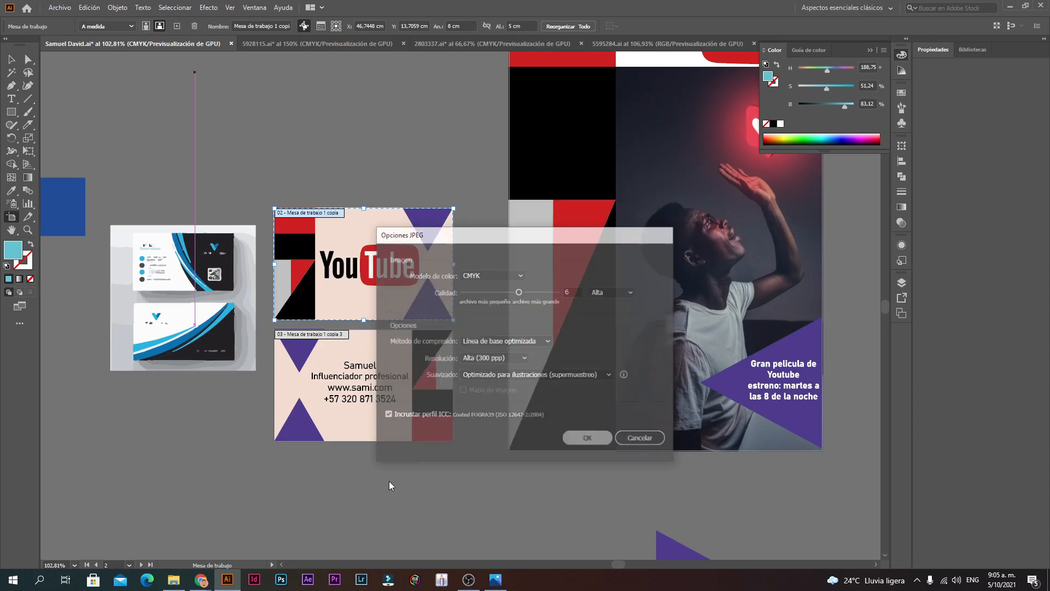
{"action": "left_click", "coordinate": [173, 580]}
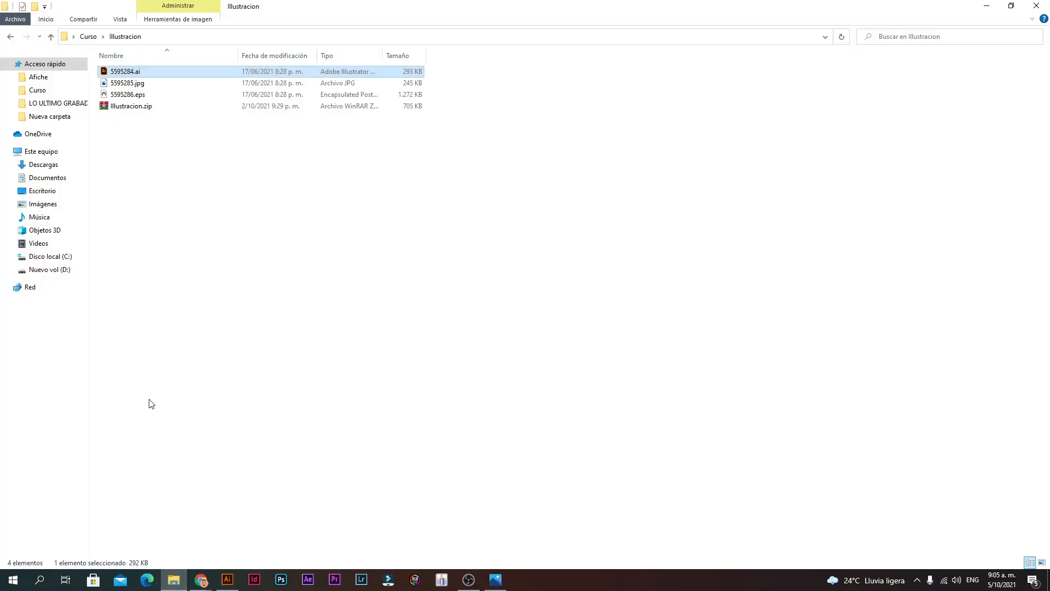
Step: Go up to the Curso folder and flip through the exported artboard JPEGs in the photo viewer
{"action": "left_click", "coordinate": [11, 36]}
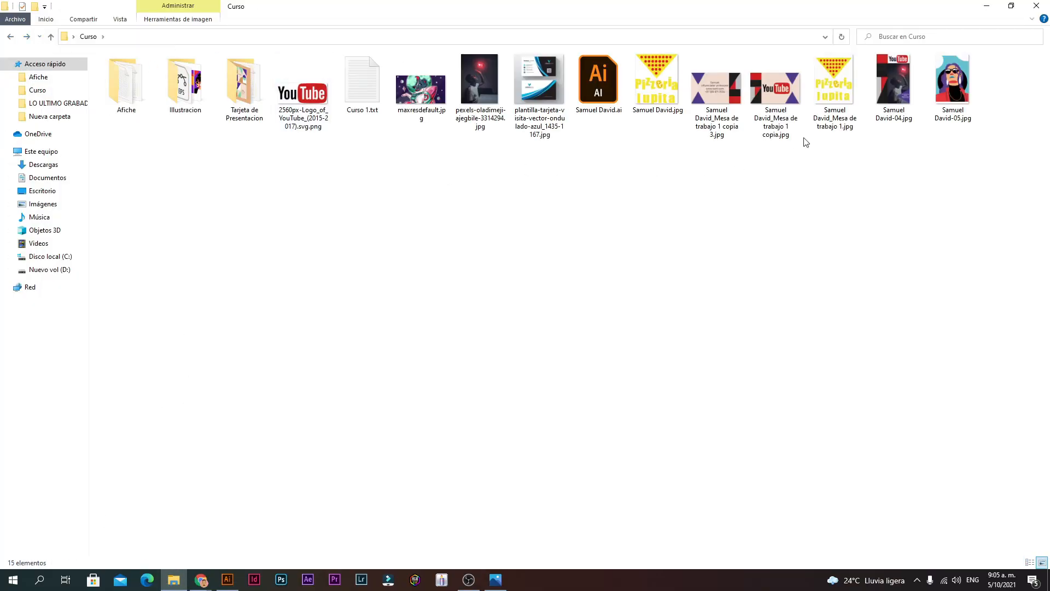
{"action": "double_click", "coordinate": [714, 90]}
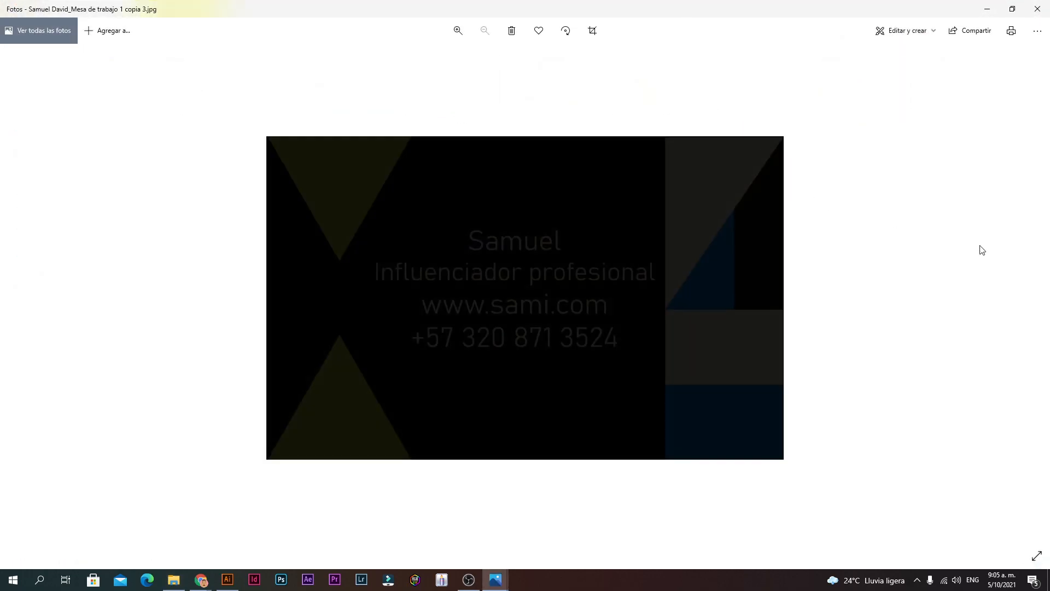
{"action": "left_click", "coordinate": [1047, 252]}
{"action": "left_click", "coordinate": [1023, 279]}
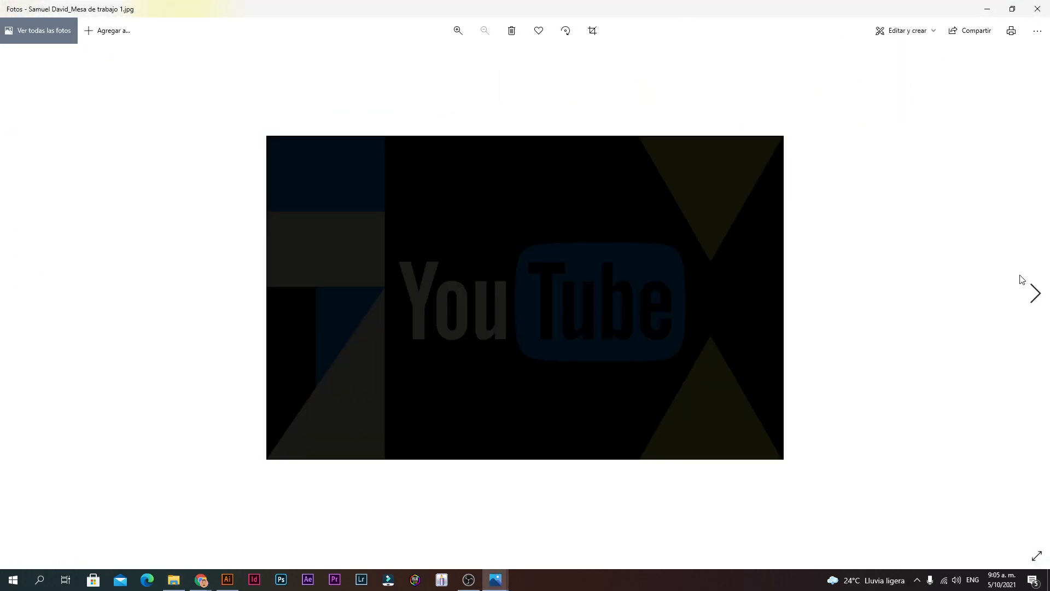
{"action": "left_click", "coordinate": [1041, 311]}
{"action": "left_click", "coordinate": [1022, 312]}
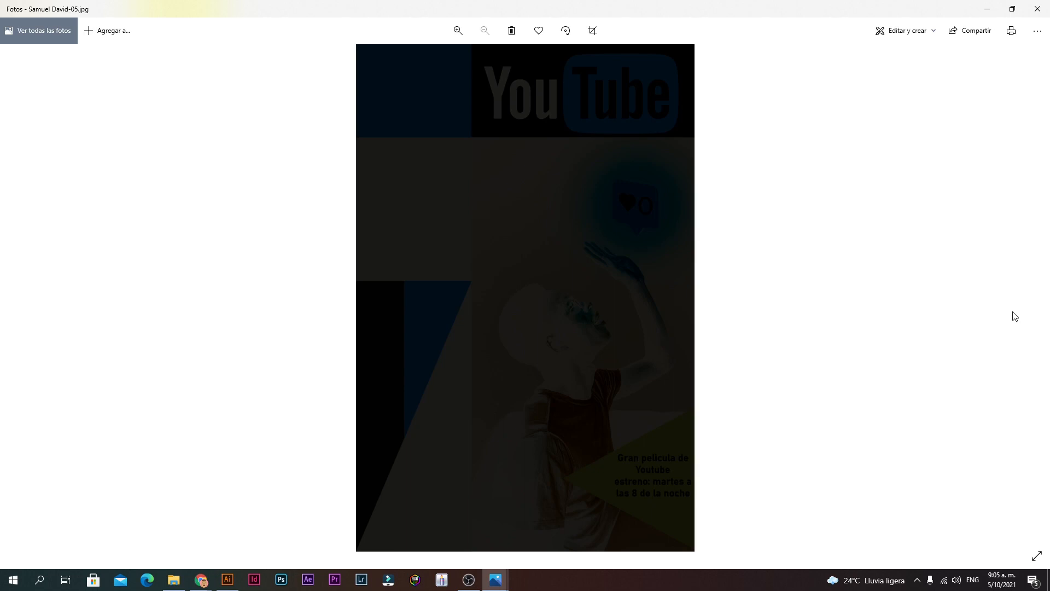
{"action": "left_click", "coordinate": [1038, 9]}
Step: Preview the plantilla template image, then return to Illustrator
{"action": "left_click_drag", "start_coordinate": [1035, 129], "coordinate": [526, 140]}
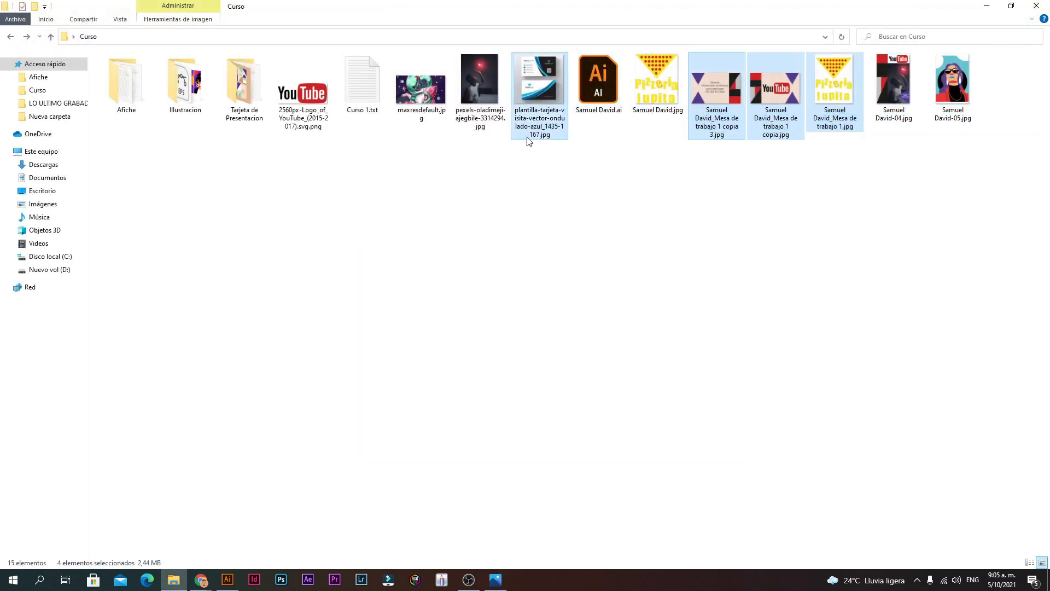
{"action": "double_click", "coordinate": [525, 144]}
{"action": "left_click", "coordinate": [1038, 9]}
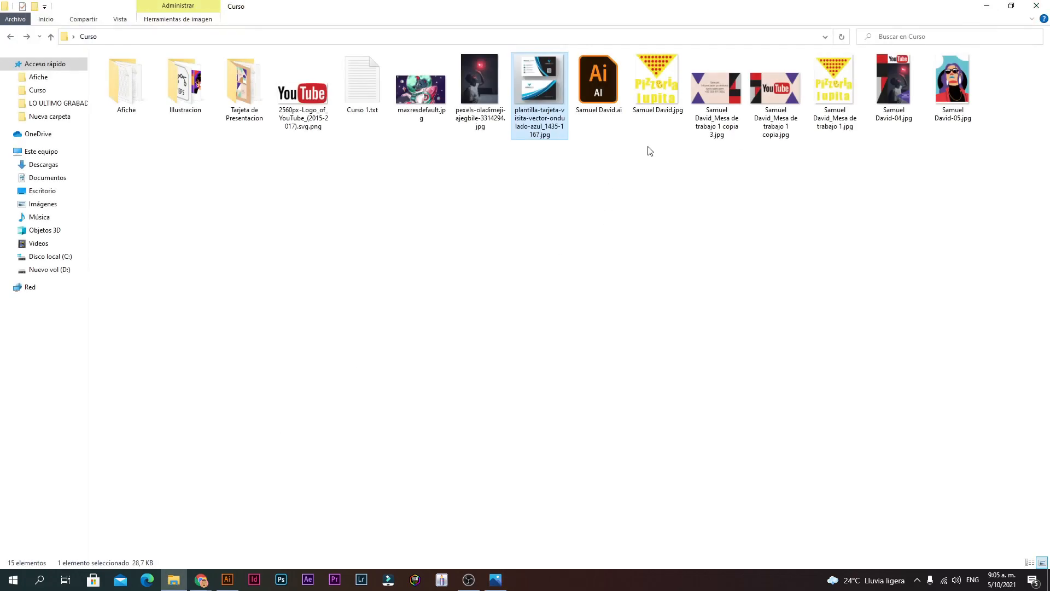
{"action": "left_click", "coordinate": [227, 580]}
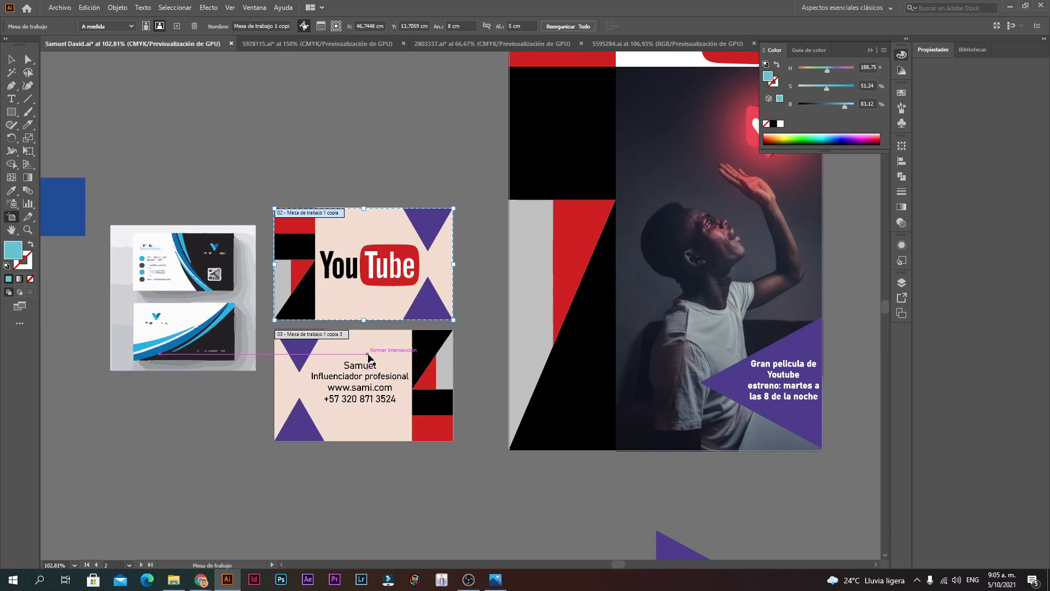
Step: Set up a JPEG export using artboards with the range limited to 2-3
{"action": "left_click", "coordinate": [347, 361]}
{"action": "left_click", "coordinate": [350, 266]}
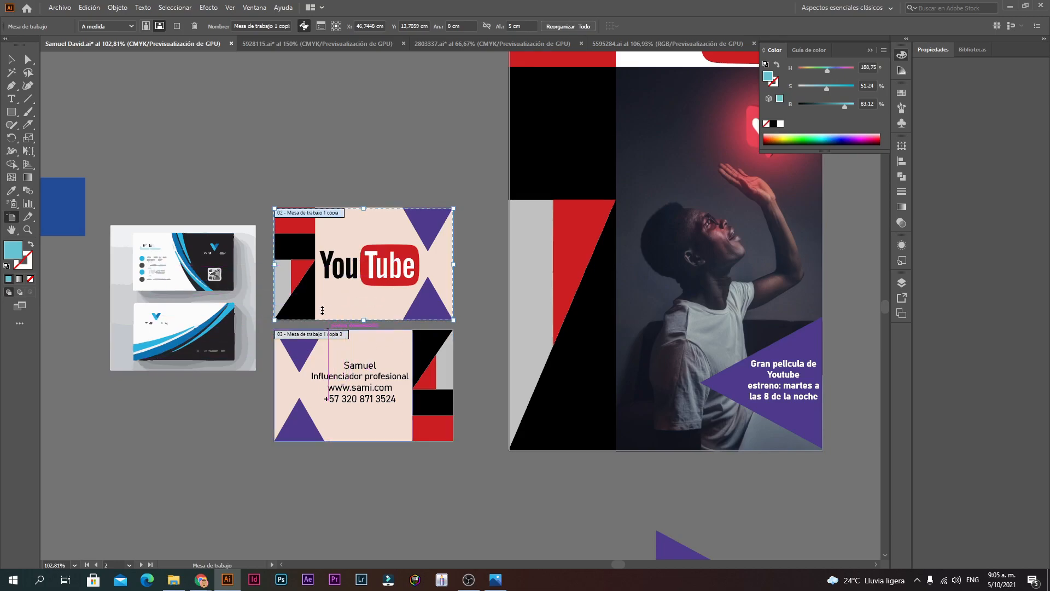
{"action": "left_click", "coordinate": [59, 7]}
{"action": "mouse_move", "coordinate": [164, 200]}
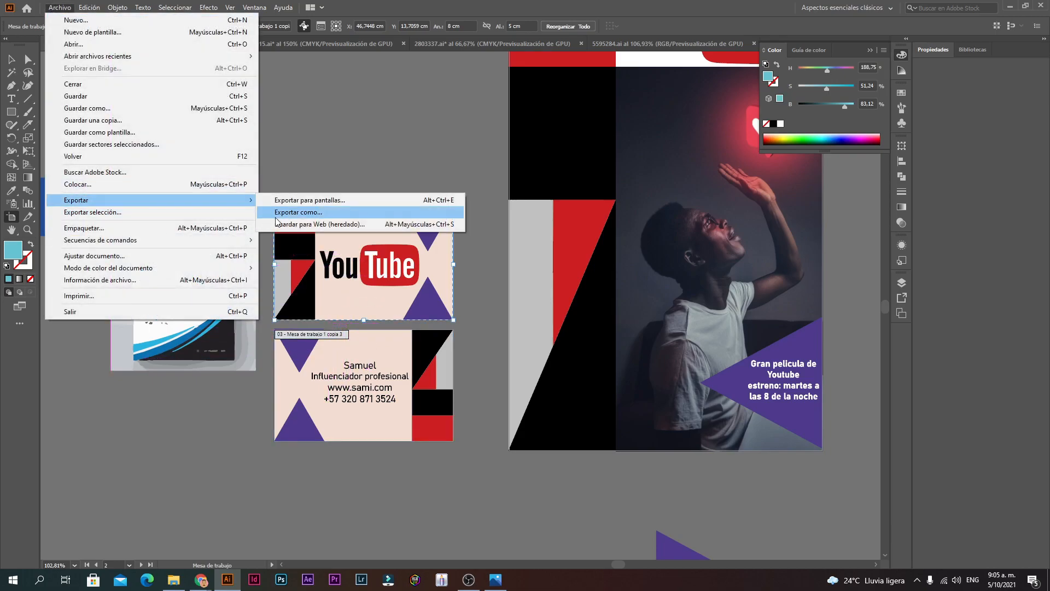
{"action": "left_click", "coordinate": [298, 212]}
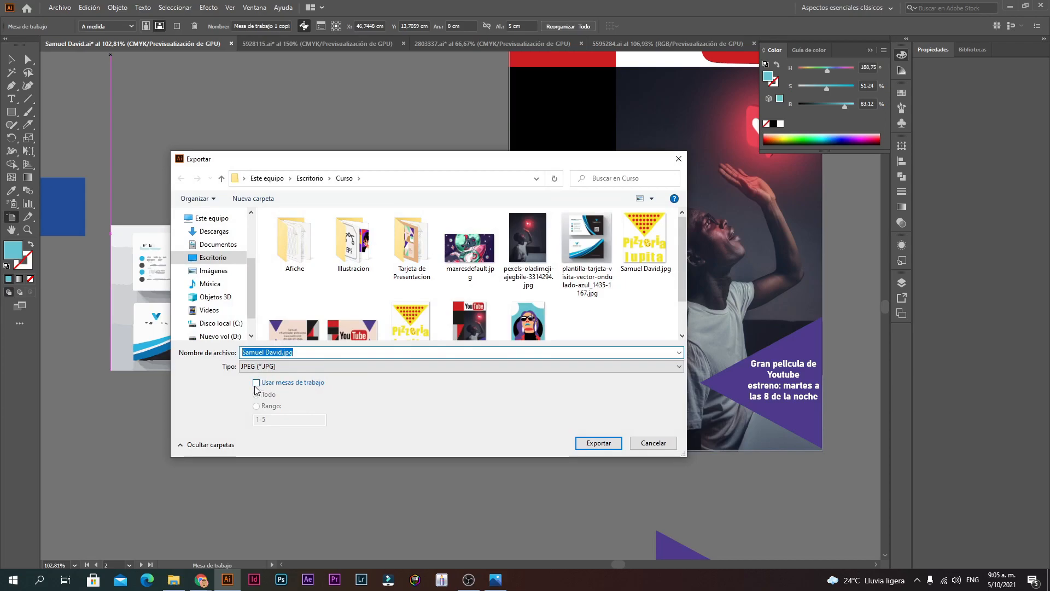
{"action": "left_click", "coordinate": [256, 384]}
{"action": "left_click", "coordinate": [256, 406]}
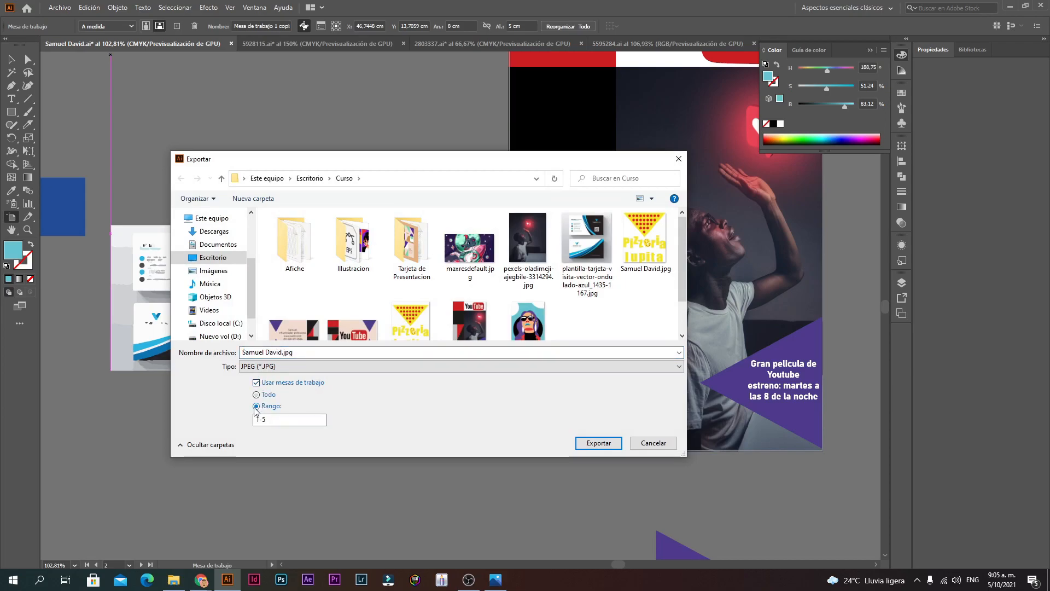
{"action": "left_click_drag", "start_coordinate": [389, 166], "coordinate": [661, 153]}
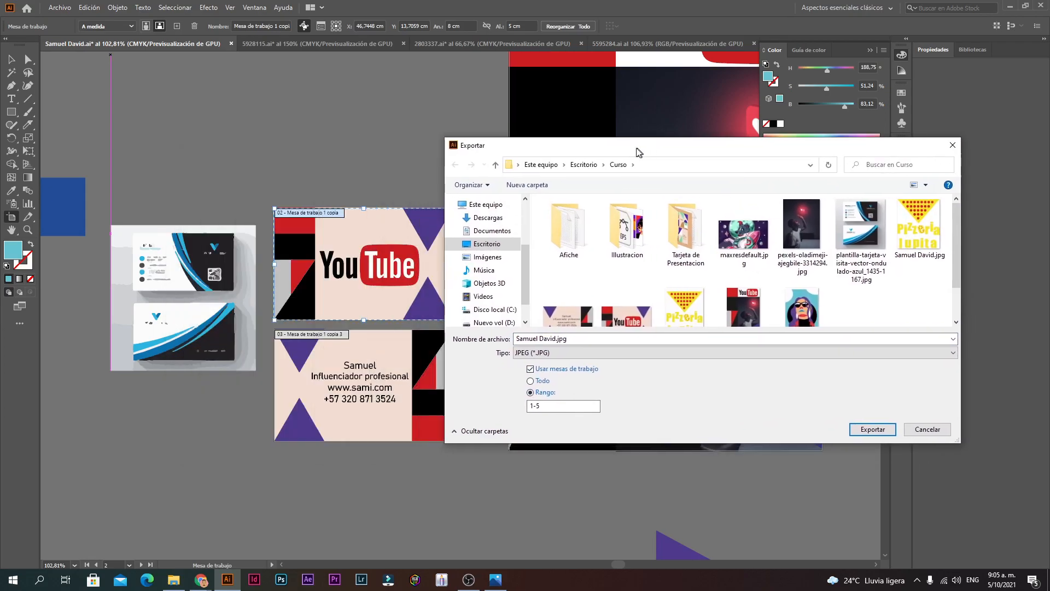
{"action": "left_click", "coordinate": [533, 406]}
{"action": "key", "text": "BackSpace"}
{"action": "left_click", "coordinate": [557, 406]}
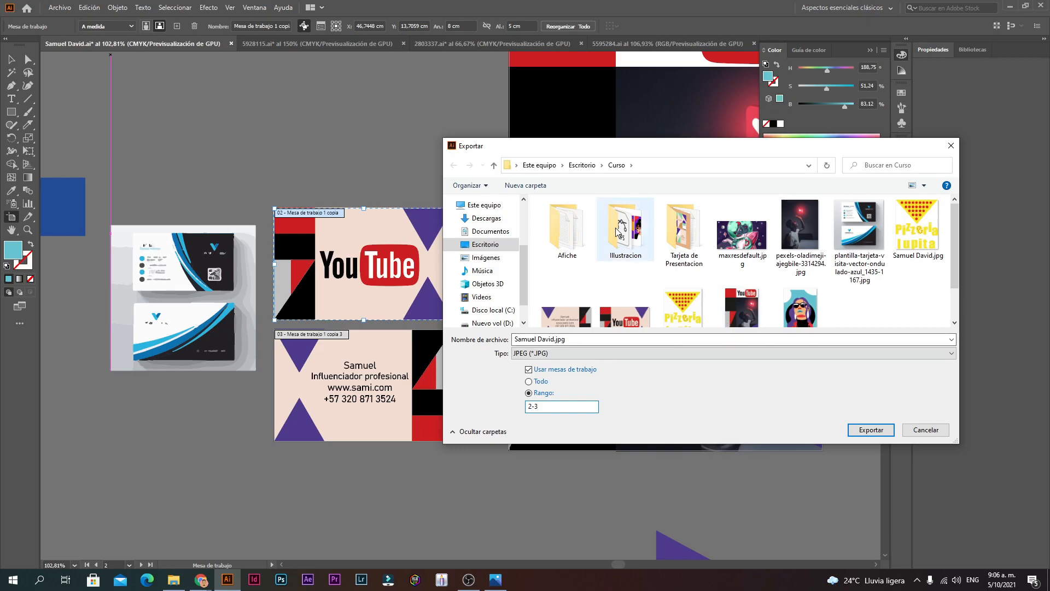
Step: Export into the Tarjeta de Presentacion folder, accept JPEG options, and open that folder in Explorer
{"action": "double_click", "coordinate": [683, 230]}
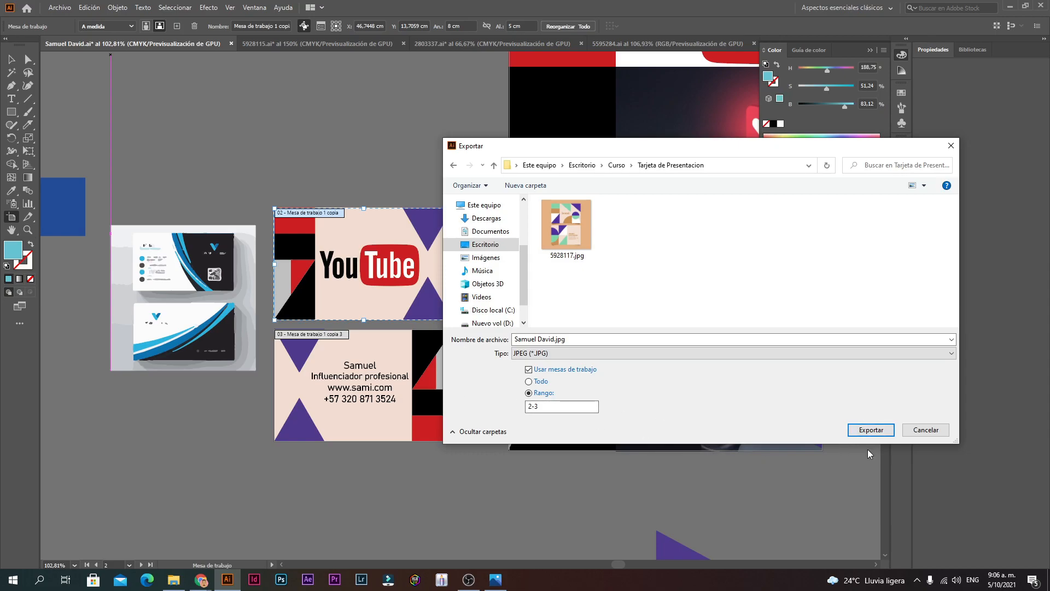
{"action": "left_click", "coordinate": [867, 434]}
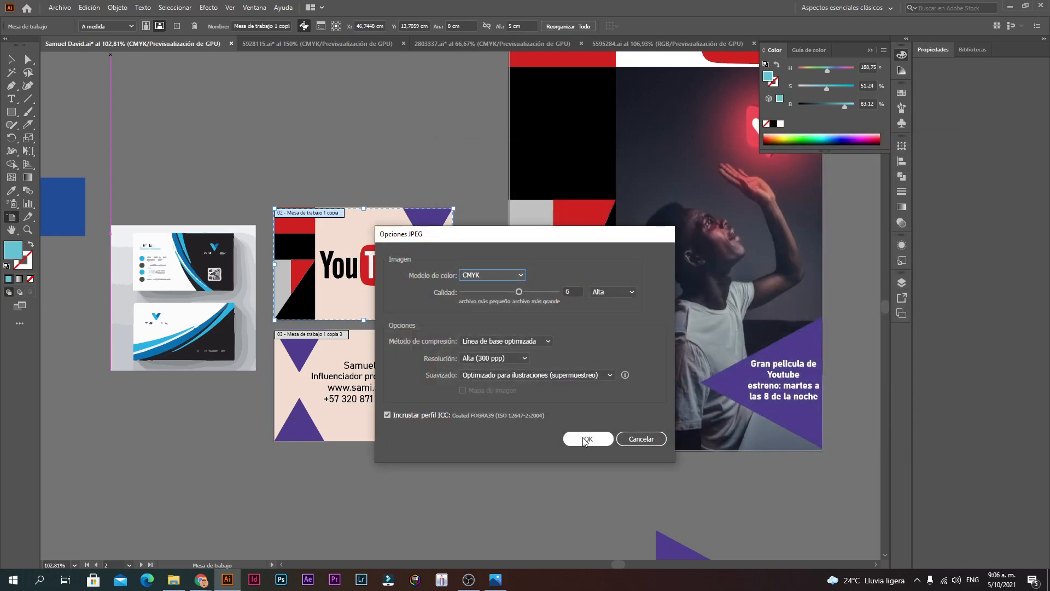
{"action": "left_click", "coordinate": [585, 440]}
{"action": "left_click", "coordinate": [174, 579]}
{"action": "double_click", "coordinate": [235, 84]}
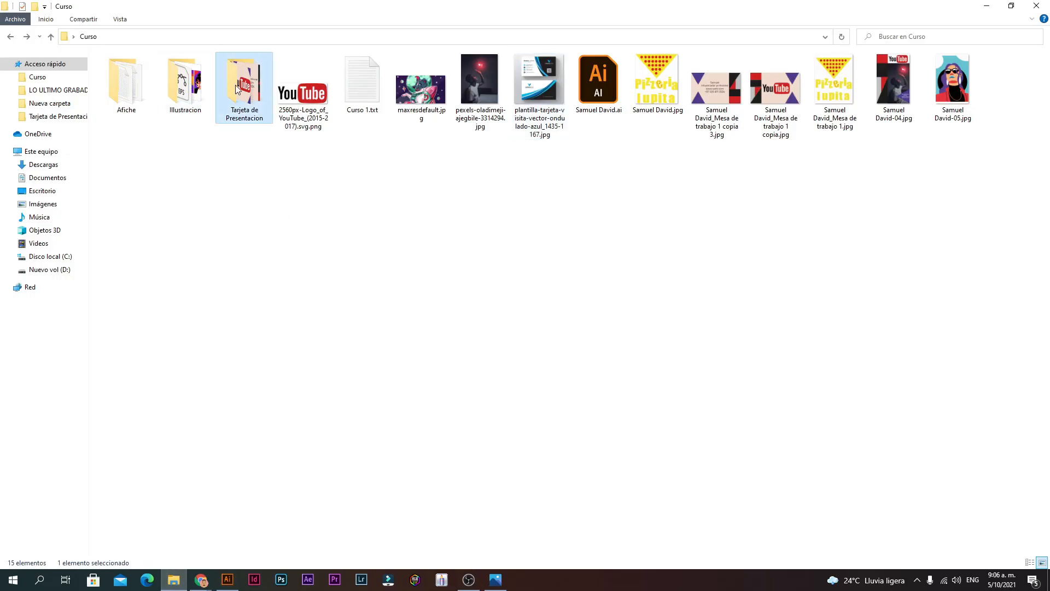
Step: Show large thumbnails and flip between the card back and front JPEGs in Photos, zooming to inspect
{"action": "left_click", "coordinate": [1042, 562]}
{"action": "double_click", "coordinate": [362, 99]}
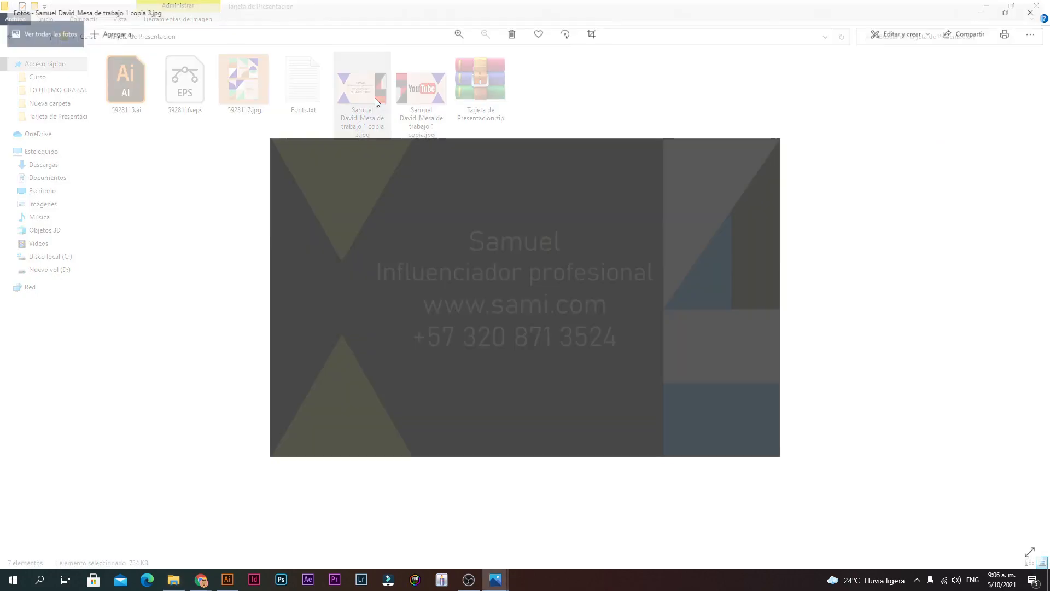
{"action": "left_click", "coordinate": [1037, 299]}
{"action": "left_click", "coordinate": [2, 286]}
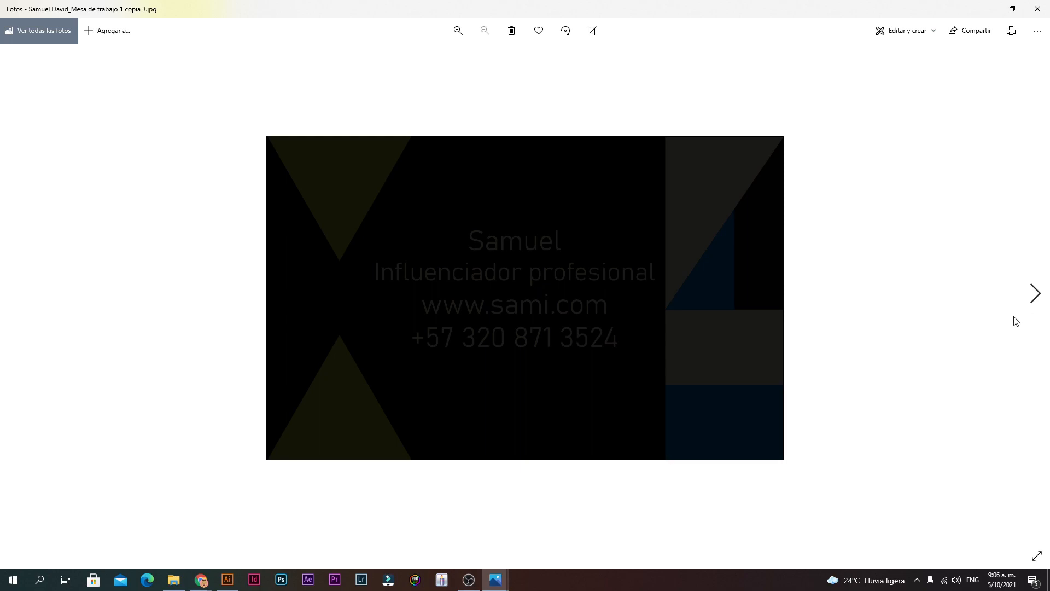
{"action": "left_click", "coordinate": [1048, 314]}
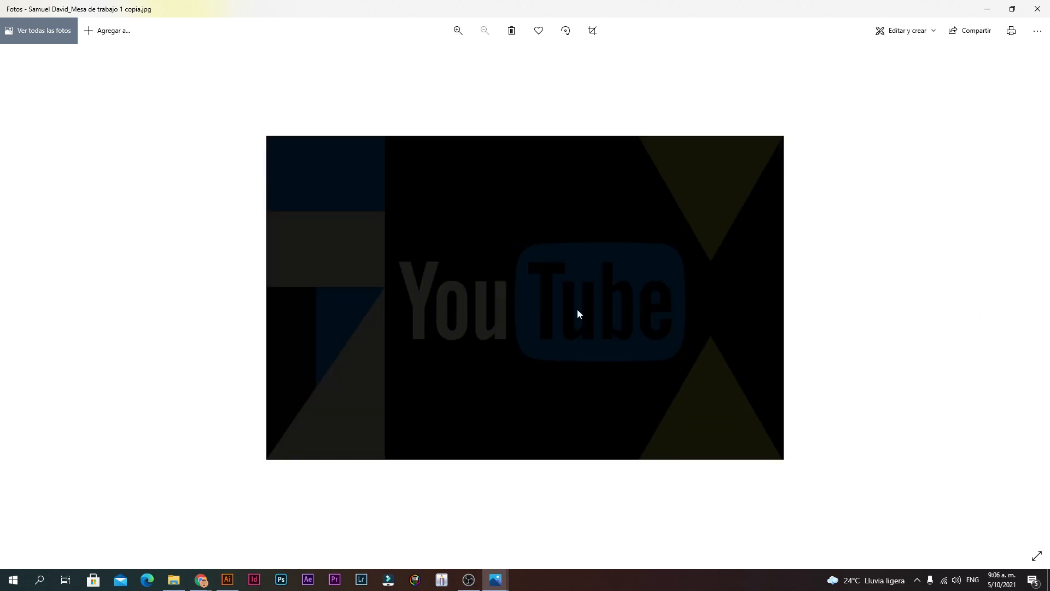
{"action": "left_click", "coordinate": [2, 264]}
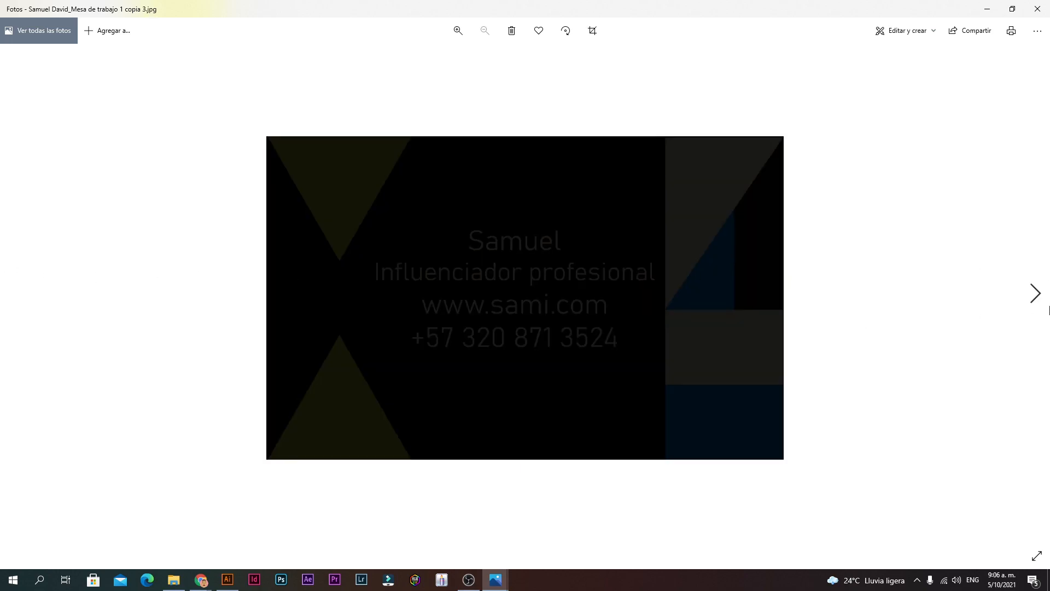
{"action": "left_click", "coordinate": [1048, 310]}
{"action": "double_click", "coordinate": [537, 340]}
{"action": "double_click", "coordinate": [538, 341]}
{"action": "left_click", "coordinate": [1038, 9]}
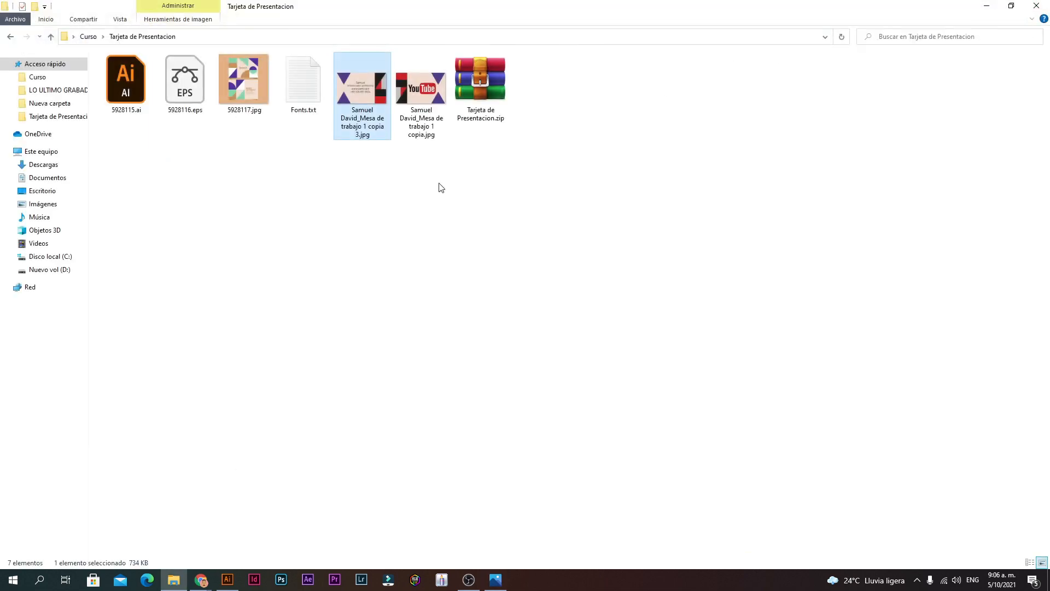
Step: Open the YouTube front image for a final look, then return to Illustrator
{"action": "double_click", "coordinate": [420, 89]}
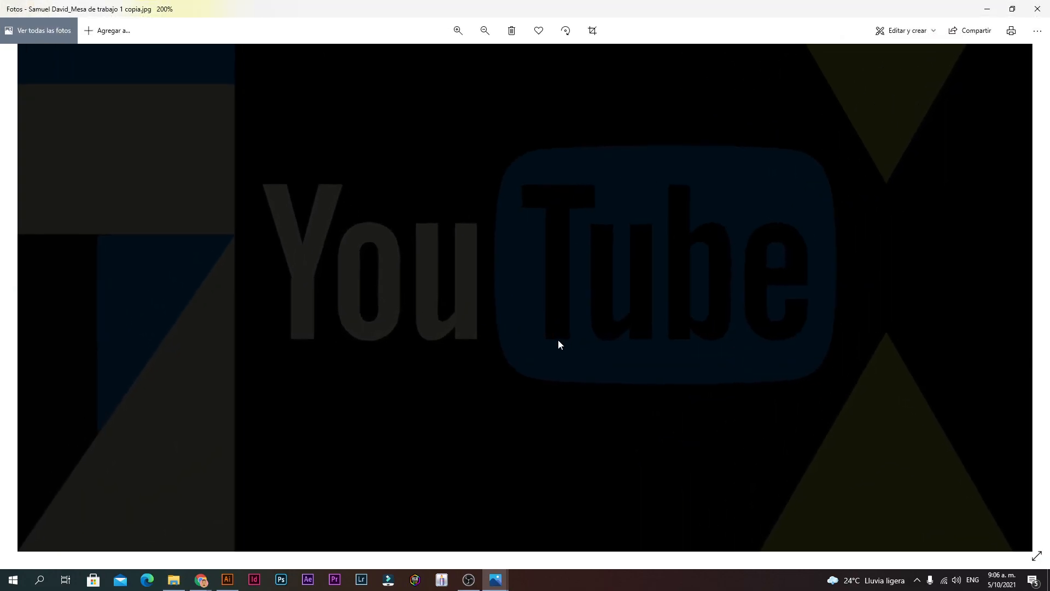
{"action": "double_click", "coordinate": [558, 340]}
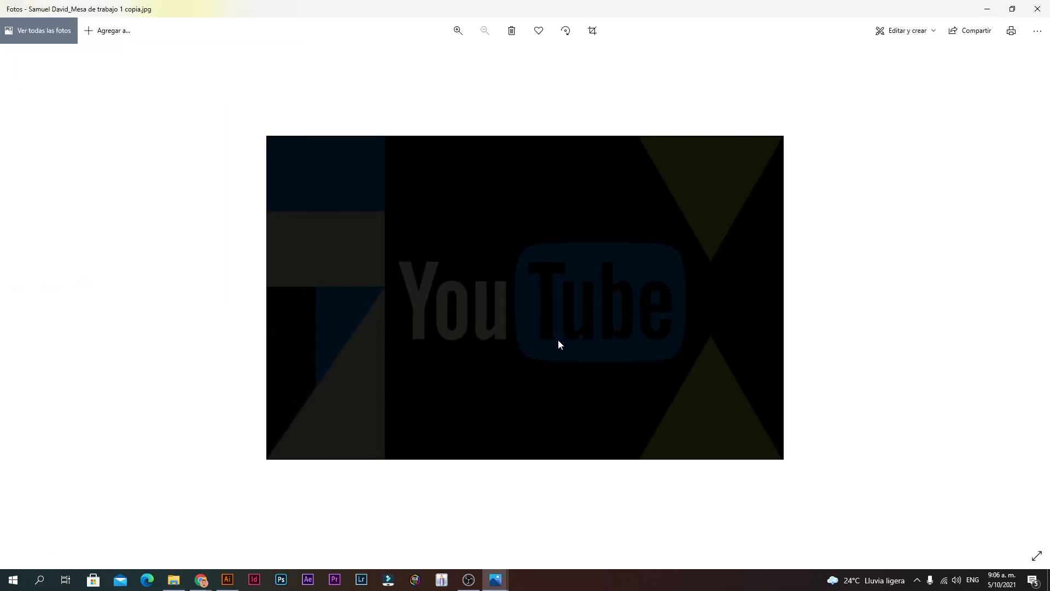
{"action": "left_click", "coordinate": [1038, 9]}
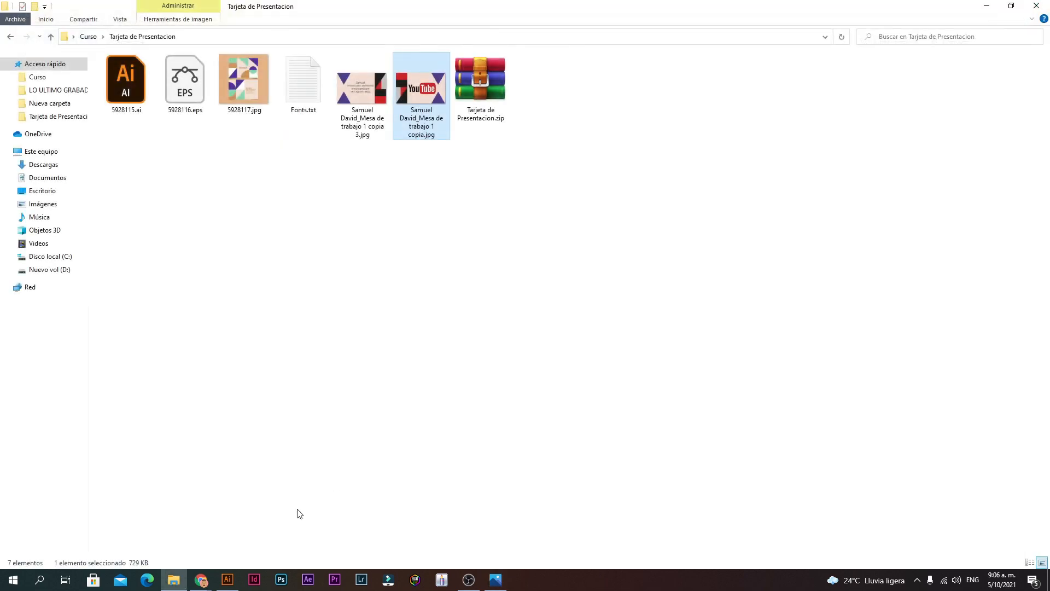
{"action": "left_click", "coordinate": [227, 580]}
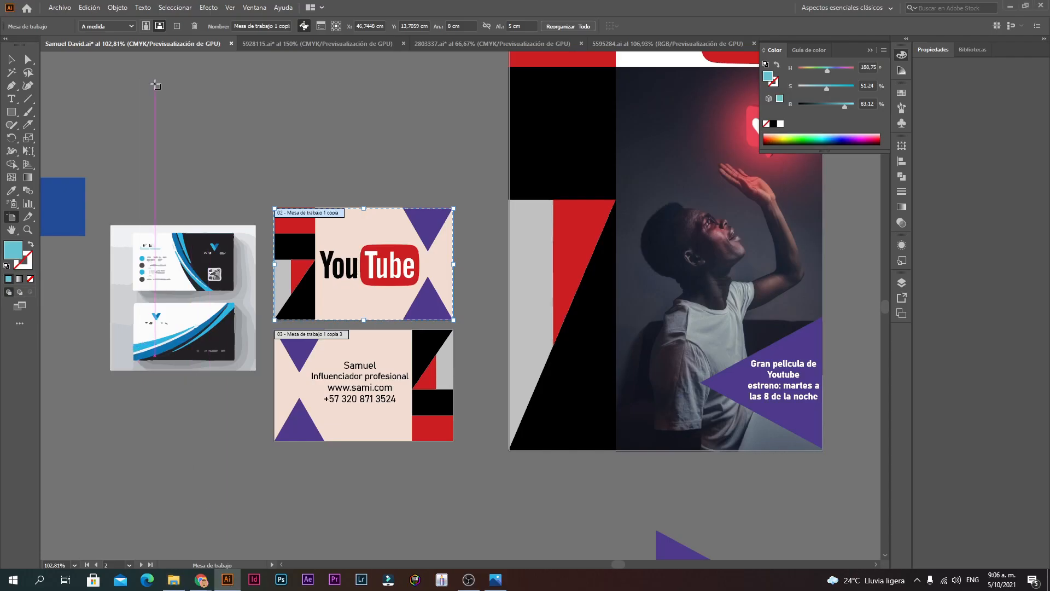
{"action": "left_click", "coordinate": [57, 9]}
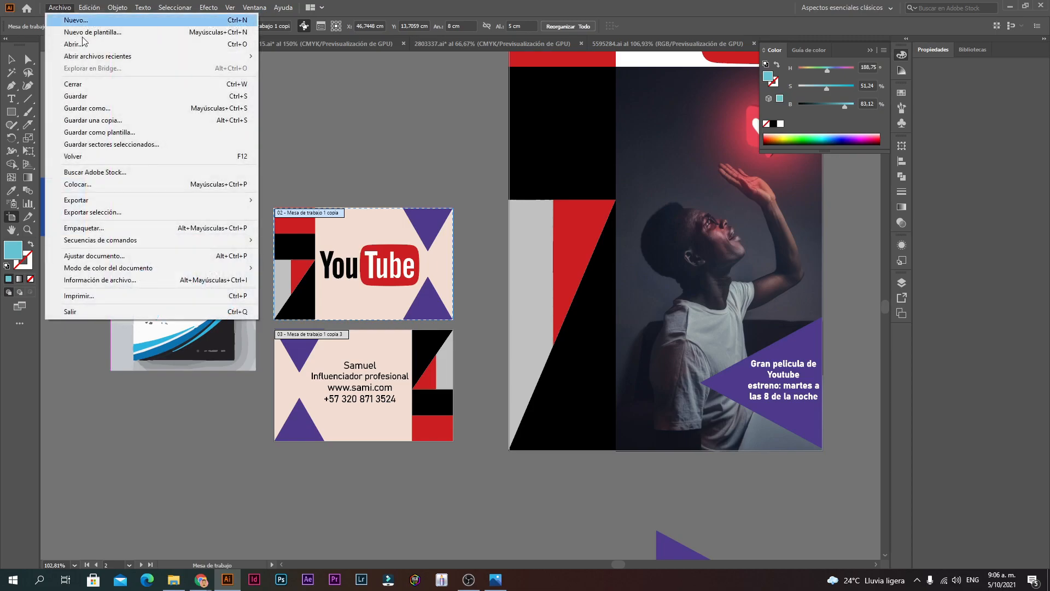
{"action": "left_click", "coordinate": [95, 110]}
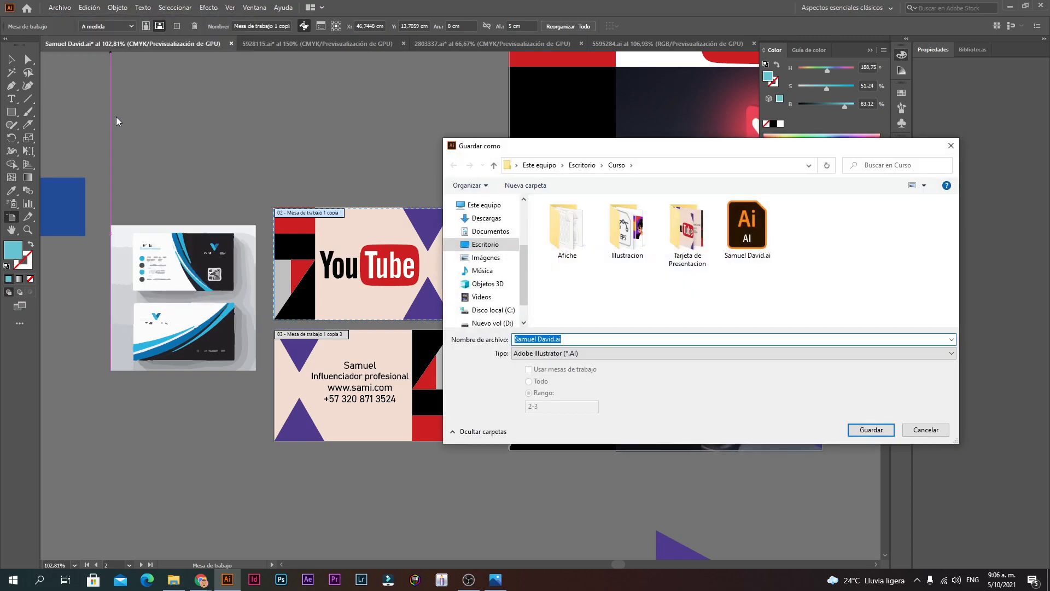
{"action": "left_click", "coordinate": [578, 354]}
{"action": "left_click", "coordinate": [689, 243]}
{"action": "left_click", "coordinate": [689, 243]}
{"action": "double_click", "coordinate": [690, 243]}
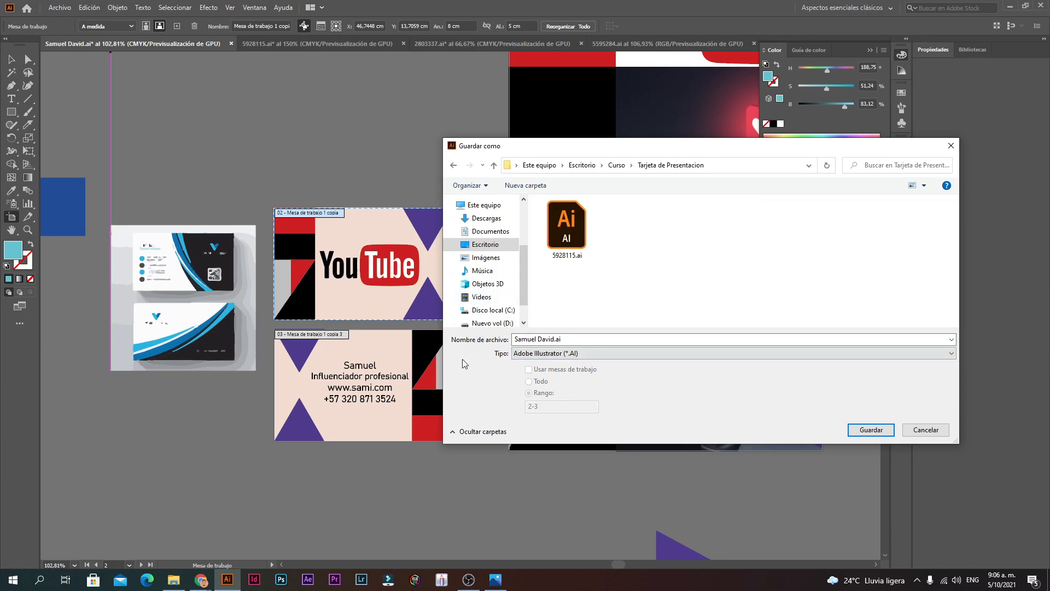
{"action": "left_click", "coordinate": [916, 430]}
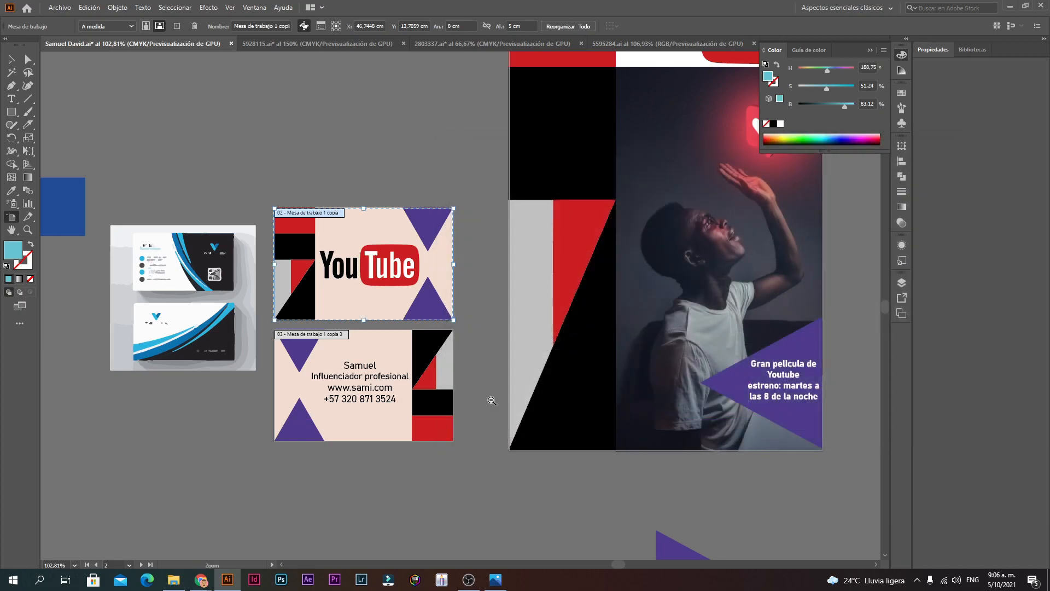
{"action": "scroll", "coordinate": [489, 398], "scroll_direction": "down", "scroll_amount": 4}
{"action": "scroll", "coordinate": [535, 197], "scroll_direction": "up", "scroll_amount": 3}
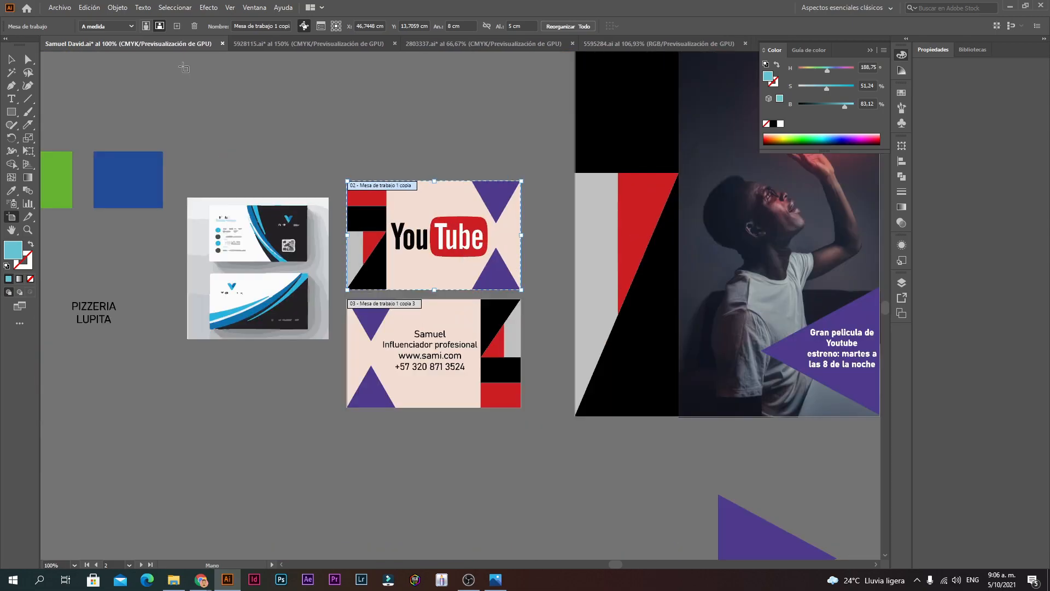
{"action": "left_click", "coordinate": [59, 10]}
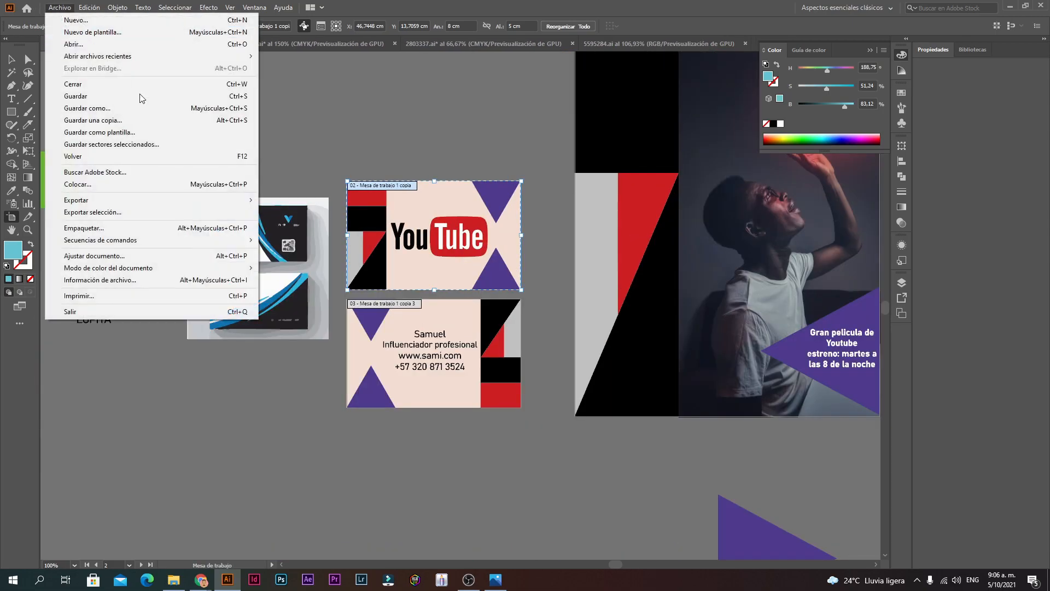
{"action": "left_click", "coordinate": [146, 109]}
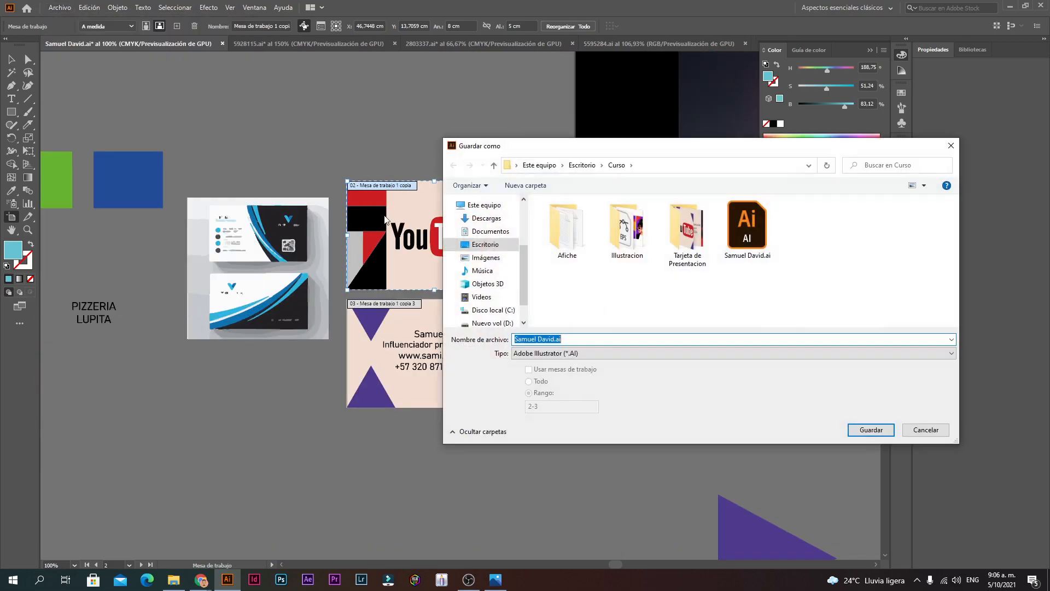
{"action": "double_click", "coordinate": [674, 251]}
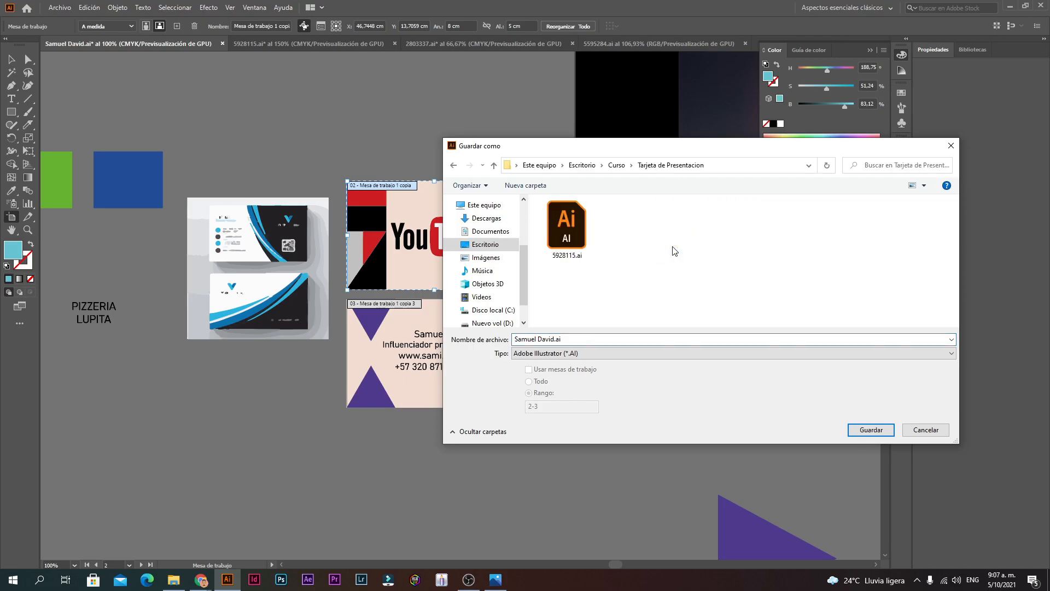
{"action": "left_click", "coordinate": [453, 166]}
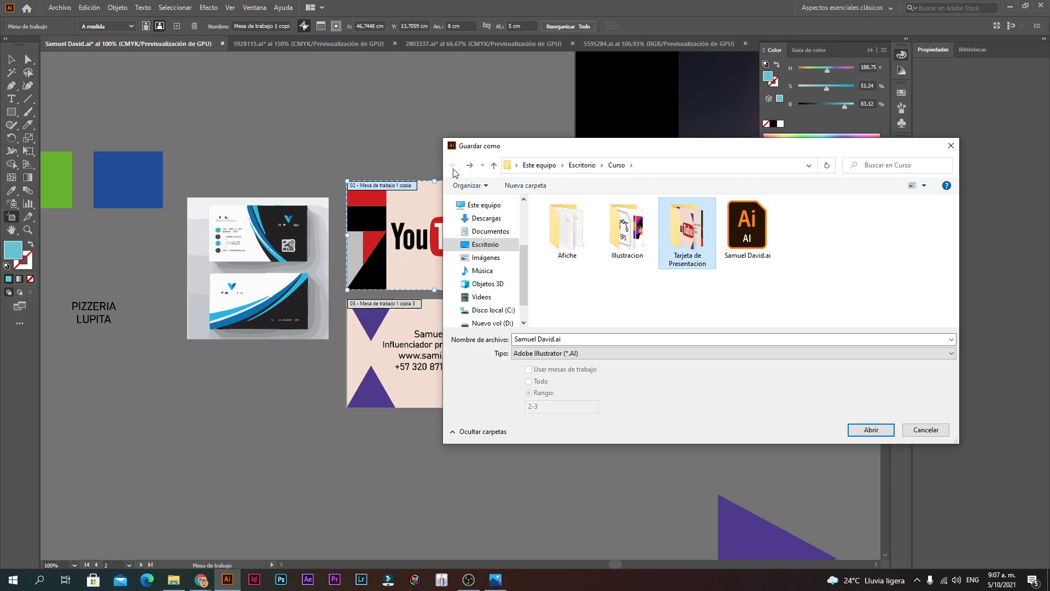
{"action": "left_click", "coordinate": [926, 430]}
{"action": "left_click", "coordinate": [59, 8]}
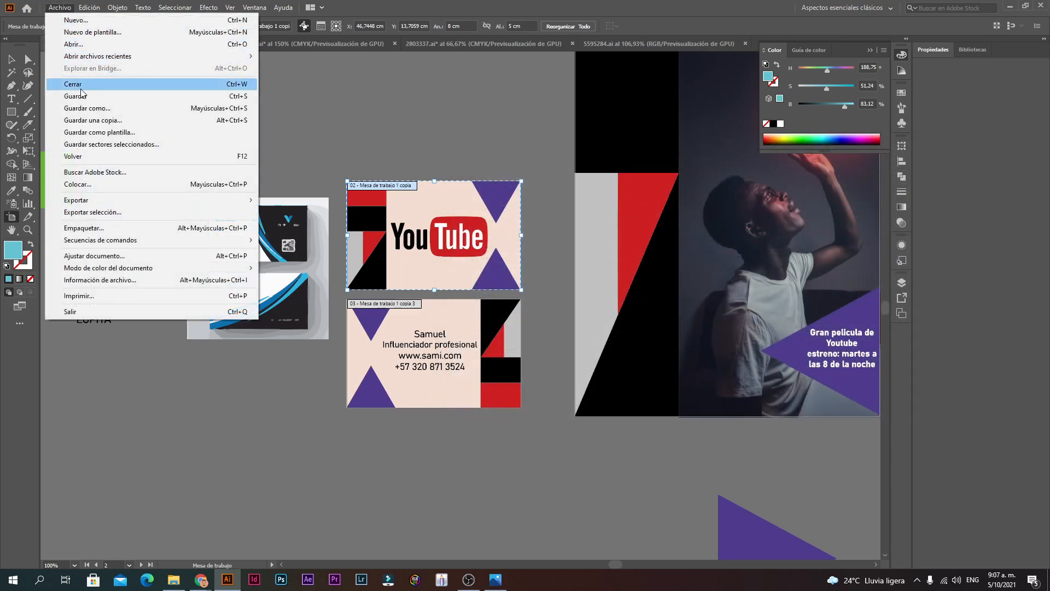
Step: Select the YouTube image, zoom out, and save the document with Ctrl+S
{"action": "left_click", "coordinate": [11, 59]}
{"action": "left_click", "coordinate": [445, 286]}
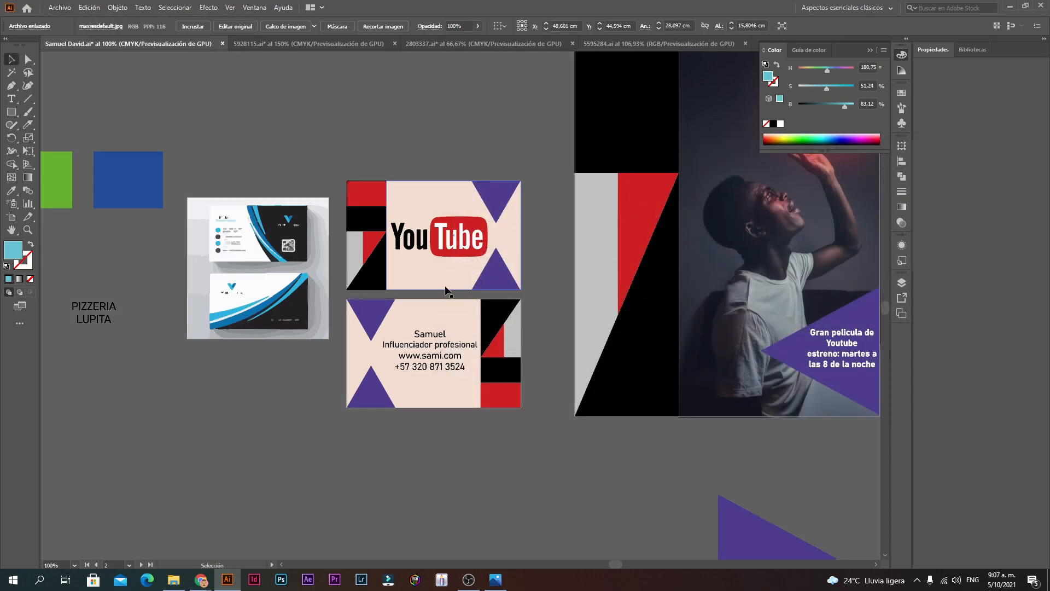
{"action": "key", "text": "ctrl+minus"}
{"action": "key", "text": "ctrl+minus"}
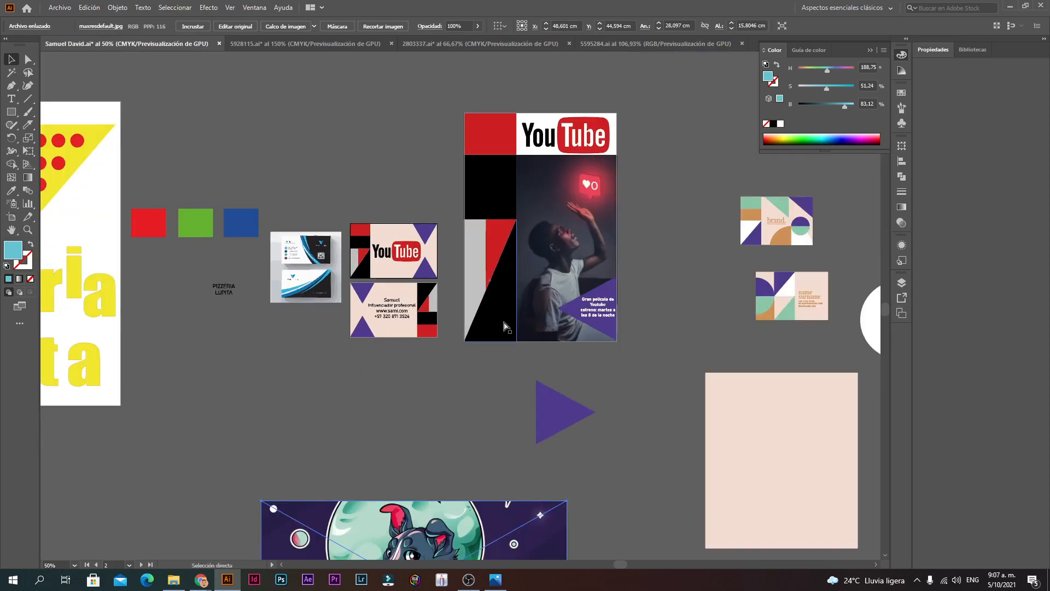
{"action": "key", "text": "ctrl+s"}
{"action": "key", "text": "v"}
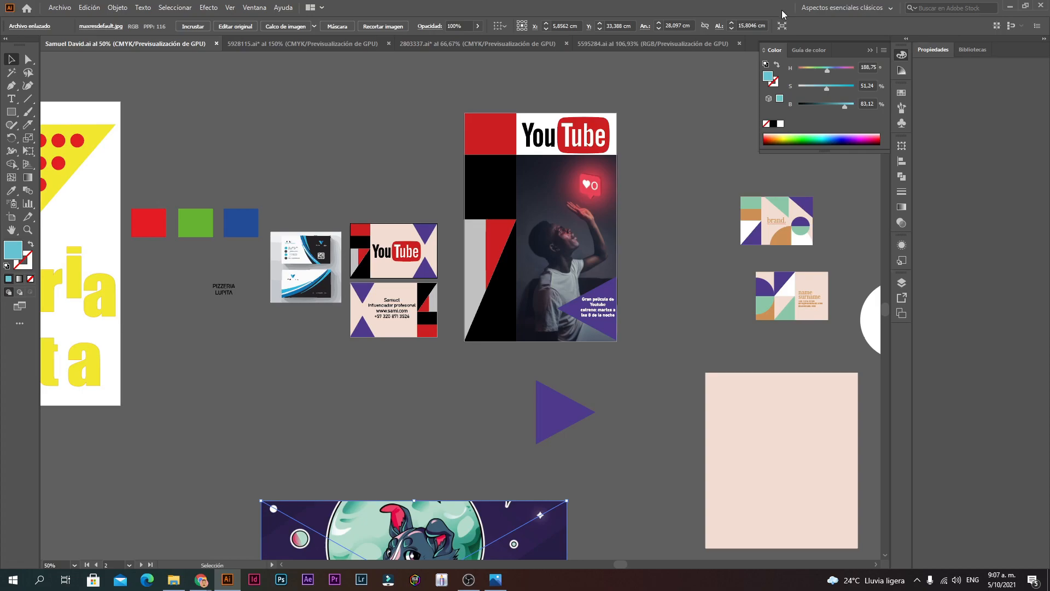
Step: Zoom in on the business cards and pan across the YouTube card front
{"action": "left_click", "coordinate": [519, 229], "text": "ctrl"}
{"action": "left_click", "coordinate": [520, 230], "text": "ctrl"}
{"action": "left_click", "coordinate": [351, 350], "text": "ctrl"}
{"action": "left_click", "coordinate": [351, 351], "text": "ctrl"}
{"action": "left_click", "coordinate": [355, 352], "text": "ctrl"}
{"action": "left_click_drag", "start_coordinate": [258, 399], "coordinate": [416, 128]}
{"action": "left_click", "coordinate": [60, 7]}
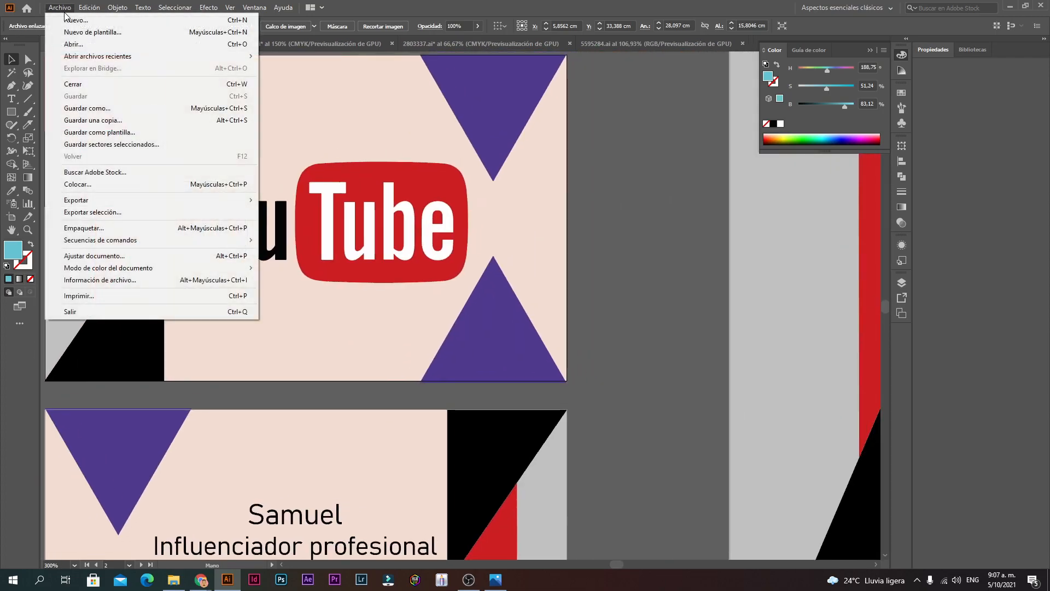
Step: Save the business card as an Illustrator (.ai) file in the Tarjeta de Presentacion folder
{"action": "left_click", "coordinate": [99, 109]}
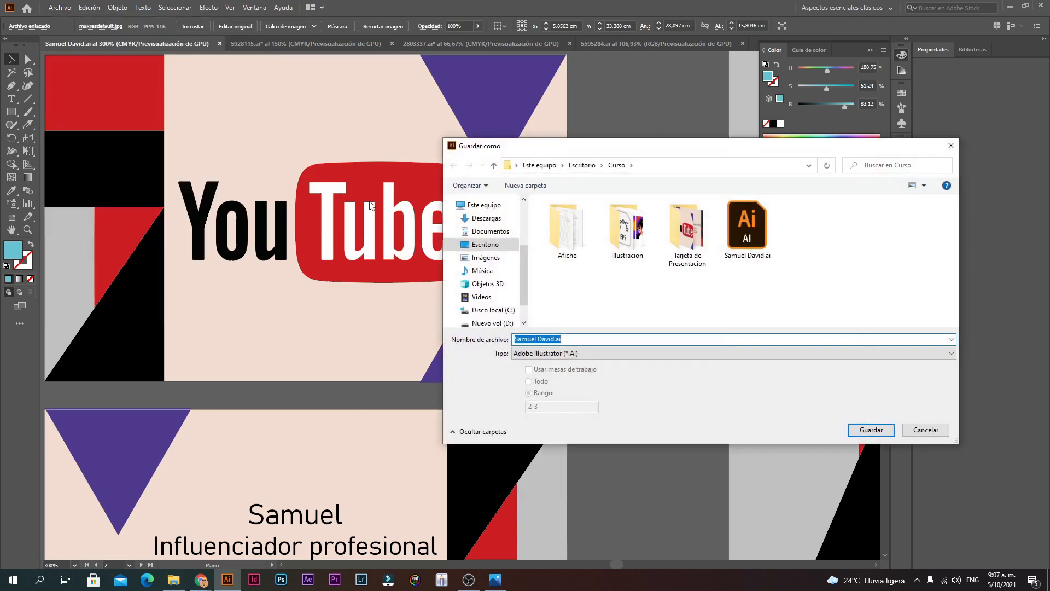
{"action": "double_click", "coordinate": [687, 235]}
{"action": "left_click", "coordinate": [580, 353]}
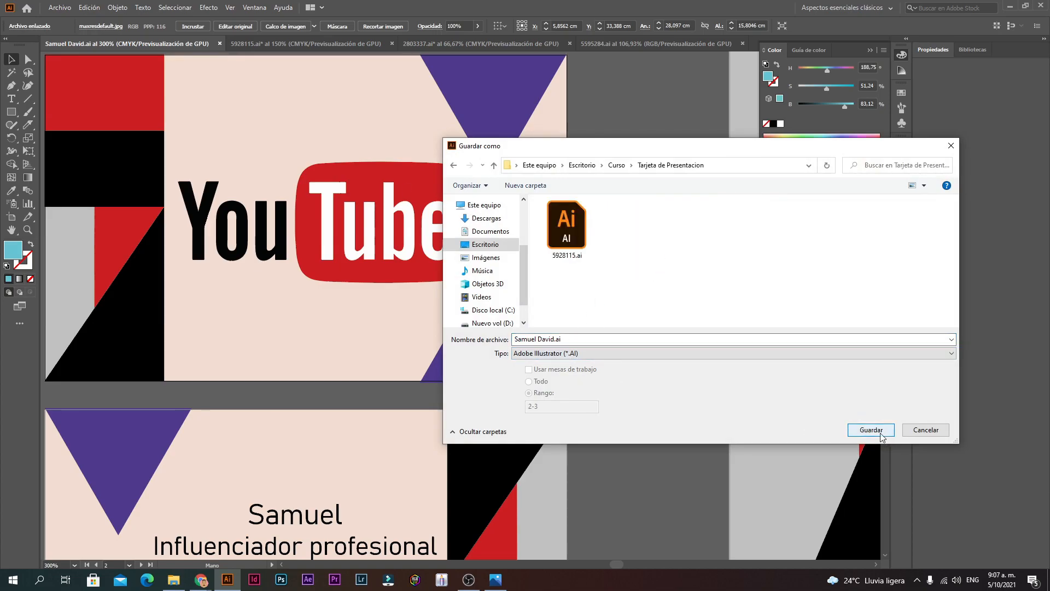
{"action": "left_click", "coordinate": [553, 354]}
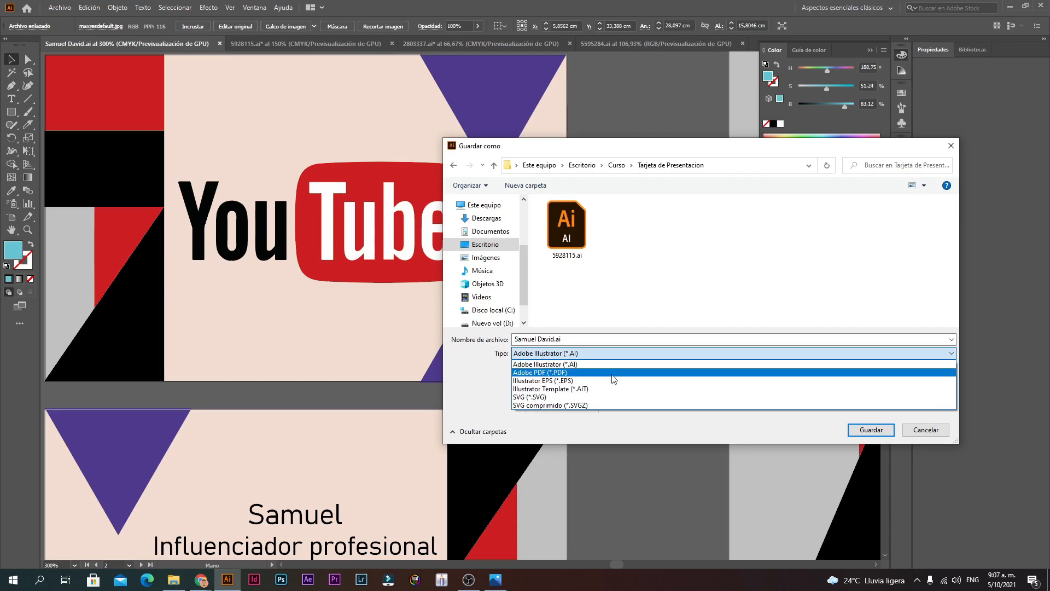
{"action": "left_click", "coordinate": [591, 364]}
{"action": "key", "text": "Return"}
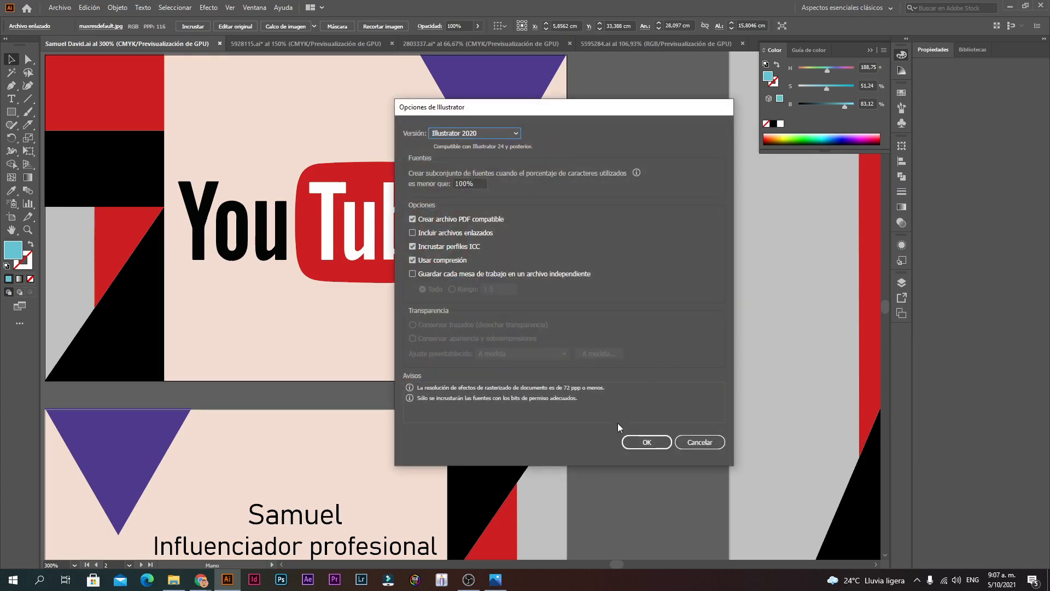
{"action": "left_click", "coordinate": [637, 443]}
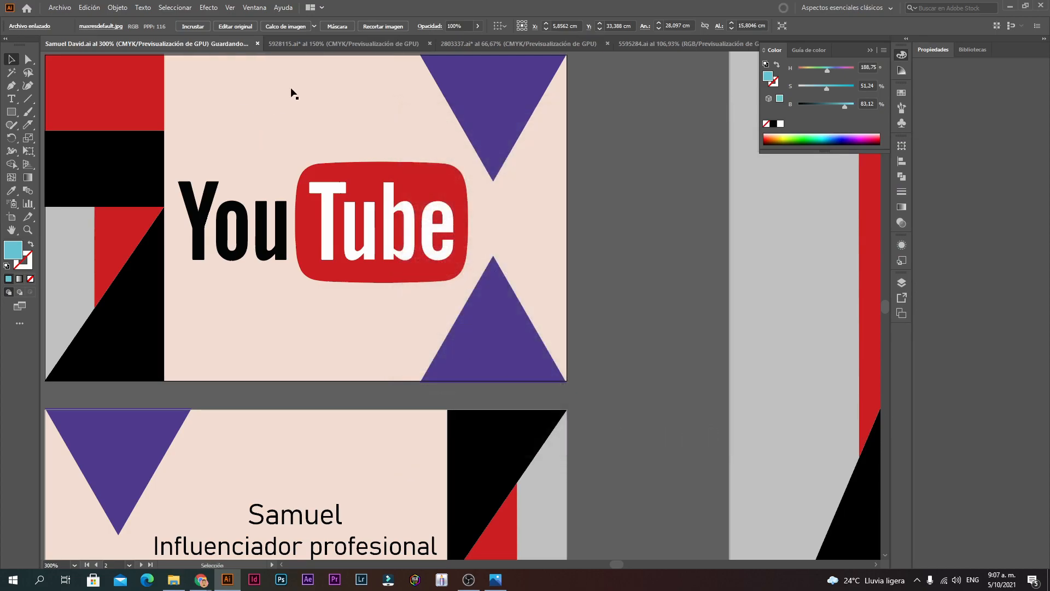
Step: Save artboards 2–3 as an Adobe PDF in the same folder
{"action": "left_click", "coordinate": [62, 9]}
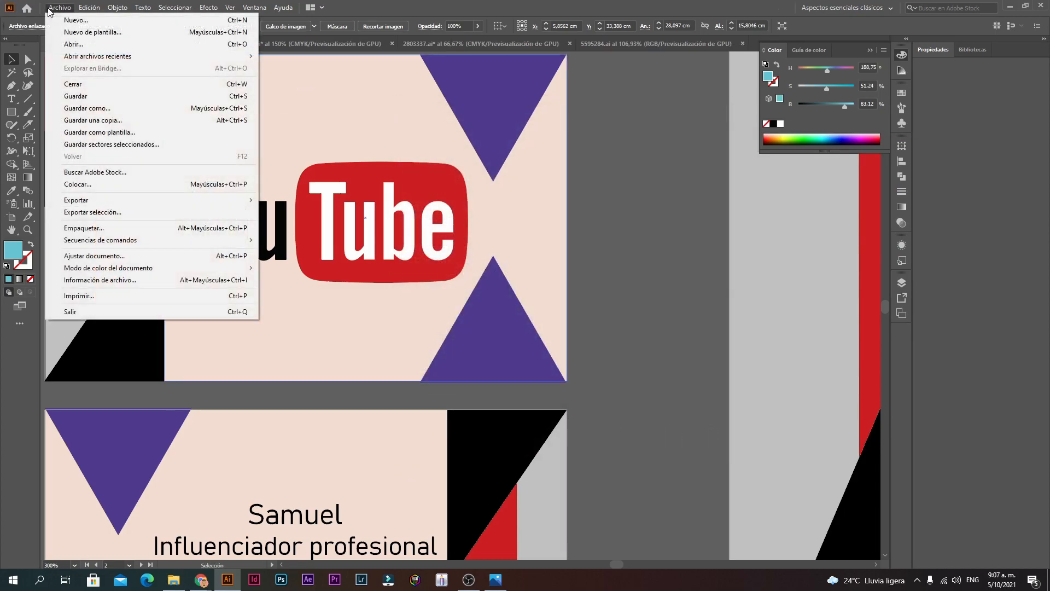
{"action": "left_click", "coordinate": [95, 108]}
{"action": "left_click", "coordinate": [565, 354]}
{"action": "left_click", "coordinate": [558, 374]}
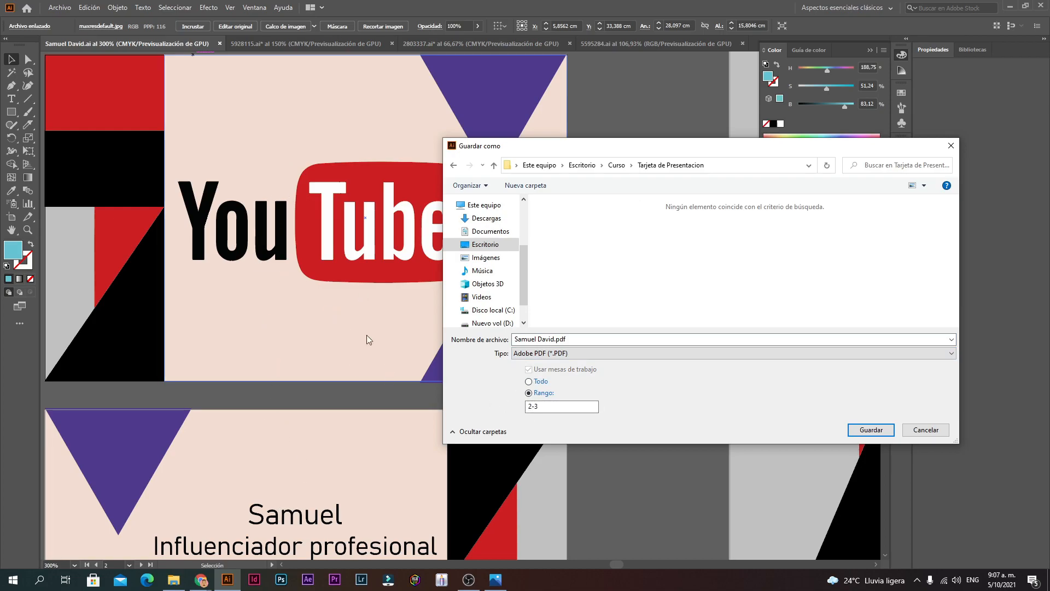
{"action": "left_click", "coordinate": [871, 430]}
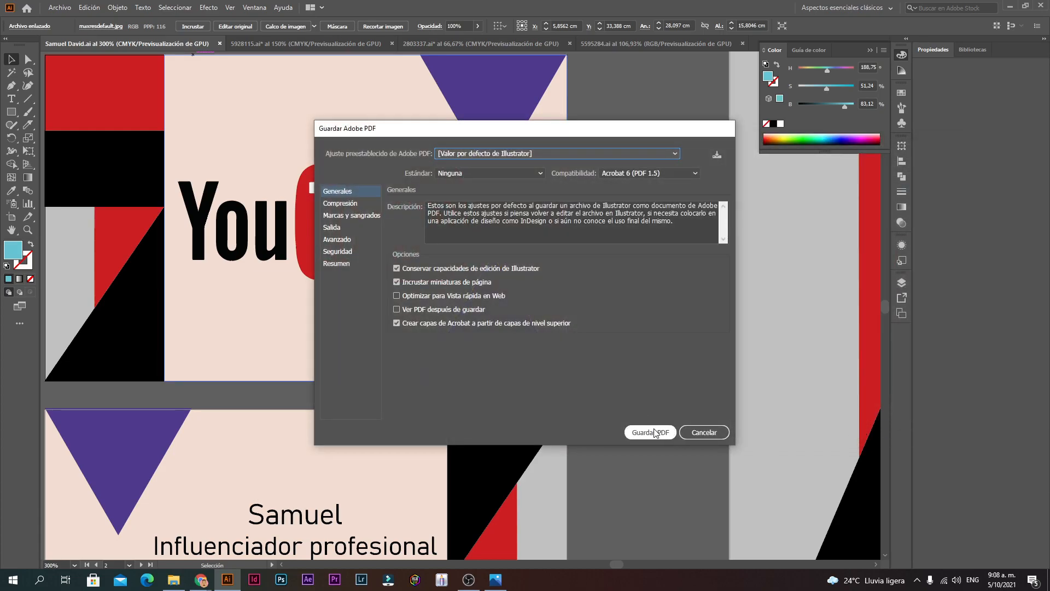
{"action": "left_click", "coordinate": [656, 433]}
{"action": "left_click", "coordinate": [173, 579]}
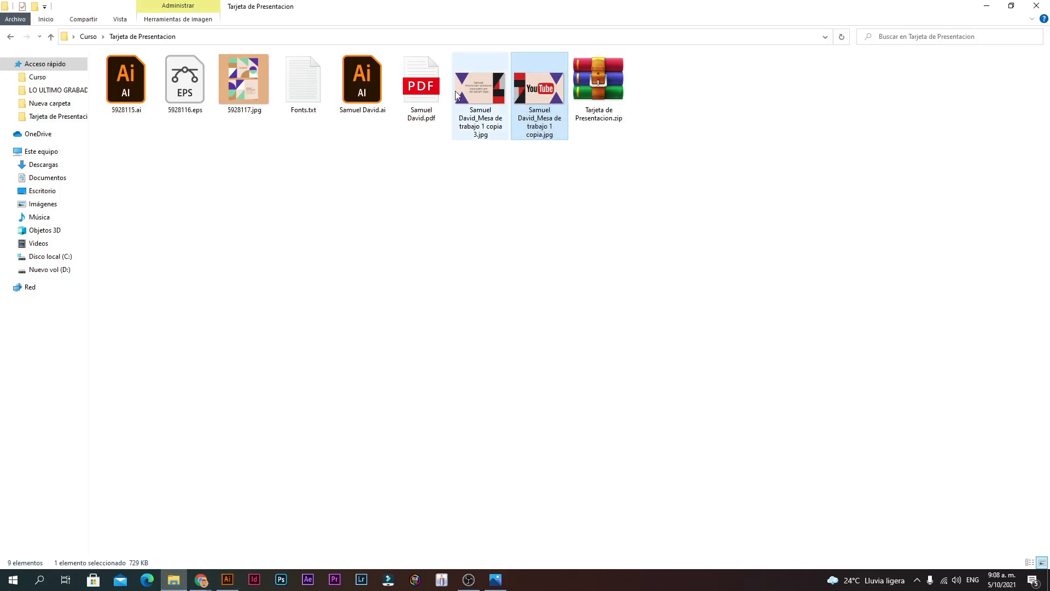
Step: Open the new PDF in Edge, zoom in on both card pages, then return to Illustrator
{"action": "double_click", "coordinate": [421, 88]}
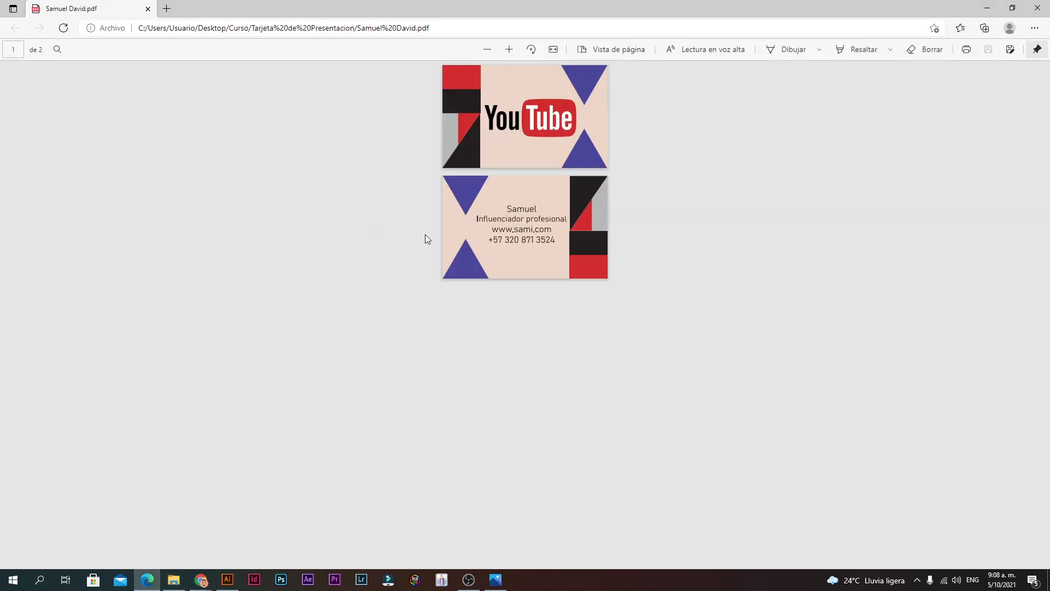
{"action": "left_click", "coordinate": [513, 48]}
{"action": "left_click", "coordinate": [514, 48]}
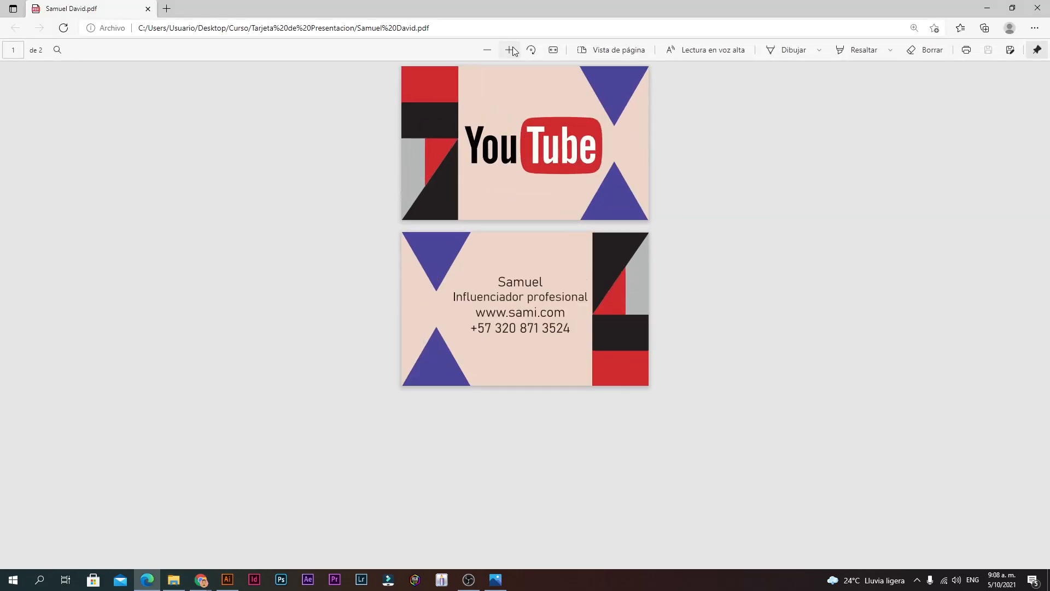
{"action": "left_click", "coordinate": [513, 47]}
{"action": "left_click", "coordinate": [514, 48]}
{"action": "left_click", "coordinate": [513, 48]}
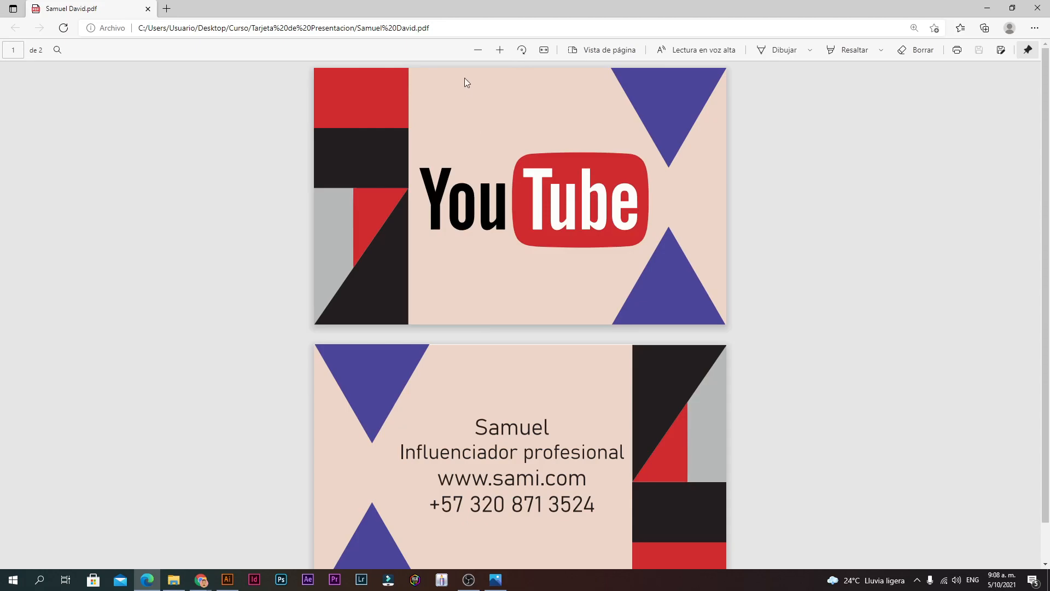
{"action": "left_click", "coordinate": [477, 49]}
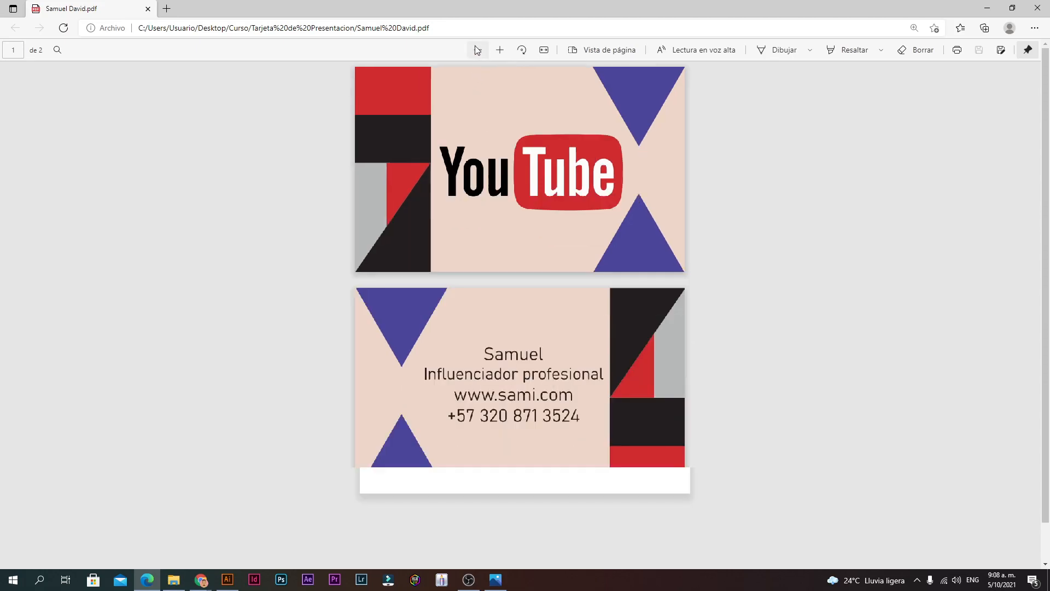
{"action": "left_click", "coordinate": [508, 54]}
{"action": "left_click", "coordinate": [507, 54]}
{"action": "left_click", "coordinate": [508, 55]}
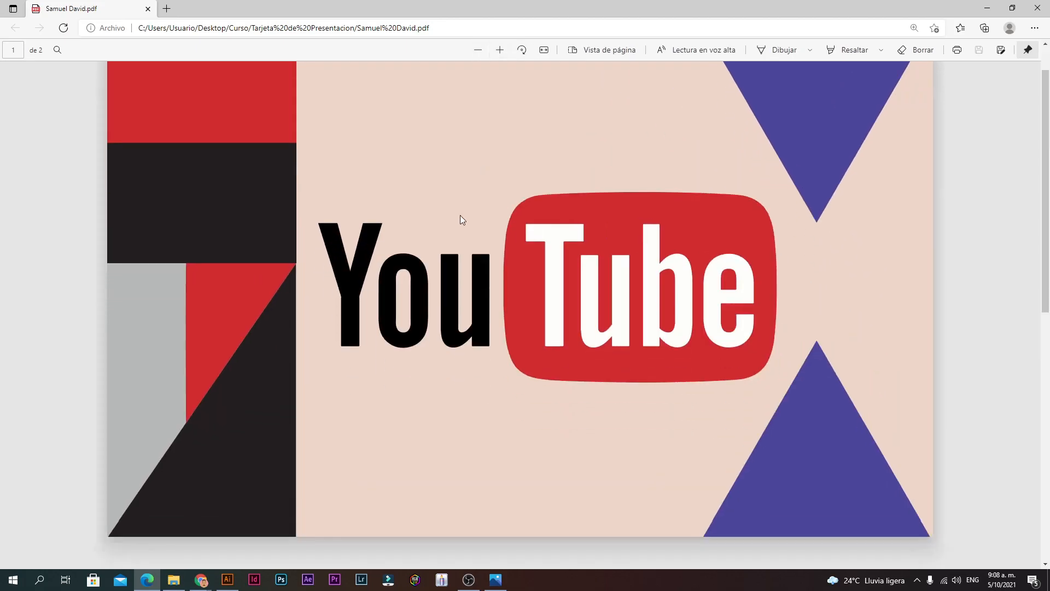
{"action": "scroll", "coordinate": [449, 229], "scroll_direction": "down", "scroll_amount": 8}
{"action": "scroll", "coordinate": [450, 233], "scroll_direction": "up", "scroll_amount": 4}
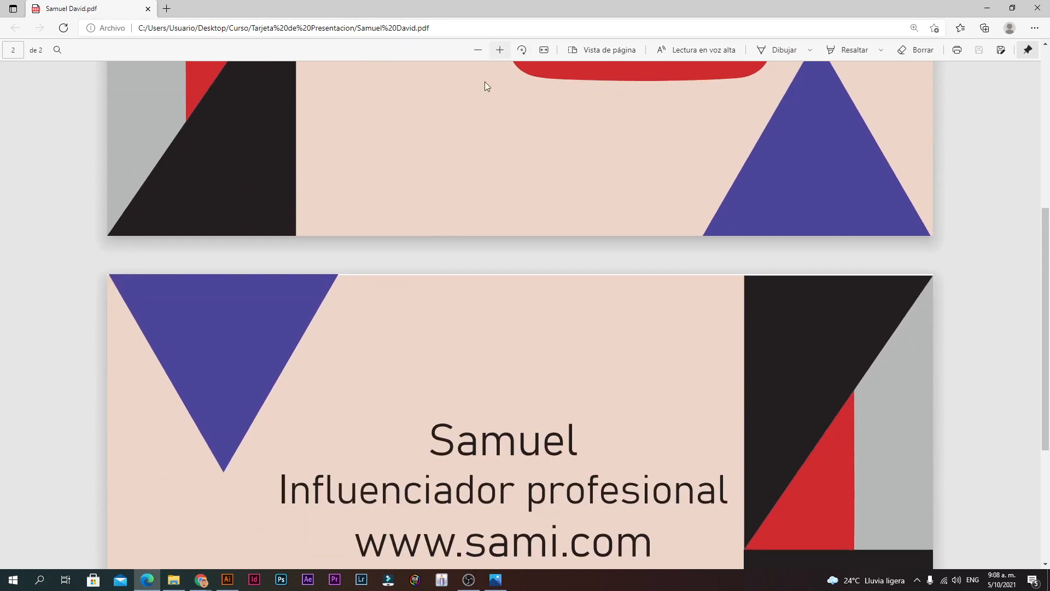
{"action": "left_click", "coordinate": [227, 580]}
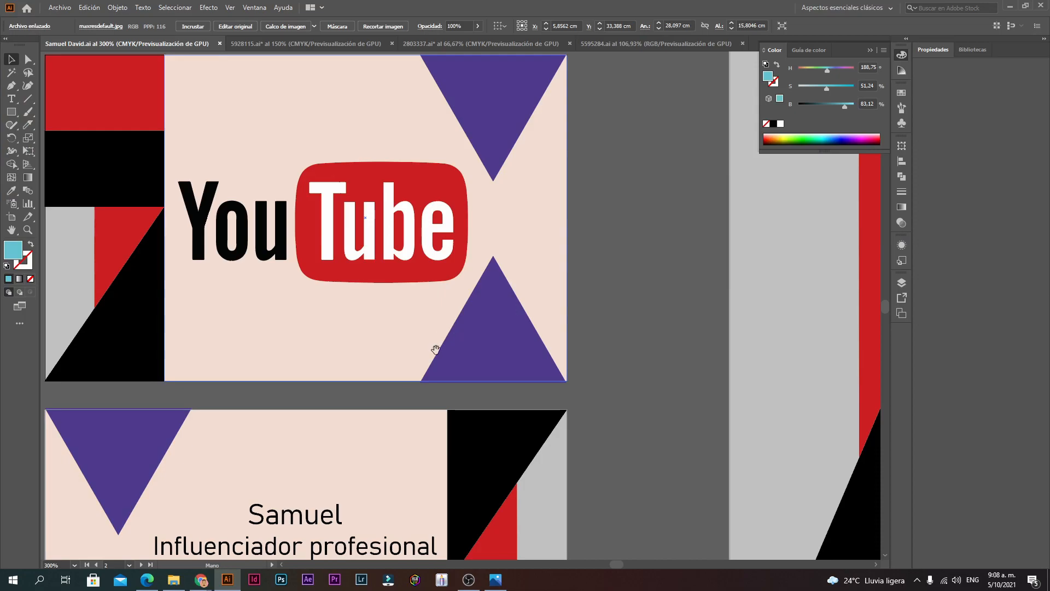
{"action": "left_click", "coordinate": [451, 393], "text": "ctrl+alt"}
{"action": "left_click", "coordinate": [388, 353]}
{"action": "left_click", "coordinate": [329, 284], "text": "ctrl"}
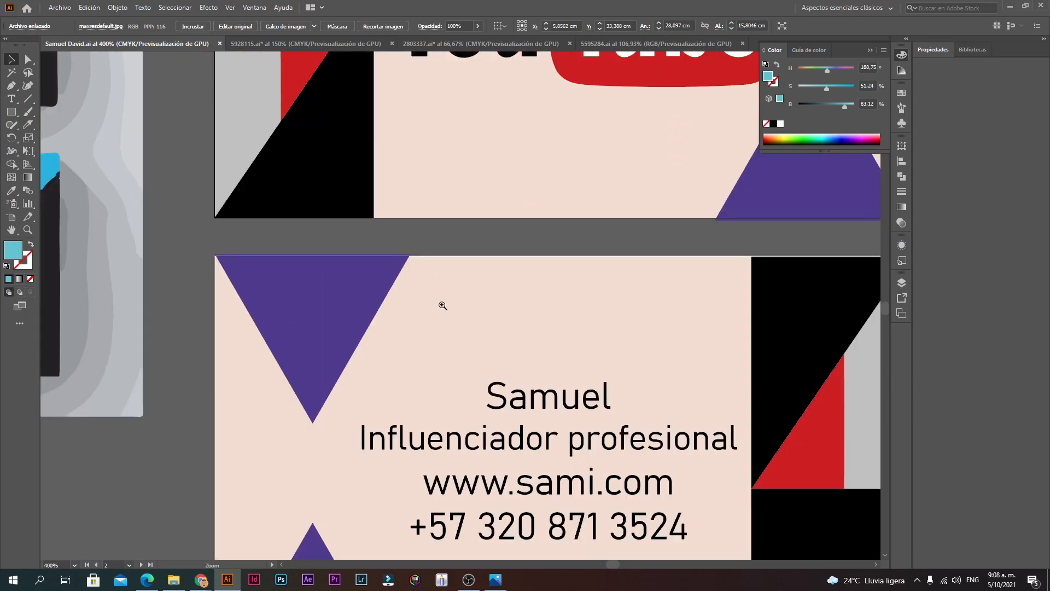
{"action": "left_click", "coordinate": [463, 306], "text": "ctrl"}
{"action": "left_click", "coordinate": [518, 287], "text": "ctrl"}
{"action": "left_click", "coordinate": [517, 287], "text": "ctrl"}
{"action": "left_click", "coordinate": [464, 214], "text": "ctrl"}
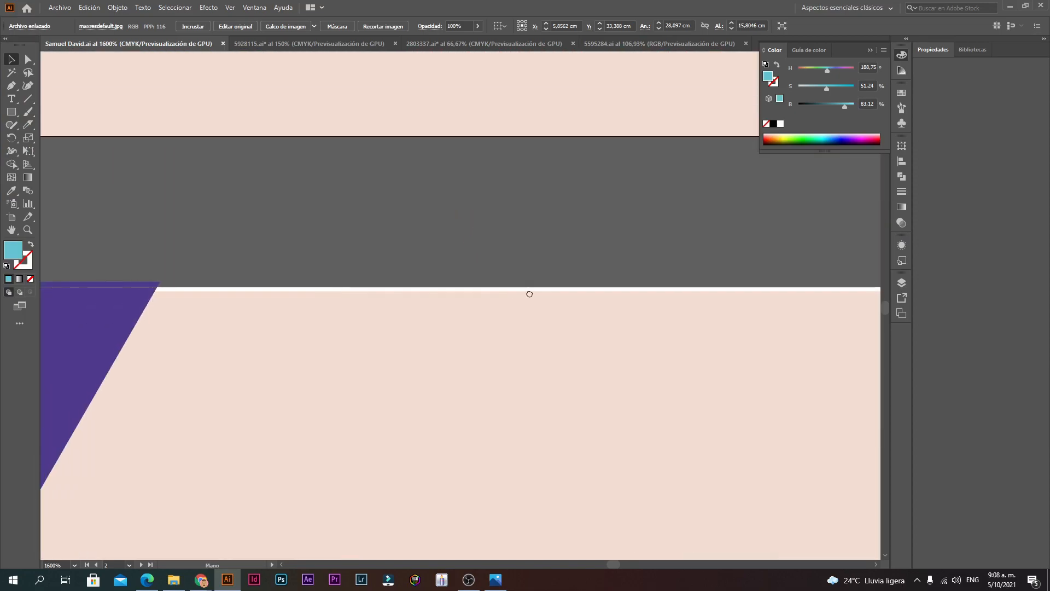
{"action": "left_click_drag", "start_coordinate": [517, 416], "coordinate": [262, 438]}
{"action": "left_click_drag", "start_coordinate": [437, 342], "coordinate": [116, 345]}
{"action": "left_click_drag", "start_coordinate": [705, 371], "coordinate": [575, 373]}
{"action": "left_click", "coordinate": [575, 373], "text": "ctrl+alt"}
{"action": "left_click", "coordinate": [578, 373], "text": "ctrl+alt"}
{"action": "left_click", "coordinate": [579, 374], "text": "ctrl+alt"}
{"action": "left_click", "coordinate": [395, 319], "text": "ctrl"}
{"action": "left_click", "coordinate": [395, 318], "text": "ctrl"}
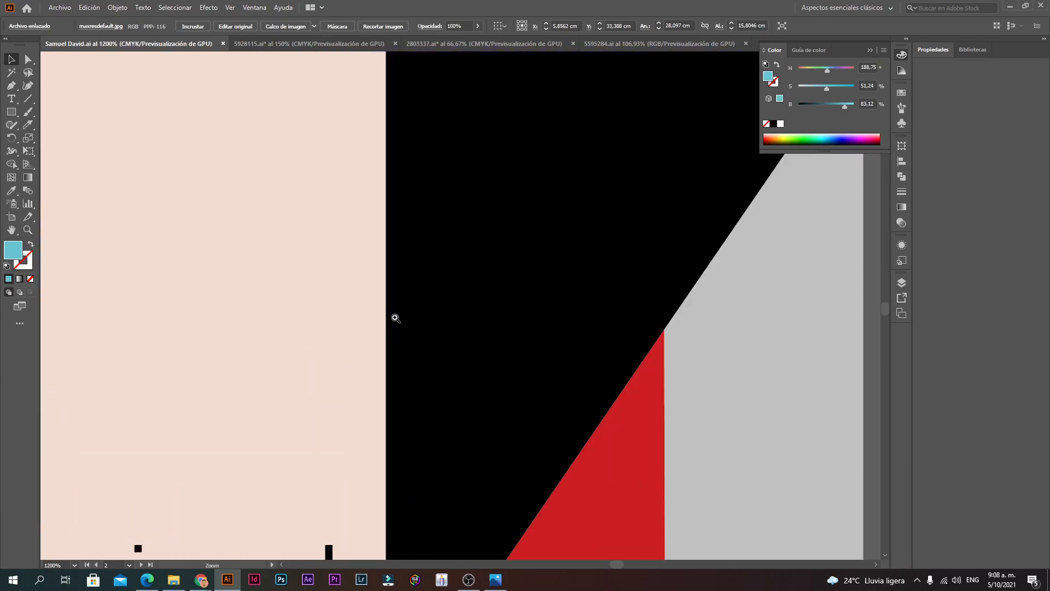
{"action": "left_click", "coordinate": [395, 319], "text": "ctrl+alt"}
{"action": "left_click", "coordinate": [395, 318], "text": "ctrl+alt"}
{"action": "left_click", "coordinate": [395, 318], "text": "ctrl+alt"}
{"action": "left_click", "coordinate": [396, 319], "text": "ctrl+alt"}
{"action": "left_click", "coordinate": [427, 320], "text": "ctrl+alt"}
{"action": "left_click", "coordinate": [428, 321], "text": "ctrl+alt"}
{"action": "left_click", "coordinate": [486, 289], "text": "ctrl"}
{"action": "left_click", "coordinate": [487, 290], "text": "ctrl"}
{"action": "left_click", "coordinate": [486, 290], "text": "ctrl"}
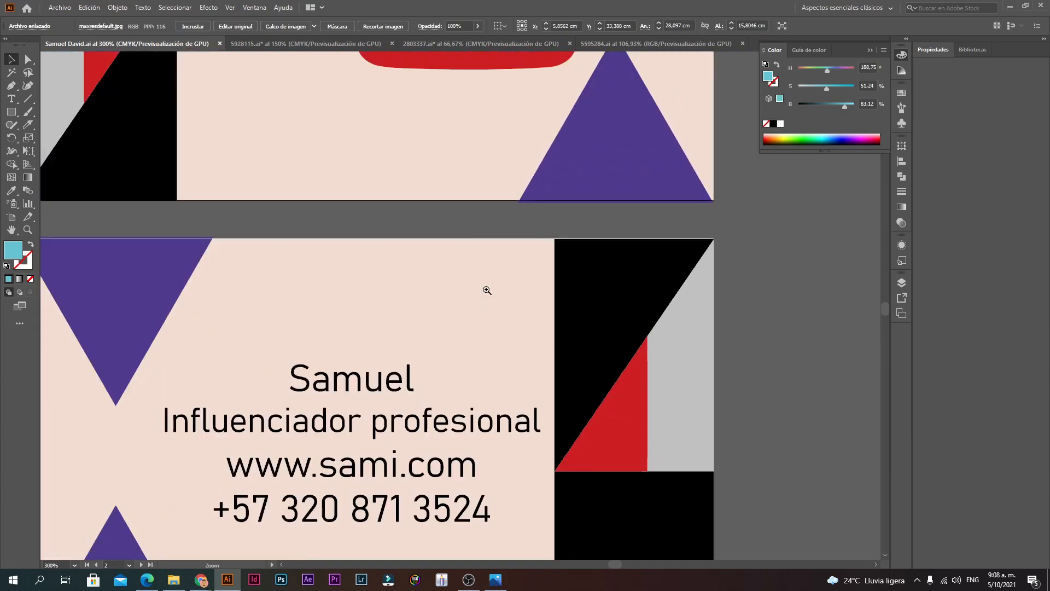
{"action": "left_click", "coordinate": [487, 290], "text": "ctrl"}
{"action": "left_click", "coordinate": [486, 290], "text": "ctrl"}
{"action": "left_click", "coordinate": [287, 419], "text": "ctrl+alt"}
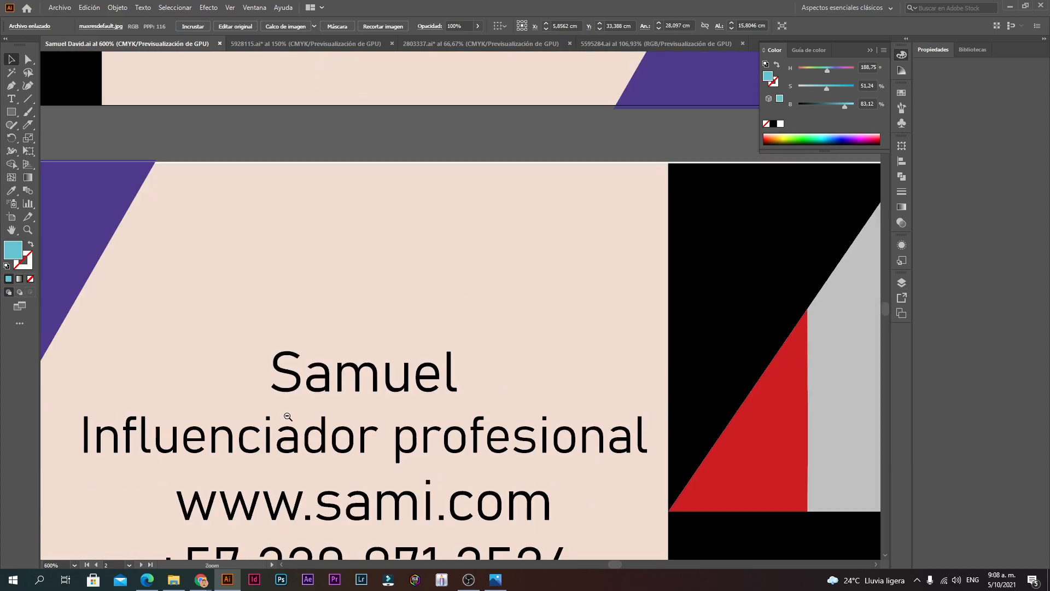
{"action": "left_click", "coordinate": [287, 417], "text": "ctrl+alt"}
{"action": "left_click", "coordinate": [653, 314], "text": "ctrl"}
{"action": "left_click", "coordinate": [508, 256], "text": "ctrl+alt"}
{"action": "left_click", "coordinate": [508, 255], "text": "ctrl+alt"}
{"action": "left_click", "coordinate": [508, 256], "text": "ctrl+alt"}
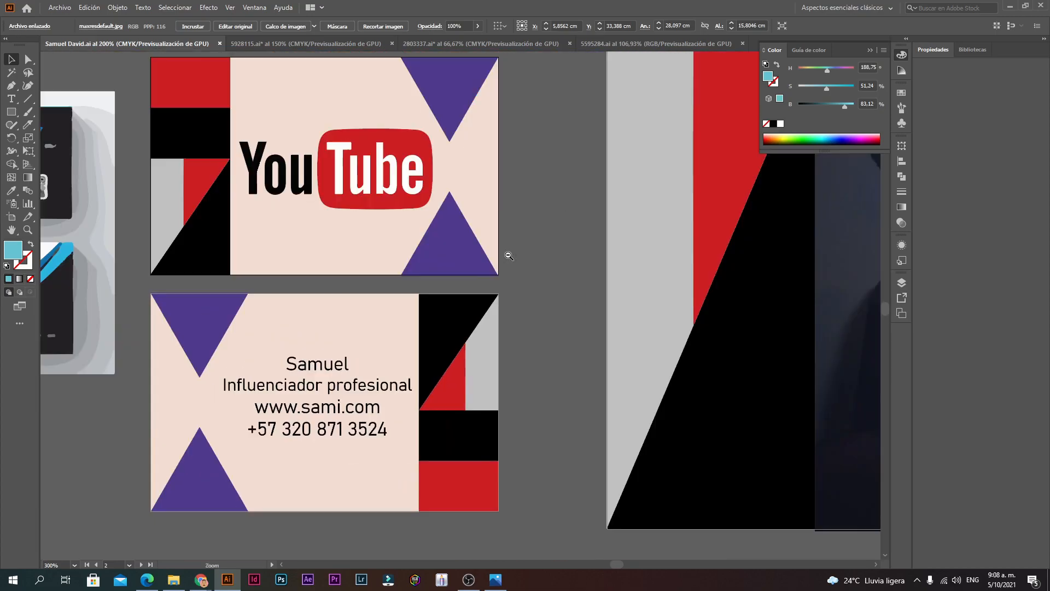
{"action": "left_click", "coordinate": [507, 255], "text": "ctrl+alt"}
{"action": "left_click", "coordinate": [507, 255], "text": "ctrl+alt"}
{"action": "left_click", "coordinate": [357, 414], "text": "ctrl"}
{"action": "left_click", "coordinate": [357, 414], "text": "ctrl"}
{"action": "left_click", "coordinate": [478, 255], "text": "ctrl"}
{"action": "left_click", "coordinate": [534, 188], "text": "ctrl"}
{"action": "left_click", "coordinate": [537, 188], "text": "ctrl"}
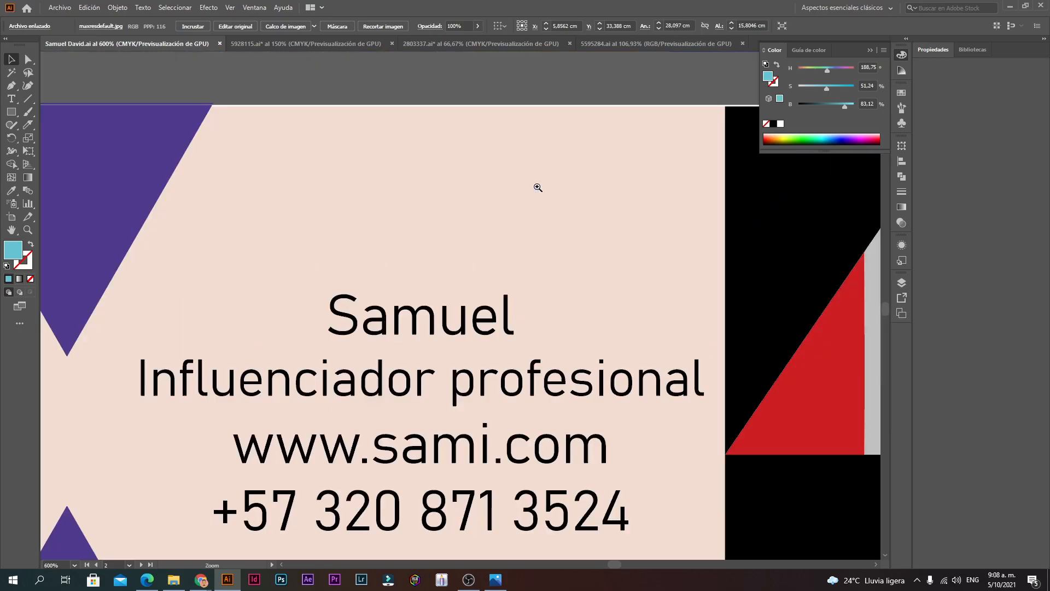
{"action": "left_click", "coordinate": [520, 264], "text": "ctrl"}
{"action": "left_click_drag", "start_coordinate": [379, 138], "coordinate": [584, 377]}
{"action": "left_click", "coordinate": [367, 357], "text": "ctrl"}
{"action": "left_click", "coordinate": [366, 353], "text": "ctrl"}
{"action": "left_click", "coordinate": [495, 280], "text": "ctrl"}
{"action": "left_click_drag", "start_coordinate": [380, 243], "coordinate": [372, 426]}
{"action": "left_click_drag", "start_coordinate": [561, 424], "coordinate": [181, 400]}
{"action": "left_click_drag", "start_coordinate": [750, 478], "coordinate": [61, 406]}
{"action": "left_click_drag", "start_coordinate": [752, 408], "coordinate": [232, 400]}
{"action": "left_click_drag", "start_coordinate": [482, 410], "coordinate": [269, 293]}
{"action": "left_click", "coordinate": [343, 305], "text": "ctrl+alt"}
{"action": "left_click", "coordinate": [327, 312], "text": "ctrl+alt"}
{"action": "left_click", "coordinate": [327, 312], "text": "ctrl+alt"}
{"action": "left_click", "coordinate": [329, 313], "text": "ctrl+alt"}
{"action": "left_click", "coordinate": [334, 313], "text": "ctrl+alt"}
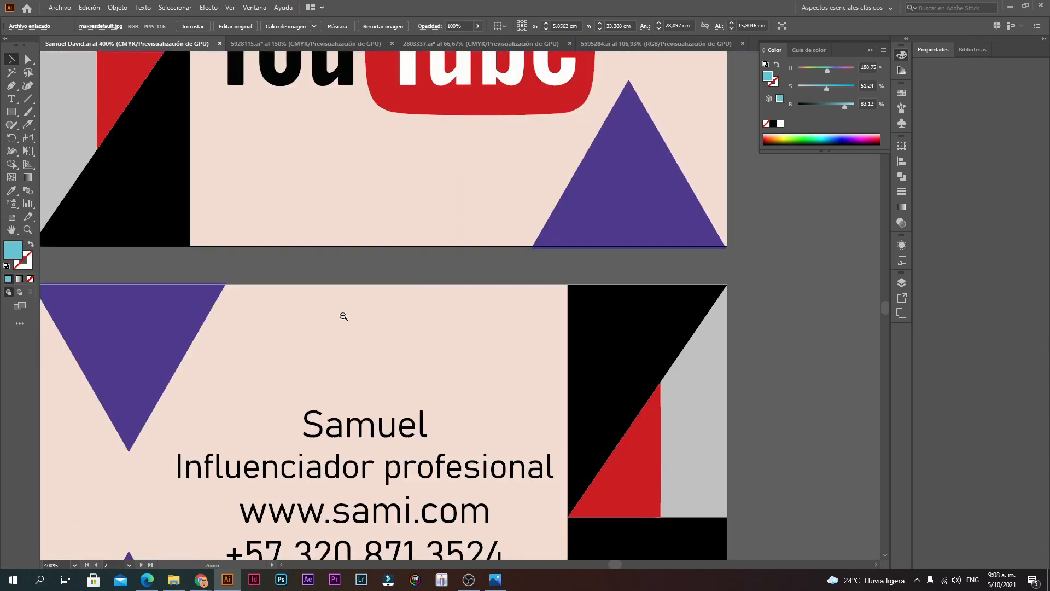
{"action": "left_click", "coordinate": [474, 334]}
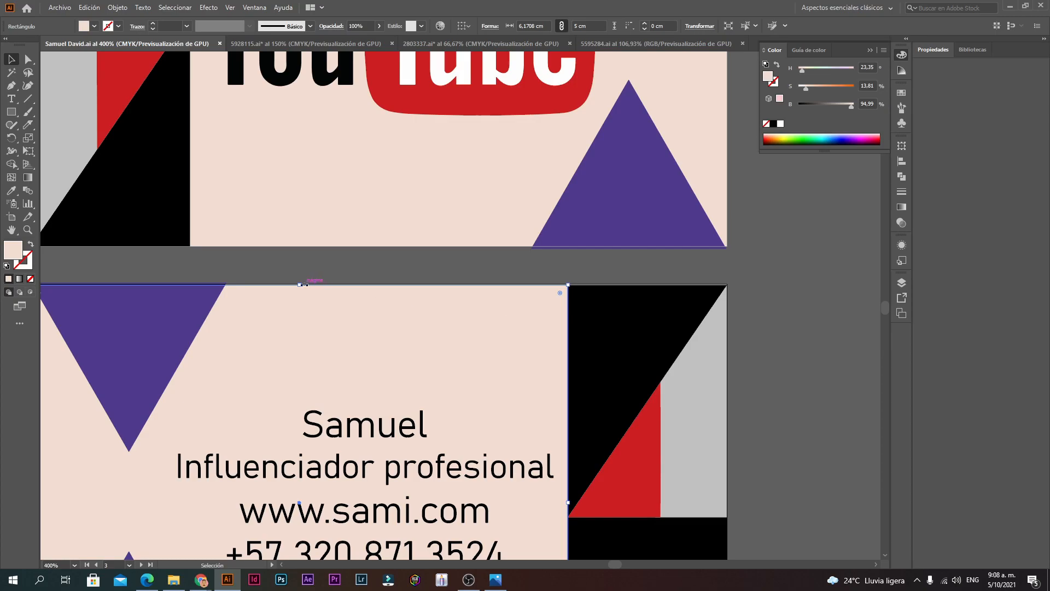
Step: Nudge the beige background's top up, and try enlarging the black, red and grey shapes, then undo
{"action": "left_click_drag", "start_coordinate": [300, 283], "coordinate": [320, 275]}
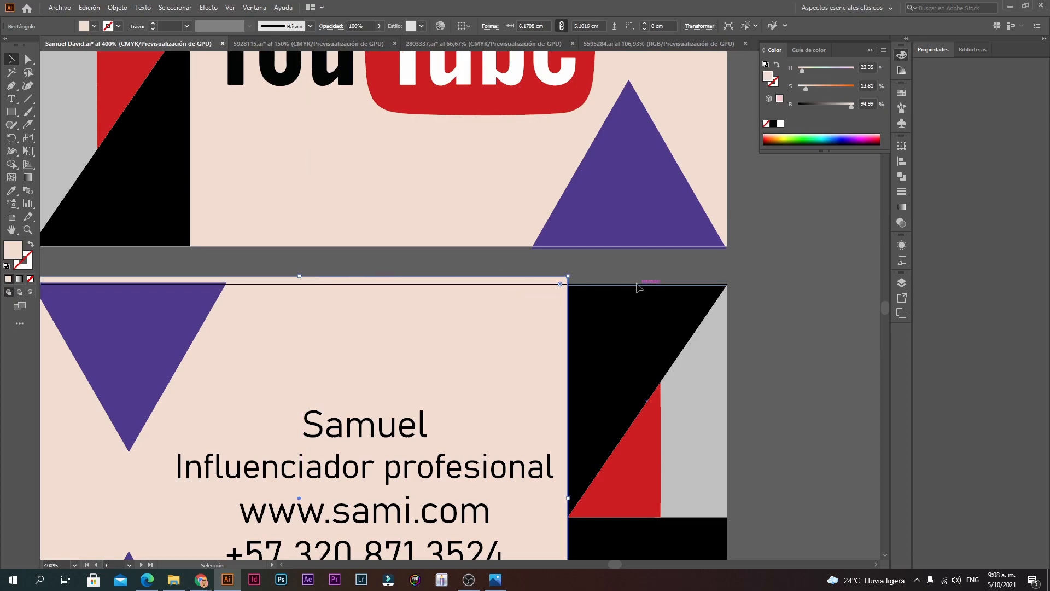
{"action": "left_click", "coordinate": [627, 304]}
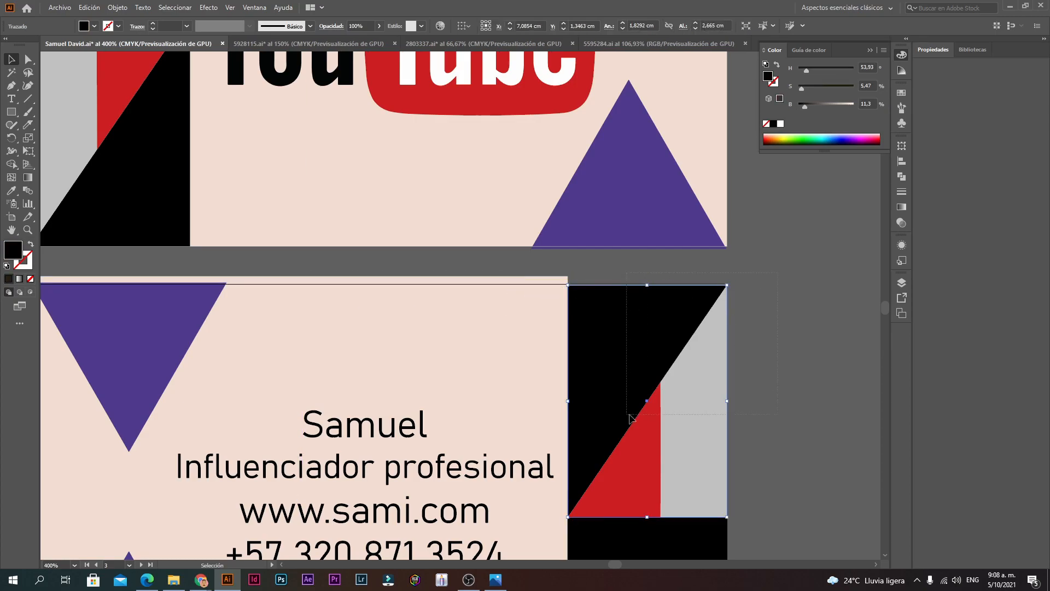
{"action": "left_click_drag", "start_coordinate": [630, 415], "coordinate": [627, 416]}
{"action": "left_click_drag", "start_coordinate": [727, 285], "coordinate": [733, 277]}
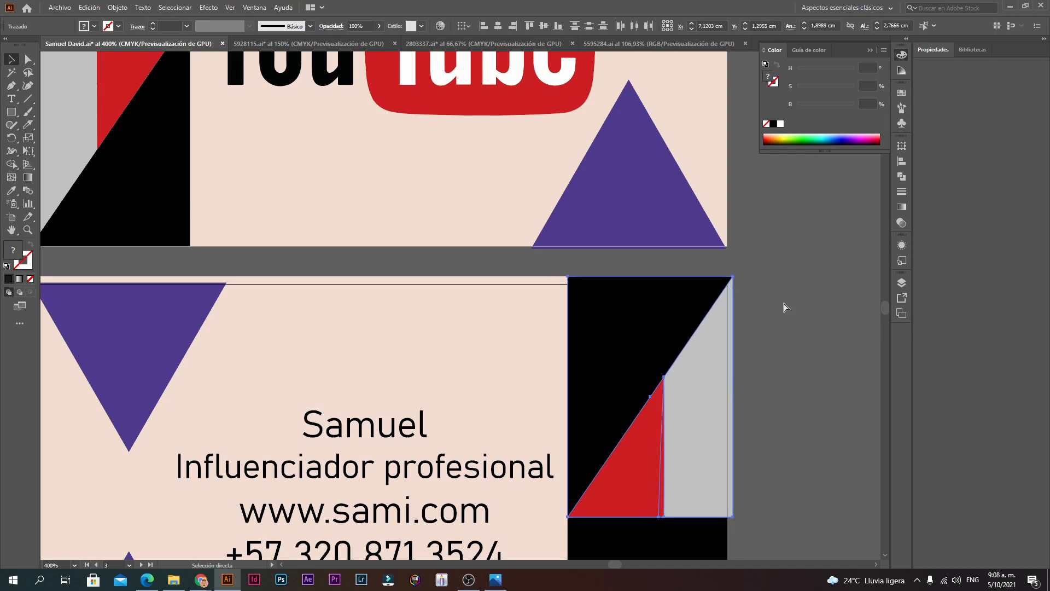
{"action": "key", "text": "ctrl+z"}
Step: Extend the beige background's top edge up to the page edge, in line with the black shape
{"action": "left_click", "coordinate": [645, 300], "text": "ctrl"}
{"action": "left_click", "coordinate": [317, 276], "text": "ctrl"}
{"action": "left_click_drag", "start_coordinate": [434, 310], "coordinate": [434, 326]}
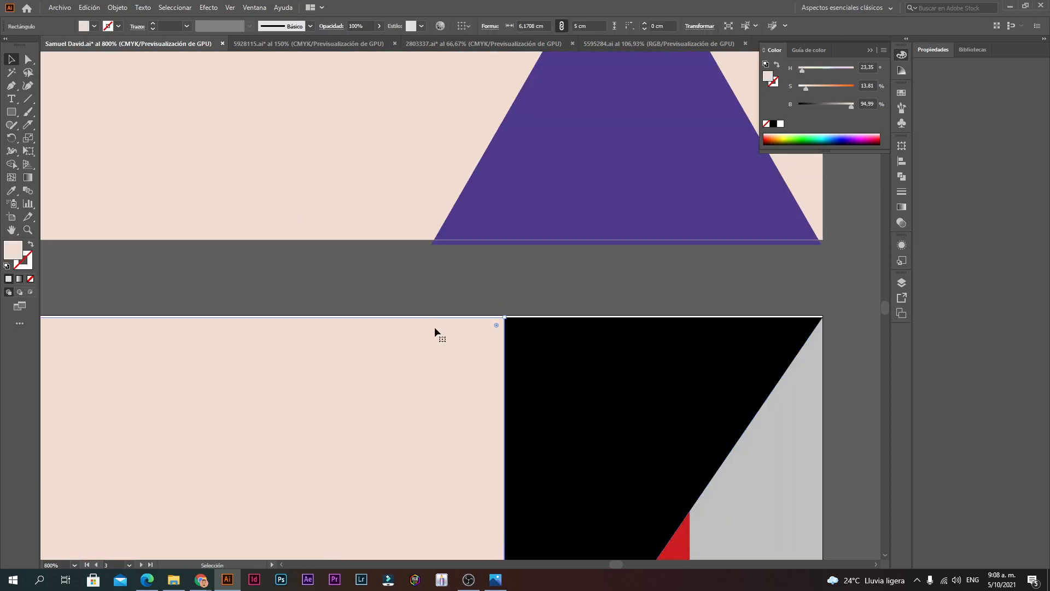
{"action": "left_click", "coordinate": [333, 355], "text": "ctrl+alt"}
{"action": "left_click", "coordinate": [333, 354], "text": "ctrl+alt"}
{"action": "left_click", "coordinate": [334, 355], "text": "ctrl+alt"}
{"action": "left_click", "coordinate": [467, 224]}
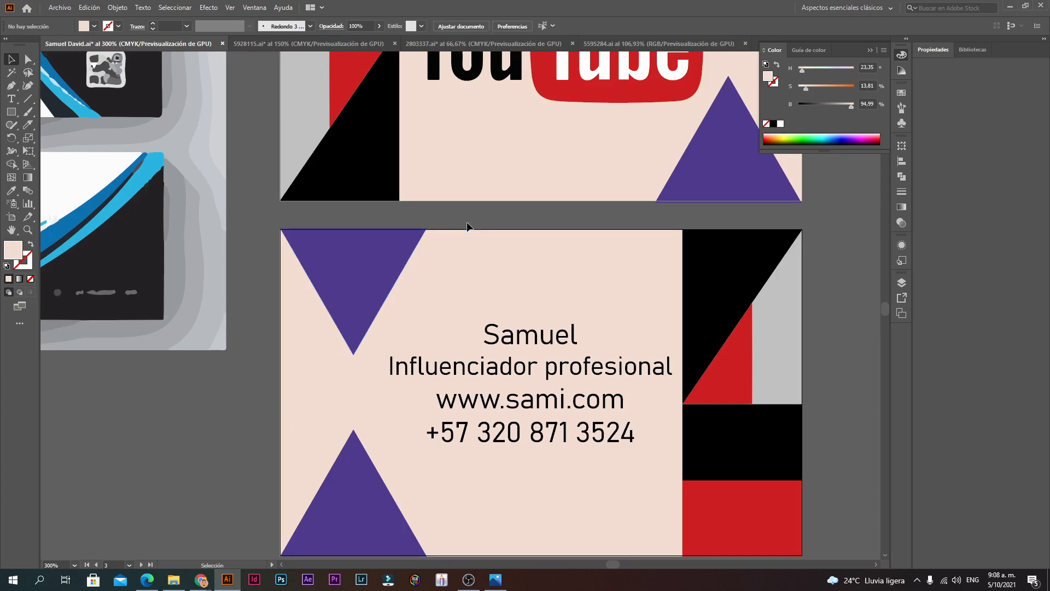
{"action": "left_click", "coordinate": [539, 277], "text": "ctrl"}
{"action": "left_click", "coordinate": [452, 302], "text": "ctrl"}
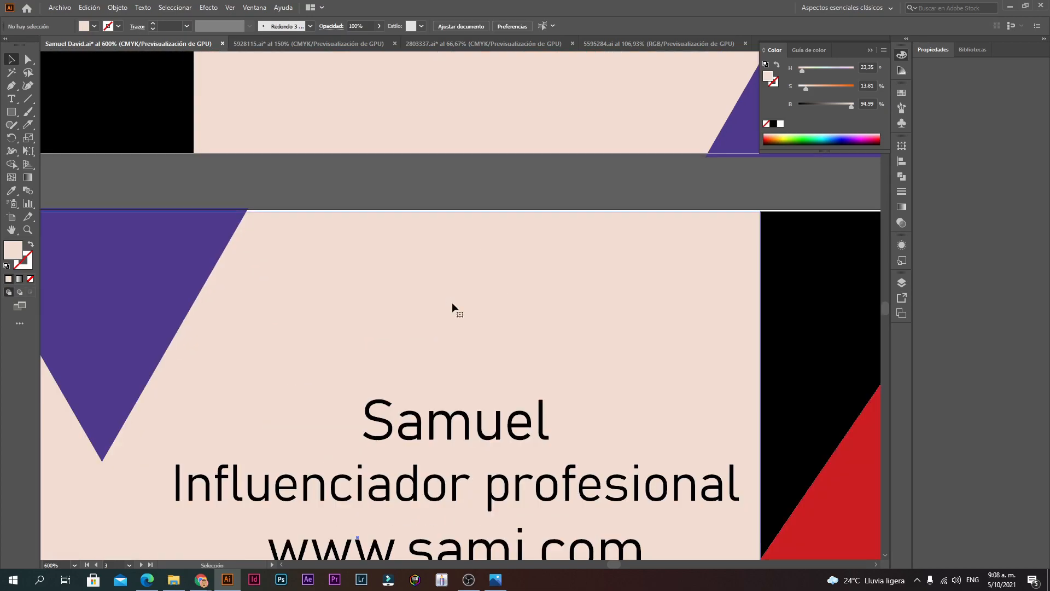
{"action": "left_click", "coordinate": [390, 229]}
{"action": "left_click", "coordinate": [390, 228], "text": "ctrl"}
{"action": "left_click_drag", "start_coordinate": [391, 228], "coordinate": [408, 258]}
{"action": "left_click_drag", "start_coordinate": [120, 280], "coordinate": [34, 283]}
Step: Extend the black shape on the right up to the page edge as well
{"action": "left_click", "coordinate": [353, 316], "text": "ctrl"}
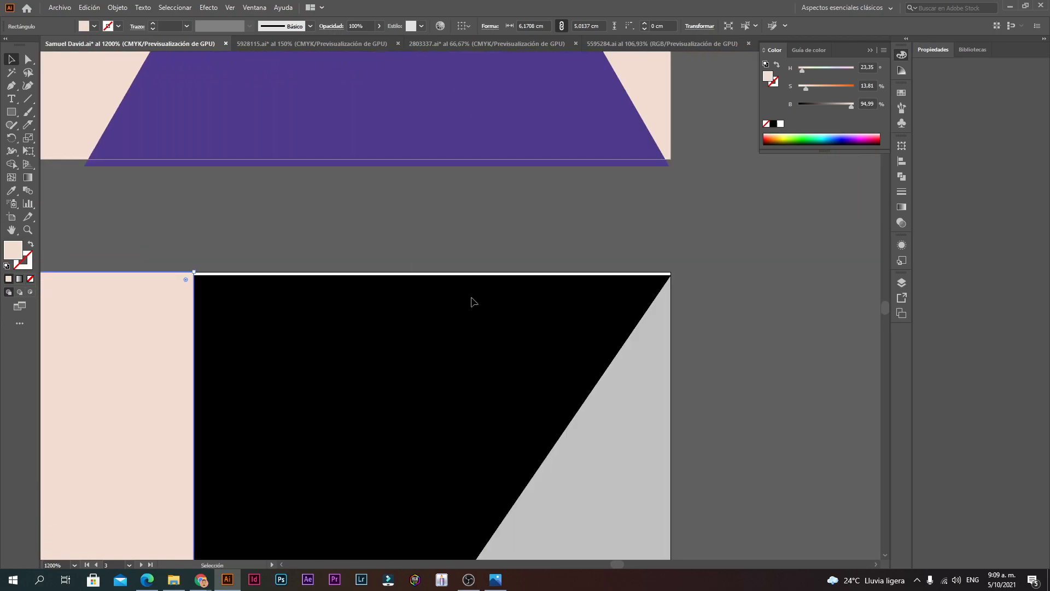
{"action": "left_click_drag", "start_coordinate": [708, 272], "coordinate": [447, 410]}
{"action": "left_click_drag", "start_coordinate": [434, 273], "coordinate": [443, 273]}
{"action": "left_click", "coordinate": [685, 297]}
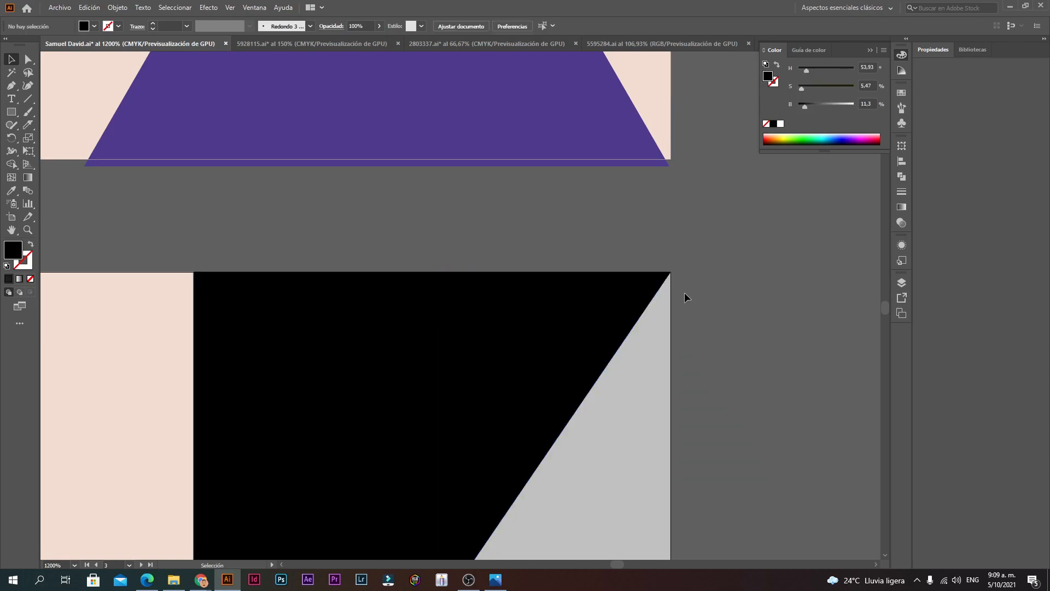
Step: Select all the back card's objects and widen the artwork slightly
{"action": "left_click", "coordinate": [316, 460], "text": "ctrl+alt"}
{"action": "left_click", "coordinate": [317, 460], "text": "ctrl+alt"}
{"action": "left_click", "coordinate": [318, 458], "text": "ctrl+alt"}
{"action": "left_click", "coordinate": [321, 454], "text": "ctrl+alt"}
{"action": "left_click", "coordinate": [575, 309], "text": "ctrl"}
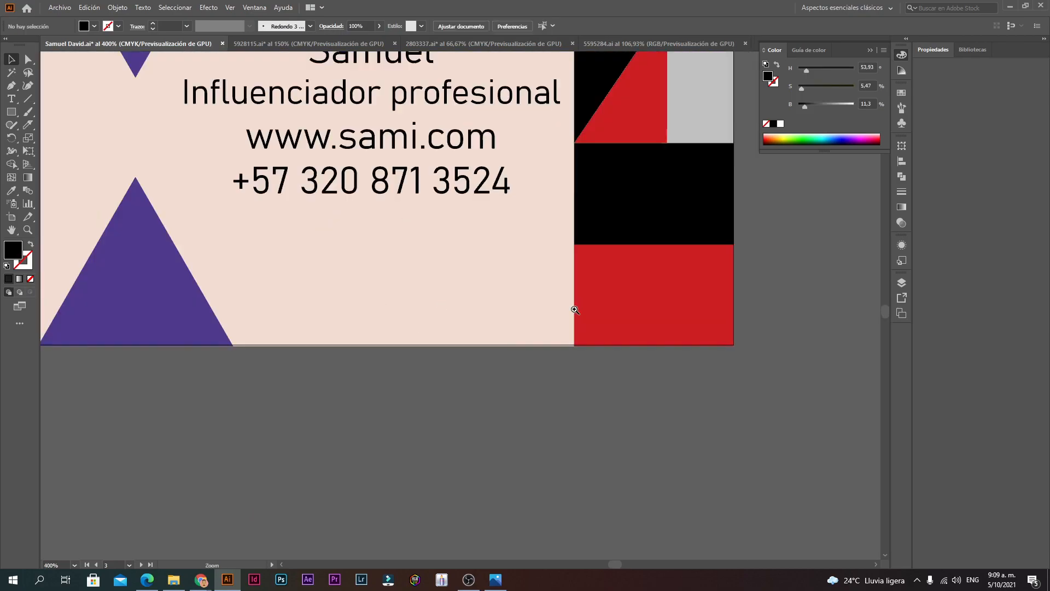
{"action": "left_click", "coordinate": [572, 309], "text": "ctrl"}
{"action": "left_click", "coordinate": [552, 308], "text": "ctrl"}
{"action": "left_click", "coordinate": [525, 328], "text": "ctrl"}
{"action": "left_click", "coordinate": [506, 348], "text": "ctrl"}
{"action": "left_click", "coordinate": [438, 353], "text": "ctrl+alt"}
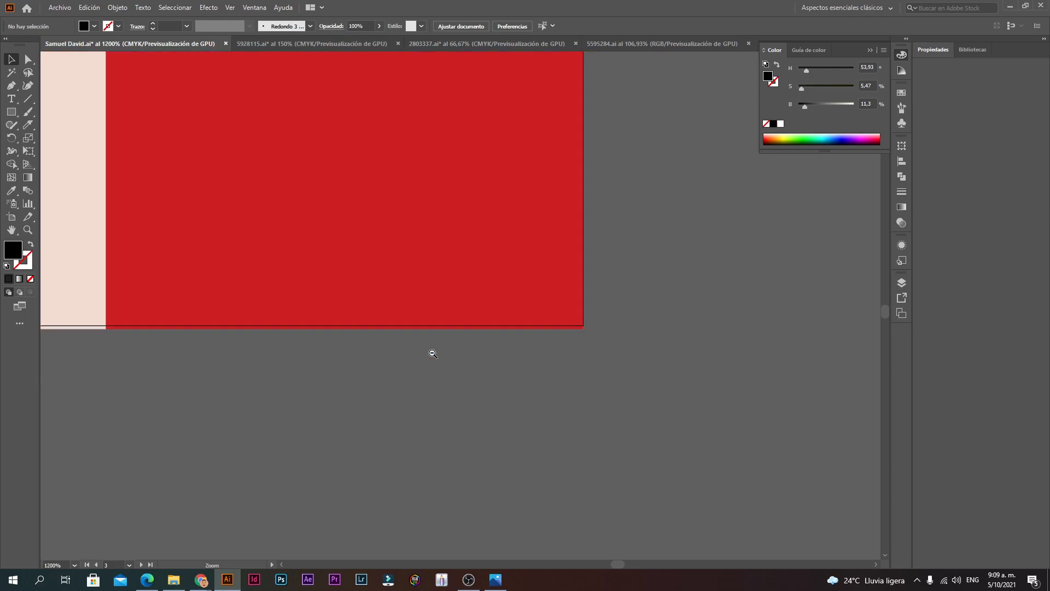
{"action": "left_click", "coordinate": [433, 354], "text": "ctrl+alt"}
{"action": "left_click", "coordinate": [431, 353], "text": "ctrl+alt"}
{"action": "left_click", "coordinate": [429, 351], "text": "ctrl+alt"}
{"action": "left_click", "coordinate": [427, 350], "text": "ctrl+alt"}
{"action": "left_click", "coordinate": [426, 349], "text": "ctrl+alt"}
{"action": "left_click_drag", "start_coordinate": [377, 164], "coordinate": [423, 332]}
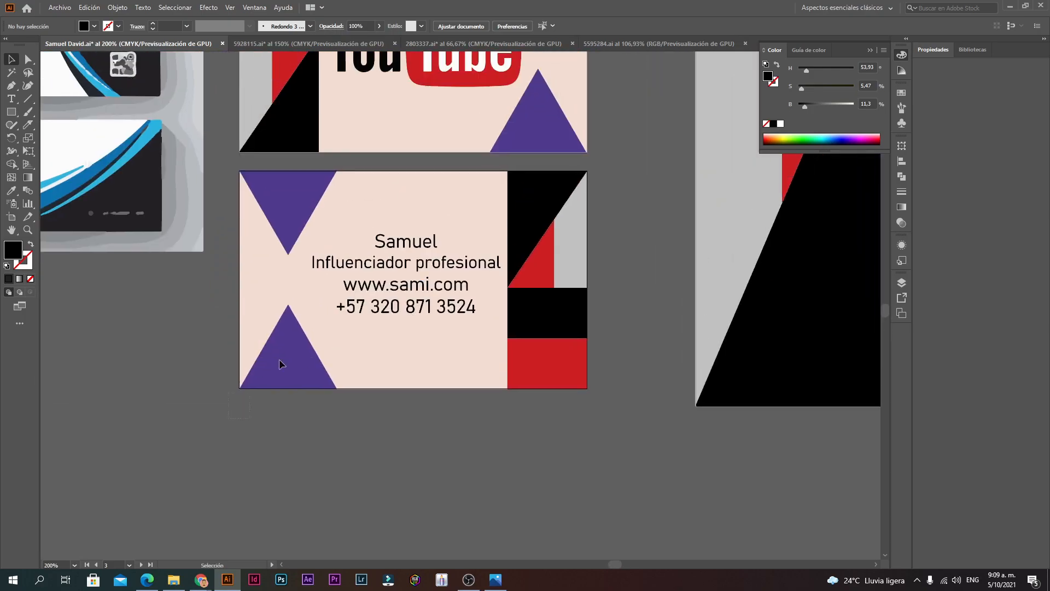
{"action": "left_click_drag", "start_coordinate": [619, 158], "coordinate": [617, 160]}
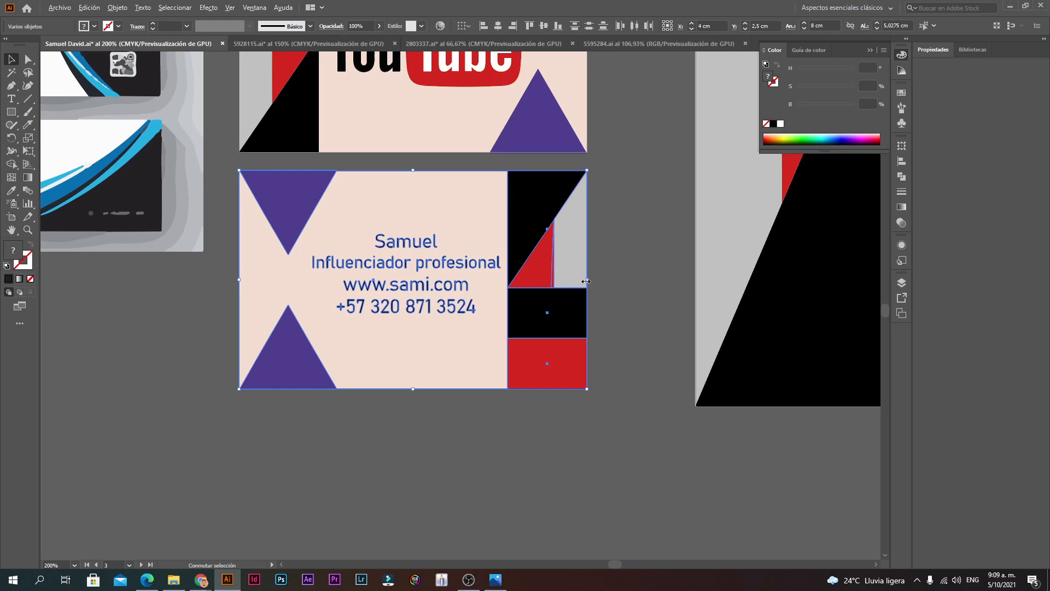
{"action": "left_click_drag", "start_coordinate": [591, 281], "coordinate": [600, 281]}
{"action": "left_click", "coordinate": [630, 310]}
Step: Stretch the YouTube front card's artwork wider so it reaches the card edge
{"action": "left_click", "coordinate": [533, 385], "text": "ctrl+alt"}
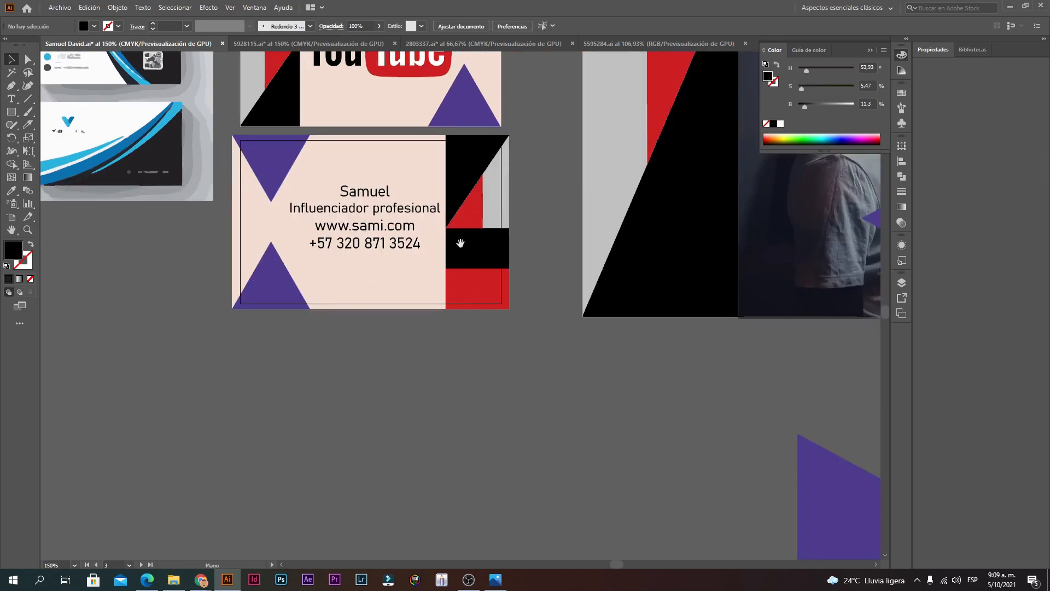
{"action": "left_click", "coordinate": [459, 236], "text": "ctrl"}
{"action": "left_click", "coordinate": [496, 280], "text": "ctrl"}
{"action": "left_click_drag", "start_coordinate": [343, 261], "coordinate": [516, 516]}
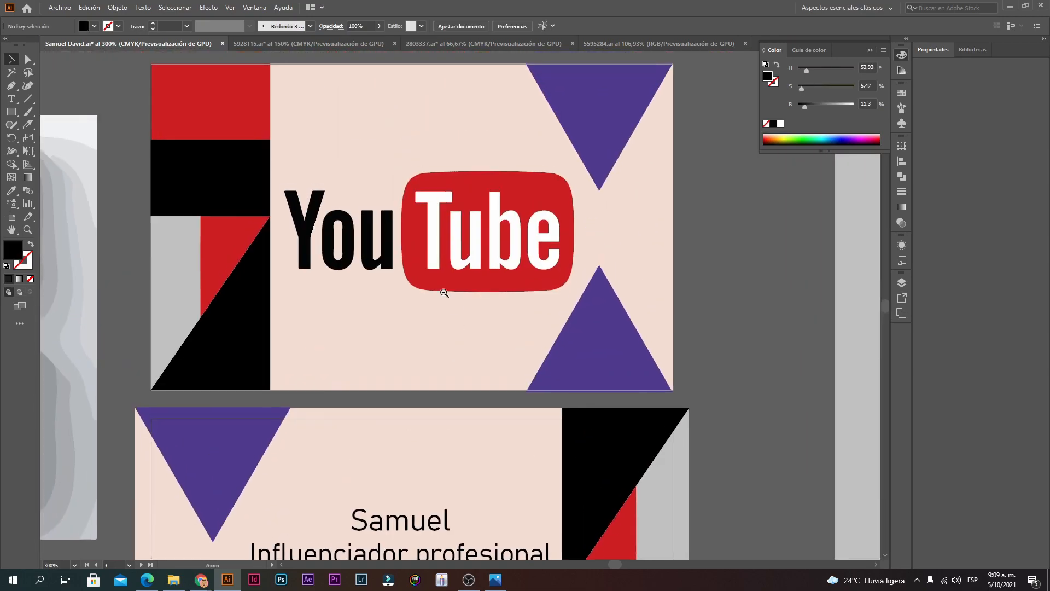
{"action": "left_click", "coordinate": [443, 292], "text": "ctrl+alt"}
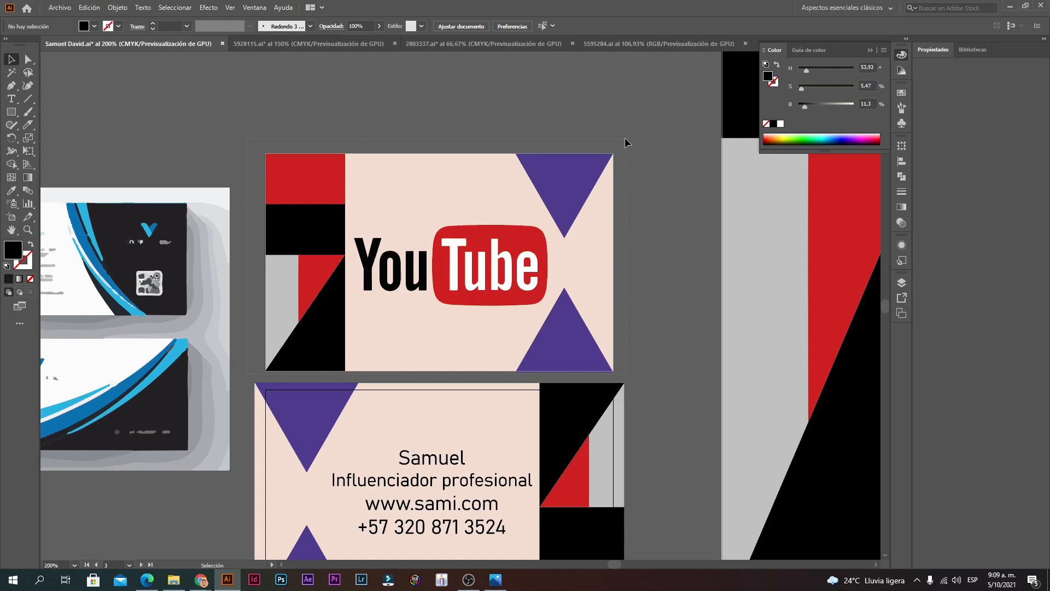
{"action": "left_click_drag", "start_coordinate": [625, 143], "coordinate": [260, 375]}
{"action": "left_click_drag", "start_coordinate": [619, 265], "coordinate": [621, 265]}
{"action": "left_click", "coordinate": [658, 232]}
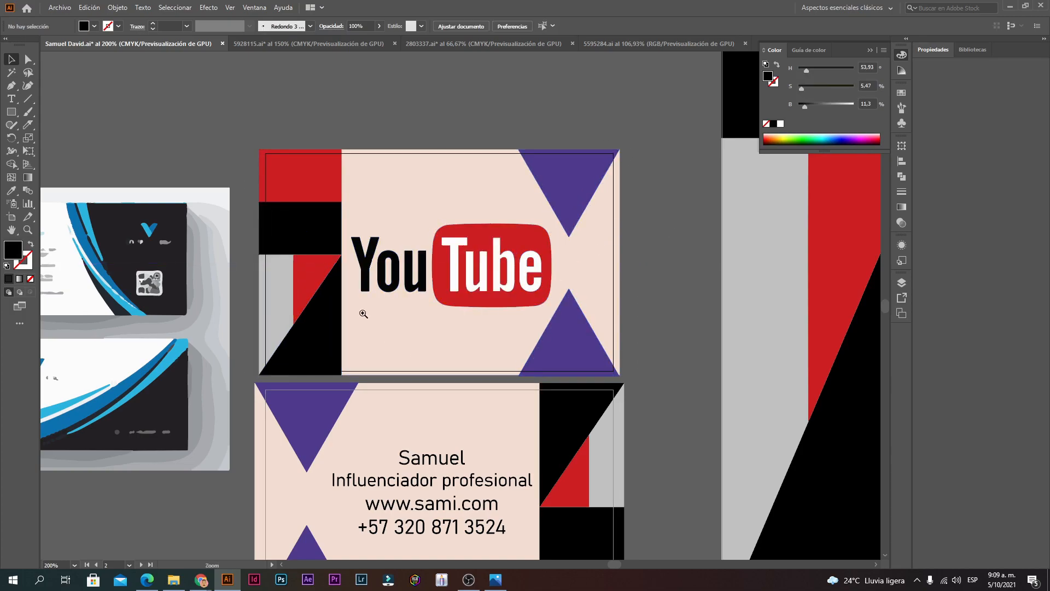
Step: Try shortening the front card's pink background from the bottom, then undo it
{"action": "left_click", "coordinate": [364, 313]}
{"action": "left_click", "coordinate": [530, 399]}
{"action": "left_click_drag", "start_coordinate": [638, 395], "coordinate": [639, 380]}
{"action": "left_click", "coordinate": [655, 407]}
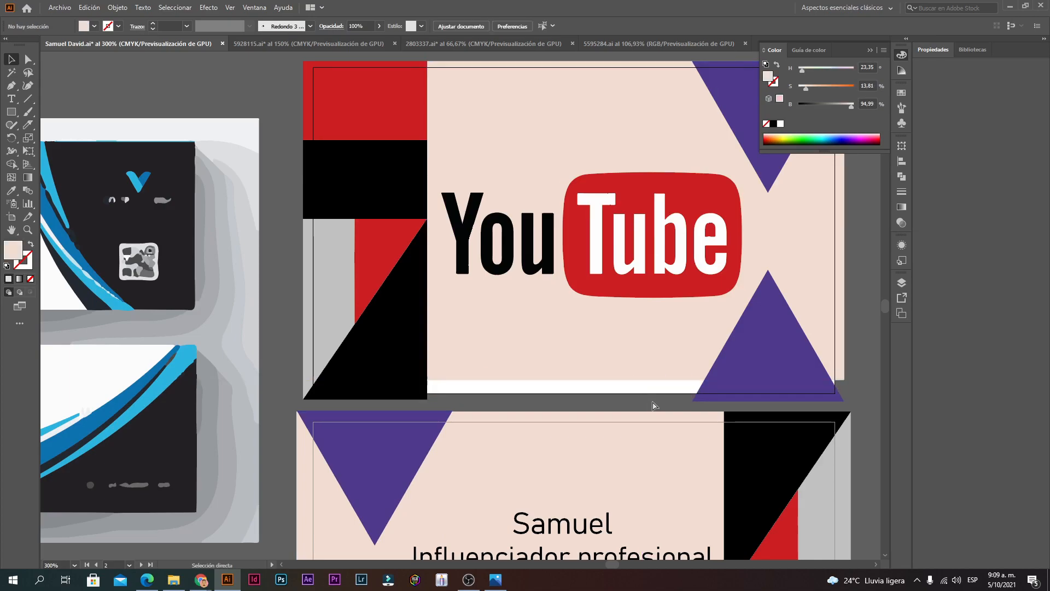
{"action": "key", "text": "ctrl+z"}
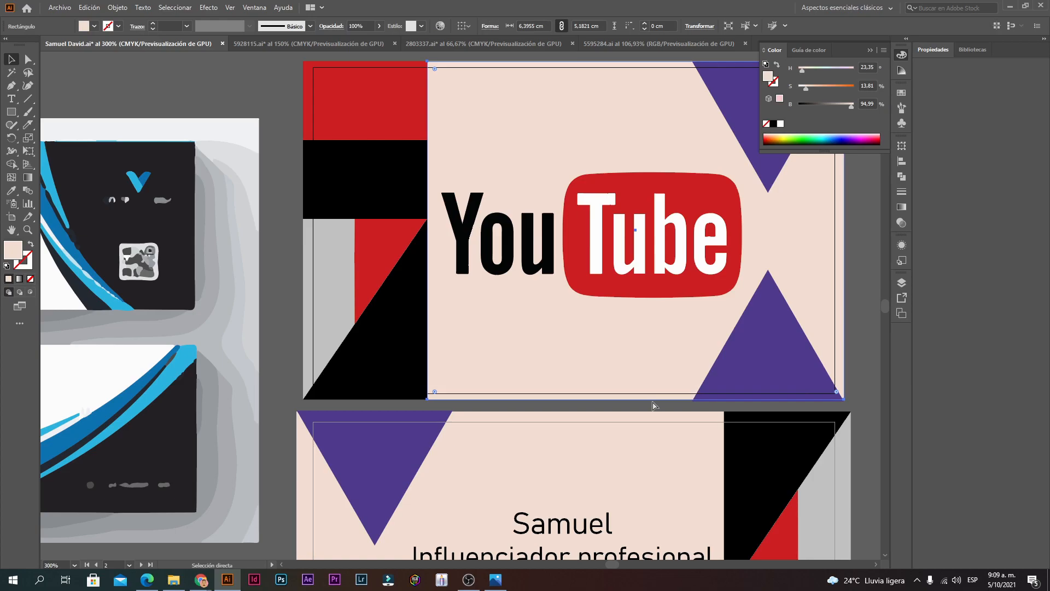
{"action": "left_click", "coordinate": [466, 331], "text": "ctrl+alt"}
Step: Test moving and shortening the pink backgrounds, undoing each to keep them full height
{"action": "scroll", "coordinate": [572, 288], "scroll_direction": "down", "scroll_amount": 4}
{"action": "left_click_drag", "start_coordinate": [561, 263], "coordinate": [510, 308]}
{"action": "key", "text": "ctrl+z"}
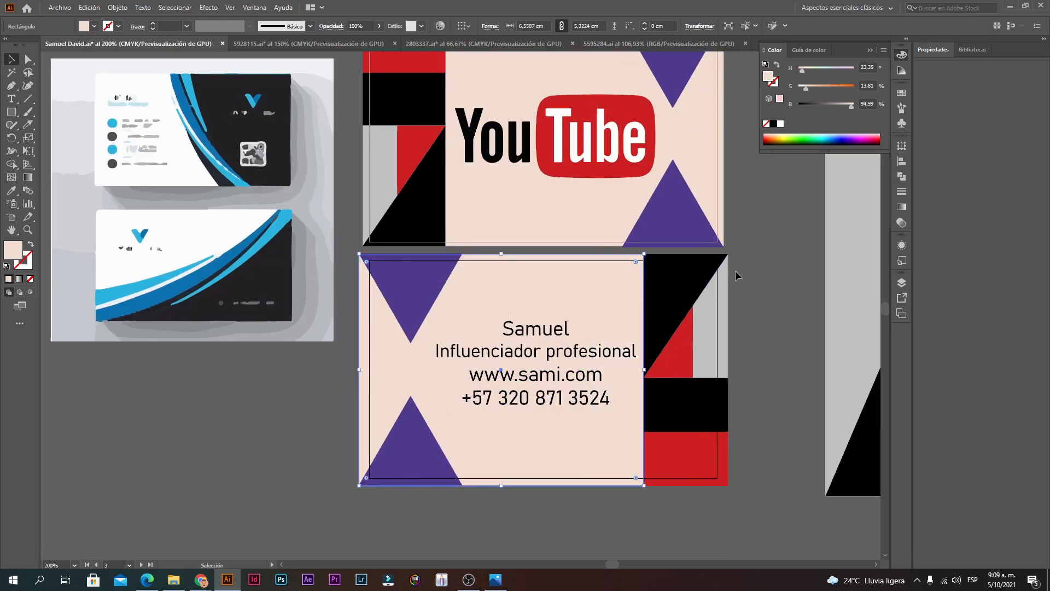
{"action": "left_click", "coordinate": [736, 270]}
{"action": "left_click_drag", "start_coordinate": [735, 270], "coordinate": [626, 334]}
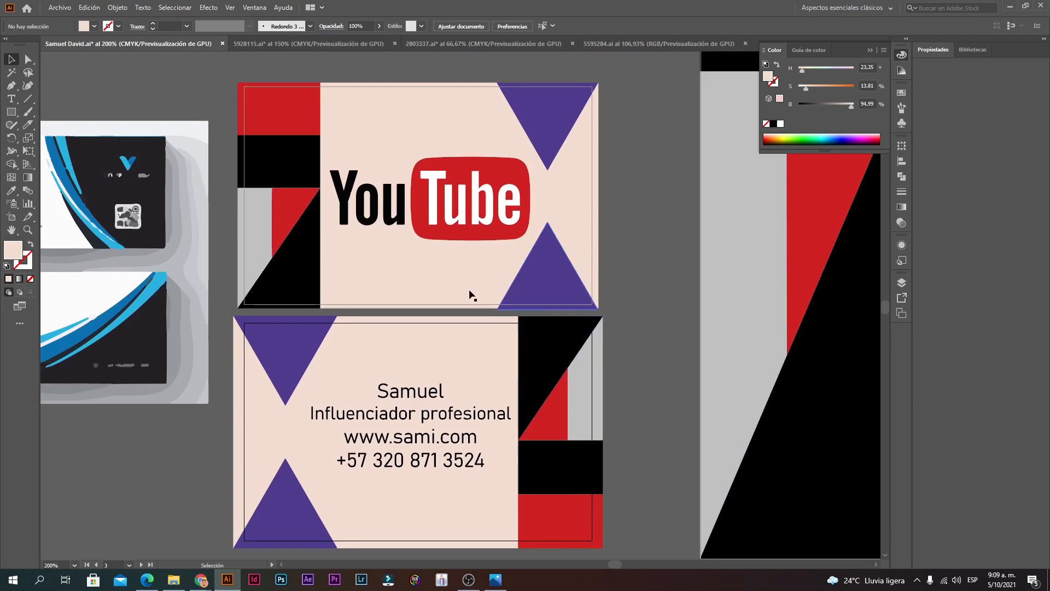
{"action": "left_click", "coordinate": [455, 307]}
{"action": "left_click_drag", "start_coordinate": [462, 308], "coordinate": [464, 300]}
{"action": "left_click", "coordinate": [488, 321]}
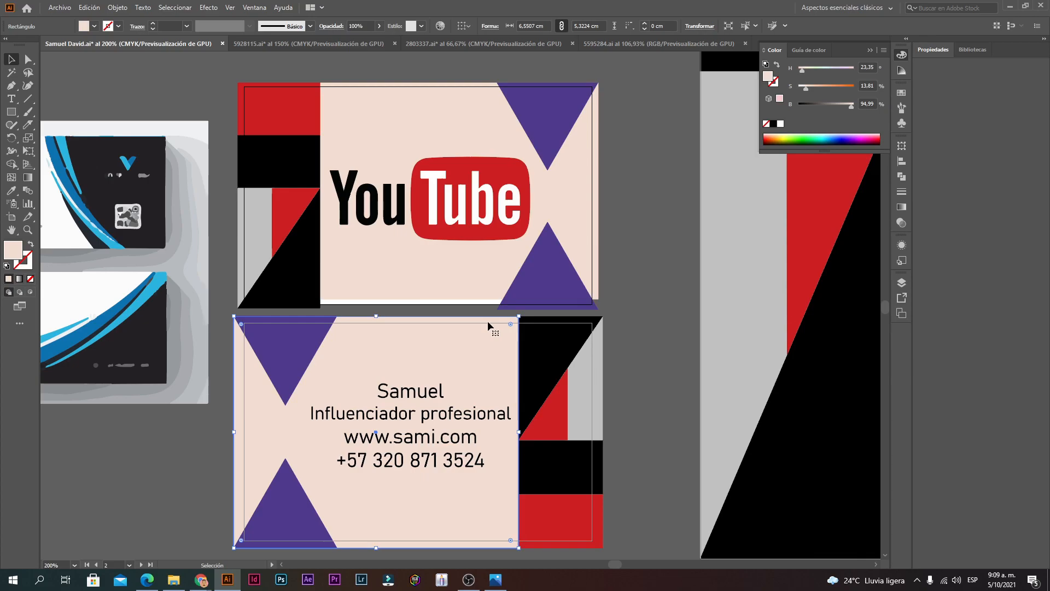
{"action": "key", "text": "ctrl+z"}
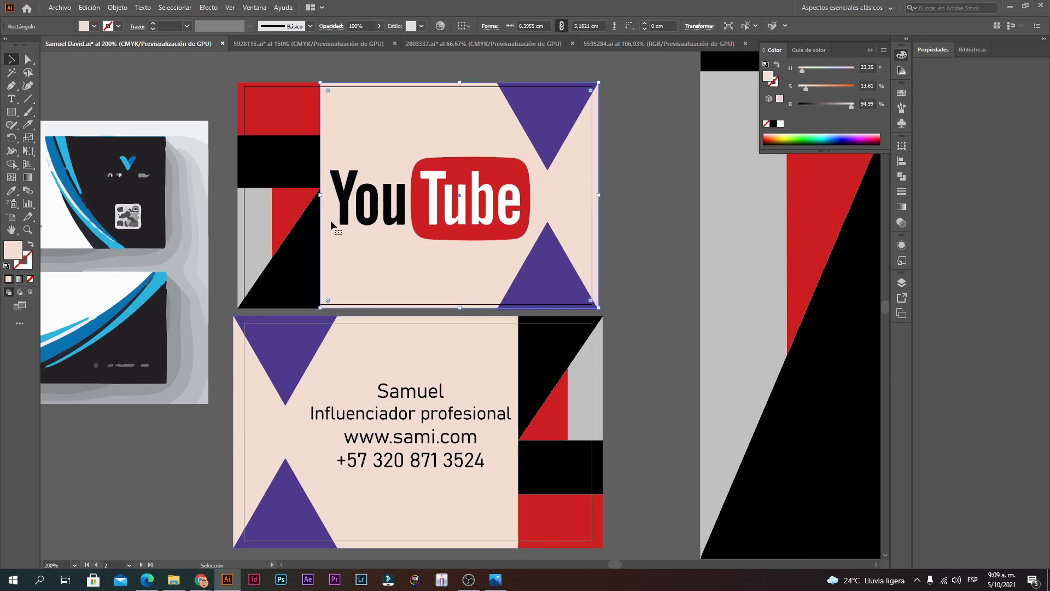
{"action": "left_click", "coordinate": [623, 195]}
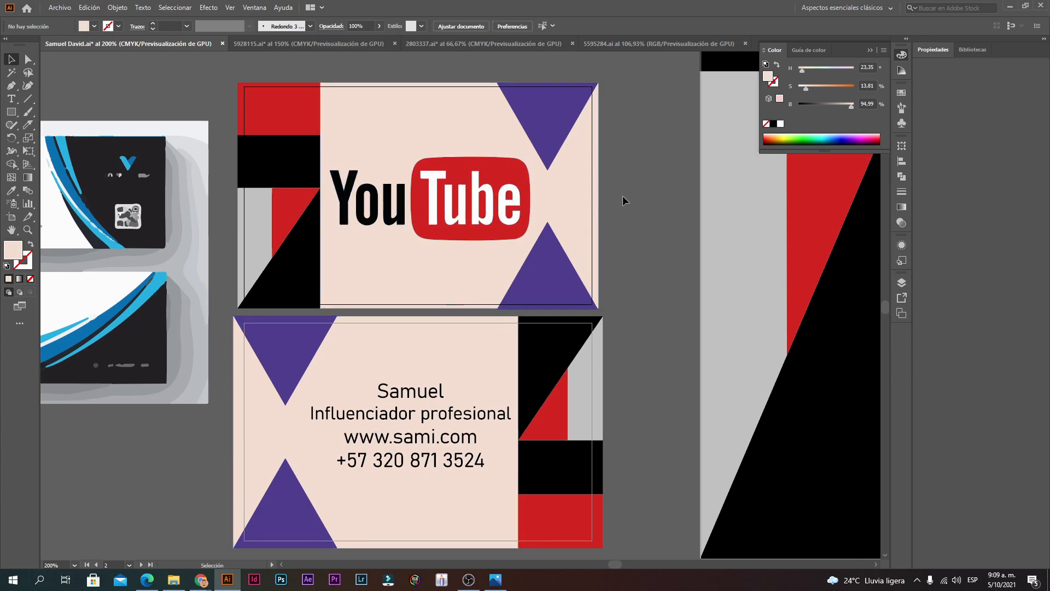
Step: Re-save artboards 2–3 as Adobe PDF, replacing the existing business card PDF
{"action": "left_click", "coordinate": [68, 6]}
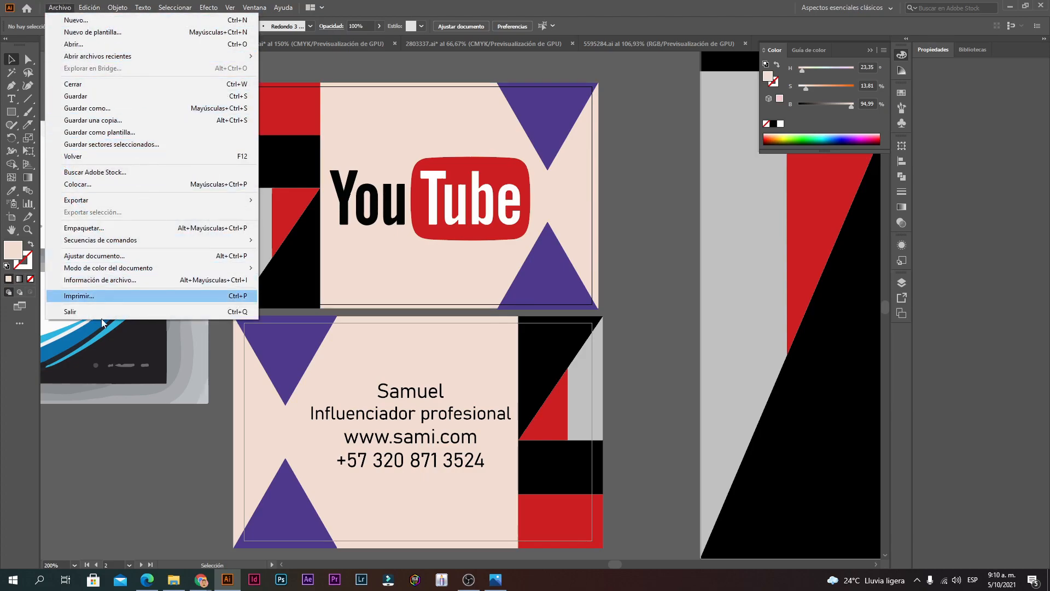
{"action": "mouse_move", "coordinate": [162, 273]}
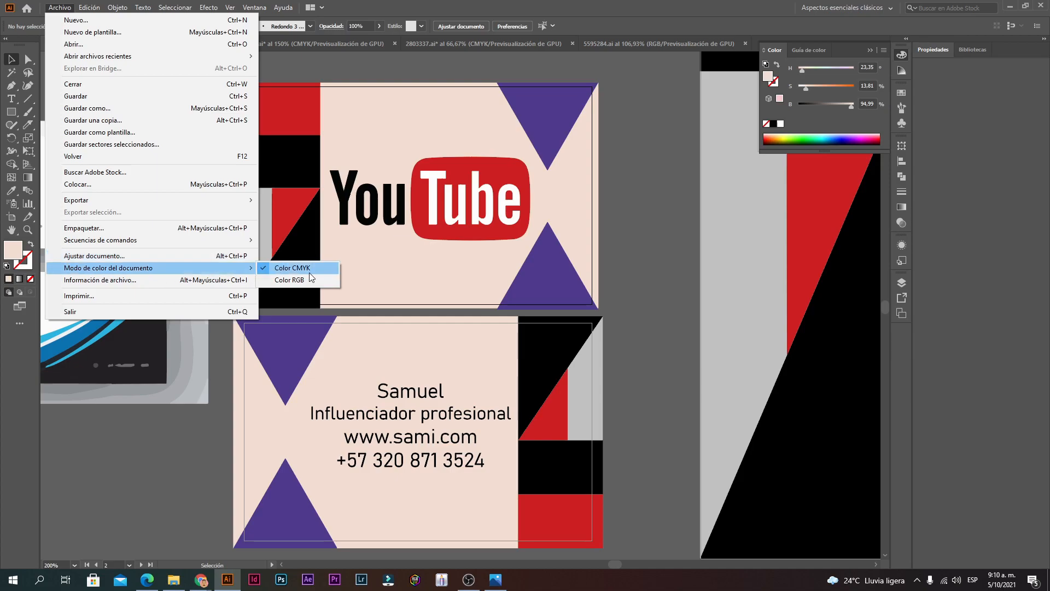
{"action": "left_click", "coordinate": [82, 110]}
{"action": "left_click", "coordinate": [609, 353]}
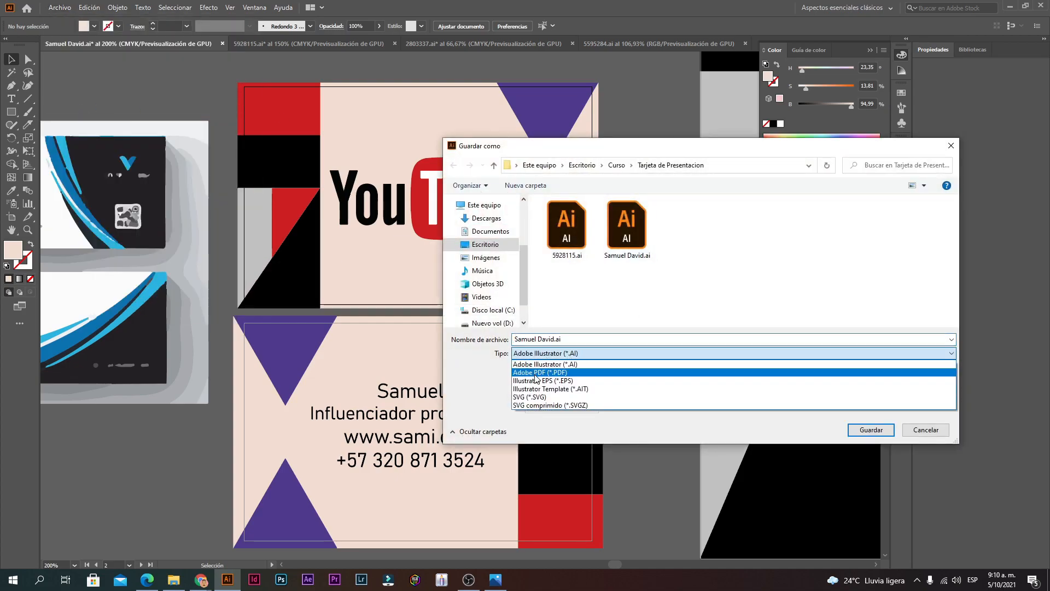
{"action": "left_click", "coordinate": [535, 372]}
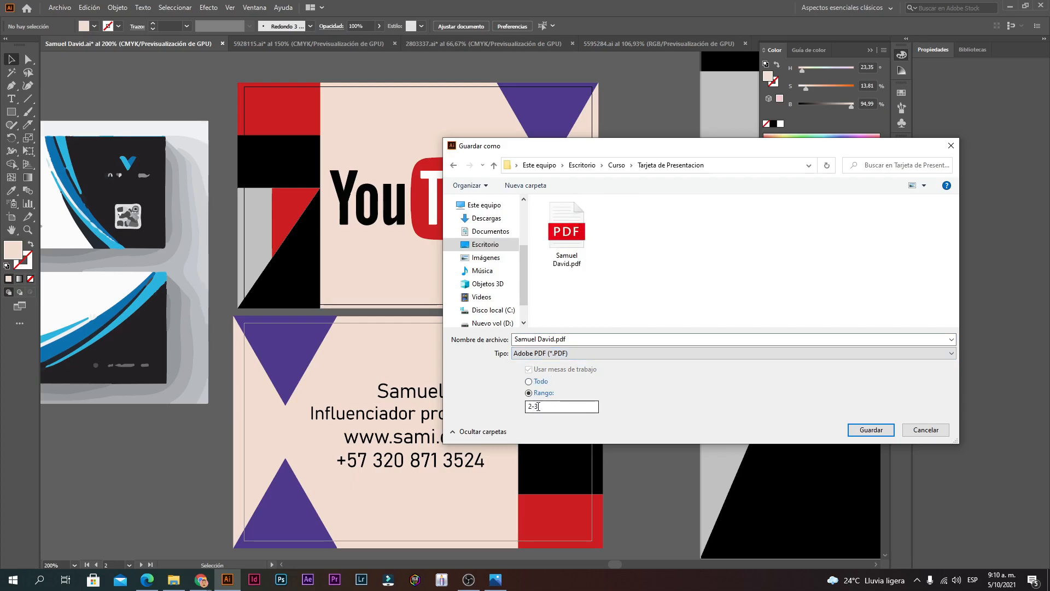
{"action": "left_click", "coordinate": [867, 437]}
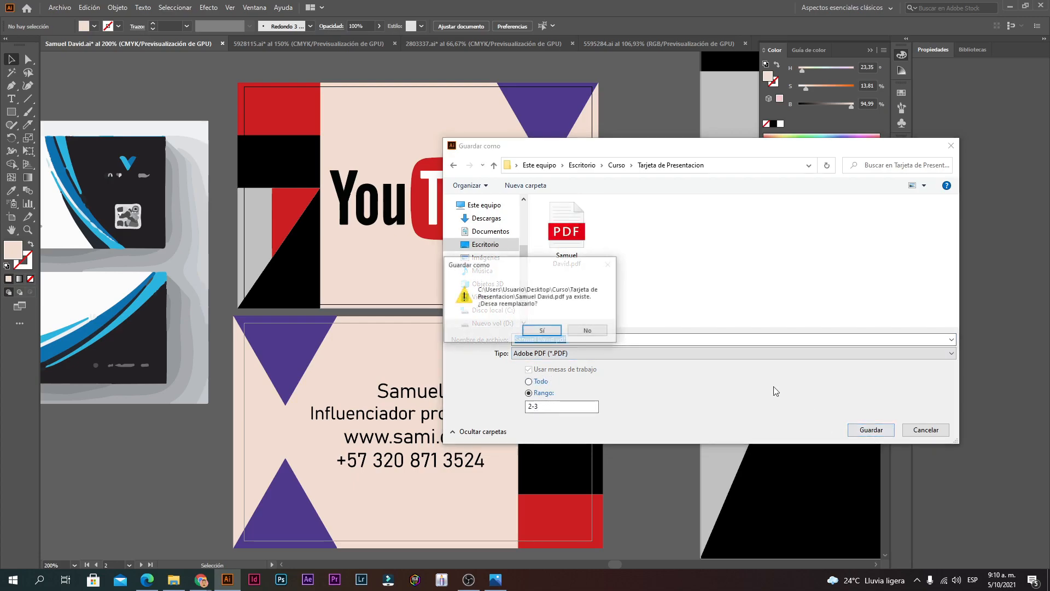
{"action": "left_click", "coordinate": [545, 332]}
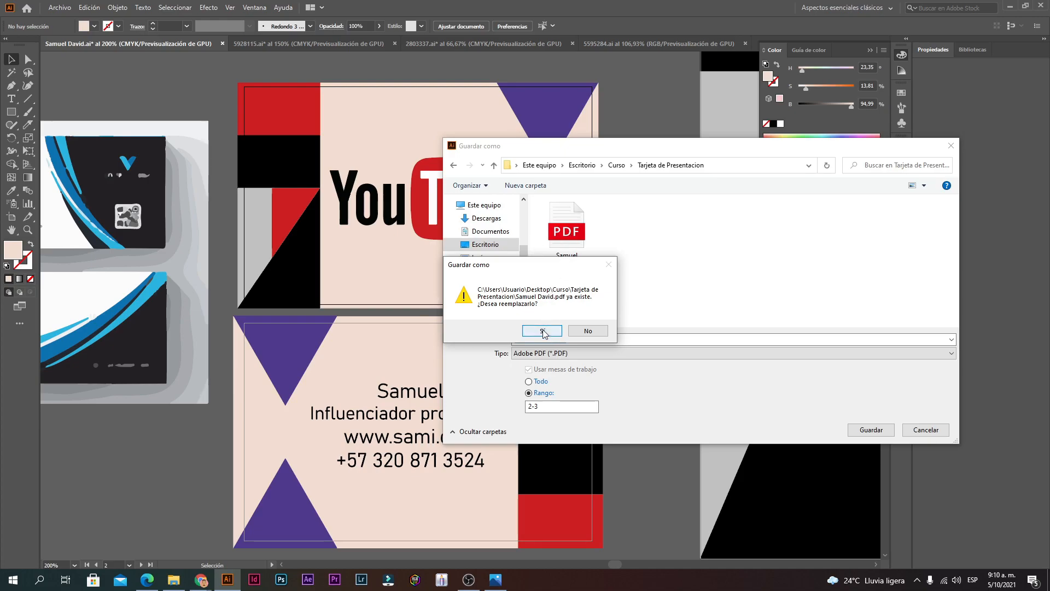
{"action": "left_click", "coordinate": [174, 580]}
Step: Finish writing the PDF with Save PDF and bring up the Tarjeta de Presentacion folder
{"action": "left_click", "coordinate": [227, 580]}
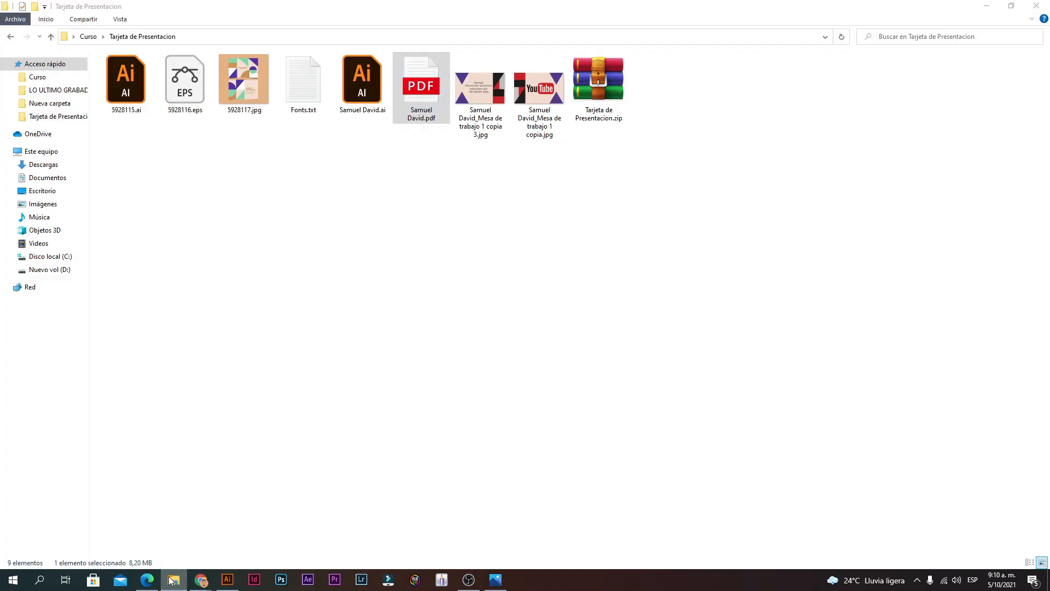
{"action": "left_click", "coordinate": [651, 433]}
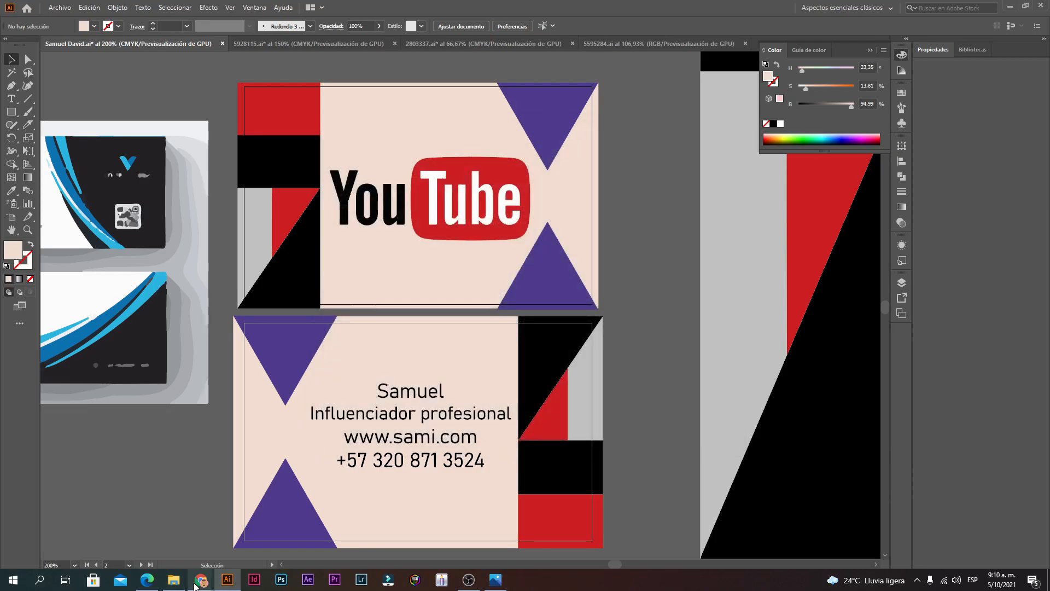
{"action": "left_click", "coordinate": [173, 580]}
Step: Open the updated PDF in Edge, zoom in to check both card pages, then zoom out
{"action": "double_click", "coordinate": [431, 99]}
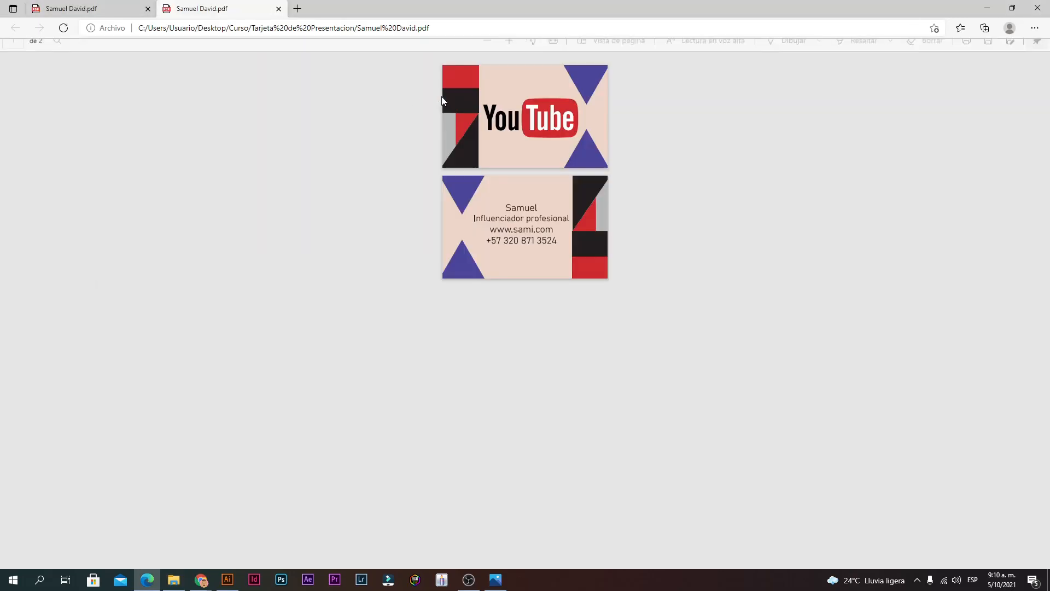
{"action": "left_click", "coordinate": [512, 51]}
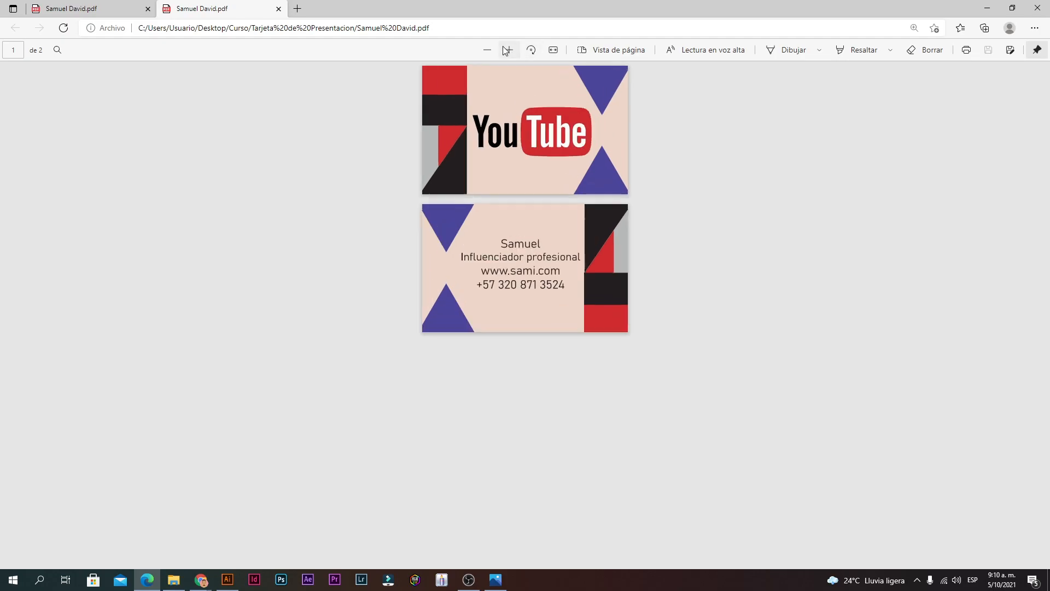
{"action": "left_click", "coordinate": [512, 51]}
{"action": "left_click", "coordinate": [512, 51]}
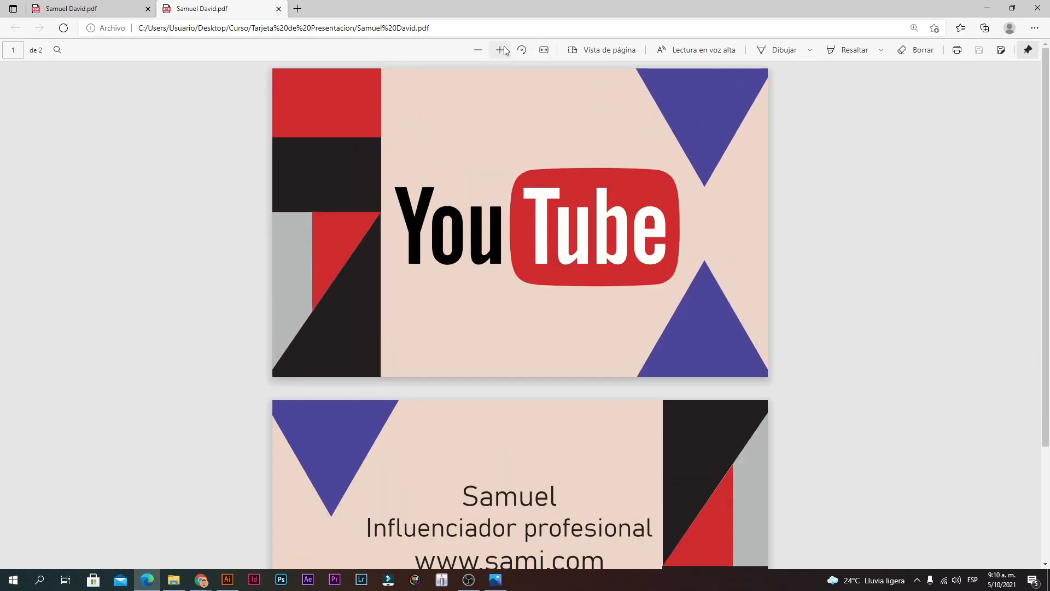
{"action": "left_click", "coordinate": [505, 50]}
{"action": "scroll", "coordinate": [465, 163], "scroll_direction": "down", "scroll_amount": 8}
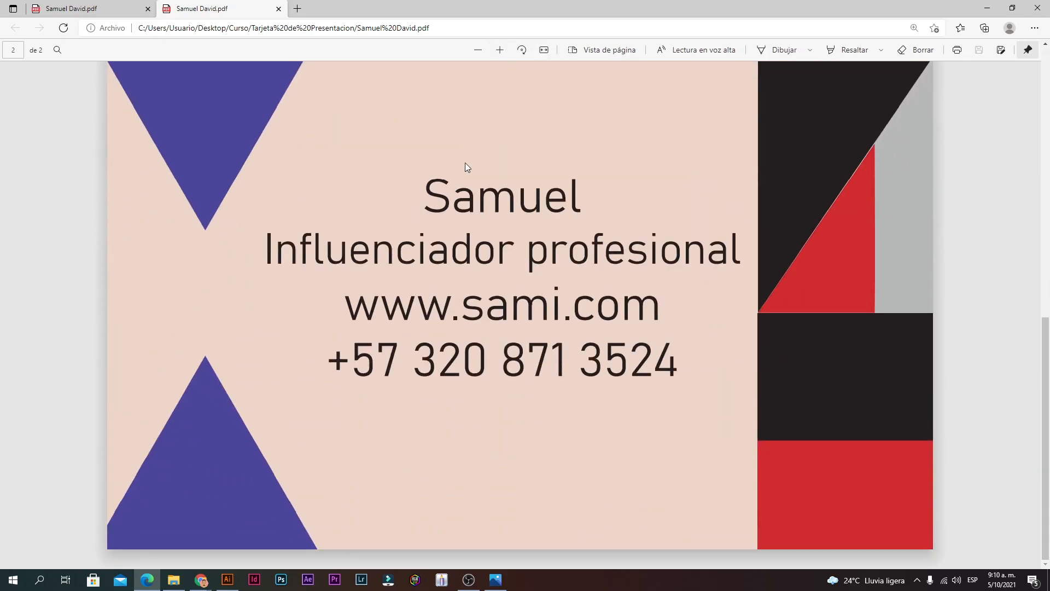
{"action": "scroll", "coordinate": [465, 162], "scroll_direction": "up", "scroll_amount": 8}
{"action": "scroll", "coordinate": [462, 167], "scroll_direction": "down", "scroll_amount": 8}
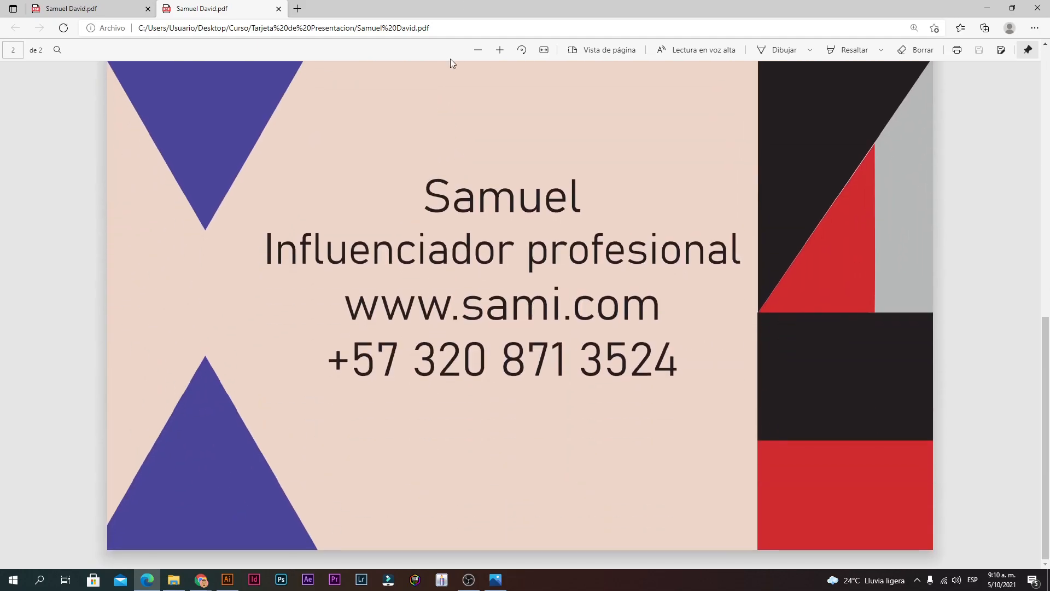
{"action": "left_click", "coordinate": [478, 50]}
{"action": "left_click", "coordinate": [478, 49]}
{"action": "left_click", "coordinate": [478, 50]}
Step: Back in Illustrator, zoom out and select the YouTube poster artboard with the Artboard tool
{"action": "left_click", "coordinate": [227, 579]}
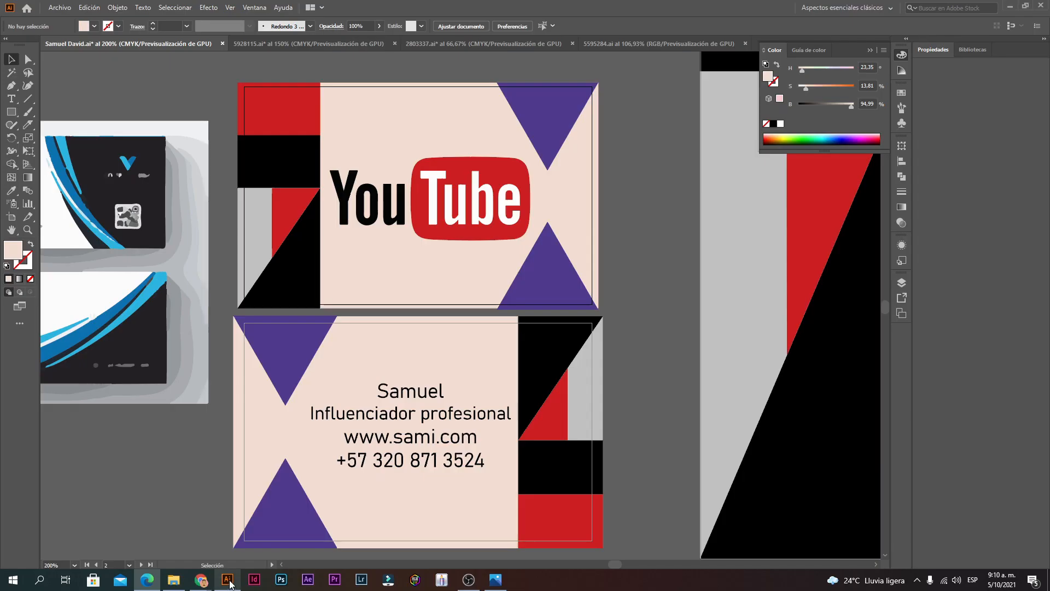
{"action": "scroll", "coordinate": [648, 282], "scroll_direction": "right", "scroll_amount": 3}
{"action": "left_click", "coordinate": [606, 313], "text": "alt"}
{"action": "left_click", "coordinate": [606, 313], "text": "alt"}
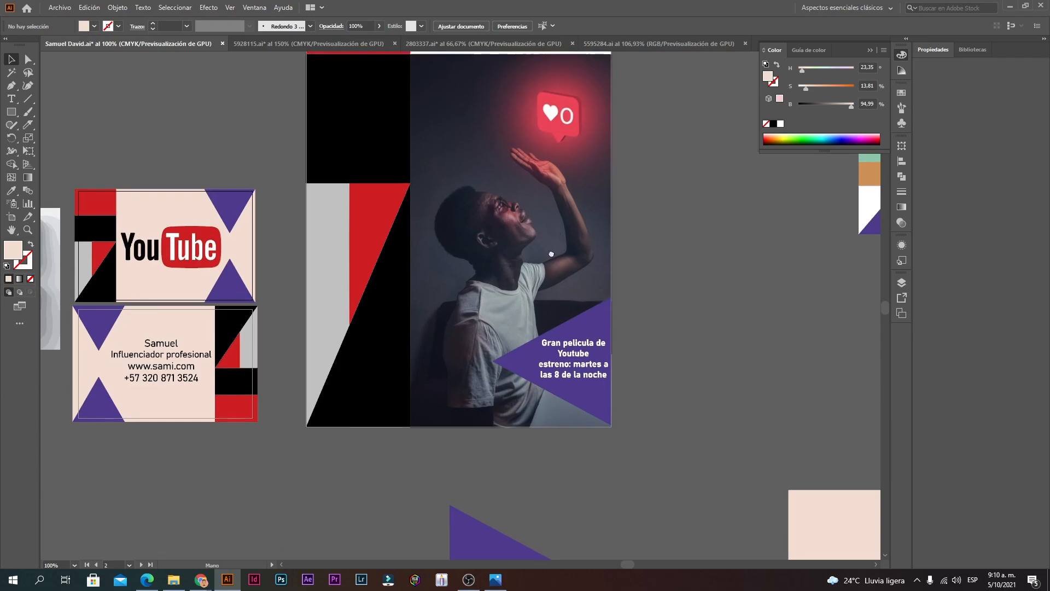
{"action": "left_click_drag", "start_coordinate": [484, 255], "coordinate": [430, 344]}
{"action": "left_click", "coordinate": [11, 217]}
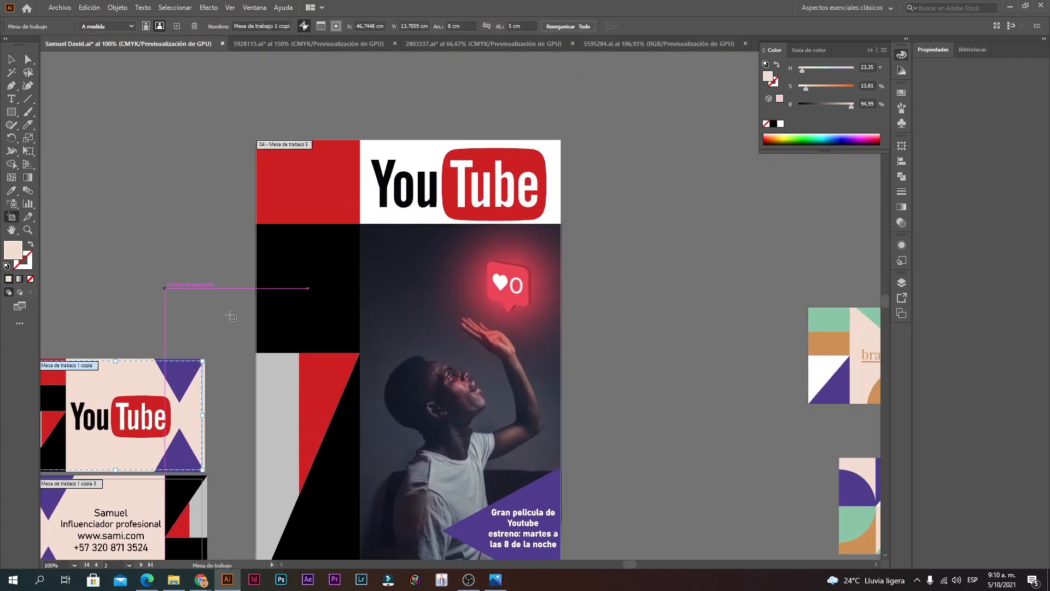
{"action": "scroll", "coordinate": [306, 284], "scroll_direction": "down", "scroll_amount": 3}
{"action": "left_click", "coordinate": [339, 210]}
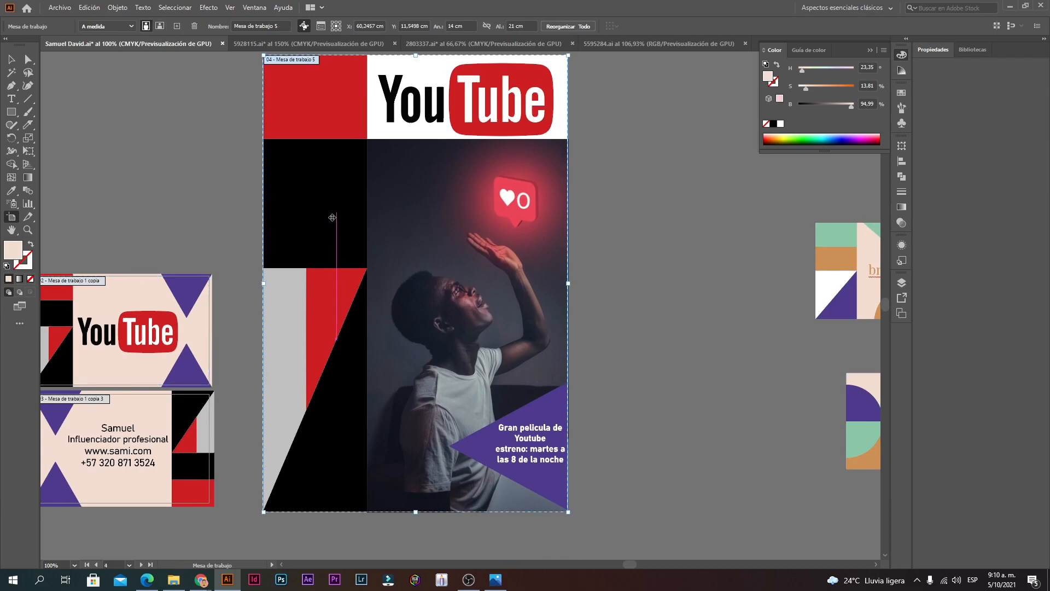
Step: Start File > Save As and open the file type list to pick Adobe PDF
{"action": "left_click", "coordinate": [60, 8]}
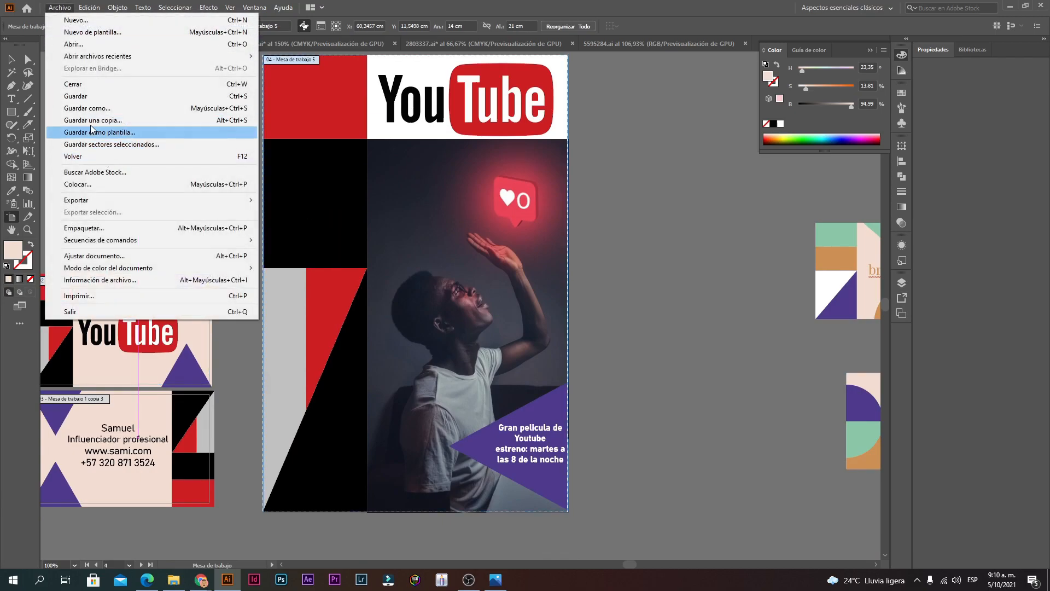
{"action": "left_click", "coordinate": [82, 110]}
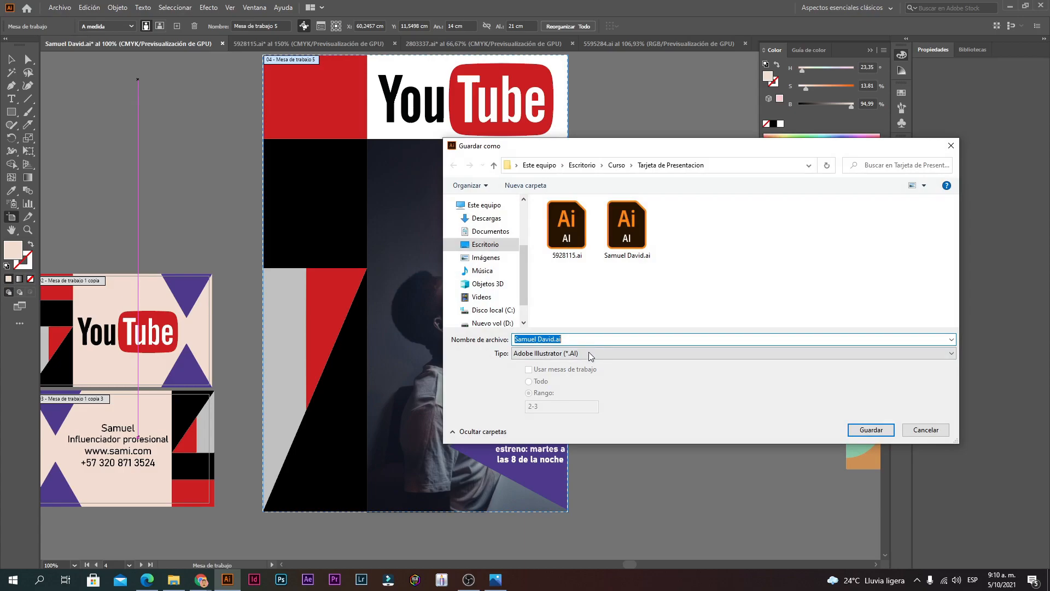
{"action": "left_click", "coordinate": [591, 356]}
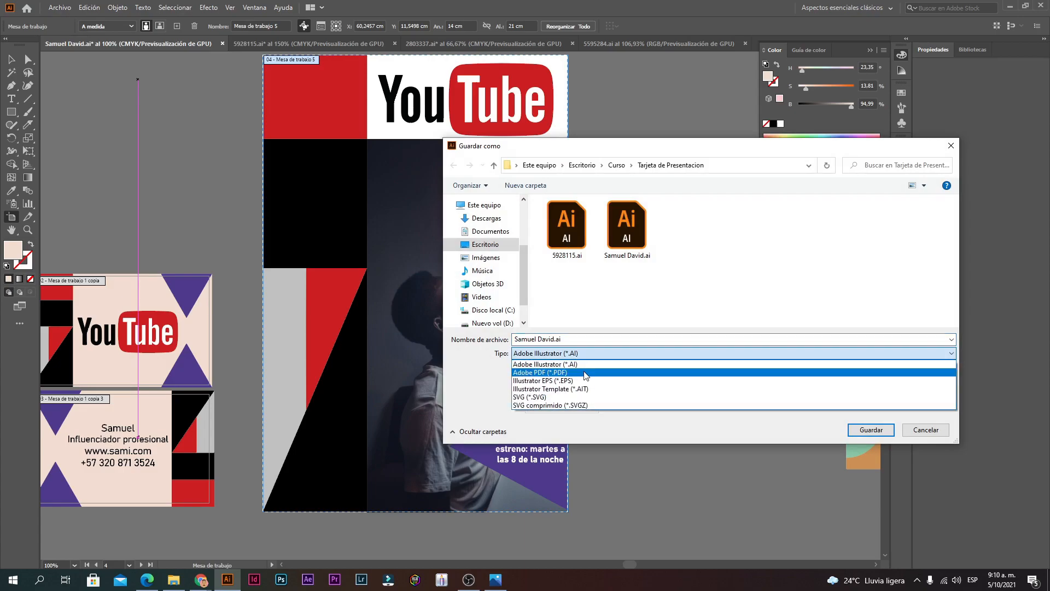
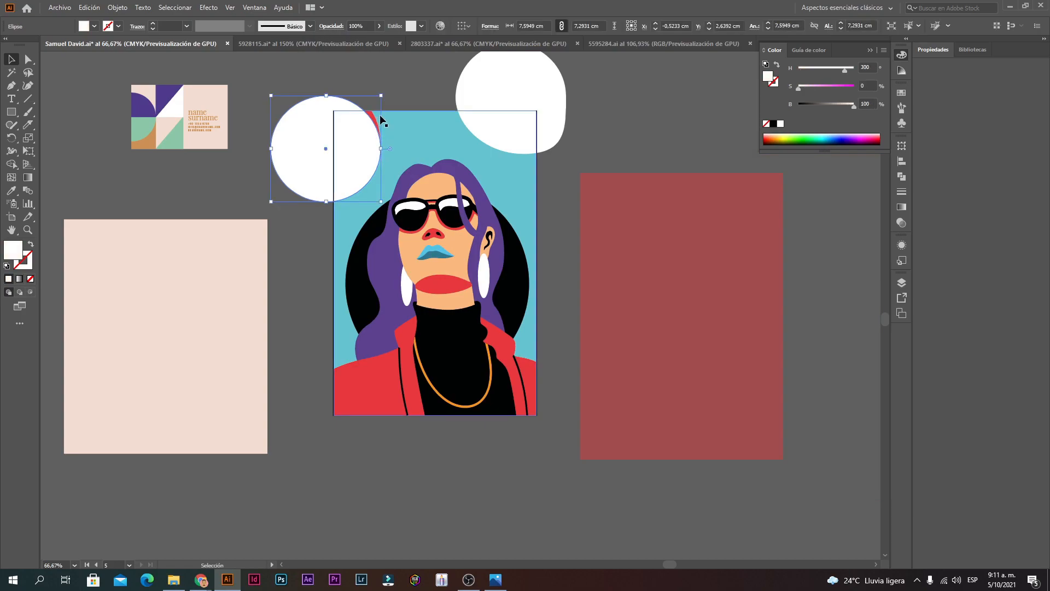
Step: Select the red rectangle and portrait group in turn, zooming in to inspect the artwork
{"action": "left_click", "coordinate": [625, 176]}
{"action": "left_click", "coordinate": [528, 224]}
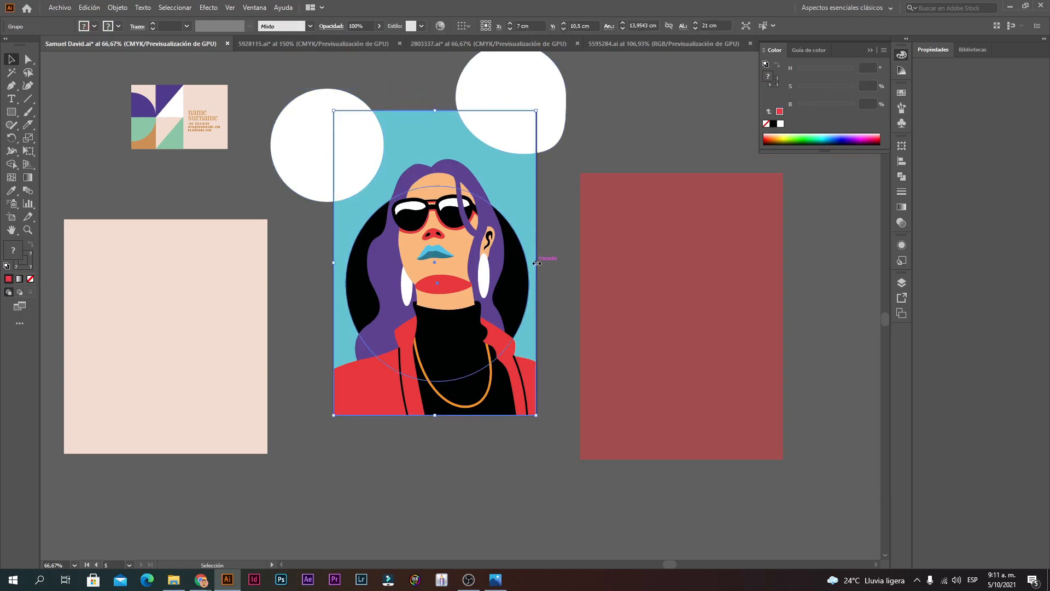
{"action": "left_click", "coordinate": [580, 248]}
{"action": "left_click", "coordinate": [544, 239], "text": "ctrl"}
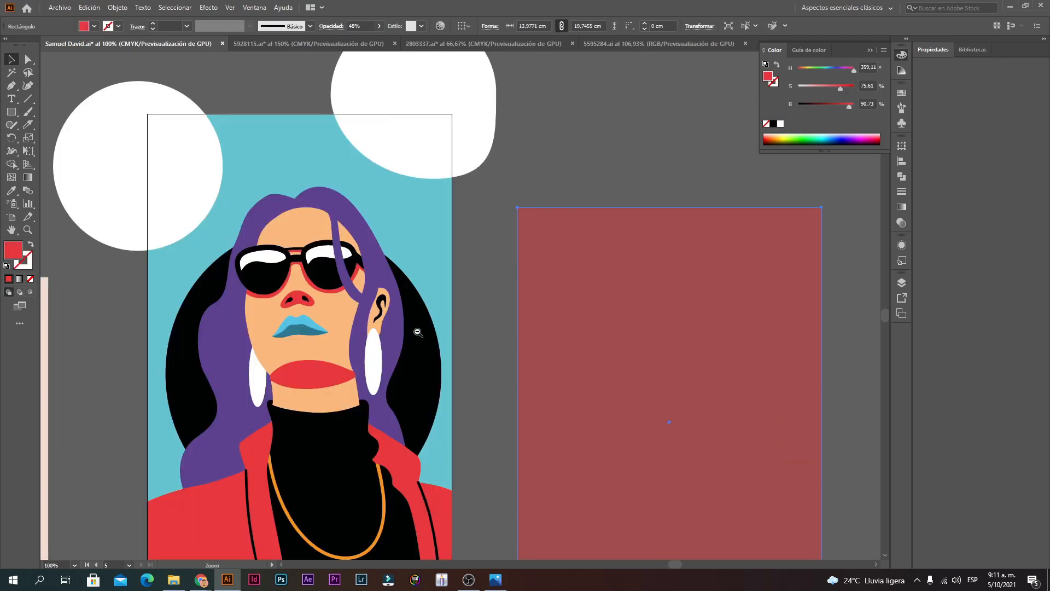
{"action": "left_click", "coordinate": [409, 334], "text": "ctrl"}
{"action": "left_click", "coordinate": [398, 327], "text": "ctrl+alt"}
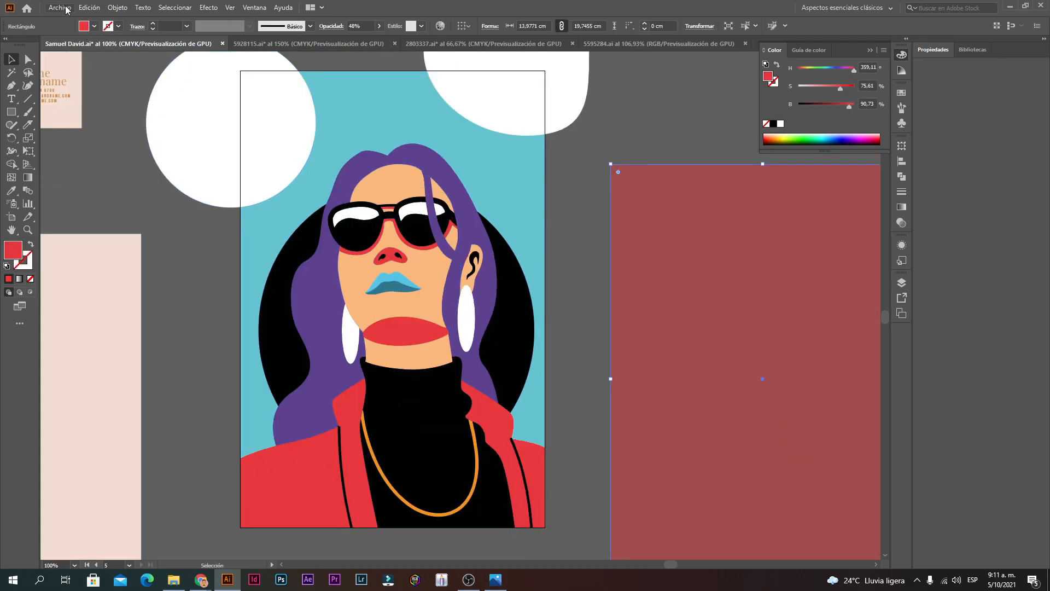
{"action": "left_click", "coordinate": [64, 8]}
{"action": "left_click", "coordinate": [479, 211]}
{"action": "left_click", "coordinate": [560, 213]}
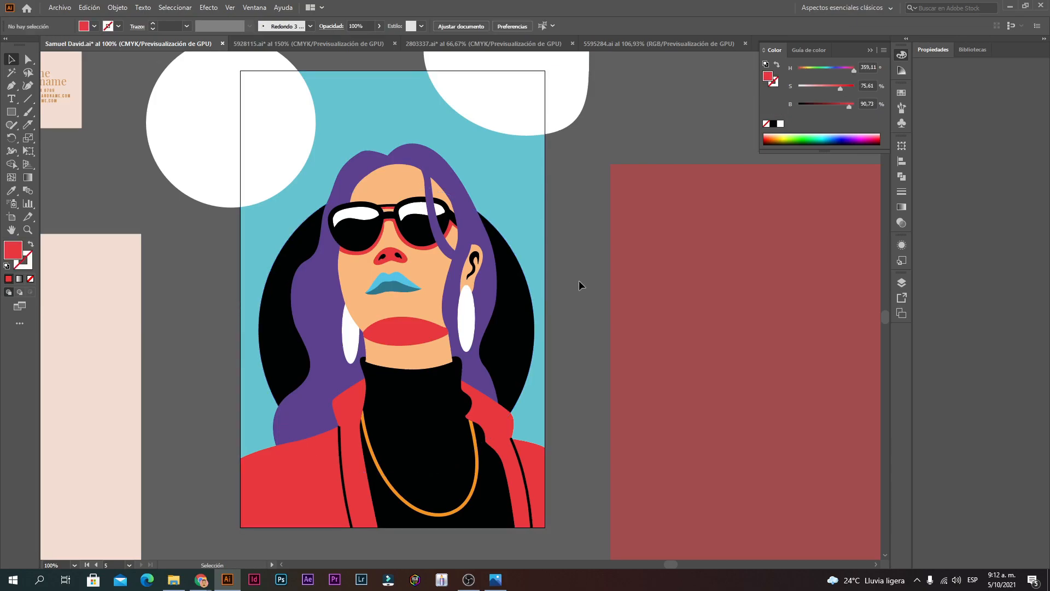
Step: Stretch the portrait group slightly past the artboard's left edge
{"action": "left_click", "coordinate": [290, 528], "text": "ctrl"}
{"action": "left_click", "coordinate": [435, 293], "text": "ctrl"}
{"action": "left_click", "coordinate": [435, 293], "text": "ctrl"}
{"action": "left_click_drag", "start_coordinate": [509, 289], "coordinate": [498, 290]}
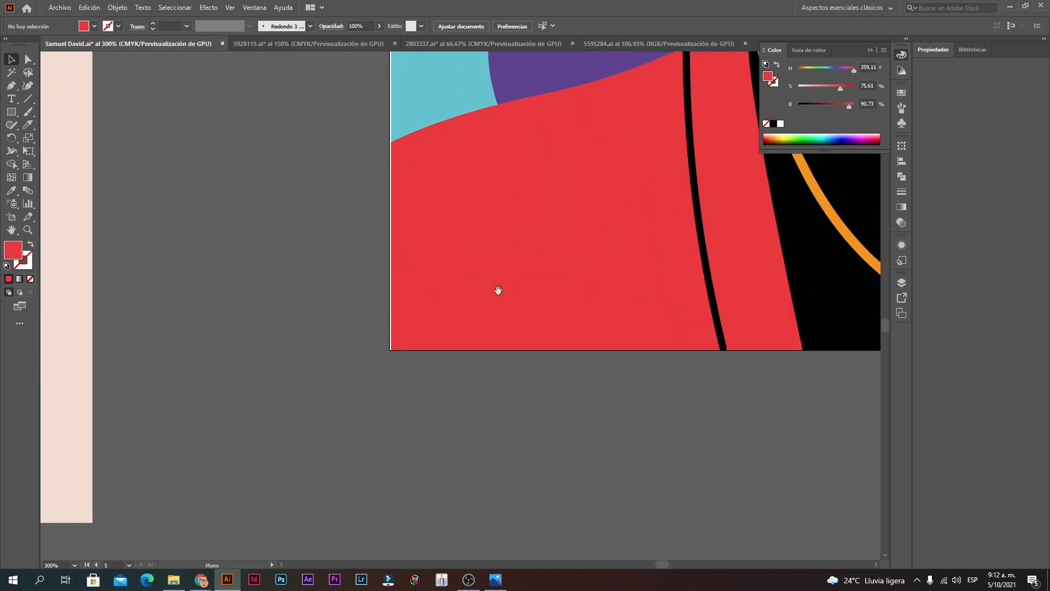
{"action": "left_click", "coordinate": [408, 297]}
{"action": "left_click", "coordinate": [422, 192], "text": "ctrl+alt"}
{"action": "left_click", "coordinate": [422, 192], "text": "ctrl+alt"}
{"action": "left_click", "coordinate": [422, 192], "text": "ctrl+alt"}
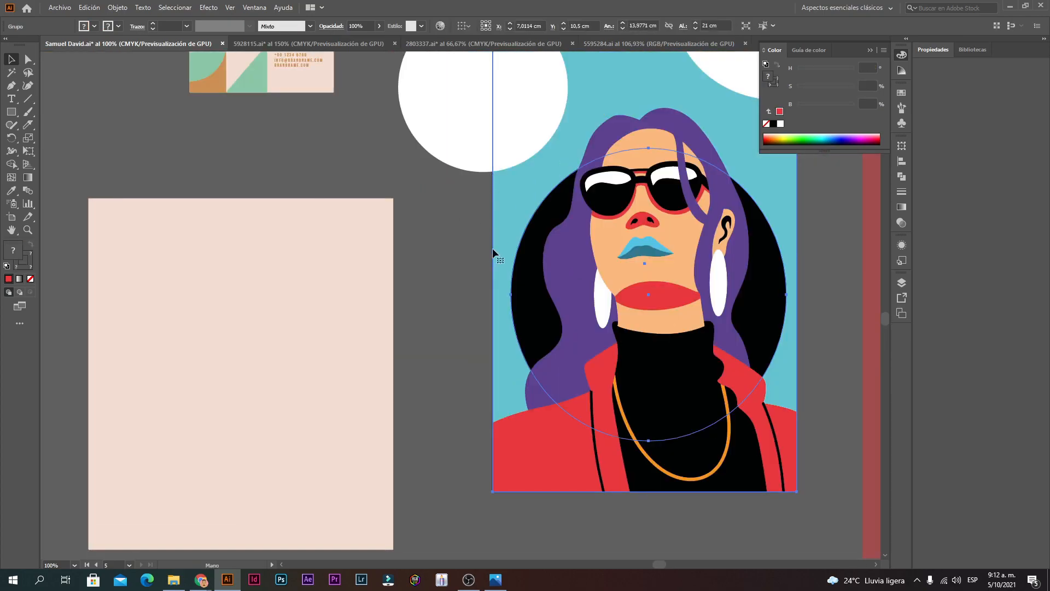
{"action": "left_click_drag", "start_coordinate": [494, 266], "coordinate": [491, 266]}
{"action": "left_click", "coordinate": [466, 418]}
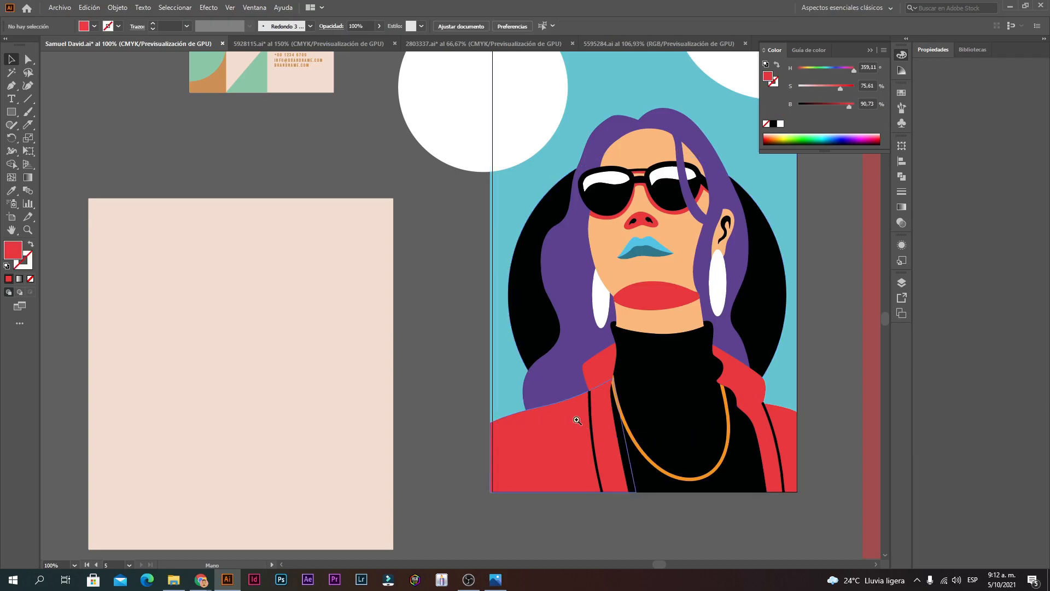
Step: Draw a text frame at the poster's lower-left corner
{"action": "left_click", "coordinate": [596, 417], "text": "ctrl"}
{"action": "left_click", "coordinate": [11, 98]}
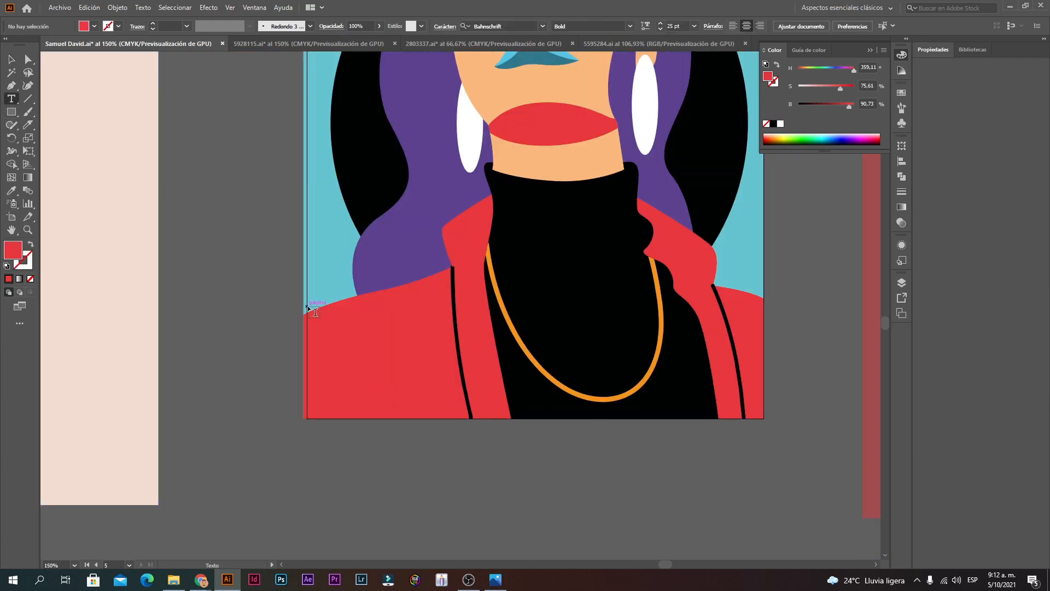
{"action": "left_click_drag", "start_coordinate": [325, 327], "coordinate": [484, 423]}
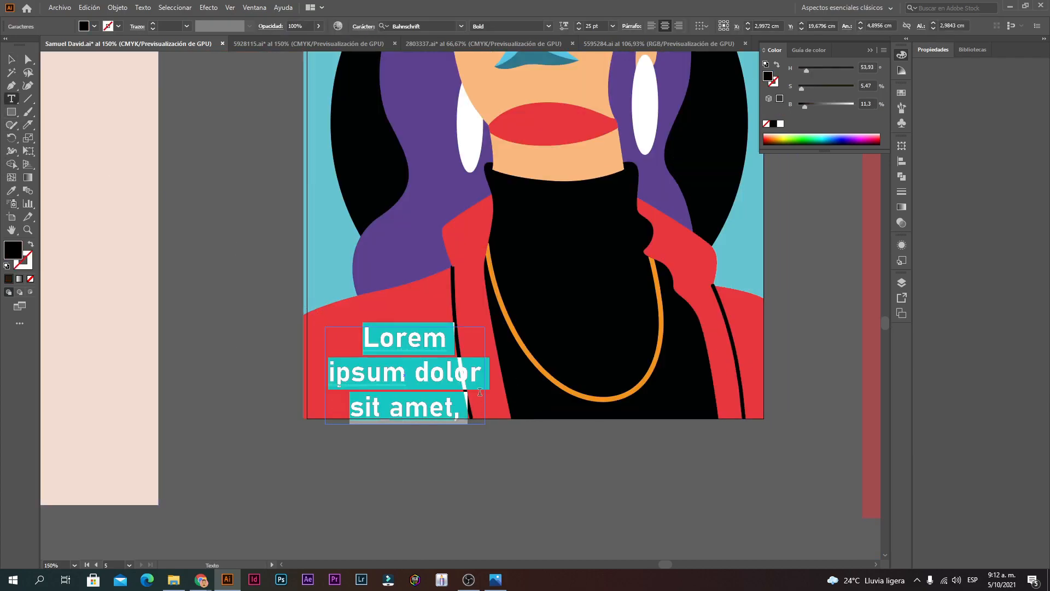
Step: Type 'nancy' in the text frame and move it further down-left
{"action": "mouse_move", "coordinate": [201, 579]}
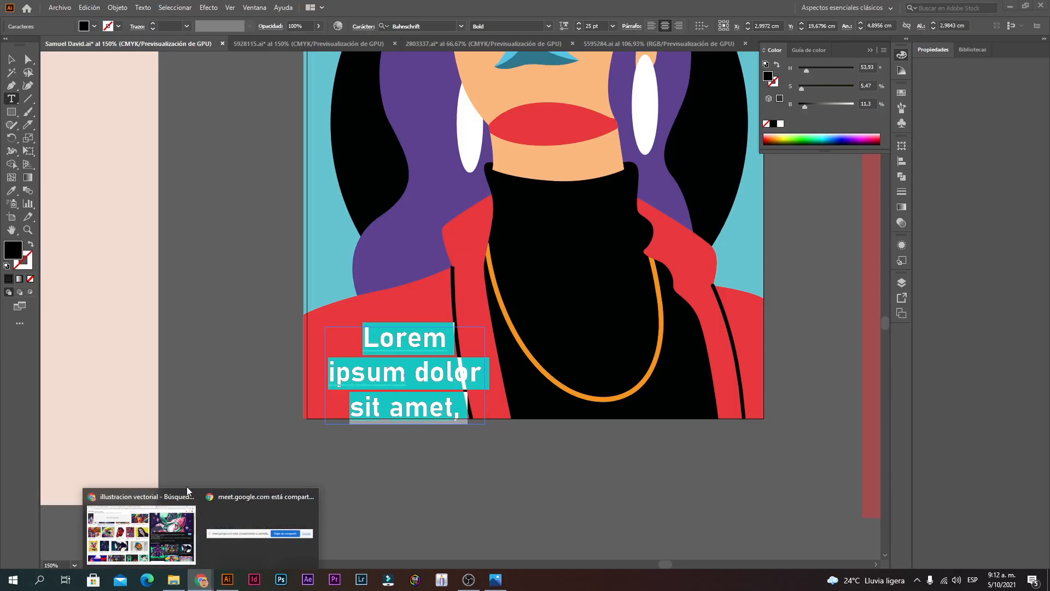
{"action": "left_click", "coordinate": [186, 487]}
{"action": "left_click", "coordinate": [82, 9]}
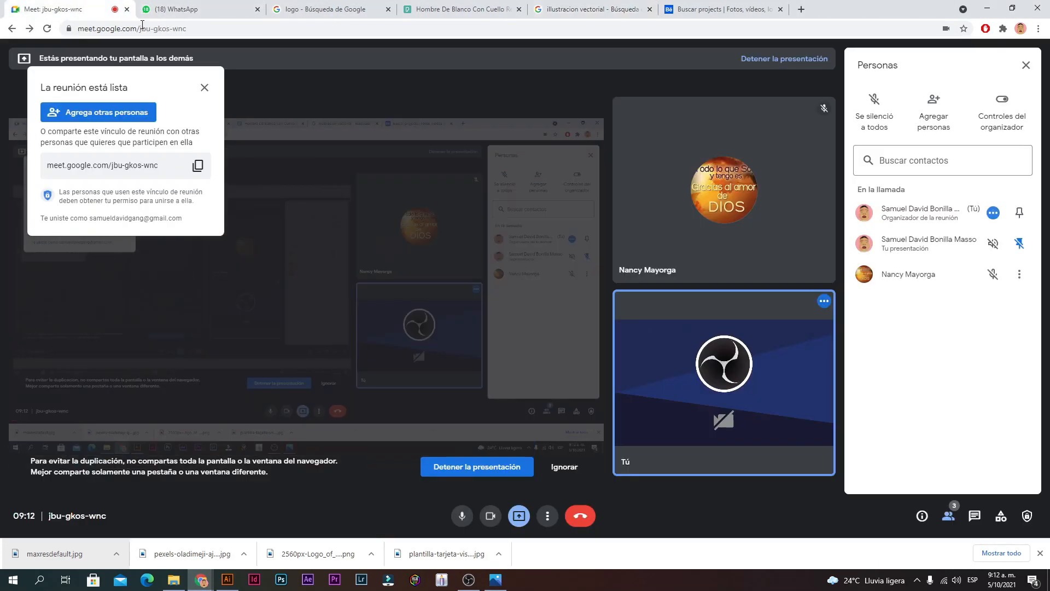
{"action": "left_click", "coordinate": [987, 7]}
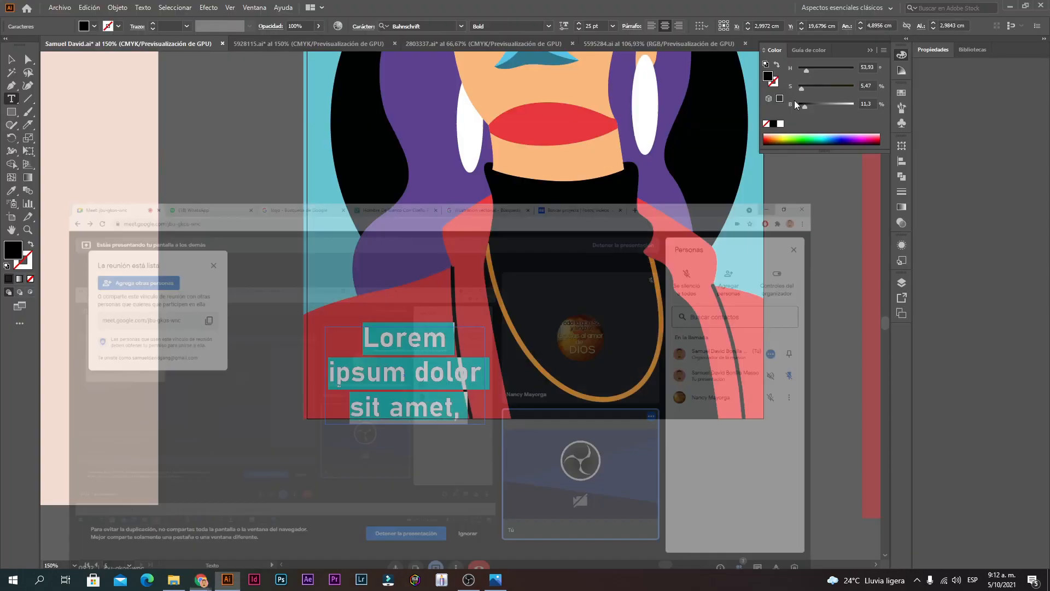
{"action": "type", "text": "nancy"}
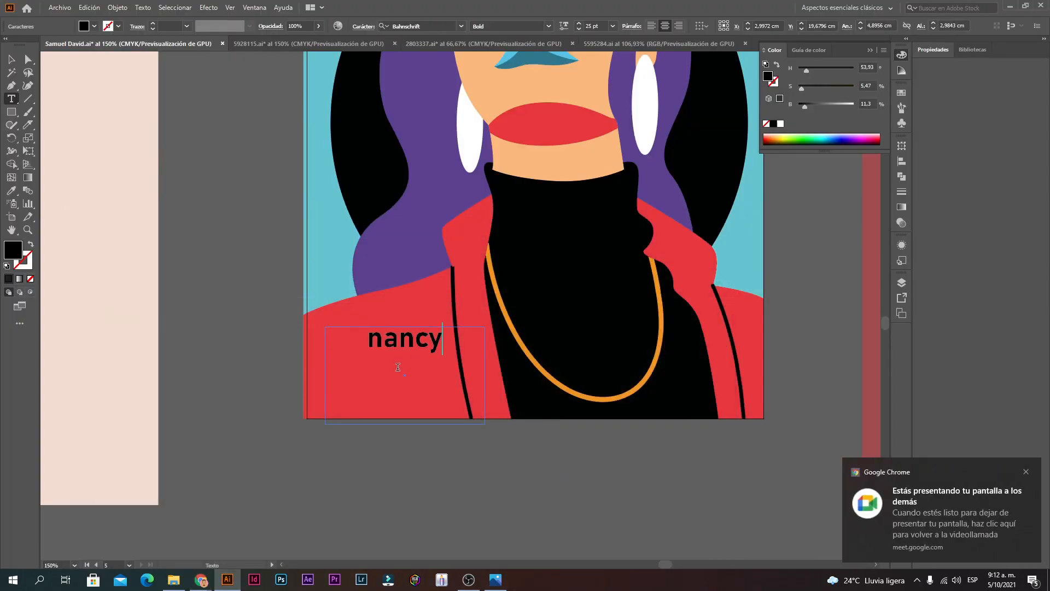
{"action": "left_click", "coordinate": [12, 59]}
{"action": "left_click_drag", "start_coordinate": [428, 357], "coordinate": [393, 404]}
Step: Add 'artista' after 'nancy' and widen the frame so the signature fits one line
{"action": "double_click", "coordinate": [398, 394]}
{"action": "left_click", "coordinate": [408, 385]}
{"action": "type", "text": "ar"}
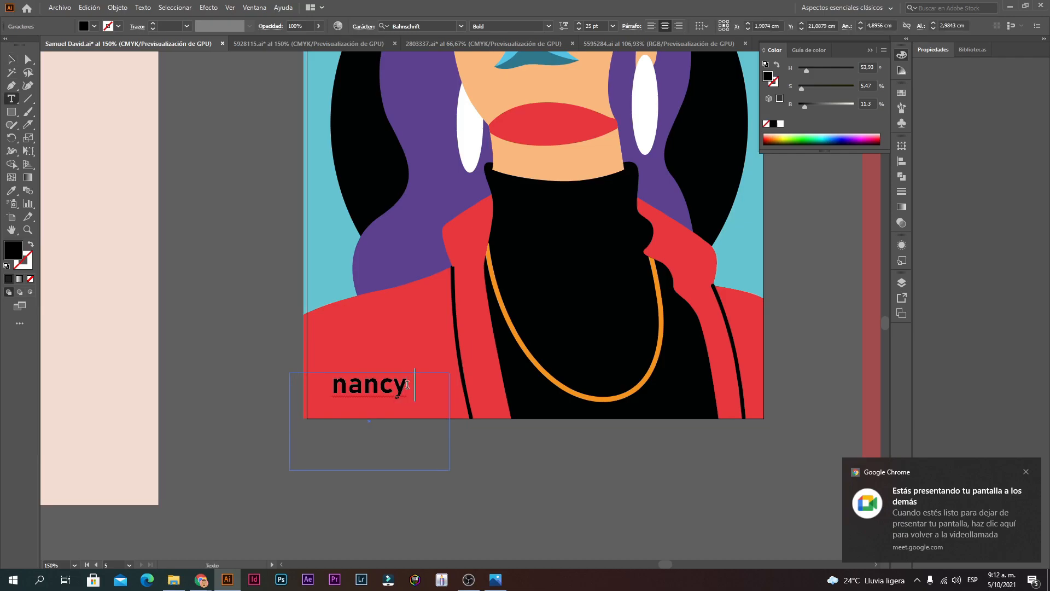
{"action": "type", "text": "tist"}
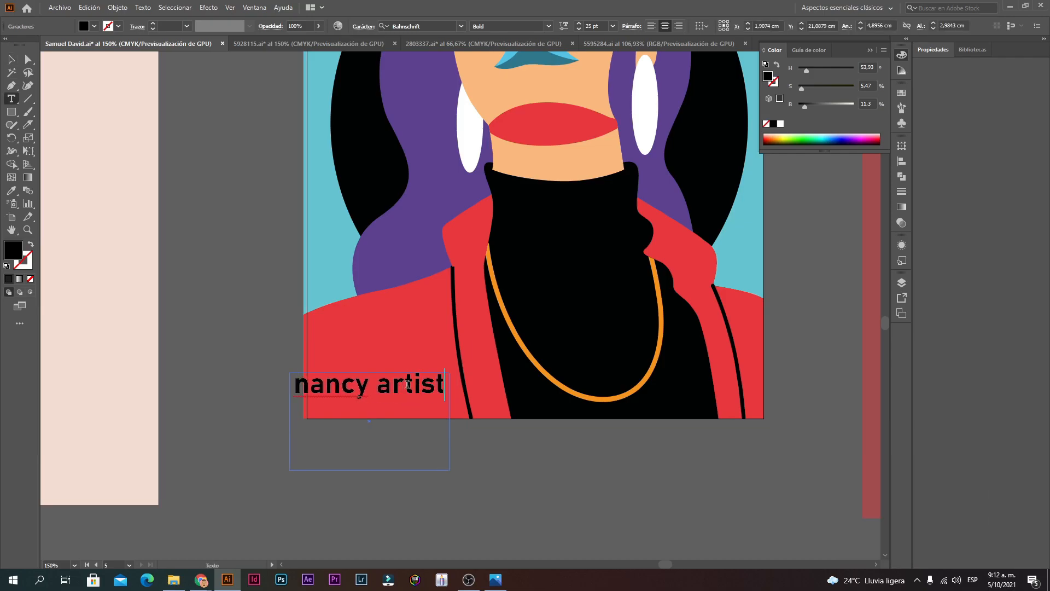
{"action": "type", "text": "a"}
{"action": "left_click", "coordinate": [11, 59]}
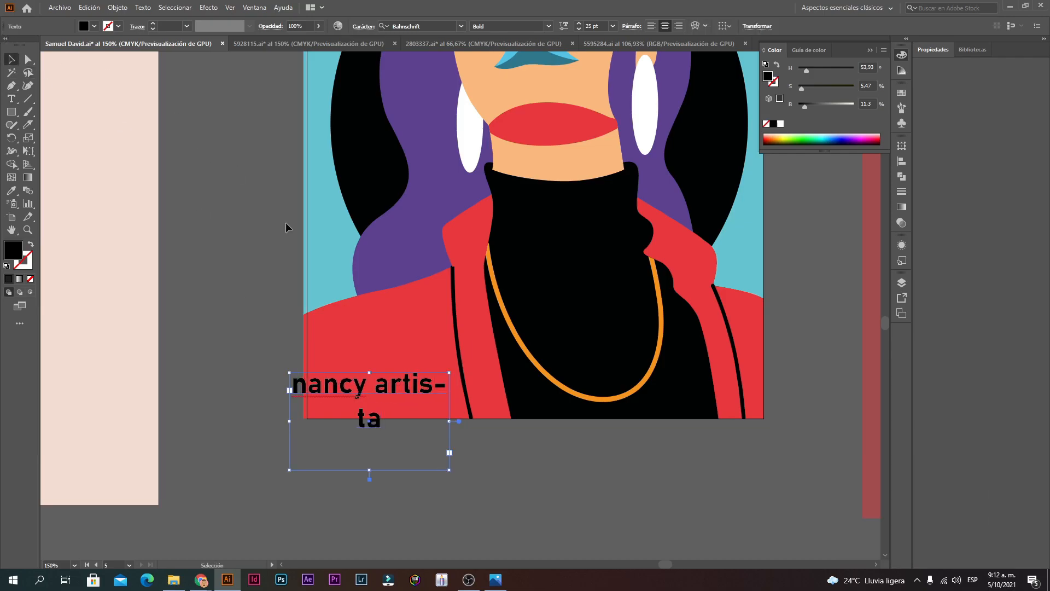
{"action": "left_click_drag", "start_coordinate": [449, 421], "coordinate": [494, 422]}
{"action": "left_click_drag", "start_coordinate": [447, 385], "coordinate": [461, 392]}
Step: Set the 'nancy artista' signature font to Kunstler Script
{"action": "right_click", "coordinate": [462, 392]}
{"action": "double_click", "coordinate": [400, 392]}
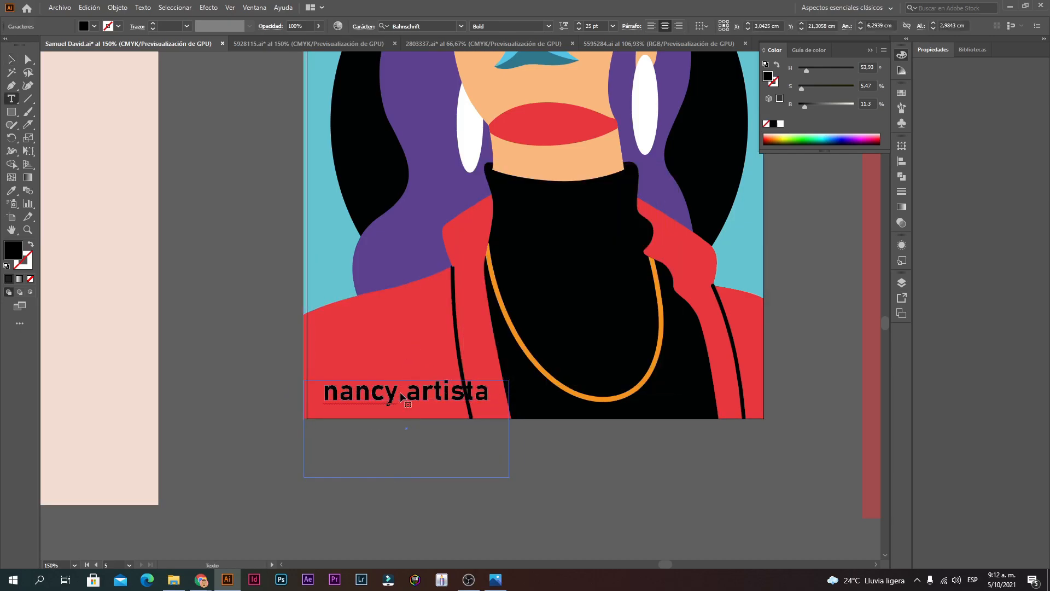
{"action": "key", "text": "ctrl+a"}
{"action": "left_click", "coordinate": [459, 27]}
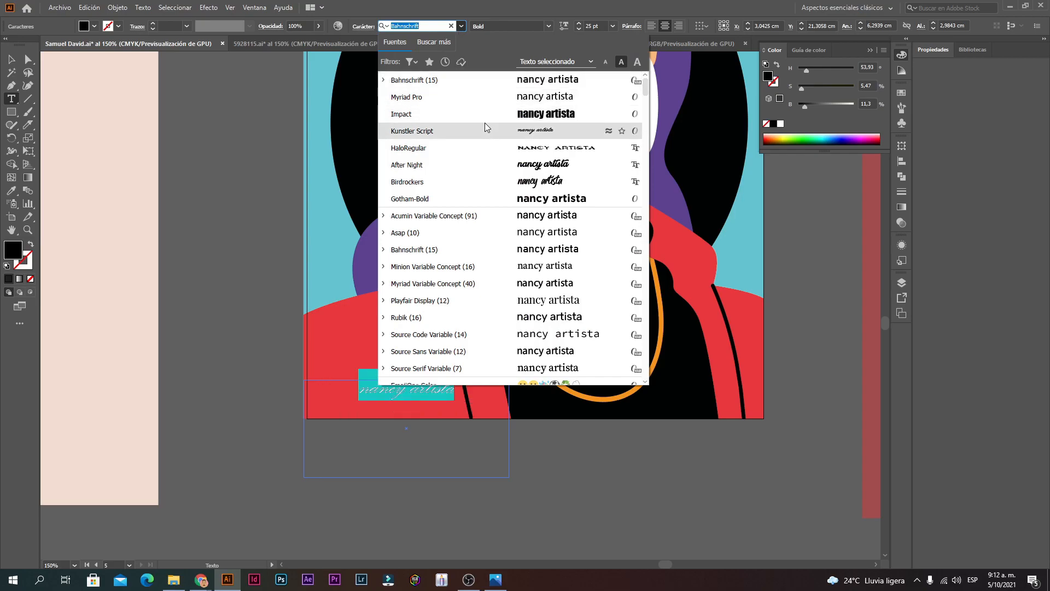
{"action": "left_click", "coordinate": [485, 129]}
{"action": "left_click", "coordinate": [11, 59]}
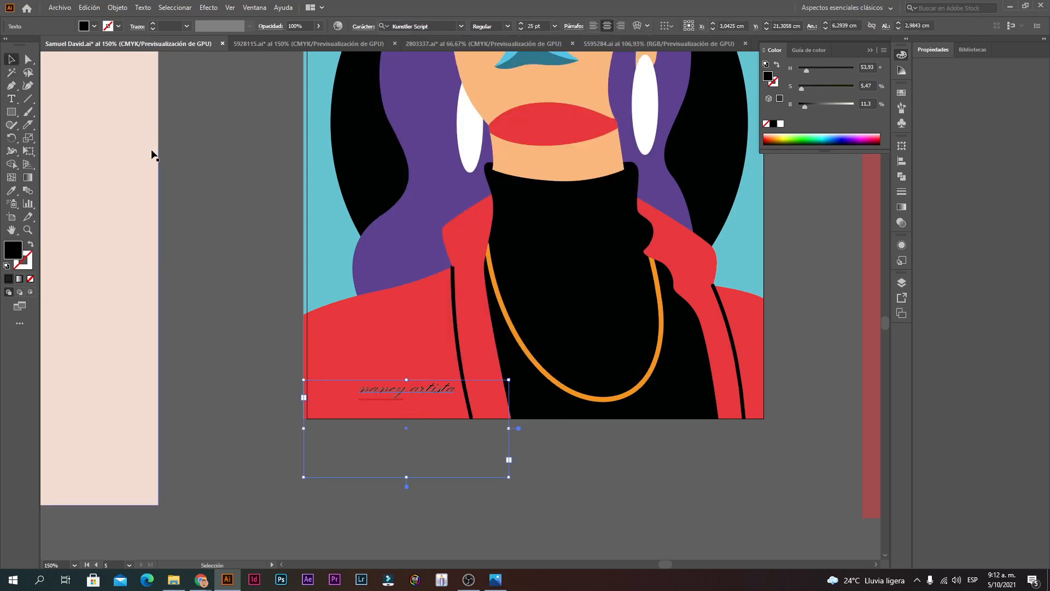
Step: Convert the signature to outlines, enlarge it, and nudge it into the lower-left corner
{"action": "left_click", "coordinate": [153, 155]}
{"action": "left_click", "coordinate": [418, 389]}
{"action": "right_click", "coordinate": [418, 389]}
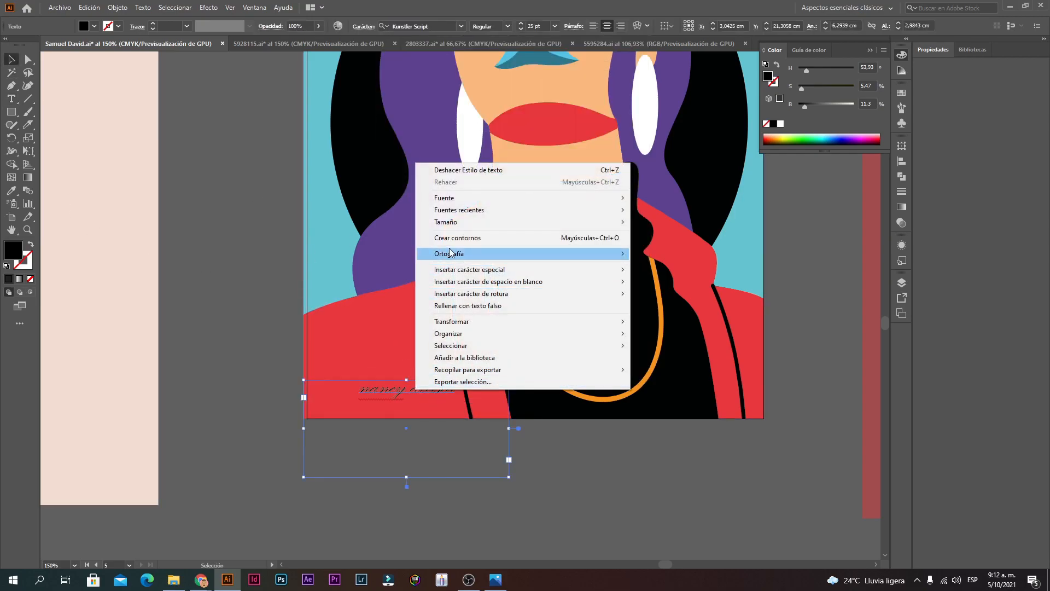
{"action": "left_click", "coordinate": [438, 238]}
{"action": "left_click_drag", "start_coordinate": [360, 383], "coordinate": [326, 376]}
{"action": "left_click_drag", "start_coordinate": [408, 392], "coordinate": [403, 398]}
{"action": "left_click", "coordinate": [443, 457]}
{"action": "key", "text": "ctrl+0"}
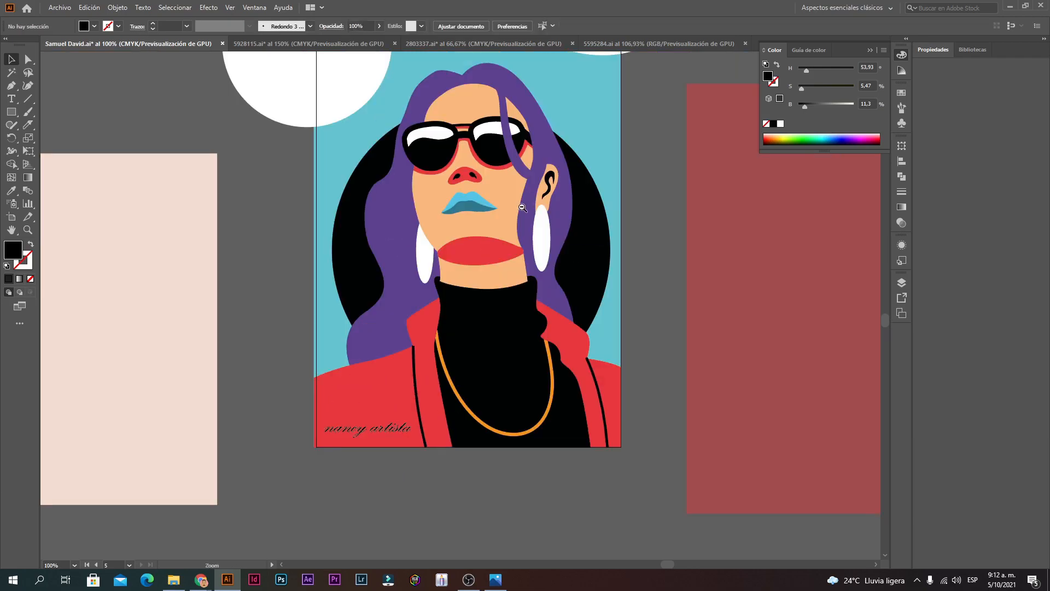
{"action": "key", "text": "ctrl+1"}
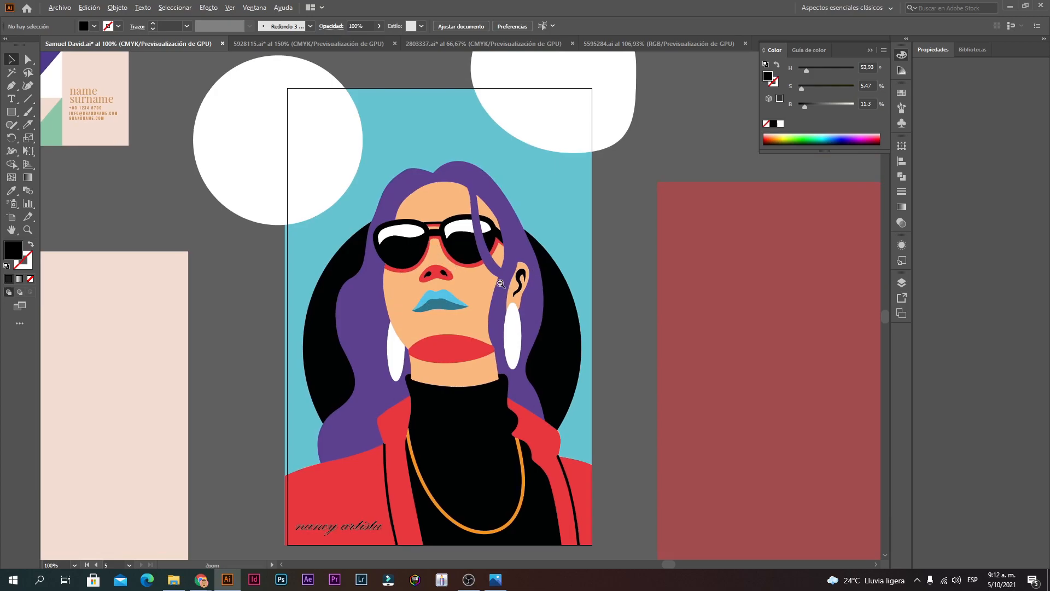
{"action": "key", "text": "ctrl+minus"}
{"action": "left_click_drag", "start_coordinate": [531, 422], "coordinate": [344, 144]}
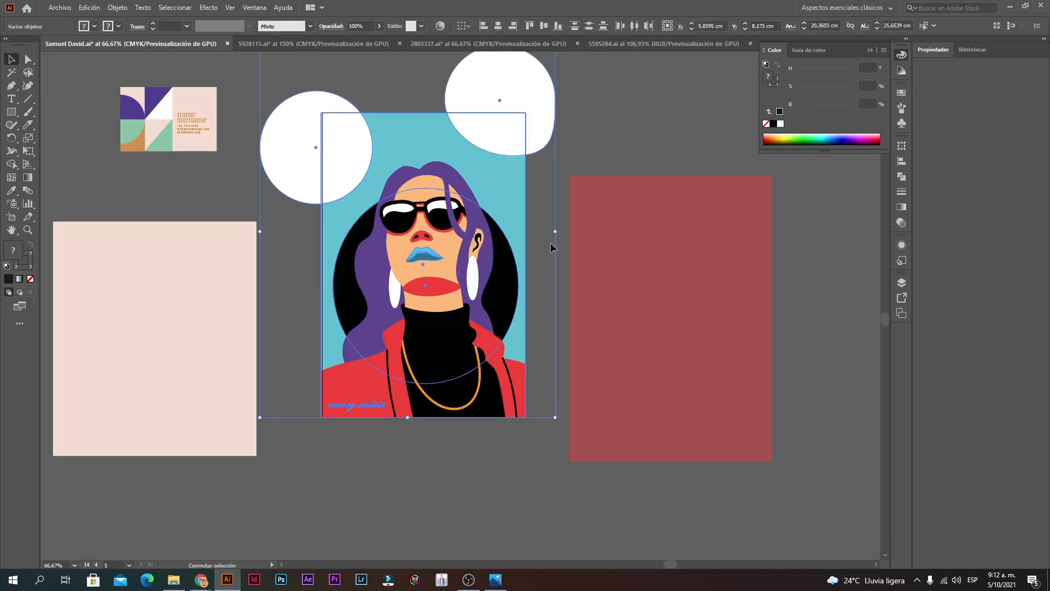
{"action": "left_click_drag", "start_coordinate": [555, 232], "coordinate": [558, 232]}
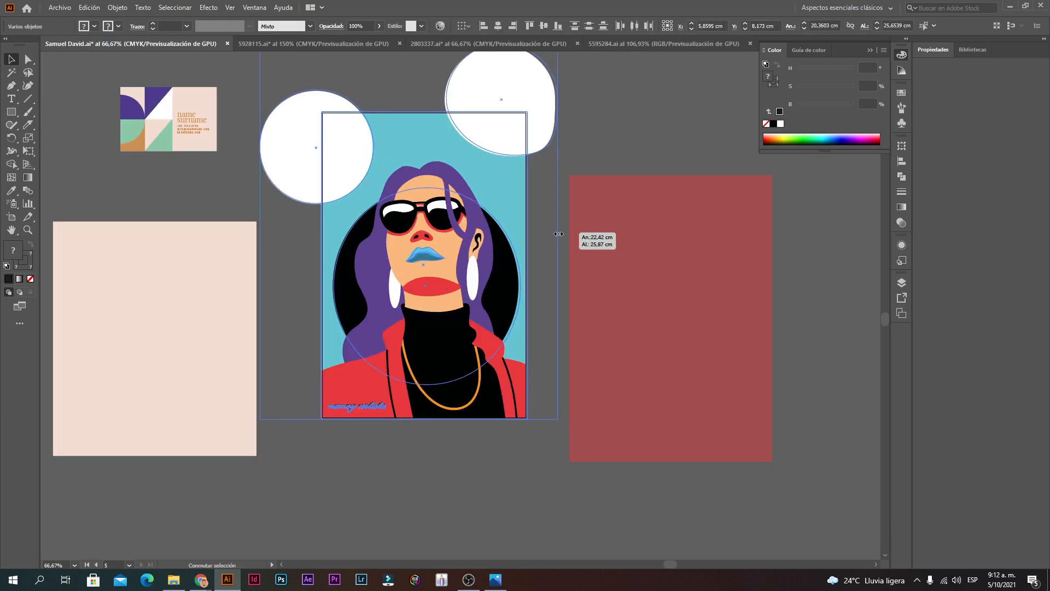
{"action": "left_click", "coordinate": [530, 314]}
{"action": "left_click", "coordinate": [60, 8]}
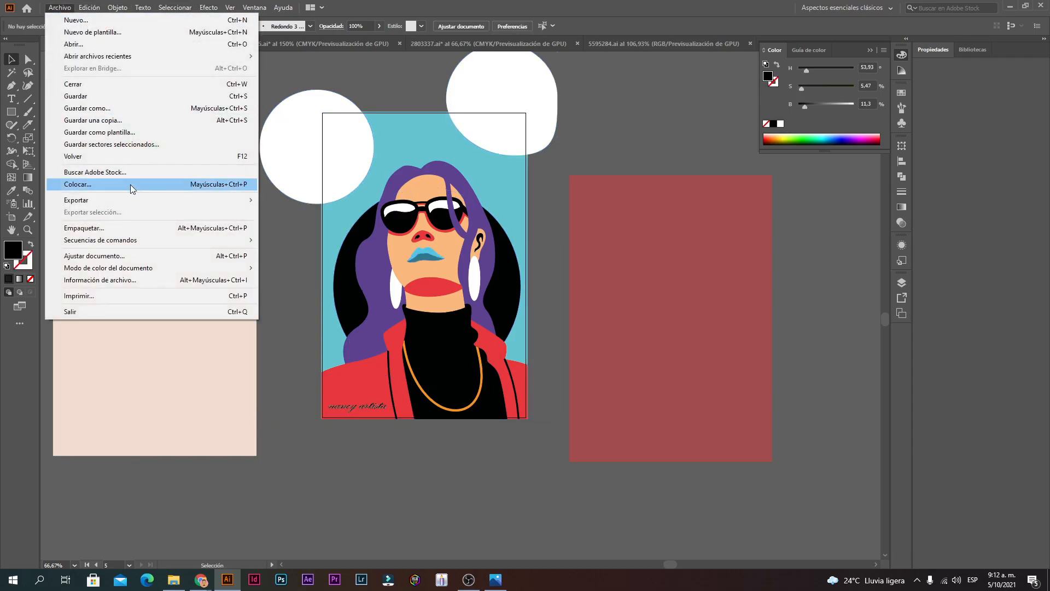
{"action": "left_click", "coordinate": [543, 270]}
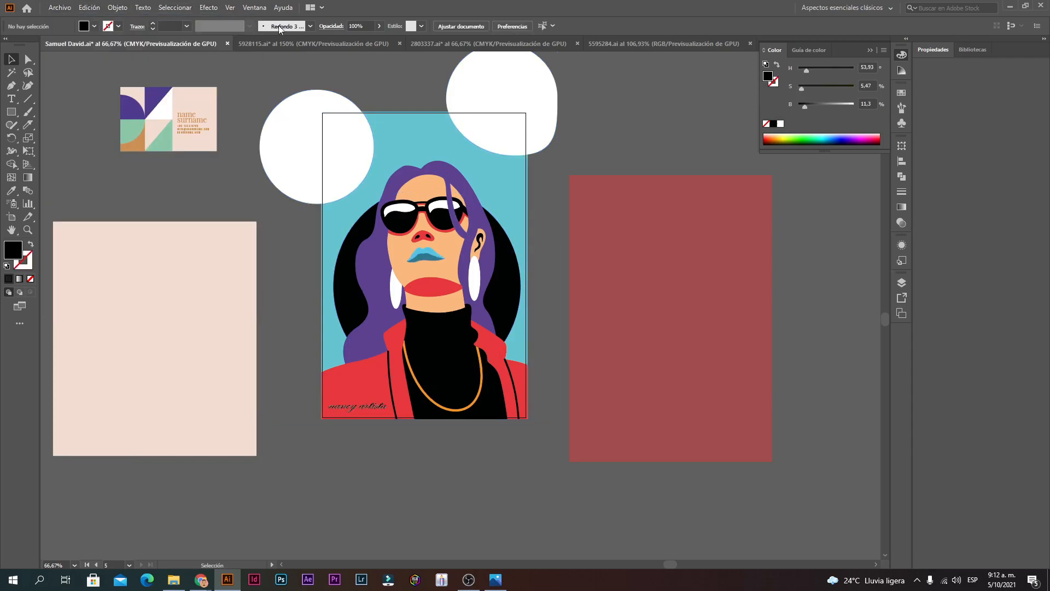
{"action": "left_click", "coordinate": [52, 8]}
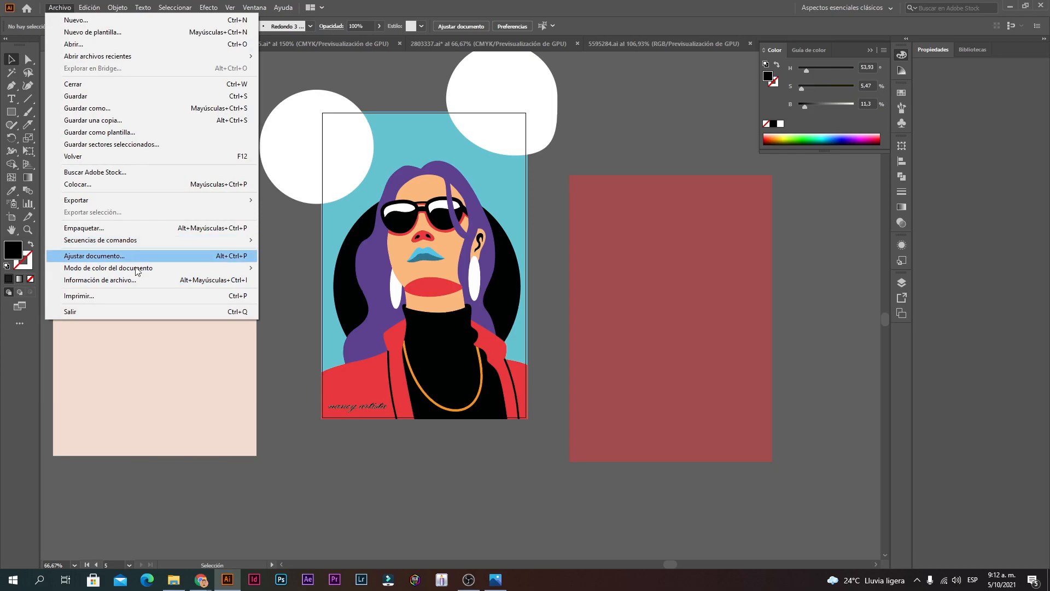
{"action": "mouse_move", "coordinate": [140, 271]}
{"action": "left_click", "coordinate": [330, 425]}
{"action": "left_click_drag", "start_coordinate": [305, 408], "coordinate": [715, 439]}
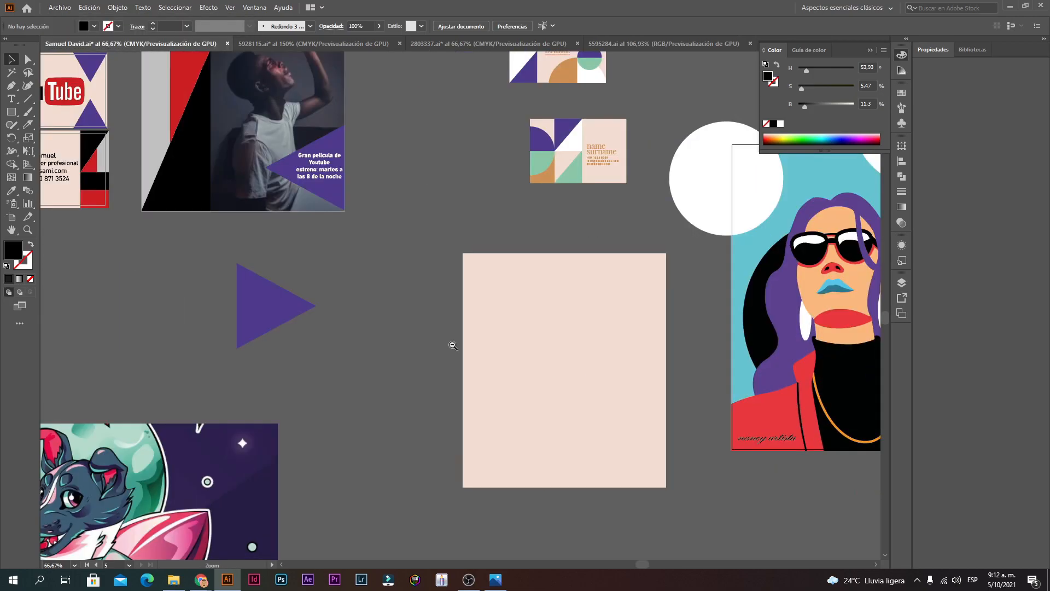
{"action": "left_click", "coordinate": [262, 306], "text": "ctrl+alt"}
{"action": "left_click", "coordinate": [263, 306], "text": "ctrl+alt"}
{"action": "left_click", "coordinate": [582, 304], "text": "ctrl"}
{"action": "left_click", "coordinate": [358, 213], "text": "ctrl"}
{"action": "left_click", "coordinate": [358, 213], "text": "ctrl"}
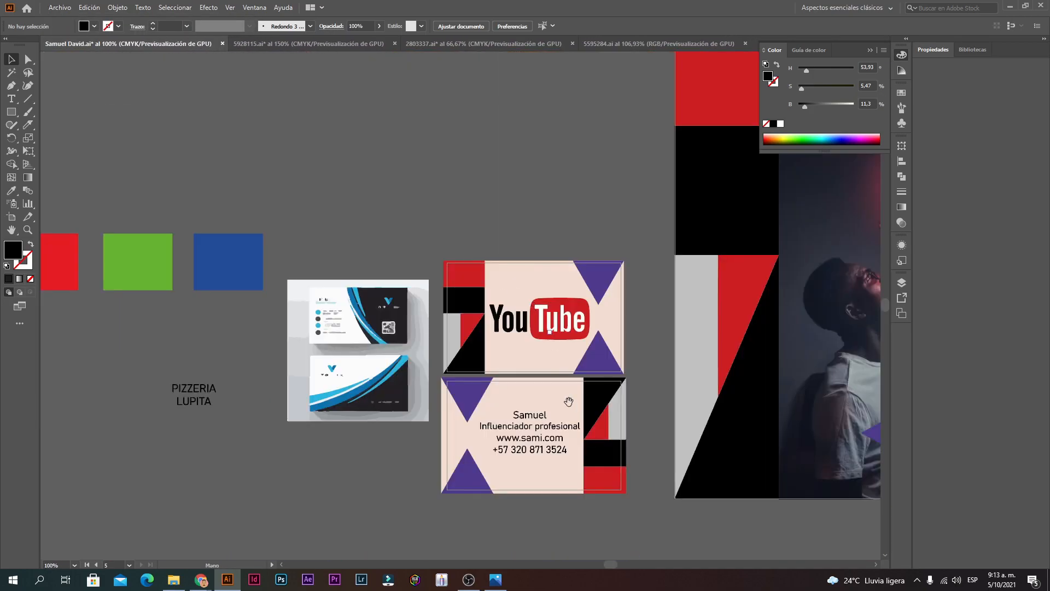
{"action": "left_click", "coordinate": [482, 377], "text": "ctrl+alt"}
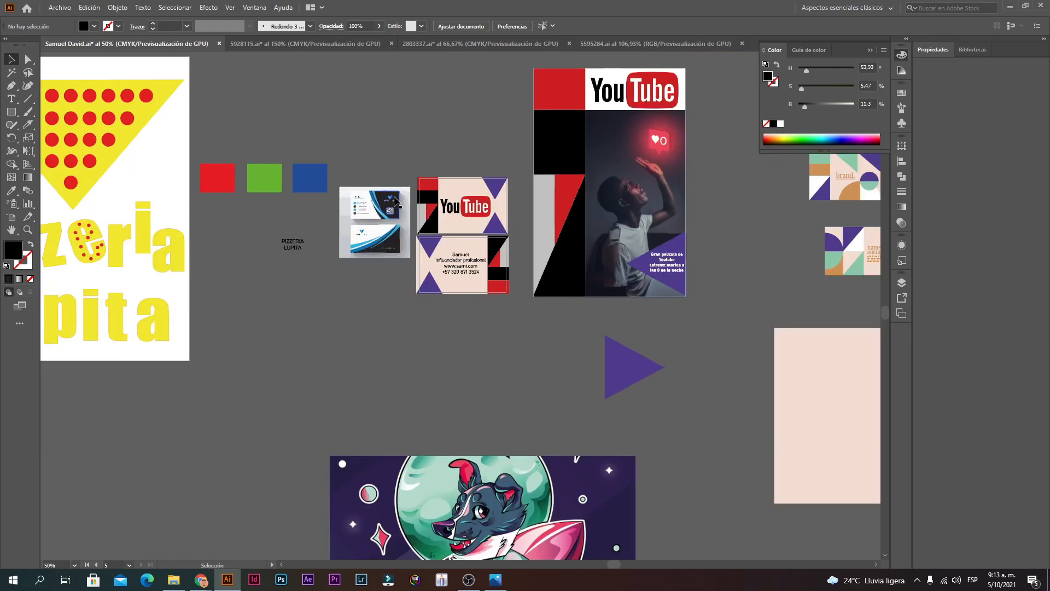
{"action": "left_click", "coordinate": [616, 188], "text": "ctrl"}
{"action": "left_click_drag", "start_coordinate": [719, 333], "coordinate": [333, 263]}
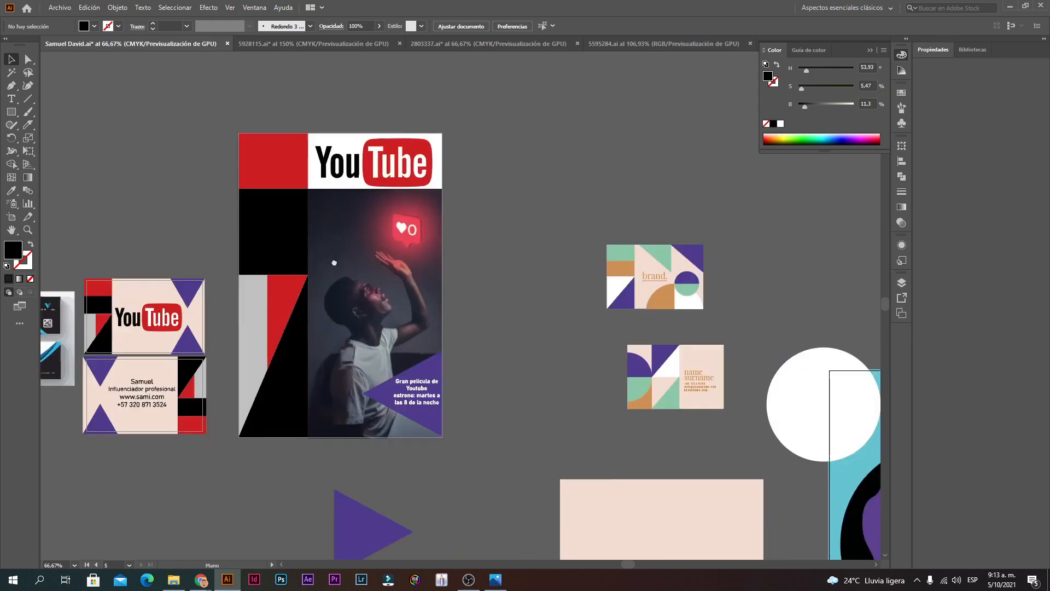
{"action": "left_click_drag", "start_coordinate": [662, 347], "coordinate": [536, 247]}
{"action": "left_click", "coordinate": [541, 352], "text": "ctrl"}
{"action": "left_click", "coordinate": [471, 279], "text": "ctrl"}
{"action": "left_click_drag", "start_coordinate": [510, 362], "coordinate": [551, 249]}
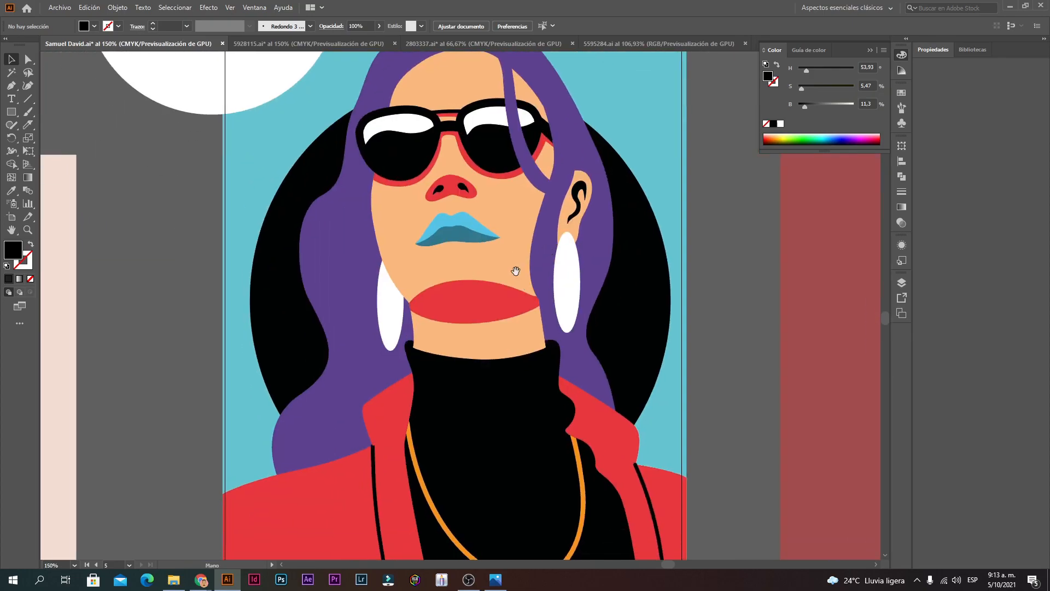
{"action": "left_click", "coordinate": [324, 229], "text": "ctrl+alt"}
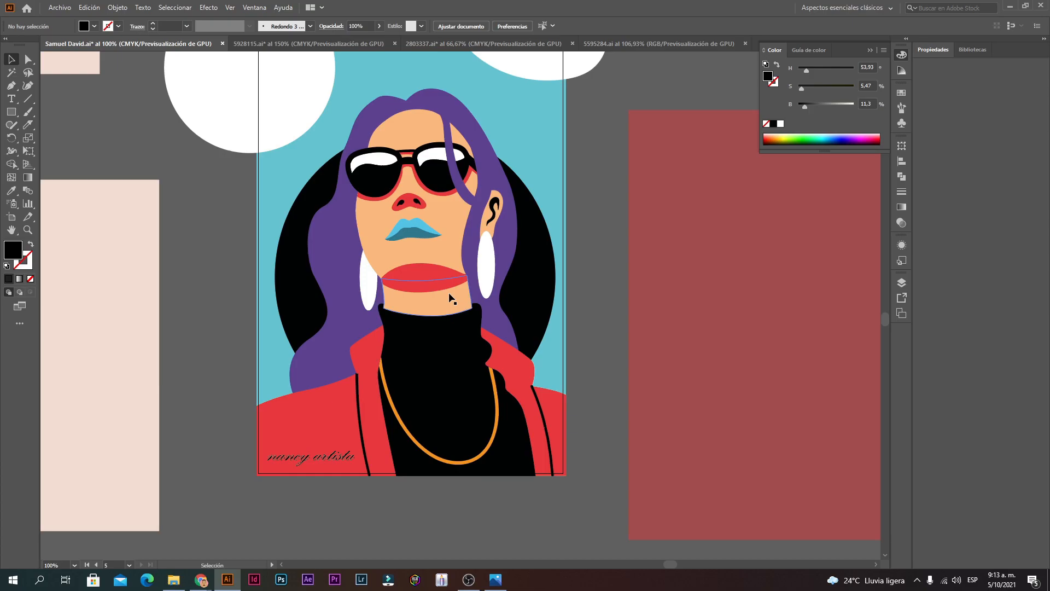
{"action": "left_click", "coordinate": [514, 356]}
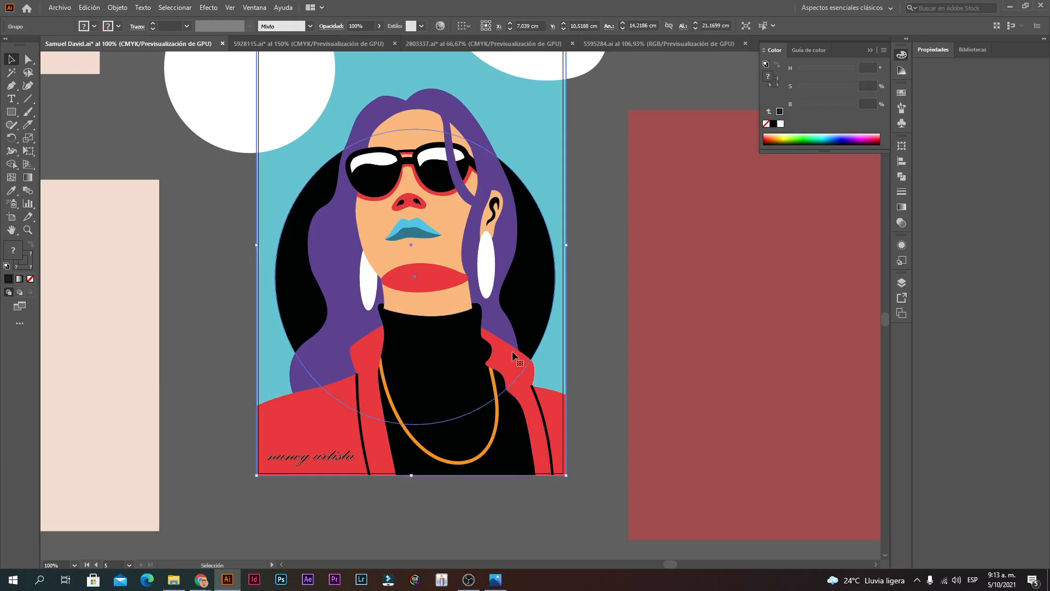
{"action": "left_click", "coordinate": [583, 268]}
{"action": "scroll", "coordinate": [565, 286], "scroll_direction": "up", "scroll_amount": 1}
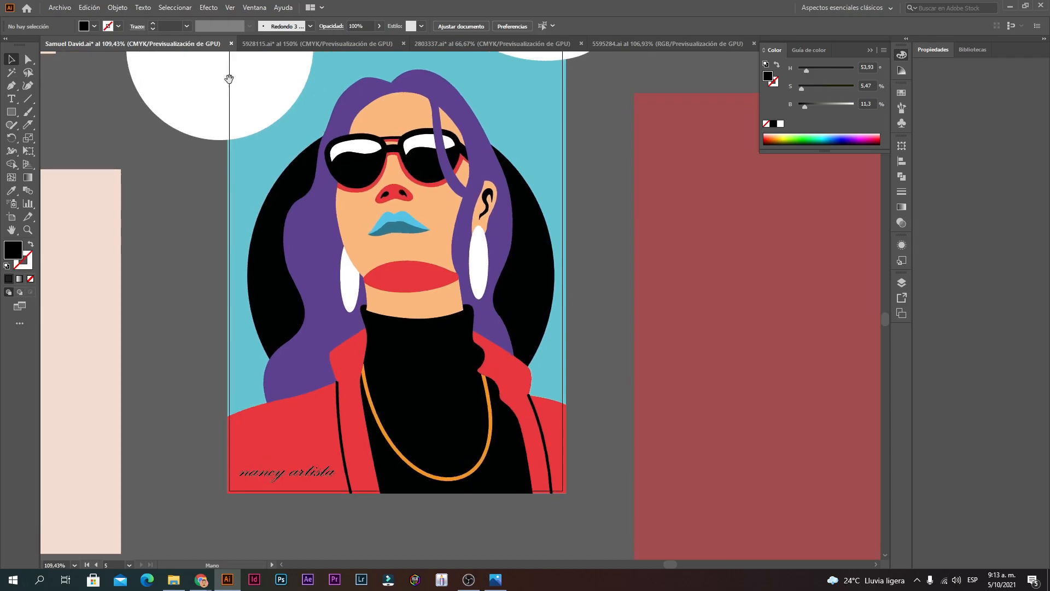
{"action": "left_click", "coordinate": [55, 8]}
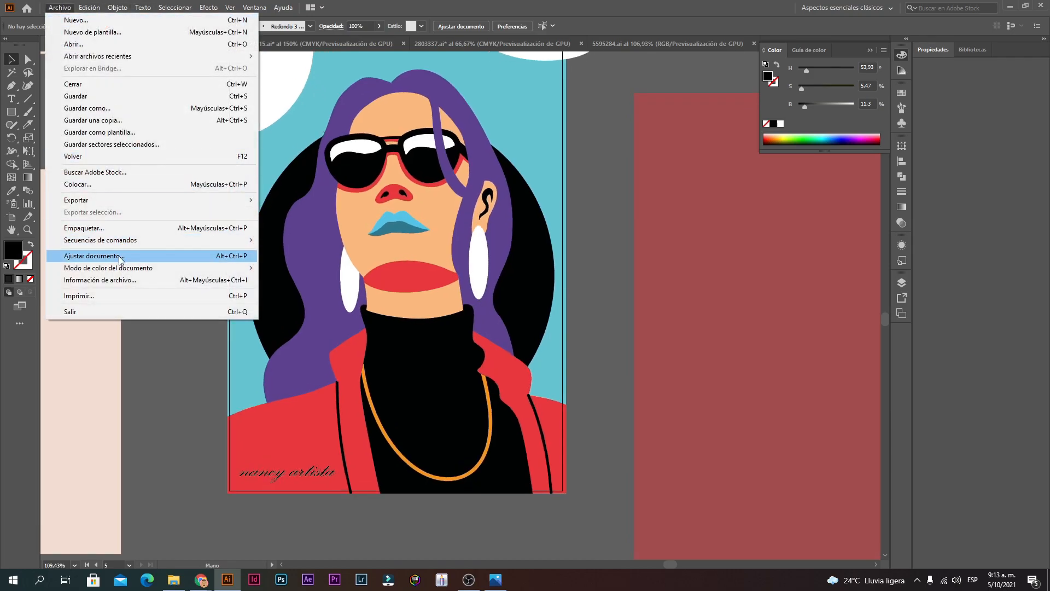
{"action": "mouse_move", "coordinate": [118, 273]}
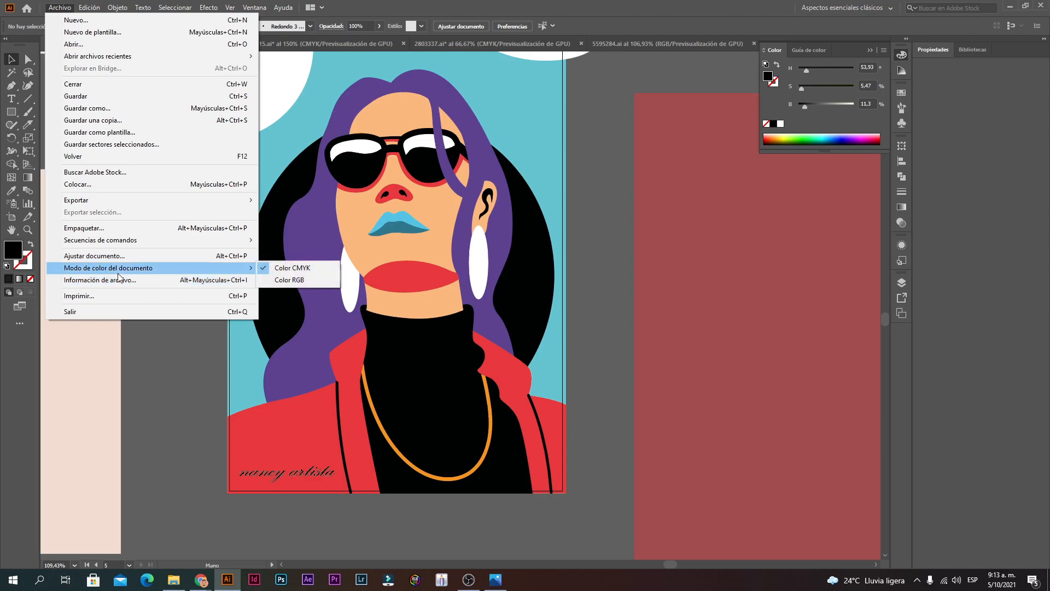
{"action": "left_click", "coordinate": [290, 280]}
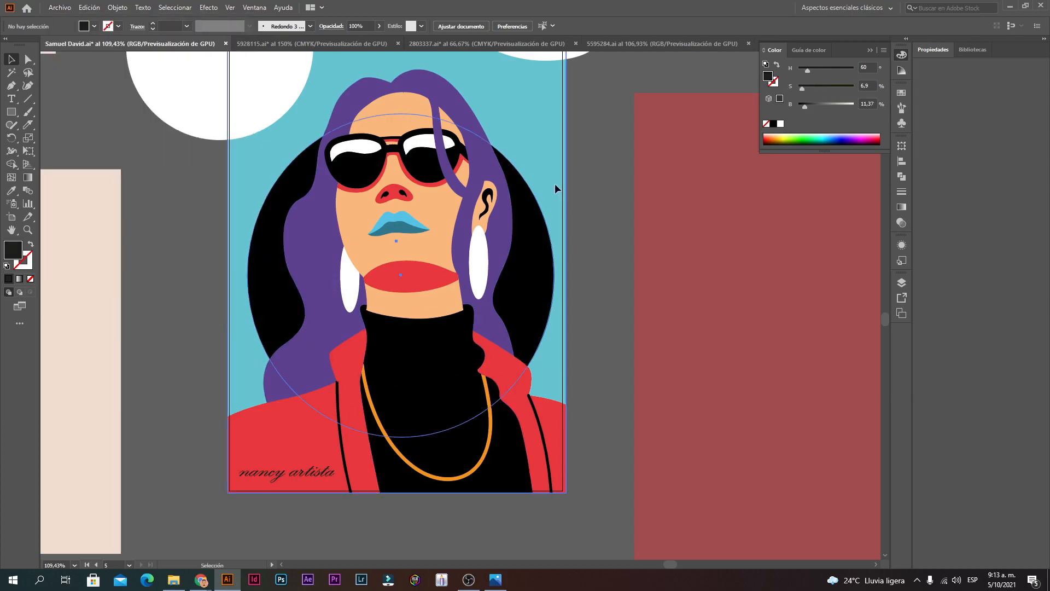
{"action": "left_click", "coordinate": [399, 225]}
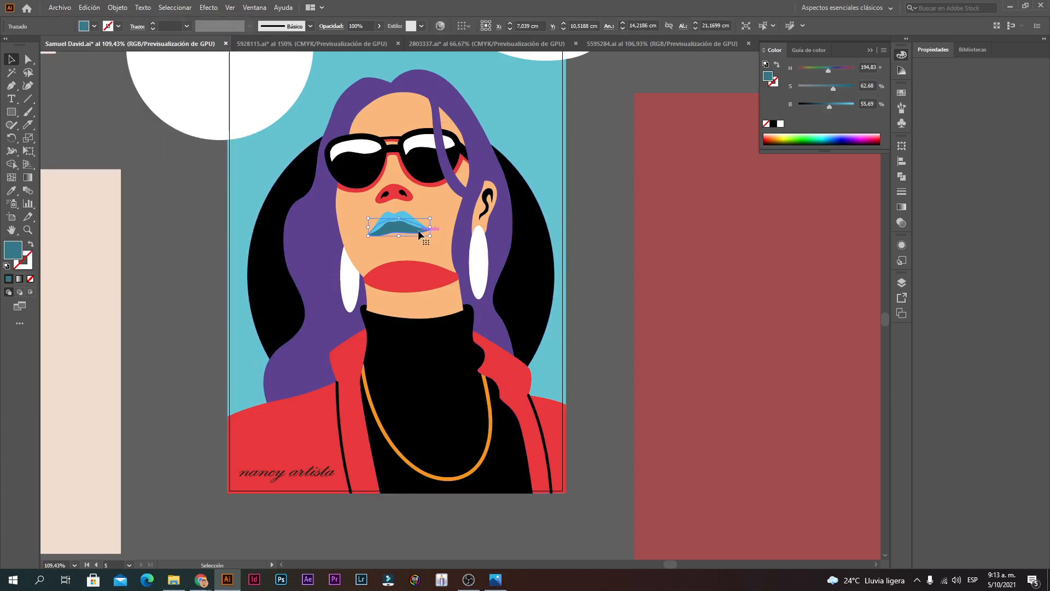
{"action": "left_click", "coordinate": [568, 379]}
{"action": "scroll", "coordinate": [493, 328], "scroll_direction": "up", "scroll_amount": 3}
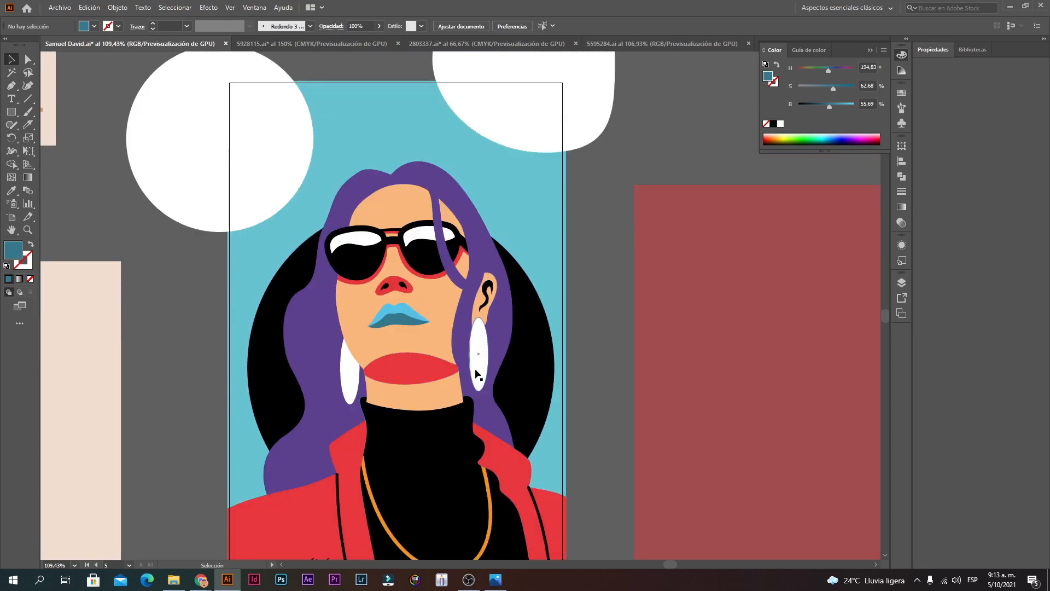
{"action": "left_click", "coordinate": [477, 374]}
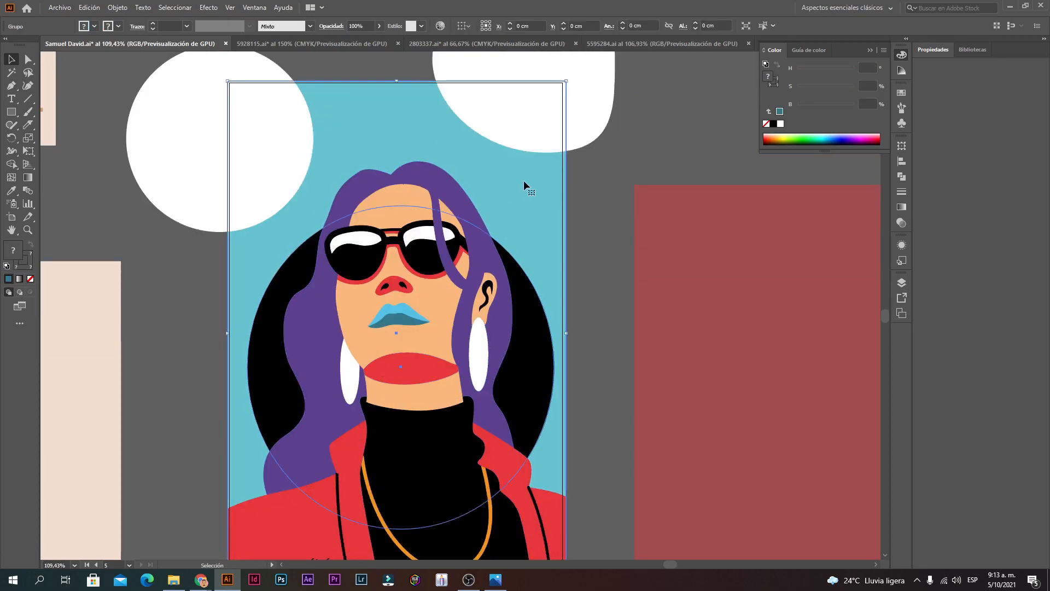
{"action": "left_click", "coordinate": [884, 51]}
{"action": "left_click", "coordinate": [19, 255]}
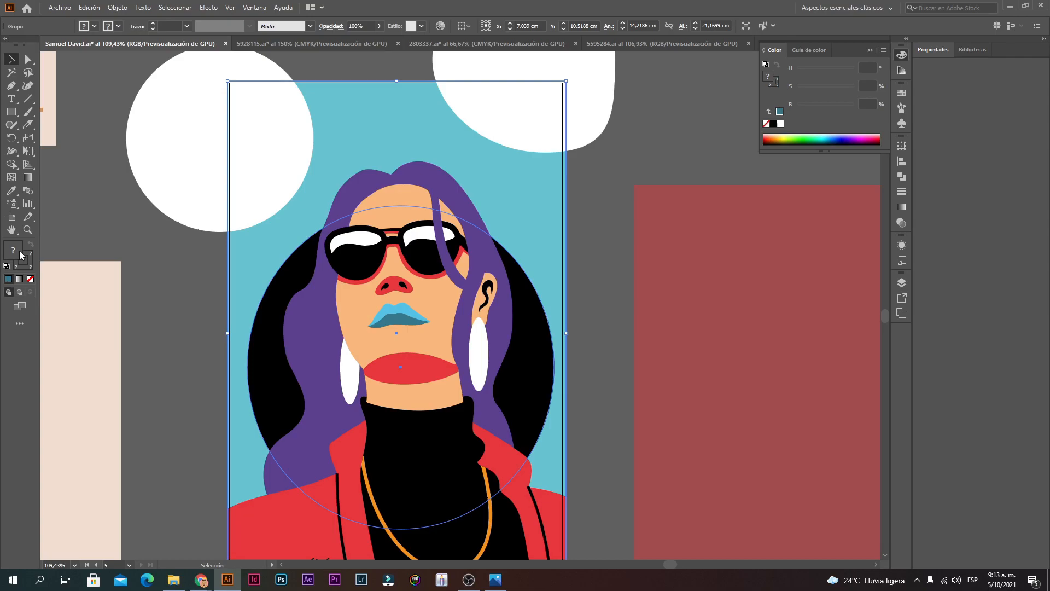
{"action": "double_click", "coordinate": [19, 255]}
{"action": "left_click", "coordinate": [634, 236]}
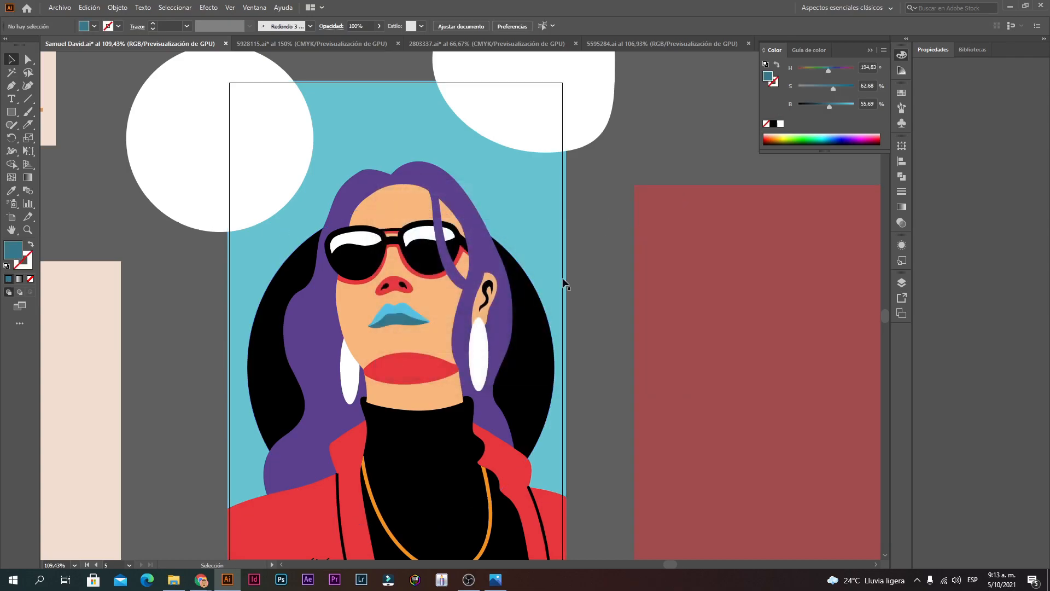
{"action": "double_click", "coordinate": [526, 217]}
{"action": "double_click", "coordinate": [14, 256]}
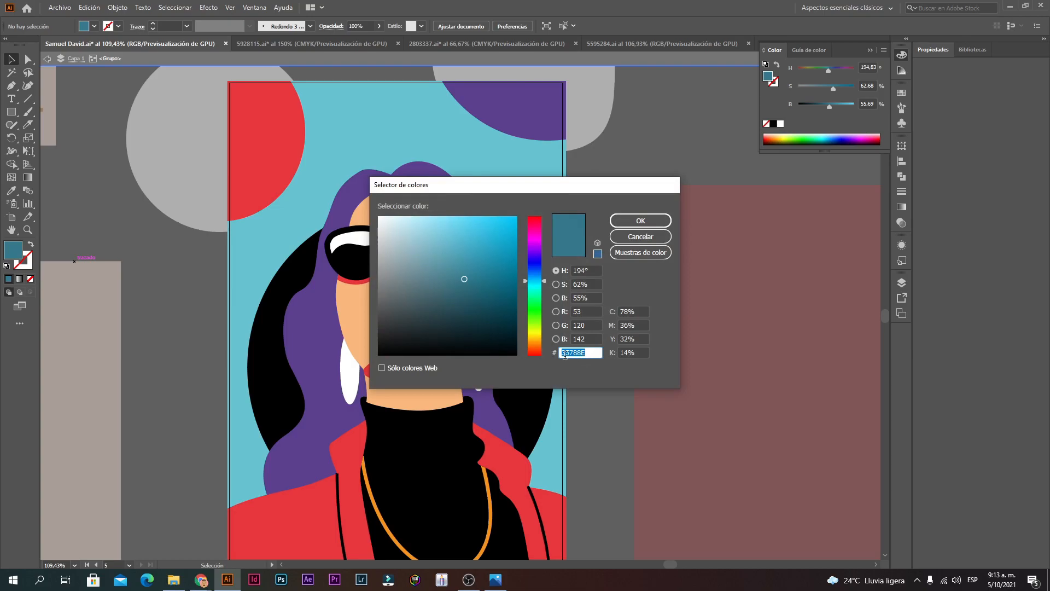
{"action": "left_click", "coordinate": [636, 238]}
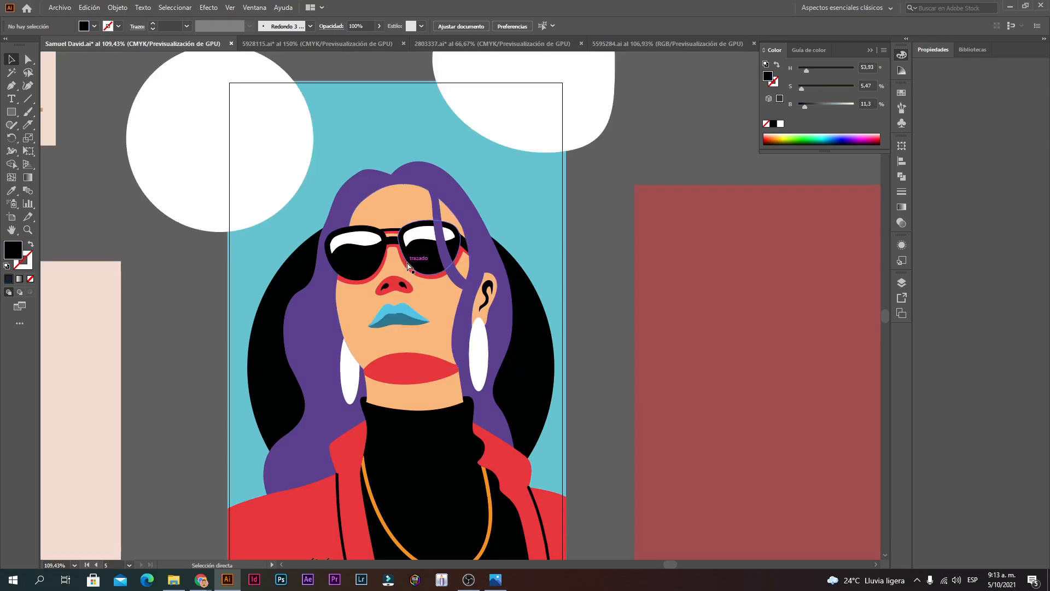
{"action": "left_click", "coordinate": [510, 197]}
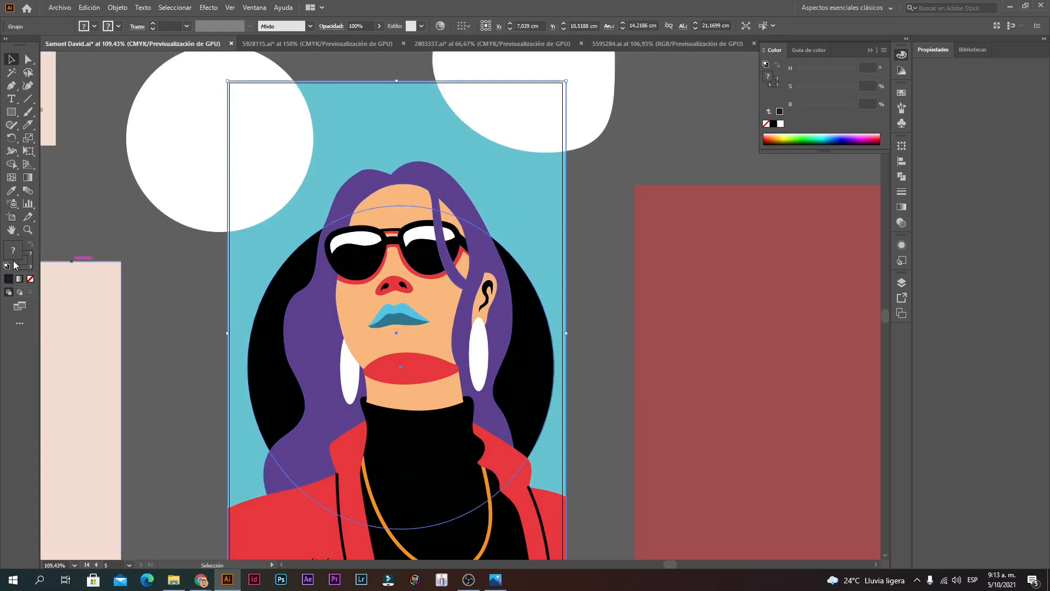
{"action": "double_click", "coordinate": [10, 253]}
{"action": "left_click", "coordinate": [586, 351]}
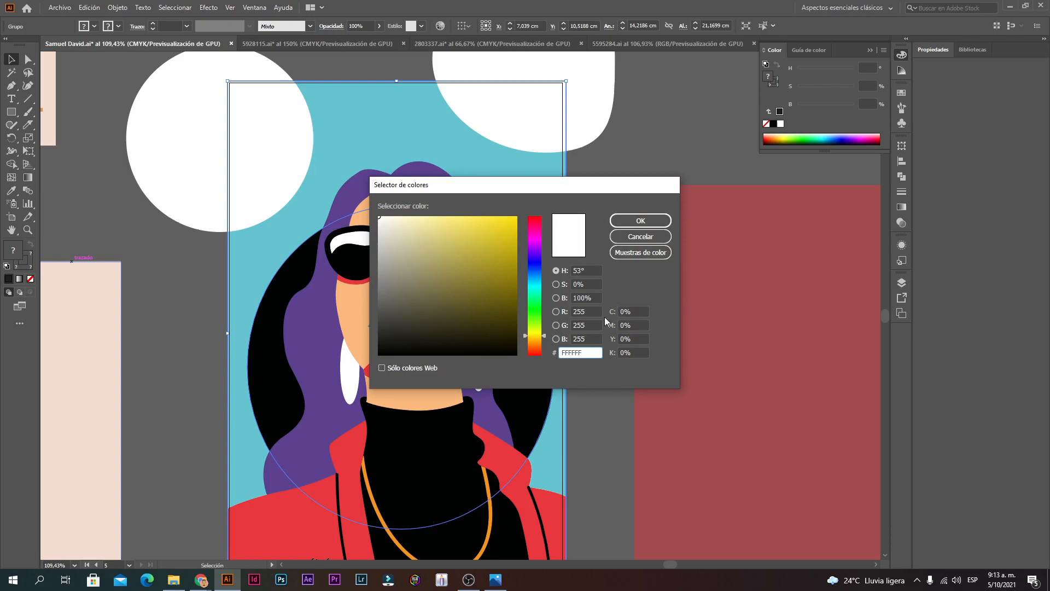
{"action": "left_click", "coordinate": [642, 239]}
{"action": "left_click", "coordinate": [619, 260]}
{"action": "left_click", "coordinate": [525, 372], "text": "ctrl+alt"}
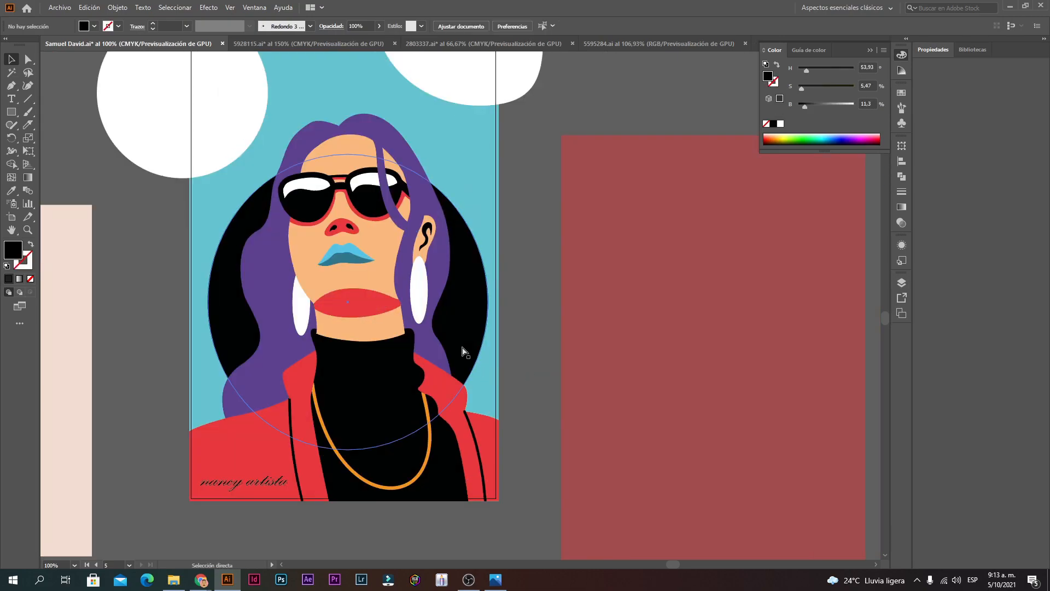
Step: Reapply RGB colour mode, comparing it against CMYK while zoomed in on the signature
{"action": "key", "text": "ctrl+z"}
{"action": "left_click", "coordinate": [357, 428], "text": "ctrl"}
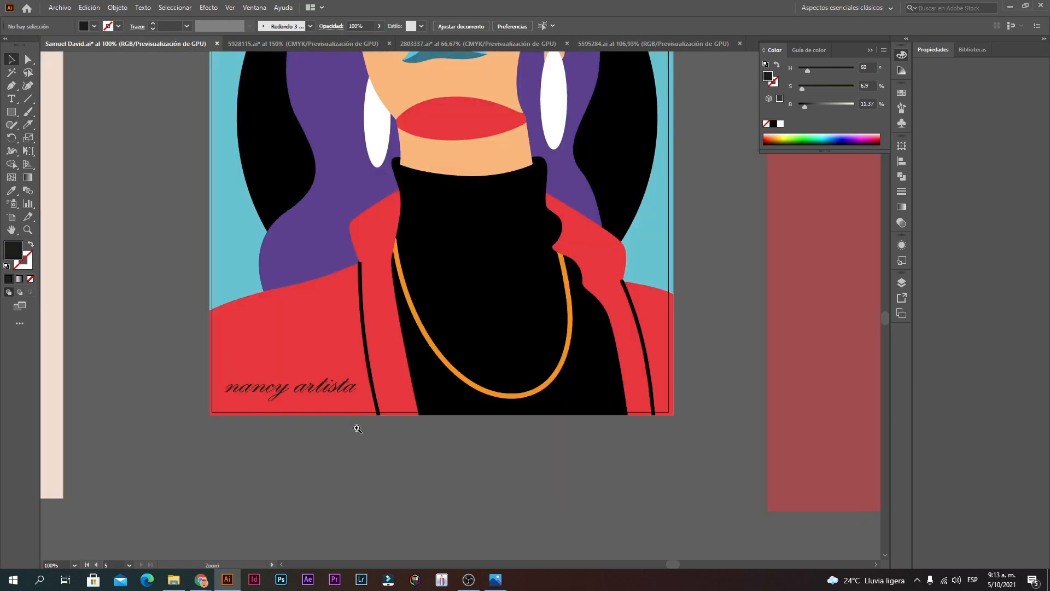
{"action": "left_click", "coordinate": [413, 325], "text": "ctrl"}
{"action": "left_click", "coordinate": [413, 325], "text": "ctrl"}
{"action": "key", "text": "ctrl+shift+z"}
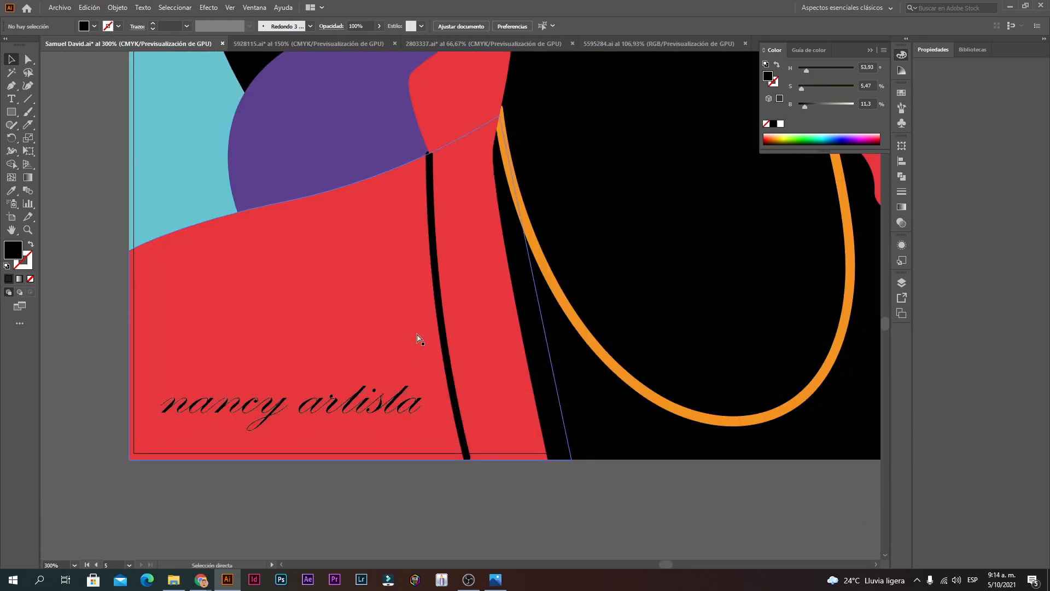
{"action": "key", "text": "ctrl+z"}
{"action": "left_click", "coordinate": [484, 286], "text": "ctrl+alt"}
{"action": "left_click", "coordinate": [484, 286], "text": "ctrl+alt"}
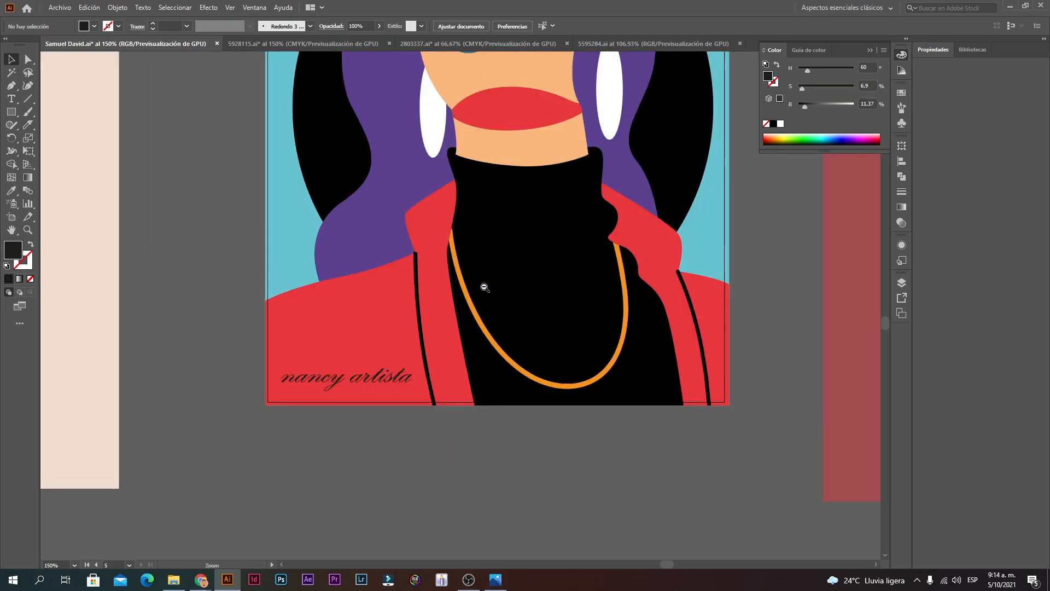
{"action": "left_click", "coordinate": [485, 286], "text": "ctrl+alt"}
Step: Pan and zoom over the portrait to inspect the face and the top of the poster
{"action": "left_click_drag", "start_coordinate": [531, 257], "coordinate": [486, 441]}
{"action": "left_click", "coordinate": [459, 223], "text": "ctrl+alt"}
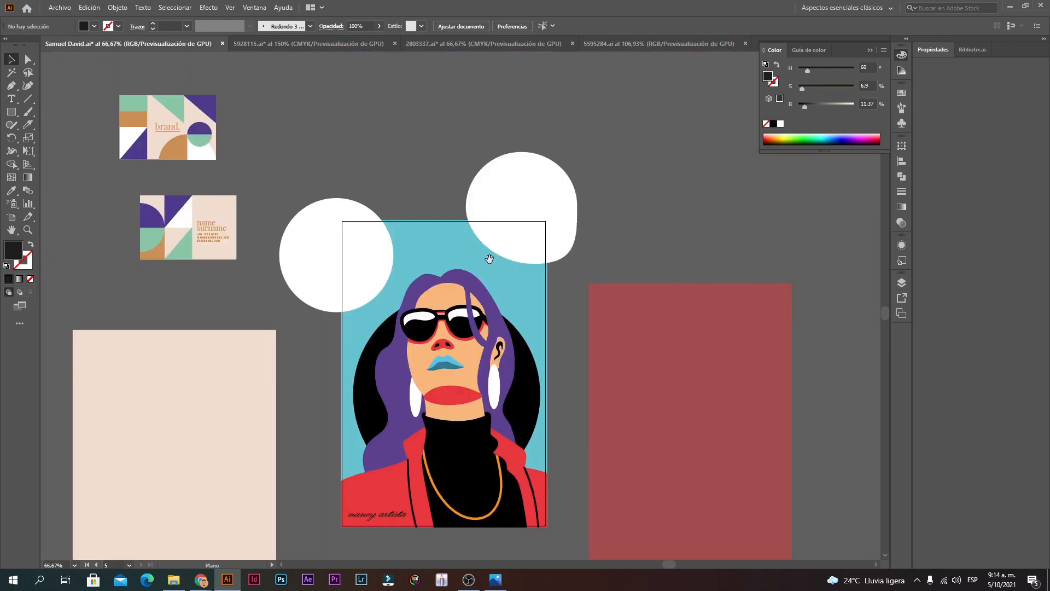
{"action": "left_click", "coordinate": [480, 267], "text": "ctrl"}
{"action": "left_click", "coordinate": [459, 339], "text": "ctrl"}
{"action": "left_click_drag", "start_coordinate": [498, 398], "coordinate": [513, 232]}
{"action": "left_click", "coordinate": [504, 300], "text": "ctrl+alt"}
{"action": "left_click", "coordinate": [462, 335], "text": "ctrl"}
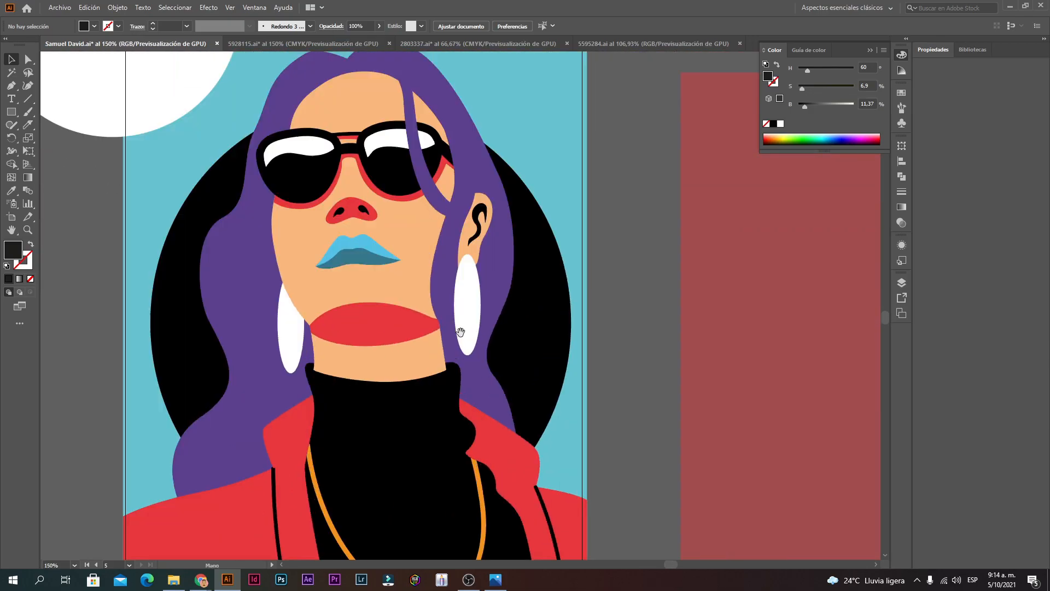
{"action": "left_click_drag", "start_coordinate": [464, 331], "coordinate": [510, 339]}
{"action": "left_click", "coordinate": [494, 328], "text": "ctrl+alt"}
{"action": "left_click_drag", "start_coordinate": [436, 228], "coordinate": [445, 351]}
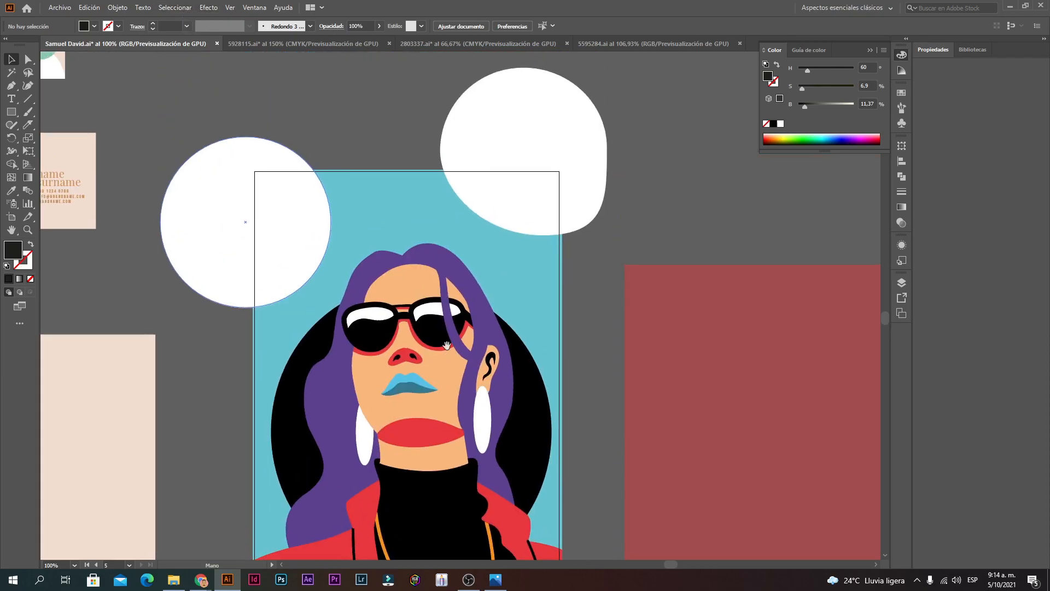
{"action": "left_click_drag", "start_coordinate": [441, 298], "coordinate": [451, 193]}
Step: Zoom out to show the portrait poster beside the business cards
{"action": "left_click", "coordinate": [466, 216], "text": "ctrl+alt"}
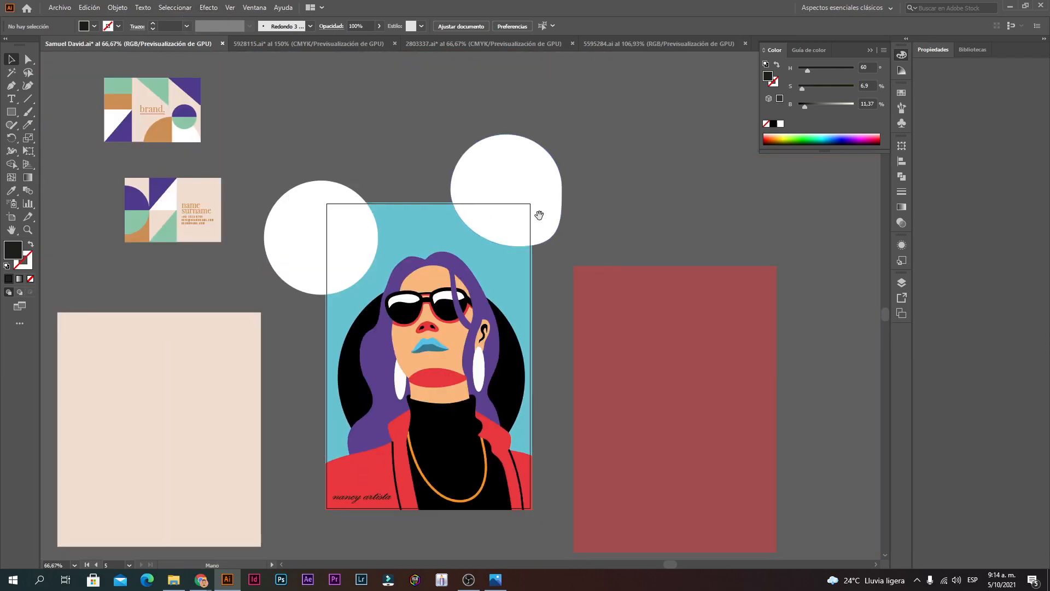
{"action": "left_click_drag", "start_coordinate": [516, 232], "coordinate": [586, 150]}
{"action": "left_click", "coordinate": [515, 289], "text": "ctrl"}
{"action": "left_click", "coordinate": [457, 238], "text": "ctrl+alt"}
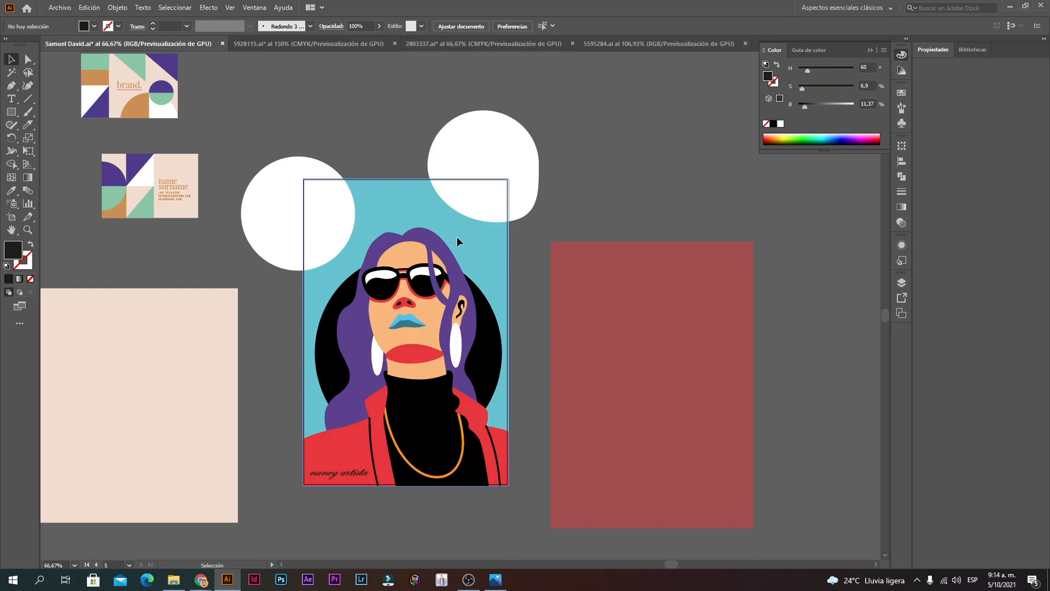
{"action": "left_click", "coordinate": [60, 7]}
Step: Save an Adobe PDF copy of artboard 5 only, adding 'illustracion' to the file name
{"action": "left_click", "coordinate": [327, 278]}
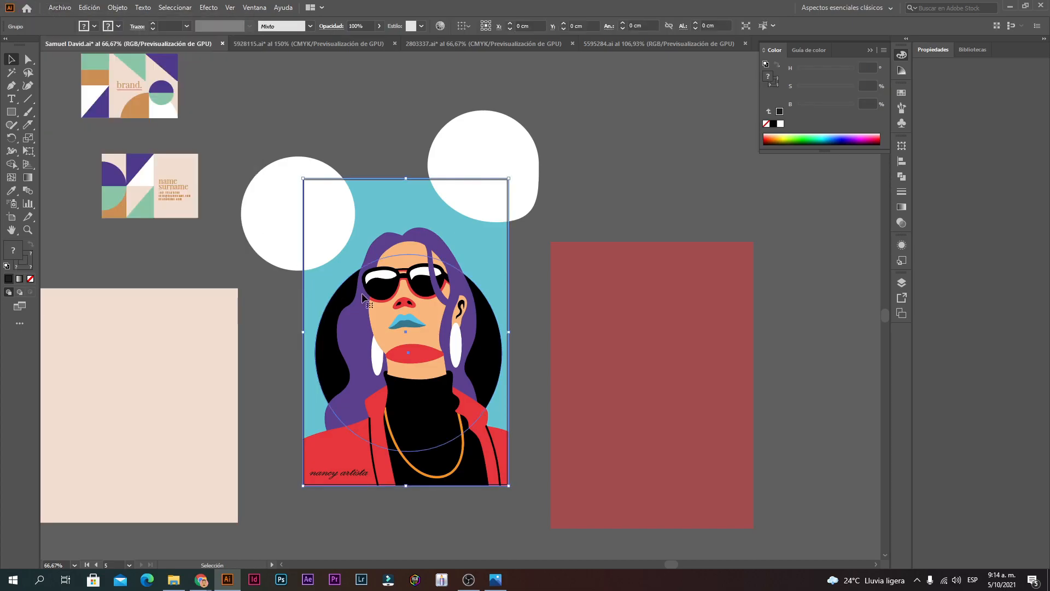
{"action": "left_click", "coordinate": [11, 230]}
{"action": "left_click", "coordinate": [11, 217]}
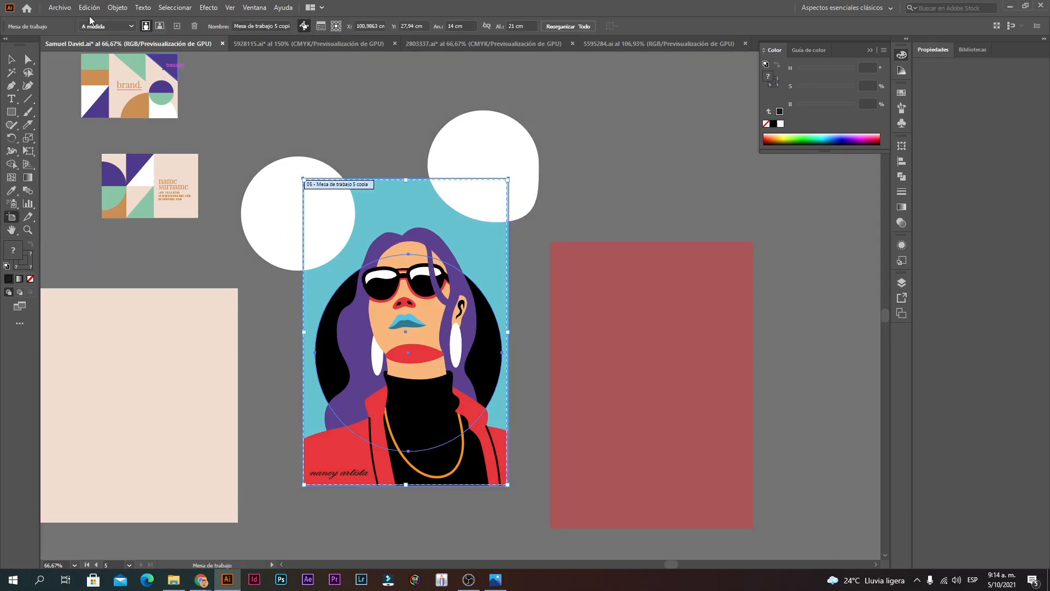
{"action": "left_click", "coordinate": [60, 8]}
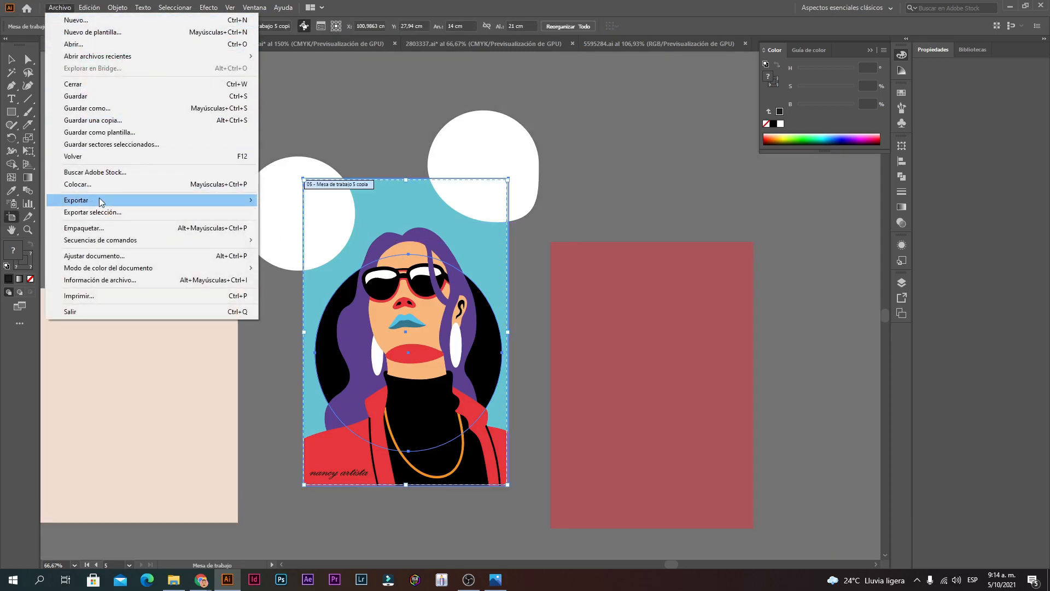
{"action": "left_click", "coordinate": [96, 121]}
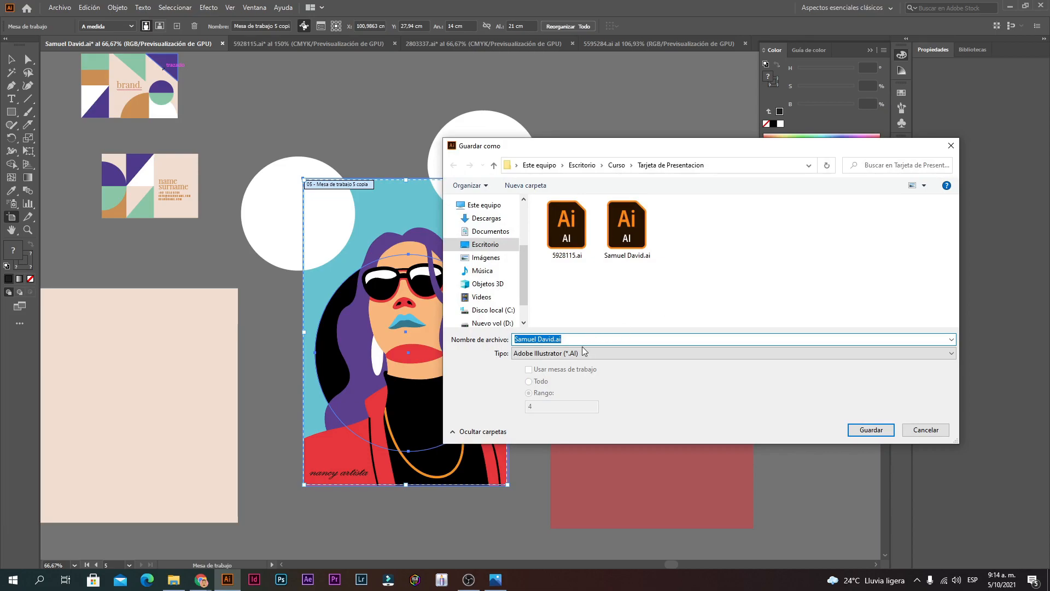
{"action": "left_click", "coordinate": [585, 351]}
{"action": "left_click", "coordinate": [566, 368]}
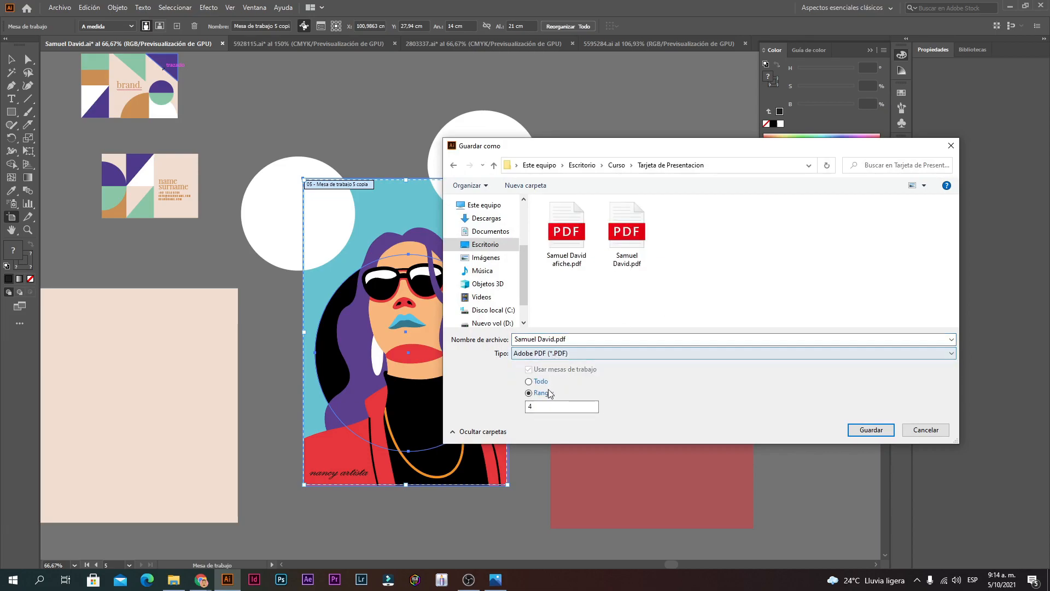
{"action": "left_click", "coordinate": [542, 408]}
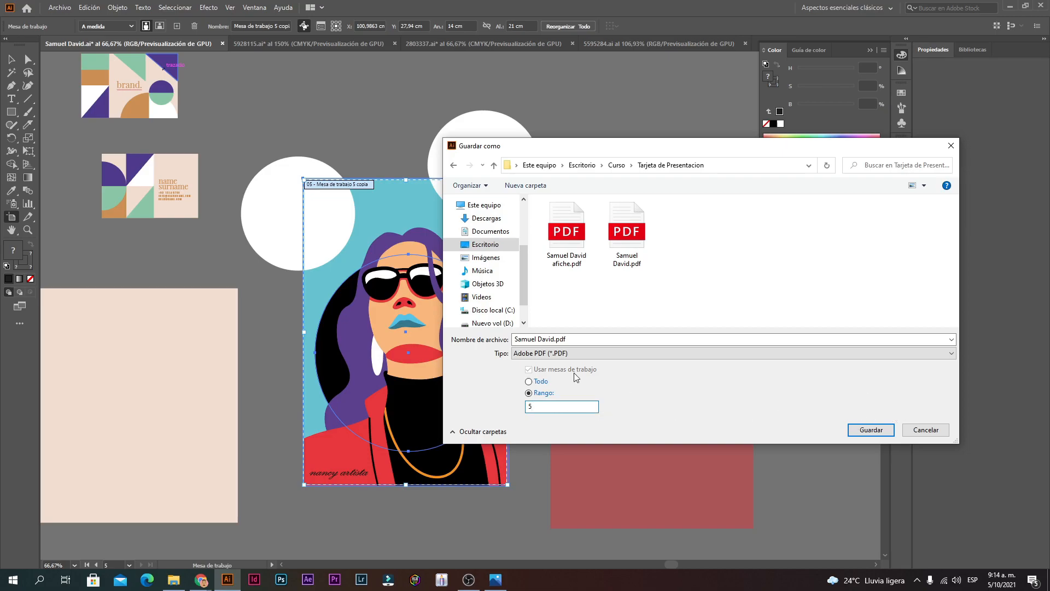
{"action": "left_click", "coordinate": [557, 339]}
{"action": "left_click", "coordinate": [557, 339]}
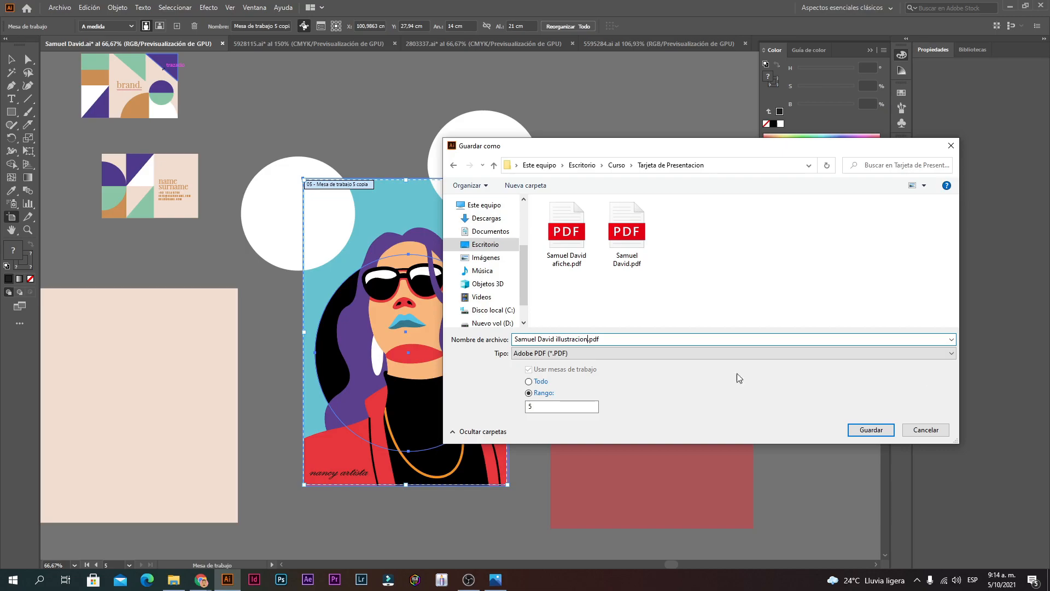
{"action": "left_click", "coordinate": [875, 429]}
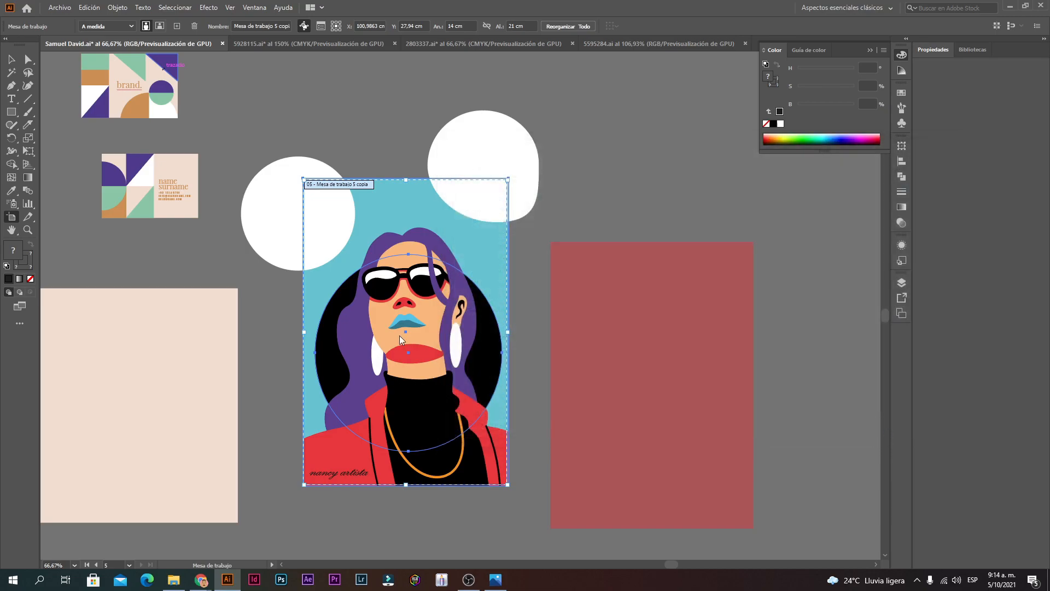
{"action": "left_click", "coordinate": [650, 431]}
{"action": "left_click", "coordinate": [173, 580]}
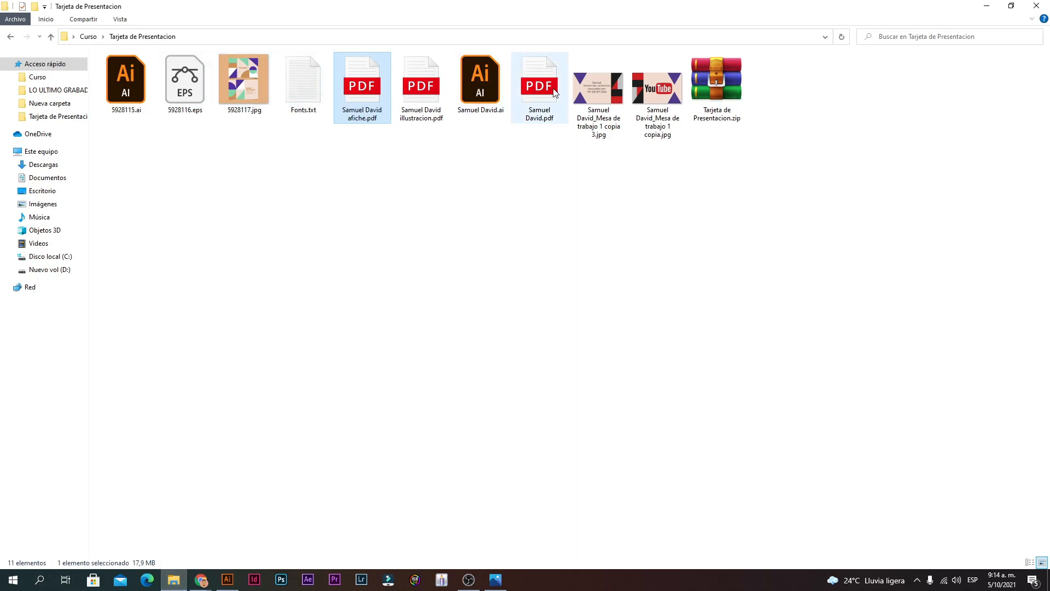
{"action": "double_click", "coordinate": [433, 92]}
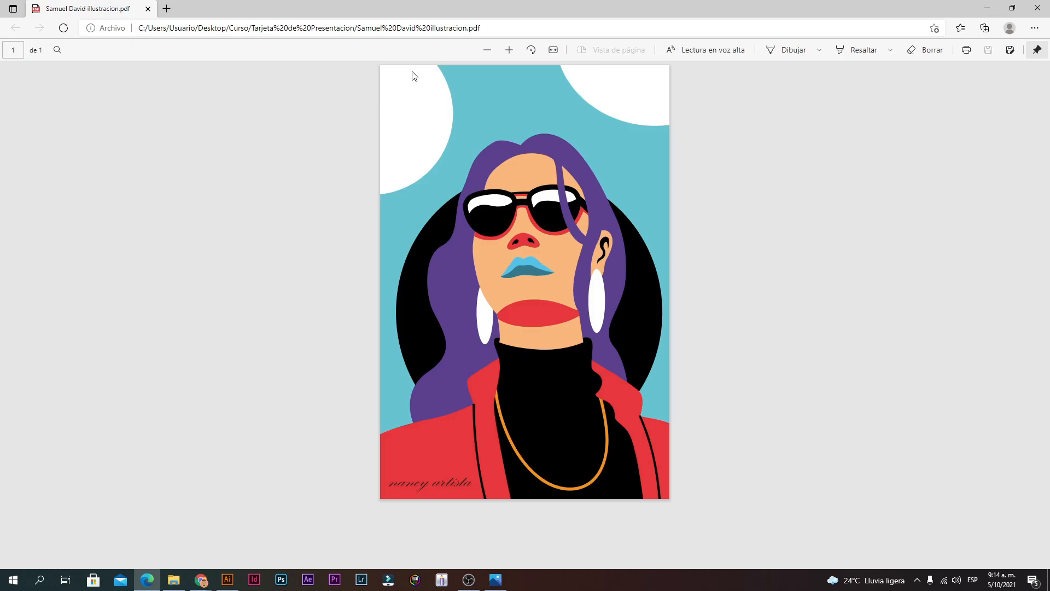
{"action": "left_click", "coordinate": [509, 50]}
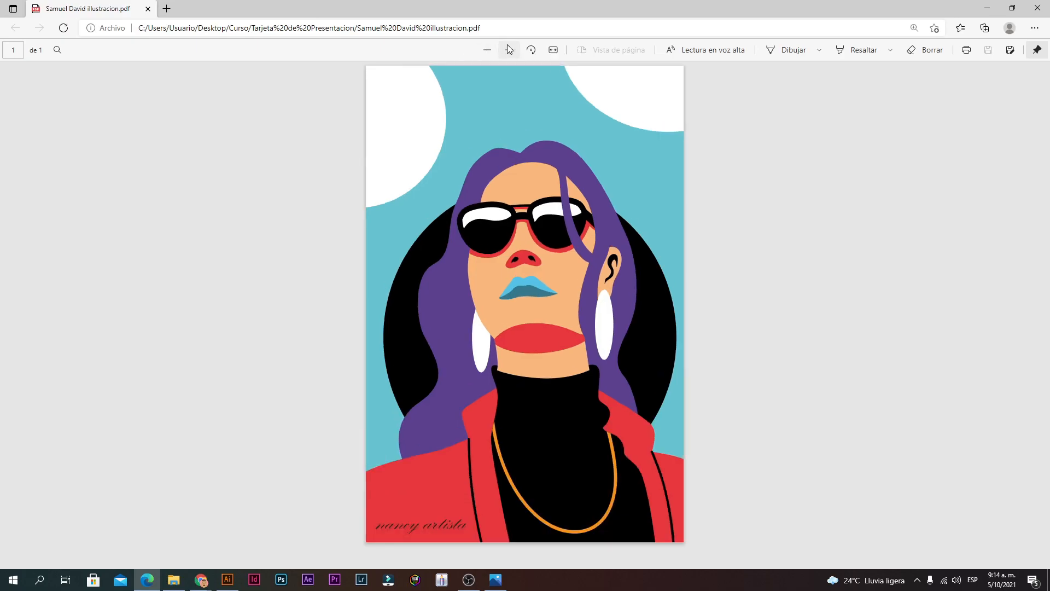
{"action": "scroll", "coordinate": [475, 261], "scroll_direction": "down", "scroll_amount": 5}
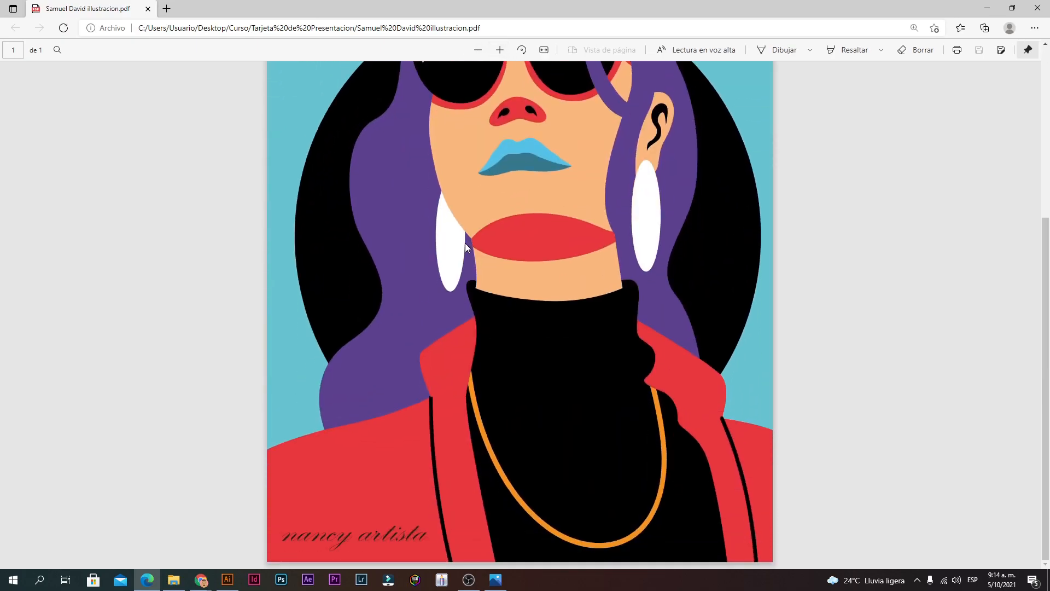
{"action": "scroll", "coordinate": [465, 243], "scroll_direction": "up", "scroll_amount": 5}
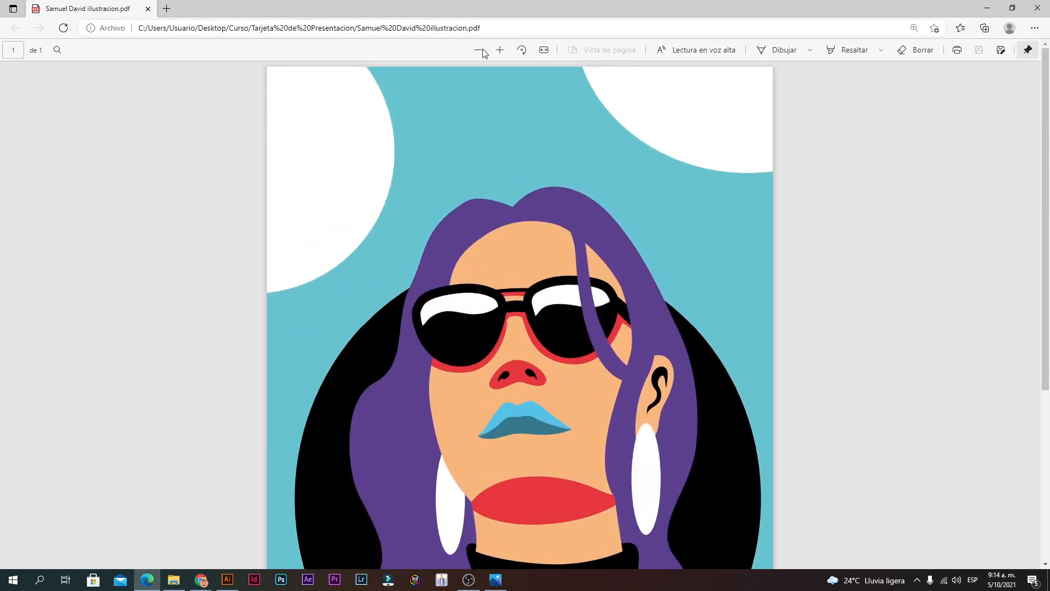
{"action": "left_click", "coordinate": [480, 50]}
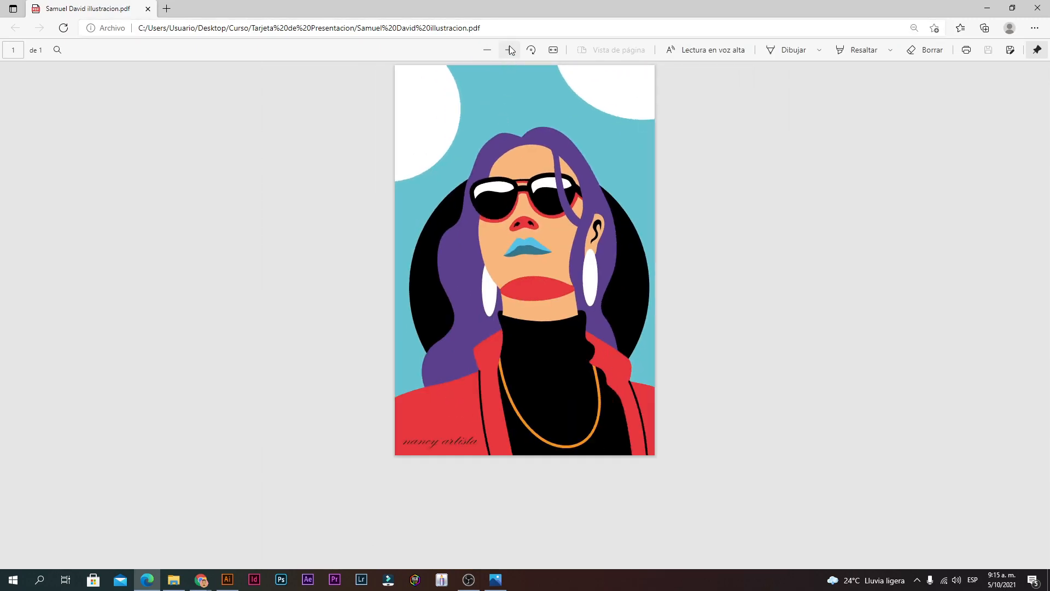
{"action": "left_click", "coordinate": [227, 579]}
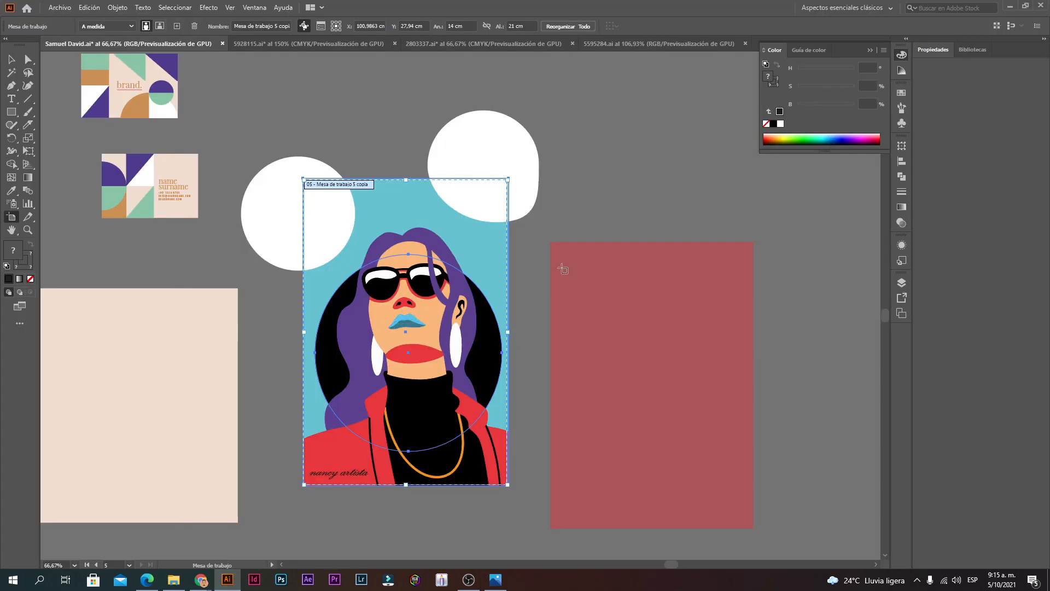
Step: Copy the first portrait from 5595284.ai into the poster document and enlarge it from its centre
{"action": "left_click", "coordinate": [12, 59]}
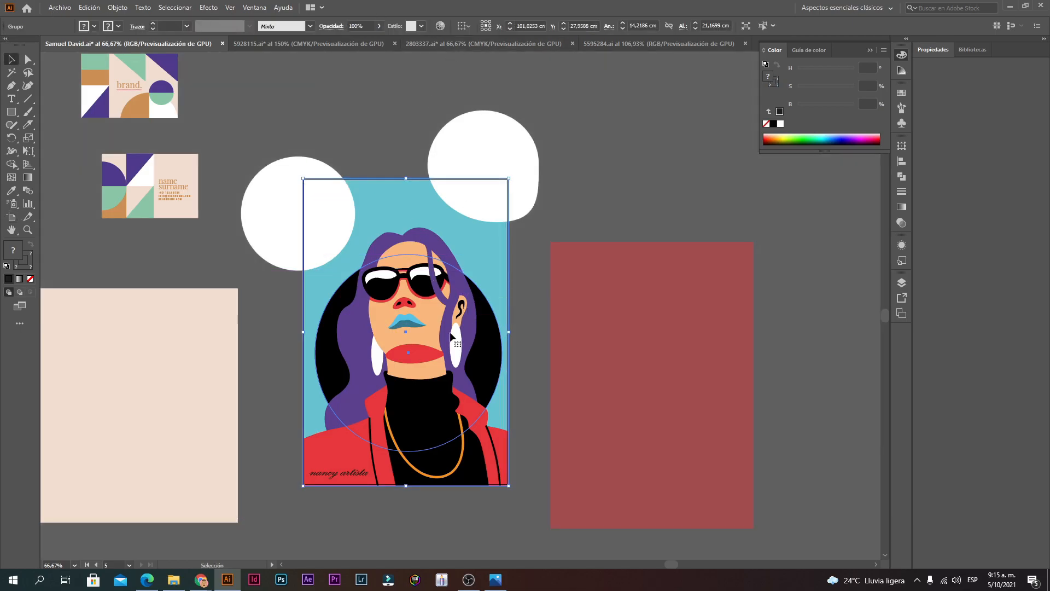
{"action": "left_click", "coordinate": [501, 189]}
{"action": "left_click", "coordinate": [424, 338], "text": "ctrl"}
{"action": "left_click", "coordinate": [555, 213], "text": "ctrl"}
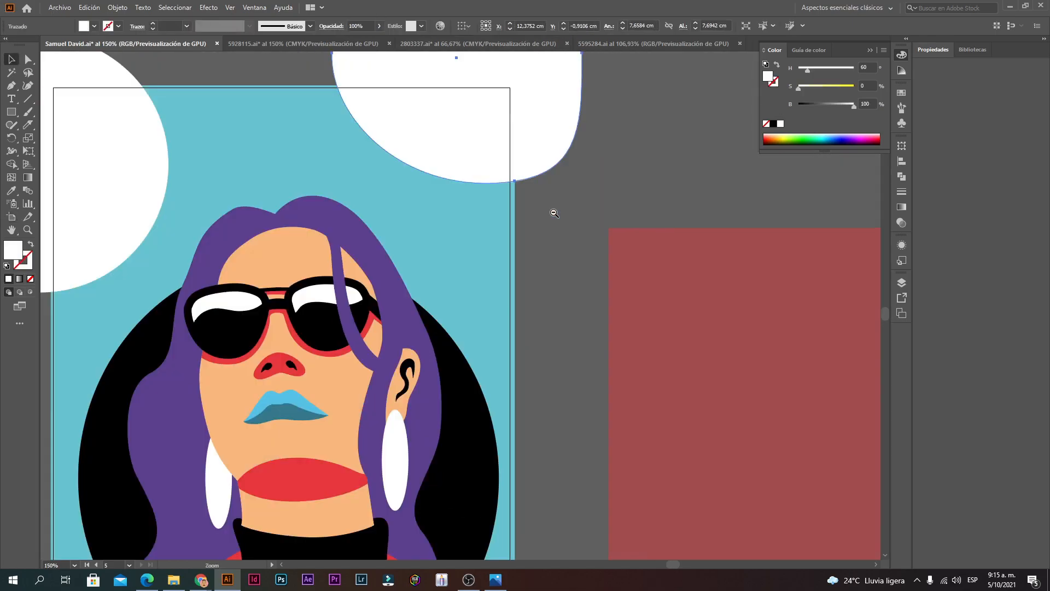
{"action": "left_click", "coordinate": [463, 243], "text": "ctrl+alt"}
{"action": "left_click", "coordinate": [598, 45]}
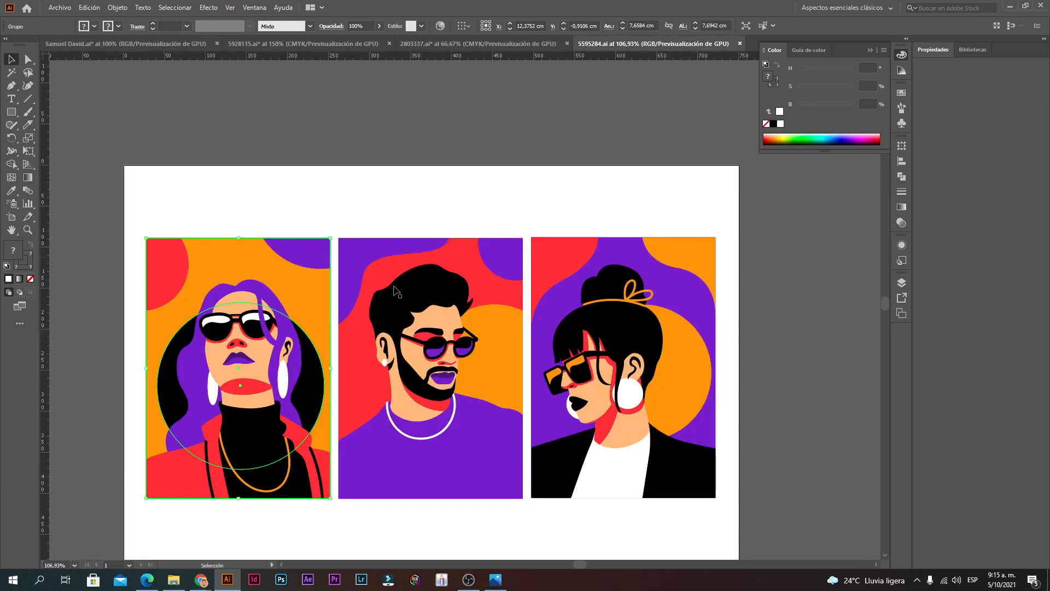
{"action": "left_click_drag", "start_coordinate": [232, 290], "coordinate": [222, 221]}
{"action": "left_click_drag", "start_coordinate": [161, 48], "coordinate": [652, 414]}
{"action": "left_click", "coordinate": [556, 441], "text": "ctrl+alt"}
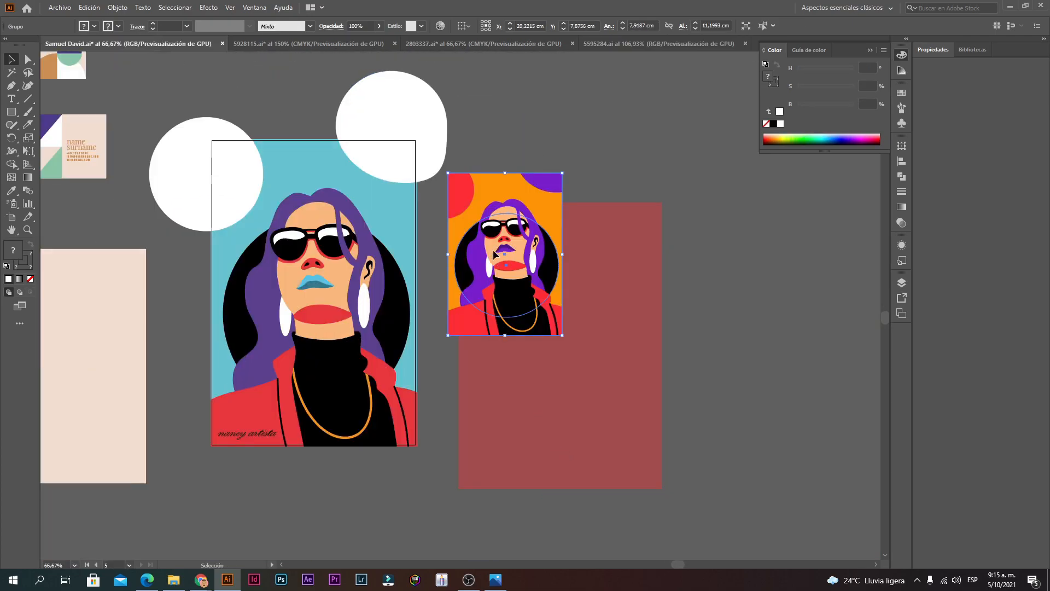
{"action": "left_click_drag", "start_coordinate": [555, 196], "coordinate": [628, 163]}
Step: Delete the reddish rectangle behind the new portrait
{"action": "left_click", "coordinate": [680, 223]}
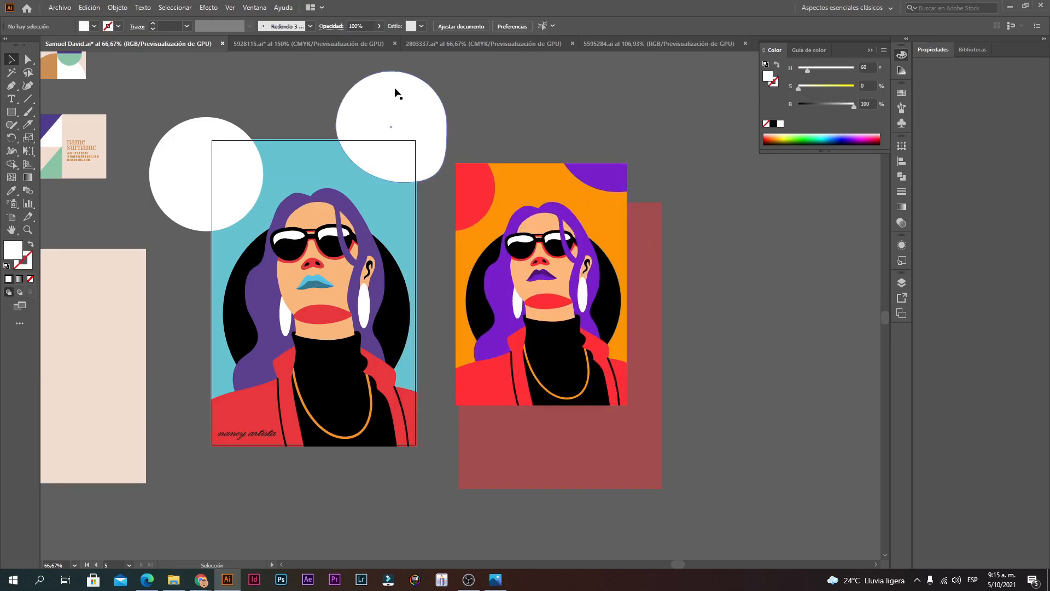
{"action": "left_click", "coordinate": [647, 288]}
{"action": "key", "text": "Delete"}
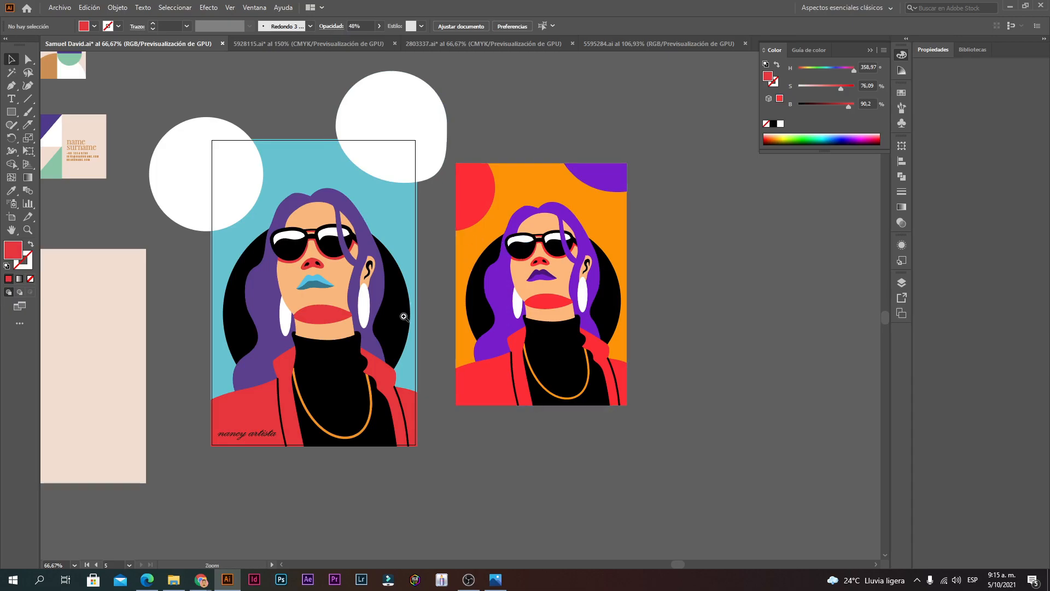
Step: Zoom in on the woman's face, down to 1600% on the nose
{"action": "left_click", "coordinate": [366, 291], "text": "ctrl"}
{"action": "left_click_drag", "start_coordinate": [407, 305], "coordinate": [440, 273]}
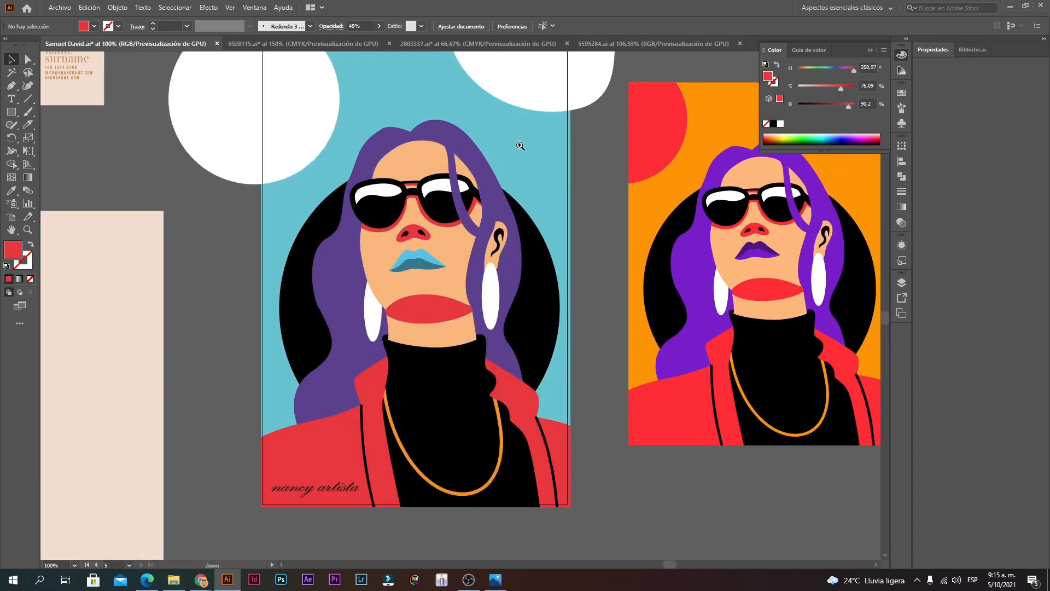
{"action": "left_click", "coordinate": [466, 291], "text": "ctrl+alt"}
{"action": "left_click", "coordinate": [459, 289], "text": "ctrl"}
{"action": "left_click", "coordinate": [448, 287], "text": "ctrl"}
{"action": "left_click", "coordinate": [448, 286], "text": "ctrl"}
{"action": "left_click", "coordinate": [448, 286], "text": "ctrl"}
{"action": "left_click", "coordinate": [448, 286], "text": "ctrl"}
{"action": "left_click", "coordinate": [448, 286], "text": "ctrl"}
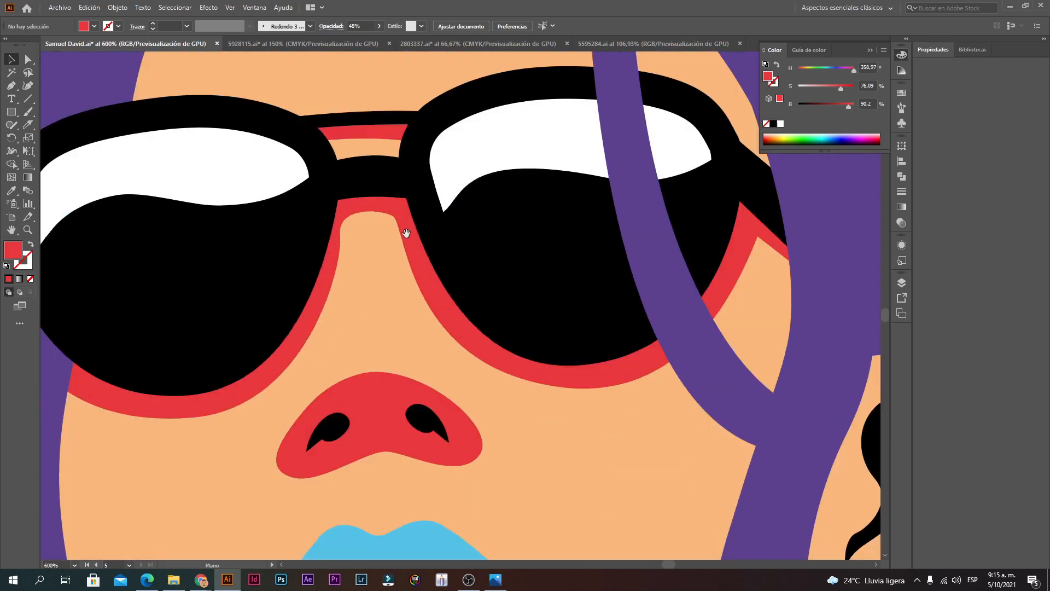
{"action": "left_click_drag", "start_coordinate": [404, 233], "coordinate": [491, 324]}
{"action": "left_click", "coordinate": [426, 305], "text": "ctrl+alt"}
{"action": "left_click", "coordinate": [453, 359], "text": "ctrl+alt"}
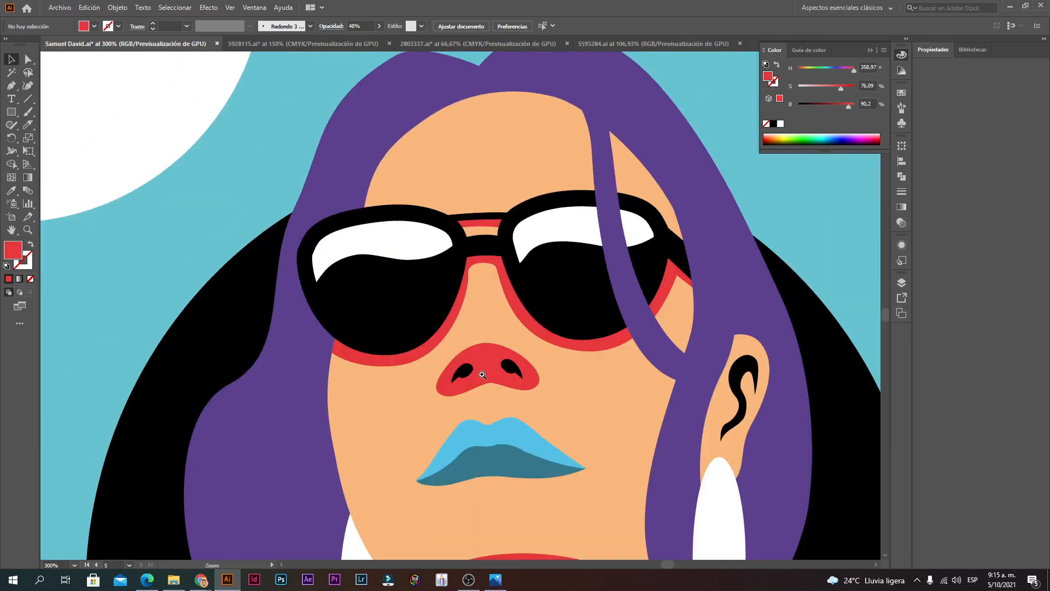
{"action": "left_click", "coordinate": [481, 373], "text": "ctrl"}
{"action": "left_click", "coordinate": [481, 373], "text": "ctrl"}
{"action": "left_click", "coordinate": [476, 217], "text": "ctrl"}
{"action": "left_click", "coordinate": [447, 334], "text": "ctrl+alt"}
{"action": "left_click", "coordinate": [468, 254], "text": "ctrl"}
{"action": "left_click", "coordinate": [468, 254], "text": "ctrl"}
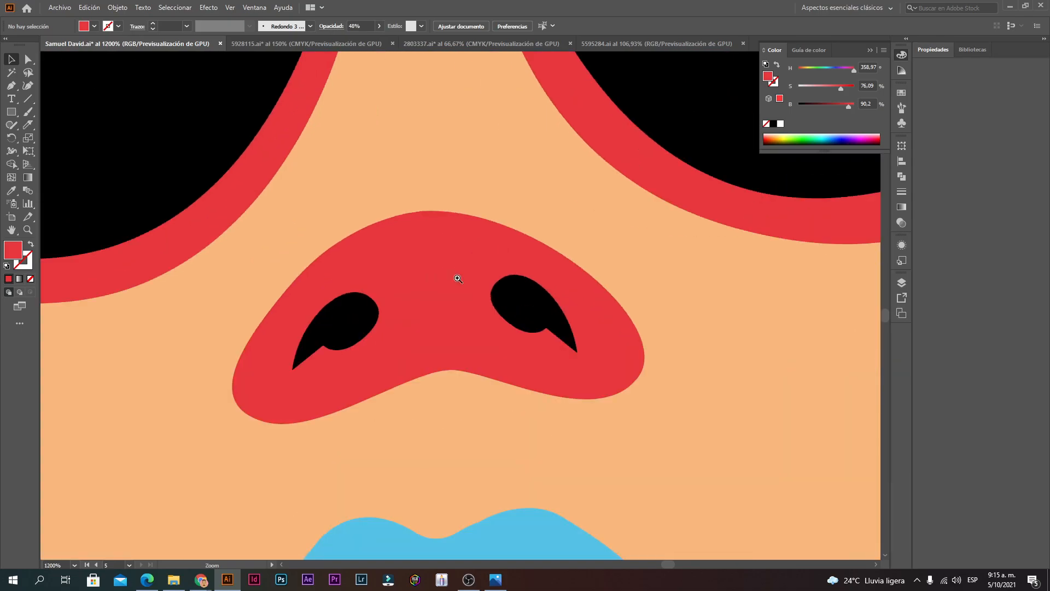
{"action": "left_click", "coordinate": [454, 277], "text": "ctrl"}
Step: Try a red brush stroke near the left nostril, then undo it
{"action": "left_click", "coordinate": [11, 86]}
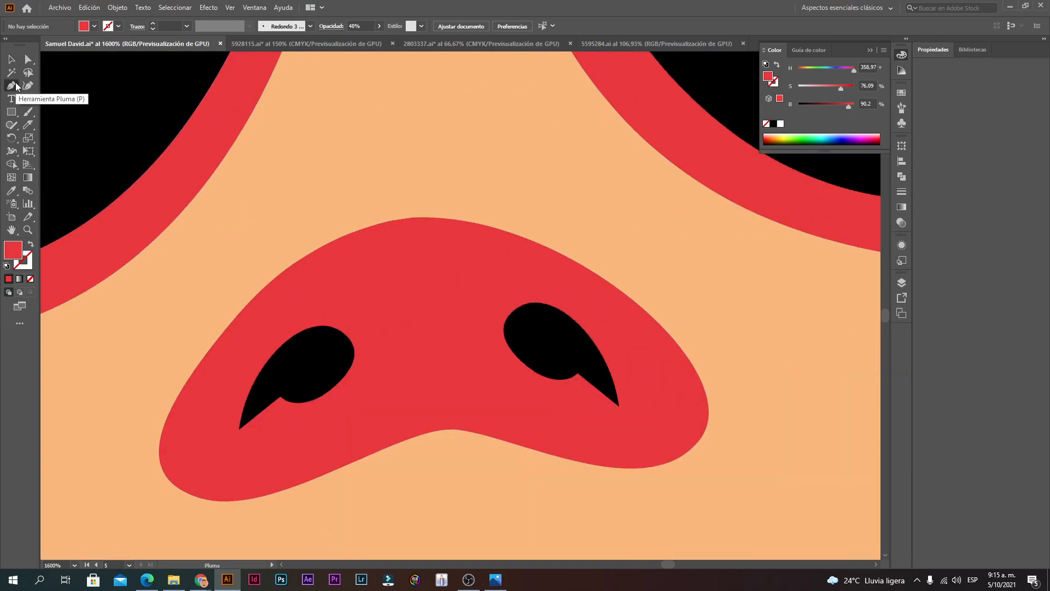
{"action": "left_click", "coordinate": [28, 112]}
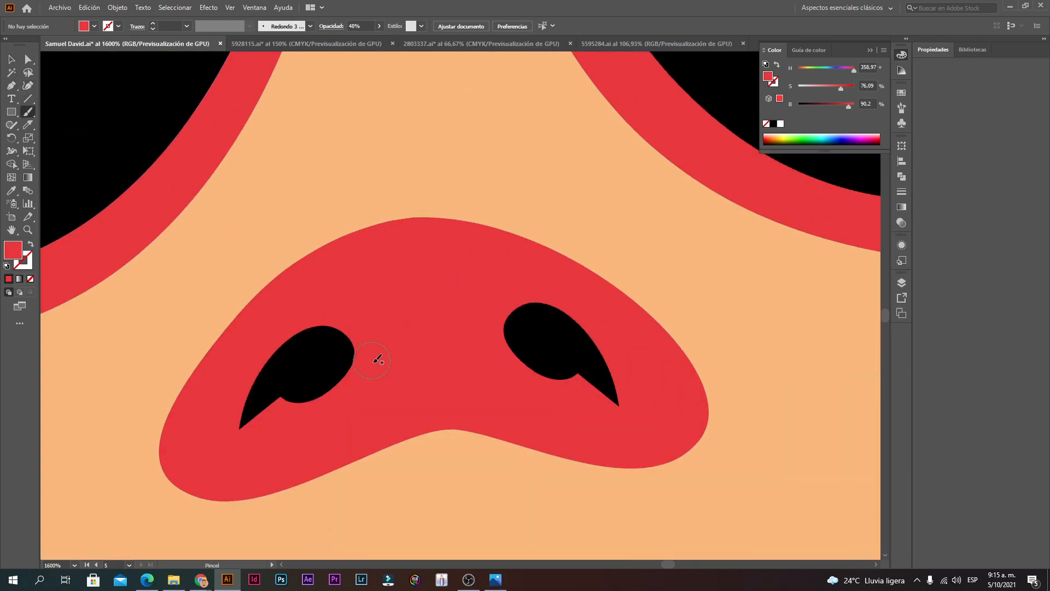
{"action": "left_click_drag", "start_coordinate": [450, 327], "coordinate": [429, 343]}
{"action": "left_click", "coordinate": [422, 365], "text": "ctrl+alt"}
{"action": "left_click", "coordinate": [421, 365], "text": "ctrl+alt"}
{"action": "left_click", "coordinate": [422, 365], "text": "ctrl+alt"}
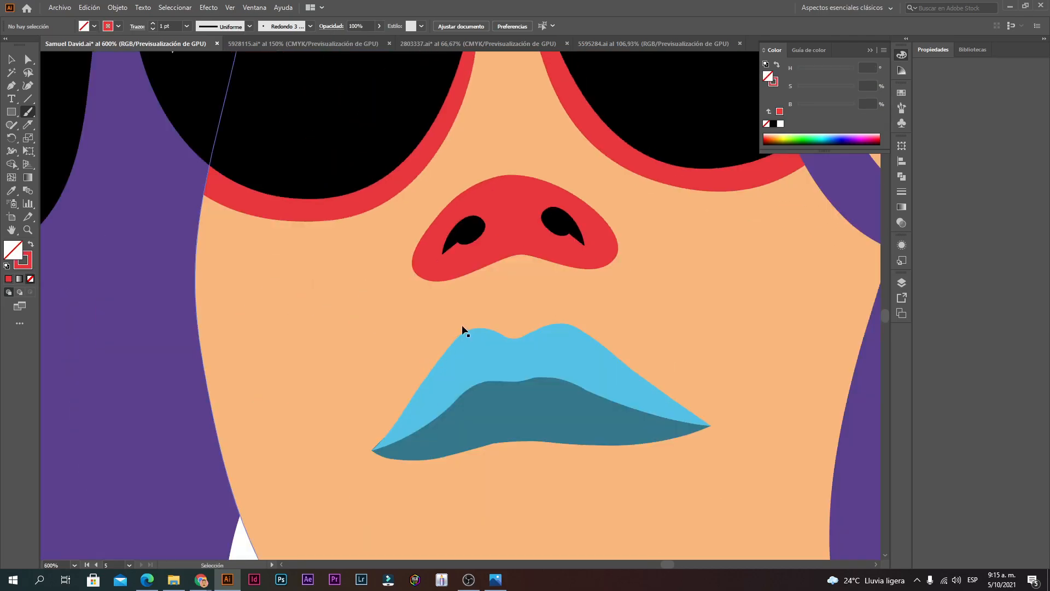
{"action": "key", "text": "ctrl+z"}
Step: Zoom and pan out until all the course artboards are visible
{"action": "left_click", "coordinate": [465, 315], "text": "ctrl+alt"}
{"action": "left_click", "coordinate": [464, 316], "text": "ctrl+alt"}
{"action": "left_click", "coordinate": [419, 293], "text": "ctrl+alt"}
{"action": "left_click", "coordinate": [521, 340], "text": "ctrl+alt"}
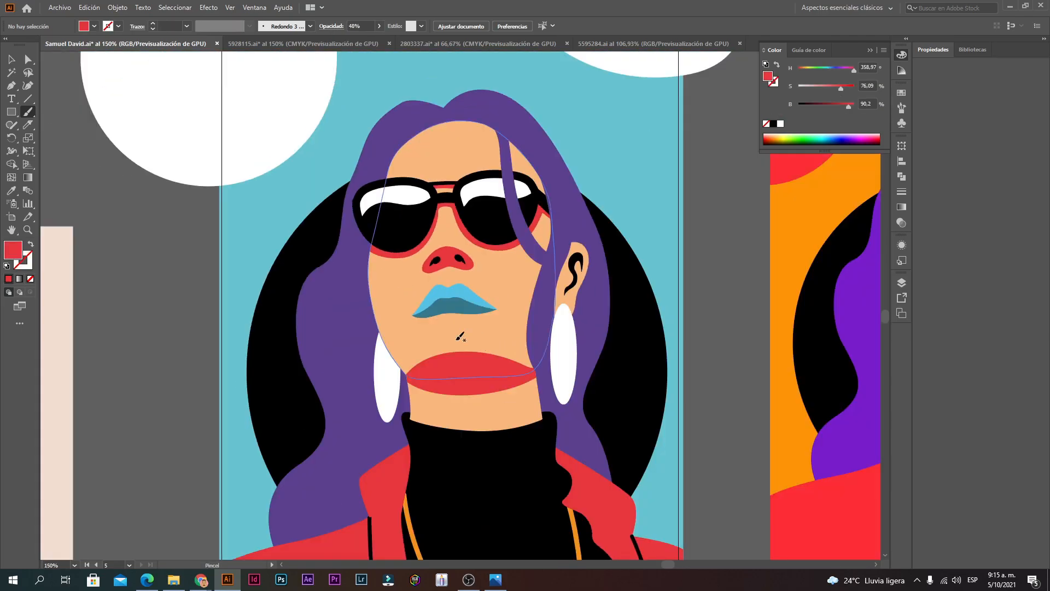
{"action": "left_click_drag", "start_coordinate": [595, 345], "coordinate": [492, 347]}
{"action": "left_click", "coordinate": [481, 302], "text": "ctrl+alt"}
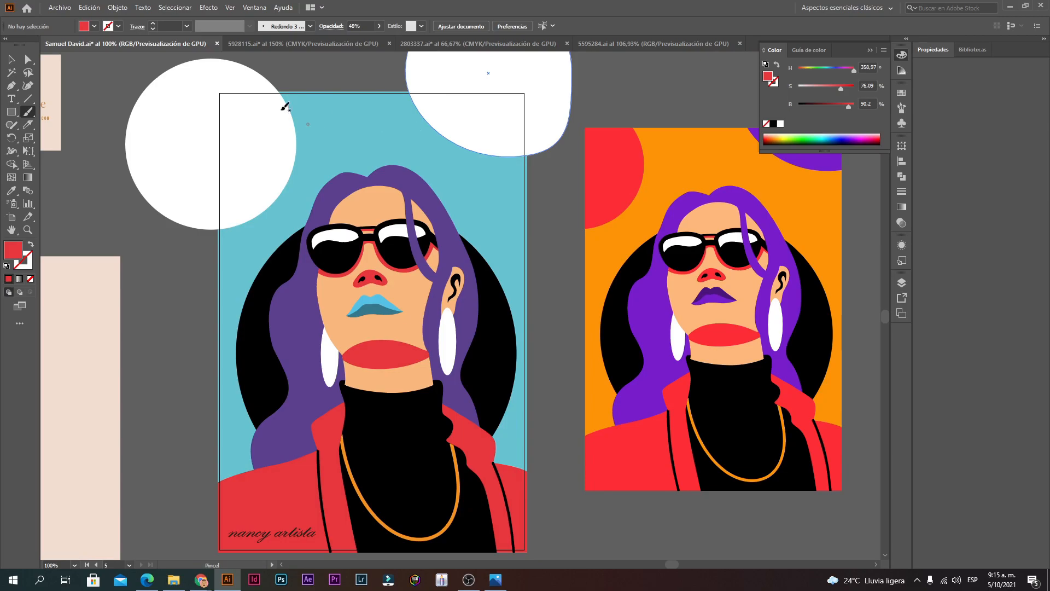
{"action": "left_click", "coordinate": [7, 63]}
{"action": "left_click", "coordinate": [480, 322], "text": "ctrl+alt"}
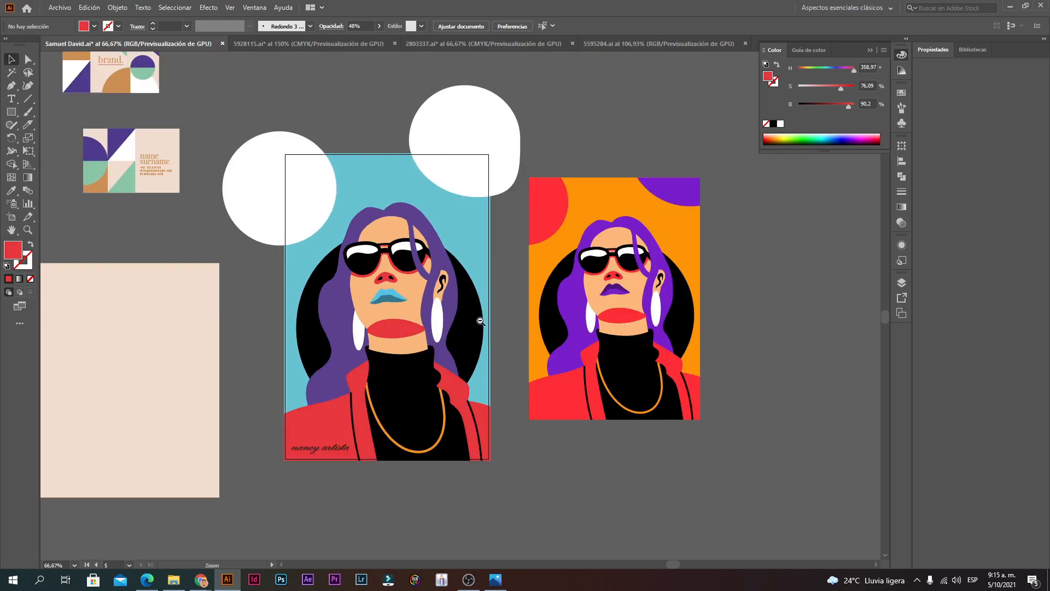
{"action": "left_click", "coordinate": [339, 329], "text": "ctrl+alt"}
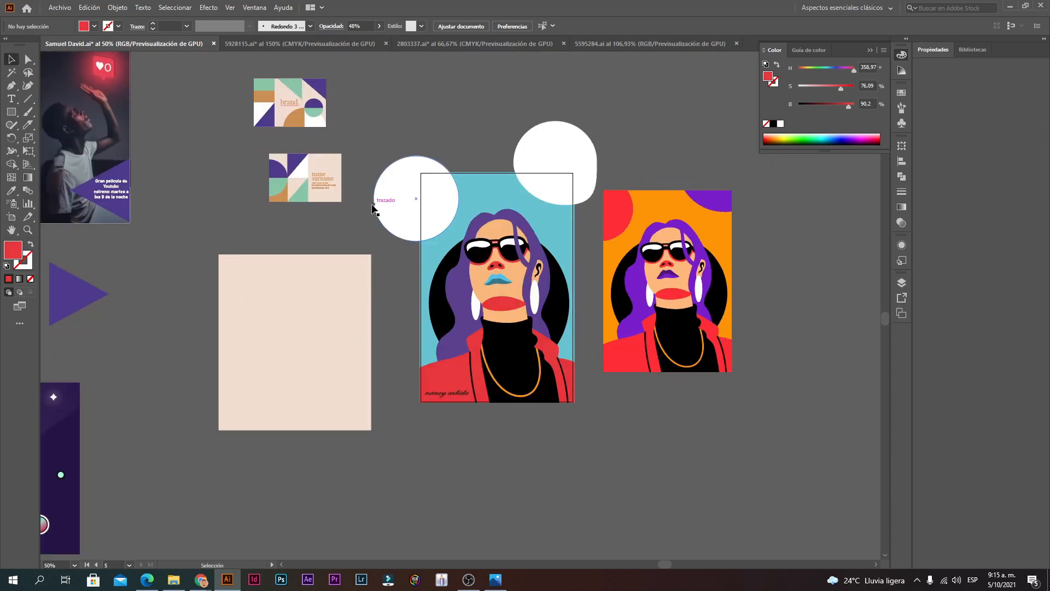
{"action": "left_click_drag", "start_coordinate": [245, 235], "coordinate": [366, 227]}
{"action": "left_click", "coordinate": [269, 264], "text": "ctrl+alt"}
{"action": "left_click_drag", "start_coordinate": [227, 288], "coordinate": [447, 293]}
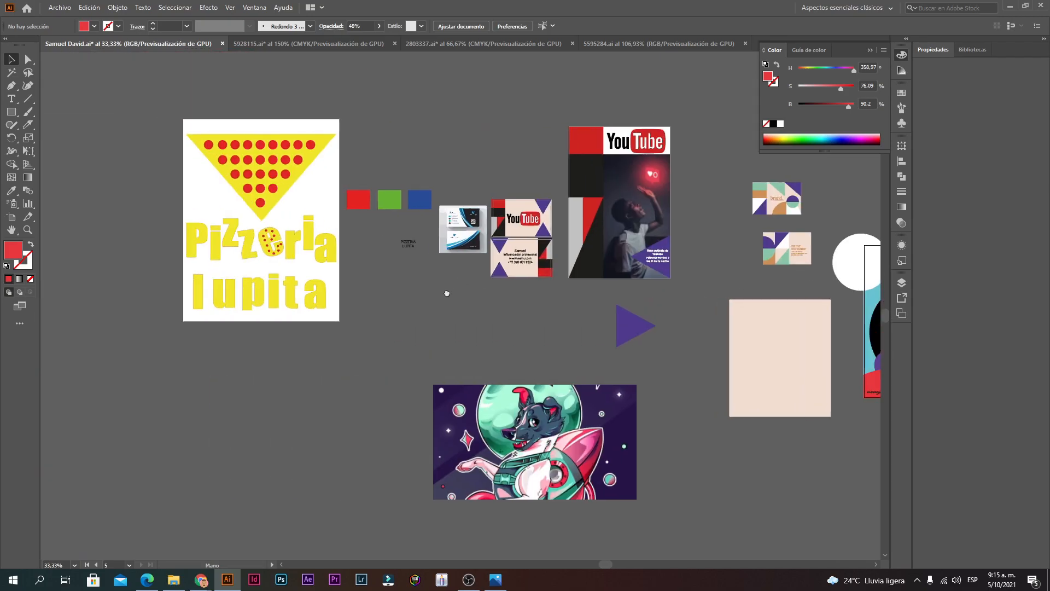
{"action": "left_click", "coordinate": [174, 580]}
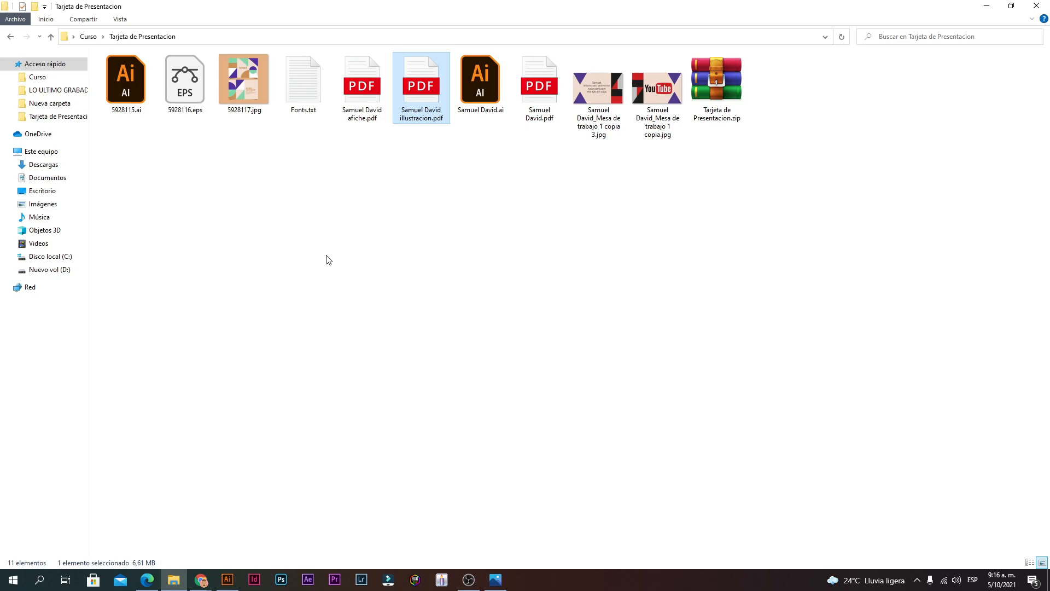
{"action": "left_click", "coordinate": [227, 579]}
Step: Scroll over the poster artboards, briefly showing and hiding the recording window
{"action": "scroll", "coordinate": [613, 296], "scroll_direction": "up", "scroll_amount": 1}
{"action": "scroll", "coordinate": [572, 298], "scroll_direction": "down", "scroll_amount": 2}
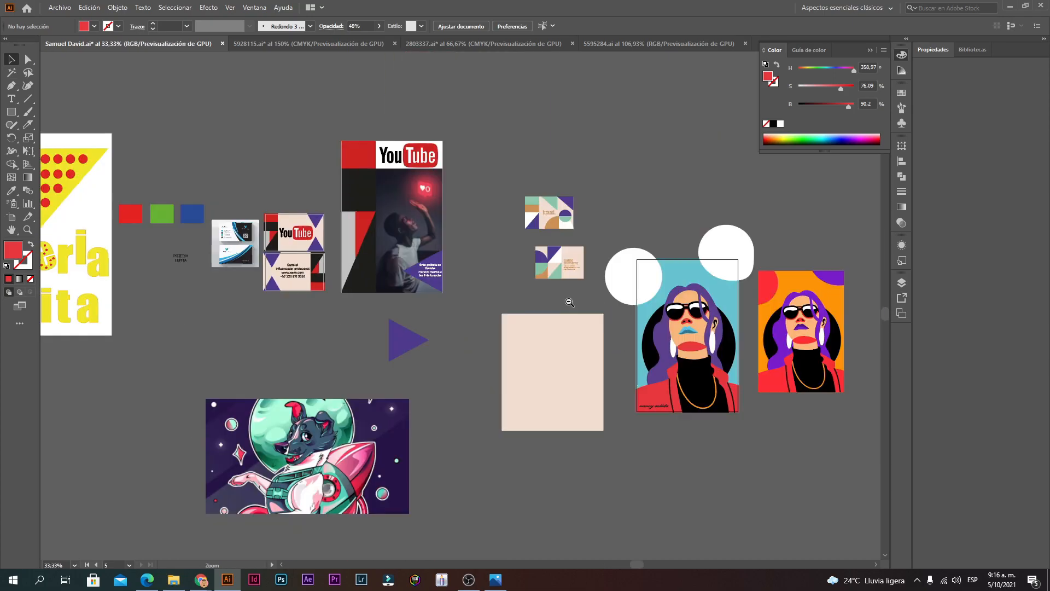
{"action": "scroll", "coordinate": [507, 337], "scroll_direction": "up", "scroll_amount": 3}
{"action": "scroll", "coordinate": [485, 275], "scroll_direction": "up", "scroll_amount": 1}
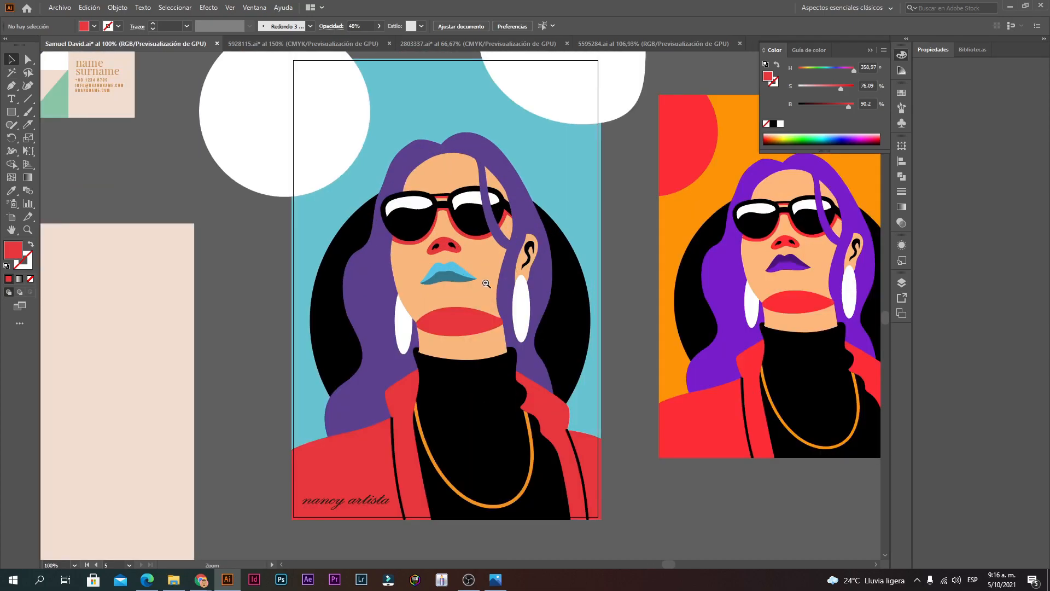
{"action": "scroll", "coordinate": [486, 282], "scroll_direction": "down", "scroll_amount": 1}
{"action": "scroll", "coordinate": [443, 344], "scroll_direction": "up", "scroll_amount": 1}
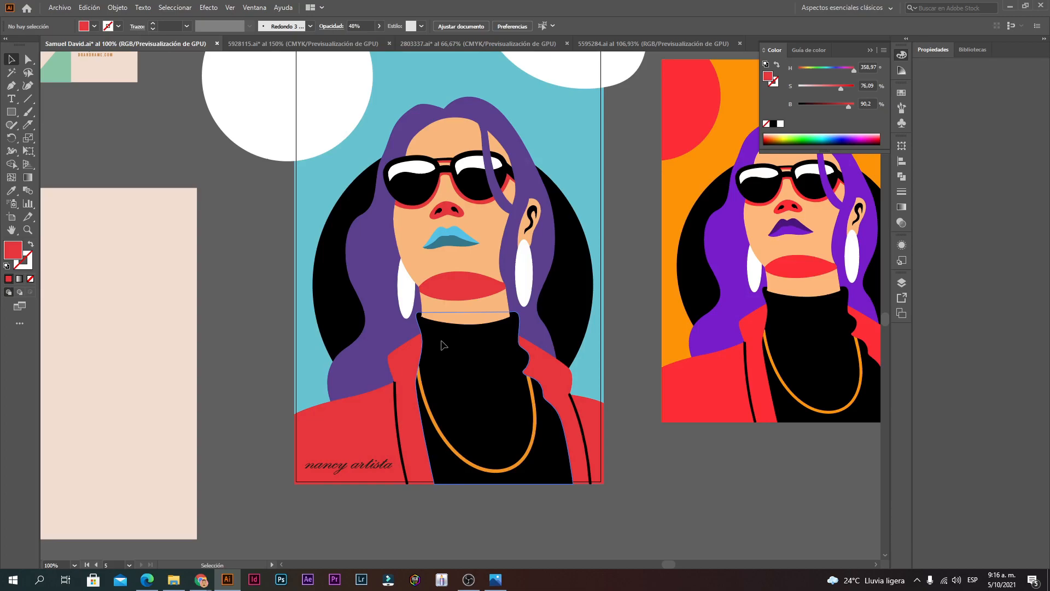
{"action": "scroll", "coordinate": [341, 328], "scroll_direction": "down", "scroll_amount": 3}
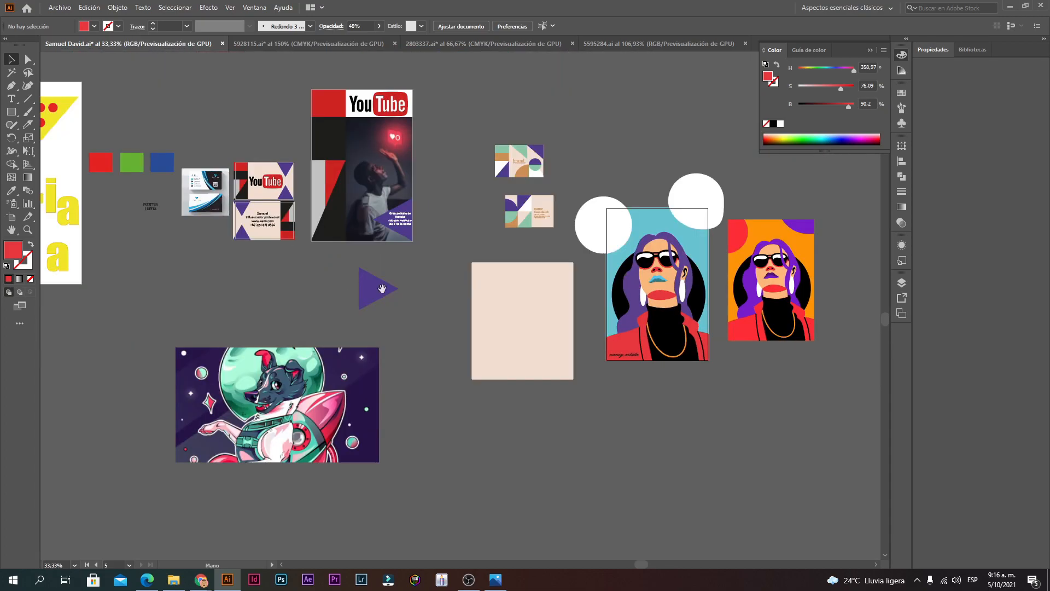
{"action": "left_click", "coordinate": [469, 579]}
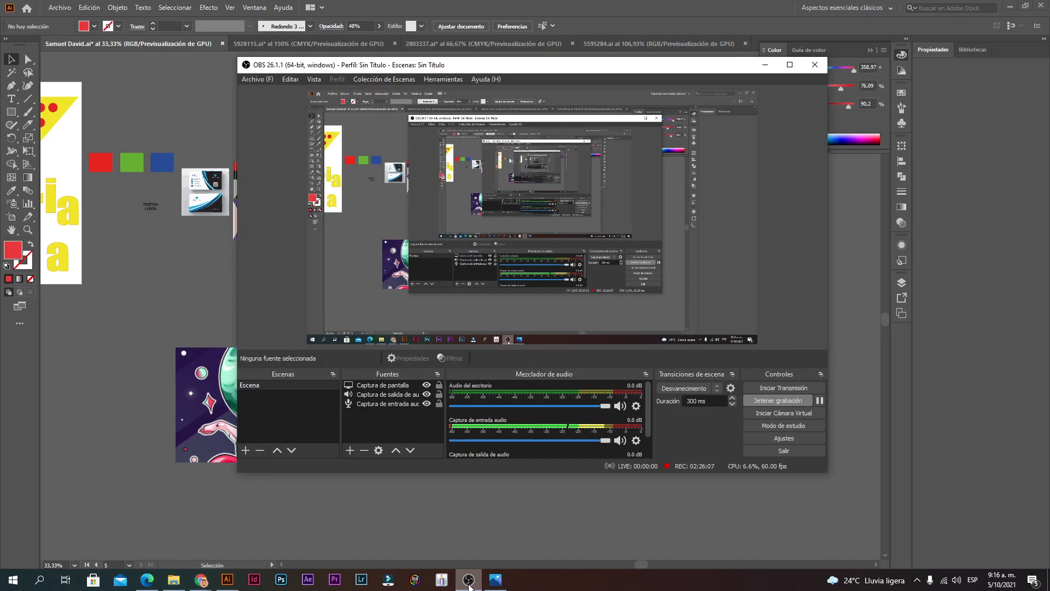
{"action": "left_click", "coordinate": [469, 582]}
{"action": "scroll", "coordinate": [319, 239], "scroll_direction": "up", "scroll_amount": 1}
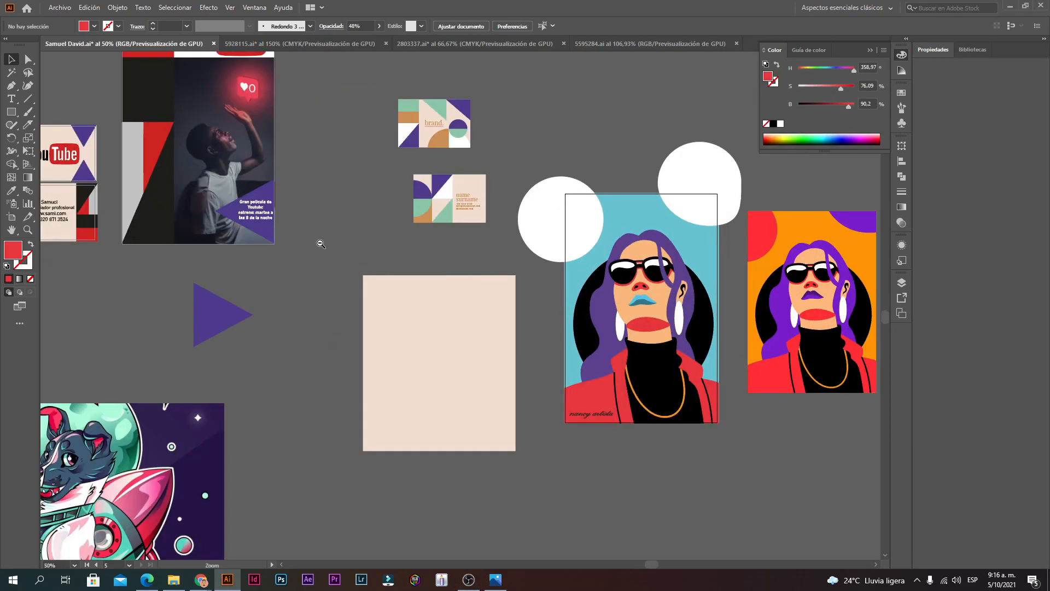
{"action": "scroll", "coordinate": [366, 275], "scroll_direction": "down", "scroll_amount": 1}
Step: Pan across the YouTube cards and Pizzeria Lupita artwork, then zoom out to all artboards
{"action": "left_click_drag", "start_coordinate": [366, 275], "coordinate": [510, 298]}
{"action": "left_click_drag", "start_coordinate": [623, 350], "coordinate": [454, 346]}
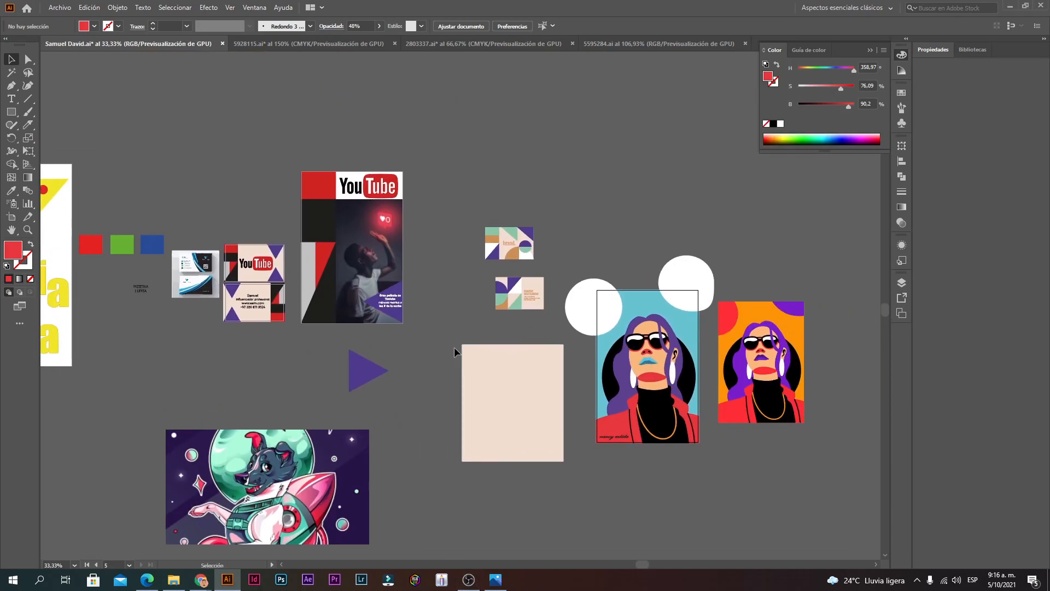
{"action": "scroll", "coordinate": [491, 295], "scroll_direction": "up", "scroll_amount": 2}
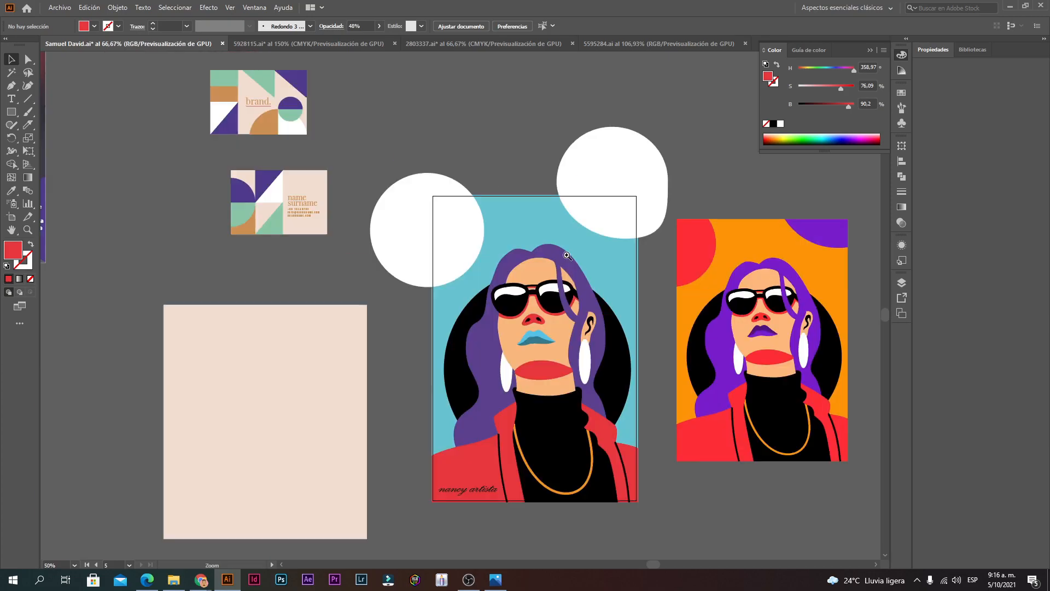
{"action": "left_click_drag", "start_coordinate": [257, 307], "coordinate": [743, 338]}
{"action": "left_click_drag", "start_coordinate": [390, 348], "coordinate": [972, 400]}
{"action": "left_click_drag", "start_coordinate": [697, 353], "coordinate": [351, 353]}
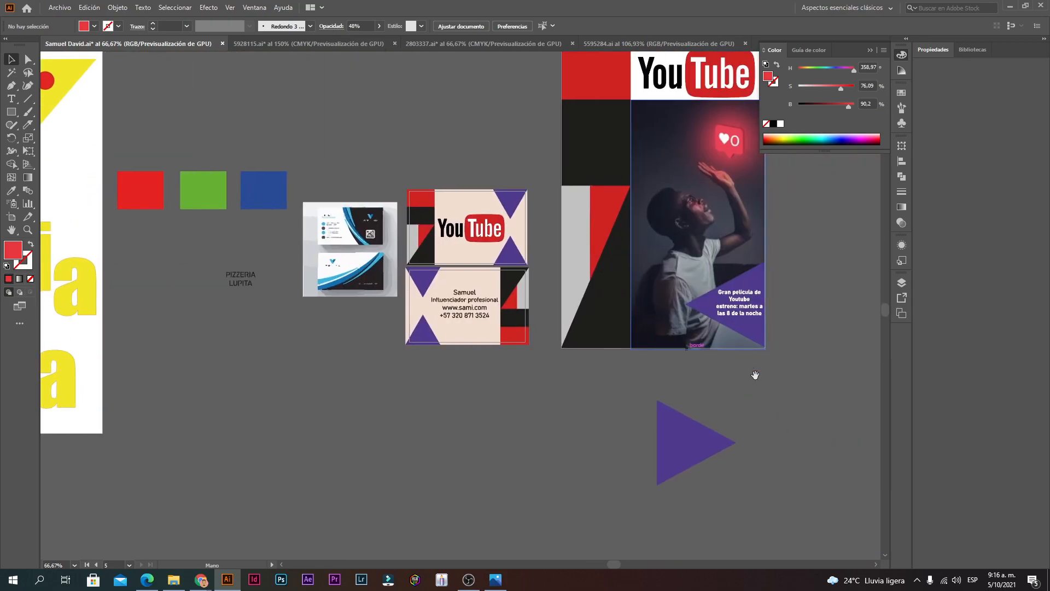
{"action": "left_click_drag", "start_coordinate": [755, 376], "coordinate": [732, 422]}
{"action": "left_click", "coordinate": [661, 387], "text": "ctrl+alt"}
{"action": "left_click", "coordinate": [660, 386], "text": "ctrl+alt"}
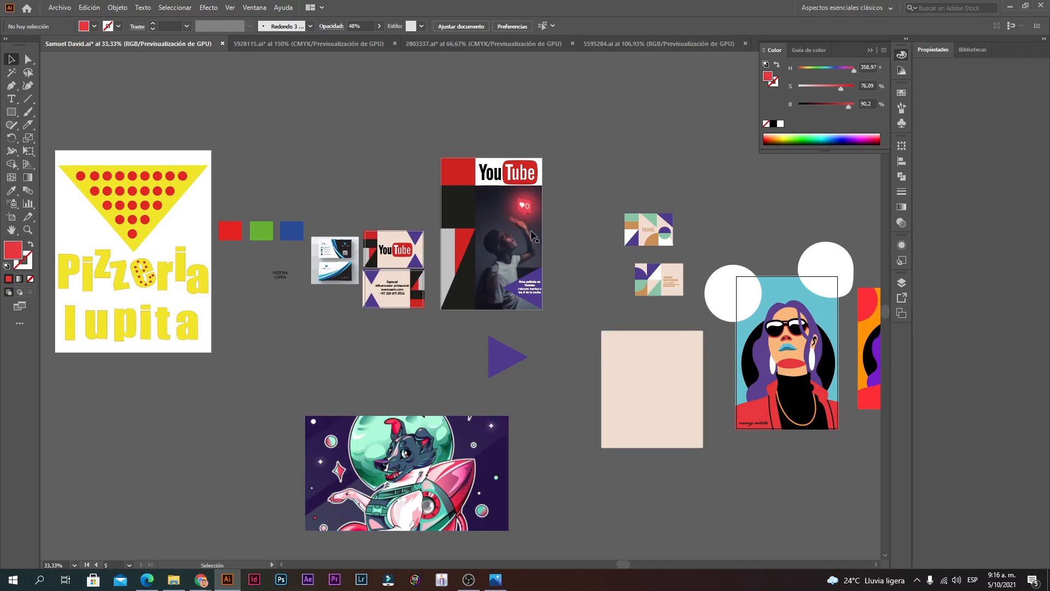
Step: Save the poster with Archivo > Guardar and switch to the 5928115.ai business card
{"action": "left_click", "coordinate": [64, 9]}
{"action": "left_click", "coordinate": [97, 100]}
{"action": "left_click_drag", "start_coordinate": [669, 345], "coordinate": [524, 335]}
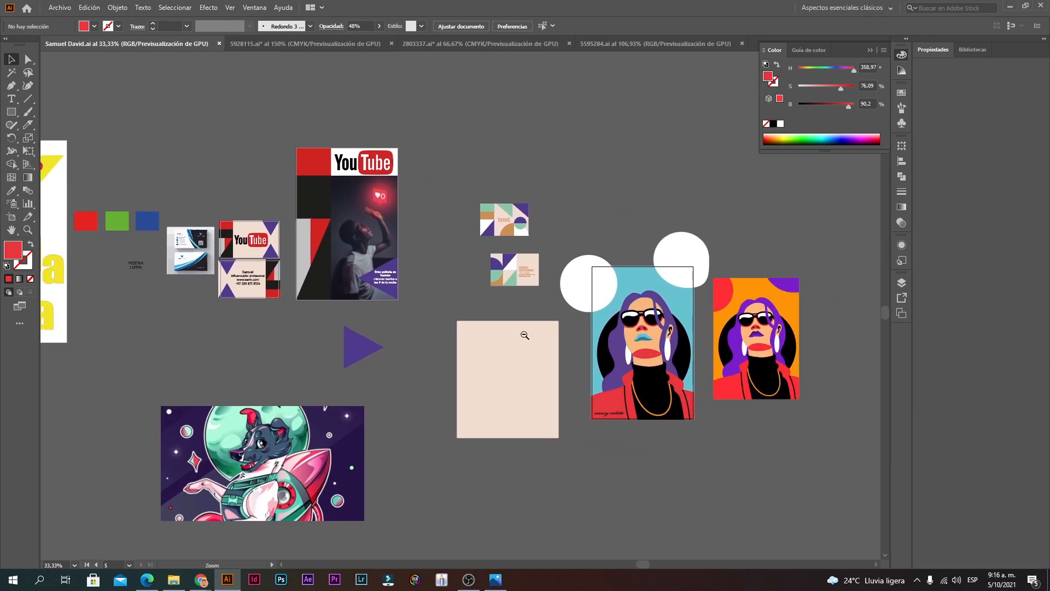
{"action": "left_click", "coordinate": [525, 335], "text": "ctrl+alt"}
{"action": "left_click_drag", "start_coordinate": [429, 330], "coordinate": [539, 333]}
{"action": "left_click", "coordinate": [273, 40]}
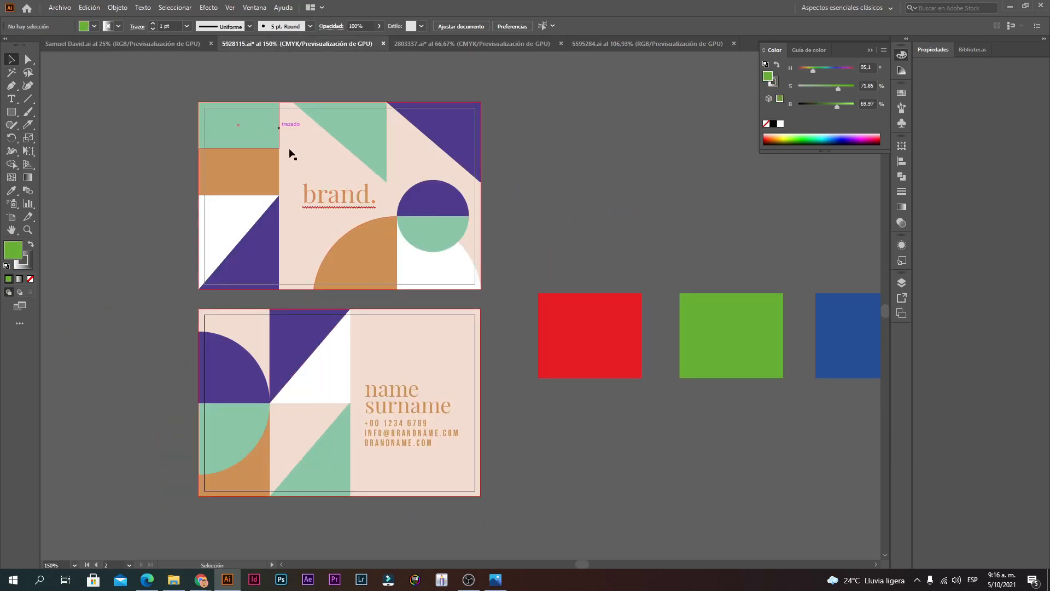
Step: Flip between the 2803337.ai travel flyer and the 5595284.ai three-portrait document
{"action": "left_click", "coordinate": [429, 46]}
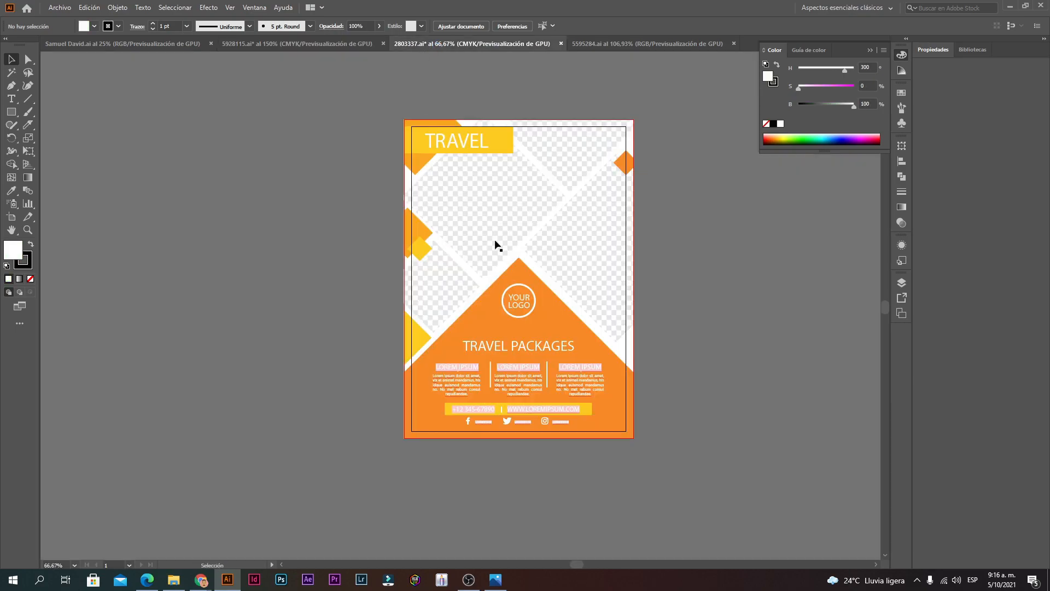
{"action": "left_click", "coordinate": [608, 43]}
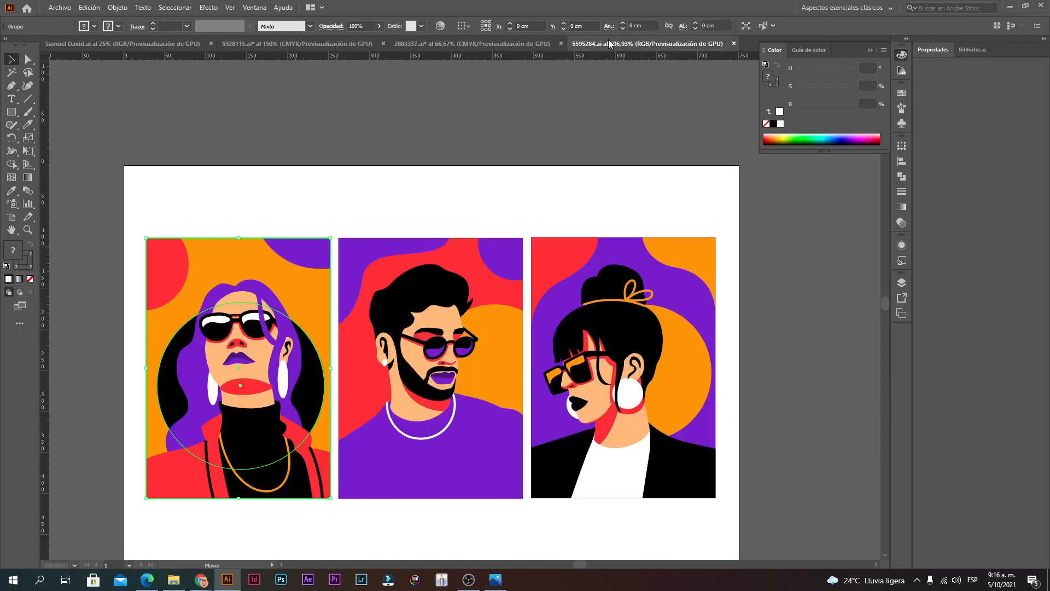
{"action": "left_click", "coordinate": [493, 46]}
{"action": "left_click", "coordinate": [605, 46]}
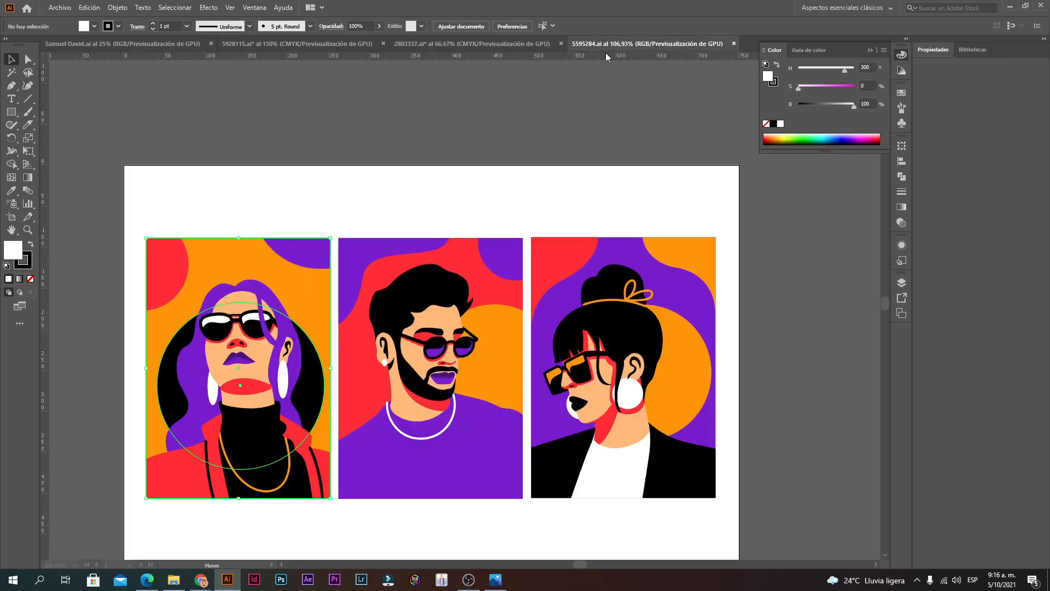
Step: Inspect the three portraits at actual size, then return to the poster document
{"action": "key", "text": "ctrl+1"}
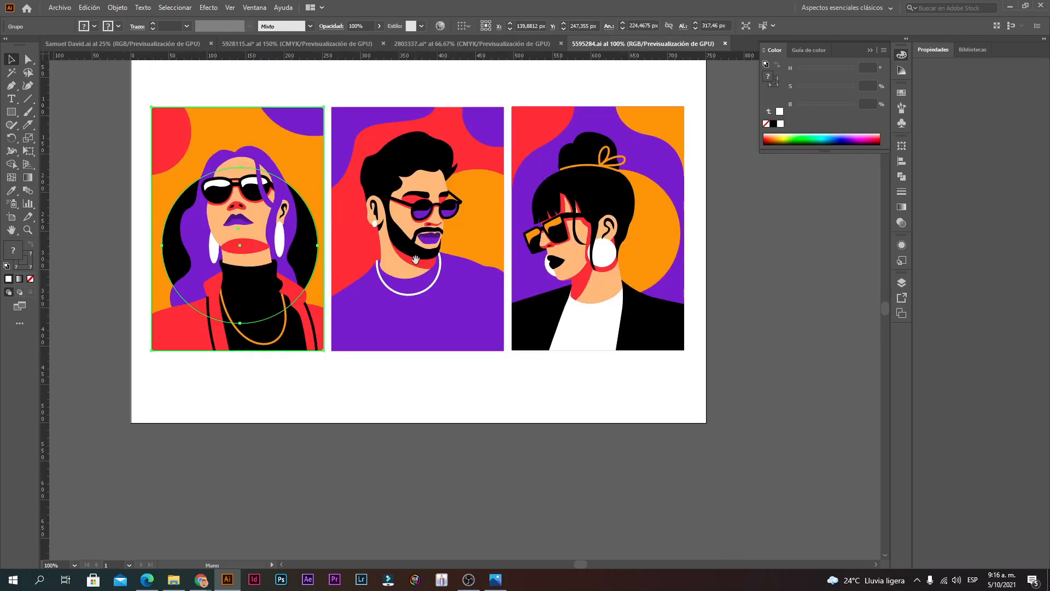
{"action": "left_click", "coordinate": [416, 259]}
{"action": "left_click", "coordinate": [463, 398]}
{"action": "left_click", "coordinate": [415, 377], "text": "ctrl+alt"}
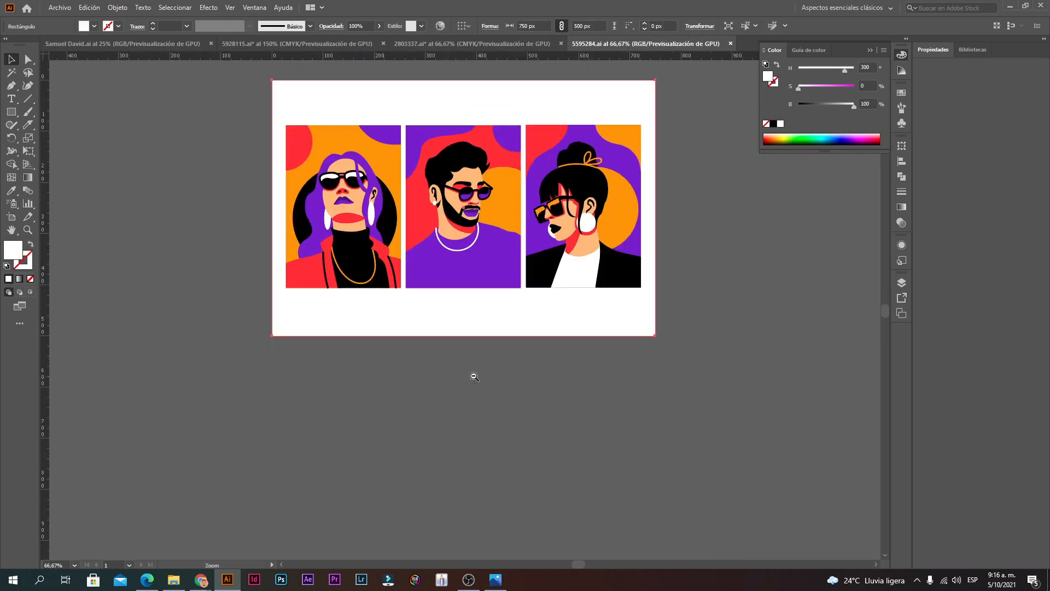
{"action": "left_click", "coordinate": [528, 357], "text": "ctrl+alt"}
{"action": "left_click", "coordinate": [439, 260], "text": "ctrl"}
{"action": "left_click", "coordinate": [433, 261], "text": "ctrl"}
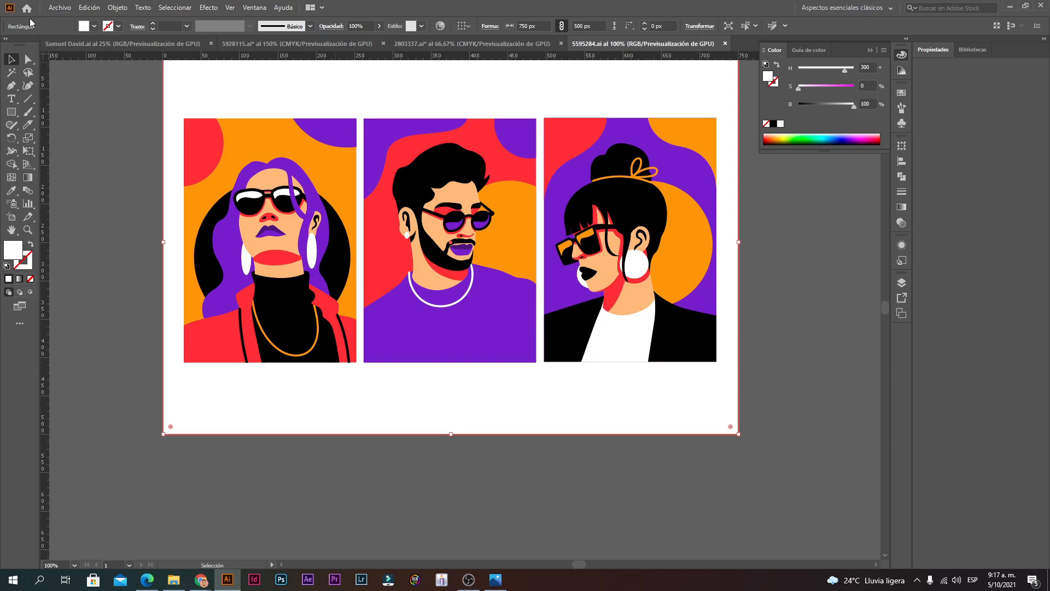
{"action": "left_click", "coordinate": [121, 43]}
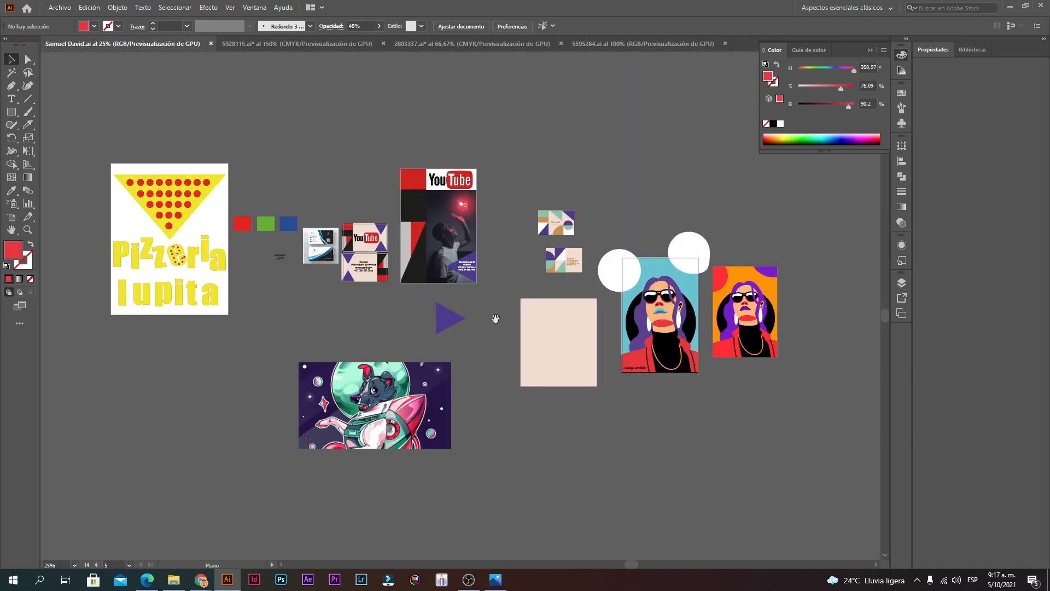
{"action": "left_click", "coordinate": [485, 311], "text": "ctrl+alt"}
{"action": "key", "text": "ctrl+plus"}
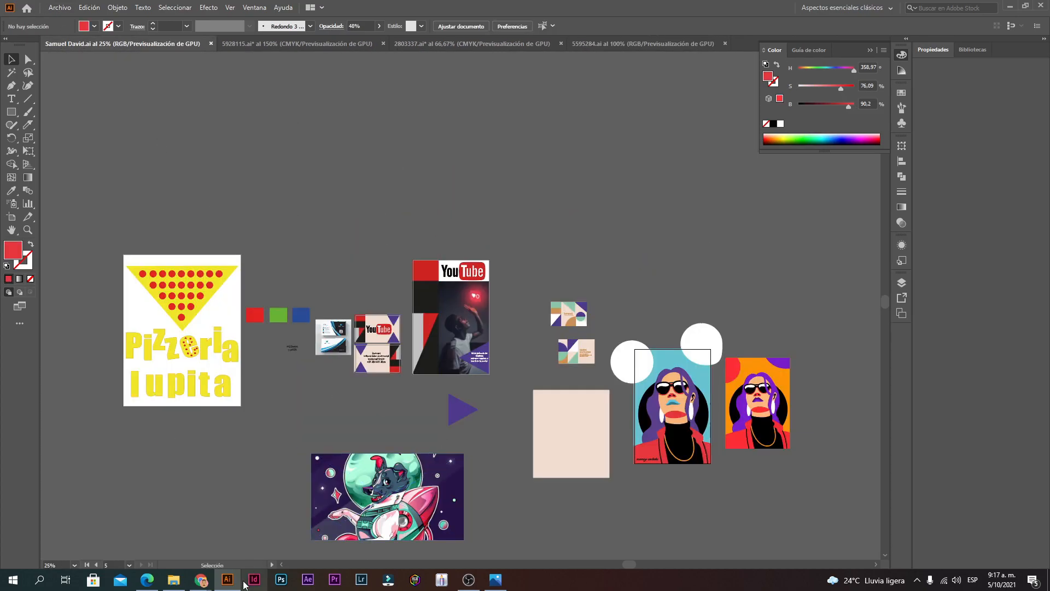
{"action": "left_click", "coordinate": [227, 583]}
{"action": "left_click", "coordinate": [226, 584]}
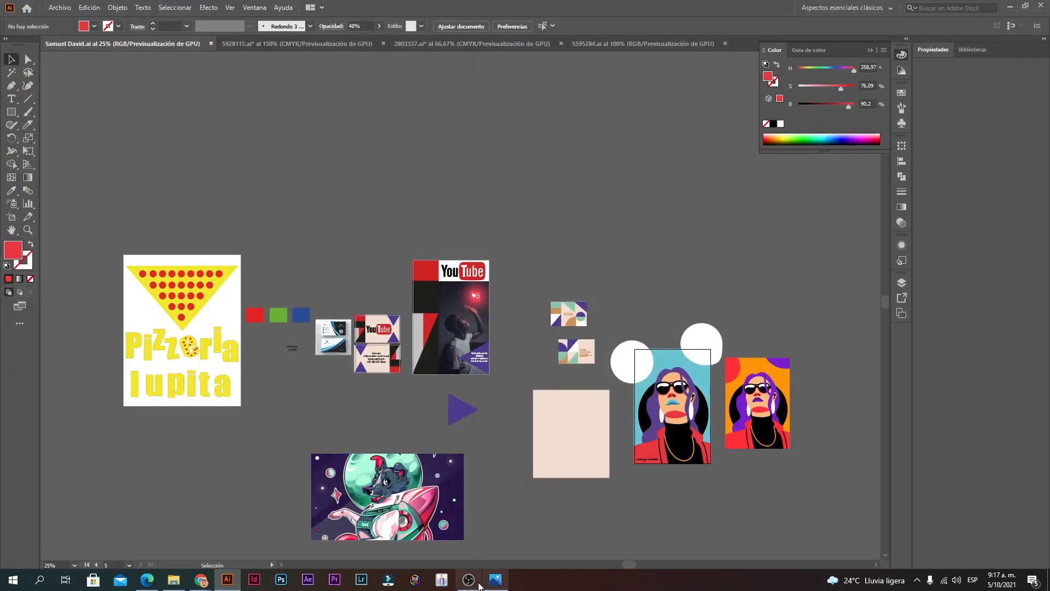
{"action": "left_click", "coordinate": [469, 583]}
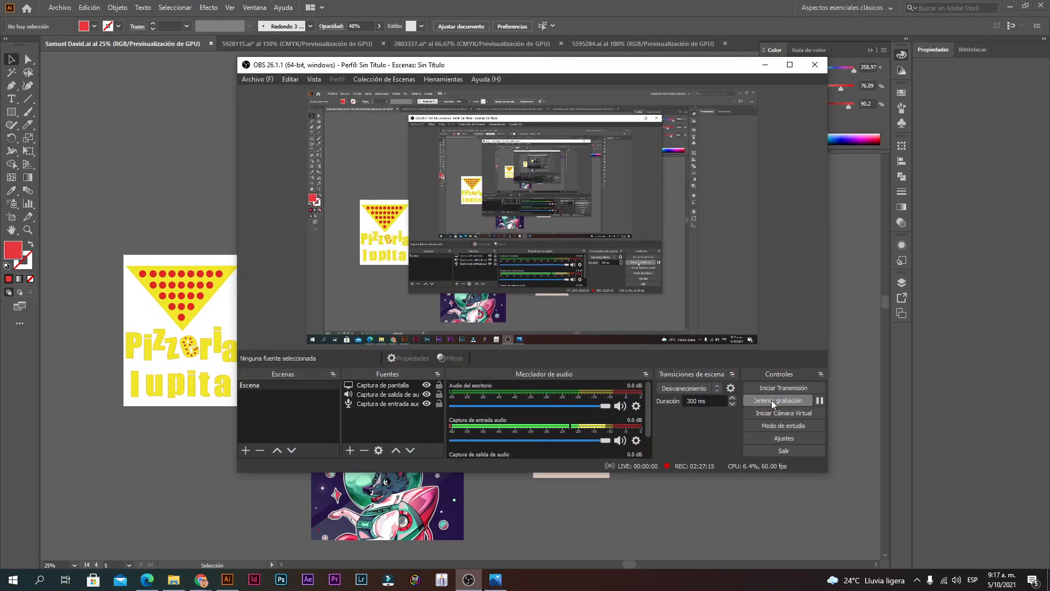